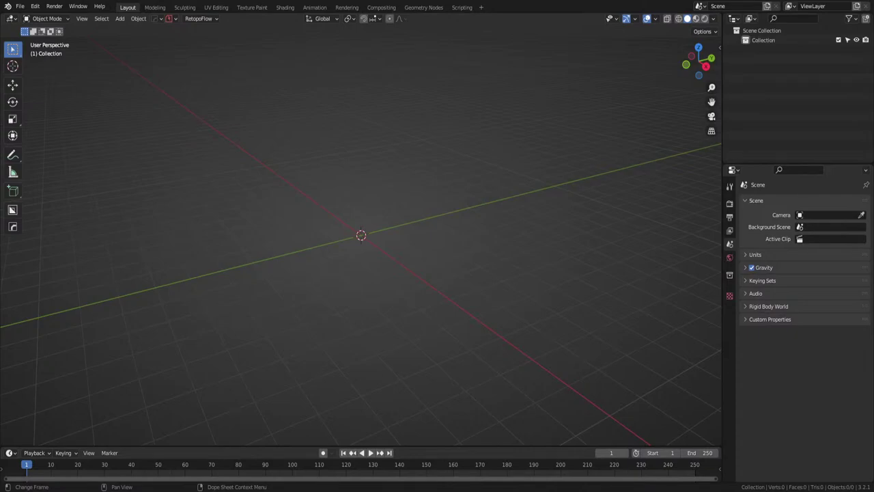
Add a cube mesh in the right orthographic view and stretch it along the Y axis into a long block.
middle_drag(314, 307, 381, 218)
key(KP_3)
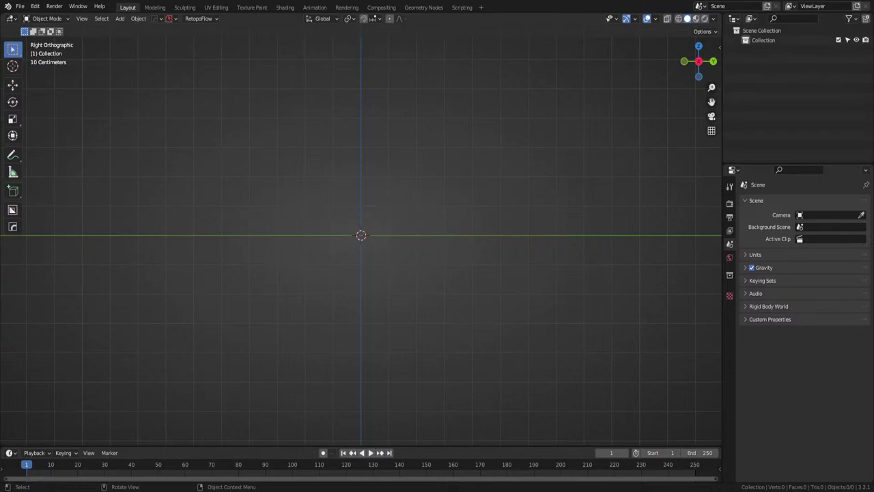
key(shift+a)
mouse_move(326, 189)
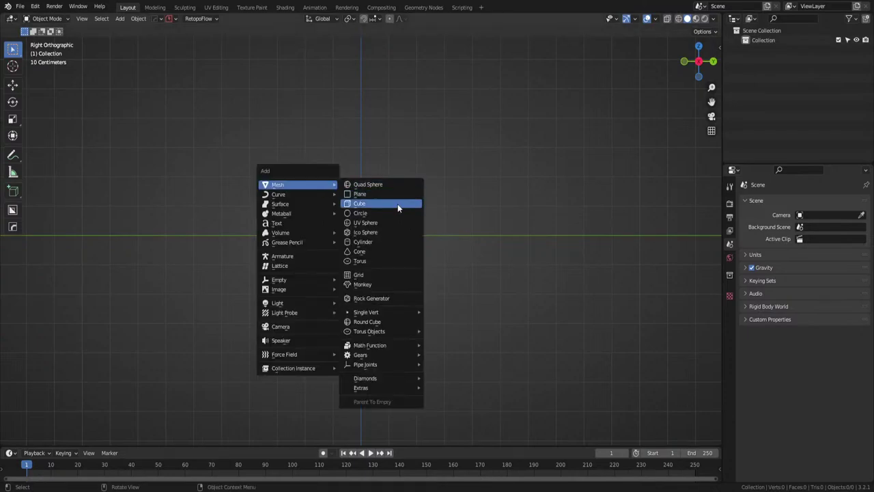
click(395, 202)
key(s)
key(y)
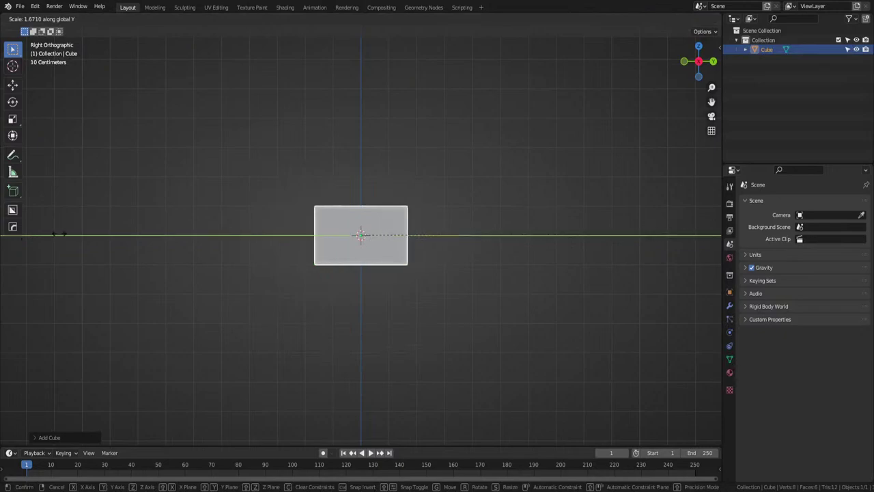
click(545, 226)
Widen the block along the X axis and apply its rotation and scale.
middle_drag(545, 226, 467, 240)
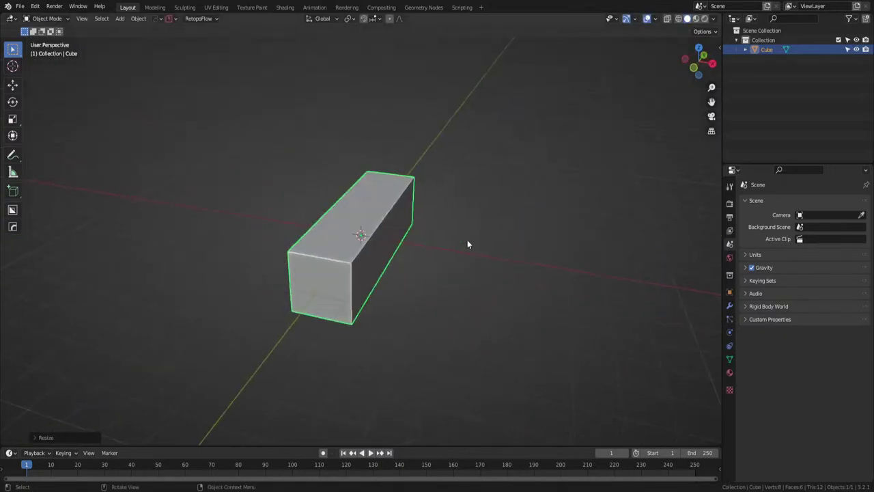
key(s)
key(x)
click(475, 238)
key(ctrl+a)
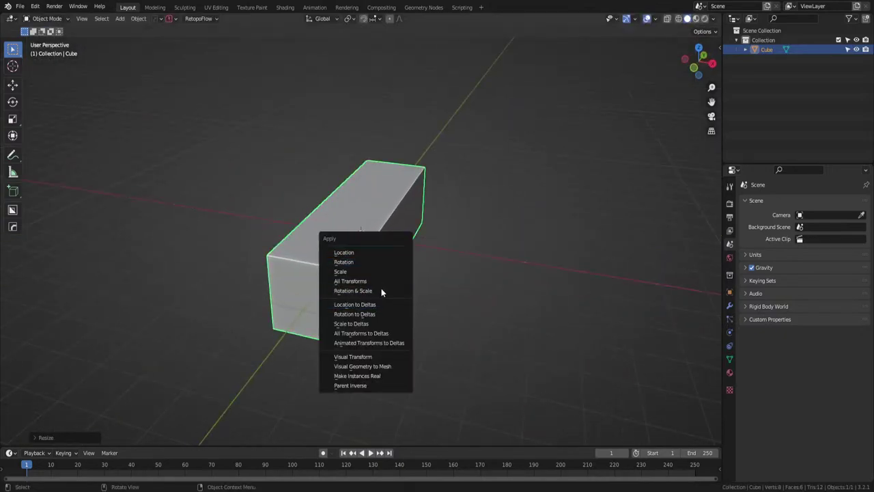
click(381, 289)
Cut a centred lengthwise edge loop around the block and bevel it into two parallel loops framing a middle strip.
key(Tab)
key(ctrl+r)
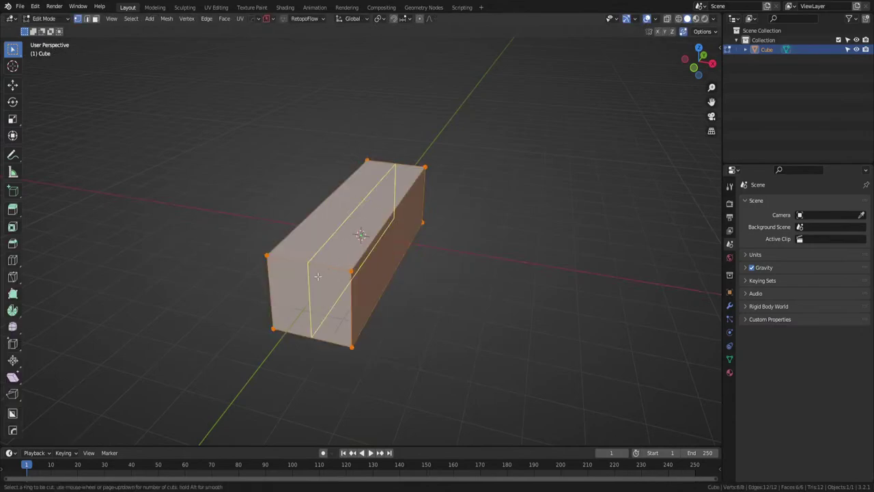
click(321, 276)
right_click(321, 276)
key(ctrl+b)
click(431, 300)
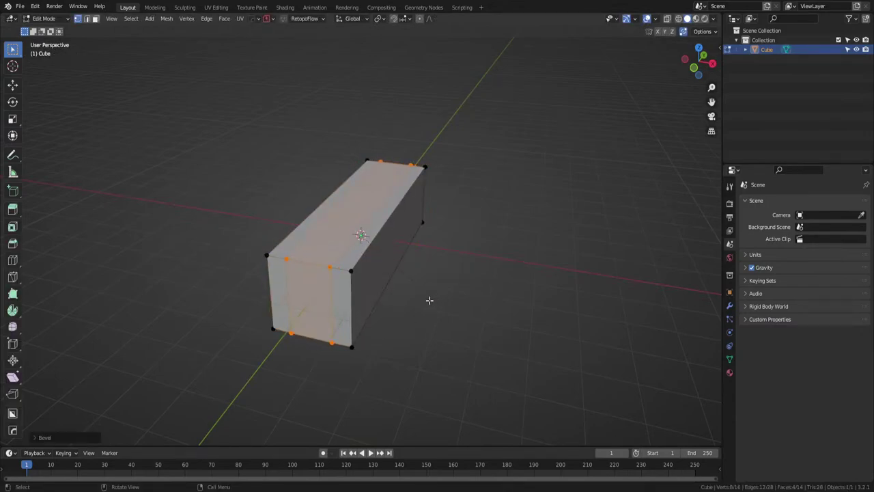
Extrude the block's middle top face upward into a raised ridge.
key(3)
click(329, 234)
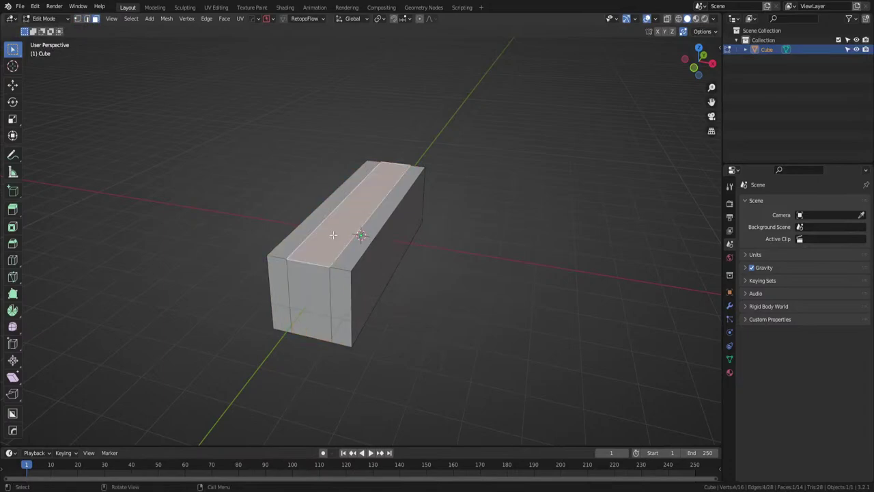
key(e)
click(406, 219)
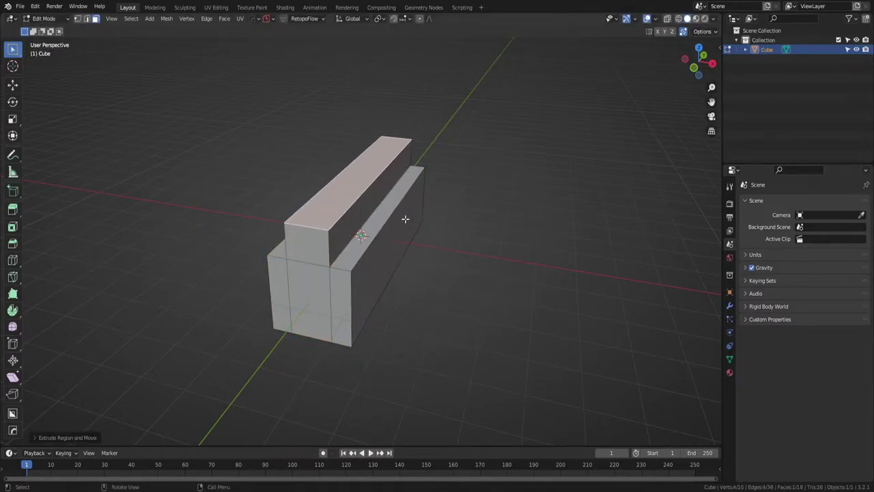
key(Tab)
click(404, 271)
click(359, 207)
shift+click(375, 236)
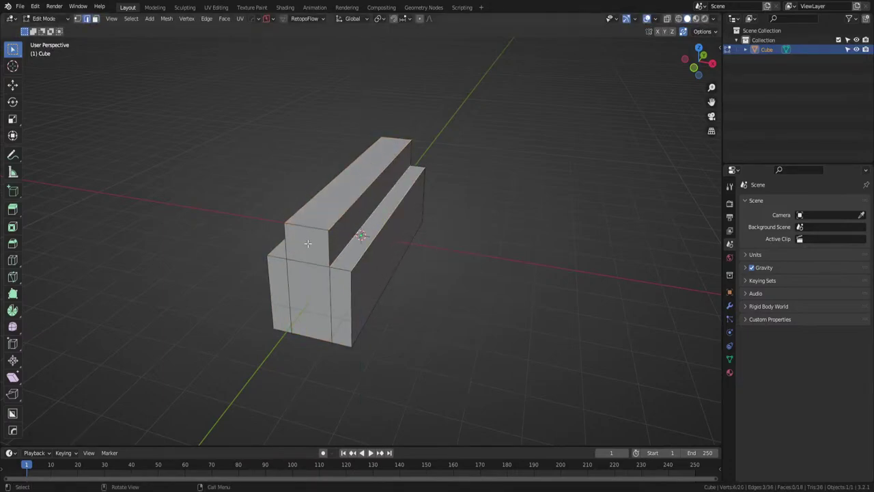
middle_drag(375, 236, 534, 262)
key(ctrl+b)
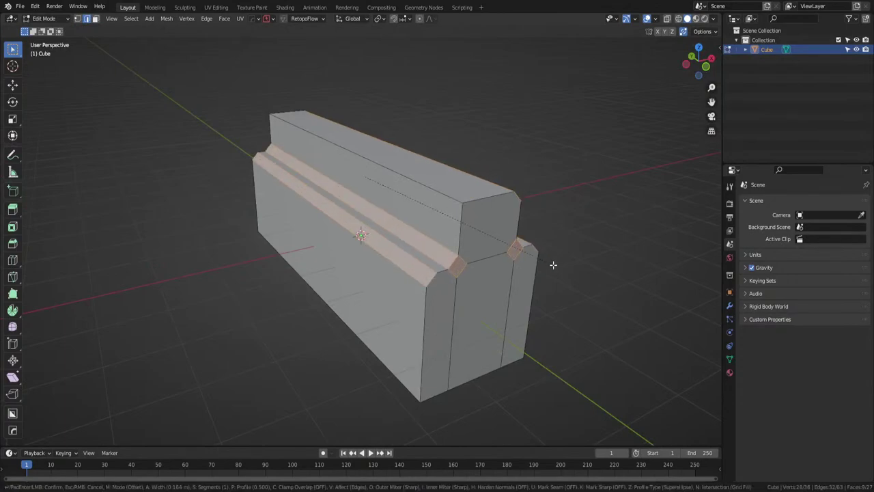
scroll(557, 265, up, 1)
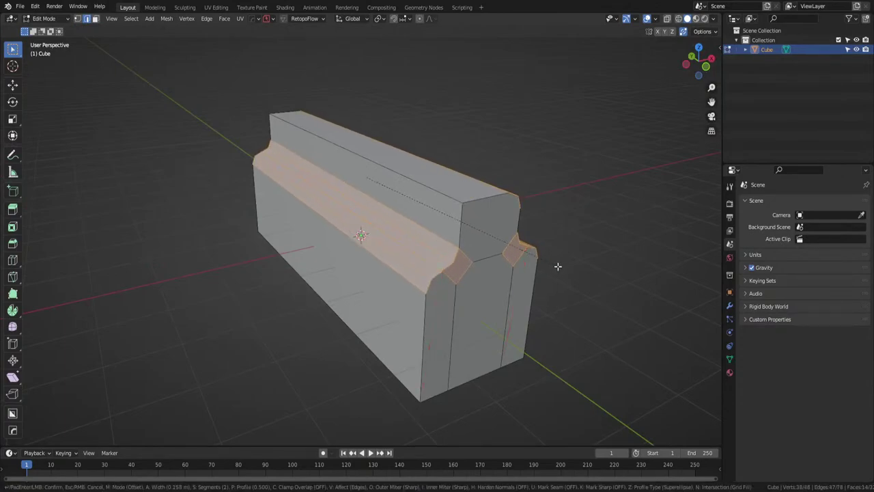
key(Escape)
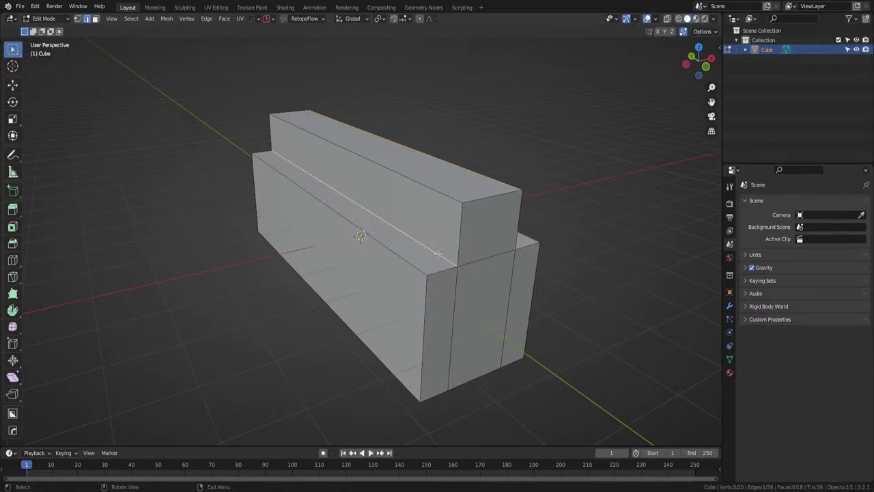
Mirror the block across the X axis with a bisecting Hard Ops mirror modifier.
middle_drag(573, 271, 408, 253)
click(346, 235)
key(Tab)
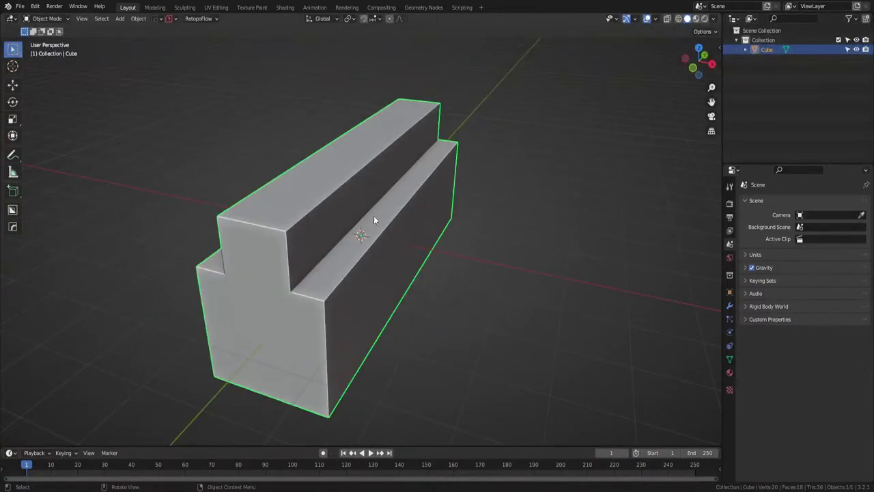
key(alt+x)
click(423, 248)
Bevel the side ledge's inner and outer long edges about 0.37 m with 3 segments, and dissolve the extra lengthwise edge.
key(Tab)
middle_drag(399, 285, 392, 284)
click(318, 202)
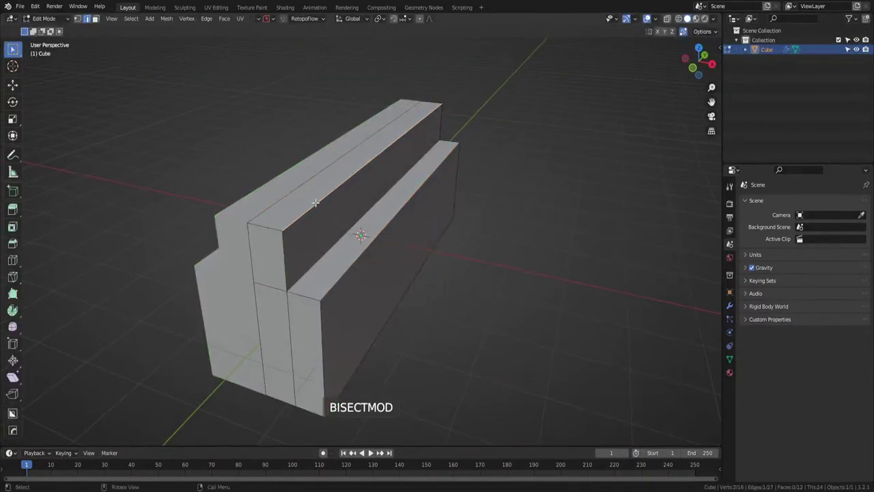
shift+click(355, 255)
key(ctrl+b)
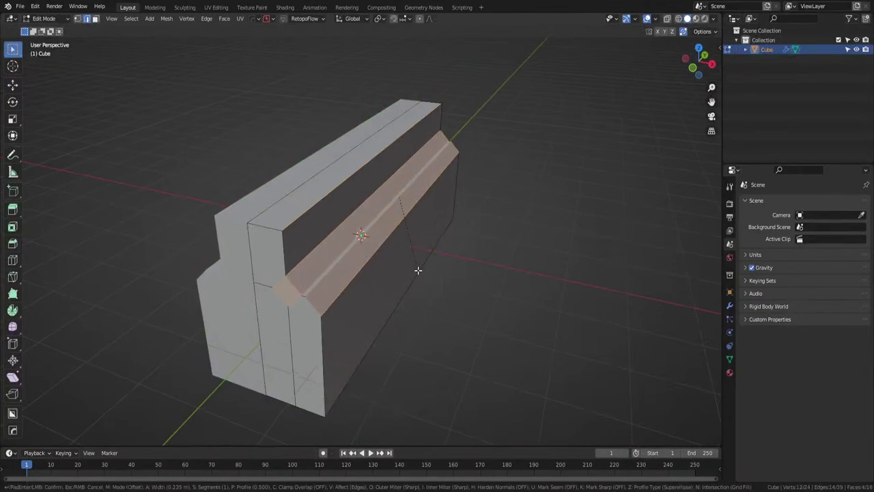
scroll(417, 271, up, 2)
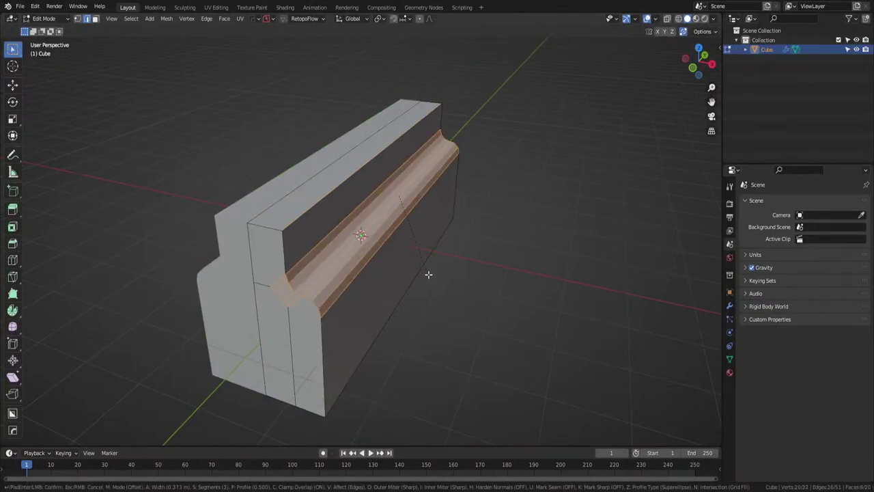
click(428, 274)
alt+click(338, 267)
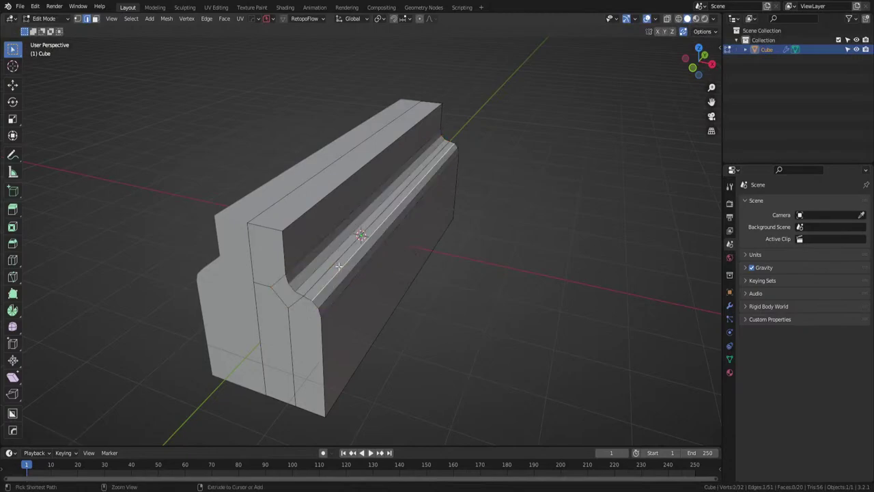
key(ctrl+x)
Round the ridge's long top edge with a bevel about 0.53 m wide in 4 segments, and dissolve the extra centre edge.
click(308, 203)
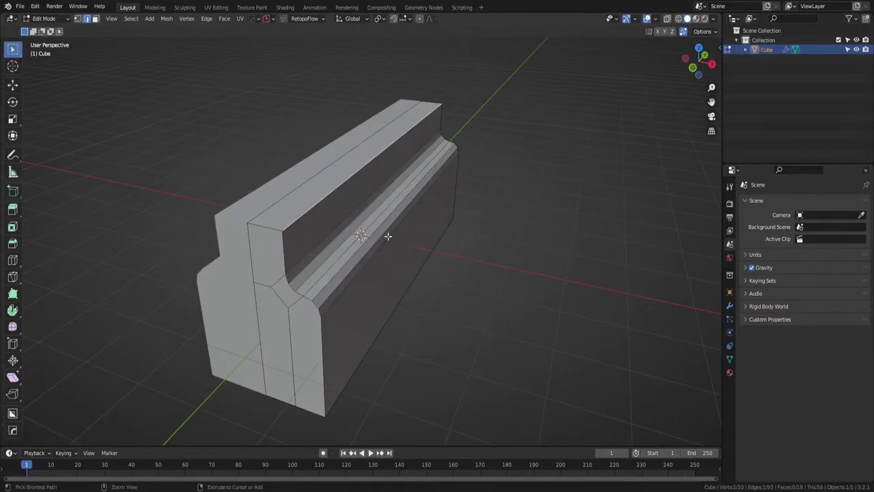
key(ctrl+b)
scroll(425, 258, up, 2)
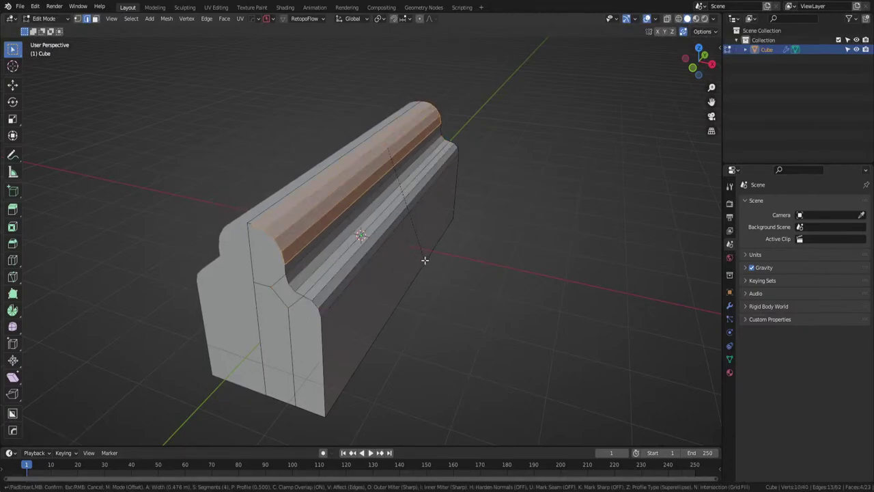
scroll(425, 260, down, 3)
scroll(424, 260, up, 3)
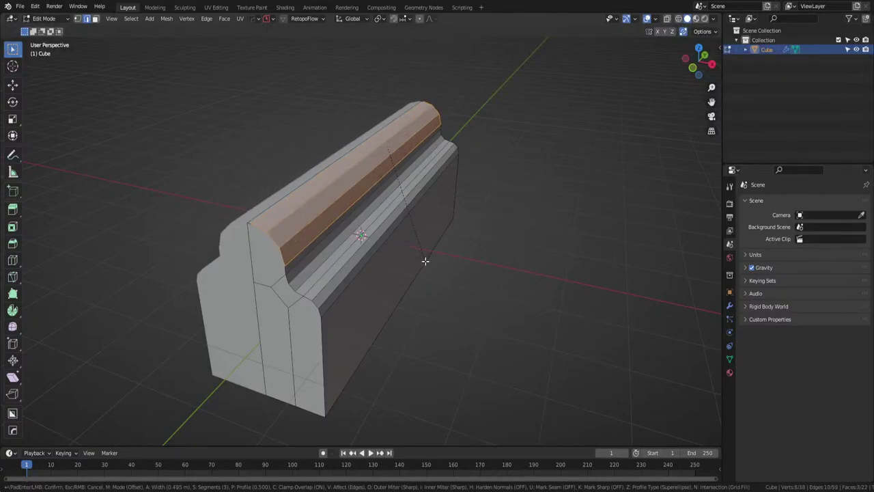
scroll(425, 260, down, 3)
scroll(425, 261, up, 2)
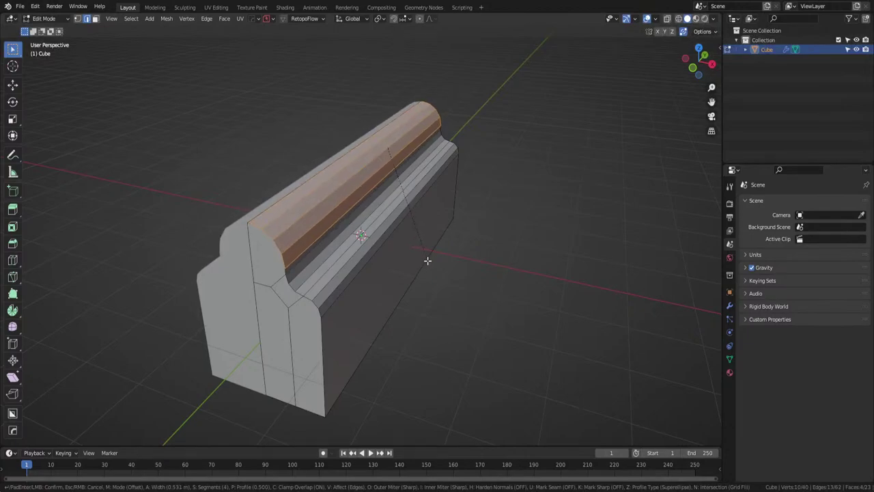
click(427, 261)
click(265, 199)
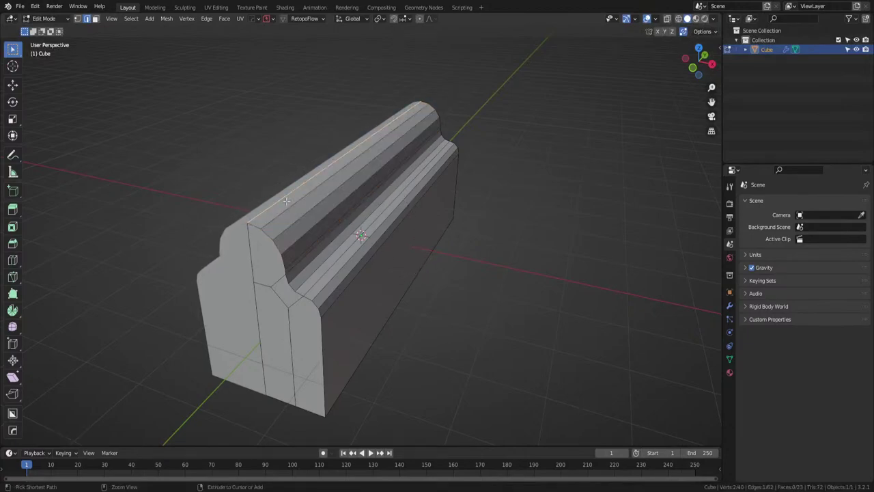
key(ctrl+x)
Leave mesh editing and sharpen the object with Hard Ops, using an auto smooth angle of 35°.
key(Tab)
middle_drag(391, 192, 318, 179)
right_click(401, 209)
click(401, 209)
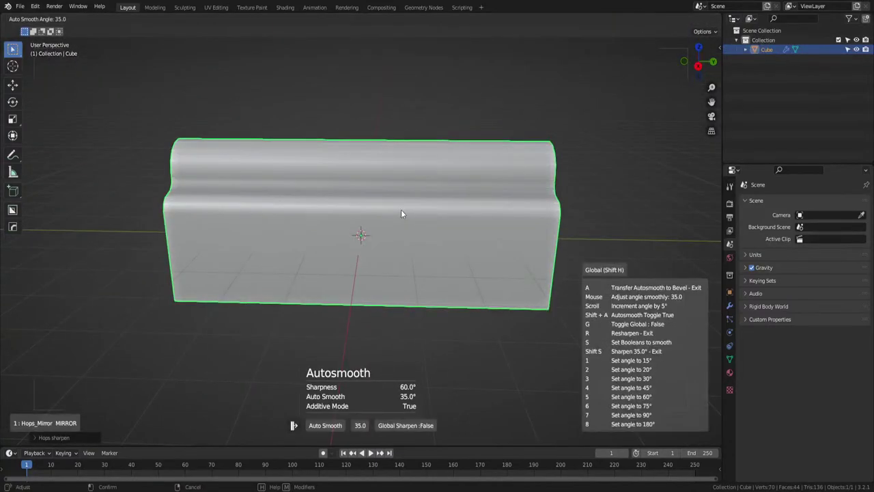
Change the cavity type in the viewport shading options.
middle_drag(469, 220, 628, 103)
click(713, 18)
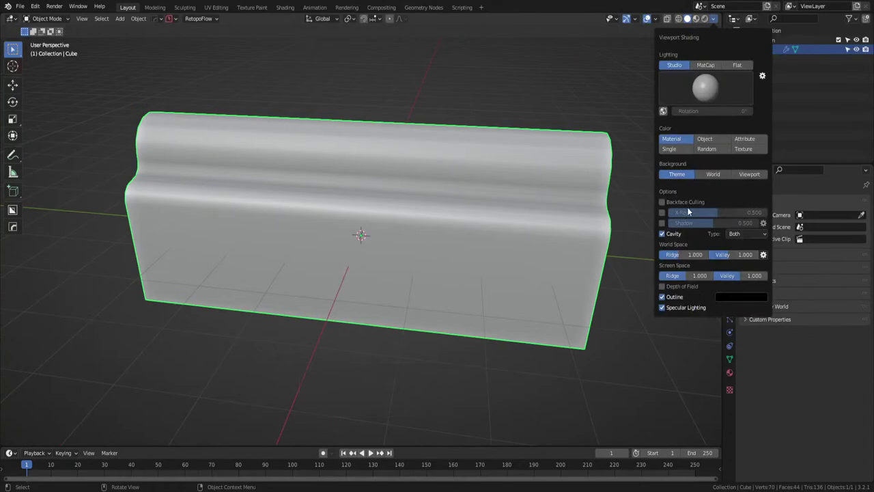
click(747, 234)
click(735, 253)
mouse_move(703, 293)
middle_down()
mouse_move(665, 334)
mouse_move(395, 226)
mouse_move(540, 219)
mouse_move(511, 213)
middle_up()
Activate BoxCutter in the right orthographic view and choose the Ngon cutting shape.
click(701, 63)
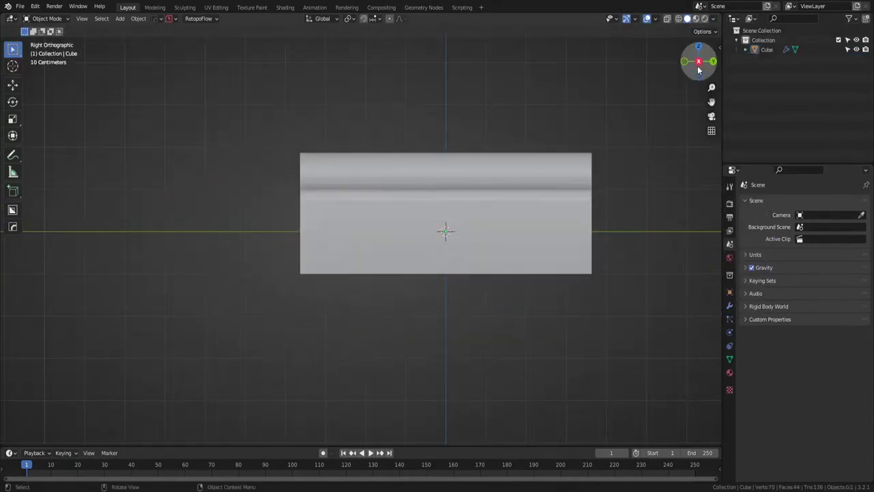
scroll(301, 232, up, 4)
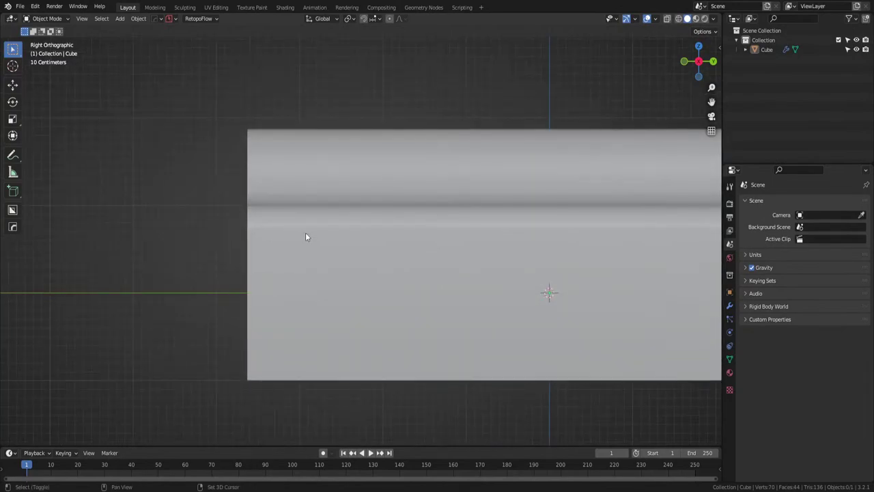
key(alt+w)
key(ctrl+d)
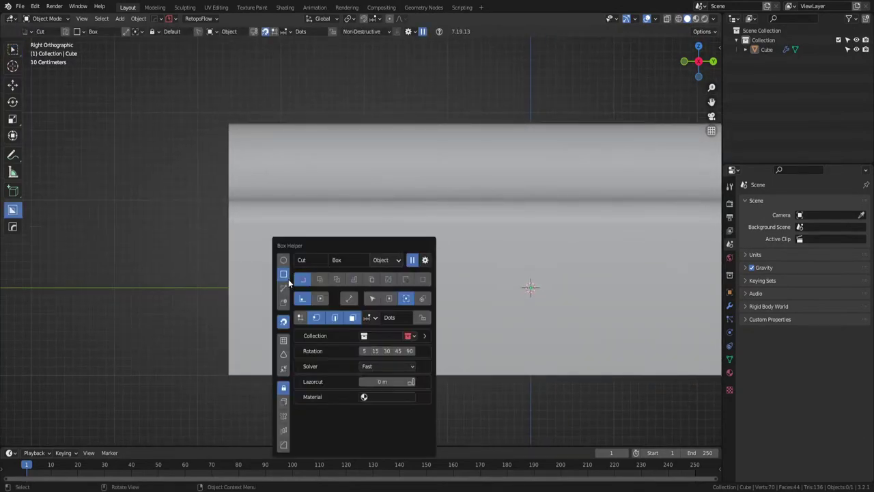
click(286, 288)
click(197, 318)
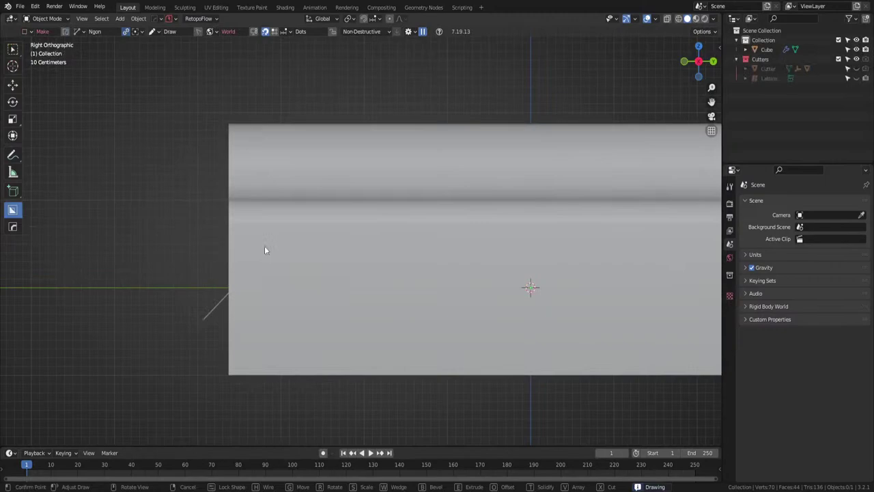
click(396, 111)
right_click(359, 274)
key(space)
click(211, 311)
click(324, 190)
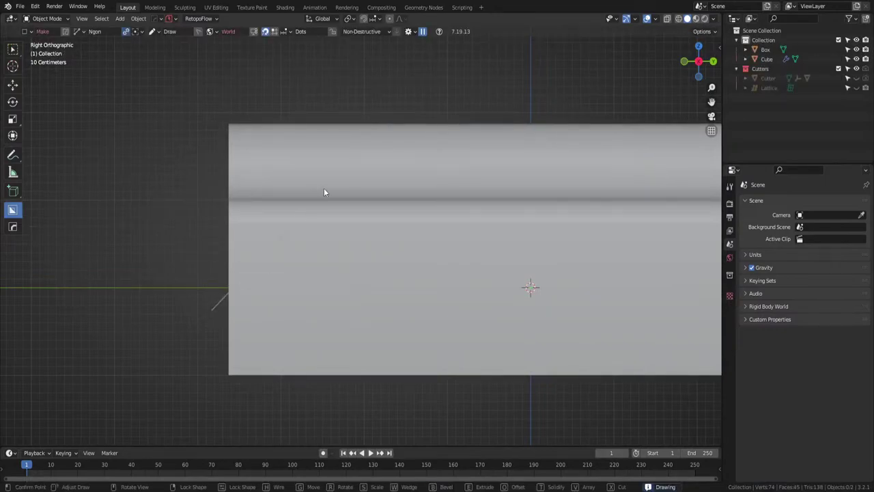
right_click(403, 213)
right_click(408, 214)
Select the block and cut a diagonal chamfer off the upper corner of its negative-Y end with an Ngon cutter.
click(393, 305)
click(204, 293)
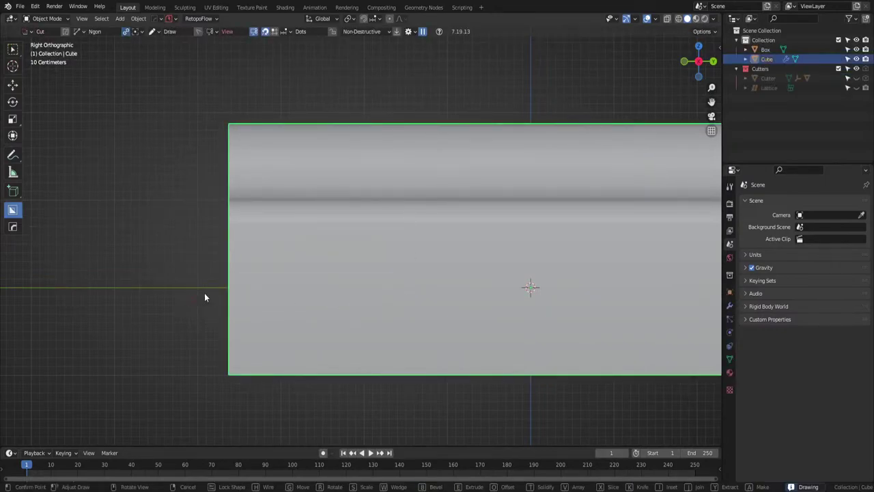
click(188, 301)
click(429, 49)
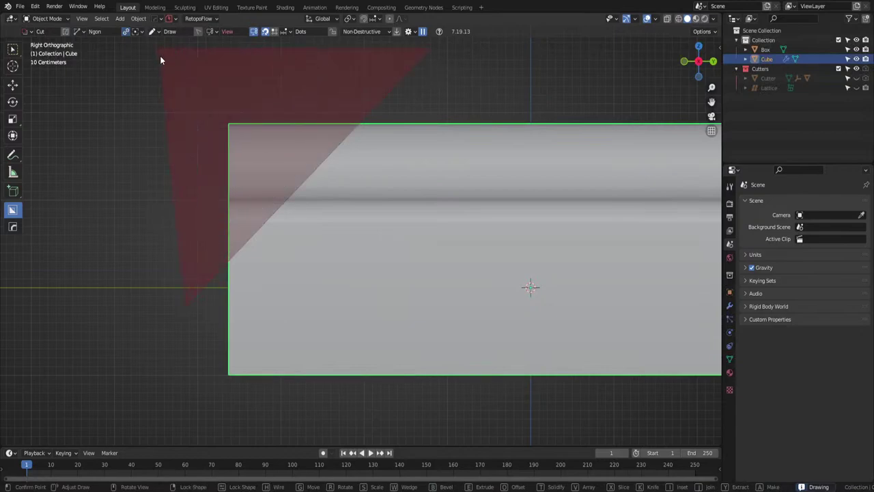
key(space)
key(alt+a)
scroll(164, 65, down, 3)
Move the block's Hops_Mirror modifier above the Boolean modifier in the stack.
mouse_move(193, 113)
middle_down()
mouse_move(198, 126)
mouse_move(335, 161)
mouse_move(438, 203)
middle_up()
click(431, 234)
click(456, 233)
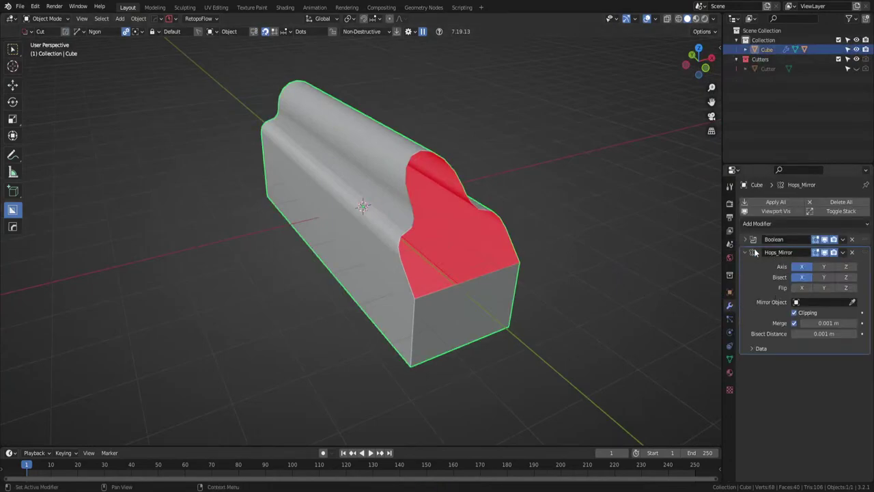
drag(868, 254, 862, 229)
click(579, 197)
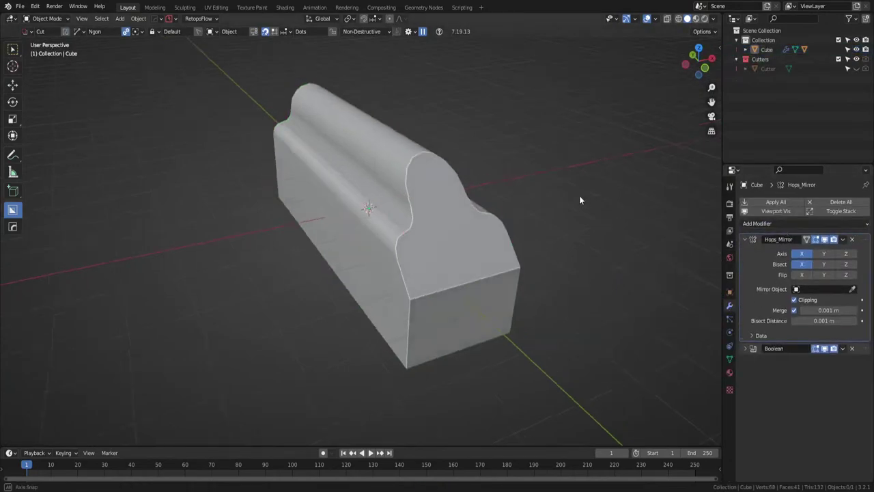
middle_drag(579, 197, 448, 221)
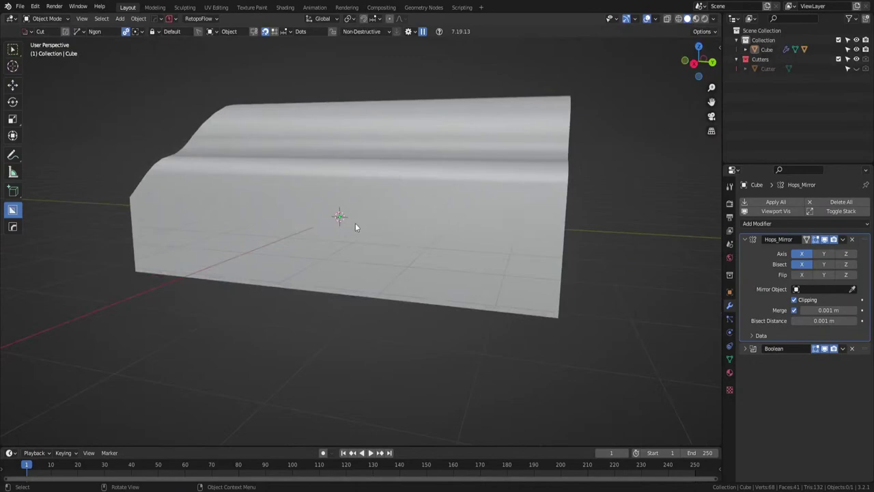
middle_drag(355, 226, 352, 220)
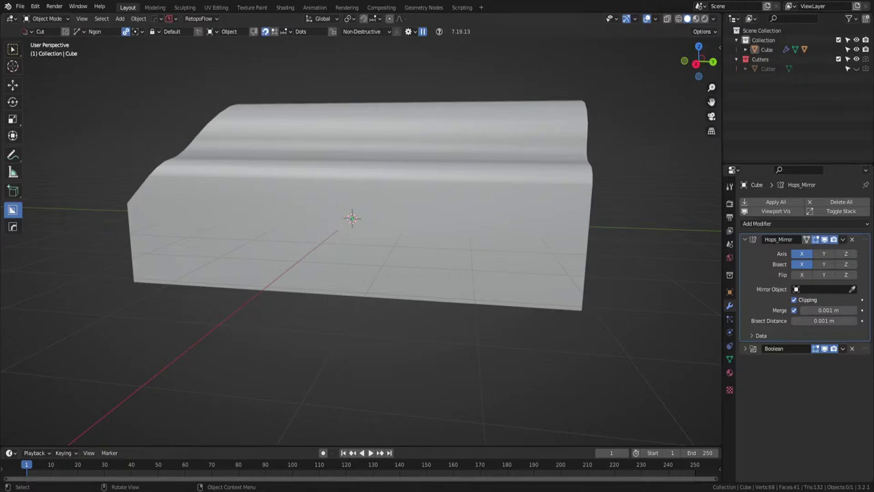
middle_drag(352, 219, 291, 201)
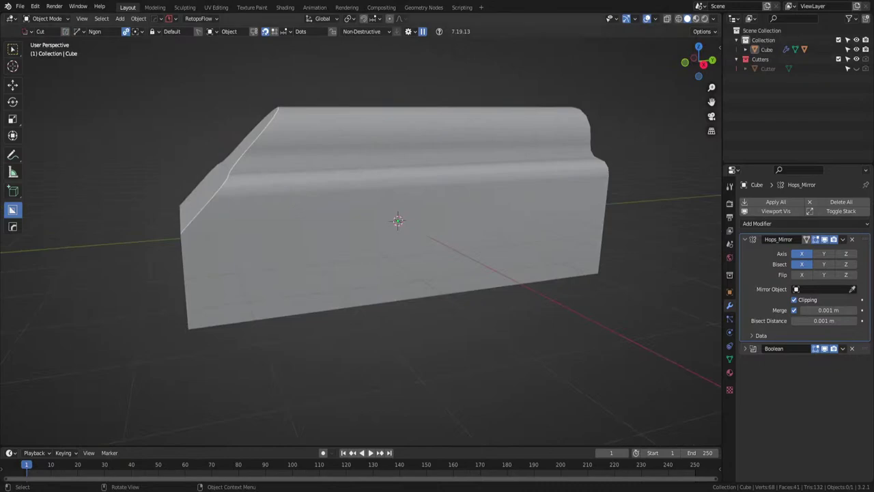
middle_drag(338, 213, 339, 213)
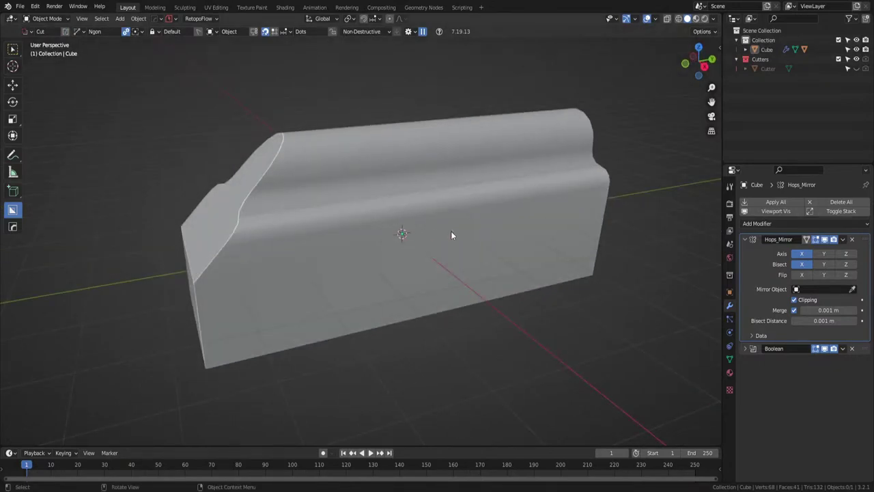
middle_drag(450, 231, 606, 125)
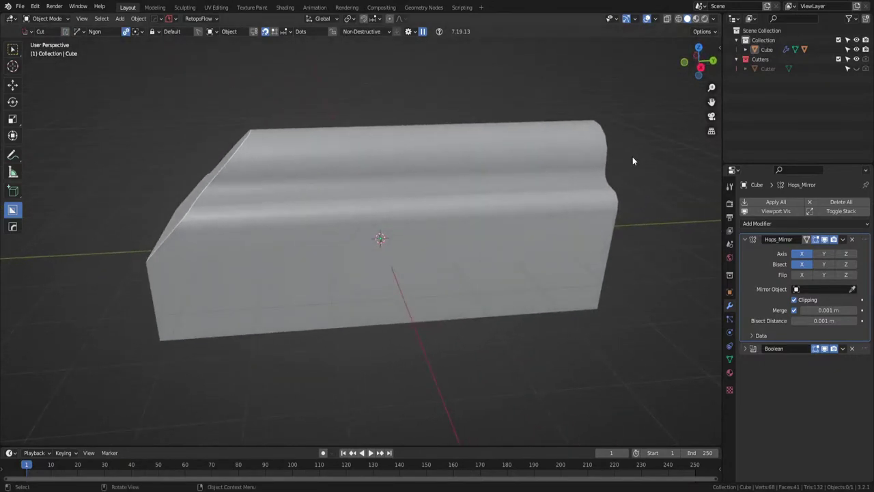
click(700, 68)
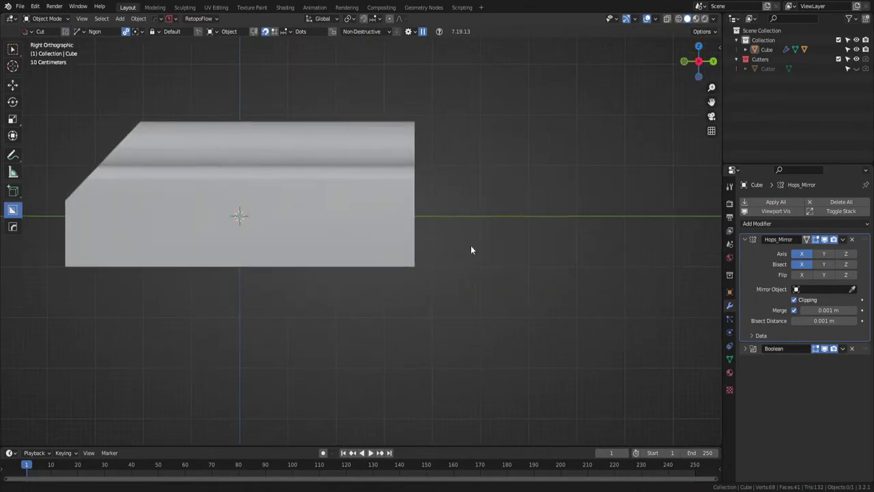
Dissolve the faces of the block's positive-Y end cap into a single face in Edit Mode.
key(Tab)
middle_drag(478, 211, 366, 223)
scroll(288, 199, up, 2)
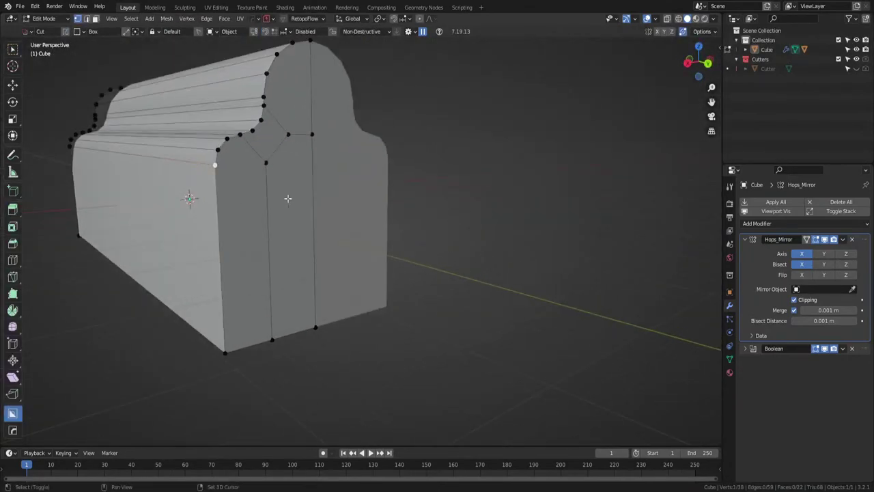
shift+middle_drag(287, 197, 338, 231)
key(3)
drag(346, 172, 336, 206)
key(Escape)
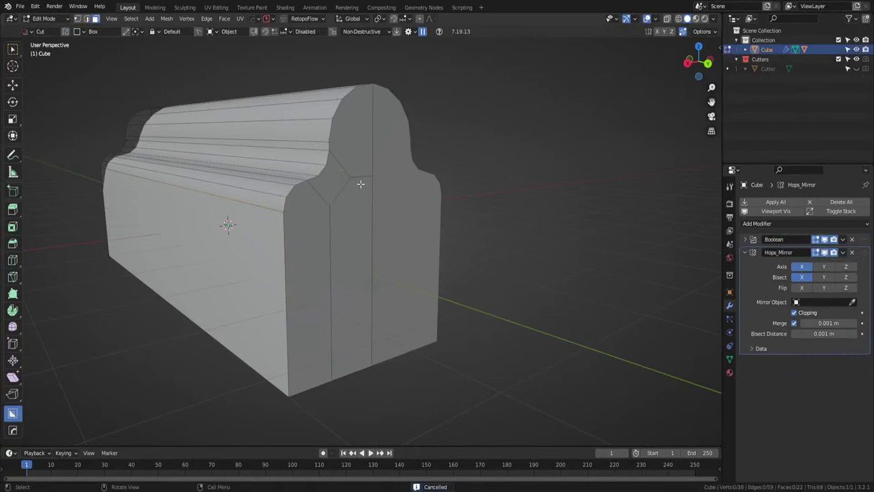
key(w)
click(339, 211)
shift+click(311, 241)
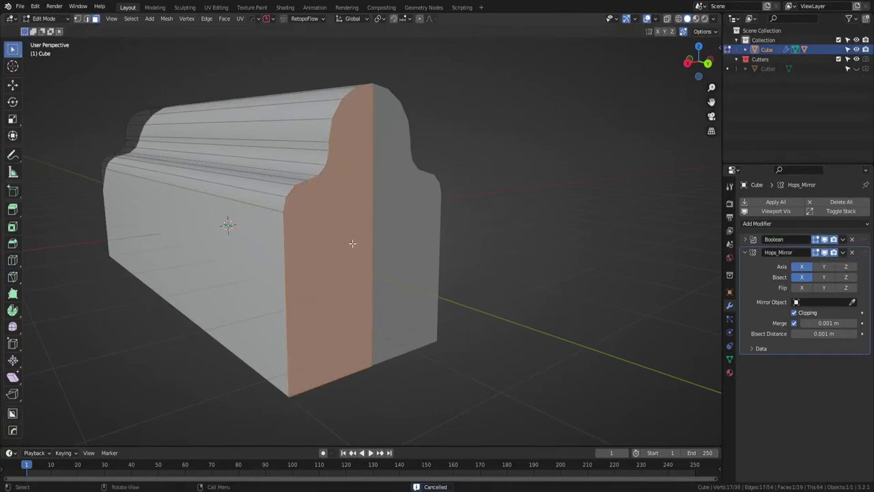
middle_drag(352, 243, 355, 248)
Turn on snapping and move the end cap's inner midline vertex along Z to the height of the side's upper corner vertex.
key(Tab)
click(267, 263)
click(295, 231)
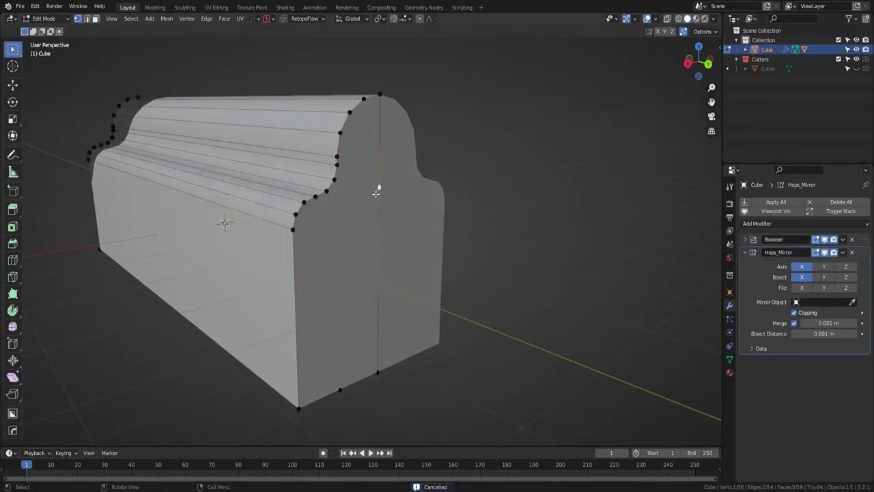
click(407, 20)
click(406, 57)
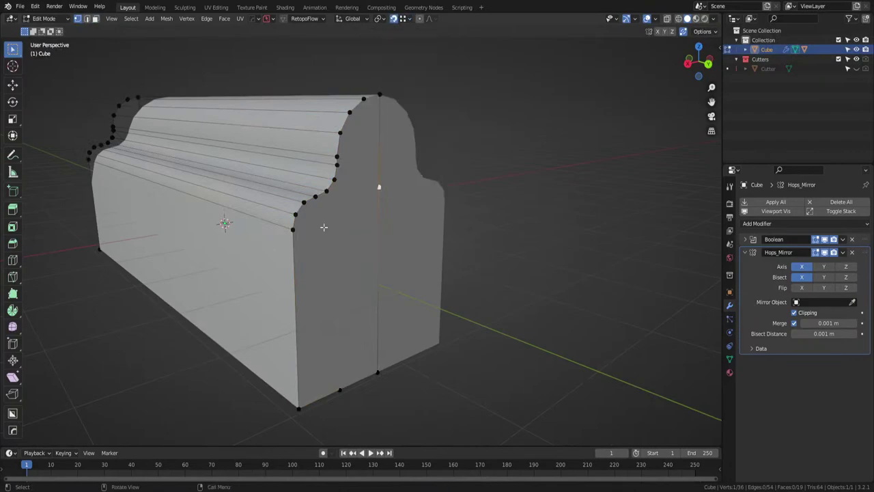
key(g)
key(z)
click(290, 233)
Connect the midline vertex to the side corner vertex to split the end cap into an upper and a lower face.
key(Tab)
key(Tab)
click(344, 247)
click(351, 262)
Extrude the lower end face about 1.14 m outward along the positive Y direction.
key(Tab)
click(385, 270)
click(387, 278)
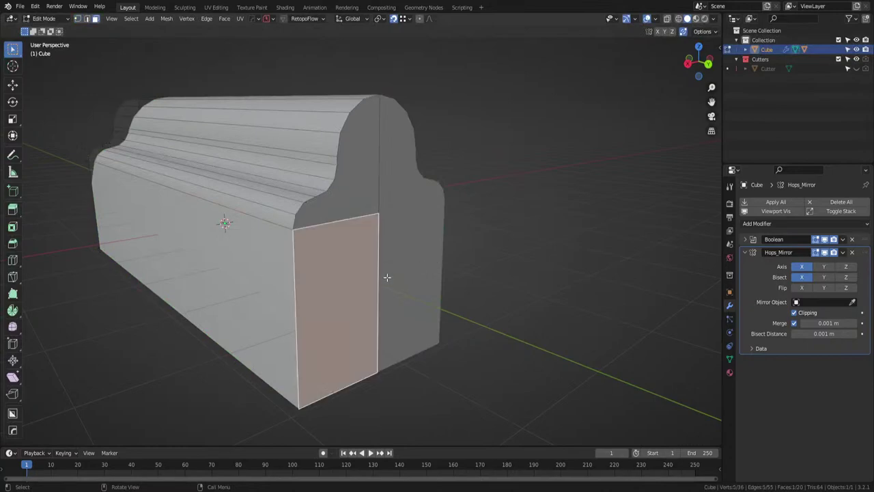
middle_drag(387, 277, 462, 289)
key(e)
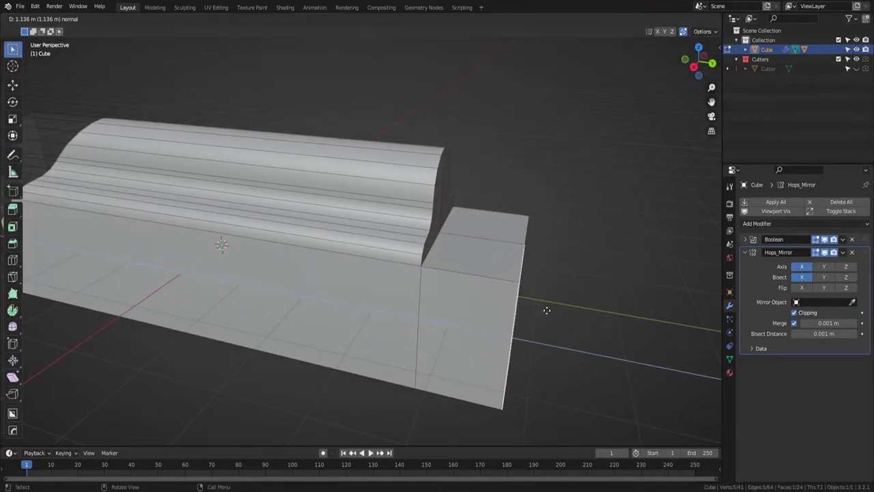
click(546, 310)
Return to Object Mode, move the Hops_Mirror modifier above the Boolean modifier and save the file.
middle_drag(544, 305, 605, 224)
key(Tab)
drag(865, 252, 868, 221)
middle_drag(673, 253, 488, 261)
click(655, 253)
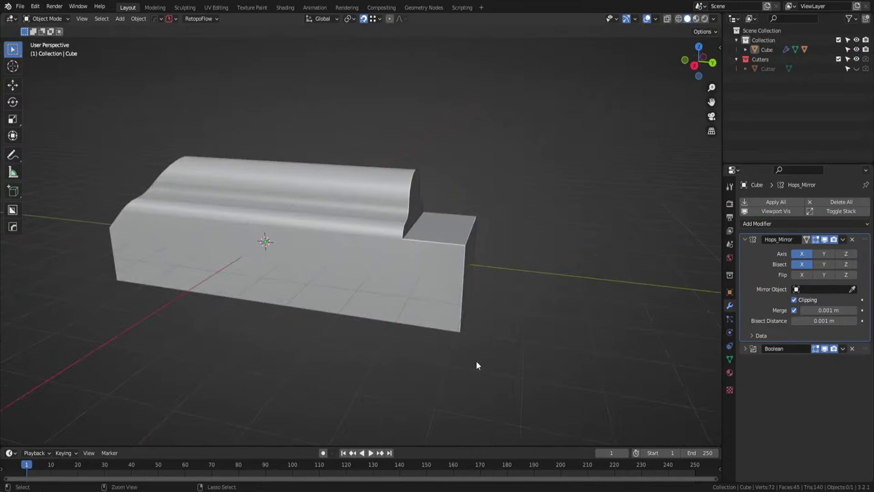
key(ctrl+s)
middle_drag(394, 169, 459, 123)
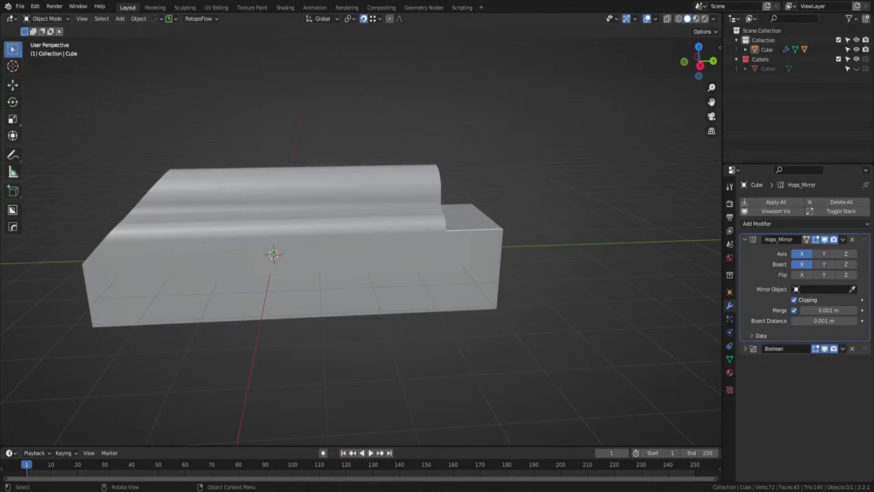
middle_drag(450, 206, 463, 208)
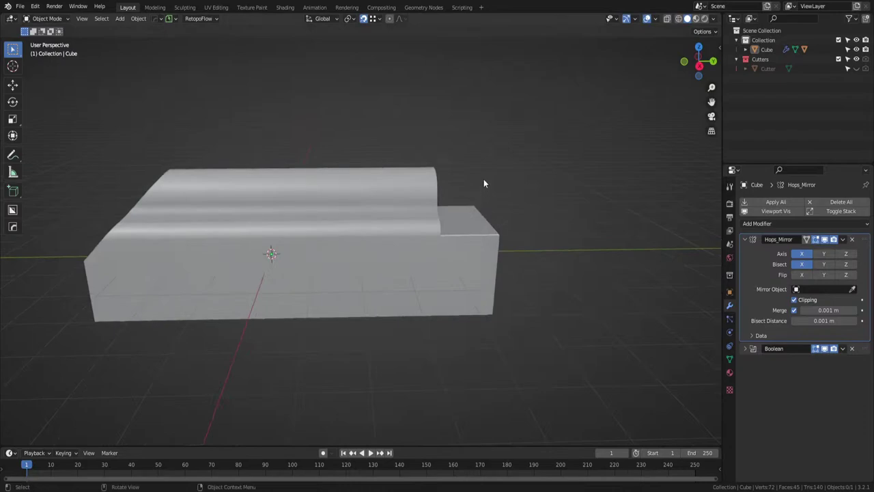
middle_drag(550, 170, 498, 202)
middle_drag(408, 217, 465, 206)
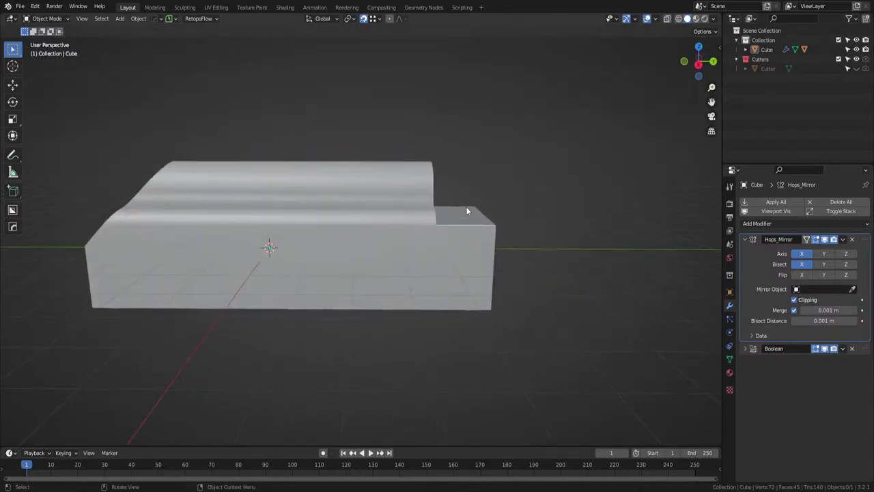
click(709, 71)
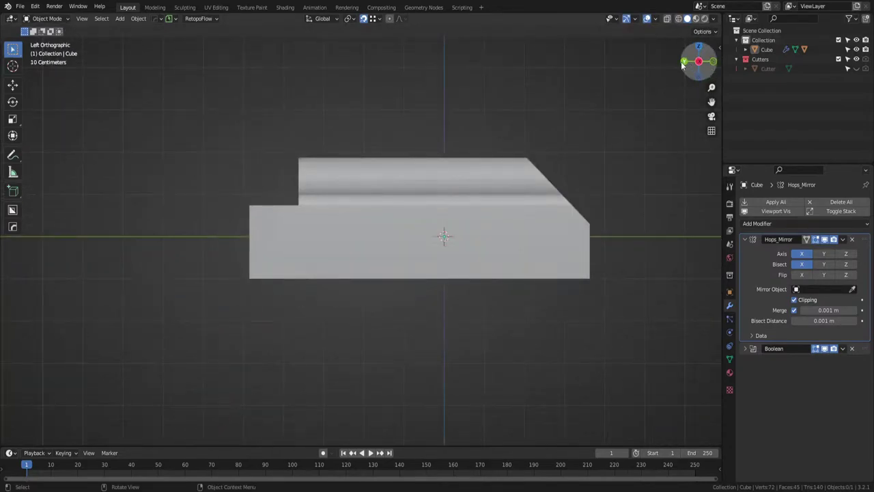
click(683, 62)
Select the block's bottom faces in Edit Mode and move them along the Z axis.
middle_drag(404, 199, 439, 238)
click(353, 243)
key(Tab)
key(a)
scroll(420, 220, up, 4)
key(g)
key(x)
click(428, 217)
click(358, 208)
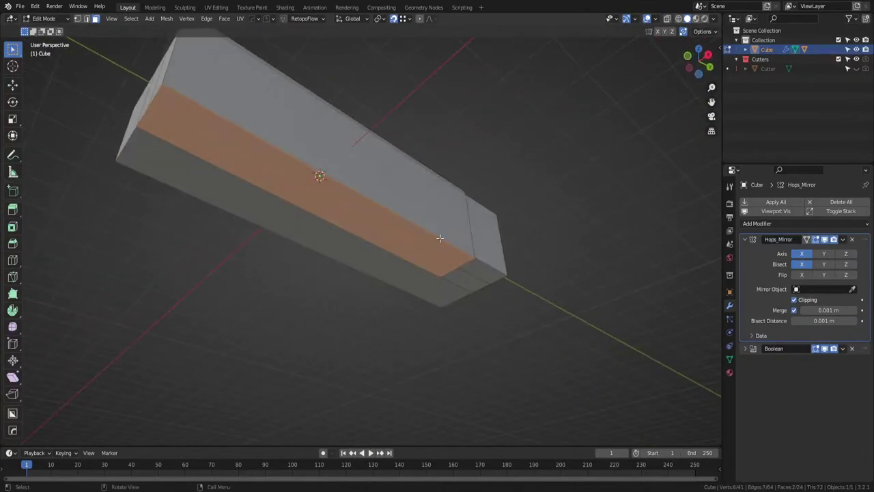
middle_drag(453, 285, 423, 262)
key(g)
key(z)
click(467, 312)
Try to add a crosswise loop cut around the moulded profile.
key(Tab)
scroll(423, 261, up, 1)
key(Tab)
shift+middle_drag(293, 243, 300, 242)
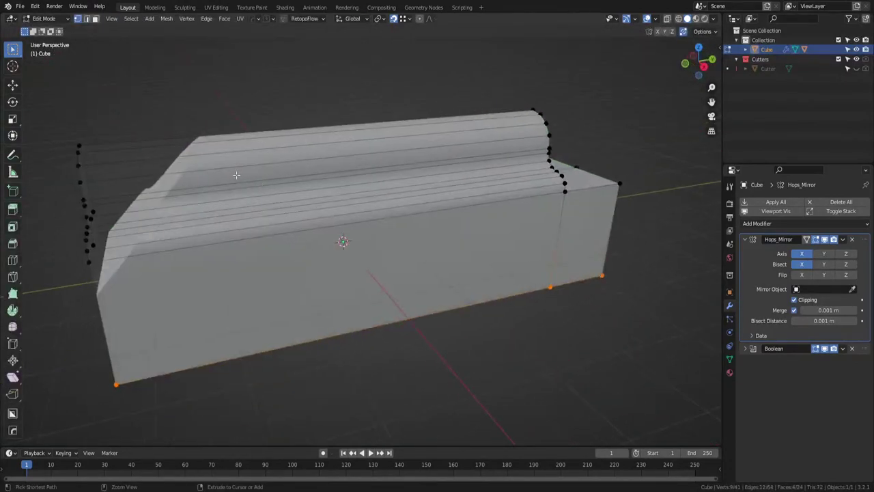
key(ctrl+r)
click(213, 170)
right_click(212, 170)
key(ctrl+z)
scroll(408, 239, up, 3)
middle_drag(454, 242, 381, 213)
key(ctrl+e)
key(ctrl+r)
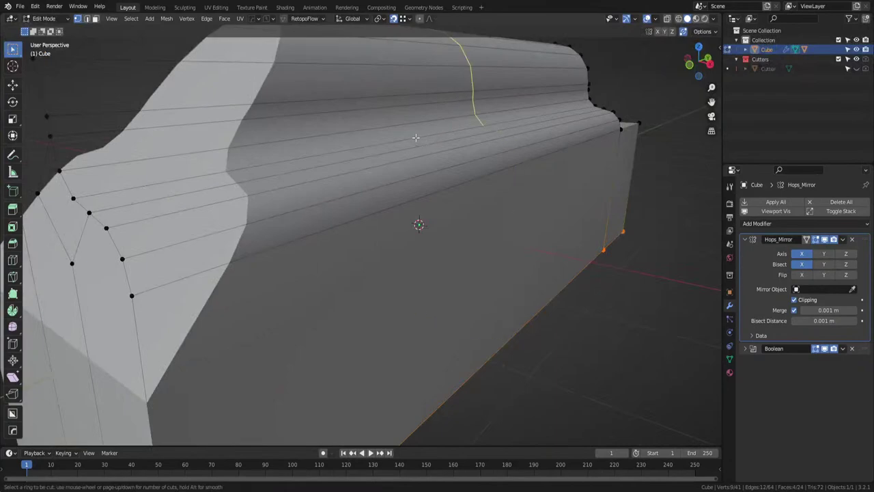
middle_drag(417, 132, 394, 148)
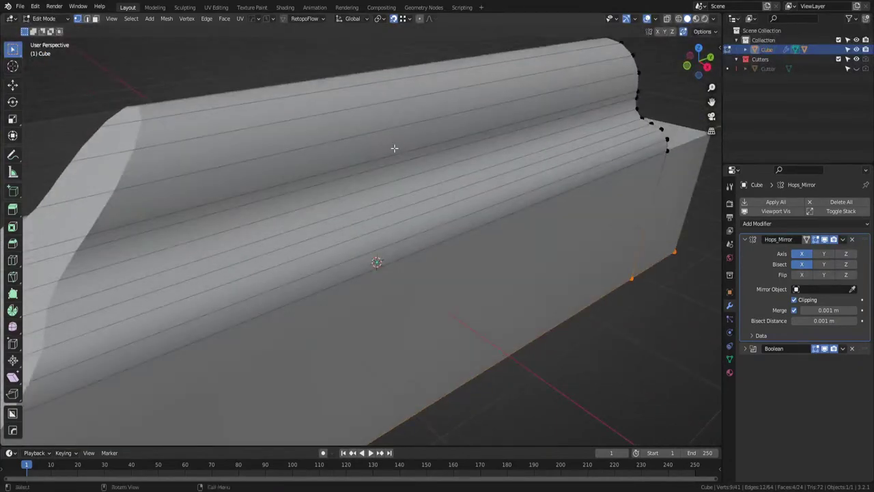
right_click(405, 191)
Try to dissolve one lengthwise edge of the moulded profile in edge select mode.
key(Tab)
click(468, 233)
key(Tab)
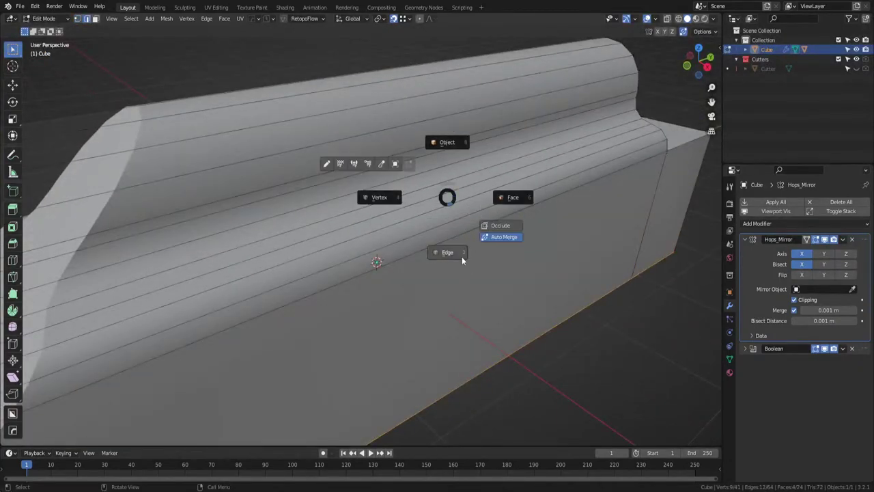
click(461, 256)
click(416, 196)
key(ctrl+x)
key(ctrl+z)
middle_drag(417, 222, 401, 204)
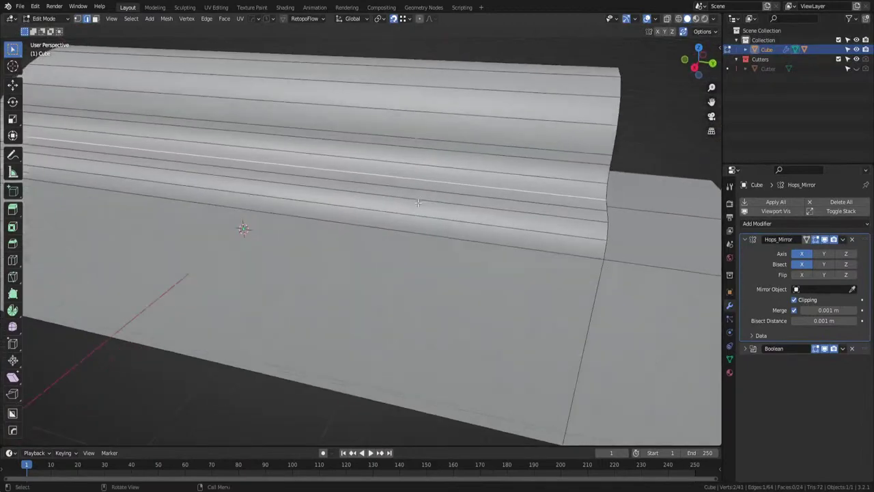
Add a crosswise loop cut around the block and slide it by a factor of about 0.46 toward the diagonally cut end.
key(a)
key(3)
middle_drag(310, 163, 337, 168)
key(ctrl+r)
right_click(349, 156)
scroll(348, 157, down, 3)
key(ctrl+r)
click(337, 168)
right_click(337, 168)
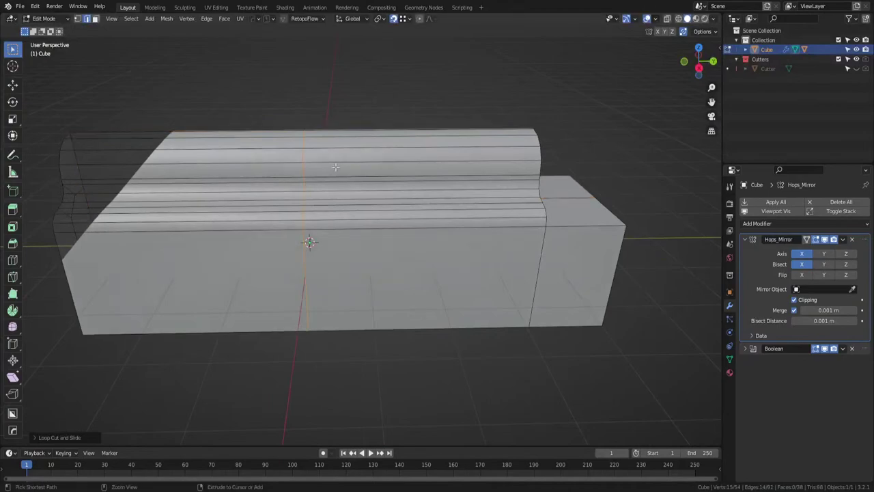
key(g)
key(g)
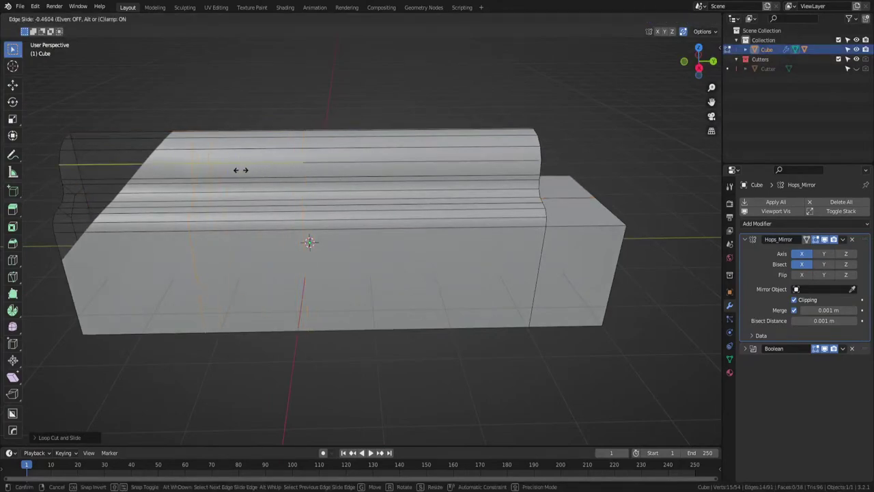
click(244, 172)
Bevel a second crosswise loop in the remaining length with 4 segments, spreading it into five evenly spaced edge loops.
key(ctrl+b)
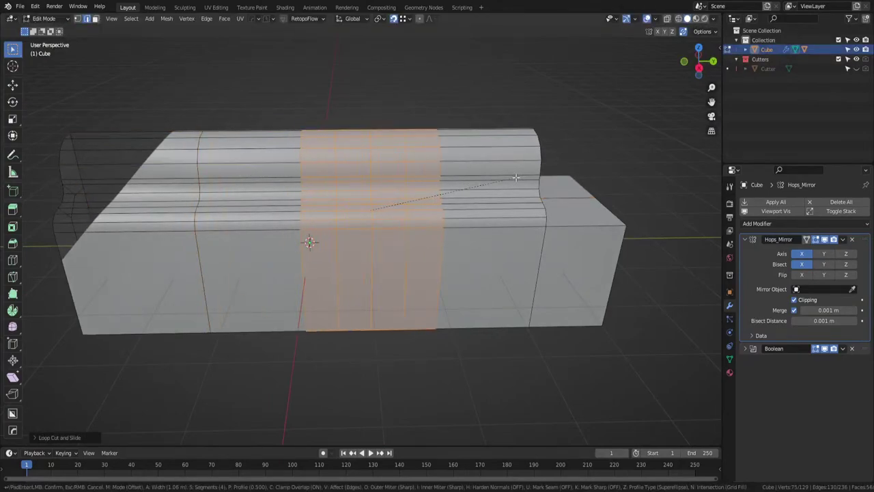
click(566, 181)
middle_drag(243, 230, 255, 231)
Select the five evenly spaced edge loops and bevel them with 1 segment and a width of about 0.12 m.
alt+click(252, 256)
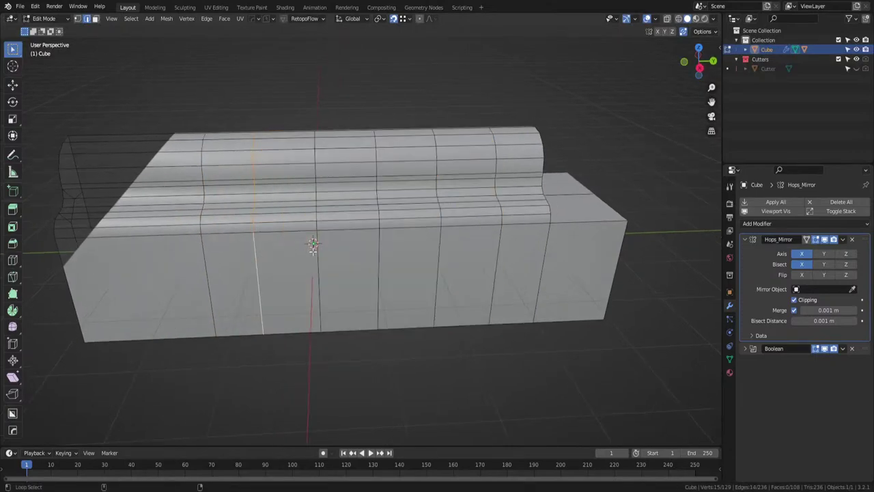
alt+shift+click(318, 259)
alt+shift+click(374, 255)
alt+shift+click(437, 252)
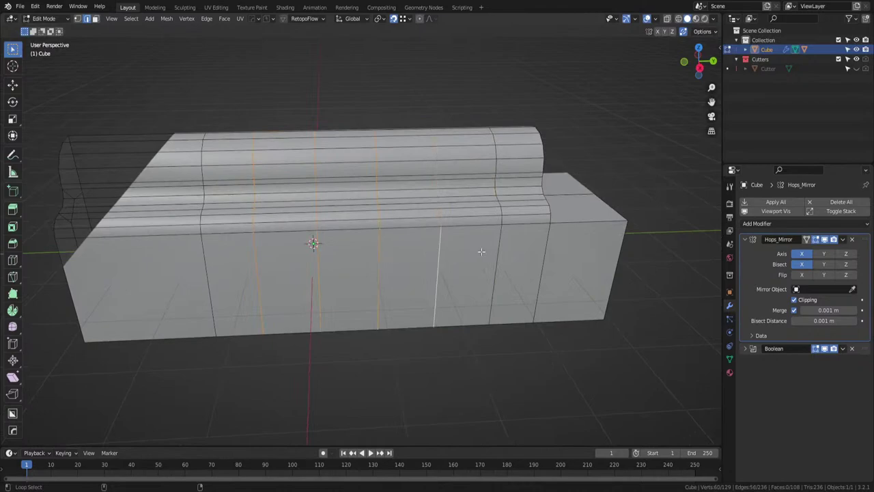
alt+shift+click(495, 254)
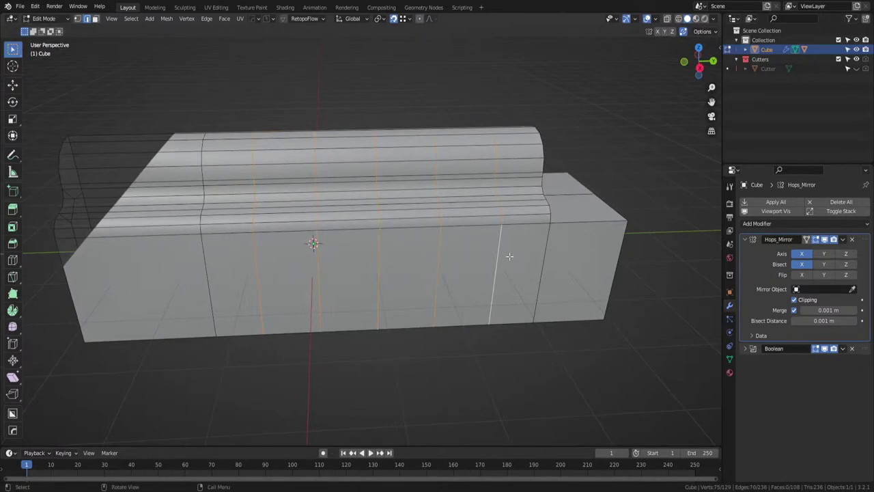
key(ctrl+b)
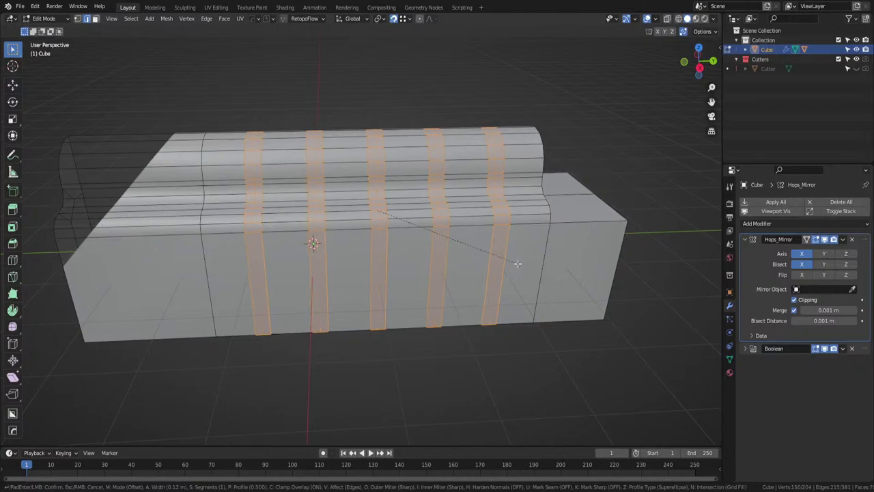
click(519, 264)
Select the upper faces of the narrow strip nearest the diagonally cut end and extrude them about 0.1 m outward along their normals.
middle_drag(519, 264, 420, 252)
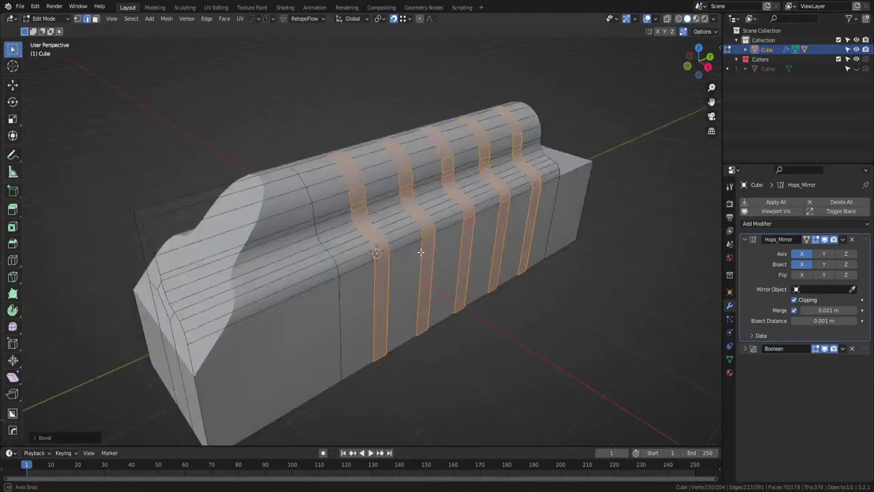
scroll(418, 250, up, 3)
click(363, 210)
key(Tab)
click(401, 219)
click(363, 211)
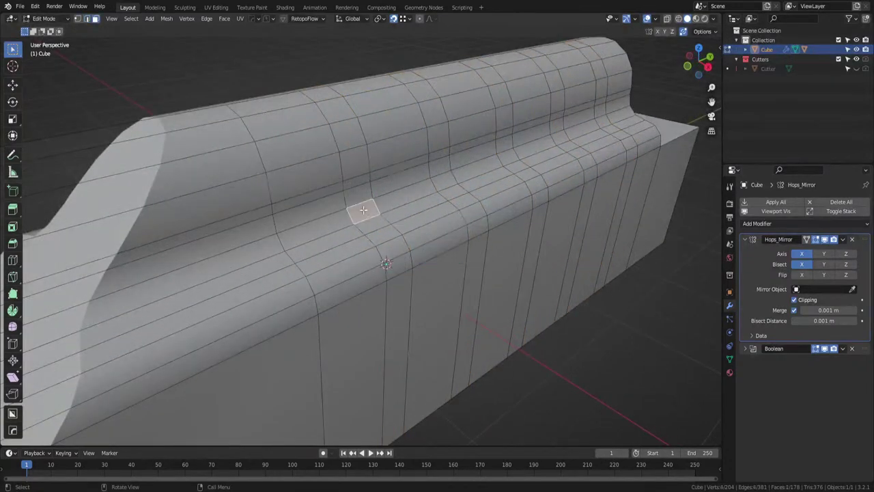
middle_drag(363, 211, 416, 263)
ctrl+click(372, 250)
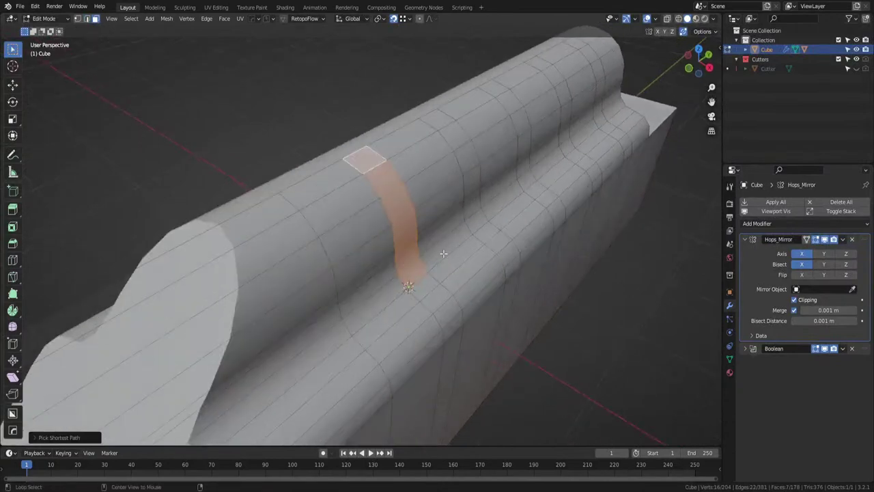
key(alt+e)
click(445, 260)
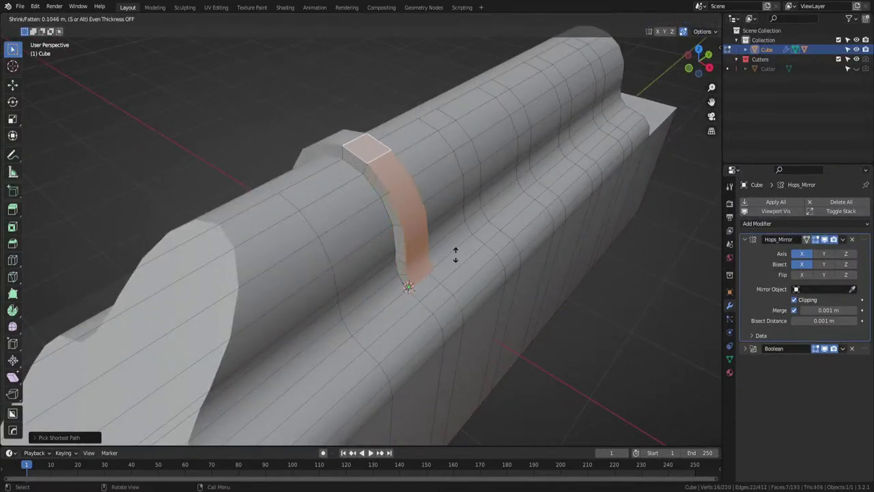
click(456, 254)
middle_drag(456, 254, 504, 190)
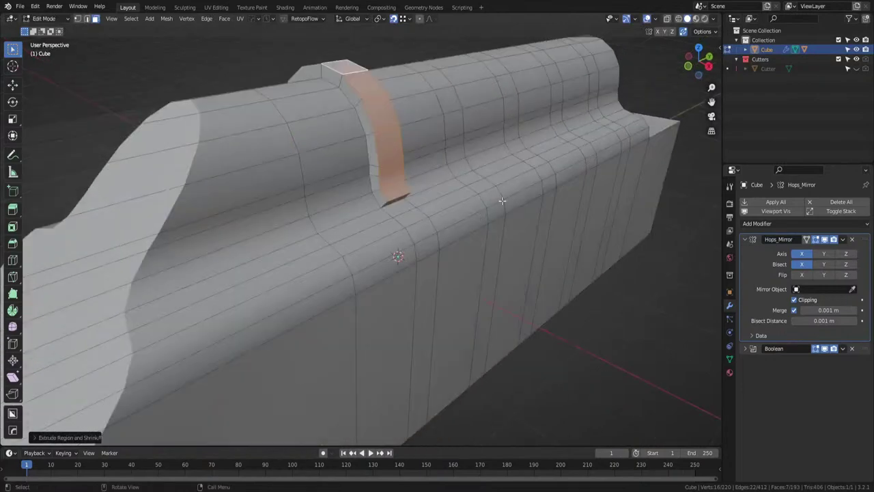
Try to narrow the rib's outer faces by scaling them along the Y axis to about 0.72.
key(s)
key(y)
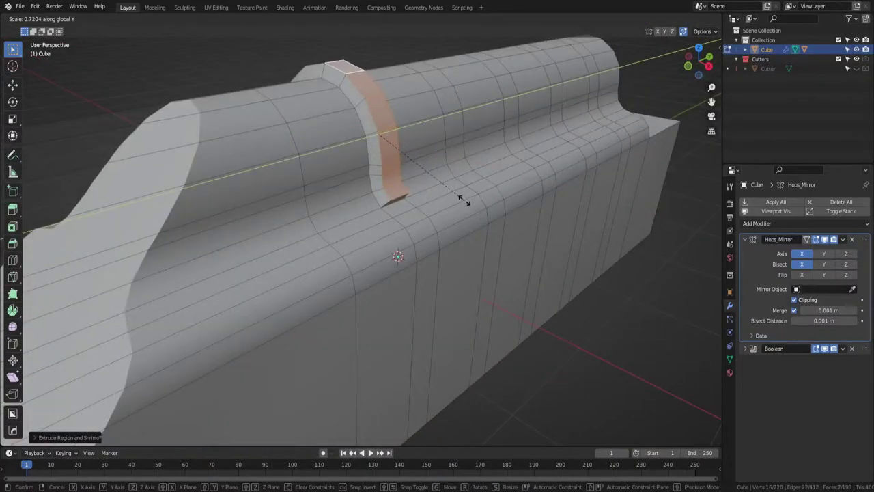
key(x)
click(435, 192)
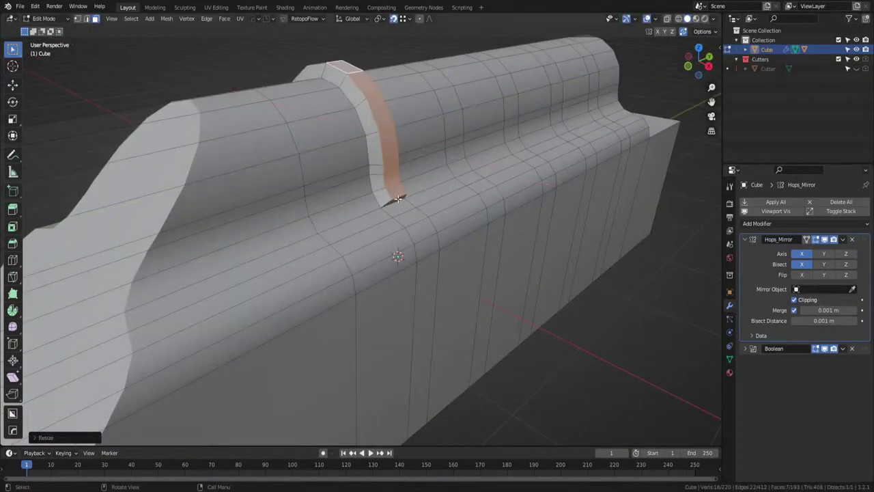
click(398, 198)
key(g)
right_click(435, 200)
key(Tab)
click(535, 207)
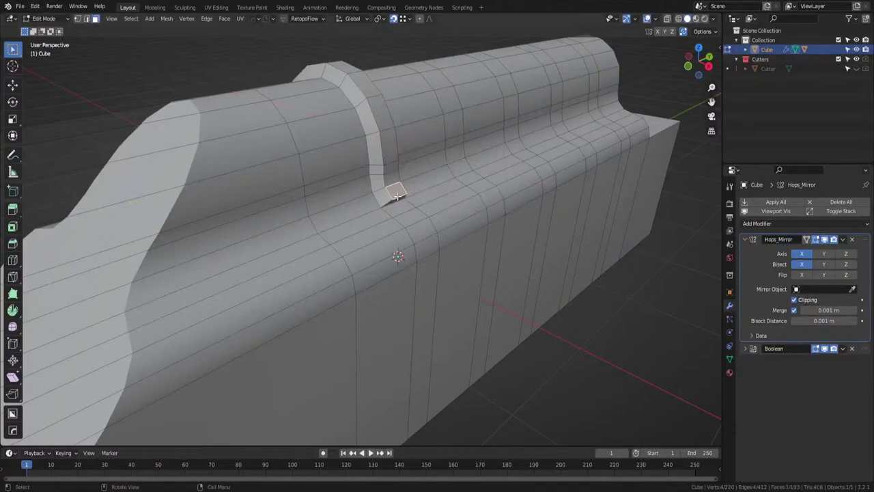
key(g)
right_click(394, 198)
key(Tab)
click(485, 195)
key(Tab)
click(412, 249)
Try to taper the rib's lower end by edge-sliding its cross edges along the rib, using factors of about -0.81 and -0.39.
click(401, 198)
key(g)
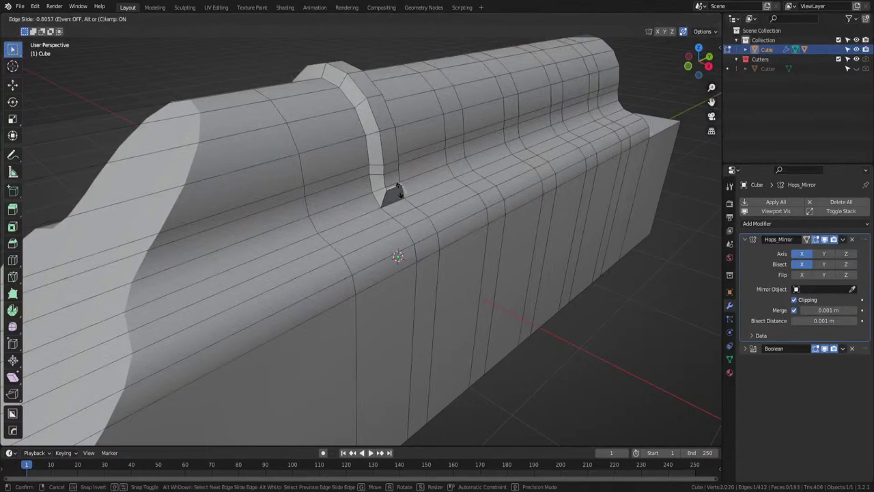
click(398, 191)
key(g)
key(g)
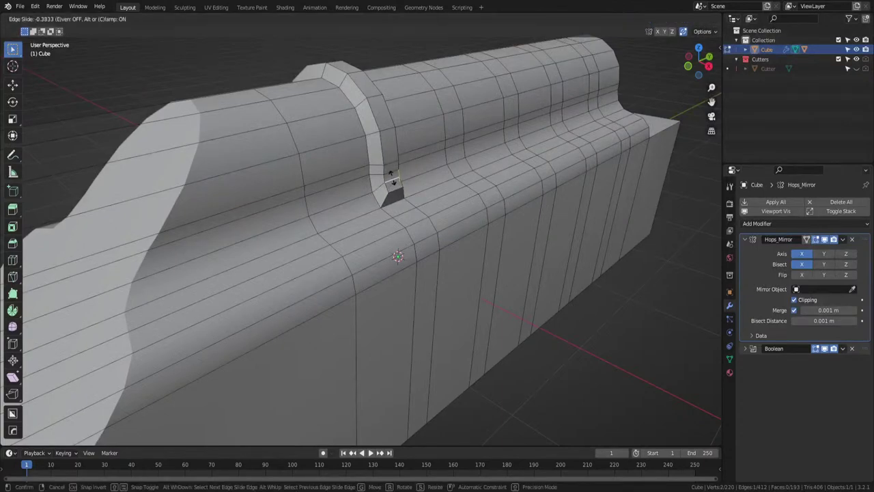
click(391, 180)
key(g)
key(g)
click(396, 189)
Examine the single rib on the smooth mirrored block in object mode from several angles.
key(Tab)
click(411, 163)
scroll(412, 163, down, 2)
middle_drag(411, 163, 279, 141)
scroll(347, 162, down, 3)
key(shift+z)
click(338, 123)
middle_drag(338, 123, 440, 147)
scroll(421, 116, up, 2)
key(shift+z)
middle_drag(597, 291, 472, 289)
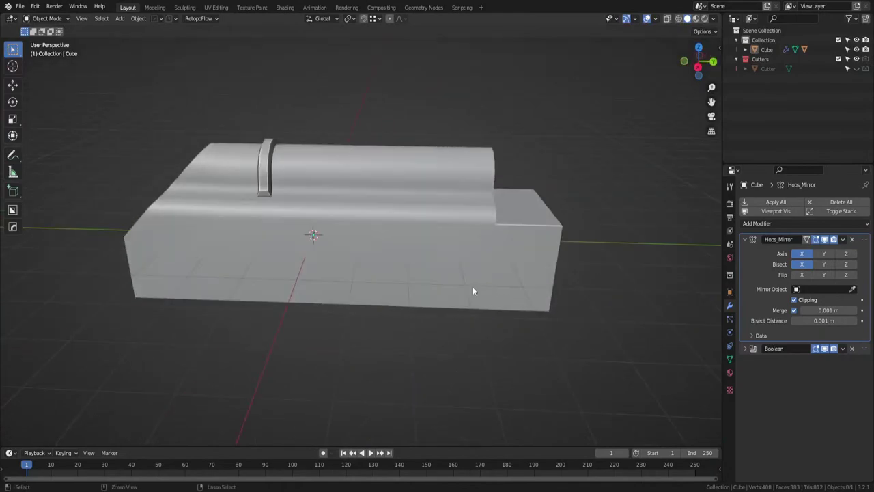
Undo the single rib's edge slides, scaling and extrusion, back to the selected strip faces in edit mode.
key(Tab)
key(ctrl+z)
key(ctrl+z)
key(ctrl+z)
key(ctrl+z)
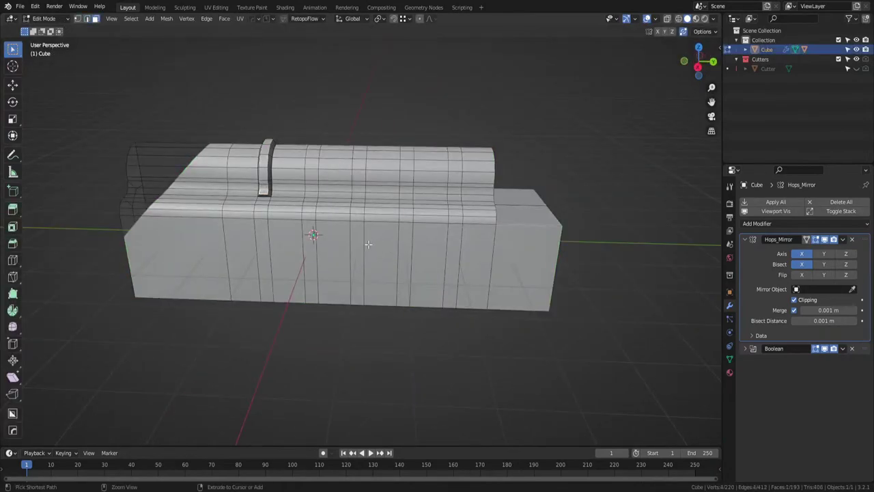
middle_drag(344, 217, 327, 229)
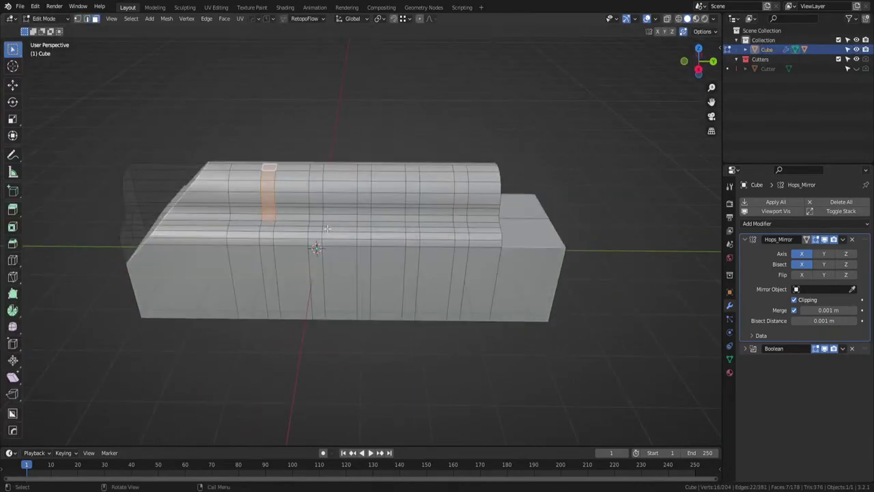
Add the upper faces of the other four narrow strips to the selection and extrude all five strips about 0.15 m outward along their normals.
ctrl+shift+click(317, 215)
key(ctrl+z)
shift+drag(316, 216, 316, 168)
click(317, 168)
drag(364, 215, 367, 171)
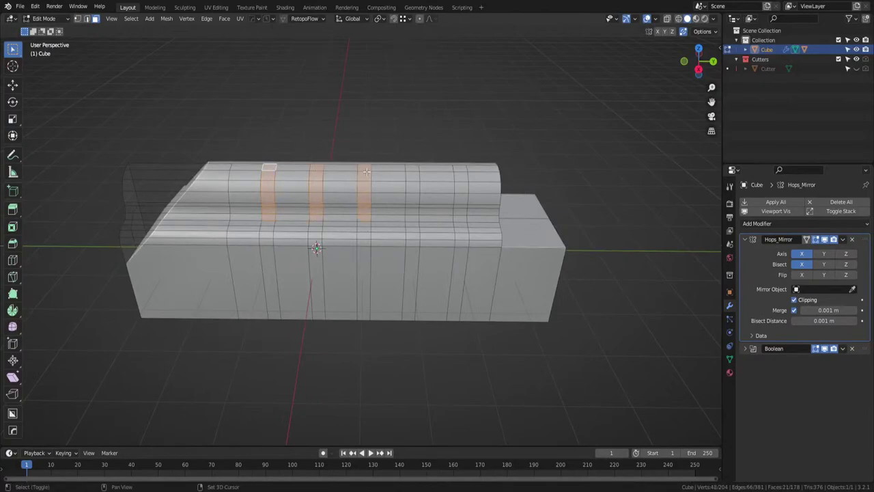
drag(417, 215, 417, 193)
drag(417, 160, 418, 161)
middle_drag(462, 198, 521, 209)
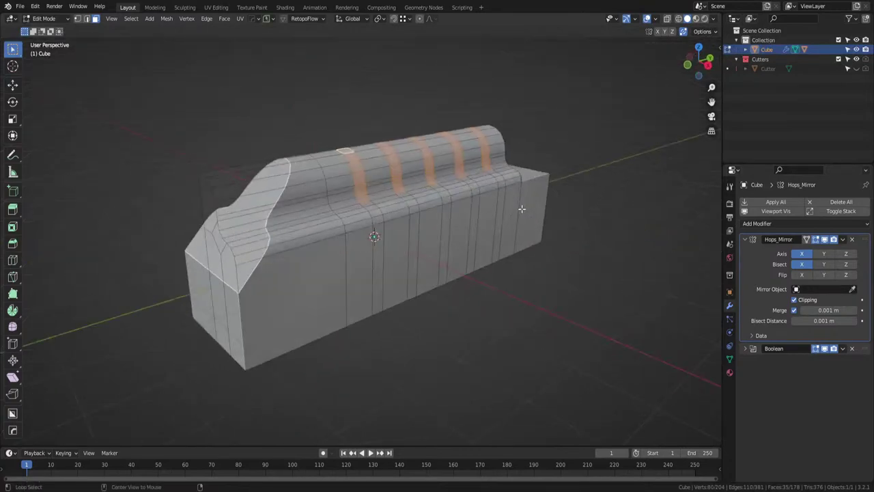
key(alt+s)
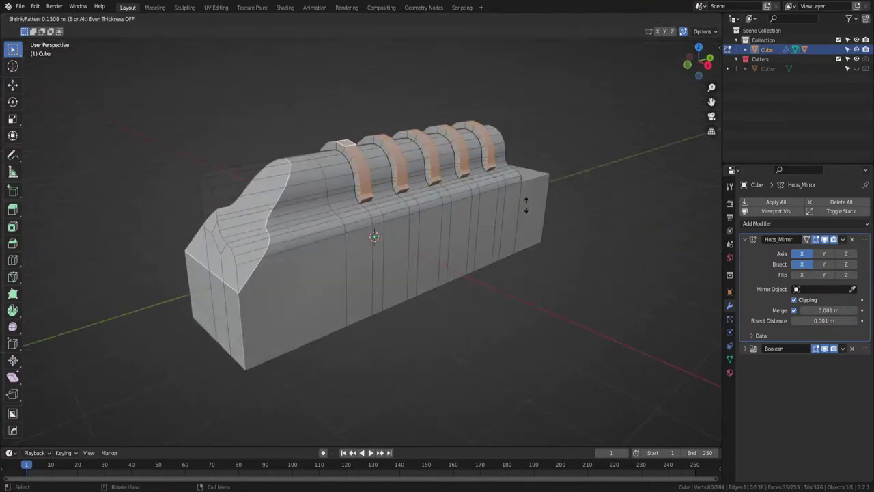
click(525, 205)
scroll(589, 219, up, 4)
Scale the outer faces of the five ribs about their individual origins, to about 0.65 along Y and about 0.9 uniformly.
click(350, 19)
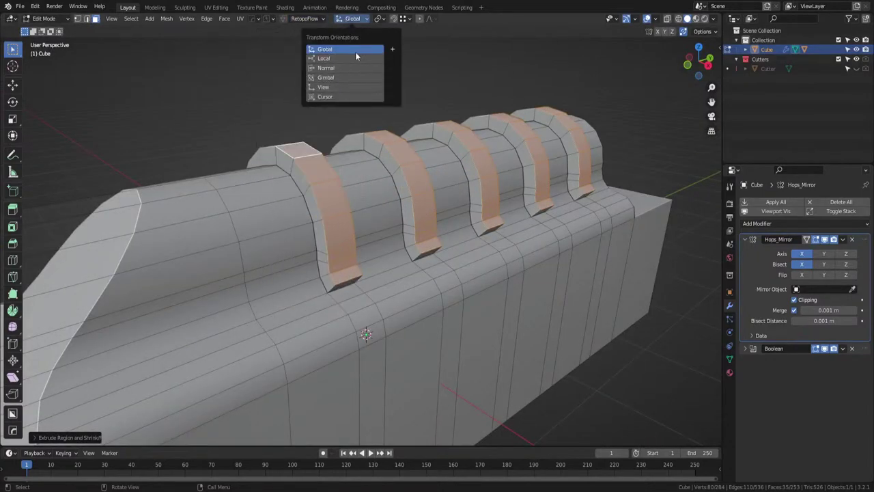
click(379, 18)
click(400, 60)
key(s)
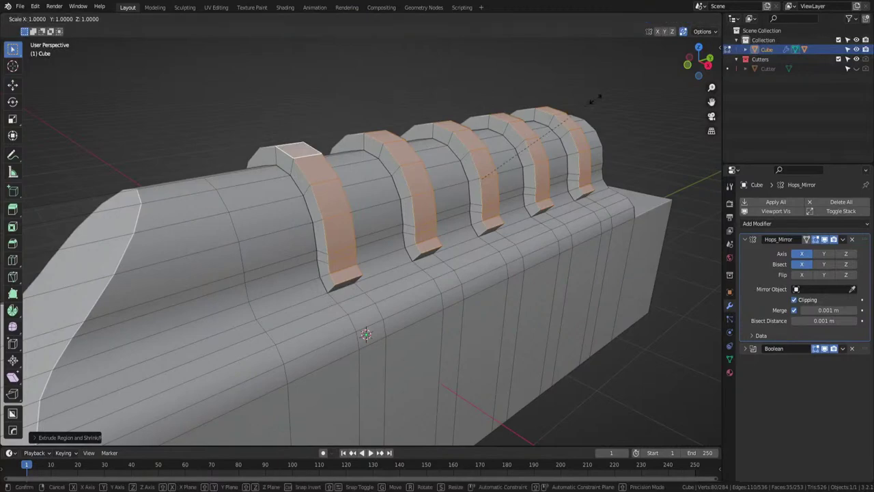
key(y)
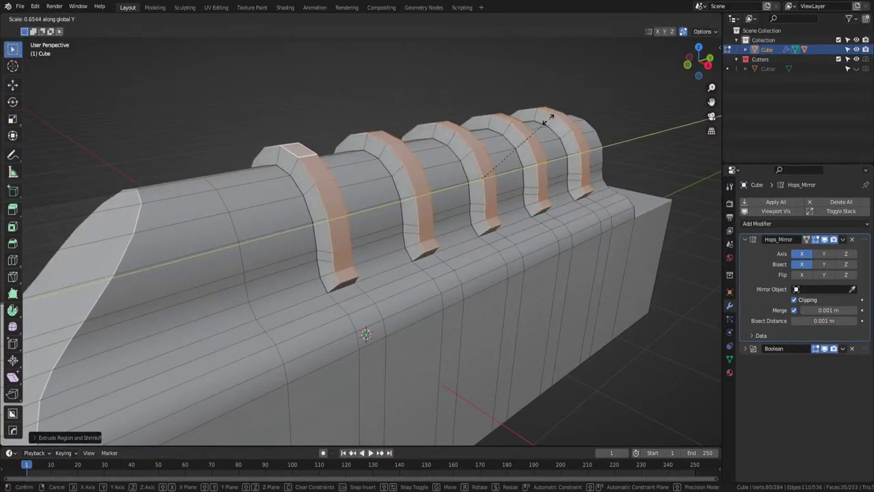
key(y)
key(y)
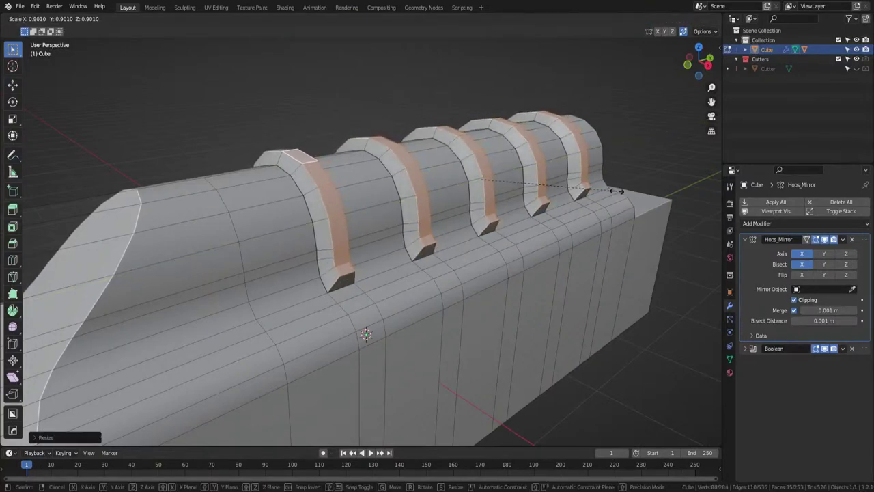
click(617, 191)
Select the outer cross edge at the lower end of all five ribs and edge-slide them up along the ribs.
middle_drag(618, 194, 413, 238)
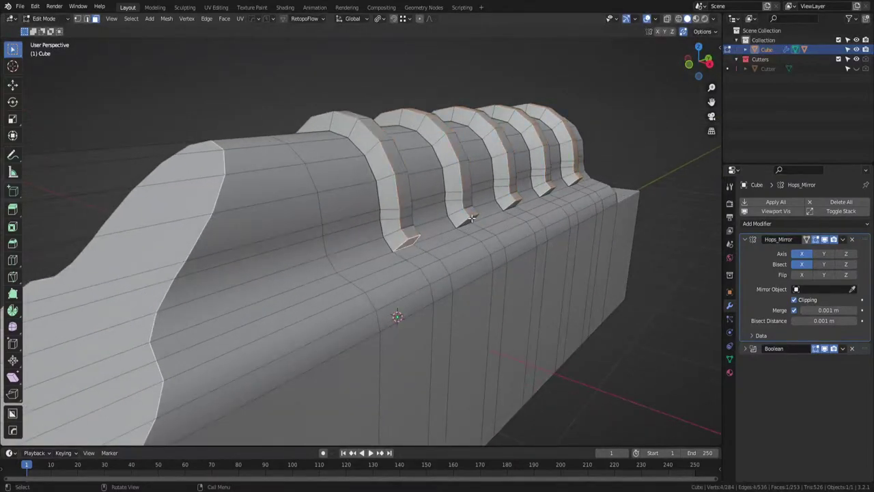
middle_drag(472, 218, 461, 218)
key(Tab)
key(Tab)
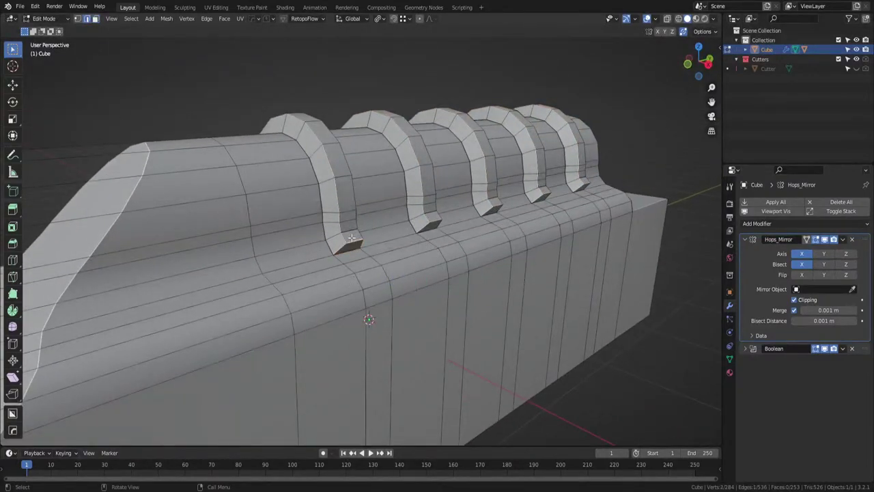
key(g)
key(g)
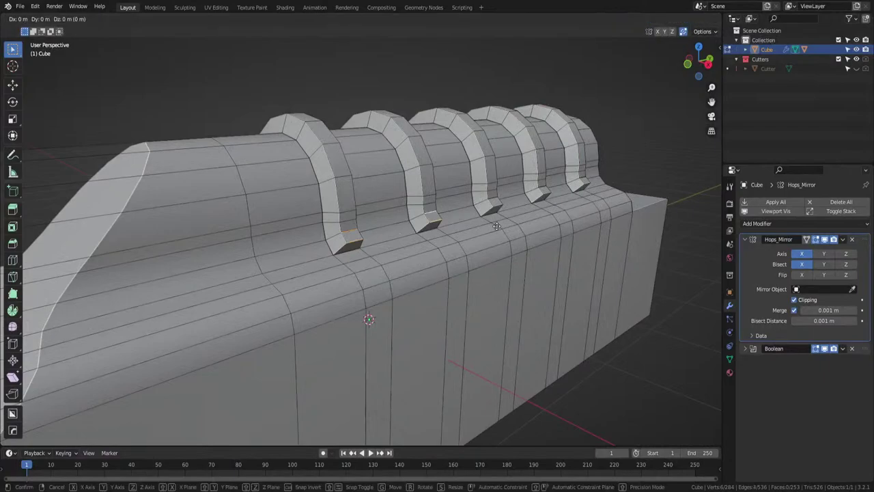
click(496, 218)
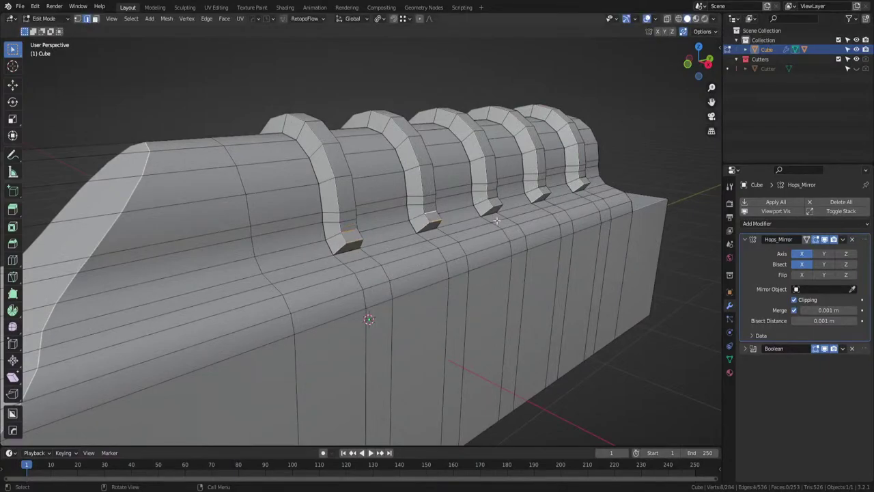
middle_drag(492, 197, 399, 220)
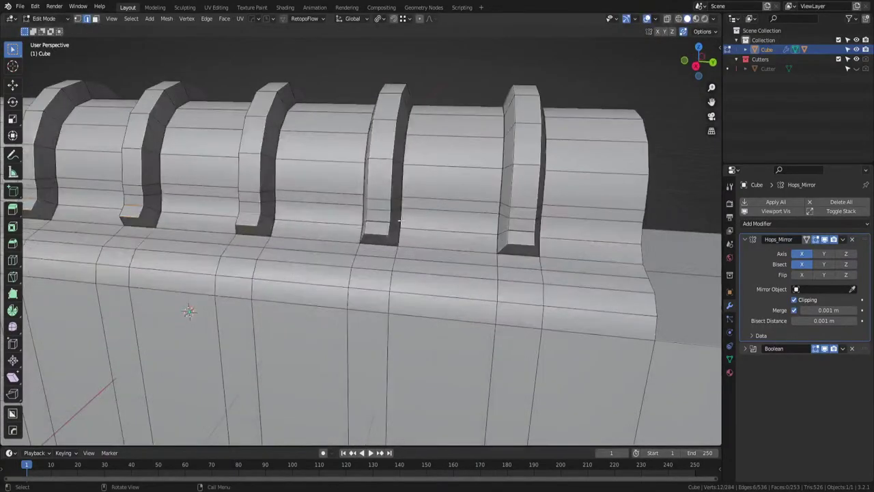
middle_drag(521, 247, 630, 239)
key(g)
key(g)
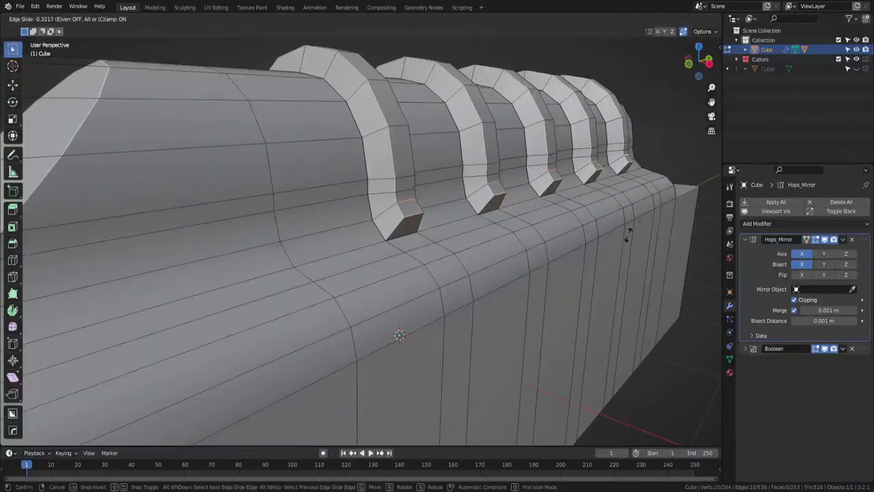
Examine the sloped lower ends of the five ribs in object and edit mode.
scroll(630, 150, down, 5)
middle_drag(630, 150, 414, 191)
scroll(417, 170, down, 3)
scroll(361, 187, up, 4)
key(Tab)
click(426, 136)
key(Tab)
click(375, 308)
key(Tab)
click(431, 305)
Select the outer face strips of all five ribs and shrink them inward along their normals by about 0.035 m.
middle_drag(404, 304, 299, 267)
alt+click(321, 276)
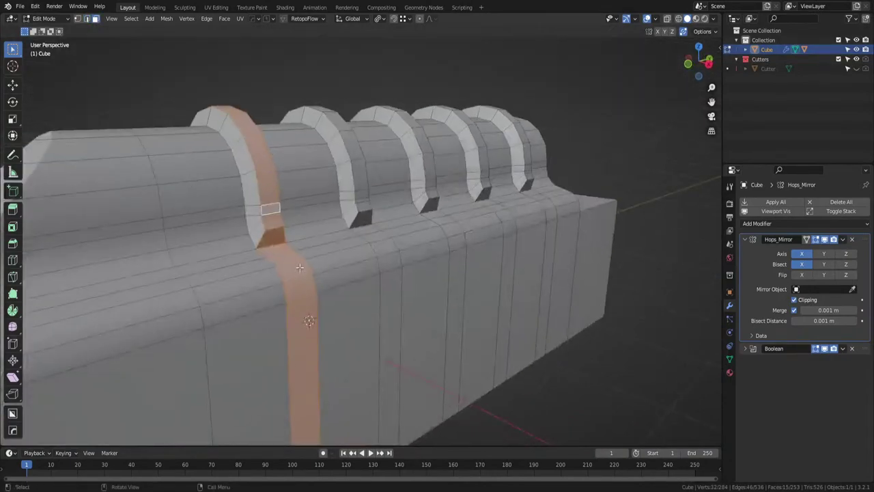
click(279, 225)
alt+click(226, 107)
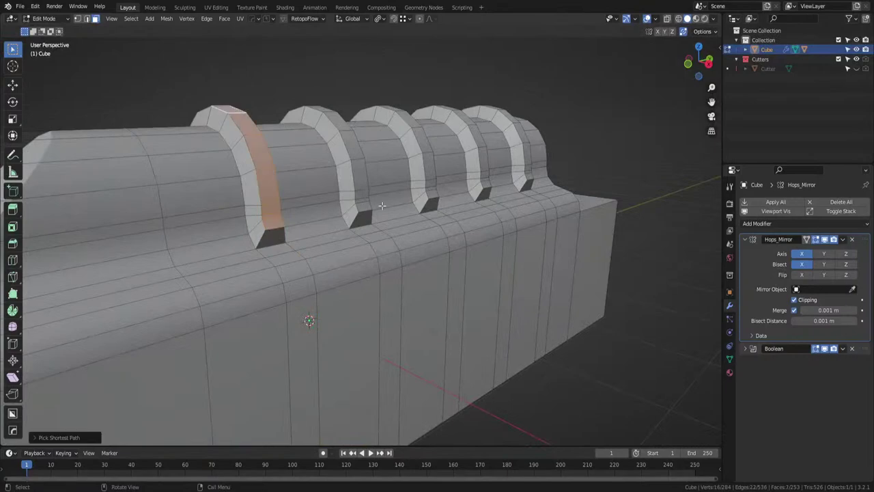
middle_drag(227, 107, 331, 214)
alt+shift+click(295, 123)
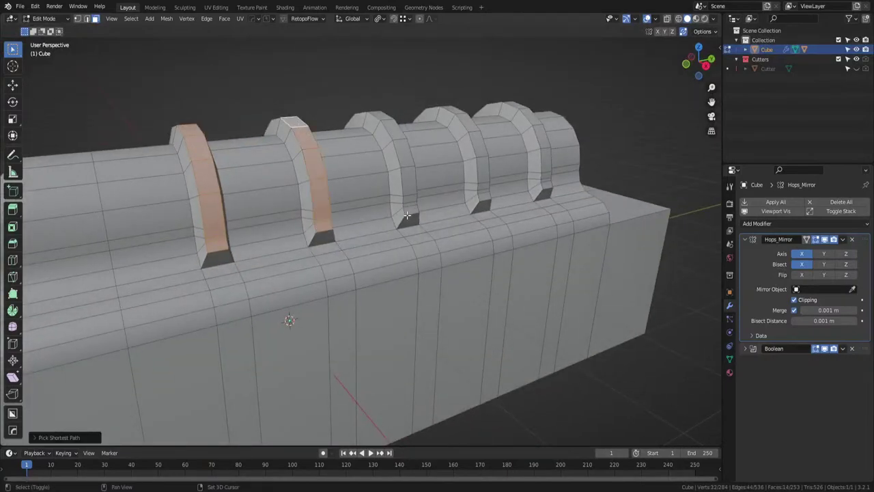
ctrl+click(378, 114)
middle_drag(378, 116, 331, 117)
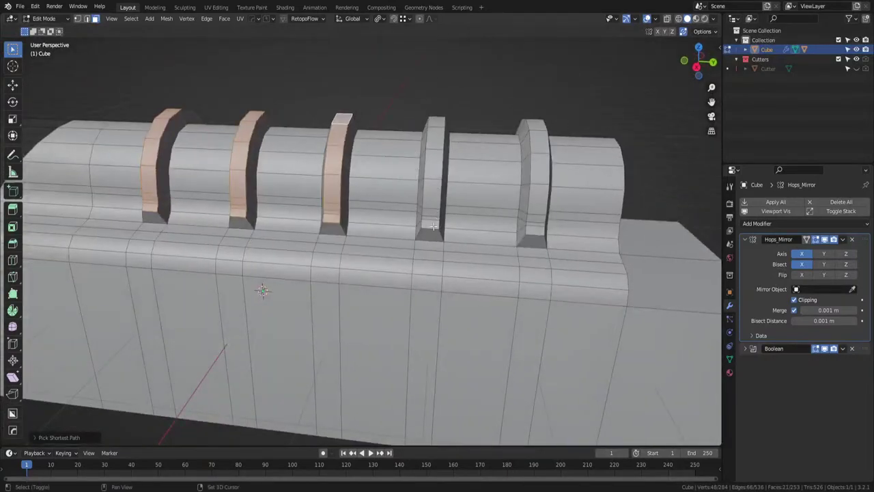
shift+click(431, 222)
ctrl+click(437, 122)
middle_drag(474, 156, 485, 266)
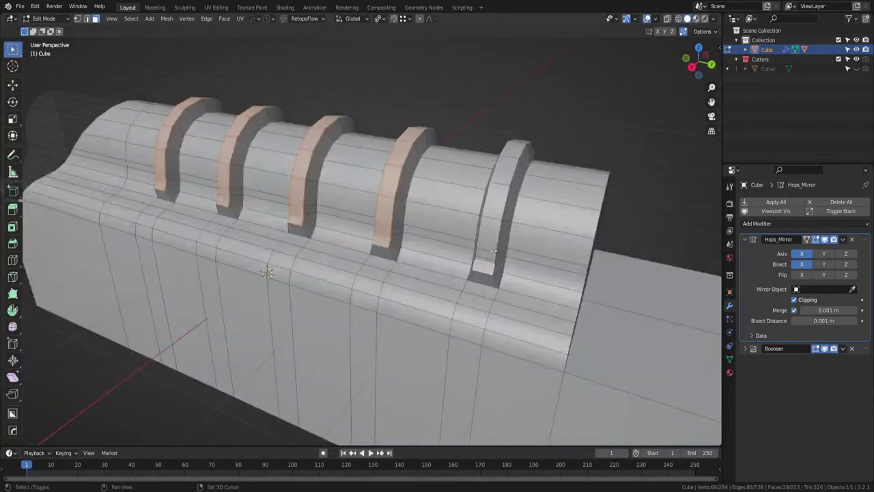
ctrl+click(509, 150)
key(alt+s)
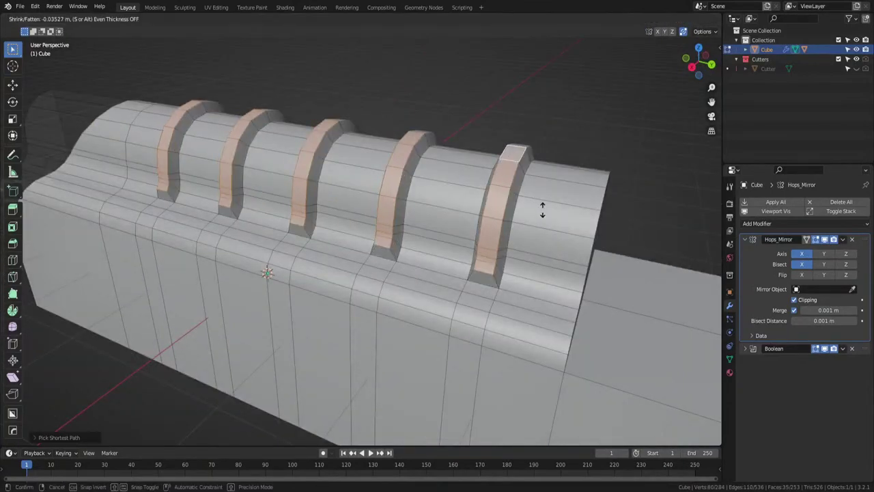
click(542, 212)
Check the lowered ribs on the whole block in object mode and save the file.
key(Tab)
scroll(517, 164, down, 4)
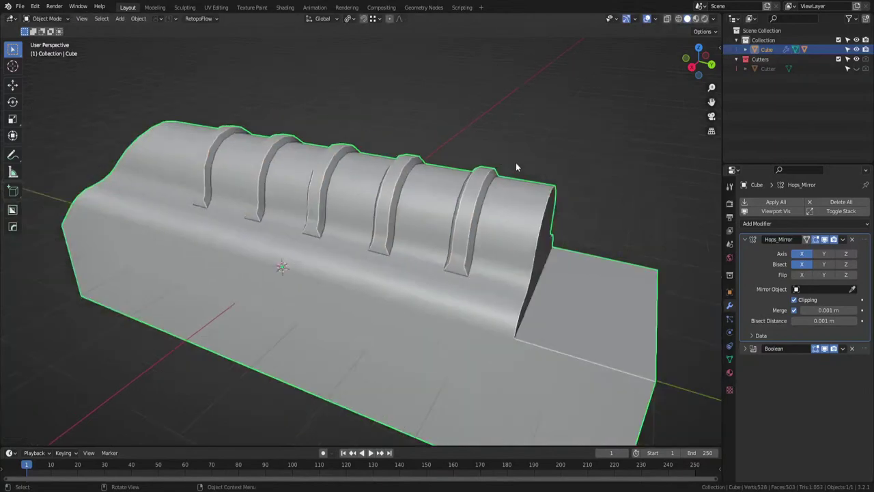
middle_drag(517, 164, 478, 137)
click(577, 239)
scroll(468, 164, up, 2)
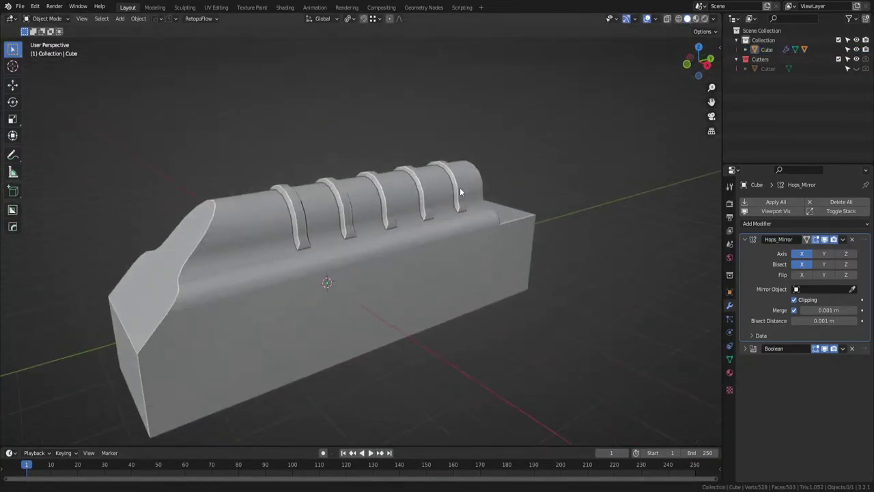
scroll(521, 154, up, 1)
shift+middle_drag(460, 187, 448, 260)
key(ctrl+s)
Apply the block's Boolean modifier in object mode, leaving the mirror modifier in the stack.
click(438, 250)
scroll(479, 253, up, 4)
key(Tab)
click(499, 256)
key(ctrl+Tab)
click(534, 260)
middle_drag(436, 193, 396, 203)
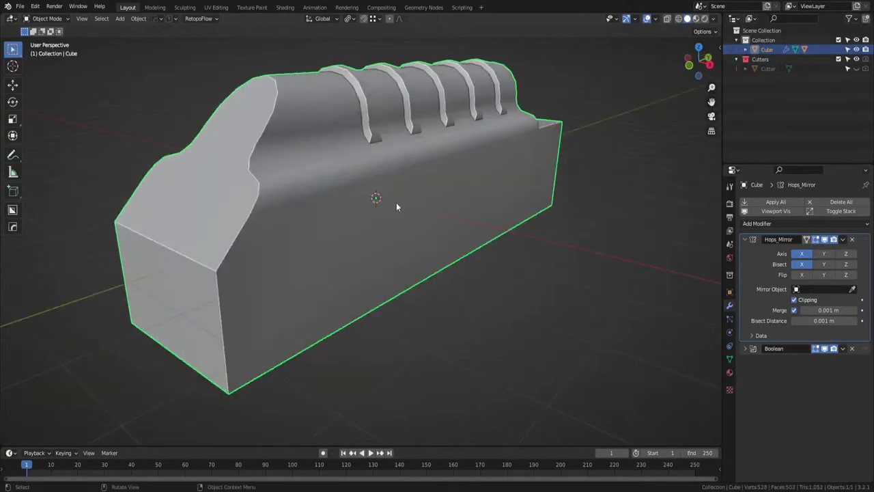
key(ctrl+a)
middle_drag(515, 343, 462, 326)
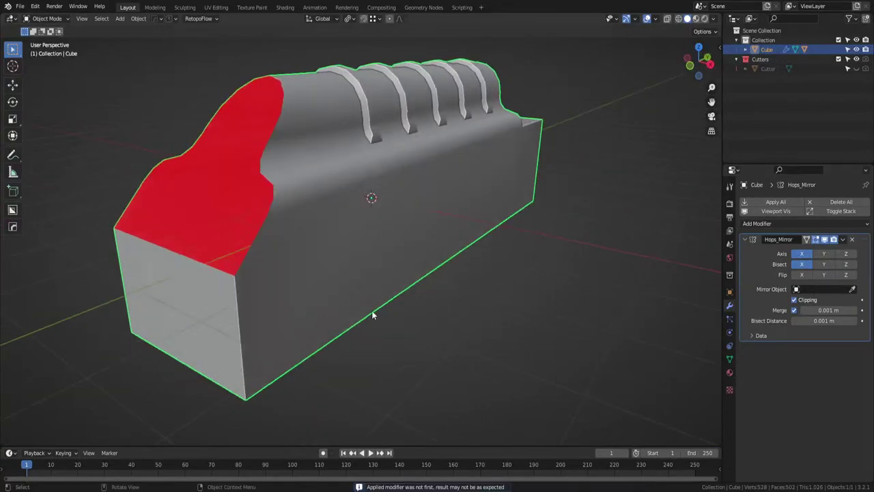
Select the open boundary loop at the diagonally cut end in edit mode and fill it with a face.
key(Tab)
middle_drag(372, 315, 355, 212)
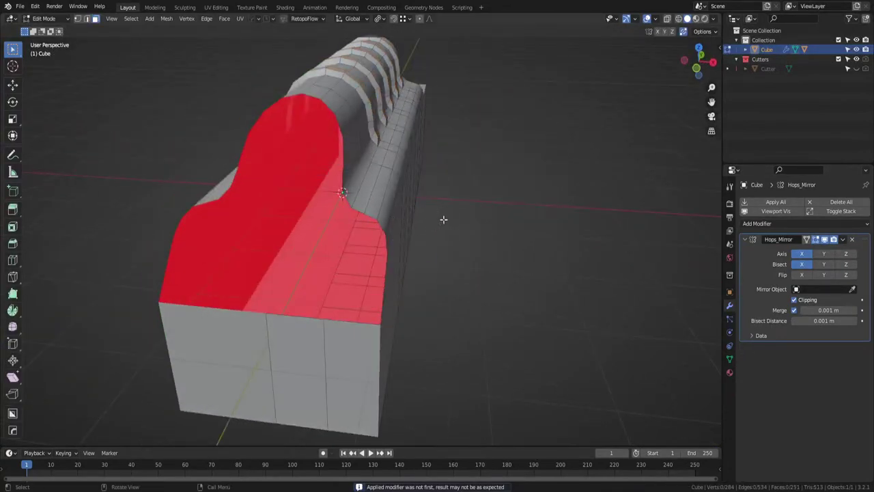
alt+click(363, 214)
key(f)
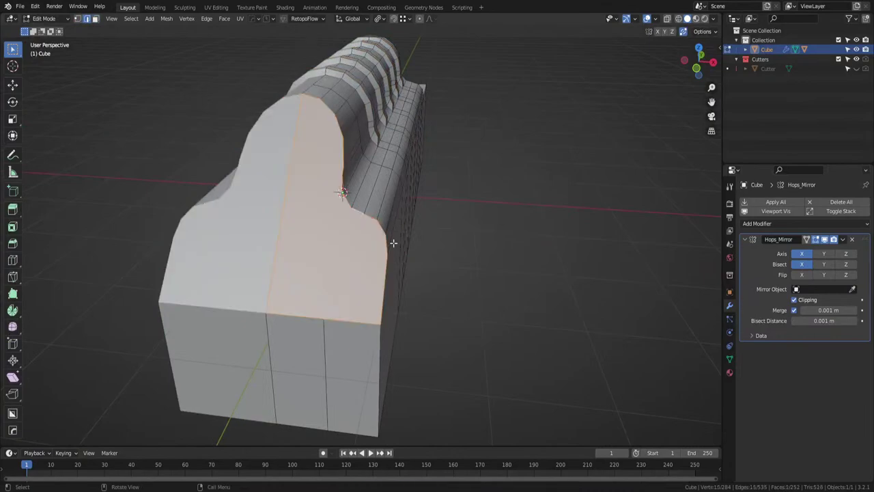
Select the surplus lengthwise edge loops along the moulded profile, from the outer shoulder up to the ribbed section, and dissolve them.
middle_drag(393, 243, 330, 202)
alt+click(321, 199)
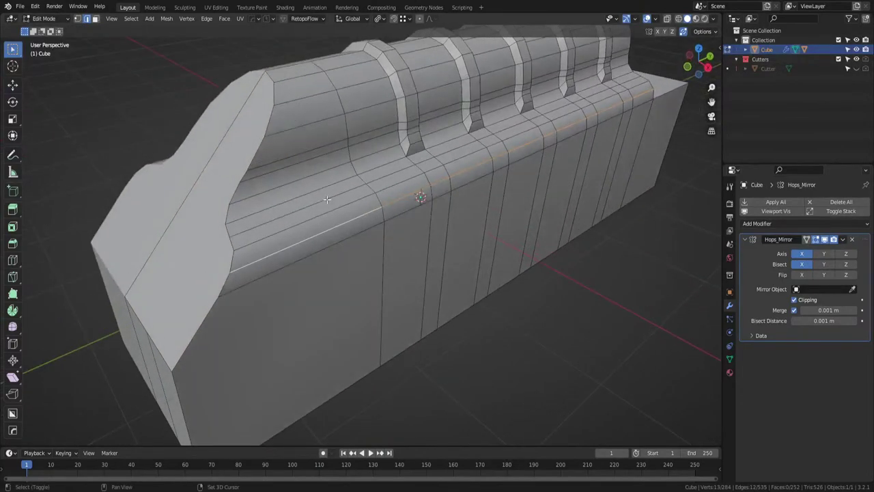
alt+shift+click(325, 193)
alt+shift+click(314, 171)
alt+shift+click(311, 145)
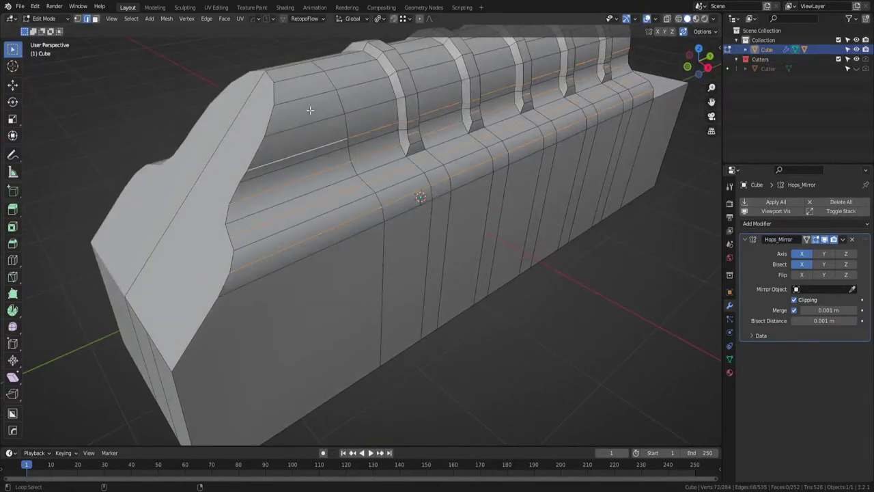
middle_drag(306, 98, 485, 196)
key(ctrl+x)
Switch the block to object mode and sharpen its shading with the HardOps Autosmooth tool.
key(Tab)
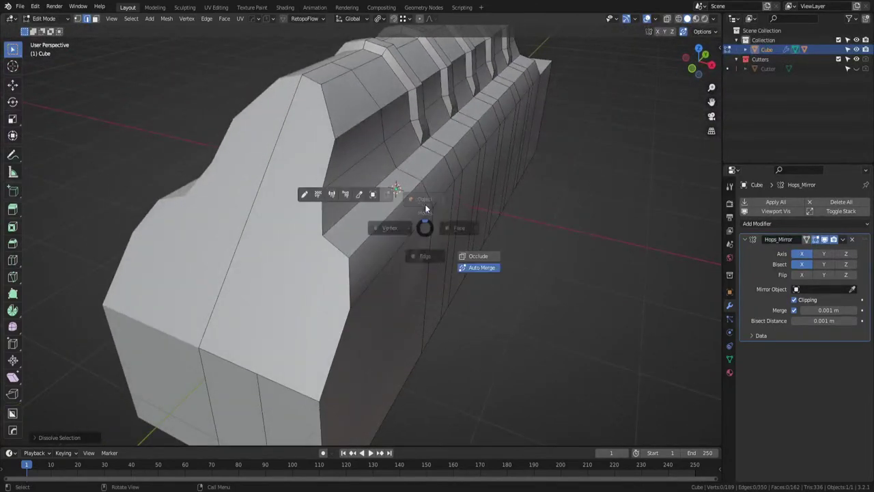
click(426, 205)
key(q)
click(485, 195)
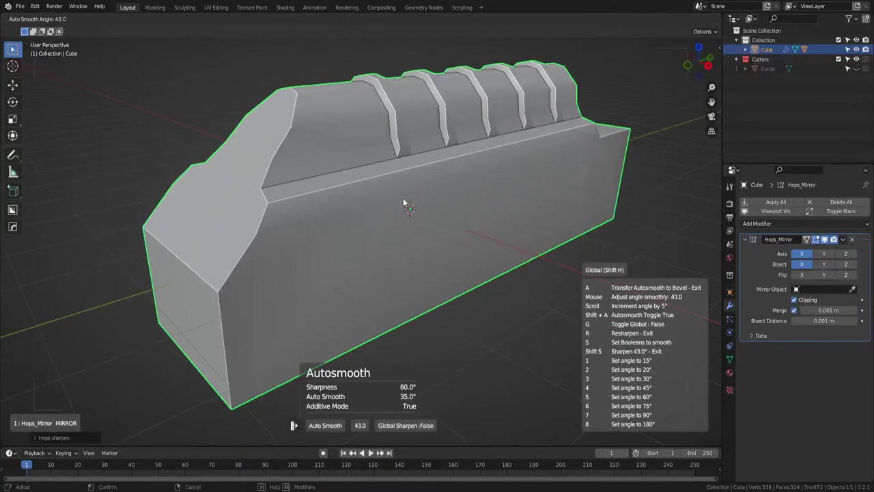
click(330, 195)
middle_drag(330, 196, 328, 288)
click(329, 322)
Knife two edges across the diagonal end face, from the two upper profile vertices to the centre line.
middle_drag(329, 322, 396, 305)
scroll(395, 319, up, 2)
scroll(422, 314, up, 3)
key(Tab)
click(374, 312)
click(386, 167)
key(k)
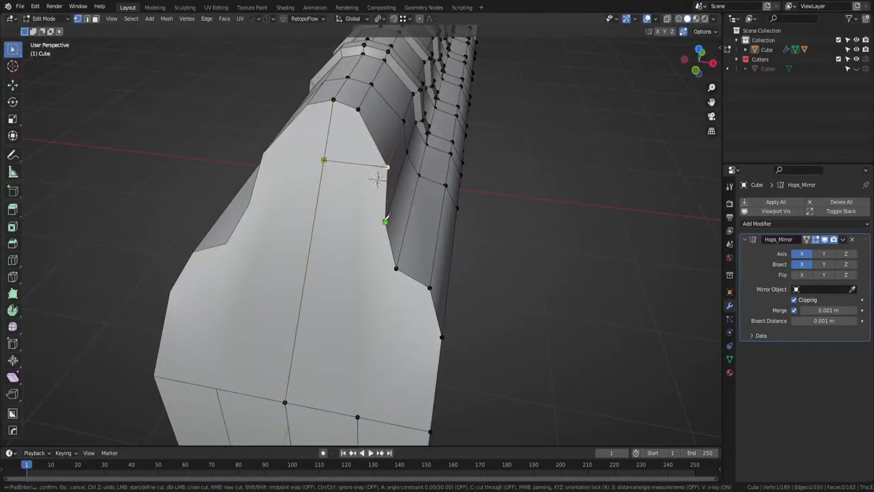
click(385, 221)
click(306, 217)
right_click(298, 217)
Knife cuts on the diagonal face from the outer shoulder and notch vertices to the centre line, plus one from the notch to the lower edge's middle vertex.
shift+middle_drag(423, 328, 409, 263)
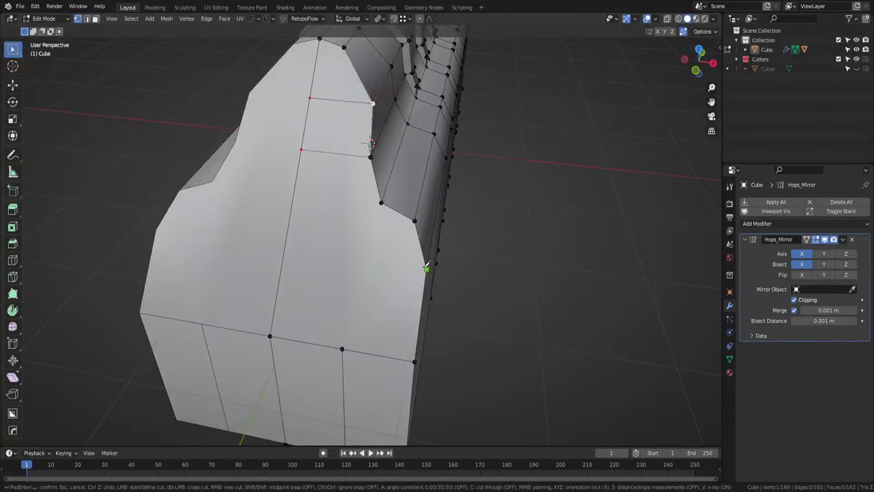
click(426, 269)
click(244, 234)
right_click(239, 234)
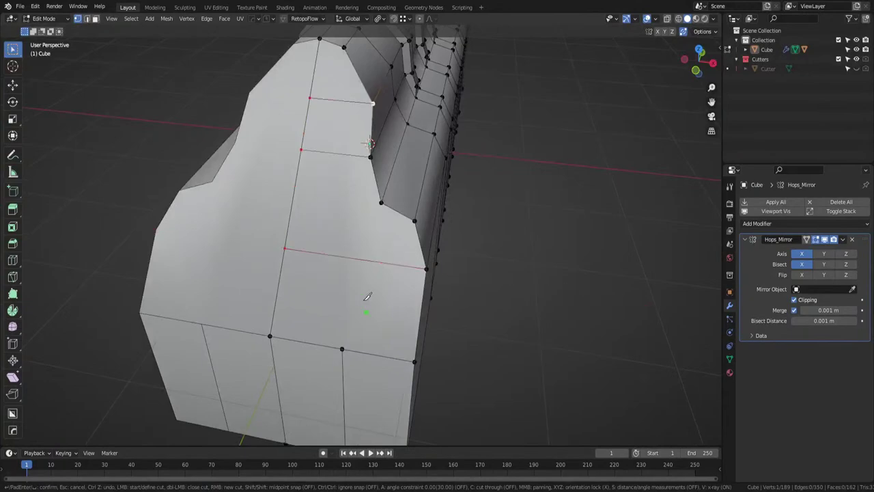
click(343, 349)
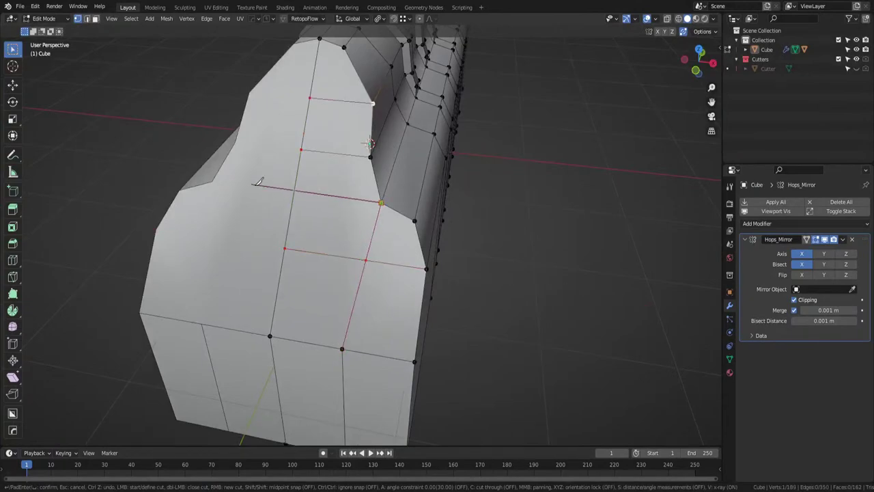
key(Return)
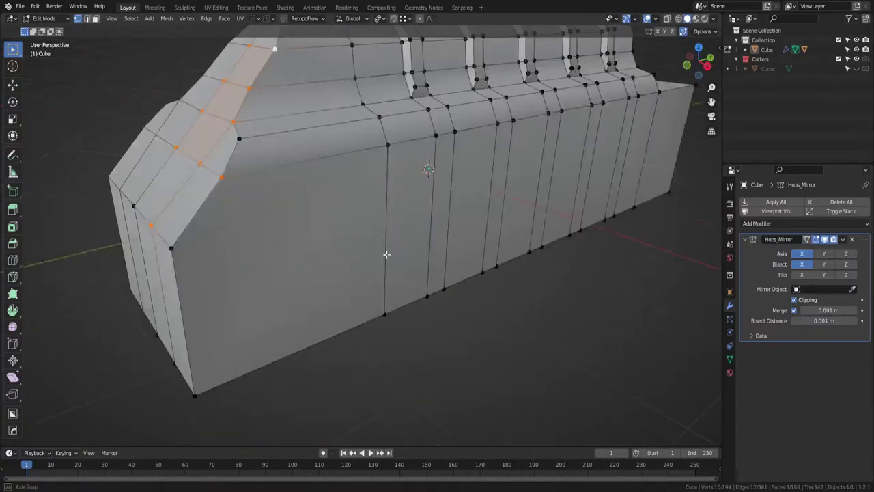
Knife a Z-constrained vertical edge down the side wall from the outer shoulder vertex of the diagonal end to the bottom edge.
key(ctrl+Tab)
click(390, 205)
key(Tab)
click(363, 252)
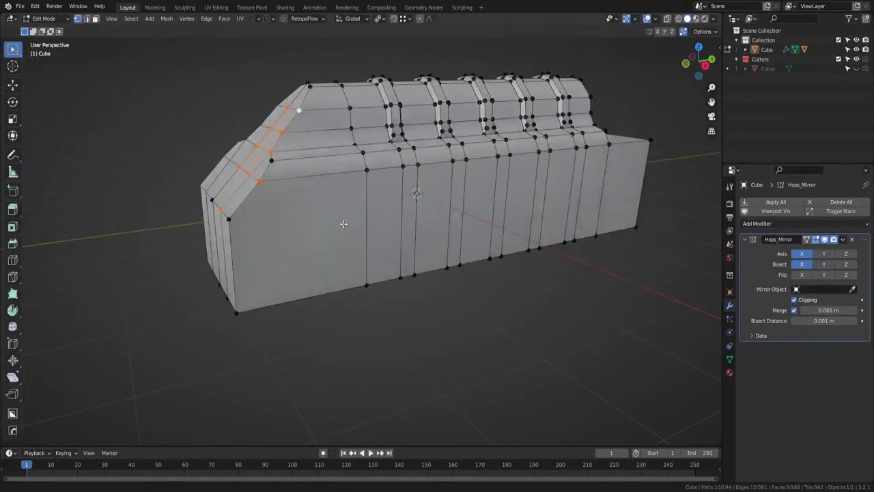
shift+middle_drag(343, 223, 383, 215)
click(312, 171)
key(k)
key(z)
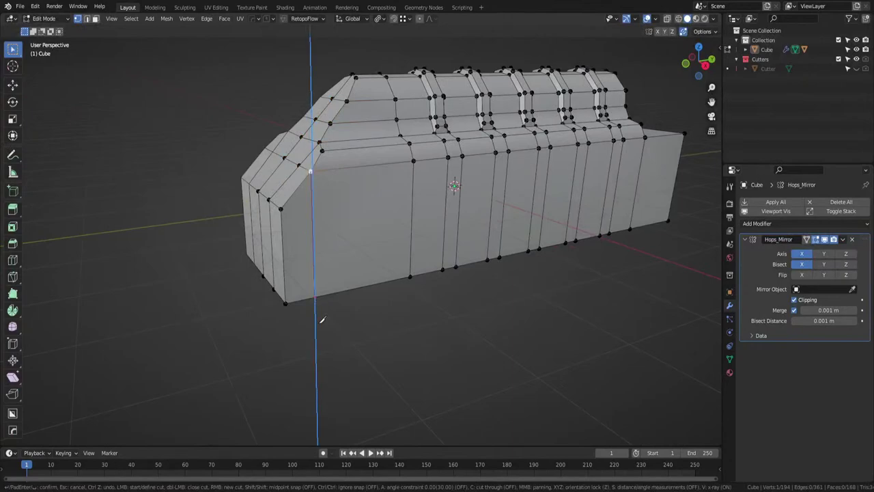
middle_drag(559, 263, 409, 257)
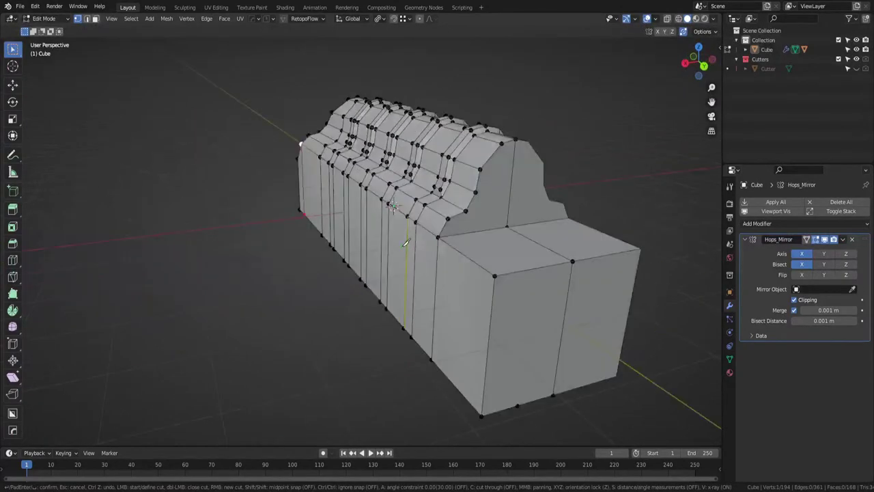
scroll(407, 257, up, 3)
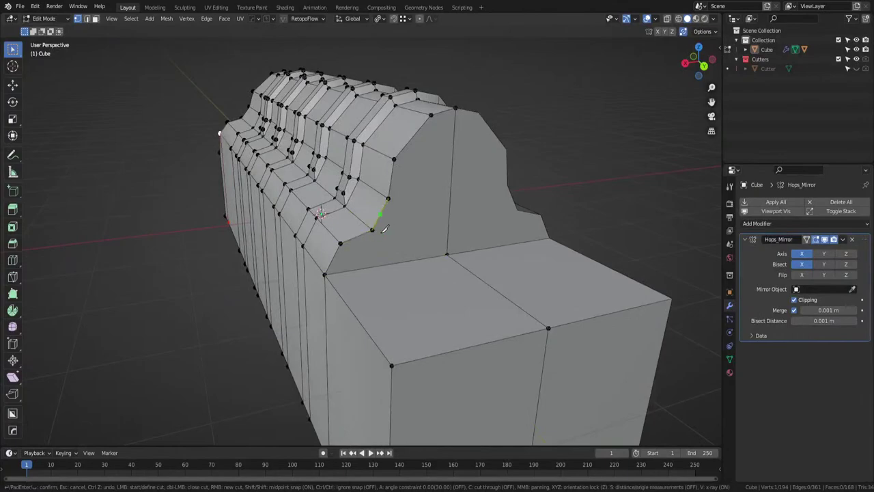
key(Return)
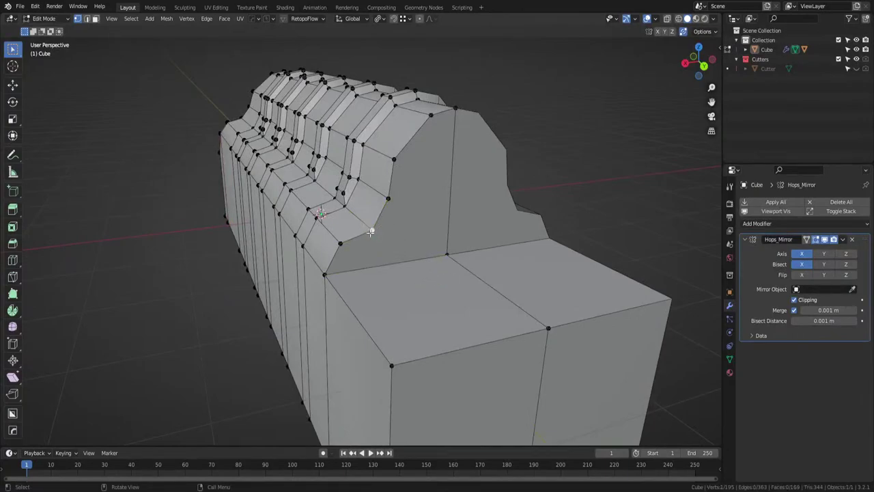
Connect the rear face's notch vertex to the base centre vertex and knife cuts from the two upper profile vertices to the centre line.
shift+click(444, 251)
key(k)
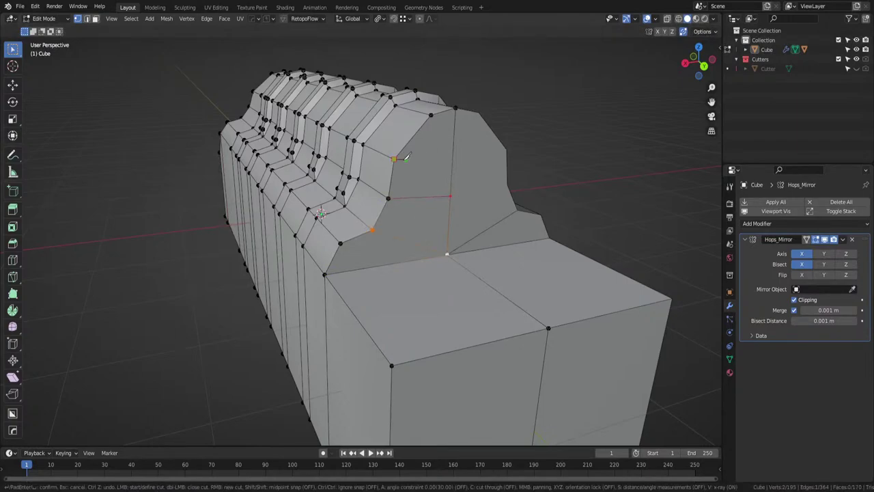
key(Return)
Test level 2 subdivision on the block in object mode and undo it.
key(Tab)
click(479, 209)
scroll(505, 201, down, 4)
click(518, 198)
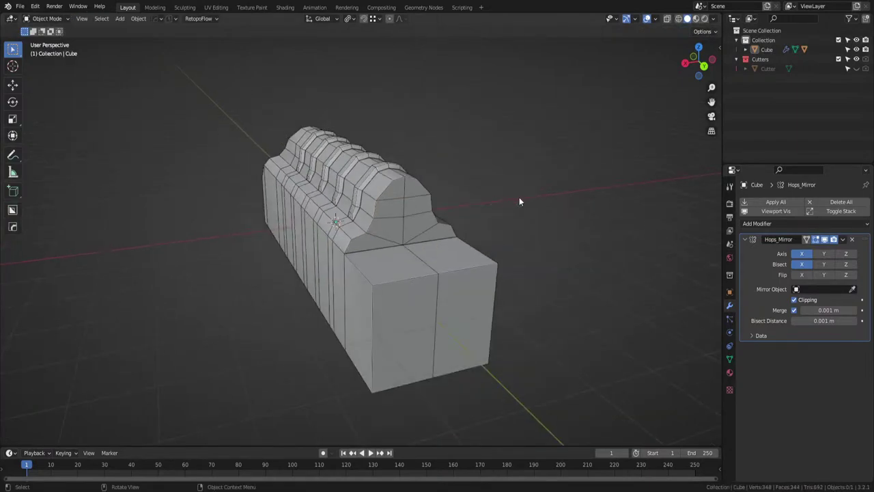
middle_drag(380, 229, 430, 237)
click(421, 268)
key(ctrl+2)
key(ctrl+z)
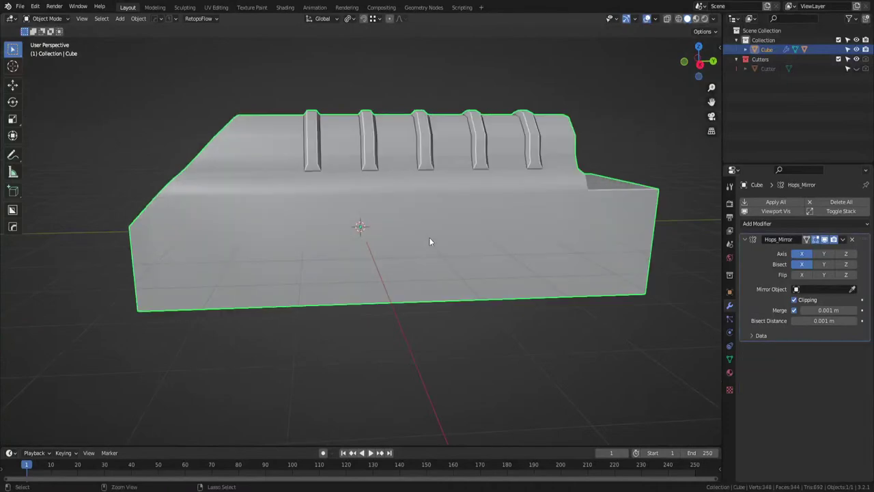
Save the file and return the block to edit mode.
key(ctrl+s)
middle_drag(410, 276, 385, 237)
key(Tab)
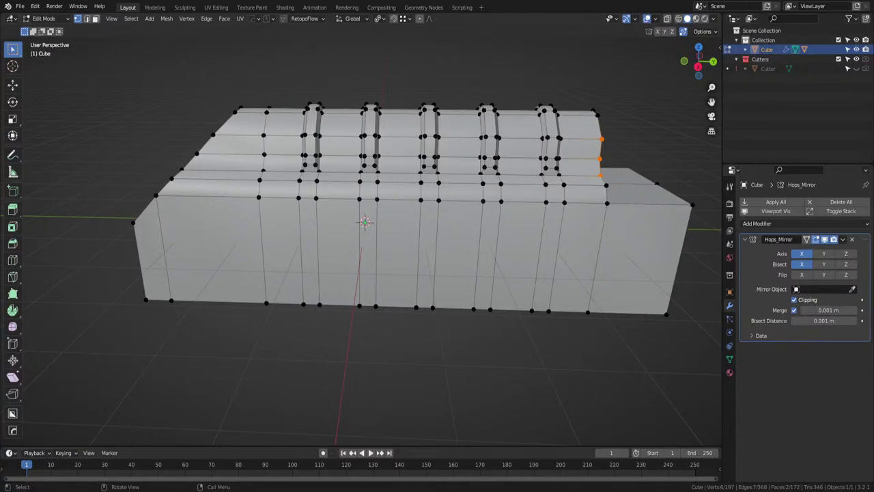
middle_drag(601, 209, 572, 239)
key(ctrl+r)
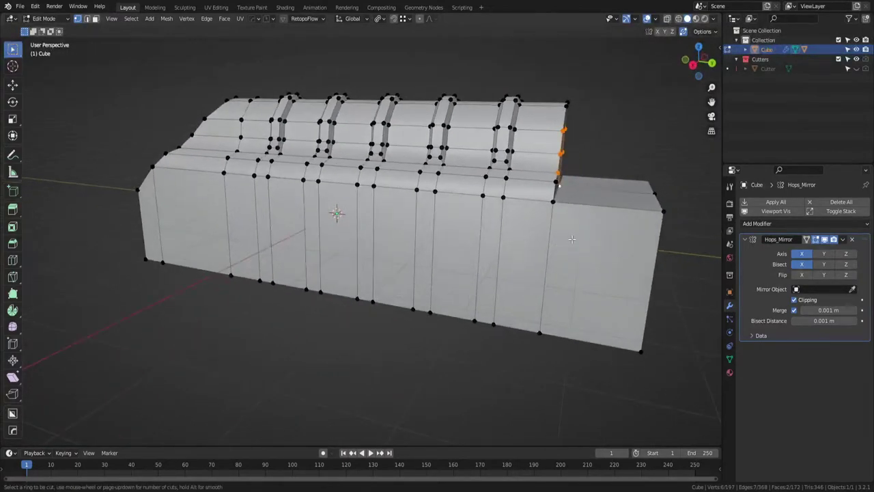
middle_drag(623, 243, 578, 239)
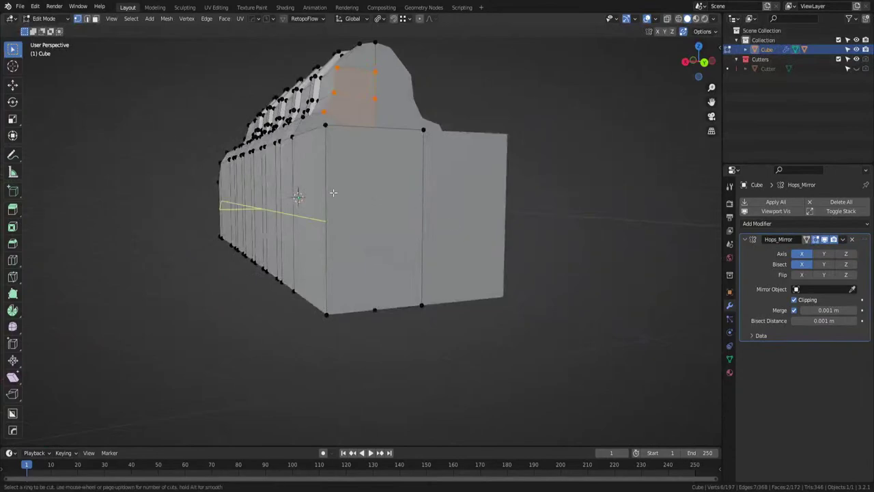
key(Escape)
Cut an edge line from the rear notch vertex over the step and down its end face, sliding the end-edge vertex inward into line.
middle_drag(327, 189, 363, 280)
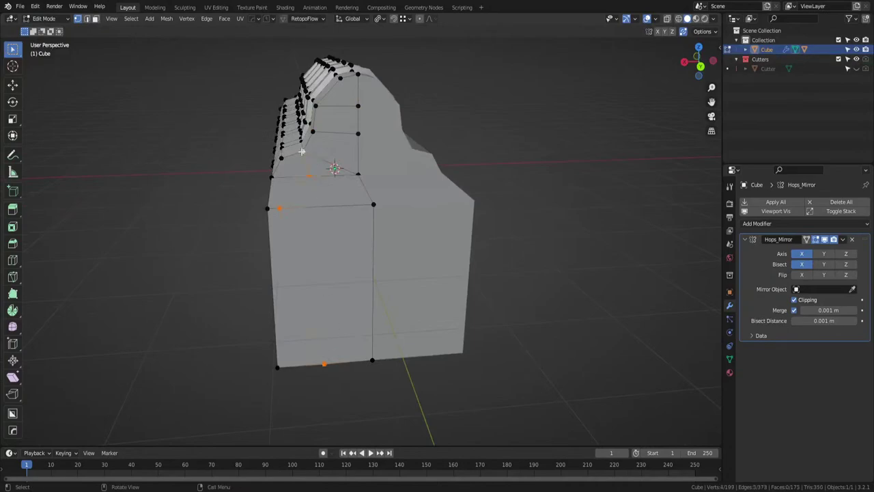
click(288, 216)
key(shift+v)
click(325, 212)
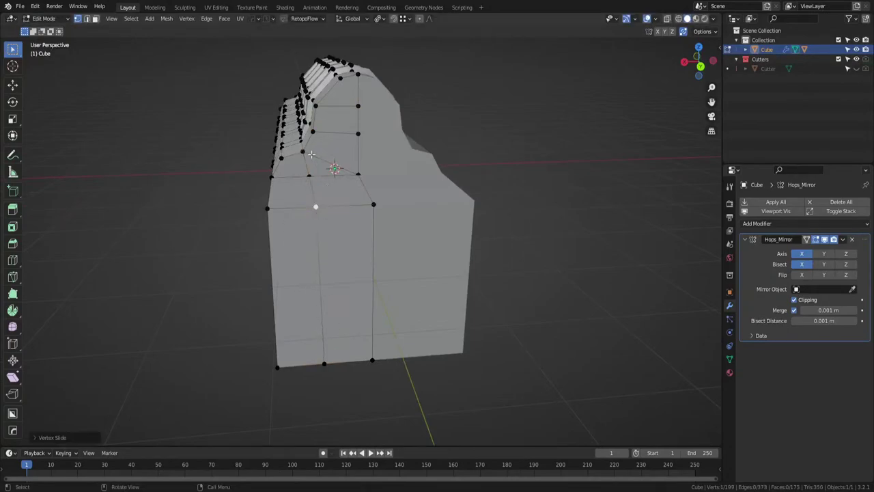
Knife an edge from the rear notch vertex to the centre line and dissolve the diagonal edge beneath it.
key(k)
click(302, 151)
click(363, 163)
key(space)
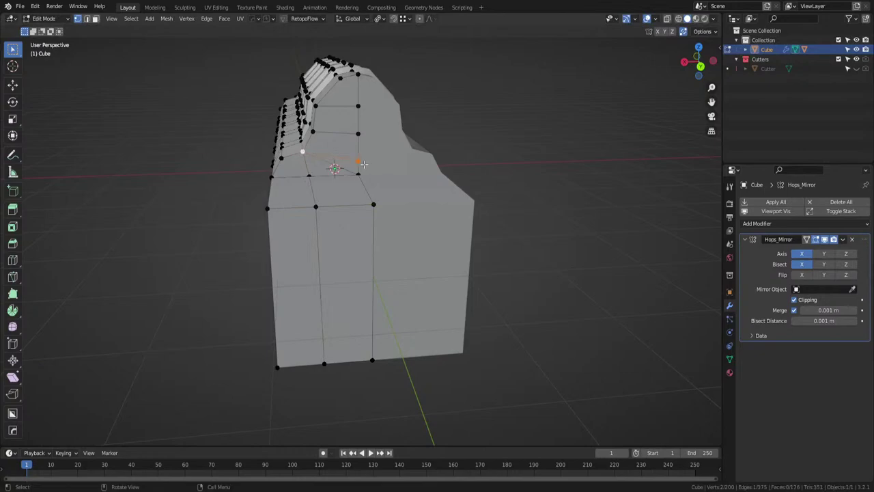
key(Tab)
click(351, 205)
click(344, 168)
key(x)
key(ctrl+x)
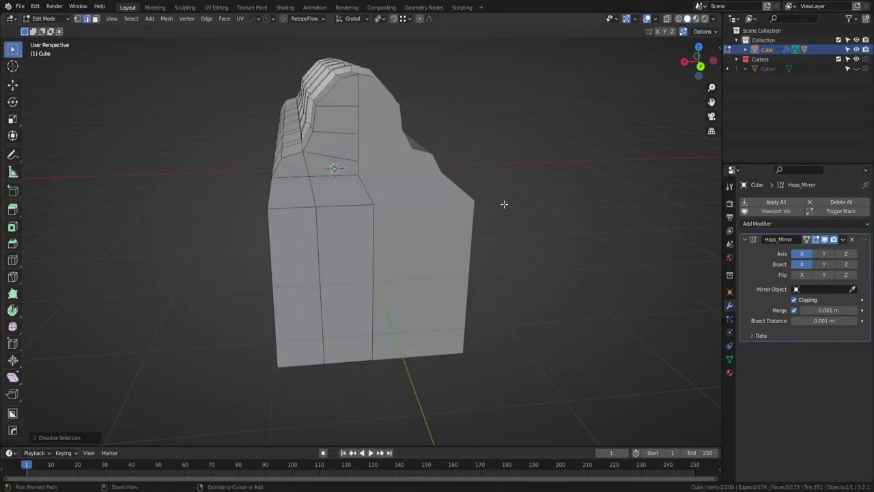
Add a horizontal loop cut around the block's side and end walls, about a third of the way down, and adjust its height along Z.
middle_drag(503, 203, 539, 195)
key(ctrl+r)
click(502, 207)
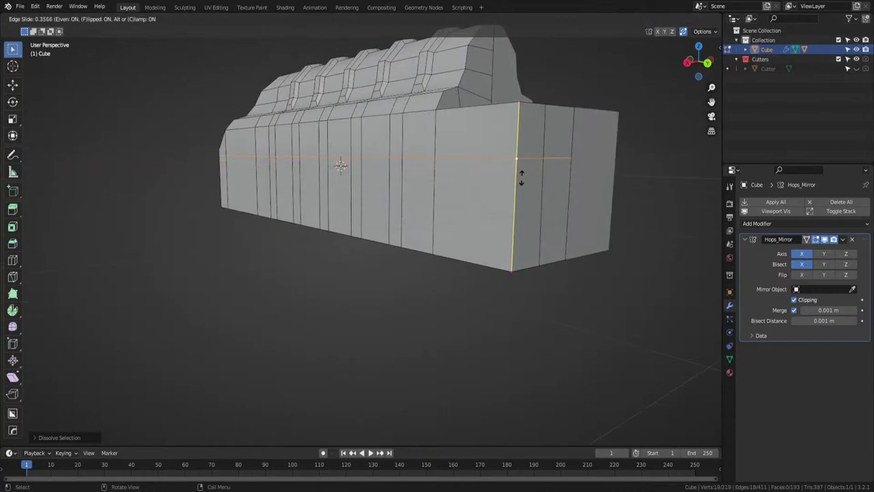
click(521, 178)
middle_drag(521, 177, 539, 180)
key(g)
key(z)
click(583, 186)
Select the rear extension's top faces and the side and end faces above the horizontal loop, and delete them.
shift+middle_drag(539, 181, 385, 191)
scroll(403, 194, up, 2)
key(3)
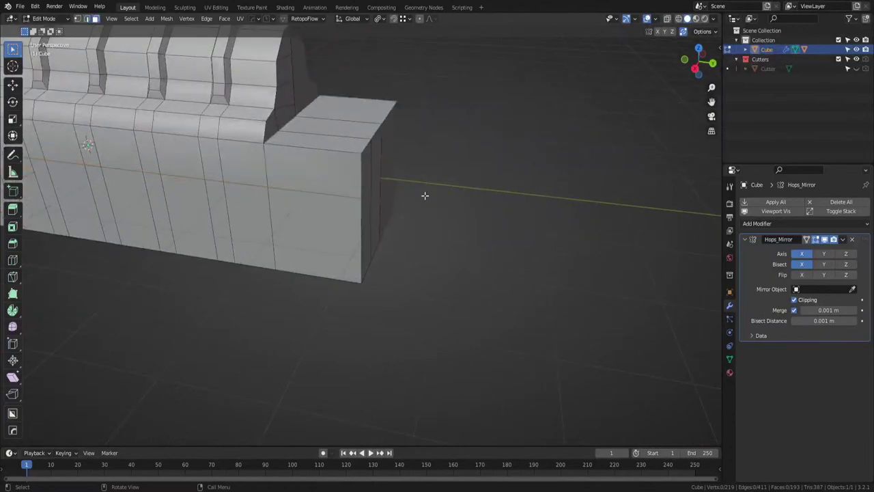
click(340, 172)
middle_drag(376, 153, 339, 158)
shift+click(346, 170)
shift+click(338, 134)
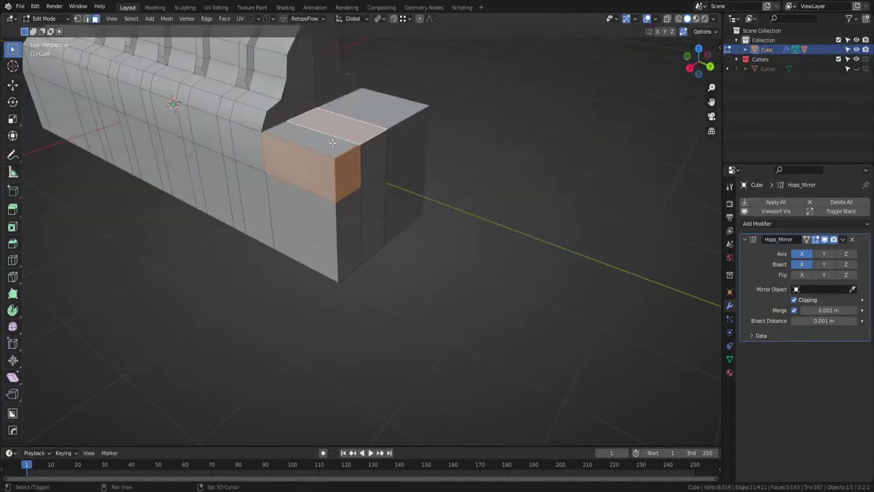
key(x)
click(359, 170)
Extrude the open outer boundary vertices along X to the centre line to close the lowered step's top and back wall.
middle_drag(359, 170, 361, 198)
key(ctrl+Tab)
click(334, 199)
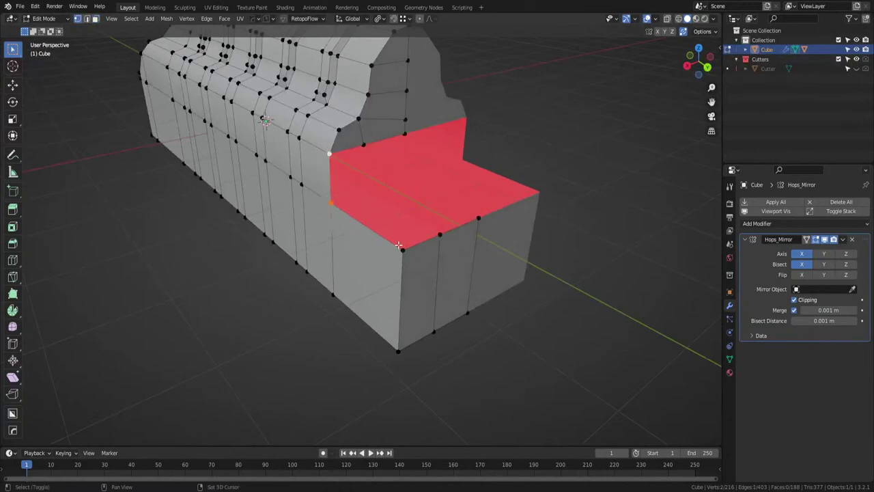
key(e)
key(x)
click(560, 189)
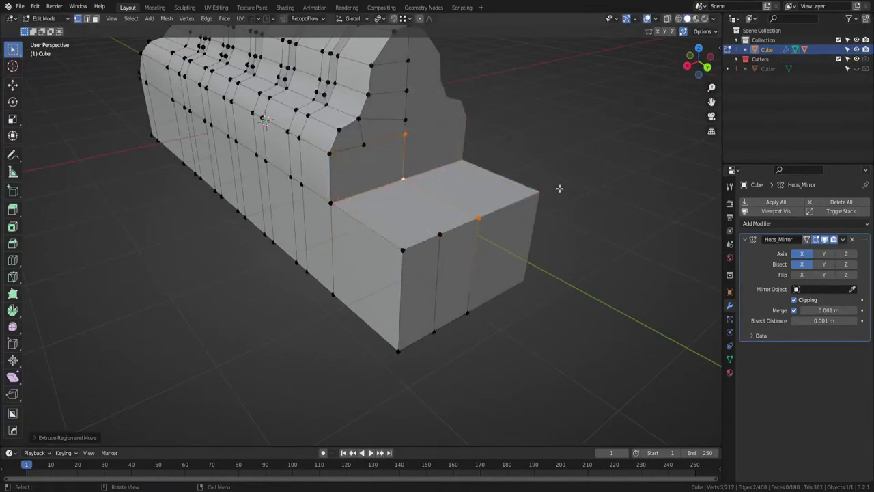
Add a loop cut through the new back wall and step top, between the outer edge and the centre line.
click(435, 234)
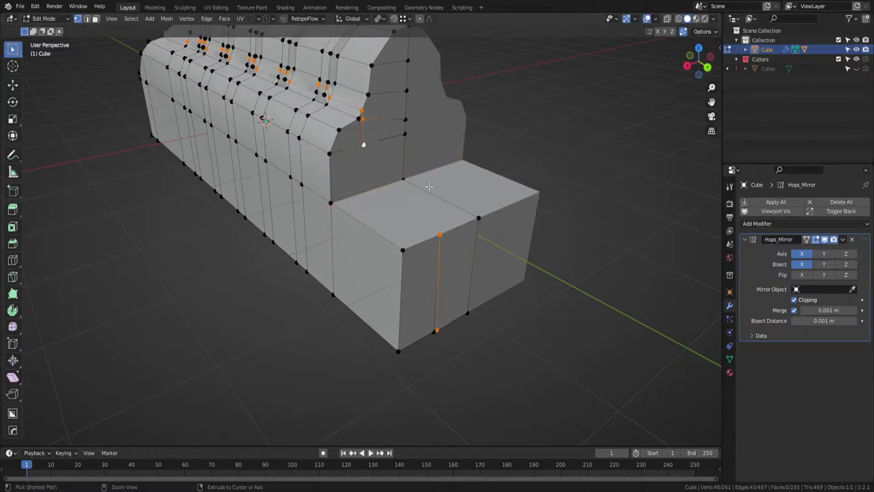
click(434, 239)
key(ctrl+r)
click(374, 189)
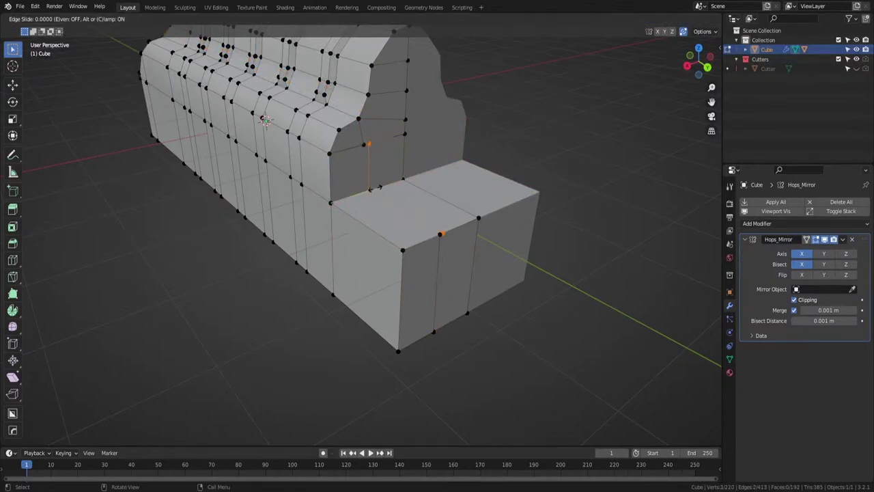
click(368, 191)
Slide the new loop's end vertices onto the adjacent back wall and end-edge vertices to merge them, and return to object mode.
key(shift+v)
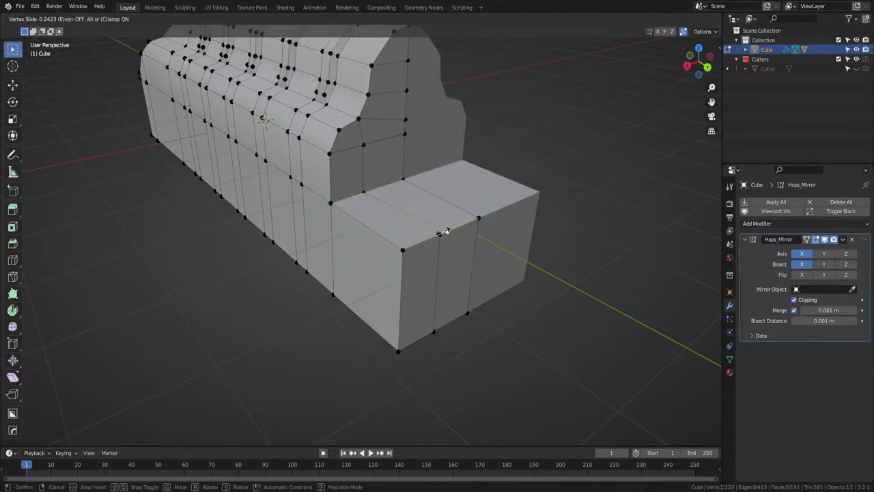
click(438, 234)
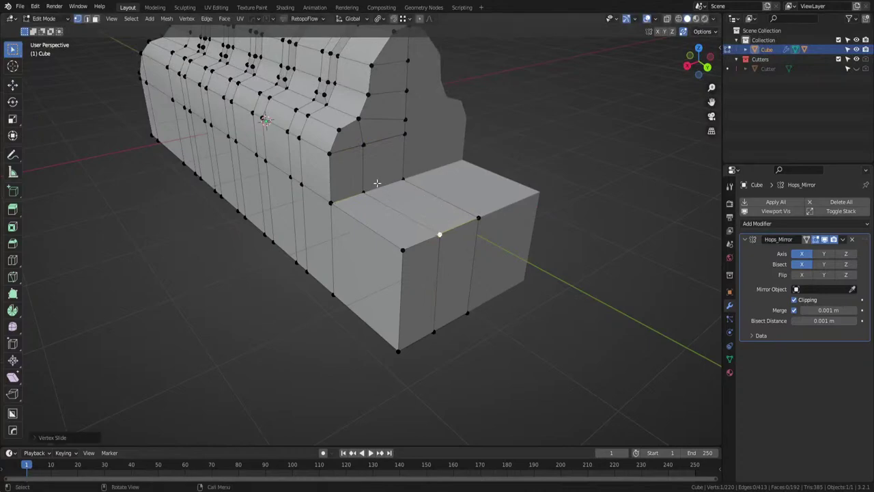
key(shift+v)
click(364, 144)
click(441, 236)
key(g)
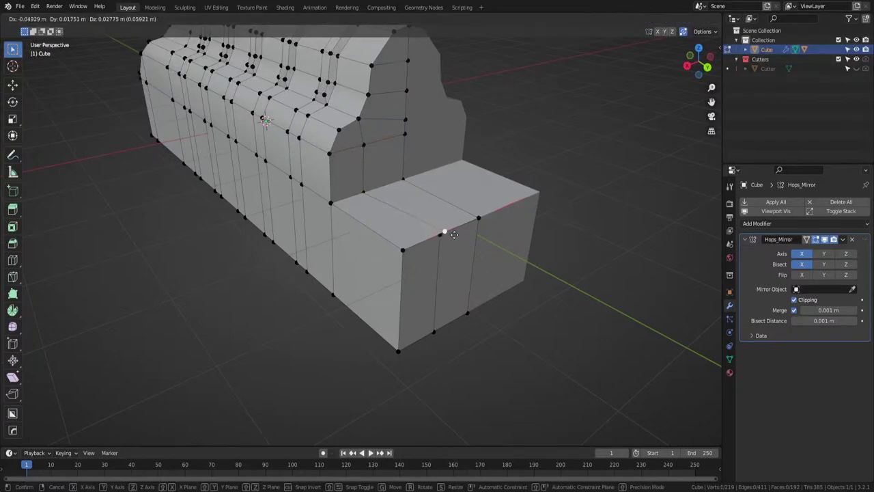
click(445, 219)
shift+click(444, 234)
key(1)
key(Tab)
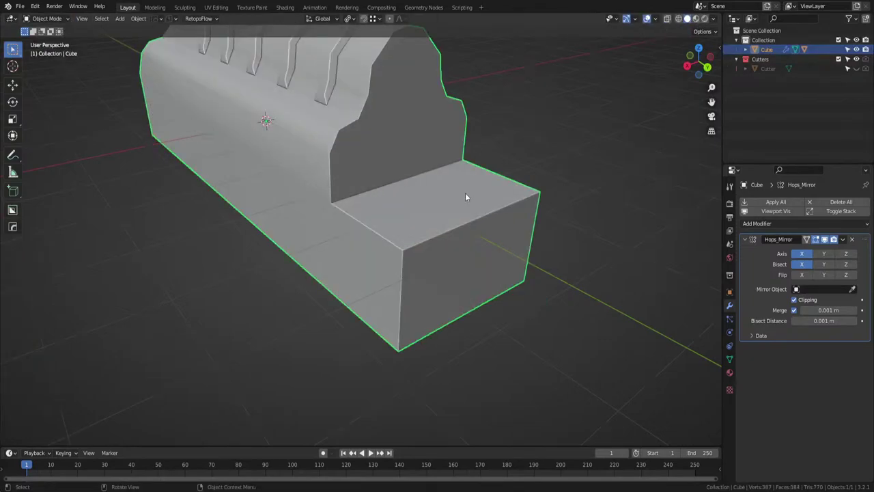
Save the model with the completed lowered rear step.
scroll(465, 197, down, 3)
middle_drag(465, 196, 424, 170)
key(ctrl+s)
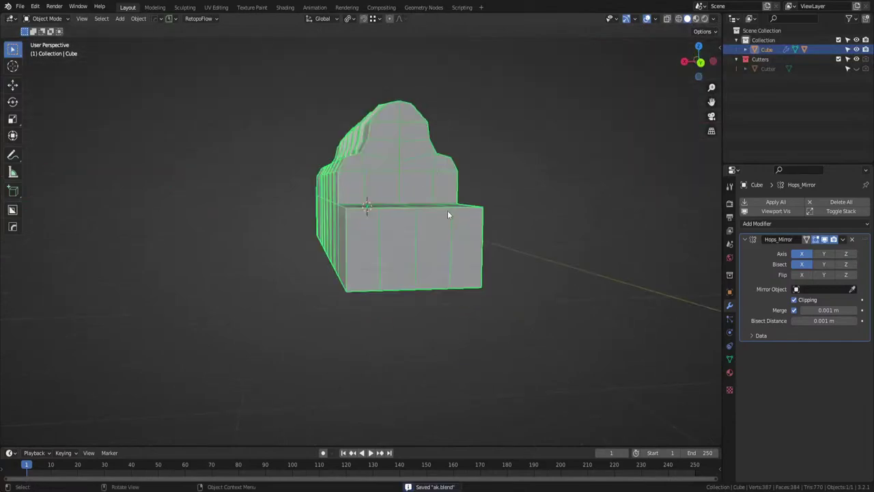
Try subdivision levels 2 and 1 on the block, undo both attempts, and save the file.
key(ctrl+2)
middle_drag(448, 210, 384, 237)
click(298, 315)
key(shift+z)
click(324, 275)
key(ctrl+1)
key(ctrl+z)
key(ctrl+z)
key(ctrl+z)
key(ctrl+z)
key(ctrl+s)
Dissolve the vertical edge loop between the diagonal end and the first rib, return to object mode, and save.
key(Tab)
click(384, 180)
middle_drag(385, 179, 448, 312)
scroll(423, 294, up, 4)
key(Tab)
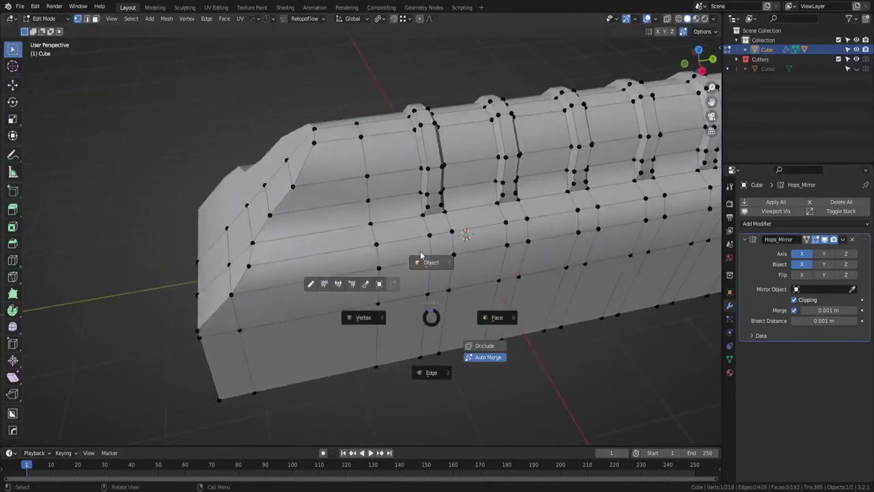
click(420, 252)
key(Tab)
click(386, 250)
key(Tab)
click(444, 319)
key(Tab)
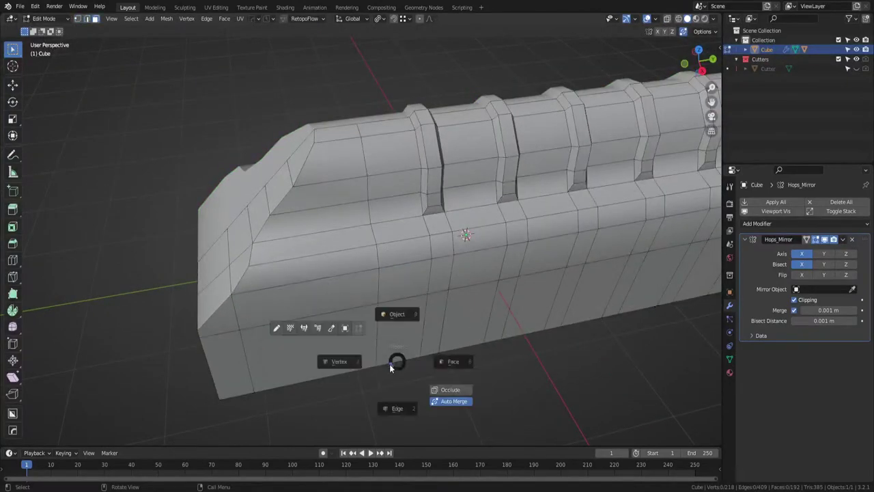
click(392, 403)
alt+click(376, 332)
key(ctrl+x)
key(Tab)
click(381, 290)
scroll(381, 266, down, 4)
middle_drag(381, 256, 382, 214)
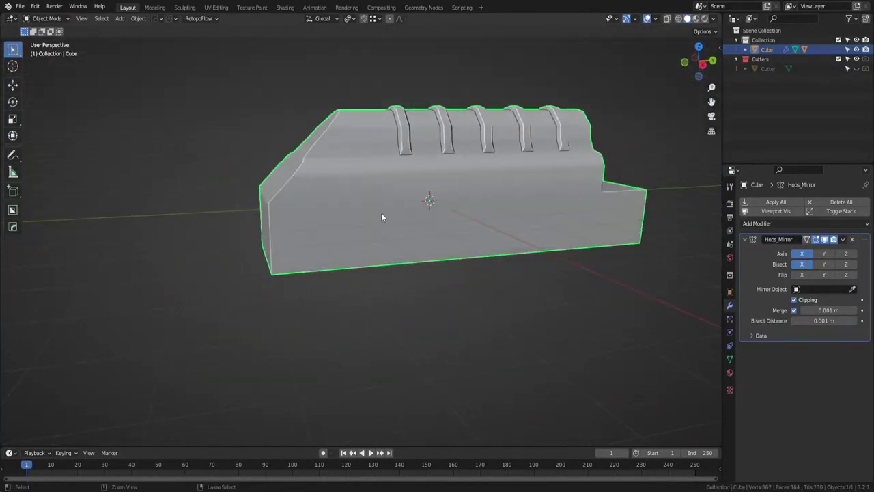
key(ctrl+s)
Examine the block's underside, diagonal end and side topology from several angles.
click(402, 284)
middle_drag(402, 285, 445, 277)
key(Tab)
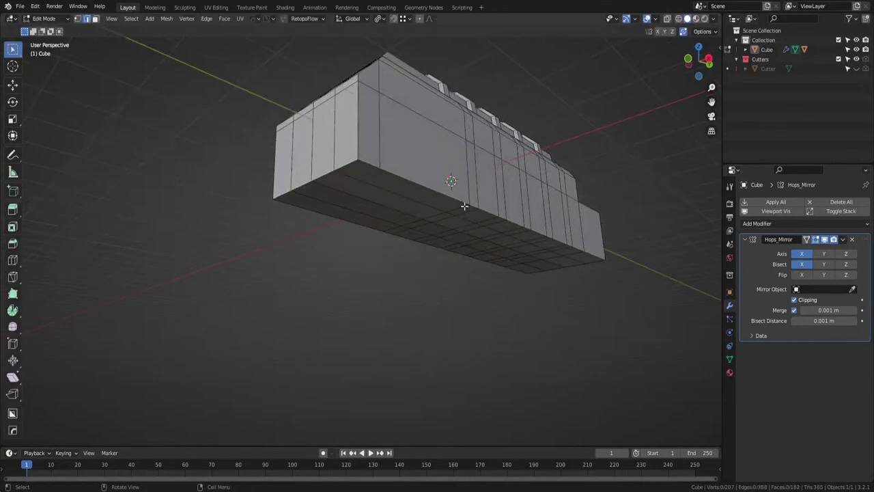
key(Tab)
middle_drag(464, 206, 456, 236)
key(Tab)
key(Tab)
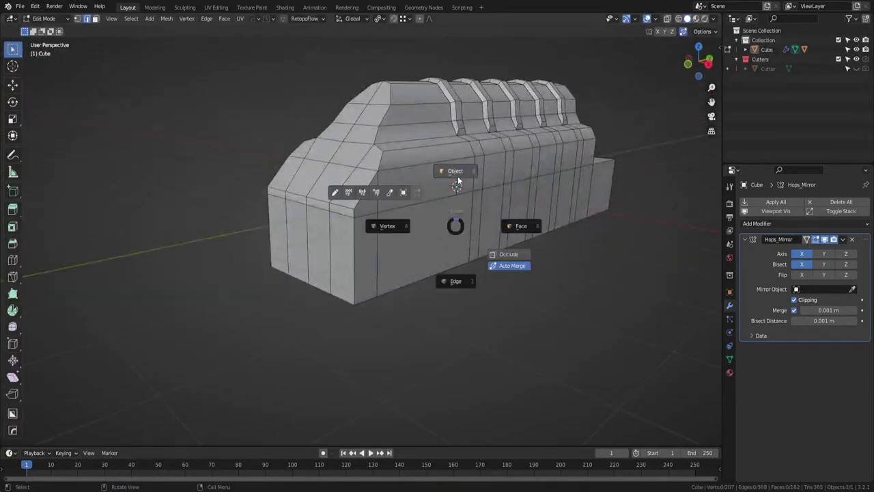
click(458, 178)
middle_drag(458, 177, 461, 190)
middle_drag(462, 317, 469, 274)
Try placing a new cube in front of the block's diagonal end in the right orthographic view, and delete it.
click(706, 67)
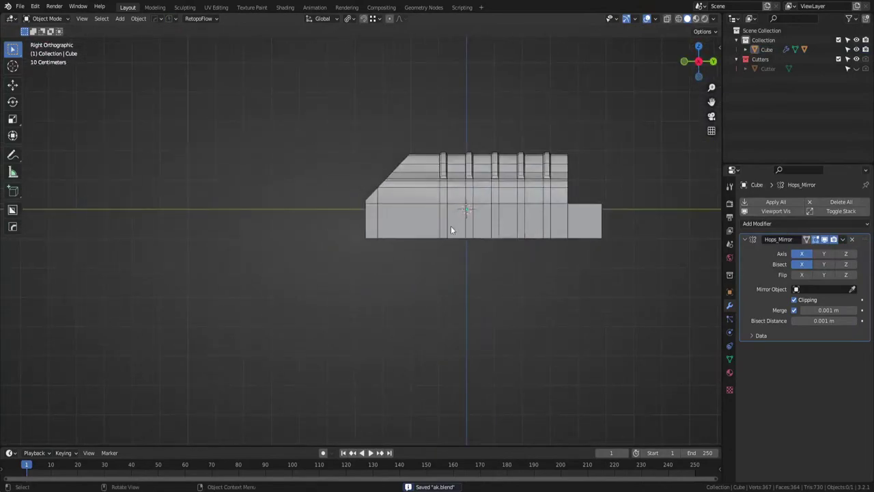
key(shift+a)
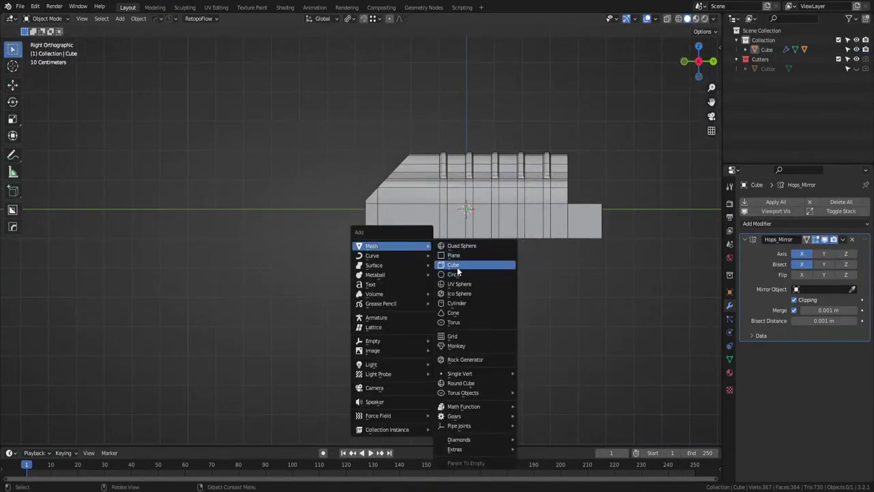
click(457, 267)
key(g)
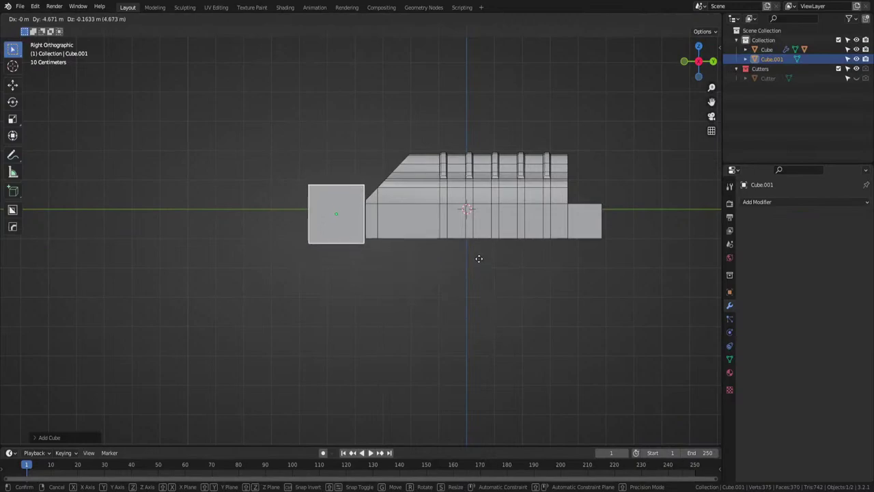
click(479, 257)
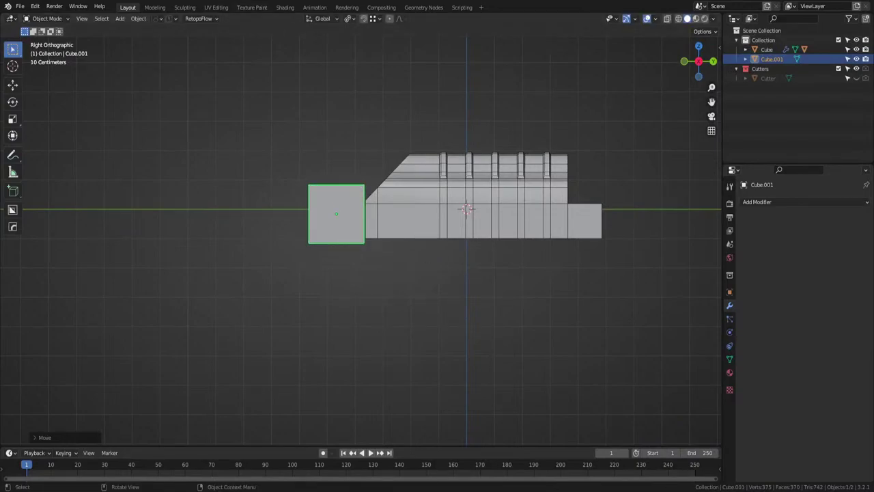
middle_drag(307, 232, 366, 240)
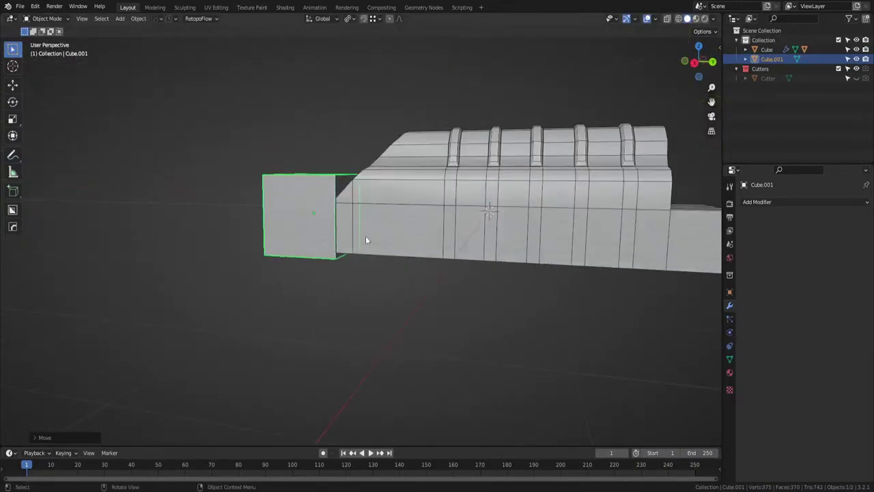
key(Delete)
Select all of the block's bottom vertices in the right wireframe view and rotate them slightly so the underside rises toward the rear step.
click(626, 160)
click(692, 64)
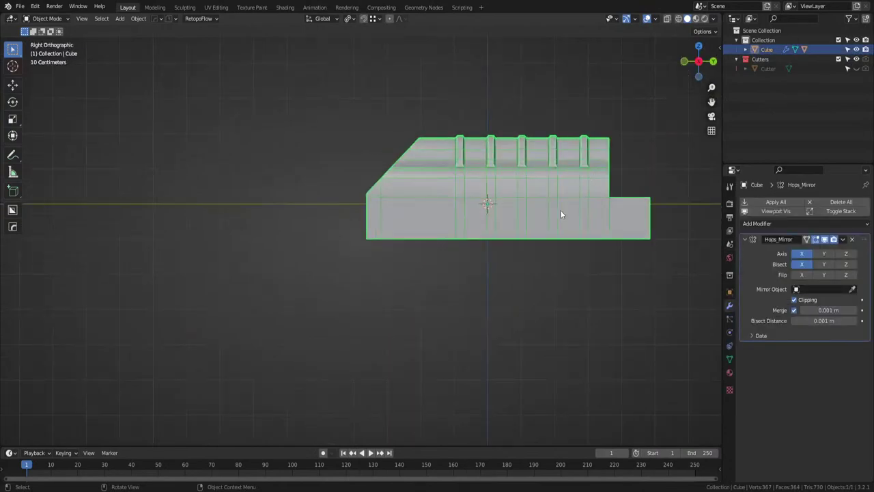
shift+middle_drag(567, 215, 490, 217)
key(Tab)
click(512, 238)
key(alt+z)
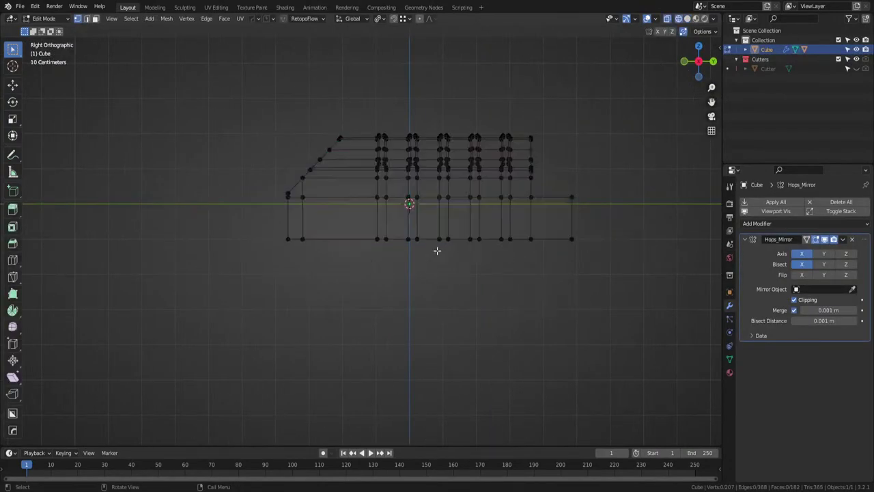
drag(547, 225, 213, 303)
drag(283, 276, 284, 278)
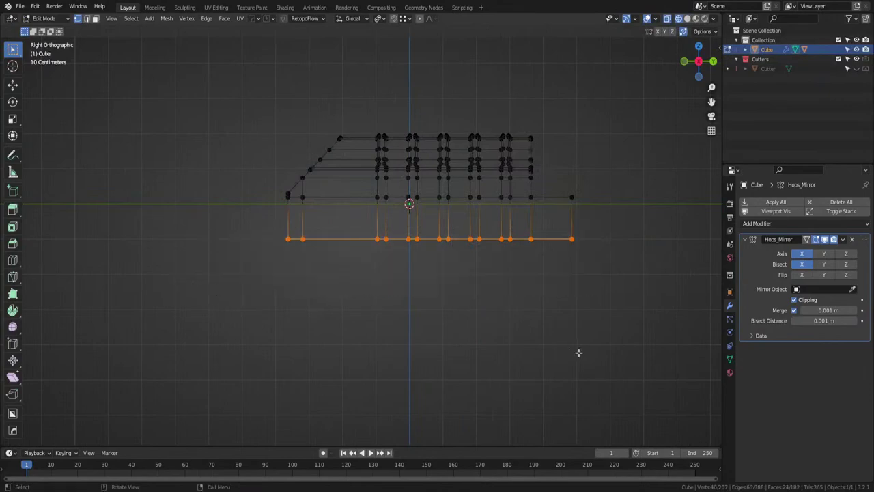
key(r)
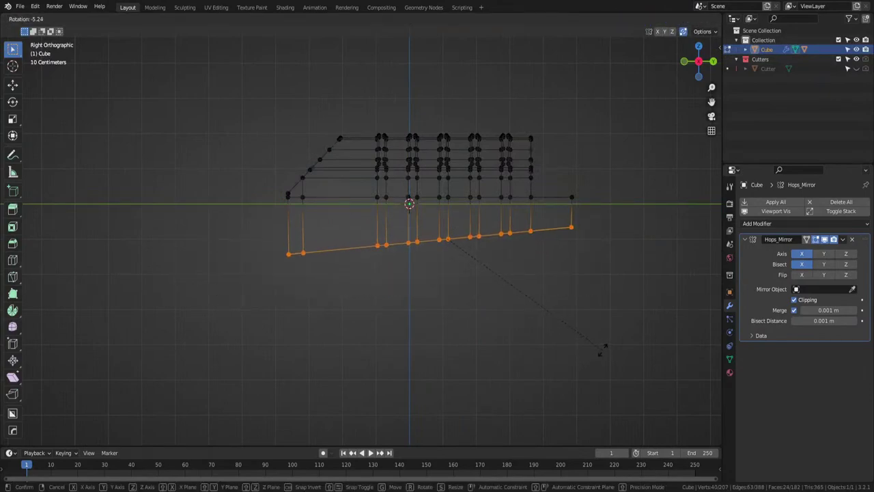
click(593, 351)
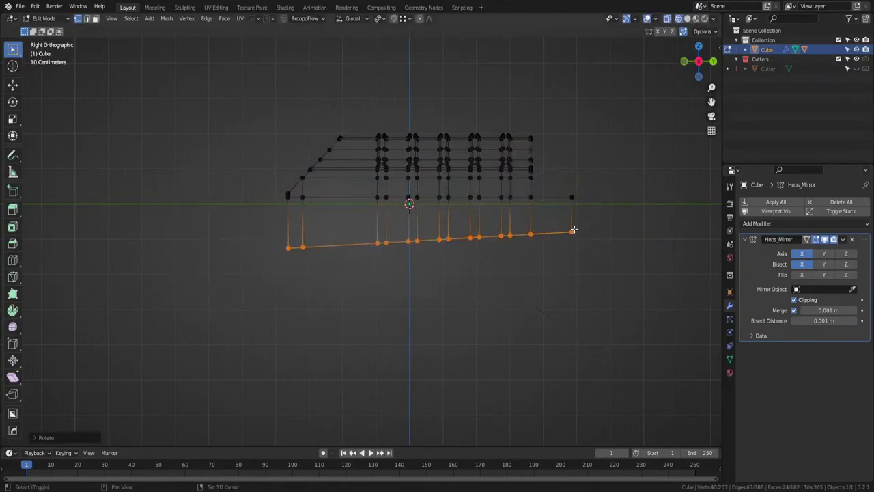
With vertex snapping on, move the tilted bottom vertices along Y to align the rear bottom corner with the step's upper corner.
drag(592, 224, 283, 272)
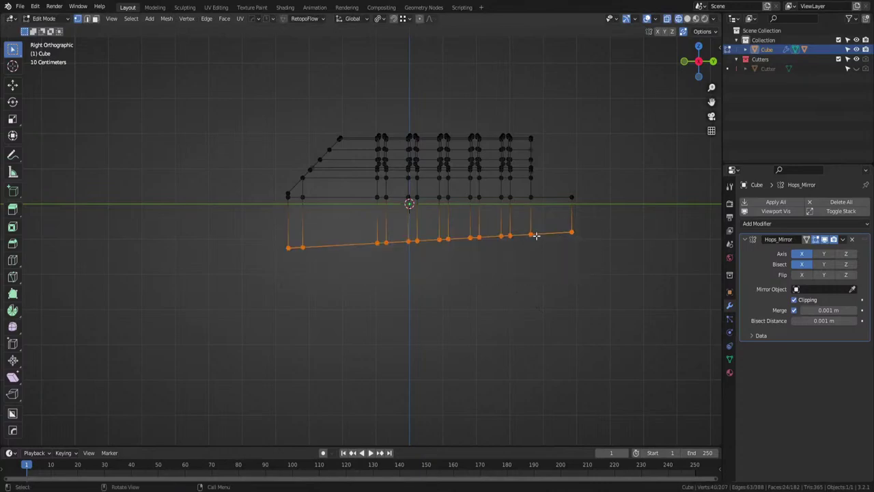
middle_drag(572, 232, 596, 248)
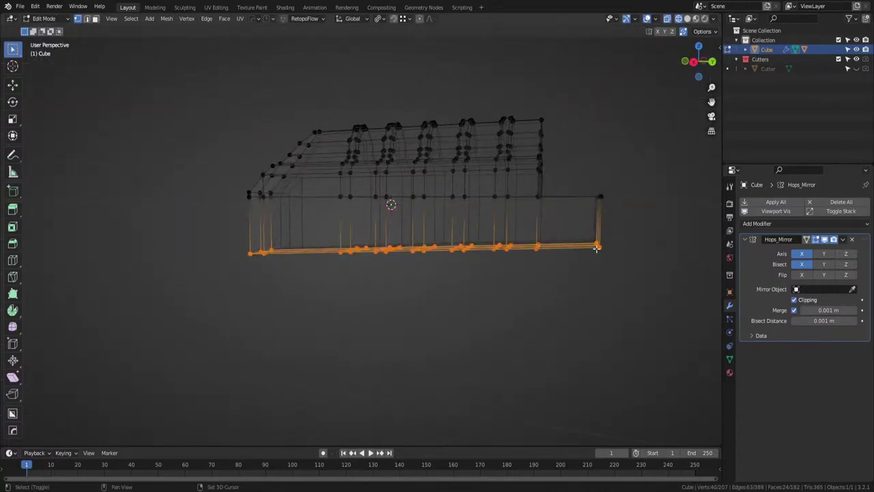
drag(697, 62, 664, 77)
click(693, 62)
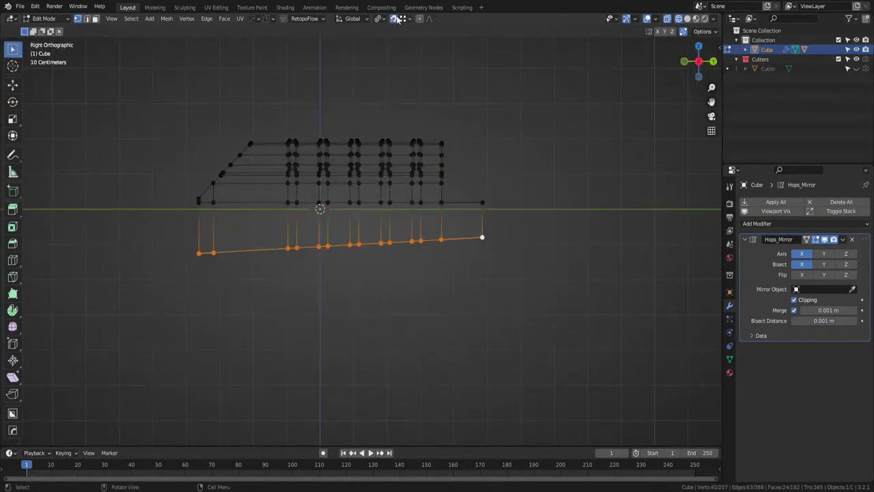
click(403, 19)
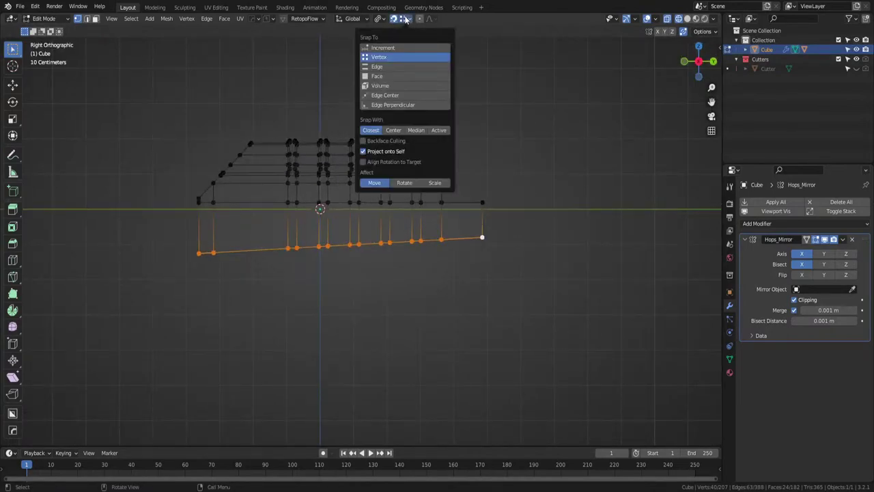
scroll(539, 279, up, 4)
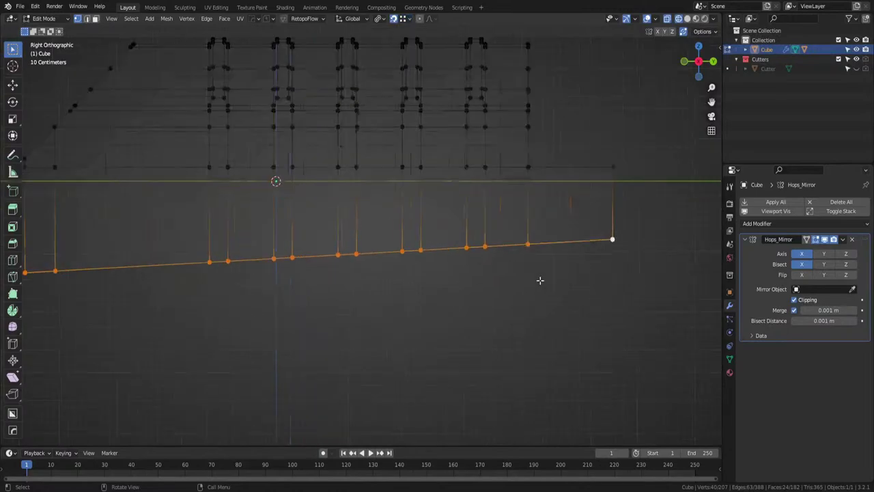
key(g)
key(y)
click(611, 170)
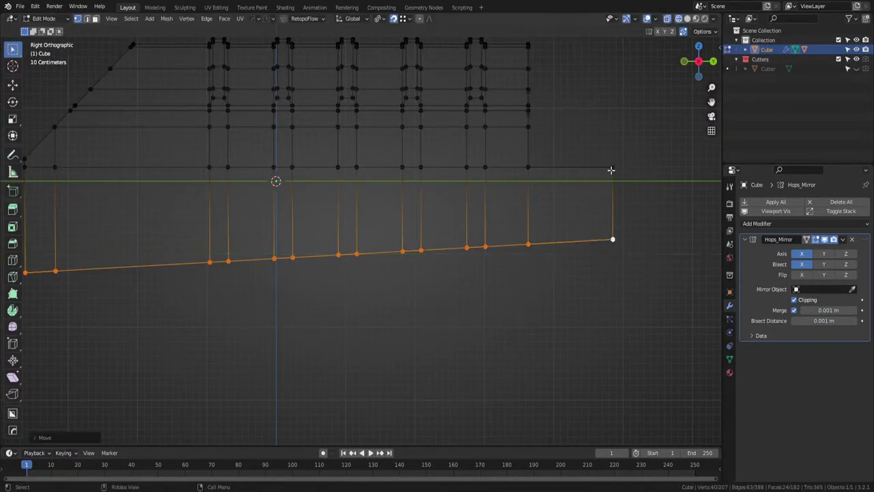
key(g)
key(y)
click(609, 168)
shift+middle_drag(645, 227, 425, 248)
scroll(425, 248, up, 7)
shift+middle_drag(491, 252, 469, 280)
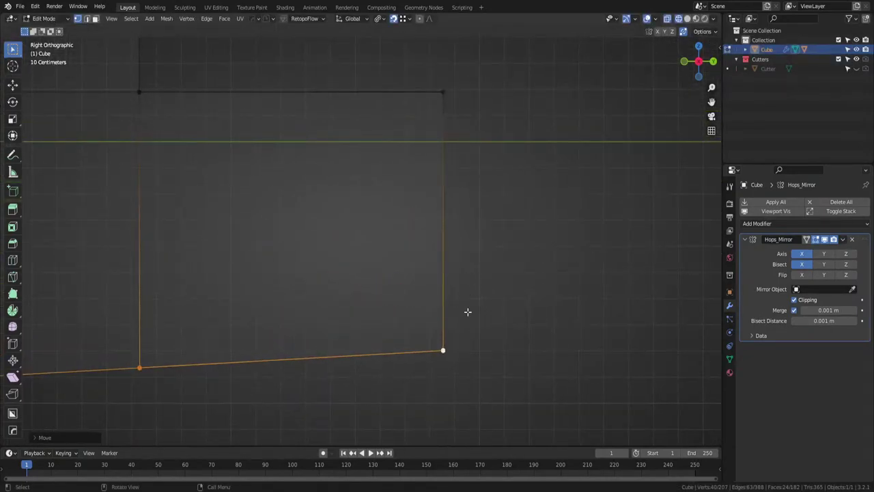
scroll(468, 312, down, 5)
scroll(268, 307, up, 5)
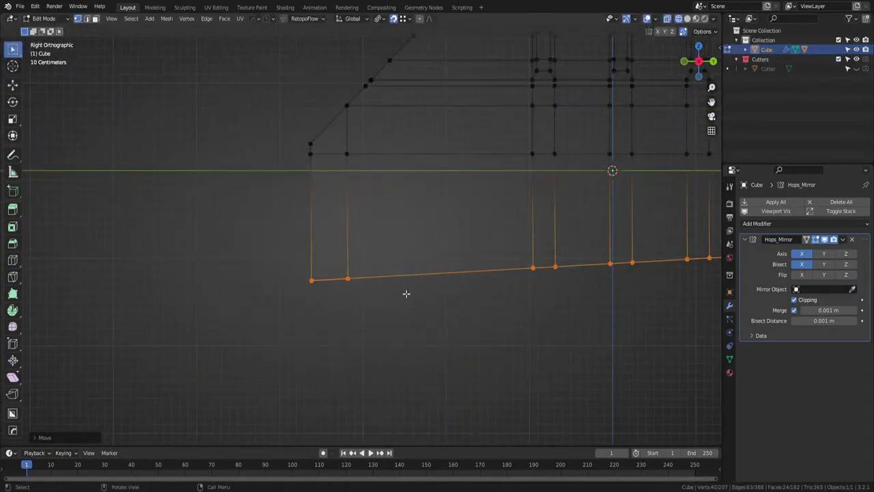
Return to object mode with solid shading and examine the block's sloped underside and side from several angles.
key(Tab)
scroll(358, 233, down, 4)
click(420, 330)
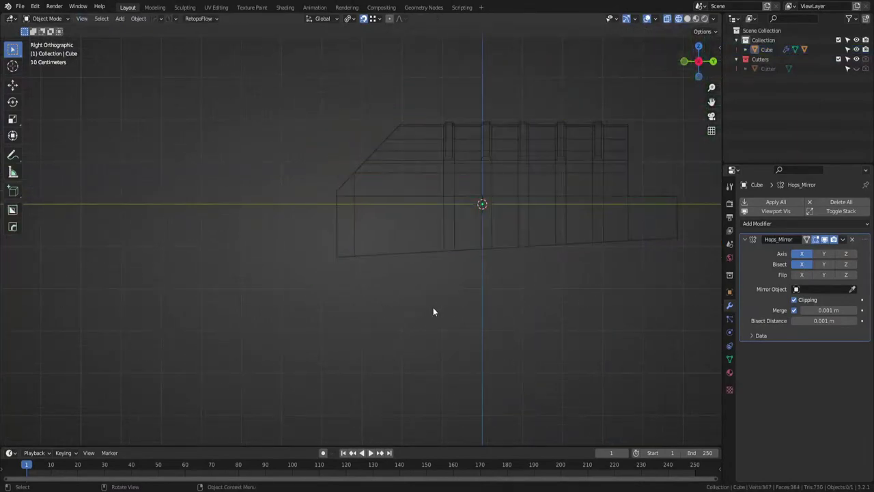
middle_drag(433, 307, 395, 318)
key(z)
click(495, 321)
scroll(440, 327, down, 4)
middle_drag(312, 329, 383, 319)
middle_drag(434, 304, 393, 327)
scroll(396, 315, up, 3)
middle_drag(403, 297, 345, 264)
scroll(346, 264, up, 3)
Try to connect and knife-cut from the vertex on the horizontal side loop below the third rib.
click(373, 248)
key(Tab)
click(340, 246)
middle_drag(403, 240, 450, 250)
middle_drag(450, 250, 430, 252)
click(306, 220)
middle_drag(306, 220, 366, 241)
scroll(364, 239, up, 2)
key(j)
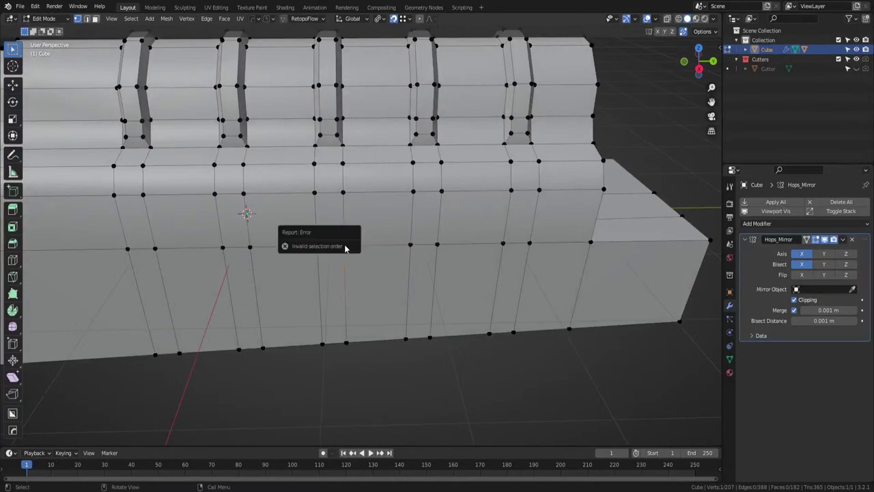
key(k)
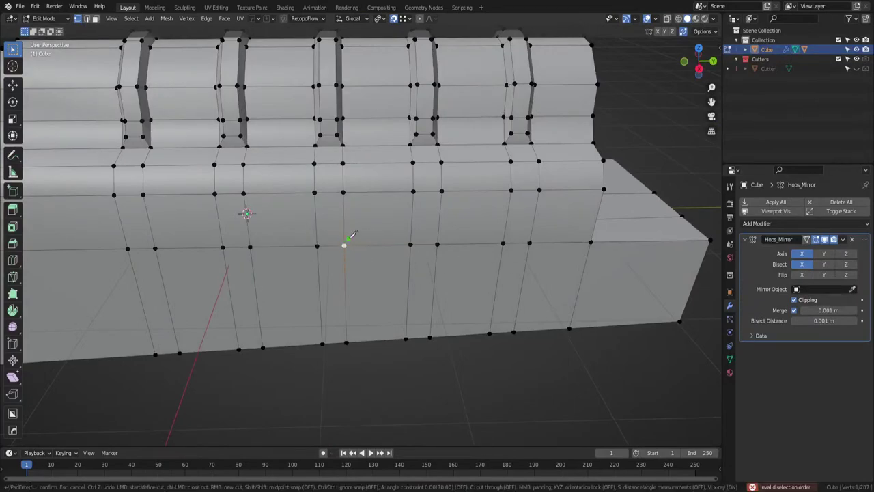
key(Escape)
Knife-cut a zigzag path through the side faces between the third and fourth ribs, from the third rib's base to the horizontal loop.
key(k)
click(394, 181)
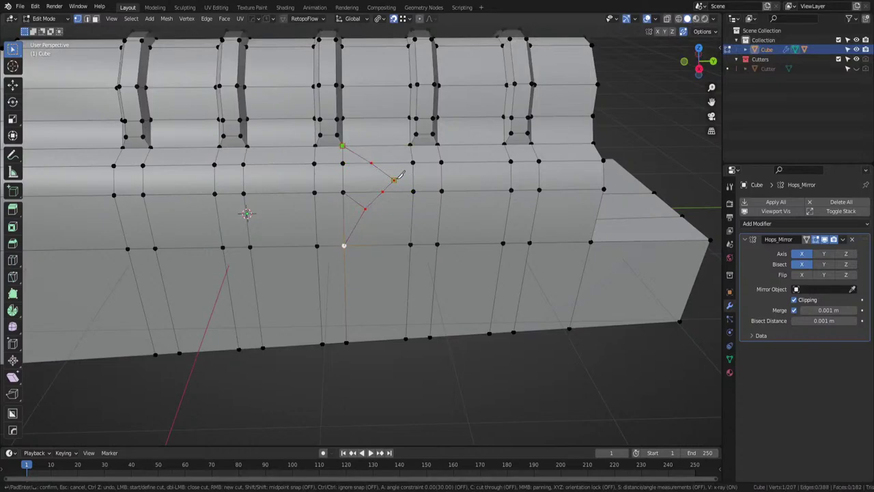
key(Return)
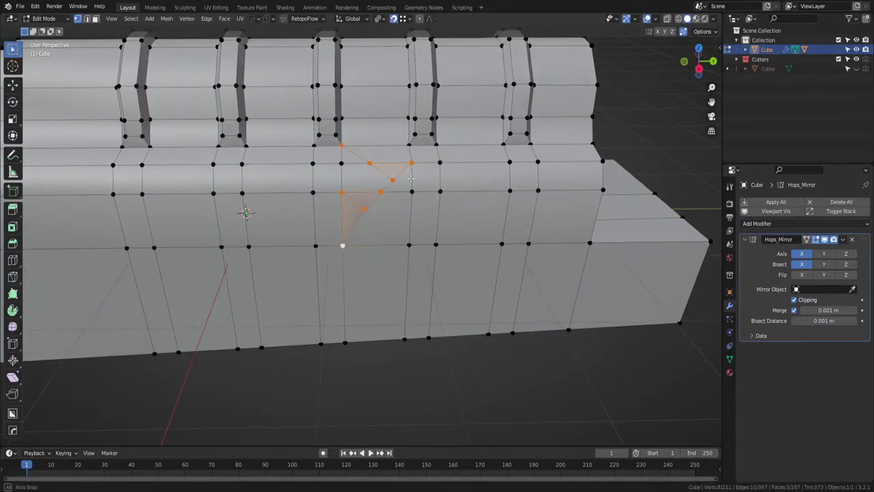
Merge the cut's upper vertex into the adjacent vertex below the third rib's corner by snapping it there.
scroll(410, 181, up, 2)
click(369, 145)
key(g)
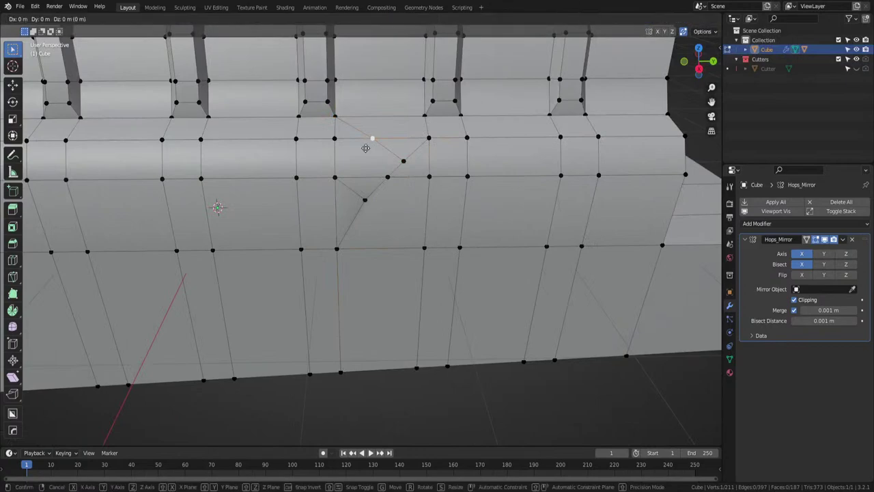
click(332, 144)
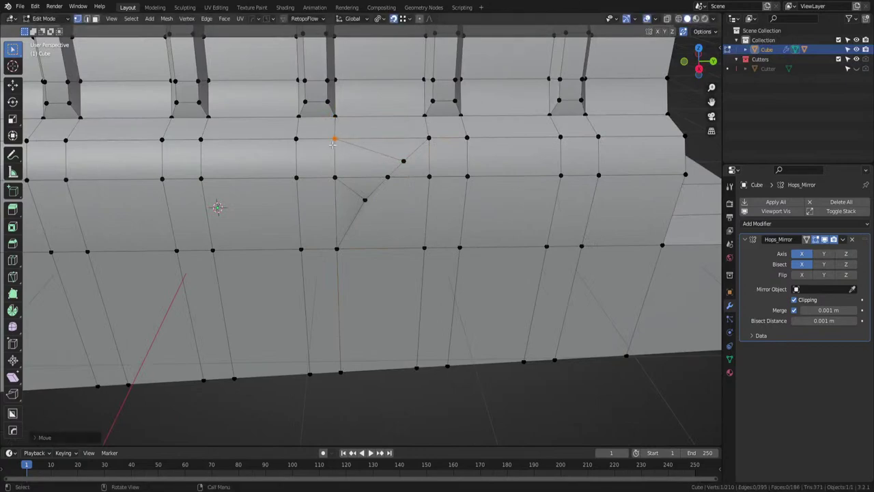
Try to dissolve the short diagonal cut edge below the third rib, and check the surface shading in object mode.
click(389, 178)
key(2)
click(361, 194)
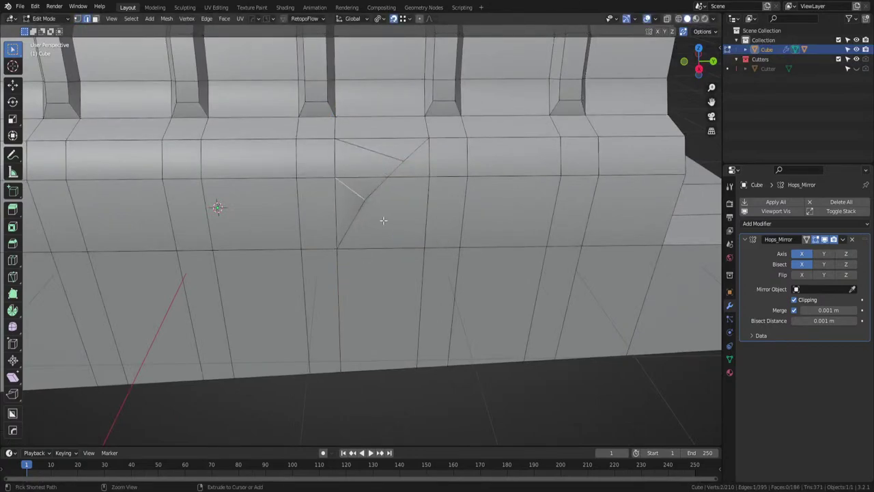
key(ctrl+x)
key(Tab)
click(381, 164)
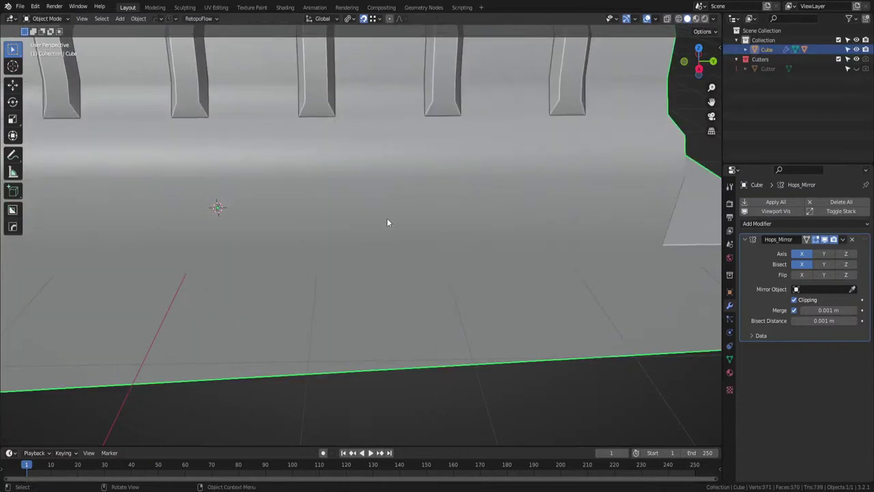
key(Tab)
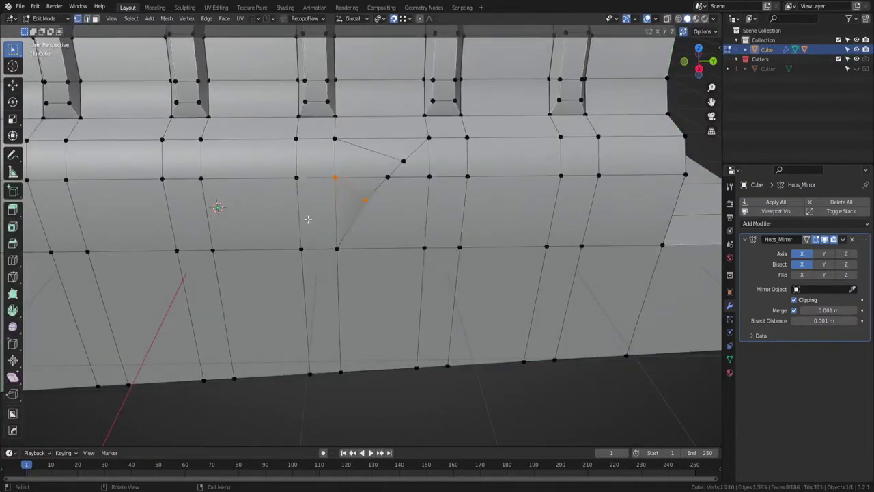
middle_drag(407, 207, 375, 222)
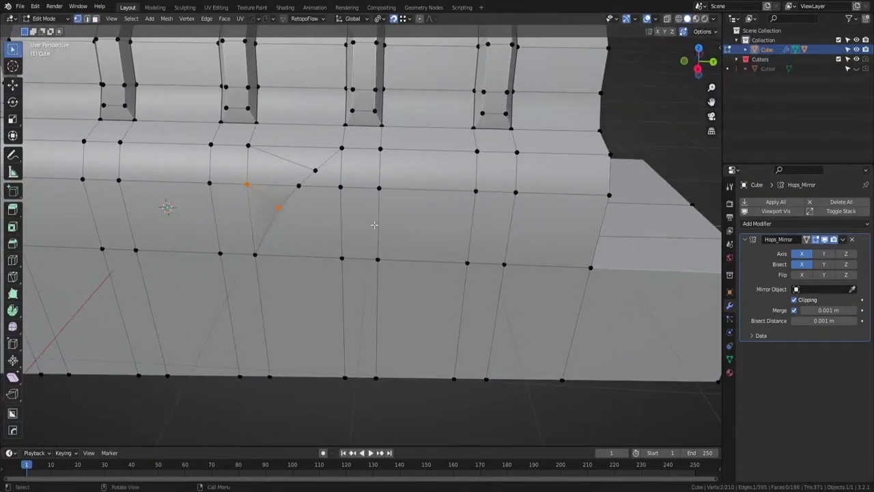
Try to delete the side and rounded-shoulder faces between the diagonal cut and the block's rear end with the mirror active.
key(3)
click(331, 232)
ctrl+click(537, 227)
ctrl+click(551, 179)
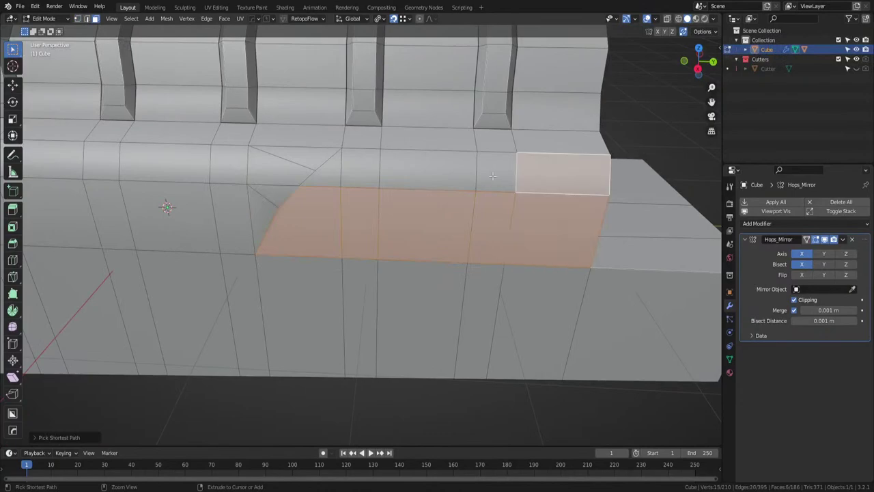
ctrl+click(488, 176)
ctrl+click(362, 173)
ctrl+click(328, 177)
scroll(328, 177, down, 6)
key(x)
middle_drag(388, 218, 373, 233)
click(351, 211)
Try to delete the faces of the upright end wall above the rear step, and check the result in object mode.
click(347, 201)
scroll(344, 215, up, 3)
scroll(375, 224, up, 2)
key(1)
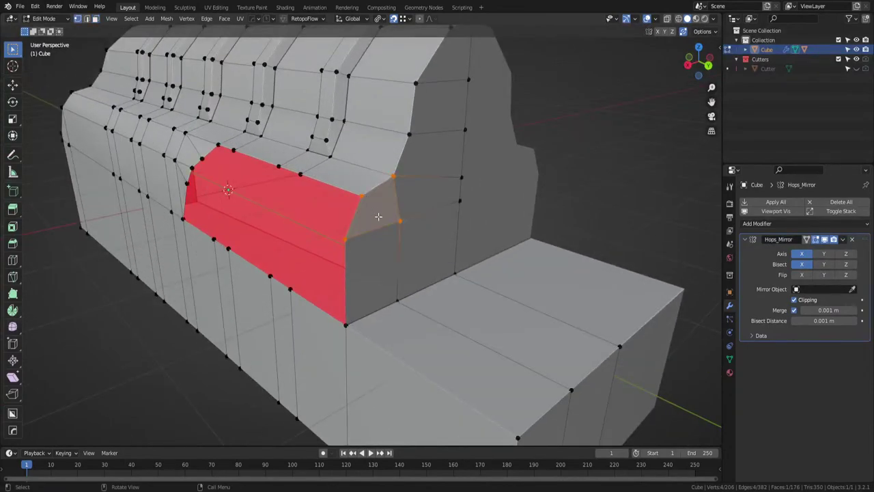
key(3)
click(383, 247)
shift+click(424, 234)
shift+click(433, 159)
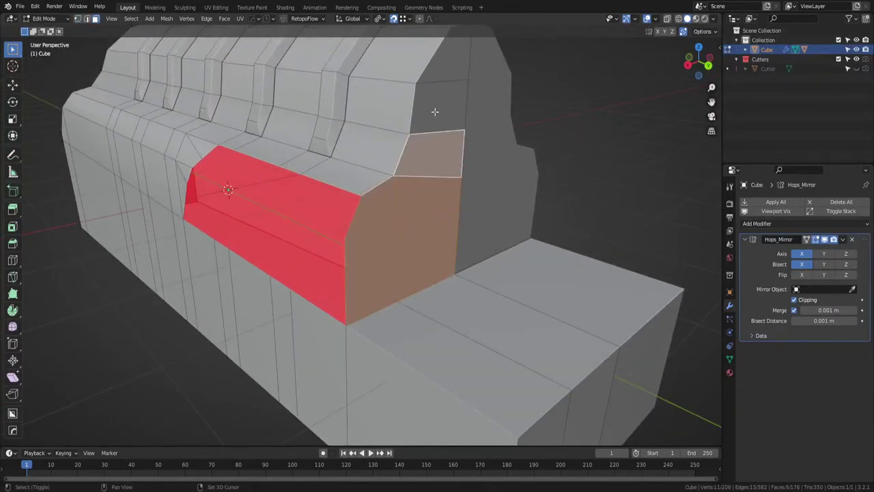
shift+click(435, 112)
shift+click(444, 75)
key(x)
click(451, 170)
scroll(450, 170, down, 4)
middle_drag(451, 172, 255, 210)
key(Tab)
key(Tab)
Undo the deletions of the side faces and the end wall faces.
key(ctrl+z)
key(ctrl+z)
key(ctrl+z)
key(ctrl+z)
key(1)
key(2)
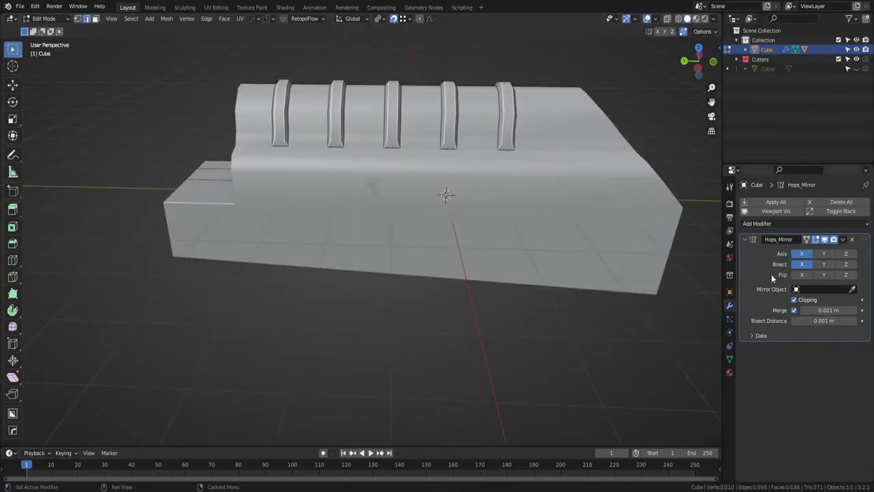
Apply the Hops_Mirror modifier to the block and return to editing its mesh.
key(Tab)
key(ctrl+a)
key(Tab)
key(Tab)
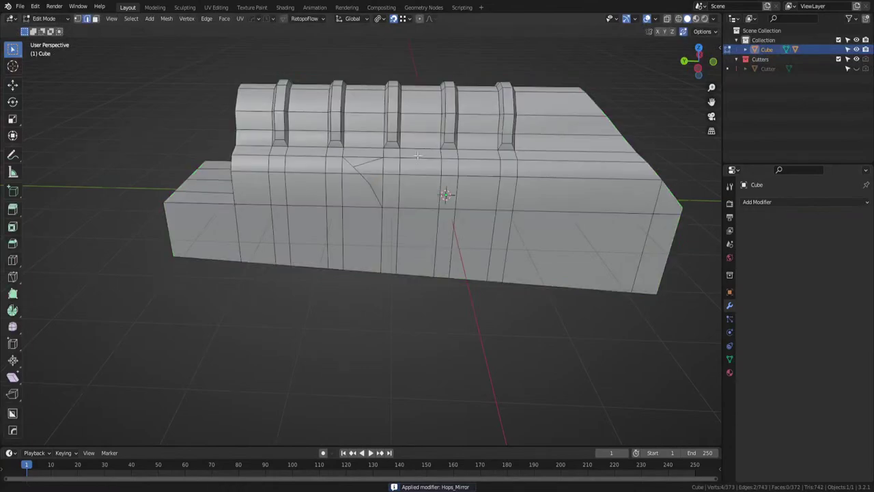
Dissolve the diagonal cut entirely on one long side and its leftover connecting edges on the opposite side.
scroll(362, 175, up, 3)
key(ctrl+x)
click(382, 157)
key(ctrl+x)
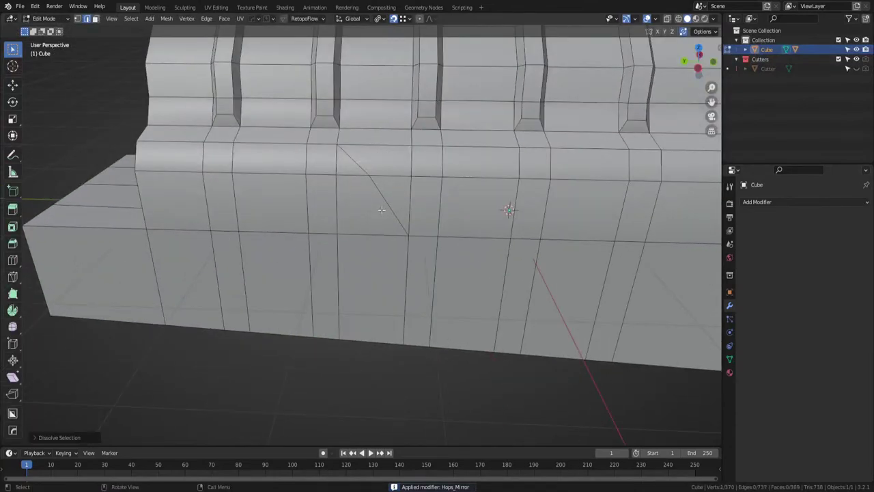
click(383, 208)
shift+click(355, 169)
key(ctrl+x)
middle_drag(355, 169, 509, 191)
scroll(266, 231, down, 3)
middle_drag(252, 234, 316, 219)
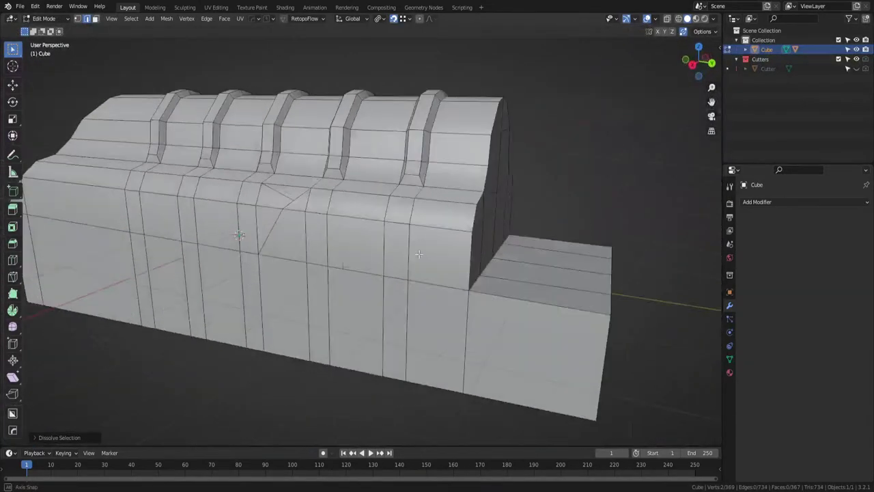
ctrl+middle_drag(423, 252, 481, 263)
middle_drag(480, 262, 471, 259)
Dissolve the side and rounded-shoulder faces between the remaining diagonal cut and the rear end into one face, and delete it.
key(3)
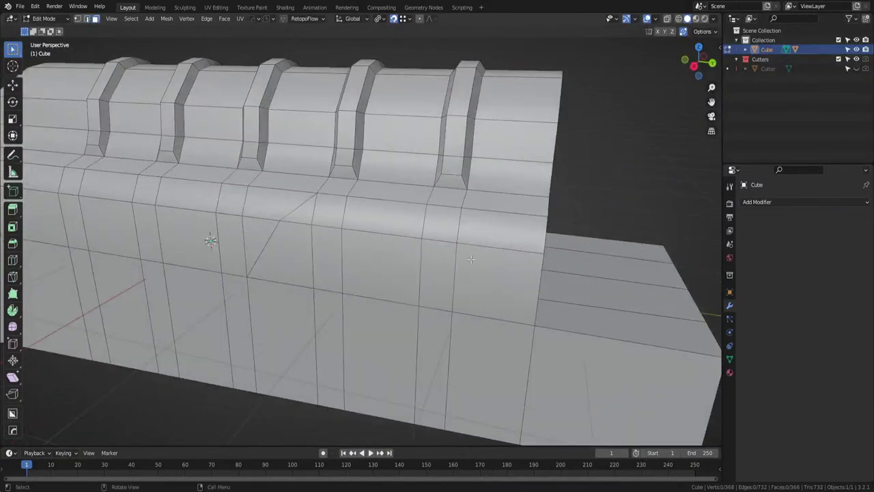
click(320, 253)
click(297, 250)
shift+click(304, 214)
ctrl+click(501, 230)
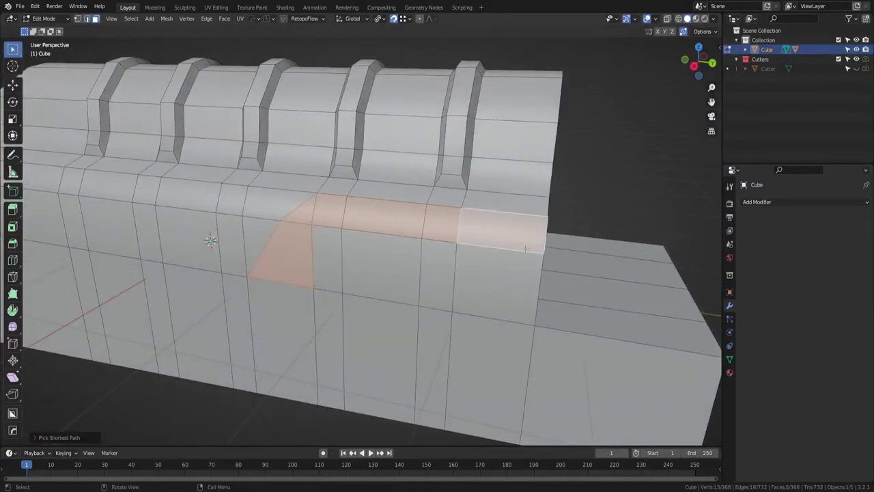
ctrl+click(493, 277)
ctrl+click(338, 261)
key(ctrl+x)
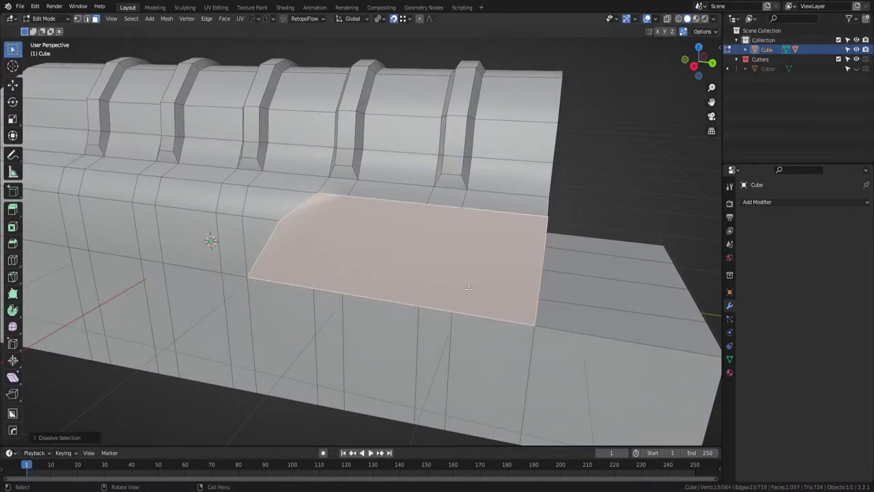
key(x)
click(470, 288)
Delete all faces of the upright end wall above the rear step, and save the file.
middle_drag(471, 289, 405, 282)
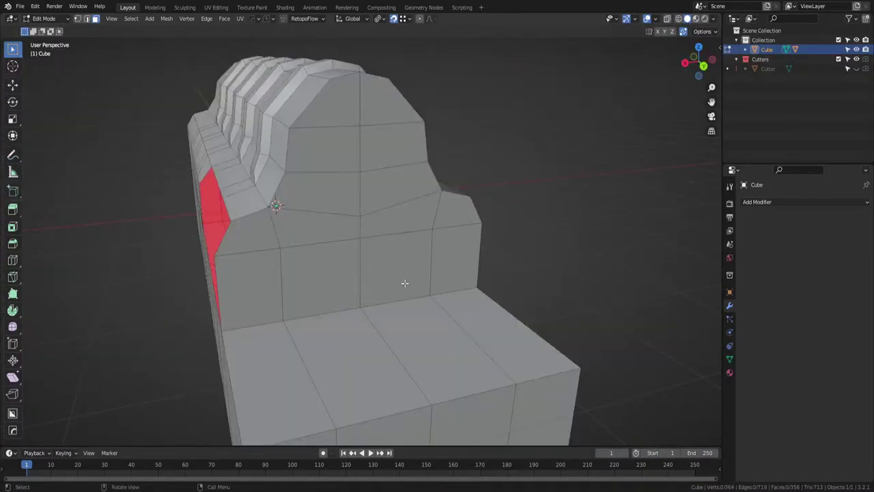
drag(258, 234, 328, 275)
shift+drag(336, 189, 392, 273)
shift+drag(432, 245, 457, 213)
shift+drag(382, 131, 355, 161)
shift+drag(375, 111, 351, 129)
key(x)
click(351, 130)
middle_drag(351, 130, 374, 166)
scroll(426, 166, down, 2)
key(Tab)
key(ctrl+s)
In a right orthographic wireframe view, move the rear step's end vertices about 1.03 m outward along Y.
middle_drag(423, 238, 478, 270)
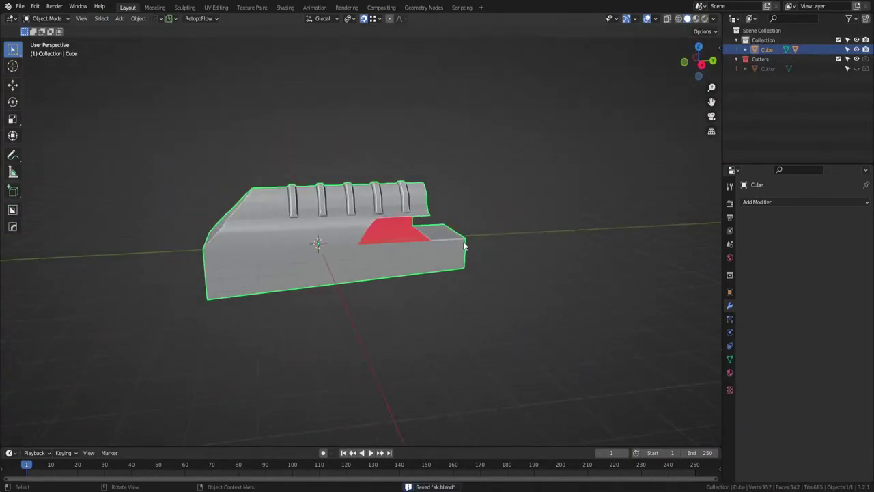
click(703, 65)
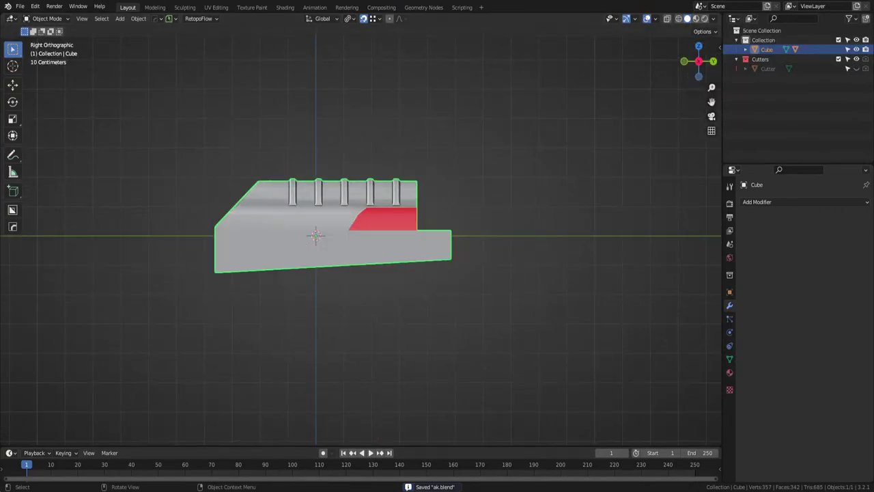
middle_drag(362, 198, 391, 192)
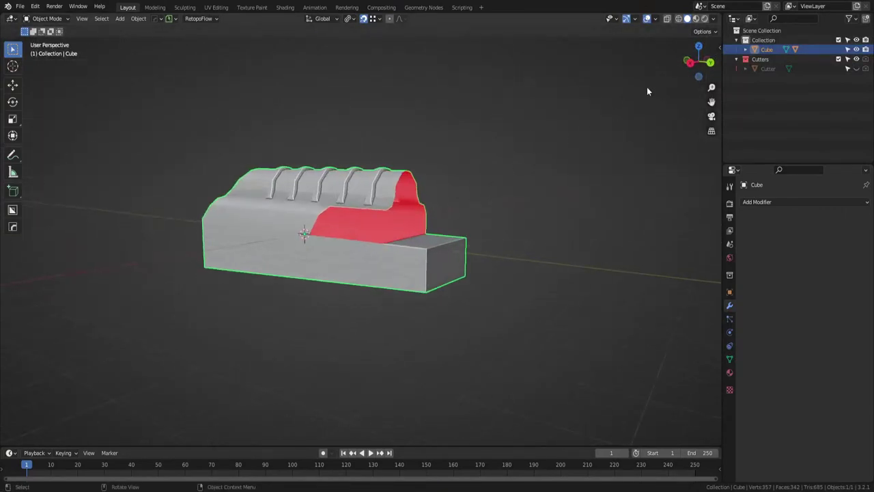
click(690, 66)
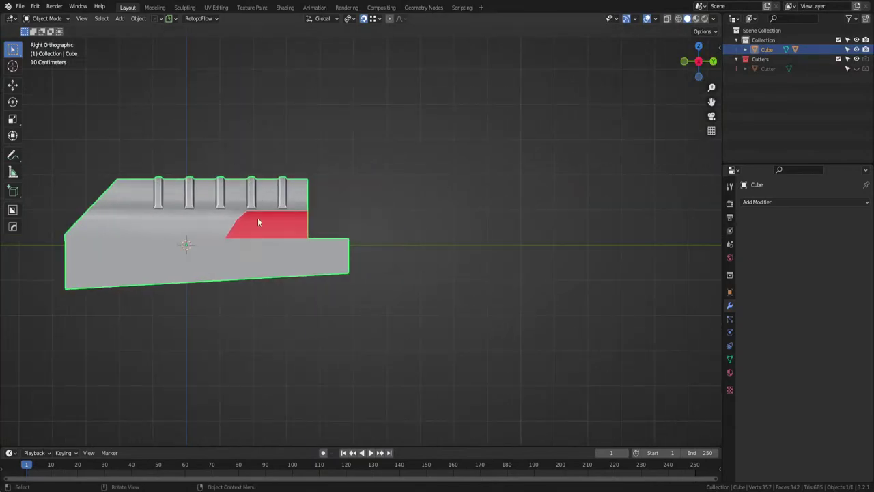
scroll(259, 221, up, 3)
key(shift+a)
scroll(429, 249, down, 1)
key(Tab)
click(305, 276)
key(z)
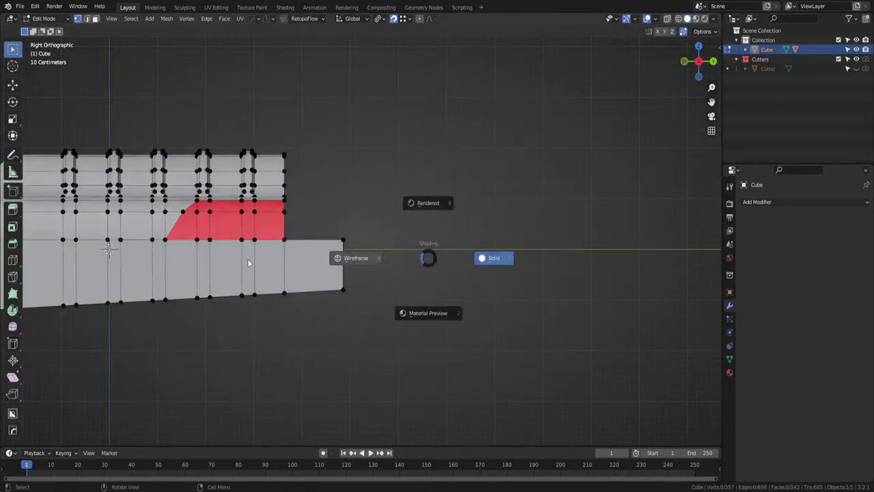
click(249, 263)
drag(377, 220, 324, 306)
key(g)
key(y)
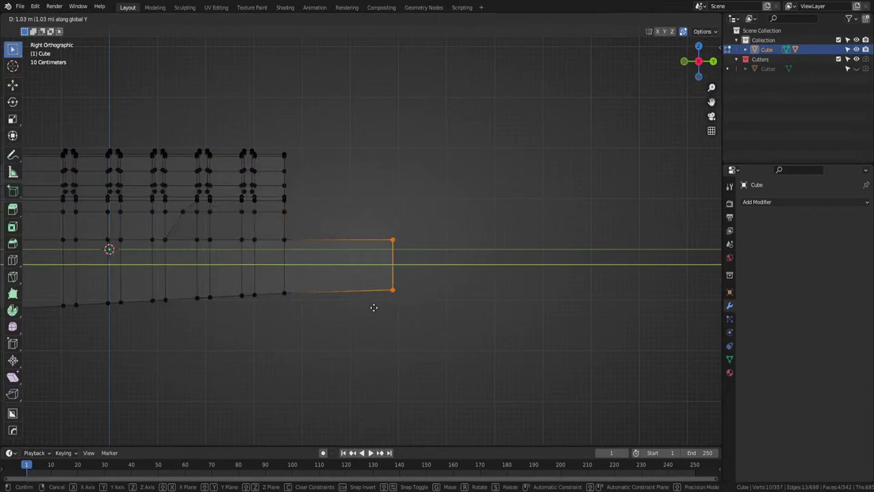
click(373, 307)
Add a cube and place it on top of the rear step, flush with the step's outer end.
key(Tab)
click(381, 256)
shift+middle_drag(378, 262, 394, 268)
key(Tab)
click(417, 204)
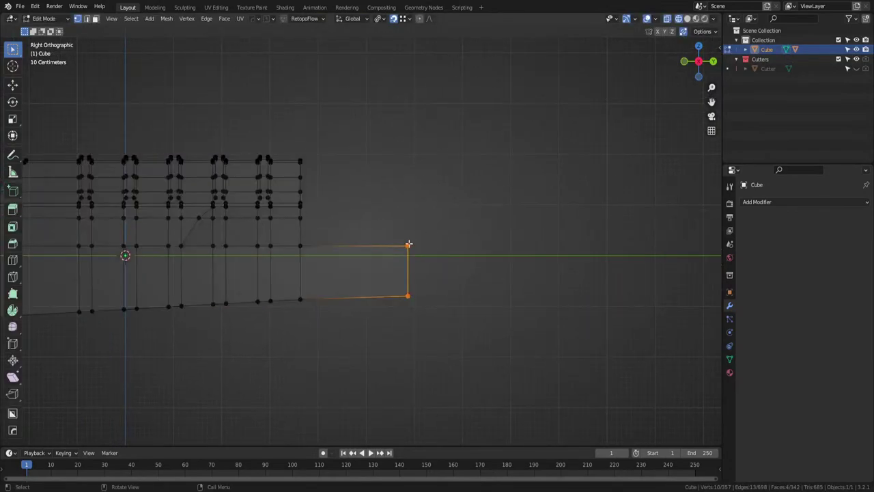
key(Tab)
key(shift+a)
mouse_move(393, 232)
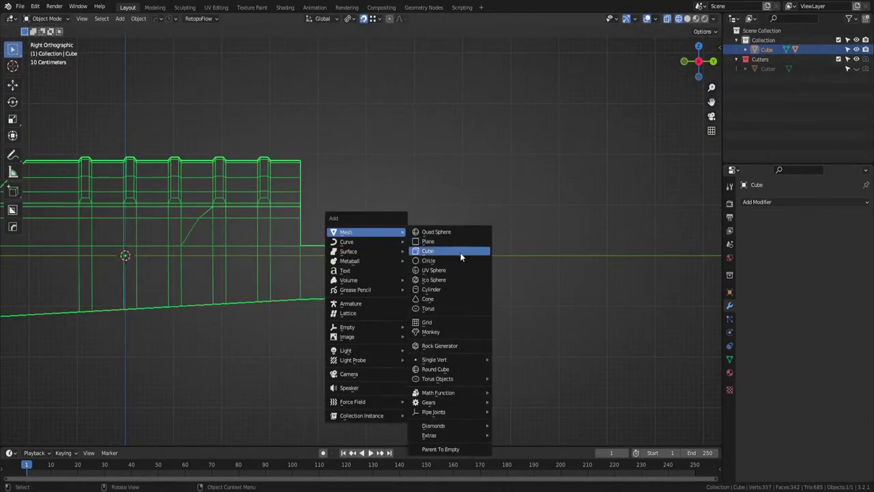
click(461, 256)
key(g)
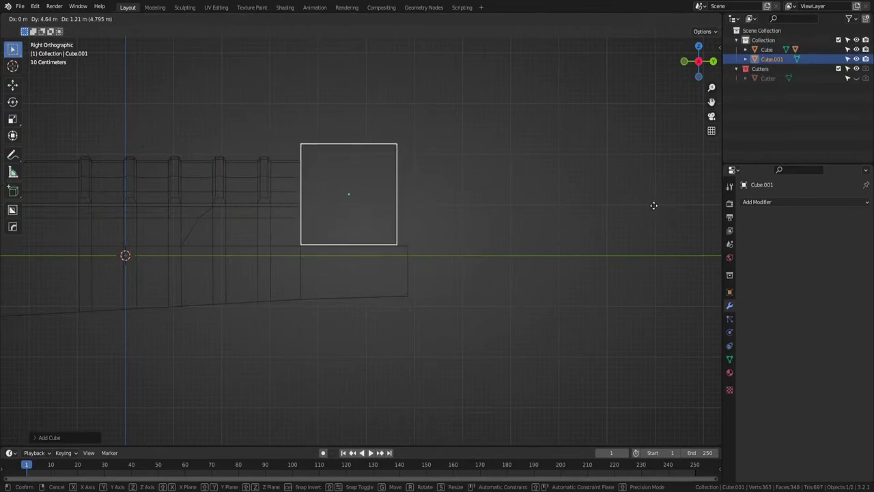
click(663, 207)
Move the new cube's inner side vertices about 0.2 m along negative Y to meet the ribbed section's end.
key(Tab)
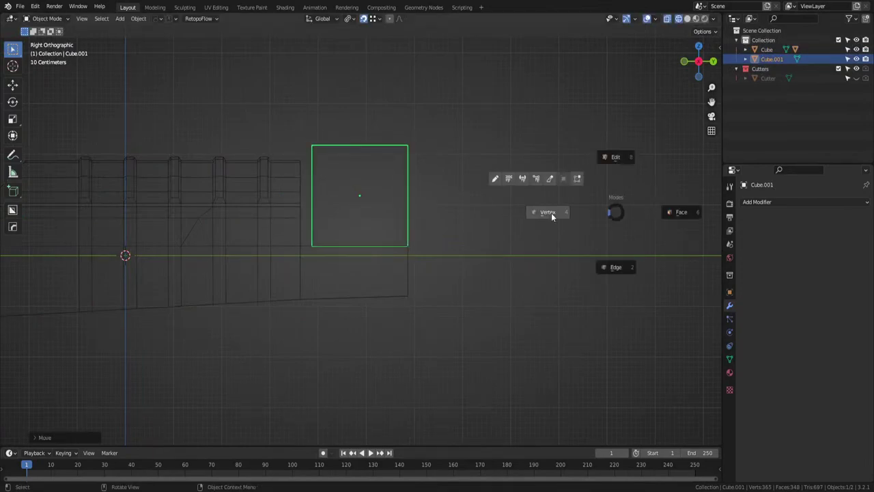
click(552, 216)
drag(353, 128, 249, 280)
key(g)
key(y)
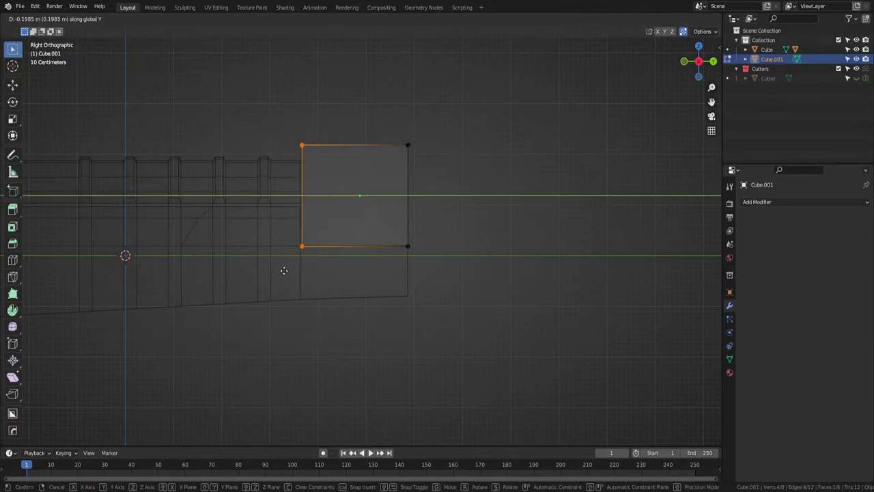
click(284, 270)
drag(445, 135, 357, 285)
key(g)
key(y)
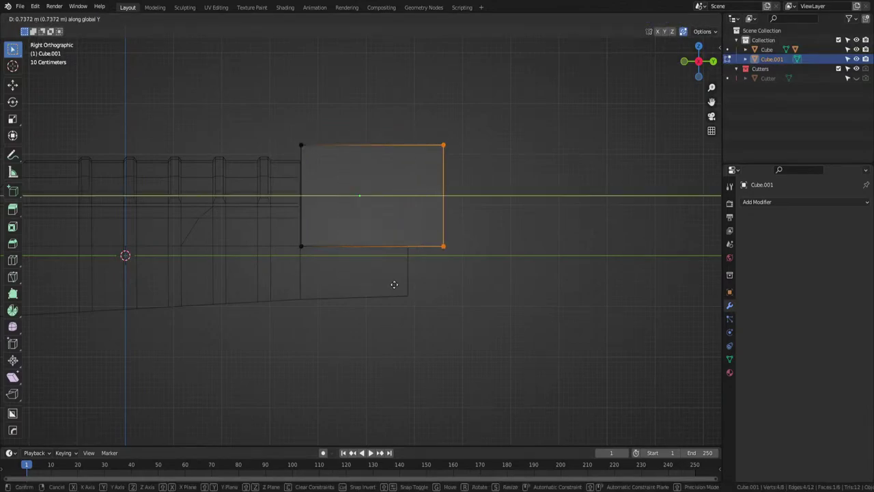
right_click(431, 268)
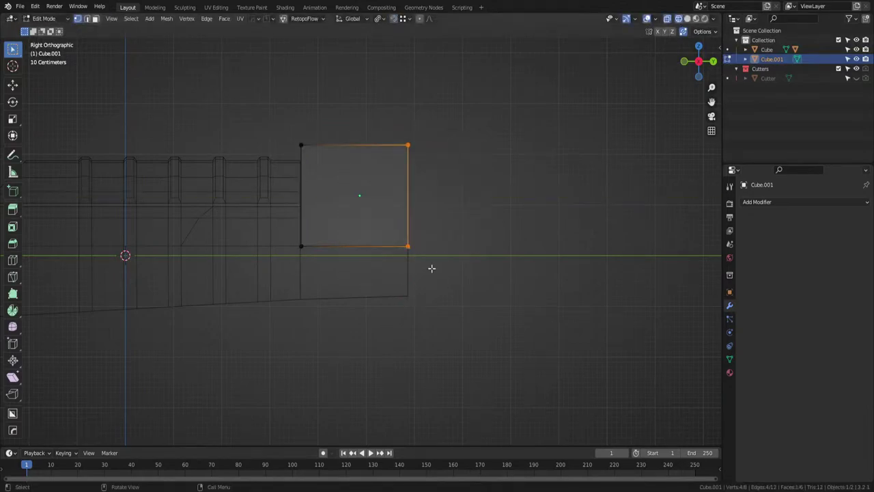
Add a centred lengthwise loop cut through the new cube and bevel it to a width of about 0.41 m.
drag(443, 122, 294, 157)
middle_drag(323, 187, 463, 269)
key(ctrl+r)
click(390, 175)
right_click(428, 173)
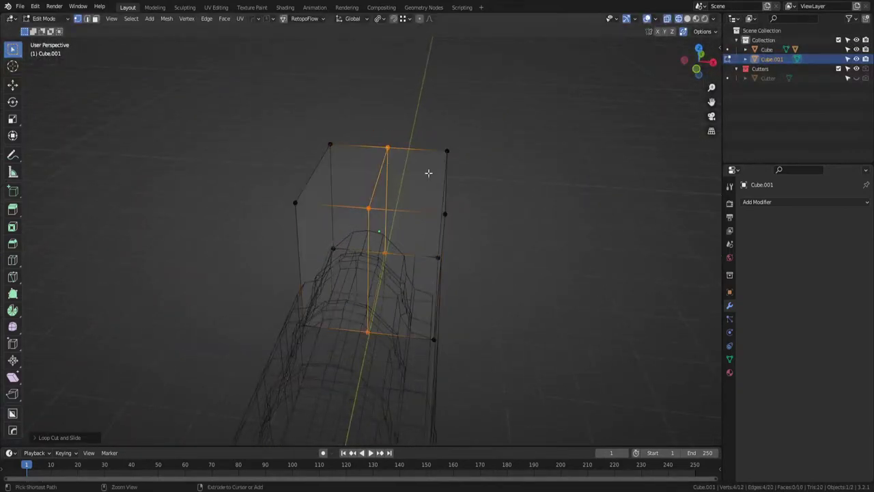
key(ctrl+b)
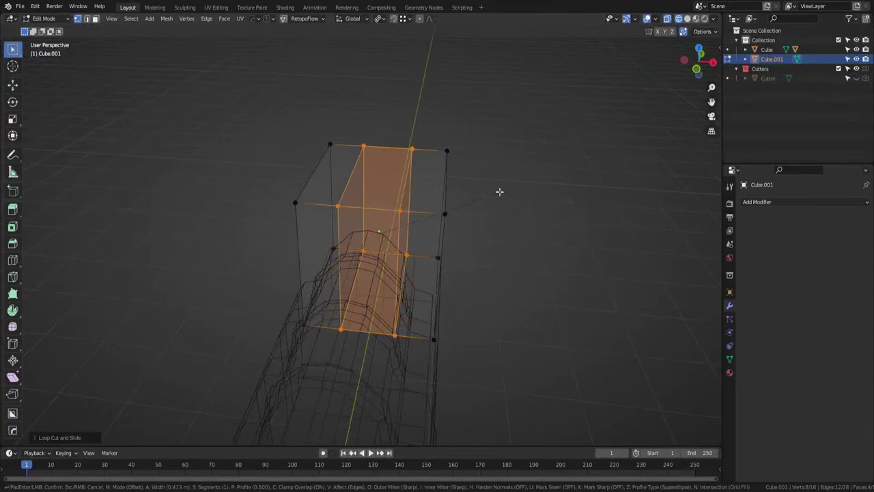
click(499, 192)
Lower all of the new cube's top vertices slightly along Z.
middle_drag(499, 193, 505, 197)
drag(453, 171, 305, 206)
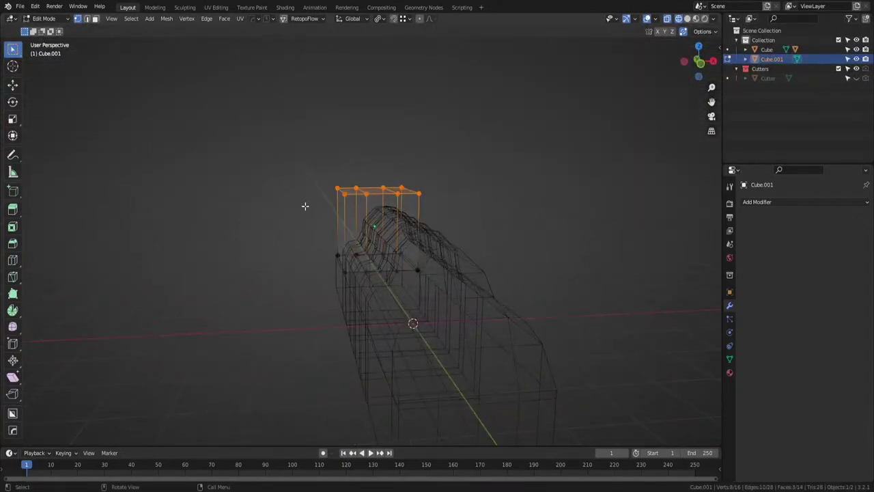
key(g)
key(z)
click(308, 214)
Extrude the two outer top faces of the cube upward to form a pair of raised side walls.
middle_drag(308, 215, 359, 233)
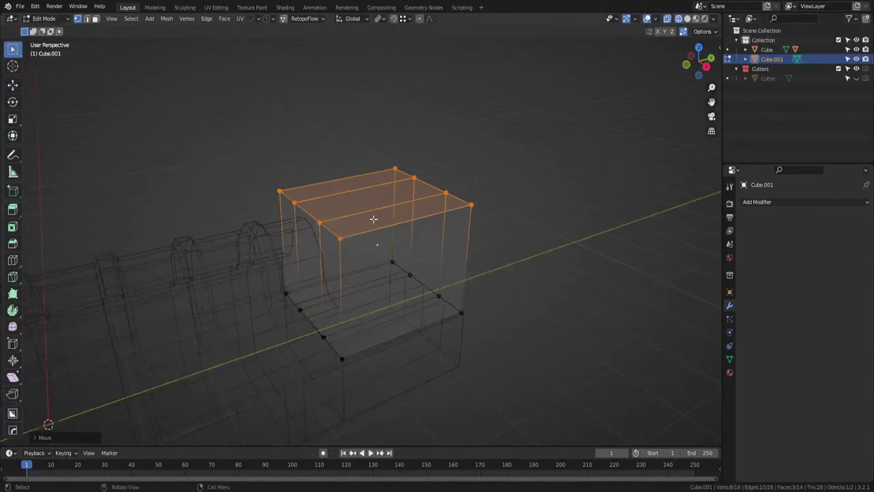
key(3)
click(383, 217)
shift+click(349, 182)
key(e)
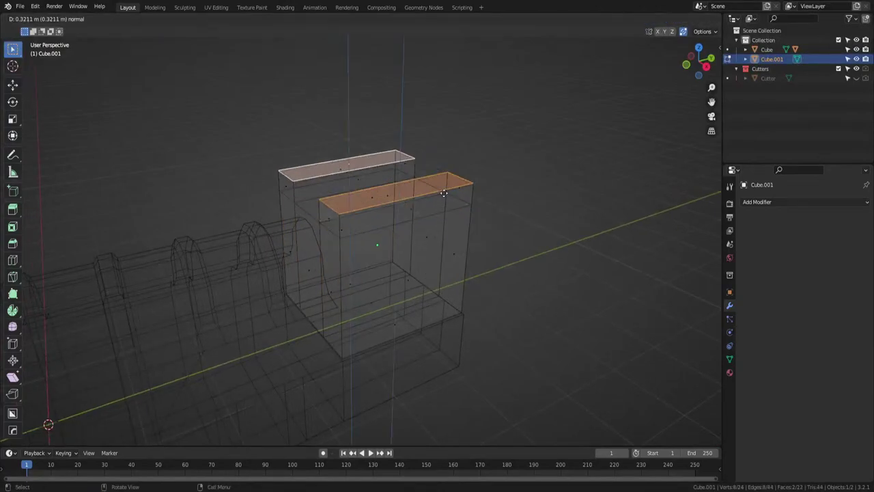
click(442, 190)
Add a crosswise loop cut around the notched cube toward its outer end, and bevel it into a narrow band.
key(ctrl+r)
click(362, 166)
click(384, 164)
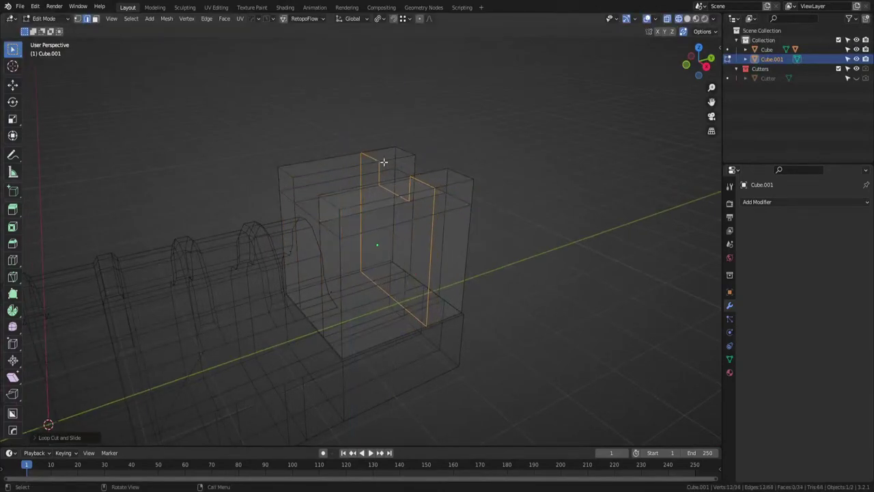
middle_drag(382, 163, 350, 170)
key(ctrl+b)
click(473, 187)
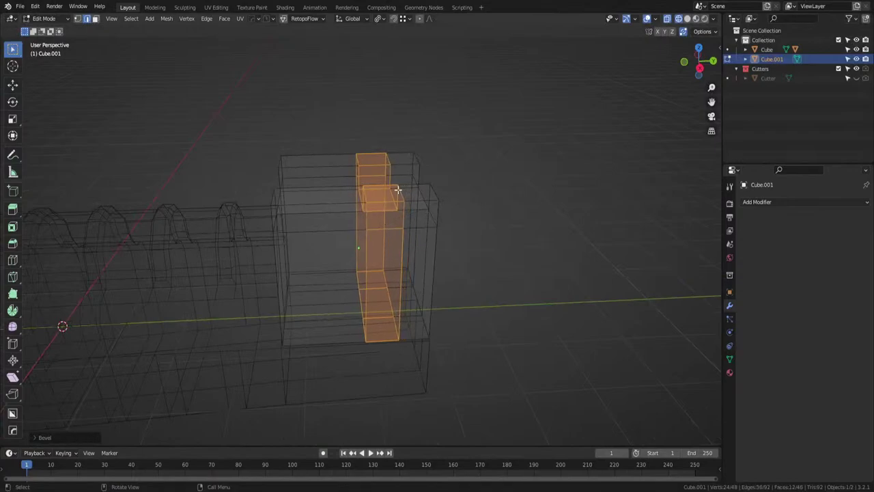
Switch to solid shading and raise the band's top faces on both side walls slightly along Z.
click(398, 190)
click(384, 190)
key(Tab)
click(426, 198)
click(385, 197)
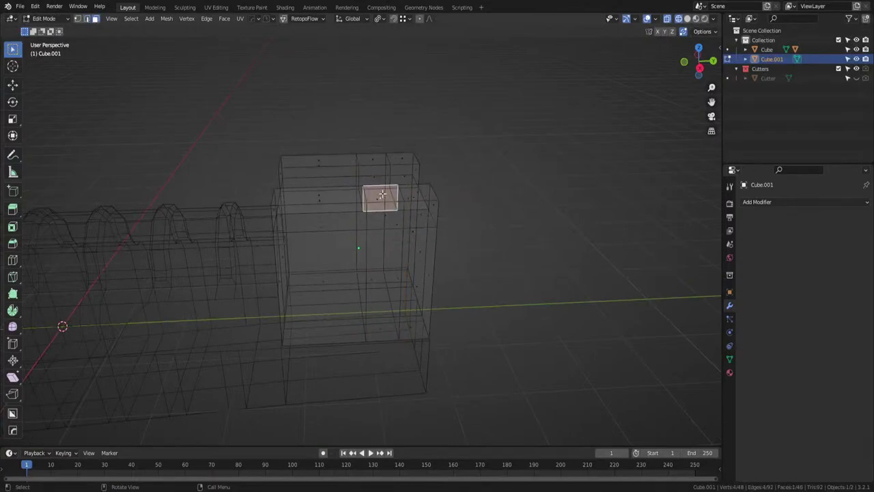
click(383, 195)
key(z)
click(422, 194)
shift+click(374, 159)
key(g)
key(z)
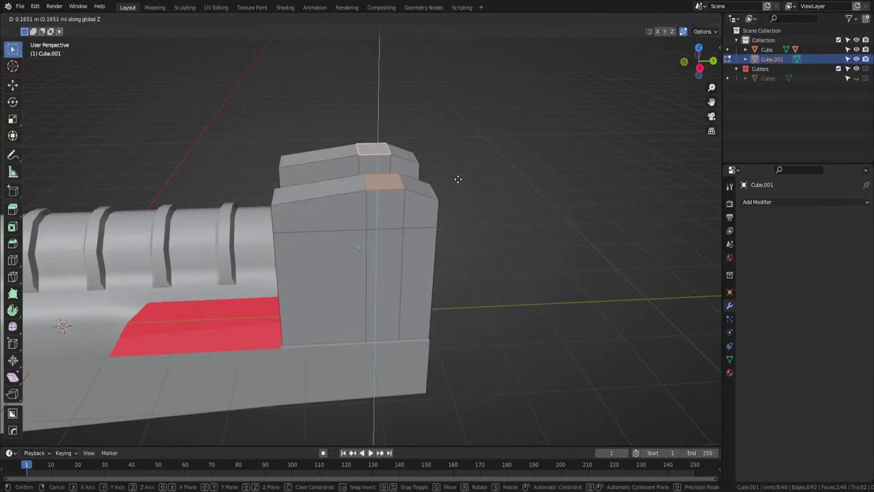
click(456, 176)
Examine the new rear block's shape and its fit against the ribbed body in object mode from several angles.
key(Tab)
middle_drag(455, 184, 561, 176)
scroll(500, 197, down, 4)
click(549, 209)
middle_drag(500, 196, 348, 209)
scroll(450, 204, up, 2)
scroll(359, 202, up, 3)
click(382, 209)
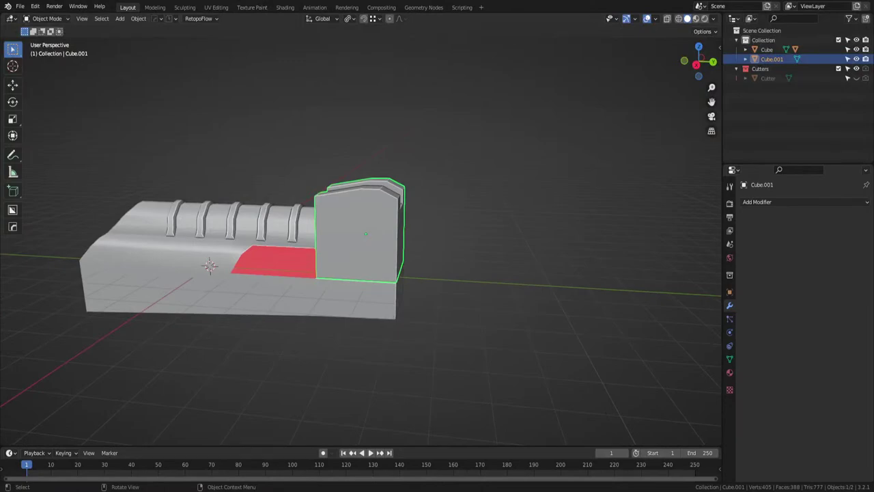
middle_drag(355, 202, 424, 219)
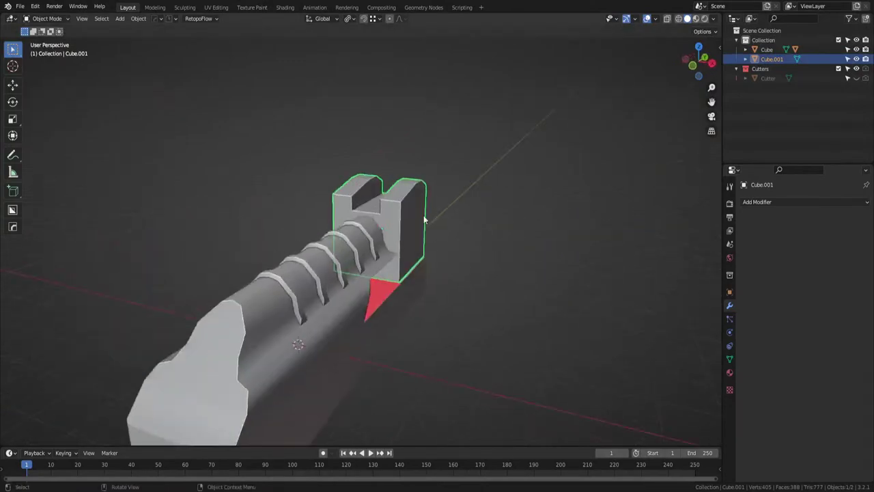
Delete the separate notched block standing on the rear step, keeping the ribbed body.
scroll(416, 209, up, 1)
scroll(396, 205, up, 1)
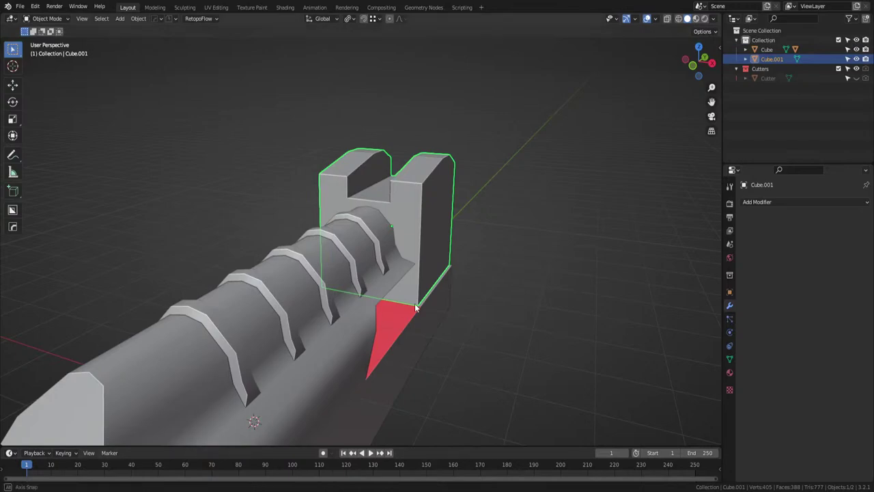
middle_drag(321, 342, 469, 228)
click(469, 228)
key(x)
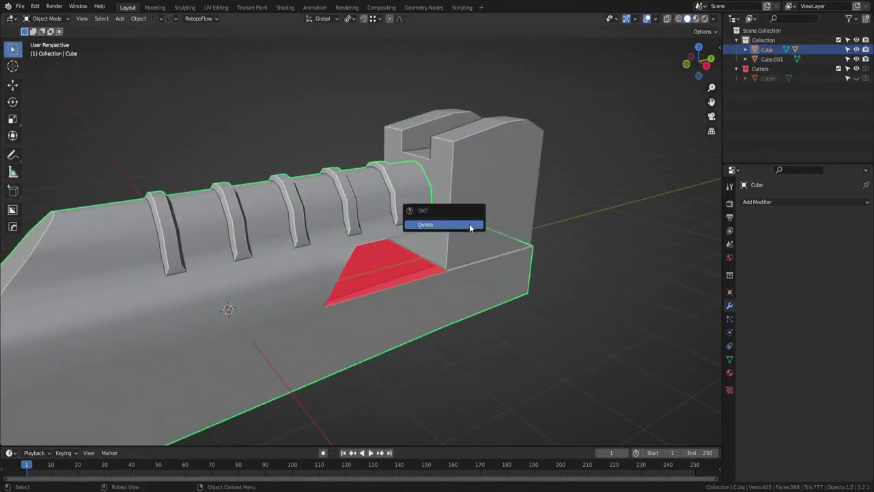
key(alt+a)
click(520, 193)
key(x)
click(521, 193)
middle_drag(521, 193, 388, 216)
scroll(388, 216, up, 1)
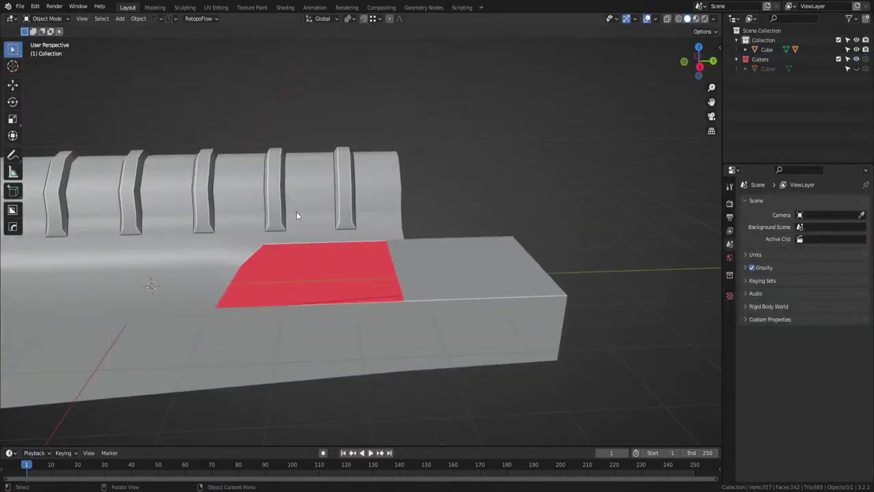
In the ribbed body's mesh, merge the rearmost rib's mid-height vertices on its visible side into the adjacent body-surface vertices.
shift+middle_drag(333, 219, 365, 230)
click(367, 229)
key(Tab)
right_click(368, 230)
click(368, 226)
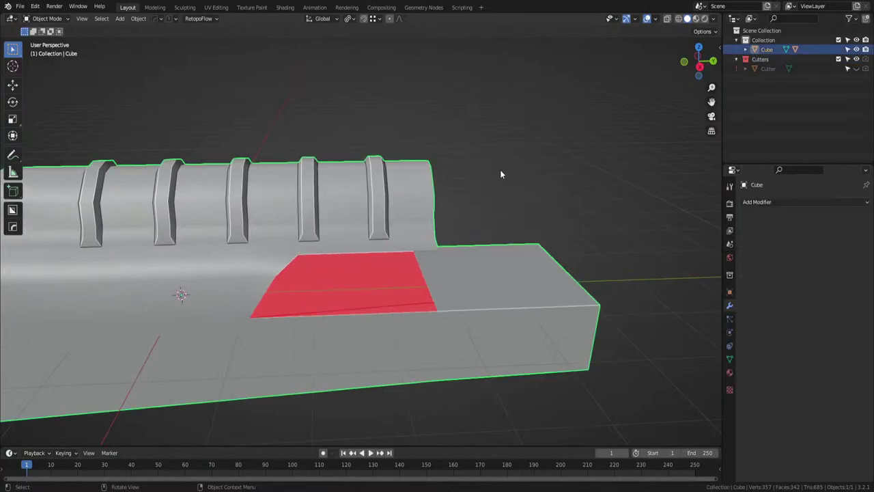
key(Tab)
middle_drag(501, 172, 366, 248)
click(365, 258)
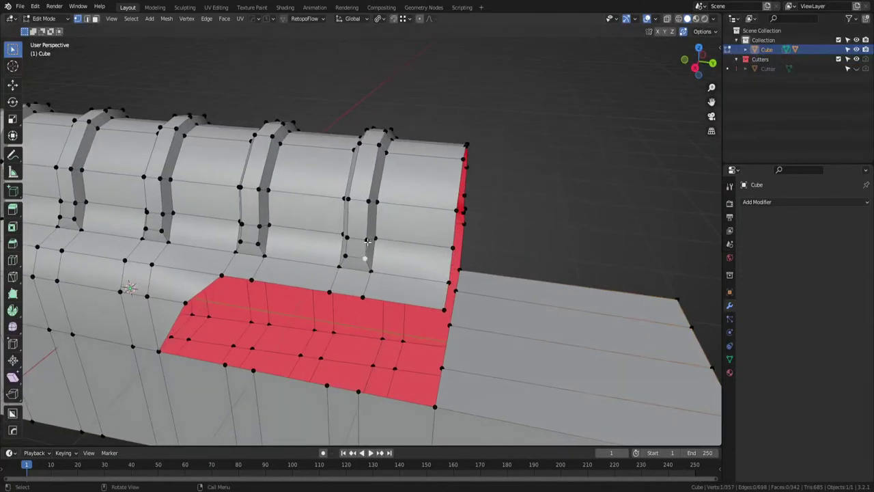
click(368, 239)
shift+click(376, 239)
key(1)
click(347, 238)
shift+click(343, 236)
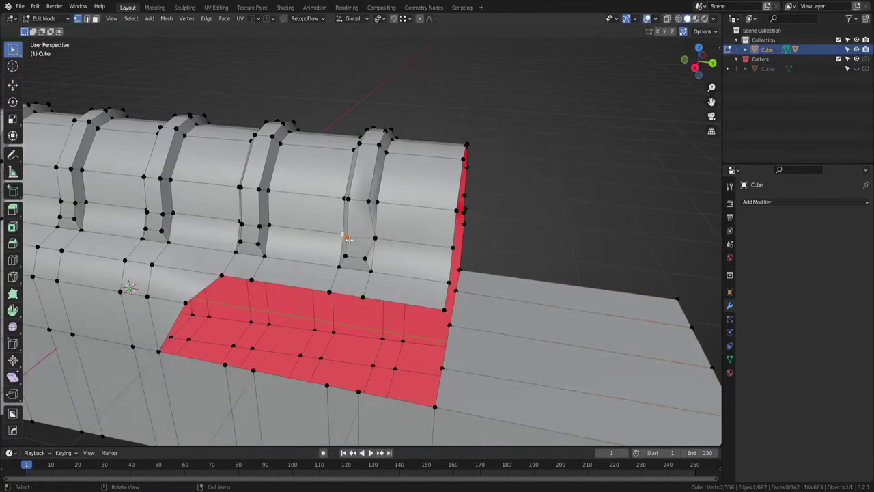
key(1)
Merge the two foot vertices of the rearmost rib into the body-surface vertices just below them.
click(365, 259)
shift+click(371, 270)
key(1)
click(346, 257)
shift+click(338, 267)
key(1)
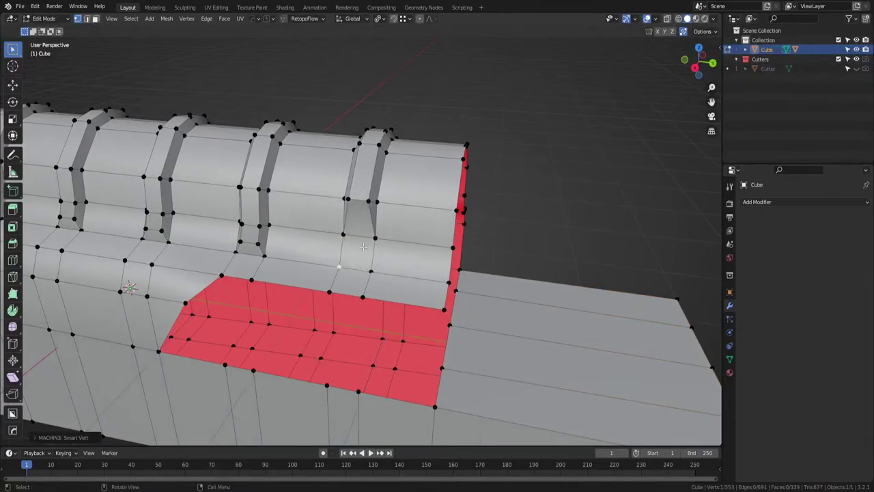
Merge the next higher pair of the rearmost rib's side vertices into the body surface so the rib tapers out sooner.
middle_drag(393, 229, 337, 252)
click(316, 222)
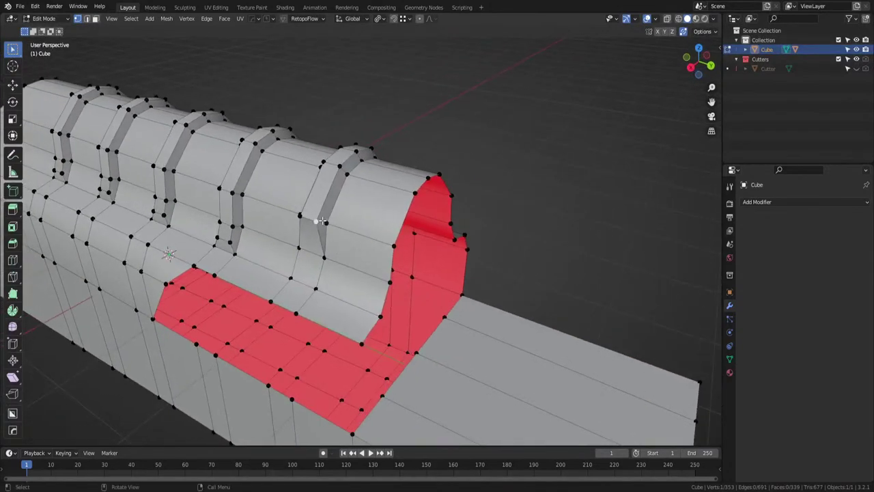
key(ctrl+r)
right_click(357, 249)
middle_drag(321, 229, 336, 236)
scroll(336, 236, up, 3)
shift+click(340, 232)
key(1)
shift+click(306, 228)
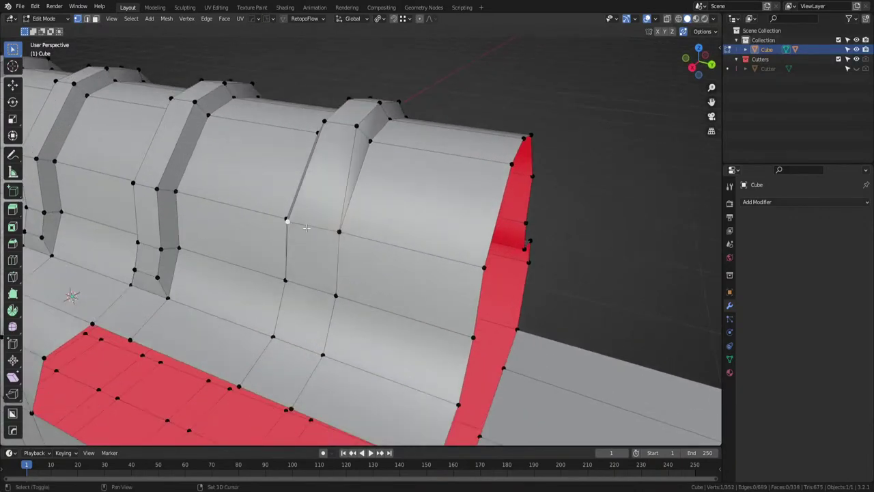
key(1)
Slide the foot edge of the second rib from the rear onto the body surface, merging its vertices there.
scroll(285, 220, down, 4)
middle_drag(290, 223, 353, 245)
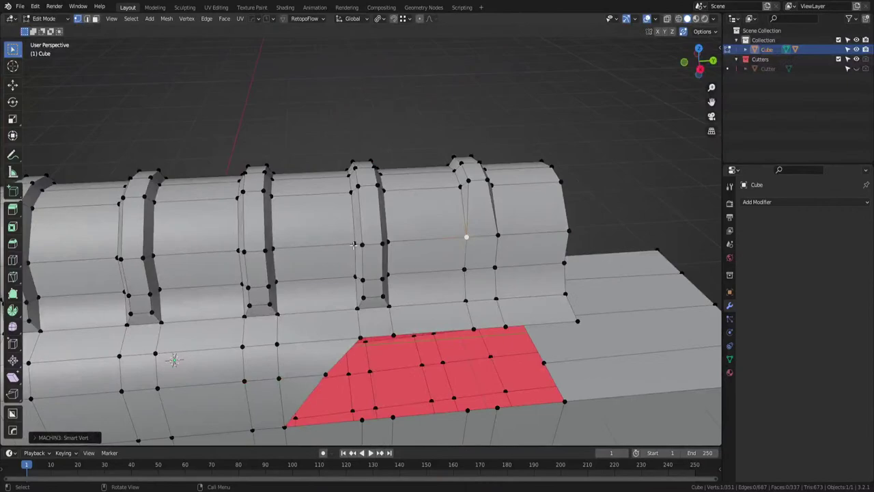
click(385, 302)
shift+click(366, 297)
key(g)
key(g)
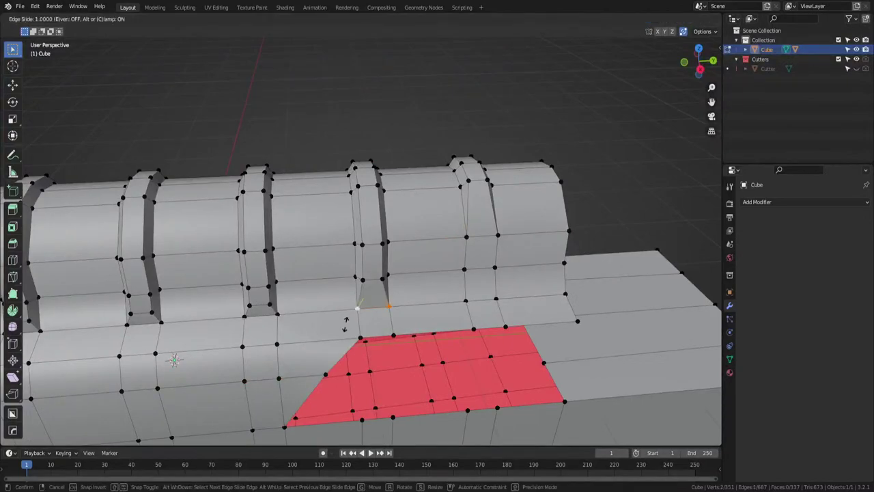
click(355, 314)
click(377, 285)
key(g)
key(g)
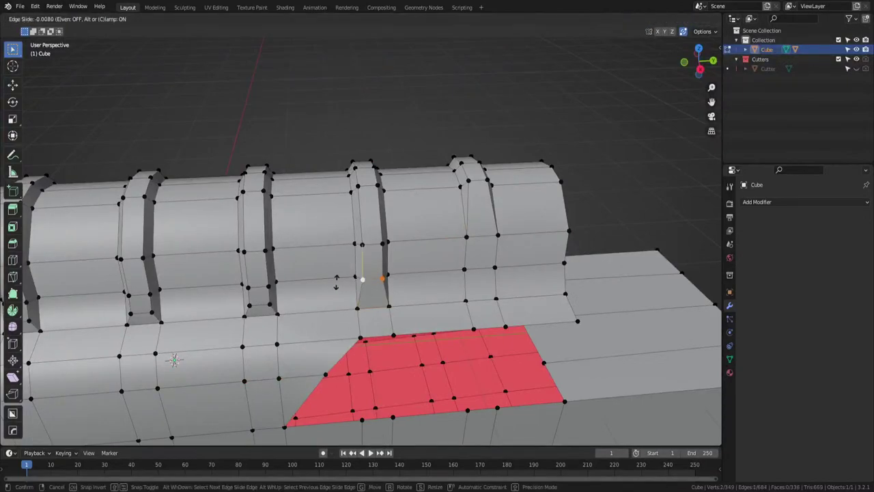
click(337, 282)
Merge the second rear rib's remaining lower and mid-height side vertices into the body surface, matching the rearmost rib's taper.
middle_drag(337, 282, 314, 280)
scroll(314, 279, up, 1)
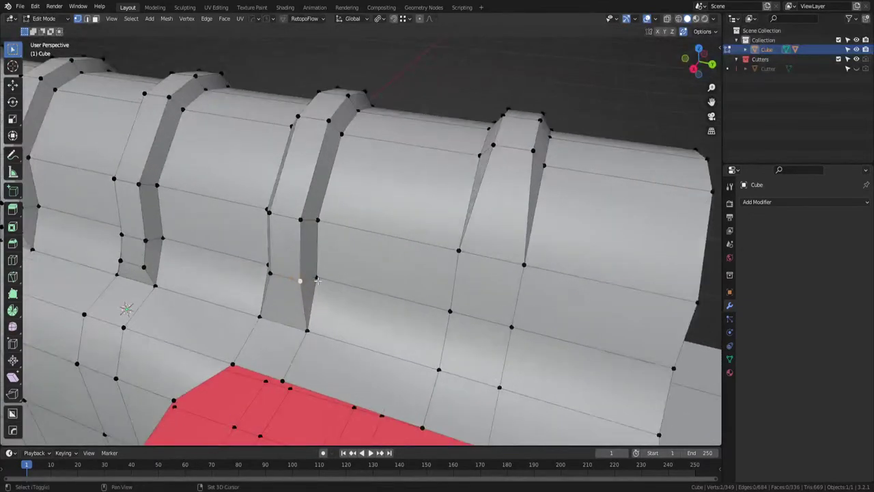
shift+click(318, 280)
key(1)
click(272, 274)
shift+click(270, 268)
key(1)
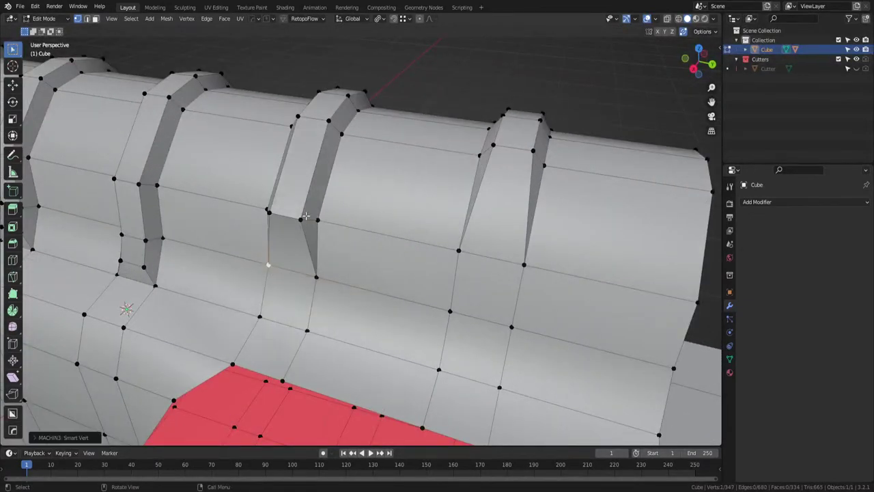
shift+click(301, 218)
key(1)
middle_drag(306, 216, 342, 254)
click(448, 300)
shift+click(429, 295)
key(1)
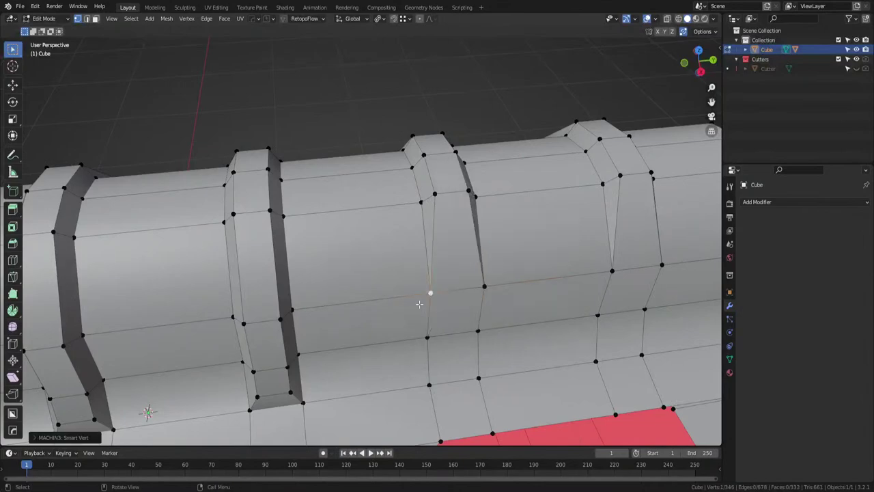
Merge the two foot vertices of the middle rib into the adjacent body-surface vertices.
scroll(419, 304, down, 3)
shift+middle_drag(386, 342, 437, 303)
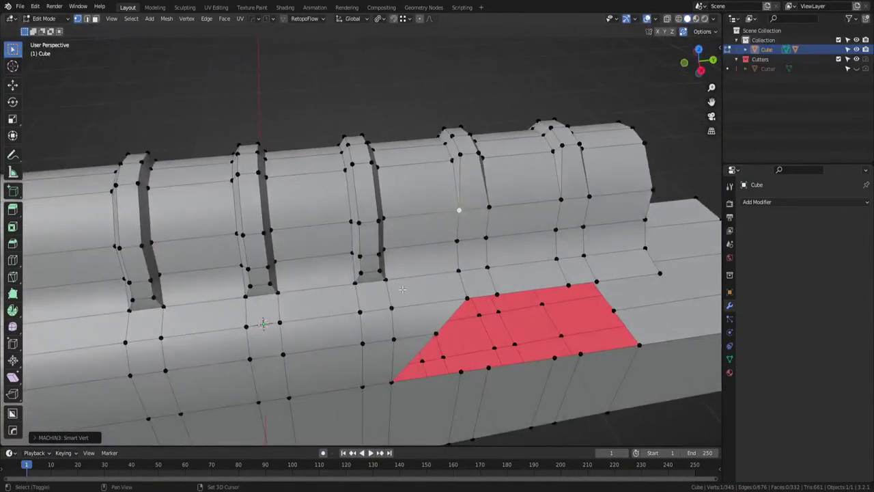
shift+click(377, 274)
key(1)
click(364, 274)
key(1)
right_click(388, 268)
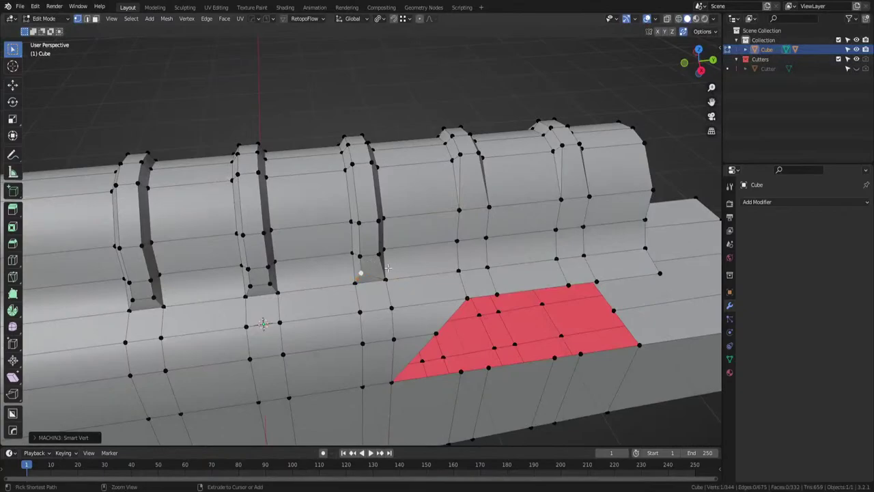
shift+click(356, 282)
key(1)
Merge the middle rib's lower and mid-height side vertices into the body surface so it tapers like the two rear ribs.
middle_drag(372, 270, 381, 223)
scroll(347, 268, up, 1)
key(1)
shift+click(436, 234)
key(1)
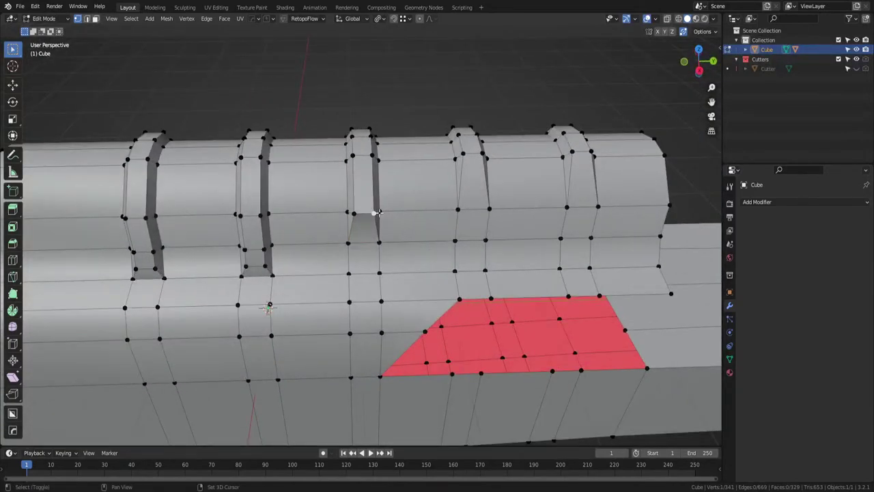
shift+click(379, 211)
key(1)
click(354, 213)
shift+click(349, 211)
key(1)
Examine the three shortened, tapered ribs above the side opening in object mode and edit mode.
key(Tab)
middle_drag(347, 212, 406, 214)
click(372, 215)
key(Tab)
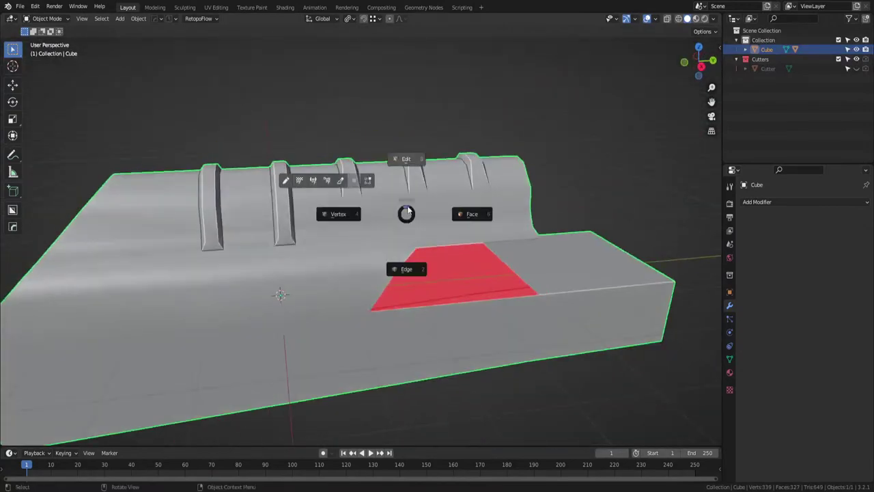
click(406, 213)
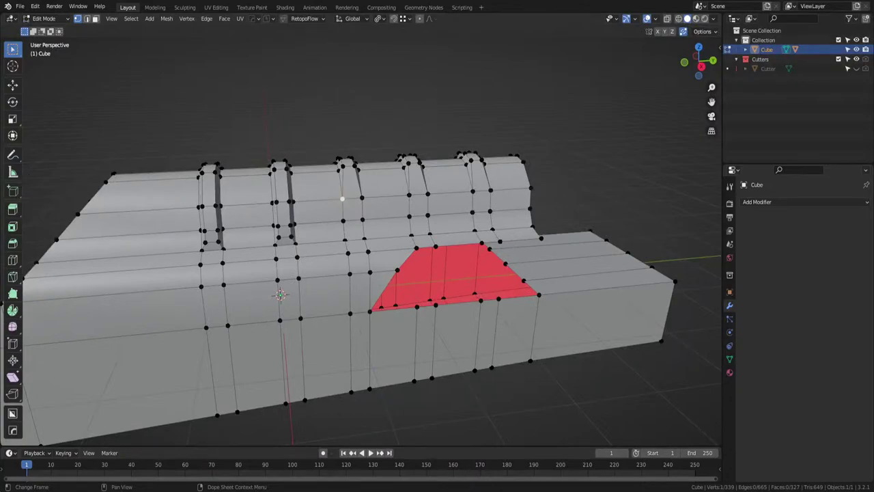
scroll(315, 282, down, 1)
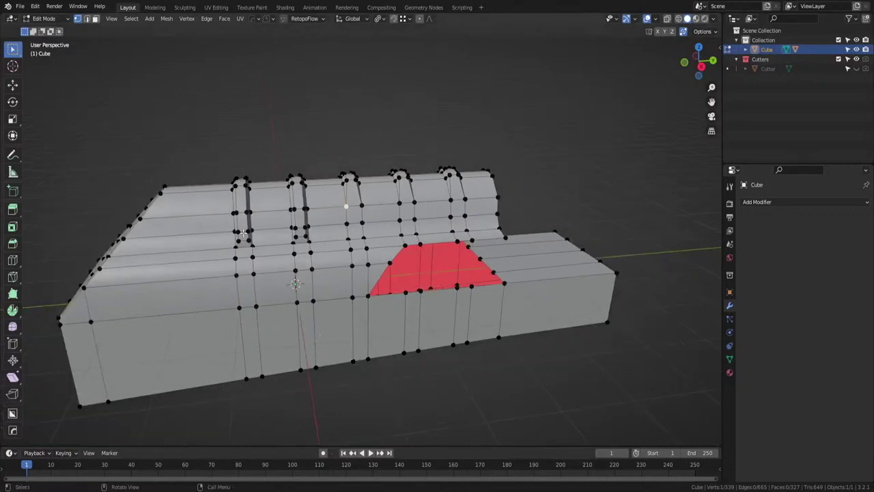
middle_drag(389, 248, 379, 247)
Slide the vertices along the side opening's upper edge up to the next edge line, merging them there.
scroll(379, 247, up, 2)
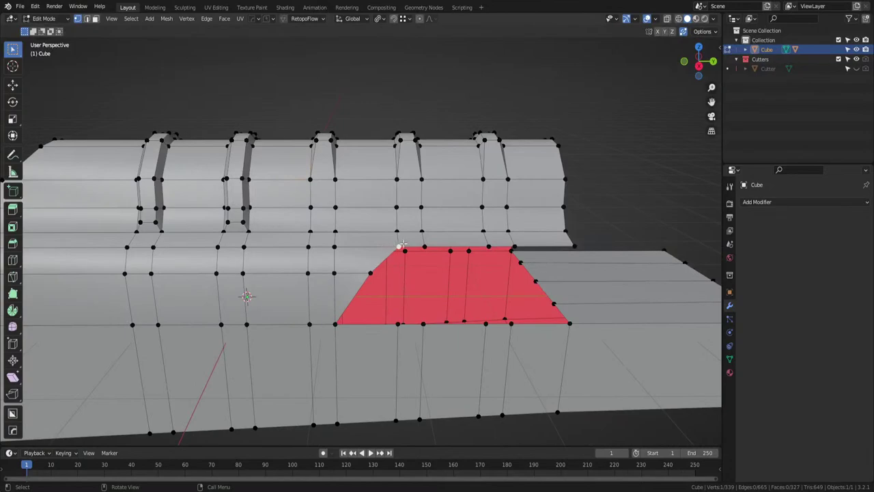
shift+click(573, 244)
key(g)
key(g)
click(588, 224)
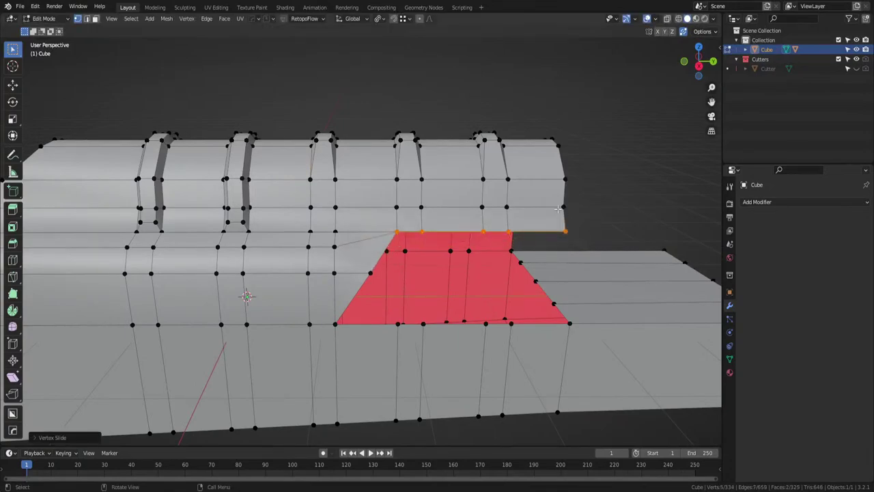
Connect the opening's front edge vertex to the body vertex above, and slide the corner vertices upward to steepen that end.
middle_drag(393, 290, 381, 312)
click(338, 307)
key(g)
key(g)
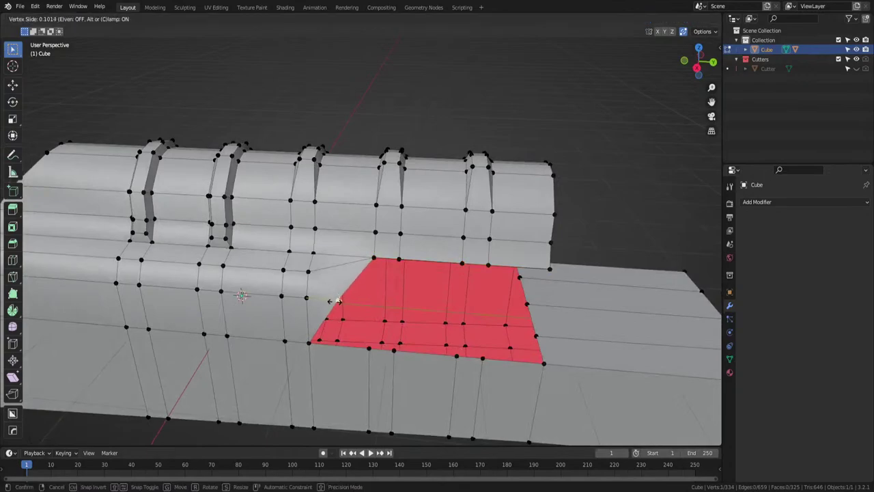
right_click(329, 301)
shift+click(314, 254)
key(j)
key(shift+v)
click(341, 298)
middle_drag(342, 299, 346, 297)
key(shift+v)
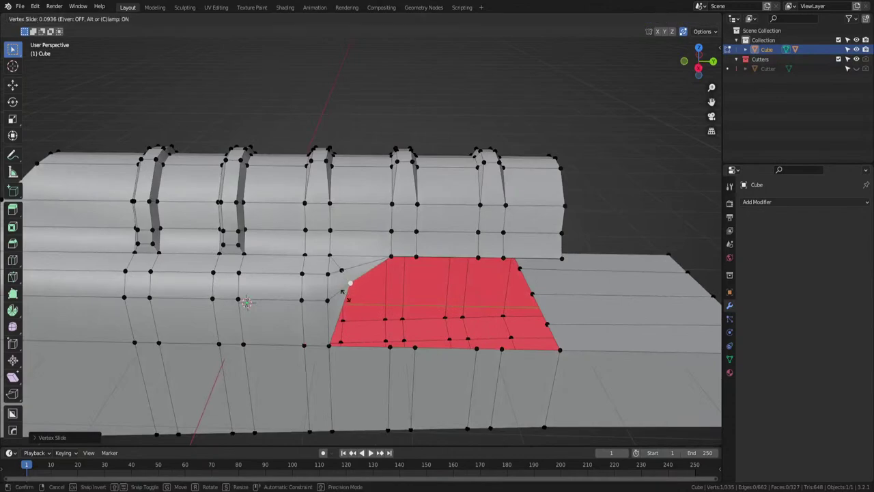
click(326, 267)
Knife a diagonal edge across the narrow side face below the foremost rib, from its lower front corner to its upper rear corner.
middle_drag(326, 267, 331, 288)
middle_drag(331, 288, 375, 290)
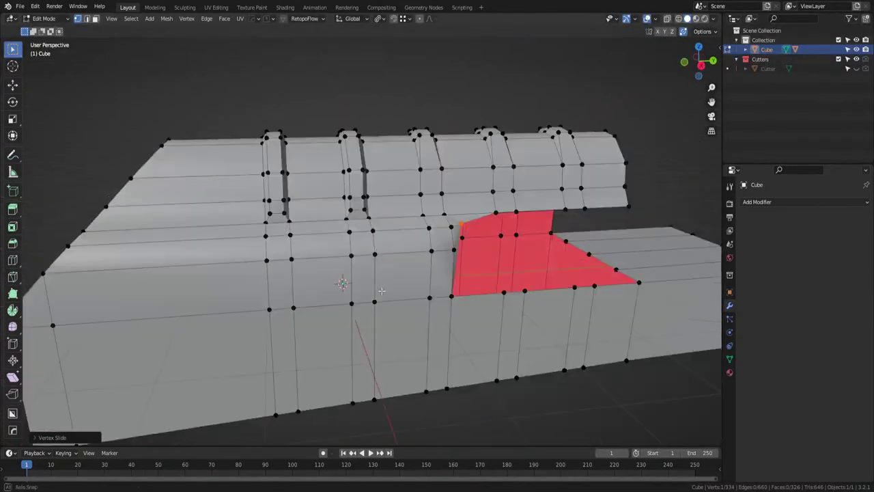
click(267, 310)
key(j)
key(k)
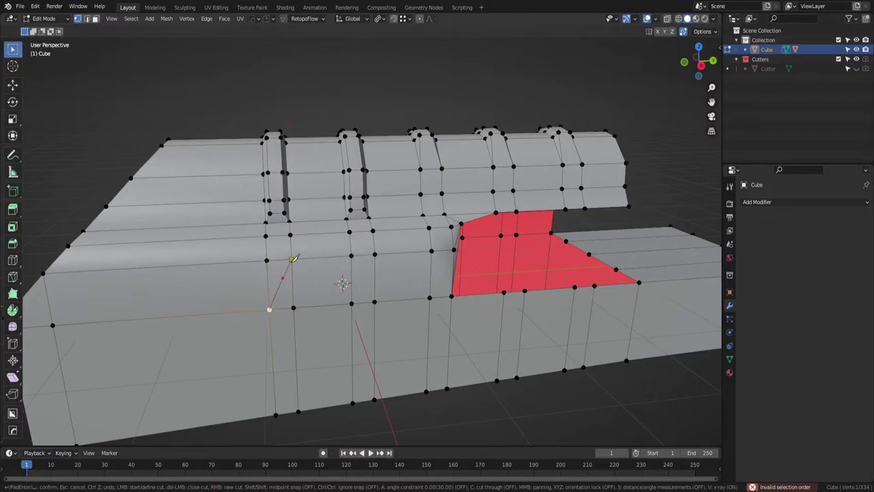
key(Return)
key(3)
key(1)
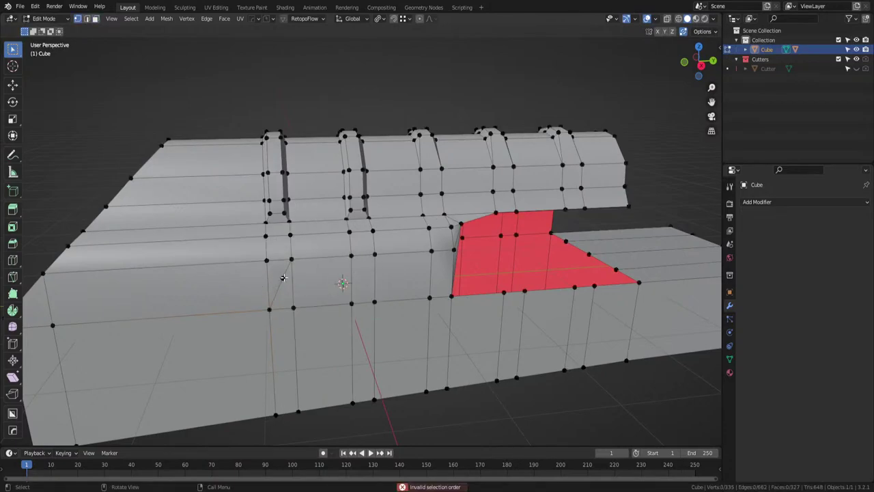
Connect the diagonal's middle vertex to the face's upper front corner, then slide the middle vertex up and the lower end forward.
click(284, 278)
key(g)
key(g)
right_click(282, 278)
shift+click(267, 261)
key(j)
click(283, 280)
key(g)
key(g)
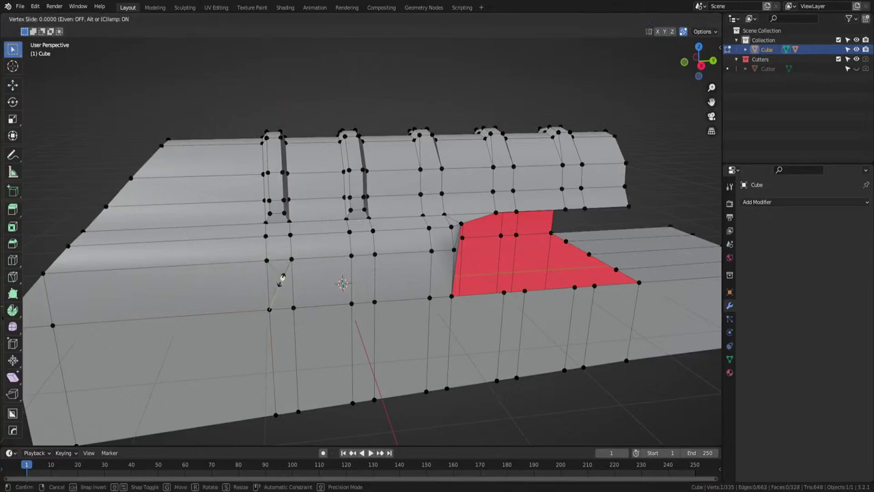
click(279, 275)
click(265, 308)
key(g)
key(g)
click(256, 308)
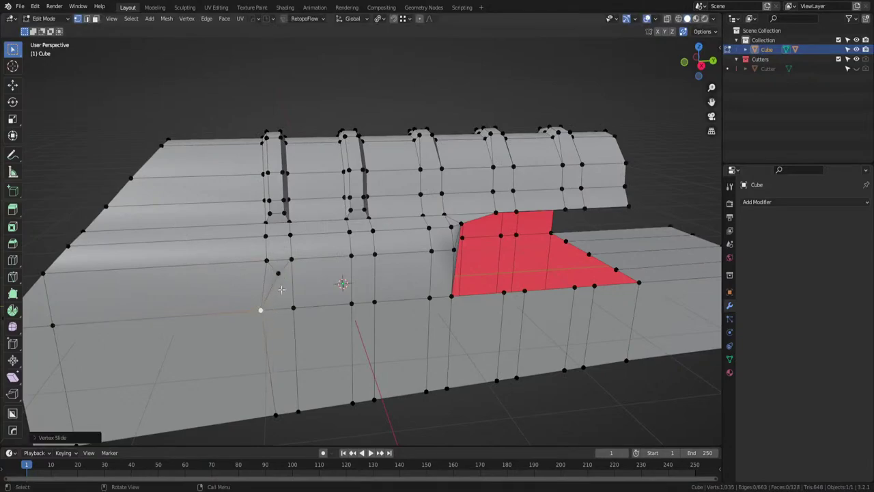
Delete the strip of side faces from the diagonal cut to the opening, extending the opening forward, and check the result.
key(Tab)
click(333, 291)
click(291, 289)
ctrl+click(451, 275)
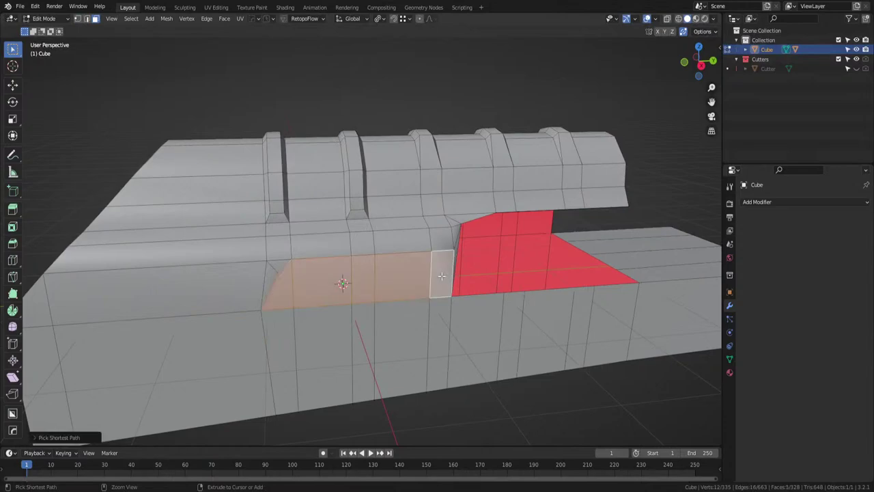
middle_drag(445, 273, 306, 250)
key(x)
click(371, 258)
key(Tab)
click(306, 226)
middle_drag(304, 216, 308, 305)
Slide the upper and lower vertices of the step in the opening's upper edge to reshape its slanted transition.
key(Tab)
key(1)
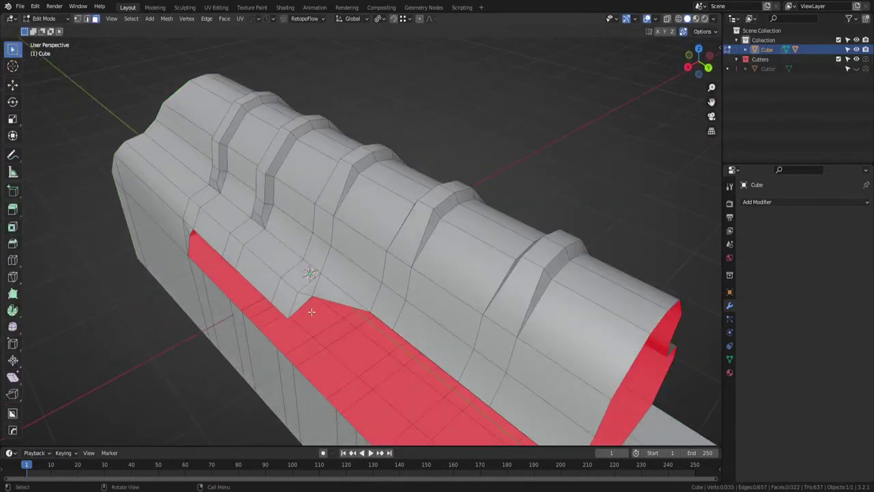
key(shift+v)
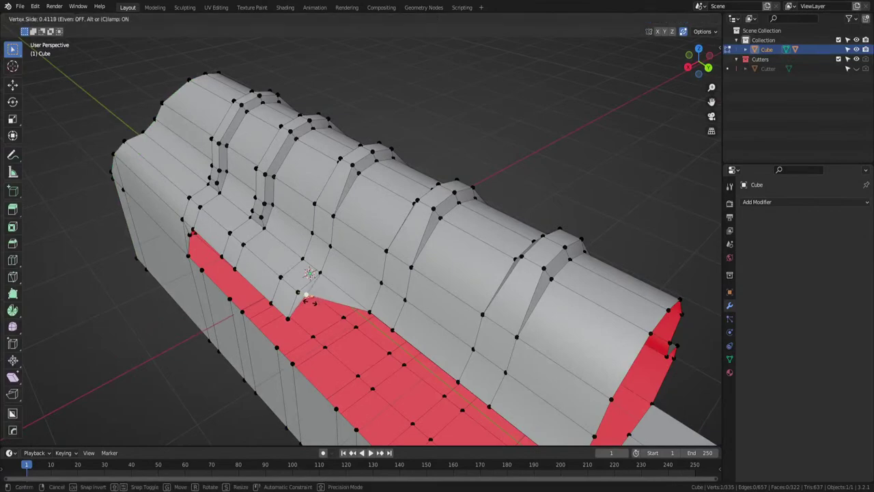
click(310, 301)
click(291, 322)
key(g)
key(g)
click(282, 312)
middle_drag(282, 312, 337, 309)
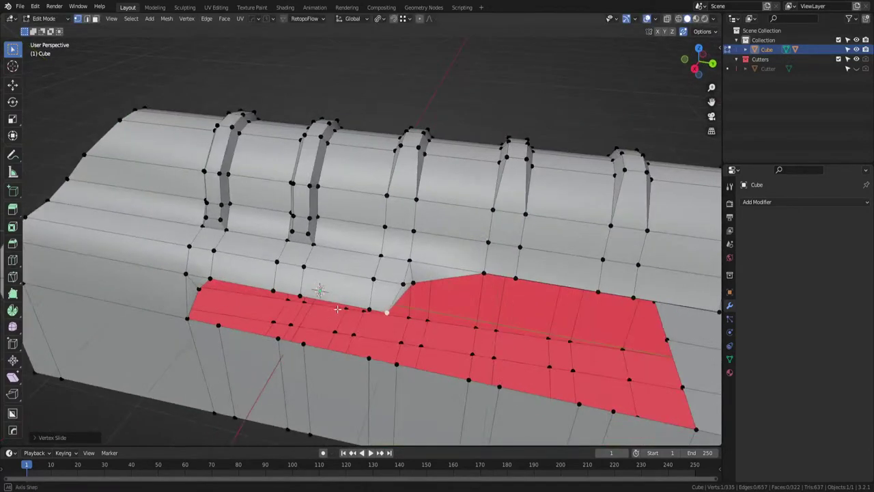
Slide the neighbouring vertex on the opening's upper edge forward, away from the step corner.
key(g)
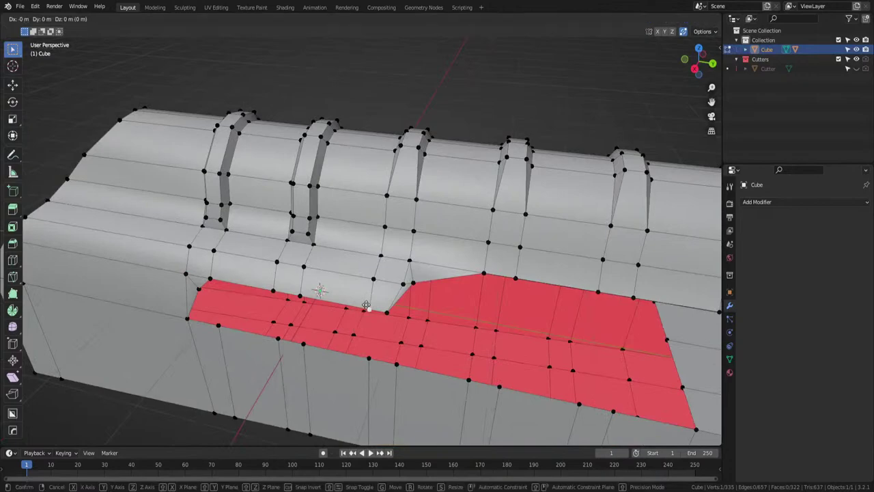
key(g)
click(359, 304)
click(384, 311)
click(375, 276)
shift+click(401, 278)
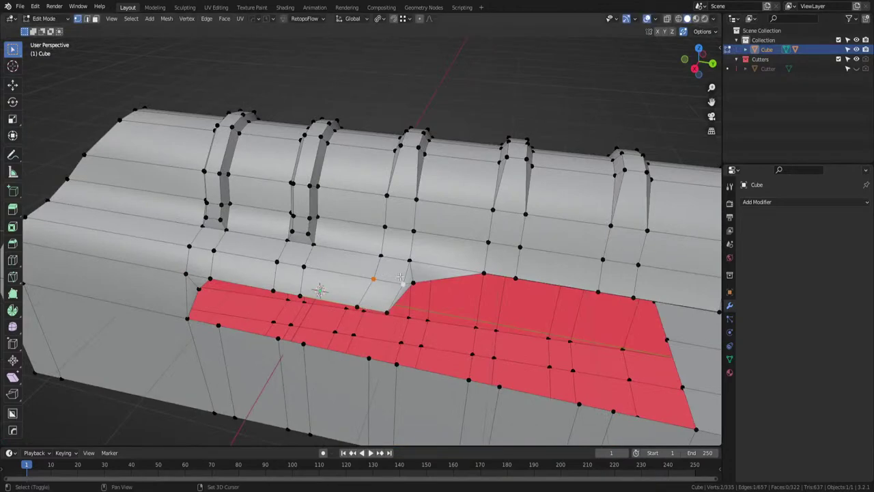
key(g)
key(g)
right_click(398, 278)
Slide the two vertices above the step's lower corner forward to match it, and dissolve the surplus edge beside them.
click(374, 277)
key(g)
key(g)
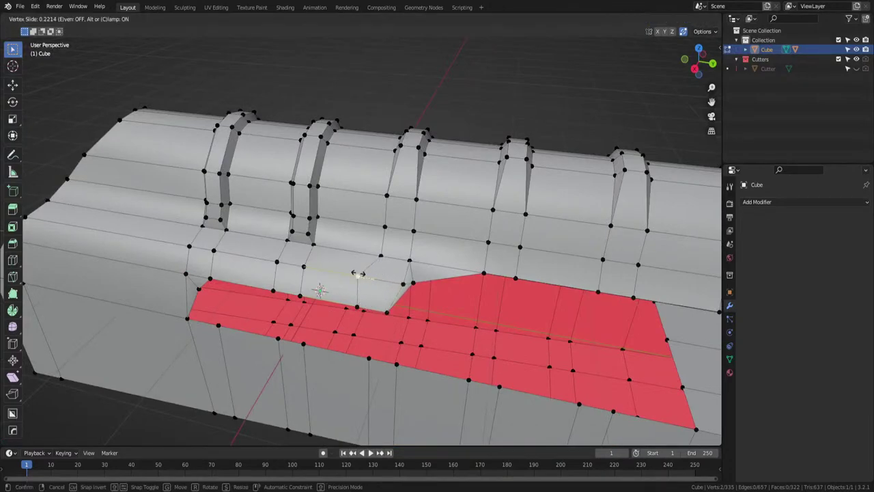
click(358, 273)
key(shift+v)
click(396, 282)
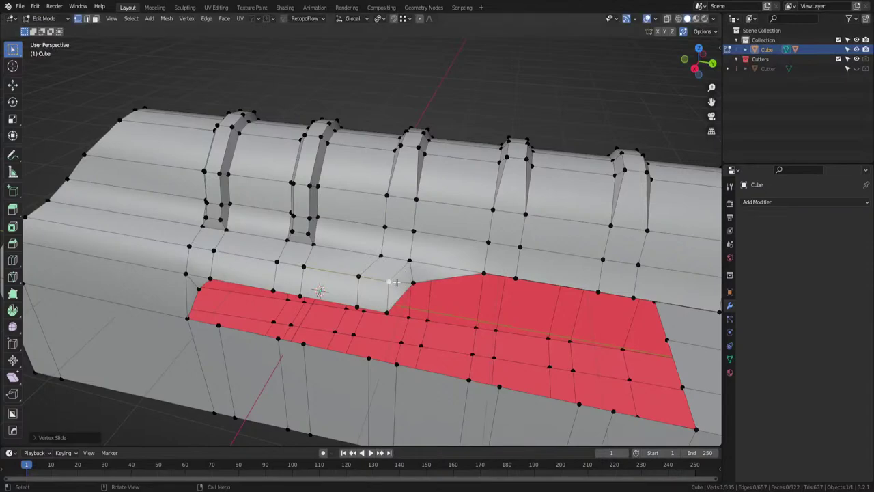
key(2)
key(ctrl+x)
Try dissolving the short edge at the opening's front upper corner, and undo it.
middle_drag(400, 276, 357, 300)
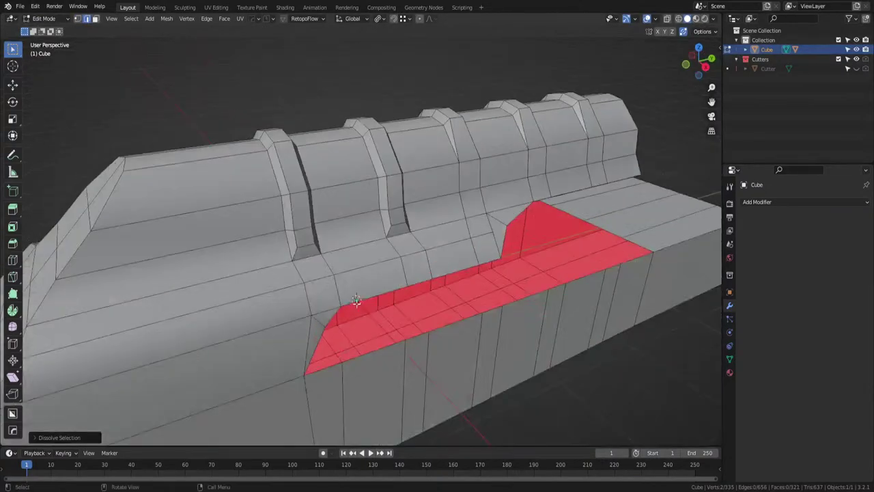
click(317, 322)
key(ctrl+x)
key(Tab)
key(ctrl+z)
key(ctrl+z)
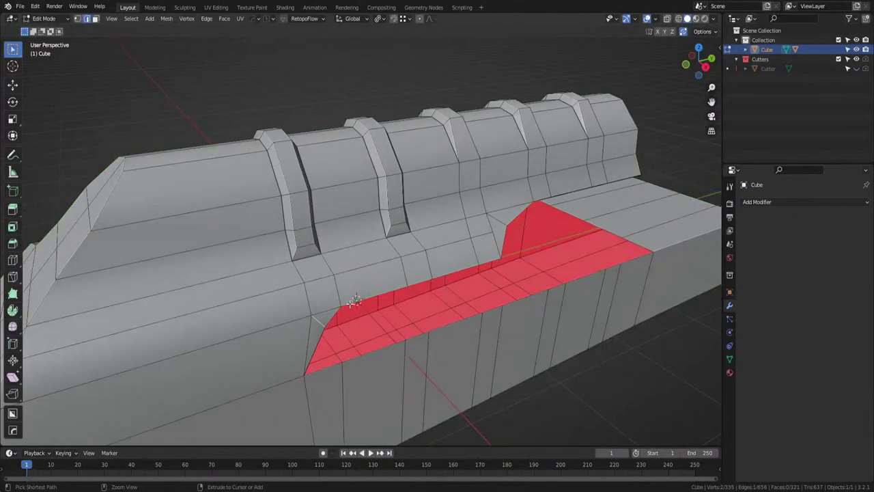
Check the reshaped opening from several sides and save the file.
key(Tab)
click(351, 300)
scroll(350, 300, down, 4)
middle_drag(350, 301, 300, 294)
key(ctrl+w)
middle_drag(376, 295, 302, 311)
scroll(278, 343, down, 2)
middle_drag(278, 343, 517, 291)
key(ctrl+s)
Rip the mesh along the horizontal edge loop below the moulded profile and separate the linked lower block into its own object.
key(Tab)
alt+click(287, 275)
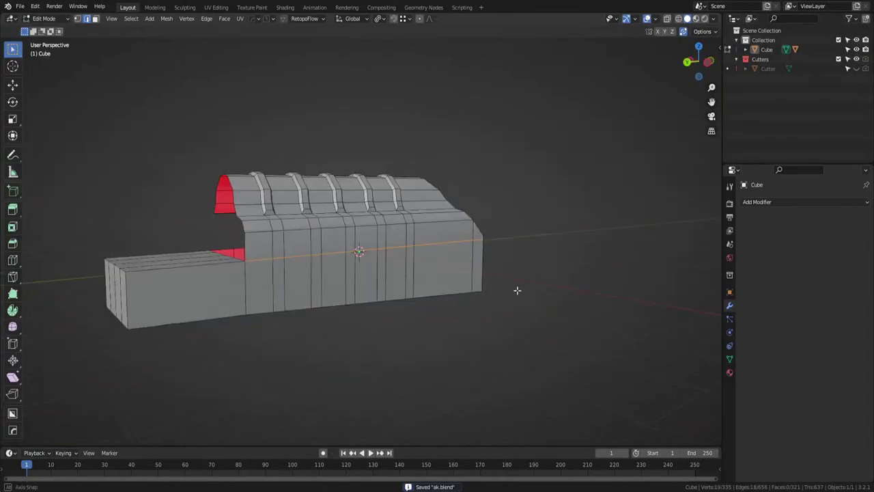
key(v)
right_click(511, 286)
key(l)
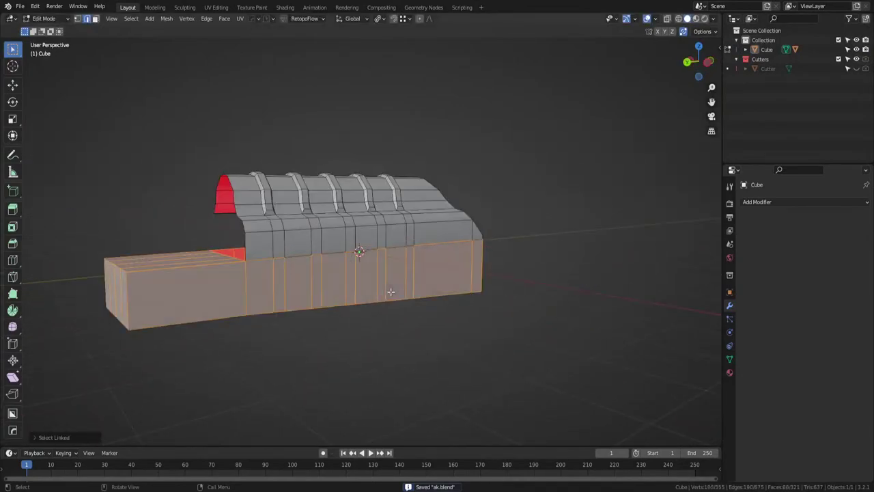
key(p)
click(391, 291)
Return to object mode, select the ribbed upper shell, and save the file.
key(Tab)
click(383, 275)
click(363, 266)
click(362, 270)
middle_drag(362, 270, 406, 316)
key(ctrl+s)
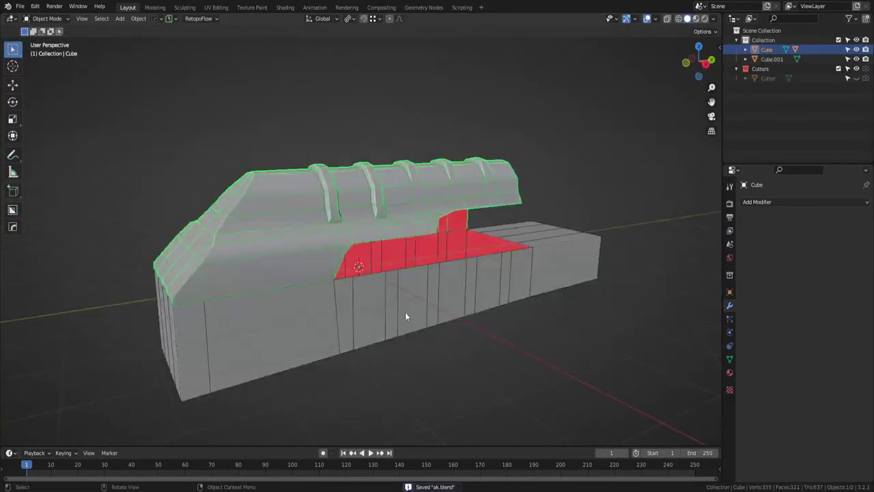
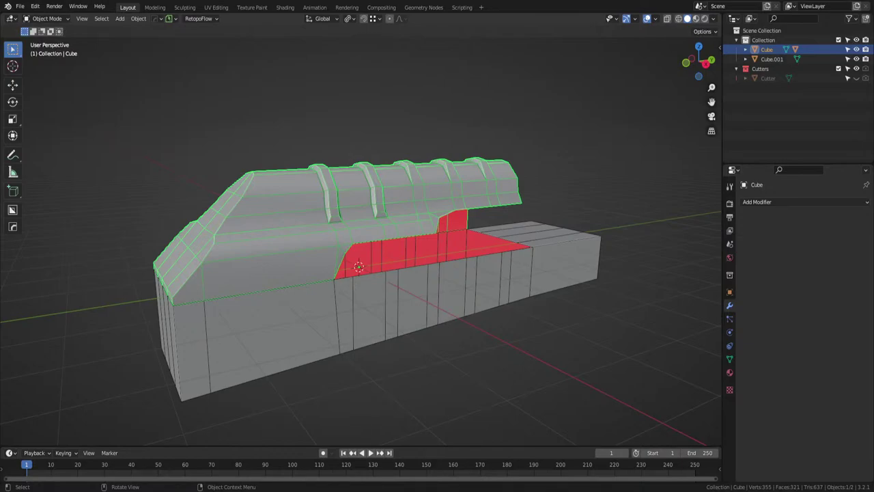
Deselect the upper shell, check both separated parts, and save the file again.
middle_drag(371, 328, 321, 334)
scroll(324, 338, down, 2)
click(335, 367)
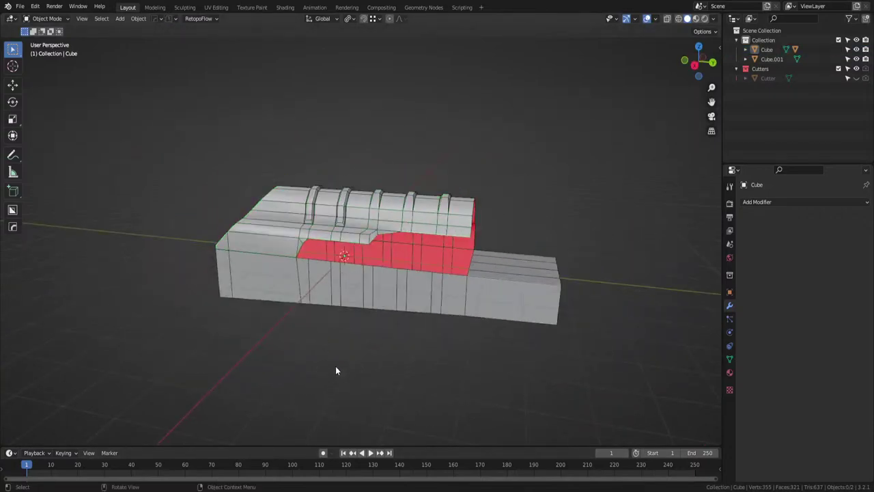
middle_drag(335, 367, 268, 355)
scroll(268, 353, up, 2)
key(ctrl+s)
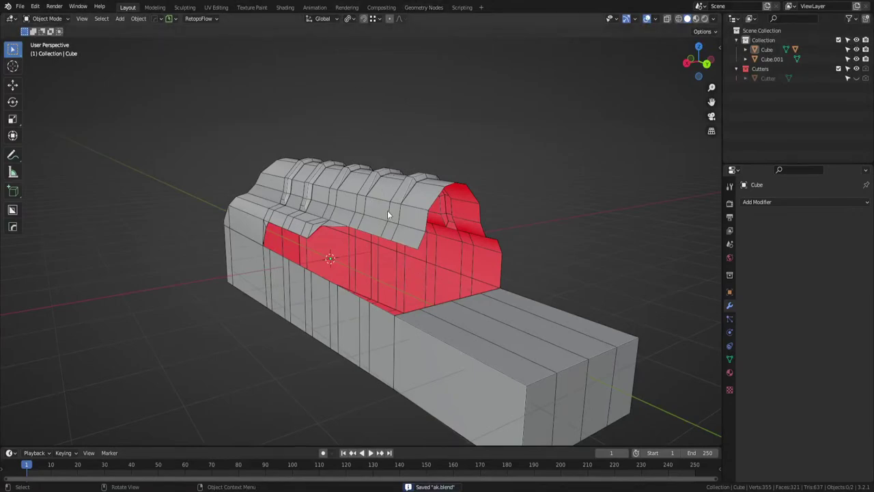
Try the HardOps Sharpen operation on the ribbed upper shell, undo it, and save the file.
middle_drag(387, 210, 462, 251)
click(462, 250)
key(q)
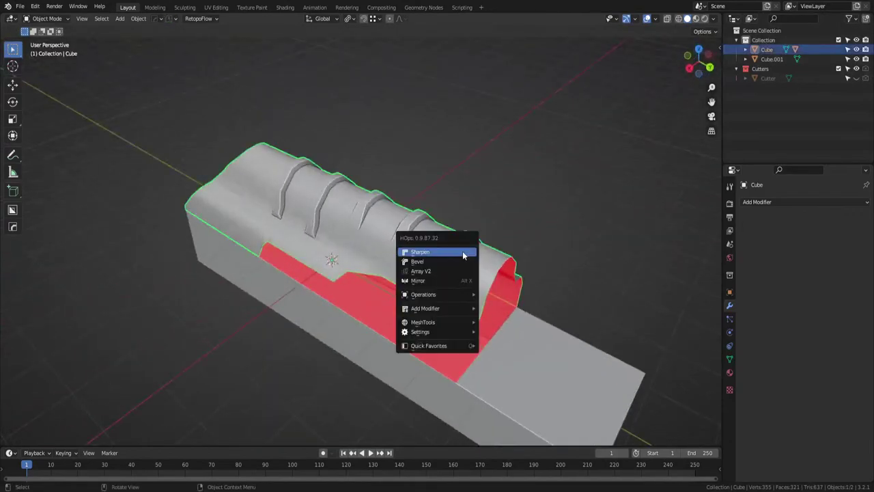
click(463, 254)
mouse_move(522, 252)
middle_down()
mouse_move(581, 237)
mouse_move(422, 233)
mouse_move(542, 230)
mouse_move(521, 250)
middle_up()
key(ctrl+z)
key(ctrl+s)
Add a cube, scale it down to a small block, and place it on the shell's front slope in the right view.
key(shift+a)
mouse_move(459, 248)
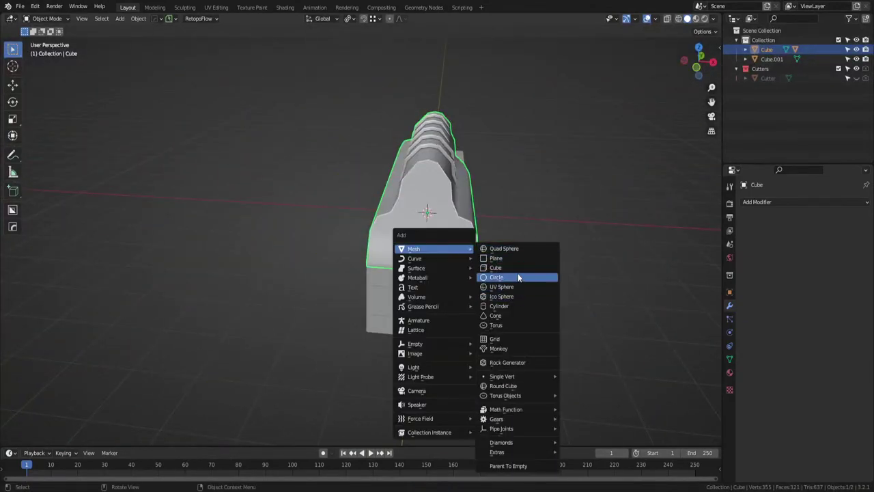
click(496, 267)
click(712, 63)
key(g)
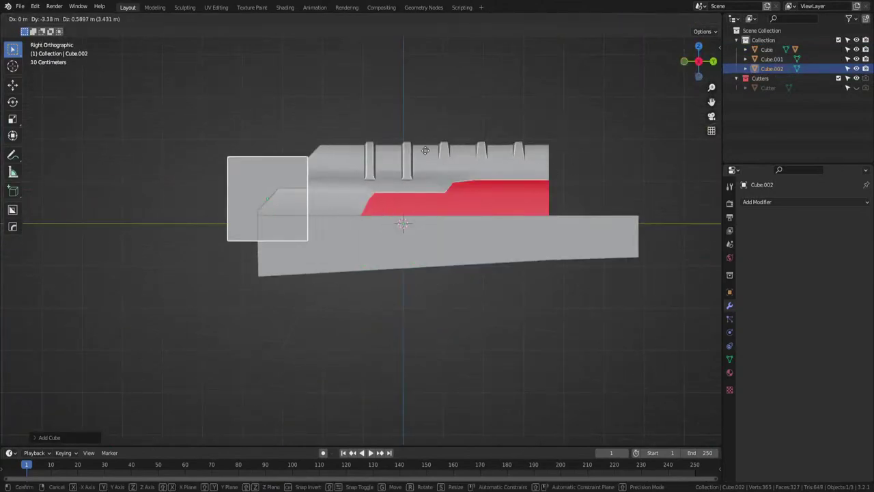
click(424, 130)
key(s)
click(323, 135)
key(g)
click(347, 136)
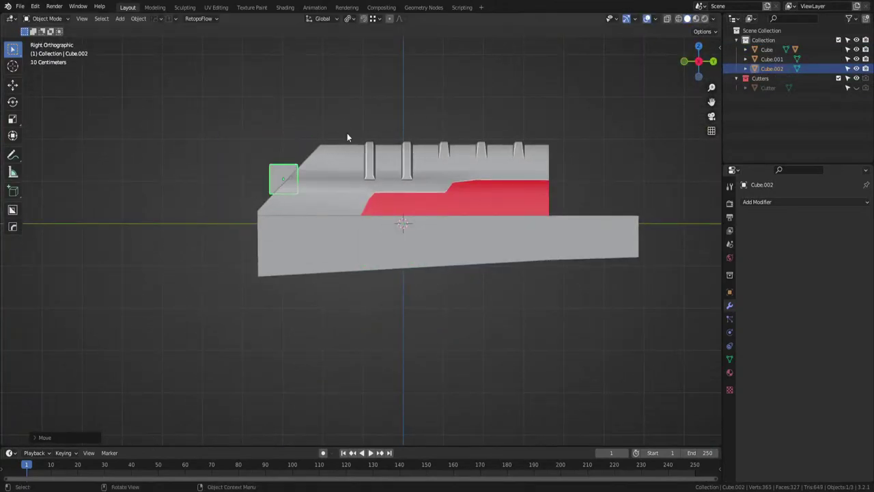
Stretch the small block along Y by about 1.92 and shift it slightly rearward along Y.
key(s)
key(y)
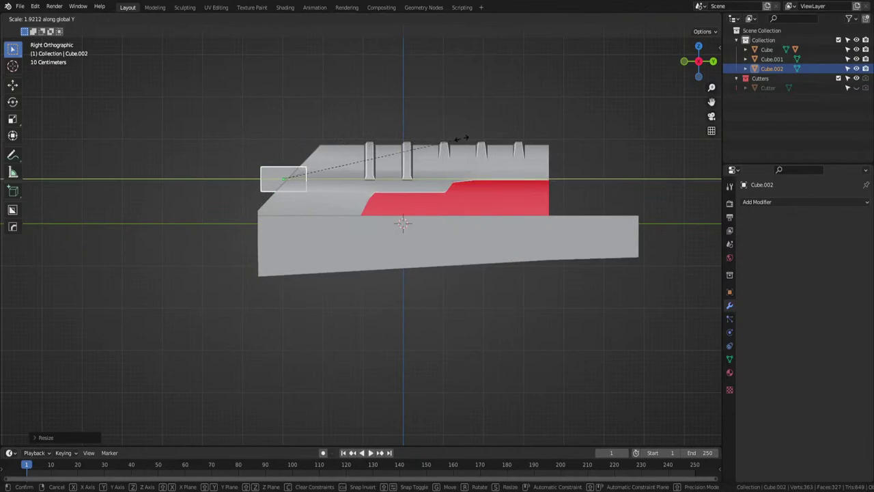
click(462, 139)
key(g)
key(y)
click(466, 139)
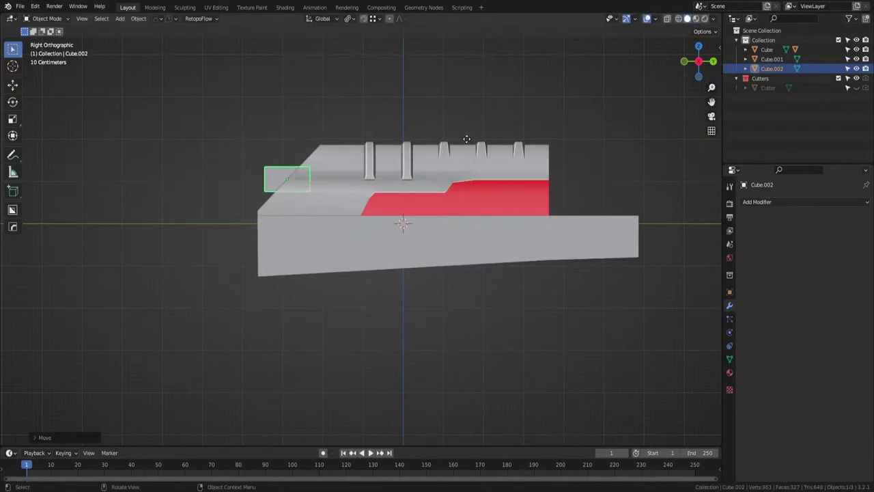
Lower the small block slightly and adjust its position along Y so it protrudes from the front slope.
key(g)
key(y)
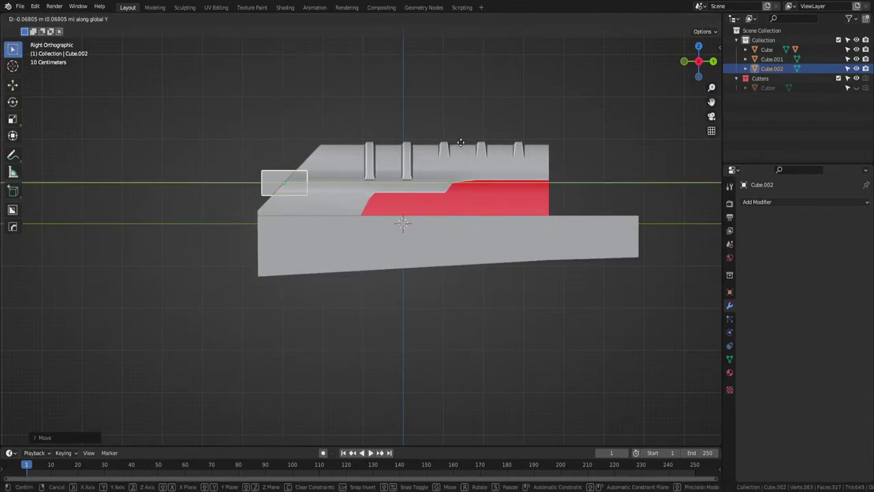
click(461, 142)
middle_drag(461, 142, 606, 200)
scroll(608, 201, up, 1)
key(g)
key(y)
click(614, 203)
Move the small block's upper front edge back along Y to slant its front face like the shell's slope.
key(Tab)
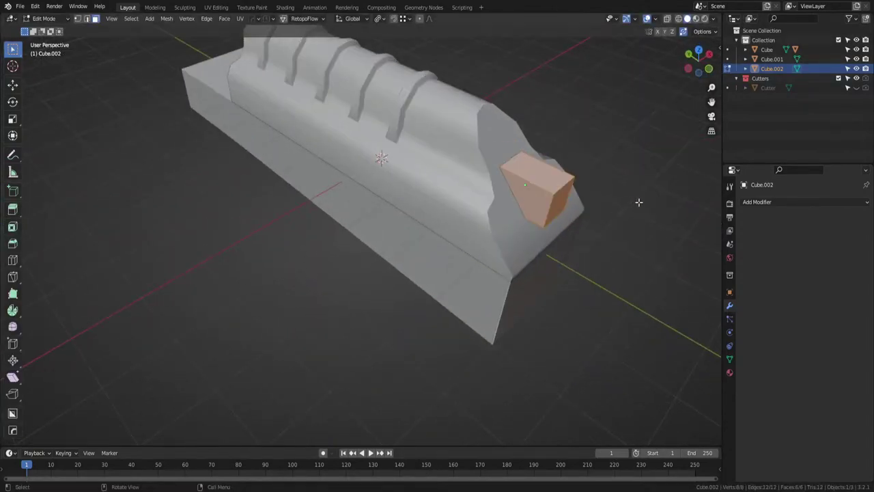
click(561, 192)
key(g)
right_click(632, 203)
key(Tab)
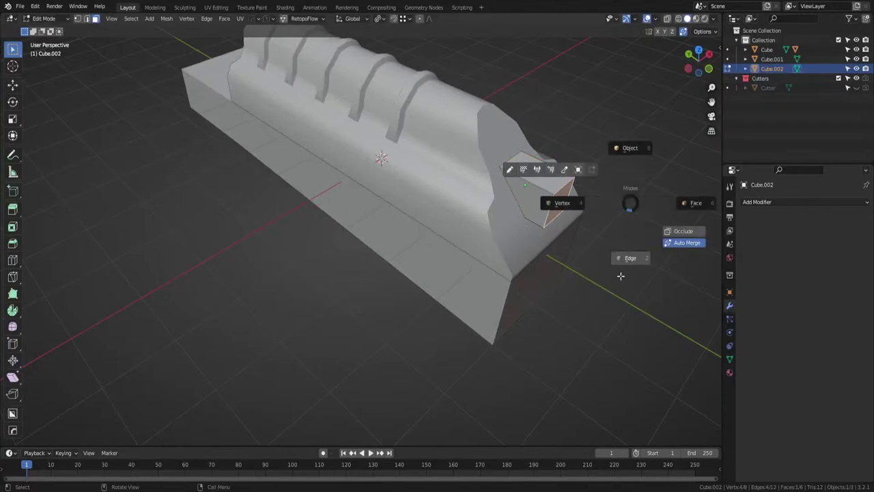
click(620, 276)
click(561, 194)
key(g)
key(y)
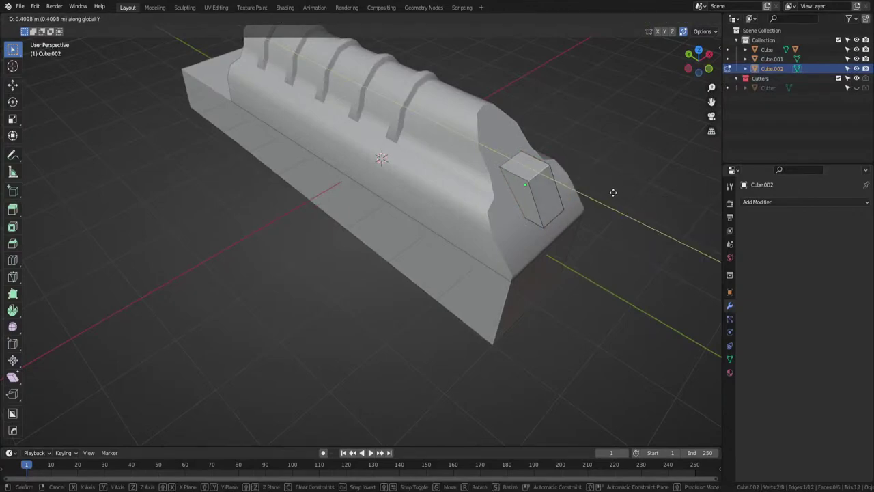
click(602, 191)
Leave mesh editing, deselect the slanted block, and save the file.
key(Tab)
click(648, 109)
middle_drag(646, 112, 500, 131)
click(435, 106)
key(ctrl+s)
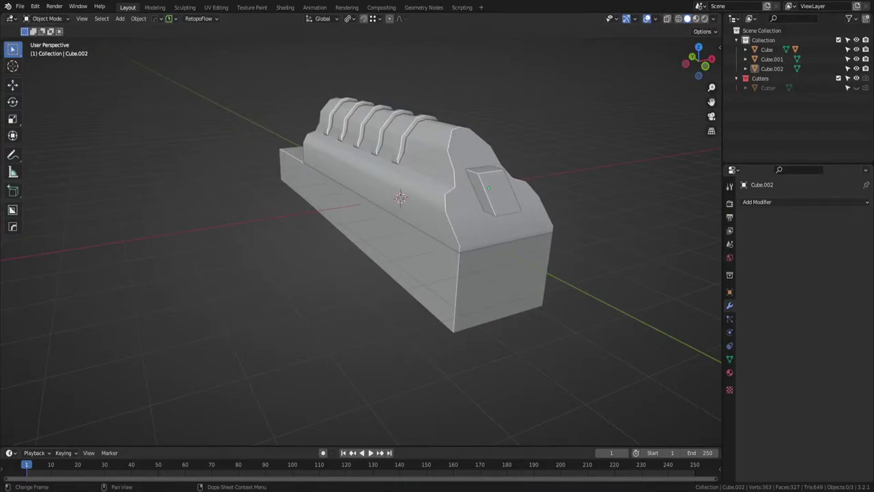
Slide the block's lower front edge up along its slanted face to shorten the block, and return to object mode.
middle_drag(390, 318, 249, 320)
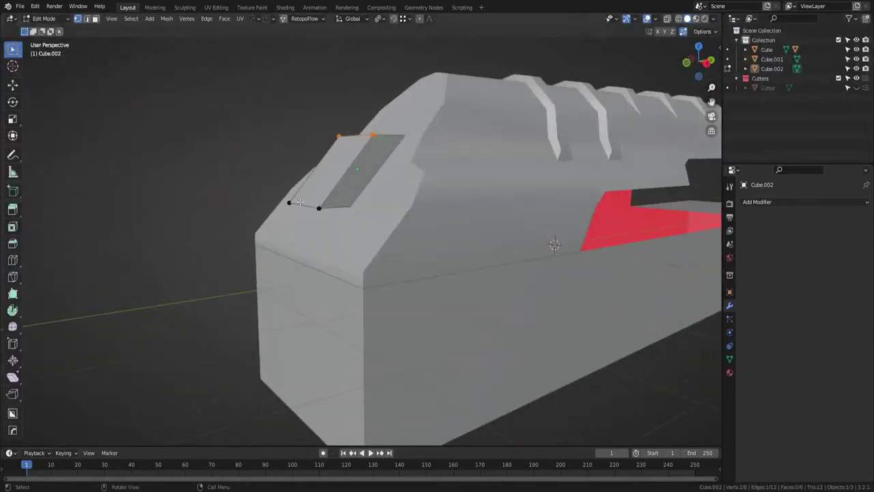
shift+click(290, 202)
key(g)
key(g)
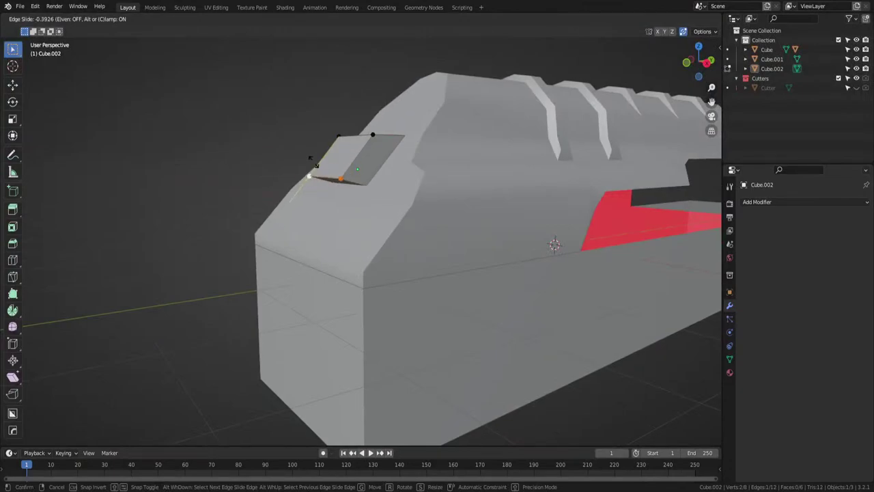
click(319, 161)
key(Tab)
key(z)
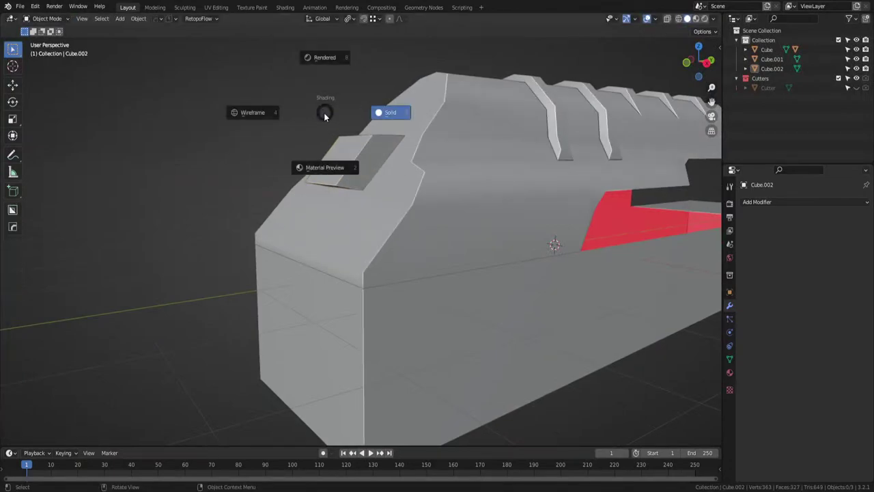
Move the front block down along Z and forward along Y on the slope, and save the file.
click(358, 148)
key(g)
key(z)
click(354, 157)
key(g)
key(y)
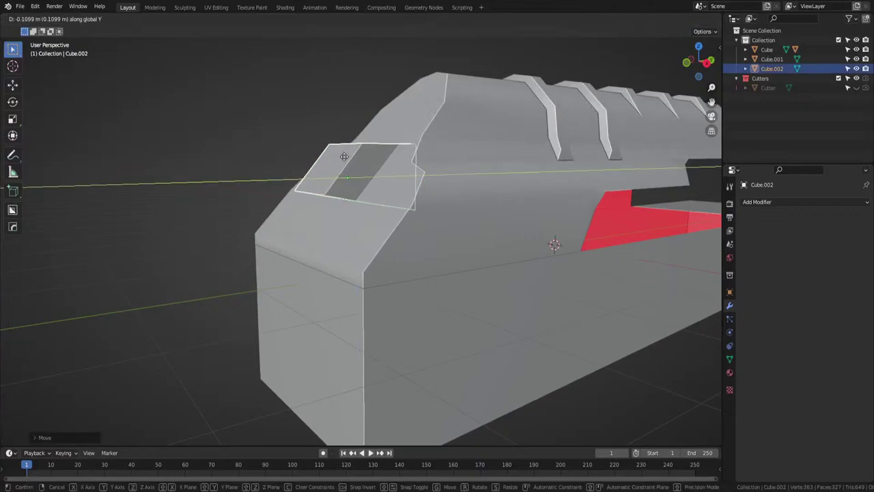
click(333, 159)
middle_drag(334, 158, 415, 307)
click(610, 311)
key(ctrl+s)
Activate the BoxCutter tool in the right orthographic view and set its cutting shape to a 12-sided circle.
middle_drag(498, 268, 440, 262)
scroll(368, 262, up, 3)
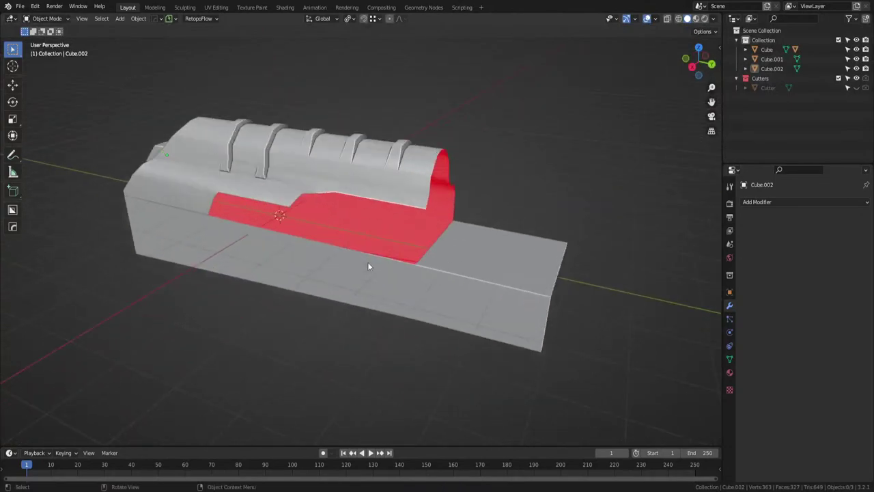
middle_drag(358, 265, 444, 242)
click(698, 66)
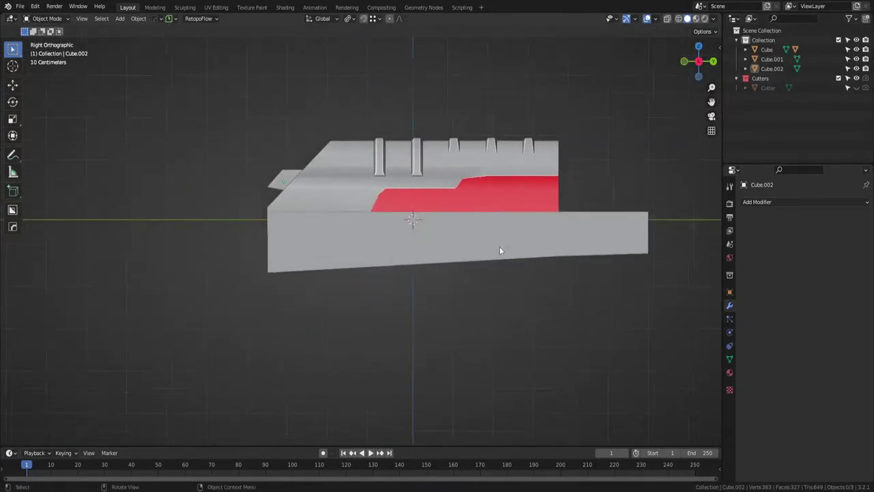
scroll(410, 247, up, 2)
key(shift+space)
key(2)
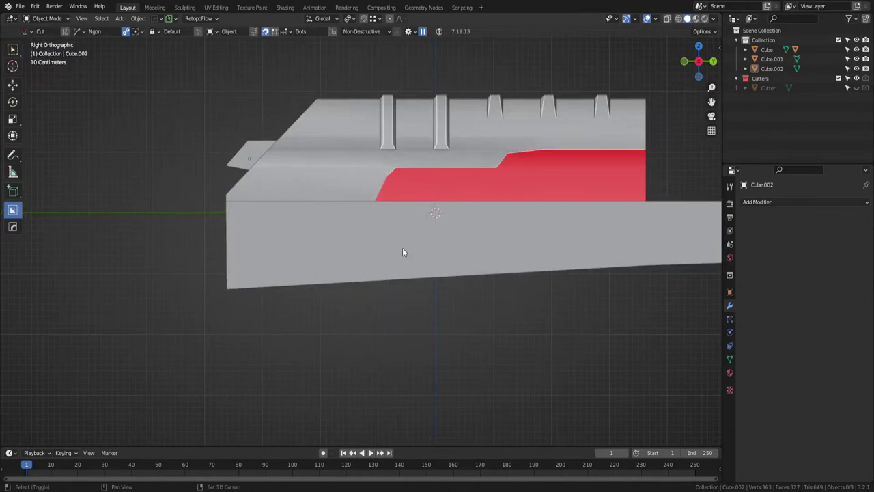
key(ctrl+d)
click(398, 220)
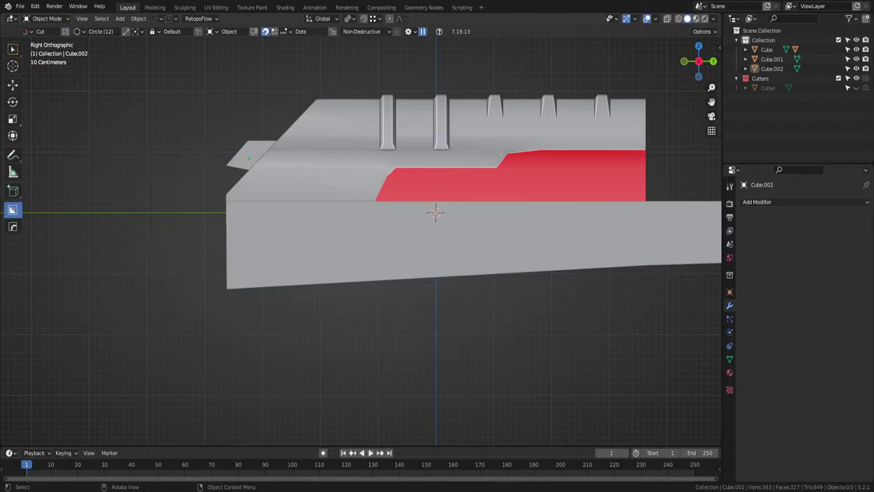
Move the two vertices at the side opening's lower front corner forward along Y by about 0.08 m.
shift+middle_drag(365, 251, 326, 311)
scroll(334, 241, up, 1)
click(276, 250)
key(Tab)
scroll(275, 250, up, 2)
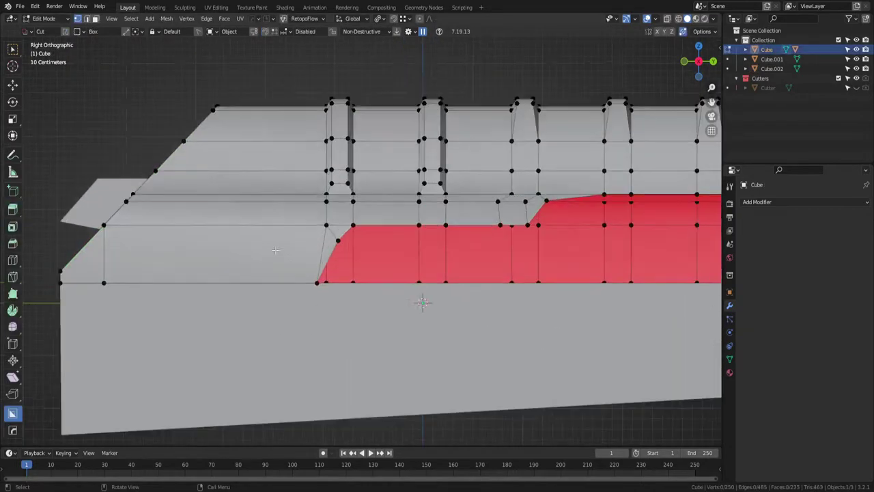
click(316, 283)
shift+click(338, 240)
key(g)
key(y)
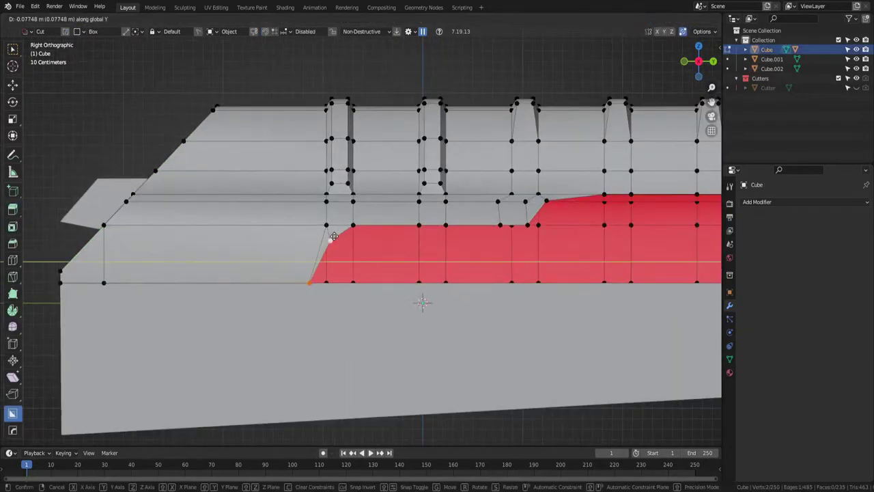
click(332, 236)
Slide the vertices around the side opening's front corner along their edges for a shallower slope, and return to object mode.
click(328, 223)
key(g)
key(g)
click(309, 225)
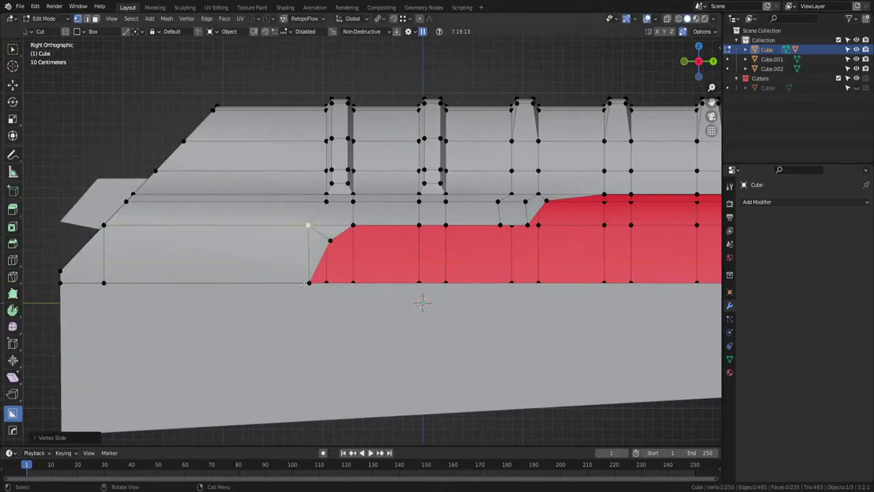
click(305, 284)
key(g)
key(g)
click(298, 284)
click(329, 240)
key(shift+v)
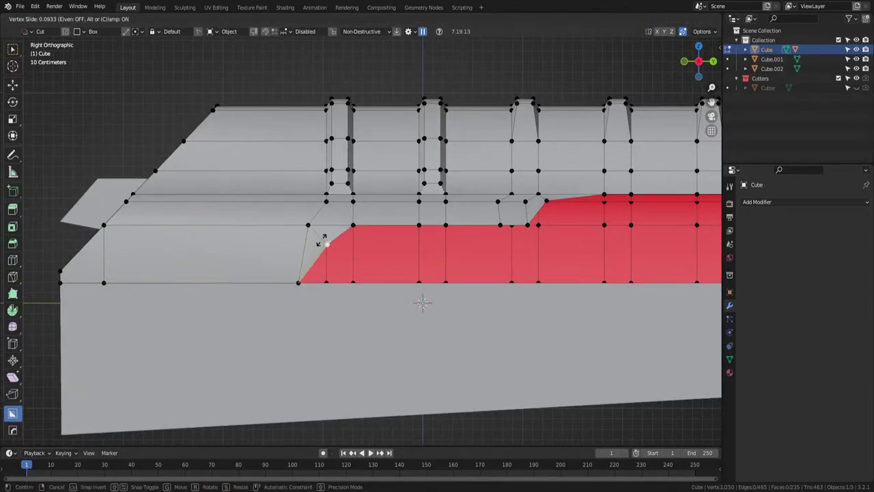
click(321, 240)
scroll(339, 330, down, 1)
shift+middle_drag(339, 331, 324, 288)
key(Tab)
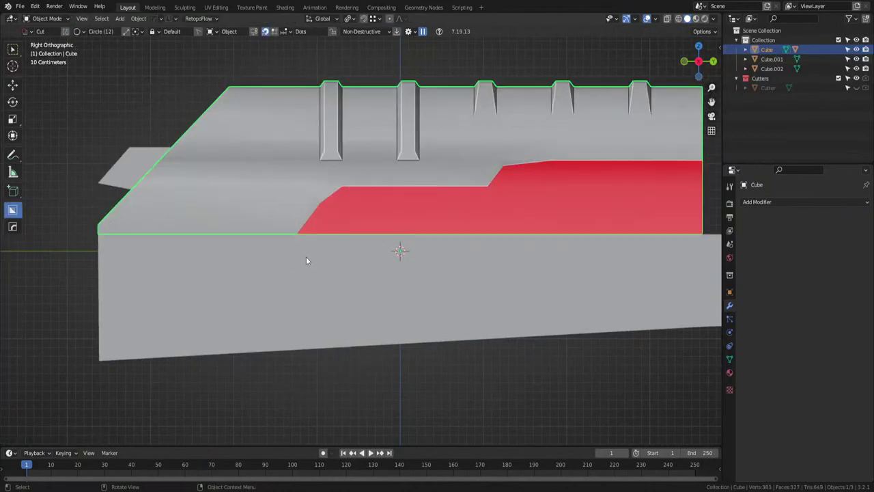
Save the file.
key(shift+space)
key(Escape)
key(ctrl+d)
key(Escape)
key(ctrl+s)
shift+middle_drag(296, 325, 320, 322)
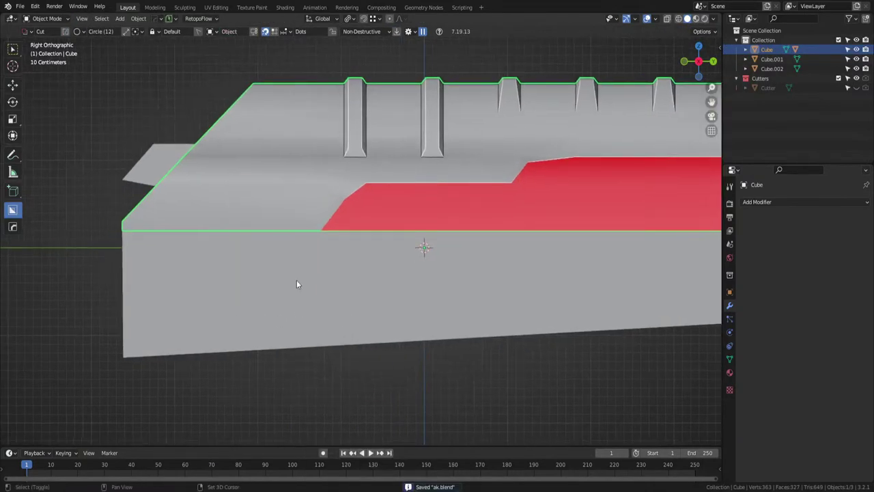
key(ctrl+d)
key(Escape)
key(ctrl+a)
click(357, 293)
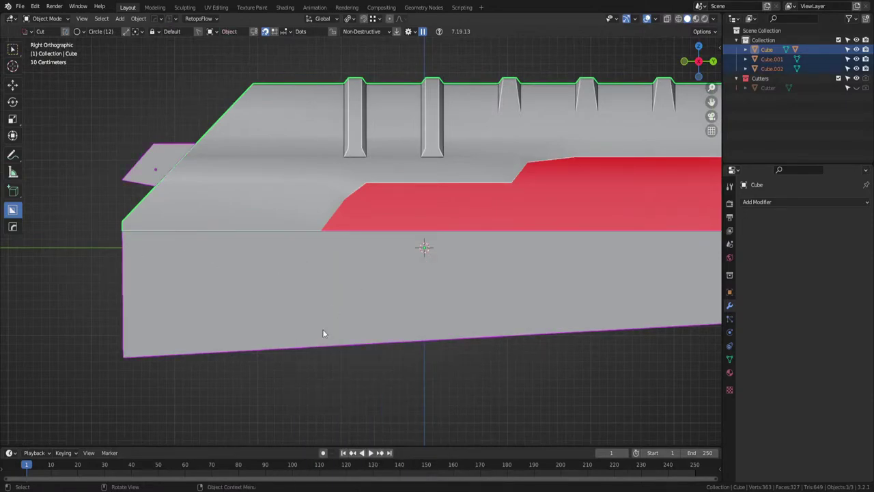
Add a mesh circle with 12 vertices.
key(shift+a)
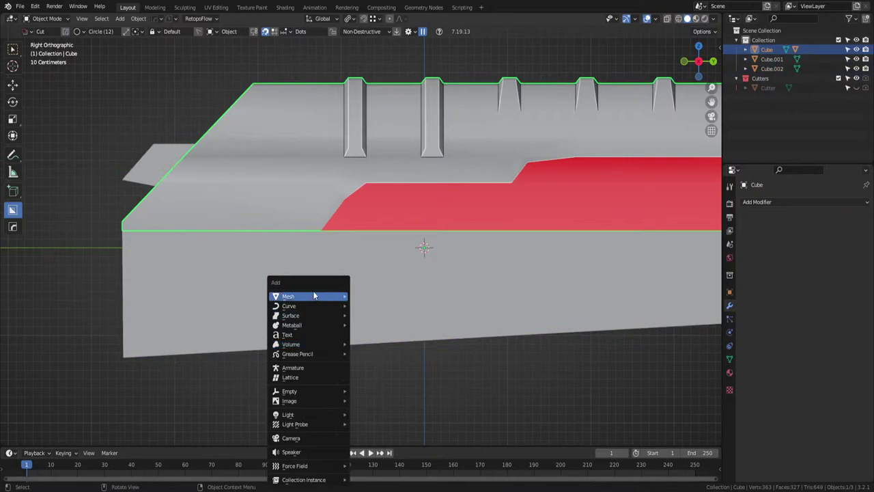
mouse_move(311, 295)
click(382, 108)
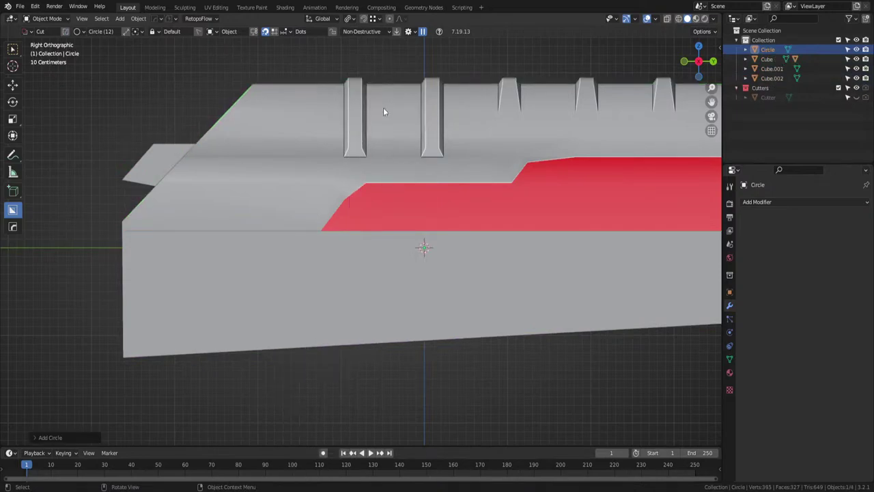
click(59, 438)
click(126, 333)
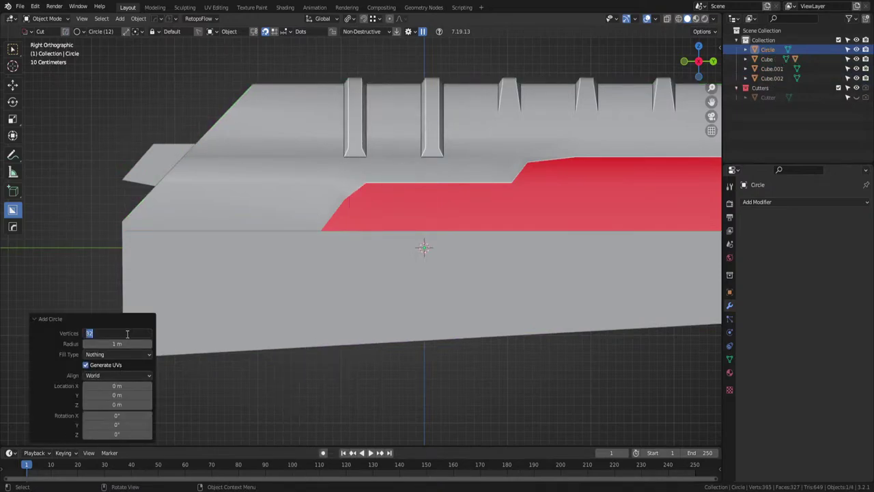
drag(127, 334, 68, 336)
text(2)
key(Return)
Rotate the circle 90° about Y and move it about -1.51 m in Y and -0.30 m in Z.
scroll(299, 357, down, 3)
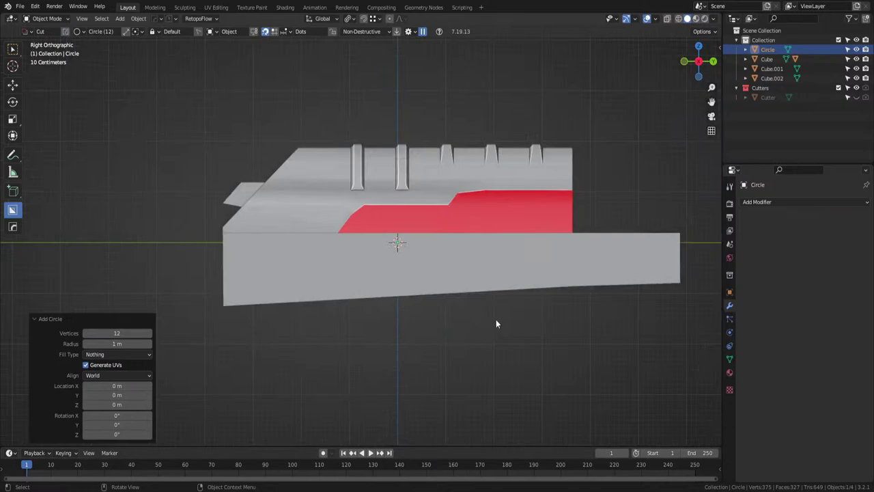
text(ry)
text(90)
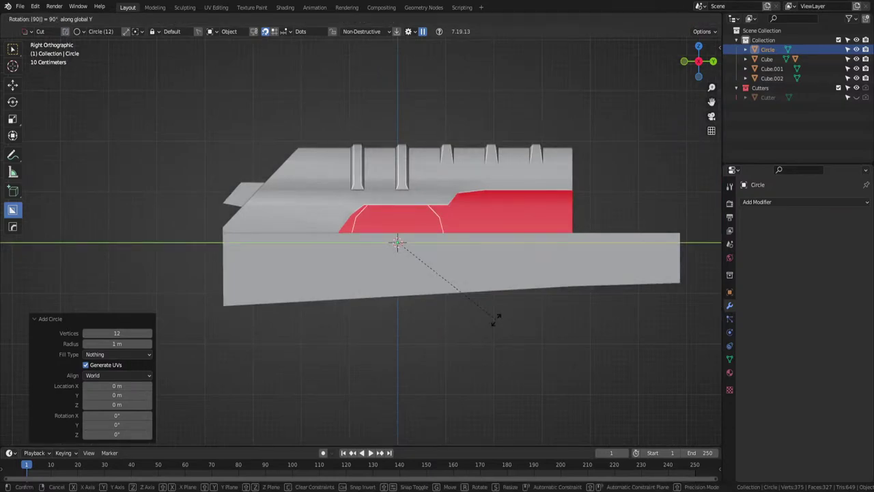
key(Return)
key(g)
click(419, 249)
Move the circle along X by about 1.15 m so it sits outside the block's side face.
middle_drag(430, 238, 357, 255)
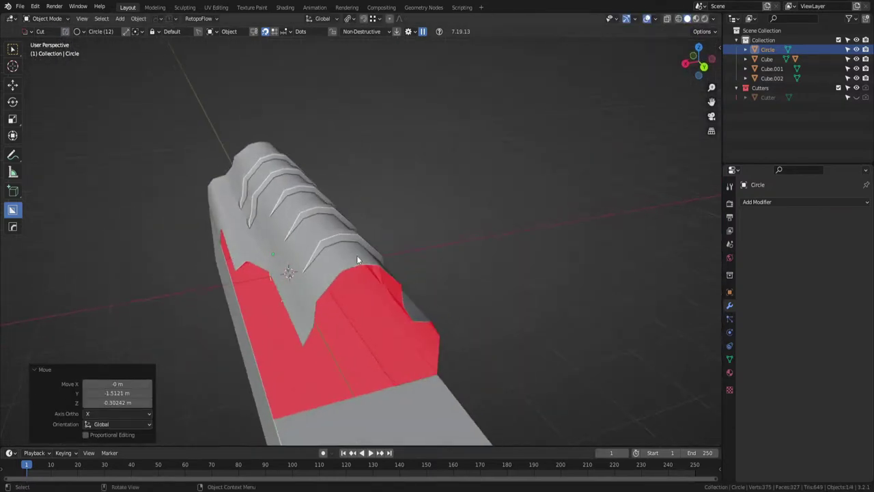
key(g)
key(x)
click(303, 274)
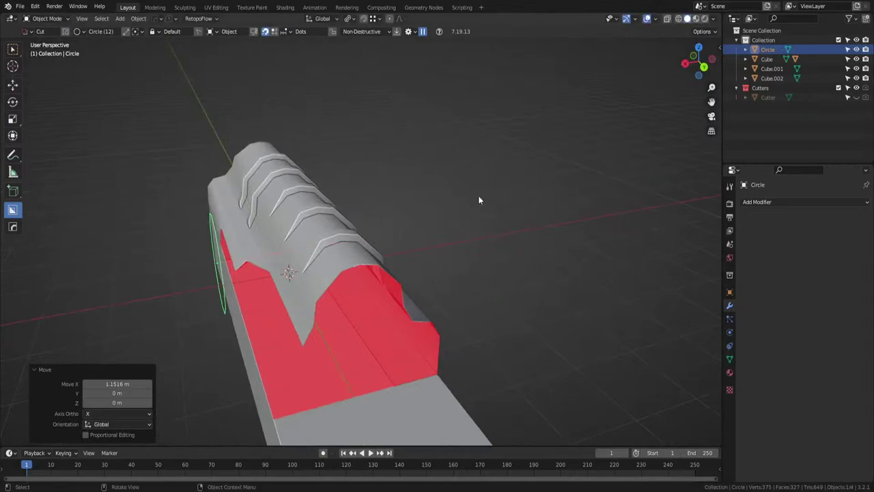
Scale the circle down to less than half size in right view, place it just below the shell-block seam, and save.
click(685, 63)
scroll(553, 248, up, 4)
key(s)
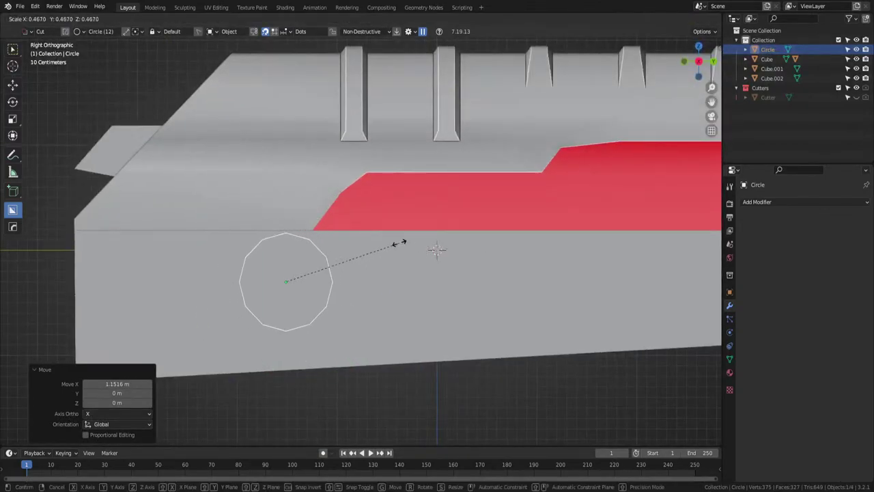
click(425, 241)
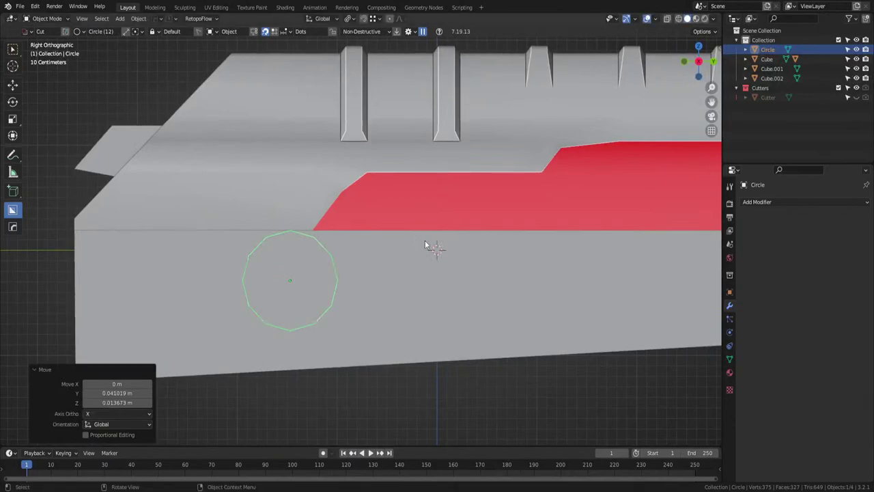
key(g)
click(413, 238)
key(ctrl+s)
click(330, 287)
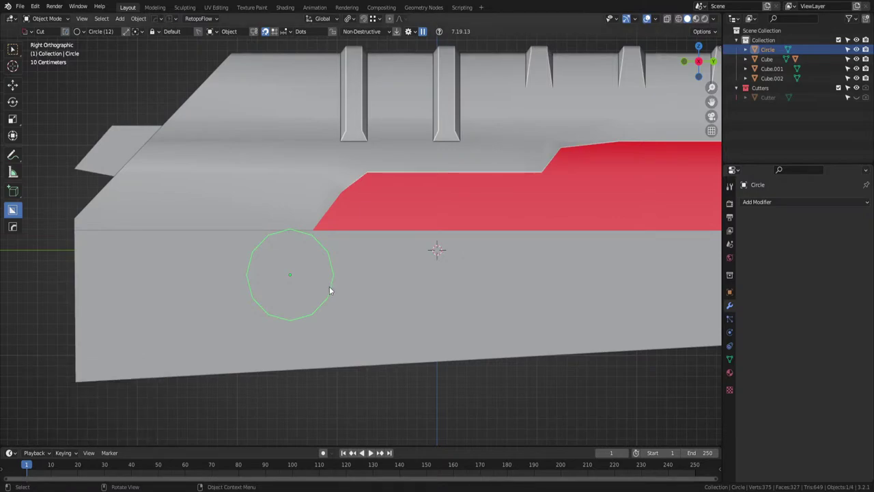
Move the circle forward along Y by about 0.27 m.
key(g)
key(y)
click(303, 283)
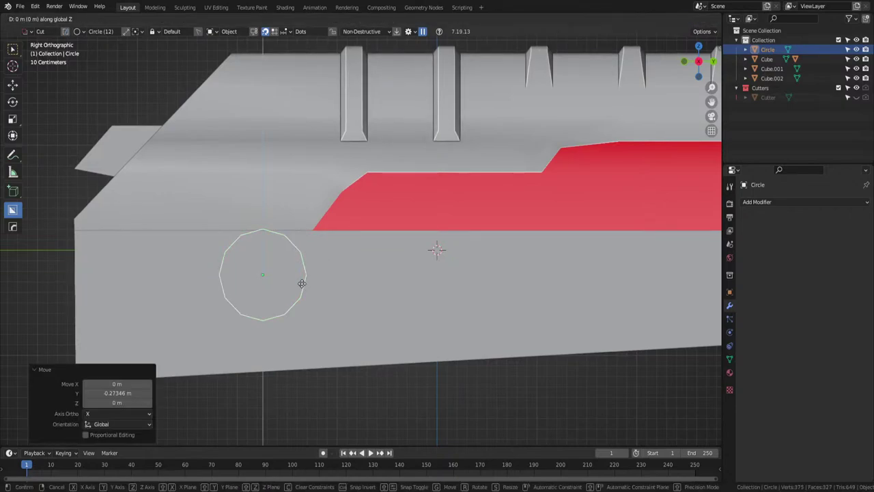
key(g)
key(z)
key(Escape)
Edit the circle's mesh and select its rear half from the topmost vertex around to the lower rear vertex.
key(Tab)
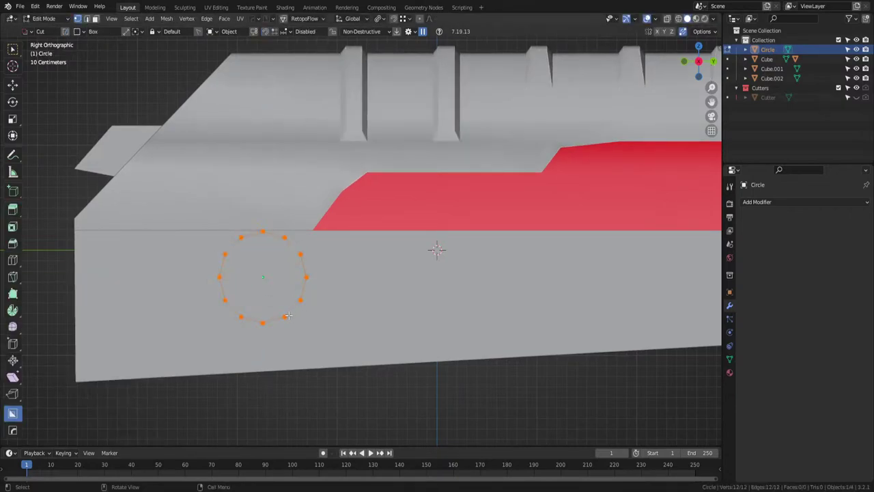
click(284, 316)
shift+click(262, 232)
shift+click(284, 237)
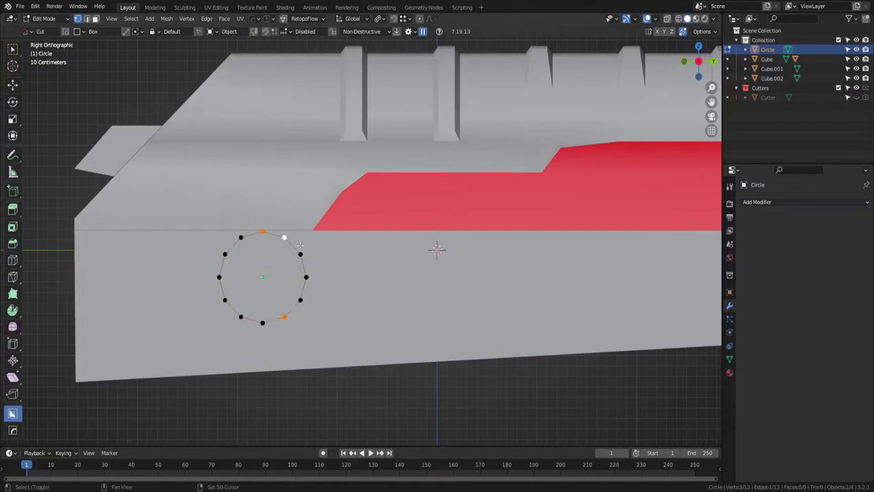
shift+click(284, 316)
ctrl+click(262, 231)
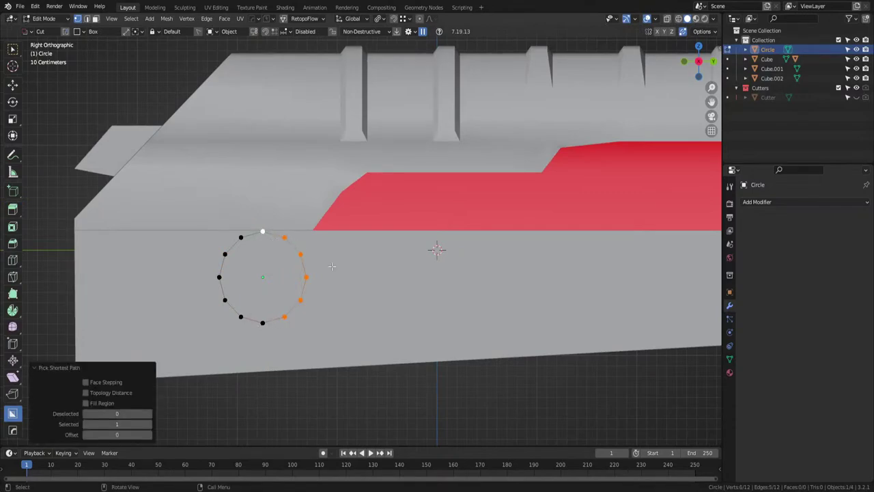
key(g)
key(y)
right_click(332, 267)
key(g)
key(y)
right_click(367, 266)
Extrude the circle's selected rear vertices rearward along Y by about 0.47 m, and extrude them along Y a second time.
key(e)
key(y)
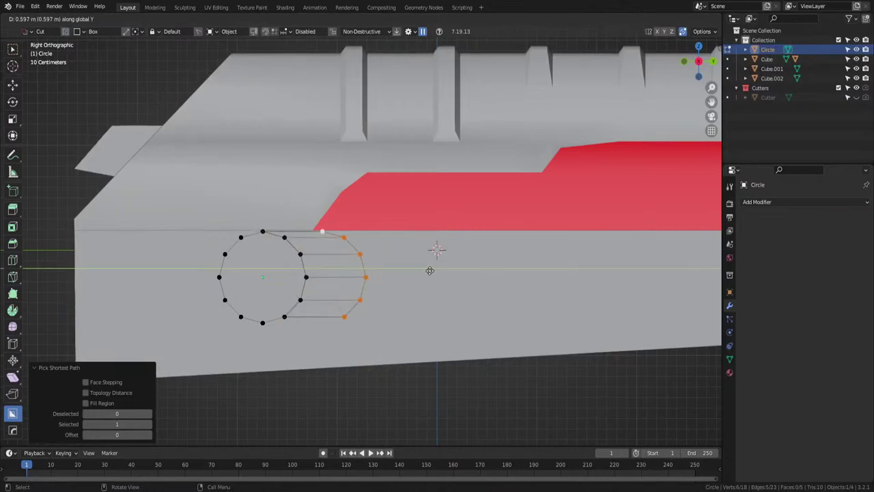
click(420, 274)
key(e)
key(y)
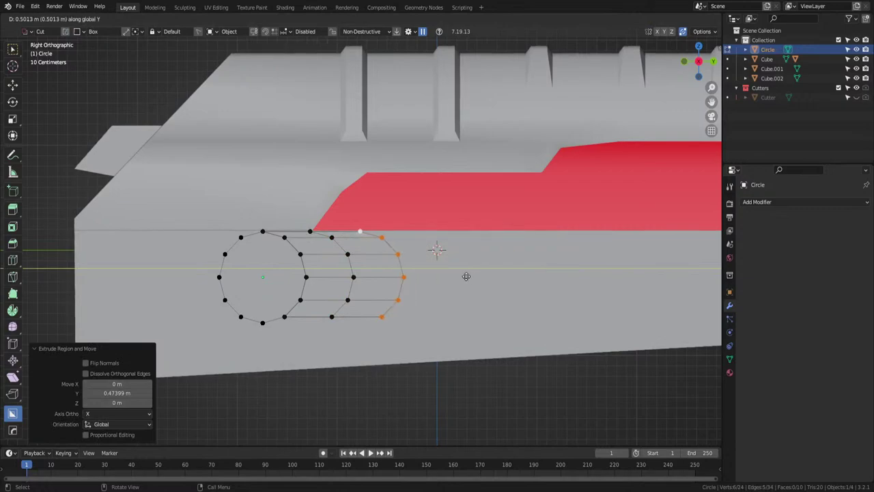
click(441, 280)
Delete the edges inside the extruded slot shape so only its outer outline remains.
drag(355, 239, 269, 299)
key(Escape)
key(w)
drag(361, 226, 272, 303)
key(x)
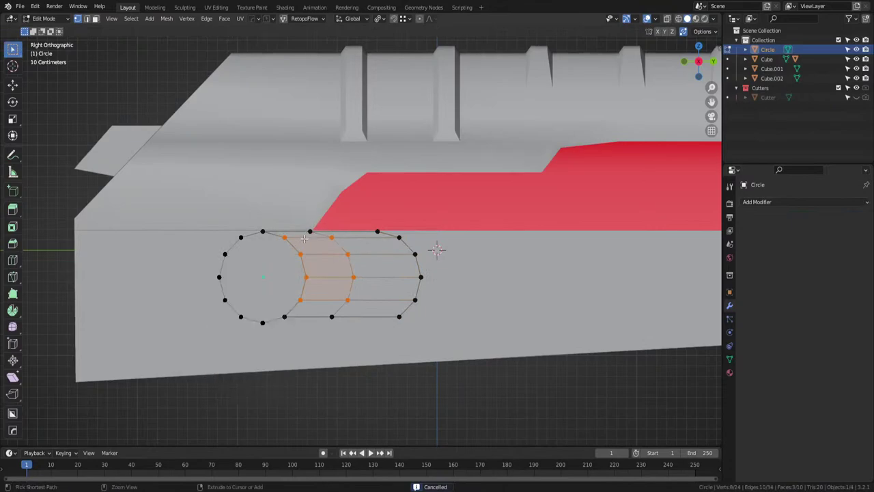
key(x)
click(321, 237)
key(ctrl+z)
key(x)
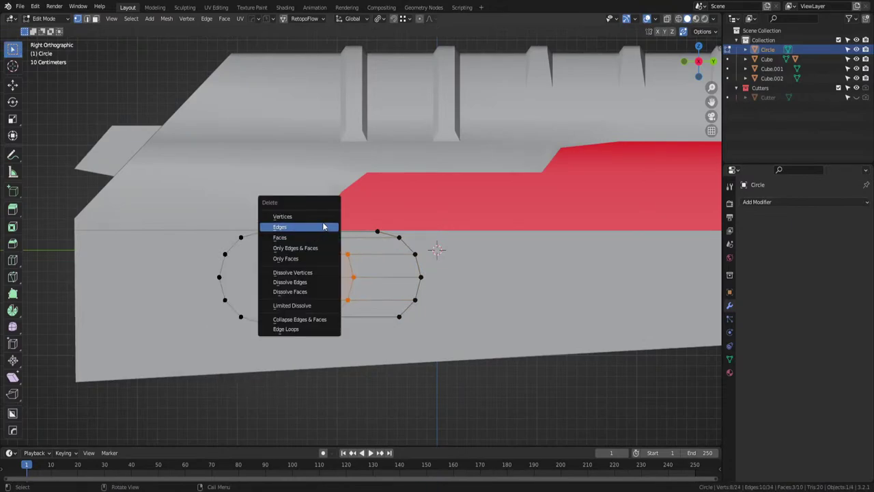
click(324, 226)
shift+middle_drag(400, 274, 391, 278)
drag(385, 224, 328, 251)
key(e)
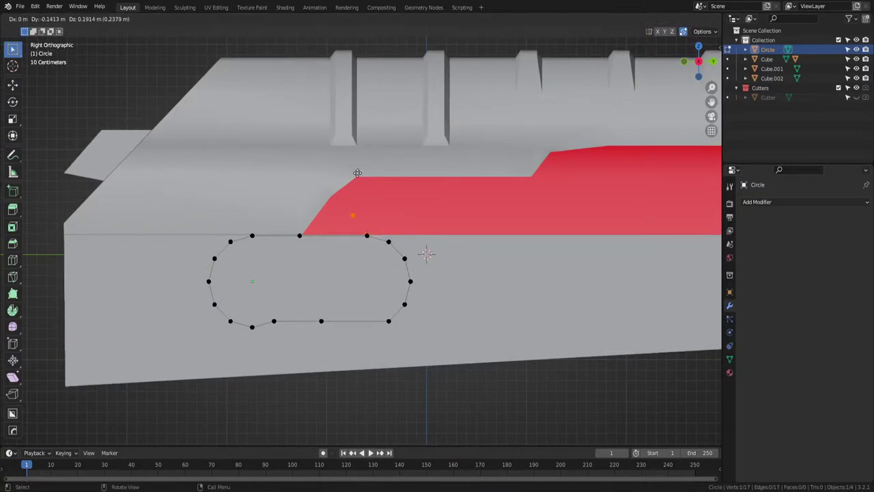
right_click(376, 220)
key(ctrl+z)
key(g)
key(Escape)
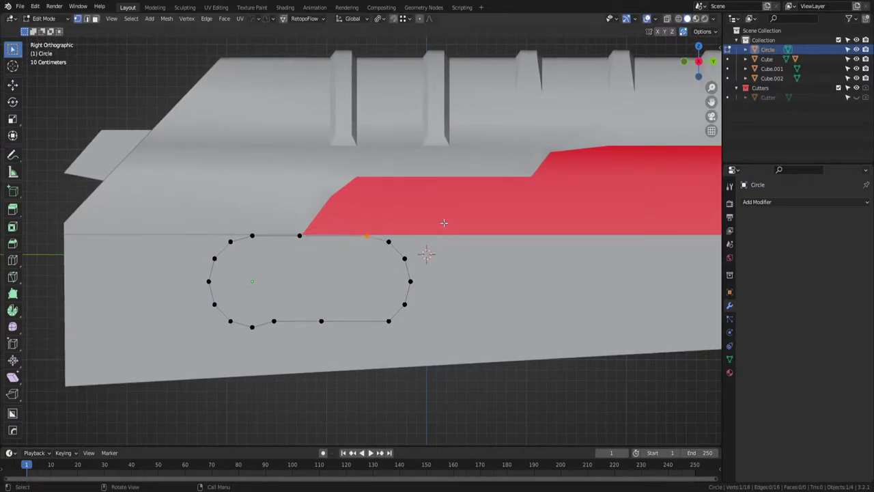
Delete the vertices forming the rounded rear end of the slot outline.
key(x)
drag(430, 226, 345, 349)
click(344, 355)
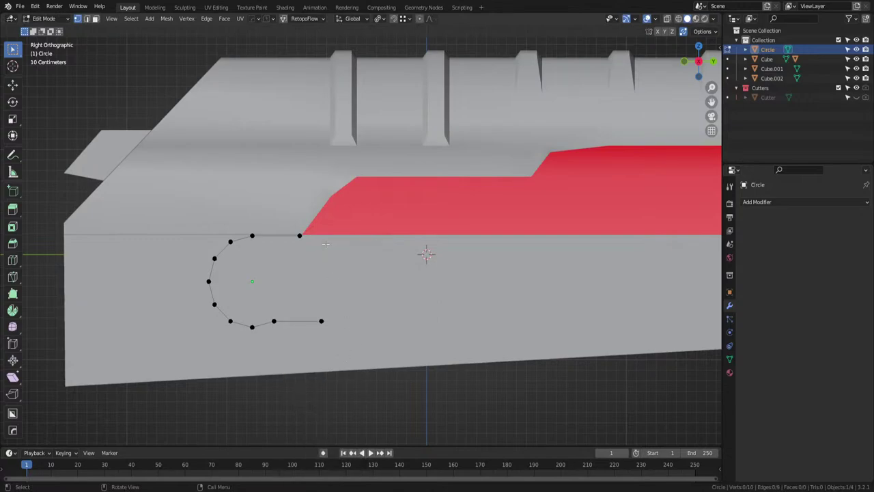
Extrude the outline's upper end vertex up the side opening's sloped front edge and about 1.75 m rearward along Y to its step.
drag(324, 222, 284, 254)
key(e)
click(353, 213)
key(e)
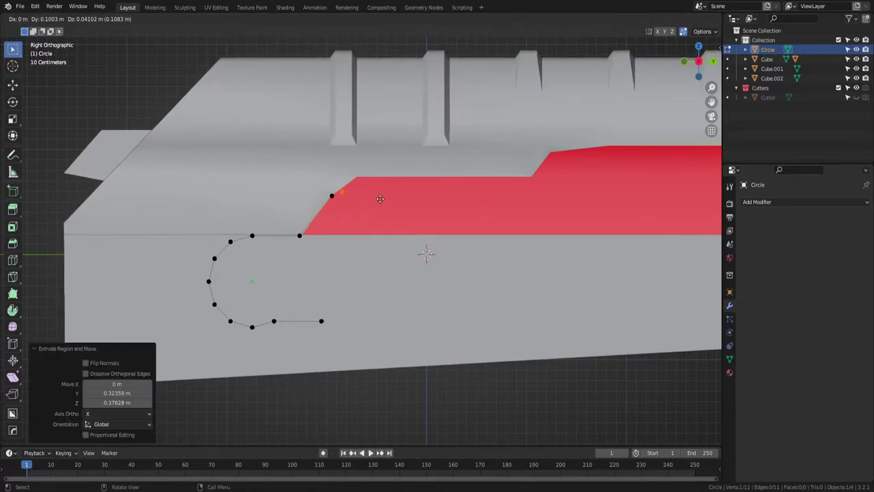
click(397, 183)
shift+middle_drag(442, 194, 330, 195)
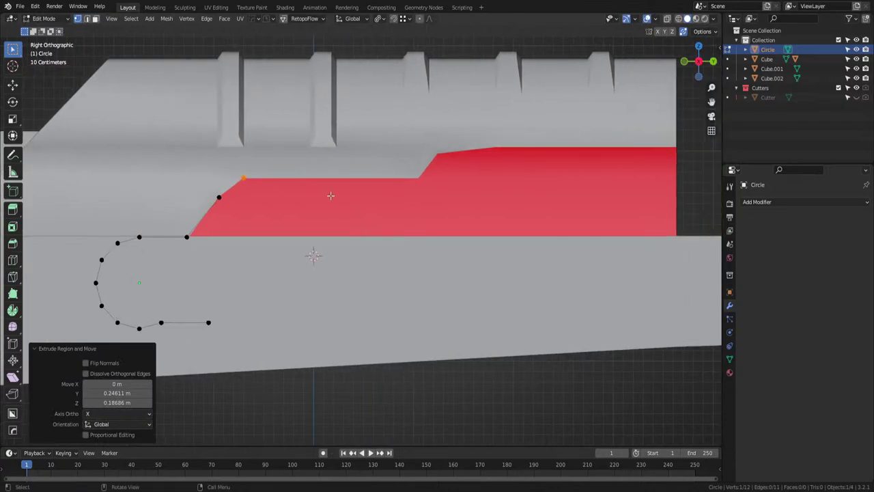
key(e)
click(513, 195)
Extrude the end vertex down along Z by about 0.26 m and lower it a further 0.28 m to the shell-block seam.
key(e)
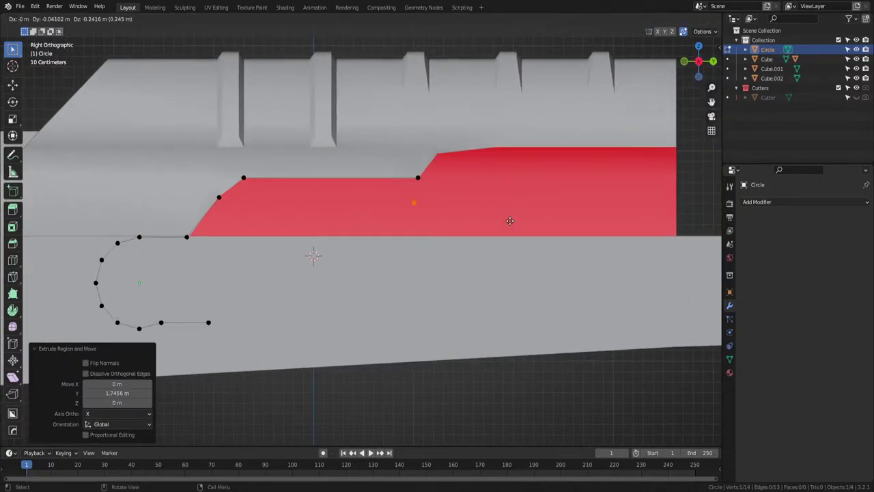
key(z)
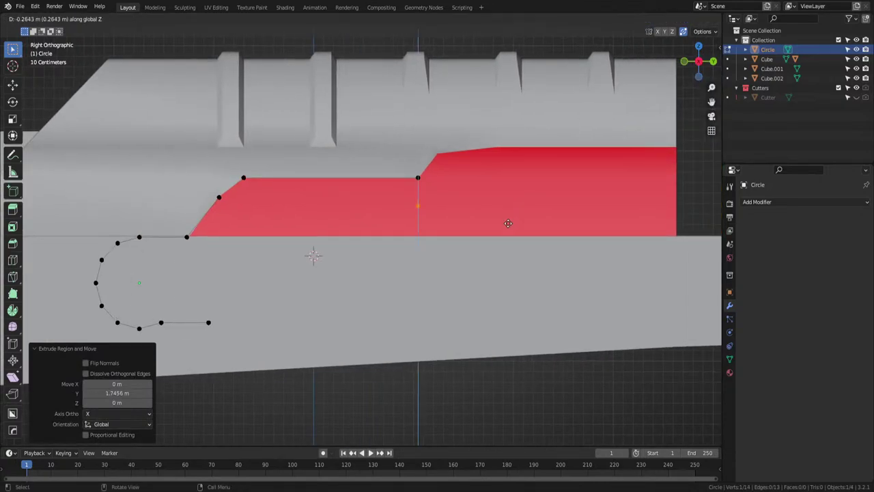
click(508, 222)
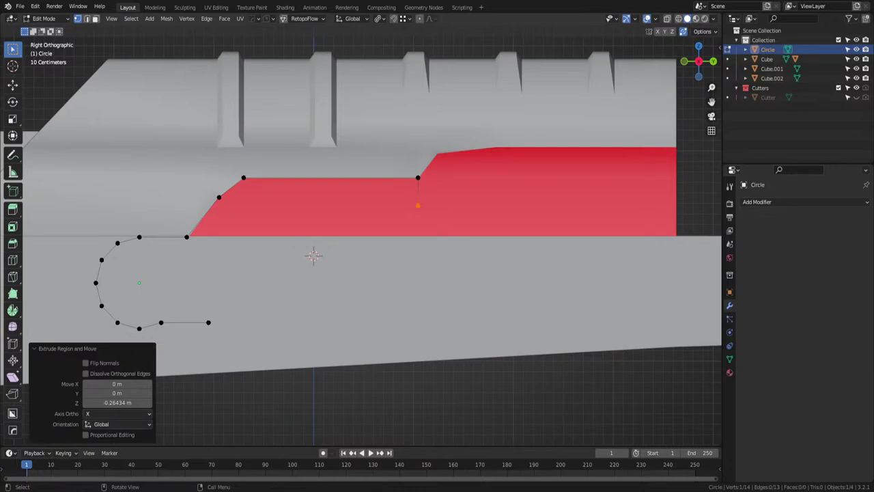
key(g)
key(z)
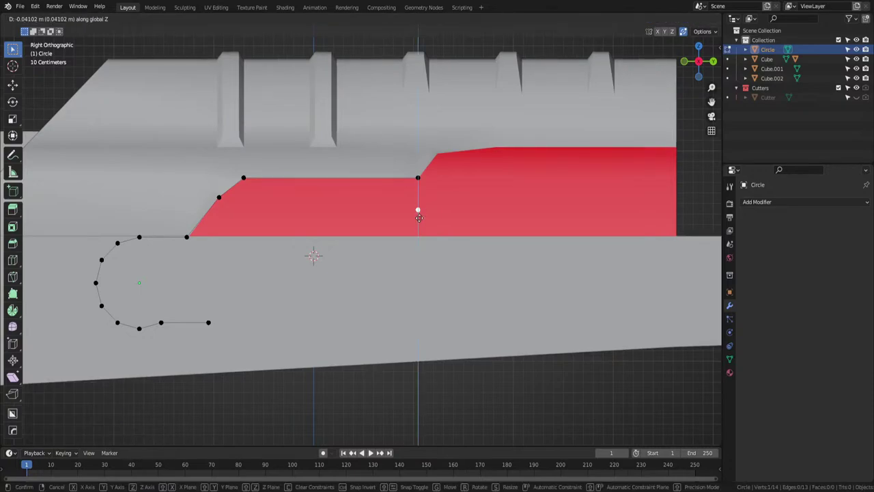
click(416, 238)
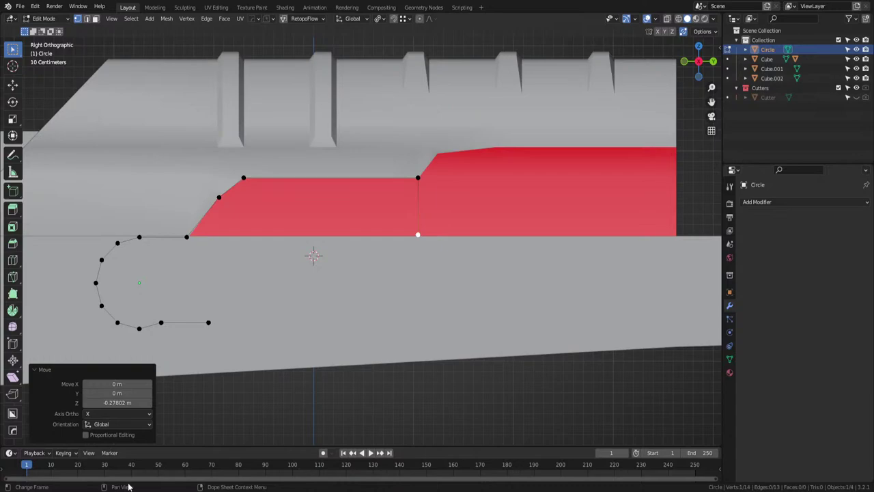
Close the outline by extruding the rear seam vertex onto its lower end vertex, and slide the merged vertex forward along the lower edge.
key(e)
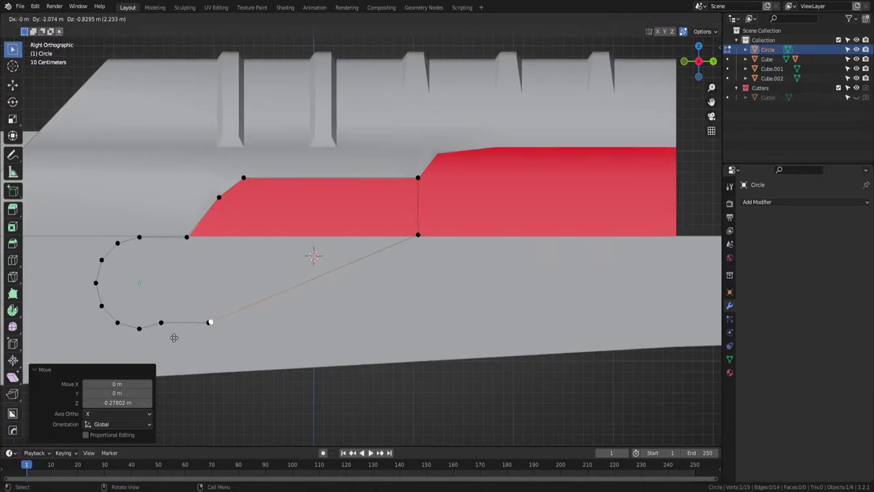
click(172, 338)
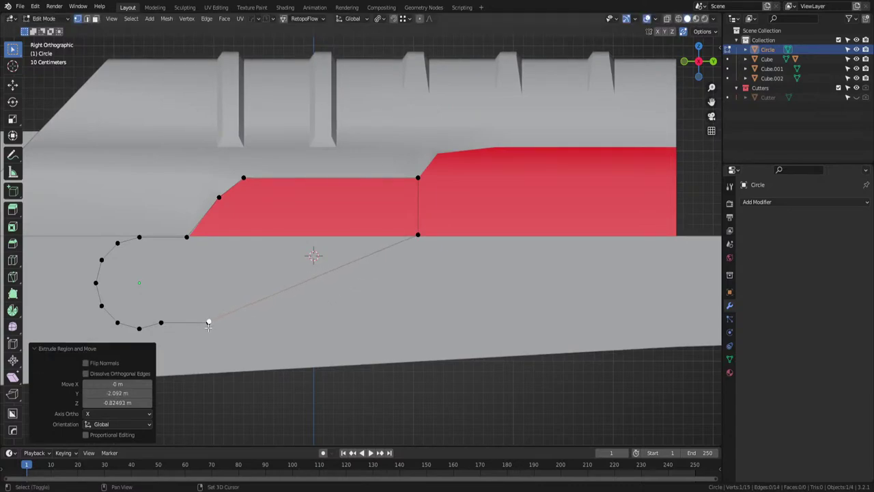
shift+click(211, 322)
key(1)
key(g)
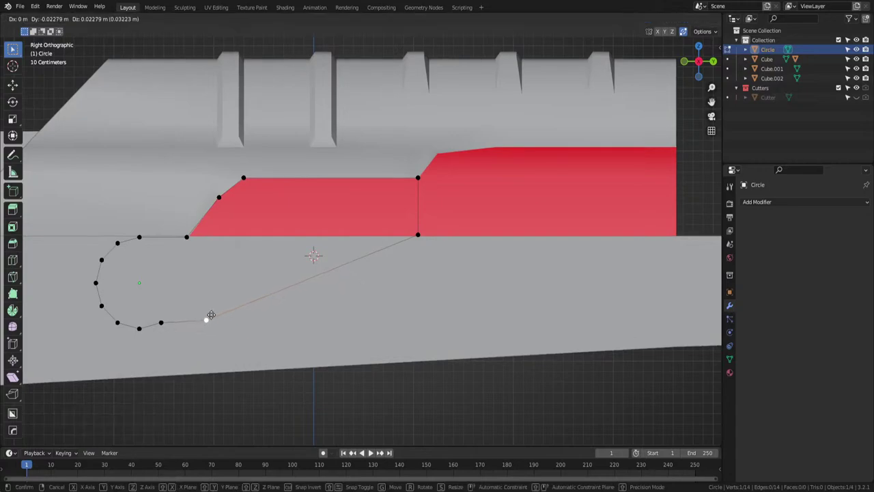
key(g)
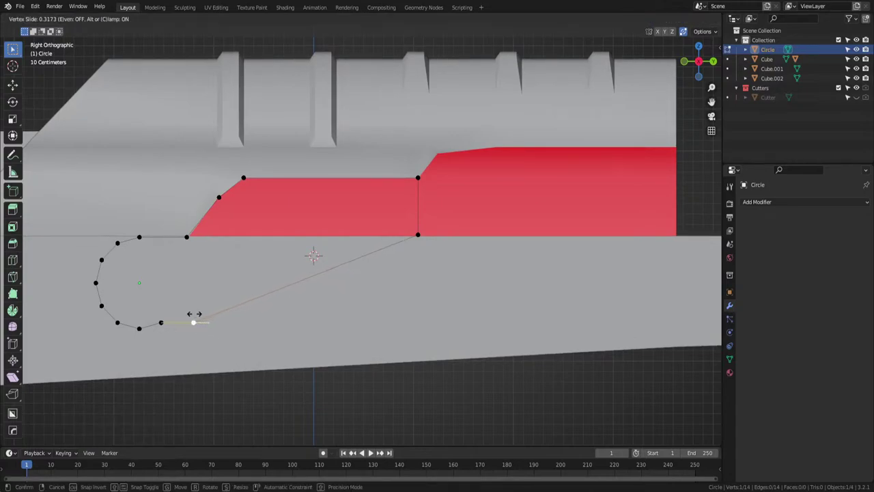
click(196, 313)
Select the whole outline and try filling it with a single face.
middle_drag(196, 312, 312, 332)
key(a)
key(g)
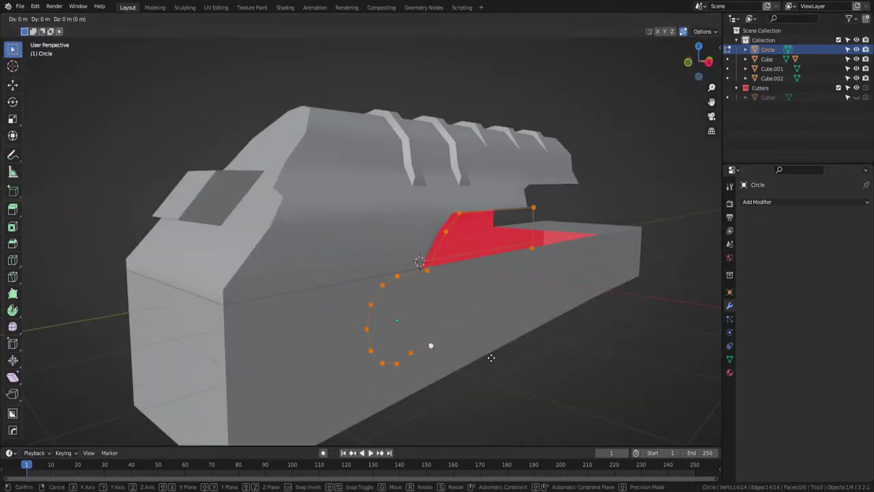
key(Escape)
key(f)
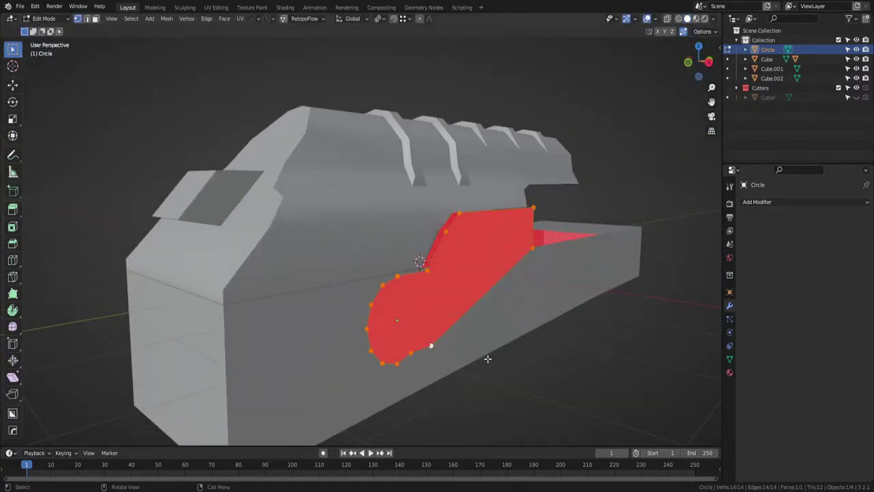
key(ctrl+z)
Move the whole outline about -0.086 m along X toward the body and save the file.
key(g)
key(y)
key(x)
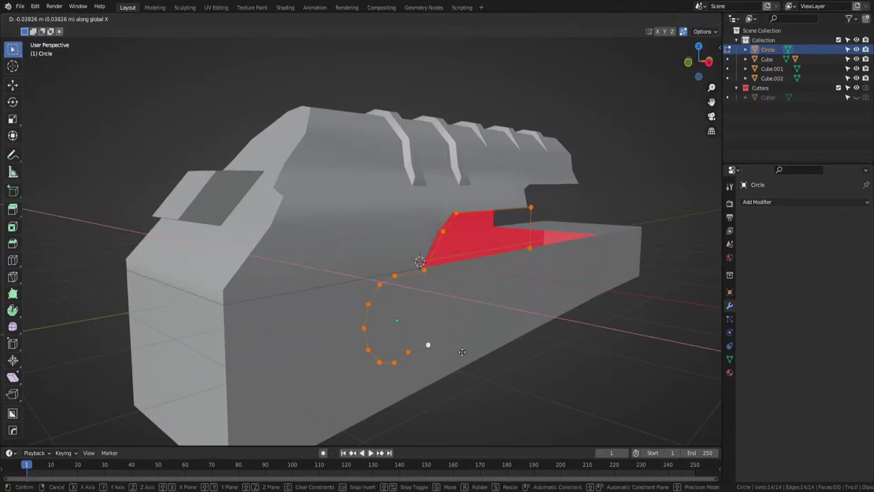
click(429, 332)
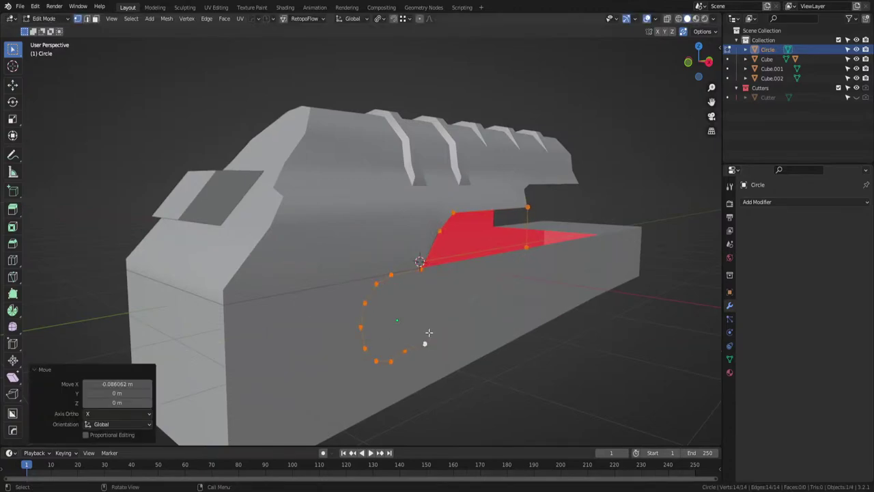
key(ctrl+s)
Lower the two vertices of the outline's short lower edge along Z to the level of the arc's lowest vertex.
drag(697, 62, 695, 77)
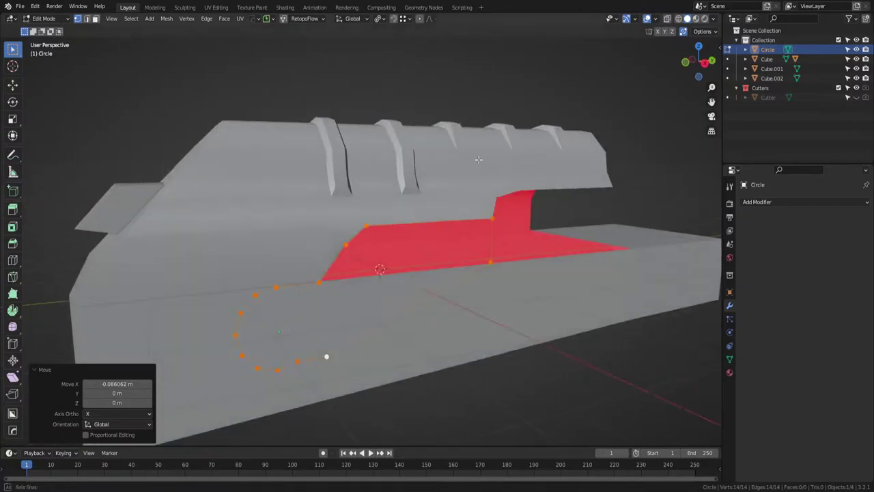
click(704, 65)
click(378, 233)
scroll(378, 233, up, 3)
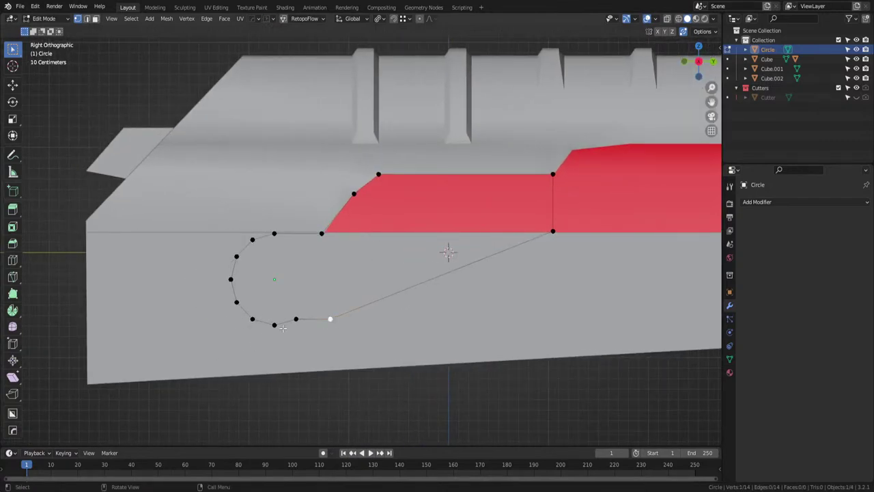
shift+click(296, 319)
key(g)
key(z)
click(274, 325)
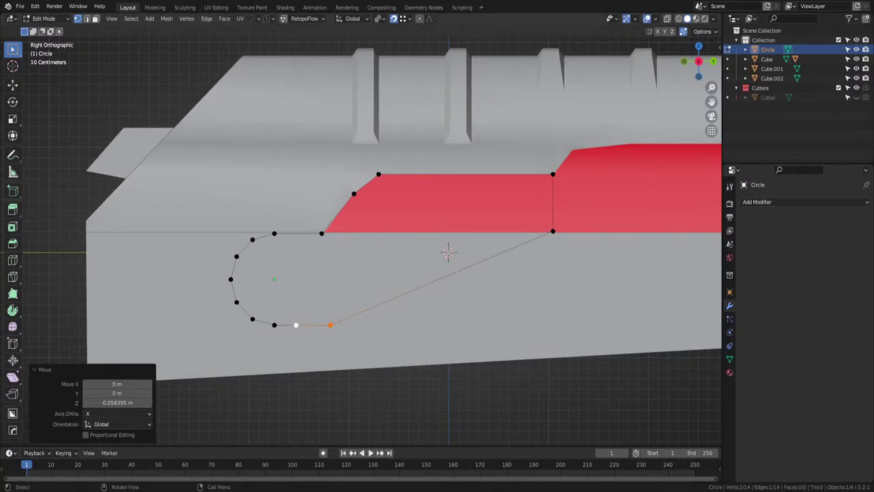
Try to connect the vertex beside the arc's lowest point directly to the rear seam vertex.
key(h)
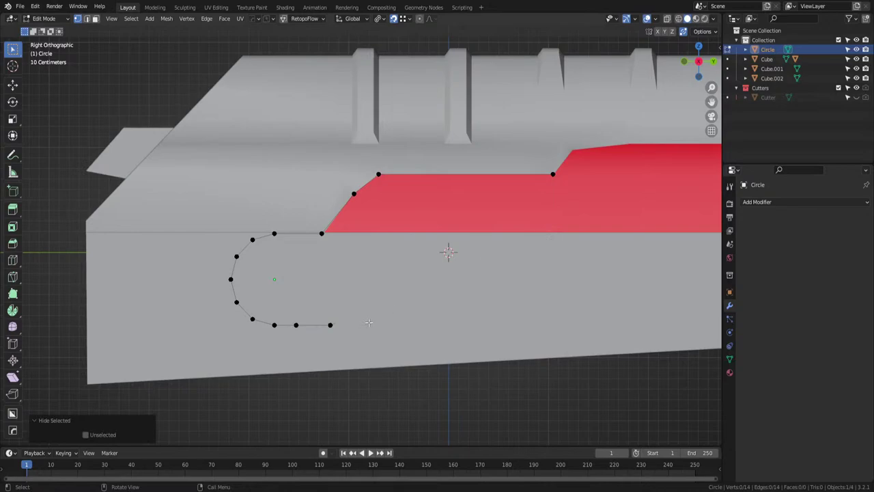
click(295, 326)
key(alt+h)
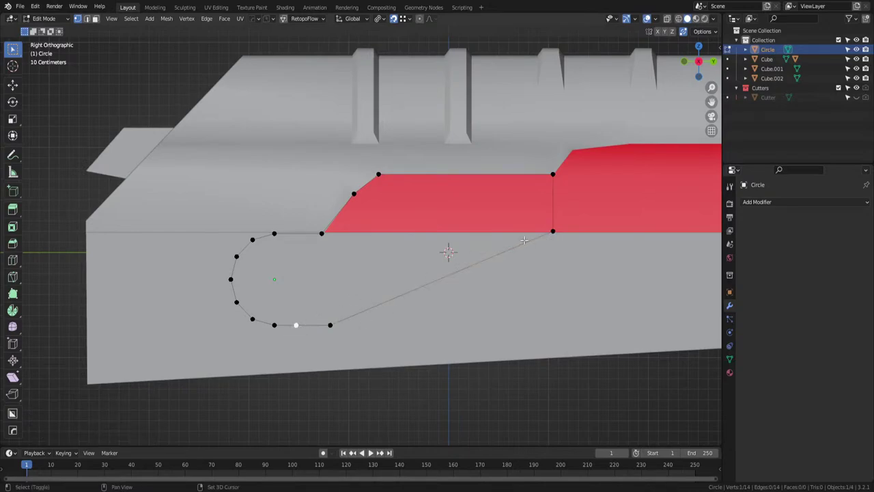
key(j)
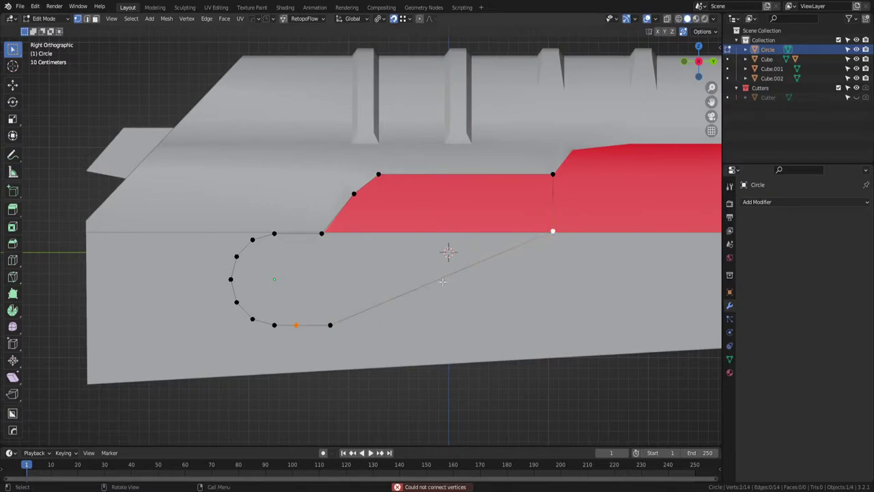
Dissolve the two vertices of the short lower edge so the diagonal runs straight from the arc's lowest vertex.
click(342, 324)
key(ctrl+x)
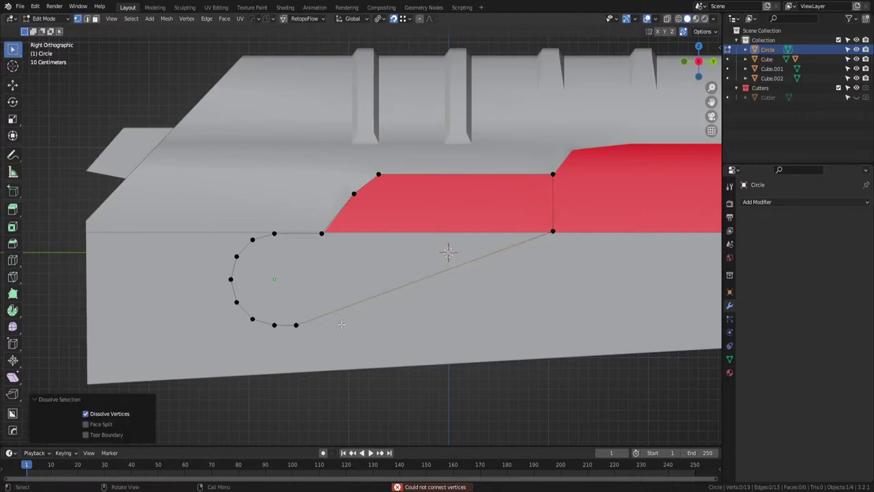
click(298, 325)
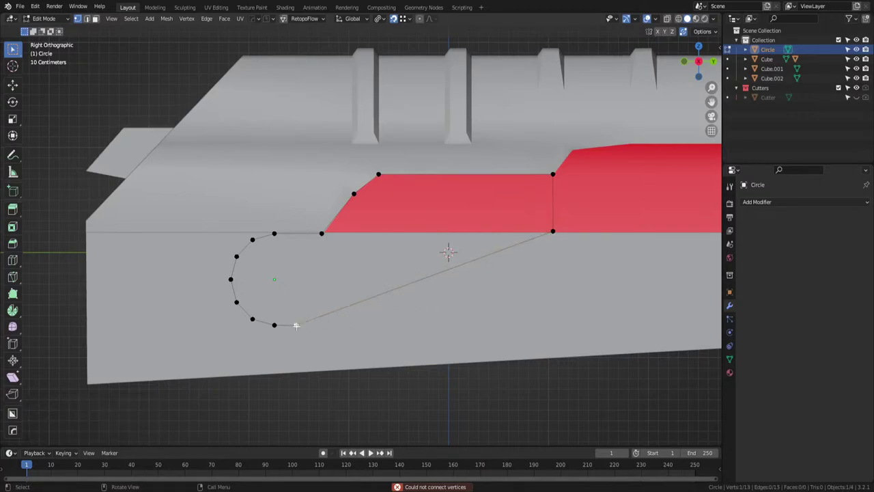
click(297, 325)
key(ctrl+x)
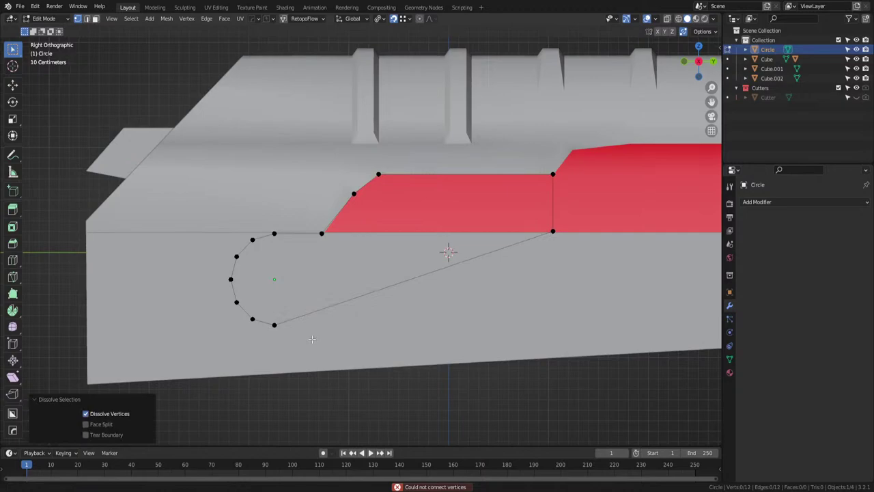
Fill the entire closed outline with a single face.
shift+middle_drag(311, 339, 318, 363)
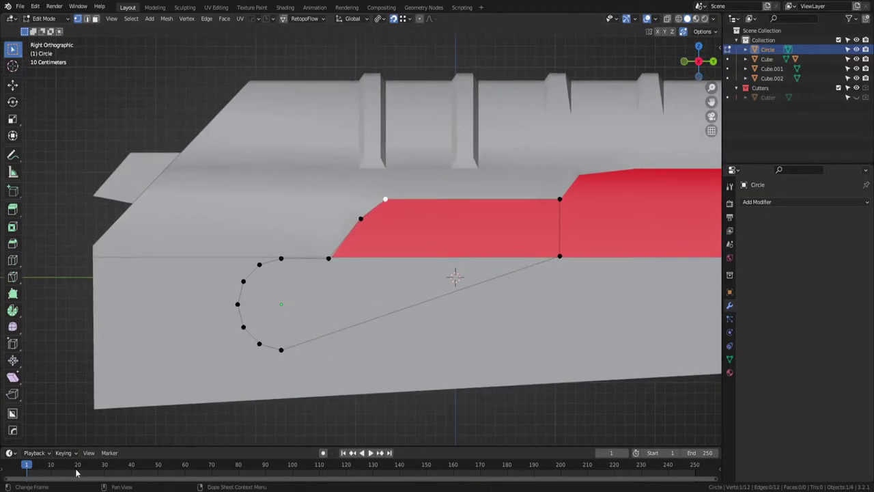
middle_drag(304, 326, 385, 347)
key(Tab)
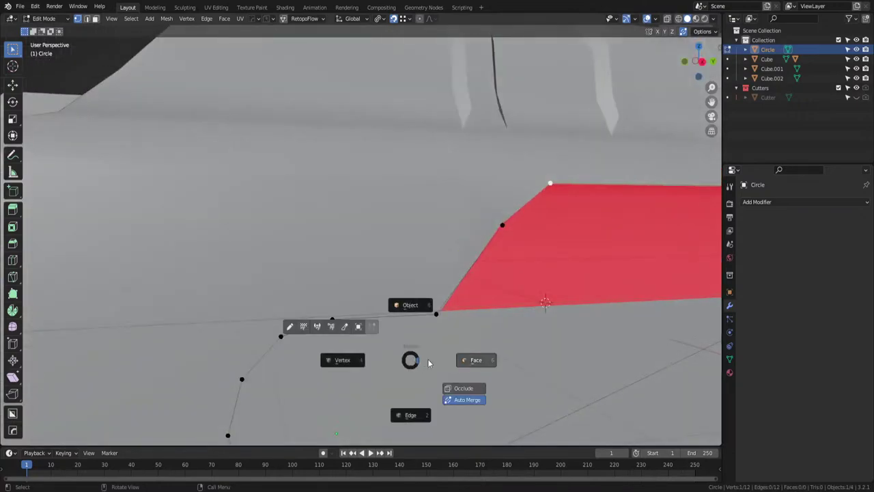
key(Escape)
key(a)
middle_drag(545, 389, 475, 310)
key(f)
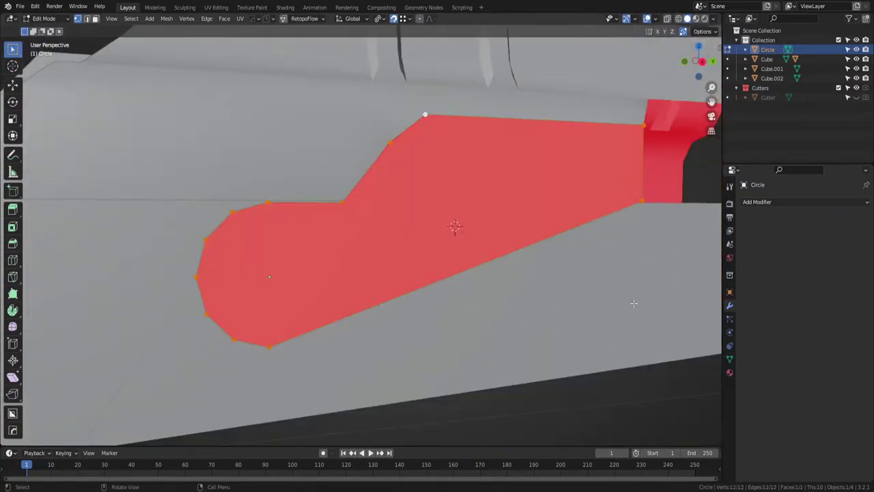
key(e)
click(579, 300)
key(ctrl+z)
Recalculate the face's normals with Inside enabled, and extrude the face in place scaled to 0.8.
key(shift+n)
click(86, 434)
key(e)
key(s)
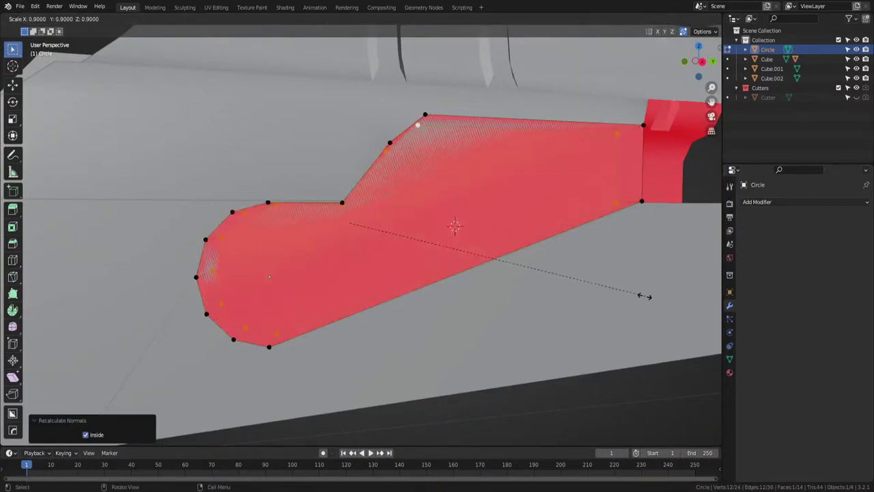
click(608, 287)
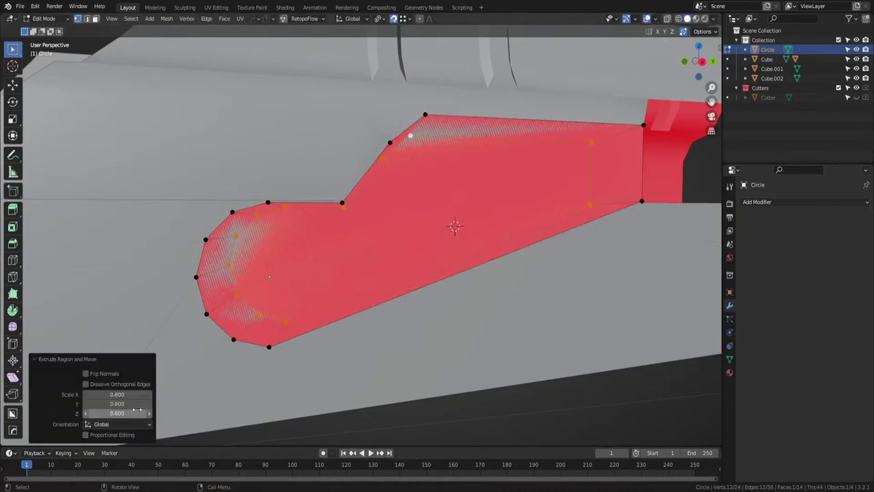
Extrude the scaled inner face outward by about 0.04 m and recalculate the normals of the whole piece.
middle_drag(220, 432, 523, 365)
key(e)
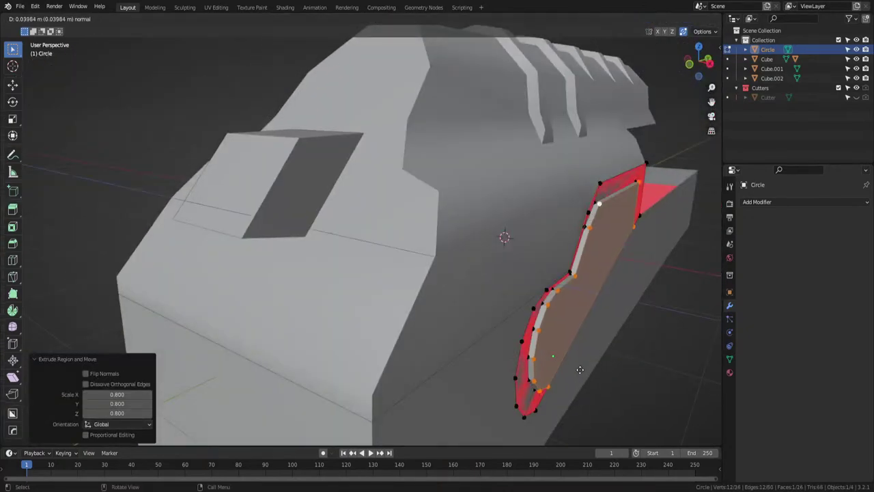
click(581, 370)
key(a)
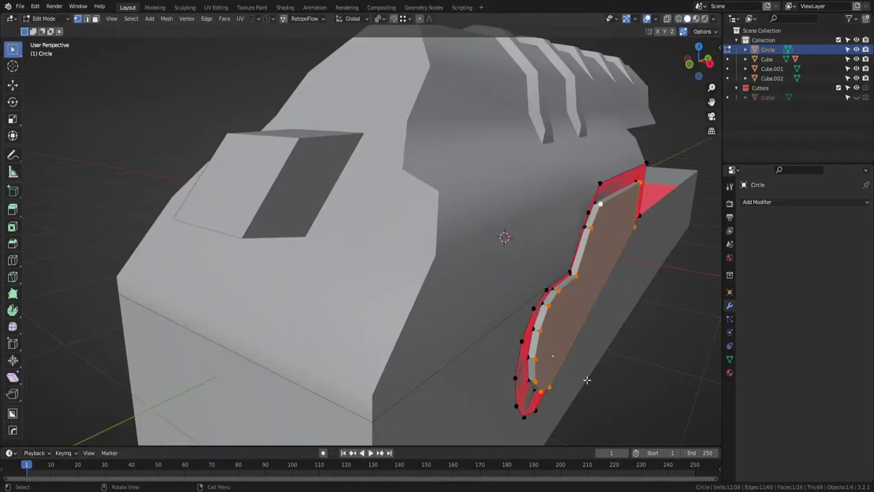
middle_drag(581, 370, 557, 369)
key(shift+n)
Delete the original full-size face overlapping the rim around the raised inner panel.
key(3)
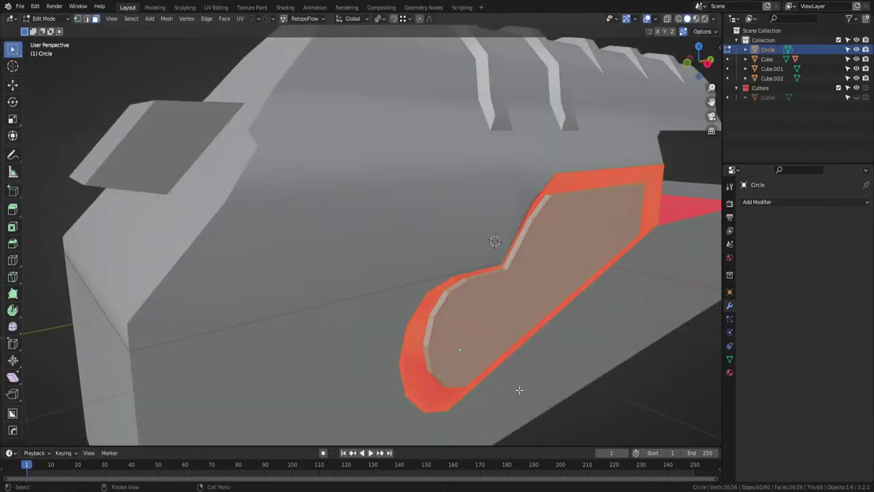
click(433, 392)
key(x)
click(430, 389)
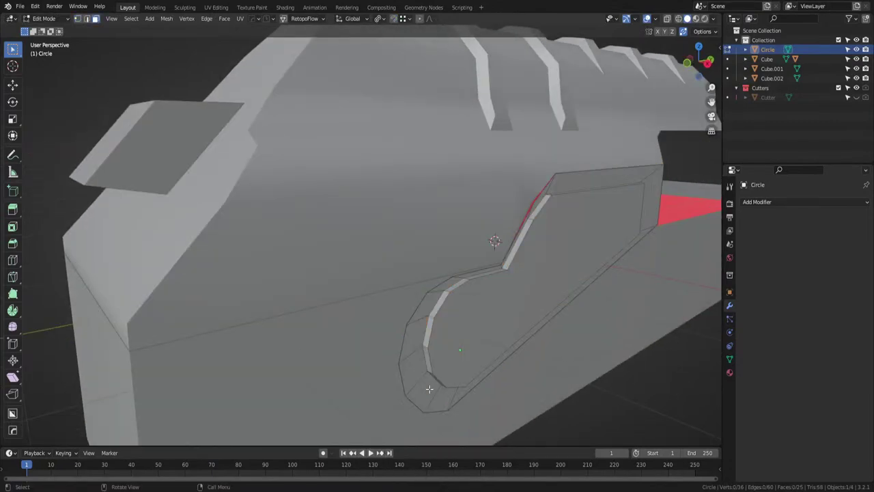
middle_drag(447, 392, 460, 369)
key(a)
Slide the raised panel's short edge at the front slope's bend up toward the upper corner.
middle_drag(292, 254, 381, 295)
click(344, 198)
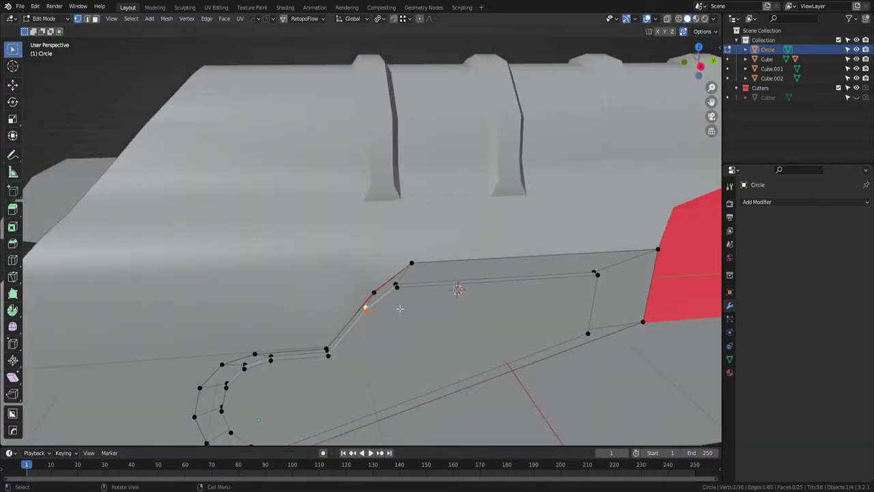
key(g)
key(g)
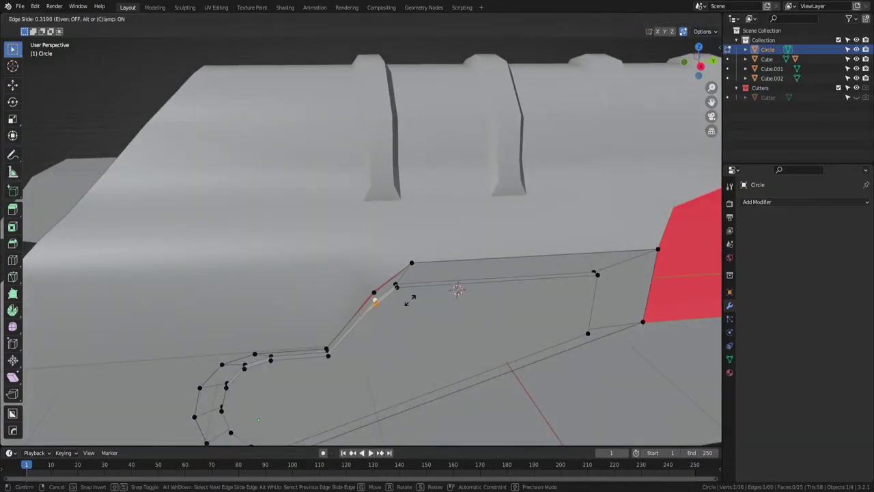
click(410, 300)
Move the raised panel's upper front corner edge about 0.126 m along Y and 0.027 m up along Z.
click(396, 298)
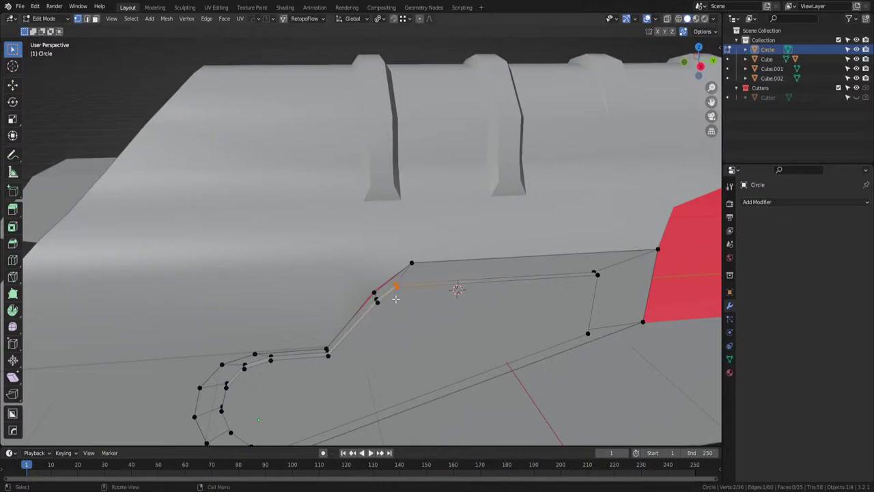
click(699, 66)
key(g)
click(432, 309)
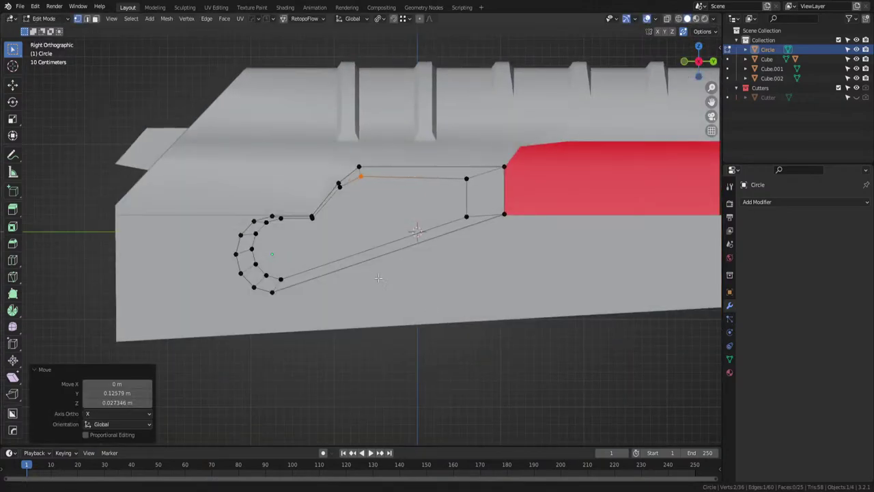
Move both vertices of the raised panel's front bend about 0.025 m along Y and 0.047 m down along Z.
scroll(392, 254, up, 3)
key(g)
right_click(391, 254)
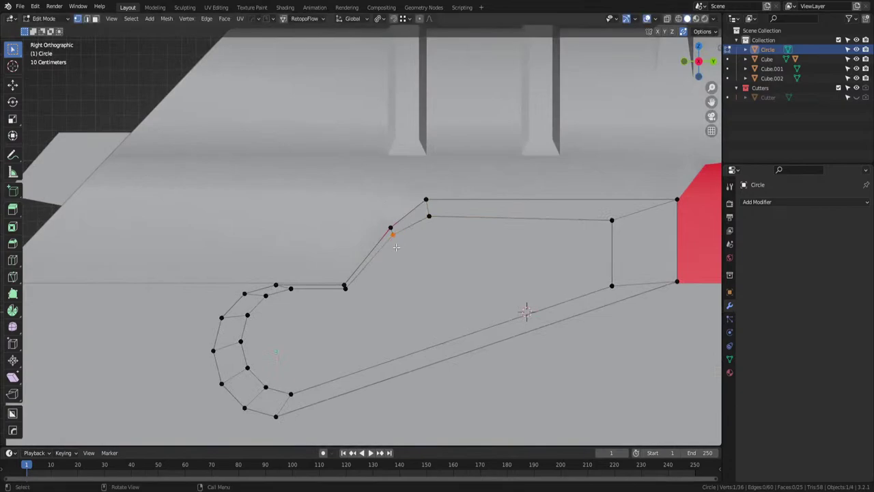
key(alt+z)
drag(400, 233, 385, 243)
key(alt+z)
key(g)
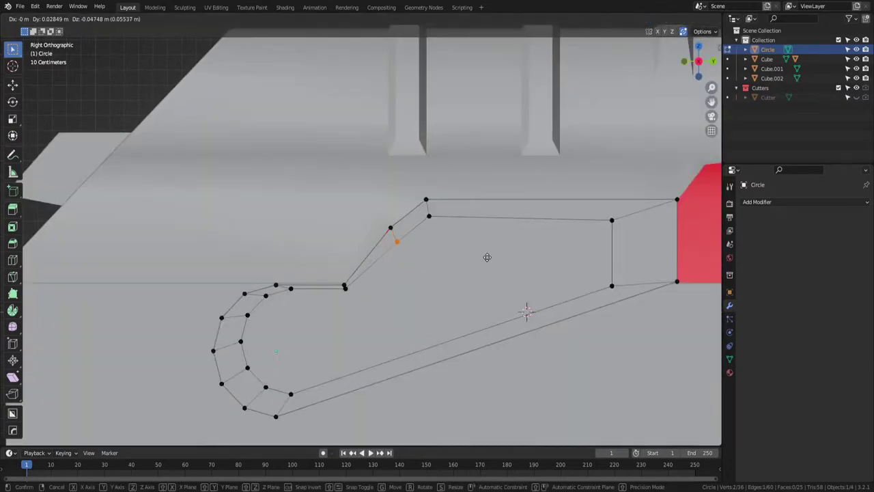
click(487, 256)
Move the raised panel's seven rounded-end vertex positions about 0.076 m toward negative Y and 0.066 m down along Z.
scroll(360, 330, up, 2)
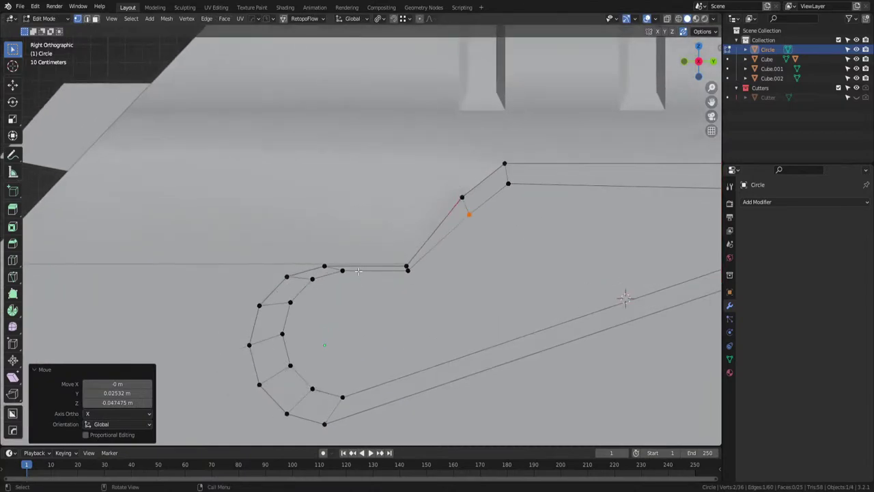
click(342, 270)
shift+click(312, 280)
key(shift+z)
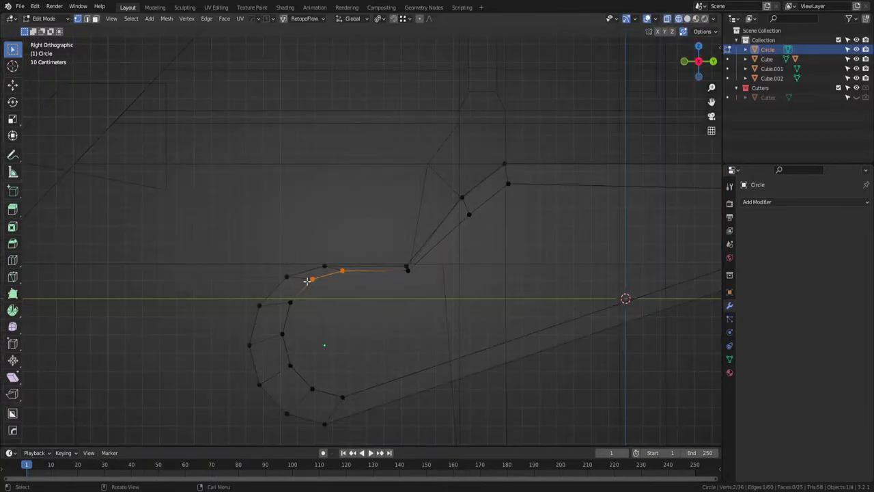
shift+drag(306, 275, 321, 286)
shift+drag(336, 266, 356, 282)
shift+drag(307, 296, 284, 402)
shift+drag(367, 380, 301, 404)
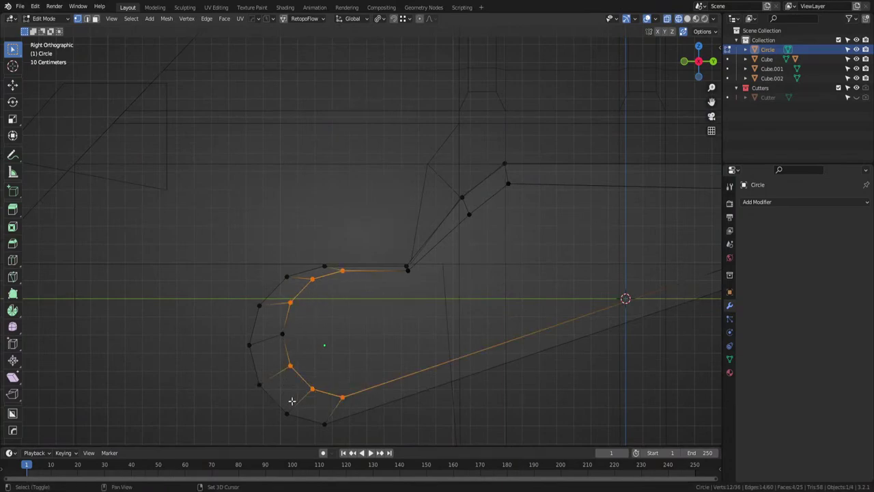
shift+drag(303, 325, 270, 349)
key(g)
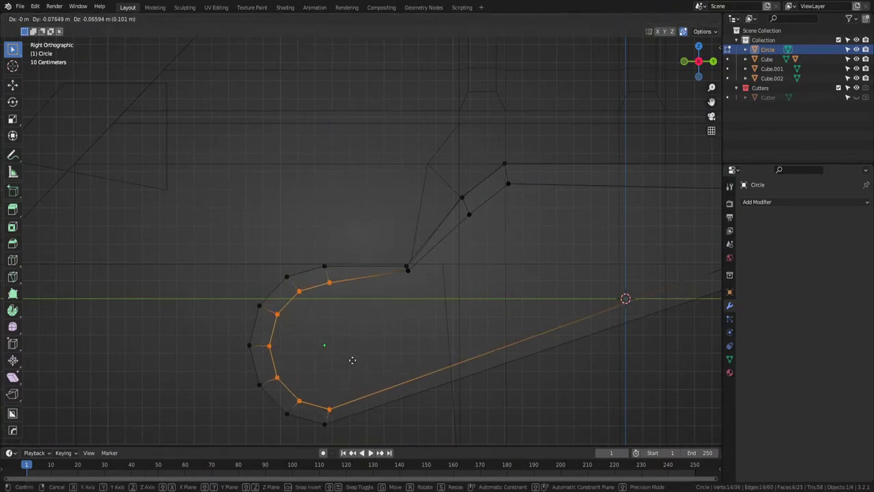
click(352, 359)
Move the raised panel's inner vertices at the foot of the front slope about 0.05 m down along Z.
shift+middle_drag(400, 287, 378, 291)
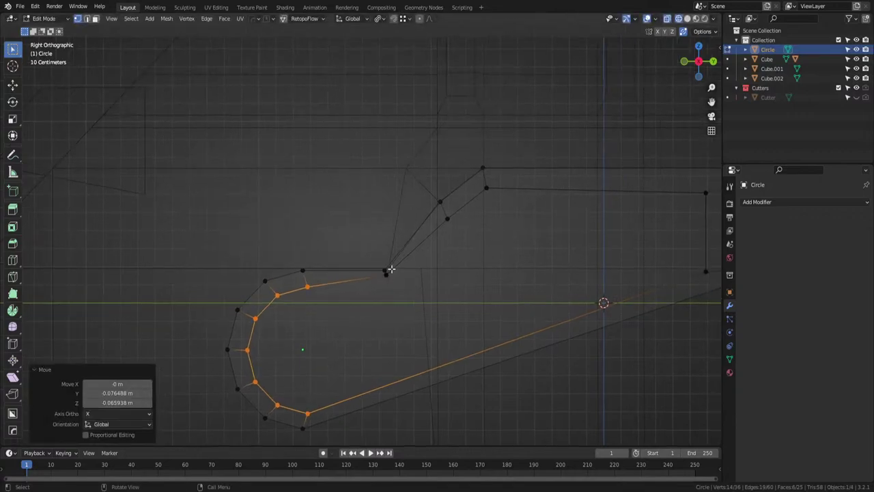
click(386, 273)
key(g)
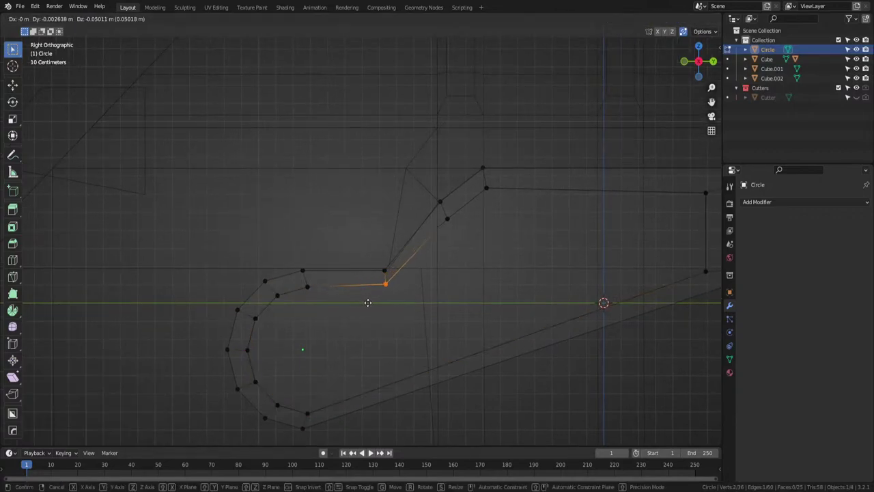
click(367, 302)
Adjust the inner front slope's bend vertices downward and slide them up into the raised panel's upper front corner.
drag(465, 207, 437, 230)
key(g)
click(438, 235)
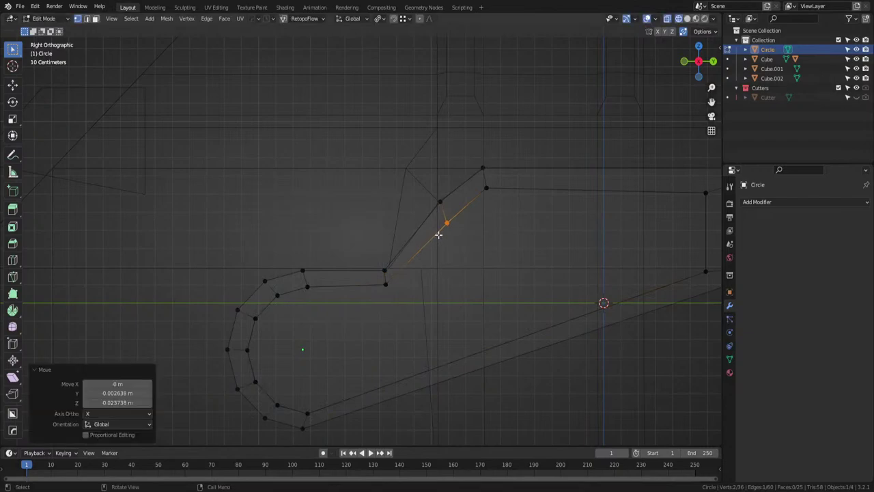
key(g)
key(g)
click(509, 194)
Move the inner vertices at the front slope's foot about 0.034 m along Y and 0.008 m up along Z.
shift+middle_drag(474, 229, 448, 236)
drag(384, 276, 355, 309)
key(g)
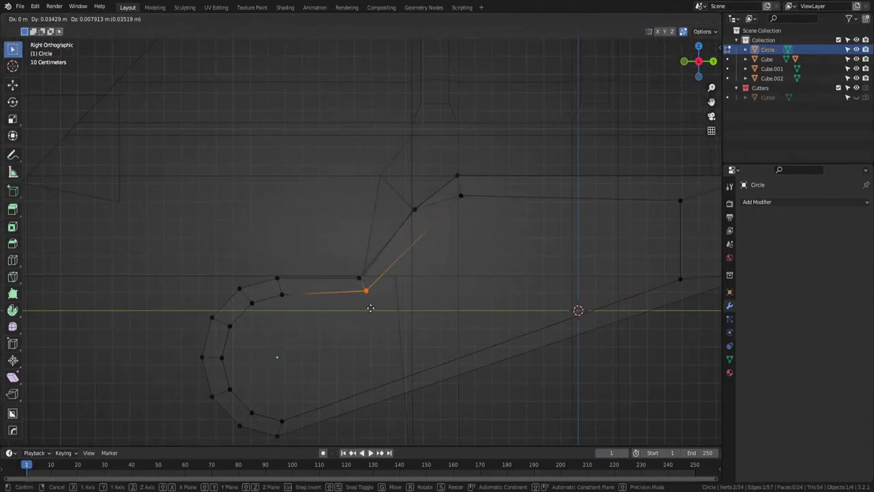
click(370, 309)
Check the side panel's shape in Object Mode and return to vertex editing in the right view.
key(Tab)
scroll(485, 300, down, 3)
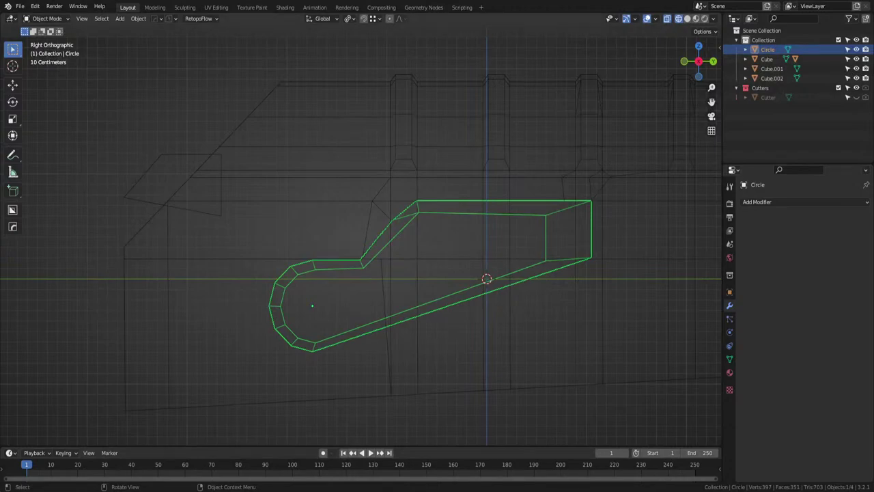
middle_drag(410, 282, 476, 280)
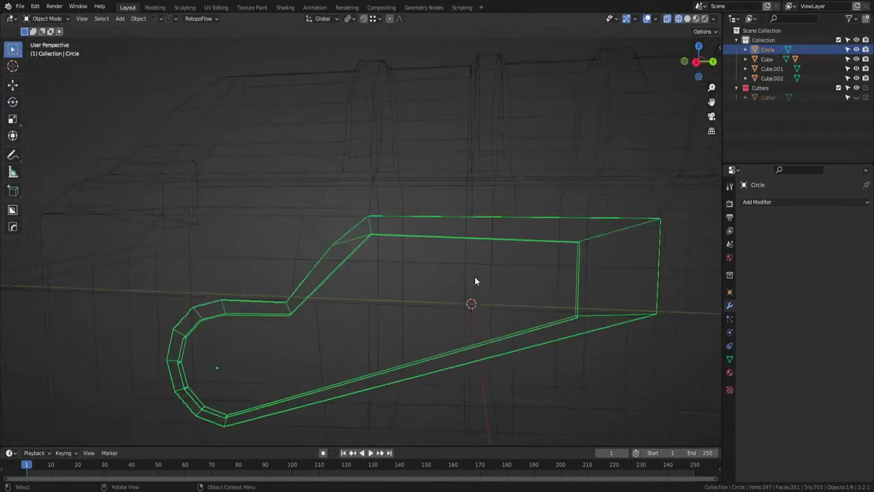
click(696, 62)
scroll(493, 261, up, 3)
key(Tab)
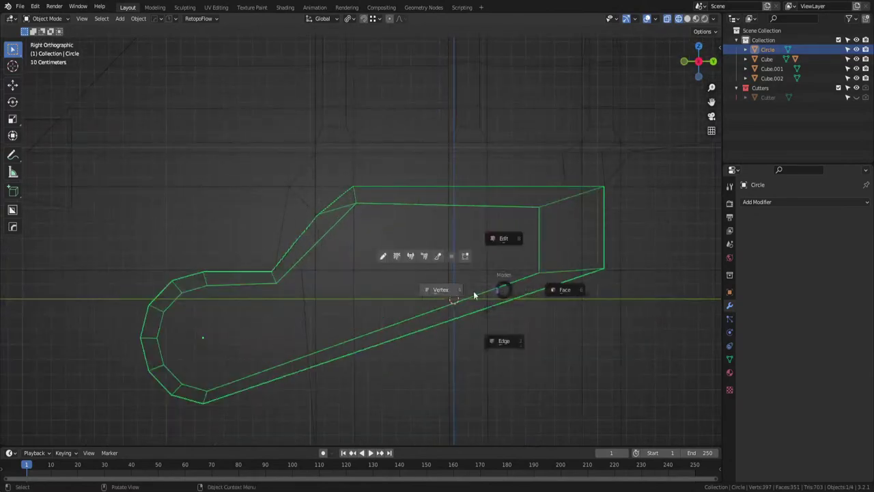
click(451, 290)
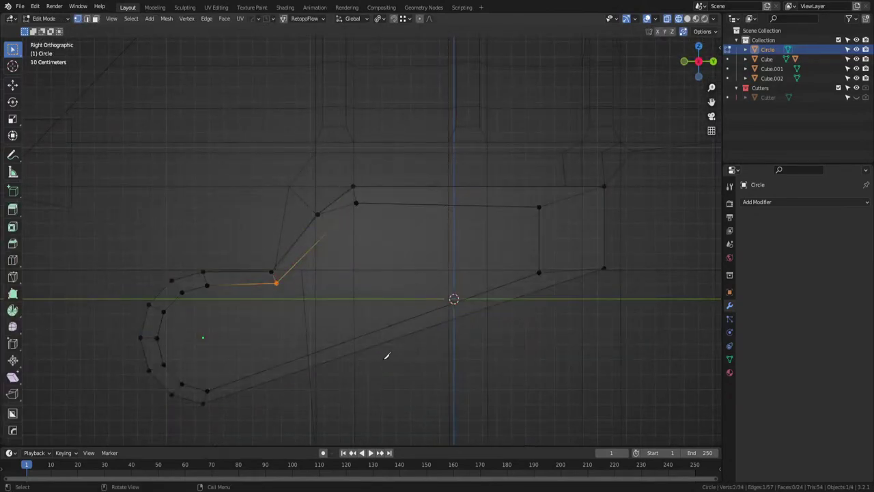
key(k)
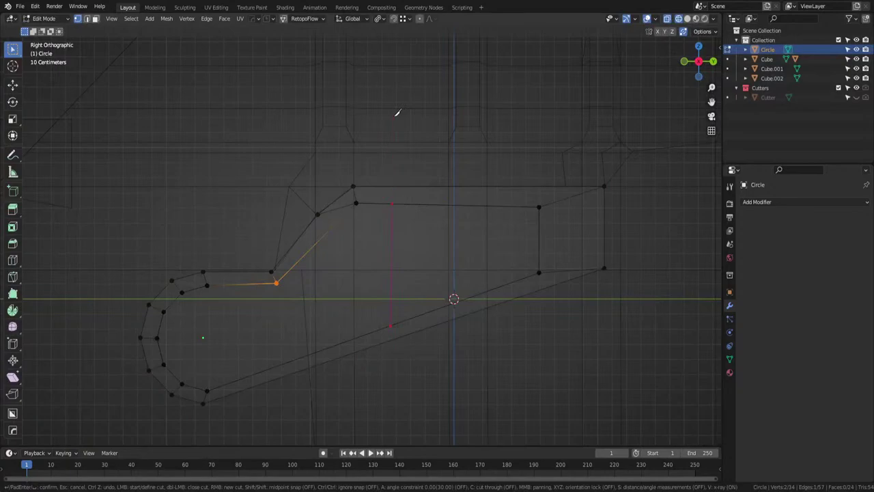
key(Return)
key(ctrl+x)
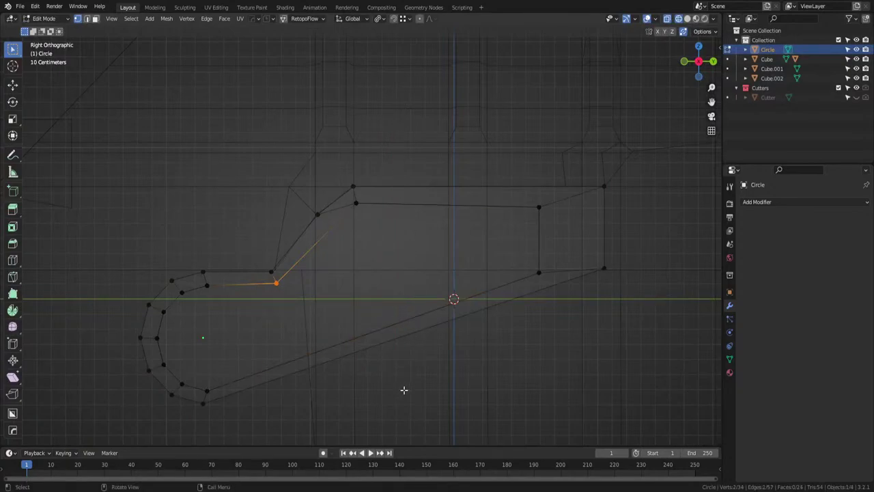
Knife-cut a vertical line through the whole side panel and its rim, just behind the upper front corner.
key(k)
click(400, 393)
key(Return)
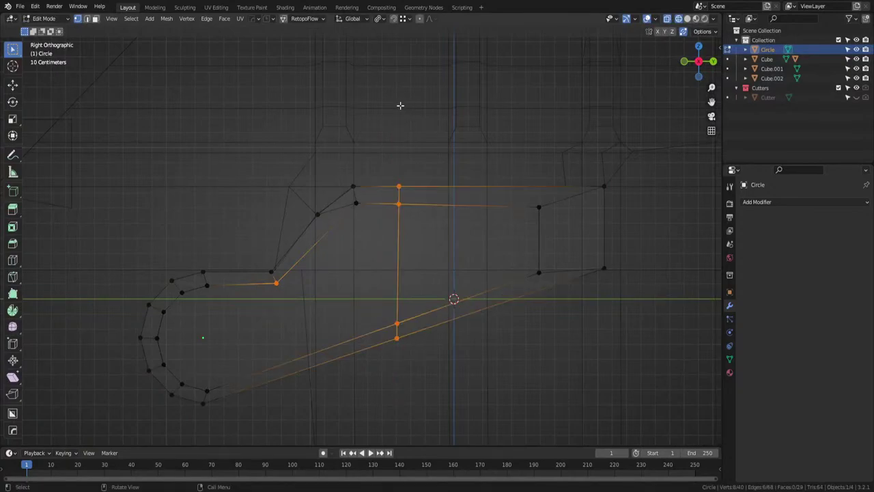
click(402, 320)
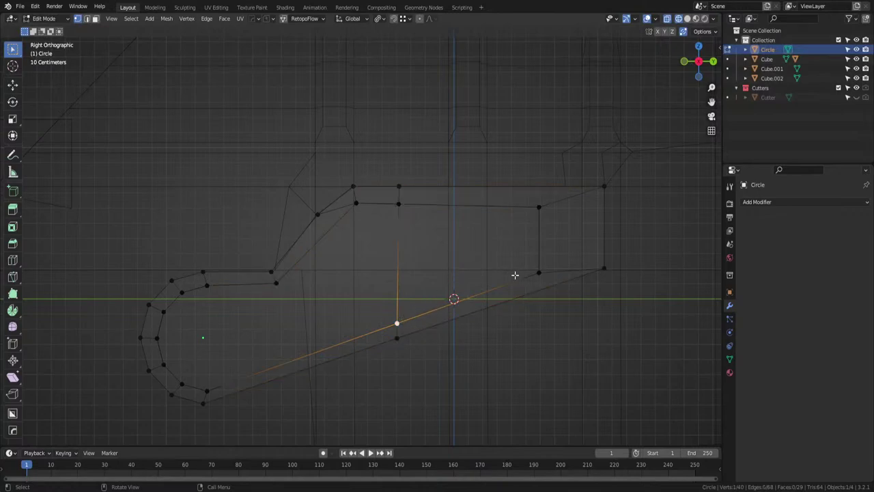
drag(438, 299, 376, 328)
Add an even loop cut just behind the vertical knife cut, with an edge slide factor of about 0.80.
key(ctrl+r)
click(431, 209)
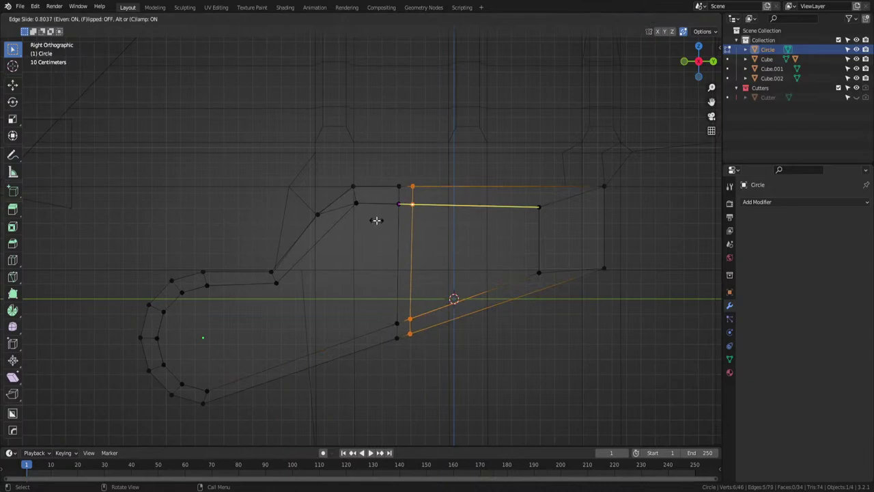
click(408, 269)
Raise the new loop's lower inner vertices along Z, snapped to the height of the raised panel's lower rear corner.
click(410, 318)
key(g)
key(z)
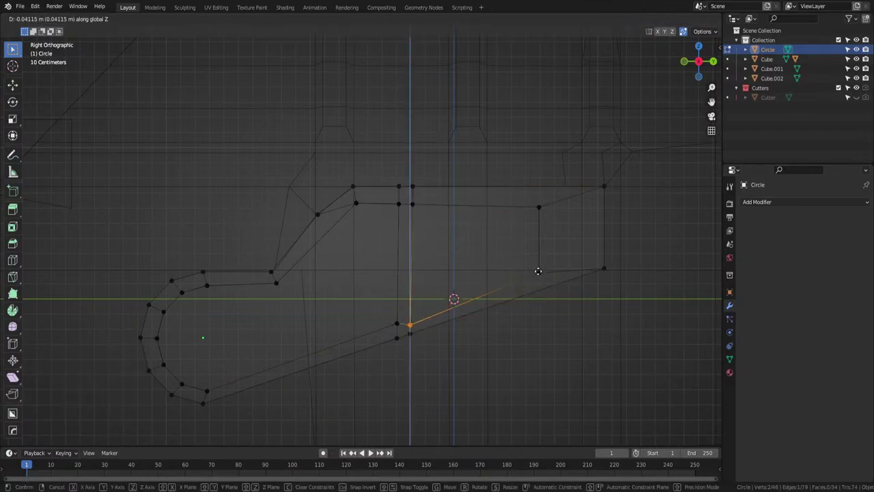
click(539, 272)
Slide the loop's raised inner vertices rearward along the horizontal lower edge.
drag(448, 261, 403, 289)
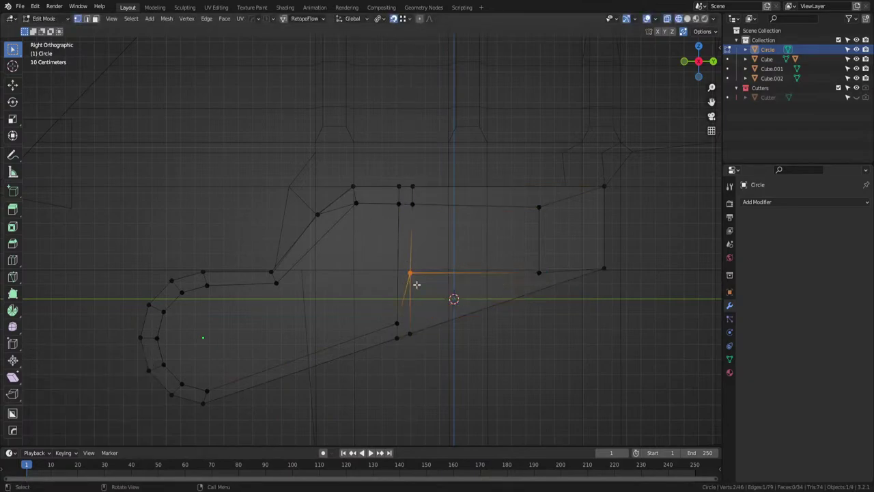
key(g)
right_click(435, 285)
key(g)
key(g)
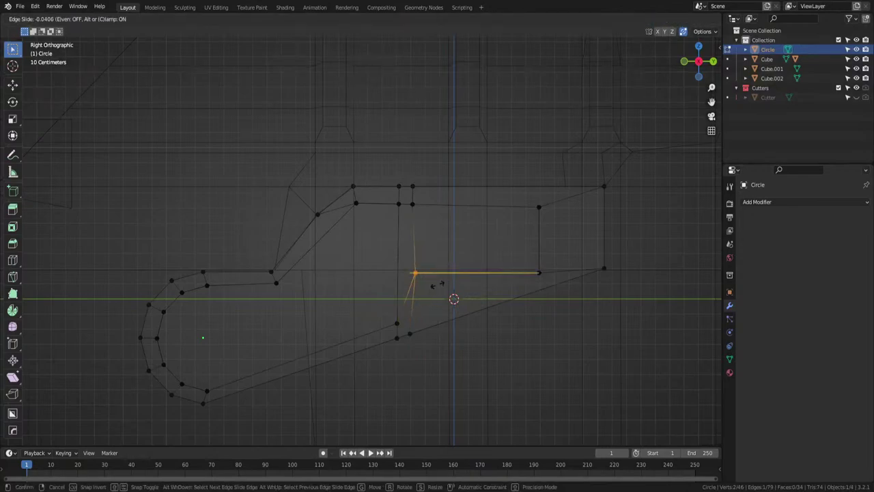
click(453, 280)
Shift the raised inner vertices slightly forward along Y and slide the outer rim vertex below them rearward along the sloped edge.
key(g)
key(g)
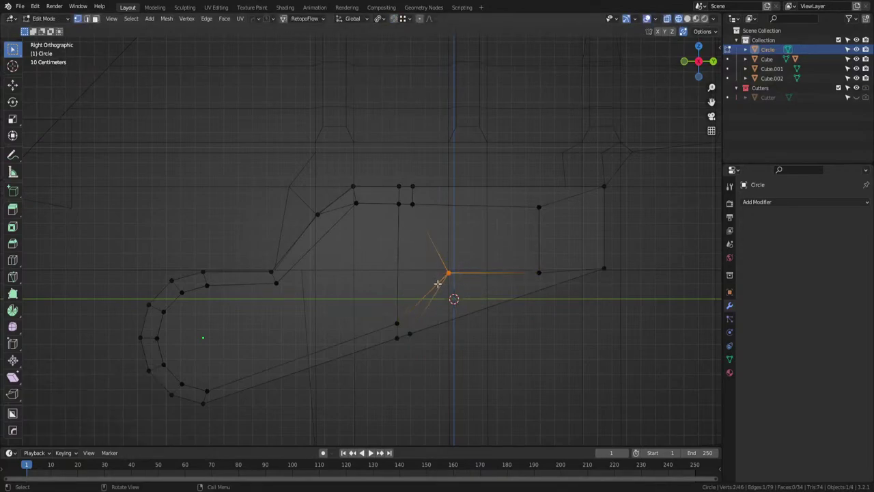
right_click(427, 277)
key(g)
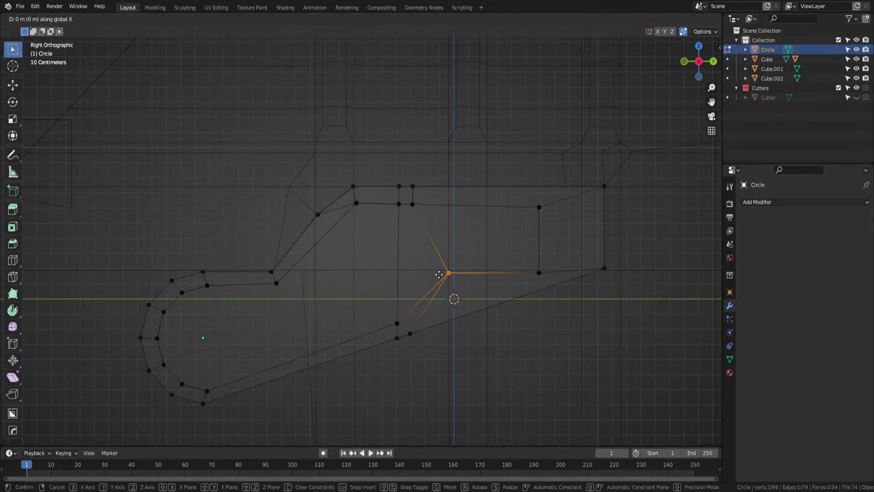
key(y)
click(429, 274)
key(shift+v)
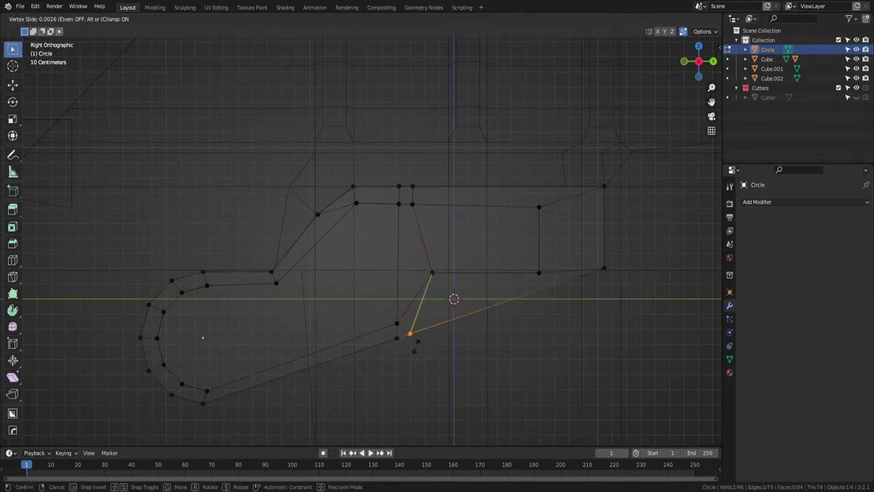
click(454, 334)
Move the raised panel's horizontal lower edge behind the cut about 0.225 m up along Z.
click(538, 272)
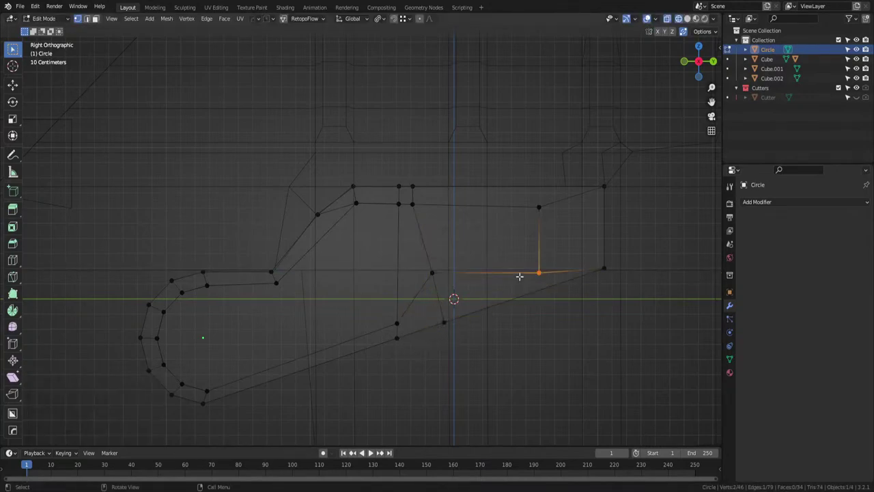
drag(553, 255, 420, 276)
key(g)
key(z)
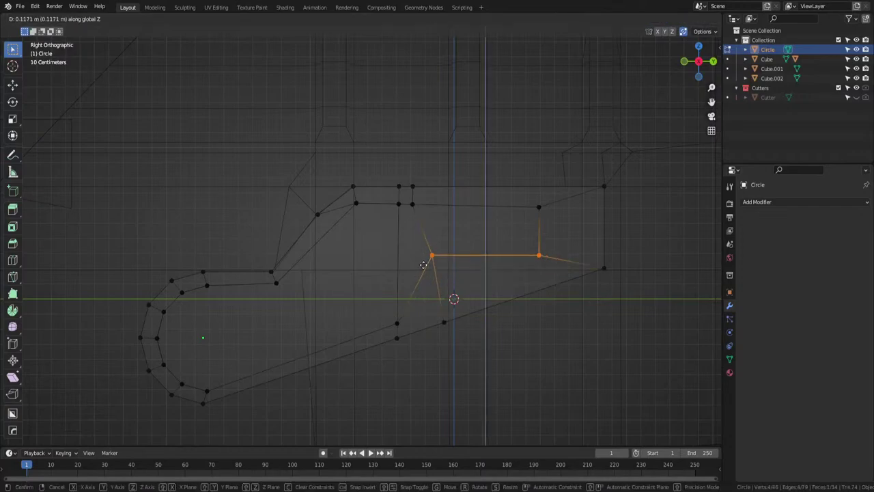
click(429, 243)
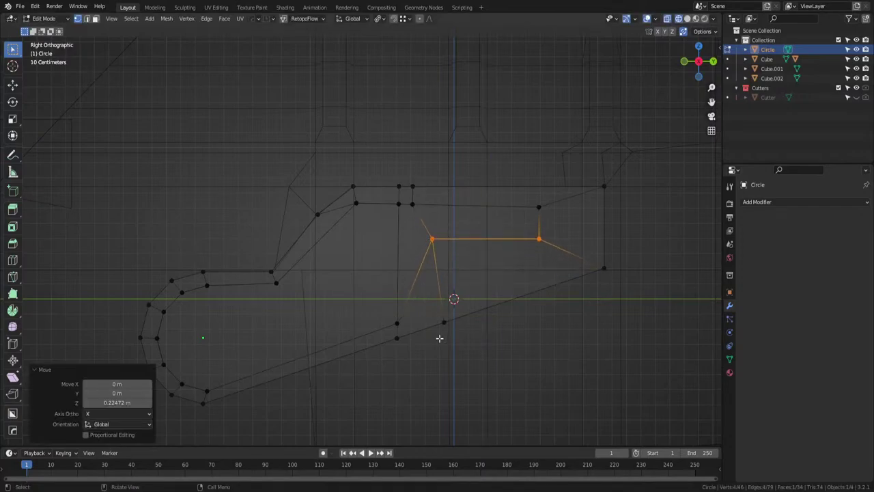
Return the side plate to solid-shaded Object Mode and save the ak.blend file.
key(Tab)
middle_drag(437, 265, 471, 276)
key(z)
click(601, 293)
middle_drag(602, 296, 410, 311)
scroll(524, 315, down, 3)
click(524, 315)
scroll(409, 311, up, 4)
middle_drag(410, 311, 353, 255)
key(ctrl+s)
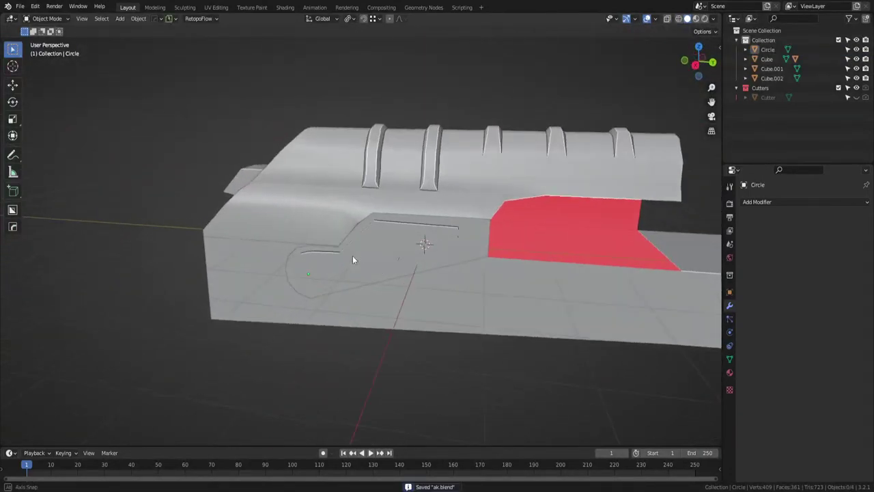
Move the vertex on the sloped lower edge of the ribbed top cover slightly along Y, and save the file.
scroll(355, 257, up, 4)
click(367, 231)
key(Tab)
click(364, 241)
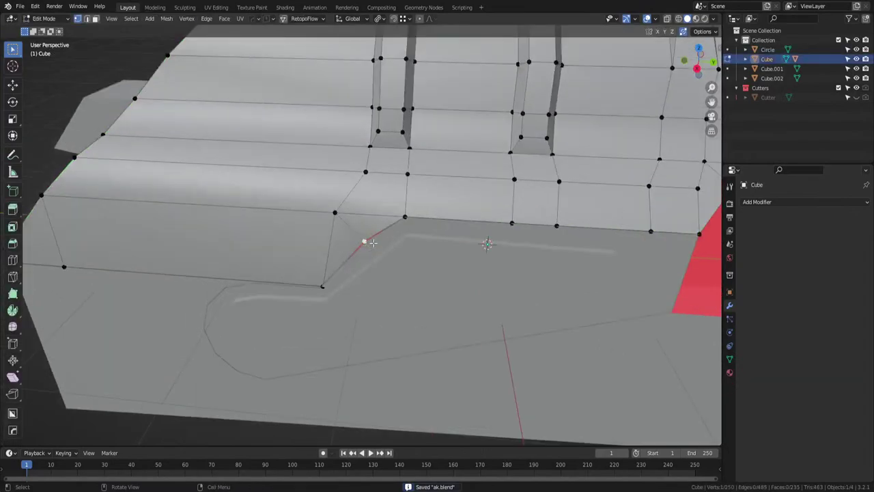
key(g)
key(y)
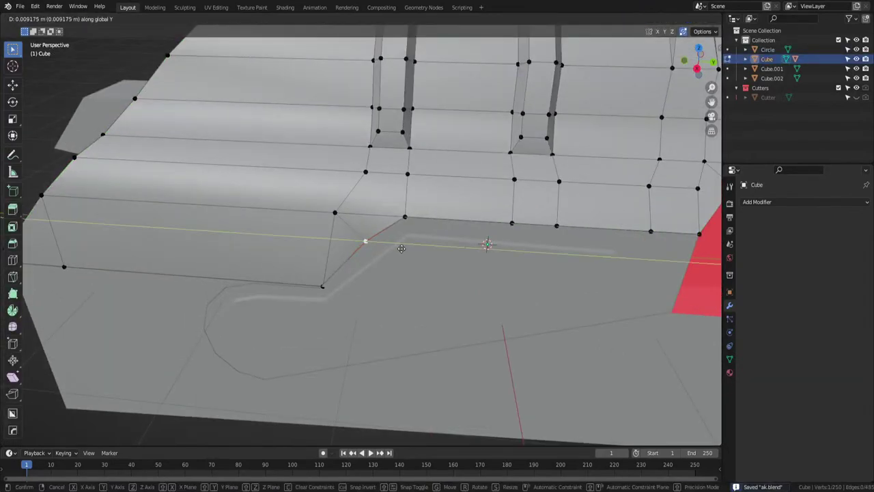
click(402, 253)
key(Tab)
click(404, 224)
scroll(406, 256, down, 5)
middle_drag(407, 261, 420, 241)
key(ctrl+s)
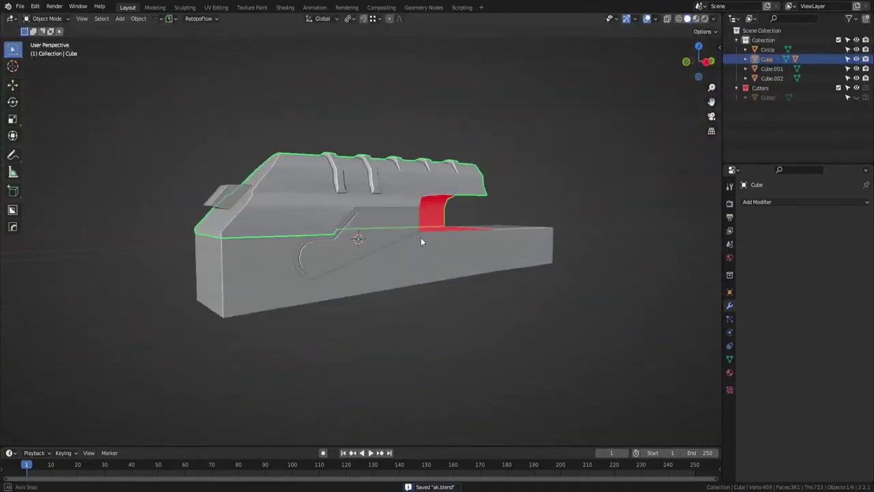
Extrude the exposed top faces at the open end of the lower box upward by about 0.75 m.
click(424, 341)
middle_drag(425, 342, 373, 308)
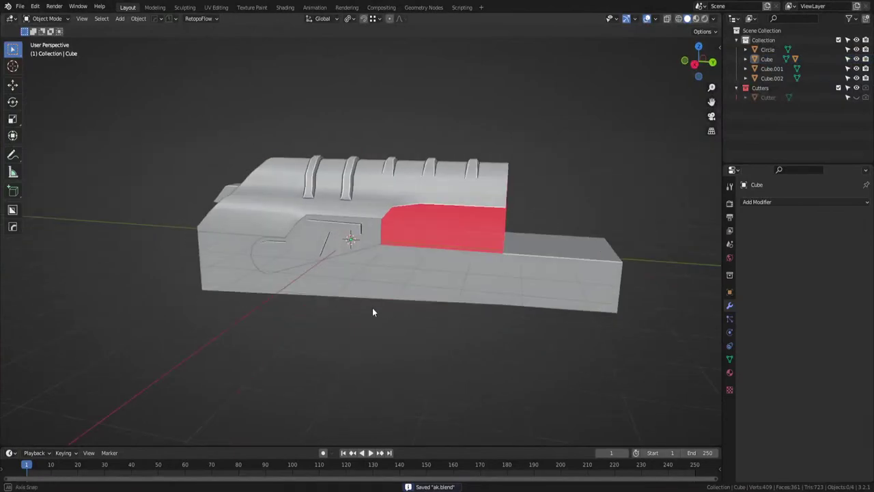
click(447, 254)
middle_drag(620, 131, 643, 120)
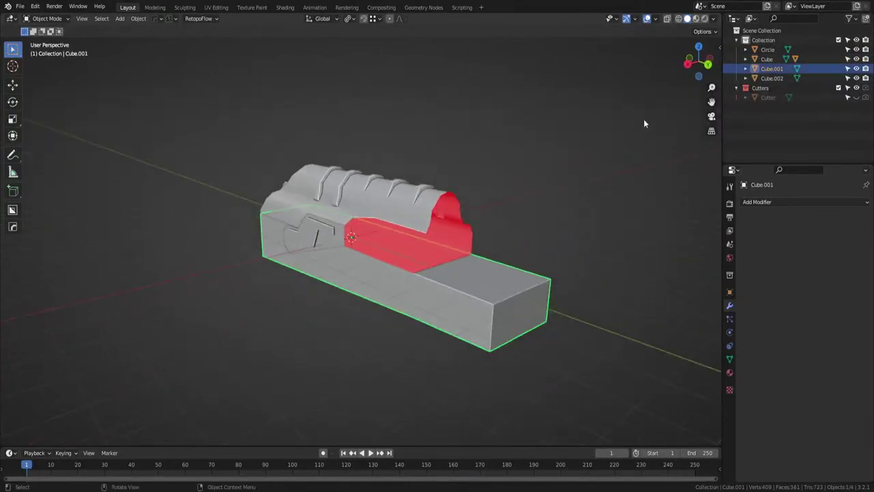
click(693, 63)
middle_drag(449, 229, 353, 294)
middle_drag(389, 236, 436, 310)
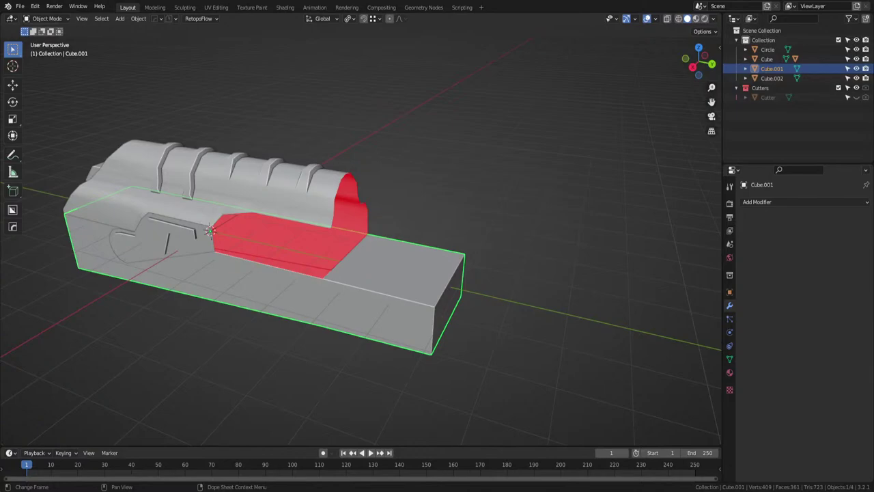
key(Tab)
click(465, 318)
middle_drag(399, 315, 423, 303)
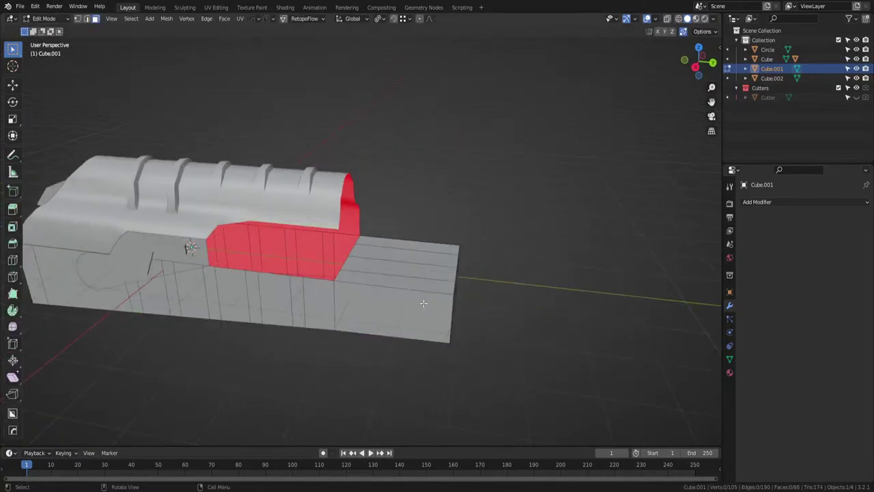
key(Tab)
click(455, 289)
click(422, 282)
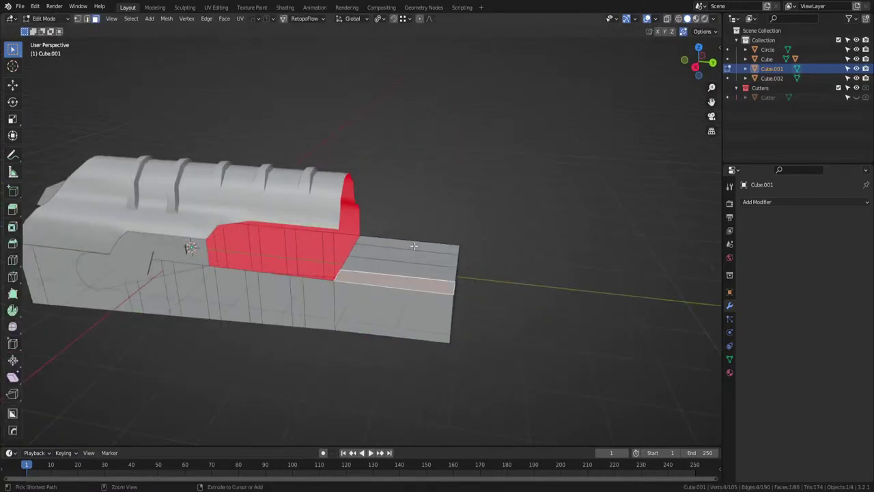
ctrl+click(414, 246)
middle_drag(413, 245, 398, 246)
key(e)
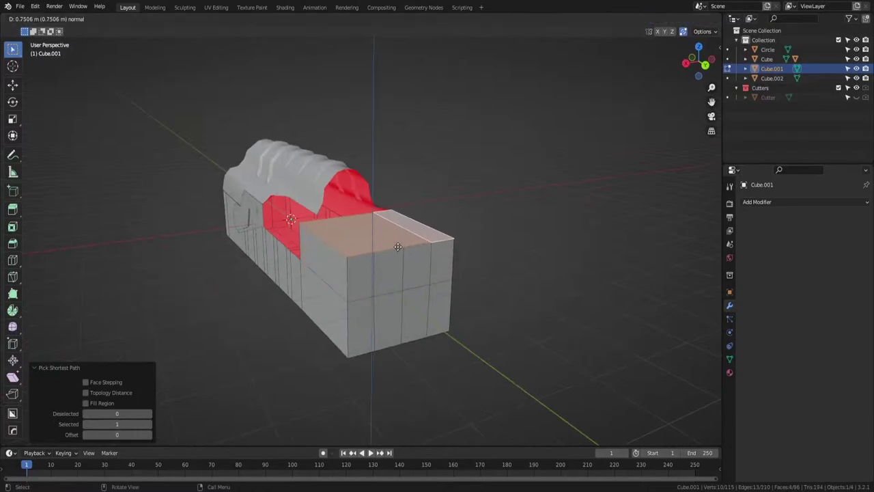
click(398, 247)
Adjust the height of the raised end block's top faces along Z and save the file.
middle_drag(500, 261, 218, 267)
key(g)
key(z)
click(299, 253)
key(Tab)
scroll(298, 268, down, 3)
middle_drag(349, 294, 378, 369)
click(226, 340)
key(ctrl+s)
Select the lower box together with the ribbed top cover in Object Mode.
click(461, 288)
middle_drag(461, 288, 439, 254)
key(Tab)
key(Tab)
shift+click(451, 217)
key(s)
key(x)
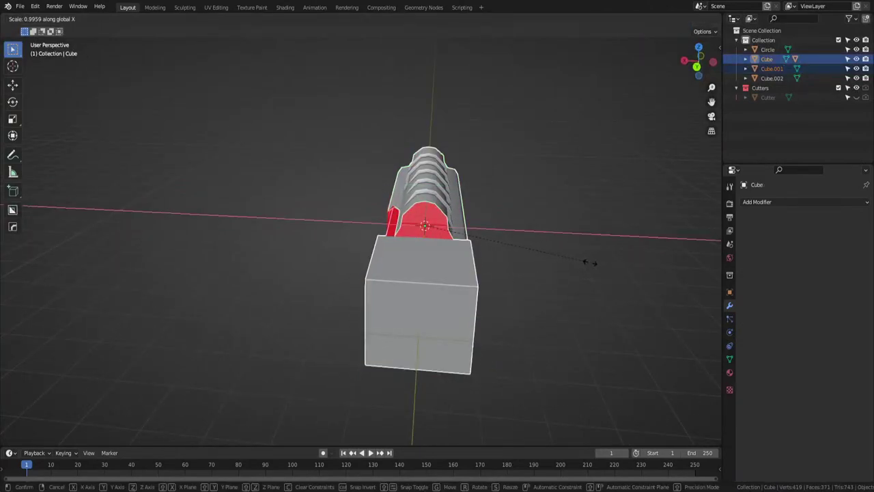
right_click(552, 264)
middle_drag(422, 225, 457, 229)
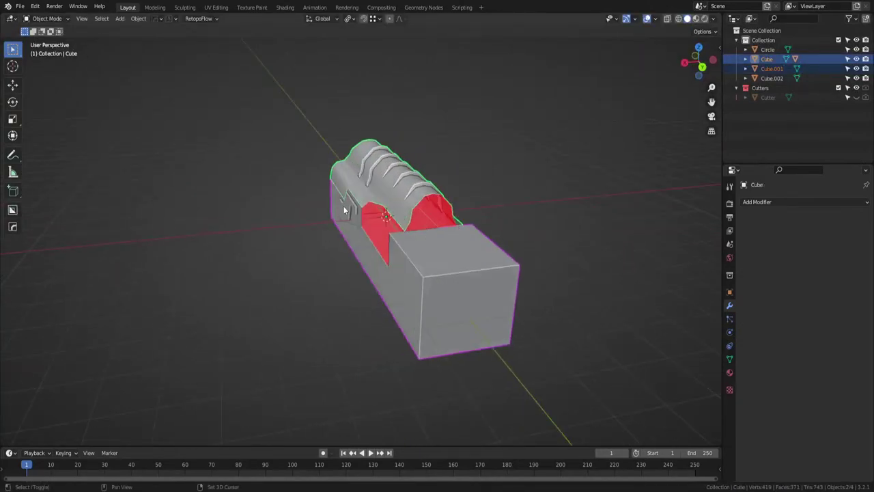
shift+click(346, 206)
key(s)
key(x)
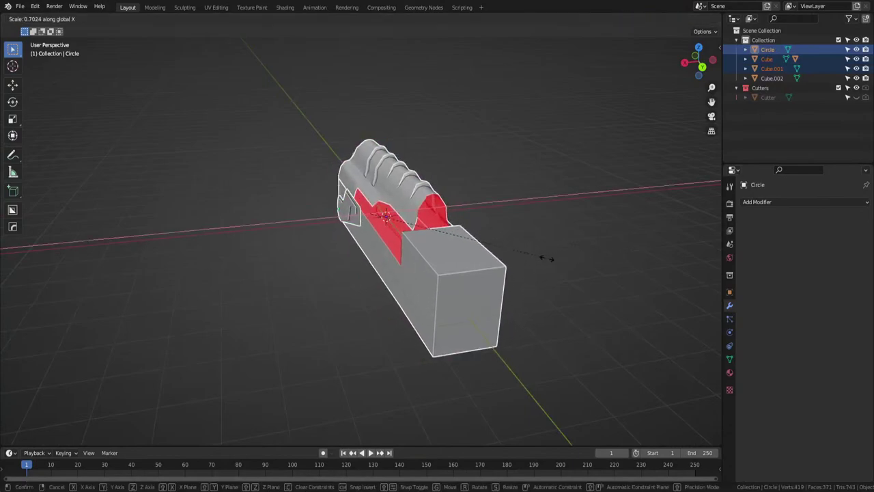
right_click(547, 258)
shift+click(339, 214)
Narrow the top cover and lower box by scaling them along X to about 0.734, and refine their width with a second X scale.
key(s)
key(x)
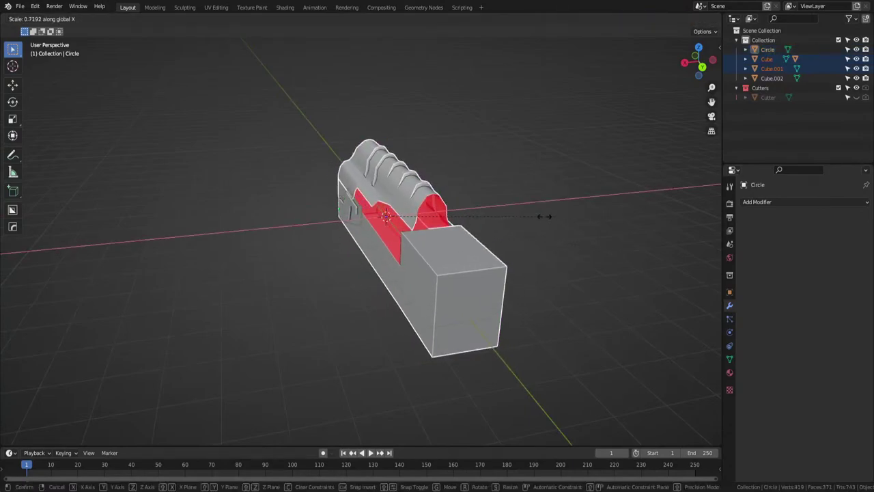
click(546, 216)
mouse_move(547, 217)
middle_down()
mouse_move(475, 203)
mouse_move(541, 226)
middle_up()
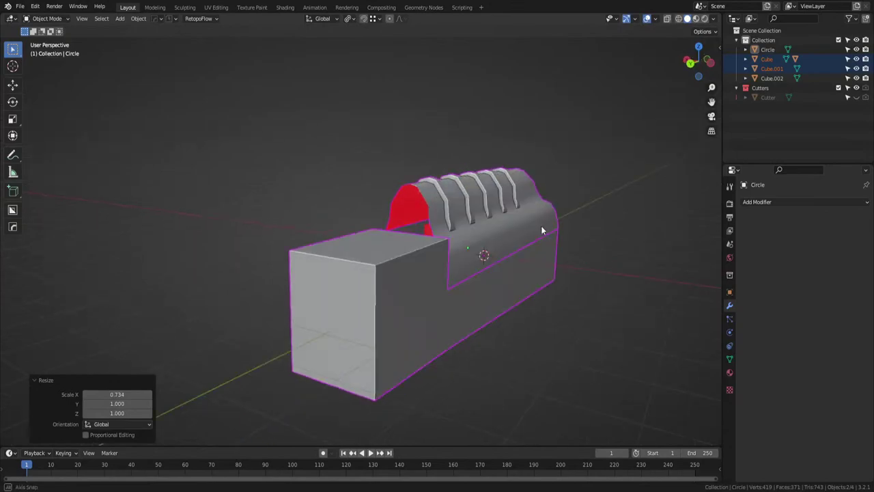
key(s)
key(x)
click(575, 249)
middle_drag(575, 250, 439, 278)
Add the small block on the sloped end to the selection and scale all three parts along X to about 0.874.
shift+click(373, 292)
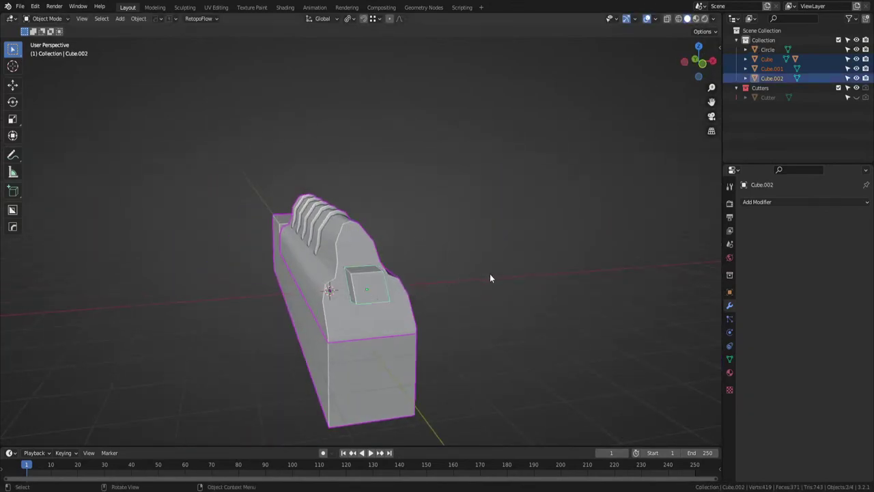
key(s)
key(x)
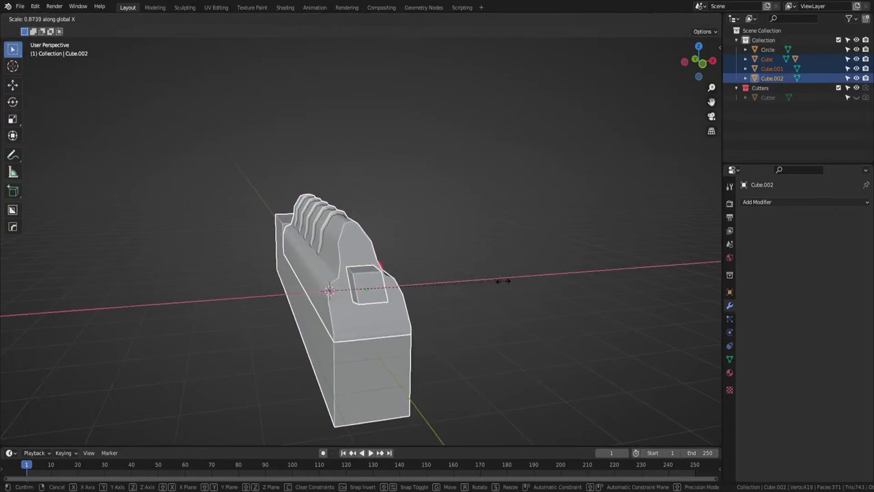
click(503, 280)
middle_drag(503, 280, 388, 271)
Apply the scale to the small block, the lower box and the top cover.
key(ctrl+a)
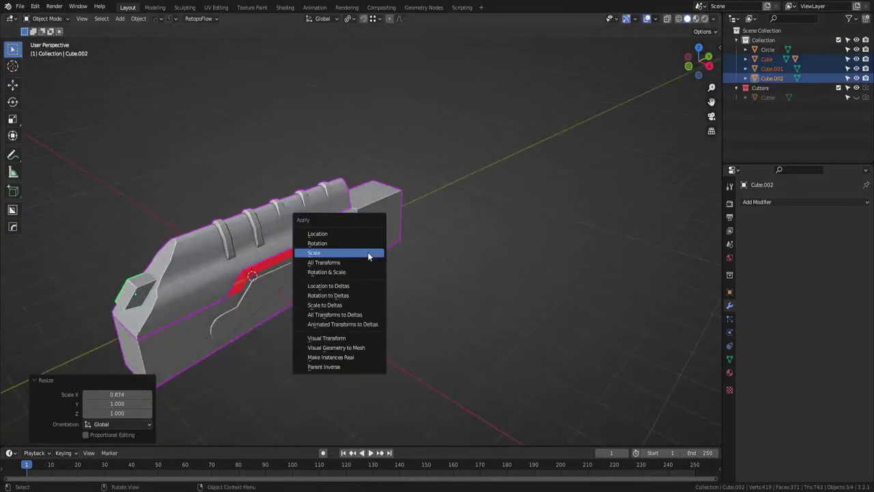
click(369, 254)
middle_drag(493, 264, 356, 251)
click(425, 249)
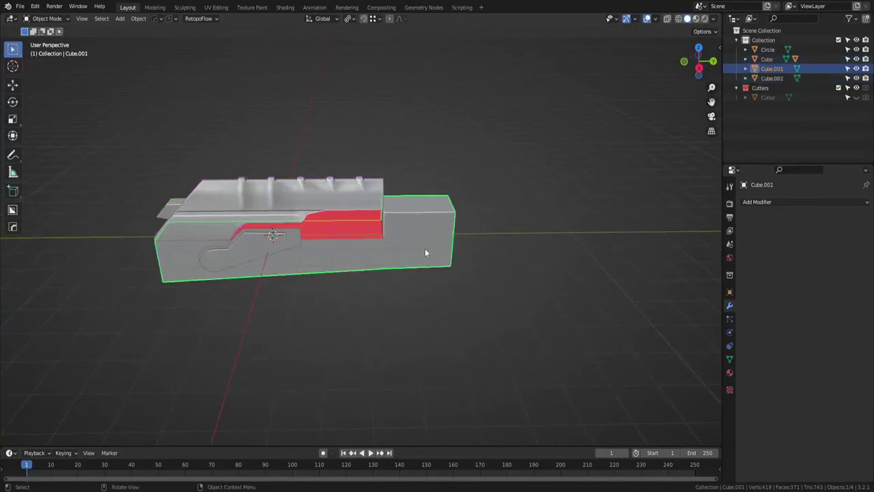
key(ctrl+a)
click(425, 250)
click(333, 188)
key(ctrl+a)
click(333, 188)
Run the HOps sharpen operation on the ribbed top cover, adjust its auto smooth angle, and save the file.
scroll(427, 250, up, 3)
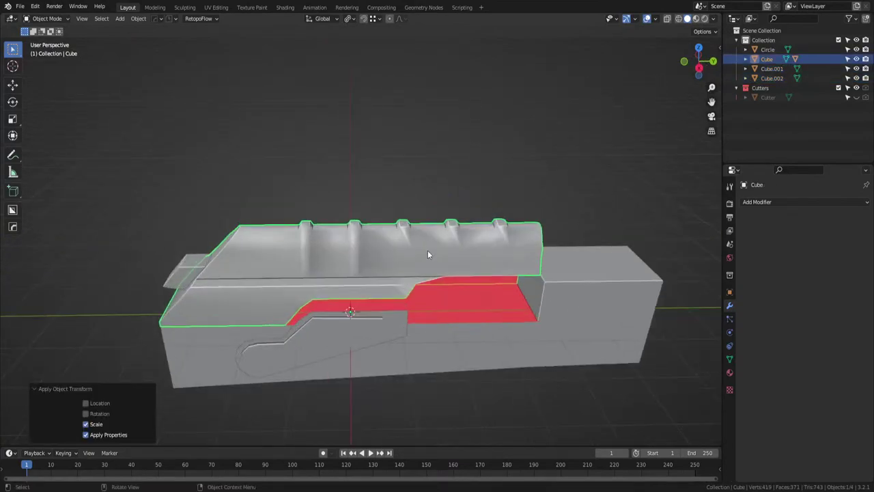
key(q)
click(450, 249)
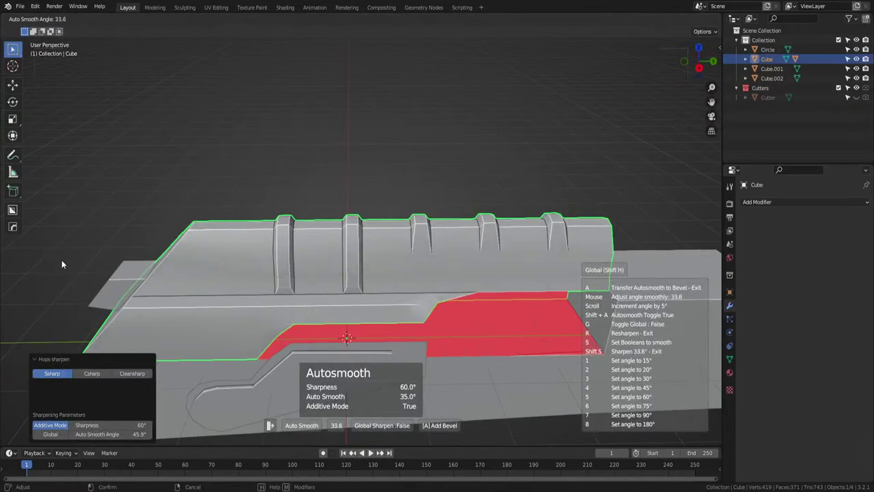
click(597, 254)
middle_drag(596, 254, 515, 307)
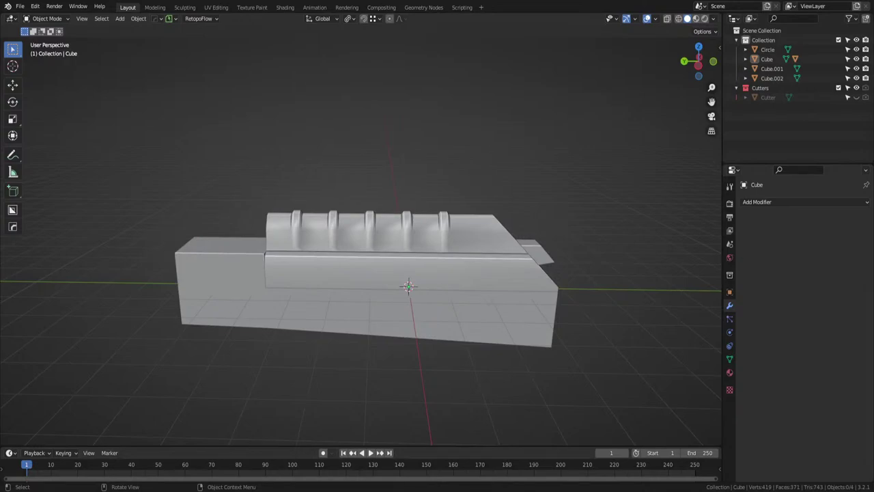
middle_drag(410, 287, 453, 207)
key(ctrl+s)
Delete the four vertical faces on the inner wall of the lower box's raised end block.
key(Tab)
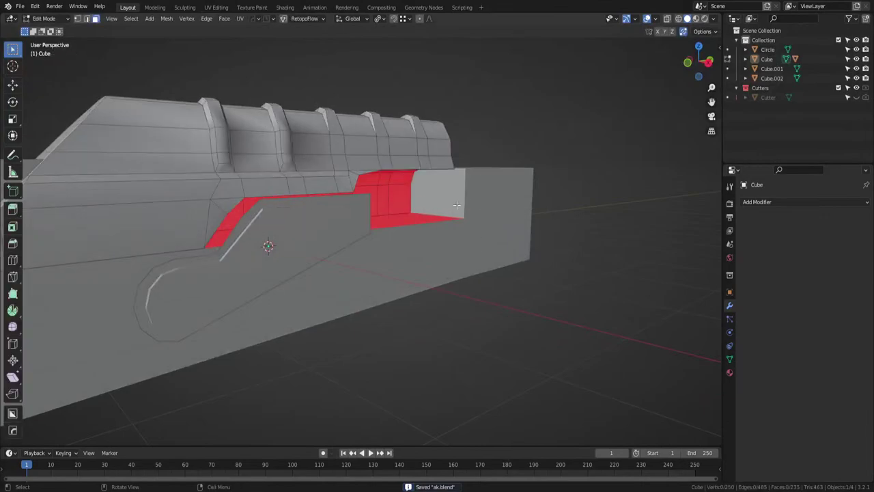
click(543, 210)
key(Tab)
click(480, 148)
click(483, 197)
key(Tab)
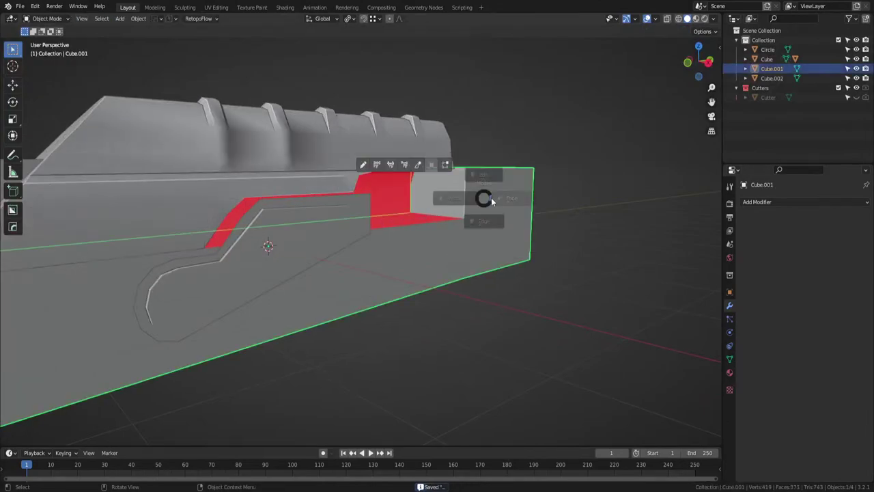
click(550, 198)
click(469, 189)
click(459, 191)
ctrl+click(425, 191)
key(x)
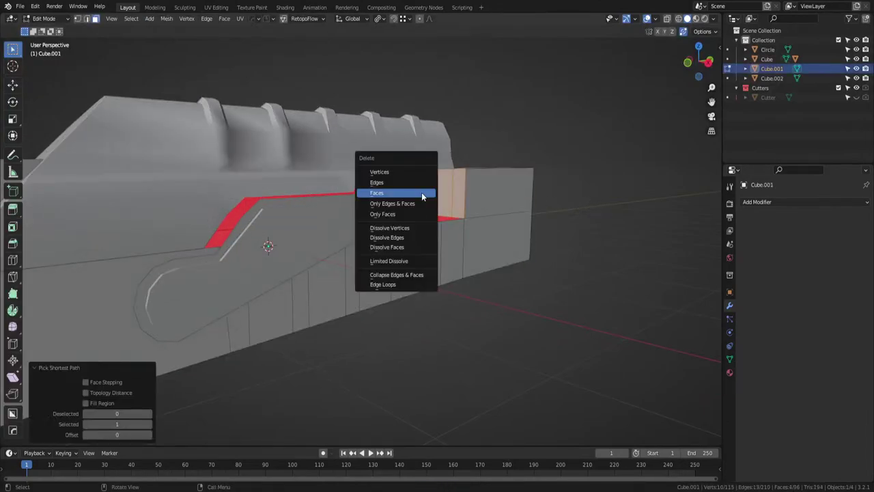
click(422, 193)
middle_drag(422, 192, 497, 218)
key(Tab)
click(488, 161)
Dissolve the three lengthwise edge loops running along the underside of the lower box.
scroll(493, 170, down, 1)
key(Tab)
click(495, 180)
middle_drag(442, 226, 450, 260)
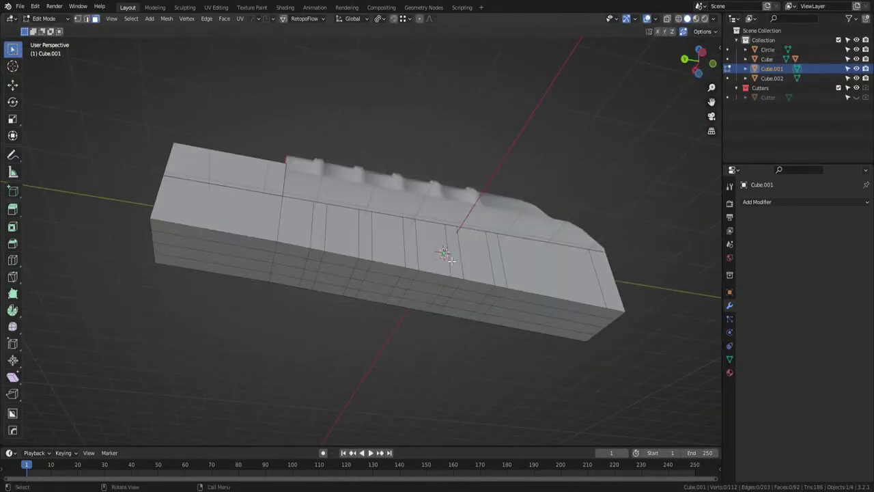
alt+click(338, 271)
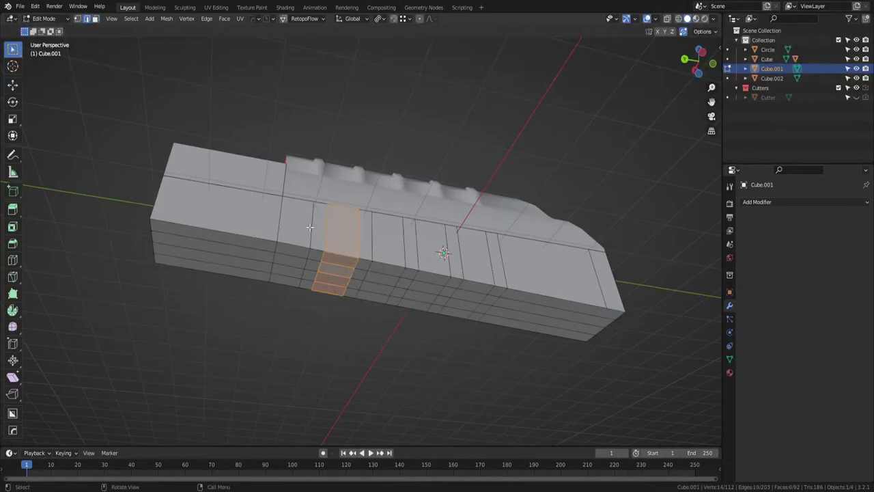
alt+click(336, 264)
alt+shift+click(335, 274)
alt+shift+click(335, 286)
scroll(412, 285, down, 1)
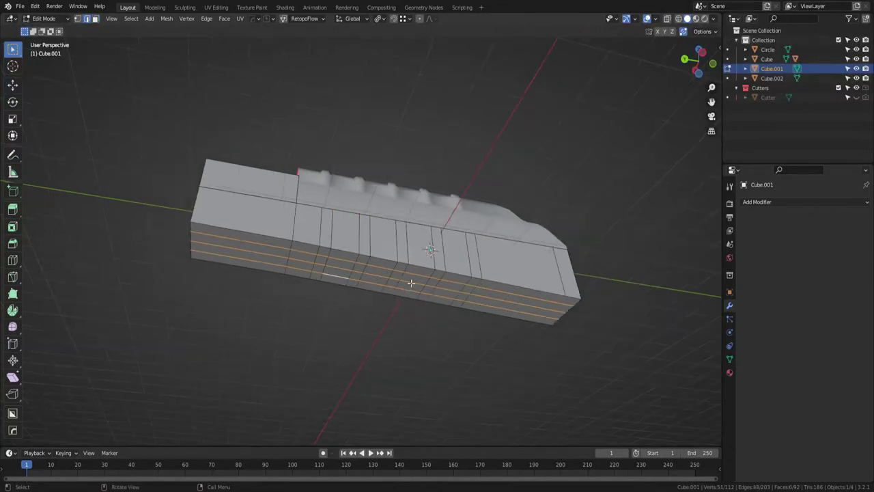
middle_drag(412, 285, 439, 270)
key(ctrl+x)
Dissolve the surplus vertical edges around the lower box, keeping its corner edges.
ctrl+alt+click(471, 245)
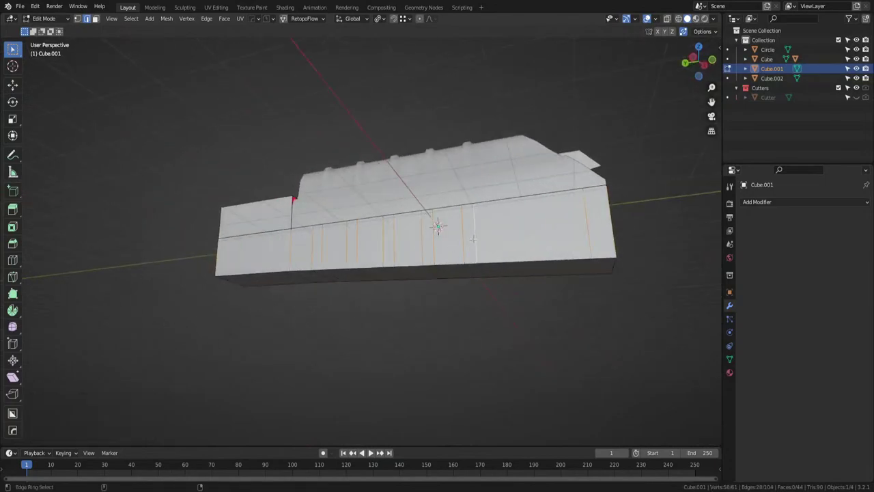
middle_drag(471, 245, 519, 267)
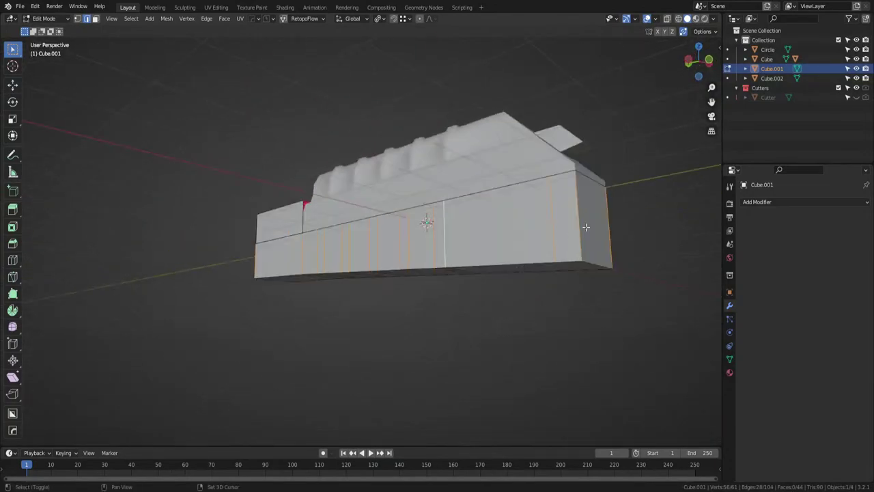
middle_drag(586, 226, 427, 250)
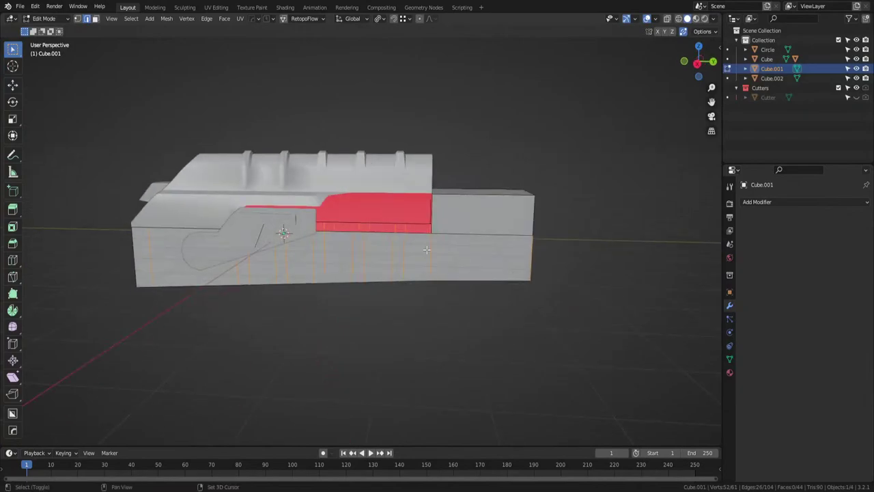
middle_drag(551, 250, 483, 259)
key(ctrl+x)
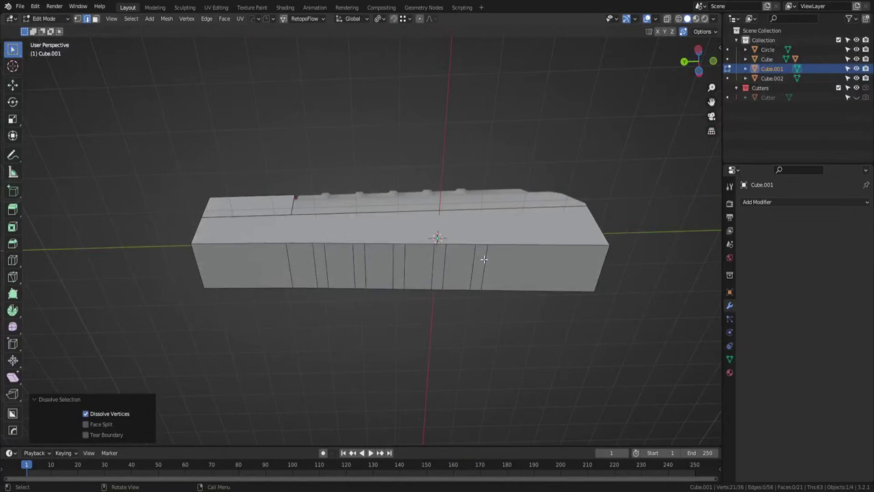
Dissolve the remaining crosswise edges on the underside of the lower box and save the file.
drag(494, 264, 281, 264)
key(ctrl+x)
middle_drag(312, 265, 523, 311)
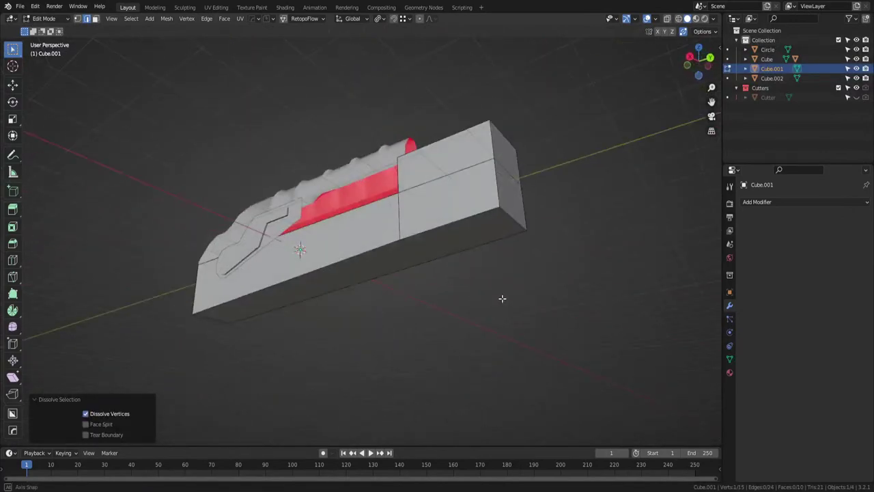
key(ctrl+s)
Move the side plate along X until it sits against the narrowed body, and save the file.
key(Tab)
click(333, 259)
middle_drag(333, 259, 236, 417)
key(g)
key(x)
click(463, 278)
scroll(299, 279, up, 4)
key(g)
key(x)
click(295, 281)
key(g)
key(x)
click(501, 288)
scroll(502, 293, down, 5)
key(ctrl+s)
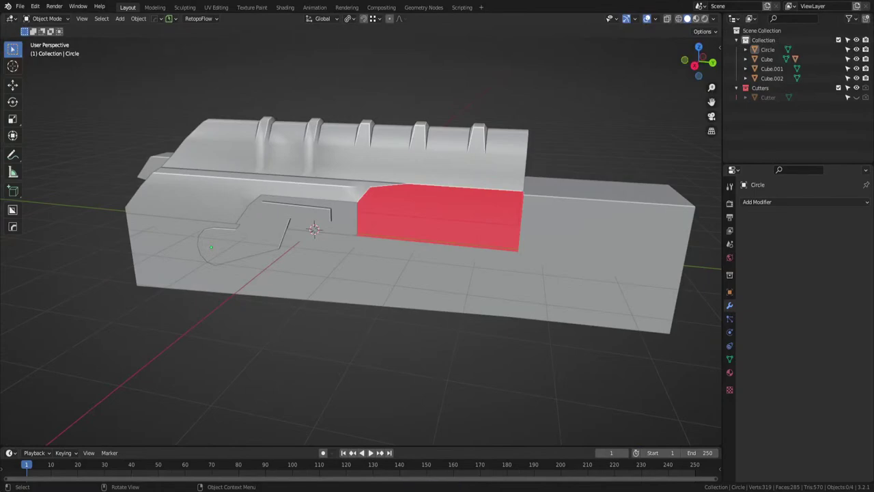
Readjust the side plate's position slightly along X against the receiver body.
middle_drag(237, 318, 302, 268)
scroll(326, 272, up, 4)
key(Tab)
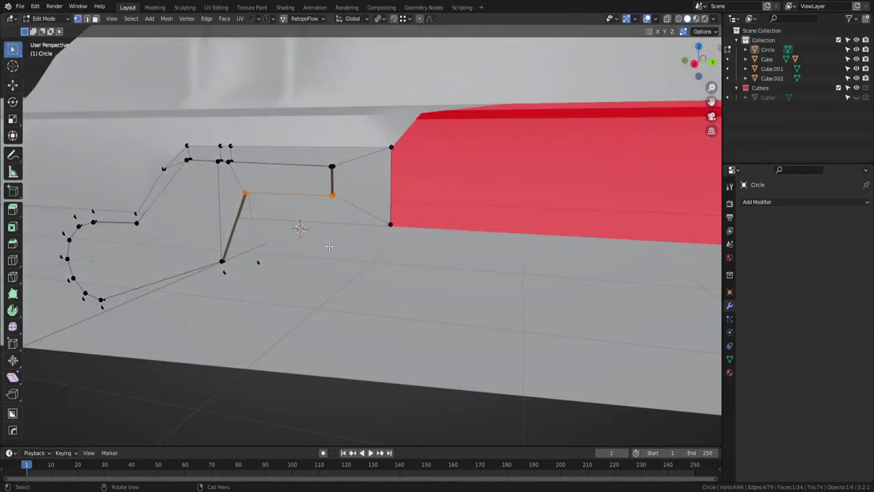
key(Tab)
click(340, 189)
key(g)
key(y)
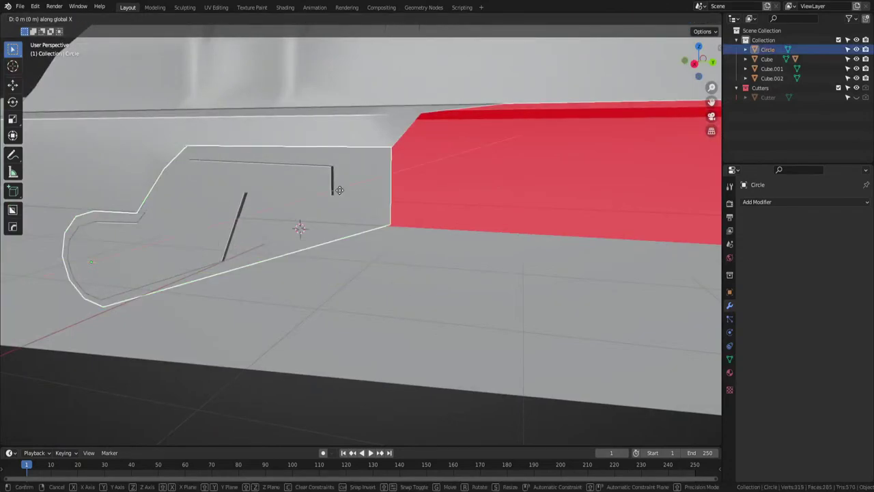
click(327, 212)
Knife-cut a narrow strip inside the side plate's sloped lower edge and up its front edge beside the opening.
key(Tab)
middle_drag(450, 258, 381, 247)
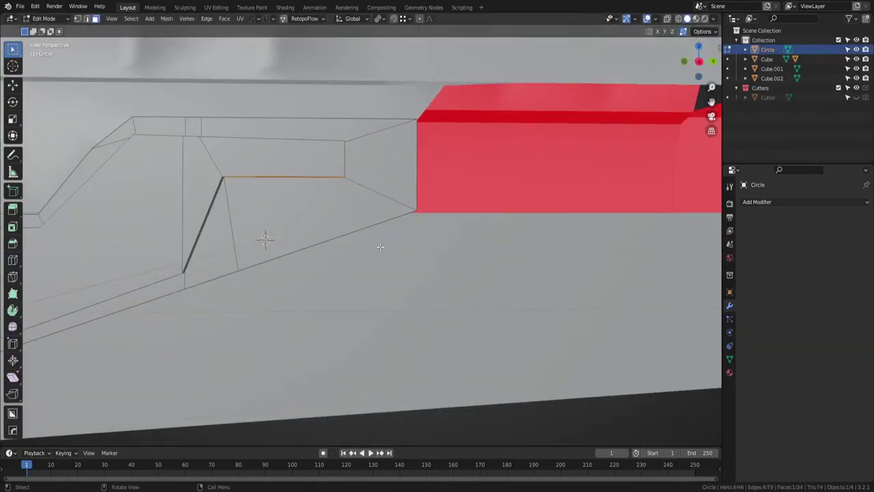
middle_drag(230, 268, 249, 264)
key(k)
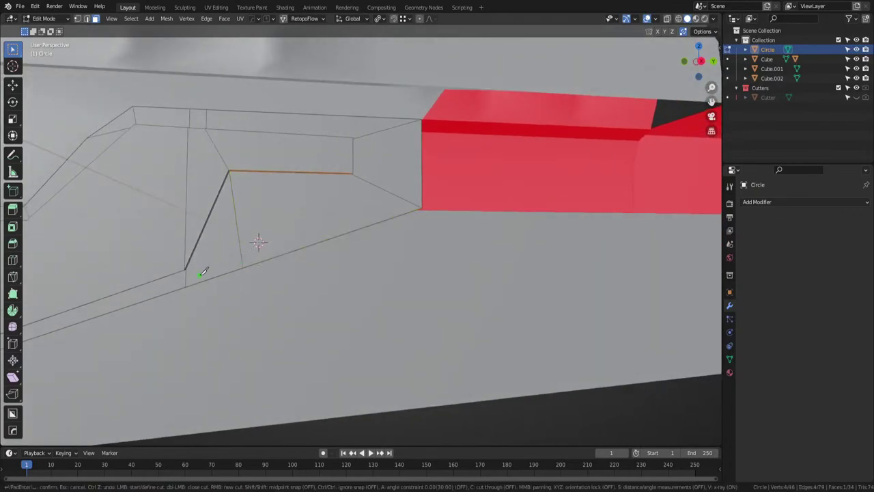
click(243, 256)
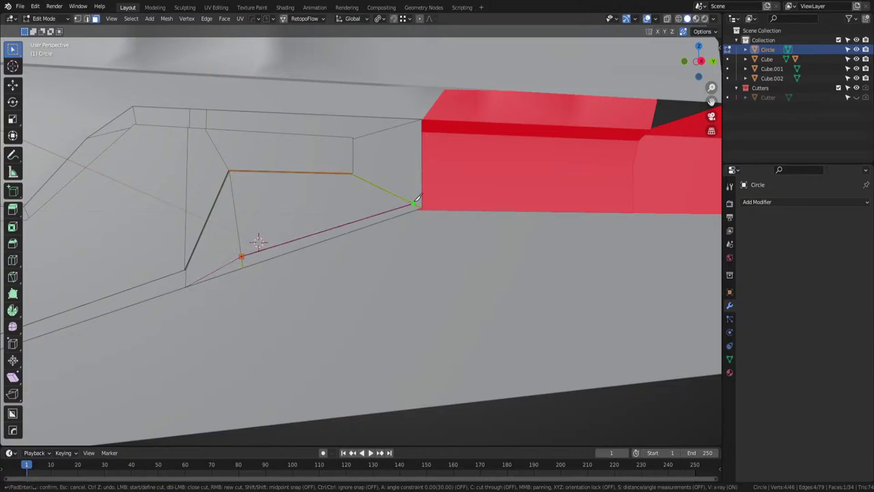
click(414, 202)
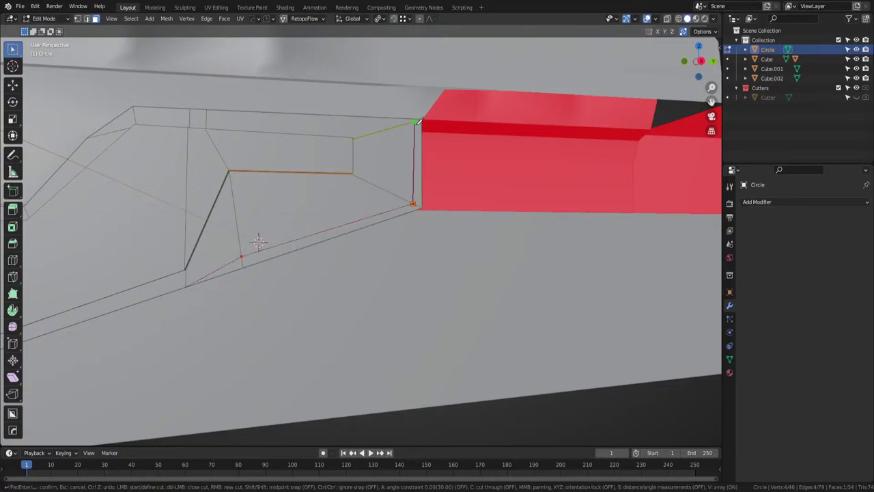
click(417, 120)
key(Return)
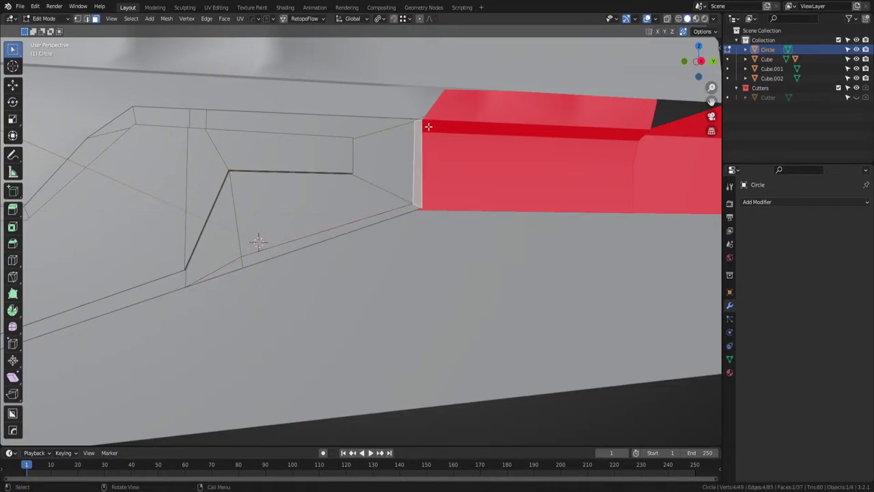
Merge the upper end of the knife cut into the side plate's upper front corner vertex.
key(1)
key(g)
key(g)
click(471, 110)
middle_drag(384, 245, 394, 255)
Add a vertex on the plate's front edge, slide it near the lower corner and merge the cut's inner vertex into it.
click(419, 208)
middle_drag(425, 203, 416, 213)
scroll(416, 213, up, 4)
key(ctrl+r)
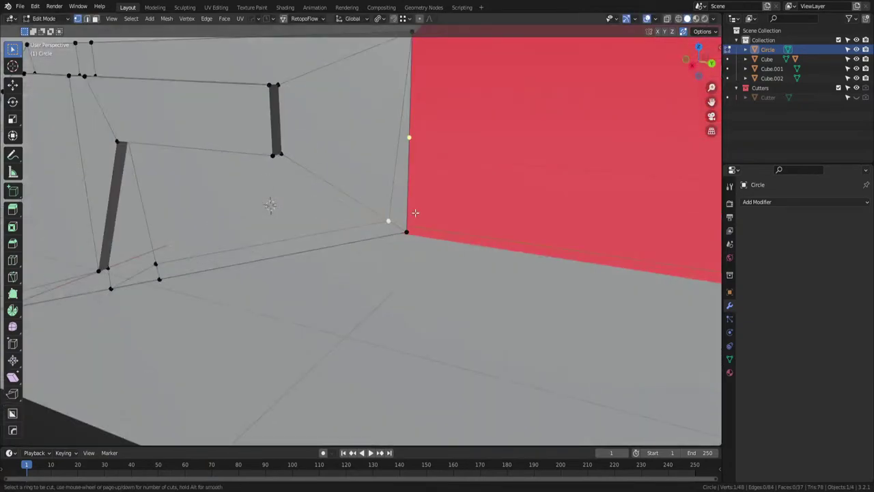
click(409, 215)
click(415, 155)
key(shift+v)
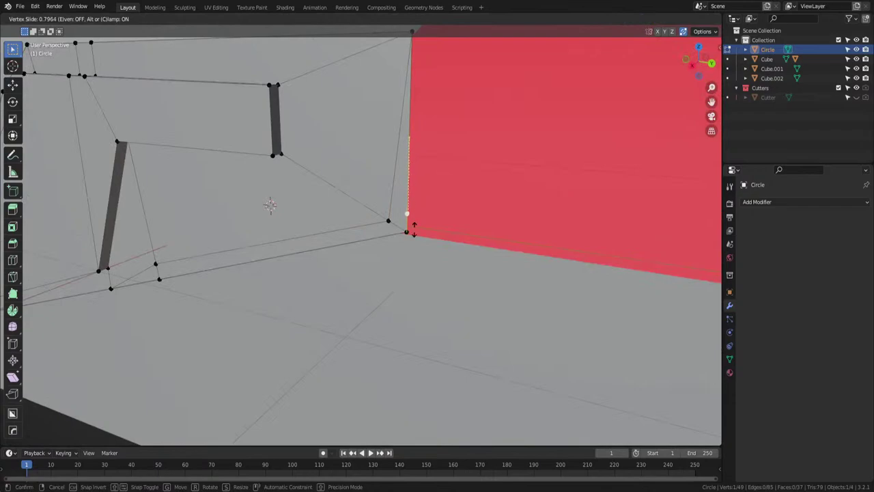
click(414, 232)
click(388, 221)
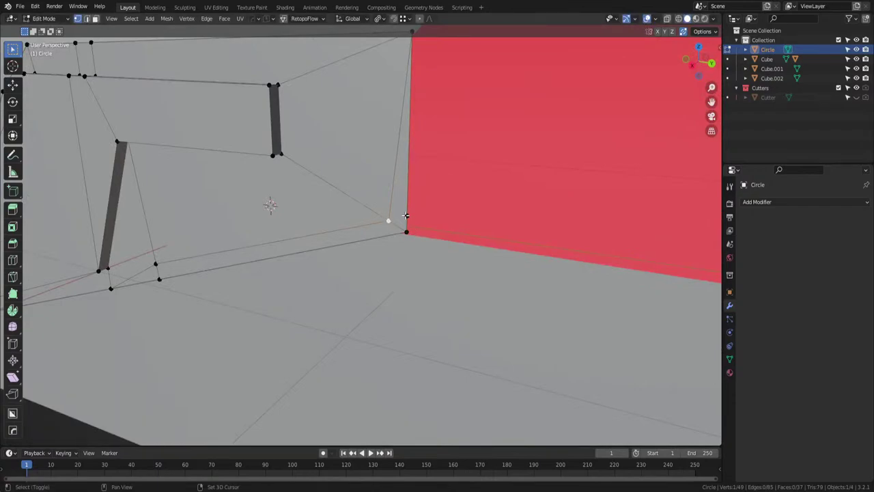
shift+click(408, 217)
key(1)
Extrude the narrow strip face along the plate's sloped lower edge outward by about 0.125 m and save the file.
middle_drag(345, 242, 386, 236)
key(Tab)
click(464, 236)
scroll(450, 236, down, 3)
middle_drag(444, 236, 462, 254)
click(370, 250)
key(e)
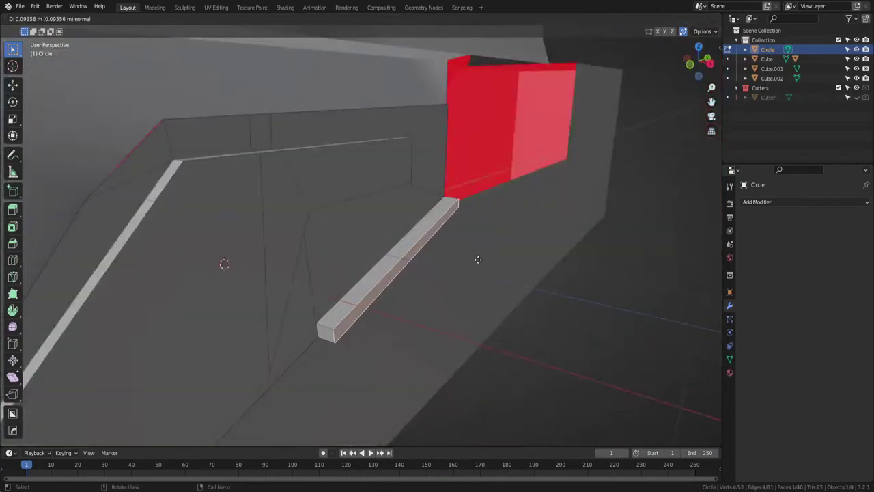
click(482, 264)
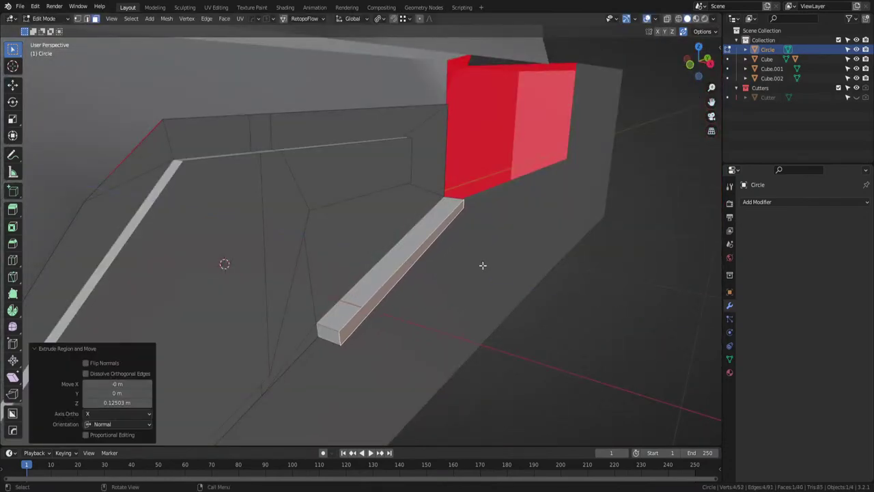
key(Tab)
middle_drag(480, 264, 295, 267)
key(ctrl+s)
Add a centred loop cut across the lower rim of the side plate, between its rounded end and the raised strip.
click(290, 332)
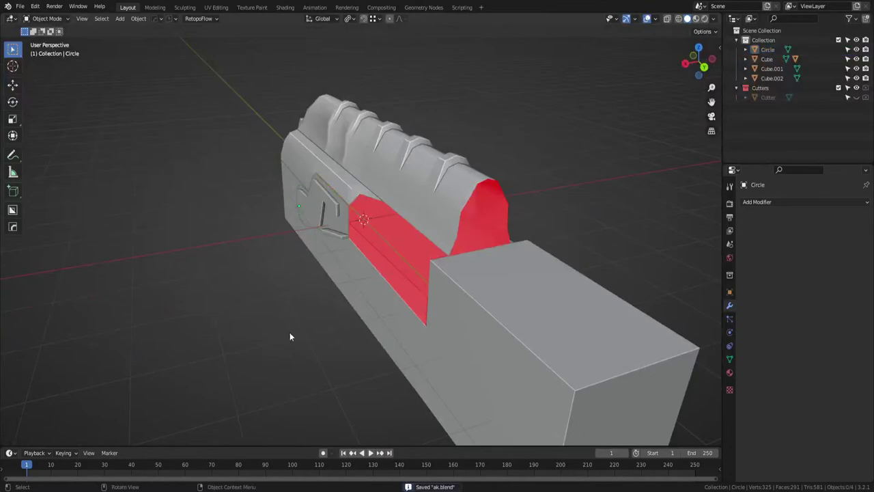
middle_drag(289, 331, 453, 306)
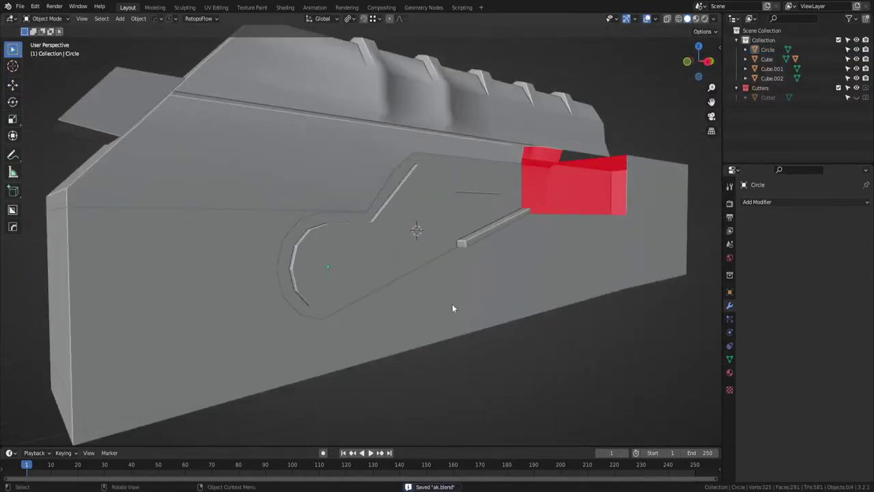
key(Tab)
scroll(281, 277, up, 2)
middle_drag(281, 275, 272, 282)
scroll(272, 282, up, 2)
key(ctrl+r)
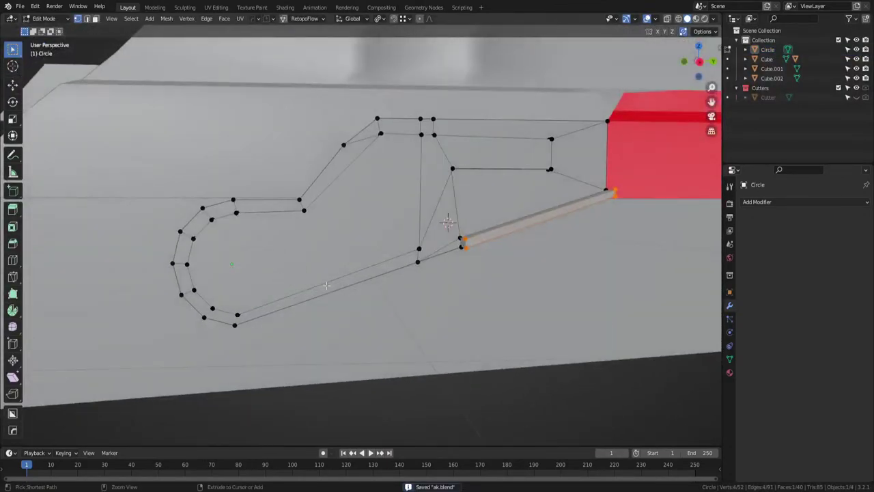
click(329, 281)
right_click(329, 279)
Connect the new lower vertex to the inner corner above it and join opposite inner vertices across the rounded end.
click(329, 280)
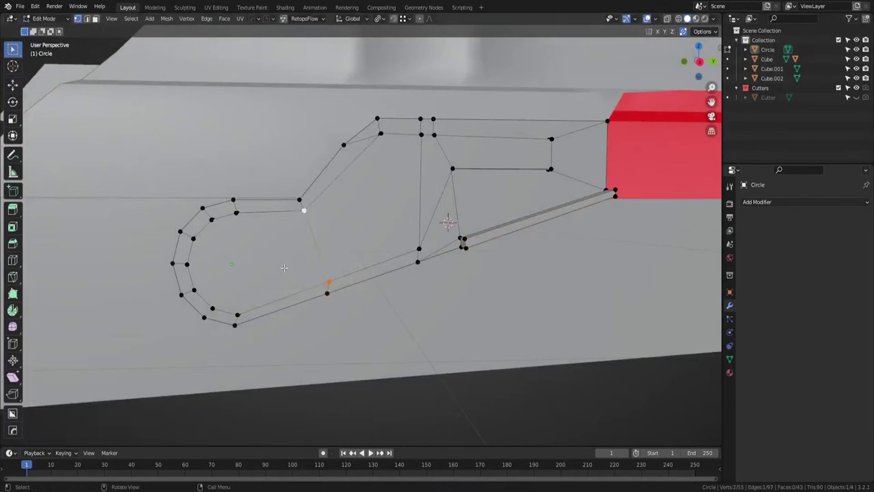
shift+middle_drag(285, 268, 359, 275)
scroll(359, 275, up, 1)
shift+click(357, 189)
middle_drag(356, 189, 370, 205)
key(j)
click(349, 315)
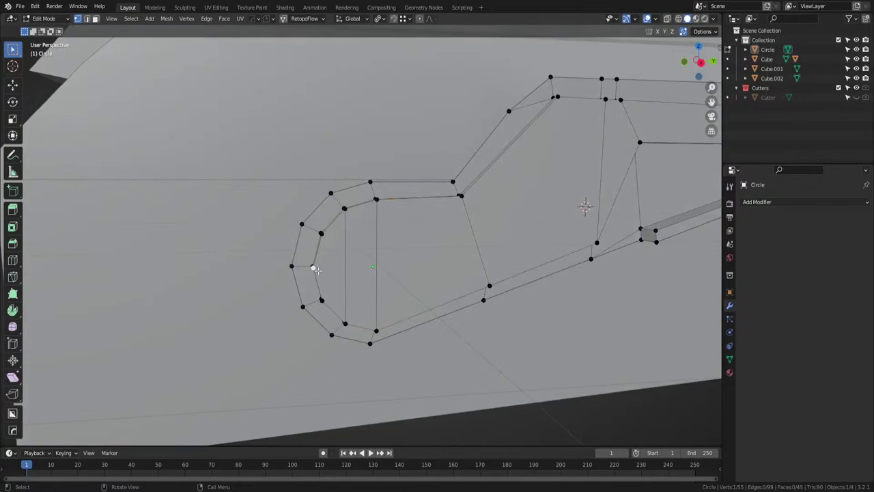
Connect the remaining inner vertices at the tip of the rounded end with an edge and save the file.
key(k)
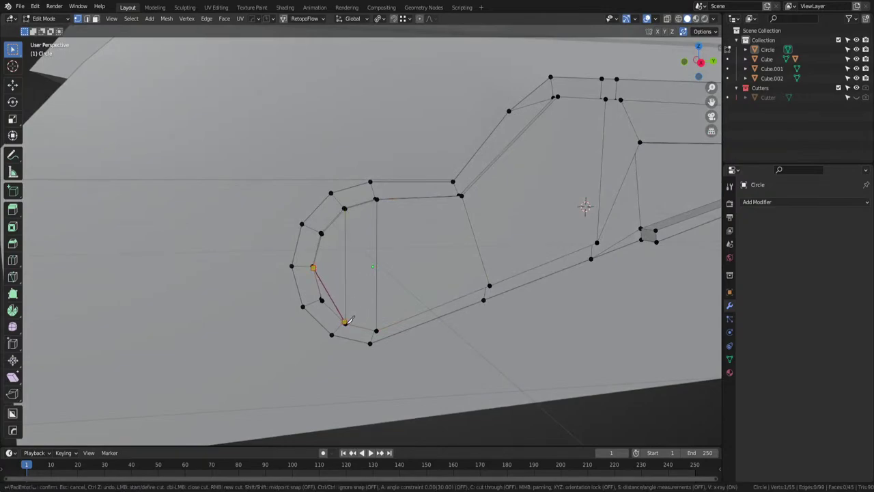
key(Escape)
mouse_move(365, 316)
middle_down()
mouse_move(353, 312)
mouse_move(367, 300)
middle_up()
scroll(367, 301, up, 3)
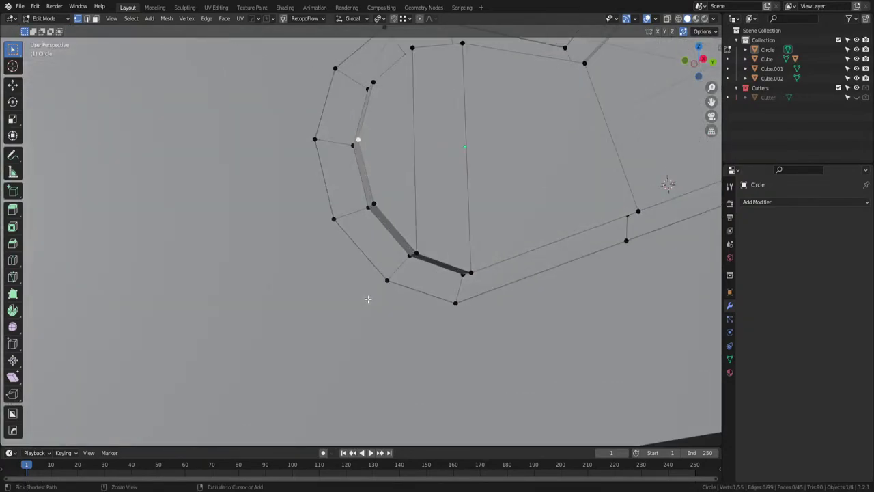
click(417, 253)
shift+click(367, 143)
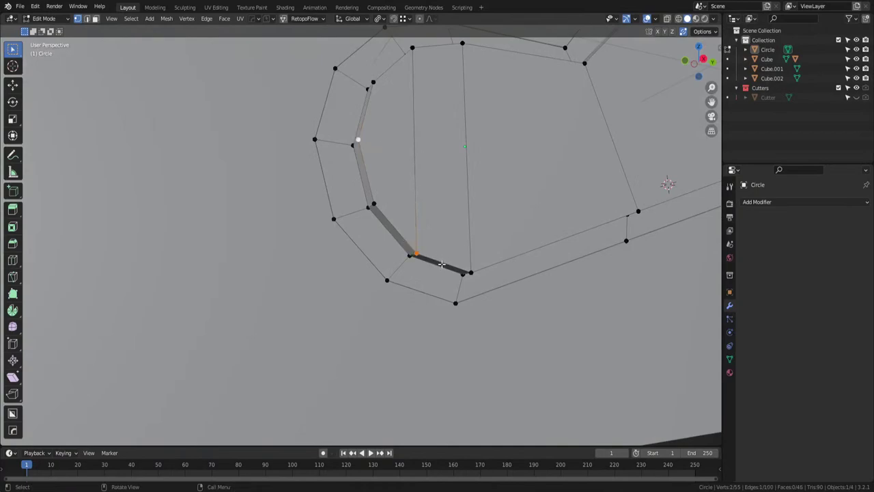
scroll(437, 166, down, 5)
key(Tab)
scroll(455, 357, down, 3)
middle_drag(455, 358, 263, 372)
key(ctrl+s)
scroll(401, 368, down, 1)
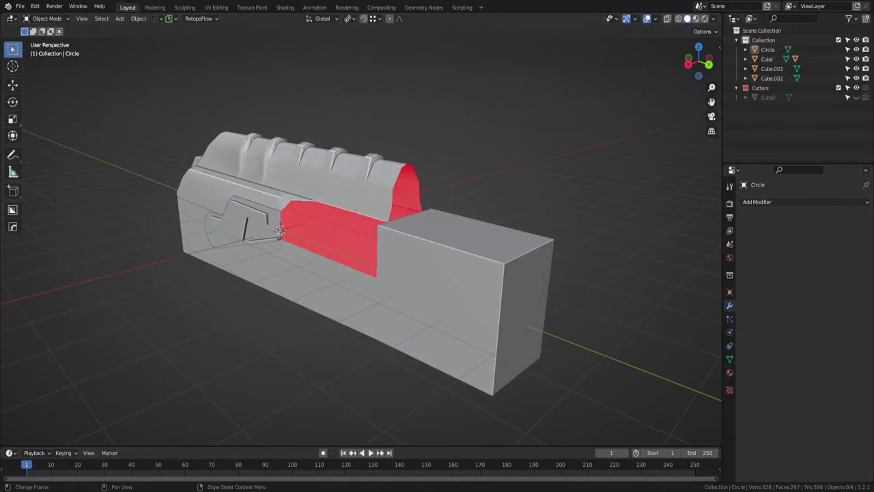
Try knife-cutting new edges into the top cover above the sloped corner of the opening.
middle_drag(287, 294, 334, 328)
scroll(335, 307, up, 4)
key(Tab)
middle_drag(332, 255, 319, 276)
key(Tab)
click(322, 217)
click(321, 216)
key(Tab)
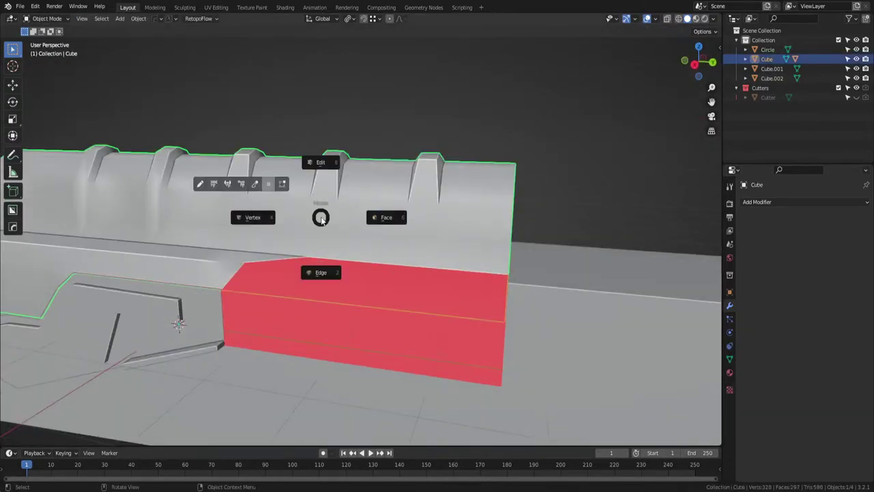
click(263, 218)
middle_drag(270, 226, 304, 252)
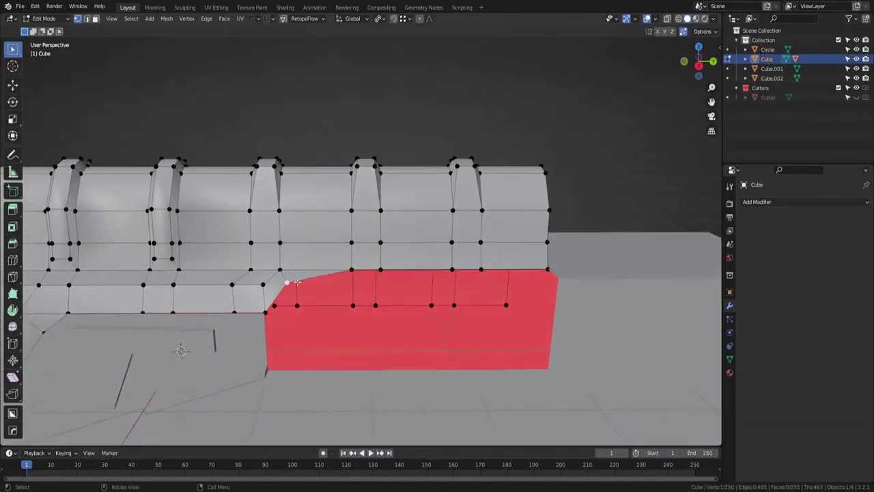
middle_drag(297, 281, 316, 265)
key(k)
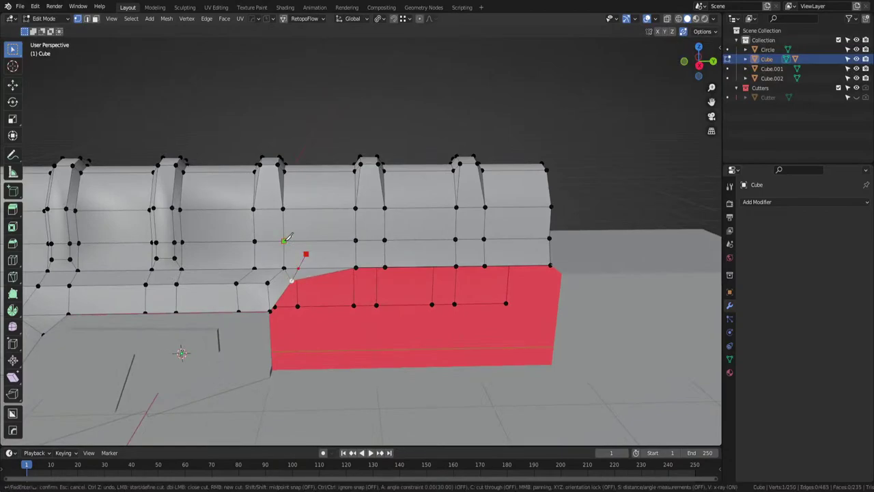
key(Return)
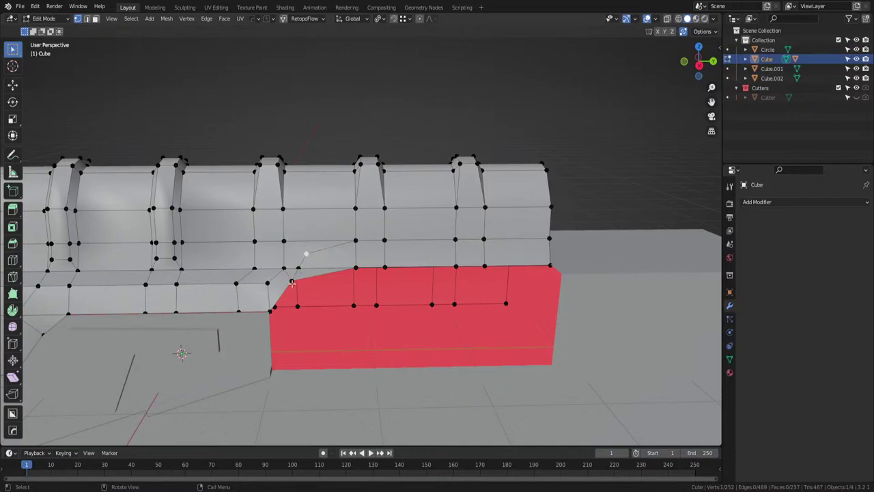
Undo the knife cut and the preceding edits on the top cover.
key(ctrl+z)
key(ctrl+z)
key(ctrl+z)
key(ctrl+z)
key(ctrl+z)
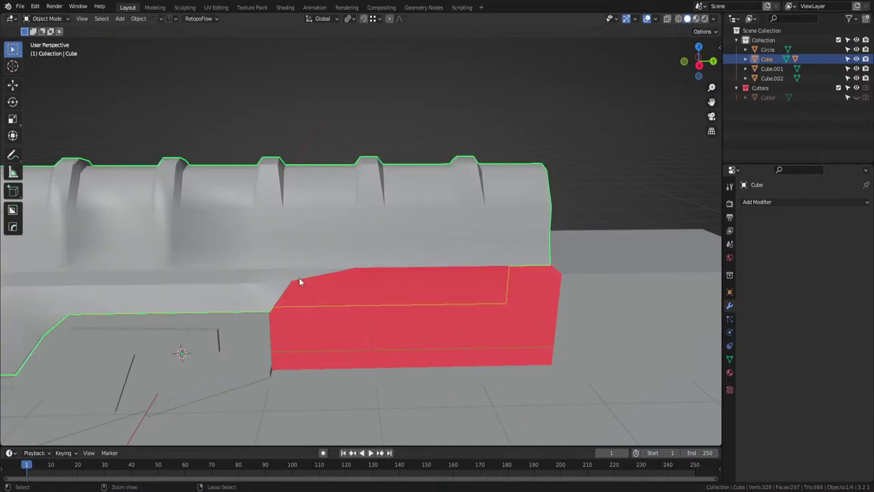
key(Tab)
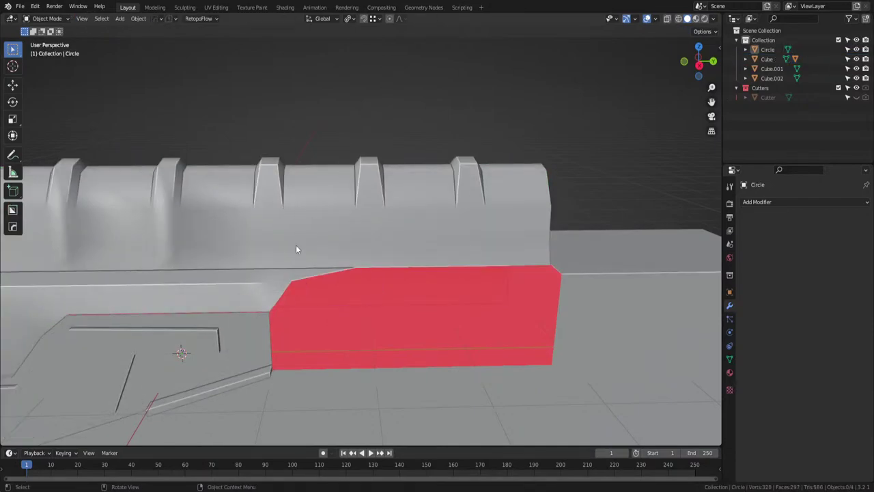
Merge the cover vertex beside the opening's sloped corner into that corner and slide the vertex above toward it.
click(296, 244)
key(Tab)
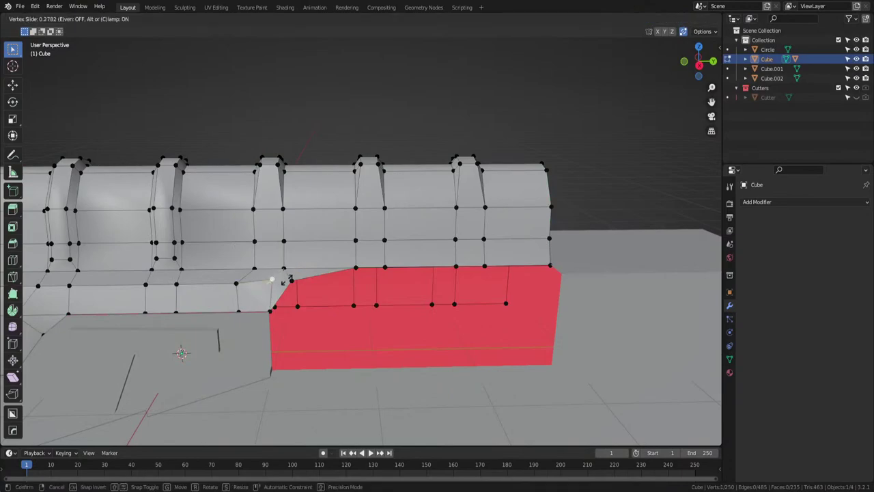
click(273, 282)
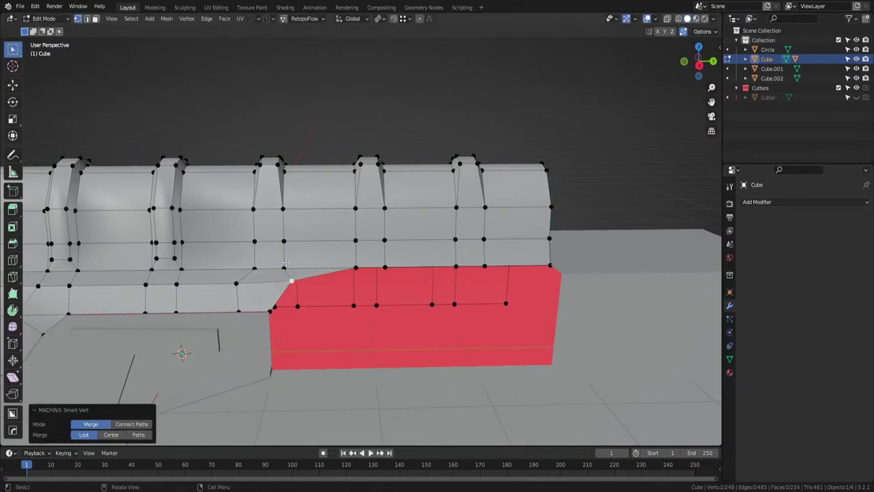
key(shift+v)
click(307, 264)
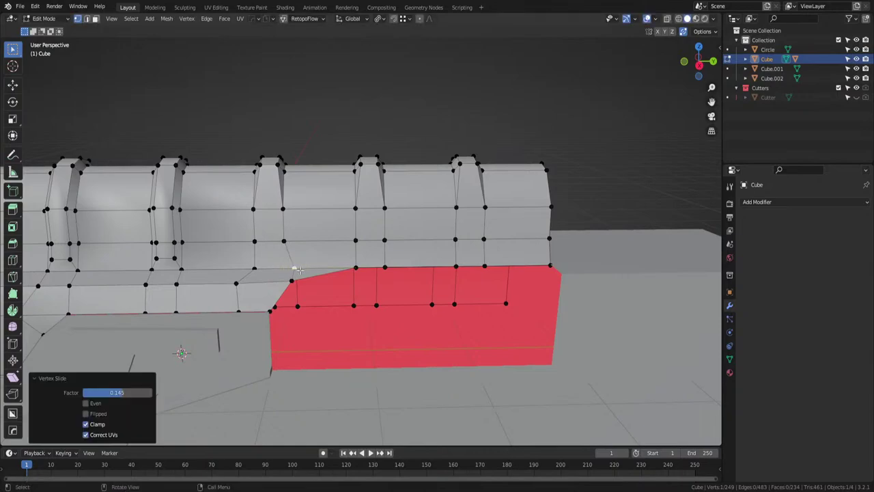
Slide the opening's sloped corner vertex and the vertex just above it slightly back along their edges.
click(293, 279)
key(g)
key(g)
click(286, 278)
click(298, 266)
key(g)
key(g)
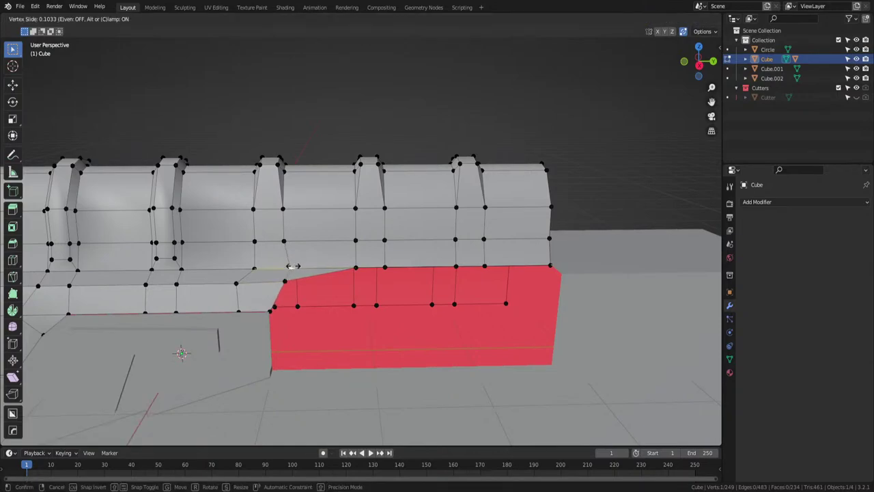
click(294, 266)
Slide the next vertex up on the cover forward along its lengthwise edge to slant the cross edge.
click(289, 236)
key(g)
key(g)
click(305, 239)
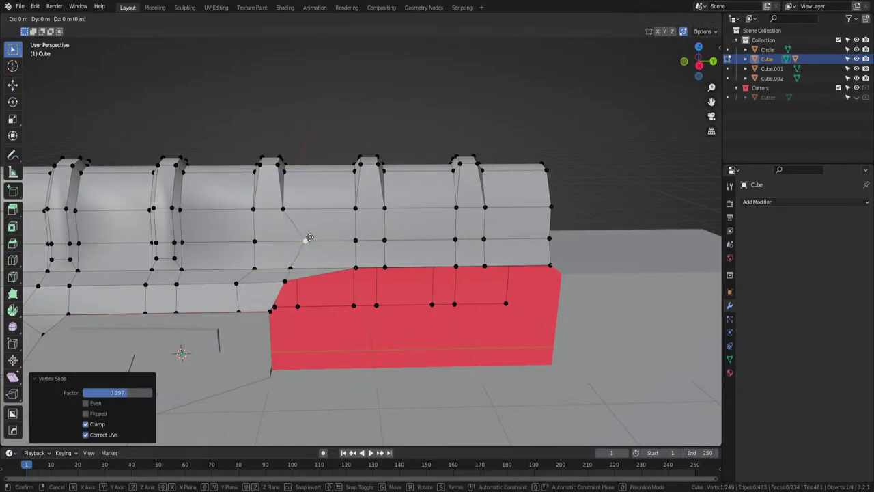
key(g)
key(g)
click(316, 239)
Fine-tune the vertices above the sloped corner along their edges so the slanted edge continues the opening's slope.
key(g)
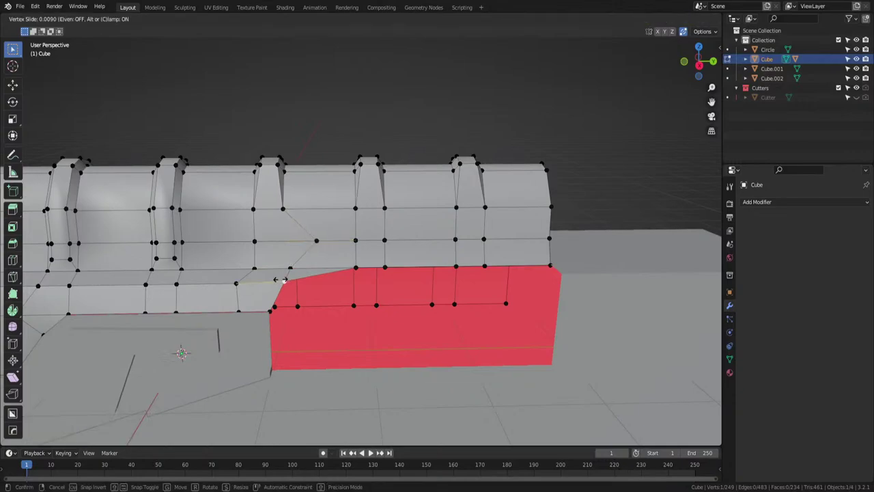
key(Escape)
key(g)
key(g)
click(294, 265)
click(316, 241)
key(g)
key(g)
click(324, 243)
Delete the row of cover faces directly above the opening, from the slanted edge to the cover's front end.
key(Tab)
click(392, 261)
click(312, 271)
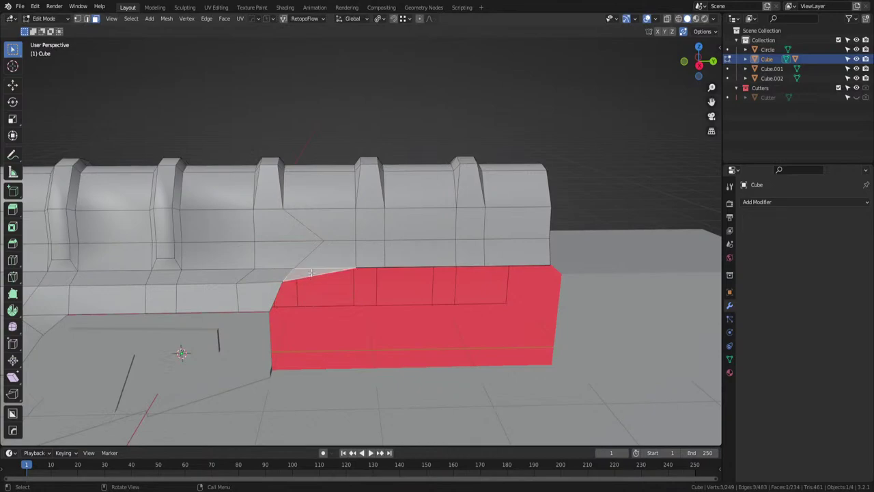
ctrl+click(349, 252)
key(x)
click(523, 249)
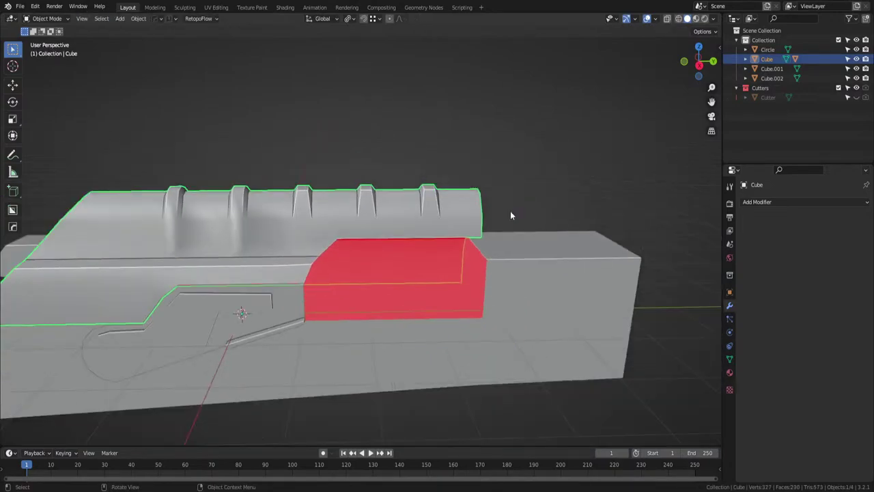
Clear the selection and save the model file.
middle_drag(510, 215, 387, 320)
key(ctrl+s)
key(alt+a)
scroll(388, 319, up, 1)
click(398, 211)
middle_drag(297, 300, 408, 301)
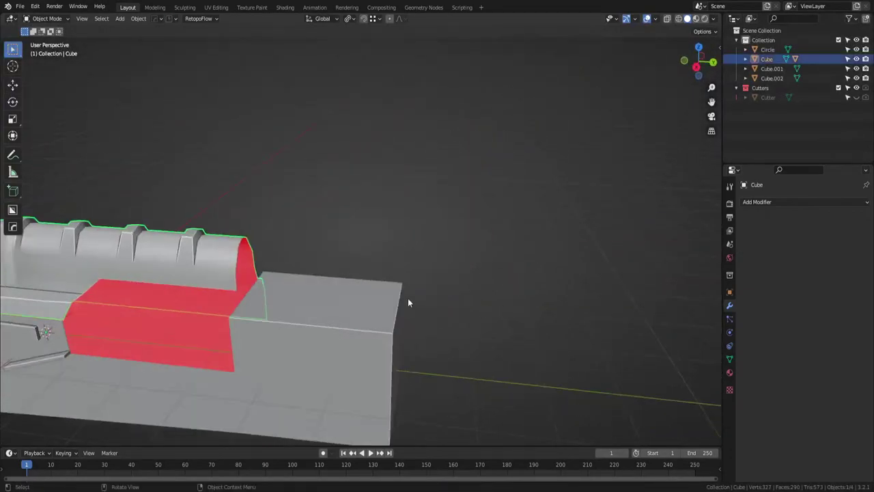
key(KP_3)
key(ctrl+s)
Add a cube mesh and move it in side view to above the receiver block, just ahead of the top cover's front end.
scroll(489, 268, down, 4)
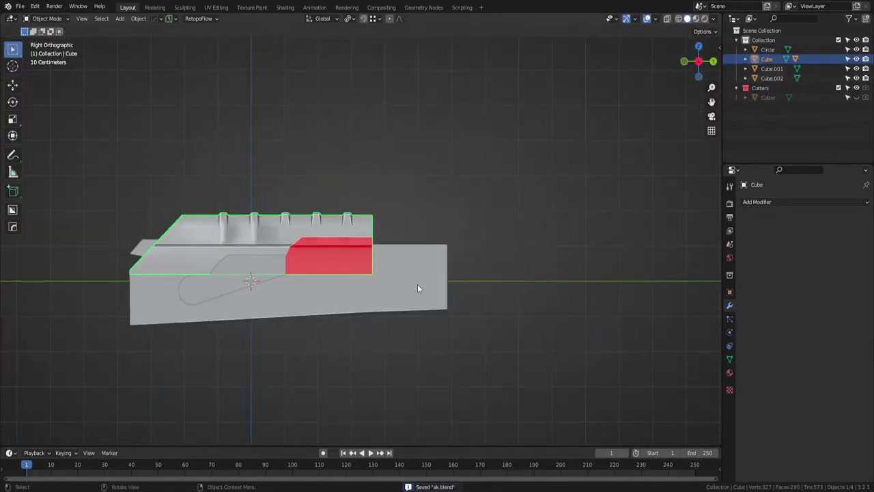
key(ctrl+a)
click(402, 285)
key(shift+a)
mouse_move(396, 269)
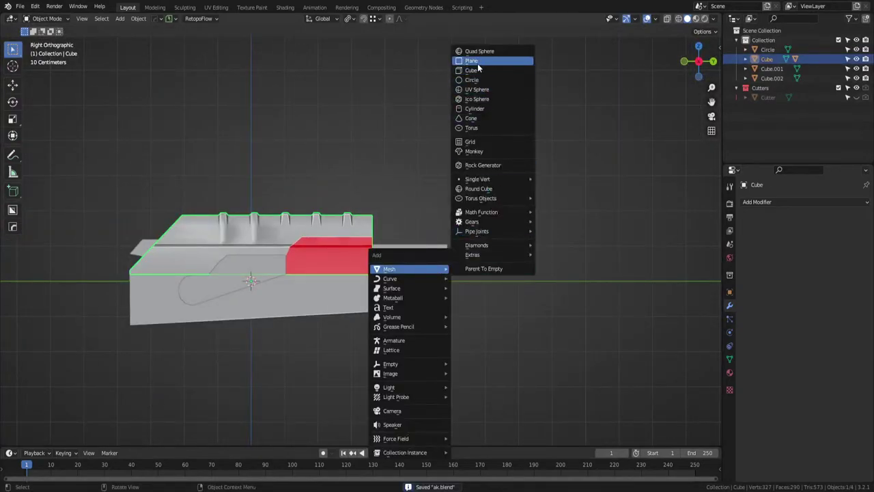
click(480, 72)
scroll(536, 276, up, 3)
key(g)
click(571, 221)
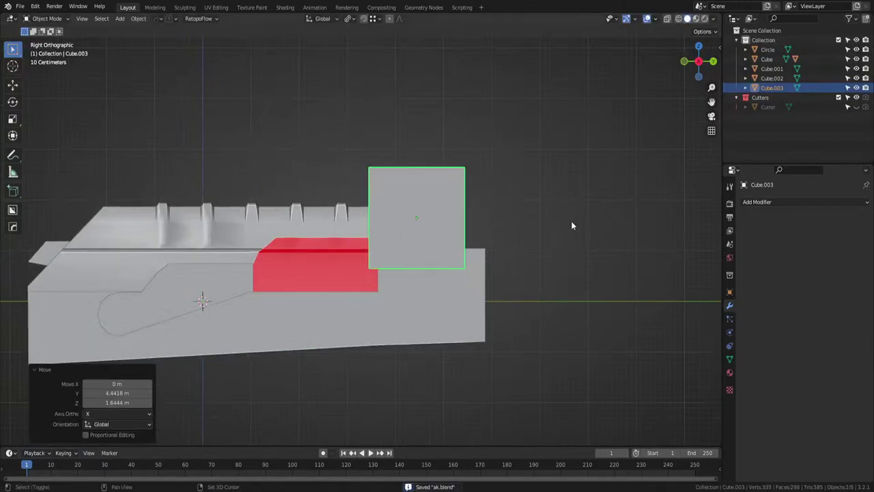
scroll(485, 248, up, 3)
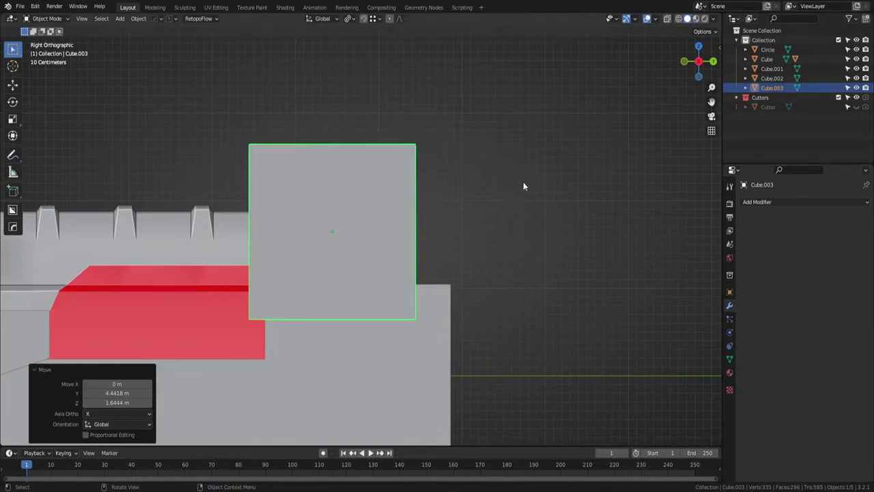
key(g)
click(478, 195)
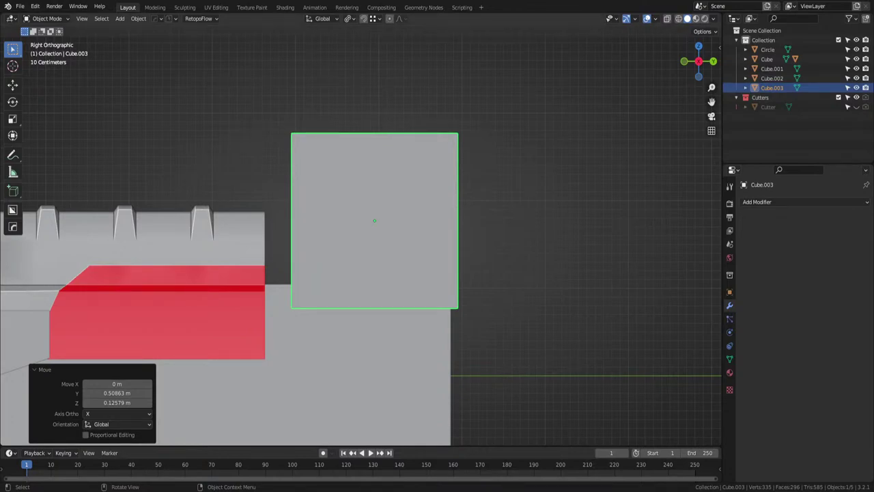
In wireframe view, scale the new cube down in two passes, moving it to sit over the receiver's exposed top.
key(Tab)
key(shift+z)
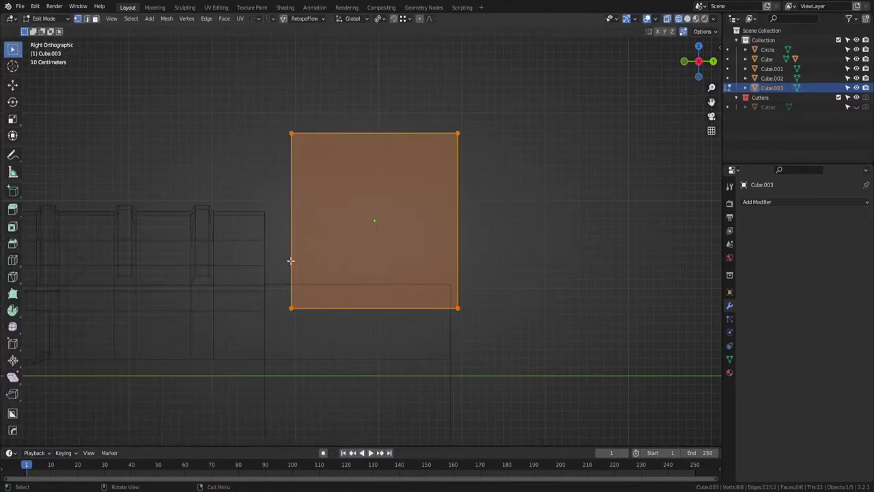
drag(251, 110, 471, 311)
key(Tab)
key(g)
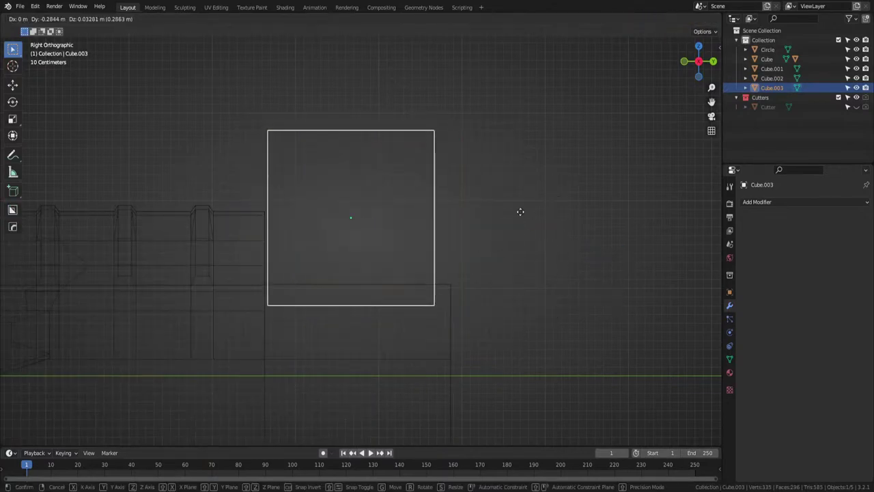
click(522, 211)
key(s)
click(485, 214)
key(g)
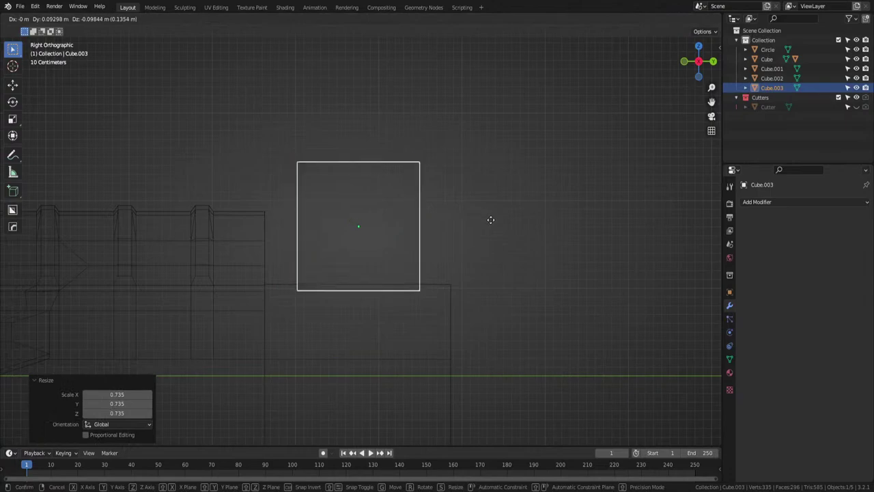
click(491, 235)
key(s)
click(454, 236)
Scale the cube's mesh by 0.847 and adjust its height by about 0.033 m so its underside rests on the receiver's top.
key(Tab)
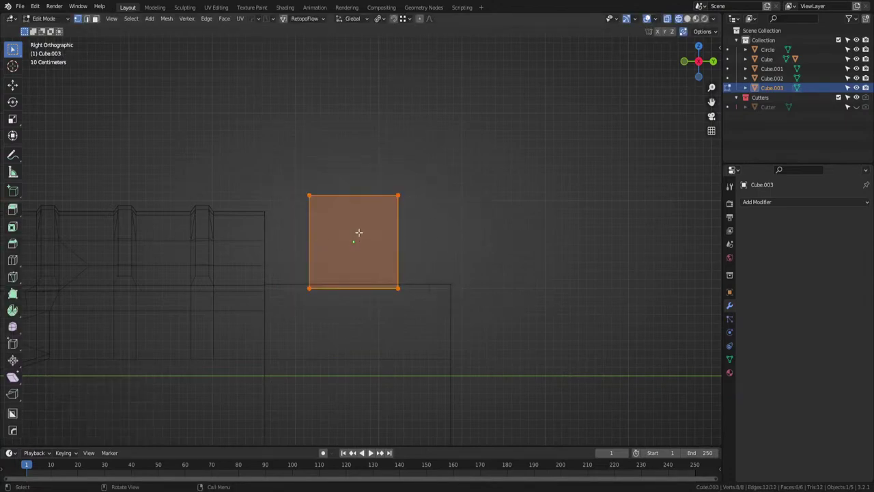
drag(365, 209, 237, 338)
drag(433, 189, 259, 324)
key(s)
click(443, 271)
key(g)
key(z)
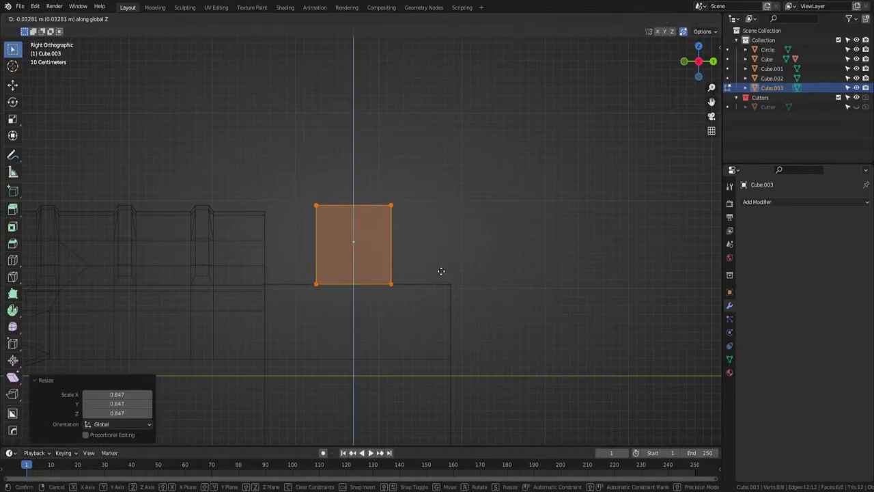
click(441, 271)
Stretch the cube's mesh along Y and shift it to span from the cover's front end to the receiver's front end.
key(s)
key(y)
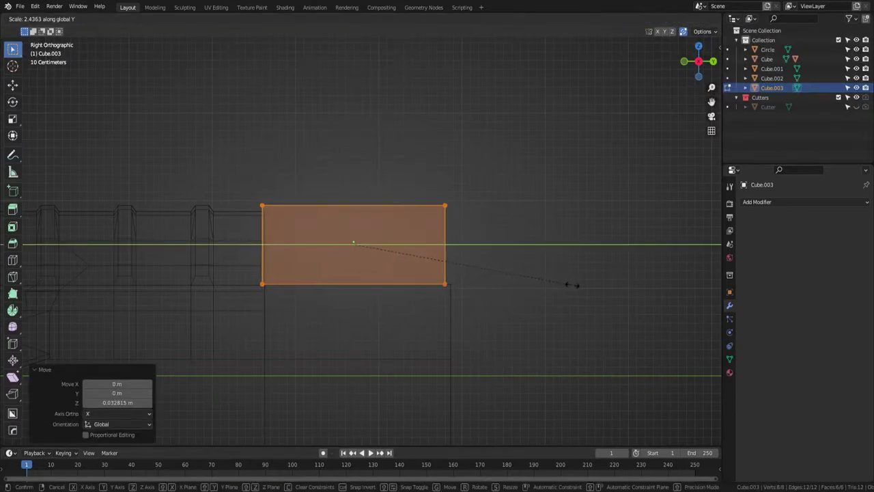
click(574, 287)
key(g)
key(y)
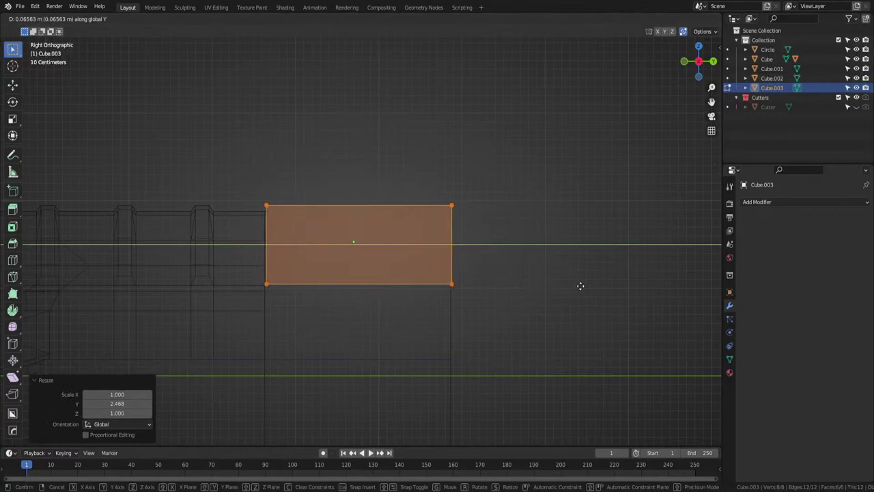
click(578, 286)
key(s)
key(y)
click(575, 286)
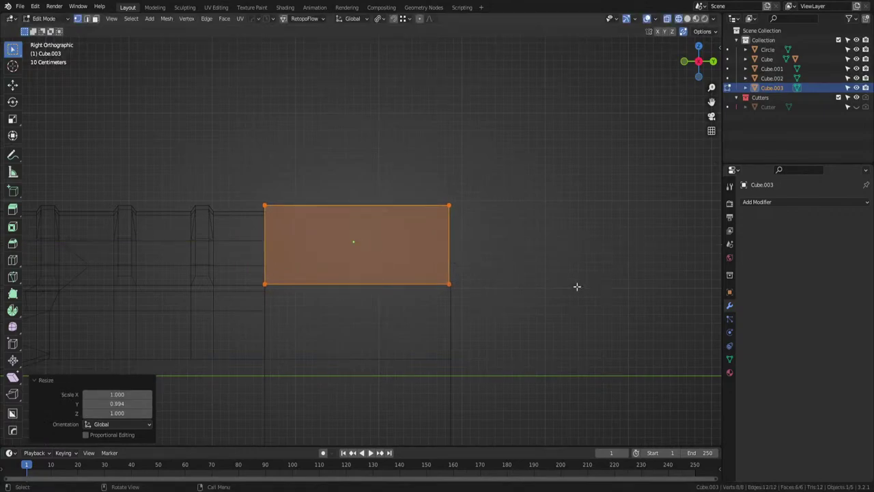
Scale the block's mesh along X to bring its width close to that of the receiver beneath it.
middle_drag(576, 287, 542, 288)
key(s)
key(x)
click(547, 287)
key(s)
key(x)
click(533, 286)
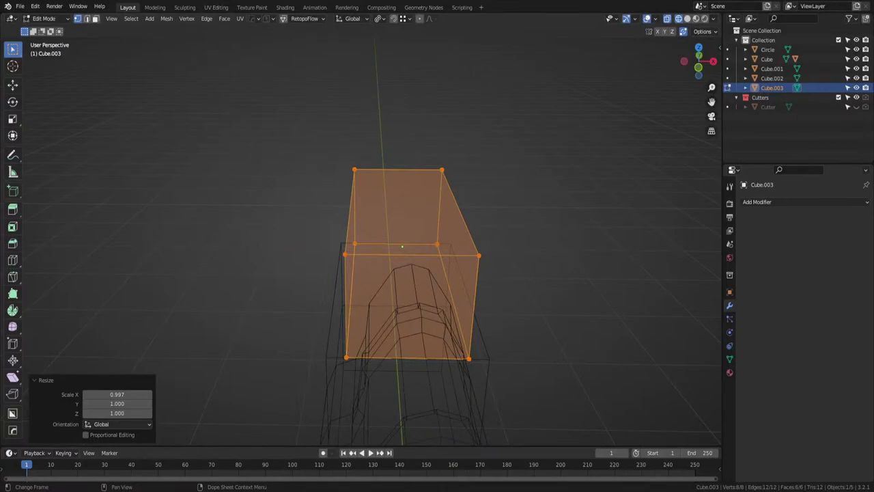
Edit the receiver body's mesh and narrow its exposed top face beneath the new block along X.
middle_drag(374, 318, 411, 332)
key(Tab)
click(406, 291)
click(351, 351)
key(Tab)
click(350, 308)
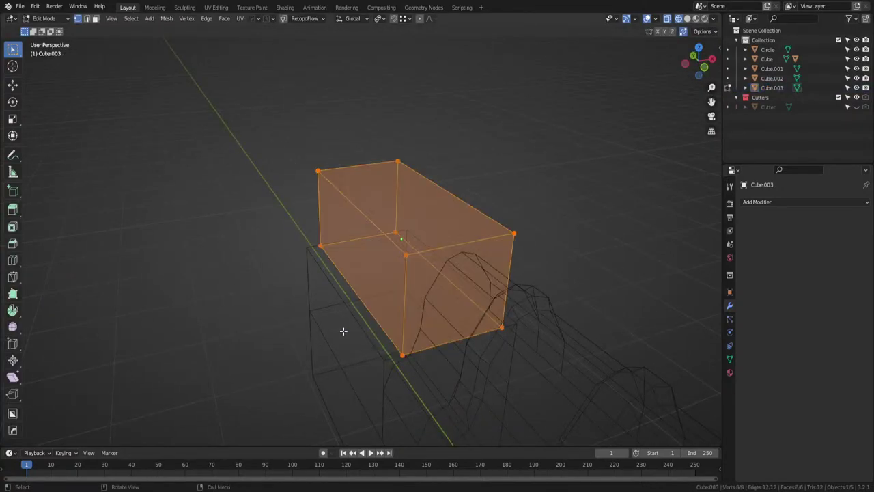
key(Tab)
click(344, 286)
click(359, 314)
key(Tab)
click(352, 296)
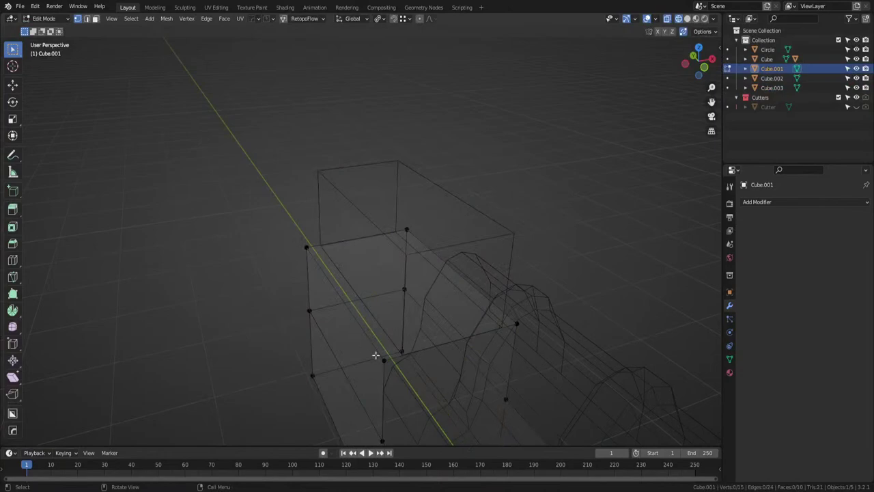
click(376, 356)
shift+click(517, 323)
key(s)
key(x)
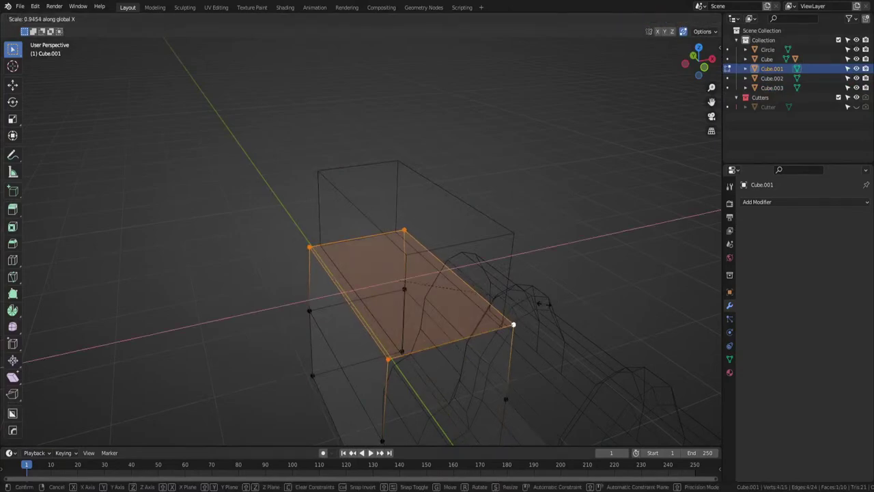
click(544, 309)
key(Tab)
click(529, 260)
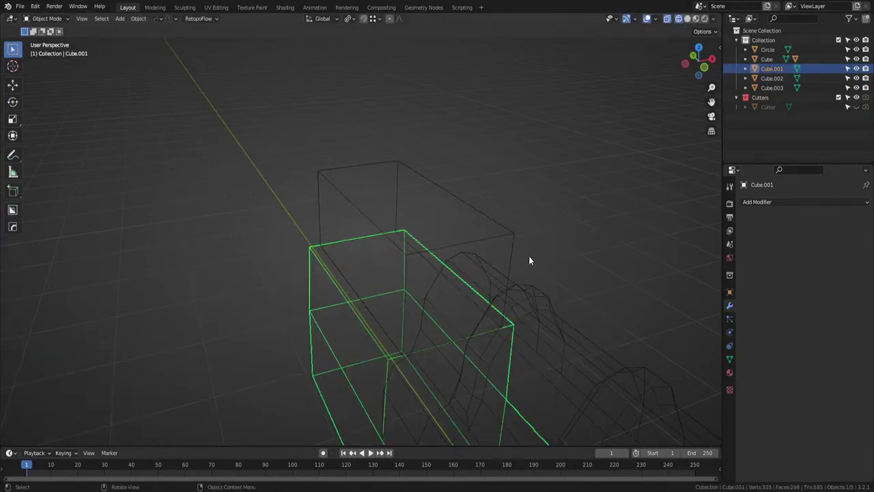
Switch the viewport back to solid shading and save the file.
middle_drag(528, 258, 456, 261)
key(z)
click(498, 265)
mouse_move(513, 270)
middle_down()
mouse_move(467, 254)
mouse_move(385, 247)
mouse_move(386, 299)
mouse_move(401, 314)
mouse_move(330, 296)
mouse_move(444, 288)
mouse_move(415, 247)
mouse_move(491, 270)
middle_up()
scroll(467, 254, down, 3)
scroll(385, 246, up, 2)
key(ctrl+s)
scroll(401, 314, up, 1)
Widen the new block slightly along X as an object and save the file.
key(Tab)
click(345, 308)
key(Tab)
click(412, 299)
key(Tab)
click(420, 266)
key(s)
key(x)
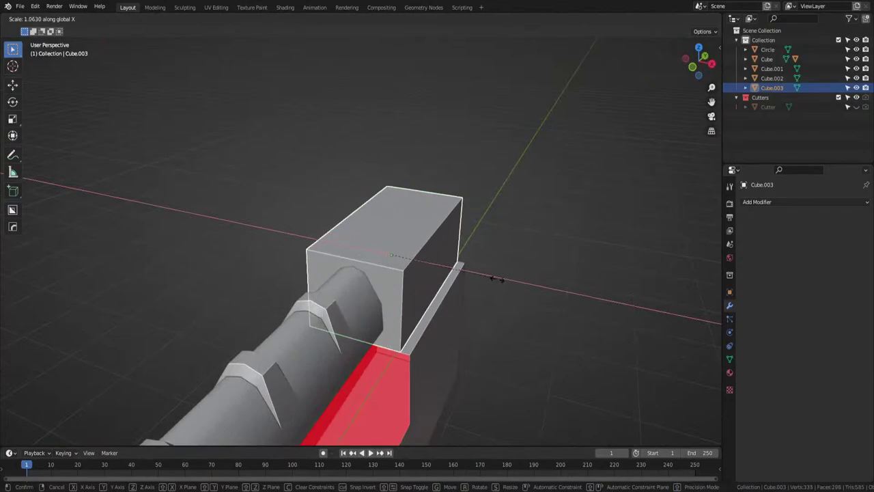
click(492, 273)
middle_drag(492, 273, 403, 241)
click(571, 259)
key(ctrl+s)
Add a loop cut across the new block's length, near its middle.
key(Tab)
scroll(409, 241, up, 4)
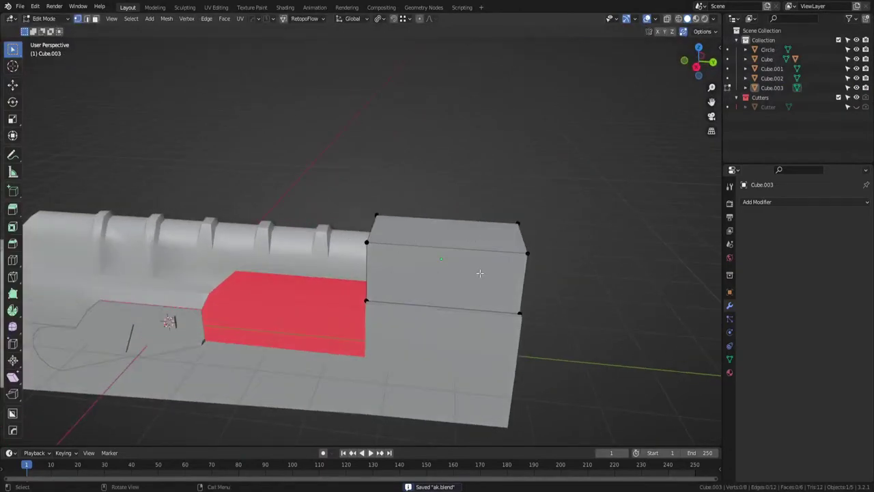
key(ctrl+r)
click(480, 273)
click(478, 239)
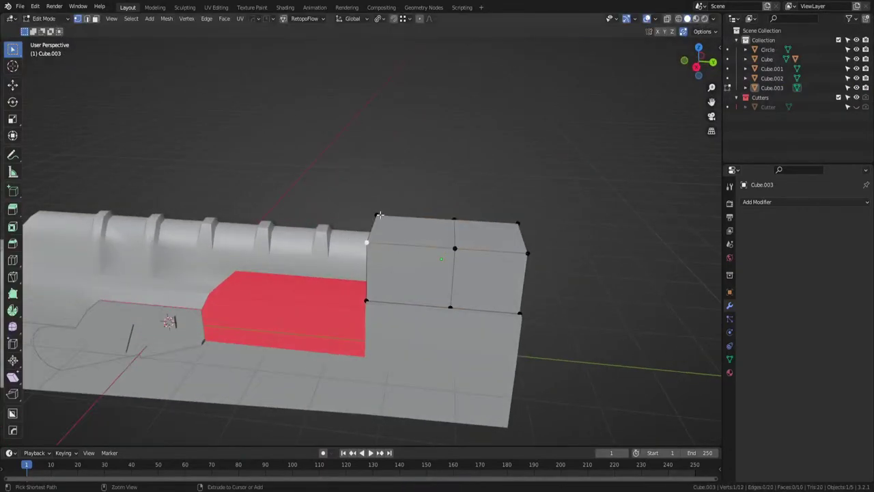
Lower the block's top edge next to the cover by about 0.063 m along Z.
ctrl+click(379, 215)
middle_drag(380, 214, 444, 213)
key(g)
key(z)
click(447, 222)
shift+middle_drag(505, 227, 366, 288)
scroll(366, 288, up, 3)
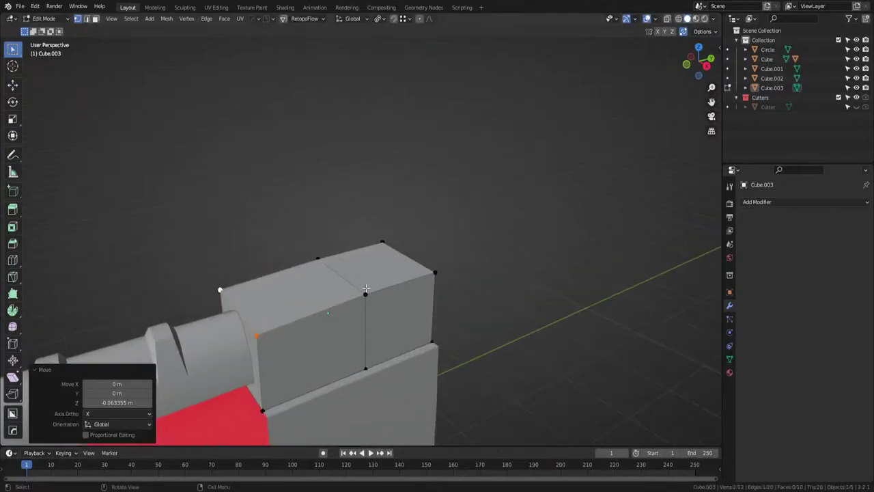
Add a crosswise loop cut in the block's front half and bevel it into two parallel loops.
key(ctrl+r)
click(386, 276)
click(386, 276)
key(ctrl+b)
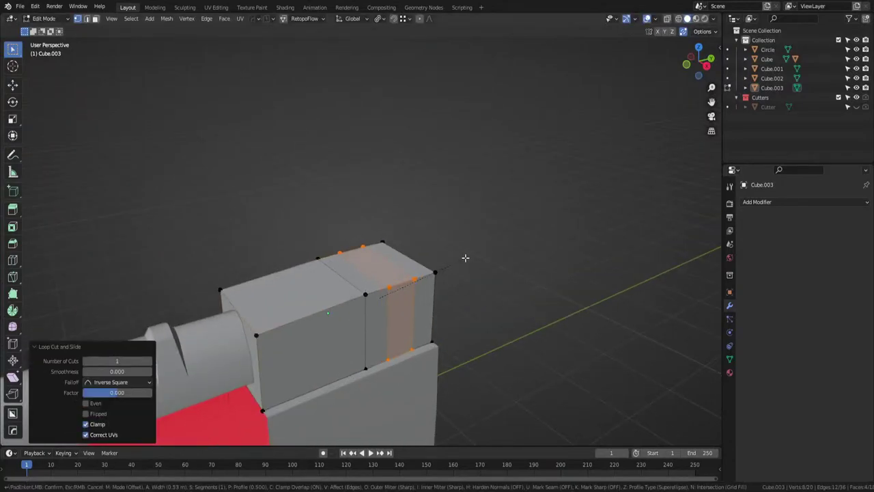
click(466, 258)
Add a centred lengthwise loop cut on the block and bevel it 0.436 m wide to form a middle strip.
key(ctrl+r)
click(412, 261)
right_click(412, 261)
key(ctrl+b)
click(484, 297)
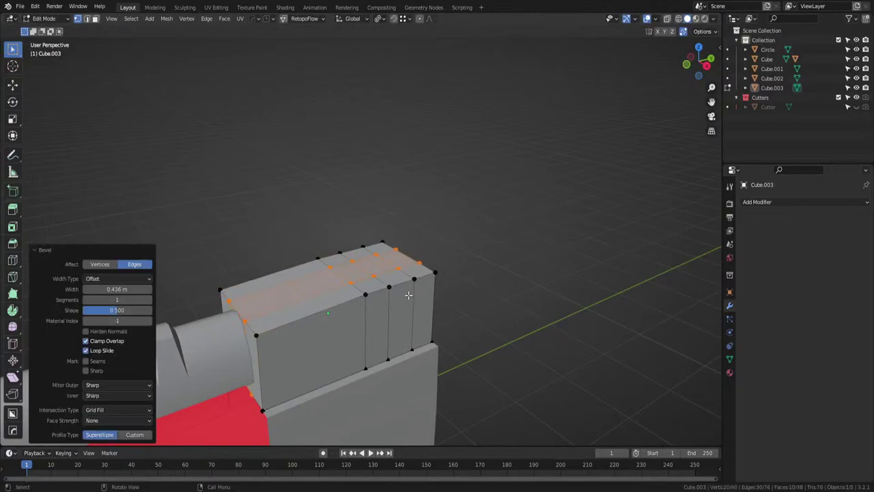
Extrude the two outer top faces between the beveled cross loops up by about 0.16 m.
key(3)
click(393, 276)
shift+click(360, 256)
key(e)
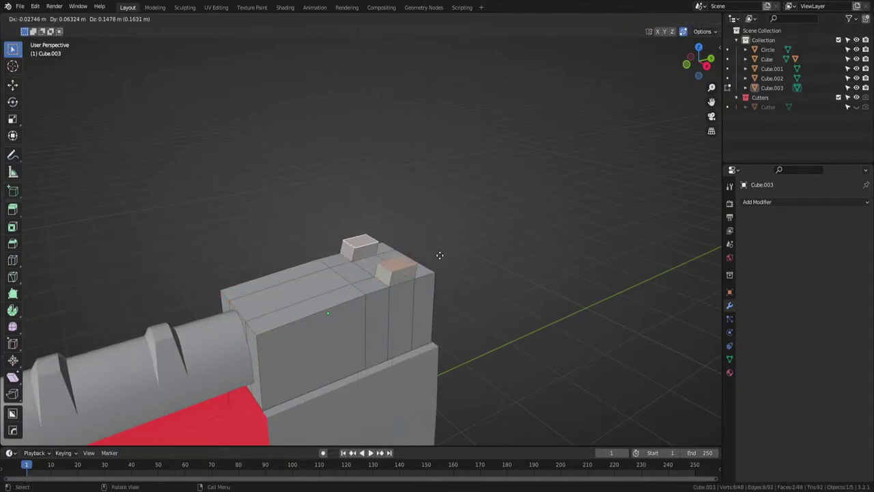
key(z)
click(437, 258)
Narrow the tops of the two raised tabs along Y and adjust their height along Z.
key(s)
key(y)
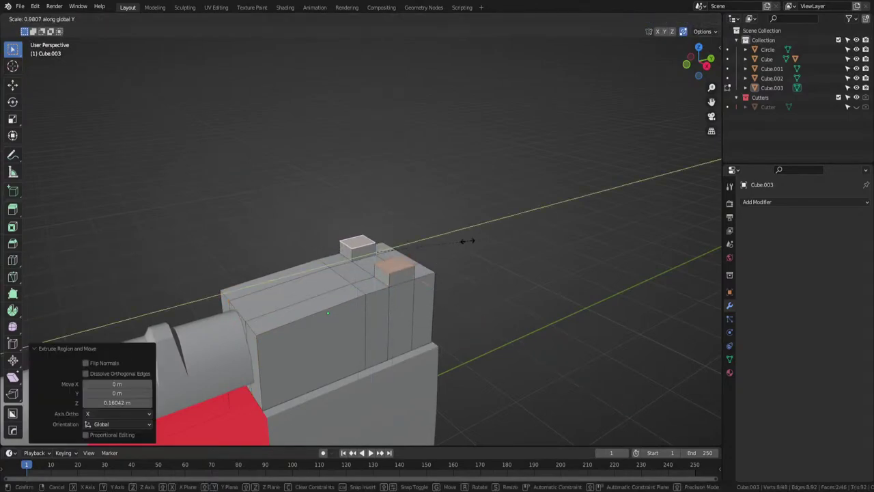
click(448, 248)
key(g)
key(z)
click(449, 252)
Sink the block's middle strip of top faces about 0.21 m with Extrude Manifold to form a lengthwise channel.
middle_drag(448, 252, 386, 304)
ctrl+click(362, 323)
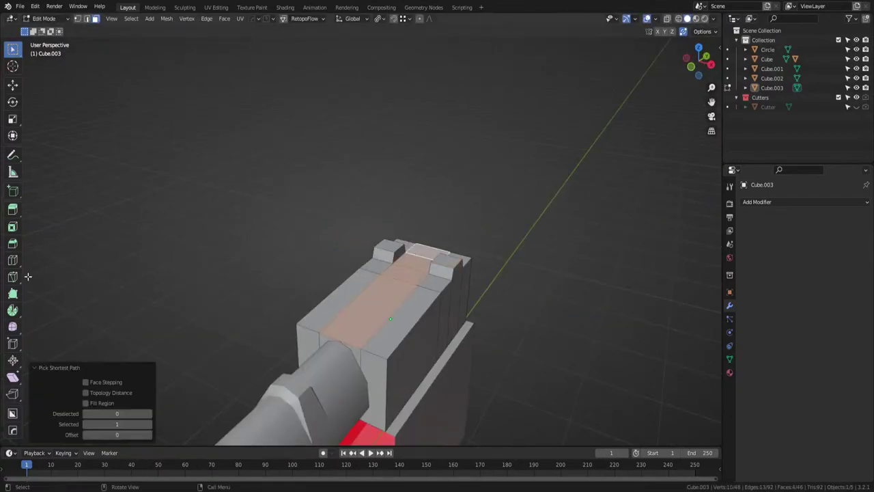
drag(13, 207, 48, 250)
mouse_move(404, 230)
mouse_down()
mouse_move(403, 258)
mouse_move(402, 247)
mouse_up()
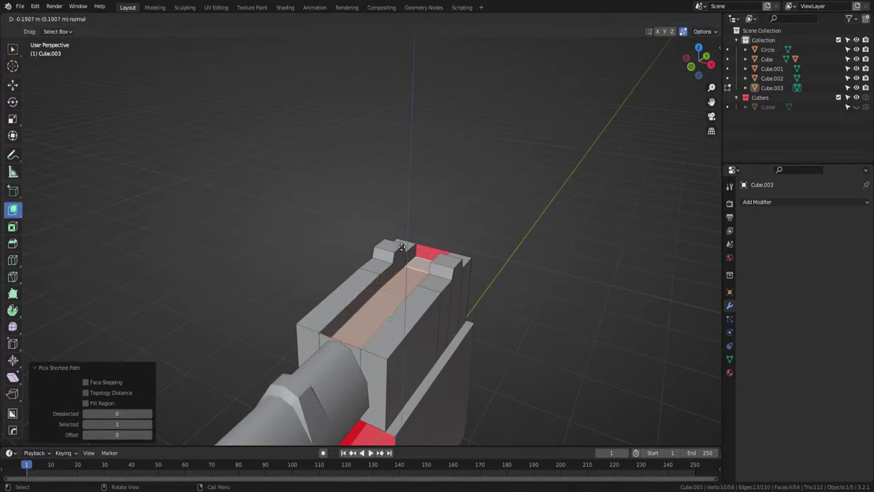
shift+middle_drag(401, 248, 406, 188)
scroll(406, 188, up, 1)
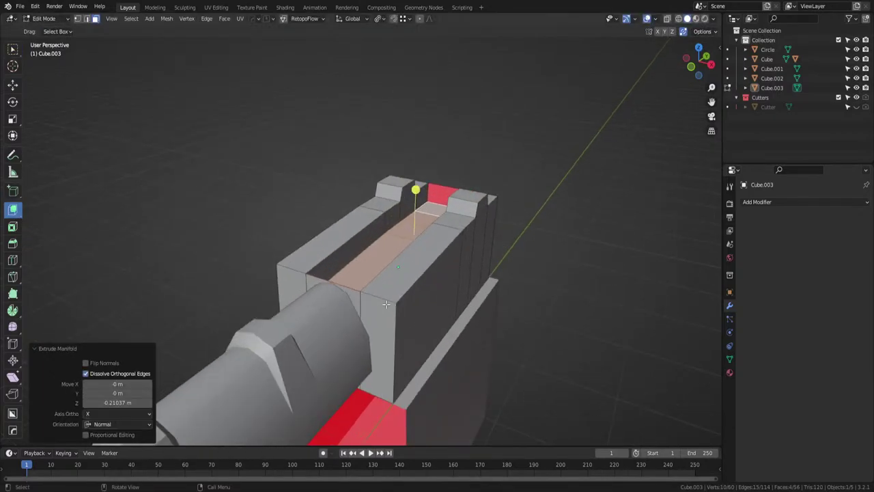
Examine the sunken channel and raised tabs from both ends of the block.
middle_drag(384, 320, 429, 321)
key(Tab)
key(Tab)
scroll(430, 322, up, 2)
key(Tab)
mouse_move(431, 267)
middle_down()
mouse_move(430, 246)
mouse_move(345, 271)
mouse_move(411, 293)
middle_up()
key(Tab)
key(Tab)
In wireframe view, add a horizontal loop cut around the block's sides and slide it to about the channel floor's height.
key(z)
right_click(404, 295)
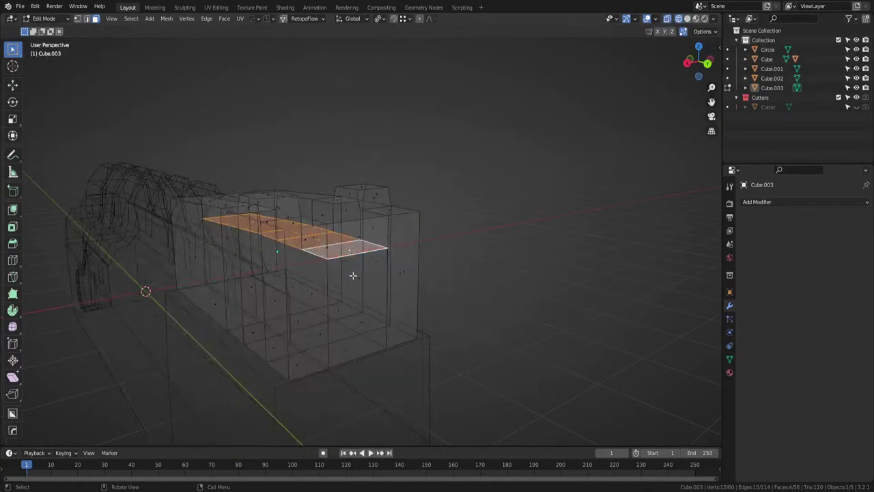
scroll(354, 275, up, 2)
middle_drag(354, 275, 394, 277)
key(ctrl+r)
click(398, 278)
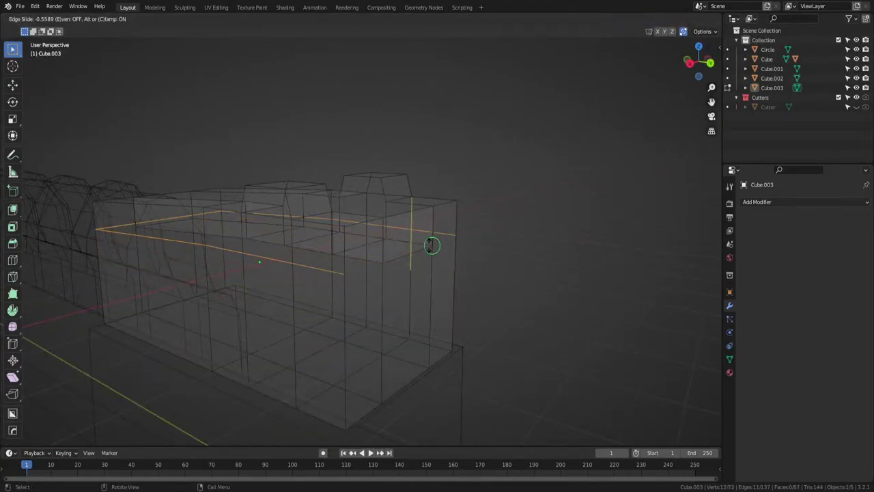
click(405, 261)
Connect the open loop's two end vertices across the block's front face, just beneath the channel.
click(346, 278)
key(1)
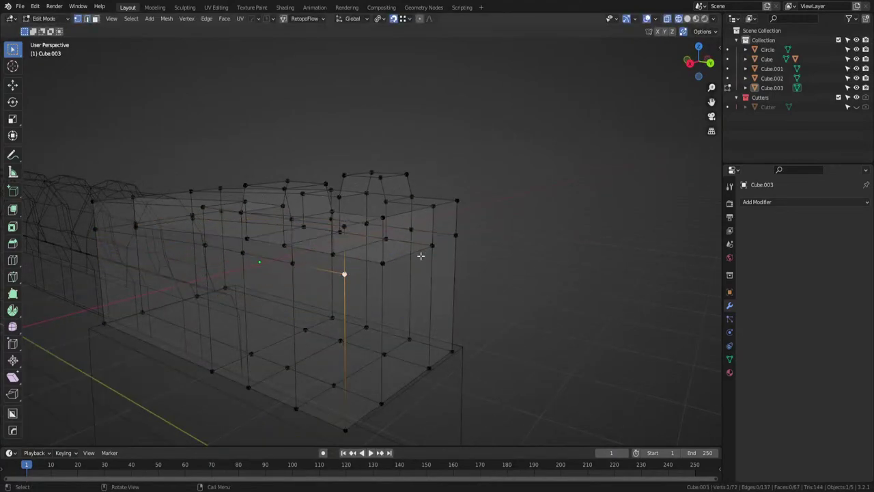
middle_drag(449, 258, 416, 283)
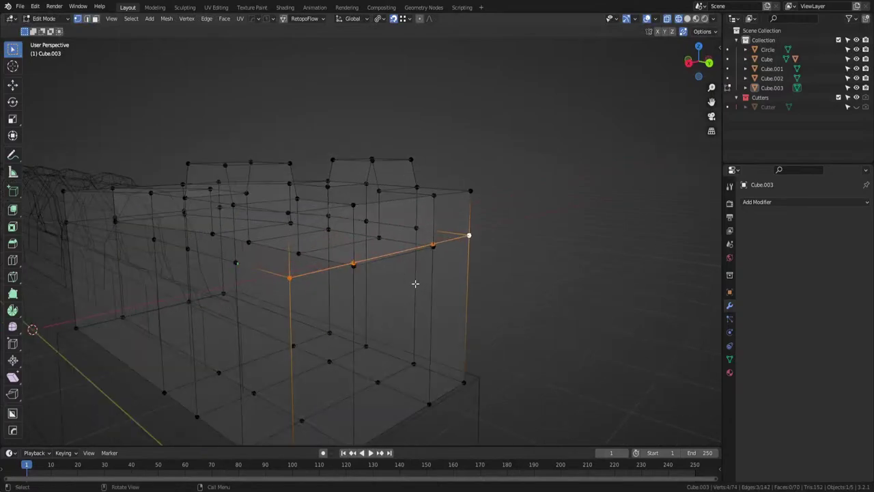
Lower the horizontal edge loop around the sight block about 0.01 m along Z and clean up the whole mesh.
alt+click(235, 265)
alt+click(236, 262)
key(g)
key(z)
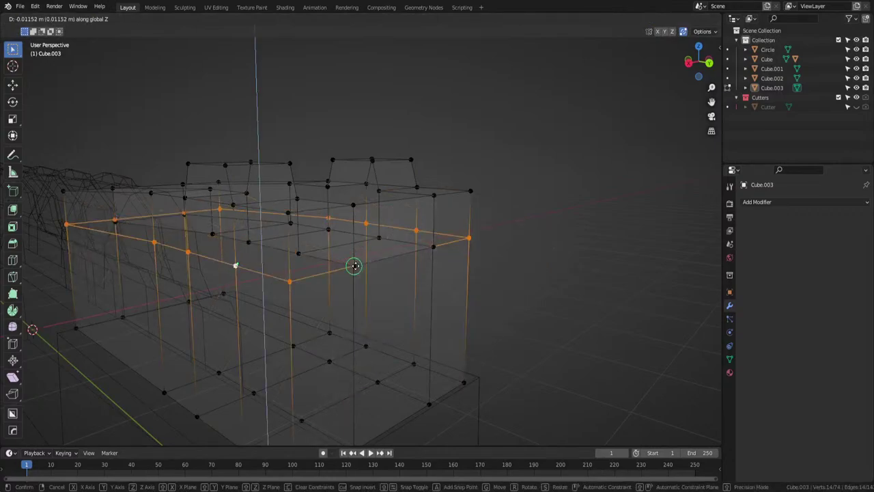
click(354, 265)
key(a)
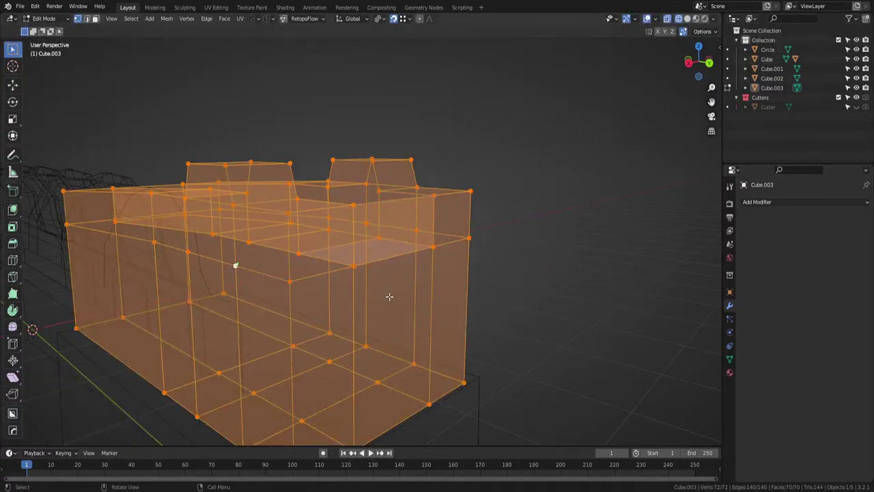
key(3)
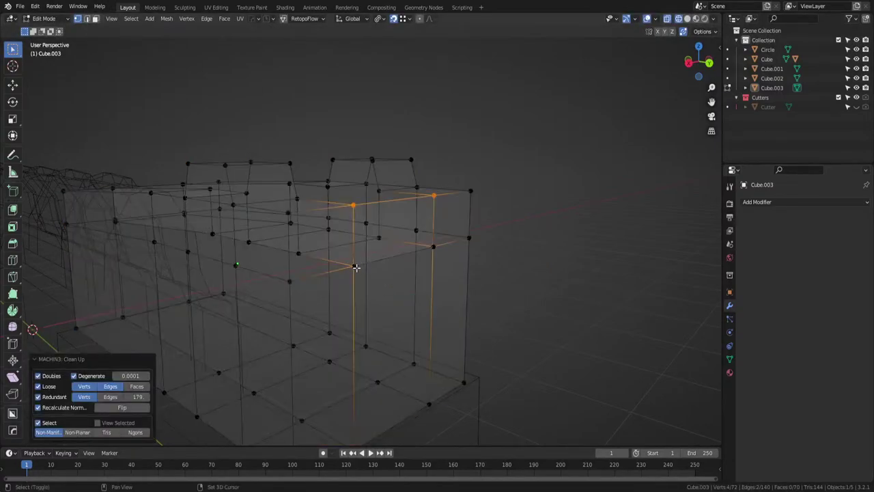
Merge the doubled vertices at the lower corners of the channel's front end and delete the face spanning that end.
click(354, 266)
key(1)
click(427, 251)
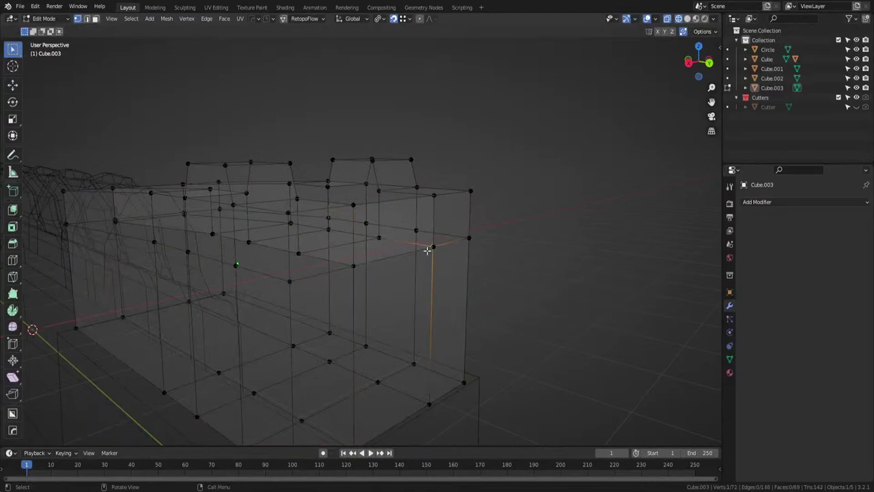
key(1)
key(Tab)
click(392, 226)
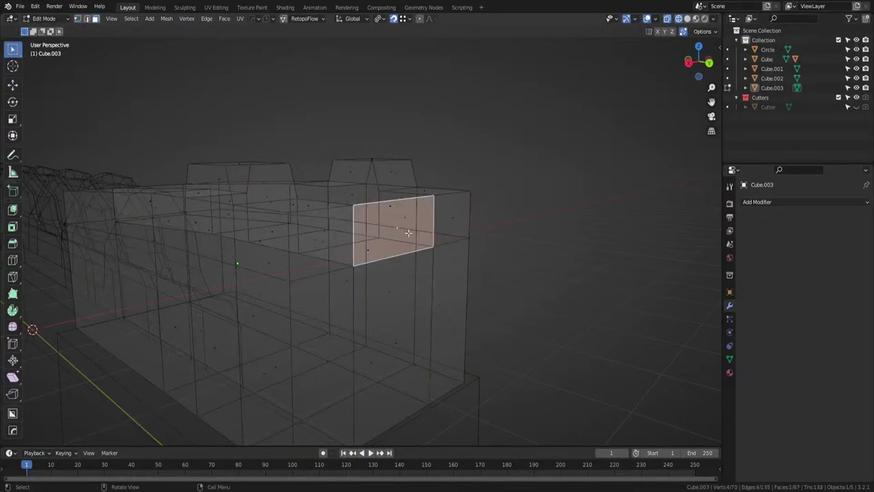
key(x)
click(407, 235)
key(Tab)
middle_drag(380, 246, 355, 265)
Isolate the sight block in solid shading and merge the remaining doubled vertices at both lower corners of the channel's front end.
key(z)
mouse_move(453, 274)
middle_down()
mouse_move(343, 265)
mouse_move(365, 260)
mouse_move(469, 278)
middle_up()
click(341, 260)
key(KP_Divide)
key(Tab)
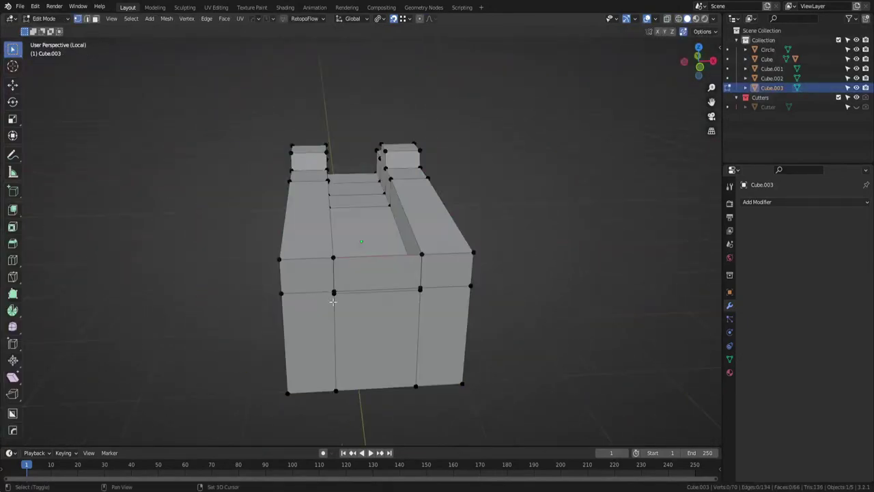
shift+middle_drag(332, 298, 321, 267)
scroll(321, 267, up, 1)
shift+click(413, 242)
key(1)
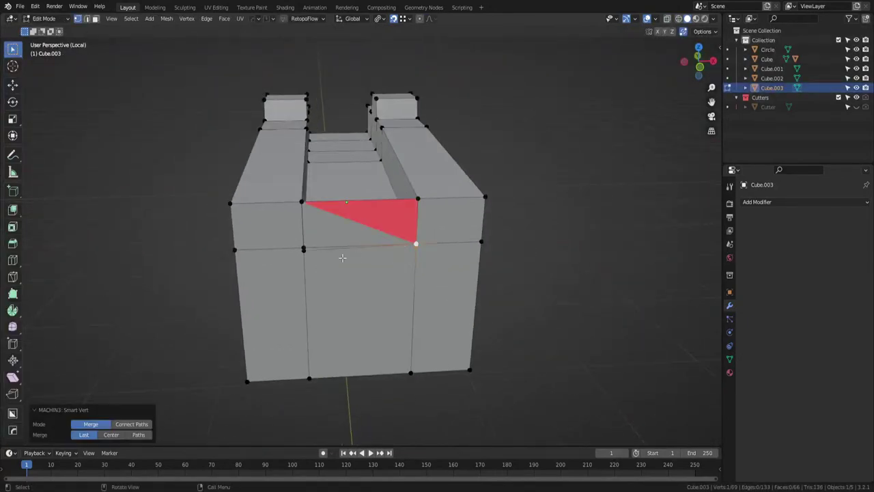
click(304, 247)
key(f)
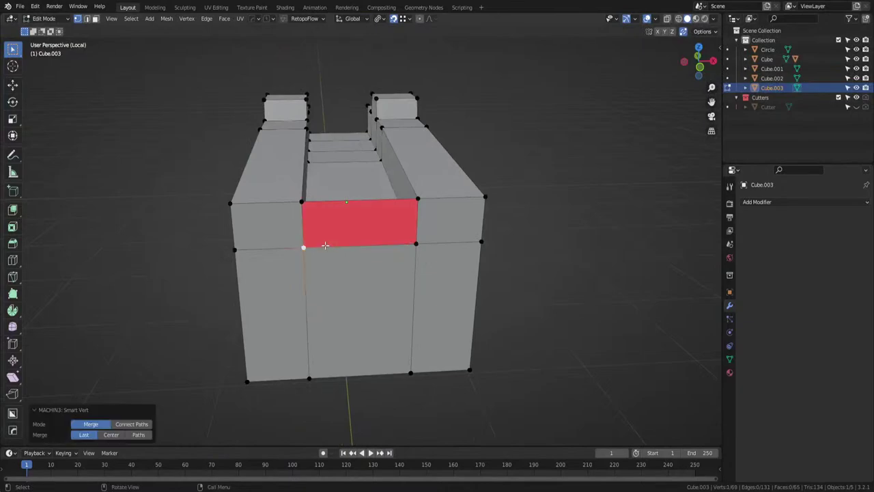
Delete the leftover face blocking the channel's front opening, leave the isolated view and save the file.
key(3)
key(x)
click(356, 231)
key(Tab)
middle_drag(362, 170, 390, 236)
key(KP_Divide)
key(ctrl+s)
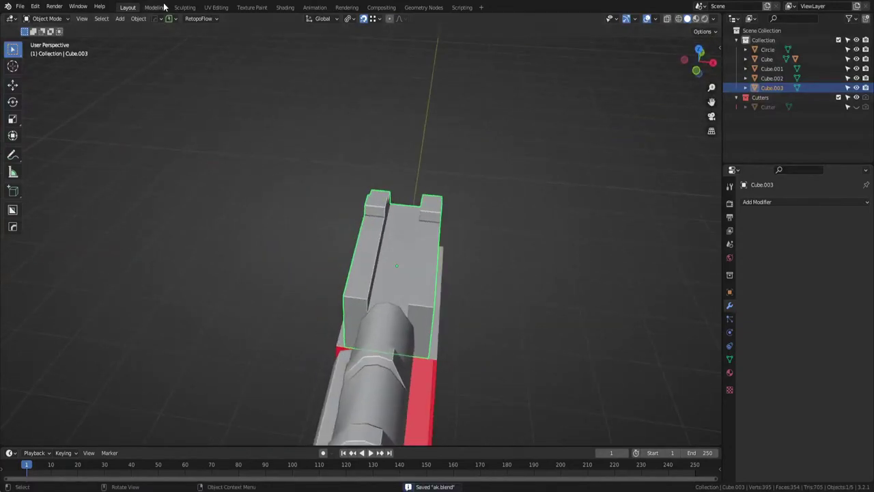
Open the sight block and the receiver body together in Edit Mode, in wireframe from the left orthographic view.
middle_drag(181, 251, 389, 238)
key(Tab)
click(331, 238)
middle_drag(335, 238, 392, 237)
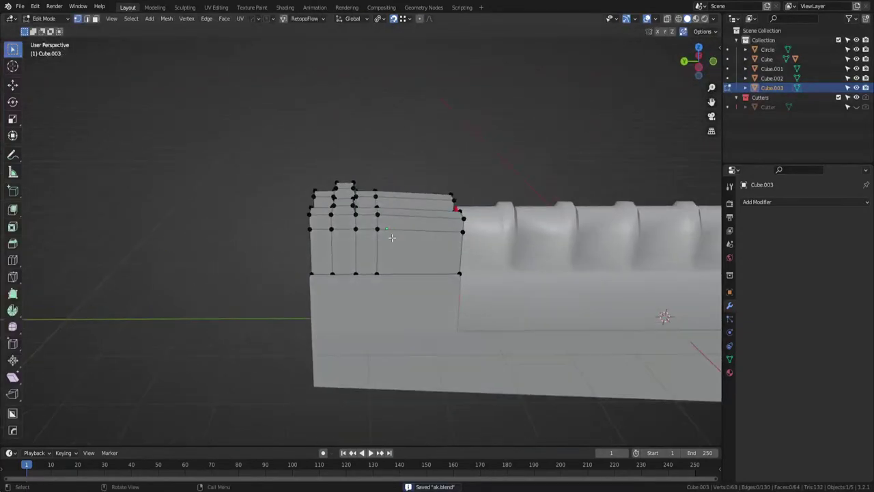
click(699, 68)
key(Tab)
click(452, 220)
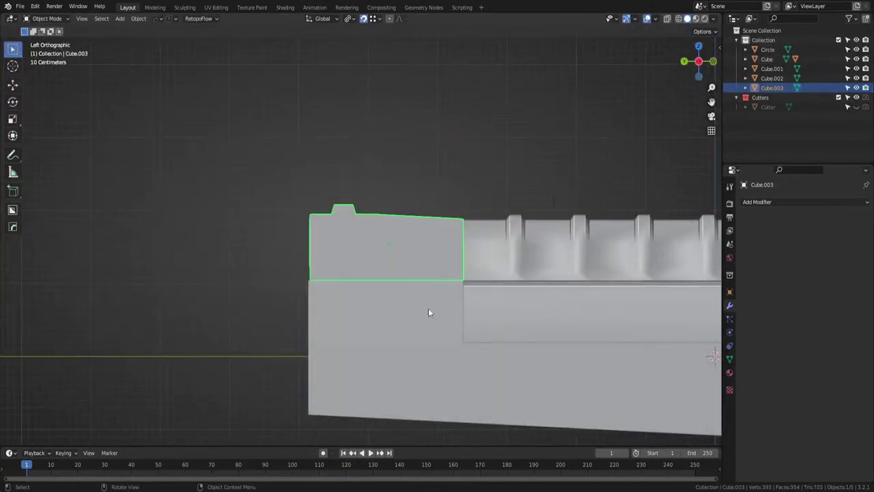
click(418, 301)
shift+click(406, 266)
key(Tab)
key(z)
click(326, 270)
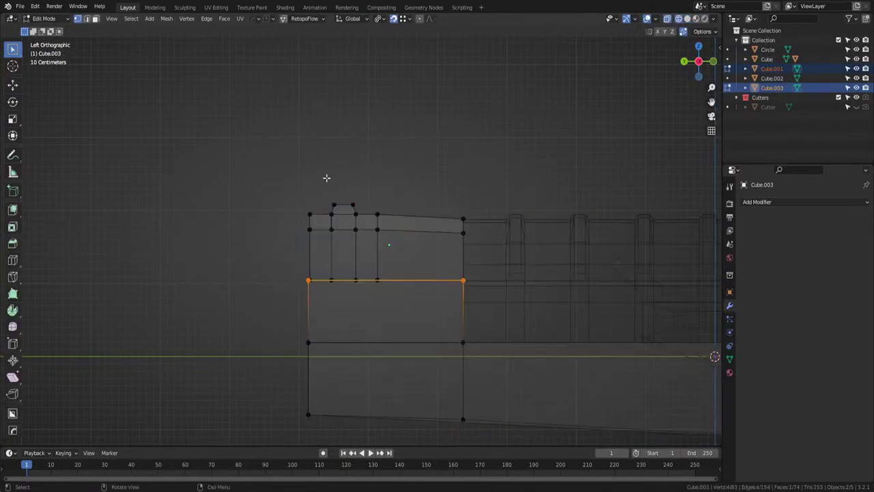
Shorten the front section by moving the front vertices of the sight block and receiver body back along Y.
mouse_move(401, 173)
mouse_down()
mouse_move(385, 228)
mouse_move(244, 426)
mouse_up()
shift+middle_drag(412, 339, 340, 253)
key(g)
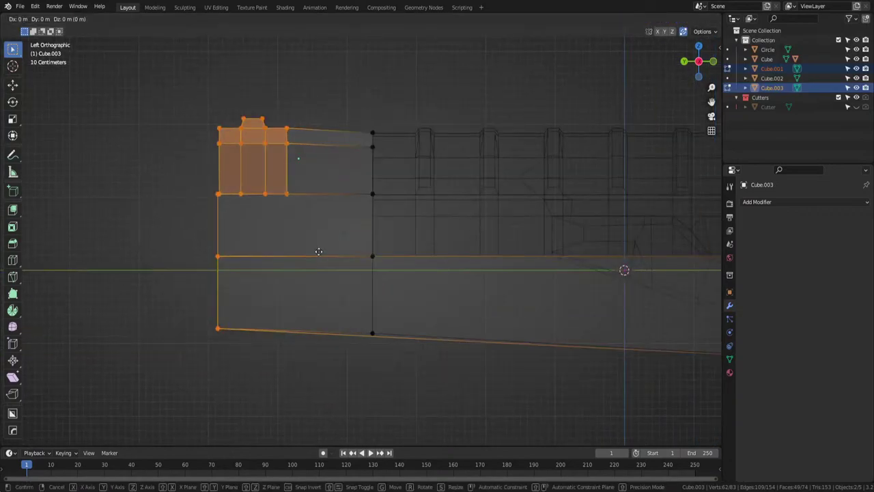
key(y)
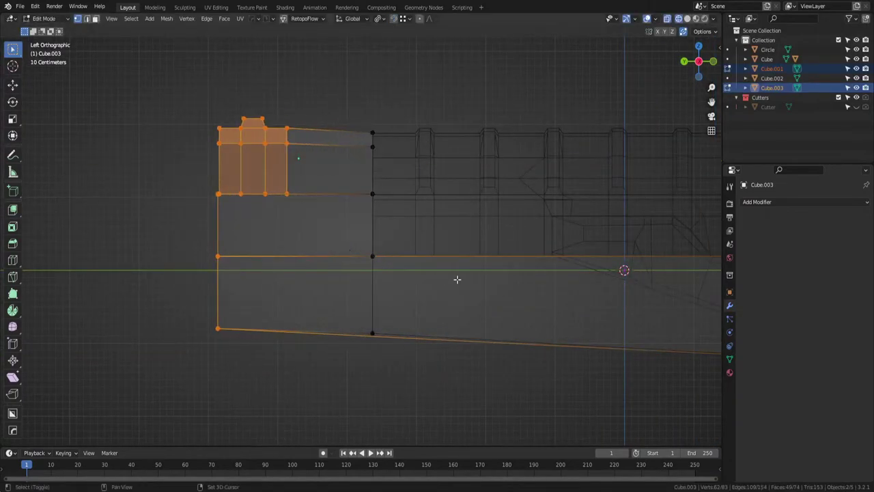
click(505, 280)
Lower the receiver's bottom-edge vertex beneath the rear end of the front section about 0.014 m along Z.
drag(401, 318, 341, 352)
shift+middle_drag(427, 342, 370, 319)
scroll(370, 318, up, 2)
key(g)
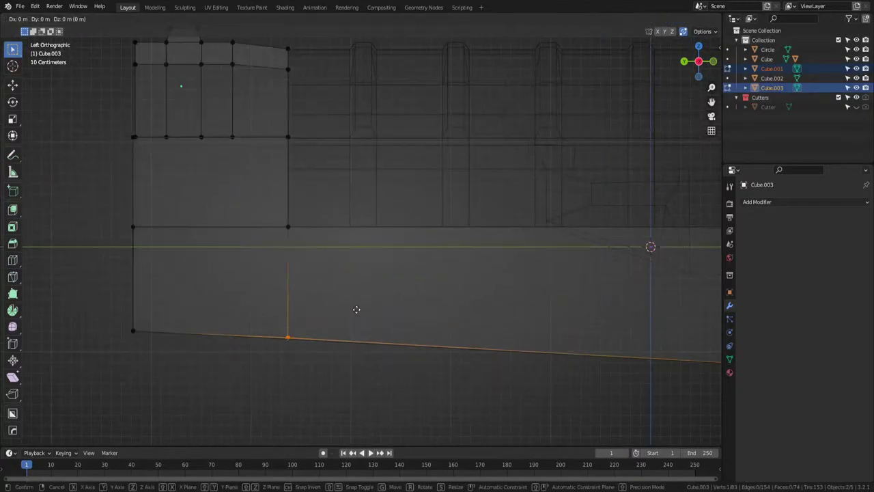
key(z)
click(358, 310)
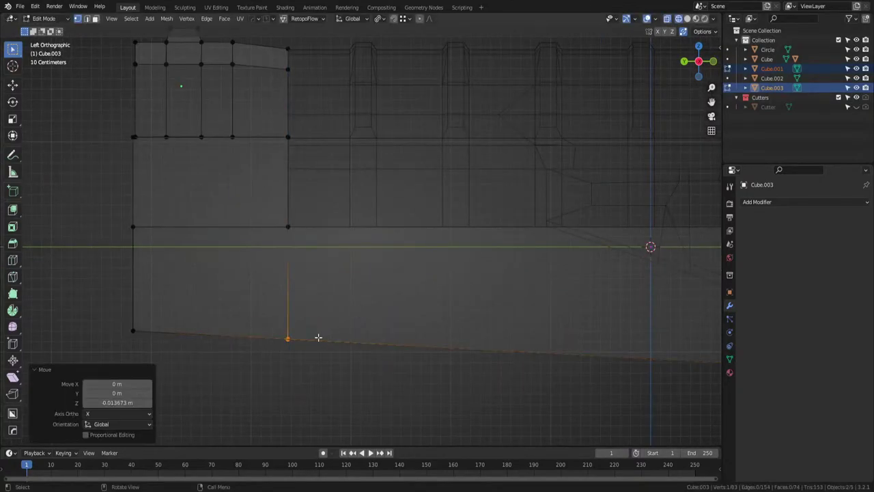
middle_drag(318, 335, 322, 236)
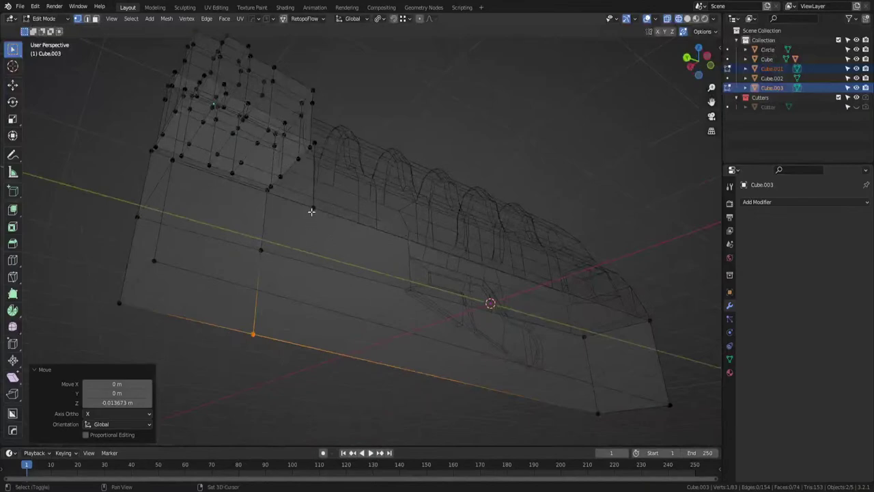
shift+click(312, 209)
key(h)
key(ctrl+z)
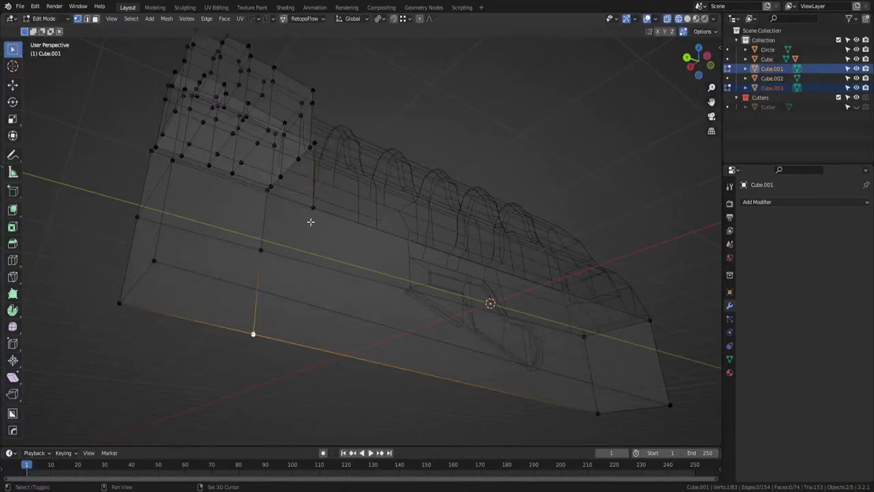
Knife-cut from the lowered bottom vertex across the receiver's underside and up the opposite side to the step's corner vertex.
key(k)
click(253, 334)
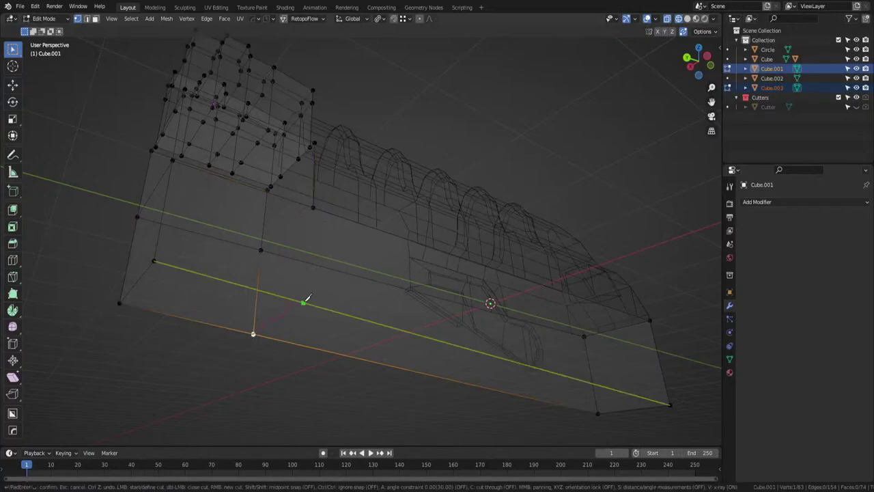
click(312, 207)
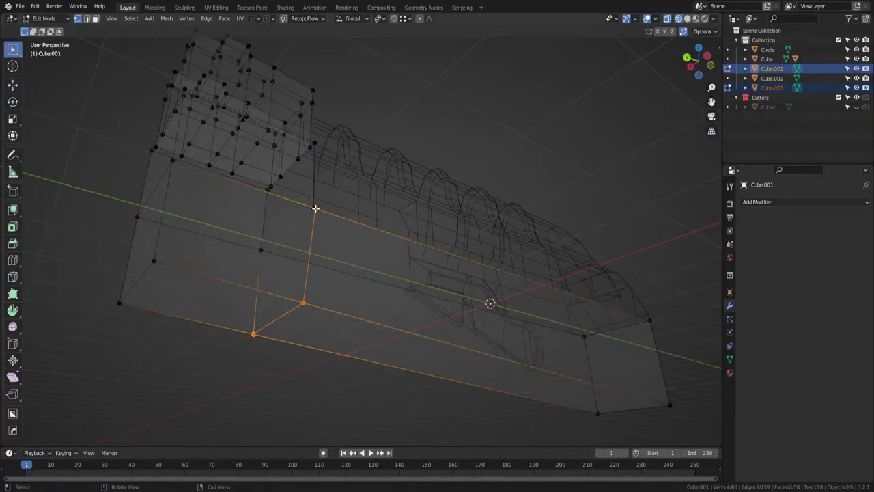
key(Return)
key(Tab)
Isolate the receiver body in wireframe and examine the new cut around its front section.
middle_drag(362, 182, 297, 237)
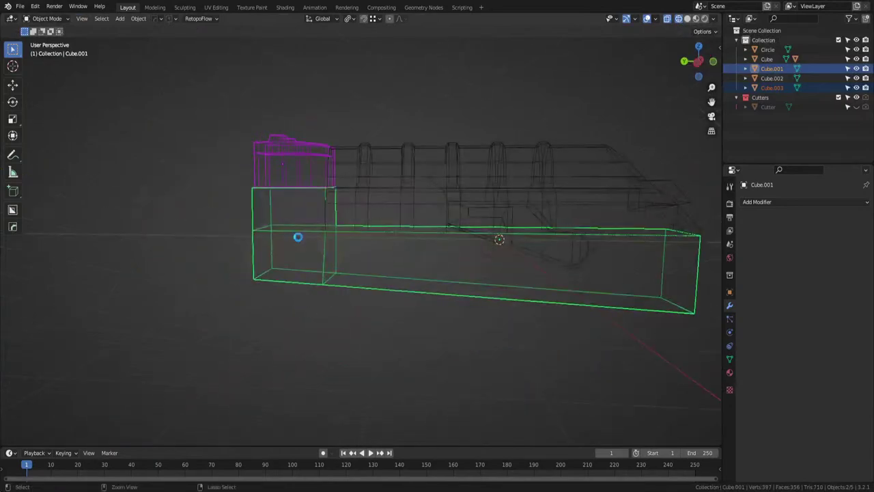
key(alt+a)
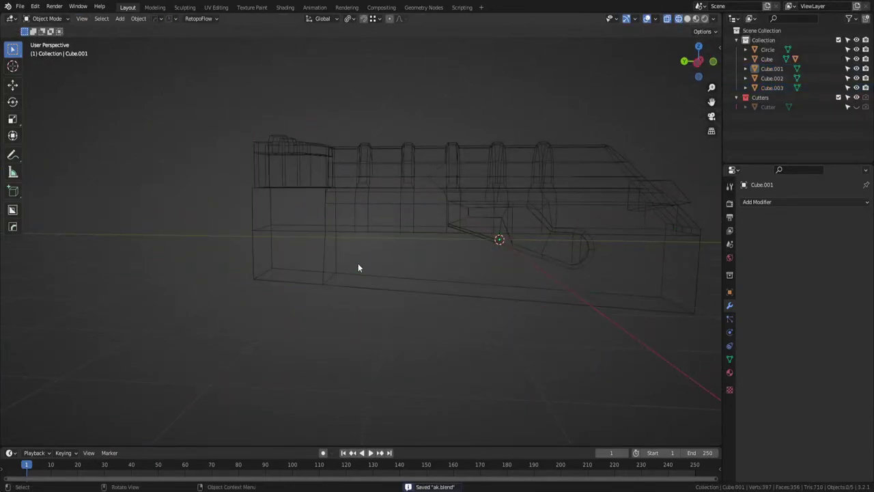
click(327, 271)
key(KP_Divide)
middle_drag(328, 271, 342, 272)
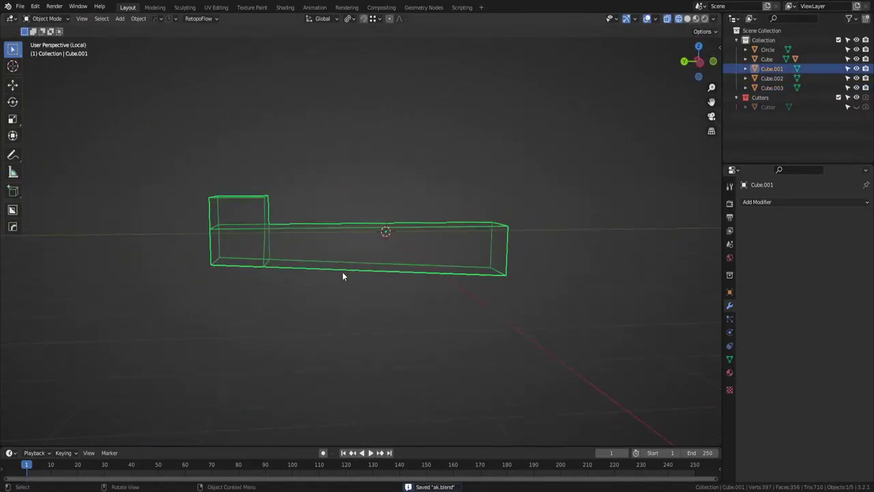
key(KP_Divide)
Return the viewport to solid shading, clear the selection and save the file.
key(z)
click(392, 273)
mouse_move(397, 273)
middle_down()
mouse_move(353, 302)
mouse_move(425, 272)
mouse_move(368, 317)
middle_up()
scroll(342, 305, down, 3)
key(alt+a)
key(ctrl+s)
scroll(368, 317, up, 2)
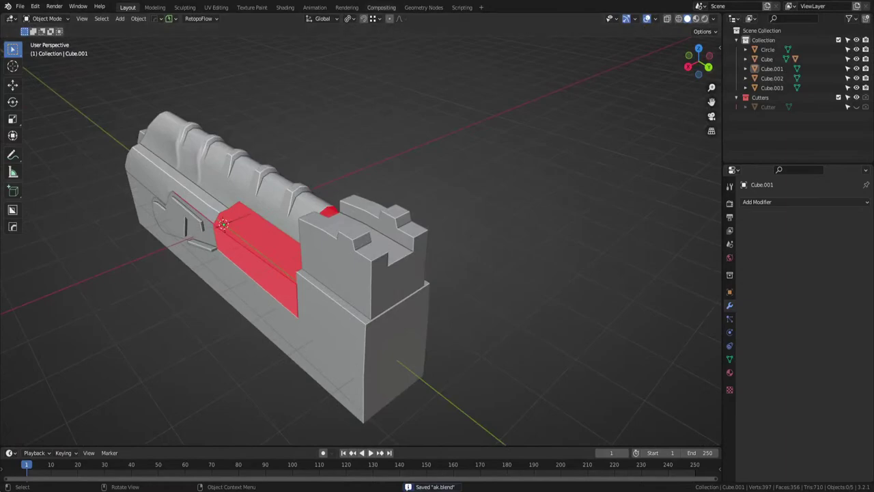
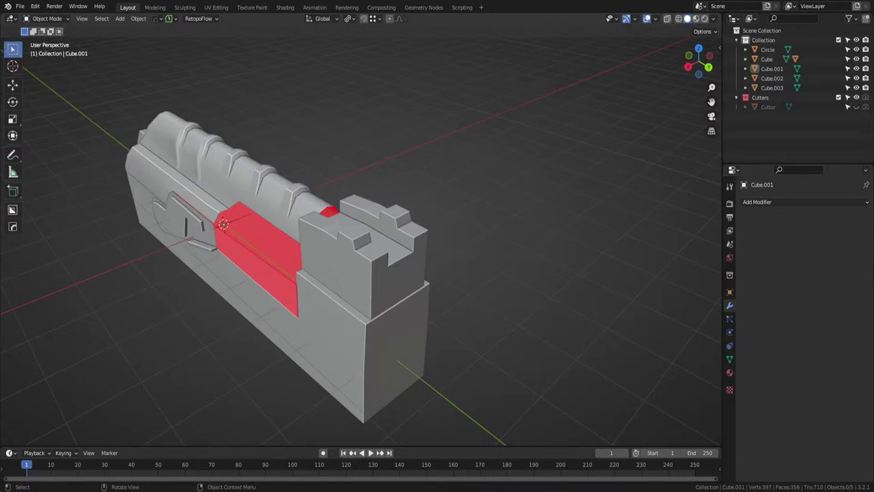
middle_drag(437, 181, 343, 270)
key(ctrl+s)
Scale the four top corner vertices of the receiver's front section slightly inward along X and save the file.
click(343, 270)
middle_drag(308, 293, 347, 291)
key(Tab)
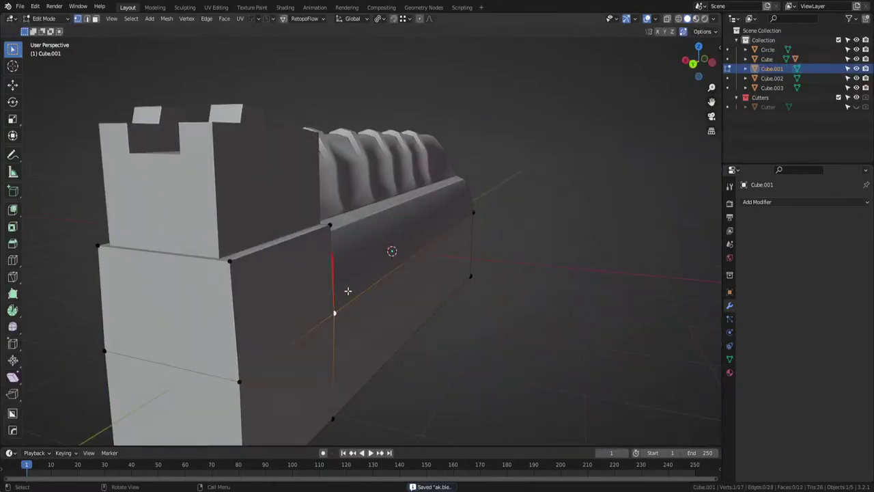
click(331, 225)
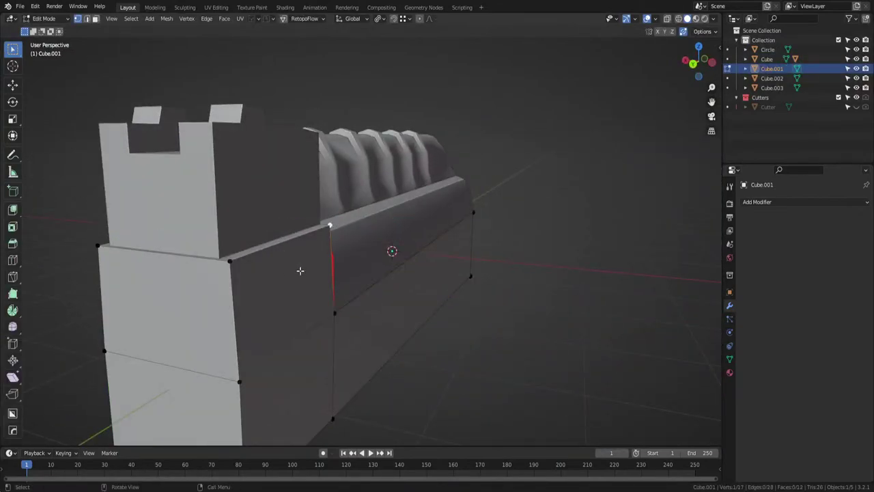
middle_drag(242, 265, 320, 292)
shift+click(220, 249)
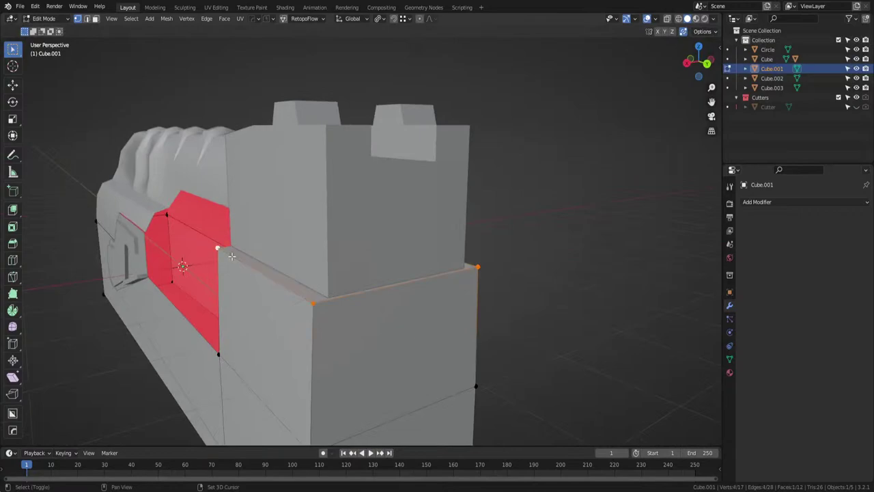
middle_drag(474, 254, 434, 255)
key(s)
key(x)
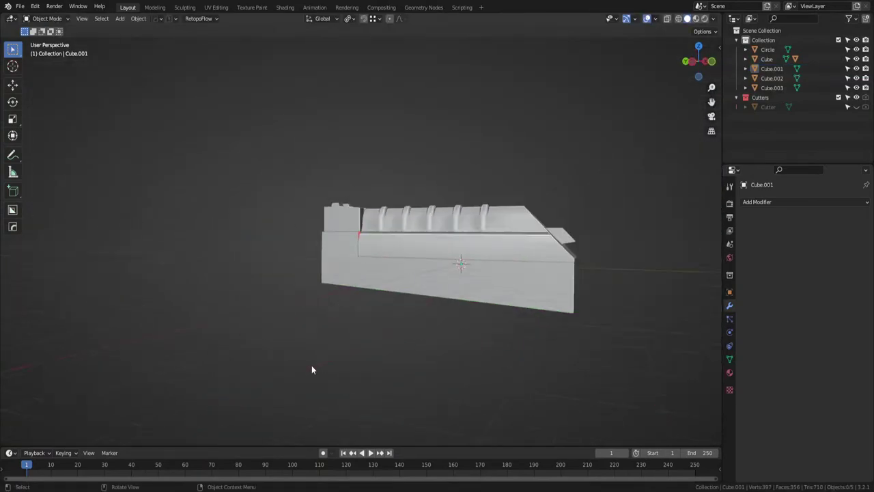
middle_drag(312, 365, 273, 338)
key(ctrl+s)
Add a mesh plane and rotate it 90° about the Y axis.
scroll(263, 321, up, 4)
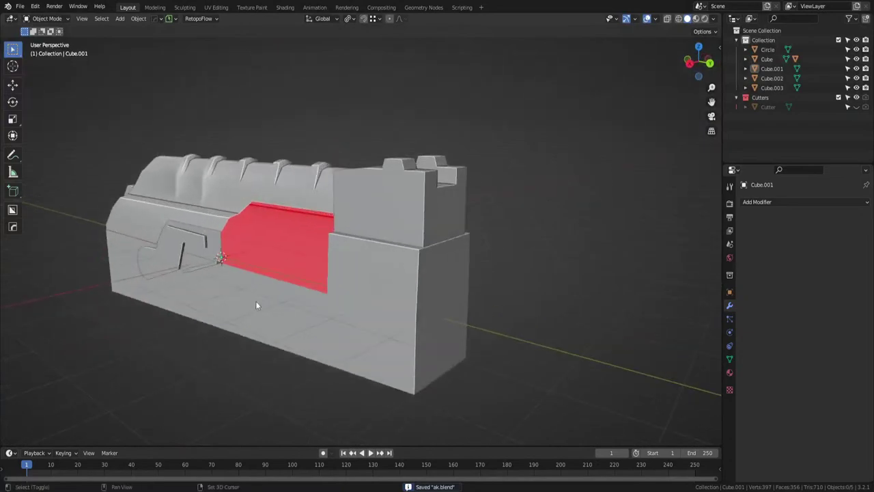
key(shift+a)
mouse_move(255, 305)
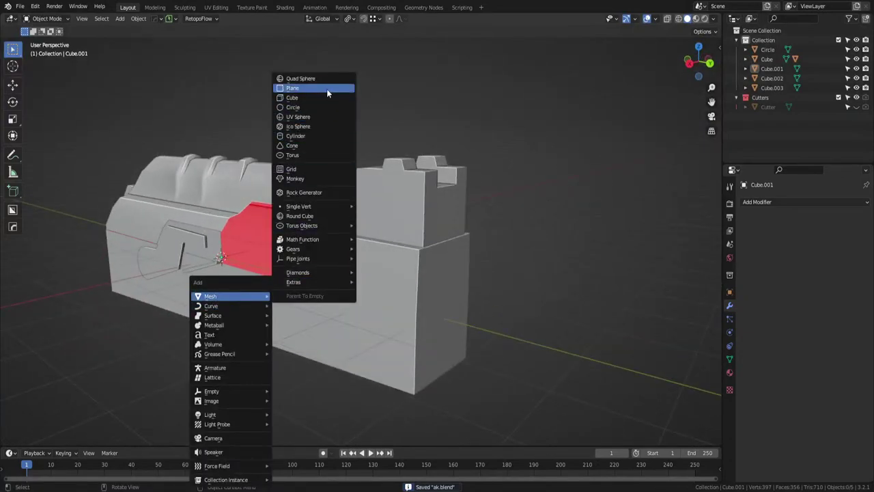
click(327, 89)
scroll(403, 267, down, 3)
text(ry)
text(90)
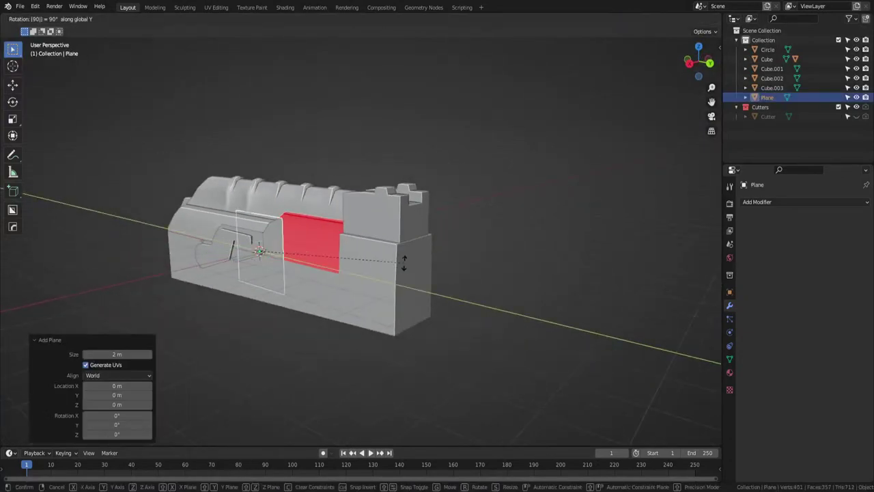
key(Return)
Move the plane about 2.26 m along Y toward the sight block and raise it about 0.26 m along Z.
middle_drag(370, 253, 351, 251)
key(g)
key(y)
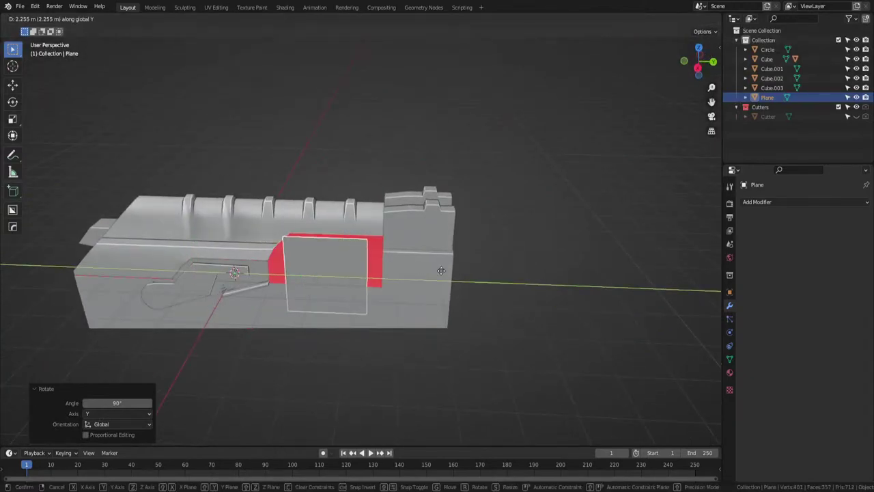
click(442, 270)
middle_drag(442, 270, 354, 214)
key(g)
key(z)
click(400, 244)
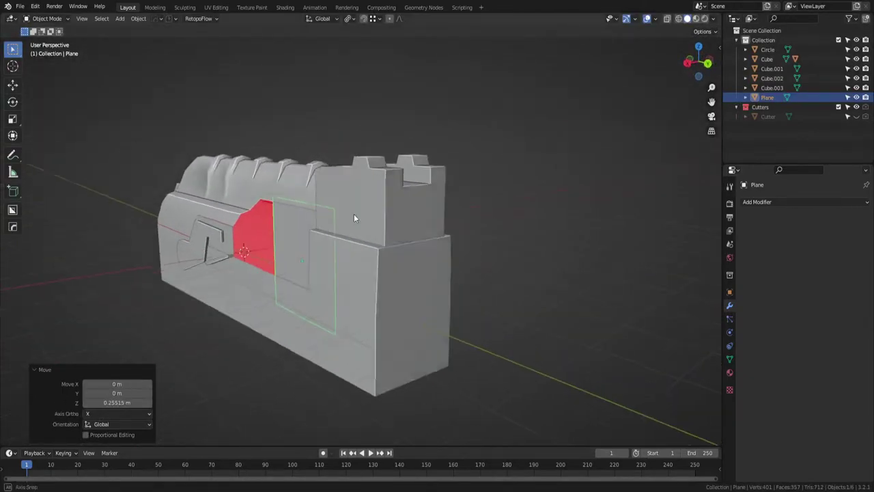
Move the plane along X to the receiver's side, working in a back wireframe view.
click(704, 62)
key(shift+z)
scroll(377, 252, up, 3)
key(g)
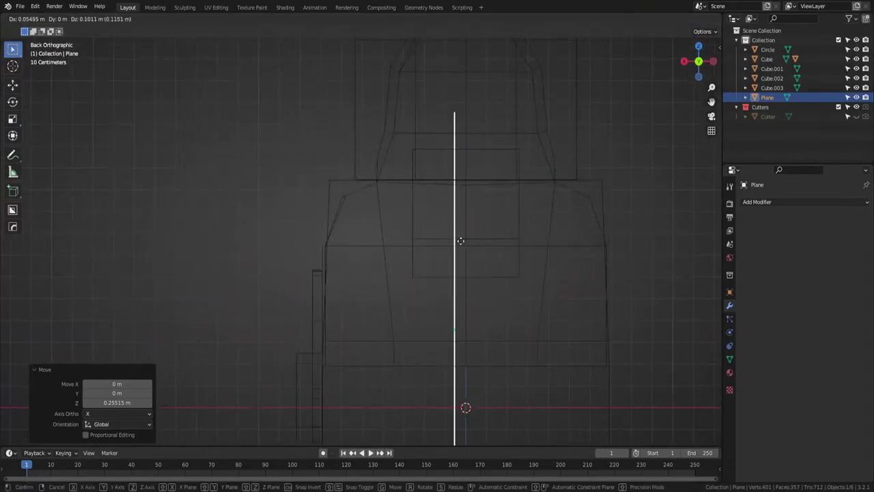
click(399, 193)
Lower the plane's top edge along Z and raise its bottom edge about 0.79 m to fit the side opening.
key(Tab)
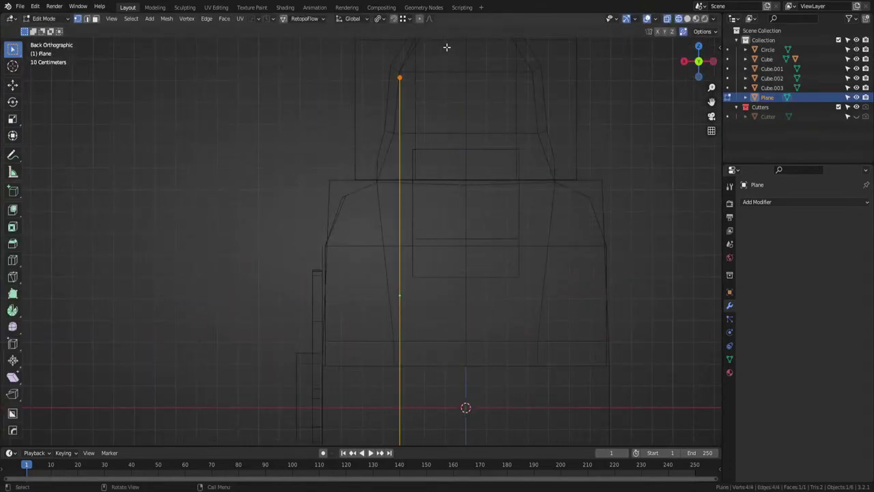
drag(446, 48, 365, 188)
scroll(363, 194, down, 2)
key(g)
key(z)
click(382, 247)
drag(404, 372, 361, 426)
key(g)
key(z)
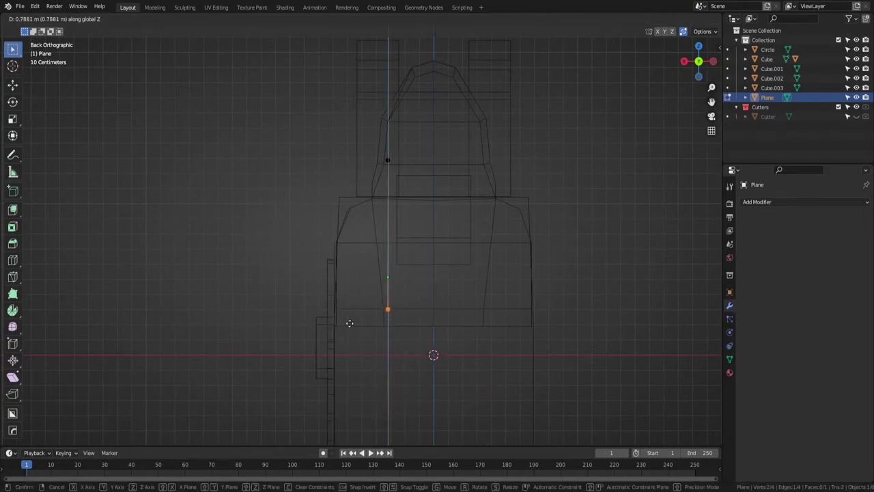
click(349, 323)
Shift the plane's bottom edge outward about 0.35 m along X and lower it about 0.12 m along Z.
key(g)
key(x)
click(295, 322)
middle_drag(316, 321, 342, 325)
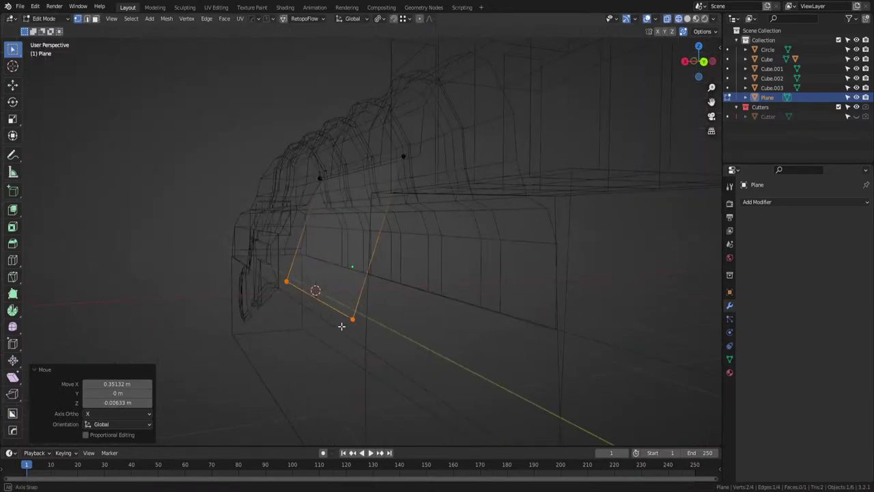
key(g)
key(z)
click(342, 339)
key(g)
key(y)
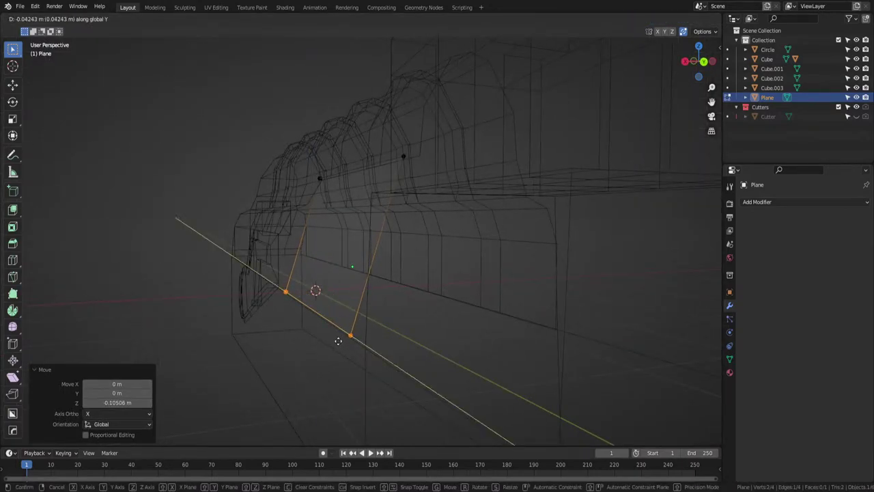
key(x)
key(z)
click(345, 338)
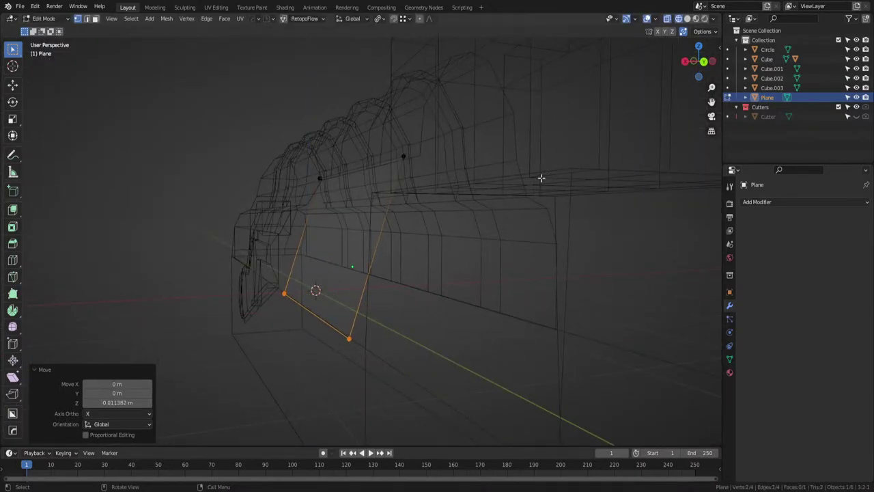
Add one horizontal loop cut to the plane and move it outward and up to follow the receiver's shoulder.
click(700, 70)
key(ctrl+r)
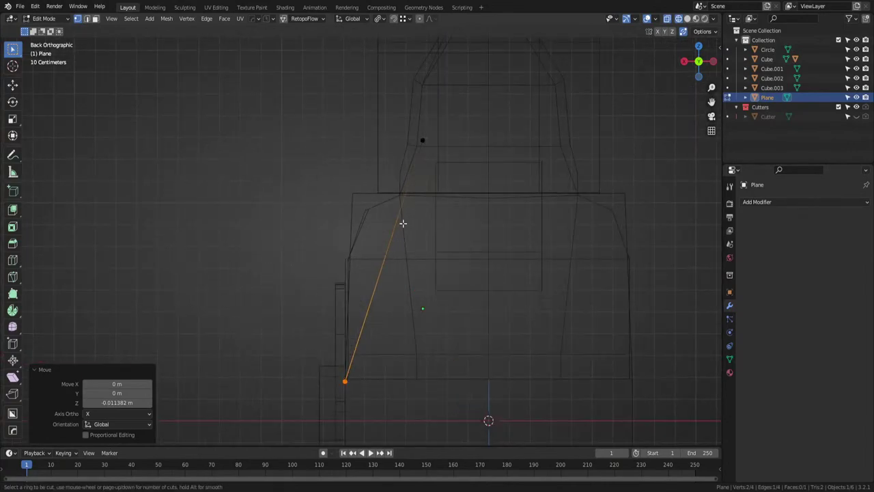
click(374, 264)
right_click(393, 252)
key(g)
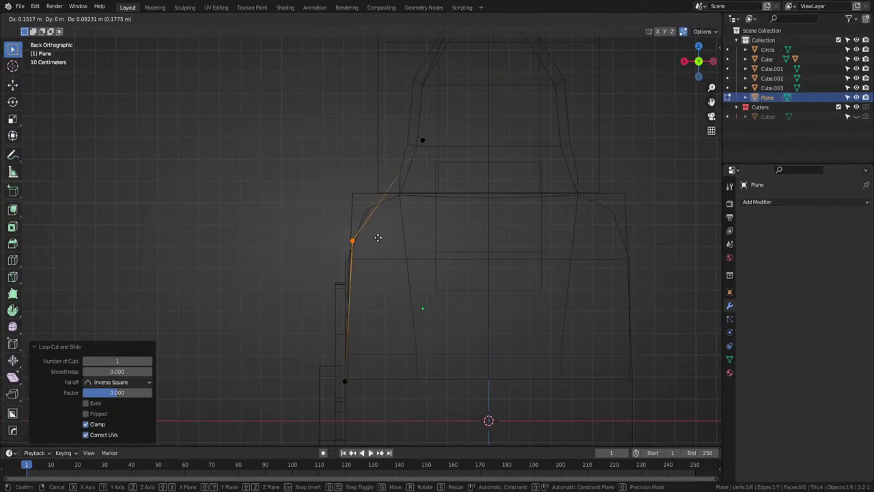
click(380, 238)
Add another loop cut above the first and move it inward to match the top cover's contour.
key(ctrl+r)
click(384, 200)
right_click(383, 205)
key(g)
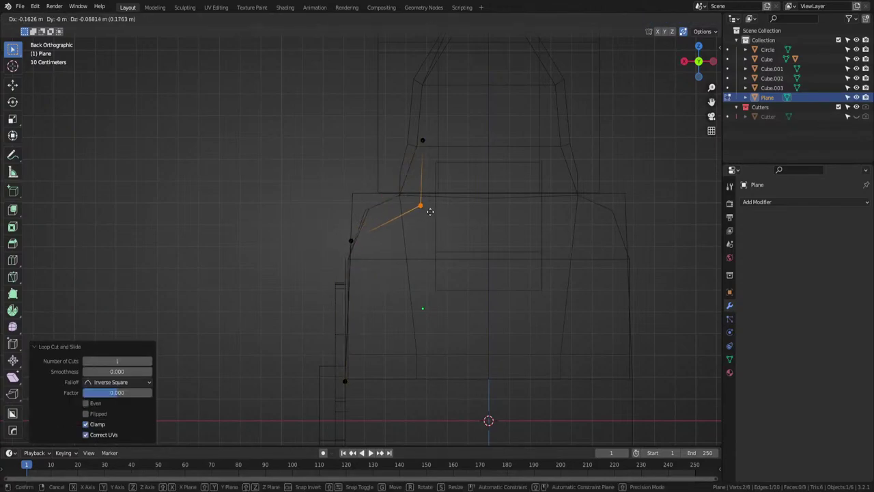
click(422, 204)
Bevel the two horizontal loops of the plane to round its S-shaped profile.
shift+click(350, 241)
key(ctrl+b)
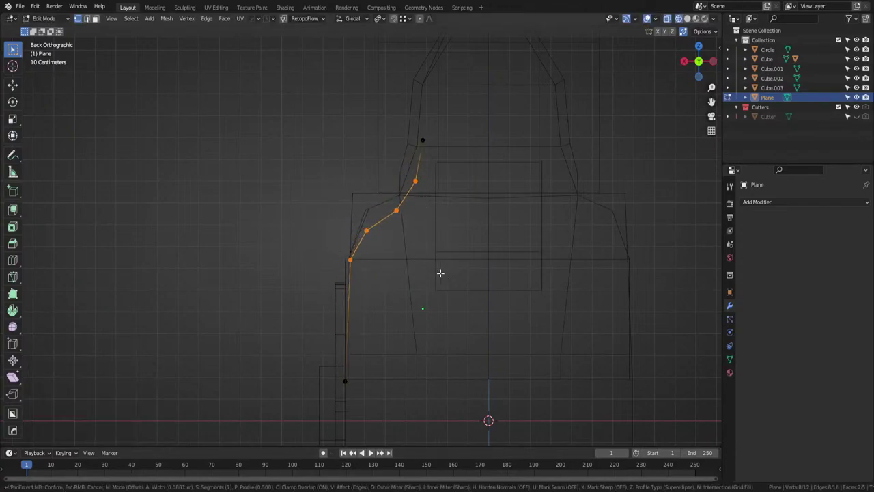
click(434, 265)
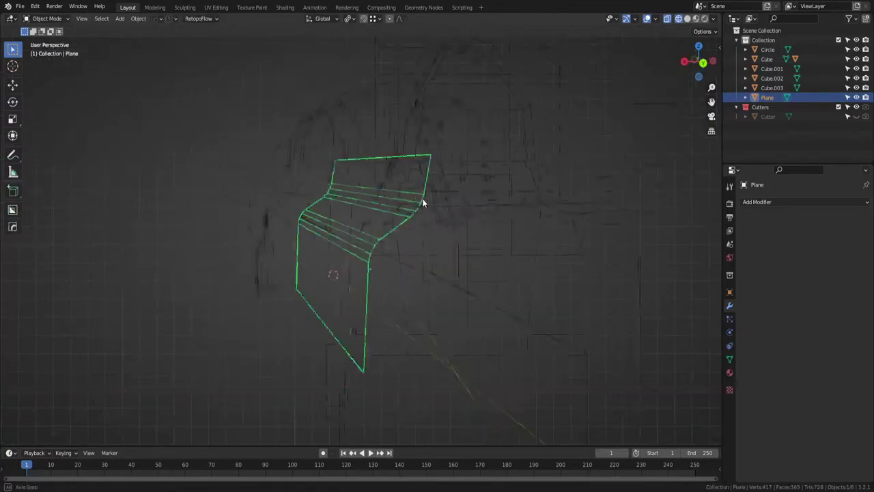
Scale the side panel by 1.369 along Y so it spans the receiver's side opening.
key(KP_Divide)
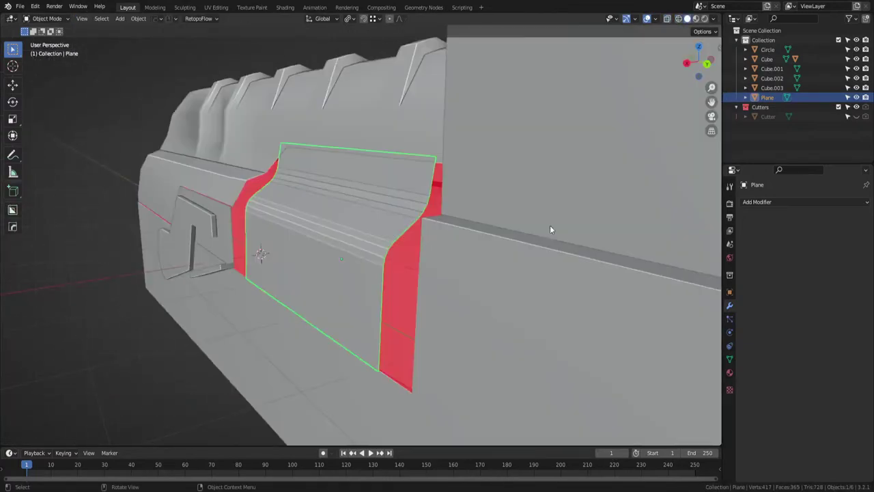
key(s)
key(y)
click(601, 275)
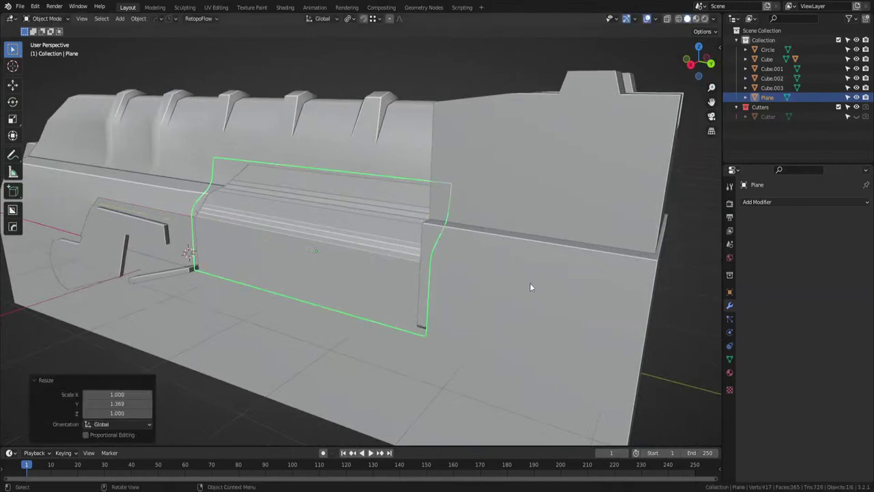
Try the Sharpen operation on the side panel and undo it.
key(q)
click(514, 285)
right_click(503, 290)
key(ctrl+z)
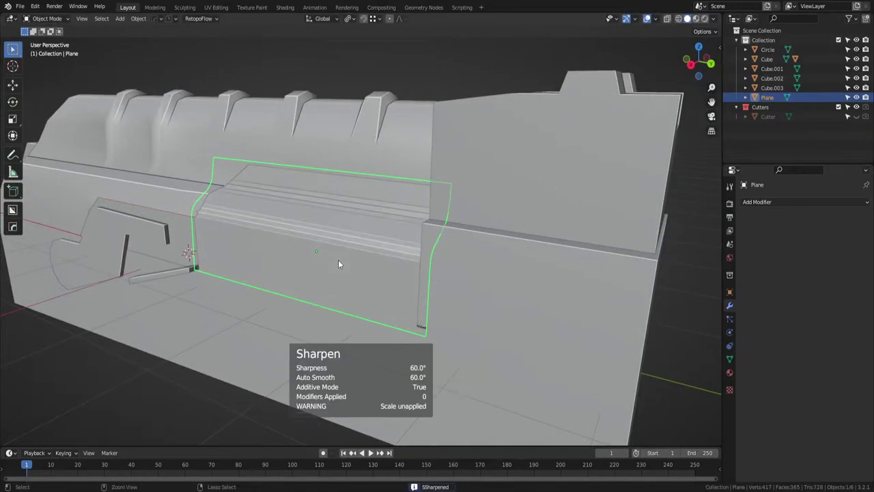
Smooth the side panel's shading with the HOps Autosmooth operation at 35°.
key(q)
shift+click(338, 261)
click(313, 265)
Scale the smoothed side panel by 1.024 along Y to fit the opening's ends.
middle_drag(355, 274, 480, 275)
key(s)
key(y)
click(445, 280)
Move the side panel about 0.03 m along X and scale it slightly along X against the receiver.
key(g)
key(x)
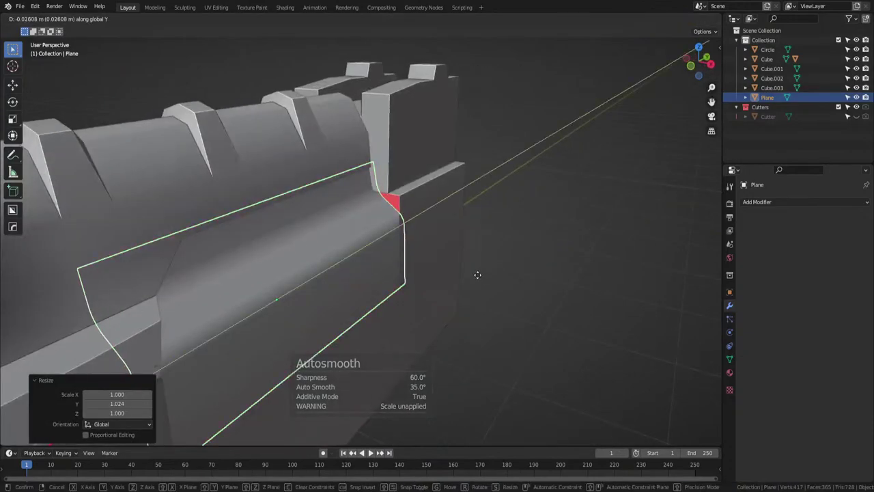
click(479, 273)
key(s)
key(x)
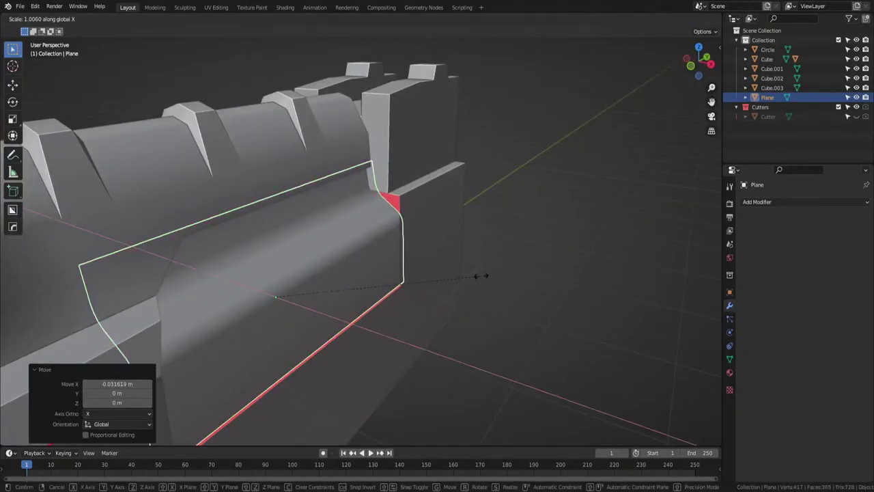
click(490, 284)
Clear the selection, save the file and check the side panel's fit.
scroll(488, 285, down, 3)
middle_drag(519, 288, 417, 273)
click(513, 307)
key(ctrl+s)
scroll(437, 314, up, 4)
scroll(344, 288, down, 3)
scroll(424, 289, up, 4)
scroll(418, 306, down, 4)
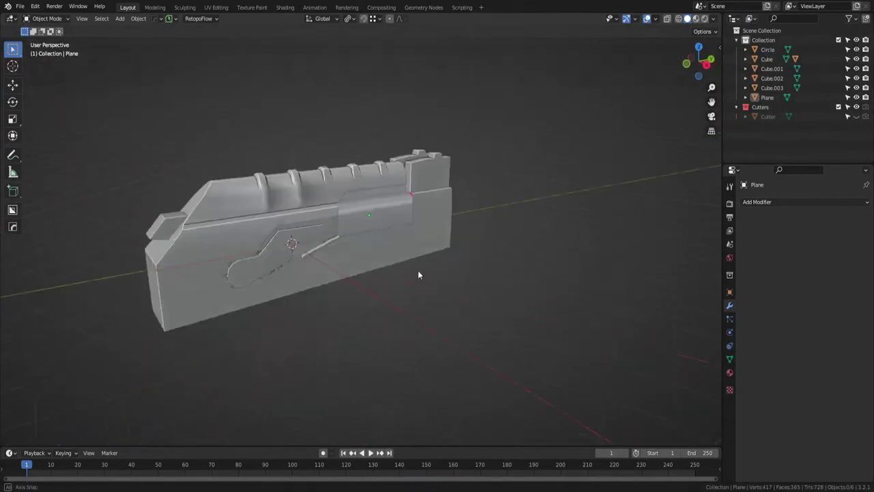
Add a HOps Solidify modifier to the receiver's lower body with a thickness of about 0.08.
click(429, 257)
key(q)
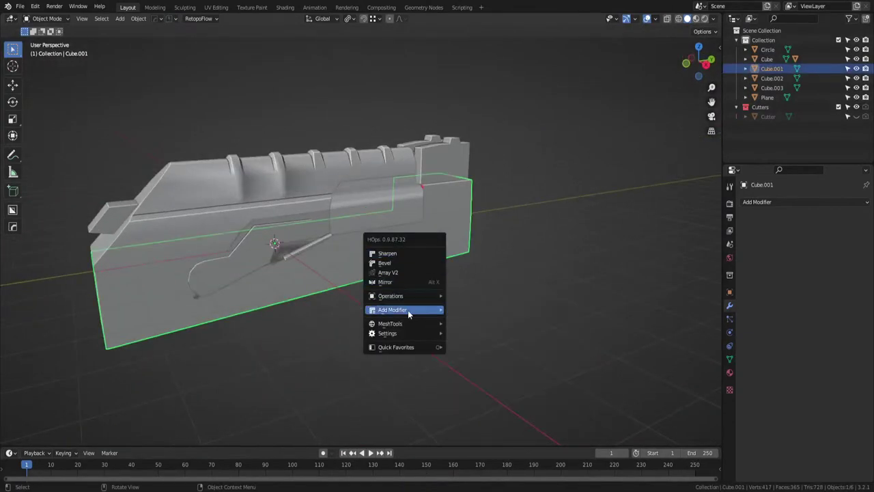
mouse_move(407, 310)
click(499, 321)
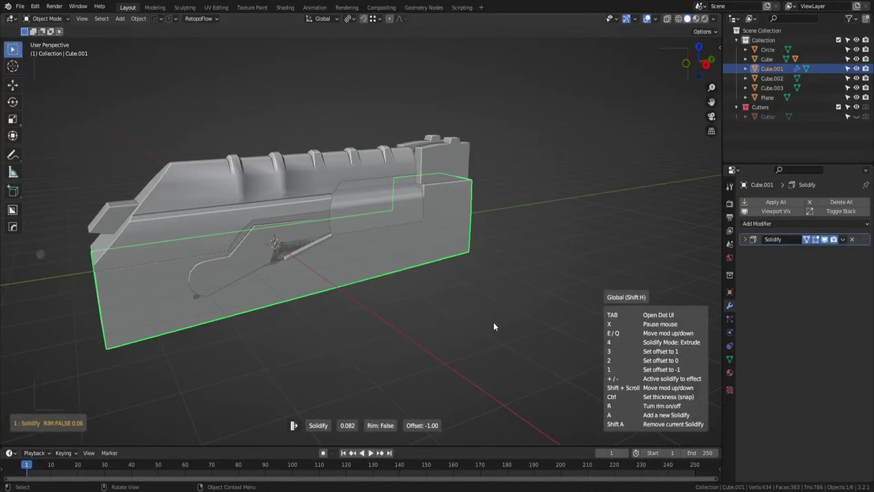
click(491, 322)
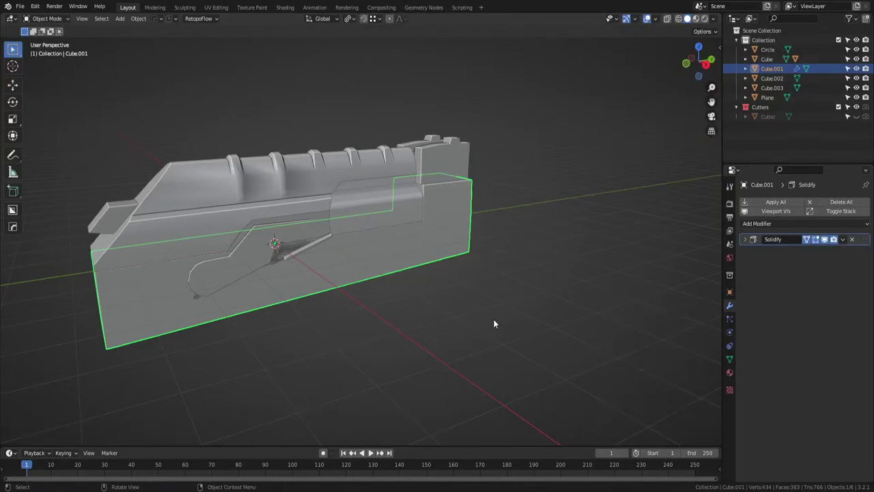
Add a HOps Solidify modifier to the ribbed top cover with a thickness of about 0.02.
middle_drag(493, 318, 382, 297)
scroll(382, 297, up, 1)
click(300, 149)
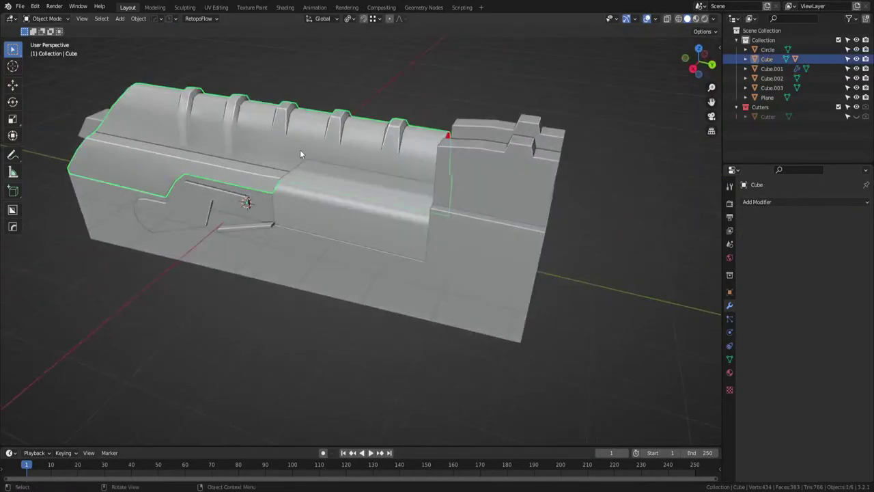
key(q)
mouse_move(299, 149)
click(364, 160)
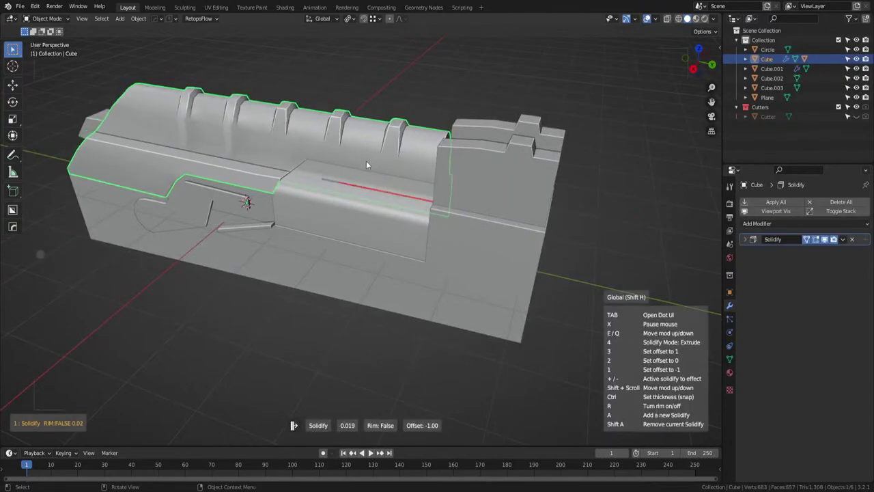
click(367, 161)
Try to move the side panel outward along X past the protruding red strip.
click(367, 236)
middle_drag(368, 236, 355, 213)
scroll(355, 213, up, 4)
key(g)
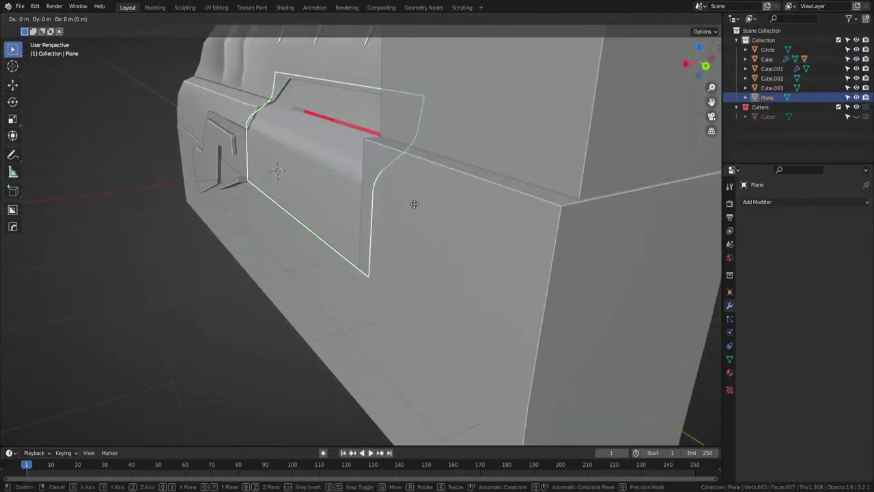
key(y)
key(x)
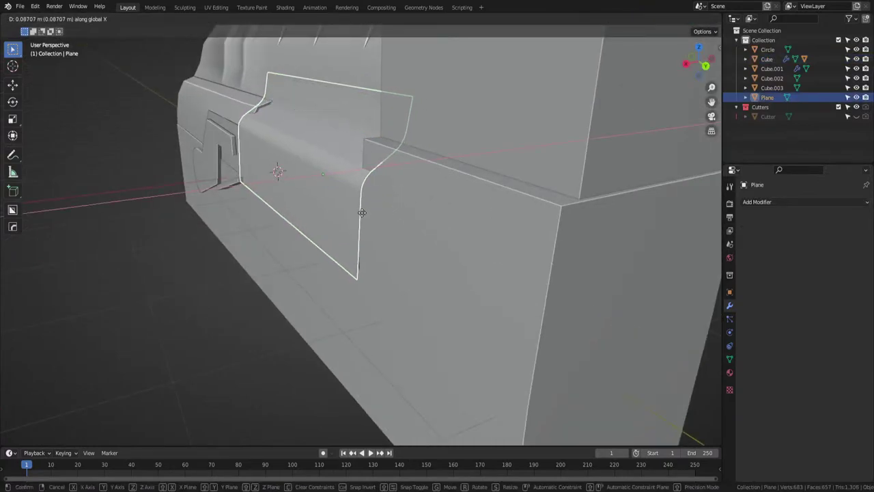
click(366, 211)
middle_drag(366, 211, 391, 139)
key(Tab)
key(Tab)
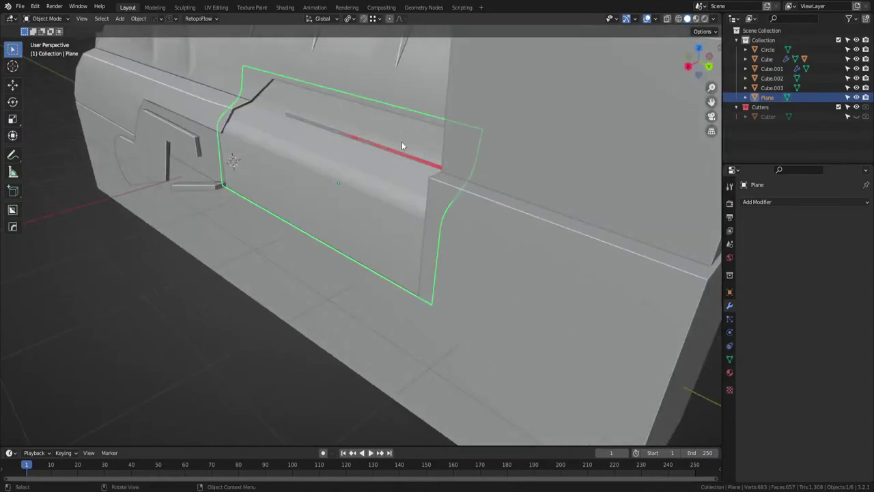
Examine the red strip above the side panel in wireframe and by temporarily displacing the top cover.
middle_drag(485, 156, 435, 125)
key(z)
click(368, 129)
mouse_move(342, 129)
middle_down()
mouse_move(374, 136)
mouse_move(390, 214)
middle_up()
key(z)
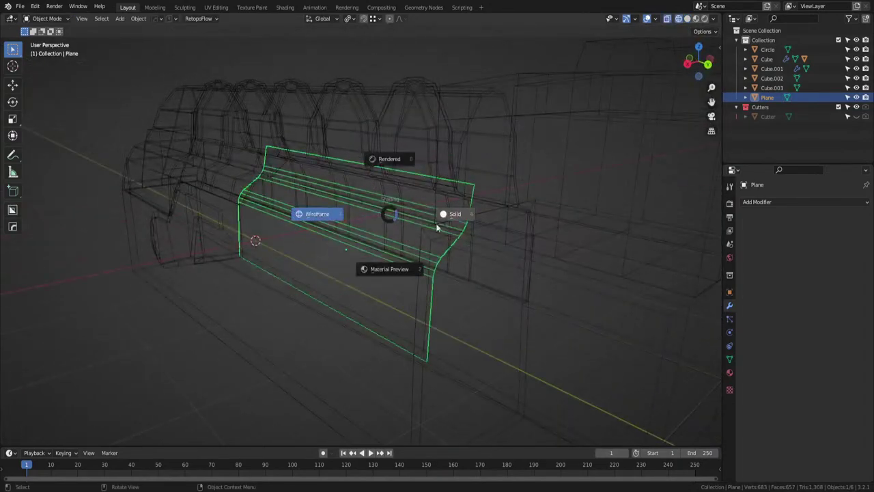
click(441, 229)
click(365, 135)
key(g)
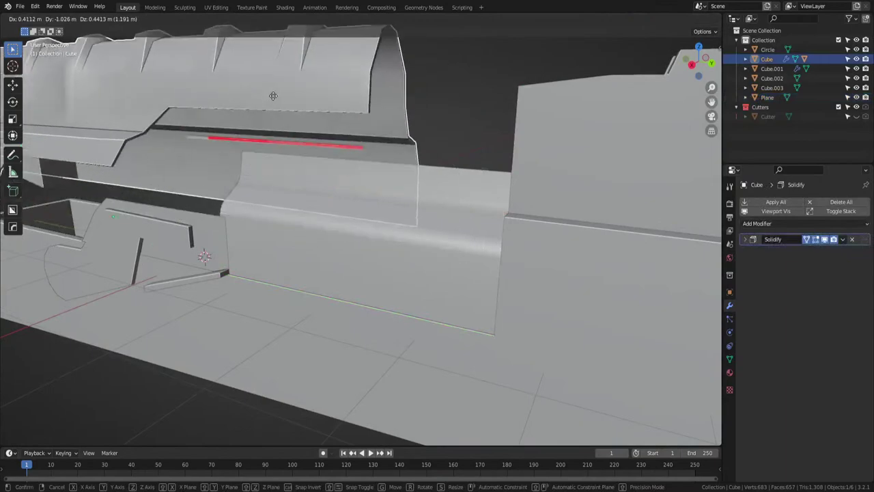
right_click(328, 119)
Isolate the top cover and delete the vertices of the stray red strip beneath its side.
key(KP_Divide)
middle_drag(357, 171, 354, 205)
scroll(362, 210, up, 1)
key(Tab)
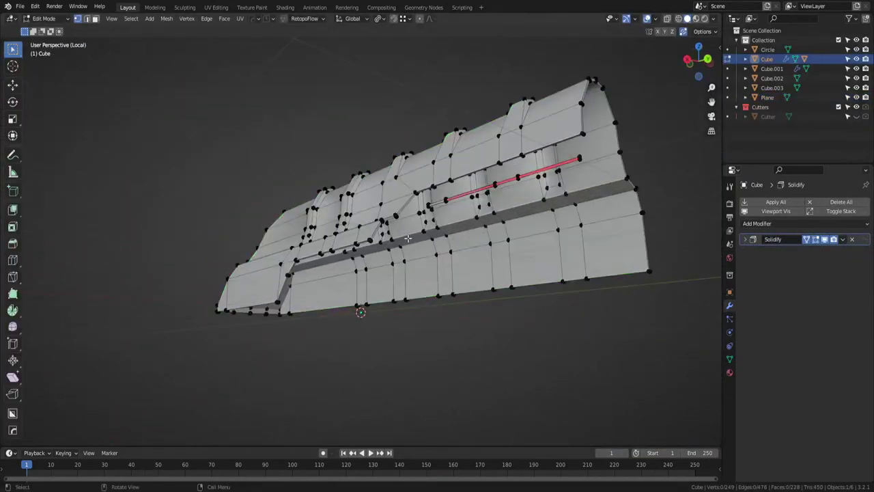
middle_drag(407, 239, 376, 329)
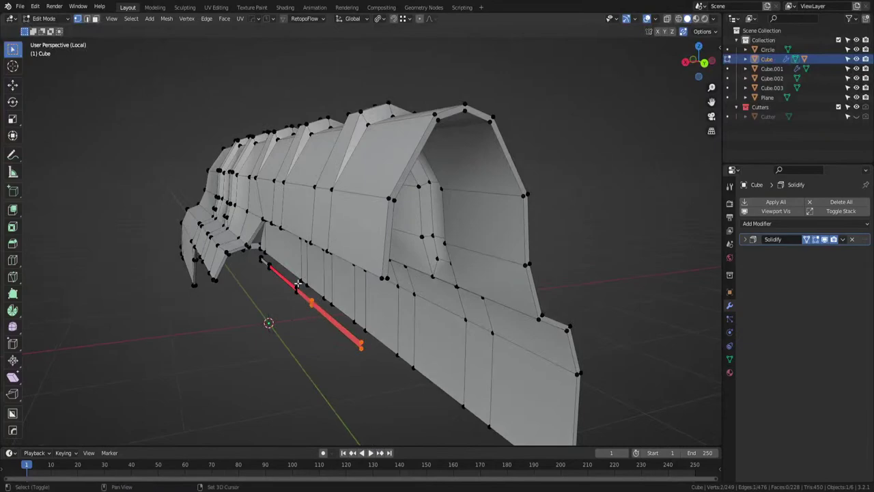
shift+click(271, 265)
key(x)
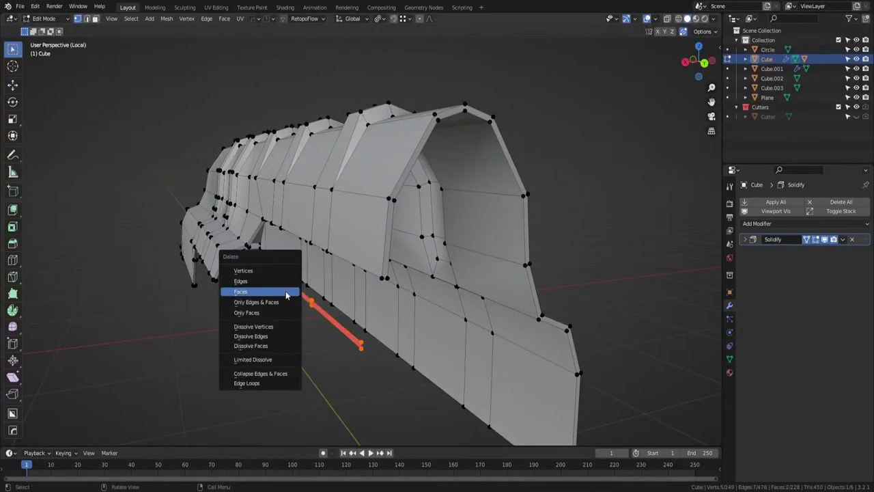
click(287, 270)
key(Tab)
key(period)
key(Escape)
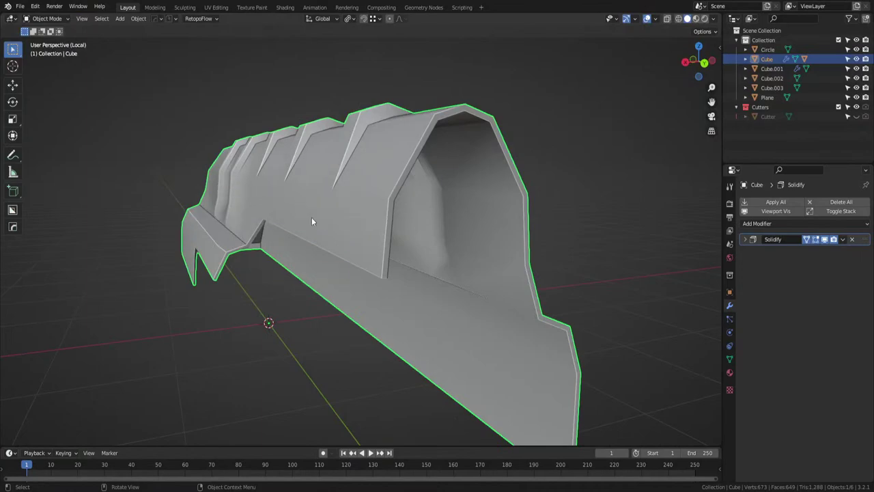
Show all parts again, save the file and clear the selection.
key(slash)
scroll(312, 219, down, 5)
middle_drag(315, 246, 170, 306)
key(ctrl+s)
key(alt+a)
Move the selector lever on the receiver's side along X, clear the selection and save the file.
click(310, 280)
scroll(431, 301, up, 5)
key(g)
key(x)
click(437, 298)
scroll(456, 311, down, 5)
click(456, 309)
key(ctrl+s)
Add a cube and move it about 4.71 m along Y onto the notched block at the receiver's end.
middle_drag(294, 293, 298, 322)
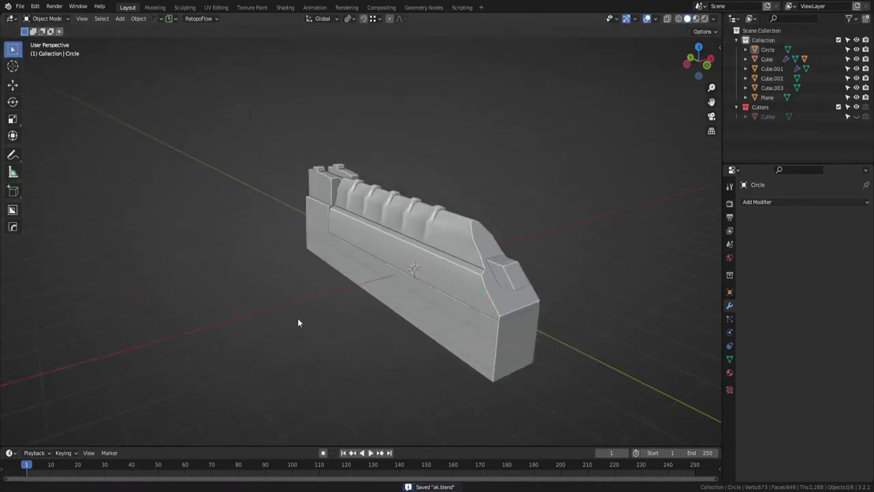
scroll(299, 321, up, 3)
middle_drag(171, 324, 290, 315)
shift+middle_drag(291, 316, 343, 359)
shift+middle_drag(314, 258, 343, 300)
scroll(343, 299, up, 2)
key(shift+a)
mouse_move(348, 293)
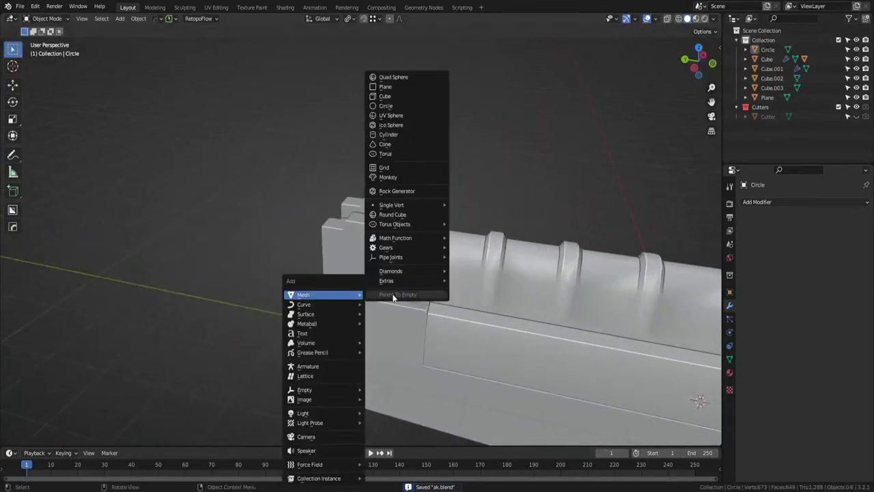
click(411, 95)
middle_drag(412, 95, 393, 253)
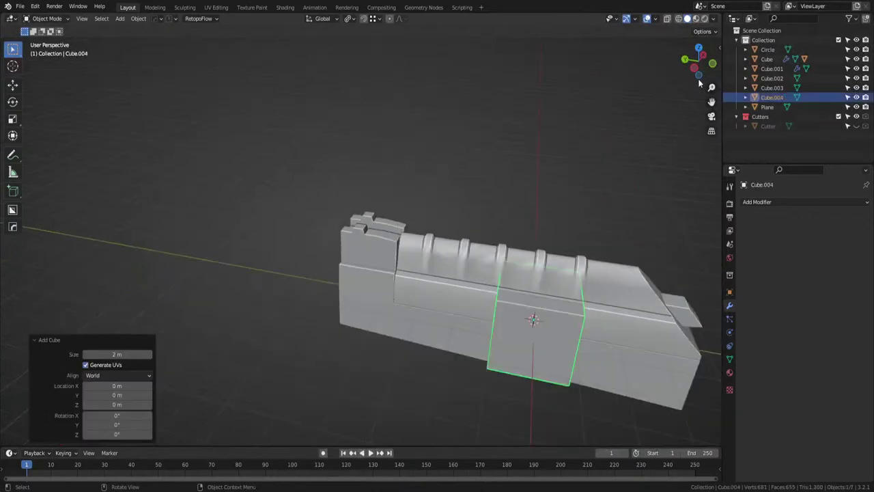
click(699, 48)
key(g)
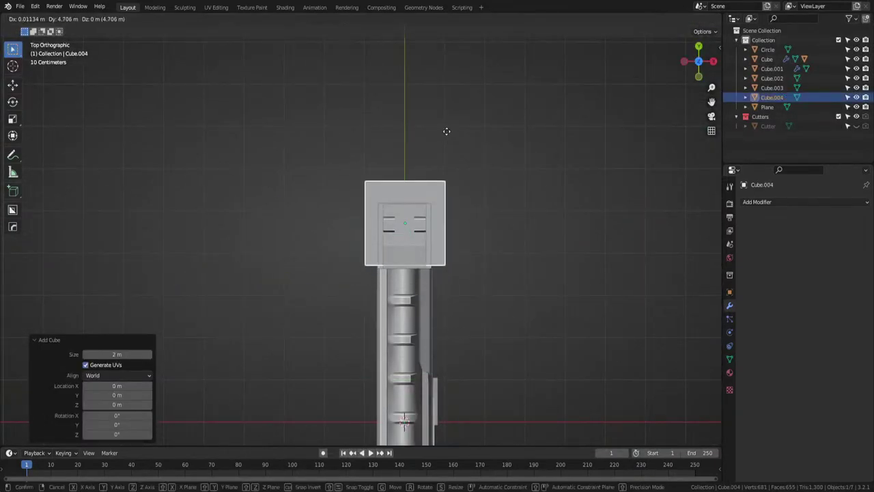
click(446, 131)
Scale the cube down to fit between the block's slots and raise it about 2.02 m along Z to the block's upper surface.
key(KP_Decimal)
key(s)
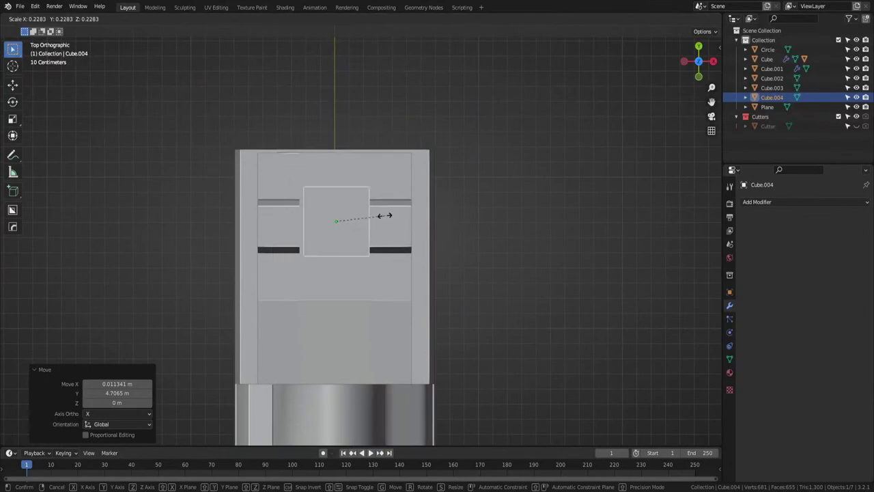
click(370, 216)
key(g)
key(z)
click(371, 214)
middle_drag(338, 321, 432, 229)
key(g)
key(z)
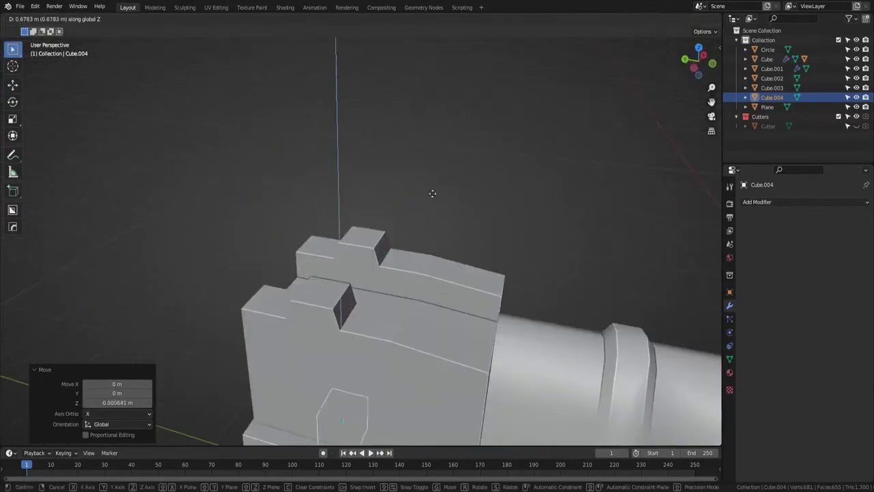
click(458, 440)
Fine-tune the cube's height on the block, scale it to about 0.9 and flatten it along Z to about 0.75.
middle_drag(446, 343, 455, 354)
key(g)
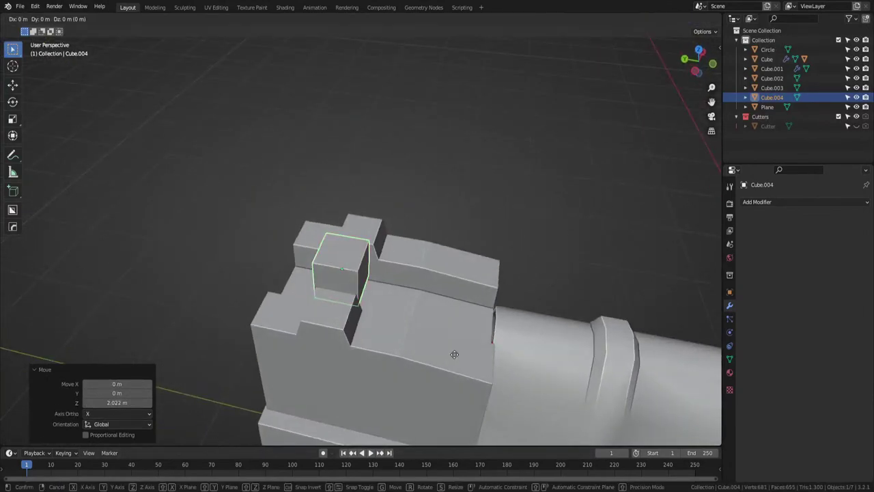
key(z)
click(456, 361)
key(s)
click(482, 343)
key(s)
key(z)
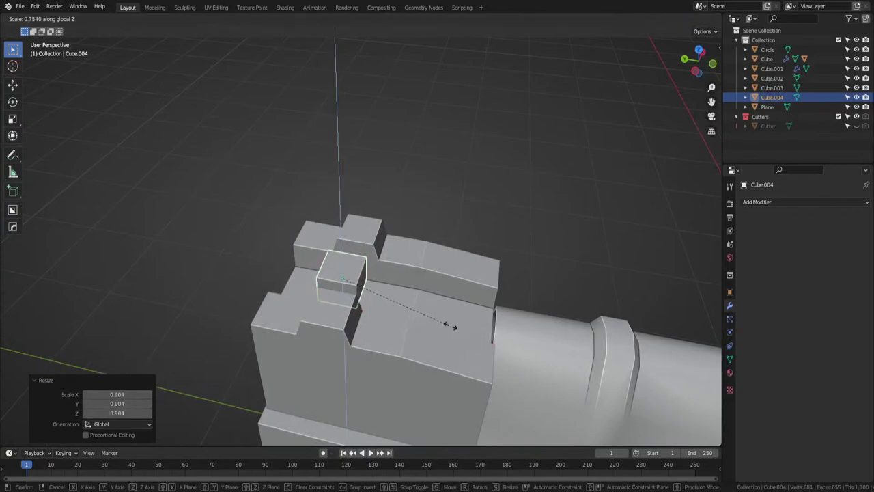
click(427, 319)
Stretch the small cube along X so it spans the gap between the block's two raised sides.
middle_drag(427, 319, 409, 340)
key(s)
key(x)
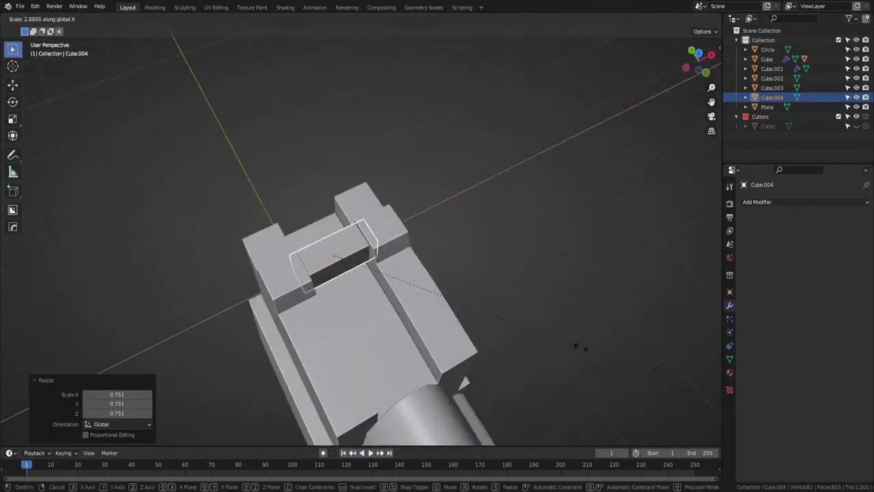
click(634, 355)
Add a centred loop cut across the crosspiece and bevel it into a wide middle section.
key(Tab)
click(496, 282)
middle_drag(380, 374, 343, 358)
key(ctrl+r)
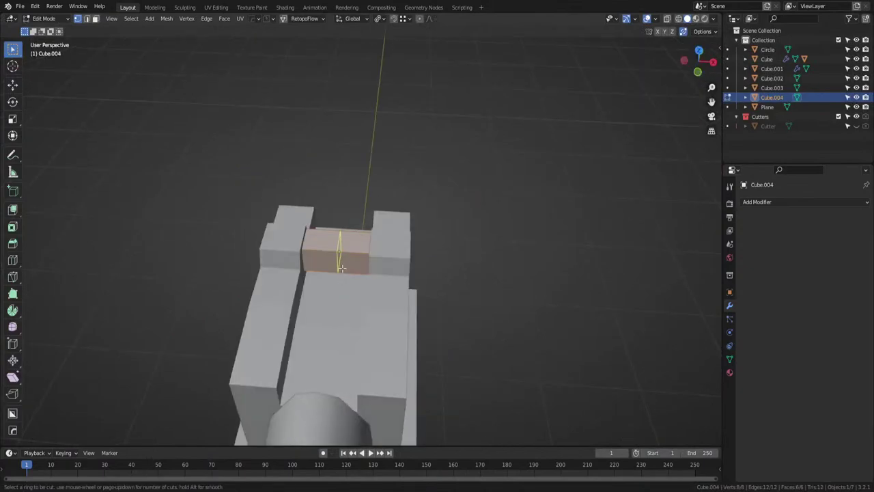
click(347, 258)
right_click(350, 258)
key(ctrl+b)
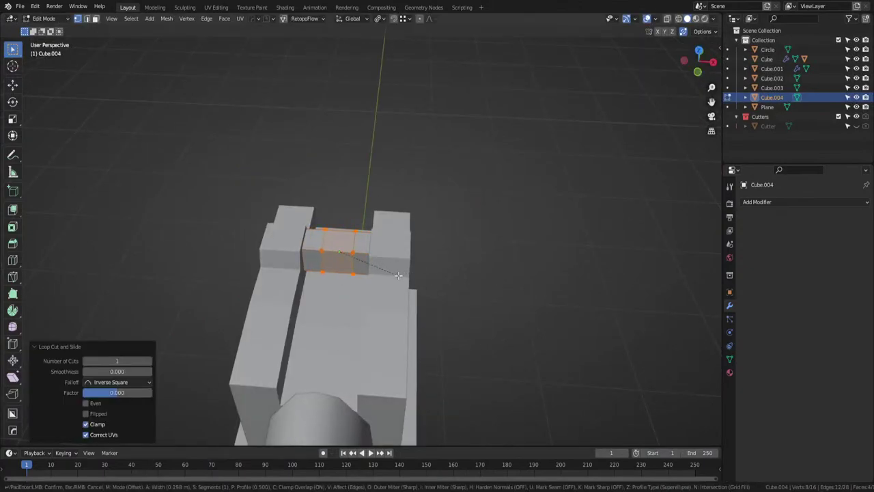
click(402, 276)
Extrude the crosspiece's middle face about 0.8 m toward the top cover and raise its end about 0.14 m along Z.
key(Tab)
click(397, 271)
click(341, 264)
middle_drag(372, 282, 284, 288)
key(e)
click(347, 316)
middle_drag(348, 316, 340, 291)
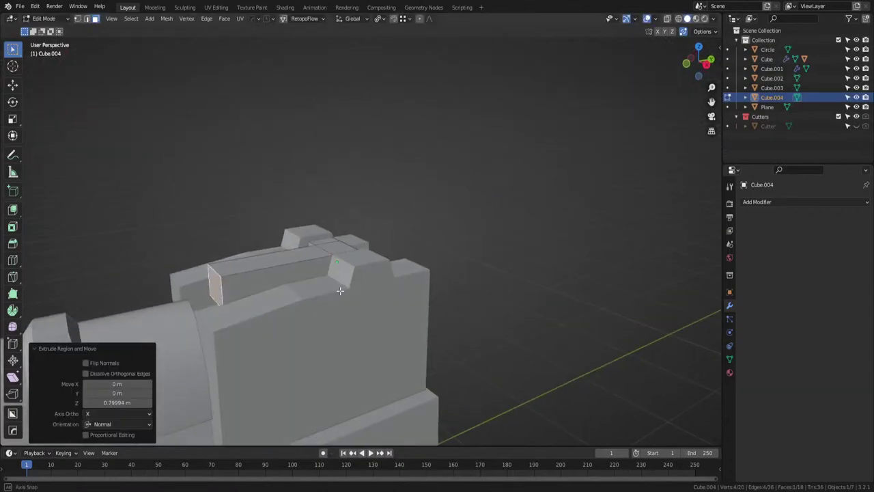
key(g)
key(z)
click(341, 270)
Add a loop cut across the extruded arm, slid toward its raised end with a factor of about -0.516.
key(ctrl+r)
click(279, 267)
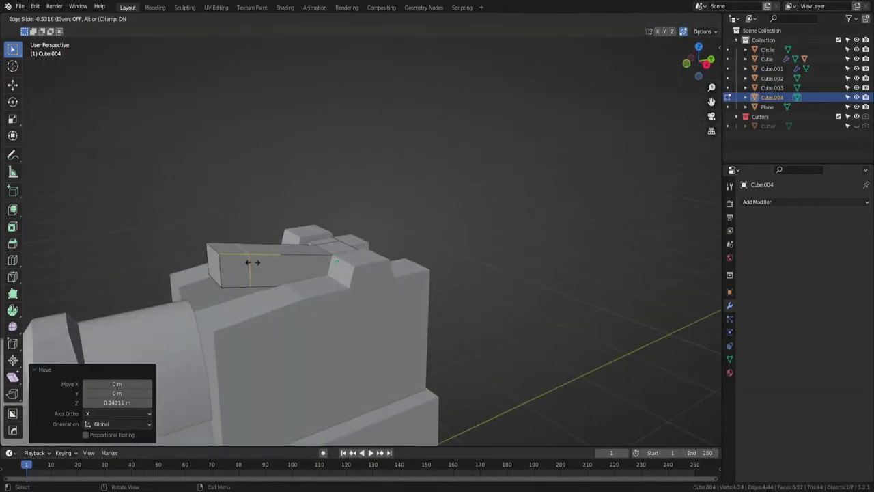
click(253, 262)
key(g)
key(z)
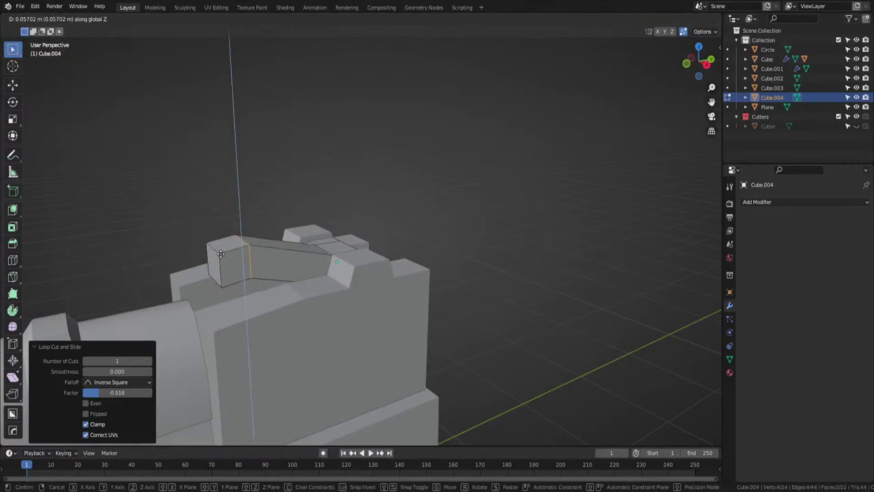
right_click(220, 274)
Raise the new edge loop along Z with vertex snapping, aligning it with the height of the arm's end face.
key(Tab)
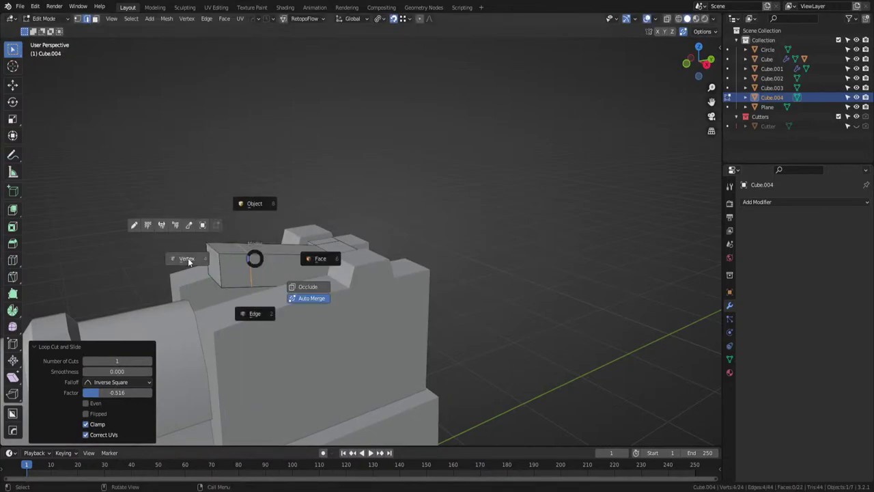
click(189, 262)
key(g)
key(z)
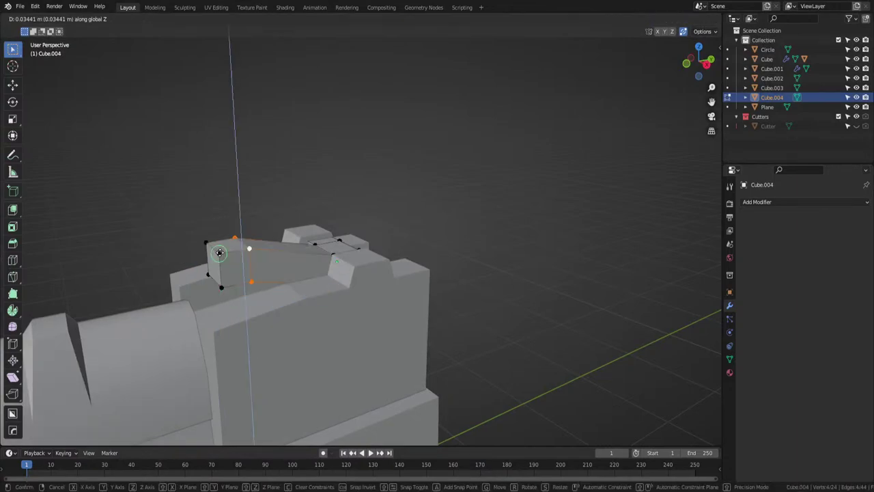
click(206, 271)
Select the two opposite side faces at the arm's raised end.
key(Tab)
key(Tab)
click(250, 274)
click(231, 263)
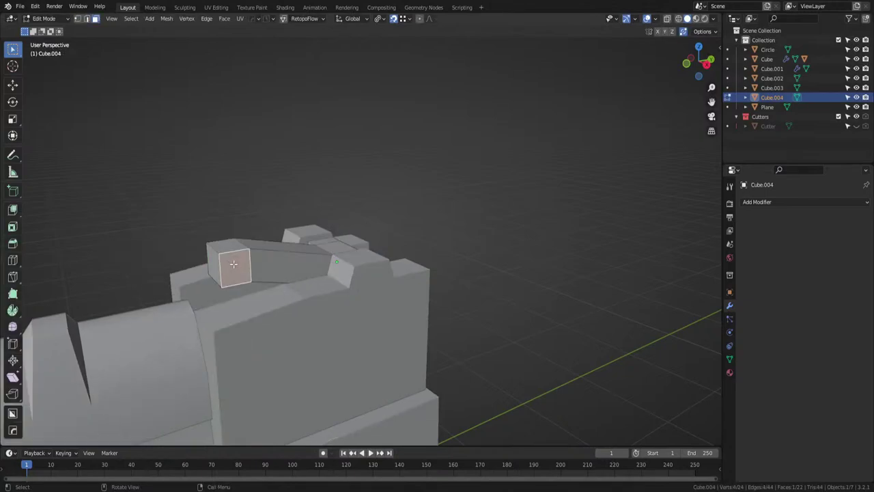
middle_drag(230, 263, 361, 333)
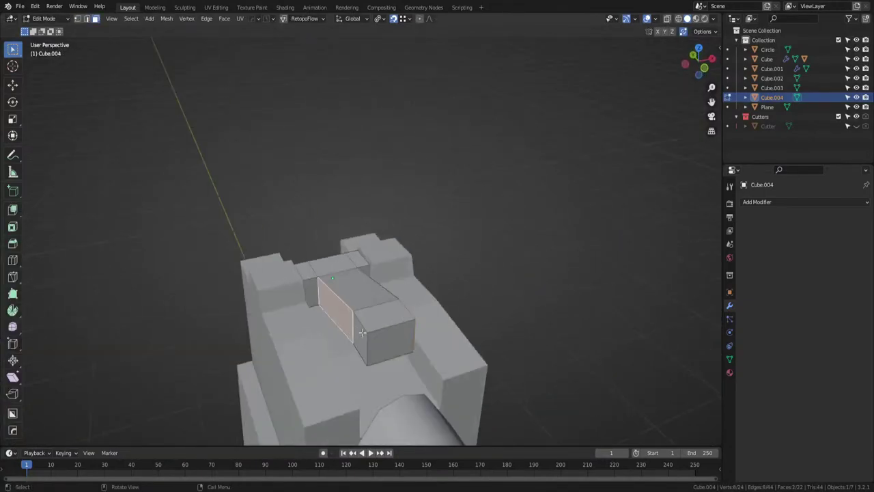
key(ctrl+z)
shift+click(360, 336)
Turn on the on-screen display of Screencast Keys.
key(alt+e)
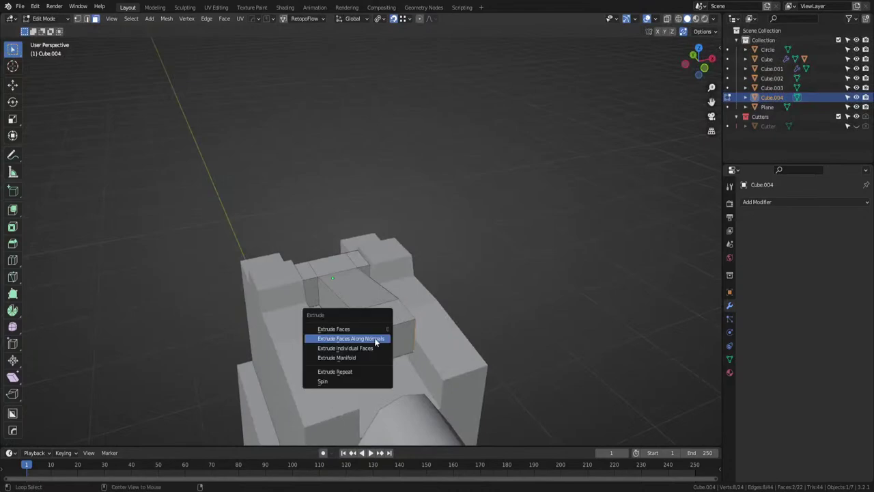
key(n)
click(715, 239)
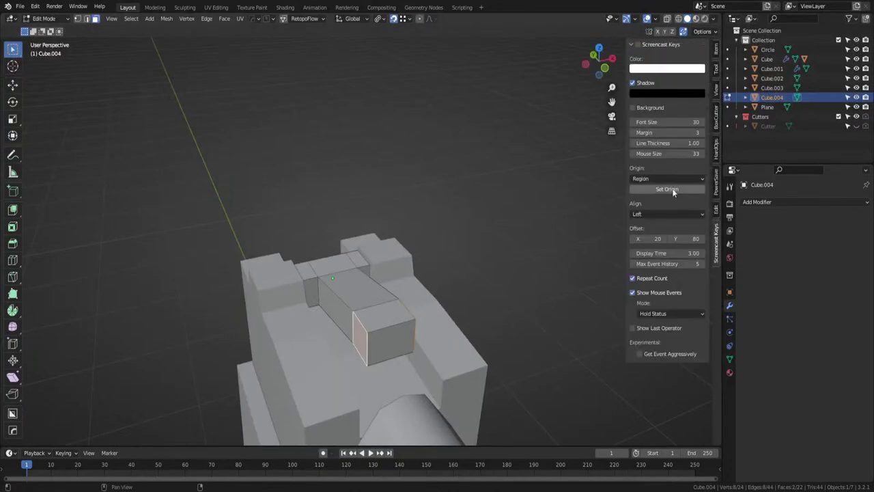
key(n)
Extrude both side faces along their normals to form a crossbar at the arm's end, and return to Object Mode.
key(alt+e)
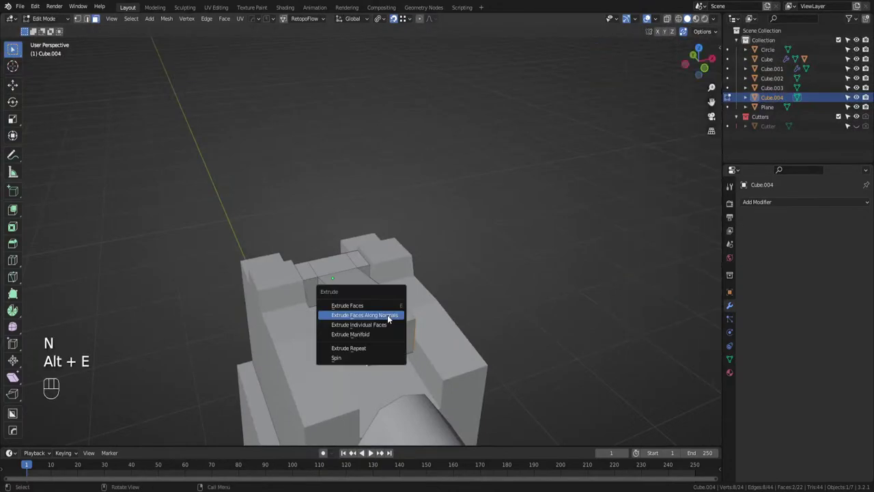
click(387, 315)
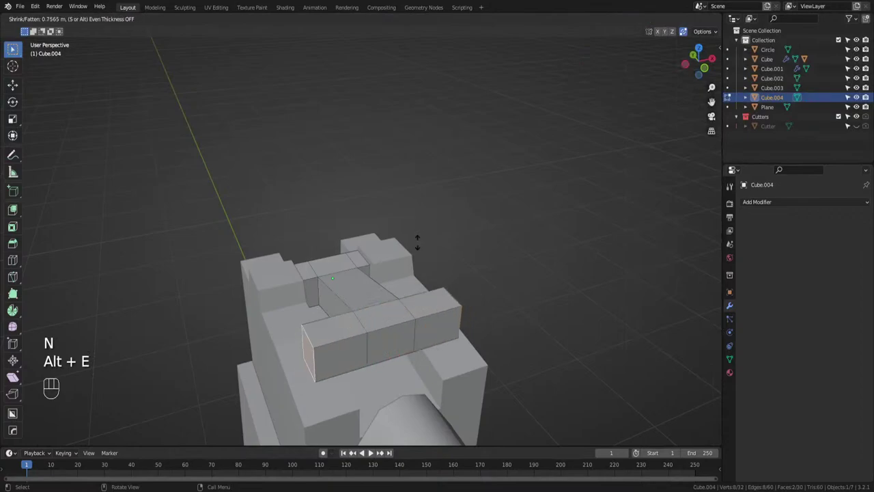
click(398, 261)
key(Tab)
Clear the selection and save the file.
scroll(392, 275, down, 3)
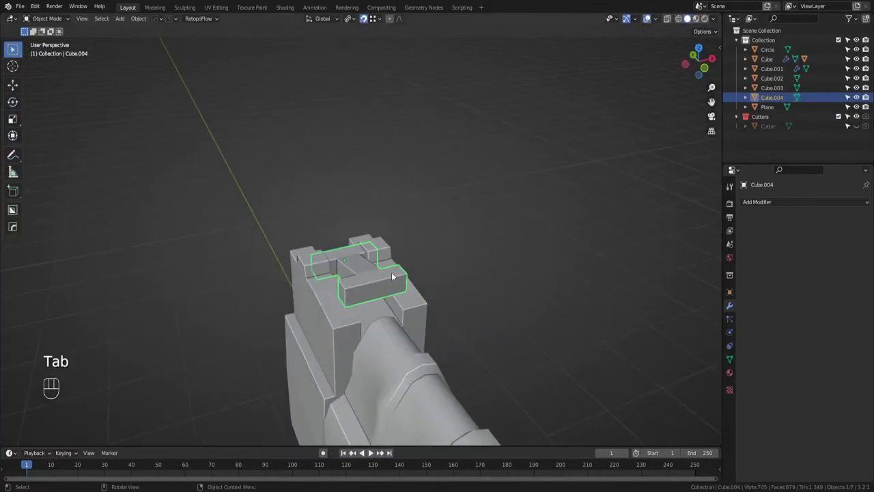
middle_drag(392, 275, 505, 237)
click(505, 237)
middle_drag(437, 276, 372, 338)
key(ctrl+s)
shift+middle_drag(372, 338, 422, 325)
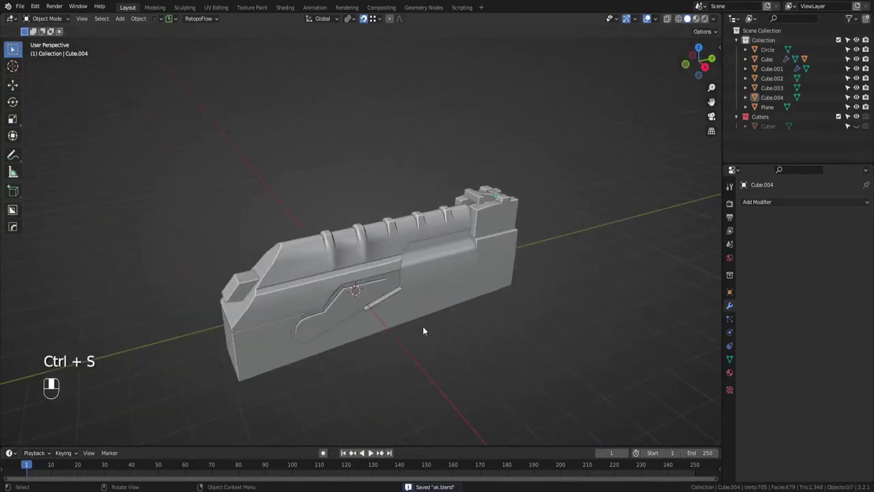
key(ctrl+s)
Examine the whole receiver in perspective and in the orthographic views of both sides, saving the file in between.
middle_drag(383, 127, 400, 121)
scroll(400, 121, up, 1)
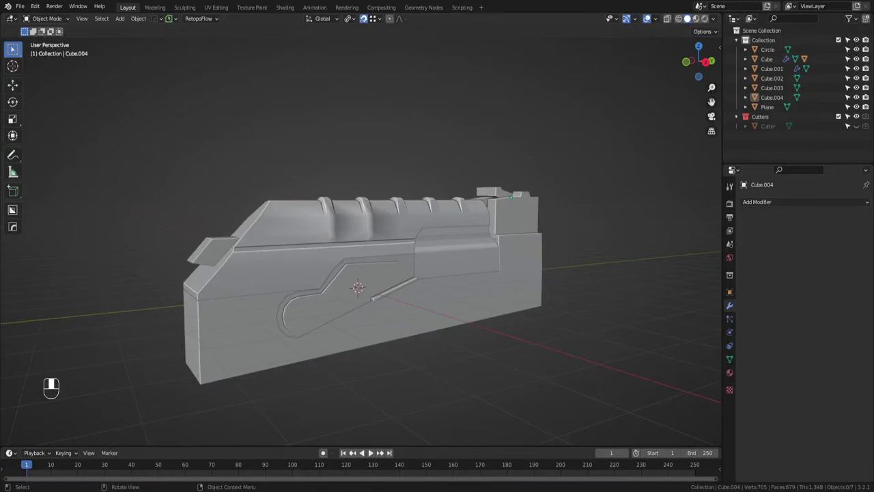
middle_drag(400, 121, 370, 164)
key(ctrl+s)
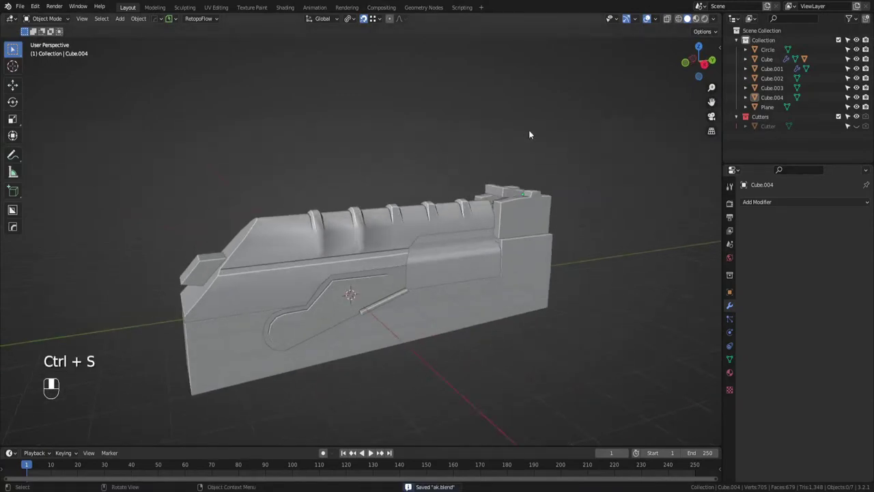
click(703, 65)
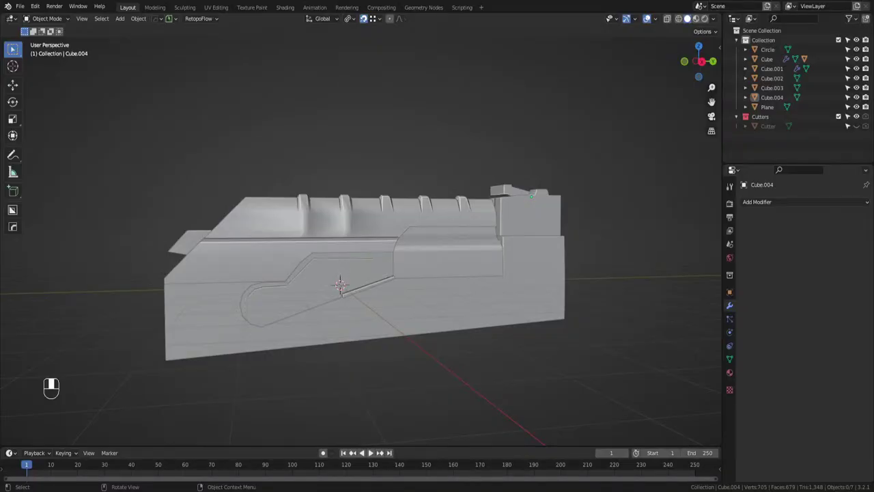
middle_drag(259, 205, 287, 181)
key(ctrl+s)
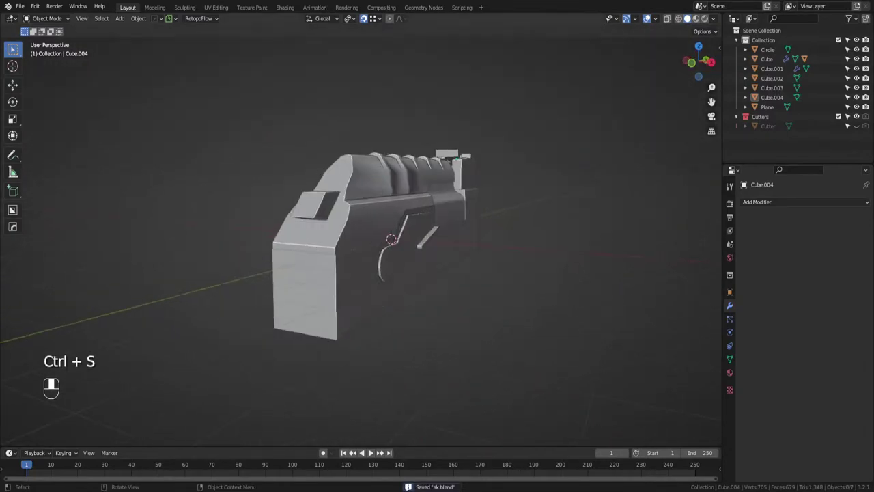
click(709, 63)
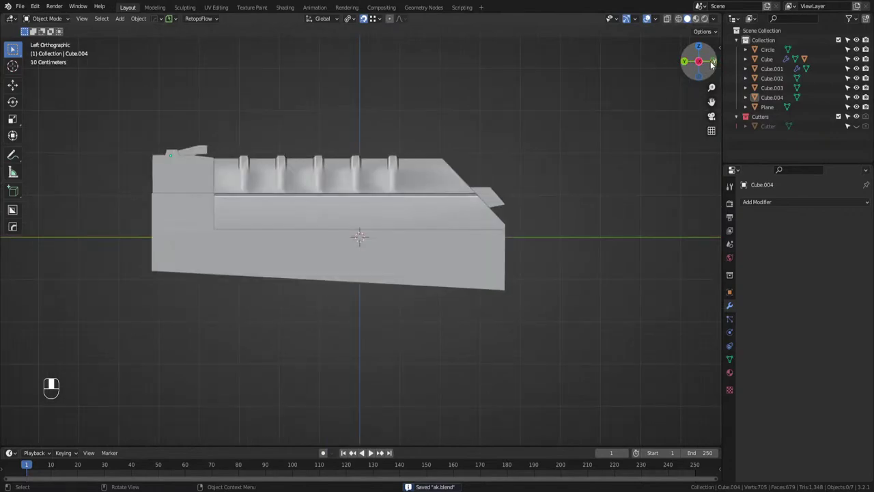
click(698, 61)
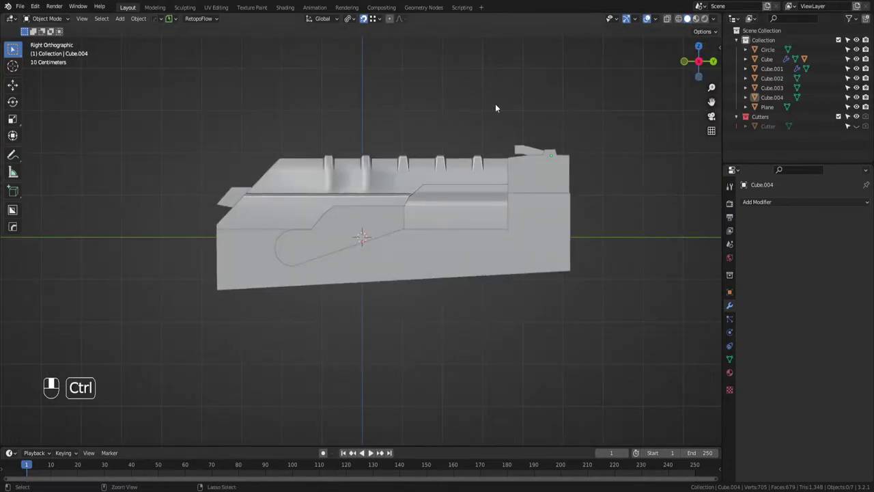
key(ctrl+s)
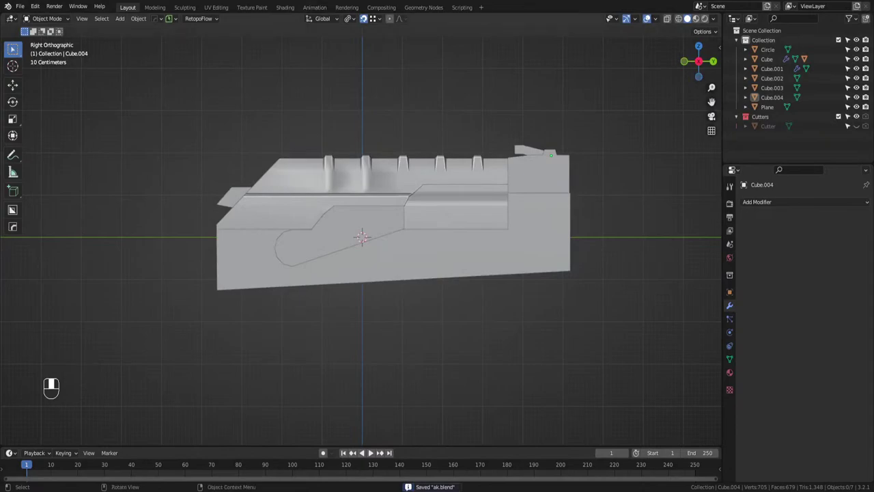
middle_drag(362, 237, 527, 183)
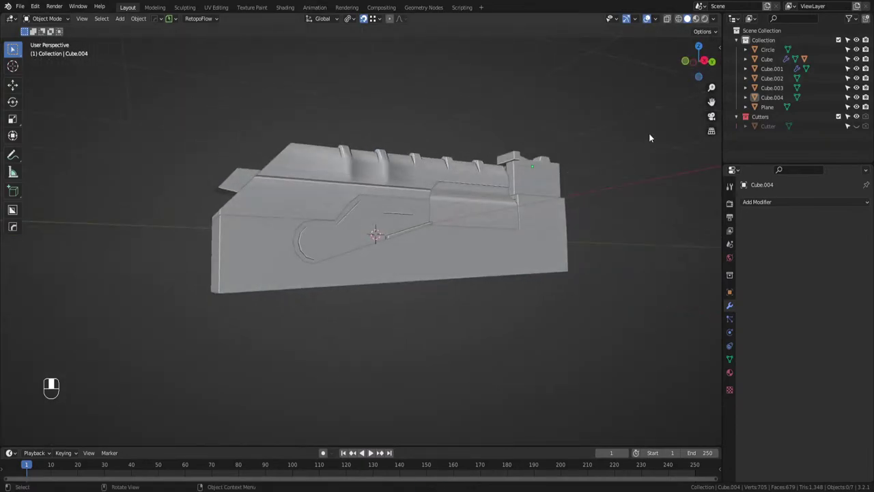
middle_drag(657, 123, 475, 197)
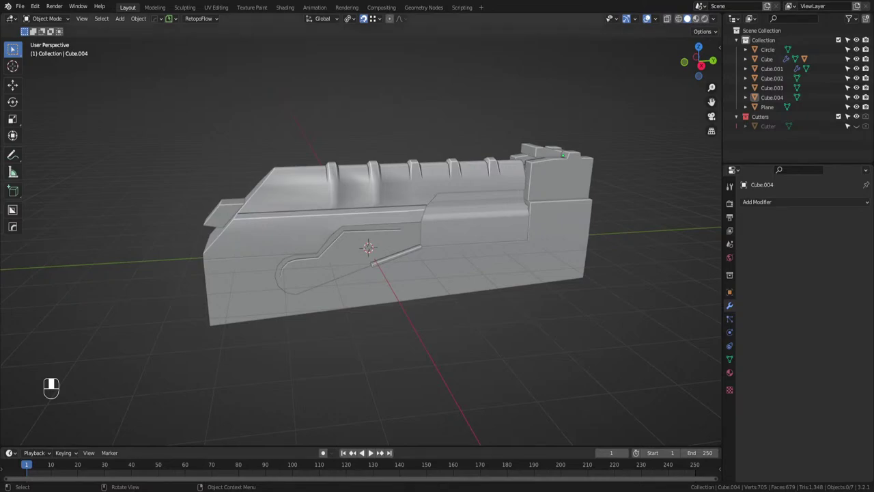
middle_drag(383, 205, 445, 234)
key(ctrl+s)
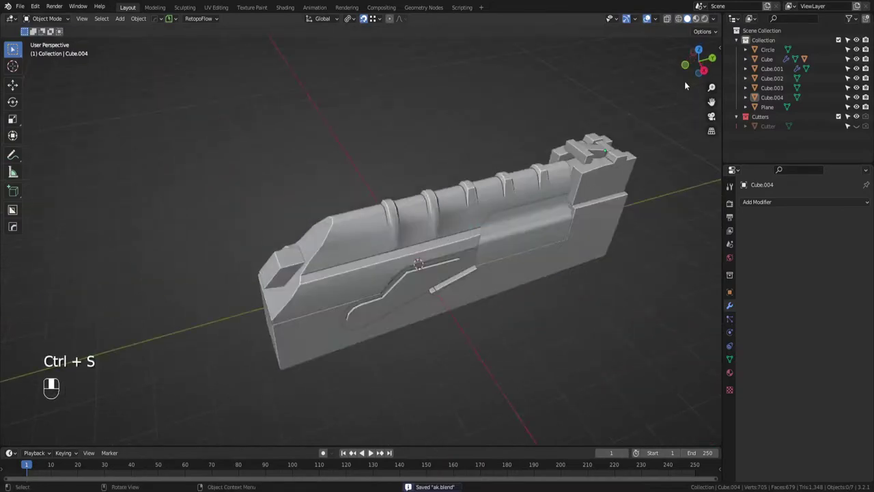
Add a cube in the right orthographic view and move it directly behind the receiver's rear end.
click(704, 70)
click(431, 234)
scroll(410, 231, down, 2)
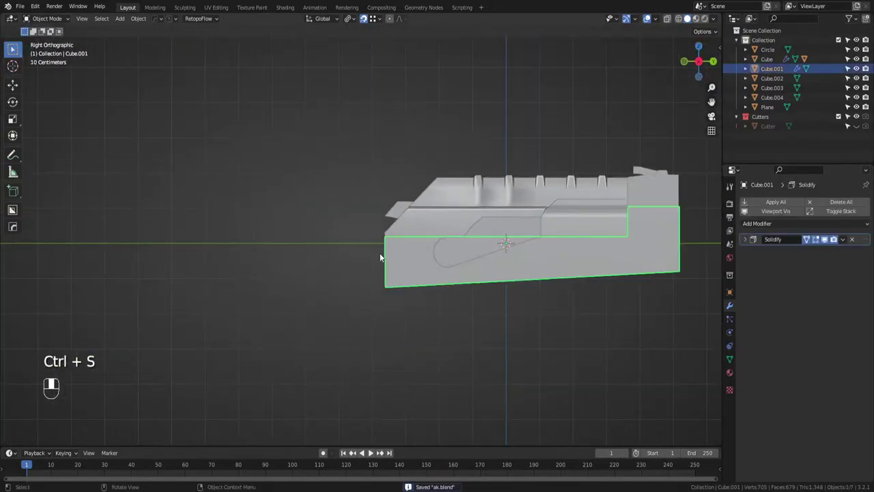
key(shift+a)
mouse_move(401, 224)
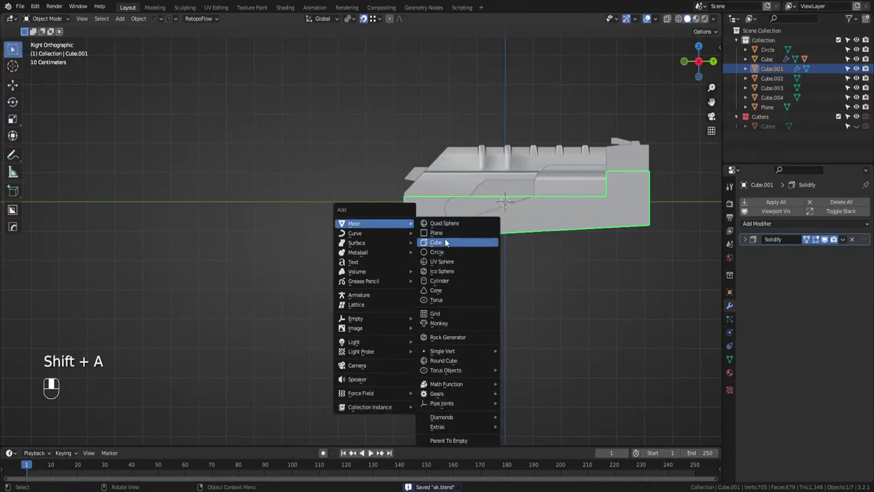
click(451, 244)
key(g)
click(413, 256)
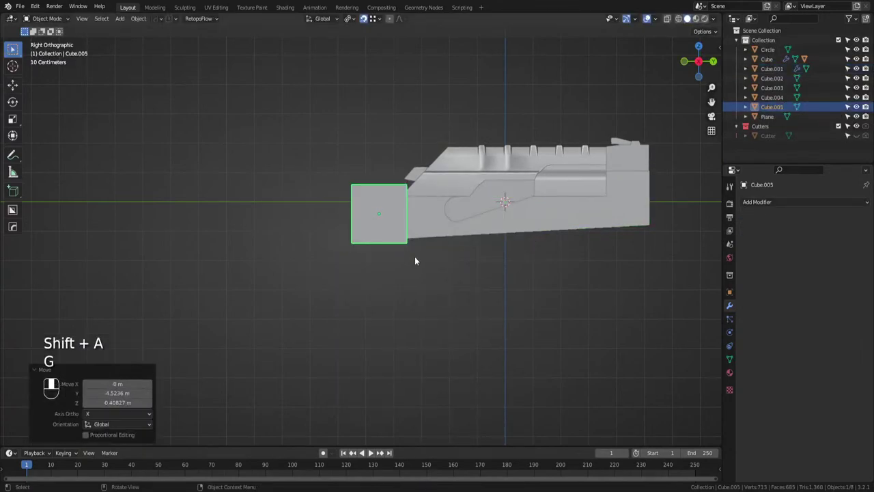
Scale down and reposition the cube so it fits against the lower rear face of the receiver.
key(s)
click(493, 239)
key(g)
click(494, 238)
key(s)
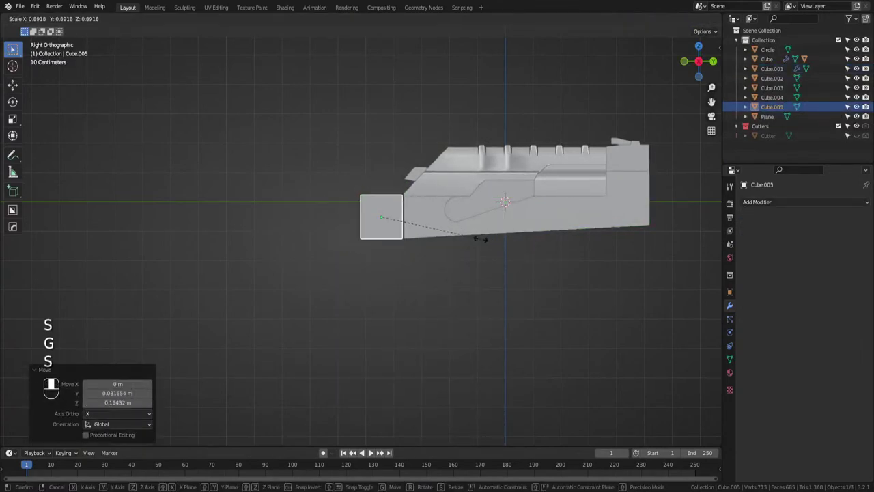
click(486, 240)
key(g)
click(485, 240)
key(s)
click(480, 242)
key(g)
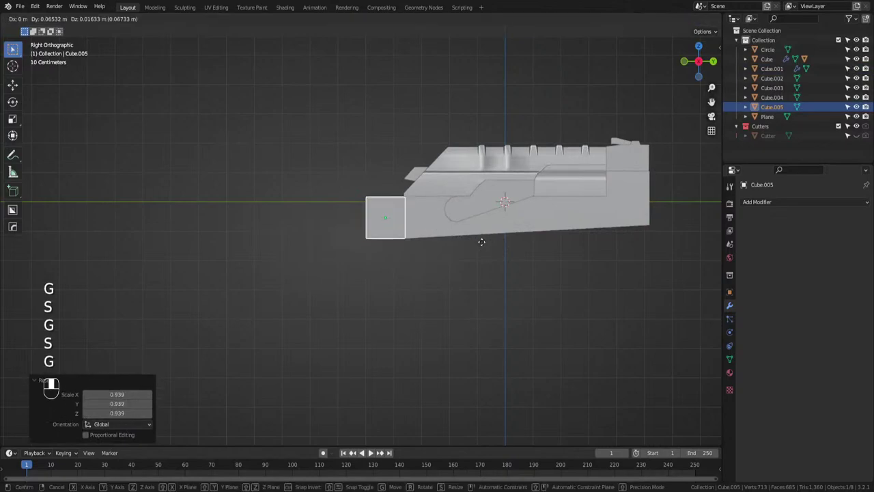
click(480, 242)
In wireframe Edit Mode, move the cube's rear vertices backward and down to stretch it into a sloping stock.
key(Tab)
key(z)
click(381, 214)
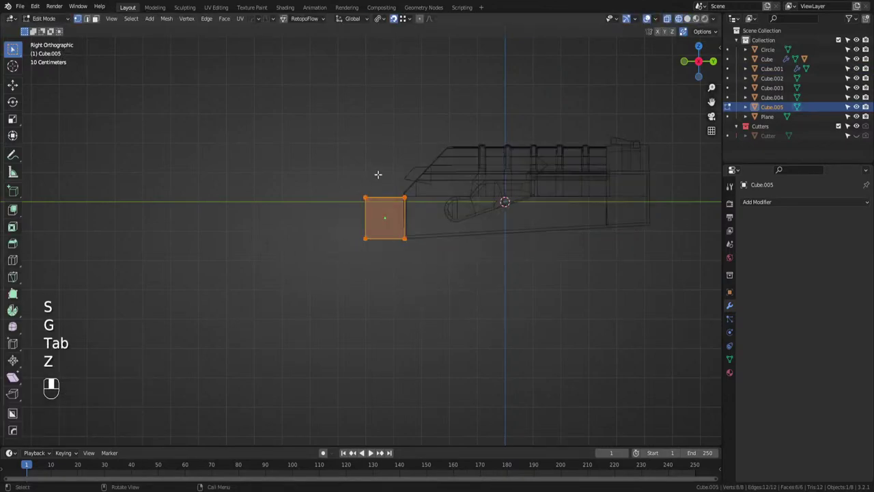
key(g)
click(289, 268)
Turn off snapping and move the stock's rear vertices farther back to lengthen it.
key(shift+Tab)
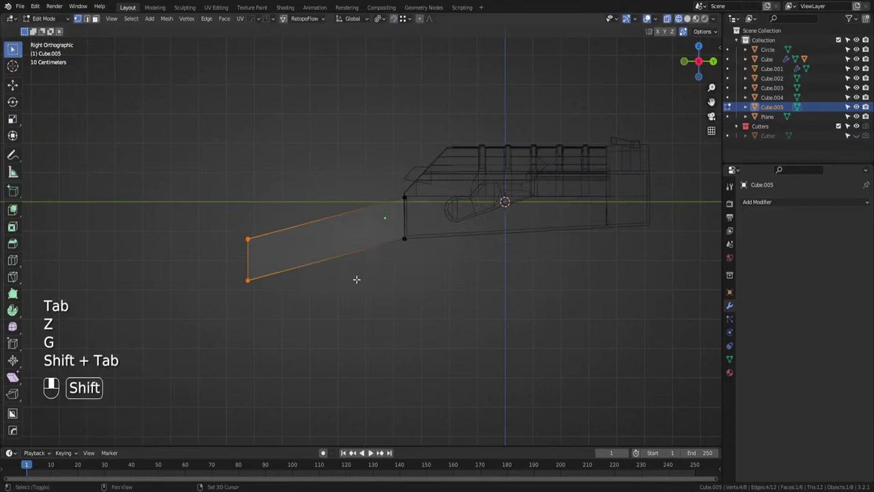
key(g)
click(362, 276)
scroll(361, 275, down, 2)
key(g)
click(316, 285)
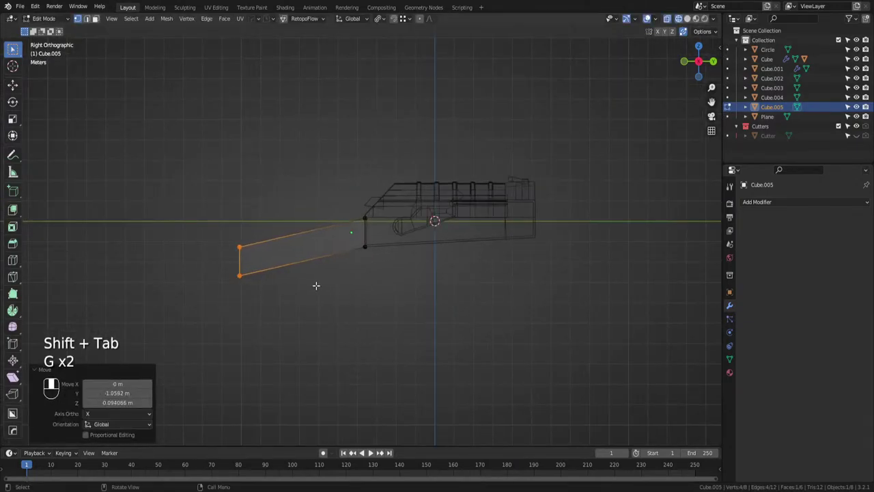
key(g)
click(302, 278)
Add a loop cut across the stock and slide it toward the receiver.
key(ctrl+r)
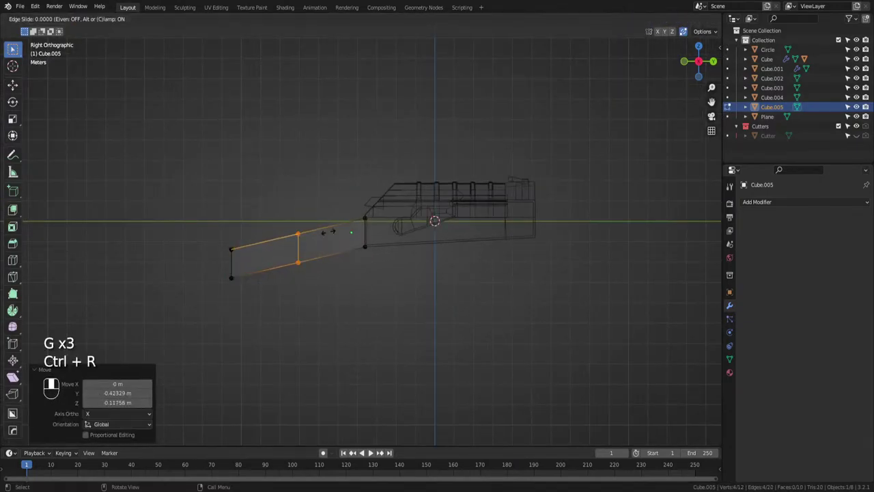
click(301, 240)
click(355, 226)
drag(351, 211, 191, 250)
key(g)
middle_click(293, 232)
click(299, 218)
key(s)
middle_click(402, 219)
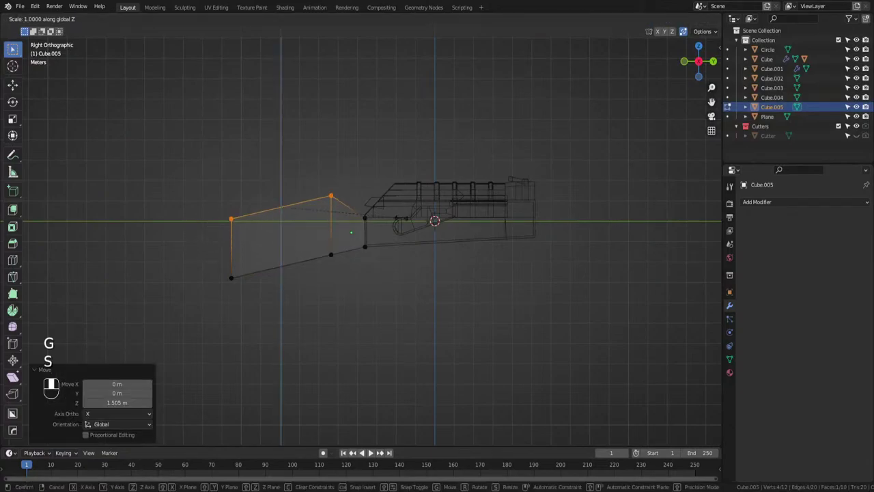
text(0)
right_click(401, 219)
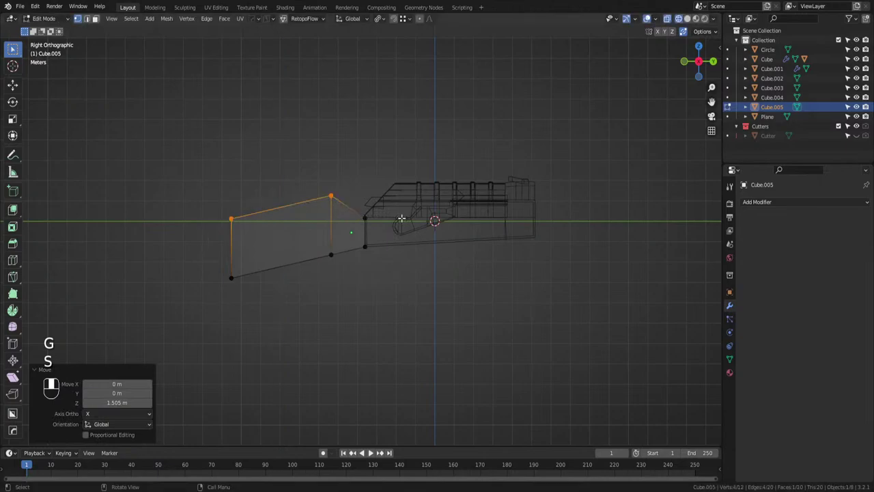
key(ctrl+z)
Add a second loop cut to the rear section of the stock, slid close behind the first one.
key(ctrl+r)
click(300, 233)
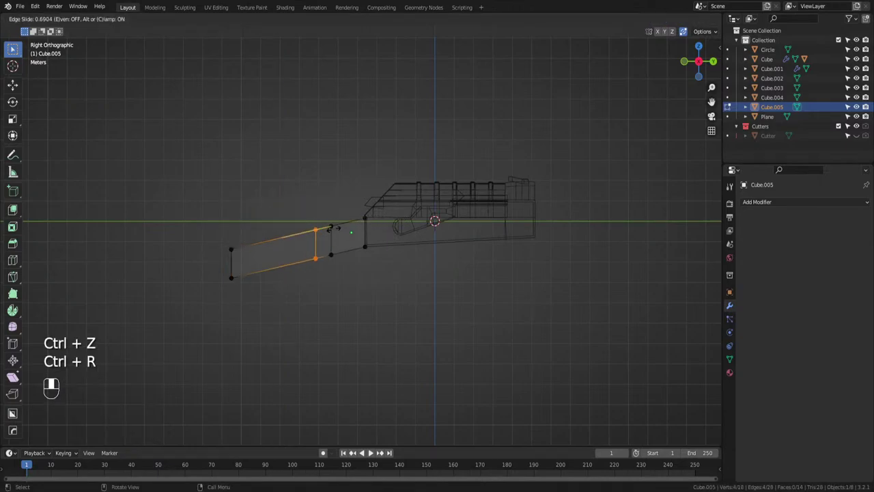
click(332, 229)
Flatten the top edge of the stock's rear section by scaling it to 0 along Z, and raise it vertically.
click(231, 249)
text(s)
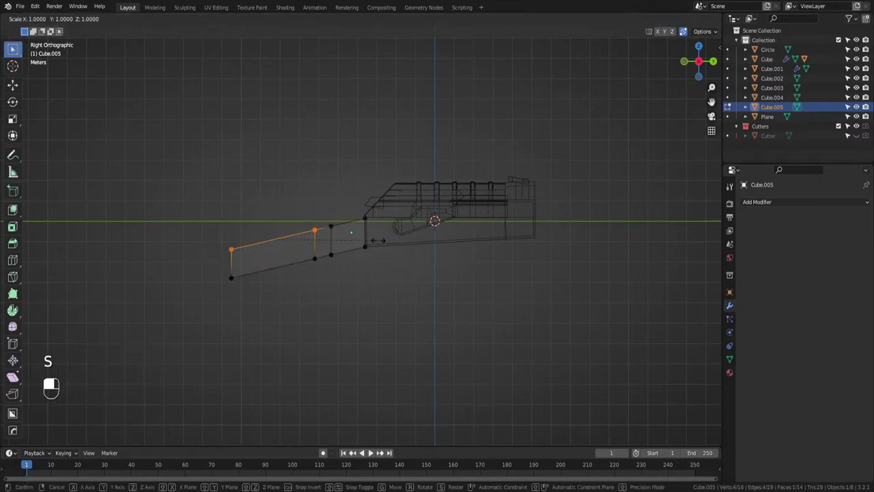
text(z0)
click(379, 241)
key(g)
key(z)
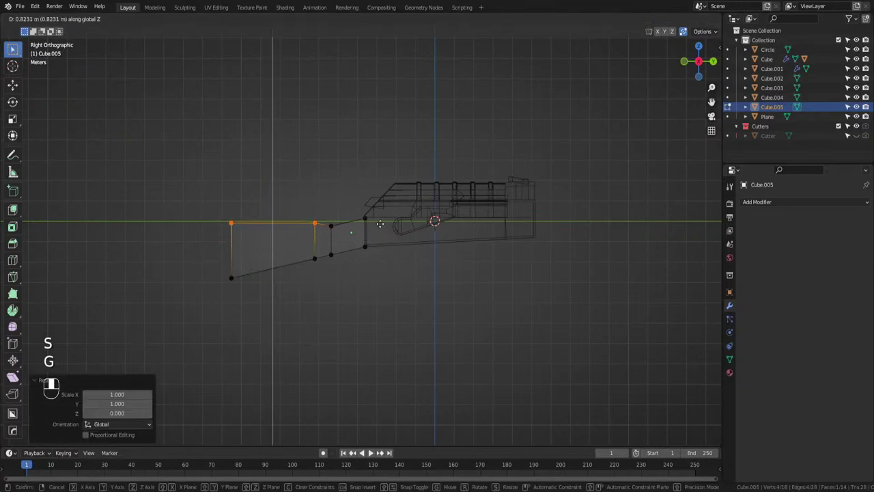
click(382, 213)
drag(235, 212, 195, 235)
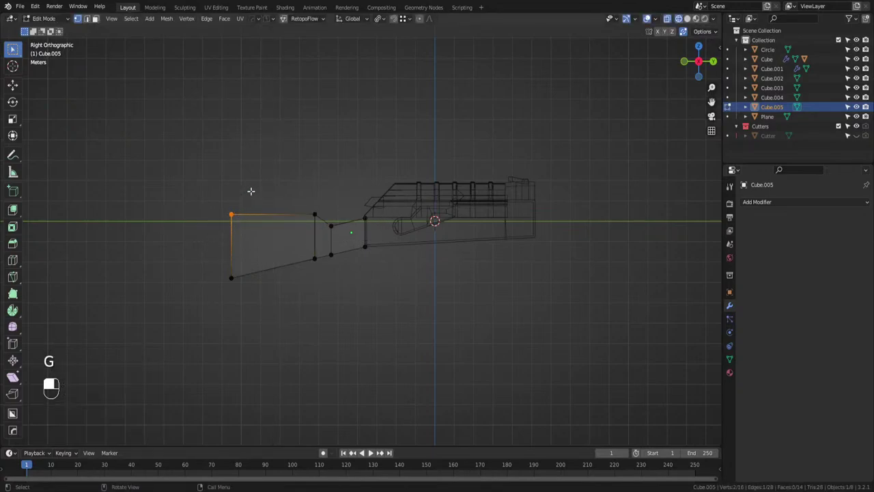
key(g)
key(z)
right_click(211, 218)
Adjust the stock's rear top edge and lower rear corner, and return to Object Mode with solid shading.
drag(326, 202, 187, 228)
key(g)
click(190, 227)
click(207, 292)
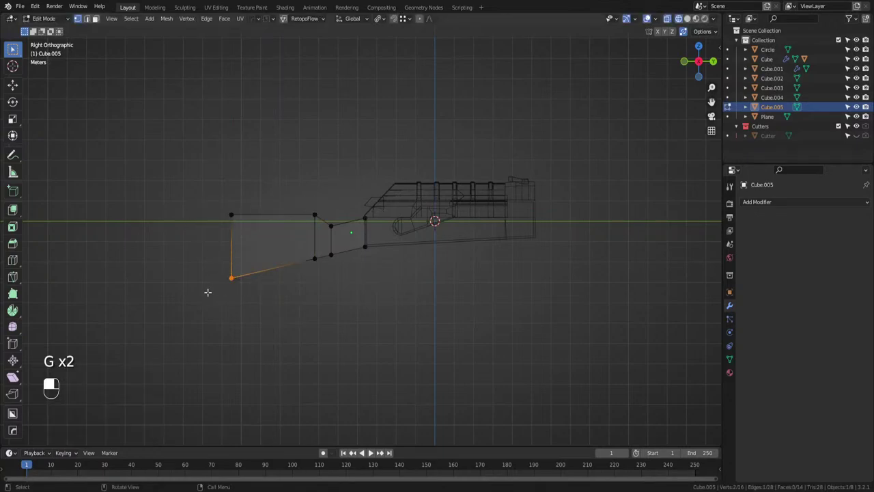
key(g)
key(Tab)
key(z)
Narrow the stock by scaling it to about 0.9 along the X axis.
middle_drag(366, 267, 494, 234)
key(s)
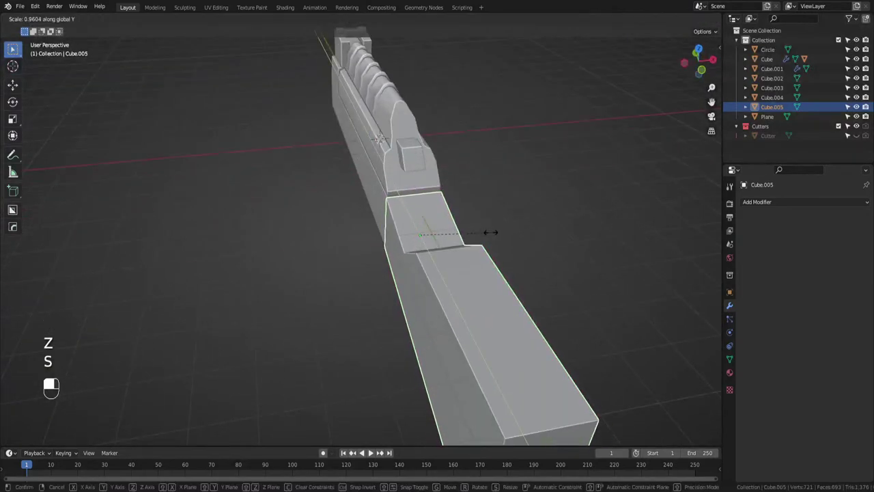
key(x)
click(487, 232)
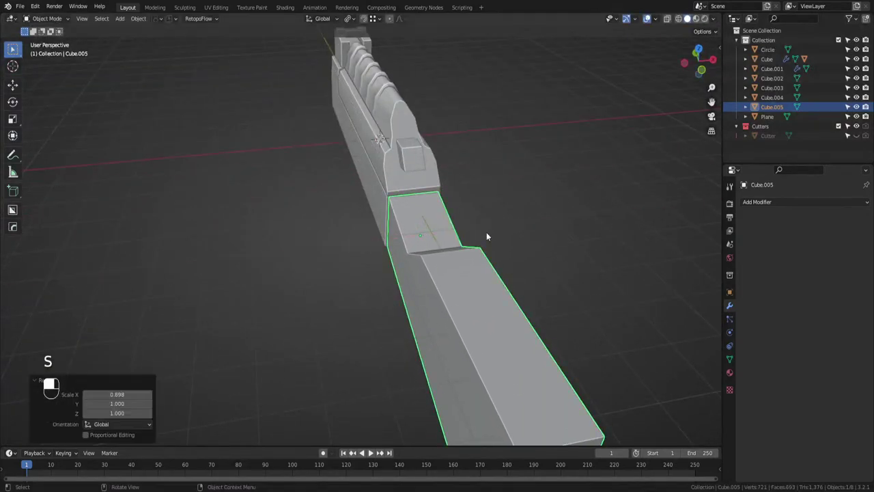
Apply the scale of the stock object.
middle_drag(486, 232, 533, 242)
scroll(450, 301, down, 3)
click(437, 308)
middle_drag(437, 308, 391, 279)
click(333, 301)
key(ctrl+a)
click(337, 298)
scroll(391, 282, up, 2)
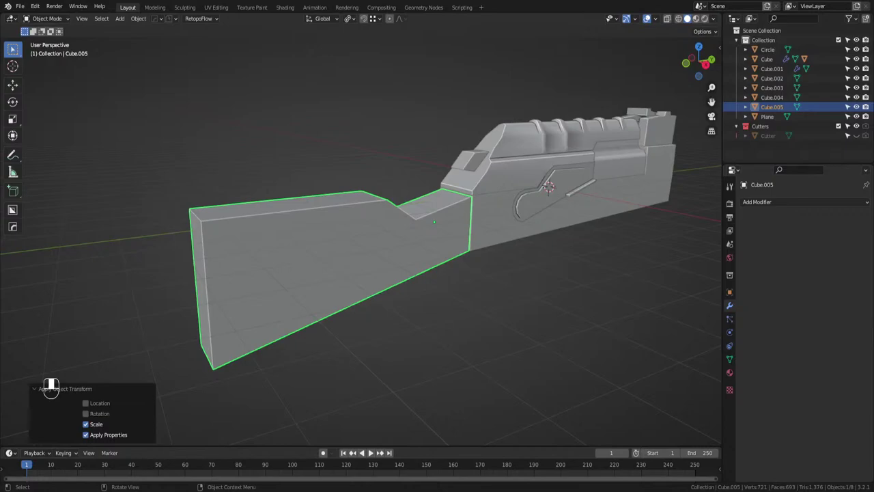
middle_drag(359, 129, 348, 131)
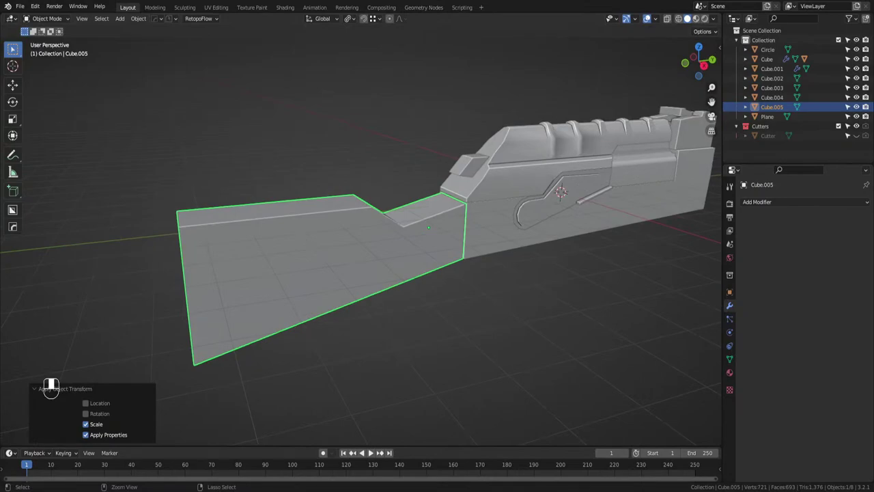
Bevel the stock's long top and bottom edges with a width of about 0.32 m and 2 segments.
mouse_move(417, 171)
middle_down()
mouse_move(390, 187)
mouse_move(411, 168)
middle_up()
key(Tab)
alt+click(388, 211)
middle_drag(388, 211, 469, 203)
key(Tab)
key(Tab)
alt+click(410, 195)
alt+shift+click(385, 209)
alt+shift+click(396, 177)
key(ctrl+b)
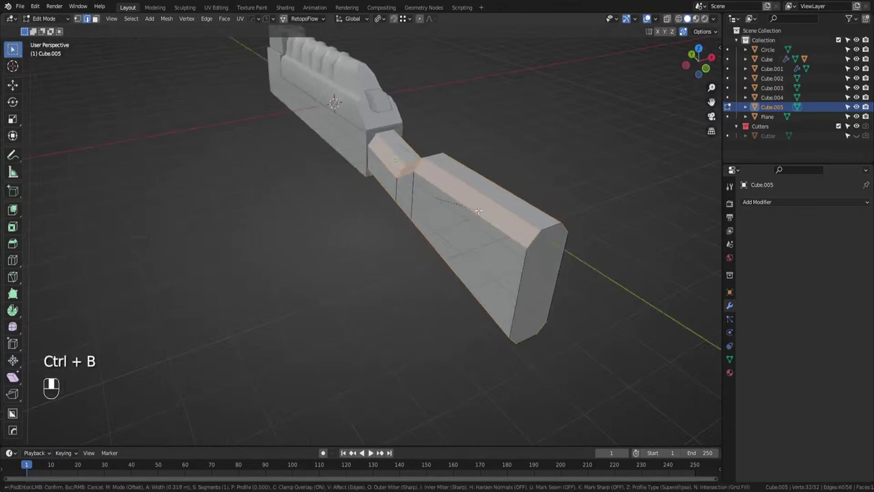
click(478, 210)
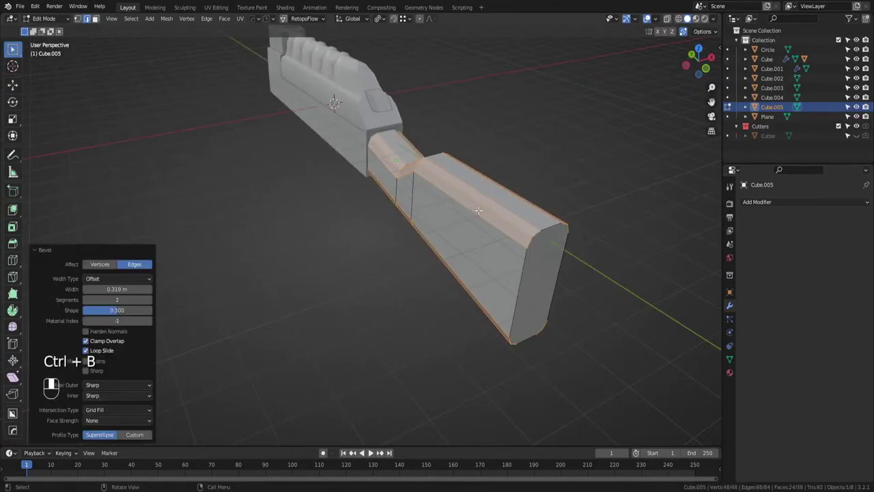
Return to Object Mode, clear the selection and save the file.
middle_drag(478, 211, 472, 230)
key(Tab)
click(472, 175)
middle_drag(471, 179, 385, 166)
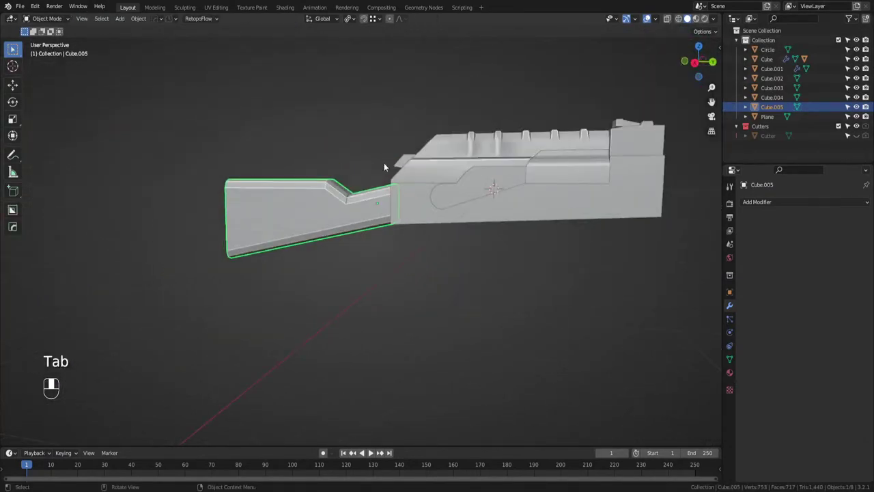
click(386, 272)
middle_drag(386, 273, 298, 236)
key(ctrl+s)
Examine how the stock sits against the receiver from several angles.
scroll(350, 287, up, 3)
scroll(388, 229, down, 4)
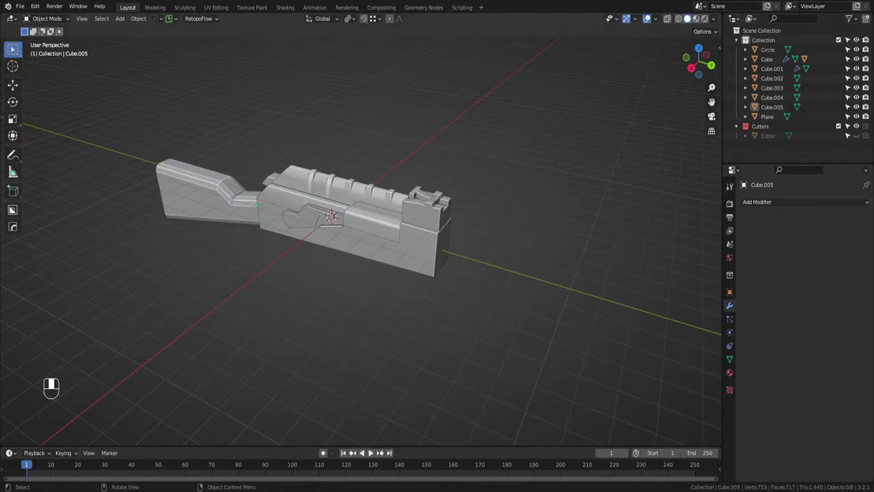
middle_drag(362, 153, 403, 142)
shift+middle_drag(403, 142, 459, 134)
middle_drag(458, 133, 498, 117)
shift+middle_drag(474, 183, 450, 200)
scroll(414, 222, up, 3)
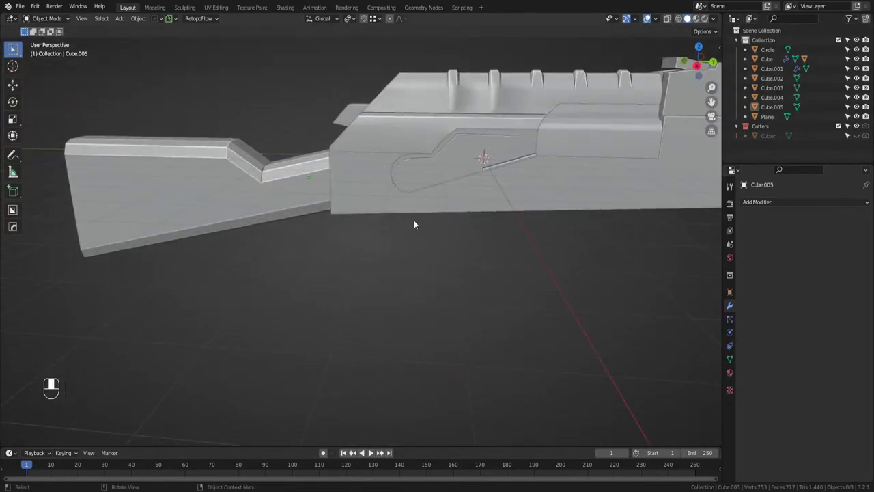
middle_drag(413, 224, 462, 180)
Move the stock slightly along the Z axis to align it with the receiver's rear end.
middle_drag(387, 153, 375, 191)
click(375, 191)
key(g)
key(z)
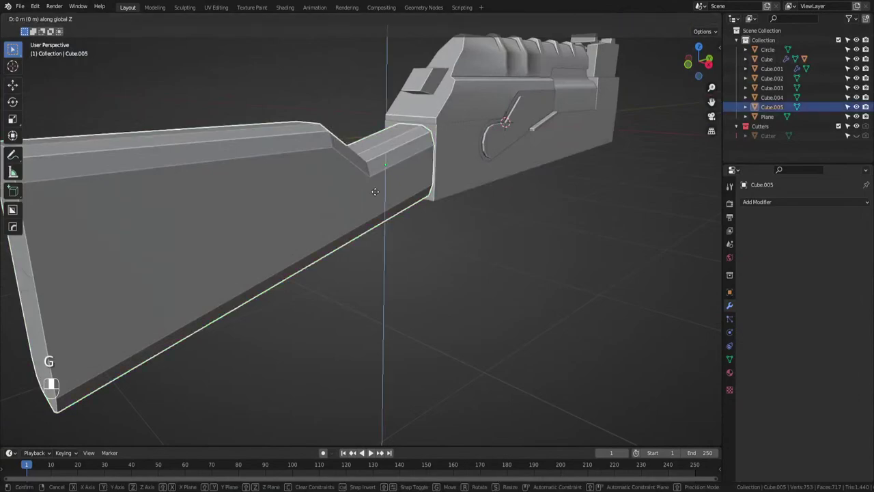
key(shift)
click(380, 186)
Select the stock's rear end face in Edit Mode.
middle_drag(448, 285, 415, 247)
click(228, 205)
middle_drag(228, 205, 325, 205)
key(Tab)
click(271, 226)
shift+middle_drag(280, 227, 332, 217)
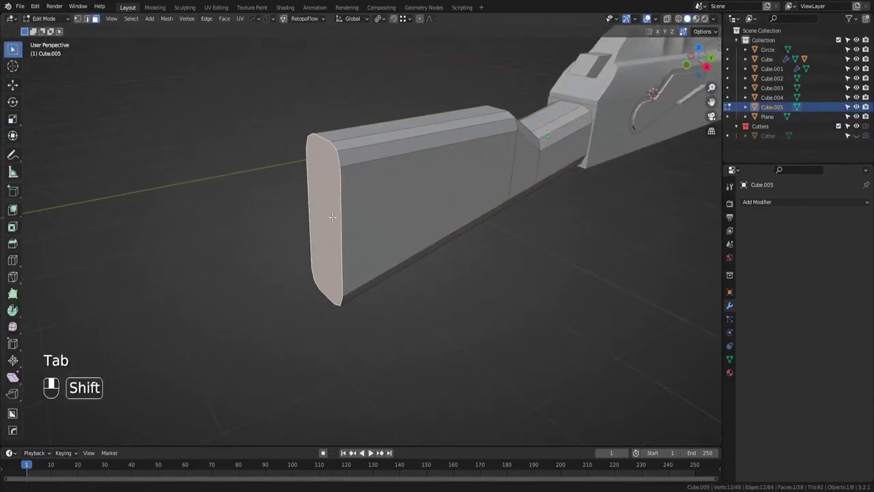
scroll(333, 216, up, 2)
Try to detach the stock's end face by dissolving and ripping it.
key(x)
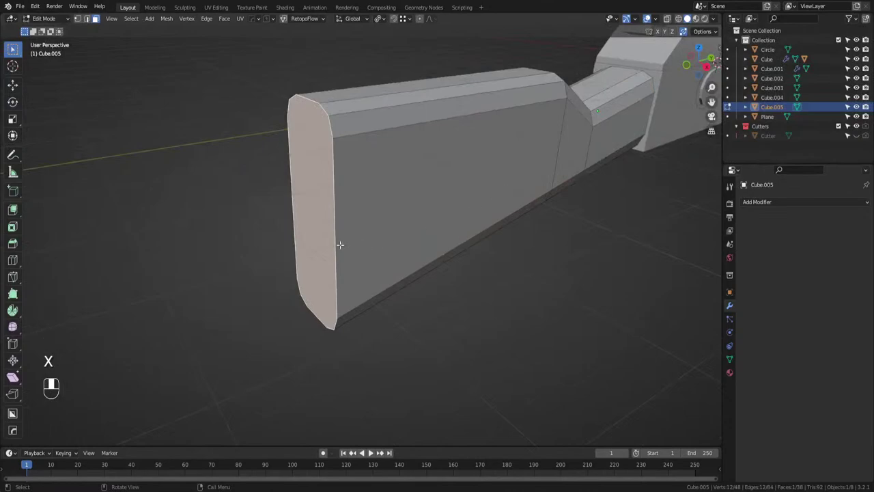
key(ctrl+x)
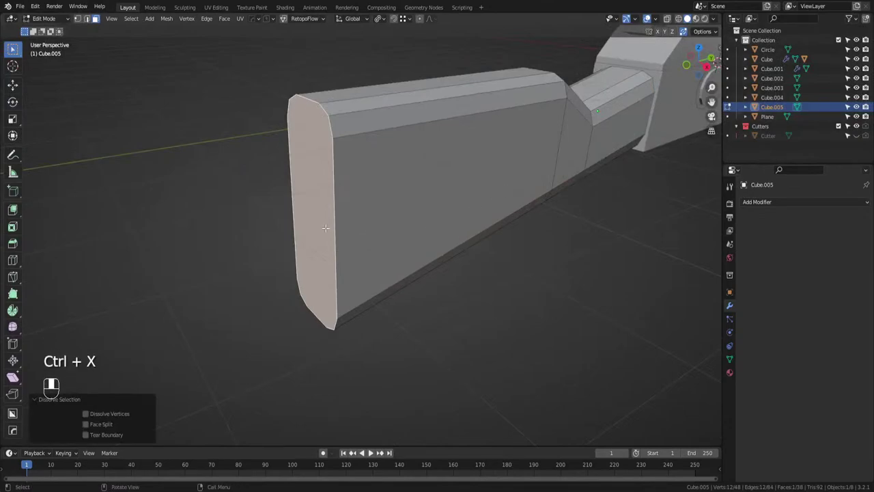
key(v)
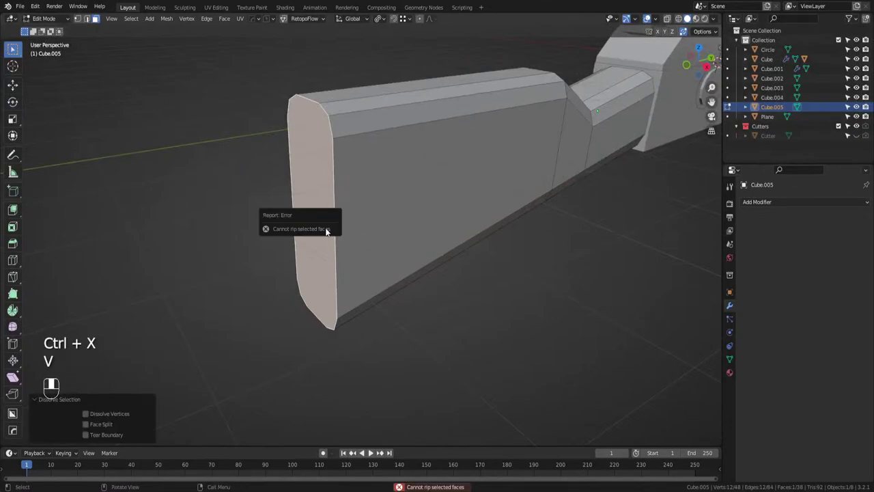
Separate the selected end face into its own object and return to Object Mode.
key(p)
click(387, 278)
key(Tab)
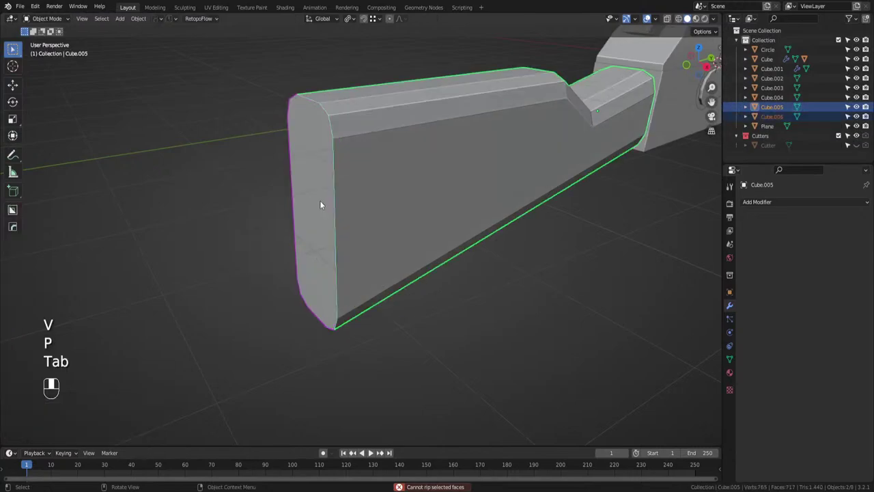
Extrude the separated end face backward about 0.55 m to form a butt plate.
click(311, 216)
key(Tab)
key(a)
key(e)
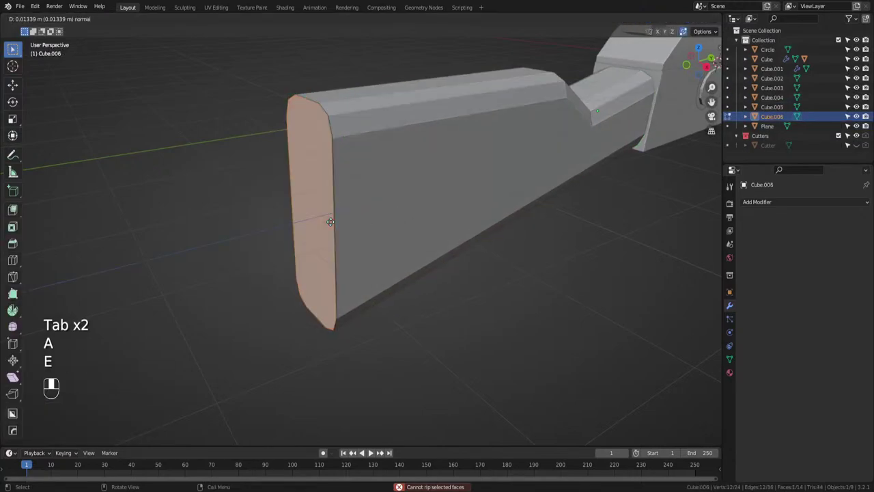
click(306, 237)
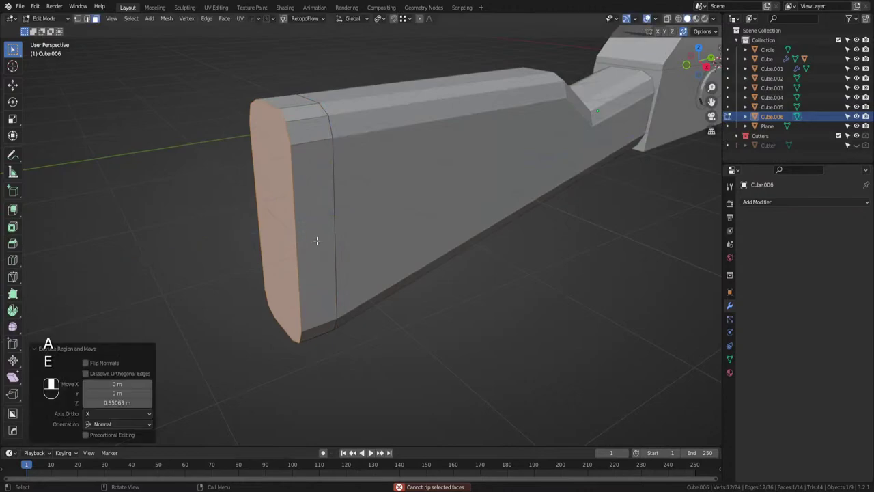
Thicken the butt plate's loop of side faces outward with Shrink/Fatten, and return to Object Mode.
alt+click(313, 144)
key(alt+s)
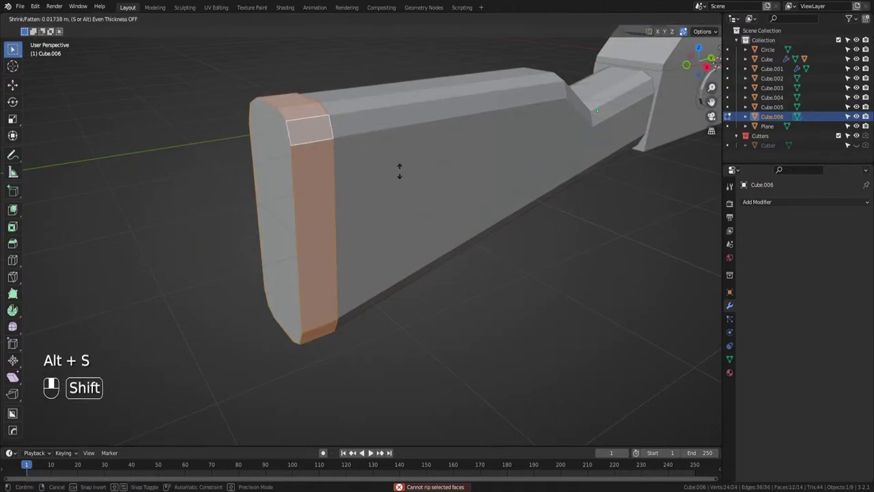
click(403, 209)
middle_drag(402, 209, 354, 215)
key(Tab)
scroll(355, 157, down, 3)
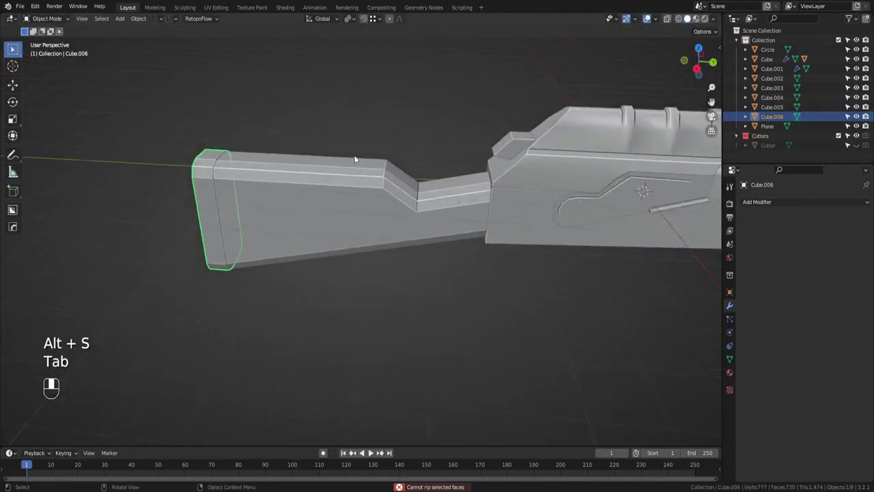
Connect the two lower side vertices across the butt plate's rear face with a horizontal edge.
click(393, 297)
middle_drag(393, 297, 433, 266)
key(Tab)
middle_drag(373, 231, 387, 234)
scroll(386, 234, up, 1)
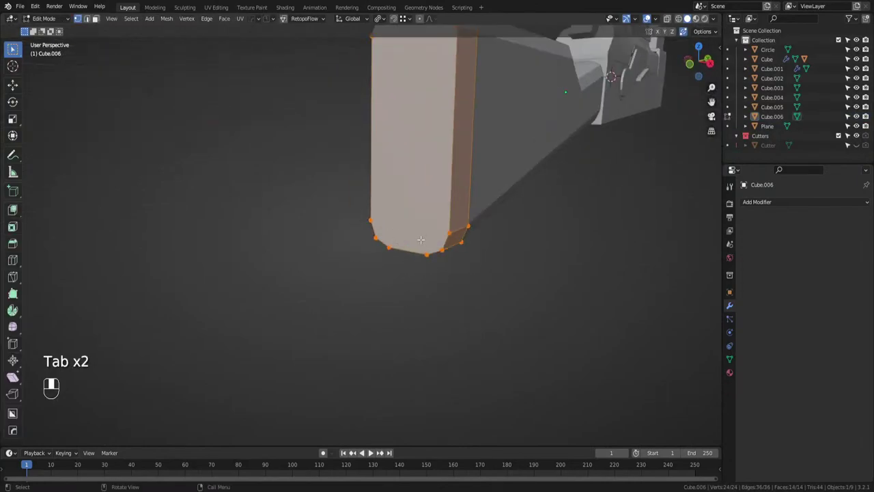
click(448, 234)
shift+click(372, 221)
key(j)
middle_drag(418, 210, 418, 232)
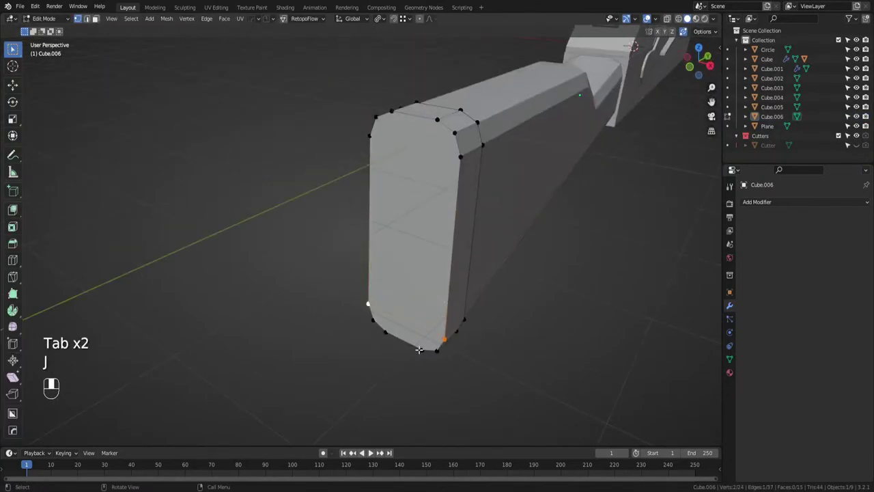
Add two vertical edges and an upper horizontal edge across the butt plate's rear face, return to Object Mode, and save the file.
click(420, 350)
shift+click(431, 127)
click(385, 332)
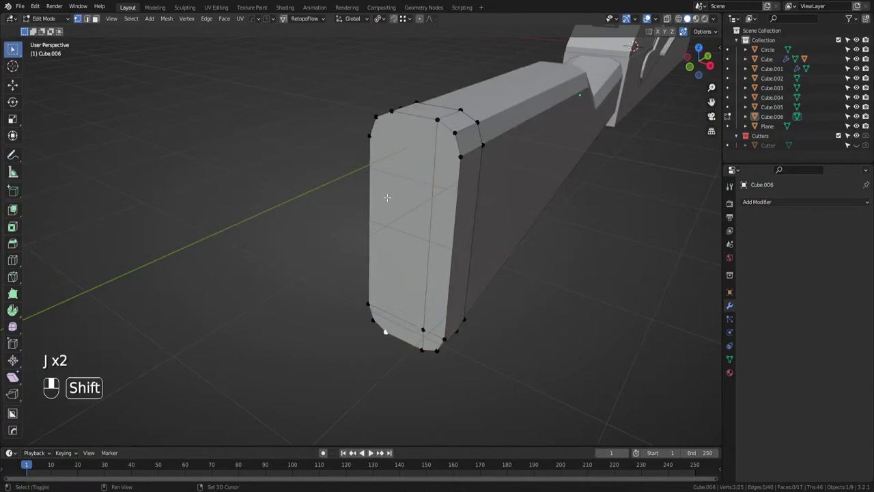
shift+click(392, 112)
click(371, 139)
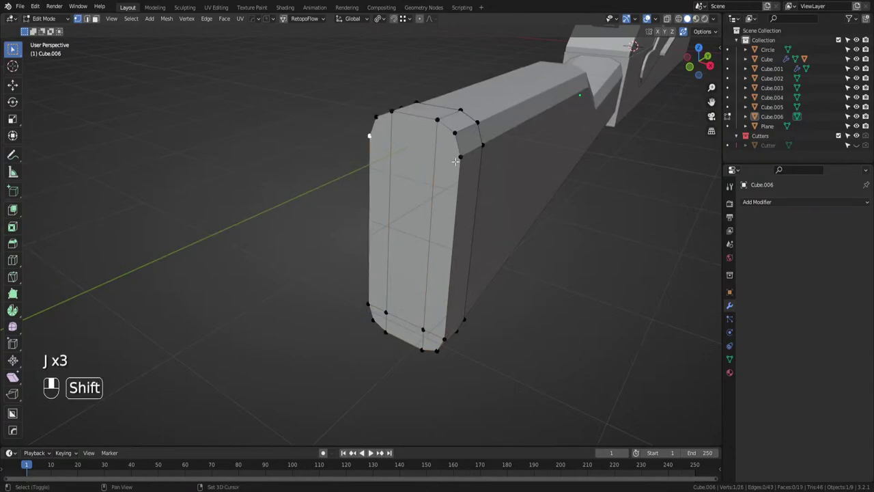
shift+click(461, 157)
key(j)
key(Tab)
ctrl+middle_drag(476, 235, 432, 118)
key(ctrl+s)
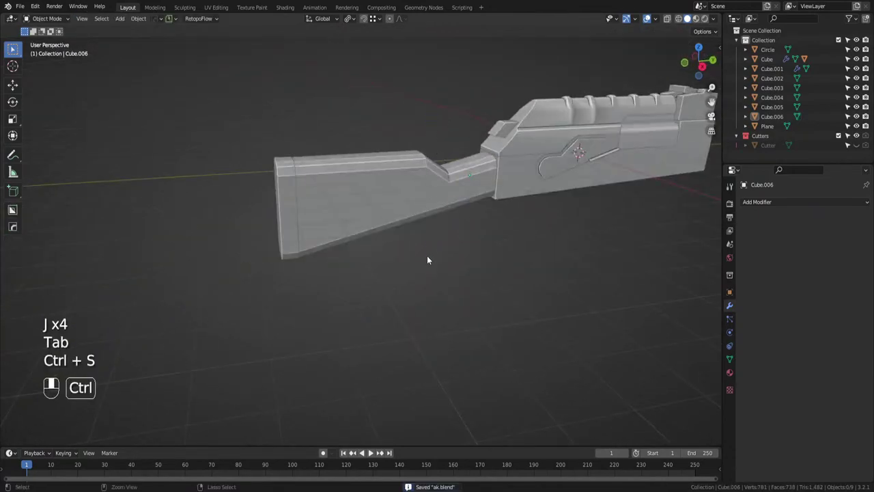
Examine the rifle's side profile and the receiver's front end, and save the file.
key(ctrl+w)
scroll(420, 260, down, 3)
middle_drag(420, 259, 333, 268)
key(ctrl+w)
click(691, 67)
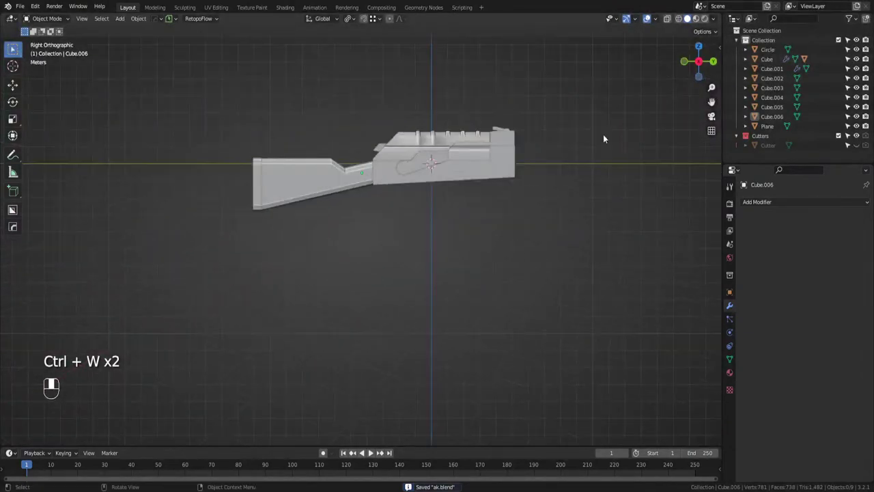
shift+middle_drag(519, 204, 412, 238)
scroll(412, 239, up, 2)
scroll(412, 238, up, 2)
shift+middle_drag(501, 183, 389, 198)
scroll(406, 240, up, 1)
scroll(390, 198, down, 6)
mouse_move(389, 198)
middle_down()
mouse_move(399, 217)
mouse_move(374, 205)
middle_up()
scroll(374, 205, up, 6)
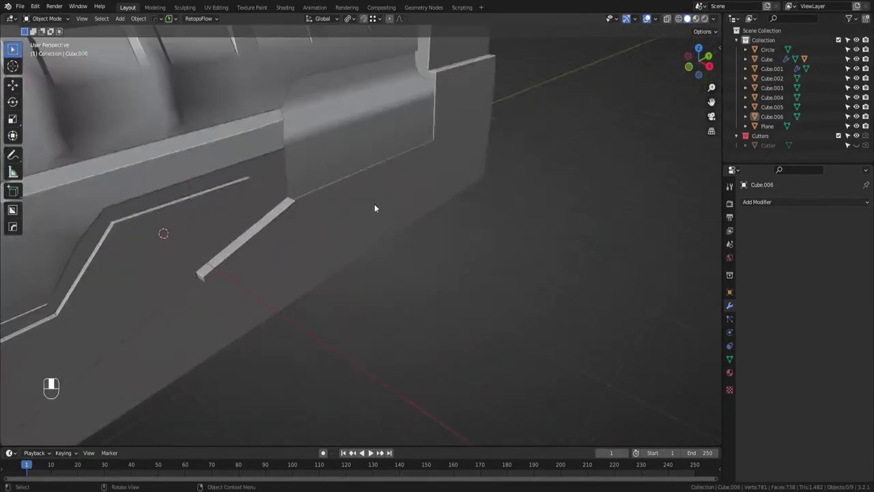
click(410, 209)
scroll(420, 176, down, 6)
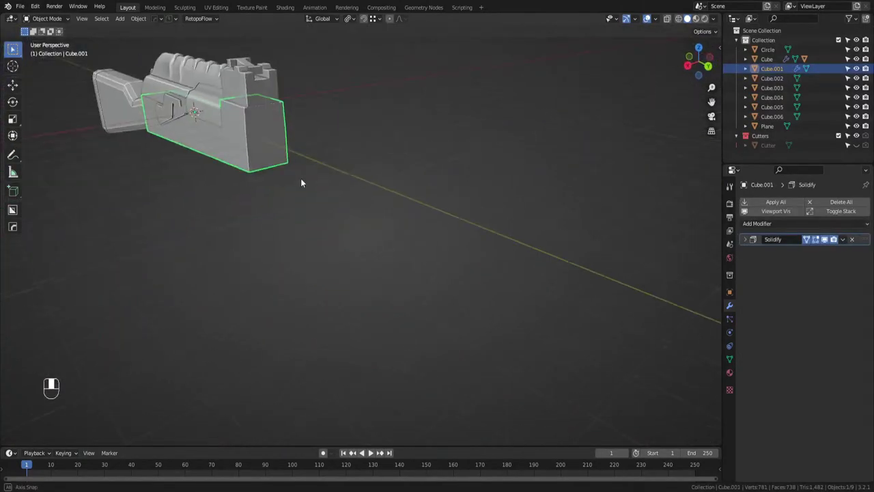
key(ctrl+s)
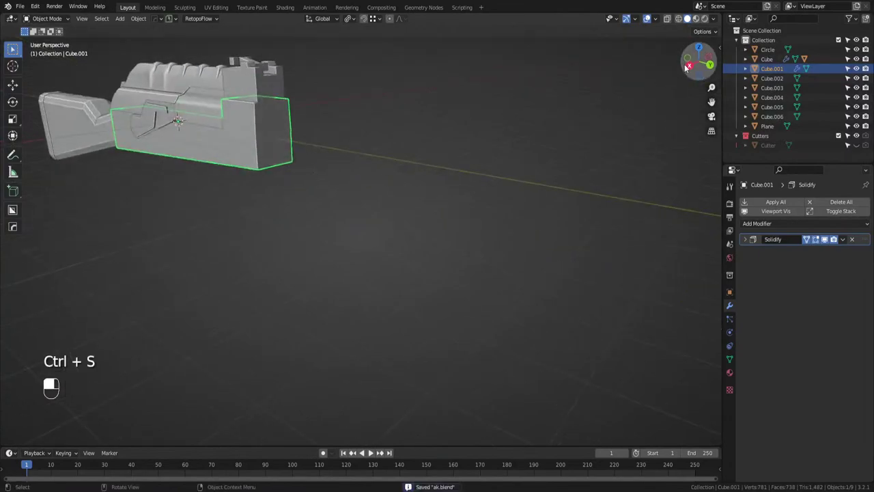
Add a 2 m cube in the right side view and move it about 6.17 m along Y against the receiver's front end.
drag(686, 67, 302, 241)
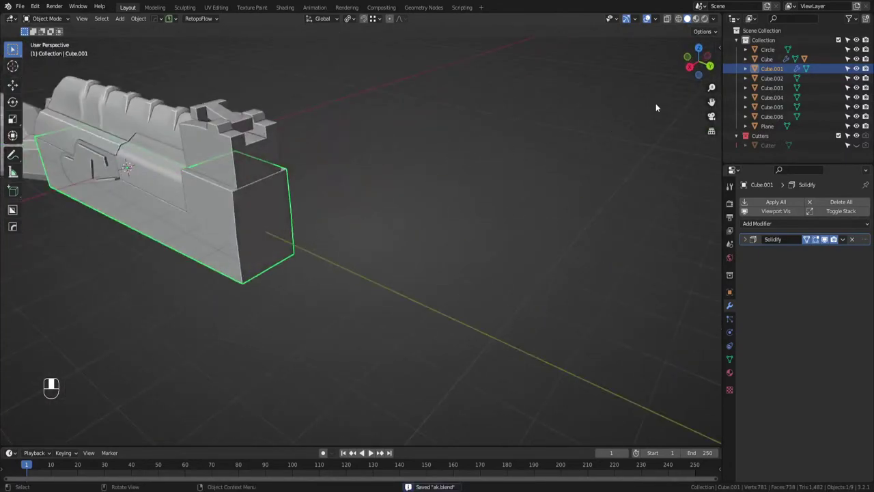
click(690, 68)
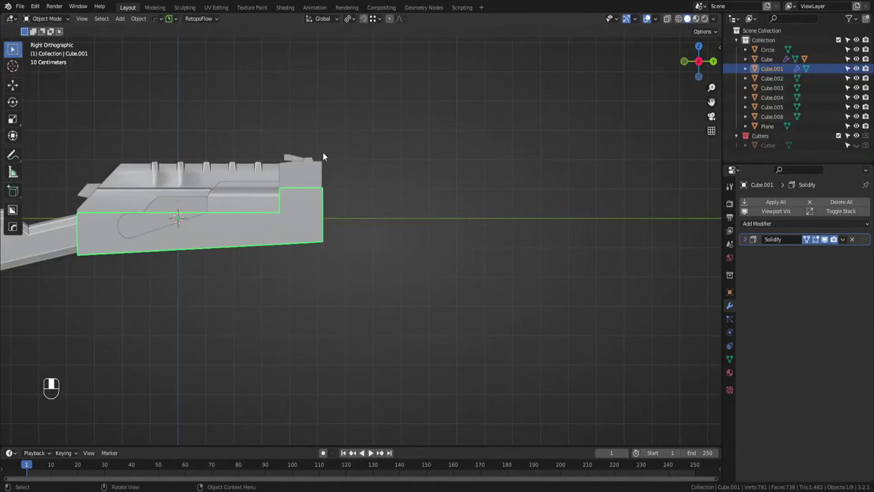
key(shift+a)
mouse_move(410, 226)
click(476, 242)
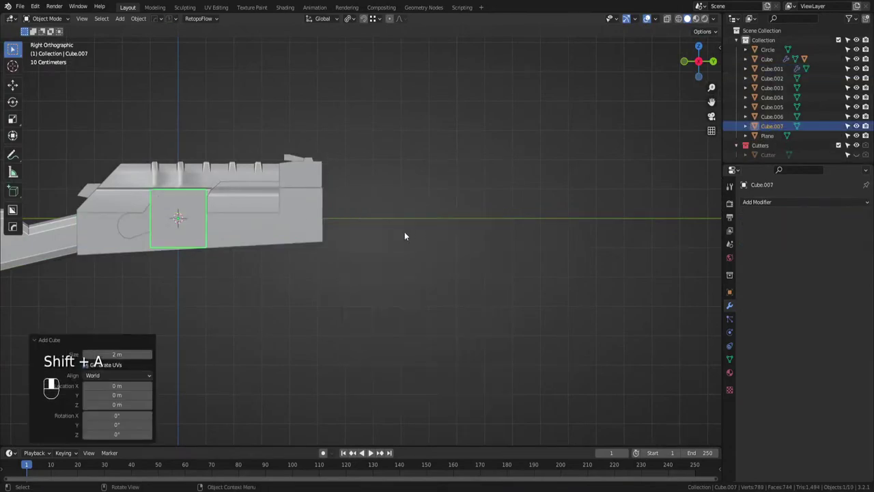
key(g)
click(504, 216)
shift+middle_drag(505, 213, 506, 214)
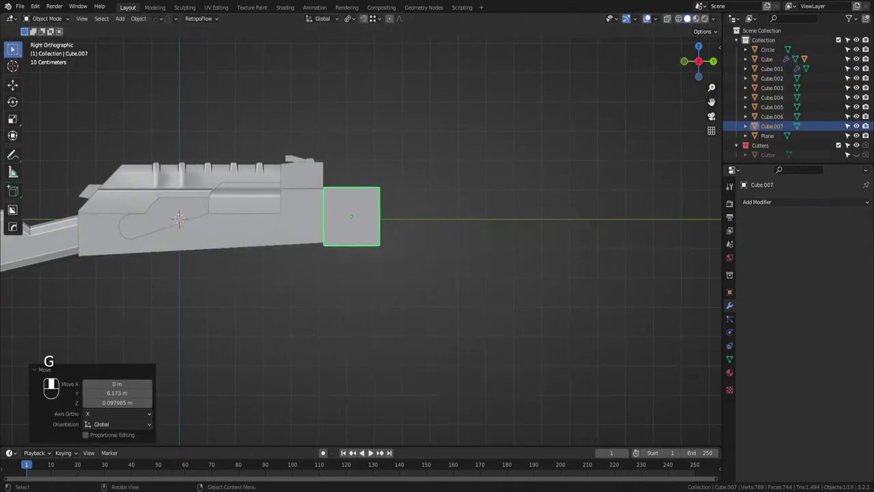
Scale the new cube's mesh along Z to about 0.87, using wireframe shading in the right side view.
middle_drag(348, 205, 282, 210)
key(Tab)
click(699, 66)
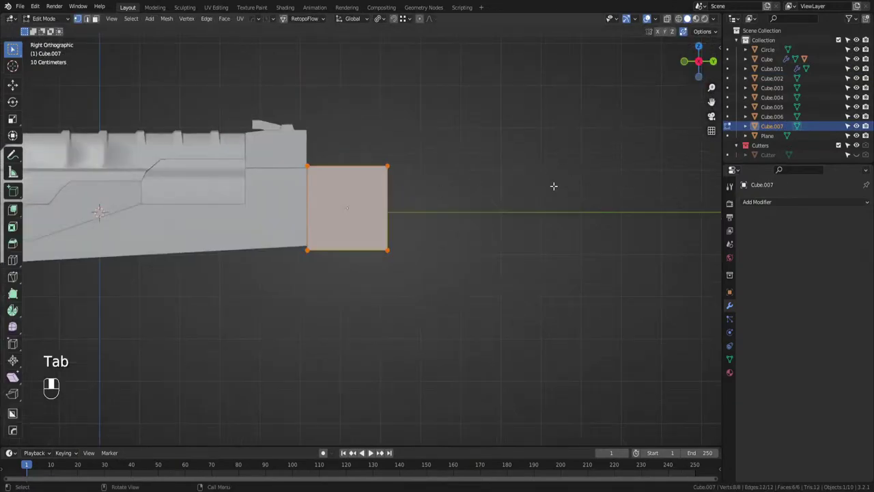
key(shift+z)
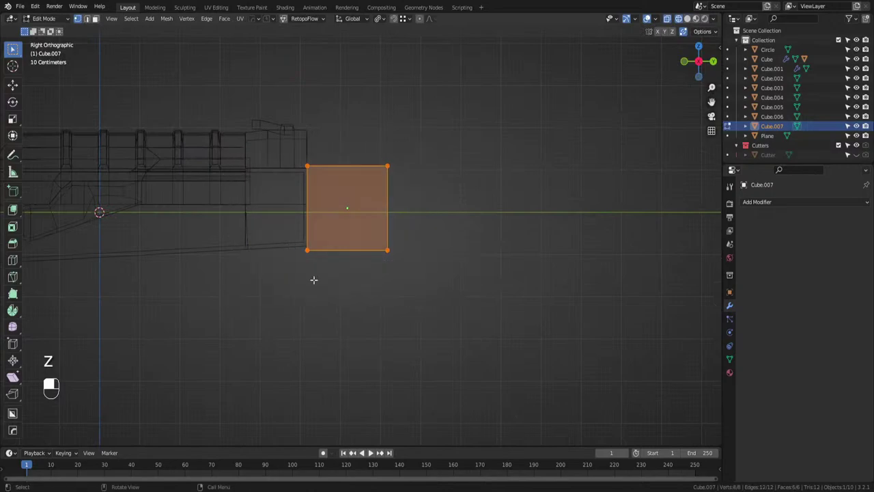
key(g)
key(z)
key(s)
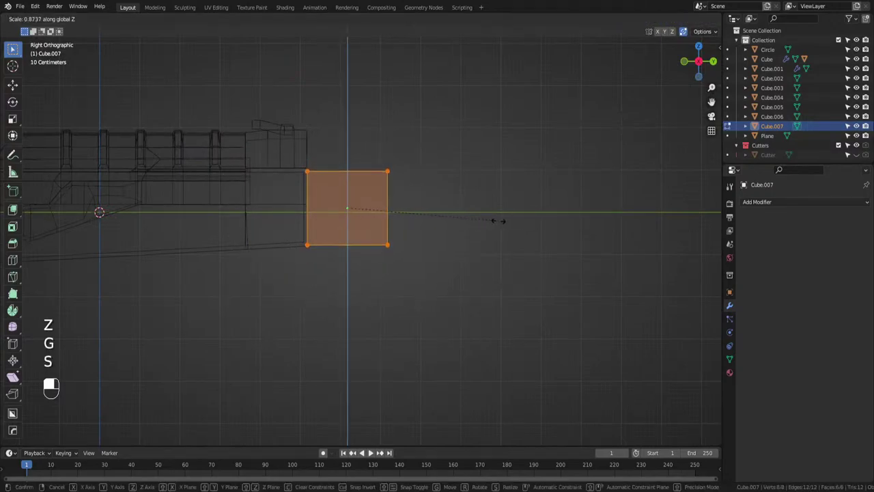
click(503, 223)
Move the block's front face about 3.8 m forward along Y and add a loop cut across its middle.
middle_drag(503, 223, 452, 232)
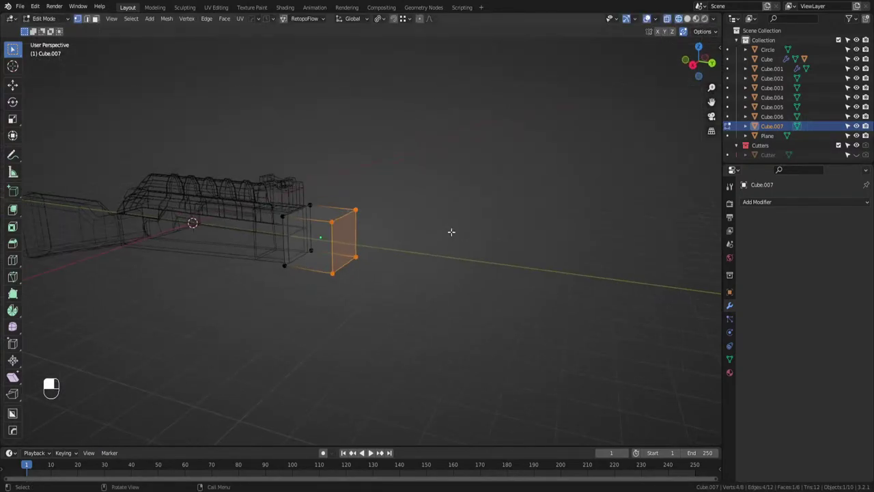
click(691, 63)
key(g)
key(y)
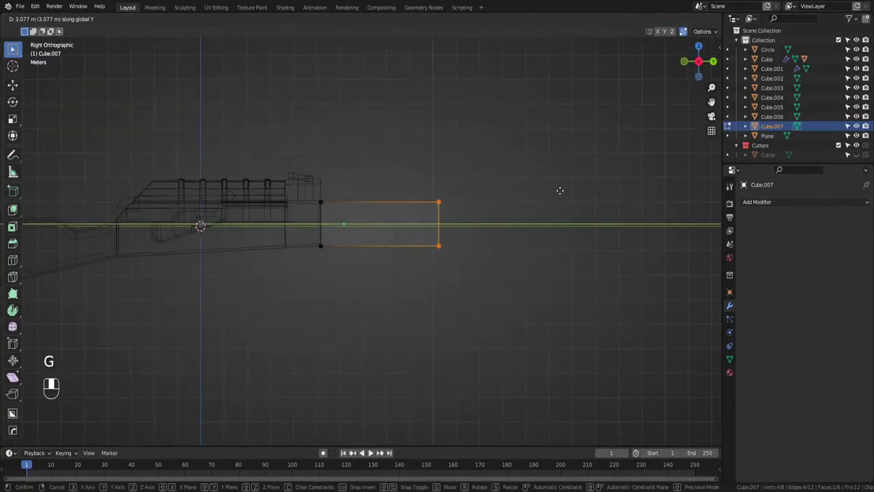
click(578, 191)
key(ctrl+r)
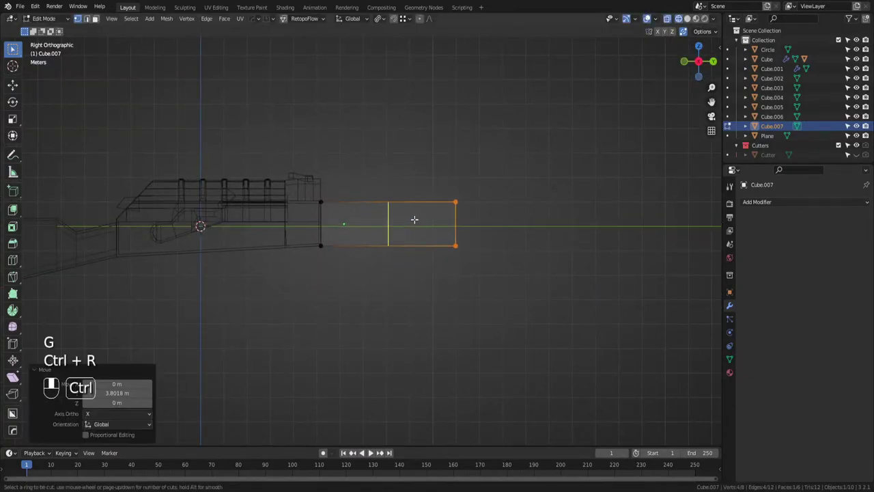
click(413, 218)
click(411, 215)
drag(406, 233, 313, 252)
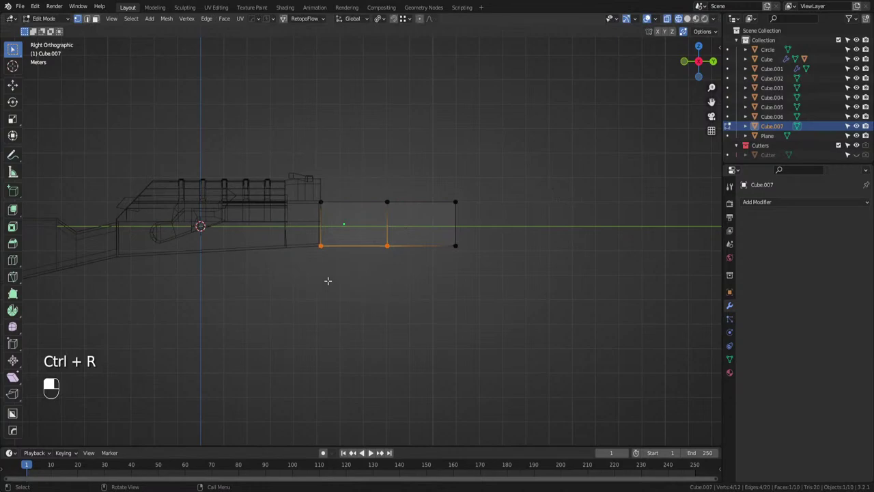
scroll(327, 281, up, 3)
key(e)
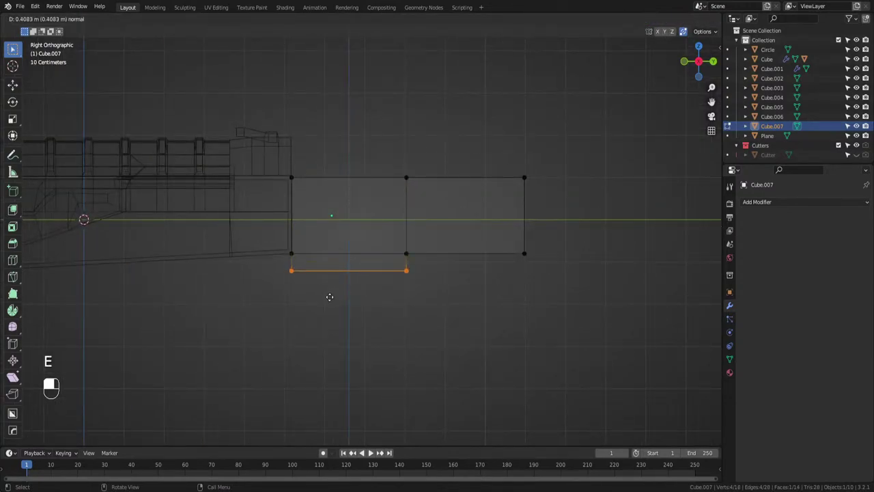
right_click(328, 289)
key(ctrl+z)
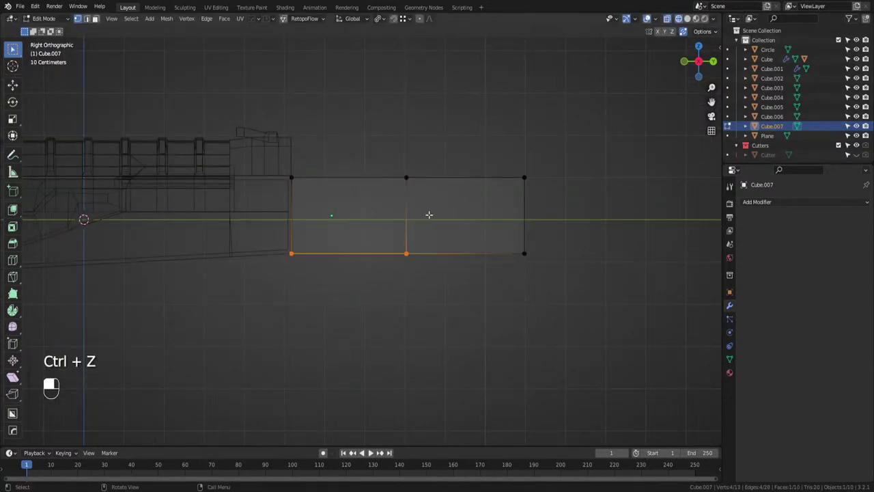
Add a second loop cut just ahead of the middle one and spread the two loops apart along Y.
key(ctrl+r)
click(442, 178)
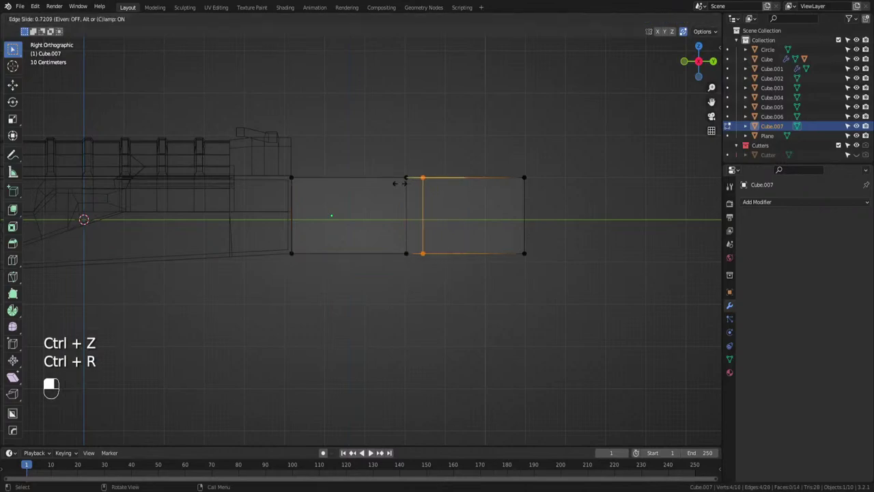
click(399, 183)
drag(433, 159, 373, 296)
key(s)
key(y)
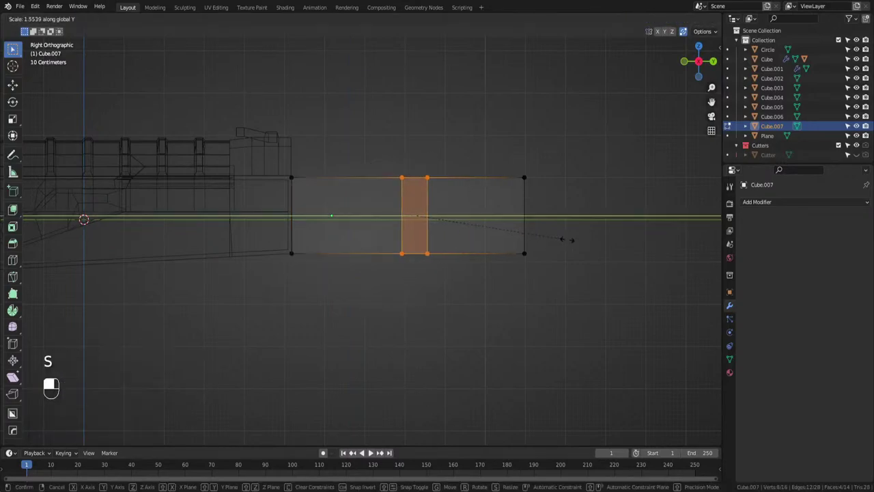
click(587, 241)
Lower the bottom vertices of the block's rear section by about 0.26 m along Z.
drag(419, 230, 304, 272)
key(g)
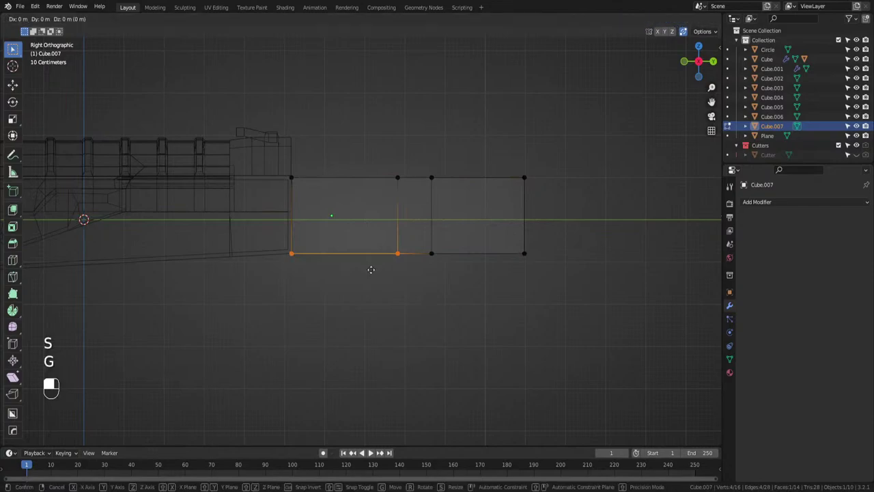
key(z)
click(368, 280)
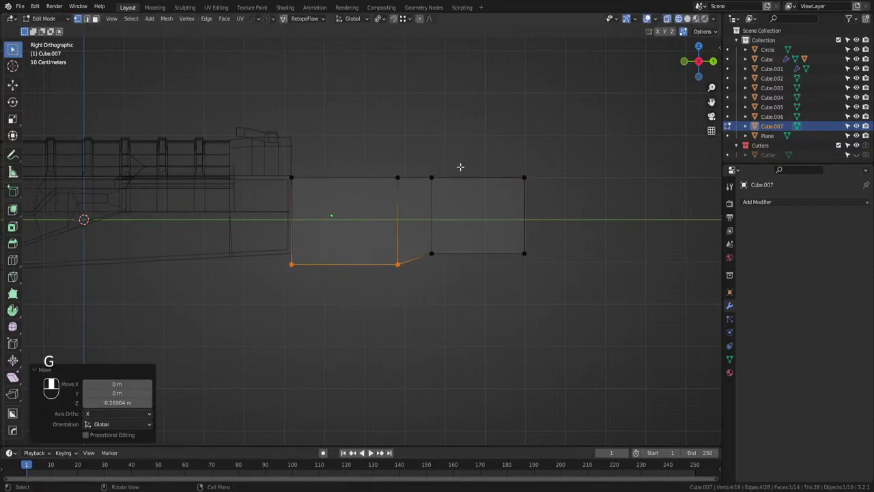
Shift the block's front loop about 0.25 m and its rear loop about 0.32 m toward the receiver along Y.
drag(464, 159, 419, 270)
key(g)
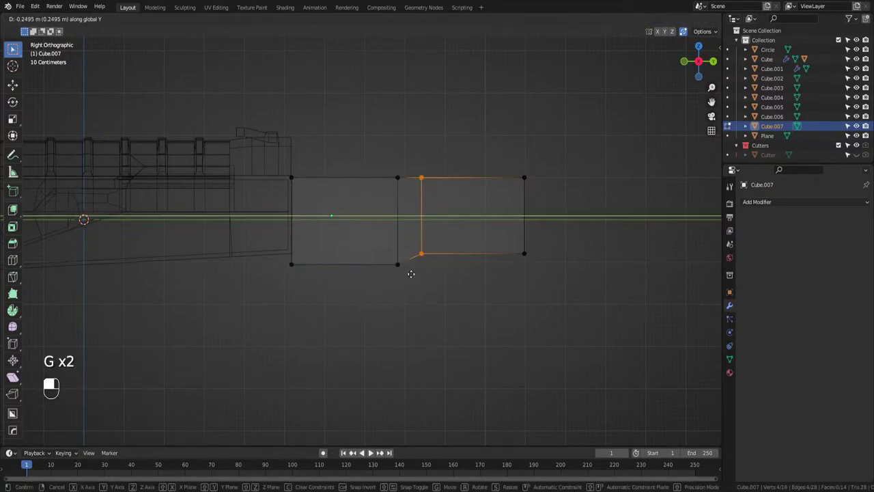
click(410, 274)
drag(410, 158, 367, 302)
key(g)
click(354, 303)
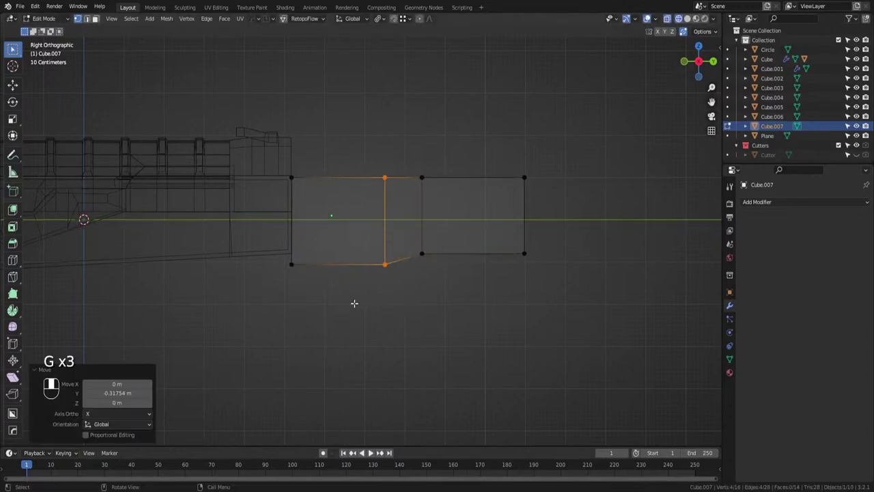
drag(462, 165, 404, 283)
key(g)
click(405, 282)
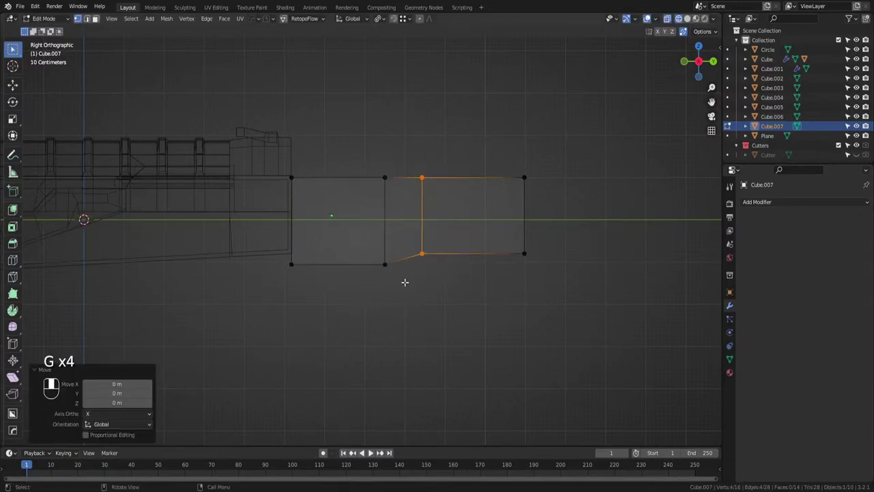
Try beveling the block's four lengthwise edge chains with two segments and a width of about 0.29 m.
key(alt)
click(466, 257)
middle_drag(471, 256, 351, 234)
alt+shift+click(353, 235)
key(Tab)
click(362, 312)
alt+click(347, 239)
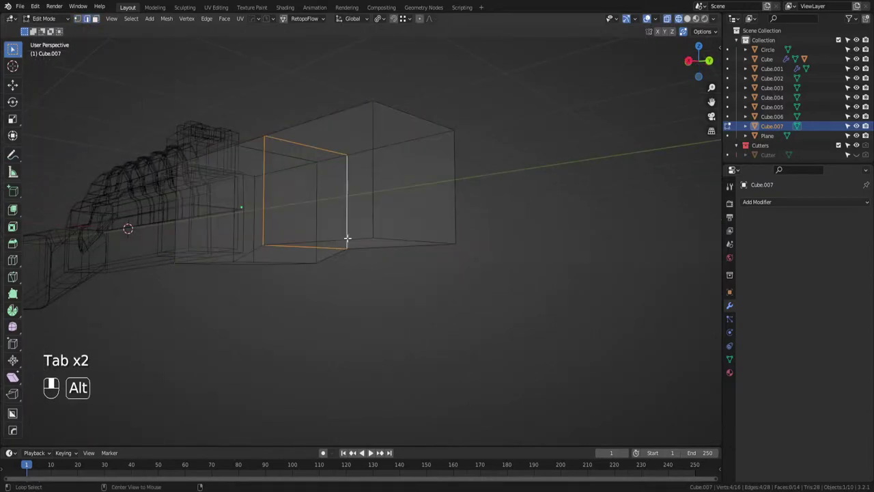
alt+shift+click(373, 252)
alt+click(359, 234)
alt+shift+click(369, 248)
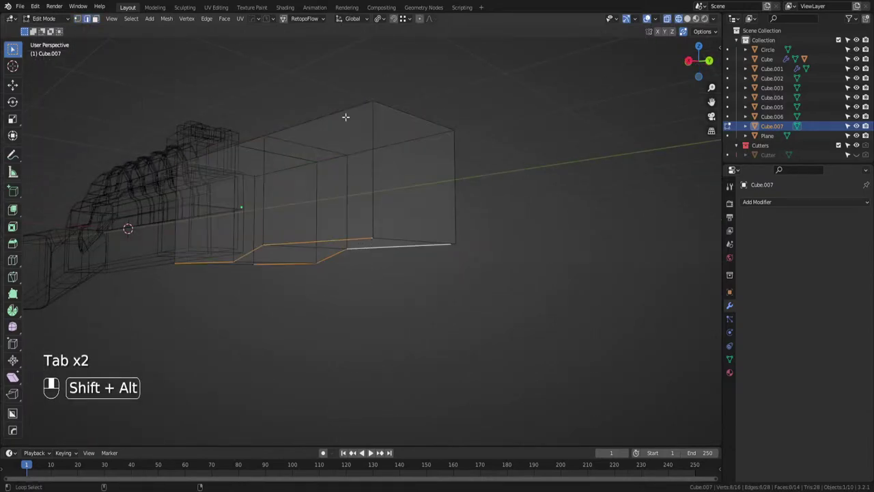
alt+shift+click(360, 149)
key(ctrl+b)
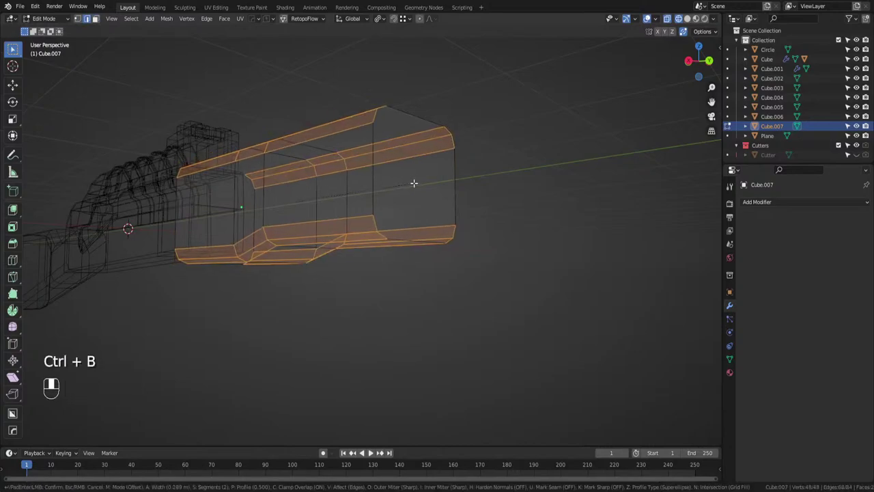
click(414, 183)
Check the beveled block in solid shading and undo the bevel.
key(Tab)
click(411, 135)
key(z)
click(471, 174)
mouse_move(472, 175)
middle_down()
mouse_move(383, 196)
mouse_move(346, 234)
mouse_move(425, 293)
mouse_move(383, 239)
middle_up()
key(ctrl+z)
key(ctrl+z)
Narrow the block along X to about the receiver's width and apply its scale in Object Mode.
key(s)
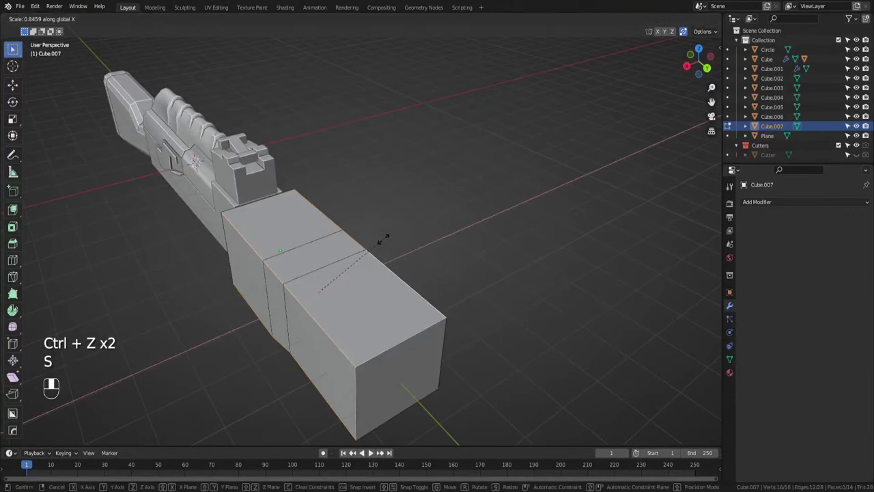
click(383, 239)
key(Tab)
click(389, 217)
key(s)
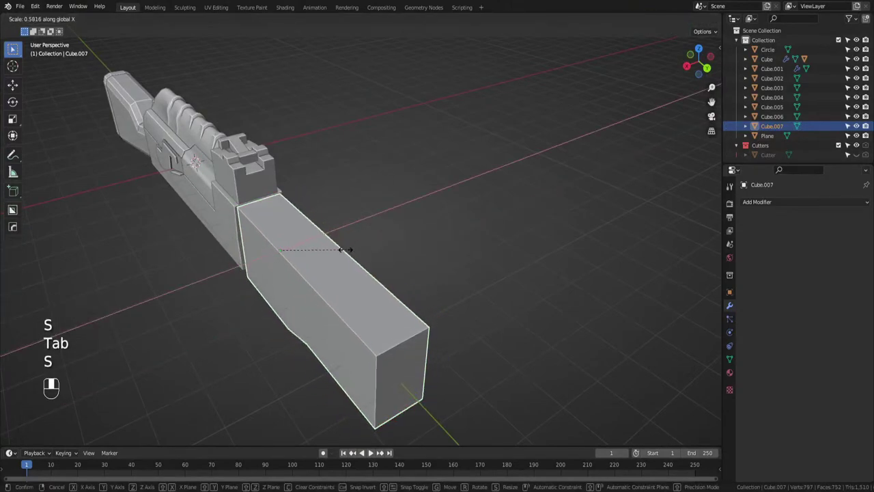
click(351, 248)
middle_drag(350, 248, 468, 292)
key(ctrl+a)
click(388, 230)
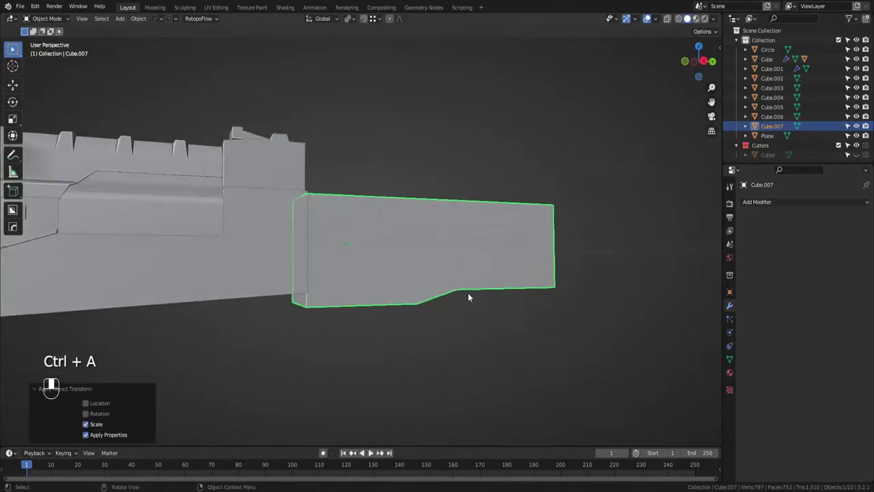
key(Tab)
key(Tab)
key(Tab)
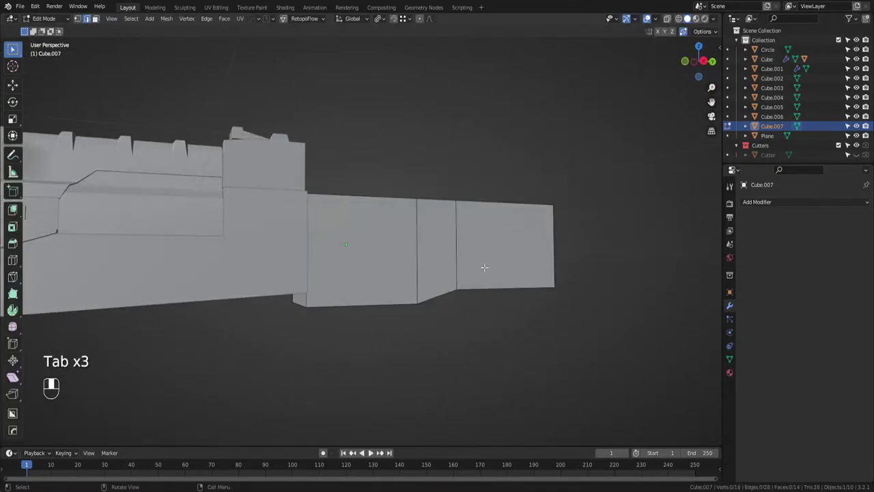
alt+click(482, 291)
middle_drag(484, 291, 487, 235)
alt+shift+click(459, 264)
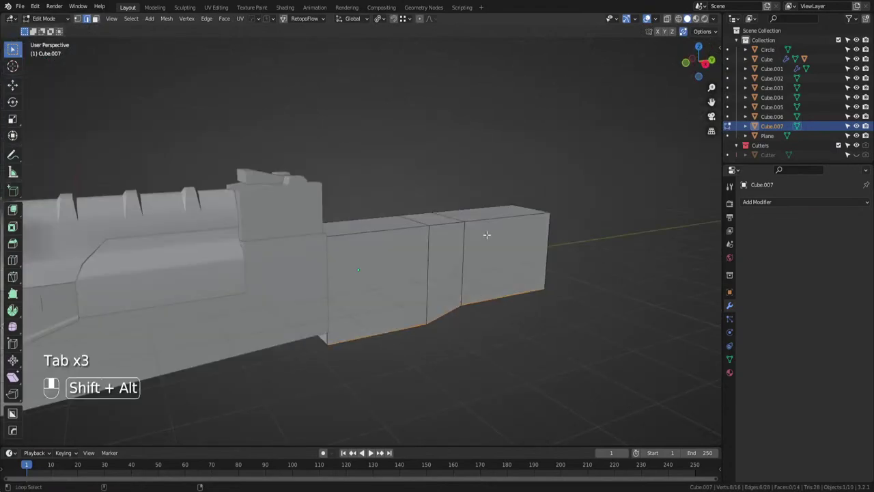
alt+shift+click(478, 212)
middle_drag(468, 203, 476, 274)
key(ctrl+b)
right_click(567, 262)
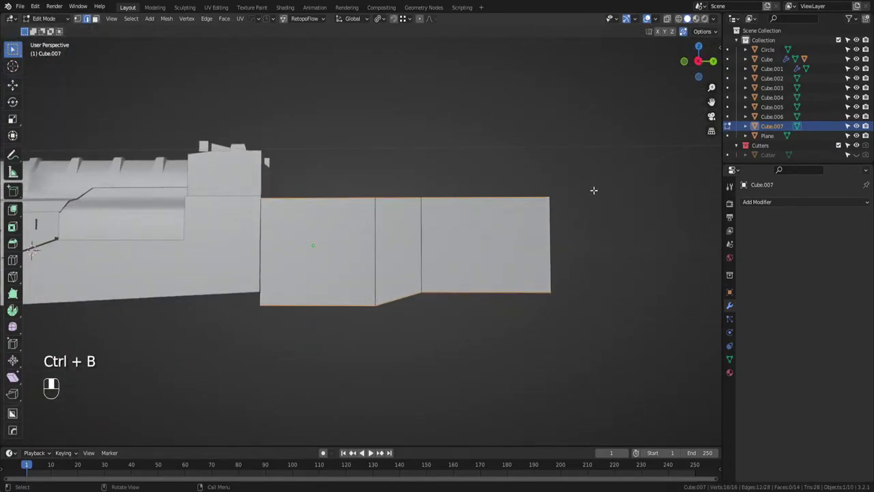
Insert one vertical loop cut in the block's rear section and edge-slide it about 0.70 toward the receiver.
click(699, 62)
key(Tab)
key(ctrl+r)
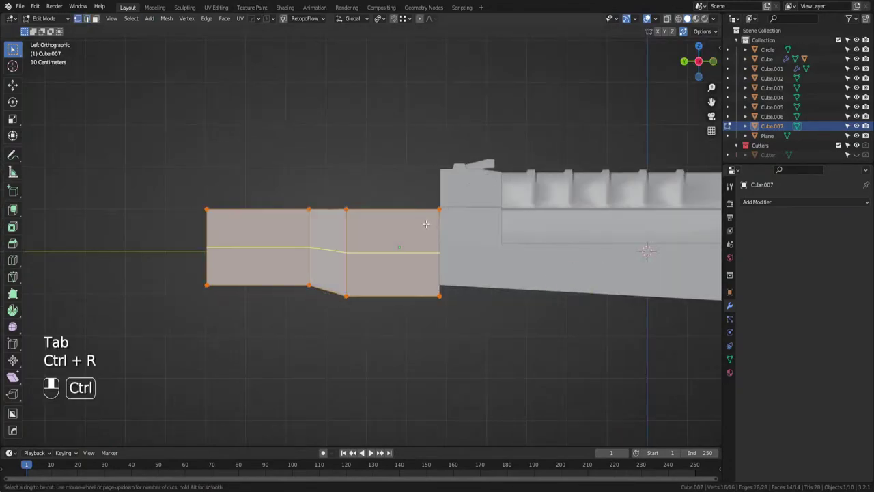
click(420, 226)
right_click(419, 226)
key(g)
key(g)
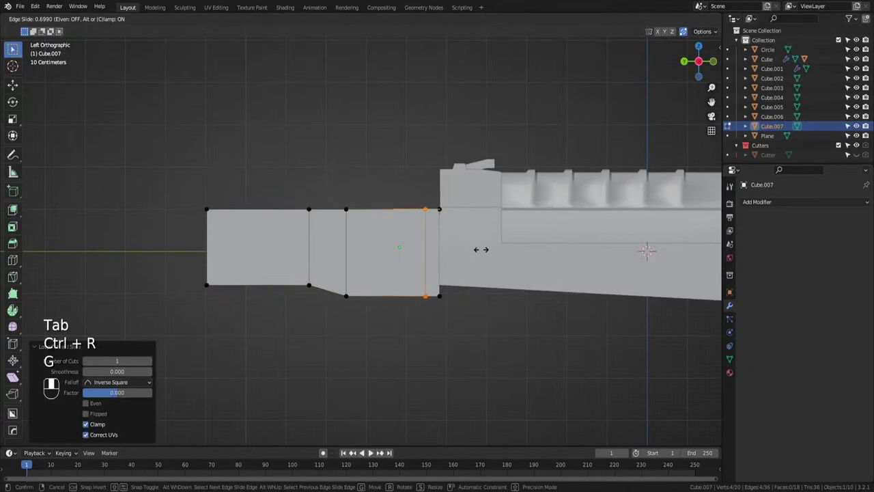
click(481, 250)
Raise the block's rear bottom vertices about 0.25 m along Z in wireframe and fine-tune the new loop with an edge slide.
key(Tab)
drag(463, 279, 432, 317)
key(z)
click(340, 322)
key(g)
key(z)
click(436, 308)
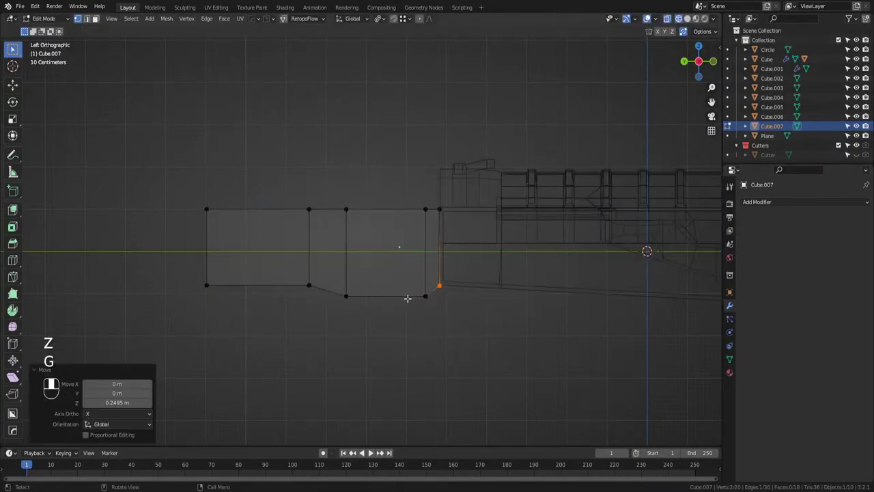
alt+click(426, 232)
key(g)
key(g)
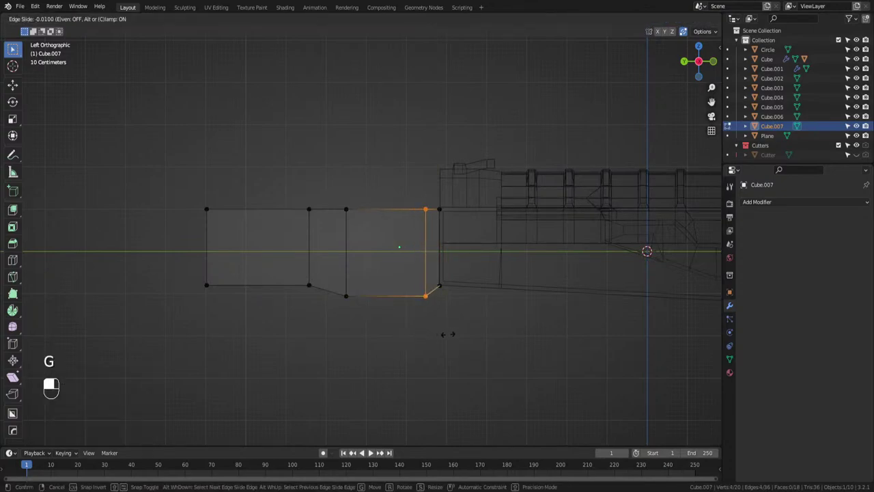
click(448, 334)
Try to select the block's lengthwise edge chains in wireframe, undoing a wrong loop selection.
mouse_move(394, 304)
middle_down()
mouse_move(425, 280)
mouse_move(396, 305)
middle_up()
key(Tab)
click(429, 308)
alt+click(348, 324)
key(Tab)
key(Tab)
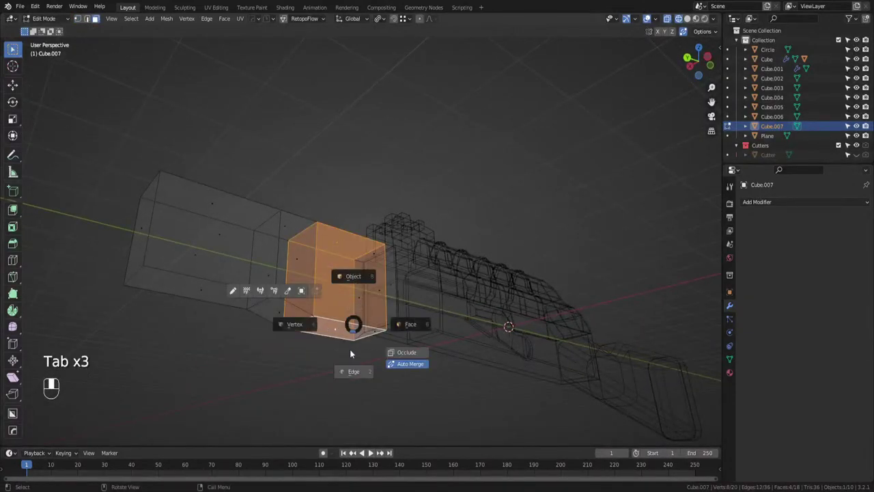
alt+shift+click(331, 340)
alt+shift+click(247, 238)
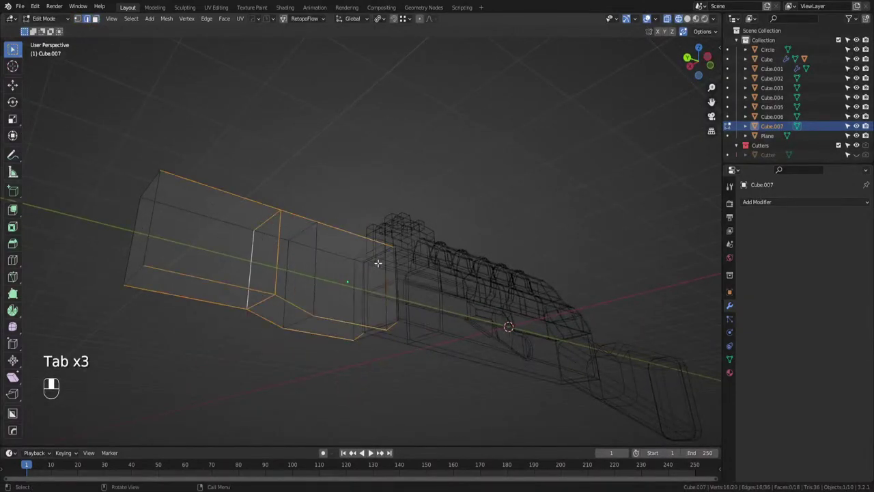
key(ctrl+z)
alt+shift+click(242, 228)
Switch back to solid shading, check the block in Object Mode and return to Edit Mode.
key(Tab)
mouse_move(307, 192)
middle_down()
mouse_move(305, 250)
mouse_move(511, 266)
middle_up()
key(Tab)
key(Tab)
key(z)
key(Tab)
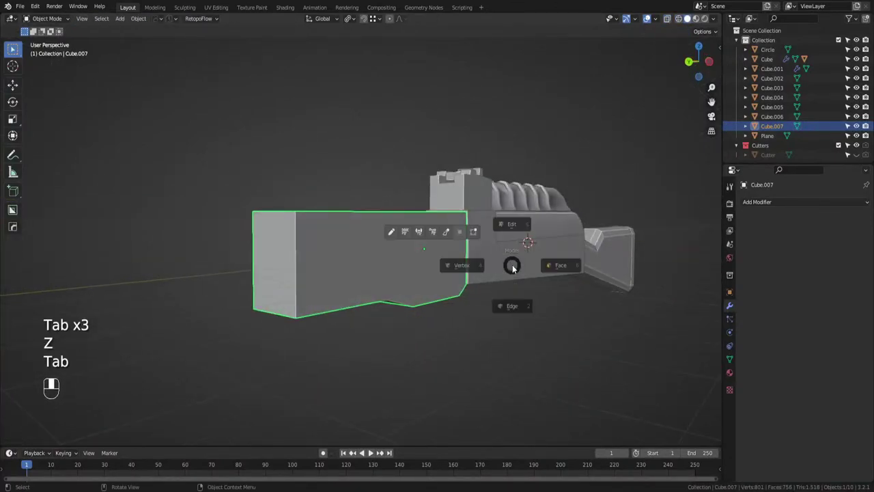
middle_drag(464, 287, 426, 293)
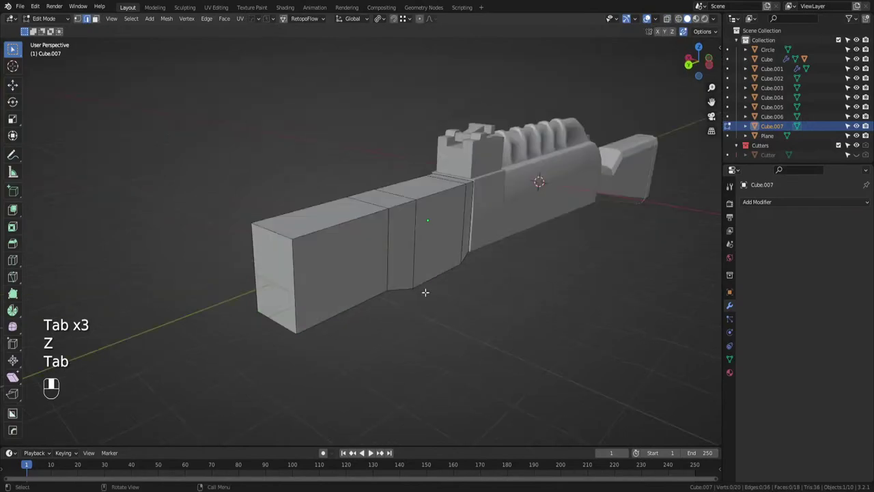
Select the block's four lengthwise edge chains and try beveling them with two segments.
alt+shift+click(341, 230)
middle_drag(321, 255, 508, 338)
key(ctrl+b)
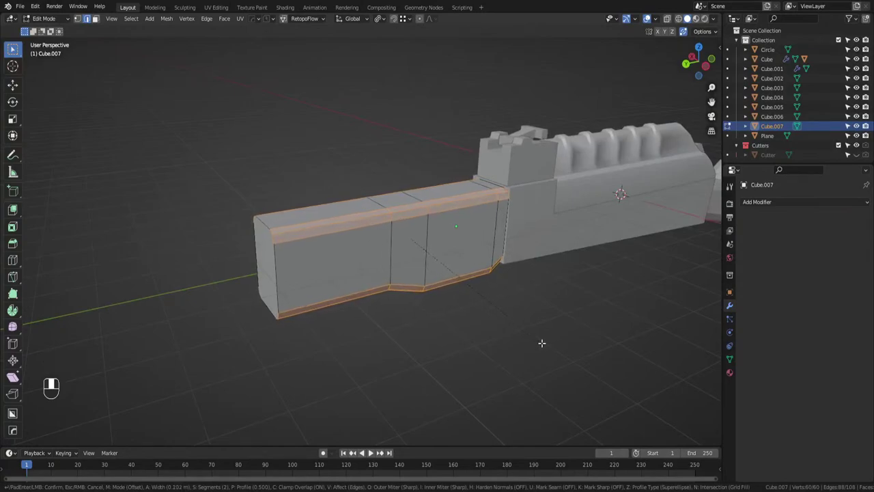
key(Escape)
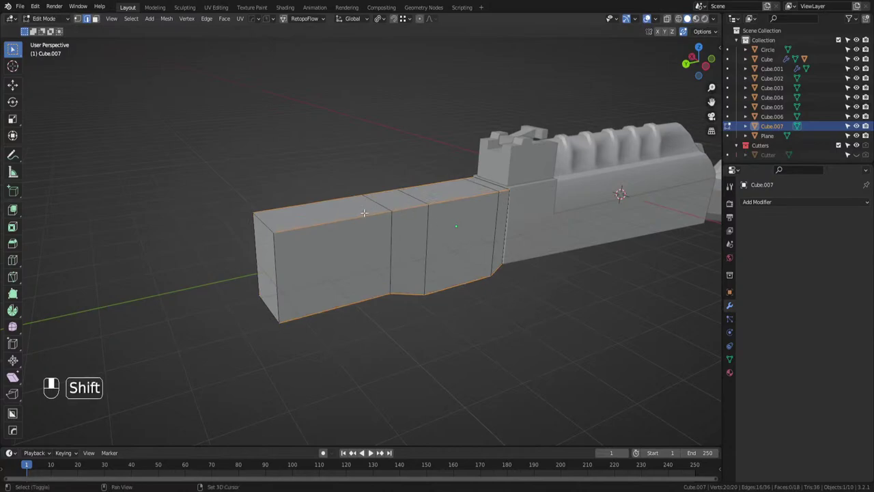
Remove the upper edge chains from the selection and bevel only the block's bottom lengthwise edges with two segments.
shift+click(338, 194)
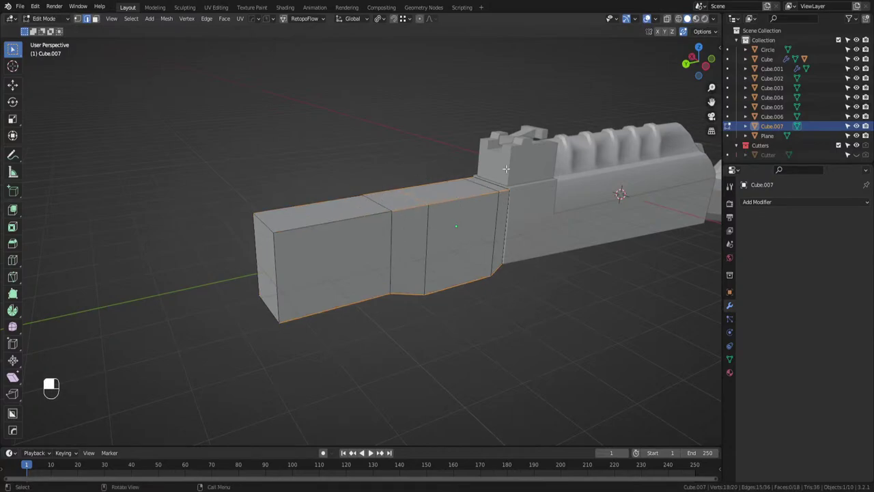
ctrl+drag(479, 156, 377, 197)
key(ctrl+b)
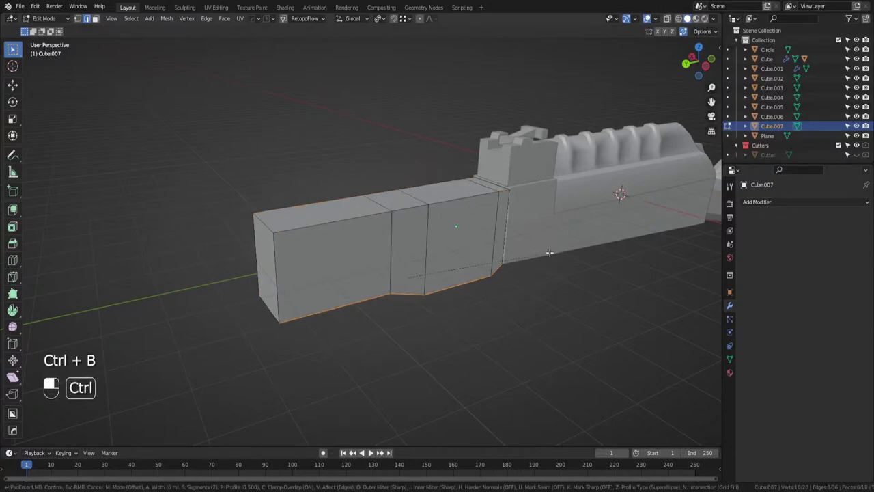
right_click(562, 255)
middle_drag(562, 255, 453, 244)
key(ctrl+b)
click(557, 218)
key(Tab)
key(Tab)
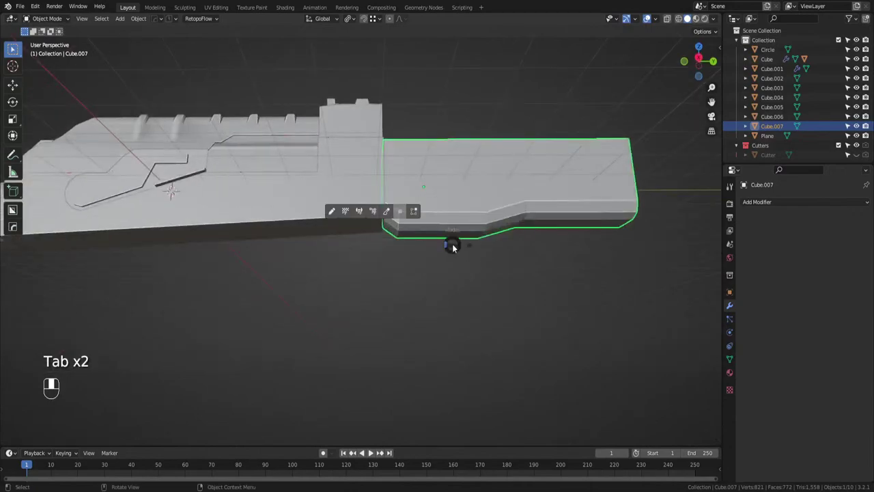
Lower the beveled bottom vertices at the block's rear end about 0.11 m along Z and check the result in Object Mode.
drag(390, 192, 370, 240)
middle_drag(361, 237, 465, 226)
key(g)
key(z)
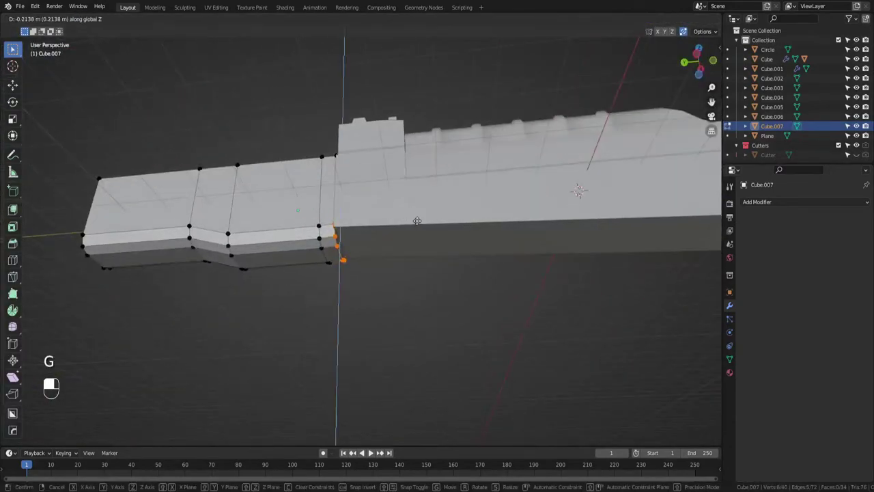
click(412, 219)
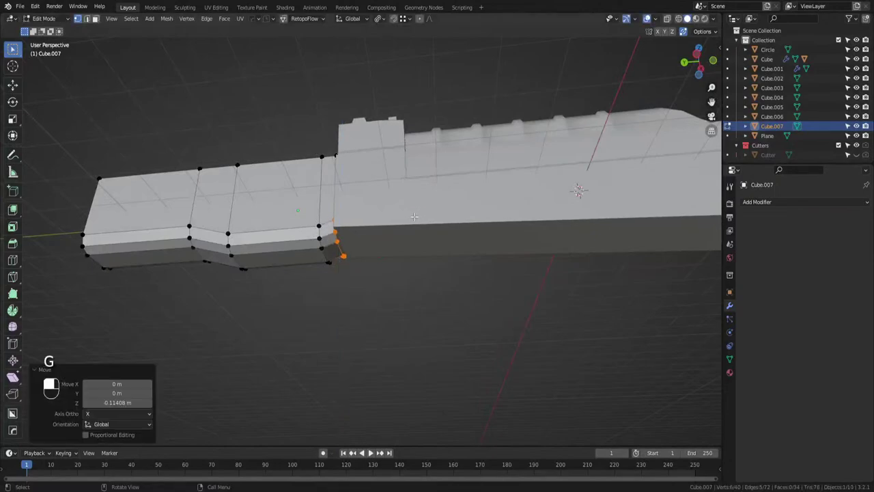
mouse_move(412, 219)
middle_down()
mouse_move(437, 226)
mouse_move(445, 195)
mouse_move(487, 176)
mouse_move(556, 232)
mouse_move(489, 293)
mouse_move(426, 211)
middle_up()
key(Tab)
click(555, 232)
click(425, 206)
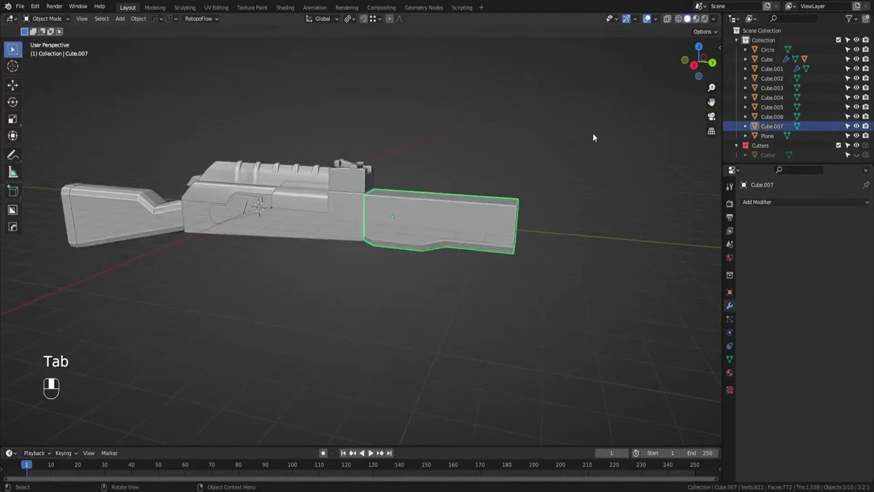
Select the top vertices of the block's three inner loops in side-view wireframe and scale them to about 0.54.
click(694, 65)
shift+middle_drag(592, 132, 489, 200)
scroll(471, 258, up, 3)
key(Tab)
shift+middle_drag(350, 300, 389, 284)
scroll(390, 284, up, 2)
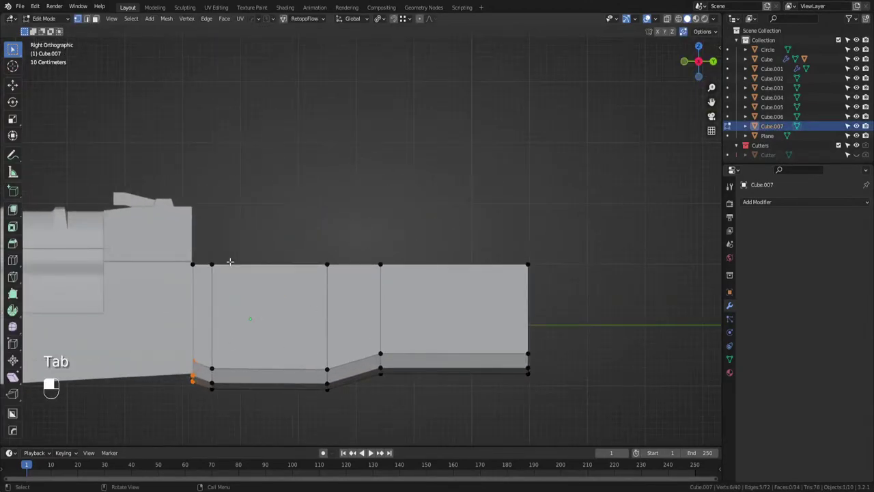
drag(230, 261, 208, 281)
drag(262, 255, 205, 283)
drag(353, 245, 318, 278)
drag(420, 242, 209, 286)
key(z)
click(312, 289)
drag(205, 253, 443, 278)
key(s)
click(391, 279)
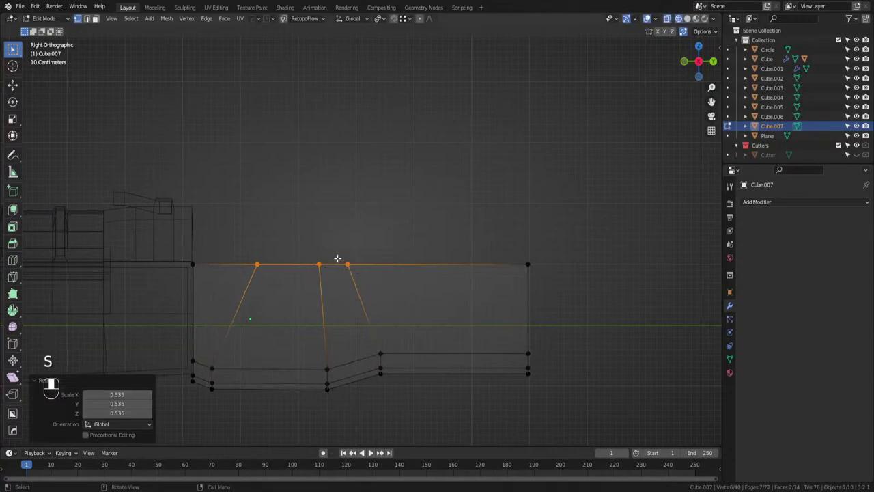
Edge-slide the middle loop's top vertices slightly toward the receiver and the front loop's top vertices forward above its lower end.
click(318, 265)
key(g)
key(g)
click(337, 263)
click(346, 264)
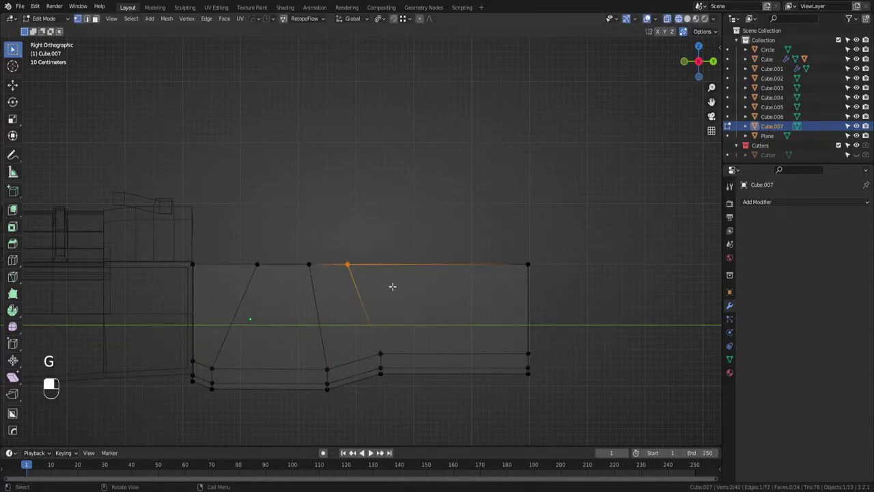
key(g)
key(g)
click(451, 301)
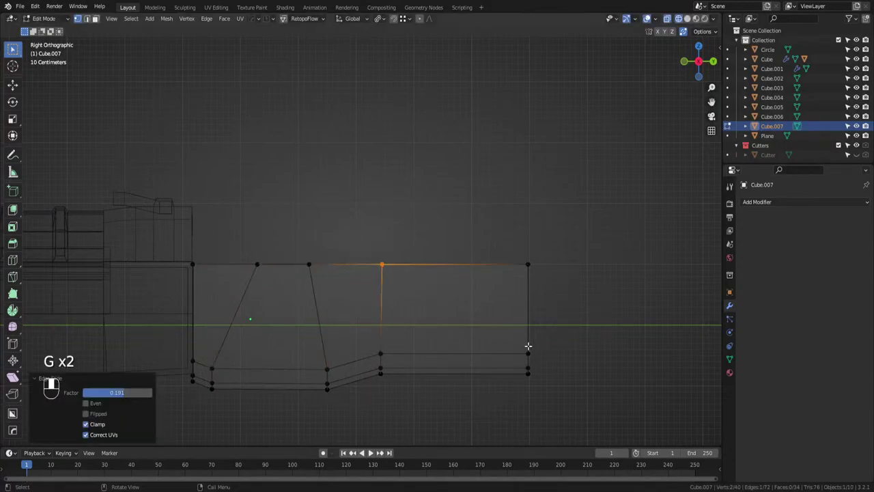
Knife-cut a diagonal edge from the front end's upper bevel vertex to the top edge of the block's front section.
key(j)
key(k)
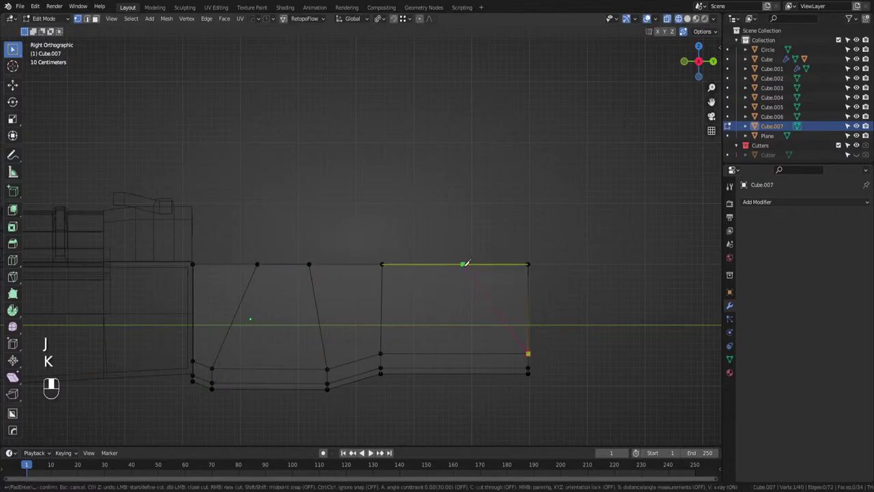
click(462, 263)
key(Return)
click(411, 279)
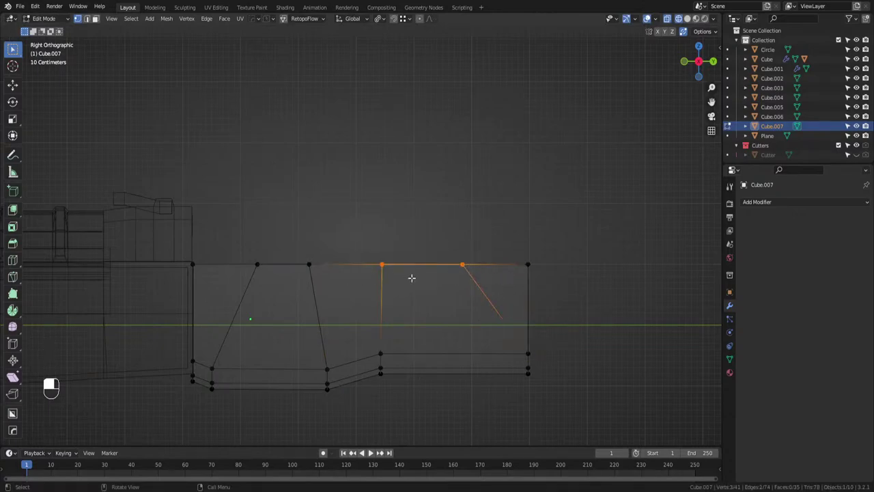
Try edge-sliding the top vertices of the block's front section and undo the slide.
key(g)
key(g)
click(416, 273)
key(ctrl+z)
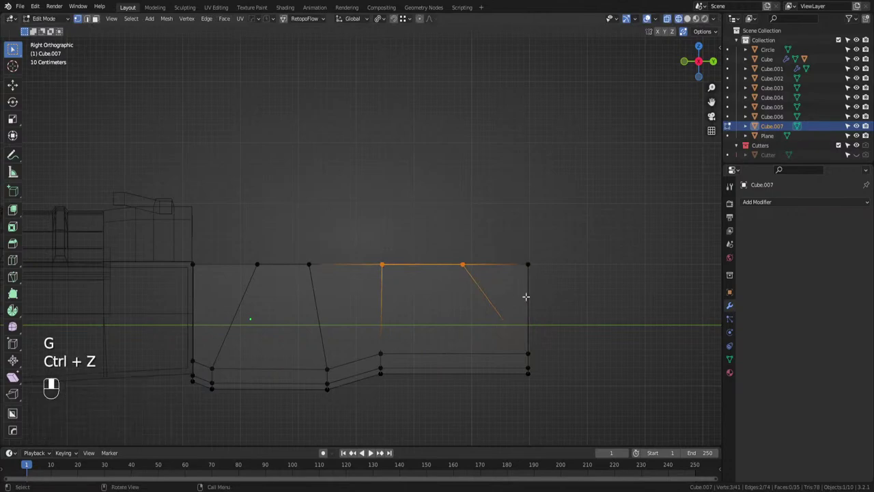
Try adding a bisecting X mirror to the block in Edit Mode and undo it.
middle_drag(523, 296, 462, 346)
key(alt+x)
click(246, 292)
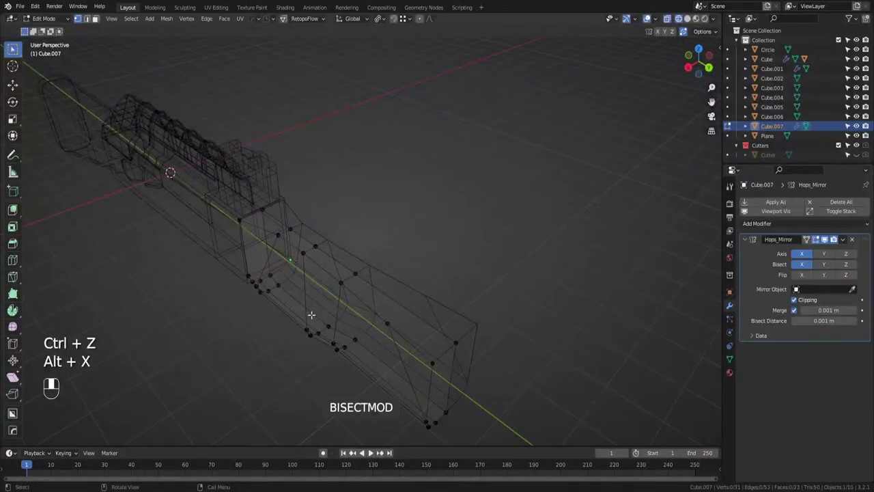
key(ctrl+z)
Add a bisecting mirror modifier across X to the block in Object Mode.
key(Tab)
key(alt+x)
click(240, 293)
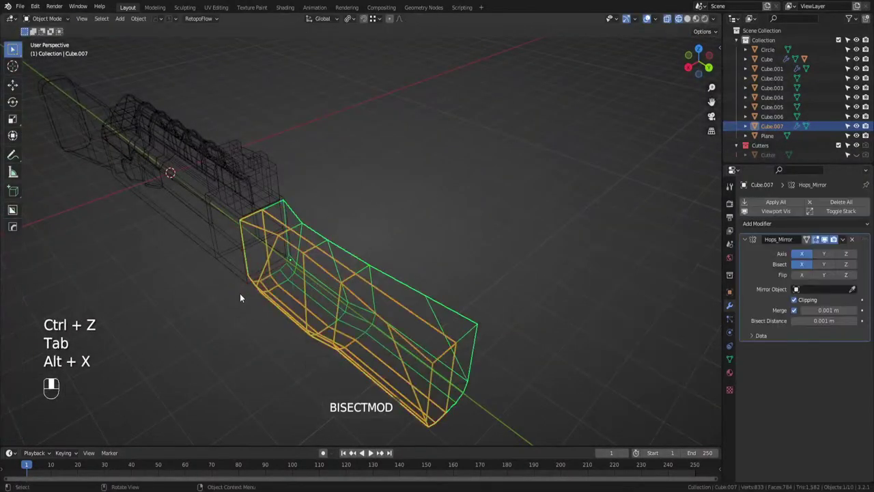
Select the block's outer top vertices from the end view and align them by scaling to 0 along X.
key(Tab)
middle_drag(445, 206, 360, 256)
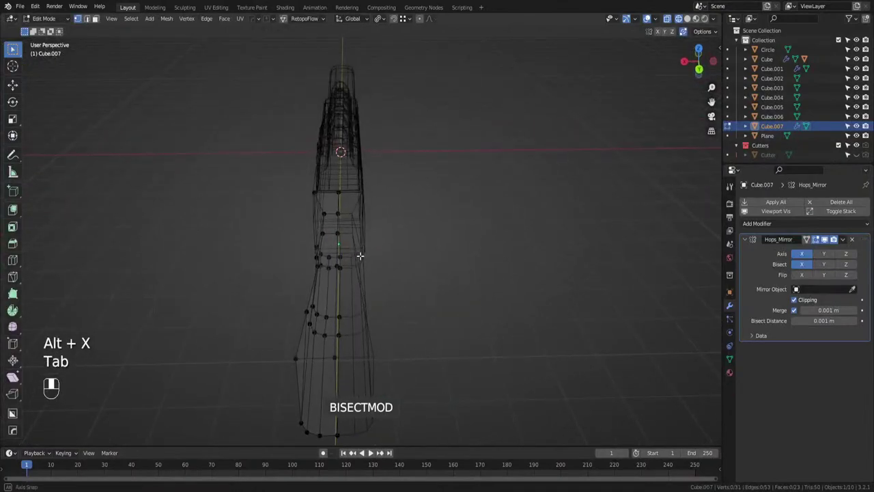
click(698, 69)
shift+middle_drag(409, 206, 429, 211)
scroll(429, 213, up, 1)
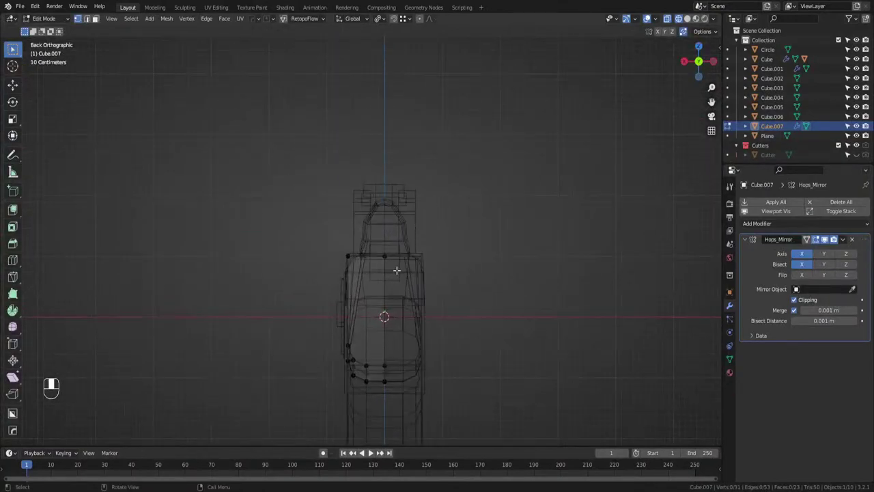
drag(378, 248, 337, 273)
middle_drag(399, 264, 408, 297)
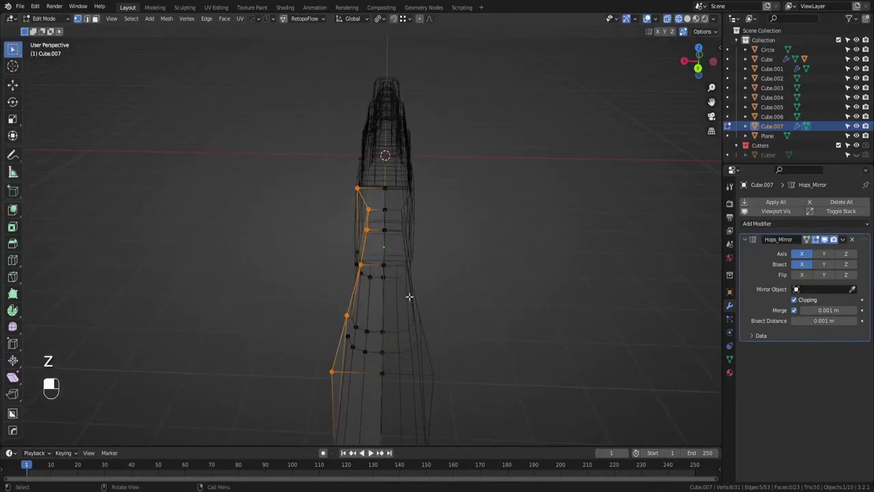
key(s)
key(y)
key(x)
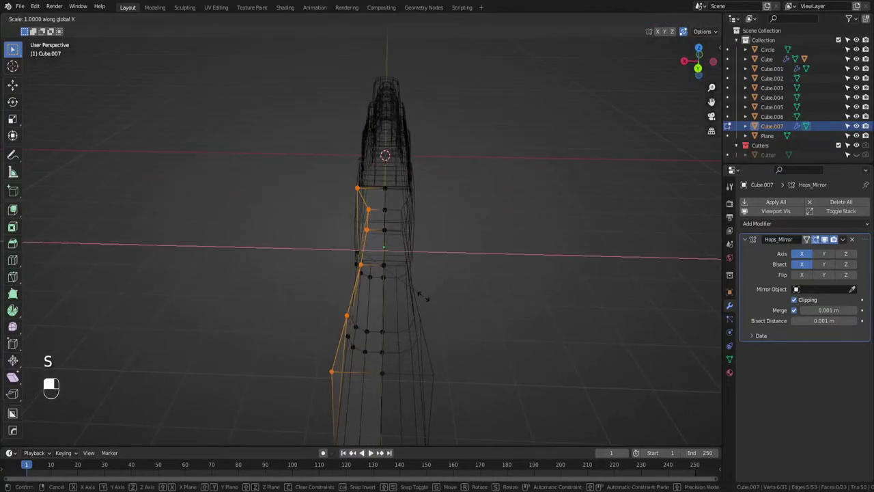
key(0)
key(Return)
Move the aligned top vertices about 0.19 m outward along X and view the block in solid shading.
middle_drag(423, 297, 384, 332)
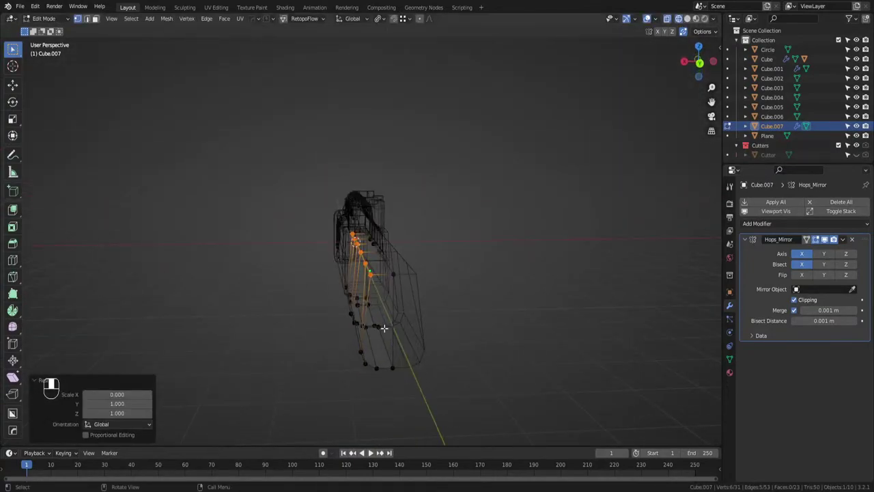
key(g)
key(x)
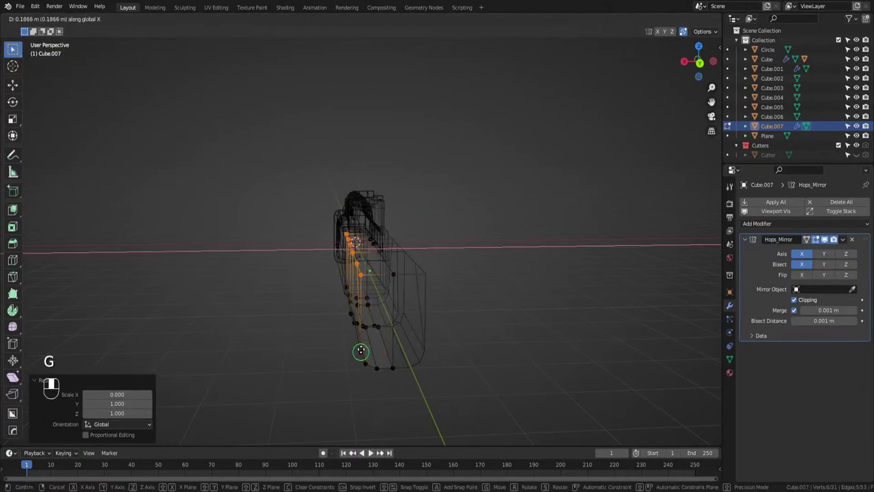
click(361, 350)
key(Tab)
key(z)
mouse_move(501, 266)
middle_down()
mouse_move(525, 297)
mouse_move(433, 300)
mouse_move(374, 322)
middle_up()
Use the Knife to cut a new edge across the top strip of the handguard's front section.
key(ctrl+w)
key(ctrl+w)
key(Tab)
click(394, 305)
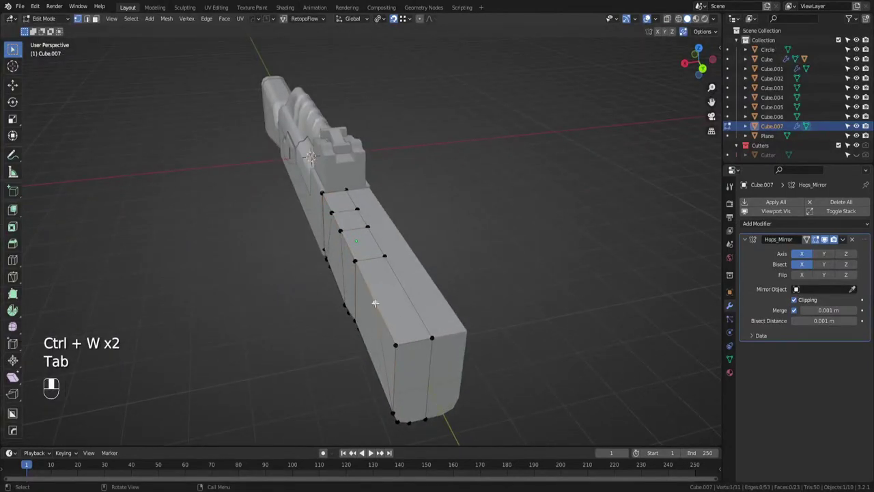
key(k)
key(x)
click(420, 293)
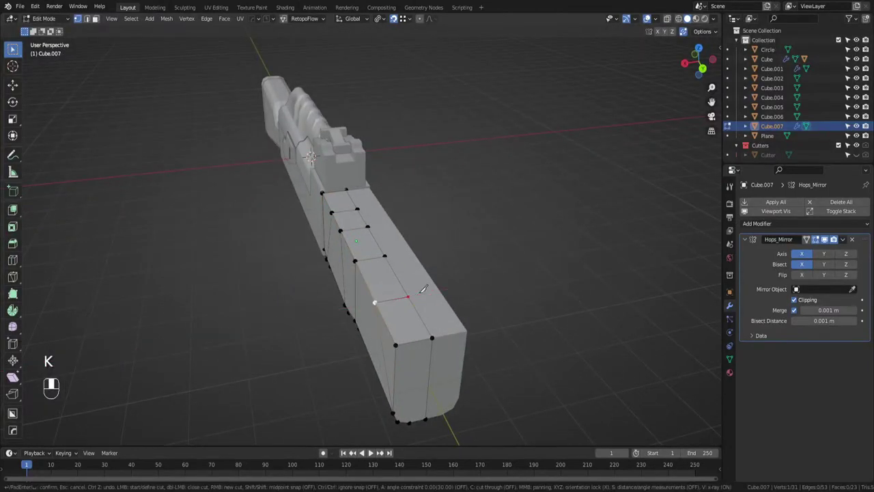
key(Return)
Slide the newly cut top edge toward the receiver by a factor of about 0.14.
middle_drag(386, 290, 485, 288)
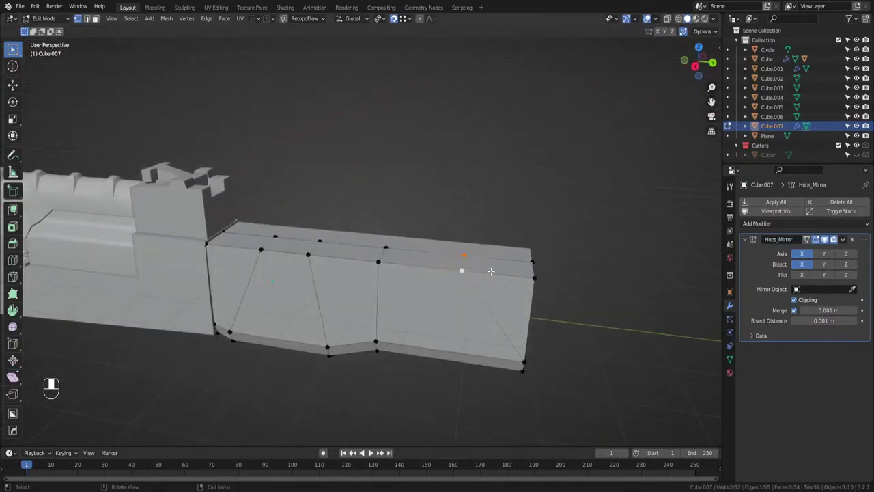
shift+click(468, 255)
key(g)
key(g)
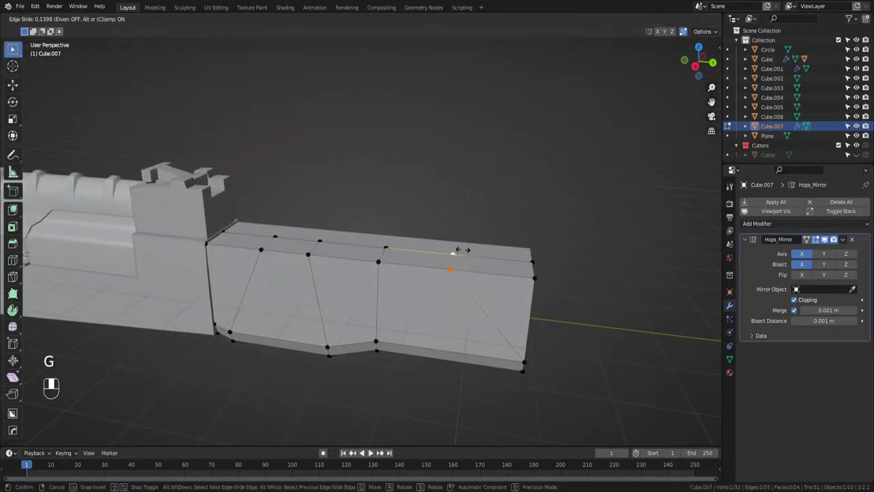
click(455, 251)
Slide the neighbouring middle top edge toward the muzzle by about 0.18 and nudge the newly cut edge by a slide factor of 0.015.
click(380, 261)
key(g)
key(g)
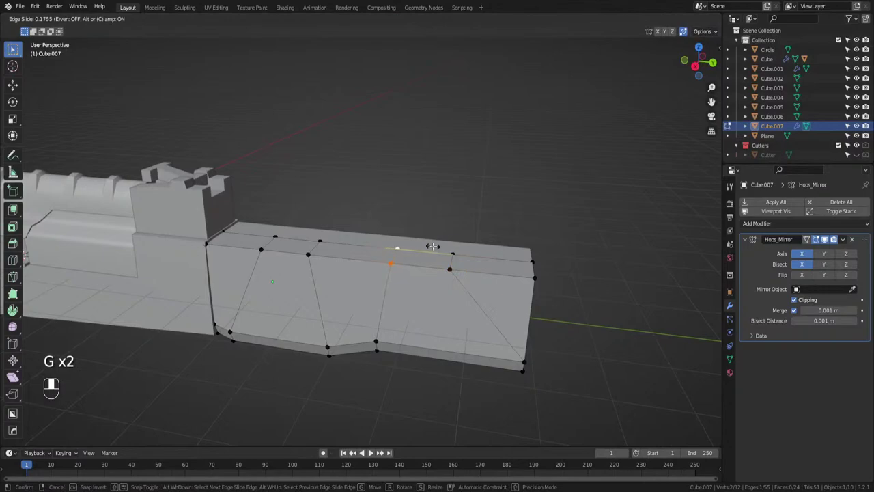
click(433, 246)
middle_drag(432, 246, 448, 246)
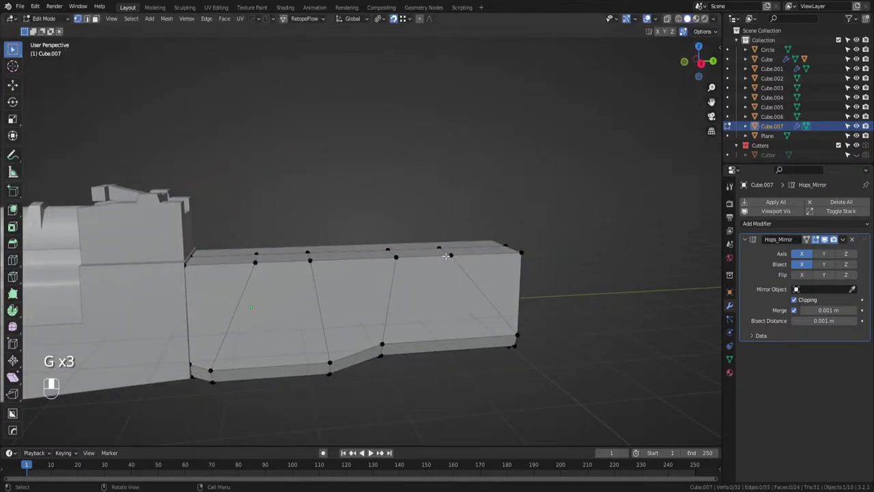
key(g)
click(438, 243)
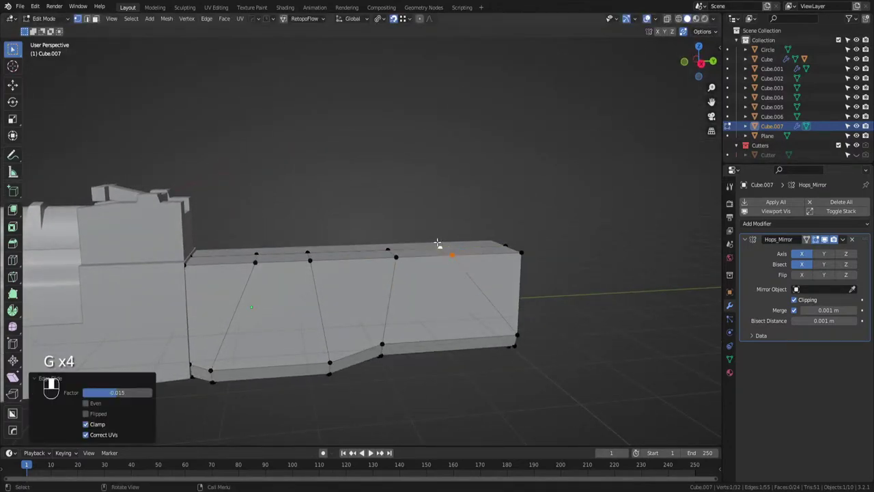
click(702, 62)
scroll(456, 258, up, 1)
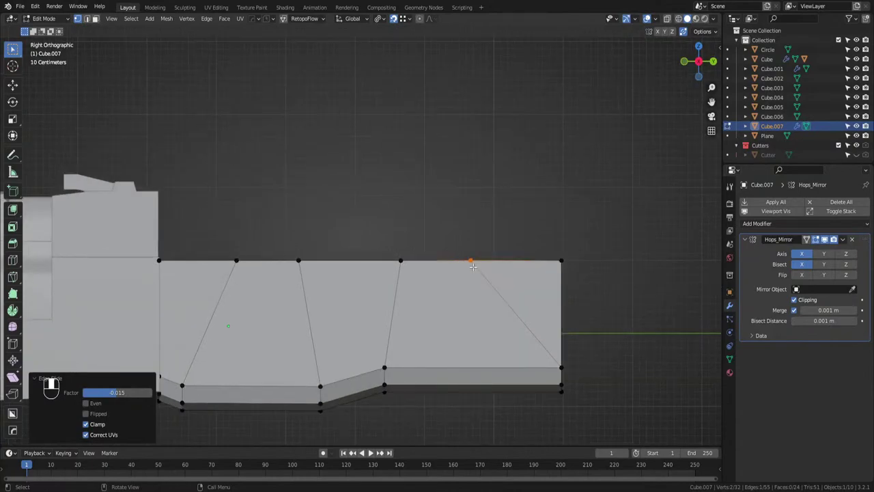
Select the whole row of five faces along the handguard's top and lower it slightly along Z.
middle_drag(475, 265, 476, 289)
key(Tab)
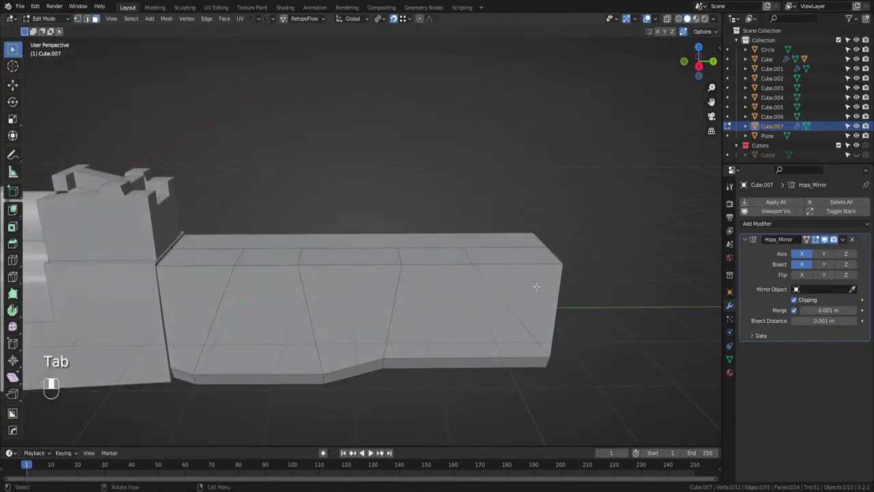
click(514, 257)
ctrl+click(214, 252)
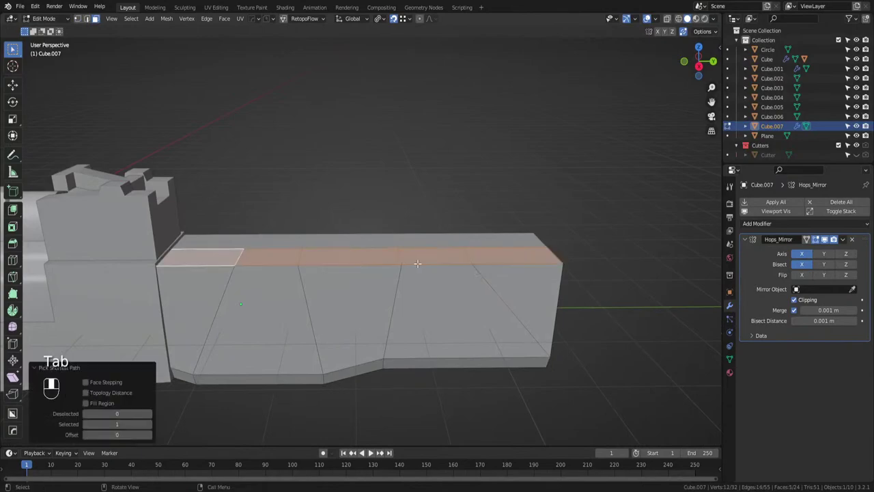
key(g)
click(419, 272)
Extrude the front, middle and rear faces of the top row upward, leaving two notches between them.
ctrl+click(430, 265)
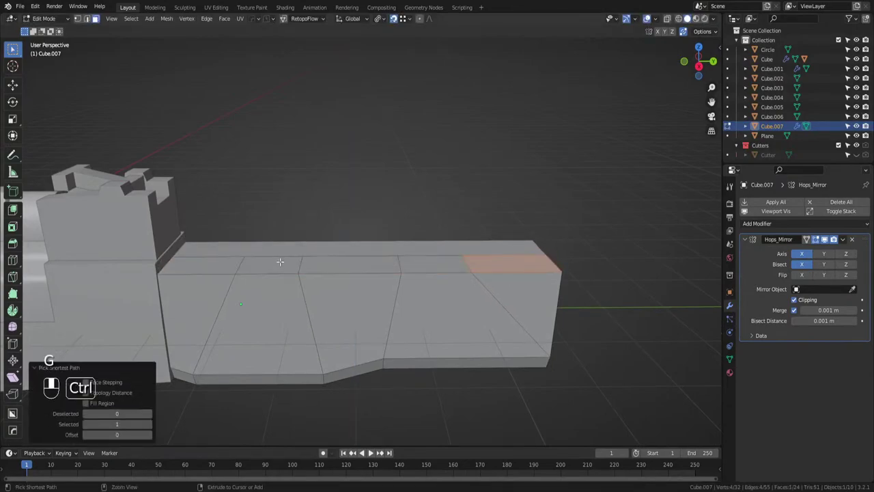
shift+click(345, 265)
shift+click(202, 265)
key(e)
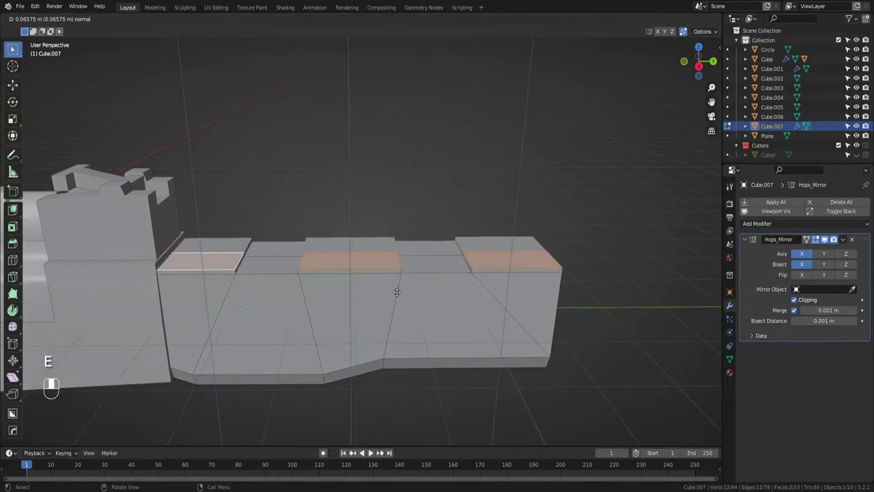
key(shift)
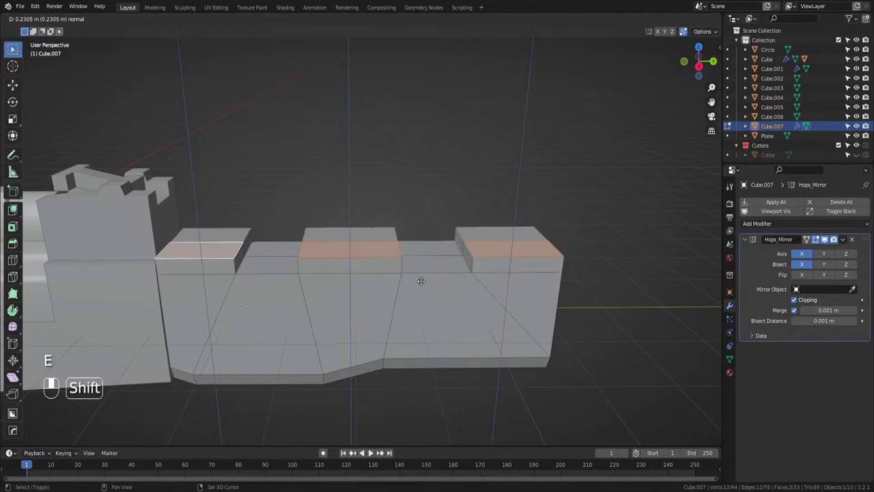
click(156, 262)
key(shift+Tab)
Narrow the floor of the notch nearest the receiver by scaling its four vertices to 0.835 along Y.
middle_drag(283, 291, 365, 294)
scroll(334, 293, up, 2)
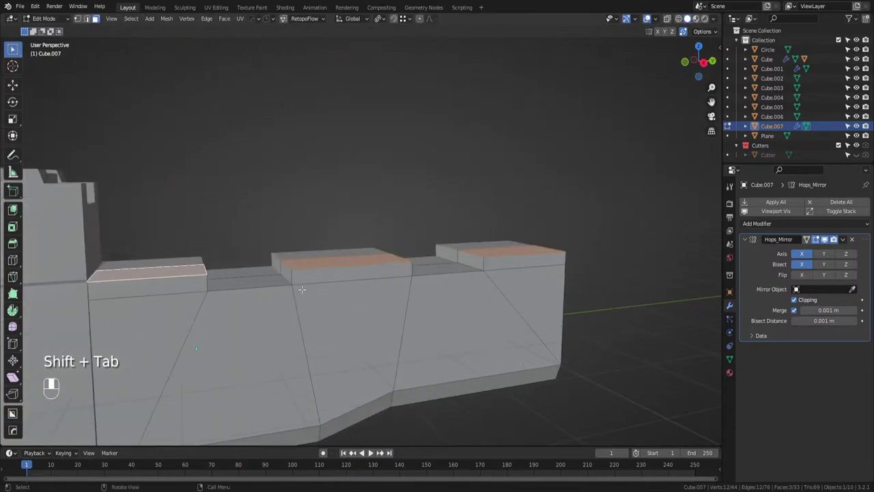
key(Tab)
click(279, 282)
shift+click(289, 285)
middle_drag(290, 284, 205, 301)
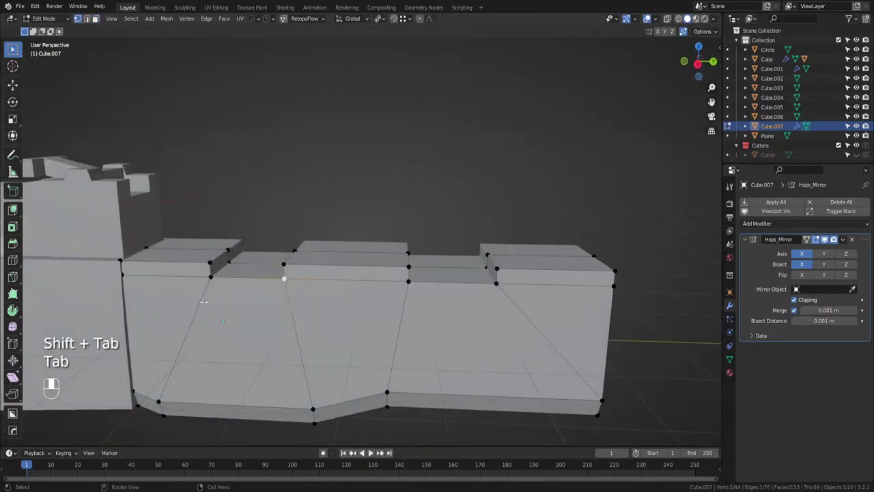
shift+click(211, 277)
shift+click(231, 263)
middle_drag(408, 280, 417, 287)
key(s)
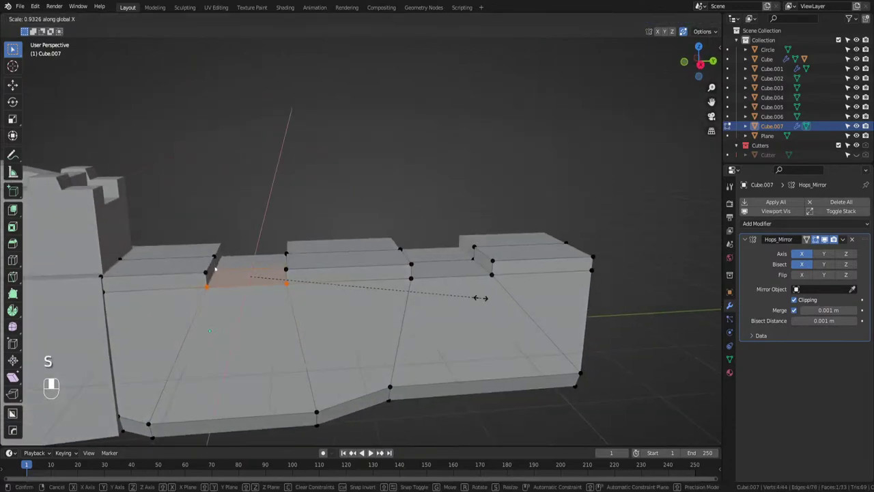
key(y)
click(455, 299)
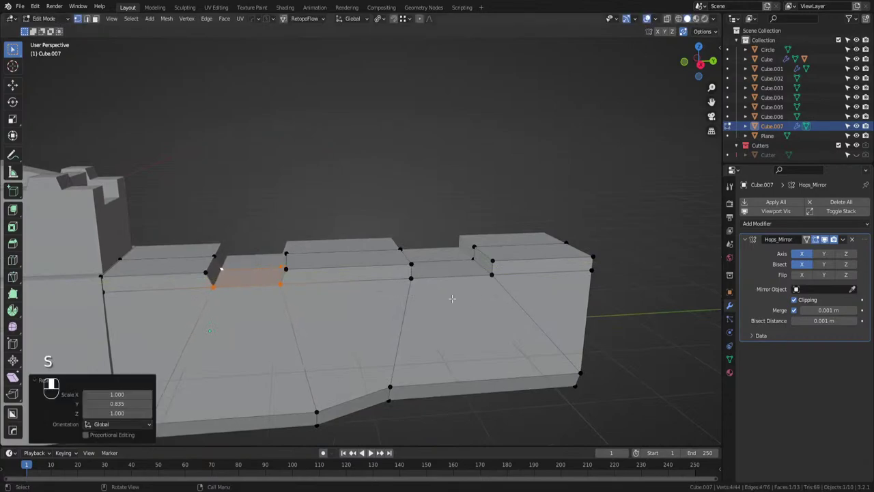
Narrow the floor of the front notch by scaling its four vertices to about 0.80 along Y.
middle_drag(452, 299, 362, 307)
click(409, 292)
shift+click(423, 273)
middle_drag(424, 273, 495, 290)
shift+click(493, 281)
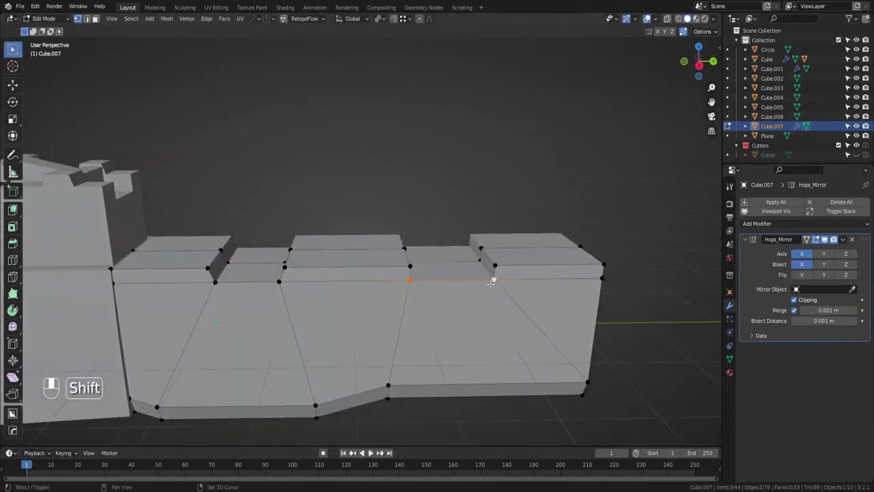
key(s)
key(y)
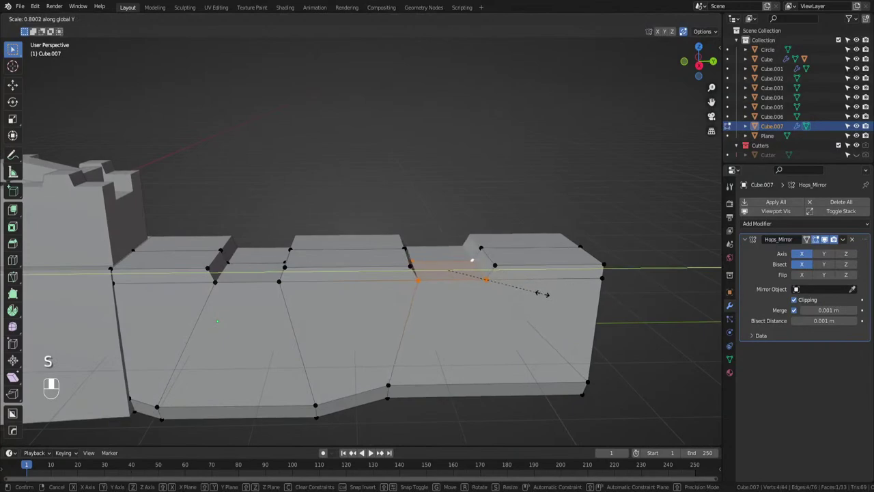
click(543, 294)
Return to Object Mode, deselect the handguard and save the file.
key(Tab)
scroll(542, 293, down, 3)
middle_drag(543, 293, 557, 180)
click(468, 226)
scroll(468, 227, down, 2)
key(ctrl+s)
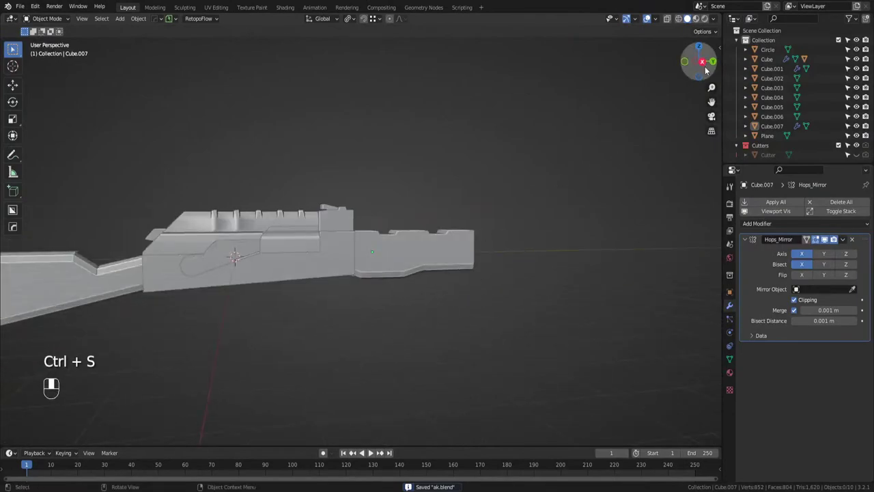
Add a cube in the right side view and place it over the upper part of the handguard.
click(704, 63)
scroll(533, 239, up, 3)
shift+middle_drag(526, 237, 472, 253)
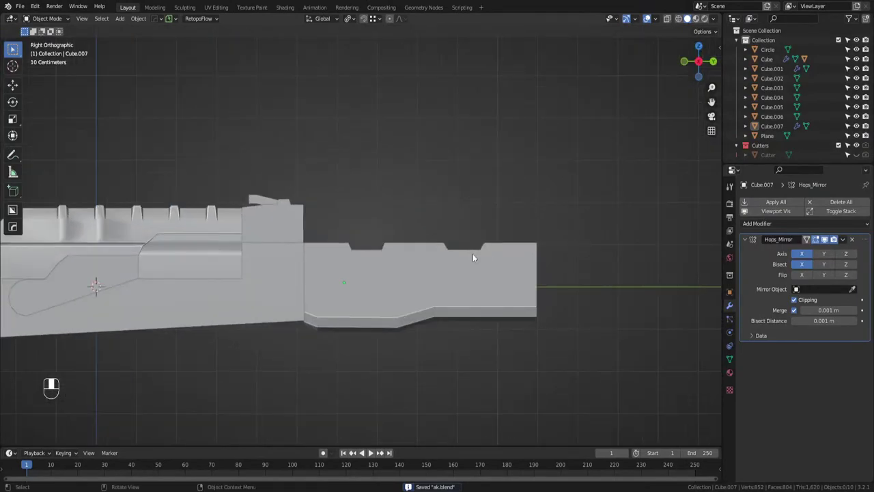
key(shift+a)
mouse_move(444, 254)
click(519, 273)
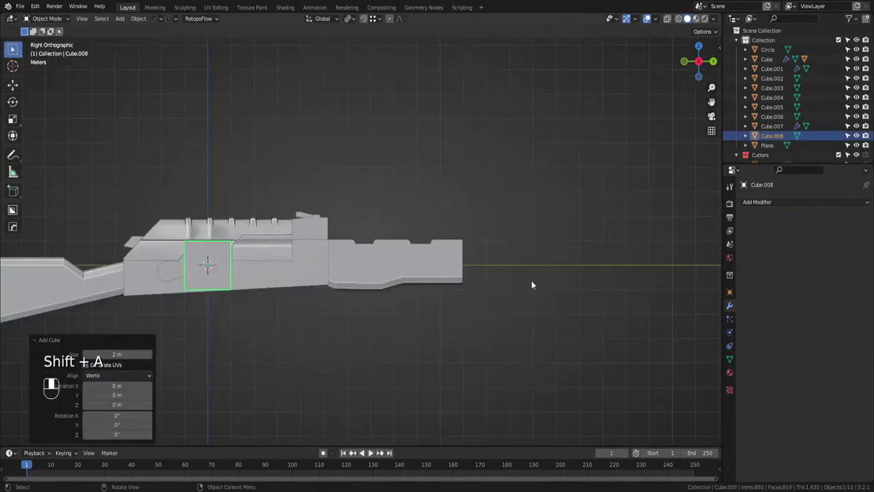
key(g)
click(630, 252)
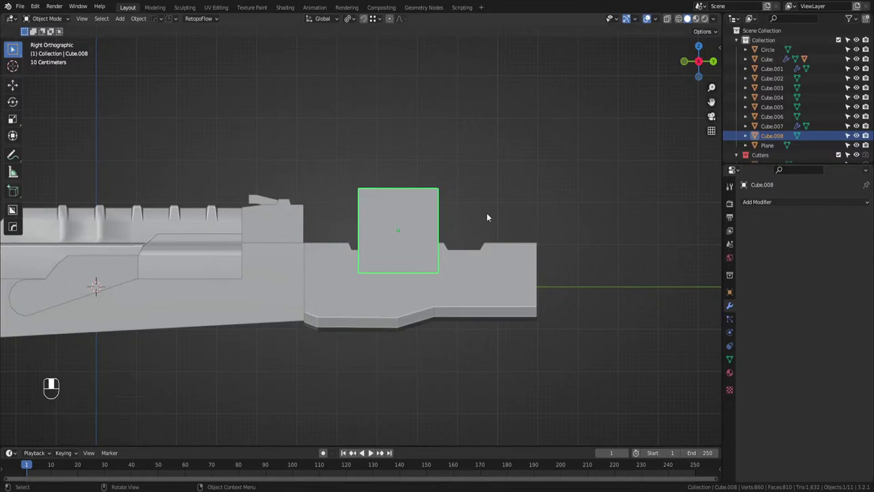
Scale the new cube to 2.551 along Y and fit it against the receiver's front face, level with the receiver's top.
key(s)
key(y)
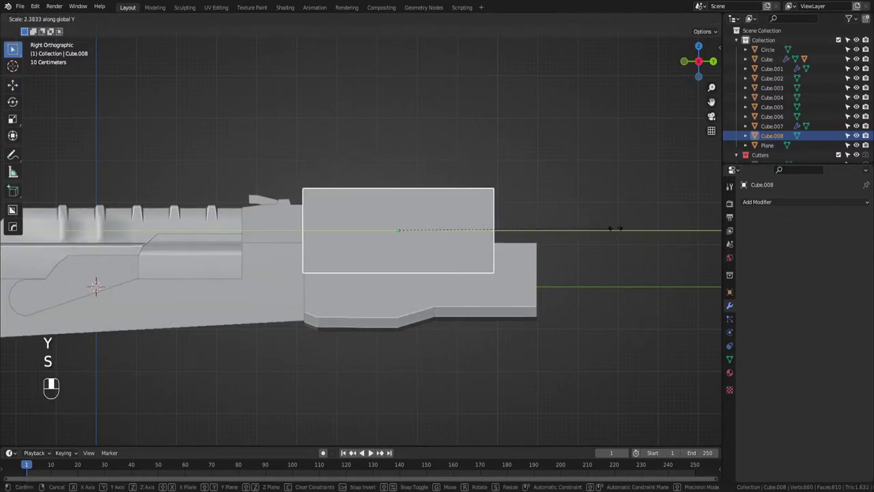
click(540, 221)
shift+middle_drag(540, 221, 496, 216)
key(g)
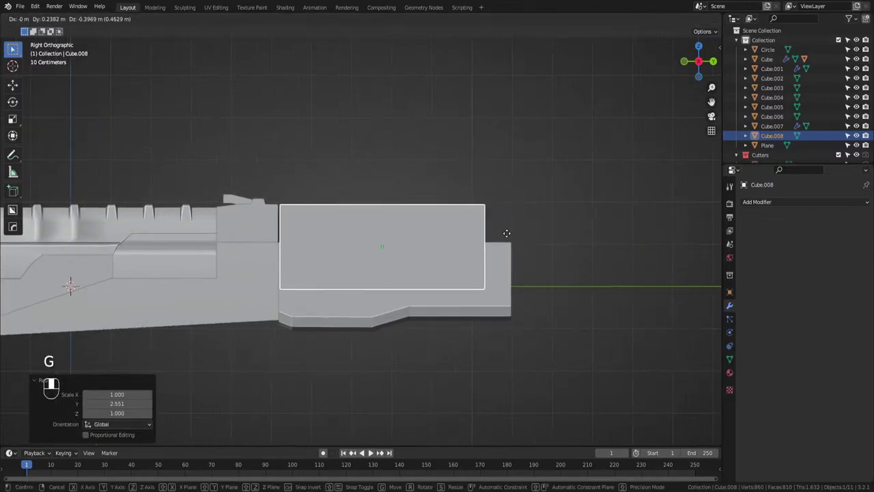
click(504, 237)
Switch to wireframe and move the lower handguard's top vertices about 0.4 m down along Z.
key(Tab)
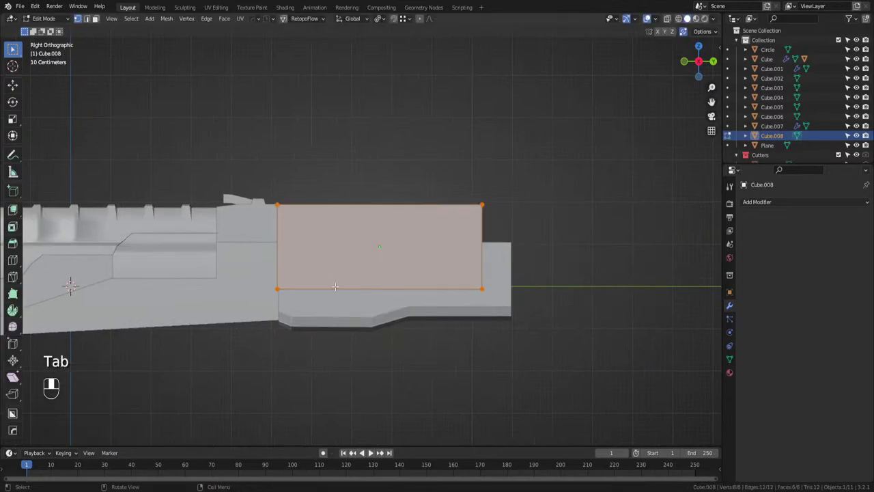
key(z)
click(211, 289)
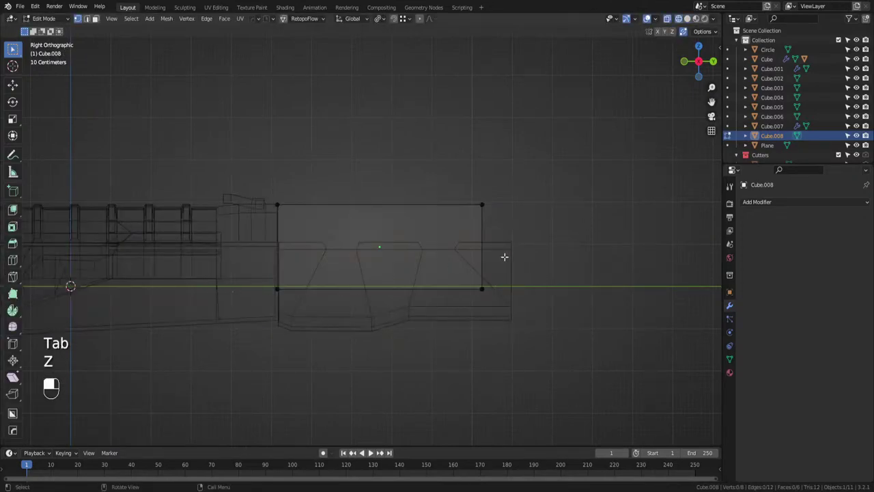
click(509, 280)
key(Tab)
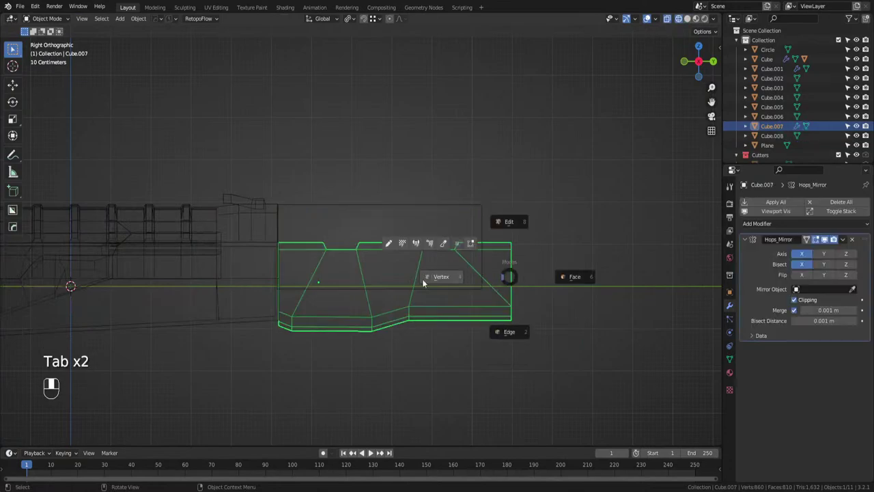
drag(589, 214, 249, 266)
key(g)
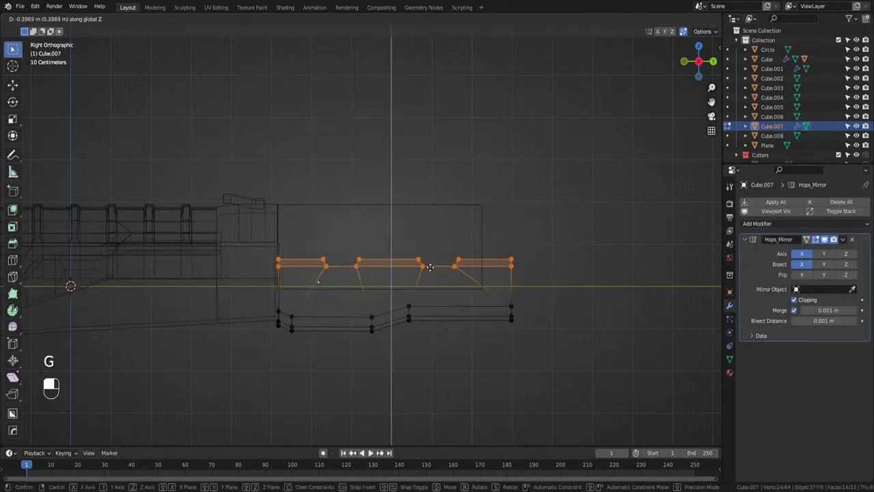
click(428, 269)
key(Tab)
key(Tab)
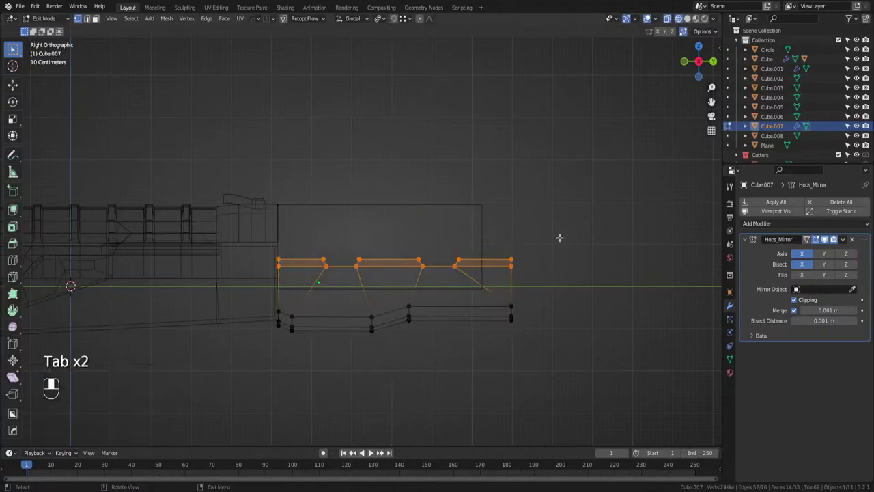
Move the handguard's front section about 0.4 m back along Y and its middle vertices about 0.2 m back.
drag(559, 238, 386, 367)
key(g)
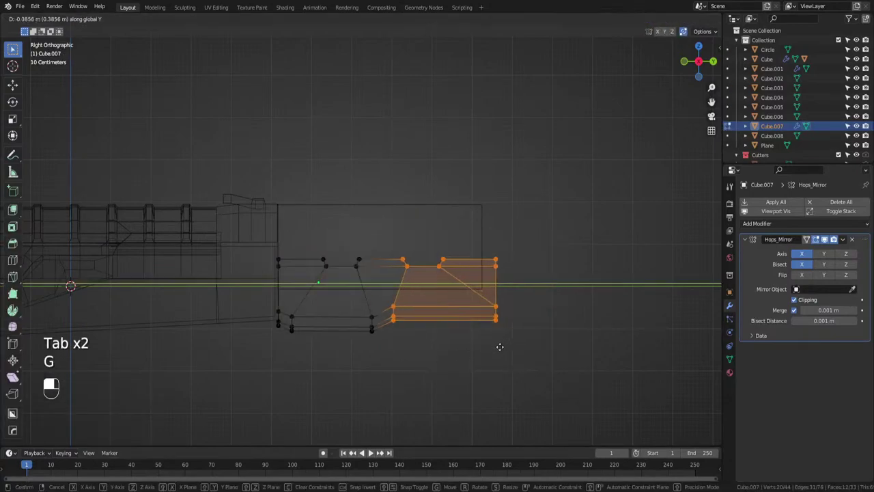
click(498, 347)
drag(389, 247, 307, 369)
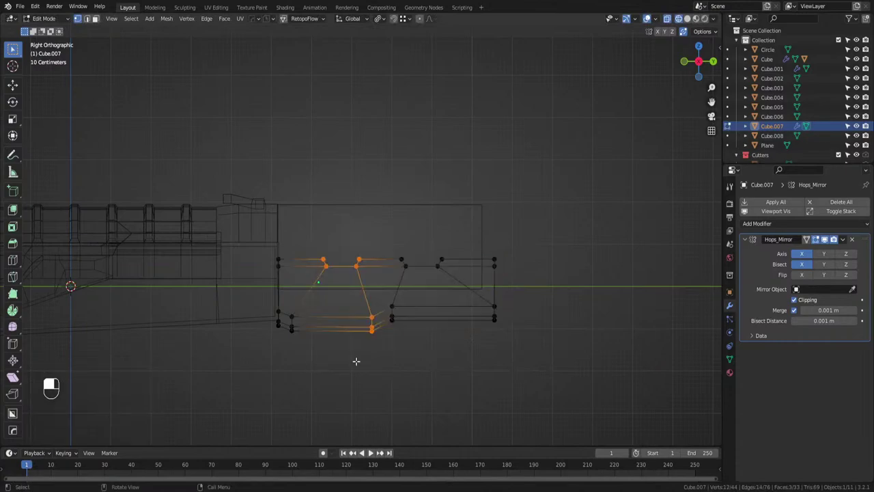
key(g)
click(478, 364)
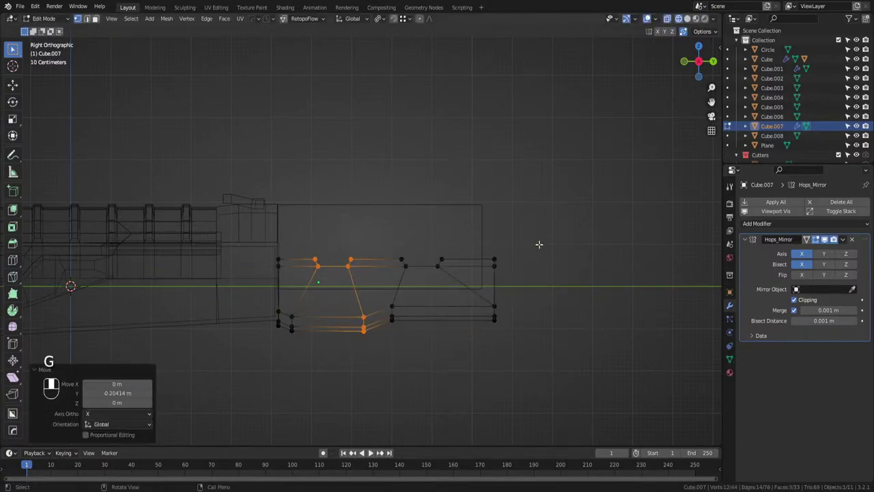
Move the front section farther back and shift all vertices ahead of the rear segment -0.057 m along Y, aligning with the upper block's front.
drag(545, 238, 380, 379)
key(g)
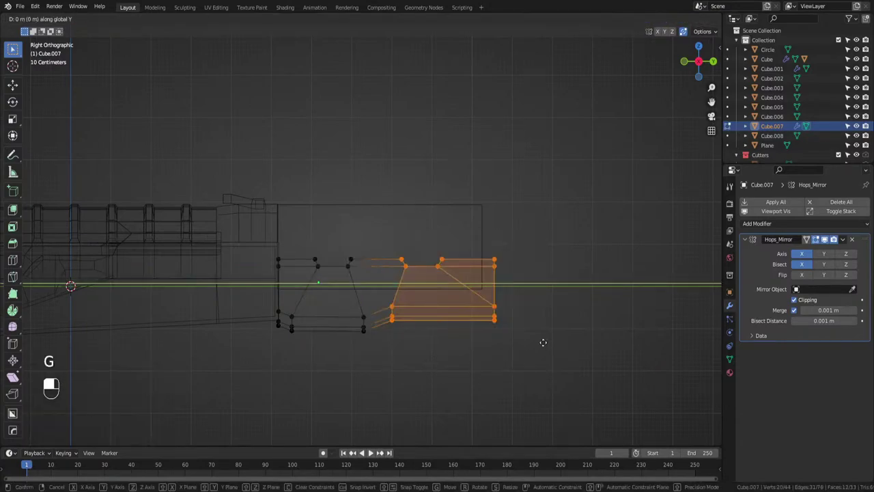
click(515, 344)
drag(549, 219, 306, 362)
key(g)
click(509, 345)
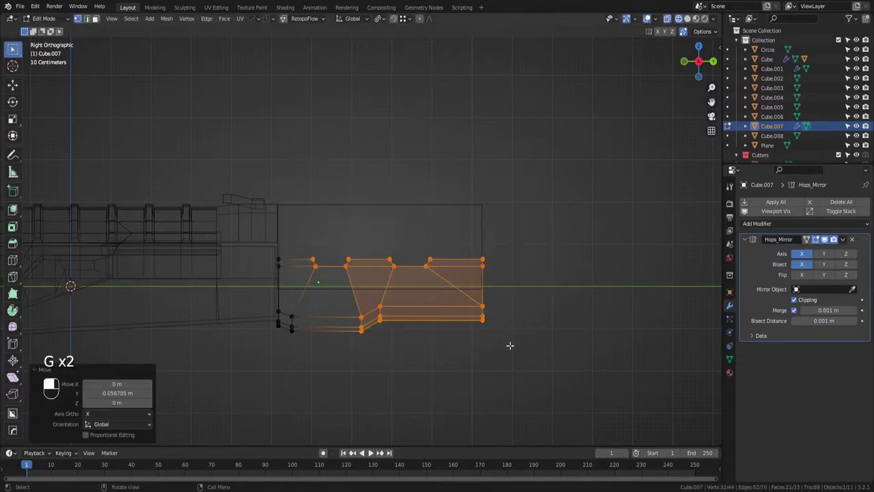
Raise the upper block's bottom vertices about 0.75 m along Z to sit just above the lower handguard's top.
key(Tab)
click(482, 206)
key(Tab)
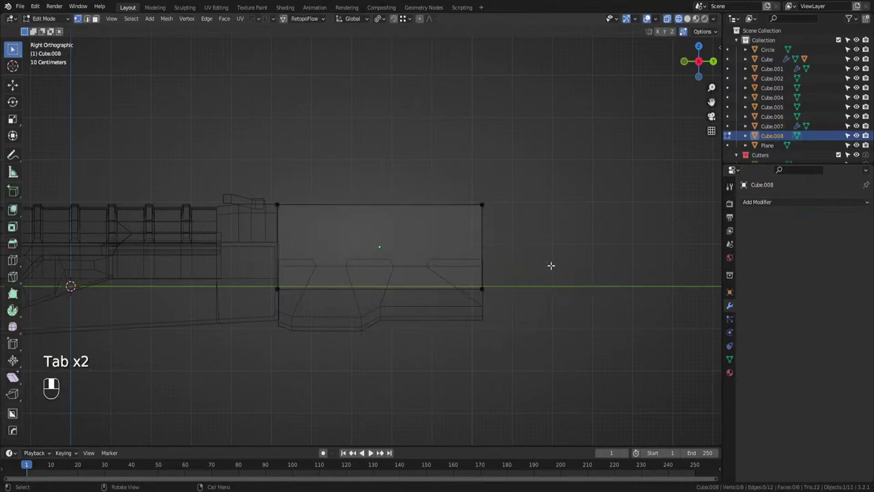
drag(550, 263, 261, 310)
key(g)
key(z)
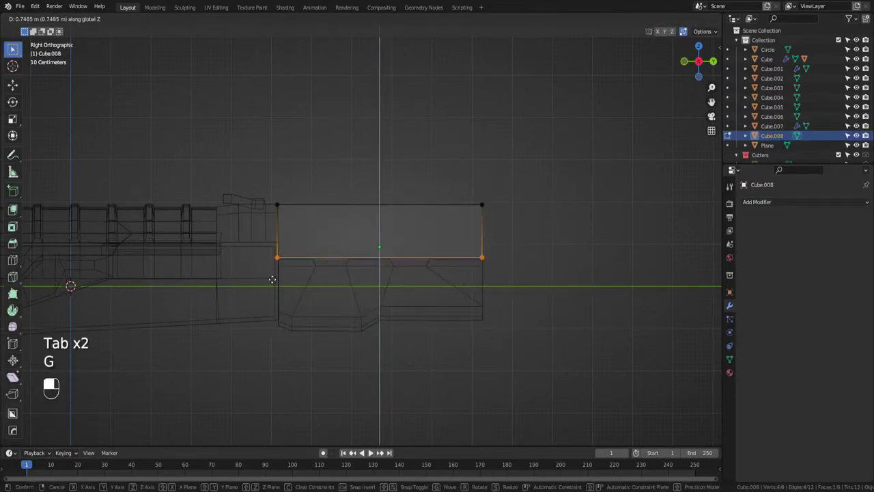
click(271, 279)
Add a loop cut across the upper block, slide it forward by 0.307, and bevel it 0.213 m above the front notch.
scroll(357, 260, up, 1)
key(ctrl+r)
click(365, 205)
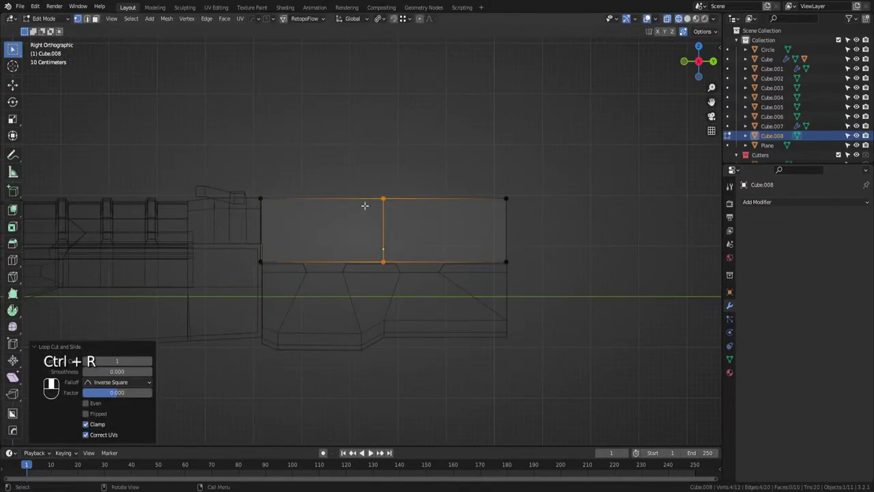
key(g)
key(g)
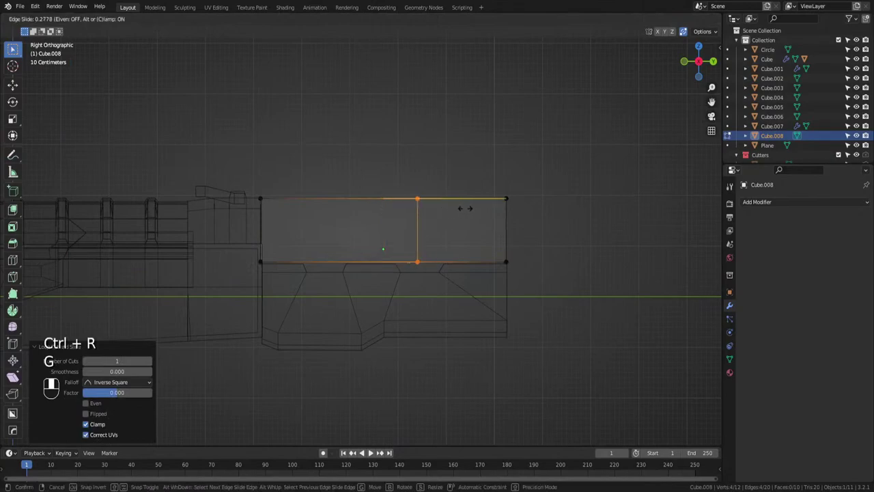
click(469, 208)
key(ctrl+b)
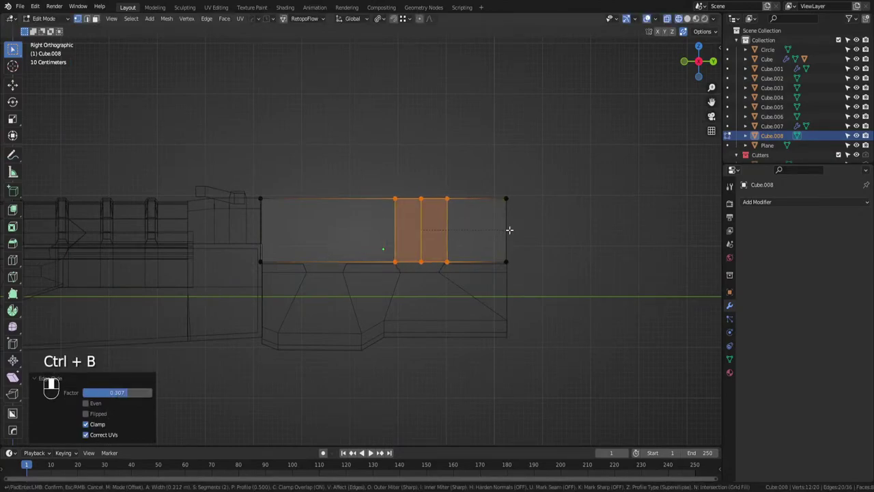
click(508, 230)
scroll(526, 233, up, 3)
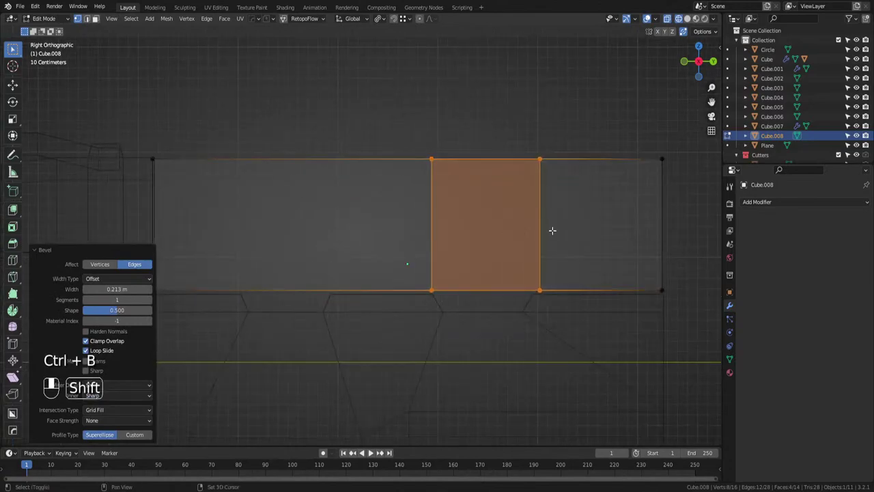
shift+middle_drag(551, 232, 537, 218)
key(g)
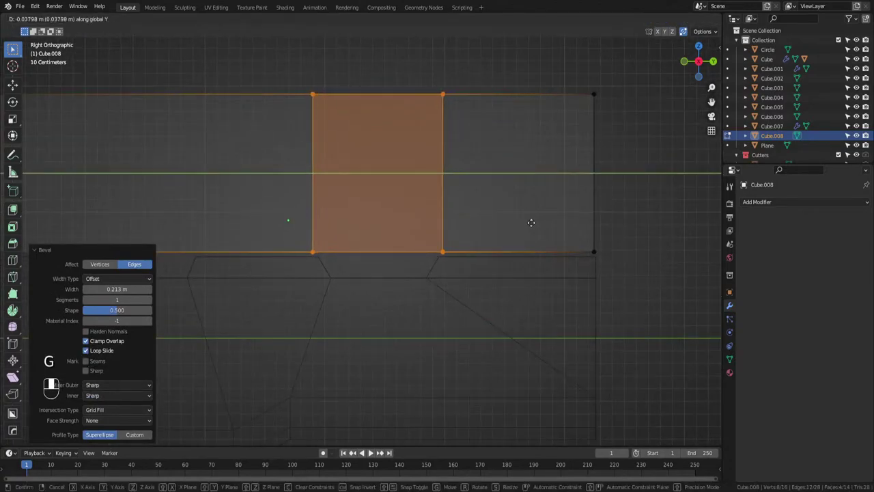
click(535, 225)
key(ctrl+b)
right_click(536, 225)
key(ctrl+z)
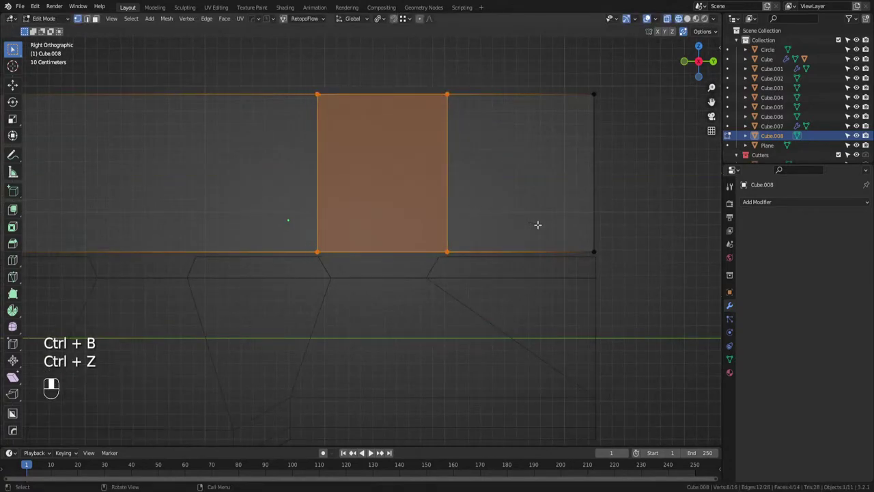
Move the front pair of beveled edge loops about -0.027 m along Y and scale it to 0.946 along Y, matching the notch below.
key(g)
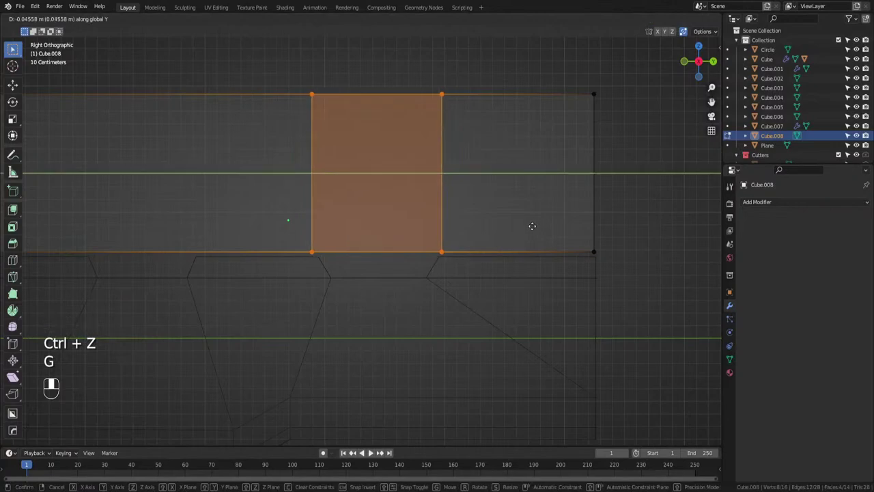
click(534, 226)
key(s)
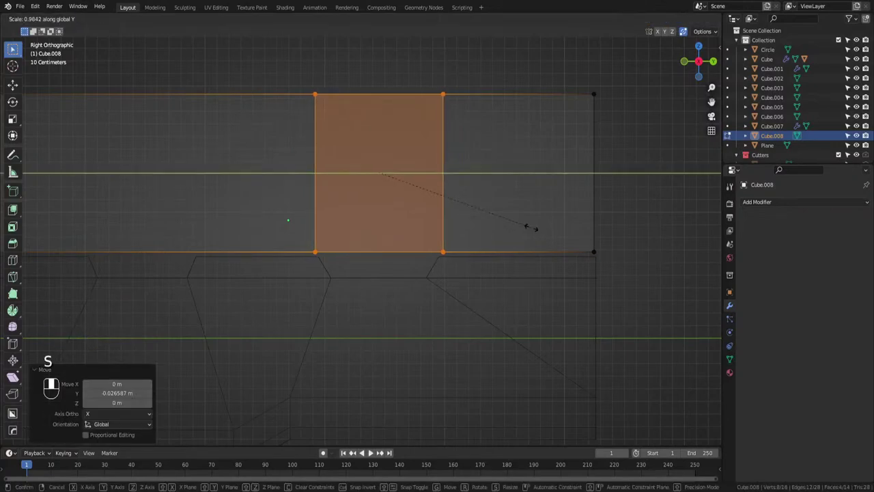
click(525, 231)
Add a loop cut in the upper block's rear section with a 0.047 slide, and bevel it 0.179 m above the rear notch.
scroll(290, 228, down, 2)
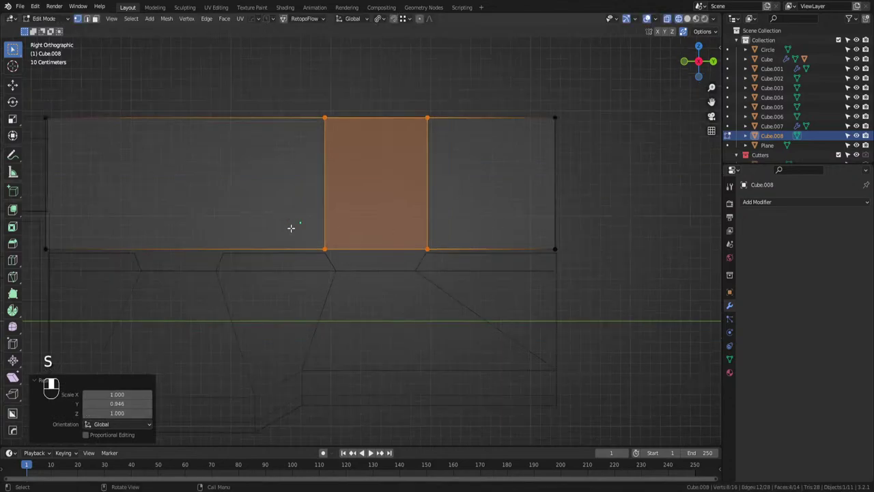
shift+middle_drag(291, 228, 406, 221)
key(ctrl+r)
click(330, 150)
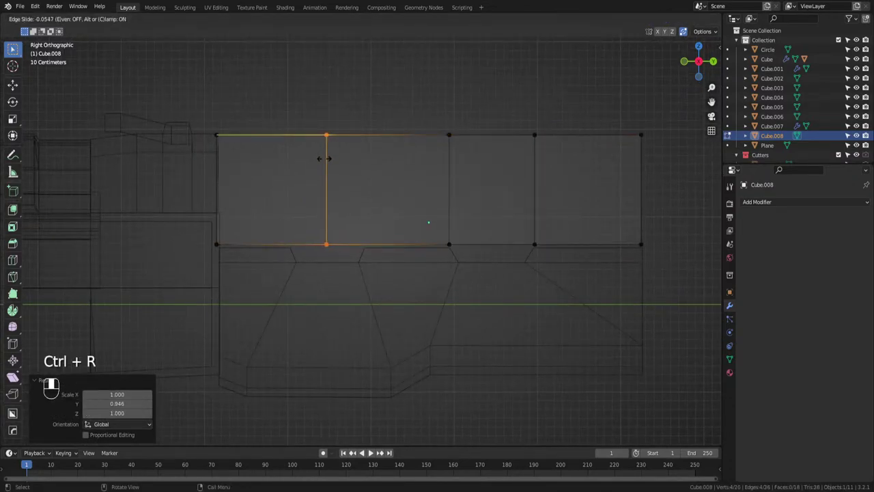
click(325, 159)
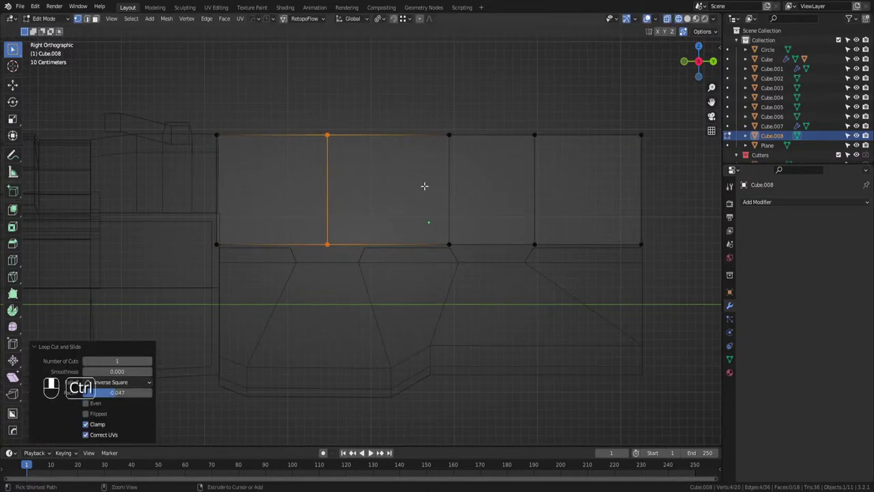
key(ctrl+b)
click(458, 194)
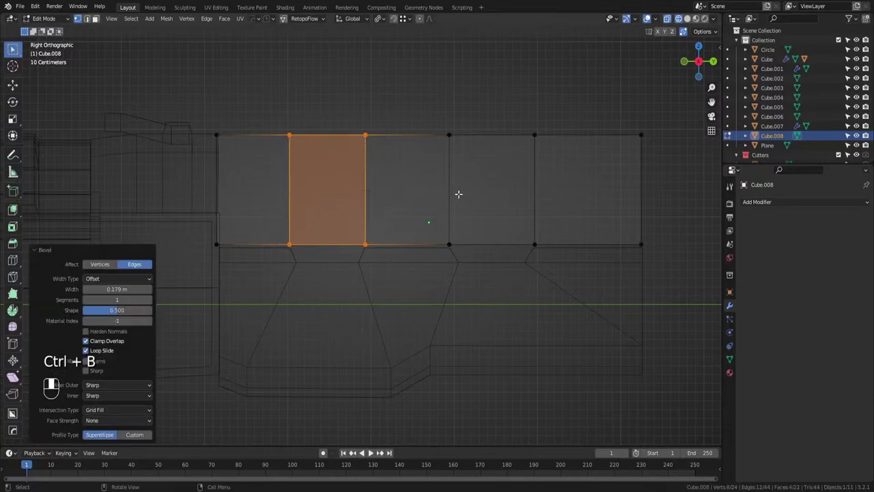
Raise all of the upper block's bottom vertices about 0.164 m along Z.
shift+middle_drag(510, 246, 482, 248)
scroll(484, 248, up, 1)
drag(695, 239, 162, 265)
key(g)
key(z)
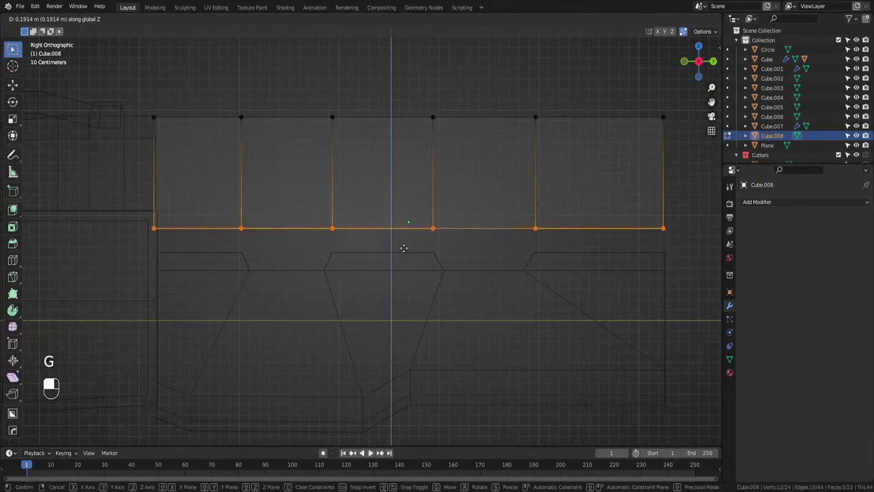
click(402, 249)
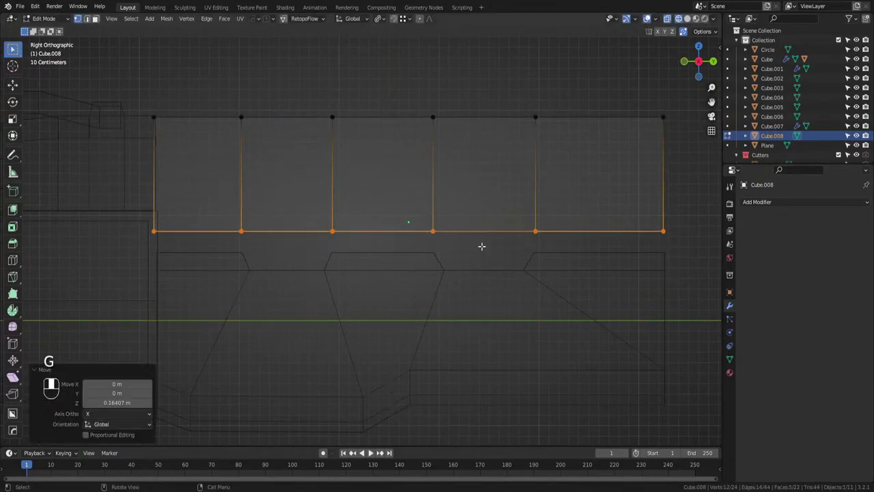
Extrude the three bottom faces beside the notch sections about 0.187 m down to the lower handguard's top.
key(Tab)
ctrl+drag(504, 211, 456, 266)
ctrl+drag(298, 206, 289, 272)
key(e)
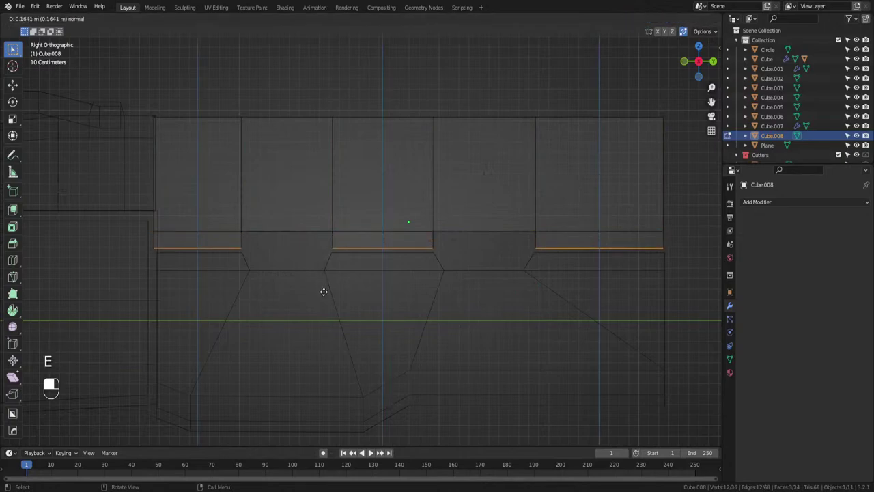
click(323, 293)
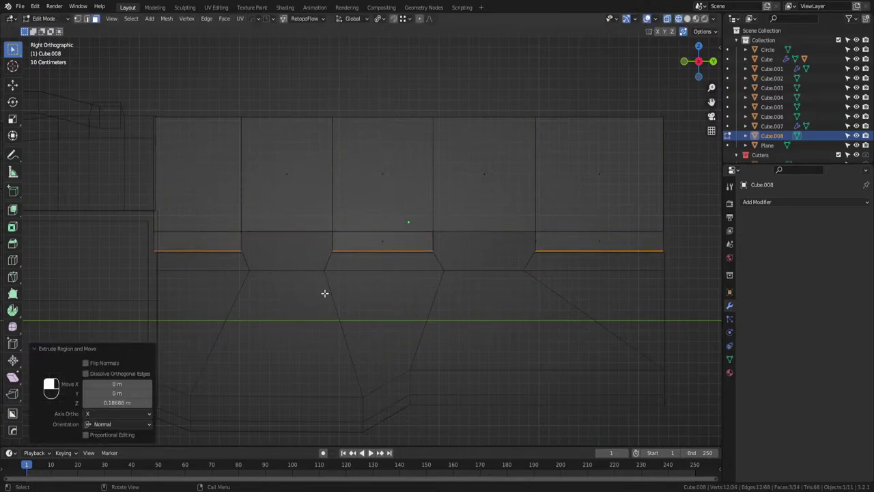
Move the vertices on both sides of the upper block's rear notch along Y to align with the lower handguard's notch corners.
key(Tab)
drag(371, 213, 313, 287)
scroll(382, 277, up, 3)
key(g)
middle_click(404, 274)
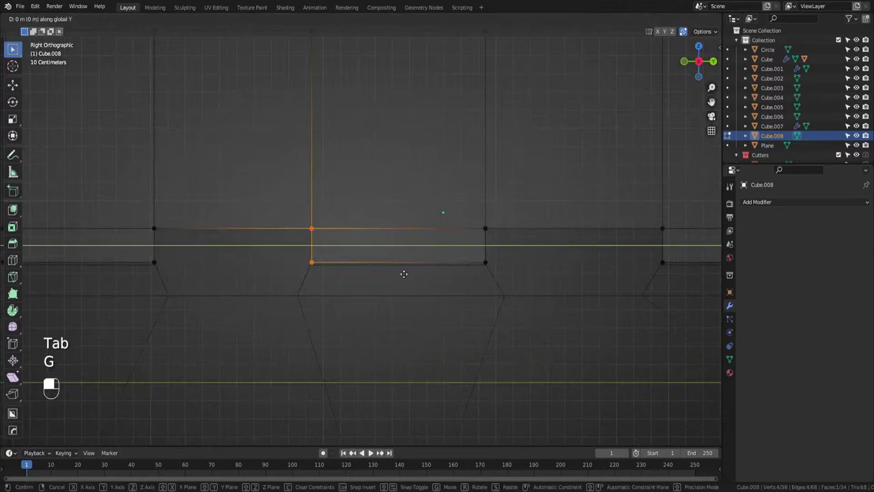
click(397, 275)
drag(186, 206, 139, 273)
key(g)
click(300, 277)
Shift the vertices on the front notch's forward side about 0.008 m along Y to line up with the lower notch corner.
shift+middle_drag(628, 214, 498, 226)
drag(582, 228, 502, 319)
key(g)
key(z)
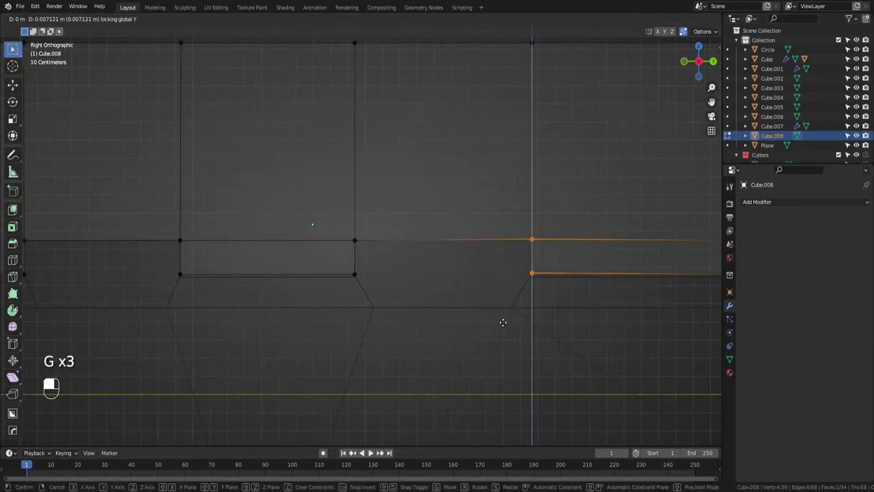
right_click(504, 322)
key(g)
key(y)
click(533, 318)
scroll(533, 318, down, 2)
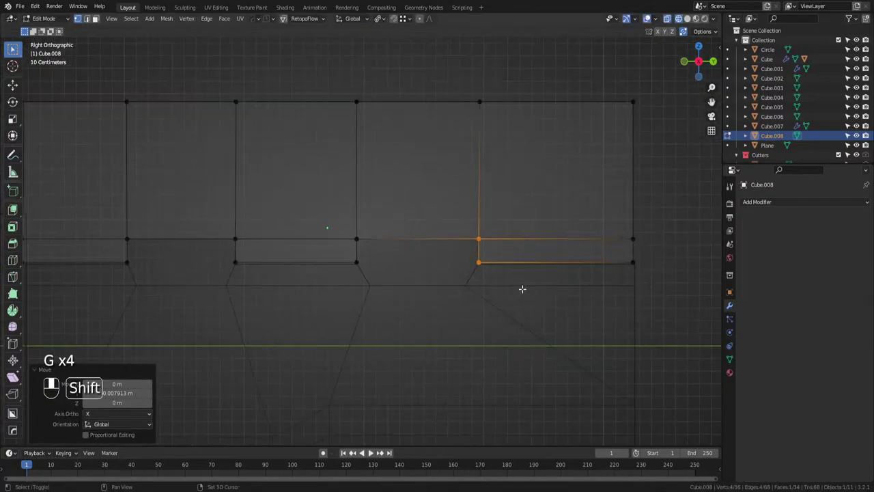
Scale the front notch's upper vertices to 0.808 along Y to slant the notch sides.
shift+middle_drag(521, 288, 550, 288)
drag(534, 226, 344, 252)
key(s)
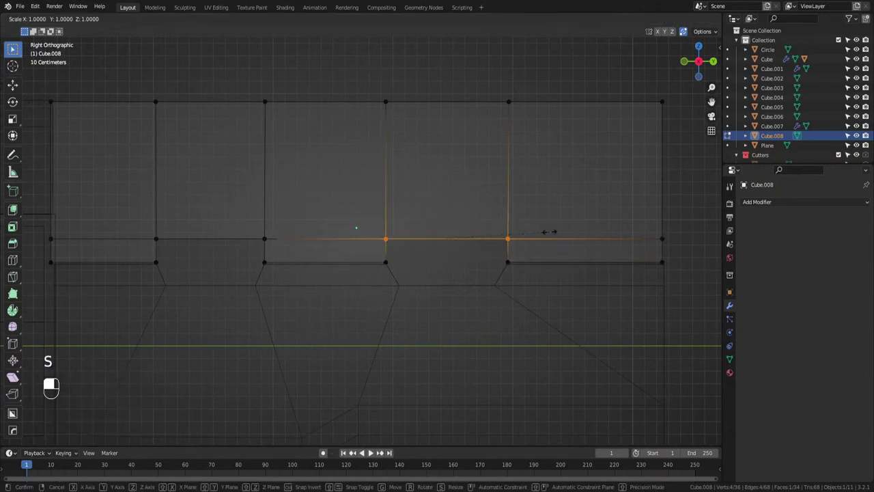
key(y)
click(530, 238)
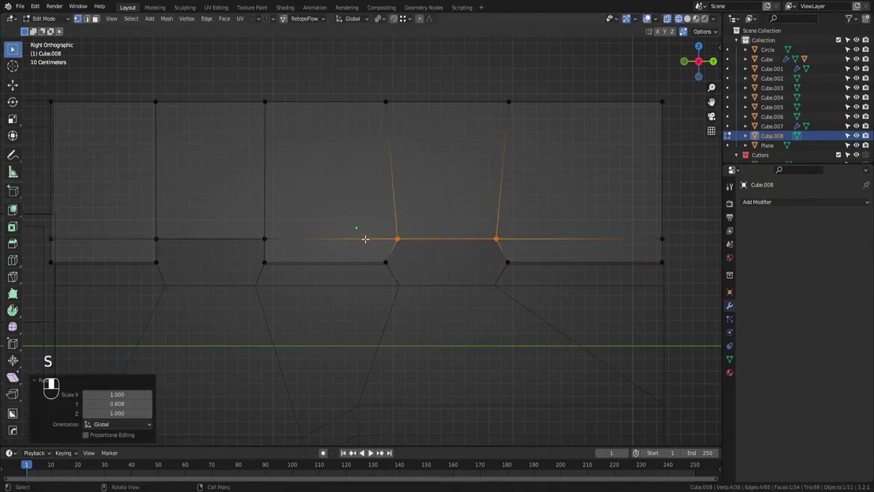
Scale the rear notch's upper vertices to about 0.8 along Y to taper it like the front notch.
drag(304, 220, 143, 253)
key(s)
key(y)
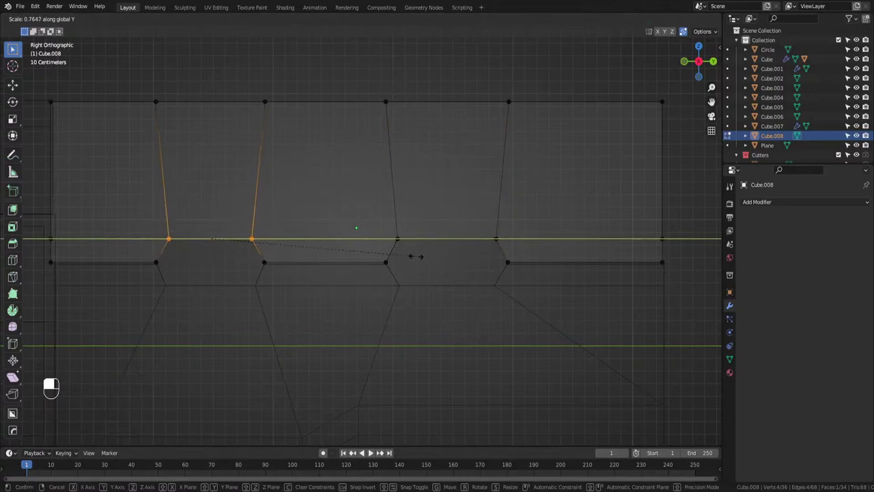
click(419, 255)
Return to Object Mode with solid shading and scale the upper handguard block to 0.627 along X, matching the lower handguard's width.
key(Tab)
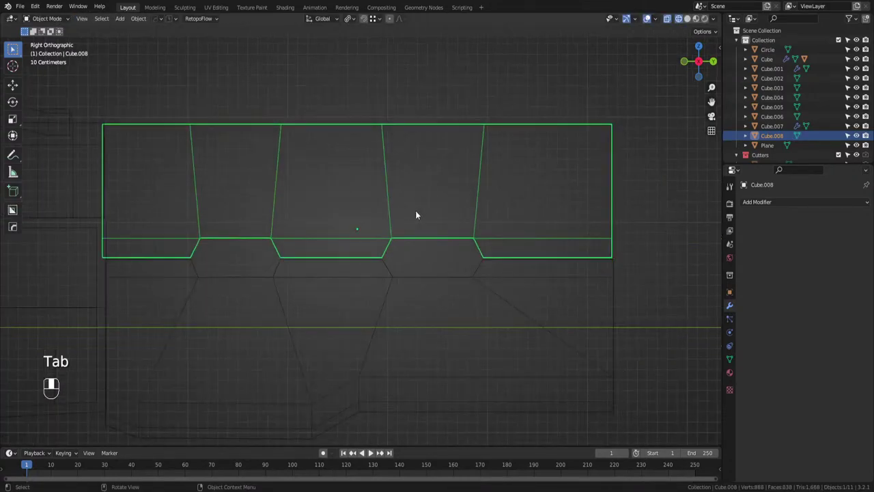
key(z)
mouse_move(415, 210)
middle_down()
mouse_move(514, 256)
mouse_move(433, 277)
mouse_move(447, 279)
mouse_move(554, 198)
mouse_move(598, 181)
middle_up()
key(s)
key(x)
click(541, 200)
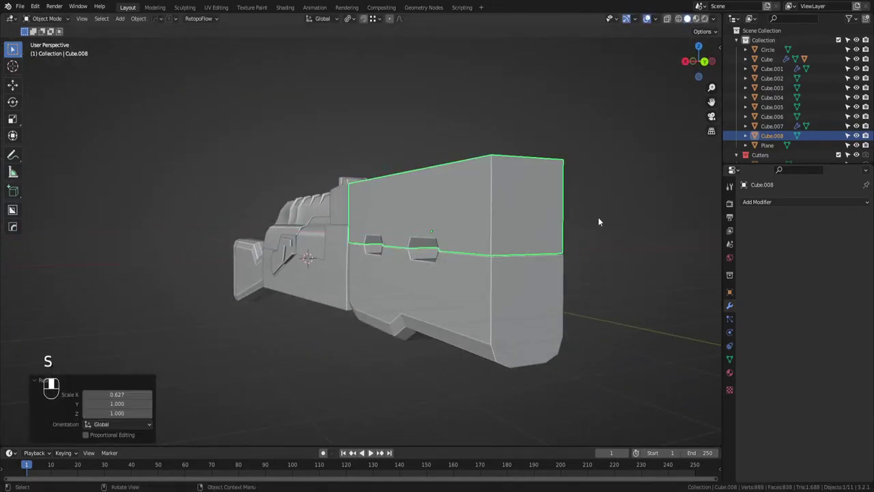
Adjust the upper handguard block's width along X in top view to match the block below, and save the file.
middle_drag(596, 219, 439, 117)
key(ctrl+s)
click(439, 116)
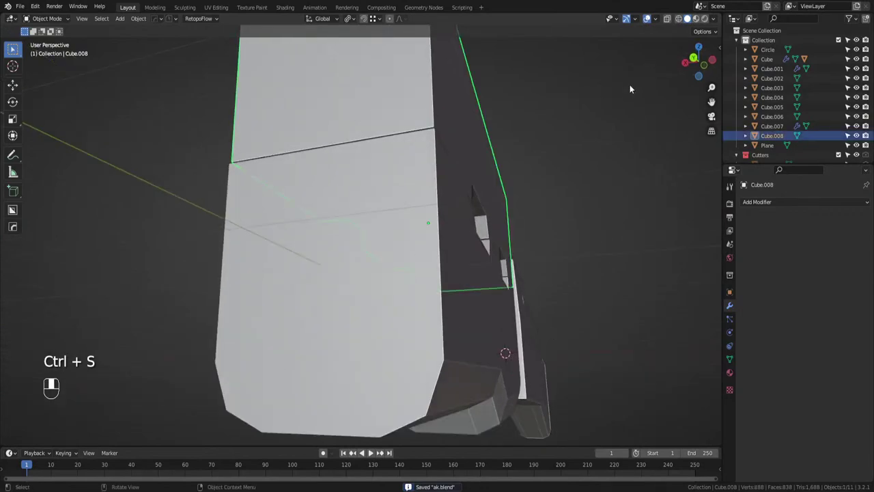
click(698, 46)
key(s)
key(x)
key(shift)
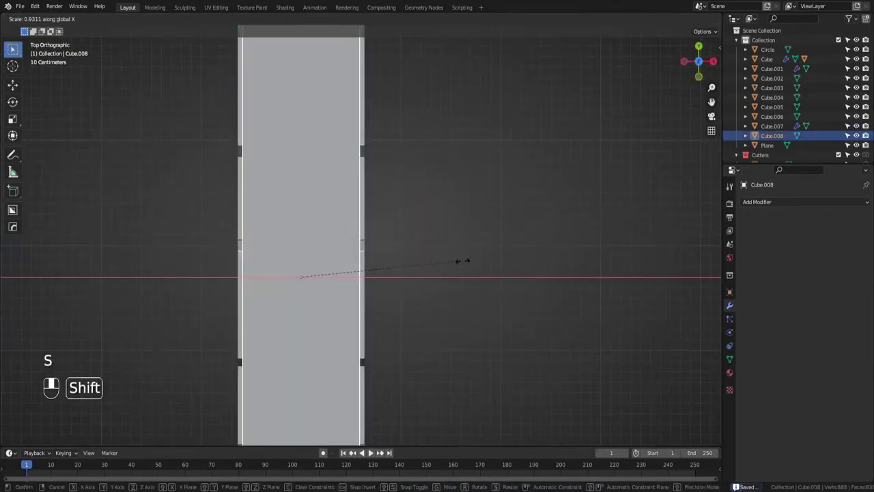
click(579, 265)
middle_drag(562, 279, 441, 210)
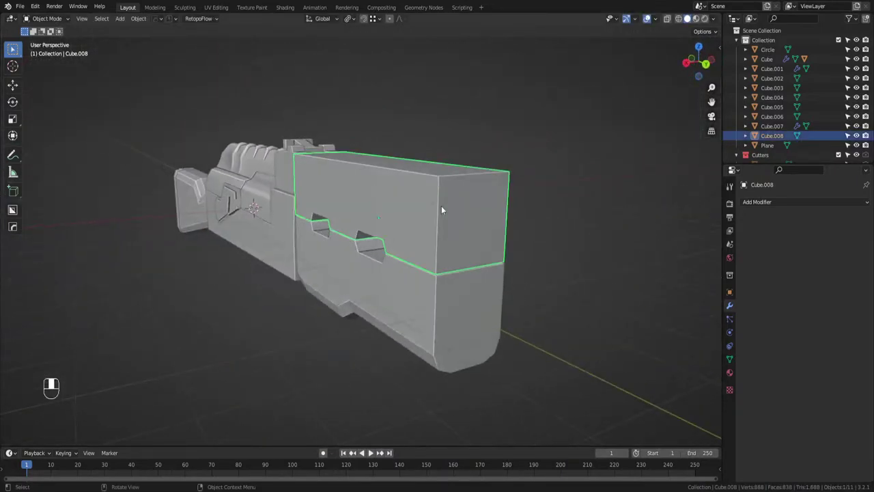
key(ctrl+s)
Select the upper handguard block's two long top edges and try a single-segment bevel on them.
key(Tab)
key(Tab)
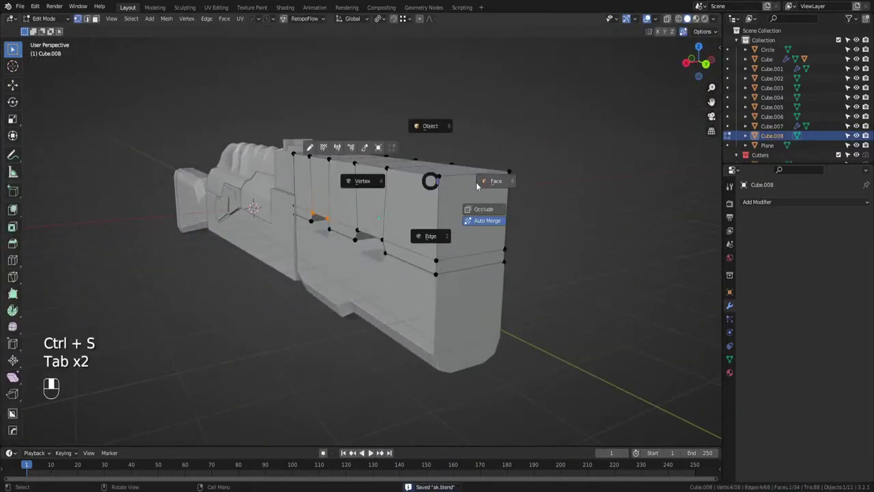
alt+shift+click(446, 171)
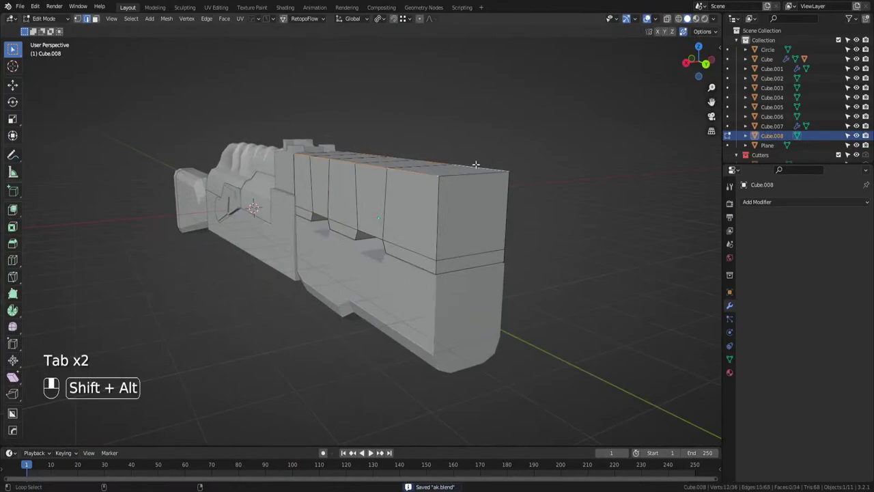
key(ctrl+b)
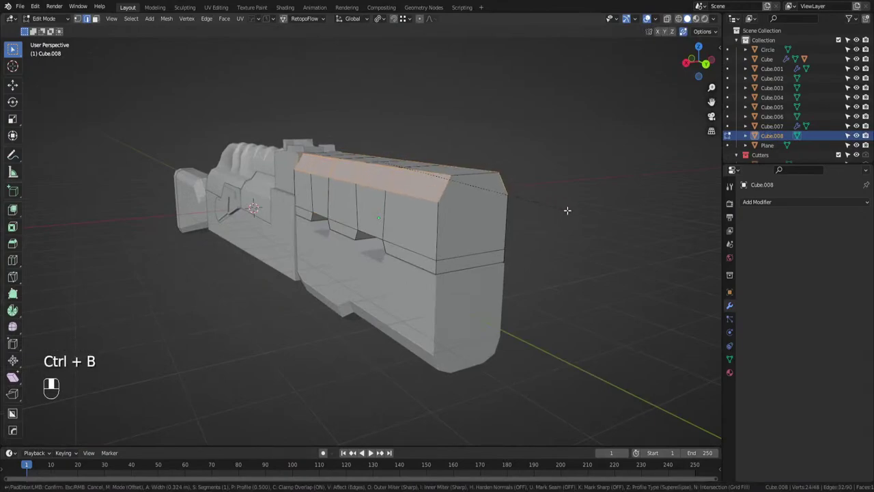
right_click(564, 198)
Apply the upper handguard block's scale and bevel its two long top edges with two segments, about 0.317 m wide.
key(Tab)
key(ctrl+a)
click(476, 202)
key(Tab)
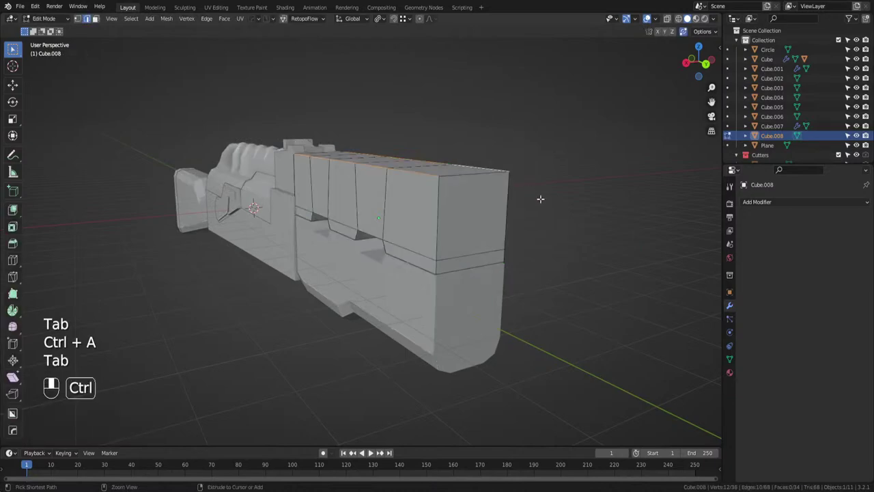
key(ctrl+b)
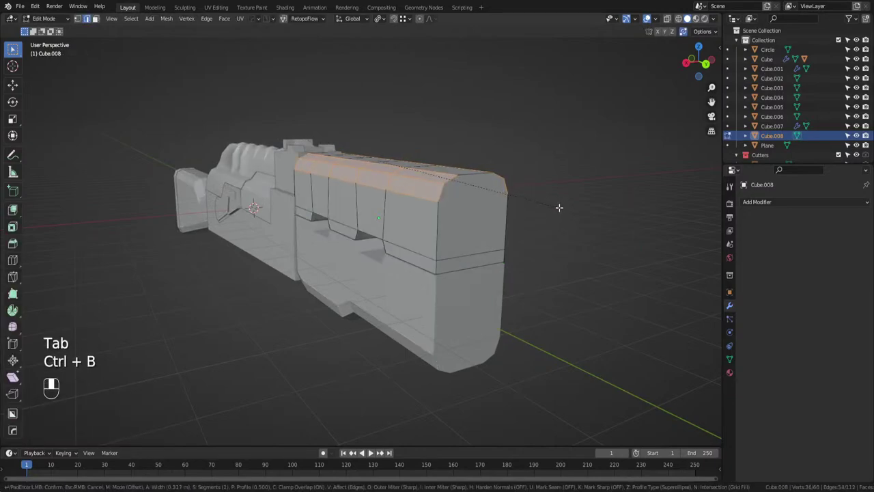
click(559, 207)
key(Tab)
Look over the bevelled upper handguard block from the side and save the file.
click(552, 183)
middle_drag(513, 188, 570, 204)
click(532, 259)
middle_drag(532, 258, 496, 275)
scroll(459, 250, down, 2)
key(ctrl+s)
scroll(478, 260, up, 2)
Raise the vertices along the seam between both handguard blocks about 0.41 m along Z, working in side wireframe view.
click(414, 231)
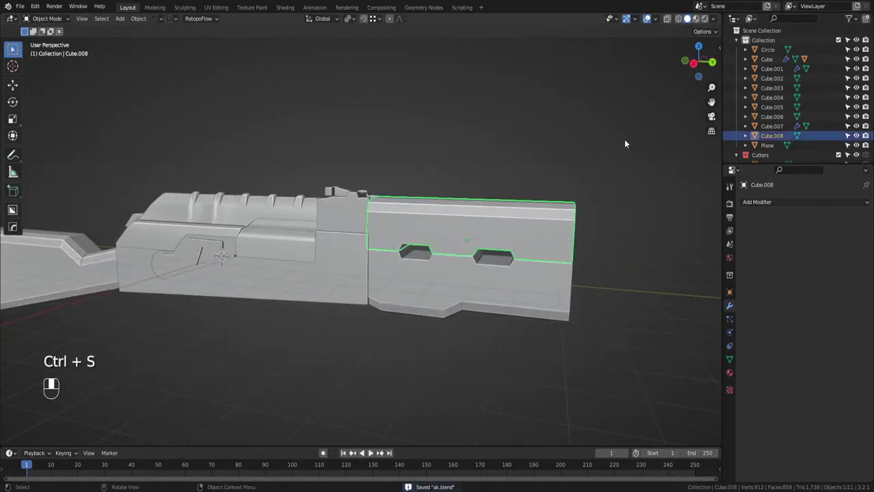
click(693, 63)
key(z)
click(398, 253)
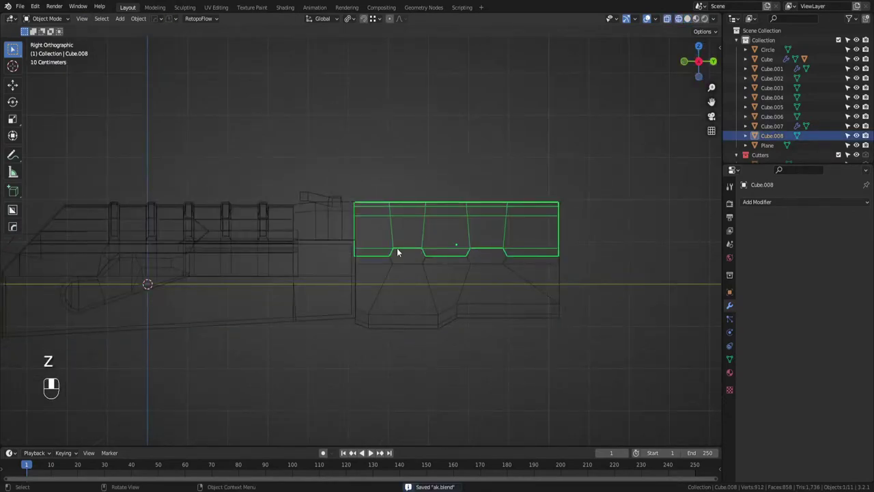
shift+middle_drag(398, 252, 419, 245)
scroll(426, 258, up, 1)
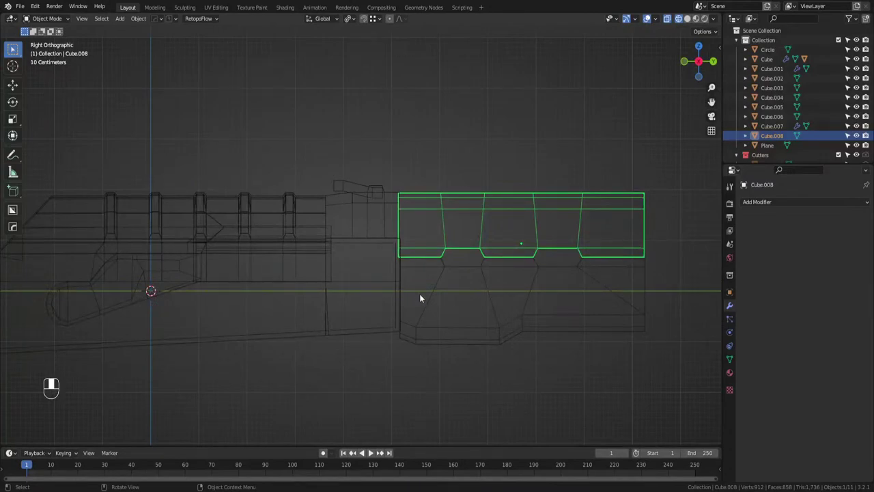
shift+middle_drag(529, 276, 479, 270)
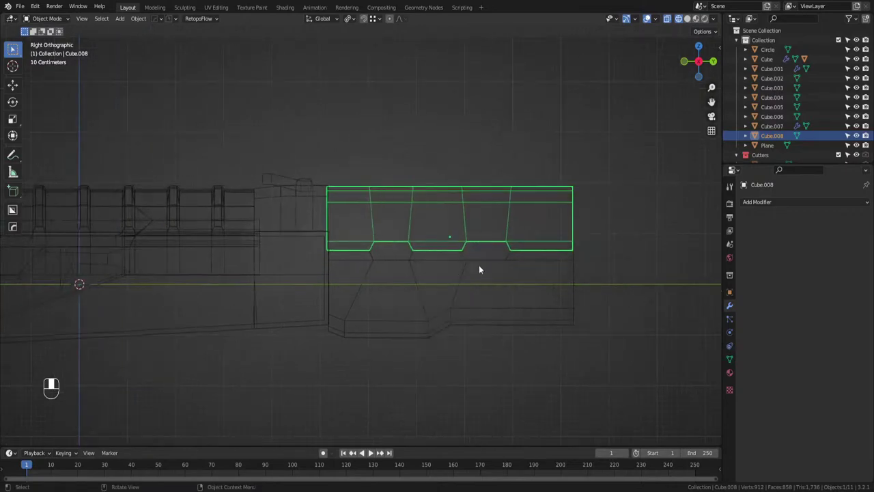
shift+click(578, 286)
key(Tab)
click(529, 288)
drag(642, 211, 290, 268)
key(g)
key(z)
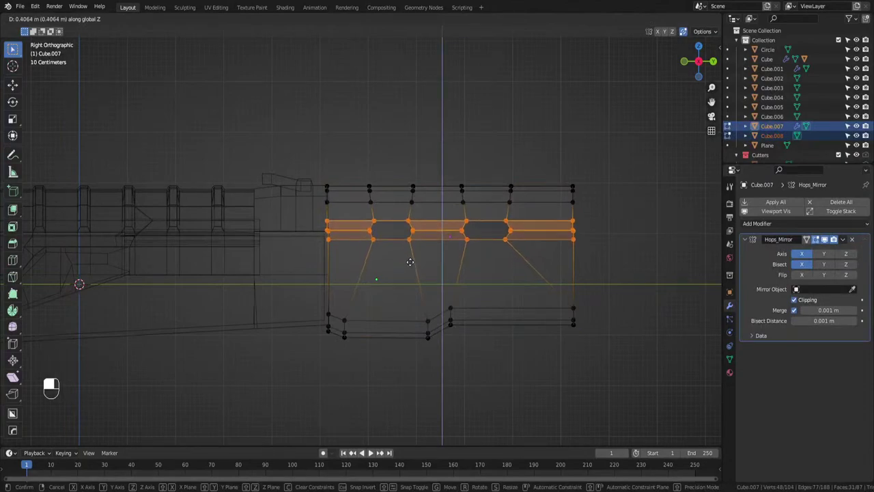
click(411, 261)
key(Tab)
shift+middle_drag(346, 261, 390, 258)
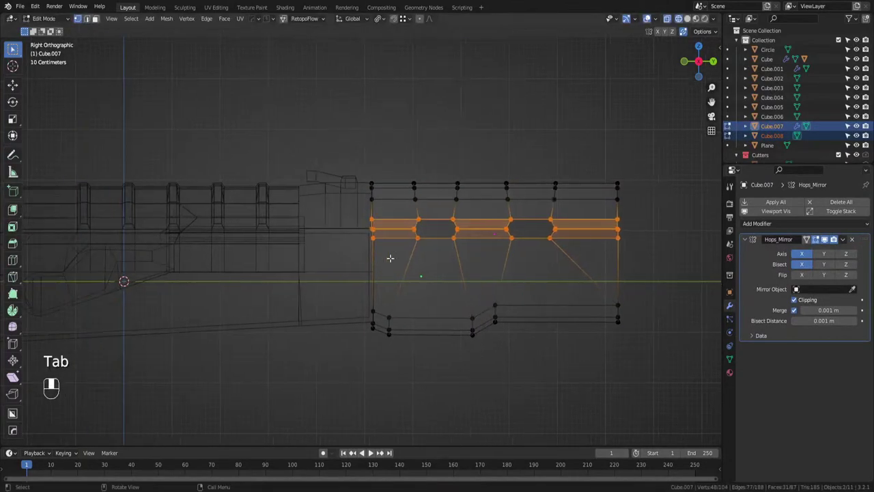
key(Tab)
Shorten the lower receiver body by moving all its front-end vertices back along Y.
click(368, 271)
click(363, 285)
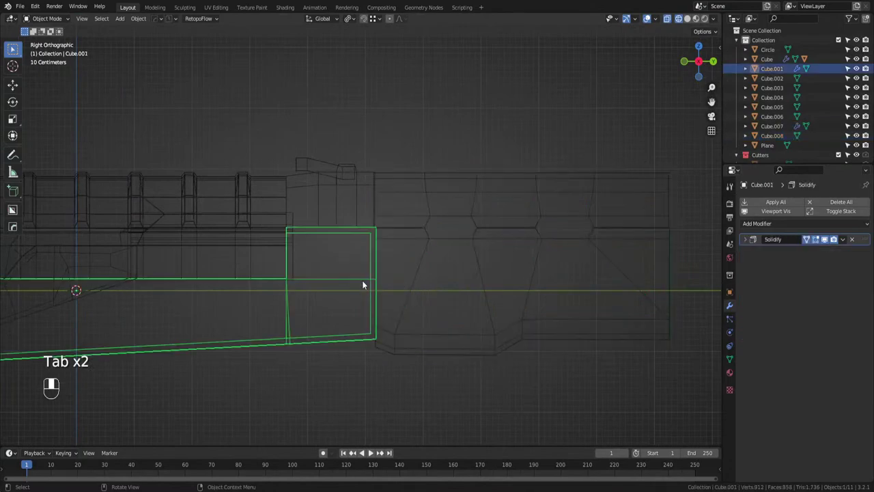
key(Tab)
drag(415, 204, 335, 375)
key(g)
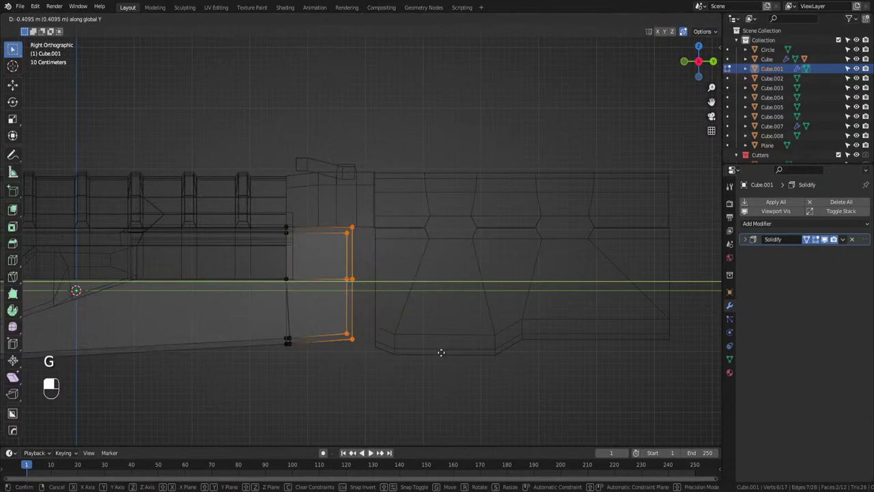
click(446, 351)
key(Tab)
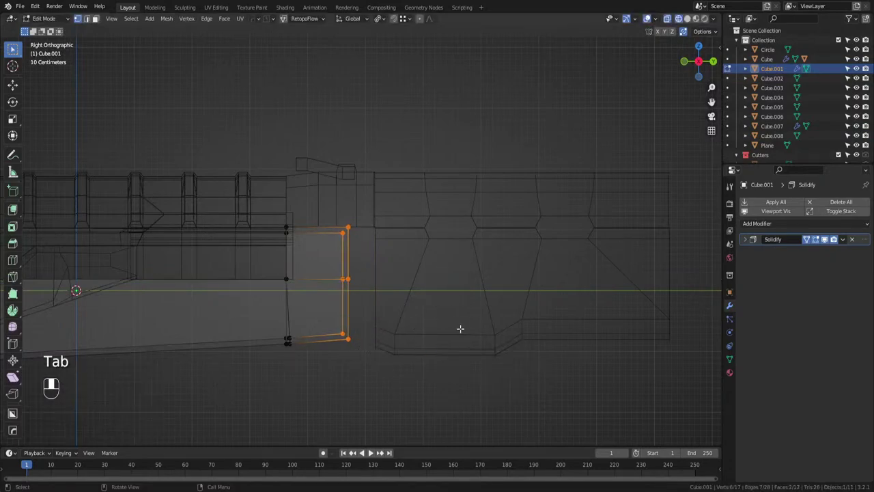
key(Tab)
key(Tab)
Open the lower handguard block for vertex editing.
click(457, 331)
click(455, 336)
key(Tab)
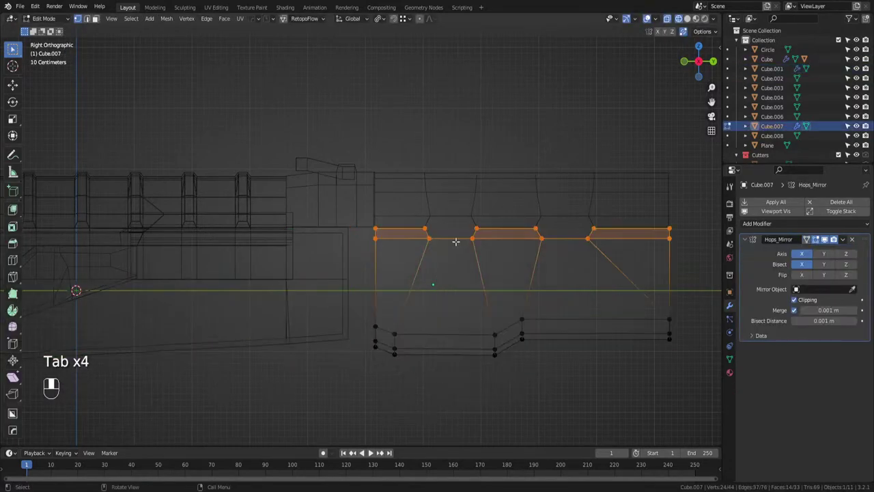
drag(514, 192, 309, 394)
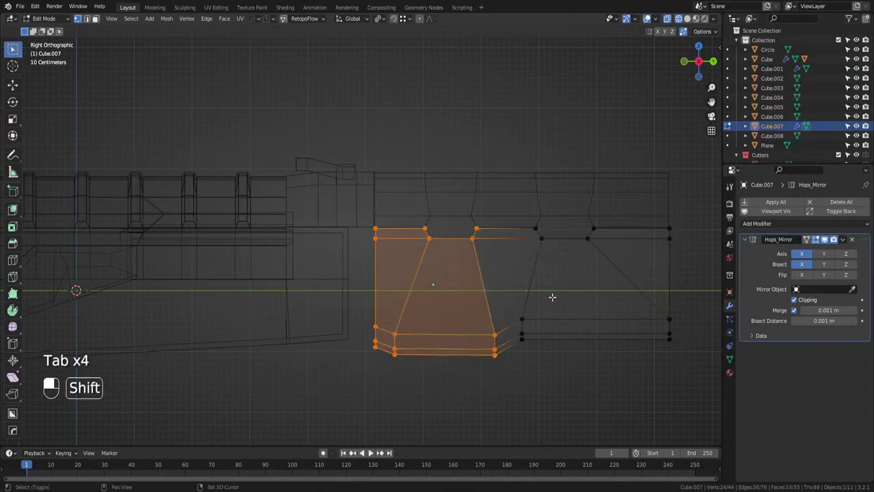
shift+drag(552, 296, 508, 369)
key(g)
key(y)
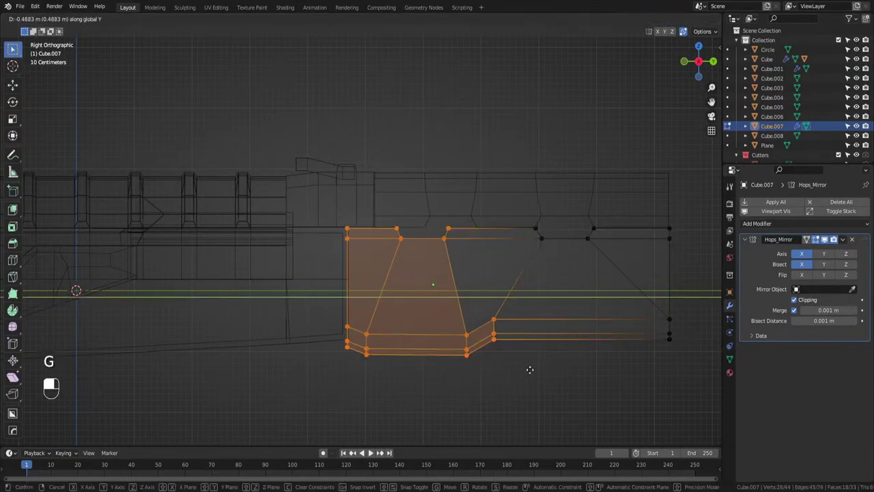
key(Escape)
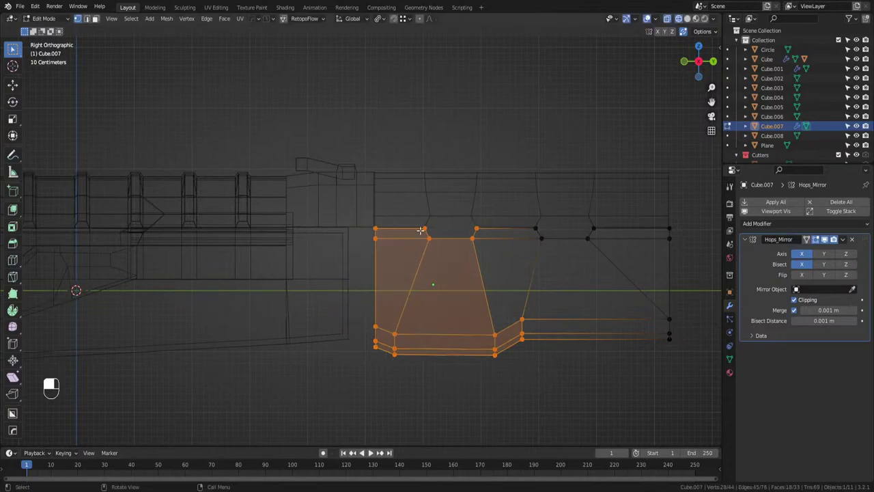
Extend the lower handguard block's rear end back along Y by about 0.44 m to meet the receiver body.
drag(416, 211, 339, 406)
key(g)
key(y)
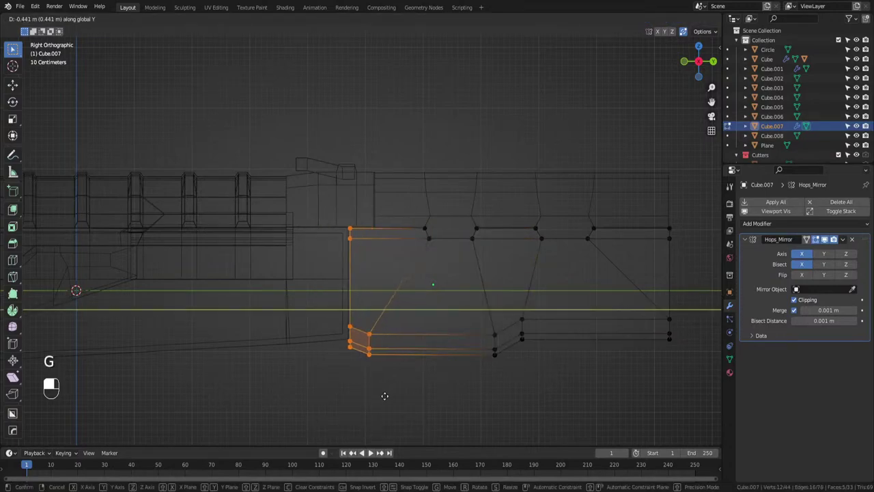
click(384, 396)
key(Tab)
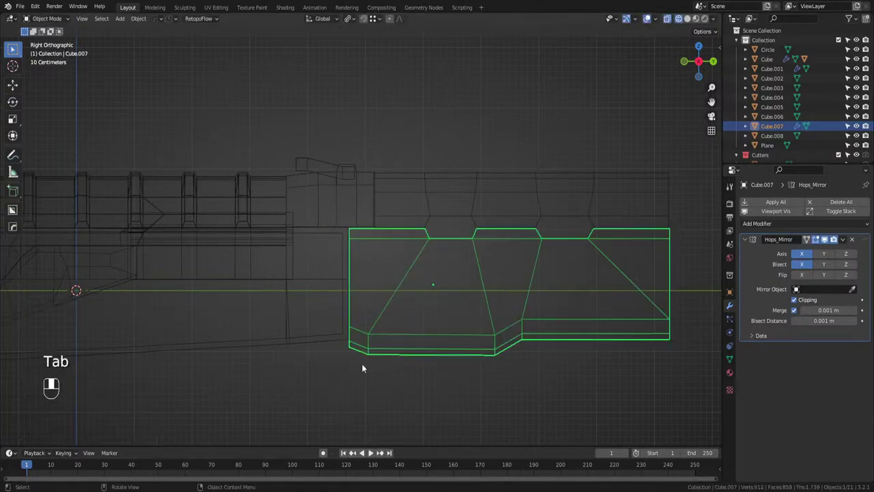
Return the viewport to solid shading and save the file.
key(z)
mouse_move(480, 375)
middle_down()
mouse_move(420, 401)
mouse_move(415, 376)
mouse_move(329, 379)
mouse_move(279, 363)
mouse_move(361, 270)
mouse_move(321, 265)
mouse_move(374, 271)
middle_up()
click(420, 401)
key(ctrl+s)
Delete both the upper and lower handguard blocks.
click(379, 276)
click(399, 270)
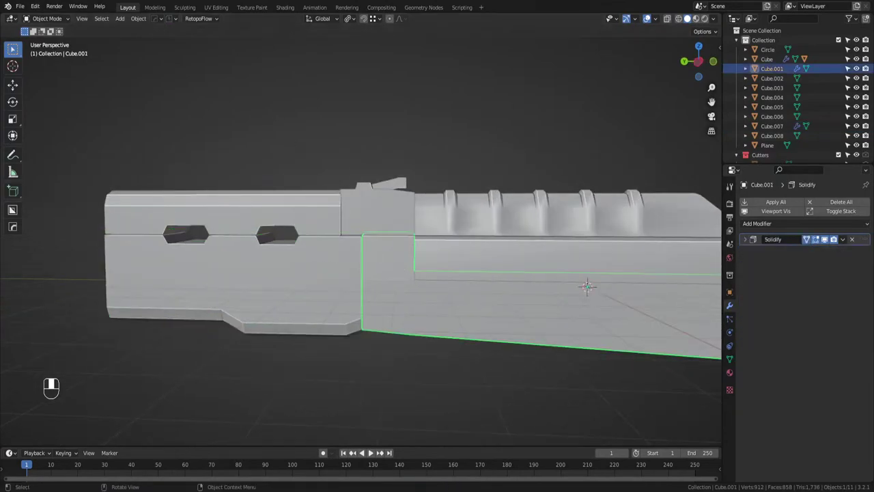
click(283, 230)
shift+click(283, 230)
key(x)
click(289, 230)
Open the lower receiver body for vertex editing in the left orthographic view.
click(421, 285)
key(Tab)
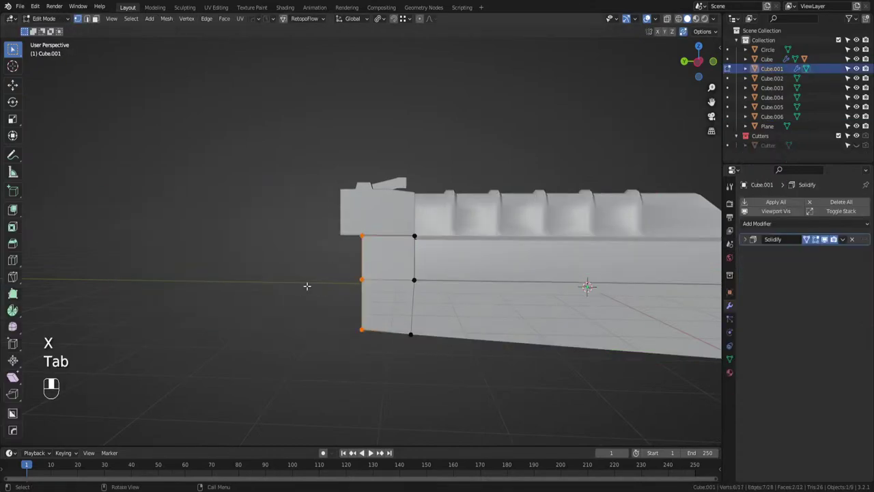
click(698, 65)
scroll(483, 276, up, 2)
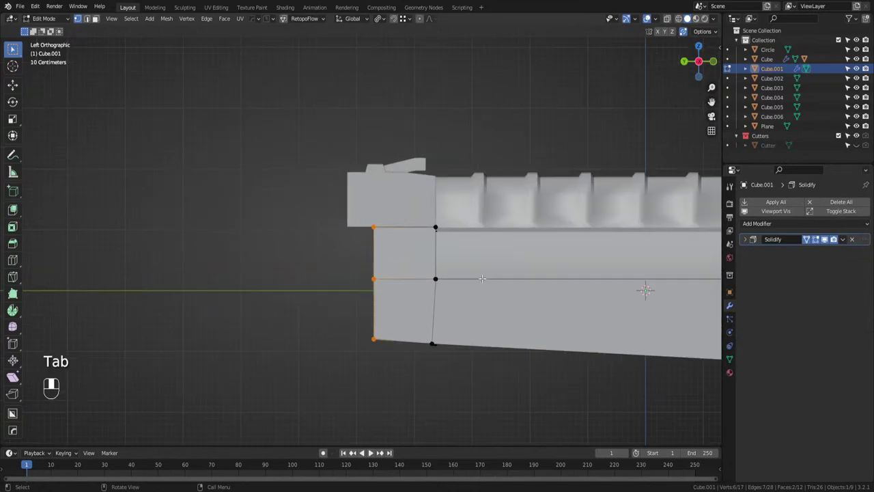
key(g)
key(y)
right_click(488, 279)
Vertex-slide the lower receiver body's front-end vertices toward the rear to shorten it further, and save the file.
key(g)
key(g)
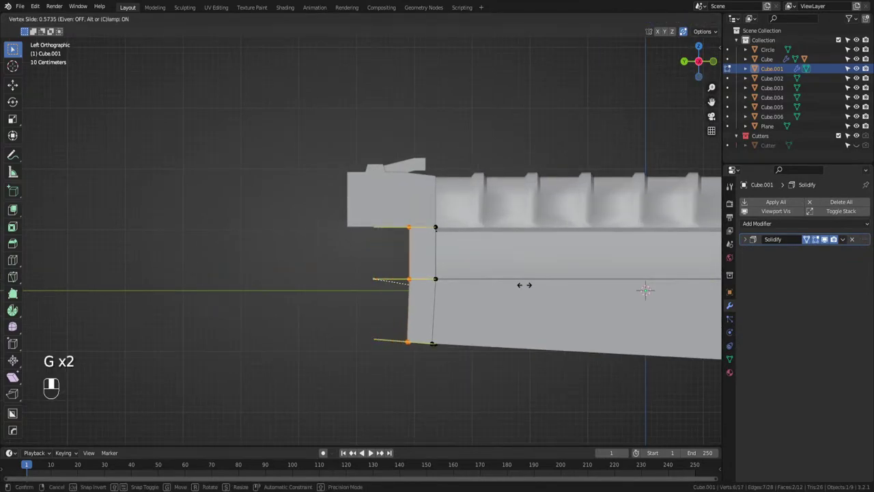
click(532, 285)
key(Tab)
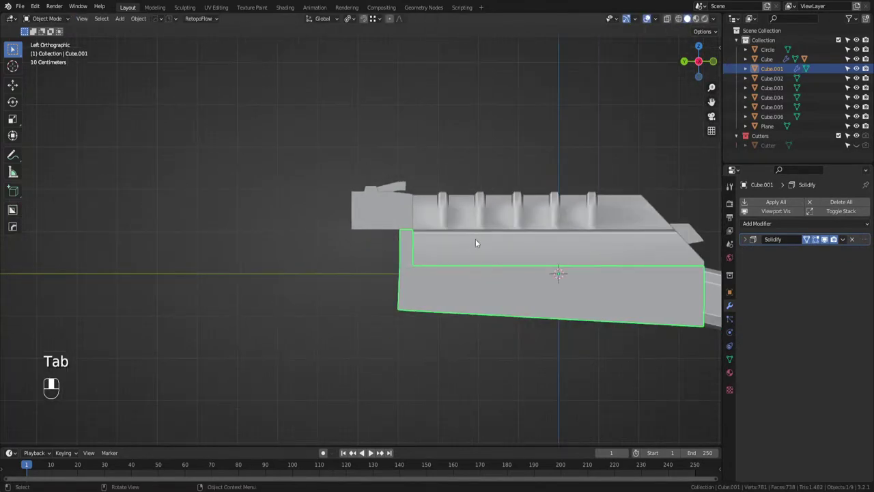
click(197, 317)
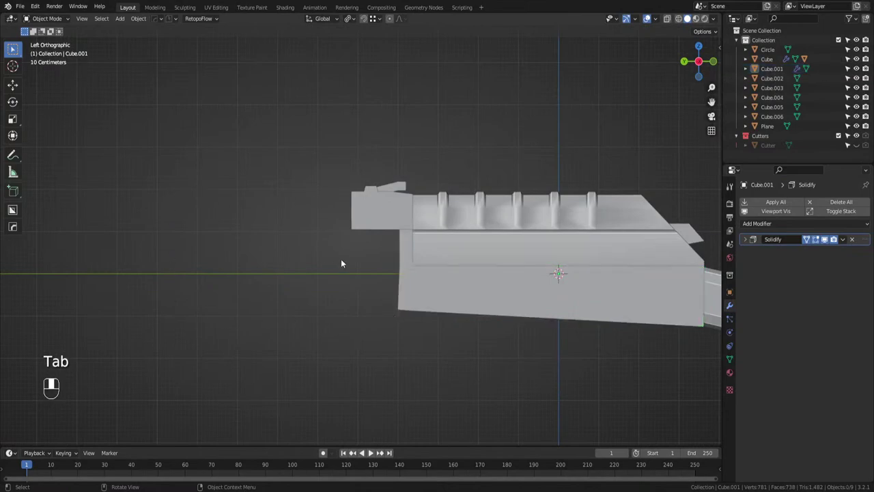
key(ctrl+s)
Inspect the shortened front of the receiver from several angles and save the file.
middle_drag(355, 299, 421, 294)
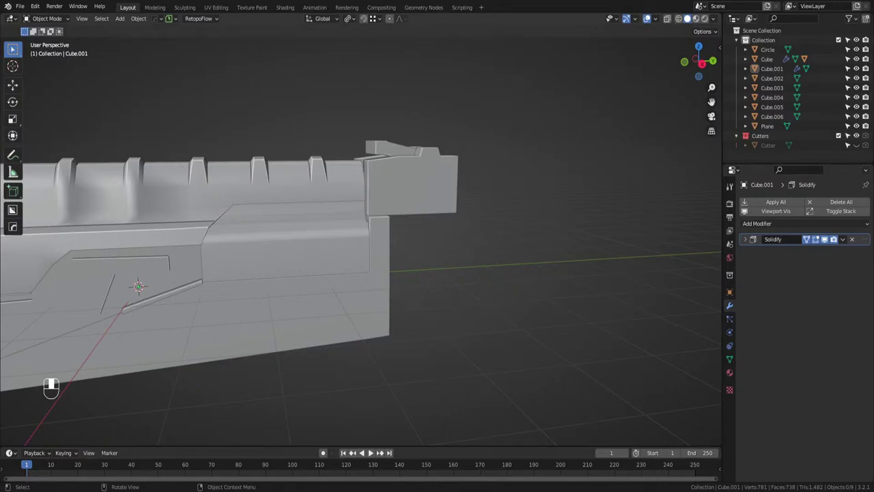
middle_drag(410, 231, 394, 242)
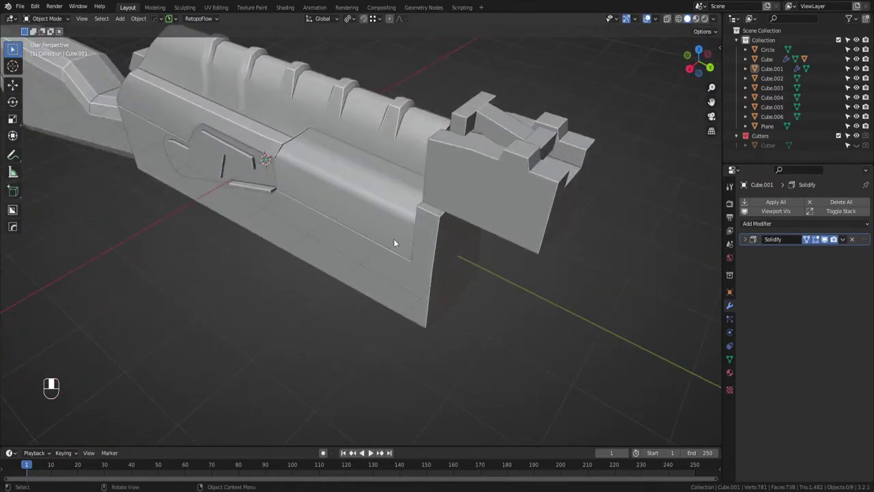
key(ctrl+s)
Examine the rifle from the side and from several perspective angles, and save the file.
click(689, 69)
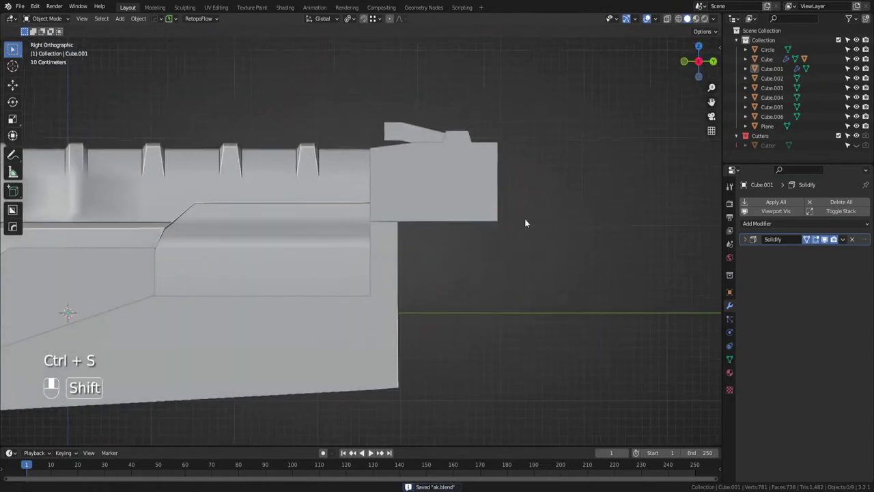
scroll(406, 178, down, 3)
shift+middle_drag(524, 218, 353, 191)
shift+middle_drag(300, 292, 369, 259)
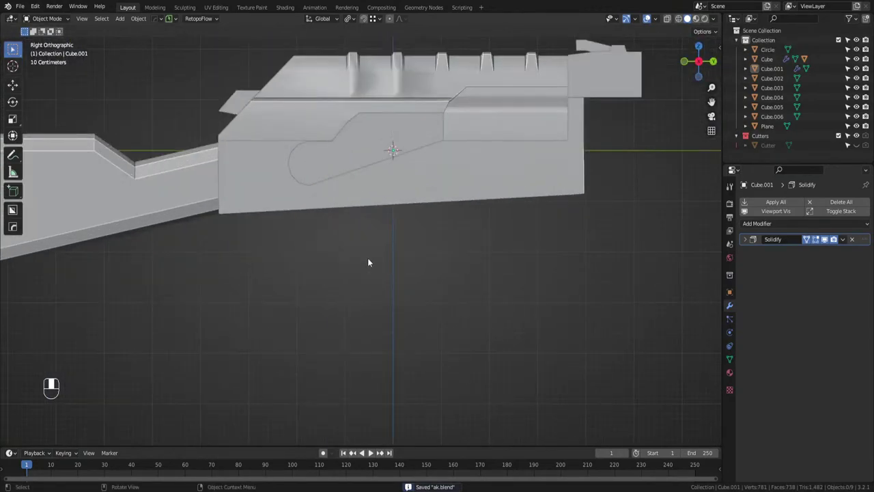
click(362, 196)
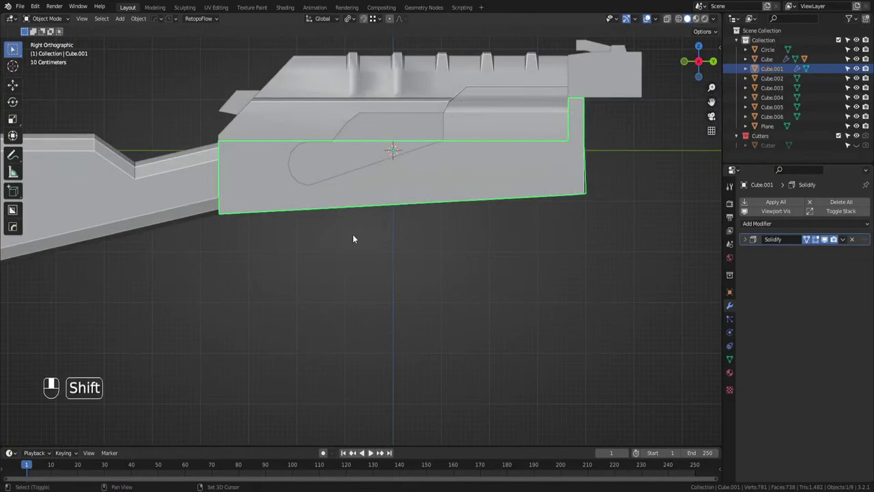
key(ctrl+s)
key(shift+a)
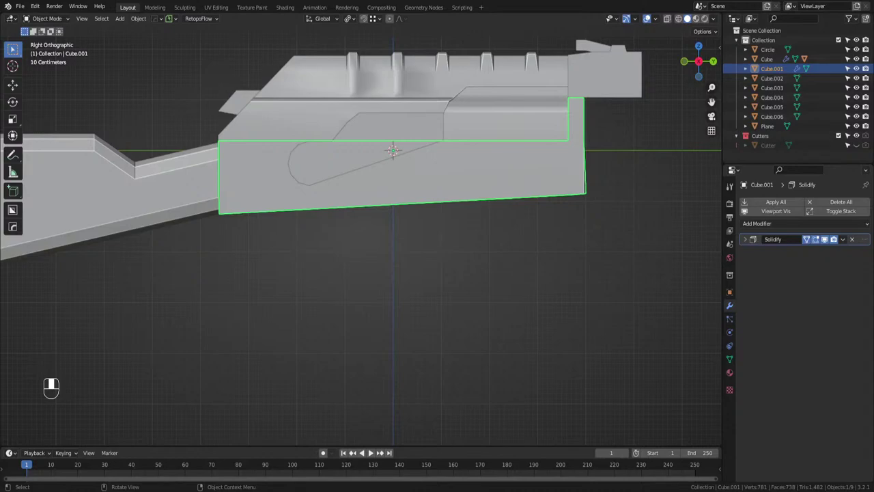
middle_drag(368, 246, 390, 312)
key(ctrl+s)
click(447, 282)
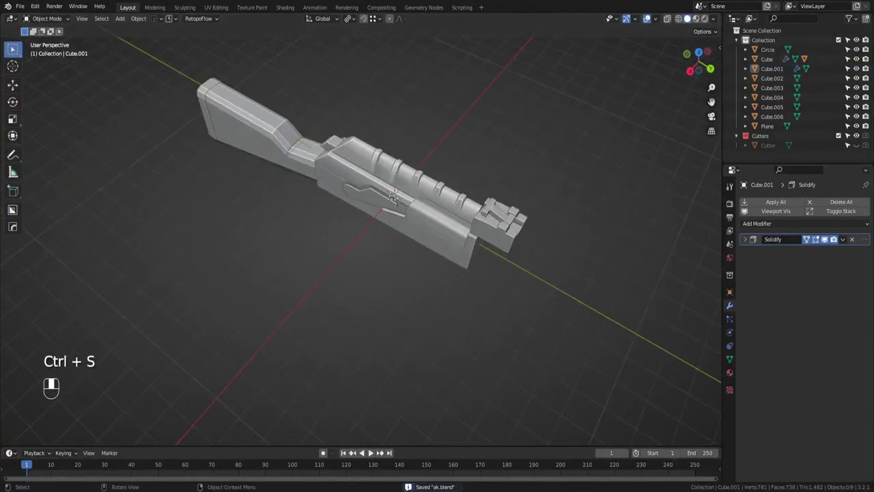
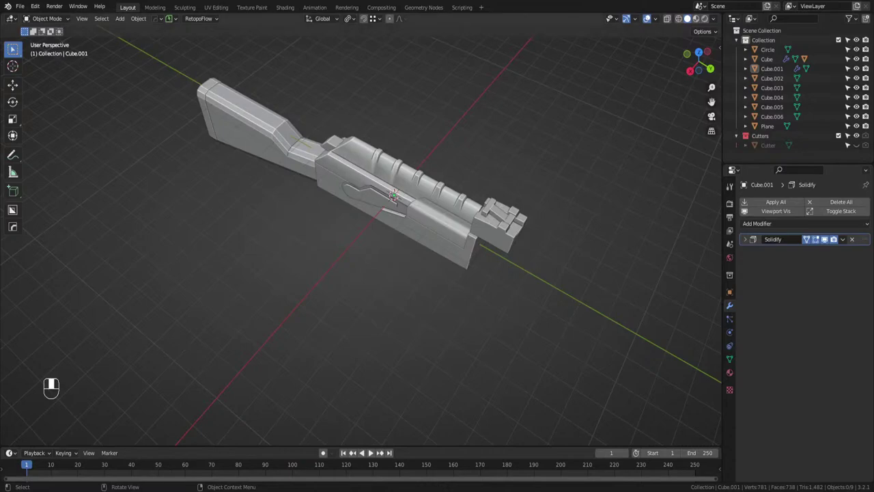
middle_drag(437, 274, 314, 231)
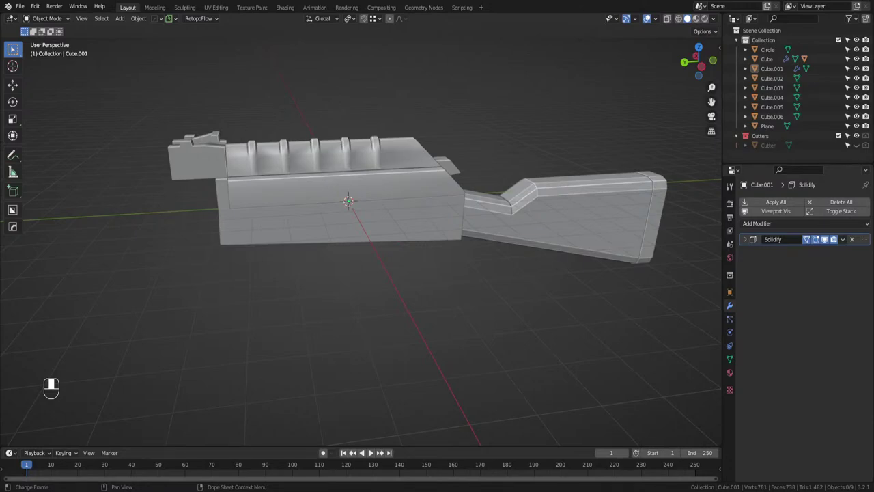
middle_drag(385, 278, 573, 204)
key(ctrl+s)
Apply HOps Sharpen with auto smooth to the stock, check the shading and save the file.
click(272, 196)
key(q)
mouse_move(273, 196)
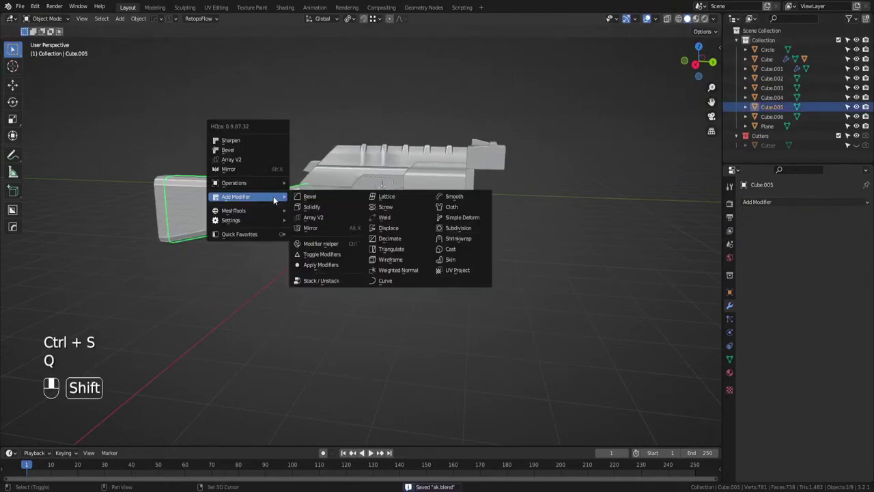
shift+click(262, 135)
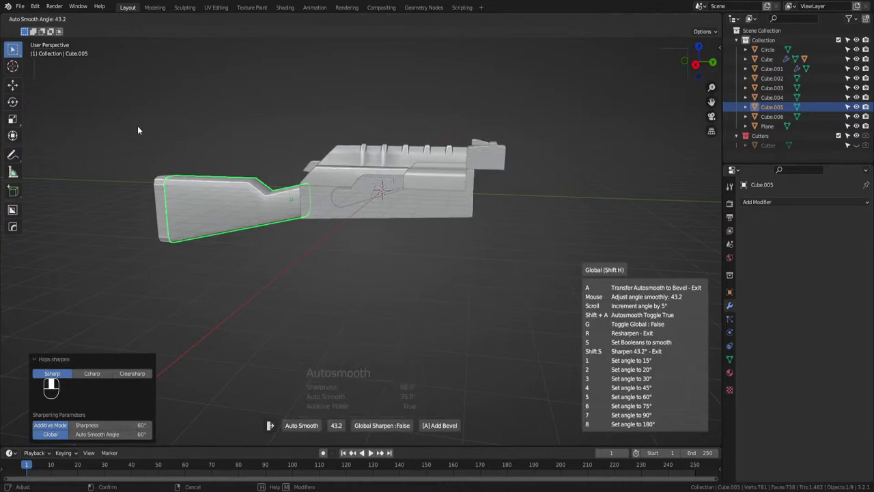
click(114, 130)
click(169, 114)
middle_drag(169, 115, 537, 227)
key(ctrl+s)
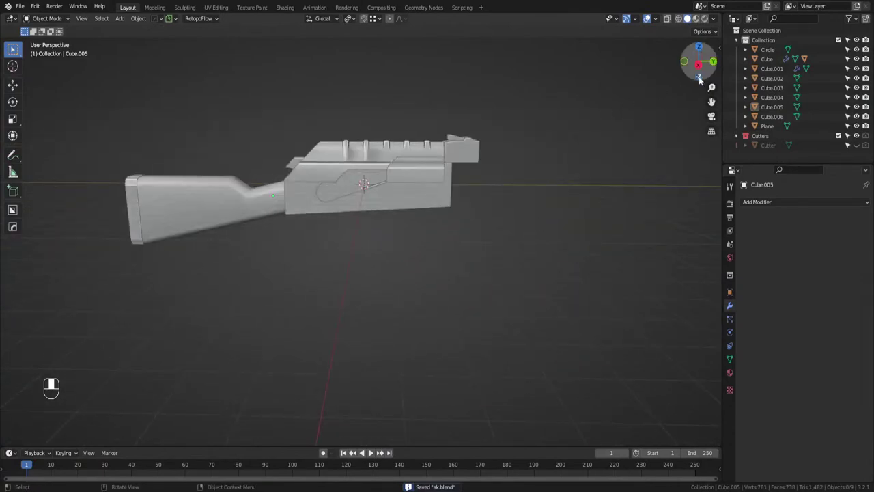
Add a cube in the right orthographic view and move it below the receiver's rear, about -2.57 m in Y and -2.1 m in Z.
click(698, 66)
scroll(478, 200, up, 2)
shift+middle_drag(311, 237, 396, 237)
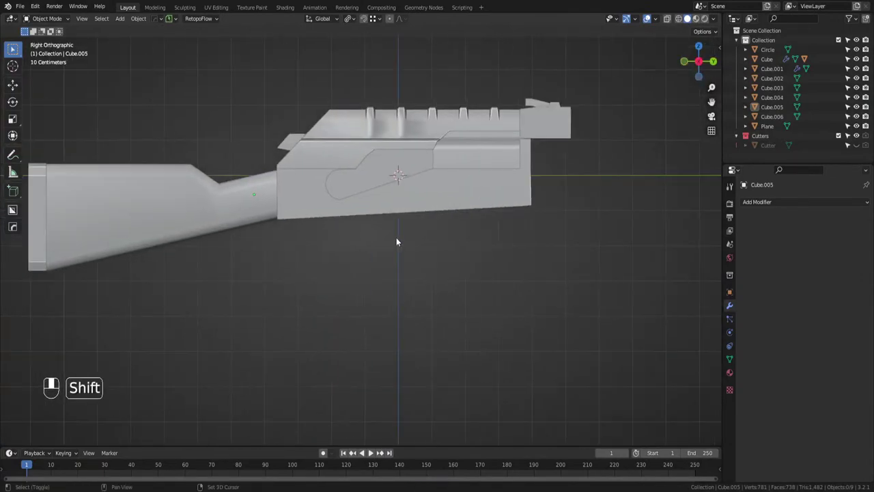
key(shift+a)
click(403, 250)
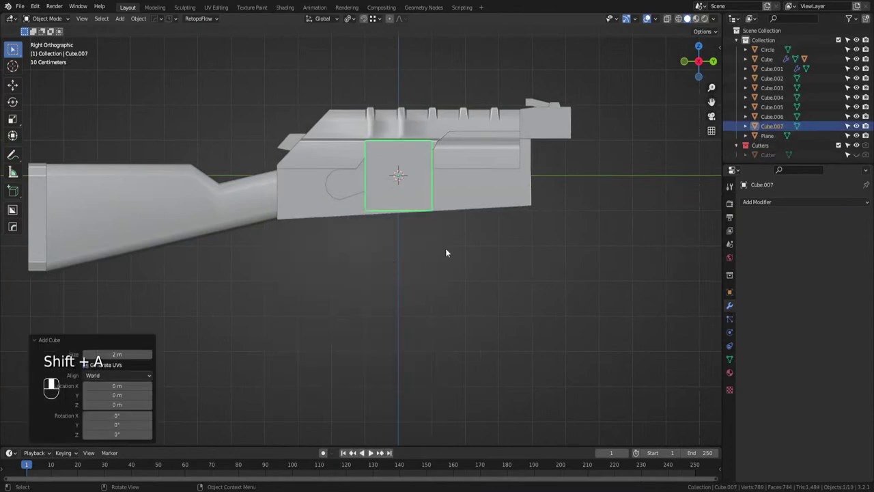
key(g)
click(417, 266)
Scale the new cube down uniformly and flatten it to about 0.426 along Z.
scroll(418, 265, up, 3)
shift+middle_drag(369, 262, 443, 271)
key(s)
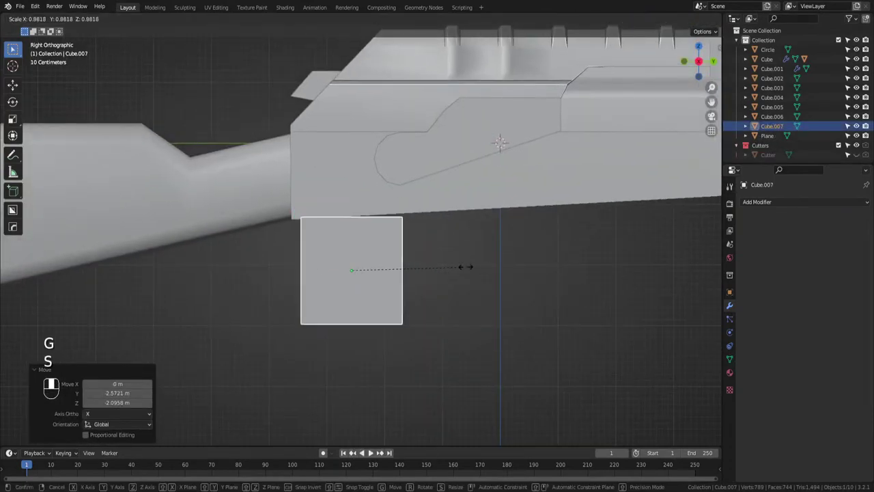
click(426, 268)
key(s)
key(z)
click(384, 272)
Raise the flattened block about 0.72 m along Z into the receiver's underside.
key(g)
key(z)
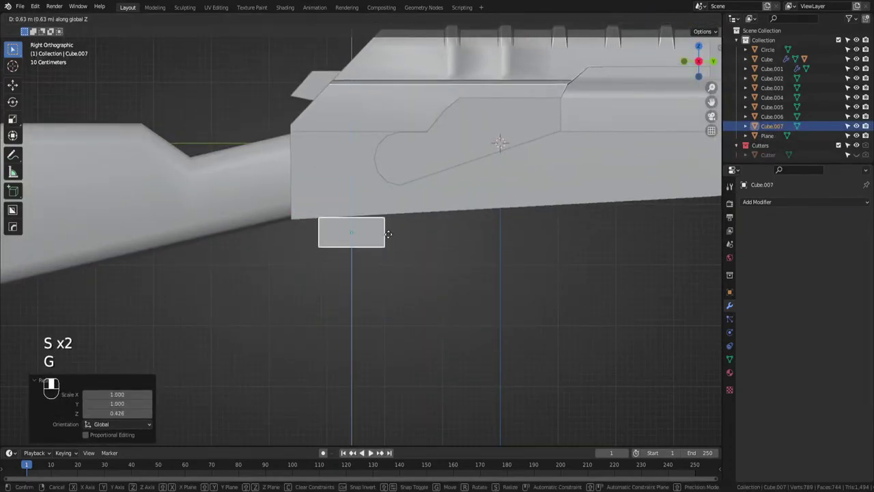
click(392, 230)
Lengthen the block by a factor of about 1.4 along Y and shift it about 0.27 m forward.
scroll(406, 237, up, 2)
key(s)
key(y)
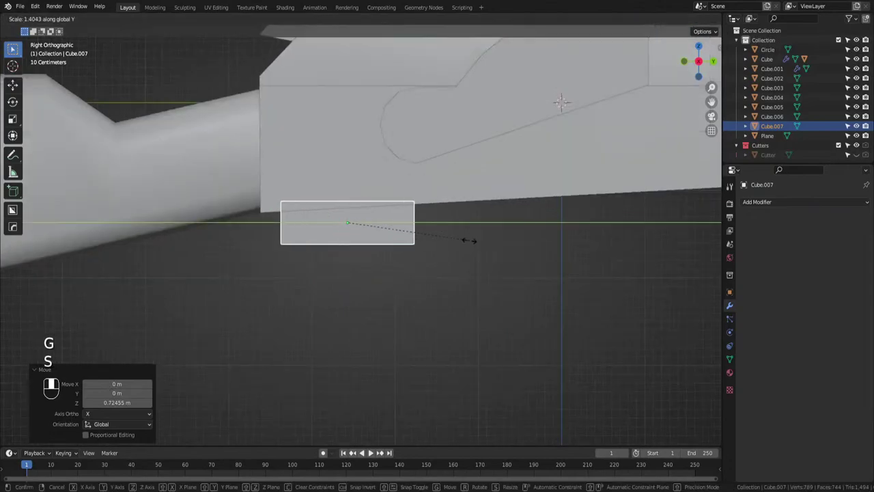
click(469, 240)
shift+middle_drag(454, 240, 426, 239)
key(g)
click(446, 246)
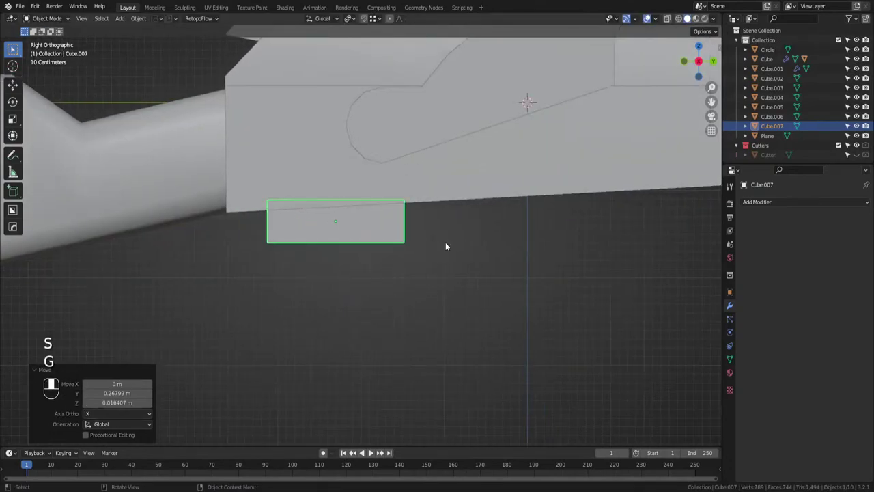
Narrow the block by a factor of about 0.764 along X to sit within the receiver's width.
key(Tab)
middle_drag(400, 281, 390, 198)
key(Tab)
shift+middle_drag(409, 345, 394, 282)
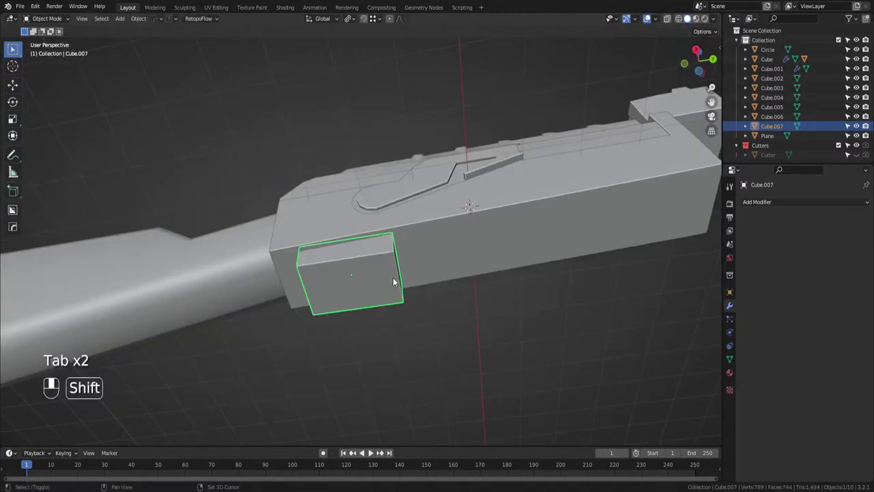
key(s)
key(x)
click(430, 294)
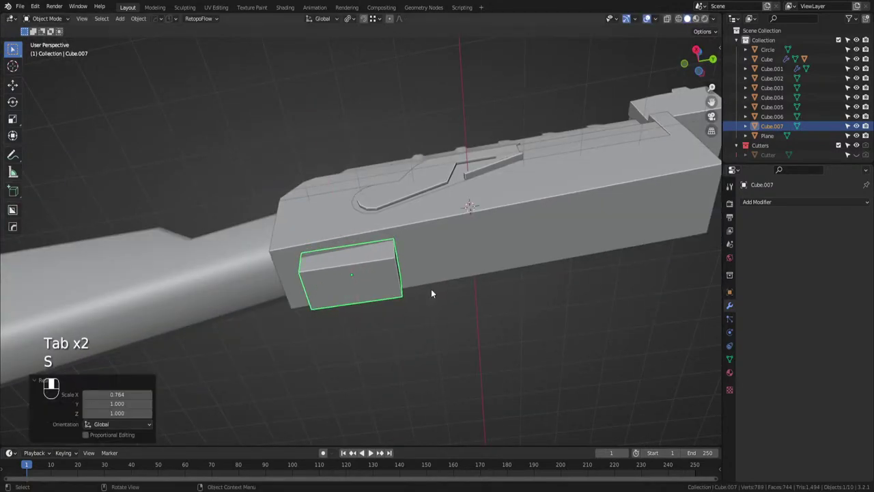
Apply the block's scale and open it for mesh editing.
key(ctrl+a)
click(431, 289)
key(Tab)
key(Tab)
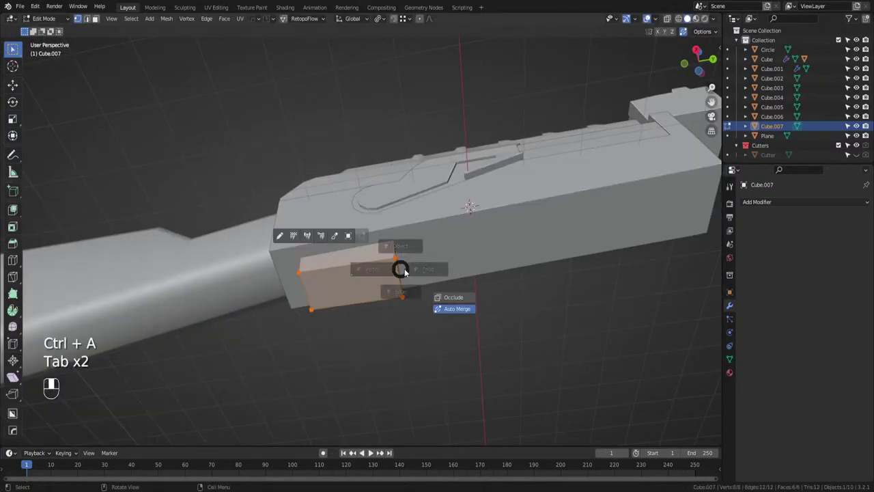
click(416, 268)
ctrl+alt+click(394, 253)
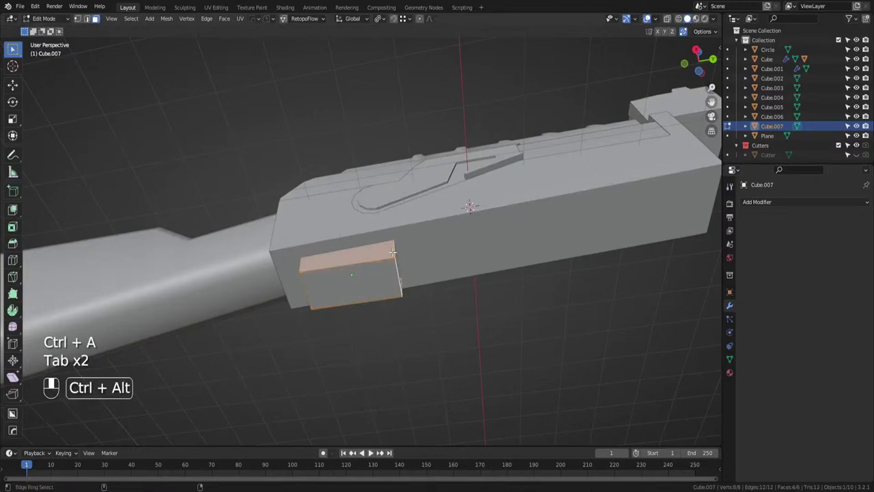
key(ctrl+b)
right_click(425, 271)
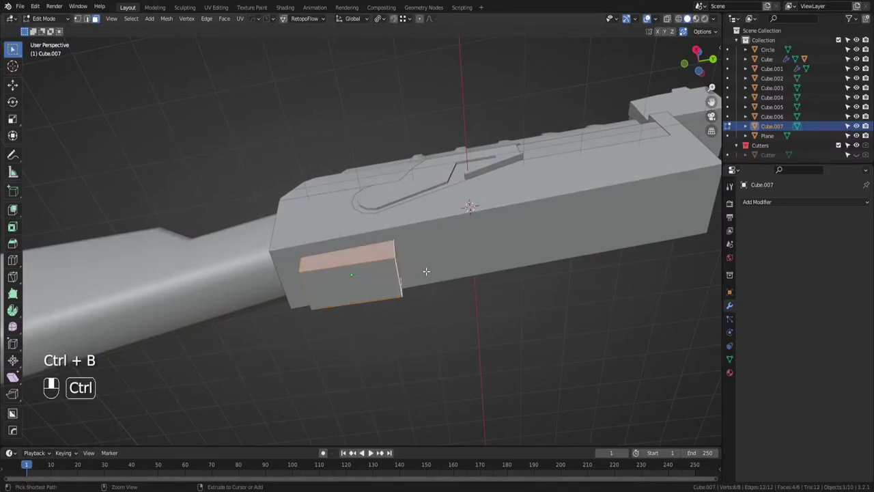
key(ctrl+z)
Bevel the block's four vertical corner edges with two segments.
key(Tab)
click(392, 253)
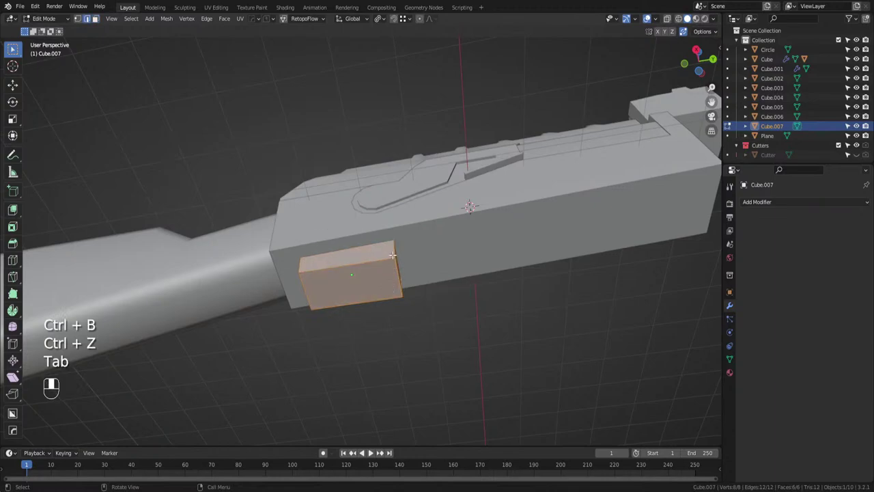
ctrl+alt+click(398, 254)
key(ctrl+b)
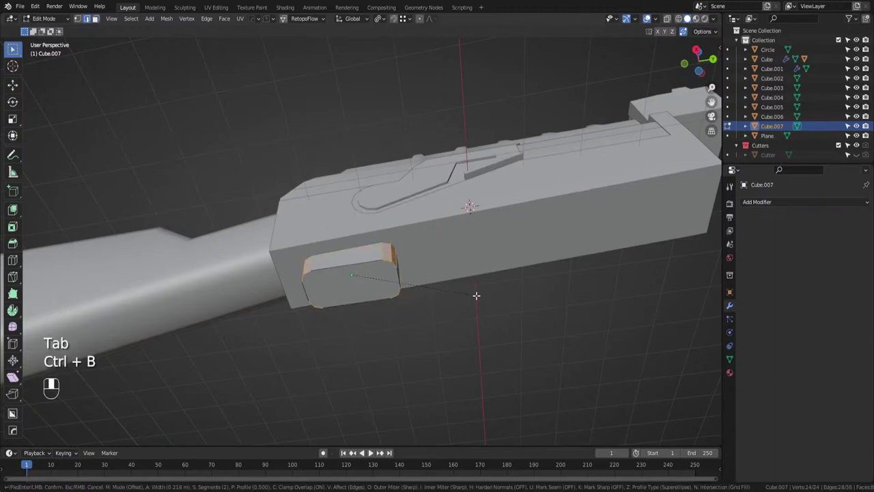
click(477, 295)
Extrude the block's bottom face in place and scale it to about 0.847 to form an inset face.
click(374, 288)
key(Tab)
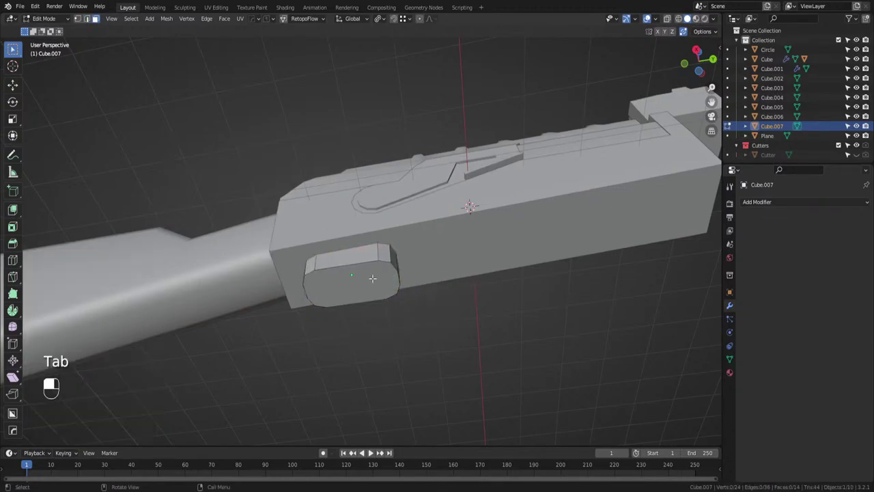
click(373, 278)
scroll(373, 278, down, 1)
middle_drag(373, 278, 415, 293)
scroll(416, 292, up, 1)
scroll(512, 274, up, 2)
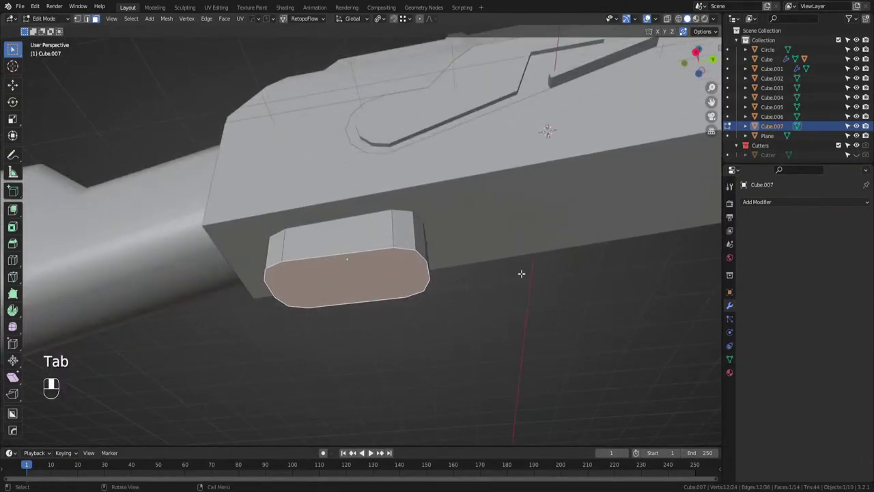
key(e)
key(s)
click(511, 280)
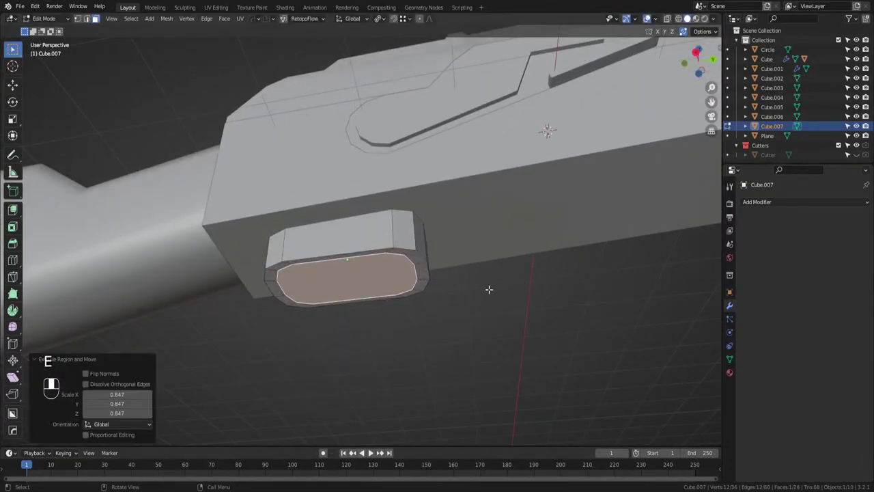
Separate the inset bottom face into its own object and open that object for editing with the face selected.
key(o)
key(p)
click(482, 286)
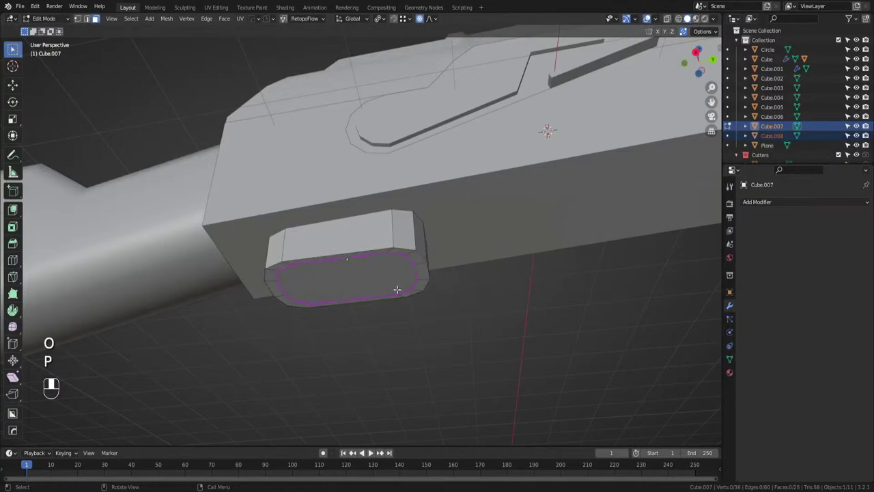
key(Tab)
click(383, 275)
key(Tab)
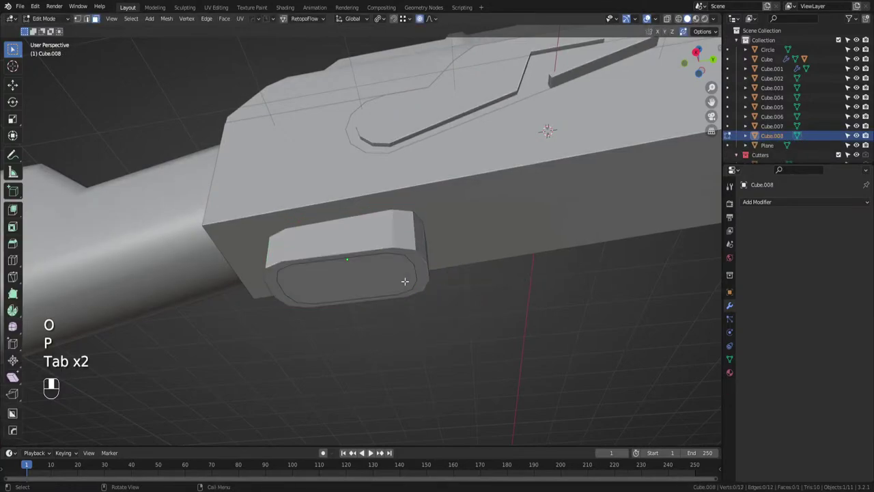
click(384, 279)
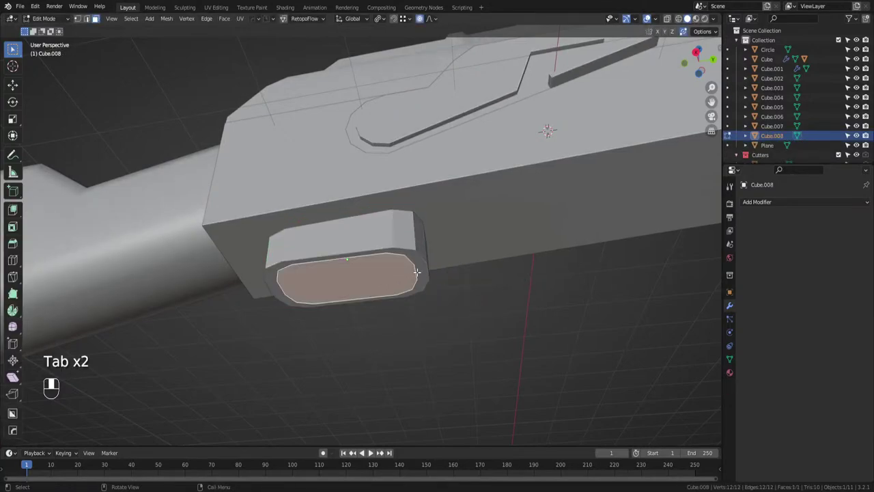
Extrude the separated face about 0.64 m downward in the right orthographic view to start the grip.
click(695, 53)
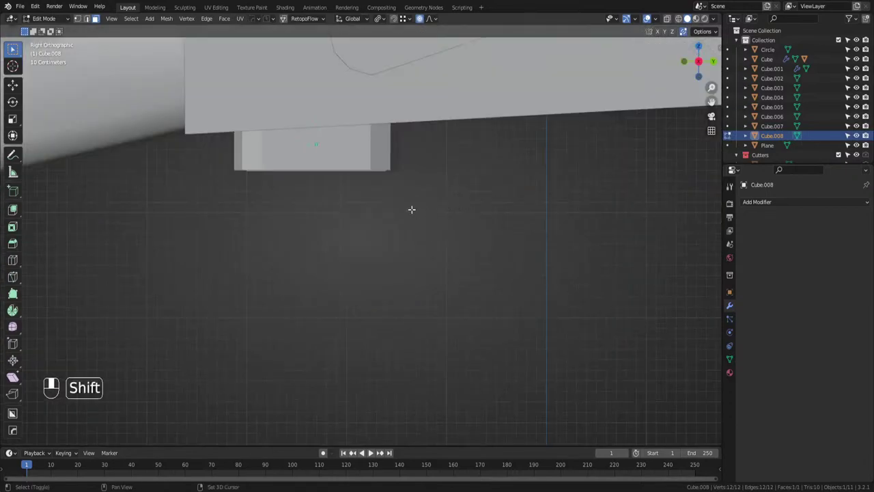
shift+scroll(447, 167, down, 1)
key(e)
click(431, 245)
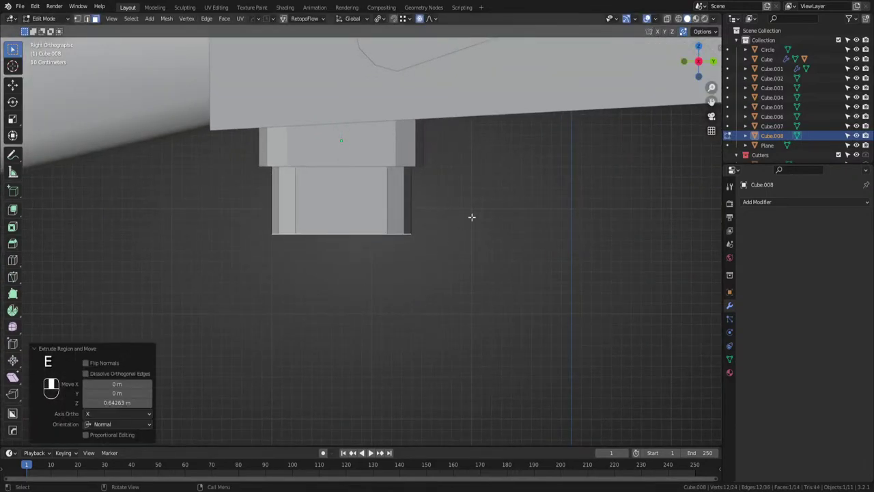
Shift the grip's bottom face rearward and rotate it about 18° so the grip slants back.
key(r)
right_click(467, 247)
key(g)
click(430, 179)
key(r)
click(427, 218)
scroll(425, 218, down, 3)
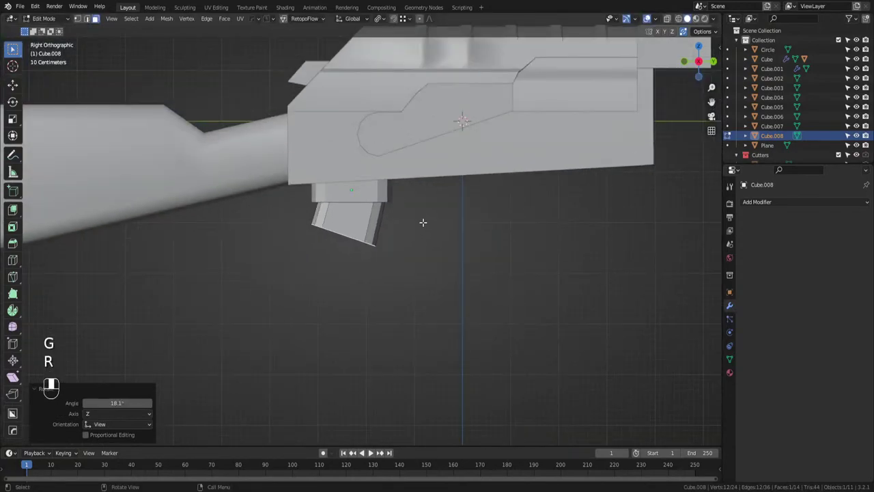
Extrude the grip further along its slant and dissolve the edge loop between the two segments.
key(e)
click(380, 271)
alt+click(356, 240)
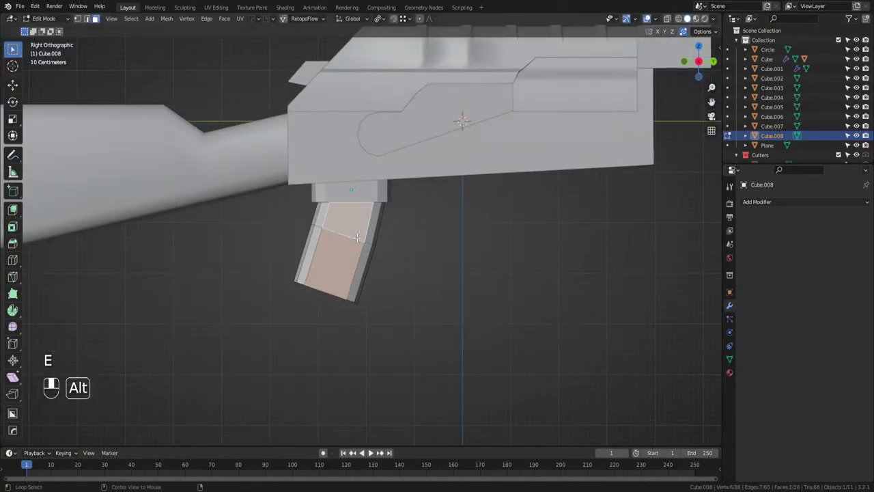
key(Tab)
key(ctrl+x)
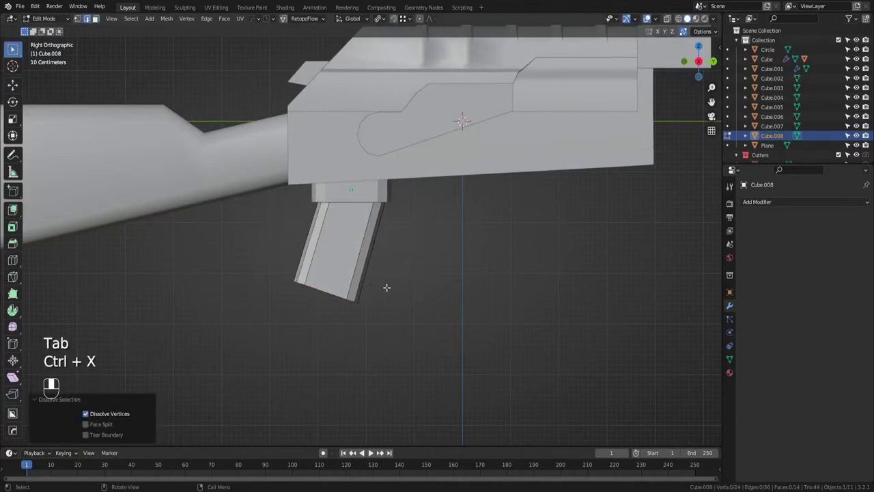
Lengthen the grip by moving its bottom face about 0.08 m rearward and 0.24 m down.
key(Tab)
drag(394, 265, 284, 318)
key(z)
click(265, 321)
drag(248, 264, 369, 312)
key(z)
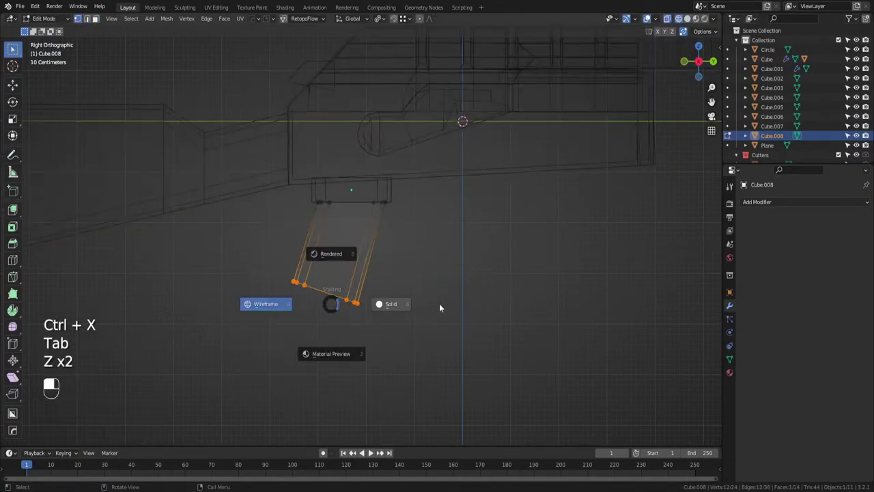
click(439, 307)
key(g)
click(430, 302)
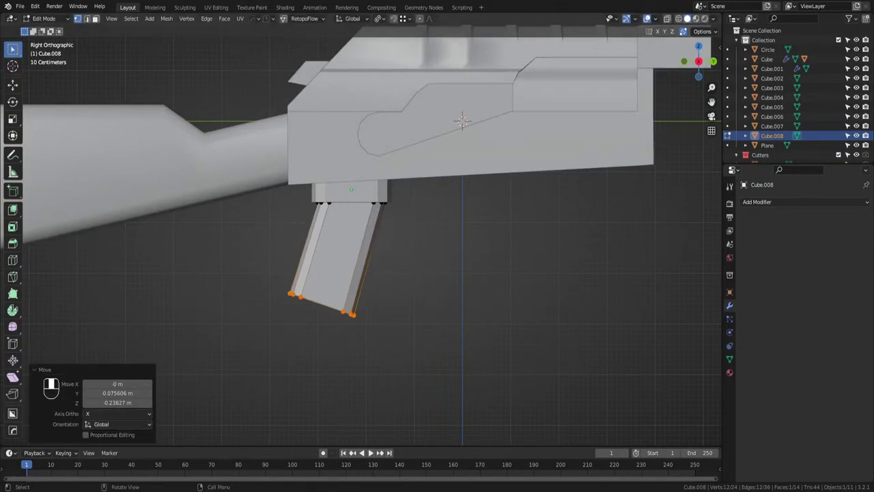
click(392, 312)
key(ctrl+z)
Extrude the grip's bottom face about 0.35 m along the slant.
key(e)
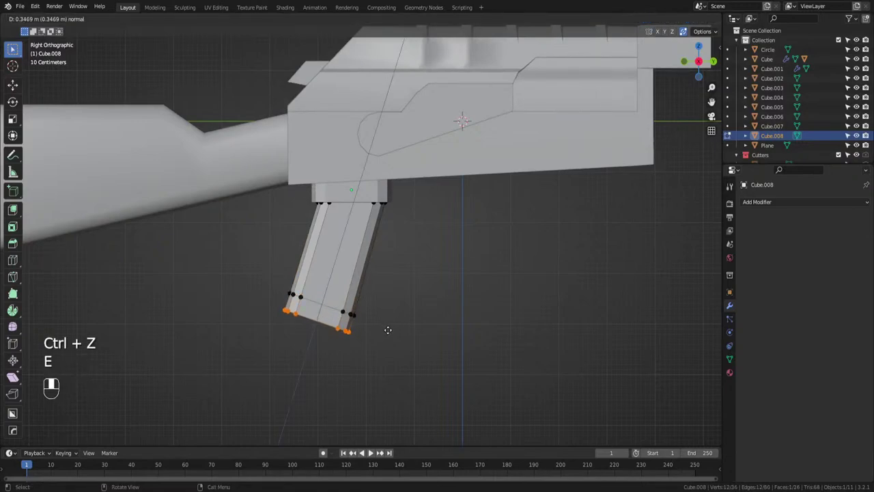
click(388, 330)
drag(363, 323, 333, 347)
key(g)
right_click(372, 364)
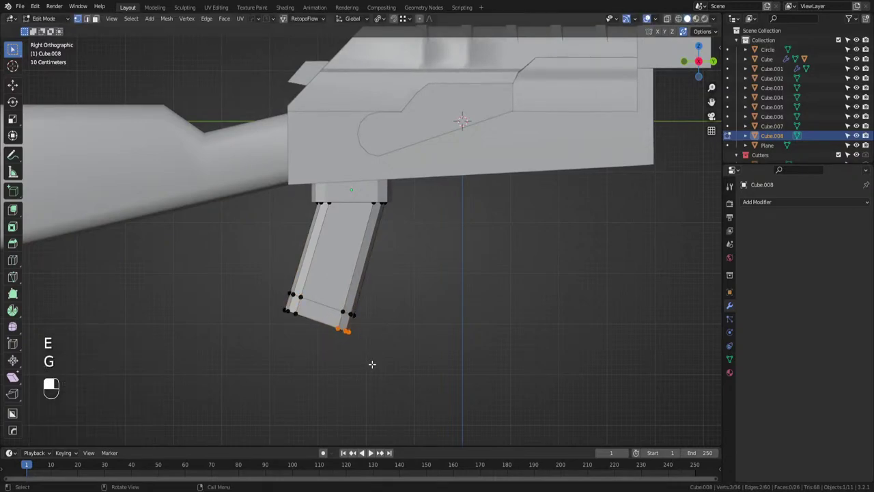
key(alt+z)
key(g)
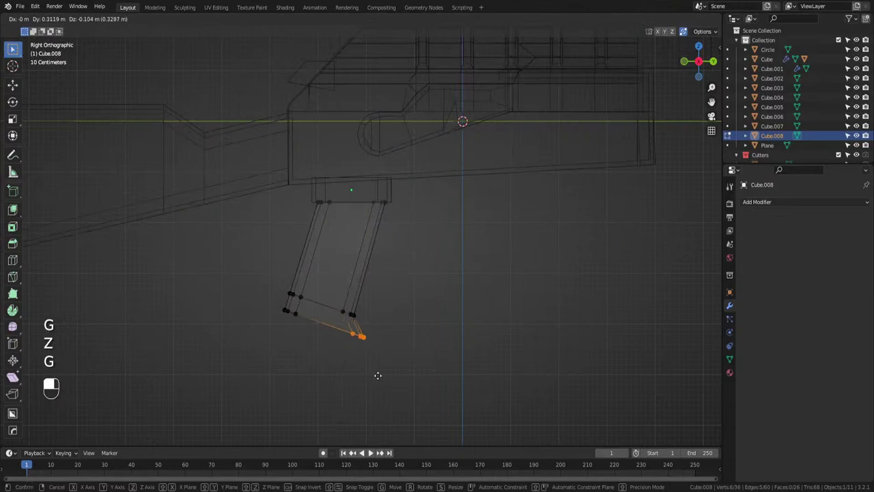
click(374, 374)
key(ctrl+z)
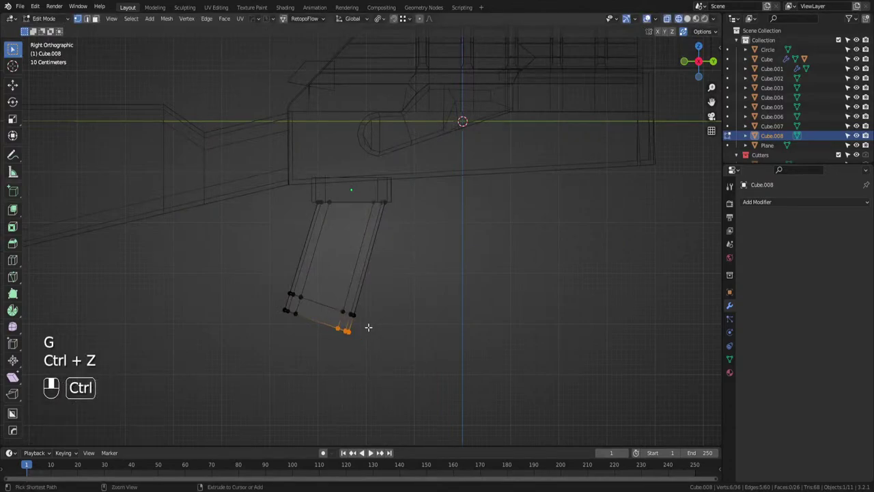
key(g)
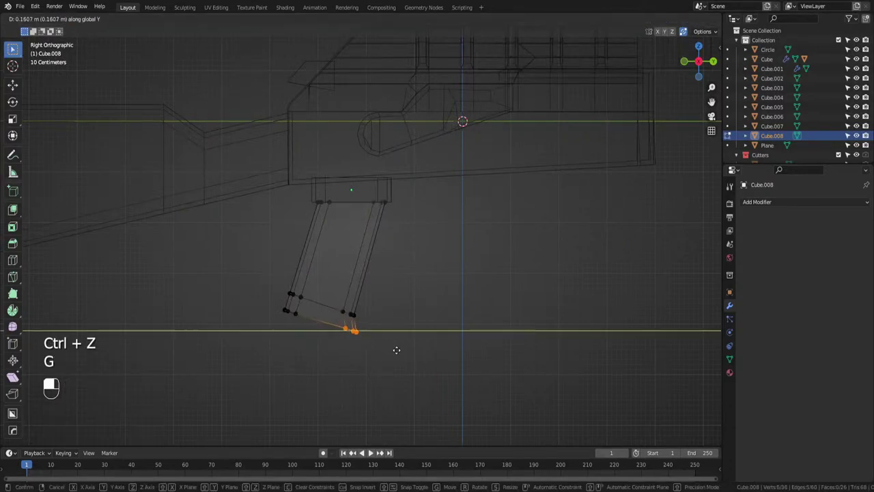
key(g)
key(g)
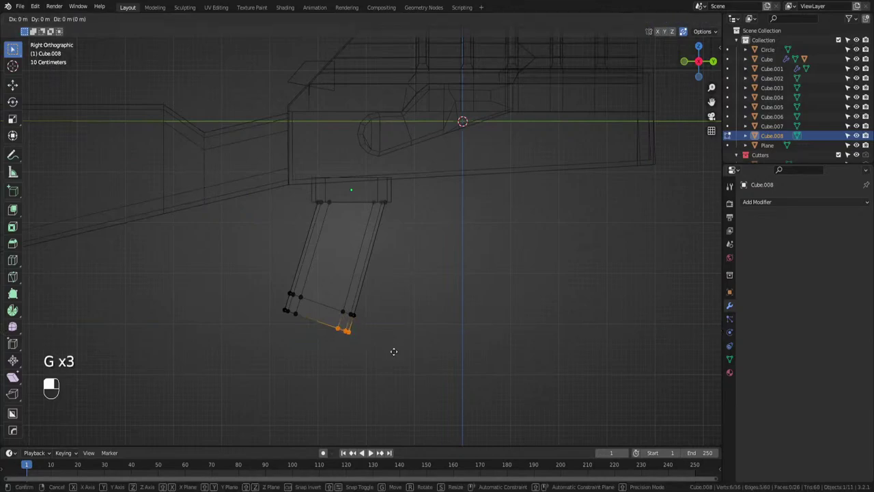
key(y)
key(y)
right_click(394, 352)
Flare the grip's end by moving the bottom face's front vertices about 0.25 m forward and 0.09 m down.
drag(360, 322, 342, 335)
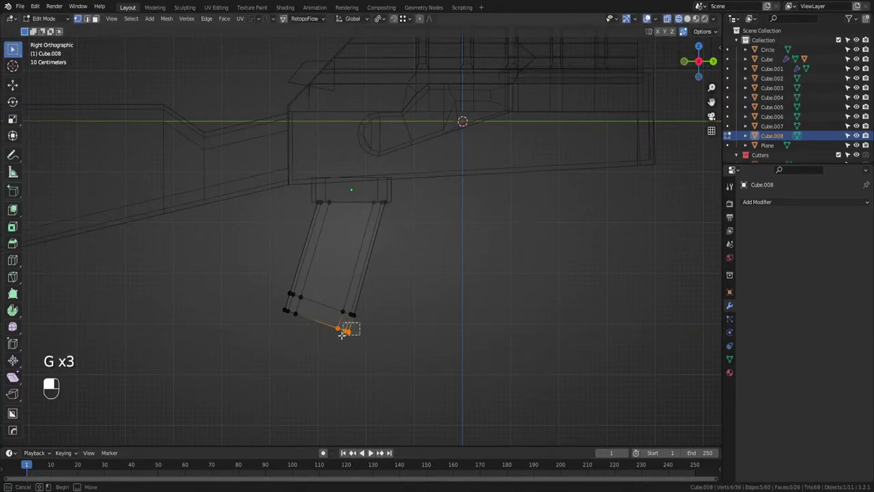
key(g)
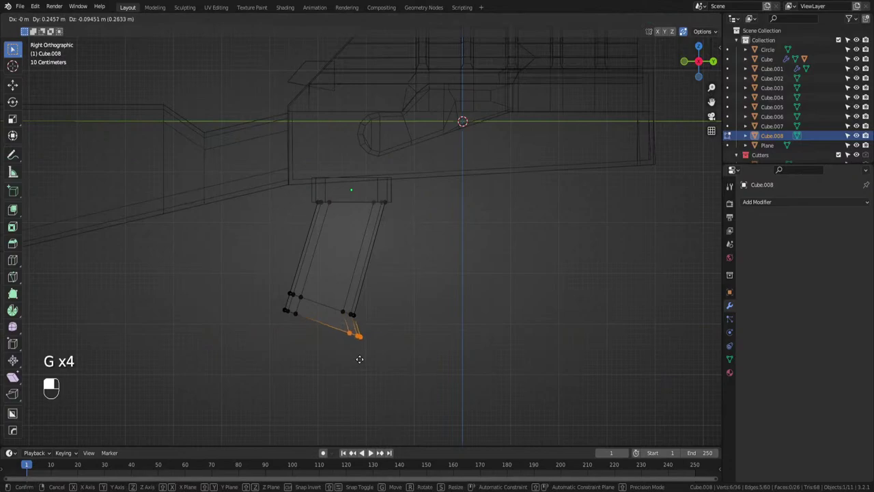
click(360, 356)
Edge-slide the whole bottom loop up the grip by a factor of 0.372 and extrude the bottom face about 0.24 m.
shift+click(308, 307)
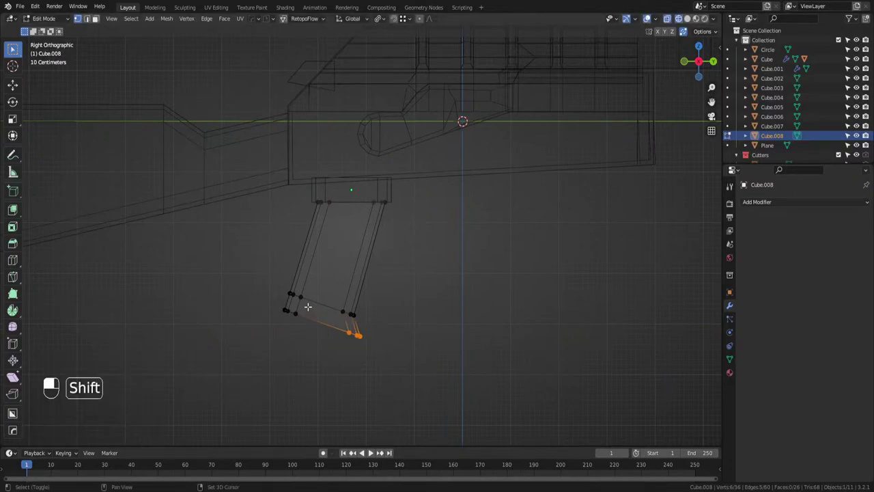
shift+click(271, 324)
key(g)
key(g)
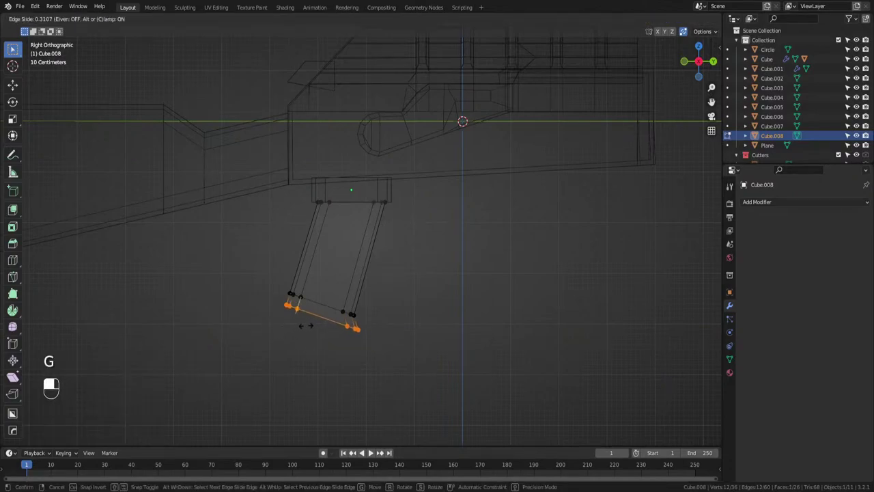
click(307, 325)
key(e)
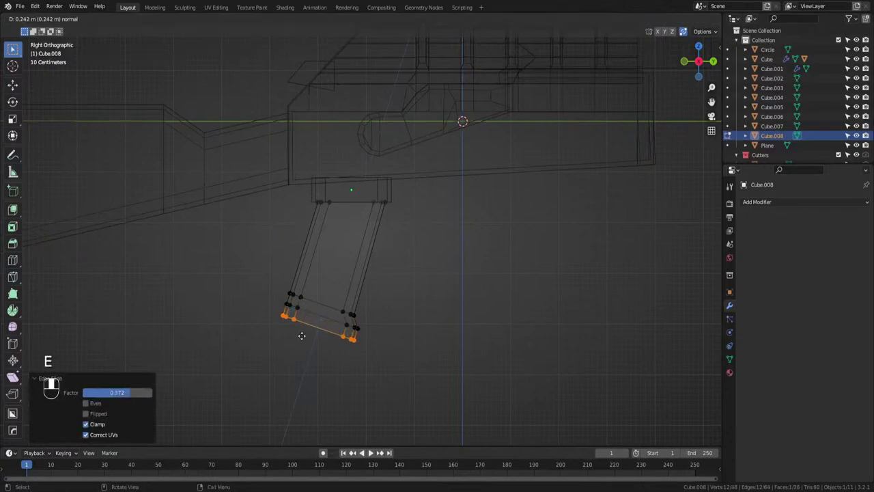
click(302, 333)
alt+click(372, 321)
key(ctrl+b)
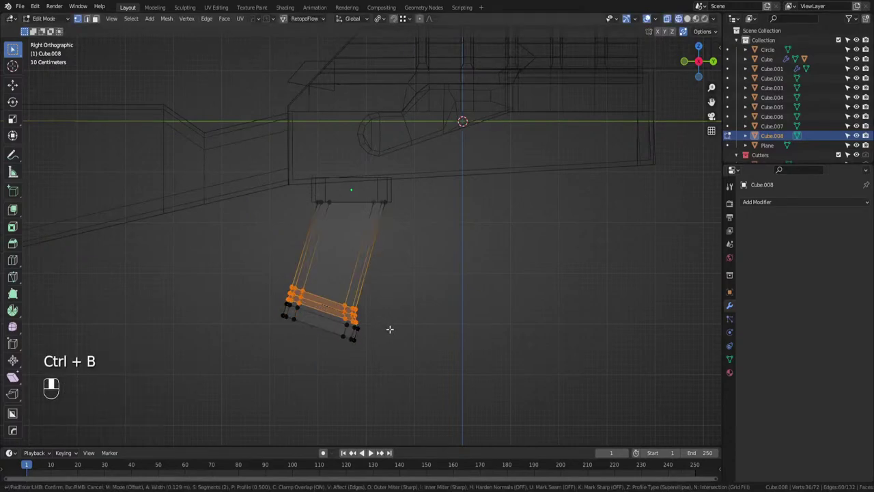
right_click(388, 330)
scroll(351, 332, up, 3)
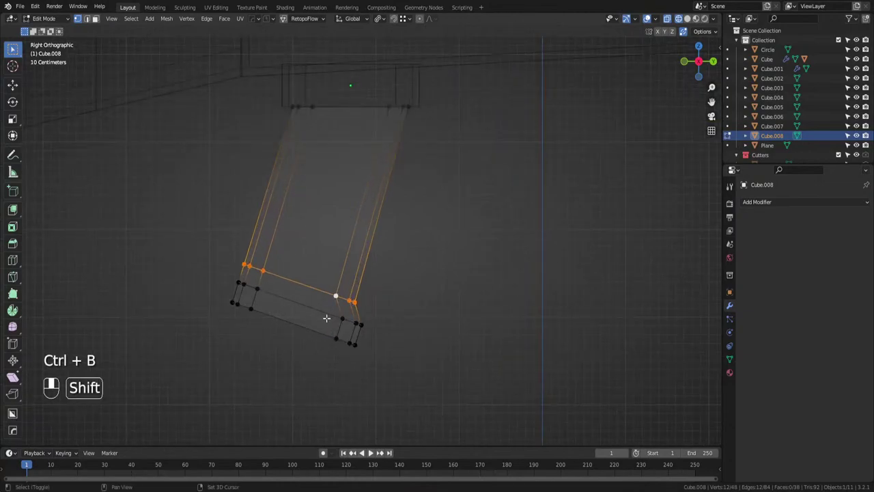
alt+shift+click(327, 317)
key(ctrl+b)
right_click(396, 333)
Bevel the two edge loops bounding the grip's flared section with a single segment.
key(Tab)
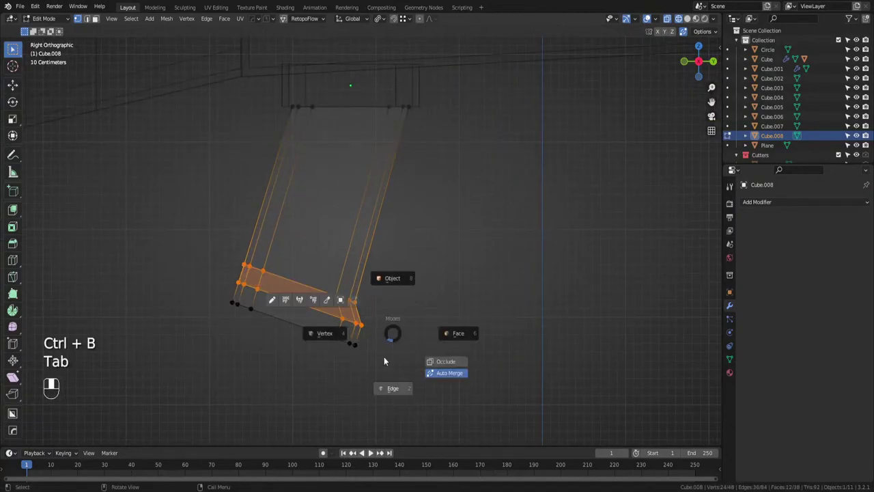
click(388, 380)
alt+click(329, 315)
alt+shift+click(321, 286)
key(ctrl+b)
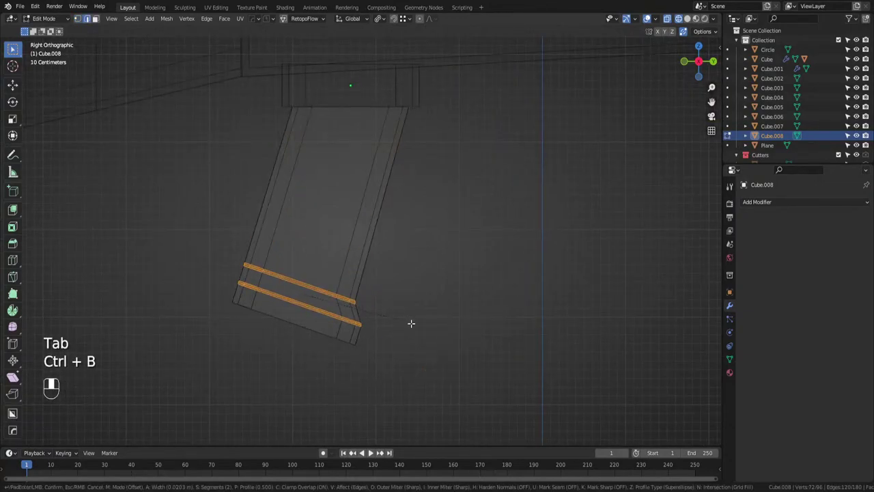
scroll(411, 323, down, 1)
click(413, 326)
Select the edge loop around the grip's bottom face.
middle_drag(340, 336, 363, 322)
alt+click(270, 338)
scroll(422, 274, up, 1)
shift+middle_drag(269, 340, 537, 279)
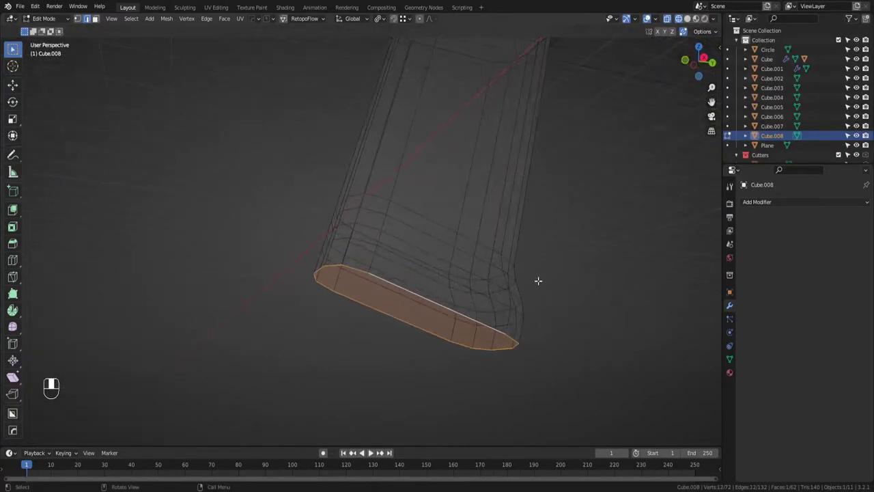
key(e)
key(s)
click(519, 287)
click(519, 286)
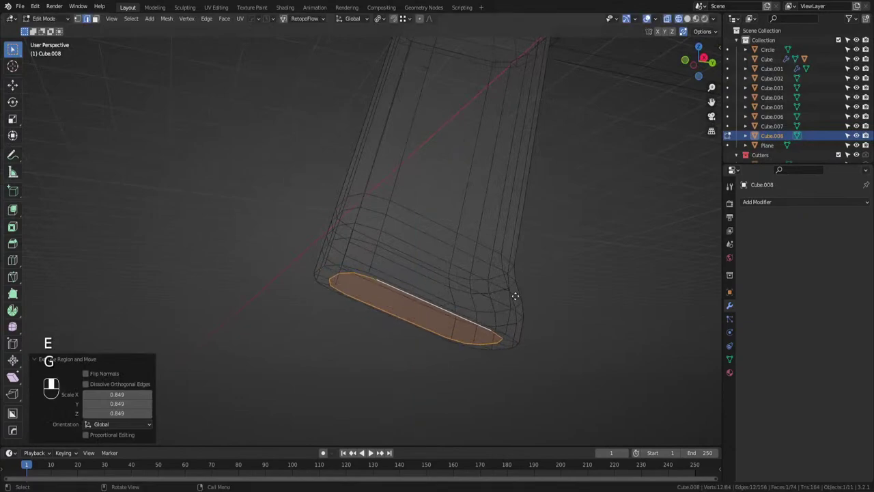
key(ctrl+z)
Extrude the grip's bottom face about 0.09 m outward and scale it to about 0.845 for a tapered end.
middle_drag(593, 252, 584, 261)
key(e)
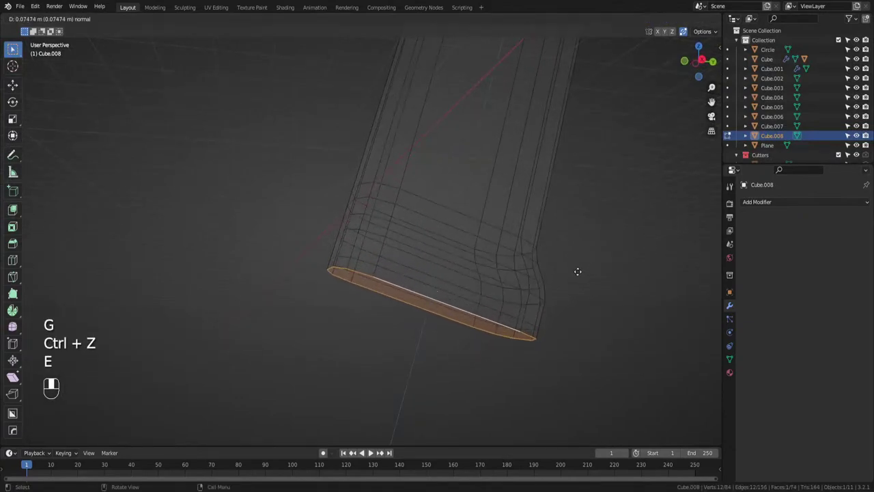
click(577, 280)
key(s)
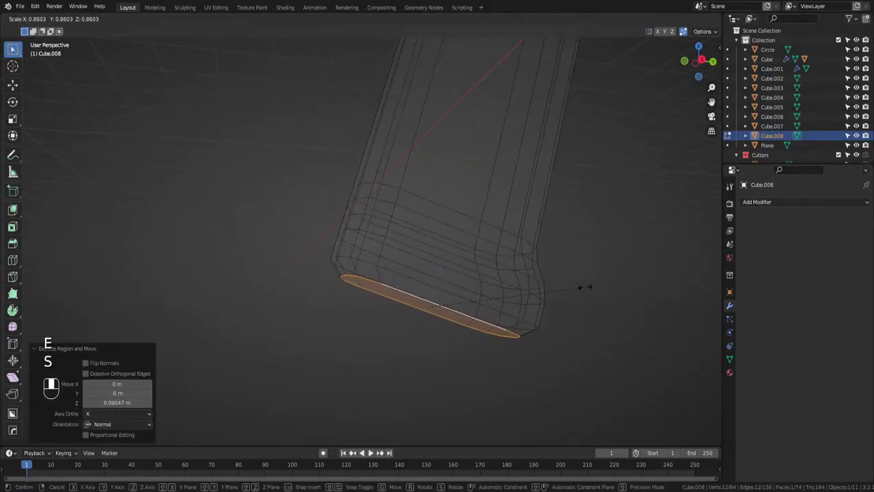
click(580, 288)
Add a centred loop cut around the tapered bottom rim and scale it to about 1.042 to round the edge.
key(ctrl+r)
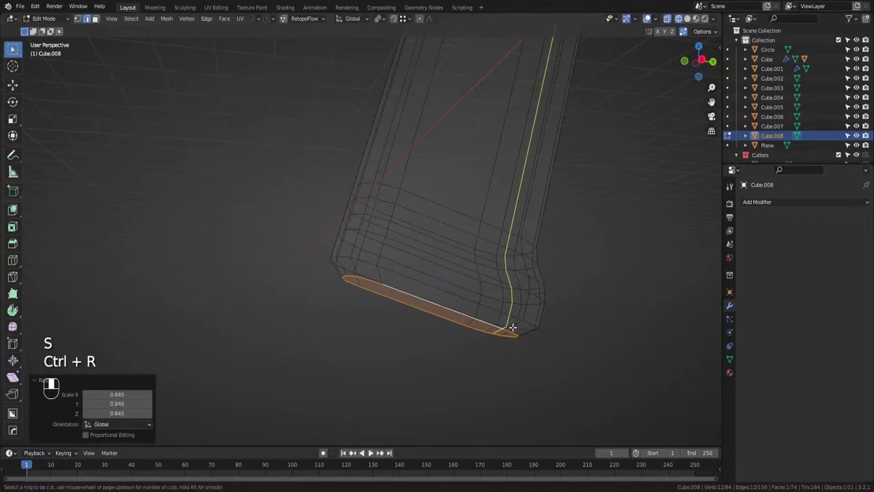
click(523, 332)
right_click(522, 332)
key(s)
click(531, 334)
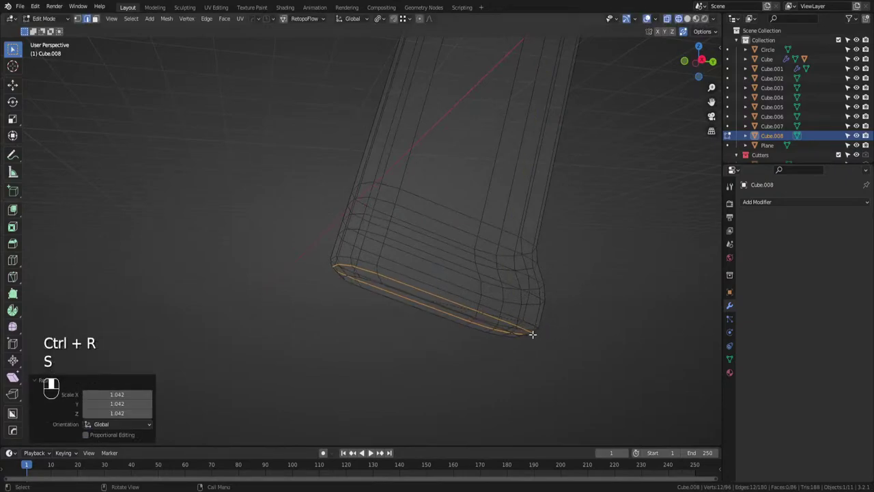
Connect the opposite side vertices across both ends of the grip's bottom face with two crosswise edges.
alt+click(451, 322)
middle_drag(450, 321, 482, 321)
scroll(492, 321, down, 1)
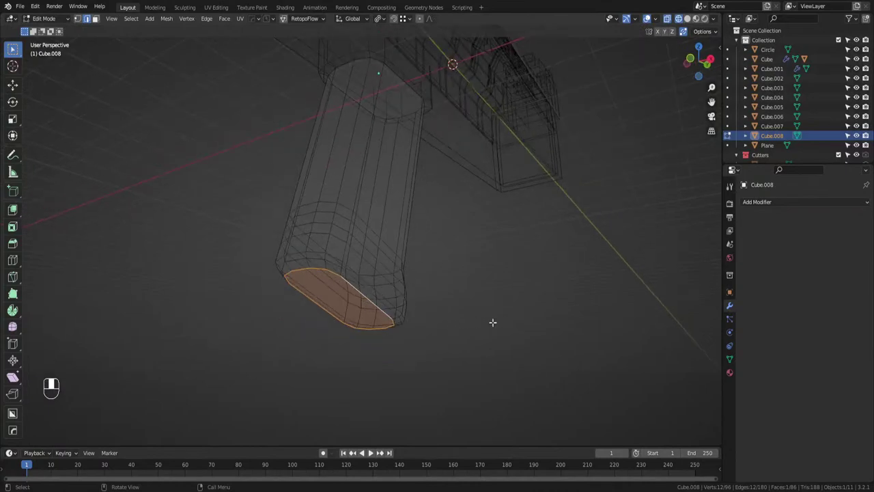
shift+middle_drag(409, 304, 529, 204)
key(Tab)
key(Tab)
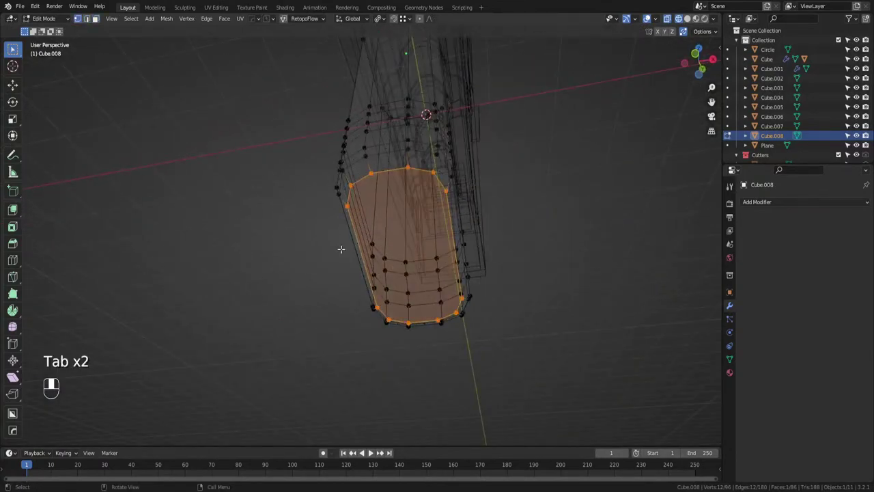
click(439, 196)
shift+click(351, 207)
key(j)
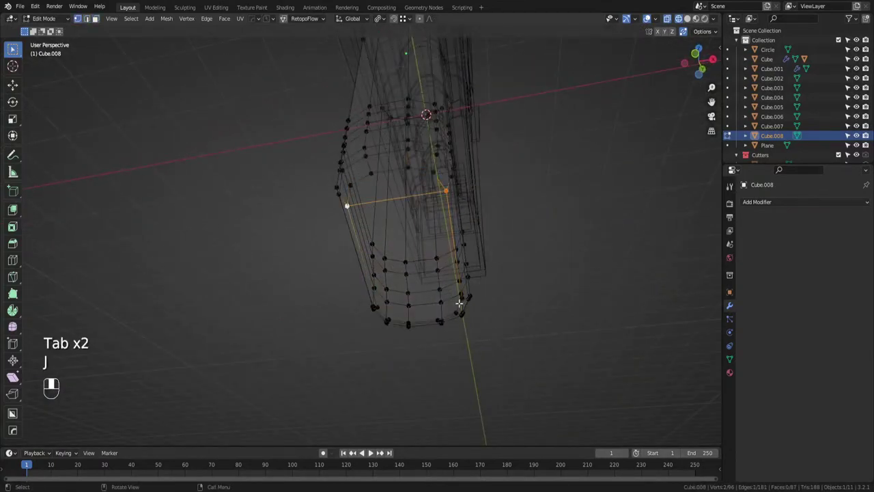
click(461, 301)
shift+click(380, 307)
key(j)
mouse_move(394, 313)
middle_down()
mouse_move(414, 267)
mouse_move(407, 387)
middle_up()
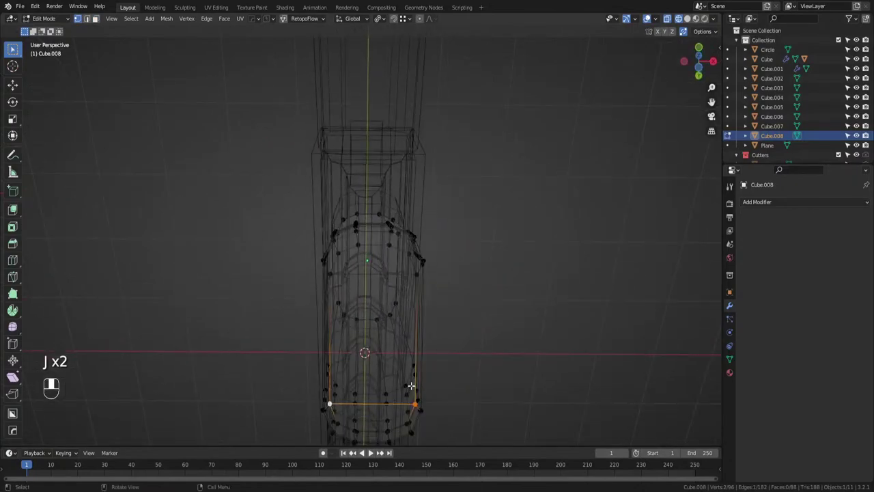
Connect the end vertices of the grip's bottom face with two lengthwise edges in solid shading.
key(z)
click(401, 433)
mouse_move(401, 432)
middle_down()
mouse_move(414, 363)
mouse_move(402, 372)
middle_up()
key(z)
click(493, 361)
click(410, 387)
shift+click(399, 237)
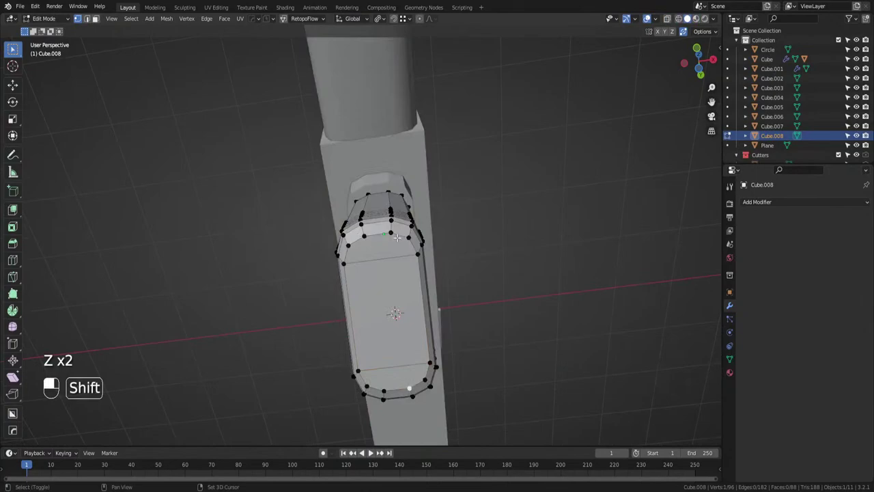
key(j)
click(377, 379)
shift+click(364, 235)
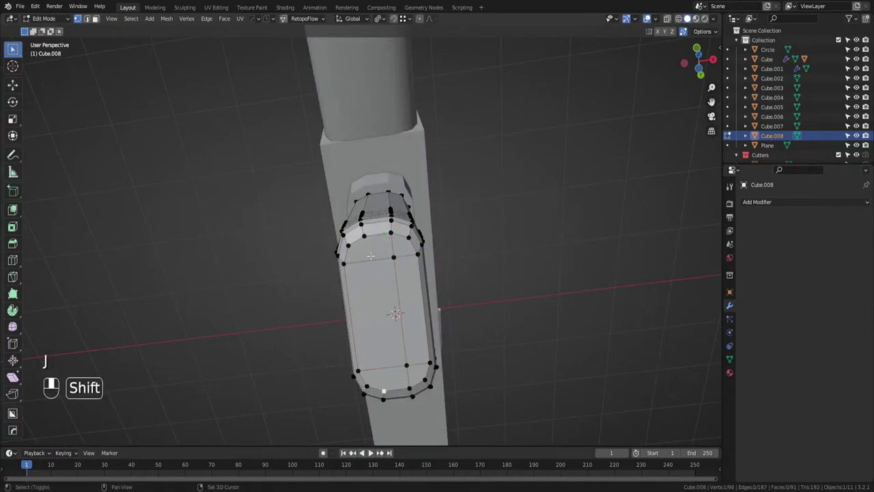
key(j)
Return to Object Mode, save ak.blend and select the grip.
key(Tab)
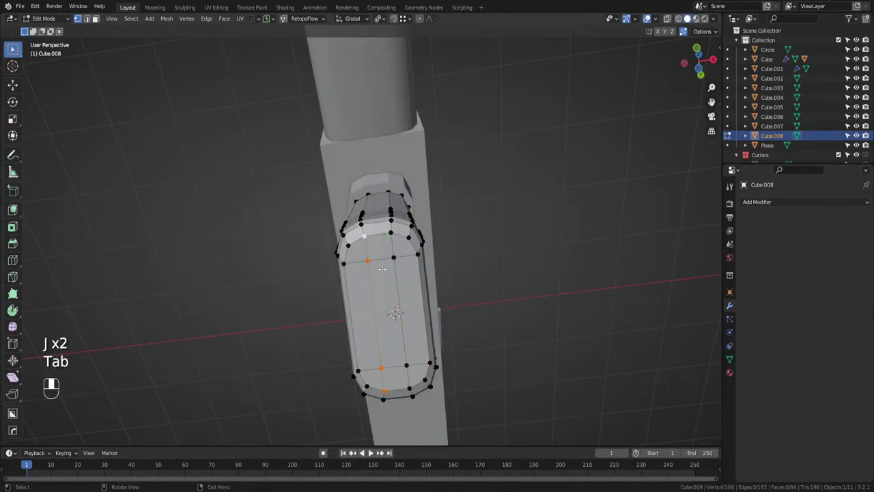
key(Tab)
middle_drag(380, 193, 325, 264)
click(284, 250)
scroll(285, 250, down, 8)
scroll(325, 265, up, 3)
key(ctrl+s)
click(329, 260)
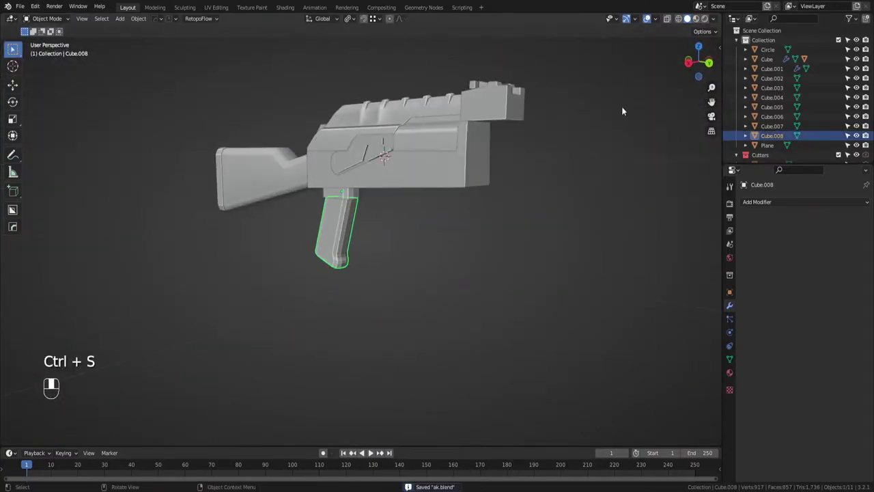
Edge-slide the grip's top vertex loop down along the slant in the right orthographic wireframe view.
click(688, 62)
key(Tab)
scroll(371, 237, up, 4)
drag(437, 146, 364, 176)
key(z)
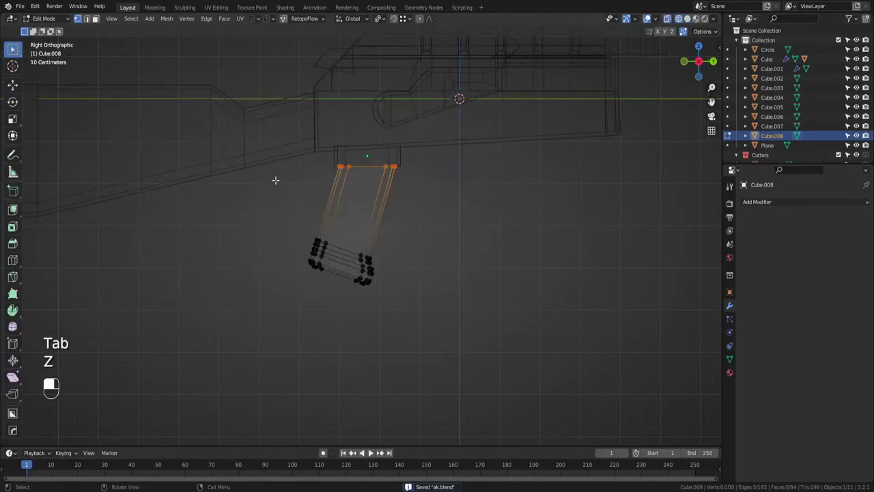
key(g)
key(g)
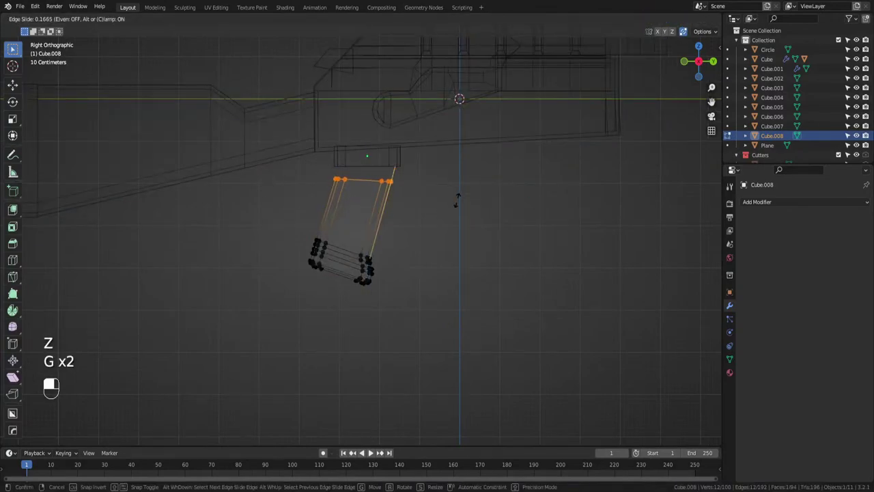
click(458, 195)
Move the entire grip mesh about 0.16 m forward and 0.5 m up against the base block and return to Object Mode.
drag(449, 166, 248, 331)
key(g)
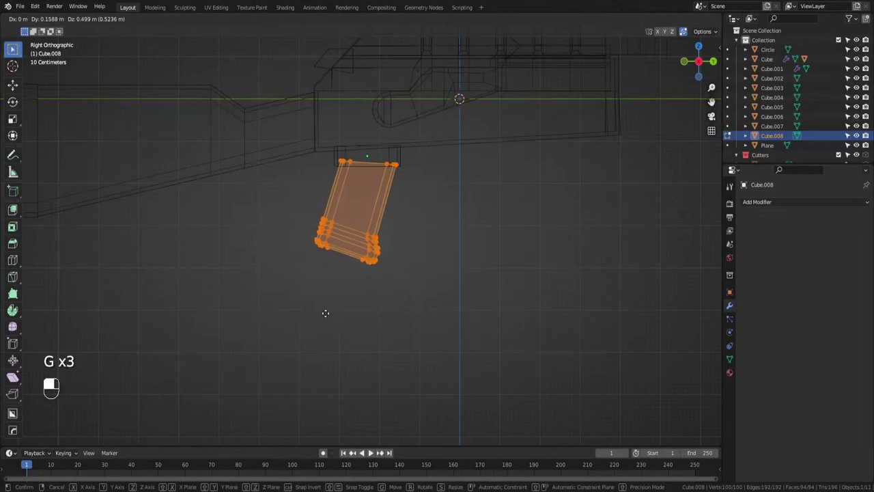
click(325, 313)
key(Tab)
middle_drag(377, 227, 361, 234)
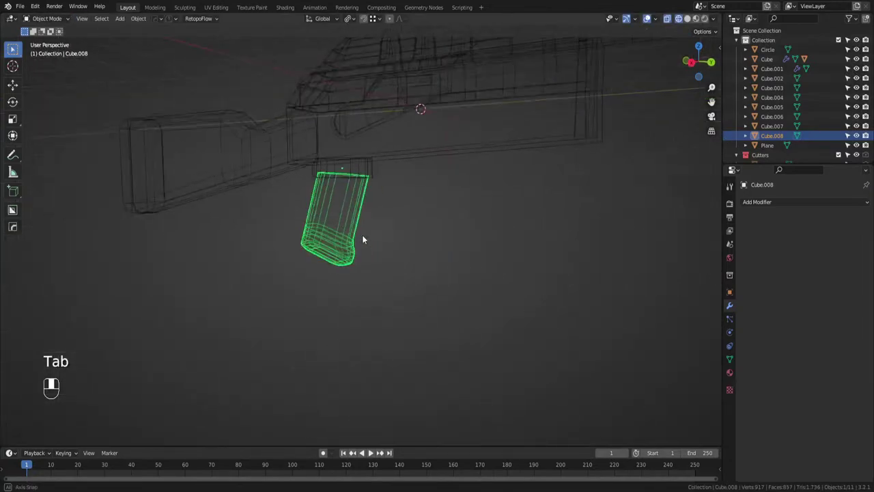
Show the rifle in solid shading with the grip deselected and save ak.blend.
key(z)
mouse_move(471, 228)
middle_down()
mouse_move(420, 221)
mouse_move(489, 225)
middle_up()
click(420, 222)
scroll(444, 226, up, 2)
key(ctrl+s)
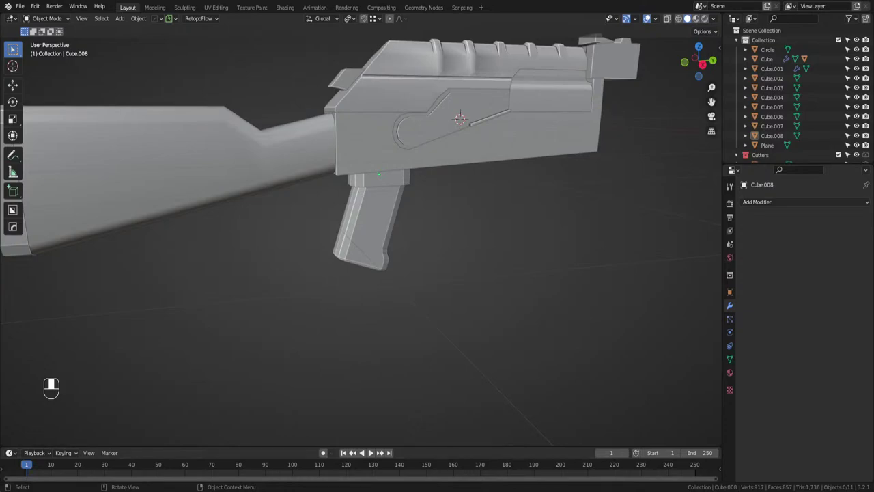
middle_drag(451, 136, 432, 136)
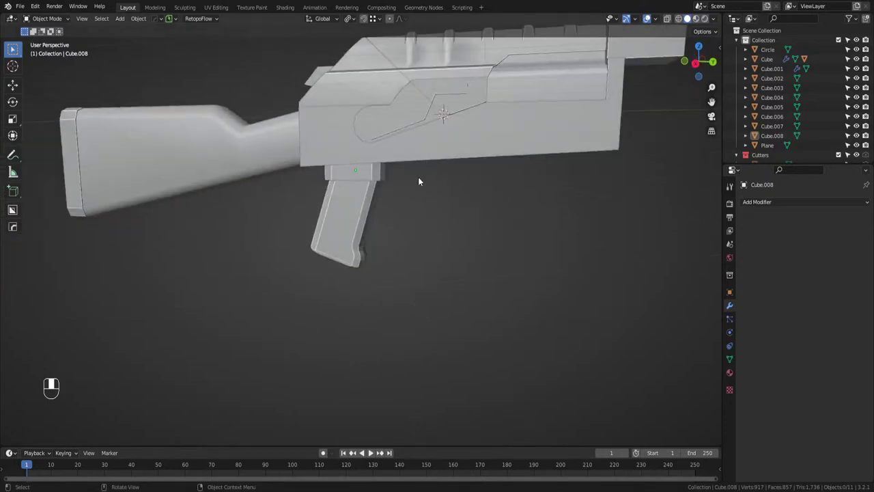
key(ctrl+s)
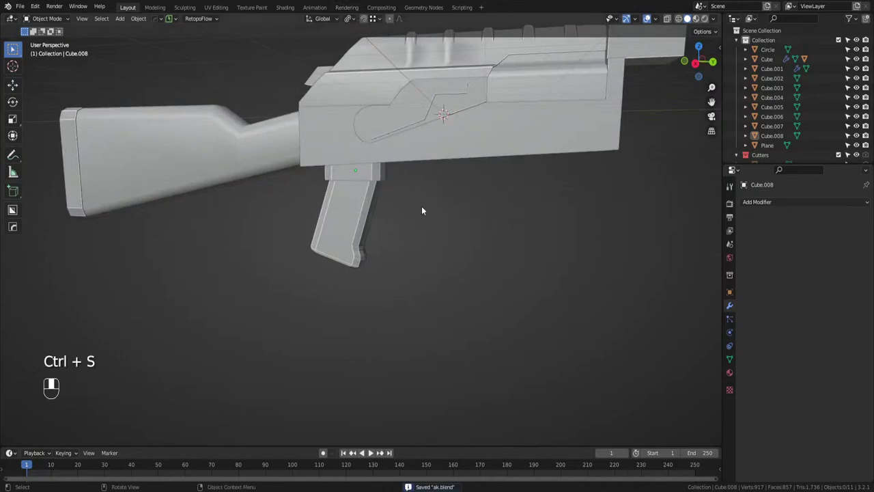
Add an edge loop around the grip just below the base block in Edit Mode.
key(Tab)
scroll(368, 191, up, 4)
key(ctrl+r)
click(384, 173)
click(387, 164)
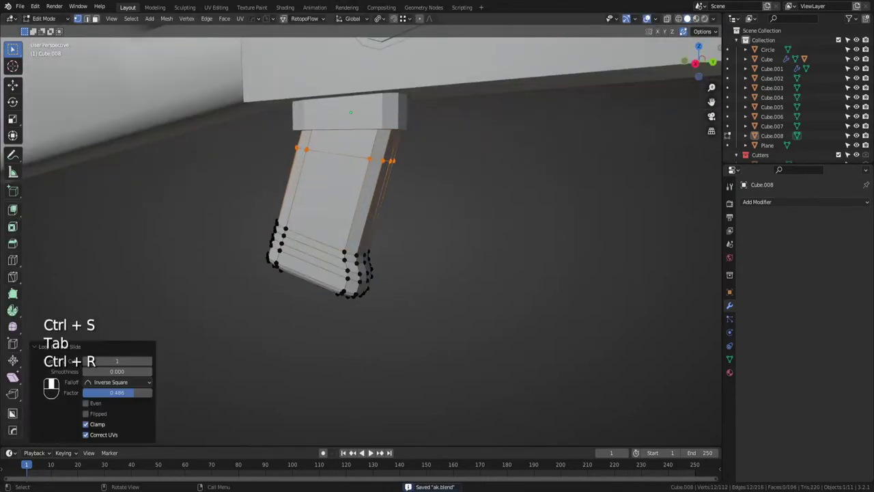
Add a second edge loop just above the first in the right orthographic wireframe view.
mouse_move(425, 172)
middle_down()
mouse_move(445, 173)
mouse_move(427, 194)
middle_up()
click(698, 71)
key(z)
scroll(421, 203, up, 1)
key(ctrl+r)
click(391, 183)
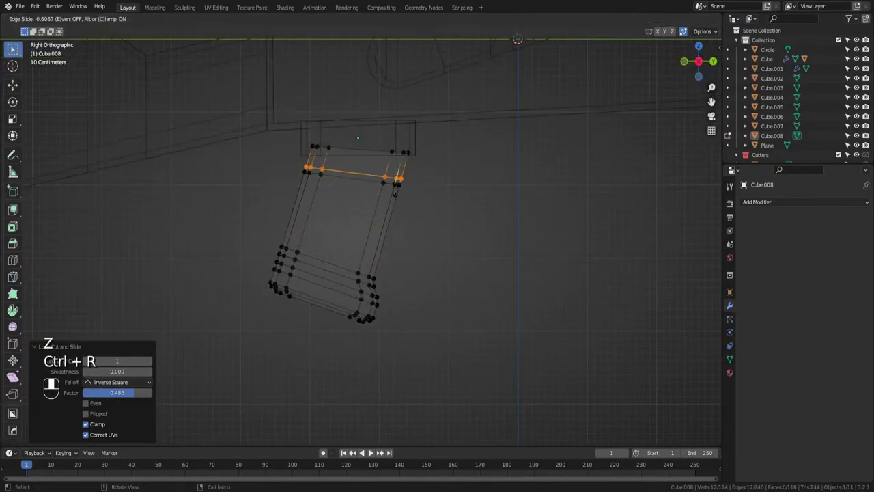
click(395, 194)
drag(427, 143, 378, 179)
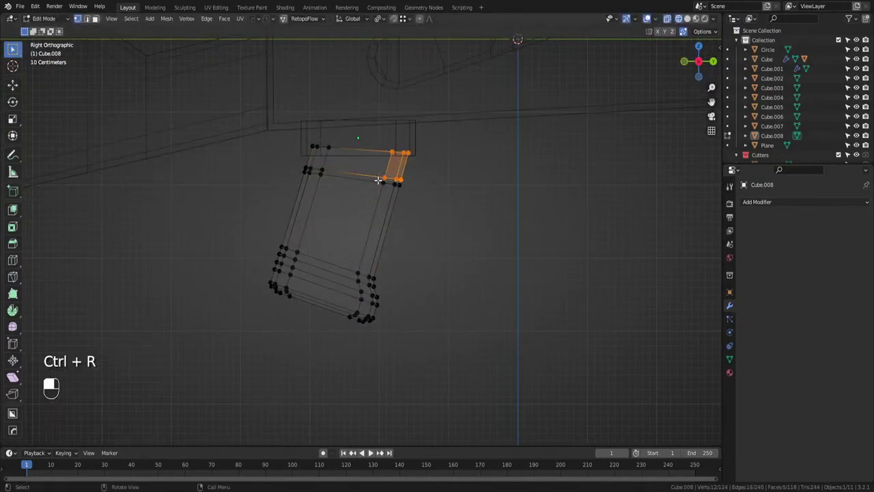
key(s)
key(y)
key(0)
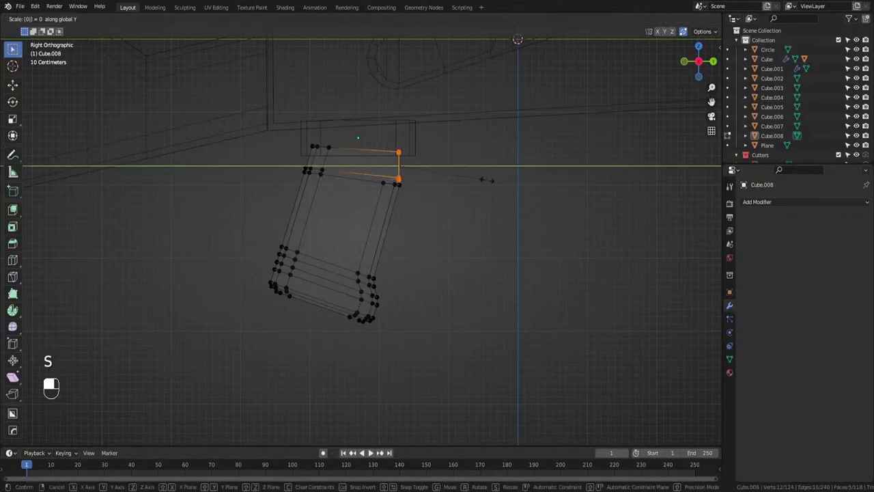
right_click(487, 180)
Move the upper loop's front vertices about 0.105 m along Y, snapped in line with the top row, and select both front rows.
scroll(487, 180, up, 2)
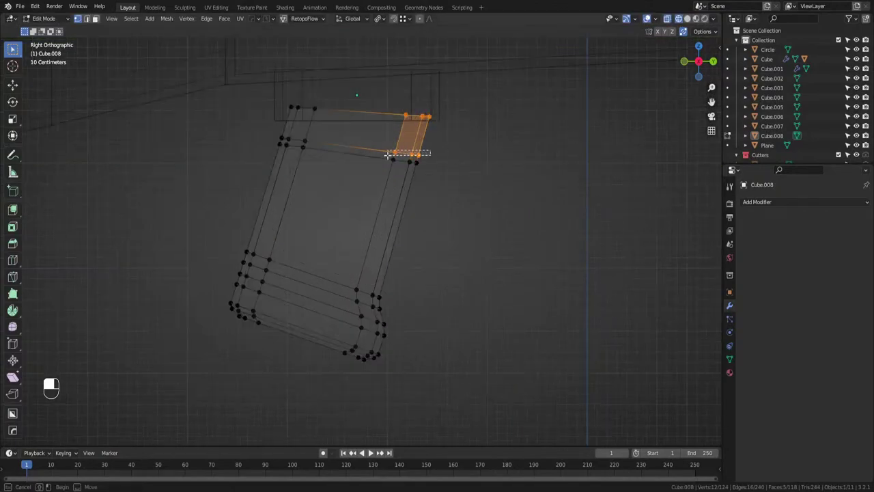
alt+click(452, 149)
shift+click(405, 116)
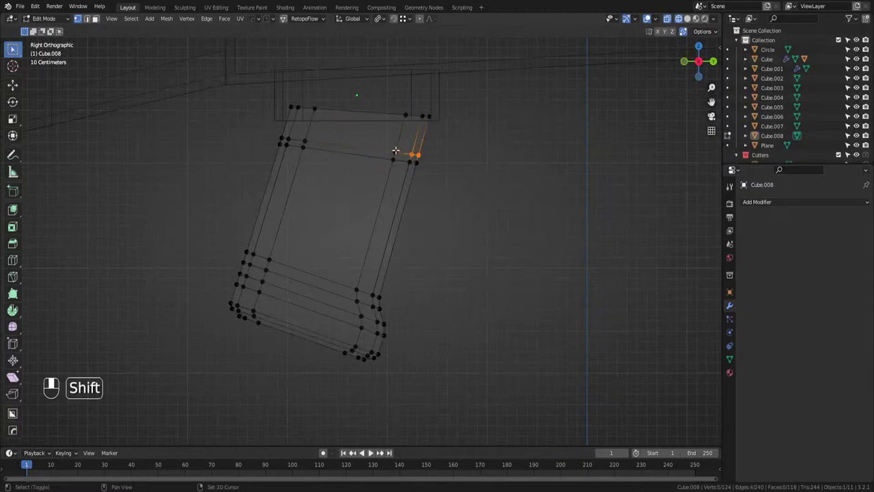
shift+click(405, 116)
key(g)
key(y)
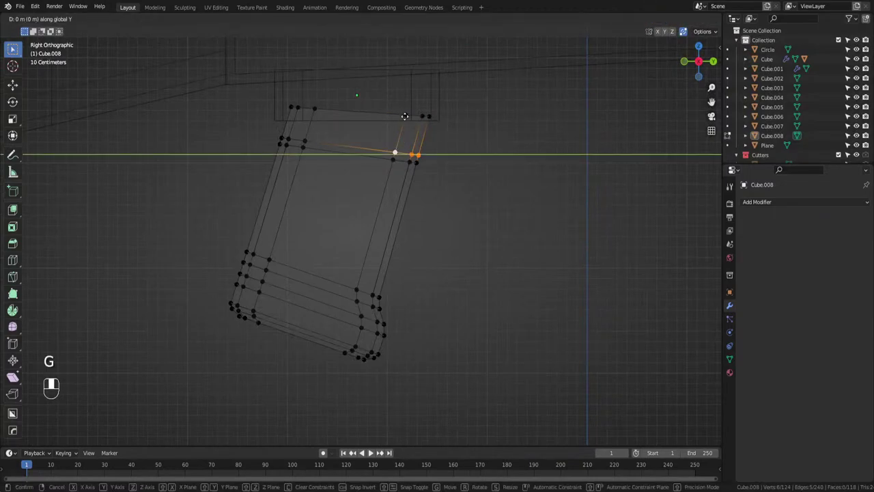
right_click(405, 116)
key(shift+Tab)
key(g)
key(y)
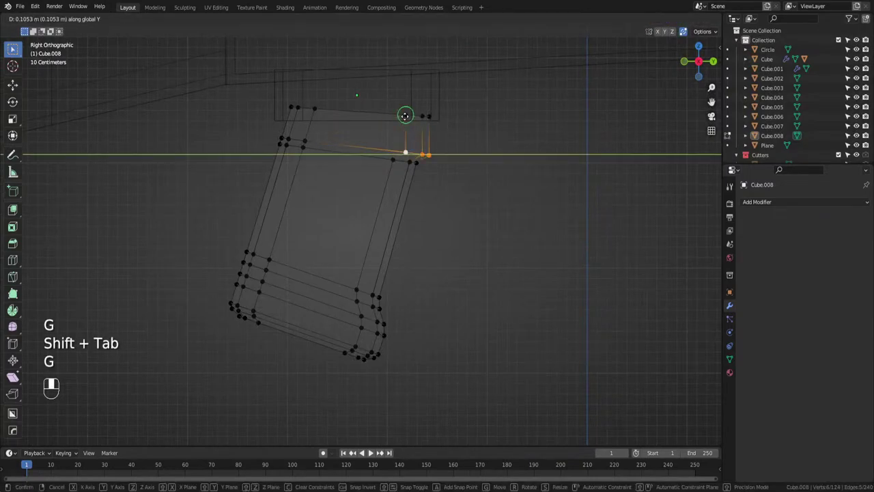
click(405, 116)
drag(448, 111, 395, 158)
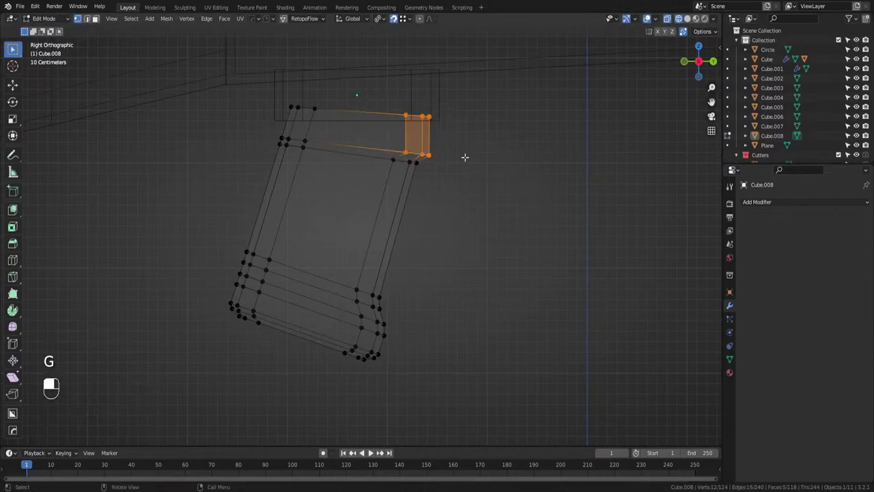
key(f)
key(y)
right_click(474, 154)
key(ctrl+z)
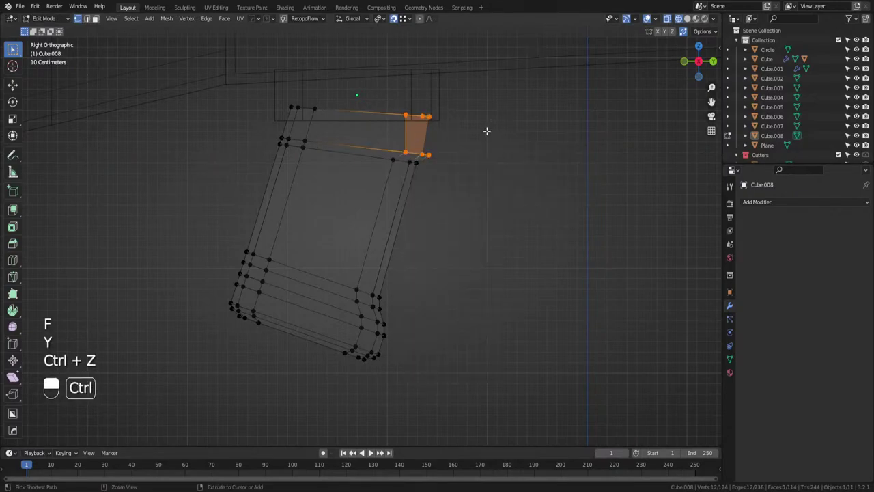
key(ctrl+z)
Move the two selected front vertex rows about 0.087 m forward along Y and return to Object Mode.
key(g)
middle_click(488, 131)
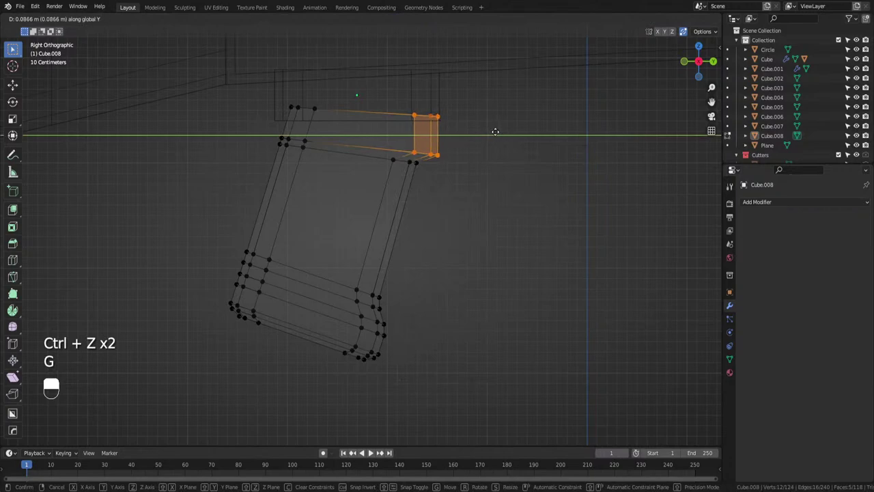
click(495, 132)
key(Tab)
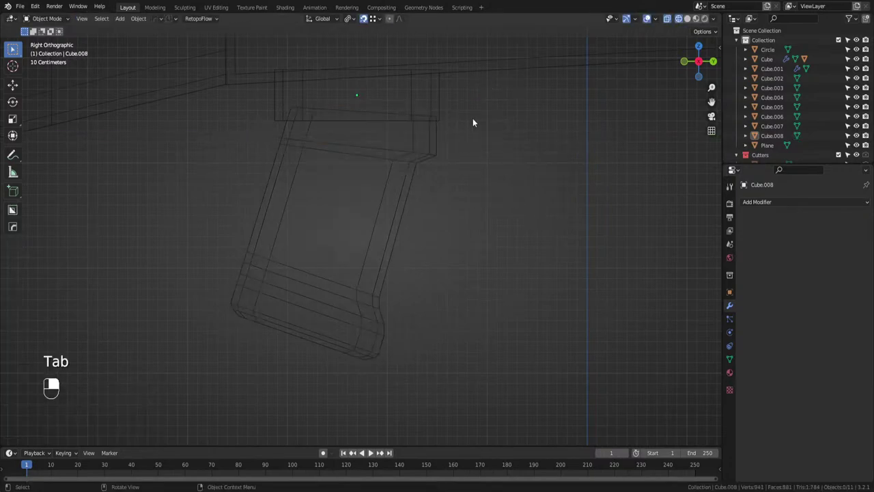
Switch back to solid shading and save ak.blend.
key(z)
click(527, 143)
middle_drag(533, 143, 463, 119)
scroll(437, 143, down, 6)
middle_drag(399, 180, 410, 234)
key(ctrl+s)
Apply HardOps Sharpen with Auto Smooth to the grip.
click(411, 234)
key(q)
shift+click(418, 228)
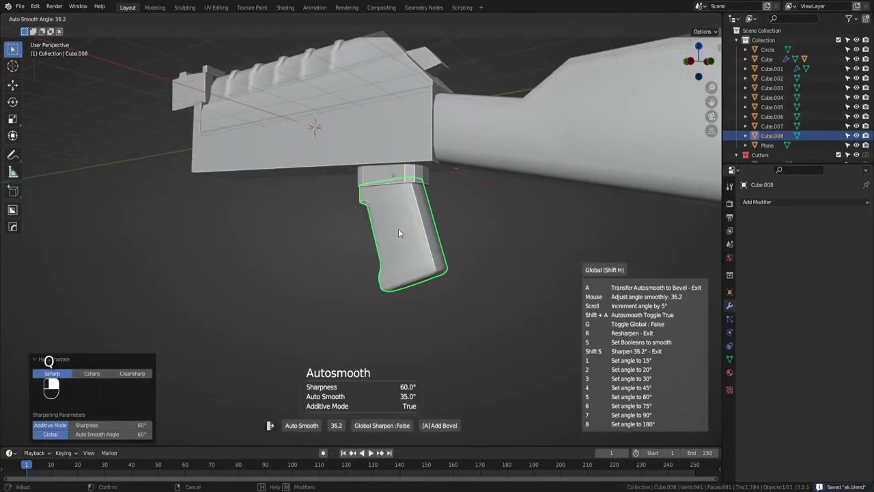
click(265, 234)
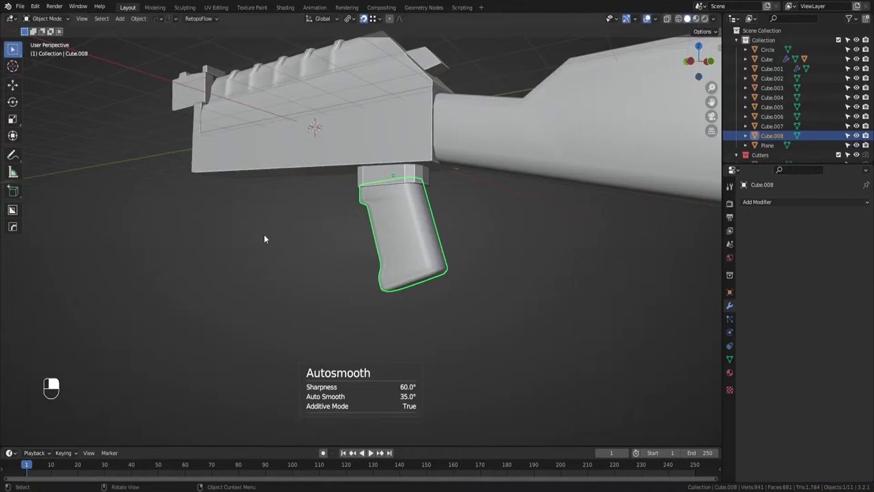
Edge-slide the rear vertices of the grip's lower loop down by a factor of 0.319 and return to Object Mode.
middle_drag(264, 233, 386, 230)
key(Tab)
scroll(314, 219, up, 4)
middle_drag(315, 219, 285, 208)
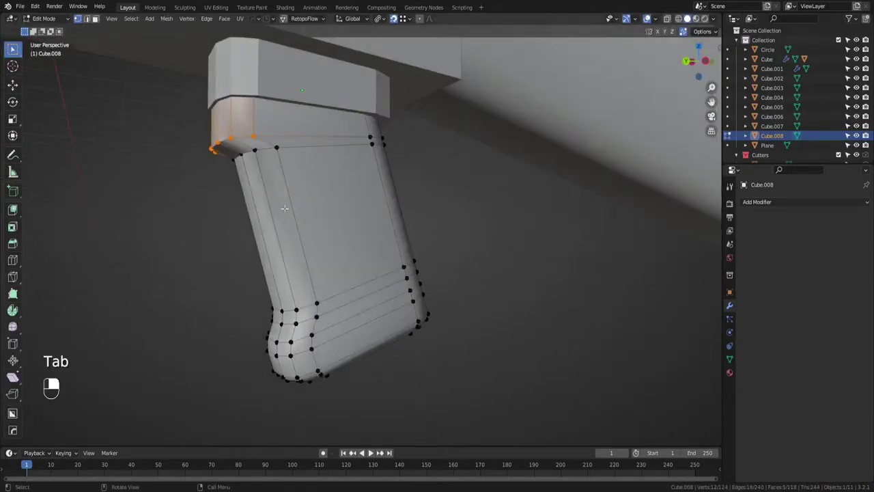
middle_drag(369, 145, 356, 164)
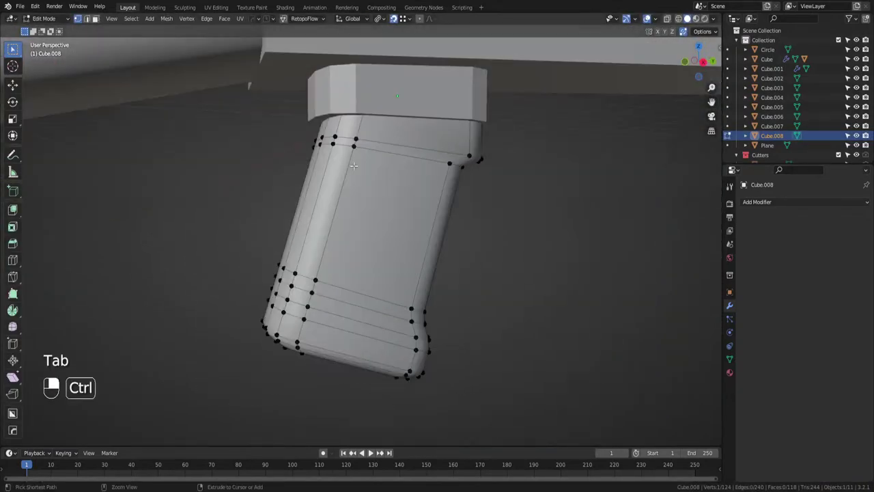
ctrl+click(356, 147)
key(g)
click(341, 189)
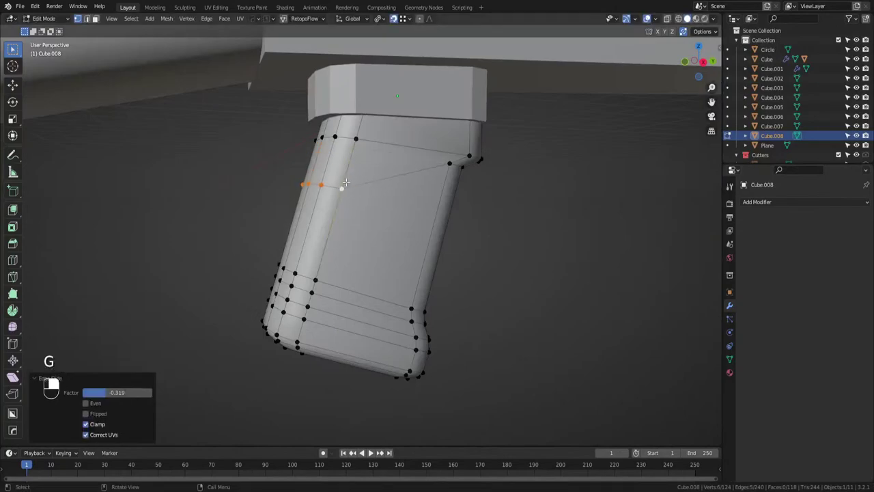
key(Tab)
scroll(361, 131, down, 1)
middle_drag(392, 130, 312, 137)
Apply HardOps Sharpen with Auto Smooth to the grip's base block and save ak.blend.
key(Tab)
scroll(341, 132, up, 2)
key(Tab)
scroll(344, 139, down, 2)
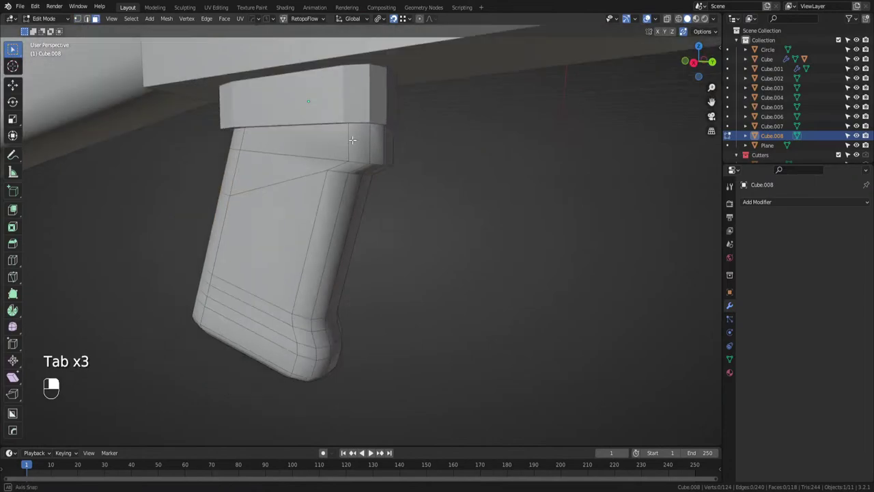
key(Tab)
click(353, 110)
key(q)
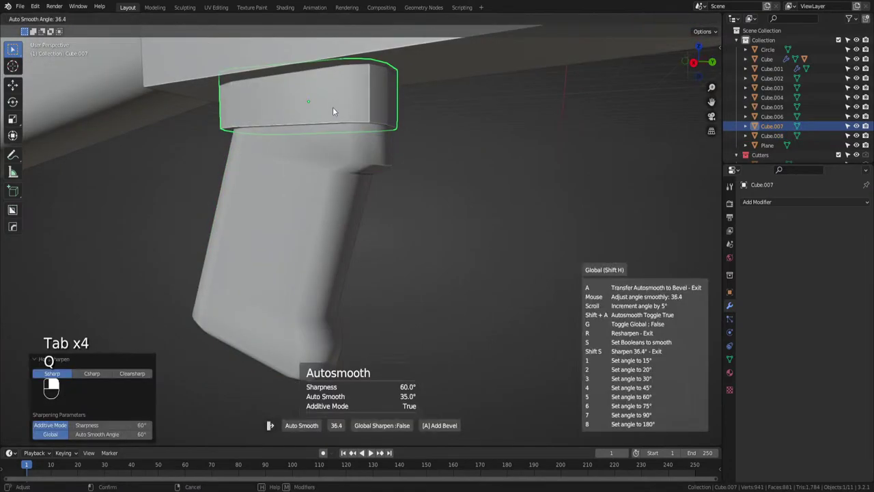
click(212, 111)
scroll(400, 226, down, 5)
mouse_move(401, 226)
middle_down()
mouse_move(441, 193)
mouse_move(488, 193)
mouse_move(392, 228)
middle_up()
key(ctrl+s)
Select the grip again and open it in Edit Mode with vertex selection.
scroll(453, 229, up, 5)
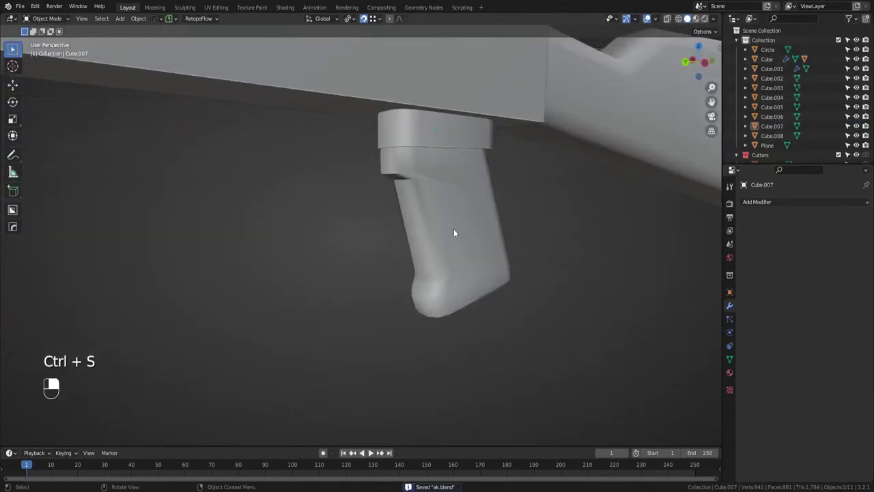
key(Tab)
scroll(463, 199, up, 1)
key(Tab)
click(469, 168)
key(Tab)
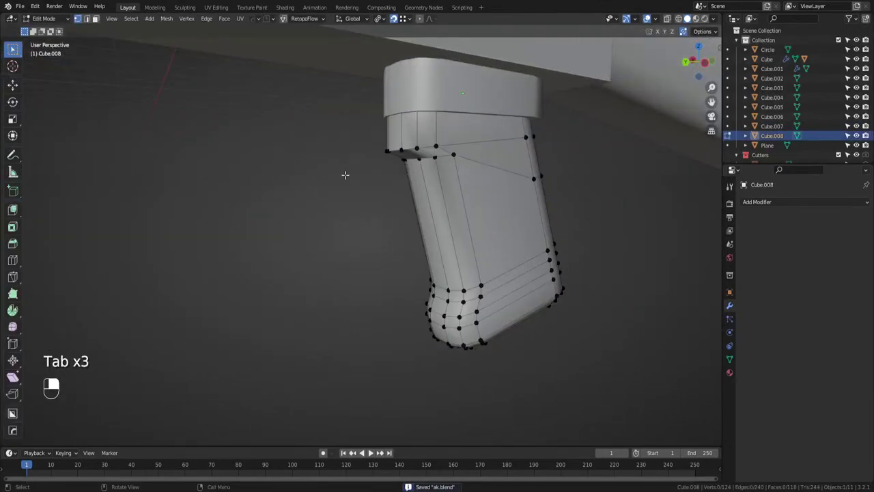
Try to vertex-slide the two side corner vertices beneath the grip's front lip by a factor of 0.033, with snapping off.
scroll(346, 176, up, 2)
click(475, 155)
middle_drag(476, 155, 624, 163)
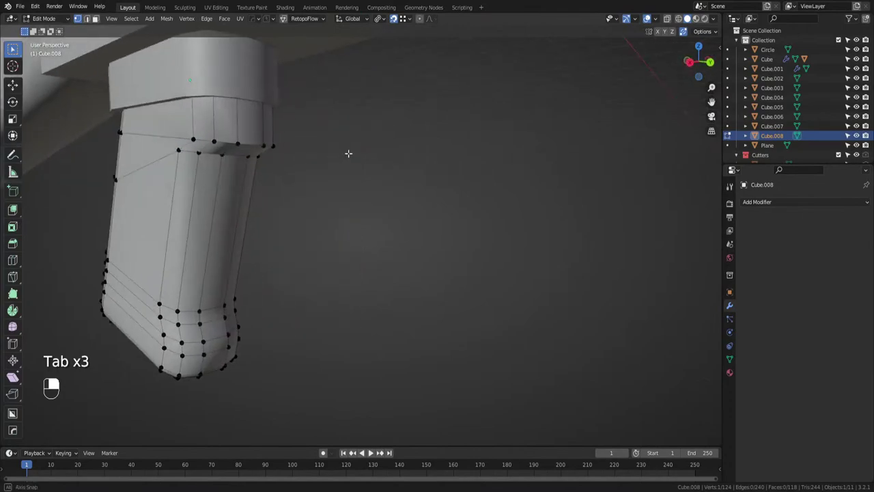
middle_drag(348, 154, 333, 153)
ctrl+click(181, 152)
click(177, 151)
middle_drag(286, 169, 212, 172)
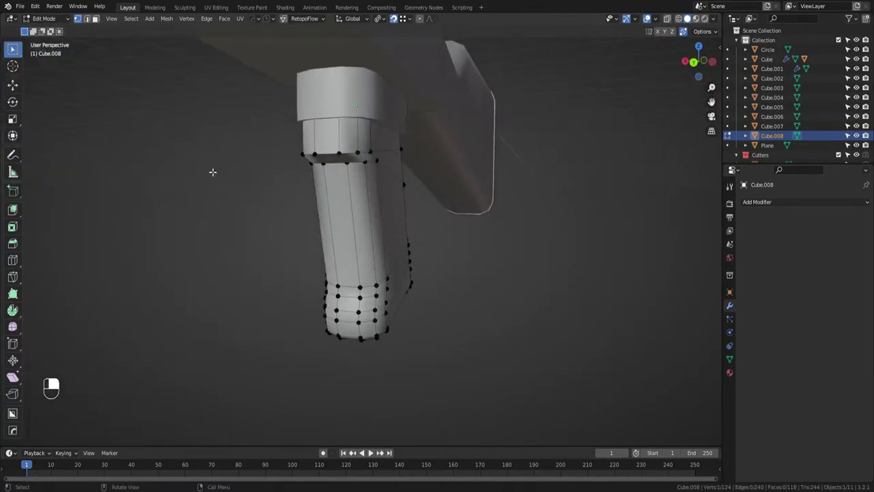
shift+click(378, 163)
key(g)
key(g)
right_click(410, 181)
key(shift+Tab)
key(g)
key(g)
click(376, 166)
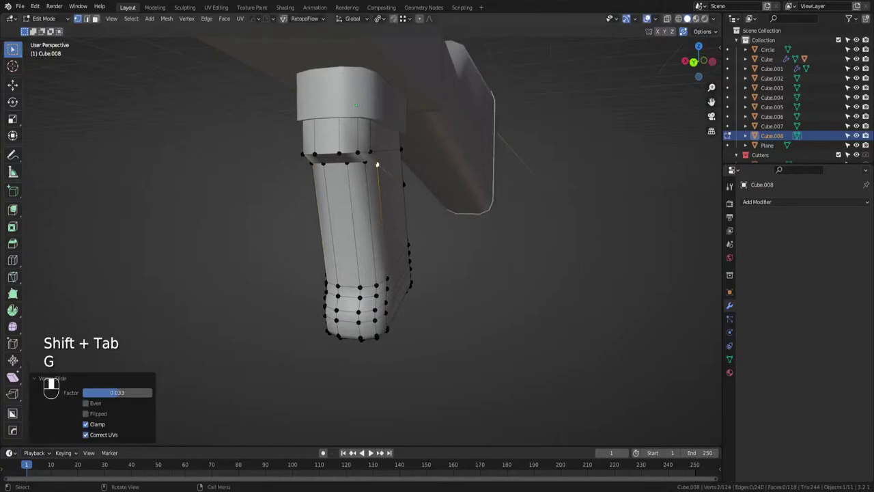
Undo the vertex slide on the grip and return to Object Mode.
key(Tab)
middle_drag(376, 165, 361, 153)
scroll(359, 117, up, 2)
key(ctrl+z)
key(ctrl+z)
key(Tab)
scroll(362, 152, up, 2)
Mirror the grip in Bisect & Modifier mode so both sides match, apply the mirror modifier and save ak.blend.
key(ctrl+s)
key(alt+x)
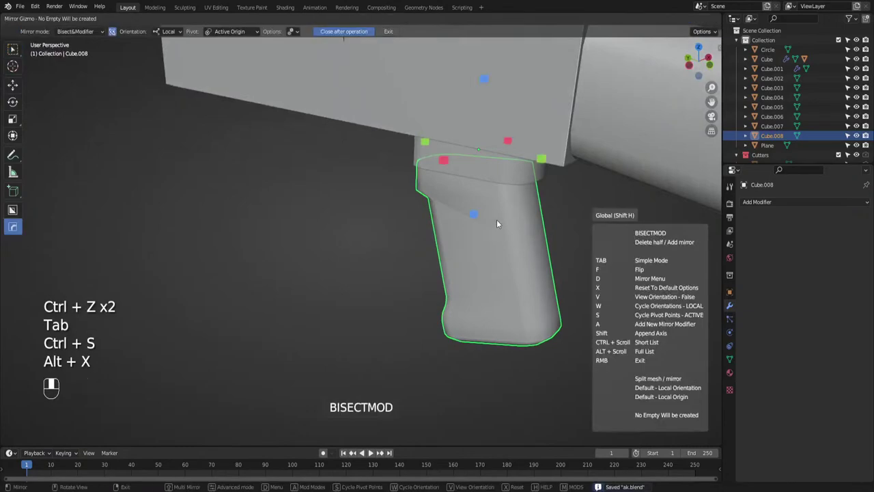
click(535, 151)
key(ctrl+a)
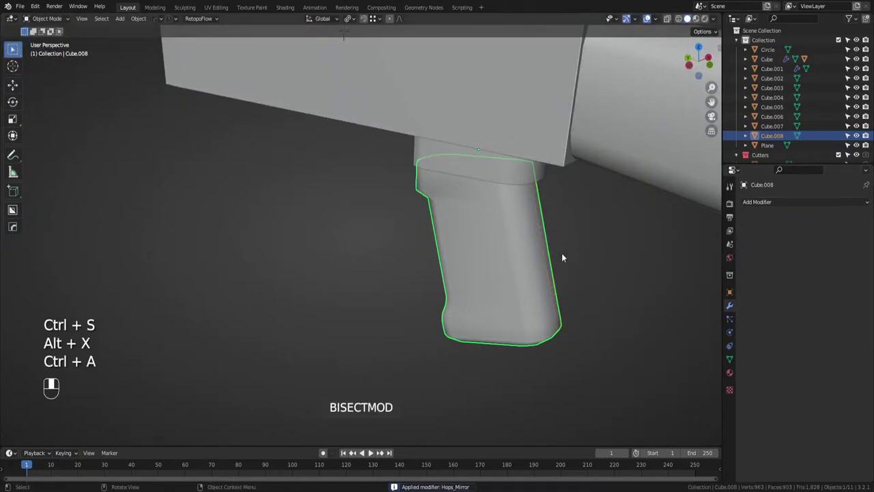
key(Tab)
scroll(561, 253, down, 3)
middle_drag(561, 253, 384, 119)
key(Tab)
key(ctrl+s)
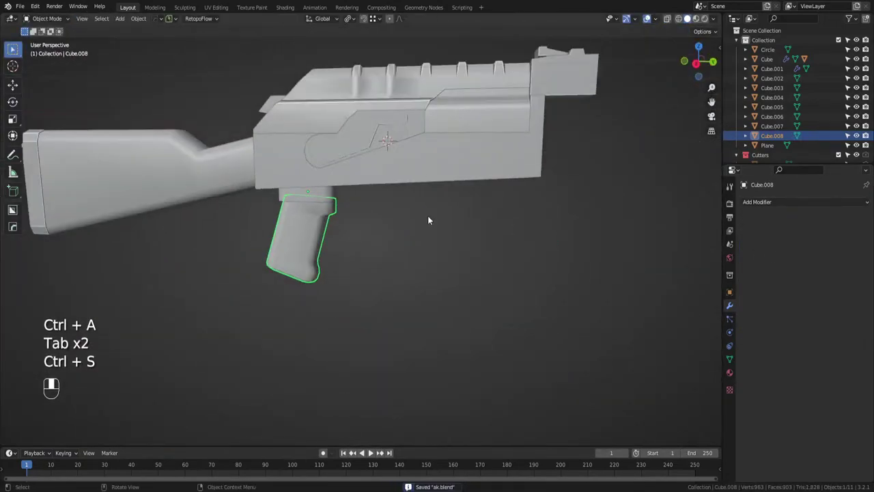
Try to move the grip along the Y axis.
click(427, 217)
scroll(427, 217, down, 2)
middle_drag(427, 217, 448, 215)
scroll(448, 215, up, 2)
click(322, 220)
key(g)
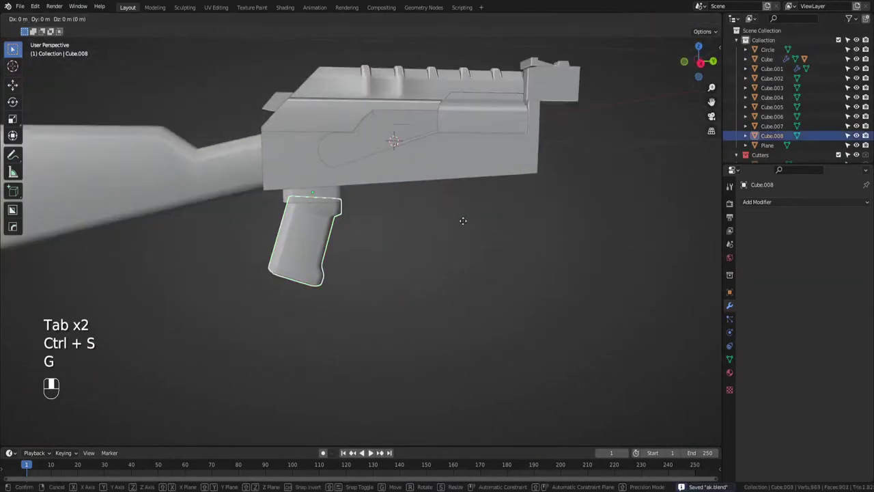
key(y)
click(334, 220)
Deselect the grip and save ak.blend.
middle_drag(335, 220, 416, 224)
click(441, 224)
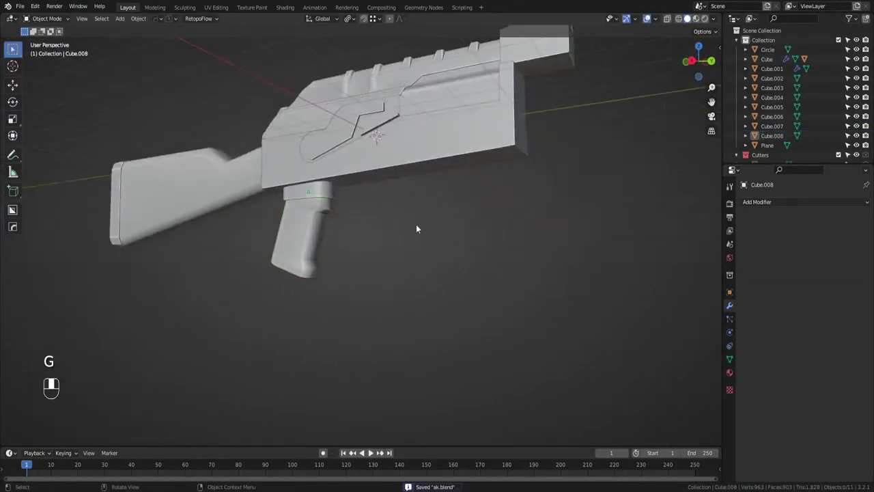
key(ctrl+s)
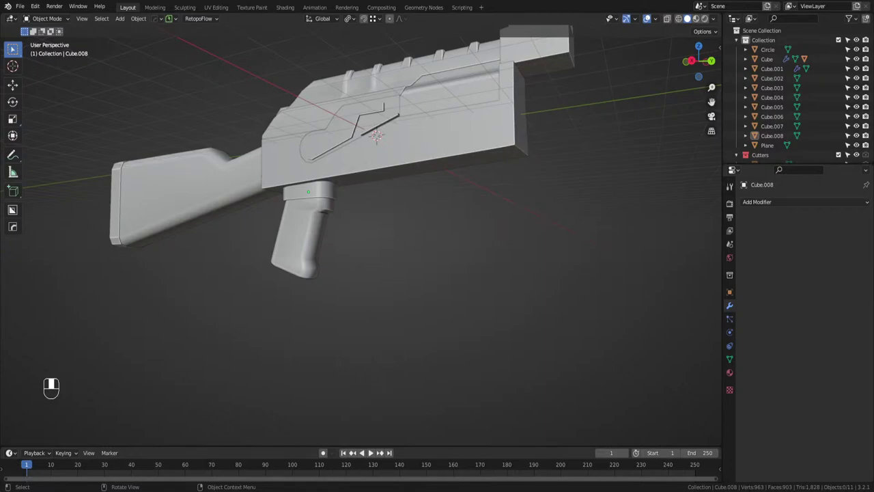
Slide the lower receiver's bottom vertices upward by a factor of about 0.22 to make the body shallower.
middle_drag(285, 317, 380, 282)
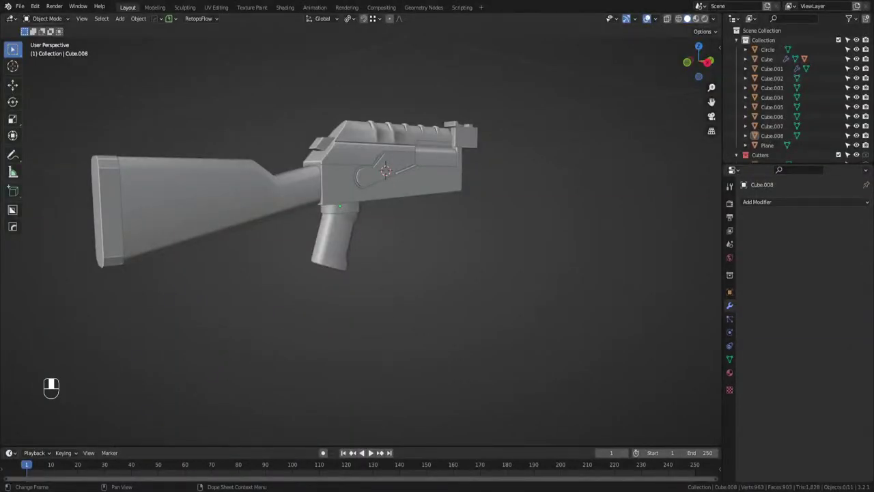
click(405, 183)
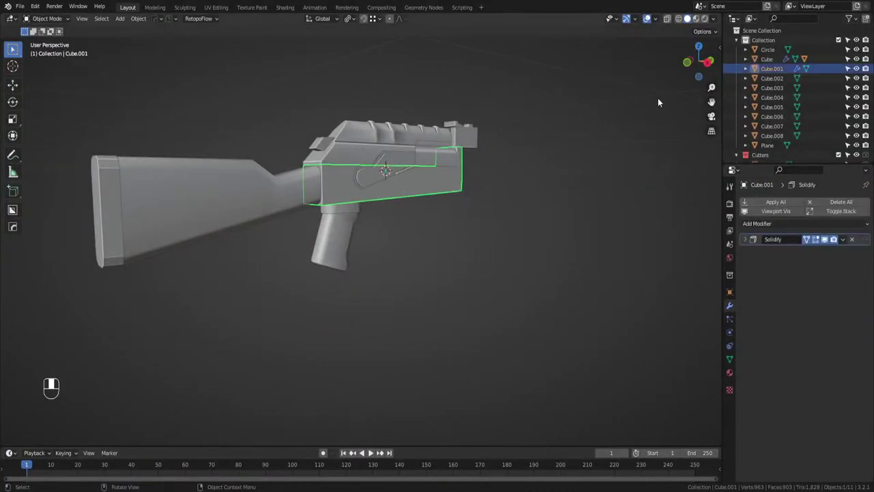
click(707, 62)
key(Tab)
key(z)
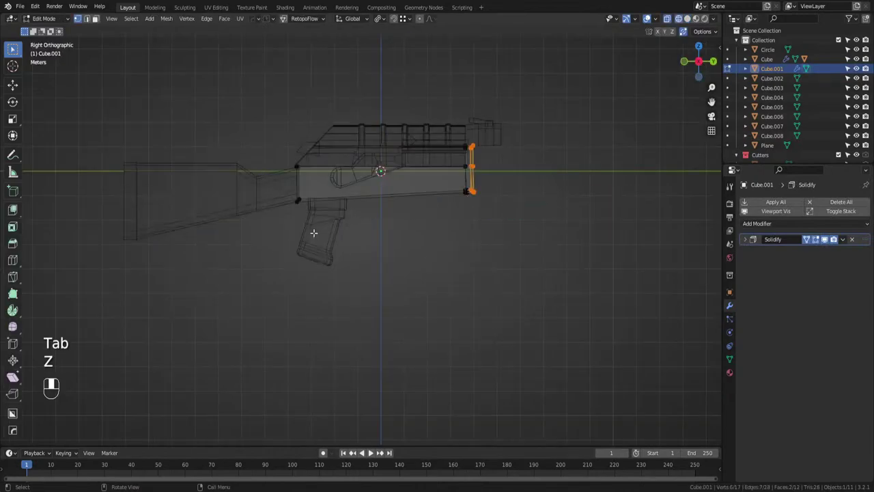
drag(490, 179, 259, 239)
key(g)
key(g)
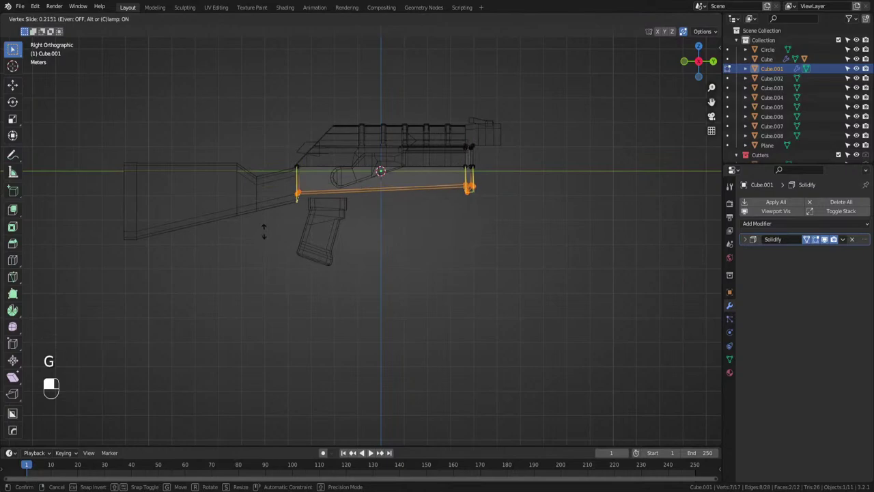
click(264, 232)
key(Tab)
Move the pistol grip and its collar up about 0.313 m so they meet the receiver's underside.
scroll(321, 205, up, 2)
click(316, 208)
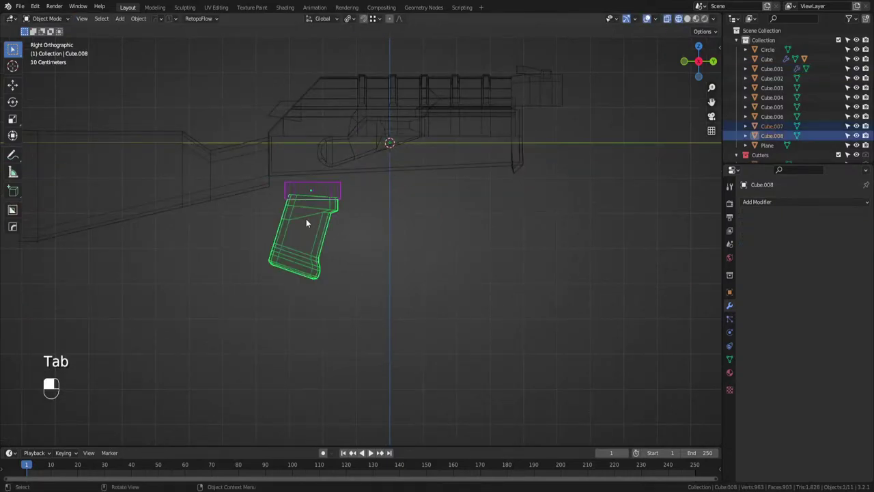
key(g)
click(268, 204)
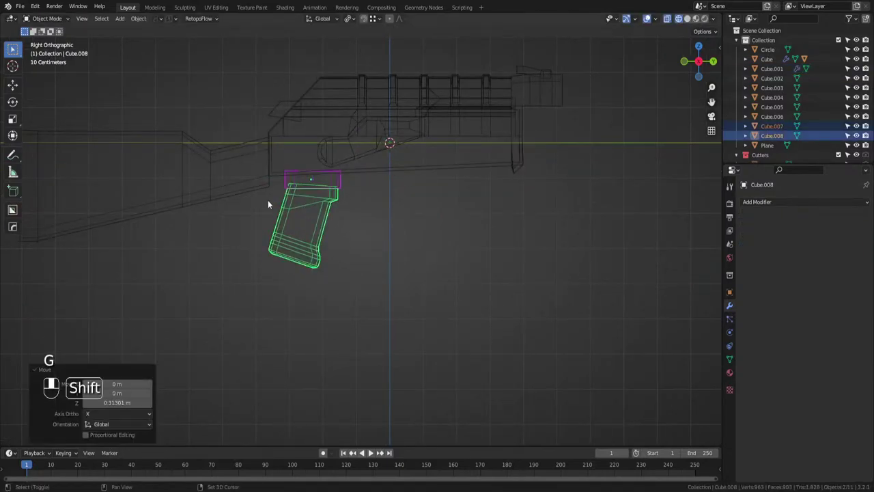
Scale the stock and its butt plate down together to about 0.84 and move them against the receiver's rear.
shift+middle_drag(201, 190, 321, 234)
click(159, 214)
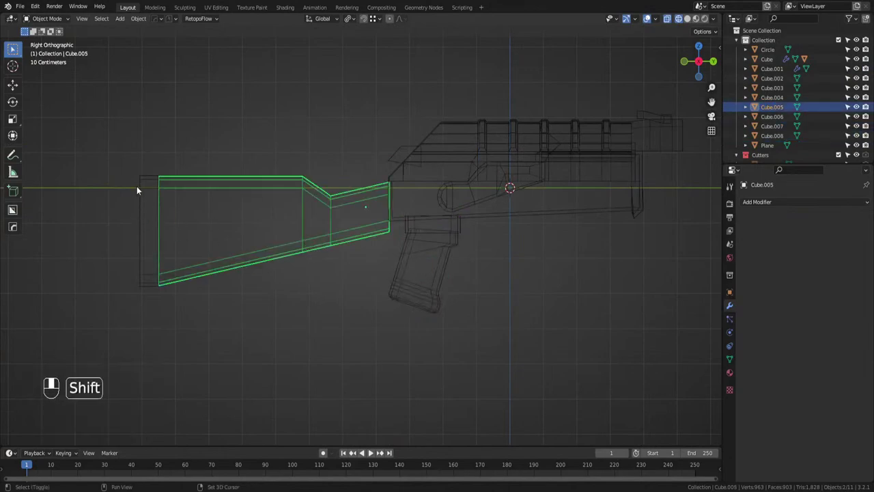
shift+click(141, 194)
key(s)
click(410, 246)
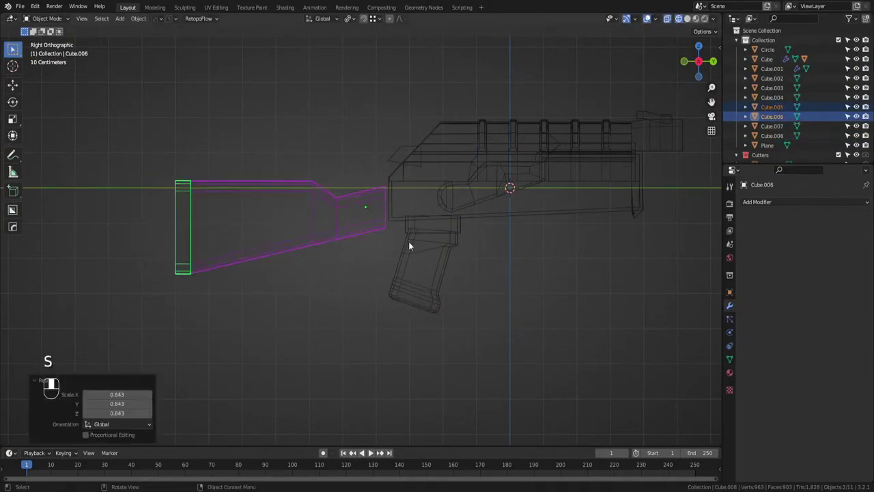
key(g)
key(s)
key(g)
click(423, 244)
scroll(427, 247, down, 3)
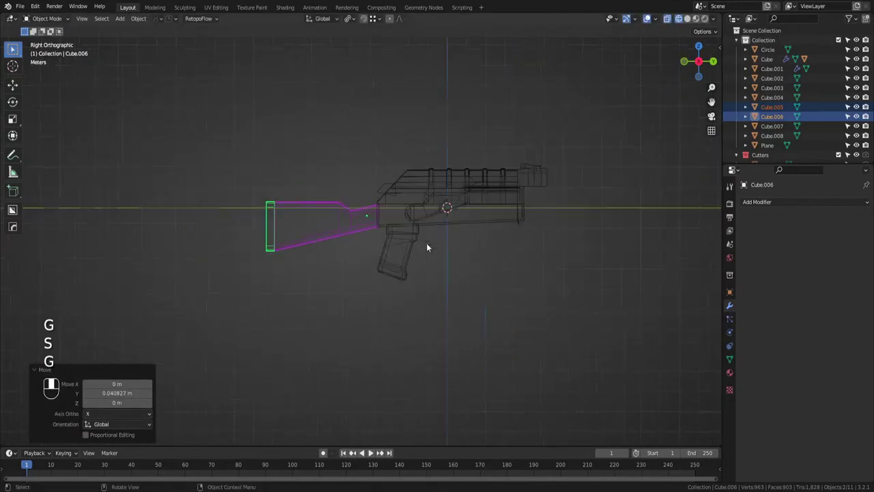
Deselect the stock, return to solid shading and save ak.blend.
click(351, 252)
key(z)
click(509, 264)
mouse_move(453, 266)
middle_down()
mouse_move(382, 293)
mouse_move(282, 291)
mouse_move(295, 295)
mouse_move(273, 286)
mouse_move(197, 327)
mouse_move(270, 331)
mouse_move(296, 266)
mouse_move(275, 263)
mouse_move(262, 310)
mouse_move(449, 322)
mouse_move(361, 322)
mouse_move(430, 238)
mouse_move(452, 196)
middle_up()
key(ctrl+s)
Add a 2 m plane and place it below the receiver in front of the pistol grip, seen from the right.
click(694, 64)
scroll(452, 196, down, 2)
shift+middle_drag(321, 238, 384, 239)
scroll(384, 238, up, 2)
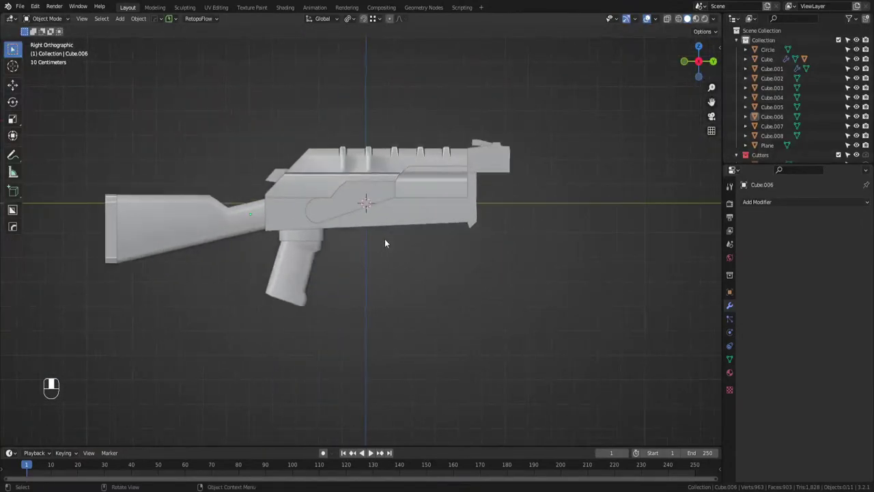
scroll(366, 243, up, 2)
key(shift+a)
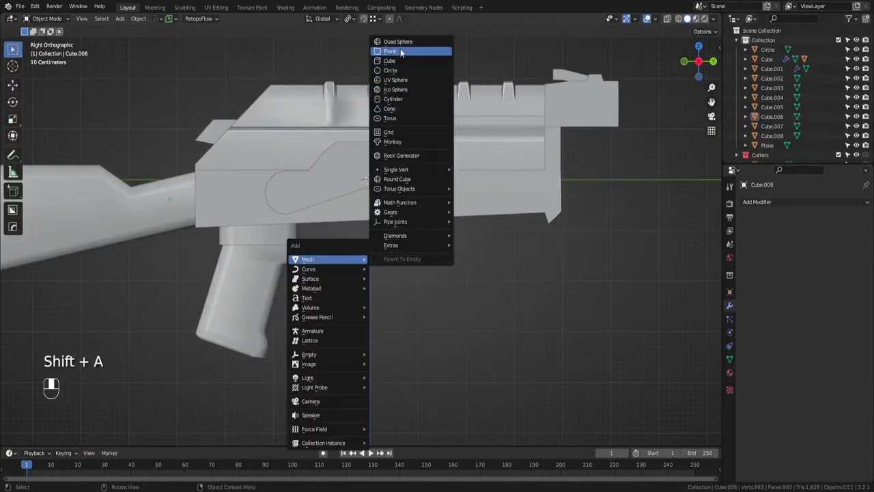
click(404, 55)
key(g)
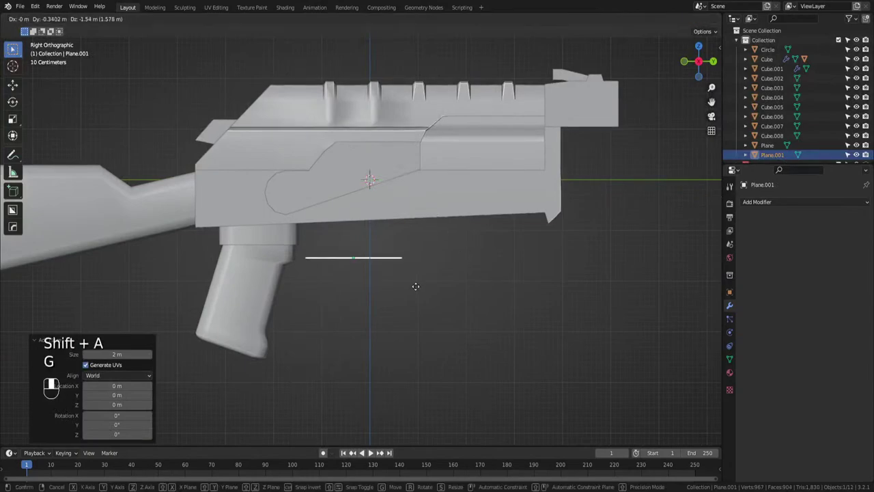
click(415, 289)
Move the plane's end vertices in wireframe to form a near-vertical strip along the front of the grip collar.
scroll(387, 284, up, 2)
shift+middle_drag(386, 283, 434, 271)
scroll(360, 272, up, 1)
key(Tab)
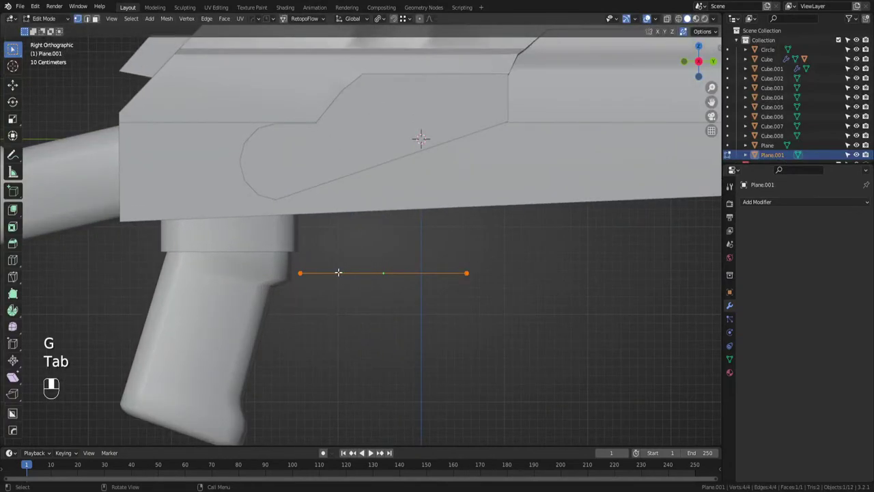
key(g)
right_click(301, 247)
key(z)
click(265, 265)
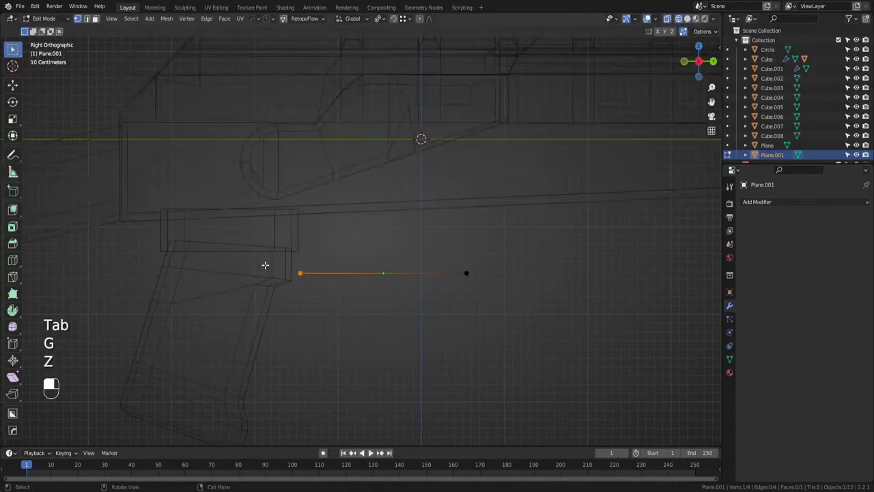
key(g)
click(337, 226)
click(466, 273)
key(g)
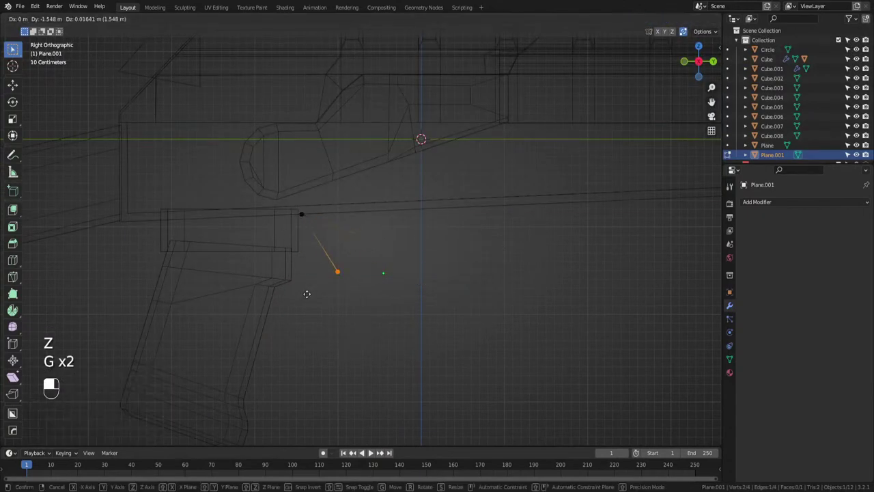
click(208, 301)
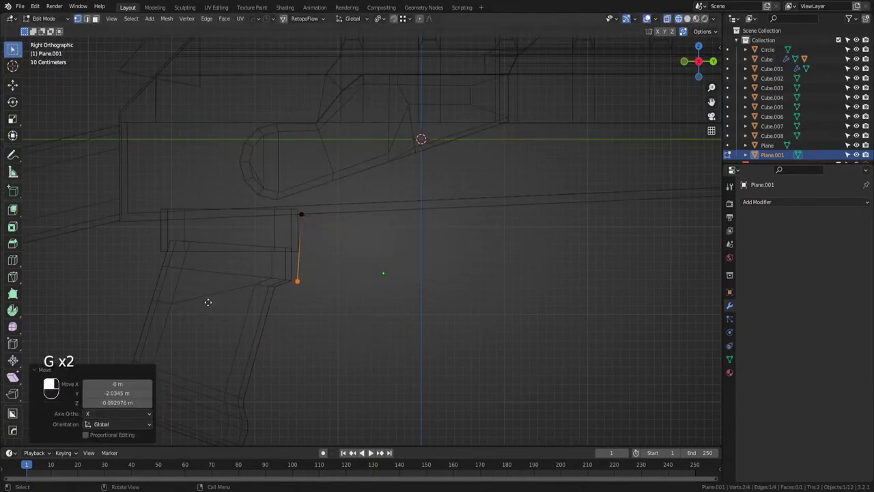
Extrude the strip's lower edge three times into a trigger guard outline, ending with a vertical segment about 0.607 m high that reaches the receiver.
key(e)
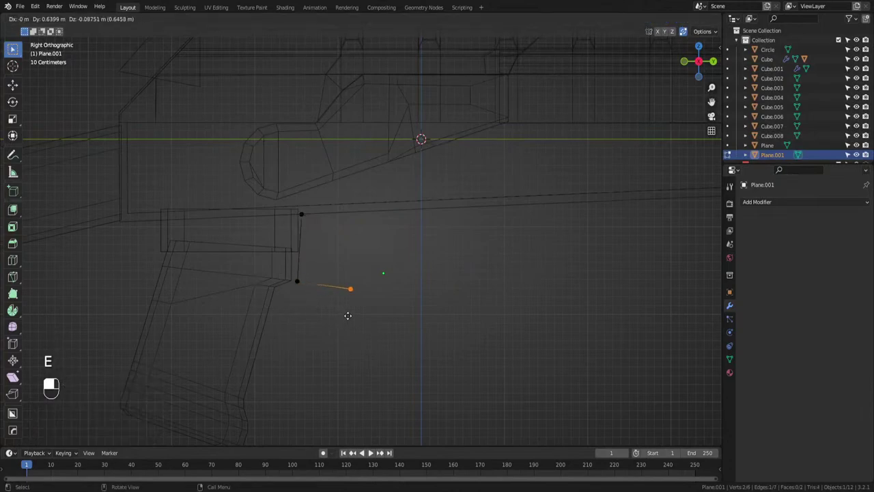
click(347, 315)
key(e)
click(451, 255)
key(e)
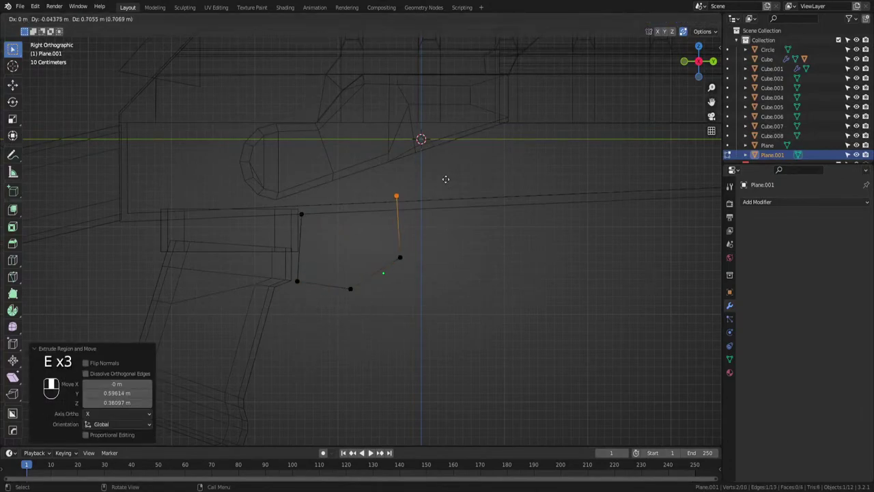
click(447, 190)
scroll(378, 289, up, 2)
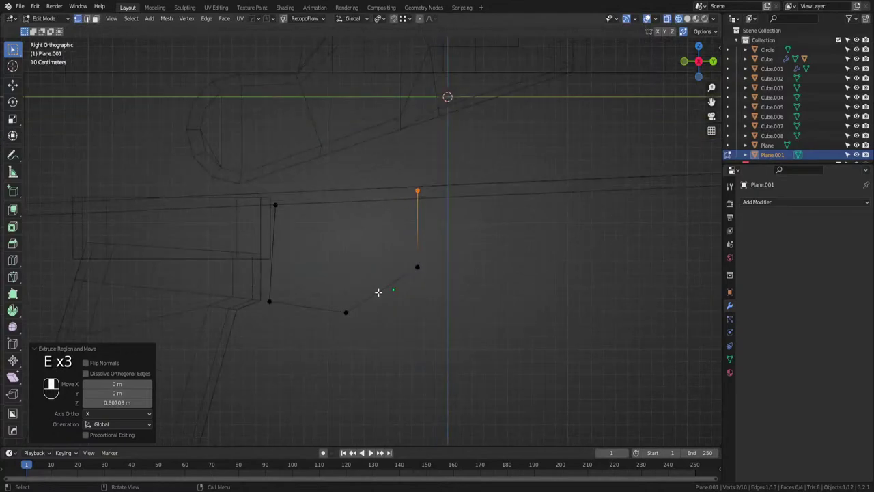
Scale the trigger guard strip along the X axis in Object Mode.
key(Tab)
middle_drag(426, 297, 389, 300)
key(Tab)
middle_drag(392, 231, 468, 270)
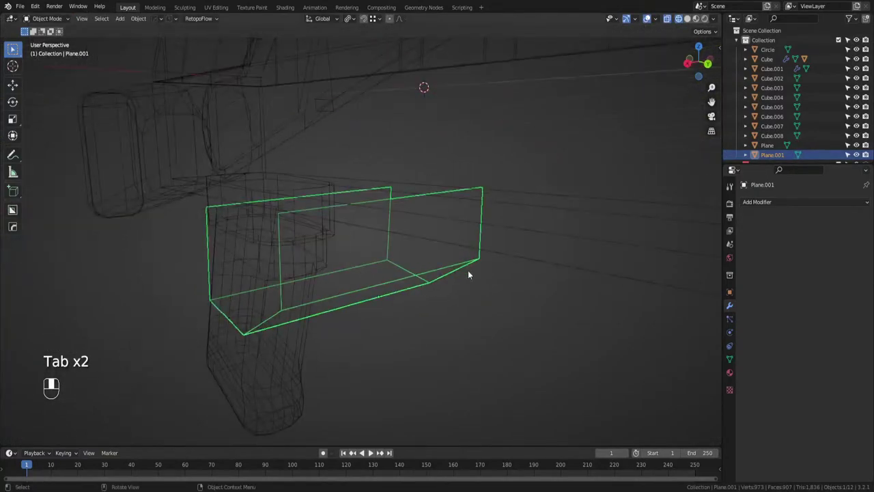
key(s)
key(x)
click(400, 284)
key(s)
middle_drag(400, 284, 470, 258)
key(y)
right_click(416, 274)
key(s)
key(Escape)
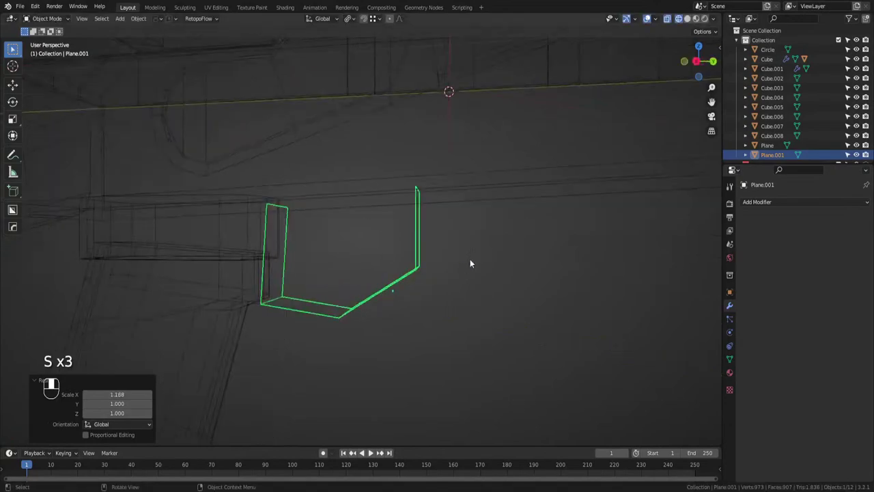
Apply the trigger guard's scale and add a Solidify modifier with a thickness of about -0.076 and an offset of -1.00.
key(ctrl+a)
click(470, 259)
key(q)
mouse_move(446, 318)
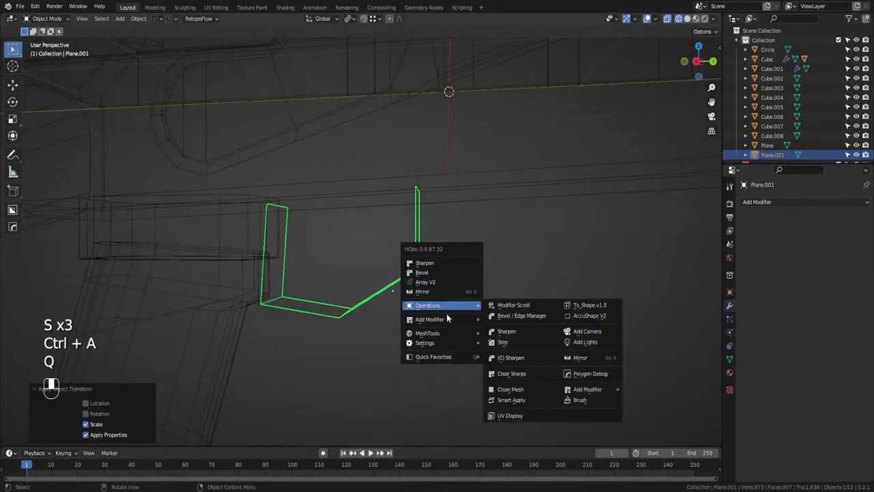
click(516, 330)
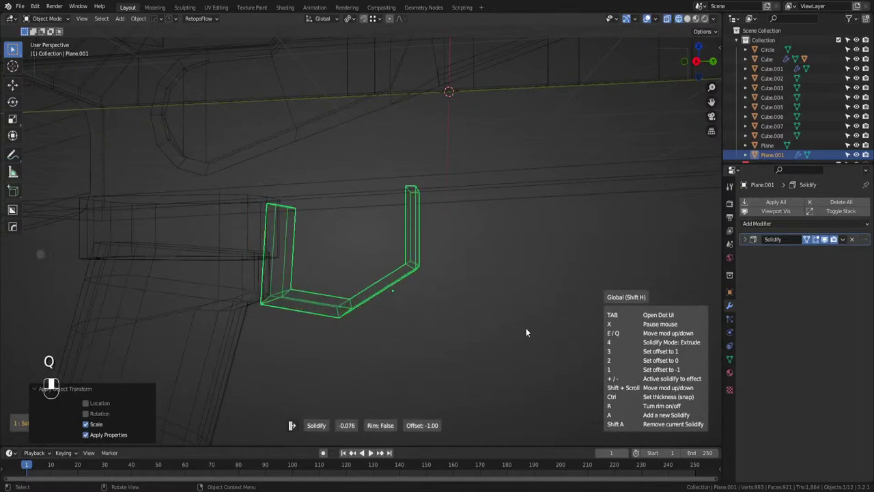
click(523, 327)
Show the trigger guard in solid shading in Object Mode, deselect it and save ak.blend.
key(Tab)
key(z)
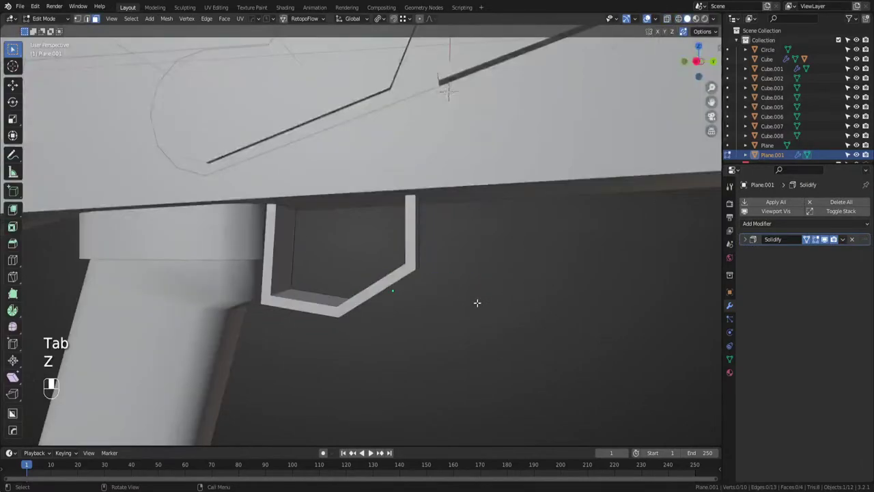
key(Tab)
key(Tab)
key(Tab)
scroll(468, 207, down, 5)
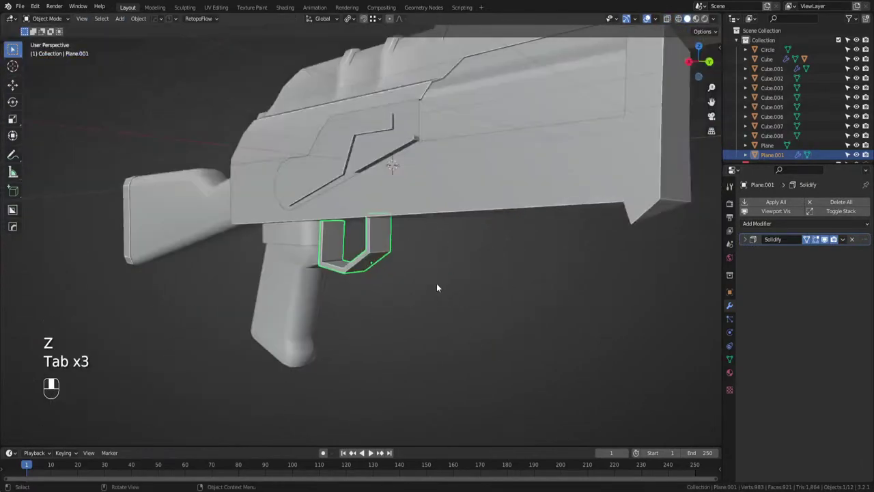
mouse_move(437, 289)
middle_down()
mouse_move(390, 257)
mouse_move(278, 278)
mouse_move(461, 293)
mouse_move(447, 287)
middle_up()
key(ctrl+s)
Add another 2 m plane and rotate it 90° about the Y axis.
scroll(448, 287, up, 2)
key(shift+a)
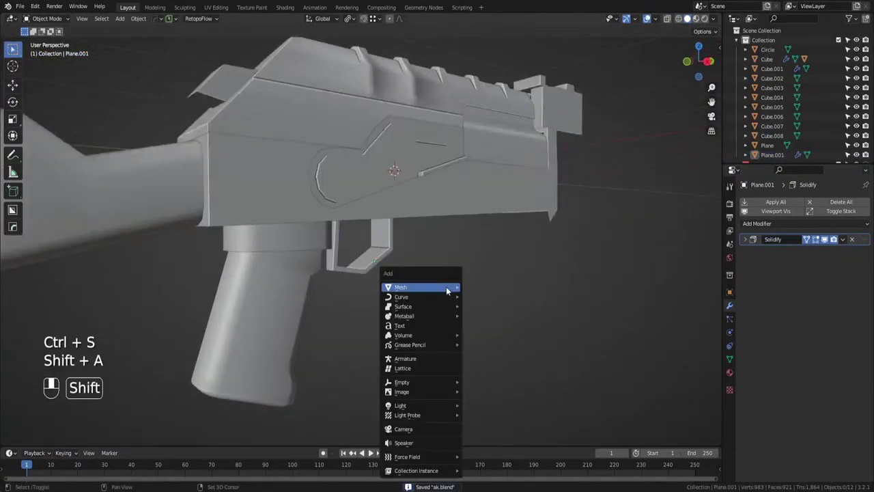
mouse_move(447, 288)
click(508, 83)
middle_drag(514, 154, 427, 255)
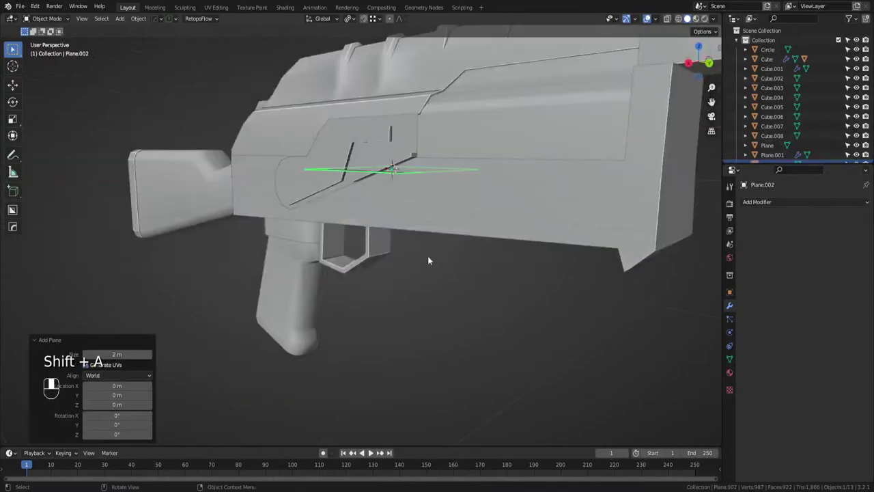
text(ry)
text(90)
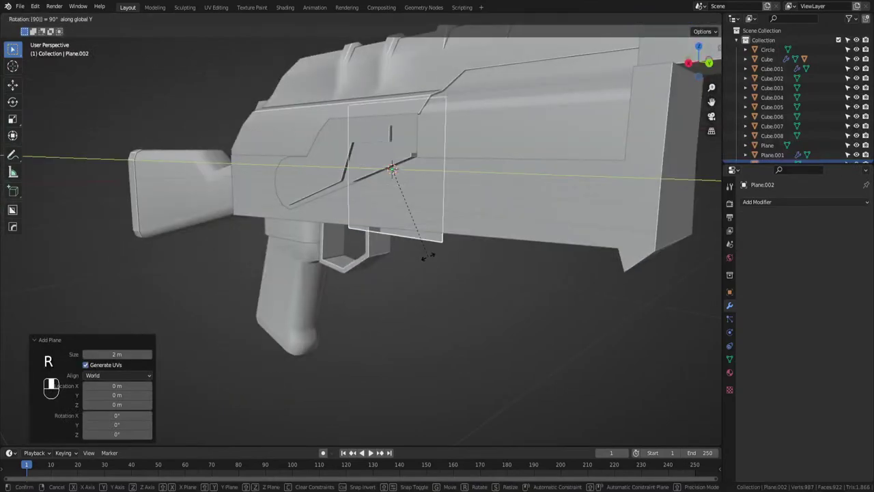
key(Return)
Scale the new plane to about 0.437 and place it under the receiver directly in front of the trigger guard.
click(687, 62)
key(g)
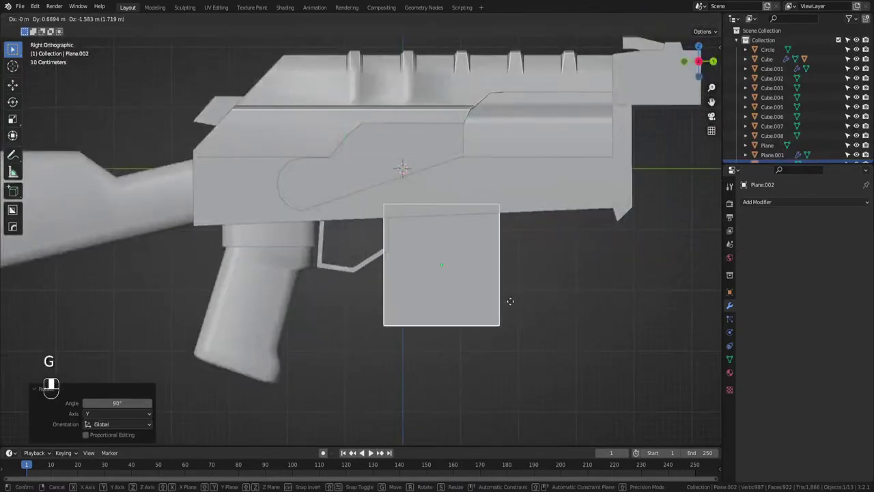
click(510, 304)
key(s)
click(493, 288)
key(g)
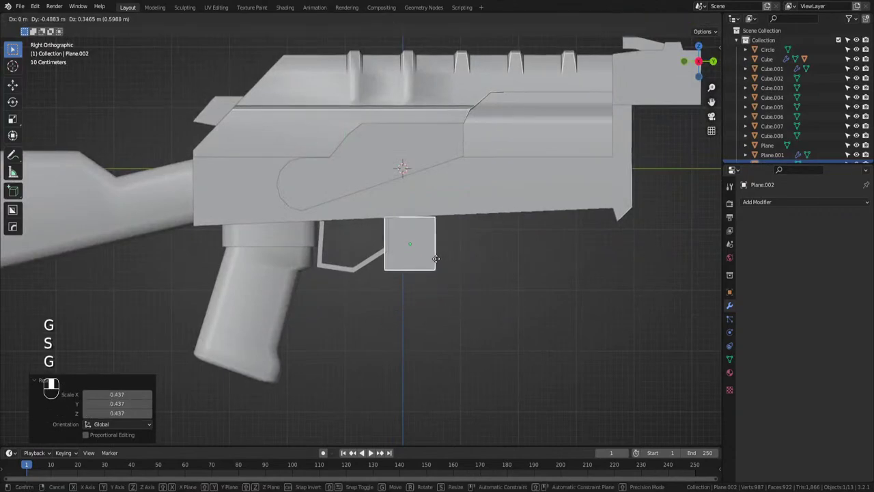
click(486, 286)
Slide the plane's muzzle-side edge toward the trigger guard by a factor of 0.600 to narrow it.
scroll(525, 270, up, 3)
key(Tab)
drag(527, 199, 456, 325)
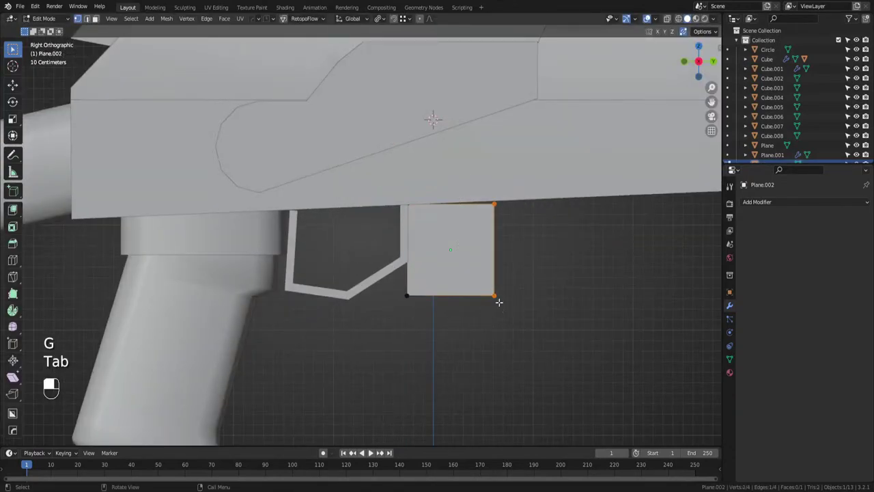
key(g)
key(g)
click(486, 251)
Add a centred vertical loop cut to the plane and lower its bottom middle vertex about 0.141 m into a point.
key(ctrl+r)
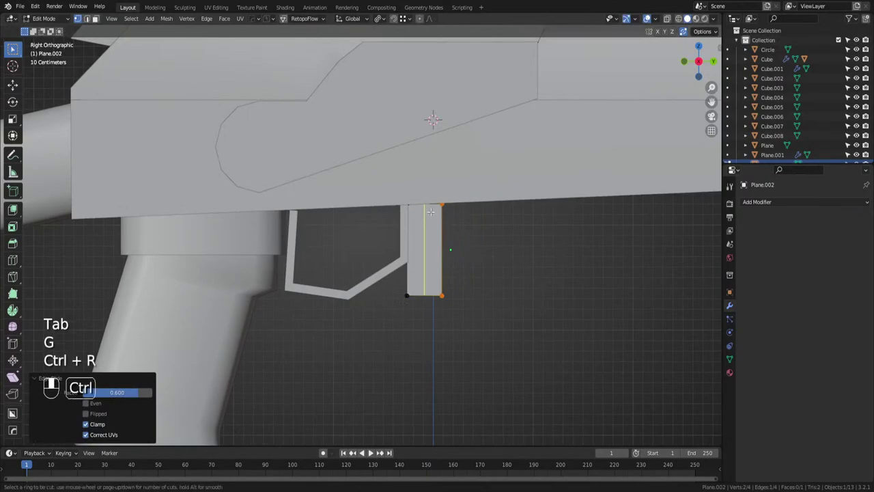
click(431, 212)
right_click(431, 212)
click(427, 310)
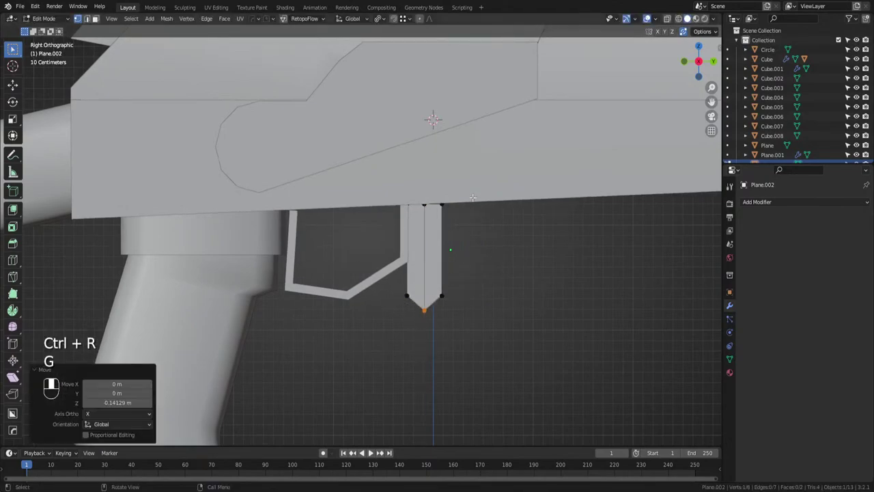
Widen the whole pointed plane by 1.360 along Y and shift it about 0.073 m in Y and 0.073 m up.
drag(468, 198, 422, 322)
key(s)
key(y)
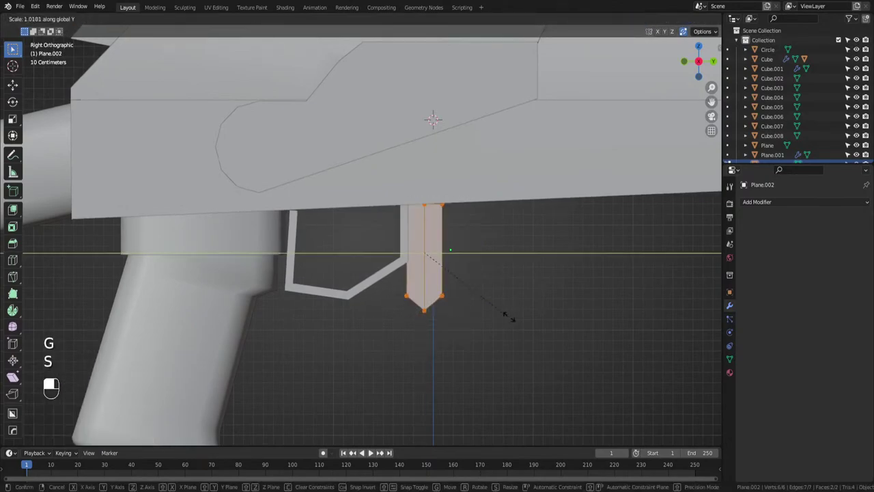
click(546, 321)
key(g)
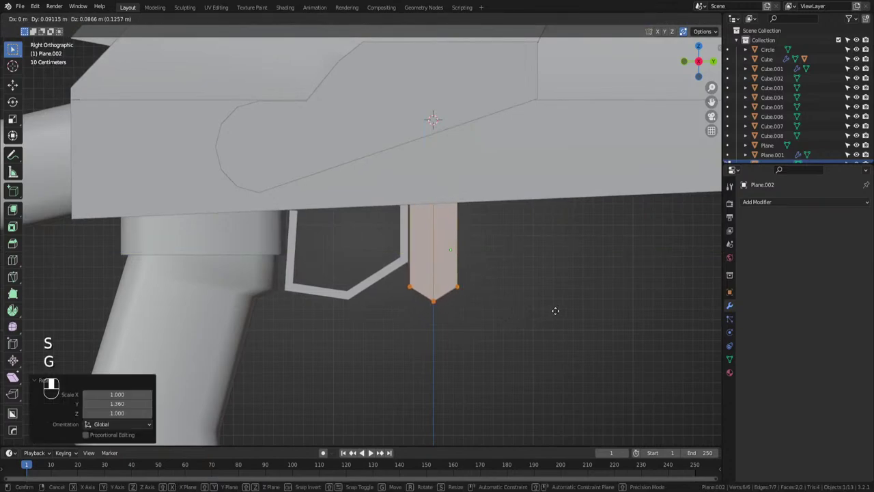
click(553, 312)
Move the pointed plane sideways along X toward the outer side of the trigger guard.
middle_drag(553, 312, 455, 306)
key(g)
middle_click(447, 308)
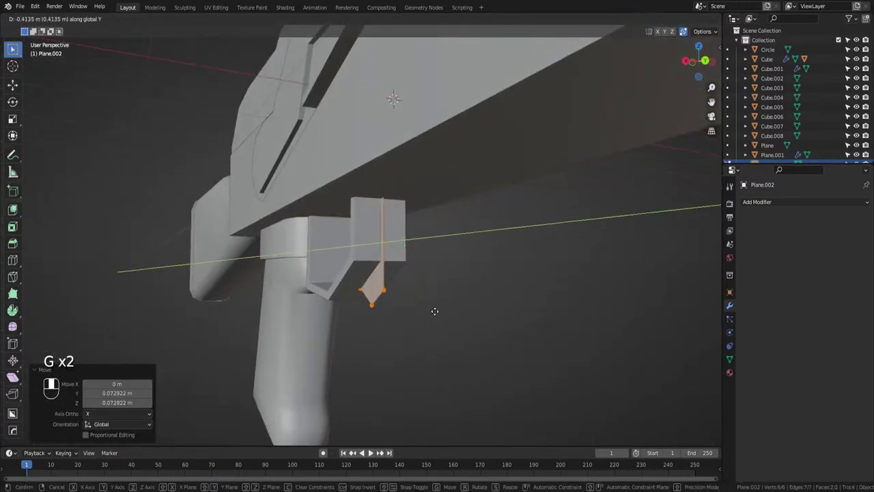
middle_click(438, 311)
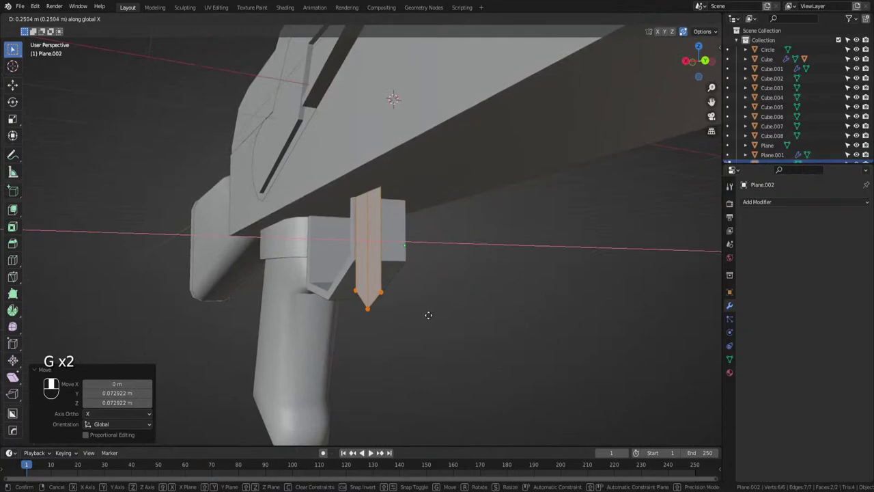
click(427, 315)
Mirror the pointed plane across X with bisect, using the receiver as the mirror object.
key(Tab)
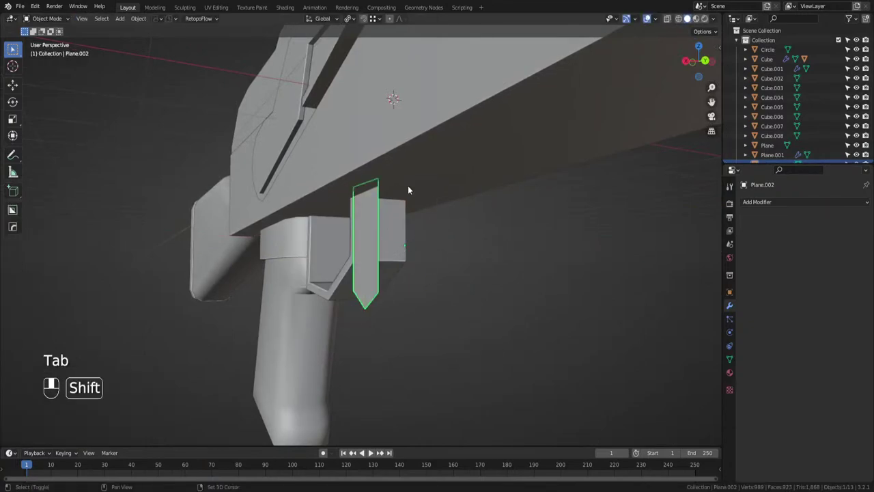
key(alt+x)
click(334, 93)
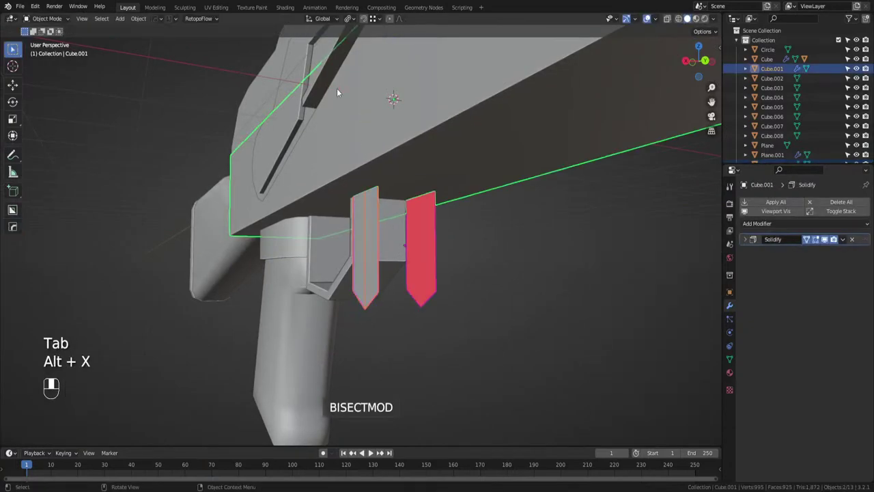
Apply the pointed plane's scale and add a Solidify modifier with thickness 0.073 and offset -1.
key(ctrl+a)
click(374, 283)
key(ctrl+a)
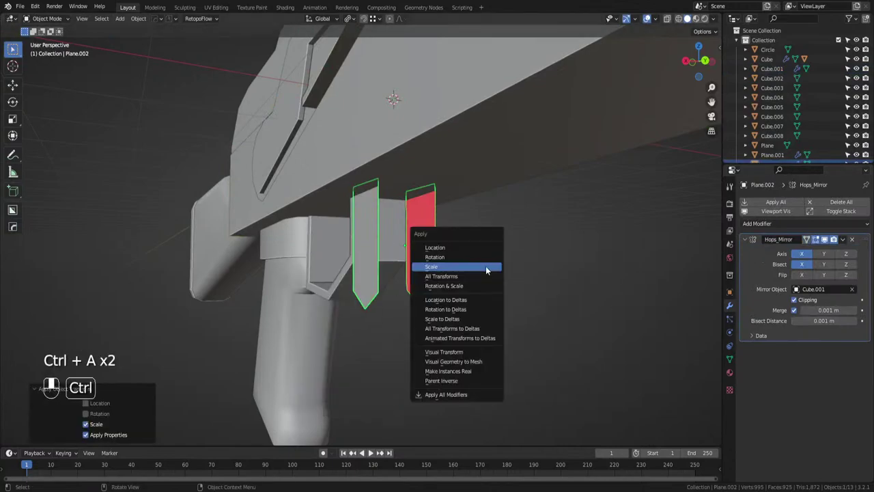
click(486, 266)
key(q)
mouse_move(453, 270)
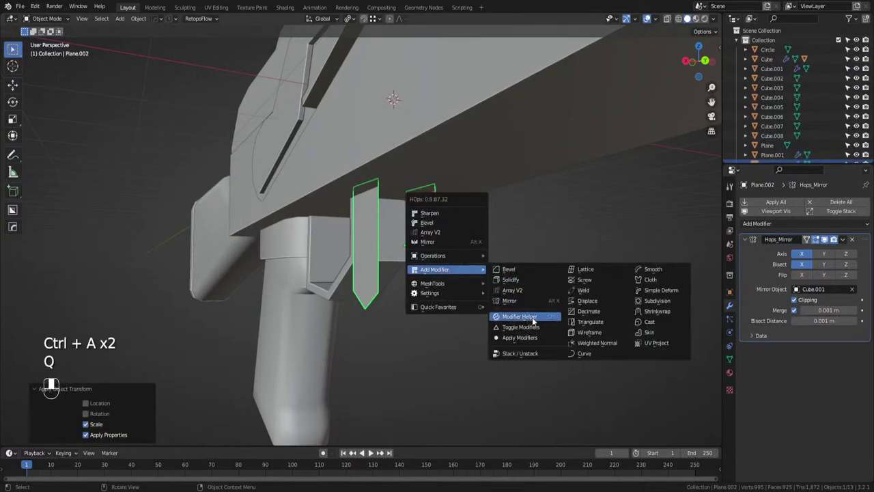
click(538, 280)
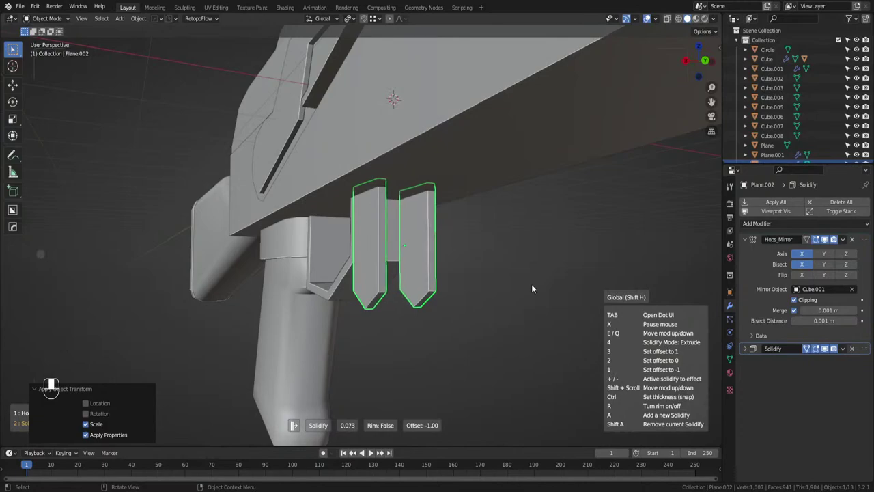
click(533, 286)
Save the file and show the rifle in the right orthographic view with room below the receiver.
scroll(494, 282, down, 3)
click(521, 270)
middle_drag(494, 283, 456, 298)
scroll(522, 270, down, 3)
key(ctrl+s)
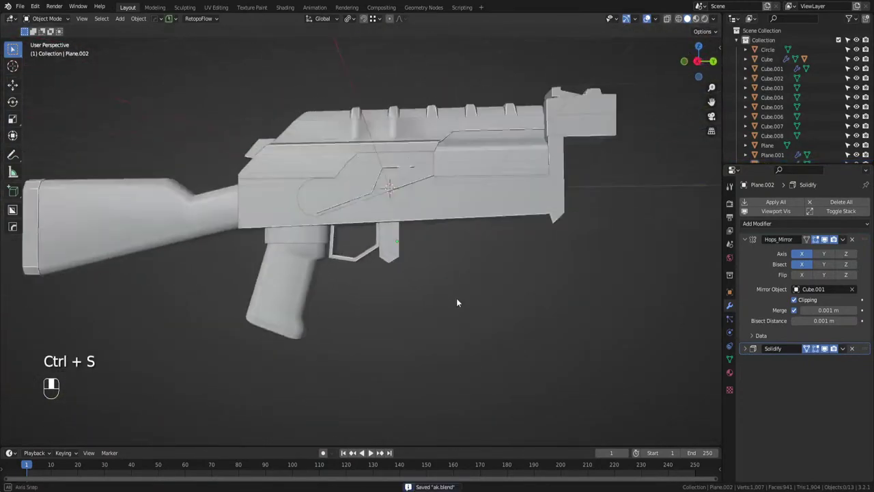
scroll(457, 296, up, 3)
middle_drag(407, 272, 429, 286)
scroll(347, 268, down, 5)
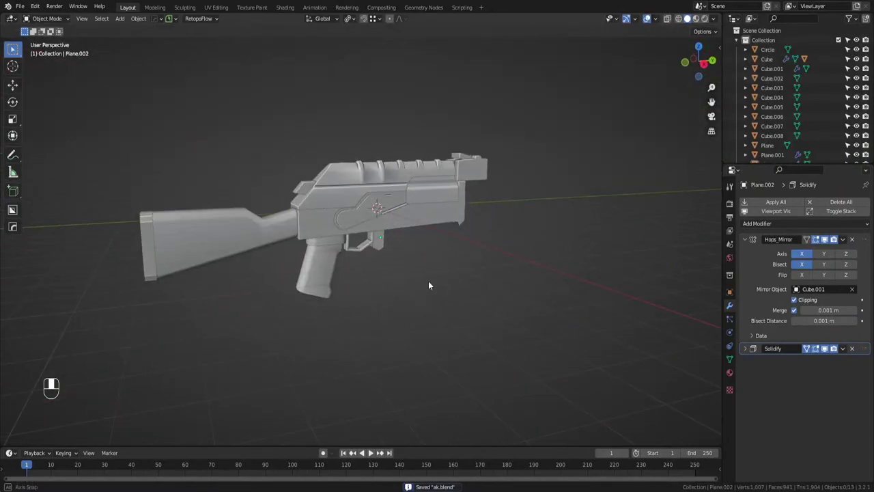
click(704, 67)
shift+middle_drag(480, 220, 464, 225)
scroll(382, 258, up, 2)
key(shift+a)
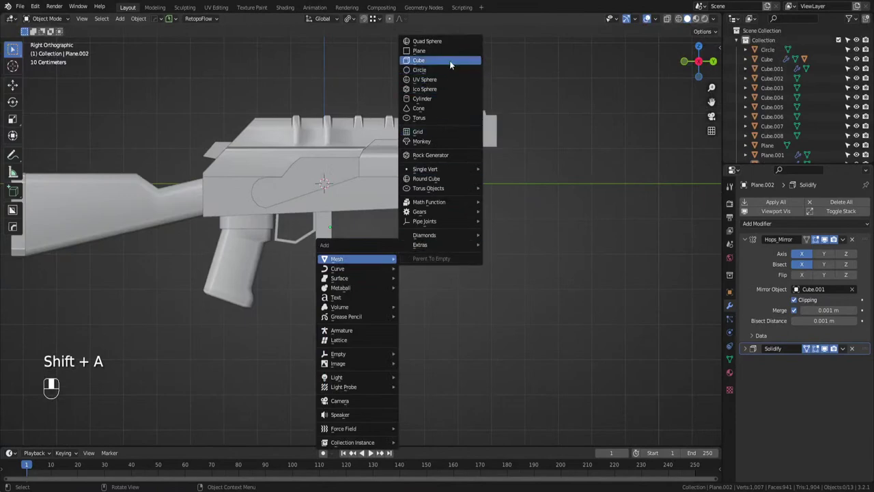
click(449, 60)
key(g)
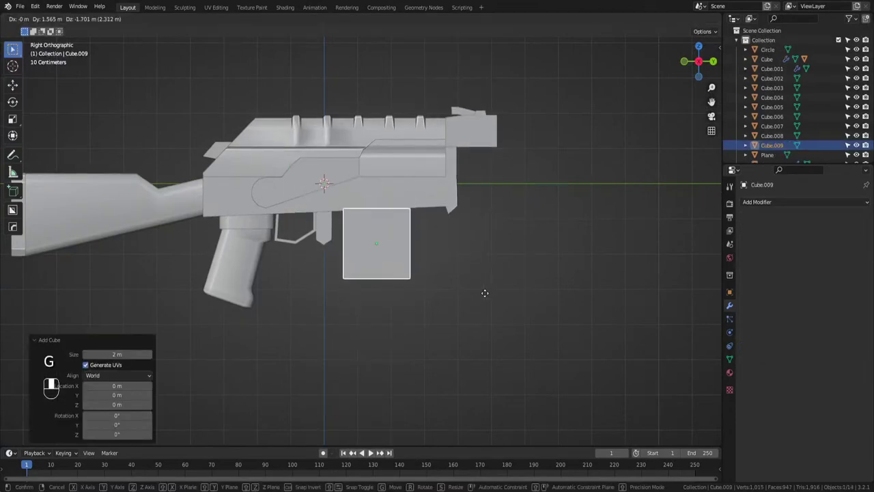
click(484, 302)
key(x)
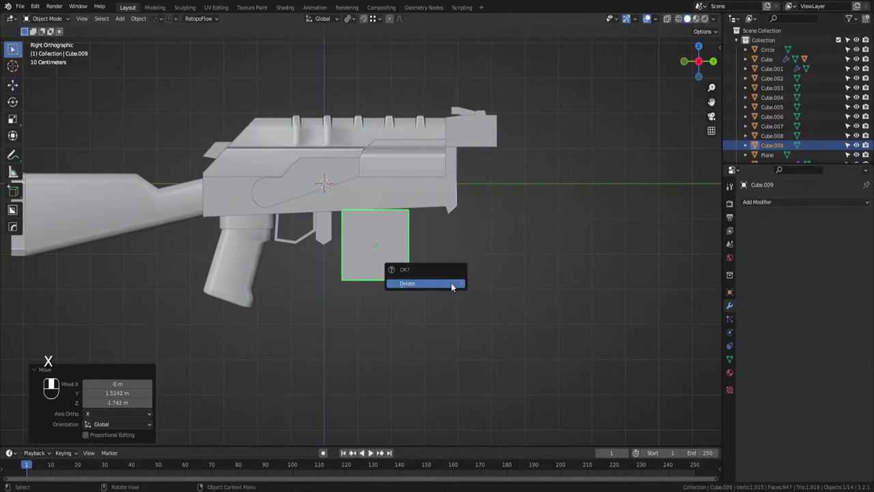
click(451, 283)
Add a single vertex and place it on the receiver's underside just in front of the pointed part.
key(shift+a)
mouse_move(395, 267)
mouse_move(452, 174)
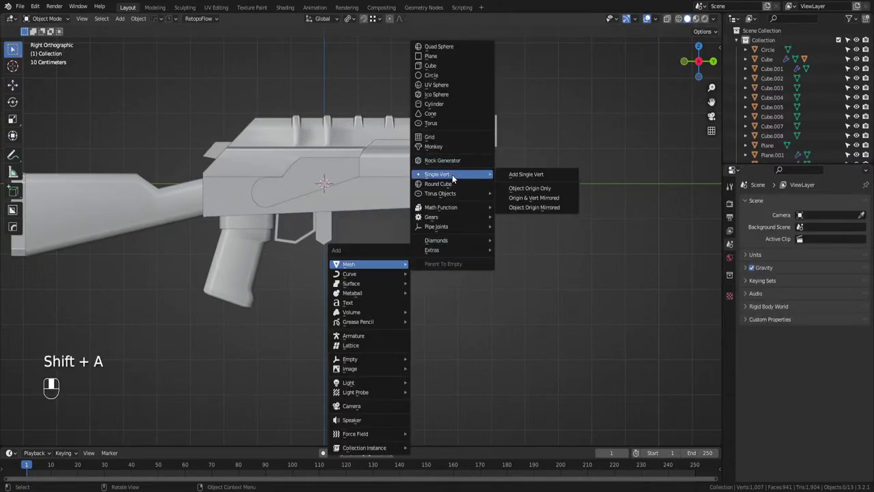
click(526, 176)
key(g)
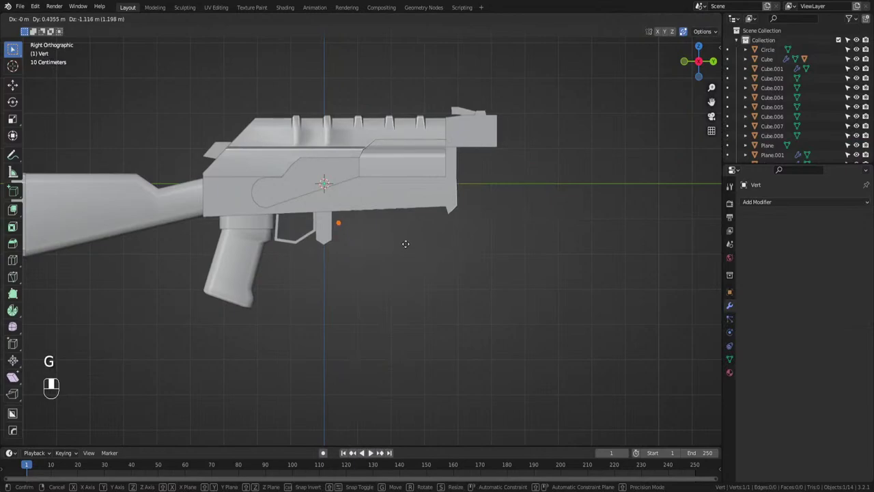
click(400, 231)
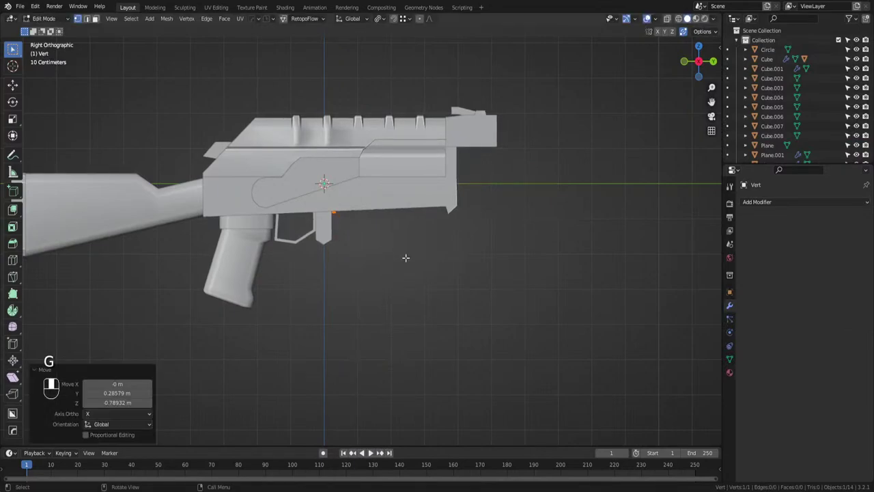
key(g)
click(422, 236)
Extrude the vertex down and toward the muzzle into a long slanted edge, and split it with one centred cut.
key(e)
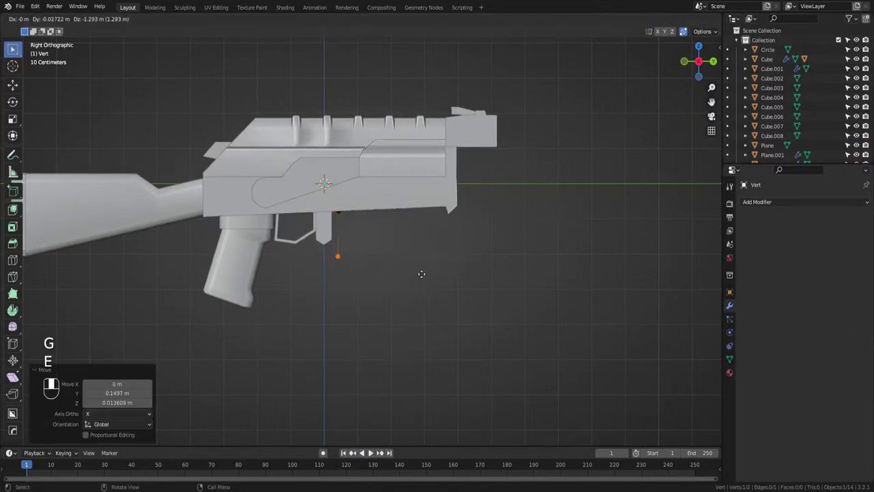
click(474, 419)
key(ctrl+r)
click(376, 302)
click(373, 299)
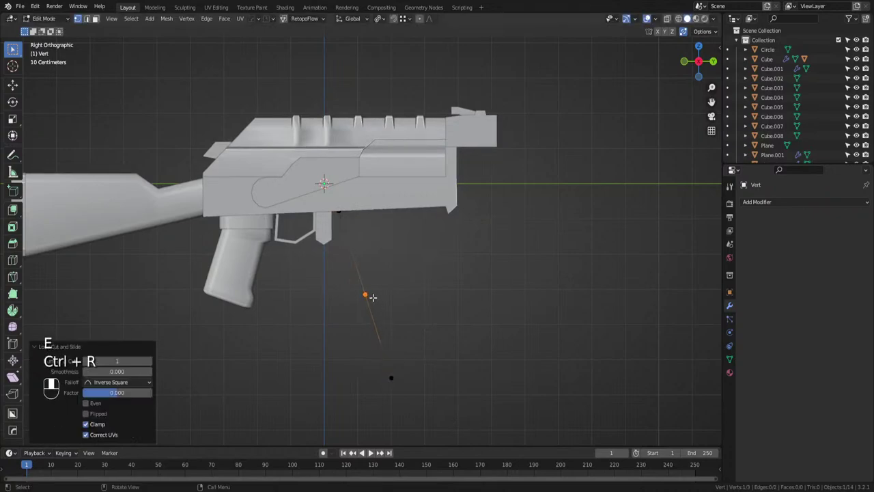
right_click(376, 299)
Move the edge's middle vertex about 0.61 m toward the grip and 0.29 m down, and bevel it 1.46 m wide with 2 segments.
drag(416, 270, 379, 298)
key(g)
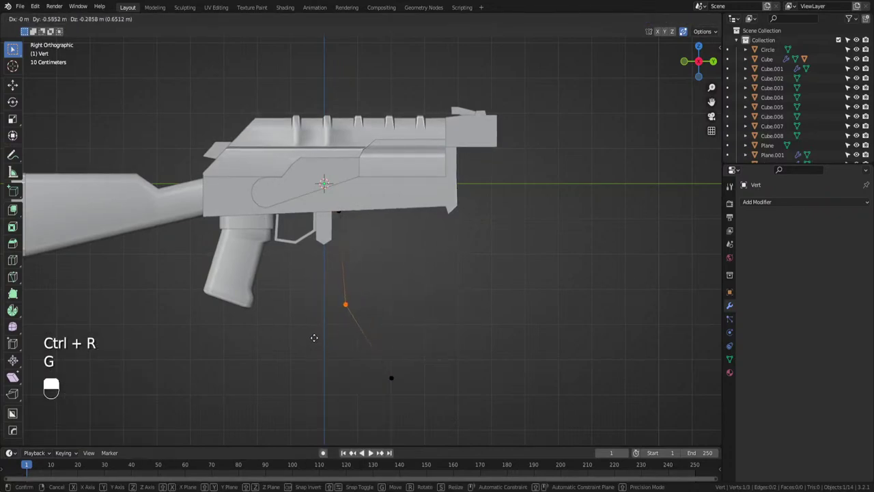
click(315, 338)
key(ctrl+b)
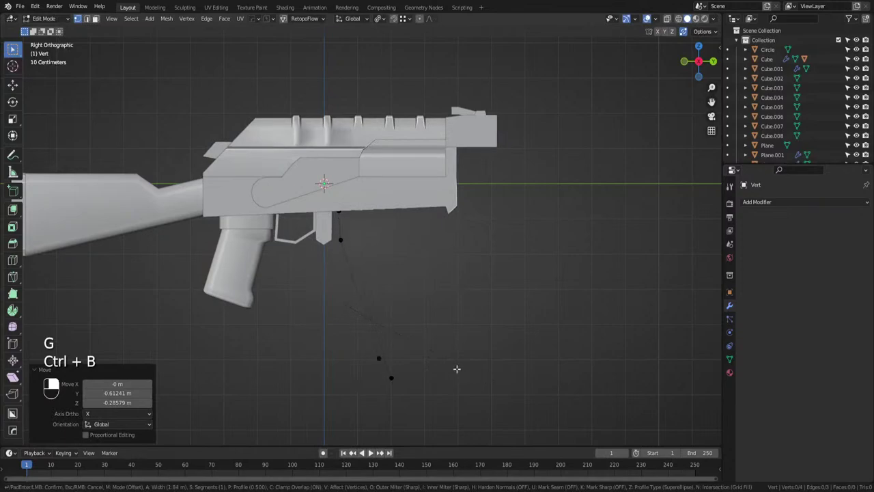
scroll(428, 358, up, 1)
click(444, 363)
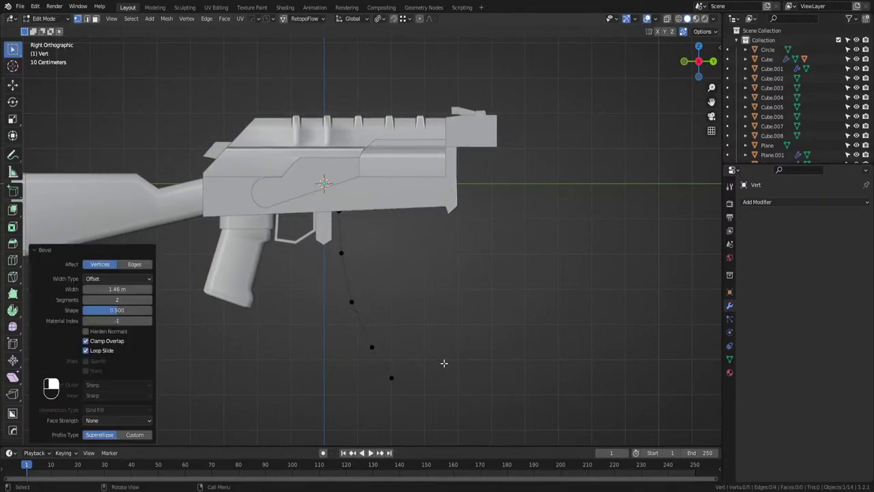
key(a)
key(alt+e)
click(444, 366)
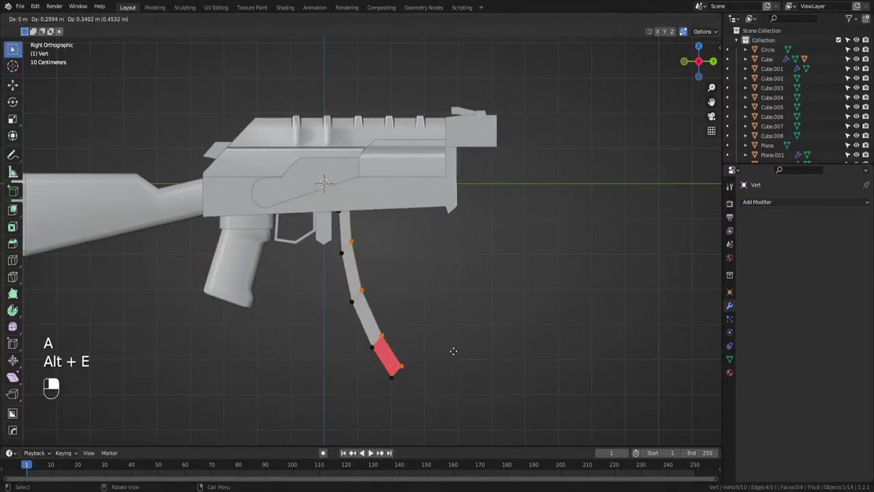
right_click(462, 353)
key(ctrl+z)
key(alt+e)
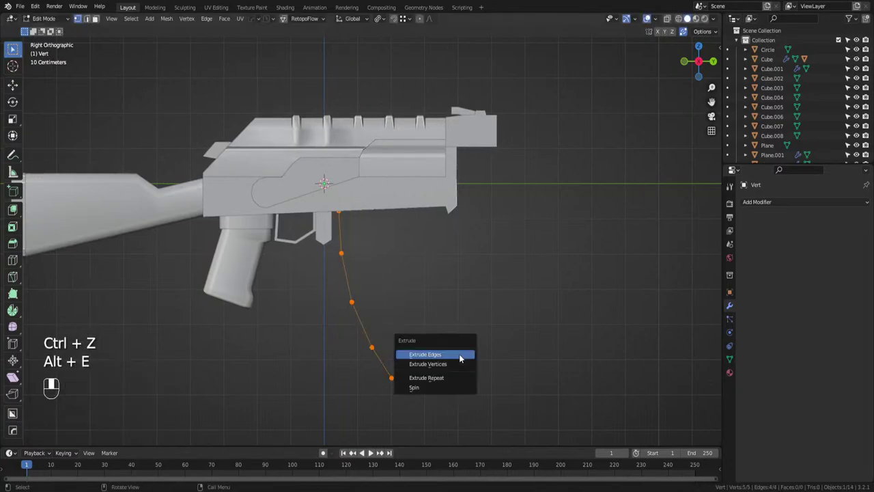
click(461, 359)
right_click(471, 353)
key(ctrl+z)
key(alt+e)
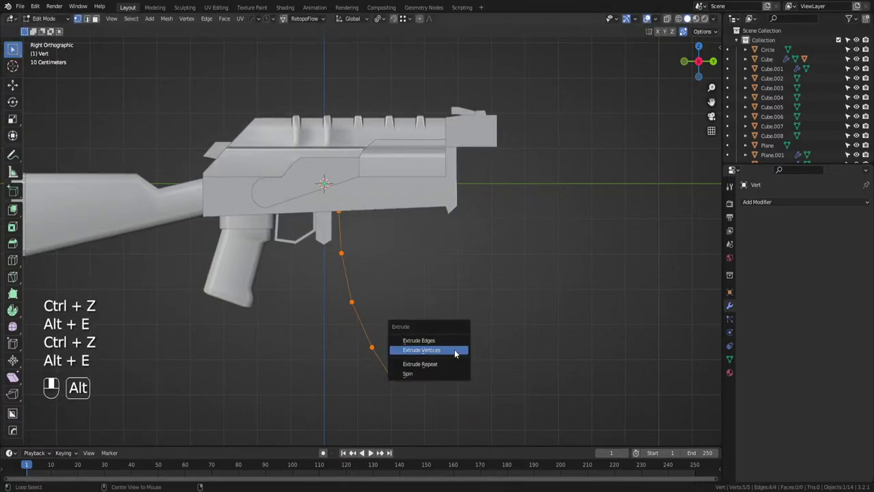
click(455, 339)
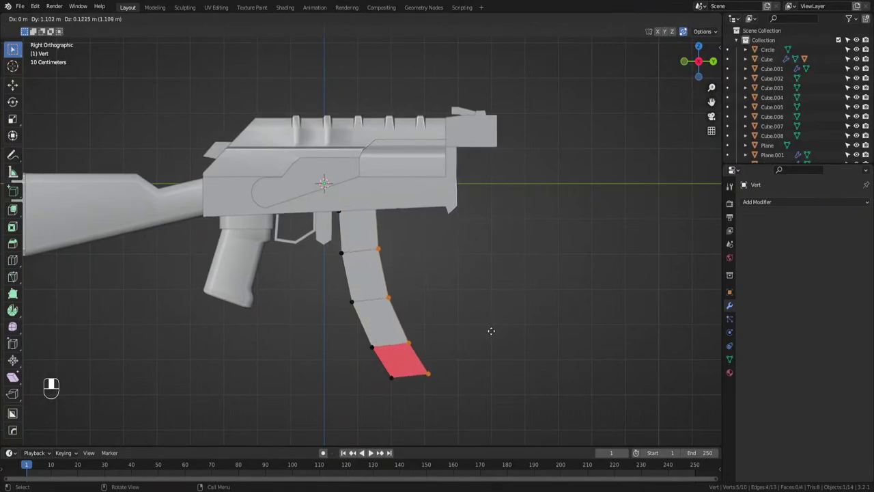
right_click(468, 335)
key(ctrl+z)
key(e)
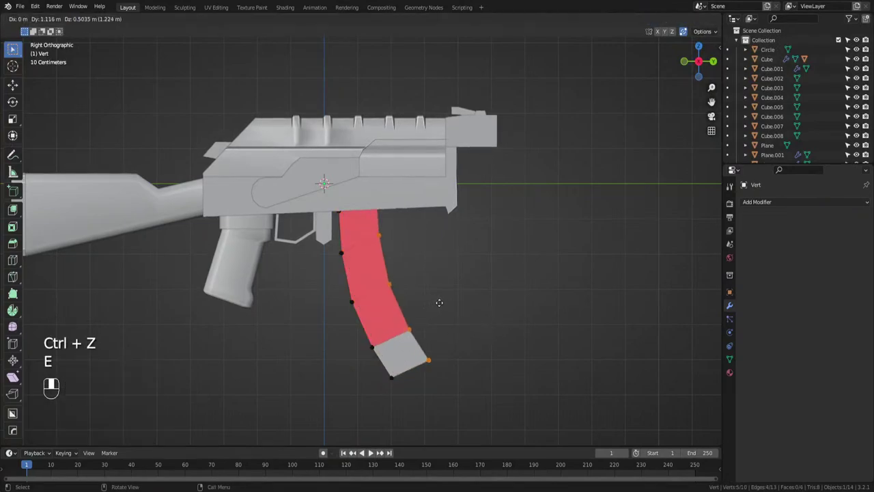
click(442, 304)
middle_drag(458, 306, 409, 312)
key(ctrl+z)
Extrude the whole curve about 0.476 m along X into a strip and recalculate its normals to the inside.
key(e)
click(390, 330)
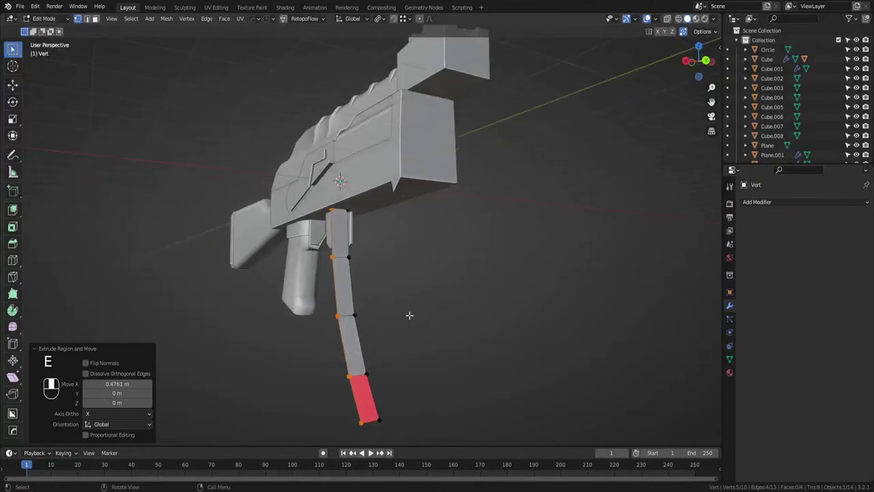
key(a)
key(shift+n)
key(shift+b)
right_click(388, 333)
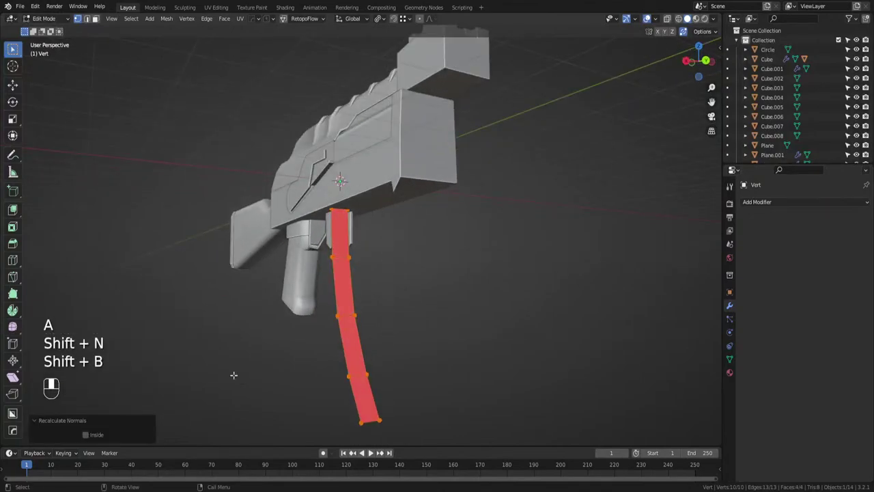
click(96, 435)
scroll(317, 381, up, 2)
middle_drag(353, 413, 382, 356)
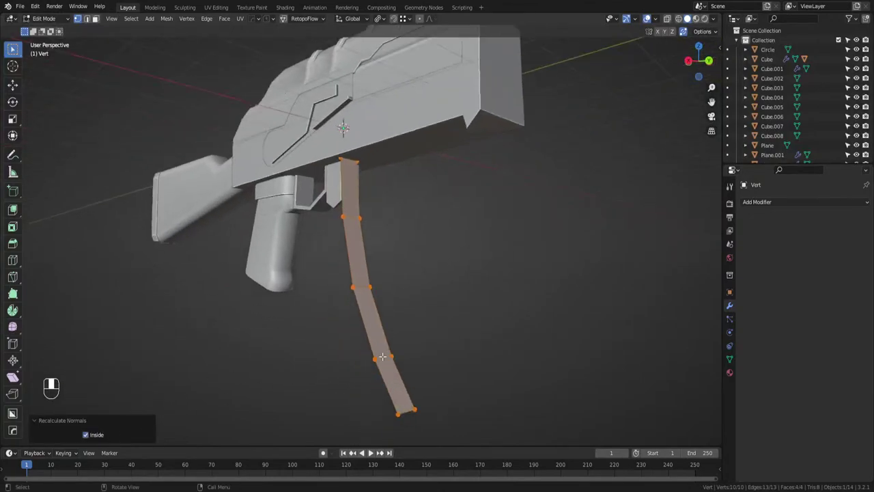
Select all faces of the strip and extrude them along their normals about 1.76 m toward the muzzle to form the magazine.
key(Tab)
key(Tab)
click(385, 353)
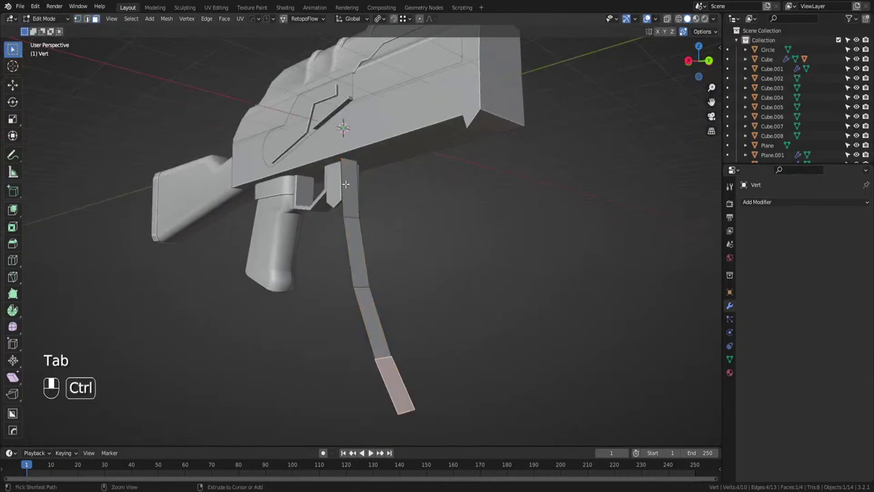
ctrl+click(345, 184)
key(alt+e)
click(428, 297)
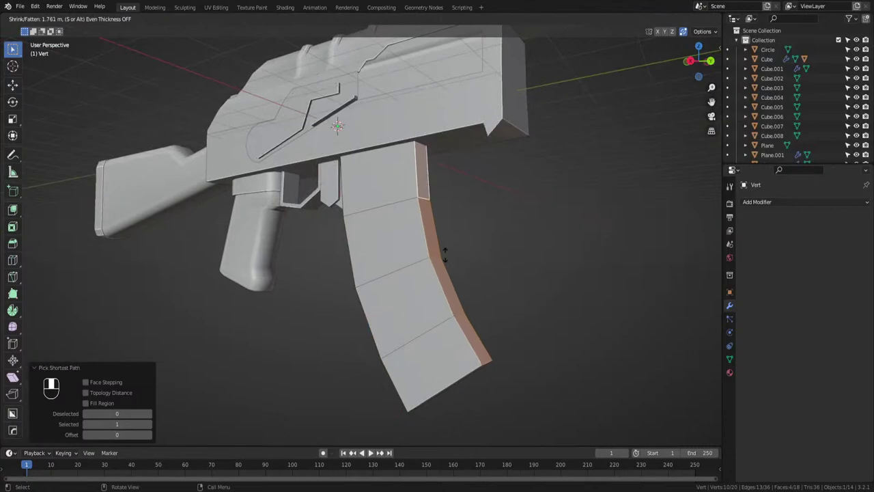
click(445, 255)
Save the file and scale the magazine along X.
key(Tab)
middle_drag(453, 240, 446, 260)
key(ctrl+s)
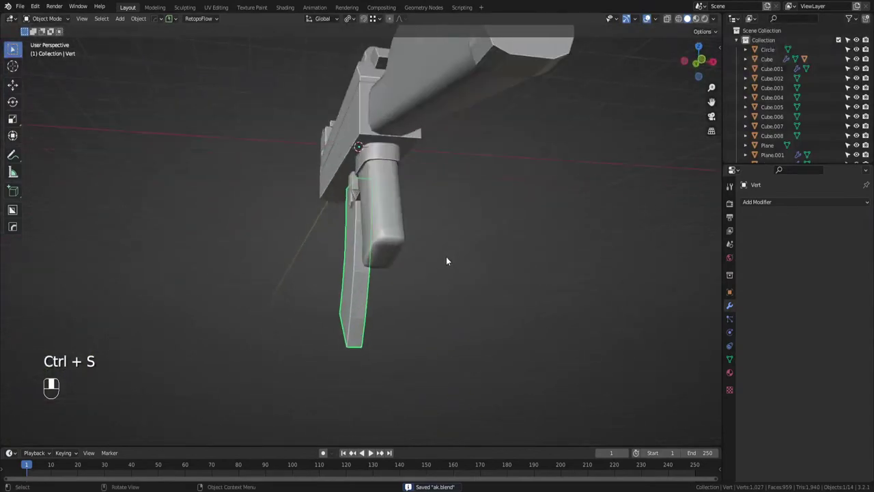
key(s)
key(x)
click(452, 255)
Mirror the magazine across X with bisect, using the receiver as the mirror object.
middle_drag(385, 240, 387, 175)
click(388, 175)
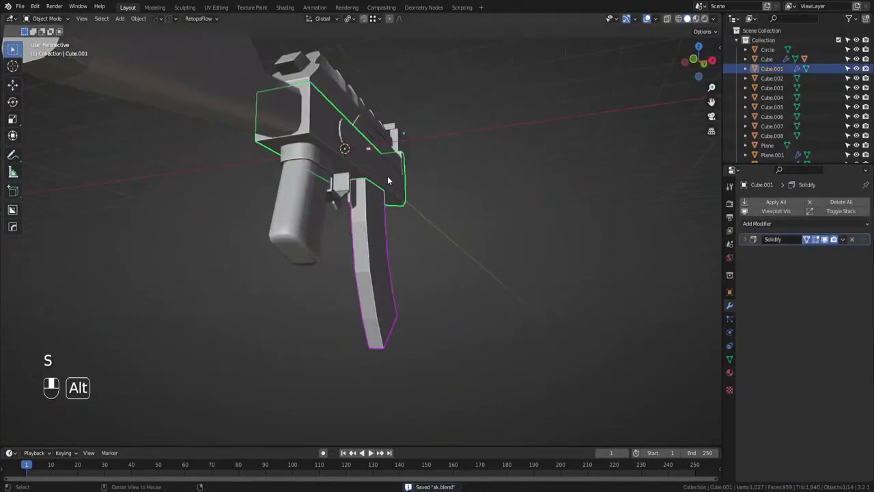
key(alt+x)
click(405, 140)
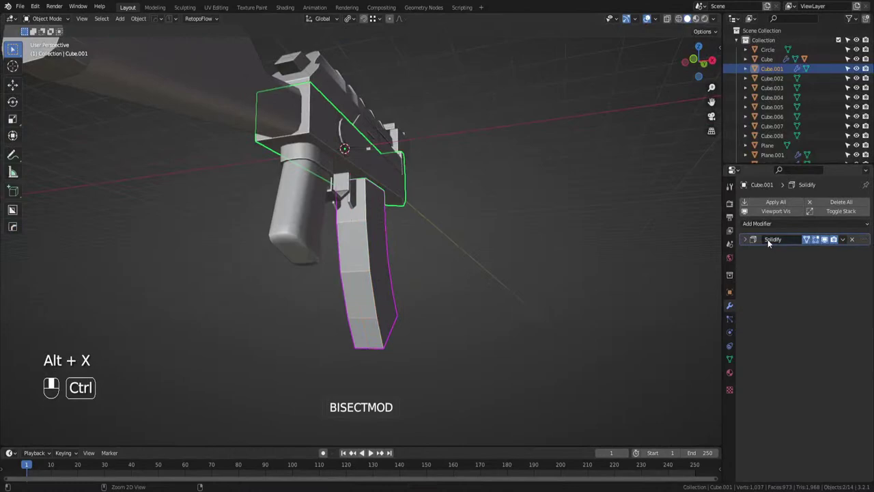
Apply the magazine's mirror modifier and save the file.
click(390, 281)
key(ctrl+a)
middle_drag(574, 248, 419, 271)
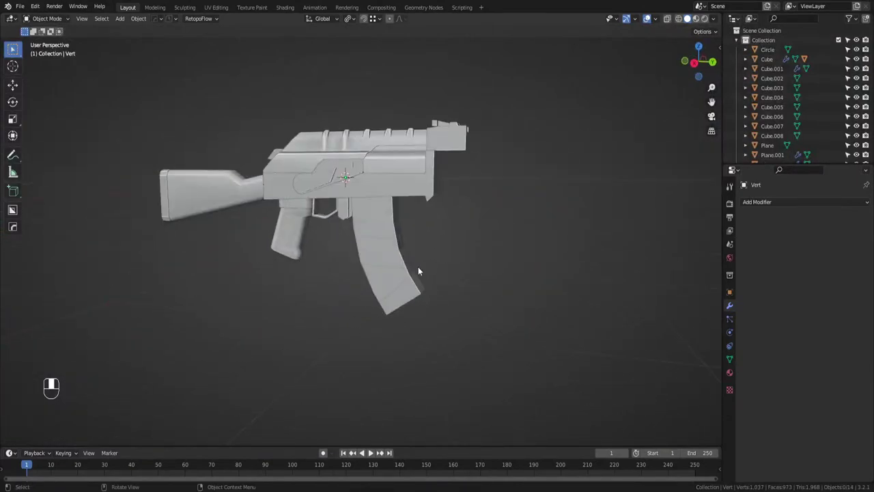
click(693, 63)
scroll(433, 188, up, 3)
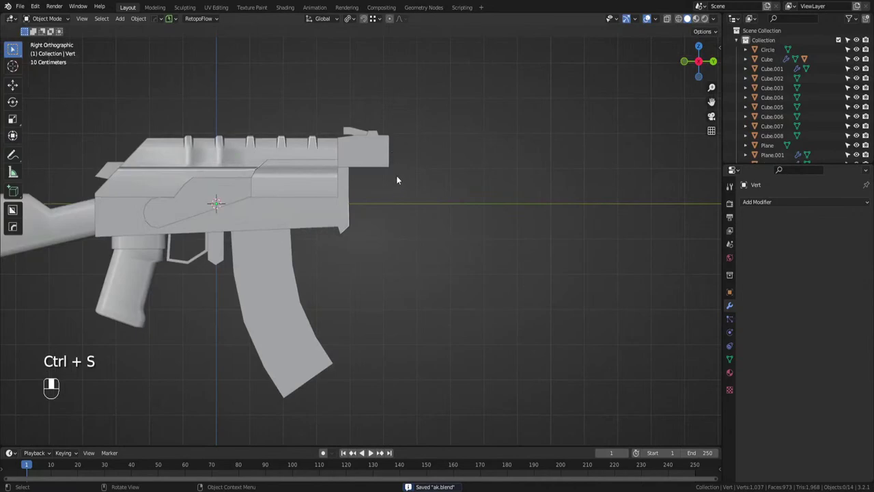
Add a 2 m cube and move it about 5 m along Y to the front end of the receiver.
shift+middle_drag(396, 175, 371, 191)
key(shift+a)
mouse_move(371, 191)
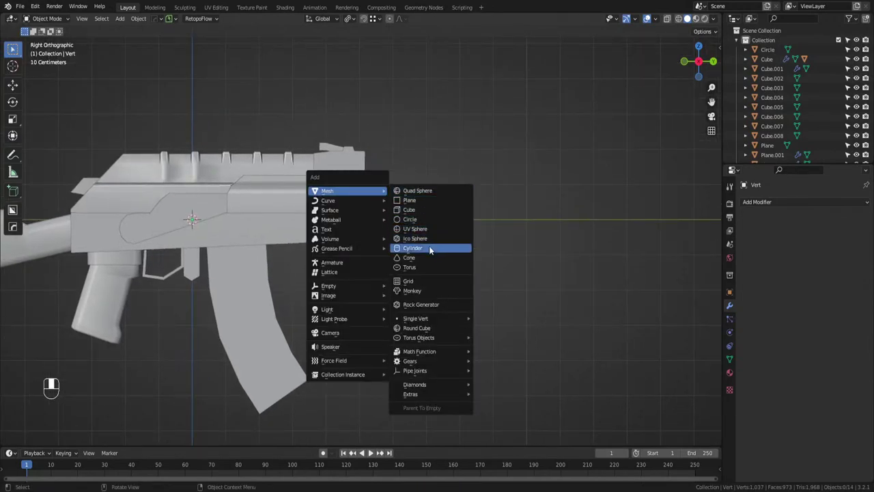
click(434, 208)
key(g)
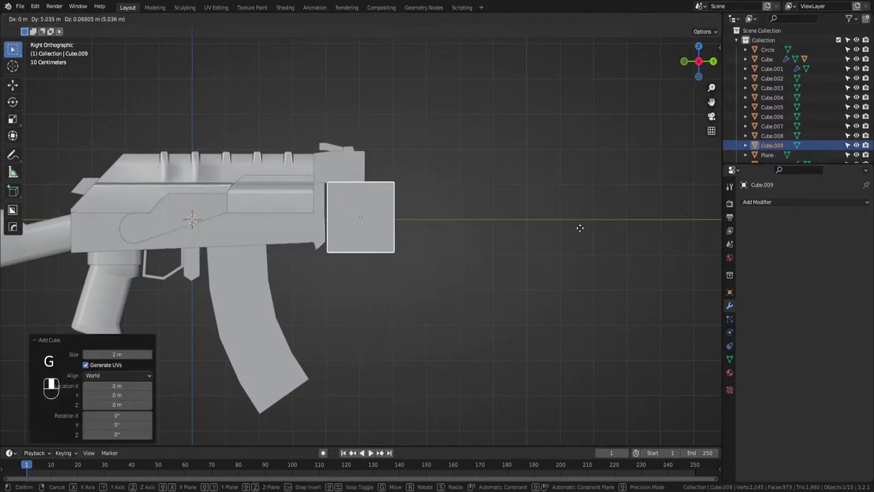
click(578, 228)
Scale the whole cube mesh to 0.911 and position it against the receiver front, below the front sight block.
key(Tab)
key(z)
drag(450, 176, 300, 253)
key(s)
click(485, 240)
key(g)
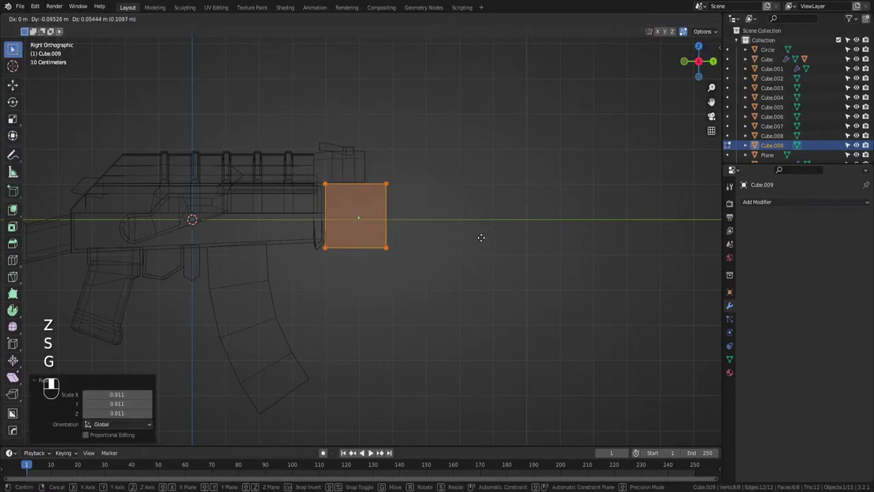
click(481, 238)
Raise the cube's bottom face about 0.312 m along Z.
shift+middle_drag(448, 225, 461, 242)
scroll(459, 245, up, 2)
drag(452, 262, 309, 302)
key(g)
key(z)
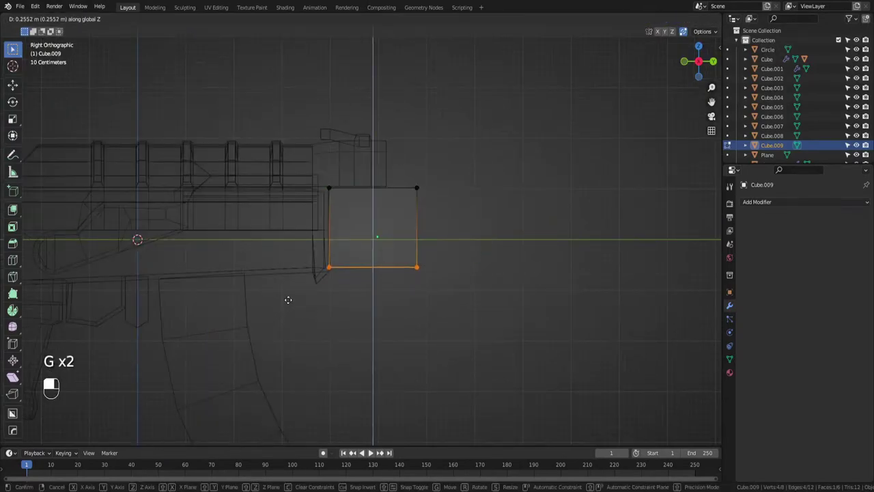
click(288, 299)
Move the cube's top face slightly along Z so it sits just below the front sight block.
middle_drag(289, 296, 426, 185)
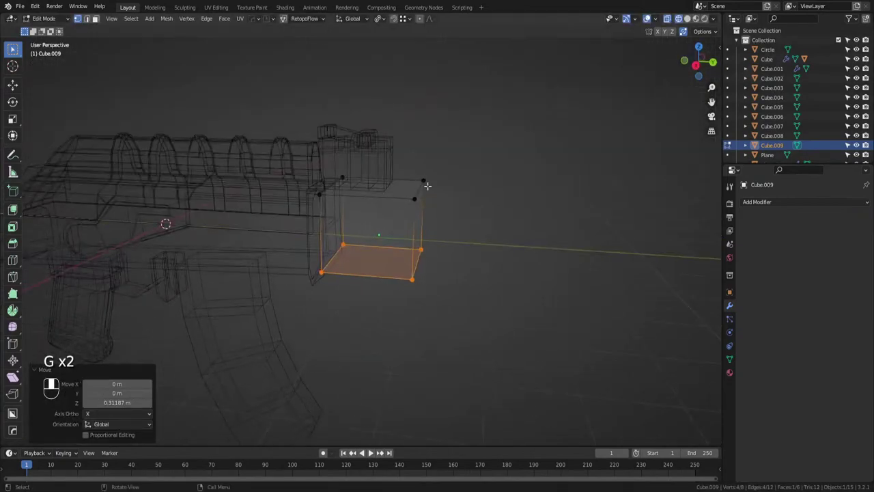
click(697, 68)
shift+middle_drag(523, 168, 491, 201)
drag(433, 208, 237, 262)
key(g)
key(z)
click(286, 251)
Extend the cube's front face about 3.29 m forward along Y to form a long lower block.
drag(422, 209, 352, 333)
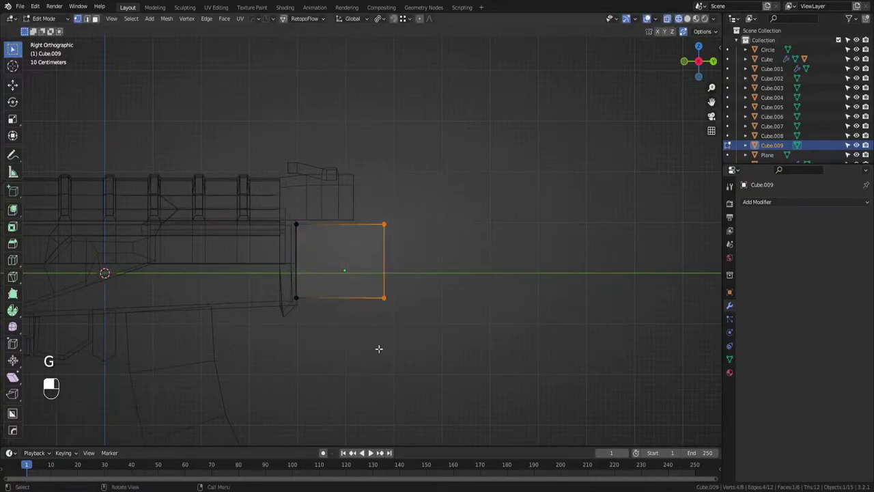
key(g)
key(g)
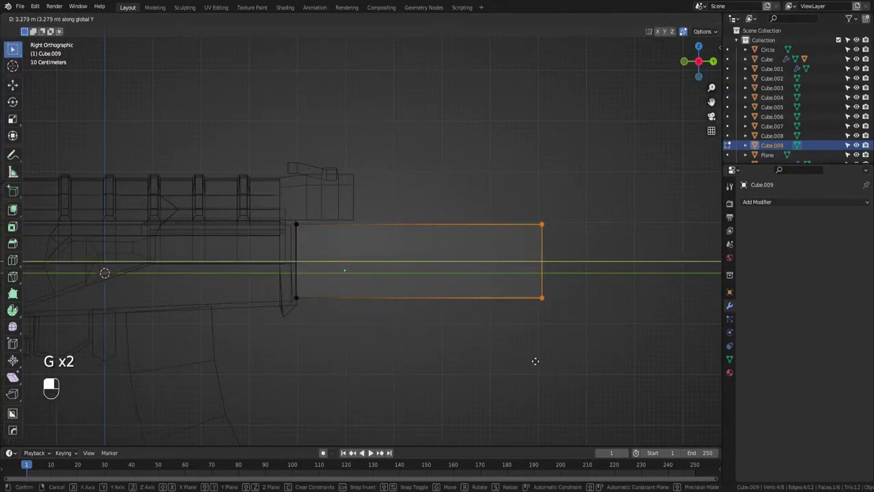
click(536, 358)
Duplicate the lower block's front face, place it at the end of the front sight block and scale it to 0.715.
key(shift+d)
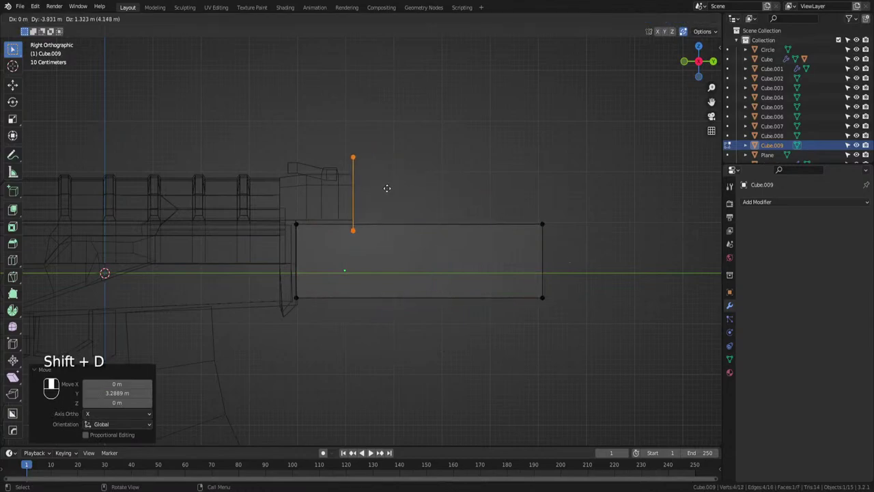
click(390, 188)
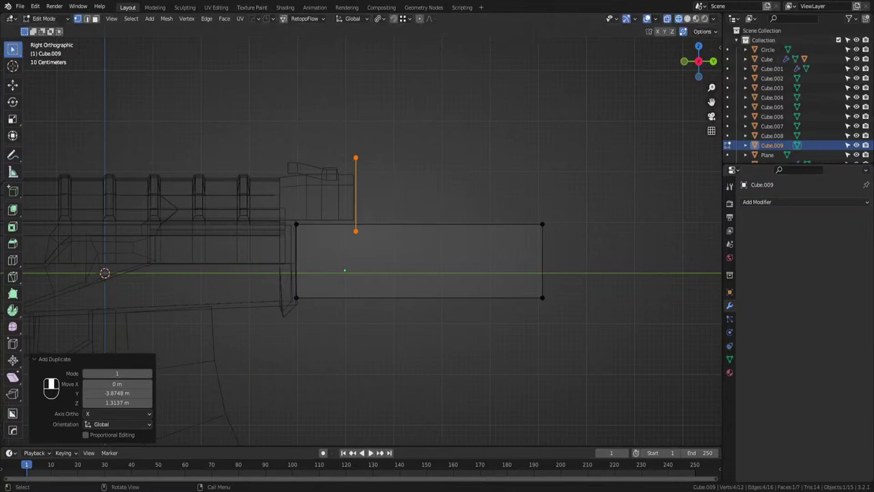
scroll(360, 234, up, 2)
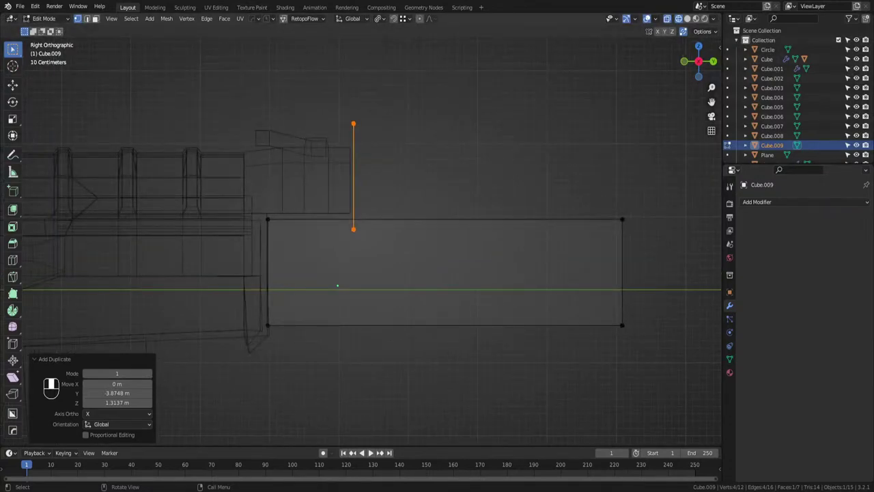
click(392, 140)
key(ctrl+z)
key(s)
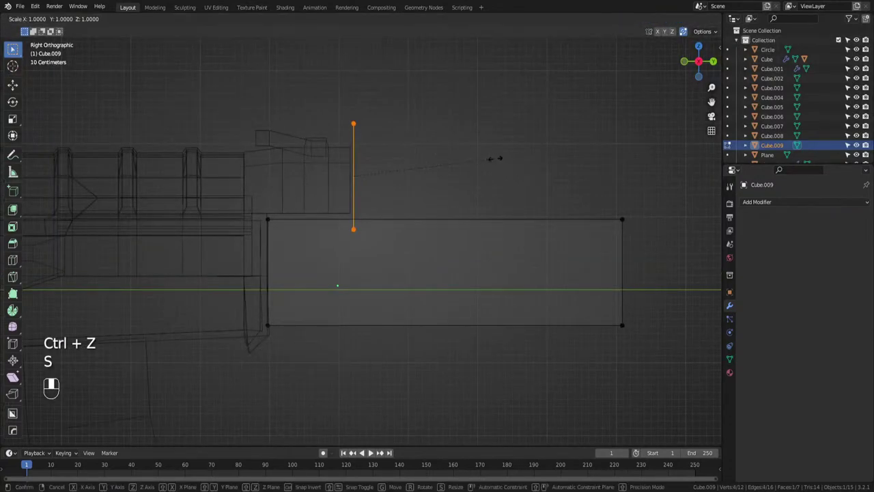
click(454, 166)
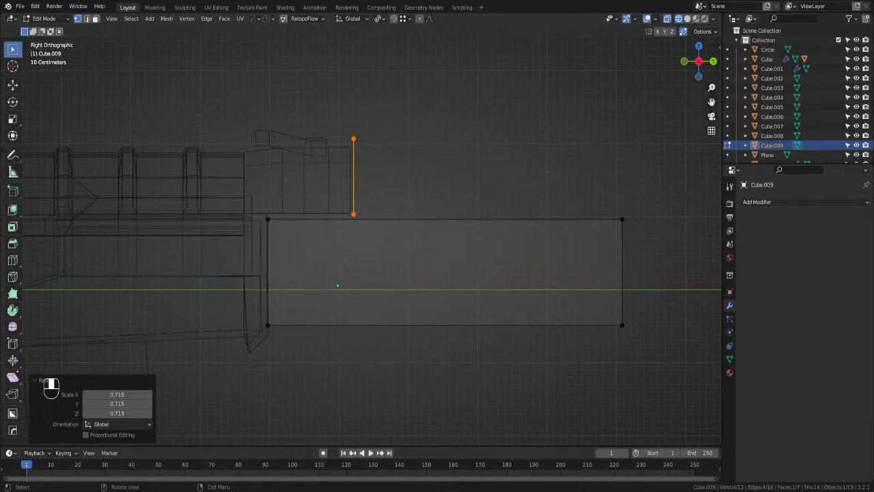
Rescale and nudge the duplicated face so it matches the height of the front sight block.
drag(386, 113, 324, 229)
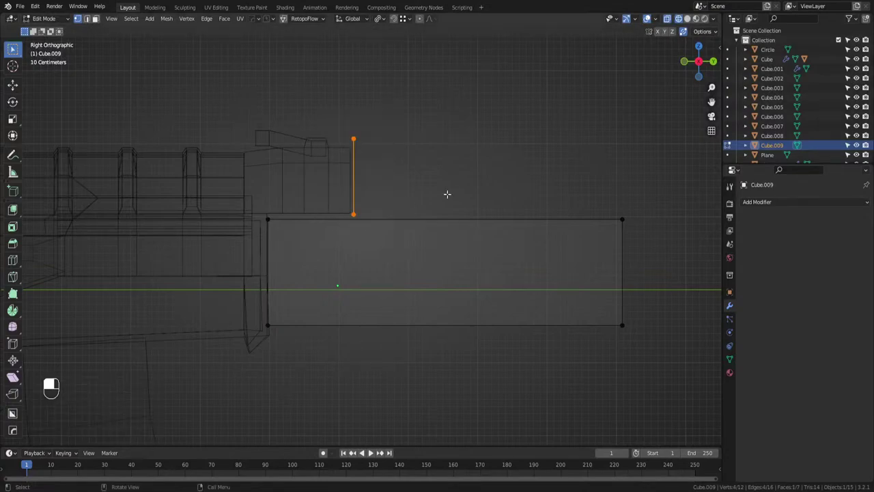
key(s)
key(g)
click(436, 195)
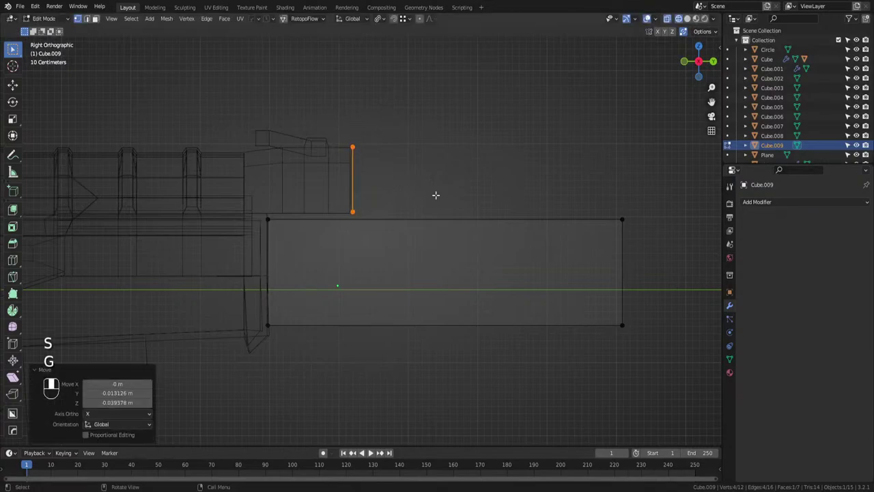
key(s)
click(439, 196)
key(g)
click(439, 197)
Move the duplicated face about 0.315 m forward along Y and extrude it along its normal above the lower block.
key(g)
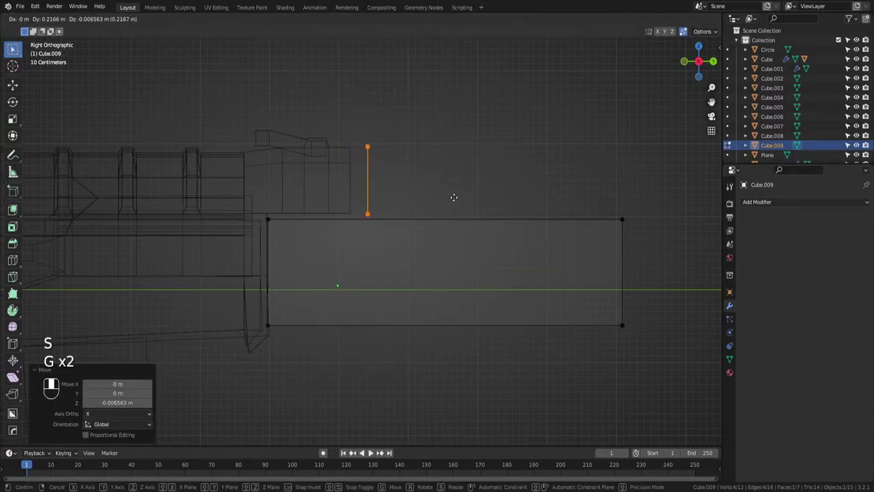
key(y)
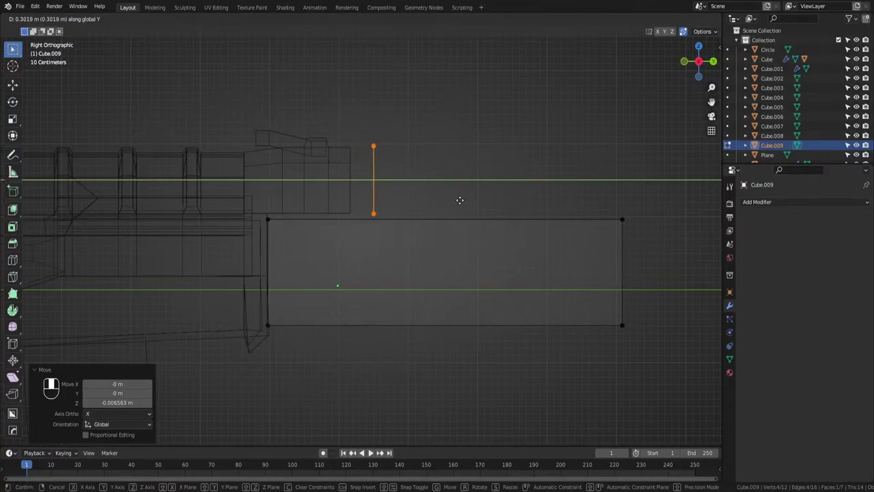
click(461, 200)
middle_drag(460, 196, 403, 205)
key(e)
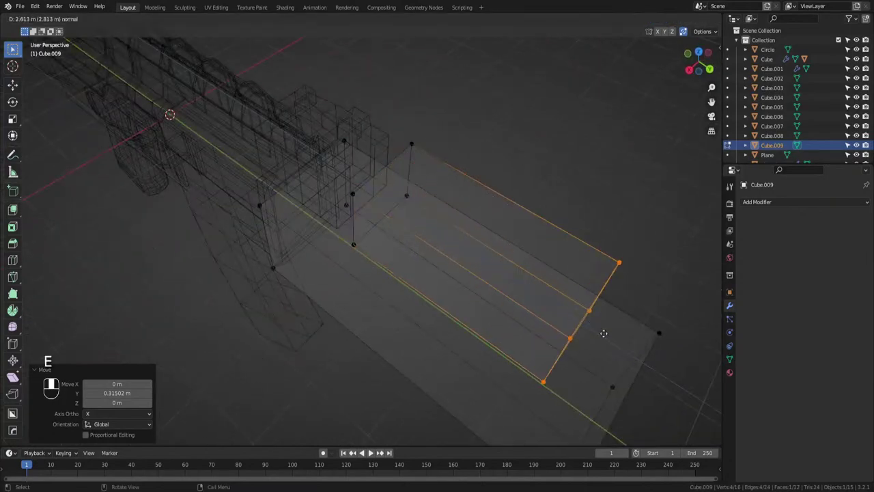
click(656, 365)
Try to reposition the end face of the extruded upper block and undo the move.
middle_drag(661, 367, 347, 258)
key(g)
click(428, 254)
key(g)
click(425, 244)
scroll(425, 243, down, 5)
key(ctrl+z)
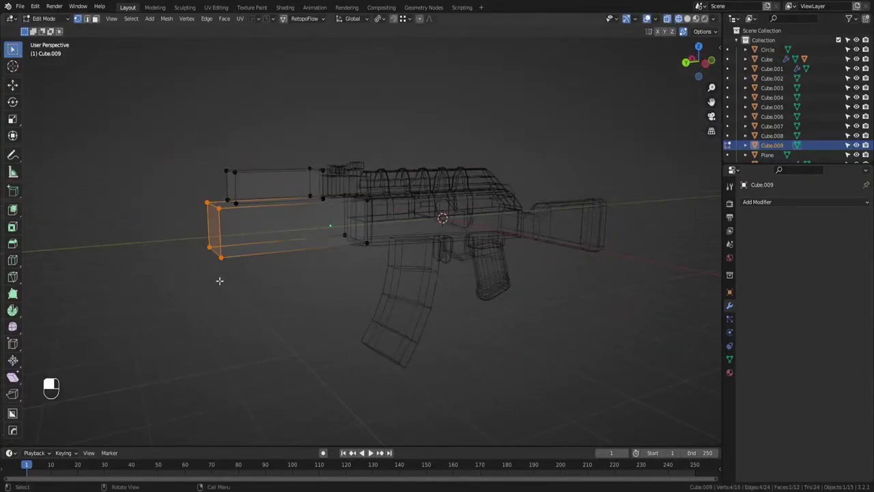
Move the lower block's front face back about 0.609 m along Y, level with the upper block's end.
key(g)
key(y)
click(235, 203)
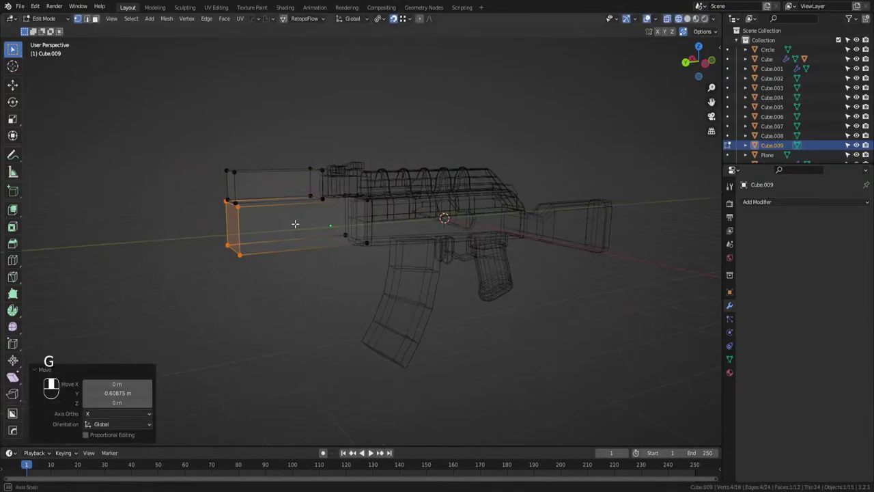
Move the lower block's −X side inward along X to line up with the upper block's side.
middle_drag(297, 225, 389, 187)
drag(390, 187, 379, 307)
middle_drag(374, 250, 348, 225)
key(g)
key(y)
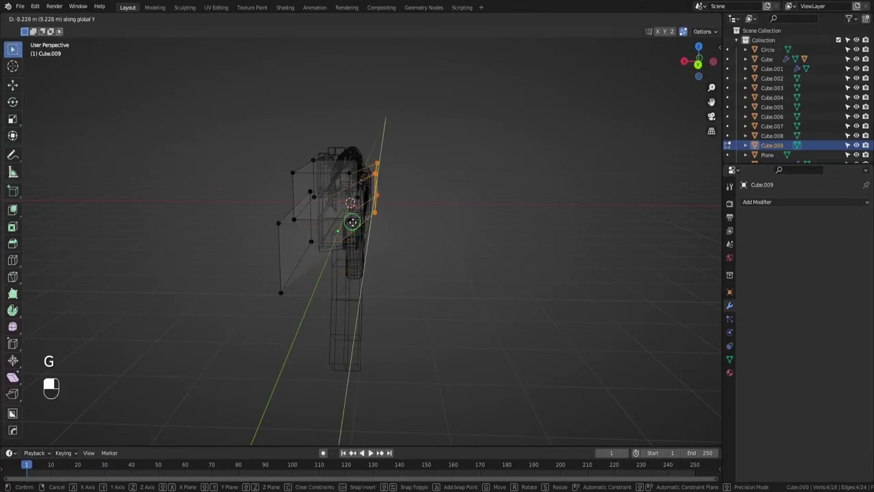
key(x)
click(370, 236)
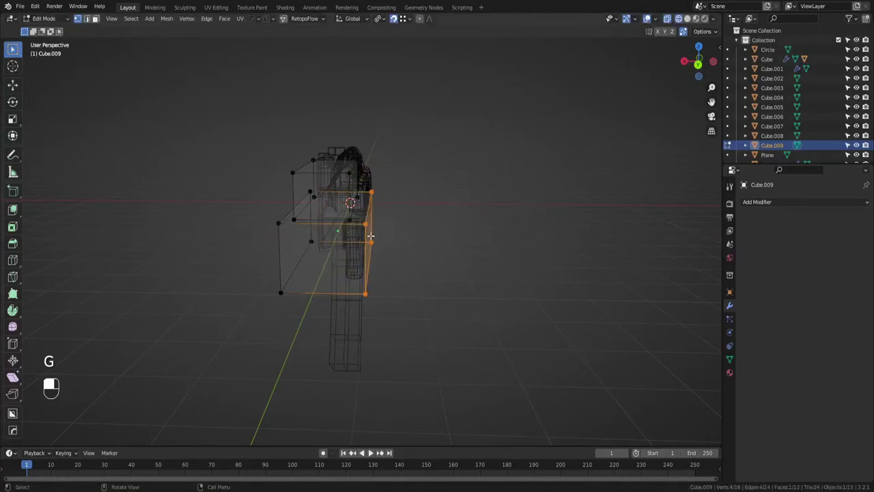
middle_drag(357, 221, 318, 224)
key(g)
key(x)
click(400, 171)
Move the lower block's +X side inward to match the upper block's width and save the file.
drag(313, 191, 266, 293)
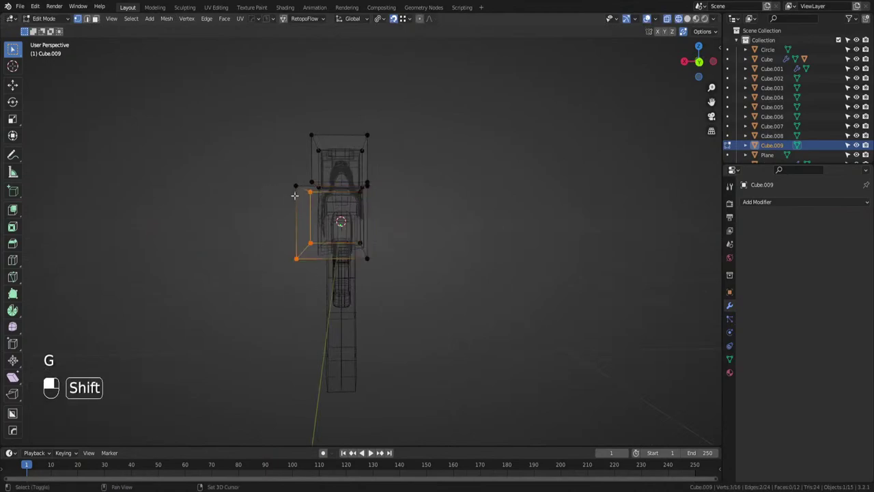
key(g)
click(310, 175)
key(Tab)
middle_drag(310, 176, 479, 225)
key(ctrl+s)
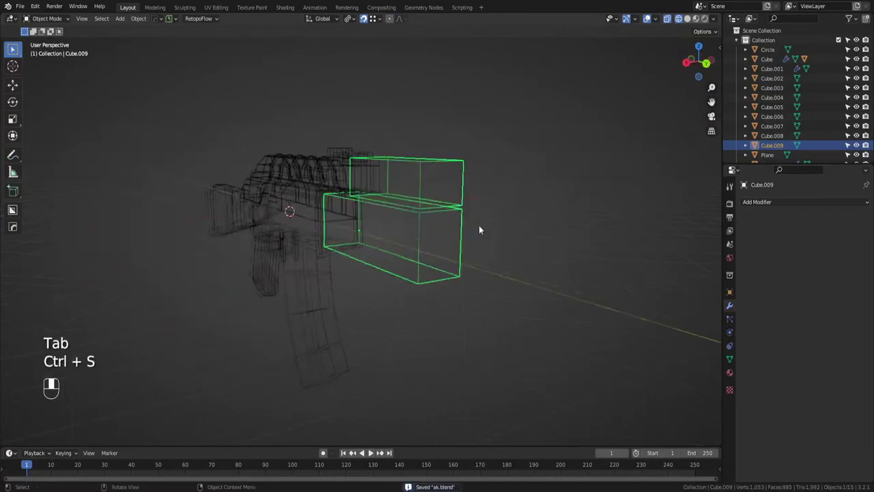
Bevel the lower block's two long bottom edges about 0.415 m with 2 segments.
key(Tab)
middle_drag(394, 232, 447, 234)
key(Tab)
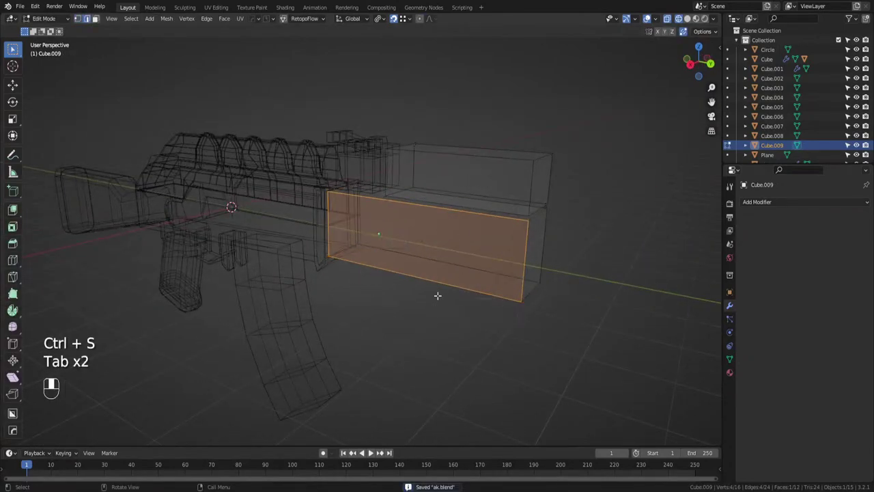
click(437, 294)
middle_drag(437, 295, 416, 242)
middle_drag(401, 196, 465, 224)
shift+click(461, 224)
key(ctrl+b)
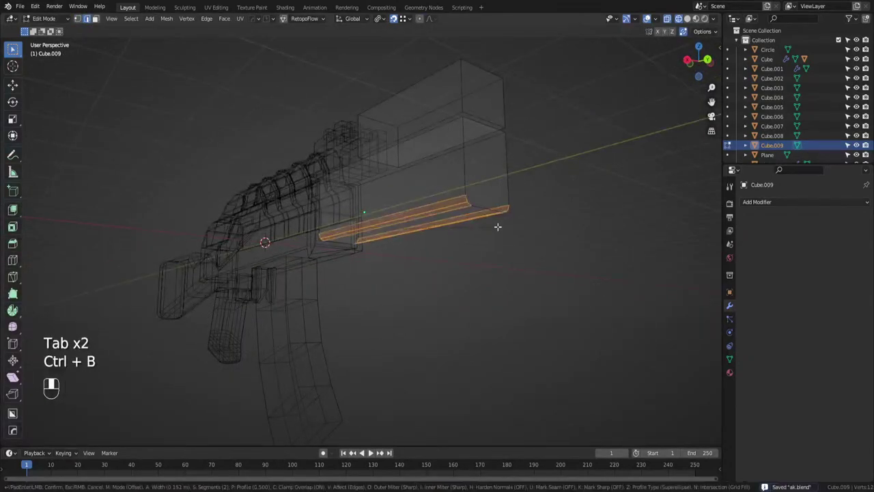
scroll(506, 225, up, 1)
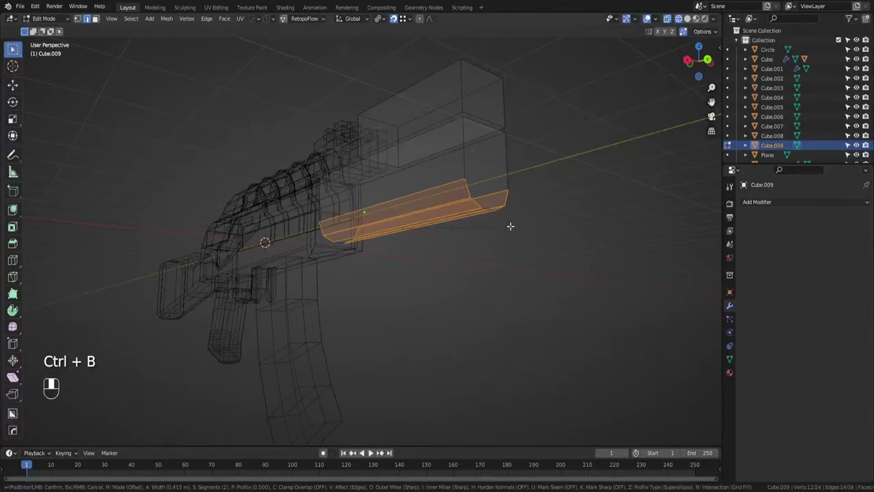
click(510, 226)
Undo the edge selection and the bevel on the lower block's bottom edges.
middle_drag(510, 226, 445, 141)
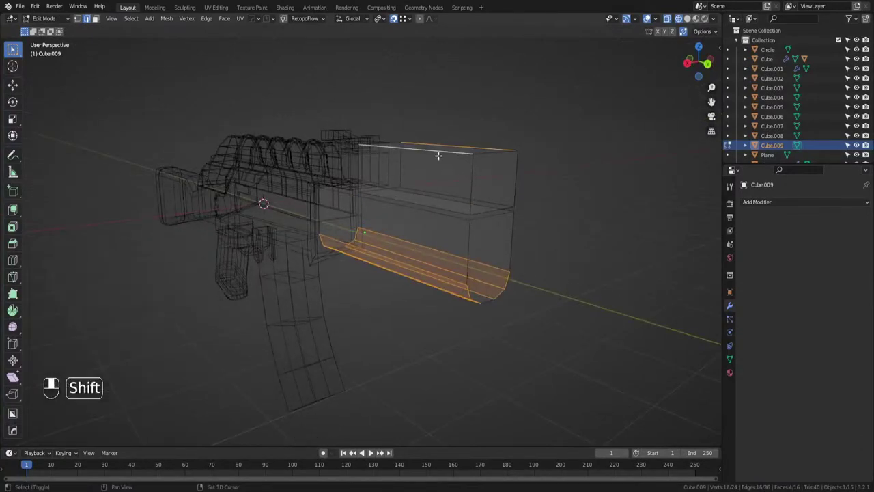
key(Tab)
click(460, 240)
key(ctrl+z)
key(ctrl+z)
key(ctrl+z)
key(ctrl+z)
key(ctrl+z)
key(ctrl+z)
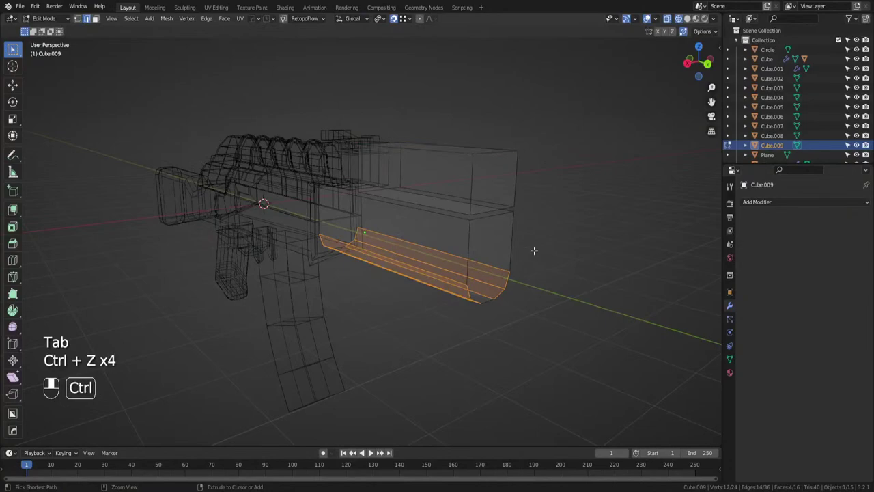
Return to object mode and apply the object transform to the two-block object.
key(Tab)
click(491, 262)
click(513, 237)
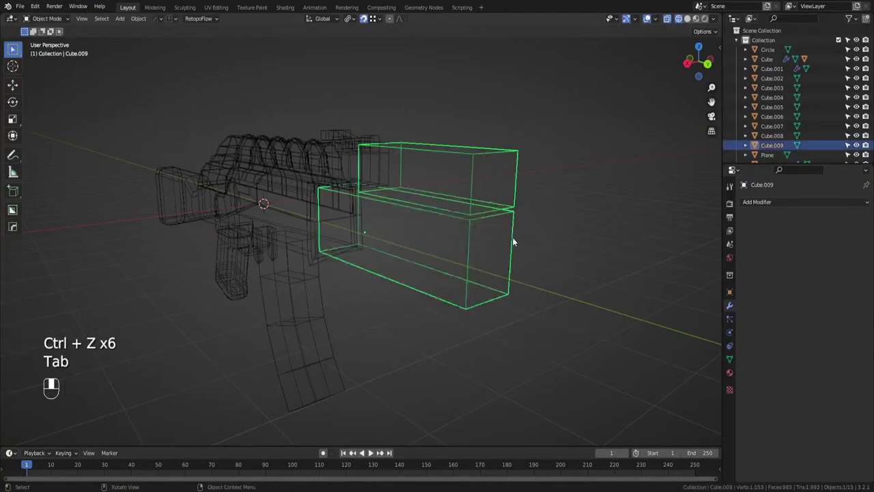
key(ctrl+a)
click(512, 237)
middle_drag(501, 239, 426, 178)
Bevel the upper block's two long top edges 0.792 m with 3 segments and dissolve the surplus edges on the rounded top.
key(Tab)
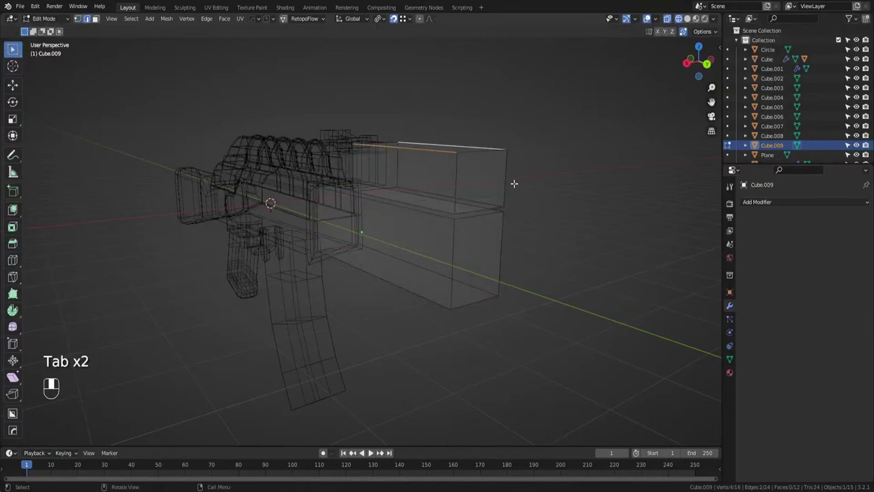
key(ctrl+b)
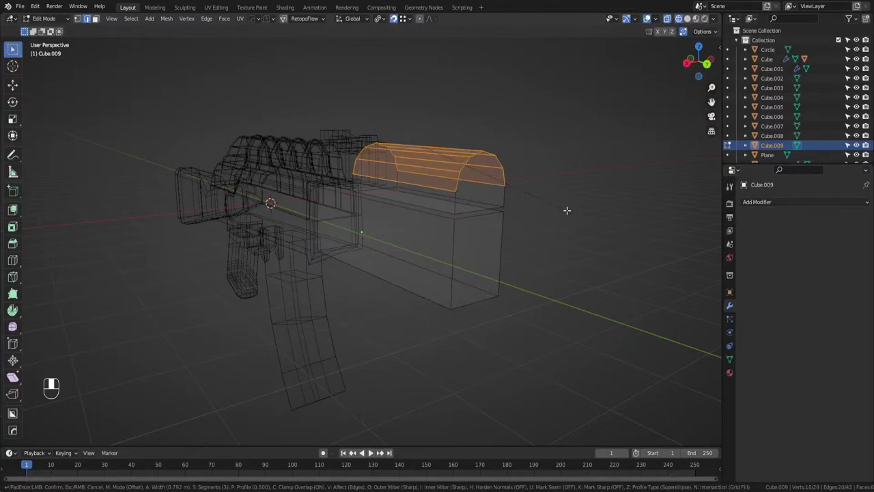
click(567, 210)
middle_drag(566, 210, 558, 234)
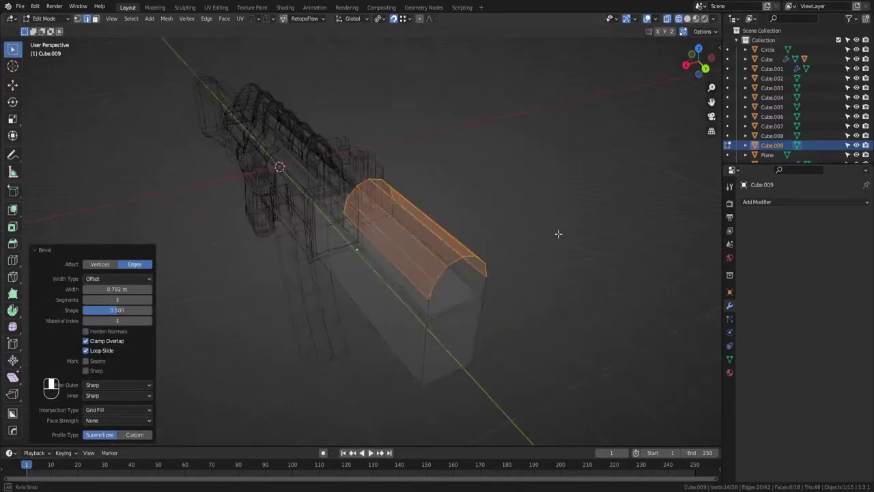
key(ctrl+x)
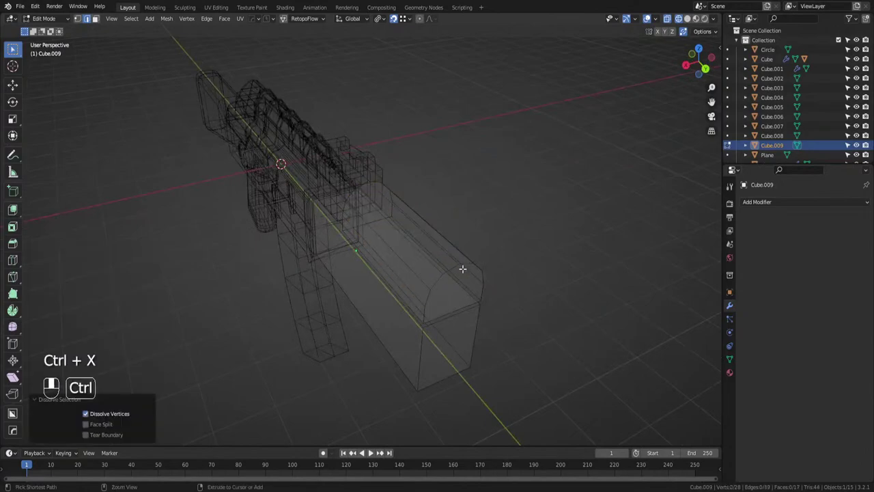
Bevel the lower handguard block's two long bottom edges about 0.2 m with 2 segments and save the file.
middle_drag(462, 269, 454, 250)
click(430, 232)
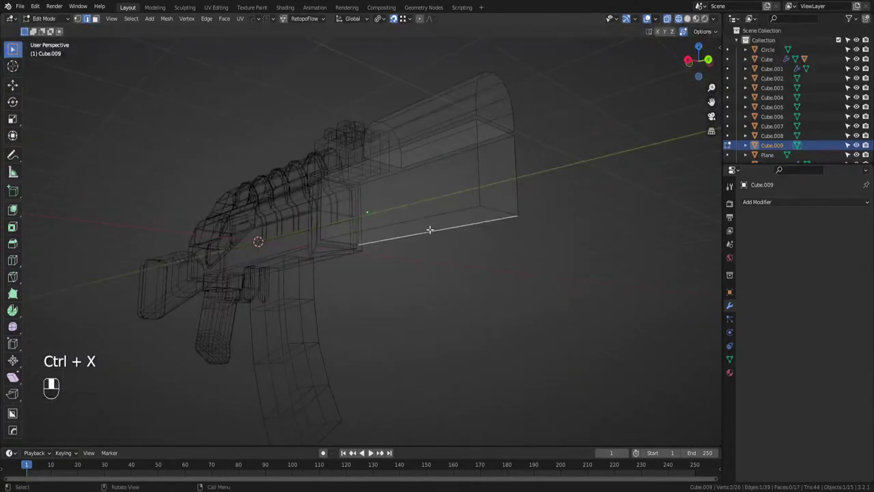
key(ctrl+b)
scroll(551, 247, down, 1)
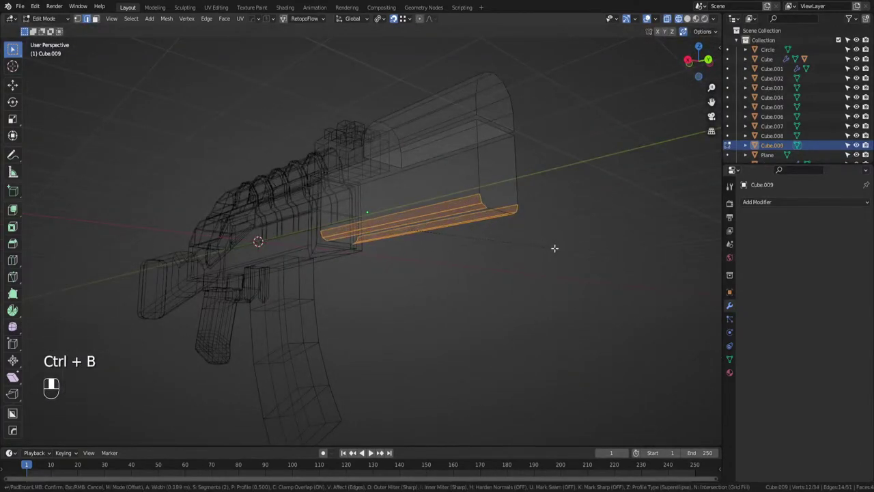
click(556, 247)
key(Tab)
middle_drag(561, 182, 497, 198)
key(z)
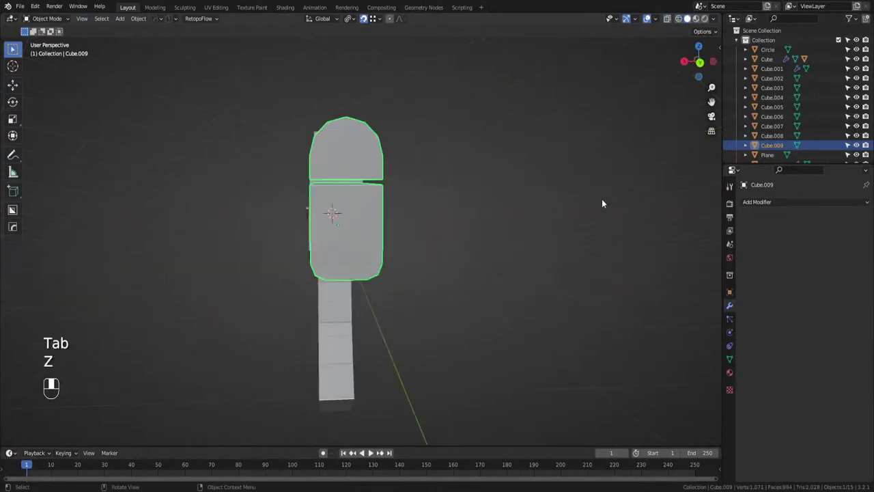
middle_drag(603, 203, 435, 236)
click(336, 263)
mouse_move(336, 262)
middle_down()
mouse_move(305, 241)
mouse_move(279, 241)
mouse_move(257, 261)
mouse_move(214, 253)
mouse_move(487, 259)
mouse_move(289, 257)
mouse_move(389, 227)
mouse_move(442, 225)
mouse_move(451, 265)
mouse_move(339, 255)
middle_up()
key(ctrl+s)
Add a vertical loop cut near the front end of the receiver's side plane and bevel it 0.079 m with 1 segment.
shift+click(353, 221)
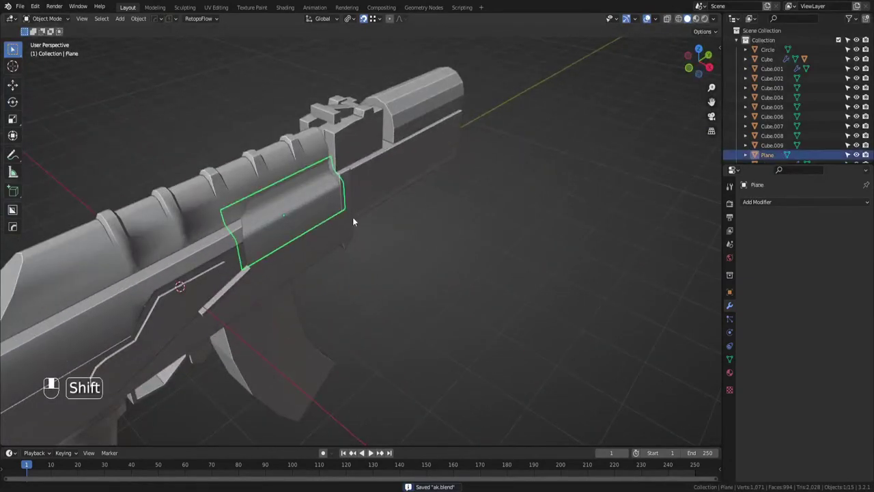
scroll(470, 247, up, 5)
key(Tab)
middle_drag(460, 249, 403, 192)
key(ctrl+r)
click(403, 191)
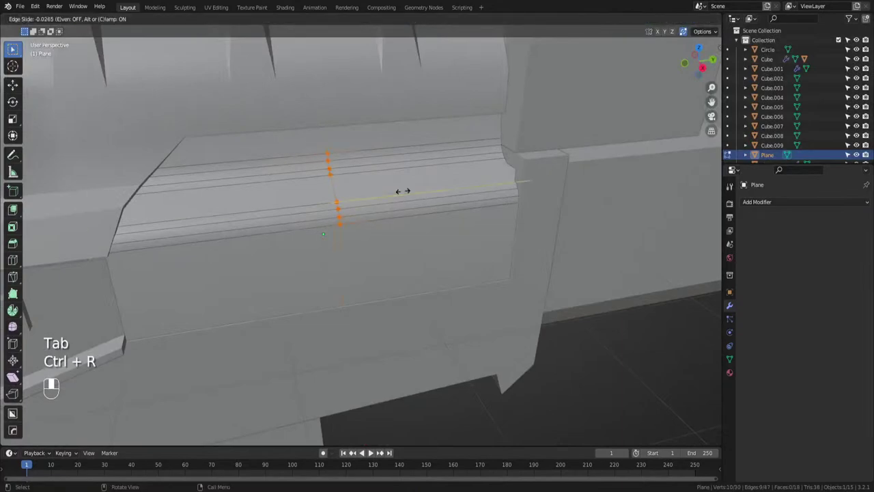
key(shift)
click(538, 188)
key(ctrl+b)
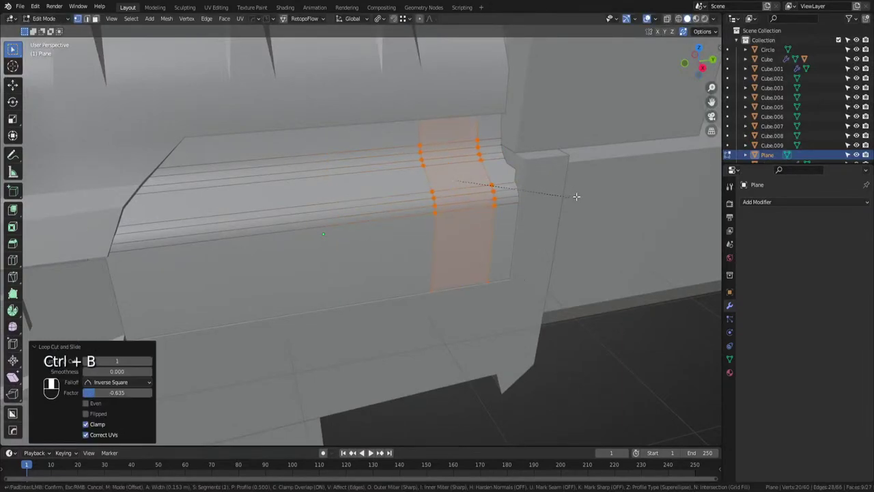
click(562, 204)
Add two lengthwise loop cuts to the side plane's flat lower part, one close to the bottom edge and one about midway.
key(ctrl+r)
click(478, 257)
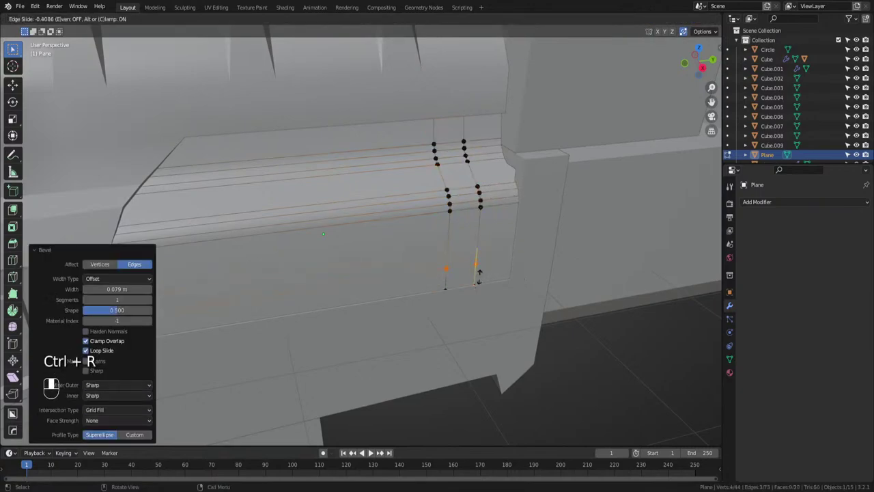
click(481, 292)
key(ctrl+r)
click(479, 263)
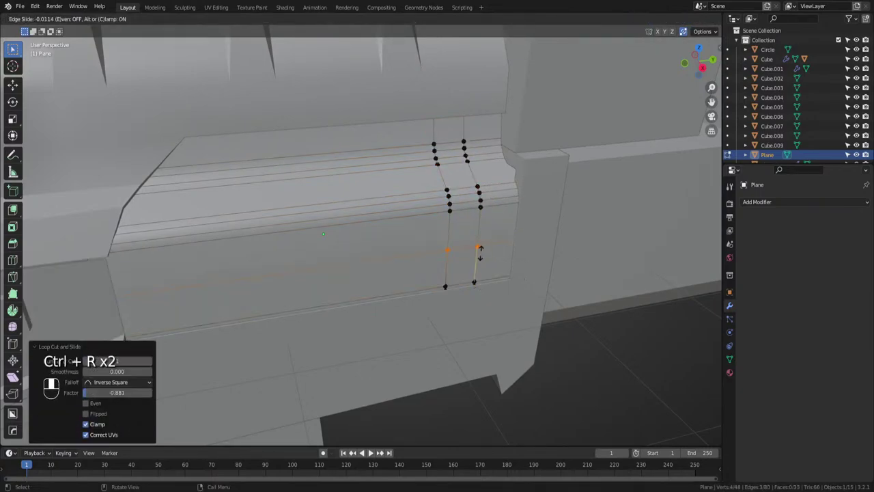
click(482, 246)
Inset the small face near the side plane's lower front corner 0.03867 m and lower the inner face slightly along Z.
key(Tab)
click(517, 258)
click(462, 262)
scroll(461, 260, down, 2)
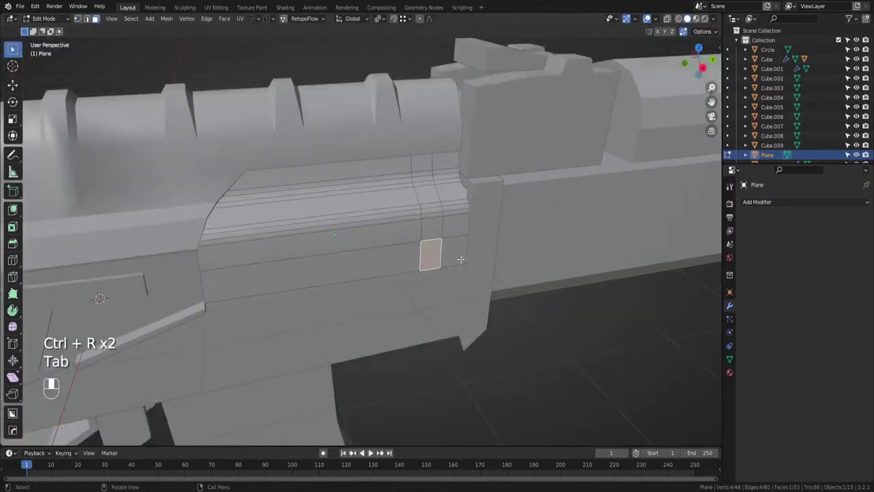
middle_drag(461, 260, 519, 251)
shift+middle_drag(519, 251, 458, 233)
scroll(444, 223, up, 2)
key(i)
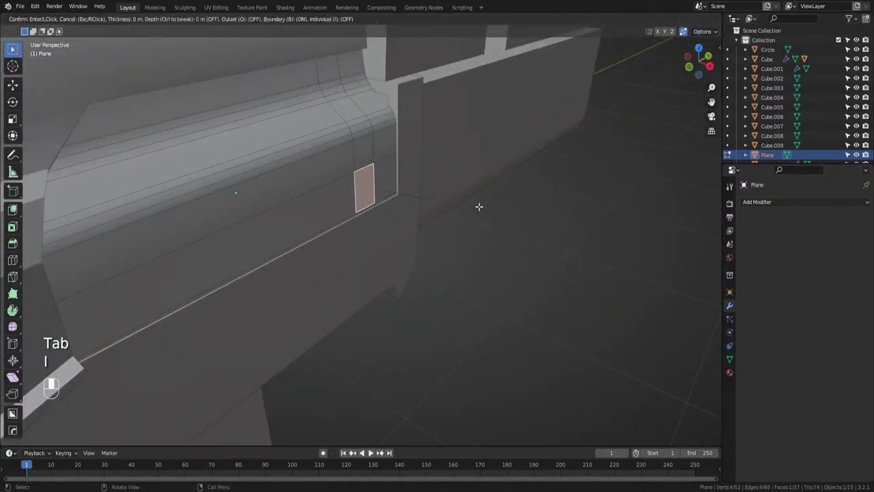
click(473, 208)
key(g)
key(z)
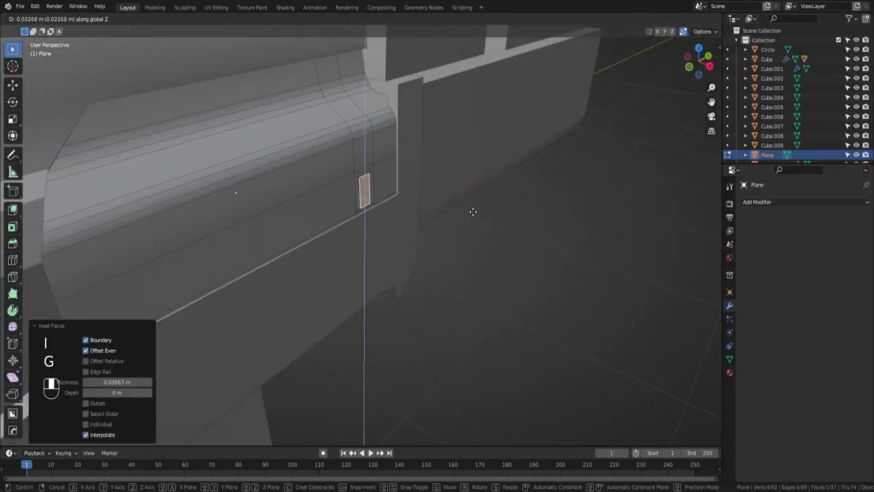
click(473, 211)
Extrude the inset face outward about 0.22 m and again about 0.63 m, raising the outer segment's top into a handle block.
key(e)
click(497, 218)
middle_drag(497, 218, 476, 202)
key(e)
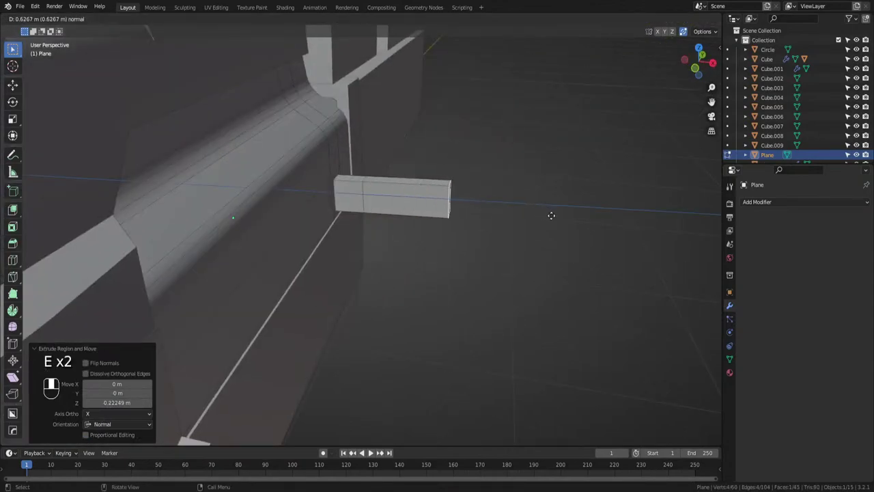
click(551, 216)
key(e)
click(420, 173)
Move the handle block's inner top edge outward about 0.129 m along X to slope that side.
middle_drag(420, 174, 341, 164)
key(Tab)
click(362, 142)
key(g)
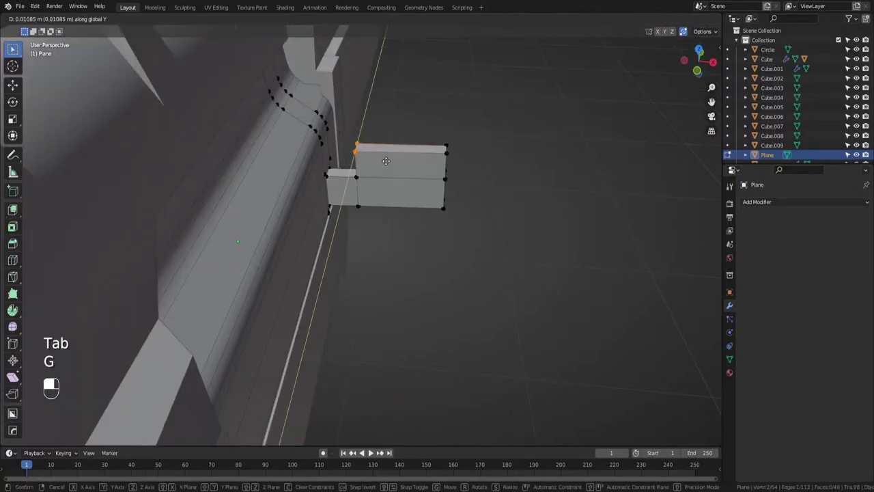
key(x)
click(398, 162)
middle_drag(453, 155, 475, 155)
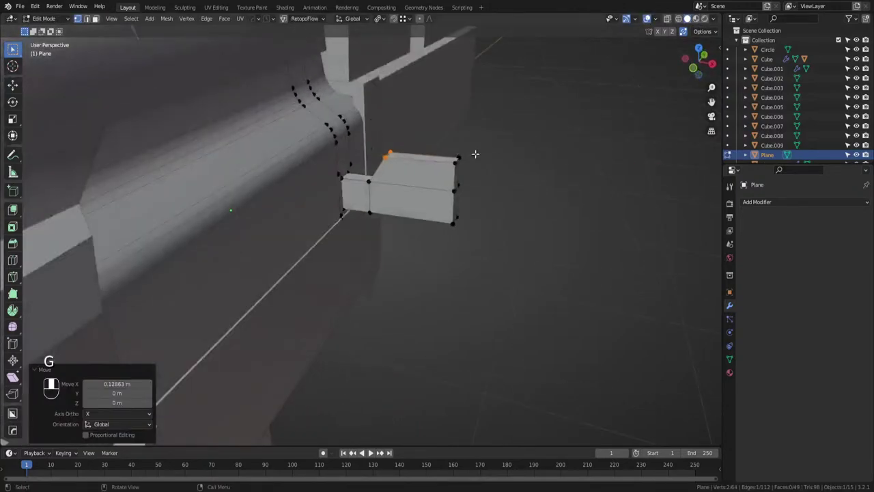
Taper the handle's outer end by moving its top and bottom edges inward along X, the bottom one about 0.059 m.
key(g)
key(x)
click(437, 170)
click(451, 224)
key(g)
key(x)
click(432, 247)
Add a loop cut across the middle of the handle's outer block, flatten it along X and shift it slightly.
key(ctrl+r)
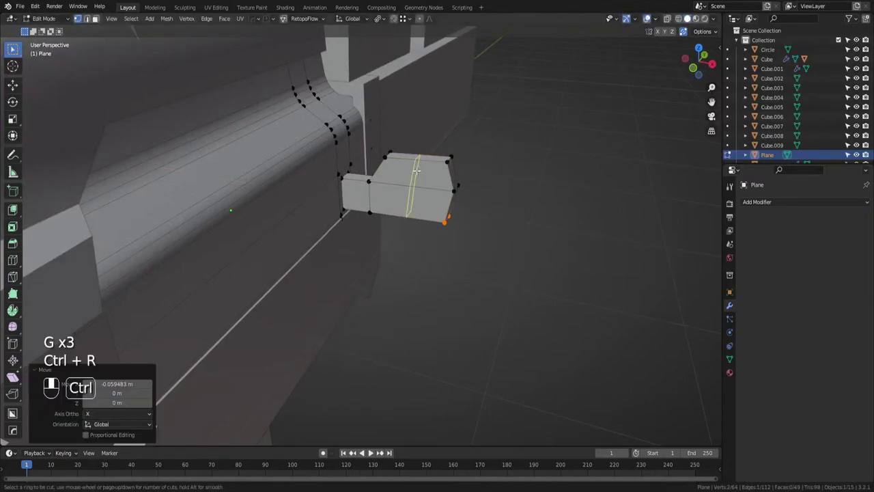
click(423, 175)
right_click(423, 175)
middle_drag(460, 171, 464, 208)
key(s)
key(x)
click(476, 198)
key(g)
key(y)
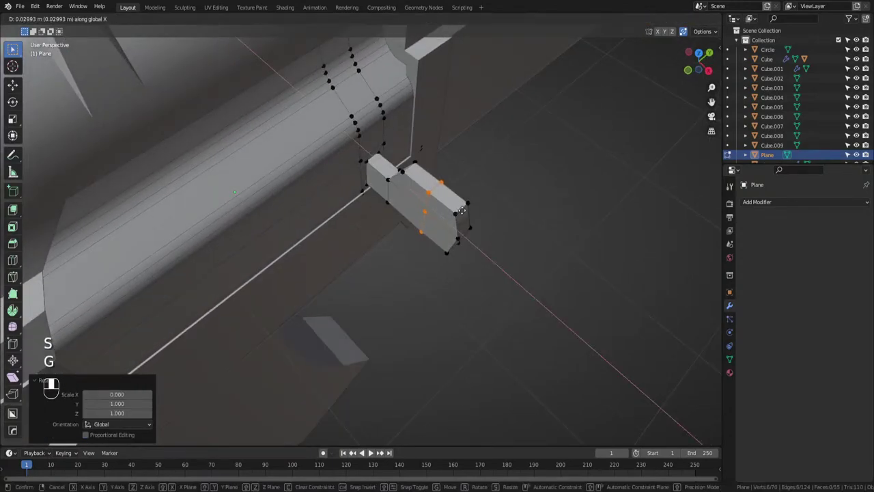
click(466, 212)
key(Tab)
Raise the handle's outer bottom edge about 0.064 m along Z.
middle_drag(467, 213, 307, 204)
scroll(416, 164, down, 4)
click(259, 264)
scroll(258, 264, up, 4)
middle_drag(263, 263, 418, 262)
scroll(421, 263, up, 4)
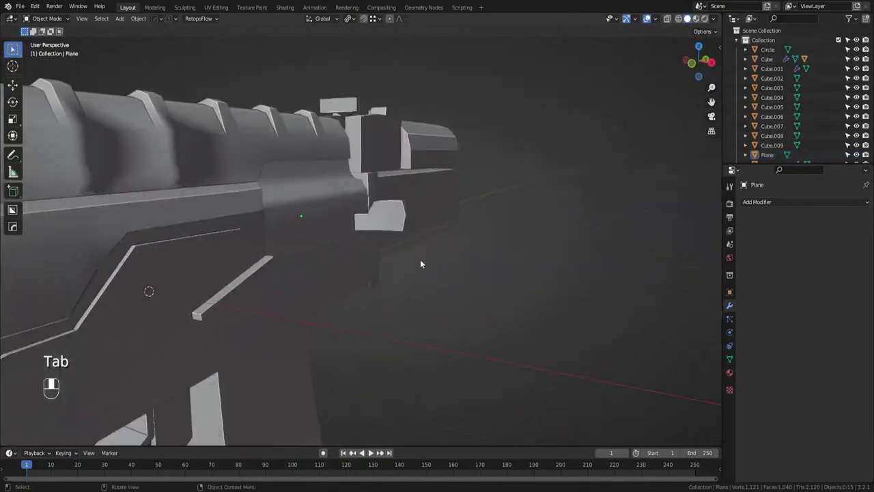
key(Tab)
click(447, 244)
key(g)
key(z)
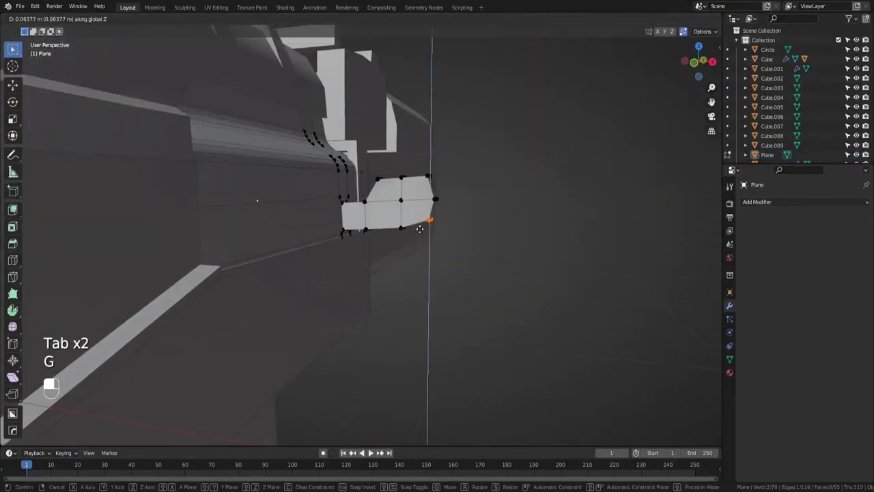
click(421, 229)
Adjust the height of the handle's outer top edge along Z and nudge the outer bottom edge up about 0.004 m.
middle_drag(445, 225, 484, 201)
click(432, 183)
key(g)
key(z)
click(471, 200)
drag(420, 231, 419, 231)
key(g)
middle_click(420, 231)
click(421, 233)
Leave mesh editing of the side plane with its new handle and save the file.
key(Tab)
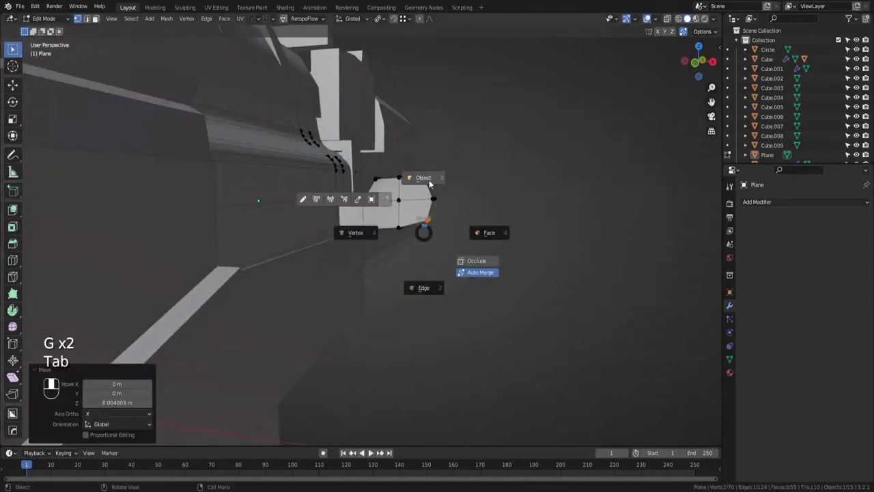
middle_drag(429, 180, 358, 222)
click(426, 266)
key(ctrl+w)
middle_drag(425, 263, 450, 243)
scroll(282, 268, down, 4)
key(ctrl+w)
key(ctrl+s)
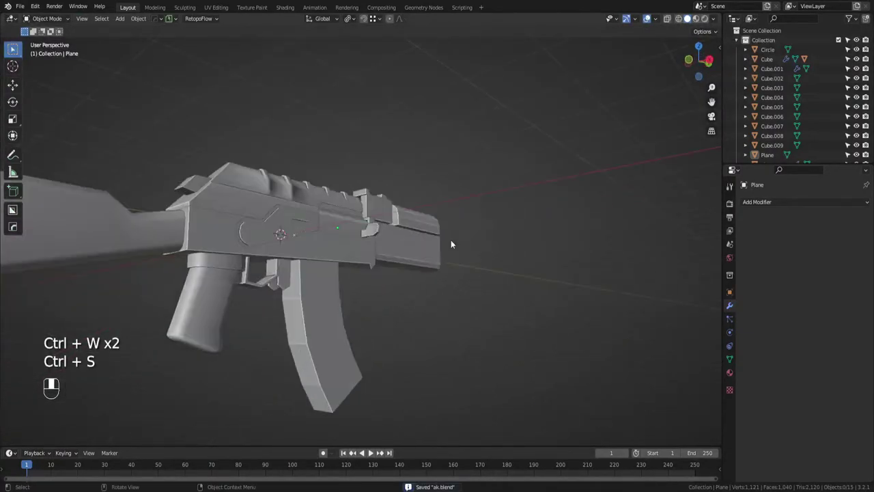
Duplicate the rounded rear end face of the upper handguard block in place.
middle_drag(544, 170, 450, 231)
scroll(489, 232, up, 1)
scroll(449, 230, up, 1)
click(450, 231)
key(Tab)
key(Tab)
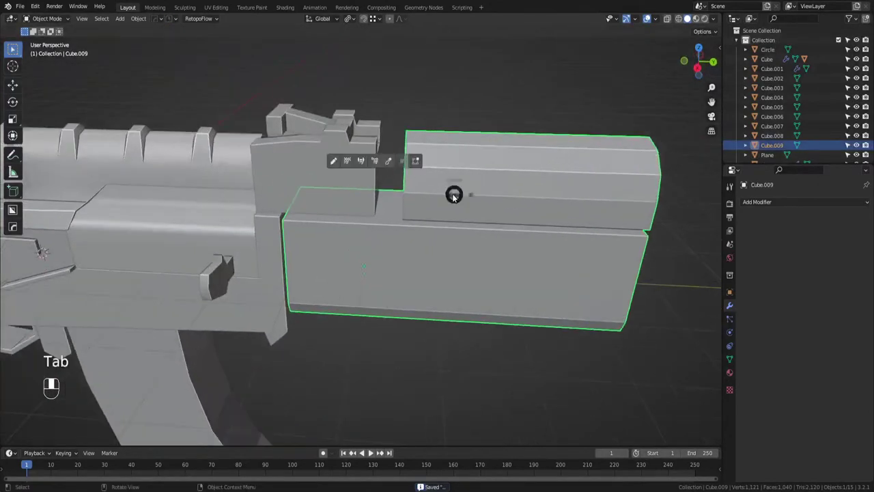
scroll(460, 180, up, 2)
click(428, 168)
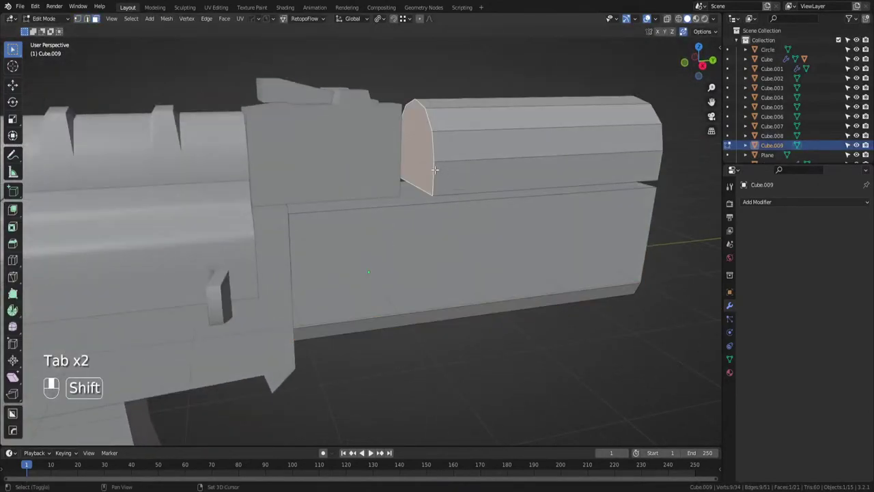
key(shift+d)
middle_drag(474, 165, 464, 168)
key(o)
click(462, 166)
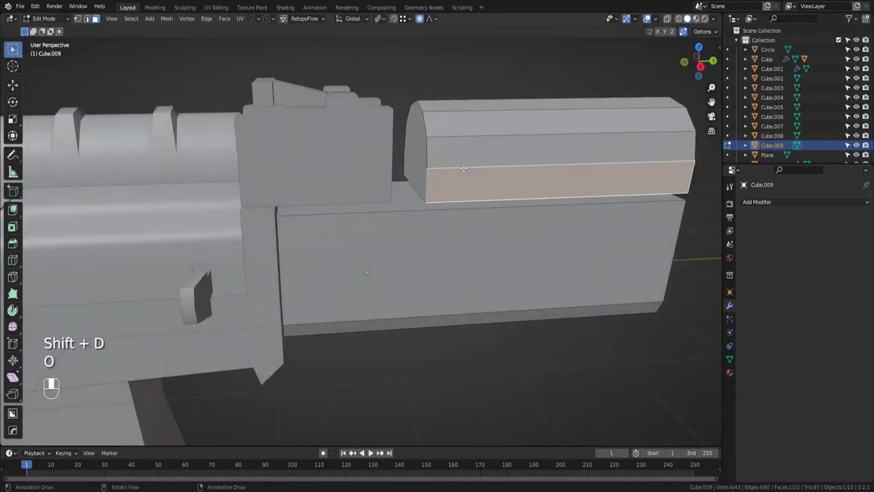
Separate the rounded rear end face from the handguard into its own object.
click(422, 170)
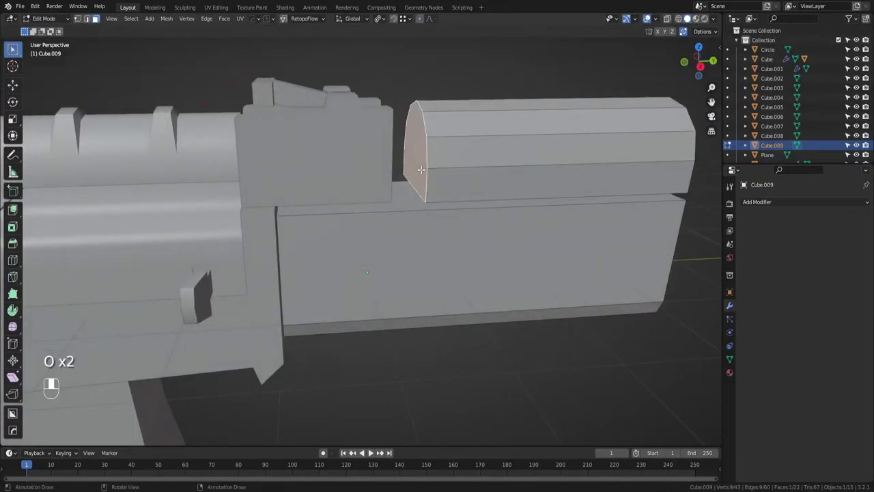
key(p)
key(Tab)
key(Tab)
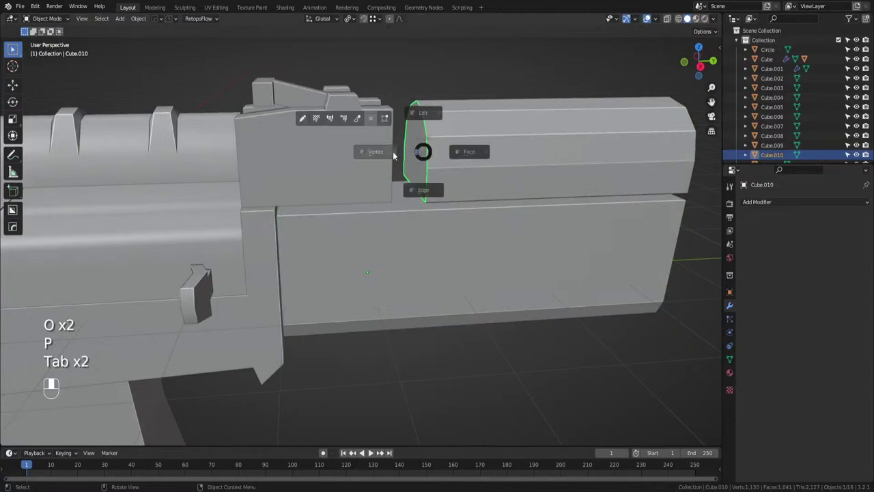
Extrude the entire separated face about 0.101 m toward the rear sight to form a collar.
click(390, 155)
key(a)
middle_drag(464, 169, 464, 194)
scroll(463, 194, up, 1)
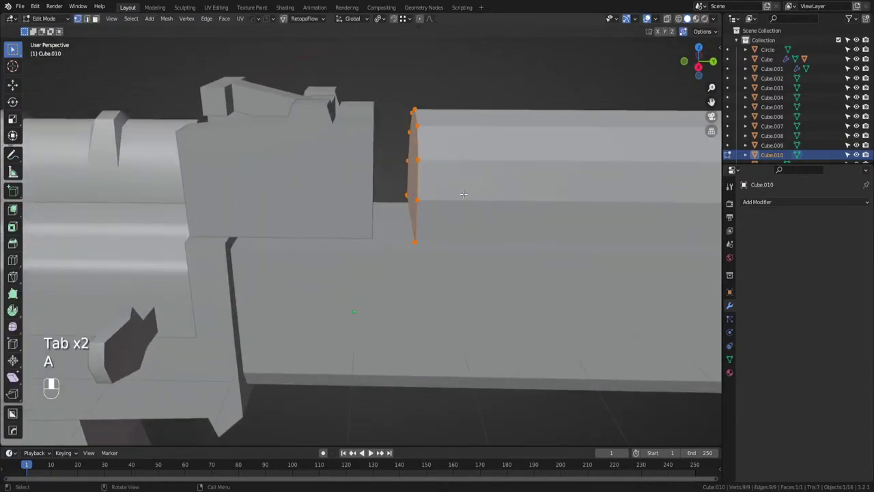
key(alt+s)
right_click(497, 190)
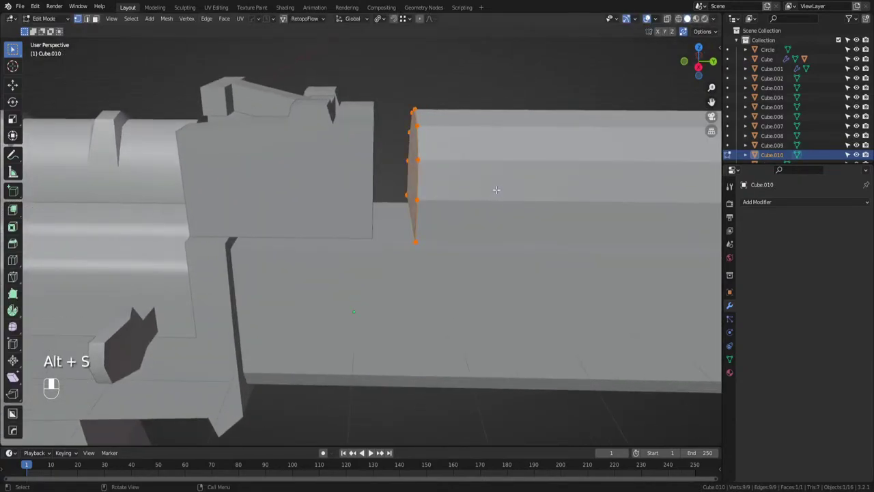
key(e)
click(483, 184)
Fatten the collar's curved rim faces, leaving out the flat bottom face, by 0.0266 m along their normals.
key(Tab)
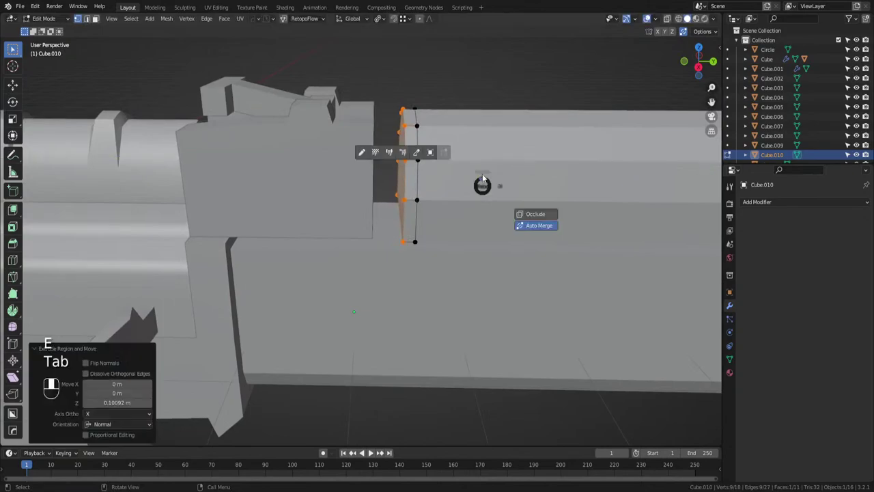
key(Tab)
key(Tab)
alt+click(439, 165)
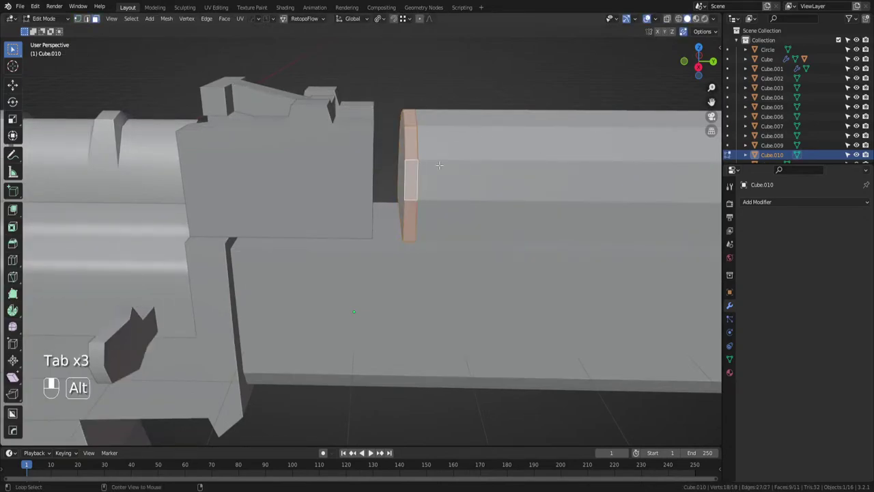
key(alt+s)
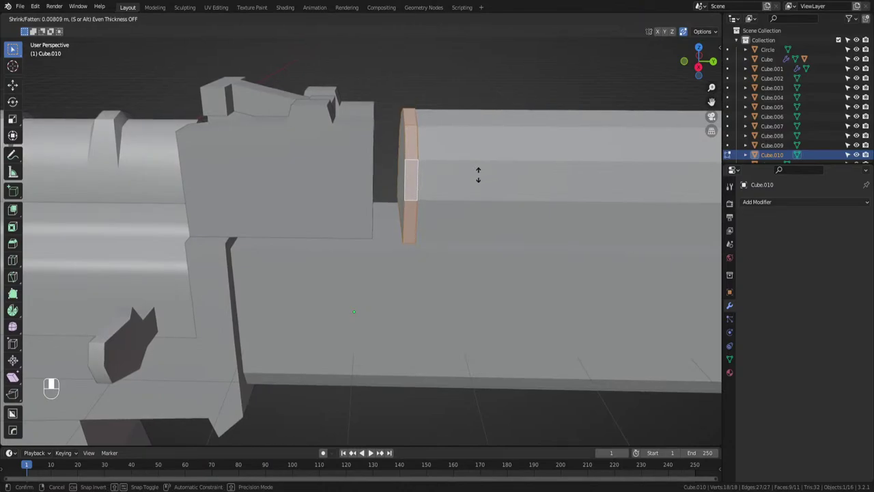
right_click(480, 175)
middle_drag(480, 175, 498, 124)
ctrl+click(423, 189)
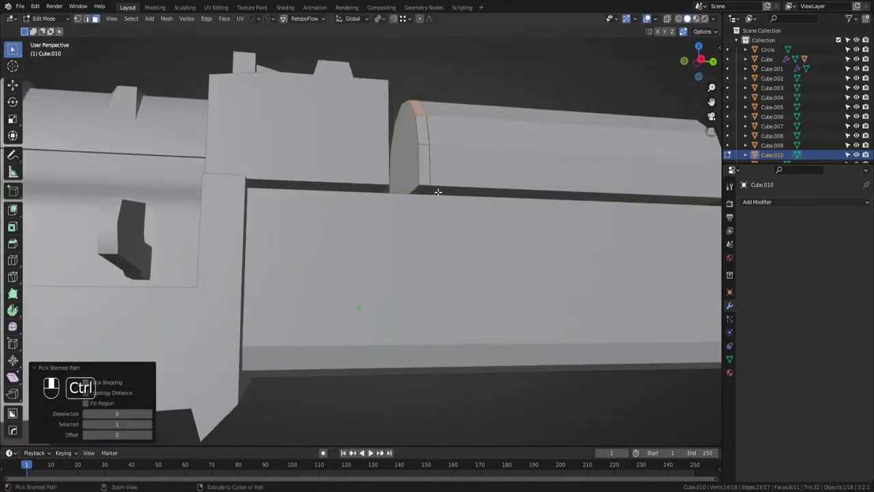
shift+click(424, 175)
middle_drag(424, 175, 445, 198)
key(alt+s)
click(457, 171)
Move the collar's rear face about 0.025 m backward along Y to make the collar wider.
key(Tab)
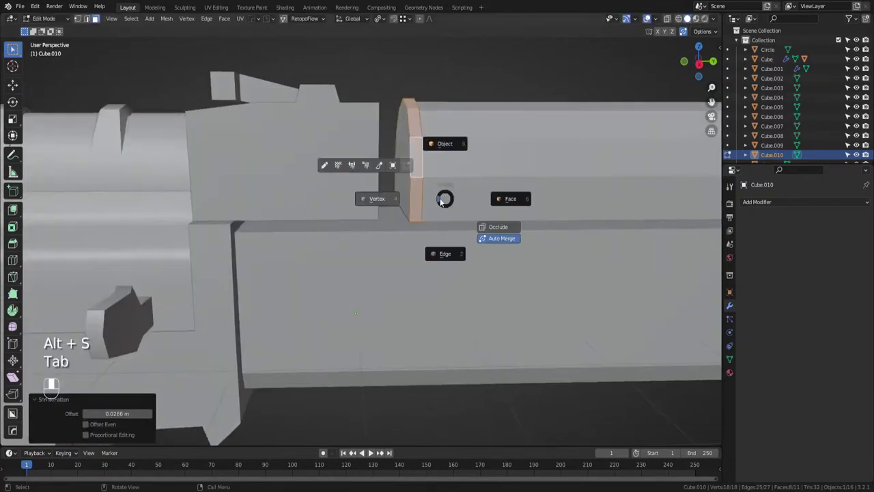
click(408, 196)
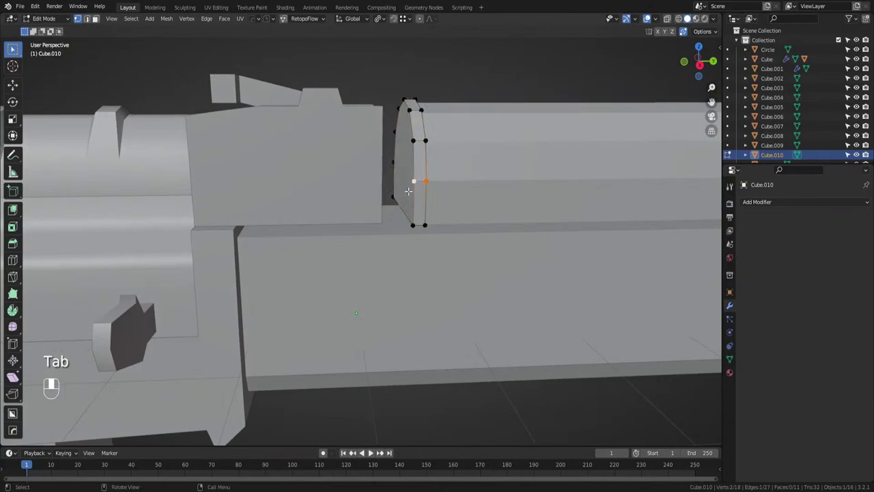
key(g)
key(y)
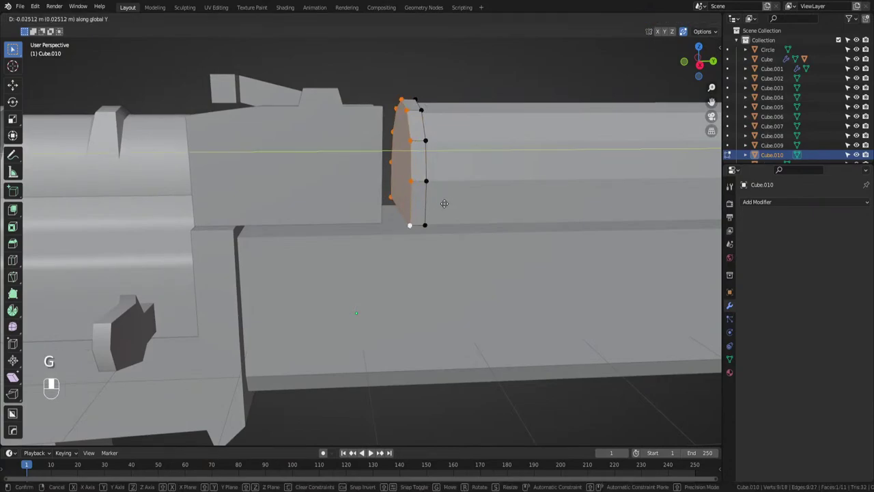
click(446, 203)
Save the file and shade the collar behind the upper handguard with the HOps autosmooth operation.
key(Tab)
middle_drag(435, 205, 426, 189)
key(ctrl+s)
key(q)
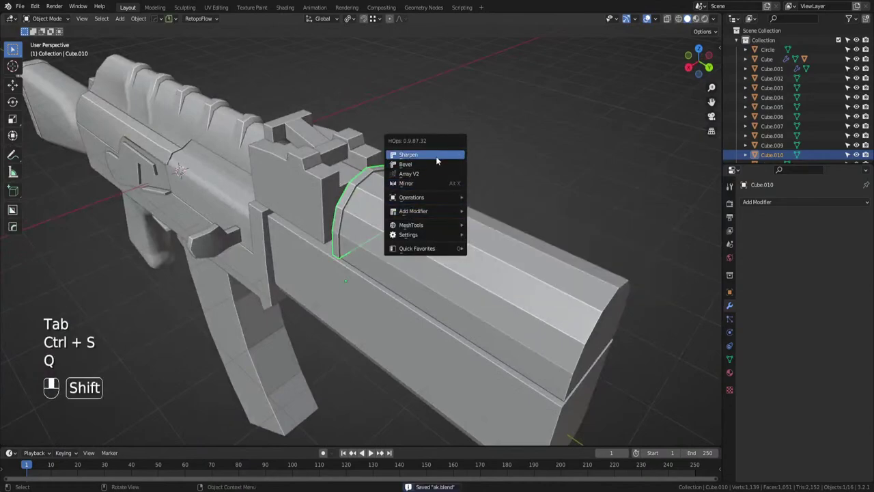
click(438, 156)
click(423, 156)
Sharpen and autosmooth the two-part handguard with HOps, using 60° sharpness and a 35° auto smooth angle.
click(429, 239)
key(q)
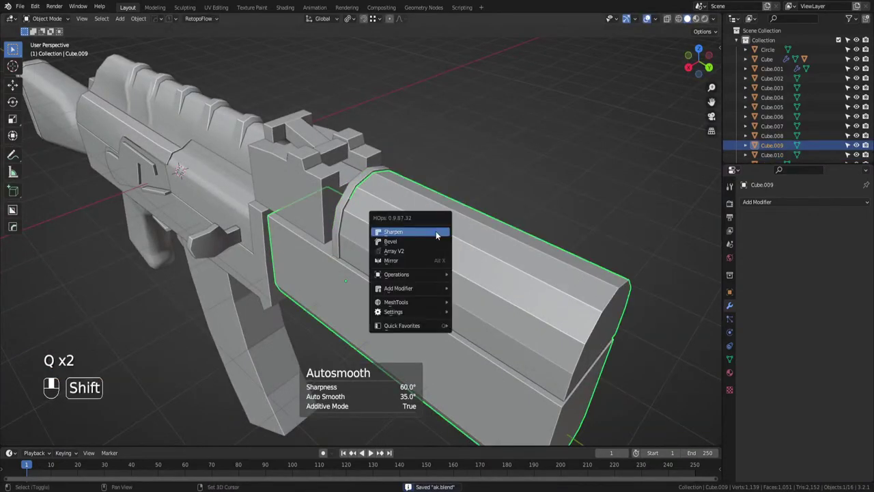
click(436, 231)
click(413, 237)
middle_drag(407, 234, 495, 237)
click(495, 237)
key(q)
click(496, 232)
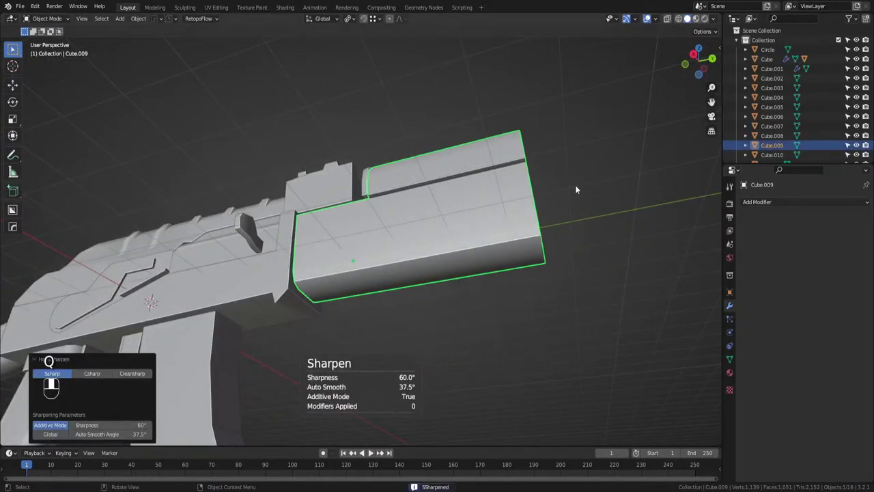
key(q)
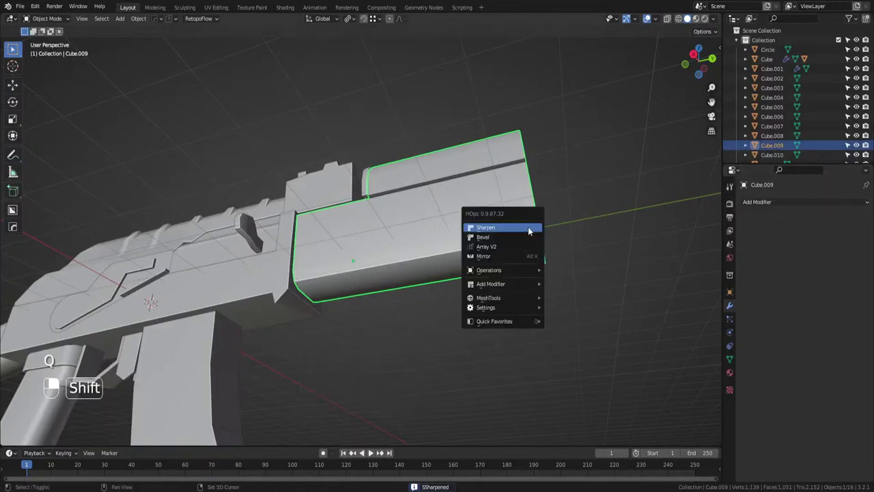
shift+click(531, 228)
click(170, 227)
Deselect the handguard and save the file.
scroll(170, 227, down, 5)
middle_drag(169, 227, 275, 239)
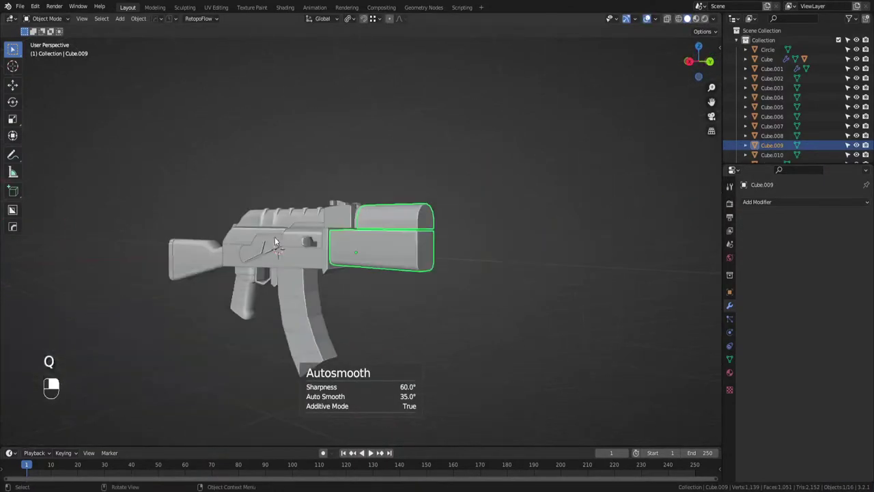
click(367, 304)
middle_drag(368, 309, 231, 311)
key(ctrl+s)
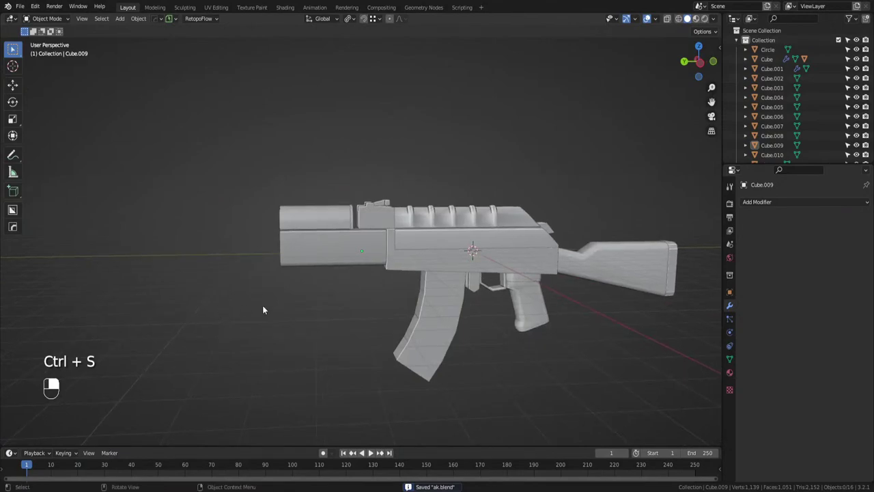
middle_drag(264, 306, 478, 260)
Try adding a vertical loop cut around the lower handguard, shifted toward its front end.
key(Tab)
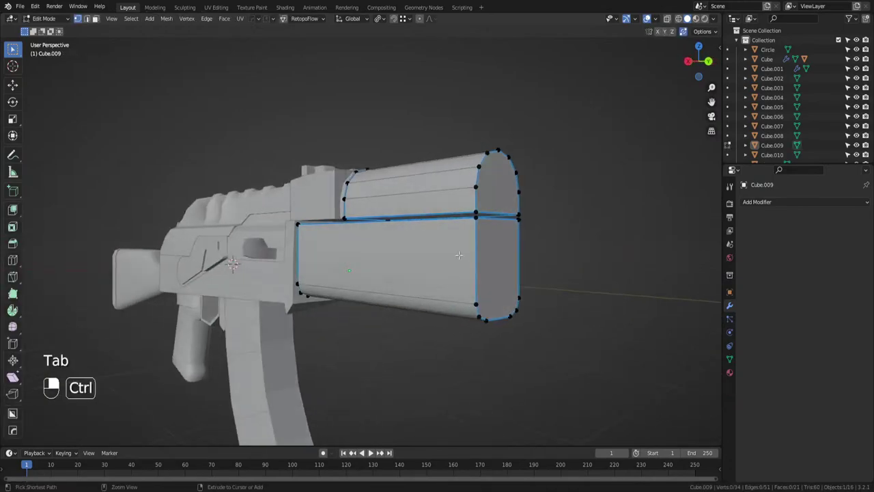
key(ctrl+r)
click(478, 236)
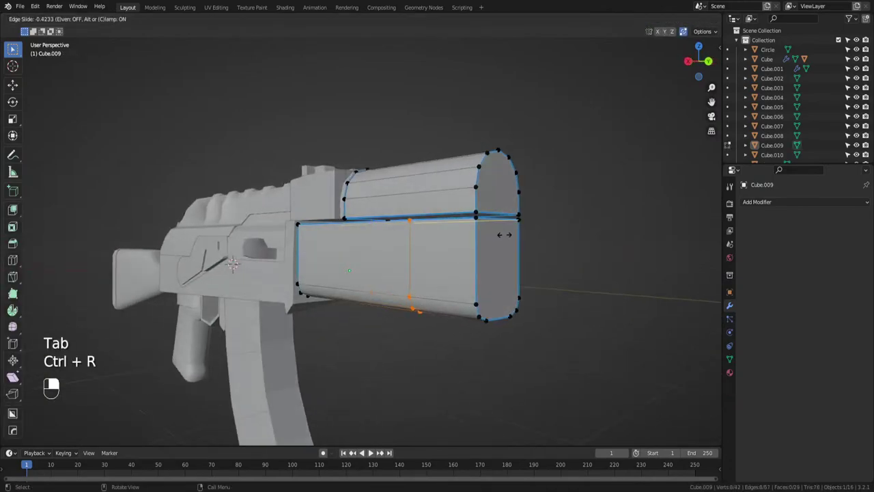
click(545, 244)
middle_drag(545, 244, 442, 269)
key(ctrl+z)
key(ctrl+z)
click(488, 262)
Move the lower handguard's rear end vertices about 0.139 m forward along Y to leave a gap before the receiver.
key(ctrl+s)
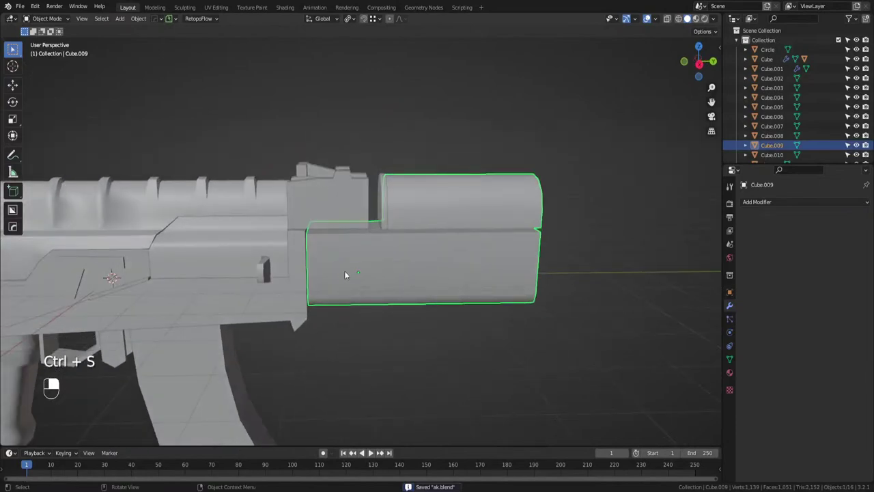
shift+middle_drag(343, 270, 375, 252)
key(Tab)
key(z)
click(295, 252)
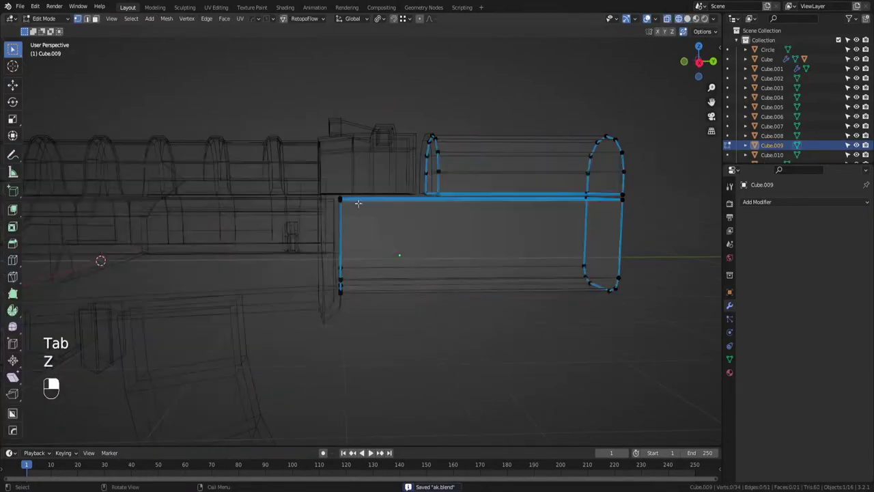
drag(358, 203, 312, 307)
key(g)
click(320, 312)
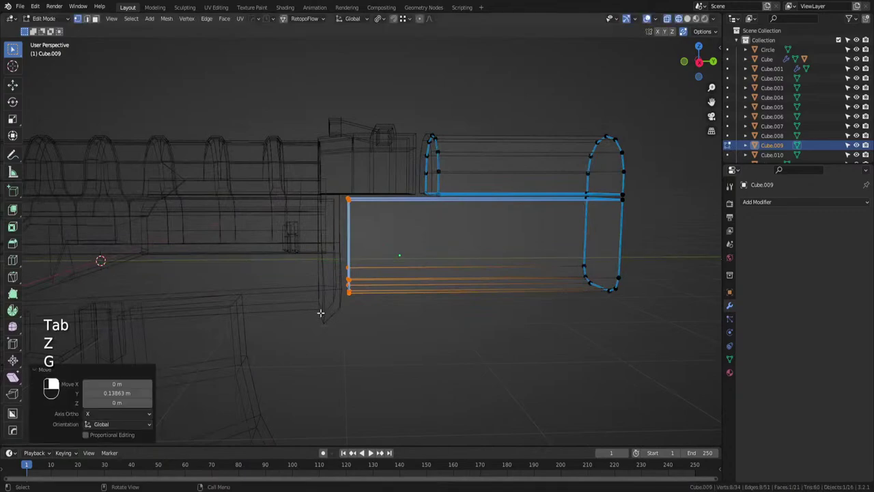
key(Tab)
key(Tab)
middle_drag(384, 245, 346, 277)
key(Tab)
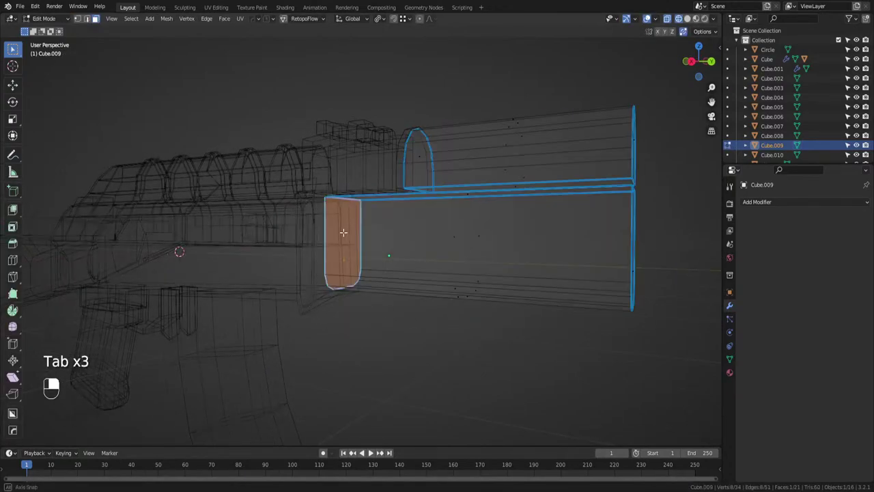
middle_drag(343, 232, 374, 238)
key(Tab)
key(Tab)
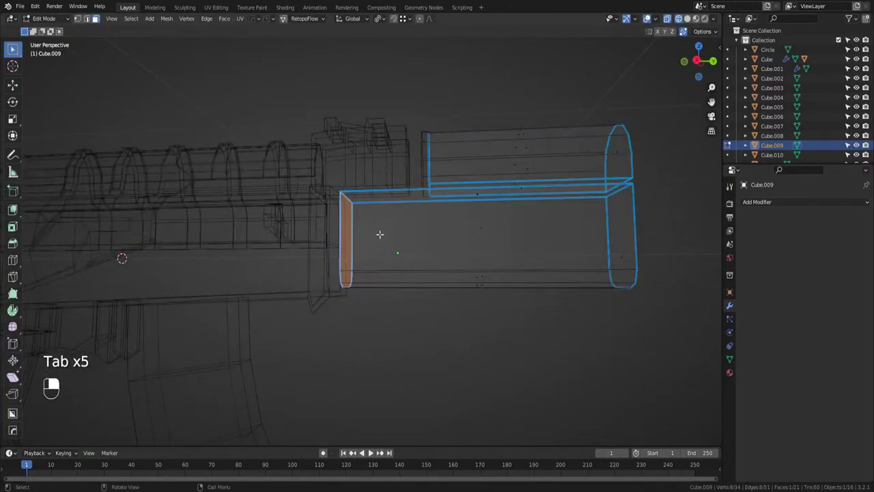
key(z)
key(Tab)
Connect the corner vertices at the receiver's lower front lip with edges and delete the protruding lip vertex.
click(327, 294)
key(Tab)
middle_drag(327, 295, 341, 266)
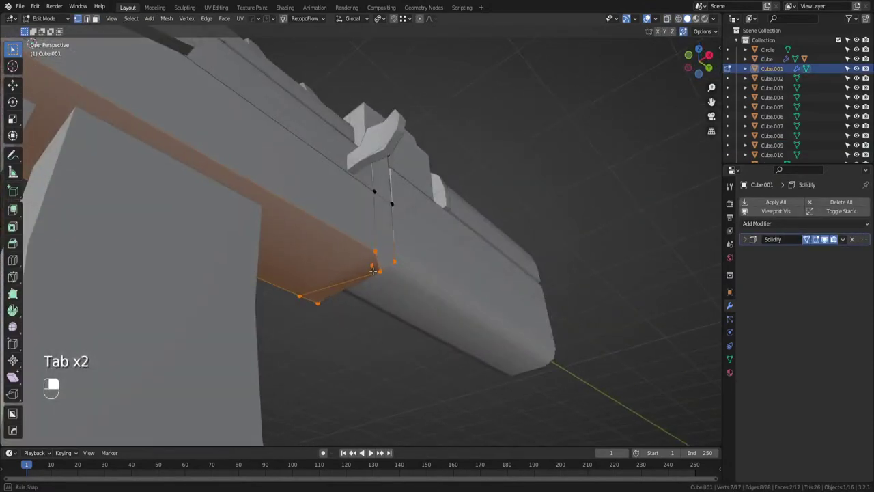
click(395, 261)
shift+click(375, 253)
shift+click(300, 295)
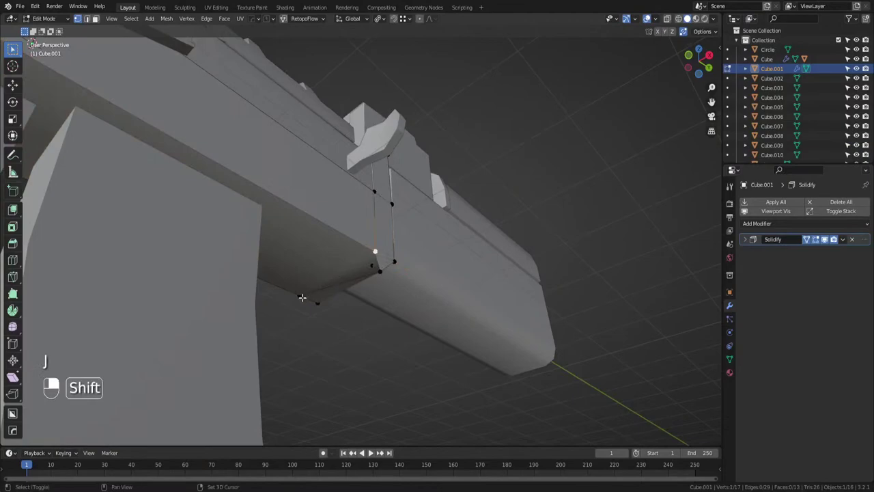
key(j)
key(x)
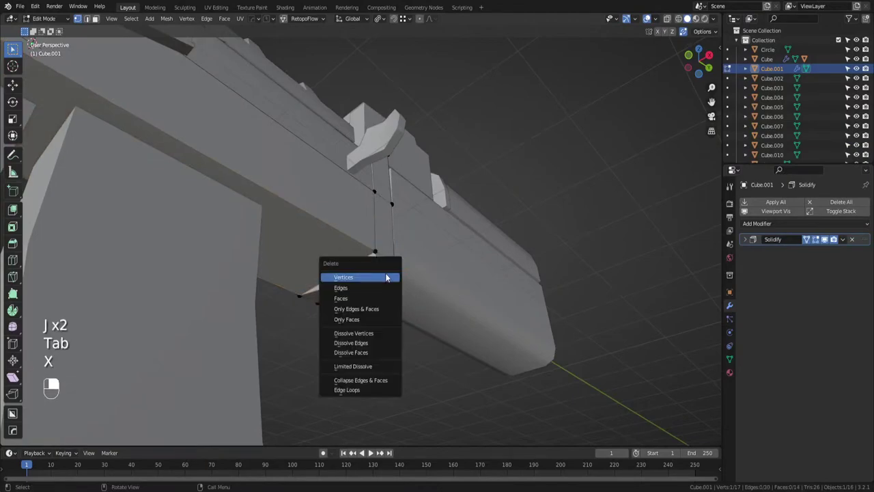
click(379, 276)
Fill the opening under the receiver's front with a four-sided face and save the file.
middle_drag(320, 296, 329, 282)
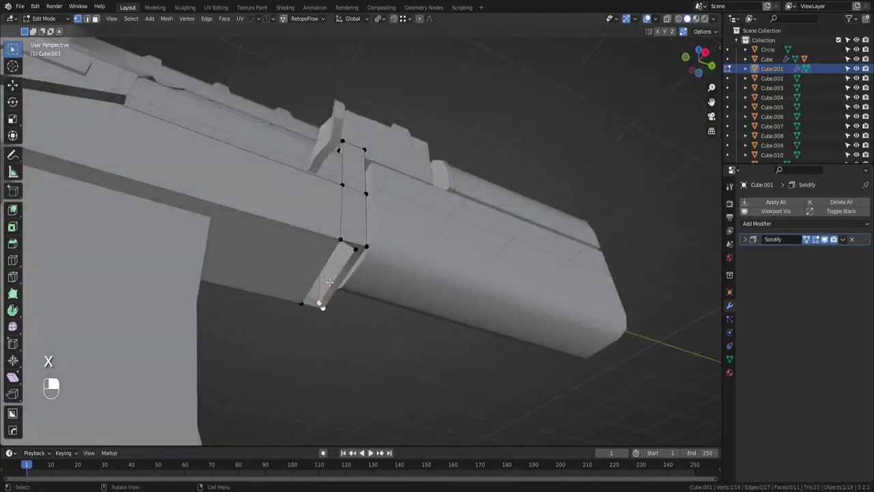
shift+click(354, 251)
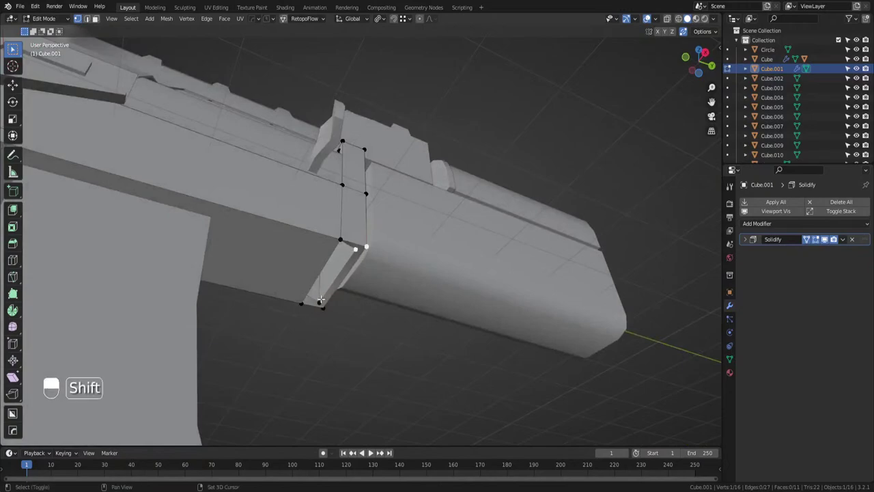
middle_drag(323, 296, 314, 302)
click(305, 311)
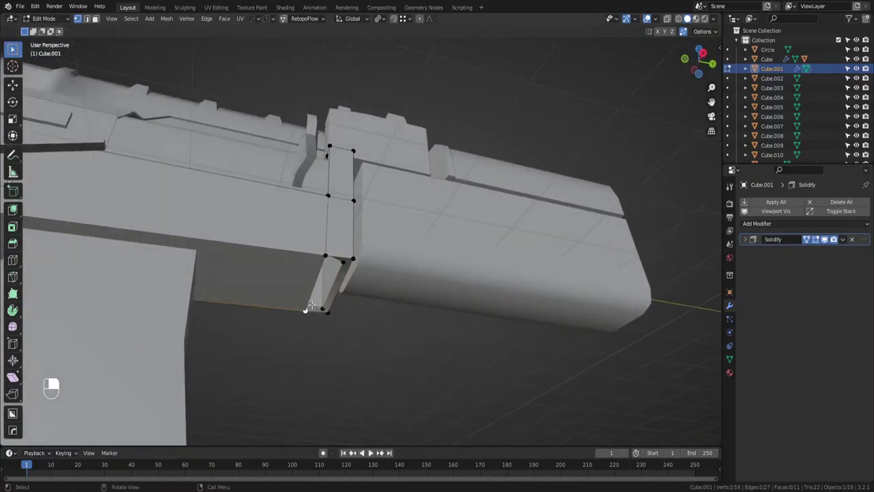
shift+click(326, 256)
shift+click(327, 308)
key(f)
key(Tab)
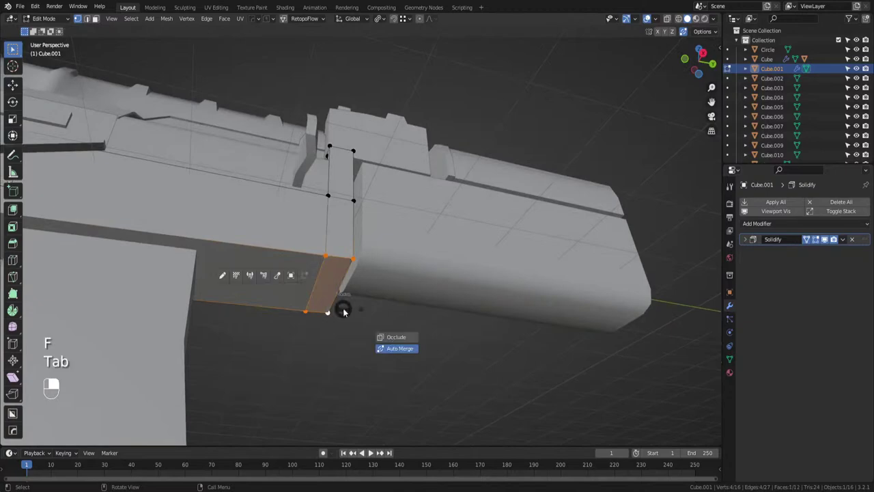
middle_drag(348, 268, 323, 292)
scroll(328, 295, down, 1)
key(ctrl+s)
Scale the lower receiver by 0.929 along X to narrow it, and save the file.
click(390, 313)
scroll(390, 313, down, 1)
middle_drag(391, 313, 394, 332)
scroll(394, 333, down, 1)
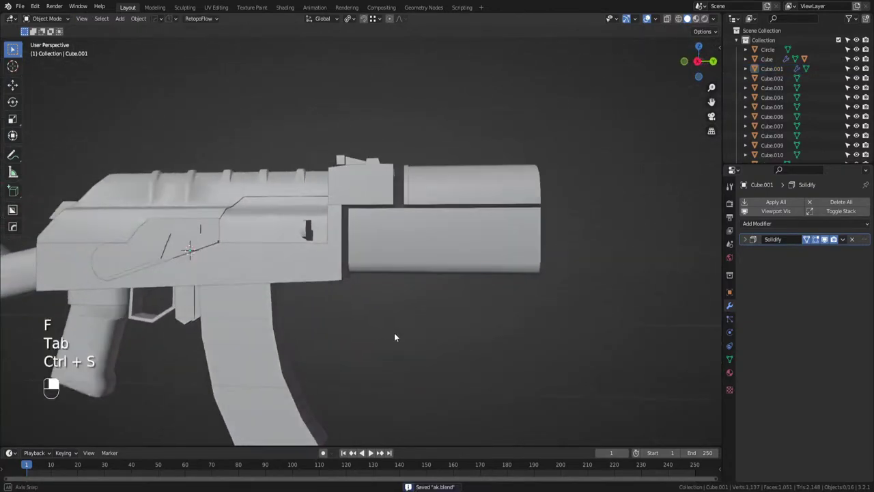
scroll(394, 333, up, 1)
middle_drag(410, 267, 279, 288)
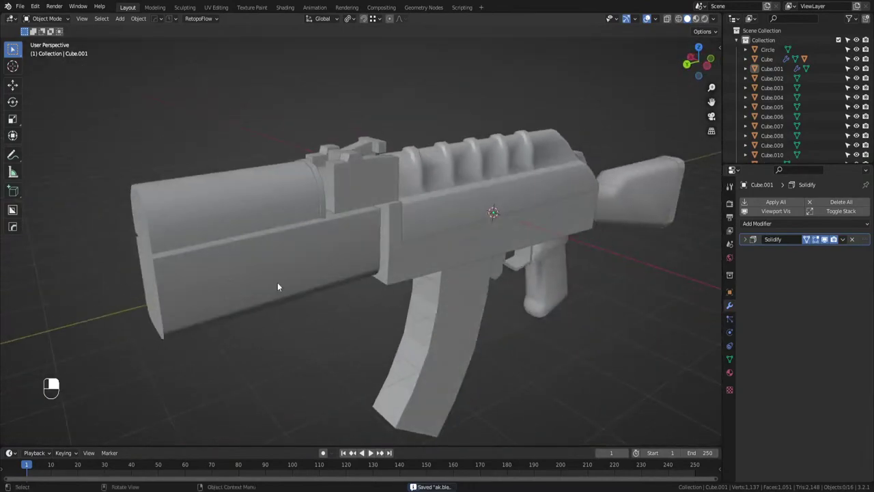
click(412, 261)
key(s)
key(x)
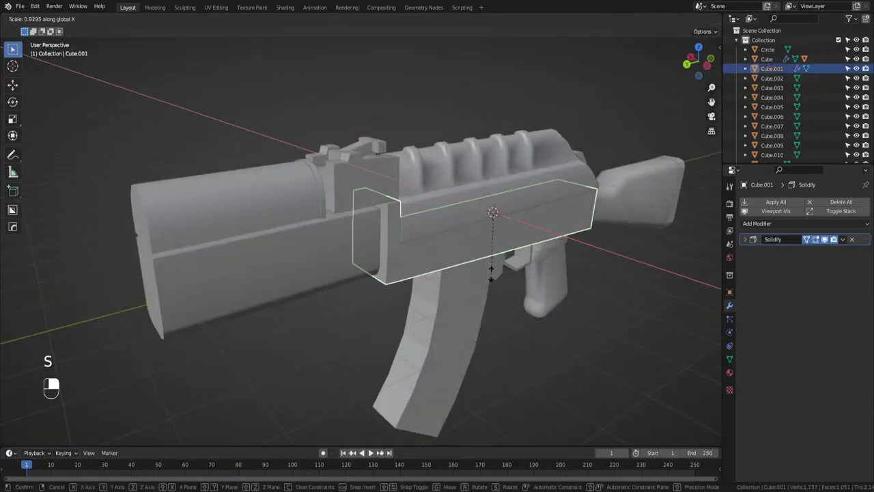
click(491, 272)
middle_drag(449, 273, 487, 277)
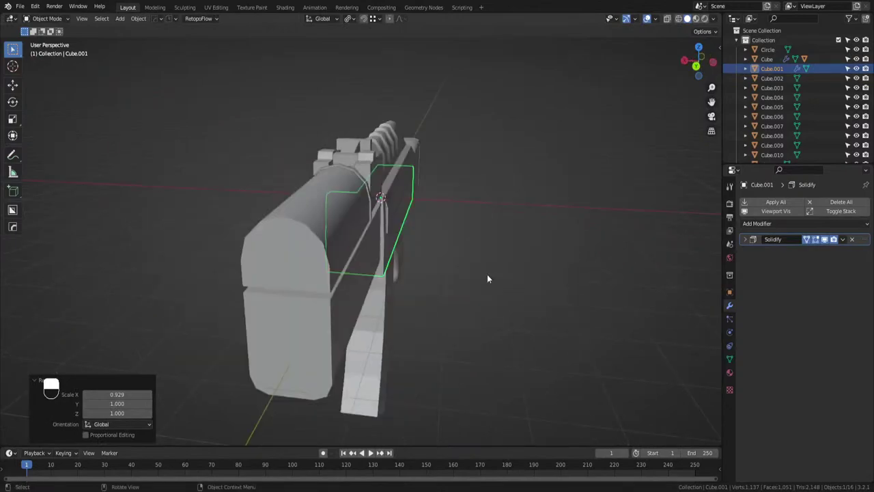
click(488, 278)
middle_drag(410, 274, 490, 271)
key(ctrl+s)
Move the front edge loop of the receiver's side panel with the charging handle about 0.086 m backward along Y.
middle_drag(334, 291, 358, 289)
scroll(341, 281, up, 3)
middle_drag(297, 276, 348, 270)
click(321, 266)
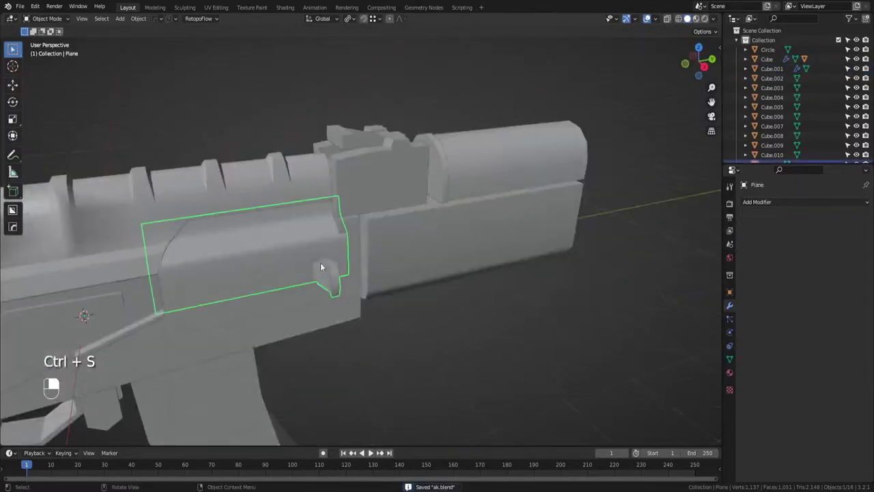
key(Tab)
key(z)
alt+click(351, 255)
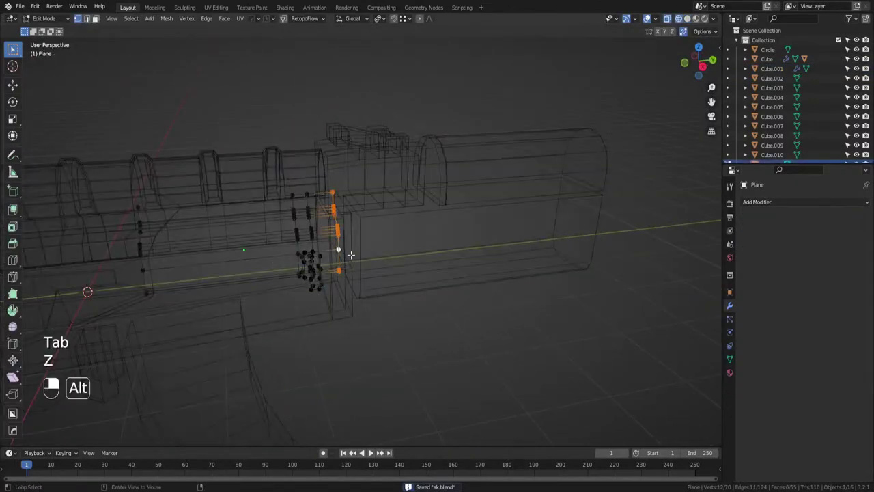
key(g)
click(388, 260)
key(z)
click(434, 265)
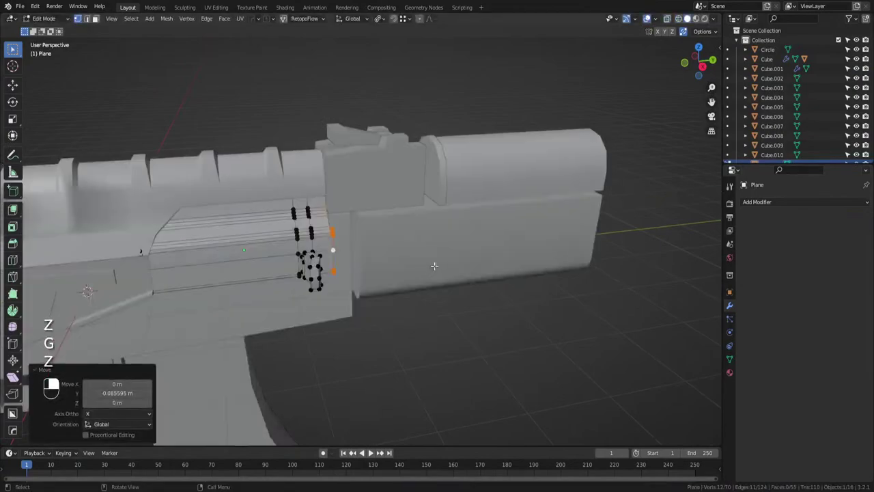
Try moving the side panel's front edge loop inward along X.
middle_drag(434, 265, 369, 265)
scroll(306, 230, up, 1)
drag(300, 212, 290, 242)
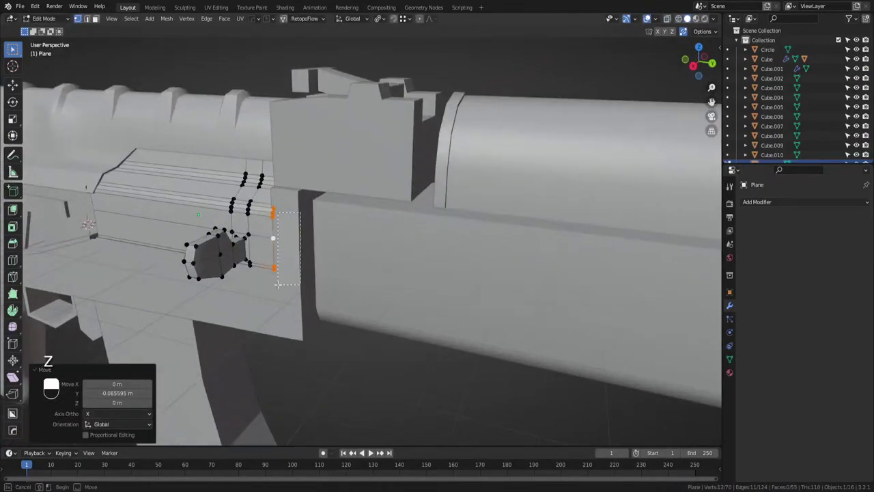
drag(278, 284, 281, 286)
key(ctrl+z)
key(g)
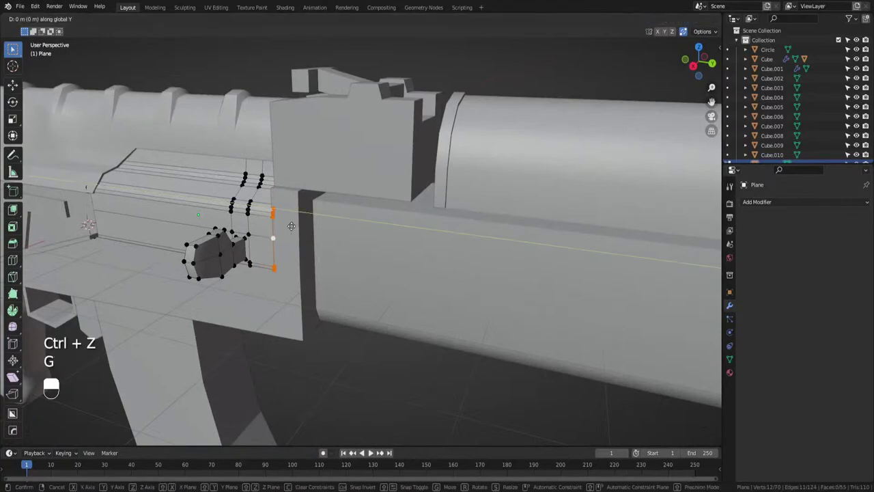
key(x)
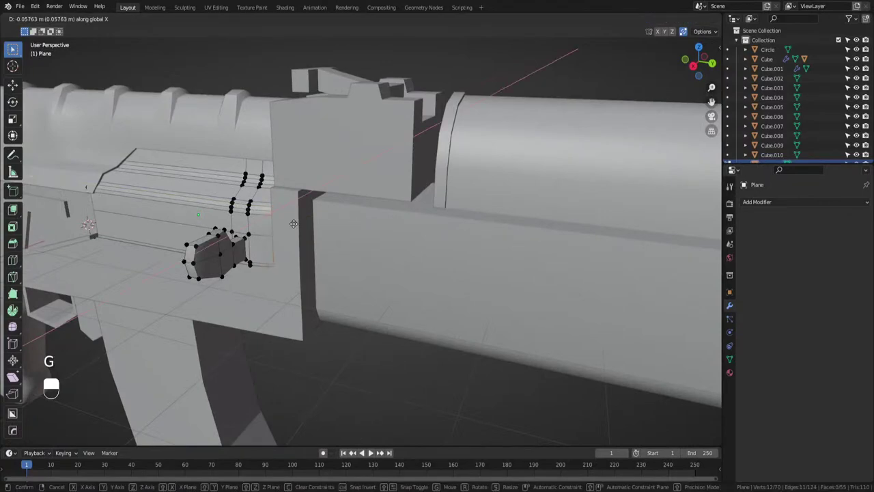
key(Tab)
Move the whole side panel with its charging handle inward along negative X twice, by about 0.069 m and about 0.07 m.
key(g)
key(x)
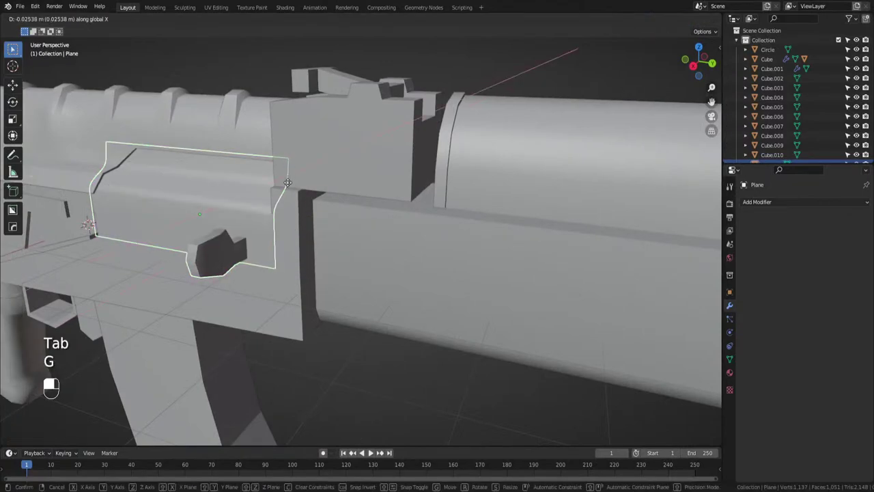
click(292, 183)
middle_drag(292, 183, 451, 226)
key(g)
key(x)
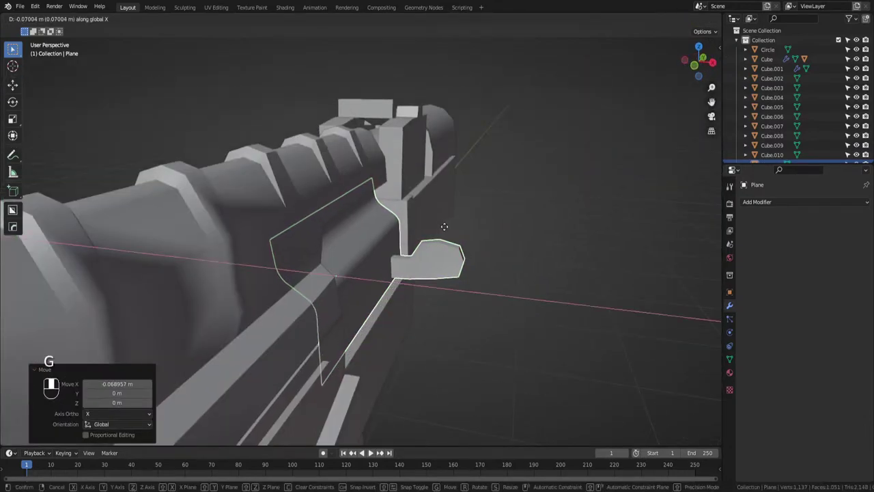
click(448, 231)
Deselect the side panel and save the file.
scroll(483, 276, down, 3)
middle_drag(484, 277, 507, 313)
click(430, 321)
scroll(430, 321, down, 3)
key(ctrl+s)
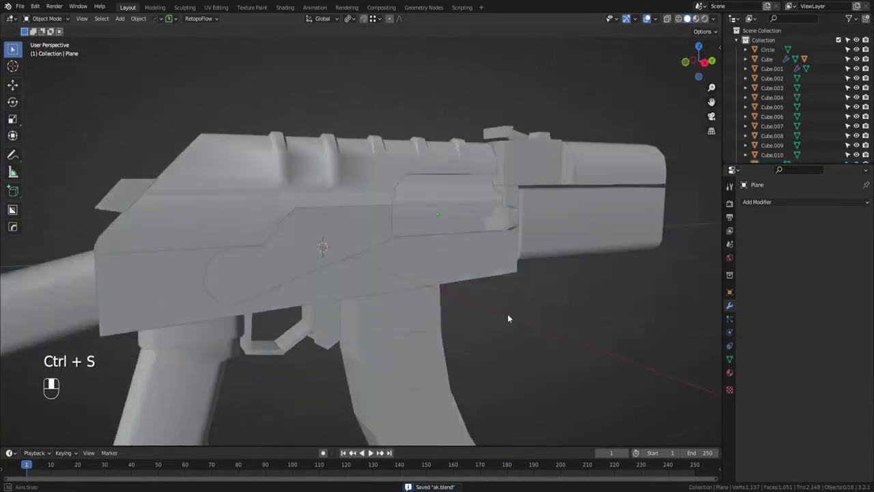
scroll(508, 313, down, 2)
key(ctrl+s)
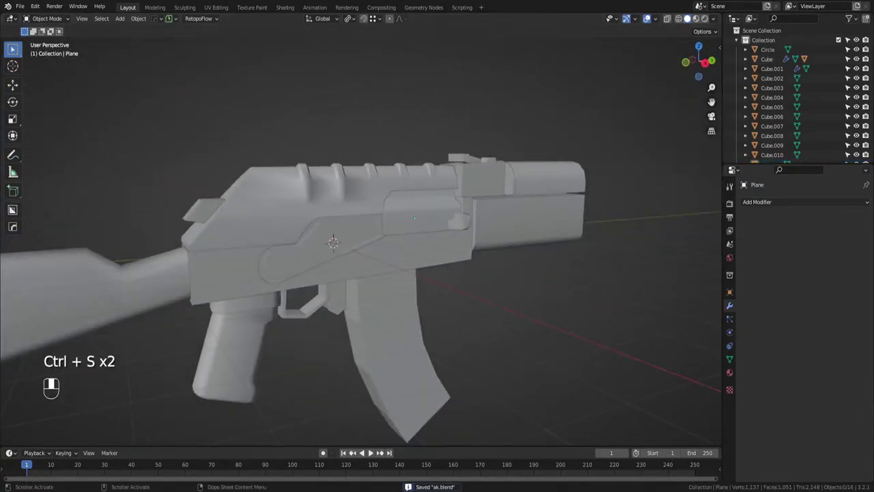
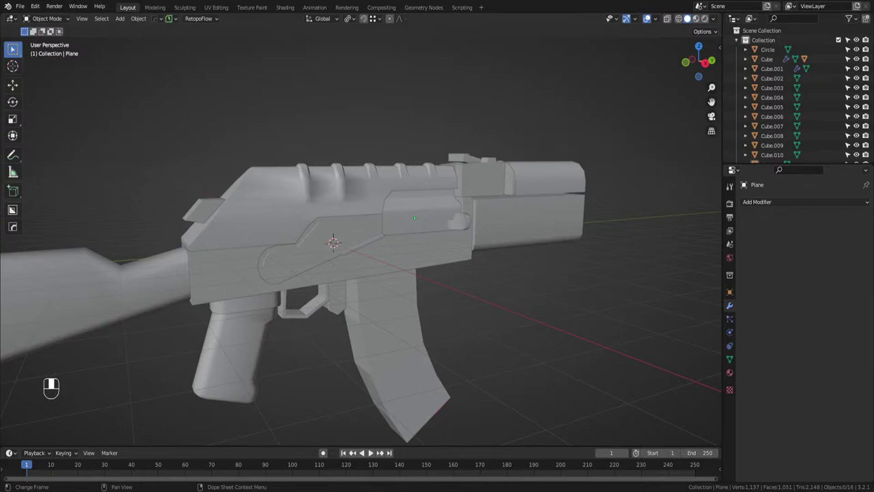
Save the rifle file again.
scroll(365, 307, down, 4)
middle_drag(417, 291, 331, 311)
shift+middle_drag(411, 340, 406, 273)
key(ctrl+s)
key(ctrl+s)
Add a cube, flatten it along Y into a thin block, and scale it uniformly by about 0.553.
key(shift+a)
mouse_move(410, 271)
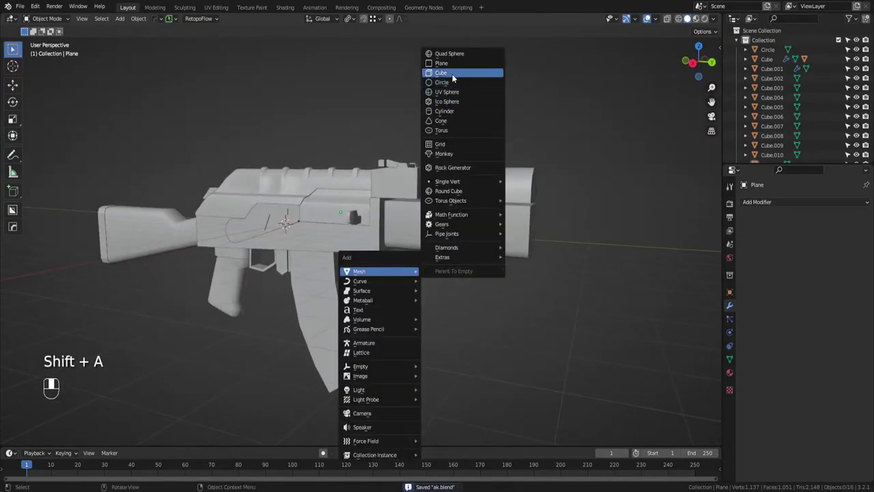
click(448, 72)
key(s)
right_click(489, 261)
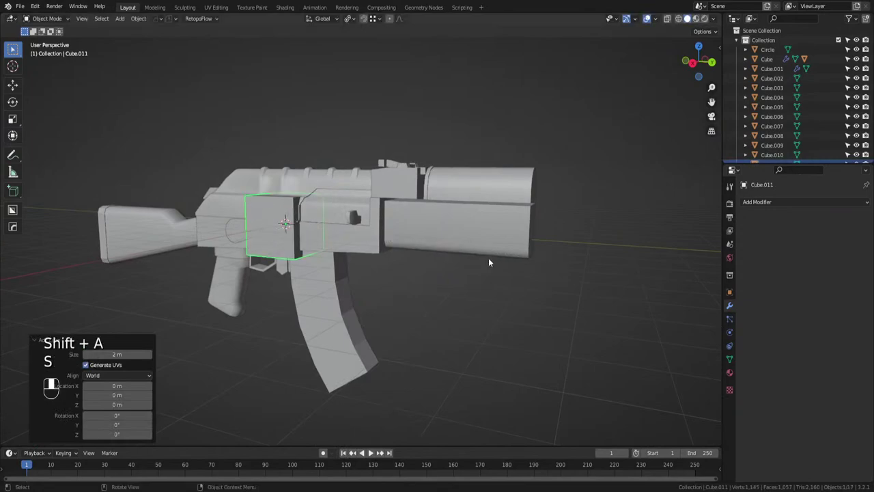
key(s)
key(y)
click(344, 233)
key(s)
click(319, 228)
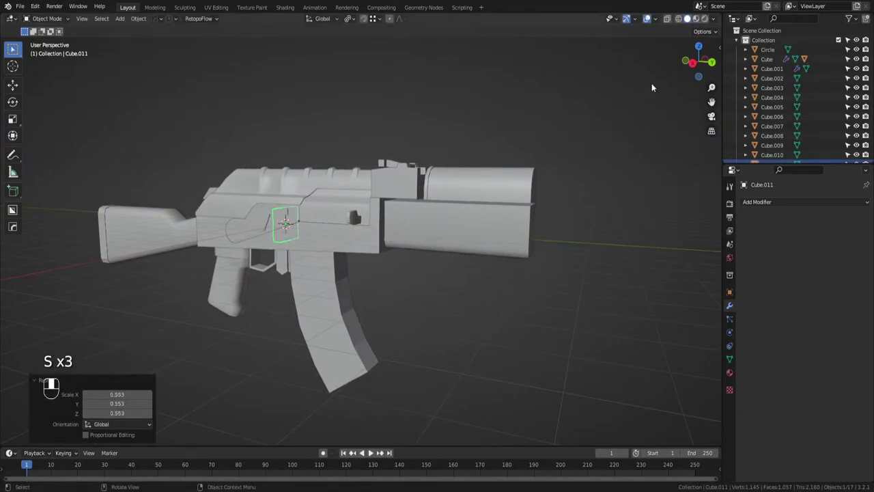
Place the block between the receiver and lower handguard in the right side view, scaling it by about 0.68 and shifting it back about 0.1 m along Y.
click(693, 64)
key(g)
click(566, 207)
scroll(565, 207, up, 4)
shift+middle_drag(566, 206, 476, 254)
scroll(476, 253, up, 1)
key(s)
click(429, 263)
key(g)
key(y)
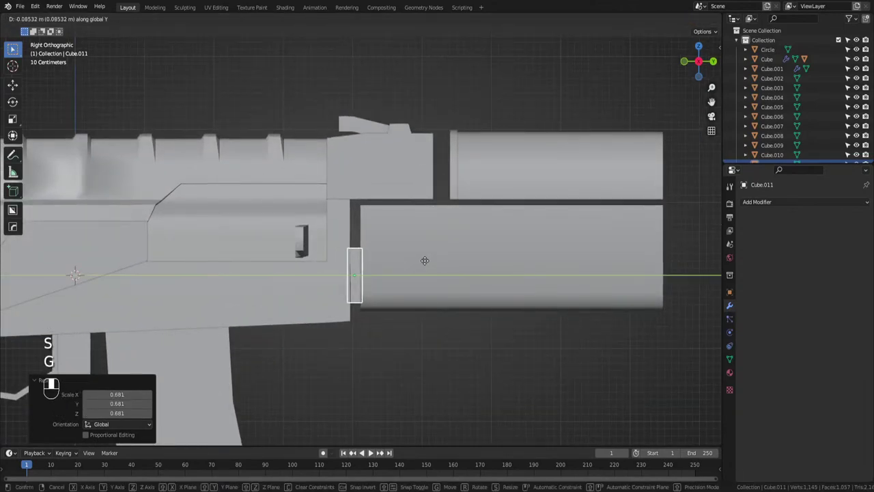
click(424, 260)
Thin the block along Y to about 0.684 and nudge it forward to fill the gap before the lower handguard.
key(s)
key(y)
click(427, 263)
key(g)
key(y)
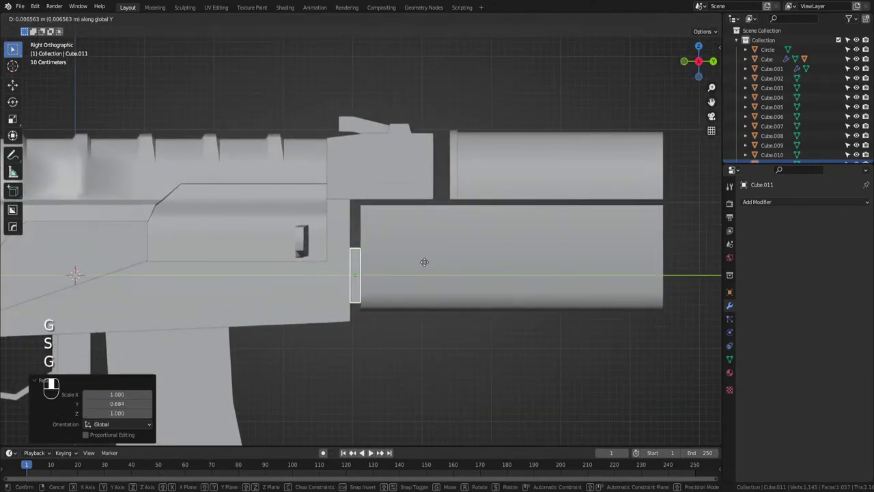
click(426, 261)
Resize the block to about 1.71 along Z and 1.6 along X, raising it about 0.314 m along Z.
middle_drag(434, 259, 401, 278)
key(s)
key(z)
click(456, 323)
key(g)
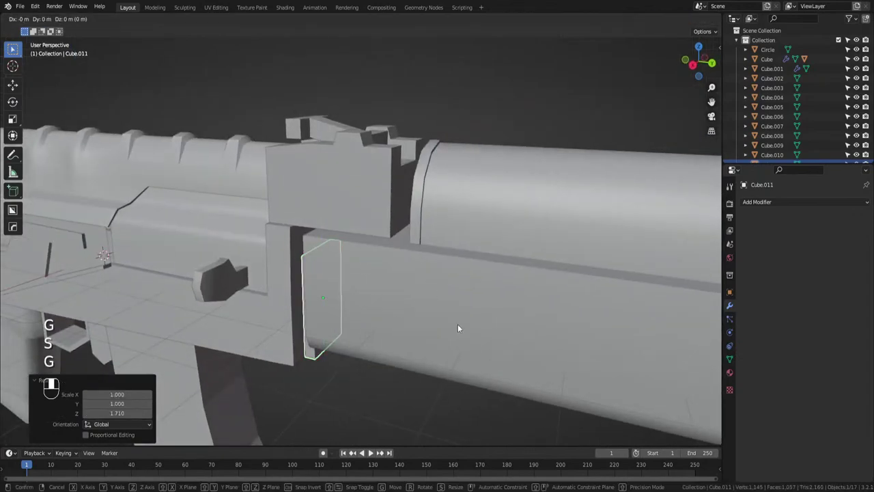
key(z)
click(458, 300)
key(s)
key(x)
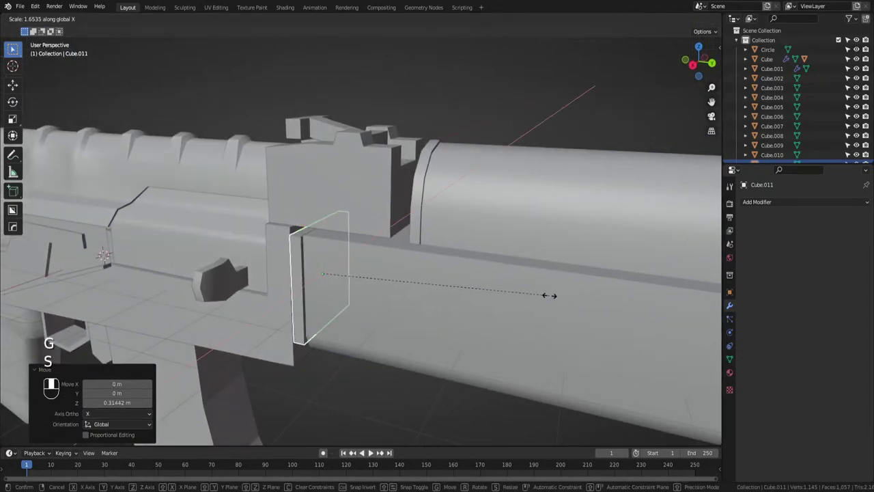
click(543, 296)
Move the block's four bottom vertices down along Z in wireframe view.
middle_drag(542, 295, 496, 277)
key(Tab)
middle_drag(369, 285, 380, 289)
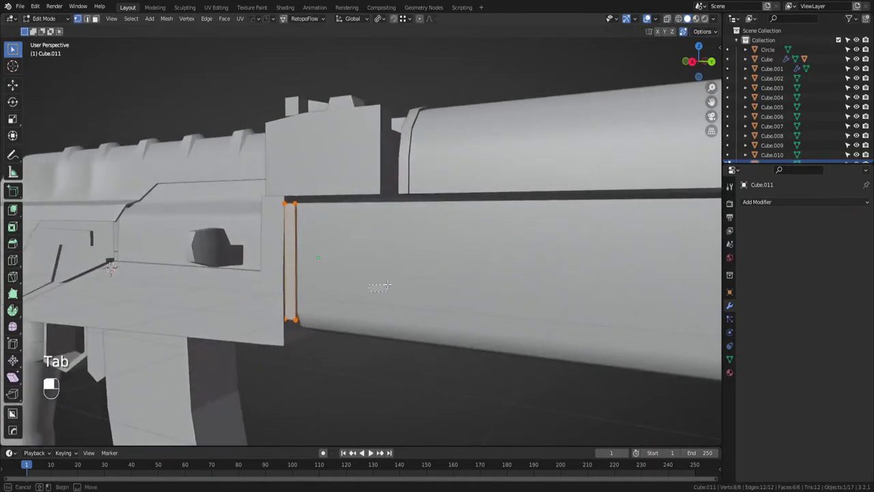
drag(242, 323, 385, 360)
key(z)
middle_drag(293, 346, 266, 337)
drag(261, 298, 409, 328)
key(g)
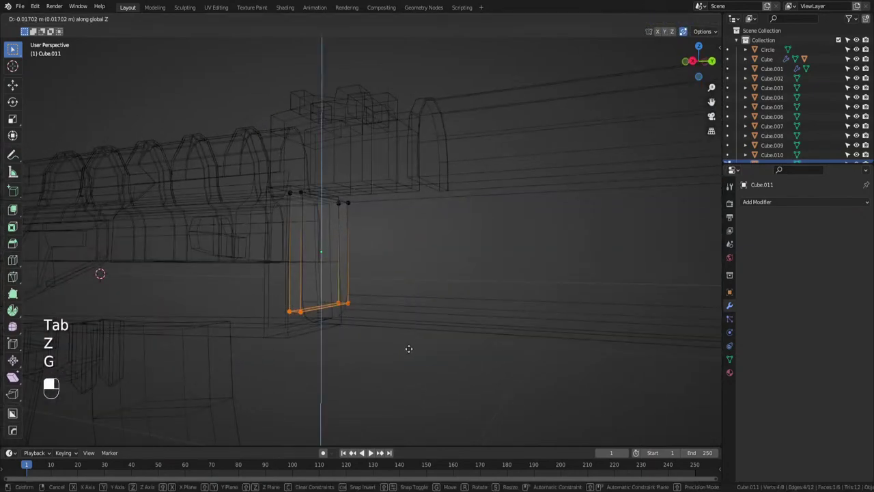
click(407, 358)
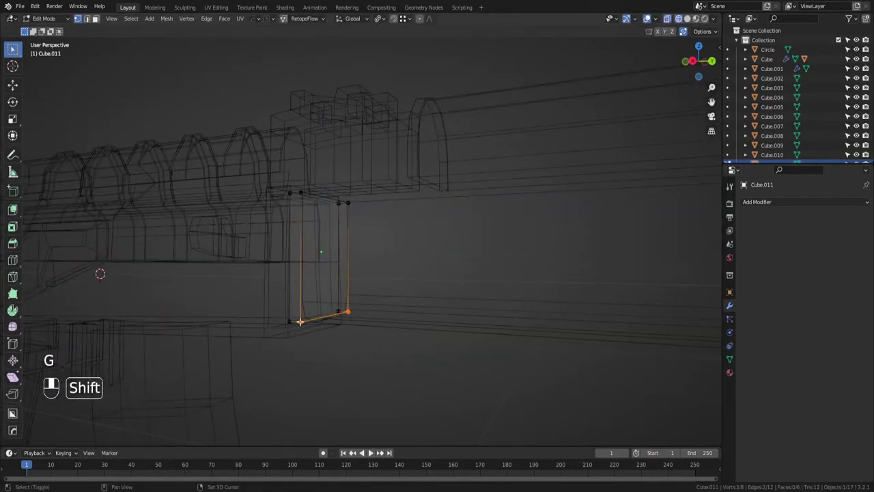
Raise the block's front bottom edge along Z, then lower its whole underside by about 0.12 m.
key(g)
key(z)
click(371, 291)
key(g)
key(z)
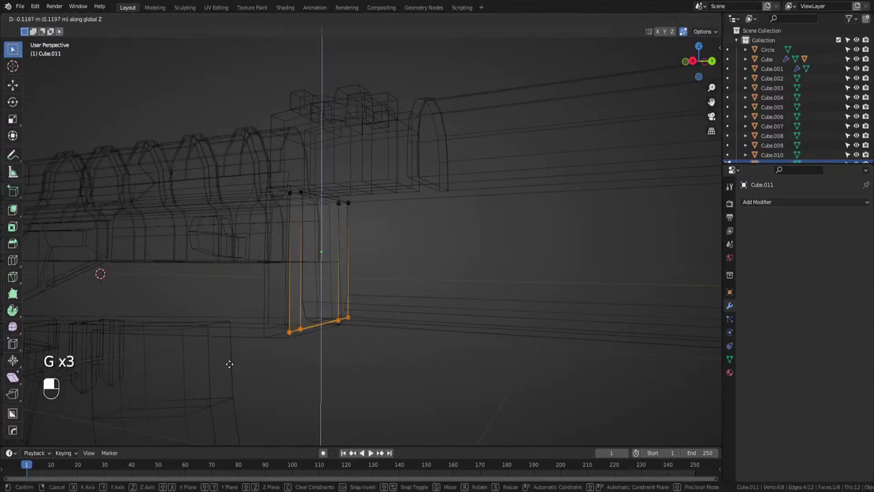
click(229, 364)
Adjust the height of the block's front bottom edge along Z and return to Object Mode with solid shading.
click(348, 317)
middle_drag(348, 318, 328, 288)
shift+click(319, 276)
key(g)
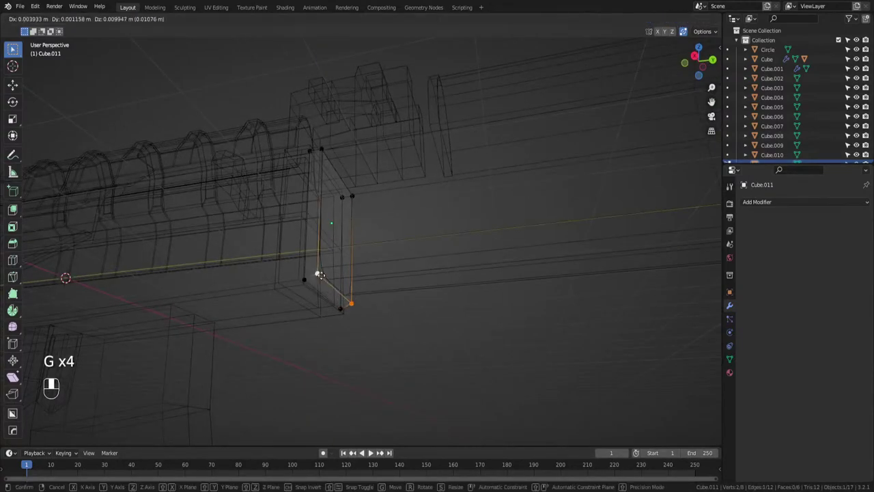
key(z)
click(322, 277)
key(Tab)
key(z)
scroll(500, 294, down, 2)
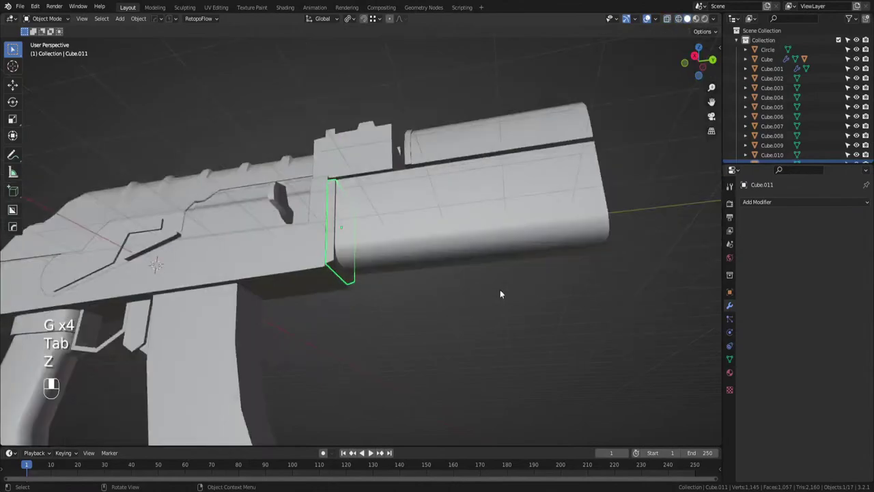
Deselect the block and save the file.
scroll(493, 325, down, 4)
middle_drag(500, 294, 420, 361)
click(493, 326)
key(ctrl+s)
scroll(362, 350, down, 3)
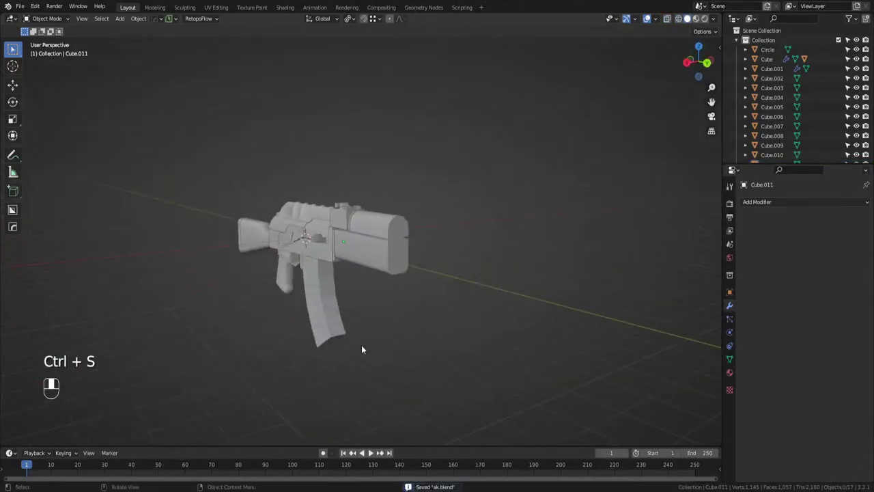
middle_drag(362, 347, 354, 337)
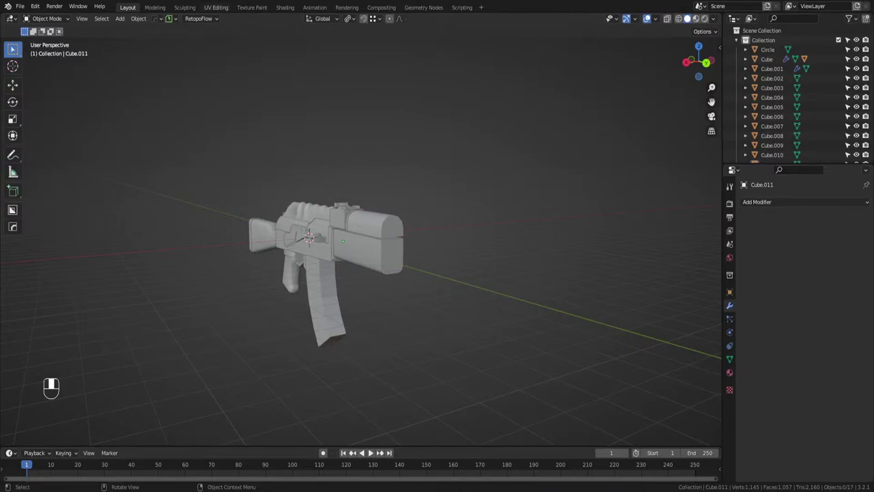
Select the handguard object in Object Mode.
middle_drag(396, 266, 482, 296)
scroll(467, 267, up, 1)
key(Tab)
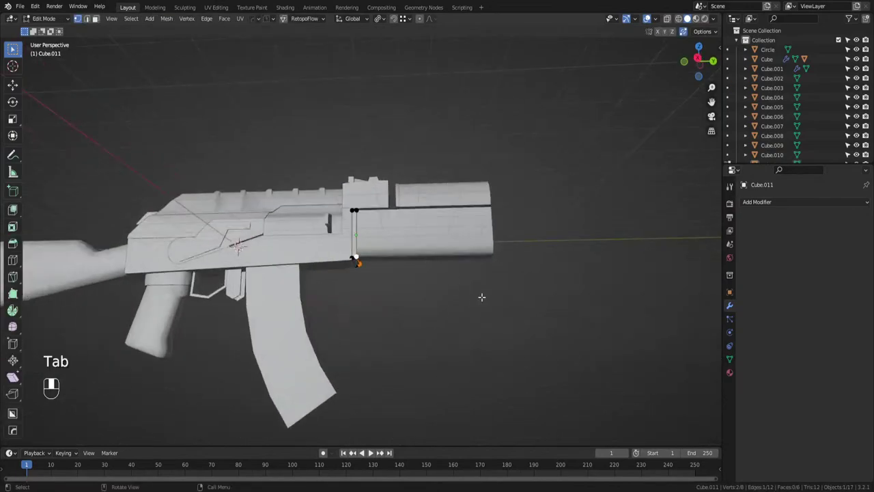
key(Tab)
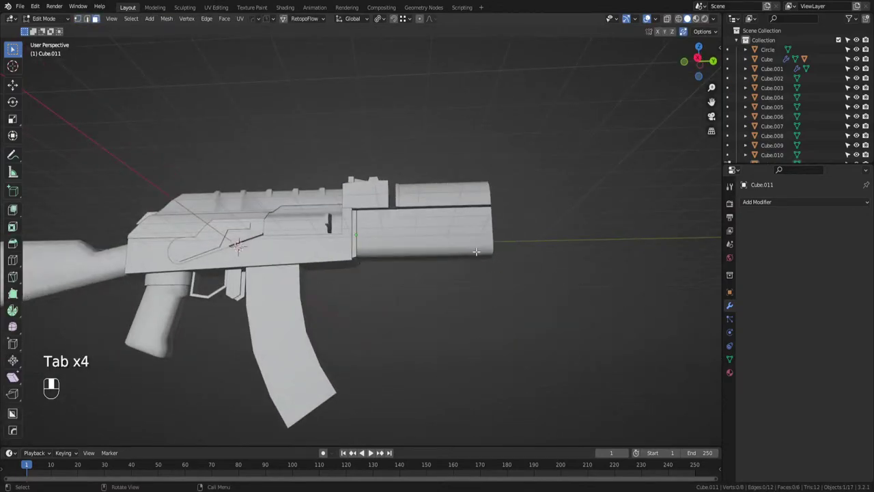
key(Tab)
click(453, 230)
Try a centred loop cut around the lower handguard, moving it along Y, and undo it.
key(Tab)
middle_drag(513, 257, 492, 280)
key(ctrl+r)
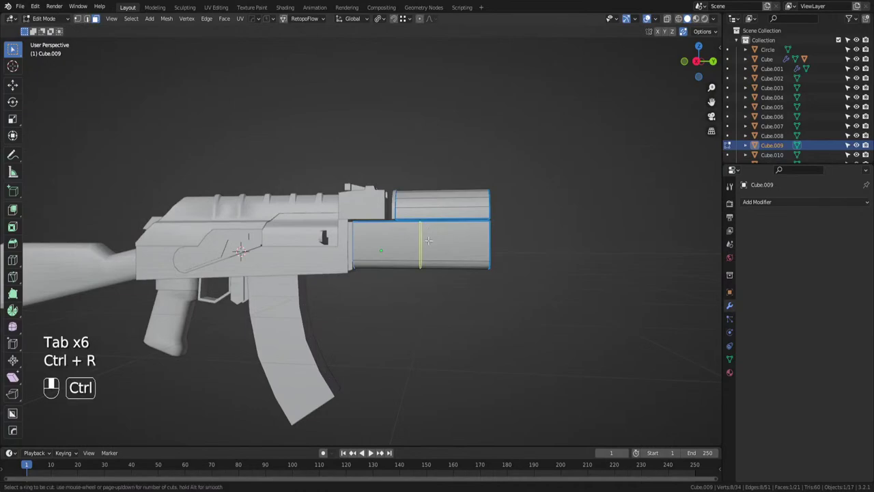
click(429, 241)
right_click(429, 239)
shift+middle_drag(430, 239, 411, 215)
scroll(393, 215, up, 2)
key(g)
key(y)
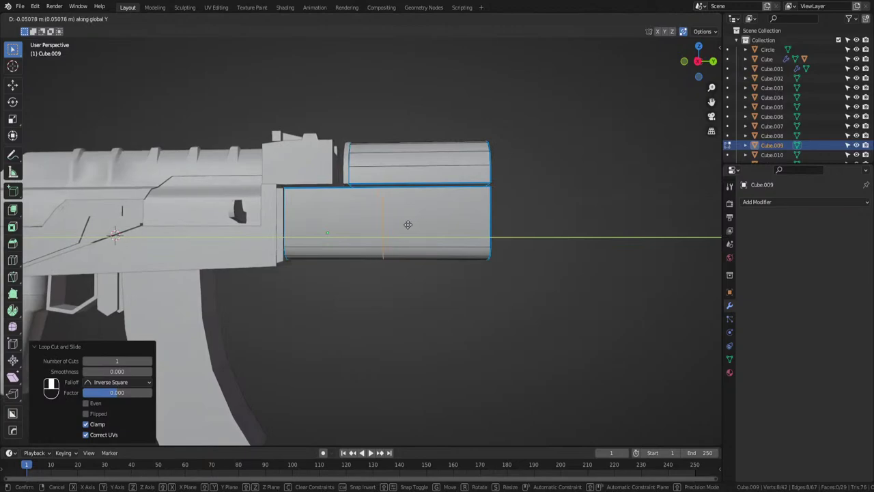
right_click(412, 226)
key(ctrl+z)
middle_drag(416, 209, 426, 218)
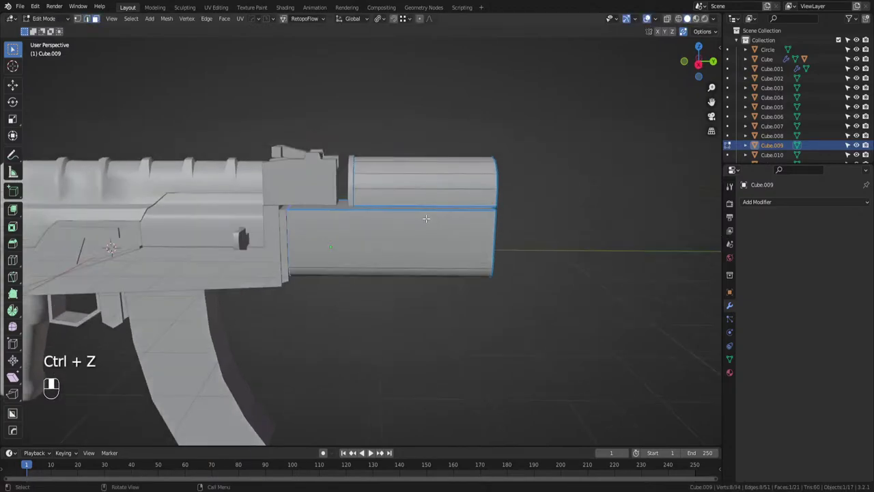
key(Tab)
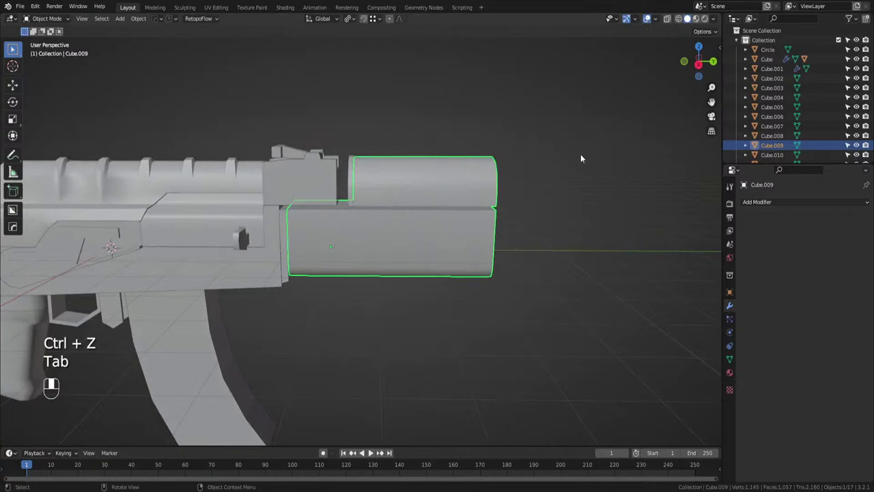
Cut two arrayed box notches with bevelled corners across the gap between the upper and lower handguard, using BoxCutter in the right side view.
click(698, 64)
key(shift+space)
key(d)
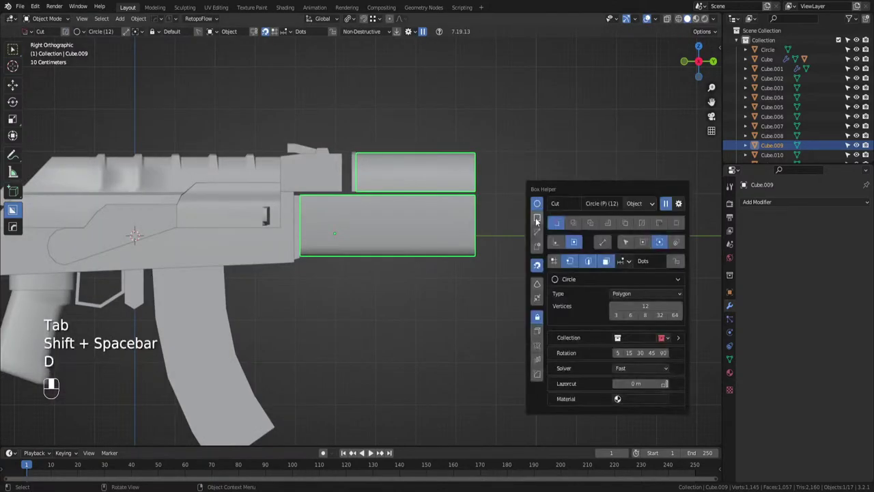
click(537, 218)
scroll(435, 206, up, 4)
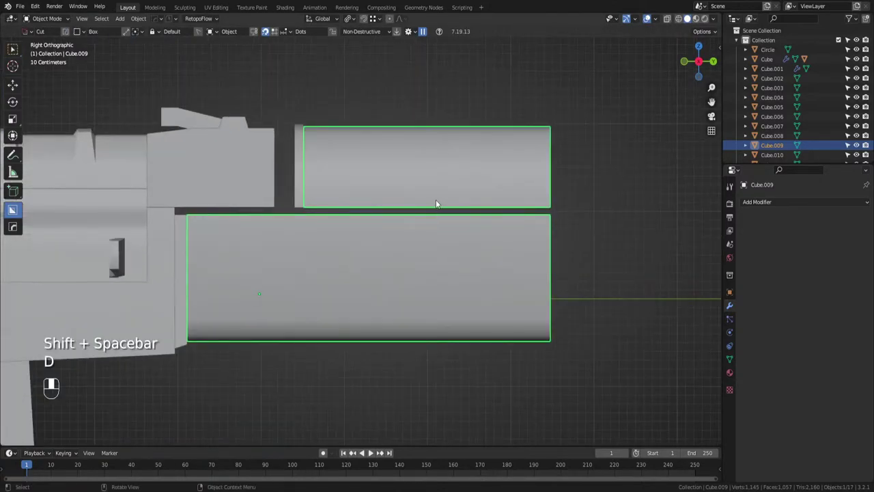
drag(437, 201, 505, 217)
key(Escape)
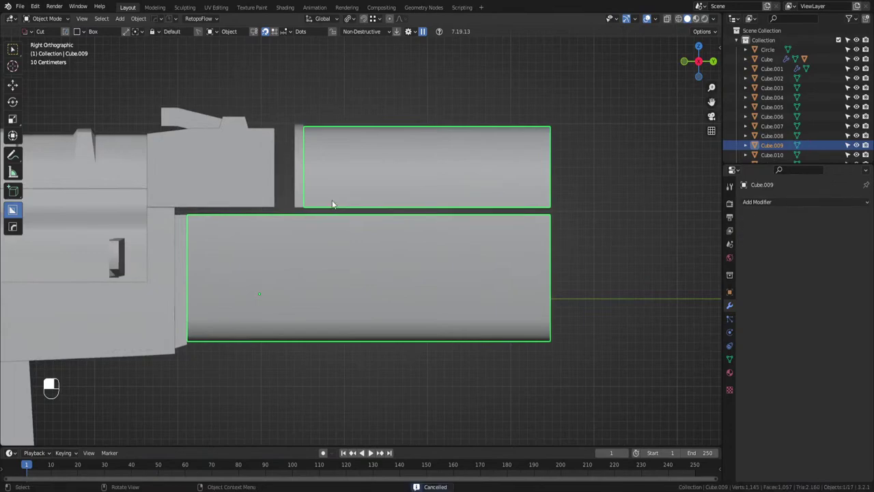
mouse_move(332, 202)
mouse_down()
mouse_move(379, 221)
mouse_move(406, 220)
mouse_up()
key(v)
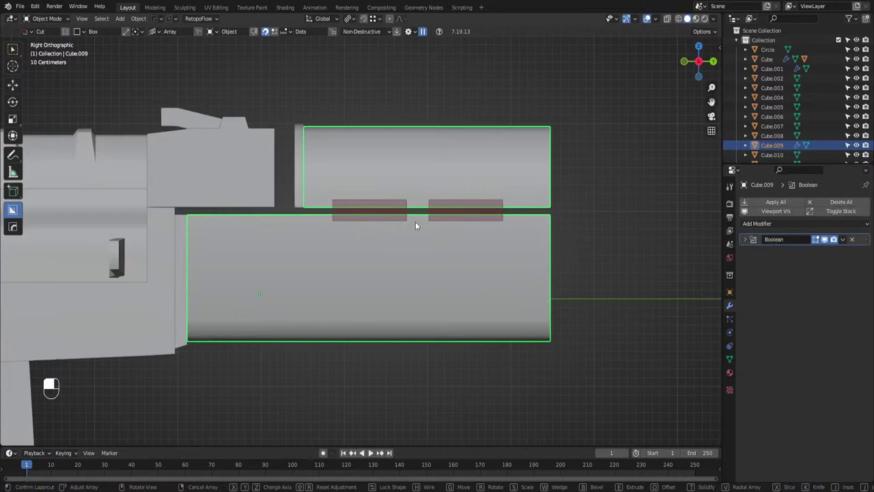
key(b)
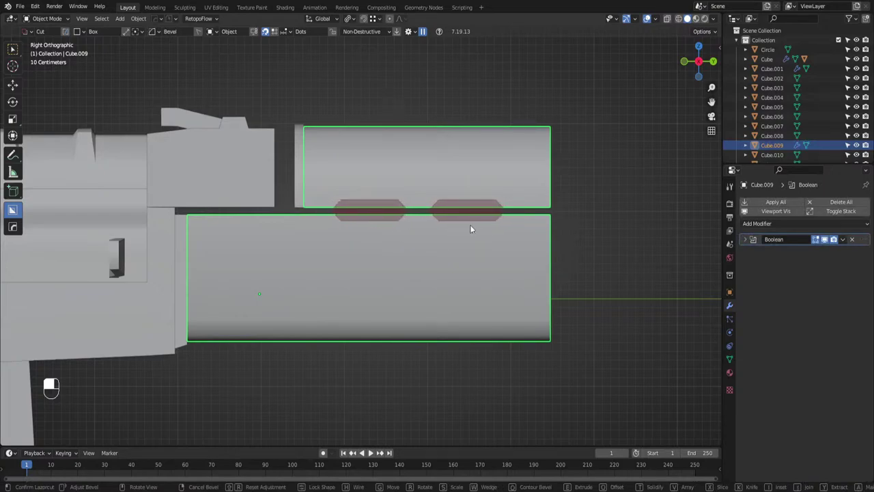
click(472, 224)
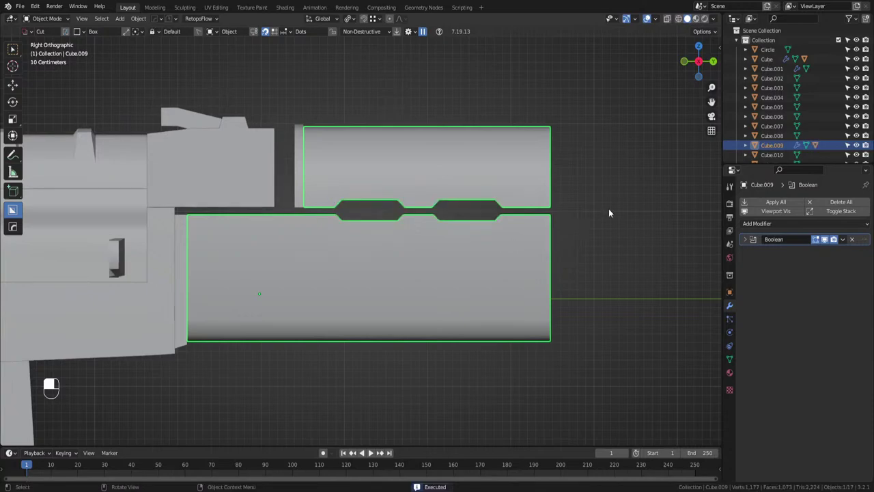
Apply the handguard's Boolean modifier.
click(591, 242)
middle_drag(591, 243, 621, 221)
key(ctrl+a)
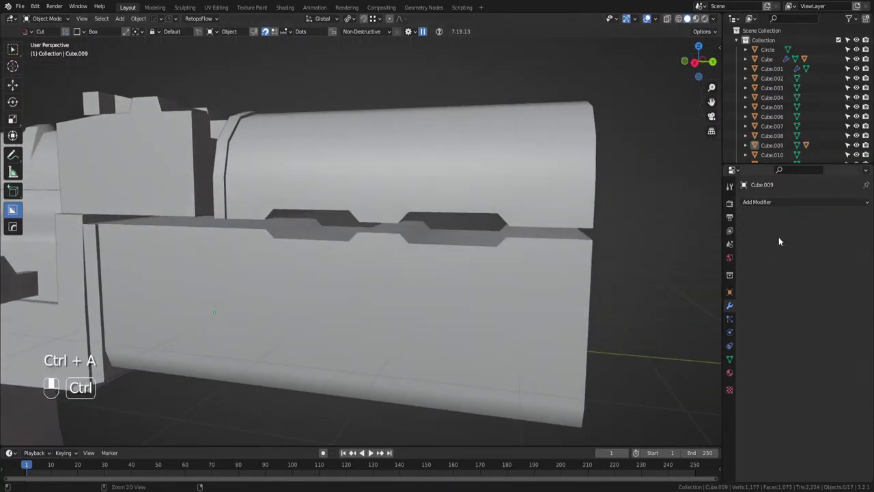
Add a loop cut around the upper handguard, aligned with the front notch's rear upper corner.
key(Tab)
click(476, 271)
click(503, 214)
shift+middle_drag(503, 157, 498, 209)
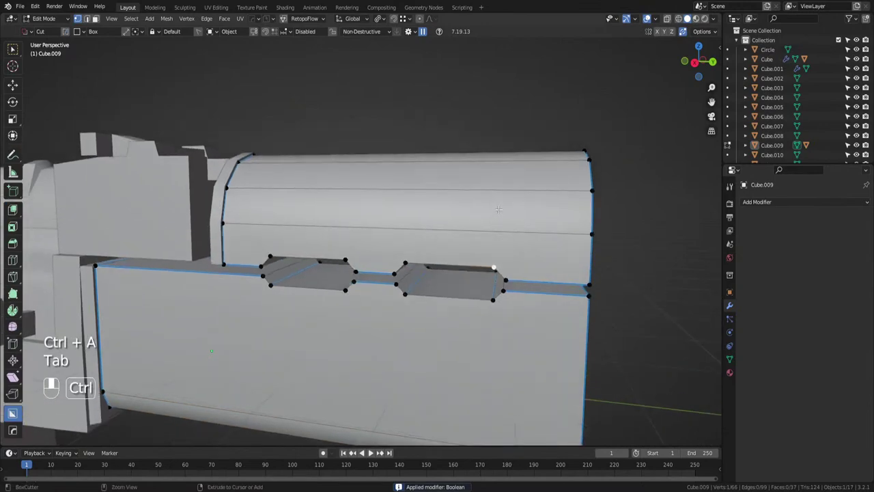
key(ctrl+r)
click(410, 231)
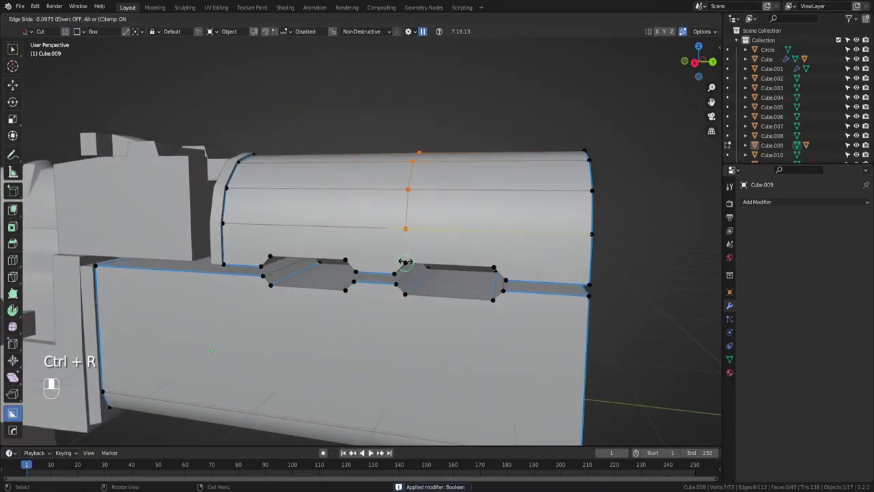
click(403, 258)
Add two loop cuts around the upper handguard, aligned with the rear notch's front and rear upper corners.
key(ctrl+r)
click(328, 260)
click(343, 261)
key(ctrl+r)
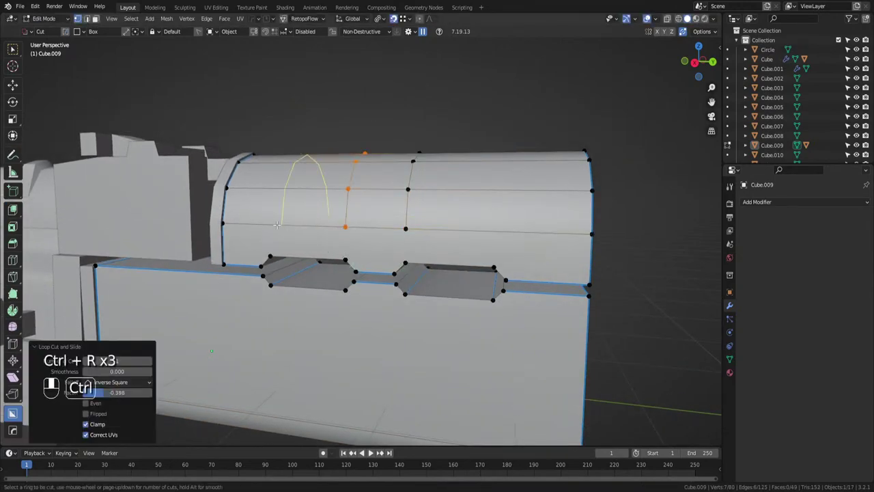
click(292, 248)
click(266, 253)
Add a loop cut around the upper handguard at the front notch's front upper corner, undoing a misplaced cut.
key(ctrl+r)
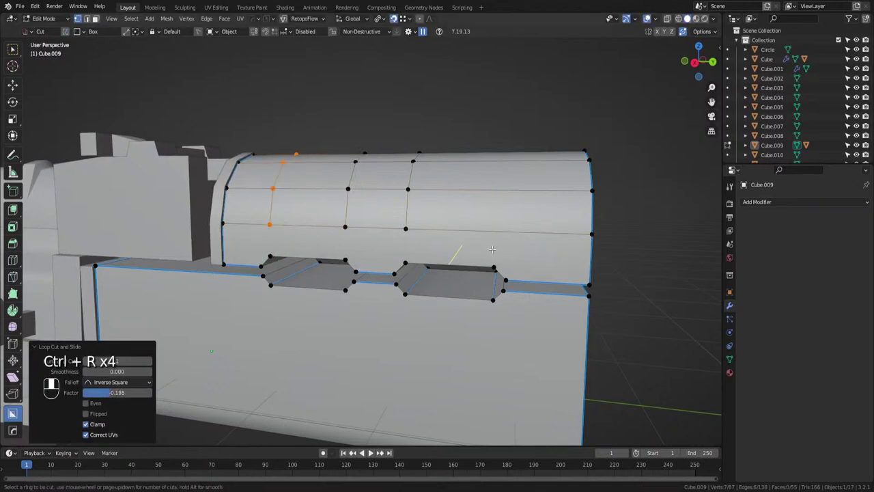
key(z)
key(ctrl+r)
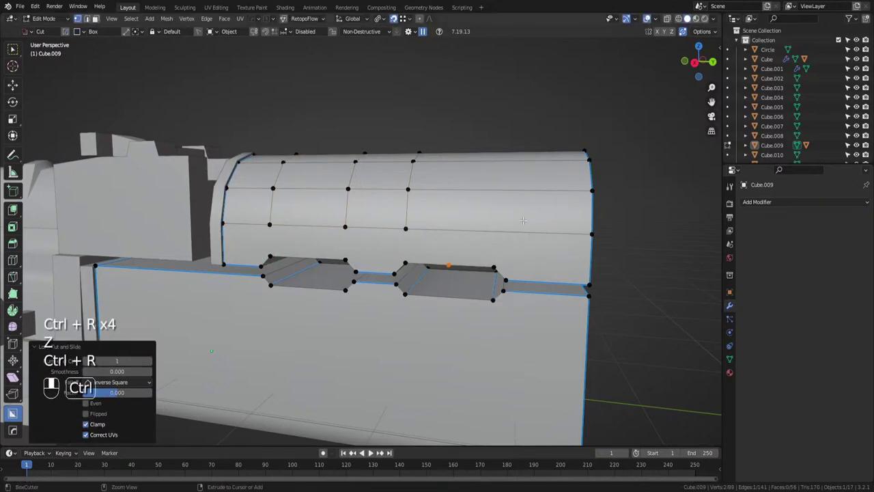
key(ctrl+z)
key(ctrl+r)
click(497, 254)
click(493, 266)
Add two loop cuts across the handguard's curved bottom edge, aligned with the front notch's front and rear lower corners.
scroll(493, 266, down, 3)
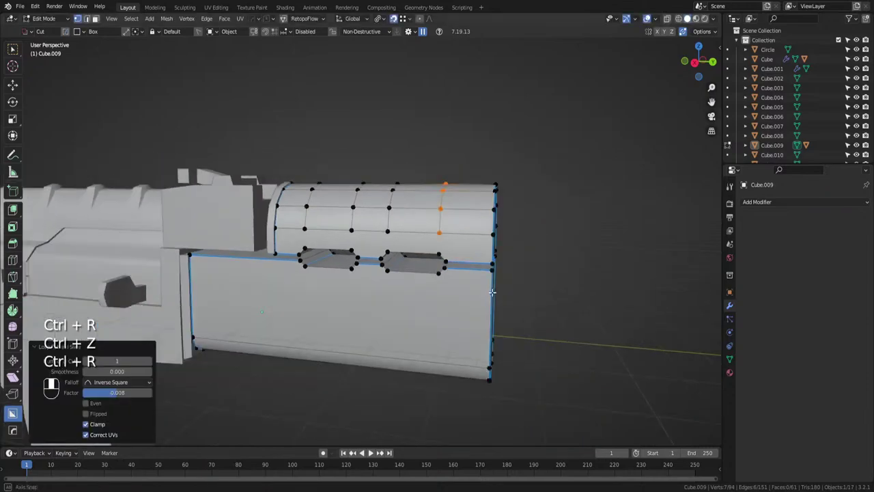
middle_drag(488, 280, 502, 275)
key(ctrl+r)
click(446, 330)
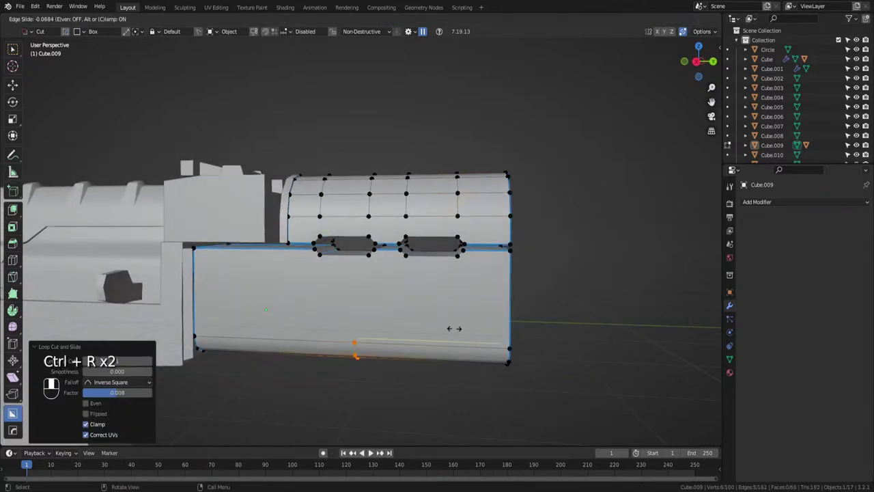
click(458, 261)
key(ctrl+r)
click(401, 342)
click(410, 271)
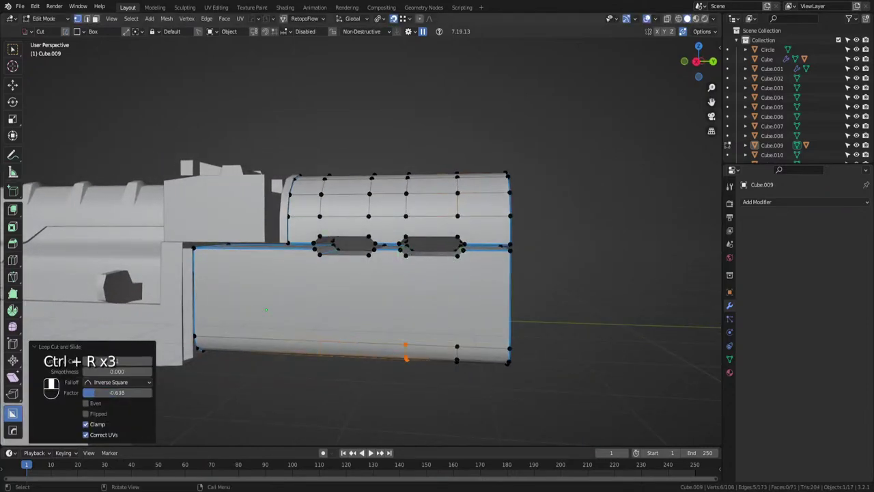
Add two loop cuts across the handguard's curved bottom edge, aligned with the rear notch's front and rear lower corners.
key(ctrl+r)
click(301, 345)
click(366, 271)
key(ctrl+r)
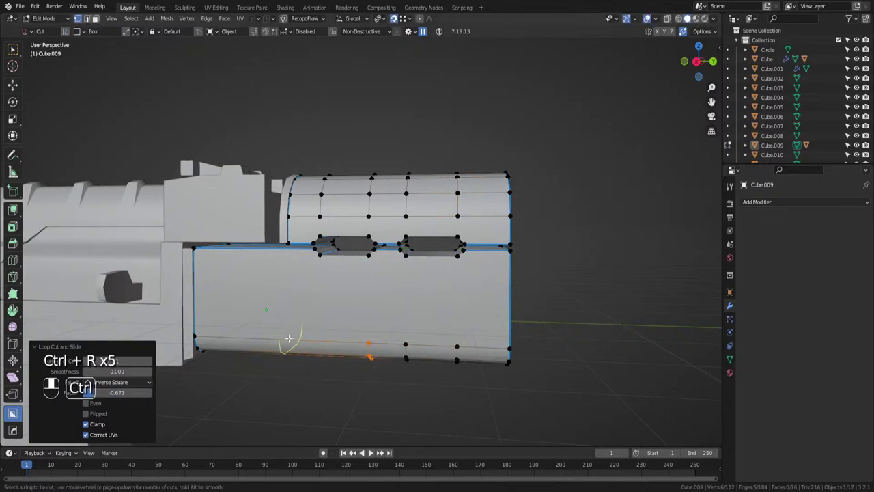
click(300, 334)
click(319, 264)
middle_drag(302, 305, 420, 309)
Use the HOps Edit Multi Tool to connect the notch corners vertically with the matching loop-cut vertices above and below them.
key(q)
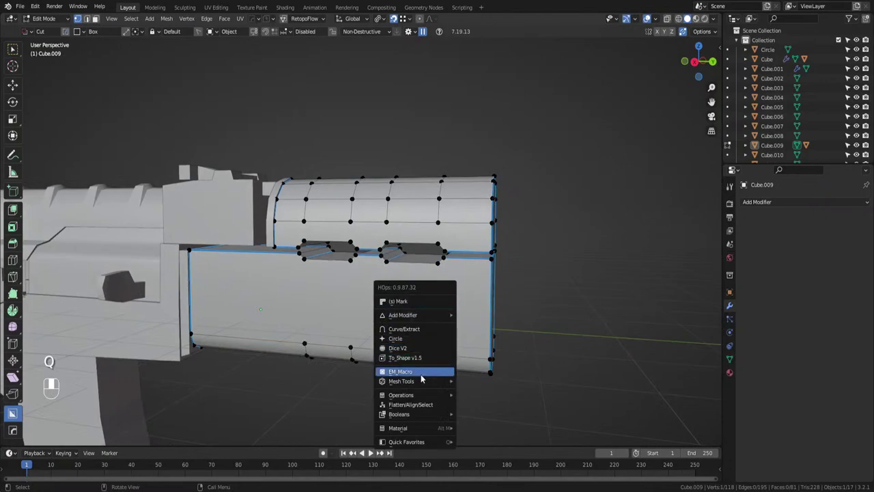
mouse_move(420, 395)
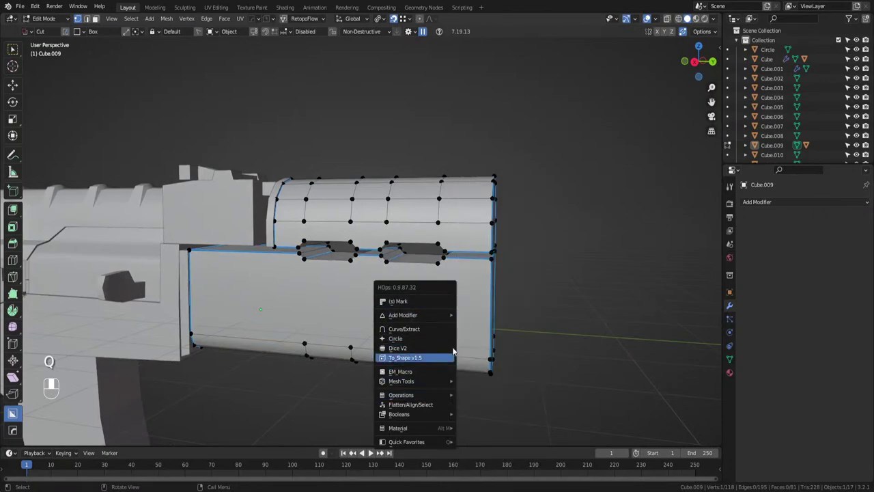
mouse_move(433, 381)
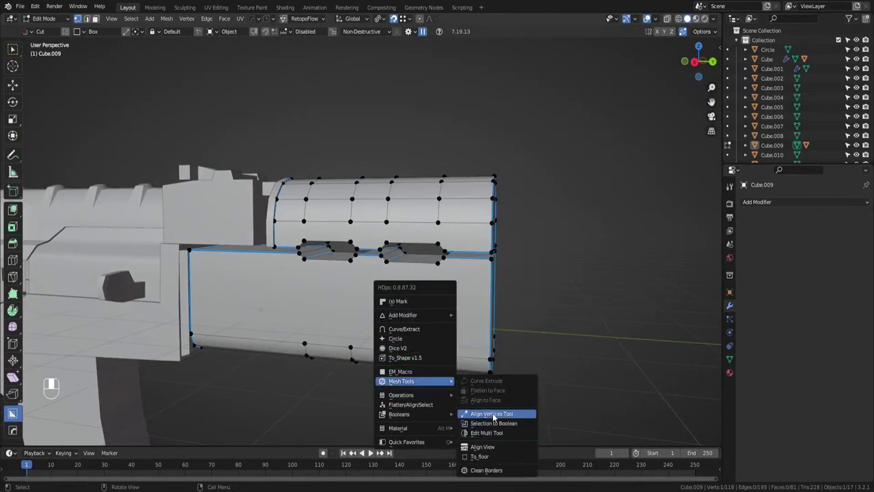
click(490, 433)
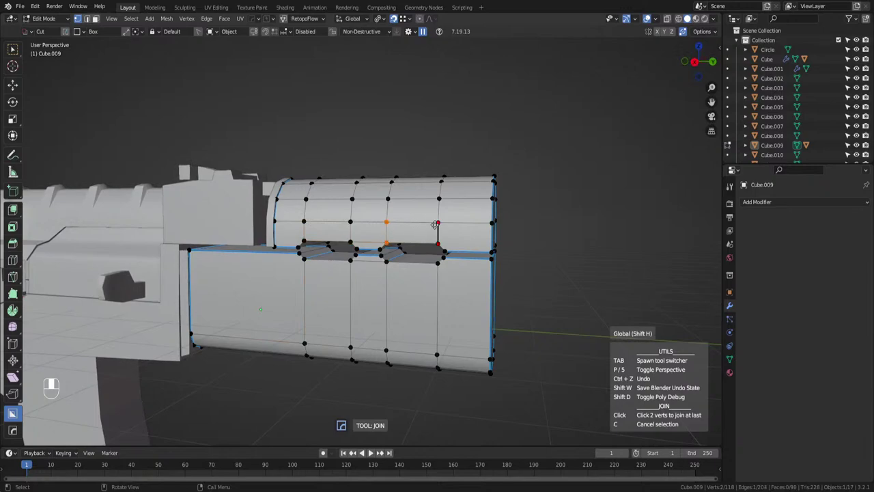
middle_drag(435, 225, 410, 267)
key(ctrl+r)
click(463, 288)
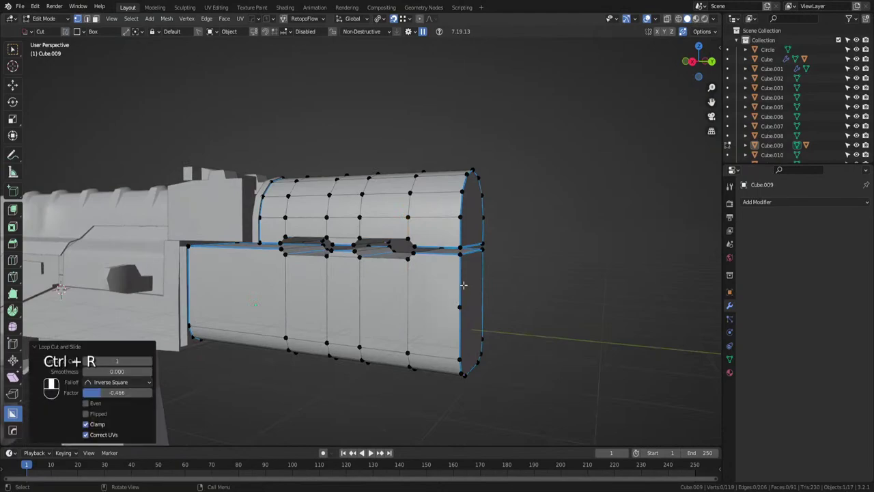
middle_drag(463, 288, 446, 299)
key(ctrl+z)
Connect the two side vertices where the bottom bevel starts with an edge across the lower handguard's front face.
click(407, 351)
shift+click(457, 335)
middle_drag(460, 335, 400, 351)
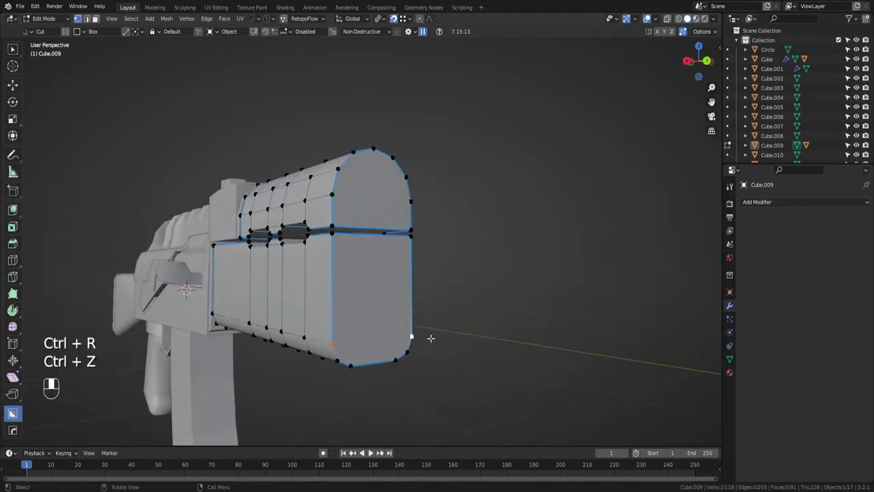
key(j)
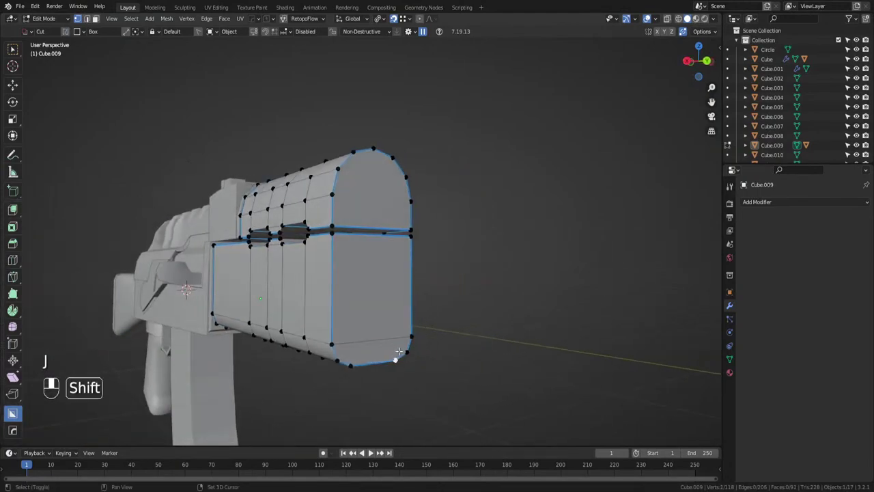
shift+click(410, 337)
click(352, 363)
shift+click(333, 345)
key(j)
middle_drag(374, 352, 401, 356)
key(ctrl+z)
key(ctrl+z)
key(z)
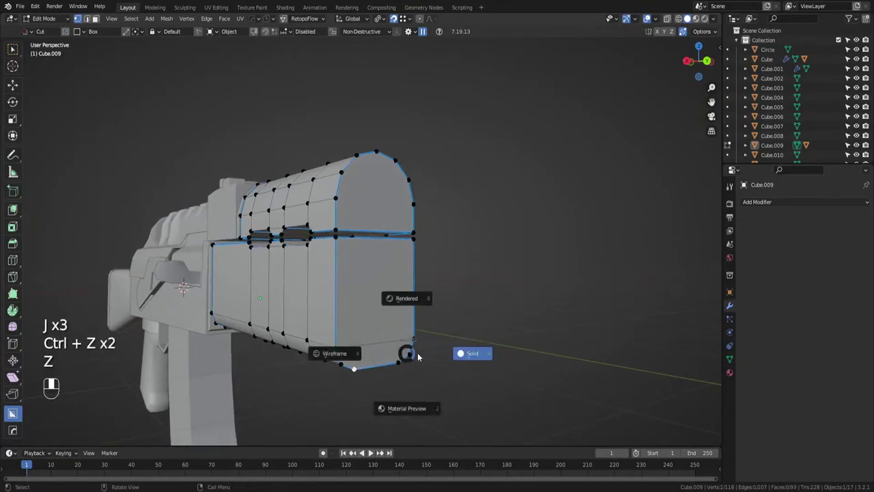
key(ctrl+z)
key(ctrl+z)
key(ctrl+z)
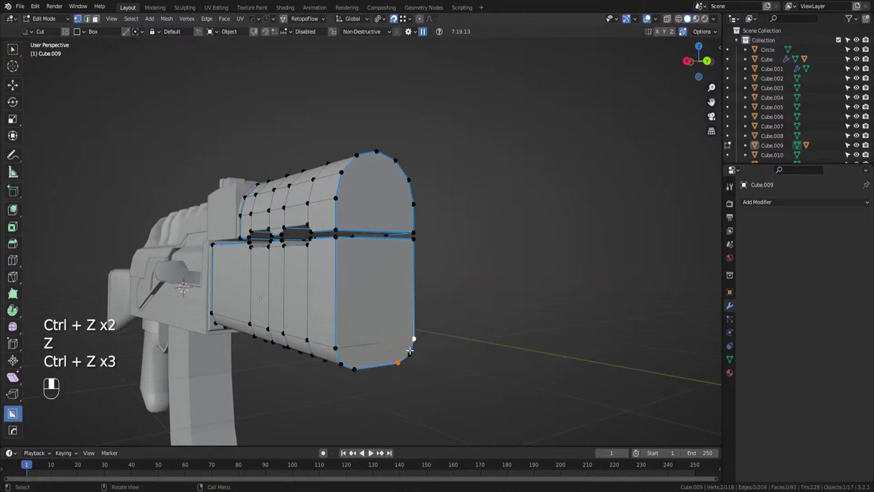
Connect the opposite vertices across the front end's bottom bevel and at each level of the upper arch.
shift+click(342, 363)
key(j)
middle_drag(341, 363, 402, 263)
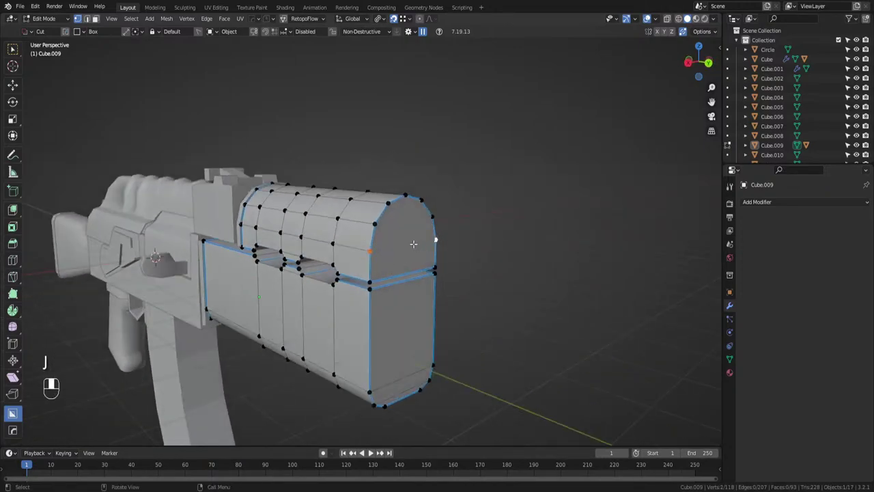
shift+click(420, 200)
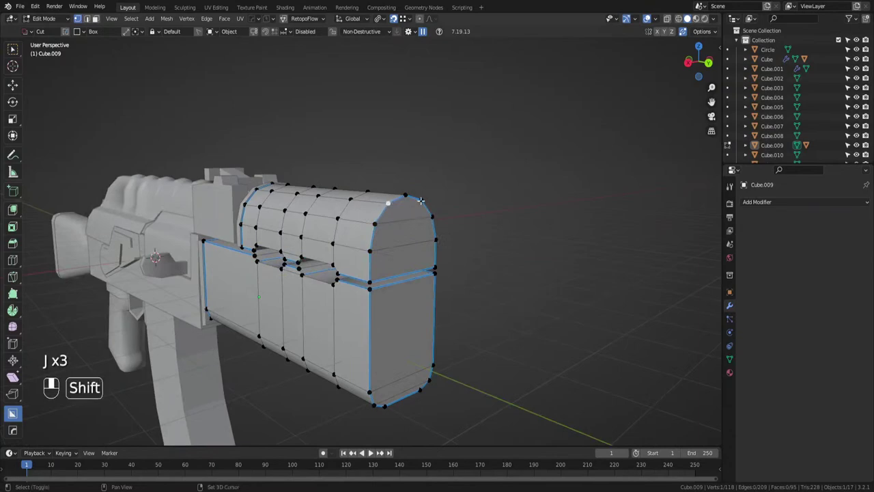
key(j)
Add a loop cut just below the top edge of the lower front face and connect it to the front notch's front lower corner.
middle_drag(421, 201, 410, 225)
key(ctrl+r)
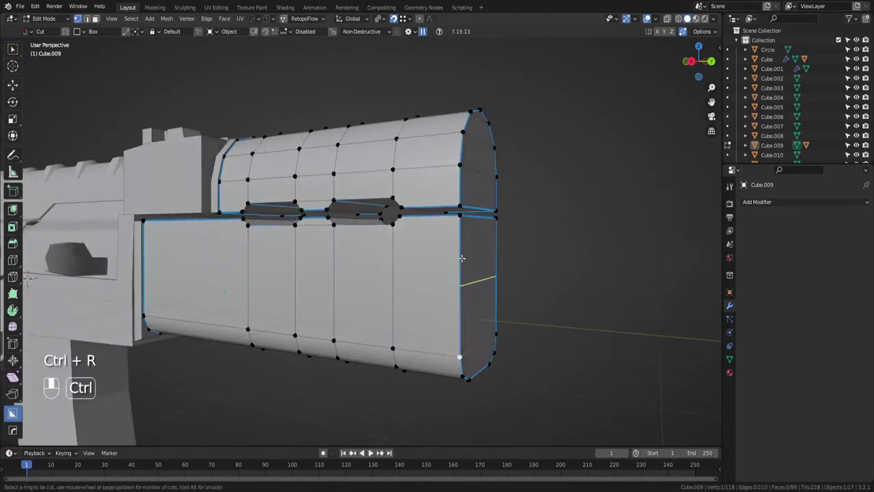
click(403, 217)
click(394, 229)
click(459, 224)
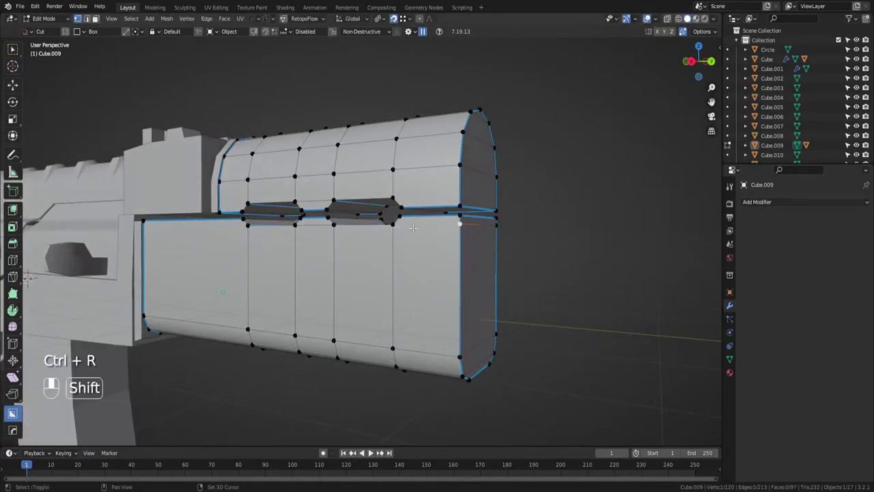
shift+click(396, 228)
key(j)
middle_drag(398, 229, 293, 269)
key(ctrl+r)
click(190, 282)
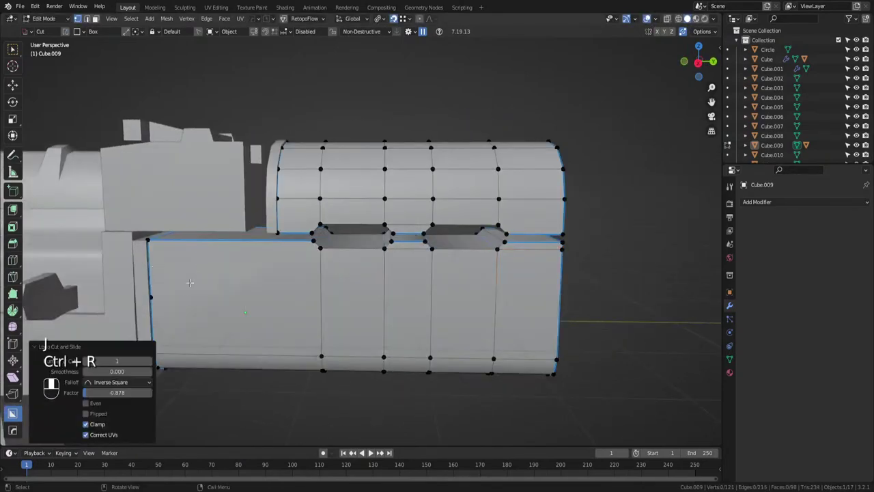
key(ctrl+z)
Isolate the handguard in local view.
key(Tab)
key(slash)
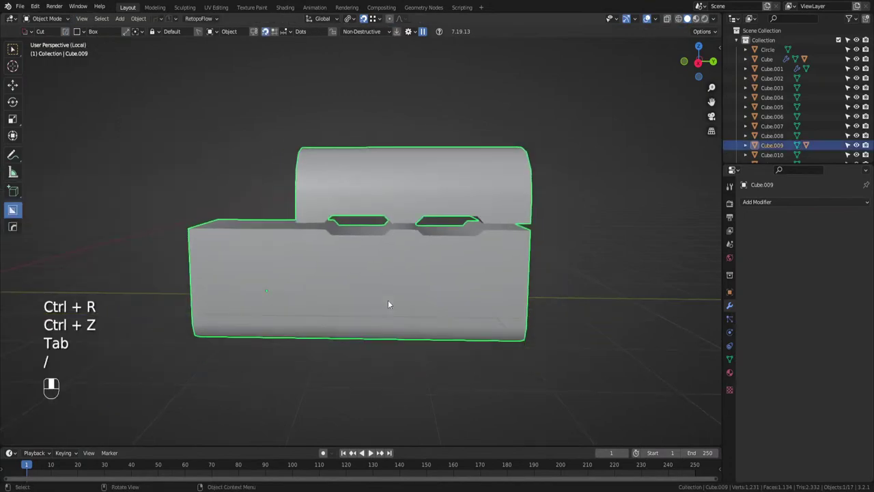
middle_drag(387, 300, 405, 290)
Connect the two opposite pairs of bottom bevel vertices with edges across the lower handguard's rear face.
key(Tab)
click(380, 348)
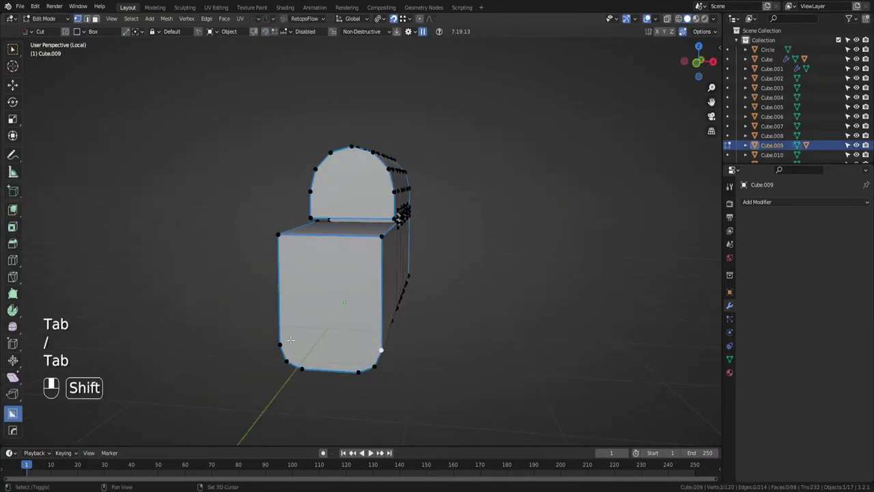
shift+click(282, 344)
key(j)
click(374, 366)
shift+click(287, 361)
key(j)
Add a loop cut just below the lower rear face's top edge and connect it to the rear notch's rear lower corner.
middle_drag(383, 340, 329, 335)
key(ctrl+r)
drag(263, 256, 311, 234)
drag(376, 227, 377, 226)
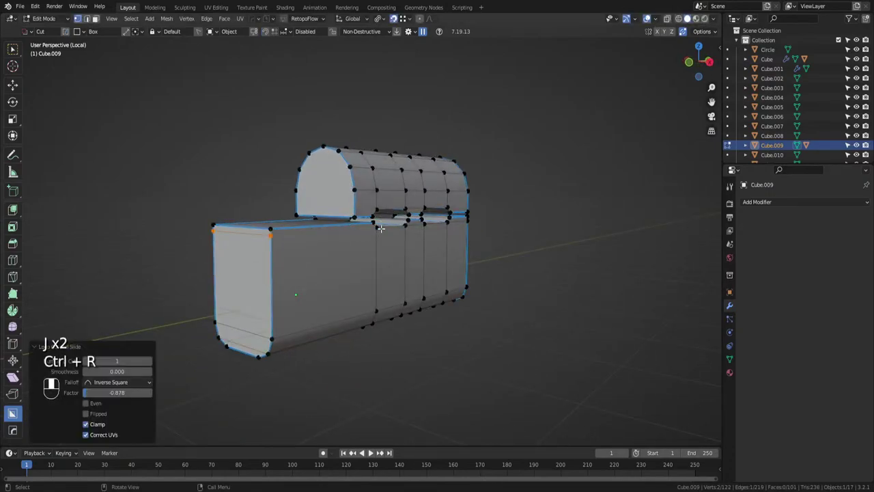
shift+click(376, 226)
key(j)
Add a loop cut across the upper front face just above the gap and connect it to the front notch's front upper corner.
middle_drag(404, 266, 346, 304)
key(ctrl+r)
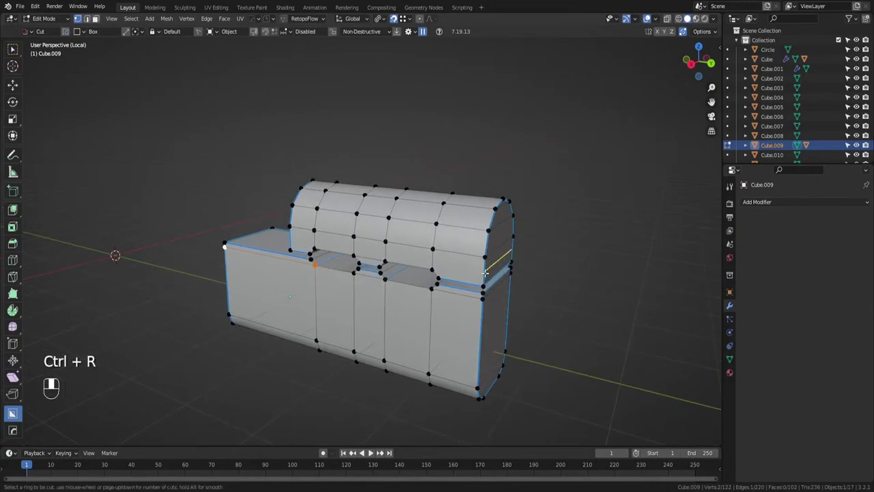
click(478, 273)
key(ctrl+r)
key(j)
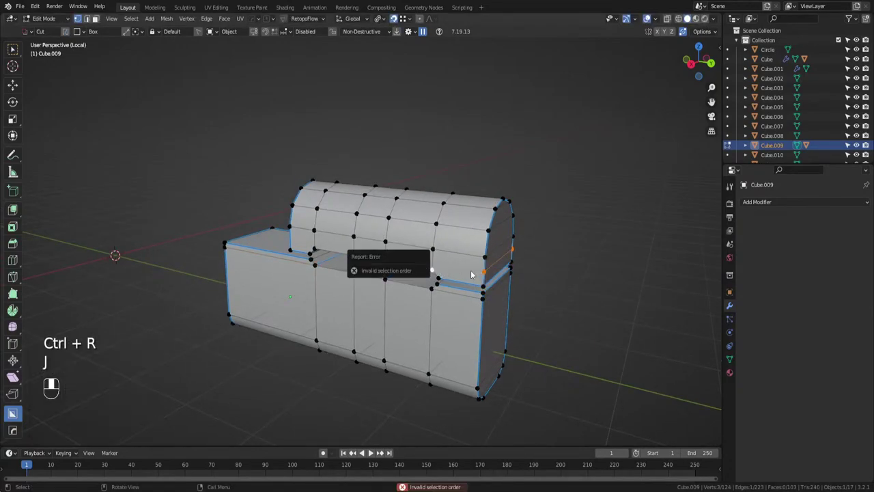
shift+click(437, 271)
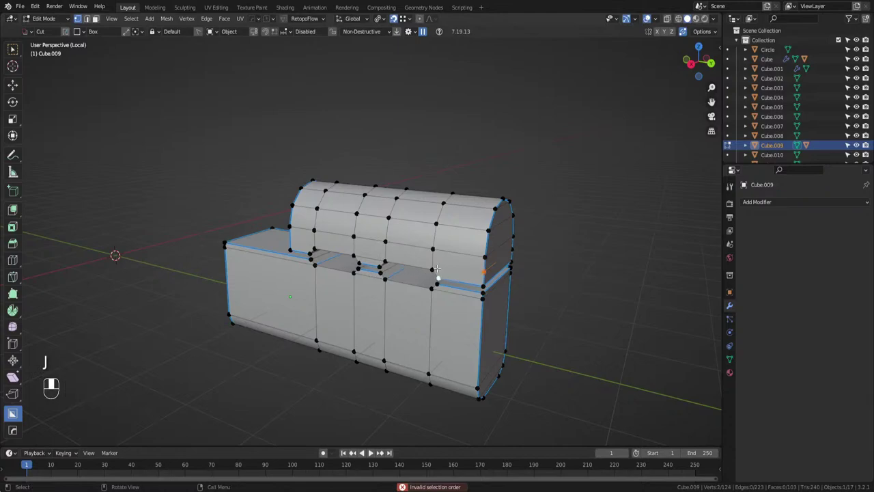
Connect the opposite arch vertices with edges across the upper handguard's rear face at each level.
middle_drag(477, 274, 375, 239)
key(j)
click(386, 208)
shift+click(304, 204)
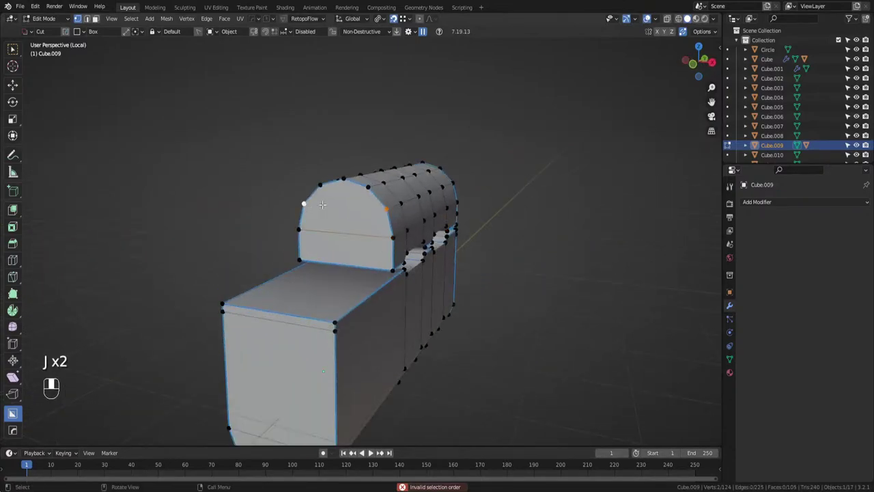
shift+click(320, 185)
key(j)
Add a loop cut near the bottom of the upper rear face and connect it to the rear notch's rear upper corner.
key(ctrl+r)
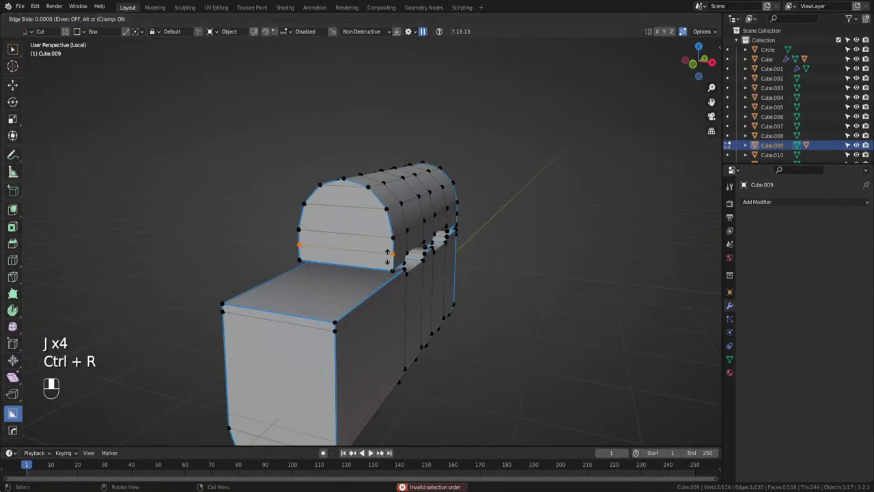
click(397, 254)
right_click(397, 255)
key(g)
key(g)
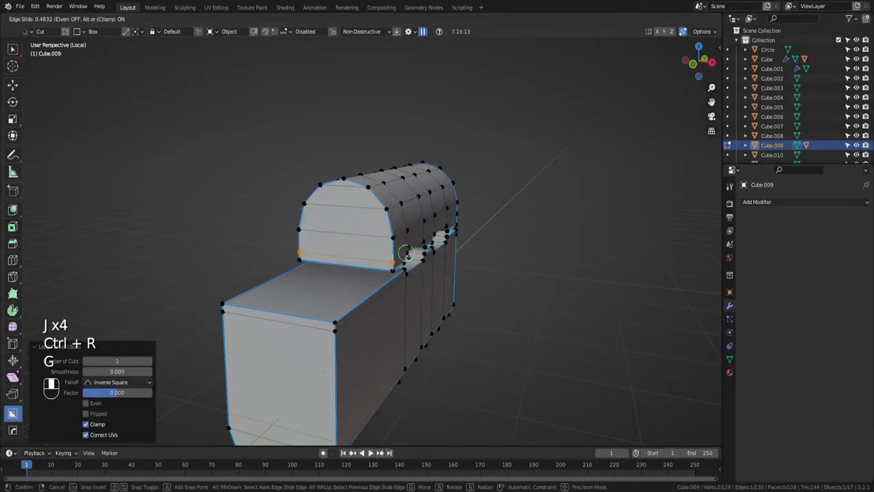
click(408, 252)
click(392, 262)
shift+click(407, 254)
key(j)
Mirror the handguard along the X axis with a bisecting HOps mirror modifier.
middle_drag(408, 255, 441, 270)
key(Tab)
key(alt+x)
click(322, 380)
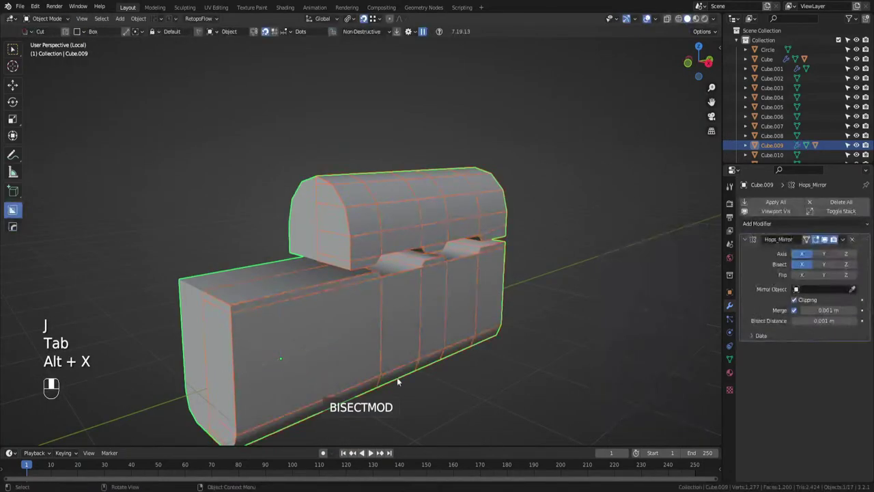
Apply the mirror modifier on the handguard object.
middle_drag(398, 378, 486, 365)
key(ctrl+w)
key(ctrl+a)
key(ctrl+a)
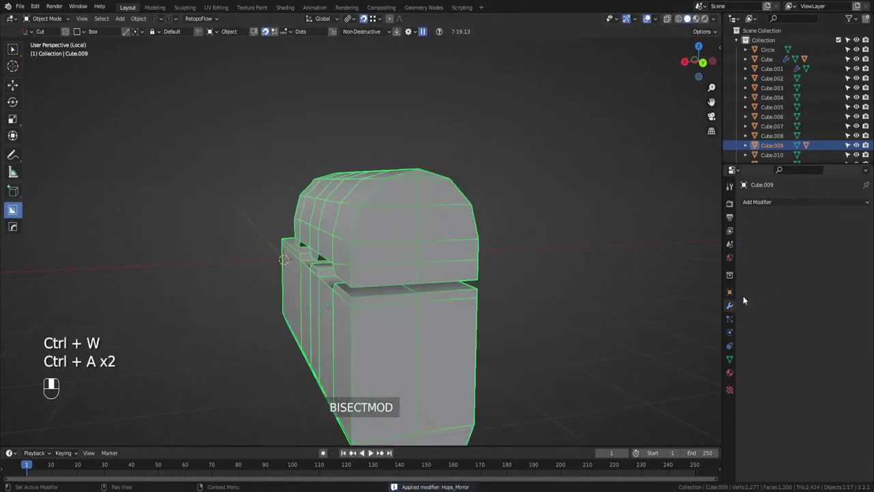
Exit local view with the handguard in Edit Mode so the whole rifle is displayed.
key(Tab)
middle_drag(558, 266, 424, 283)
key(Tab)
key(slash)
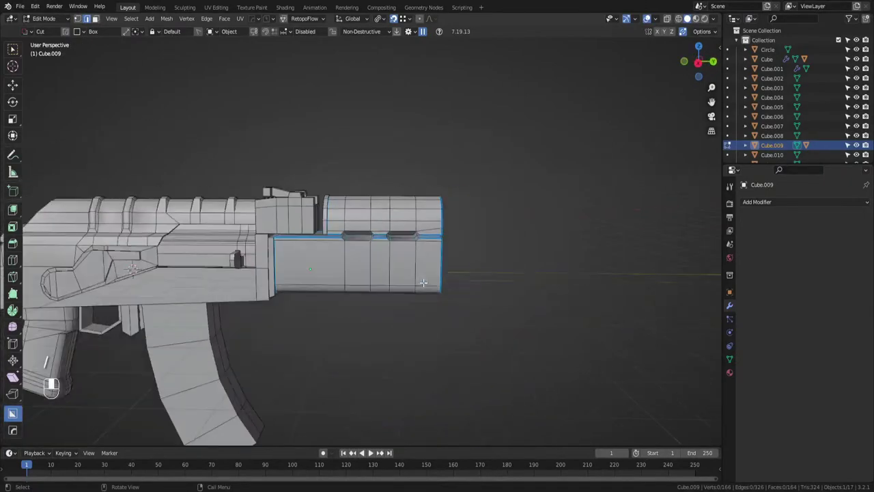
Turn off the wireframe overlay on the rifle and show the handguard's underside in Edit Mode.
key(ctrl+w)
key(ctrl+w)
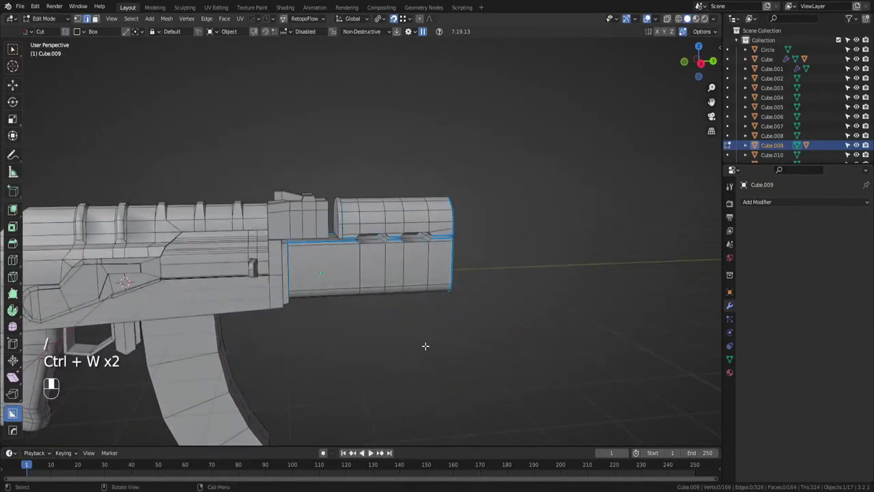
middle_drag(361, 250, 385, 276)
key(ctrl+w)
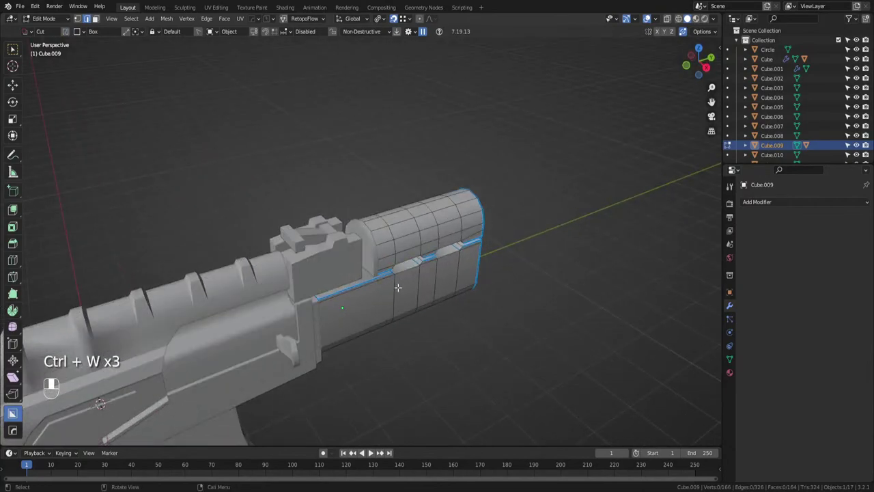
key(ctrl+w)
key(ctrl+w)
key(Tab)
scroll(442, 353, down, 5)
middle_drag(443, 353, 358, 288)
key(ctrl+w)
key(ctrl+w)
scroll(391, 334, up, 3)
key(Tab)
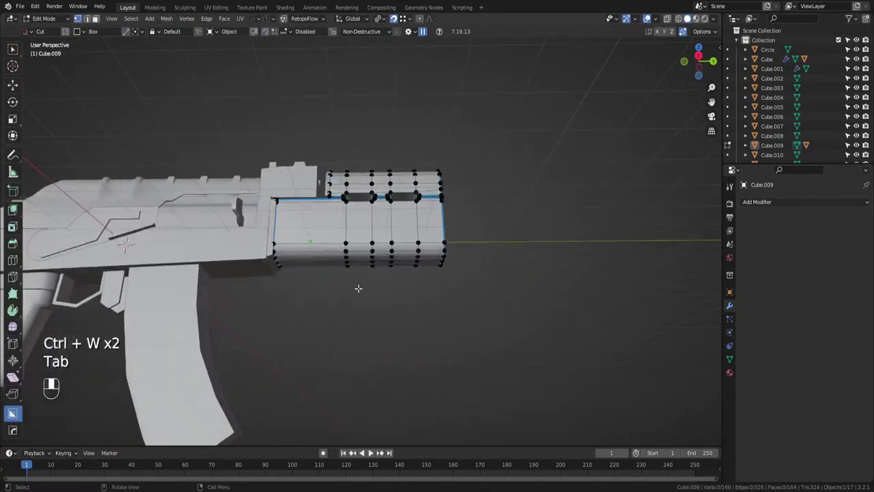
Try to raise the handguard's lower front vertices about 0.23 m along Z.
middle_drag(372, 246, 370, 241)
key(z)
drag(379, 239, 470, 285)
right_click(470, 285)
key(w)
drag(360, 238, 477, 296)
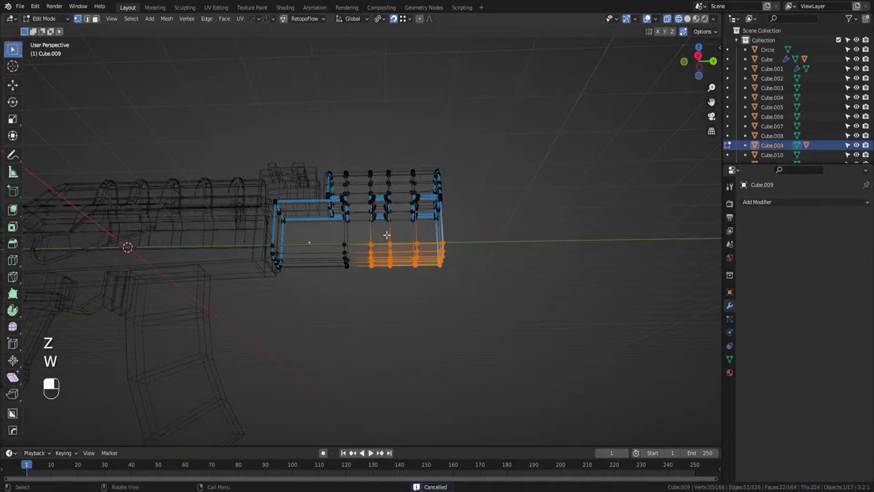
key(z)
key(g)
key(z)
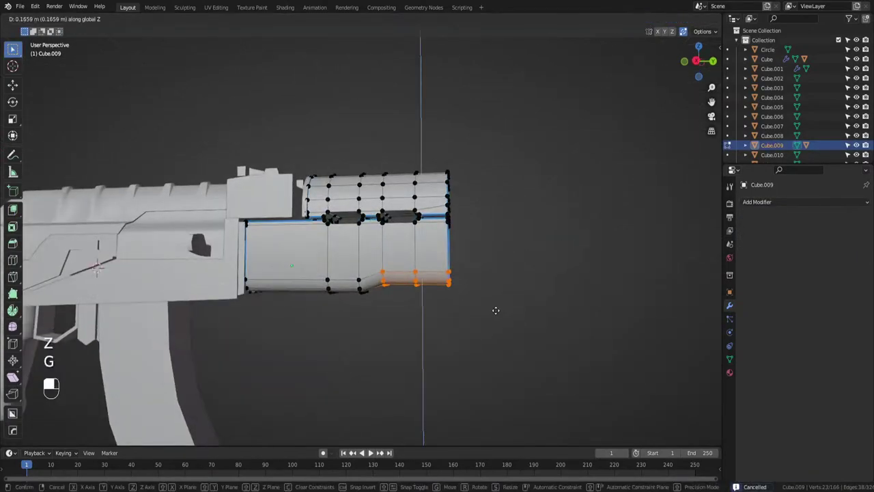
click(497, 306)
middle_drag(404, 295, 399, 278)
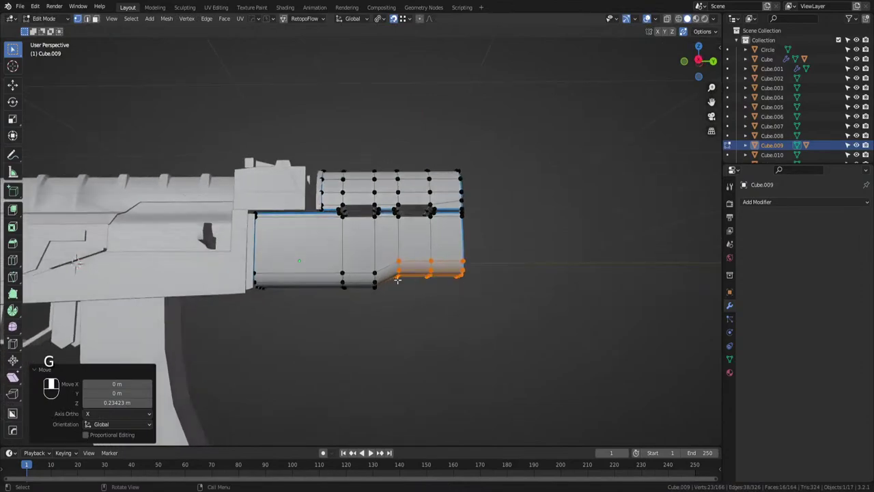
key(ctrl+z)
key(ctrl+z)
drag(478, 258, 354, 318)
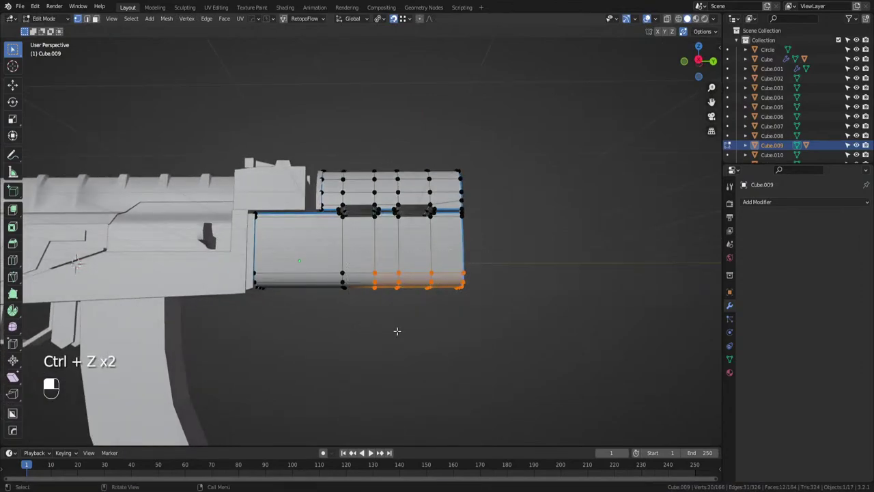
key(g)
key(z)
click(421, 313)
Select the handguard's lower front vertices on both sides through wireframe shading and raise them about 0.27 m along Z.
key(z)
click(390, 294)
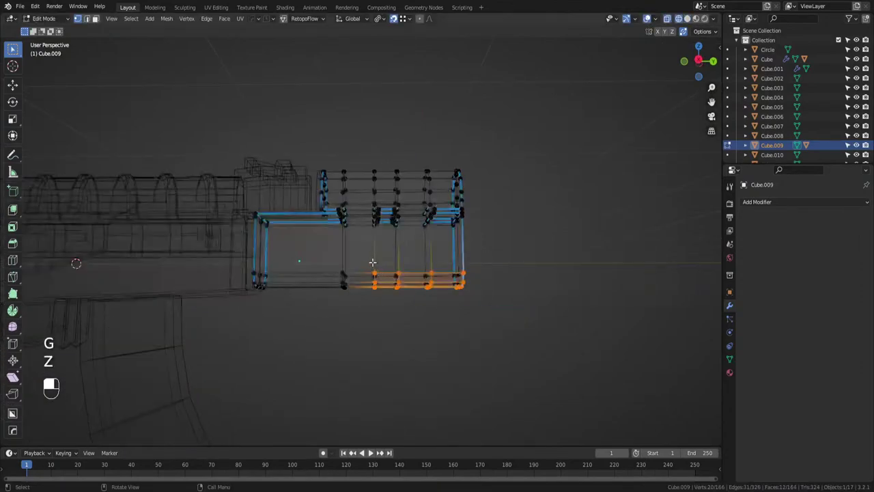
key(z)
key(g)
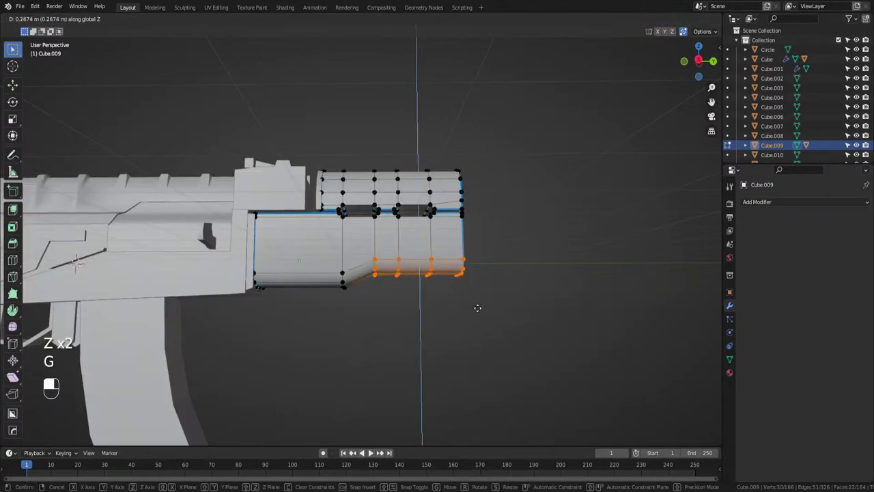
click(478, 307)
Check the handguard's stepped underside and try to raise its lower front vertices further along Z.
key(Tab)
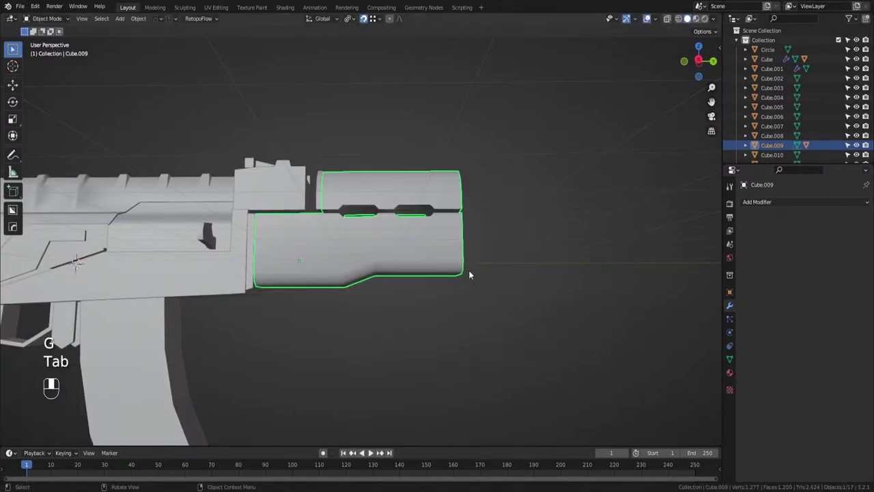
middle_drag(468, 270, 456, 321)
scroll(456, 319, up, 1)
key(Tab)
scroll(456, 319, up, 2)
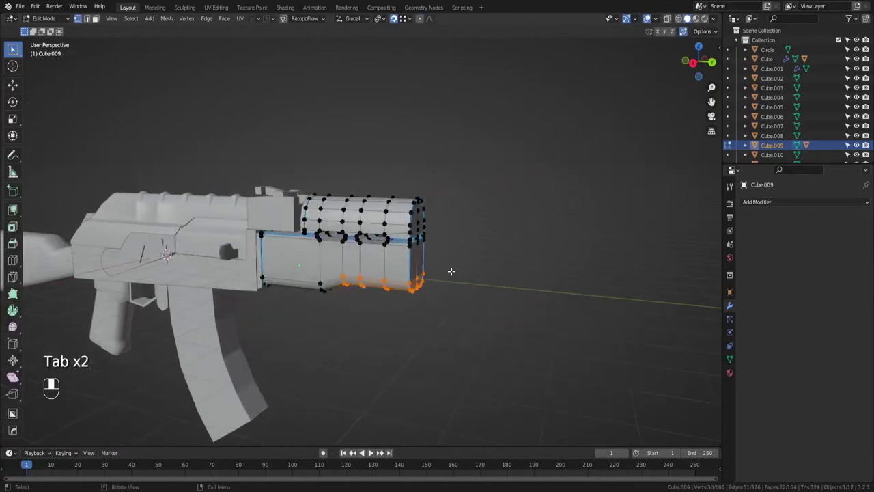
key(g)
key(Tab)
middle_drag(456, 223, 472, 252)
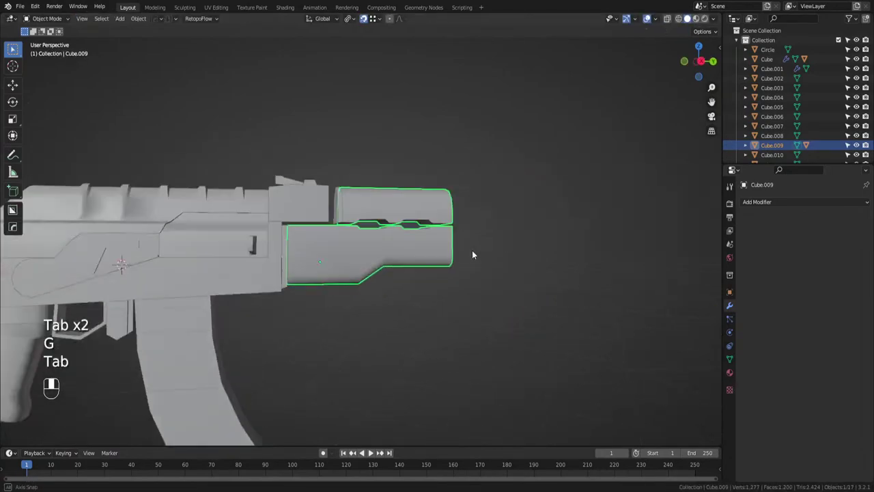
key(ctrl+z)
key(ctrl+z)
Raise the handguard's lower front vertices about 0.04 m more along Z and save the file.
key(g)
click(477, 266)
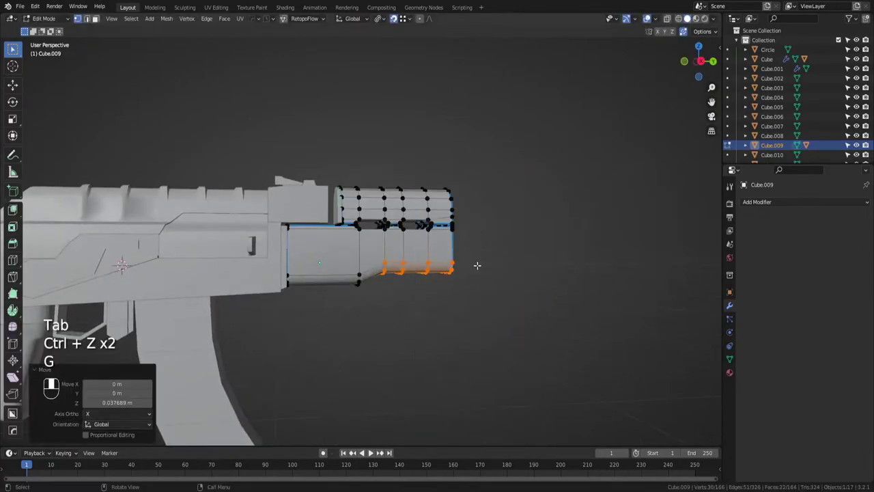
key(Tab)
middle_drag(467, 275, 512, 297)
key(ctrl+s)
Examine the receiver cover, the handguard and the overall shape of the rifle from several sides.
scroll(454, 266, up, 6)
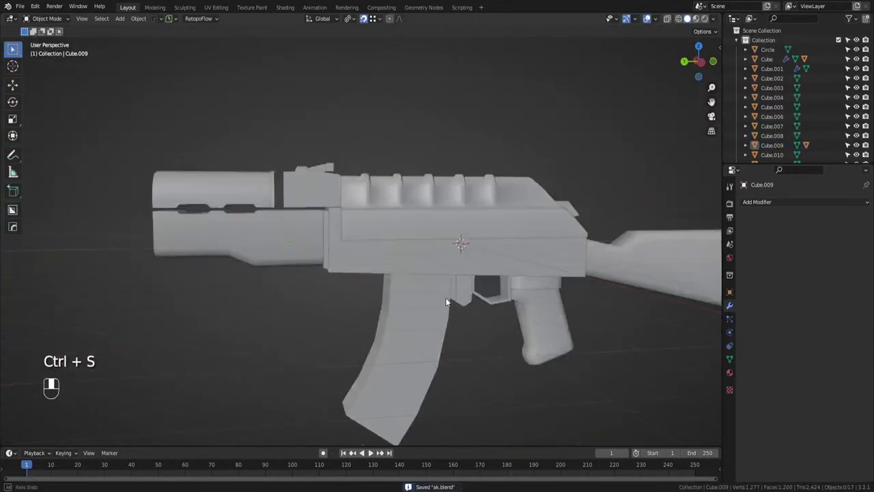
key(Tab)
key(Tab)
click(431, 239)
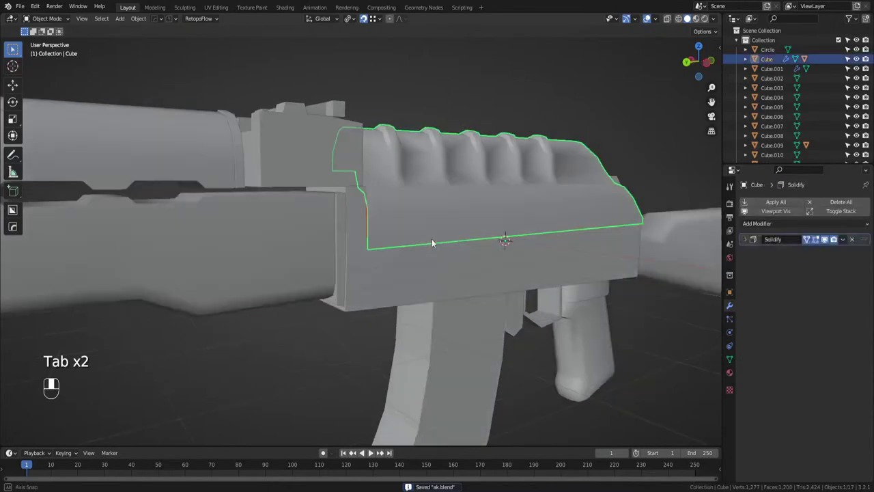
middle_drag(432, 239, 284, 322)
scroll(279, 306, down, 3)
click(279, 306)
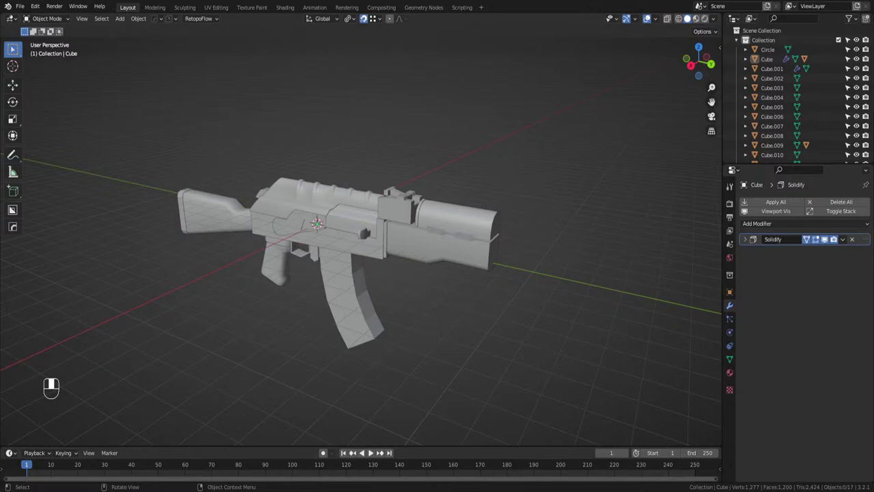
middle_drag(372, 259, 408, 261)
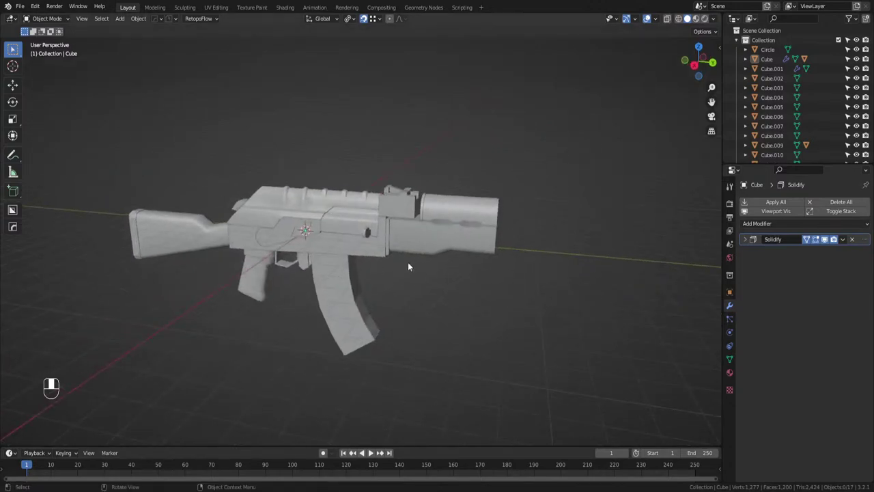
middle_drag(613, 166, 429, 195)
scroll(429, 195, up, 3)
Add a plane mesh as a separate object.
click(403, 229)
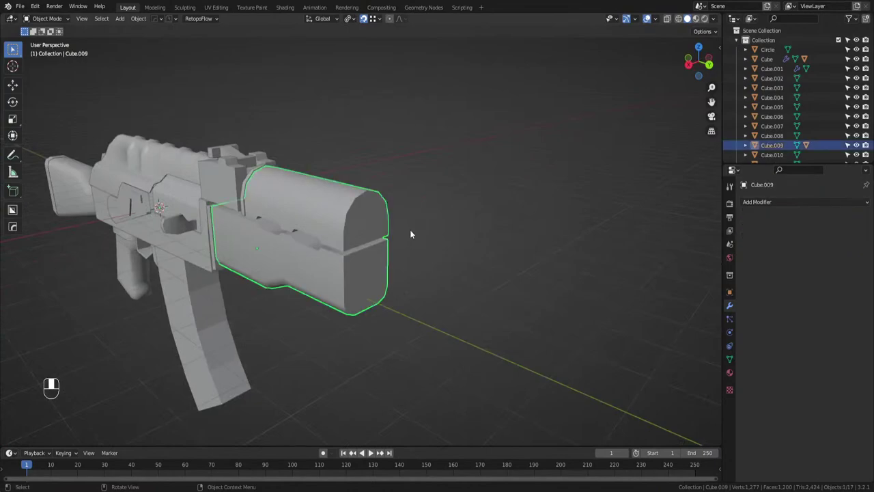
key(shift+a)
mouse_move(439, 238)
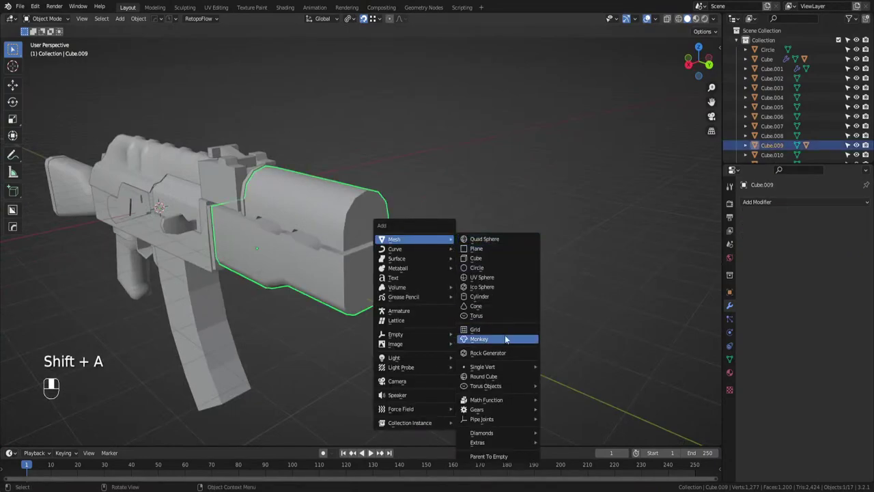
middle_drag(369, 261, 381, 240)
key(shift+a)
mouse_move(362, 232)
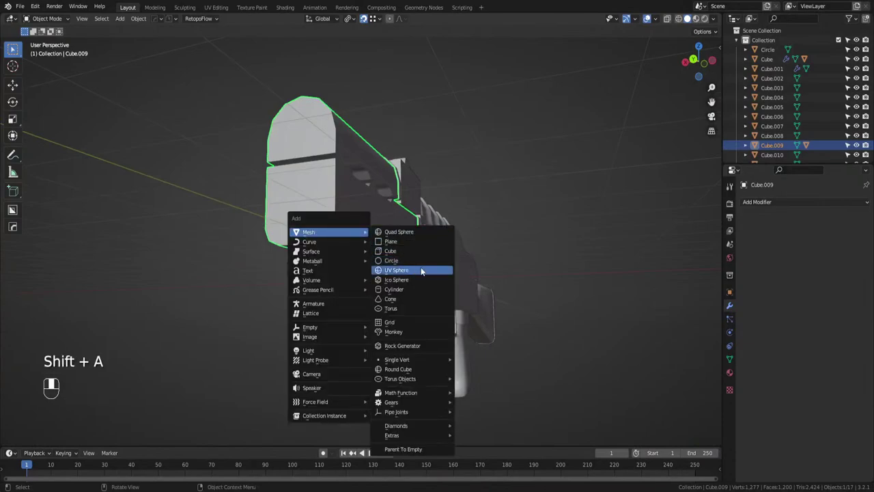
click(416, 241)
Rotate the new plane 90° around X and 180° around Z.
middle_drag(416, 241, 497, 279)
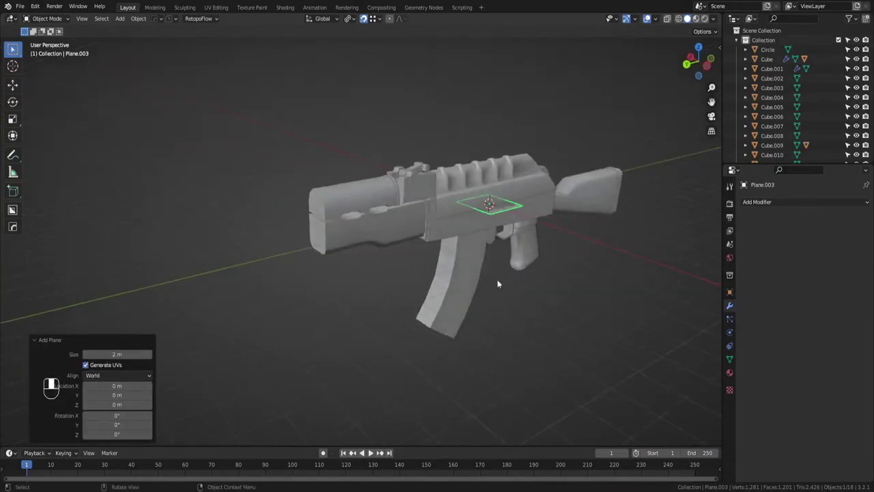
text(rx90)
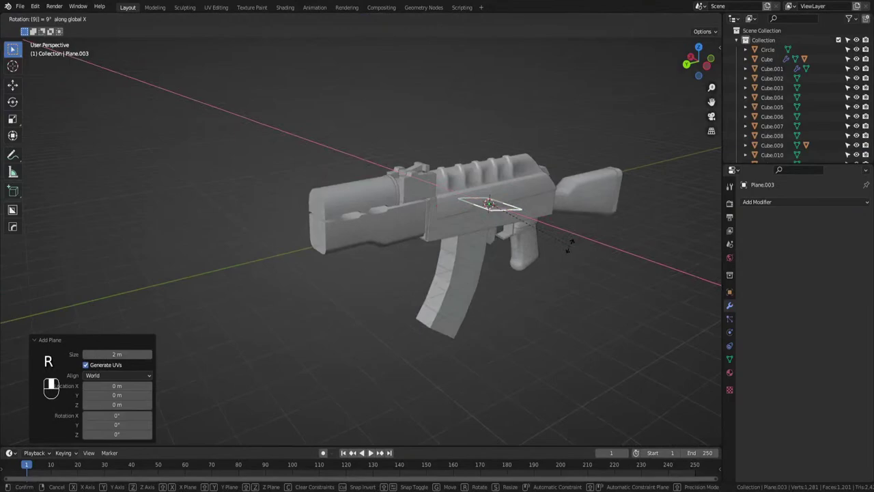
click(569, 247)
key(e)
right_click(569, 247)
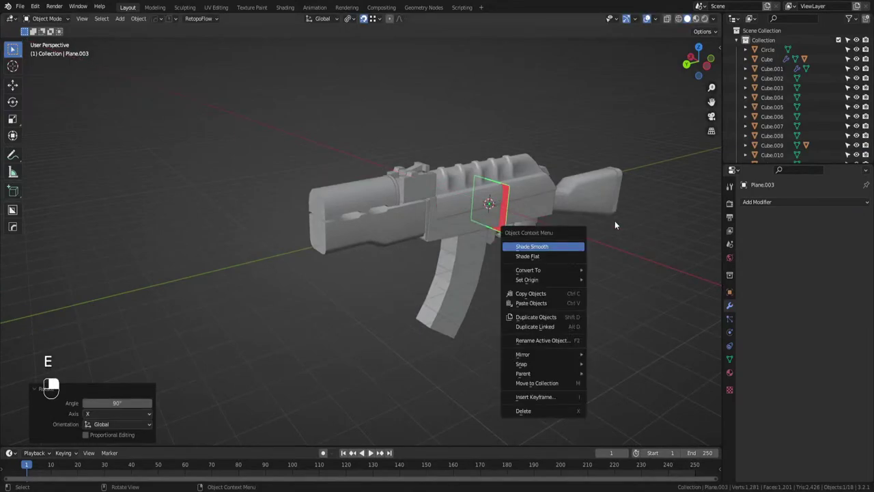
key(r)
key(z)
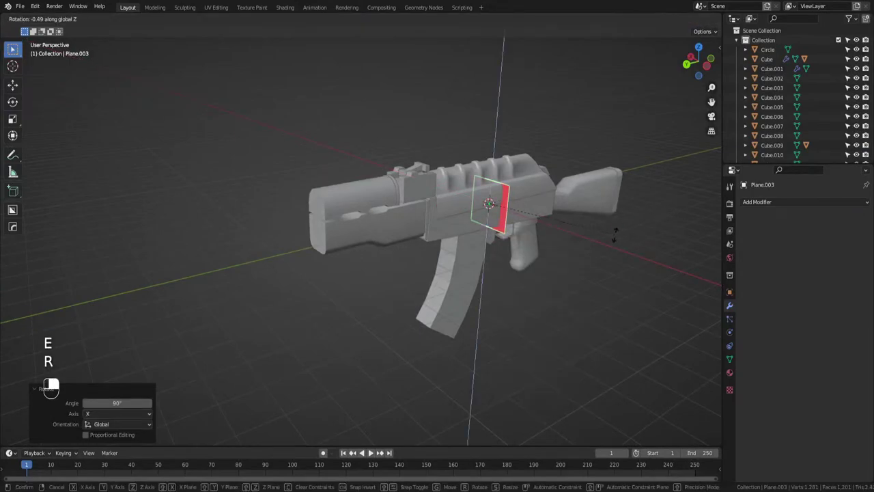
key(Return)
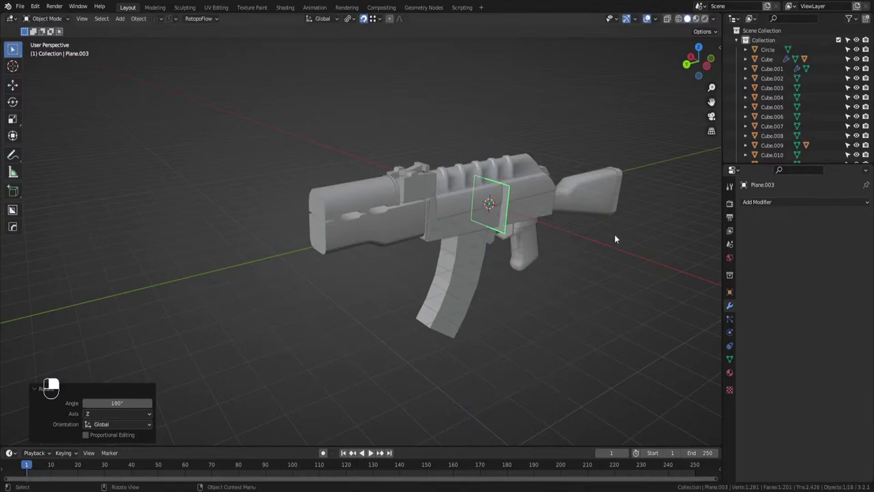
Move the plane about 9.23 m along Y to the front end of the handguard.
middle_drag(614, 235, 503, 289)
key(g)
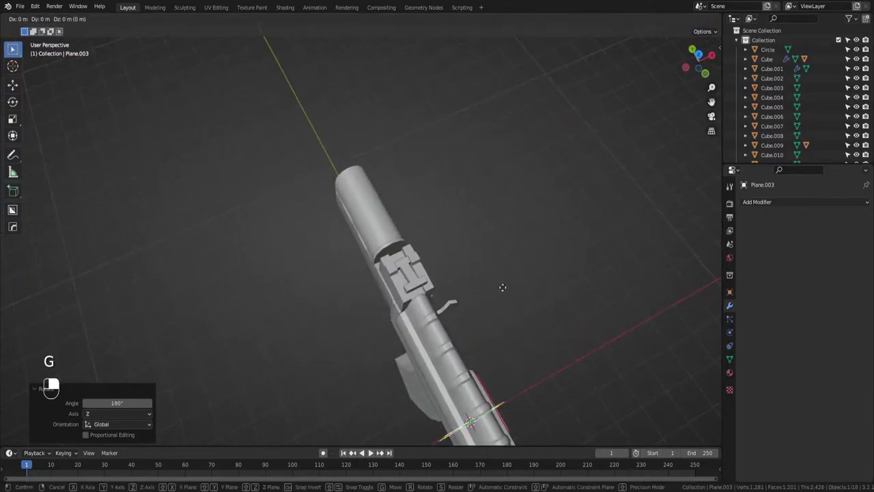
click(347, 70)
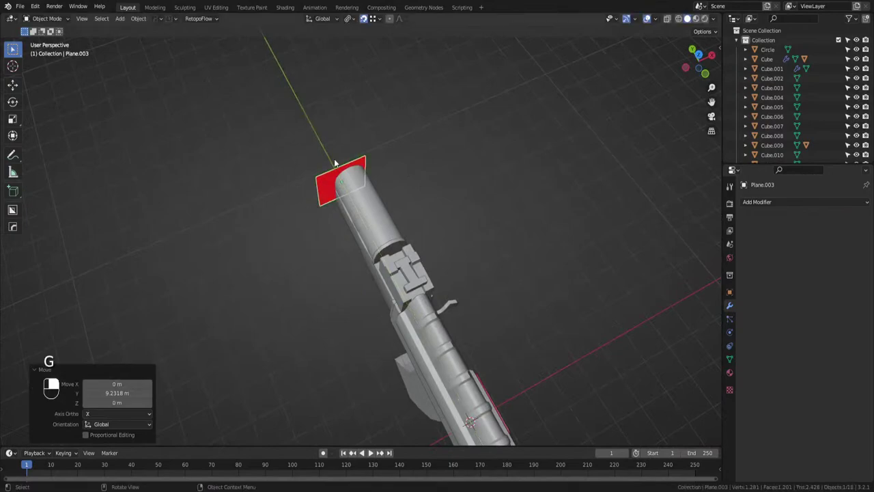
middle_drag(348, 70, 450, 217)
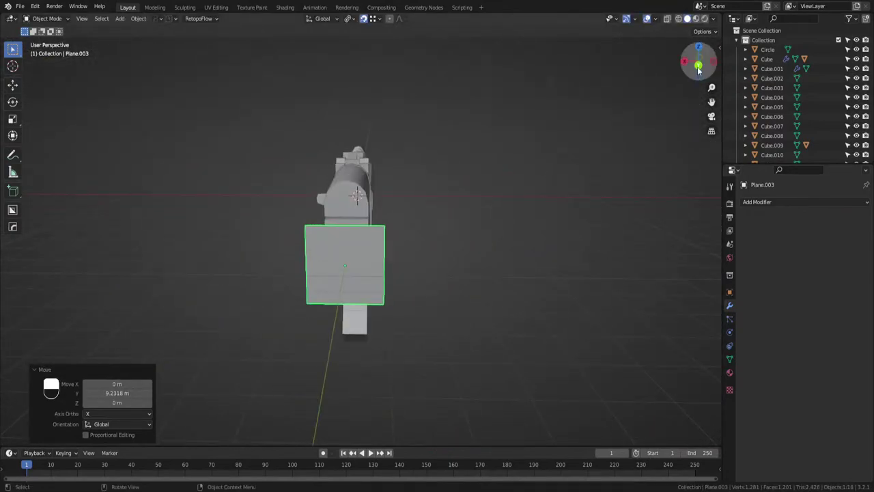
In the orthographic back view, move the plane up about 0.72 m to overlap the handguard's end face.
click(698, 66)
key(z)
click(353, 232)
key(g)
click(480, 221)
key(z)
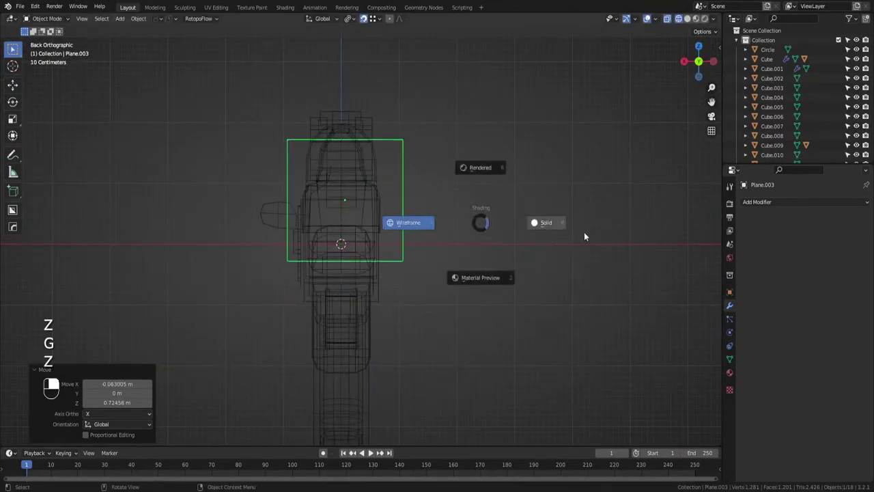
click(584, 236)
Scale the plane to about 0.433 along X so it is narrower than the handguard.
key(s)
key(x)
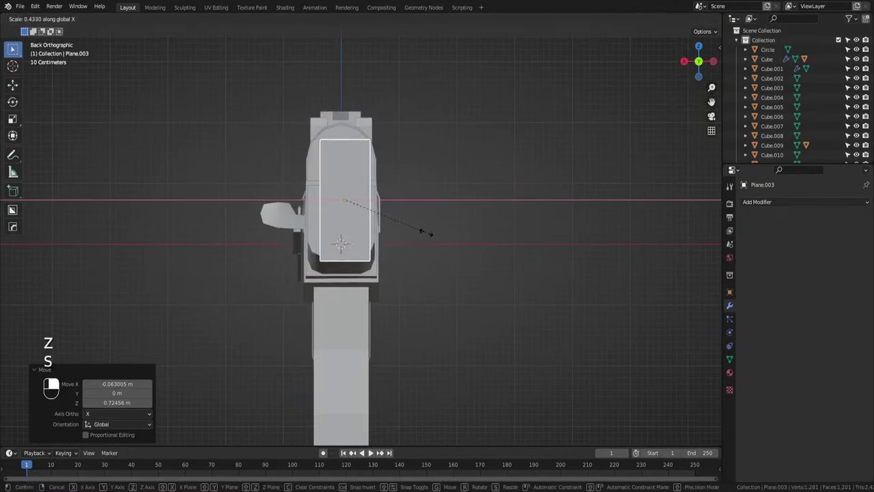
click(426, 233)
shift+middle_drag(383, 221, 427, 254)
scroll(437, 258, up, 1)
key(g)
right_click(466, 251)
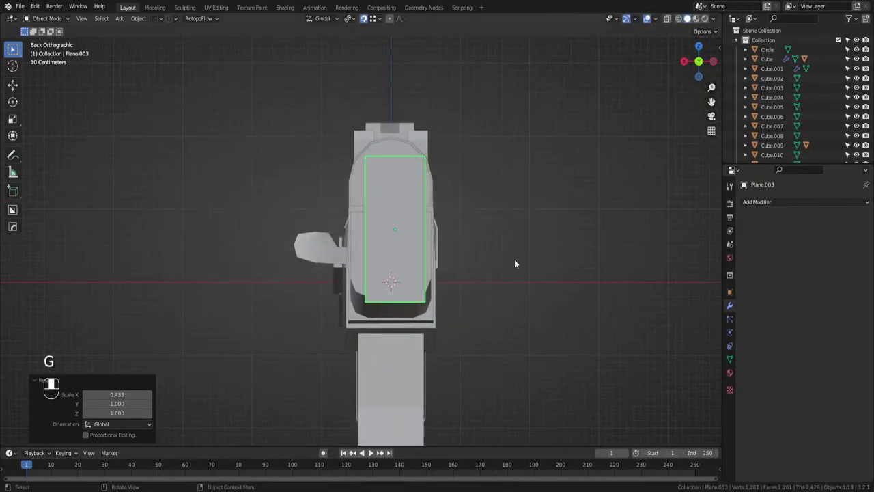
scroll(478, 268, up, 2)
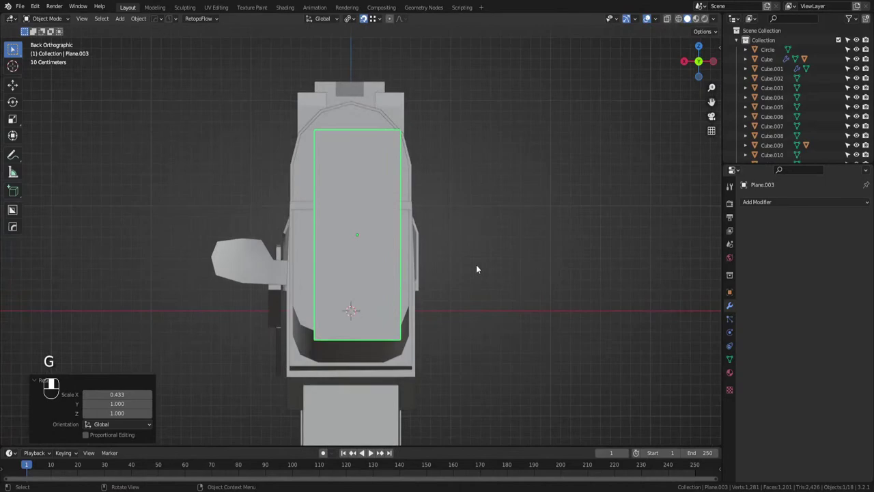
Clear the plane's location and raise it about 0.86 m along Z, centred on the rifle.
key(alt+g)
key(g)
key(z)
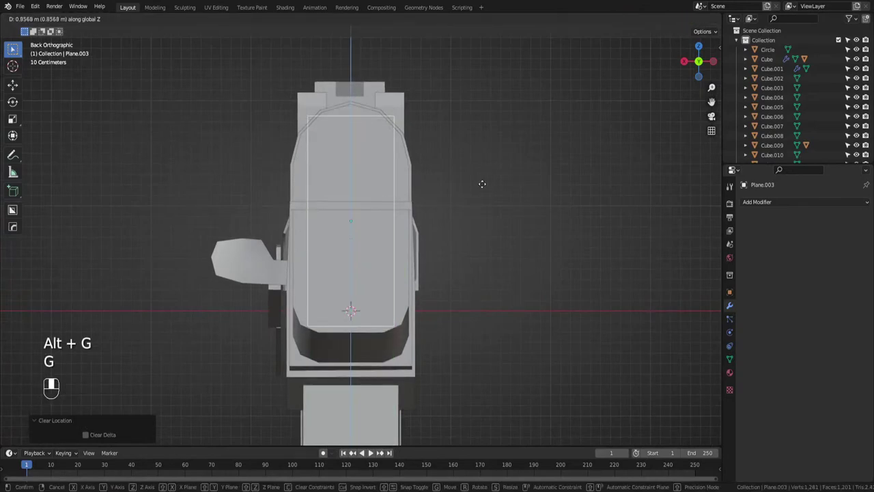
click(482, 183)
Move the plane about 8.48 m along Y to the handguard's front, then about 0.06 m further forward with snapping off.
middle_drag(484, 181, 389, 242)
key(g)
key(g)
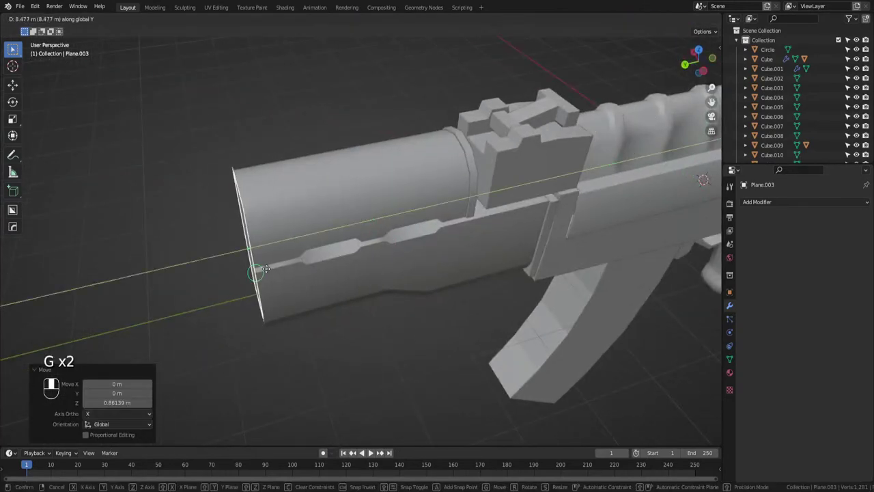
click(266, 268)
middle_drag(258, 265, 465, 249)
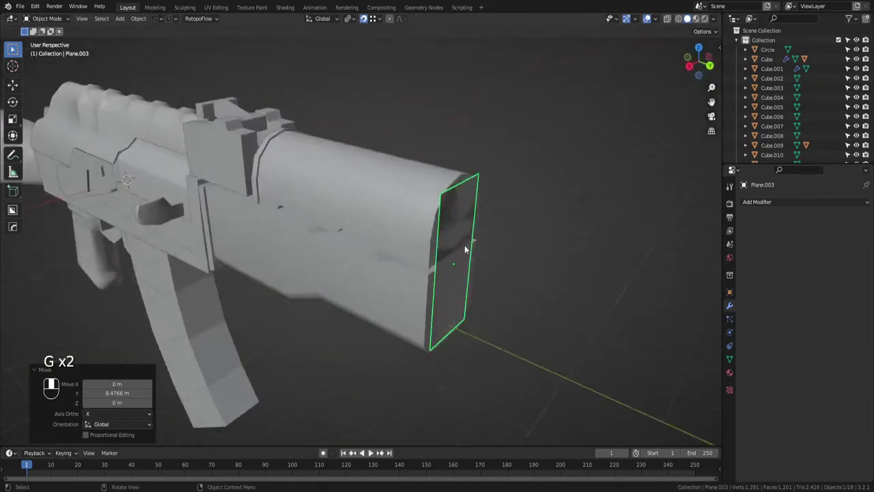
key(shift+Tab)
key(g)
click(531, 269)
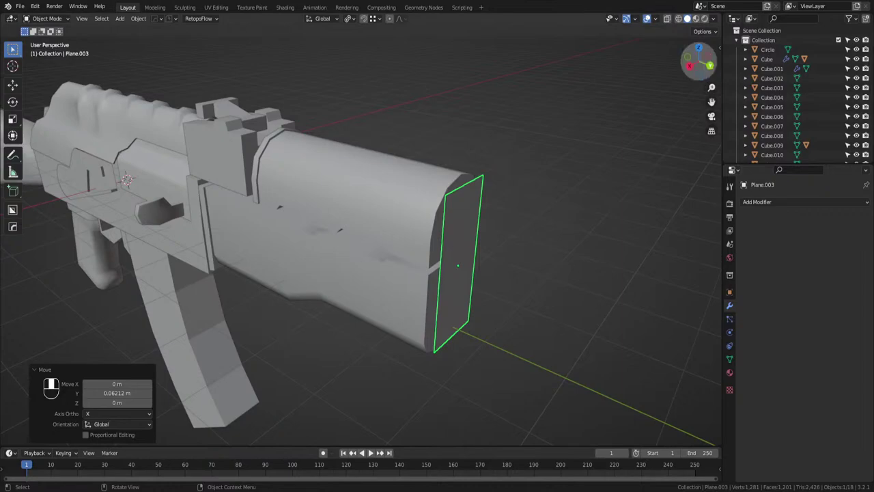
click(710, 66)
key(Tab)
shift+middle_drag(386, 257, 400, 258)
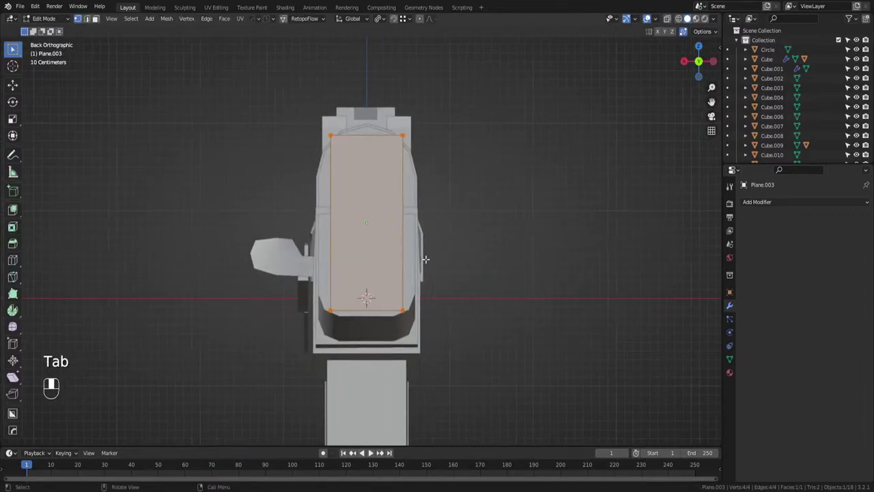
key(ctrl+b)
right_click(448, 268)
key(Tab)
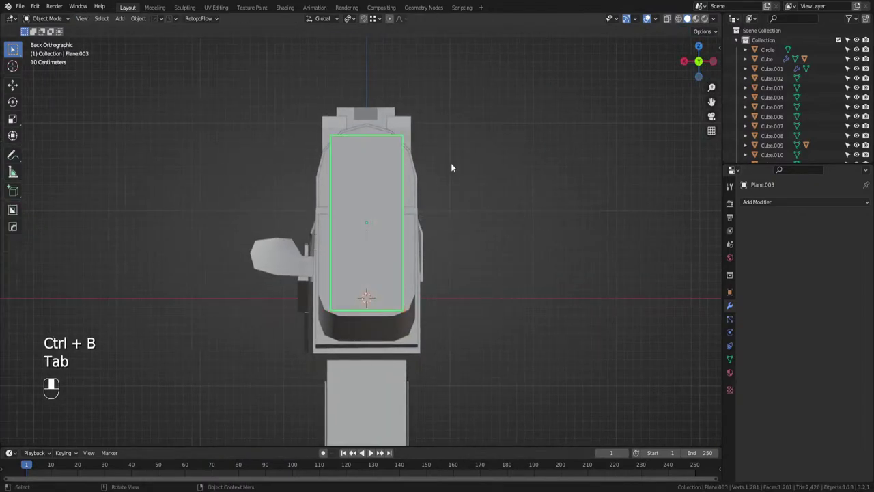
Apply the plane's scale, widen it along X to nearly the handguard's width, and apply the scale again.
key(ctrl+a)
click(441, 226)
key(Tab)
key(Tab)
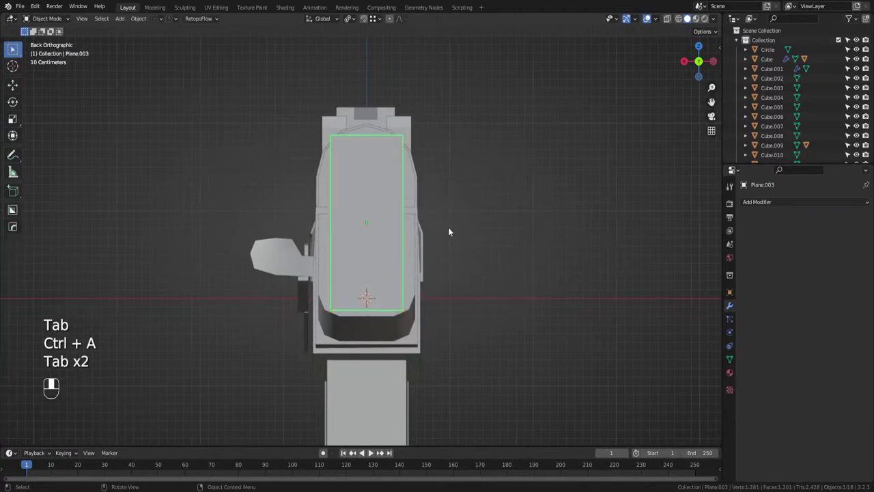
key(s)
key(x)
click(464, 247)
key(ctrl+a)
click(464, 244)
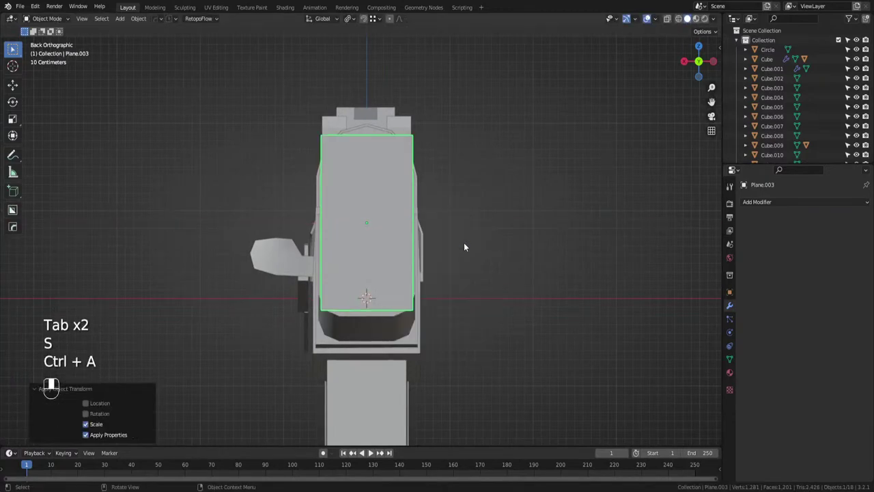
Bevel the plane's corner vertices with 3 segments until they meet, and dissolve the overlapping vertices at its top and bottom centre.
key(Tab)
key(ctrl+b)
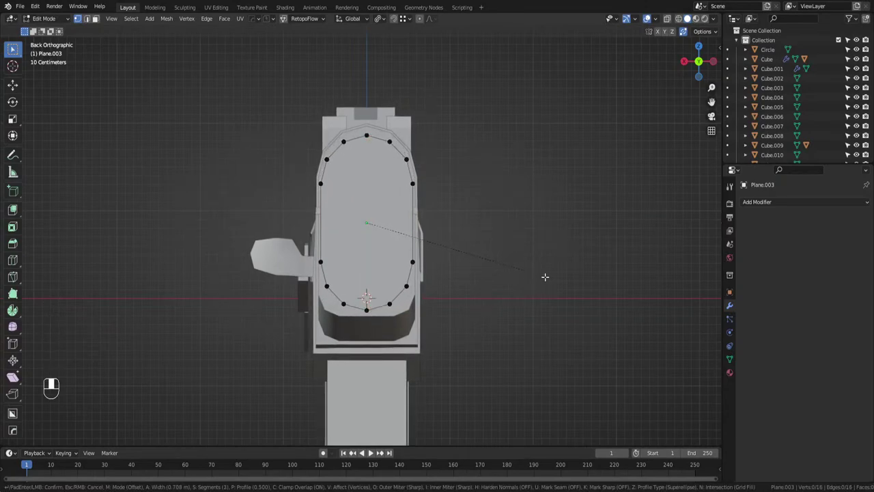
click(544, 277)
click(367, 309)
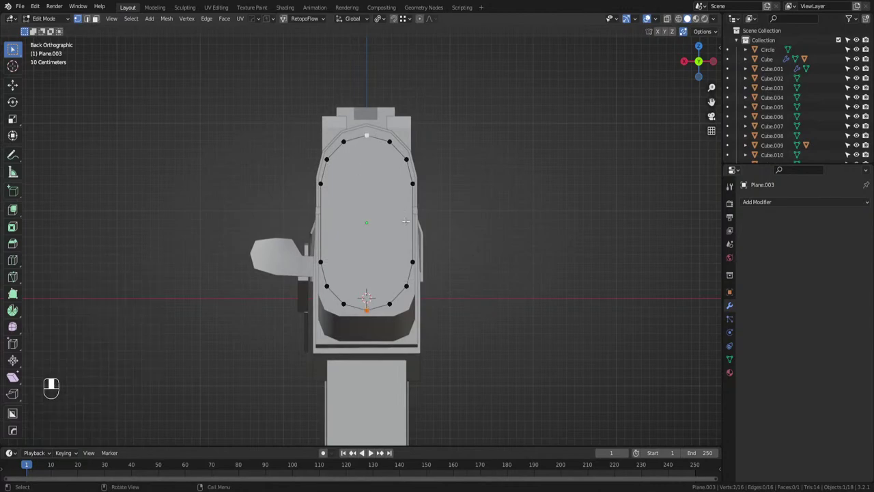
key(ctrl+x)
key(Tab)
Scale the rounded plane to about 1.079 along Z and move it about 0.05 m back along Y against the handguard's end.
middle_drag(406, 222, 518, 273)
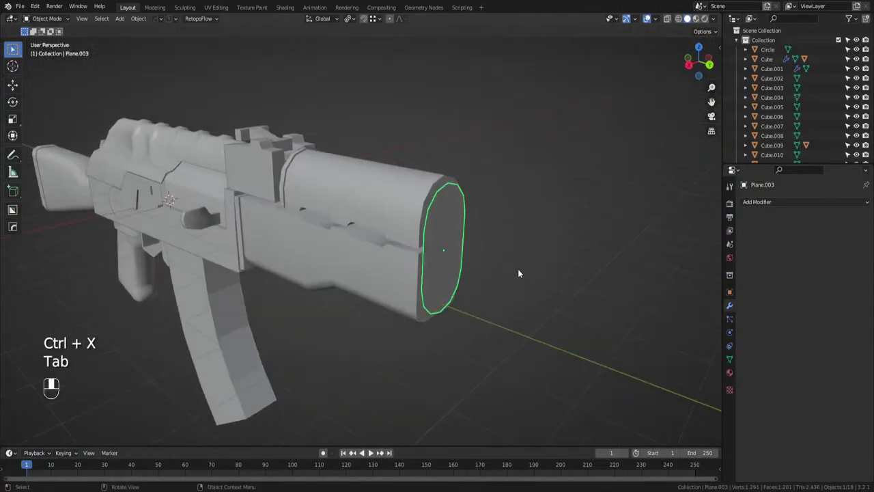
scroll(518, 273, up, 2)
key(s)
key(z)
click(522, 271)
key(g)
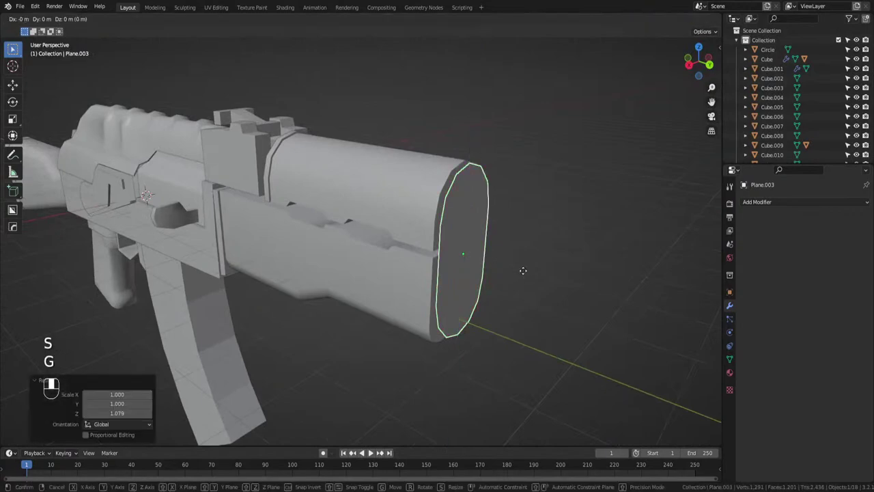
key(y)
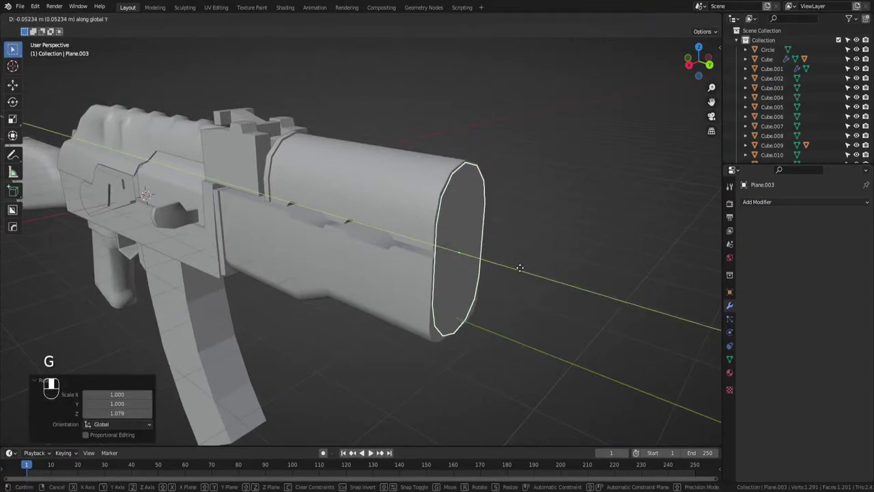
click(520, 267)
Extrude the whole rounded face about 0.11 m forward to form an end cap.
key(Tab)
key(Tab)
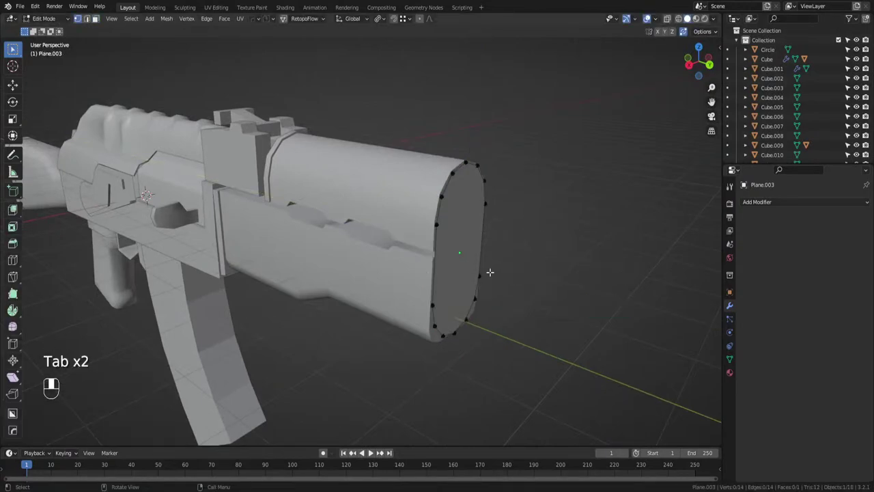
shift+middle_drag(484, 272, 476, 272)
key(a)
key(e)
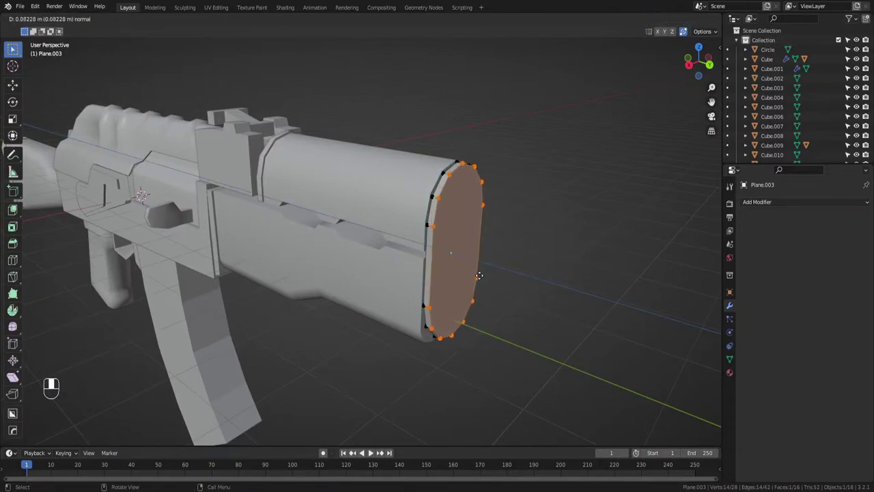
click(481, 275)
Bevel the end cap's front rim with 2 segments at a width of about 0.063 m and smooth the cap's shading.
key(ctrl+b)
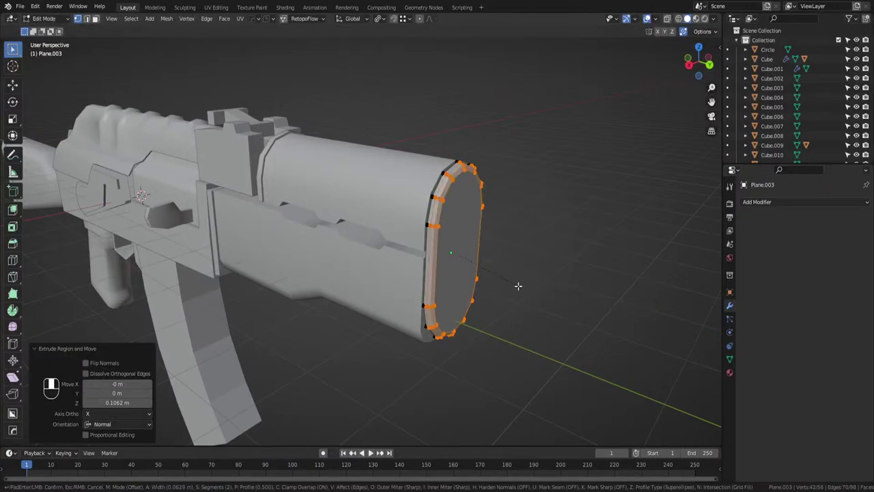
click(518, 285)
key(Tab)
middle_drag(521, 189, 450, 289)
key(q)
shift+click(371, 206)
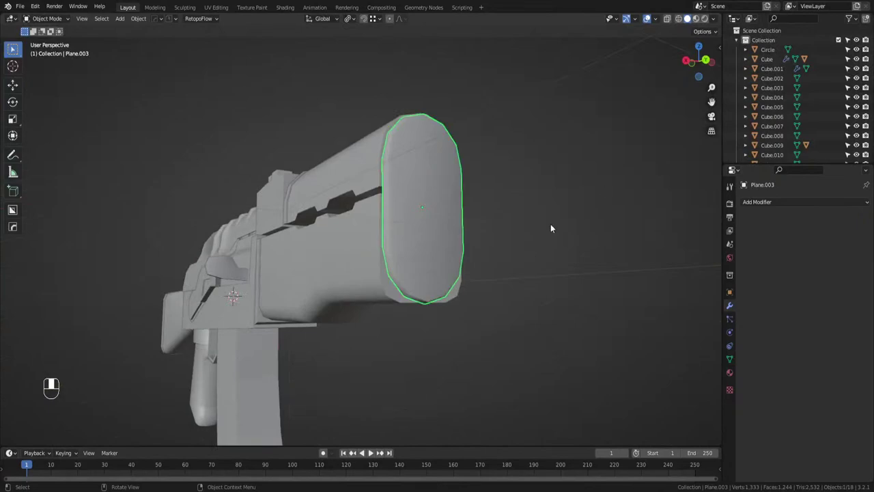
Add a loop cut around the lower handguard, just behind its front end.
click(457, 300)
middle_drag(692, 152, 547, 234)
key(Tab)
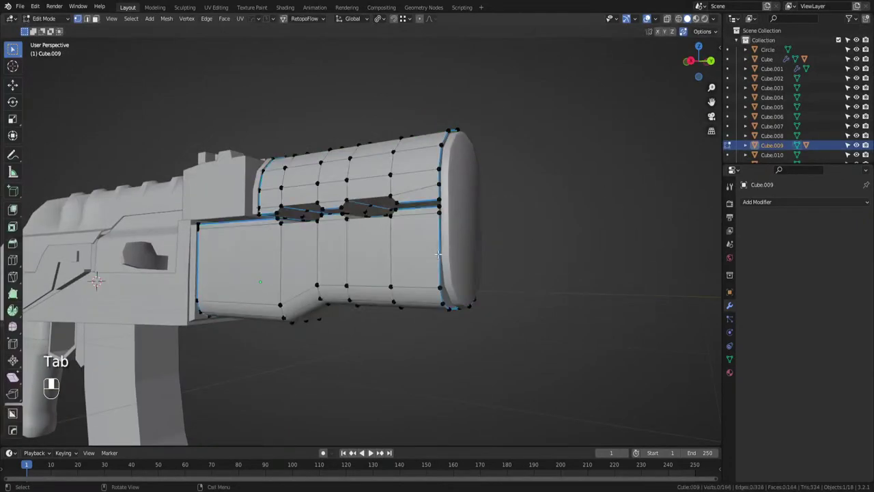
key(ctrl+r)
click(447, 232)
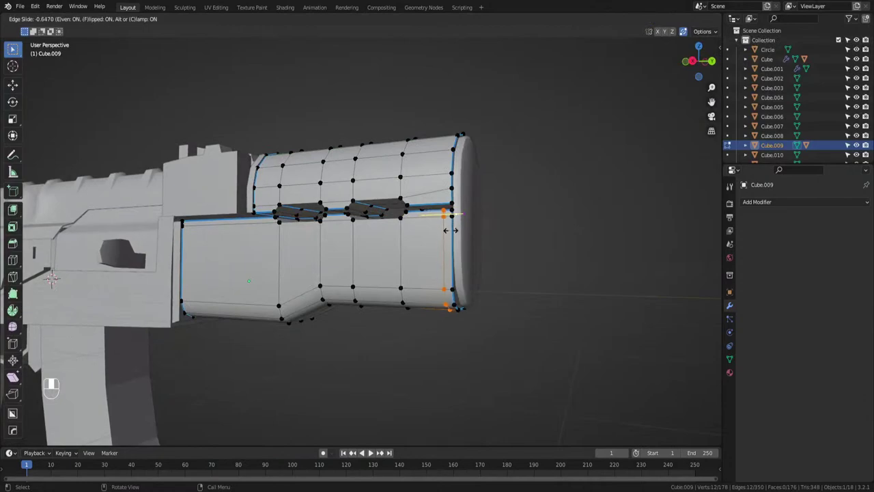
click(441, 230)
middle_drag(441, 230, 463, 238)
Add a Mirror modifier bisecting on X to the handguard so both sides can be edited symmetrically.
click(440, 268)
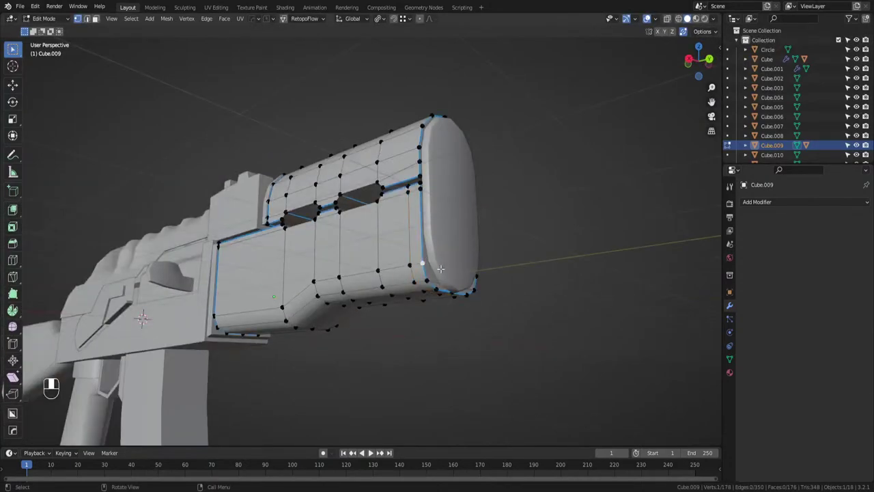
ctrl+click(441, 291)
click(441, 291)
key(Tab)
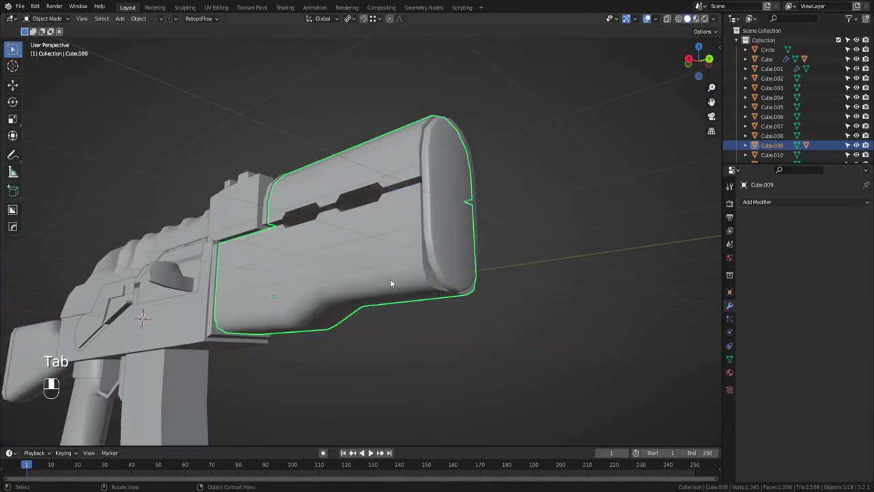
key(alt+x)
click(219, 292)
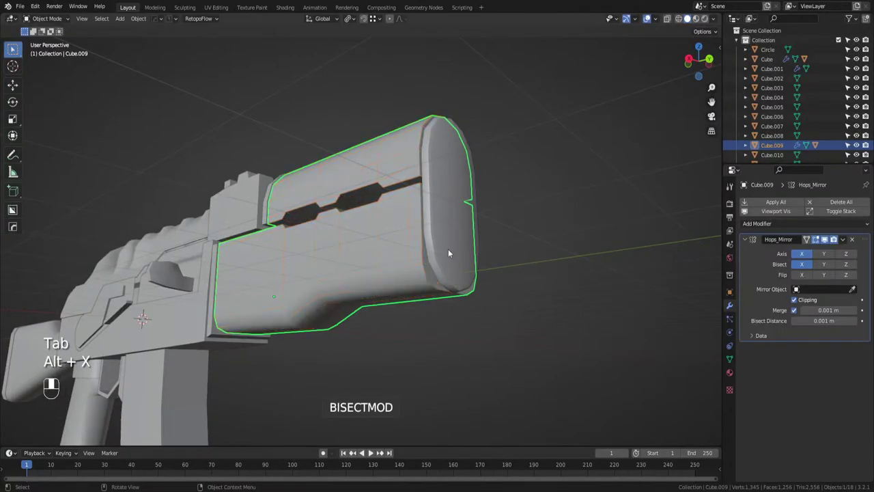
In the orthographic back view, move the underside and centre vertices of the handguard's front edge toward the cap's lower curve.
click(709, 62)
shift+middle_drag(422, 279, 465, 241)
scroll(446, 270, up, 6)
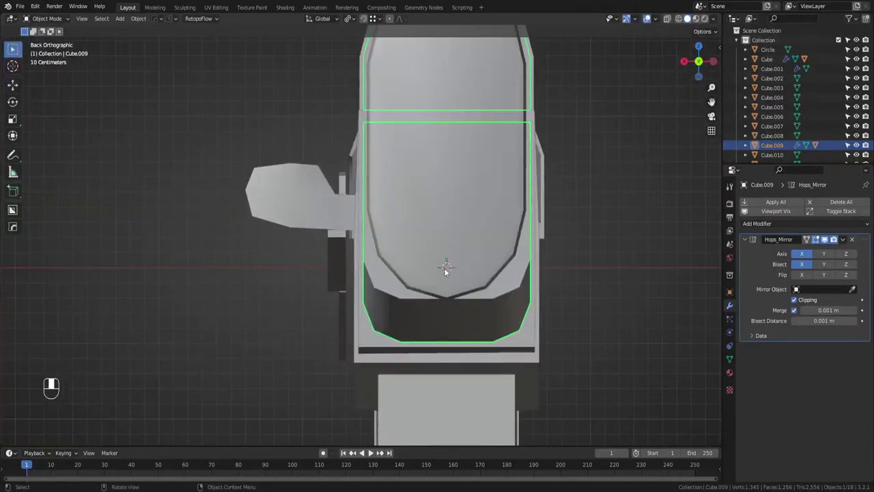
key(Tab)
key(g)
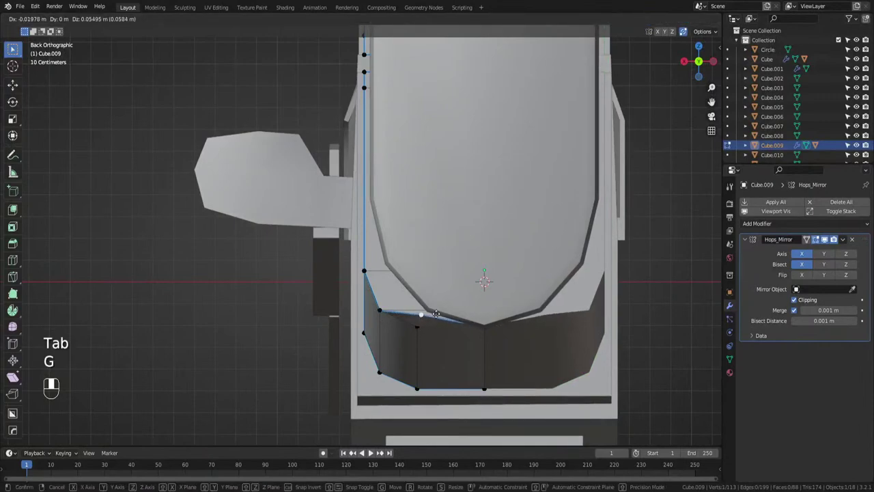
click(436, 311)
key(g)
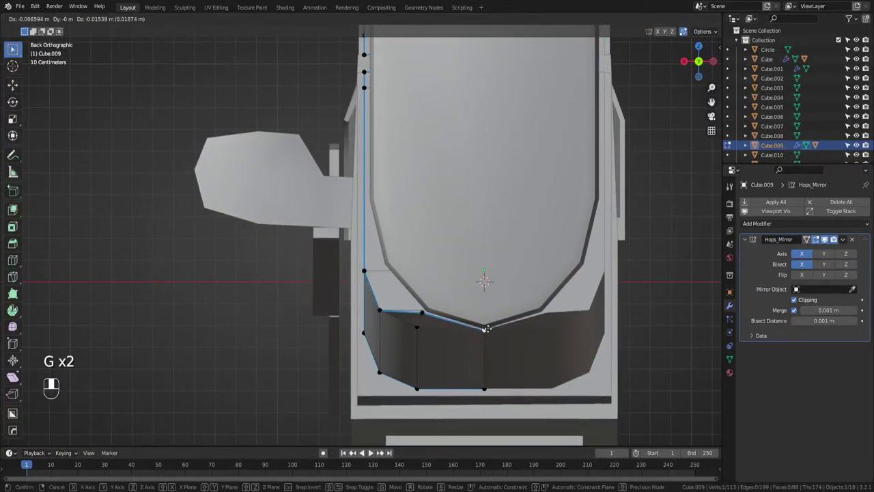
Raise the corner and side vertices of the handguard's front edge to follow the cap's rounded outline.
click(381, 310)
key(g)
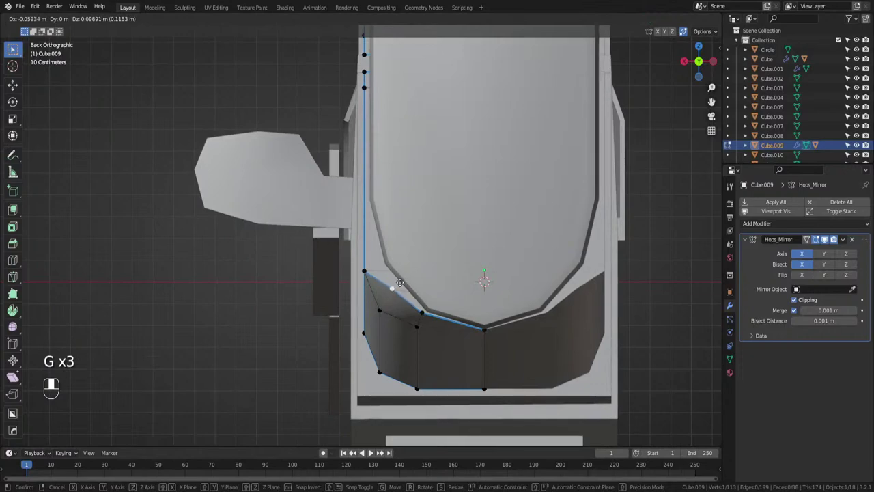
click(399, 283)
key(g)
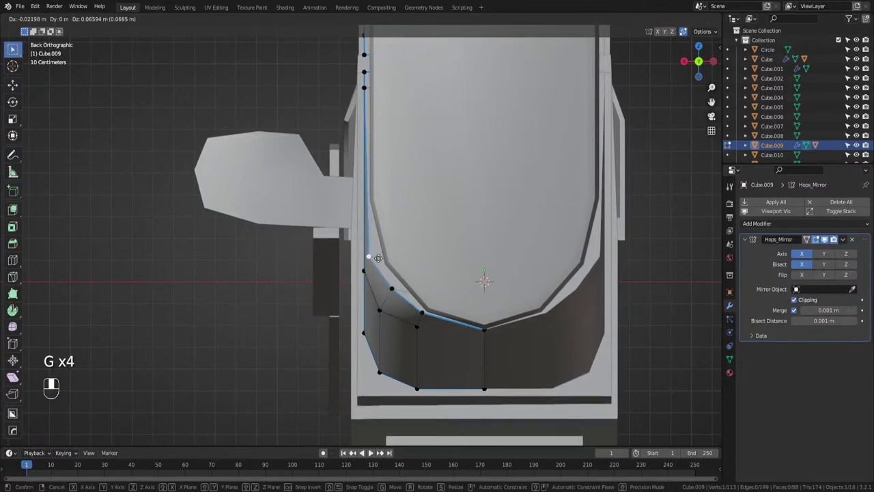
key(g)
click(392, 291)
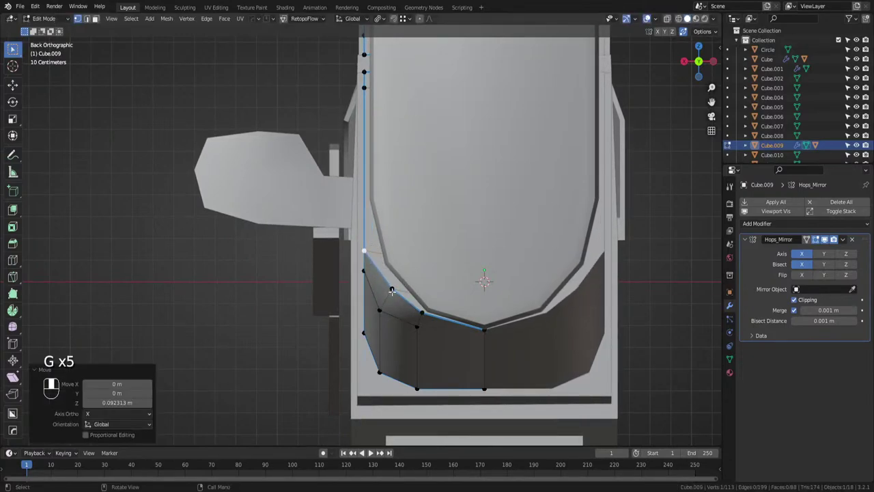
key(g)
click(390, 279)
key(g)
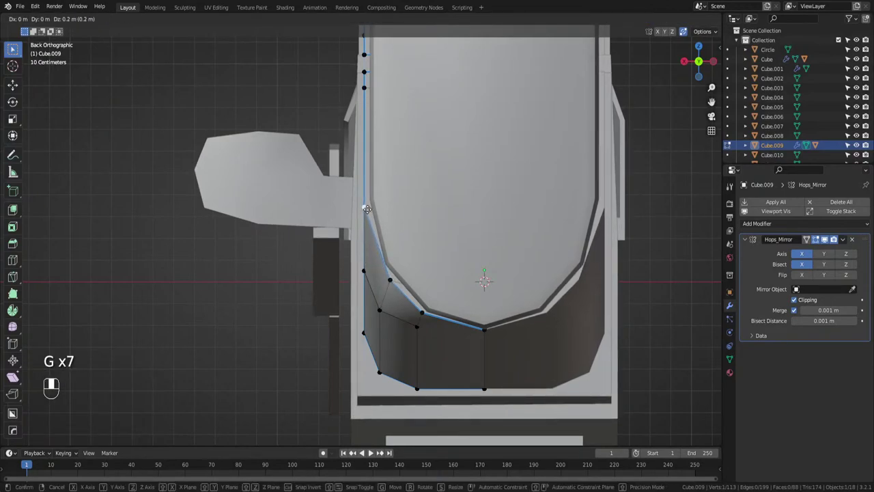
middle_click(367, 208)
click(367, 205)
Fine-tune the lower front-edge vertices of the handguard so they keep an even margin around the cap.
click(384, 286)
key(g)
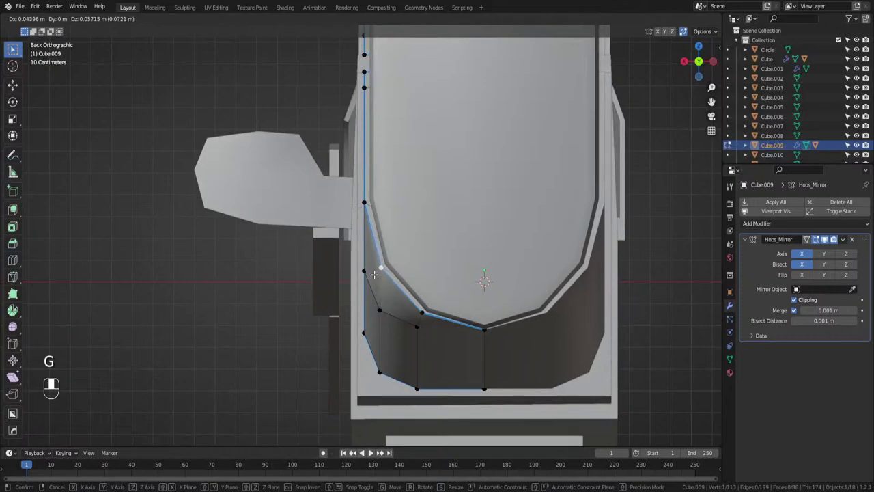
click(374, 274)
click(423, 312)
click(478, 329)
key(g)
click(478, 331)
click(418, 317)
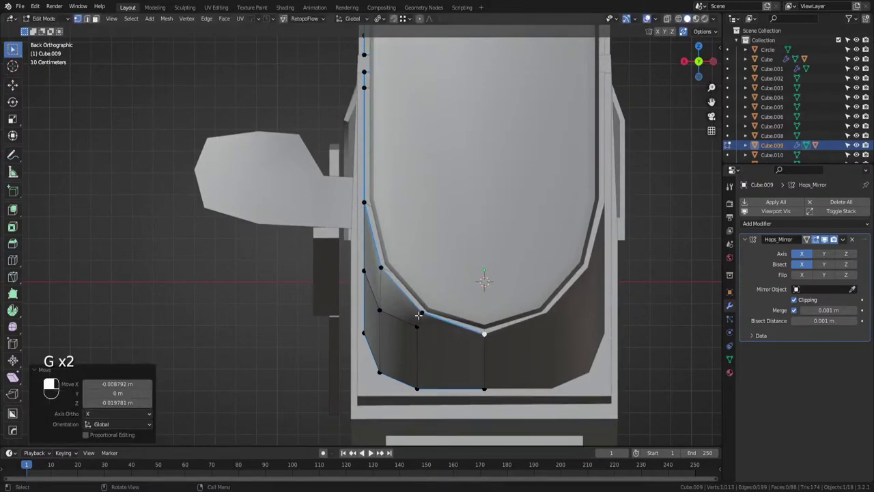
key(g)
click(418, 318)
Slide the two lower side vertices on the loop just behind the handguard's front edge upward to smooth the transition.
middle_drag(418, 316, 415, 285)
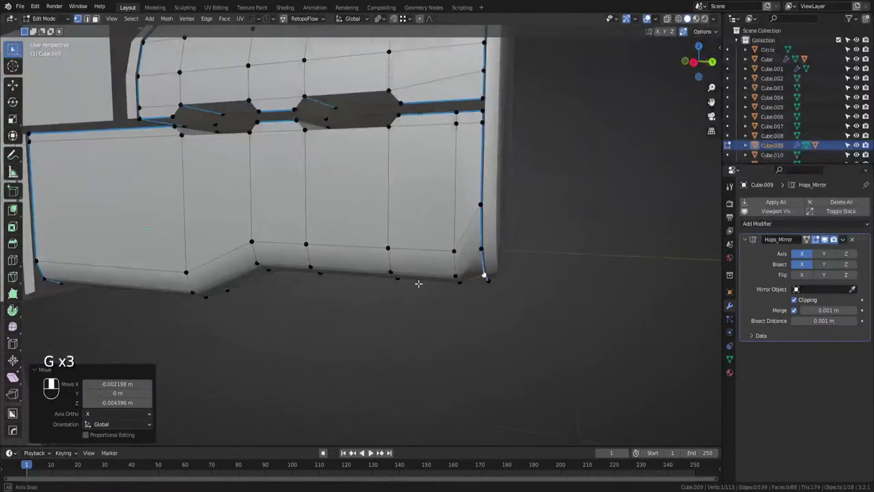
key(Tab)
mouse_move(469, 260)
middle_down()
mouse_move(478, 239)
mouse_move(483, 267)
middle_up()
key(Tab)
click(482, 214)
key(g)
key(g)
click(461, 206)
click(490, 250)
key(g)
key(g)
click(488, 236)
Slide the two lower side vertices on the next loop further back upward, continuing the taper along the handguard.
click(403, 220)
key(g)
key(g)
click(390, 208)
click(405, 251)
key(g)
key(g)
click(404, 241)
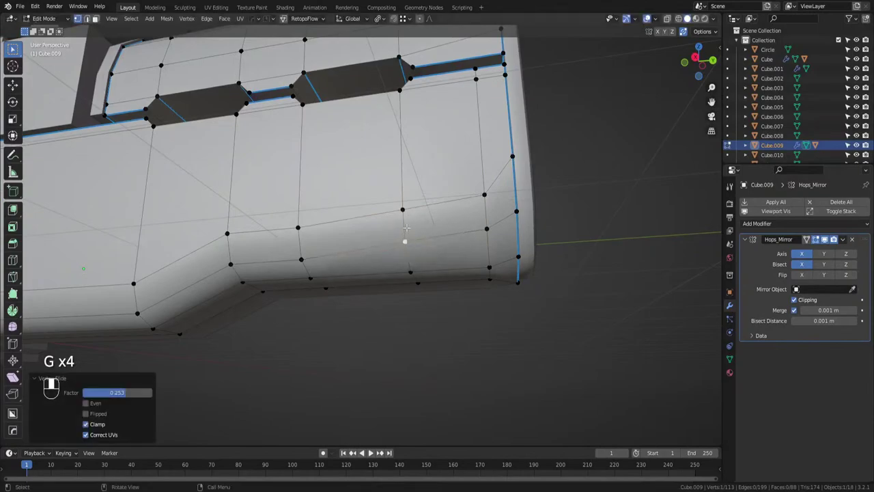
Raise the upper taper vertices on the two loops nearest the handguard's front slightly further.
click(404, 209)
key(g)
key(g)
click(403, 201)
click(487, 188)
key(g)
click(488, 179)
Nudge the lower edge vertices on both front loops to even out the curve of the handguard's underside.
middle_drag(488, 179, 365, 307)
key(g)
click(478, 314)
click(415, 287)
key(g)
click(415, 291)
click(381, 248)
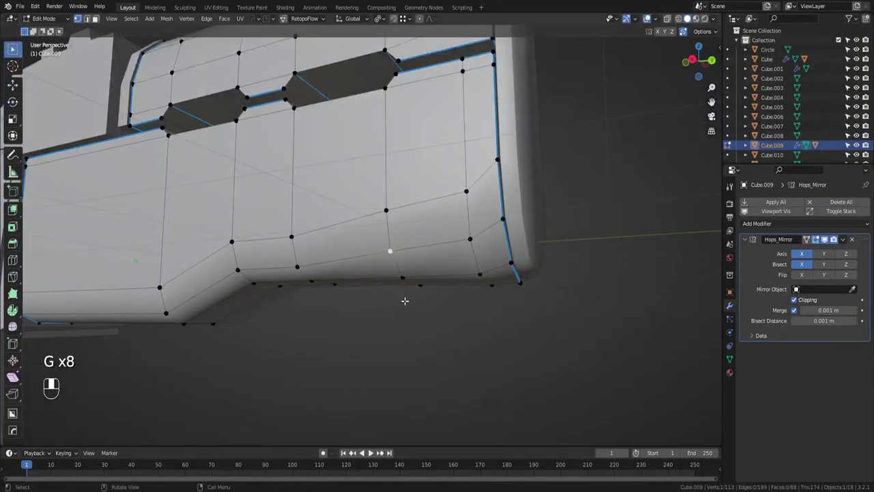
Finish editing the handguard mesh and save the file ak.blend.
key(Tab)
scroll(402, 294, down, 4)
key(ctrl+w)
middle_drag(394, 243, 381, 339)
click(414, 329)
scroll(414, 330, down, 4)
key(ctrl+w)
key(ctrl+s)
Dissolve the bevel's edge loops around the front face of the handguard's end cap.
key(Tab)
key(Tab)
click(383, 236)
key(Tab)
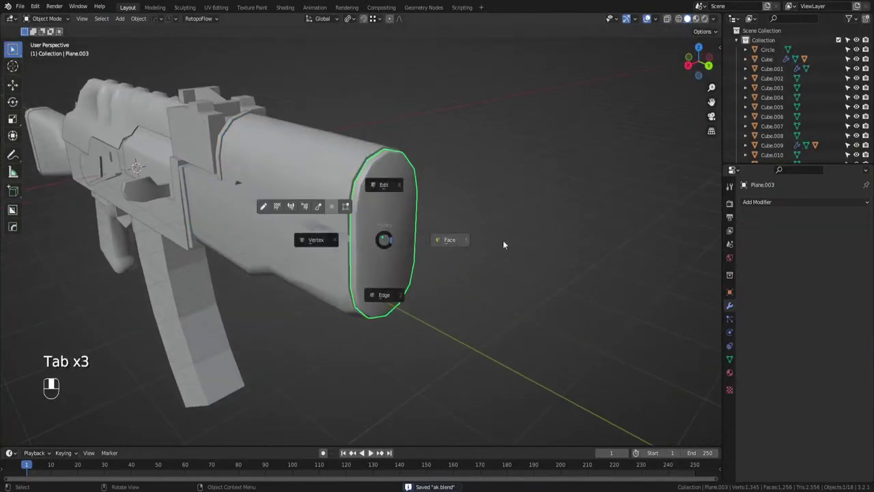
scroll(393, 236, up, 3)
click(385, 231)
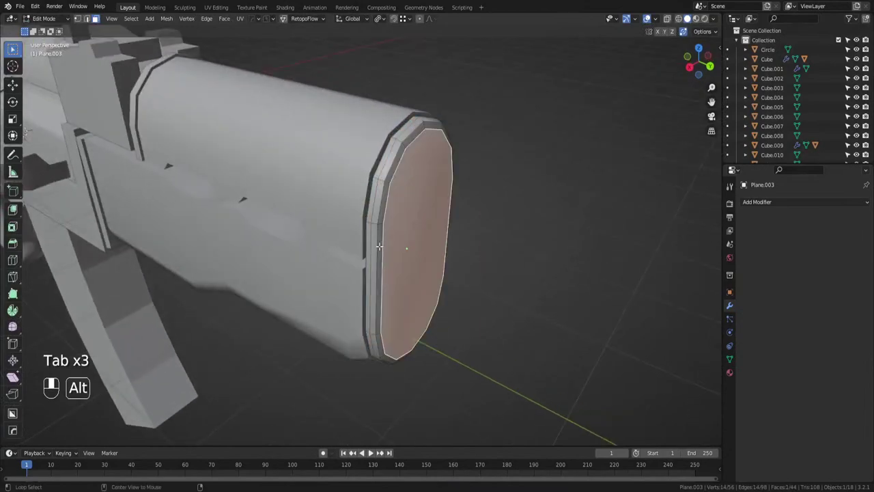
key(Tab)
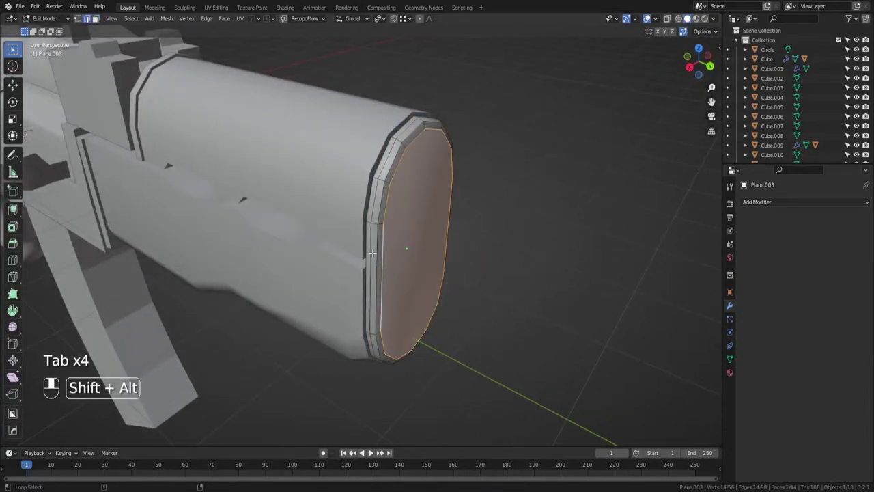
key(ctrl+x)
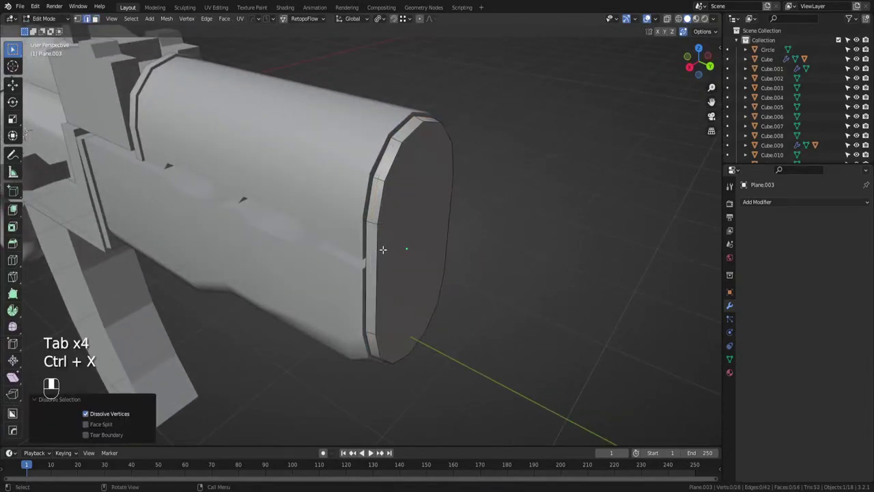
Move the end cap's front face forward about 0.096 m along Y and bevel its outline with 2 segments.
alt+click(382, 249)
middle_drag(405, 246, 474, 267)
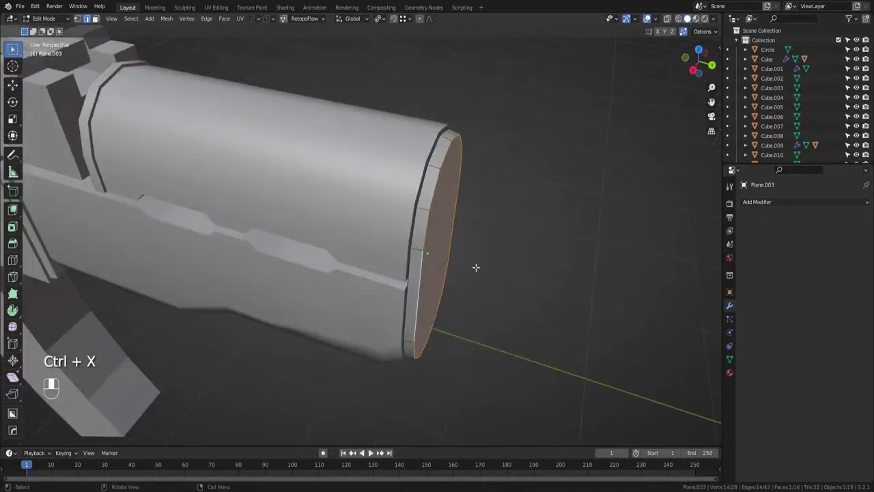
key(g)
click(486, 274)
key(ctrl+b)
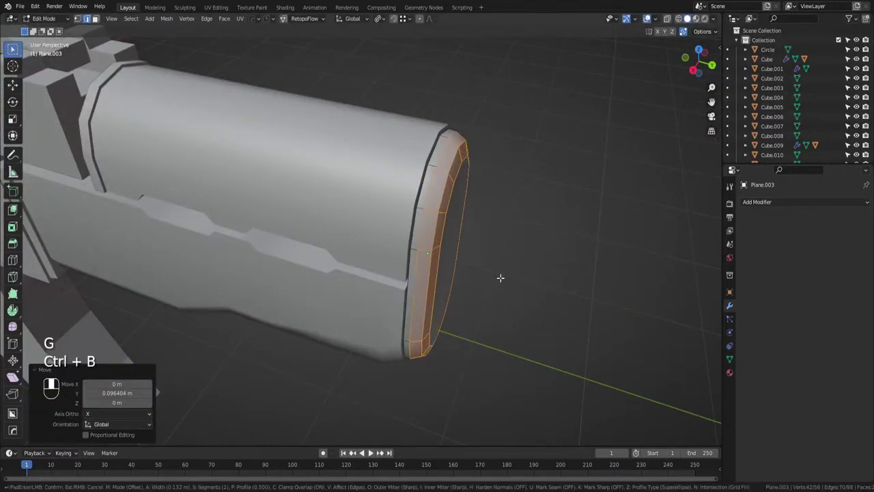
click(507, 276)
Finish editing the handguard's end cap and save the file ak.blend.
key(Tab)
middle_drag(507, 273, 349, 223)
key(ctrl+s)
middle_drag(403, 224, 395, 277)
key(ctrl+w)
scroll(352, 308, down, 3)
click(352, 307)
key(ctrl+w)
key(ctrl+s)
scroll(418, 293, up, 3)
key(ctrl+s)
scroll(337, 285, down, 4)
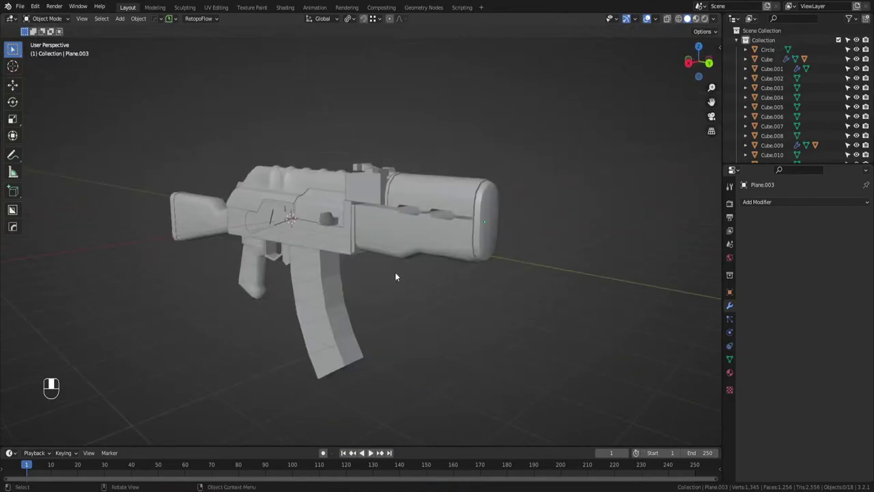
click(460, 253)
click(426, 289)
shift+middle_drag(488, 284, 433, 282)
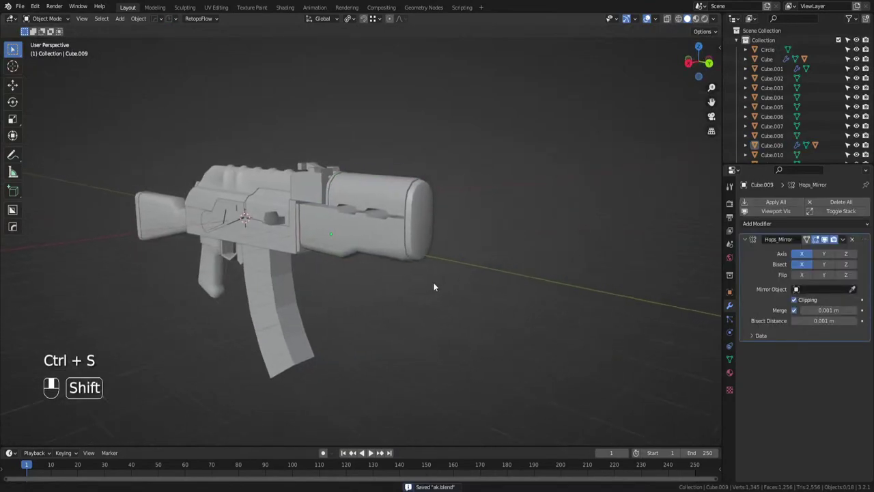
click(417, 236)
Add a 12-vertex cylinder in the right side view, place it ahead of the handguard, rotated 90° and scaled to 0.48.
click(688, 62)
shift+middle_drag(583, 179, 499, 184)
key(shift+a)
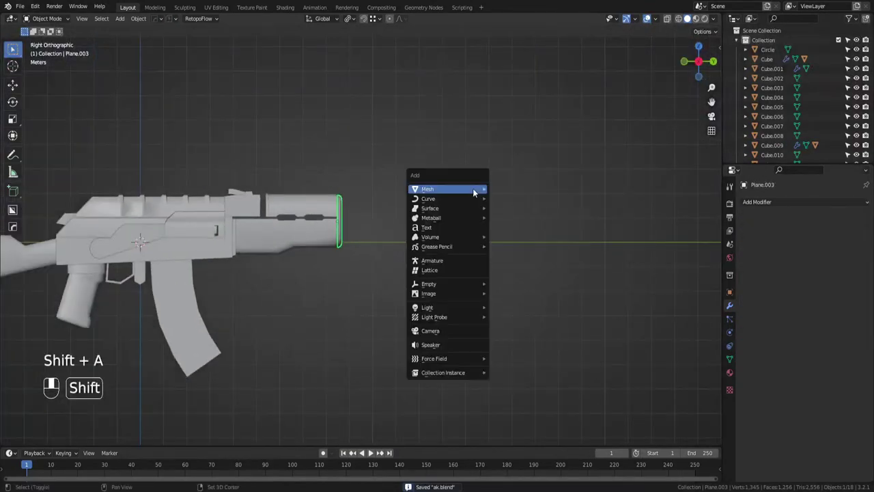
mouse_move(474, 189)
click(539, 246)
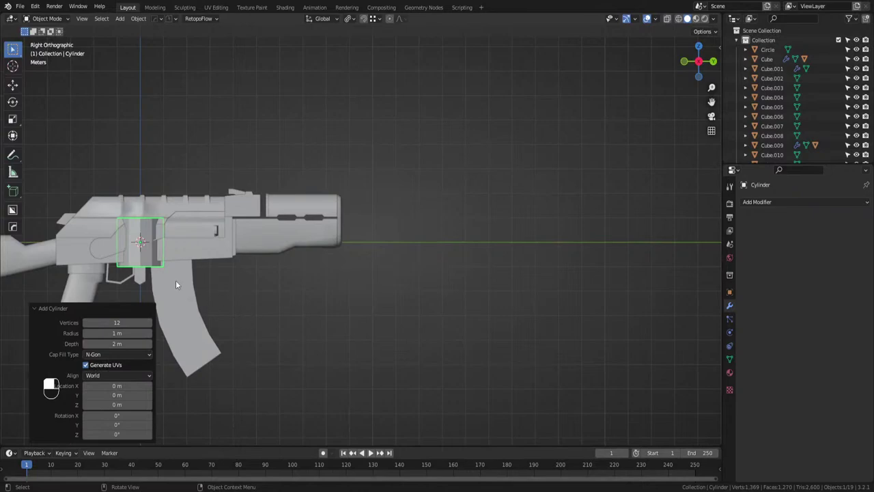
key(g)
click(428, 289)
key(r)
click(322, 307)
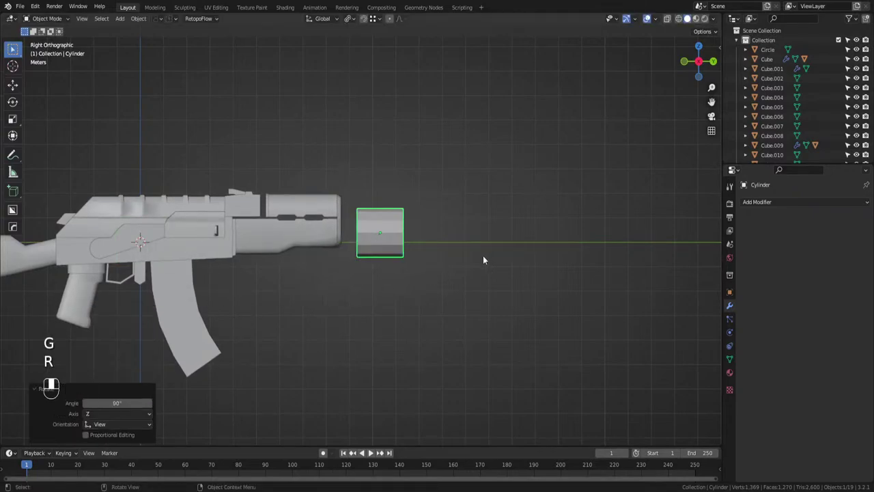
key(s)
click(351, 209)
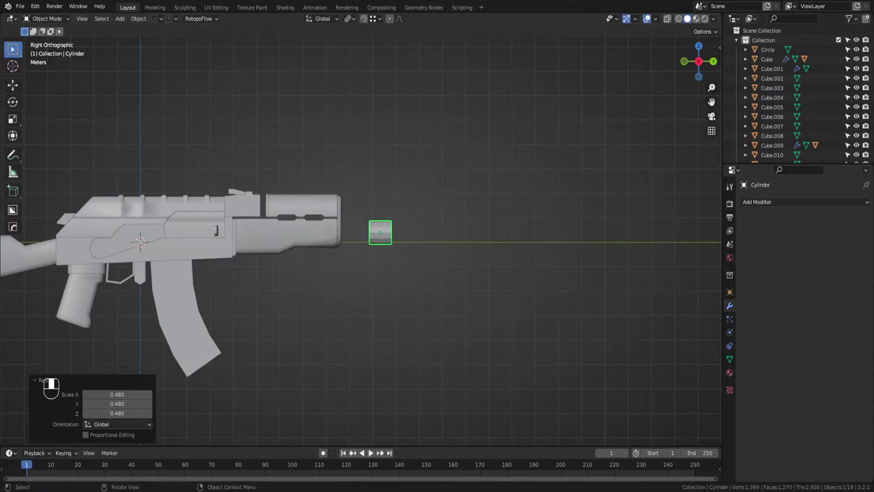
Scale the cylinder by 0.62 and place it against the lower part of the end cap's front as the barrel's base.
scroll(360, 235, up, 4)
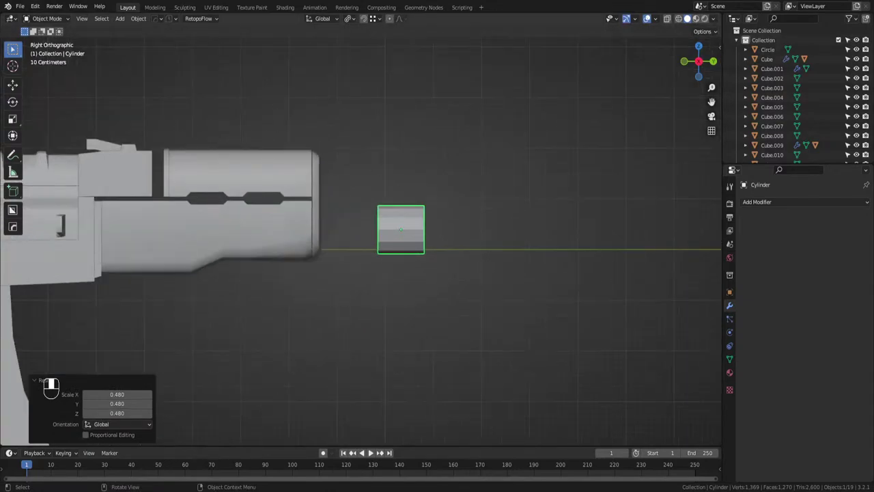
key(g)
click(414, 226)
key(s)
click(395, 225)
key(g)
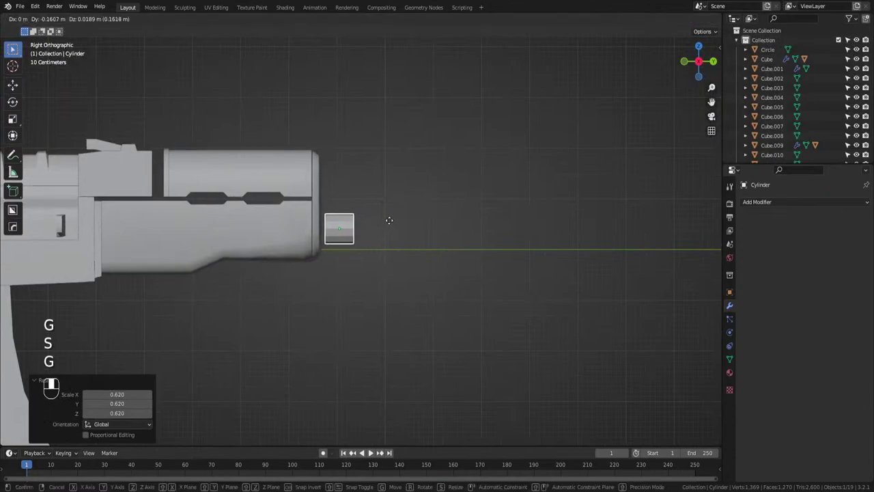
click(384, 220)
scroll(364, 222, up, 2)
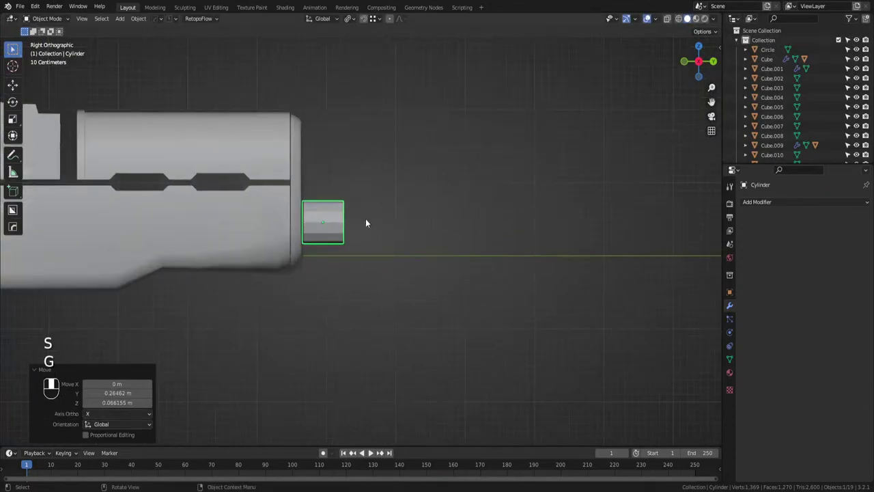
scroll(376, 218, up, 1)
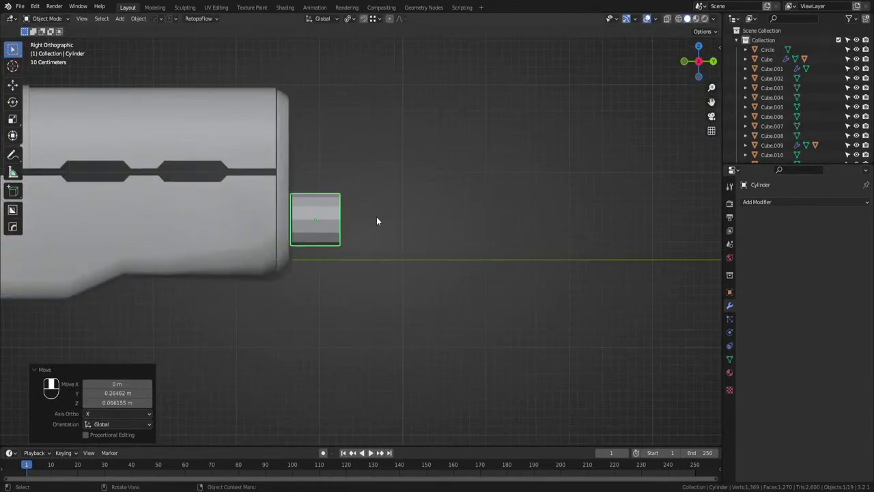
key(s)
key(y)
right_click(372, 218)
key(g)
key(y)
Try to lengthen the cylinder into a barrel by moving its front-end vertices about 3.04 m along Y.
key(Tab)
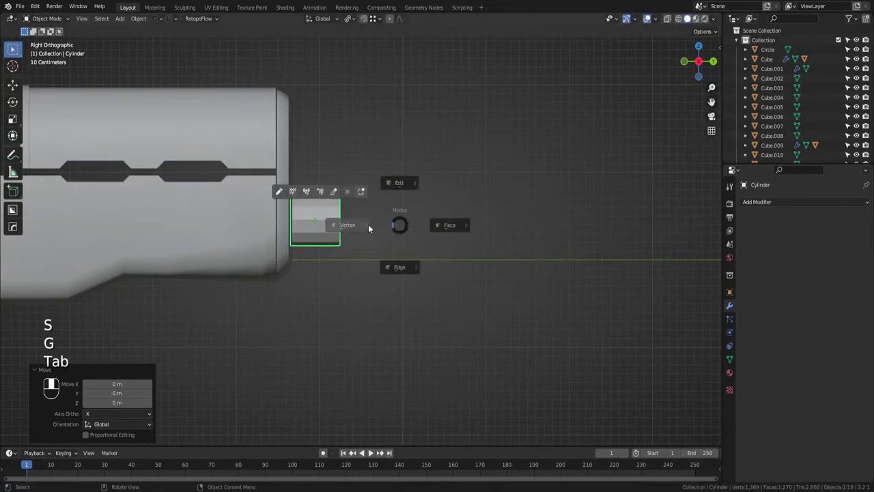
key(Tab)
key(Tab)
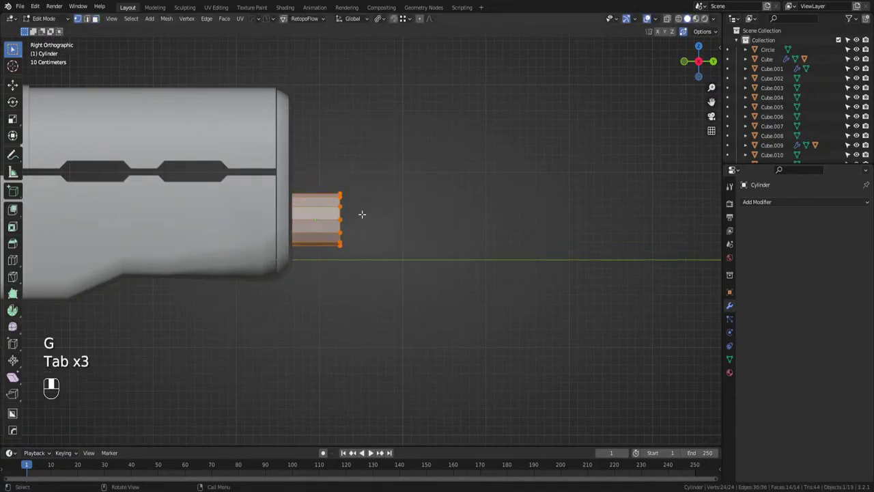
drag(326, 186, 366, 257)
scroll(367, 260, down, 4)
shift+middle_drag(373, 251, 328, 253)
key(g)
key(y)
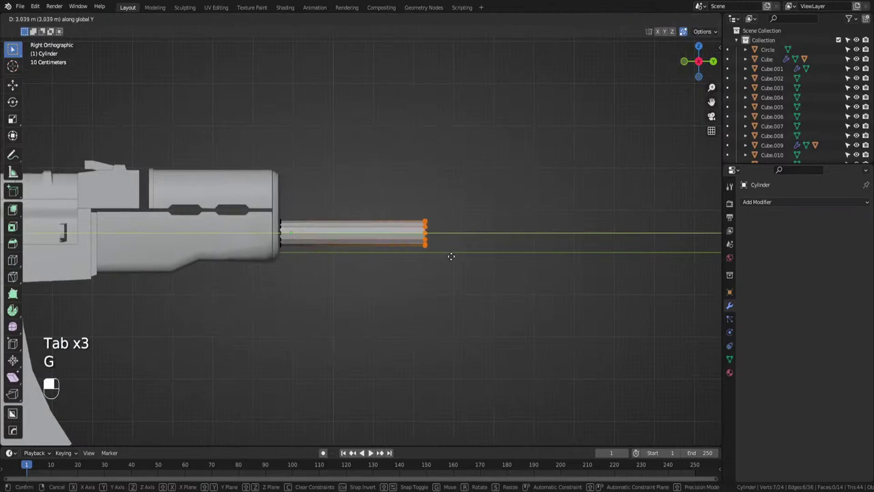
click(451, 256)
scroll(380, 243, down, 3)
shift+middle_drag(380, 244, 447, 245)
scroll(460, 244, up, 2)
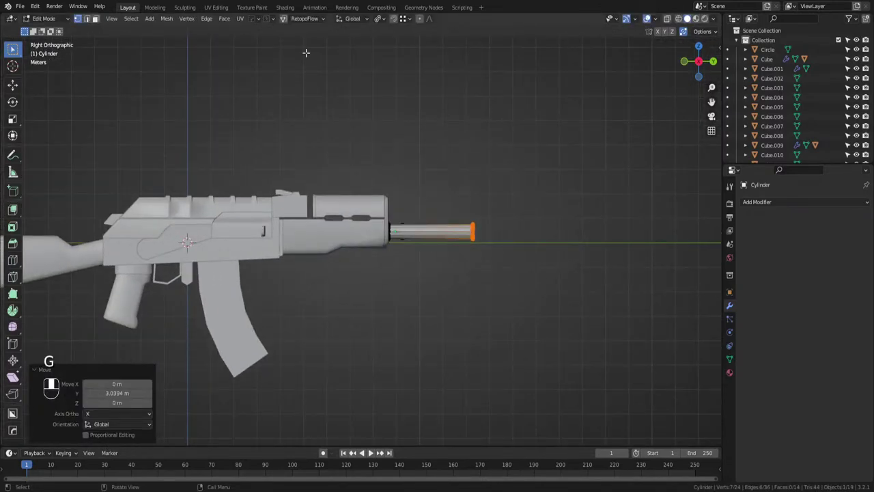
scroll(361, 239, up, 2)
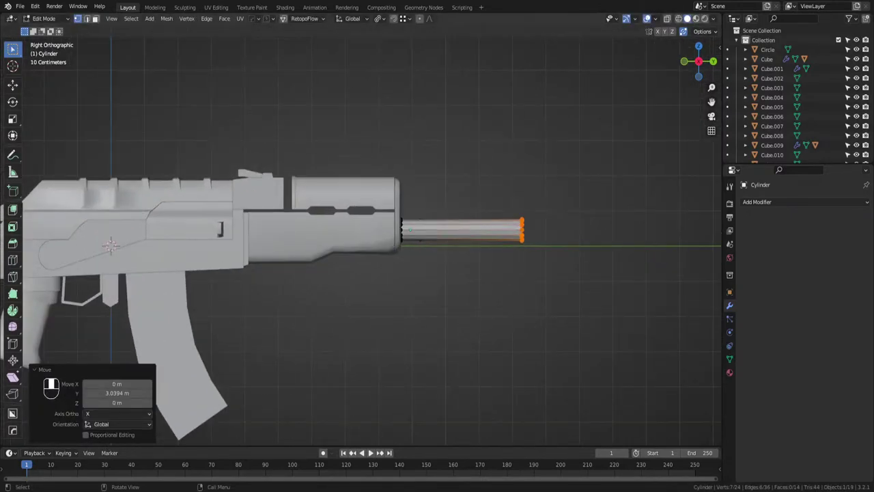
key(ctrl+z)
key(ctrl+z)
In wireframe view, move all the cylinder's front-end vertices forward along Y by about 2.93 m and a further 0.76 m.
key(z)
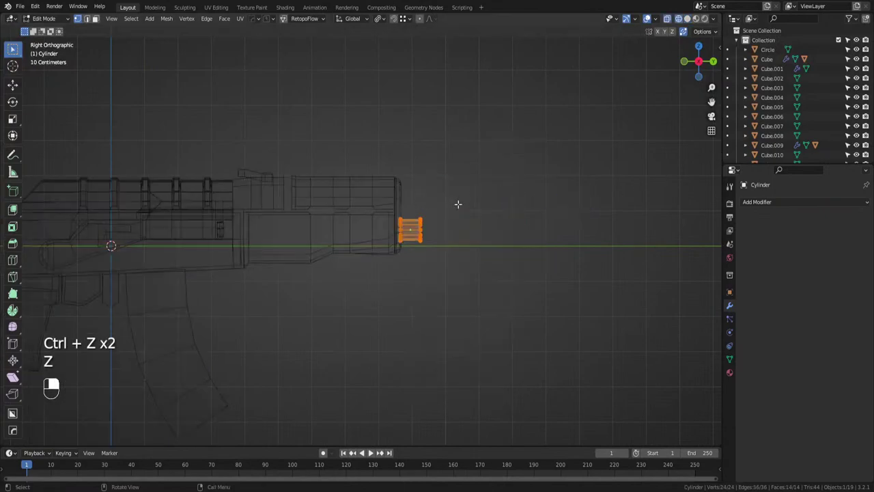
key(g)
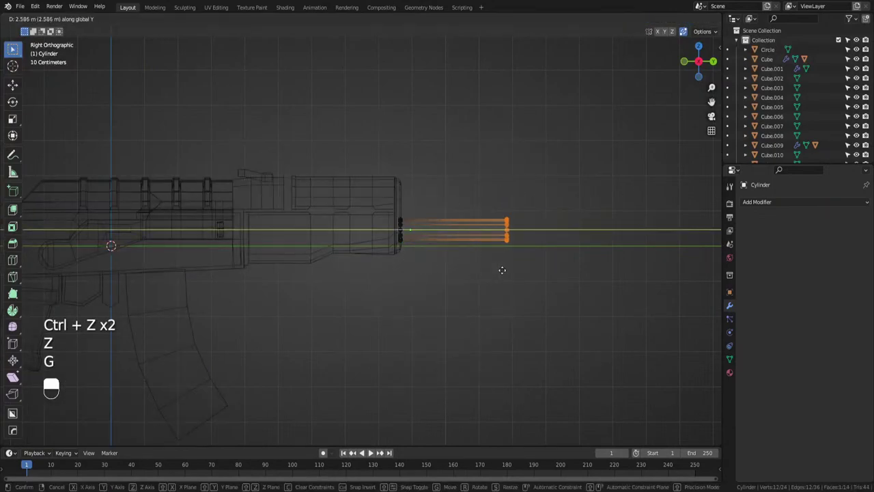
click(502, 270)
scroll(501, 272, down, 3)
scroll(500, 259, up, 2)
key(g)
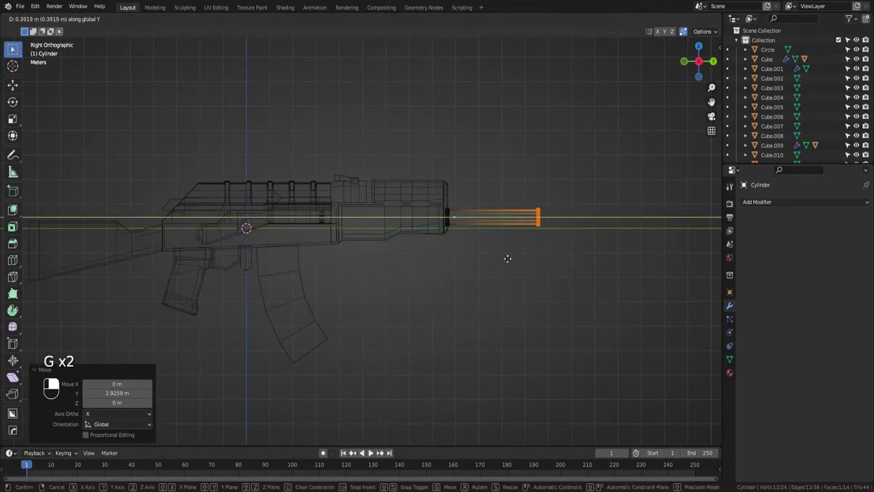
click(516, 259)
scroll(543, 253, down, 1)
shift+middle_drag(562, 250, 515, 236)
scroll(513, 234, up, 2)
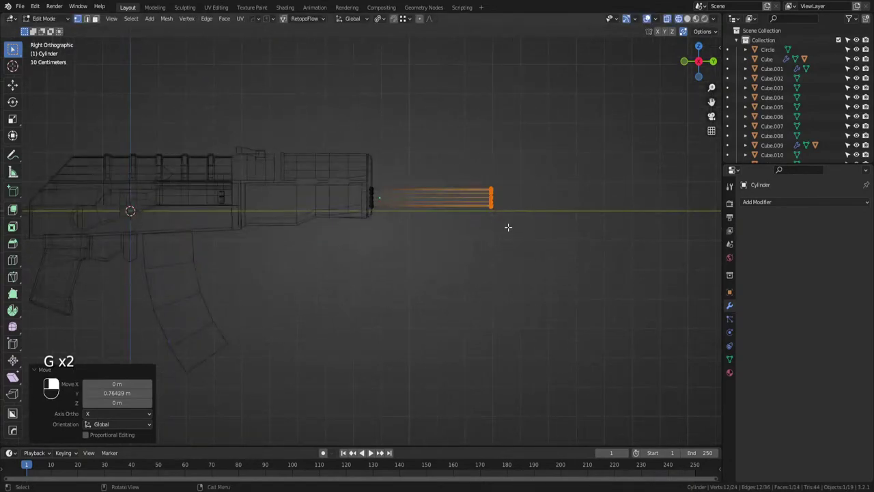
Extrude the barrel's front end in place, scale it by 1.227, and extrude it about 1.5 m forward as a thicker muzzle.
key(e)
right_click(508, 227)
key(s)
click(580, 213)
key(e)
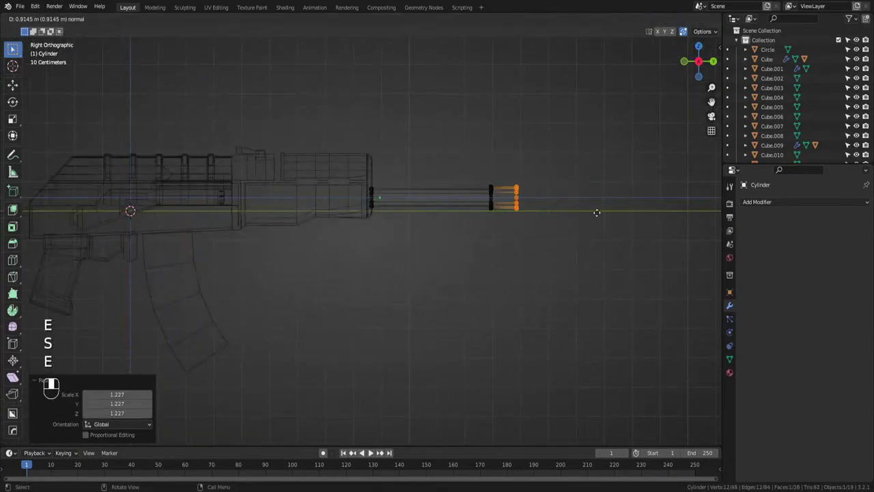
click(600, 209)
shift+middle_drag(599, 209, 502, 228)
scroll(472, 230, up, 3)
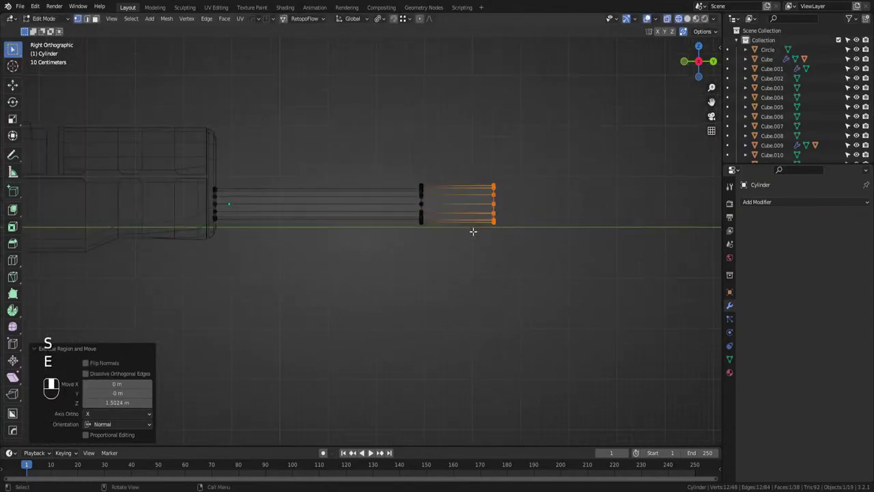
Start slanting the muzzle's front end by shifting all vertices below the top row, and those below the second row, forward along Y.
scroll(475, 230, up, 2)
shift+middle_drag(560, 202, 409, 232)
scroll(446, 184, up, 2)
drag(447, 174, 392, 301)
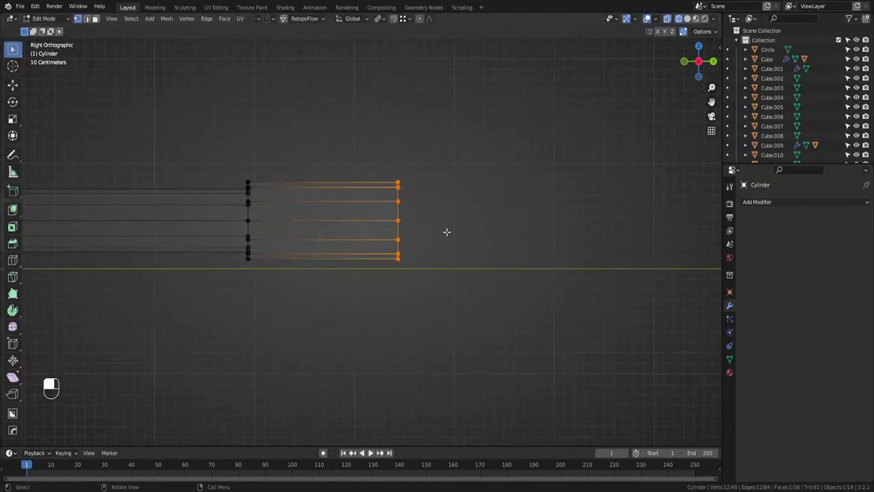
key(g)
key(y)
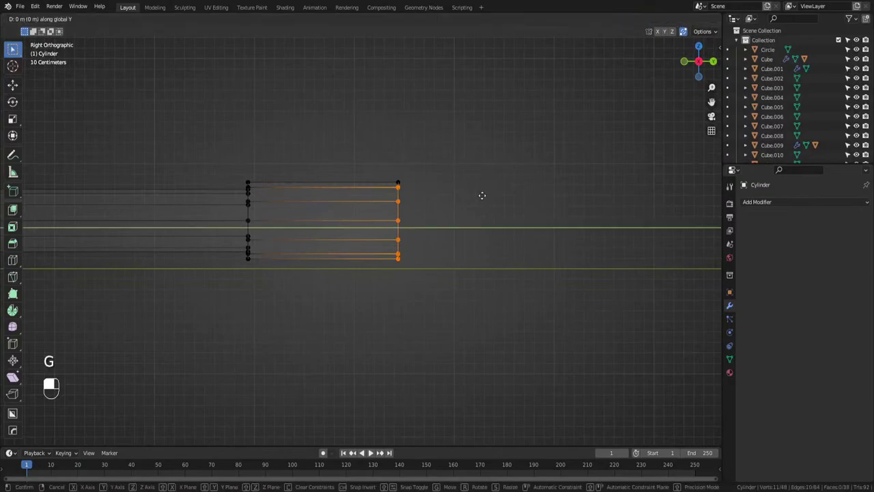
click(485, 196)
ctrl+drag(425, 190, 390, 184)
key(g)
key(y)
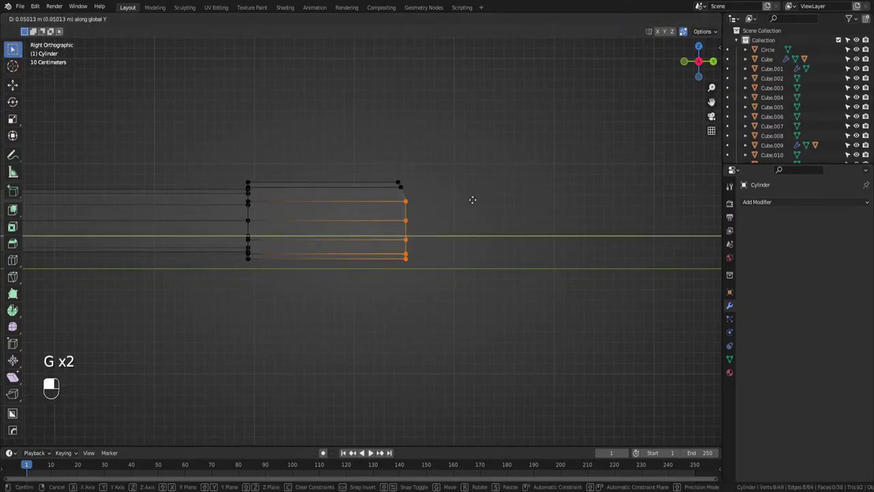
click(478, 199)
Continue the muzzle's slant by moving the middle row and below about 0.12 m along Y, and the rows beneath another 0.12 m.
shift+click(450, 203)
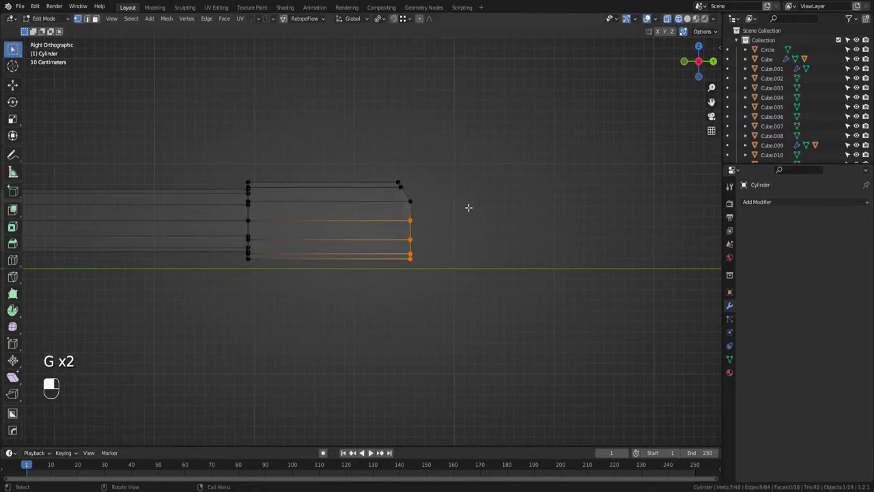
key(g)
key(y)
click(452, 211)
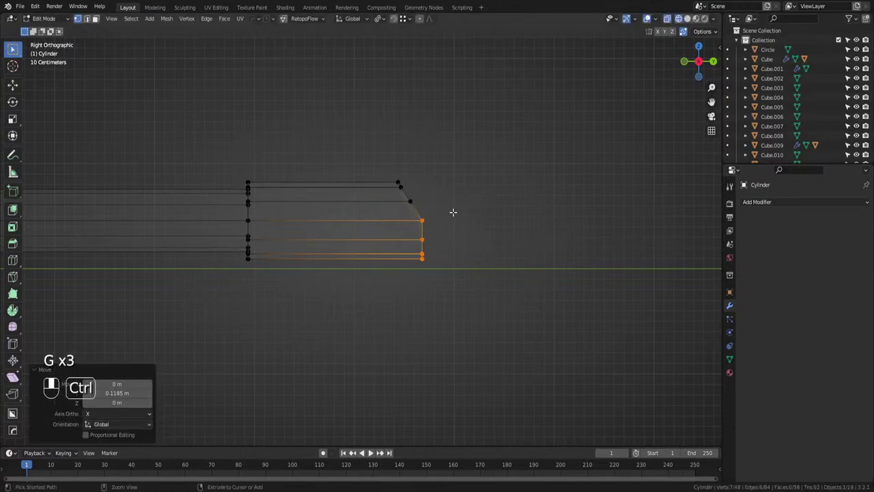
shift+click(465, 219)
key(g)
key(y)
click(518, 226)
Finish the muzzle's slant by moving its lowest two rows forward along Y about 0.087 m, and the bottom vertex another 0.046 m.
ctrl+drag(429, 232, 467, 244)
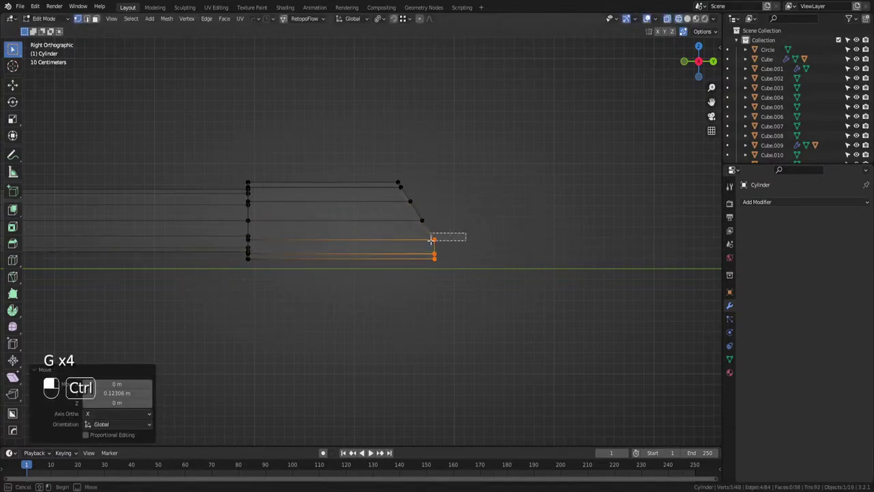
key(g)
key(y)
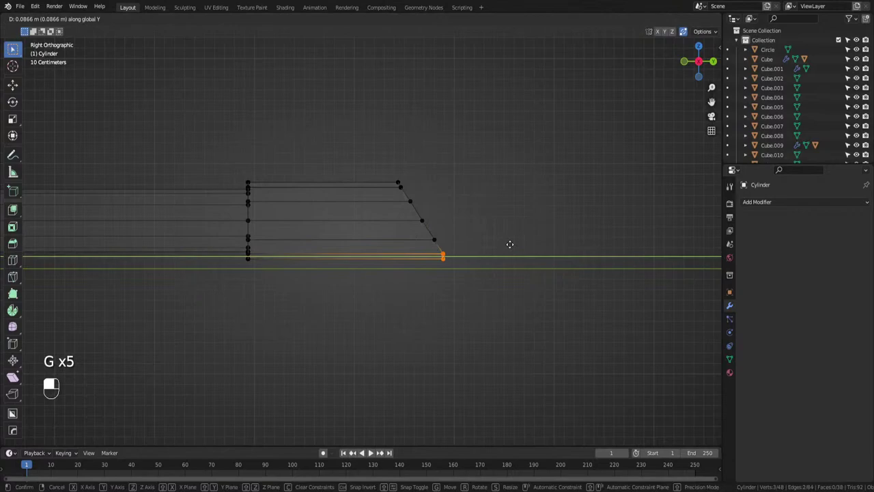
click(510, 244)
ctrl+drag(434, 253, 436, 254)
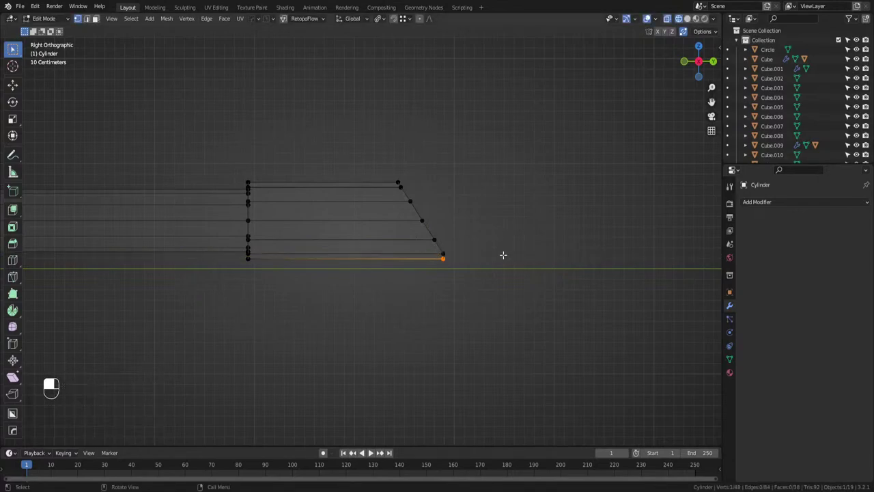
key(g)
key(y)
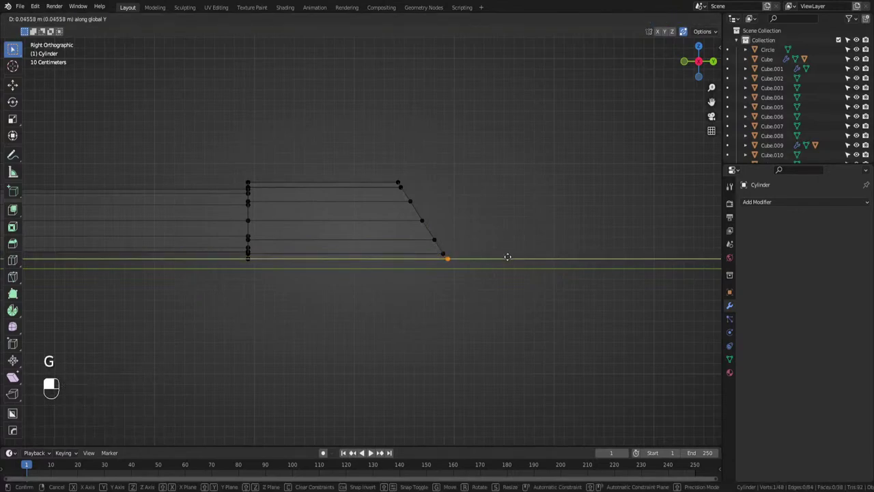
click(507, 257)
Return to Object Mode with solid shading, save the file, and apply Autosmooth to the barrel.
key(Tab)
middle_drag(507, 196, 405, 231)
scroll(404, 231, down, 3)
key(z)
mouse_move(512, 231)
middle_down()
mouse_move(363, 239)
mouse_move(339, 249)
middle_up()
scroll(363, 239, down, 3)
click(455, 283)
shift+middle_drag(456, 283, 316, 244)
scroll(315, 244, down, 1)
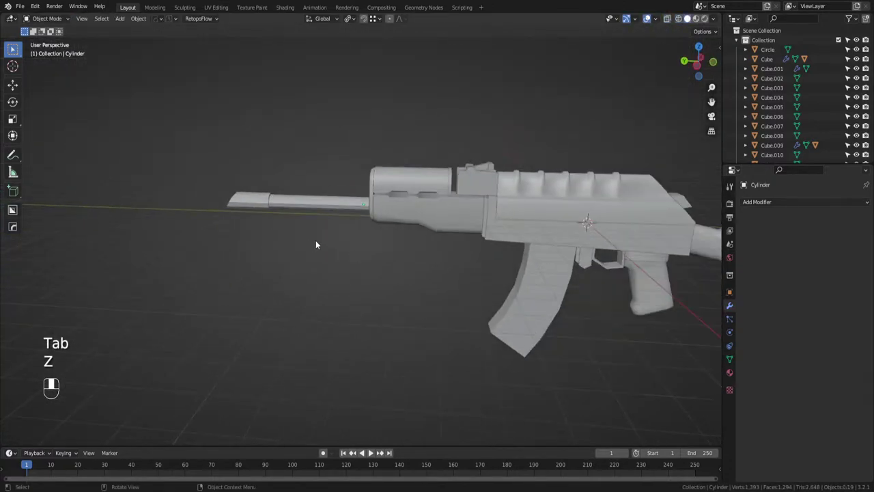
click(345, 205)
key(q)
click(347, 205)
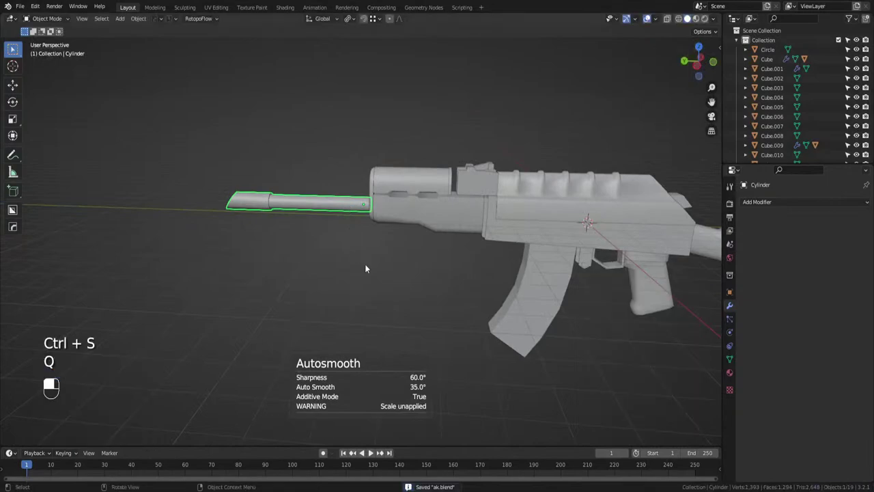
click(364, 265)
middle_drag(365, 265, 468, 243)
middle_drag(394, 250, 424, 258)
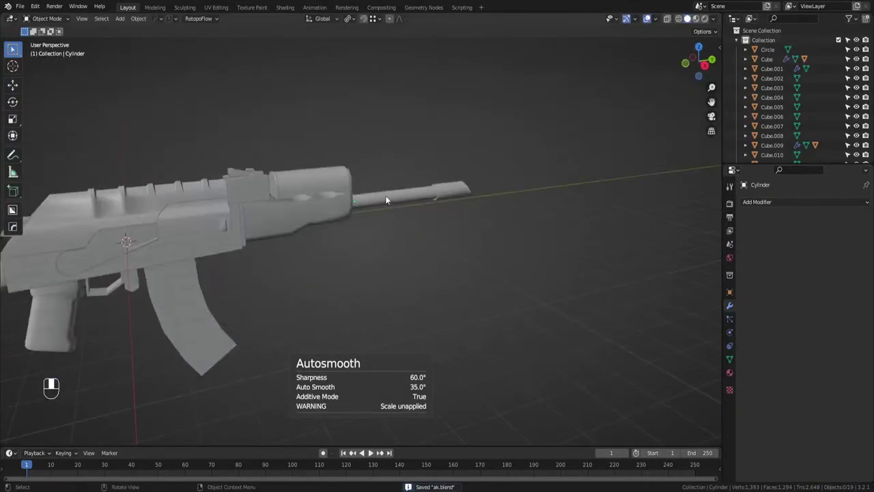
In right wireframe view, duplicate the barrel's rear vertex ring and move the copy up along Z in front of the upper handguard.
click(385, 197)
scroll(385, 197, up, 3)
click(704, 66)
shift+middle_drag(423, 119, 478, 188)
scroll(482, 195, up, 3)
key(z)
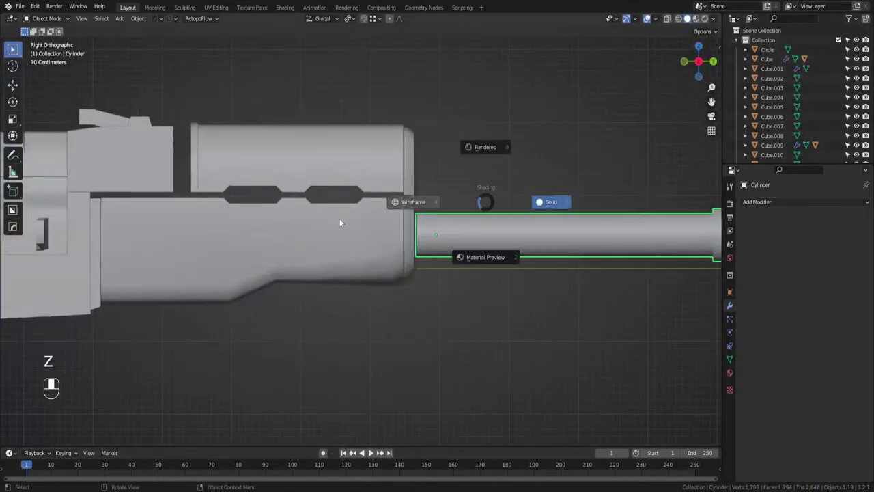
click(300, 220)
key(Tab)
drag(431, 193, 382, 303)
key(shift+d)
right_click(485, 213)
key(g)
key(z)
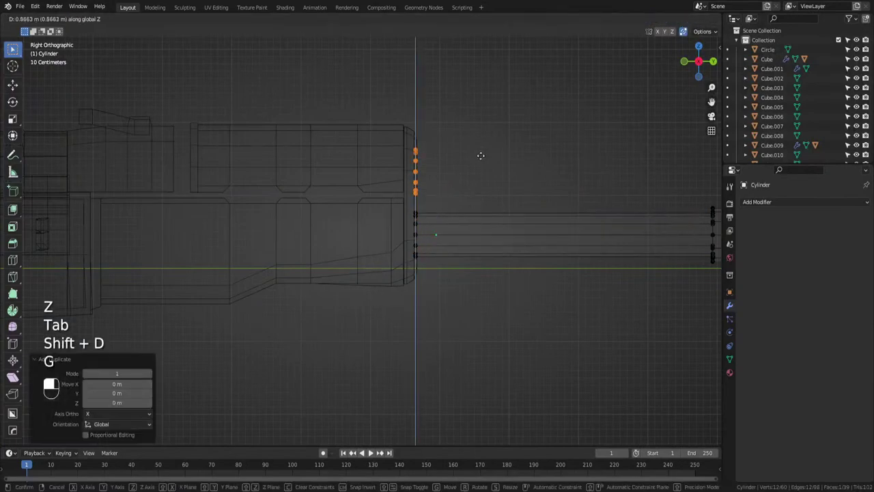
click(474, 168)
Separate the duplicated ring into its own object and leave Edit Mode.
key(p)
click(472, 172)
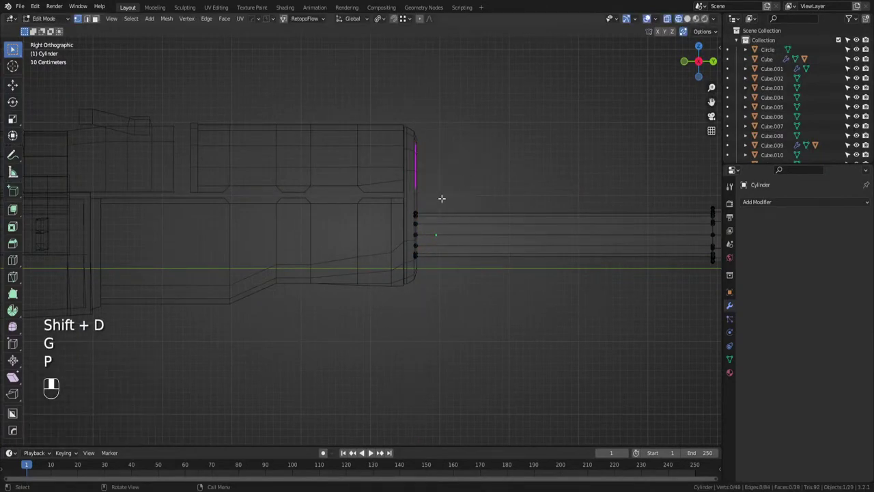
key(Tab)
click(453, 198)
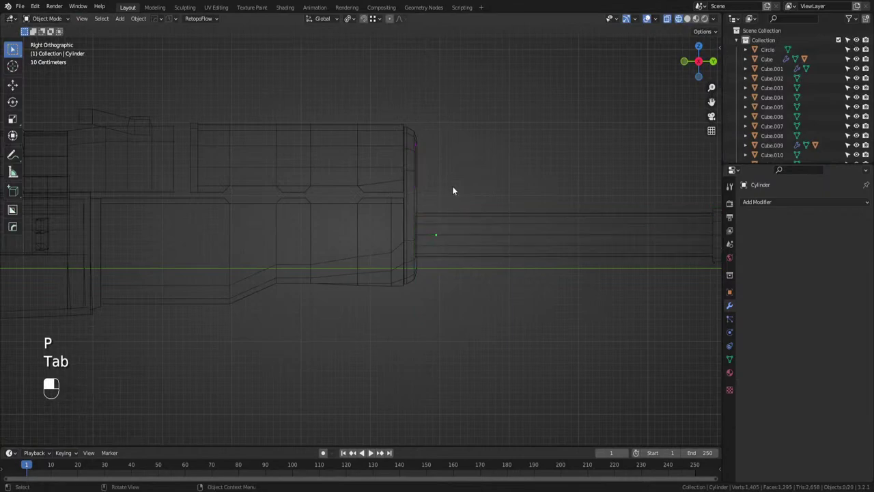
Extrude the separated ring about 1.98 m forward from the upper handguard to form the gas tube.
click(424, 169)
click(414, 169)
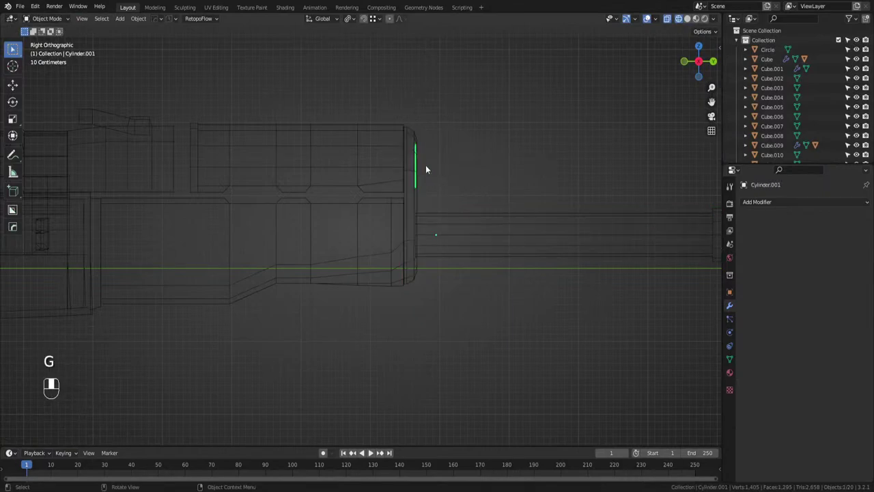
scroll(382, 214, up, 2)
key(Tab)
scroll(381, 206, down, 2)
key(e)
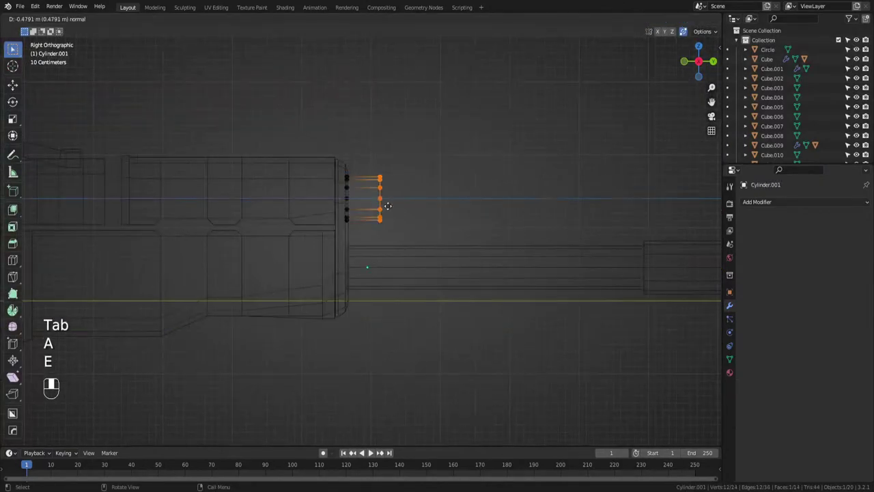
click(517, 211)
shift+middle_drag(517, 211, 416, 199)
scroll(414, 198, up, 1)
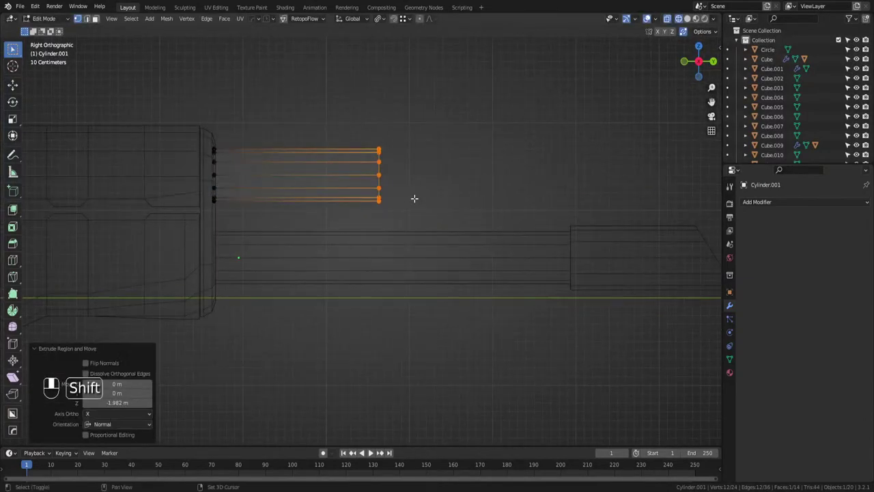
Duplicate the gas tube's front ring, scale the copy to 1.066, and separate it as its own object.
key(shift+d)
click(445, 198)
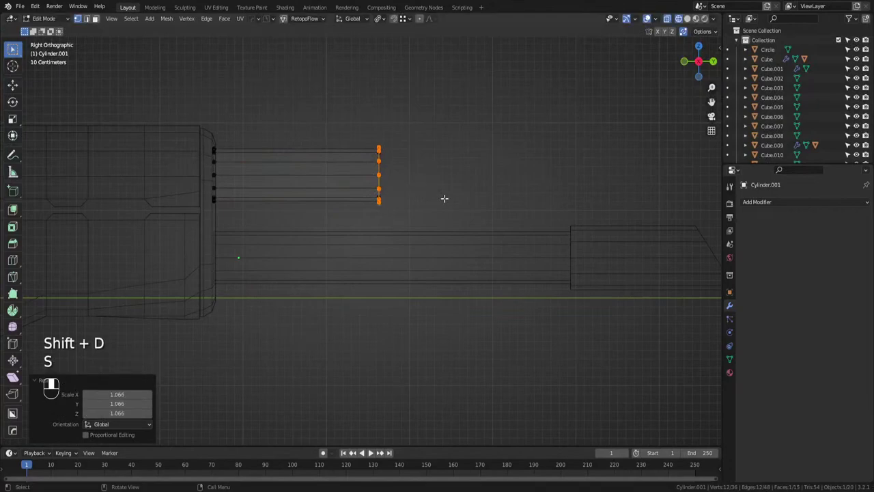
key(p)
click(433, 204)
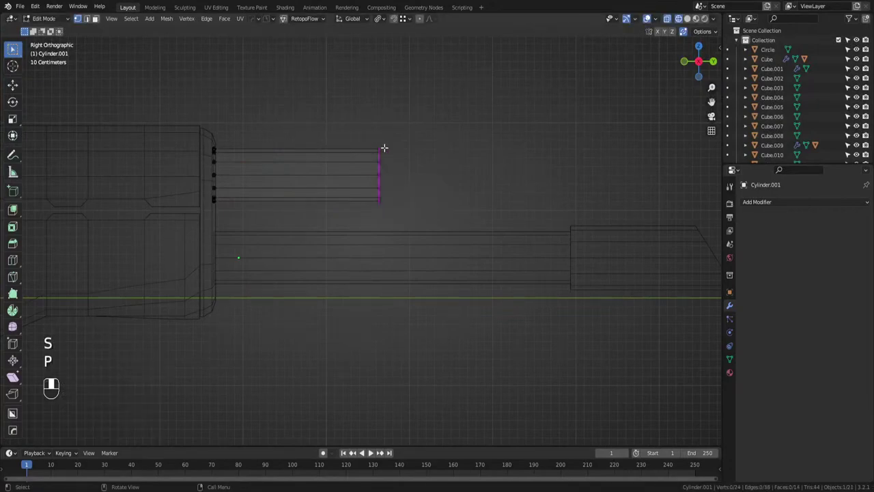
Extrude the separated ring forward into a short, slightly thicker sleeve at the gas tube's front end.
key(Tab)
click(380, 149)
key(Tab)
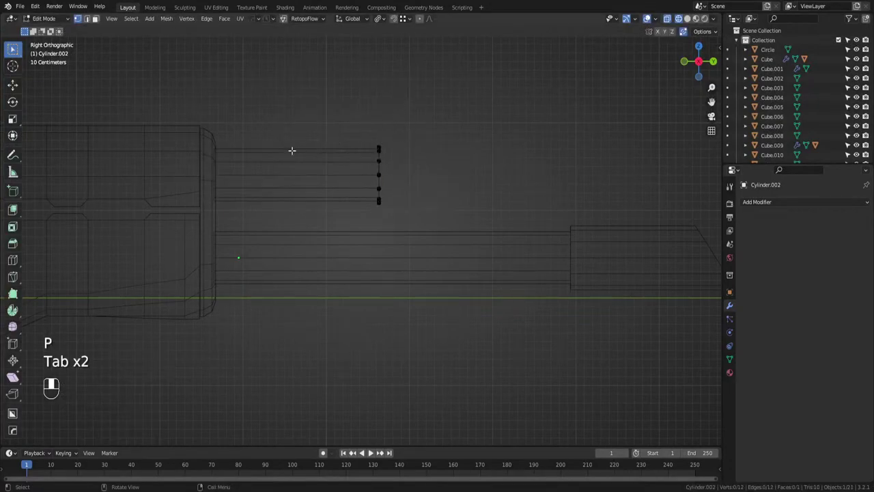
key(a)
key(e)
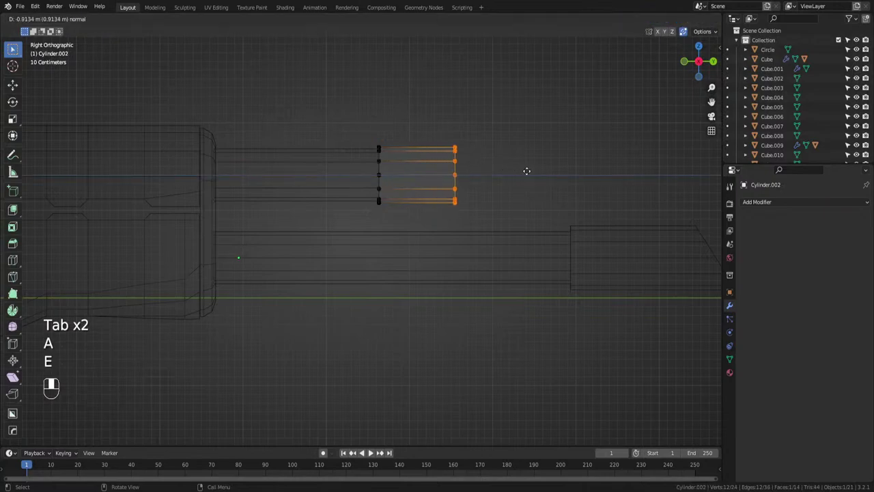
click(519, 181)
Duplicate the sleeve object and move the copy down along Z about 0.95 m so it surrounds the barrel.
key(Tab)
key(shift+d)
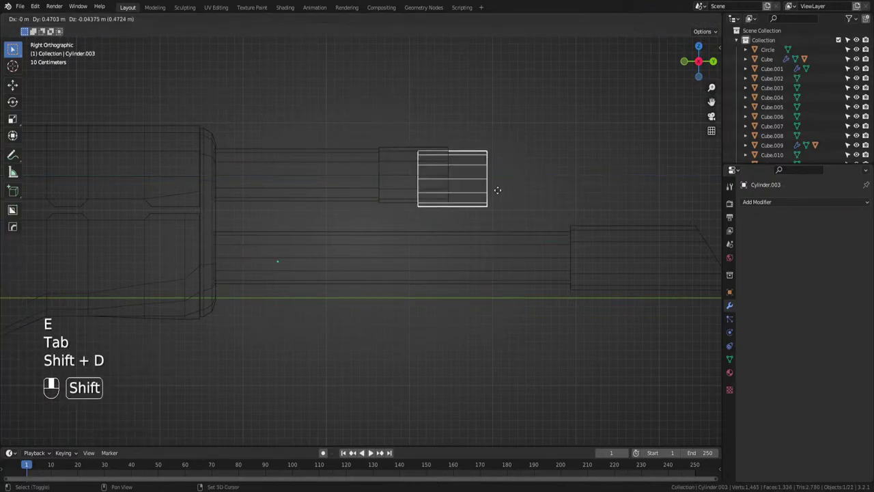
right_click(488, 199)
key(g)
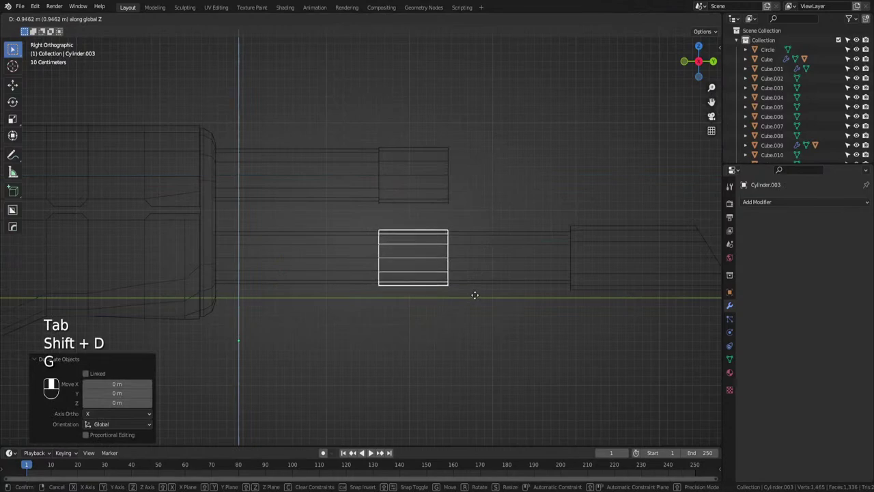
click(474, 293)
Join the upper and lower sleeves into one object and start editing its mesh.
shift+click(454, 203)
key(ctrl+j)
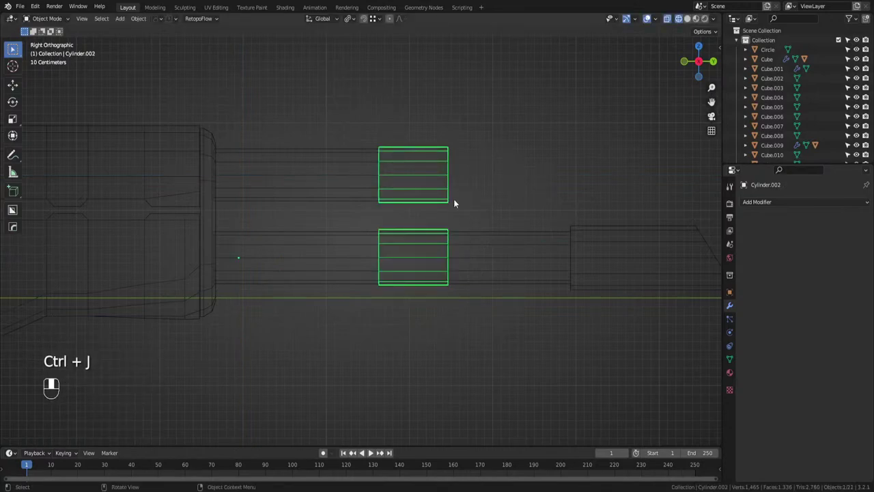
key(Tab)
key(g)
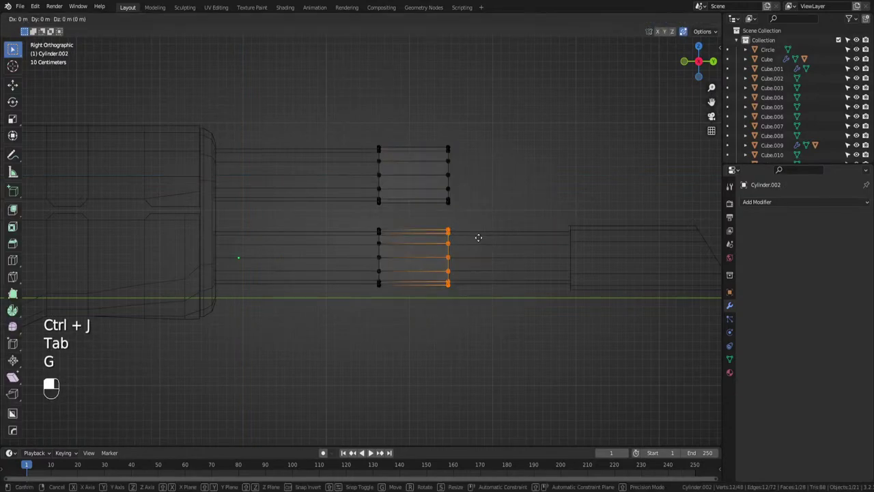
click(479, 238)
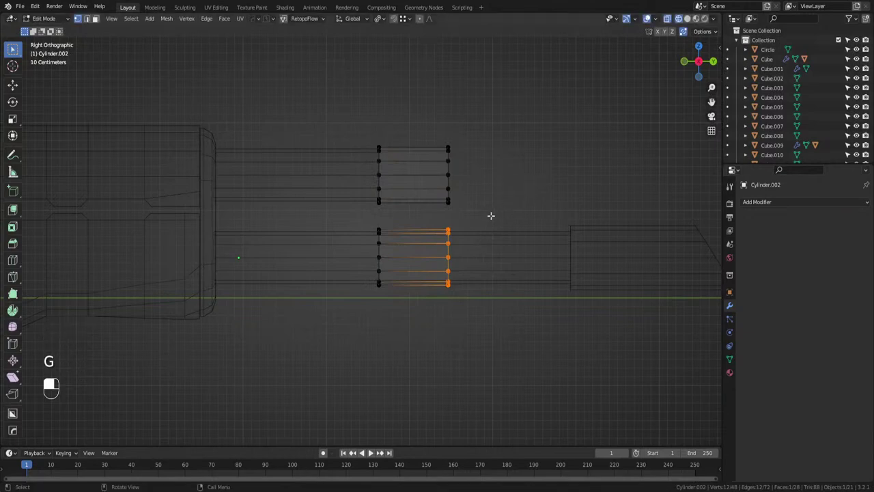
drag(491, 216, 375, 290)
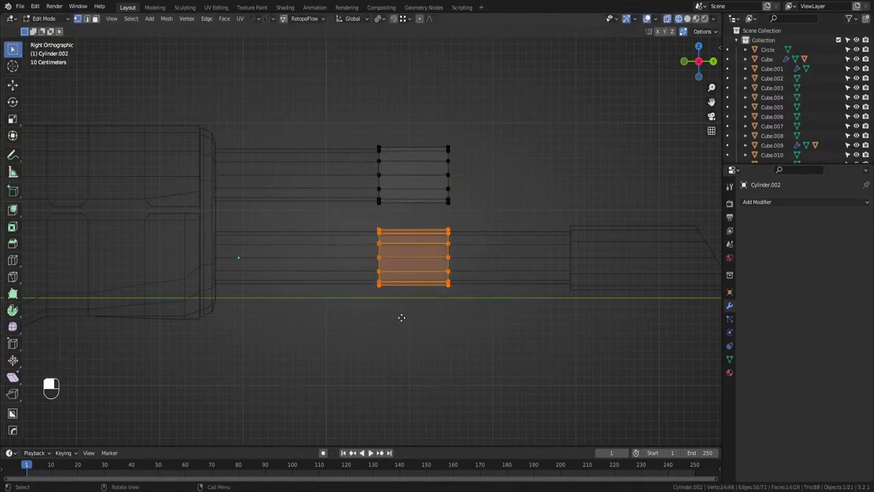
key(g)
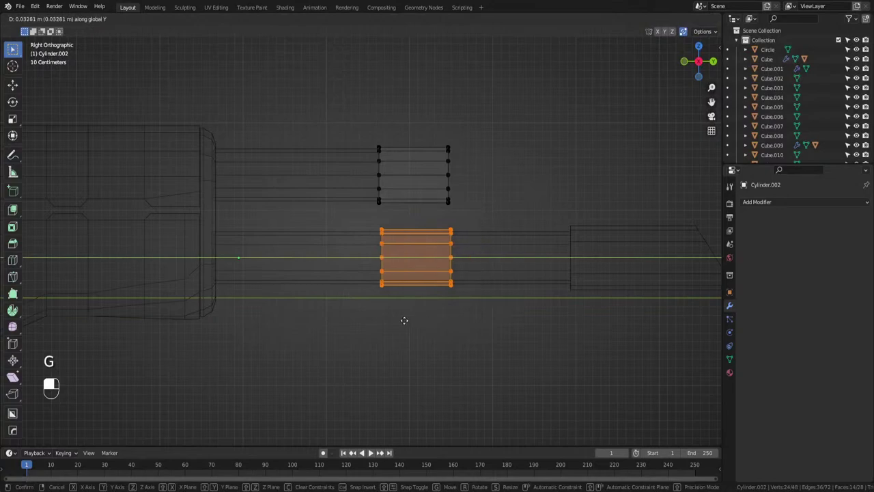
click(402, 318)
Move the lower sleeve's front ring about 0.95 m forward along Y and add one centred loop cut around the sleeve.
drag(465, 219, 426, 331)
key(g)
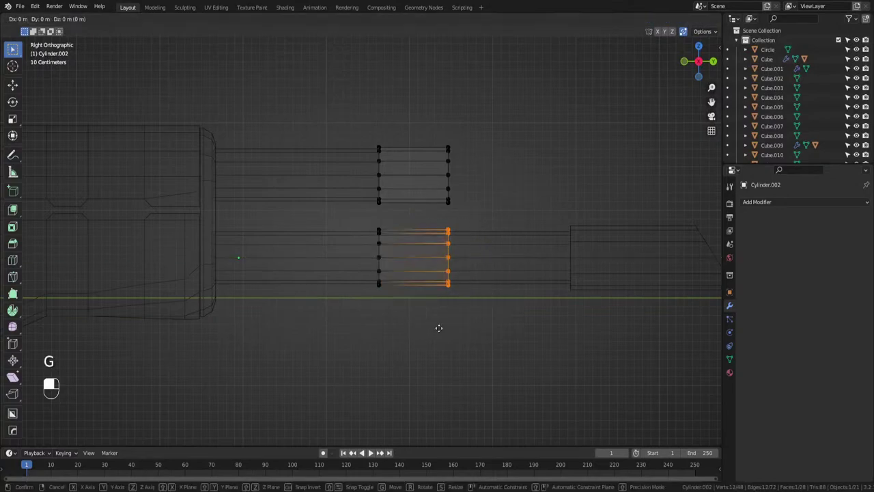
click(518, 333)
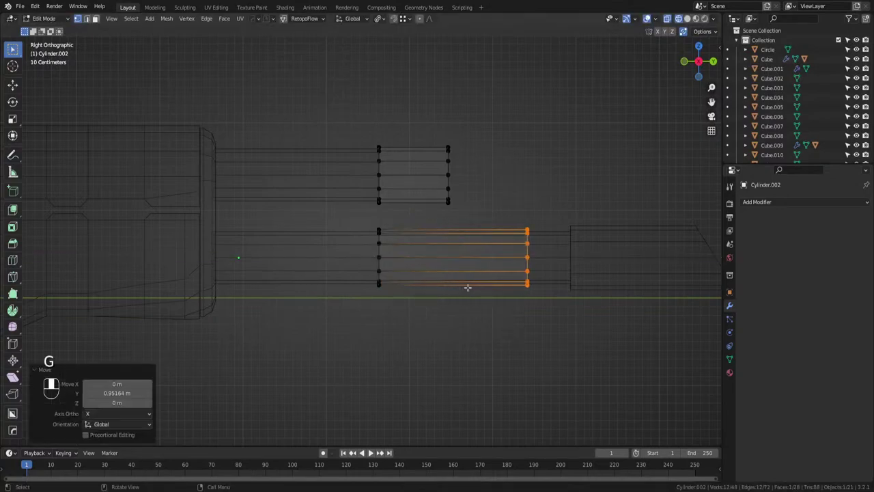
key(ctrl+r)
click(442, 236)
click(445, 237)
mouse_move(444, 238)
middle_down()
mouse_move(416, 239)
mouse_move(453, 247)
middle_up()
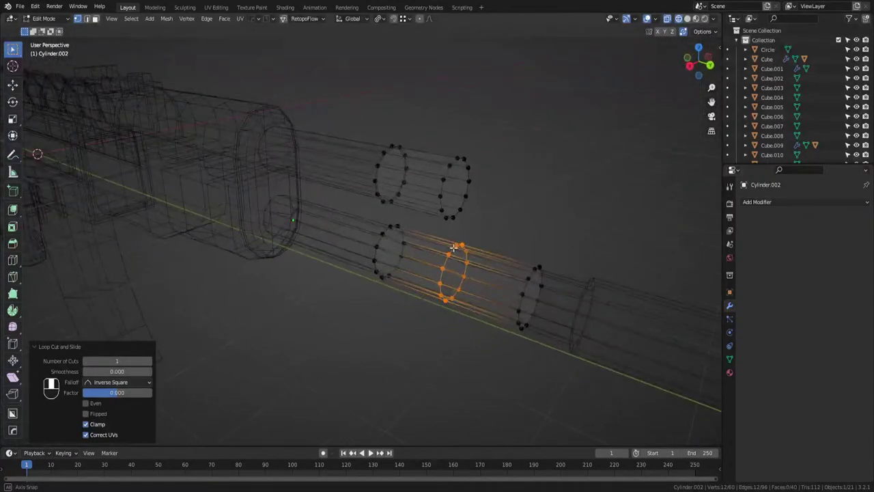
click(444, 203)
mouse_move(444, 203)
middle_down()
mouse_move(455, 224)
mouse_move(443, 218)
mouse_move(459, 224)
mouse_move(449, 196)
middle_up()
key(Tab)
scroll(449, 196, up, 2)
click(374, 192)
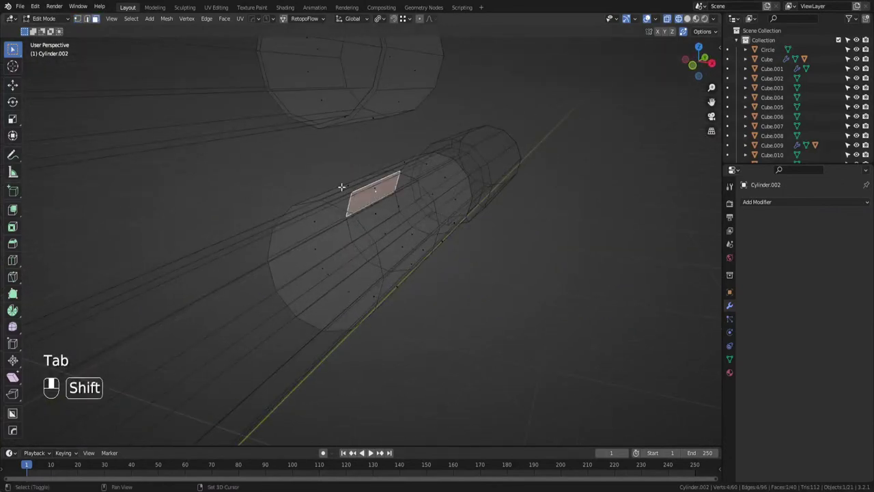
shift+click(334, 187)
middle_drag(335, 187, 359, 189)
Switch to solid shading and recalculate the normals of the whole sleeve mesh.
key(Tab)
key(z)
click(549, 189)
middle_drag(605, 189, 422, 218)
key(a)
key(shift+n)
key(Tab)
Recalculate the normals of the entire upper gas tube behind its sleeve.
middle_drag(401, 189, 341, 144)
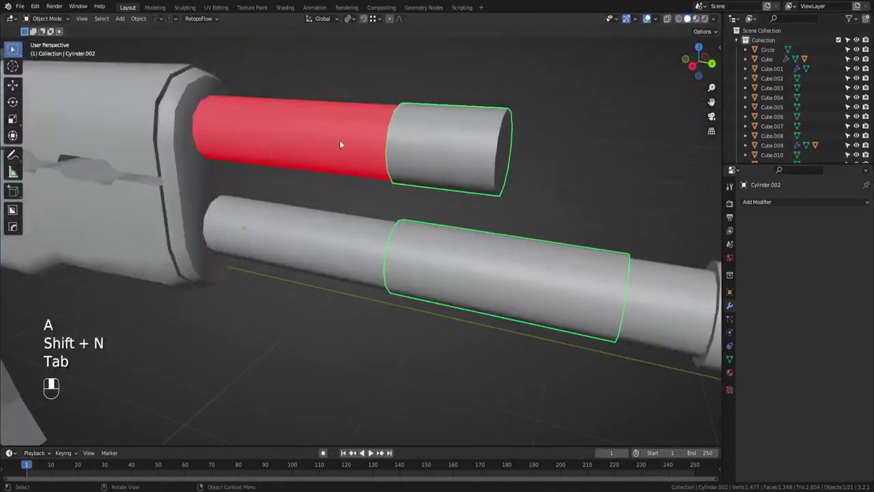
click(342, 145)
key(Tab)
click(354, 113)
key(a)
key(shift+n)
key(Tab)
click(433, 141)
Save the rifle file with the new gas tube and sleeves.
middle_drag(433, 141, 387, 183)
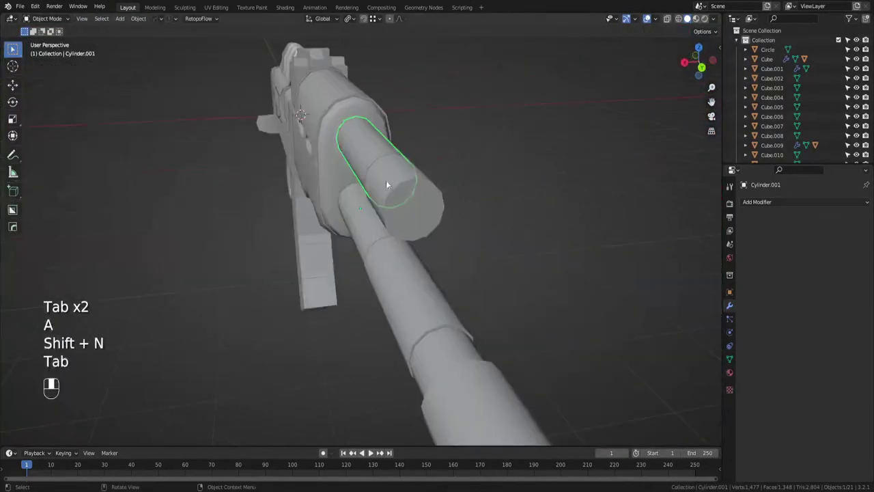
scroll(497, 257, down, 3)
middle_drag(498, 258, 433, 252)
key(ctrl+s)
Connect three top vertices of the upper sleeve's front rim to matching vertices on the lower sleeve's front ring with slanted edges.
scroll(404, 252, up, 8)
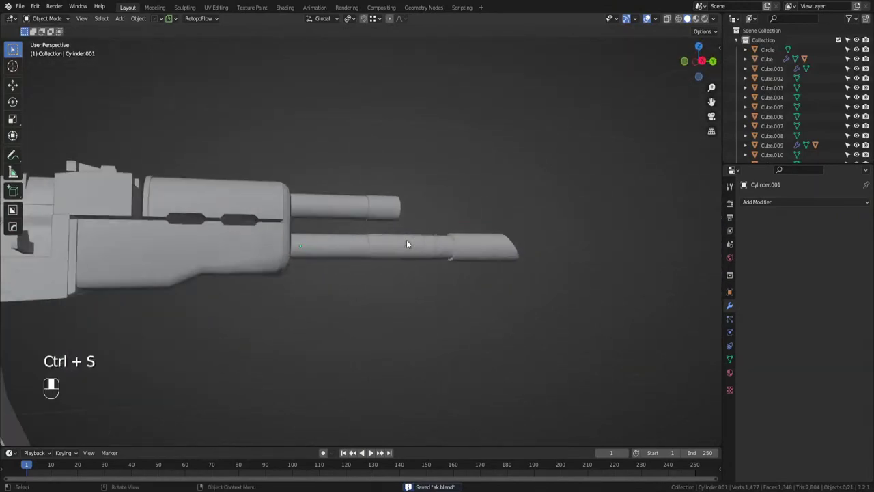
scroll(395, 247, up, 4)
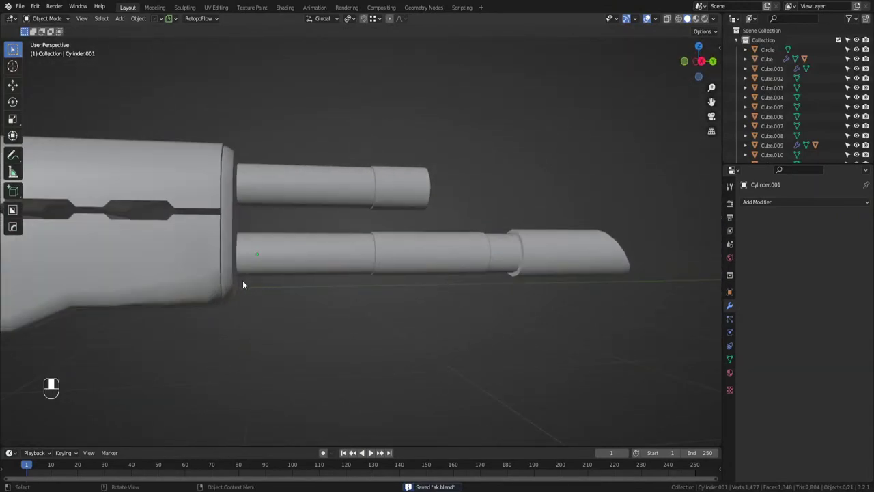
middle_drag(386, 277, 399, 258)
scroll(293, 241, up, 3)
click(375, 249)
key(Tab)
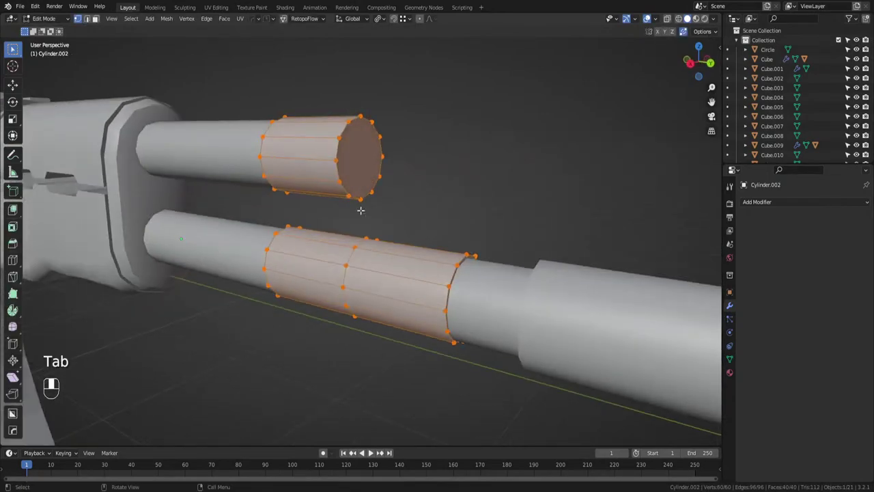
click(345, 156)
middle_drag(368, 165, 423, 236)
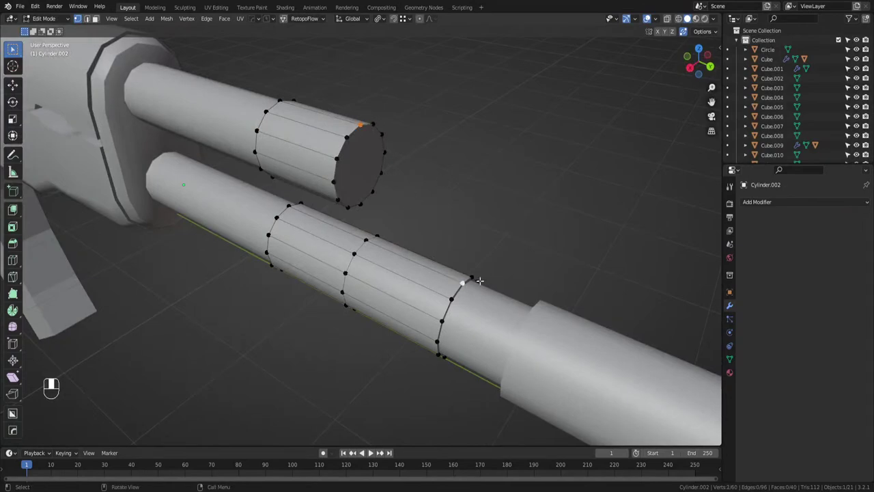
key(j)
middle_drag(508, 236, 354, 240)
key(f)
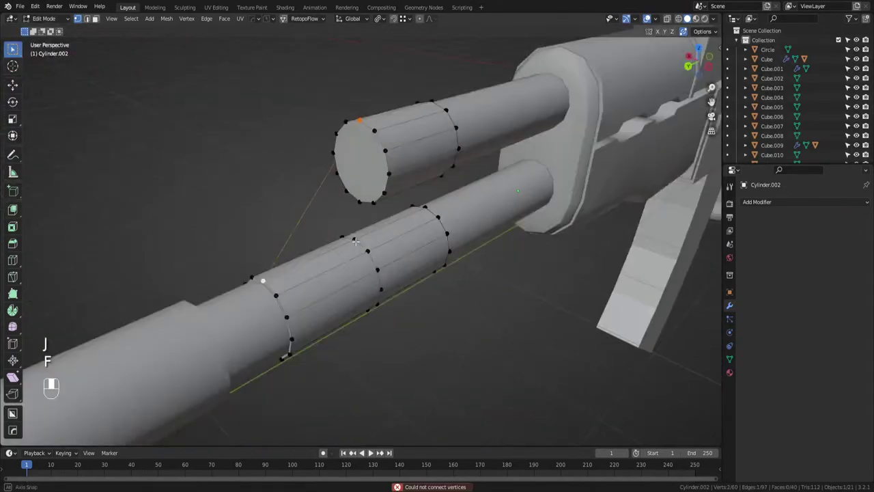
key(f)
middle_drag(366, 144, 390, 286)
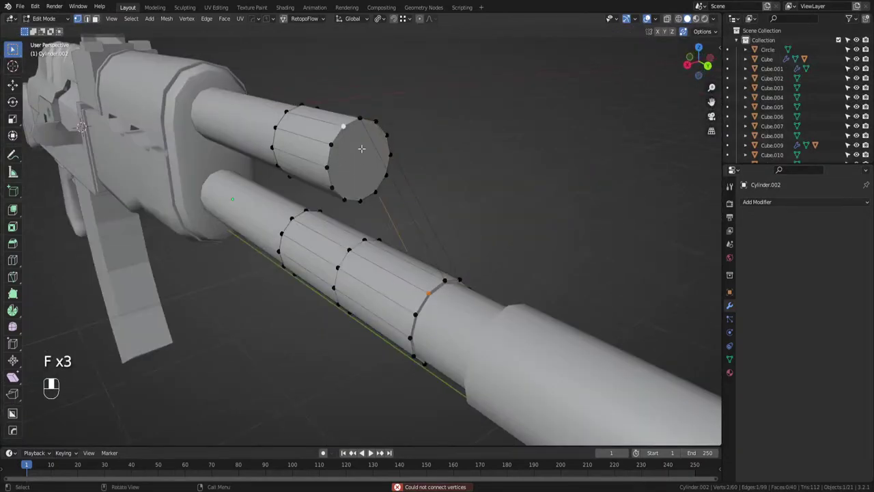
Delete the front cap face of the upper sleeve.
key(Tab)
key(x)
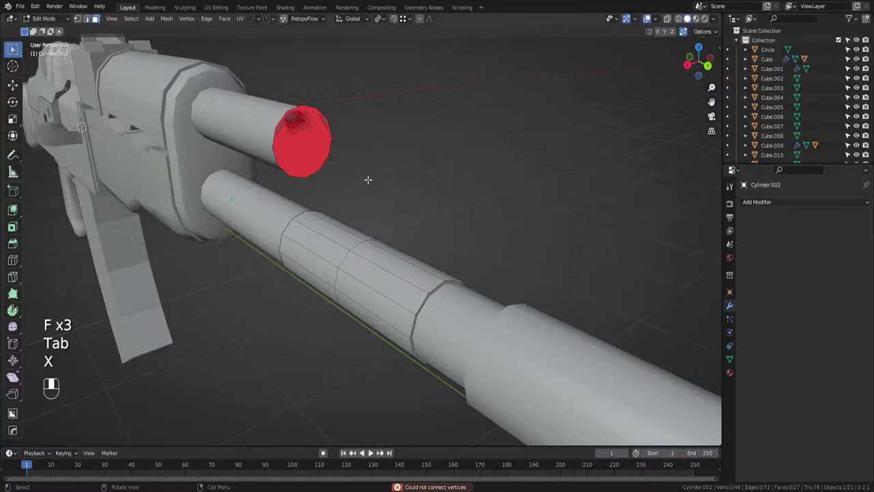
key(ctrl+z)
key(x)
click(365, 195)
key(Tab)
middle_drag(365, 195, 393, 179)
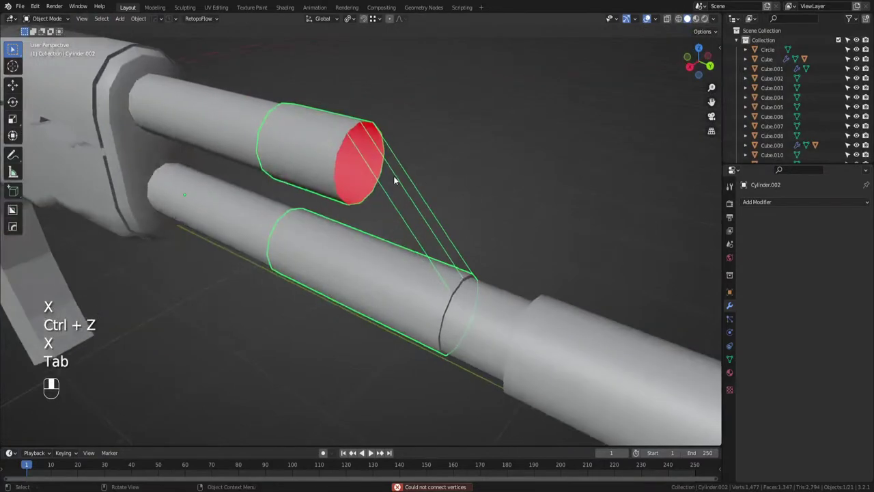
Fill the gaps between the three slanted edges with two faces to form a strut joining the sleeves.
key(Tab)
middle_drag(404, 151, 360, 140)
key(Tab)
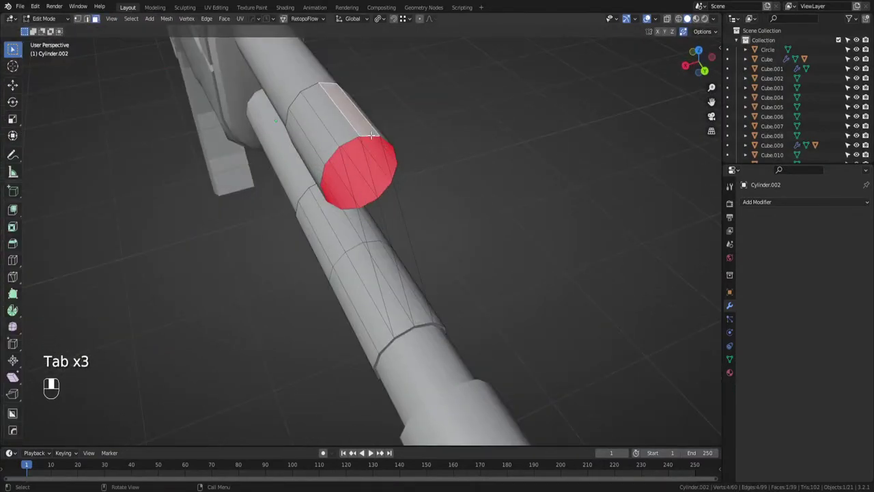
key(Tab)
click(369, 139)
key(f)
key(f)
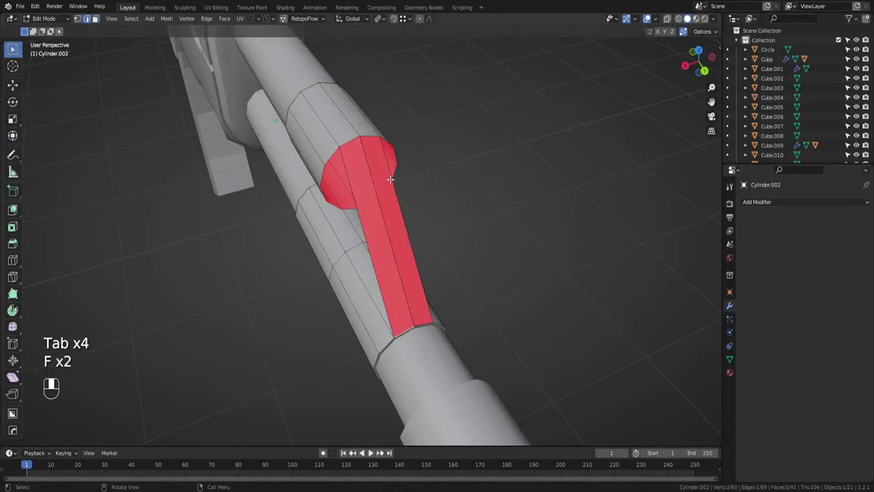
Recalculate the normals of the entire sleeve mesh including the slanted strut.
key(a)
key(shift+n)
middle_drag(425, 252, 466, 259)
key(Tab)
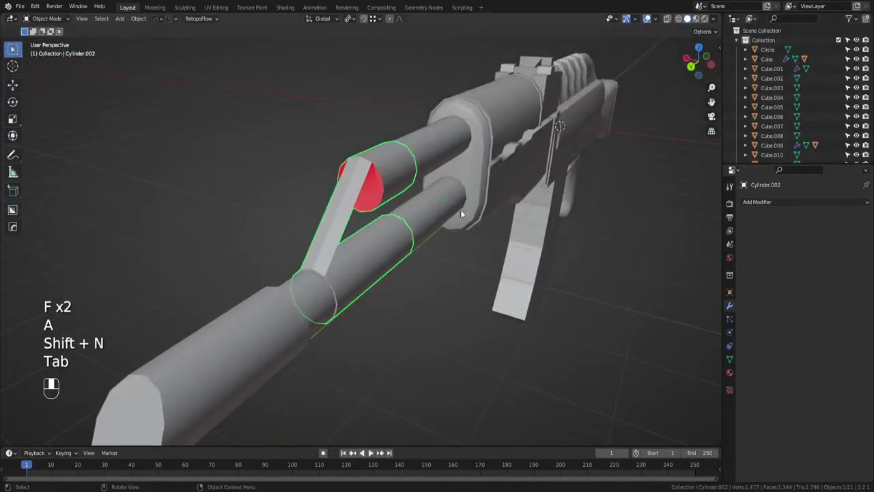
Add one loop cut around the upper sleeve and one around the lower sleeve's rear section, sliding the lower loop along the sleeve.
middle_drag(461, 210, 394, 205)
scroll(394, 206, up, 2)
key(Tab)
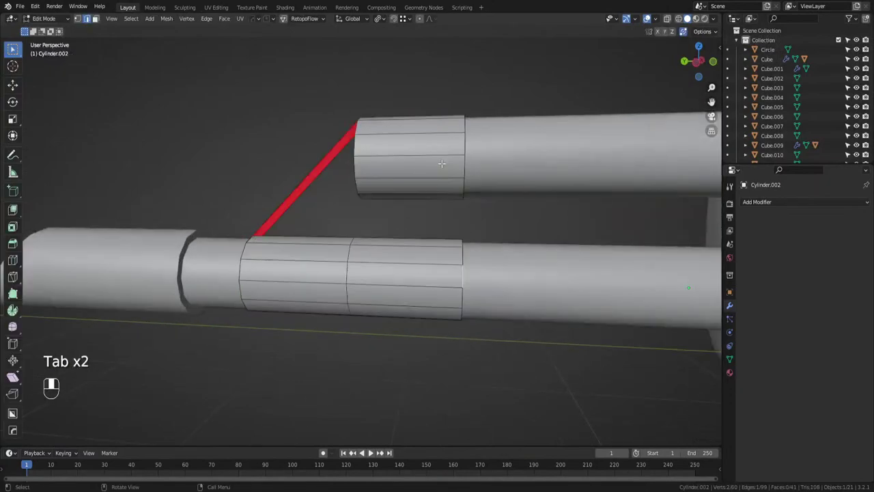
key(ctrl+r)
click(412, 174)
key(ctrl+r)
click(415, 242)
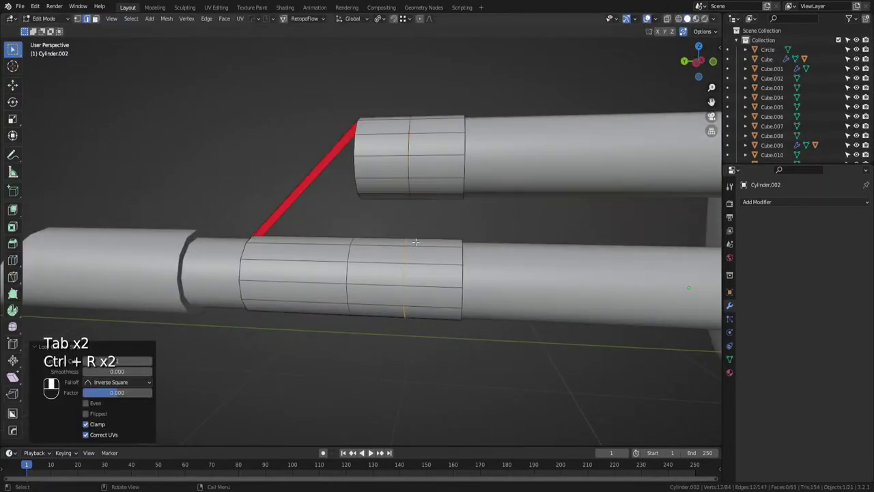
middle_drag(415, 242, 385, 234)
key(g)
key(g)
click(412, 199)
Delete the facing faces on the upper sleeve's underside and the lower sleeve's top to open both sleeves toward each other.
key(Tab)
click(439, 256)
shift+click(388, 257)
key(x)
click(396, 250)
click(384, 181)
key(x)
click(348, 185)
key(ctrl+z)
key(ctrl+z)
key(x)
click(389, 205)
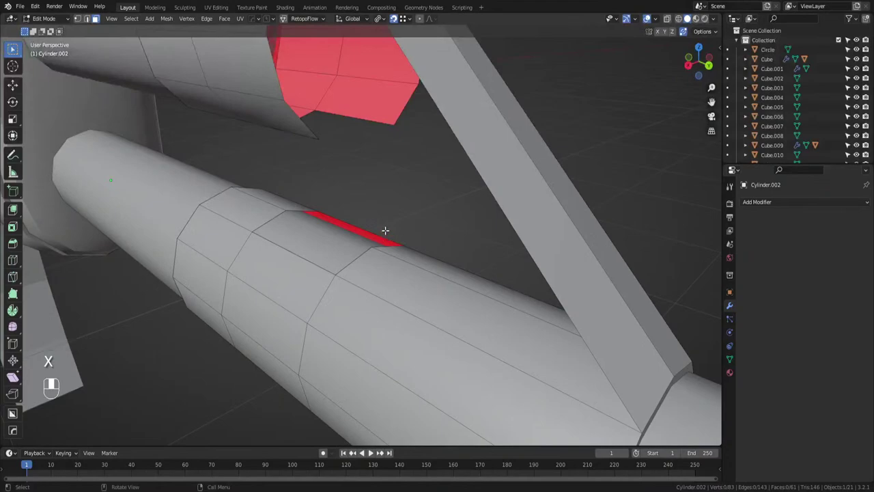
Fill the side and rear wall faces between the upper and lower sleeve openings.
key(Tab)
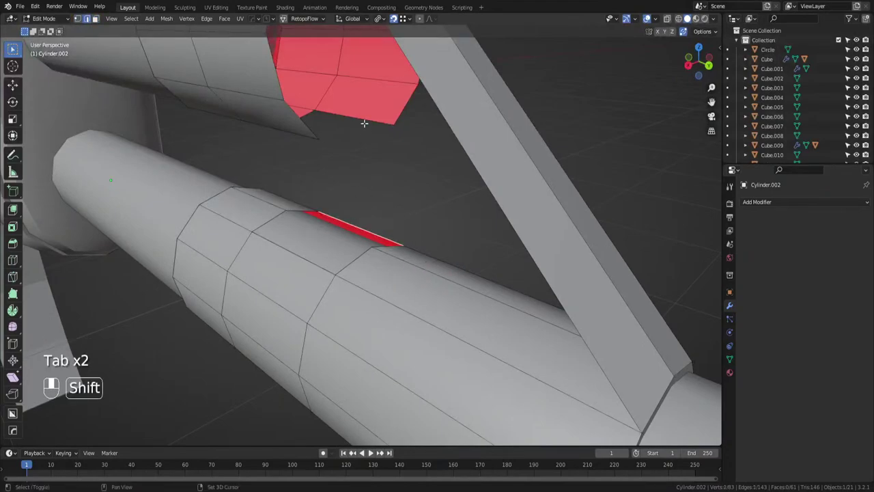
shift+click(364, 123)
key(f)
middle_drag(364, 123, 395, 135)
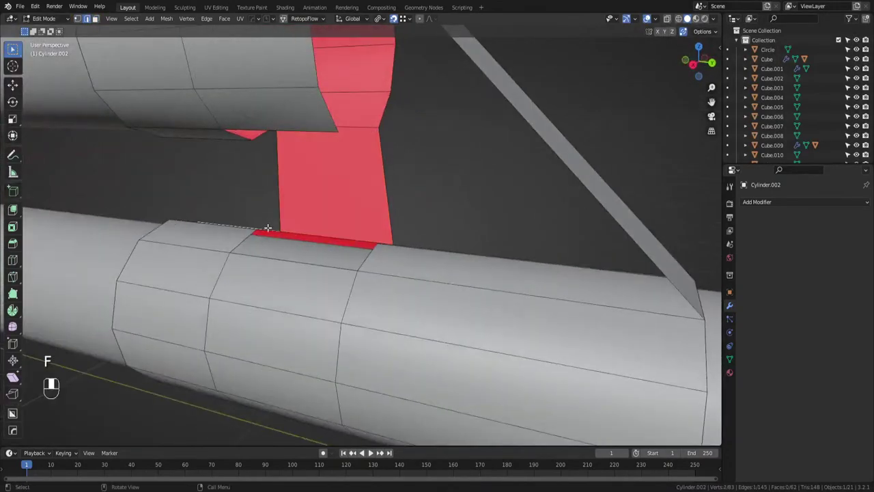
key(f)
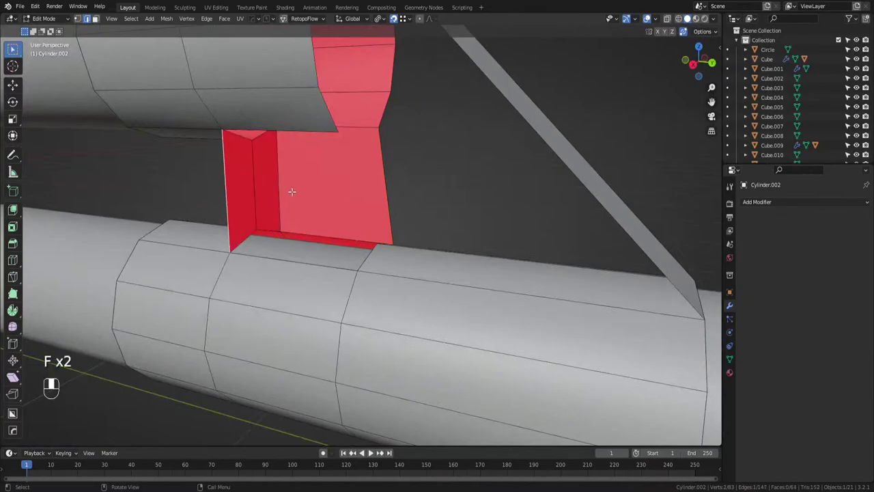
key(f)
Add one loop cut across the slanted strut and slide it toward the upper sleeve with a factor of about -0.462.
mouse_move(360, 200)
middle_down()
mouse_move(302, 210)
mouse_move(335, 205)
mouse_move(310, 216)
mouse_move(344, 230)
mouse_move(367, 185)
mouse_move(353, 196)
middle_up()
key(ctrl+r)
click(353, 195)
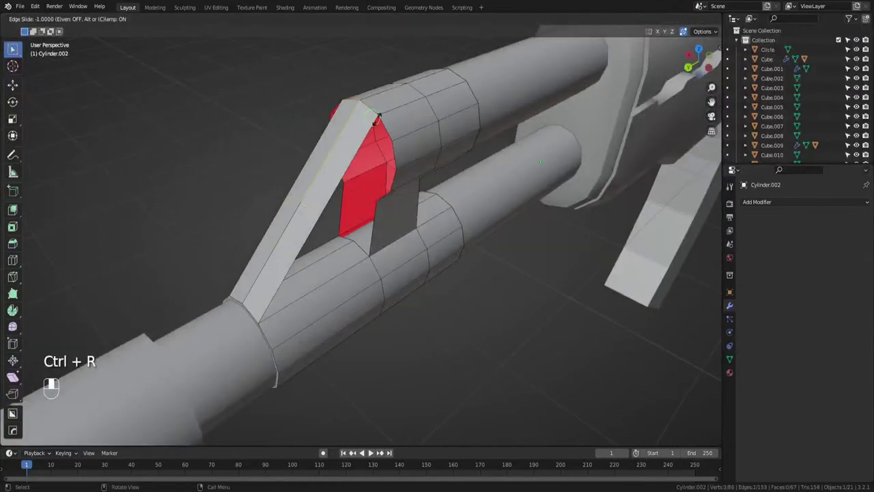
right_click(394, 168)
middle_drag(370, 177, 357, 172)
key(g)
key(g)
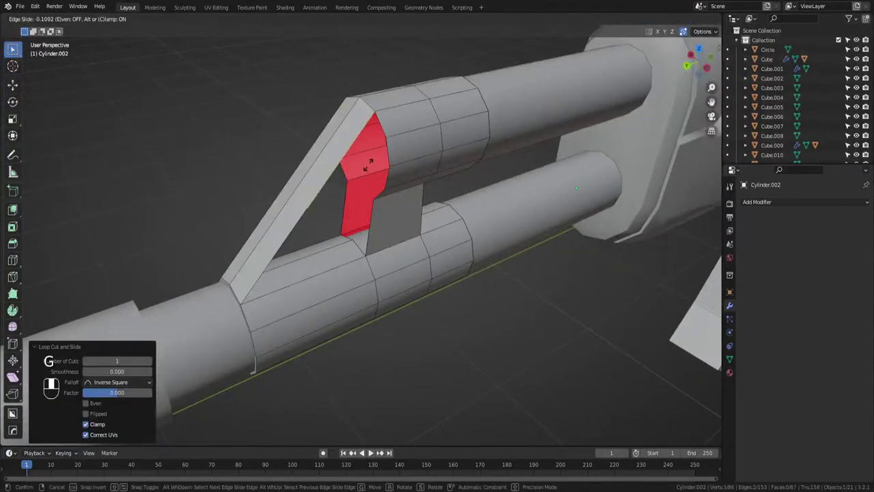
click(404, 142)
middle_drag(404, 142, 399, 153)
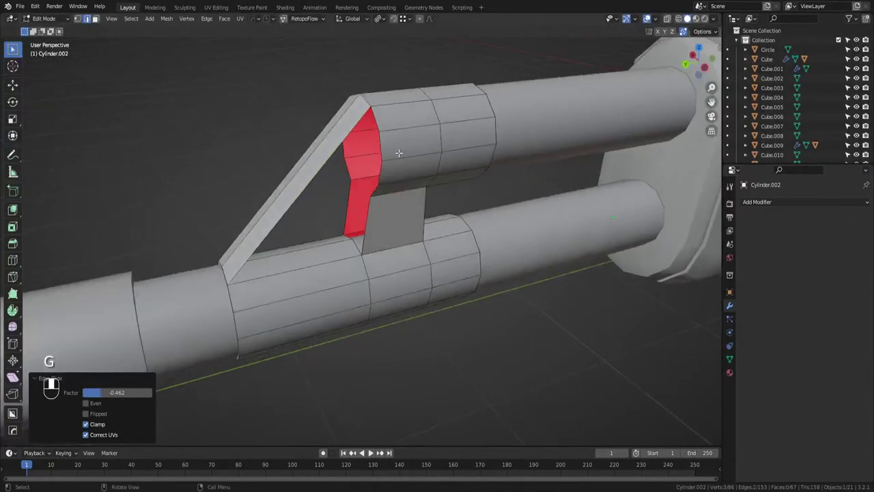
Fill the side faces between the strut's upper section and the upper sleeve's front rim.
key(g)
key(g)
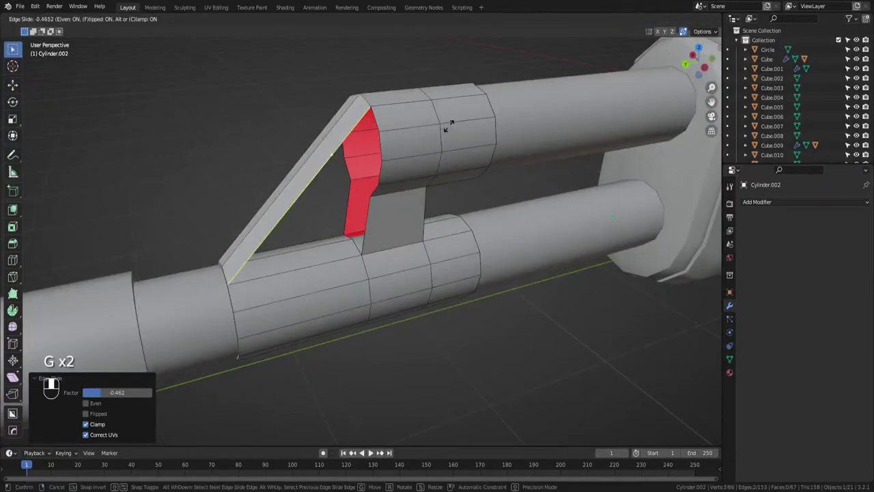
right_click(449, 125)
key(Tab)
shift+click(332, 156)
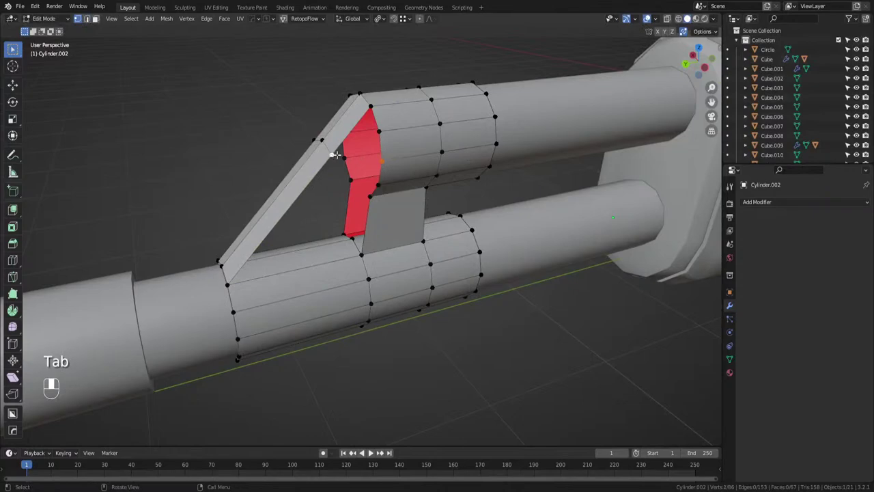
key(g)
middle_drag(335, 157, 405, 178)
right_click(360, 162)
key(f)
key(f)
Add a second loop cut higher on the strut and fill the next side face down to the sleeve rim.
key(ctrl+r)
click(277, 197)
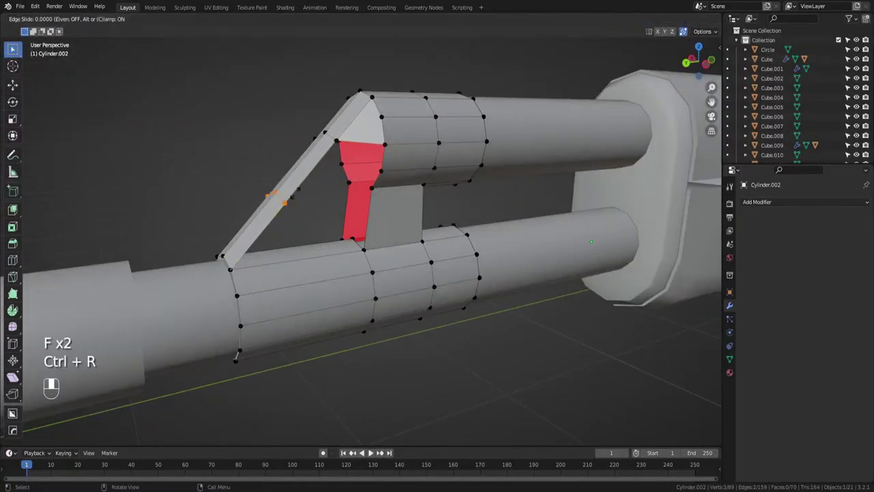
click(341, 165)
click(387, 147)
shift+click(338, 142)
key(f)
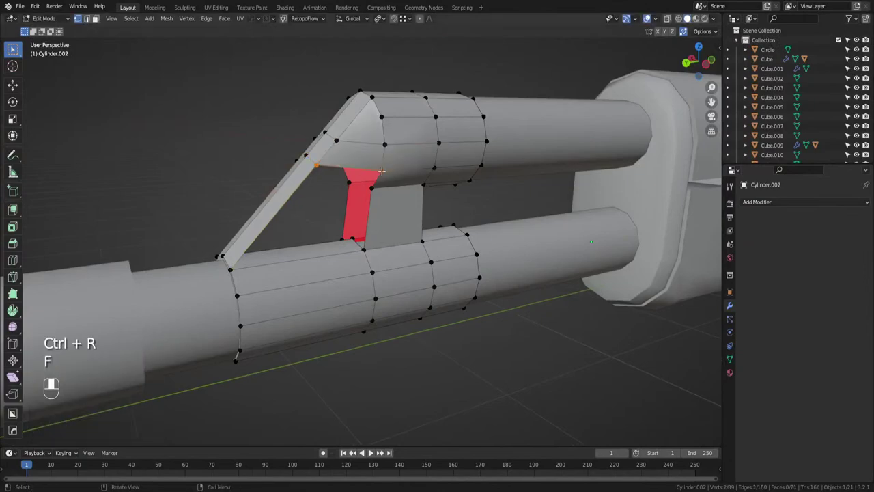
Add a third loop cut across the strut and fill the remaining side faces down to the lower sleeve.
middle_drag(374, 166, 406, 168)
key(f)
key(ctrl+z)
key(ctrl+r)
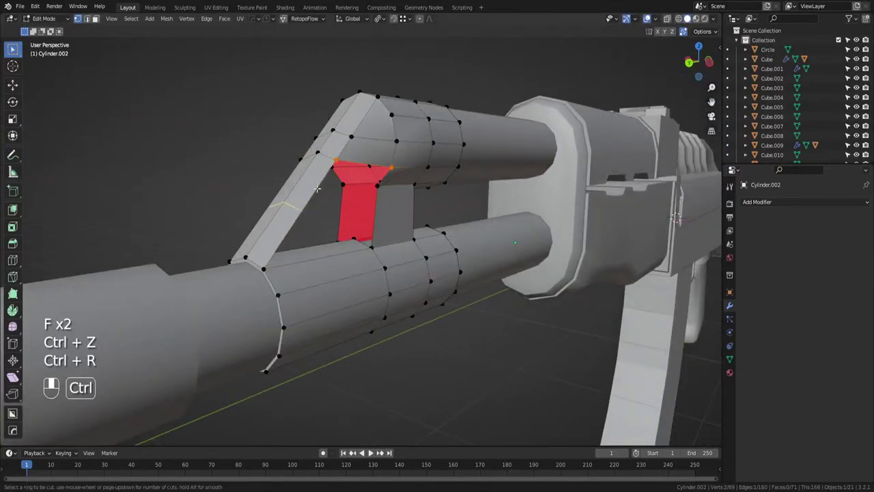
click(353, 169)
click(352, 172)
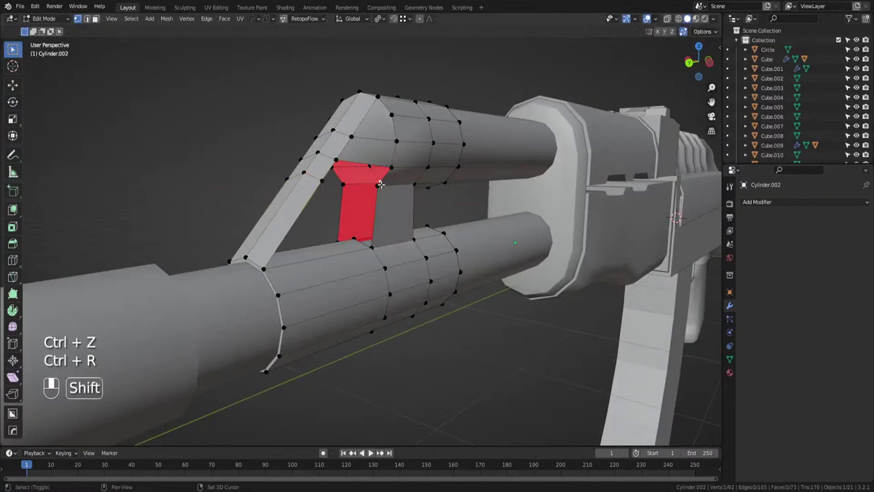
middle_drag(322, 183, 344, 199)
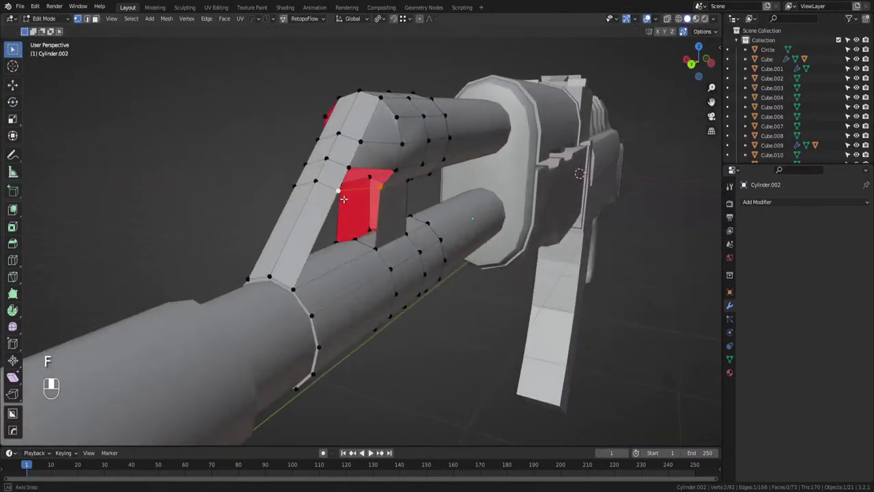
key(f)
key(f)
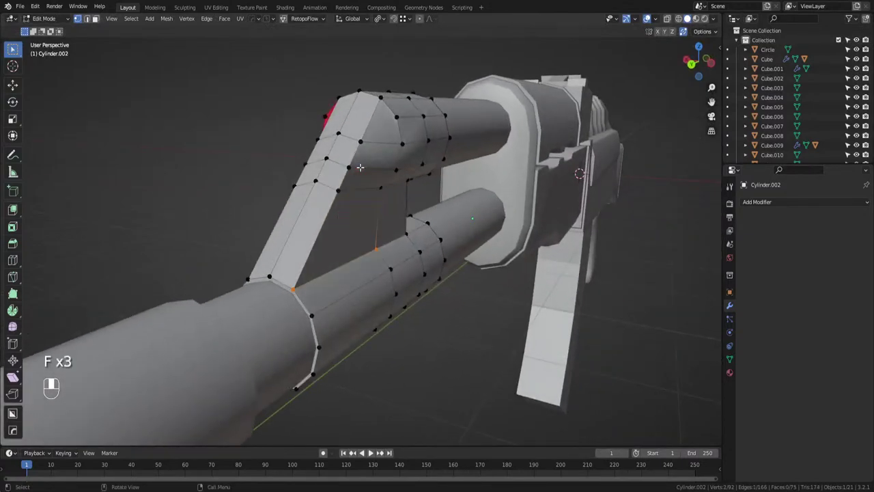
Mirror the finished side of the sleeve block across X with bisect and apply the mirror modifier.
middle_drag(396, 169, 397, 214)
key(Tab)
key(alt+x)
click(435, 176)
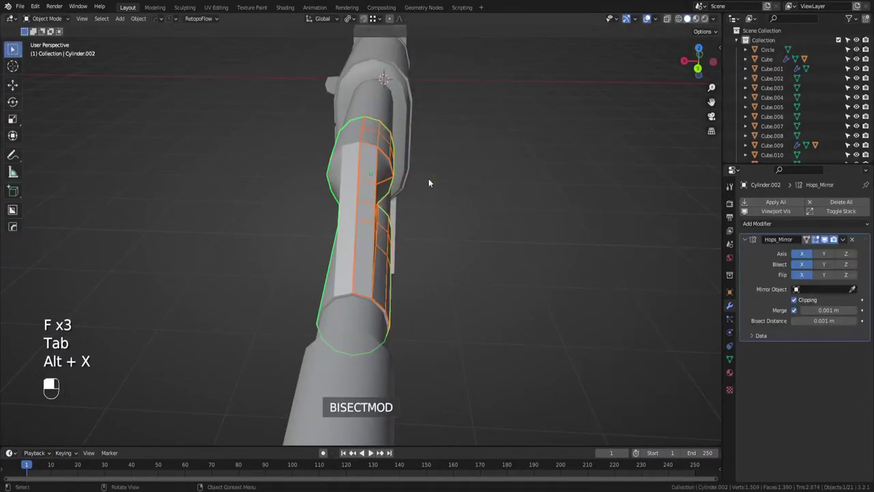
click(518, 245)
middle_drag(517, 244, 428, 249)
key(ctrl+a)
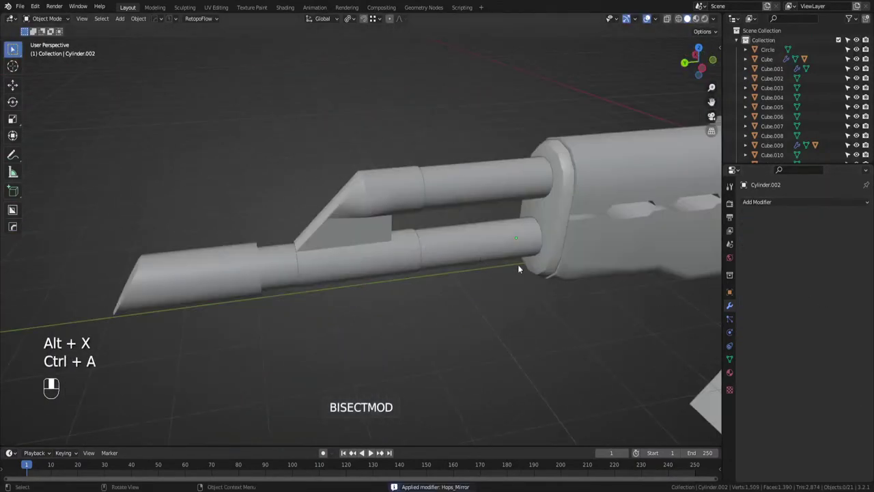
middle_drag(518, 264, 551, 230)
key(ctrl+1)
key(ctrl+z)
key(ctrl+z)
Examine the joined sleeve block and barrel proportions from several sides.
click(550, 230)
middle_drag(452, 237, 397, 202)
click(424, 226)
key(Tab)
key(Tab)
scroll(410, 194, down, 4)
click(440, 179)
scroll(439, 179, down, 5)
middle_drag(437, 180, 318, 193)
middle_drag(436, 212, 335, 222)
scroll(318, 243, up, 2)
scroll(347, 233, up, 1)
In wireframe view, select the barrel's slanted muzzle section and move it about 2.22 m forward along Y.
key(Tab)
key(Tab)
key(Tab)
key(Tab)
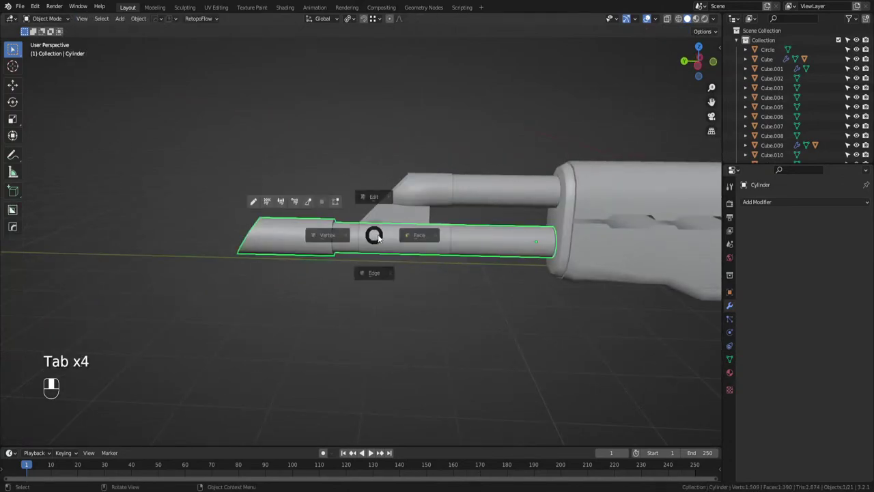
key(z)
key(g)
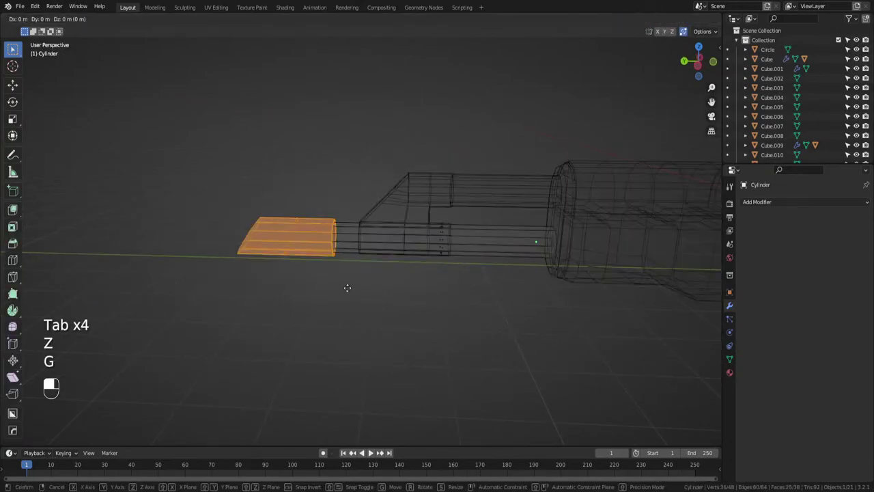
key(y)
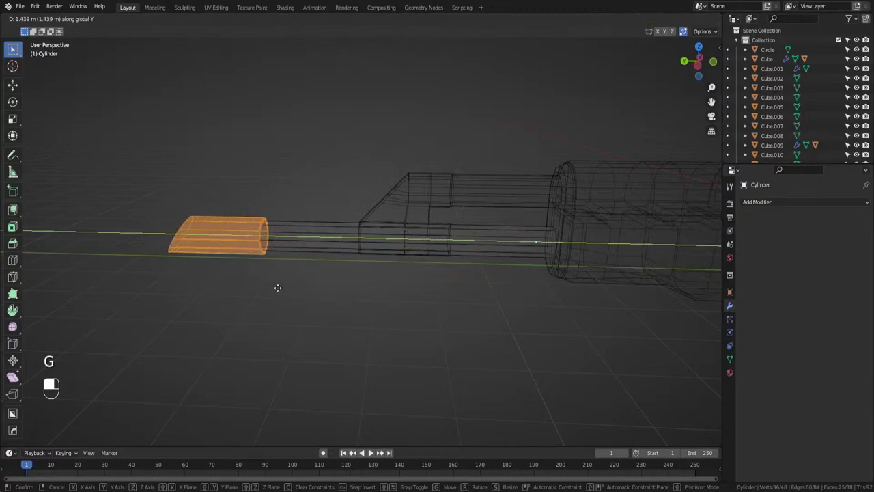
click(253, 284)
Add a loop cut around the barrel between the muzzle and gas block and separate that ring into its own object.
key(ctrl+r)
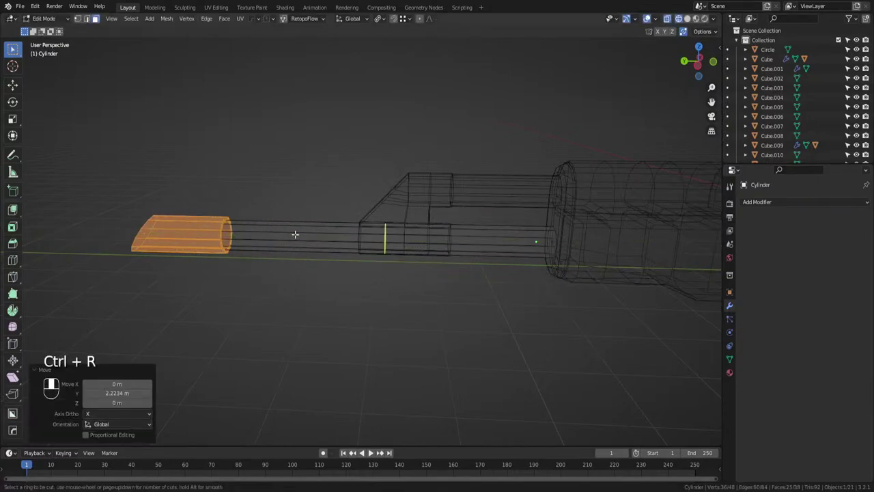
click(295, 239)
click(286, 238)
key(o)
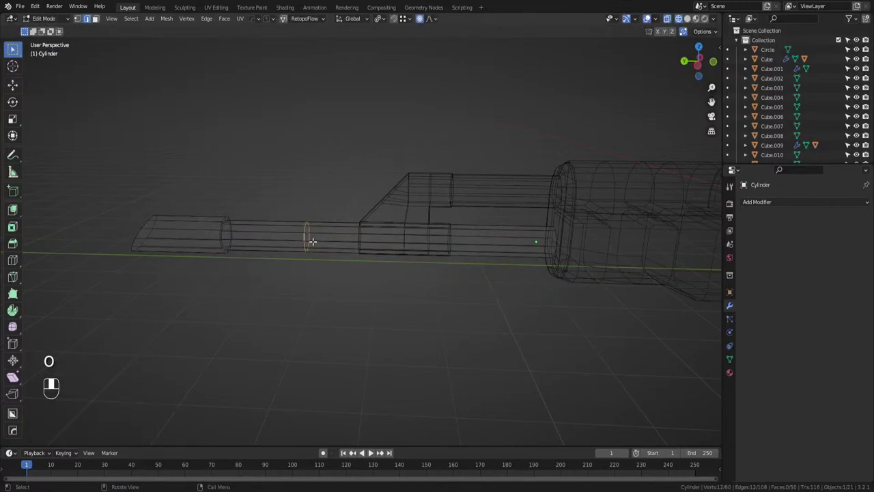
key(p)
click(301, 242)
key(Tab)
Select the separated ring in solid view and move it about -0.26 m along Y toward the gas block.
scroll(316, 253, up, 2)
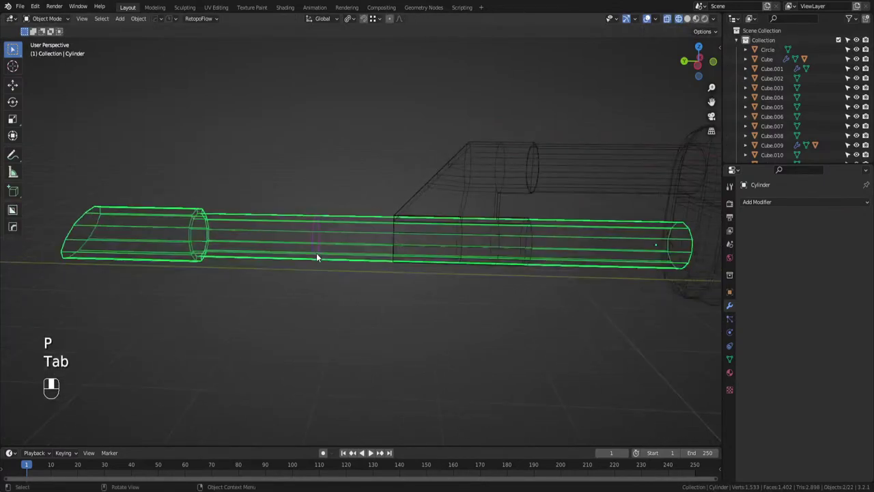
key(z)
click(313, 236)
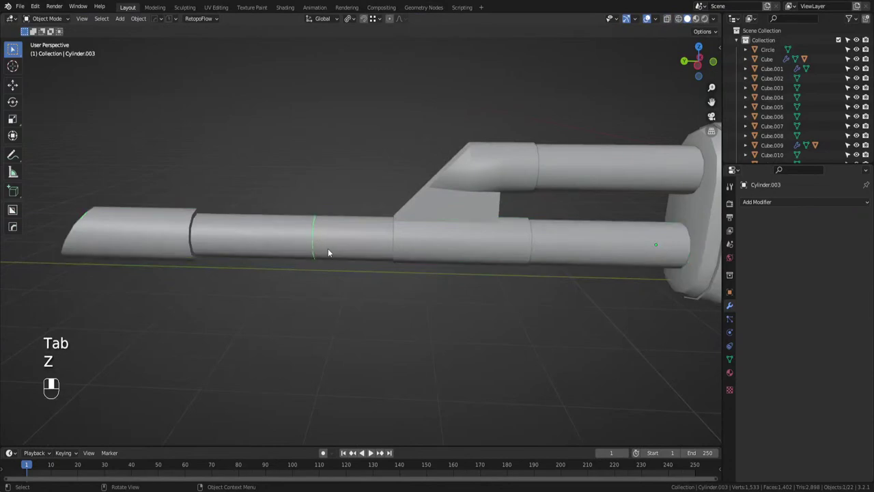
key(Tab)
key(g)
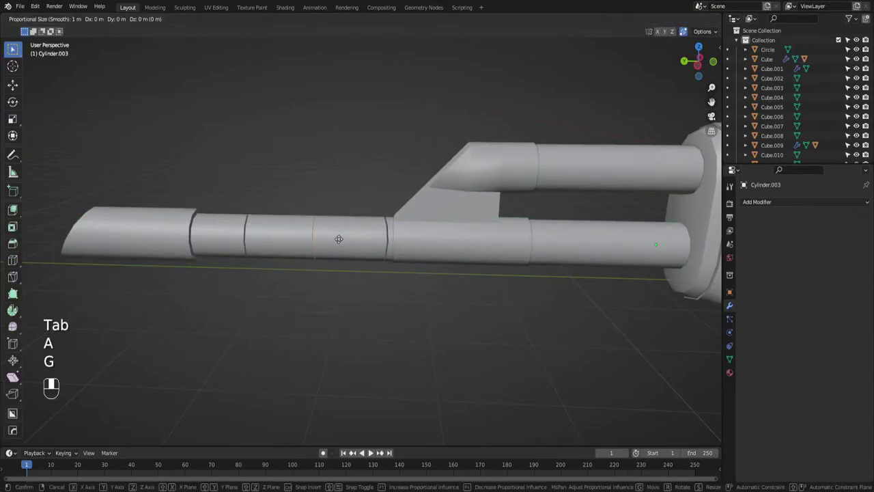
right_click(356, 232)
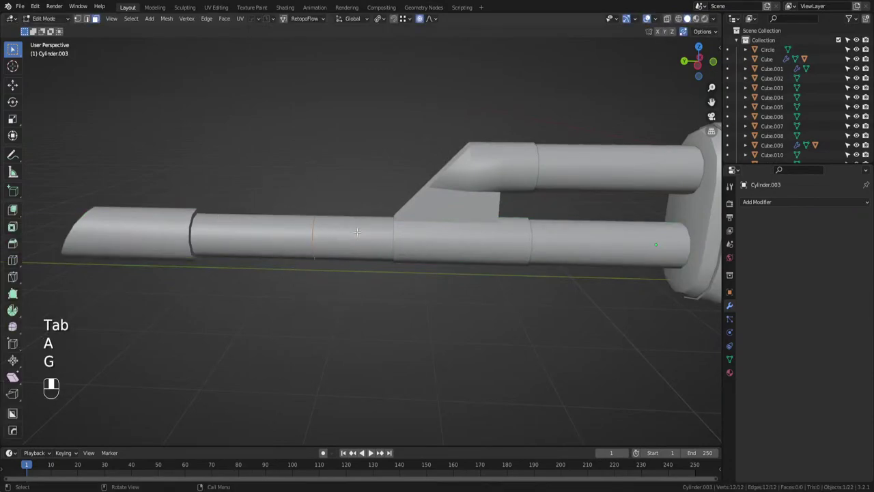
click(697, 69)
key(g)
click(463, 175)
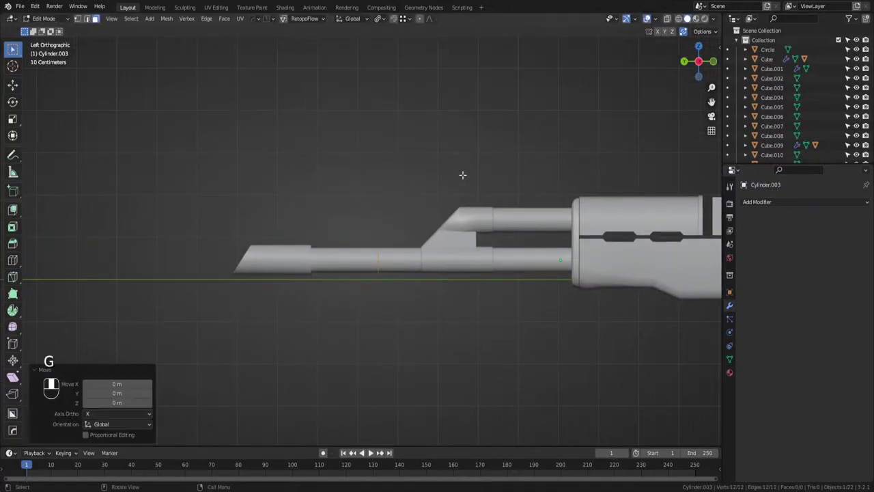
key(g)
key(e)
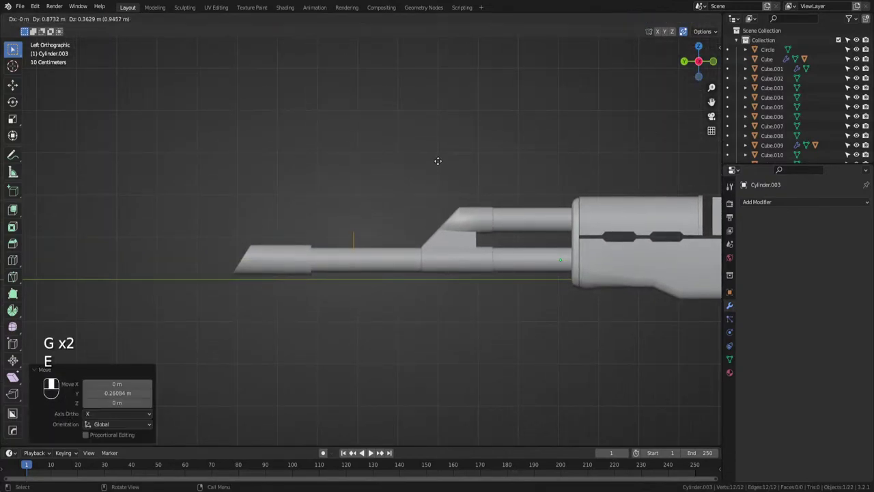
right_click(451, 184)
scroll(450, 185, up, 1)
key(g)
right_click(451, 169)
key(e)
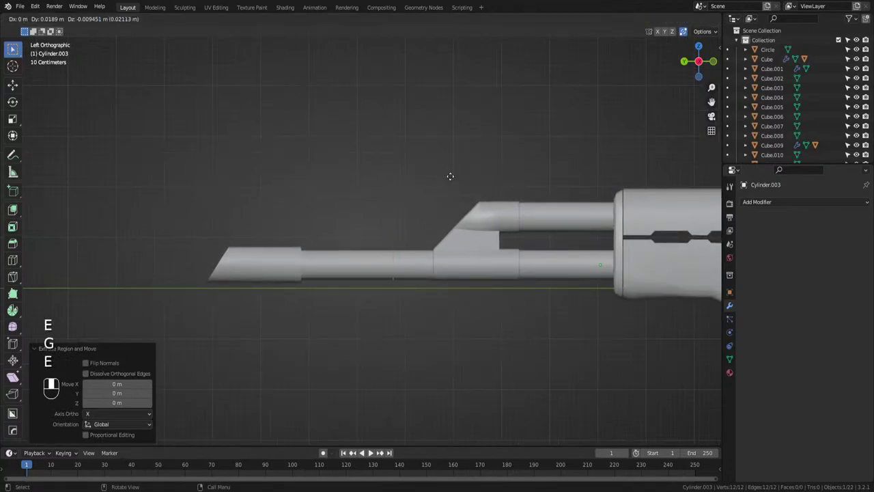
right_click(408, 152)
scroll(416, 168, up, 2)
key(e)
right_click(418, 169)
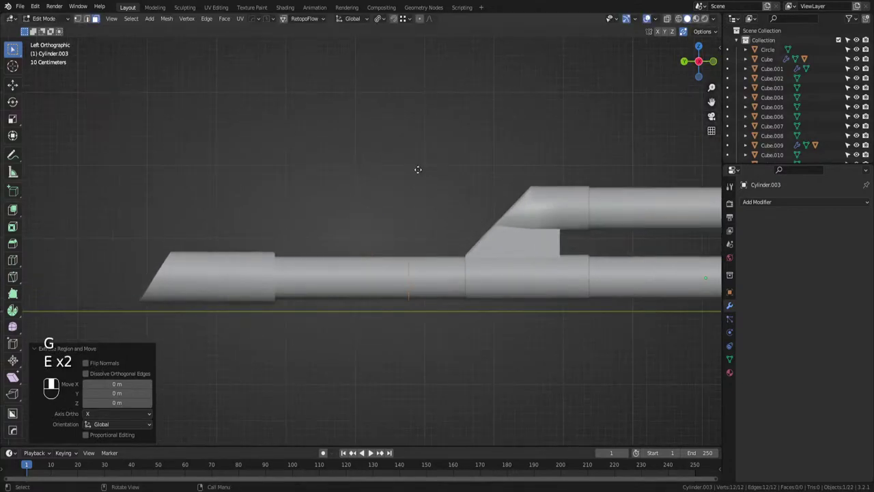
key(e)
right_click(414, 205)
key(a)
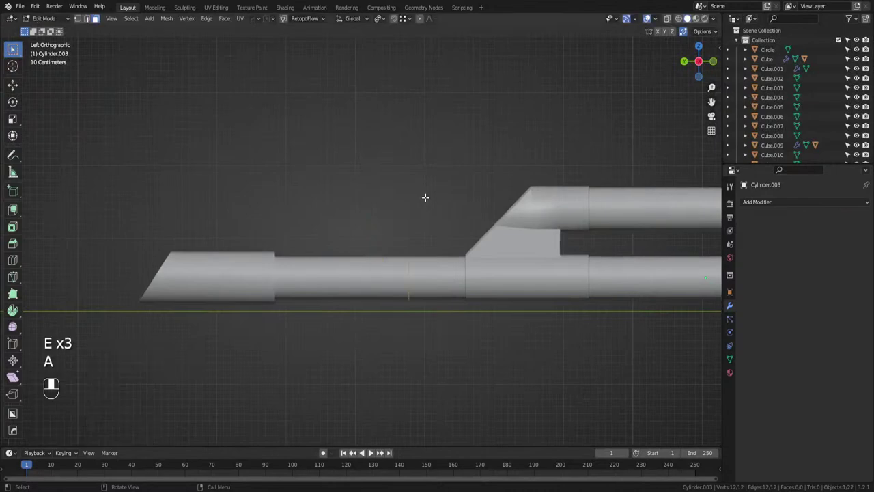
middle_drag(426, 198, 476, 252)
key(e)
right_click(459, 214)
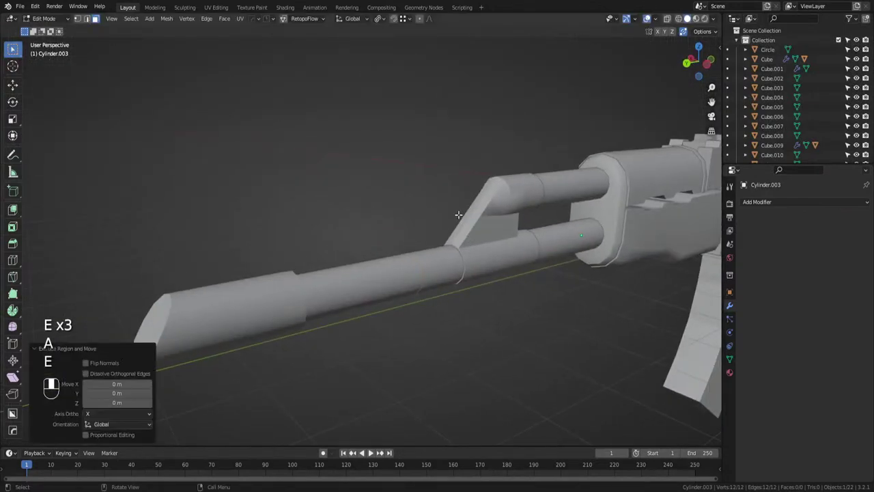
key(alt+e)
click(458, 213)
scroll(462, 256, up, 3)
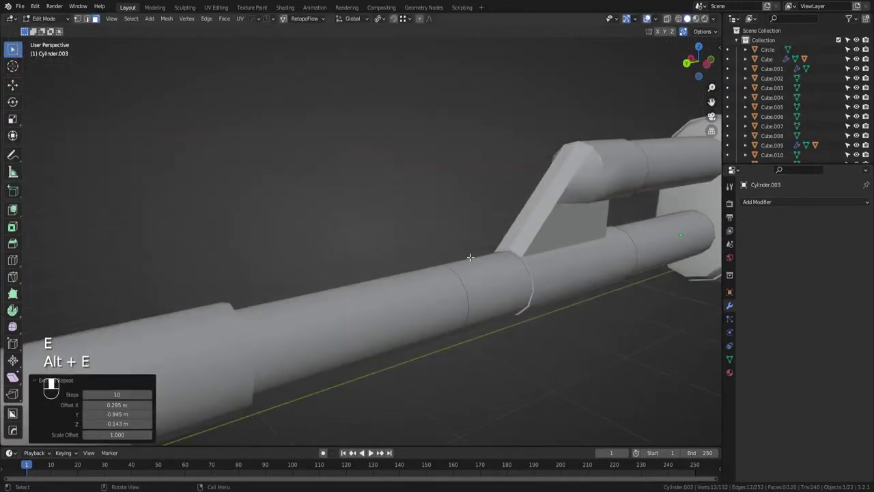
middle_drag(462, 256, 436, 267)
key(ctrl+z)
In wireframe view, extrude the ring's vertices about 1.06 m forward along Y to form a sleeve around the barrel.
key(a)
key(z)
click(426, 301)
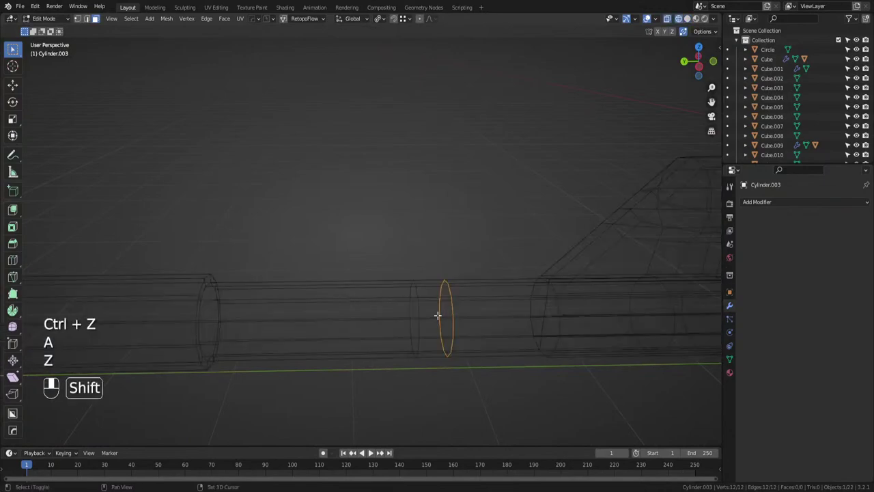
shift+middle_drag(437, 314, 390, 280)
scroll(390, 281, up, 1)
key(g)
right_click(403, 258)
key(Tab)
click(358, 268)
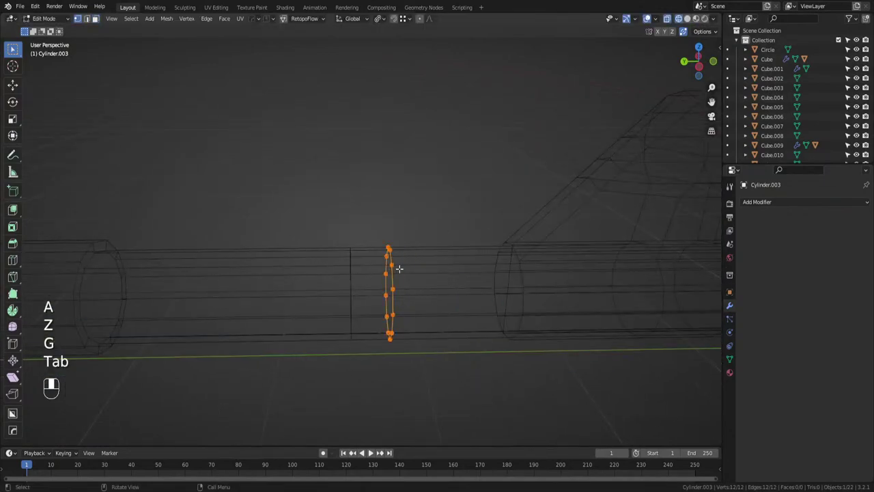
key(e)
right_click(356, 263)
key(g)
middle_click(357, 264)
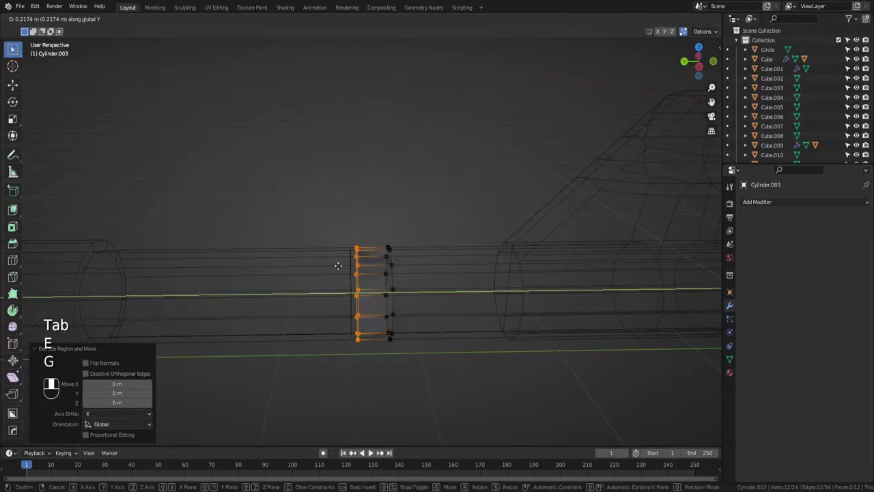
click(207, 265)
Thicken the whole sleeve outward with Shrink/Fatten, using an offset of about -0.08 m.
key(s)
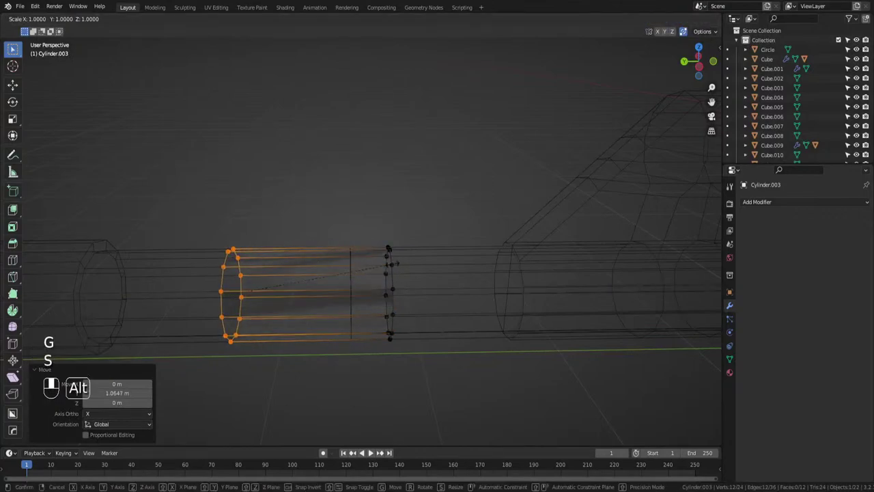
right_click(395, 263)
key(a)
key(alt+s)
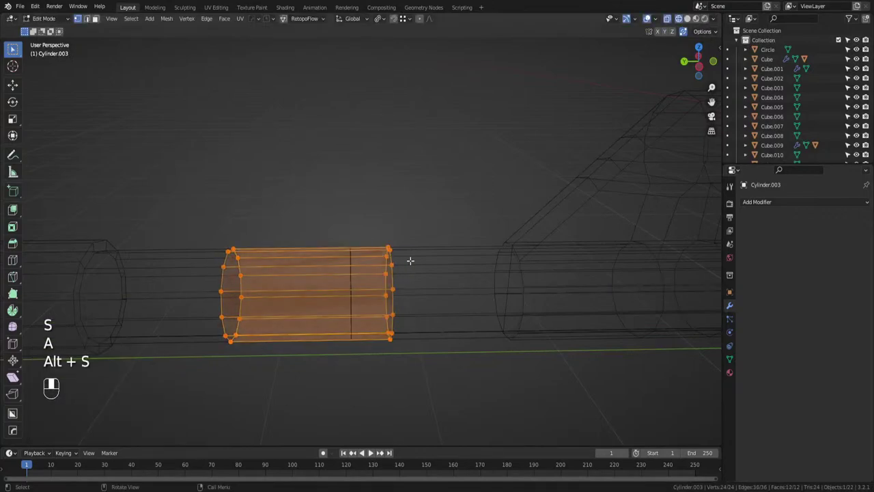
key(alt+s)
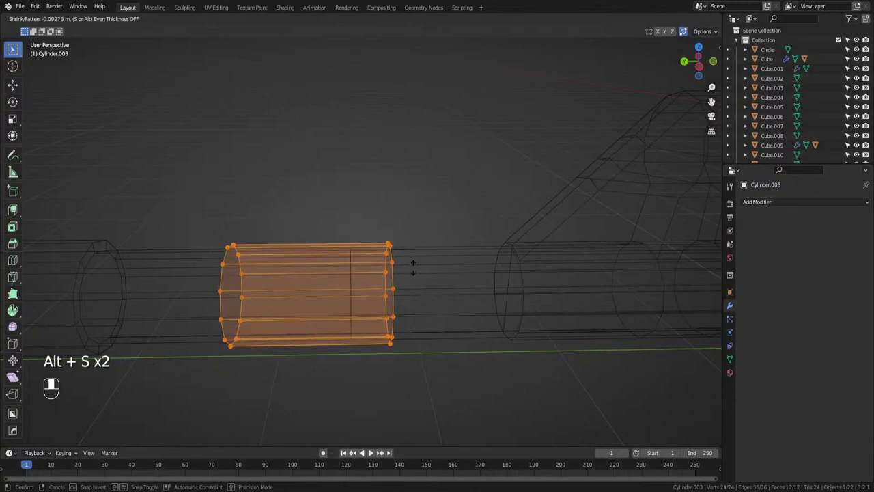
click(413, 266)
Lengthen the sleeve by scaling it about 1.42 along Y in side view.
click(697, 69)
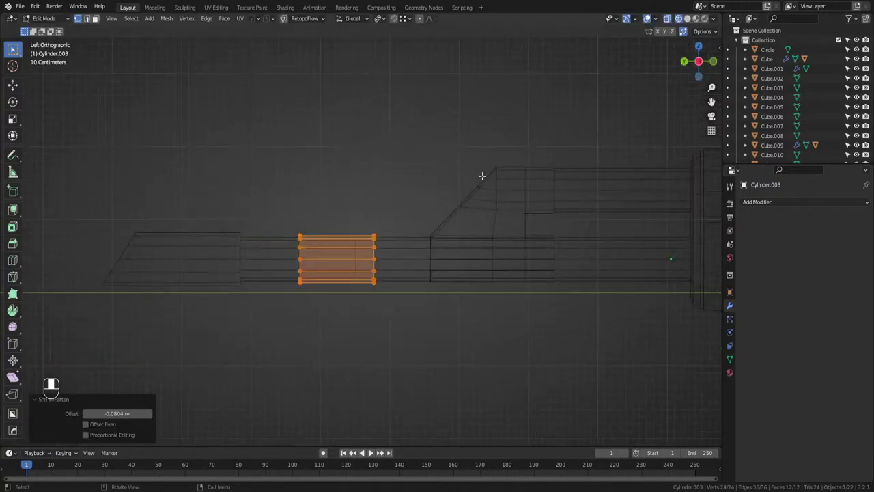
scroll(451, 225, up, 2)
key(s)
key(x)
key(y)
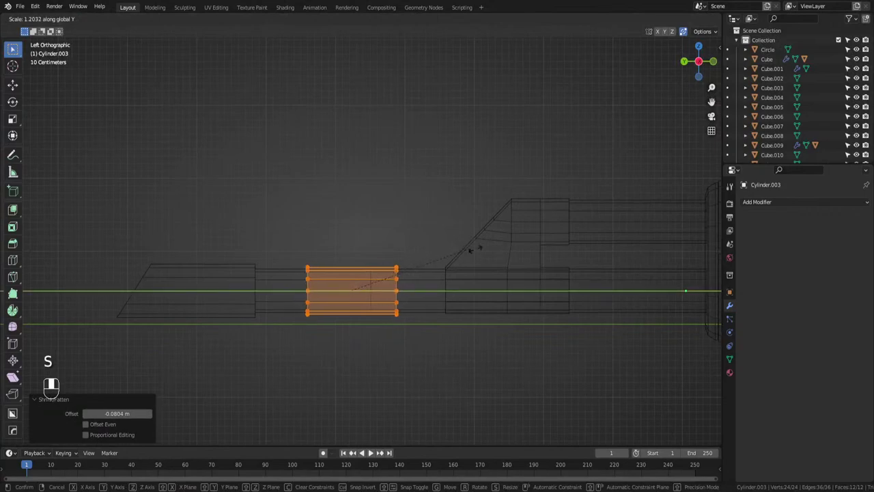
click(478, 251)
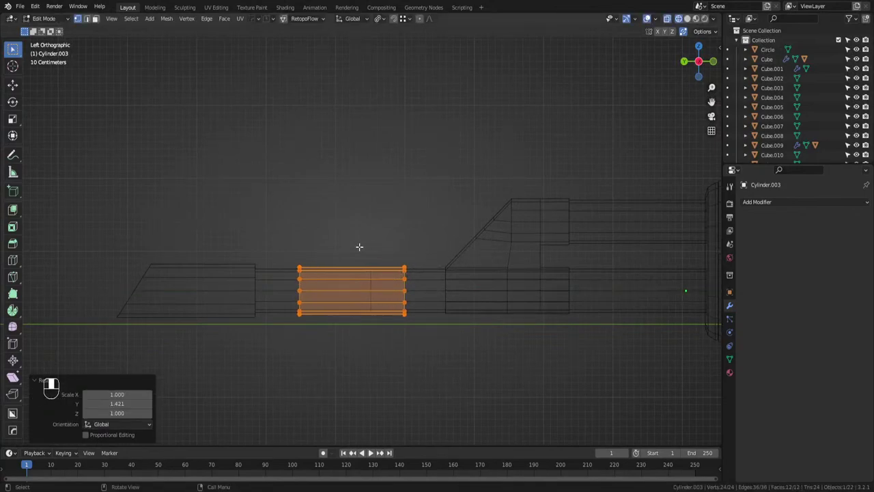
Add three loop cuts around the sleeve: one near its middle and one close to each end.
key(ctrl+r)
click(356, 288)
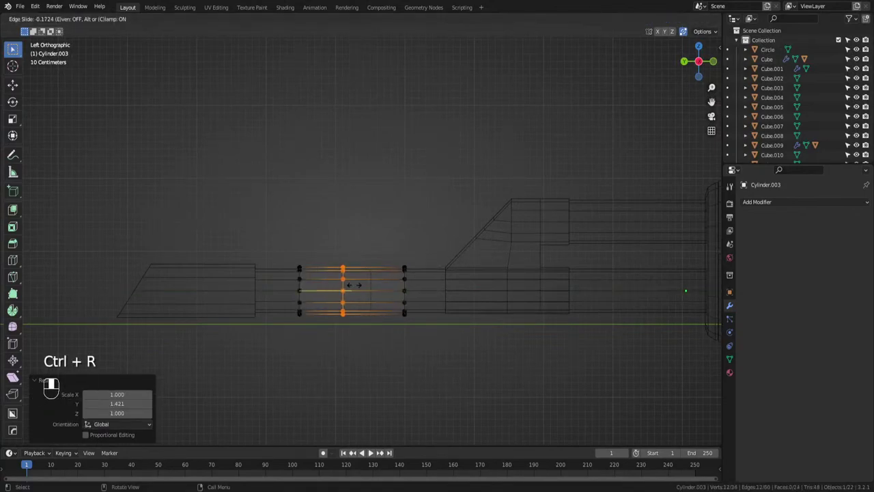
click(361, 287)
mouse_move(337, 285)
shift+middle_down()
mouse_move(357, 286)
mouse_move(397, 315)
mouse_move(353, 287)
mouse_move(340, 289)
shift+middle_up()
scroll(361, 277, up, 1)
scroll(338, 290, up, 2)
key(ctrl+r)
click(294, 302)
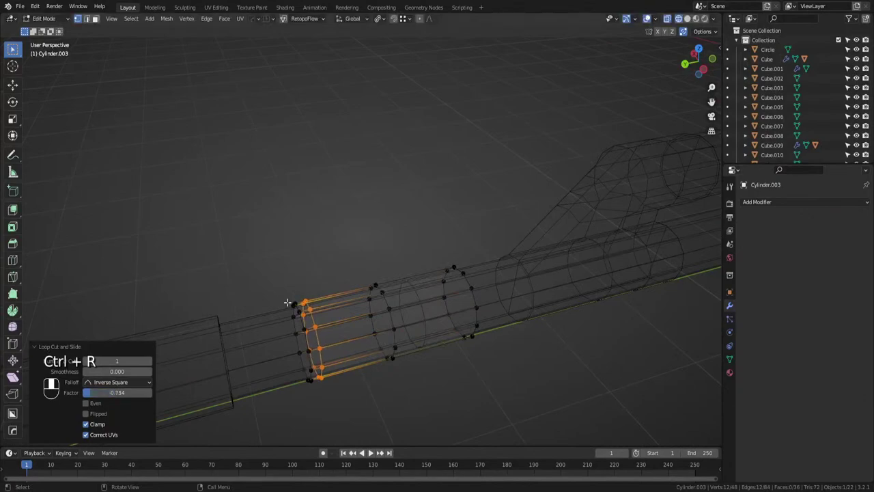
key(ctrl+r)
click(418, 300)
click(456, 286)
Switch to face selection in solid view and recalculate the flipped sleeve normals to face outward.
key(Tab)
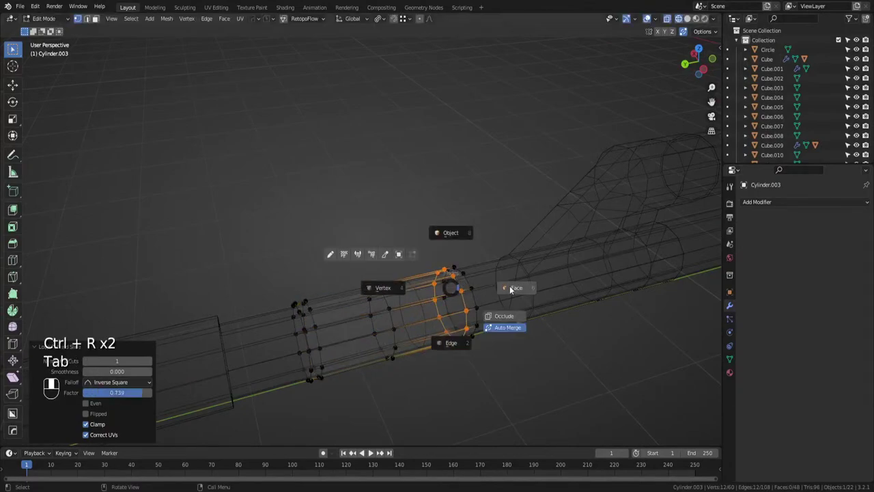
click(512, 289)
middle_drag(417, 297, 429, 305)
key(z)
click(437, 300)
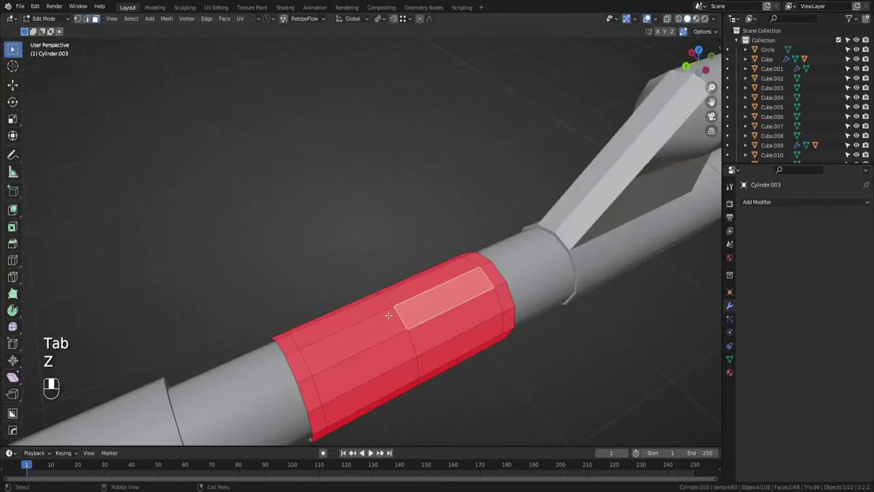
key(a)
key(shift+n)
key(shift+b)
right_click(432, 308)
Select the four inner faces on top of the sleeve and extrude them about 1.33 m upward along Z.
click(442, 301)
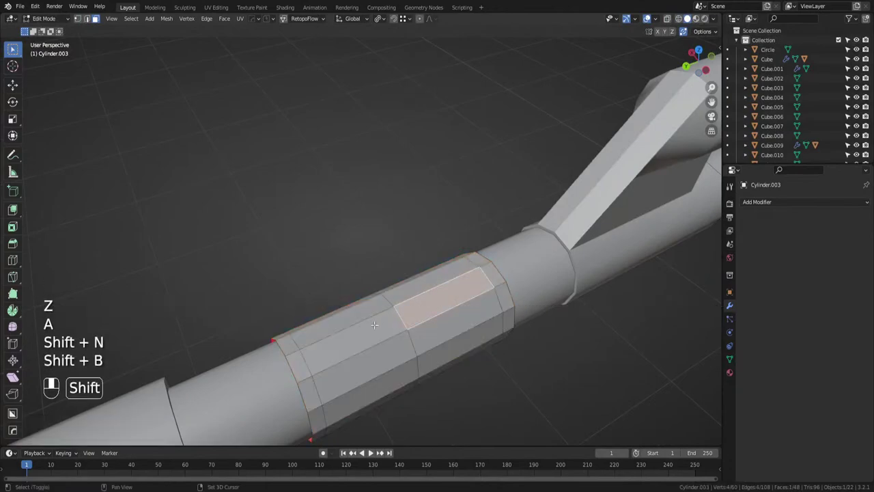
shift+click(366, 326)
shift+click(367, 315)
middle_drag(400, 295, 387, 250)
key(e)
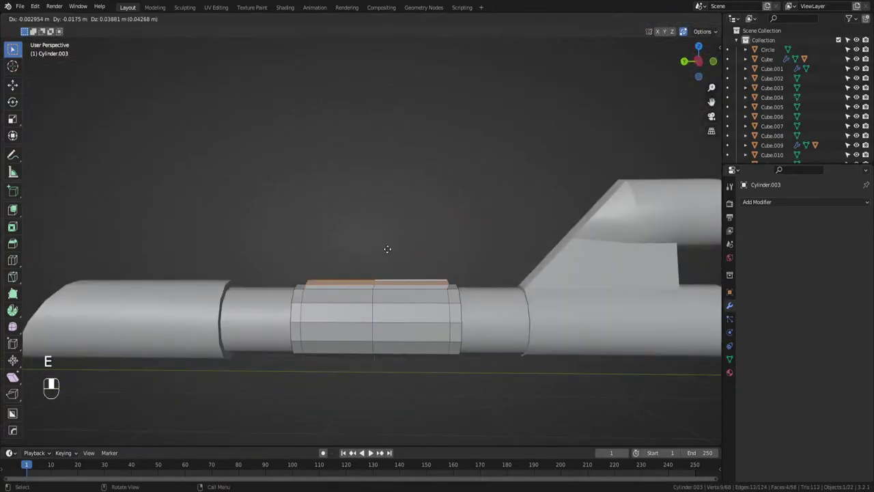
click(393, 110)
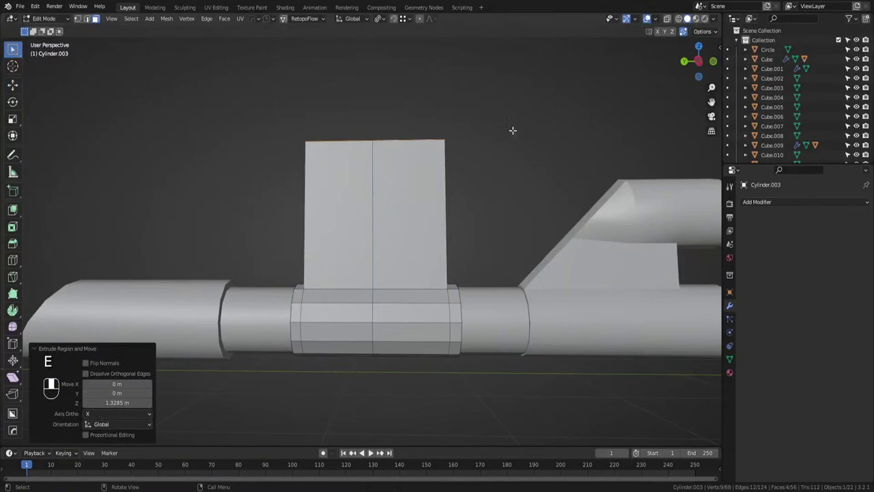
Flatten the top of the extruded sight post by scaling it to 0 along Z.
click(697, 61)
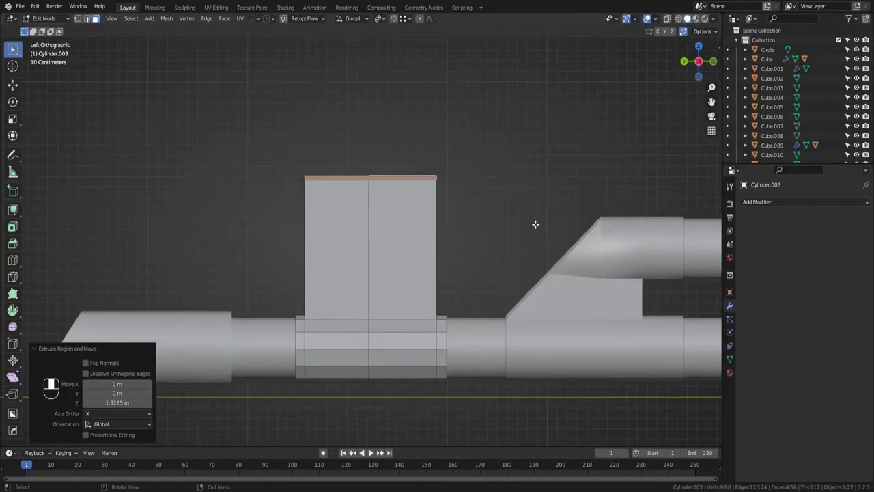
key(s)
key(z)
key(0)
click(535, 224)
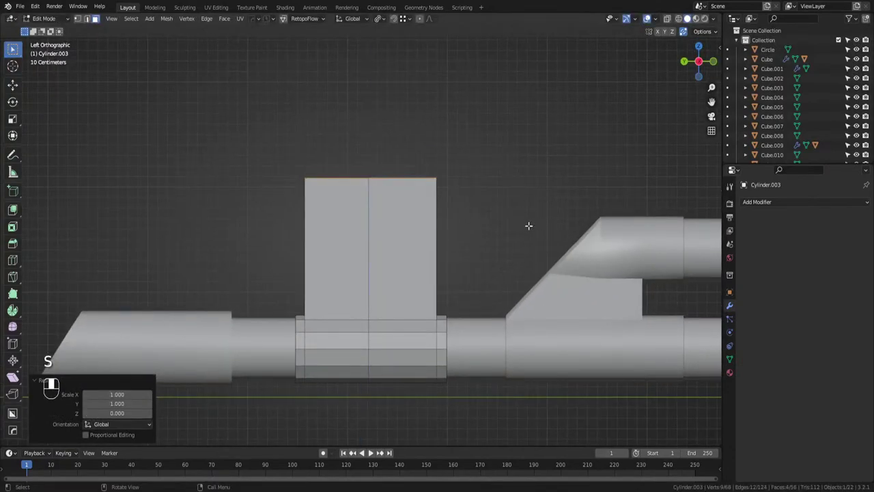
Slide the post's rear top vertices forward to its middle edge to give the sight post a sloped back.
key(z)
key(Tab)
drag(437, 172, 400, 198)
key(g)
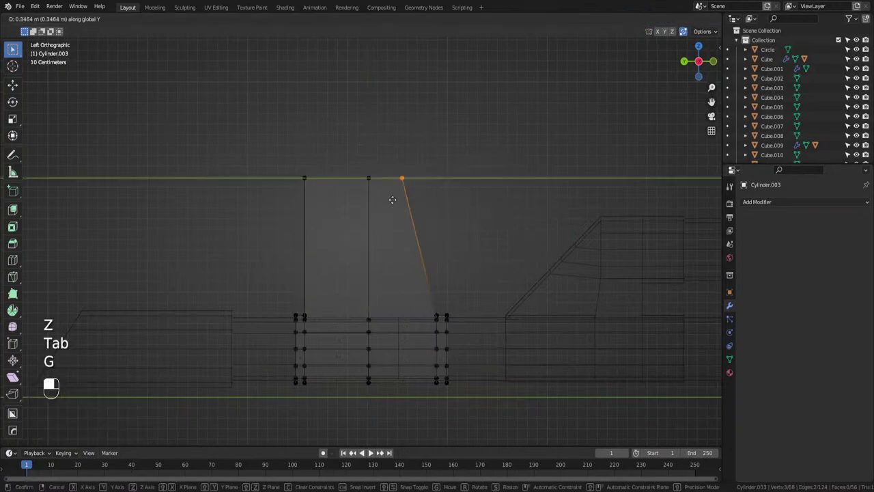
key(g)
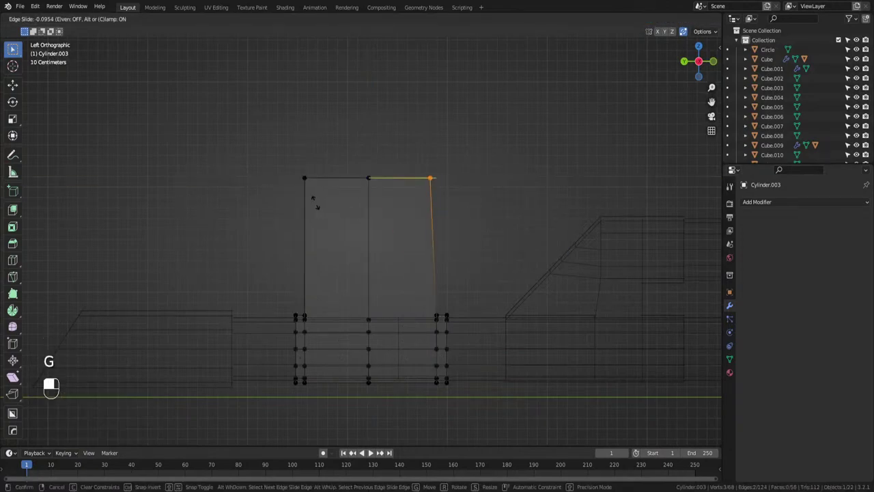
click(706, 200)
key(Tab)
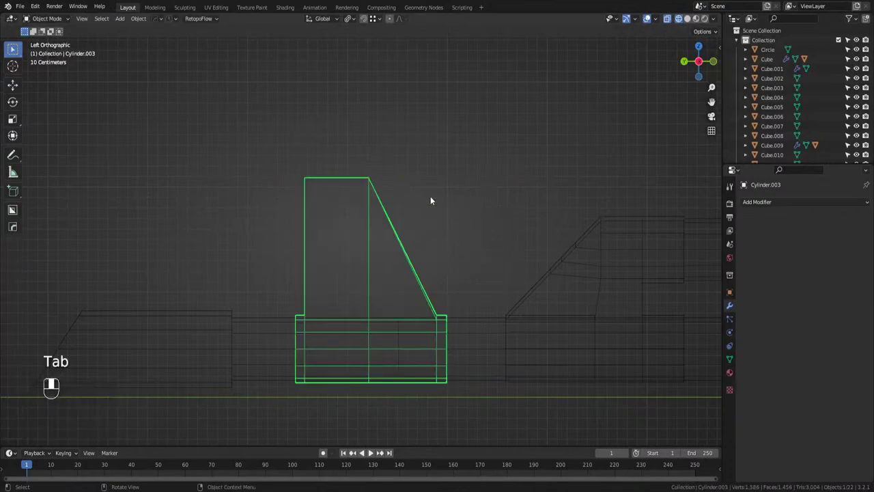
Examine the new front sight post in solid view and its proportions against the whole rifle.
middle_drag(430, 196, 365, 250)
key(z)
click(462, 254)
mouse_move(463, 253)
middle_down()
mouse_move(379, 264)
mouse_move(388, 264)
mouse_move(368, 252)
middle_up()
scroll(384, 262, down, 6)
key(ctrl+w)
key(ctrl+w)
scroll(368, 252, up, 4)
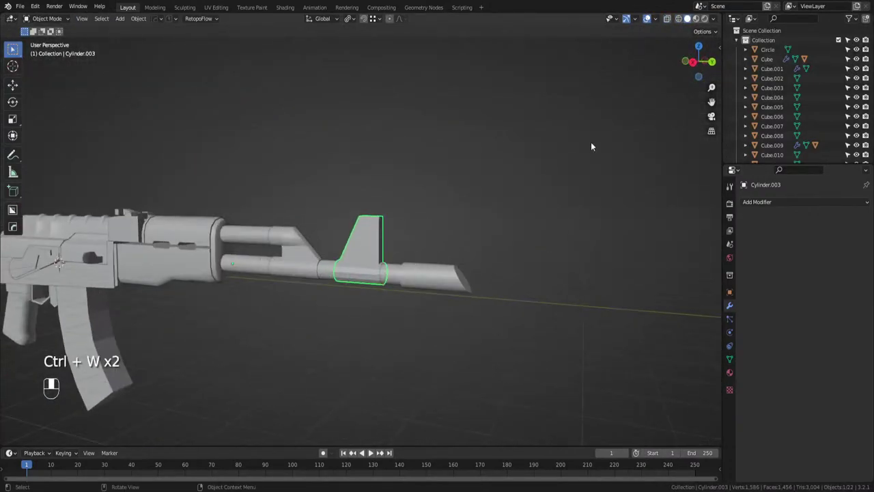
Knife a straight horizontal cut across the side of the front sight post just below its top edge.
click(691, 62)
scroll(494, 191, up, 6)
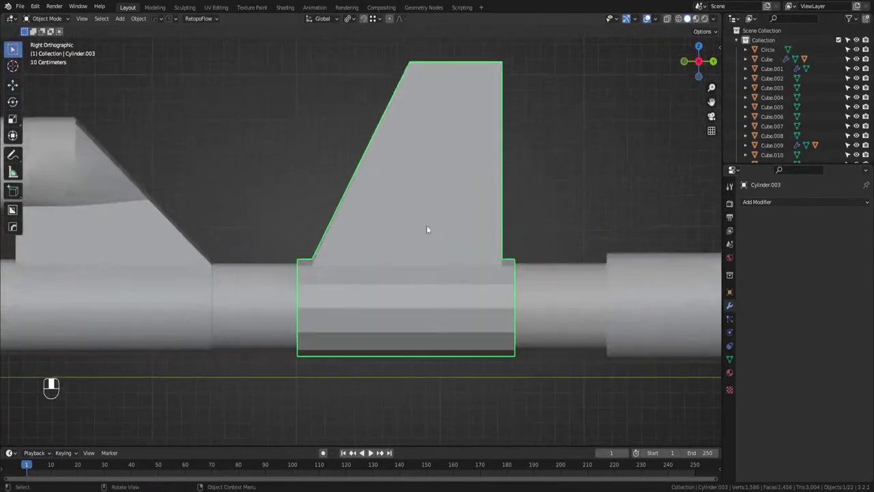
key(Tab)
key(ctrl+r)
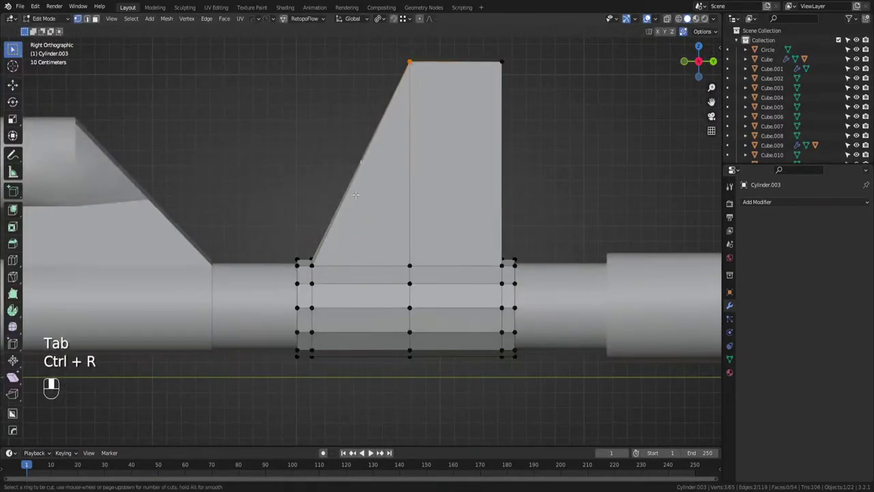
key(Tab)
key(k)
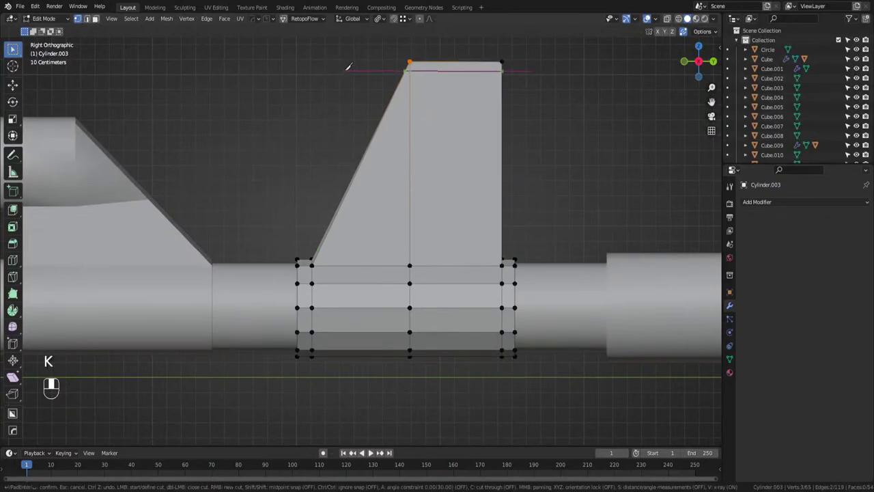
key(Return)
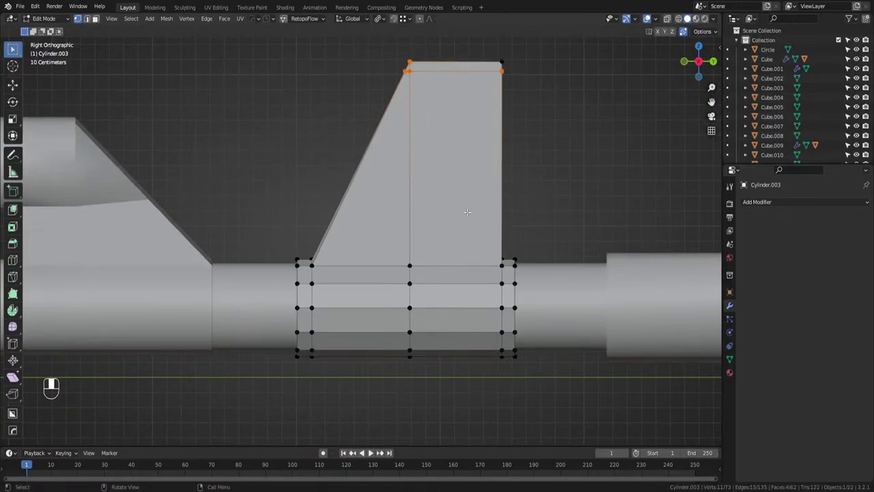
Add a horizontal loop cut around the middle of the sight post, level it along Z and slide it upward by a factor of about 0.227.
key(ctrl+r)
click(467, 212)
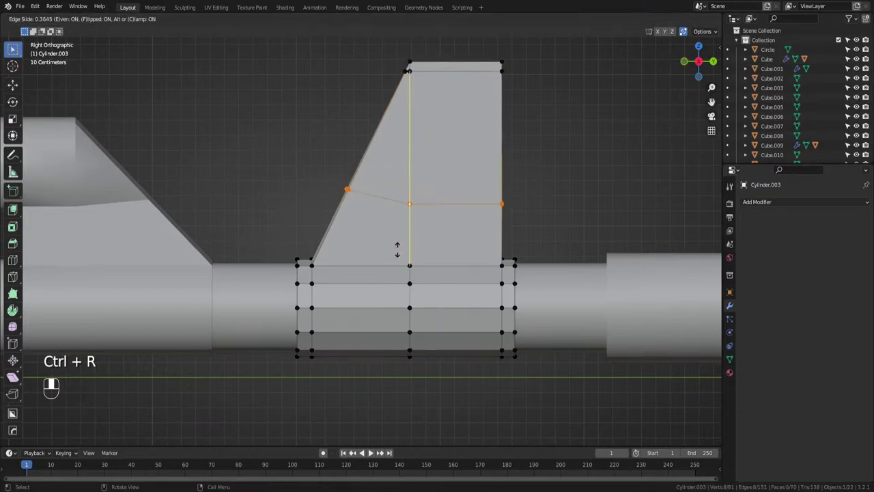
right_click(397, 249)
key(s)
key(z)
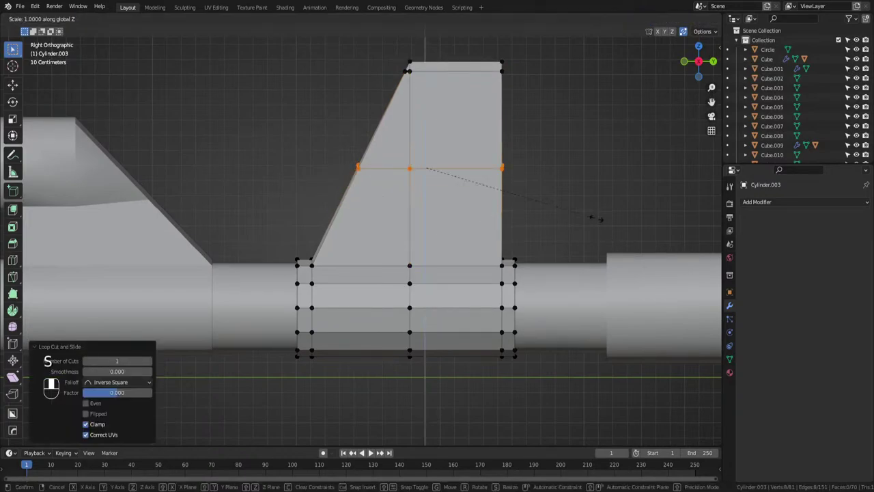
click(597, 218)
key(g)
key(g)
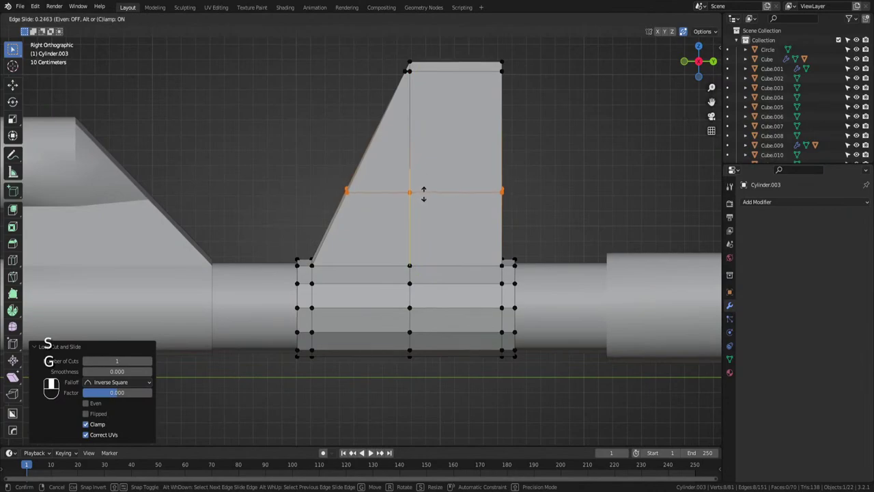
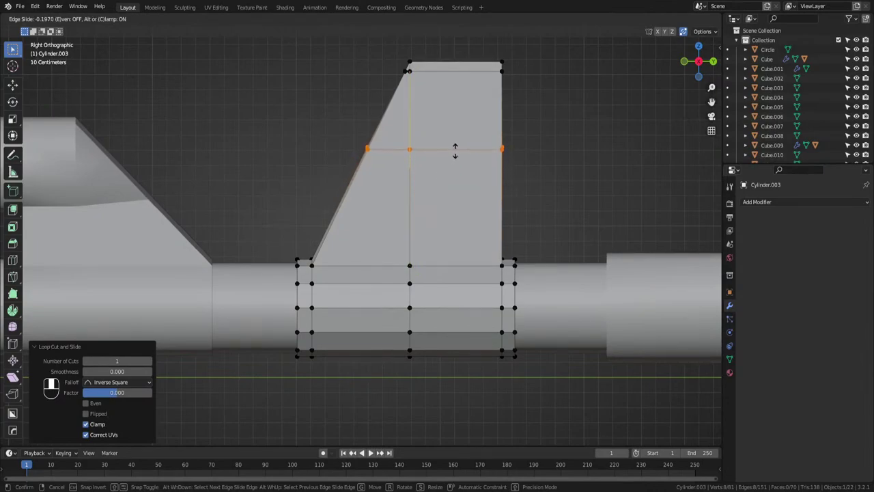
click(458, 148)
Add a centred vertical loop cut through the post's front half and a horizontal one near its base, slid by 0.718.
key(ctrl+r)
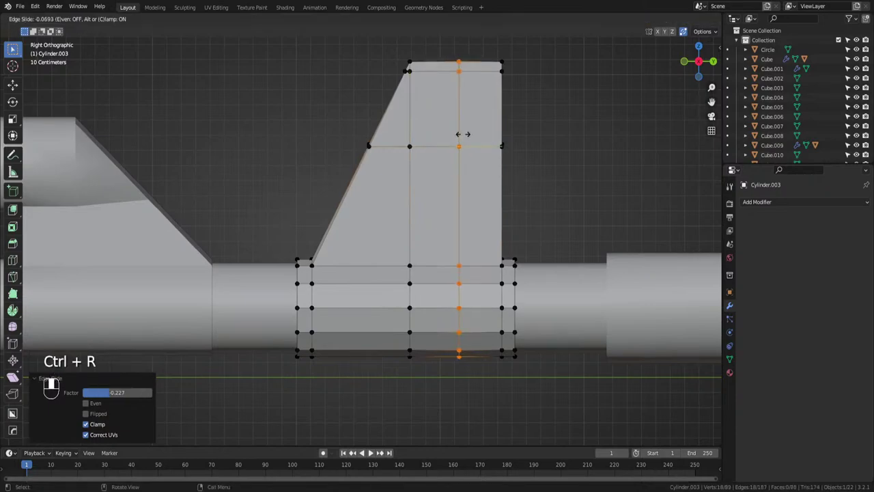
click(459, 140)
right_click(443, 224)
key(ctrl+r)
click(452, 231)
click(472, 268)
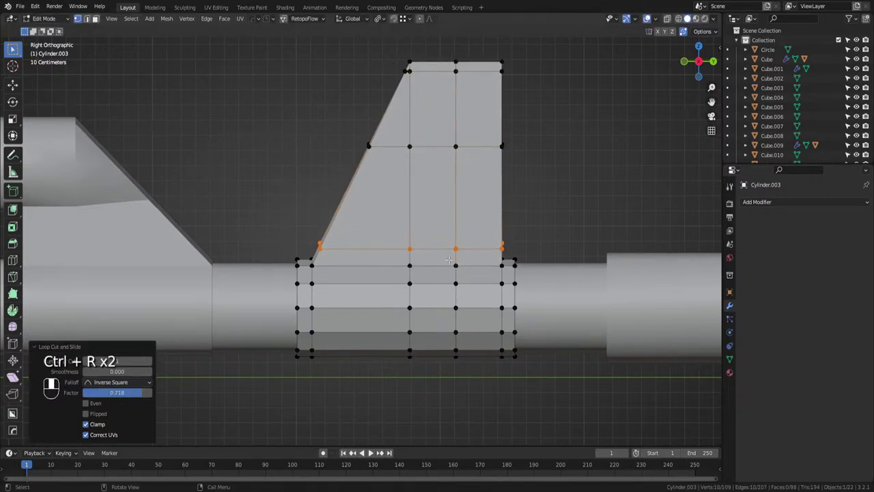
Add a vertical loop cut through the post's sloped rear part, slid backward by a factor of 0.404.
key(ctrl+r)
click(351, 239)
click(334, 240)
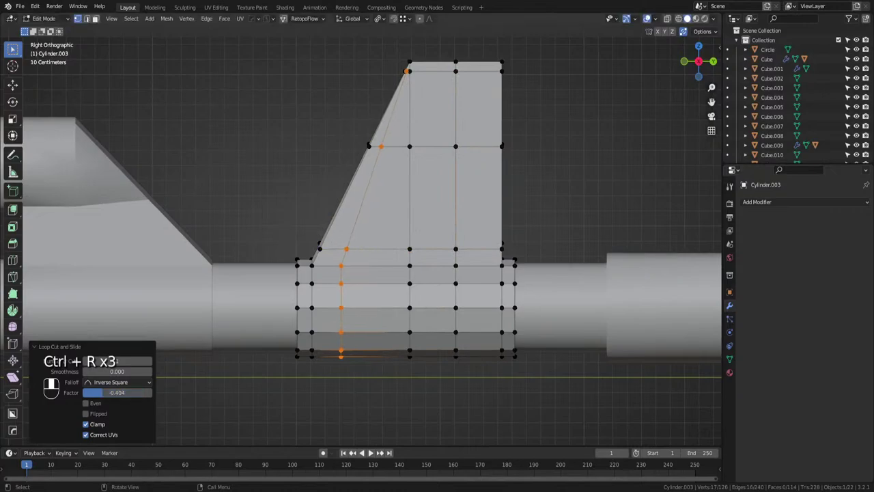
click(439, 174)
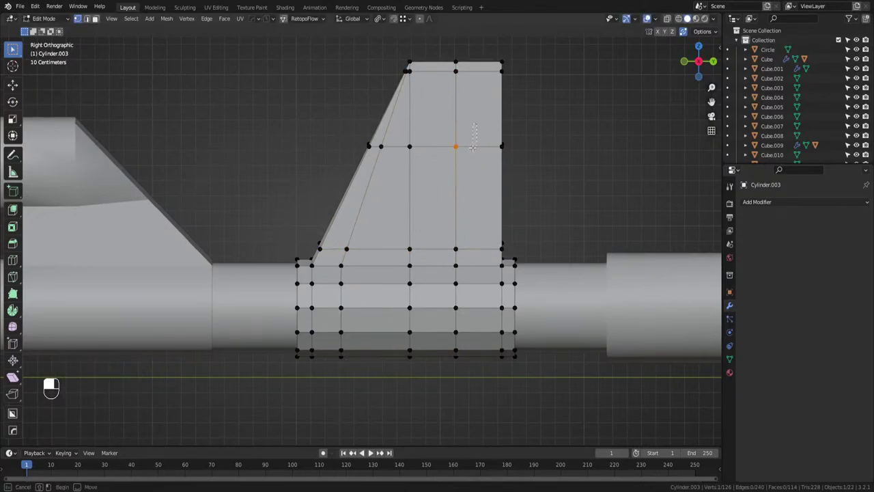
drag(473, 147, 449, 387)
key(g)
right_click(508, 356)
In wireframe, move the front half's vertical vertex row below the upper cut forward along Y, closer to the post's front edge.
key(z)
click(478, 301)
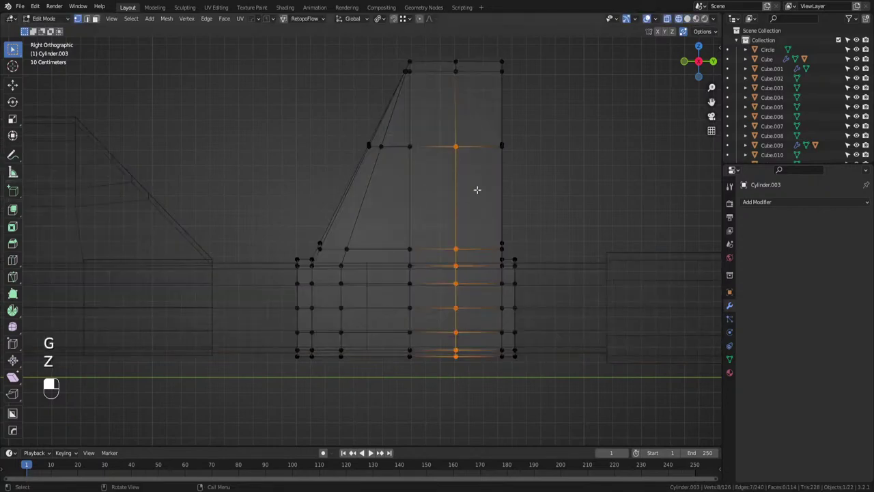
drag(478, 138, 447, 396)
key(g)
key(y)
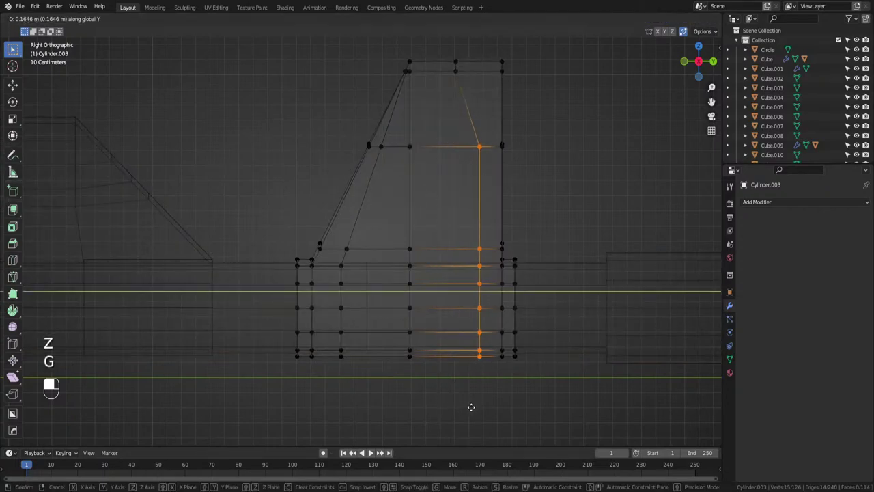
click(469, 406)
Slide the inner vertices of the post's middle loop upward by a factor of about 0.591.
drag(494, 123, 409, 168)
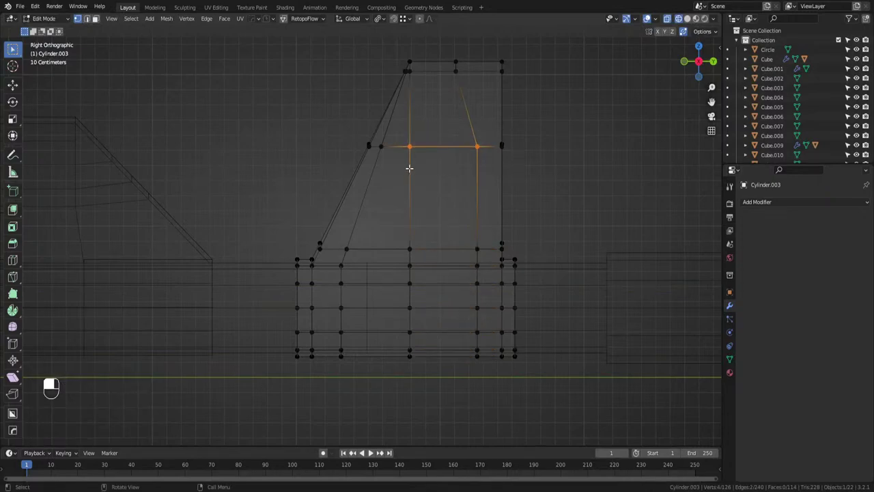
key(g)
key(g)
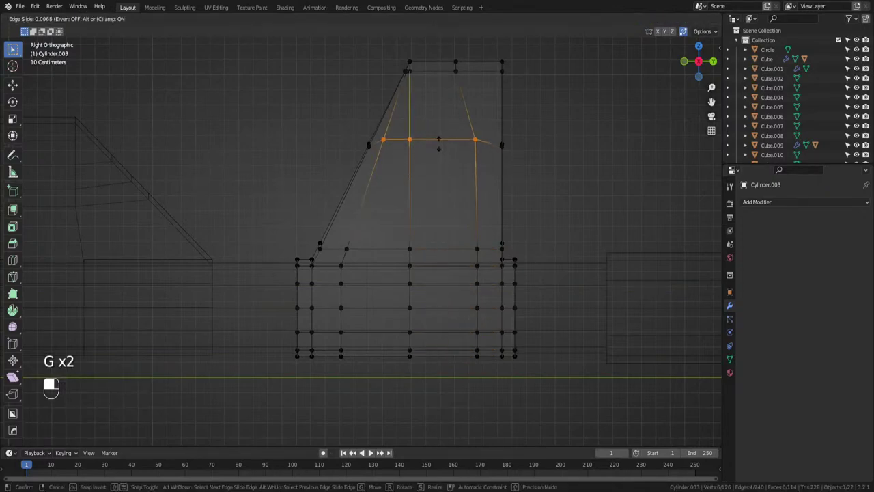
click(456, 101)
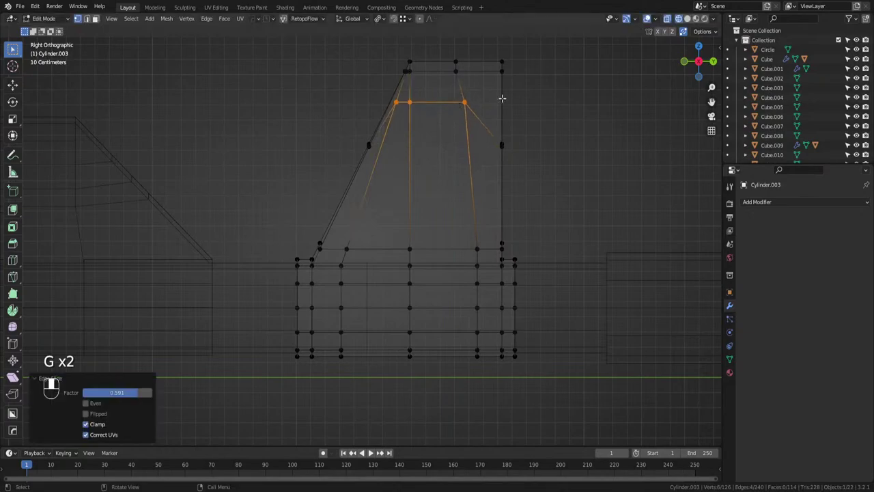
key(g)
middle_click(482, 148)
right_click(479, 216)
Turn on snapping and move the upper front inner vertices forward along Y to align with the vertices below, about 0.088 m.
drag(482, 94, 450, 116)
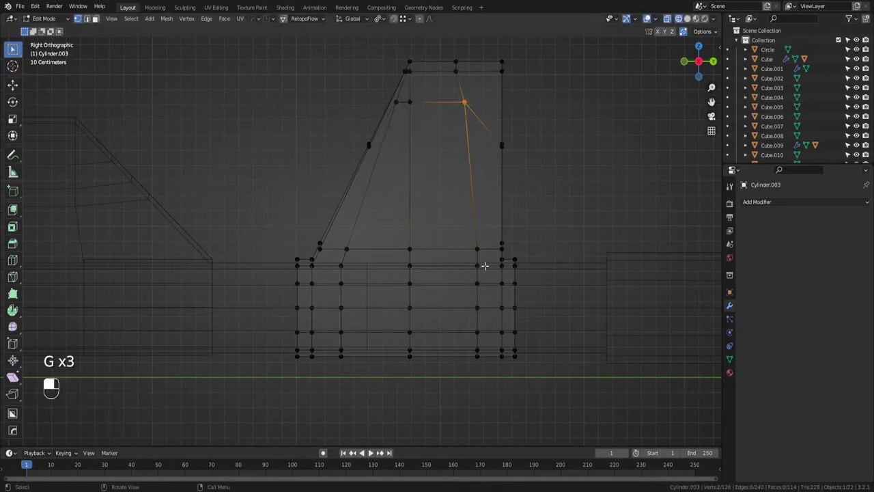
key(g)
key(shift+Tab)
key(g)
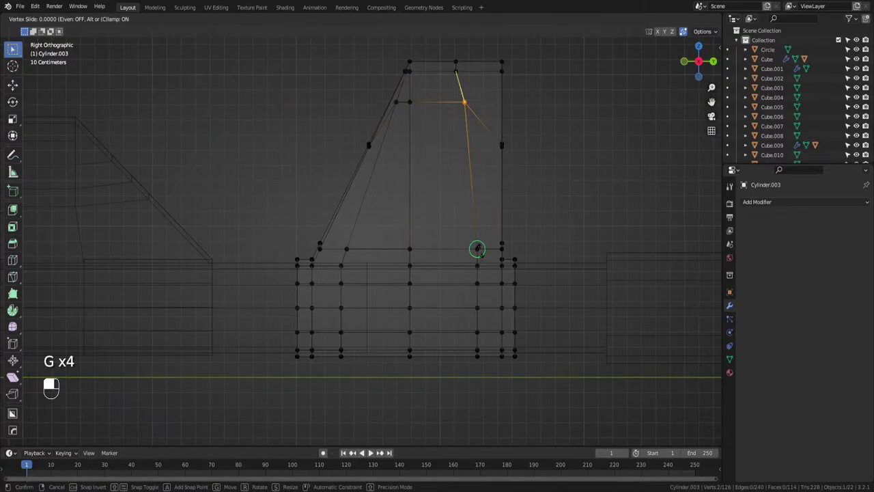
key(g)
middle_click(476, 249)
click(478, 254)
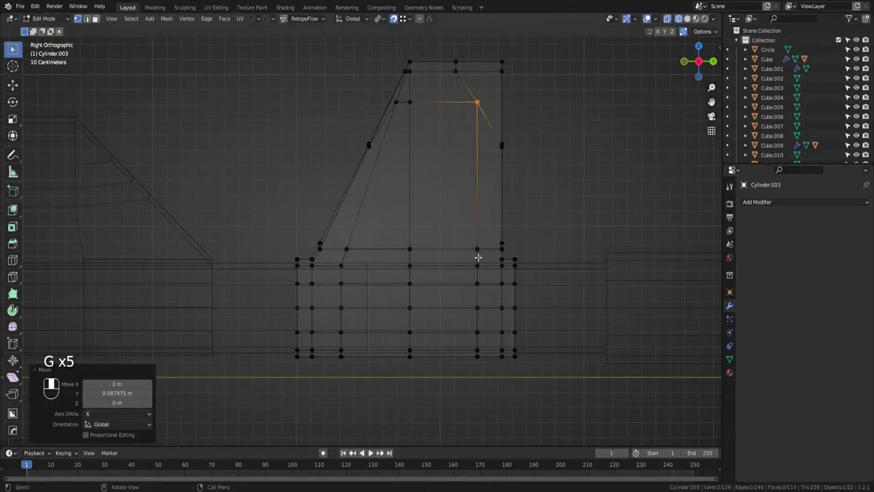
Delete the enclosed inner faces on both sides of the sight post to open a window through it.
key(Tab)
key(Tab)
click(414, 182)
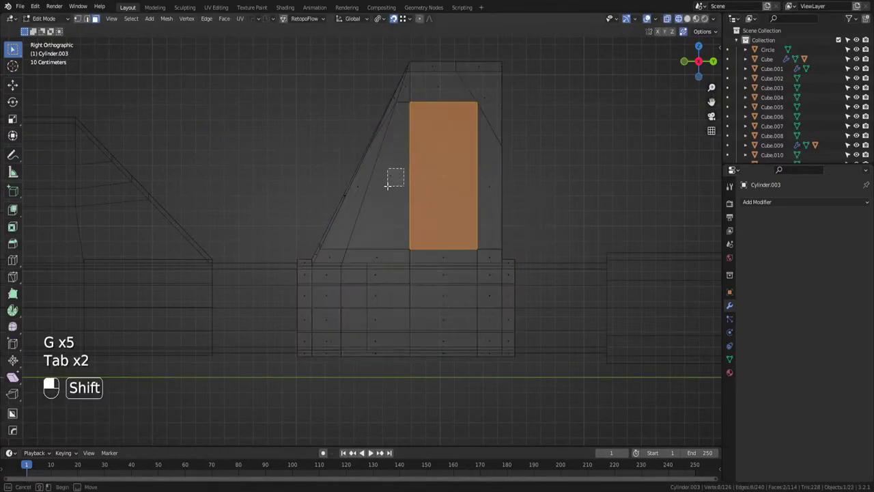
shift+click(394, 177)
key(x)
click(413, 197)
key(z)
click(490, 205)
mouse_move(486, 207)
middle_down()
mouse_move(460, 232)
mouse_move(472, 244)
middle_up()
Connect the two vertices at the window's lower front corner with an edge across the post's thickness.
key(Tab)
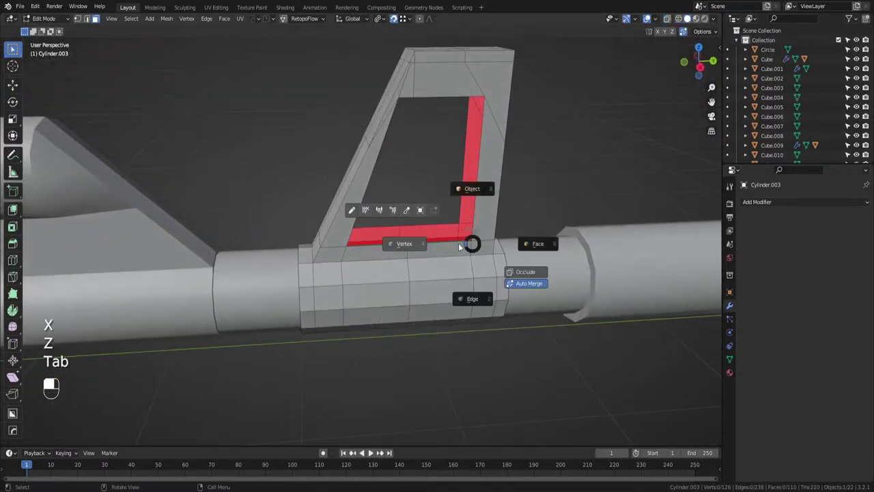
click(459, 245)
click(472, 239)
shift+click(459, 221)
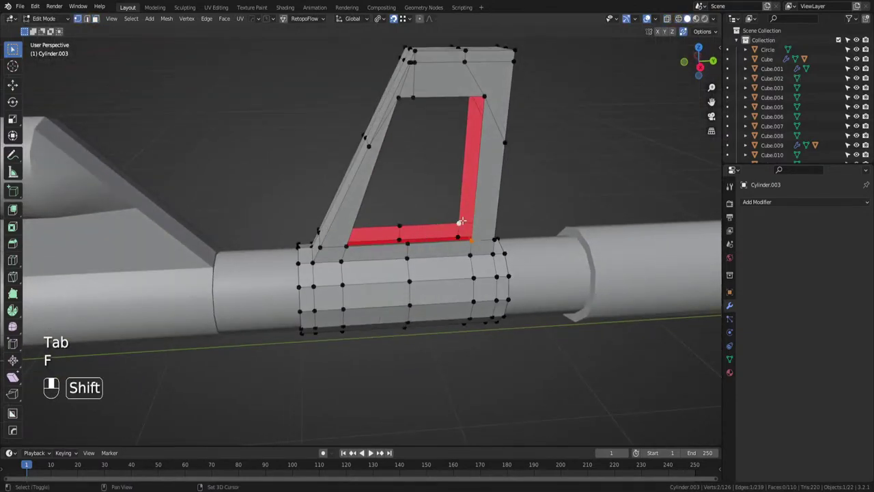
key(f)
Fill the window's front inner wall with a face between its two side edges.
key(Tab)
click(507, 207)
click(472, 201)
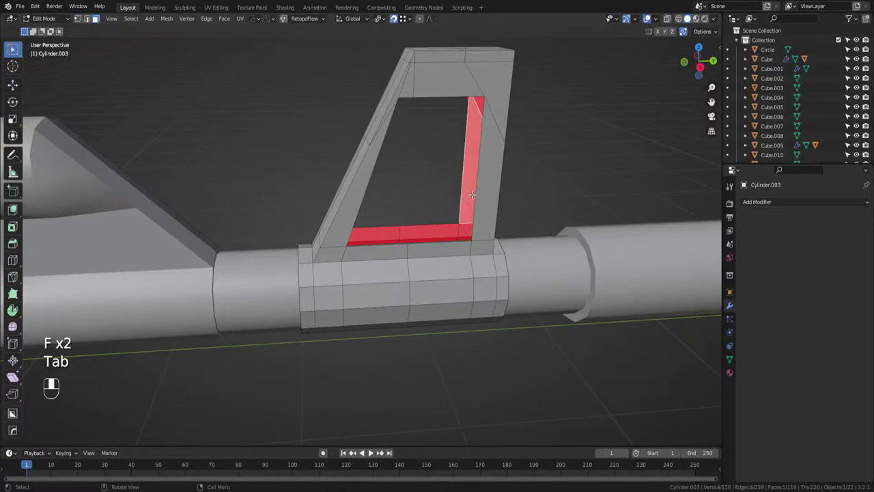
click(479, 198)
key(Tab)
click(481, 234)
click(477, 199)
shift+click(460, 189)
key(f)
Fill the window's remaining inner walls along the bottom, the sloped back and the top with faces.
key(Tab)
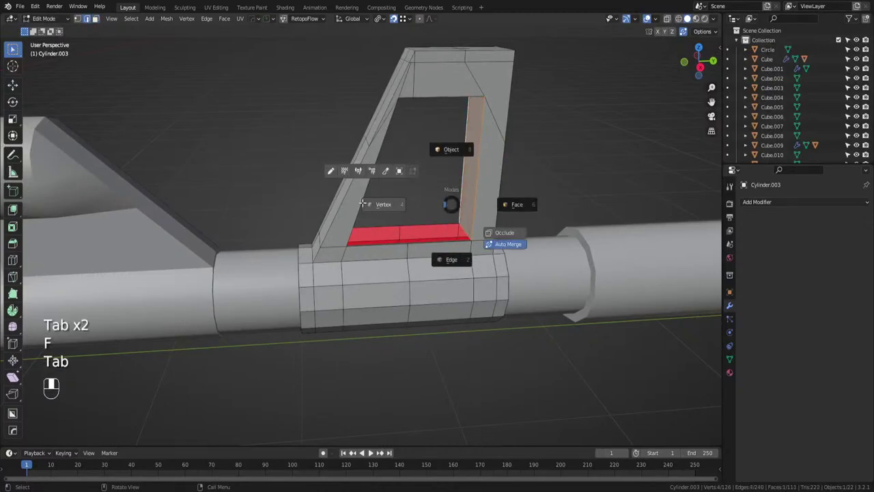
click(431, 217)
key(Tab)
click(431, 285)
click(465, 230)
key(f)
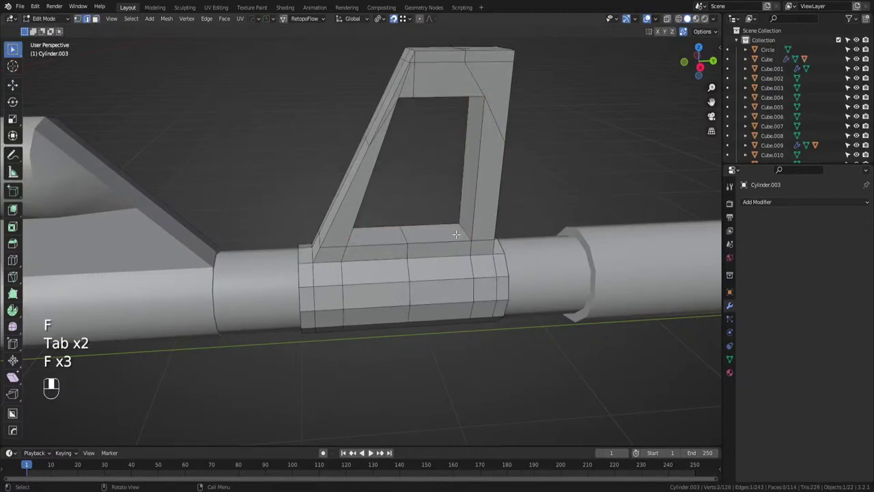
key(f)
middle_drag(456, 234, 527, 189)
key(f)
Examine the opened front sight post in object mode, both from a distance and up close.
key(Tab)
click(524, 159)
middle_drag(525, 158, 474, 193)
scroll(480, 195, down, 3)
scroll(437, 196, down, 4)
click(489, 195)
scroll(488, 194, up, 5)
scroll(489, 192, up, 2)
Slide the window's upper rear corner vertices forward until they merge with the neighbouring vertices on the top edge.
key(Tab)
click(439, 146)
middle_drag(435, 151, 409, 113)
click(409, 113)
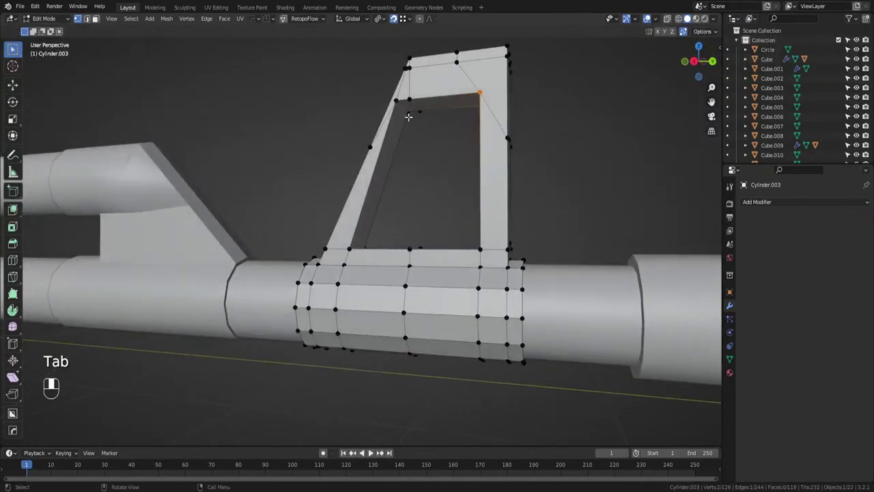
click(684, 60)
scroll(470, 240, up, 3)
key(g)
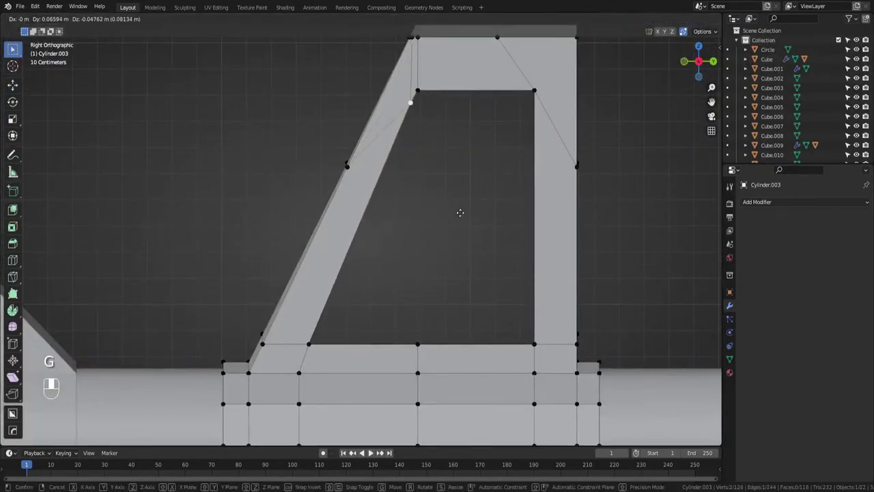
key(g)
click(420, 208)
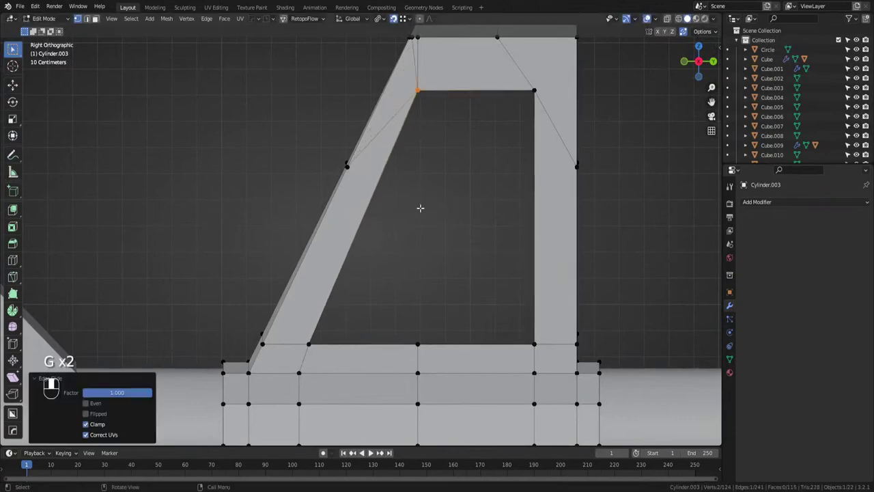
Slide the loop vertices on the post's sloped back upward, snapping to the window's upper rear corner.
scroll(415, 213, down, 2)
shift+middle_drag(414, 213, 353, 216)
scroll(389, 238, up, 1)
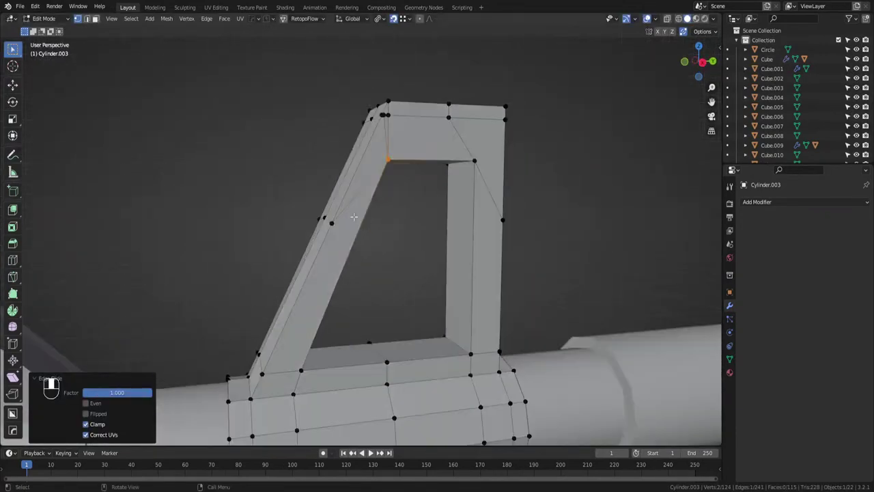
click(330, 222)
key(g)
key(g)
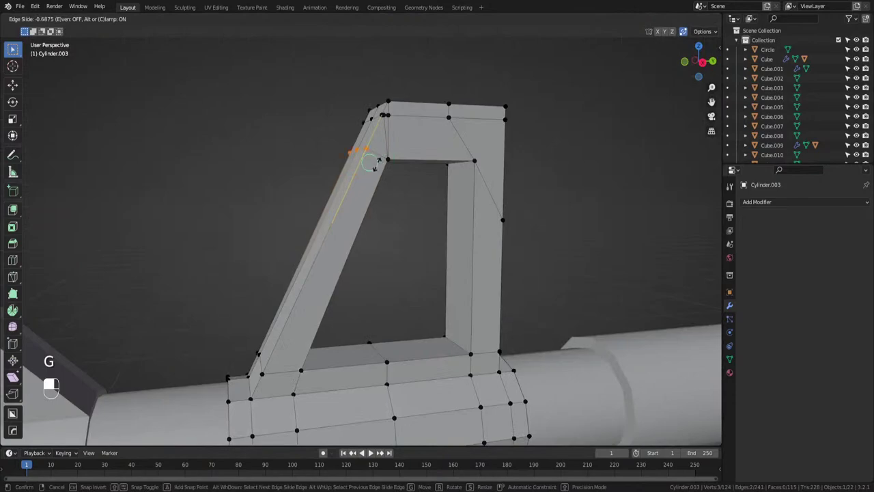
click(388, 159)
middle_drag(388, 159, 439, 231)
key(a)
key(alt+x)
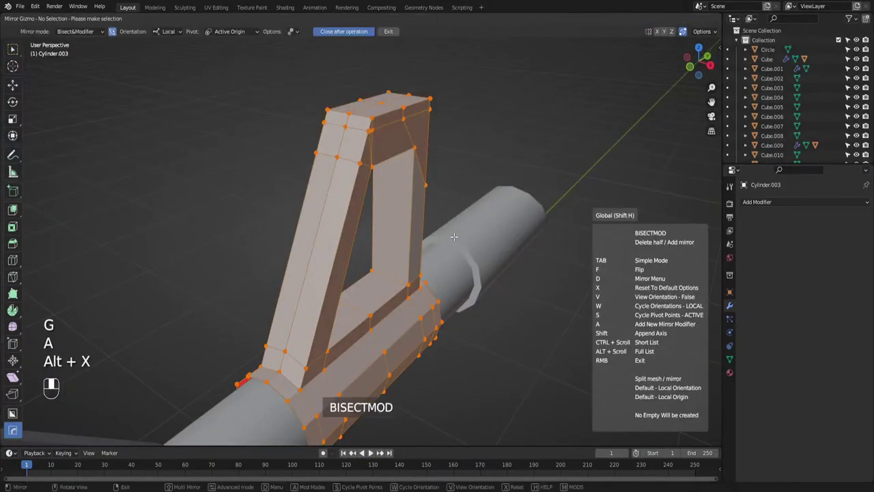
scroll(408, 320, down, 3)
key(Tab)
right_click(377, 286)
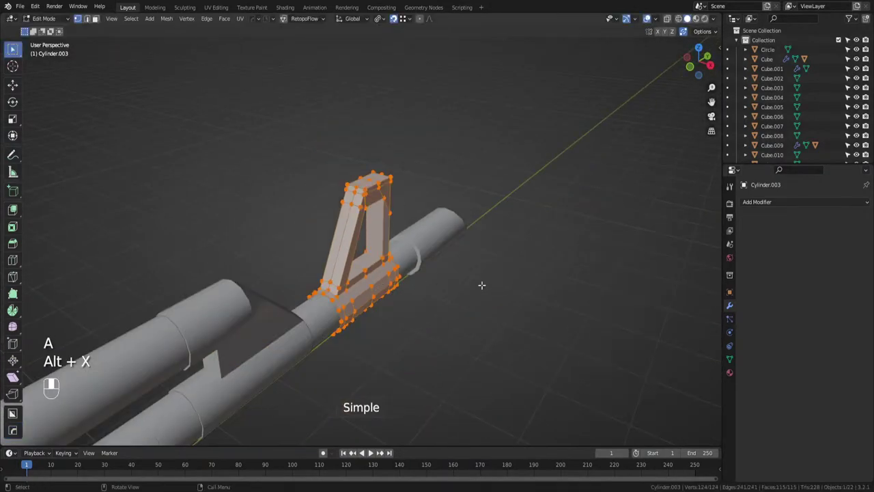
Set the front sight's origin to its geometry and mirror it across the X axis with a bisecting mirror modifier.
key(Tab)
right_click(388, 286)
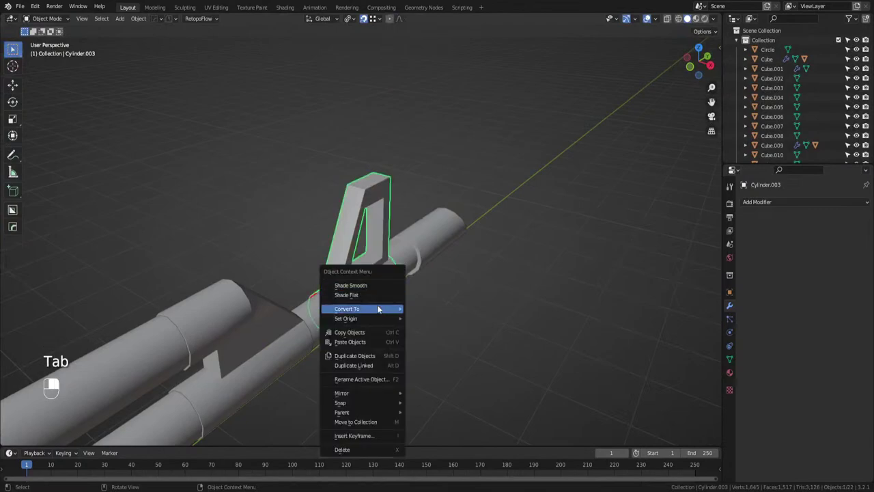
right_click(390, 264)
mouse_move(377, 290)
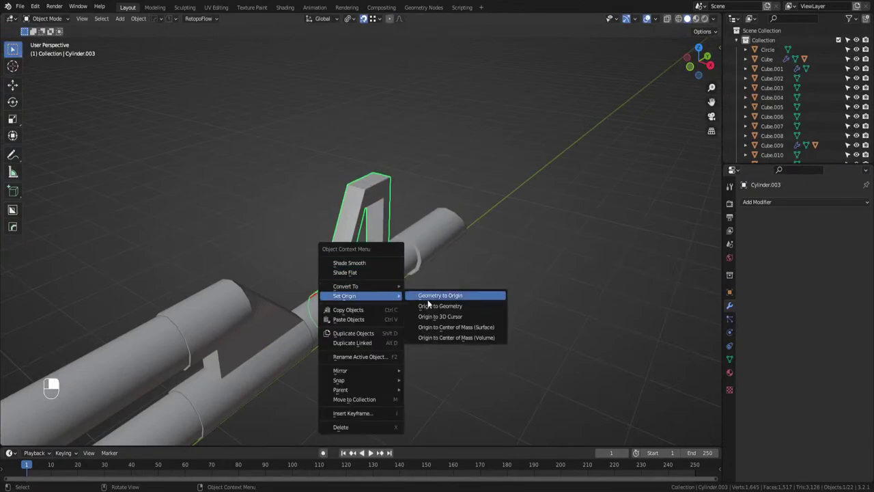
click(444, 306)
key(alt+x)
click(419, 287)
middle_drag(419, 290, 351, 289)
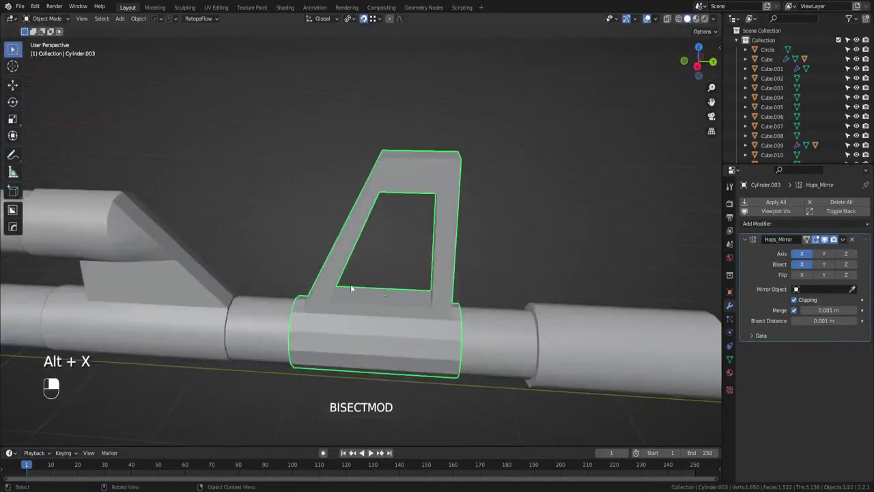
Connect the window's upper front corner to the vertex just below the post's top front corner with a new edge.
key(Tab)
scroll(387, 260, up, 4)
shift+middle_drag(386, 259, 472, 261)
key(1)
shift+click(498, 273)
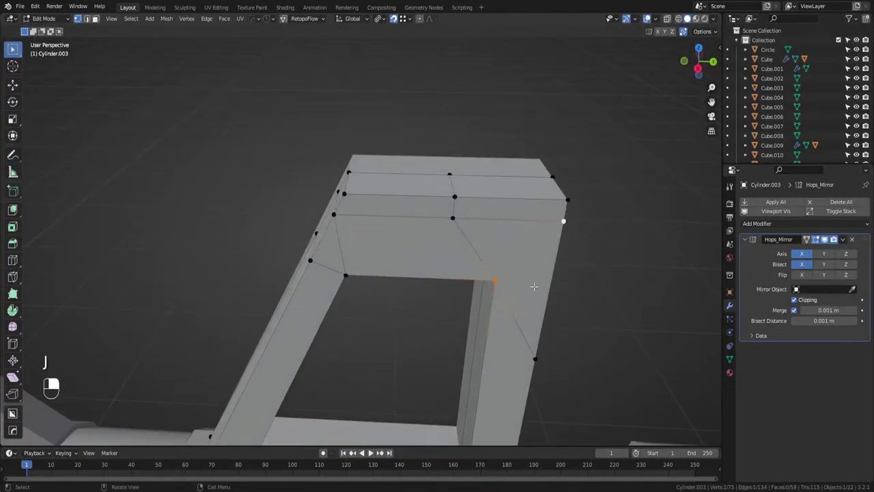
scroll(526, 290, down, 2)
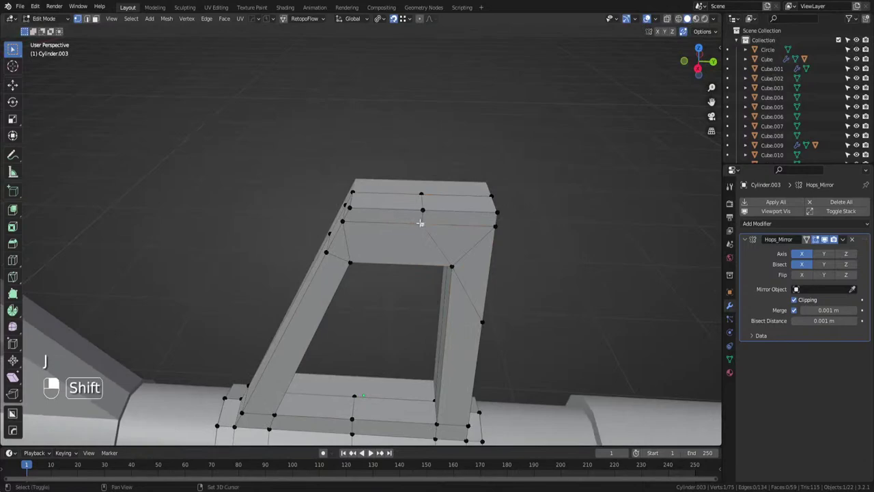
Dissolve the middle edges across the post's top and the diagonal running from there to the window's upper front corner.
shift+click(423, 196)
key(Tab)
click(437, 276)
key(ctrl+x)
middle_drag(441, 222, 422, 213)
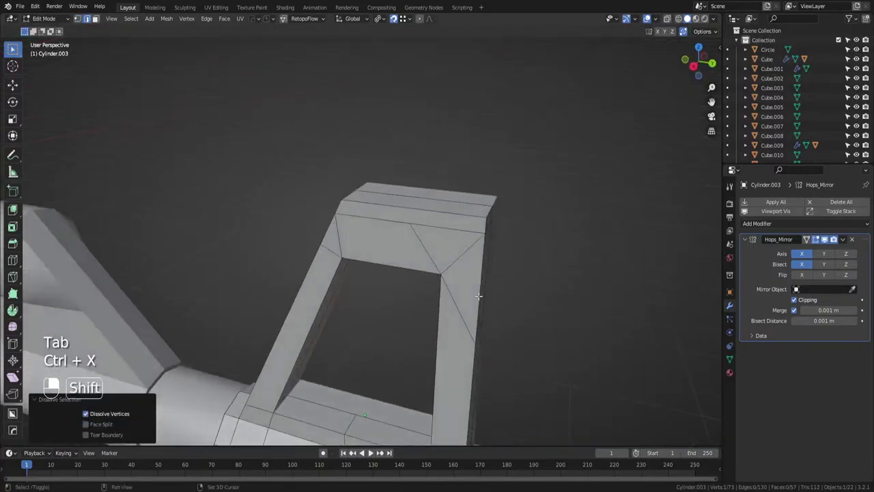
click(427, 250)
key(ctrl+x)
Dissolve the redundant edges on the post's front face, beside the window's upper front corner, and at its upper rear corner.
middle_drag(471, 307, 412, 282)
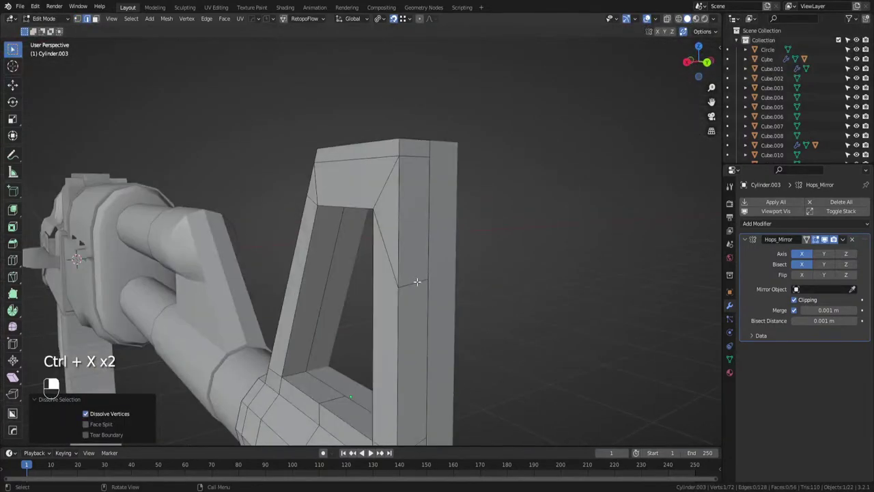
shift+click(413, 283)
middle_drag(391, 252, 441, 269)
key(ctrl+x)
scroll(437, 287, down, 2)
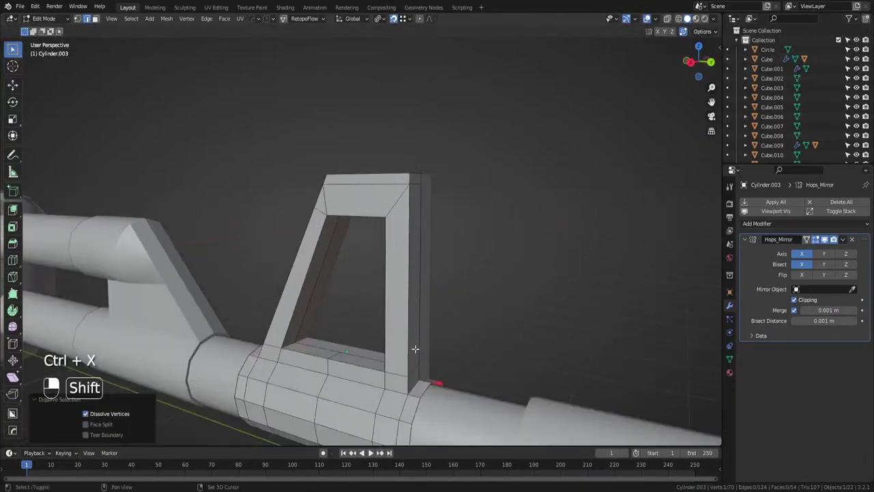
scroll(408, 277, up, 1)
shift+middle_drag(414, 351, 383, 253)
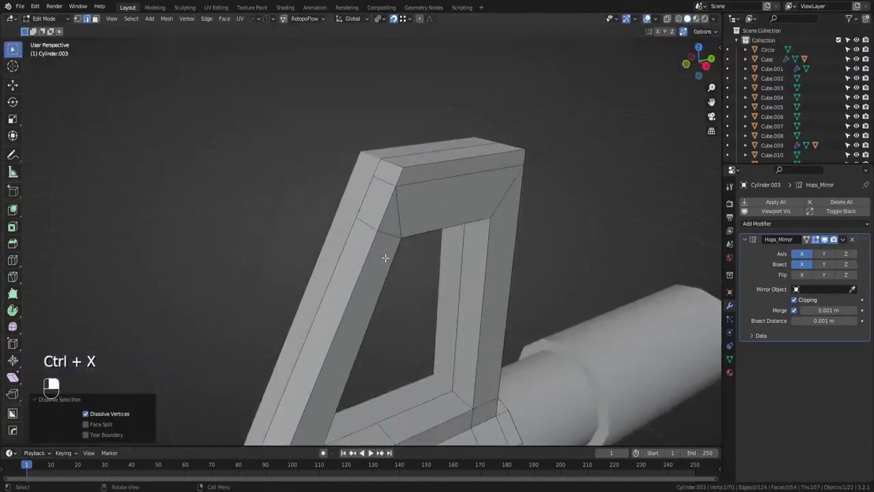
click(386, 229)
key(ctrl+x)
Return to object mode, save the file and show the wireframe over all rifle parts.
key(Tab)
middle_drag(419, 297, 289, 275)
key(ctrl+s)
key(ctrl+w)
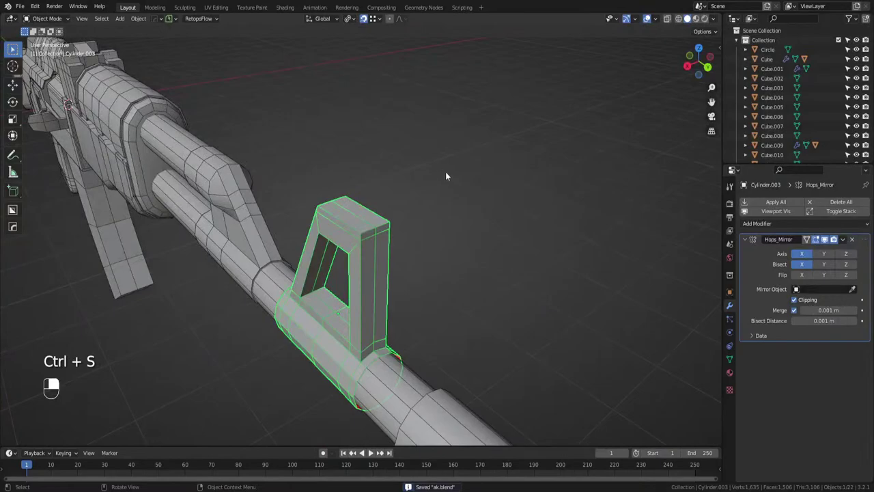
Review the whole rifle's wireframe from the side and from the muzzle, save the file and clear the selection.
scroll(437, 175, down, 5)
middle_drag(362, 197, 410, 208)
scroll(409, 208, down, 4)
shift+middle_drag(273, 220, 467, 223)
scroll(466, 223, up, 4)
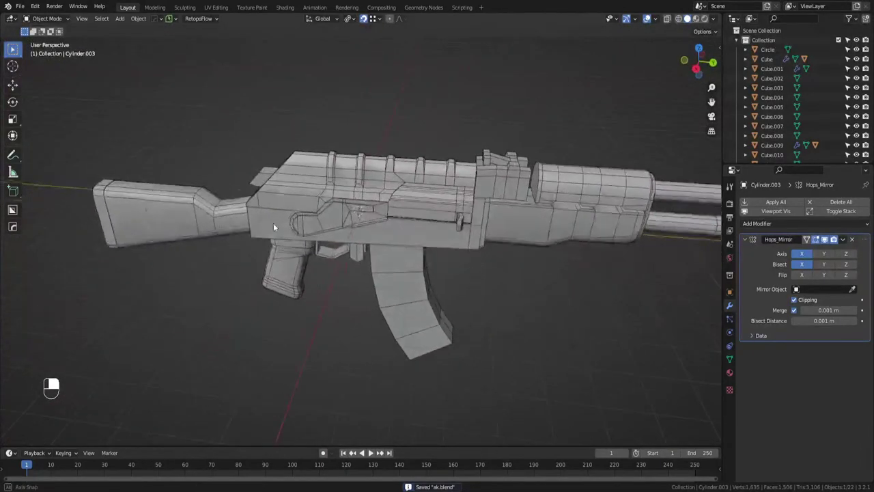
scroll(322, 218, down, 4)
middle_drag(274, 223, 316, 244)
scroll(395, 210, up, 2)
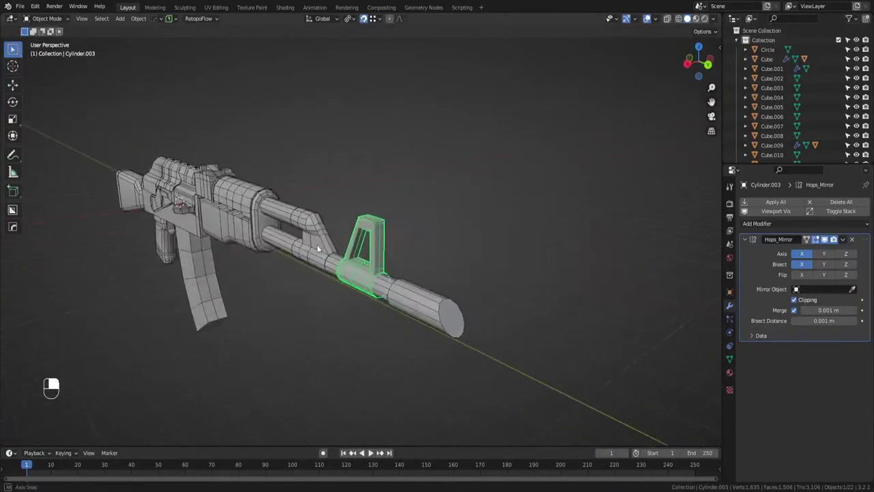
key(ctrl+s)
click(482, 228)
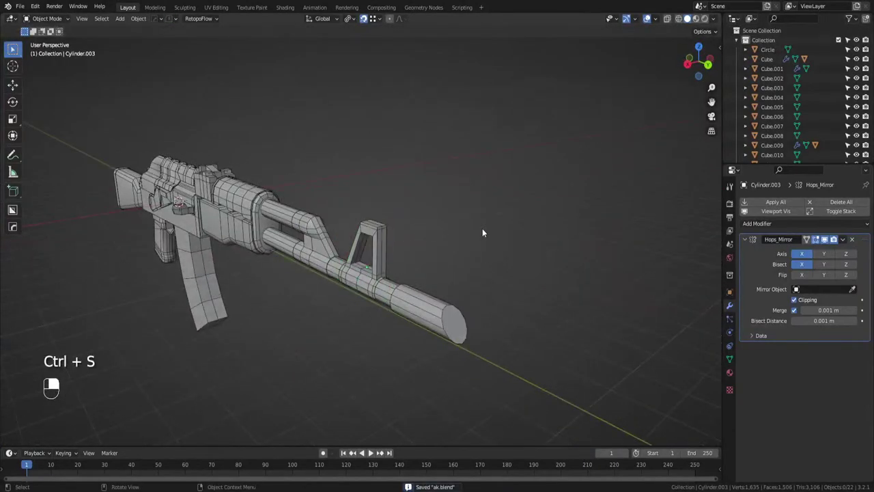
Add a 12-vertex mesh circle with a 1 m radius at the world origin.
click(371, 286)
middle_drag(373, 286, 436, 277)
key(shift+a)
mouse_move(436, 277)
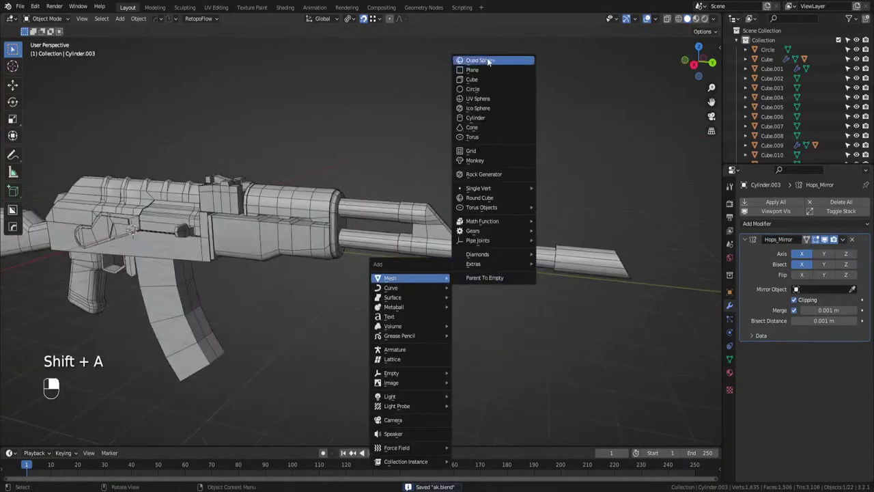
click(492, 92)
scroll(396, 213, down, 3)
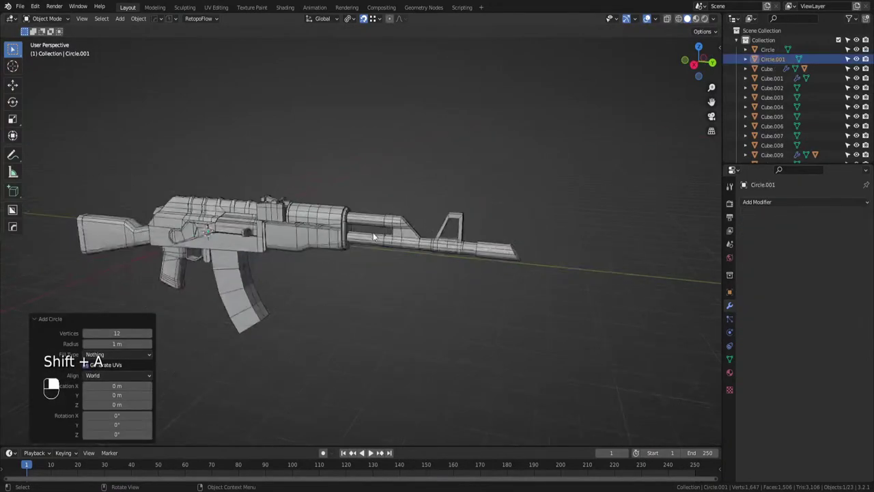
middle_drag(374, 235, 376, 273)
key(g)
right_click(461, 247)
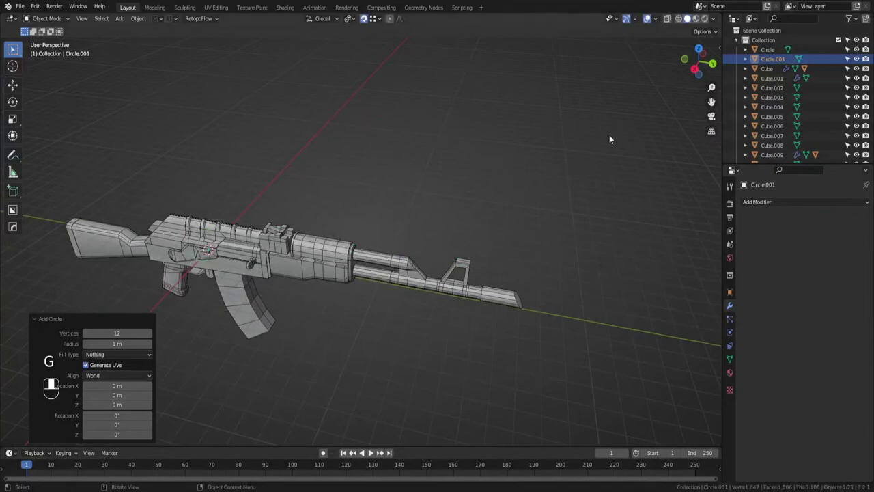
Rotate the circle 90° in the side view and move it about 14.43 m along Y and 2.09 m up to the sight post's top.
click(693, 68)
text(r)
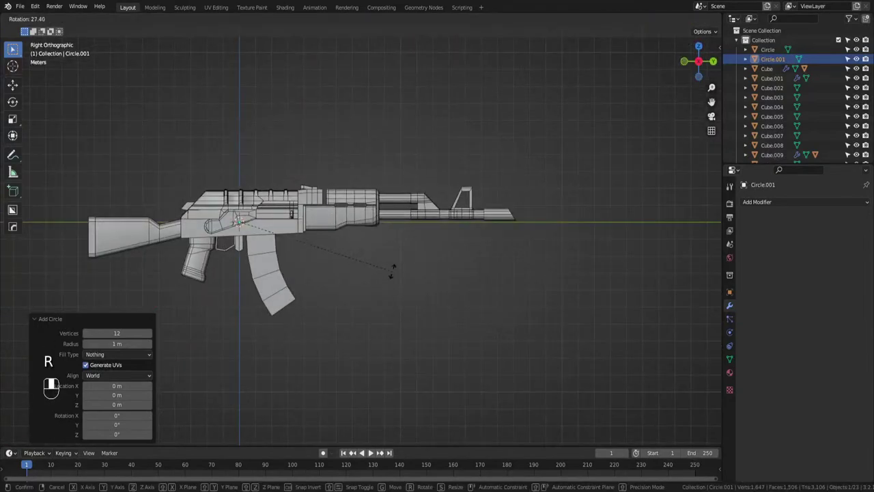
text(90)
click(393, 275)
key(g)
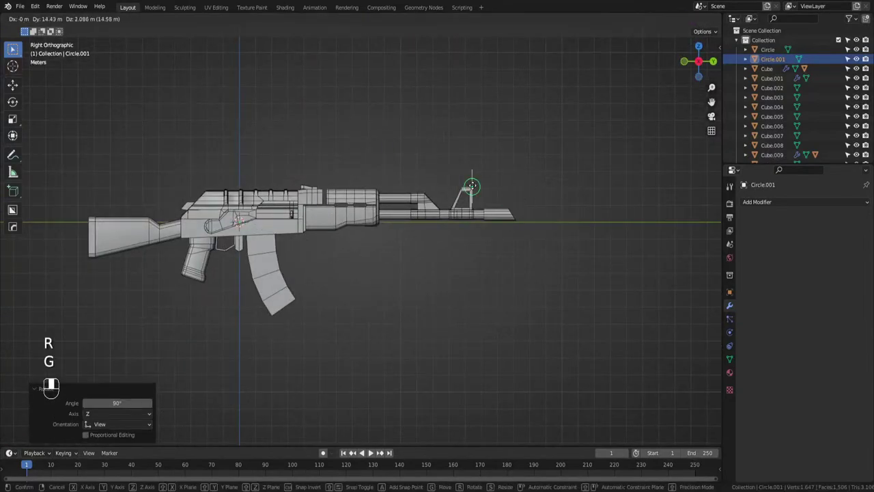
click(517, 177)
Scale the circle by about 0.192 in the view along the barrel.
scroll(516, 177, up, 5)
middle_drag(426, 219, 642, 131)
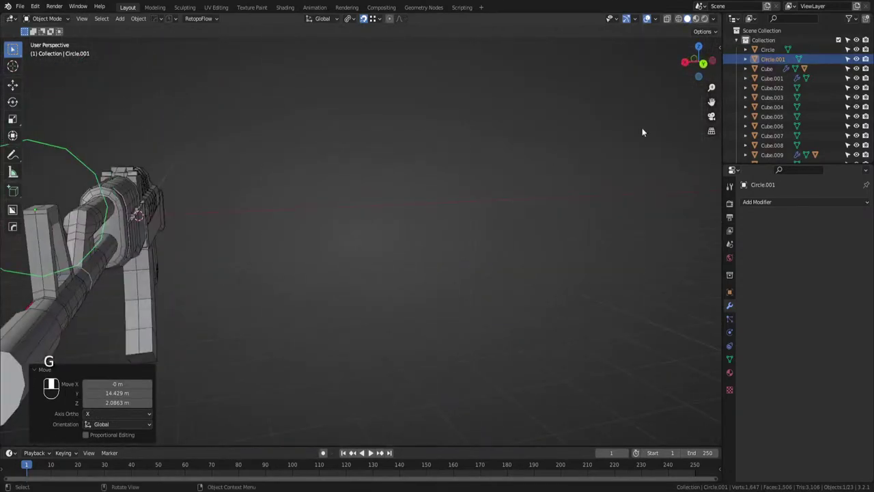
click(702, 67)
shift+middle_drag(475, 125, 652, 139)
scroll(569, 156, up, 4)
key(s)
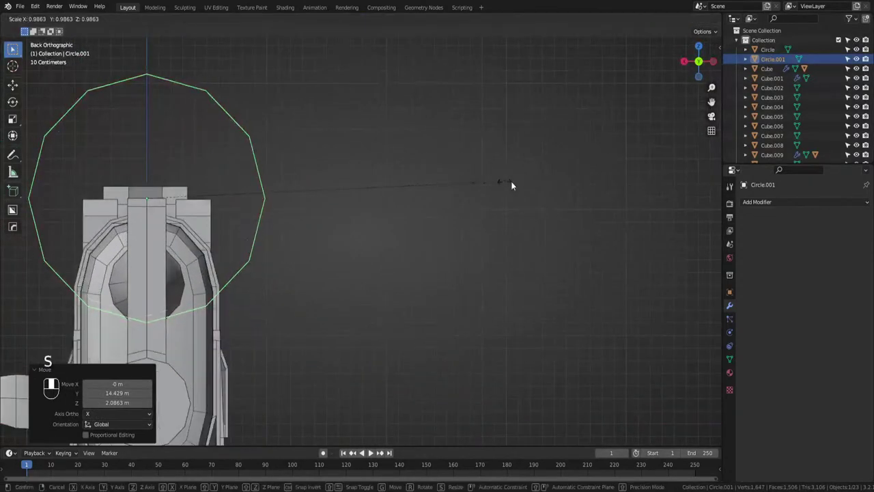
click(214, 179)
Raise and resize the circle in small alternating adjustments until its lower edge rests on the top of the sight post.
key(g)
key(z)
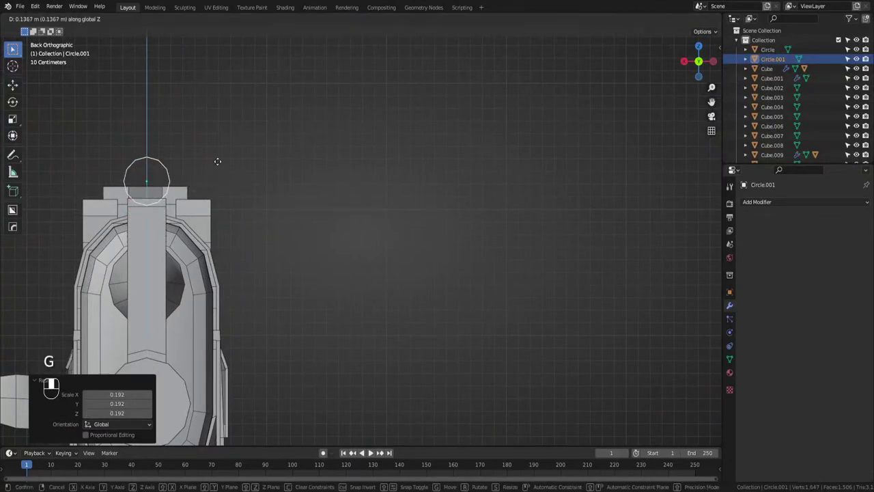
key(s)
key(g)
click(258, 161)
key(s)
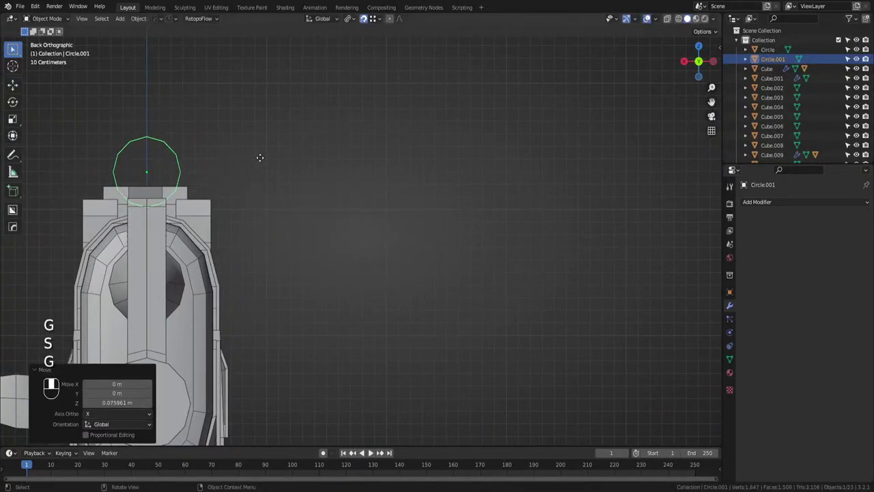
click(266, 158)
key(g)
key(z)
key(s)
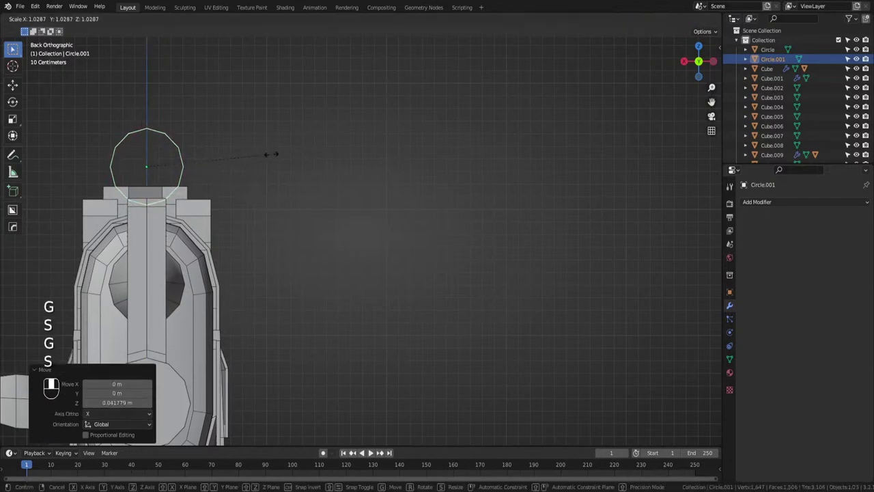
key(g)
click(271, 153)
Extrude the circle about 0.64 m backward along Y to form a tube over the post's top.
middle_drag(272, 153, 403, 203)
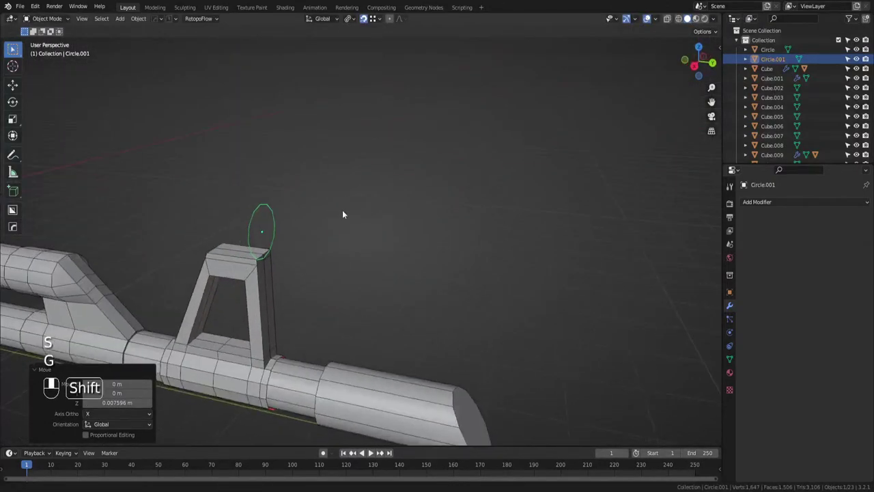
scroll(421, 195, up, 4)
shift+middle_drag(343, 210, 452, 194)
key(Tab)
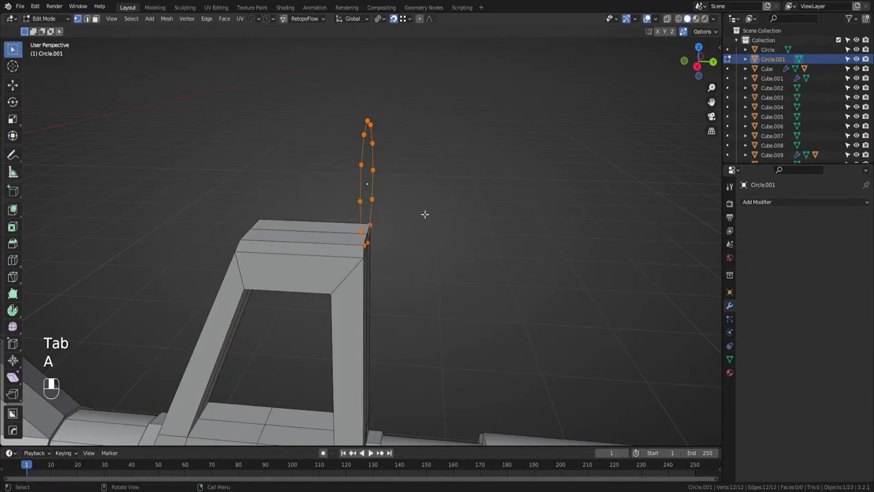
key(e)
click(245, 237)
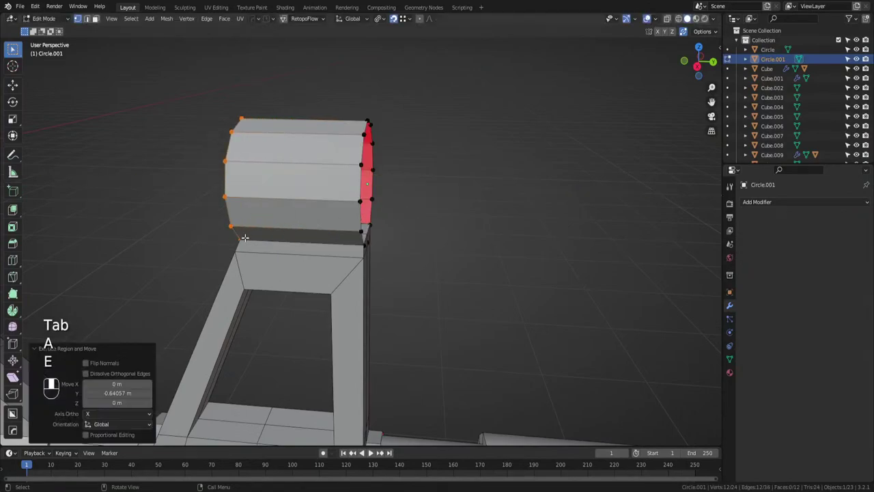
middle_drag(245, 237, 440, 256)
Close both open ends of the tube with faces.
key(Tab)
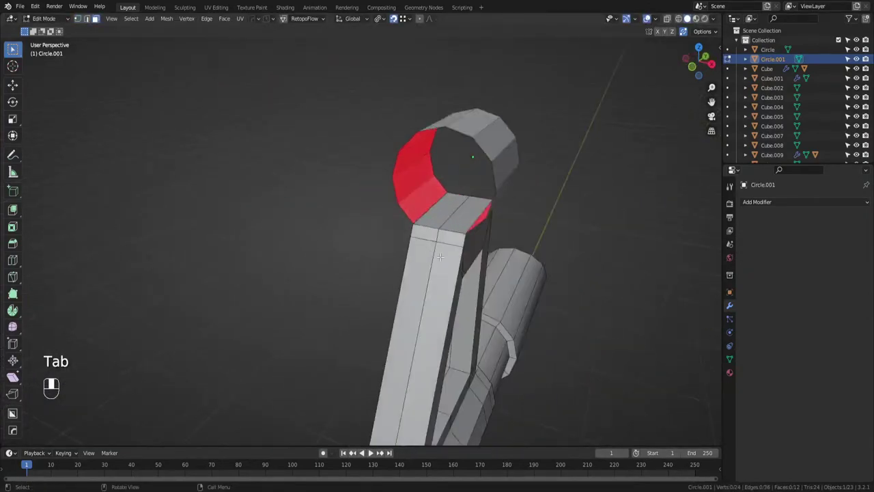
key(Tab)
key(Tab)
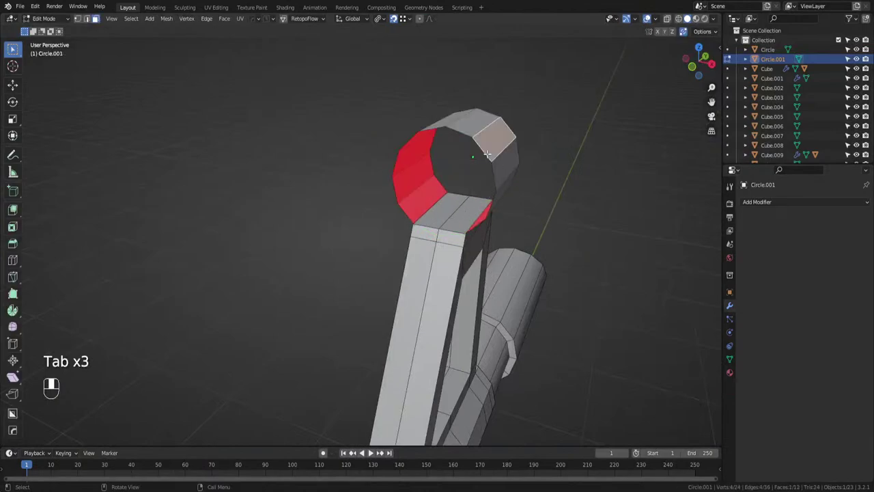
key(Tab)
click(482, 207)
alt+click(483, 154)
key(f)
middle_drag(484, 155, 427, 167)
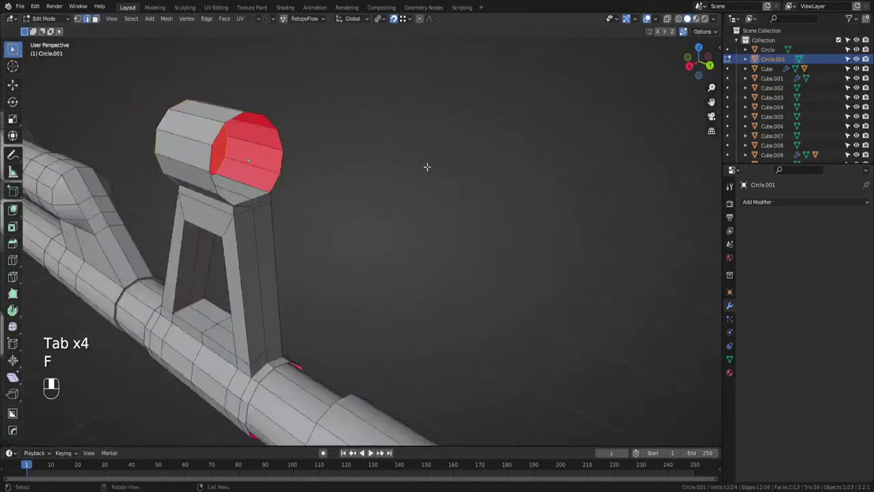
key(f)
Join the capped cylinder to the sight post with a Boolean union and apply the Boolean modifier.
key(Tab)
shift+click(267, 221)
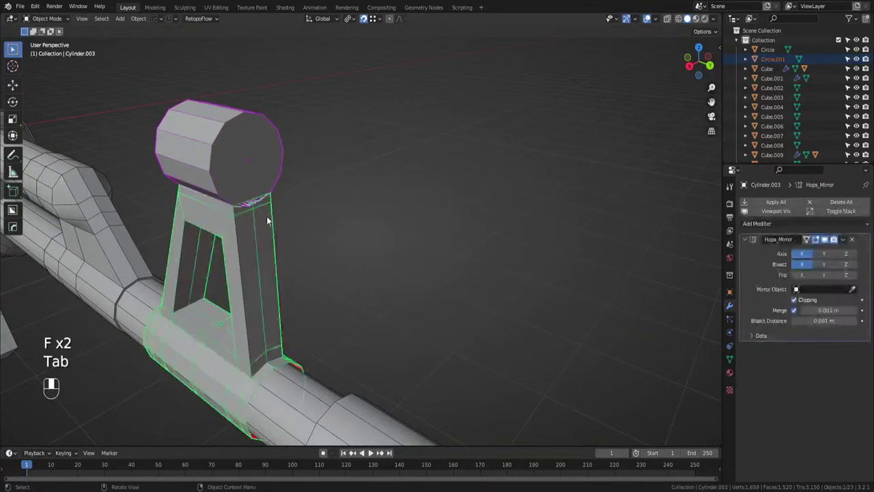
key(ctrl+KP_Add)
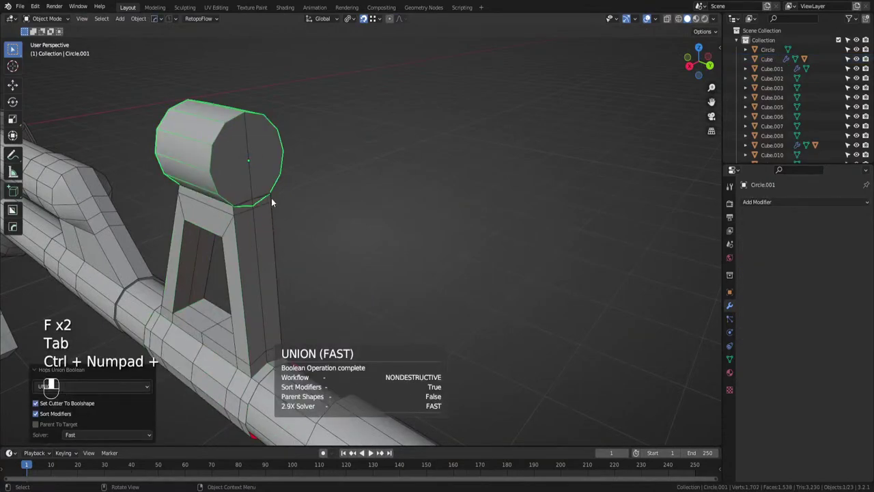
ctrl+click(271, 199)
key(ctrl+a)
key(ctrl+z)
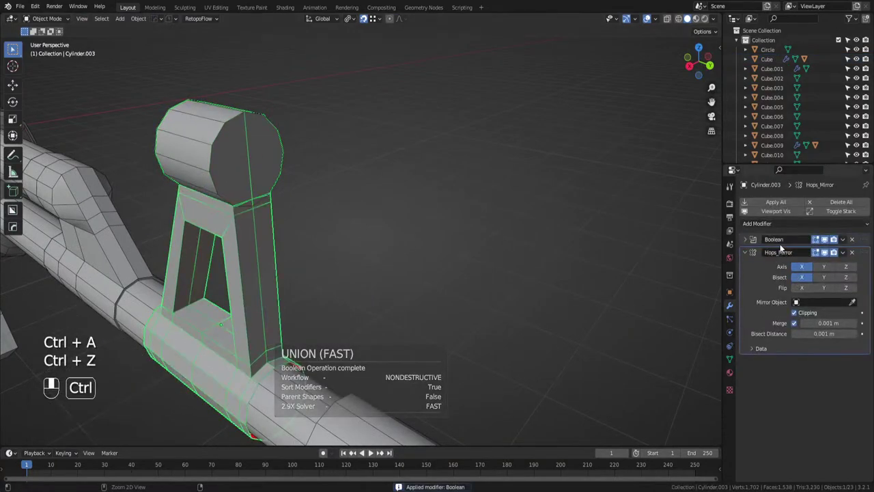
key(ctrl+a)
Delete the leftover cutter cylinder on top of the sight post.
click(201, 143)
key(x)
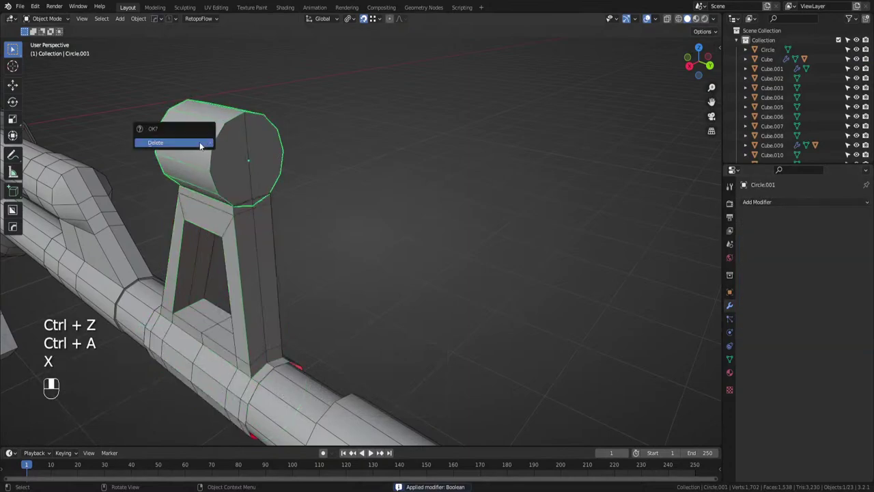
click(201, 144)
shift+middle_drag(201, 144, 370, 191)
scroll(390, 204, up, 2)
Clean up the merged sight post's whole mesh, removing doubles, degenerate and redundant geometry with a 0.0001 threshold.
click(407, 216)
key(Tab)
key(a)
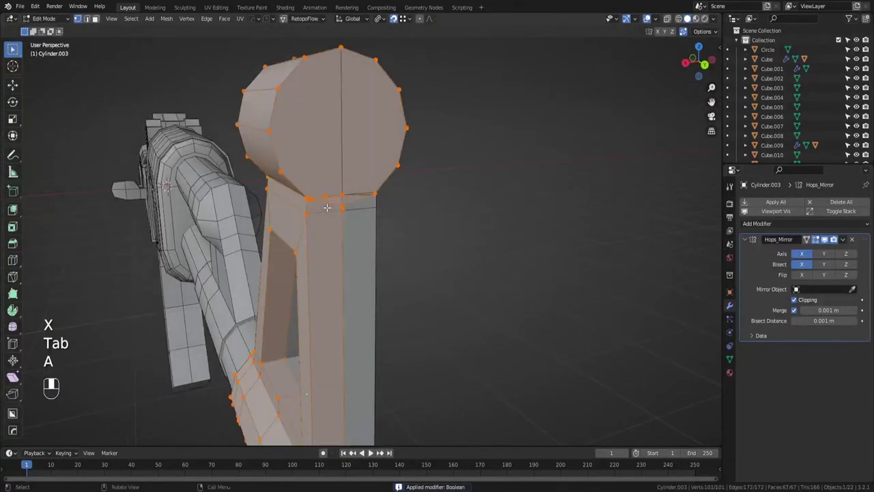
key(4)
key(ctrl+z)
key(3)
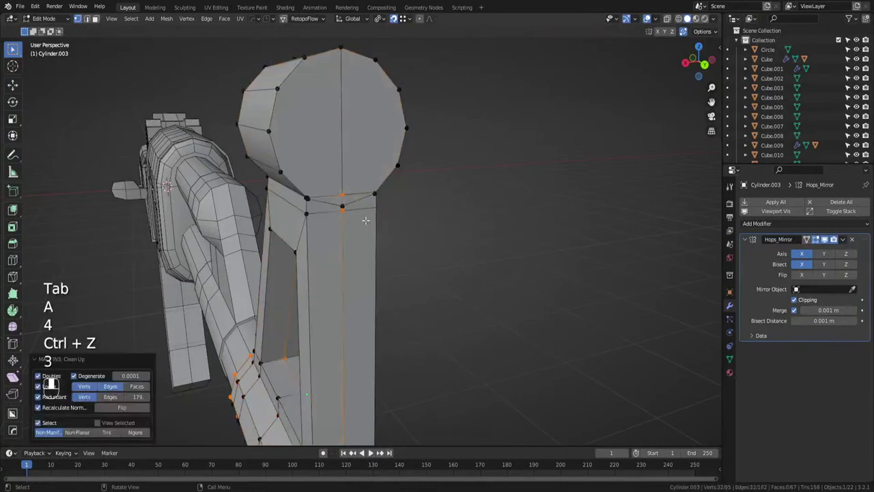
Merge the doubled vertices at the hood's lower front corner into the last selected vertex.
scroll(348, 222, up, 4)
click(343, 222)
middle_drag(343, 223, 351, 211)
scroll(351, 210, up, 1)
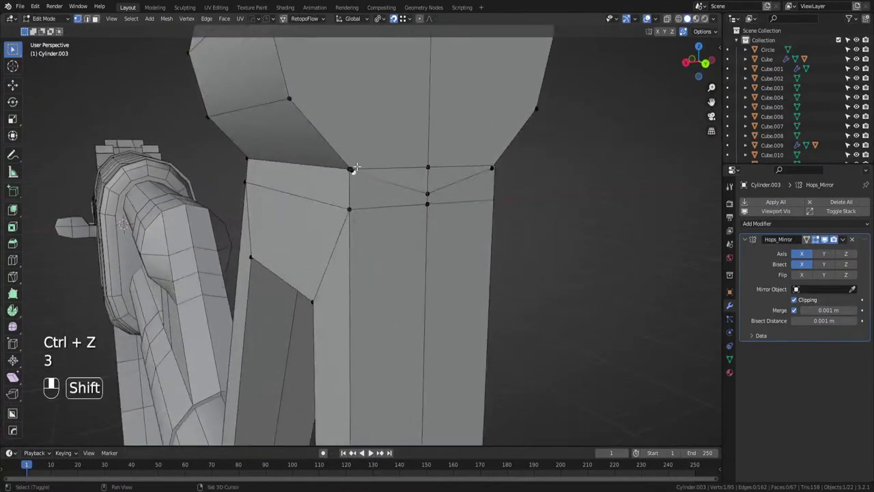
key(1)
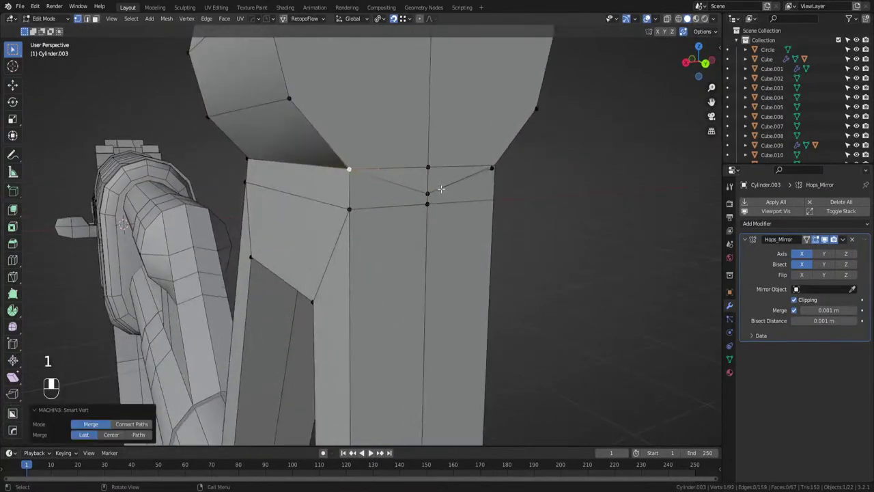
Move the misaligned vertex at the hood's opposite lower front corner to line it up with the post.
click(440, 189)
middle_drag(493, 168, 408, 191)
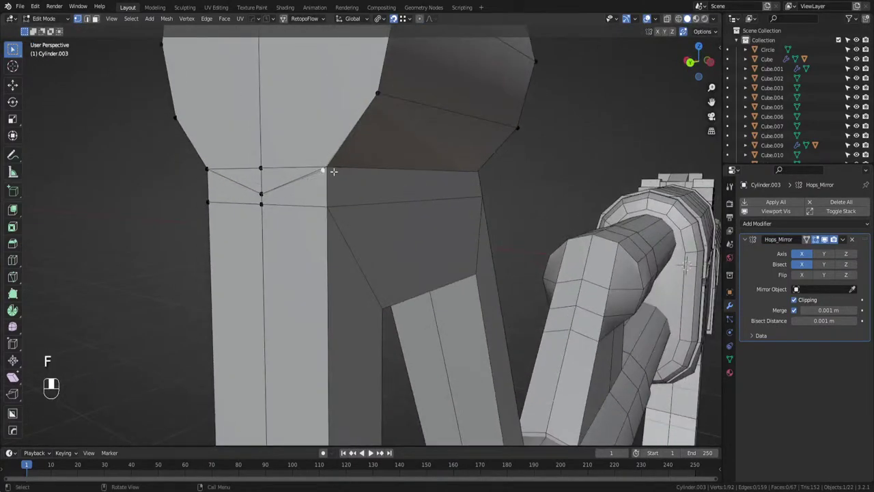
key(g)
key(z)
middle_drag(338, 170, 485, 225)
key(g)
click(418, 215)
Delete the front end face of the sight hood.
key(Tab)
shift+middle_drag(485, 225, 414, 233)
key(z)
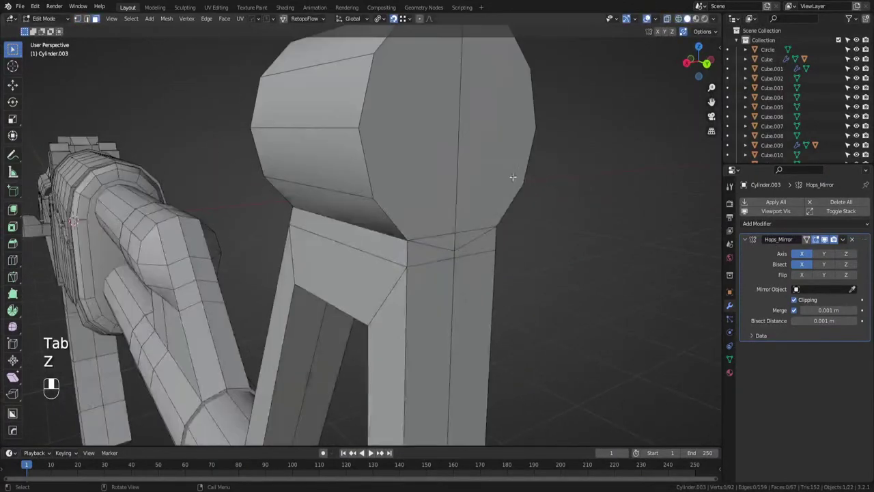
middle_drag(513, 178, 483, 159)
click(460, 146)
key(x)
click(406, 149)
middle_drag(406, 150, 414, 258)
Delete the flat face covering the top of the post inside the hood.
key(Tab)
key(Tab)
key(Tab)
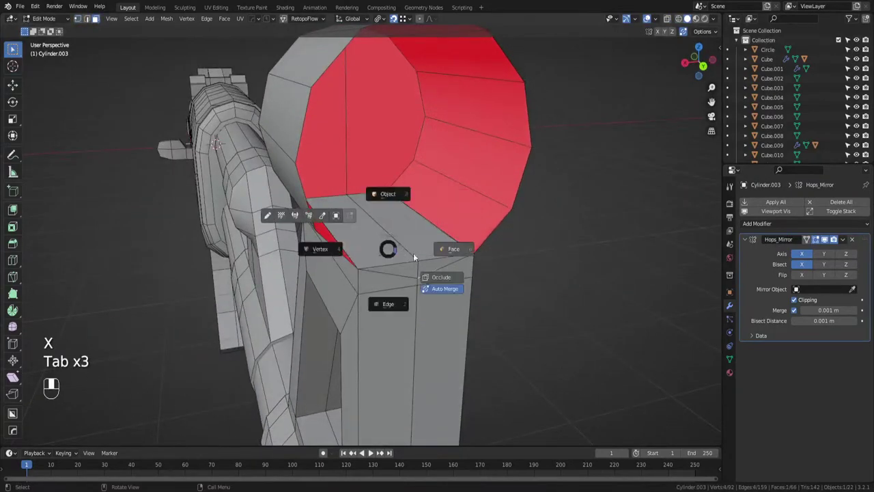
key(Tab)
key(Tab)
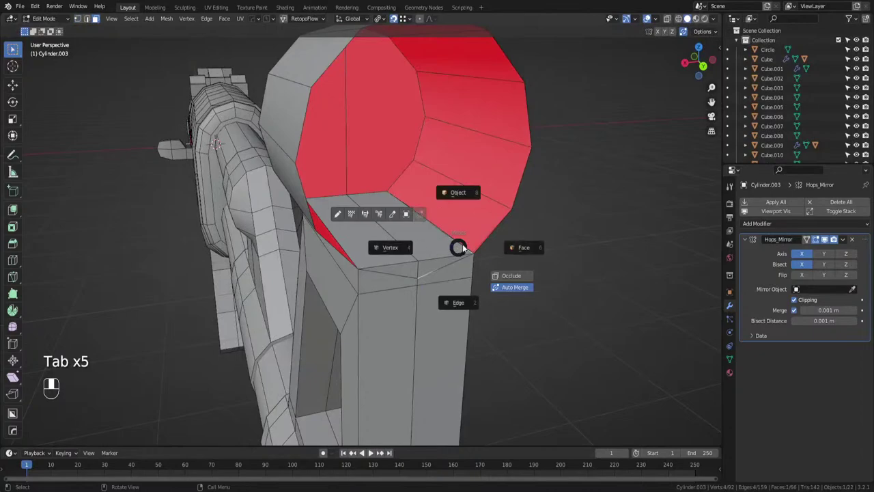
key(Tab)
click(471, 233)
click(415, 240)
click(387, 235)
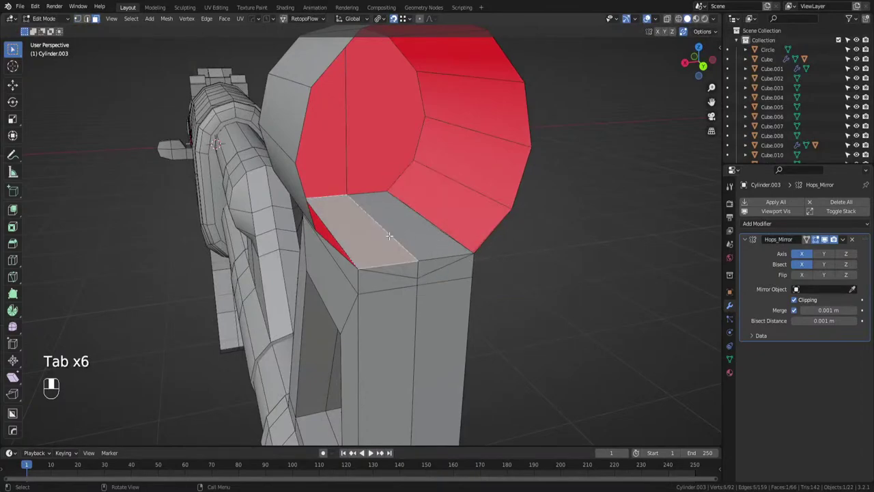
key(x)
Delete the small notched faces on the front of the post, directly below the hood.
middle_drag(388, 235, 402, 252)
click(377, 219)
click(376, 230)
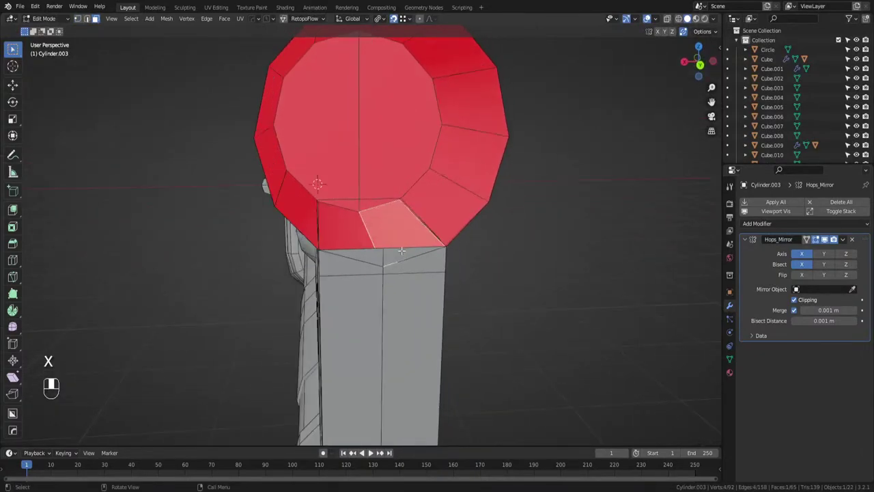
click(379, 254)
click(405, 268)
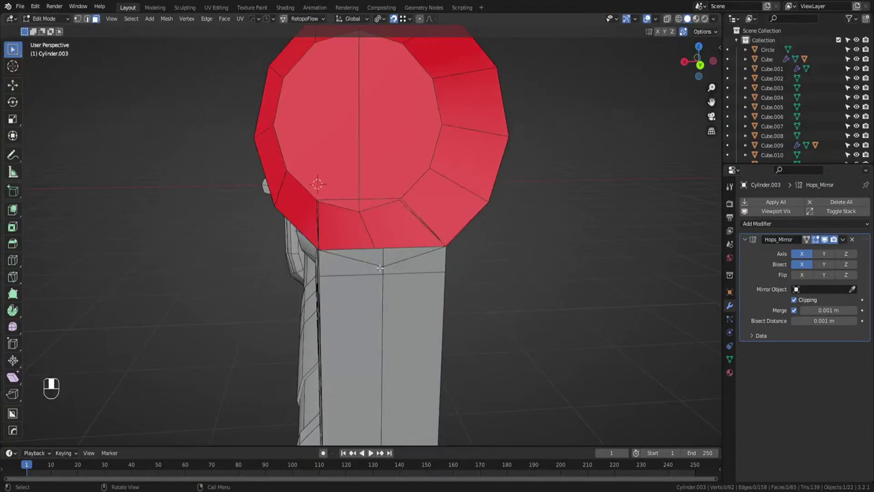
middle_drag(397, 266, 366, 218)
click(335, 256)
key(x)
click(335, 257)
click(349, 237)
key(x)
click(379, 243)
click(349, 209)
key(x)
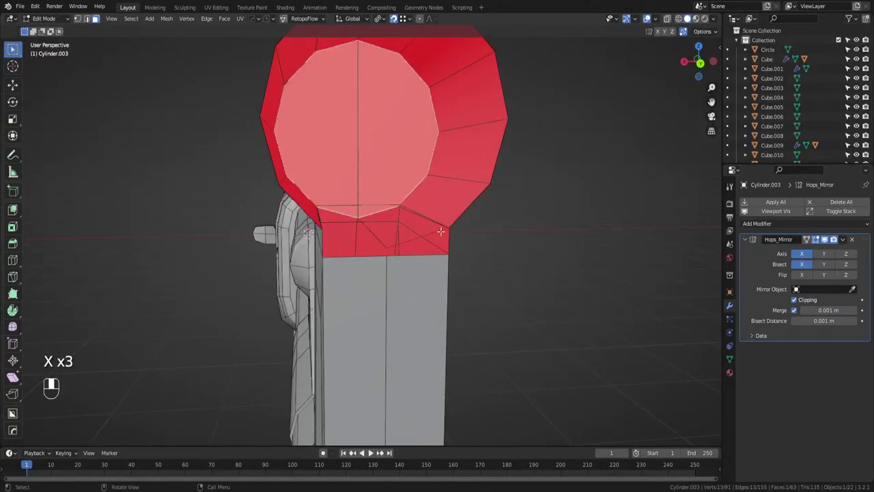
Delete the leftover centre vertex of the notch at the top front of the post.
key(Tab)
click(384, 247)
key(x)
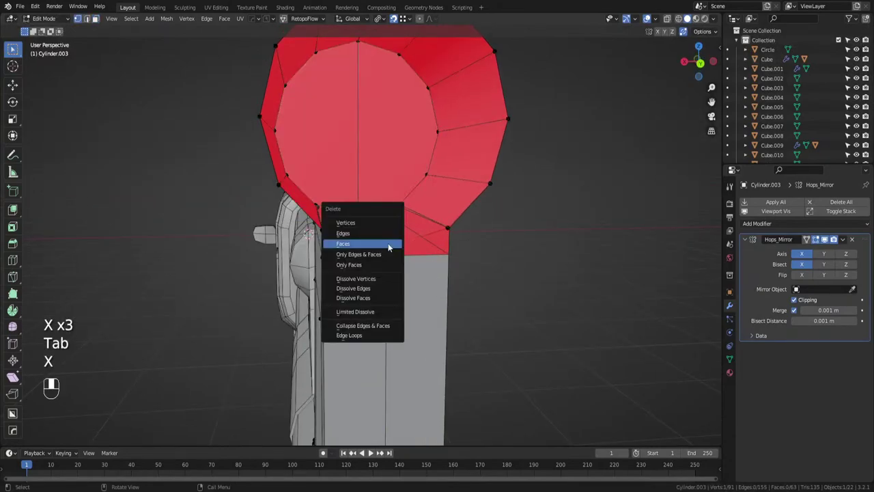
click(388, 235)
Slide the rear notch's centre vertex up to the hood's seam with factor 1.000 and merge the overlapping vertices there.
middle_drag(390, 228, 351, 202)
key(g)
key(g)
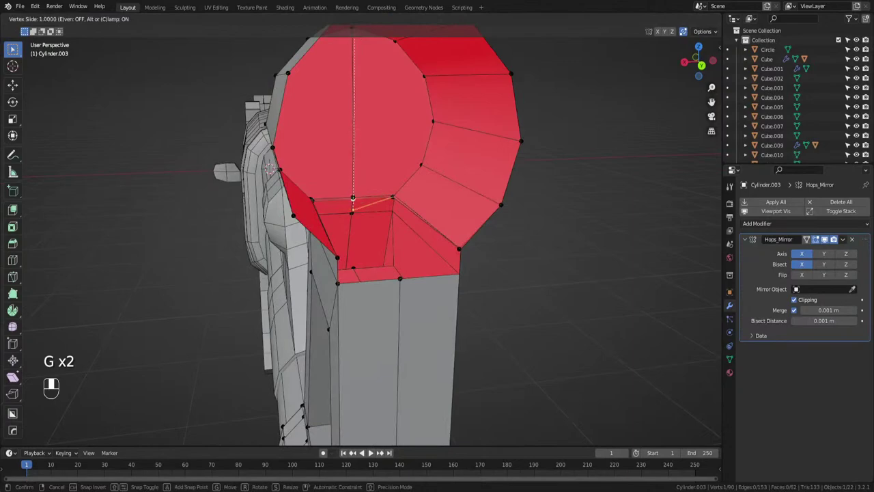
click(352, 196)
middle_drag(352, 196, 444, 369)
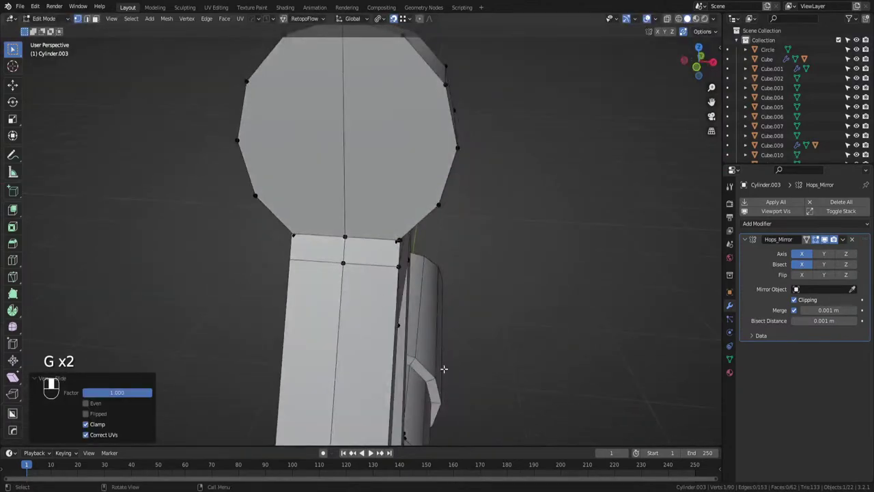
scroll(345, 236, up, 3)
shift+click(336, 238)
key(1)
Merge the doubled vertices at the hood's lower rear corner.
middle_drag(368, 283, 353, 259)
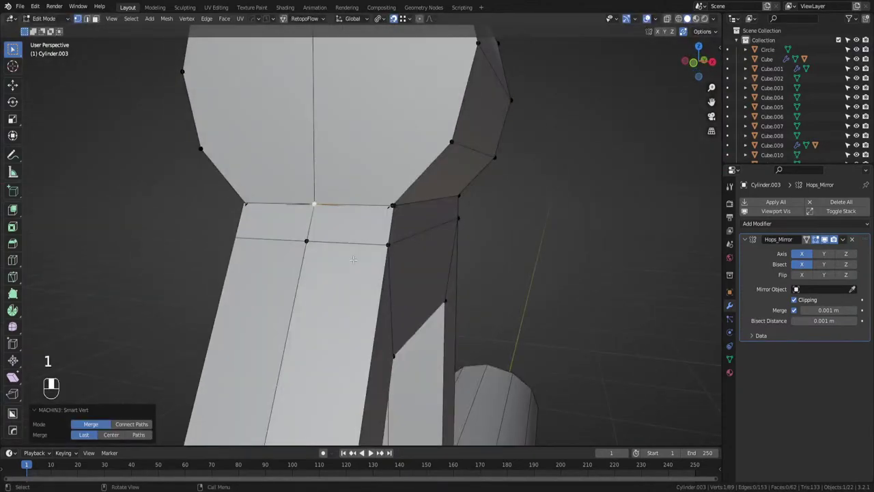
shift+click(394, 205)
key(1)
shift+click(394, 204)
key(1)
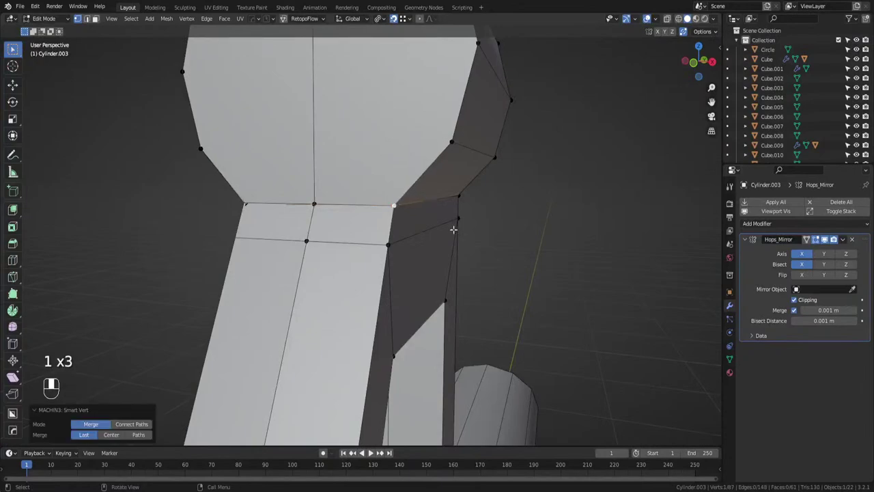
Extrude the hood's lower front corner vertex about 0.161 m along X to the post's centre line.
middle_drag(453, 230, 305, 228)
click(426, 248)
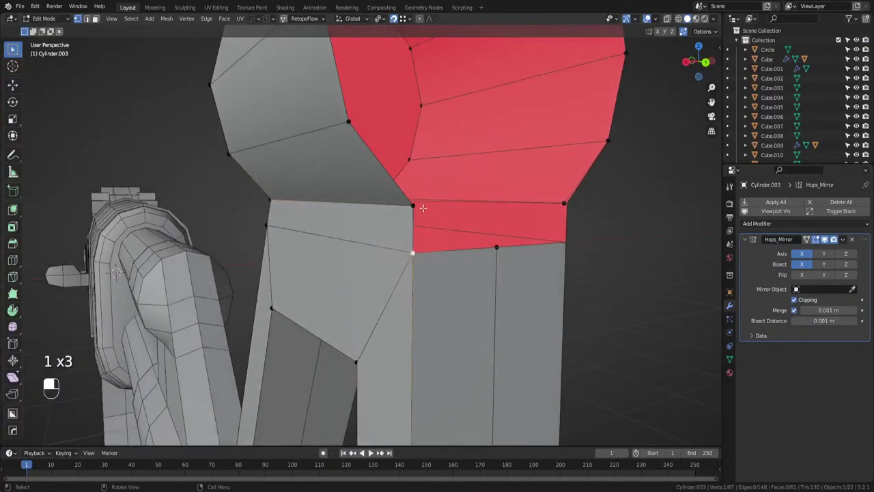
click(422, 207)
middle_drag(419, 209, 451, 234)
key(e)
key(x)
click(396, 270)
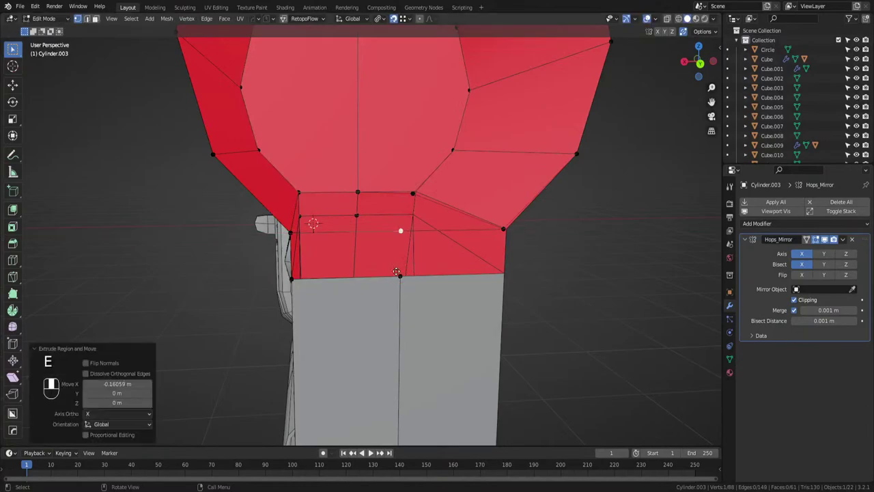
Fill the gap between the new edge and the post's front with a face.
click(400, 280)
click(292, 280)
shift+click(292, 235)
key(f)
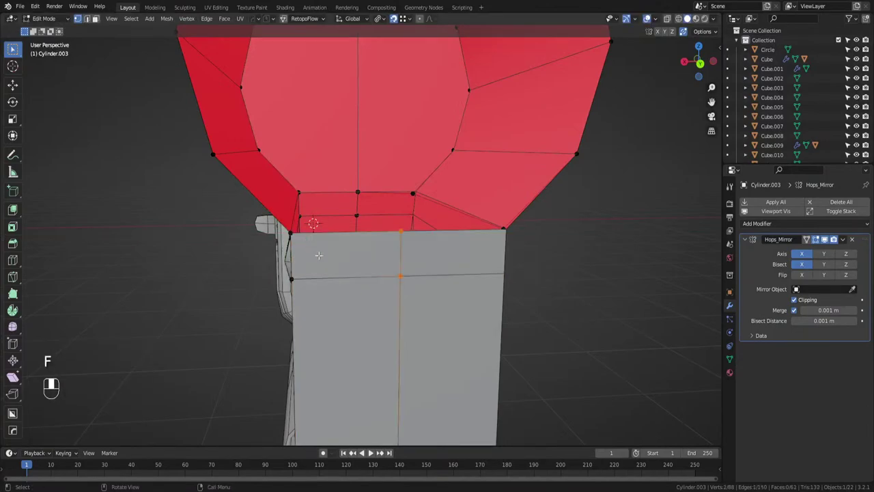
Fill the hood's open front end with a face.
middle_drag(318, 255, 368, 325)
alt+click(366, 275)
key(f)
middle_drag(366, 275, 382, 284)
key(Tab)
middle_drag(425, 239, 382, 276)
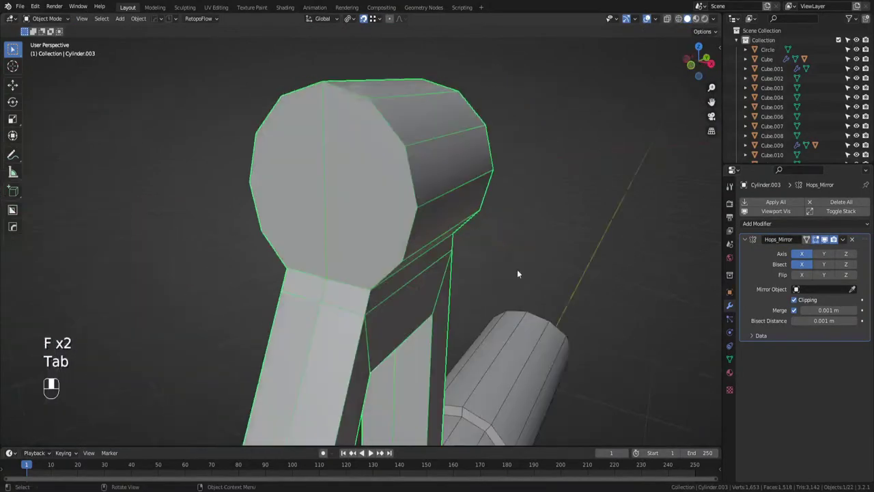
Delete the stray vertex at the lower corner of the hood's rear end face.
key(Tab)
middle_drag(379, 219, 408, 223)
key(Tab)
key(Tab)
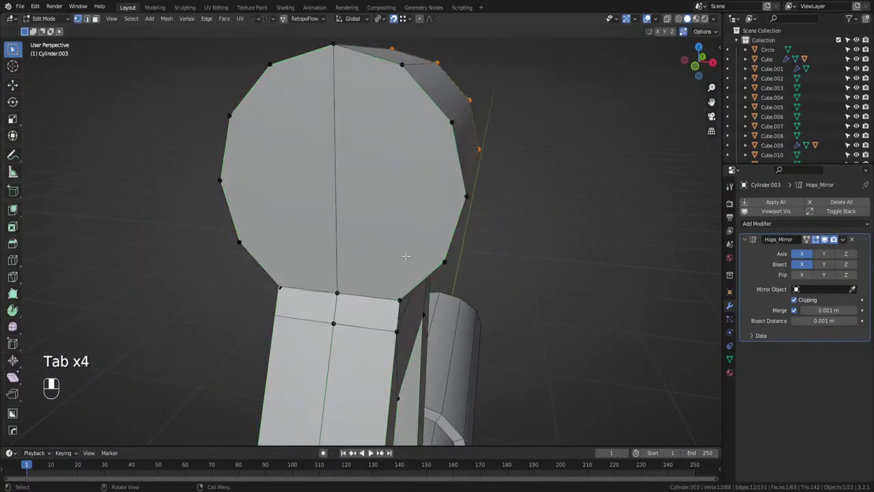
key(a)
key(3)
click(290, 284)
key(x)
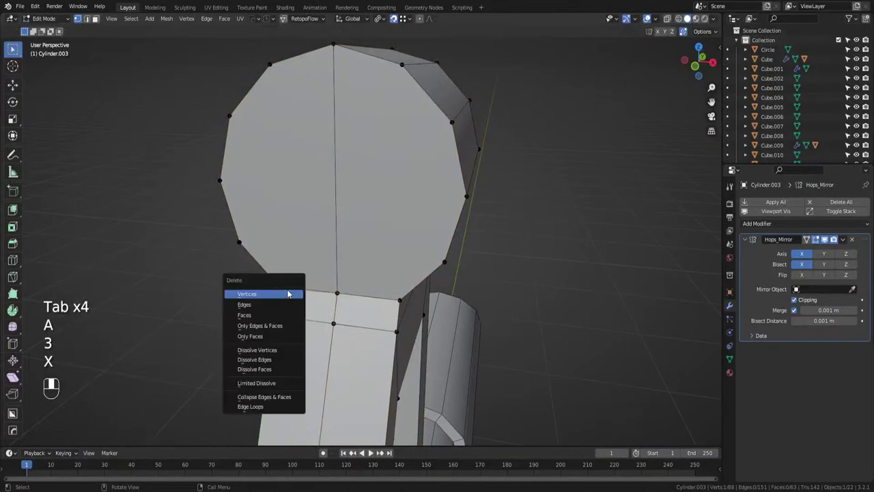
click(297, 312)
Fill the boundary loop of the hood's rear end with a face.
middle_drag(353, 318, 392, 286)
key(Tab)
key(Tab)
alt+click(395, 295)
key(f)
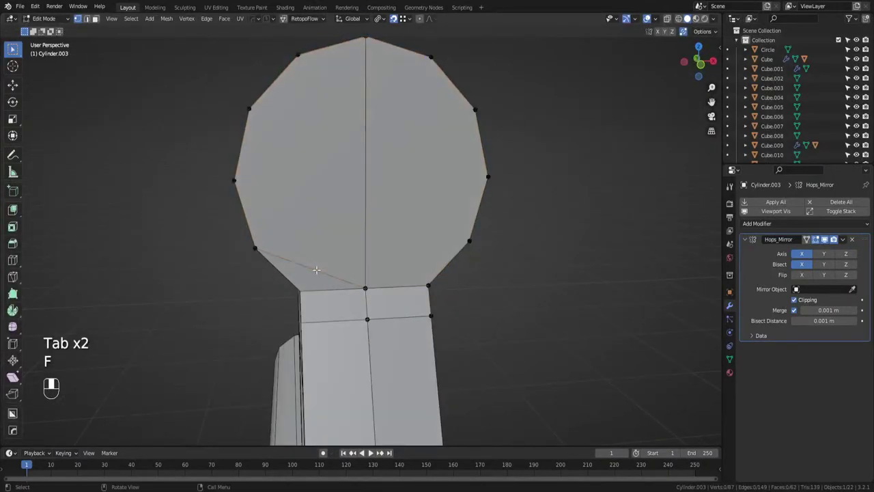
Delete the redundant mirror-side vertices around the hood's rear end.
key(x)
click(271, 250)
middle_drag(271, 250, 361, 274)
alt+click(393, 287)
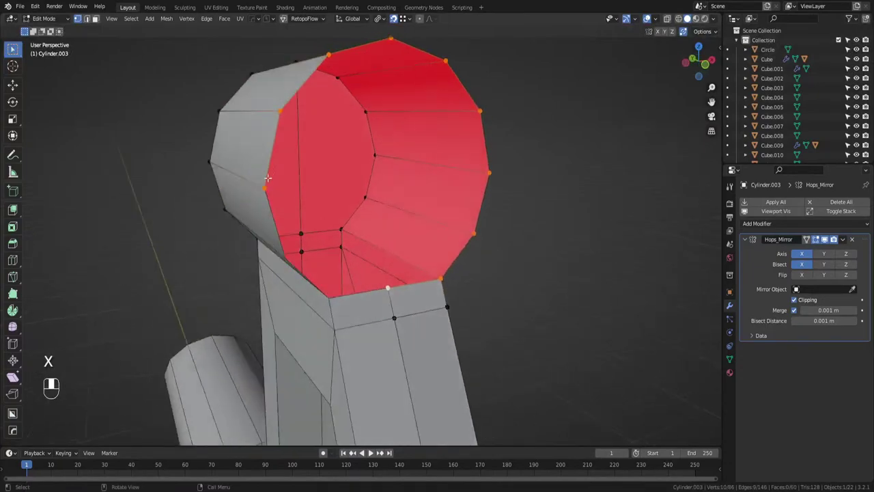
click(264, 188)
ctrl+click(280, 110)
key(x)
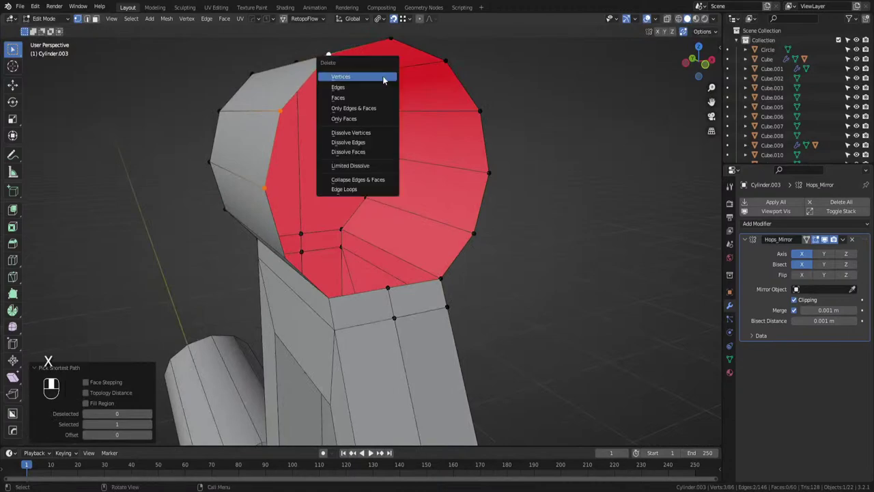
click(382, 76)
Delete the redundant mirror-side vertices around the hood's front end.
middle_drag(321, 144, 375, 328)
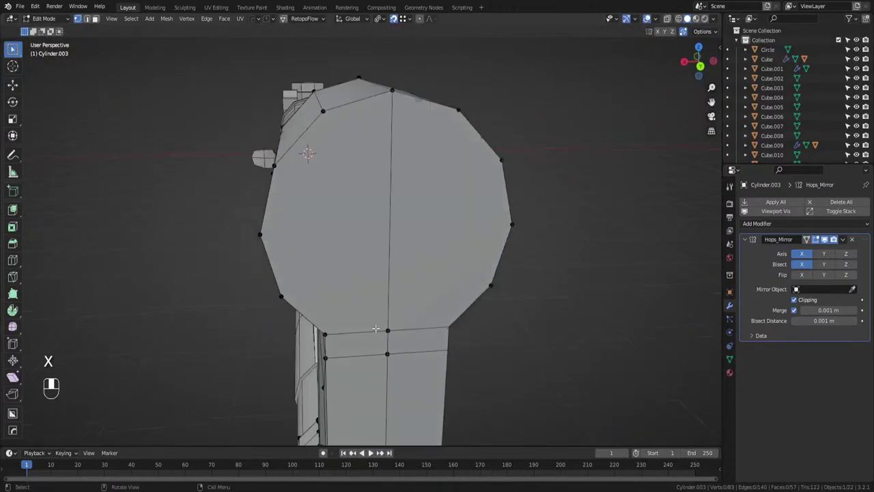
key(x)
click(458, 114)
middle_drag(447, 254, 455, 254)
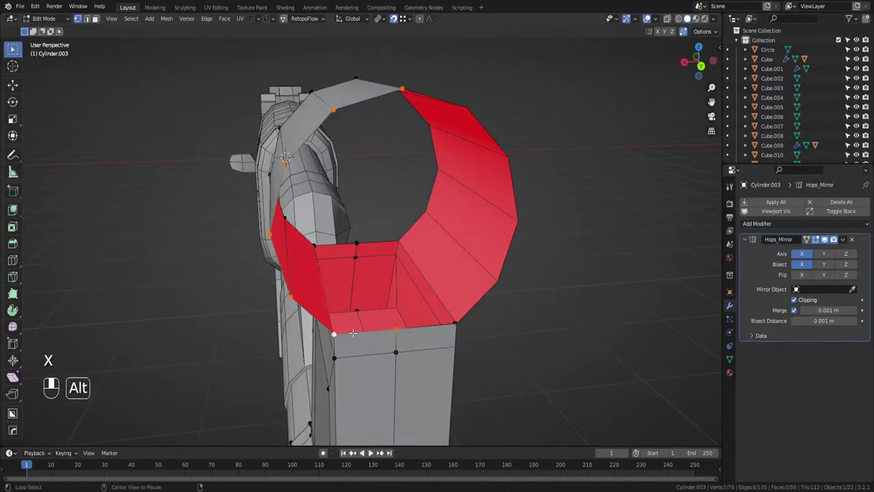
Close the hood's front and rear openings with new faces.
key(f)
middle_drag(352, 332, 355, 282)
alt+click(367, 279)
key(f)
key(Tab)
key(Tab)
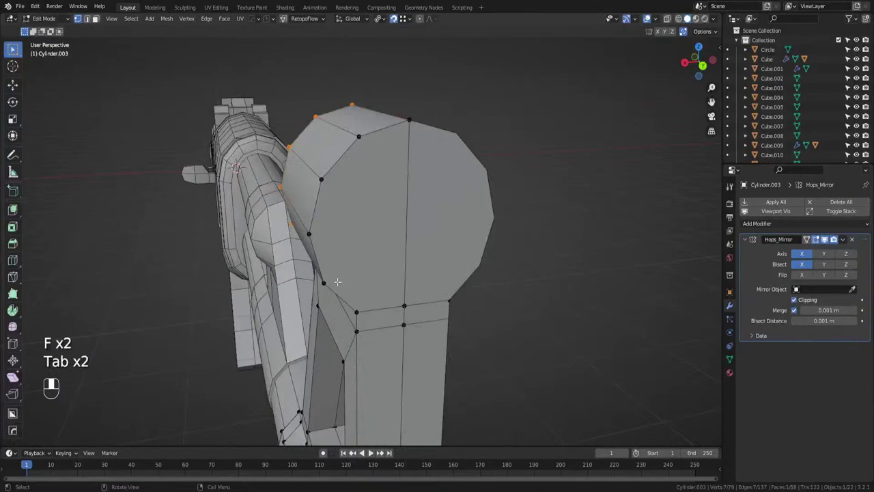
Try to knife-cut horizontal edges across both hood end faces from the rim vertices to the centre seam.
key(k)
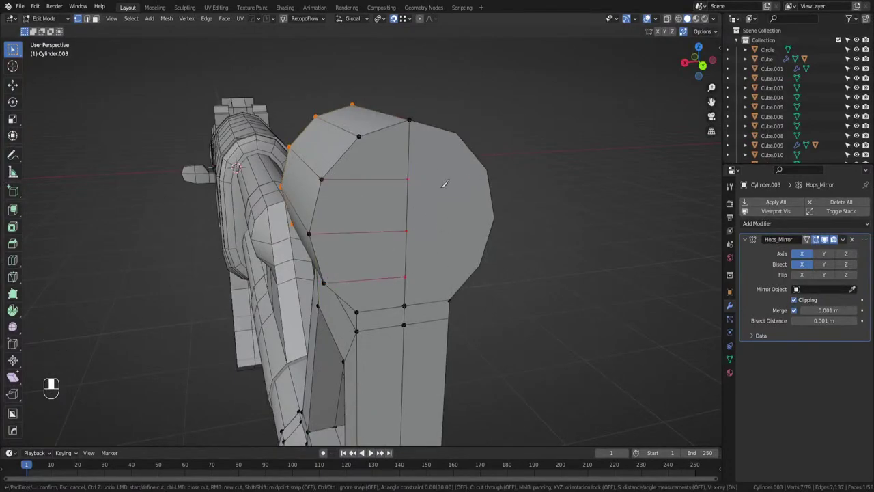
middle_drag(444, 183, 418, 243)
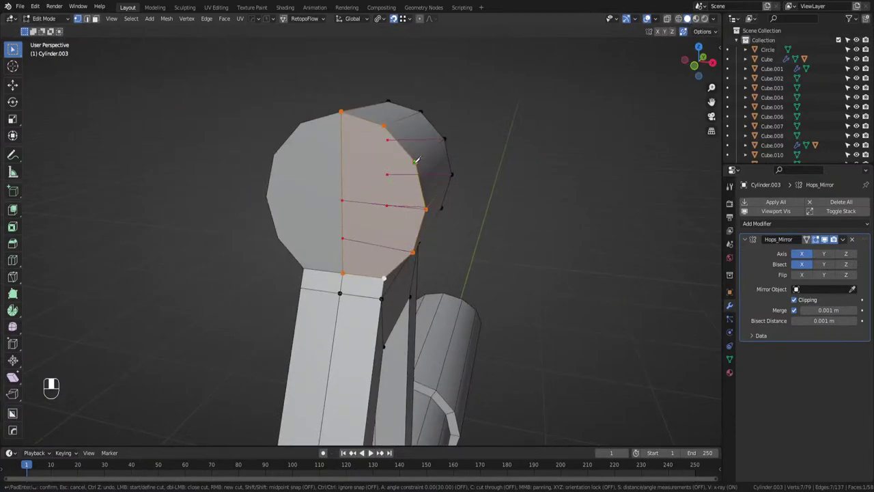
middle_drag(332, 159, 358, 235)
key(Tab)
key(Tab)
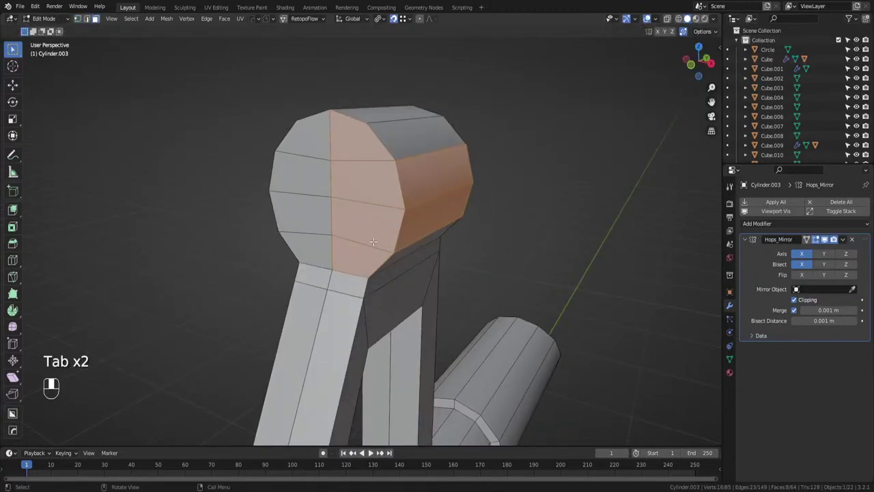
Undo the knife cuts across the hood's end faces.
key(ctrl+z)
key(ctrl+z)
key(ctrl+z)
middle_drag(374, 241, 400, 260)
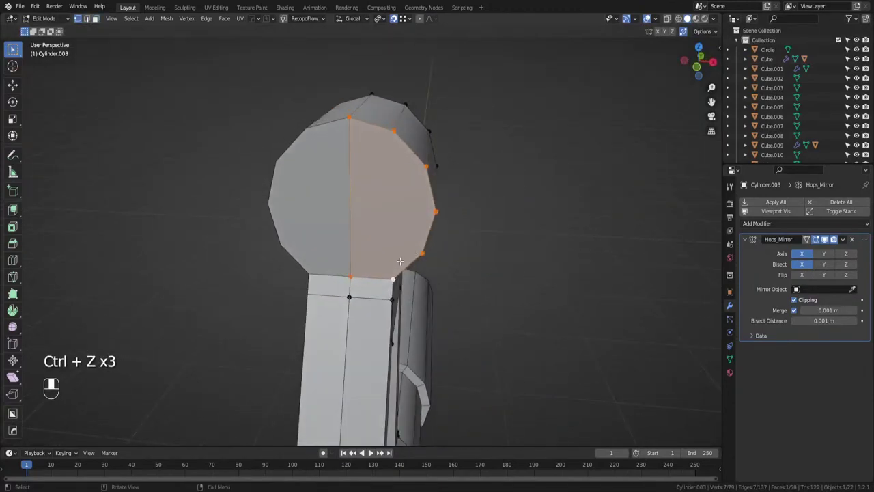
Inset the hood's front and rear end faces together by about 0.099 m.
middle_drag(461, 248, 416, 283)
key(Tab)
click(500, 270)
middle_drag(500, 269, 472, 253)
key(i)
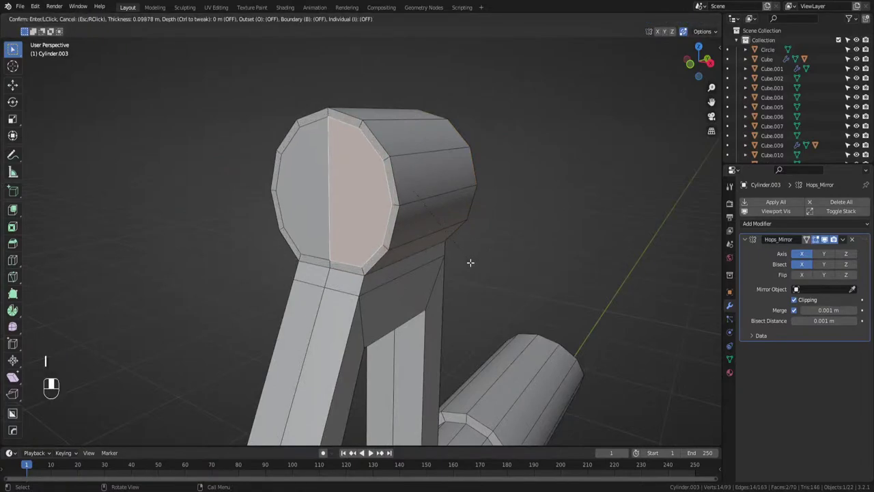
click(470, 262)
middle_drag(474, 257, 558, 290)
key(s)
key(y)
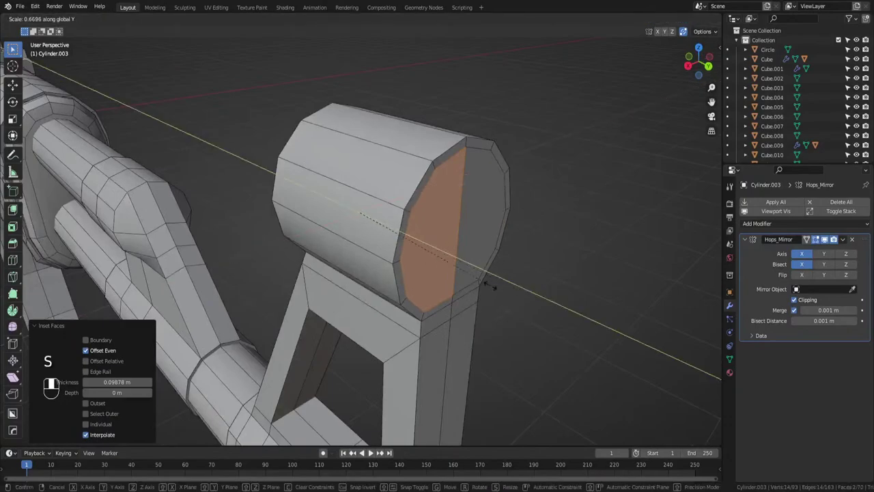
right_click(406, 244)
middle_drag(478, 286, 433, 254)
key(s)
key(y)
right_click(460, 278)
key(shift+Tab)
middle_drag(495, 323, 531, 327)
key(s)
key(y)
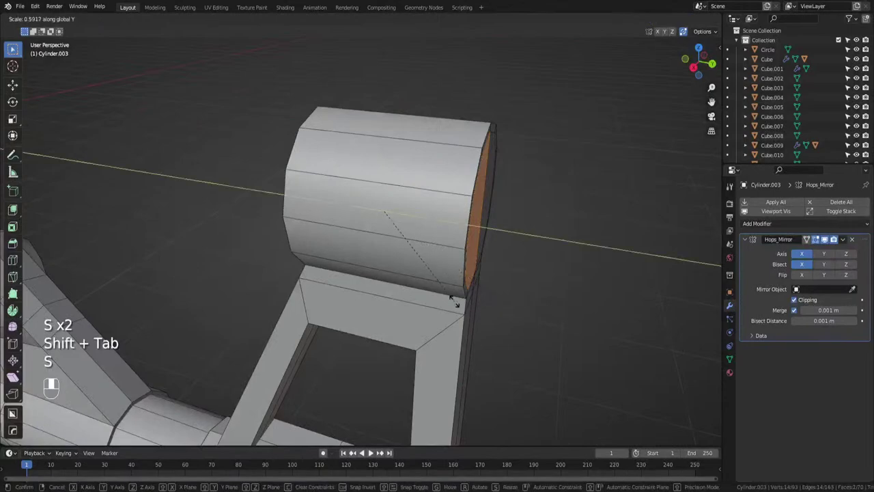
right_click(453, 301)
Delete the inset faces at both ends so the hood is open through its length.
middle_drag(453, 301, 366, 239)
key(x)
click(425, 299)
key(ctrl+z)
key(x)
click(380, 287)
Delete the upper faces of the front sight hood together with their rim strips so the ring is open at the top.
shift+middle_drag(365, 184, 354, 210)
shift+click(345, 175)
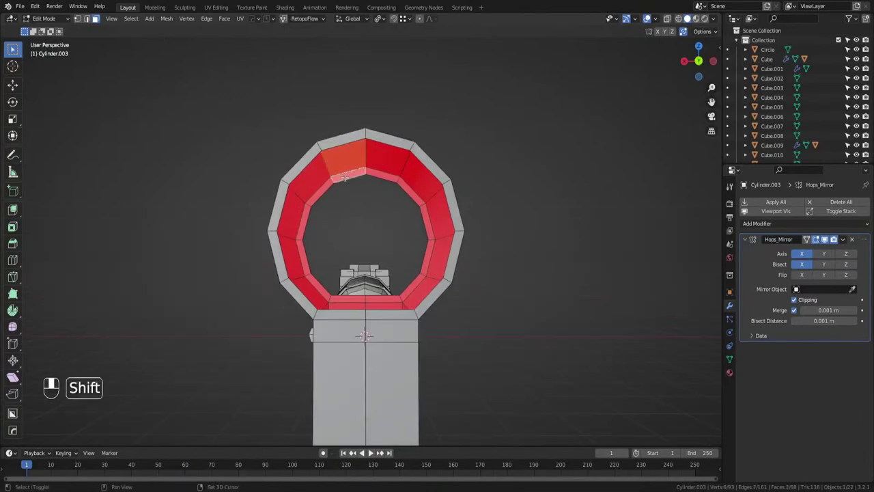
key(x)
click(342, 141)
middle_drag(342, 141, 453, 278)
key(x)
click(395, 339)
click(369, 344)
Fill faces between the front and rear inner rim edges to close the open hood's inner wall.
key(Tab)
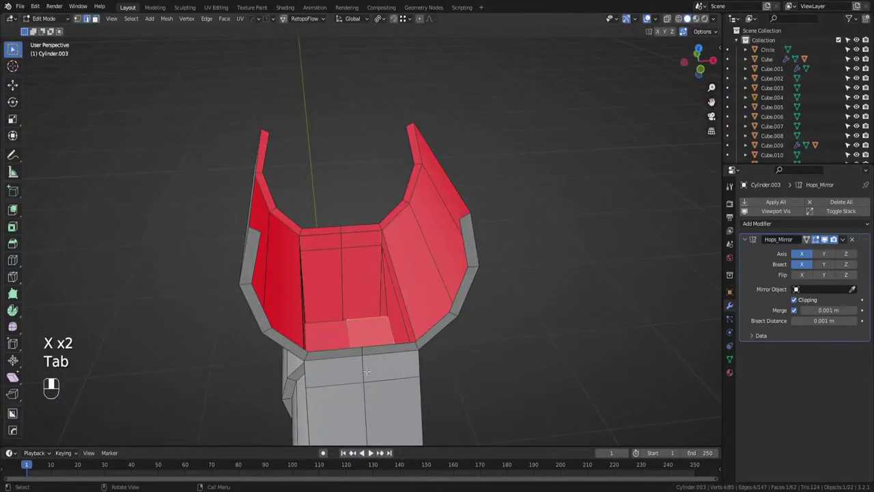
click(374, 344)
shift+click(360, 229)
key(f)
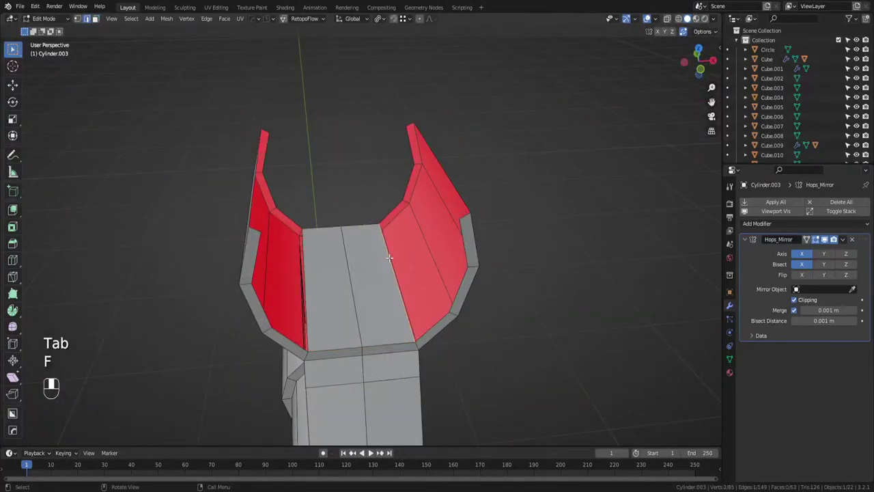
key(f)
key(f)
key(f)
key(f)
key(Tab)
middle_drag(390, 292, 283, 250)
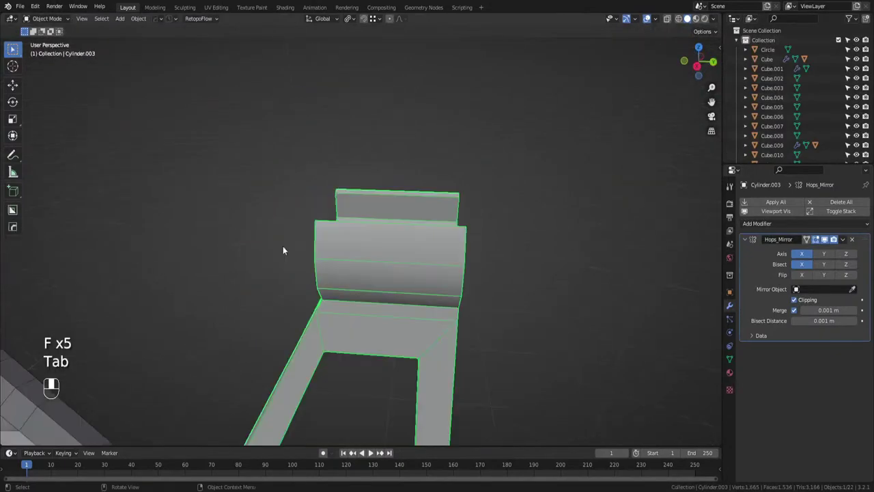
Deselect the front sight and save the file ak.blend.
scroll(368, 279, down, 5)
key(ctrl+w)
scroll(372, 279, down, 3)
middle_drag(437, 277, 285, 266)
click(395, 273)
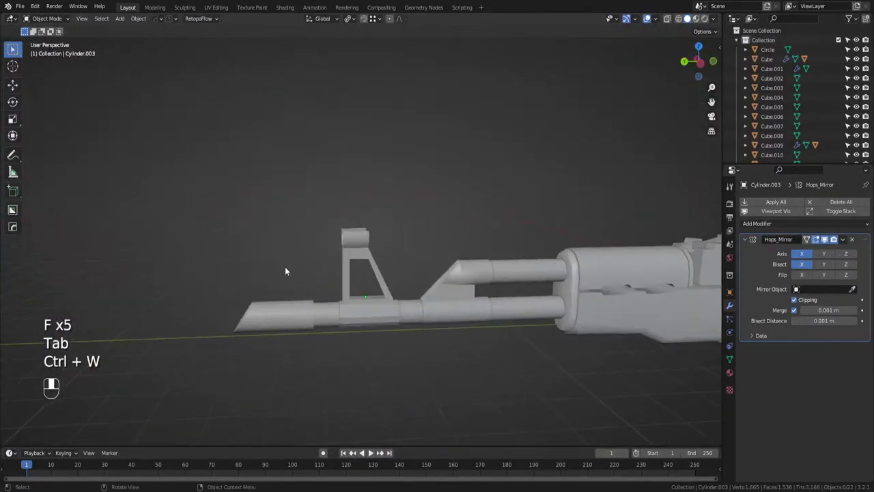
key(ctrl+s)
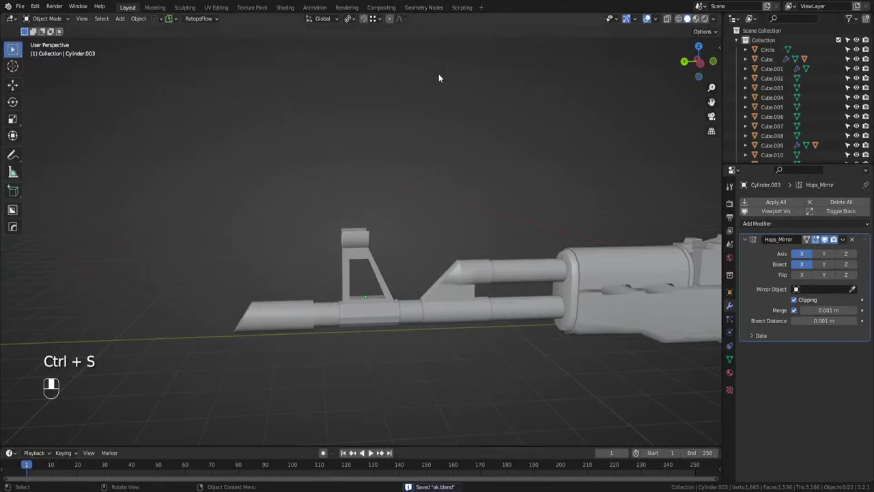
Examine the front sight and barrel against the whole rifle and save the file again.
middle_drag(458, 185, 444, 197)
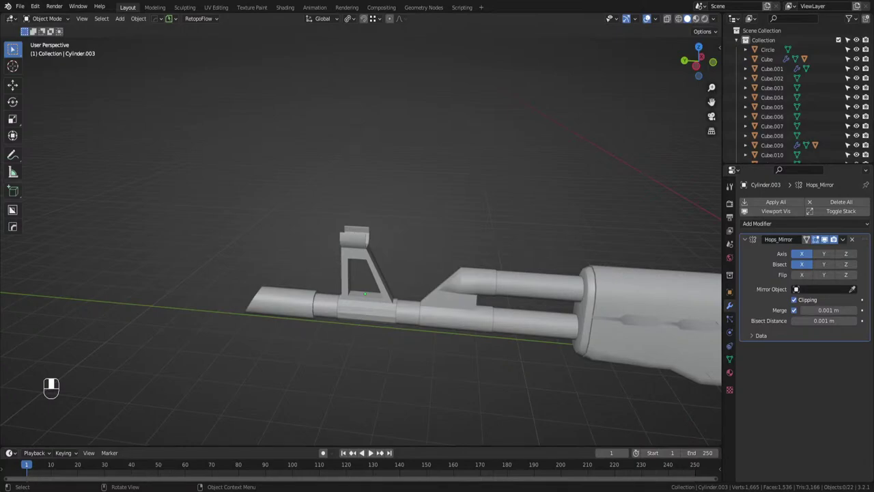
middle_drag(464, 222, 493, 233)
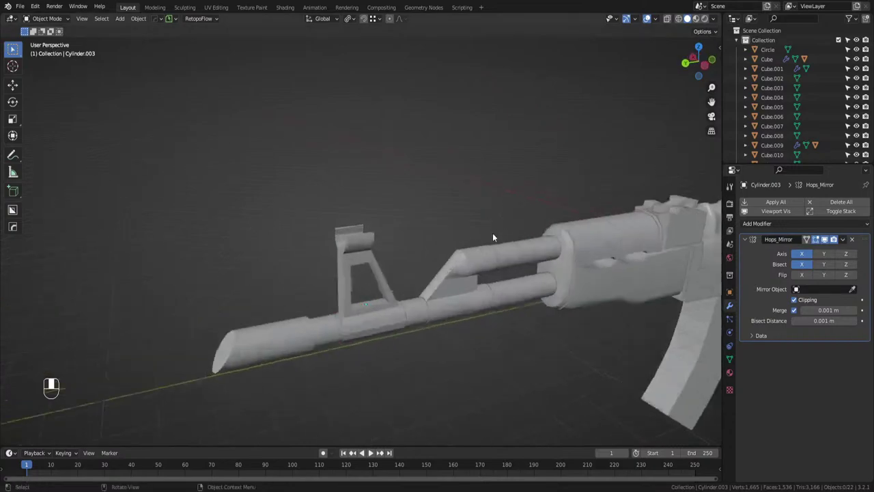
middle_drag(396, 174, 470, 202)
click(377, 262)
middle_drag(396, 259, 645, 199)
key(q)
click(471, 247)
click(464, 251)
click(534, 246)
scroll(518, 249, down, 6)
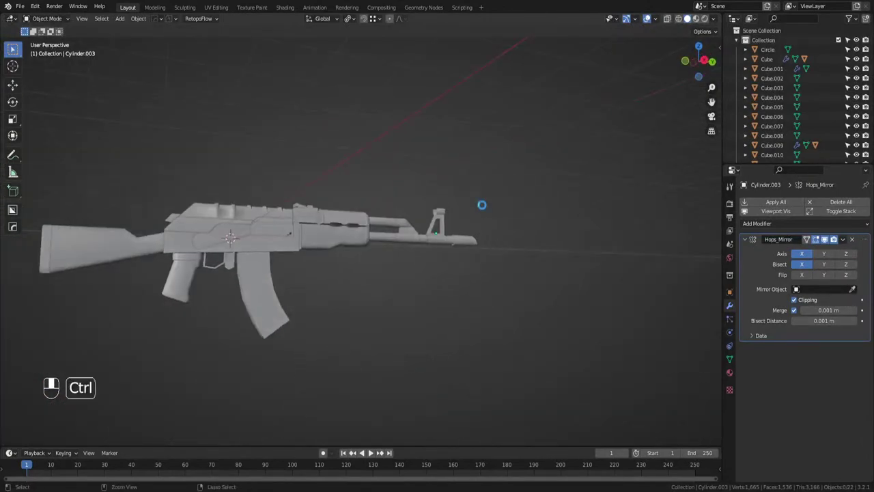
key(ctrl+s)
Inset the slanted end face of the barrel's muzzle by about 0.306 m.
middle_drag(482, 203, 437, 282)
click(418, 246)
key(Tab)
click(412, 242)
middle_drag(414, 244, 445, 265)
scroll(455, 272, up, 2)
key(Tab)
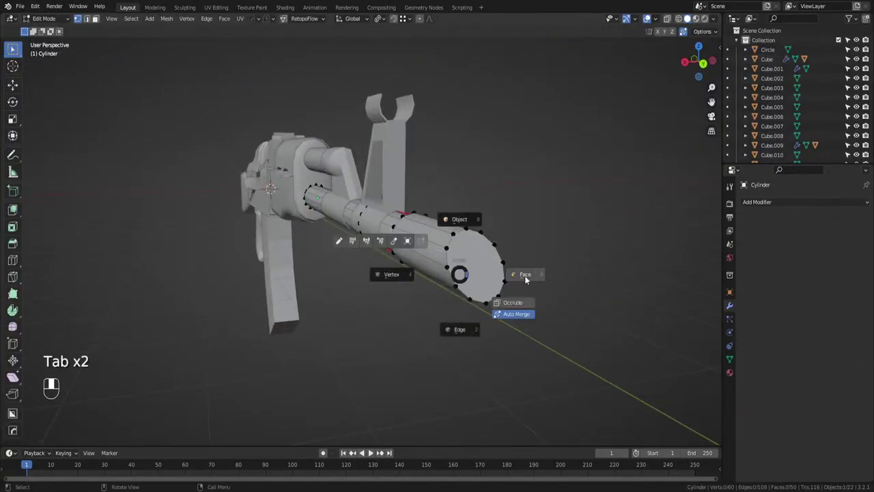
click(525, 279)
click(483, 273)
middle_drag(509, 278, 464, 273)
key(i)
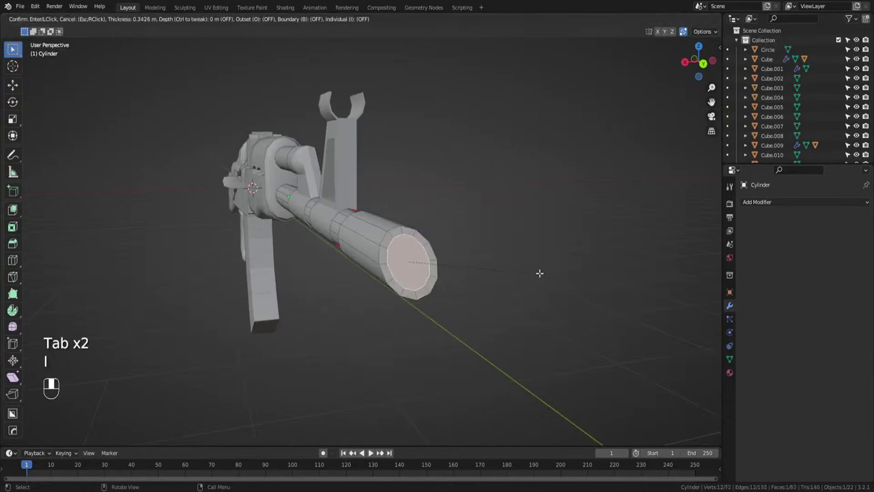
click(538, 275)
Extrude the inset muzzle face back into the barrel along Y and flatten the recessed face with scale 0.
middle_drag(538, 275, 565, 277)
key(e)
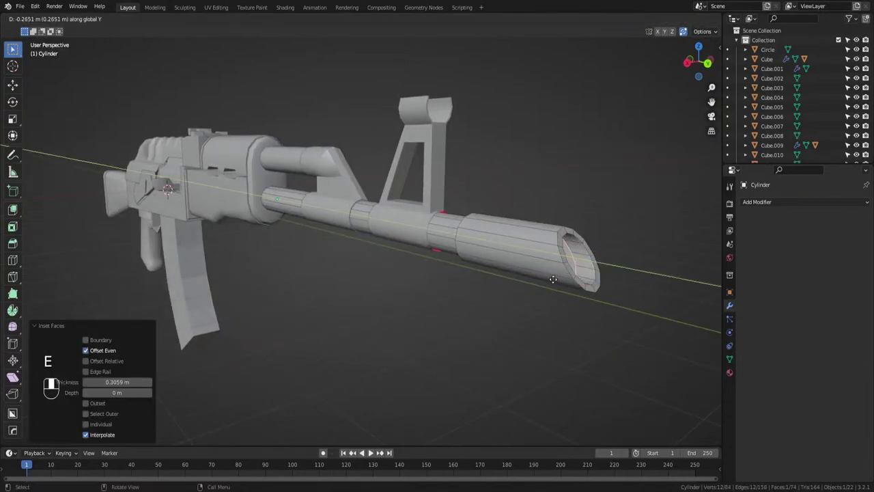
click(553, 280)
middle_drag(553, 280, 578, 253)
key(s)
key(0)
click(587, 291)
Try deleting the recessed face inside the muzzle bore.
scroll(538, 275, up, 1)
key(x)
click(551, 275)
key(Tab)
scroll(544, 263, down, 5)
key(ctrl+z)
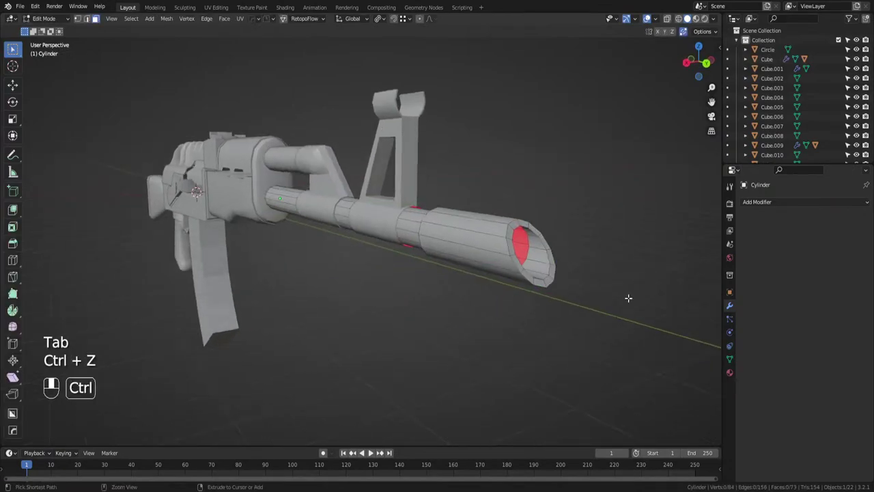
key(ctrl+z)
Move the recessed muzzle face about 0.51 m deeper into the barrel along Y.
key(g)
click(600, 288)
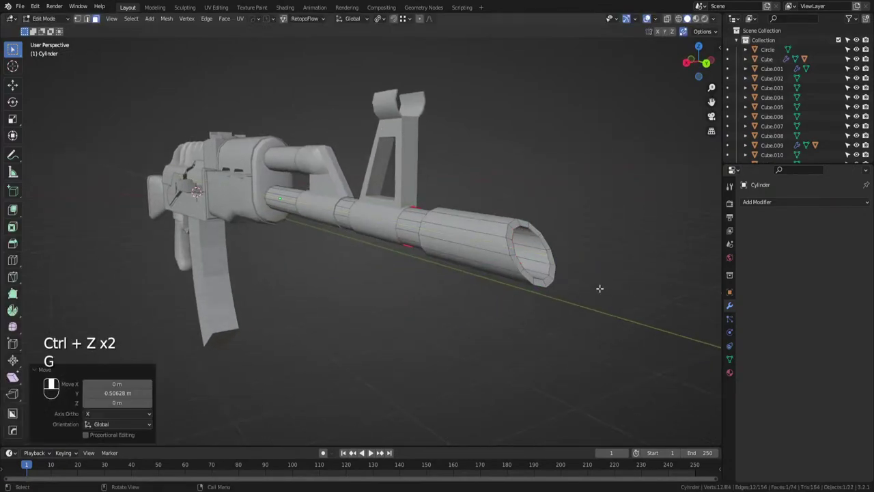
middle_drag(600, 288, 560, 280)
key(g)
key(y)
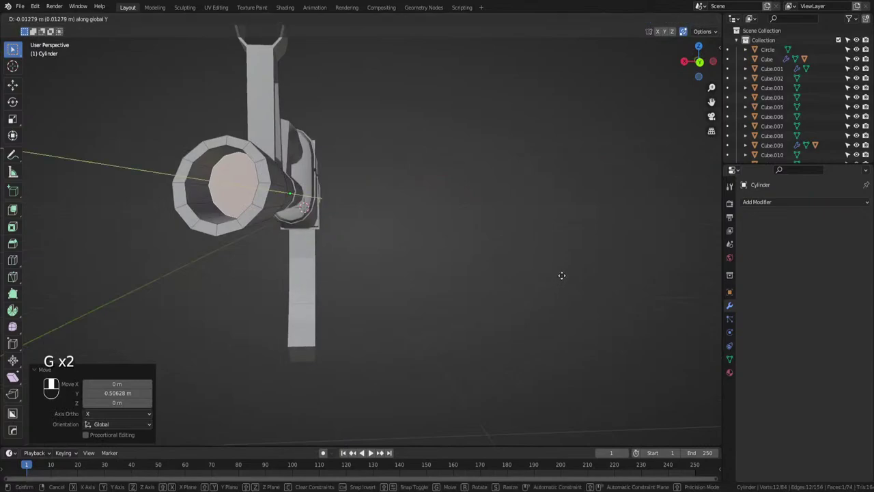
click(562, 275)
Delete the deepened recessed face at the end of the muzzle bore and save the file.
key(x)
click(562, 275)
middle_drag(562, 275, 571, 281)
key(Tab)
scroll(568, 225, down, 3)
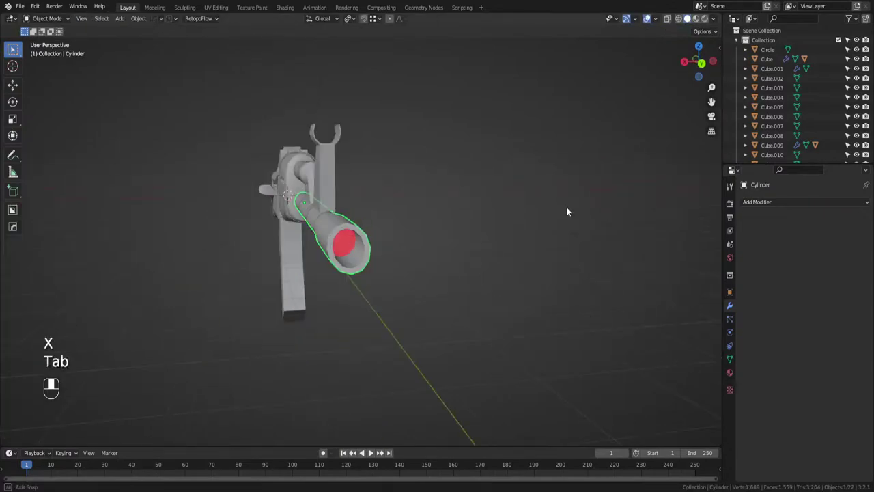
middle_drag(567, 212, 414, 252)
key(ctrl+s)
shift+middle_drag(414, 252, 438, 278)
scroll(409, 272, up, 2)
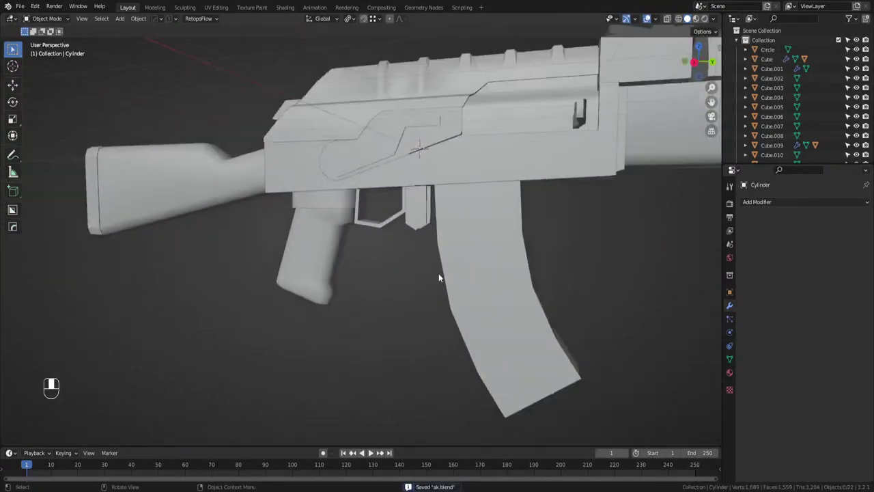
Save the file and add a plane rotated about 85.8° in the right orthographic view.
scroll(438, 277, down, 3)
click(696, 65)
key(ctrl+s)
key(shift+a)
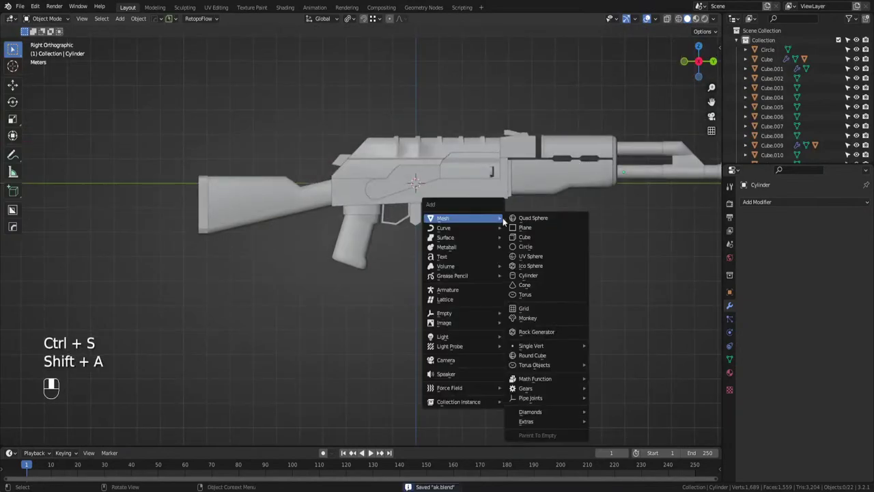
click(540, 227)
key(r)
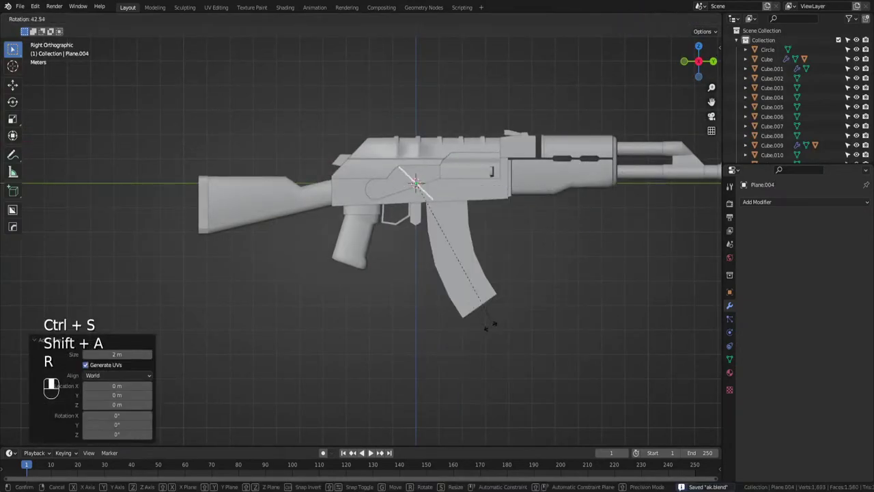
click(376, 328)
scroll(446, 227, up, 6)
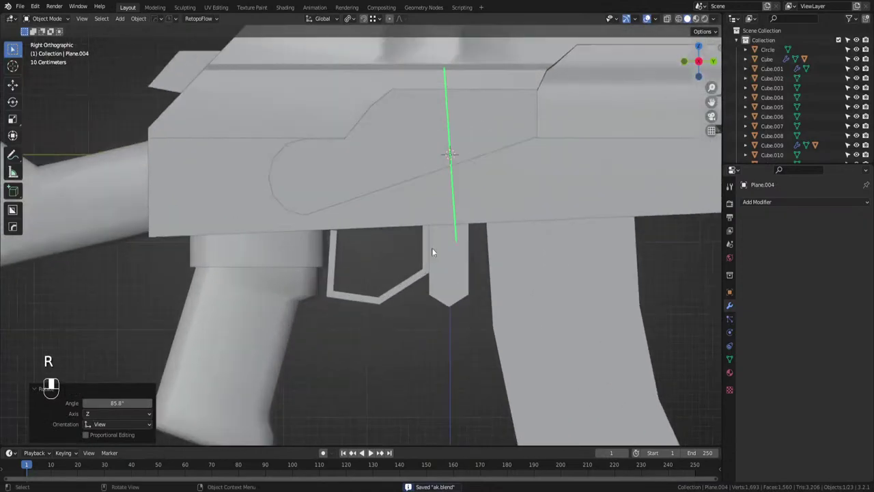
Scale the plane down, first by about 0.418, and position it inside the trigger guard just below the receiver.
key(g)
click(484, 330)
key(s)
click(402, 302)
scroll(431, 296, up, 4)
key(g)
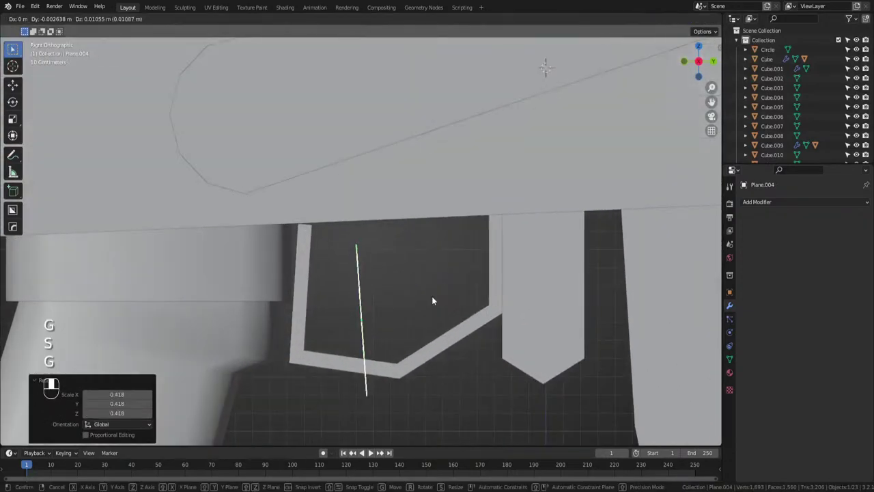
click(439, 254)
key(s)
click(435, 256)
key(g)
click(456, 239)
Move the plane's upper vertices about 0.28 m rearward in wireframe shading to slant the trigger profile.
key(Tab)
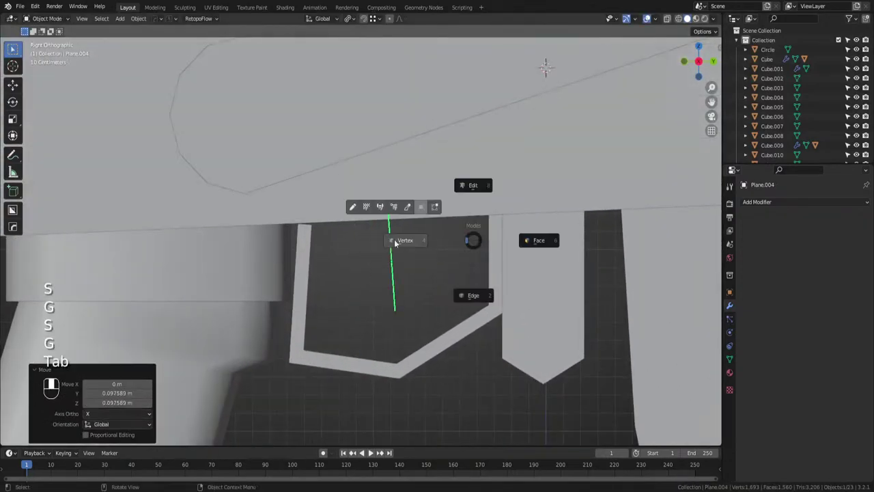
click(394, 239)
key(z)
click(335, 257)
drag(412, 187, 349, 242)
key(g)
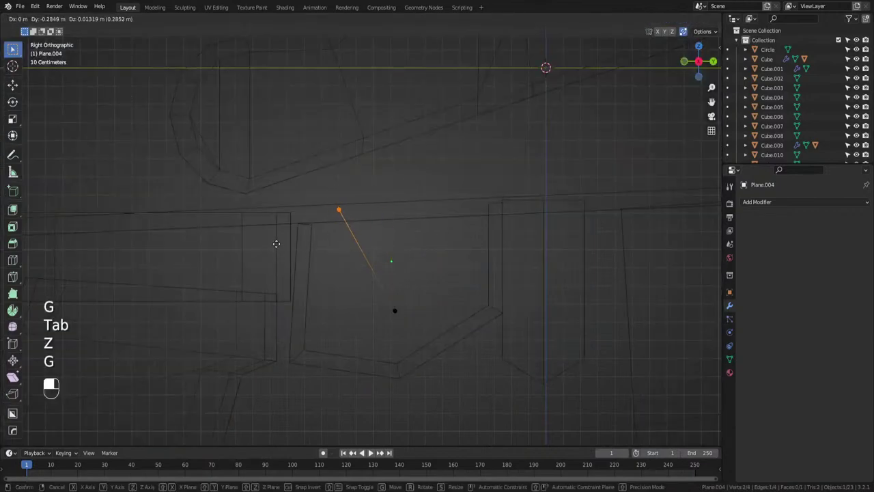
click(277, 244)
Add a loop cut across the plane's middle and move it about 0.129 m rearward and 0.055 m down.
key(ctrl+r)
click(368, 259)
right_click(370, 258)
key(g)
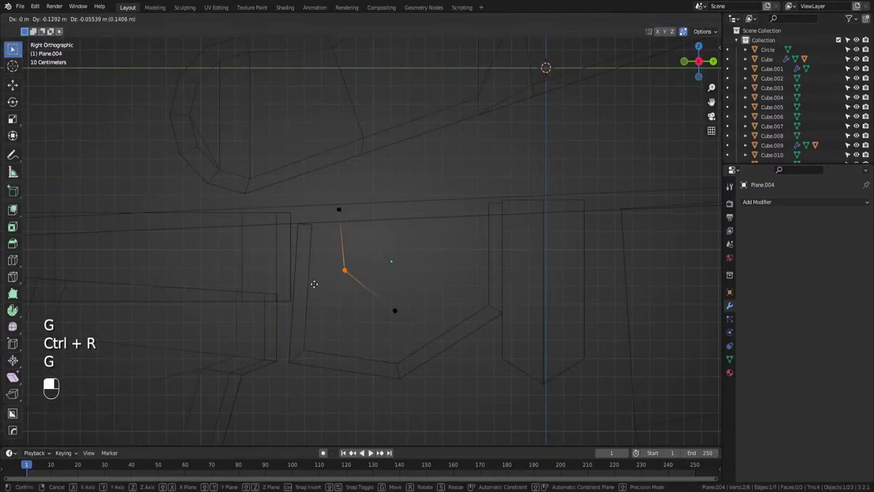
click(314, 284)
Bevel the middle edge by about 0.47 m and nudge the two bend vertices and the lower tip into a smooth trigger curve.
key(ctrl+b)
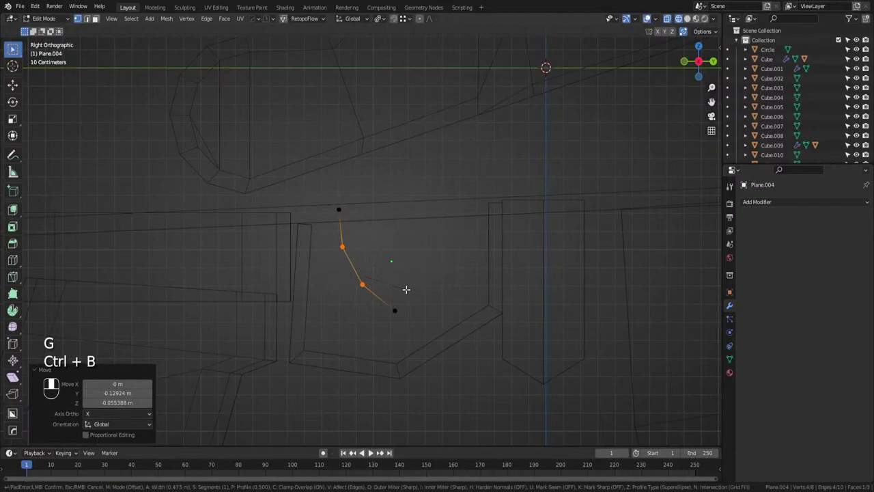
click(404, 290)
drag(402, 239, 316, 308)
key(g)
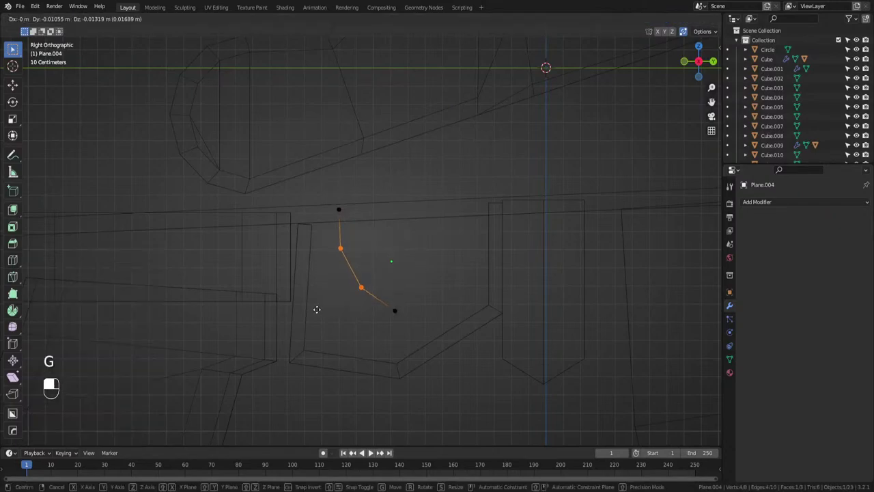
click(317, 309)
drag(405, 317, 387, 322)
key(g)
click(401, 320)
Extrude the whole trigger strip along its normals with an offset of about 0.433 m.
drag(425, 196, 326, 329)
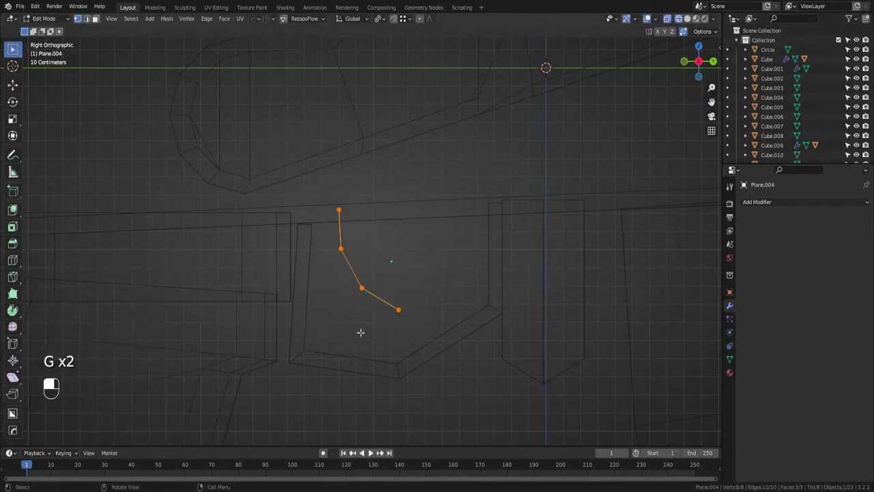
key(alt+e)
click(387, 267)
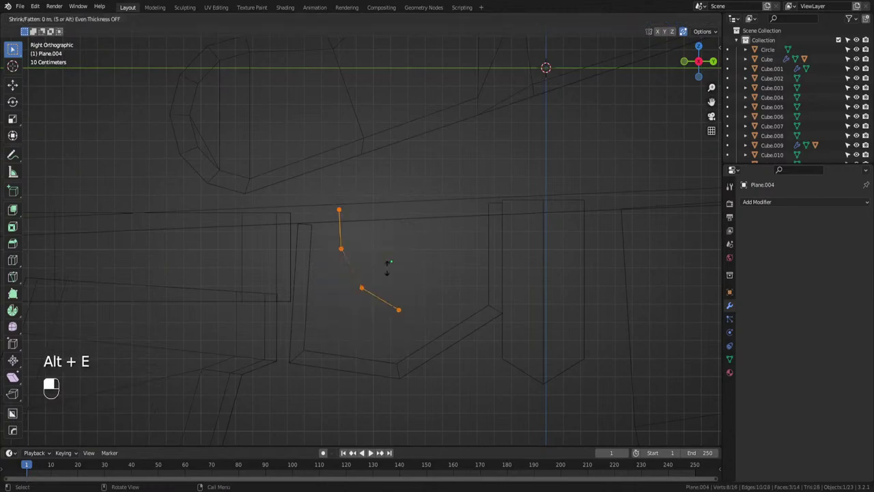
click(447, 227)
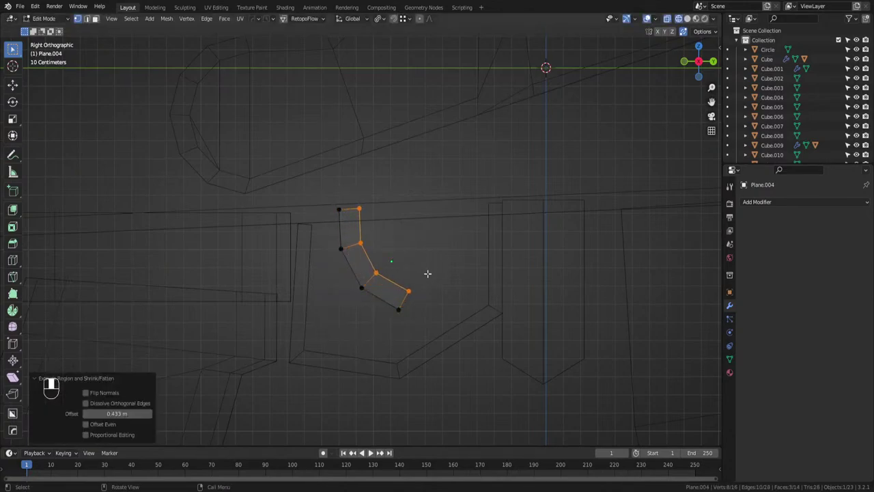
Slide the front vertices at the trigger's lower end toward the rear edge to taper the tip.
click(407, 292)
key(g)
key(g)
key(g)
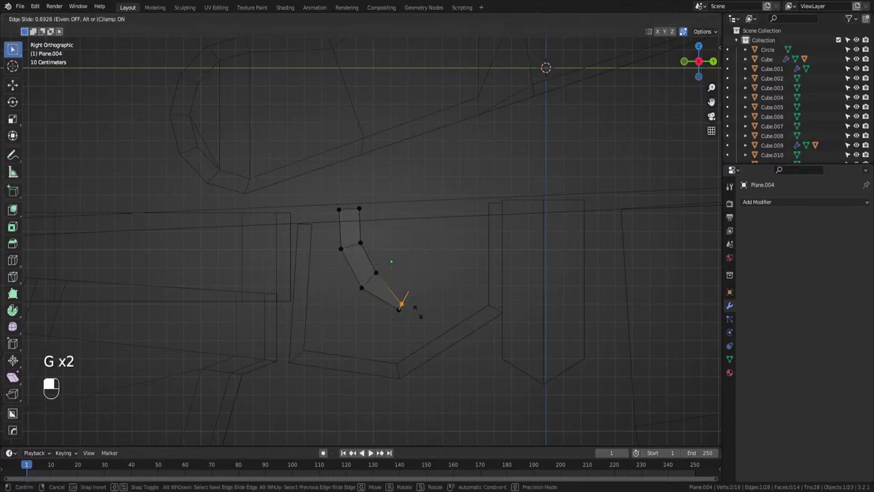
click(442, 283)
key(g)
key(g)
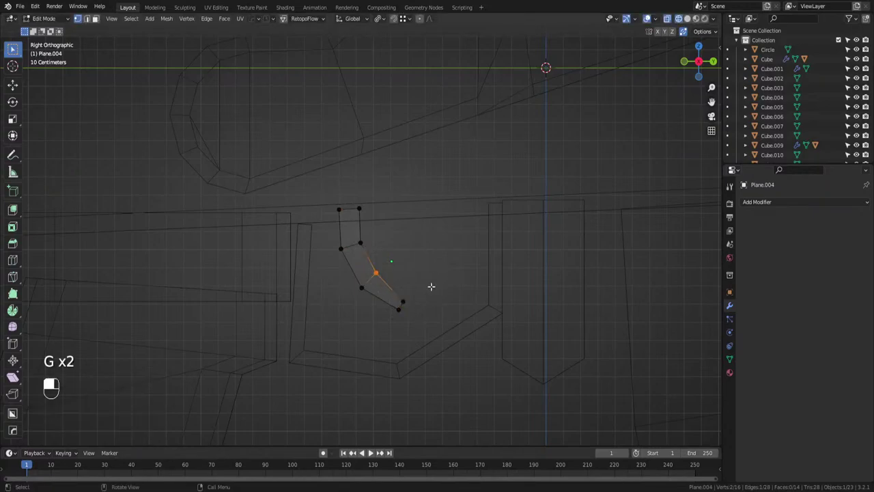
click(405, 307)
Return to object mode with solid shading and narrow the trigger by scaling it along X.
key(Tab)
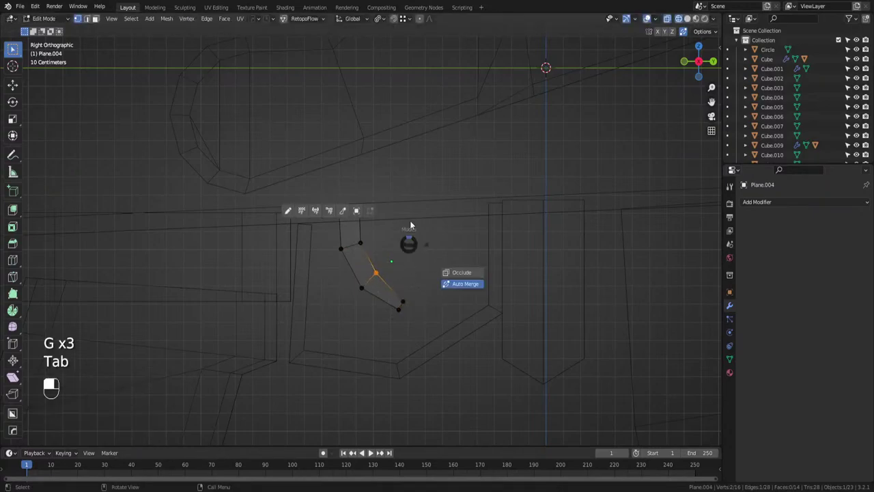
click(410, 220)
middle_drag(410, 220, 464, 250)
key(z)
click(478, 236)
scroll(465, 249, up, 2)
key(s)
key(x)
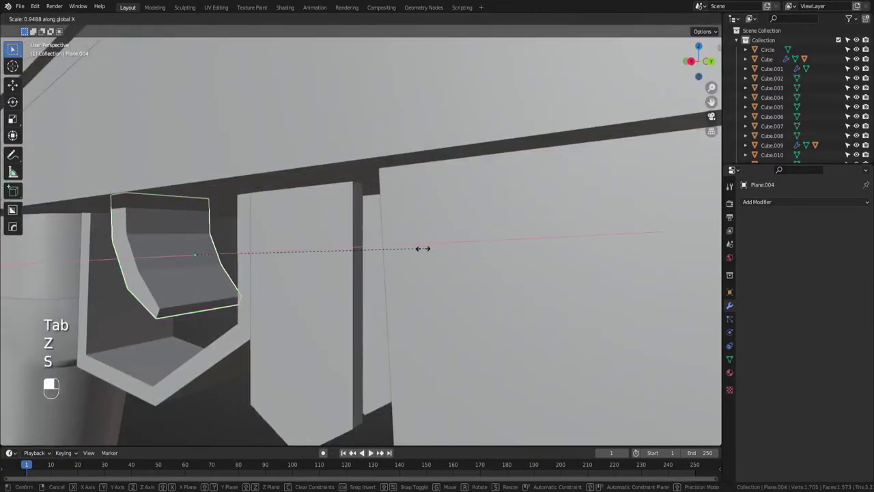
click(330, 263)
Raise the trigger guard's upper rear vertices along Z so the guard reaches into the receiver.
scroll(328, 263, down, 5)
middle_drag(282, 260, 306, 260)
click(298, 258)
key(Tab)
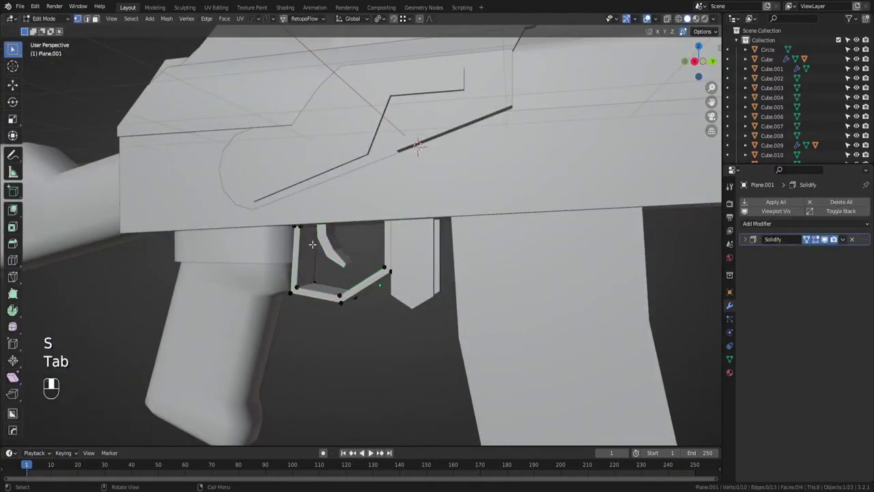
key(z)
drag(345, 211, 294, 253)
key(g)
key(z)
click(294, 248)
key(Tab)
key(Tab)
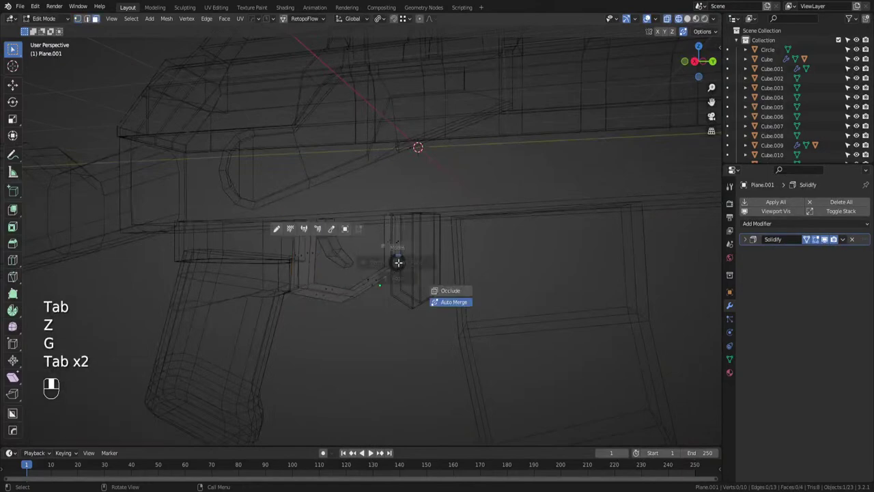
Return to object mode with solid shading, hide the wireframe overlay on the rifle and save the file.
scroll(381, 262, down, 5)
key(ctrl+s)
key(ctrl+w)
scroll(377, 305, down, 4)
key(z)
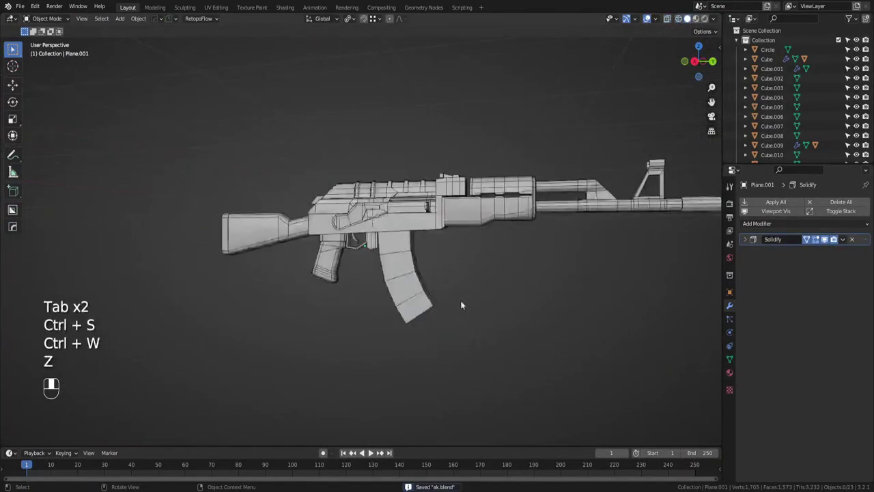
scroll(462, 304, down, 3)
click(497, 310)
middle_drag(462, 304, 486, 231)
scroll(497, 304, up, 1)
key(ctrl+w)
key(ctrl+s)
Apply the transforms of all rifle objects so their origins sit at the world origin, and save the file.
key(a)
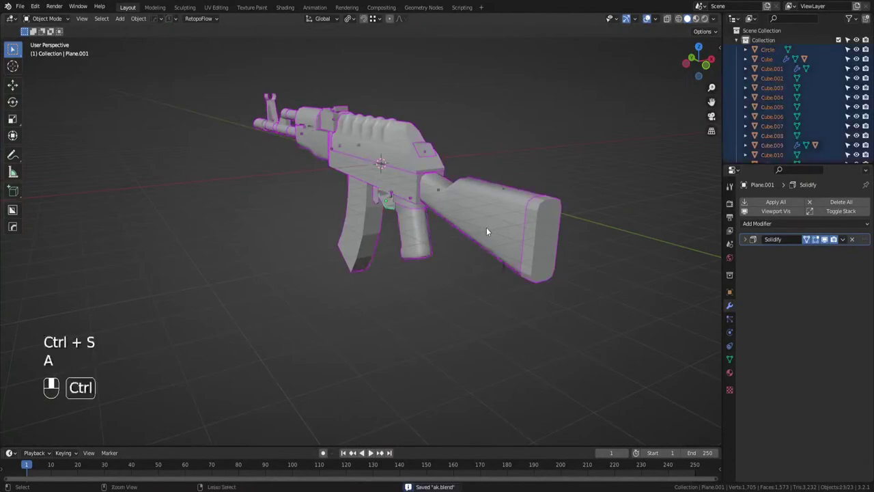
key(ctrl+a)
click(486, 228)
click(381, 252)
middle_drag(381, 252, 508, 271)
key(ctrl+s)
Duplicate the curved magazine in place and set the copy's origin to its geometry.
middle_drag(419, 268, 508, 234)
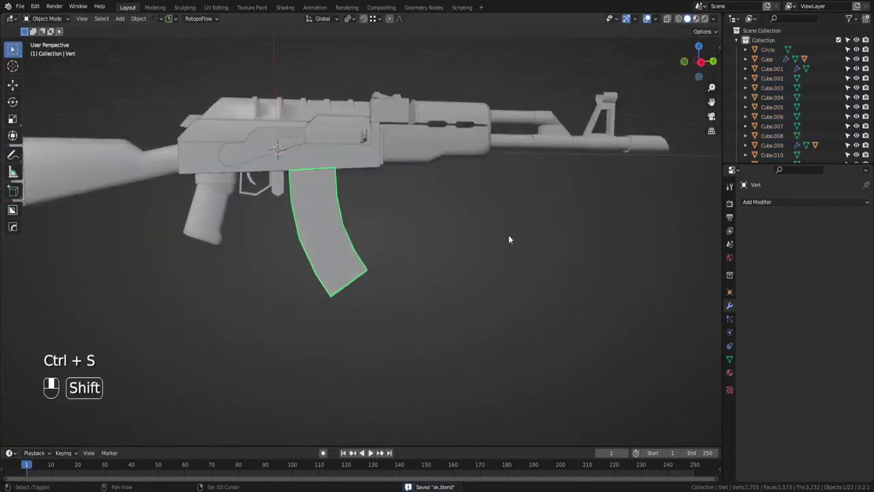
key(shift+d)
right_click(615, 157)
right_click(430, 201)
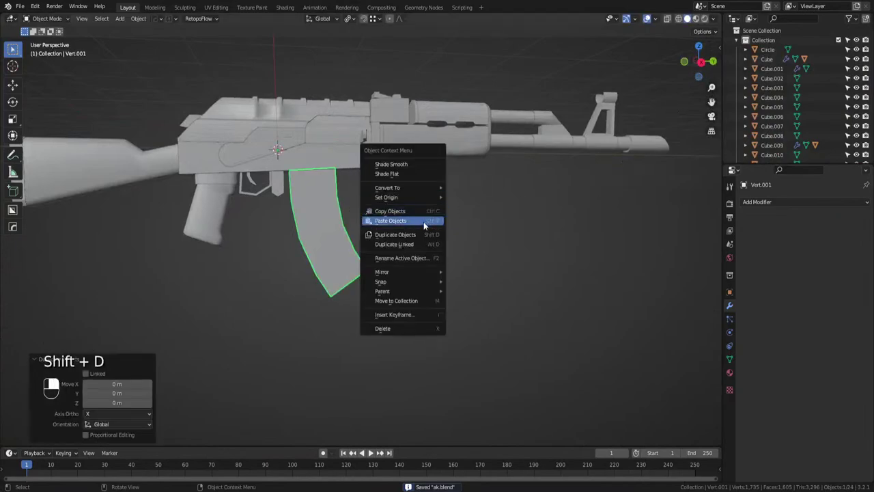
click(461, 205)
key(ctrl+z)
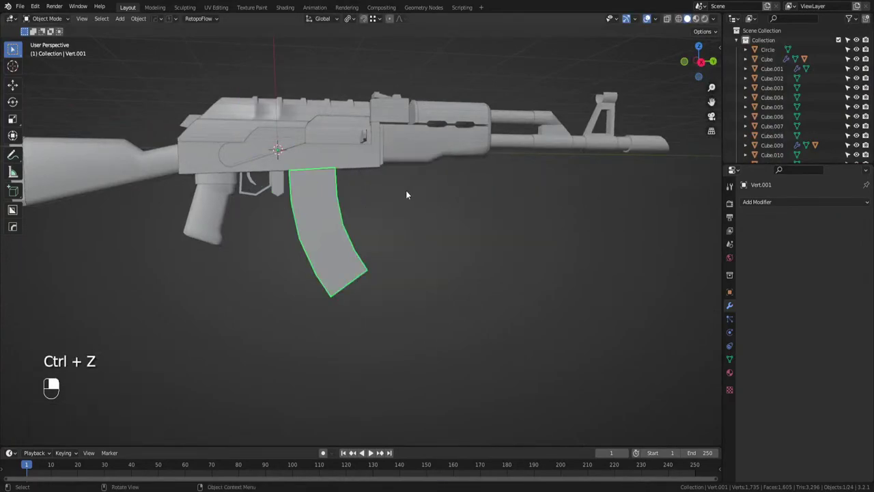
right_click(410, 192)
mouse_move(416, 192)
click(452, 201)
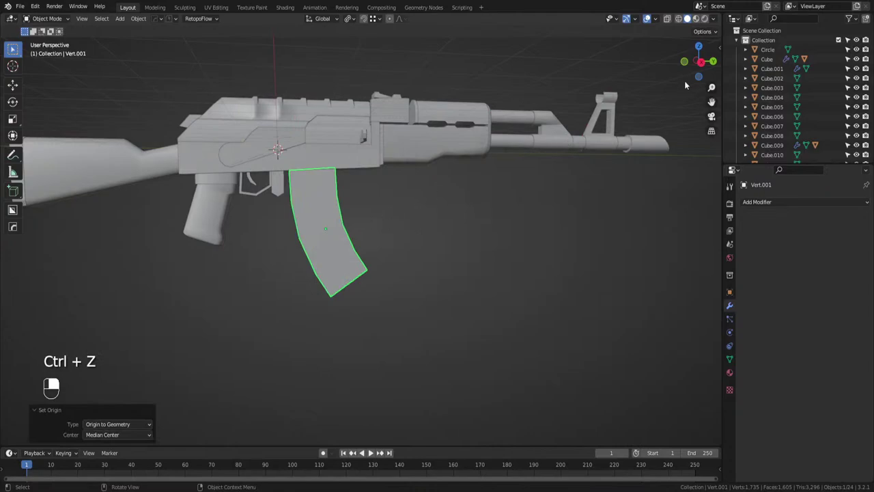
Move the magazine copy over the original's lower half and rotate it roughly end for end in the right orthographic view.
click(704, 64)
key(g)
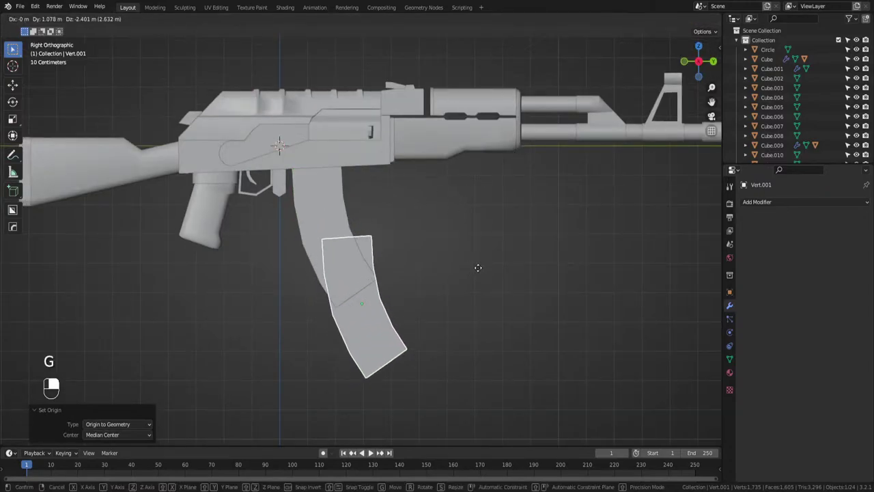
click(480, 273)
key(r)
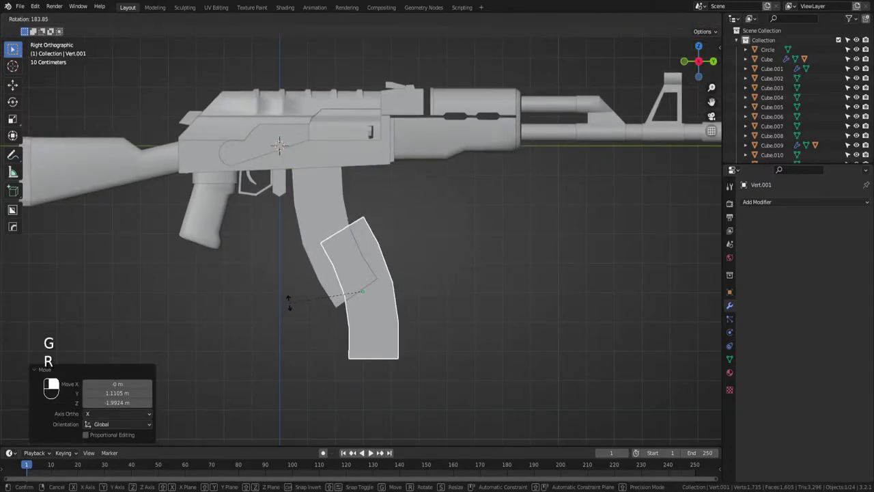
click(289, 302)
key(g)
click(424, 269)
key(r)
click(412, 294)
key(g)
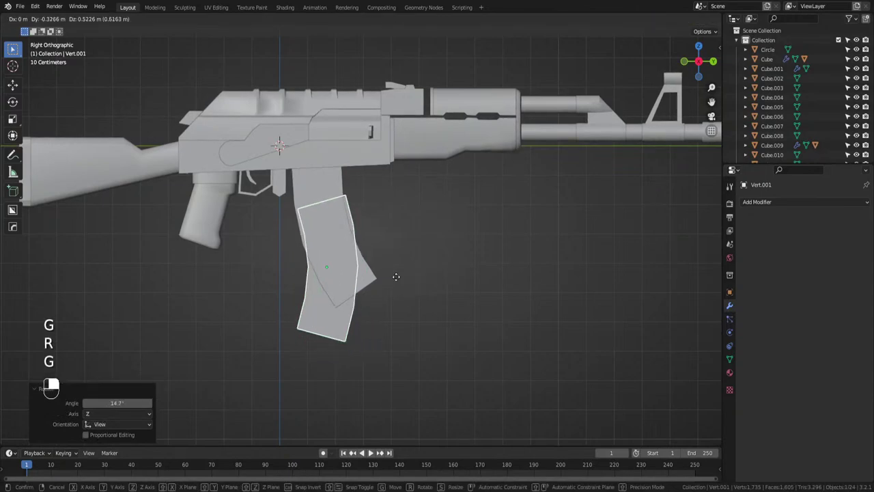
click(391, 277)
Rotate the magazine copy 180° about the global Z axis.
key(r)
right_click(423, 254)
middle_drag(429, 255, 417, 309)
key(r)
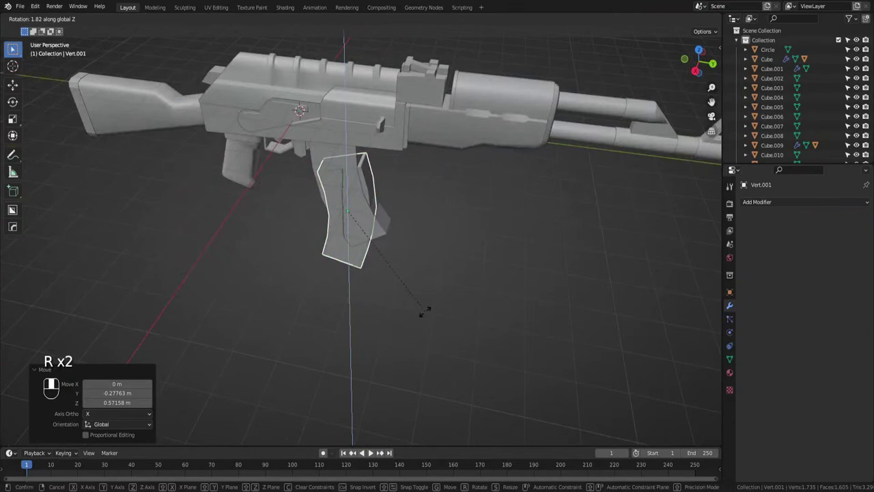
click(431, 295)
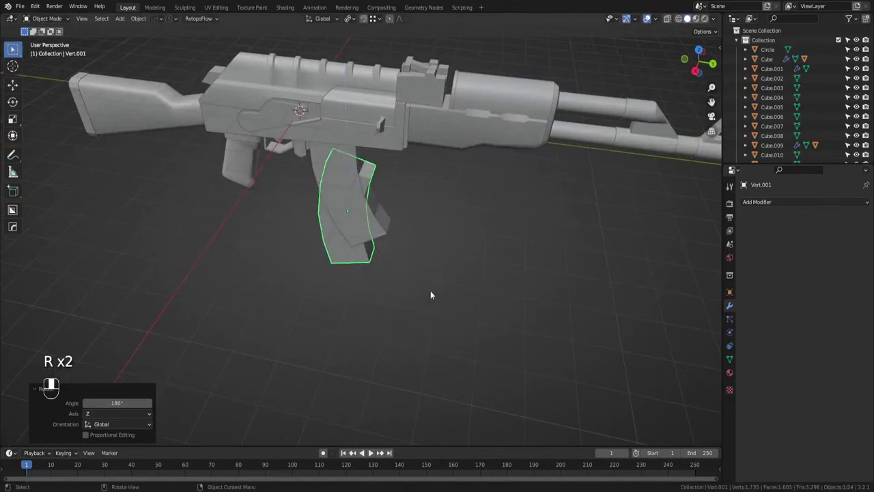
Tilt the magazine copy about -32° in side view, align it with the original's curve and slide it along Y.
click(693, 73)
key(g)
key(r)
click(484, 181)
key(g)
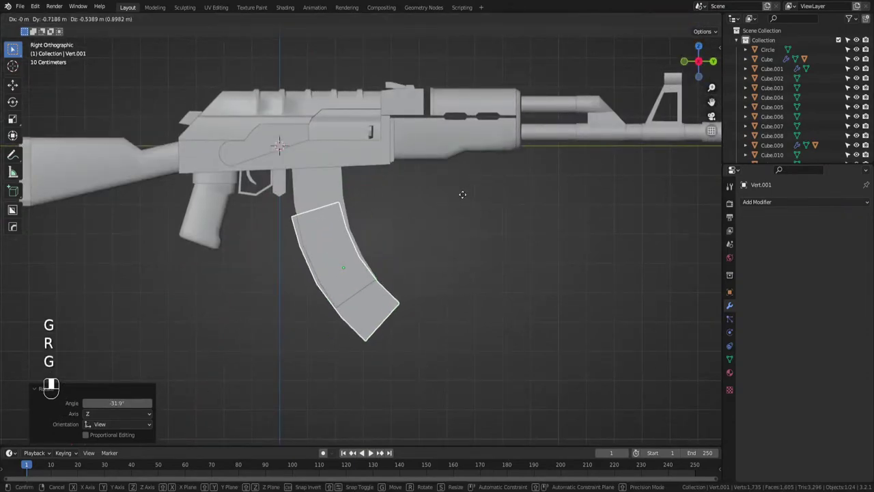
click(465, 197)
key(r)
click(475, 197)
middle_drag(475, 197, 494, 231)
key(g)
key(y)
click(486, 216)
Clear the selection and save the rifle file.
scroll(486, 216, down, 2)
click(432, 255)
middle_drag(432, 255, 499, 299)
click(383, 304)
mouse_move(383, 303)
middle_down()
mouse_move(493, 295)
mouse_move(550, 318)
mouse_move(427, 295)
mouse_move(500, 309)
mouse_move(450, 271)
mouse_move(402, 263)
mouse_move(462, 271)
mouse_move(458, 311)
mouse_move(347, 296)
mouse_move(482, 297)
mouse_move(366, 287)
mouse_move(396, 296)
middle_up()
key(ctrl+s)
key(ctrl+s)
Scale down the small block on the sloped rear of the receiver cover and save the file.
click(396, 253)
key(s)
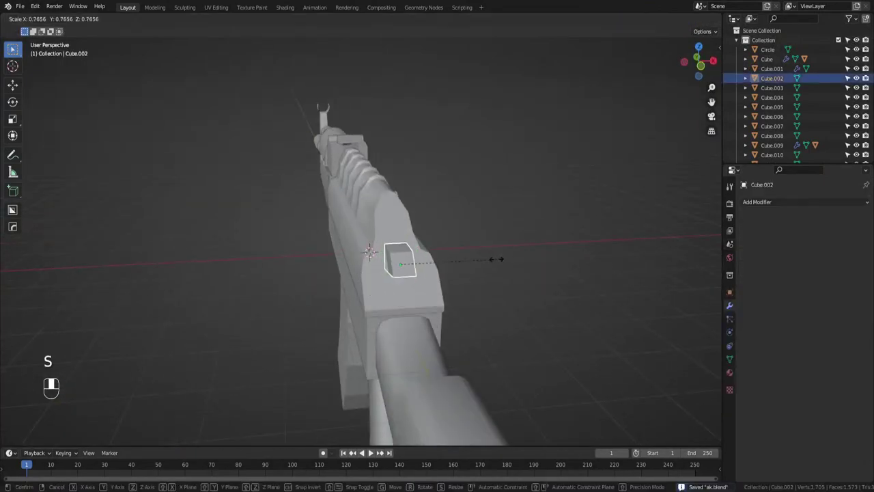
click(496, 260)
middle_drag(496, 260, 466, 294)
key(ctrl+s)
Bevel the outline edges of the receiver cover's sloped rear face with two segments, about 0.03 m wide, and return to object mode.
scroll(406, 277, up, 4)
click(328, 262)
key(Tab)
click(281, 262)
scroll(280, 262, up, 2)
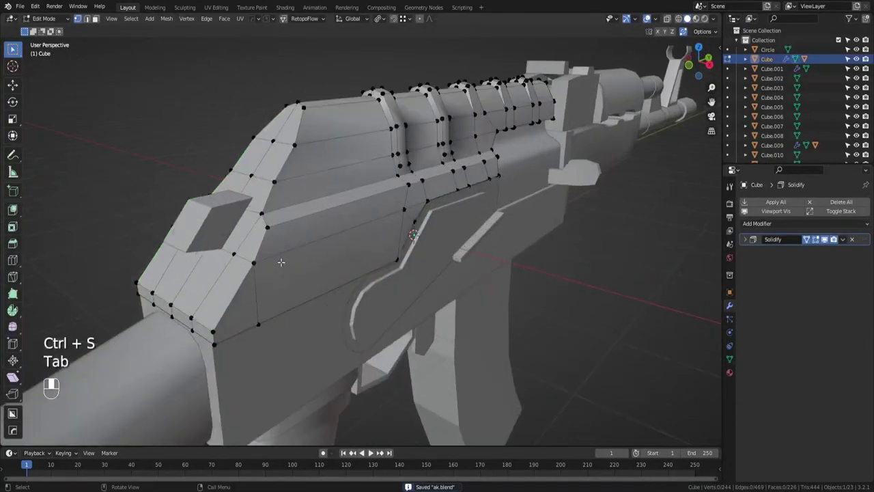
middle_drag(280, 262, 298, 322)
alt+click(334, 317)
key(Tab)
click(365, 314)
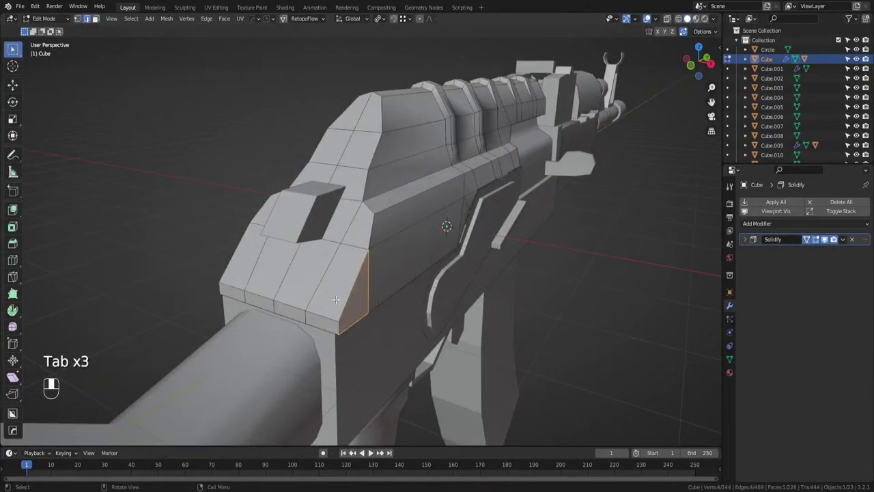
key(Tab)
ctrl+click(352, 282)
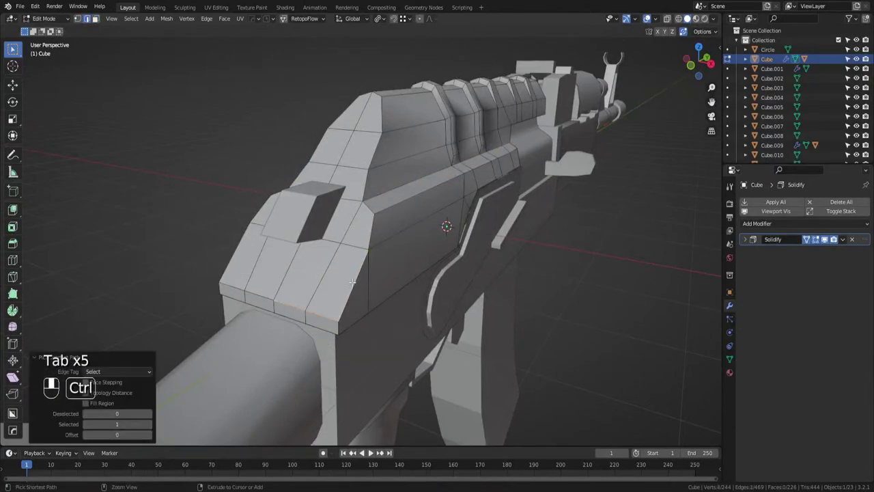
key(ctrl+z)
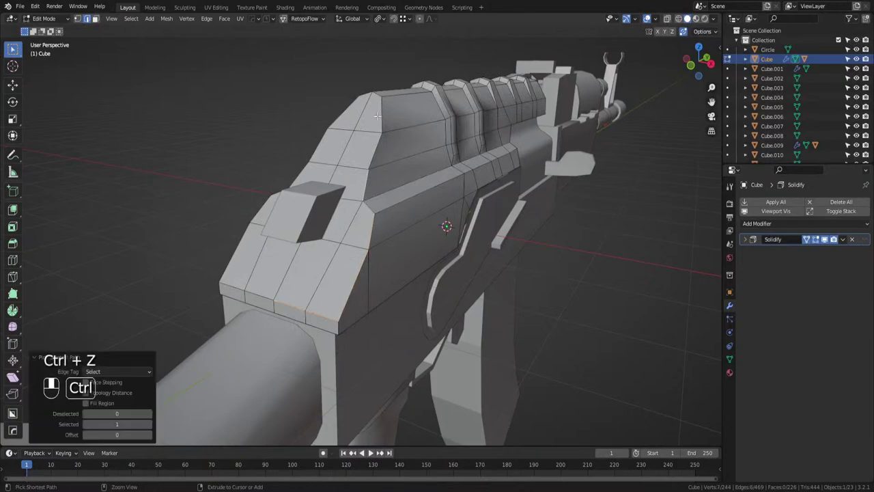
middle_drag(379, 112, 576, 213)
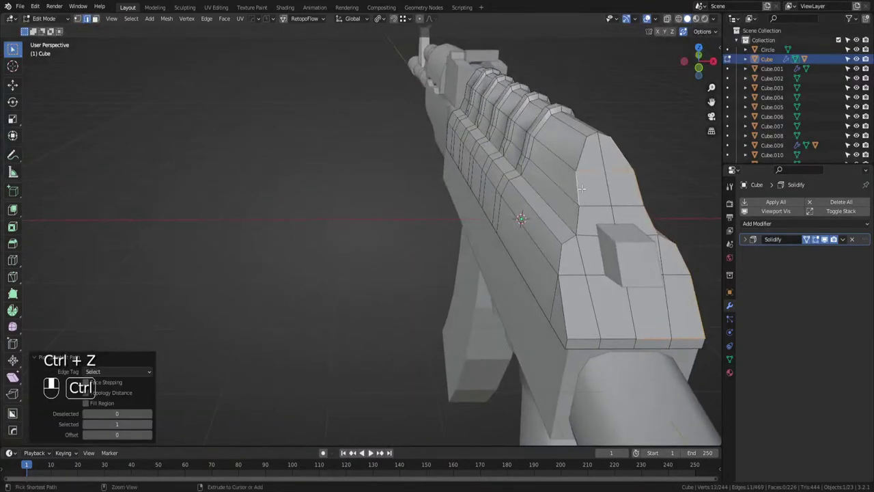
key(ctrl+z)
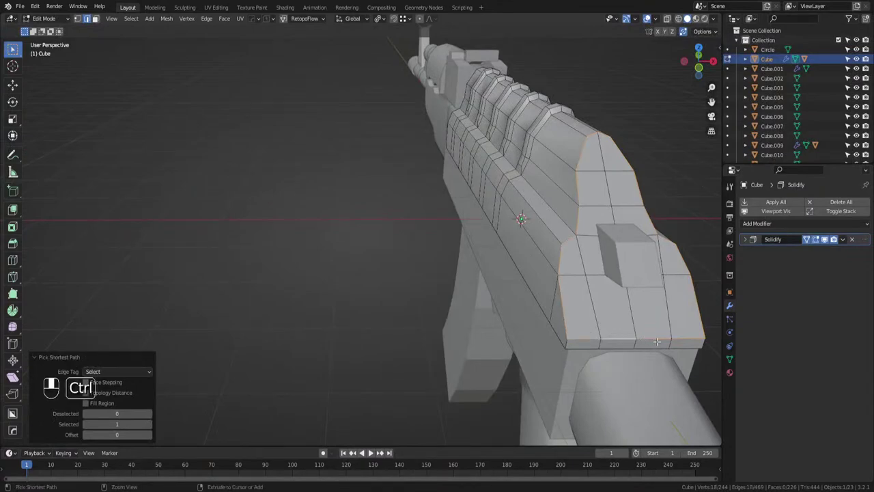
key(ctrl+b)
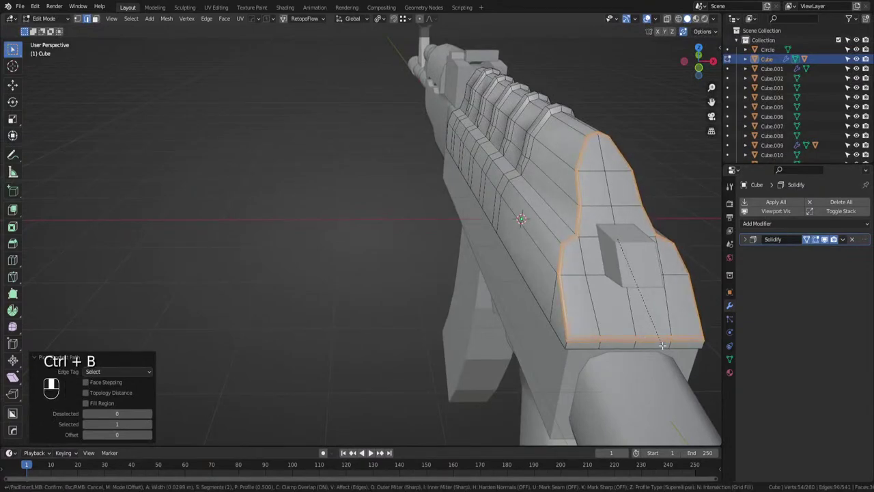
click(662, 345)
key(Tab)
scroll(656, 278, down, 3)
middle_drag(656, 278, 563, 284)
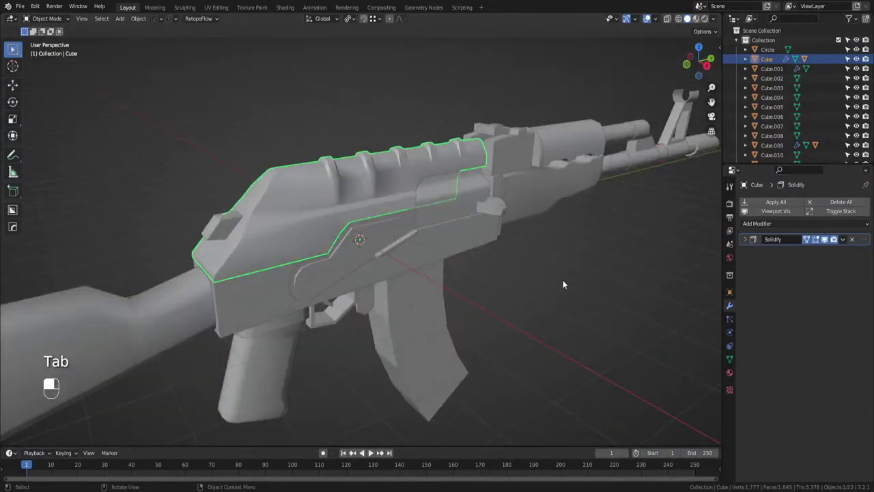
Deselect the receiver cover and save the file.
click(562, 284)
key(ctrl+s)
key(ctrl+w)
key(ctrl+w)
scroll(382, 251, down, 2)
middle_drag(382, 251, 331, 84)
scroll(489, 254, up, 3)
key(ctrl+s)
scroll(489, 253, down, 2)
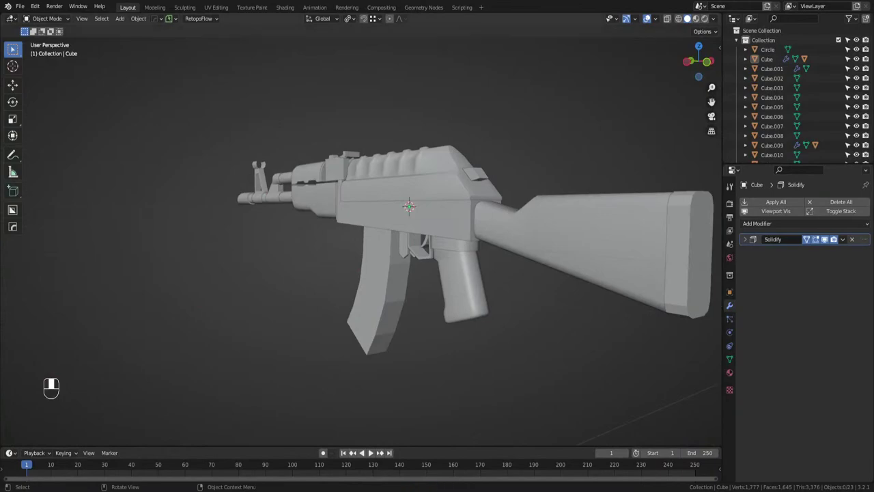
Open the original magazine's mesh for editing.
mouse_move(409, 239)
middle_down()
mouse_move(440, 246)
mouse_move(398, 178)
mouse_move(405, 233)
middle_up()
scroll(398, 178, up, 3)
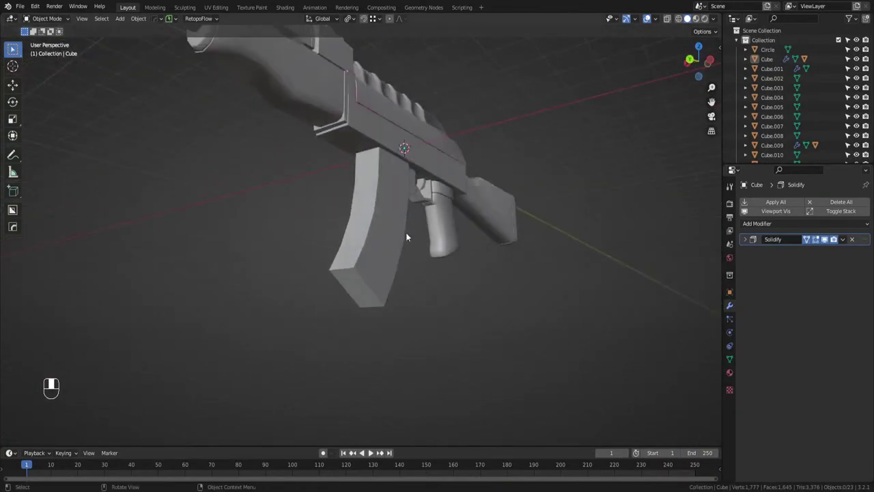
click(402, 237)
scroll(397, 242, up, 3)
key(Tab)
Try to add a single lengthwise loop cut down the middle of the magazine's side face.
key(ctrl+r)
click(372, 318)
click(373, 319)
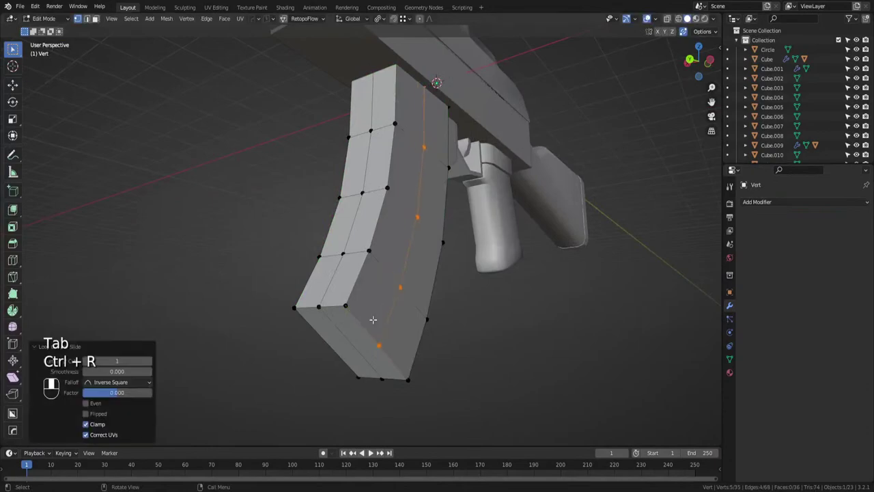
key(ctrl+z)
Test-move the corner and middle vertices at the magazine's lower end to check whether they are properly joined.
middle_drag(373, 320, 365, 284)
scroll(412, 308, up, 2)
click(416, 279)
key(g)
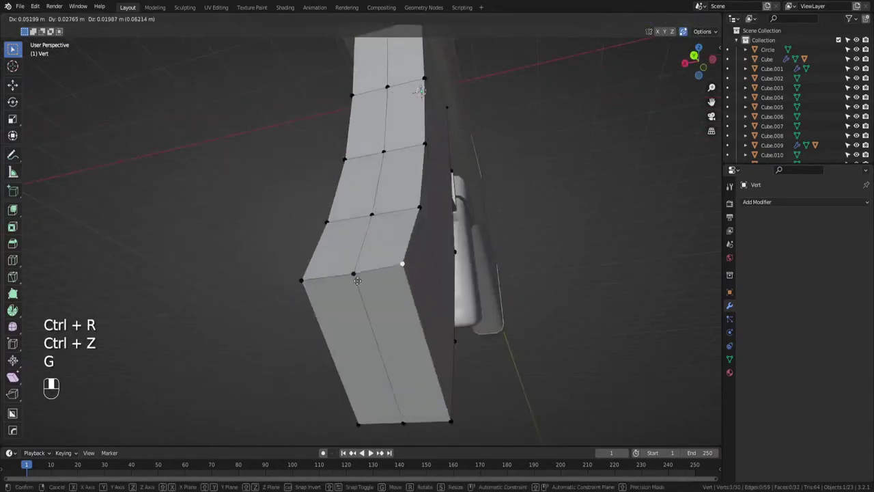
click(365, 284)
click(449, 431)
key(g)
click(446, 431)
click(409, 424)
key(g)
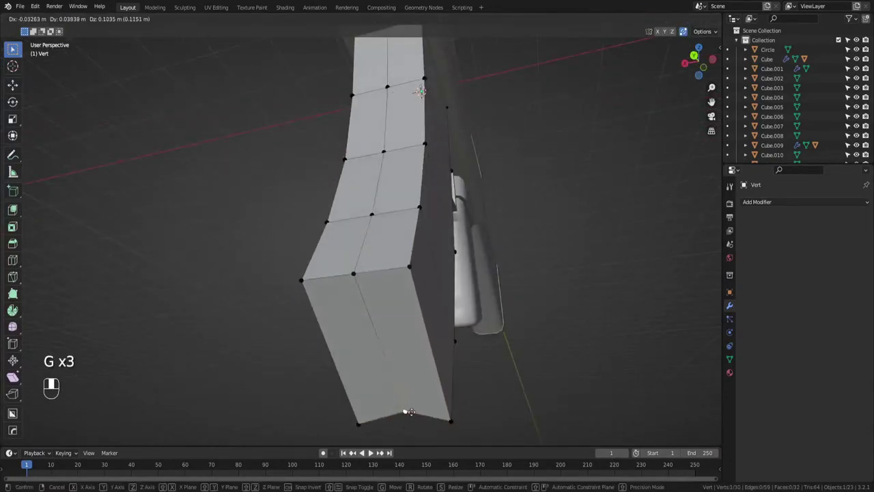
click(410, 423)
click(364, 291)
key(g)
click(374, 294)
Test-move the lower corner vertices on the magazine's opposite side to check for loose duplicates.
middle_drag(377, 294, 435, 296)
click(370, 266)
key(g)
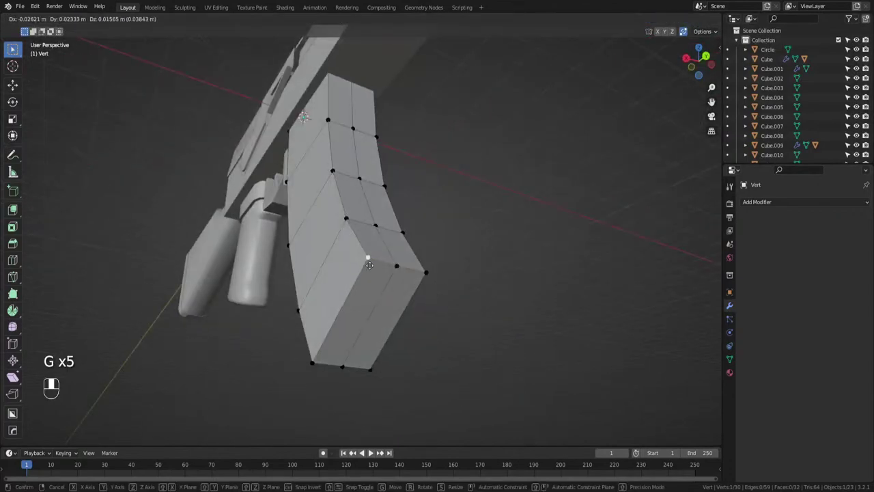
click(367, 261)
click(312, 361)
key(g)
click(313, 359)
Clean up the entire magazine mesh, merging doubles at 0.0001, recalculating normals and selecting non-manifold geometry.
middle_drag(314, 359, 363, 312)
key(a)
key(Tab)
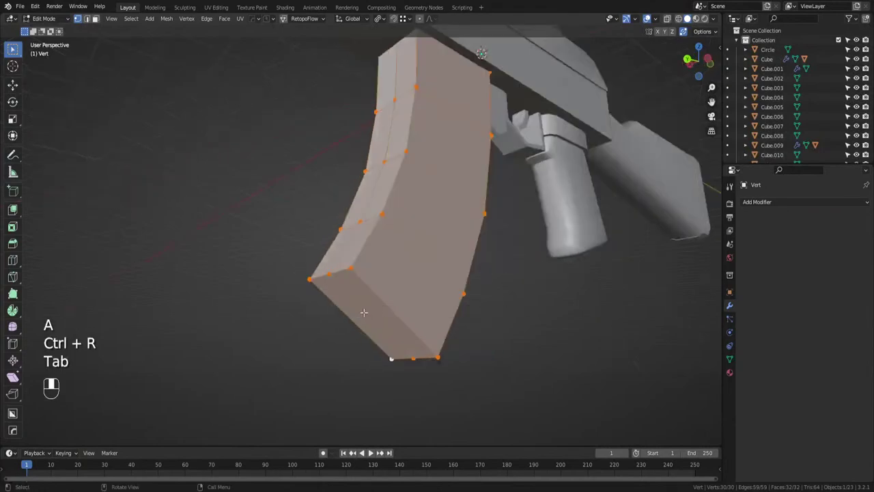
click(354, 269)
key(g)
right_click(390, 268)
key(a)
key(3)
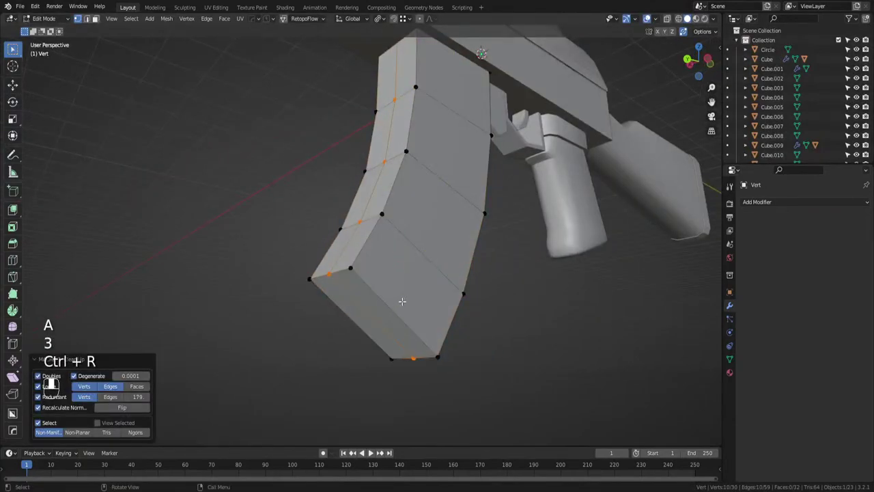
click(402, 301)
Isolate the magazine in local view and examine the mesh around its upper end.
key(KP_Divide)
middle_drag(402, 301, 360, 318)
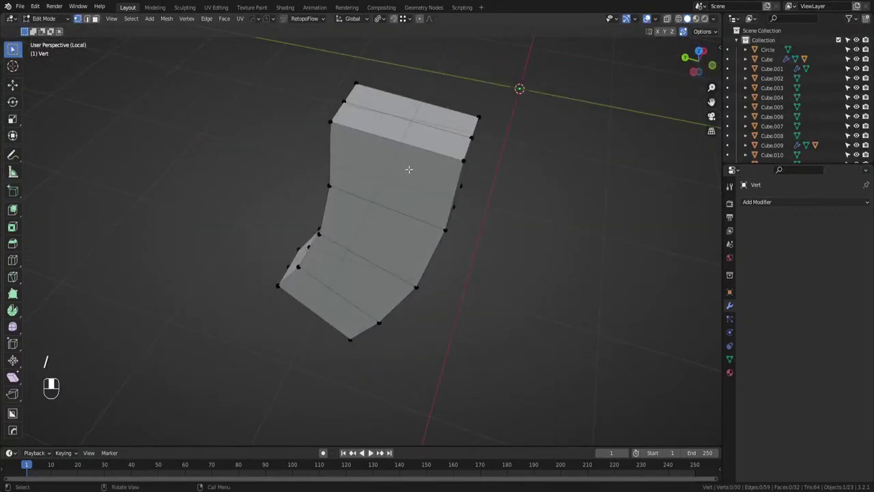
middle_drag(390, 144, 322, 152)
key(Tab)
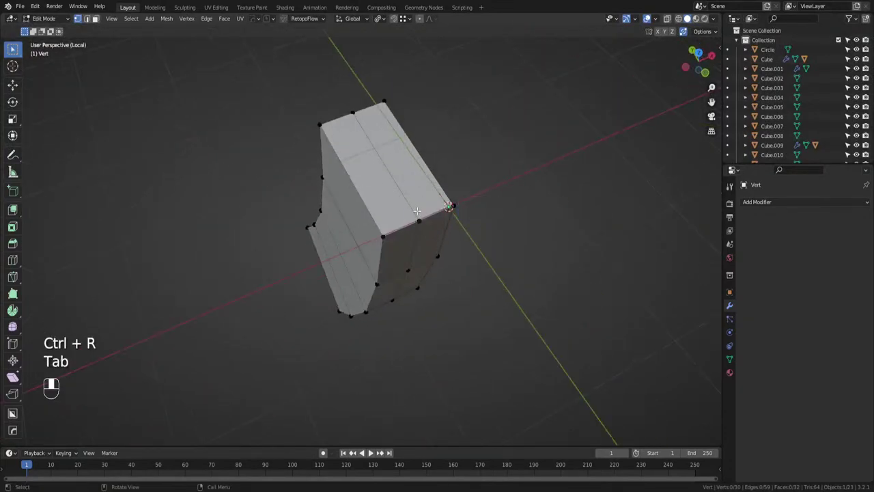
click(418, 214)
key(g)
right_click(426, 193)
click(322, 126)
key(g)
key(g)
key(g)
key(g)
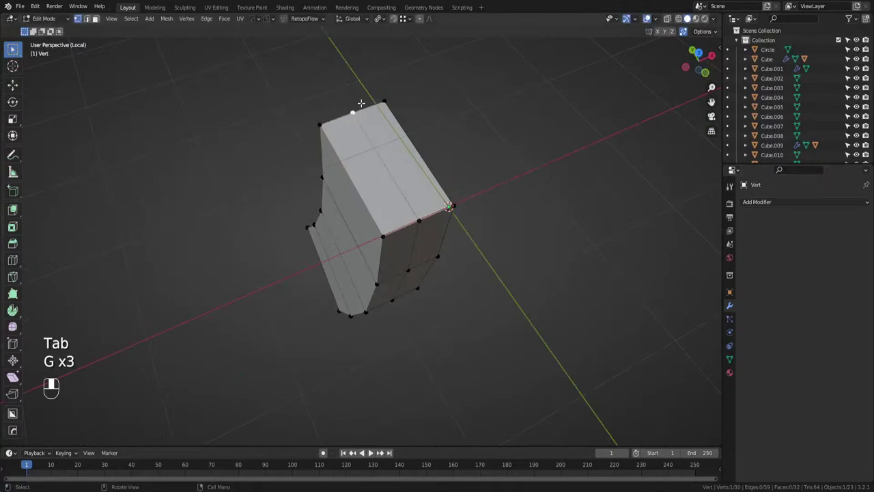
click(383, 235)
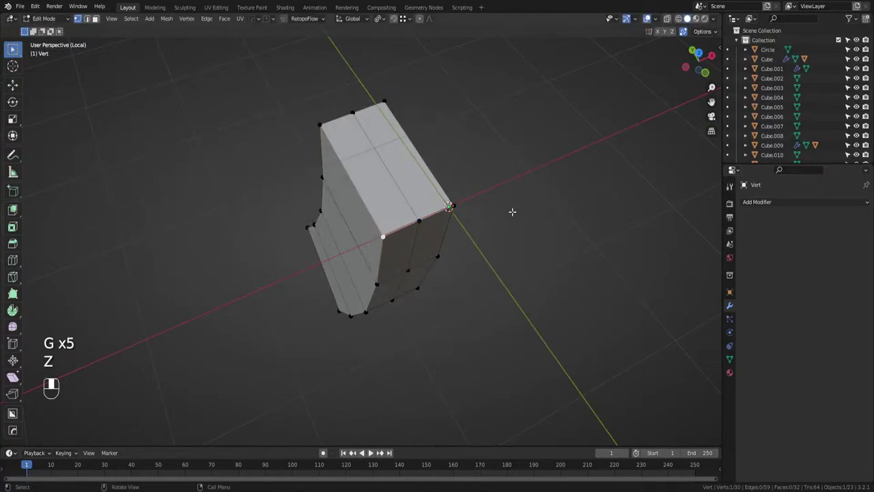
Display the magazine mesh in wireframe and inspect its internal edges from several sides.
key(z)
mouse_move(512, 212)
middle_down()
mouse_move(316, 196)
mouse_move(238, 162)
mouse_move(339, 152)
middle_up()
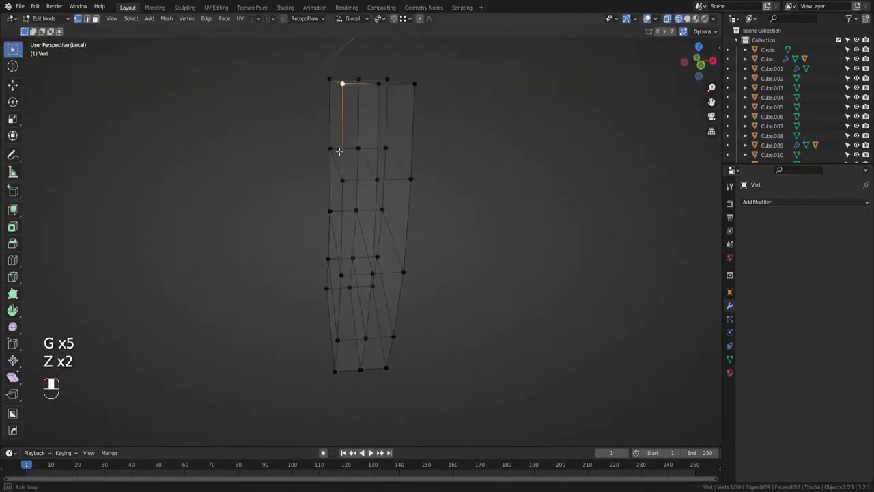
key(Tab)
key(Tab)
middle_drag(390, 125, 374, 170)
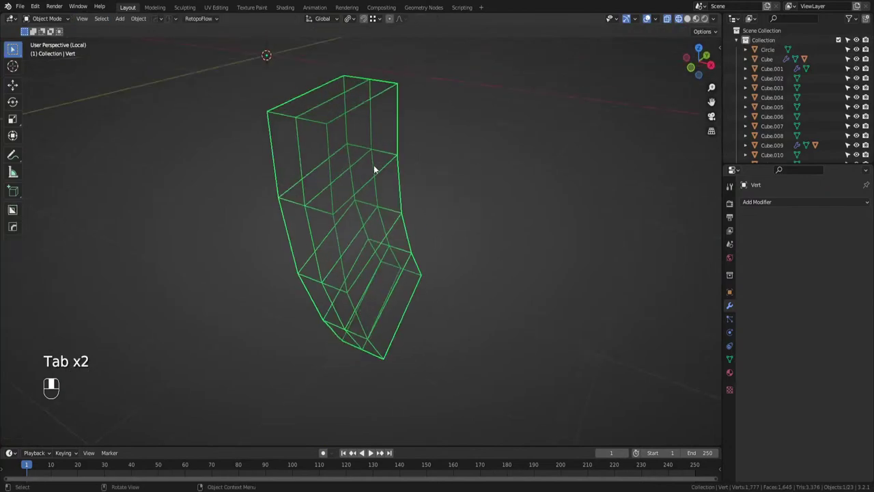
key(Tab)
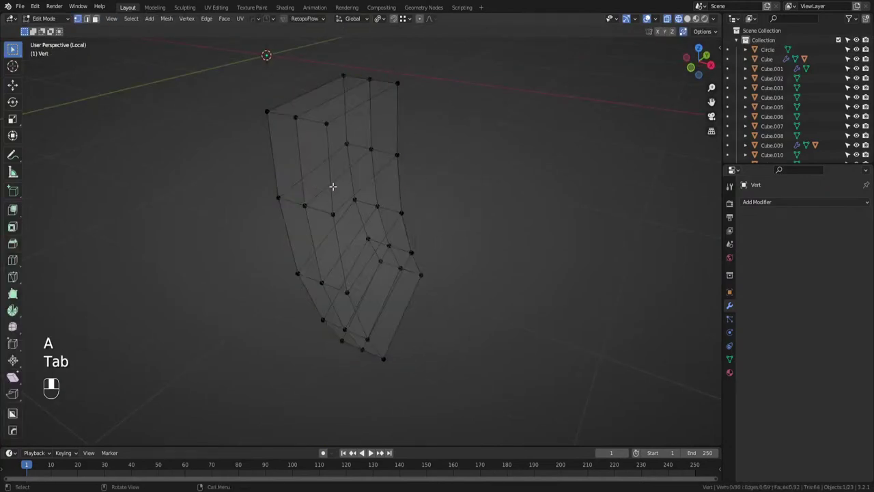
Delete the strip of internal faces running lengthwise through the middle of the magazine.
click(345, 138)
middle_drag(363, 211, 378, 213)
ctrl+click(363, 289)
middle_drag(366, 288, 388, 271)
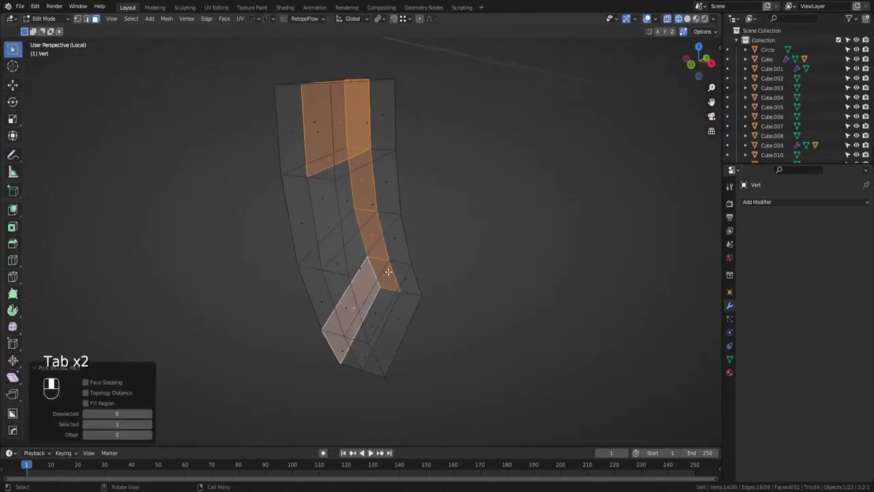
key(ctrl+z)
ctrl+click(376, 309)
middle_drag(383, 311, 398, 307)
key(x)
click(399, 307)
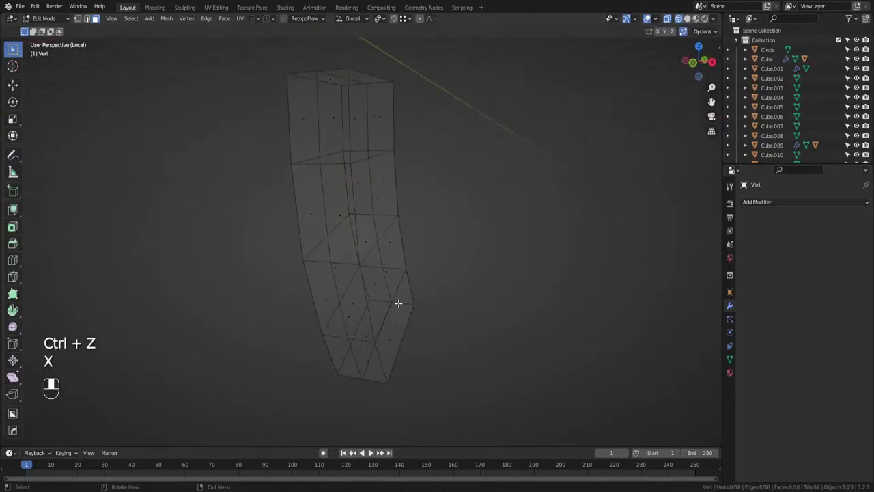
Add one centred loop cut running lengthwise down both sides of the magazine.
key(Tab)
middle_drag(396, 235, 380, 245)
key(ctrl+r)
key(Tab)
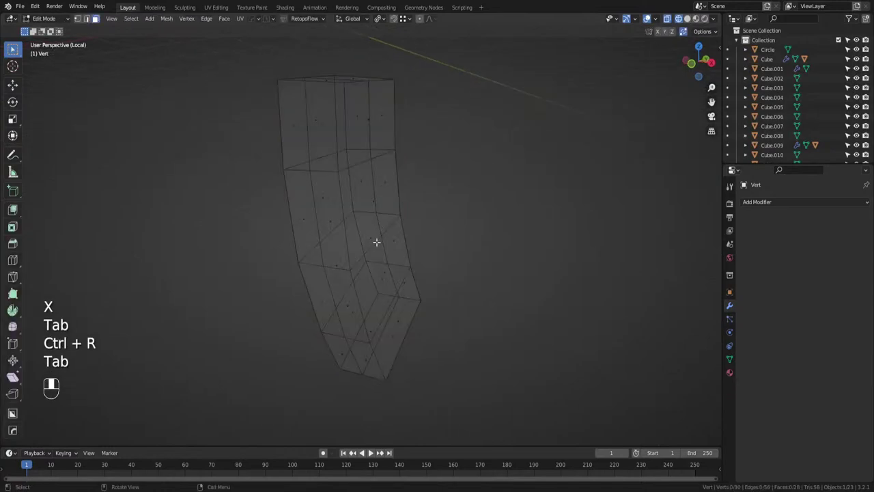
key(ctrl+r)
click(377, 243)
right_click(437, 238)
middle_drag(437, 237, 395, 307)
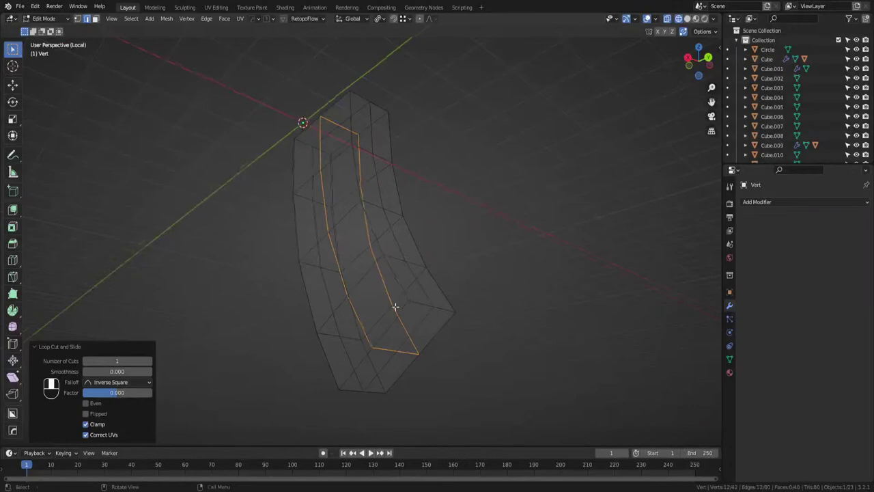
Add a second lengthwise loop cut beside the first, slid to a factor of about 0.557.
key(ctrl+r)
click(360, 283)
key(ctrl+z)
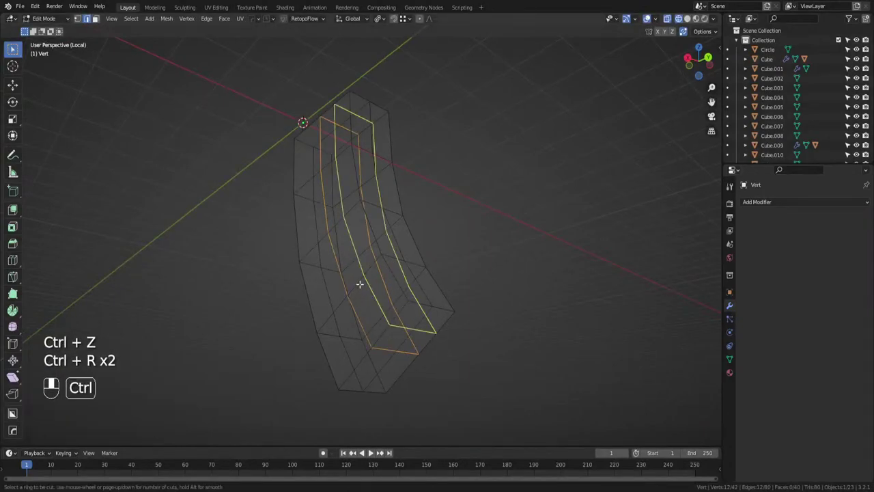
click(360, 284)
click(348, 293)
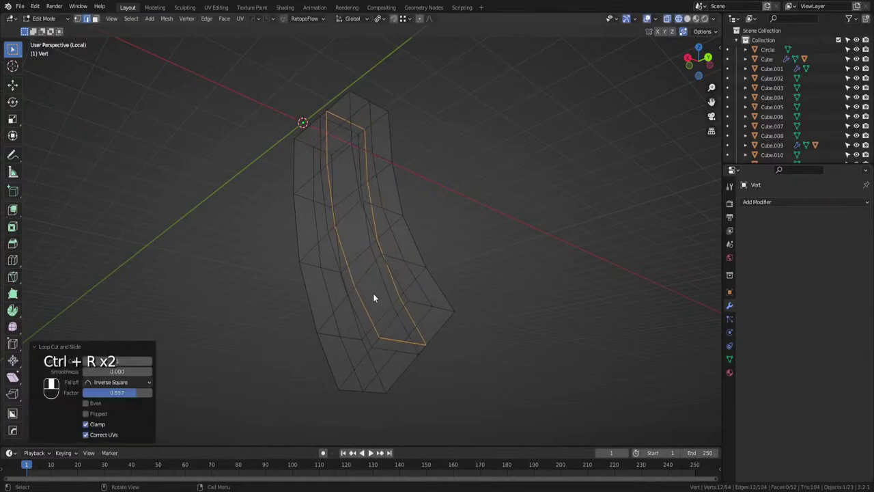
Switch to solid shading and select the forward strip of faces on both sides of the magazine.
key(Tab)
click(367, 289)
mouse_move(366, 289)
middle_down()
mouse_move(405, 306)
mouse_move(425, 331)
middle_up()
key(z)
click(426, 335)
ctrl+click(349, 141)
mouse_move(349, 141)
middle_down()
mouse_move(377, 172)
mouse_move(357, 200)
mouse_move(382, 233)
middle_up()
shift+click(356, 146)
ctrl+click(339, 334)
middle_drag(339, 333, 521, 281)
key(s)
key(x)
right_click(478, 335)
key(s)
middle_click(519, 280)
click(434, 273)
middle_drag(431, 270, 465, 265)
key(s)
middle_click(437, 257)
click(408, 246)
Change the transform pivot point and scale the selected side strips inward along X to narrow the magazine's front section.
click(384, 20)
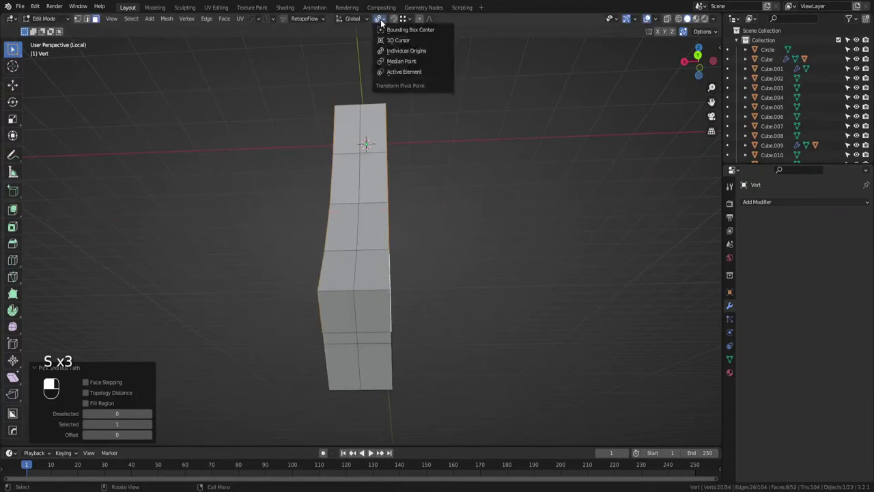
key(s)
key(x)
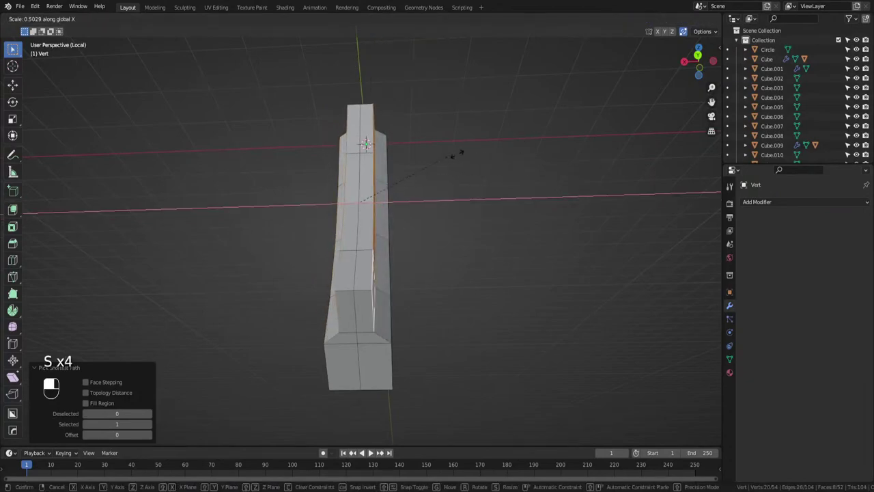
click(497, 165)
middle_drag(506, 169, 493, 255)
Leave mesh editing and apply HardOps Sharpen to the magazine with an auto smooth angle of about 36°.
key(Tab)
click(458, 203)
key(q)
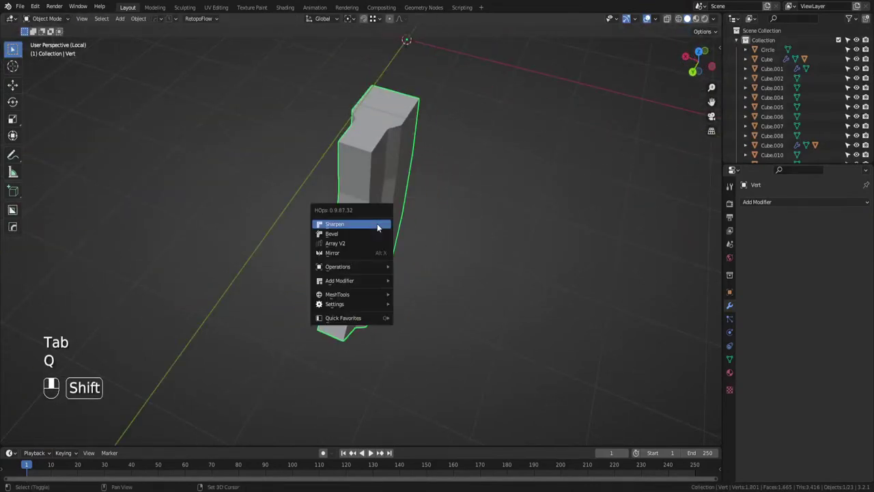
click(377, 224)
middle_drag(365, 228, 441, 264)
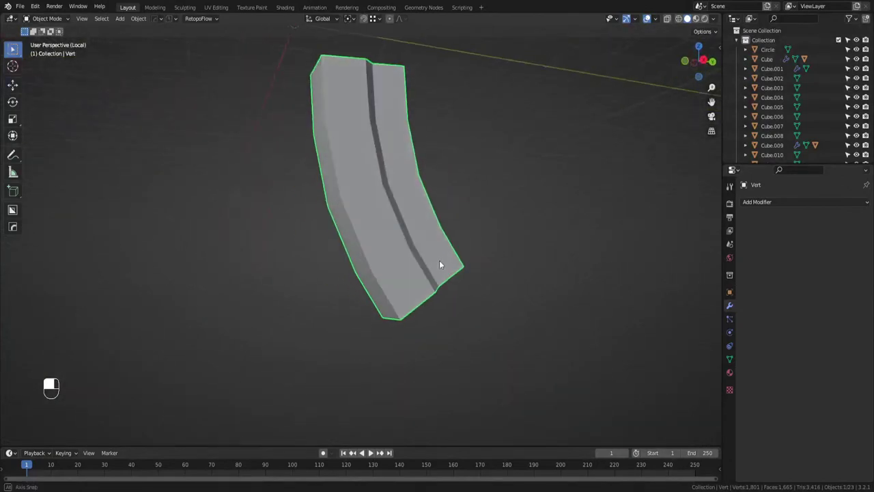
Try adding a bevelled lengthwise loop cut to the wider section of the magazine.
key(Tab)
key(ctrl+r)
click(386, 263)
key(ctrl+b)
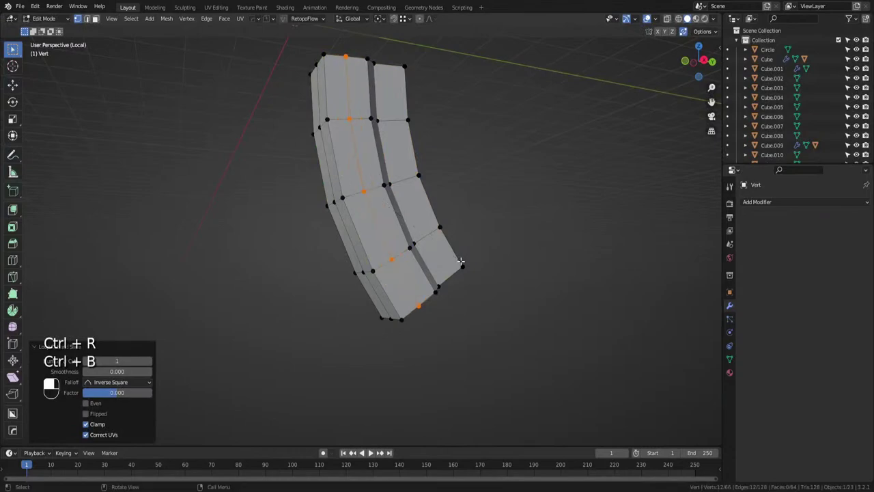
middle_drag(461, 261, 416, 317)
key(ctrl+z)
Exit mesh editing and the magazine's local view to show the whole rifle, and save the file.
key(Tab)
key(ctrl+s)
key(ctrl+w)
key(ctrl+w)
key(KP_Divide)
key(ctrl+s)
key(ctrl+s)
Apply HardOps Sharpen to the angled gas block piece that joins the two barrel tubes.
click(369, 238)
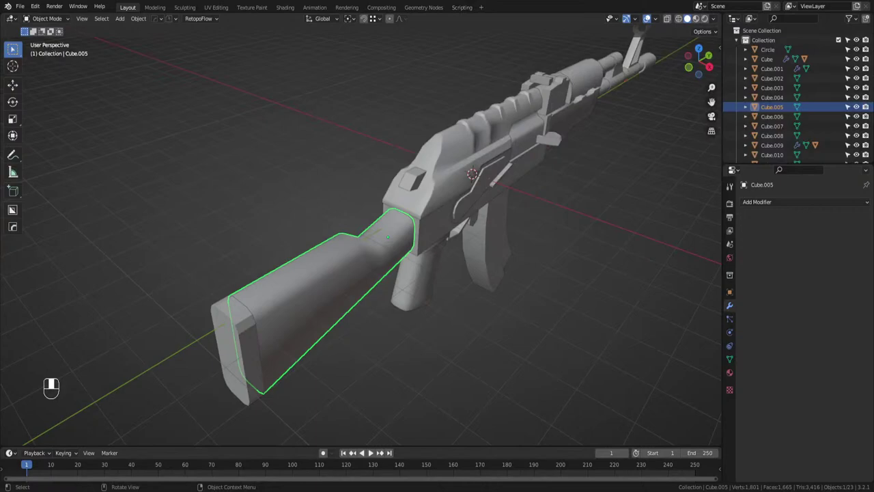
middle_drag(416, 318, 428, 198)
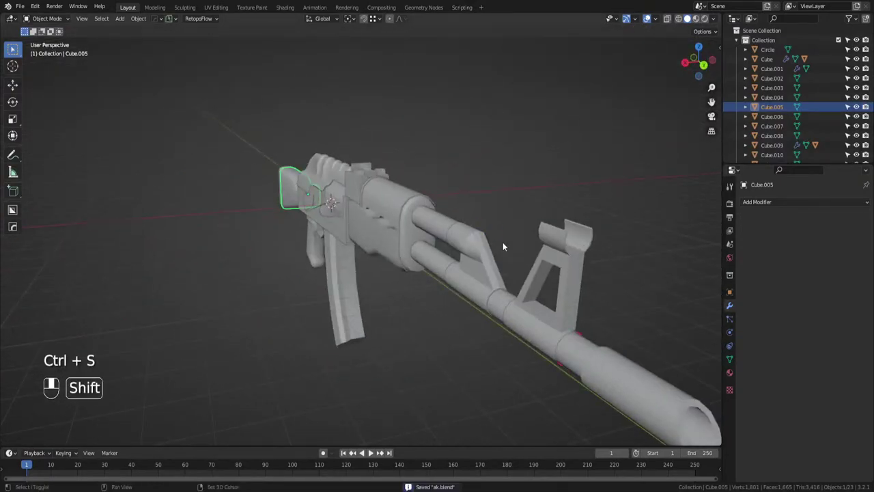
middle_drag(502, 247, 428, 230)
click(428, 230)
key(q)
click(424, 231)
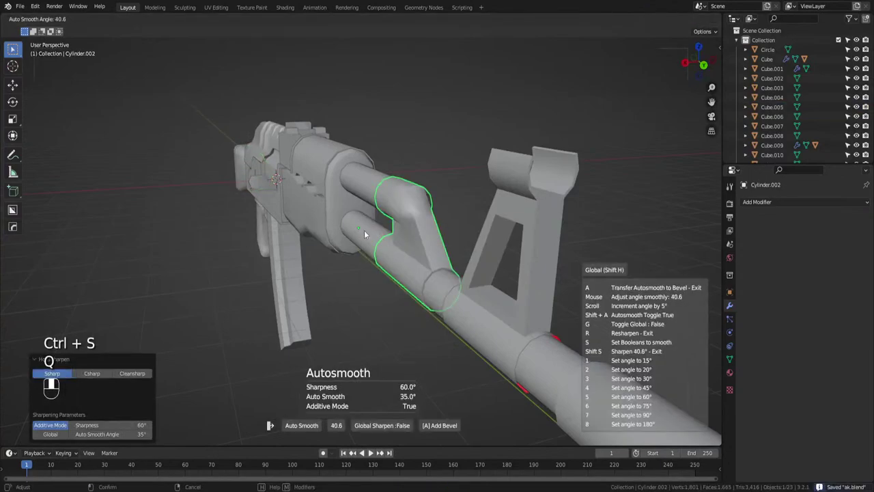
click(611, 216)
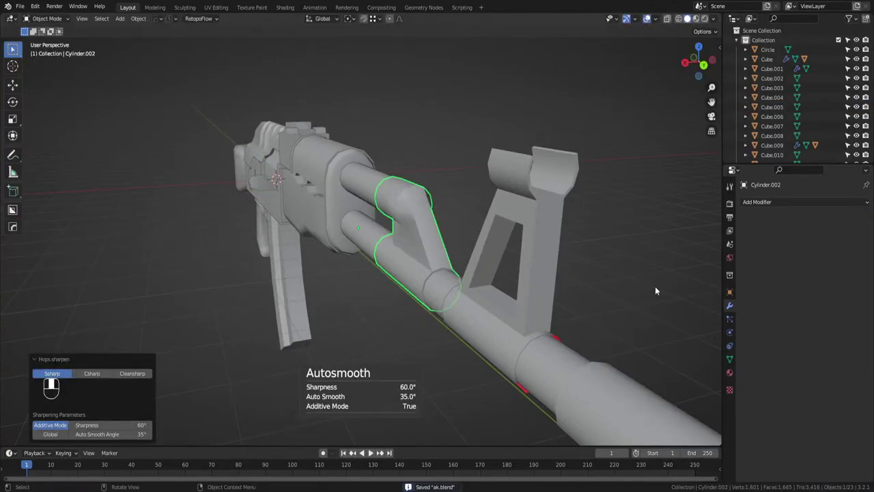
Turn off Auto Smooth in the gas block piece's normals settings and save the file.
click(733, 371)
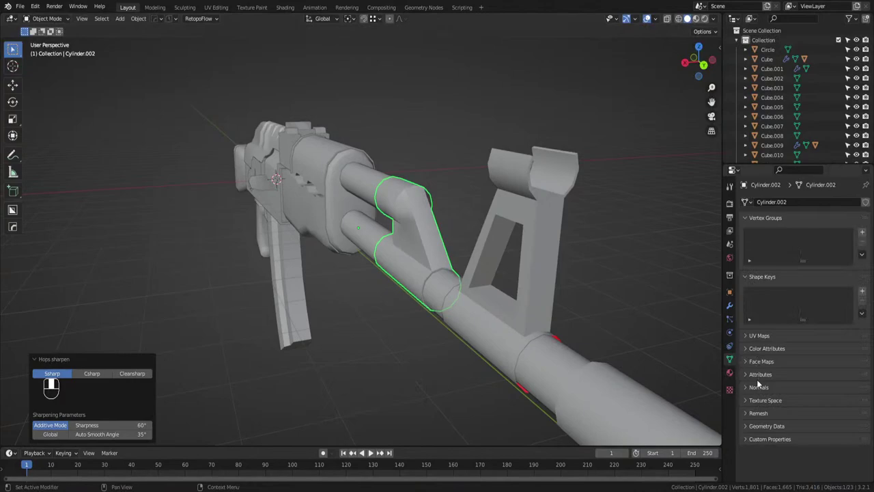
click(758, 413)
click(763, 388)
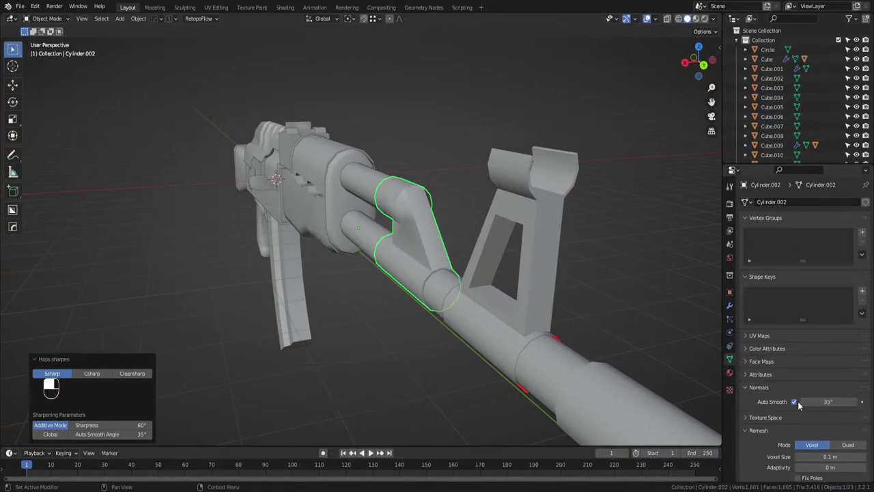
click(796, 402)
click(572, 297)
scroll(572, 297, down, 4)
middle_drag(560, 299, 587, 266)
key(ctrl+s)
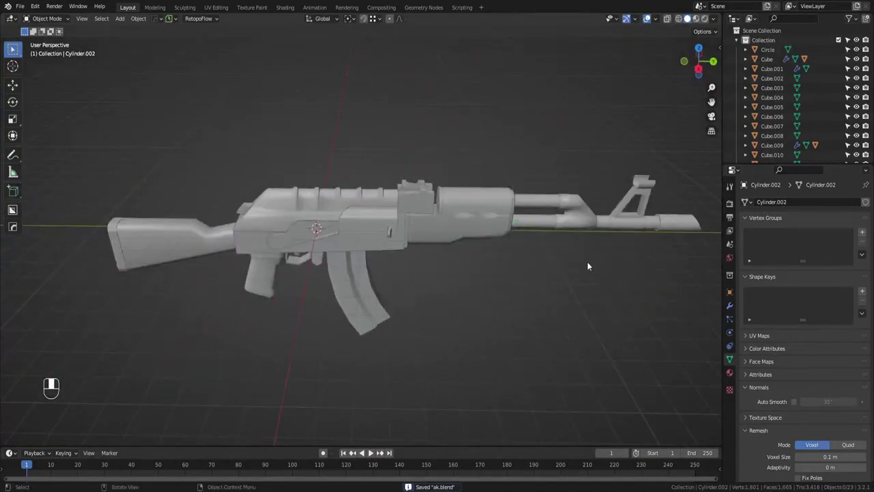
Select all rifle parts, apply their object transforms, and save the file.
key(a)
middle_drag(476, 280, 470, 252)
key(ctrl+a)
click(501, 258)
click(498, 273)
key(ctrl+w)
key(ctrl+w)
scroll(488, 261, down, 2)
key(ctrl+s)
Open the magazine for mesh editing and display the rifle in wireframe.
scroll(480, 252, up, 3)
scroll(478, 256, down, 3)
scroll(470, 252, up, 2)
key(Tab)
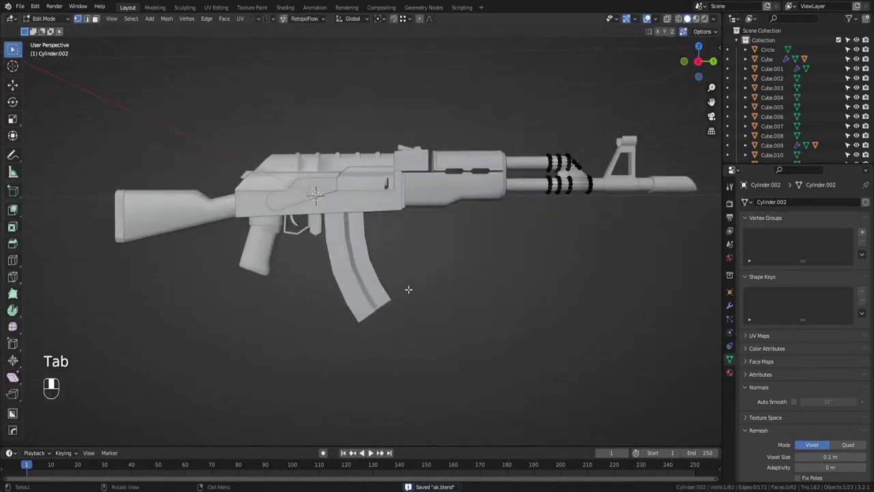
key(Tab)
click(360, 283)
key(Tab)
key(z)
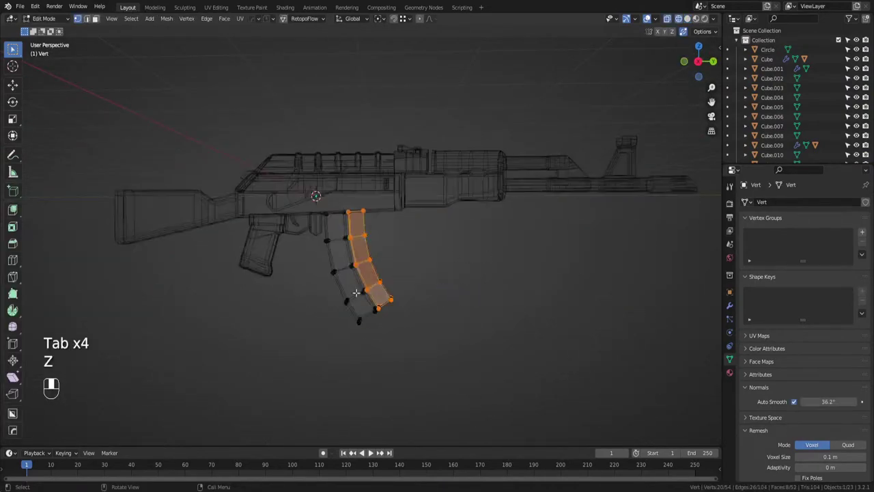
mouse_move(415, 280)
middle_down()
mouse_move(363, 282)
mouse_move(436, 263)
mouse_move(427, 230)
middle_up()
Enlarge the magazine in the right orthographic view and move it about 0.094 m in Y and 0.306 m in Z.
key(Tab)
key(s)
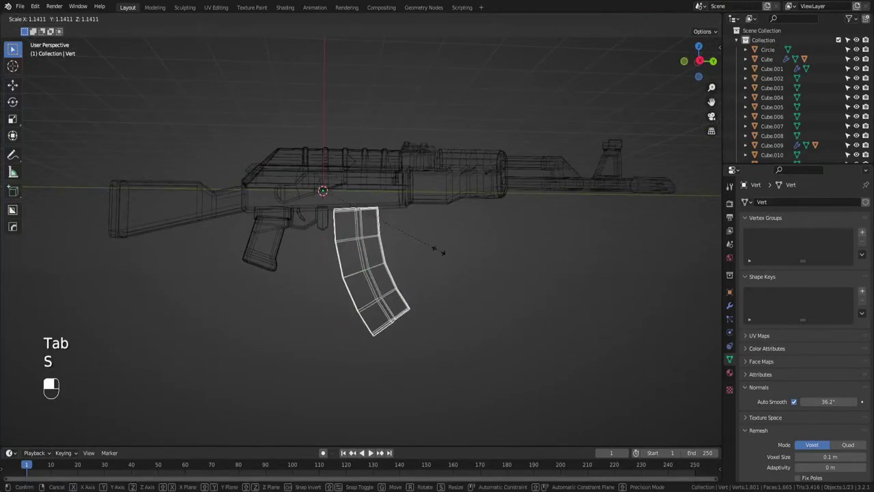
click(446, 256)
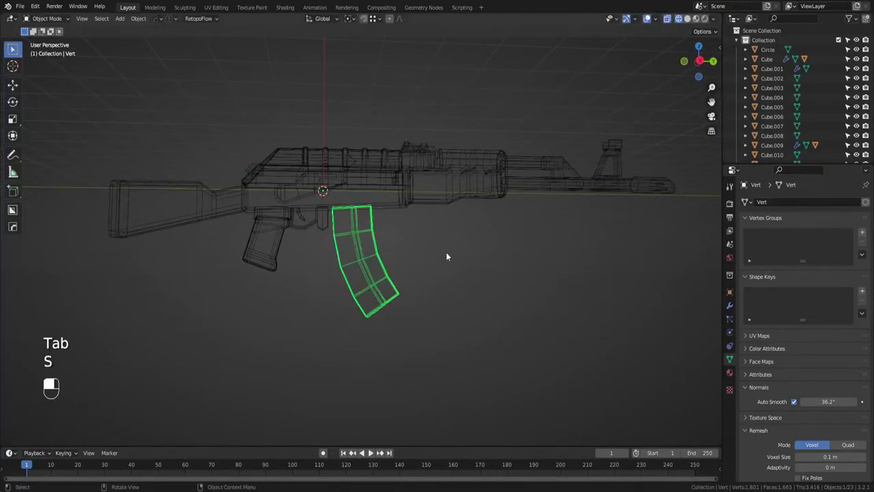
click(700, 63)
key(s)
click(564, 230)
key(g)
click(560, 219)
Adjust the magazine's size and position against the receiver's underside, finishing with a scale of about 0.977.
key(s)
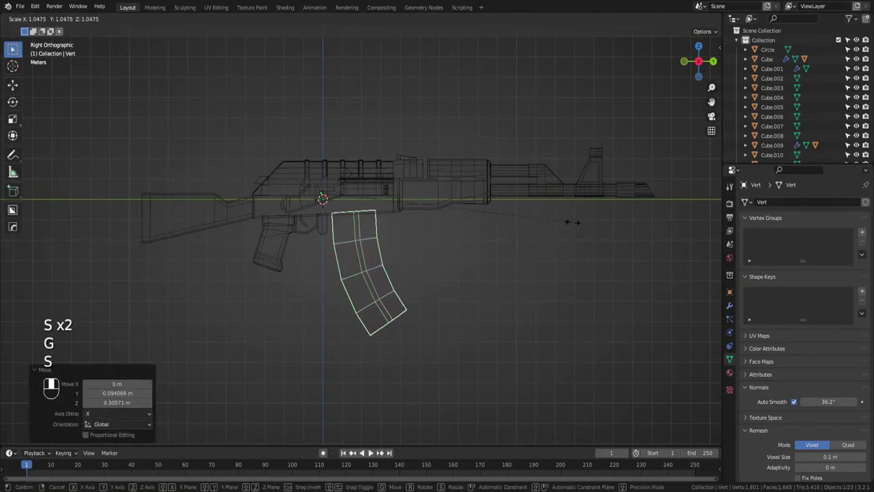
key(g)
click(577, 218)
key(s)
click(573, 227)
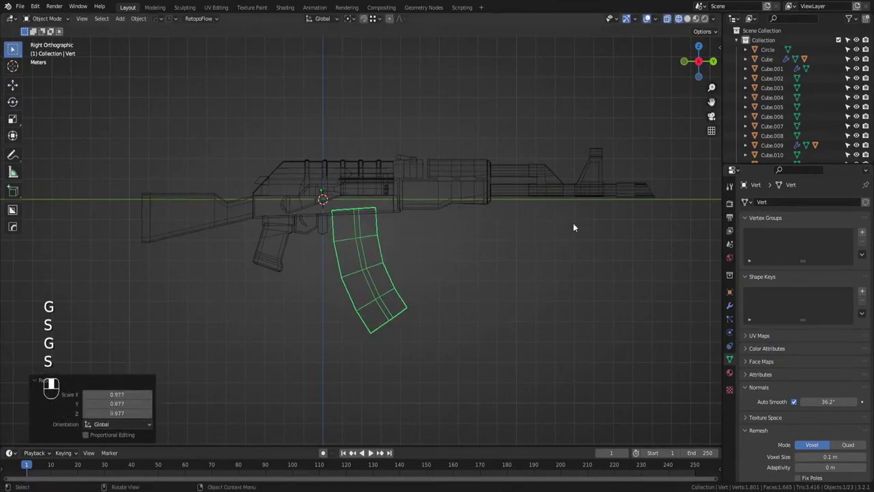
Scale the magazine by about 0.973, move it about -0.165 m in Y and 0.047 m in Z, and save the file.
key(g)
click(576, 226)
key(s)
click(565, 224)
key(g)
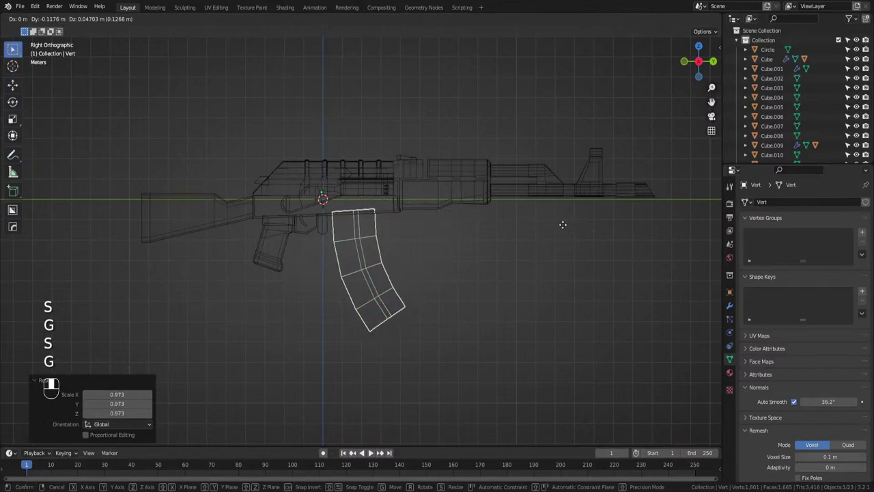
click(563, 224)
middle_drag(488, 263, 494, 245)
key(ctrl+s)
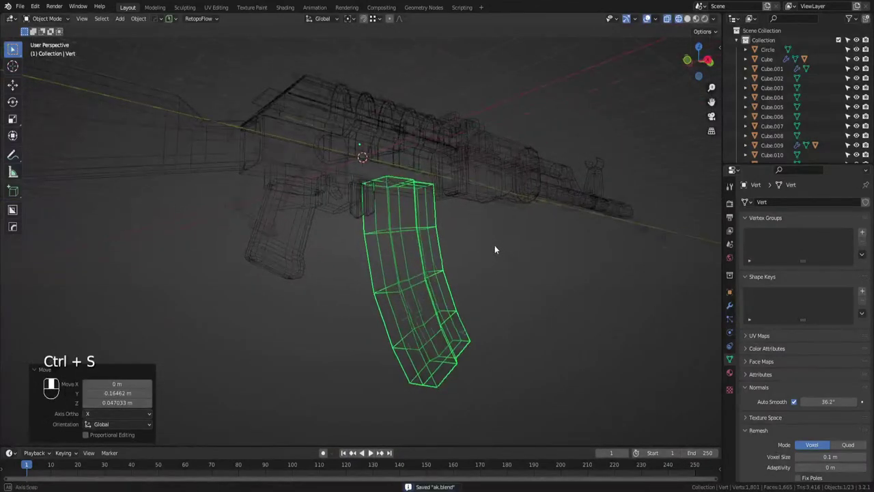
Add a plane at the world origin and scale it to about 0.402 along X.
scroll(494, 250, up, 4)
key(shift+a)
mouse_move(488, 228)
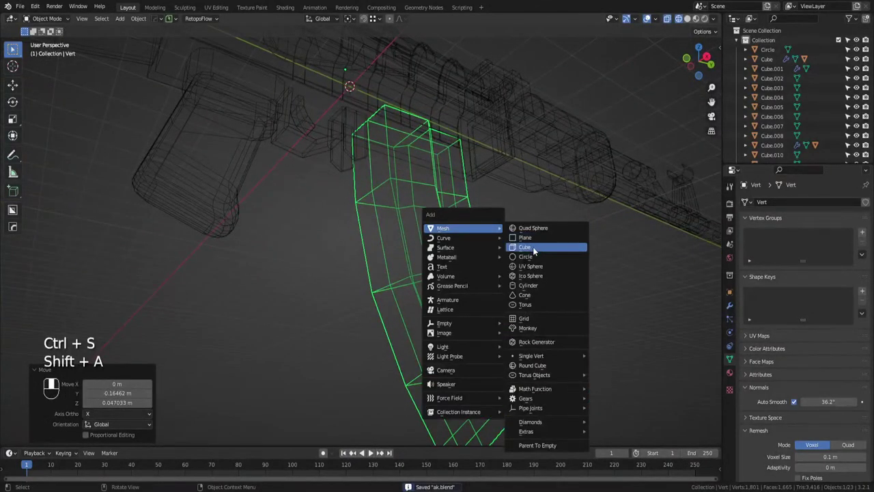
click(537, 237)
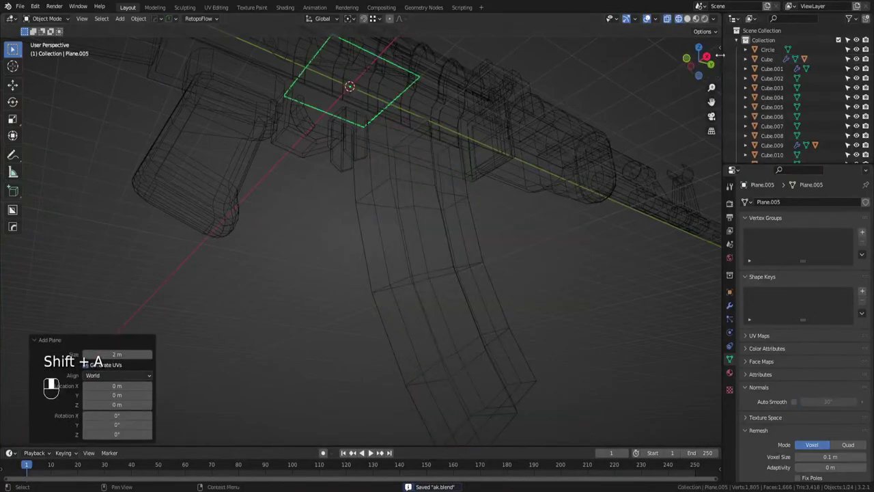
key(s)
key(x)
click(483, 102)
Refine the new plane's width along X and its overall size, and open it for mesh editing.
key(s)
key(x)
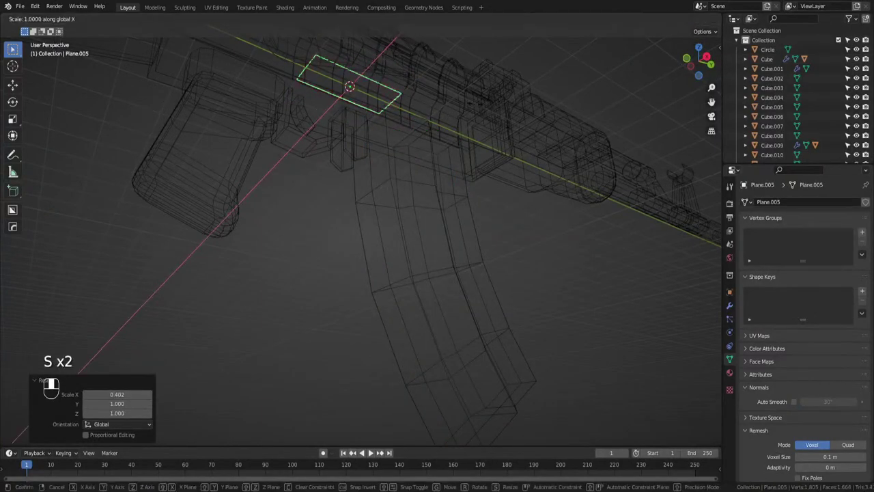
click(511, 106)
key(s)
click(485, 105)
key(Tab)
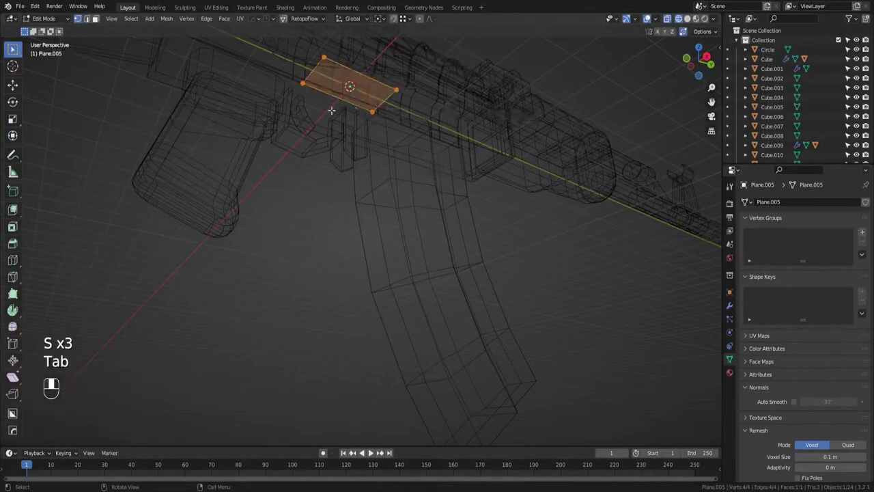
Add a loop cut across the middle of the plane and scale its corner vertices inward along Y to give it pointed ends.
key(ctrl+r)
click(397, 89)
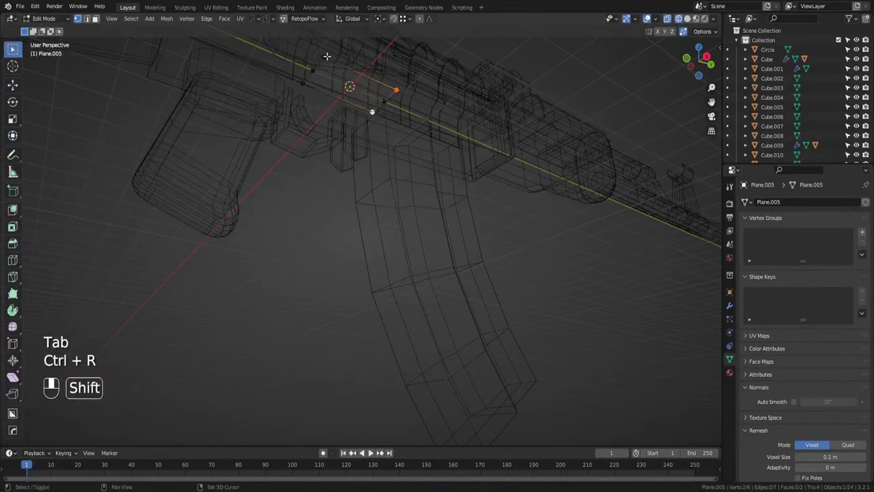
key(s)
key(y)
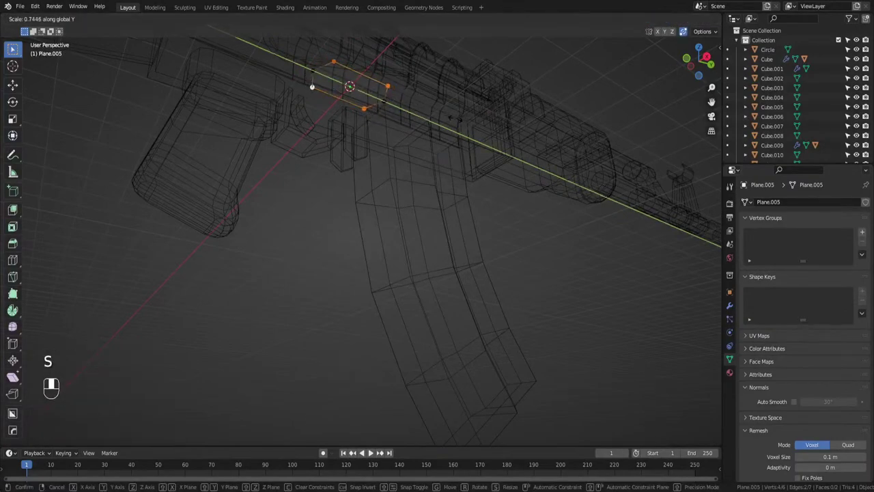
click(449, 120)
key(Tab)
click(450, 97)
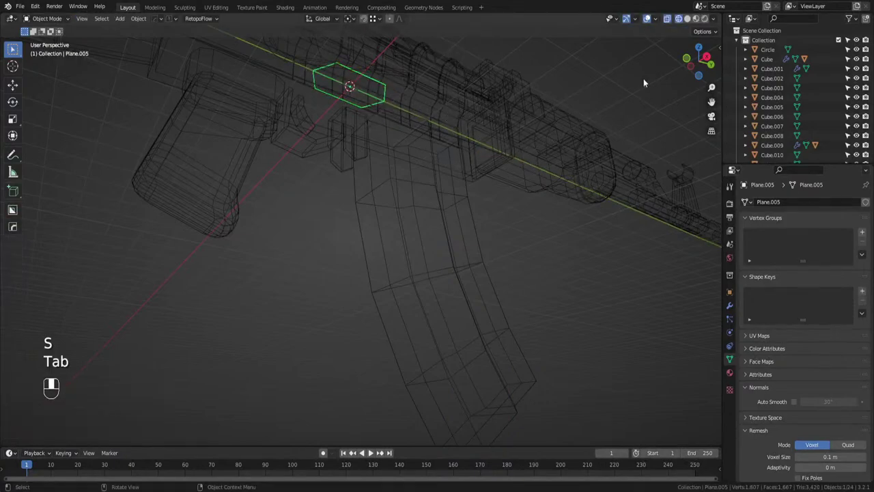
In right side view, rotate and move the plane below the receiver beside the magazine, finishing with a rotation of about -27.2°.
click(707, 58)
key(r)
click(457, 86)
key(g)
click(459, 188)
key(r)
click(412, 138)
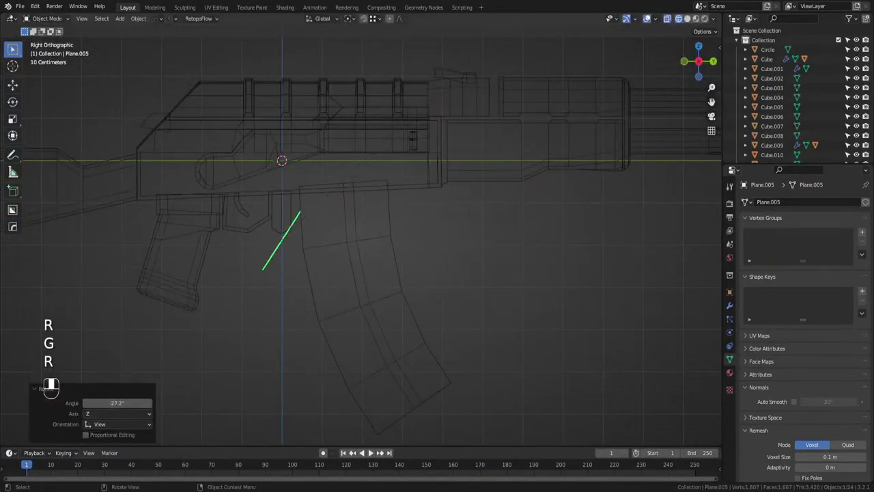
Fine-tune the tilted plane's angle and position between the trigger guard and the magazine, including a move of about 0.023 m in Y and -0.023 m in Z.
key(g)
click(402, 105)
key(r)
click(408, 117)
key(g)
click(411, 123)
key(r)
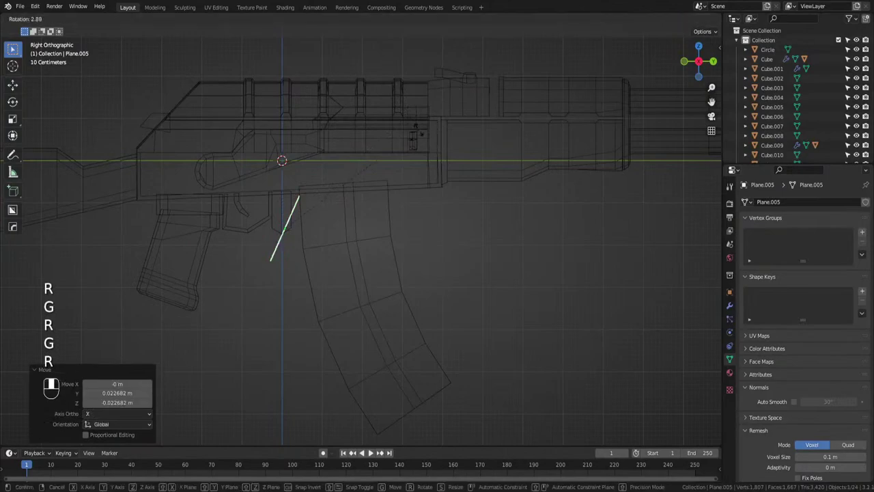
click(339, 187)
key(a)
click(276, 256)
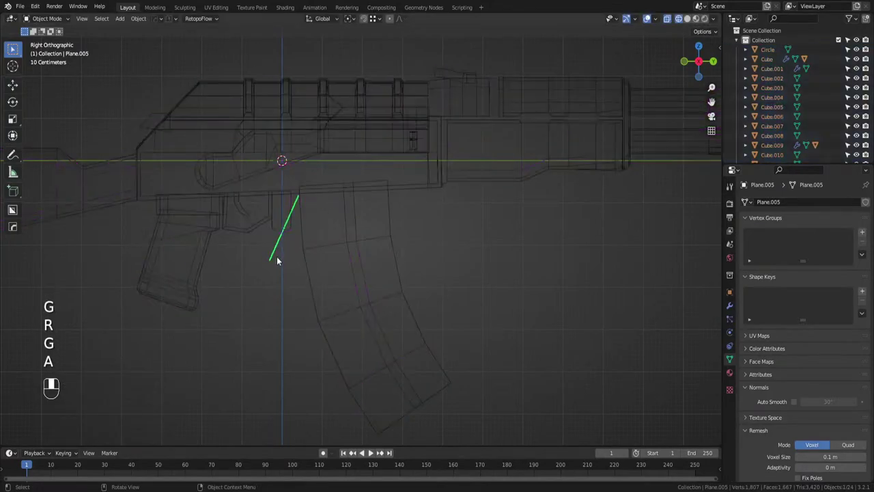
Thicken the tilted plane with a Solidify modifier at offset -1.00, and switch the viewport to solid shading with wireframe edges.
key(q)
mouse_move(271, 291)
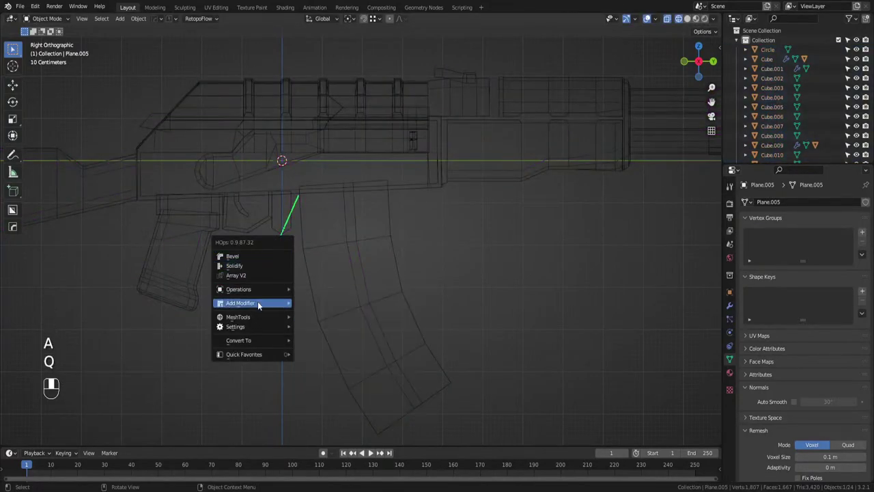
click(317, 316)
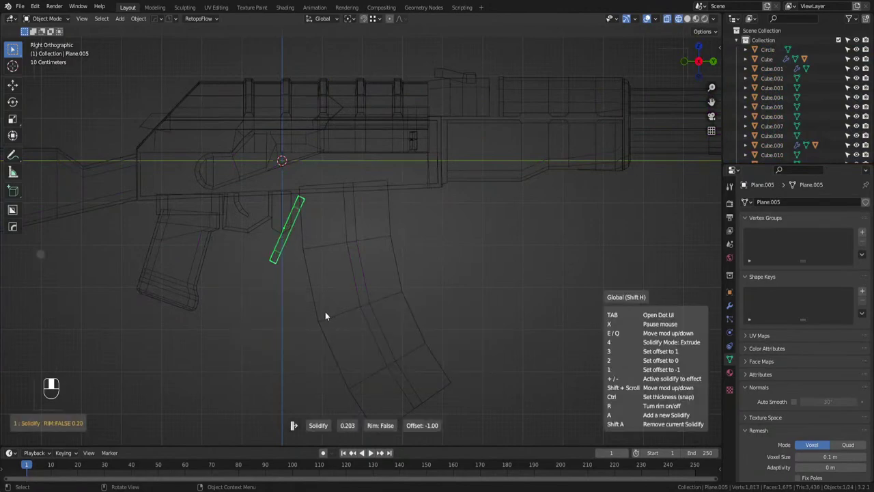
click(359, 319)
key(Tab)
key(z)
click(482, 276)
mouse_move(482, 276)
middle_down()
mouse_move(574, 244)
mouse_move(414, 184)
middle_up()
key(ctrl+w)
key(Tab)
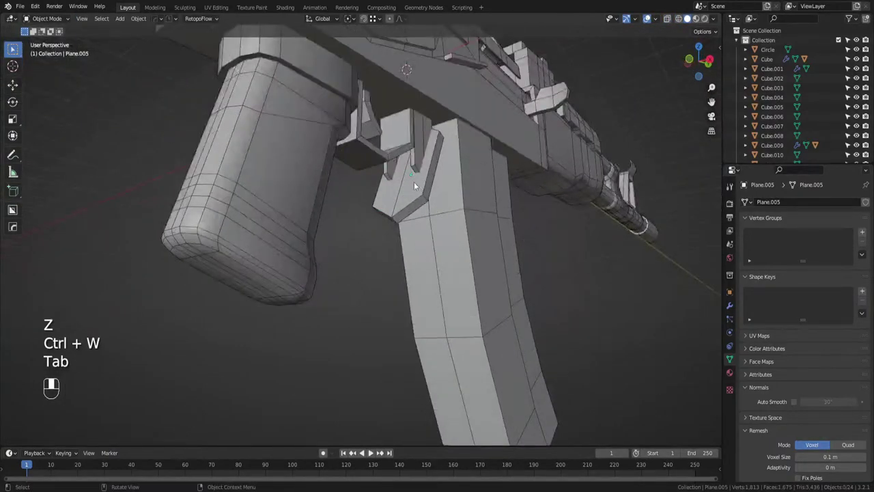
Scale the solidified part down uniformly, narrow it to about 0.839 along X, and save the file.
key(s)
right_click(549, 203)
key(s)
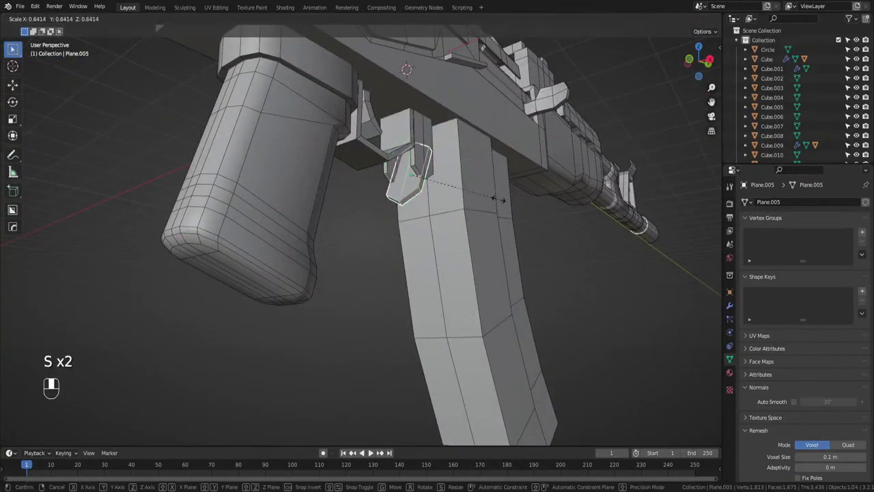
click(517, 200)
key(s)
key(x)
click(477, 196)
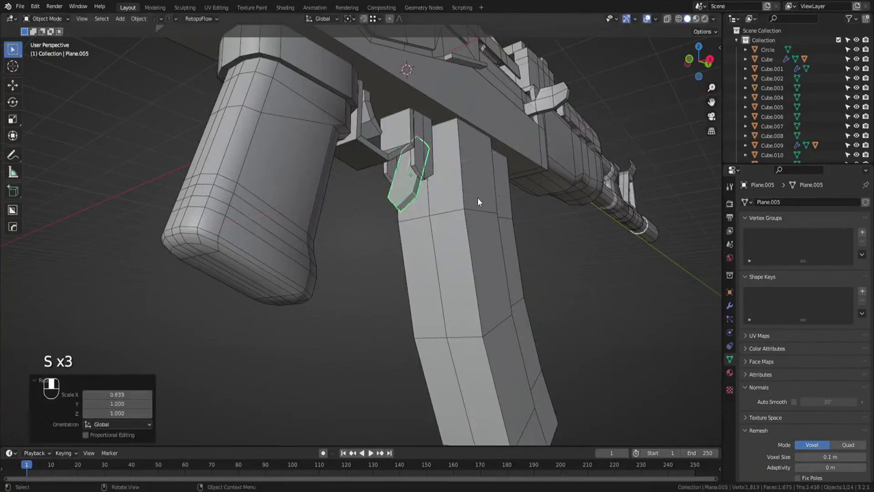
key(ctrl+s)
Hide the wireframe edges and slide the tilted lever along its local Y axis into place behind the magazine.
click(373, 279)
middle_drag(373, 278, 342, 282)
scroll(340, 284, down, 2)
key(ctrl+w)
scroll(321, 290, down, 4)
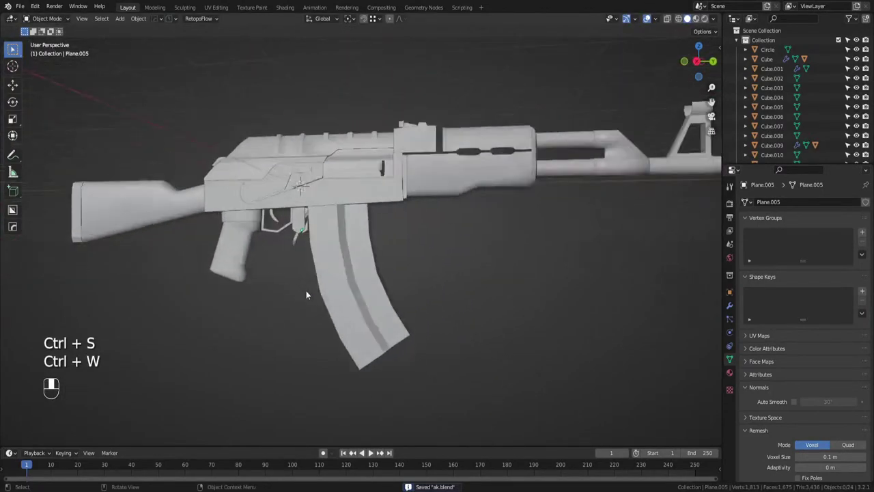
scroll(305, 276, up, 6)
click(279, 250)
key(g)
key(z)
key(z)
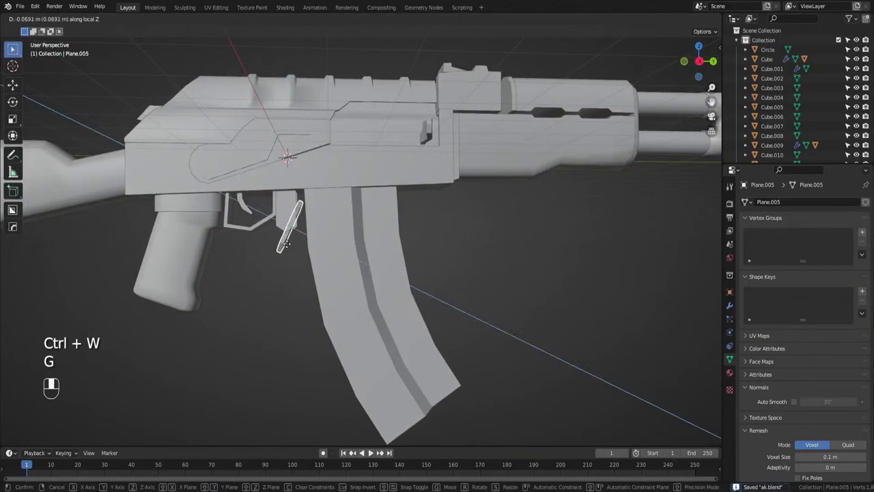
key(y)
key(y)
click(291, 244)
Scale the plate between the trigger guard and magazine by about 1.148 along Y and move it along Y toward the magazine.
middle_drag(291, 243, 329, 239)
click(290, 228)
scroll(329, 239, up, 3)
middle_drag(329, 239, 363, 228)
key(s)
key(x)
key(y)
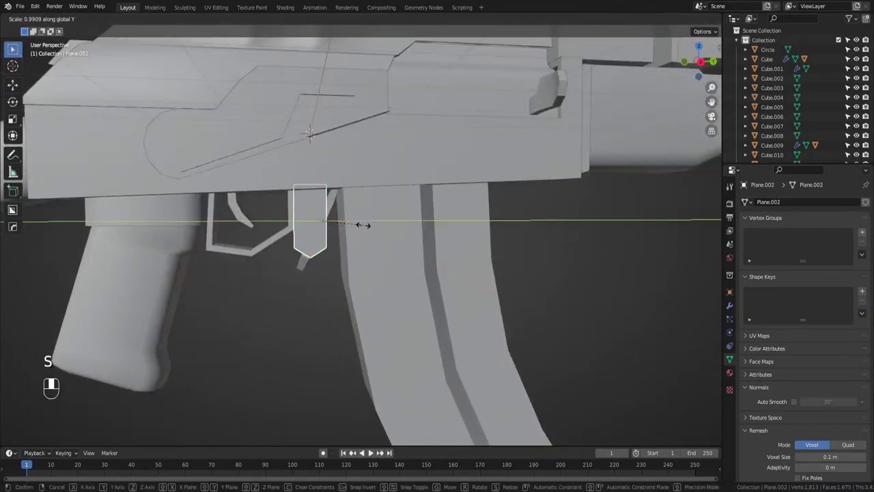
click(374, 231)
key(g)
key(y)
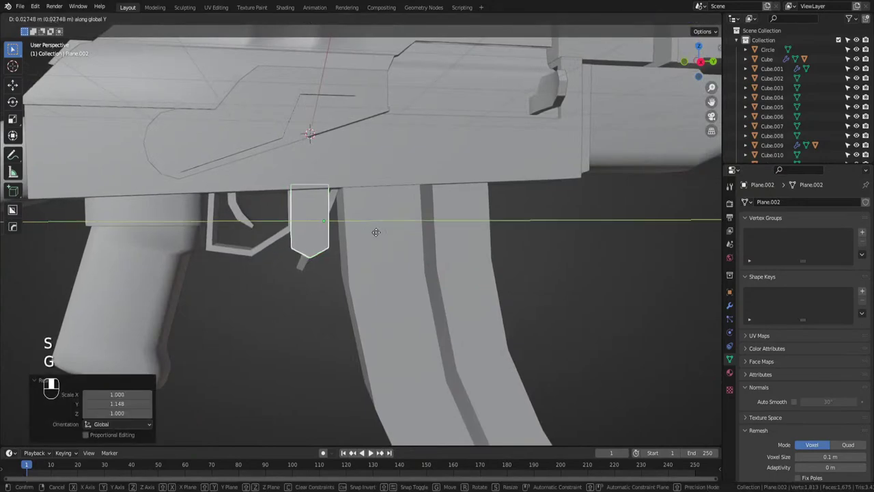
click(378, 237)
Widen the plate beside the magazine by about 1.097 and again by about 1.141 along Y, shifting it along Y between the two scalings.
key(s)
key(y)
click(381, 235)
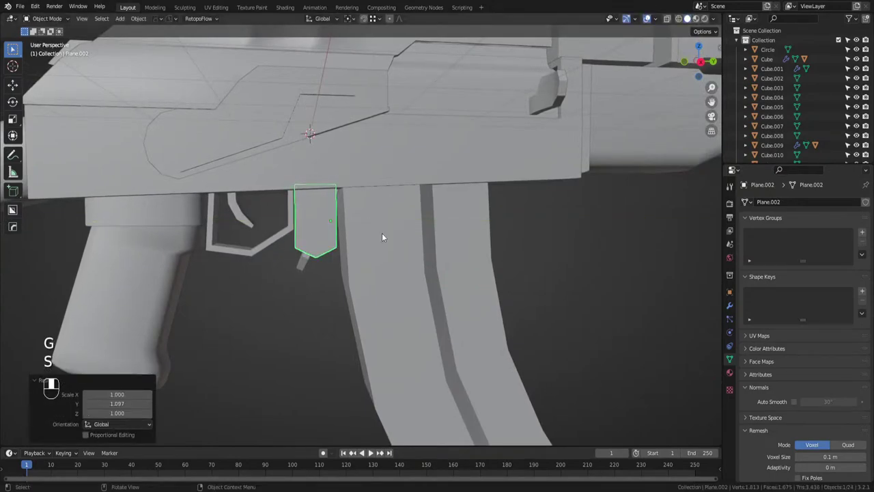
key(g)
key(y)
click(381, 232)
key(s)
key(y)
click(390, 234)
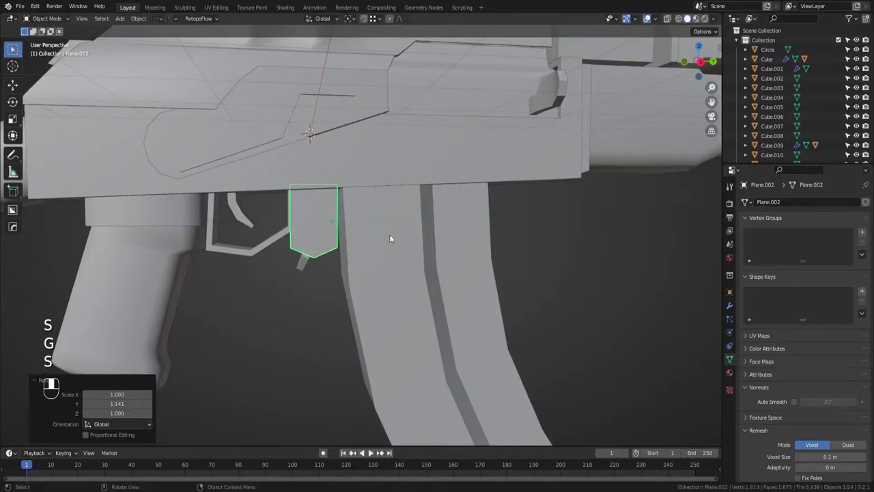
Save the file and apply the scale of every object in the scene.
scroll(328, 282, down, 5)
middle_drag(327, 282, 522, 280)
key(ctrl+s)
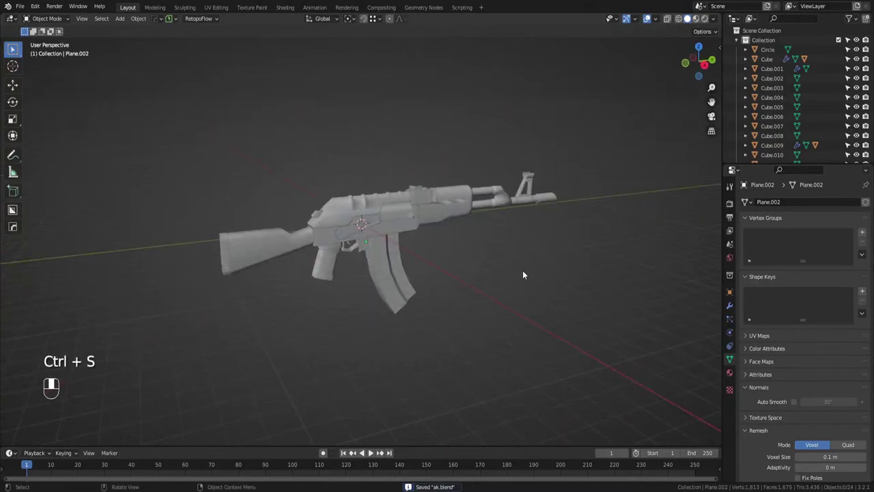
key(a)
key(ctrl+a)
click(501, 265)
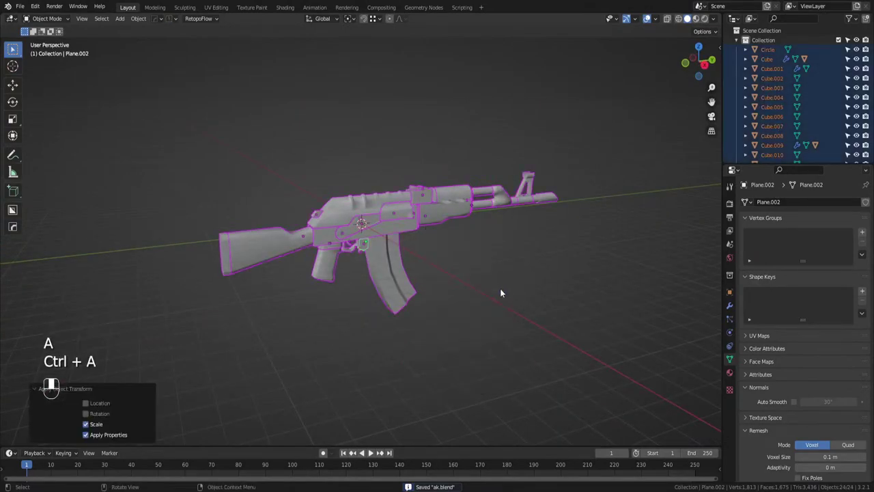
click(502, 289)
Examine the whole rifle from several angles, checking the magazine and the parts around the trigger guard.
mouse_move(505, 287)
middle_down()
mouse_move(537, 293)
mouse_move(515, 280)
middle_up()
scroll(507, 280, up, 4)
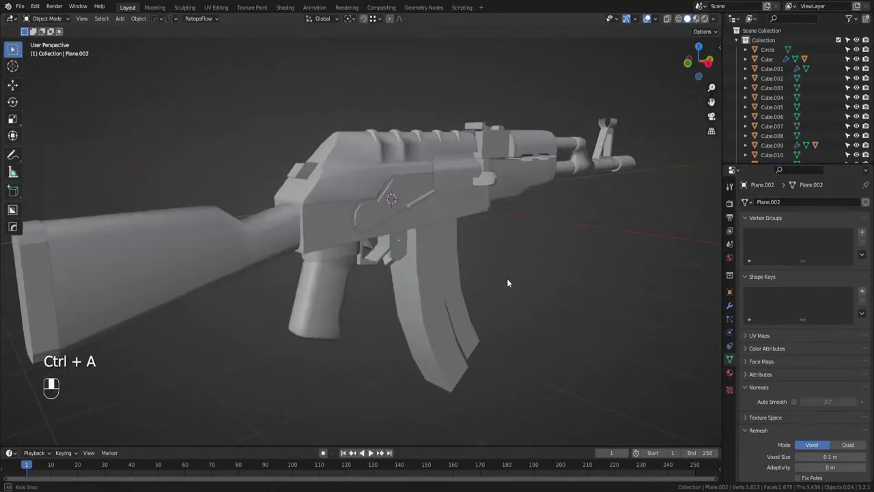
middle_drag(449, 299, 482, 280)
scroll(363, 257, down, 3)
scroll(476, 226, up, 4)
scroll(471, 233, down, 5)
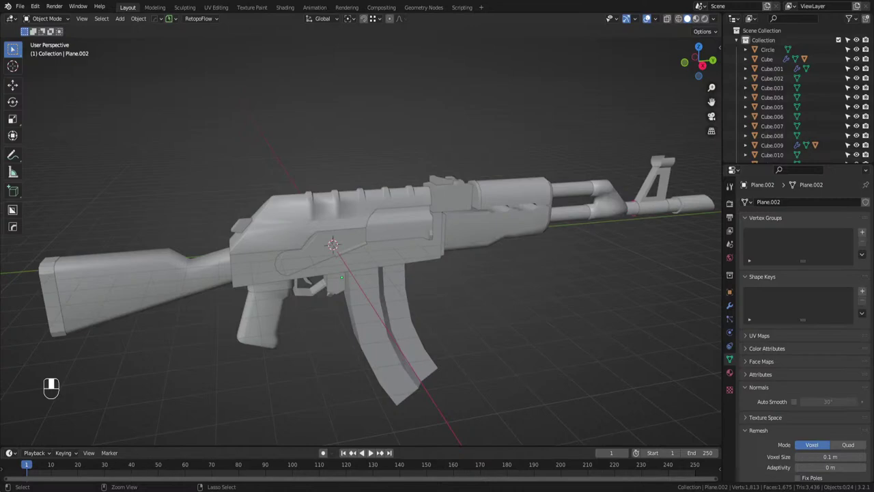
middle_drag(342, 308, 425, 307)
middle_drag(425, 307, 418, 271)
scroll(418, 271, up, 3)
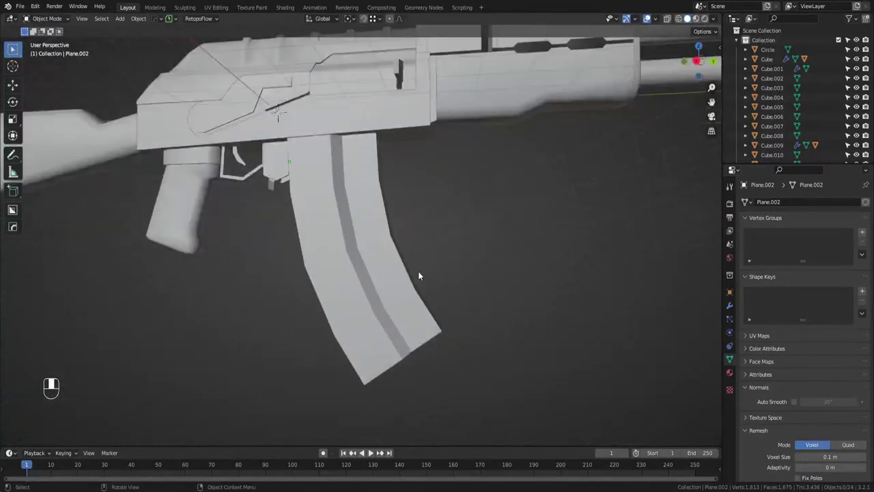
Open the magazine's mesh for editing and add a loop cut near its lower end.
key(Tab)
key(Tab)
click(411, 283)
key(Tab)
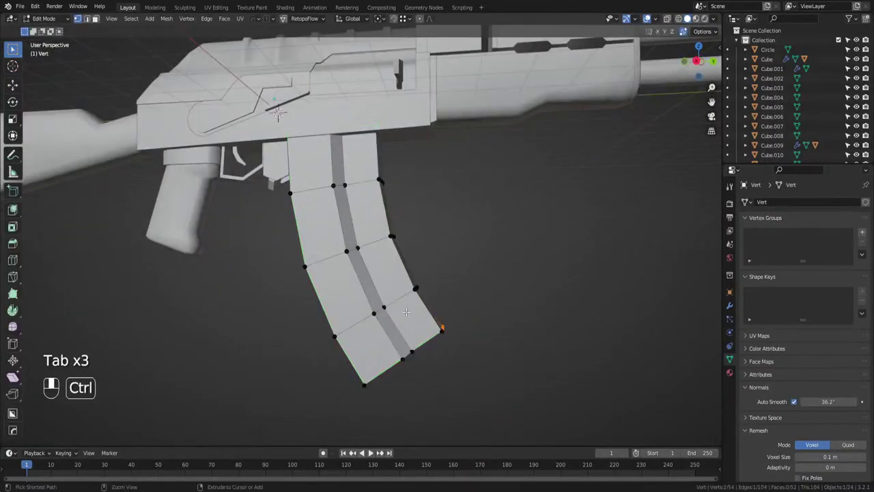
key(ctrl+r)
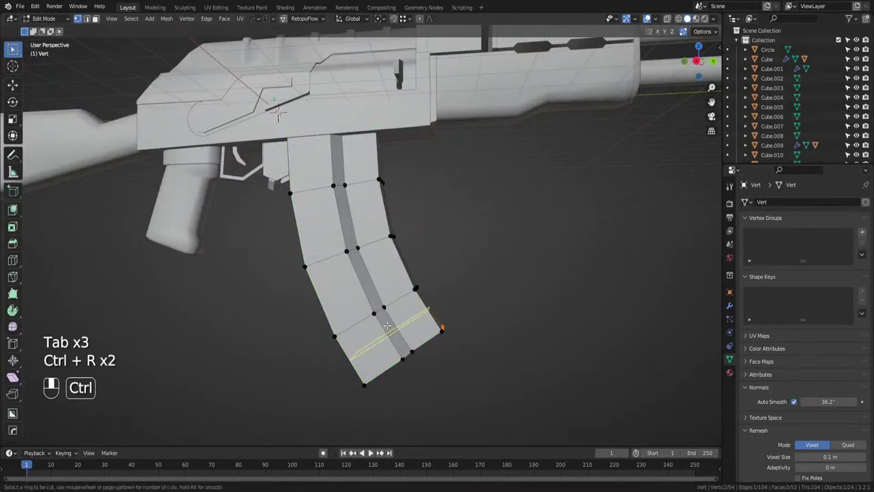
click(386, 326)
Extrude the ring of faces at the magazine's lower end outward along their normals by about 0.136 m.
key(Tab)
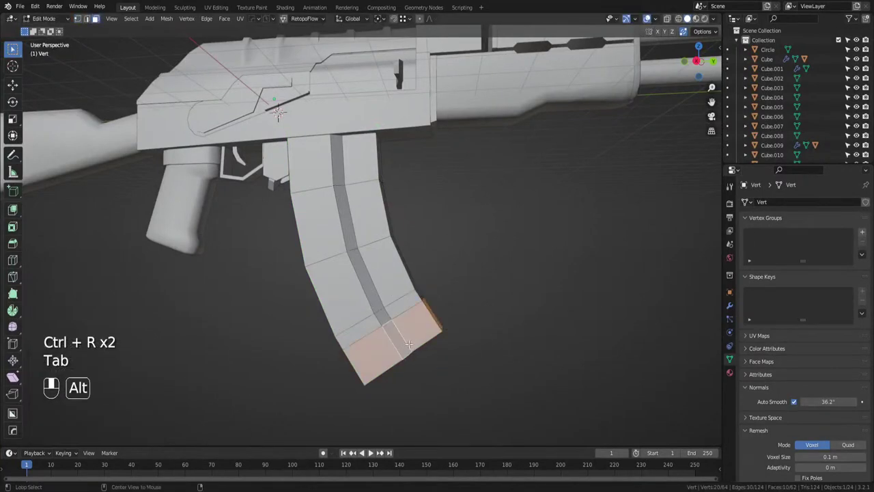
key(alt+e)
click(408, 343)
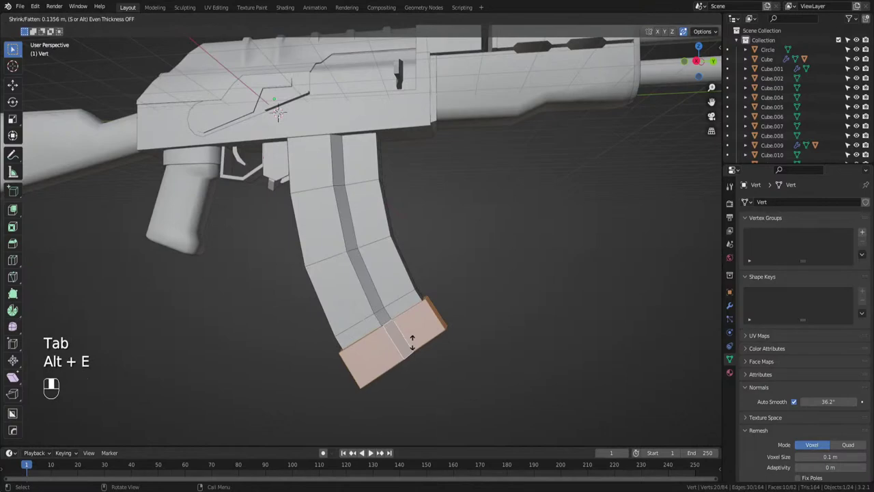
click(411, 343)
Select the magazine's bottom faces and move them about 0.045 m in Y and -0.034 m in Z in right side view.
middle_drag(465, 430, 434, 403)
shift+middle_drag(433, 403, 409, 353)
scroll(331, 321, up, 4)
click(286, 247)
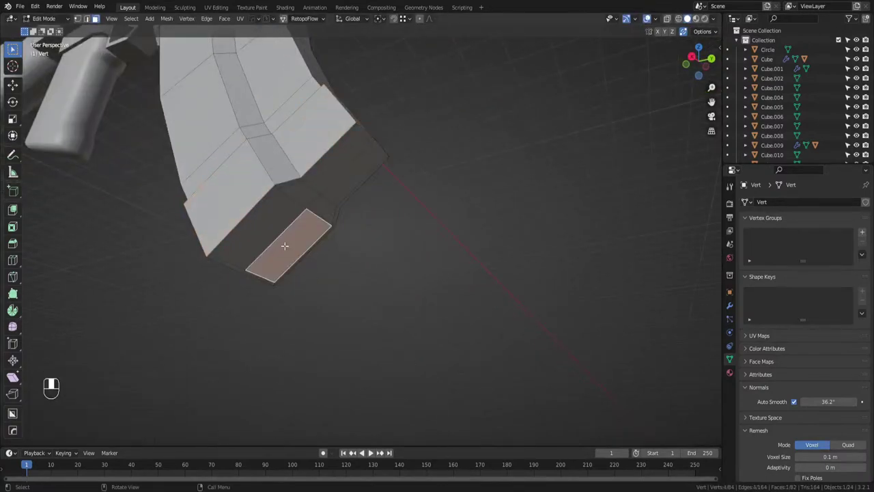
shift+click(290, 215)
shift+click(301, 208)
shift+click(288, 211)
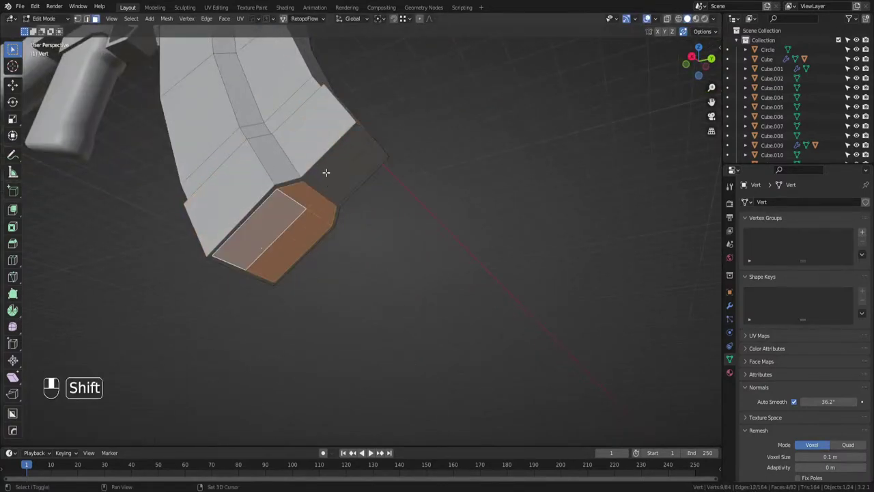
shift+click(326, 172)
click(692, 58)
key(g)
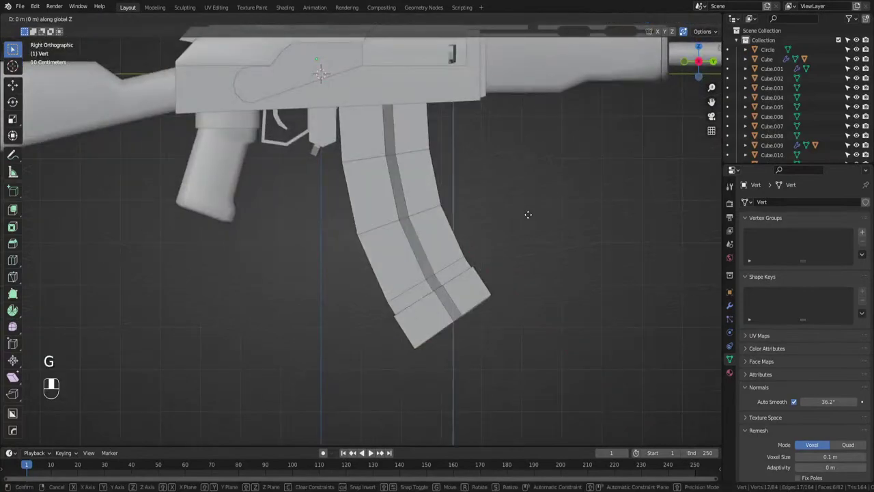
key(g)
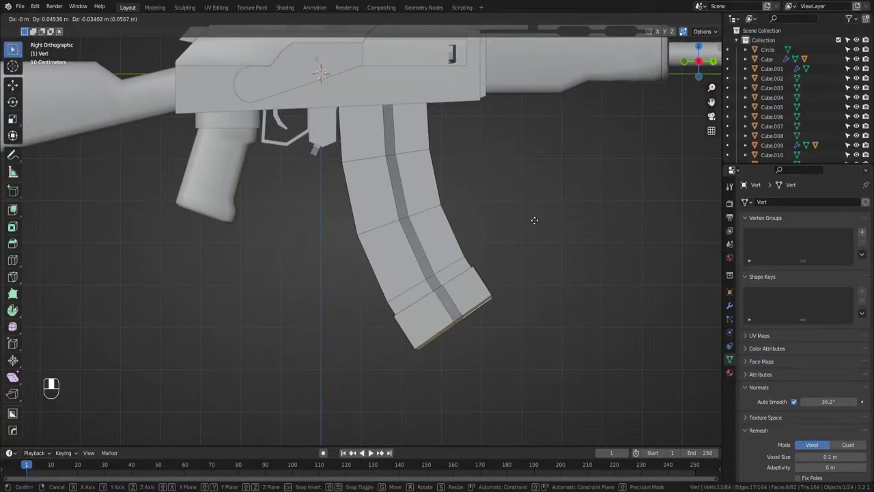
click(535, 220)
Nudge the magazine's bottom faces about -0.011 m in Y and 0.011 m in Z.
shift+middle_drag(526, 319, 478, 237)
scroll(478, 236, up, 6)
shift+middle_drag(542, 284, 492, 267)
key(g)
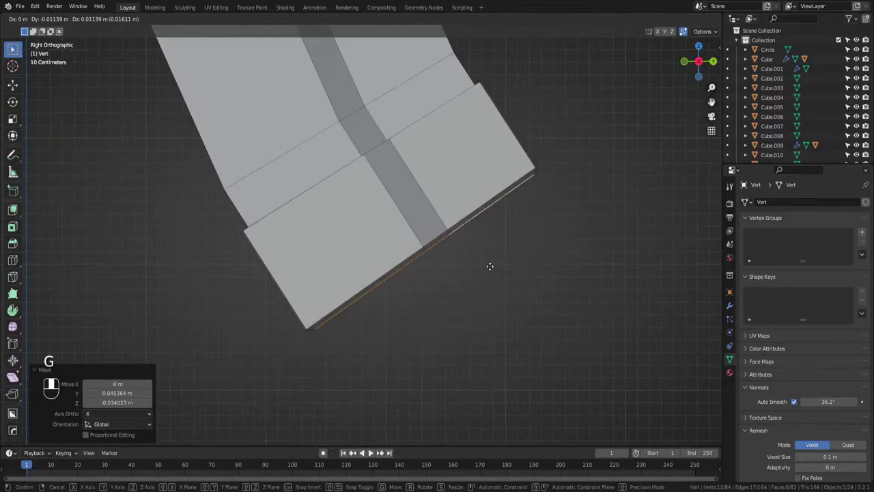
click(491, 267)
Slide the outer top edge loop of the magazine's raised base toward the bottom to slope its rim, and save the file.
scroll(490, 273, down, 2)
middle_drag(489, 273, 473, 247)
scroll(414, 267, down, 6)
key(Tab)
click(397, 206)
scroll(352, 237, up, 5)
key(Tab)
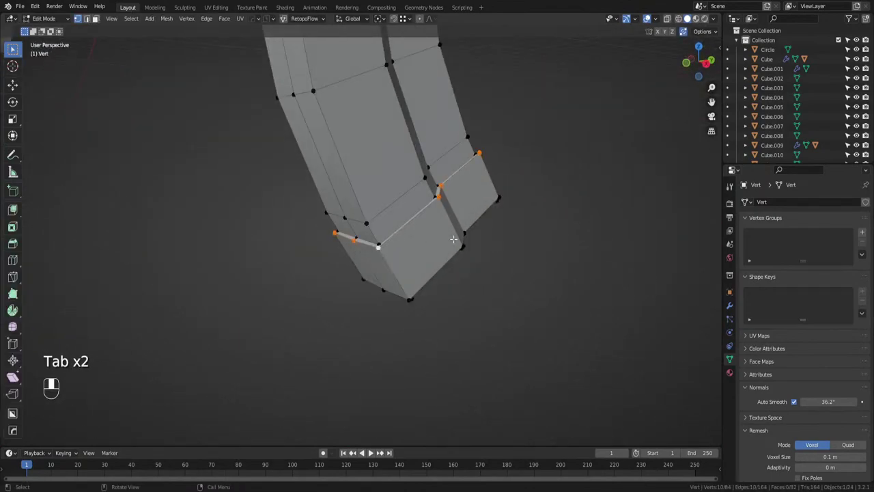
key(g)
key(g)
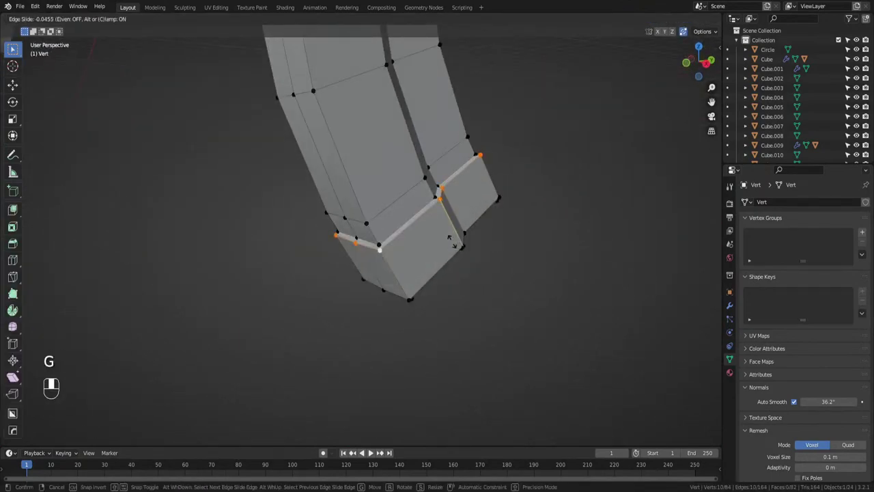
click(468, 247)
key(Tab)
click(464, 206)
scroll(463, 205, down, 5)
middle_drag(461, 204, 218, 255)
key(ctrl+s)
Leave the magazine's mesh editing and save the file.
scroll(404, 195, down, 5)
key(ctrl+w)
key(ctrl+w)
scroll(339, 280, up, 3)
shift+middle_drag(379, 244, 342, 302)
scroll(342, 302, up, 3)
middle_drag(342, 302, 438, 309)
scroll(394, 226, up, 2)
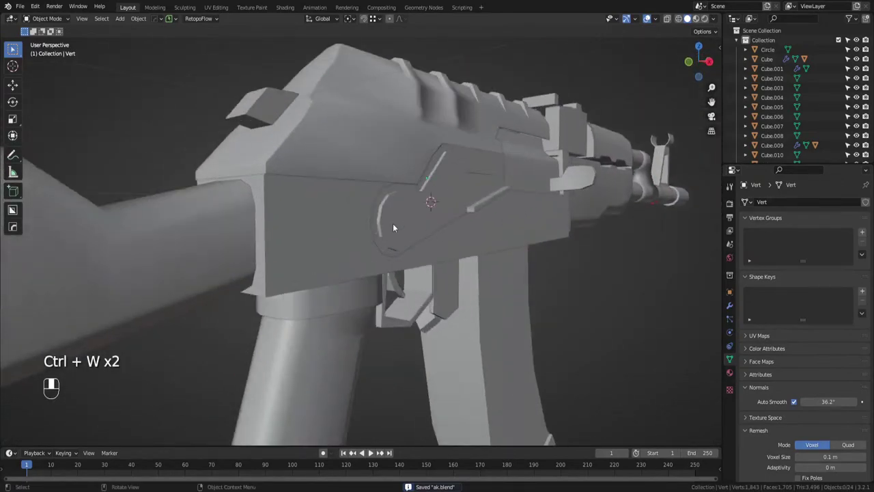
Select the flat faces at the rounded rear end of the receiver's side selector lever and inset them by about 0.082 m.
scroll(394, 226, up, 2)
click(410, 233)
key(Tab)
middle_drag(409, 234, 385, 243)
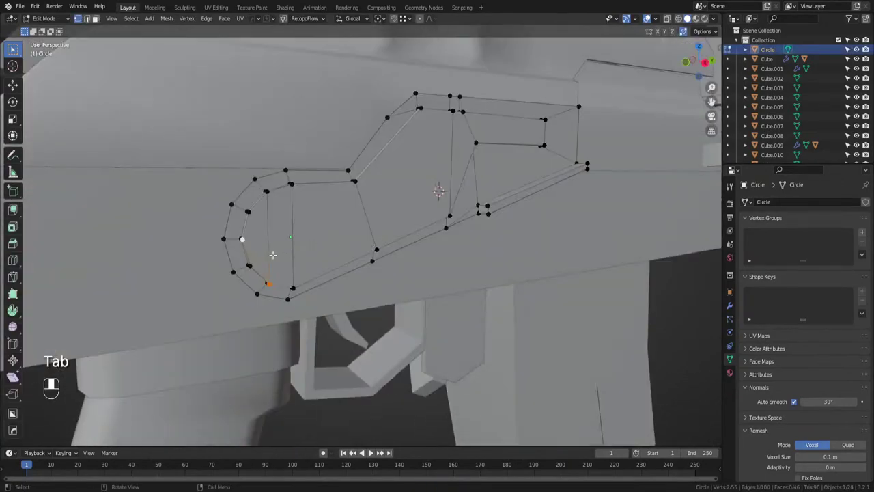
key(Tab)
click(291, 238)
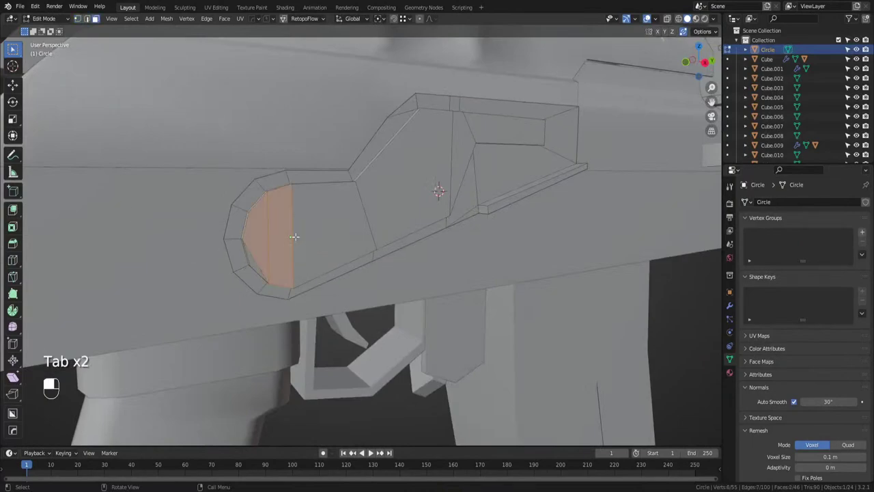
shift+click(319, 244)
key(i)
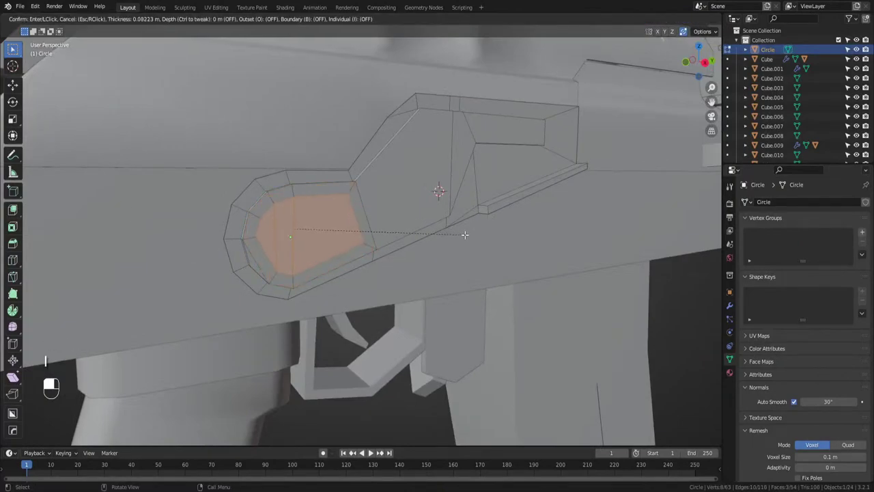
click(464, 234)
Shape the inset faces into a regular circle with LoopTools and scale it to about 0.769.
right_click(365, 212)
mouse_move(364, 198)
click(428, 205)
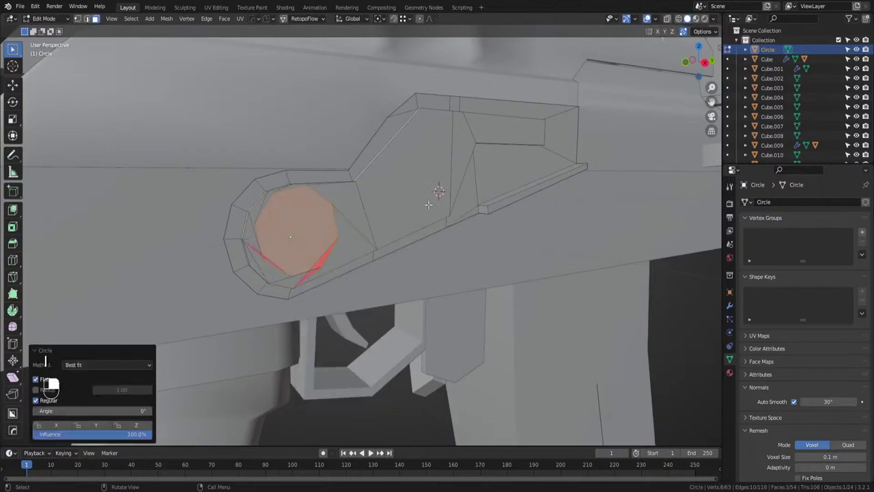
key(s)
click(409, 218)
Rotate the circular faces about 54.7° around the global X axis to untwist the surrounding edges.
key(r)
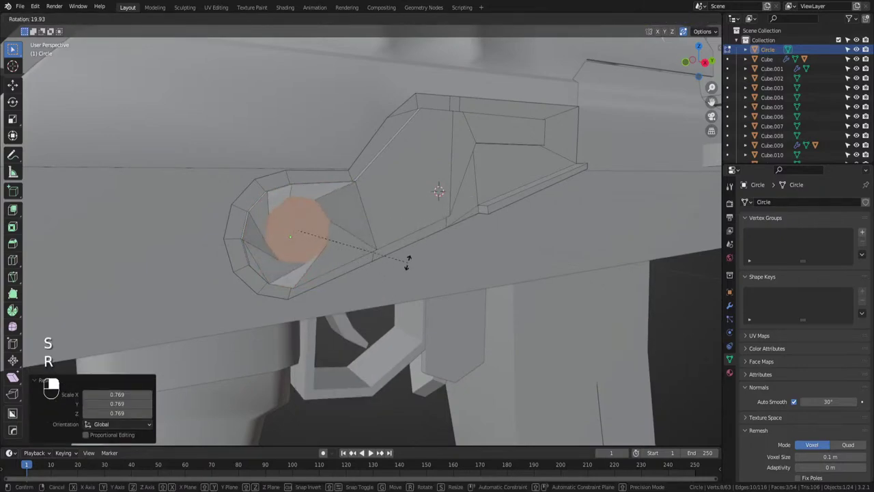
key(g)
key(r)
key(x)
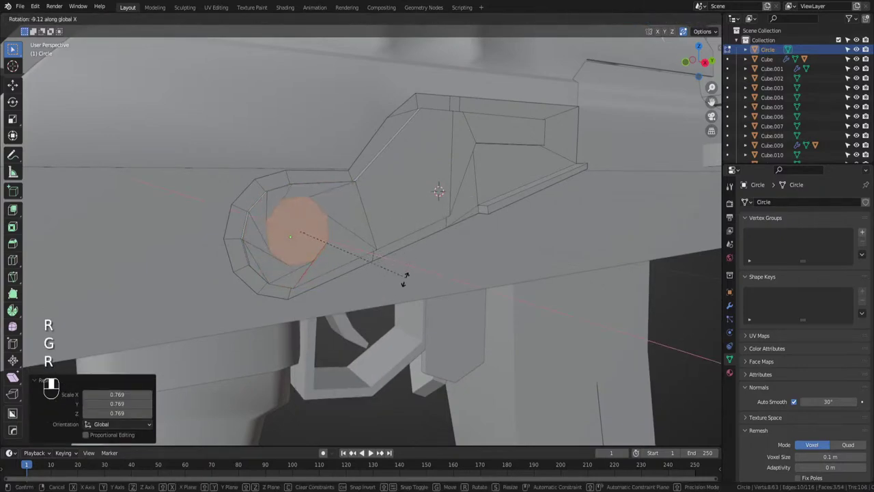
click(333, 322)
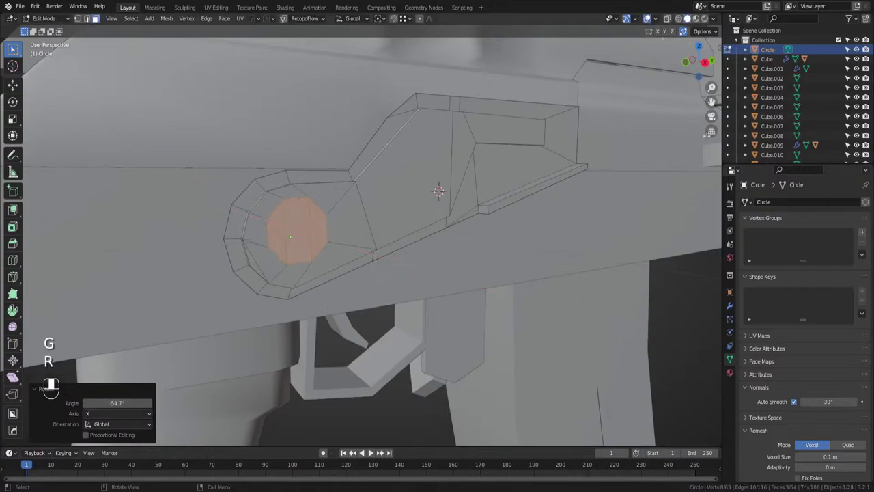
In right side view, rotate the circular faces about 2.23°, reposition them within the rounded end, and scale them by about 1.176.
click(704, 62)
shift+middle_drag(304, 202, 443, 188)
scroll(443, 188, up, 3)
key(r)
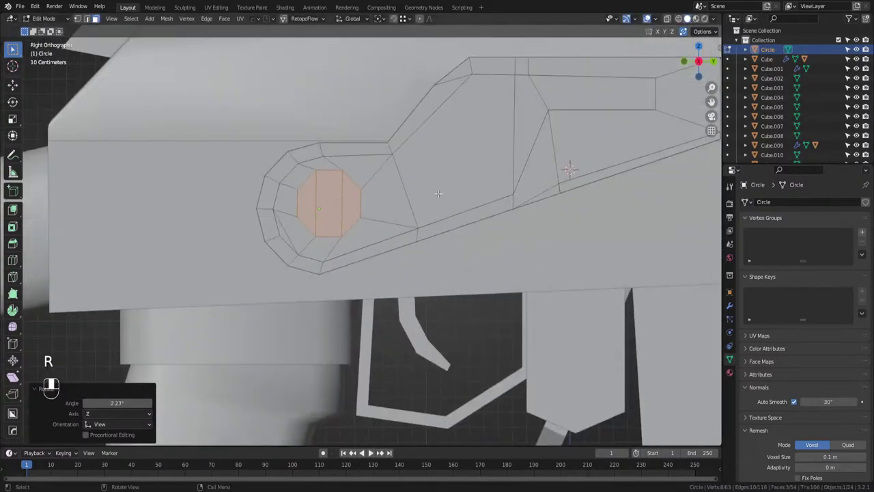
key(g)
click(445, 198)
key(s)
click(466, 198)
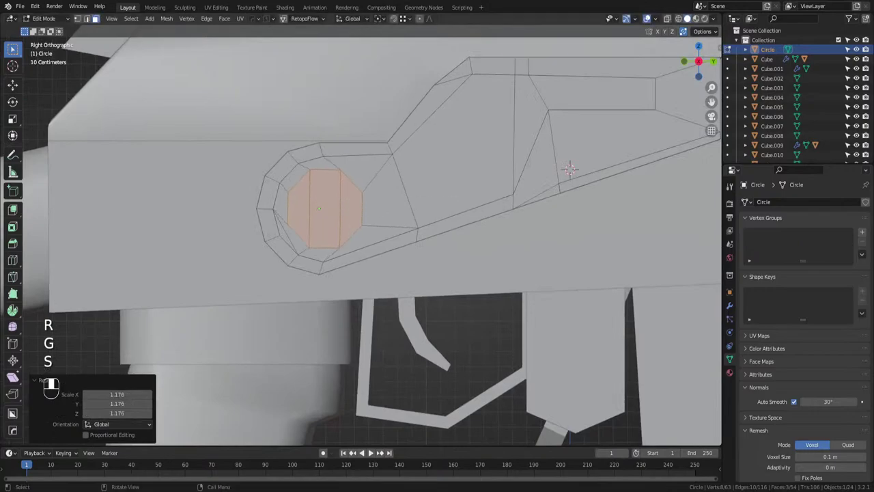
Extrude the circular faces scaled to about 0.912 and sink them about 0.016 m along X.
middle_drag(424, 194, 463, 208)
key(e)
key(s)
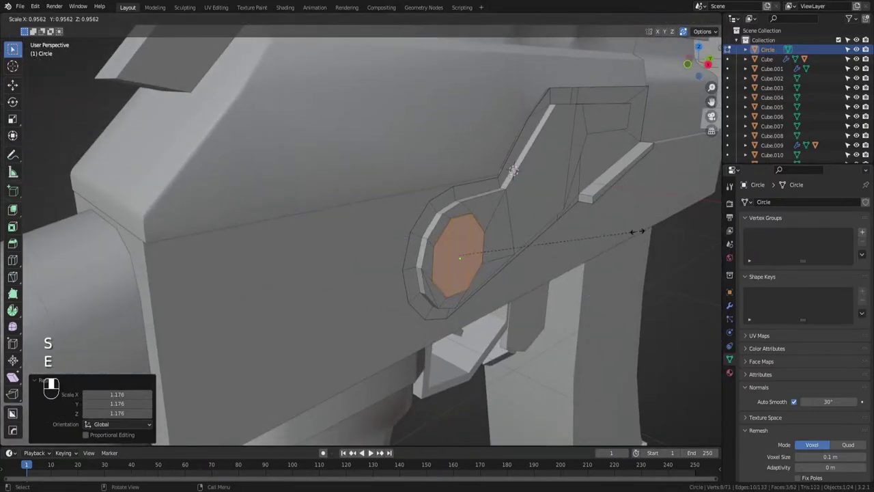
click(623, 235)
key(g)
key(x)
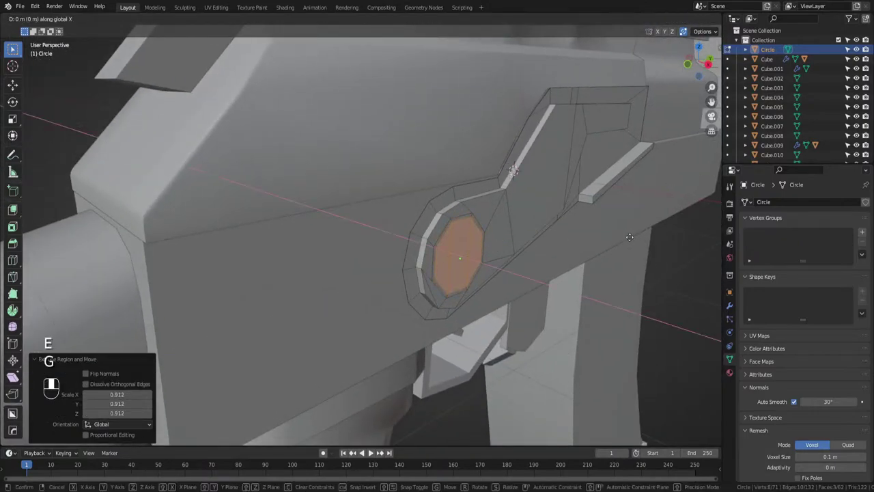
click(628, 236)
Extrude a narrow inner ring, then raise the centre outward about 0.075 m as a pin with a smaller top.
key(e)
key(s)
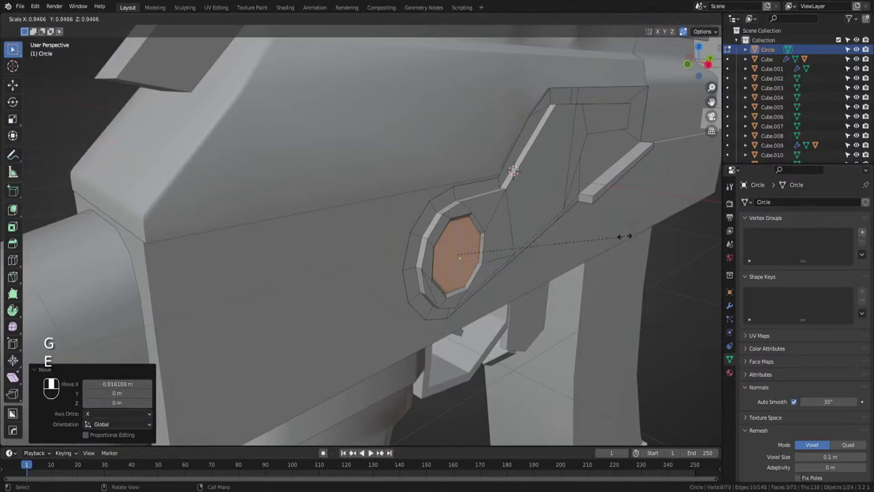
key(e)
key(s)
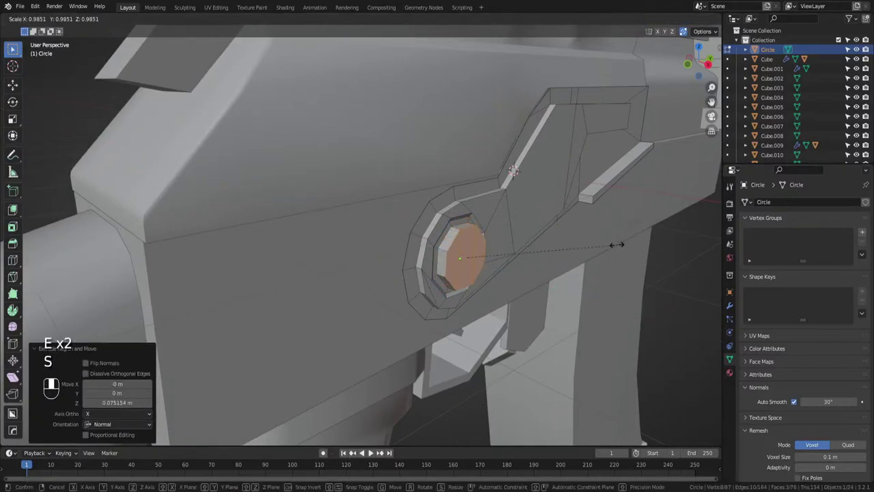
key(s)
click(574, 248)
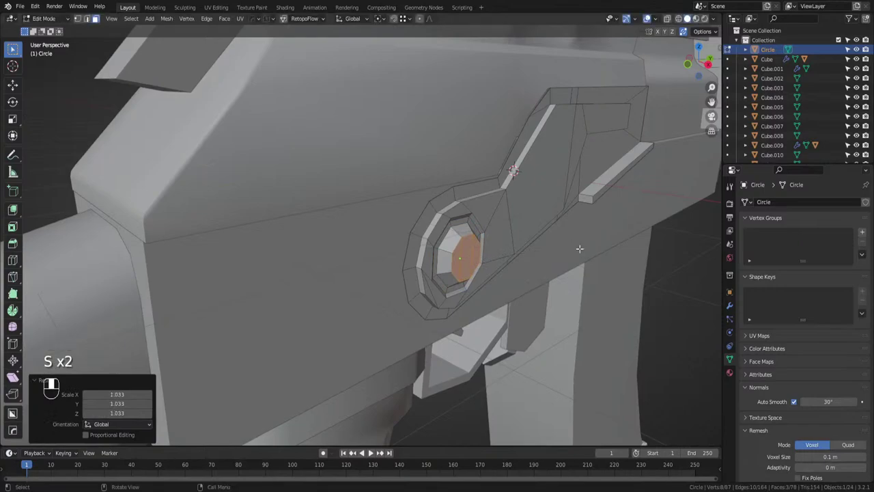
Lower the pin's top face about 0.028 m along X, enlarge it slightly, and save the file.
key(g)
key(x)
click(575, 248)
key(s)
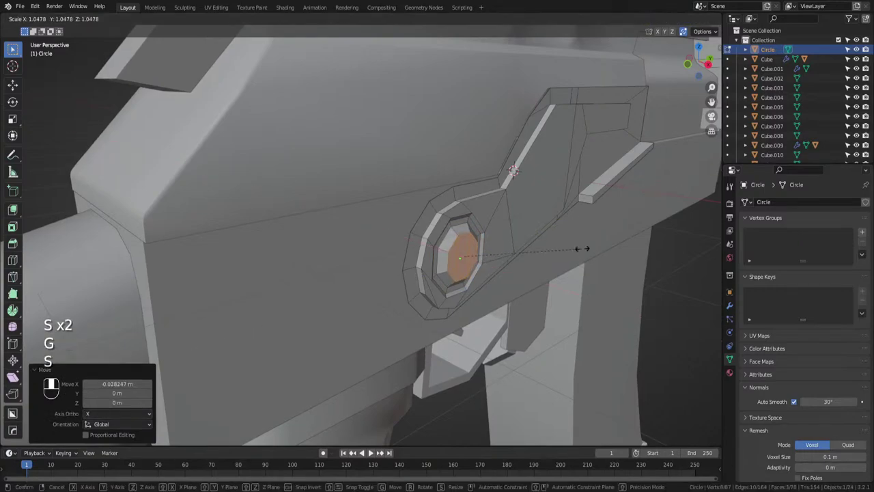
click(581, 247)
key(Tab)
scroll(566, 214, down, 4)
middle_drag(565, 214, 325, 264)
key(ctrl+s)
key(ctrl+w)
key(ctrl+w)
key(ctrl+s)
Isolate the selector lever and extrude its open back boundary about 0.093 m inward along X.
key(slash)
key(Tab)
alt+click(326, 264)
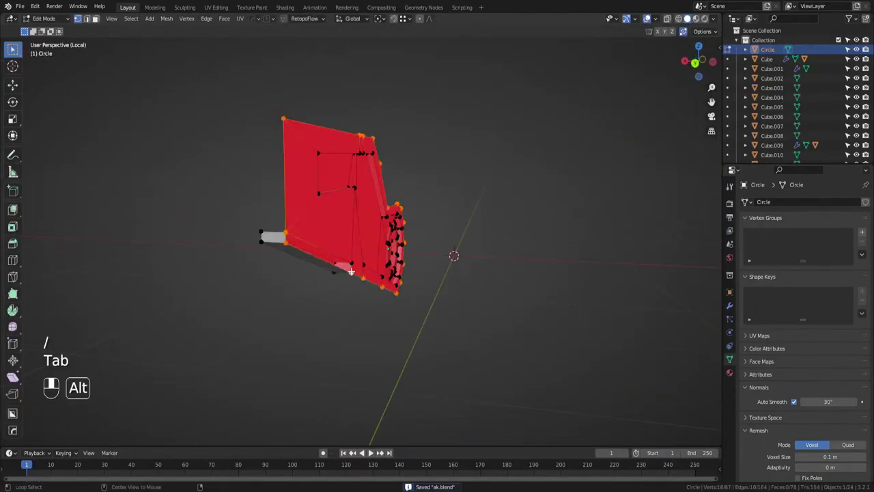
middle_drag(414, 284, 432, 294)
key(e)
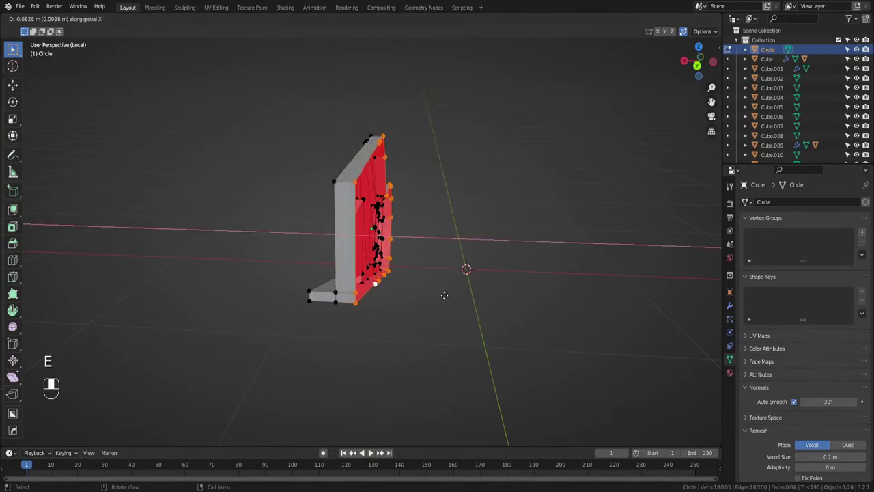
click(442, 298)
Fill the lever's open back with a face, and save the file with the whole rifle shown again.
key(f)
key(Tab)
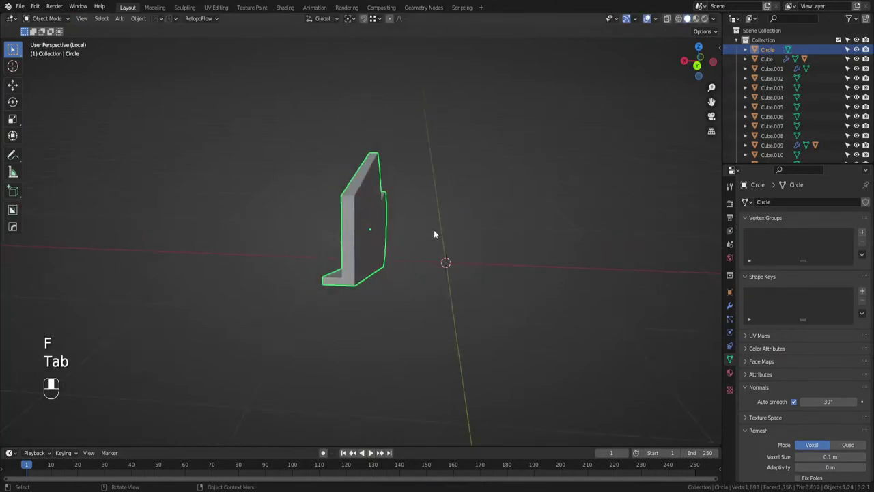
middle_drag(433, 229, 522, 248)
key(ctrl+s)
key(KP_Divide)
scroll(507, 249, down, 3)
key(ctrl+s)
Isolate the bolt part with the charging handle, select its outer boundary vertices, and extrude them about -0.352 m along X.
click(541, 166)
key(KP_Divide)
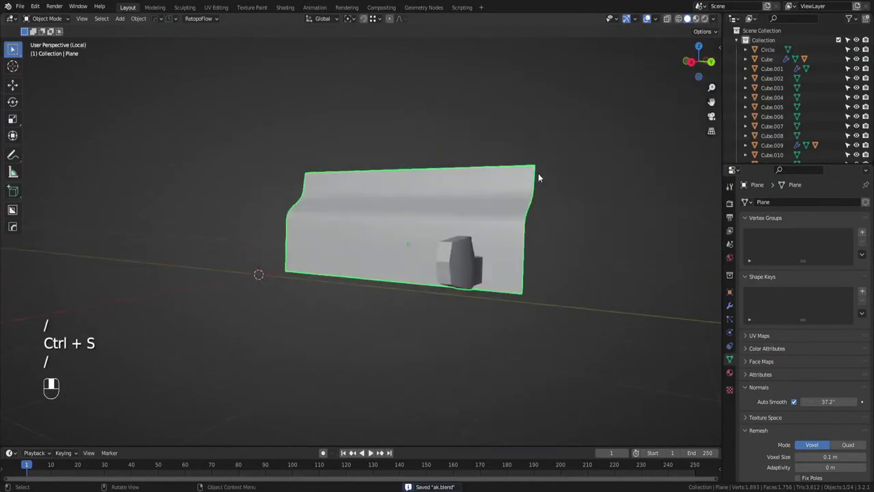
middle_drag(538, 173, 499, 191)
key(Tab)
ctrl+click(291, 166)
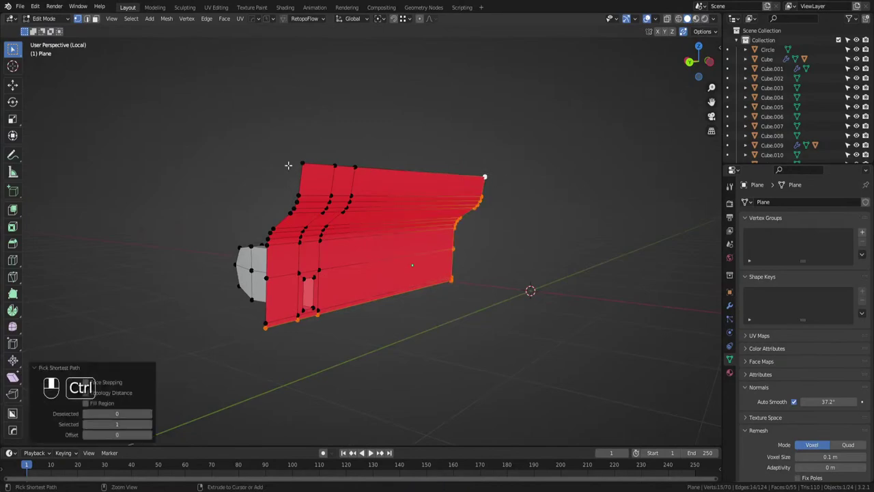
middle_drag(291, 166, 456, 360)
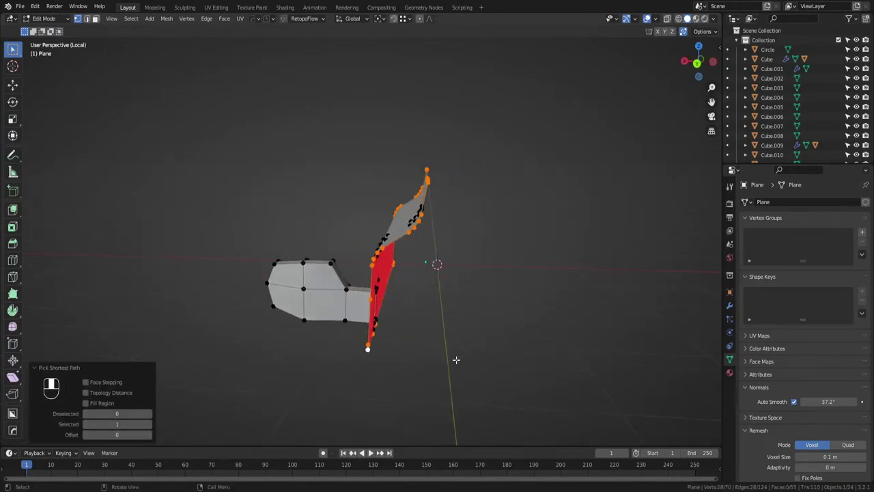
key(e)
key(x)
click(547, 283)
Flatten the extruded boundary with an X scale of 0 and fill it with a face.
key(s)
key(x)
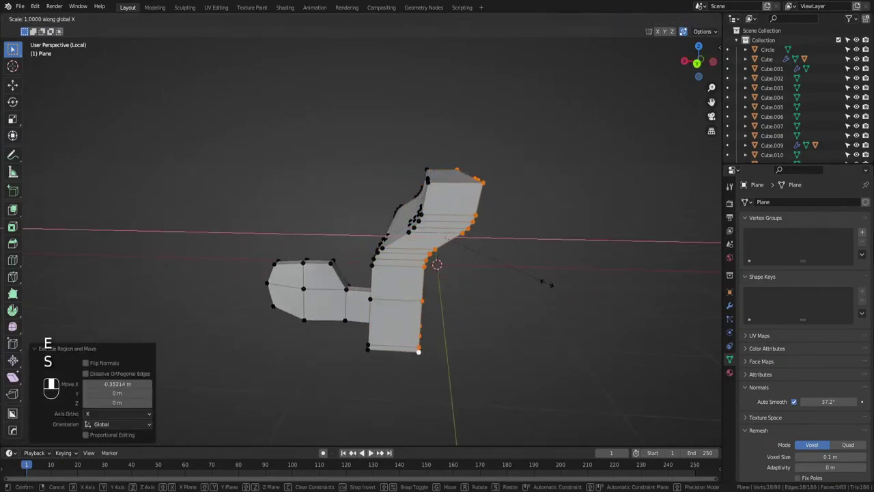
key(0)
click(547, 283)
middle_drag(547, 281, 503, 278)
key(f)
key(Tab)
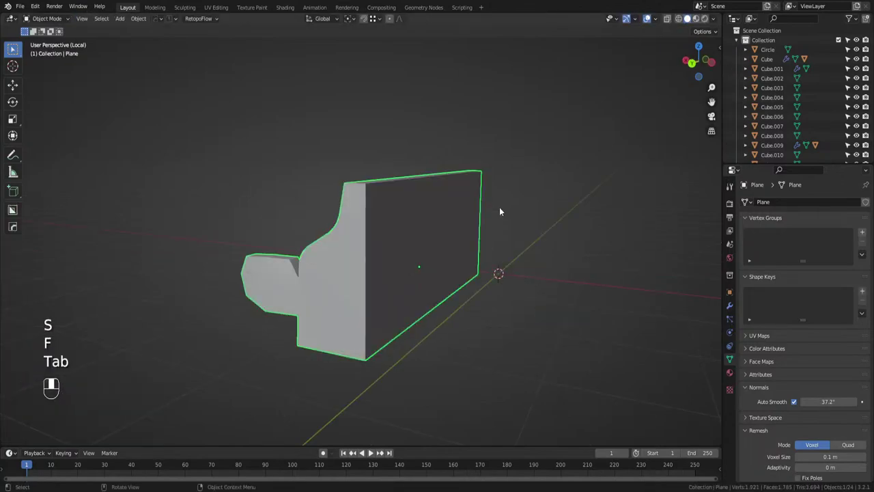
Leave the bolt part's isolated view and save the file.
middle_drag(499, 207, 542, 256)
key(ctrl+s)
key(slash)
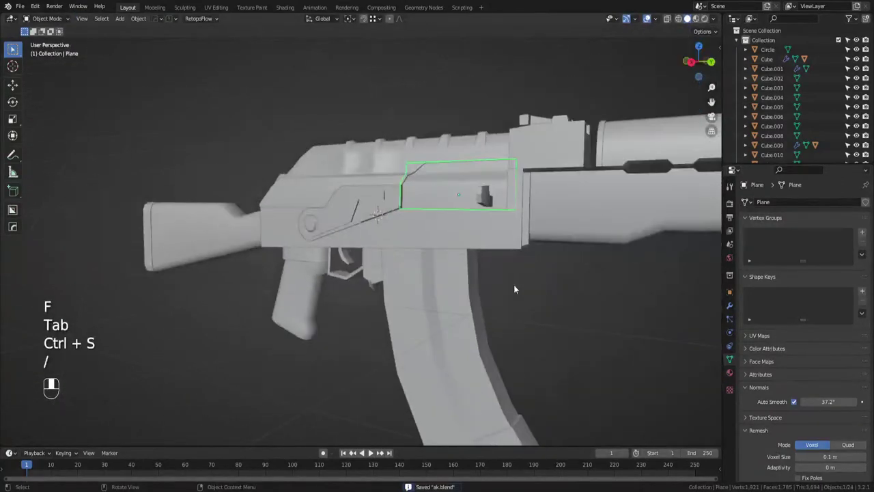
ctrl+middle_drag(514, 284, 510, 289)
key(ctrl+s)
Examine the top cover and the lower receiver in isolation, along with their modifiers.
click(426, 181)
key(slash)
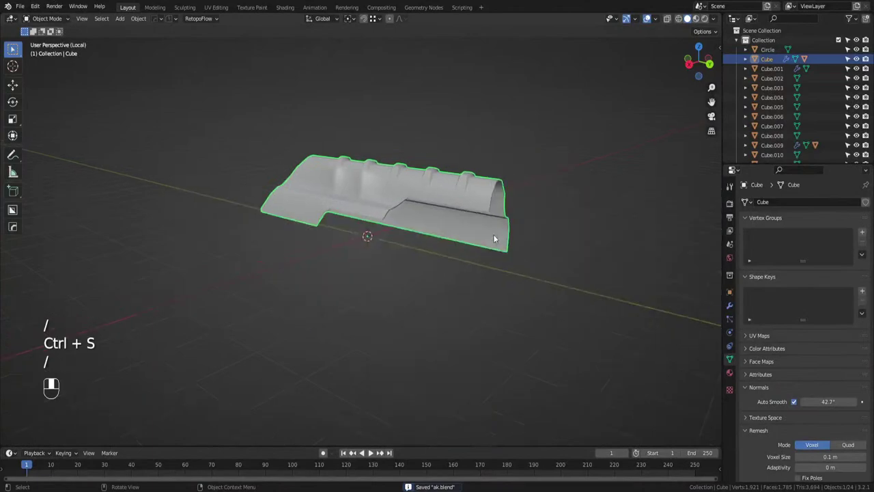
middle_drag(493, 234, 431, 190)
key(slash)
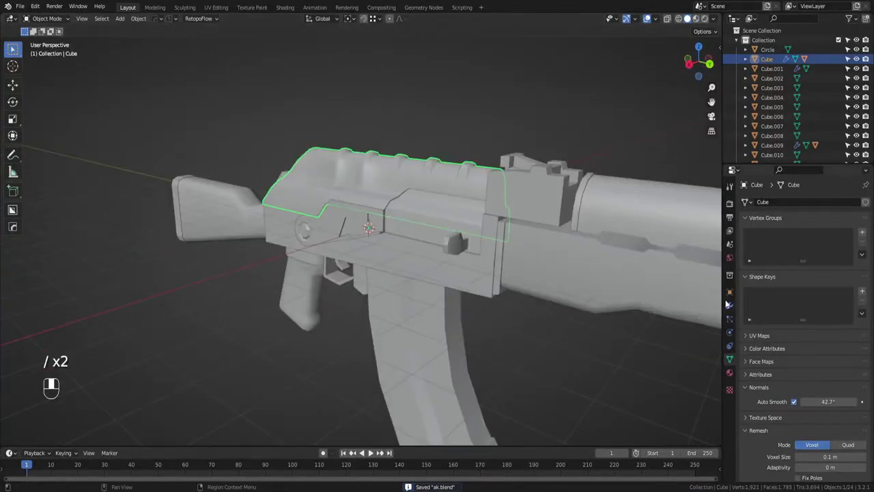
click(730, 305)
click(437, 289)
click(475, 279)
key(slash)
middle_drag(475, 279, 549, 303)
key(slash)
click(519, 288)
Save the file and leave all objects deselected.
key(ctrl+s)
middle_drag(438, 243, 495, 236)
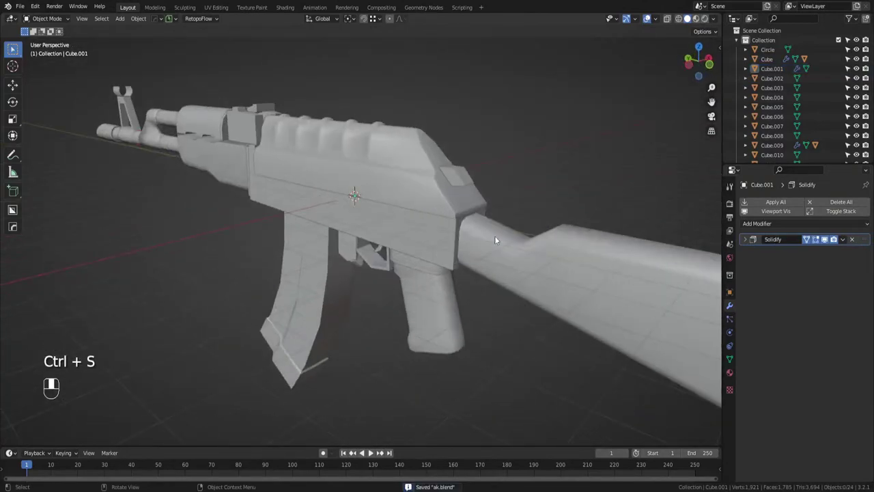
key(ctrl+s)
key(a)
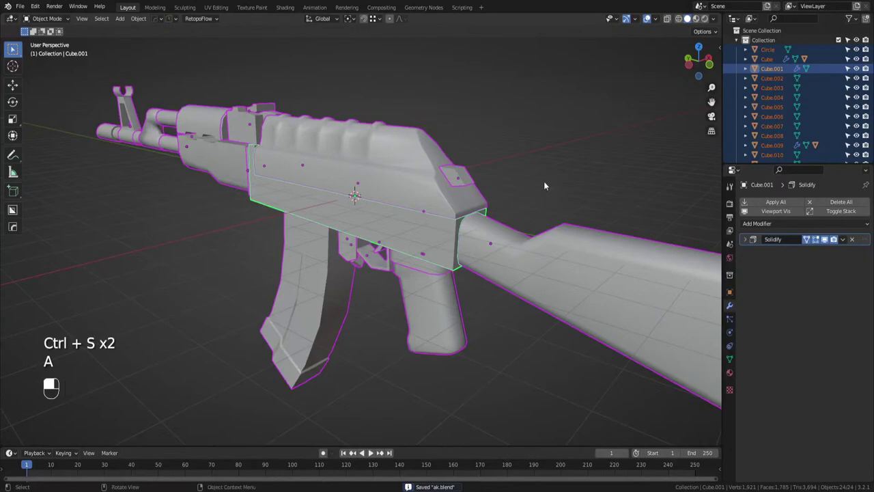
click(540, 190)
key(shift+a)
mouse_move(519, 220)
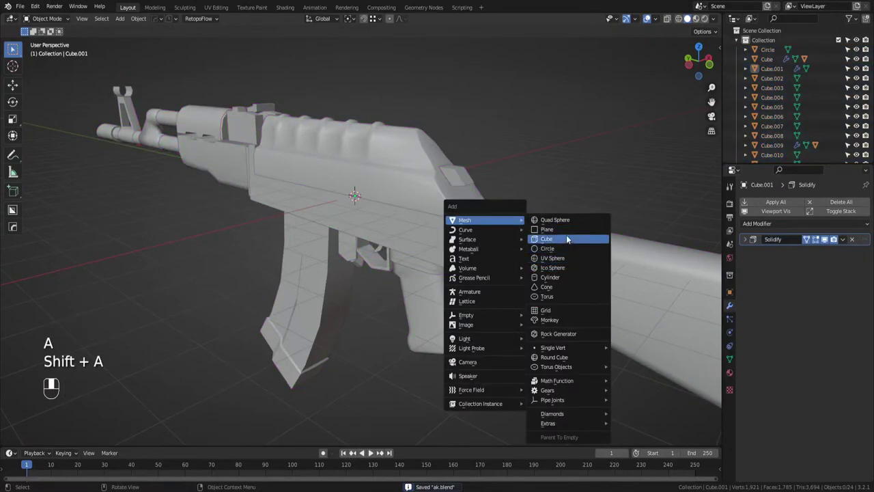
click(568, 238)
middle_drag(568, 238, 599, 190)
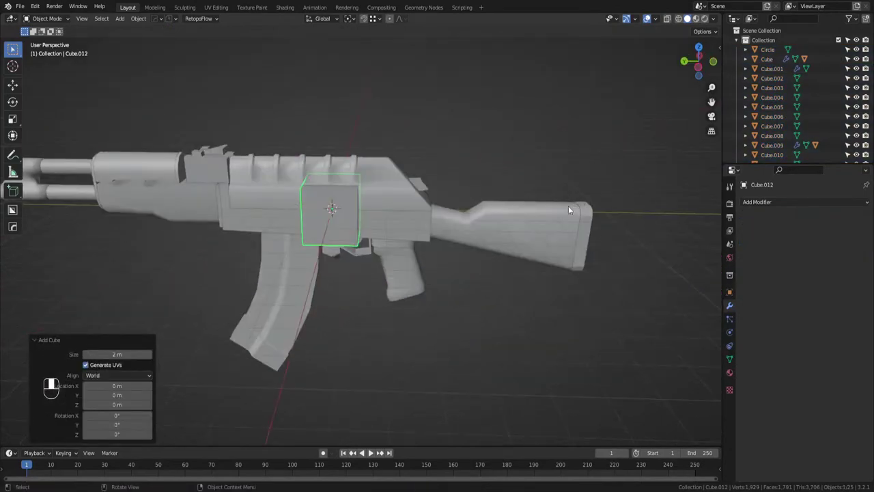
key(x)
click(486, 166)
Add a plane and, in left side view, move it about -4.197 m in Y and 0.065 m in Z above the stock's neck.
key(shift+a)
mouse_move(480, 169)
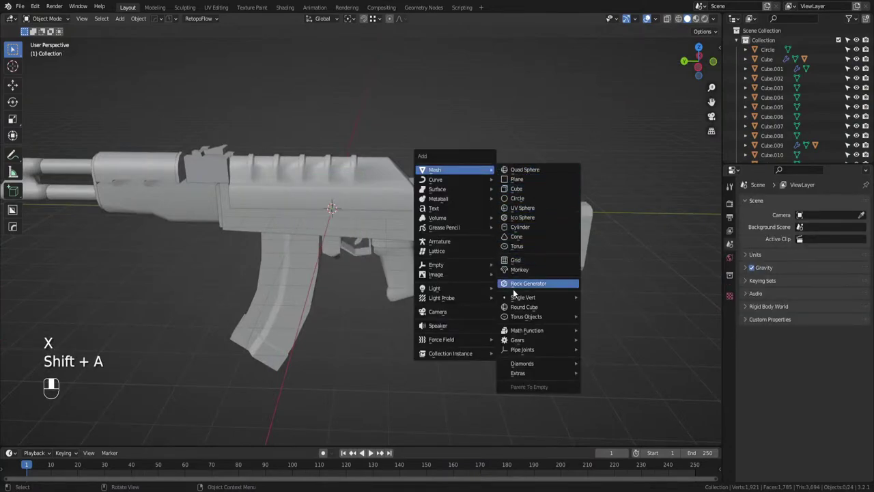
click(523, 171)
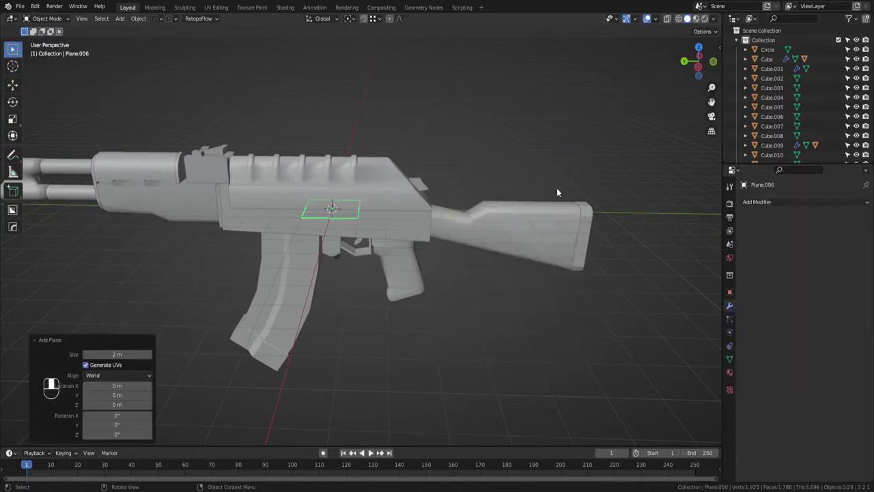
click(697, 69)
key(g)
click(576, 177)
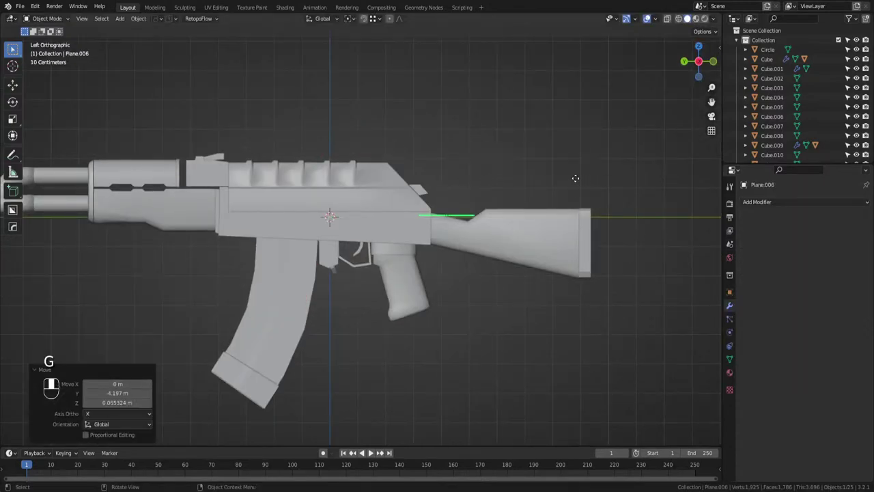
Rotate the plane about 10.5° to follow the slope of the stock's neck.
scroll(596, 192, up, 3)
shift+middle_drag(599, 194, 435, 194)
scroll(450, 193, up, 1)
key(r)
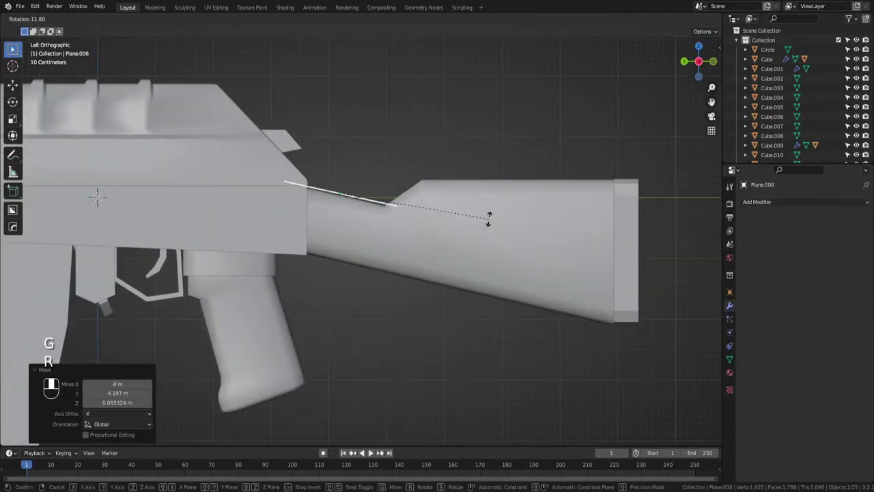
click(438, 208)
Shrink the plane and fine-tune its angle and position so it lies along the neck's sloped upper edge behind the receiver.
scroll(464, 228, up, 5)
key(s)
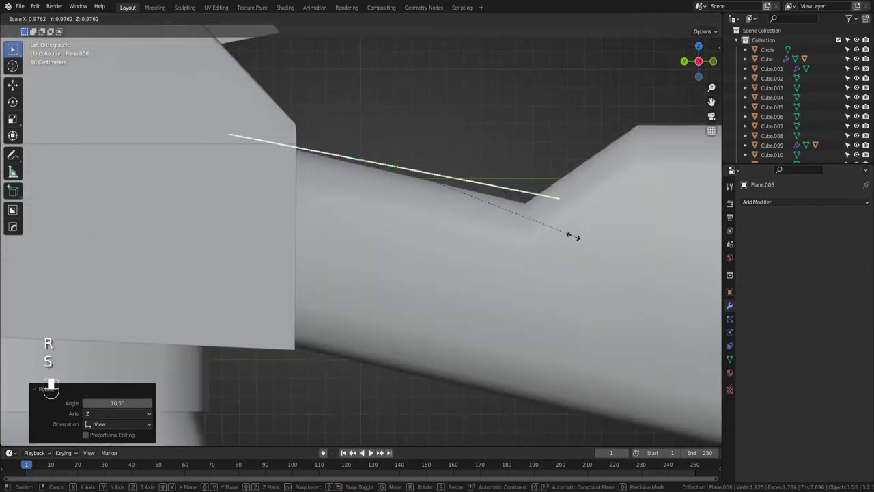
click(546, 226)
key(r)
click(536, 222)
key(g)
click(534, 225)
key(r)
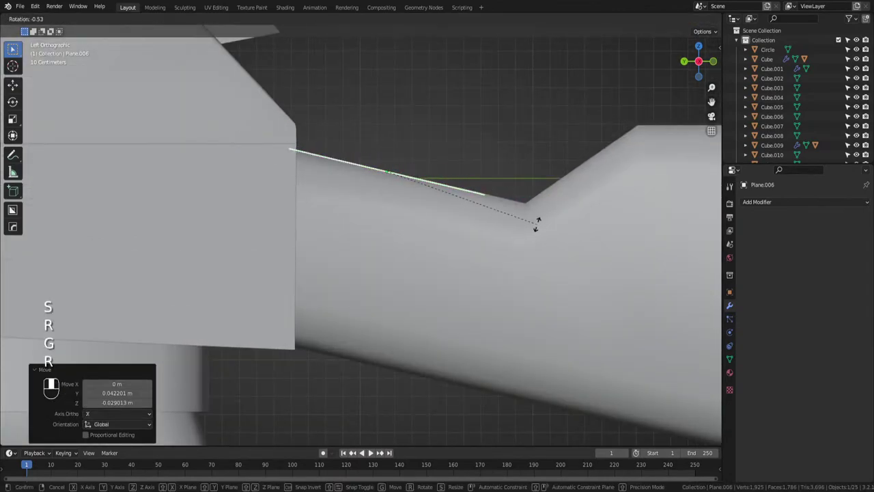
click(537, 224)
key(g)
click(538, 221)
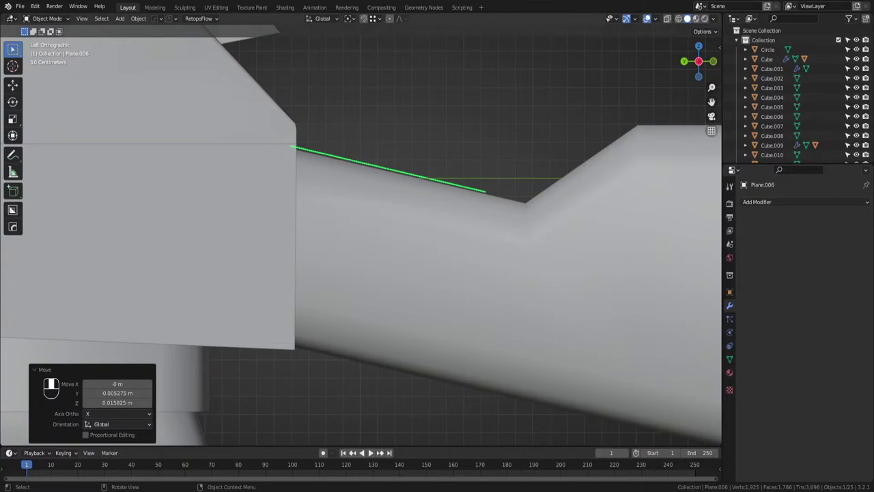
Narrow the plane to about 0.501 of its width along X.
middle_drag(486, 134, 411, 183)
scroll(411, 183, down, 2)
key(s)
key(x)
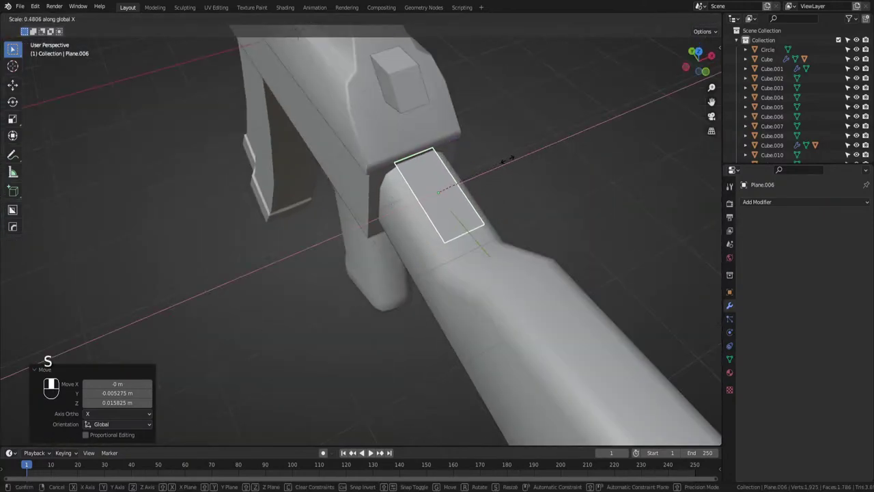
click(512, 161)
Move the plane about 0.007 m along its local Z, just above the neck's surface.
middle_drag(513, 161, 519, 130)
scroll(519, 184, up, 2)
shift+middle_drag(518, 184, 453, 201)
scroll(453, 201, up, 2)
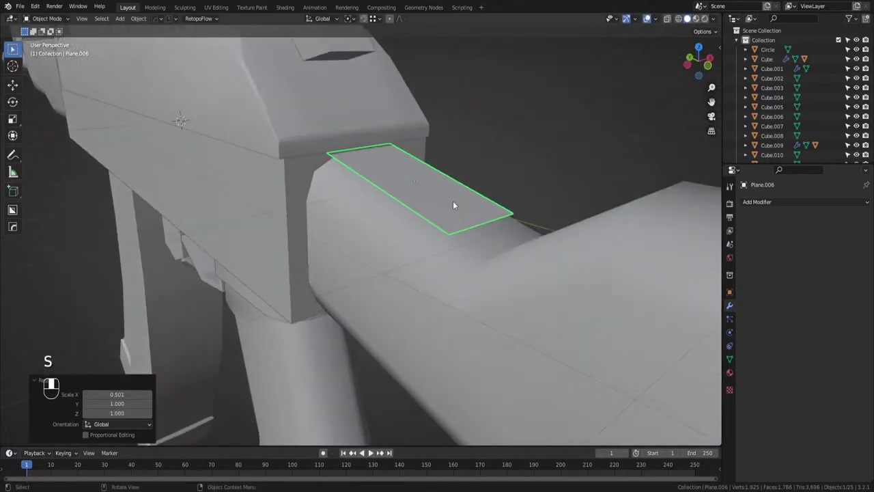
key(g)
click(453, 202)
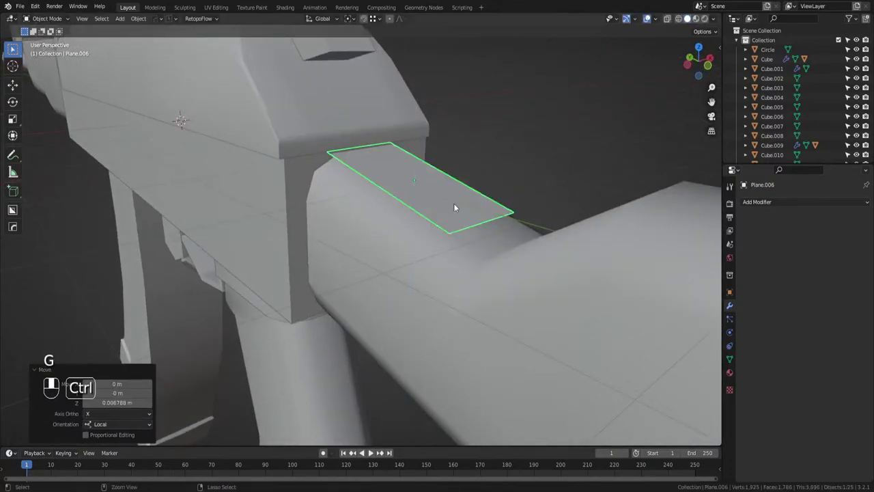
Apply the plane's transform and bevel its two rear corner vertices with 2 segments.
key(ctrl+a)
click(454, 204)
key(Tab)
click(449, 233)
shift+click(513, 212)
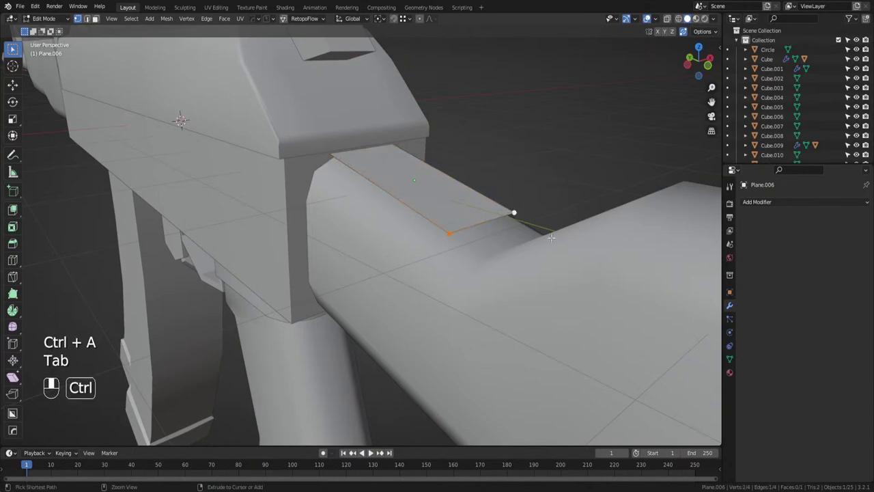
key(ctrl+b)
key(v)
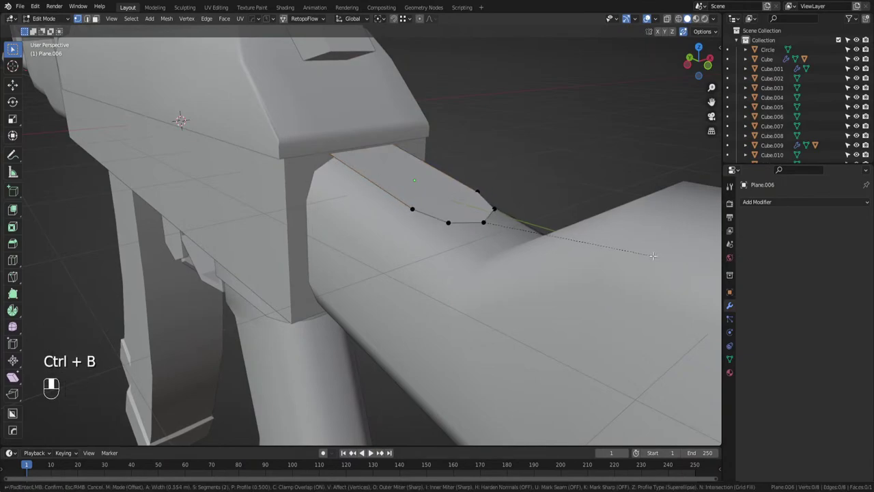
click(653, 255)
Dissolve the surplus bevel vertex and divide the plane with a crosswise connection and a lengthwise cut joined to the rounded end.
key(ctrl+x)
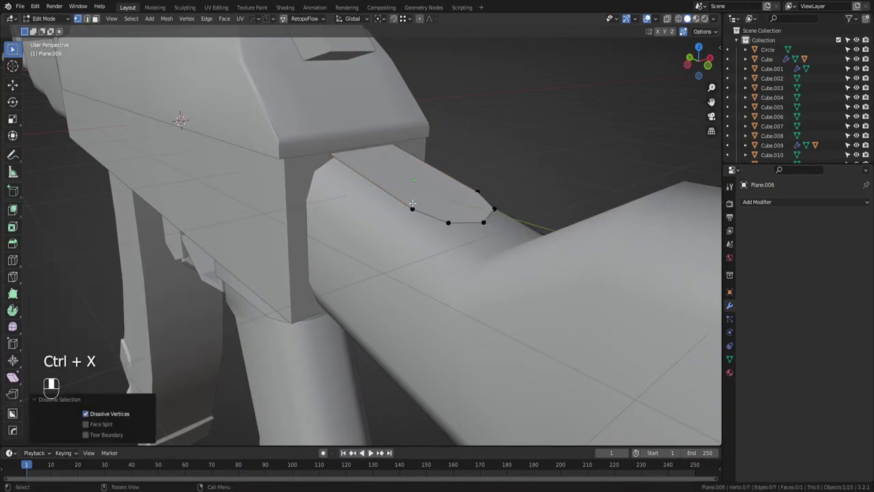
click(413, 208)
shift+click(477, 191)
key(j)
middle_drag(501, 219, 508, 254)
key(ctrl+r)
click(453, 228)
click(465, 285)
shift+click(460, 237)
key(j)
key(a)
Leave mesh editing and add a Solidify modifier to the plane.
key(Tab)
click(514, 179)
click(757, 202)
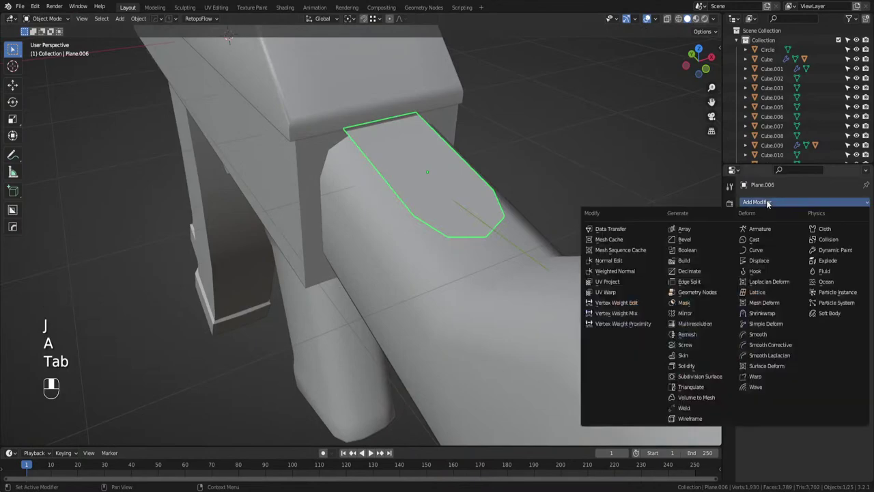
key(q)
mouse_move(543, 225)
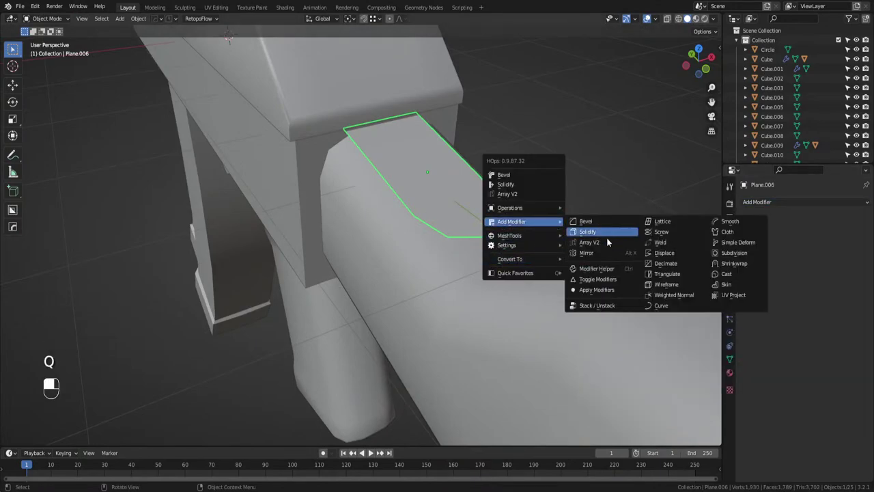
click(588, 231)
click(604, 234)
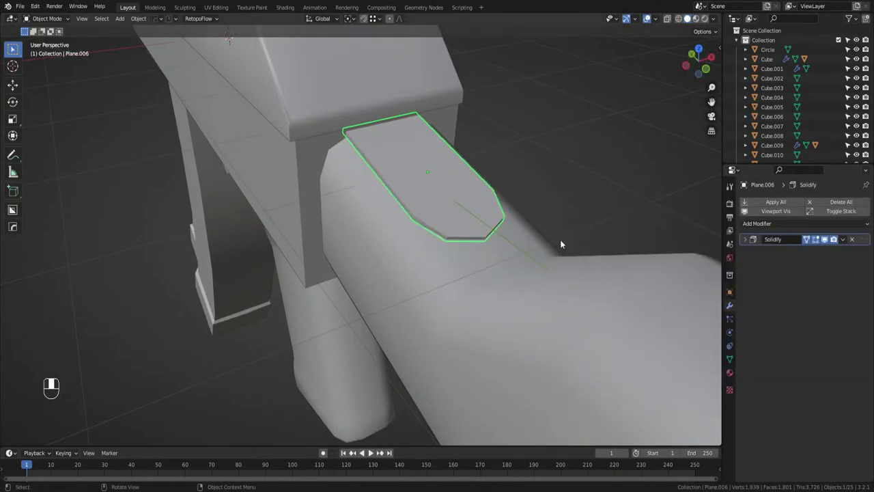
Increase the Solidify thickness and move the plate along Z to seat it on the stock's neck.
middle_drag(562, 242, 619, 201)
key(q)
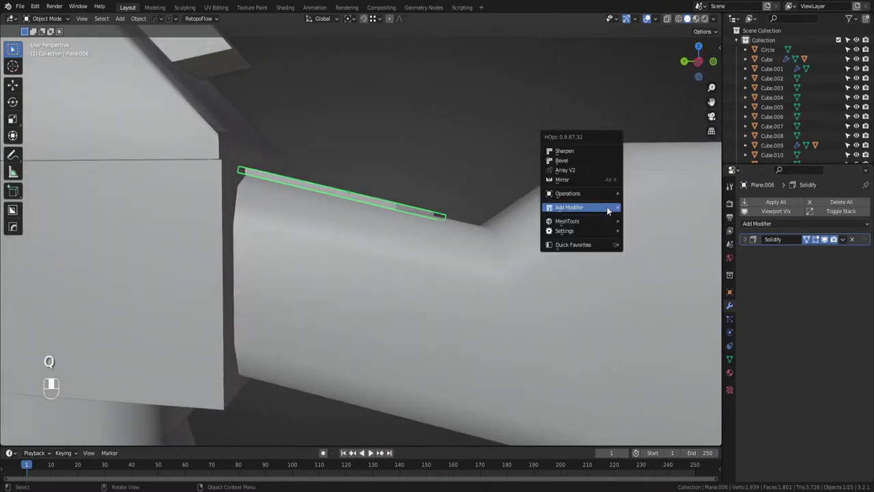
mouse_move(607, 208)
click(648, 217)
click(650, 218)
key(g)
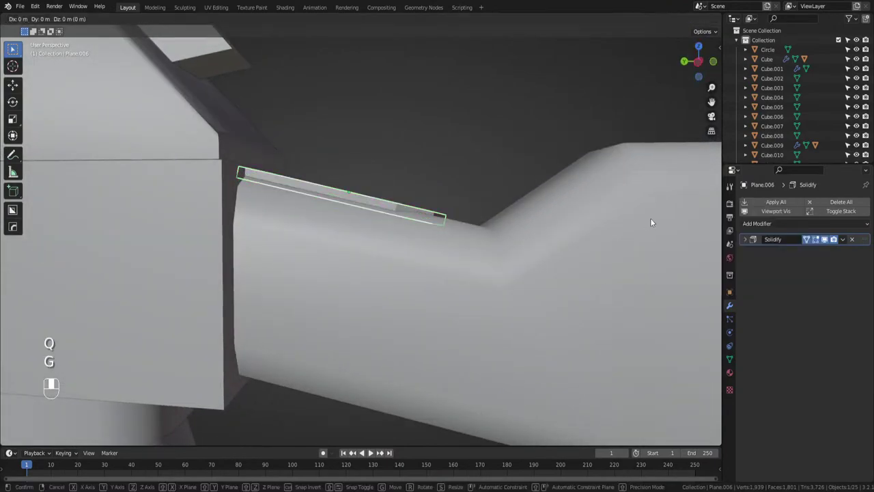
key(z)
click(594, 234)
Save the file and deselect all objects.
scroll(587, 176, down, 3)
middle_drag(594, 234, 403, 239)
scroll(586, 173, down, 4)
click(586, 173)
key(ctrl+s)
key(ctrl+s)
scroll(441, 170, down, 3)
key(a)
click(472, 296)
Select the front sight part and apply its Hops_Mirror modifier.
scroll(414, 282, up, 1)
scroll(403, 239, up, 5)
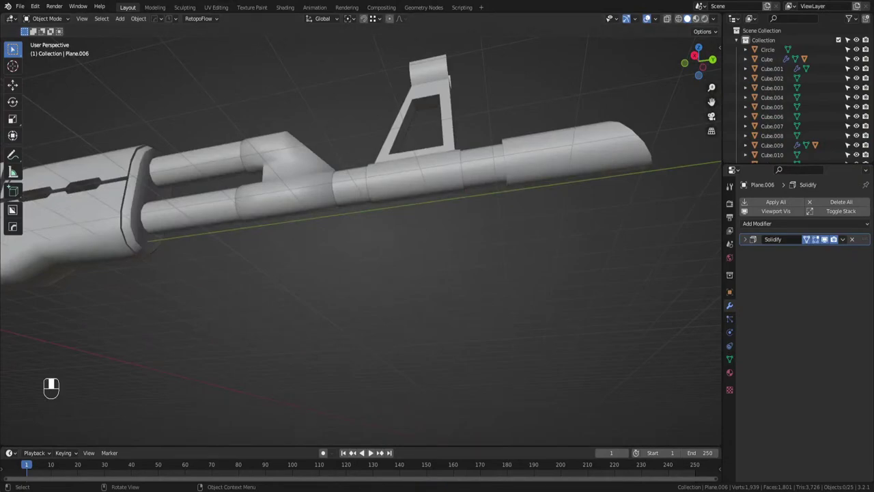
click(424, 186)
key(Tab)
middle_drag(425, 198, 359, 212)
scroll(359, 212, up, 4)
middle_drag(359, 212, 369, 199)
key(Tab)
key(Tab)
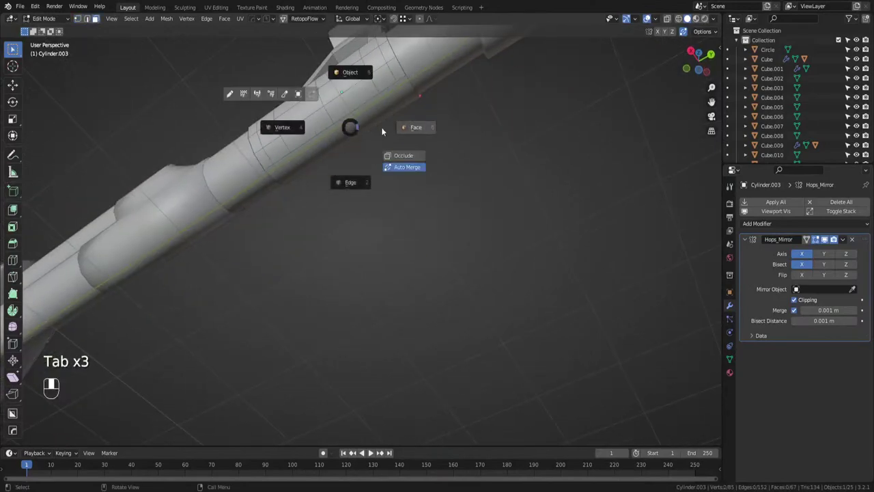
key(Tab)
scroll(350, 135, down, 5)
middle_drag(350, 136, 404, 244)
key(Tab)
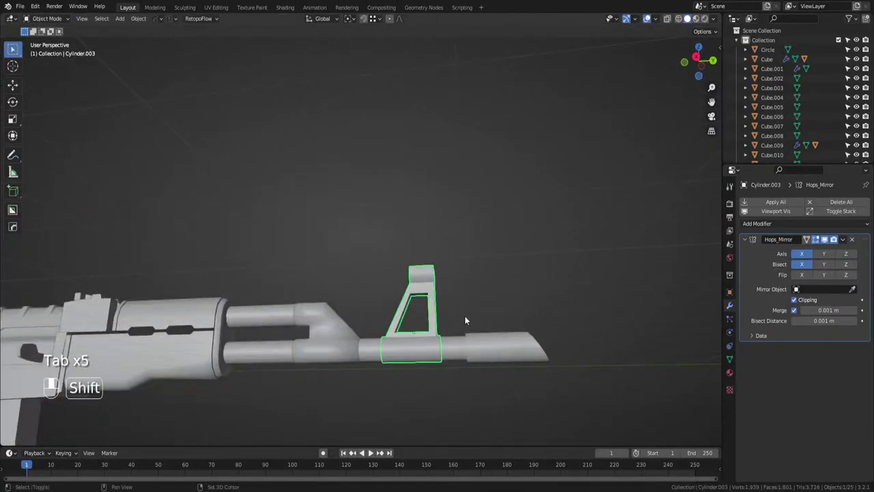
shift+middle_drag(465, 315, 467, 241)
key(ctrl+a)
Extrude the two middle underside faces of the front sight's base about 0.187 m downward along Z.
key(Tab)
middle_drag(552, 251, 451, 217)
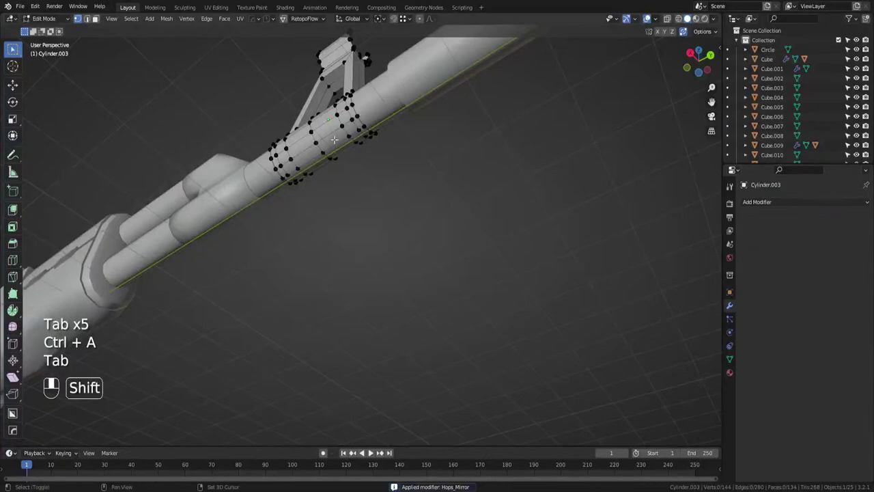
key(Tab)
drag(337, 141, 338, 149)
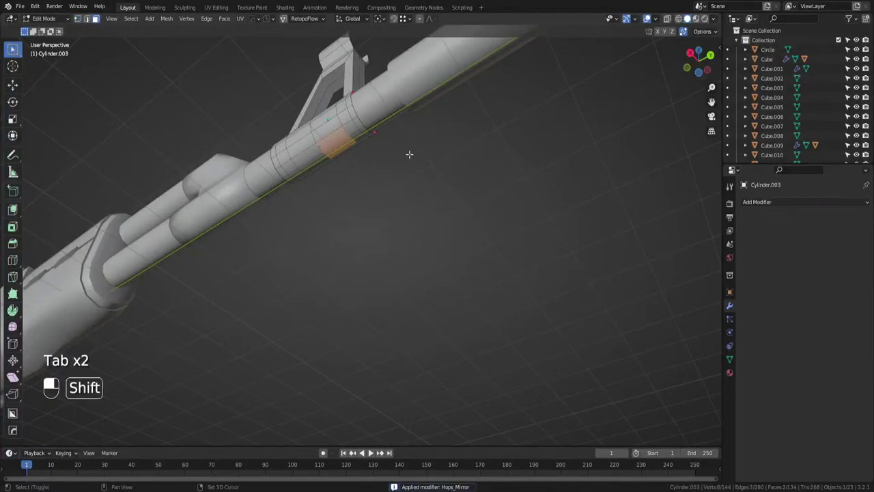
scroll(413, 159, up, 3)
scroll(388, 132, down, 3)
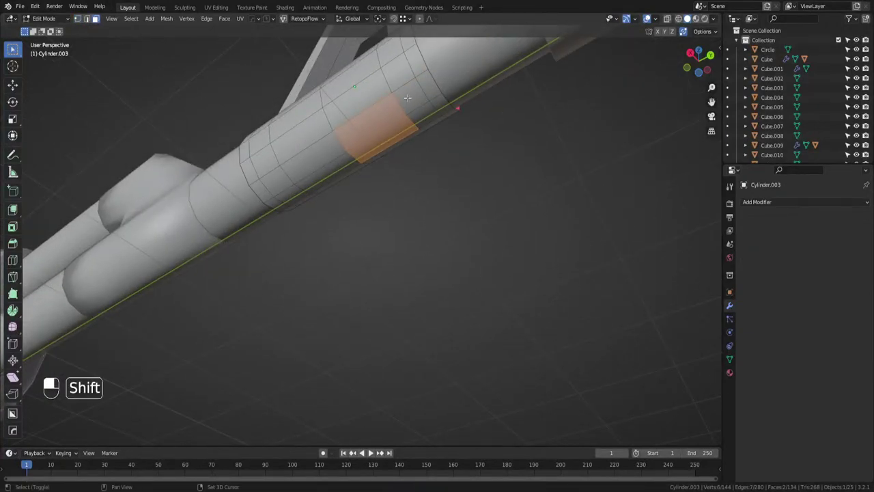
scroll(382, 144, down, 3)
middle_drag(382, 144, 448, 141)
scroll(449, 141, up, 2)
key(e)
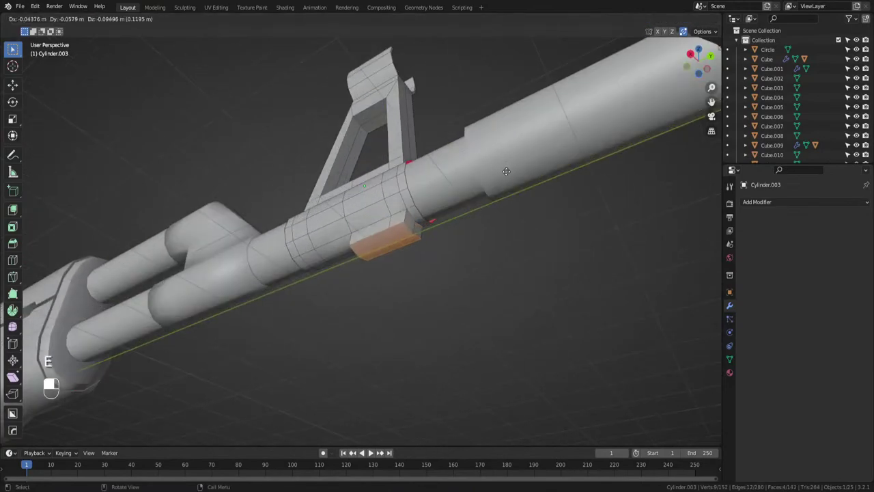
click(566, 181)
Flatten the front sight lug's bottom to zero Z scale, narrow it along X and adjust its height.
key(s)
key(x)
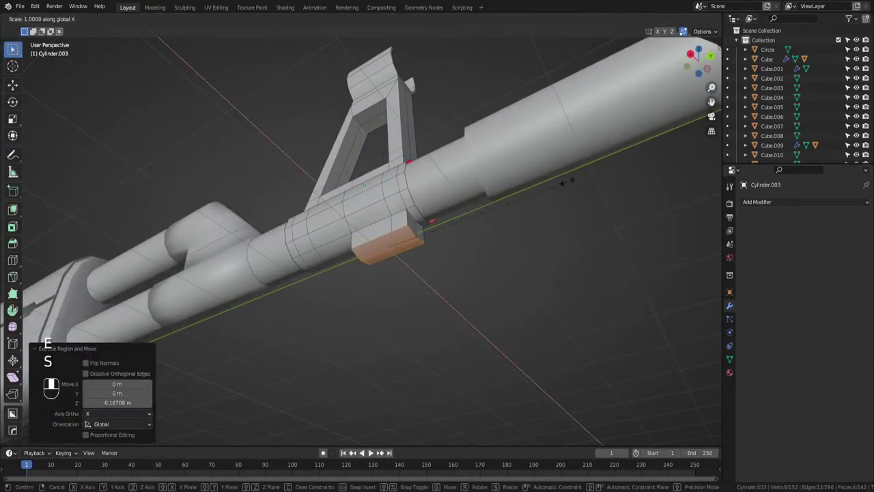
click(567, 183)
key(s)
key(x)
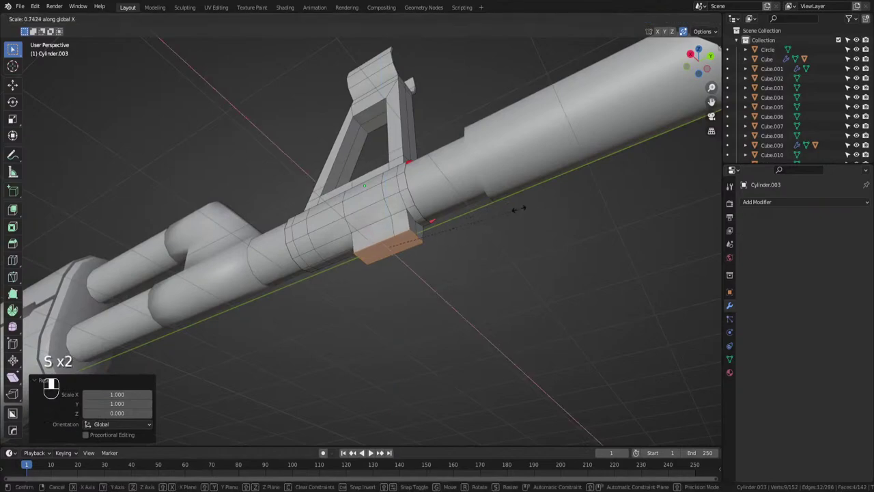
click(458, 202)
key(g)
key(z)
click(458, 208)
Slant the front sight lug's rear side by moving its lower rear vertices about 0.15 m along Y, and leave mesh editing.
middle_drag(459, 209, 505, 267)
key(Tab)
key(g)
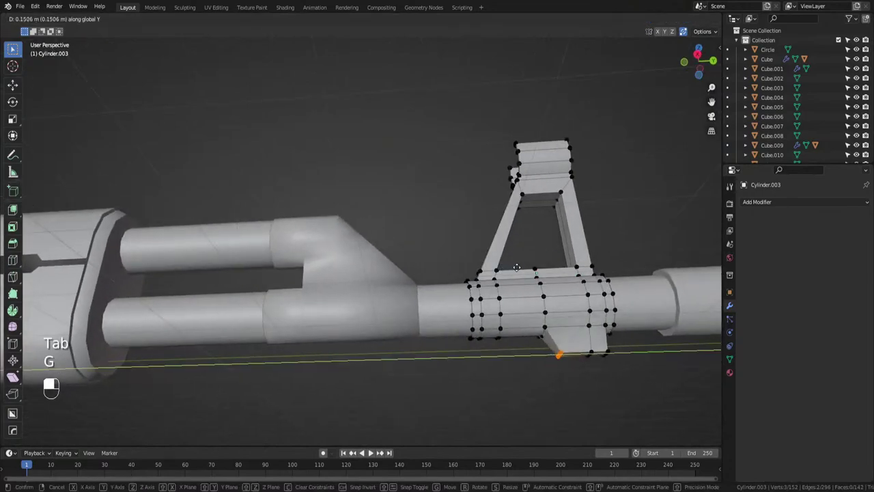
click(517, 267)
key(Tab)
key(Tab)
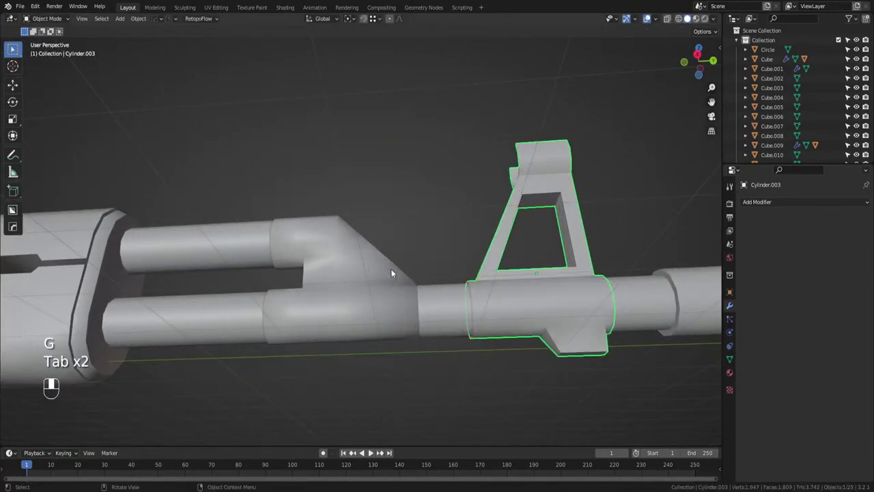
Extrude the gas block's two underside faces about 0.238 m down along Z, matching the front sight lug's depth.
click(366, 323)
key(Tab)
middle_drag(367, 323, 302, 202)
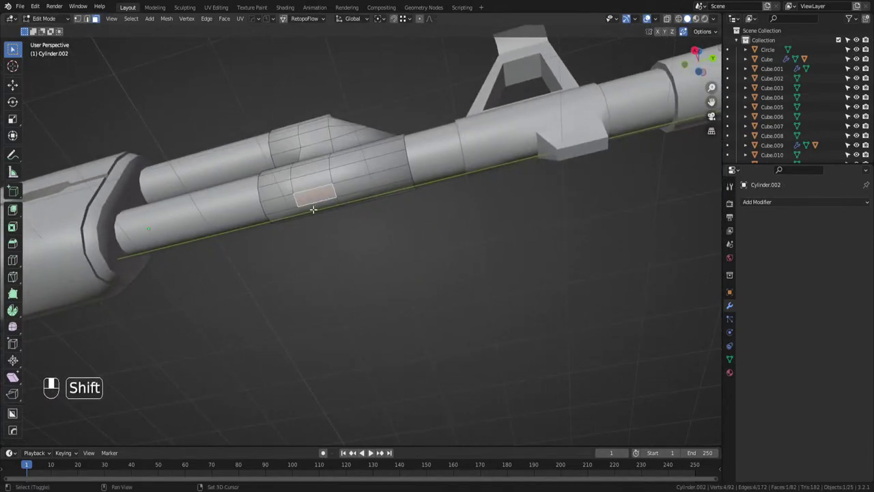
shift+click(312, 209)
shift+click(284, 205)
shift+click(315, 209)
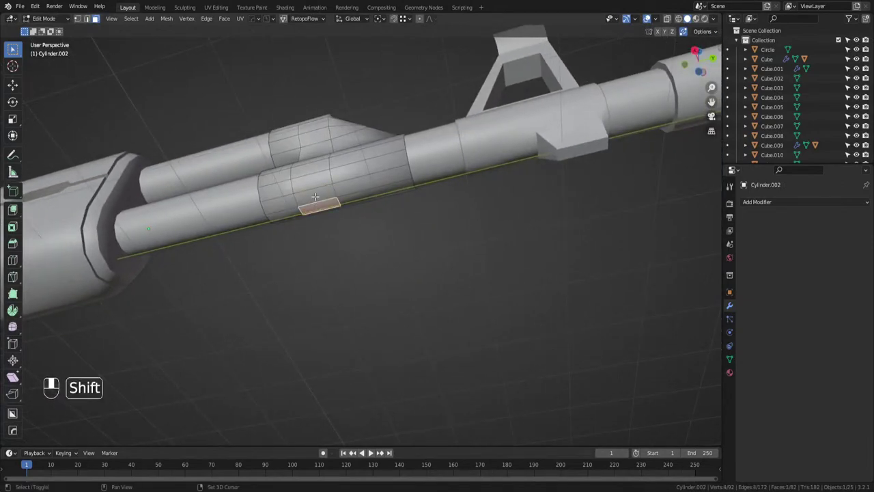
shift+click(315, 209)
middle_drag(316, 209, 355, 274)
shift+middle_drag(355, 273, 419, 255)
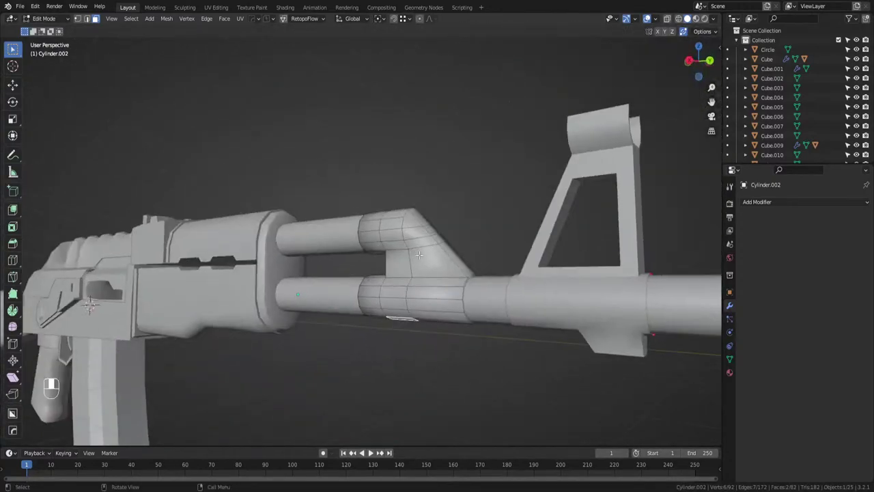
key(e)
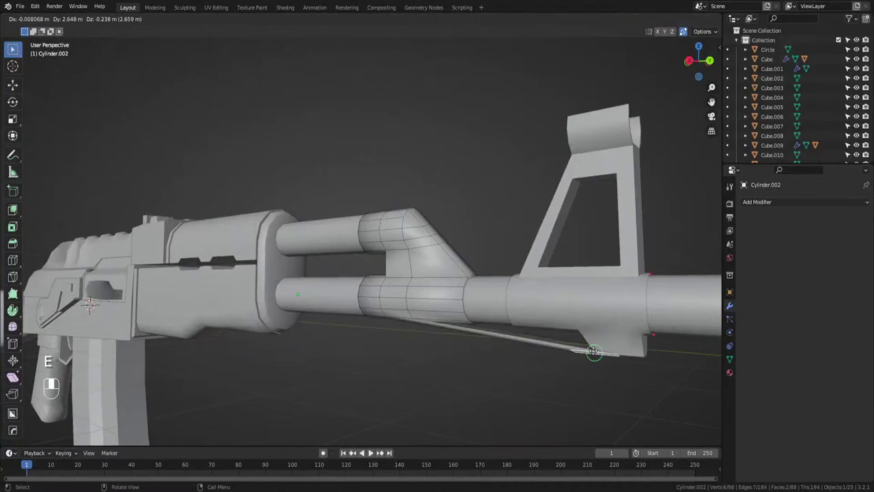
key(z)
click(597, 352)
Flatten the gas block lug's bottom to zero Z scale and align it vertically with the front sight lug's bottom.
middle_drag(596, 352, 460, 334)
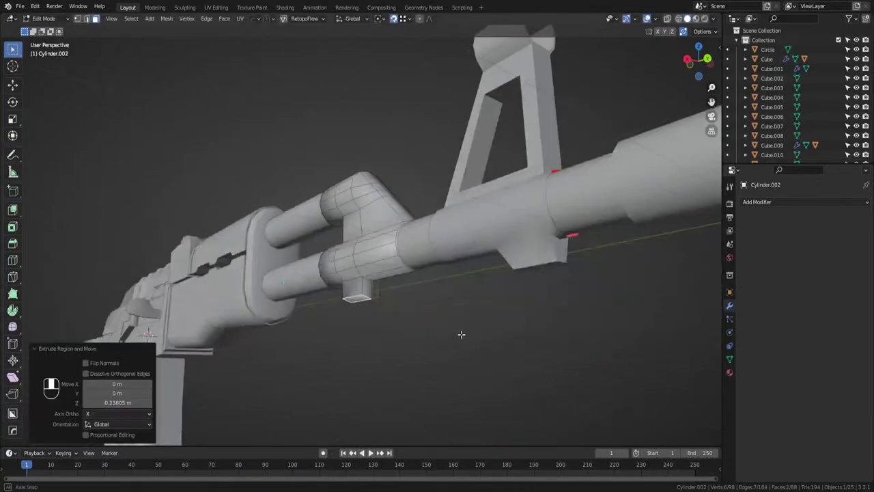
key(s)
key(0)
key(Return)
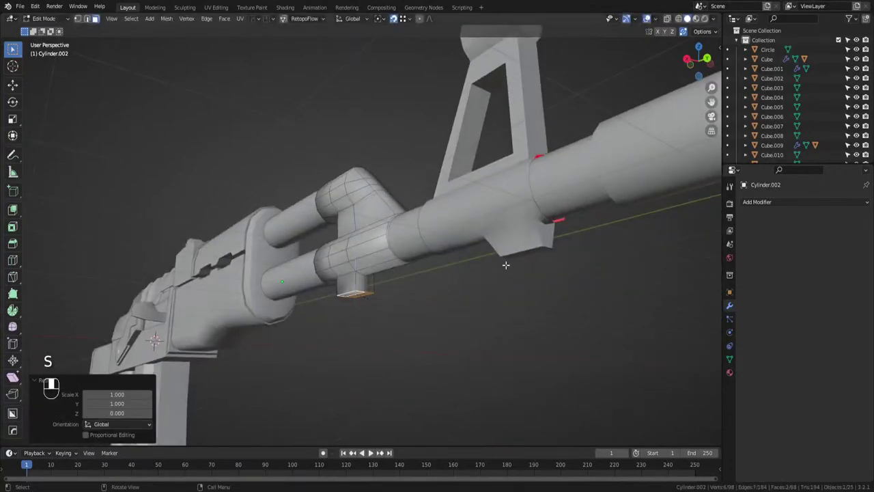
key(g)
key(z)
click(499, 254)
In back view, narrow the gas block lug's bottom along X to taper the lug.
middle_drag(499, 254, 446, 314)
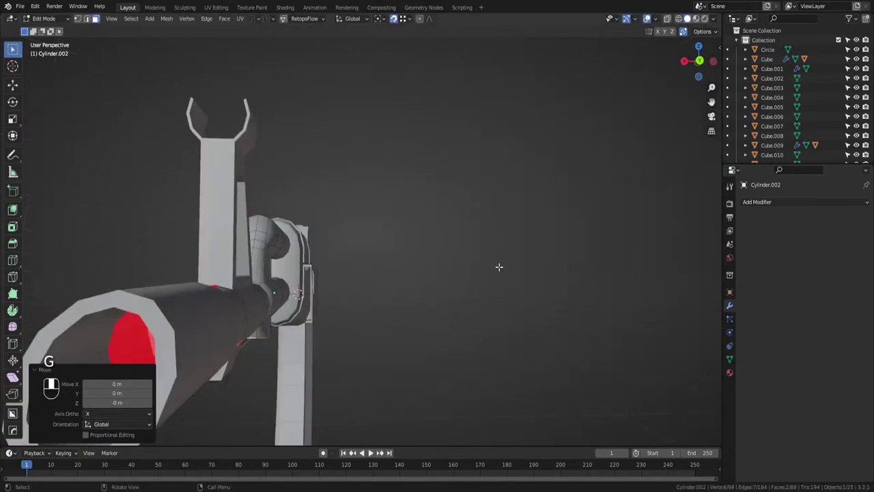
click(699, 63)
scroll(521, 213, up, 5)
key(s)
key(x)
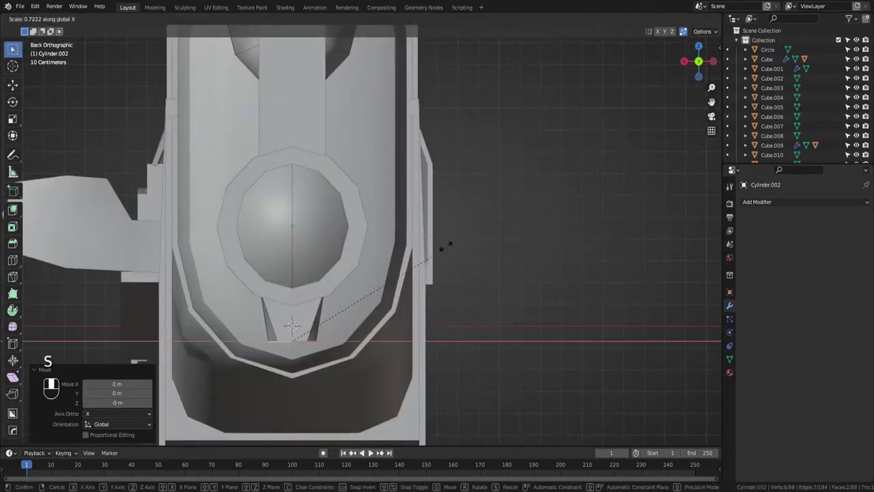
click(377, 272)
Leave mesh editing of the gas block and save the file.
middle_drag(377, 272, 554, 311)
key(Tab)
scroll(538, 275, down, 4)
key(ctrl+s)
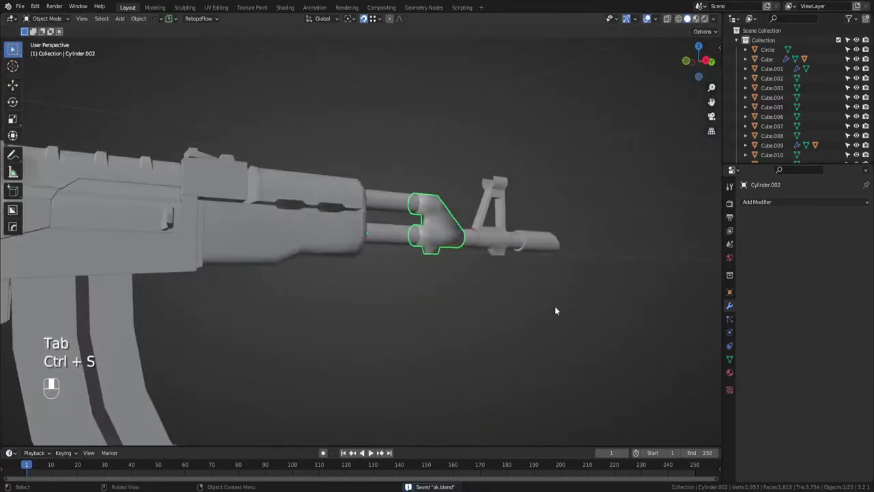
Add an 8-vertex cylinder and rotate it 90° in the right view so that it lies along the barrel.
key(shift+a)
mouse_move(526, 306)
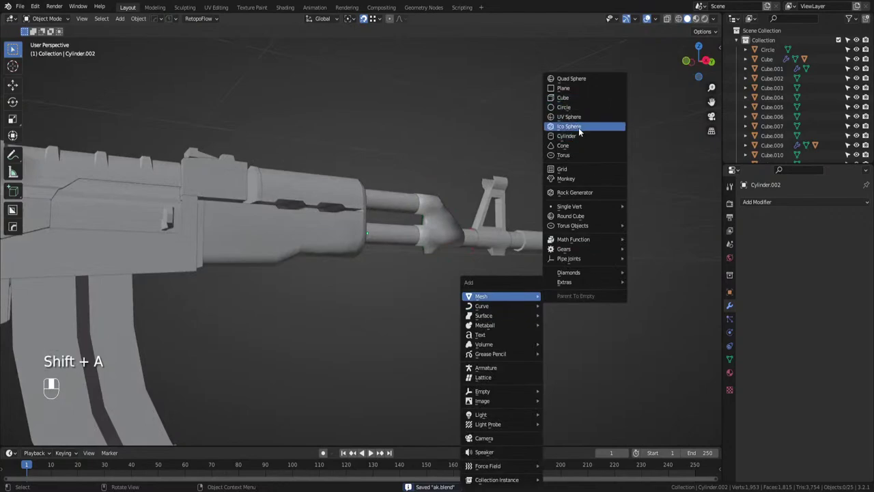
click(573, 136)
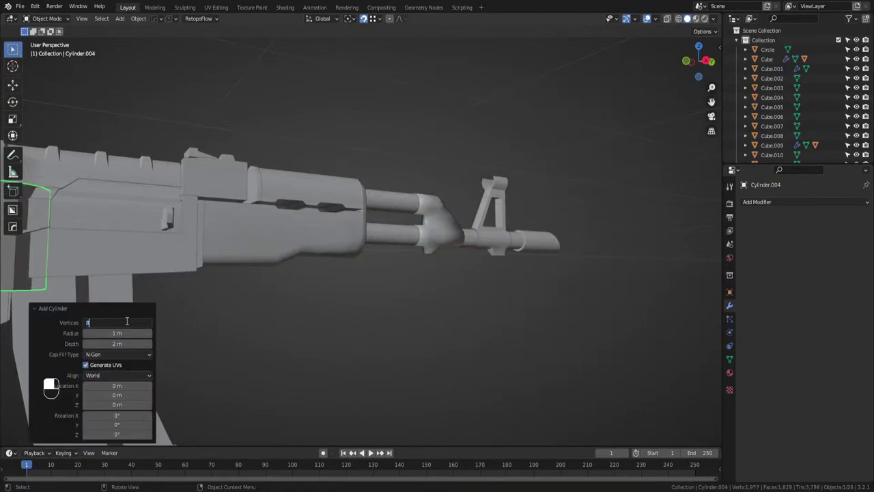
key(Return)
click(274, 317)
scroll(273, 316, down, 2)
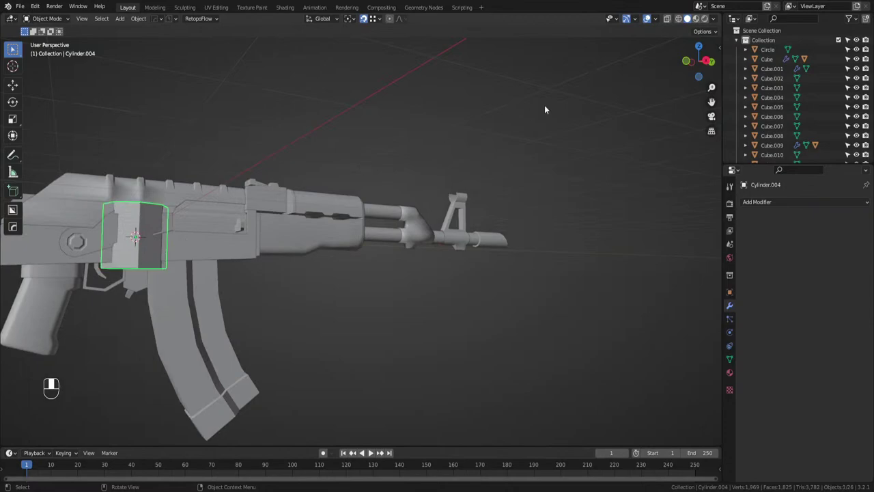
click(705, 60)
key(r)
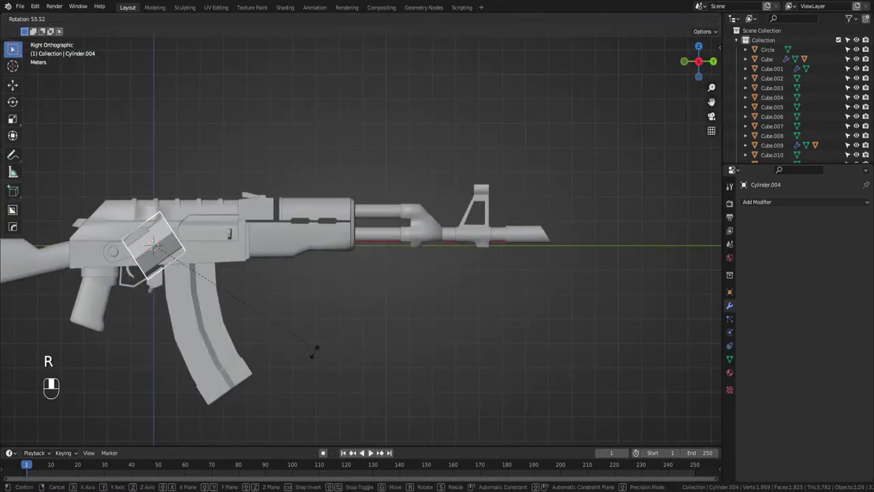
click(265, 250)
Move the cylinder beneath the barrel between the gas block and front sight, scaling it down and turning snapping off for final placement.
key(g)
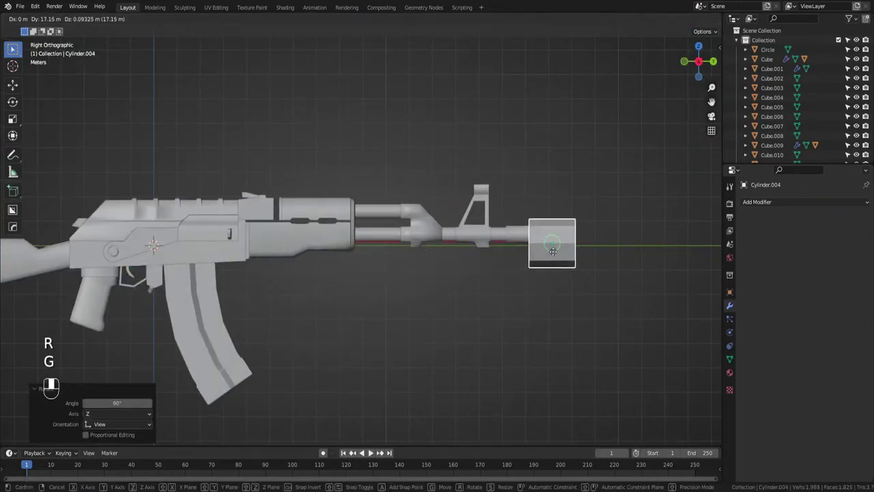
click(464, 258)
scroll(464, 258, up, 2)
shift+middle_drag(497, 243, 524, 265)
scroll(526, 262, up, 7)
key(s)
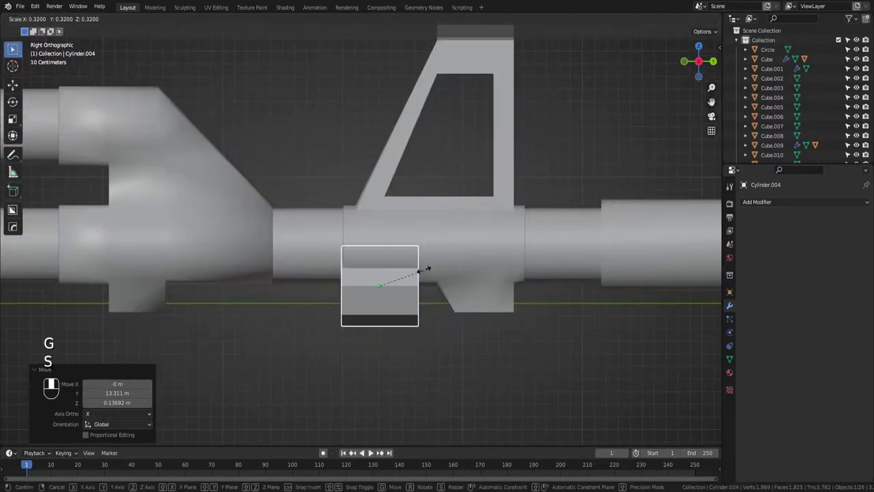
click(414, 278)
key(shift+Tab)
key(g)
click(406, 303)
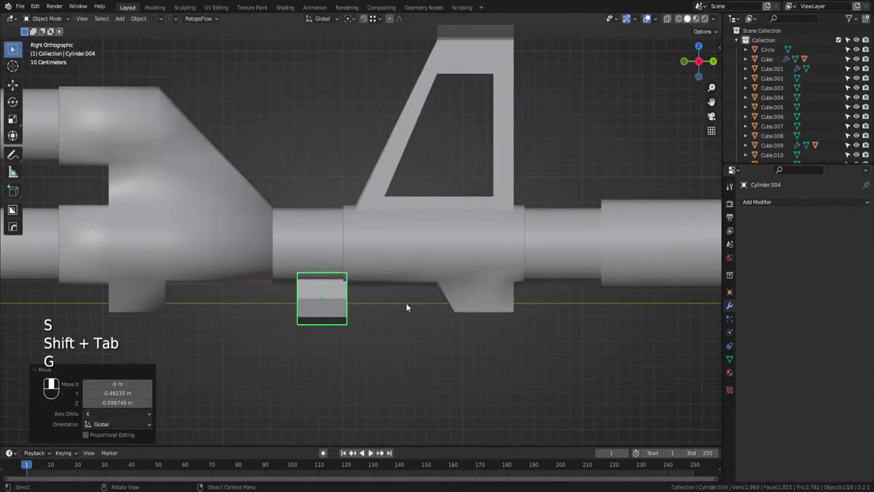
key(s)
key(z)
click(382, 292)
key(ctrl+z)
Scale the cylinder uniformly to 0.305 and stretch it along Y by about 43.456 into a long thin rod.
key(s)
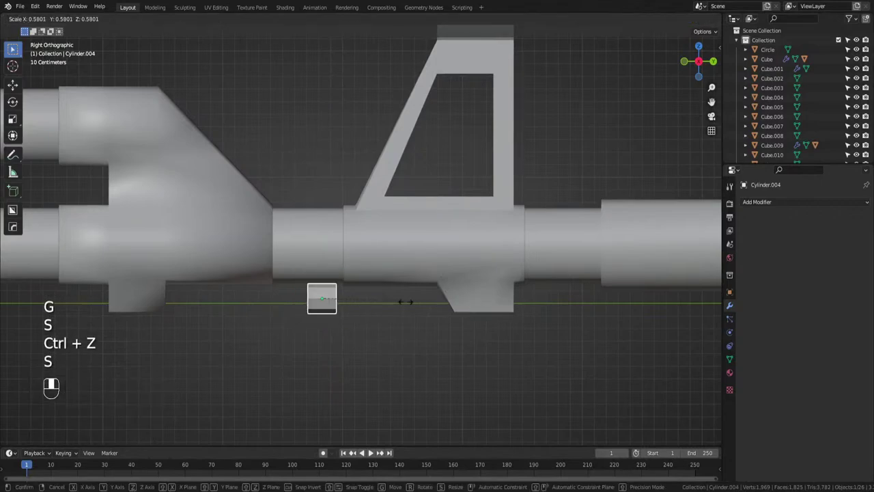
click(372, 300)
scroll(366, 301, down, 3)
key(s)
key(y)
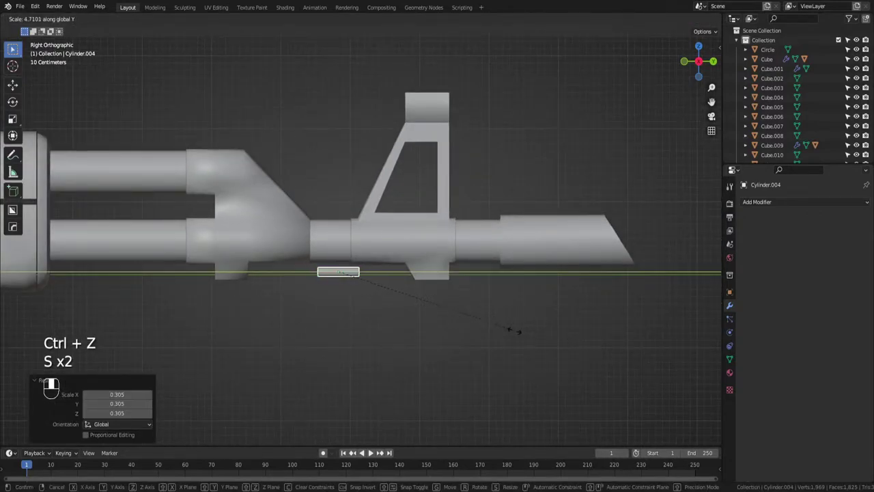
click(474, 372)
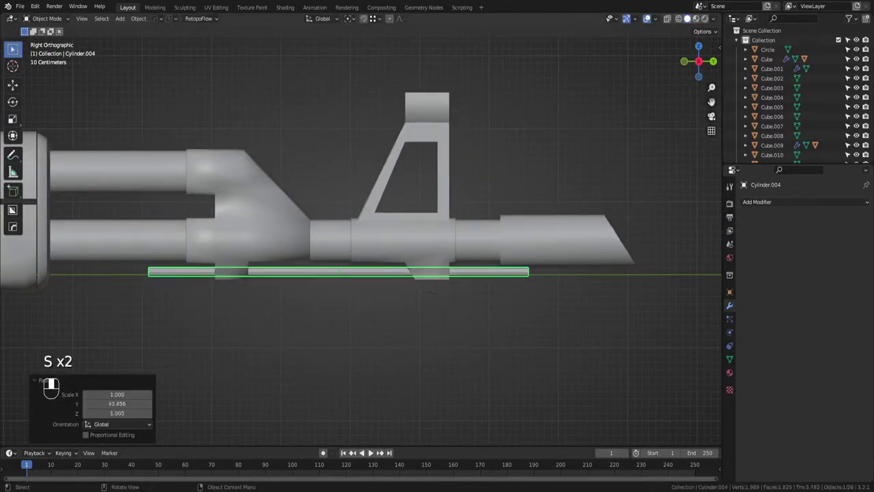
Shift the rod about 1.474 m back along Y to reach the handguard and lengthen it by 1.047 along Y.
scroll(577, 349, down, 2)
key(g)
key(y)
click(514, 350)
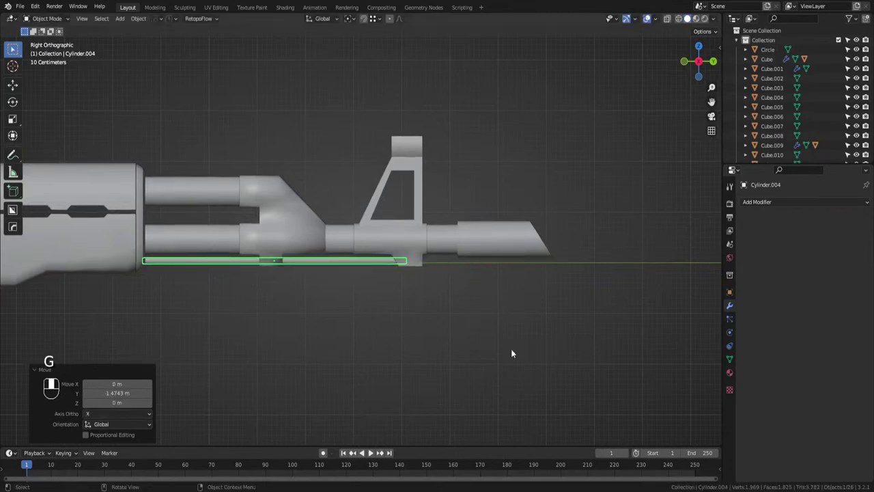
key(s)
key(y)
click(521, 349)
Save the file and apply the rod's object transform.
key(ctrl+s)
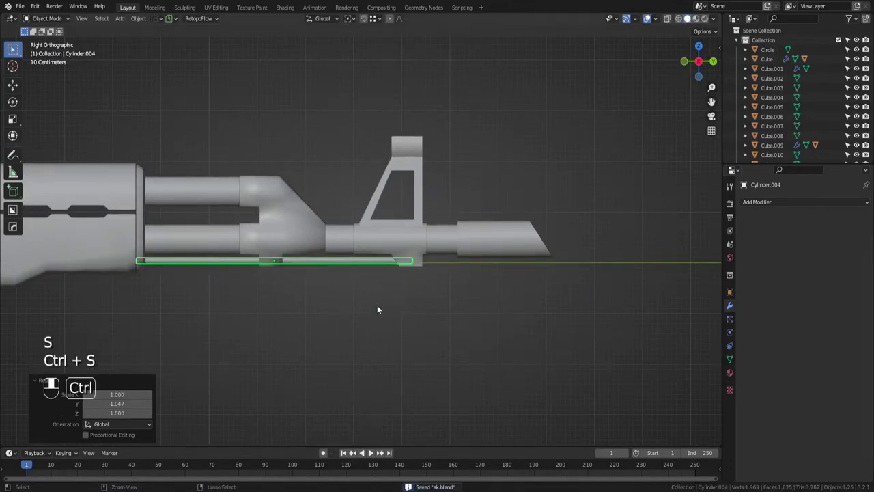
key(ctrl+a)
click(377, 306)
middle_drag(377, 306, 410, 327)
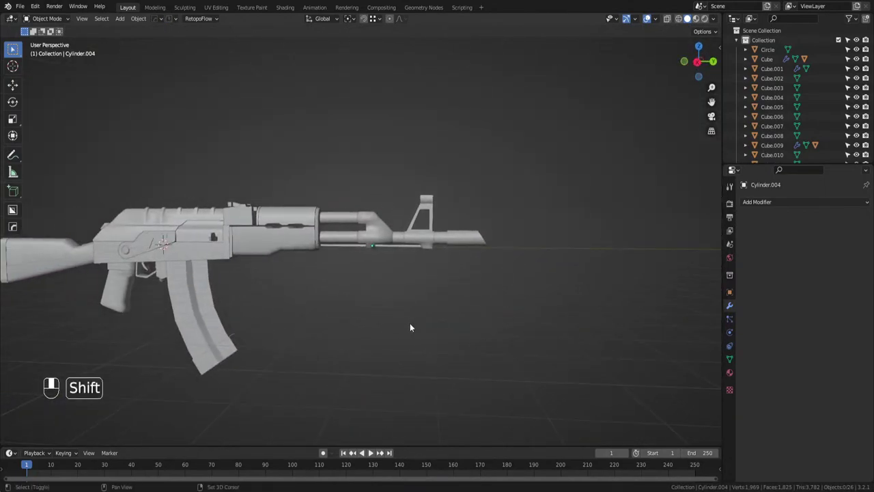
Select the barrel, gas tube, gas block, front sight and rod, raise them about 0.028 m along Z, and save the file.
scroll(409, 276, up, 4)
drag(470, 185, 381, 273)
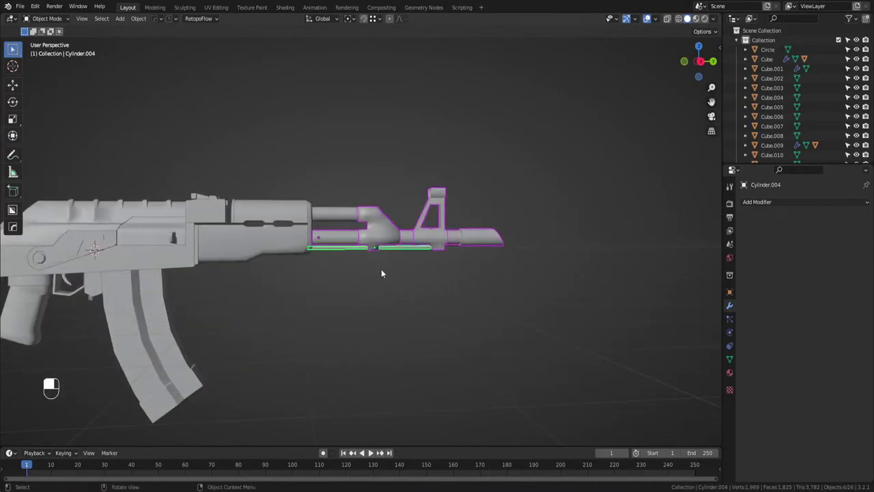
shift+click(338, 213)
click(700, 62)
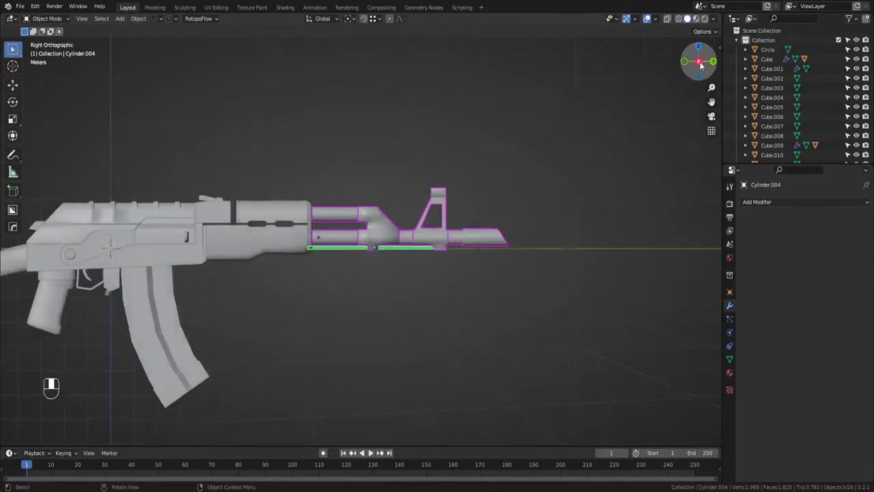
scroll(502, 211, up, 4)
key(g)
key(z)
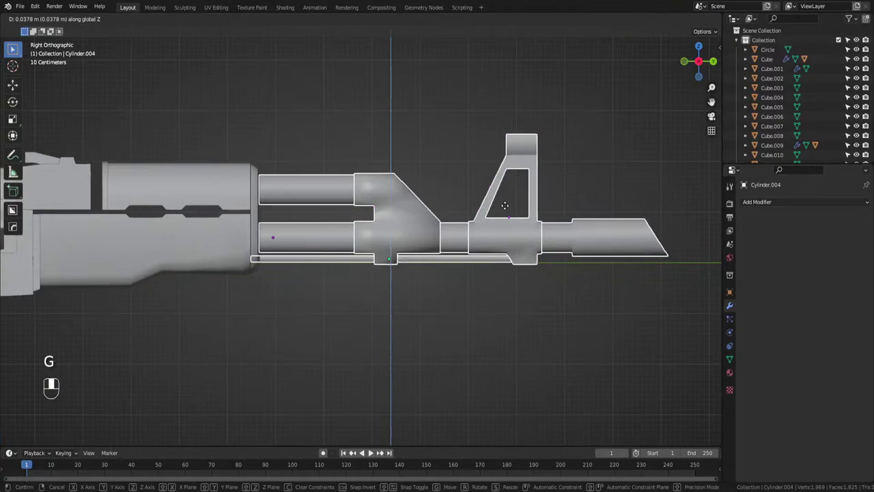
click(501, 215)
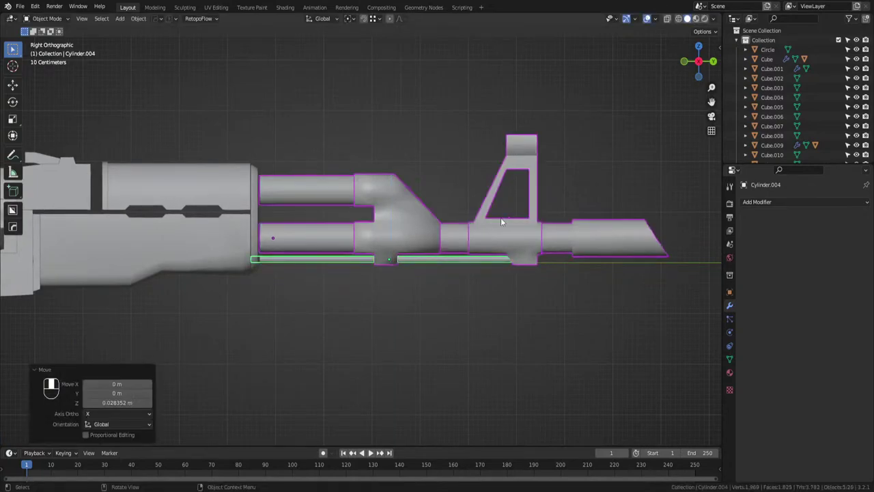
middle_drag(501, 217, 300, 336)
key(ctrl+s)
Duplicate the rear vertex loop of the handguard's rounded front cap in place and separate it into its own object.
click(410, 240)
shift+middle_drag(467, 251, 411, 261)
scroll(411, 261, up, 8)
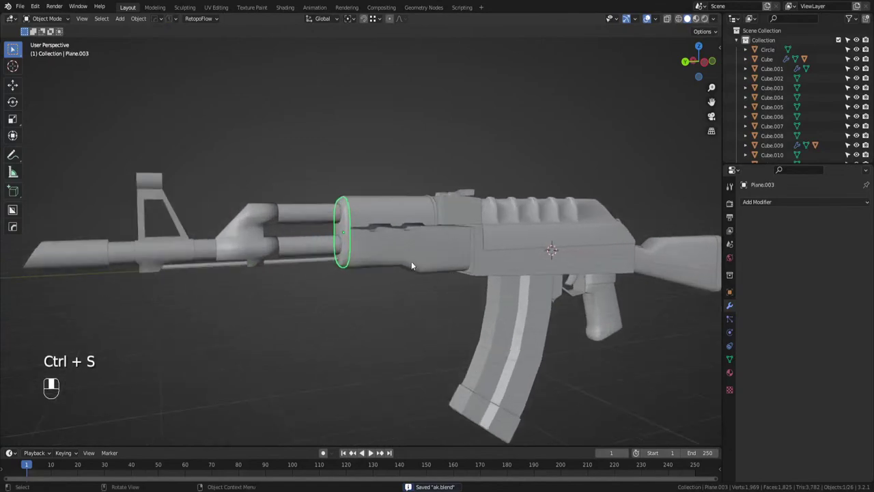
key(Tab)
alt+click(377, 272)
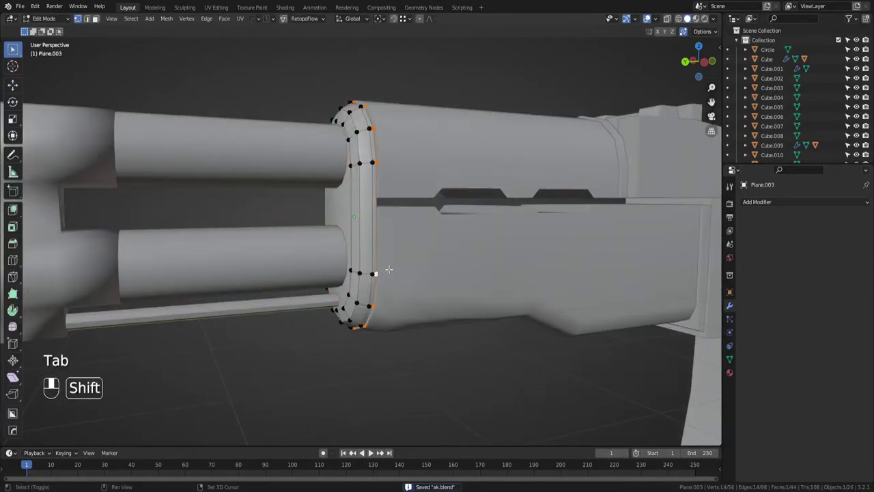
key(shift+d)
right_click(475, 243)
key(p)
click(470, 243)
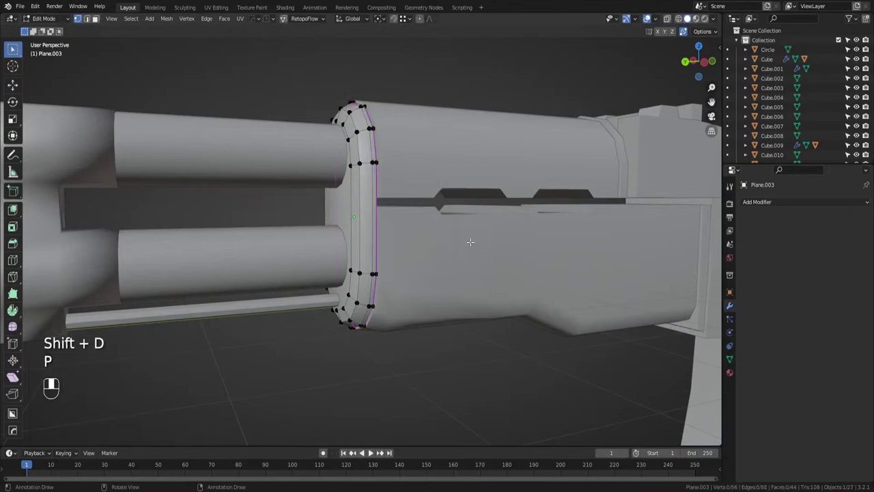
key(Tab)
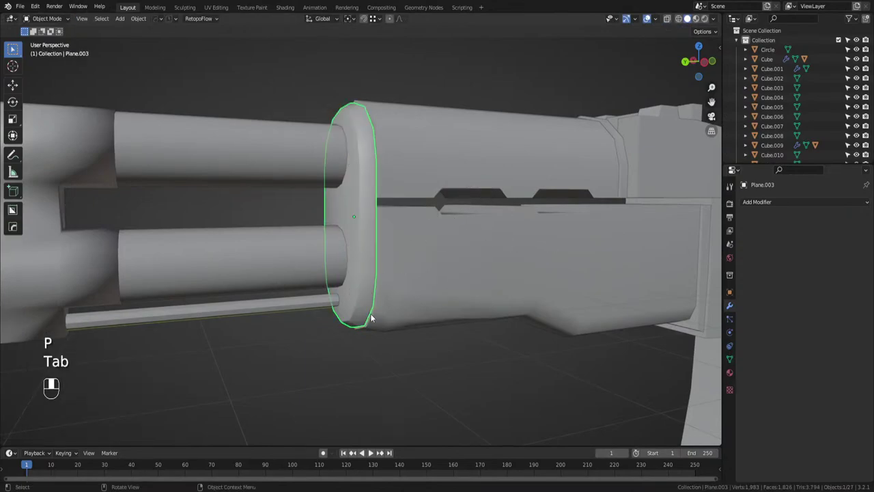
Move the separated loop about 0.163 m forward along Y onto the cap's front and scale it to 0.847.
click(370, 315)
key(z)
click(373, 311)
click(373, 311)
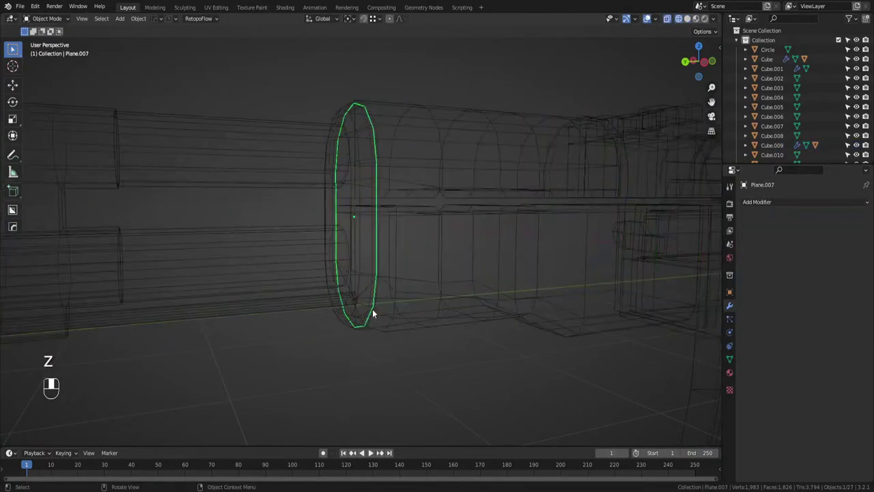
key(z)
key(g)
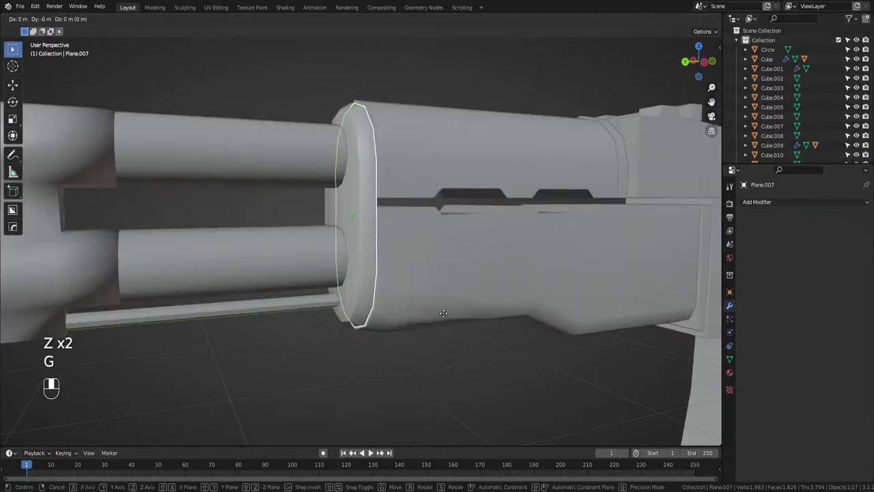
click(475, 321)
key(s)
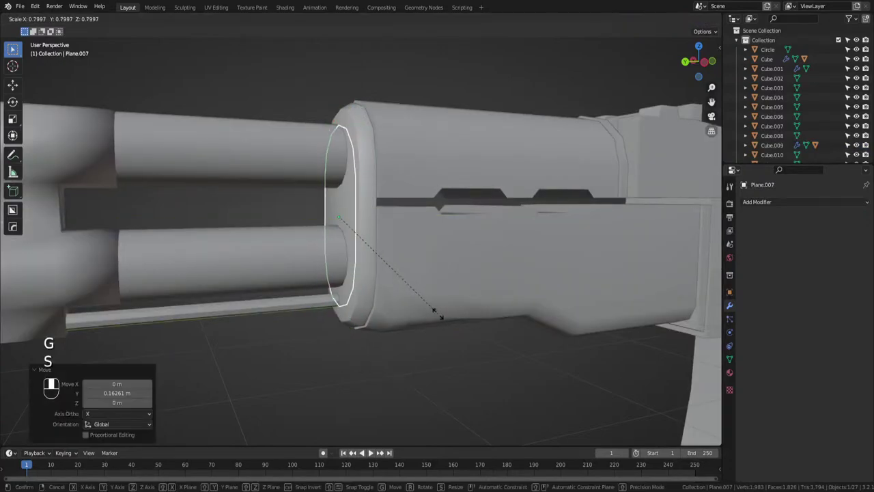
click(401, 307)
middle_drag(400, 307, 437, 305)
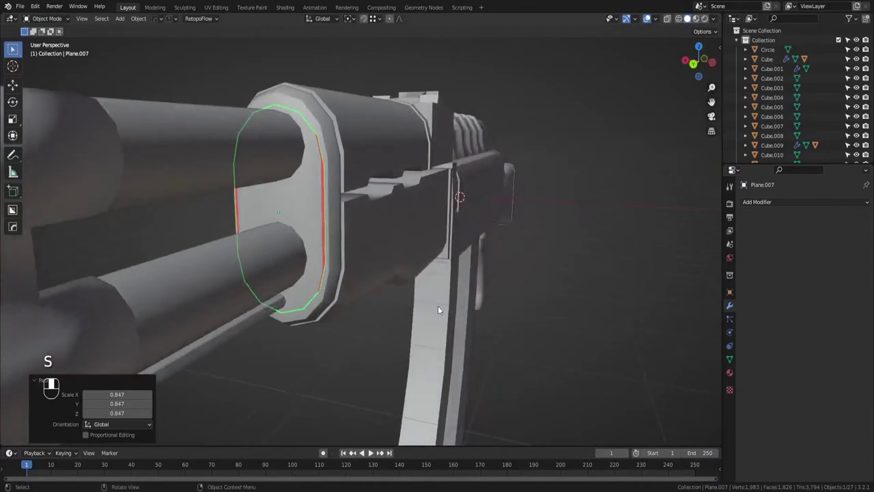
Fit the loop inside the cap by scaling it to 0.782 along X, raising it about 0.017 m, and reducing its height along Z.
key(s)
key(x)
click(403, 302)
key(g)
key(z)
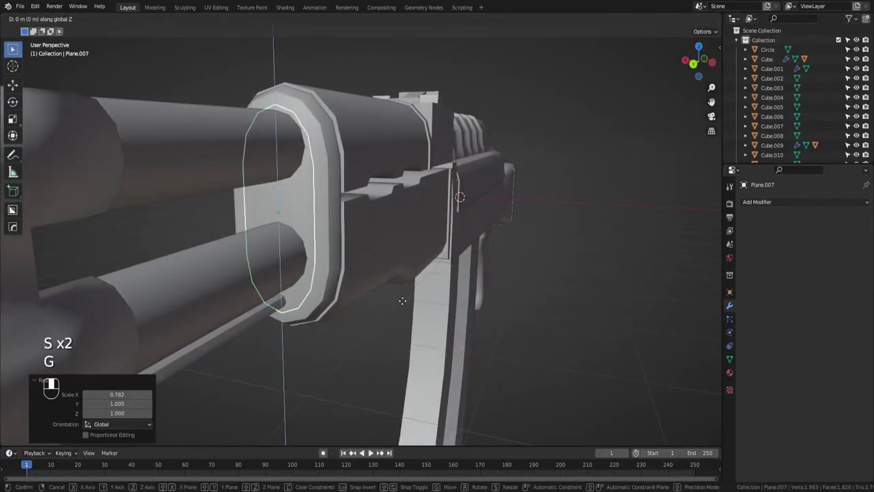
click(402, 298)
key(s)
key(z)
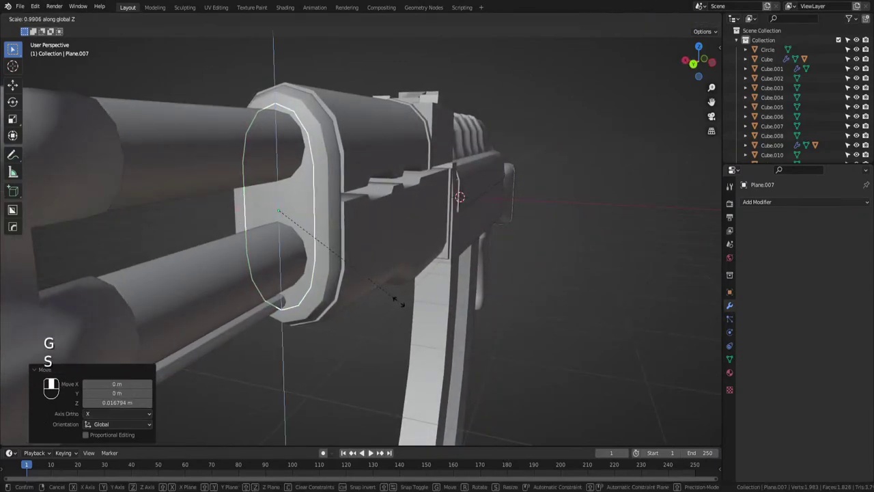
click(360, 285)
Extrude the entire rounded face about 0.07 m along its normal to give the inner plate thickness.
key(Tab)
key(a)
key(e)
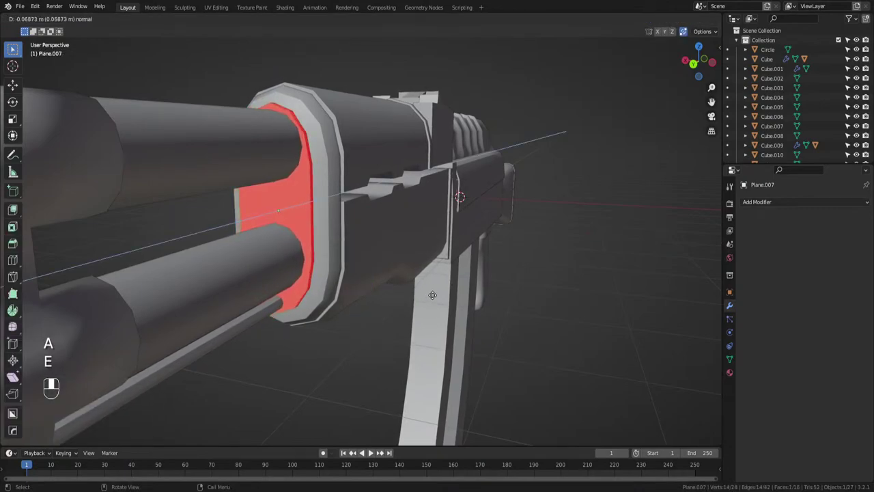
click(429, 295)
key(Tab)
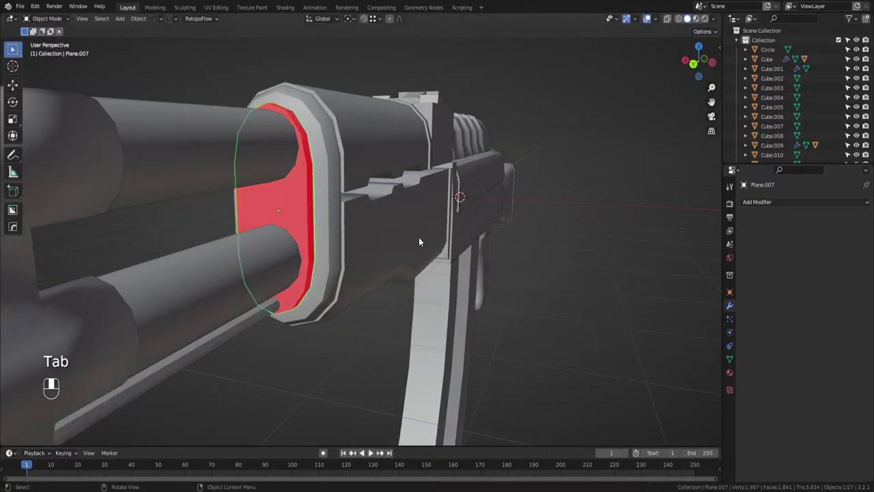
Recalculate the inner plate's normals to face outside and save the file.
middle_drag(419, 240, 385, 244)
key(Tab)
key(a)
key(shift+n)
key(Tab)
middle_drag(383, 198, 435, 298)
scroll(390, 298, down, 6)
key(ctrl+s)
key(ctrl+s)
scroll(433, 321, up, 3)
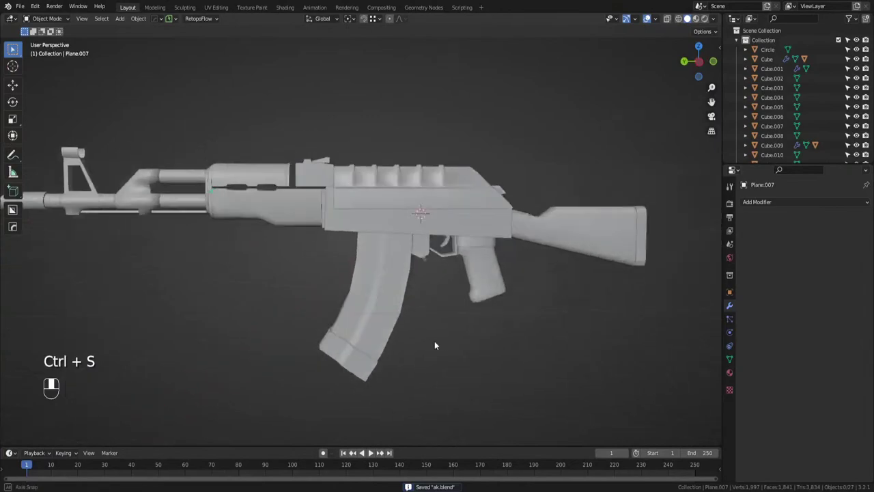
Narrow the magazine to 0.9 along X.
middle_drag(433, 346, 332, 302)
click(332, 303)
key(s)
key(x)
click(448, 291)
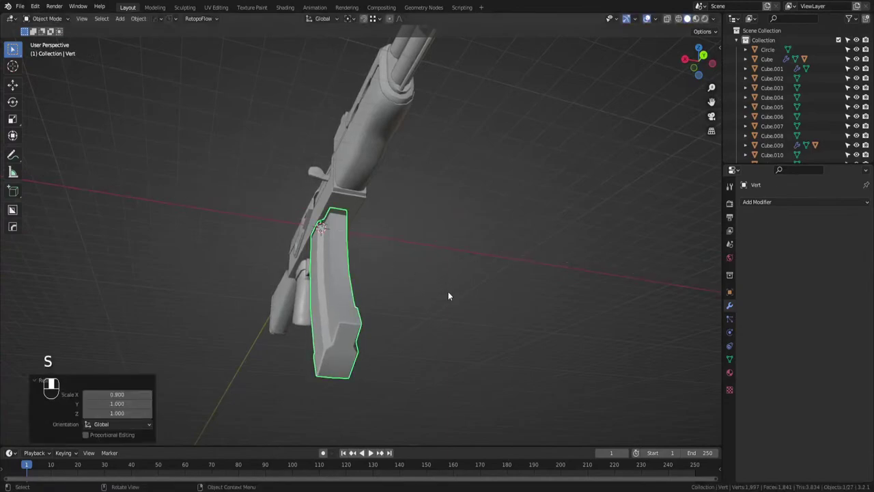
Narrow the magazine slightly further along X, checking it from below, and save the file.
middle_drag(448, 290, 351, 279)
click(351, 279)
key(s)
key(x)
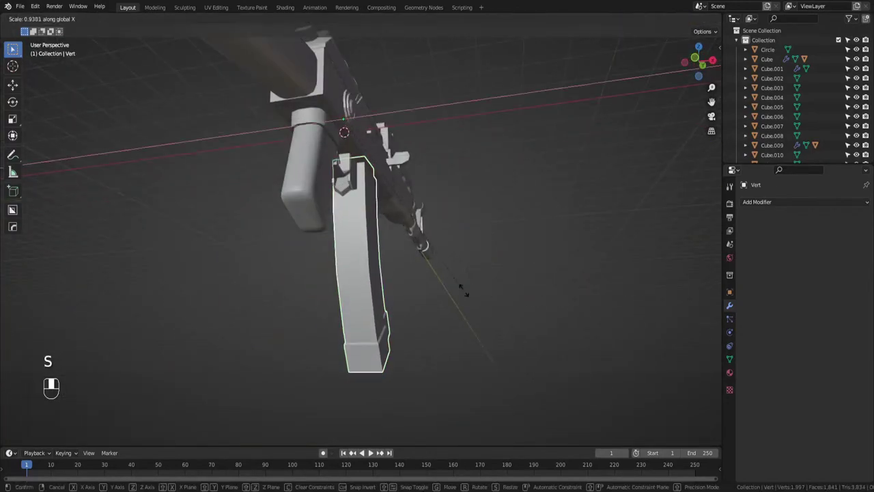
click(437, 287)
key(ctrl+s)
click(437, 287)
Switch the angled view of the whole rifle to orthographic projection and save the file.
middle_drag(438, 291, 495, 315)
key(ctrl+s)
key(ctrl+s)
key(KP_5)
key(ctrl+s)
scroll(462, 317, up, 2)
scroll(462, 316, down, 1)
key(ctrl+s)
Select all the rifle's parts with the pistol grip active and display the model in wireframe.
click(454, 275)
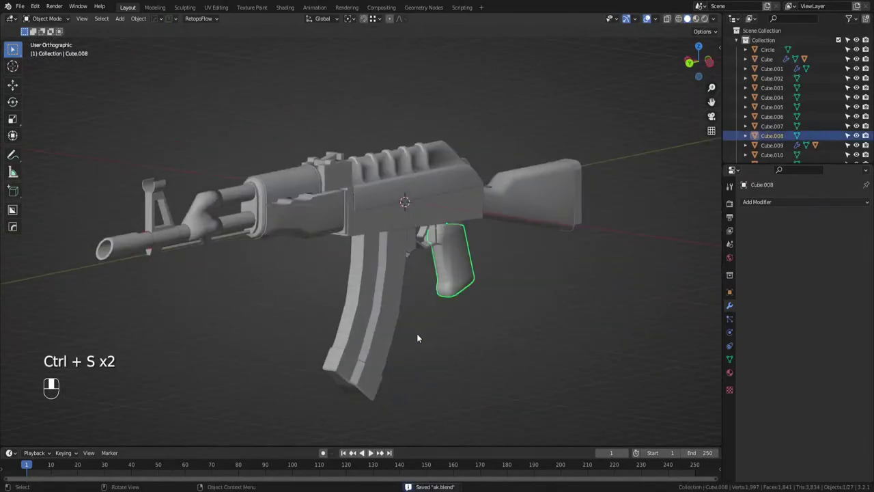
drag(576, 91, 127, 333)
key(z)
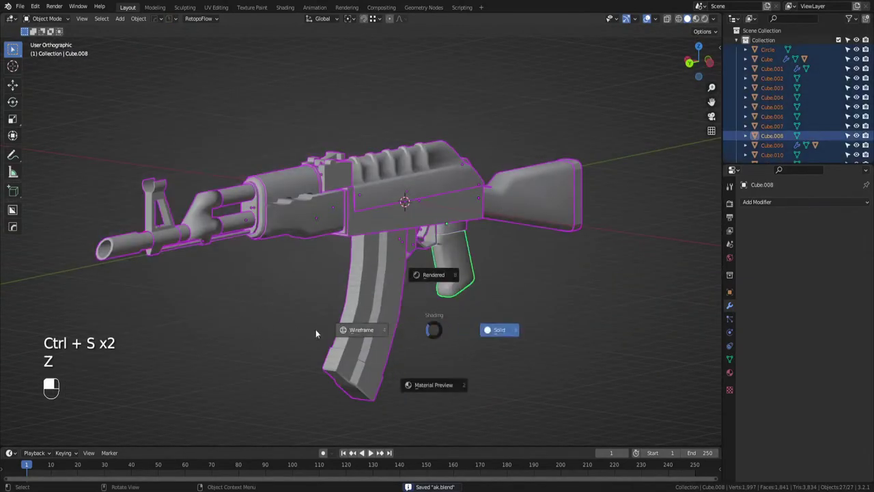
click(315, 330)
drag(125, 102, 620, 408)
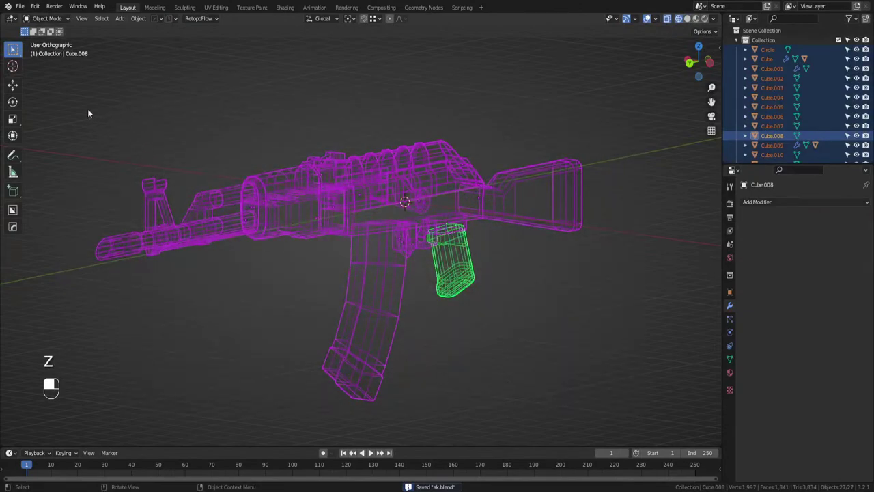
Save the rifle model file ak.blend.
key(shift+alt+o)
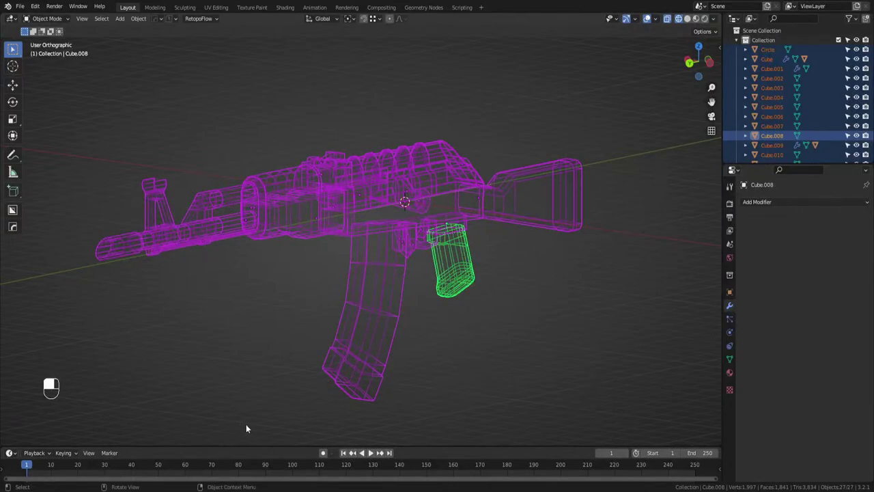
key(ctrl+s)
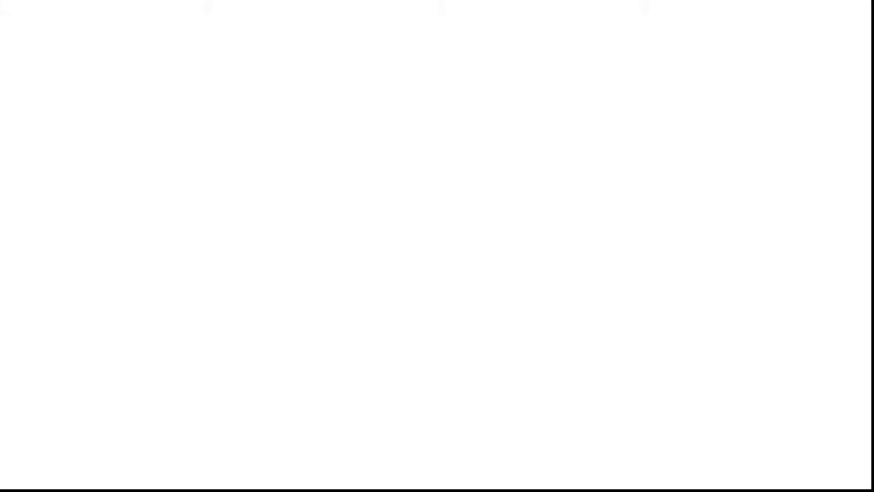
key(ctrl+s)
key(ctrl+s)
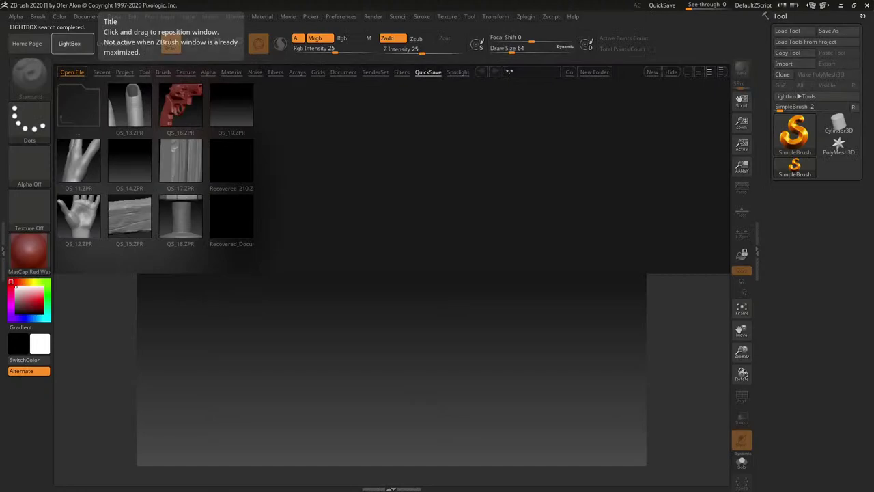
Switch to ZBrush, import the ak mesh split into quads and triangles, and place it on the cleared canvas.
click(69, 43)
click(838, 143)
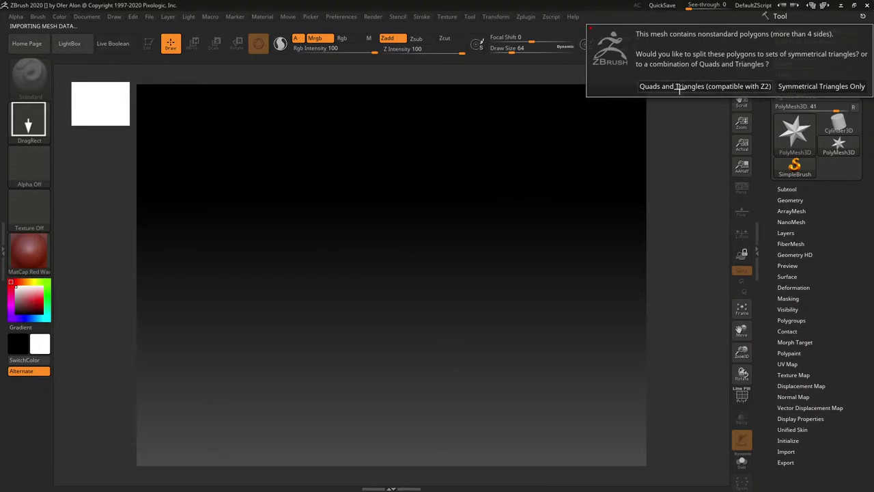
click(676, 87)
mouse_move(375, 299)
mouse_down()
mouse_move(384, 369)
mouse_move(438, 444)
mouse_move(332, 474)
mouse_move(372, 490)
mouse_up()
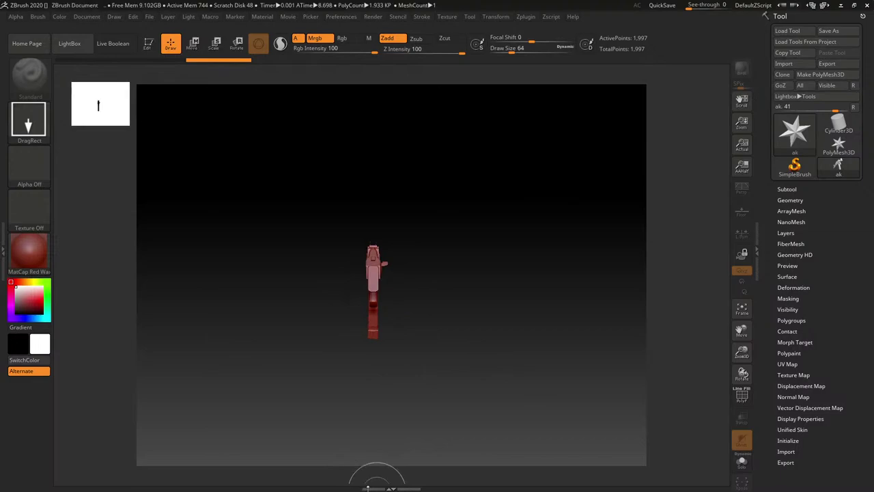
key(ctrl+n)
mouse_move(403, 308)
mouse_down()
mouse_move(384, 412)
mouse_move(398, 483)
mouse_up()
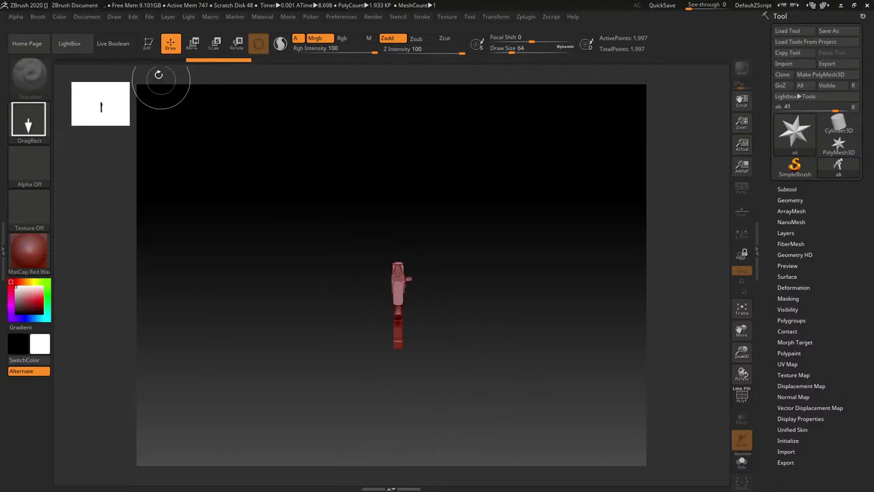
Enter edit mode for the placed rifle and undo the last two changes.
click(147, 43)
key(ctrl+z)
key(ctrl+z)
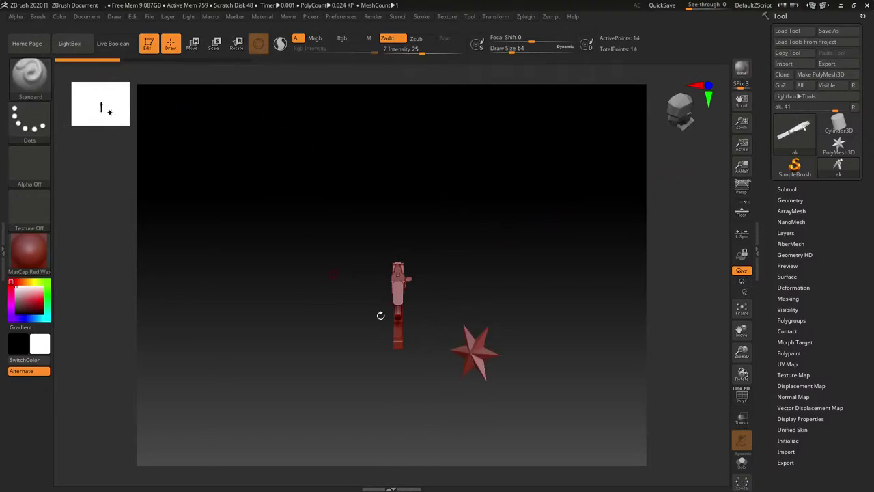
Delete the active star-shaped ak subtool, and try to delete the sphere subtool as well.
click(787, 189)
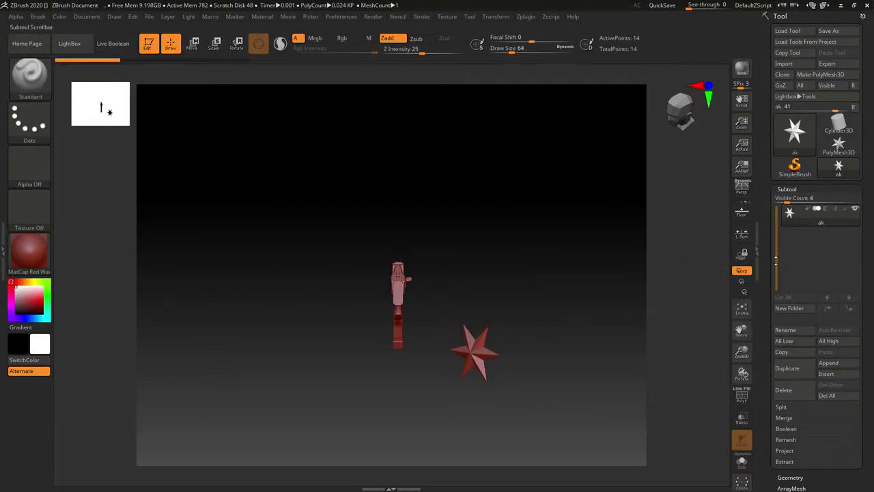
click(801, 387)
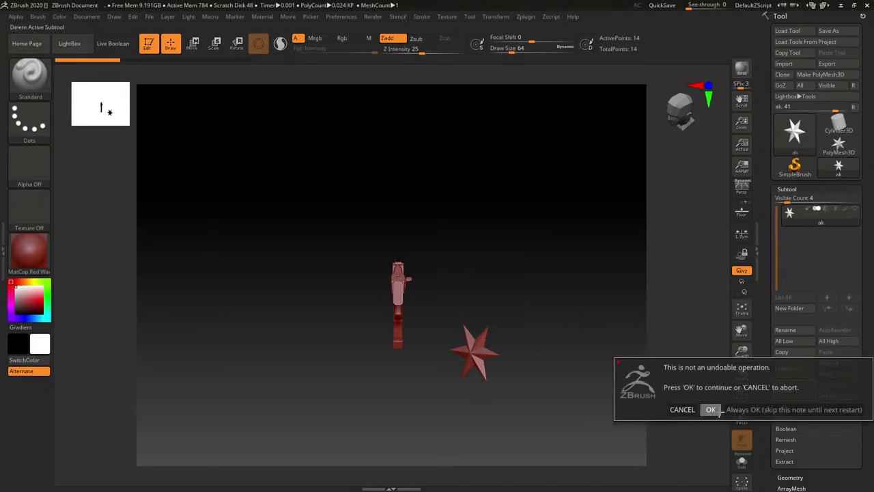
click(710, 409)
click(795, 389)
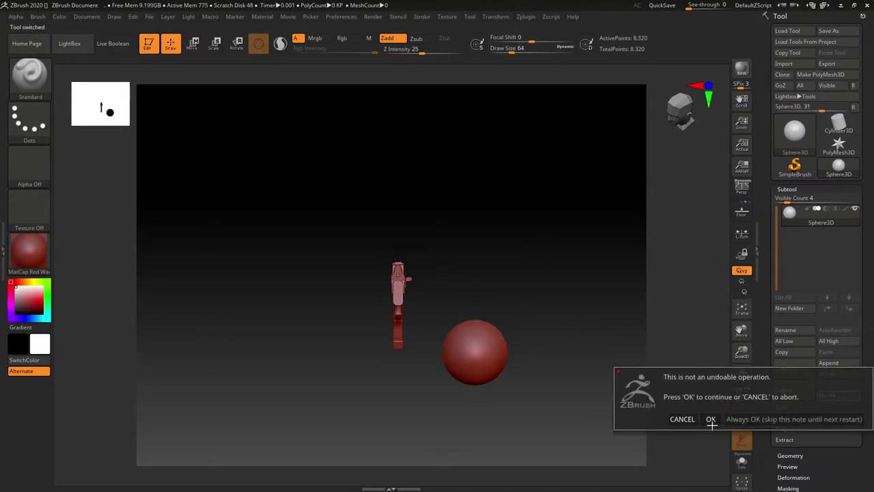
click(710, 418)
drag(573, 299, 521, 295)
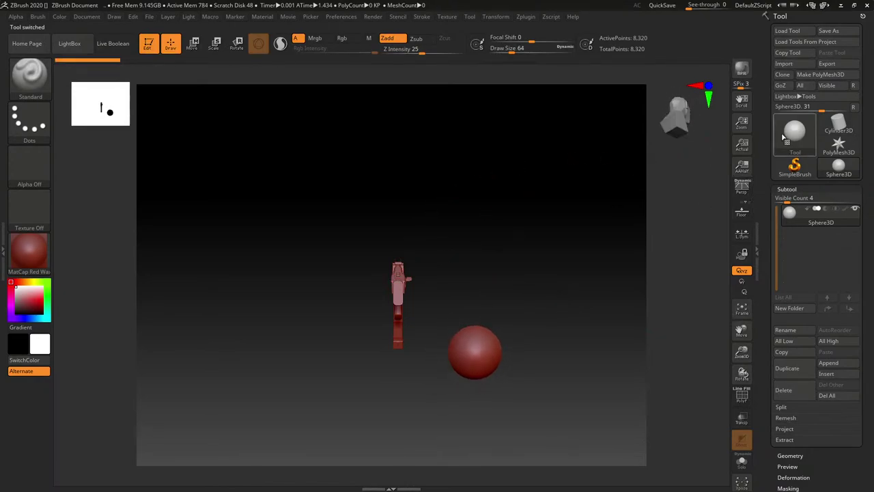
Load the quick-saved project QS_16 and delete all of its subtools.
click(65, 41)
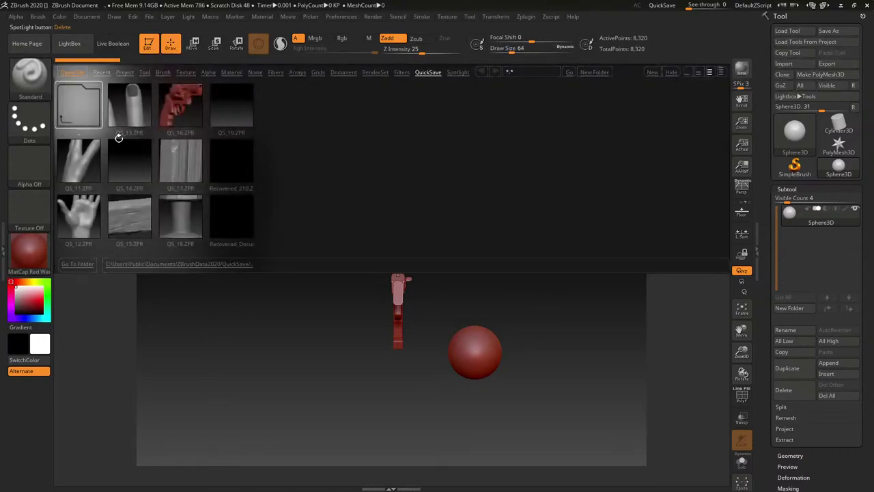
click(127, 109)
click(173, 114)
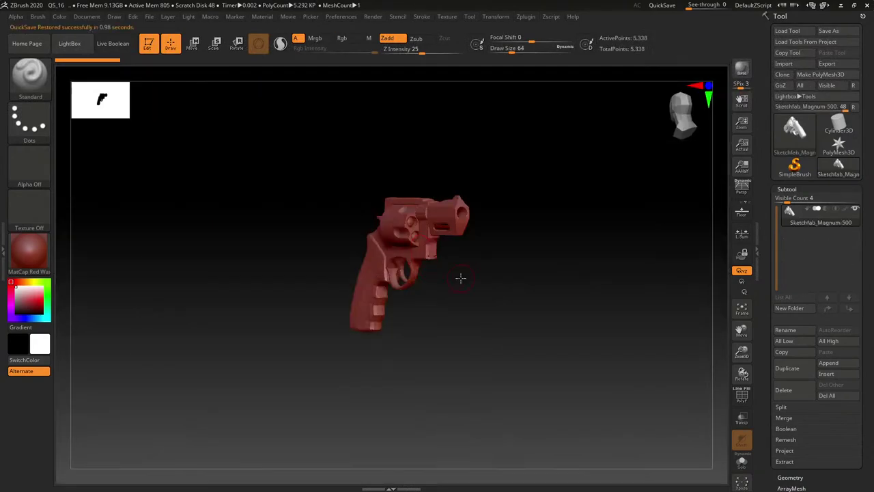
drag(489, 274, 427, 271)
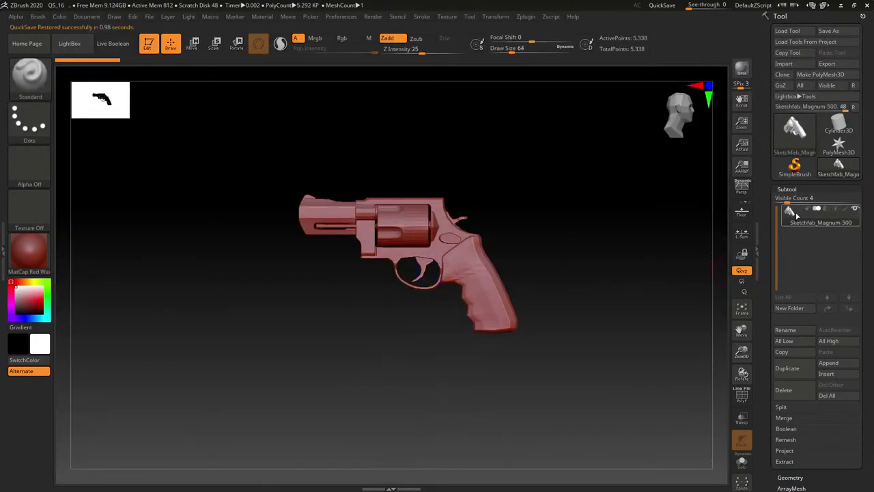
click(834, 395)
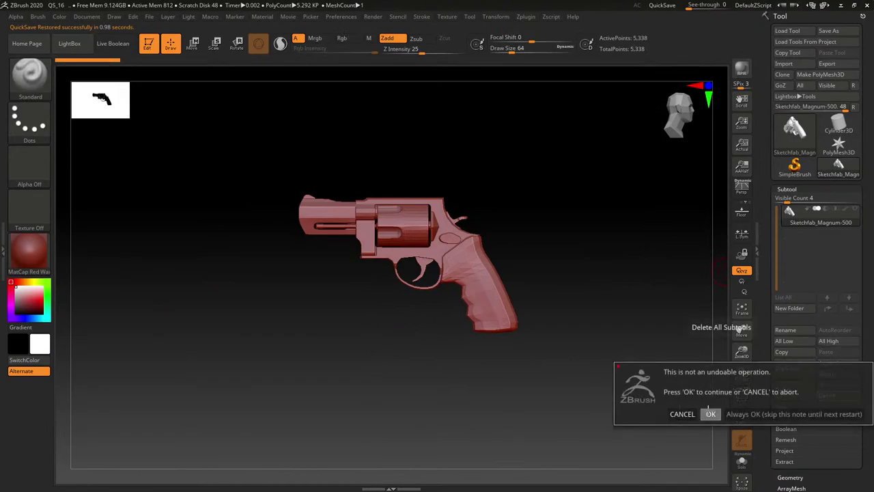
click(711, 414)
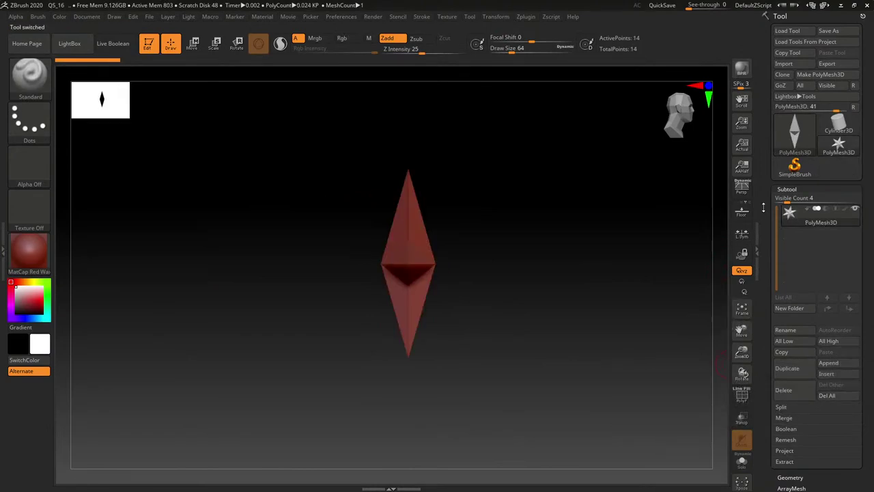
Import the ak mesh with its nonstandard polygons split into quads and triangles, and inspect the rifle from both sides.
click(787, 67)
double_click(108, 97)
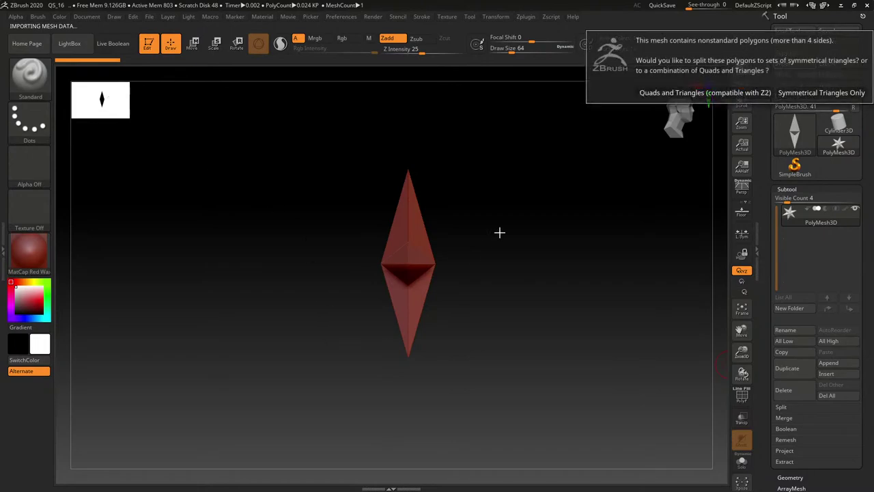
click(704, 93)
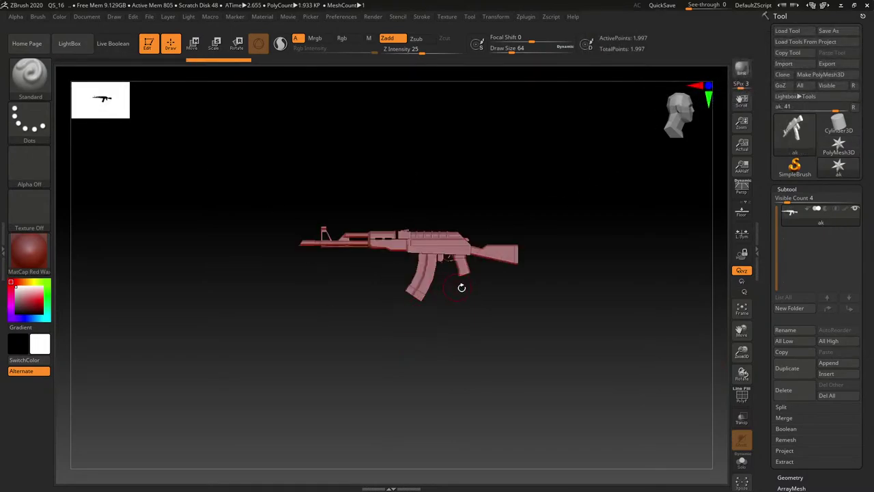
drag(465, 329, 503, 344)
ctrl+right_drag(484, 295, 471, 406)
alt+right_drag(502, 342, 492, 367)
ctrl+right_drag(500, 326, 499, 344)
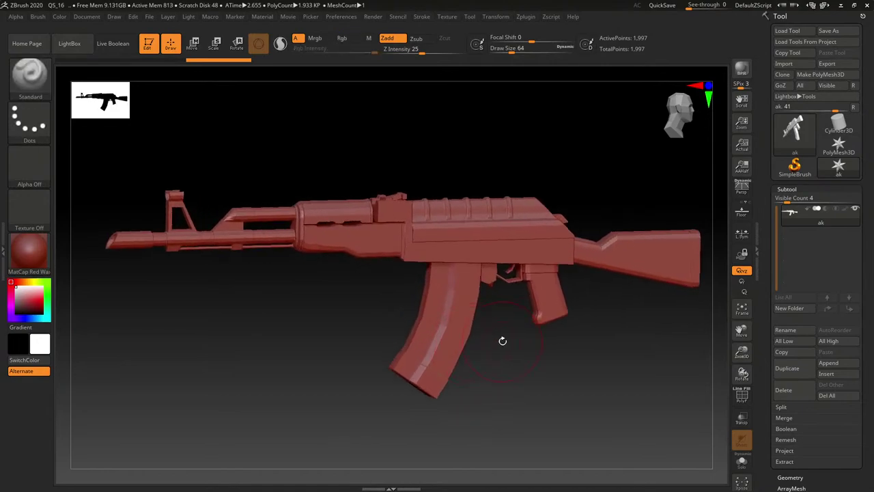
mouse_move(503, 341)
mouse_down()
mouse_move(578, 355)
mouse_move(511, 328)
mouse_move(472, 328)
mouse_up()
drag(508, 329, 492, 324)
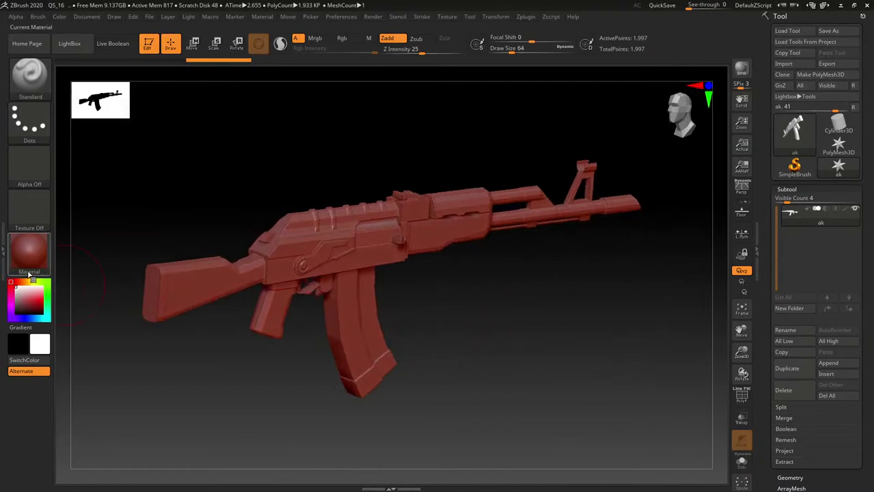
Change the rifle's material to MatCap Gray.
click(29, 251)
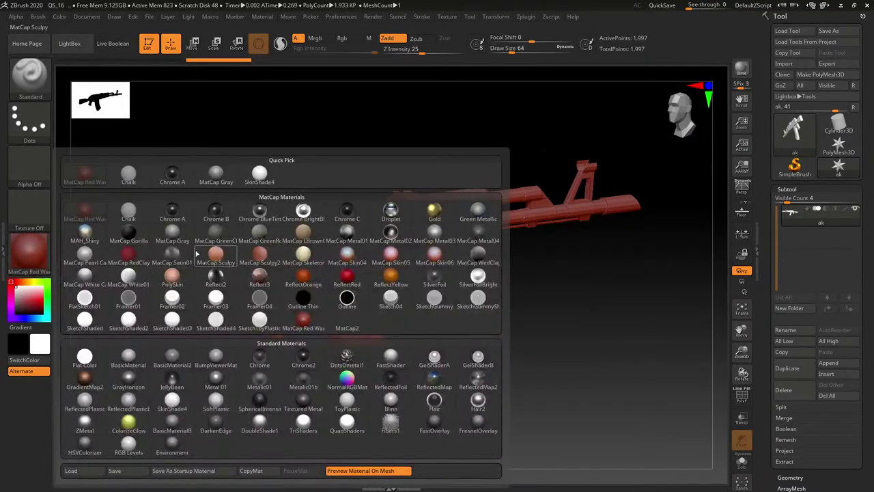
click(172, 232)
mouse_move(513, 287)
mouse_down()
mouse_move(480, 263)
mouse_move(472, 288)
mouse_move(499, 287)
mouse_up()
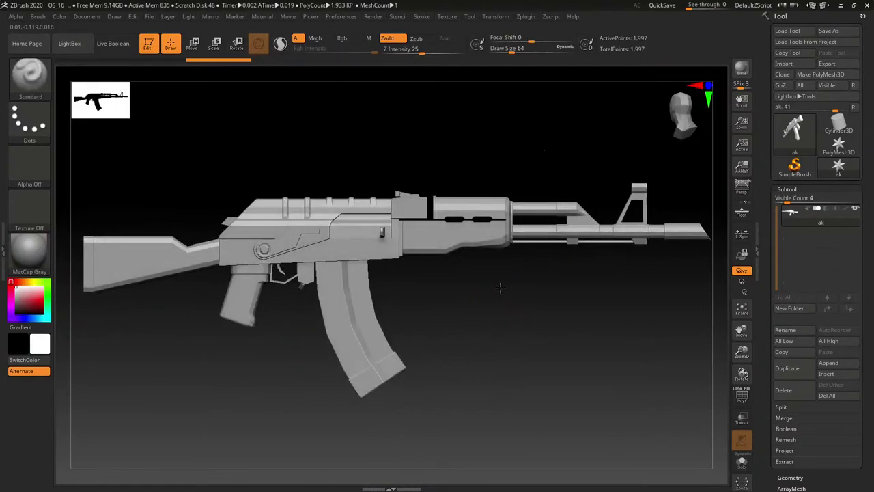
Split the rifle mesh into separate subtools using Split To Similar Parts.
click(782, 407)
click(801, 428)
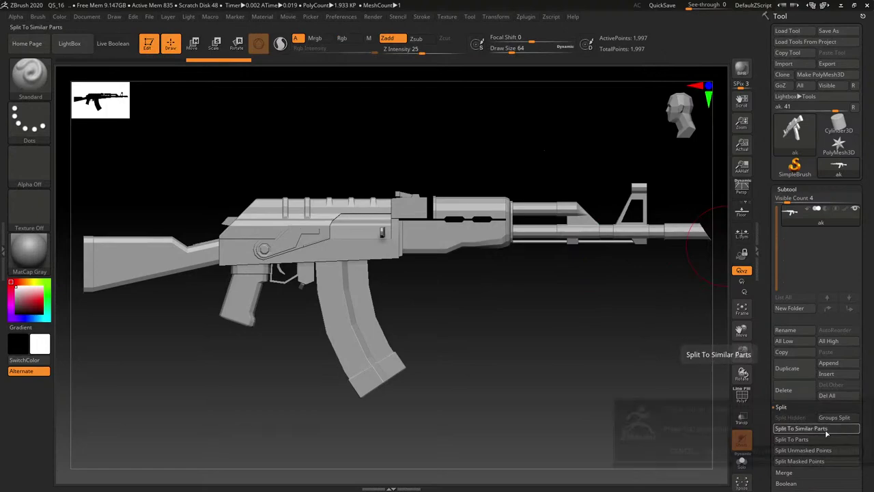
click(712, 451)
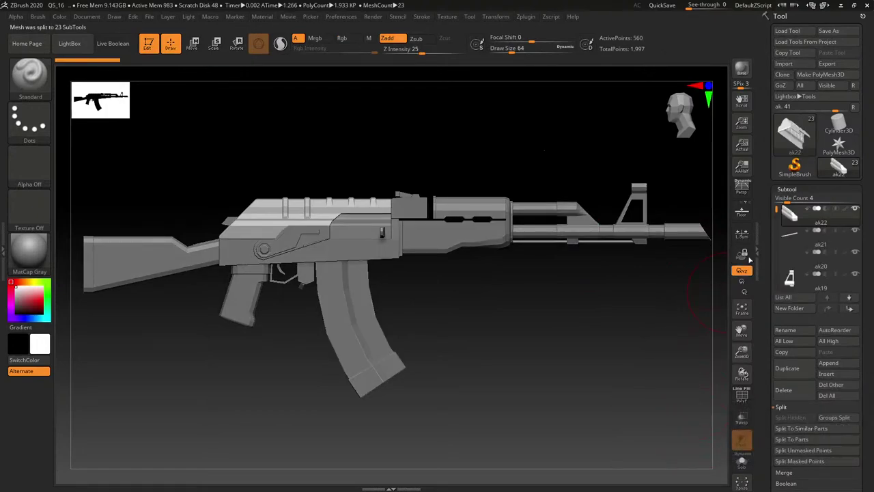
Look through the split subtools, selecting ak20, ak19 and ak1, and briefly toggle the visibility of the last part.
click(790, 263)
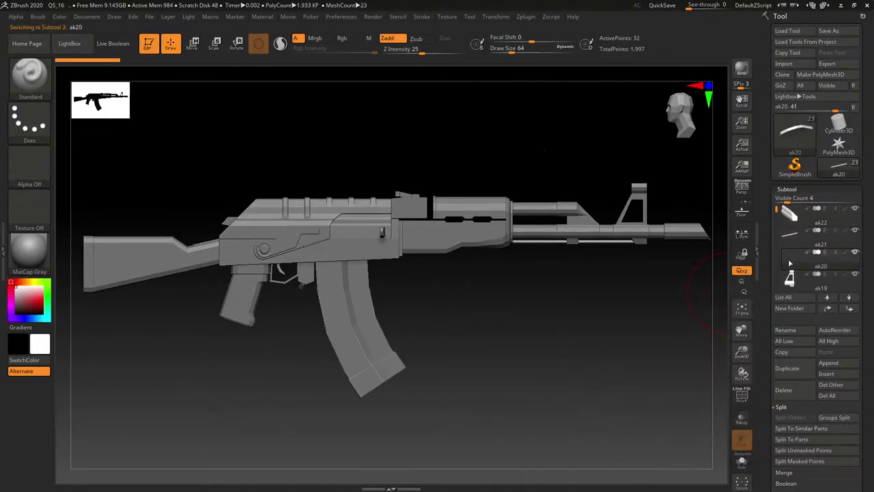
click(790, 278)
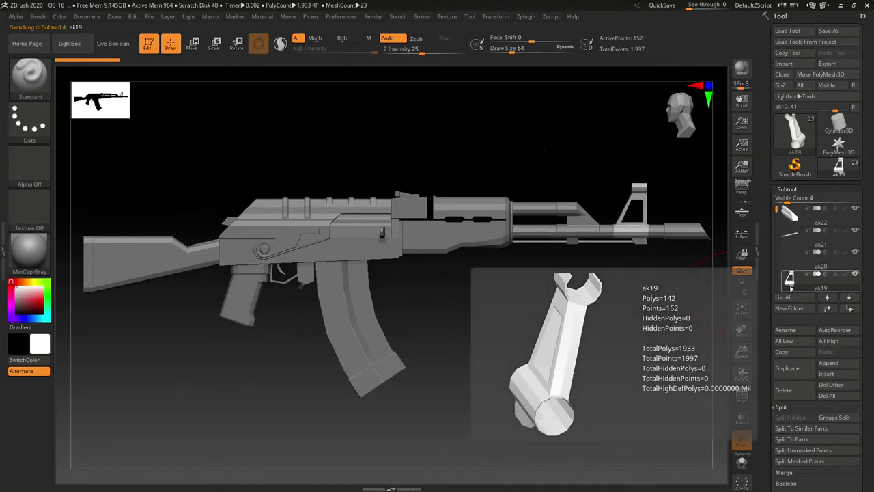
click(779, 295)
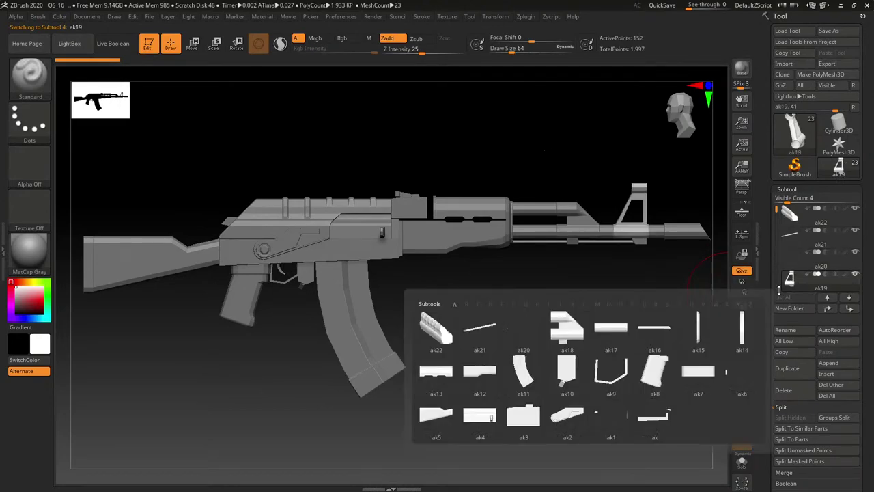
scroll(778, 290, down, 10)
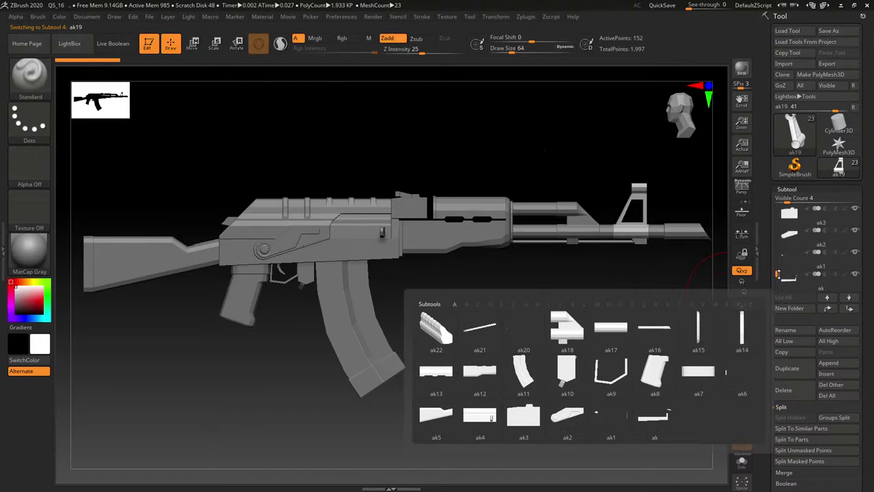
click(610, 416)
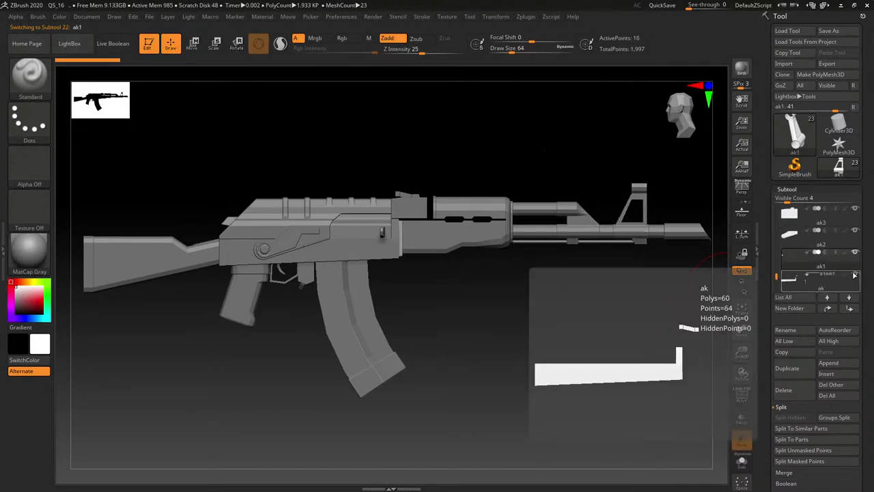
click(855, 275)
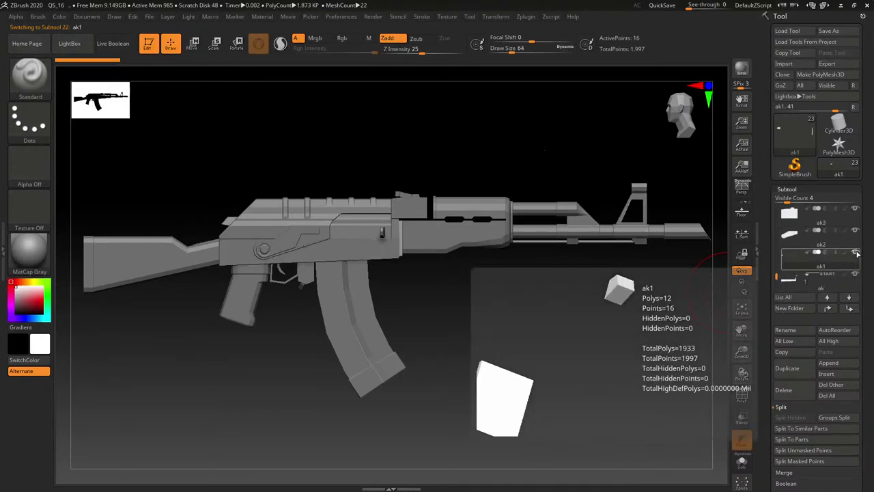
click(855, 252)
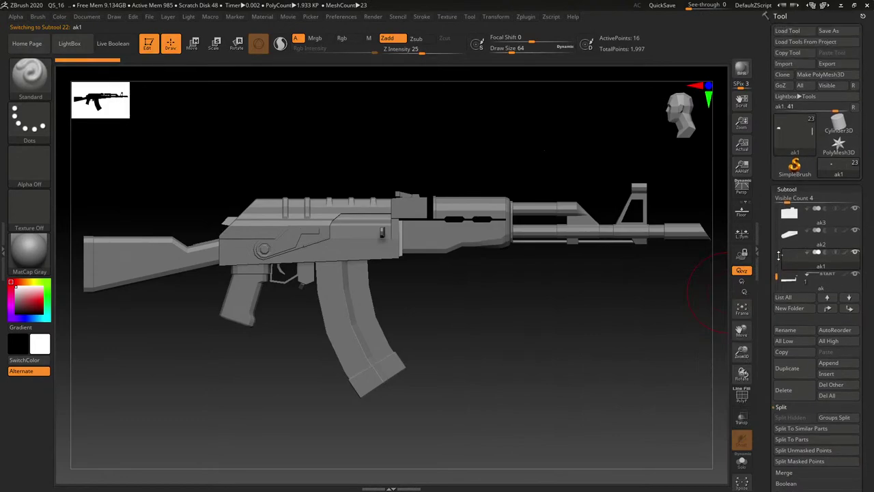
drag(779, 255, 779, 200)
Select parts directly on the rifle, from the lower handguard through the receiver, upper handguard and rear sight block to the top cover.
key(ctrl+space)
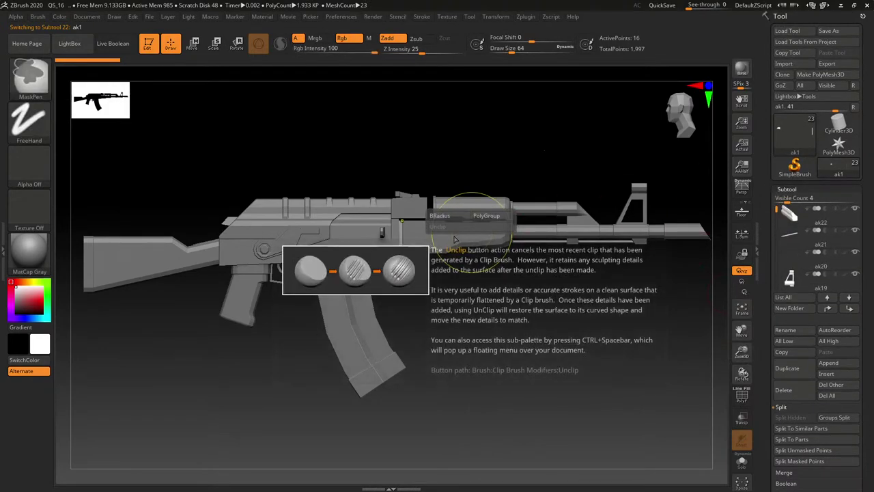
alt+click(451, 239)
key(space)
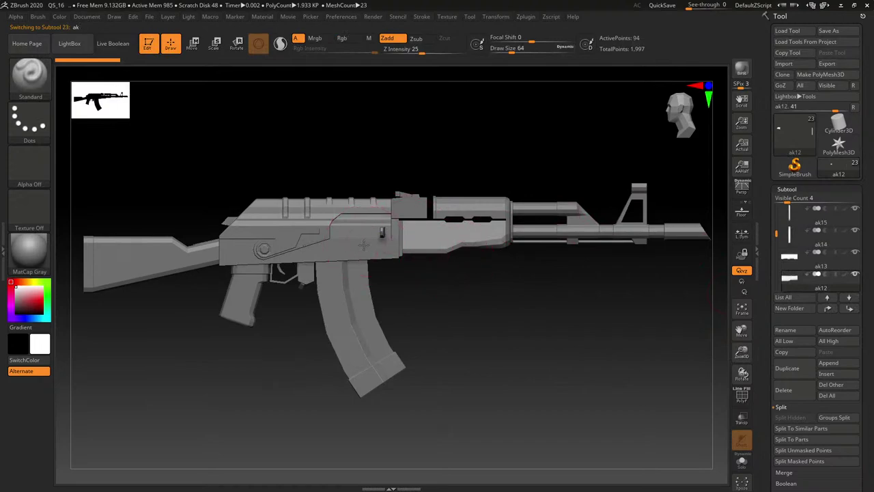
alt+click(363, 245)
alt+click(471, 209)
alt+click(411, 208)
alt+click(355, 210)
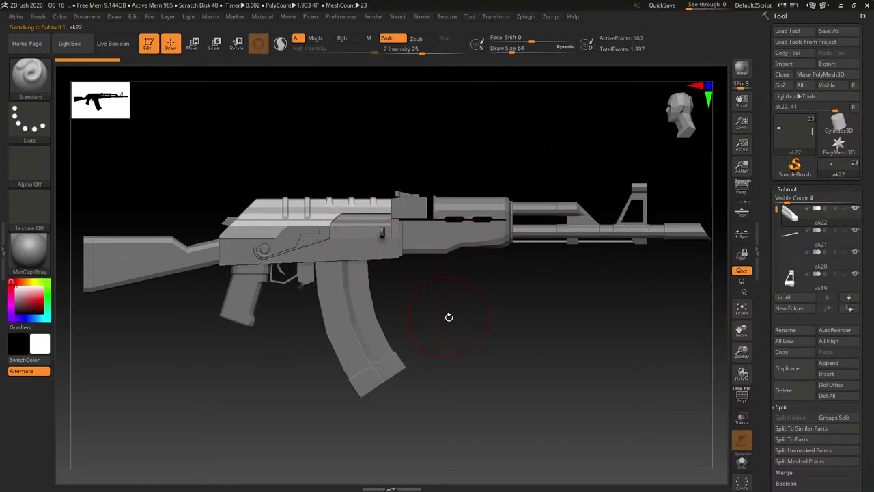
shift+drag(449, 316, 460, 265)
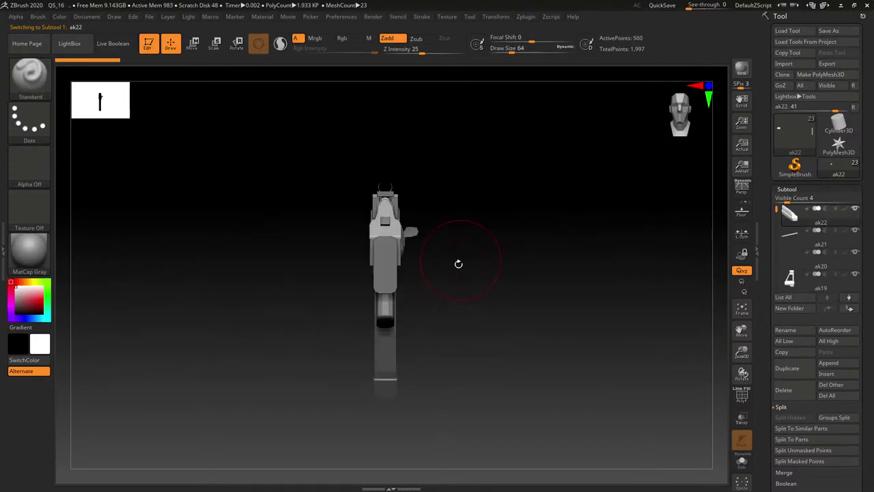
Subdivide the top cover to level 3, switching Smt off for the early division and back on for the following one.
alt+right_drag(459, 263, 510, 360)
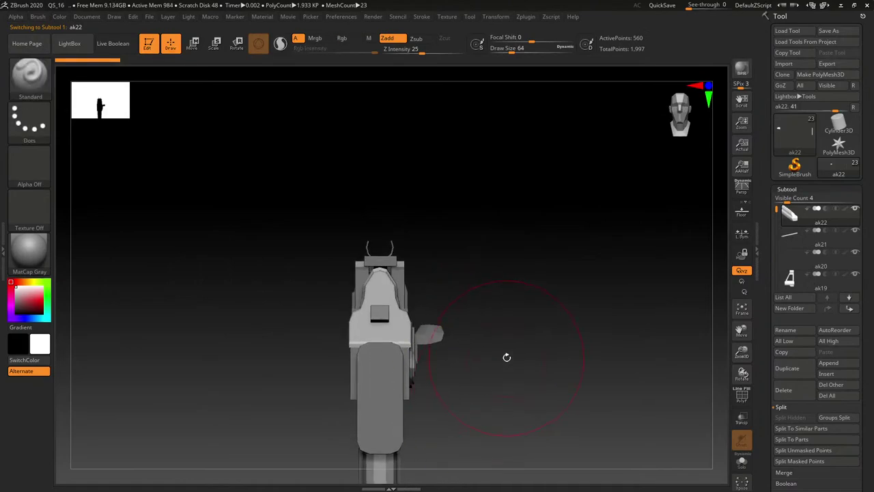
drag(507, 357, 567, 364)
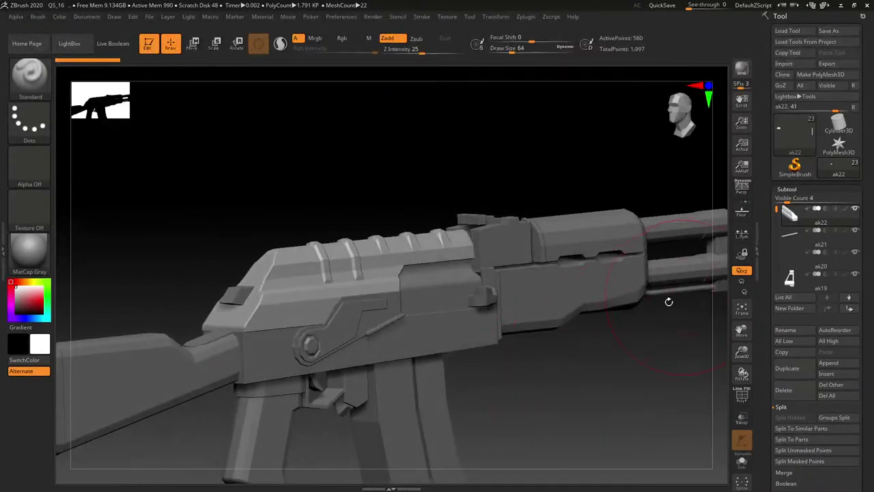
click(785, 190)
click(792, 201)
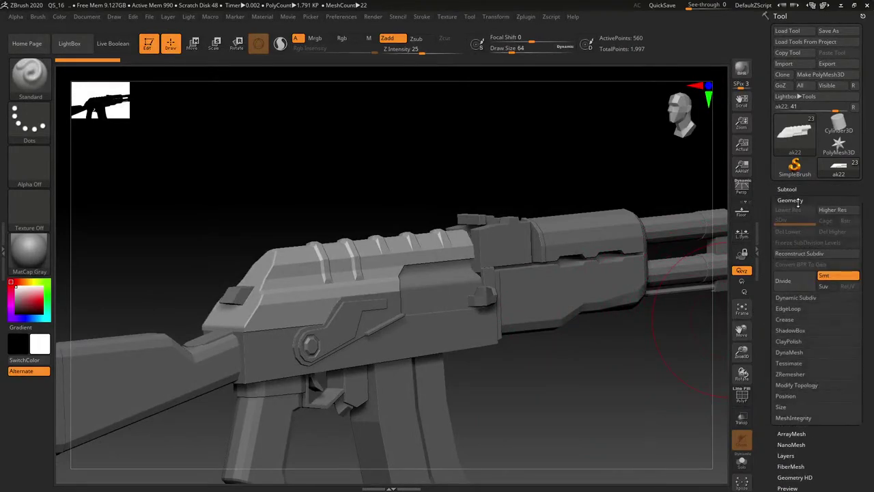
click(795, 281)
key(ctrl)
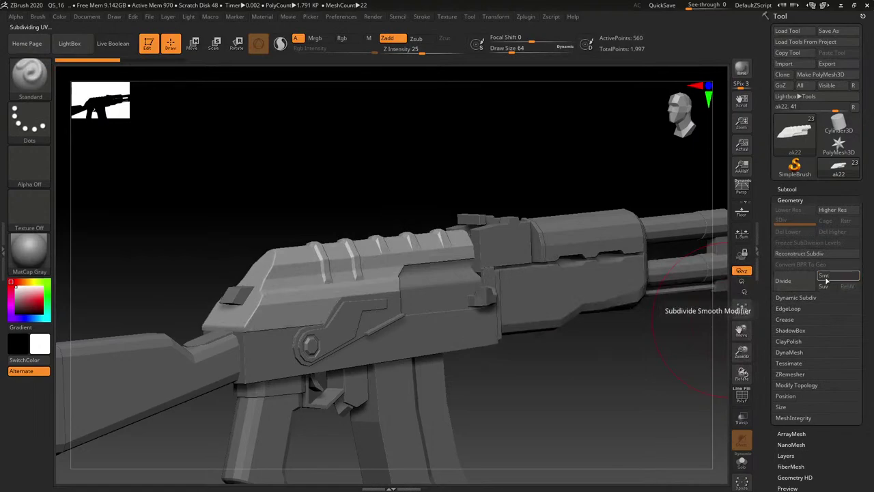
click(822, 275)
click(792, 283)
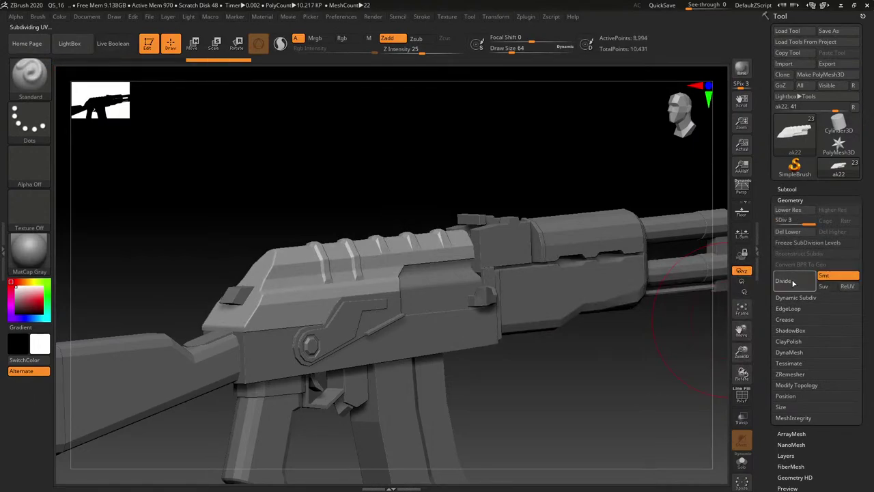
Divide the top cover further with smoothing on, up to subdivision level 5.
click(793, 283)
drag(631, 353, 592, 380)
mouse_move(592, 380)
ctrl+right_down()
mouse_move(576, 315)
mouse_move(569, 340)
ctrl+right_up()
drag(603, 294, 599, 364)
alt+right_drag(599, 365, 695, 325)
click(775, 281)
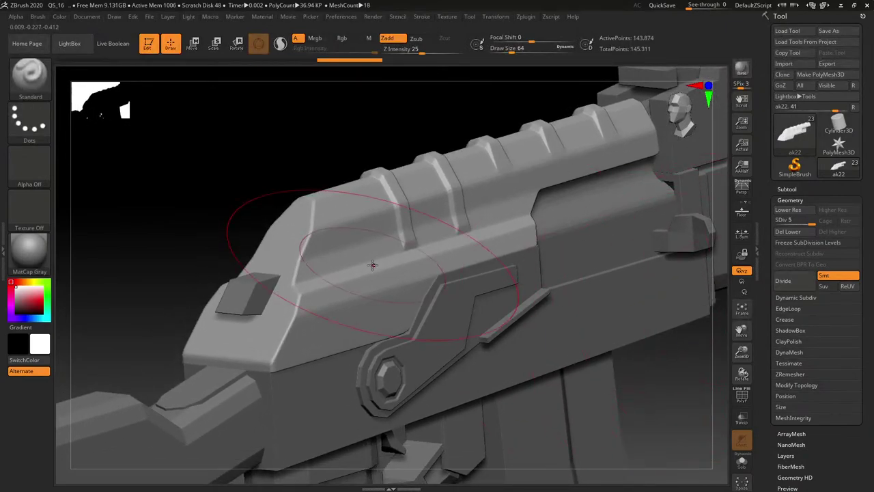
Choose the TrimAdaptive brush and reduce its Draw Size to 6.
click(30, 74)
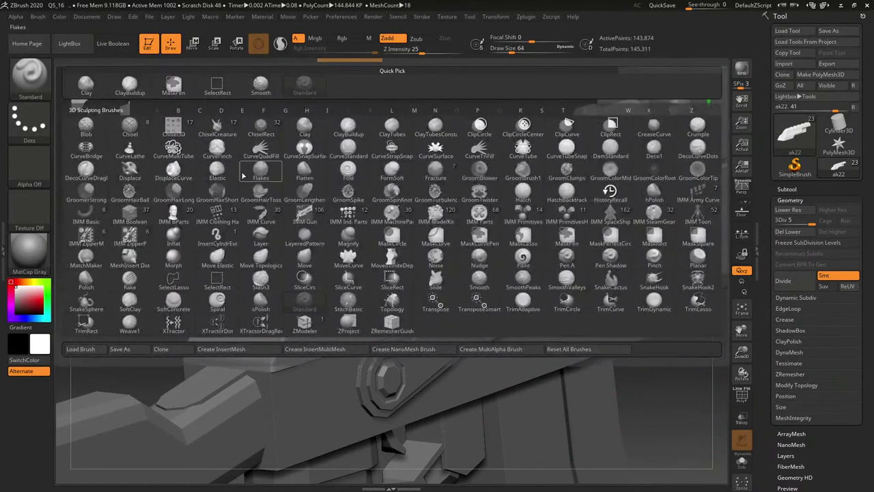
click(526, 301)
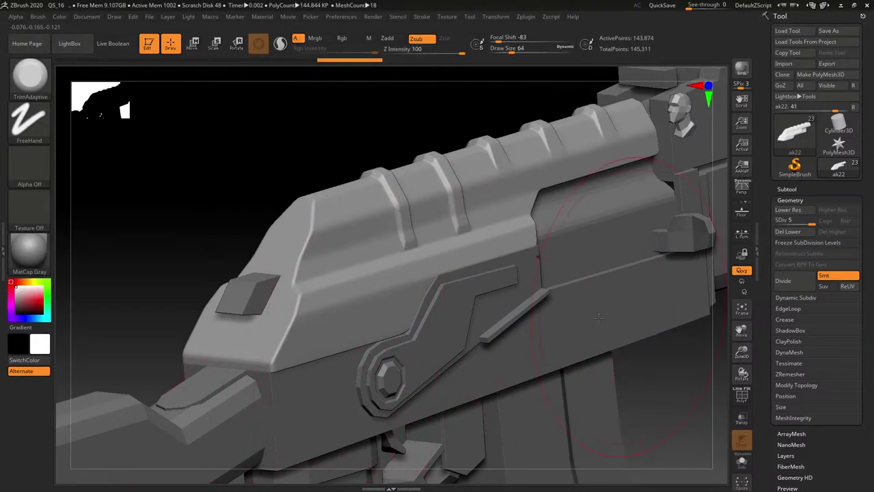
key(s)
drag(421, 261, 404, 261)
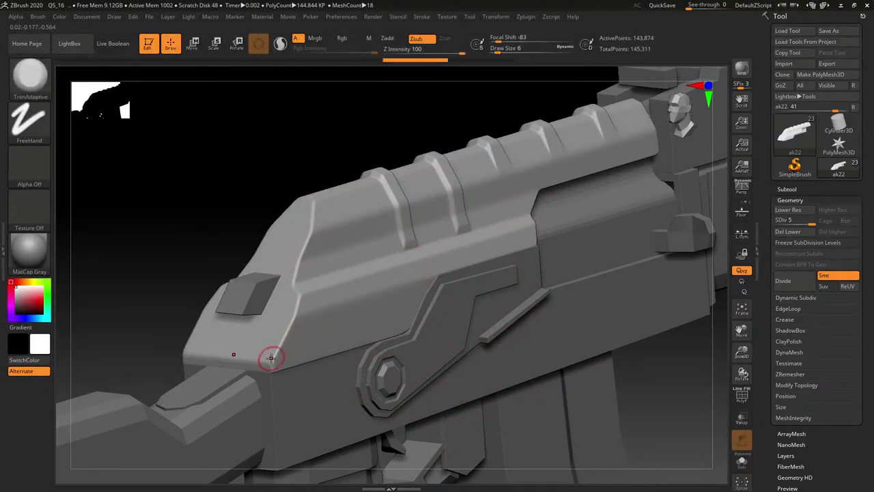
Trim the side edge of the top cover's rear face, from the lower corner up to the notch beside the small block.
right_drag(288, 333, 304, 330)
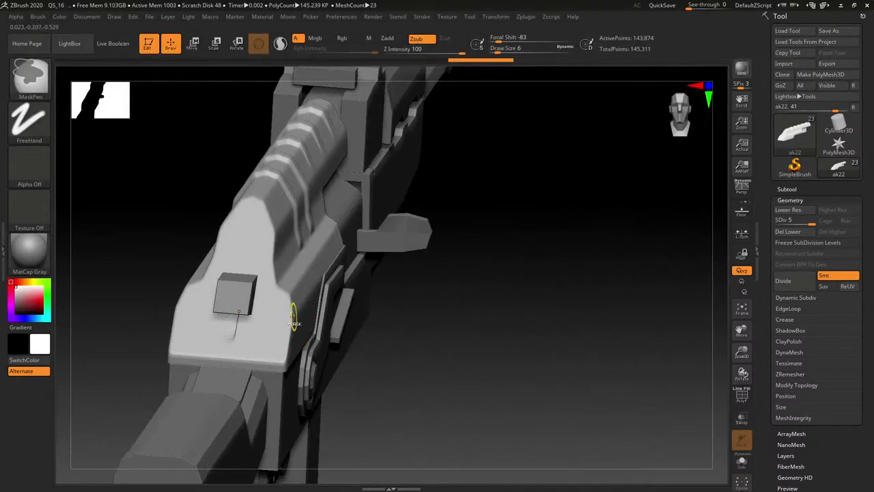
click(496, 17)
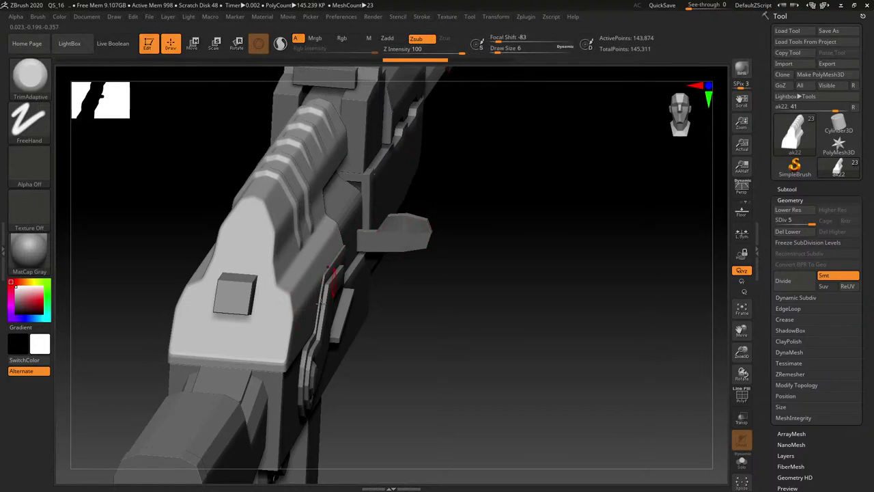
drag(286, 356, 289, 345)
mouse_move(289, 345)
right_down()
mouse_move(281, 332)
mouse_move(290, 328)
right_up()
drag(290, 327, 284, 344)
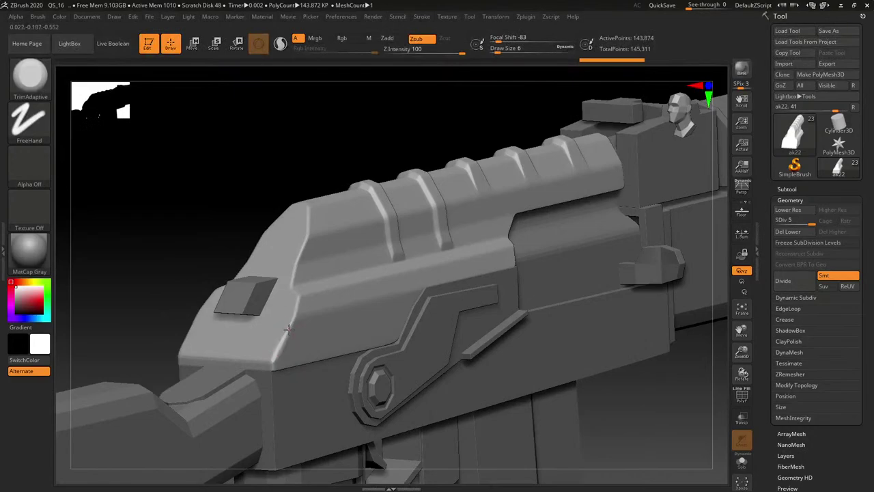
mouse_move(294, 320)
ctrl+right_down()
mouse_move(283, 331)
mouse_move(298, 311)
ctrl+right_up()
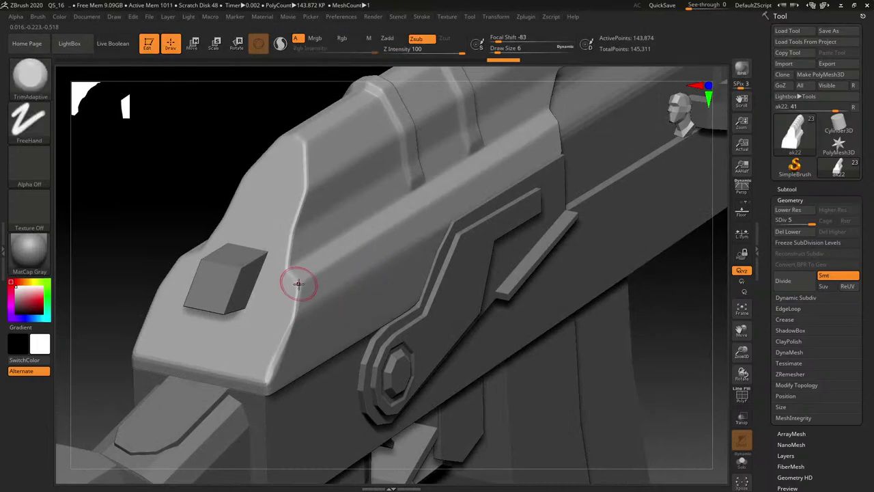
mouse_move(298, 284)
mouse_down()
mouse_move(292, 222)
mouse_move(305, 267)
mouse_up()
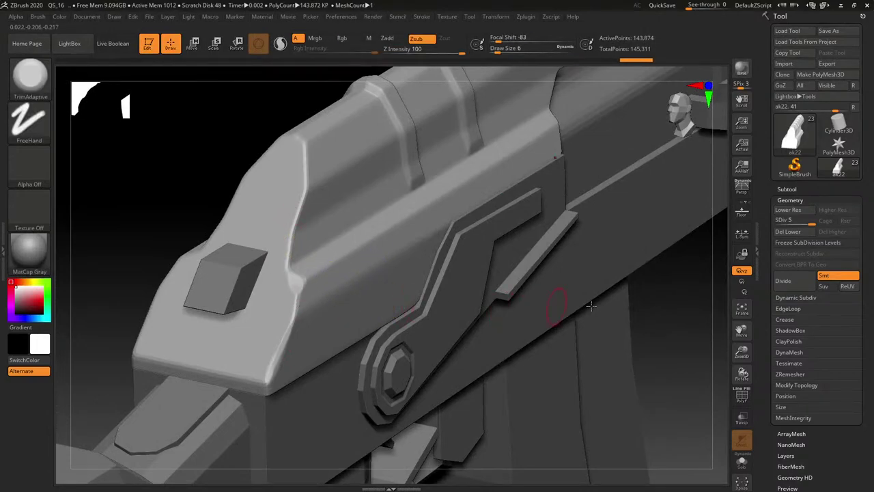
Try to DynaMesh the top cover at resolution 128, first freezing the subdivision levels and then without freezing them.
click(743, 397)
click(743, 398)
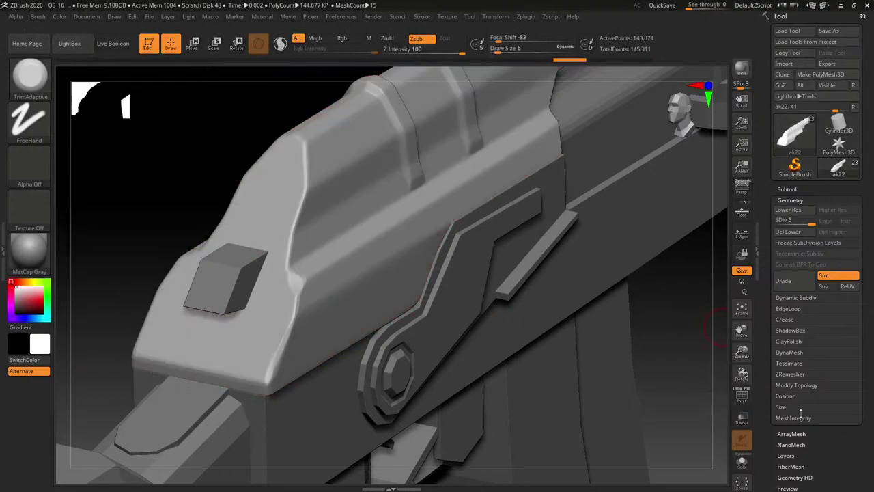
click(790, 352)
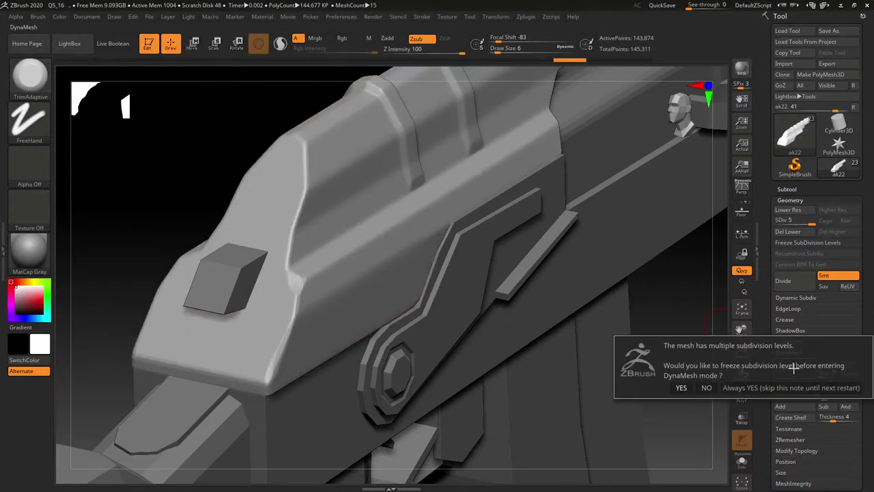
click(798, 368)
click(682, 387)
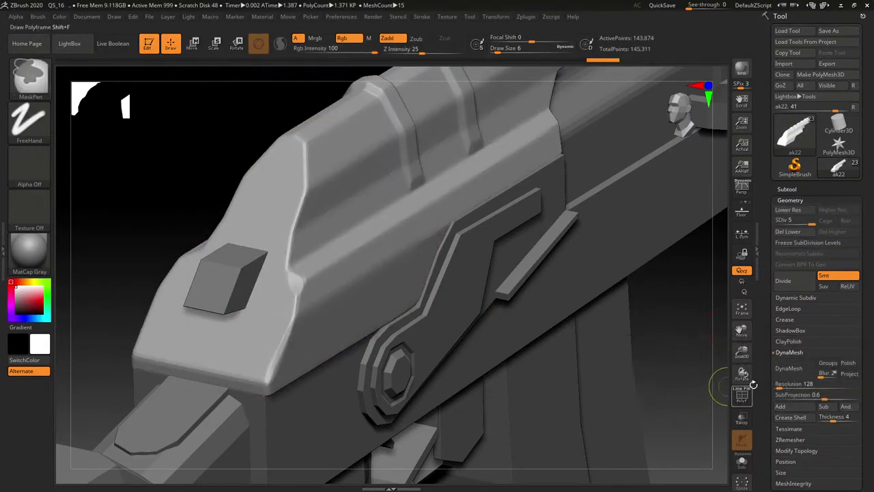
click(790, 370)
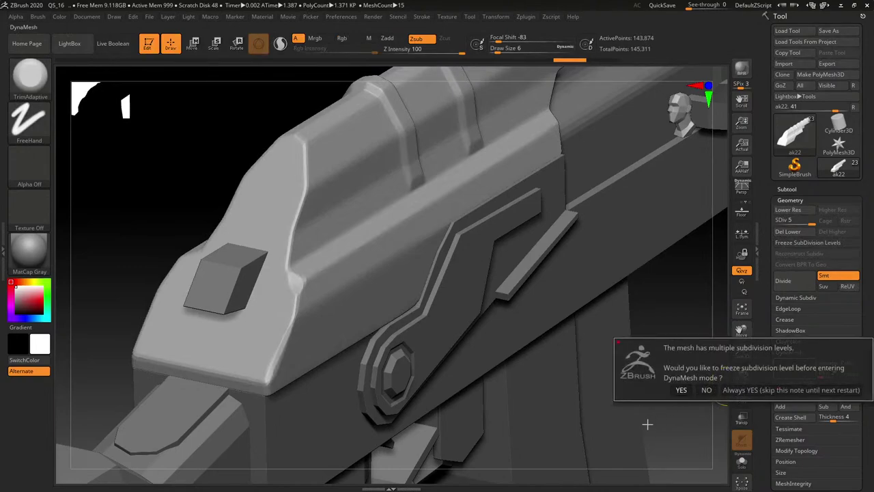
click(706, 389)
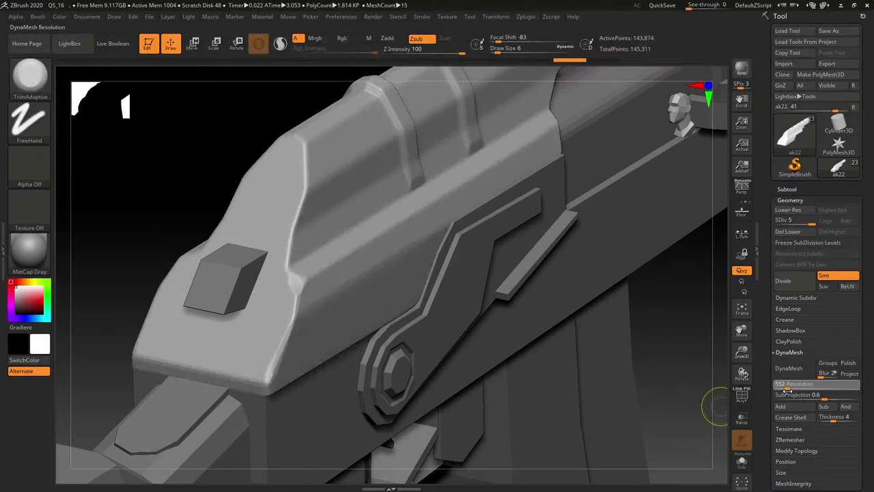
Try DynaMesh on the top cover at resolution 592 without freezing subdivision levels, then undo the remesh.
click(785, 367)
click(681, 389)
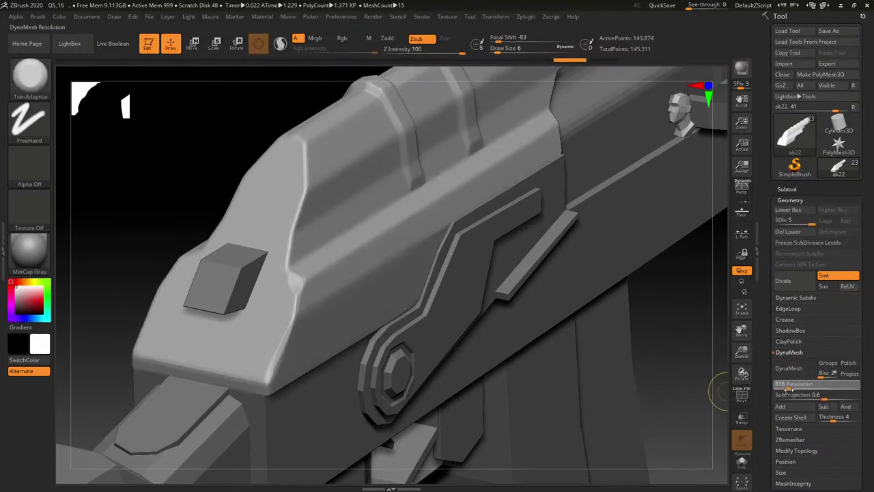
drag(790, 386, 786, 387)
click(789, 368)
click(705, 396)
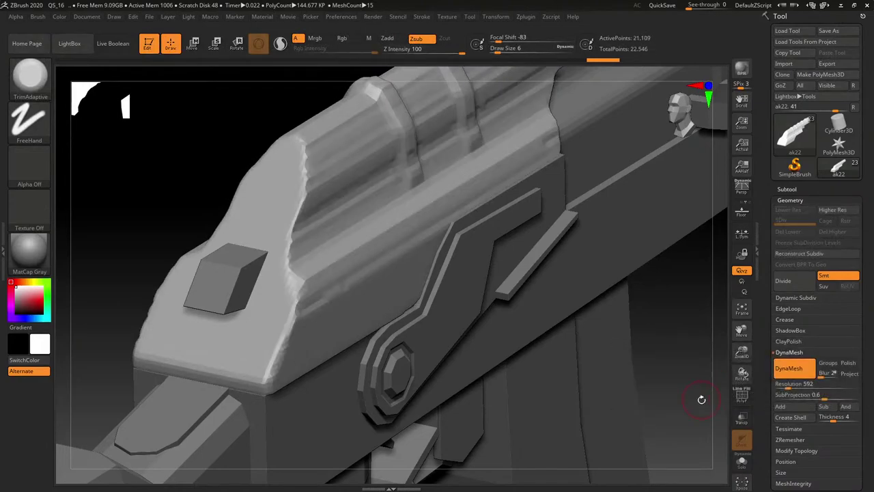
key(ctrl+z)
Try DynaMesh on the top cover again at a raised resolution without freezing subdivision levels, then undo it.
click(779, 386)
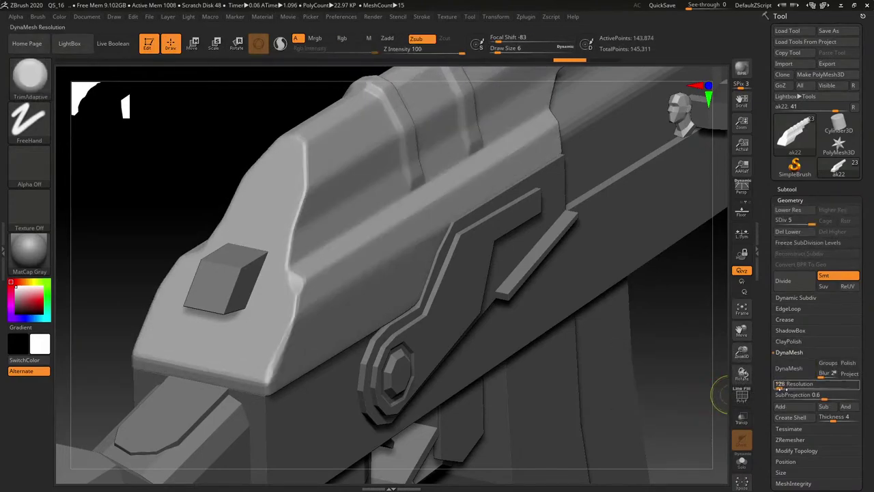
drag(780, 387, 791, 388)
click(789, 368)
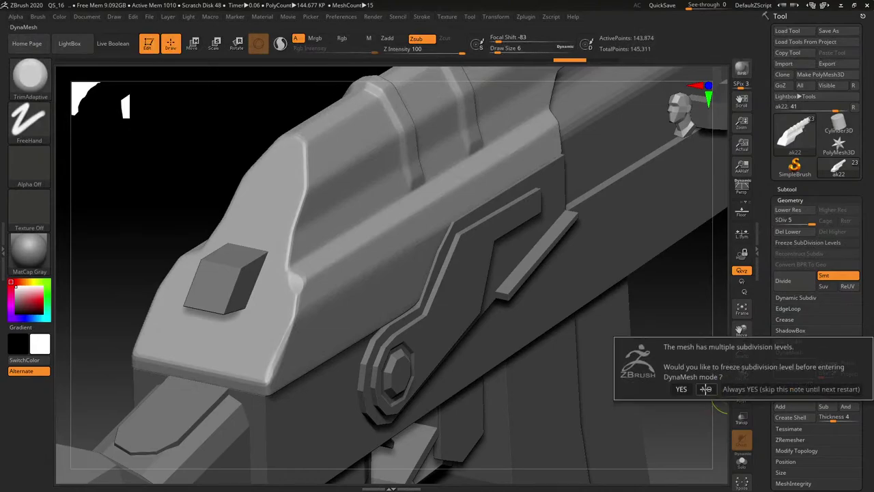
click(703, 392)
drag(699, 390, 706, 362)
key(ctrl+z)
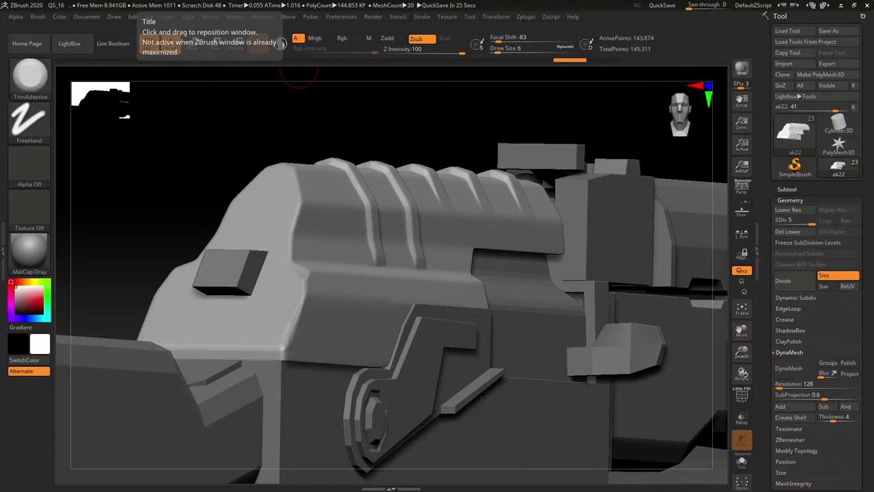
Smooth the side edge of the top cover's rear face, then trim it with TrimAdaptive at Draw Size 4.
key(shift)
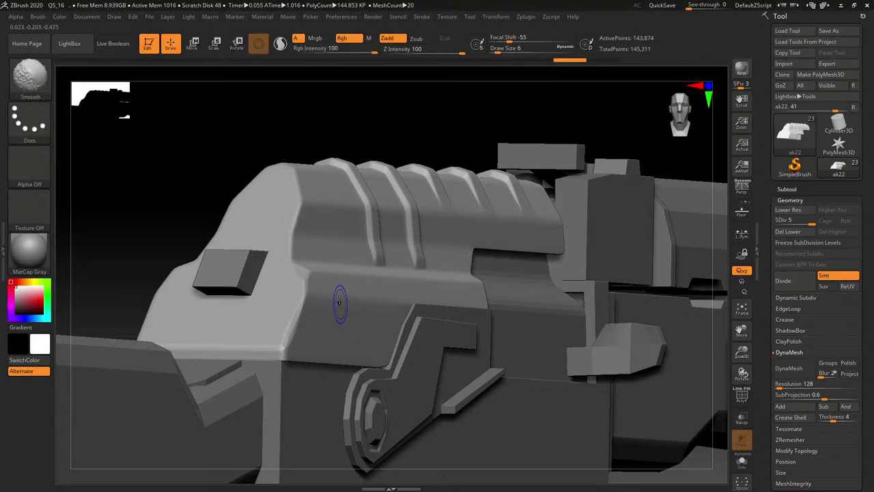
shift+drag(299, 334, 317, 278)
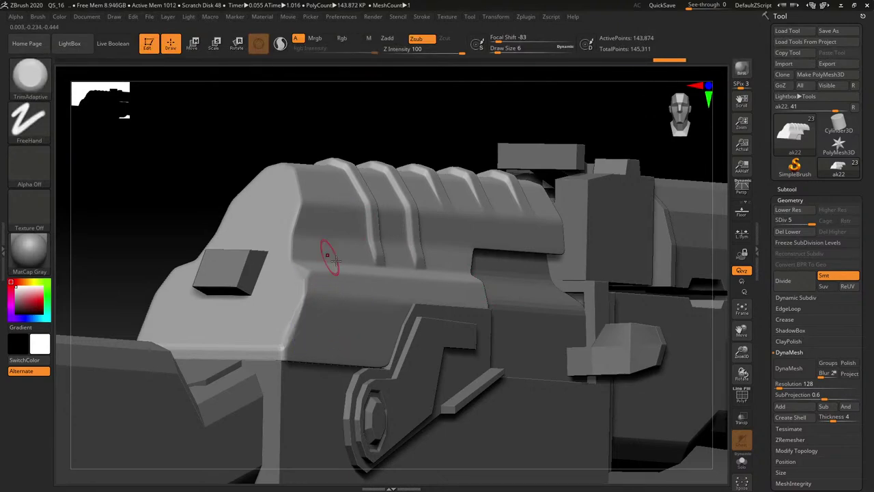
mouse_move(335, 296)
right_down()
mouse_move(326, 334)
mouse_move(322, 327)
right_up()
key(s)
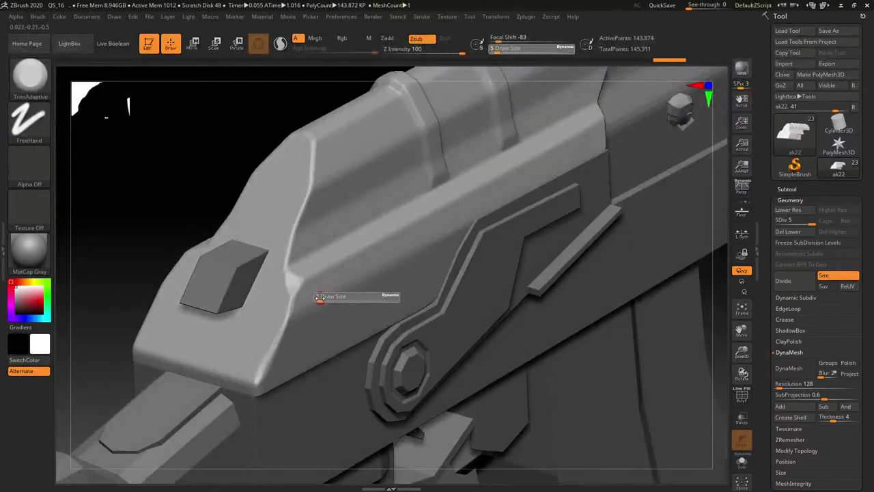
mouse_move(321, 298)
mouse_down()
mouse_move(292, 301)
mouse_move(286, 325)
mouse_up()
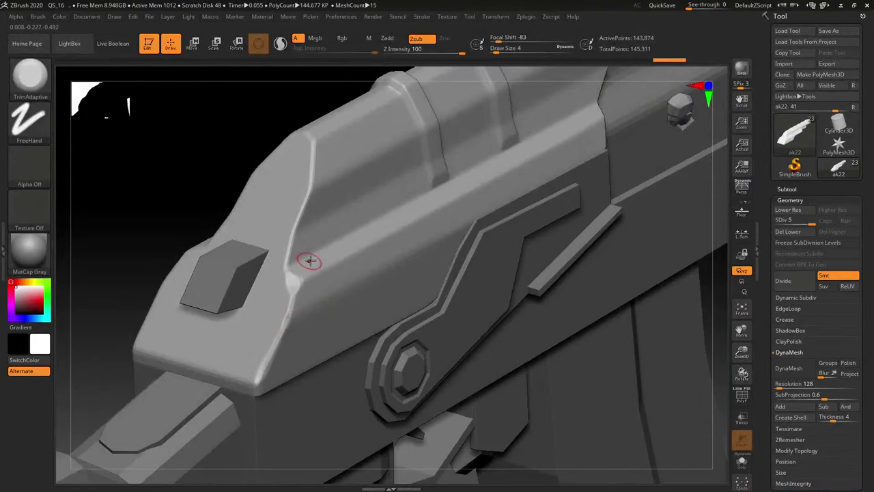
drag(288, 256, 307, 199)
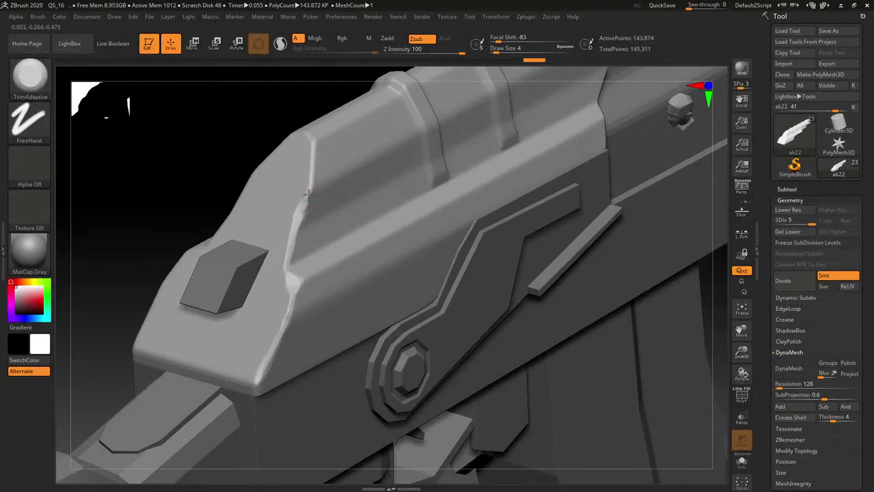
right_drag(308, 195, 310, 173)
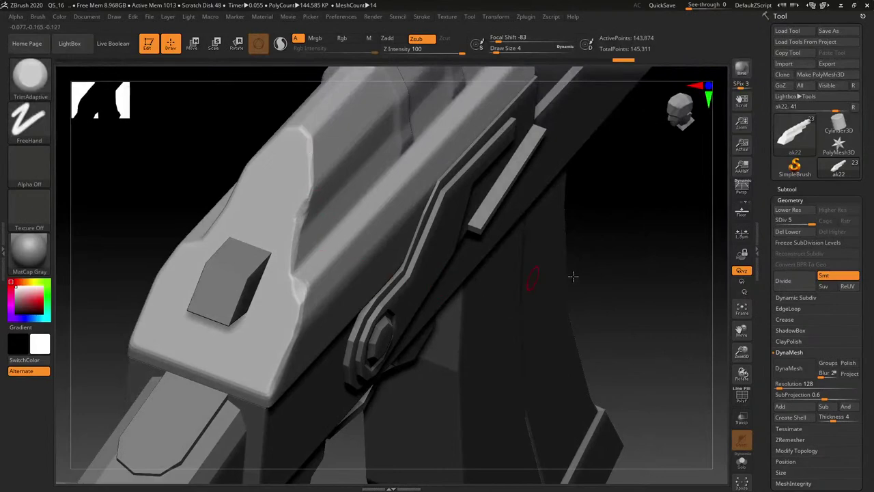
Subdivide the top cover to level 6 and trim the upper corner of its rear face edge.
click(792, 282)
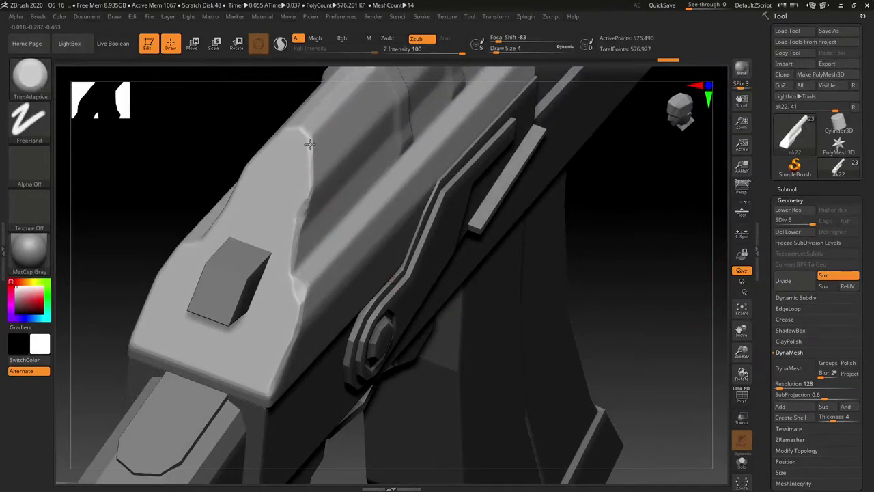
mouse_move(311, 139)
right_down()
mouse_move(372, 145)
mouse_move(311, 145)
right_up()
drag(311, 145, 307, 131)
mouse_move(308, 130)
right_down()
mouse_move(304, 154)
mouse_move(329, 166)
right_up()
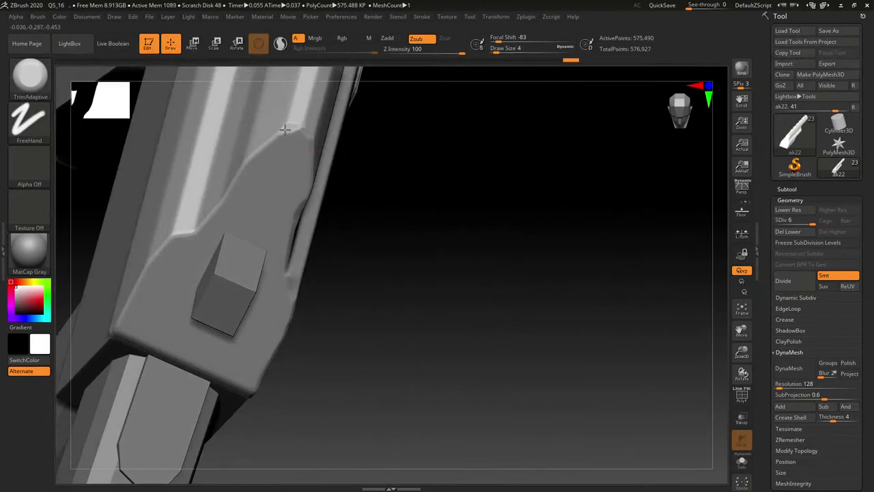
Trim uneven wear along the side and lower edges of the top cover's rear face with TrimAdaptive at Draw Size 4.
mouse_move(256, 153)
right_down()
mouse_move(269, 179)
mouse_move(331, 186)
mouse_move(327, 271)
right_up()
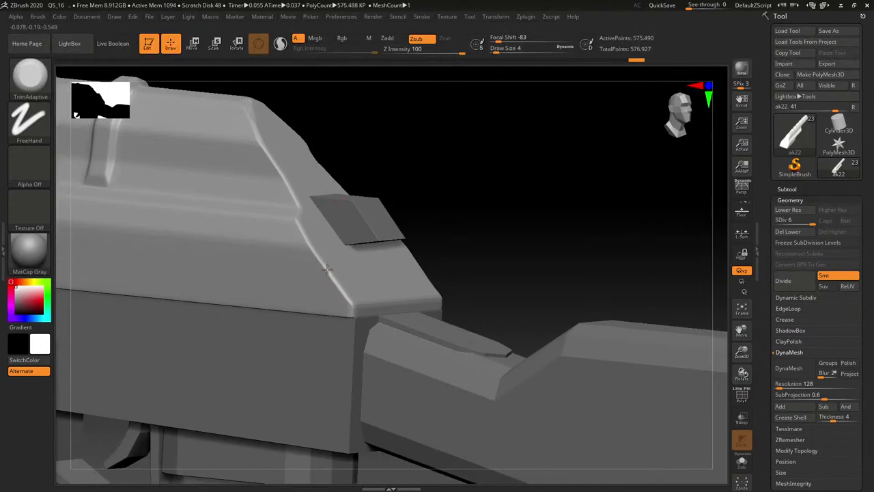
drag(307, 238, 297, 217)
mouse_move(298, 217)
right_down()
mouse_move(316, 262)
mouse_move(312, 281)
right_up()
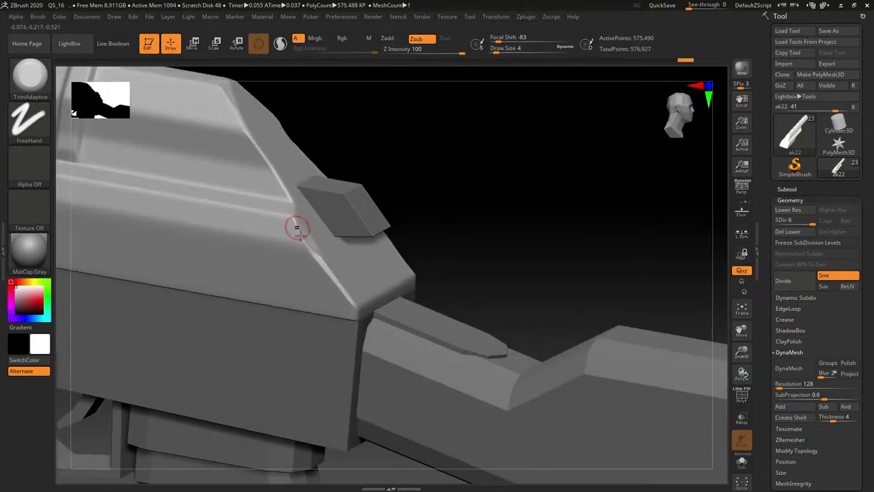
right_drag(296, 227, 298, 229)
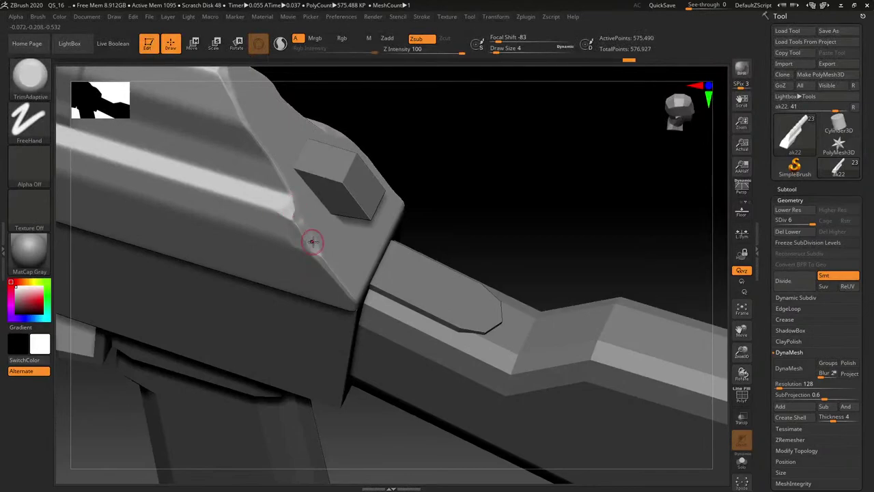
right_drag(311, 241, 302, 209)
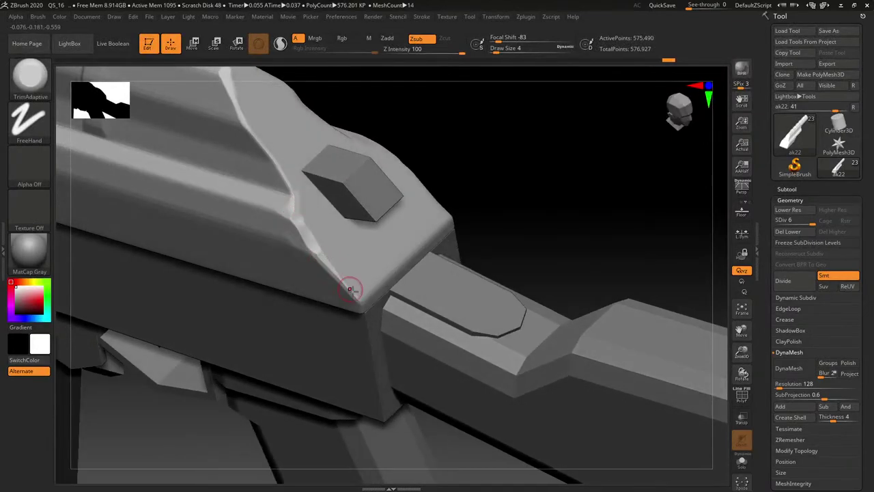
mouse_move(349, 289)
right_down()
mouse_move(335, 255)
mouse_move(368, 306)
mouse_move(357, 293)
right_up()
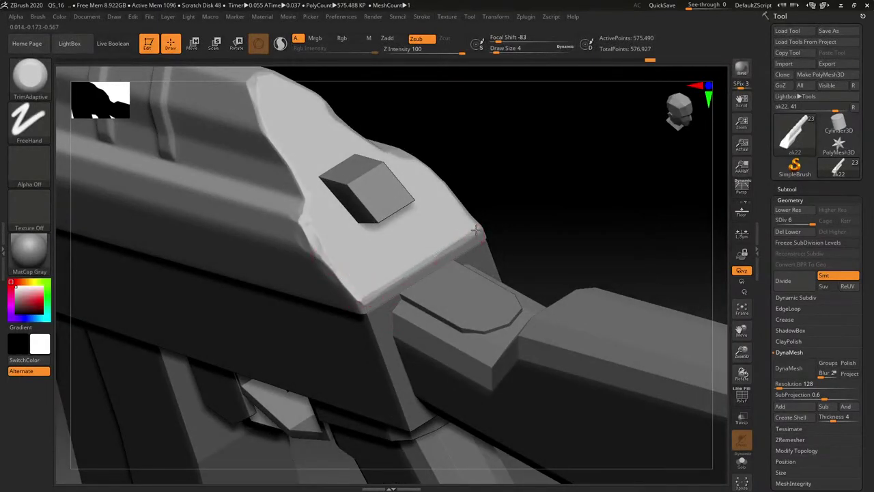
mouse_move(476, 231)
right_down()
mouse_move(498, 203)
mouse_move(435, 292)
mouse_move(339, 242)
right_up()
Load the Orb extreme polish brush from the Orb Brushes folder and set its Draw Size to 11.
click(39, 81)
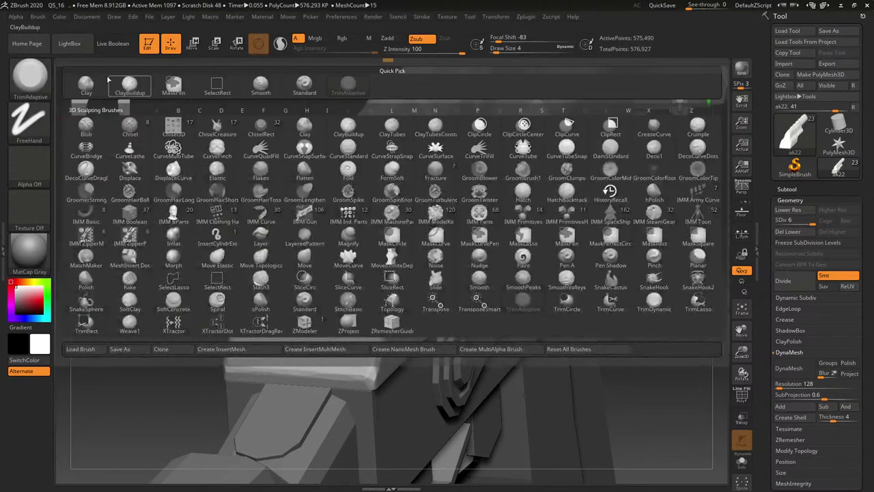
click(129, 85)
key(comma)
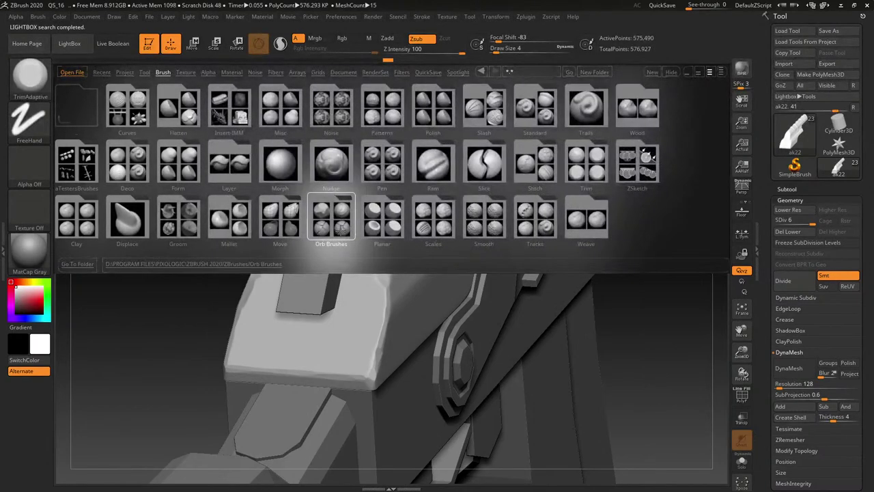
double_click(337, 226)
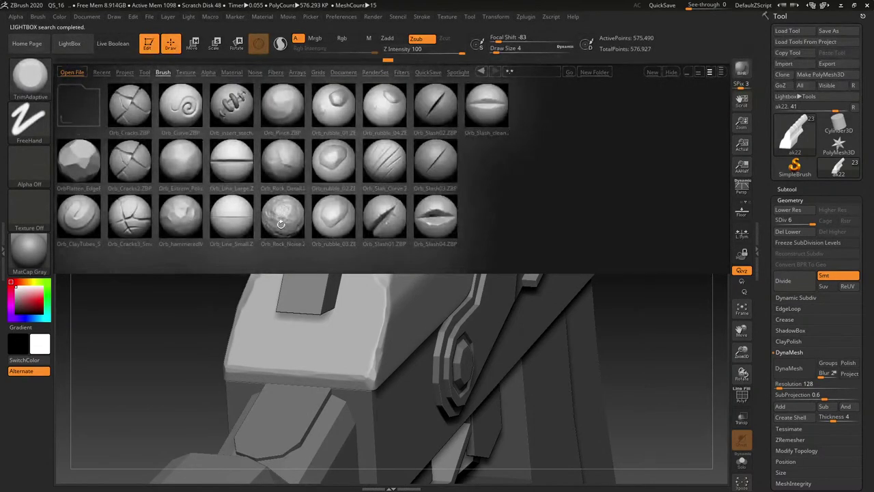
double_click(181, 162)
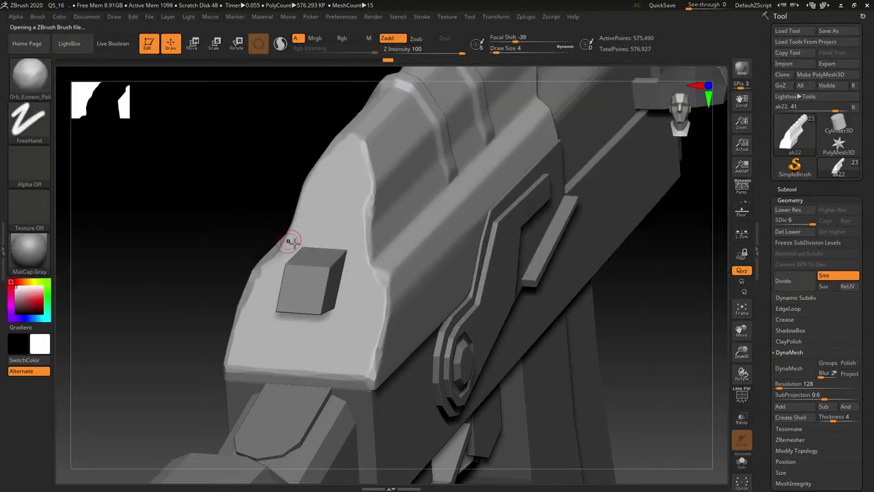
right_drag(371, 286, 377, 299)
key(s)
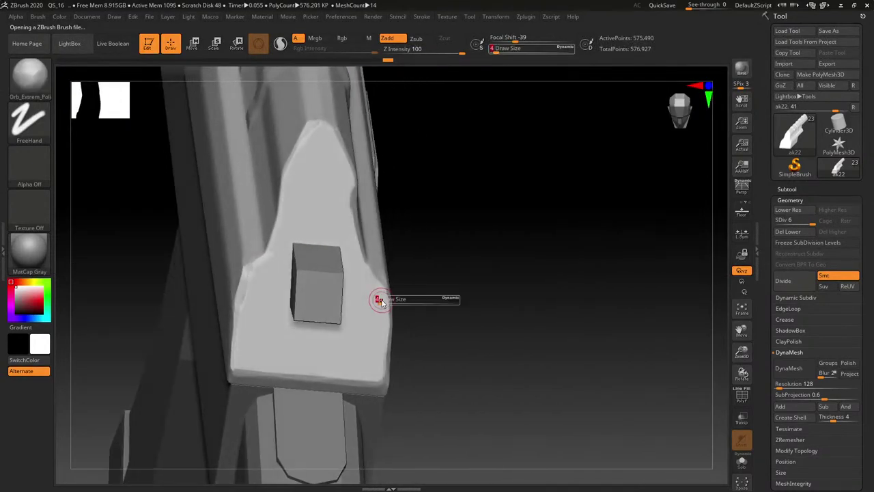
mouse_move(377, 299)
mouse_down()
mouse_move(384, 298)
mouse_move(385, 329)
mouse_up()
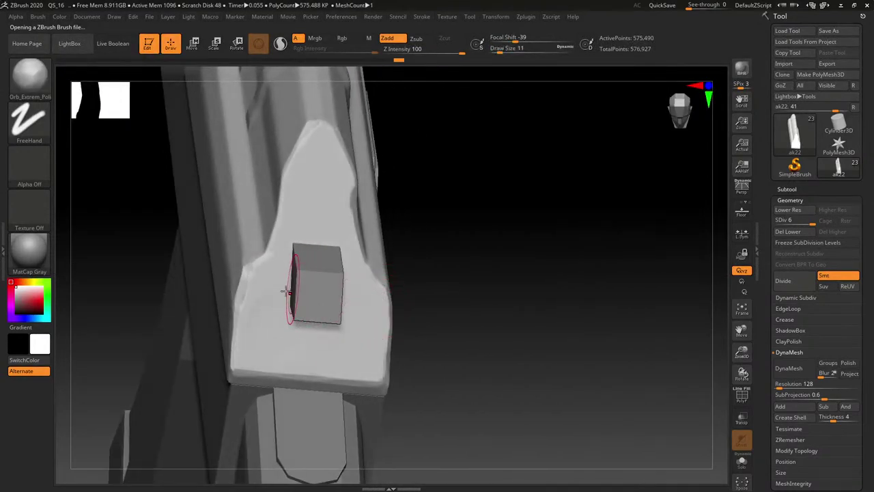
Polish the side edge of the top cover's rear face and undo the extra stroke on the side surface.
right_drag(343, 255, 334, 221)
mouse_move(359, 160)
mouse_down()
mouse_move(347, 203)
mouse_move(355, 268)
mouse_up()
right_drag(376, 266, 412, 259)
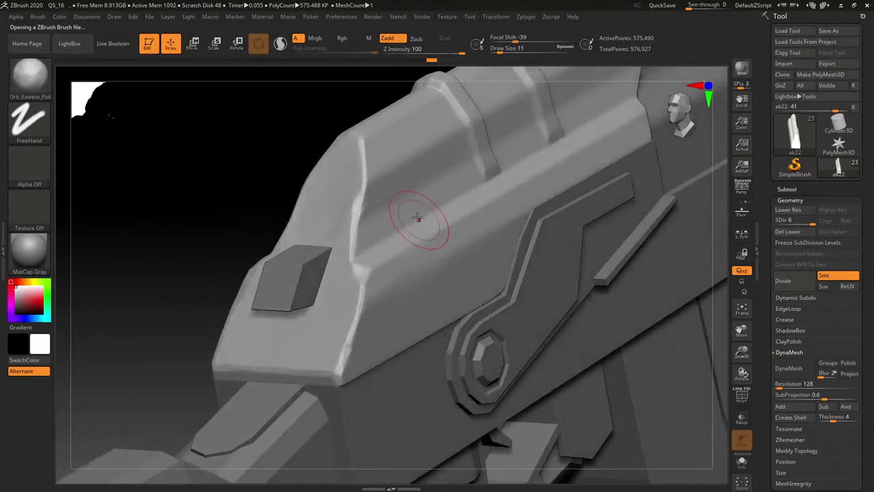
drag(419, 219, 423, 239)
key(ctrl+z)
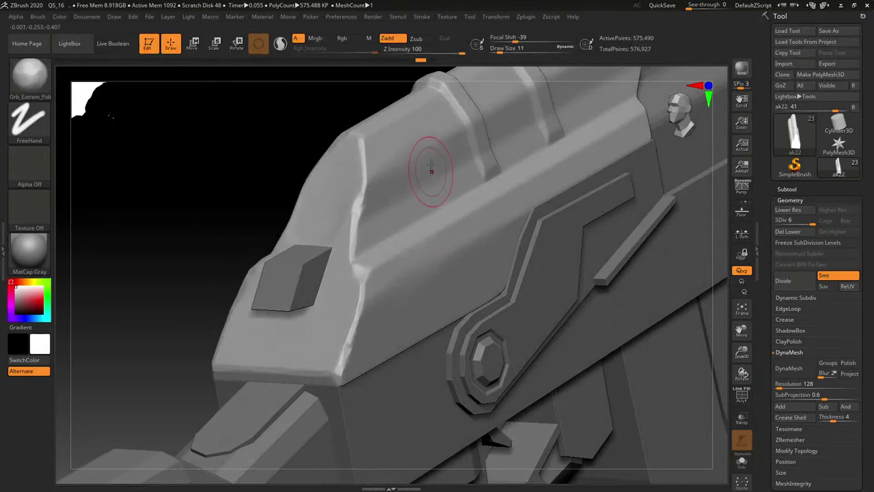
Polish the side surfaces of the top cover along its length, between and below the raised ribs.
right_drag(477, 229, 447, 252)
key(shift)
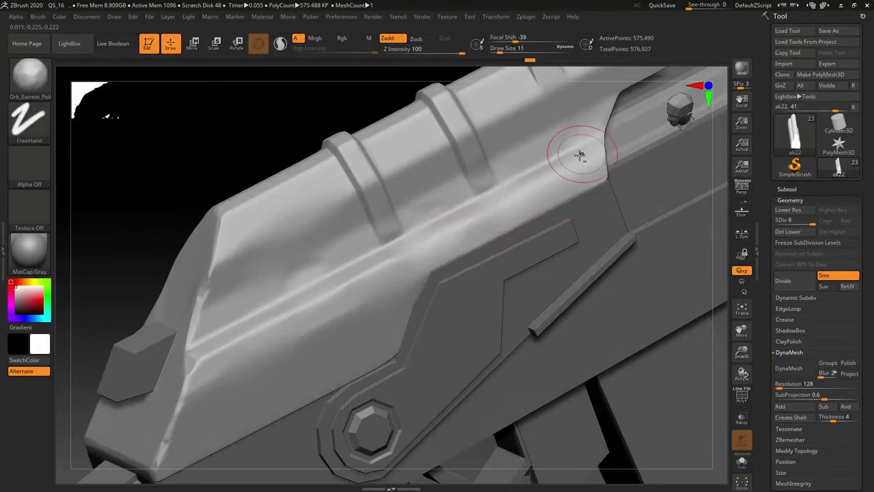
mouse_move(581, 150)
alt+right_down()
mouse_move(512, 244)
mouse_move(484, 227)
mouse_move(478, 211)
mouse_move(535, 148)
mouse_move(532, 173)
mouse_move(506, 184)
alt+right_up()
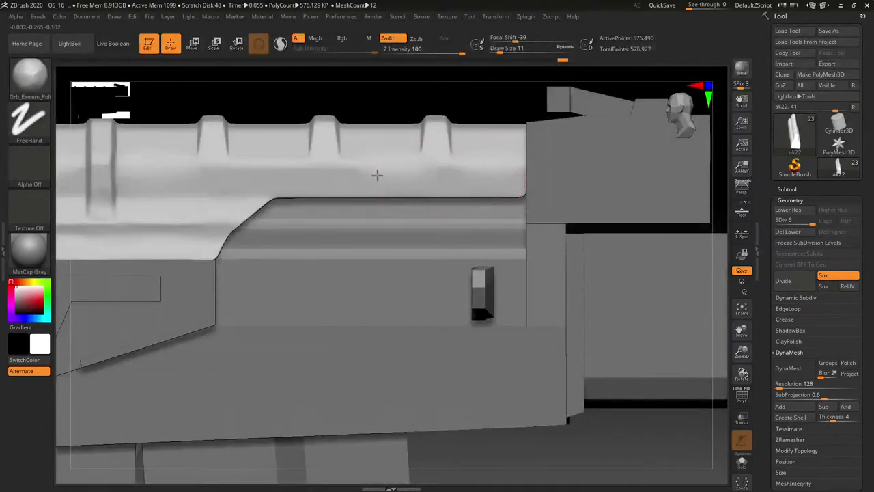
right_drag(371, 182, 531, 214)
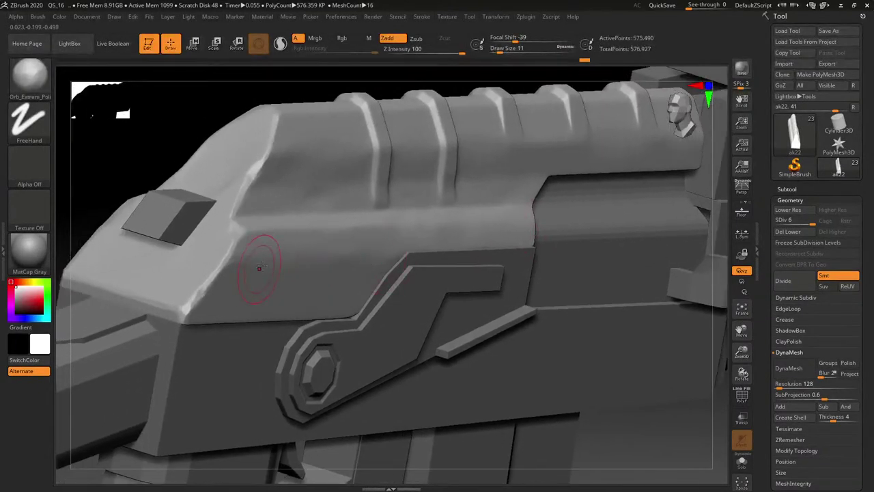
right_drag(321, 266, 402, 184)
right_click(401, 184)
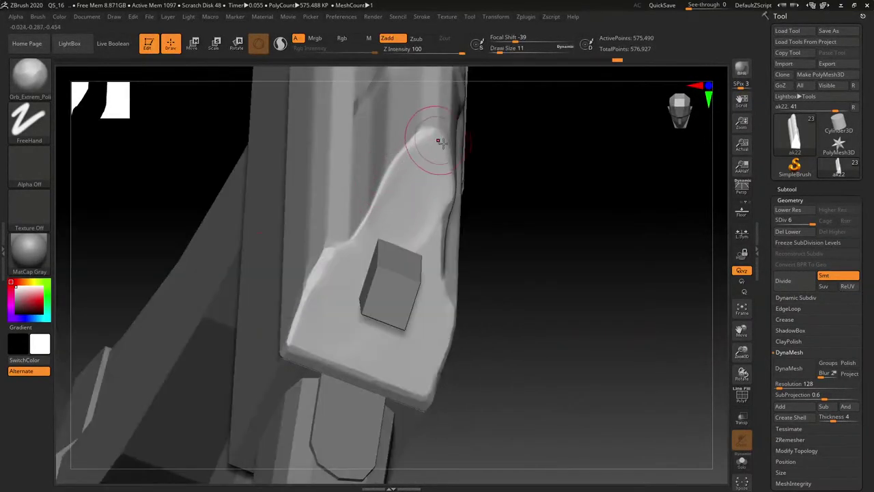
Load the Orb_Slash01 brush from the Orb Brushes folder.
right_drag(437, 140, 246, 103)
click(71, 44)
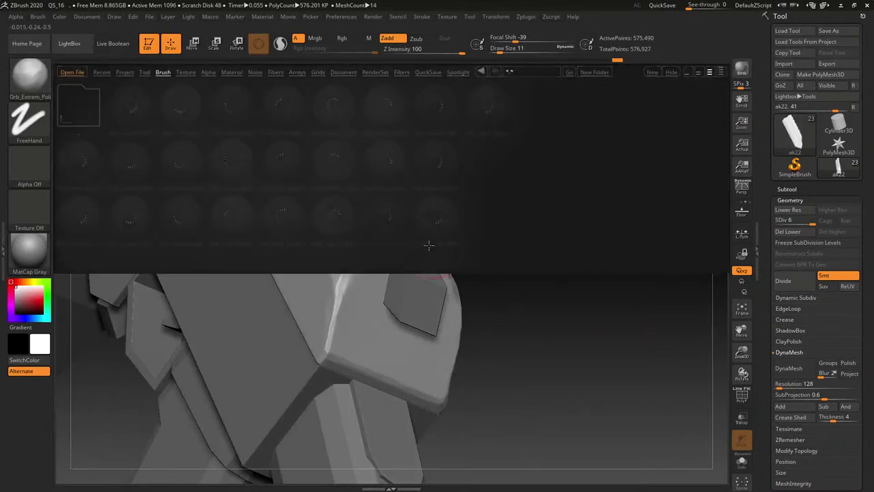
click(394, 220)
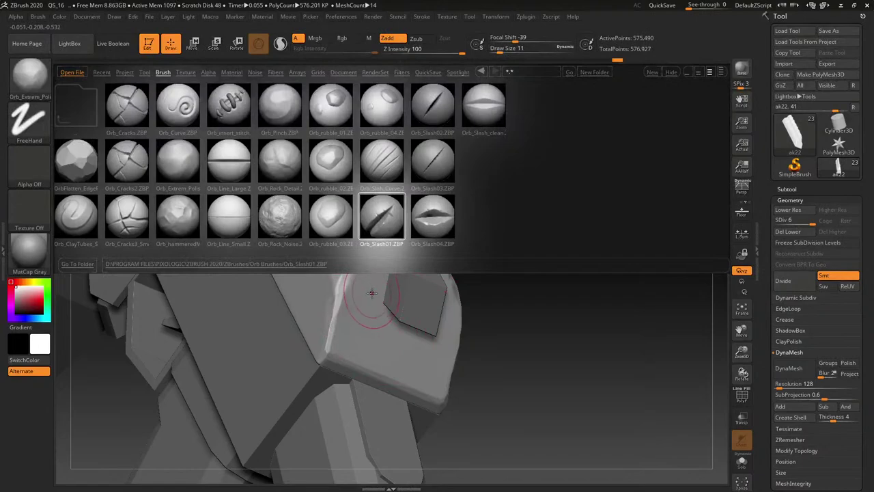
double_click(381, 217)
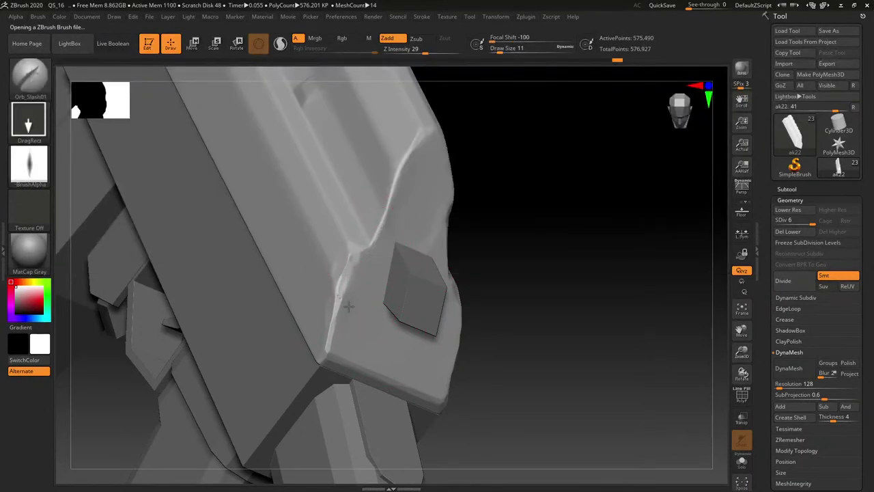
Stamp slash cuts across the side edge of the top cover's rear face with Z Intensity 29.
right_drag(399, 292, 359, 252)
right_drag(439, 249, 451, 273)
mouse_move(481, 311)
right_down()
mouse_move(488, 315)
mouse_move(446, 325)
right_up()
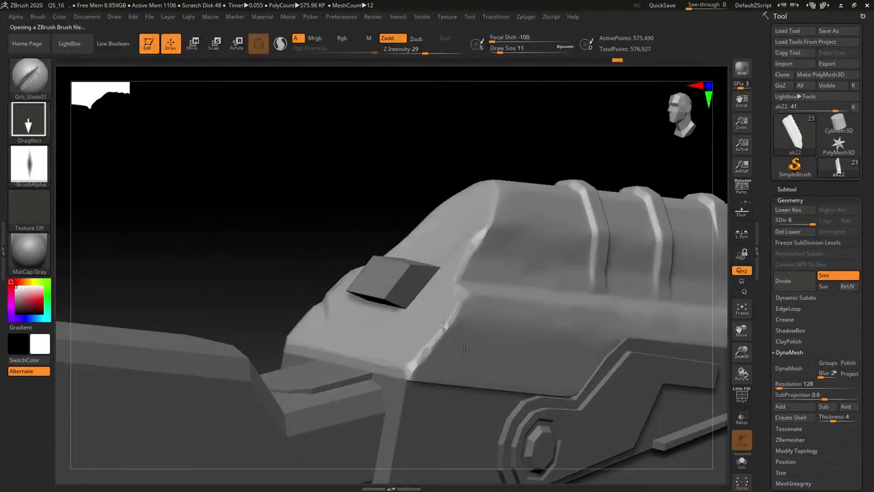
right_drag(470, 351, 466, 278)
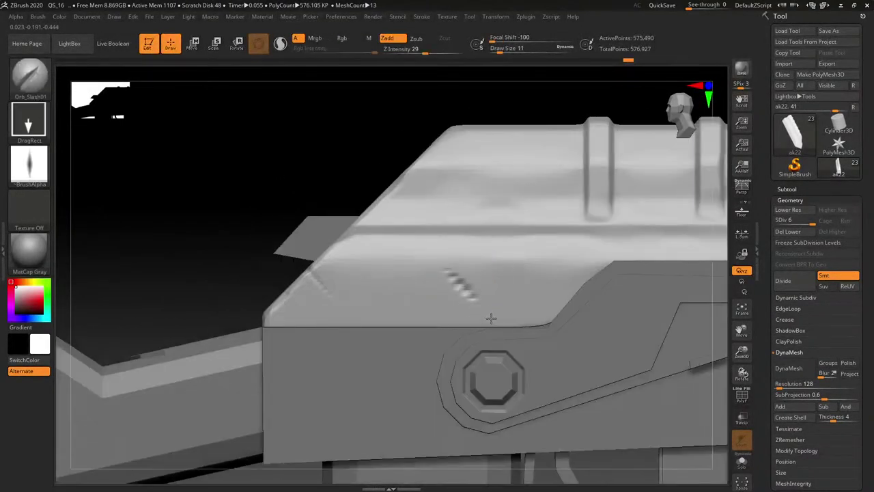
Try DynaMesh on the top cover at resolution 128 without freezing subdivision levels, then undo it.
click(789, 368)
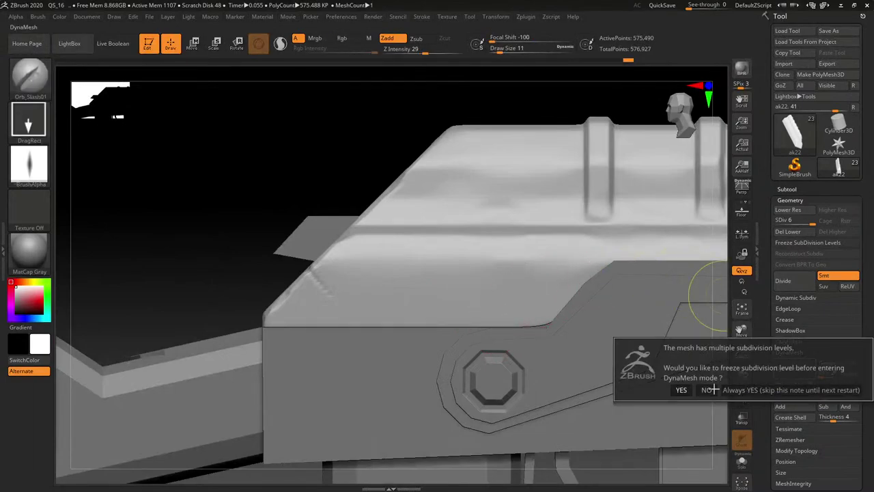
click(706, 389)
key(ctrl+z)
Raise the DynaMesh resolution, remesh the top cover to check the detail, then undo the remesh.
click(793, 386)
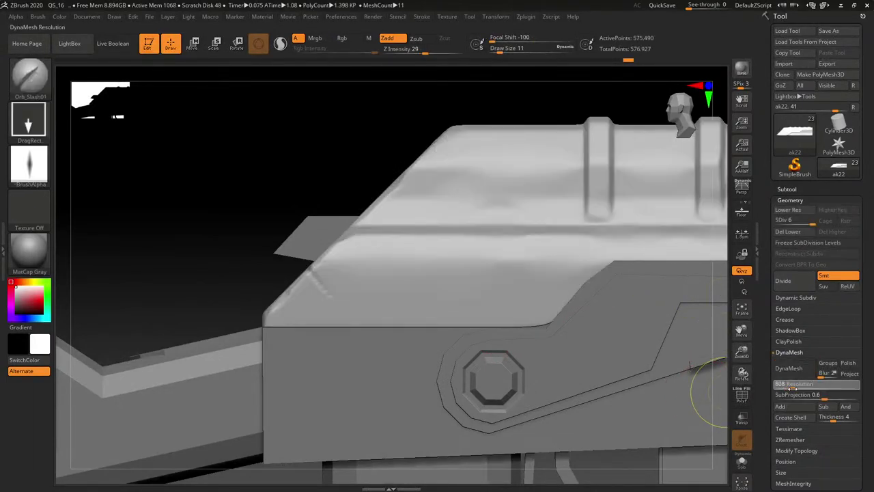
click(794, 370)
click(681, 387)
right_drag(664, 386, 726, 401)
key(ctrl+z)
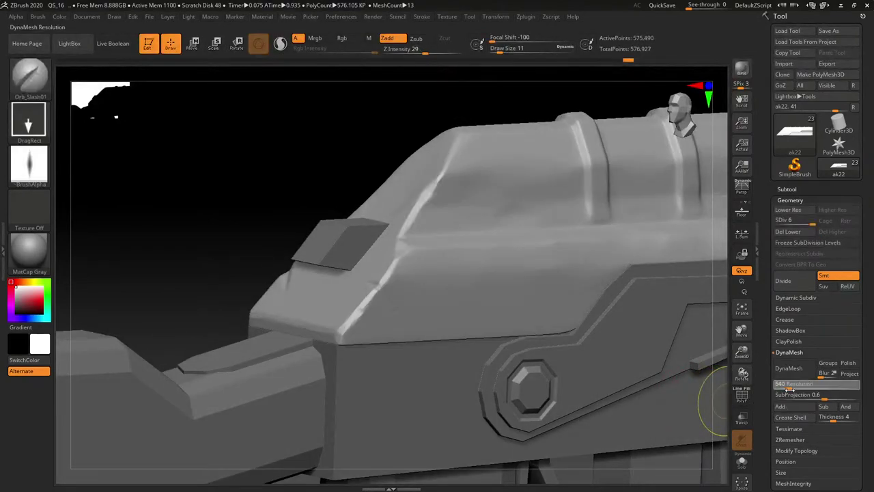
Try DynaMesh on the top cover at resolution 832 without freezing subdivision levels, then undo it.
click(792, 387)
click(793, 368)
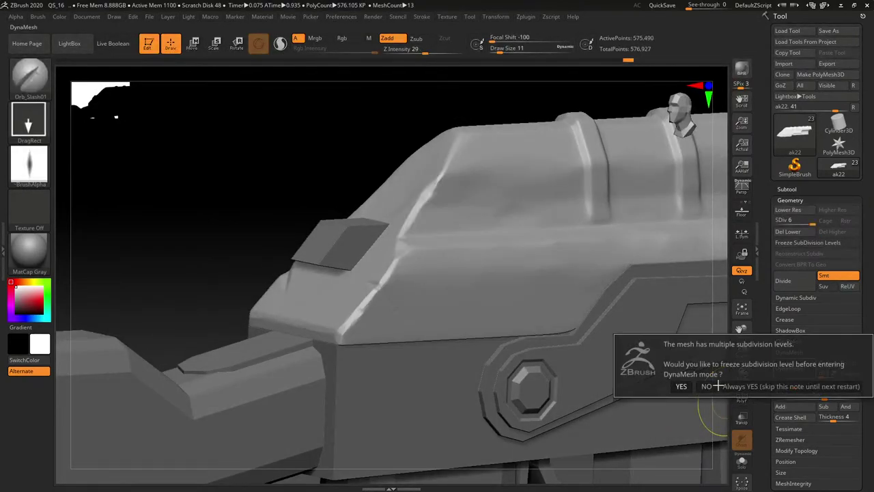
click(707, 389)
right_drag(710, 377, 729, 394)
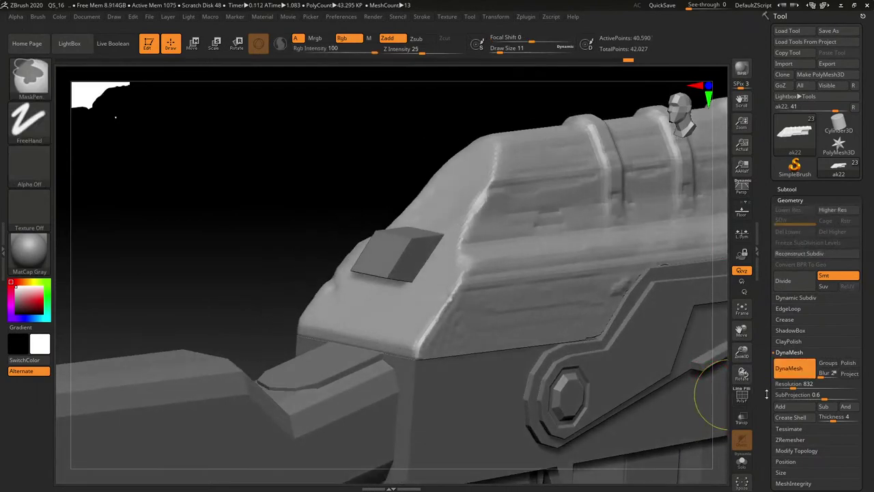
key(ctrl+z)
Try DynaMesh on the top cover at resolution 1368 without freezing subdivision levels and inspect the side surface and edges.
click(789, 368)
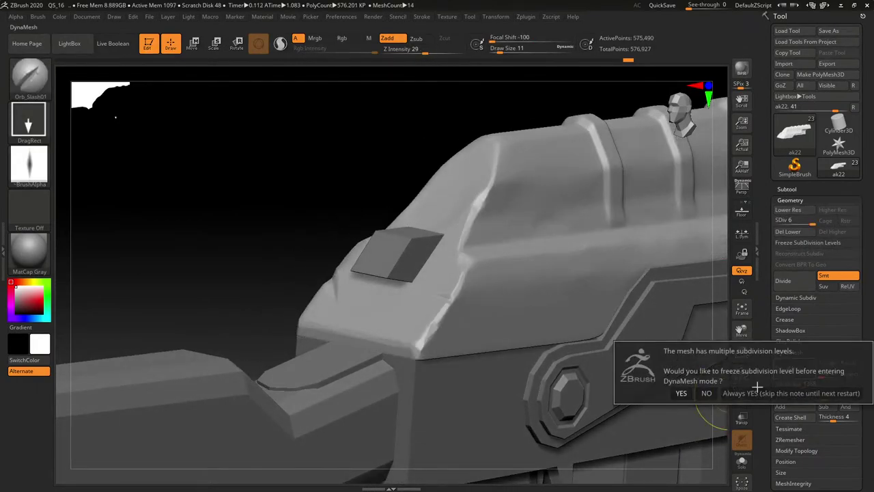
click(705, 393)
mouse_move(705, 392)
right_down()
mouse_move(706, 385)
mouse_move(721, 386)
mouse_move(693, 358)
mouse_move(696, 380)
right_up()
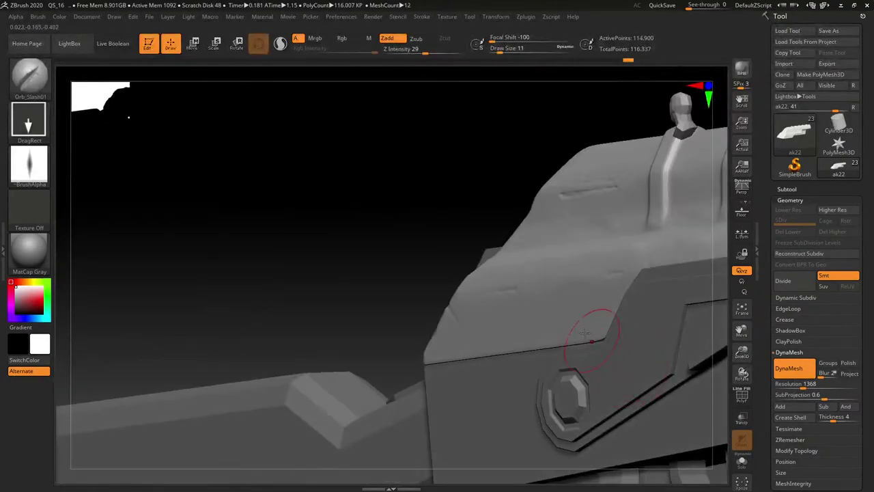
mouse_move(592, 334)
right_down()
mouse_move(585, 316)
mouse_move(595, 332)
right_up()
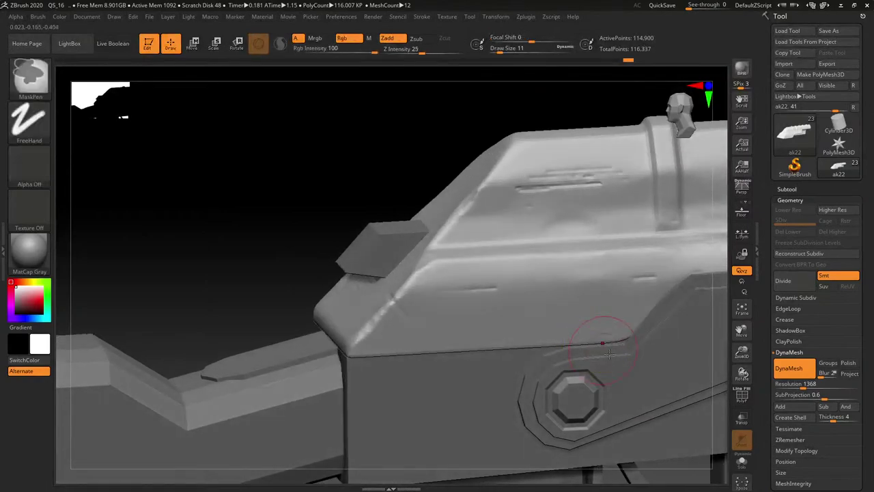
click(742, 396)
click(742, 396)
key(d)
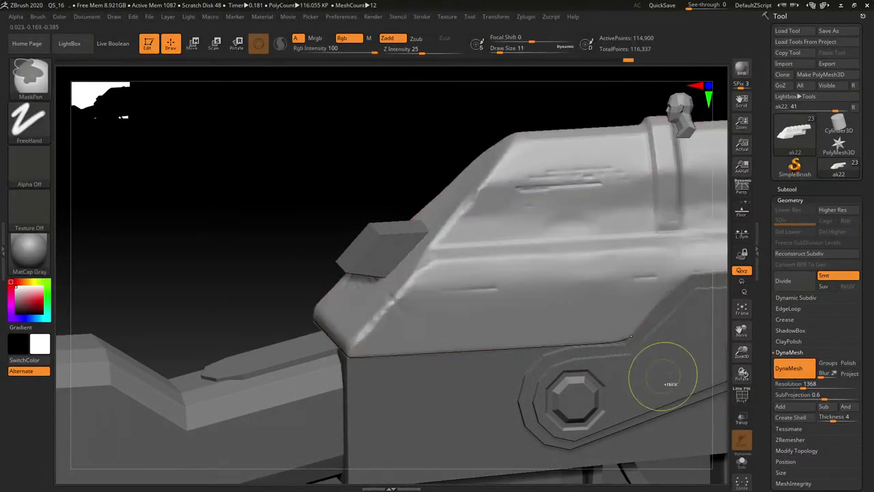
Try DynaMesh on the top cover at resolution 1568, show the polygon wireframe, then undo the remesh.
click(789, 368)
click(681, 383)
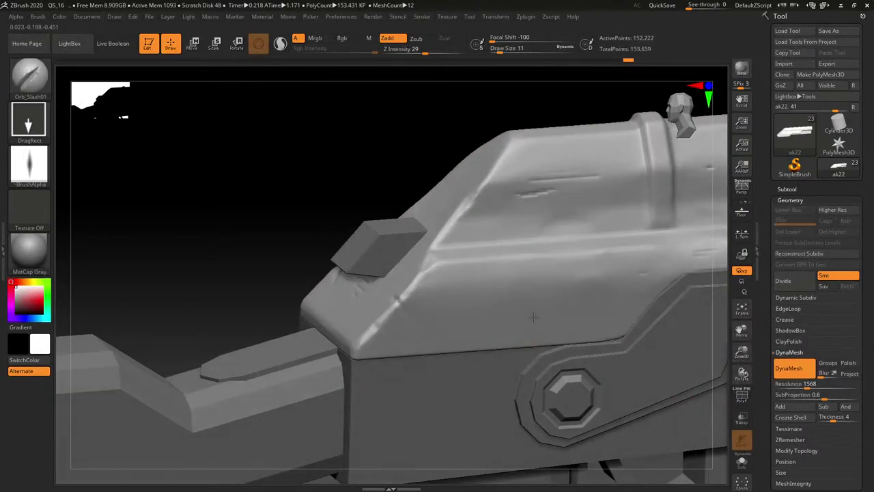
click(741, 396)
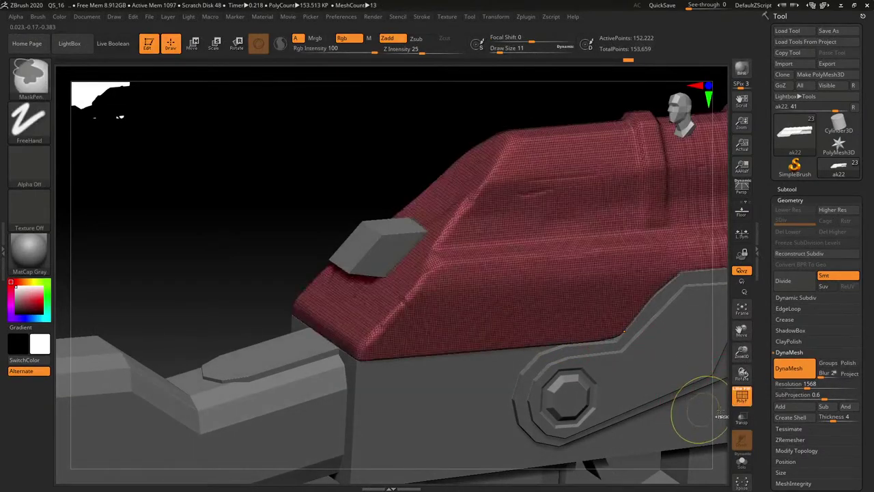
key(ctrl+z)
Set the DynaMesh resolution to 1968 and remesh the top cover without freezing subdivision levels.
click(809, 385)
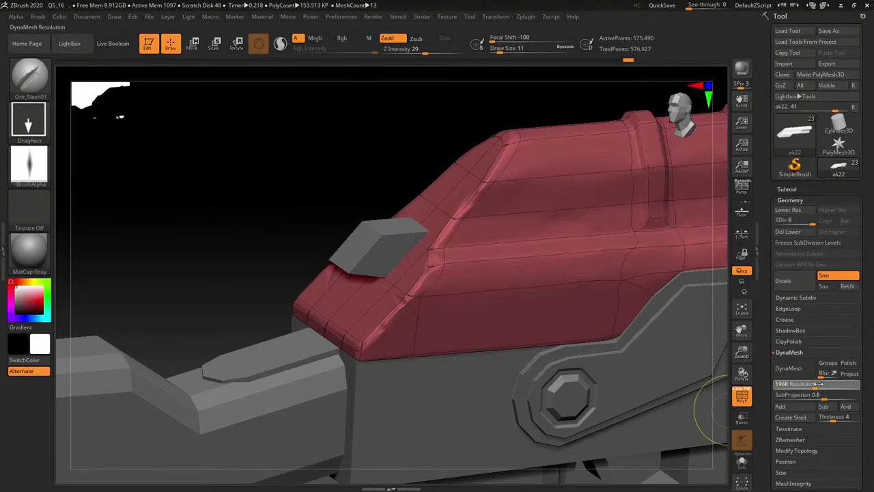
click(792, 369)
click(717, 387)
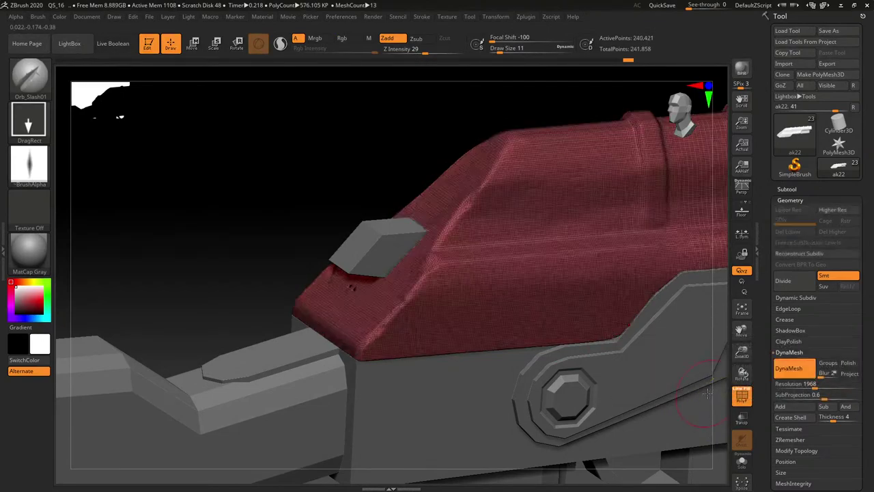
Hide the polygon wireframe on the top cover and check its remeshed rear end.
right_drag(689, 391, 704, 396)
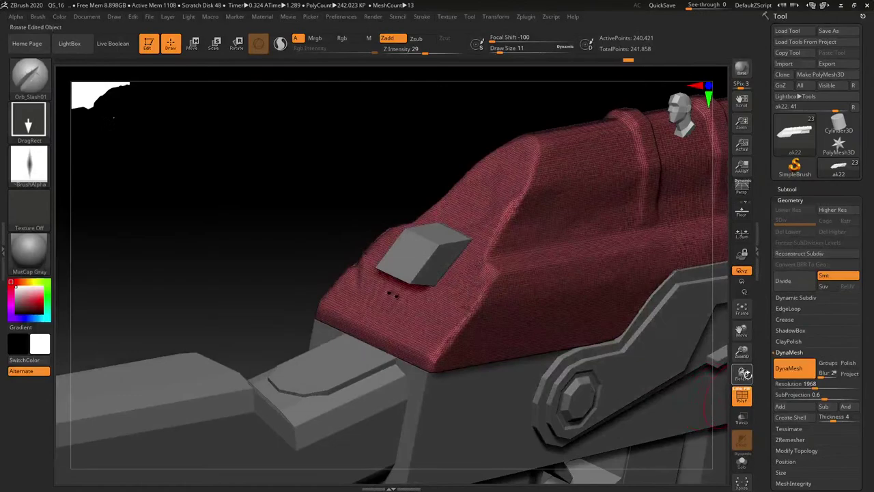
click(743, 396)
right_drag(433, 307, 435, 310)
Try smoothing the small holes beside the rear block, then undo the smoothing and the DynaMesh remesh.
shift+drag(387, 286, 389, 292)
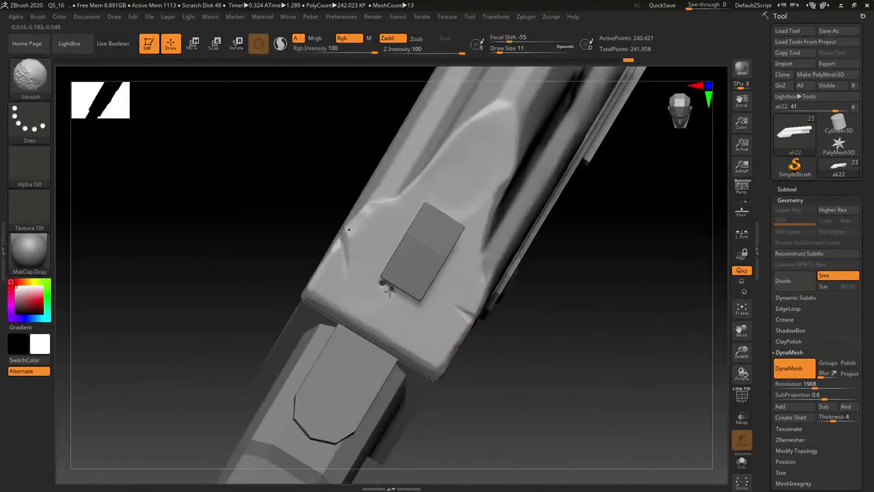
right_drag(389, 292, 425, 282)
key(ctrl+z)
key(ctrl+z)
key(ctrl+z)
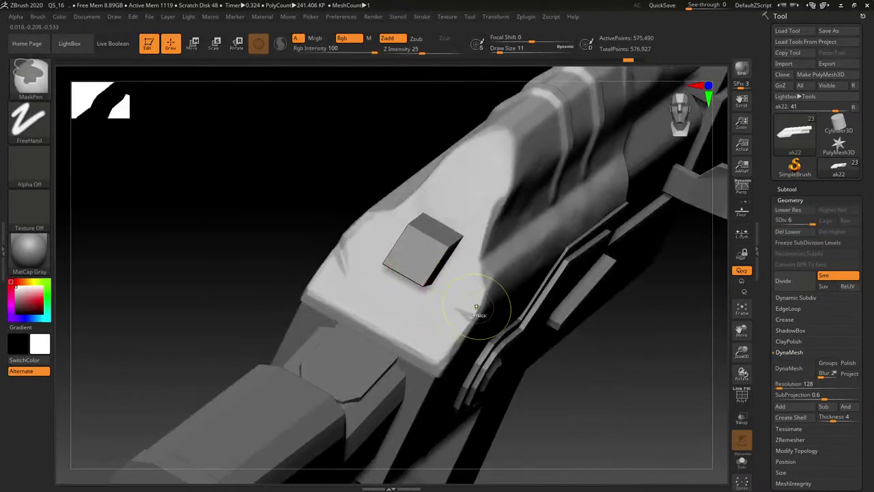
Try DynaMesh on the top cover at resolution 2872 without freezing subdivision levels, then undo the remesh.
click(788, 368)
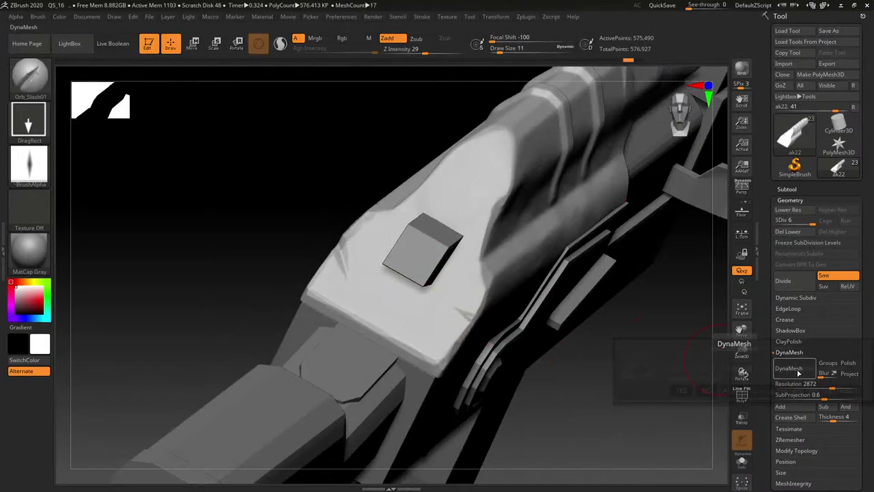
click(726, 390)
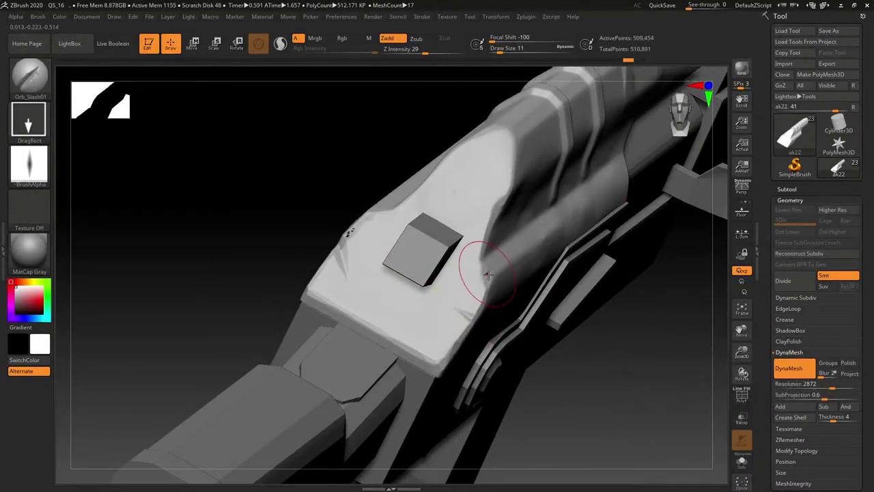
mouse_move(474, 273)
right_down()
mouse_move(500, 283)
mouse_move(518, 271)
mouse_move(468, 273)
mouse_move(504, 285)
right_up()
key(ctrl+z)
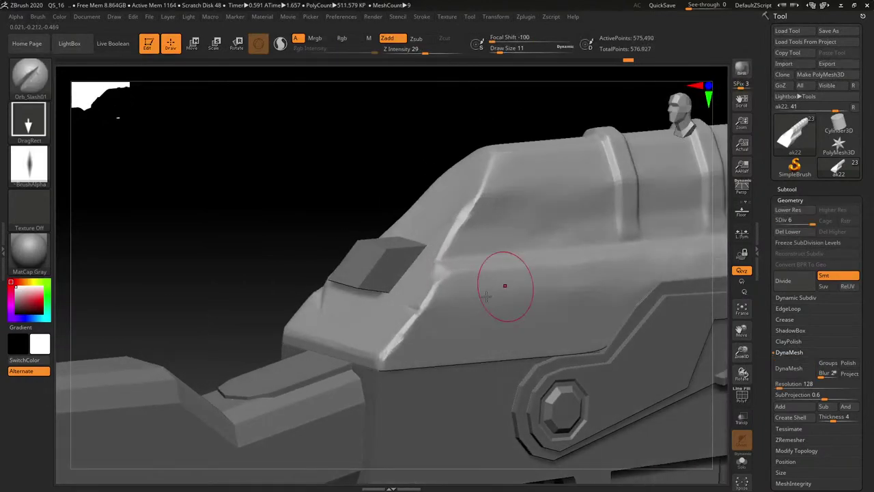
Divide the top cover to subdivision level 7 and expand the Dynamic Subdiv settings.
click(794, 308)
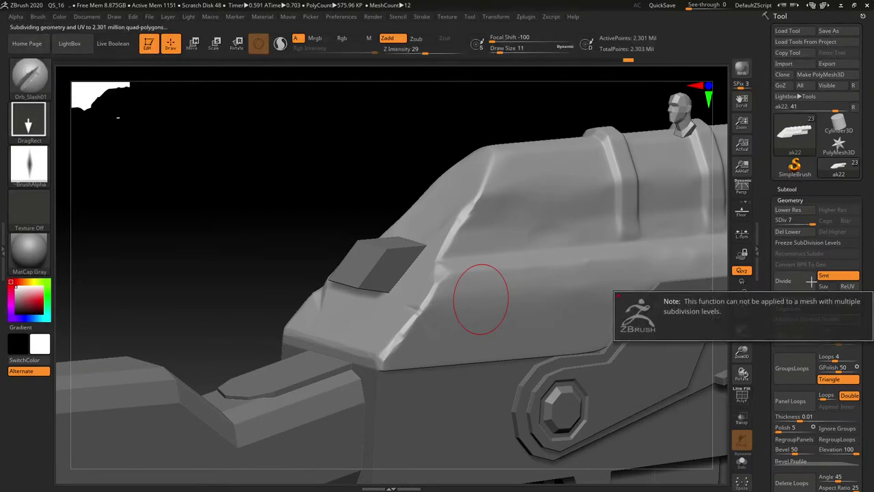
click(809, 311)
click(800, 298)
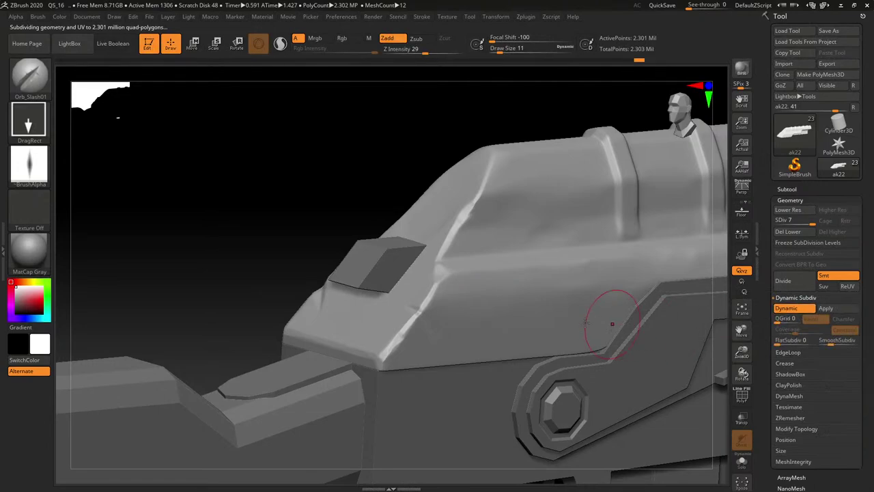
Undo the last mark and carve crossed slashes into the top cover's side near its rear end with Orb_Slash01.
key(ctrl+z)
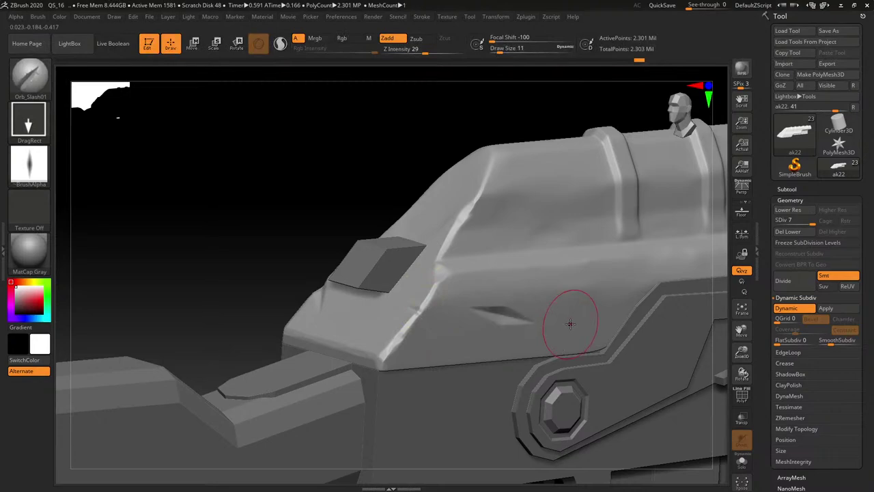
mouse_move(548, 287)
right_down()
mouse_move(523, 277)
mouse_move(531, 273)
right_up()
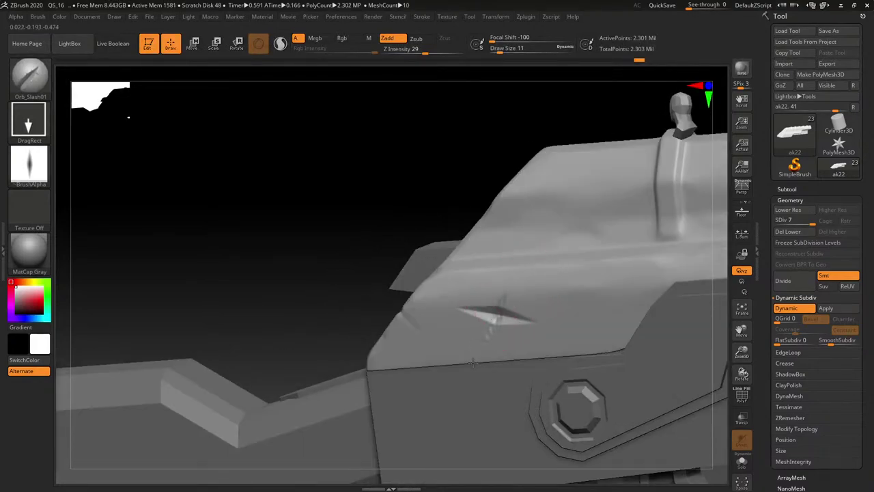
mouse_move(544, 250)
right_down()
mouse_move(564, 255)
mouse_move(564, 195)
mouse_move(592, 178)
mouse_move(487, 210)
mouse_move(432, 210)
mouse_move(572, 240)
mouse_move(582, 248)
mouse_move(520, 277)
mouse_move(590, 254)
mouse_move(566, 302)
mouse_move(594, 232)
mouse_move(580, 224)
mouse_move(541, 284)
mouse_move(547, 322)
right_up()
key(ctrl)
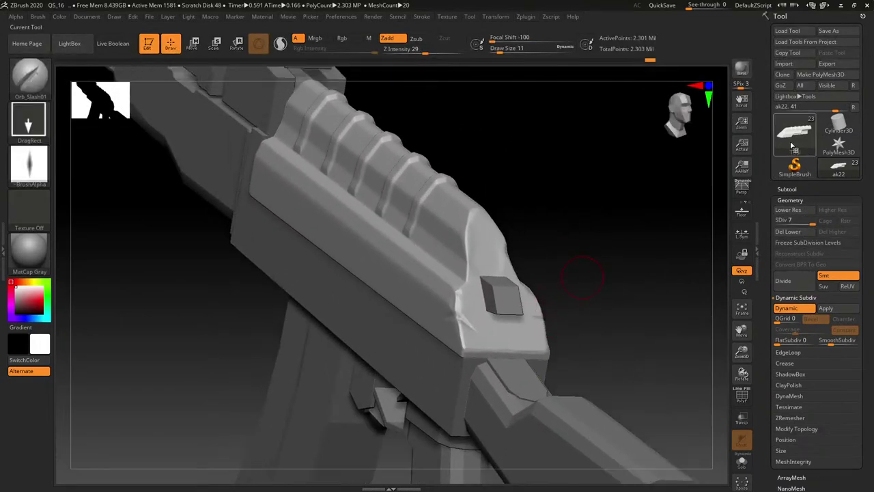
Select the ak19 and ak5 subtools in turn to view the parts, then reselect the top cover ak22.
click(789, 190)
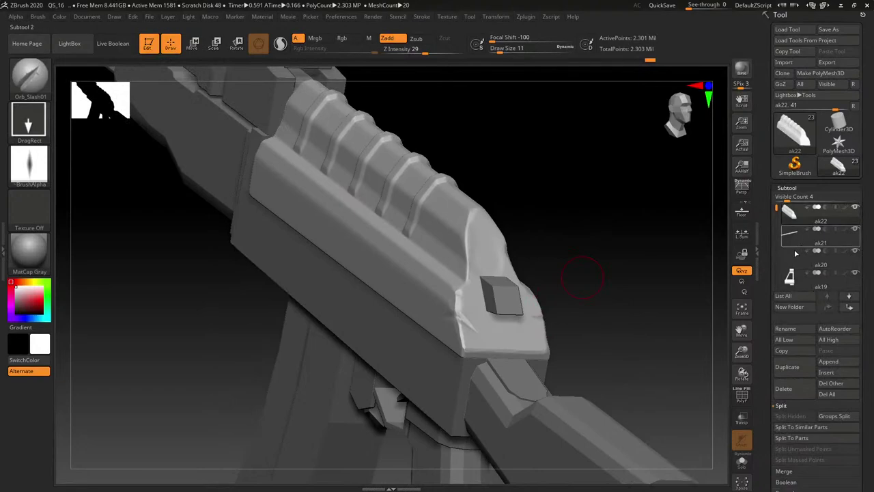
click(790, 279)
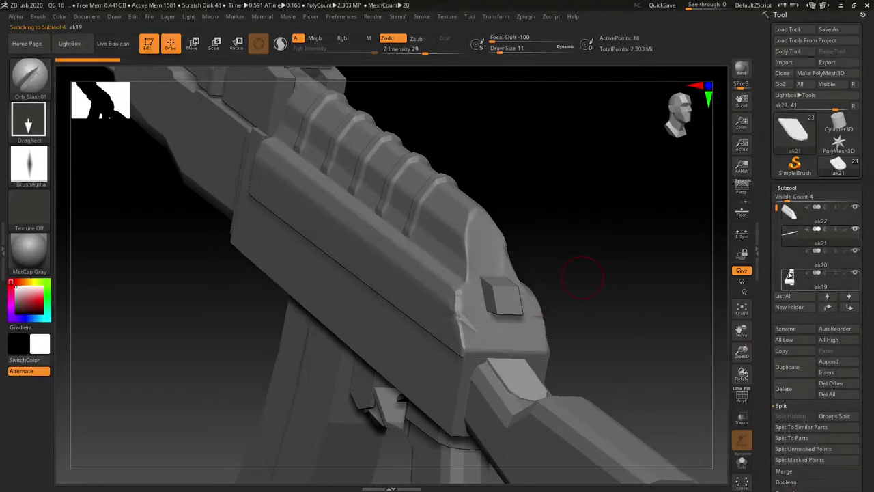
click(776, 258)
click(790, 254)
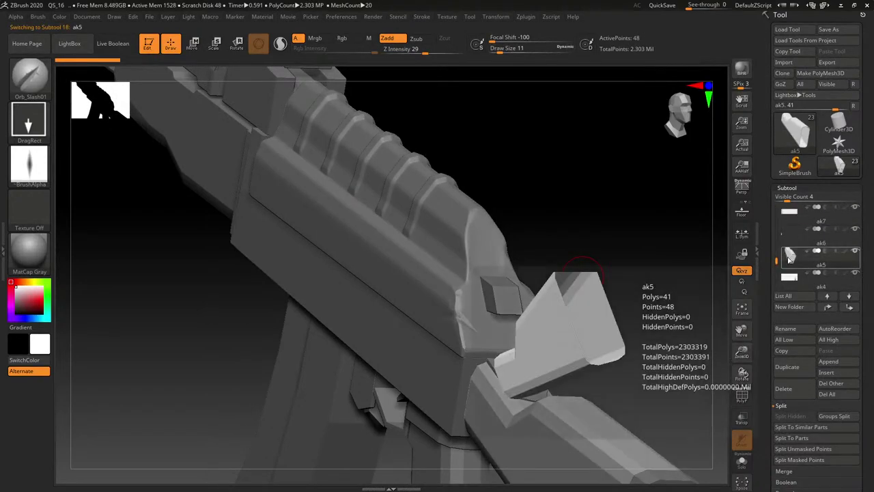
drag(652, 330, 573, 300)
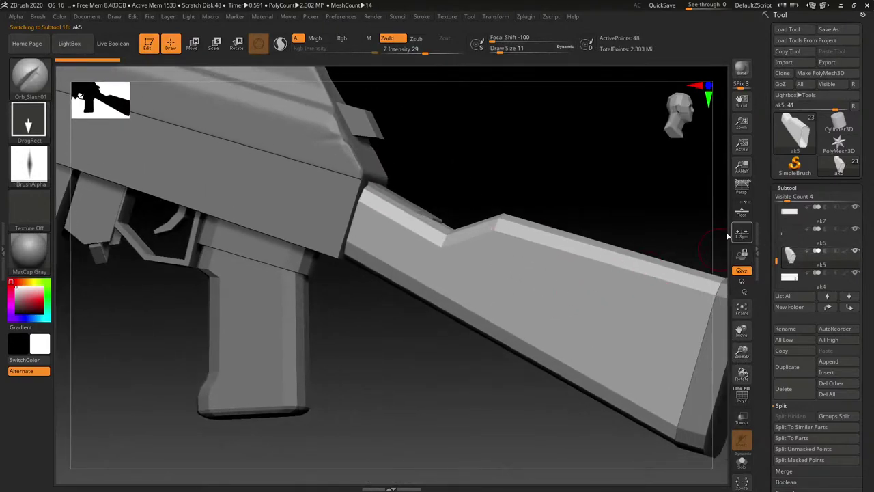
alt+click(301, 136)
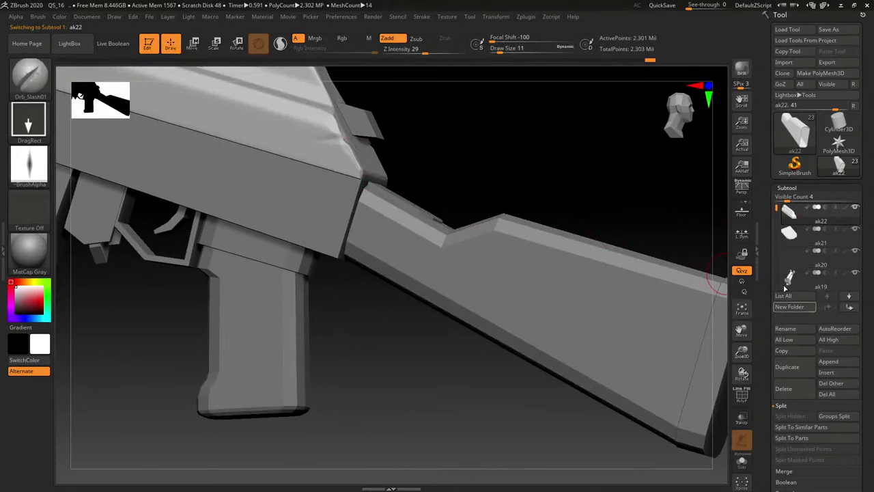
Delete the lower subdivision levels of the top cover.
click(795, 188)
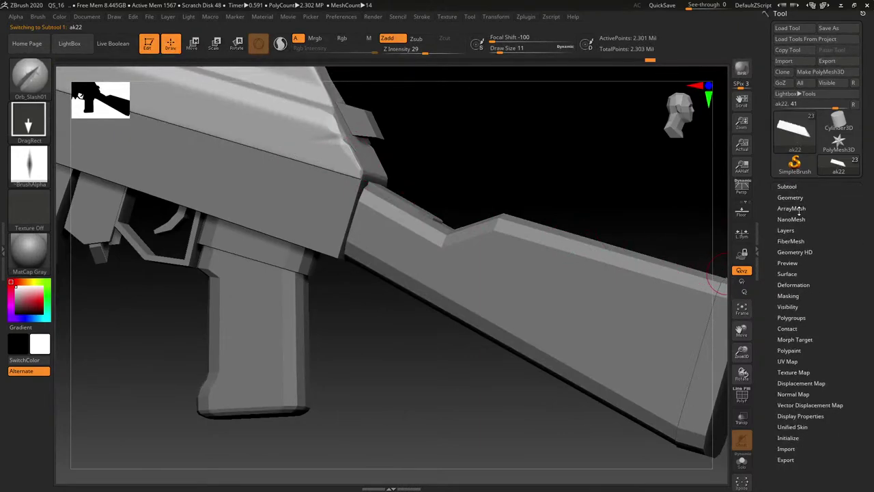
click(798, 197)
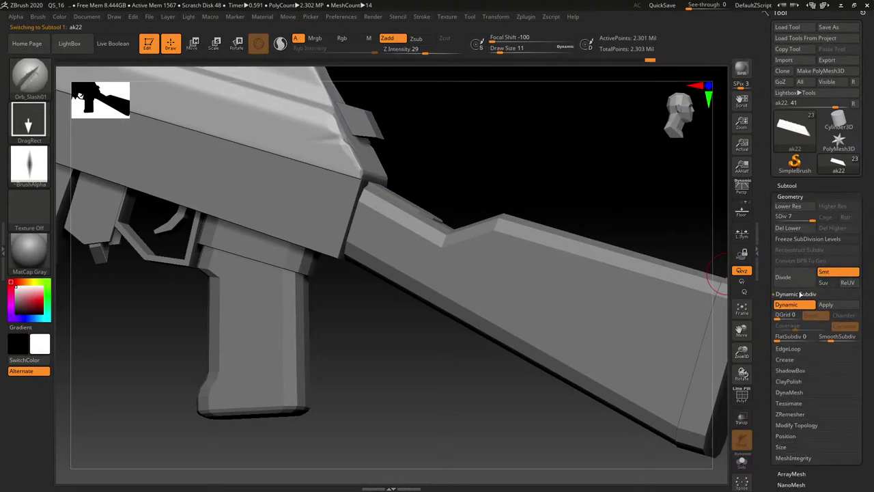
click(793, 227)
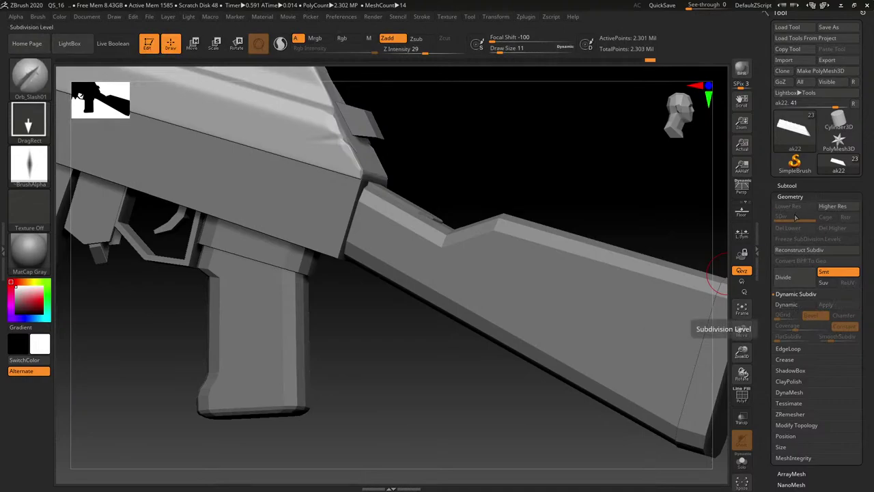
Carve a cross-shaped slash into the lower side of the top cover near its front end with Orb_Slash01.
right_drag(718, 331, 618, 319)
drag(618, 319, 648, 336)
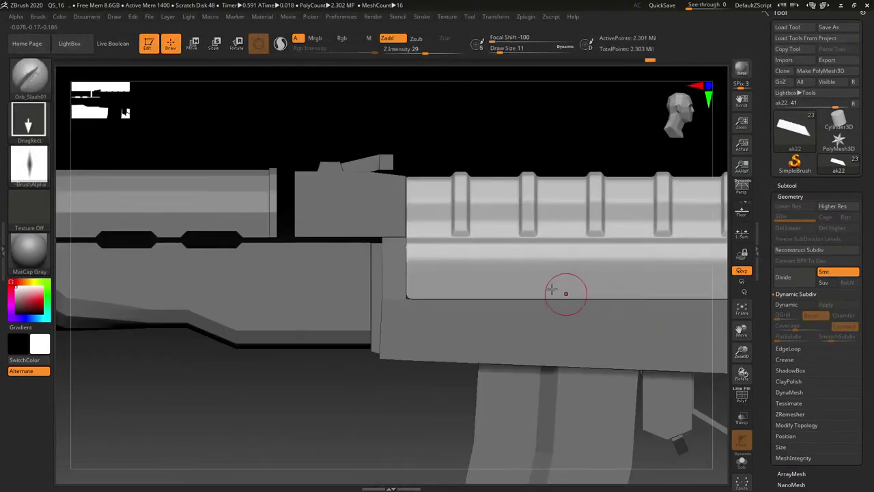
drag(564, 293, 528, 306)
right_drag(529, 306, 519, 325)
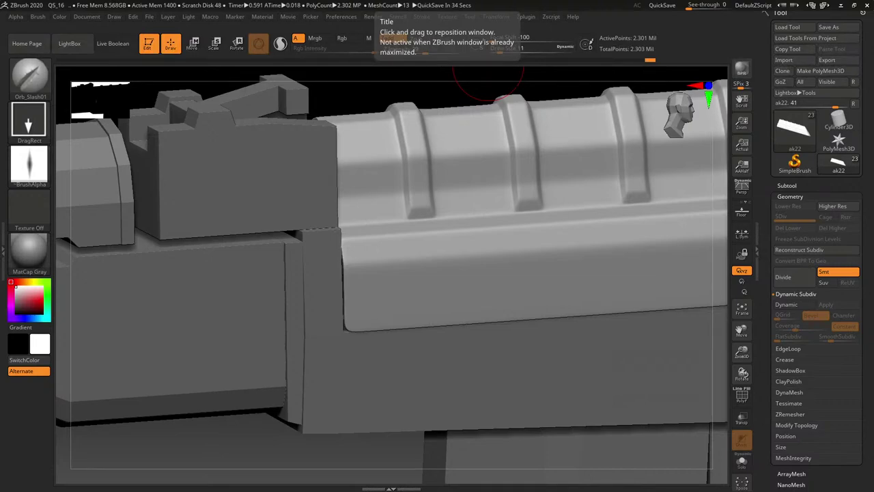
mouse_move(419, 291)
mouse_down()
mouse_move(451, 313)
mouse_move(432, 312)
mouse_move(387, 333)
mouse_up()
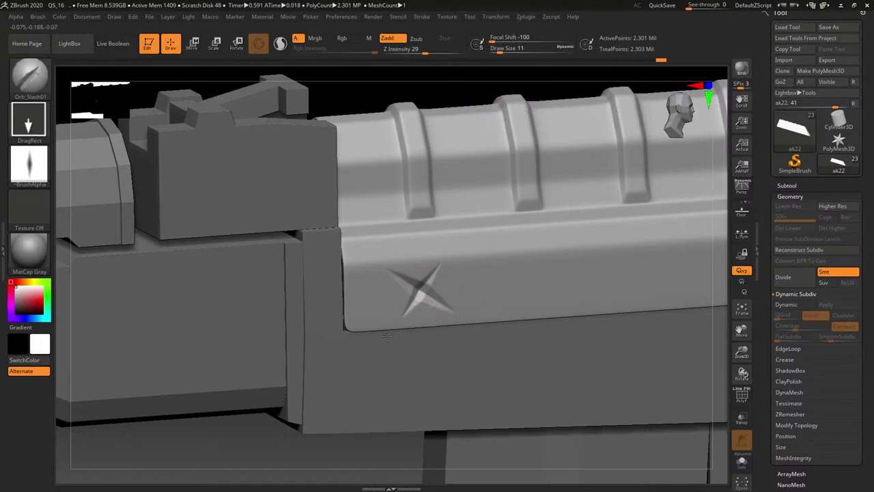
mouse_move(444, 287)
right_down()
mouse_move(464, 254)
mouse_move(502, 293)
right_up()
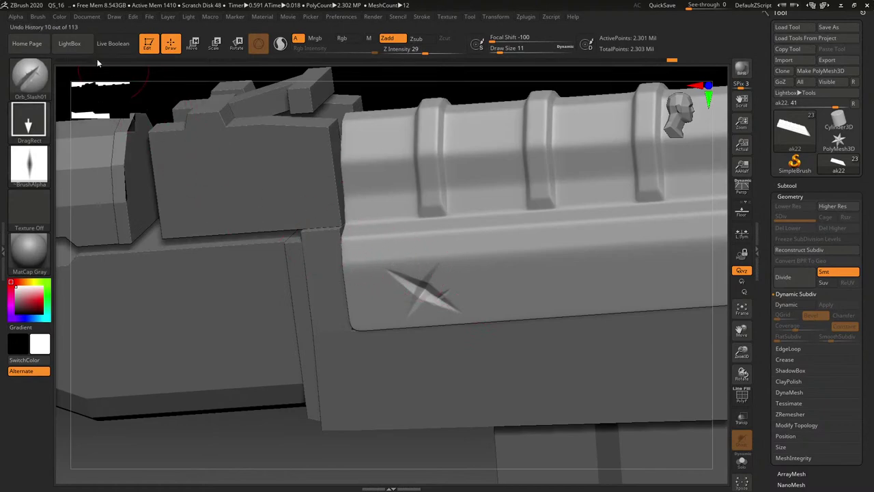
Load the Orb_Slash04 brush and carve scattered dents along the top cover's side, between the ribs and near the rear.
key(comma)
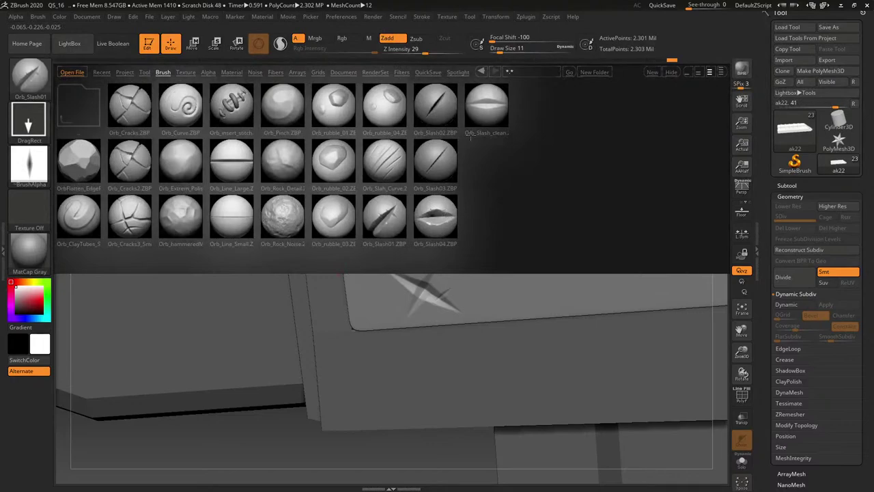
double_click(444, 215)
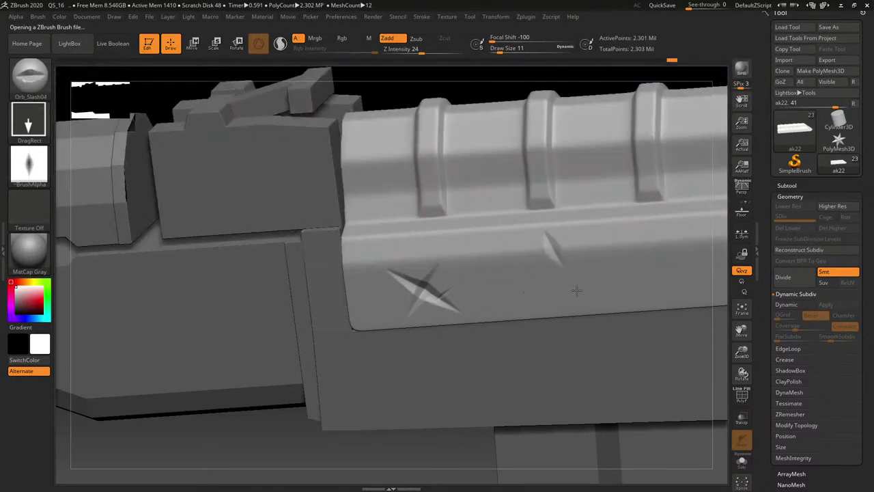
right_drag(584, 281, 528, 277)
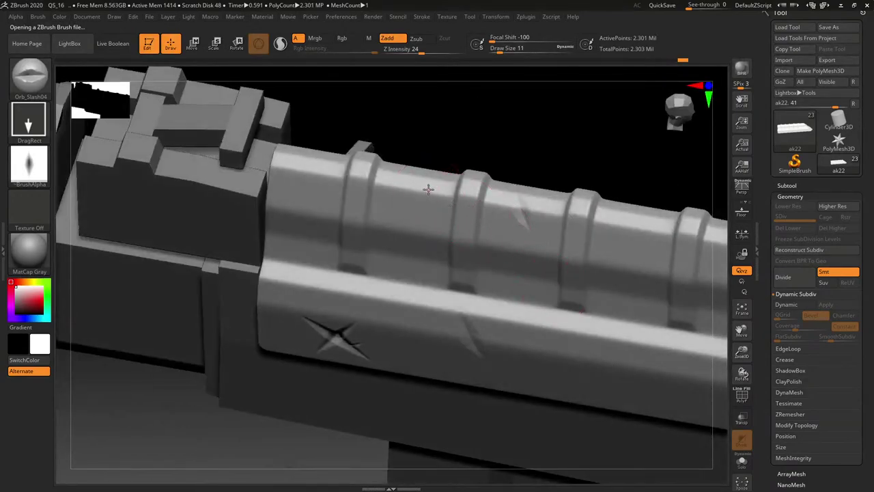
mouse_move(428, 189)
mouse_down()
mouse_move(403, 198)
mouse_move(418, 202)
mouse_up()
right_drag(452, 237, 484, 287)
mouse_move(515, 340)
right_down()
mouse_move(473, 279)
mouse_move(497, 273)
mouse_move(500, 165)
right_up()
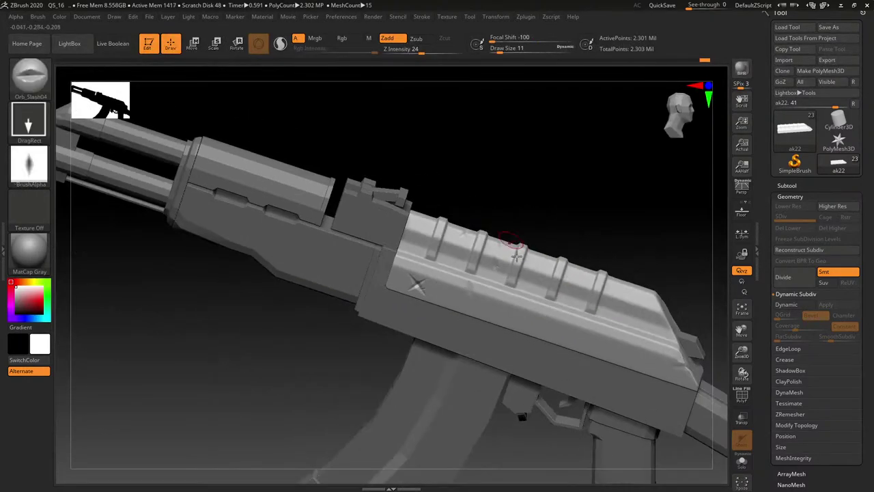
alt+right_drag(533, 261, 473, 228)
mouse_move(546, 247)
alt+right_down()
mouse_move(487, 224)
mouse_move(498, 237)
alt+right_up()
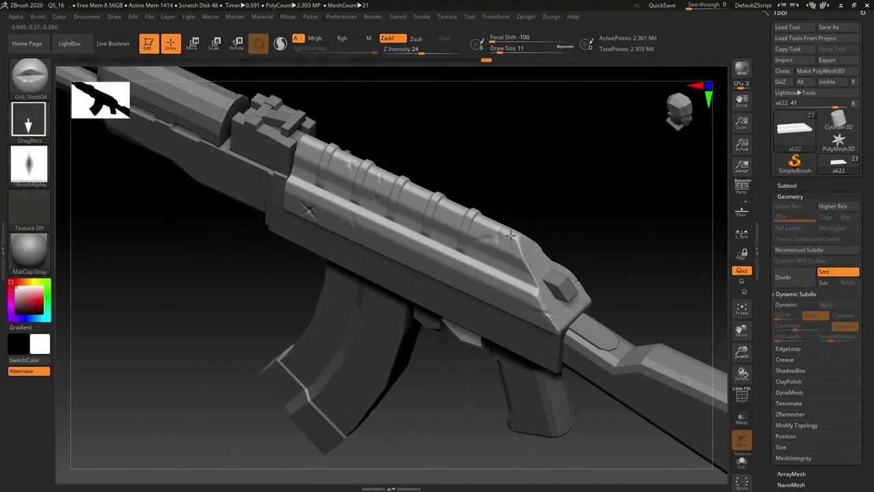
right_drag(511, 234, 577, 257)
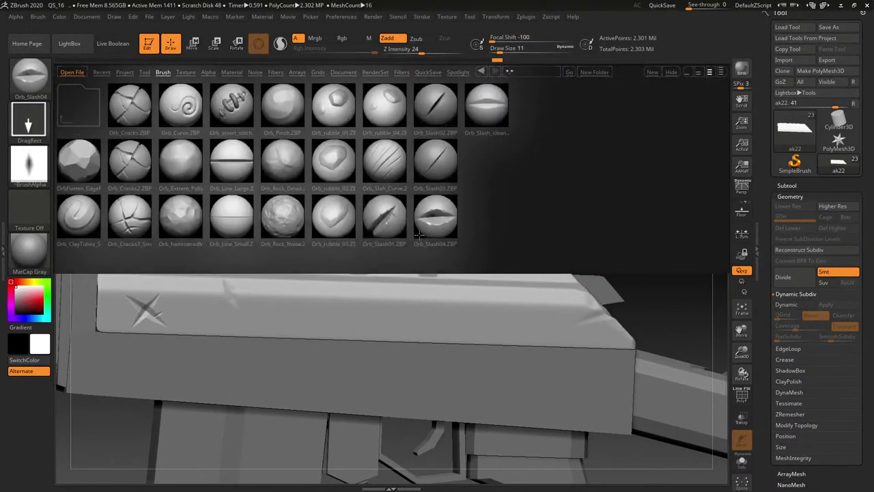
Load the Orb_Rock_Noise brush with Z Intensity 6 and Draw Size 39.
double_click(293, 217)
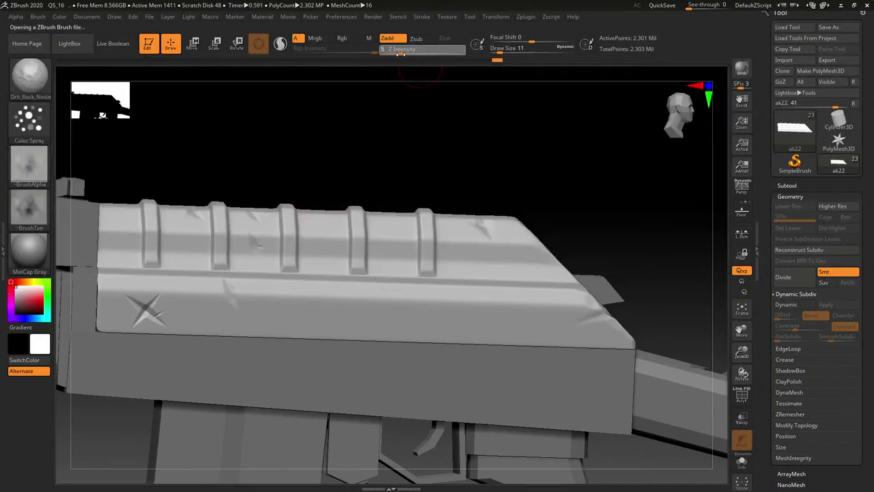
drag(400, 53, 402, 53)
key(s)
drag(401, 279, 410, 280)
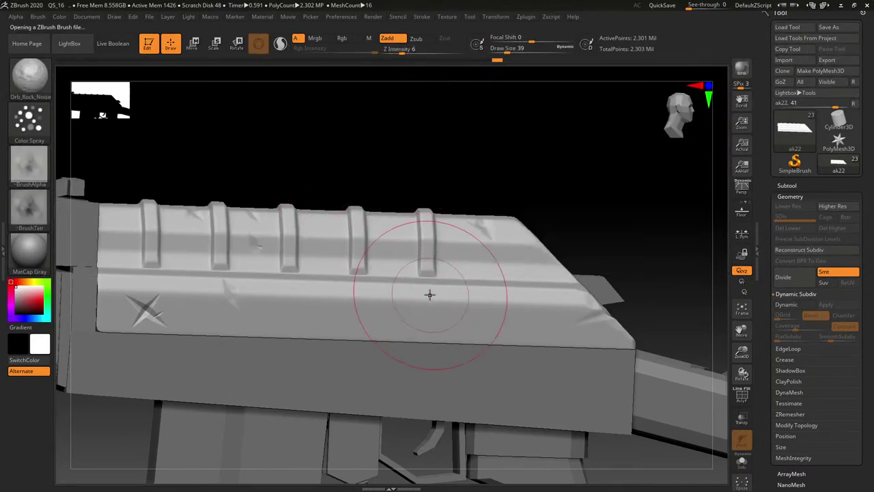
Brush subtle rock noise along the side of the top cover below the ribs and check the surface.
right_drag(406, 273, 478, 288)
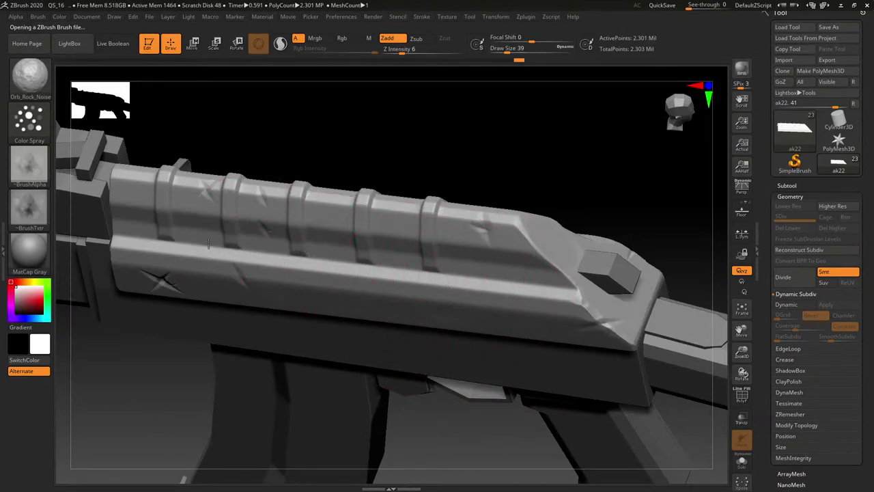
drag(209, 244, 414, 274)
mouse_move(424, 274)
right_down()
mouse_move(401, 295)
mouse_move(344, 255)
right_up()
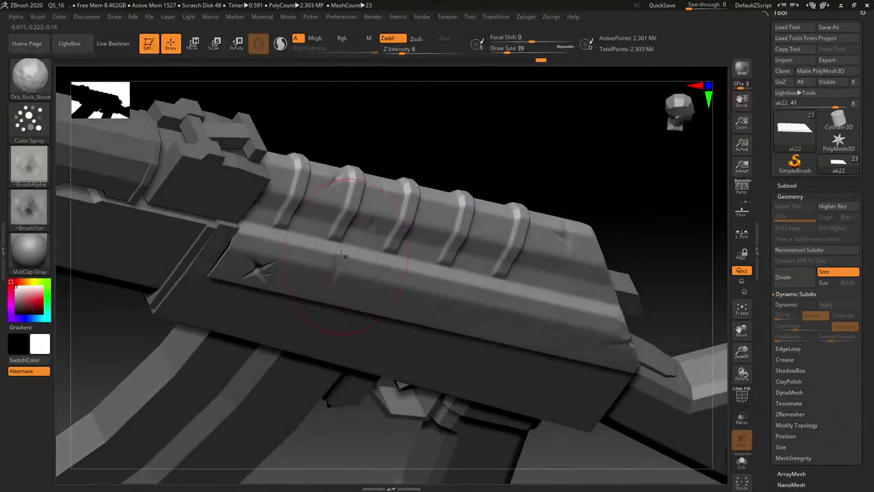
mouse_move(505, 263)
right_down()
mouse_move(473, 231)
mouse_move(527, 288)
mouse_move(517, 319)
mouse_move(570, 290)
right_up()
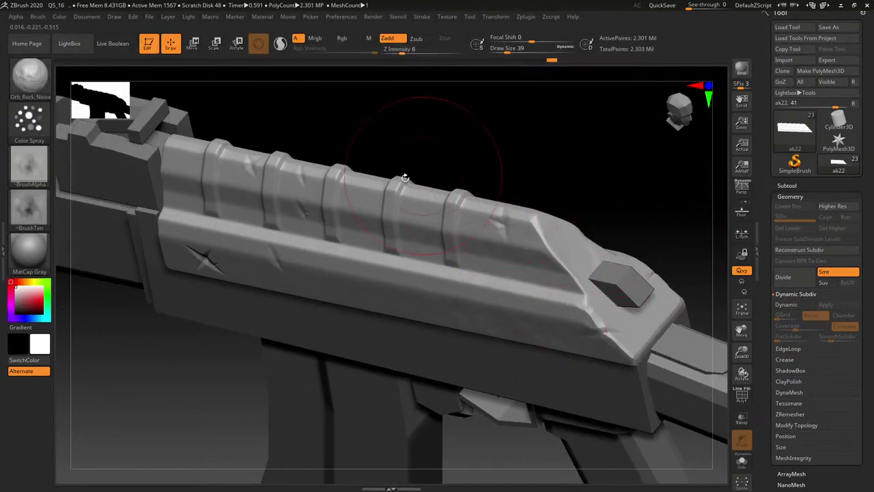
Load the TrimAdaptive brush in subtract mode with Z Intensity 100 and set its Draw Size to 6.
click(30, 74)
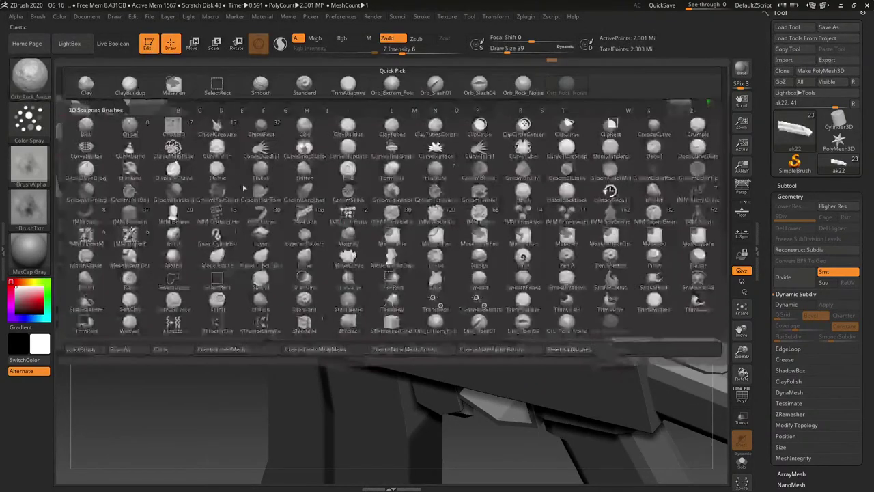
click(523, 301)
key(s)
drag(548, 306, 546, 305)
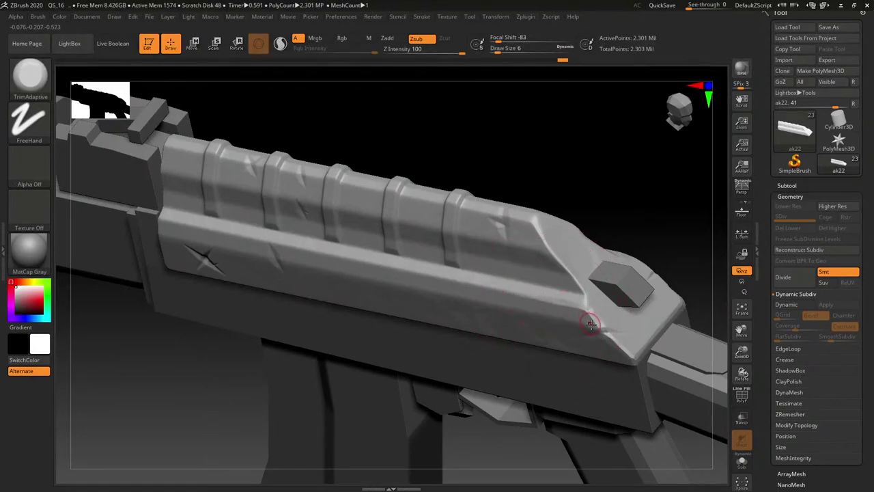
Try to chip the top cover's sloped end edge above the ledge, and undo the strokes.
click(583, 288)
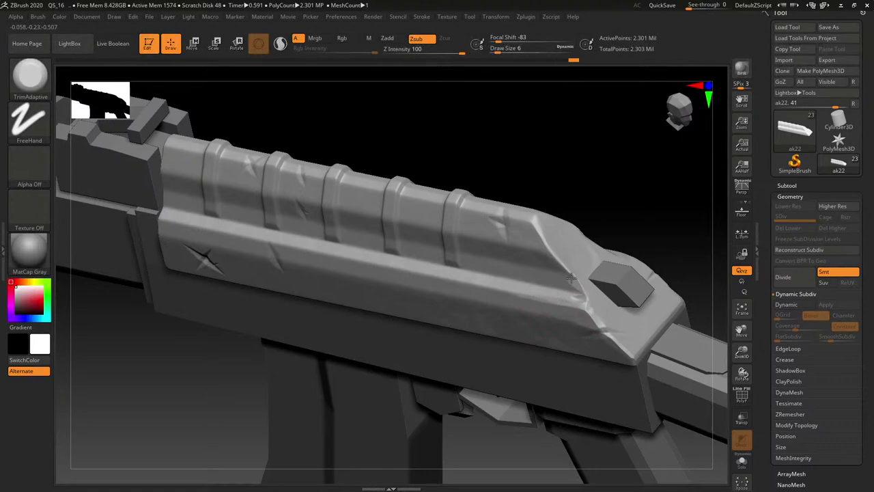
drag(569, 270, 557, 257)
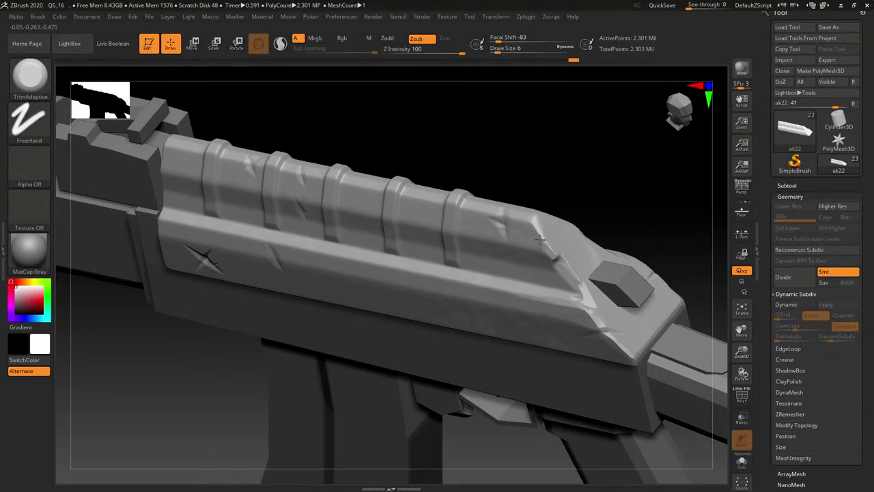
mouse_move(585, 261)
right_down()
mouse_move(601, 252)
mouse_move(598, 262)
mouse_move(620, 274)
mouse_move(632, 266)
mouse_move(512, 295)
mouse_move(417, 265)
mouse_move(404, 257)
mouse_move(398, 226)
mouse_move(393, 265)
right_up()
key(ctrl+z)
key(ctrl+z)
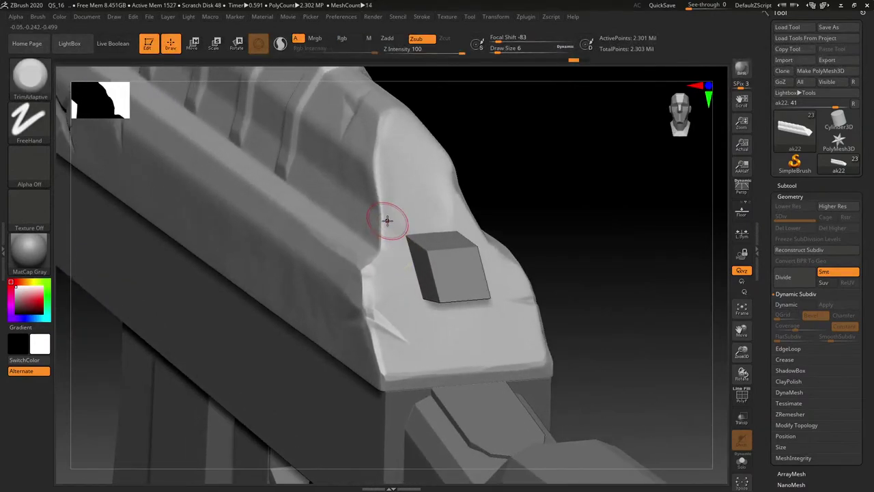
Set the Draw Size to 4 and trim chips along the top cover's sloped end edge and the adjoining ledge corner.
key(s)
drag(389, 221, 381, 217)
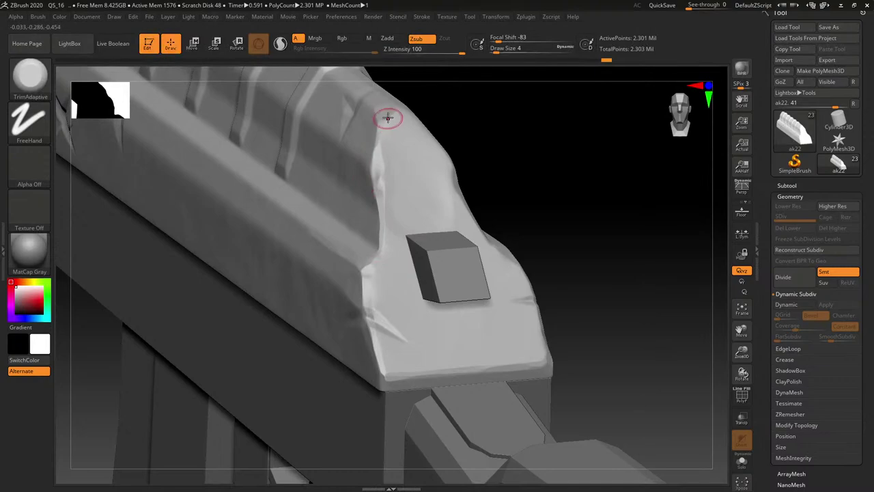
drag(387, 124, 383, 141)
right_drag(394, 126, 405, 147)
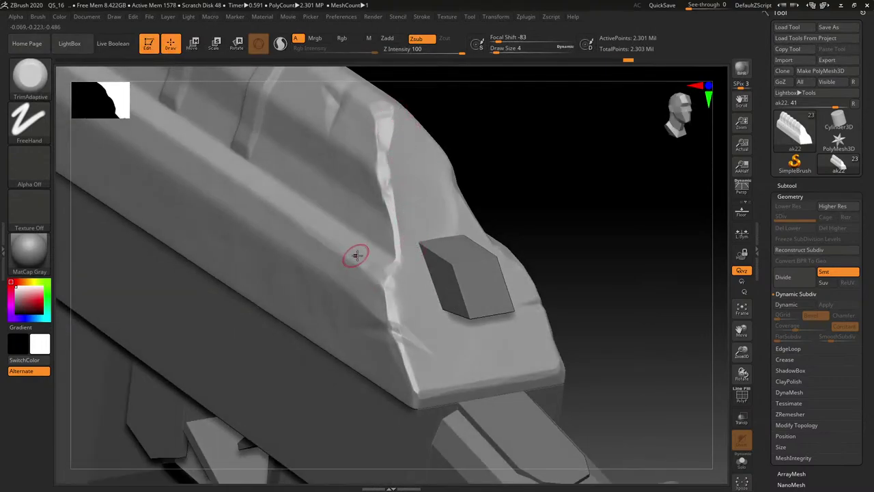
drag(355, 255, 366, 266)
right_drag(392, 278, 404, 293)
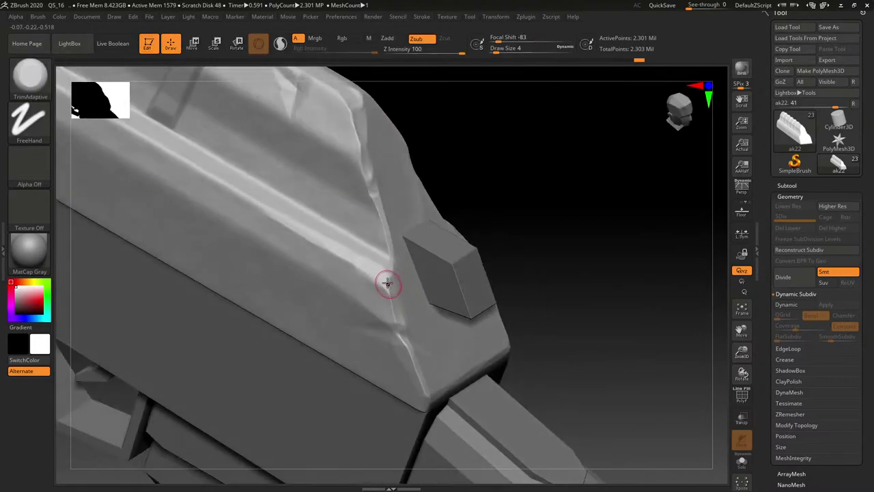
drag(377, 281, 380, 290)
Set the Draw Size to 3 and trim wear into the rib nearest the sloped end and the cover's upper edge beside it.
alt+right_drag(367, 237, 425, 347)
mouse_move(380, 274)
alt+right_down()
mouse_move(436, 337)
mouse_move(433, 269)
mouse_move(443, 252)
alt+right_up()
key(s)
drag(462, 249, 435, 305)
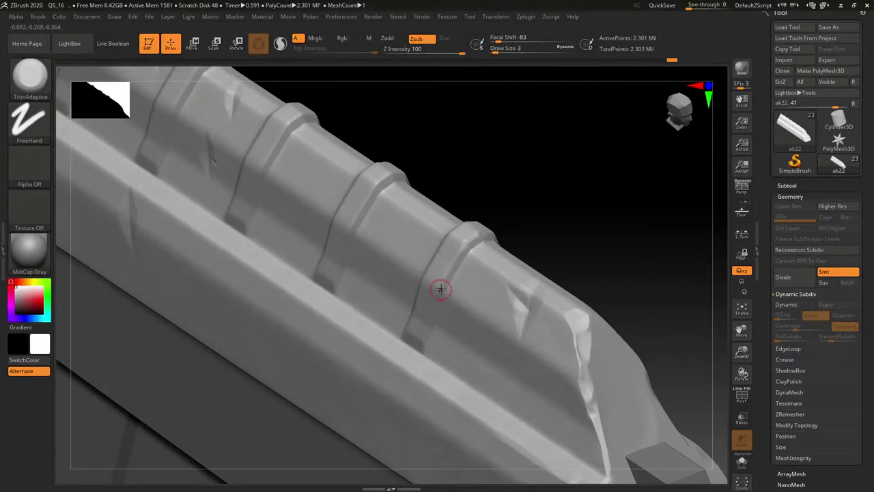
key(ctrl+z)
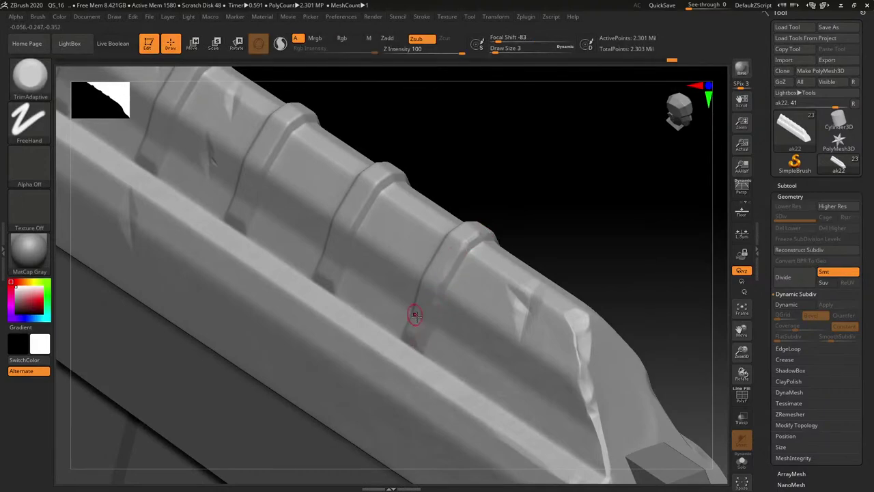
drag(416, 314, 412, 324)
right_drag(414, 321, 439, 317)
right_drag(456, 267, 464, 232)
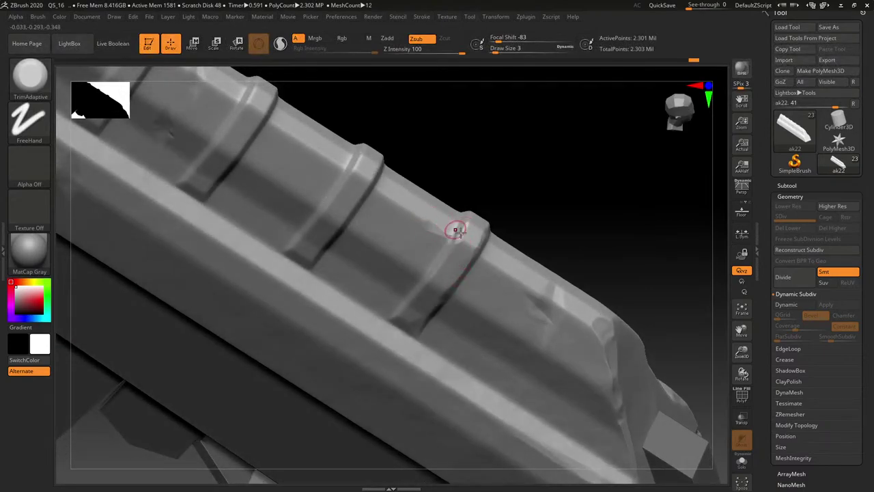
right_drag(519, 279, 491, 303)
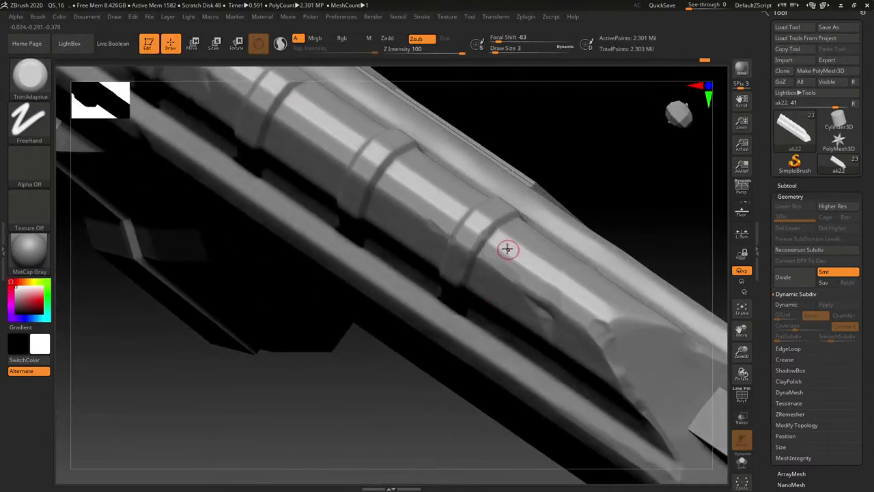
mouse_move(506, 250)
mouse_down()
mouse_move(537, 273)
mouse_move(547, 265)
mouse_move(556, 275)
mouse_up()
mouse_move(555, 275)
right_down()
mouse_move(552, 300)
mouse_move(550, 255)
mouse_move(531, 246)
mouse_move(521, 259)
mouse_move(449, 263)
right_up()
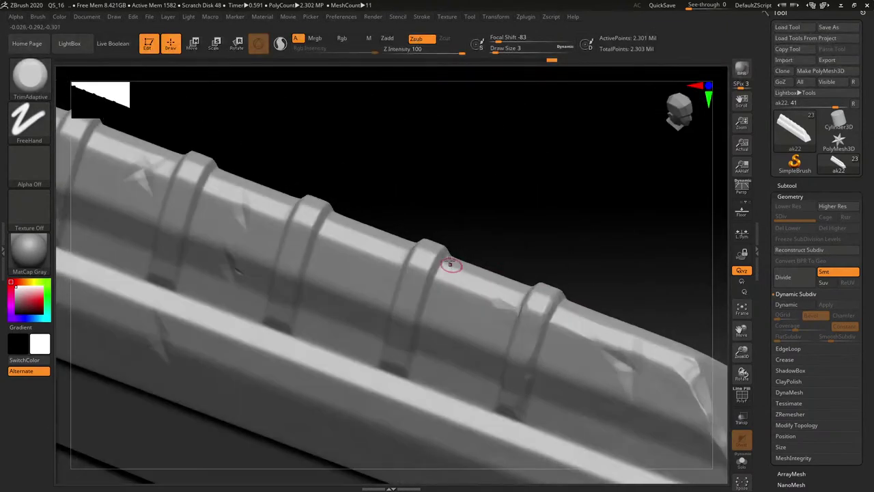
Chip the edges of the second rib from the sloped end, undoing the last stroke on its lower part.
mouse_move(417, 300)
right_down()
mouse_move(403, 267)
mouse_move(401, 287)
right_up()
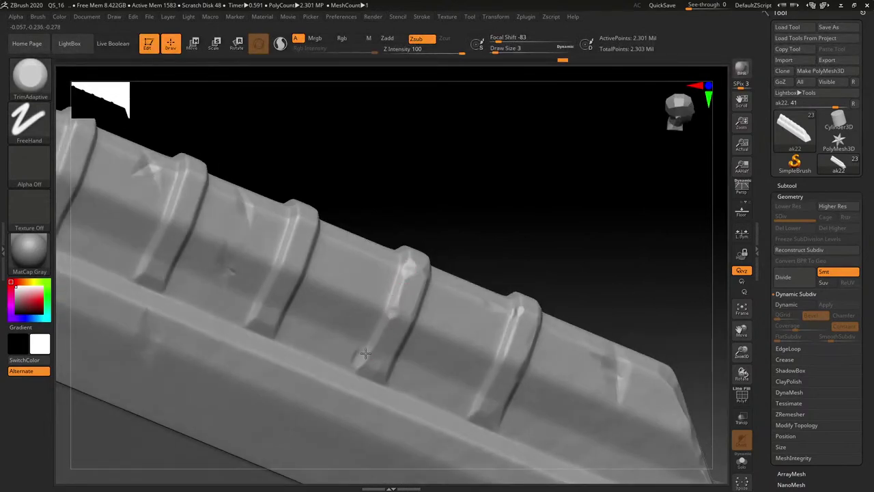
drag(366, 353, 375, 331)
key(ctrl+z)
right_drag(292, 290, 301, 269)
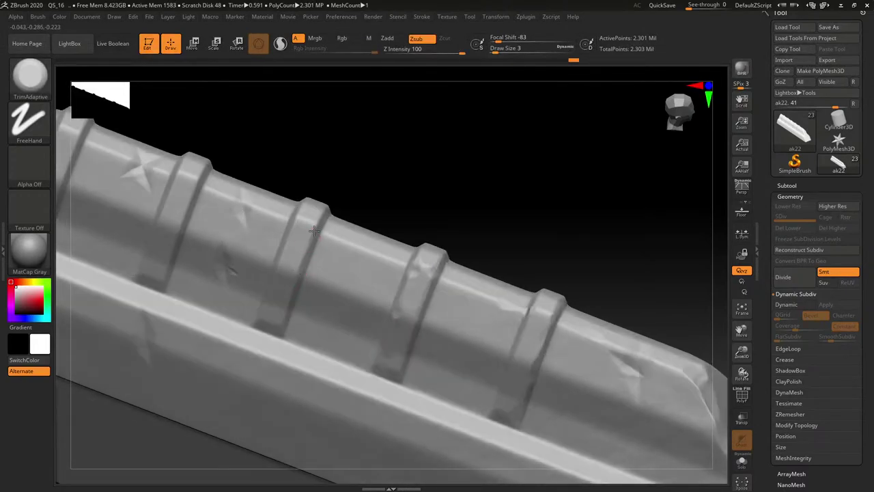
right_drag(320, 223, 340, 238)
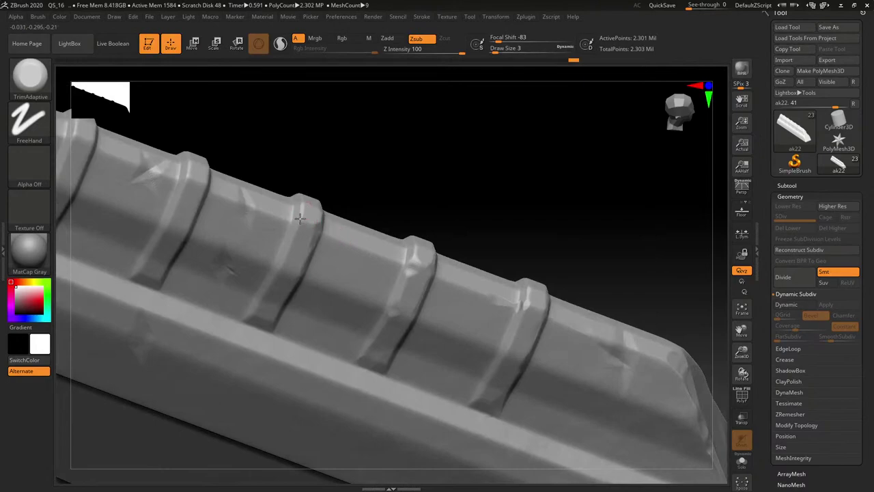
Chip the upper corners of the third and fourth ribs from the sloped end.
drag(291, 226, 293, 211)
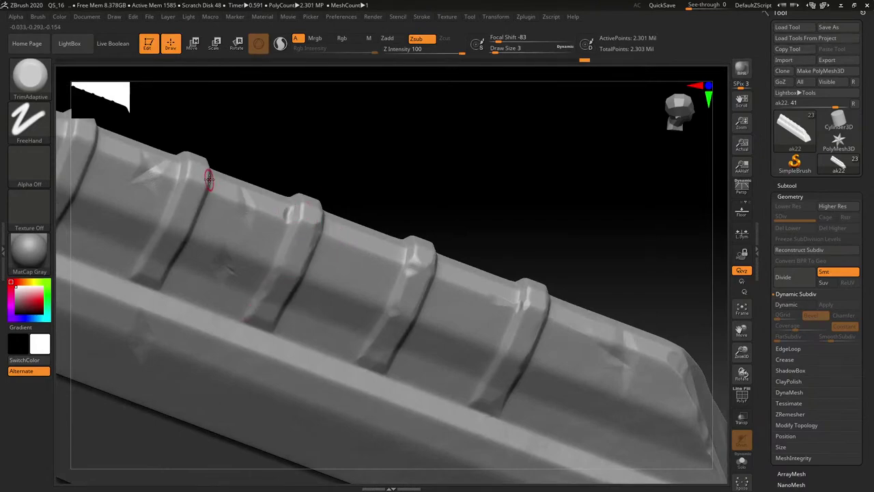
drag(202, 180, 186, 172)
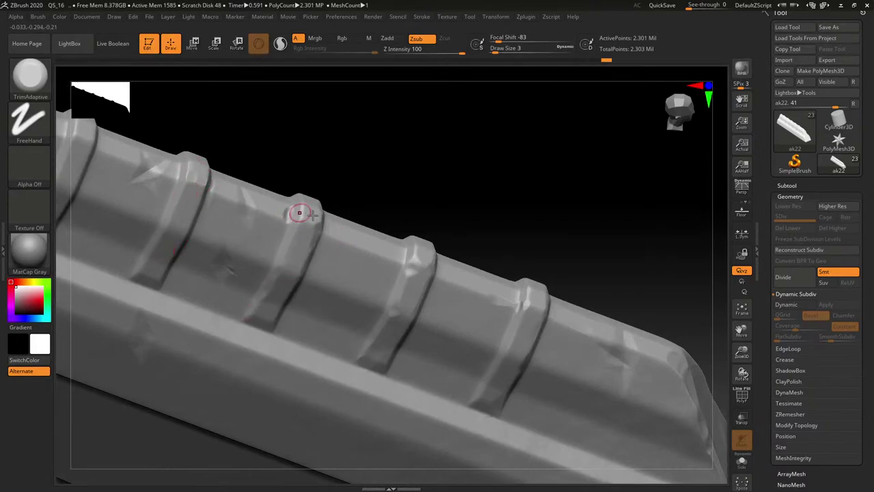
drag(299, 213, 309, 220)
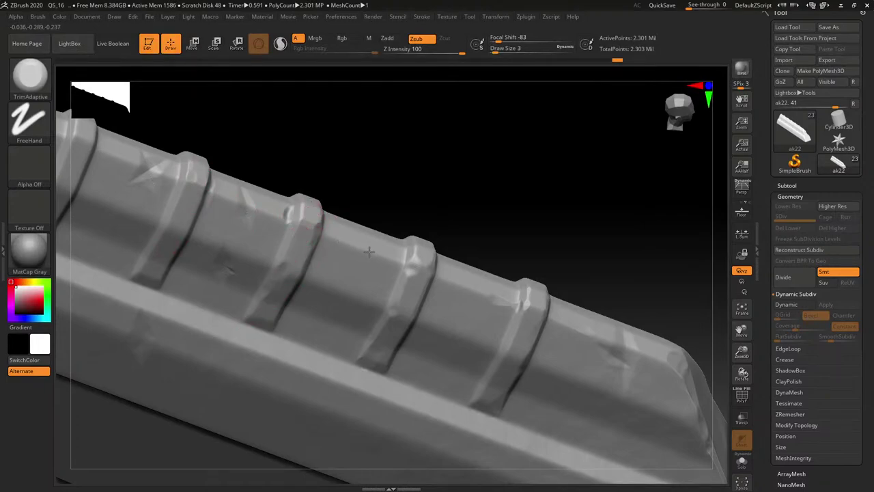
Trim small chips into the cover's upper edge beside the third rib and into the rib farthest from the sloped end.
mouse_move(423, 269)
right_down()
mouse_move(396, 306)
mouse_move(396, 226)
right_up()
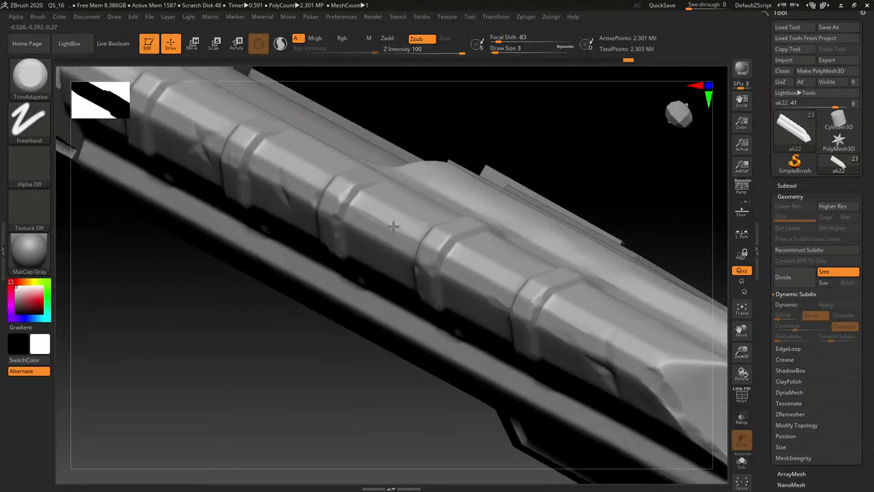
mouse_move(367, 211)
mouse_down()
mouse_move(355, 193)
mouse_move(380, 183)
mouse_move(357, 198)
mouse_move(365, 181)
mouse_up()
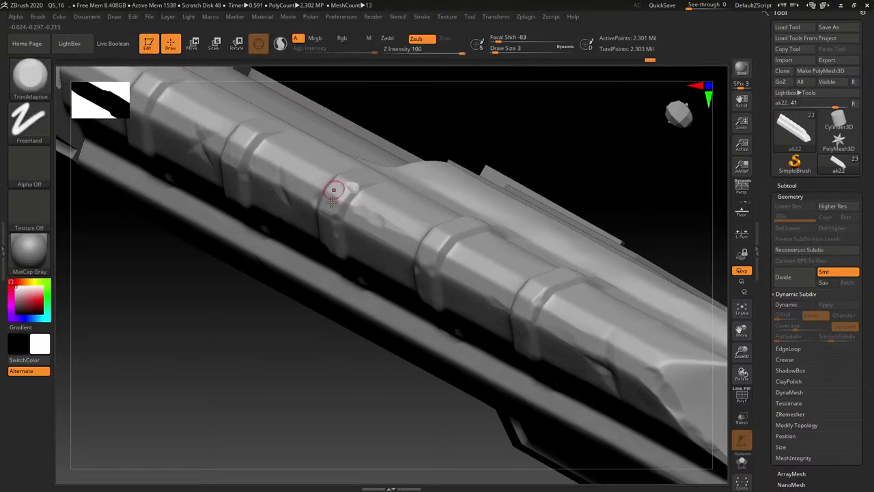
mouse_move(362, 211)
right_down()
mouse_move(404, 160)
mouse_move(360, 193)
mouse_move(380, 249)
mouse_move(335, 260)
right_up()
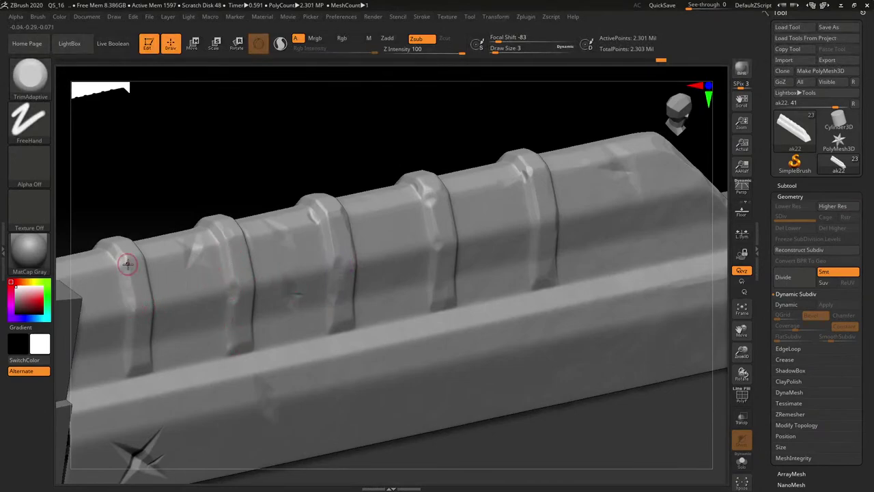
drag(128, 262, 116, 248)
Try to chip the edge of the rib nearest the sloped end on the cover's other side, and undo the strokes.
mouse_move(156, 275)
right_down()
mouse_move(224, 298)
mouse_move(209, 307)
mouse_move(152, 182)
mouse_move(180, 209)
mouse_move(293, 191)
mouse_move(297, 142)
right_up()
right_drag(329, 246, 467, 196)
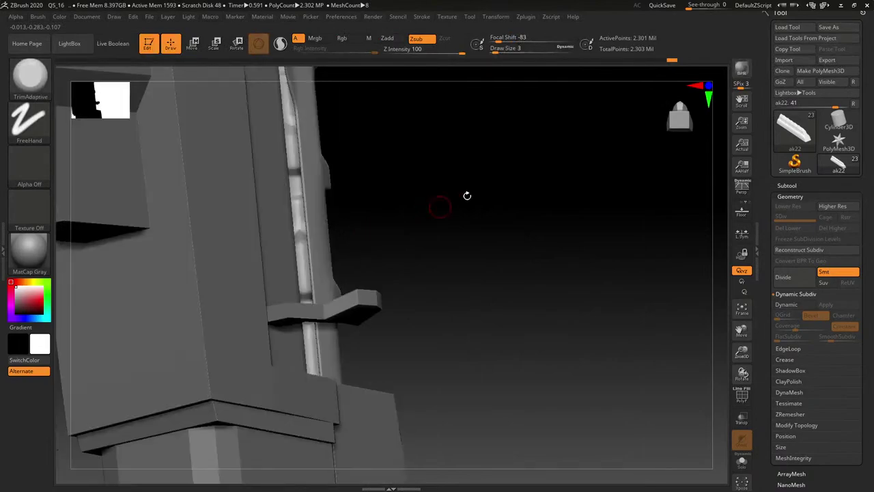
click(699, 84)
click(699, 86)
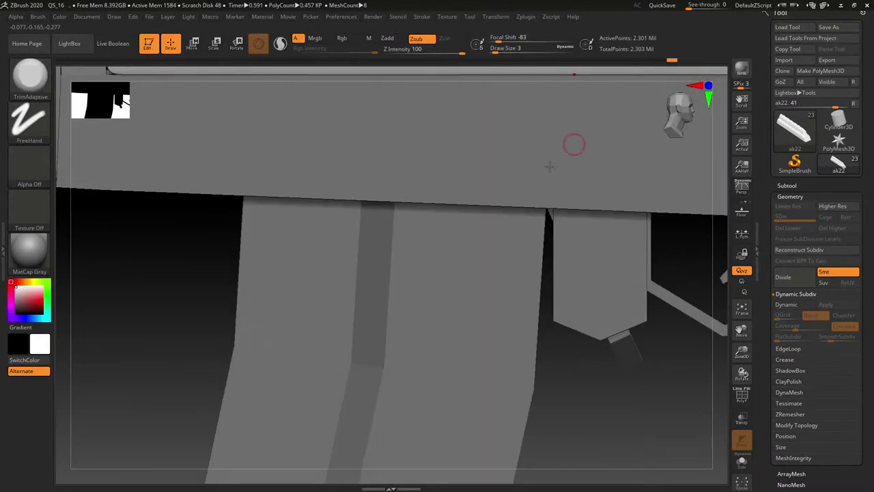
mouse_move(550, 167)
alt+right_down()
mouse_move(509, 307)
mouse_move(492, 179)
mouse_move(480, 185)
mouse_move(531, 183)
mouse_move(512, 163)
mouse_move(444, 234)
mouse_move(489, 256)
mouse_move(462, 248)
mouse_move(491, 228)
mouse_move(481, 232)
mouse_move(482, 178)
mouse_move(424, 246)
mouse_move(453, 275)
mouse_move(449, 248)
mouse_move(488, 259)
mouse_move(423, 250)
mouse_move(409, 263)
mouse_move(449, 295)
mouse_move(410, 269)
mouse_move(407, 287)
mouse_move(405, 279)
alt+right_up()
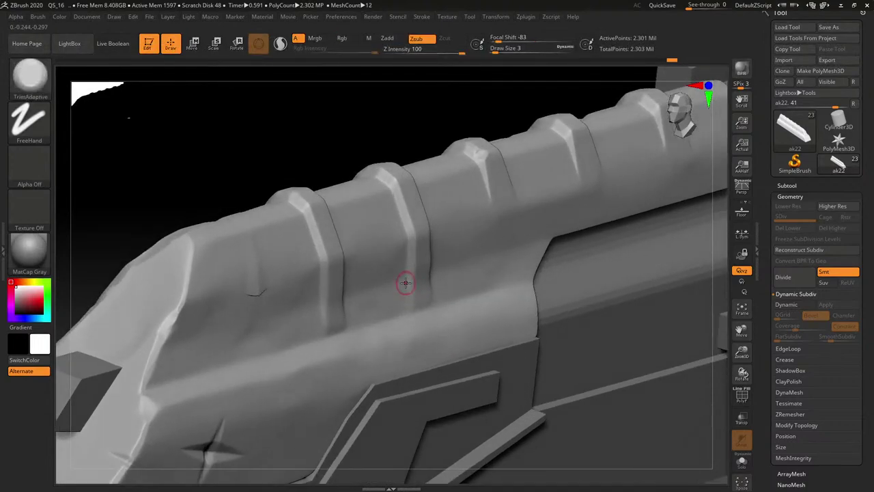
key(s)
drag(405, 284, 406, 285)
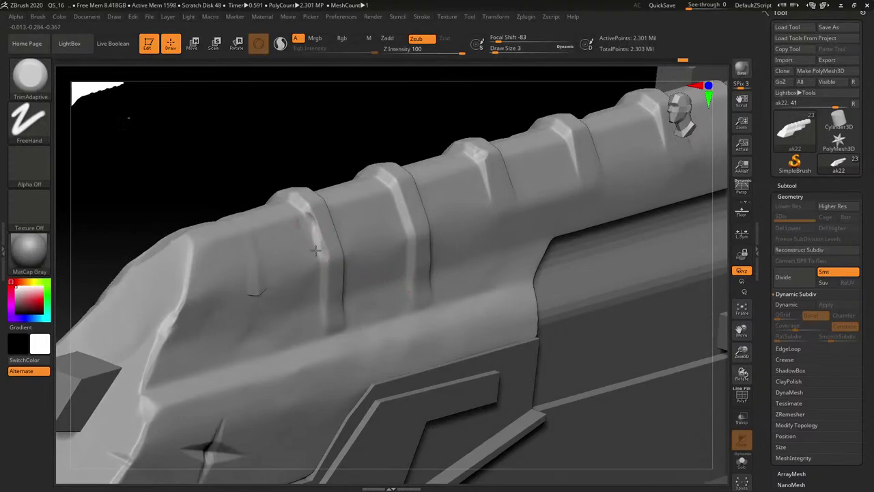
key(ctrl)
mouse_move(301, 213)
mouse_down()
mouse_move(268, 222)
mouse_move(287, 221)
mouse_up()
key(ctrl+z)
Smooth out the leftover mark between the sloped end and the nearest rib on the cover's other side.
mouse_move(257, 252)
mouse_down()
mouse_move(254, 291)
mouse_move(283, 302)
mouse_move(262, 292)
mouse_up()
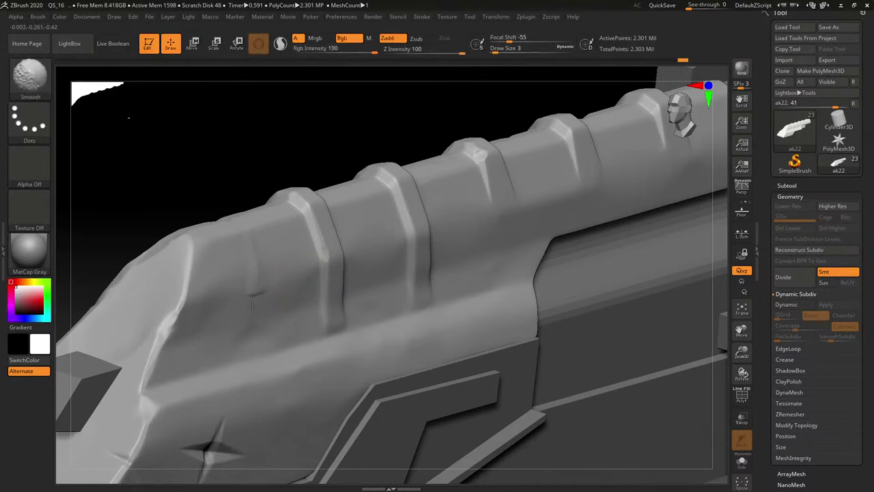
key(alt)
key(shift)
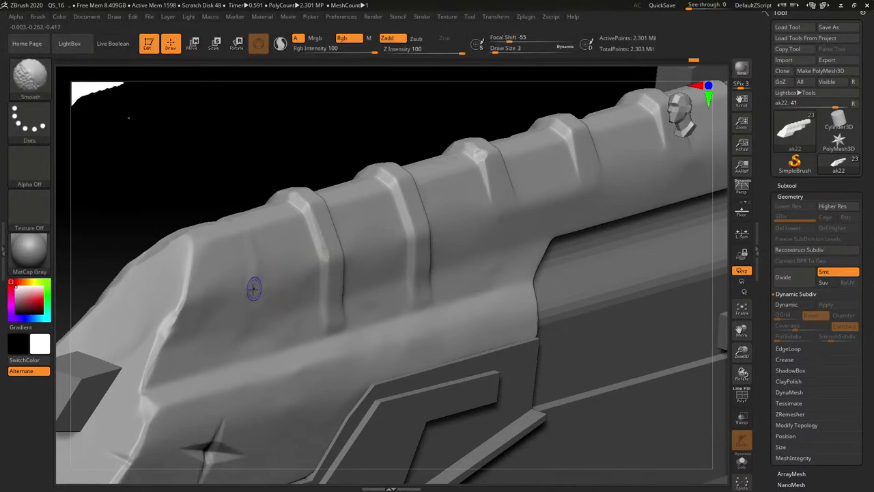
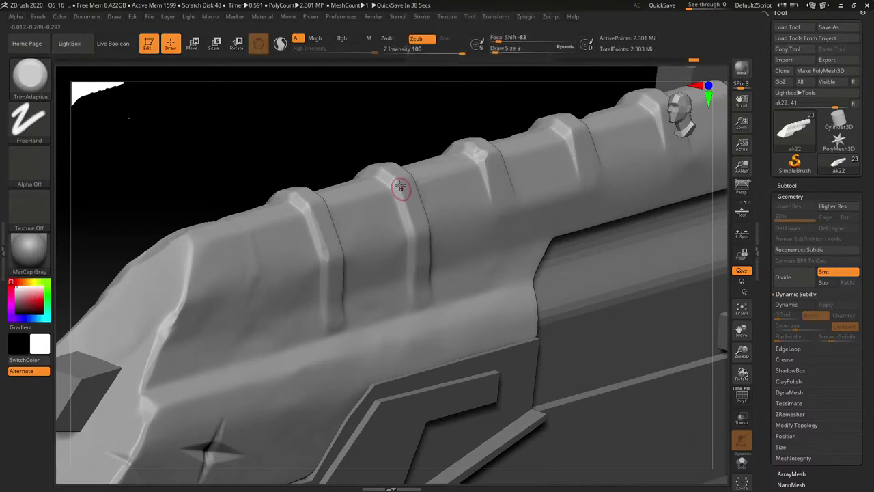
Trim chips into the upper corner of the second rib from the sloped end on the cover's other side.
drag(383, 171, 391, 192)
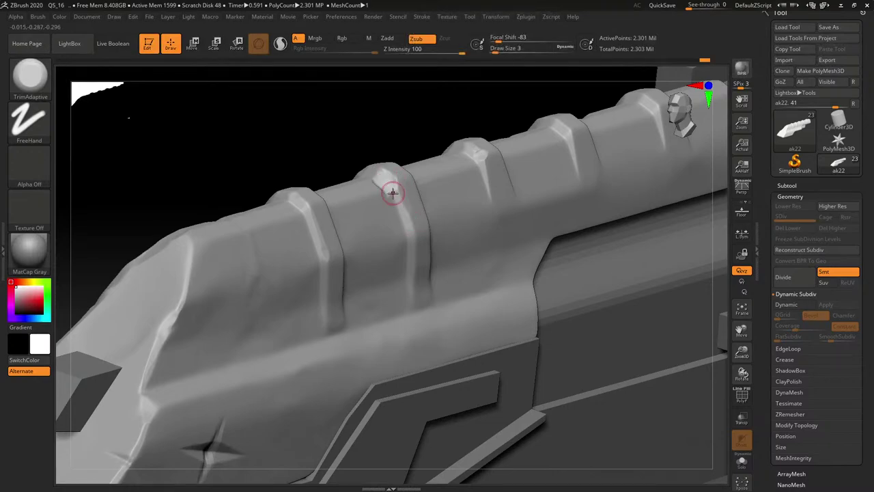
right_drag(403, 223, 398, 235)
ctrl+right_drag(397, 235, 397, 239)
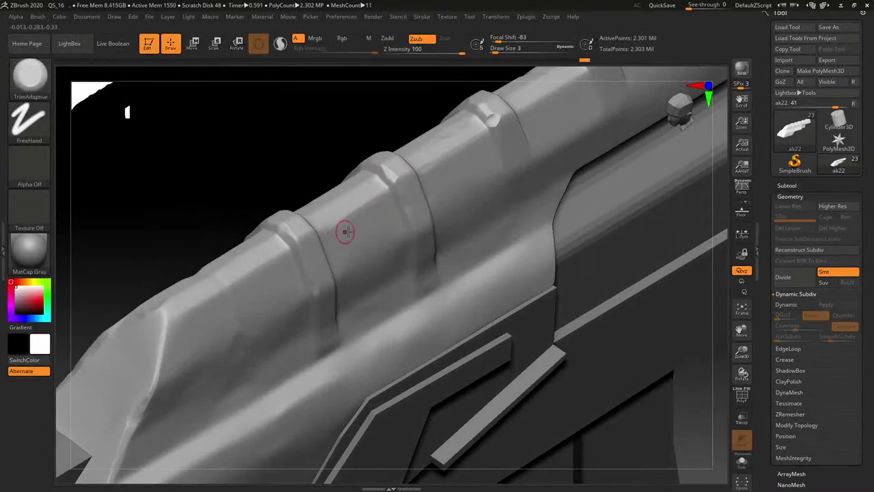
Save the project and load the Orb_Slash04 brush.
key(ctrl)
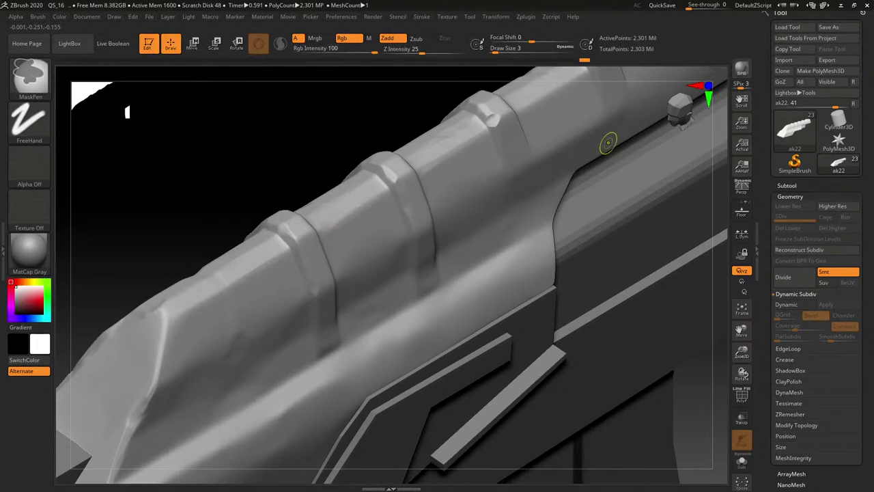
key(ctrl+s)
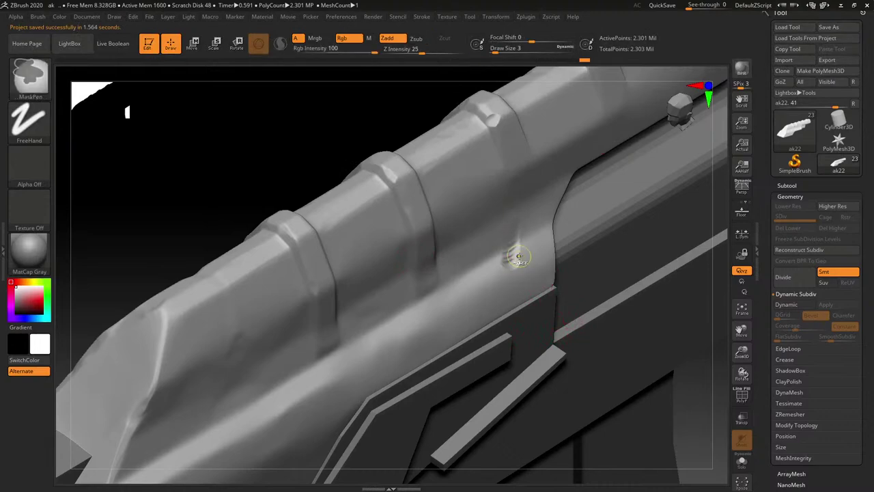
click(29, 77)
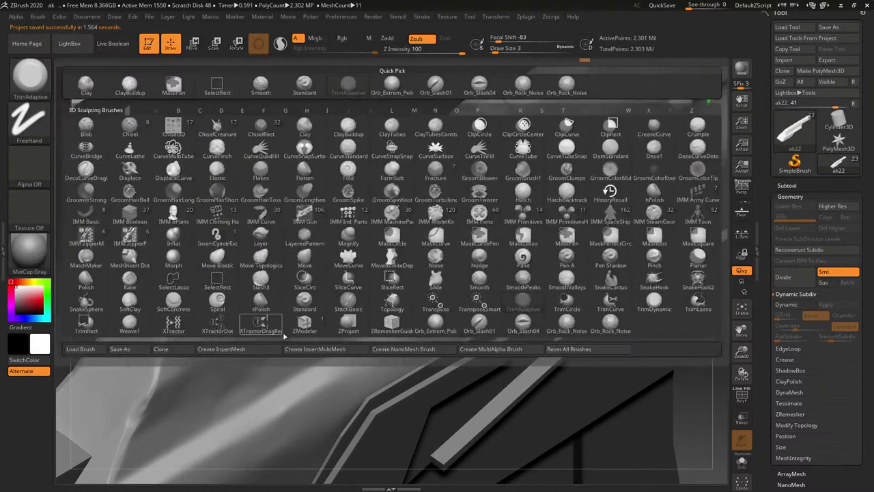
click(523, 322)
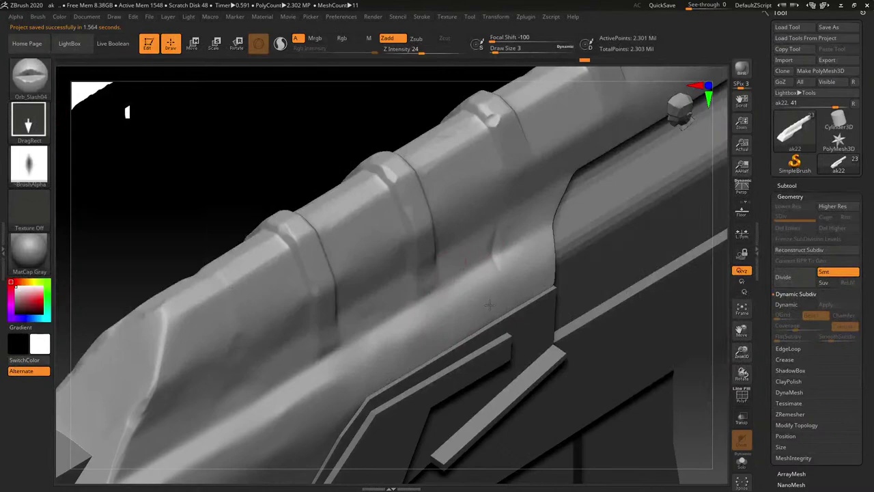
Stamp slash marks on the cover's lower side, on the upper edge between two ribs and beside the sloped end.
drag(489, 252, 561, 260)
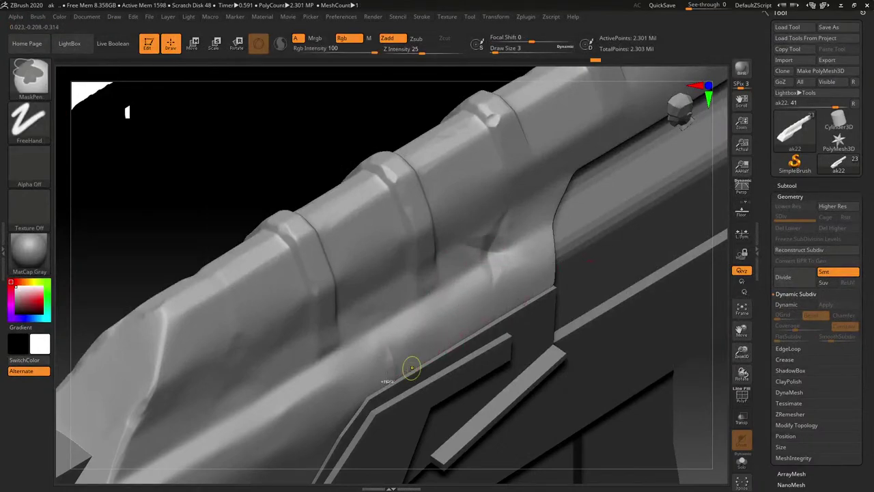
ctrl+drag(379, 359, 373, 324)
key(ctrl+z)
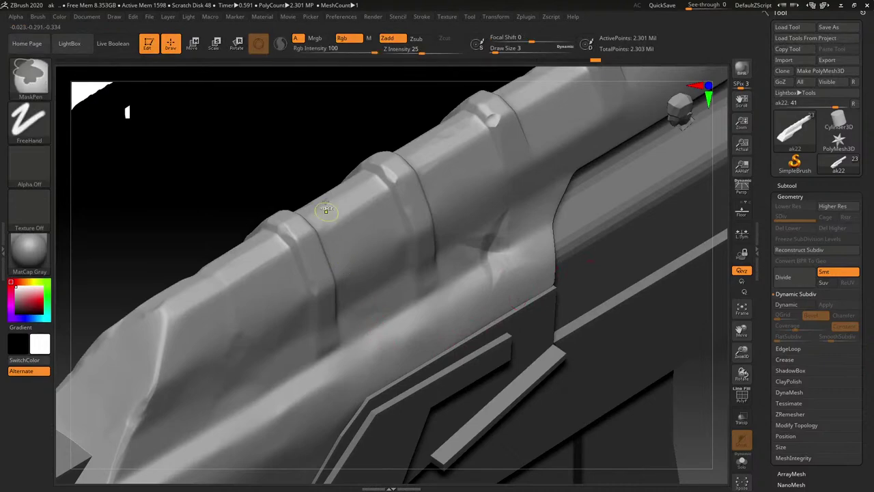
mouse_move(316, 174)
mouse_down()
mouse_move(303, 129)
mouse_move(289, 175)
mouse_up()
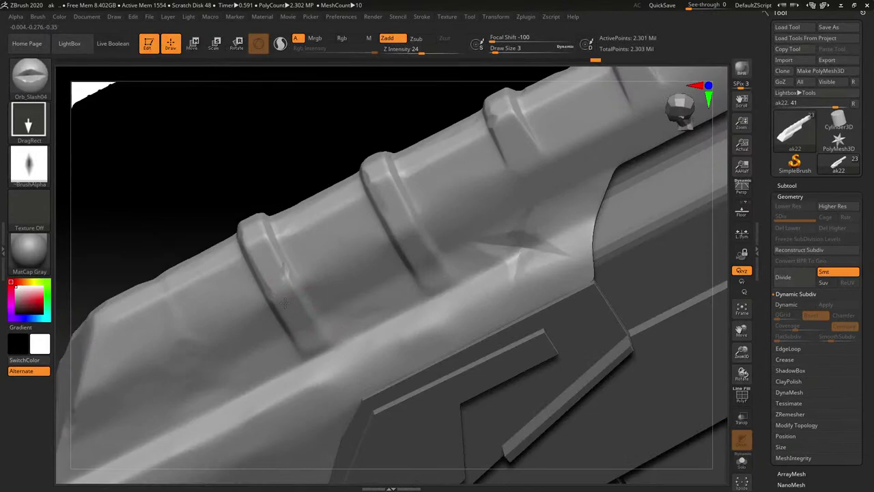
drag(317, 217, 320, 244)
drag(162, 297, 209, 300)
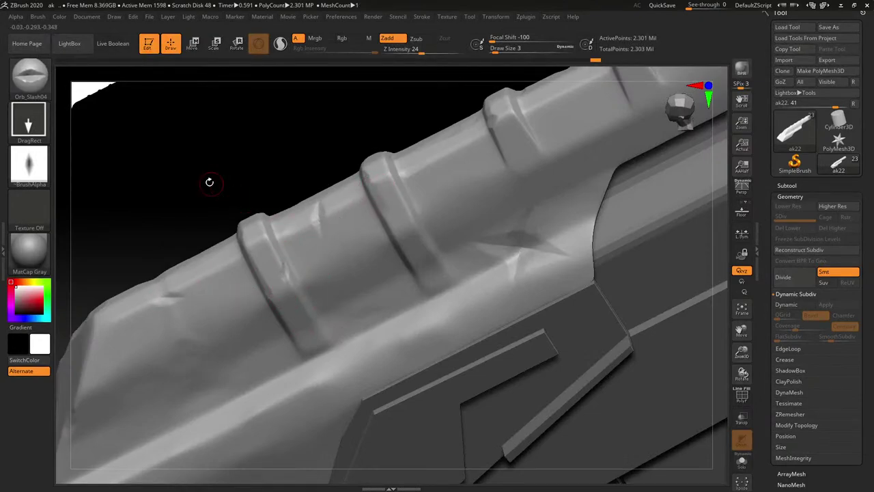
drag(211, 182, 235, 160)
key(f)
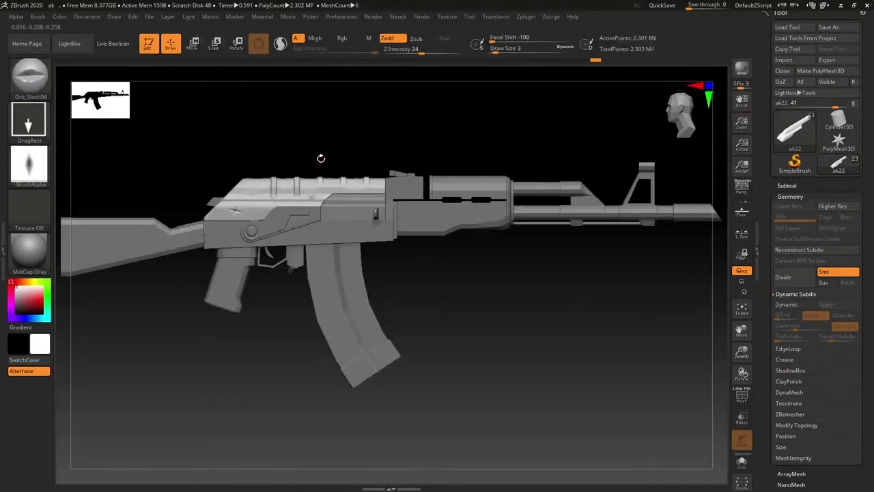
Select the rifle's stock as the active subtool.
mouse_move(320, 157)
mouse_down()
mouse_move(360, 160)
mouse_move(292, 157)
mouse_move(414, 158)
mouse_move(371, 171)
mouse_move(285, 149)
mouse_move(397, 150)
mouse_move(295, 212)
mouse_up()
mouse_move(279, 217)
ctrl+right_down()
mouse_move(232, 233)
mouse_move(313, 205)
mouse_move(265, 253)
mouse_move(365, 182)
ctrl+right_up()
alt+click(371, 293)
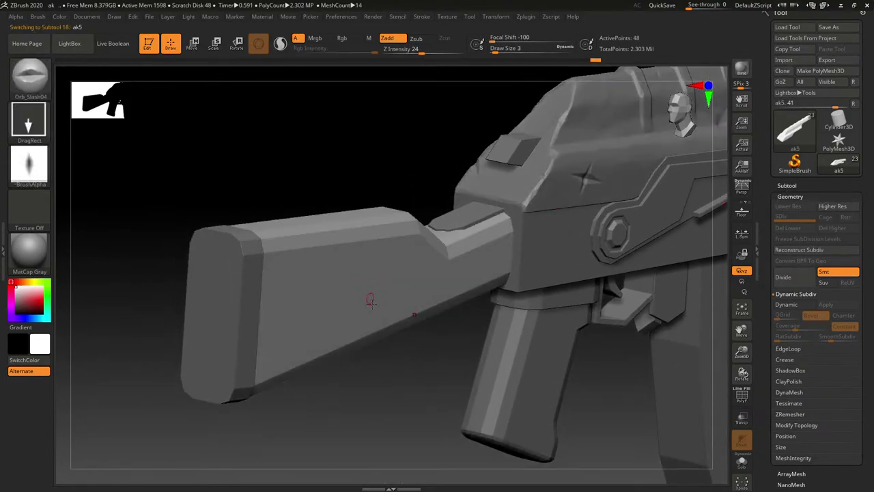
drag(417, 377, 400, 373)
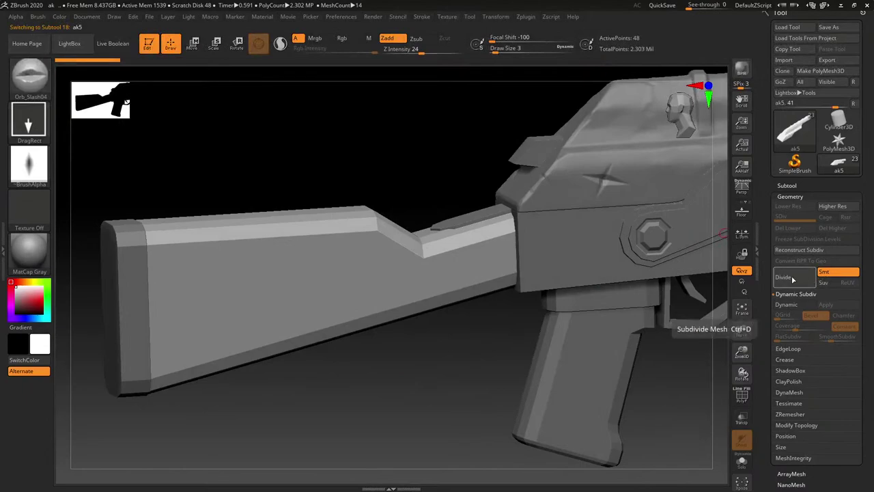
Try subdividing the stock directly, then remeshing it with DynaMesh at resolution 128 and dividing it with smoothing.
click(792, 279)
key(ctrl+z)
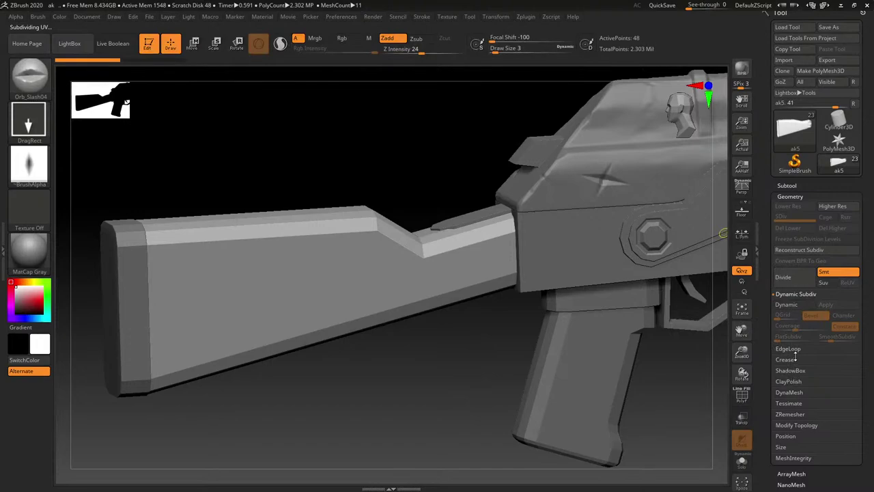
click(791, 392)
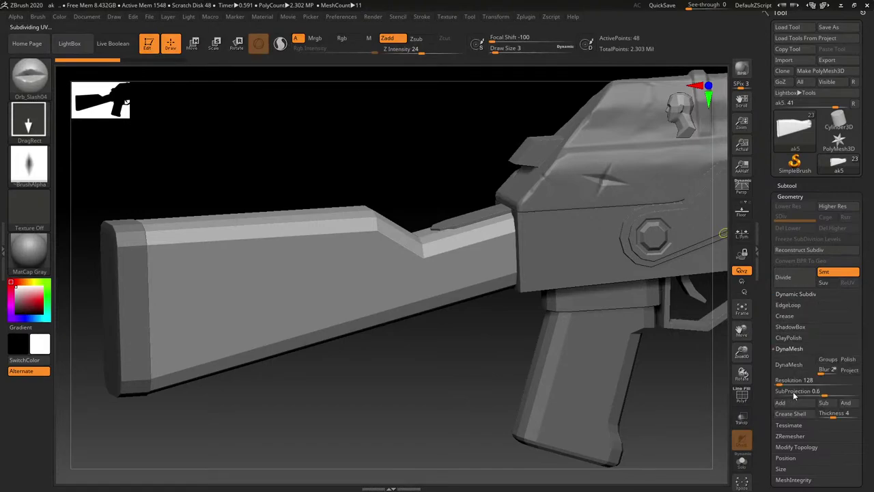
click(789, 364)
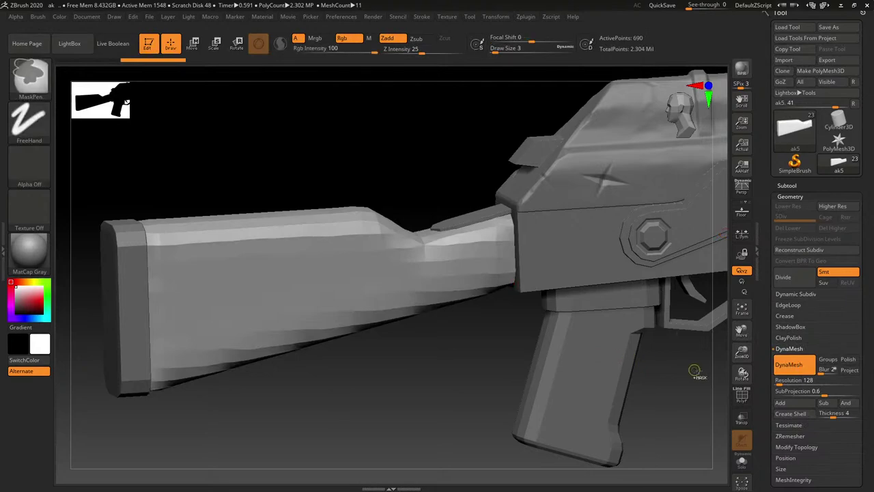
click(795, 281)
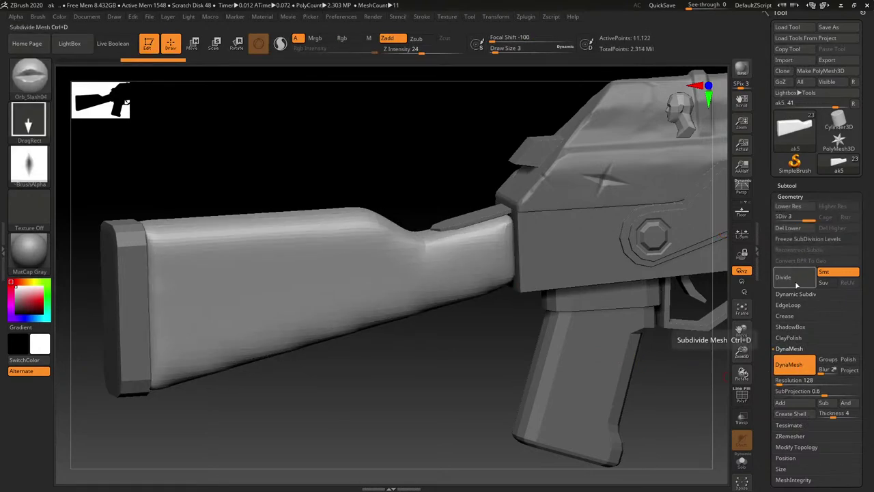
key(shift+d)
Try dividing the remeshed stock first without and then with smoothing, and undo back to the original low-poly mesh.
click(840, 273)
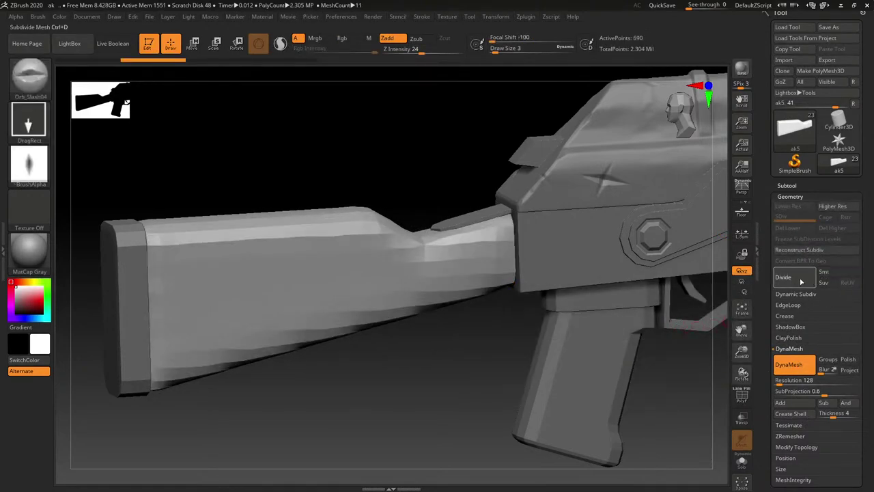
click(783, 277)
click(831, 274)
click(802, 279)
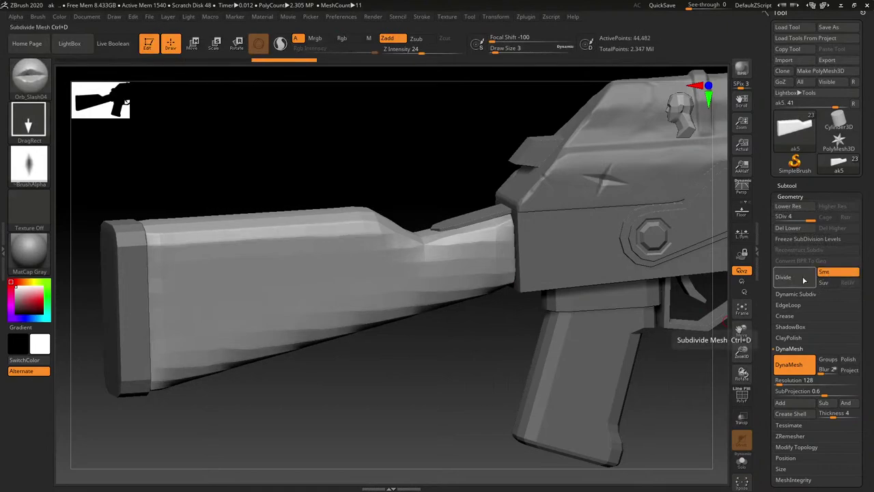
click(802, 279)
drag(451, 332, 455, 294)
key(shift+d)
key(shift+d)
key(shift+d)
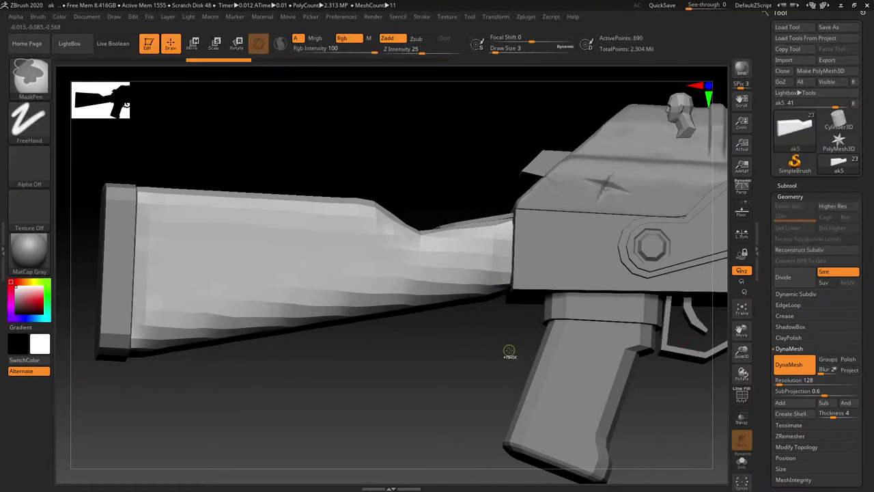
key(shift+d)
Remesh the stock with DynaMesh at resolution 592 and divide it once with smoothing on.
click(785, 381)
text(568)
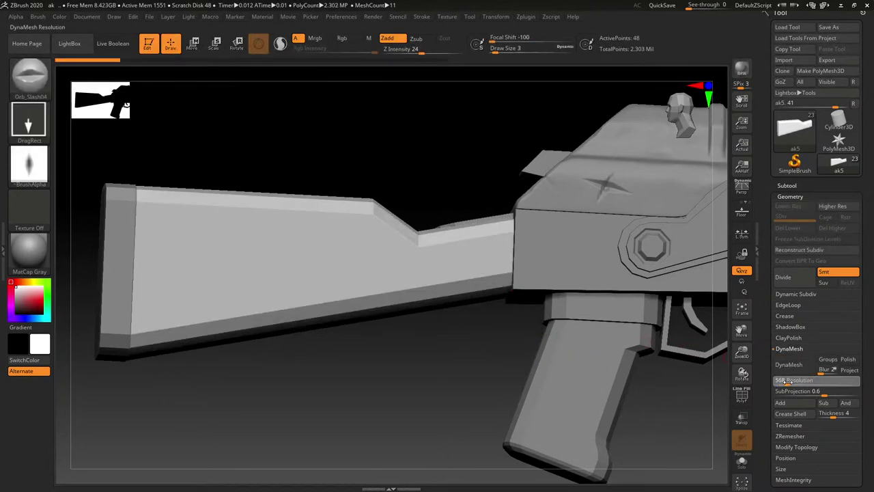
key(Return)
click(789, 364)
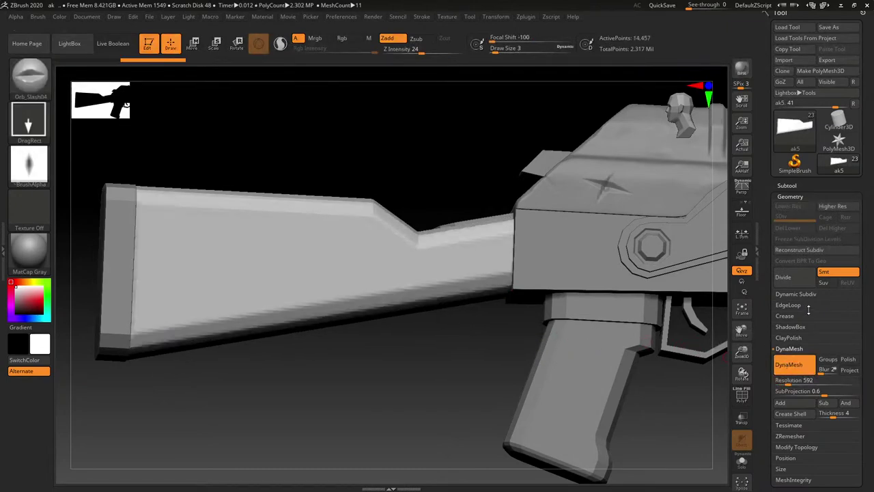
click(810, 279)
mouse_move(689, 327)
mouse_down()
mouse_move(564, 385)
mouse_move(467, 294)
mouse_move(456, 320)
mouse_up()
Set the draw size to 12 and smooth the edges on both sides of the stock.
key(s)
key(shift)
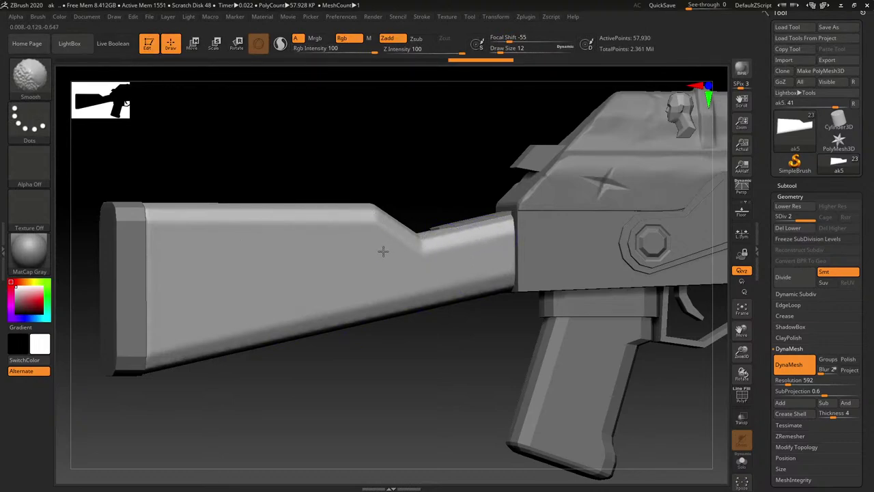
right_drag(383, 249, 459, 285)
shift+drag(458, 285, 357, 244)
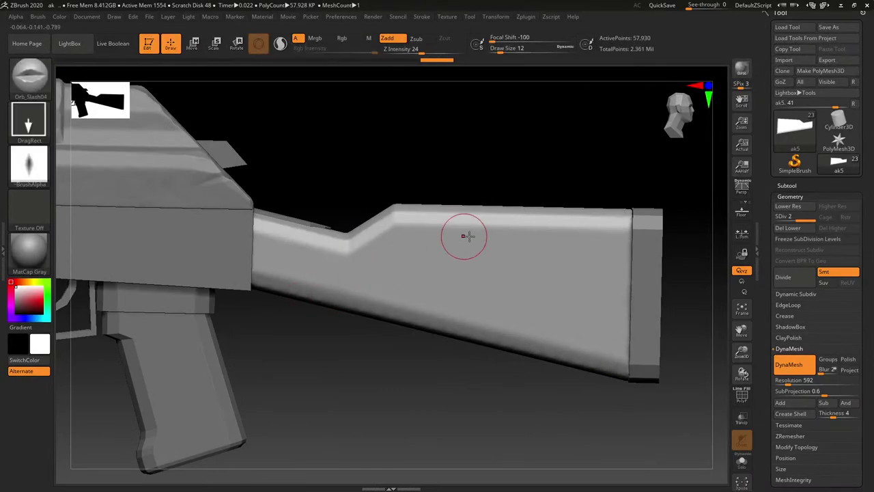
right_drag(467, 237, 451, 264)
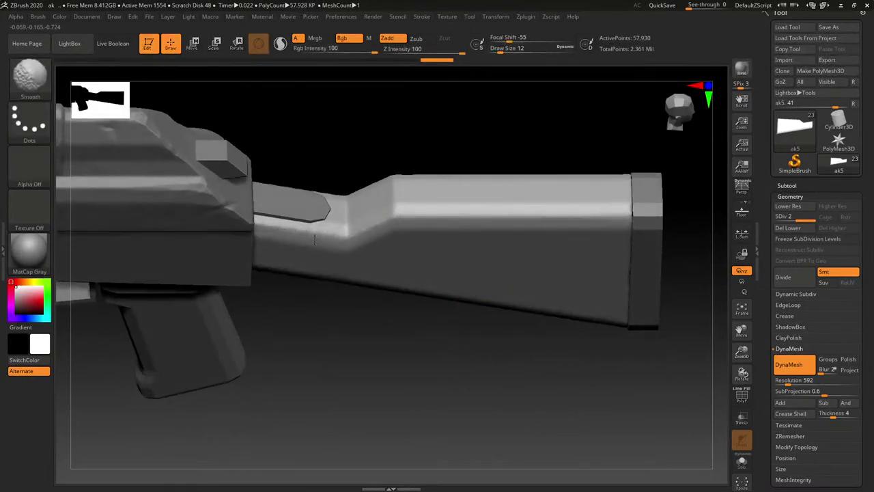
mouse_move(370, 270)
right_down()
mouse_move(468, 205)
mouse_move(453, 237)
mouse_move(491, 279)
mouse_move(533, 242)
right_up()
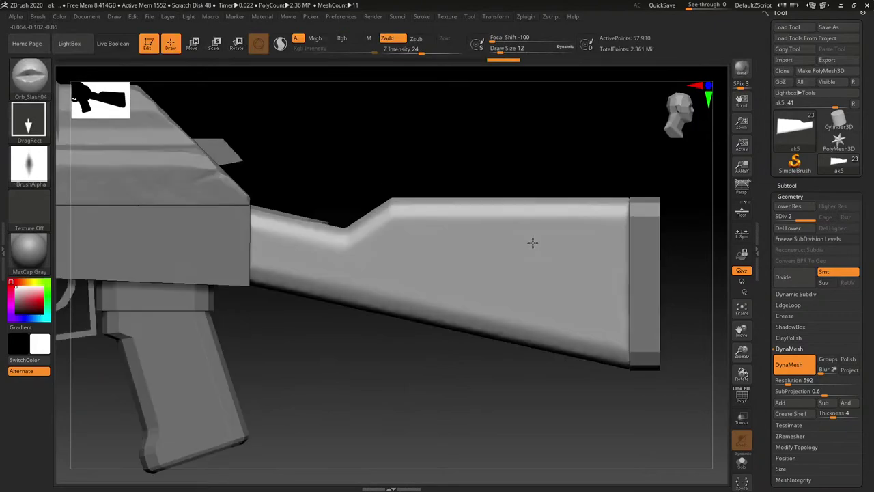
Load the Orb_Cracks brush for the stock and set its draw size to 4.
key(b)
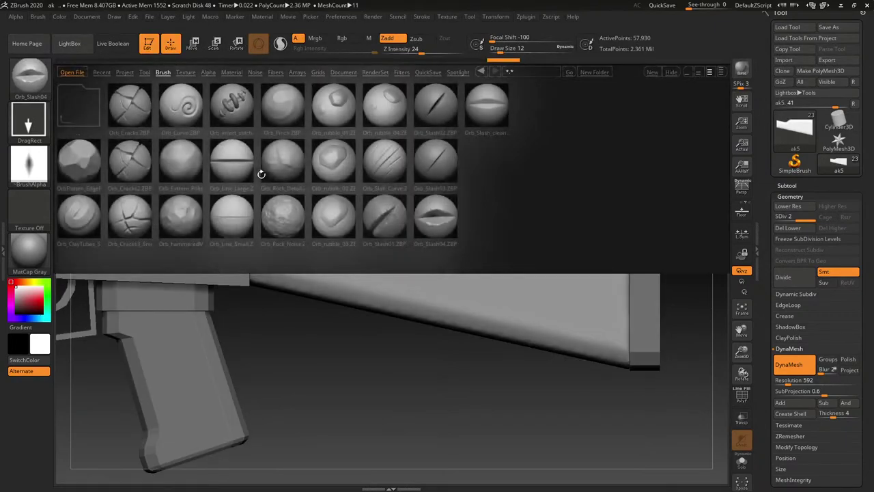
drag(130, 106, 106, 106)
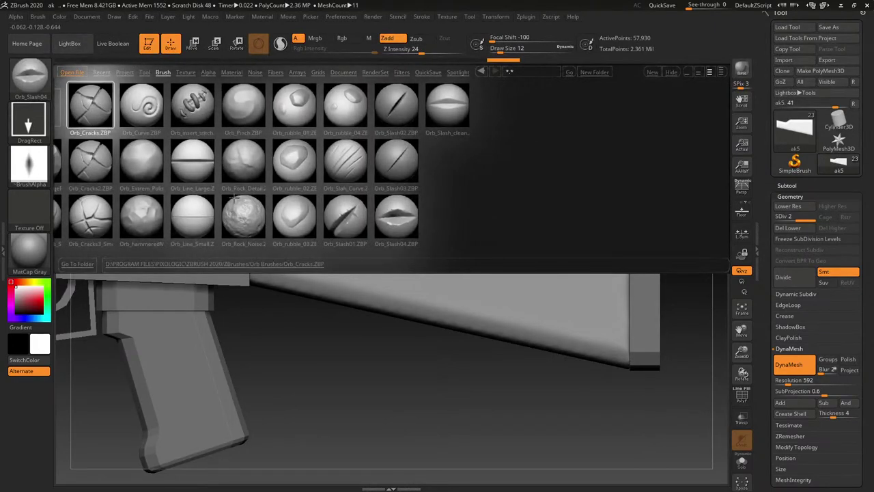
click(92, 99)
key(s)
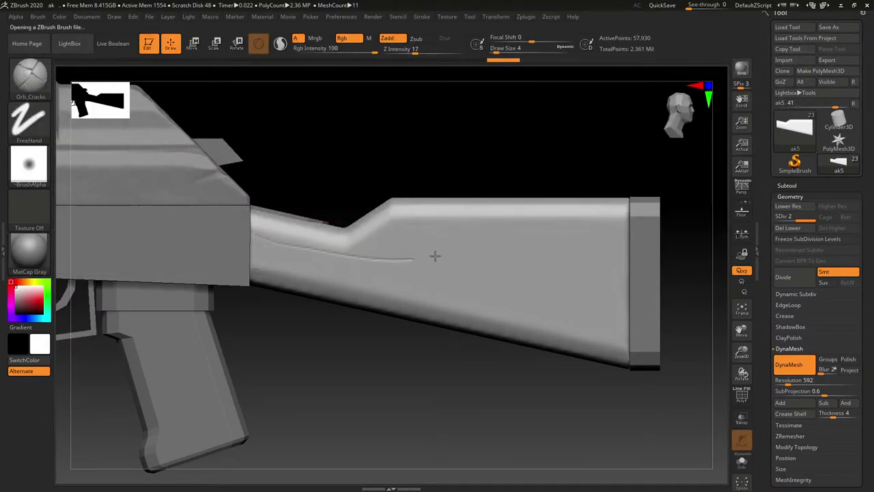
mouse_move(271, 239)
mouse_down()
mouse_move(365, 260)
mouse_move(487, 258)
mouse_move(488, 269)
mouse_up()
key(ctrl+z)
drag(249, 237, 621, 316)
key(ctrl+z)
Carve long wood-grain lines with Orb_Cracks along the stock, from the receiver back to the butt plate.
drag(246, 256, 571, 328)
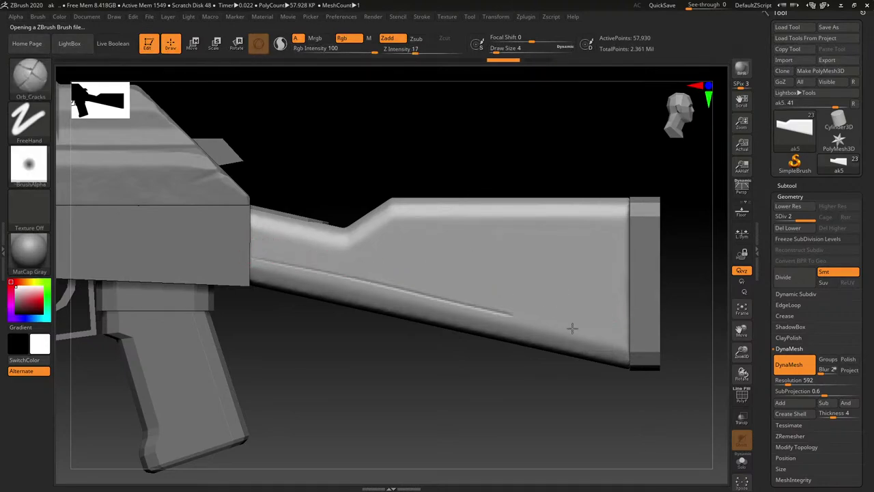
key(ctrl+z)
drag(251, 247, 654, 344)
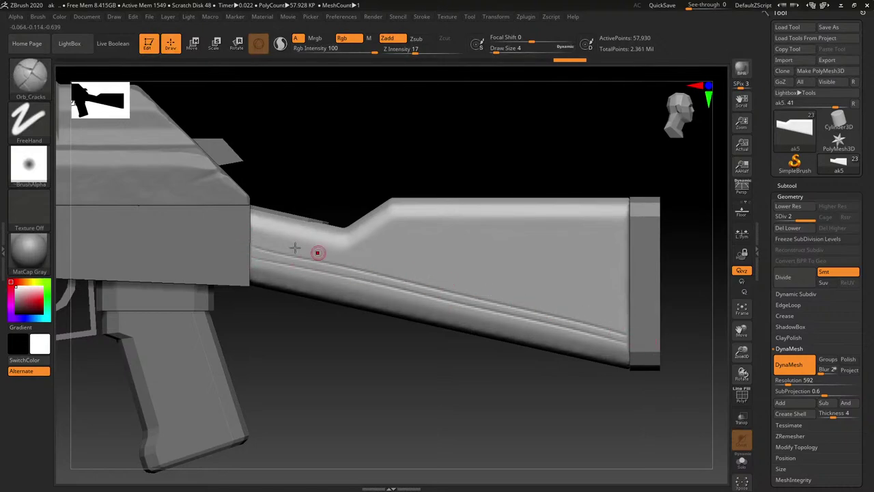
drag(298, 251, 639, 340)
key(ctrl+z)
drag(248, 228, 691, 336)
drag(311, 252, 507, 306)
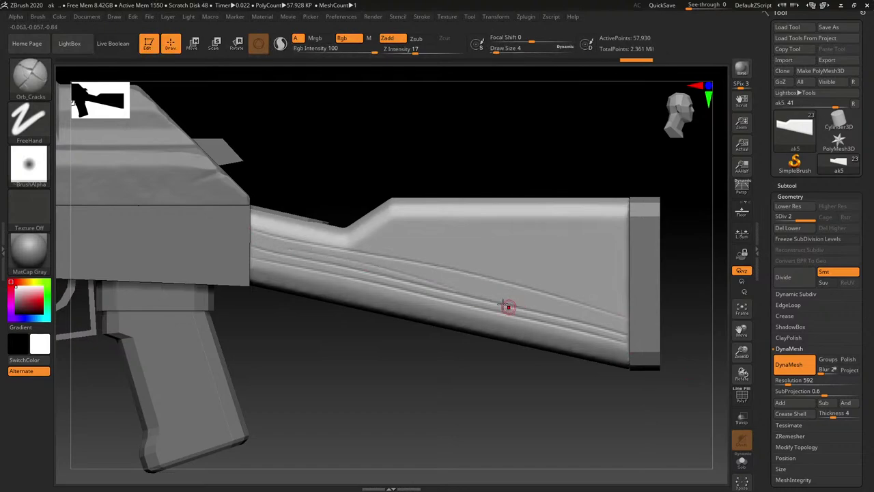
drag(411, 267, 558, 298)
Carve a curved grain line across the stock's side that winds into a diamond-shaped spiral knot near the butt plate.
drag(404, 246, 603, 272)
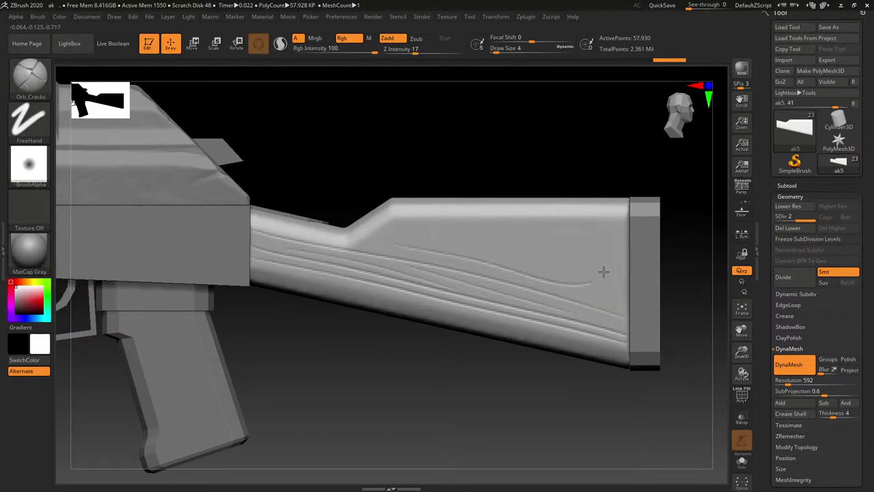
key(ctrl+z)
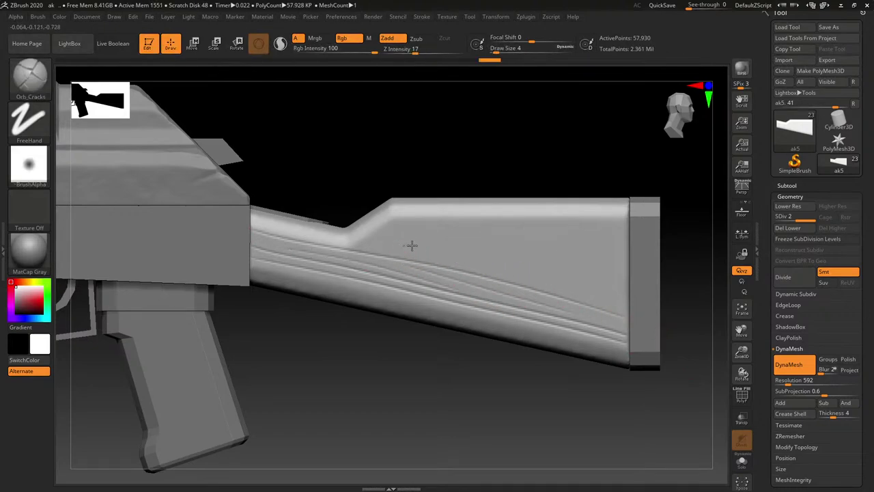
drag(410, 248, 566, 283)
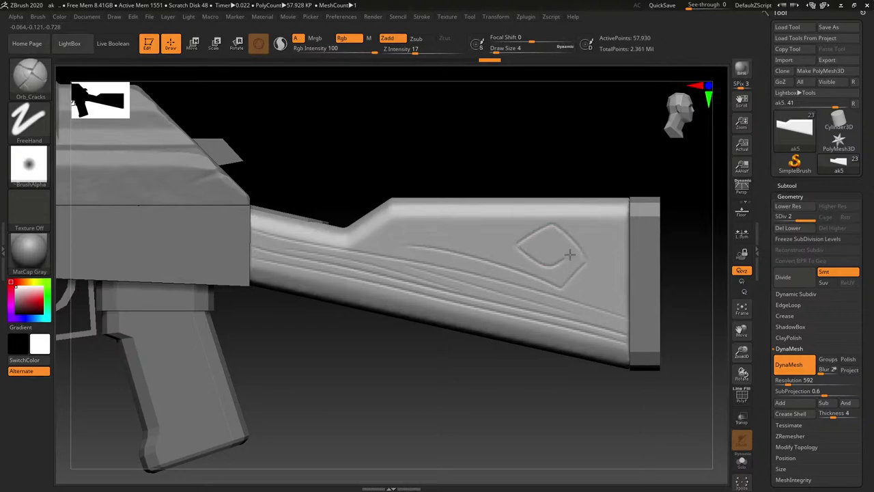
mouse_move(539, 250)
mouse_down()
mouse_move(635, 248)
mouse_move(568, 223)
mouse_up()
key(ctrl+z)
Add short angled grain lines between the spiral knot and the butt plate.
mouse_move(587, 260)
mouse_down()
mouse_move(566, 286)
mouse_move(592, 271)
mouse_up()
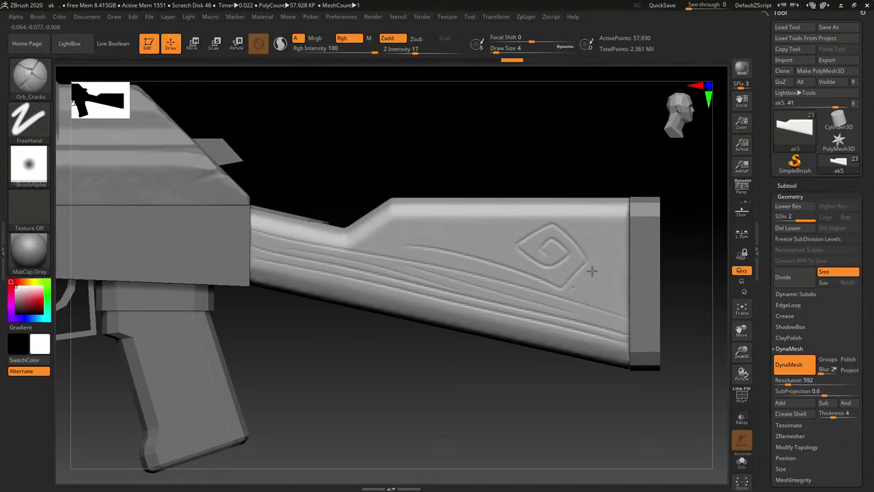
drag(639, 284, 585, 222)
drag(631, 250, 602, 220)
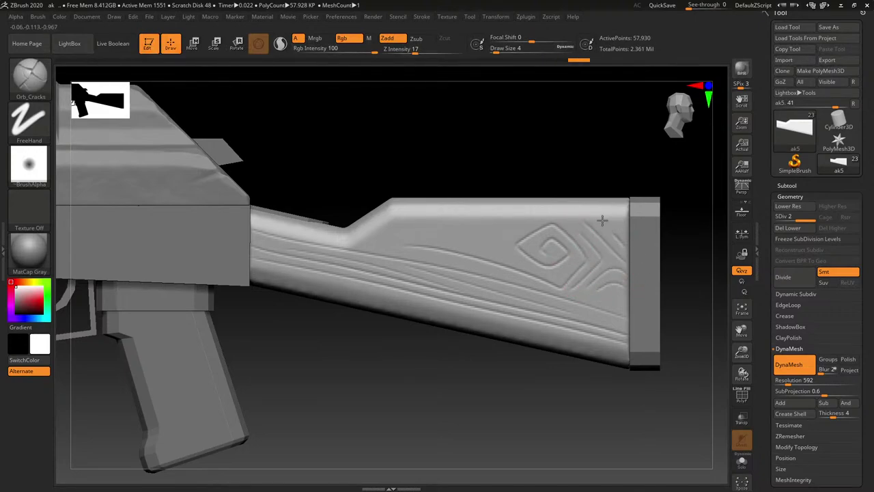
Carve grain lines that wrap the front of the knot and taper forward to the stock's neck.
mouse_move(515, 254)
mouse_down()
mouse_move(501, 244)
mouse_move(560, 216)
mouse_up()
drag(513, 233, 494, 249)
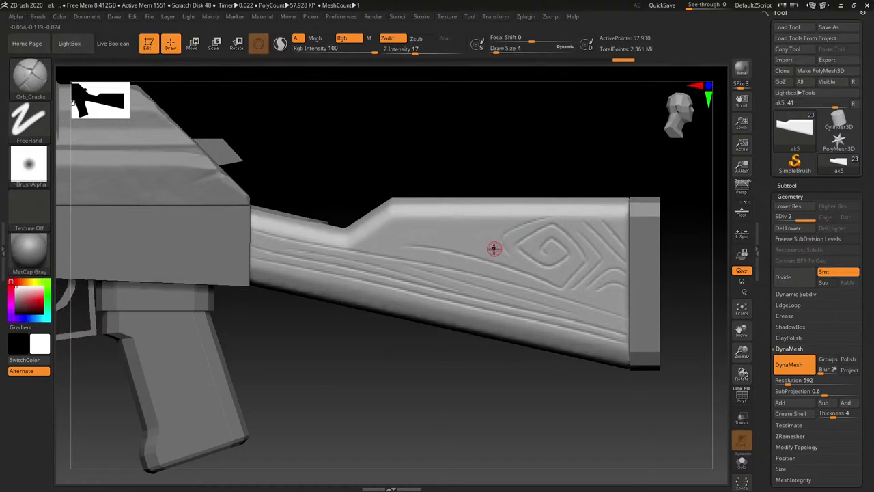
key(ctrl+z)
drag(440, 220, 396, 239)
key(ctrl+z)
drag(403, 239, 428, 240)
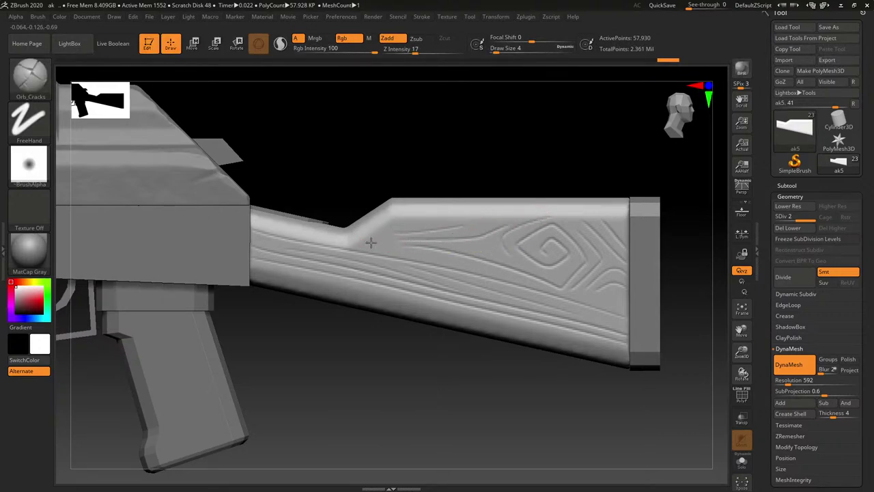
key(ctrl)
key(ctrl)
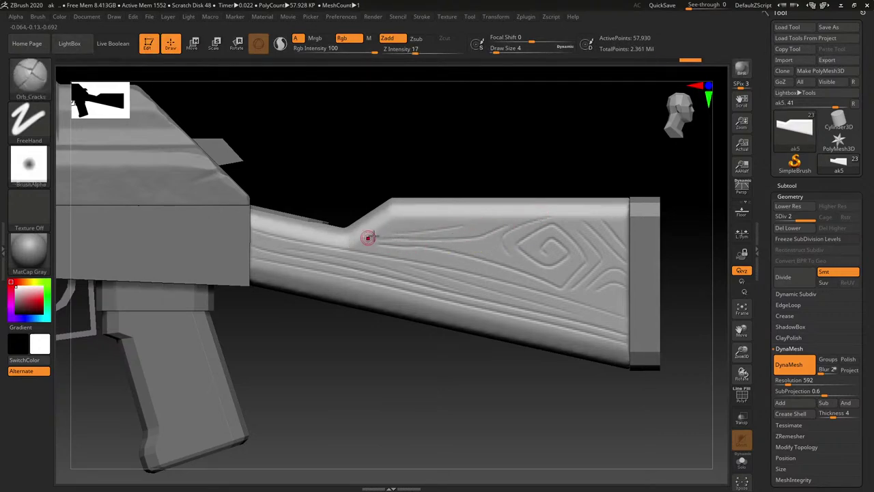
drag(400, 231, 389, 234)
Divide the stock mesh to subdivision level 3.
mouse_move(625, 208)
right_down()
mouse_move(553, 222)
mouse_move(635, 212)
right_up()
ctrl+right_drag(613, 253, 631, 271)
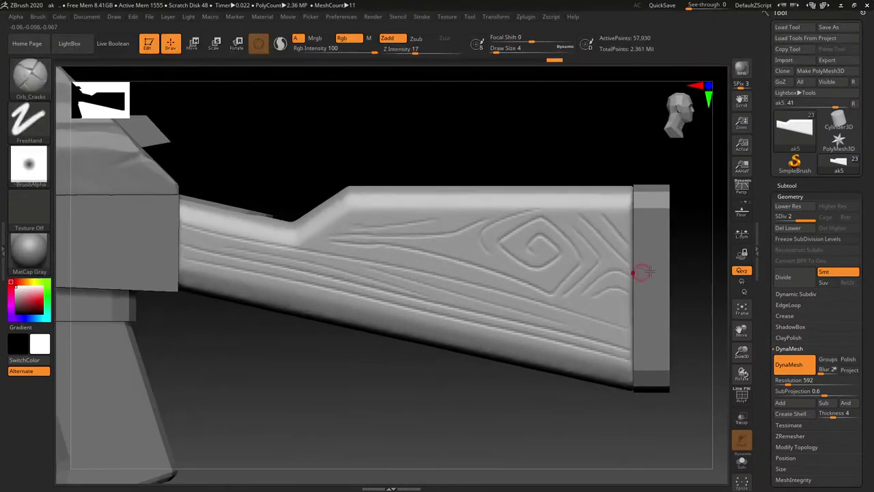
click(790, 277)
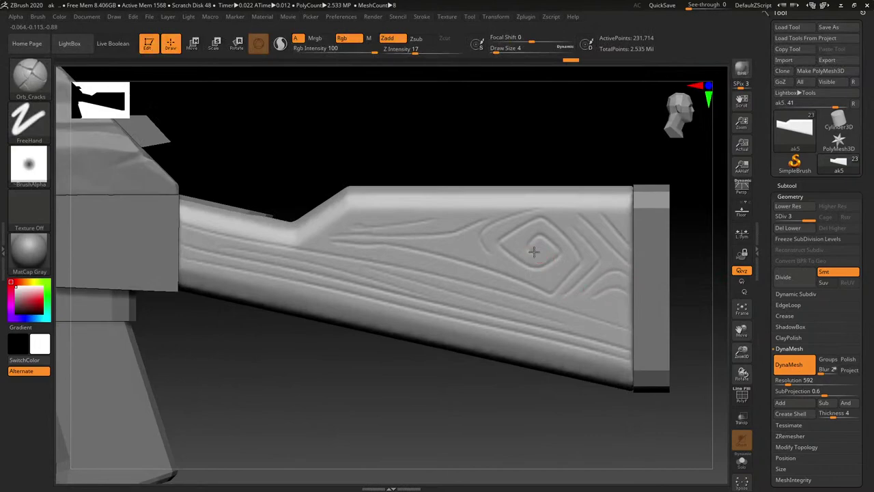
Undo the test stroke in the knot, enable the S brush option and set the draw size to 4.
mouse_move(535, 238)
mouse_down()
mouse_move(556, 246)
mouse_move(529, 247)
mouse_move(541, 252)
mouse_up()
key(ctrl+z)
click(477, 44)
key(s)
key(ctrl+z)
key(ctrl+z)
text(s4)
key(Return)
key(d)
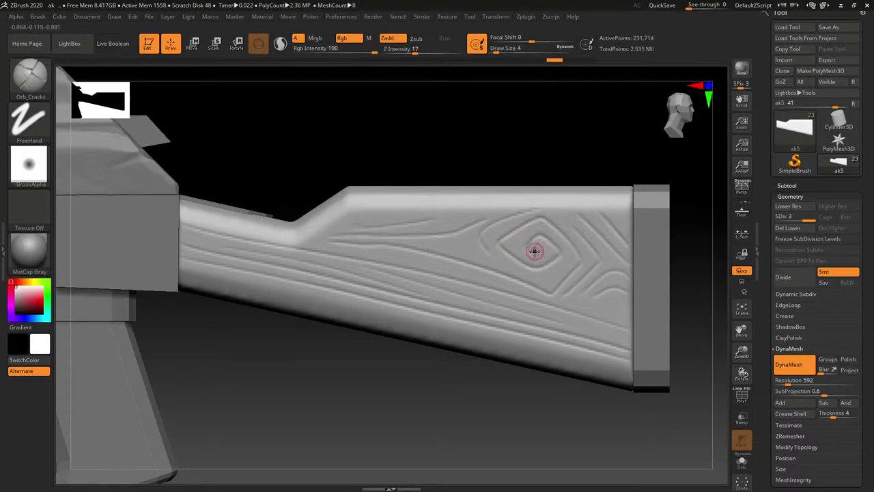
Recarve the spiral inside the wood knot, smooth its rough spots and deepen the diamond outline.
mouse_move(559, 247)
mouse_down()
mouse_move(552, 243)
mouse_move(538, 266)
mouse_move(525, 265)
mouse_up()
mouse_move(532, 260)
shift+mouse_down()
mouse_move(528, 250)
mouse_move(510, 252)
mouse_move(542, 269)
shift+mouse_up()
mouse_move(549, 263)
shift+mouse_down()
mouse_move(504, 252)
mouse_move(545, 269)
shift+mouse_up()
mouse_move(501, 242)
mouse_down()
mouse_move(549, 217)
mouse_move(556, 222)
mouse_move(526, 239)
mouse_up()
mouse_move(500, 241)
mouse_down()
mouse_move(552, 219)
mouse_move(579, 255)
mouse_up()
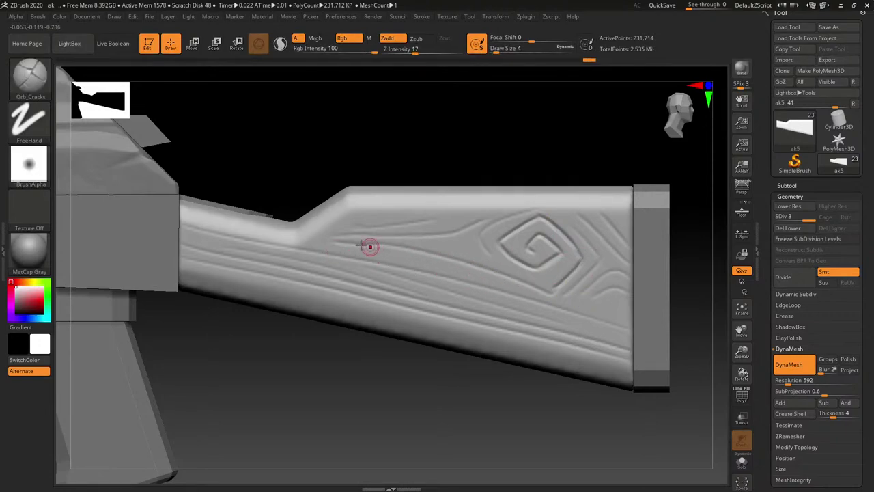
Deepen the grain line running under the knot and add finer grain strokes below it.
mouse_move(330, 246)
mouse_down()
mouse_move(478, 259)
mouse_move(558, 298)
mouse_up()
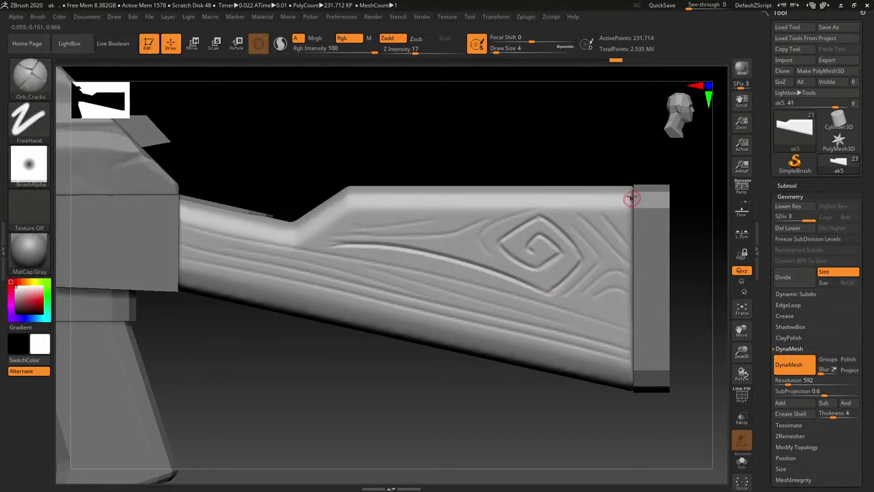
right_drag(302, 260, 384, 301)
drag(480, 232, 468, 224)
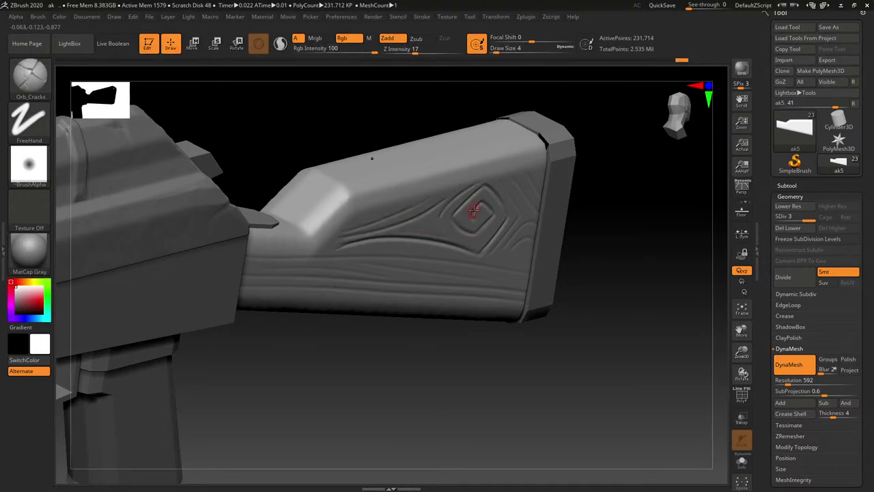
key(ctrl+shift+z)
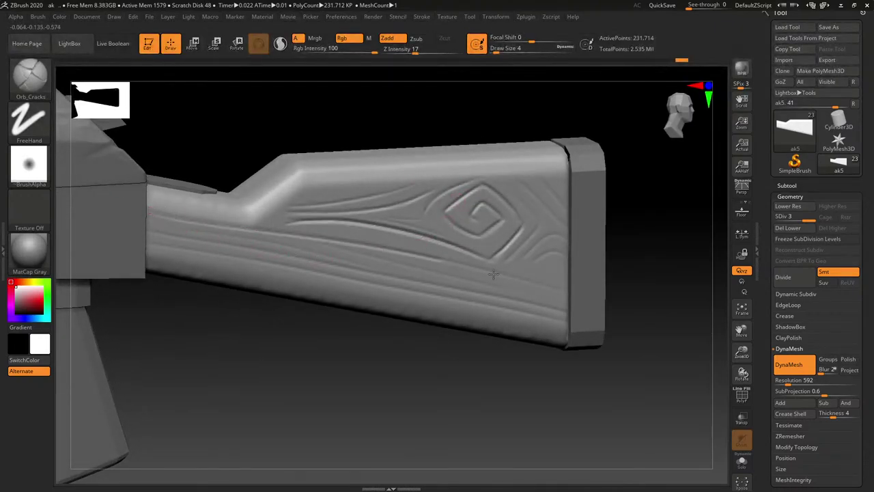
drag(493, 274, 534, 290)
drag(282, 229, 403, 246)
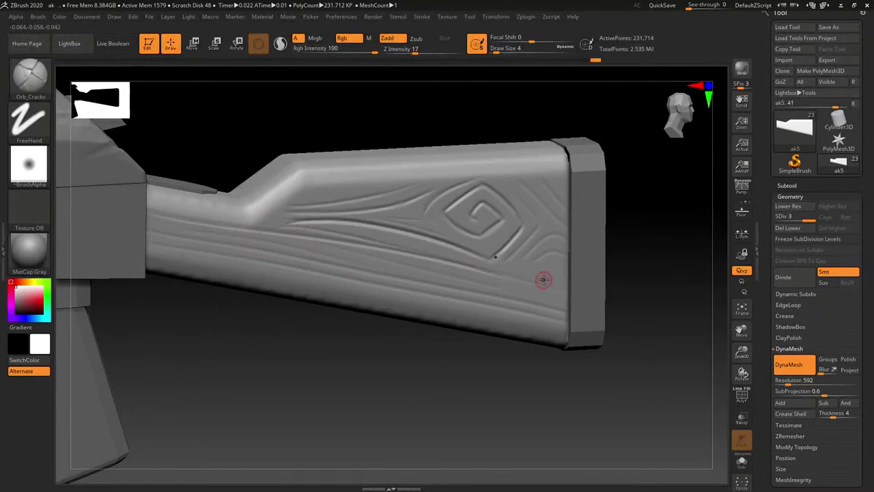
Build up long wood-grain ridges along the stock's lower edge with ClayBuildup at draw size 8.
right_drag(543, 280, 523, 226)
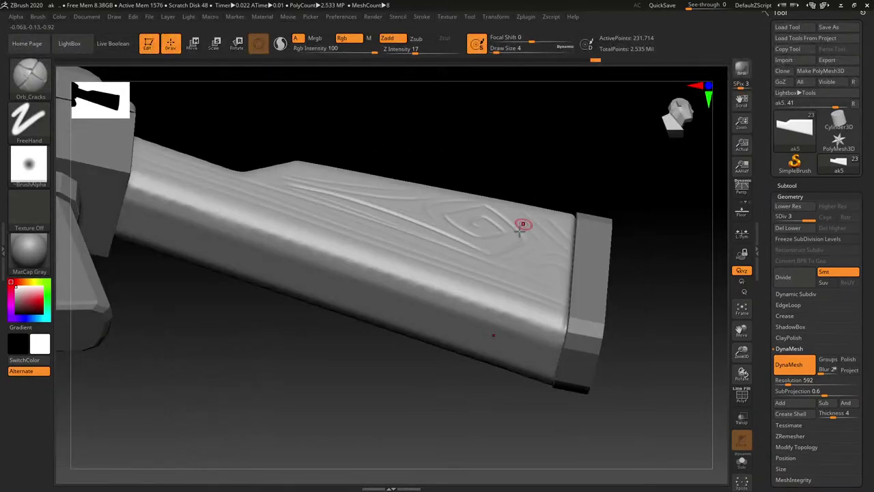
key(b)
key(c)
key(b)
key(s)
mouse_move(453, 287)
mouse_down()
mouse_move(463, 289)
mouse_move(451, 291)
mouse_up()
key(s)
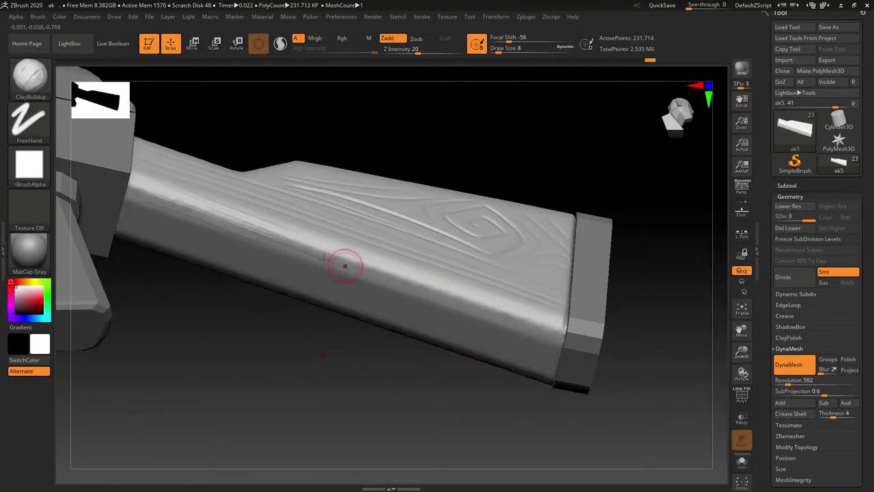
drag(151, 198, 353, 276)
drag(140, 205, 476, 331)
drag(316, 247, 513, 317)
mouse_move(472, 289)
right_down()
mouse_move(467, 323)
mouse_move(484, 318)
right_up()
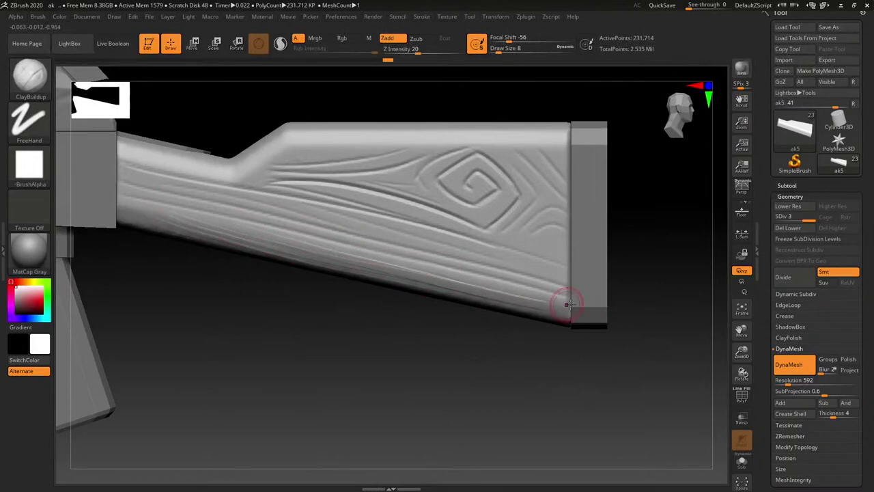
Add long ClayBuildup grain strokes along the underside of the stock.
mouse_move(566, 303)
right_down()
mouse_move(520, 185)
mouse_move(293, 312)
right_up()
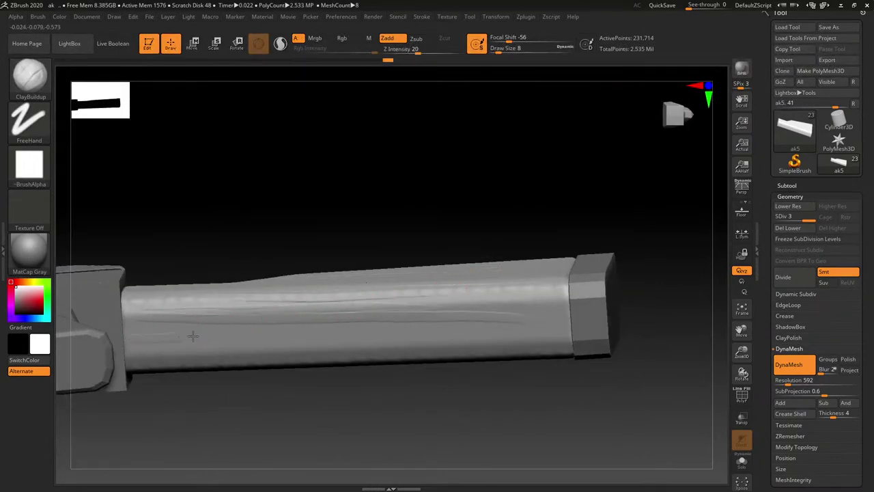
drag(254, 324, 502, 320)
drag(164, 345, 573, 332)
drag(213, 351, 528, 337)
right_drag(503, 342, 479, 255)
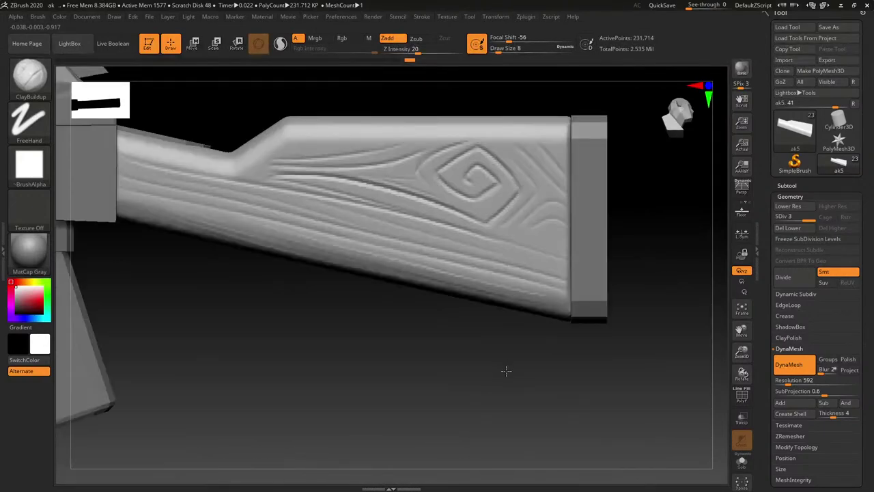
Turn to the uncarved opposite side of the stock and select the Orb_Cracks brush.
right_drag(506, 372, 399, 289)
alt+right_drag(566, 244, 480, 259)
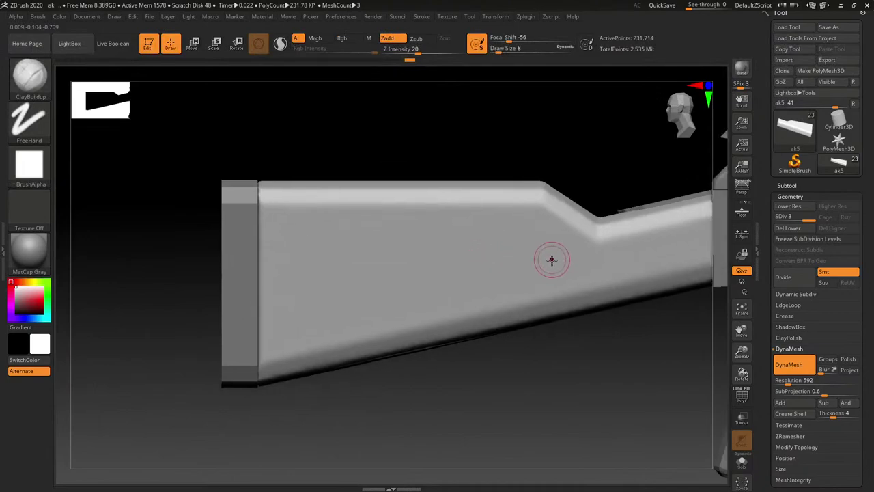
key(b)
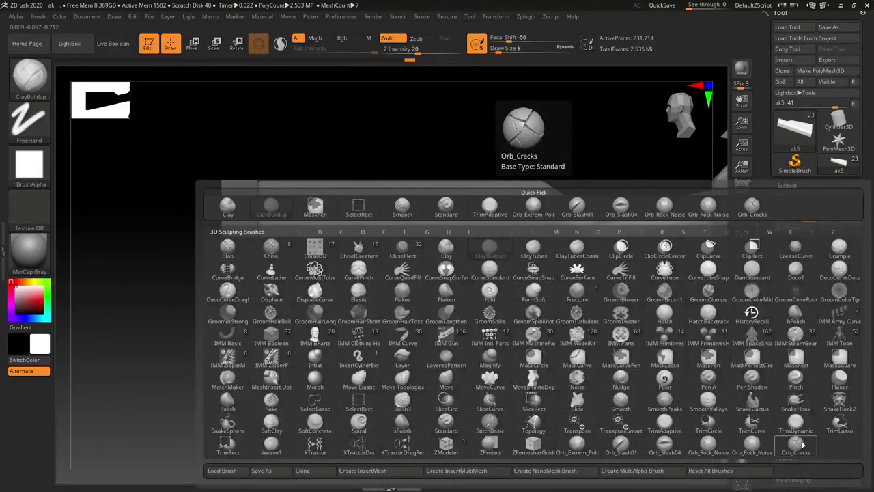
click(672, 356)
alt+right_drag(626, 252, 584, 262)
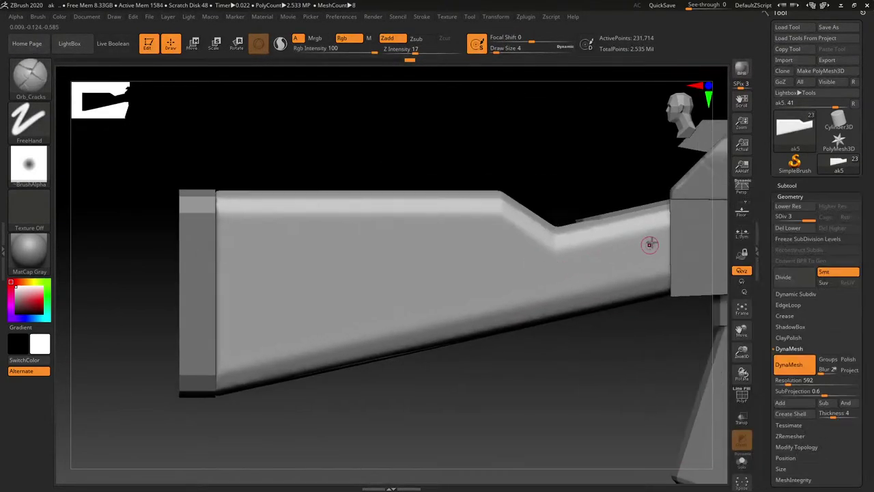
Try to carve long grain lines along the opposite side of the stock, and undo them.
drag(668, 230, 286, 279)
key(ctrl+z)
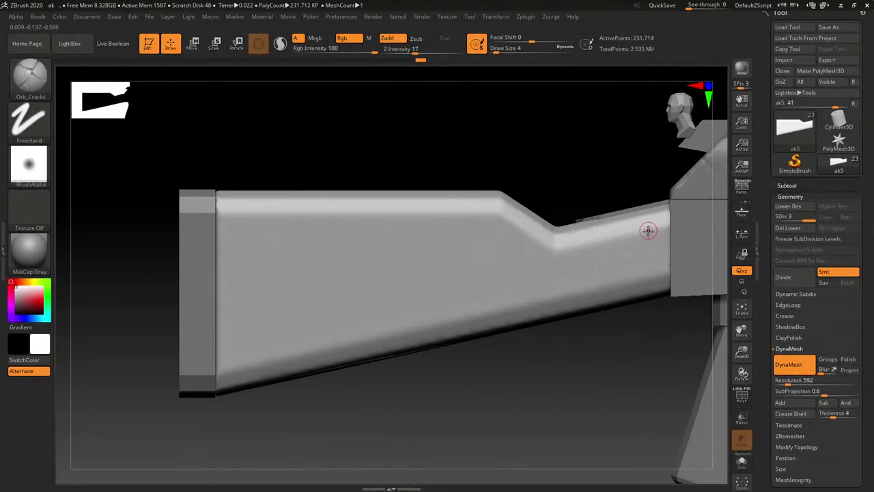
drag(668, 230, 209, 301)
key(ctrl+z)
drag(660, 230, 226, 315)
drag(609, 248, 222, 323)
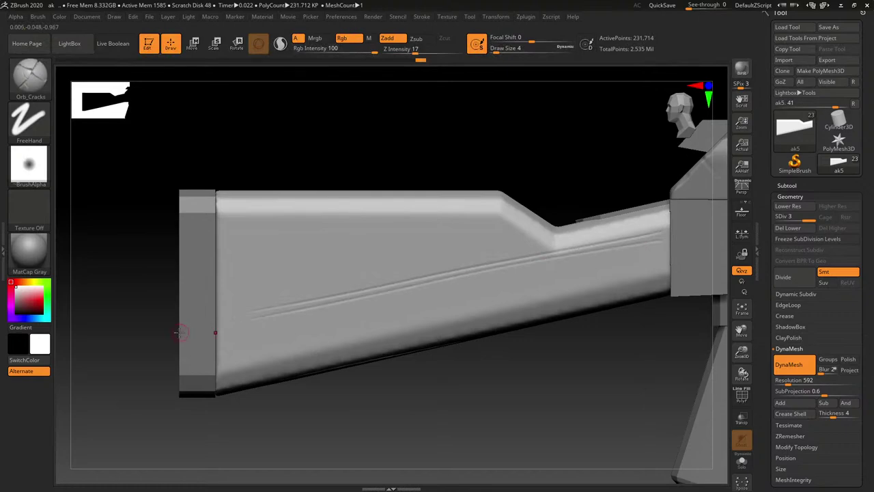
drag(664, 247, 273, 331)
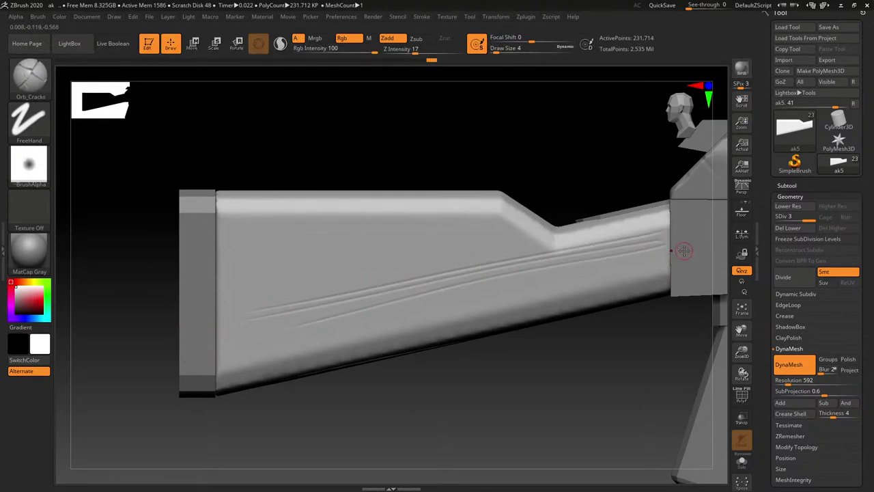
drag(683, 250, 265, 341)
drag(679, 258, 263, 342)
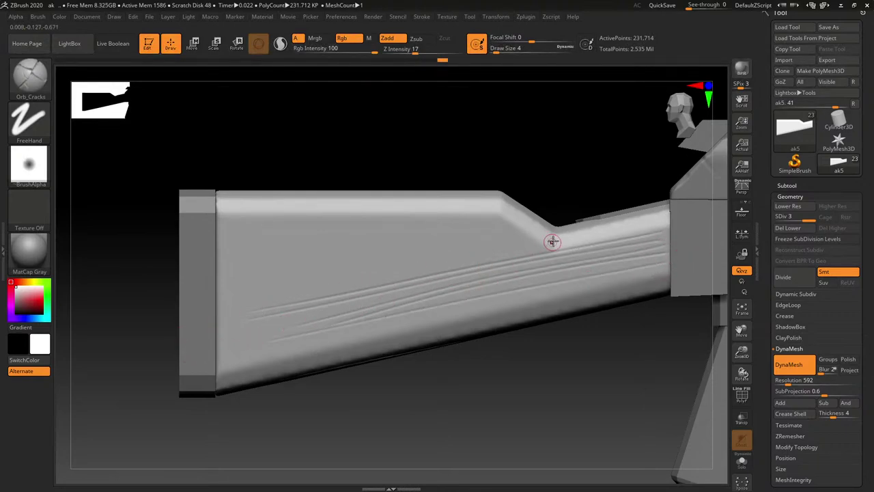
key(ctrl+z)
key(ctrl+z)
key(ctrl+z)
key(ctrl+z)
key(ctrl+z)
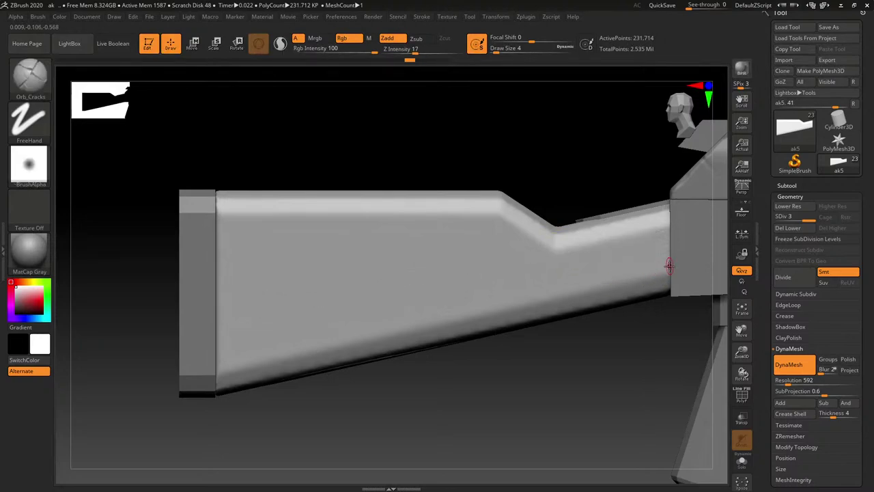
drag(667, 265, 227, 346)
key(ctrl+z)
Stand the rifle upright in view and carve long Orb_Cracks grain lines along the opposite side of the stock.
mouse_move(617, 324)
mouse_down()
mouse_move(628, 337)
mouse_move(610, 299)
mouse_up()
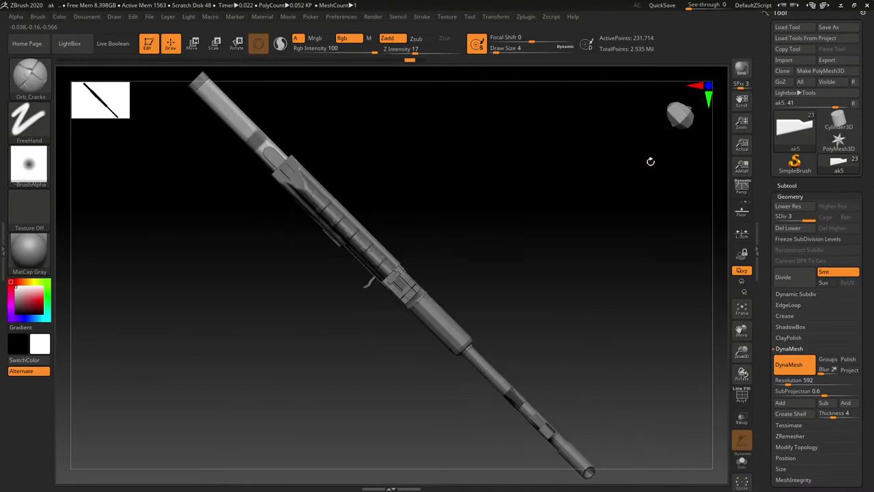
click(707, 94)
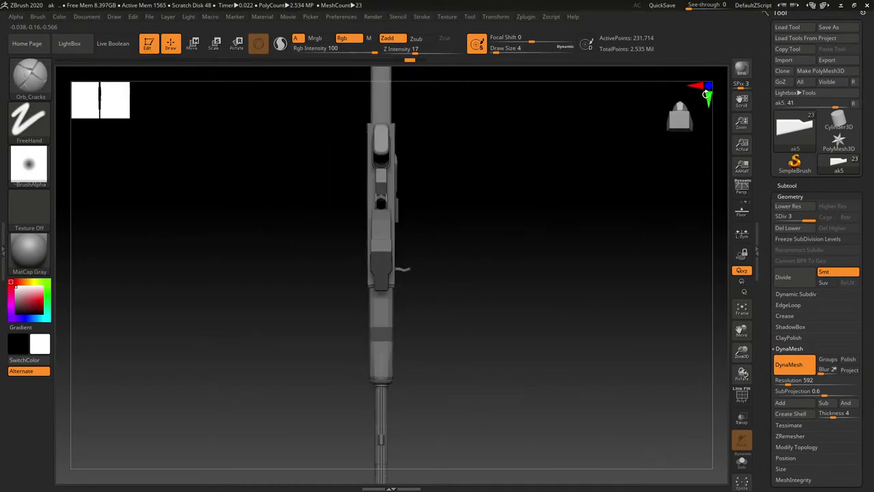
click(706, 94)
click(697, 86)
click(709, 101)
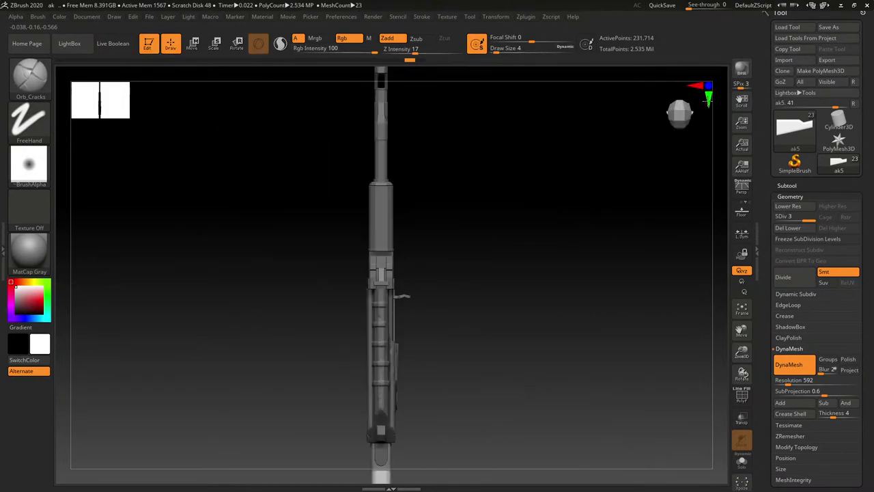
drag(644, 134, 474, 258)
alt+right_drag(471, 262, 467, 195)
mouse_move(454, 241)
ctrl+right_down()
mouse_move(453, 230)
mouse_move(441, 322)
ctrl+right_up()
mouse_move(441, 321)
mouse_down()
mouse_move(441, 363)
mouse_move(404, 193)
mouse_up()
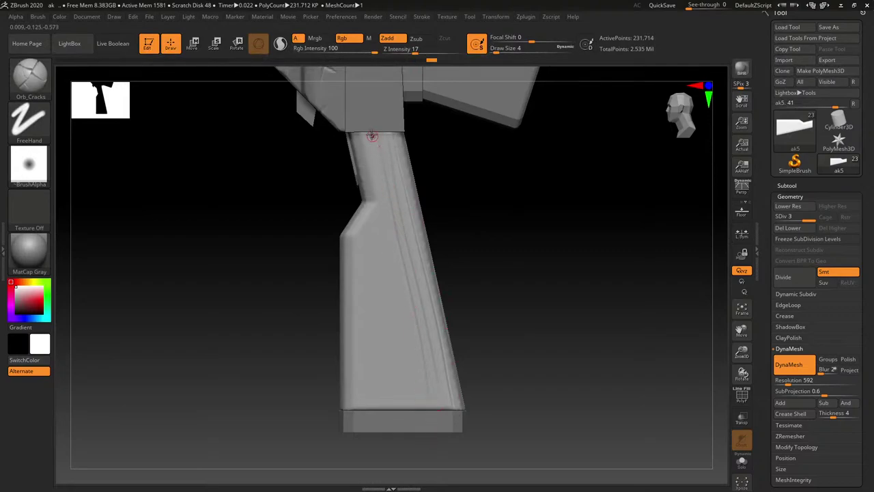
key(ctrl+z)
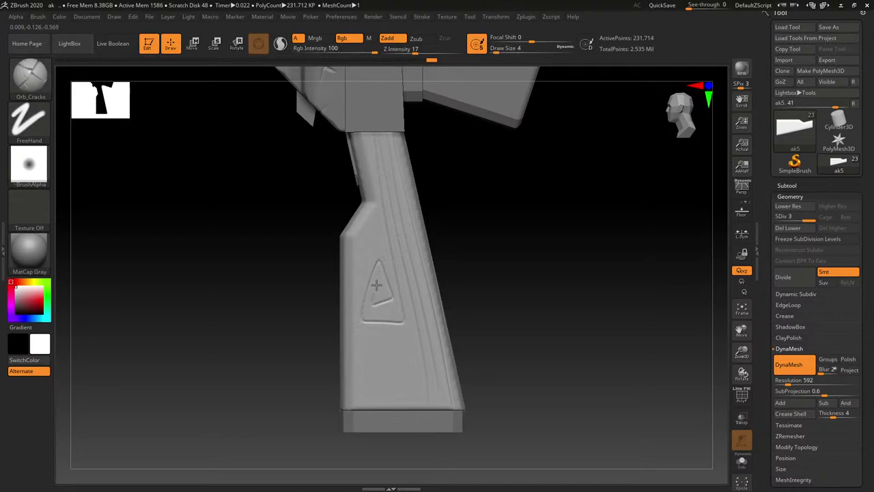
Try to carve a triangular spiral knot with lines beneath it on the stock's side, and undo it.
drag(376, 285, 382, 294)
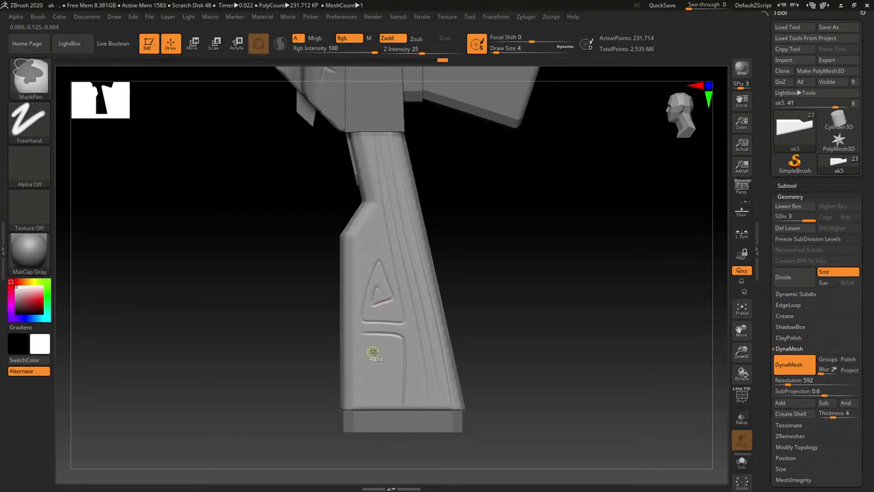
key(ctrl+z)
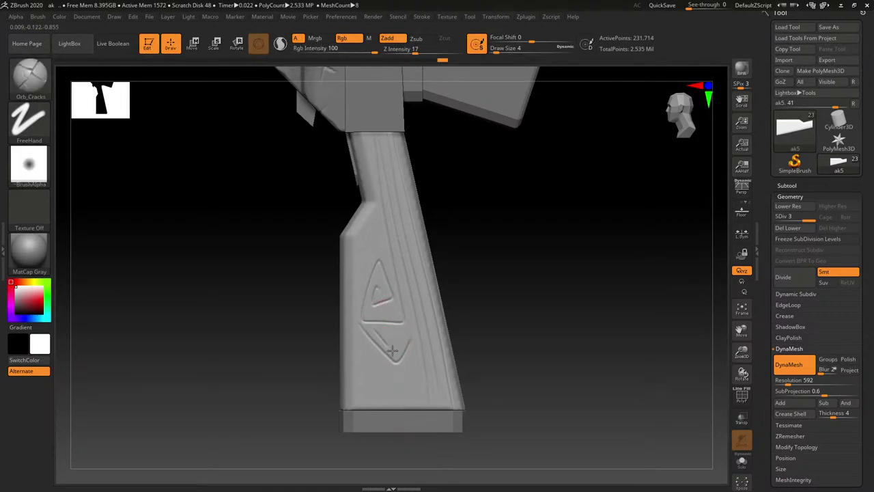
key(ctrl+z)
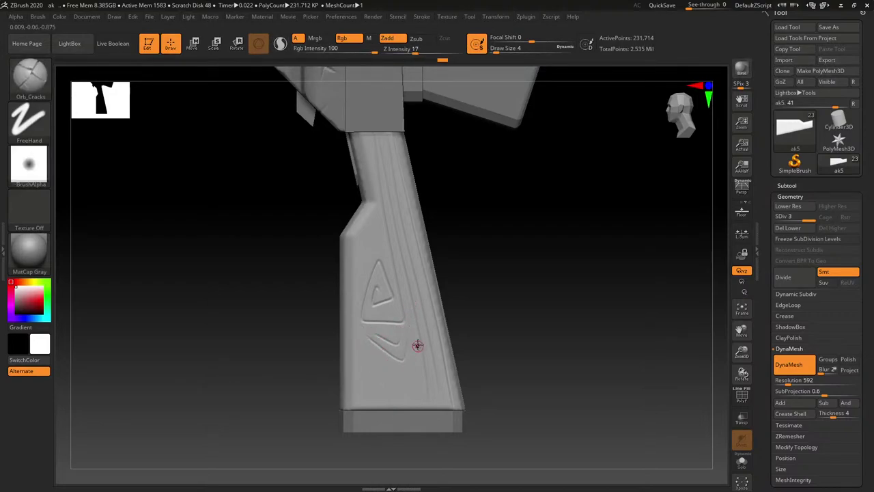
key(ctrl+z)
key(ctrl+z)
key(ctrl+z)
key(ctrl+z)
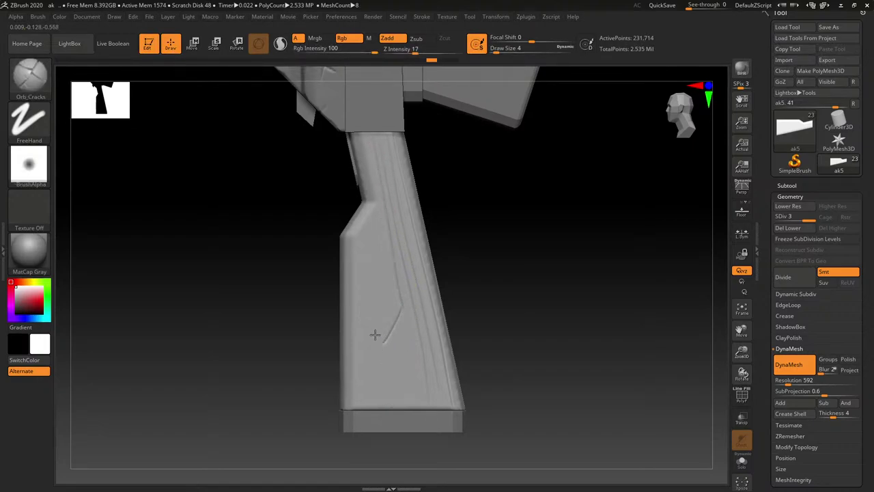
Carve a diamond-shaped spiral knot with surrounding grain lines on the stock's side, and long grain lines along its top face.
drag(377, 309, 398, 335)
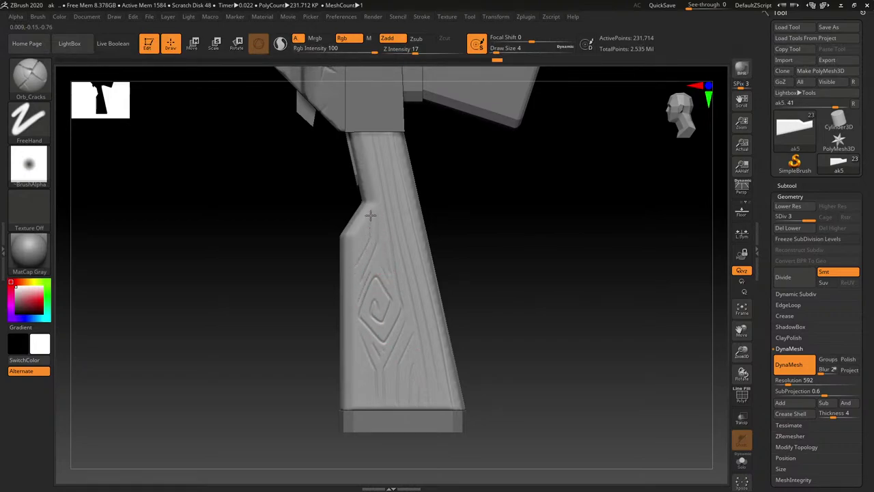
drag(449, 249, 504, 255)
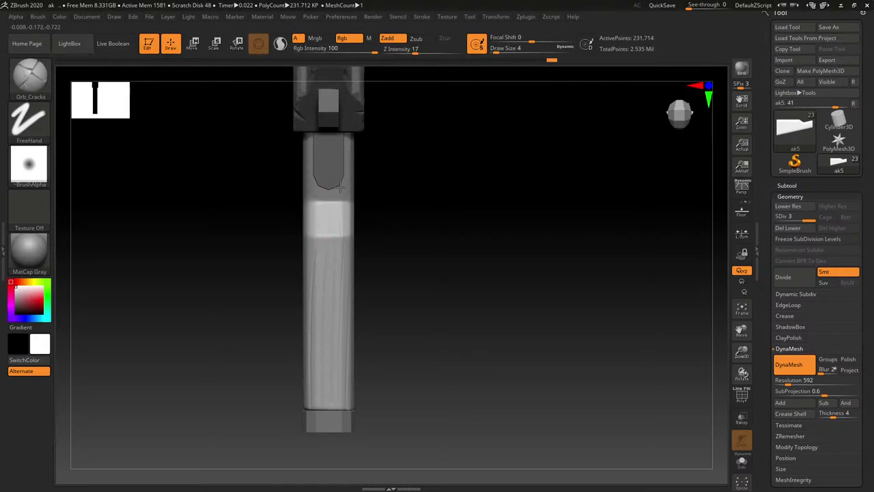
mouse_move(332, 191)
right_down()
mouse_move(328, 225)
mouse_move(359, 164)
mouse_move(380, 222)
mouse_move(348, 214)
mouse_move(371, 203)
mouse_move(484, 189)
mouse_move(576, 207)
right_up()
ctrl+right_drag(385, 249, 379, 328)
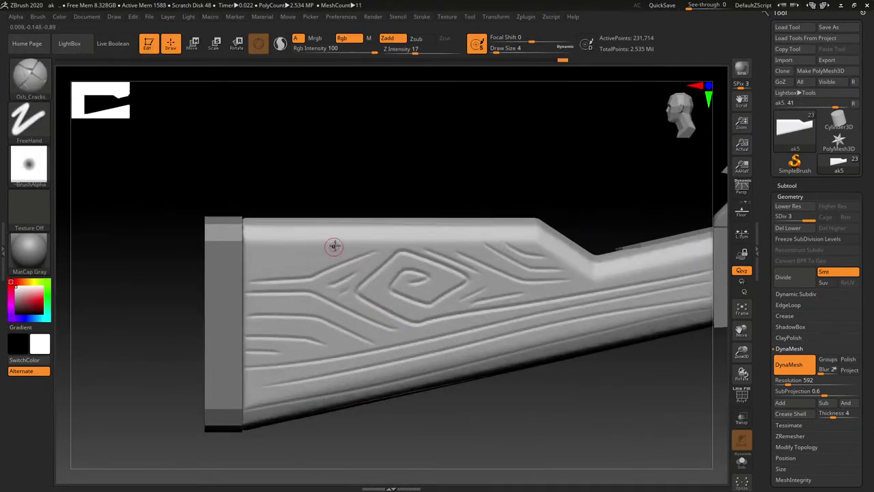
drag(334, 246, 241, 264)
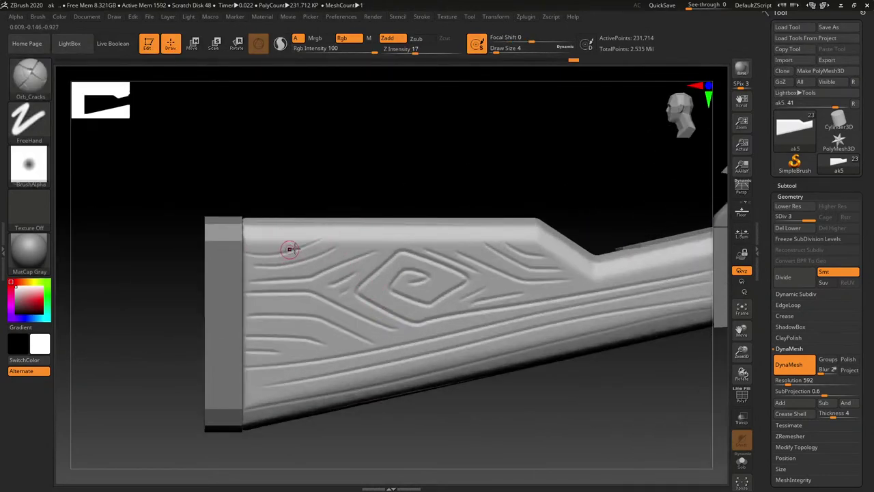
drag(406, 296, 422, 303)
alt+right_drag(454, 280, 422, 256)
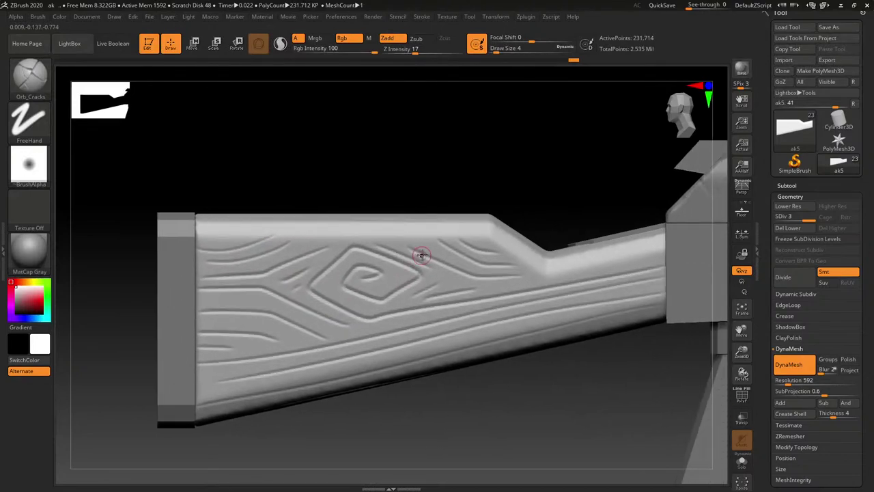
Add chipped dents with the Orb_Slash04 brush on the stock's upper edge, lower rear area and narrow neck.
key(b)
click(525, 440)
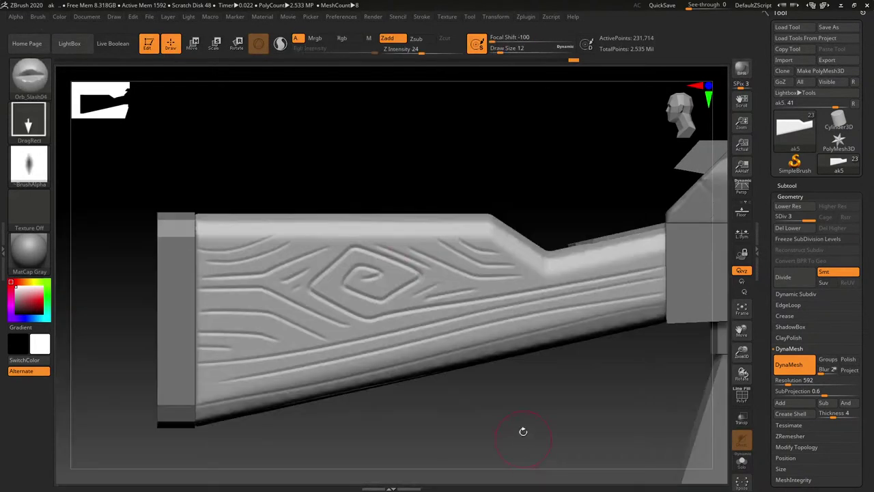
drag(374, 230, 357, 273)
right_drag(396, 243, 393, 283)
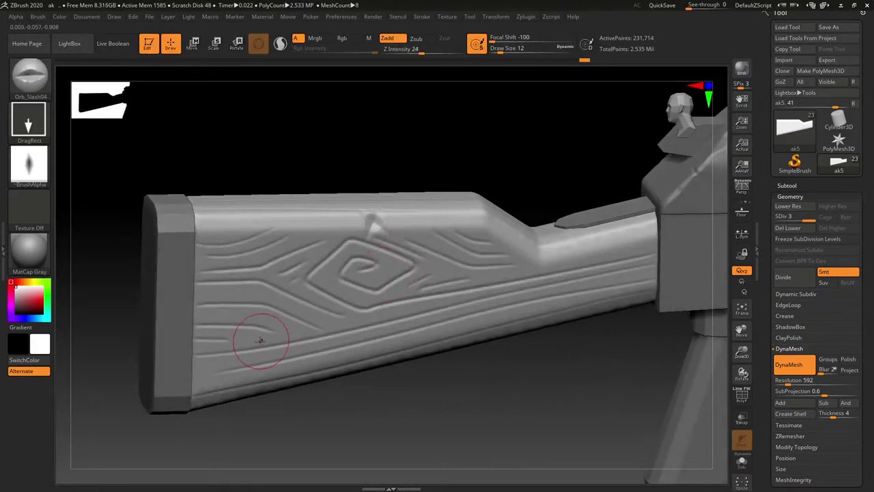
drag(268, 357, 305, 347)
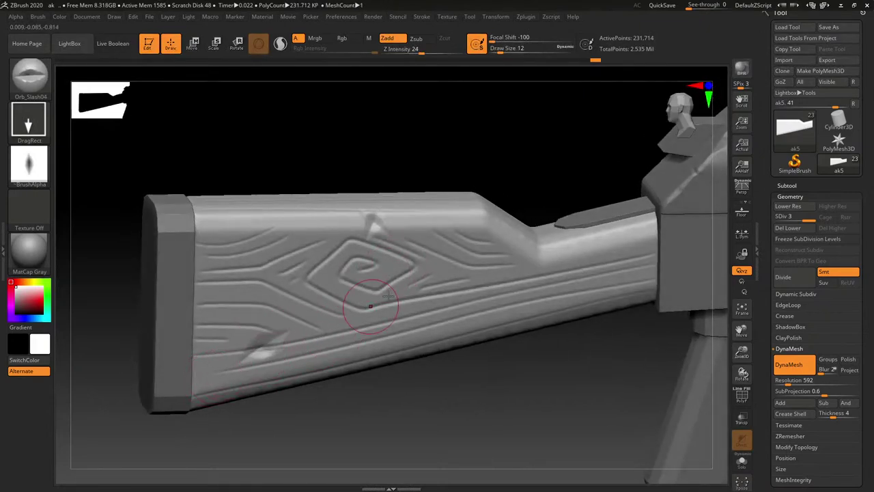
drag(568, 243, 594, 261)
drag(628, 232, 617, 255)
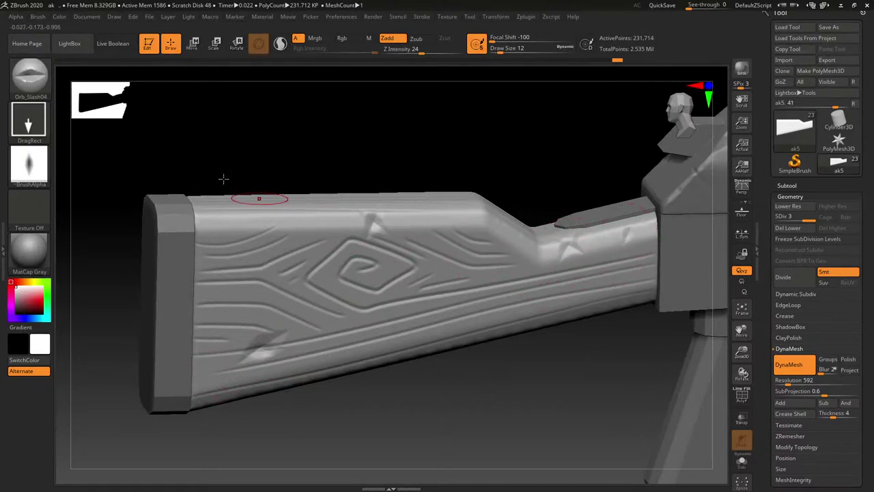
Load the Orb_Slash03 brush from the brush library and add thin slashes across the grain on both sides of the stock.
click(73, 45)
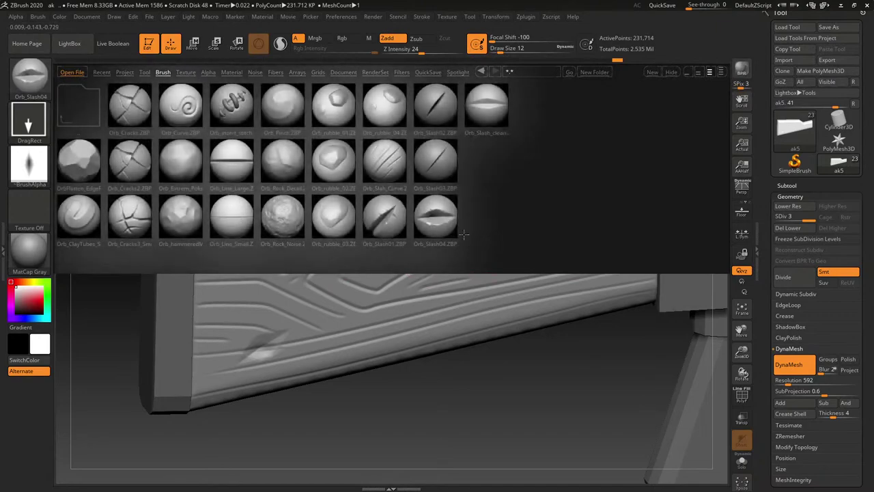
double_click(440, 170)
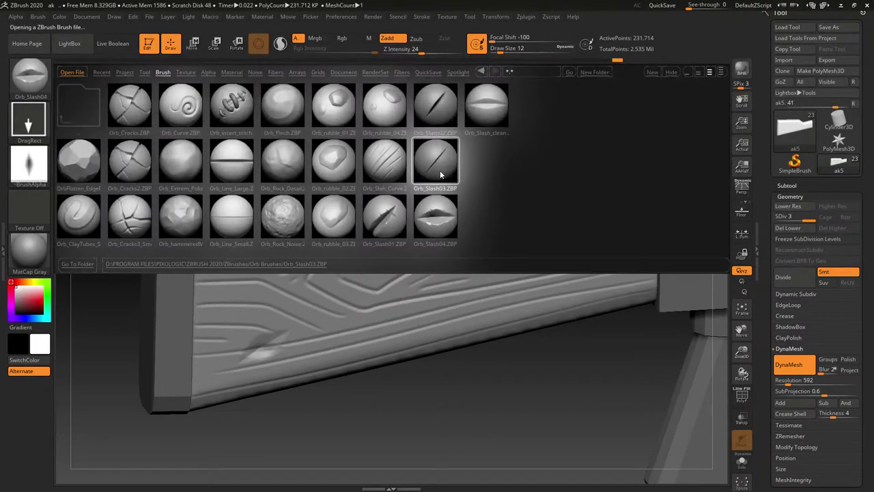
mouse_move(384, 277)
mouse_down()
mouse_move(412, 280)
mouse_move(391, 304)
mouse_up()
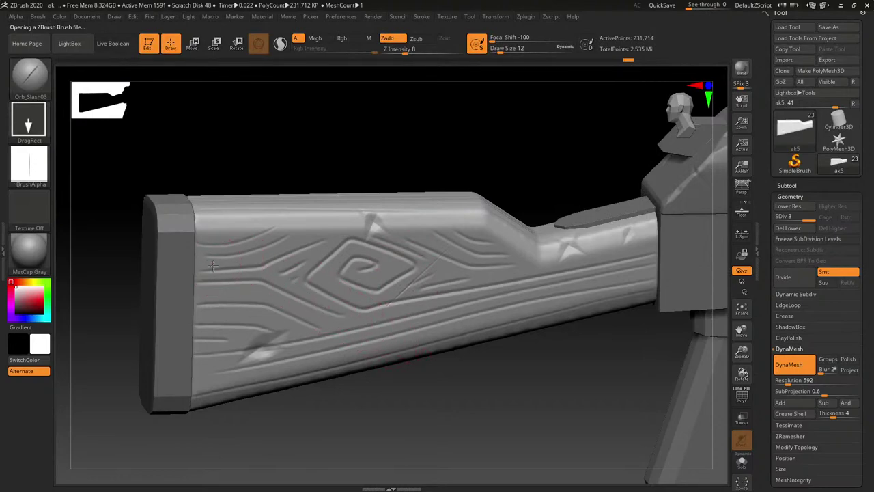
drag(218, 275, 218, 327)
mouse_move(239, 296)
right_down()
mouse_move(324, 319)
mouse_move(473, 293)
right_up()
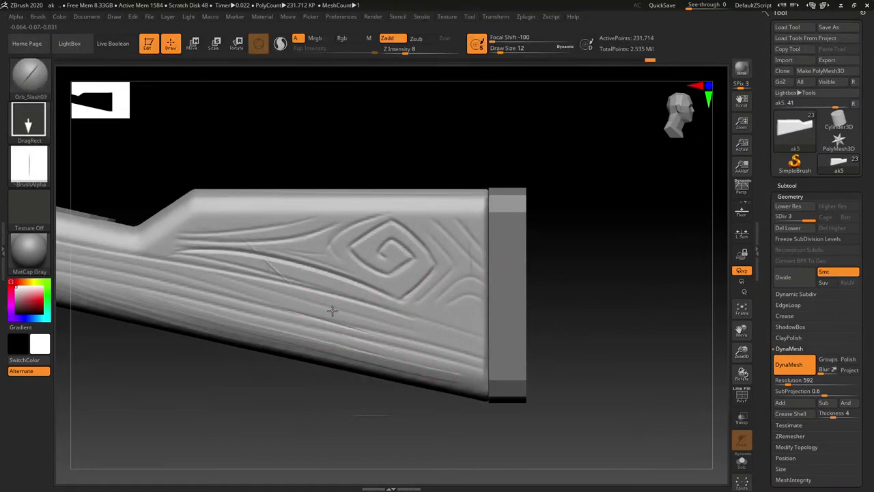
right_drag(413, 314, 405, 341)
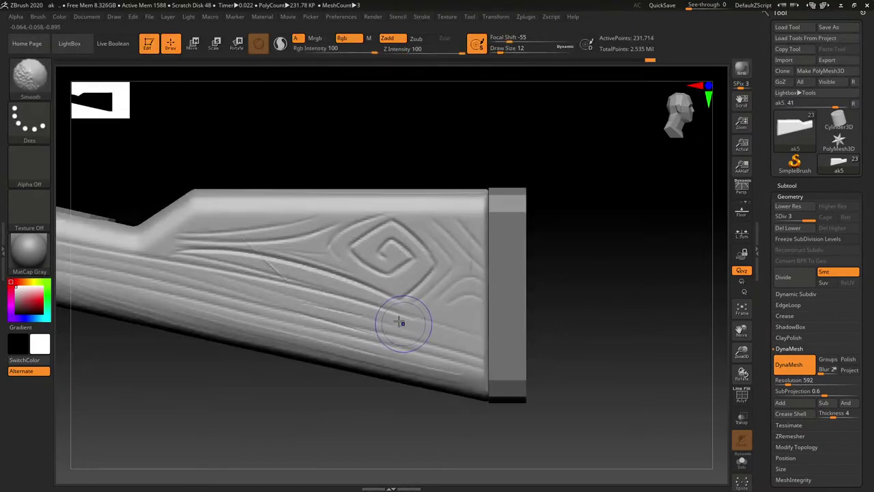
mouse_move(384, 303)
alt+right_down()
mouse_move(465, 305)
mouse_move(467, 335)
alt+right_up()
mouse_move(467, 335)
right_down()
mouse_move(321, 310)
mouse_move(273, 321)
right_up()
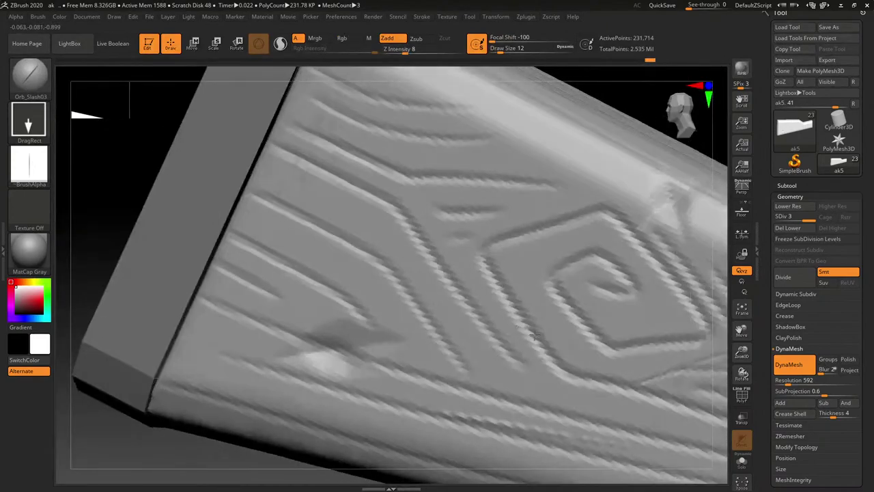
mouse_move(505, 328)
right_down()
mouse_move(528, 335)
mouse_move(461, 292)
mouse_move(460, 212)
right_up()
right_drag(455, 247, 384, 255)
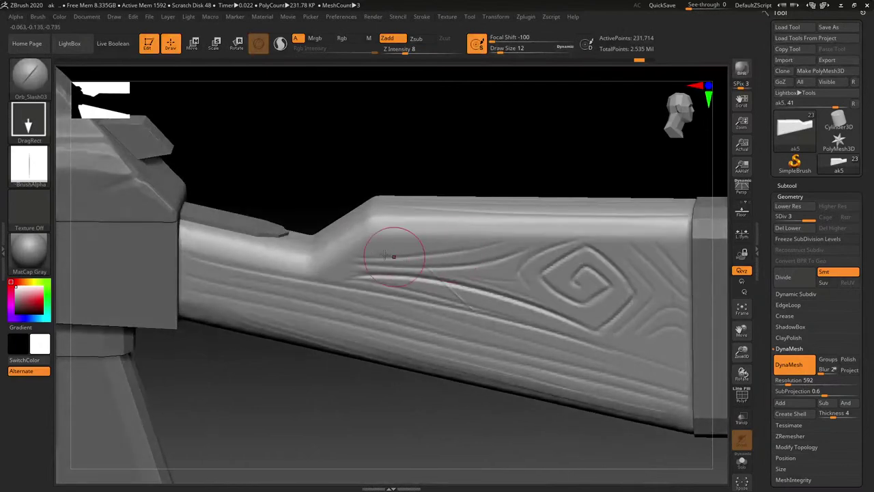
Switch back to Orb_Cracks and carve small nicks and cracks along the stock's edges on both sides.
click(43, 89)
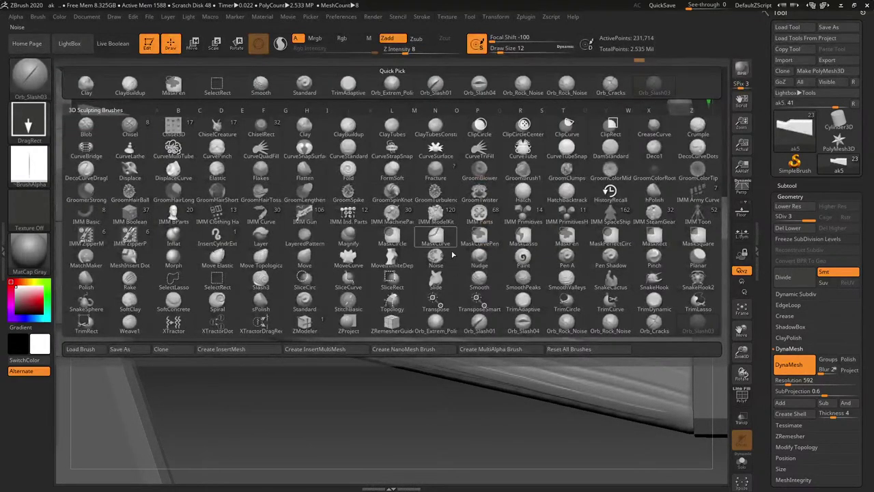
click(653, 325)
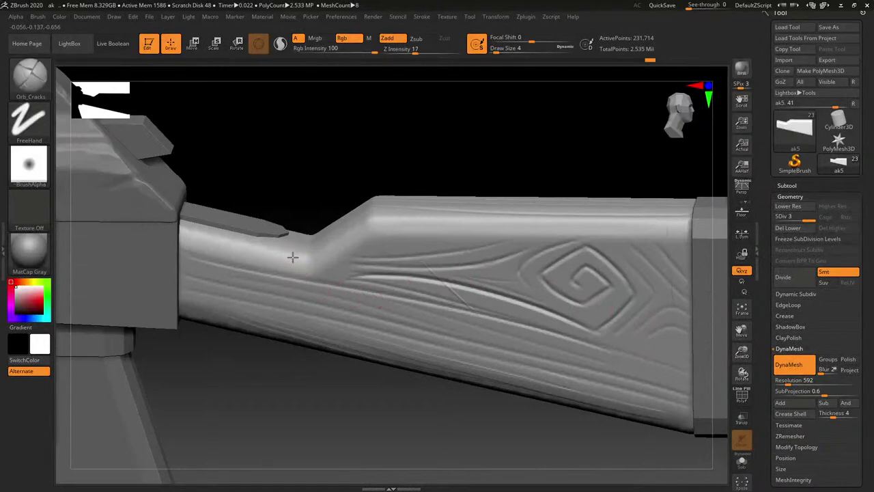
right_drag(361, 246, 443, 295)
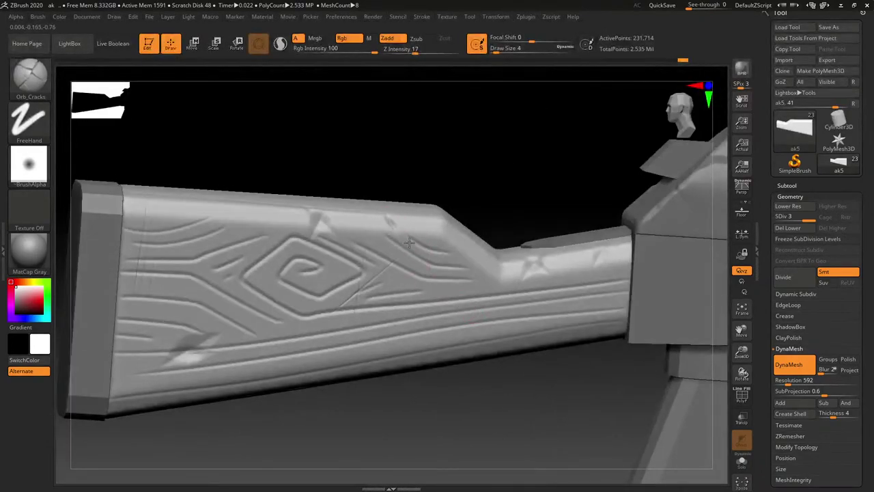
right_drag(431, 240, 250, 219)
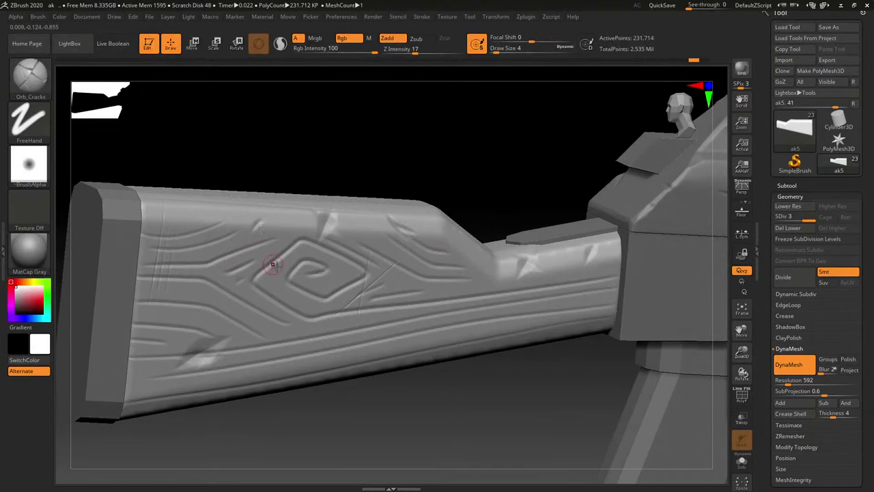
right_drag(517, 246, 472, 345)
key(f)
key(f)
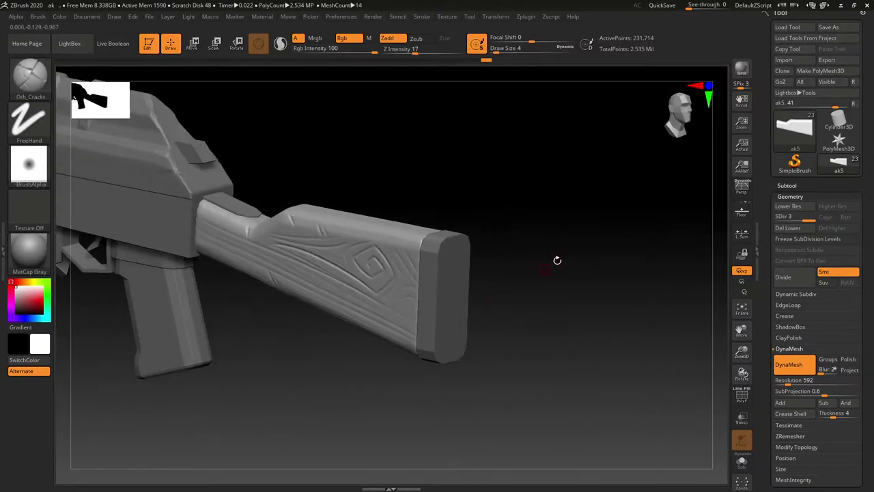
Select the butt plate and subdivide it to SDiv 5, with smoothing off for the first divisions and on for the last.
alt+click(451, 300)
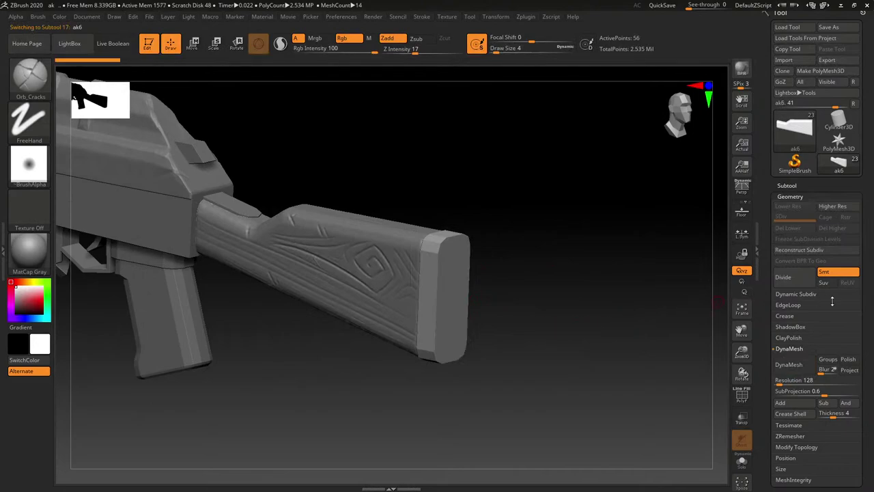
click(824, 272)
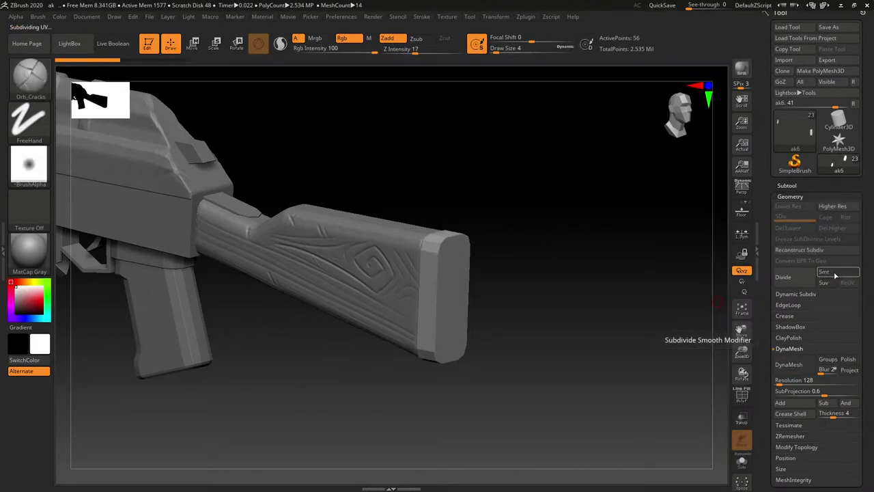
click(797, 277)
click(826, 272)
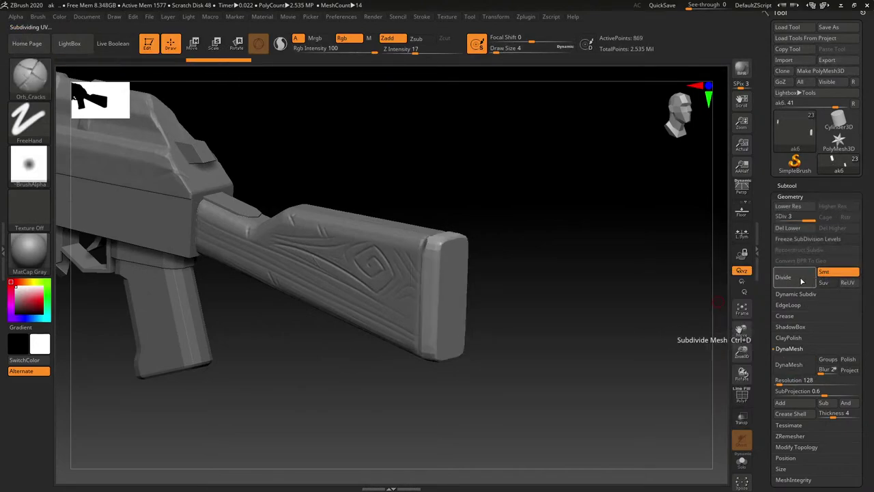
click(798, 277)
click(806, 279)
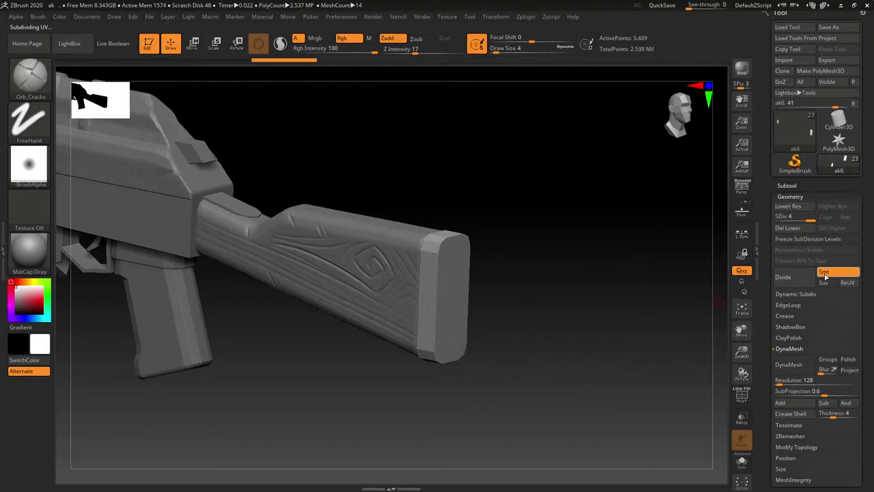
click(806, 278)
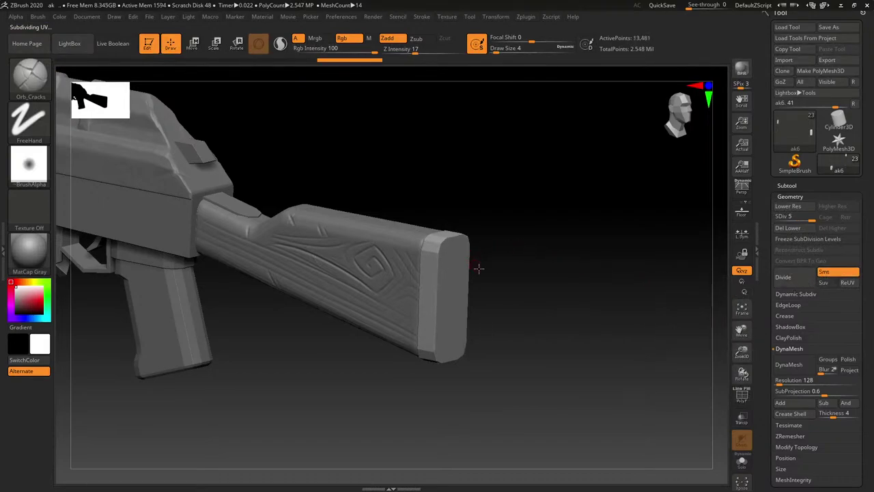
Undo the butt plate's previous subdivisions and retry dividing it with smoothing on.
mouse_move(478, 268)
mouse_down()
mouse_move(486, 244)
mouse_move(456, 232)
mouse_up()
key(shift)
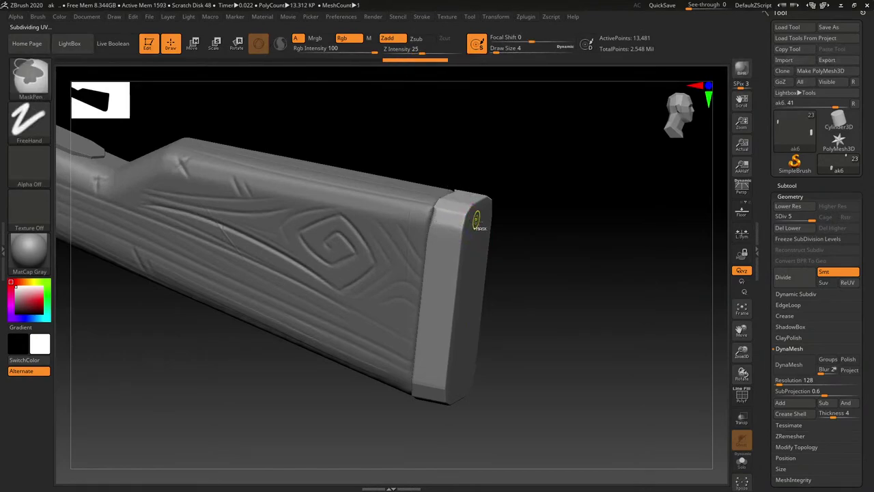
key(shift+d)
click(795, 280)
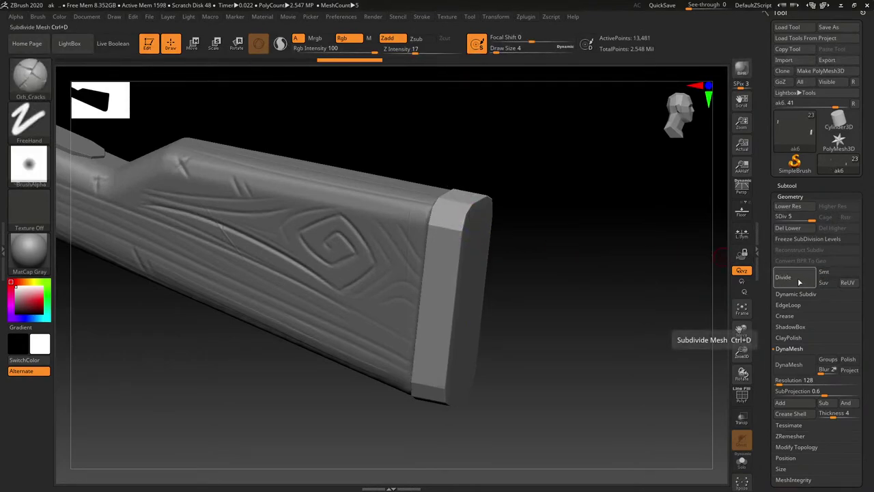
click(824, 273)
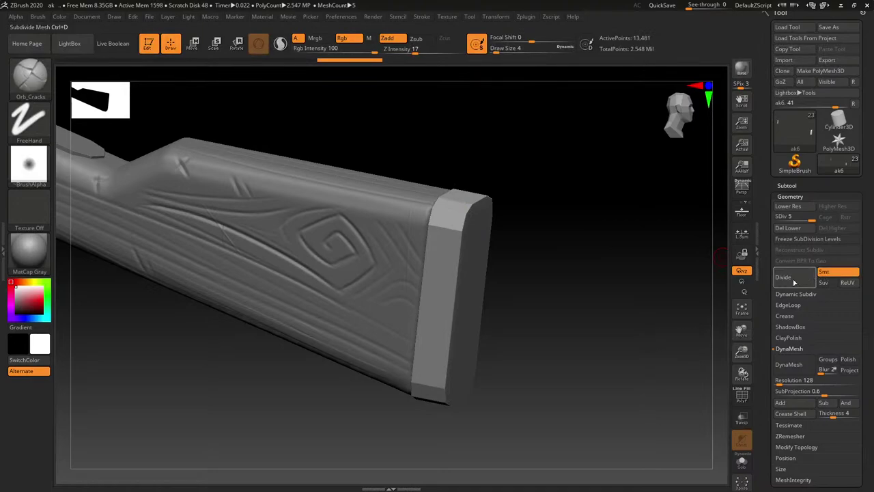
key(ctrl+z)
key(ctrl+z)
key(ctrl+z)
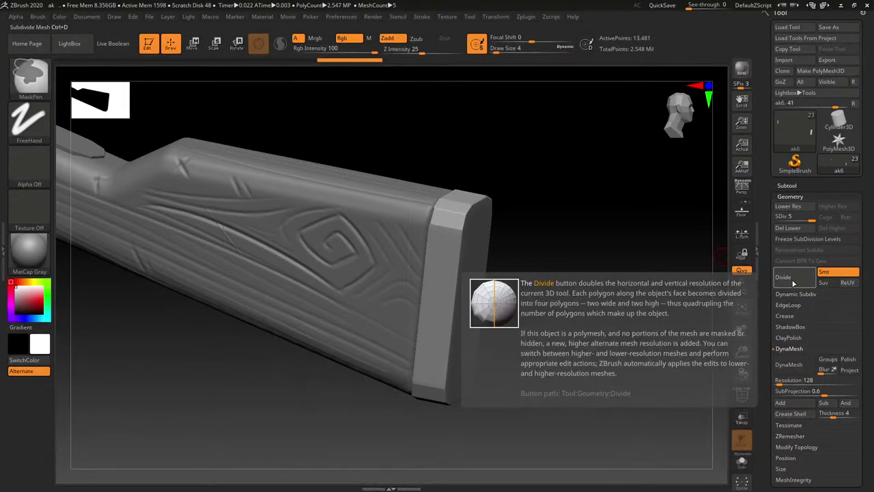
key(ctrl+z)
key(ctrl+z)
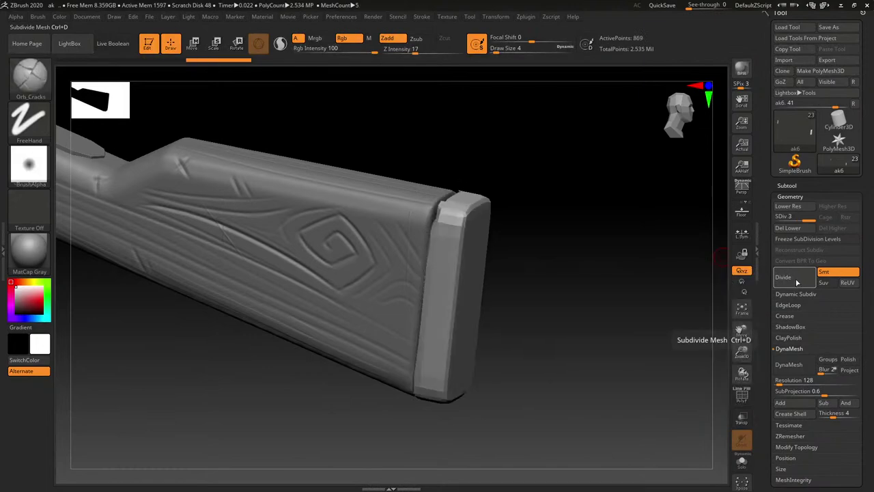
key(ctrl+z)
key(ctrl+z)
key(ctrl+z)
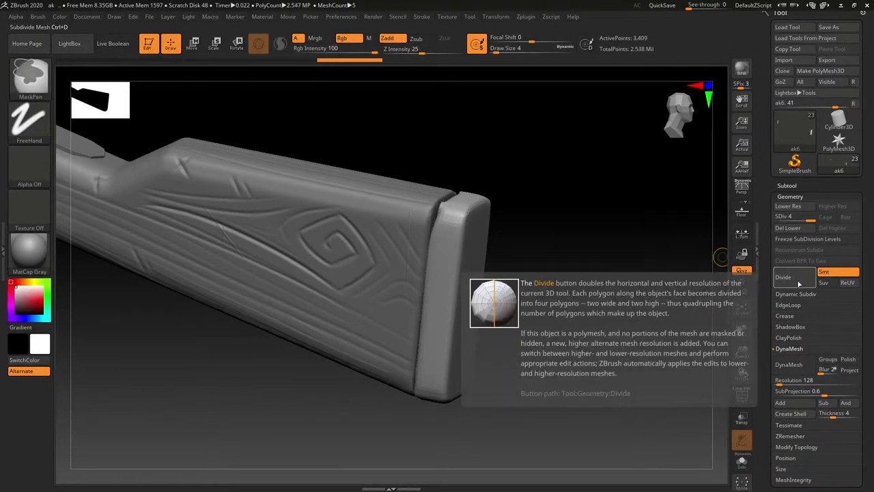
Divide the butt plate up to SDiv 4 with smoothing off, then up to SDiv 6 with smoothing on.
click(834, 274)
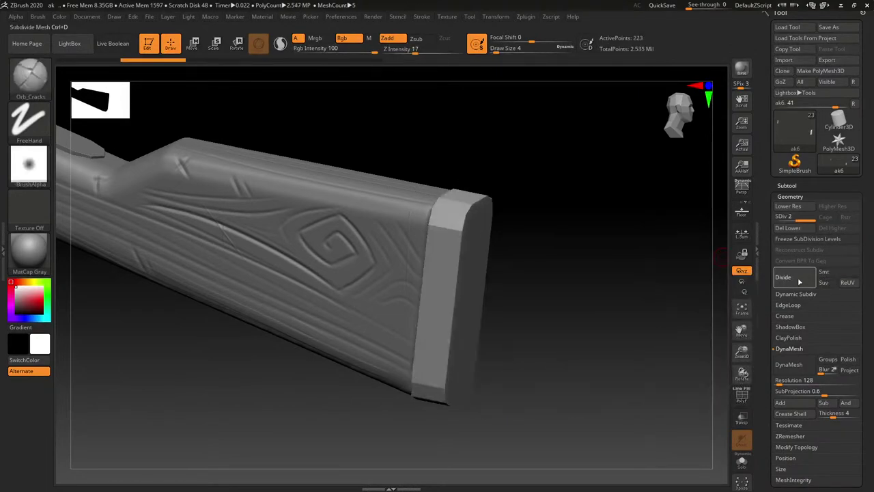
click(798, 280)
click(798, 281)
click(833, 274)
click(801, 282)
click(800, 280)
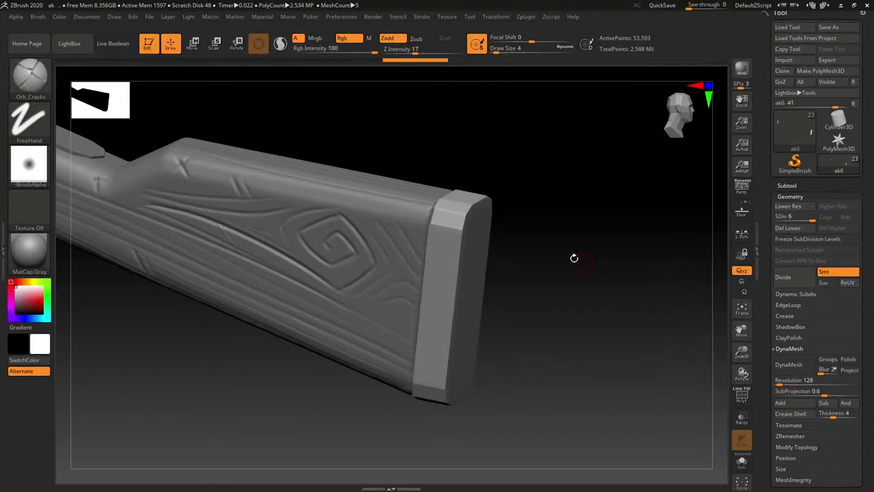
Try an Orb_Cracks stroke on the butt plate's rear face and undo it.
mouse_move(573, 258)
mouse_down()
mouse_move(526, 221)
mouse_move(586, 264)
mouse_up()
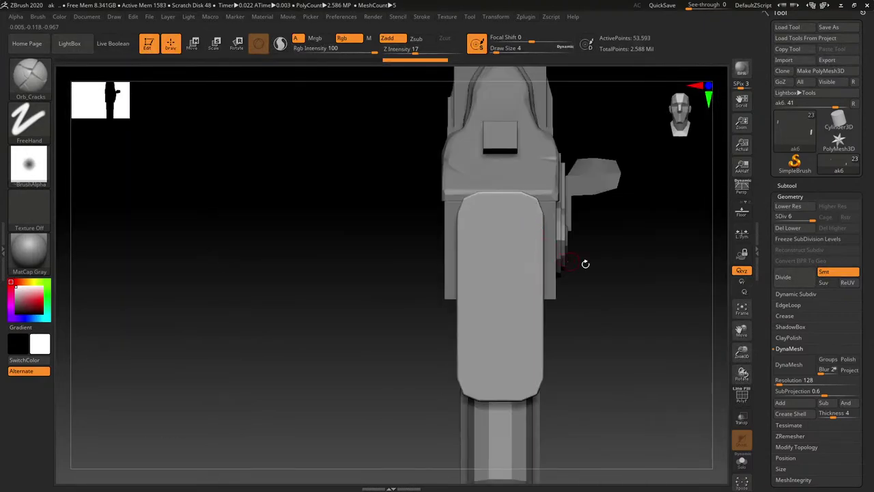
mouse_move(697, 336)
mouse_down()
mouse_move(685, 328)
mouse_move(699, 331)
mouse_up()
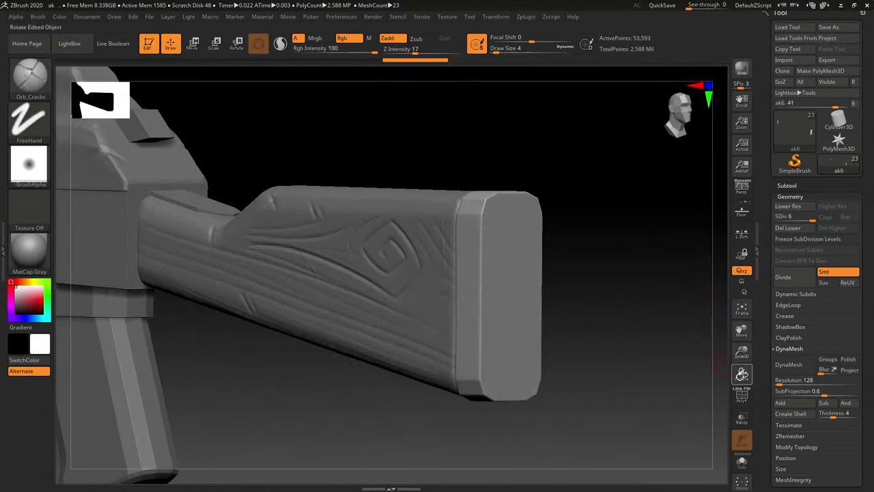
click(743, 393)
click(742, 394)
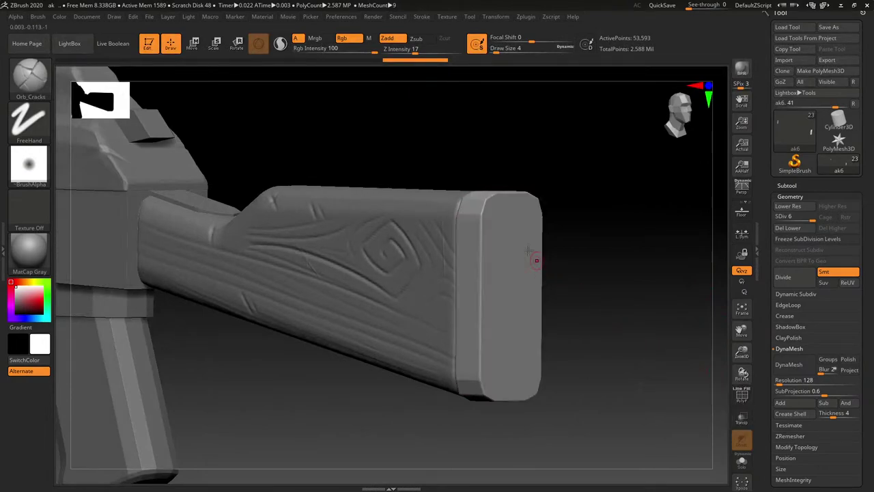
drag(491, 251, 503, 211)
key(ctrl+z)
Pick the MaskSquare brush, try a square mask on the butt plate's rear face and undo it.
mouse_move(496, 262)
right_down()
mouse_move(523, 257)
mouse_move(465, 253)
right_up()
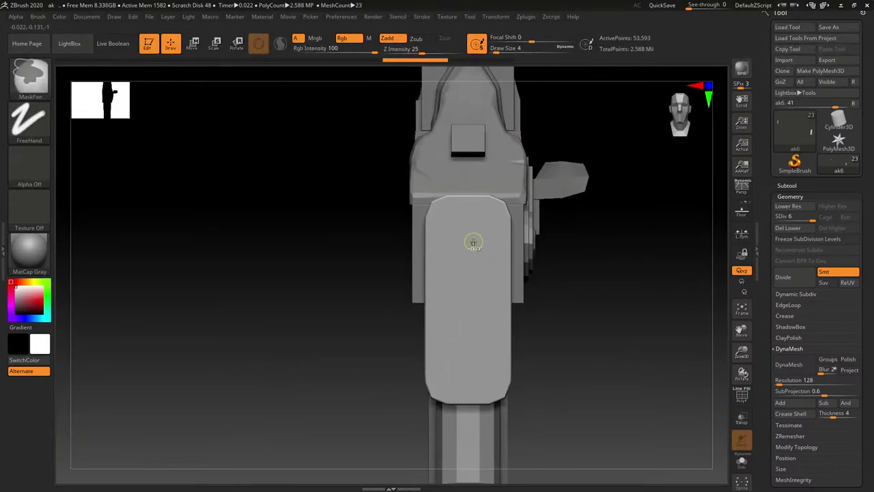
key(ctrl+b)
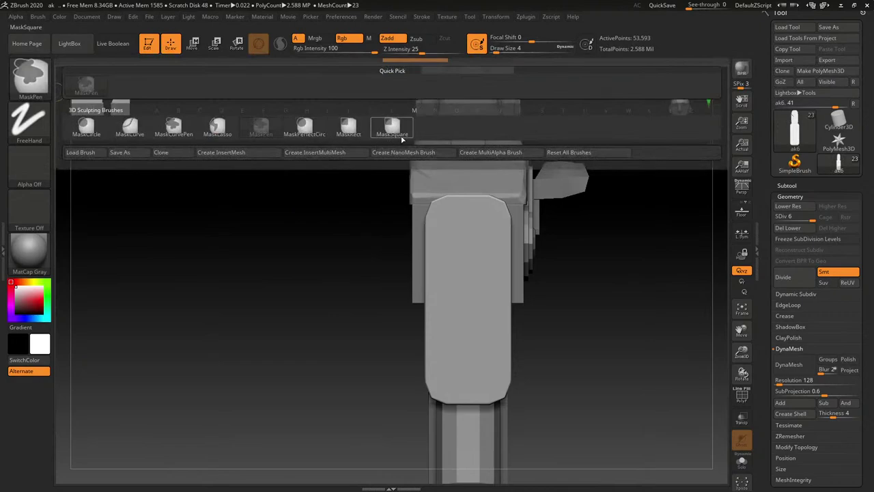
click(393, 130)
ctrl+drag(406, 211, 467, 272)
key(ctrl+z)
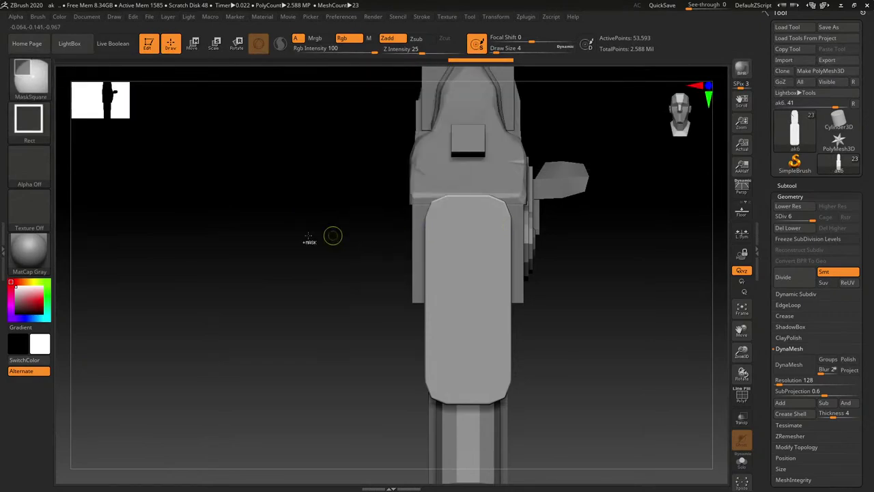
Switch the masking brush to MaskRect and face the butt plate straight from behind.
click(30, 80)
drag(275, 431, 236, 418)
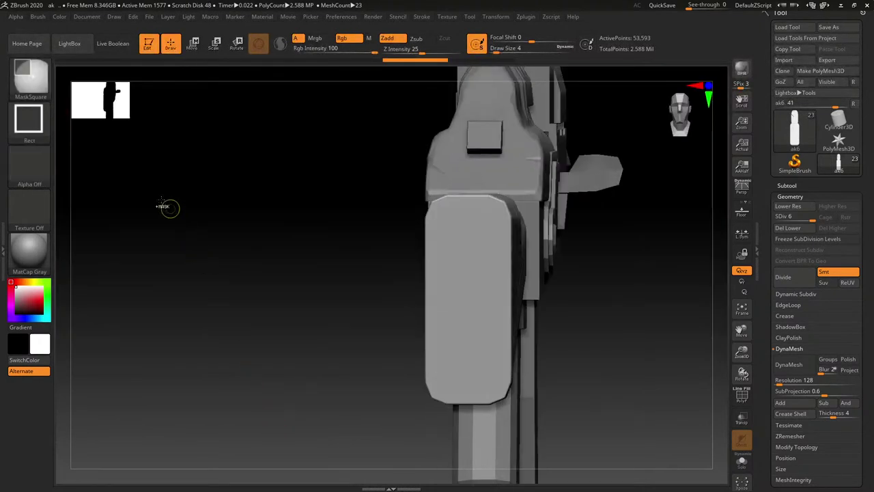
ctrl+click(31, 77)
ctrl+click(342, 133)
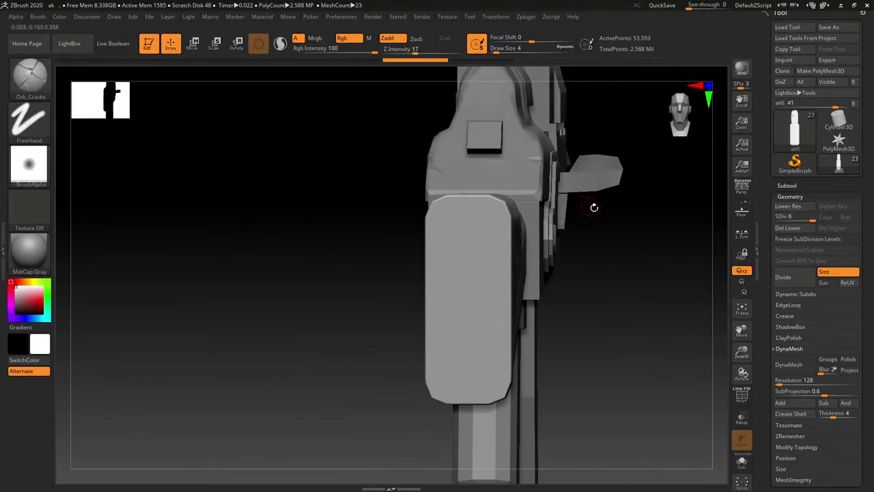
shift+drag(593, 207, 595, 208)
key(f)
key(shift)
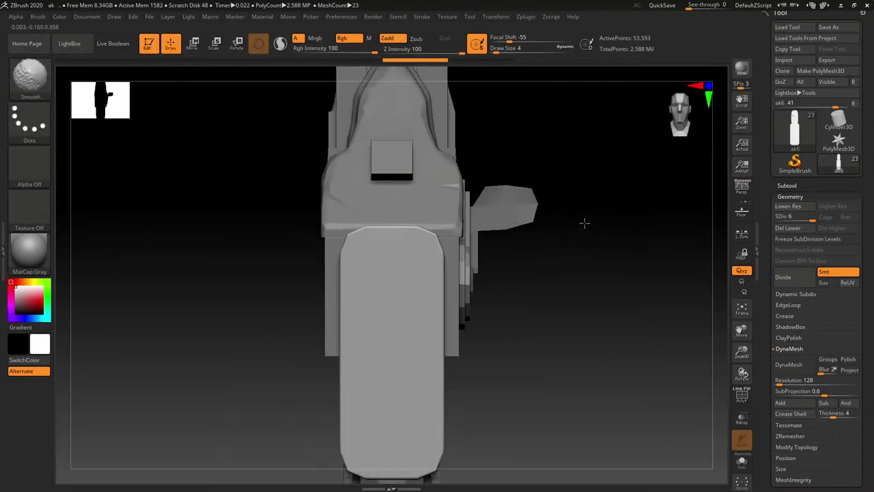
mouse_move(552, 271)
shift+mouse_down()
mouse_move(533, 289)
mouse_move(566, 293)
mouse_move(593, 270)
mouse_move(580, 252)
shift+mouse_up()
mouse_move(569, 284)
ctrl+right_down()
mouse_move(578, 226)
mouse_move(591, 228)
ctrl+right_up()
mouse_move(591, 228)
ctrl+right_down()
mouse_move(566, 280)
mouse_move(568, 239)
ctrl+right_up()
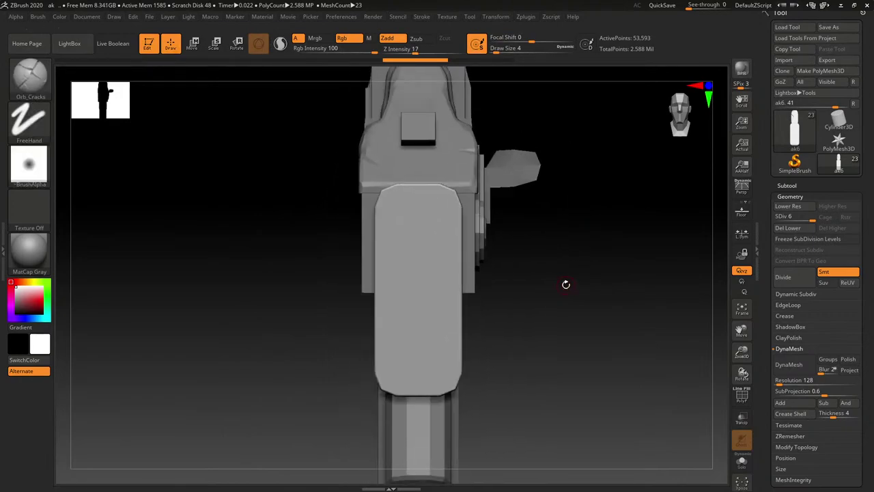
mouse_move(566, 284)
mouse_down()
mouse_move(564, 267)
mouse_move(564, 295)
mouse_up()
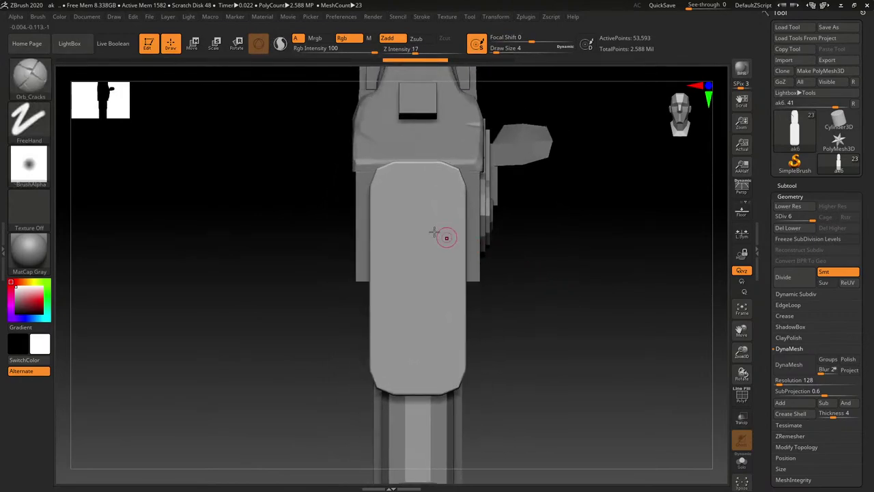
Try masking horizontal stripes across the upper part of the butt plate with MaskRect and undo them.
ctrl+drag(332, 172, 527, 177)
ctrl+drag(402, 190, 297, 192)
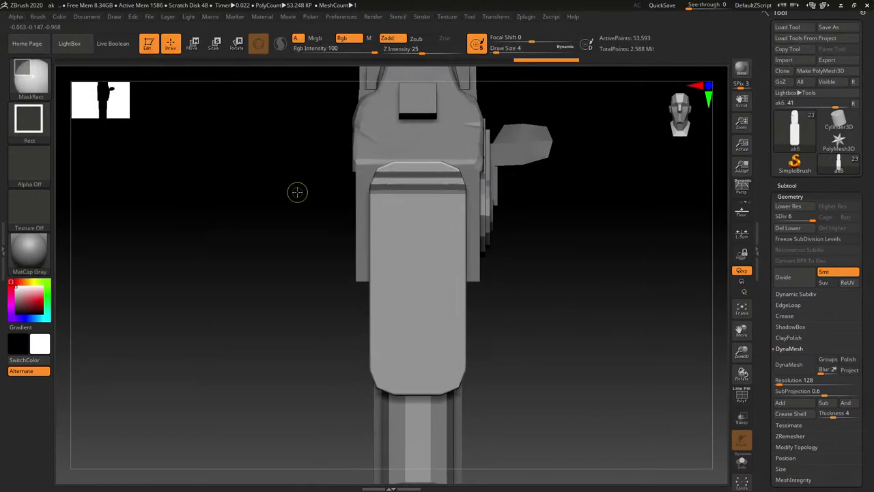
ctrl+drag(420, 205, 510, 210)
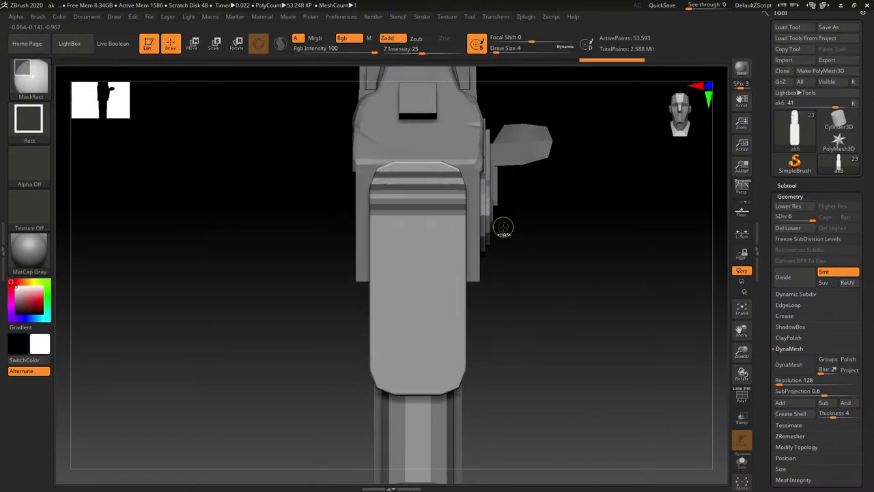
key(ctrl+z)
key(ctrl+z)
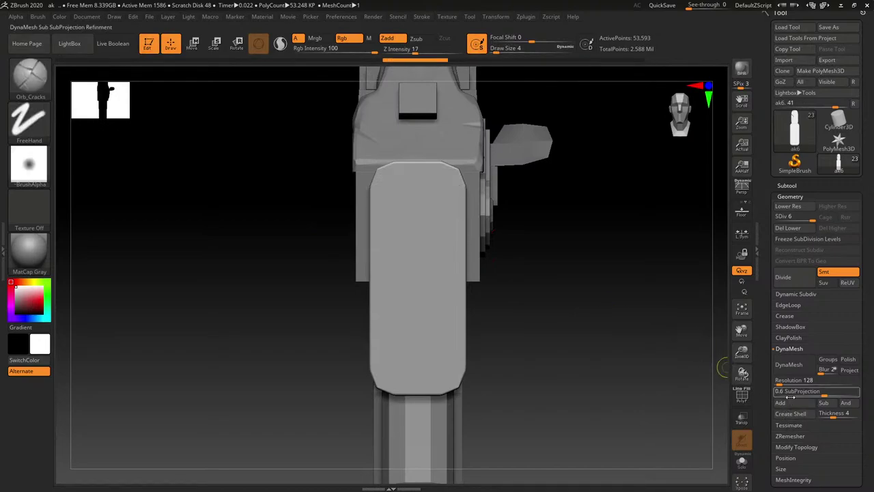
Try converting the butt plate to DynaMesh at resolution 128 without freezing its subdivision levels, and undo it.
click(789, 364)
click(706, 385)
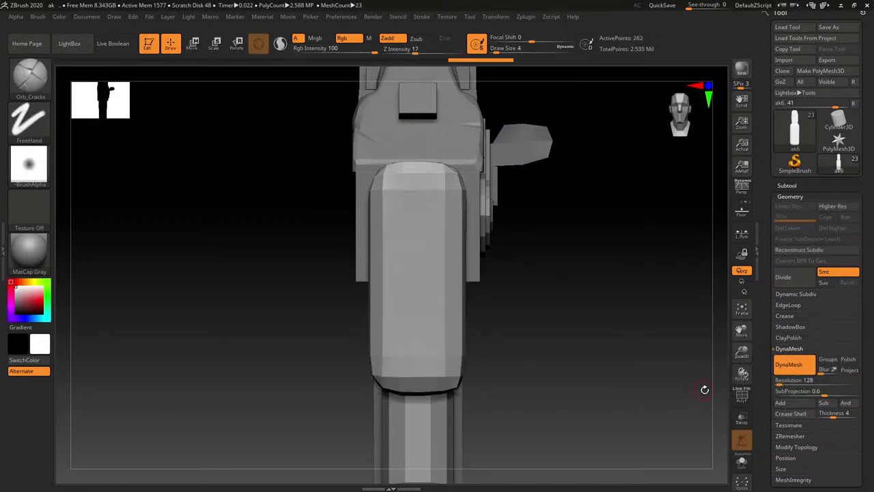
key(ctrl+z)
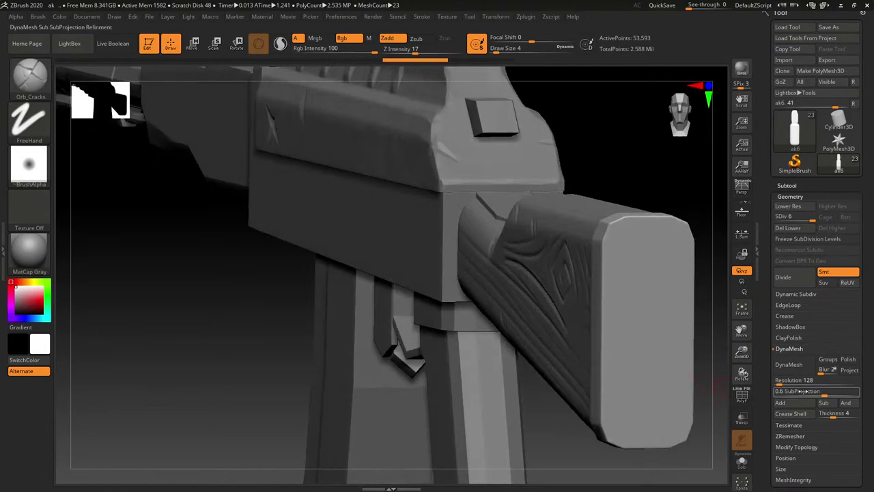
Convert the butt plate to DynaMesh at resolution 528 without freezing subdivision levels, then divide it to SDiv 3.
click(792, 369)
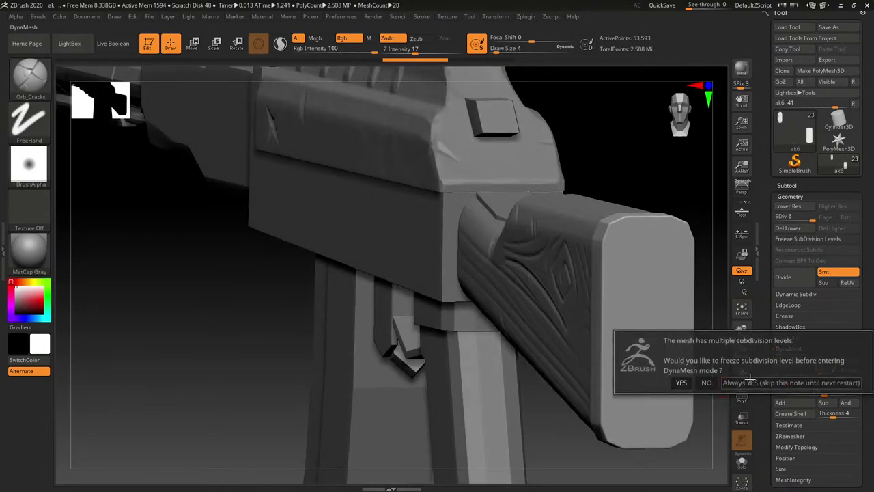
click(709, 383)
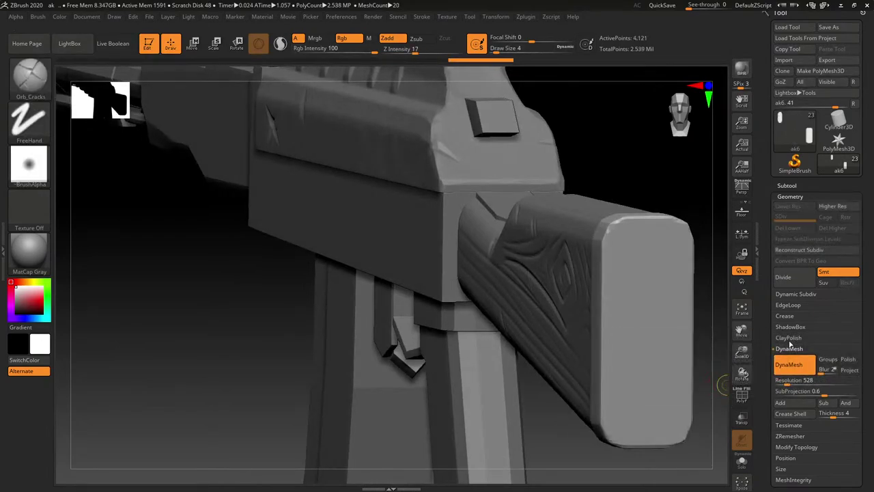
click(794, 277)
click(794, 277)
Mask narrow horizontal stripes across the upper end of the butt plate's rear face, then undo the last ones.
right_drag(650, 273, 610, 234)
alt+right_drag(612, 278, 437, 235)
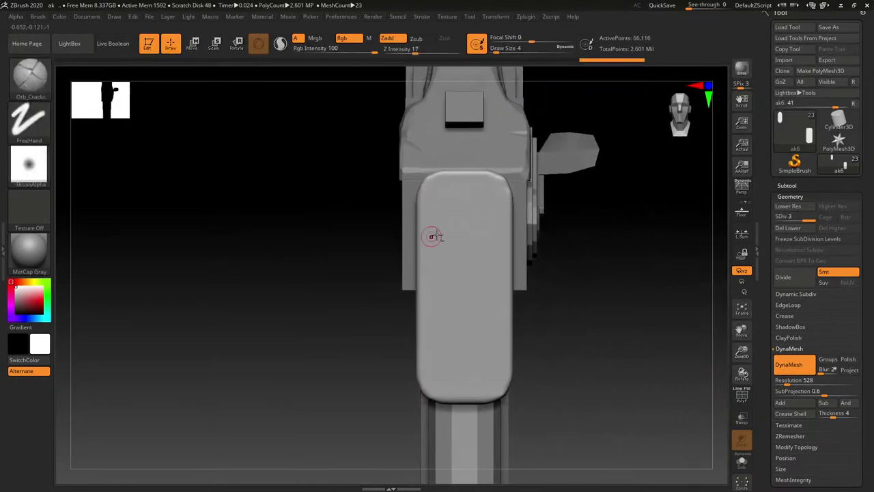
ctrl+drag(379, 183, 572, 188)
ctrl+drag(522, 203, 573, 201)
ctrl+drag(380, 214, 573, 219)
ctrl+drag(489, 232, 569, 238)
key(ctrl+z)
key(ctrl+z)
key(ctrl+z)
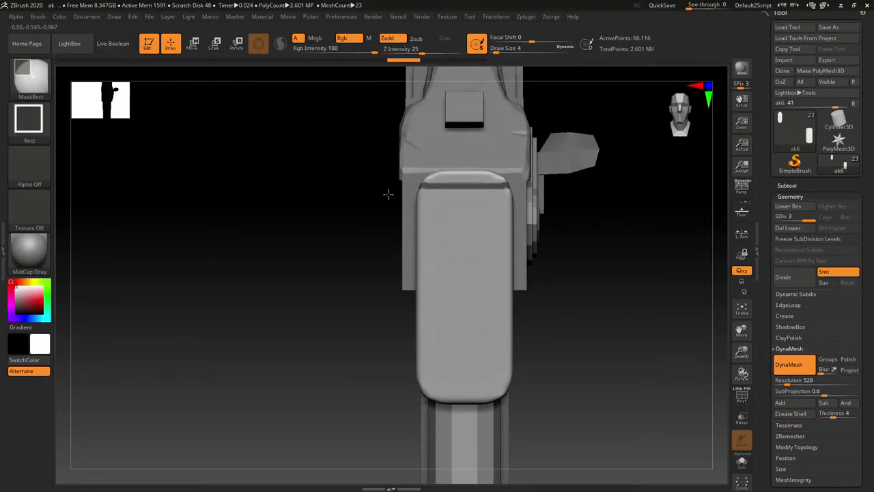
Mask further evenly spaced horizontal stripes down the upper half of the butt plate.
ctrl+drag(388, 195, 556, 202)
ctrl+drag(371, 217, 554, 226)
ctrl+drag(390, 210, 562, 235)
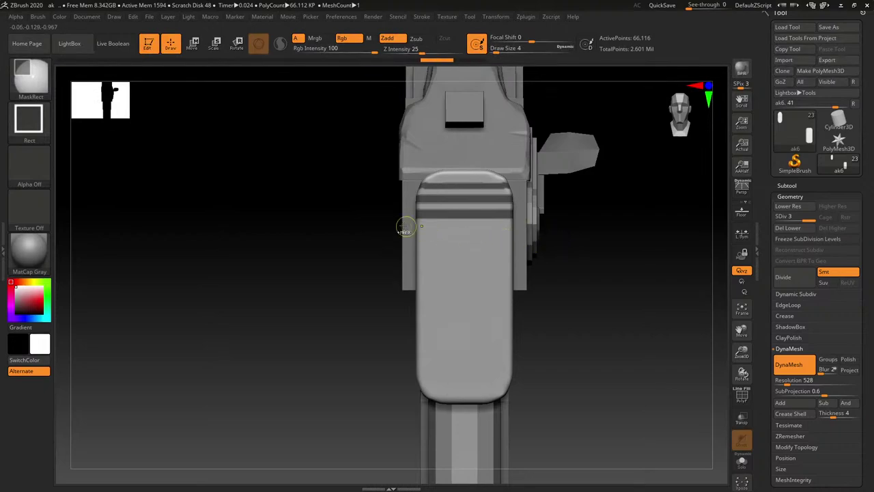
ctrl+drag(391, 226, 558, 235)
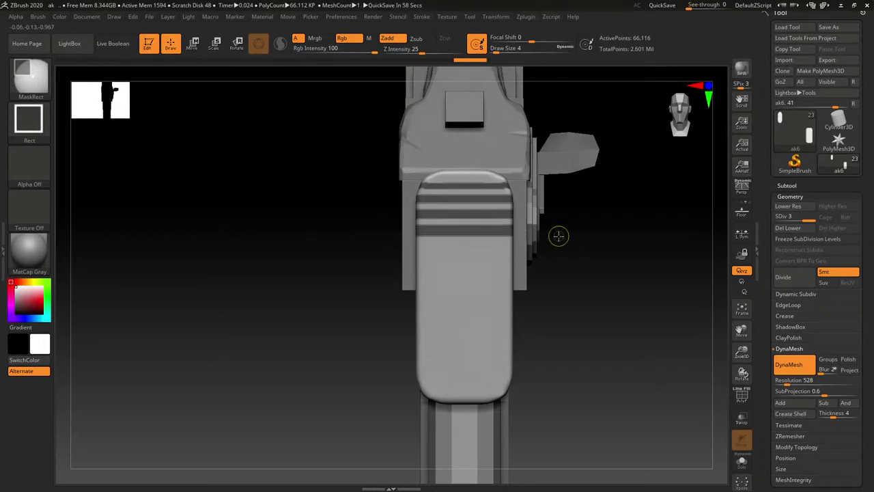
ctrl+drag(402, 240, 554, 250)
key(ctrl+z)
ctrl+drag(398, 247, 554, 250)
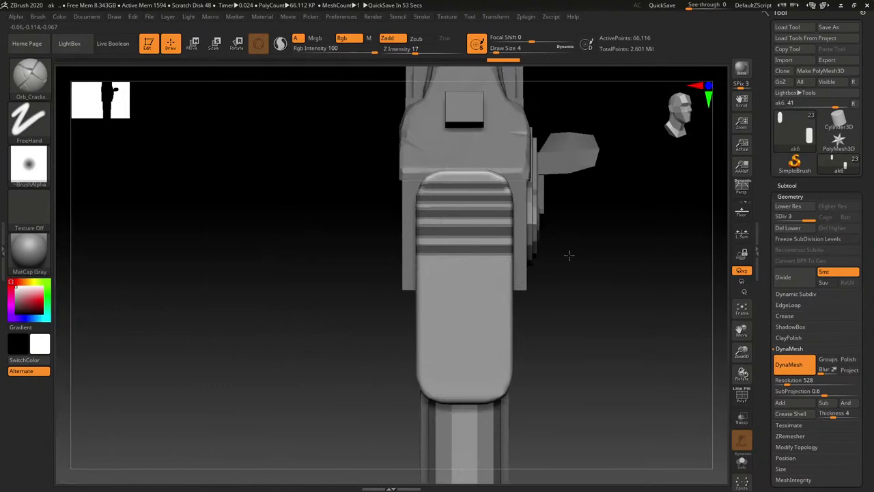
Undo all the stripe masks on the butt plate.
mouse_move(529, 258)
ctrl+mouse_down()
mouse_move(387, 268)
mouse_move(562, 280)
mouse_move(560, 289)
ctrl+mouse_up()
key(ctrl+z)
key(ctrl+z)
key(ctrl+z)
key(ctrl+z)
key(ctrl+z)
key(ctrl+z)
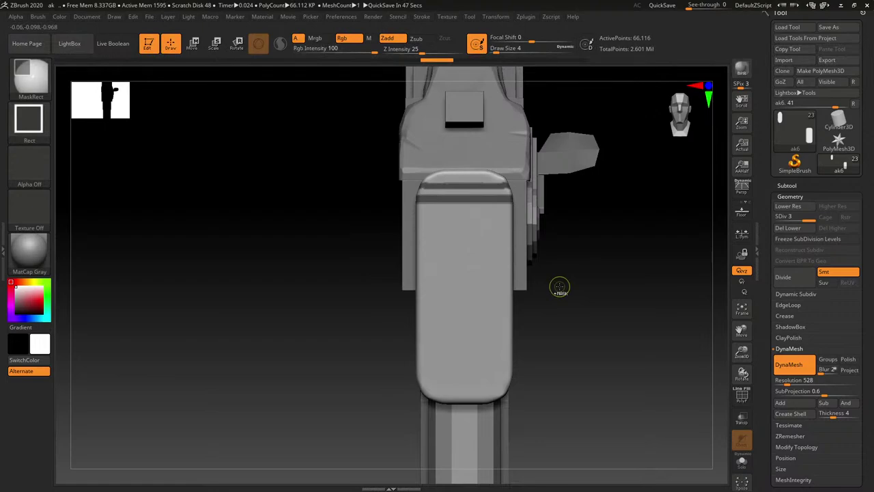
key(ctrl+z)
key(ctrl+z)
Switch to the Clay brush and set its draw size to 7.
key(b)
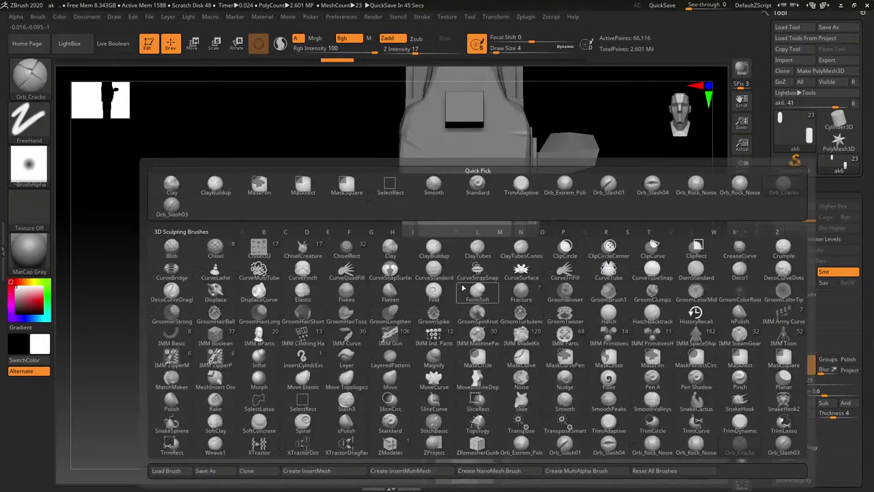
key(Escape)
key(b)
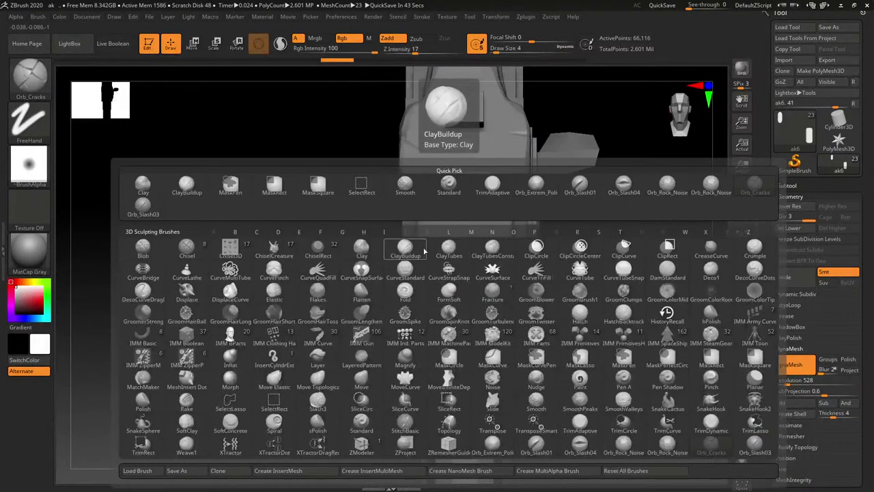
key(c)
key(l)
key(s)
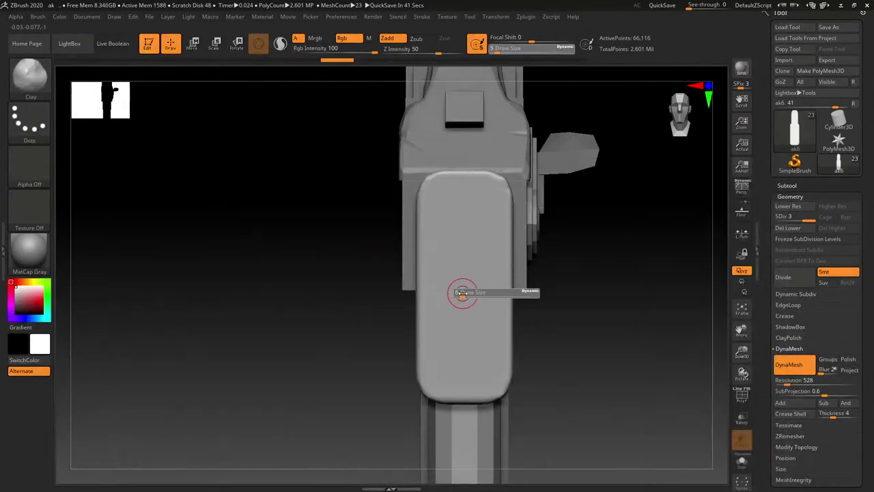
drag(463, 293, 462, 272)
key(s)
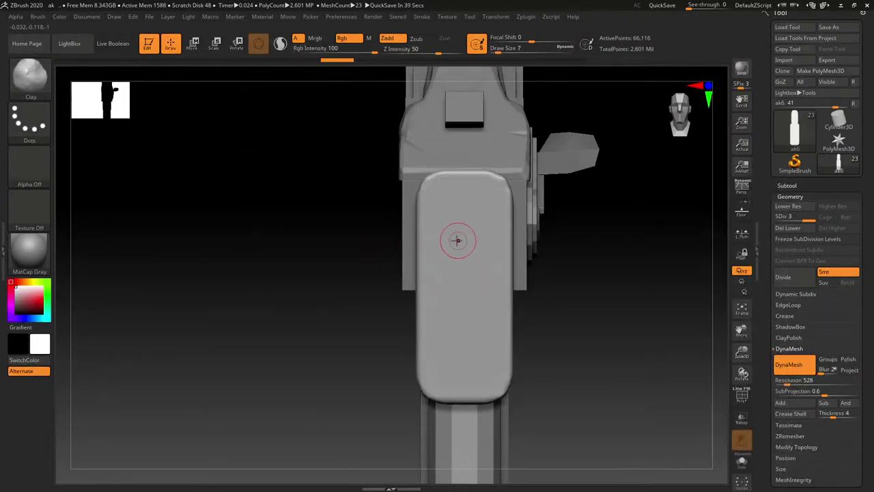
Paint a mask over the interior of the butt plate's rear face with the MaskPen brush, leaving a border around the edge unmasked.
key(ctrl)
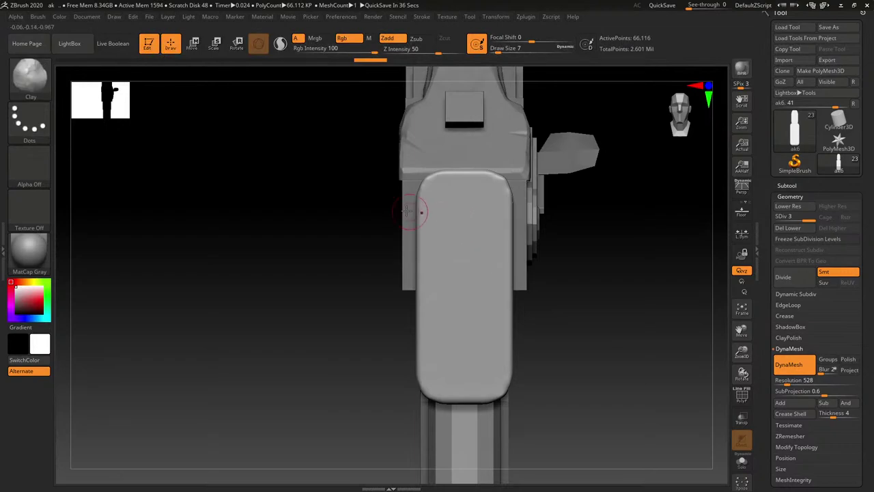
key(ctrl)
click(31, 75)
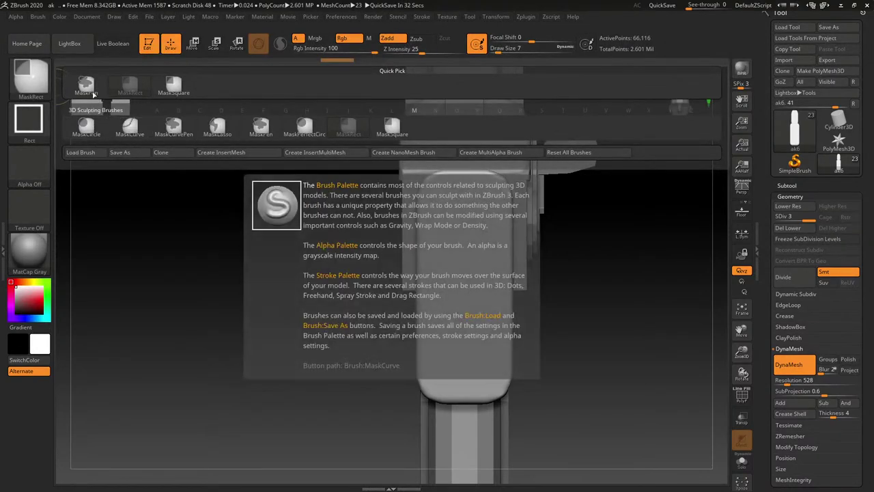
click(261, 127)
mouse_move(457, 254)
ctrl+mouse_down()
mouse_move(442, 202)
mouse_move(444, 345)
mouse_move(439, 225)
ctrl+mouse_up()
key(s)
mouse_move(461, 194)
ctrl+mouse_down()
mouse_move(482, 189)
mouse_move(484, 334)
mouse_move(489, 209)
ctrl+mouse_up()
ctrl+drag(481, 368, 457, 368)
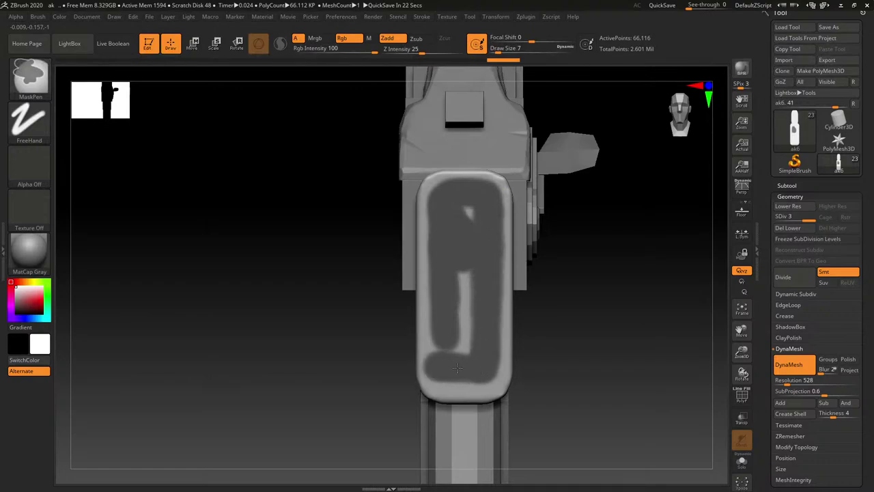
ctrl+drag(452, 241, 475, 207)
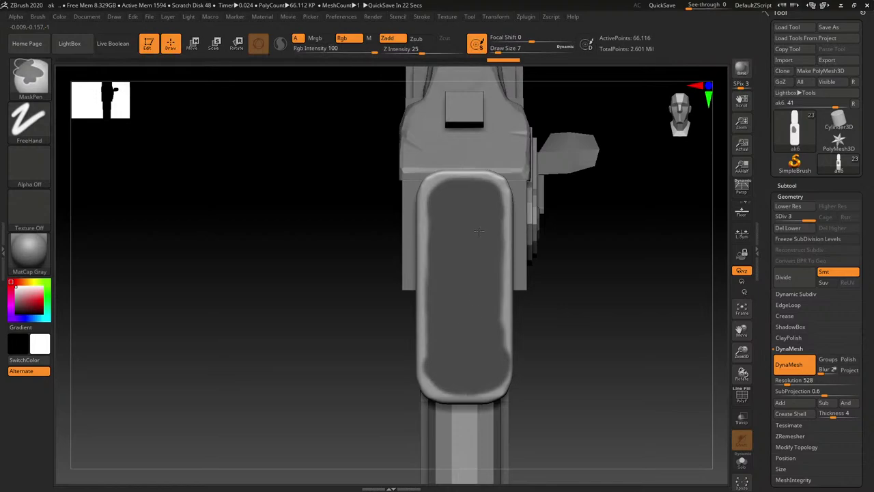
ctrl+drag(455, 198, 440, 355)
Trim the painted mask with the MaskRect brush into a straight-edged rectangle centred on the butt plate's rear face.
click(30, 77)
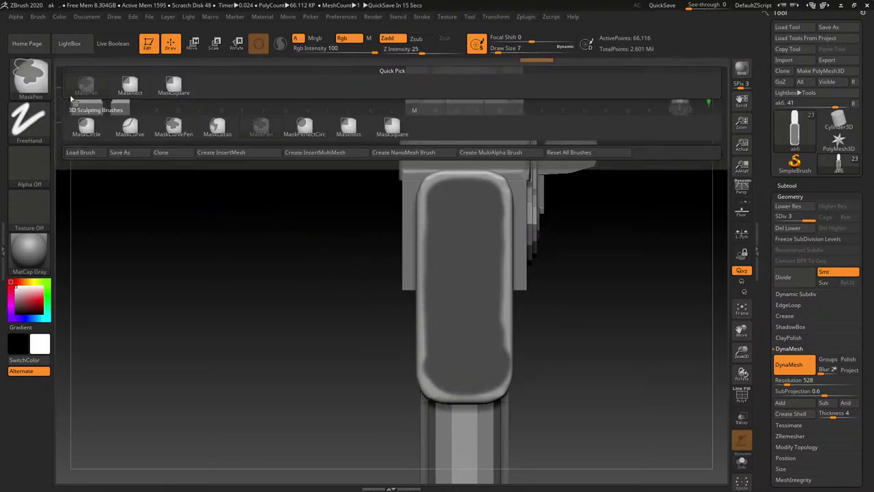
click(129, 89)
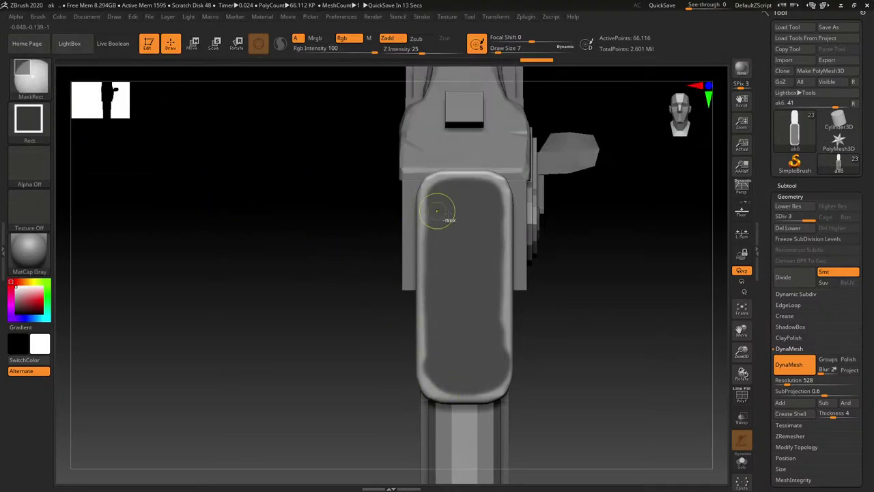
ctrl+drag(443, 151, 343, 443)
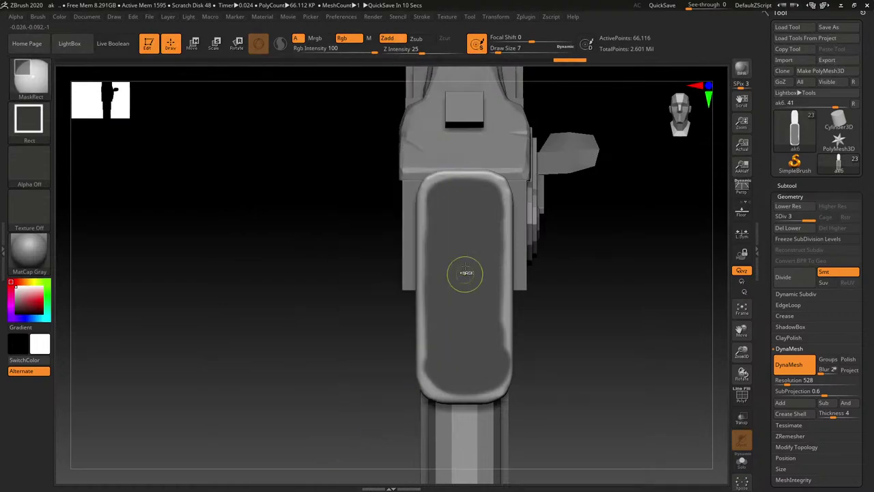
ctrl+drag(436, 156, 327, 441)
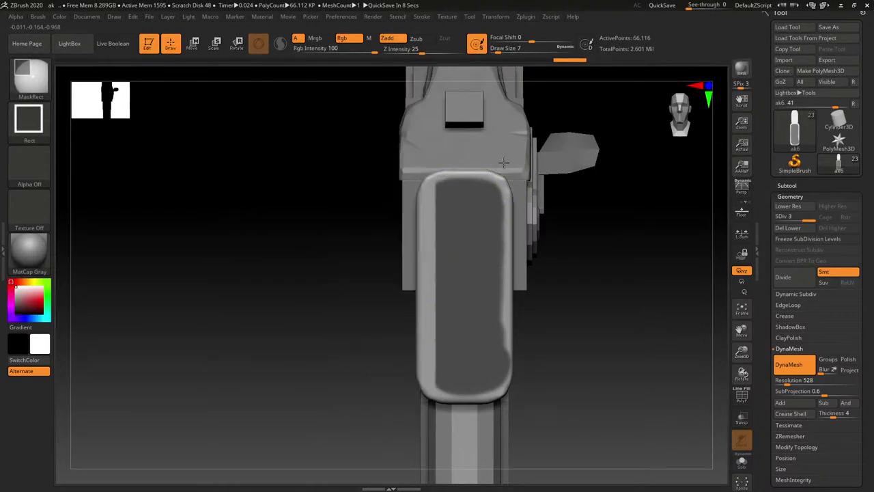
ctrl+drag(503, 161, 579, 437)
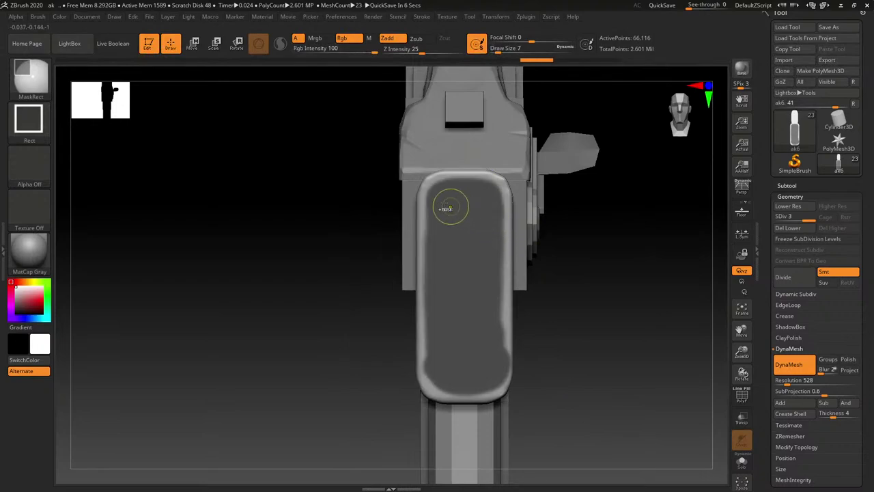
ctrl+drag(426, 230, 373, 414)
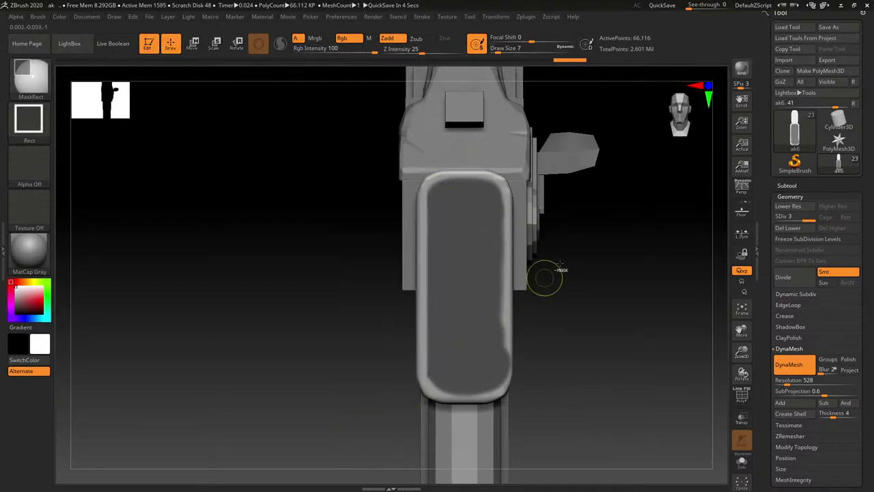
ctrl+drag(558, 149, 501, 445)
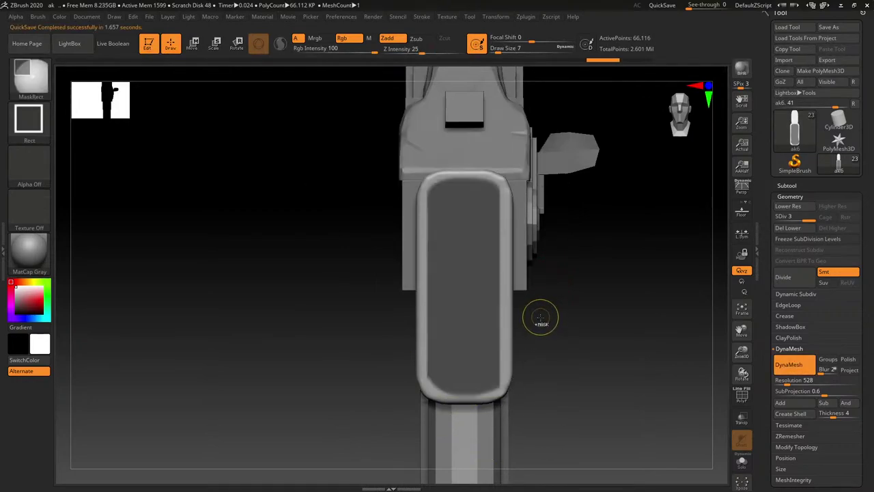
ctrl+alt+drag(410, 423, 347, 377)
ctrl+drag(388, 151, 577, 194)
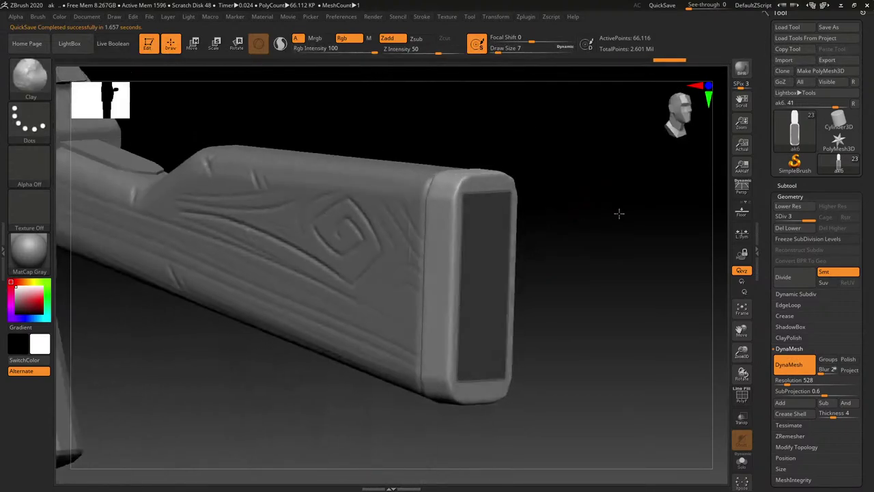
Invert the mask and apply a negative Inflate deformation to the rectangular panel on the butt plate's rear face.
drag(619, 213, 614, 215)
ctrl+click(628, 231)
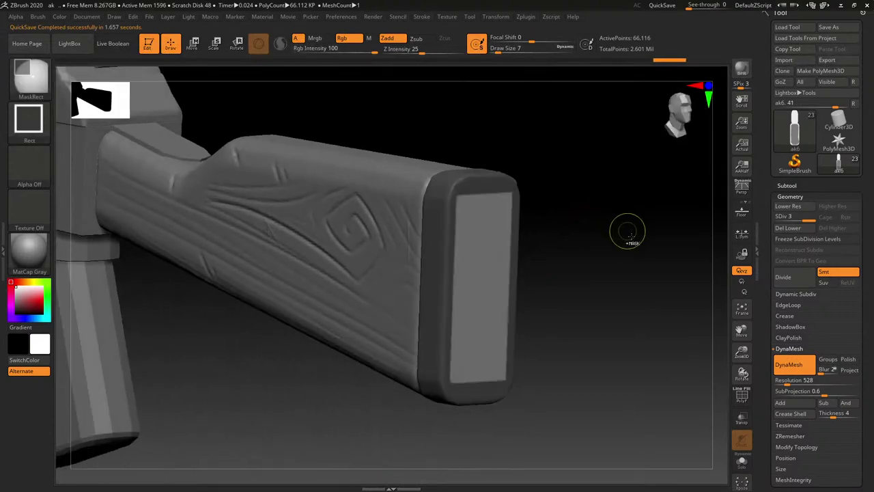
click(789, 349)
click(790, 197)
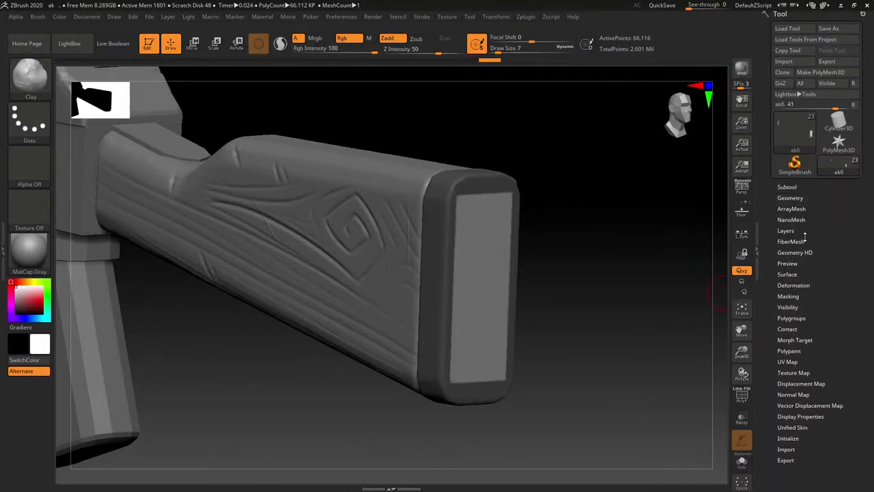
click(793, 285)
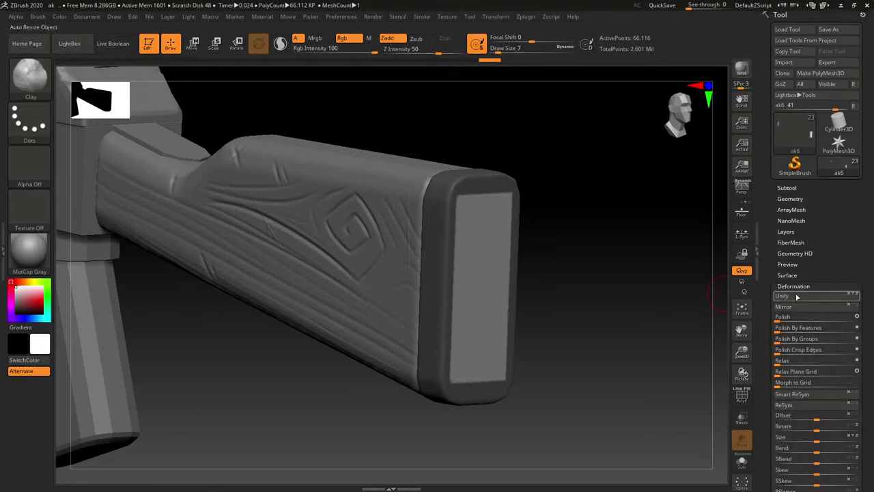
scroll(770, 291, down, 6)
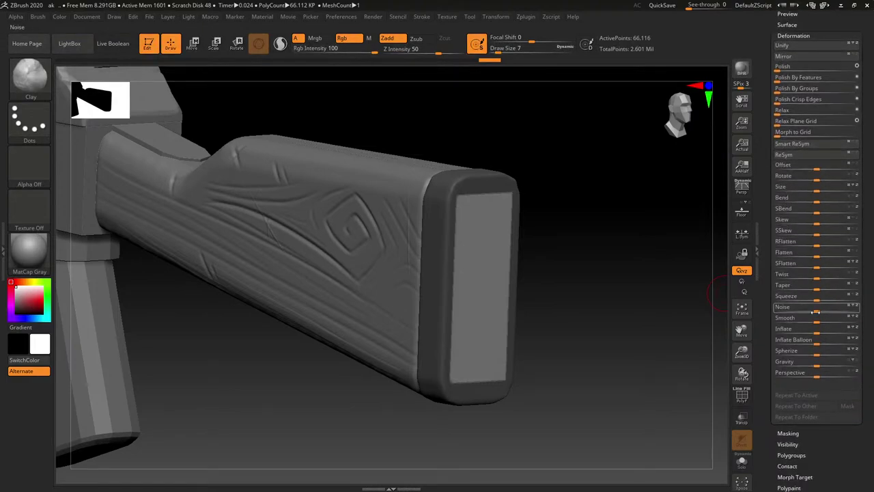
drag(816, 330, 769, 332)
mouse_move(632, 373)
mouse_down()
mouse_move(591, 344)
mouse_move(624, 355)
mouse_up()
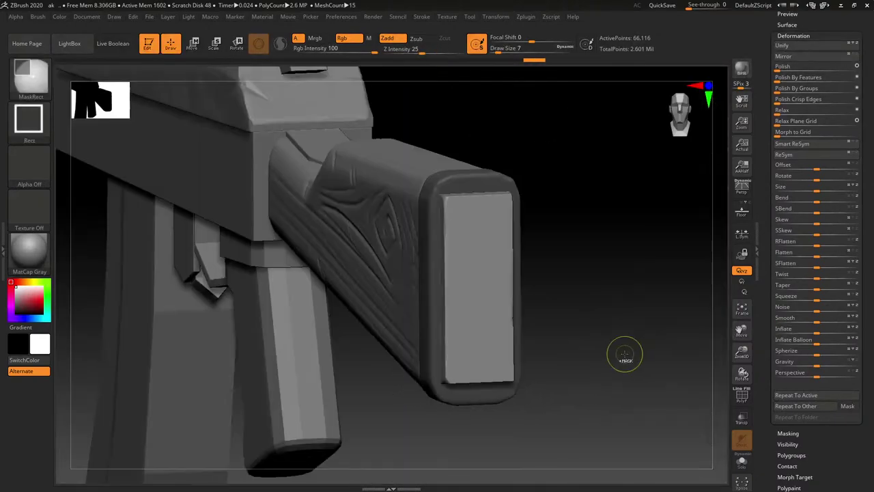
Undo the inflation and all the masking on the butt plate's rear face.
key(ctrl+z)
key(ctrl+z)
key(ctrl+z)
key(ctrl+z)
key(ctrl+z)
key(ctrl+z)
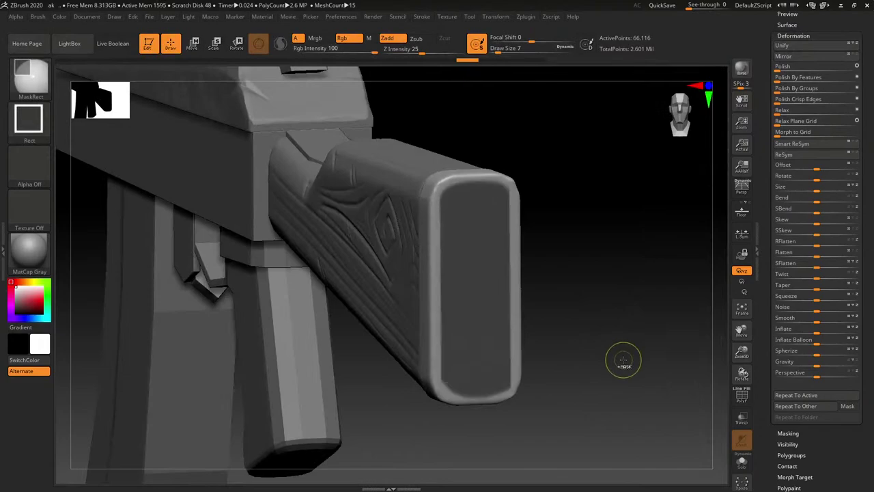
key(ctrl+z)
key(ctrl+z)
key(ctrl+z)
key(ctrl+z)
key(ctrl+z)
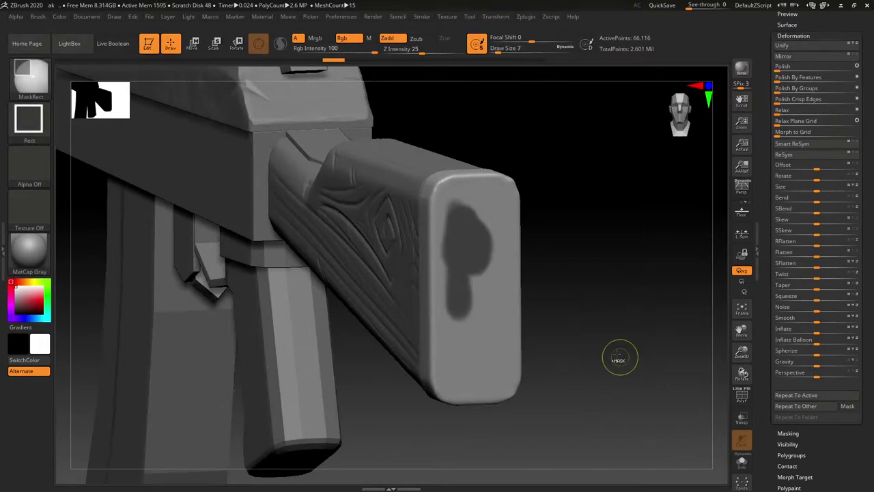
Spray subtle surface noise across the butt plate's rear face using the Orb_Rock_Noise brush at Z Intensity 6.
key(b)
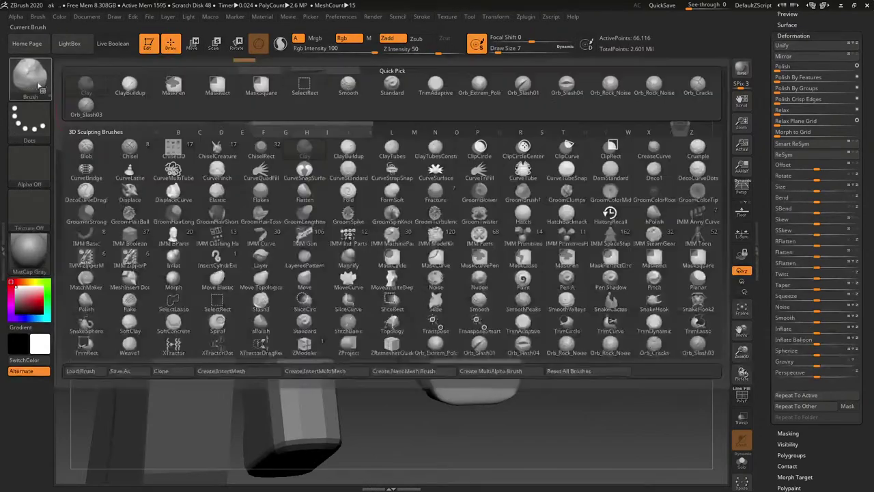
click(613, 342)
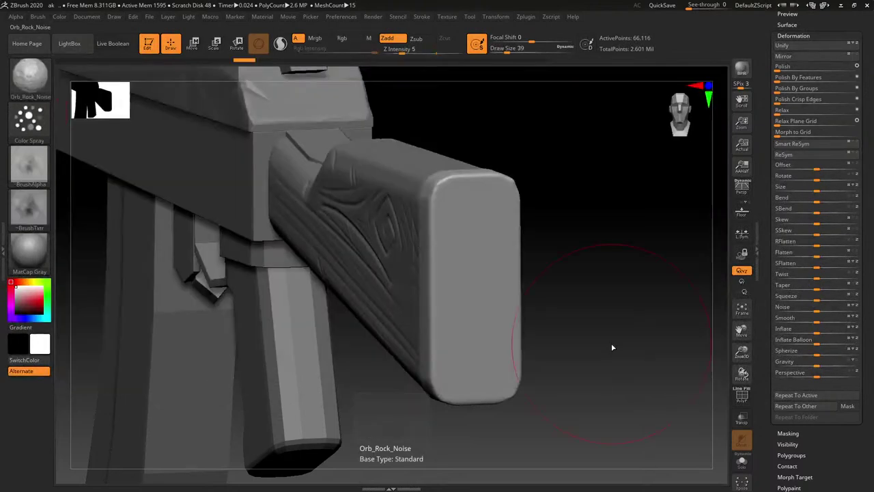
mouse_move(613, 348)
mouse_down()
mouse_move(591, 318)
mouse_move(536, 304)
mouse_up()
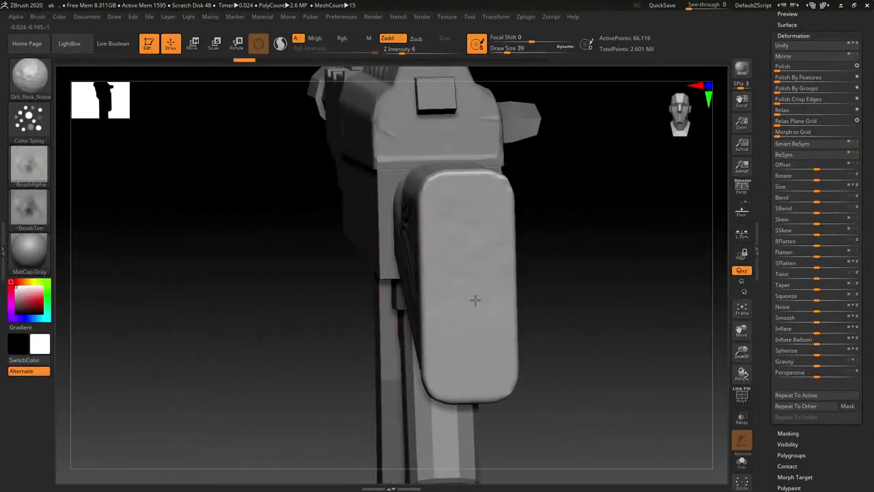
drag(475, 300, 473, 298)
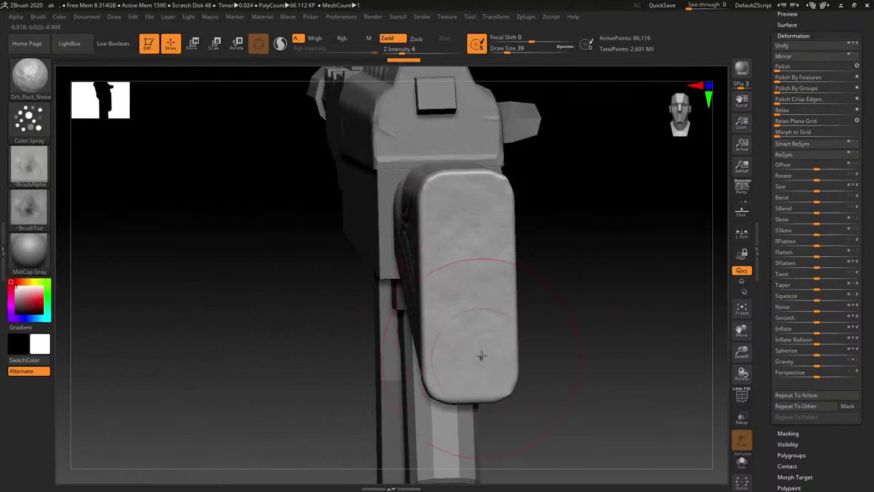
Cut small nicks into the butt plate's edges using the Orb_Slash04 brush at draw size 7.
key(b)
click(655, 445)
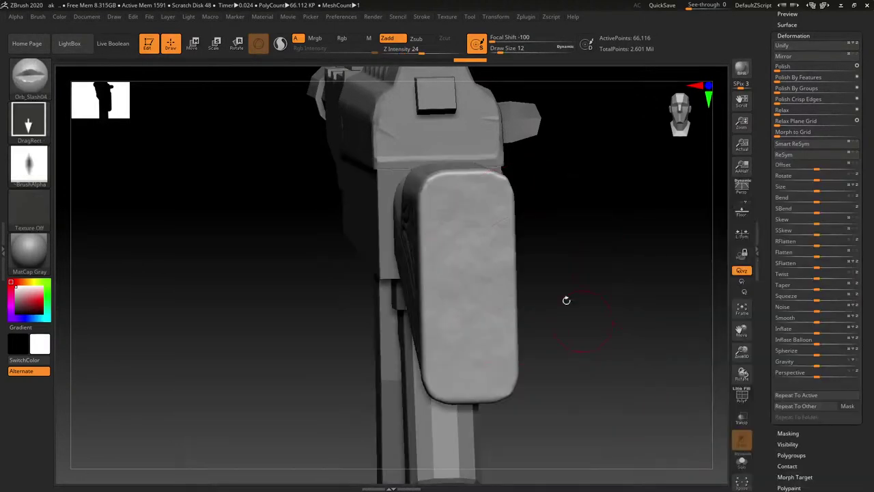
mouse_move(566, 298)
mouse_down()
mouse_move(517, 240)
mouse_move(474, 233)
mouse_up()
key(s)
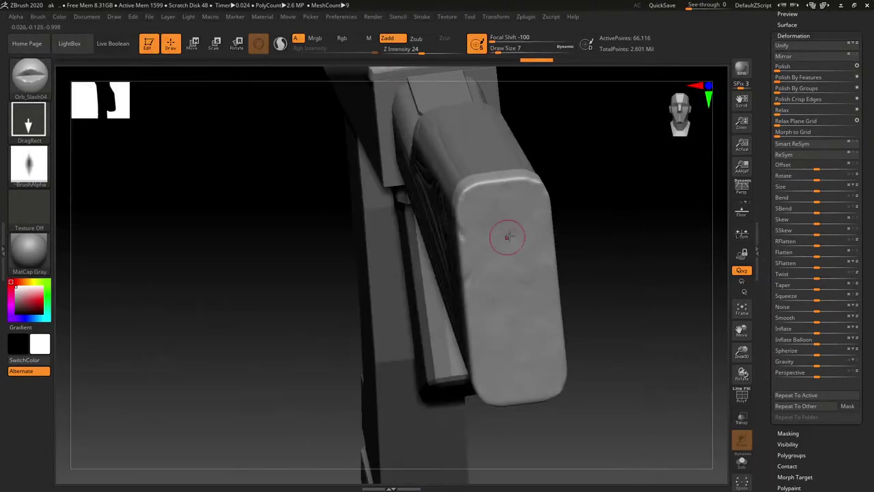
drag(505, 215, 529, 249)
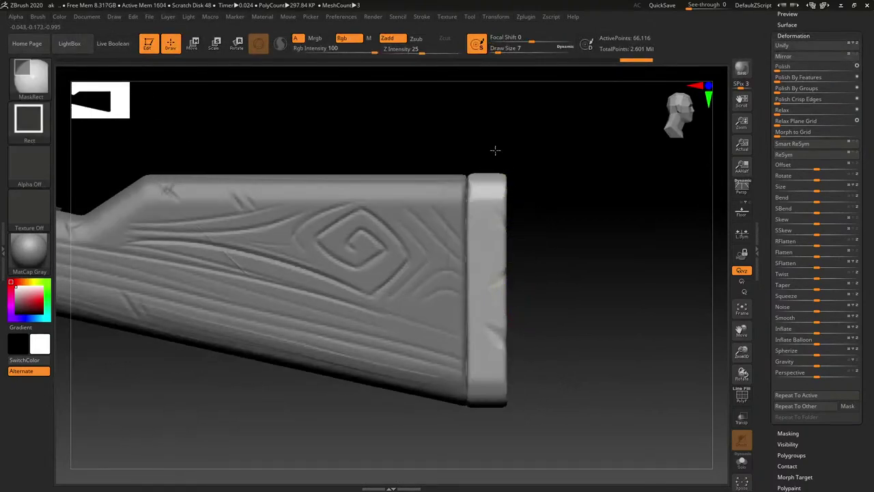
Mask a narrow vertical strip down the middle of the butt plate in side view, redoing it once, and invert the mask.
drag(494, 148, 488, 429)
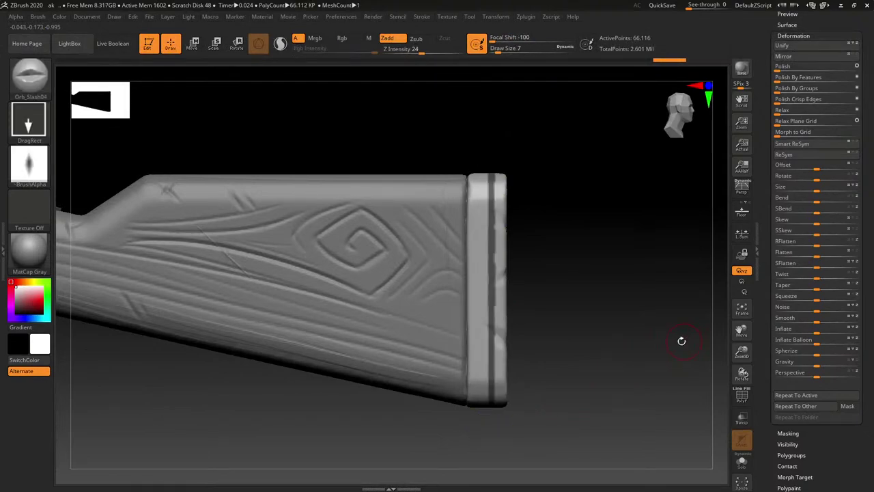
ctrl+drag(676, 340, 529, 277)
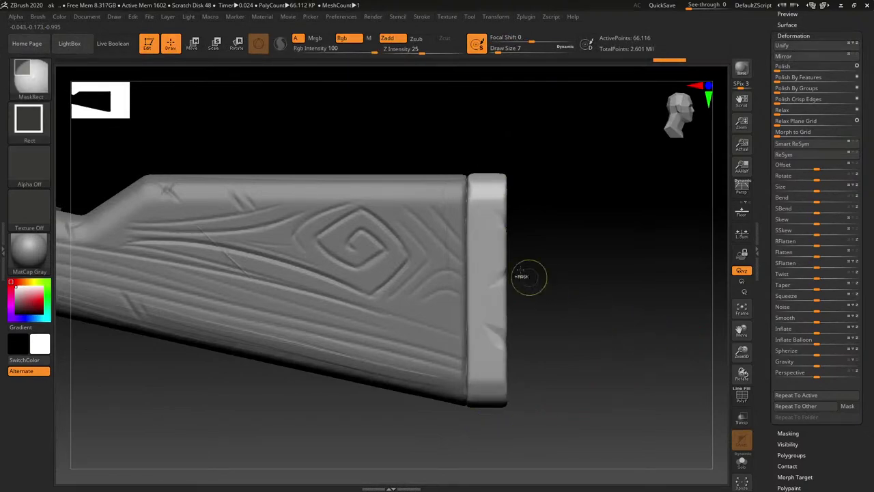
drag(484, 156, 490, 429)
ctrl+click(628, 351)
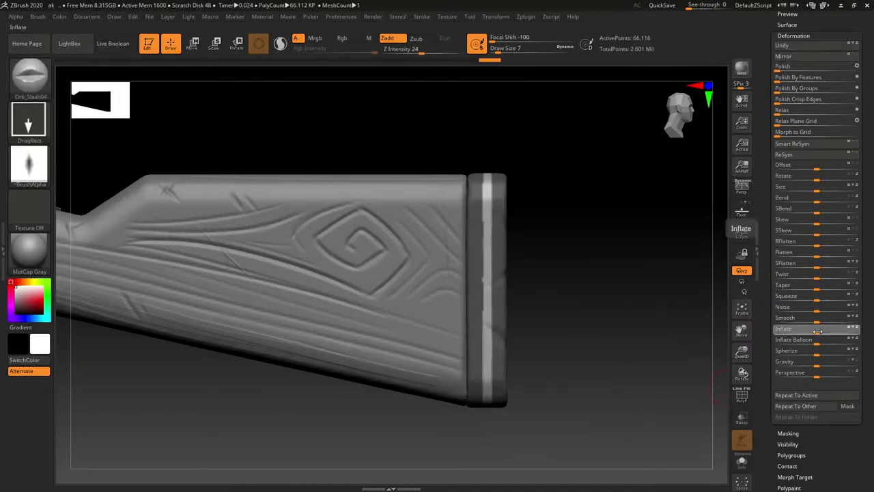
Inflate the unmasked strip into a raised band around the butt plate, and invert the mask.
drag(817, 332, 820, 331)
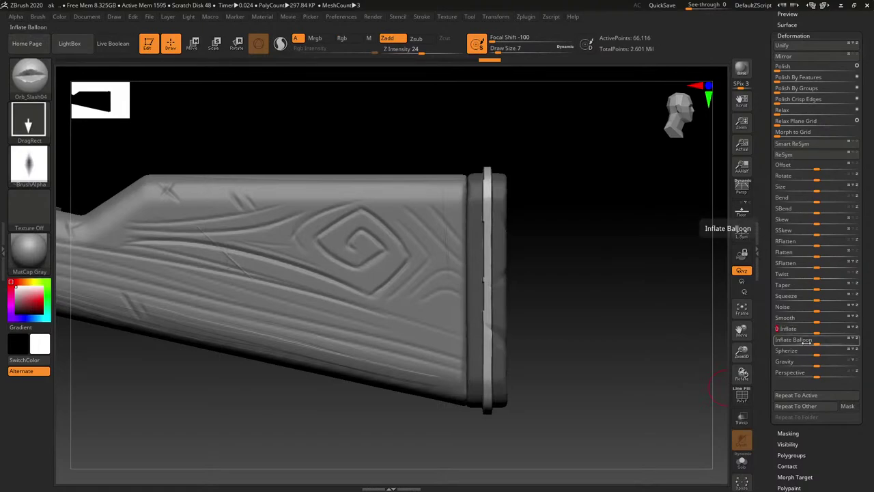
ctrl+click(593, 302)
mouse_move(608, 301)
mouse_down()
mouse_move(595, 316)
mouse_move(597, 298)
mouse_move(622, 300)
mouse_up()
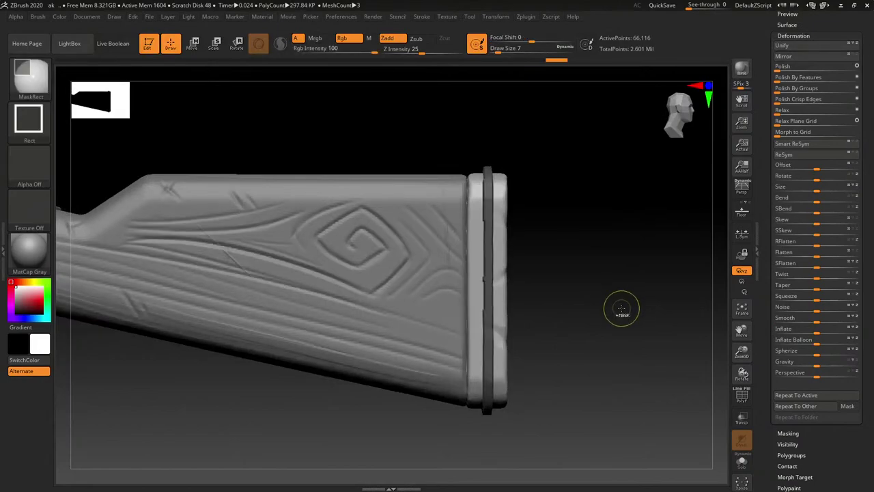
Undo the band's inflation on the butt plate and inflate the unmasked strip again with a value of 3.
ctrl+click(620, 309)
key(ctrl+z)
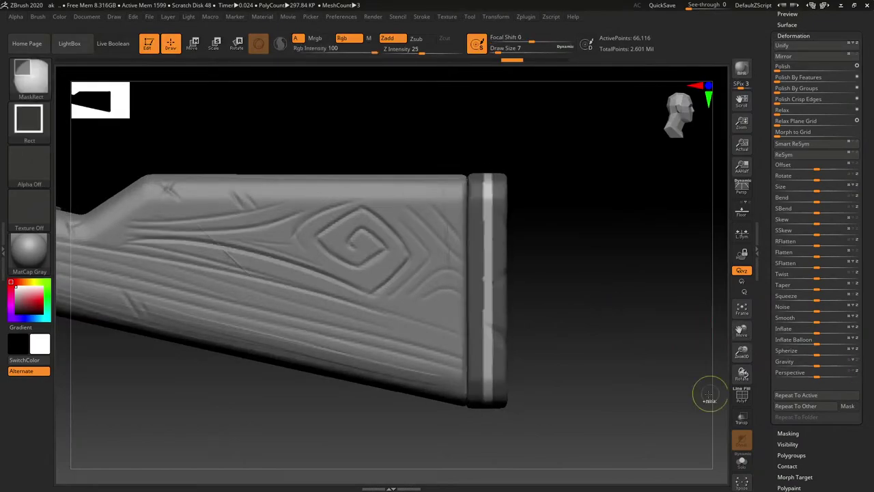
drag(817, 331, 820, 333)
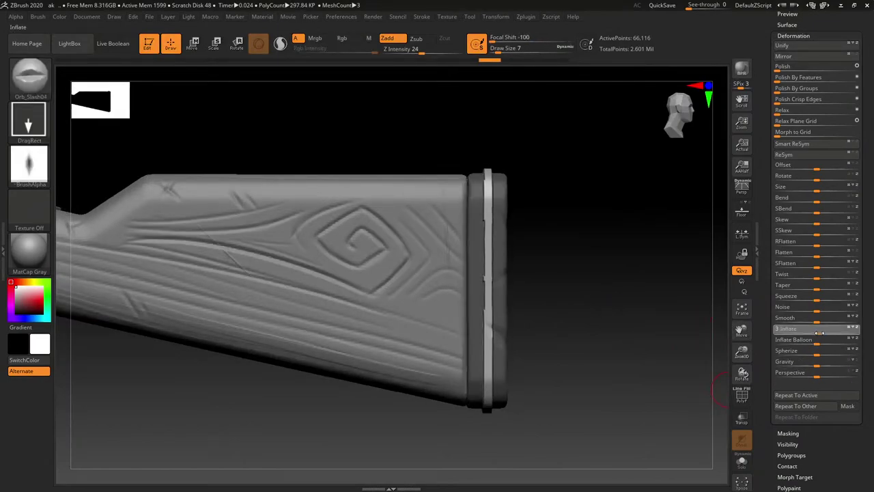
Clear the mask from the butt plate and apply a light Polish deformation to it.
drag(648, 300, 631, 293)
ctrl+drag(580, 286, 710, 219)
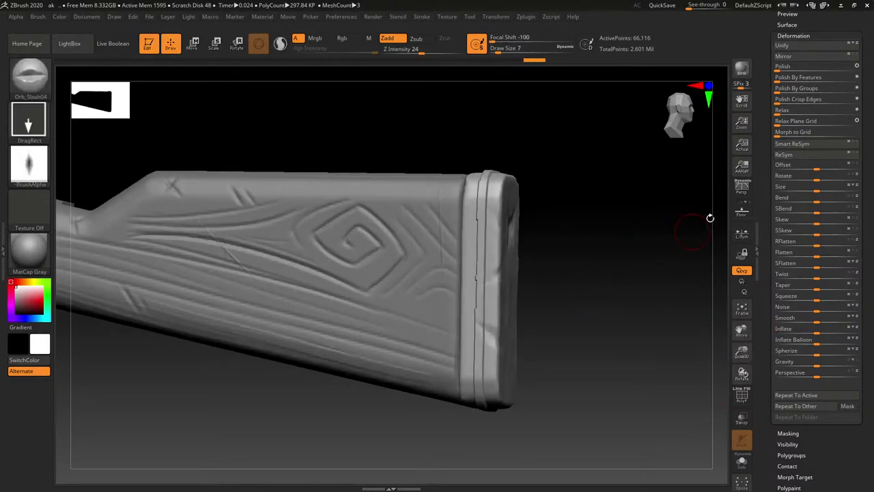
click(778, 66)
Save the project.
drag(609, 156, 534, 191)
mouse_move(533, 190)
right_down()
mouse_move(549, 181)
mouse_move(552, 128)
mouse_move(611, 170)
right_up()
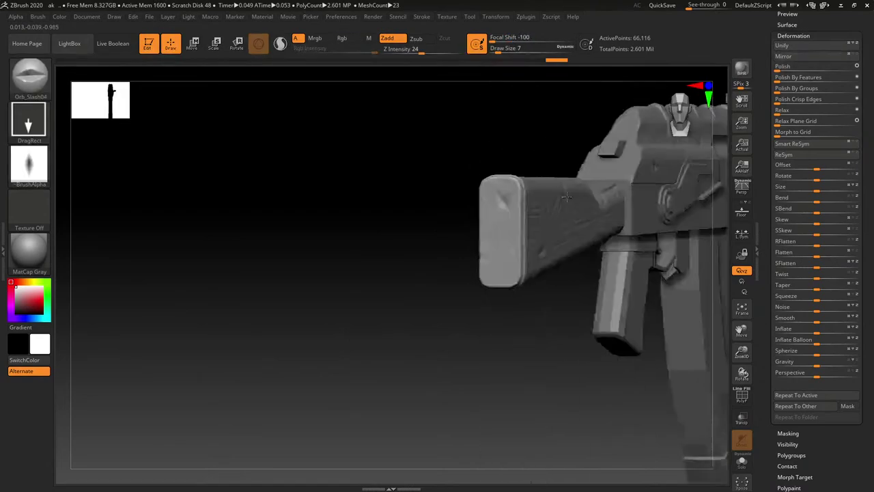
mouse_move(580, 182)
ctrl+right_down()
mouse_move(583, 157)
mouse_move(462, 227)
mouse_move(526, 172)
mouse_move(445, 201)
mouse_move(568, 166)
mouse_move(544, 170)
mouse_move(564, 179)
ctrl+right_up()
key(ctrl)
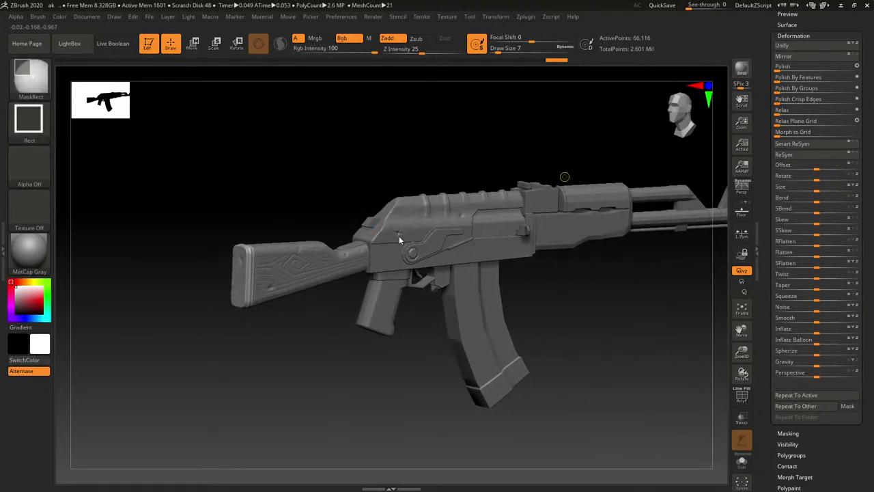
key(ctrl+s)
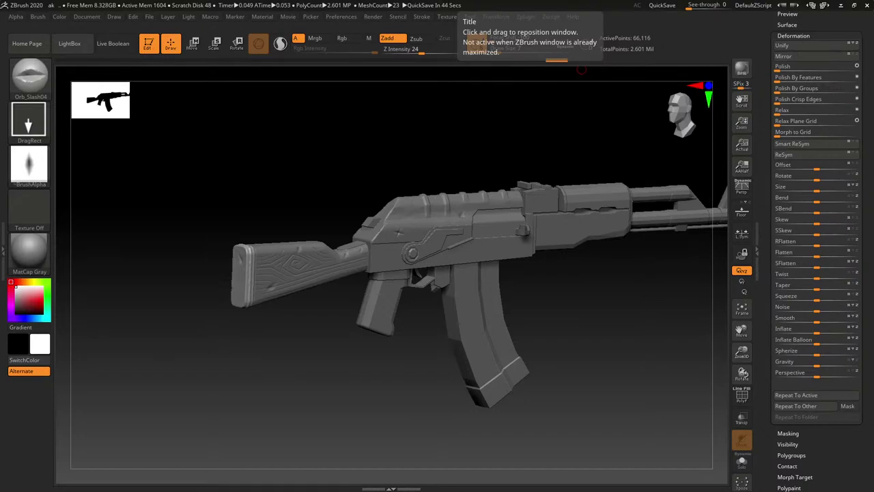
Select the lower receiver subtool above the magazine and switch the interface layout to legacy4R8.
drag(539, 144, 474, 131)
alt+click(493, 231)
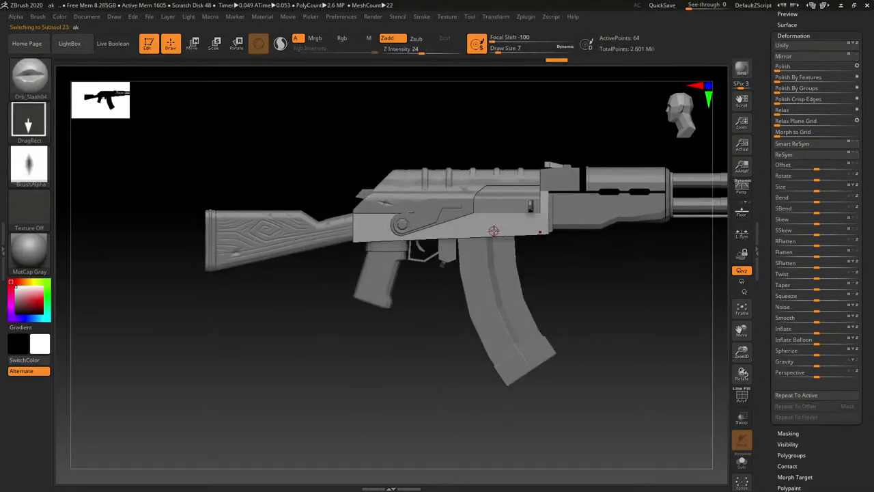
mouse_move(577, 268)
alt+right_down()
mouse_move(574, 300)
mouse_move(533, 275)
mouse_move(537, 318)
alt+right_up()
alt+right_drag(510, 288, 648, 278)
mouse_move(554, 278)
ctrl+right_down()
mouse_move(559, 308)
mouse_move(554, 262)
ctrl+right_up()
drag(554, 263, 515, 286)
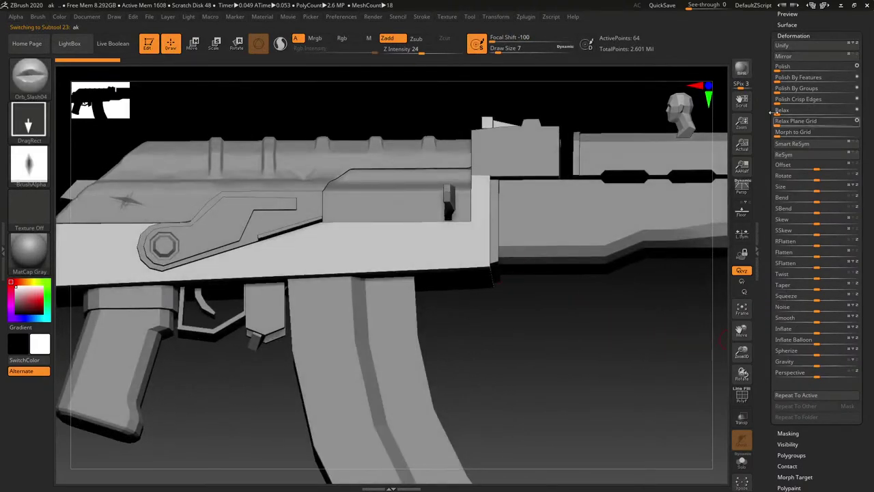
click(809, 6)
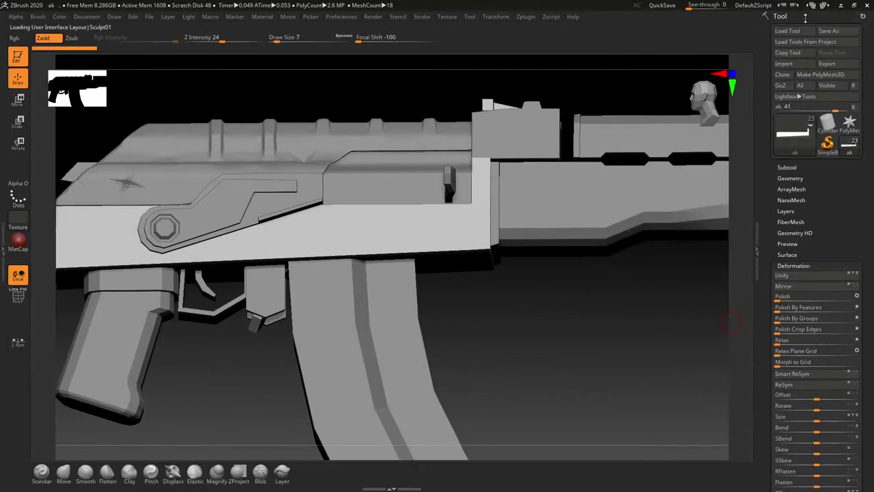
click(812, 6)
click(812, 6)
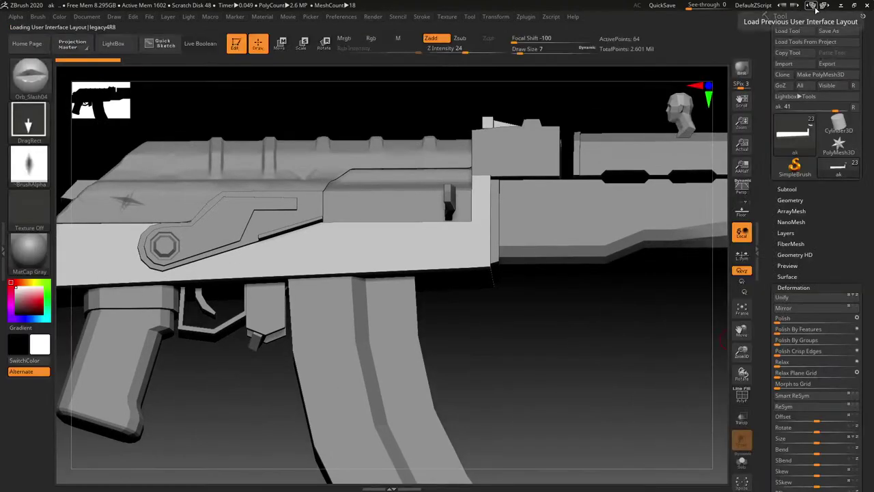
DynaMesh the lower receiver at resolution 808 and divide it once to subdivision level 2.
click(789, 200)
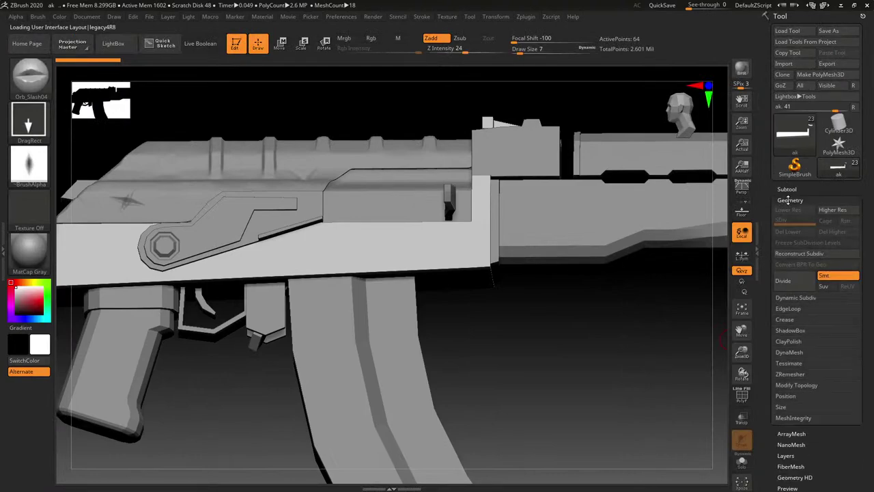
click(792, 352)
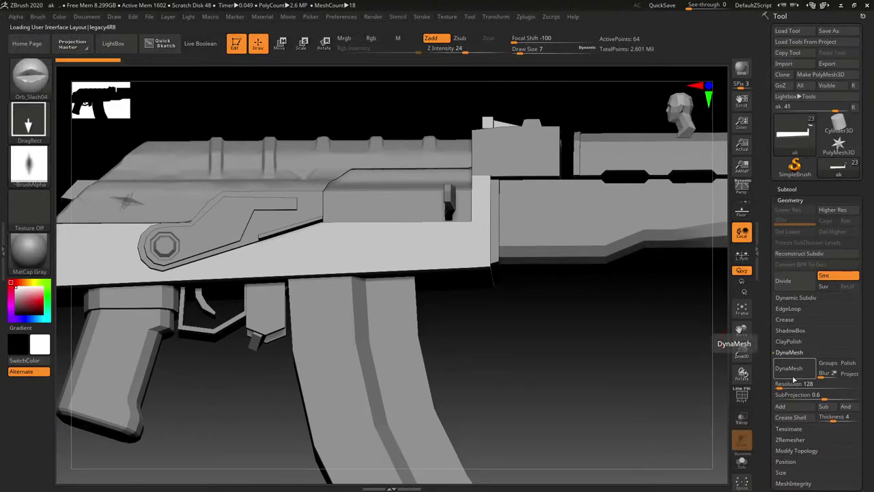
drag(781, 386, 793, 387)
click(792, 368)
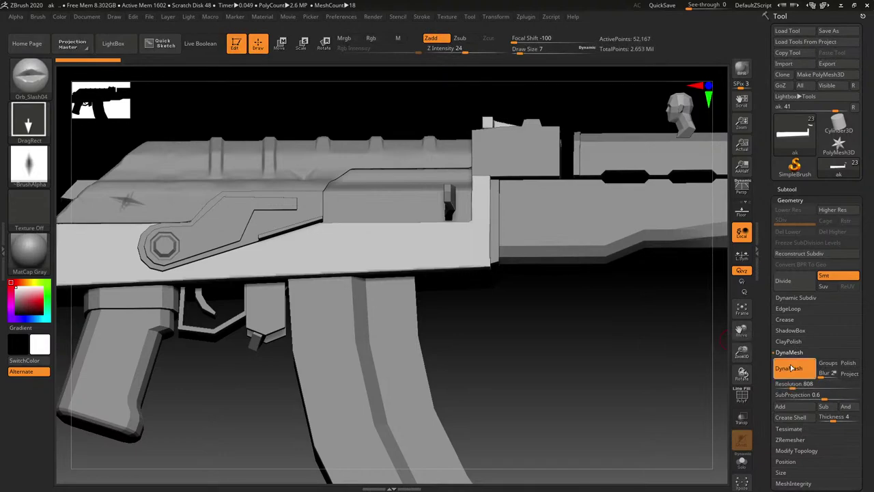
click(783, 281)
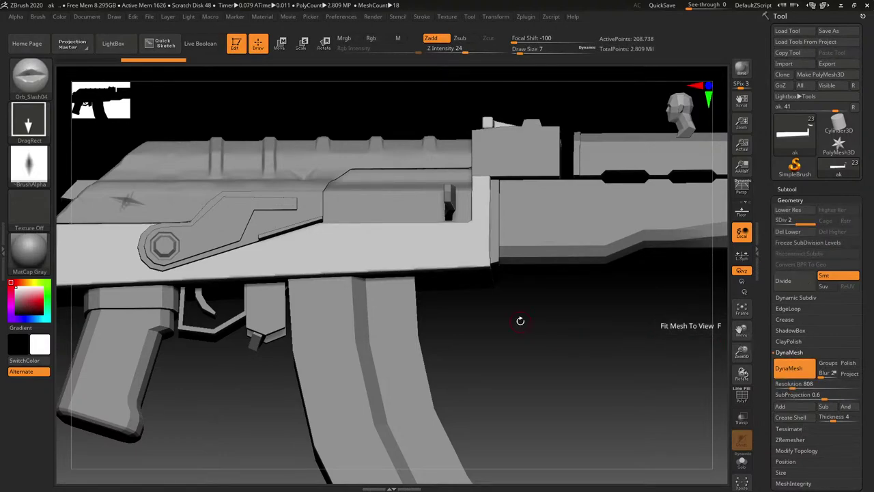
Choose the Orb_Rock_Noise brush and enlarge it to draw size 35.
drag(513, 315, 536, 325)
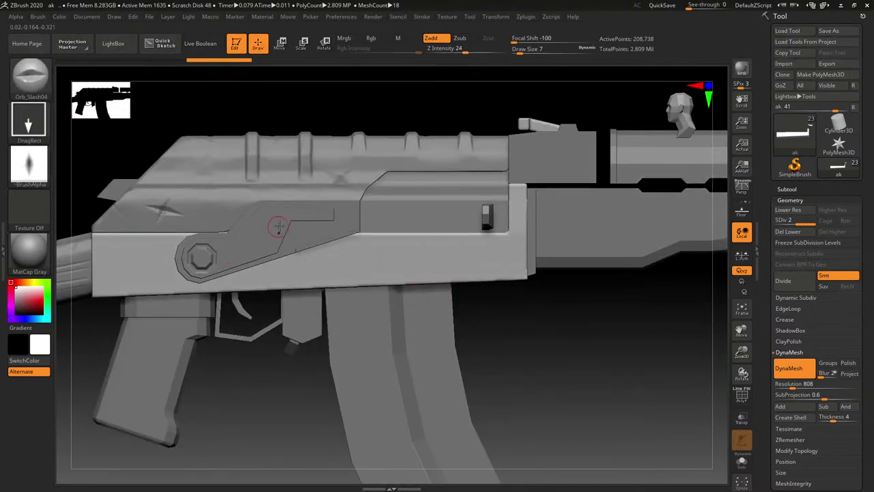
key(b)
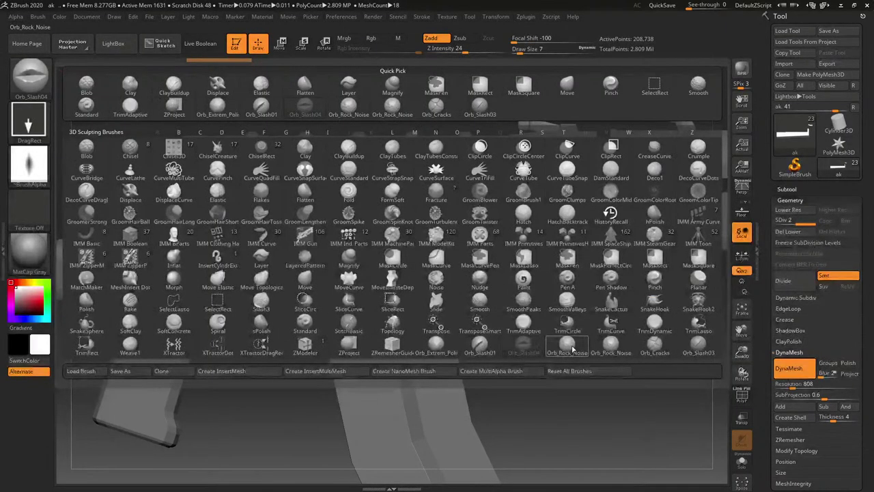
click(567, 345)
key(bracketright)
key(bracketright)
key(bracketright)
Try spraying rock noise on the lower receiver's side at Z Intensity 21, and undo the strokes.
drag(379, 254, 407, 236)
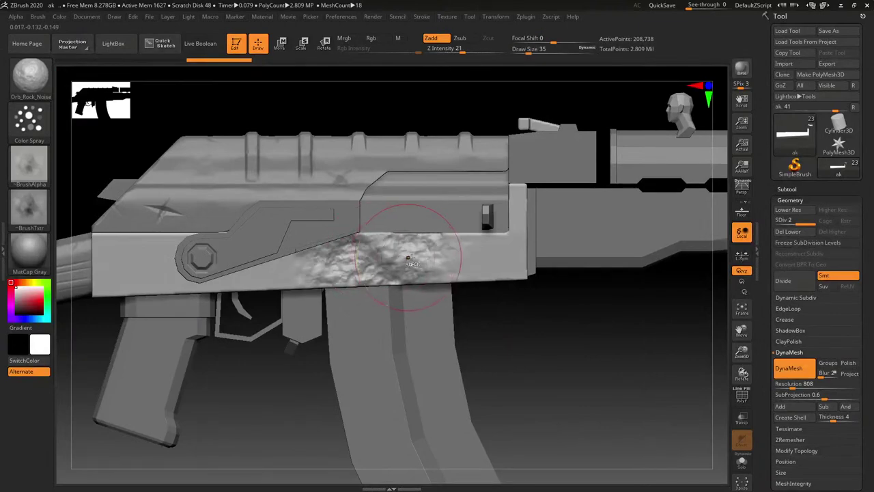
key(ctrl+z)
key(bracketleft)
mouse_move(496, 246)
mouse_down()
mouse_move(499, 255)
mouse_move(505, 248)
mouse_up()
key(ctrl+z)
Spray subtle rock noise across both sides of the lower receiver at Z Intensity 6.
drag(453, 50, 442, 50)
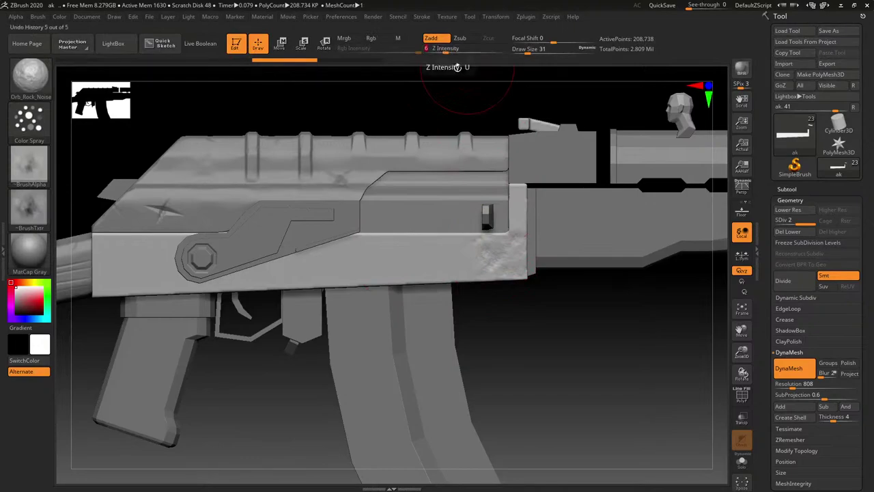
shift+drag(509, 249, 503, 263)
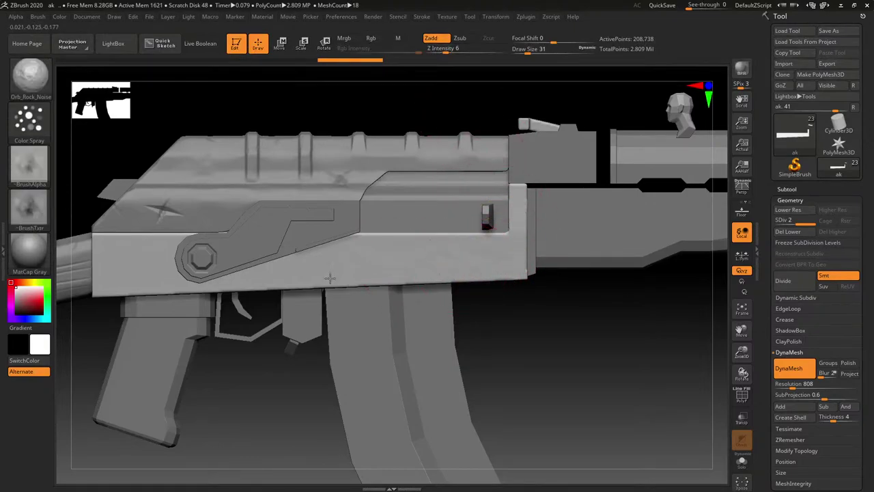
right_drag(375, 255, 400, 232)
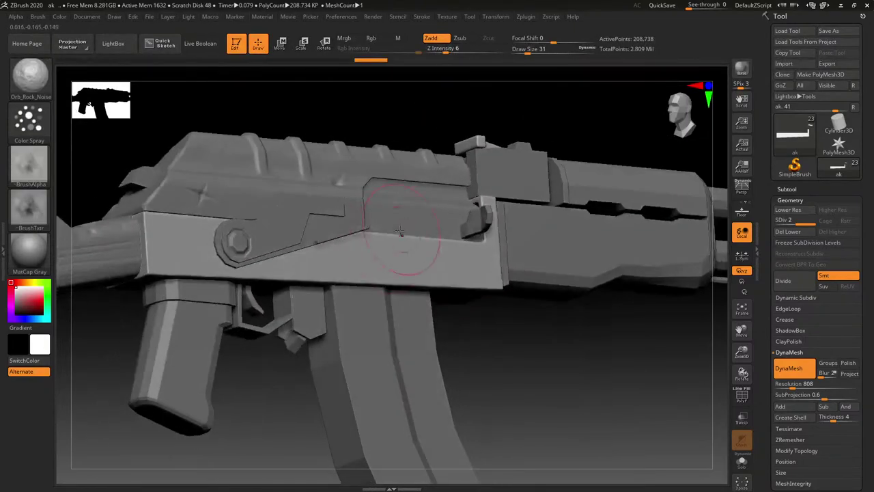
right_drag(447, 272, 570, 204)
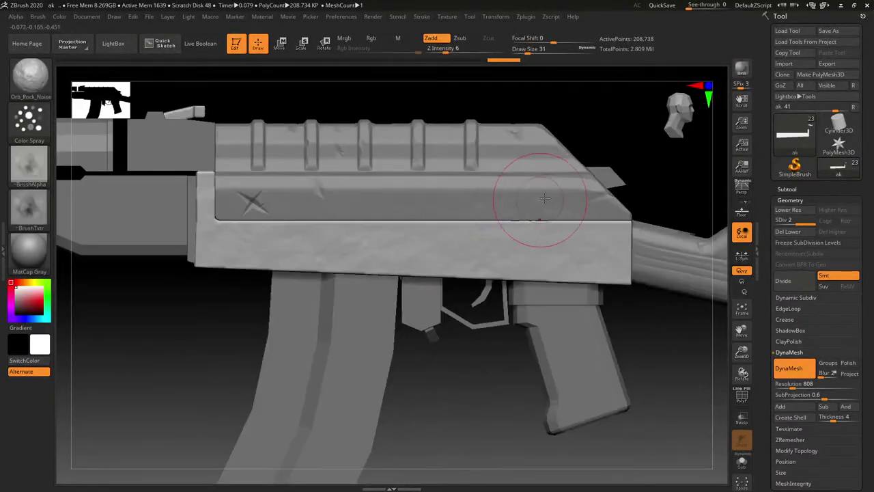
Chip the upper rear corner of the lower receiver using the TrimAdaptive brush at draw size 3.
key(b)
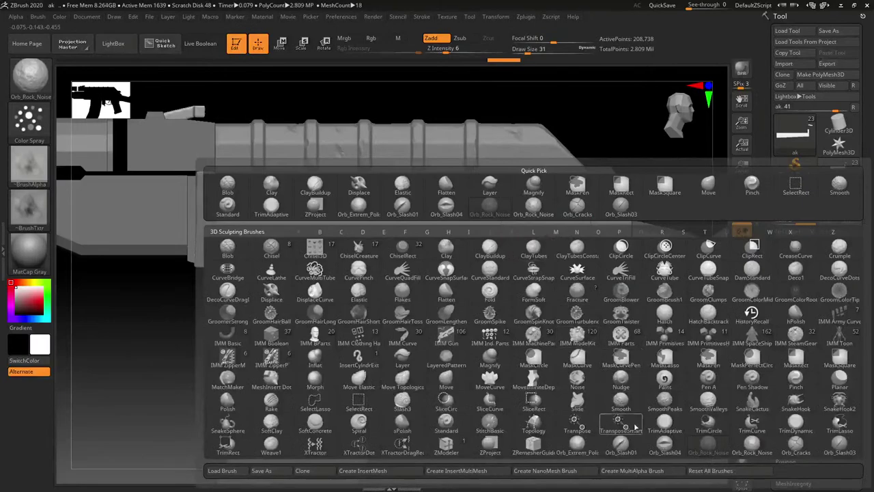
click(666, 424)
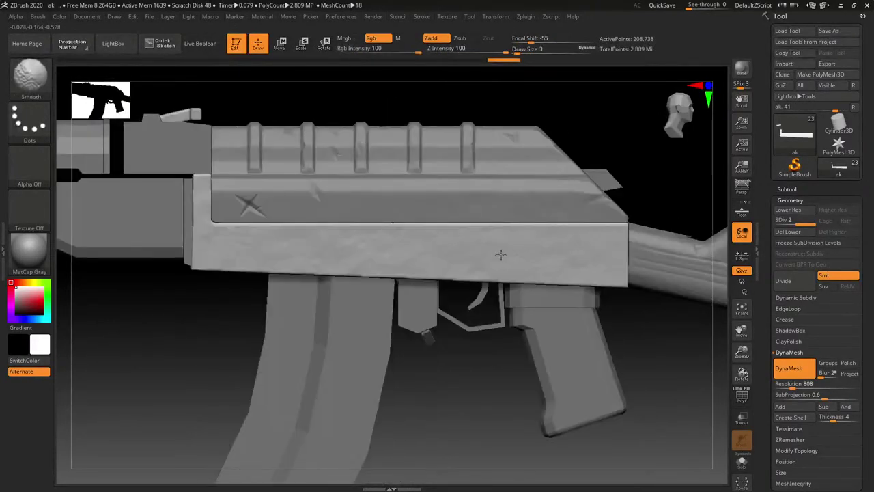
mouse_move(616, 204)
ctrl+right_down()
mouse_move(599, 255)
mouse_move(609, 225)
mouse_move(526, 249)
mouse_move(601, 194)
mouse_move(548, 272)
mouse_move(533, 244)
ctrl+right_up()
key(b)
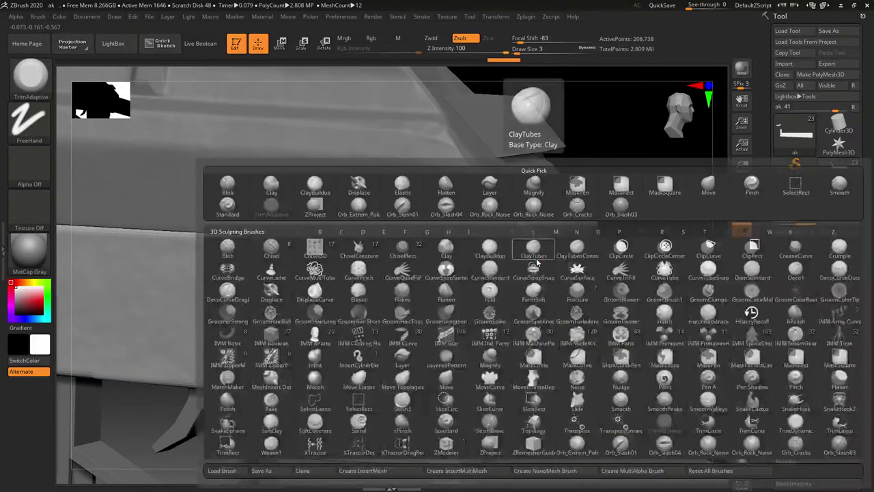
key(t)
key(a)
key(s)
click(531, 283)
right_drag(532, 282, 559, 269)
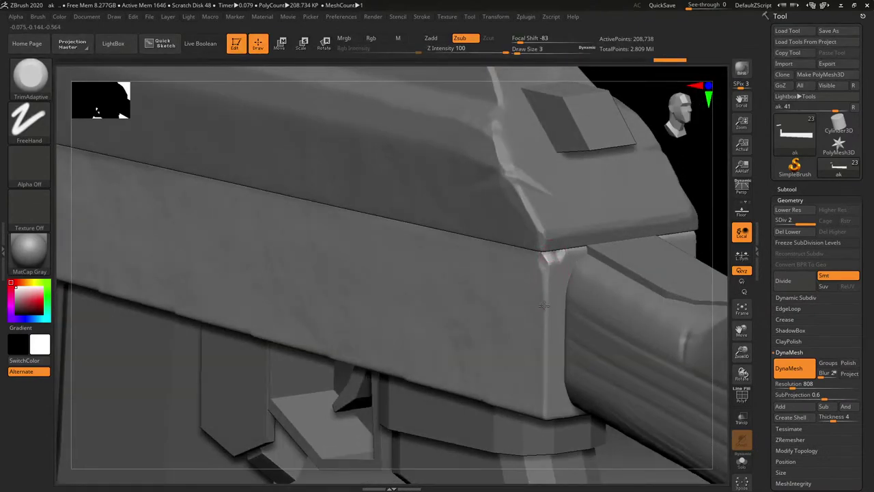
Trim irregular wear down the lower receiver's rear vertical edge to its bottom corner.
right_drag(545, 314, 554, 286)
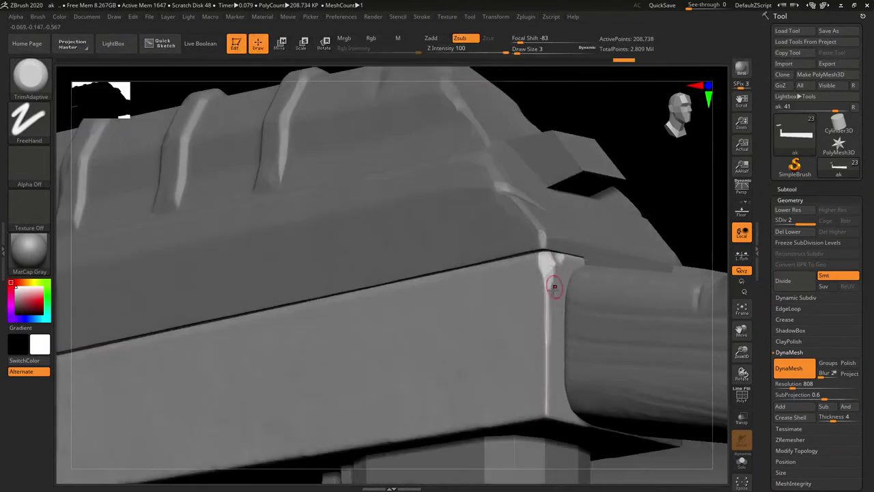
right_drag(545, 380, 547, 397)
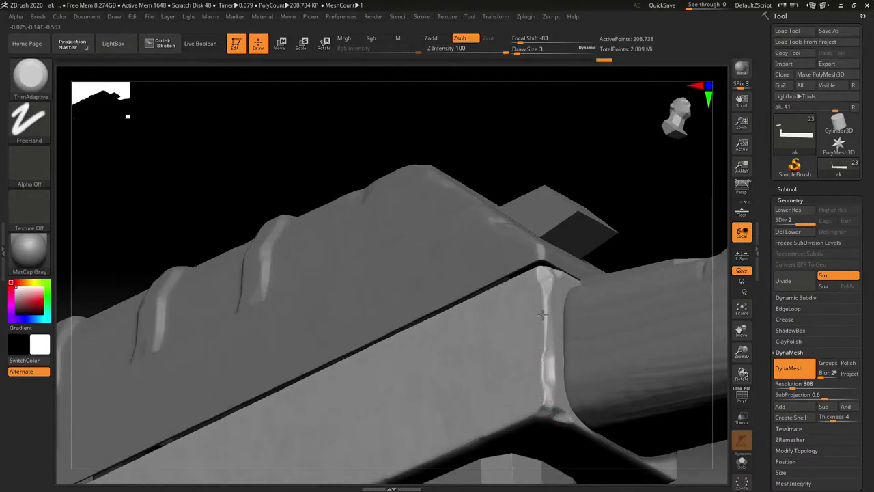
key(s)
drag(548, 340, 549, 307)
Try trimming and masking near the upper rear corner on the receiver's opposite side at draw size 2, and undo the strokes.
mouse_move(590, 296)
right_down()
mouse_move(580, 273)
mouse_move(570, 299)
mouse_move(595, 303)
mouse_move(560, 312)
mouse_move(586, 293)
mouse_move(539, 296)
mouse_move(539, 314)
mouse_move(552, 322)
mouse_move(510, 240)
right_up()
key(s)
drag(507, 237, 505, 236)
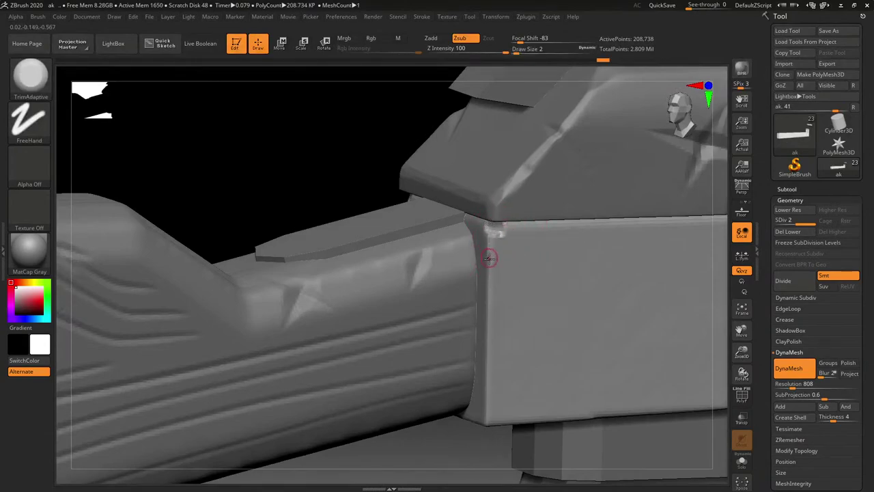
key(ctrl)
key(ctrl)
key(ctrl)
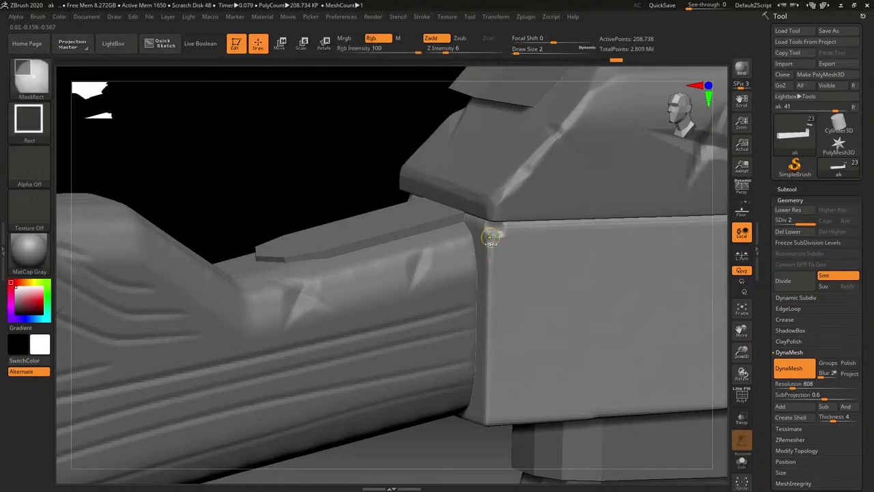
ctrl+drag(517, 233, 530, 240)
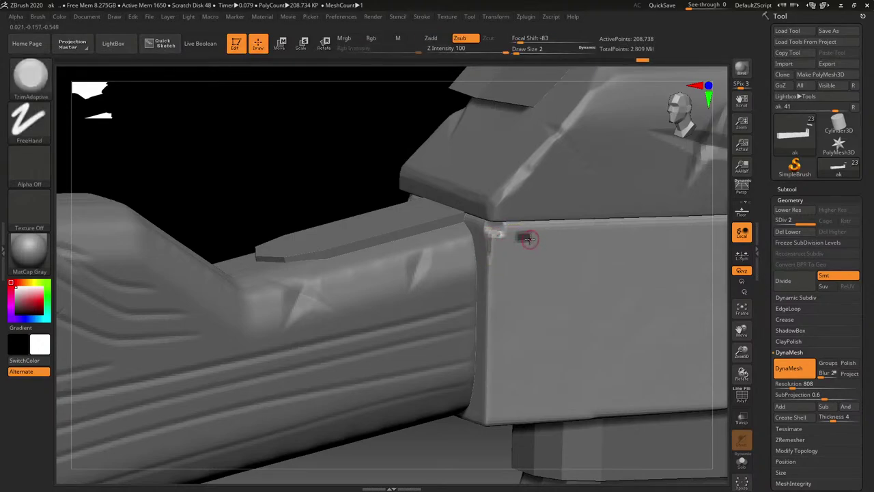
key(ctrl)
key(ctrl)
key(ctrl)
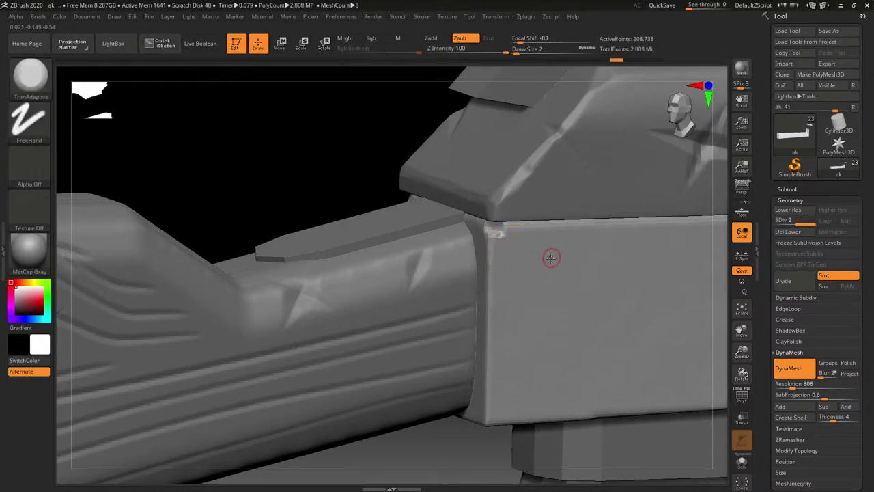
key(ctrl)
Subdivide the lower receiver up to subdivision level 4, and undo the test strokes on its upper rear corner.
click(784, 281)
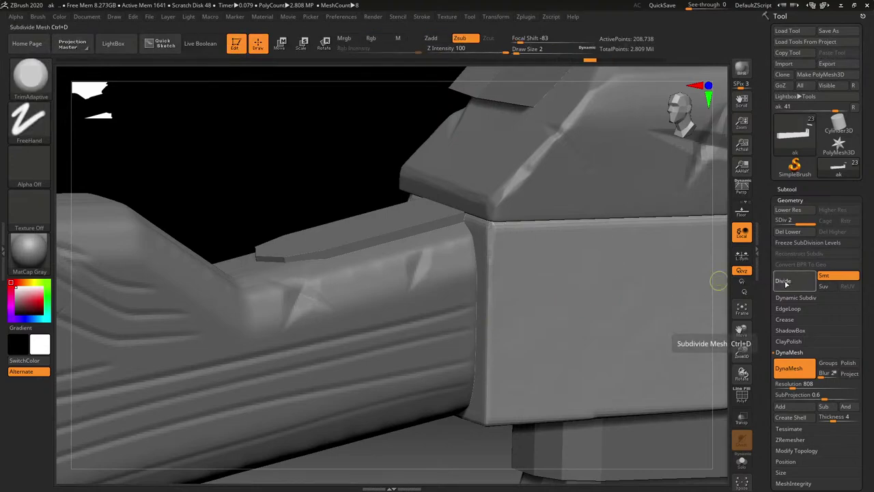
key(ctrl+d)
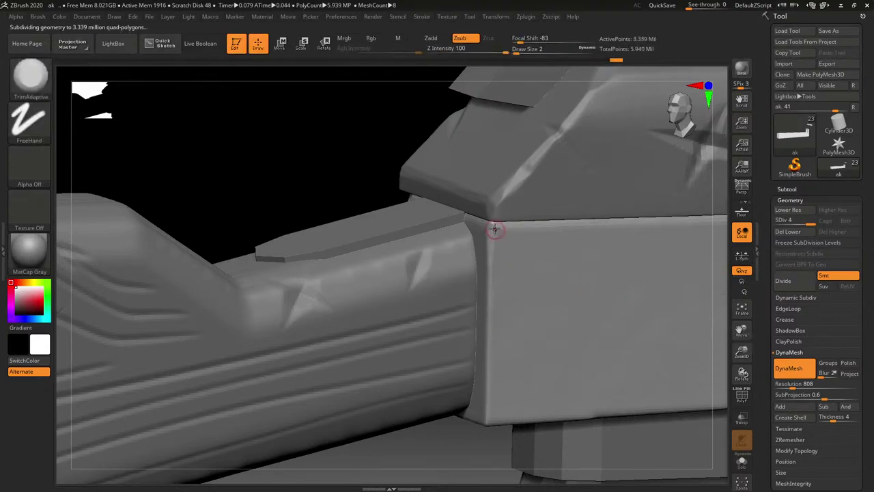
key(ctrl)
key(shift)
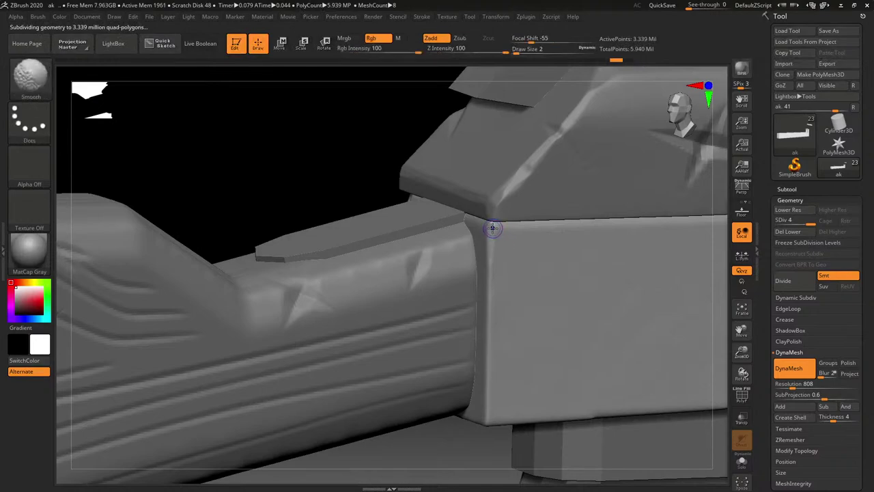
key(alt)
key(ctrl+z)
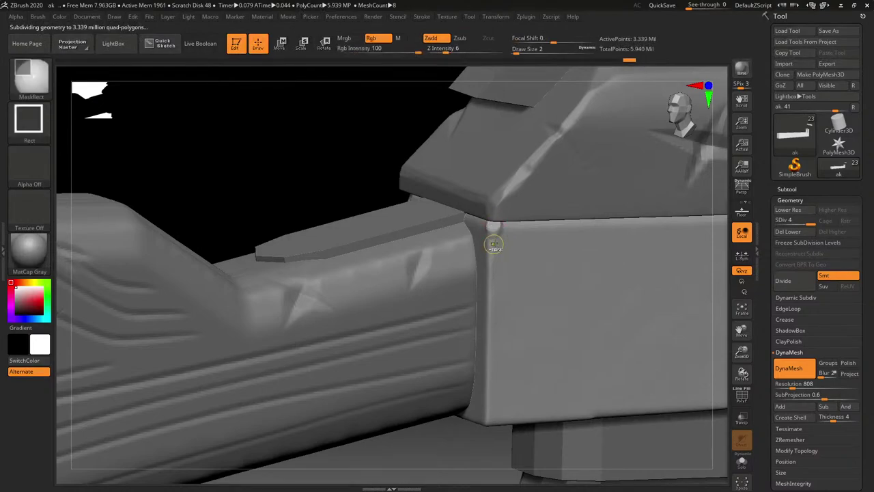
key(ctrl+z)
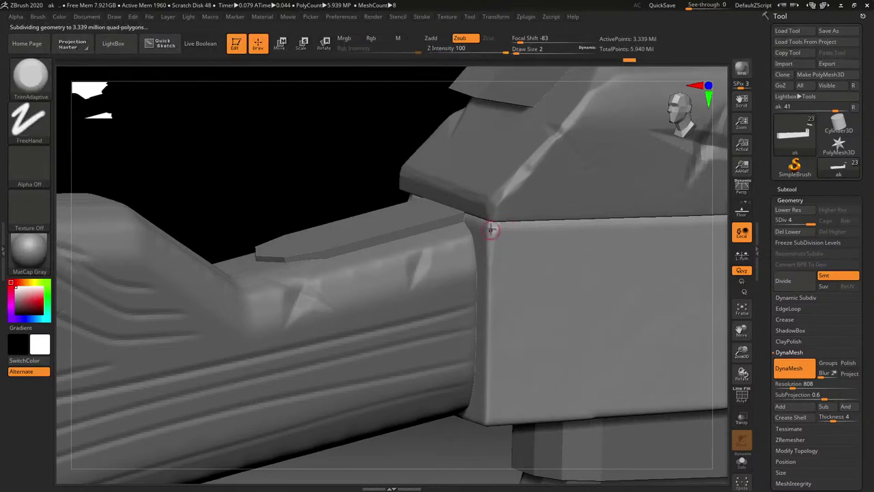
Trim the receiver's rear vertical edge on this side from the upper corner to the bottom corner with TrimAdaptive at draw size 6.
key(s)
drag(492, 238, 495, 238)
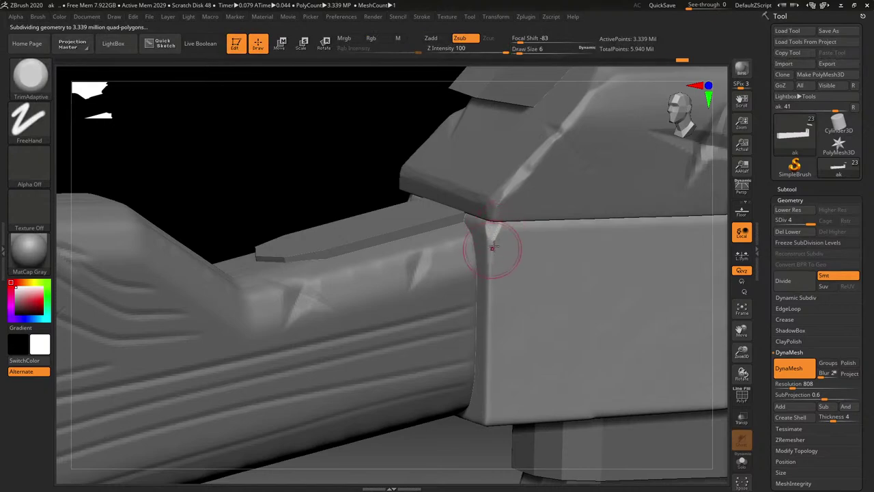
right_drag(490, 264, 518, 257)
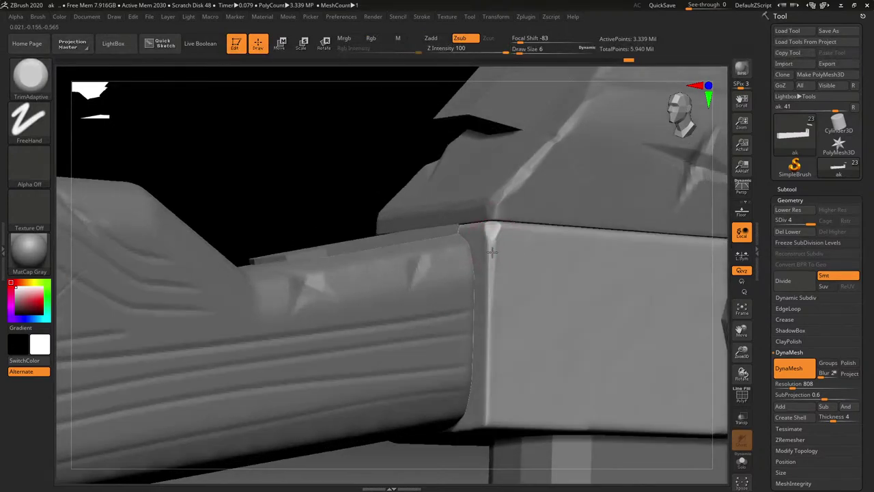
right_drag(501, 227, 510, 243)
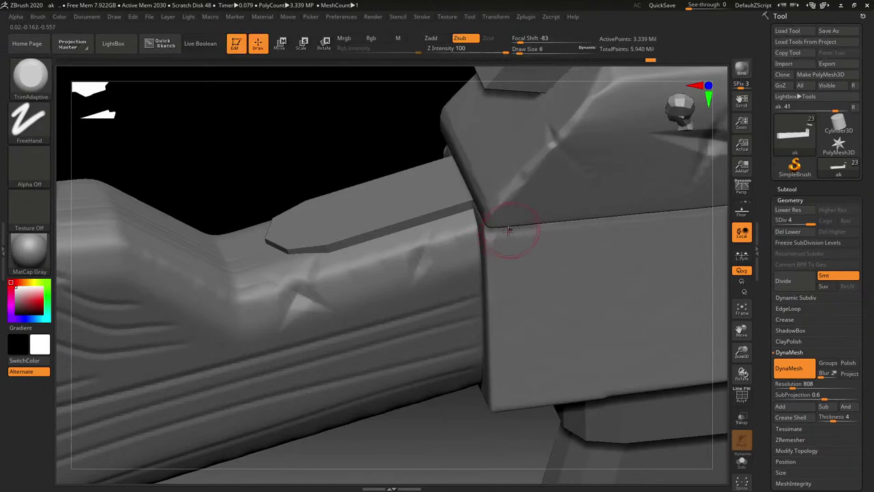
mouse_move(508, 231)
right_down()
mouse_move(515, 229)
mouse_move(502, 241)
right_up()
drag(490, 267, 488, 373)
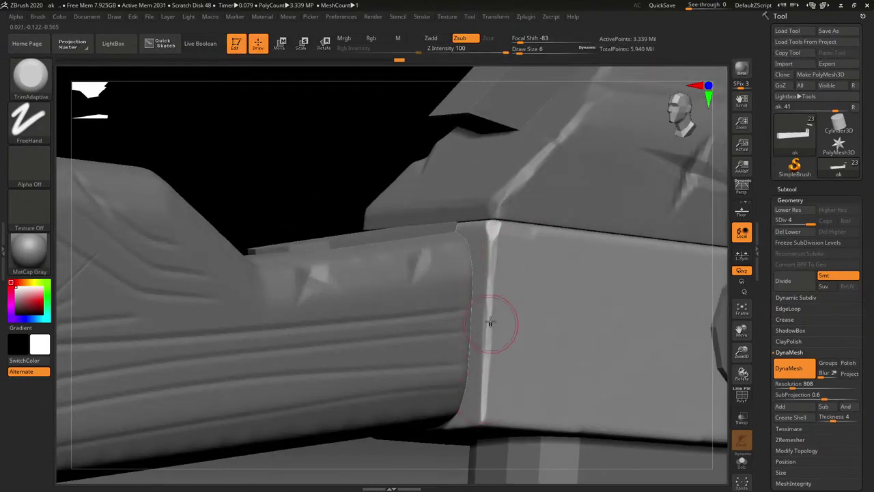
right_drag(490, 322, 481, 422)
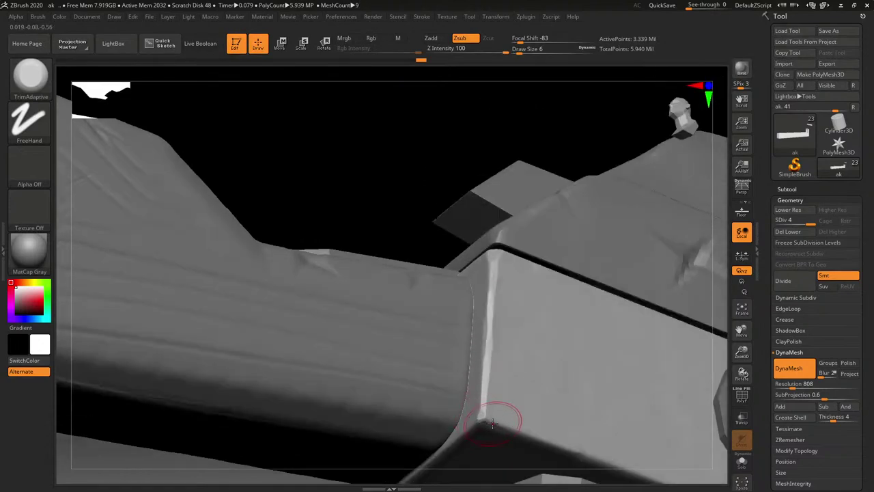
drag(481, 420, 484, 415)
Set the draw size to 3 and mask two small circles low on the receiver's rear side using MaskPerfectCircle.
mouse_move(500, 365)
right_down()
mouse_move(521, 351)
mouse_move(512, 332)
right_up()
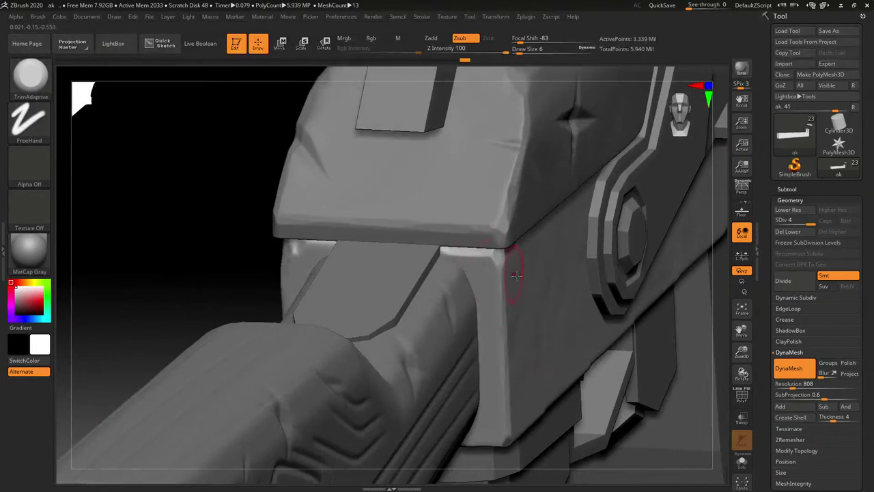
right_drag(515, 274, 532, 242)
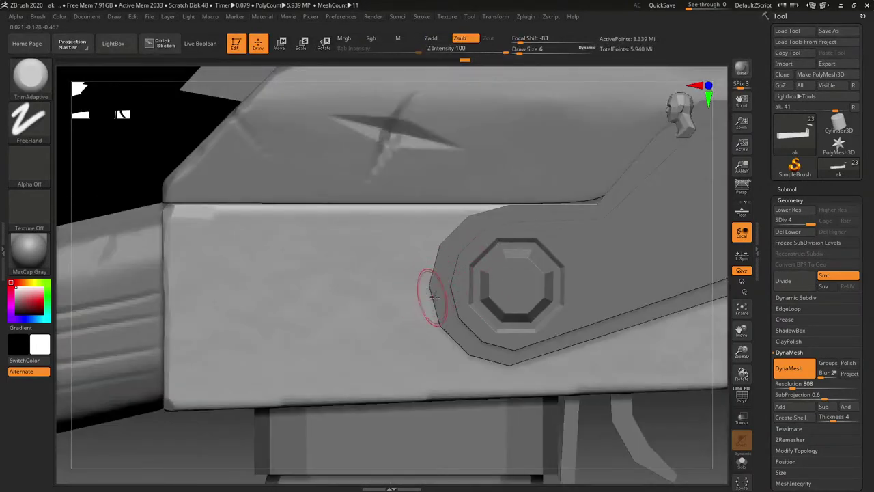
right_drag(426, 293, 464, 259)
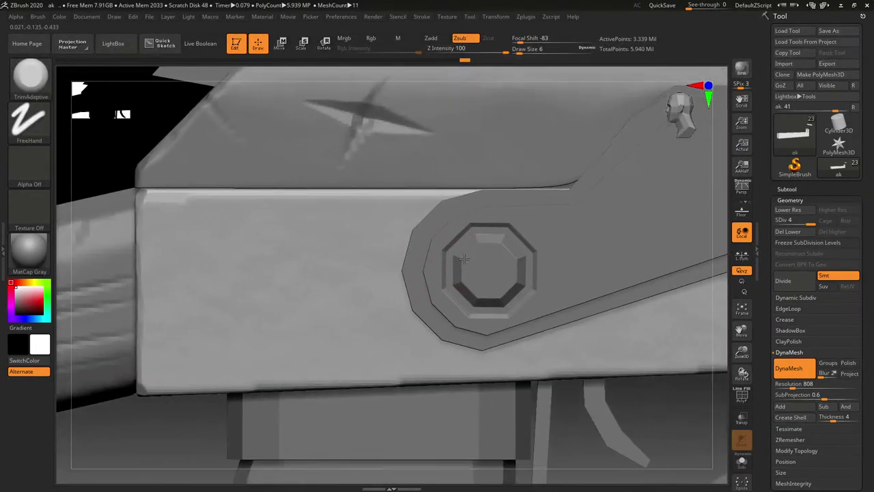
key(s)
drag(392, 326, 389, 329)
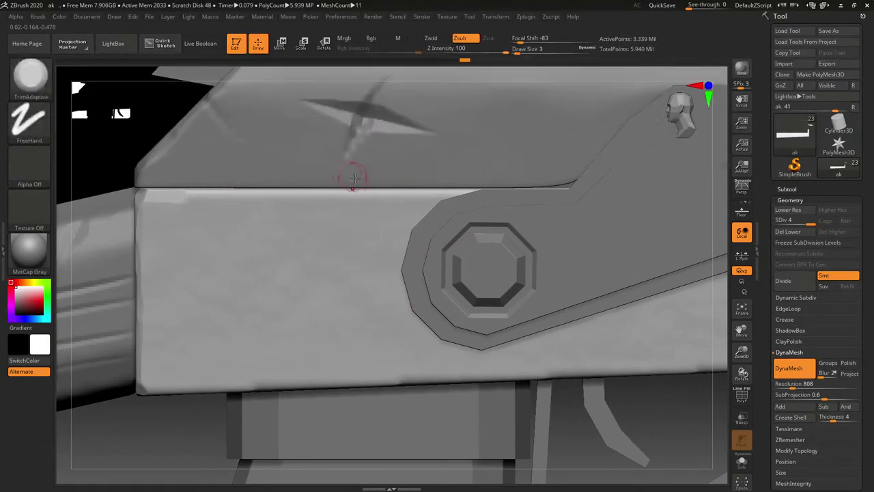
key(ctrl+b)
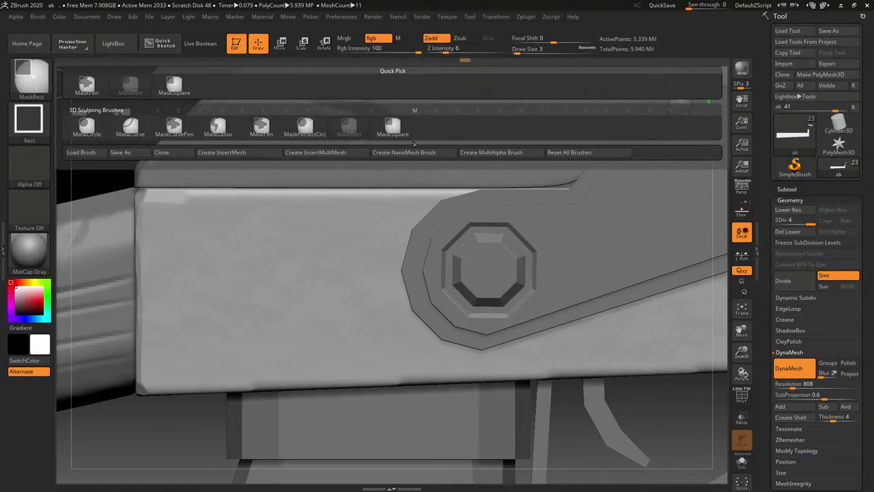
click(306, 127)
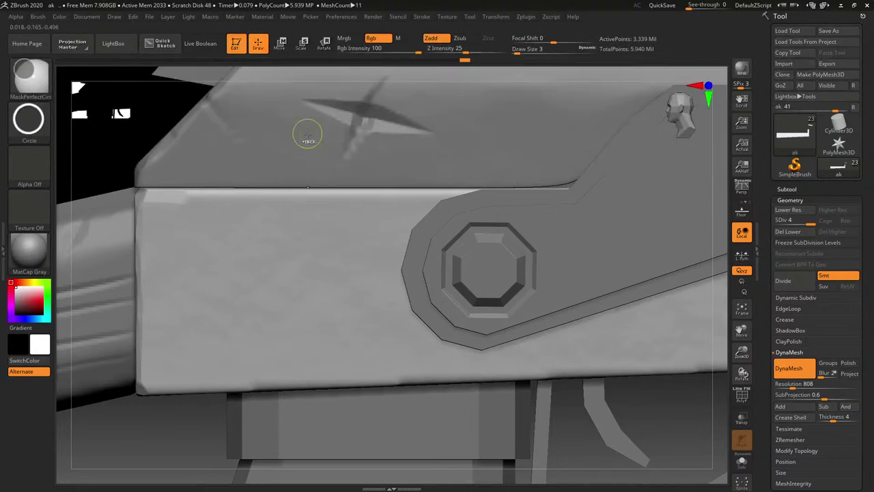
ctrl+click(282, 359)
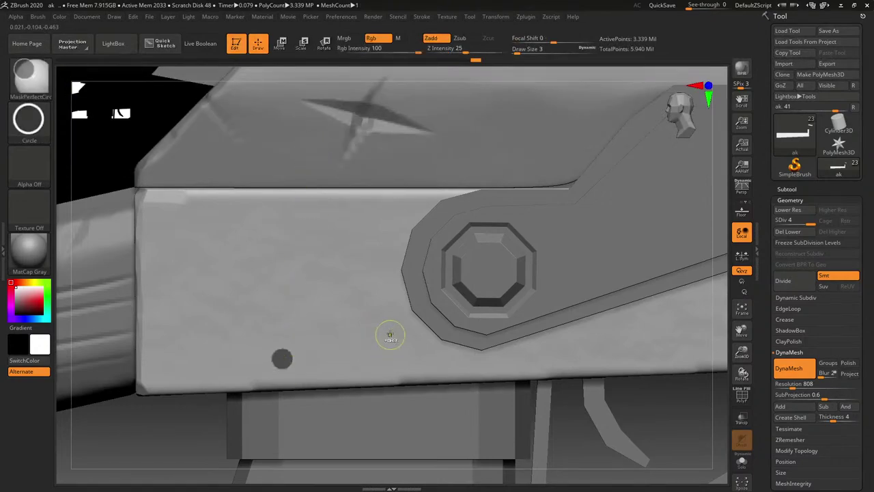
ctrl+drag(370, 329, 380, 334)
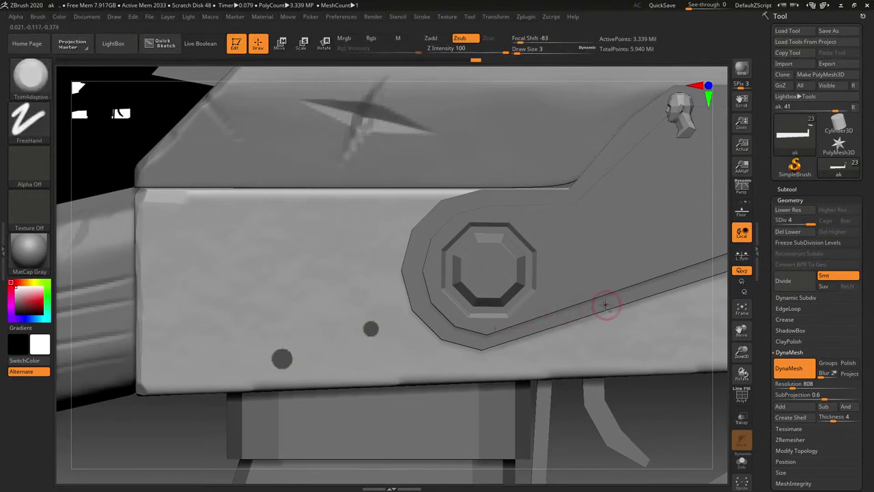
Mask a third small circle near the receiver's front end, just beside the corner of the upper cutout.
alt+right_drag(609, 304, 188, 237)
mouse_move(561, 229)
alt+right_down()
mouse_move(482, 287)
mouse_move(506, 286)
mouse_move(504, 251)
alt+right_up()
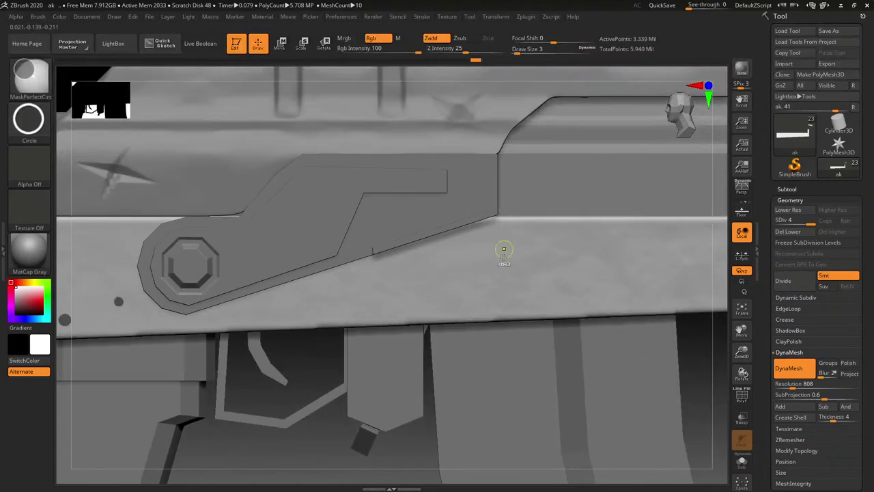
right_drag(457, 297, 644, 267)
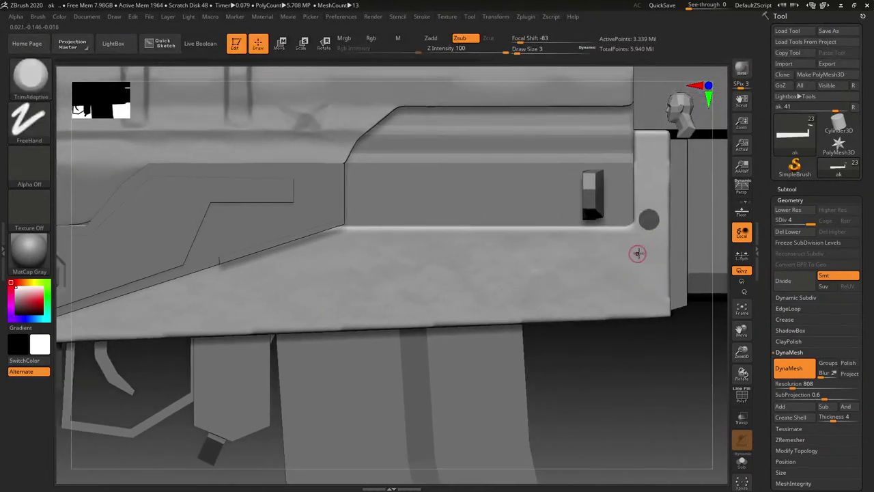
ctrl+drag(655, 228, 657, 229)
Invert the mask on the lower receiver so only the circles are left editable.
right_drag(603, 265, 672, 268)
mouse_move(573, 272)
alt+right_down()
mouse_move(449, 258)
mouse_move(483, 292)
mouse_move(411, 306)
mouse_move(539, 256)
mouse_move(667, 232)
mouse_move(622, 263)
mouse_move(550, 400)
alt+right_up()
key(ctrl)
key(ctrl)
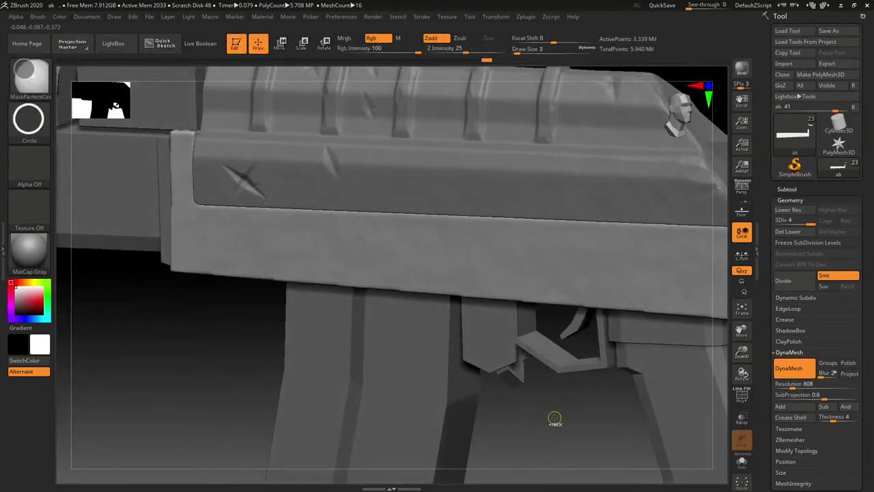
ctrl+click(555, 414)
ctrl+click(554, 413)
ctrl+click(575, 401)
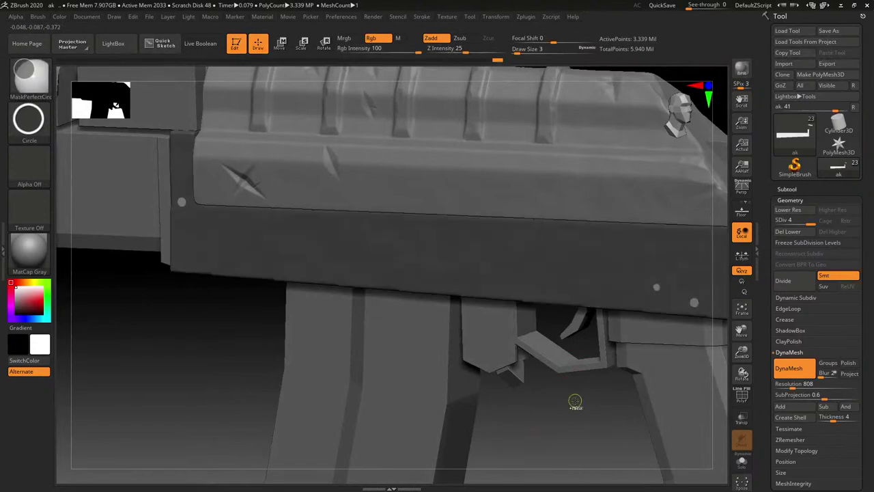
Inflate the unmasked circles with the Inflate deformation at 4 to raise them into rivets.
click(794, 230)
click(792, 189)
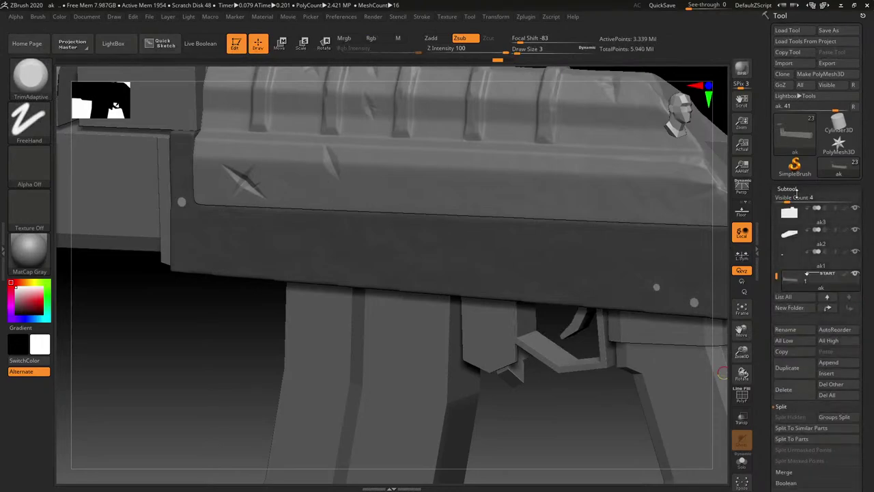
click(796, 191)
click(794, 286)
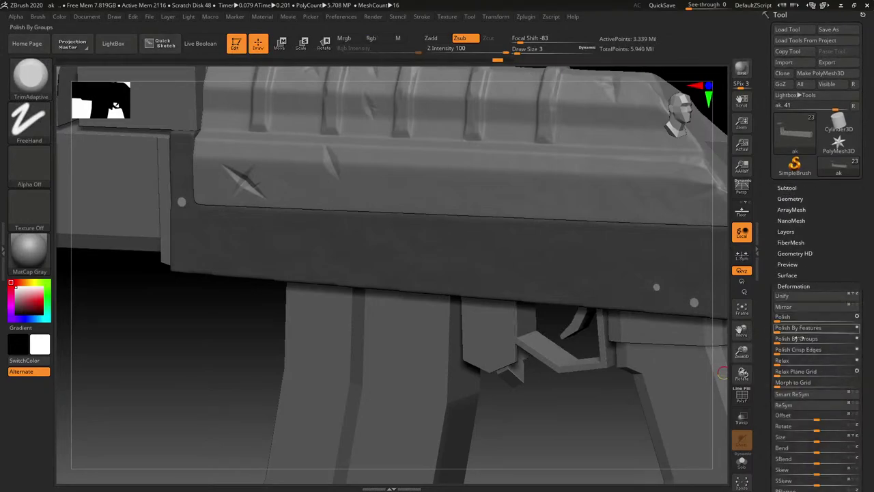
scroll(778, 290, down, 5)
scroll(782, 289, down, 3)
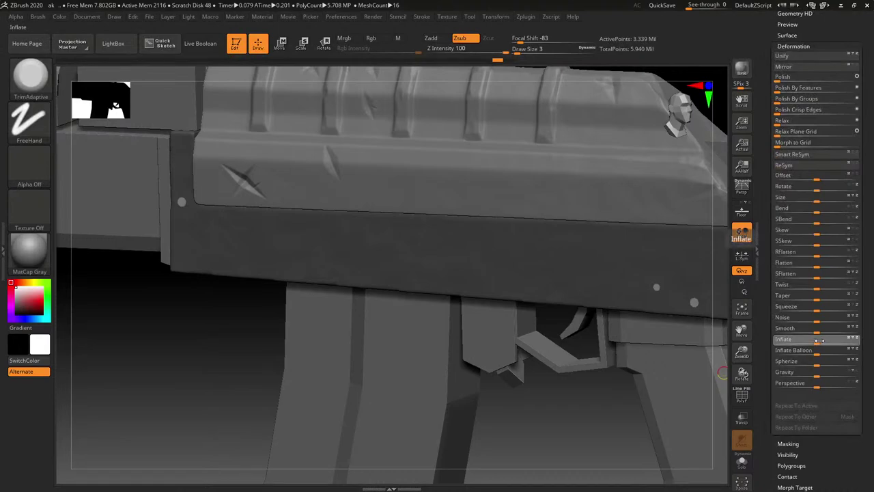
drag(823, 340, 820, 342)
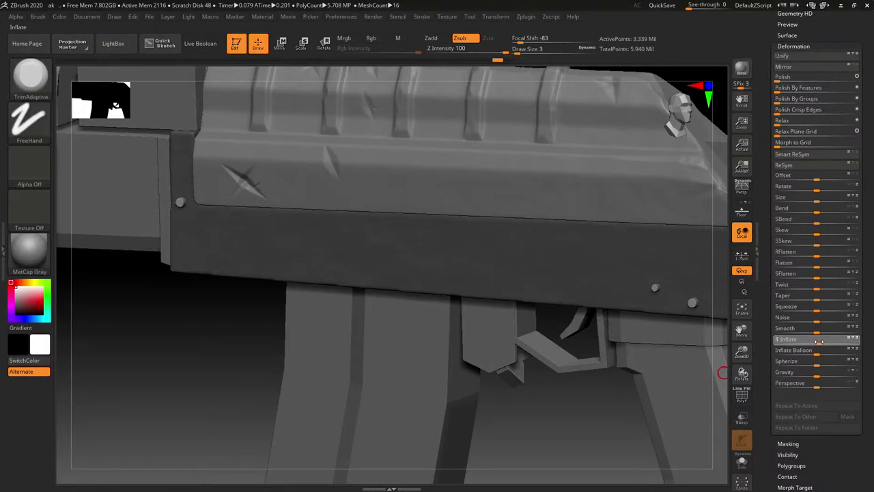
drag(818, 341, 818, 341)
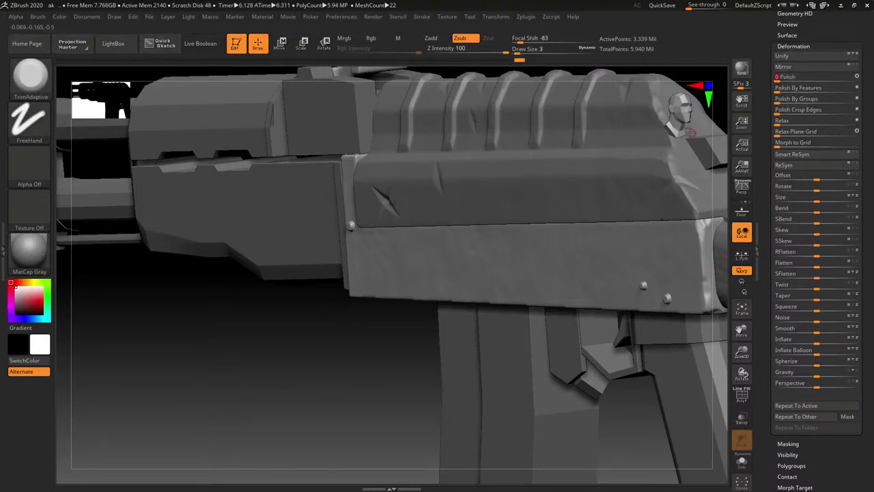
Save the ZBrush project.
key(ctrl)
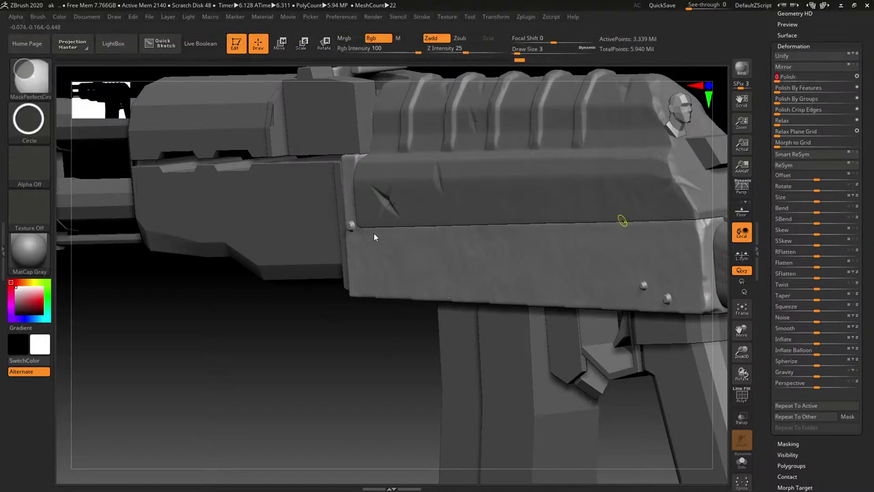
key(ctrl+s)
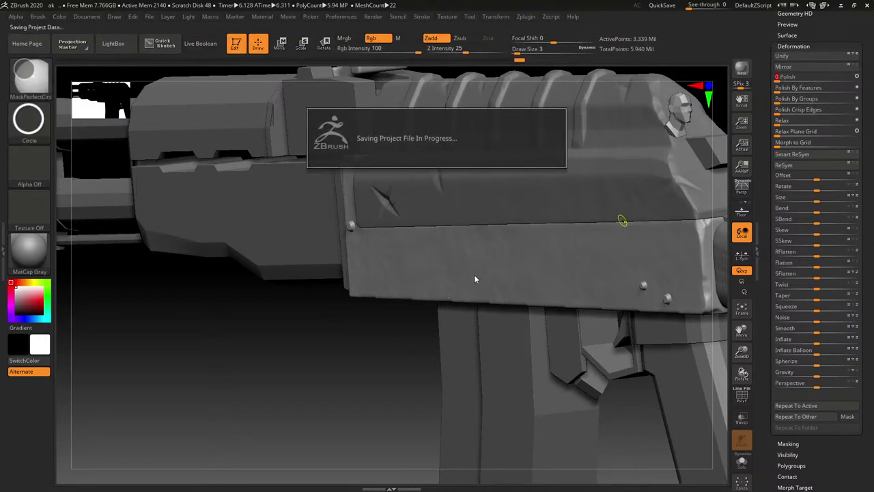
Mask a long horizontal rectangle on the receiver's side above the magazine using MaskRect, redrawing the first attempt.
drag(401, 342, 424, 337)
ctrl+right_drag(424, 337, 406, 244)
mouse_move(490, 366)
alt+right_down()
mouse_move(439, 269)
mouse_move(507, 255)
mouse_move(490, 283)
alt+right_up()
alt+right_drag(470, 251, 440, 279)
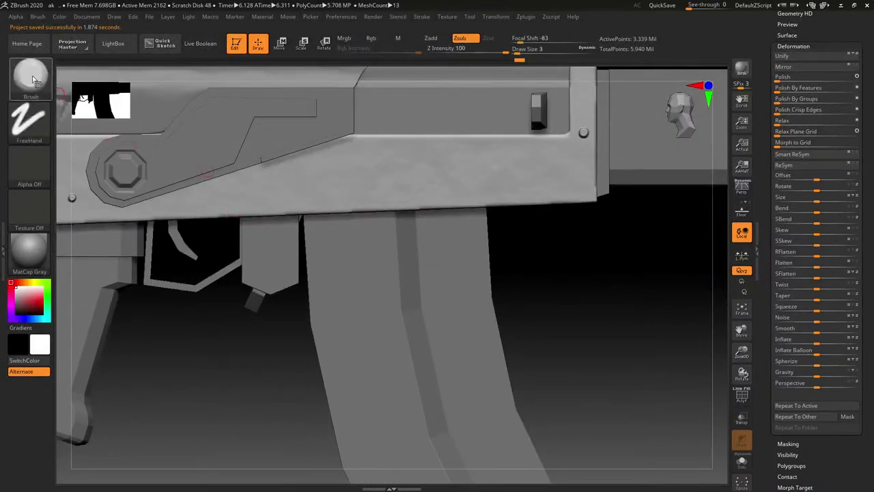
key(b)
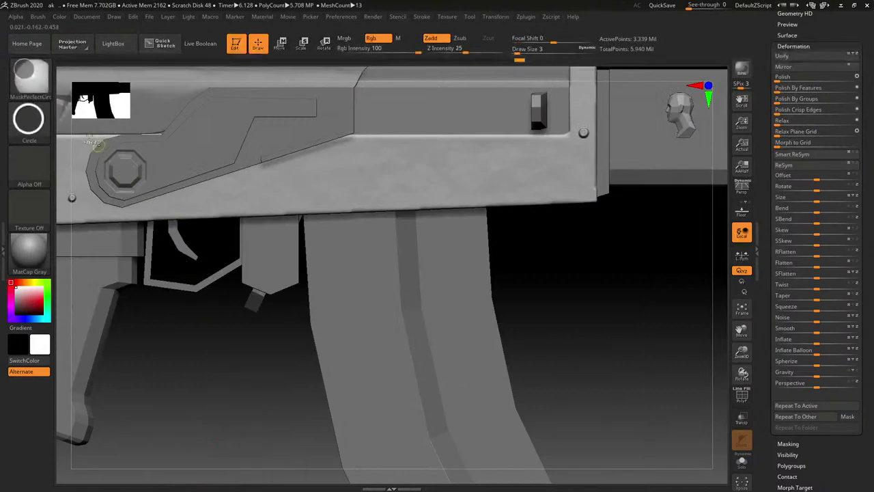
ctrl+click(30, 77)
ctrl+click(129, 86)
key(ctrl+b)
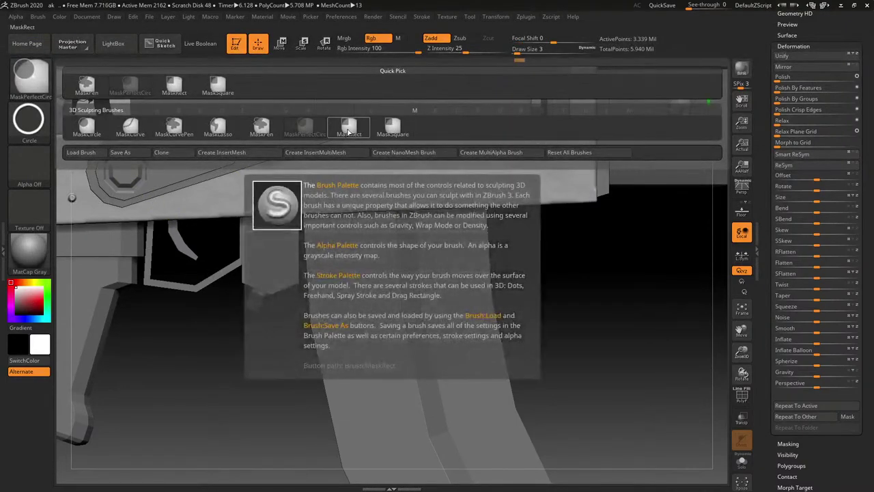
click(389, 127)
ctrl+drag(345, 159, 525, 190)
key(ctrl+z)
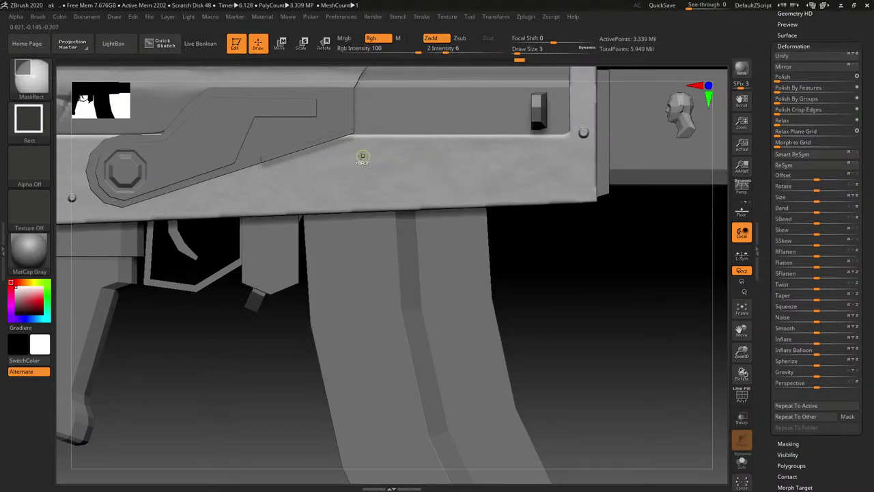
mouse_move(367, 163)
ctrl+mouse_down()
mouse_move(557, 189)
mouse_move(544, 188)
ctrl+mouse_up()
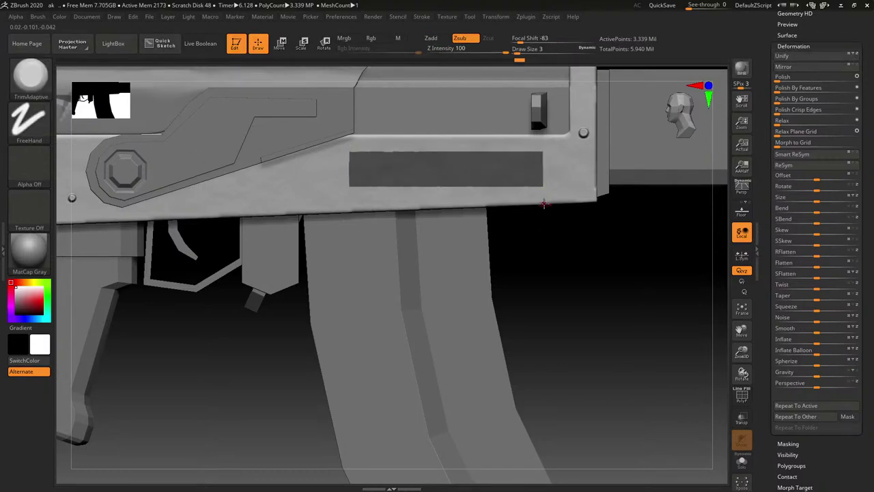
Round the corners of the rectangular mask on the receiver's side by erasing them with the MaskPen brush.
key(ctrl+b)
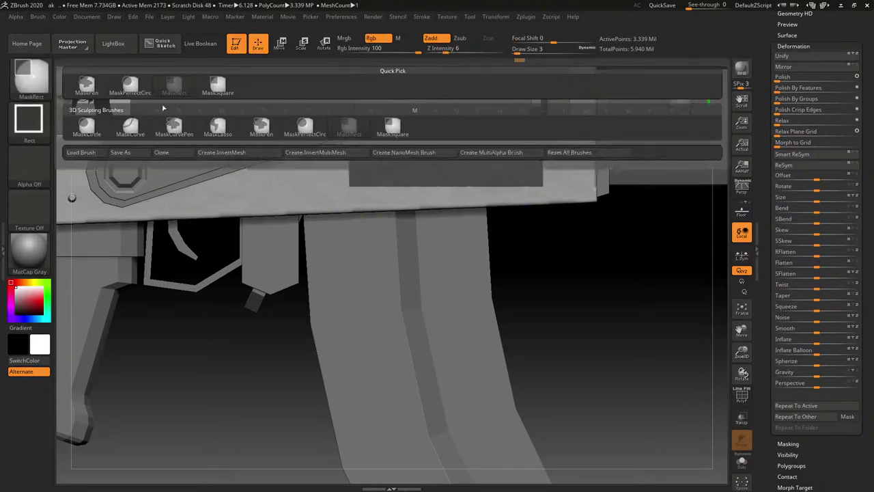
key(p)
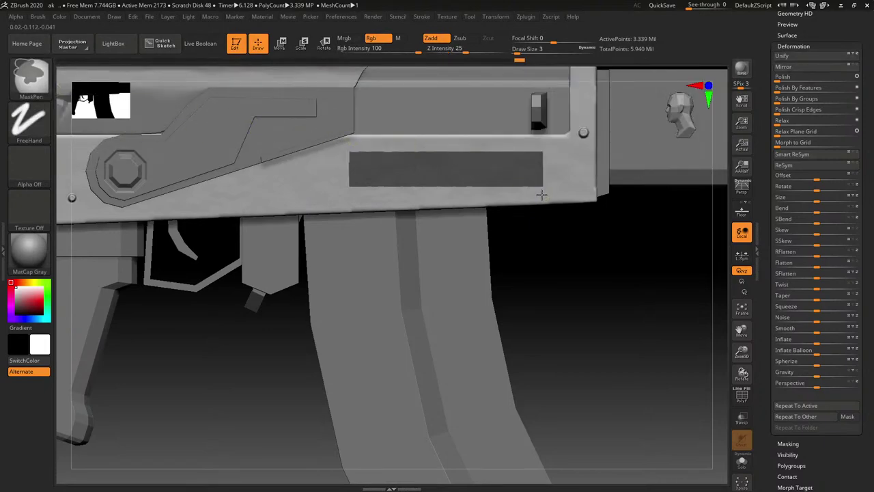
ctrl+click(541, 196)
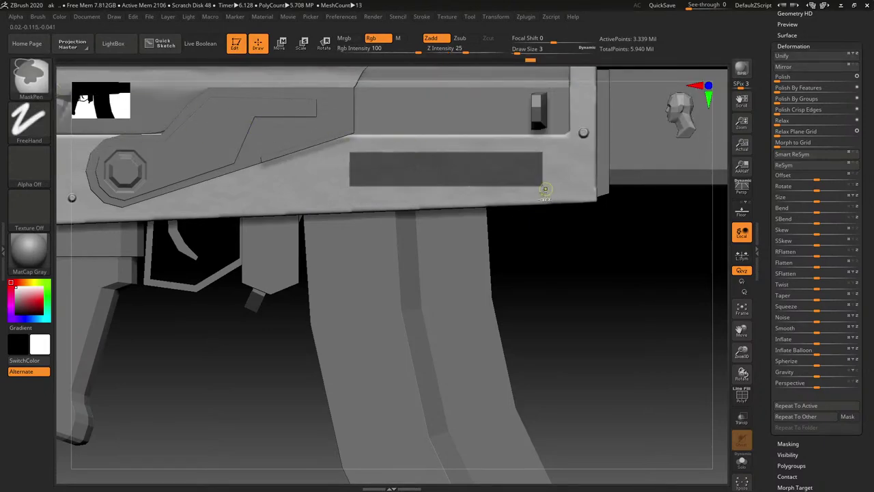
mouse_move(553, 172)
ctrl+alt+mouse_down()
mouse_move(530, 196)
mouse_move(536, 190)
ctrl+alt+mouse_up()
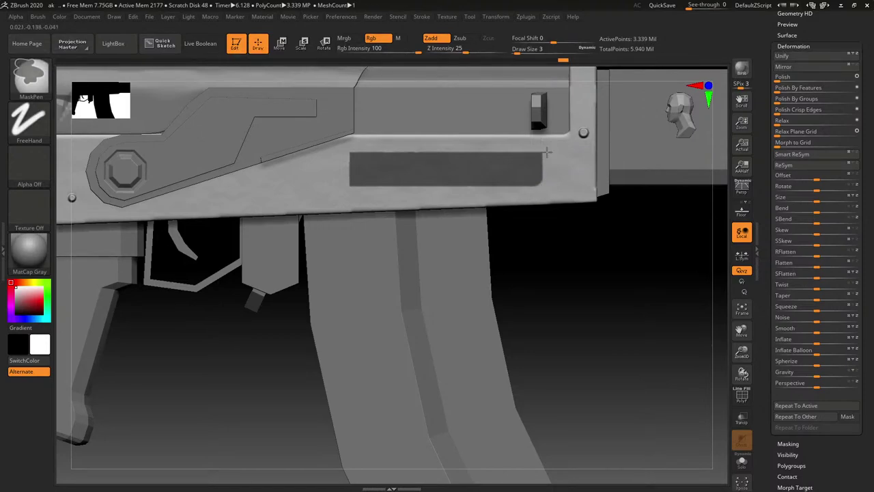
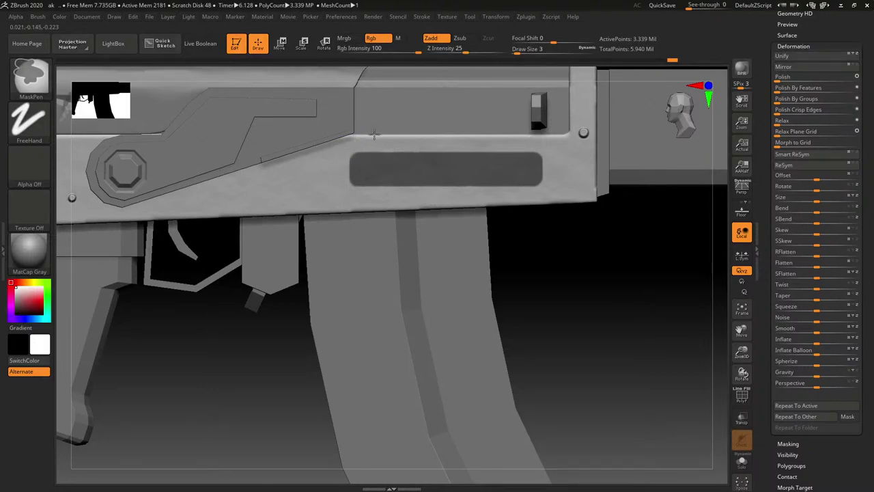
Invert the mask so only the rounded rectangle on the receiver's side is left editable.
ctrl+click(587, 258)
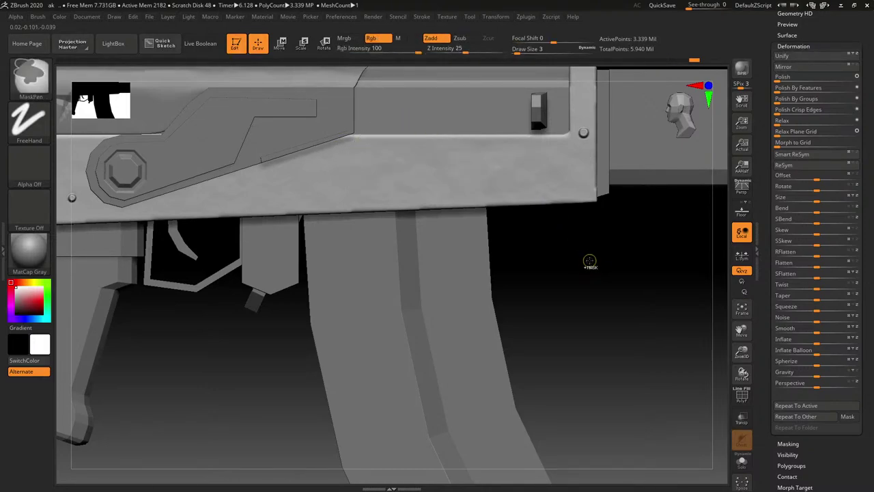
key(ctrl+z)
ctrl+click(592, 266)
drag(595, 267, 627, 269)
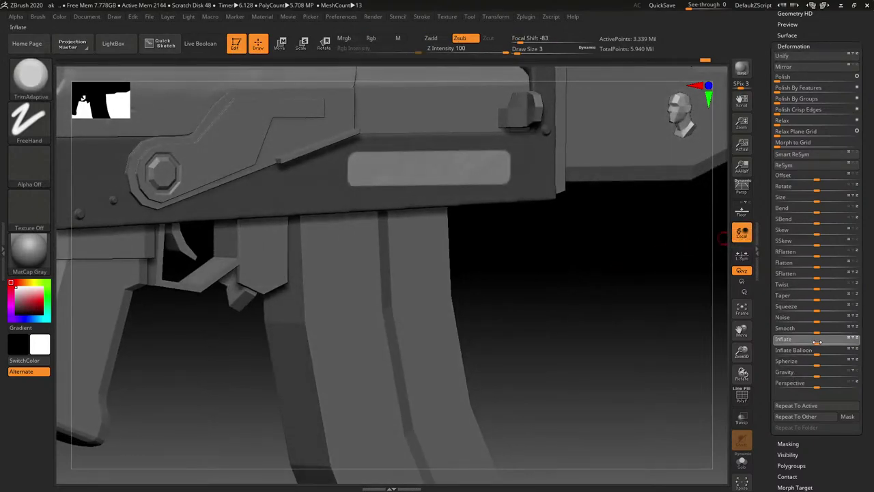
Sink the unmasked rounded panel into the receiver's side with the Inflate deformation and clear the mask.
drag(815, 344, 815, 345)
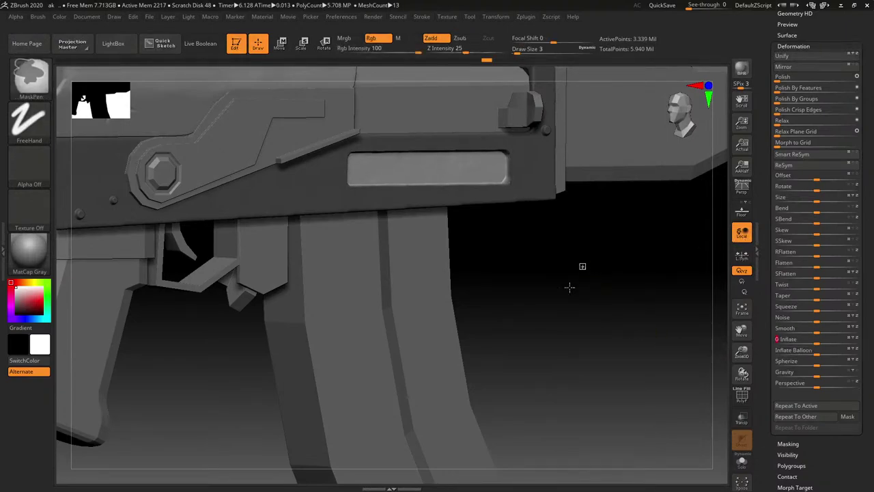
ctrl+drag(571, 286, 574, 275)
mouse_move(574, 276)
mouse_down()
mouse_move(548, 257)
mouse_move(529, 275)
mouse_move(528, 209)
mouse_up()
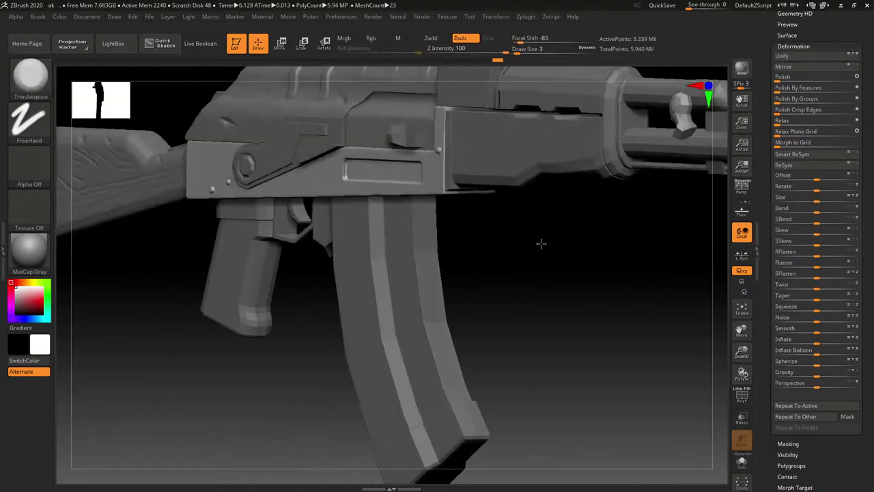
mouse_move(540, 242)
mouse_down()
mouse_move(532, 282)
mouse_move(541, 329)
mouse_up()
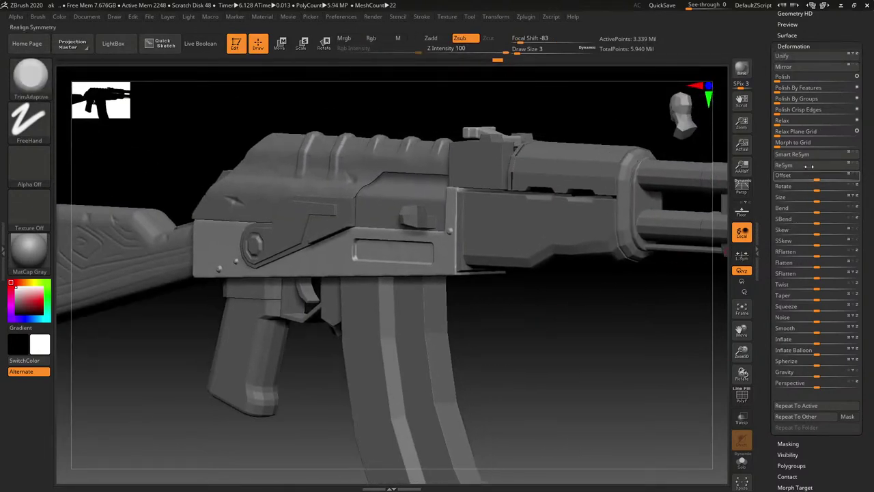
Apply the Polish deformation at 7 to the lower receiver and save the project.
drag(777, 80, 782, 80)
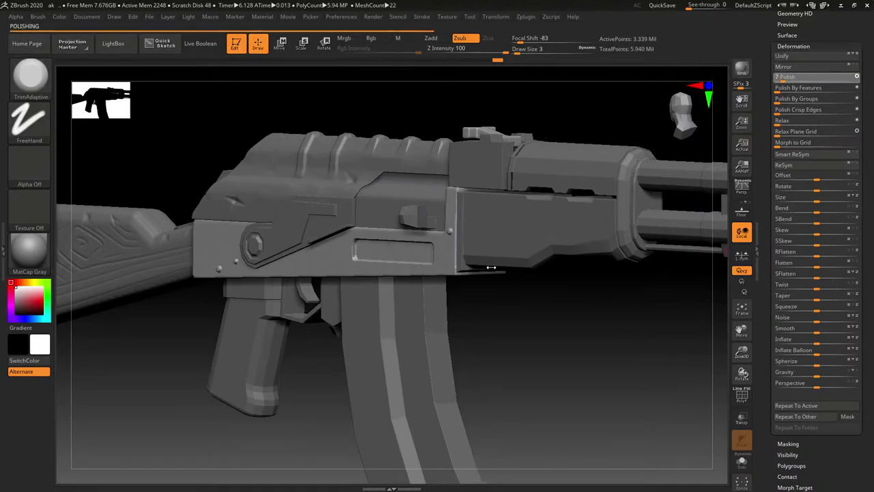
key(ctrl)
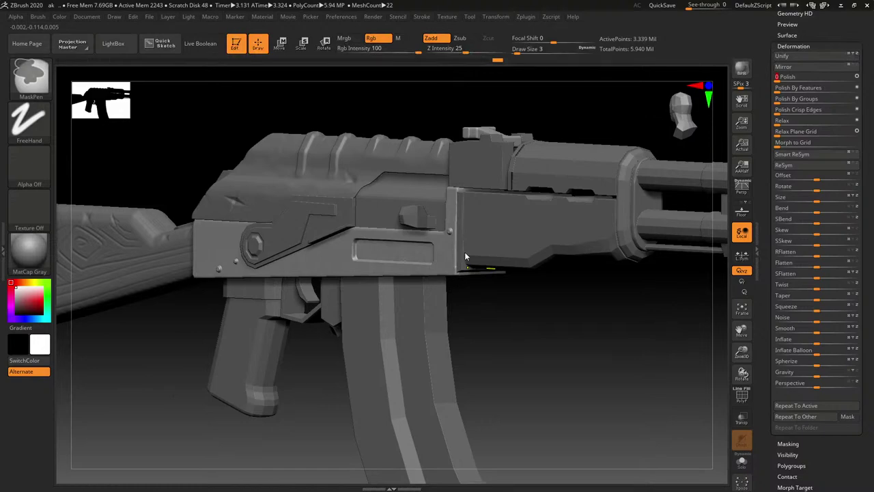
key(ctrl+s)
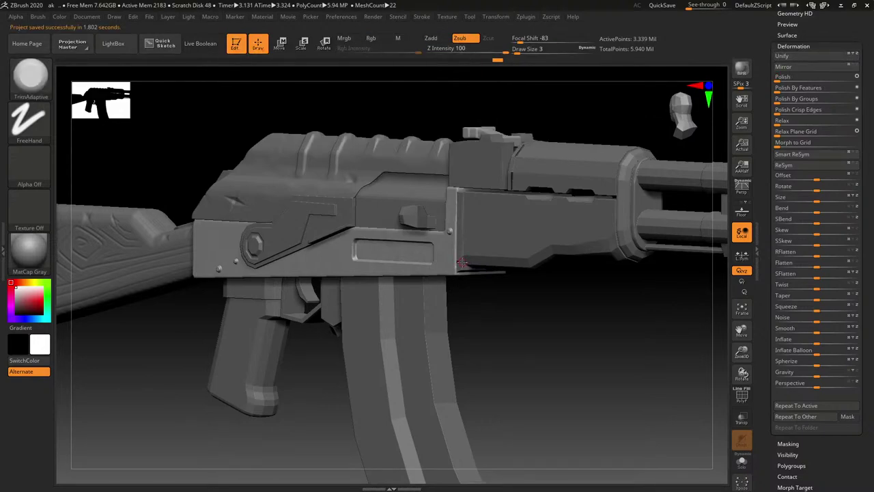
Make the magazine the active subtool in a side view of the rifle.
mouse_move(460, 262)
right_down()
mouse_move(473, 269)
mouse_move(444, 279)
mouse_move(473, 281)
mouse_move(476, 274)
mouse_move(461, 271)
mouse_move(467, 280)
mouse_move(484, 275)
mouse_move(493, 260)
mouse_move(484, 271)
mouse_move(433, 273)
mouse_move(454, 263)
mouse_move(452, 293)
mouse_move(478, 266)
mouse_move(453, 267)
mouse_move(476, 248)
mouse_move(551, 238)
mouse_move(533, 209)
mouse_move(531, 227)
mouse_move(544, 230)
mouse_move(451, 248)
mouse_move(474, 269)
mouse_move(490, 259)
mouse_move(484, 226)
mouse_move(476, 273)
mouse_move(501, 242)
mouse_move(496, 248)
right_up()
key(f)
key(f)
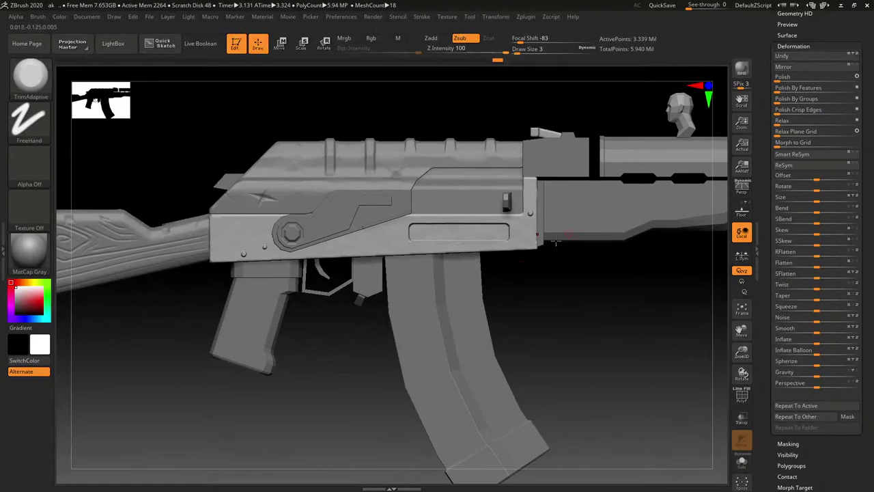
key(shift)
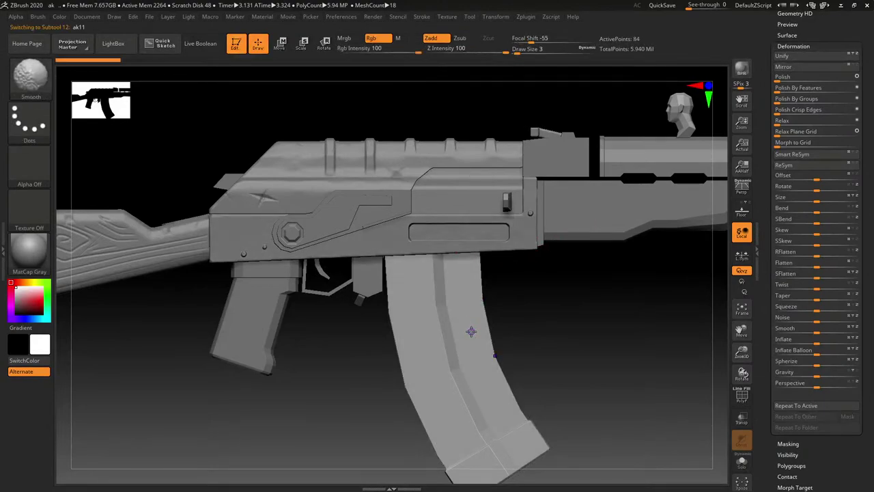
shift+right_drag(460, 288, 470, 300)
right_click(469, 300)
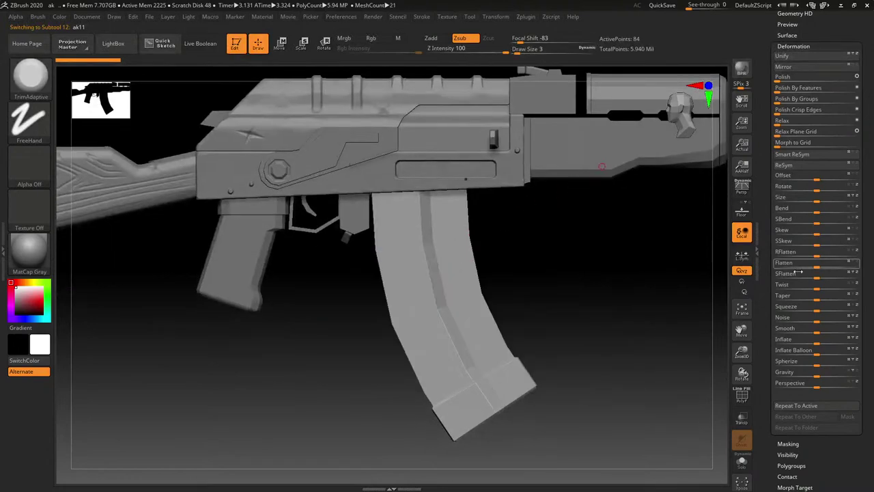
Remesh the magazine with DynaMesh at resolution 928, undoing a try at 128, and divide it twice to subdivision level 3.
click(790, 23)
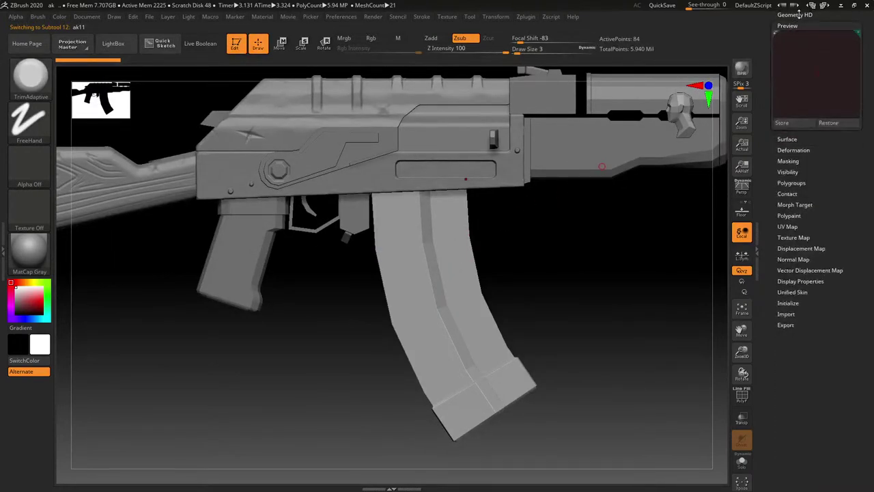
click(796, 14)
click(792, 75)
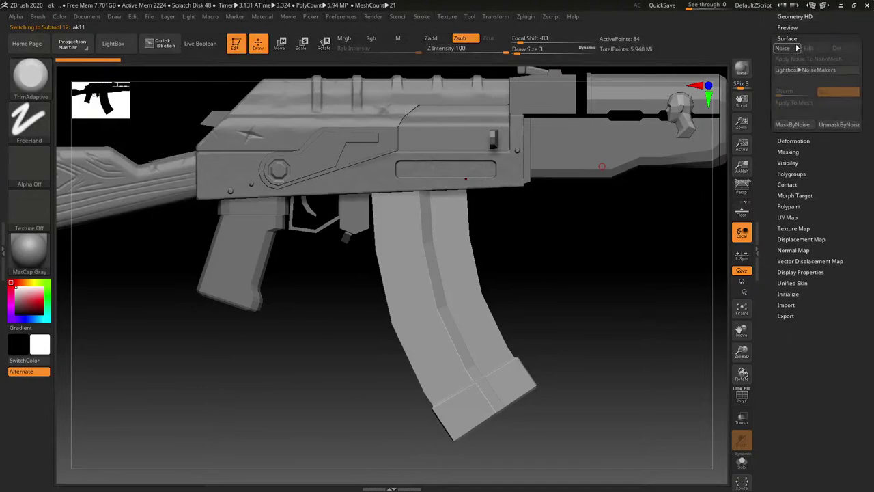
click(790, 38)
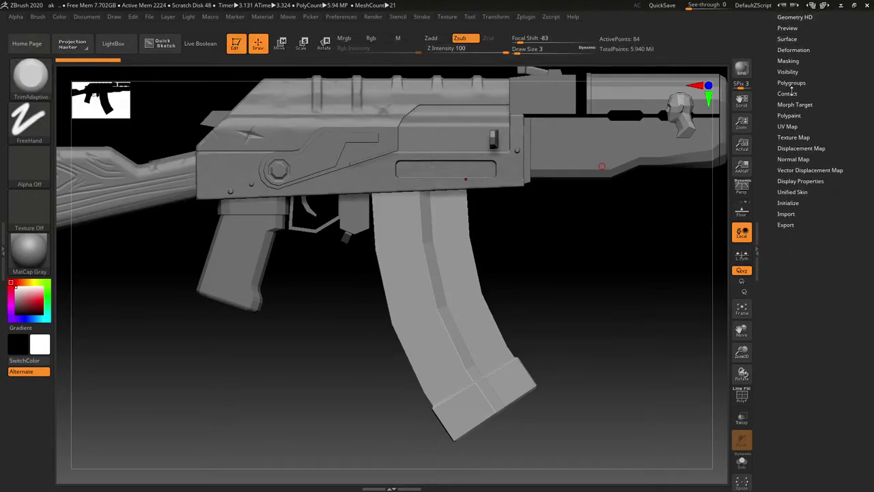
scroll(768, 154, up, 4)
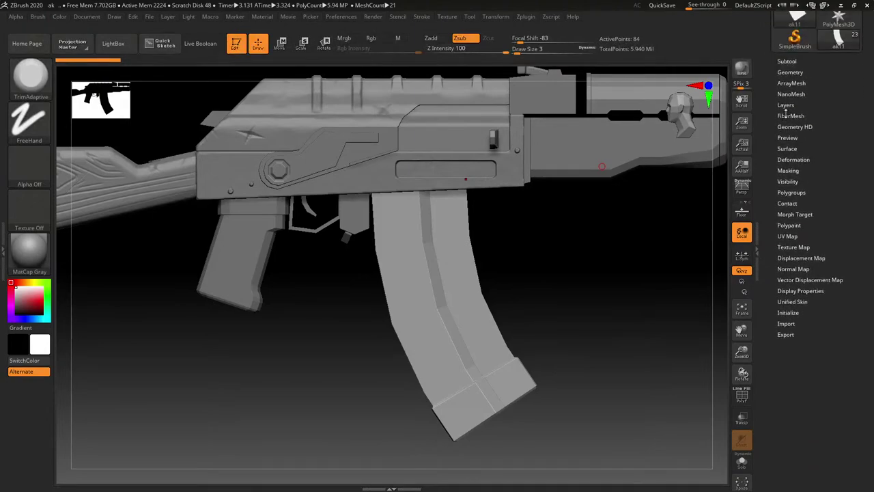
click(792, 72)
click(809, 238)
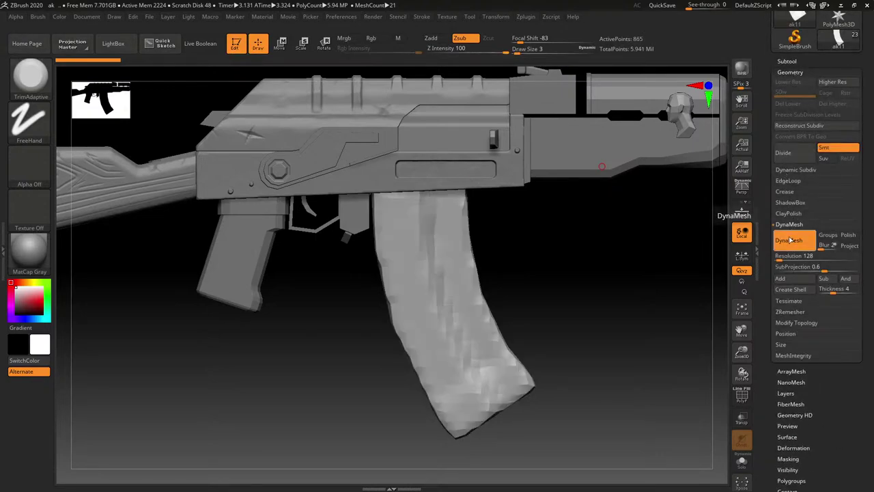
key(ctrl+z)
drag(793, 259, 806, 259)
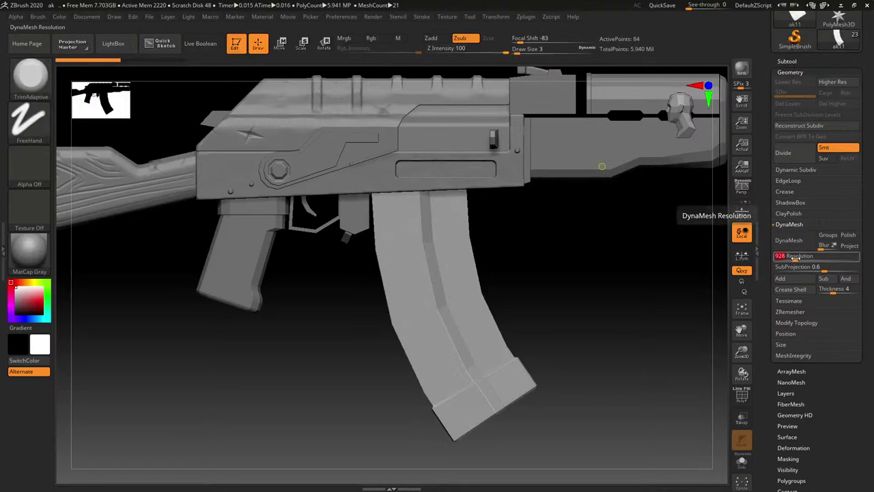
click(791, 239)
click(799, 158)
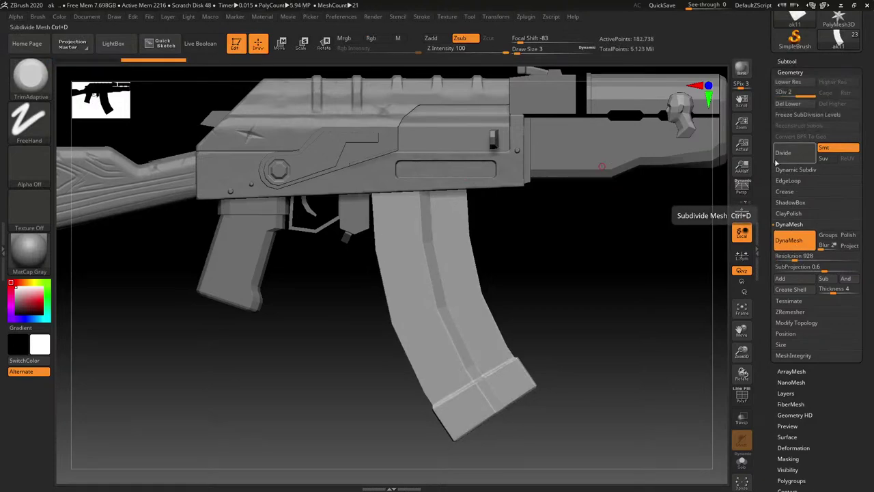
click(796, 161)
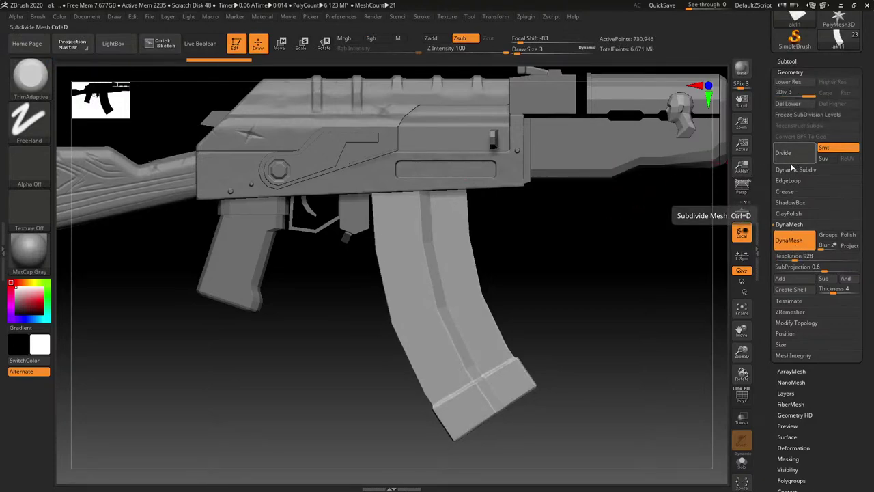
ctrl+click(426, 339)
key(s)
drag(427, 293, 445, 324)
key(ctrl+z)
Carve wear along the magazine's long rear edge with the TrimAdaptive brush at draw size 6.
right_drag(439, 302, 451, 293)
key(s)
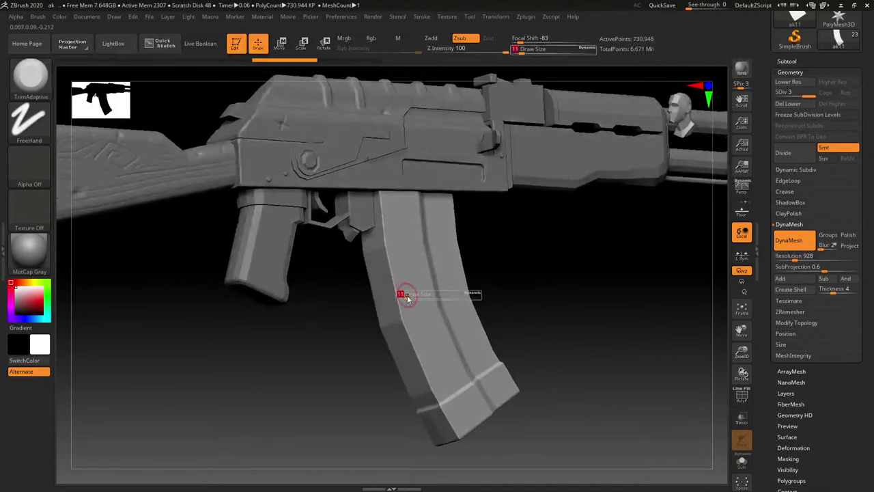
drag(407, 296, 404, 297)
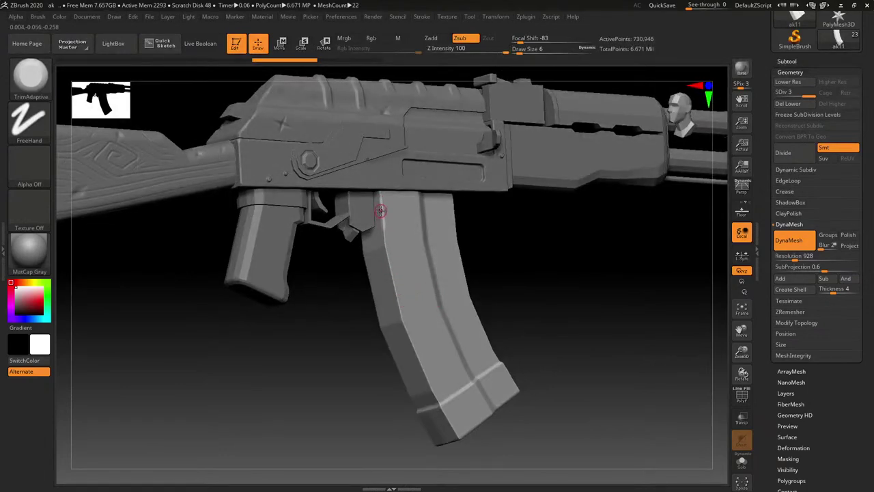
drag(385, 245, 417, 344)
Flatten the magazine's base edge and back with broader TrimAdaptive strokes at draw size 18, undoing the first stroke.
key(s)
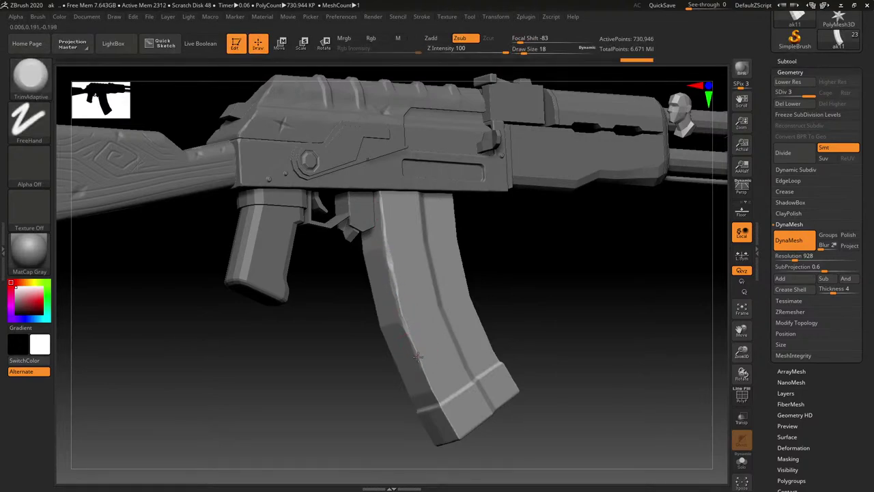
drag(436, 398, 459, 432)
key(ctrl+z)
right_drag(462, 410, 454, 383)
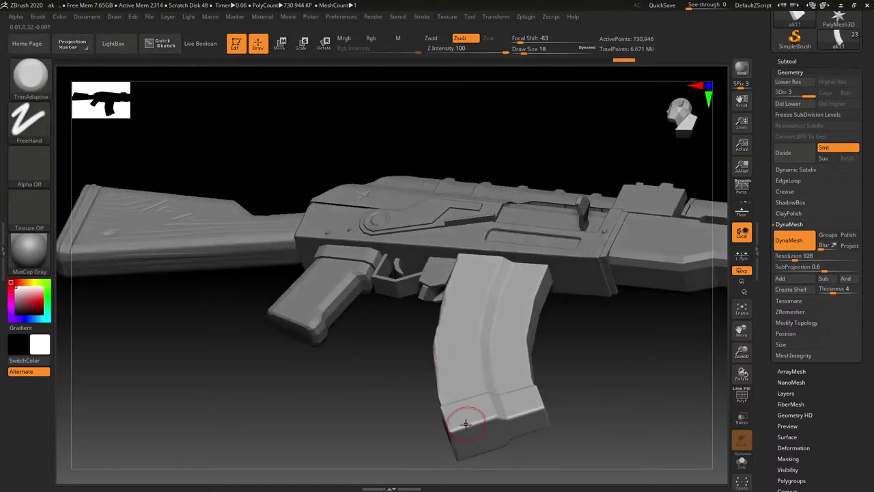
mouse_move(496, 419)
mouse_down()
mouse_move(538, 409)
mouse_move(516, 413)
mouse_up()
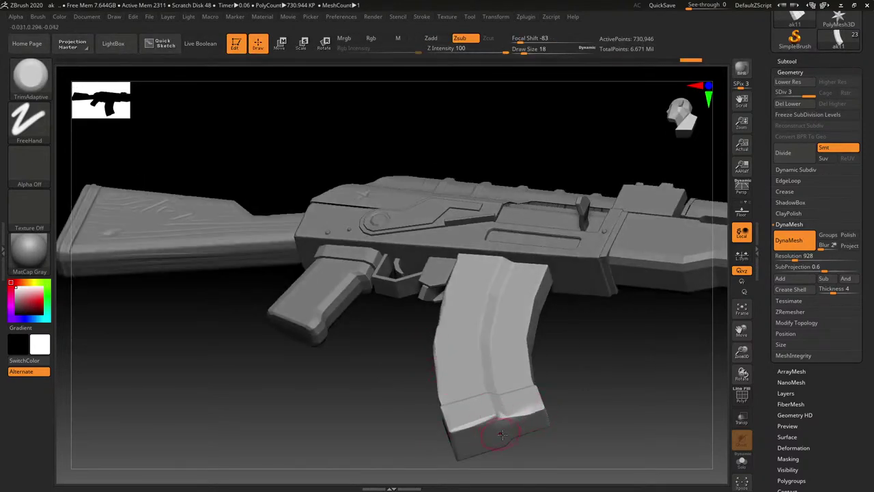
mouse_move(458, 367)
right_down()
mouse_move(512, 358)
mouse_move(476, 326)
right_up()
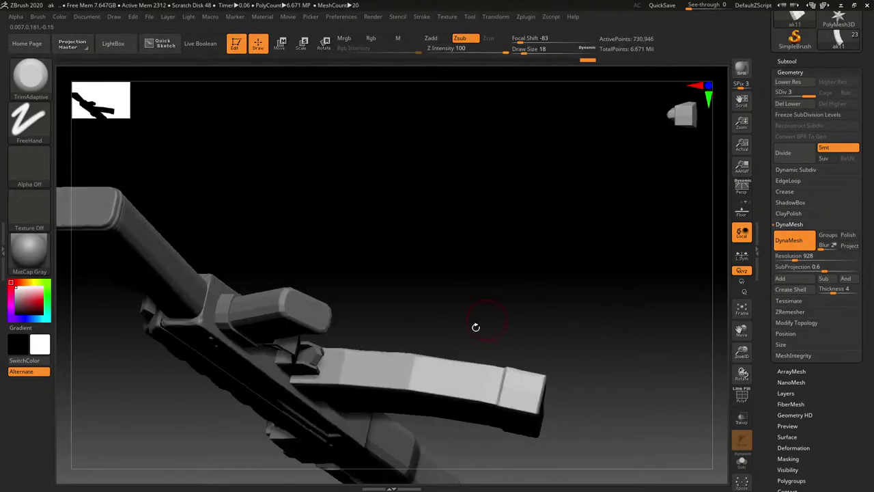
mouse_move(434, 371)
mouse_down()
mouse_move(404, 389)
mouse_move(422, 381)
mouse_up()
Chip the upper rear edge on the magazine's opposite side with TrimAdaptive at draw size 6, undoing the last stroke.
key(f)
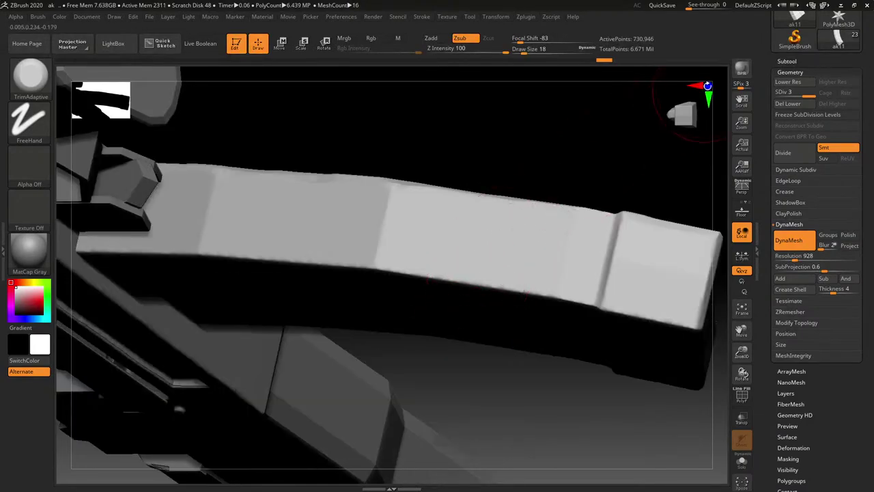
click(708, 86)
right_drag(516, 195, 566, 206)
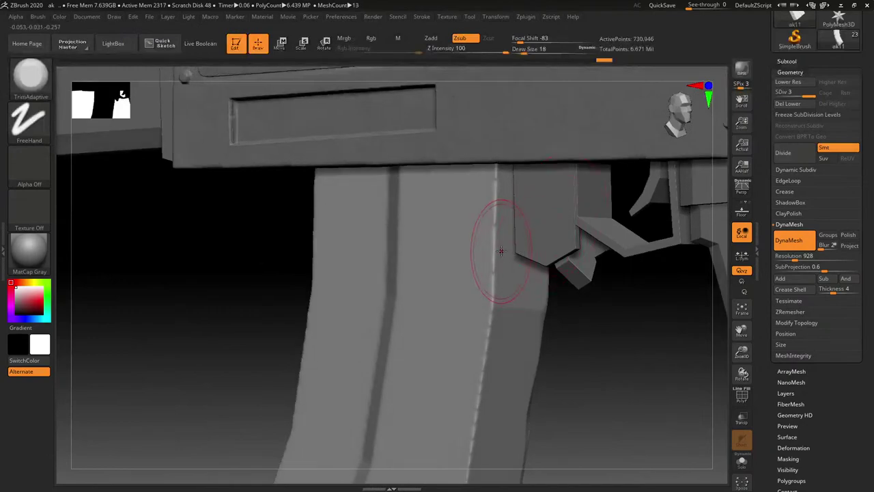
key(s)
drag(502, 252, 498, 250)
drag(497, 190, 495, 199)
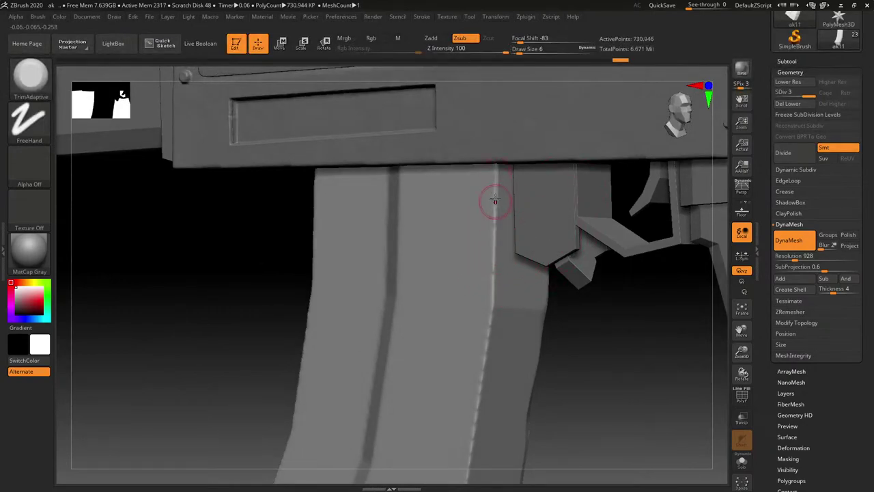
mouse_move(484, 347)
mouse_down()
mouse_move(493, 302)
mouse_move(492, 311)
mouse_up()
key(ctrl+z)
Carve wear down the magazine's rear edge to its base corner with the TrimAdaptive brush at draw size 6, undoing the last stroke.
right_drag(550, 293, 513, 192)
mouse_move(494, 233)
mouse_down()
mouse_move(477, 347)
mouse_move(455, 403)
mouse_up()
mouse_move(475, 347)
alt+right_down()
mouse_move(491, 250)
mouse_move(486, 268)
alt+right_up()
mouse_move(478, 277)
mouse_down()
mouse_move(451, 363)
mouse_move(456, 338)
mouse_up()
alt+right_drag(473, 294, 505, 218)
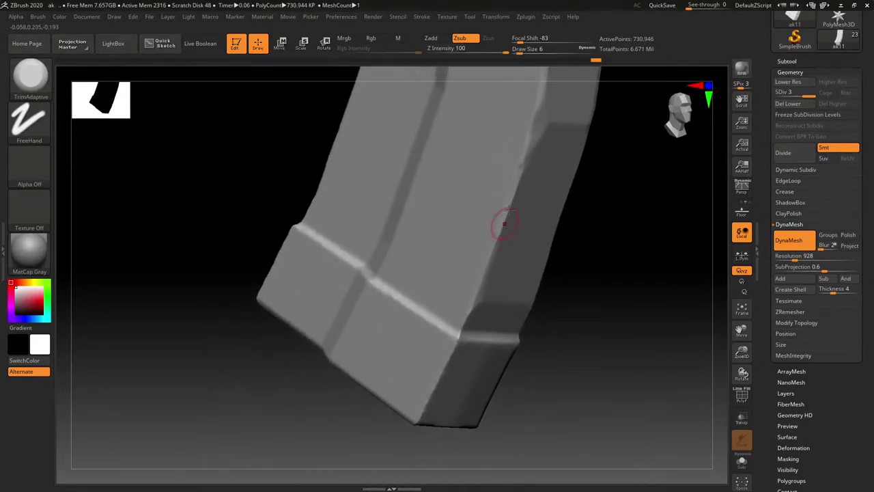
drag(533, 110, 525, 132)
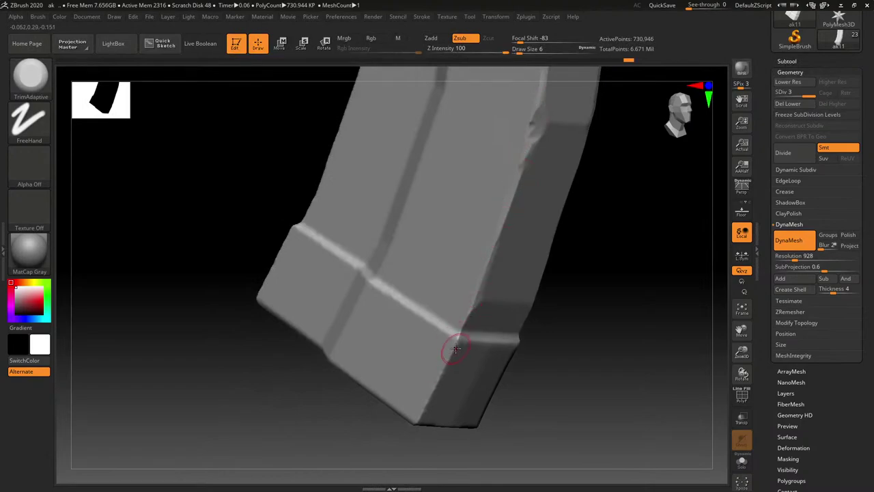
drag(422, 411, 423, 361)
mouse_move(424, 361)
right_down()
mouse_move(430, 324)
mouse_move(447, 347)
right_up()
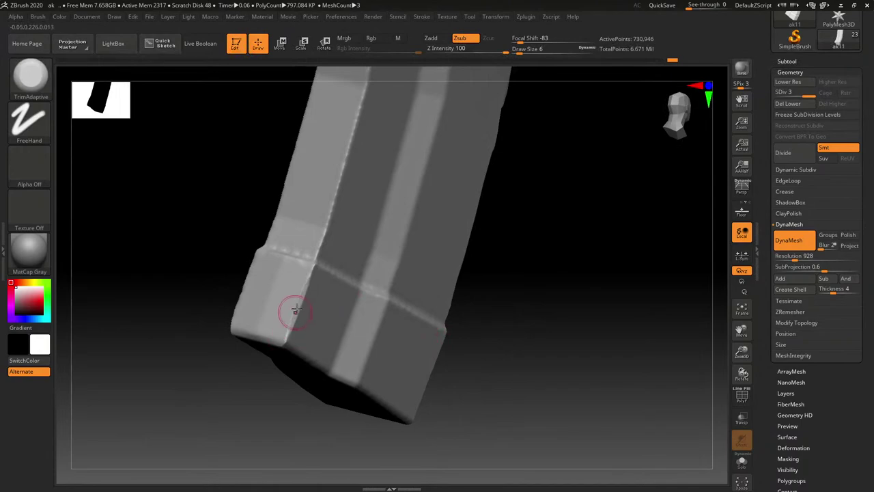
key(ctrl+z)
Chip a notch into the upper part of the magazine's front edge with TrimAdaptive strokes.
mouse_move(354, 117)
alt+right_down()
mouse_move(382, 277)
mouse_move(393, 284)
alt+right_up()
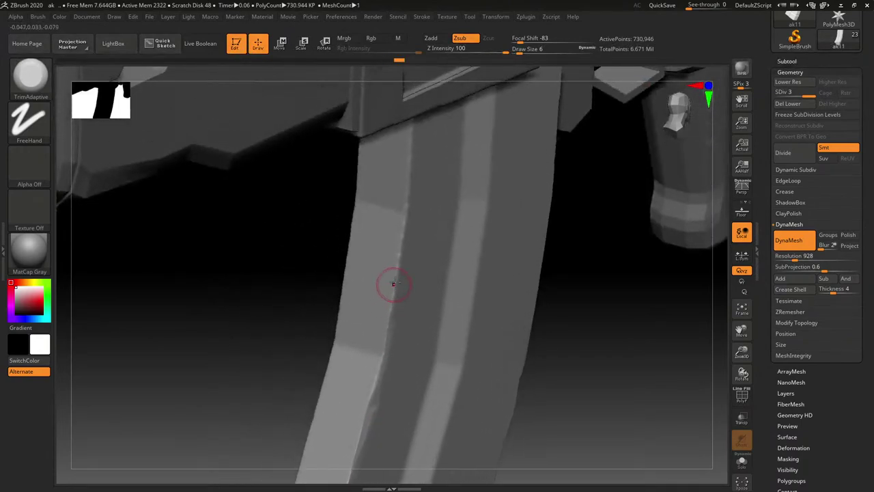
drag(402, 250, 402, 243)
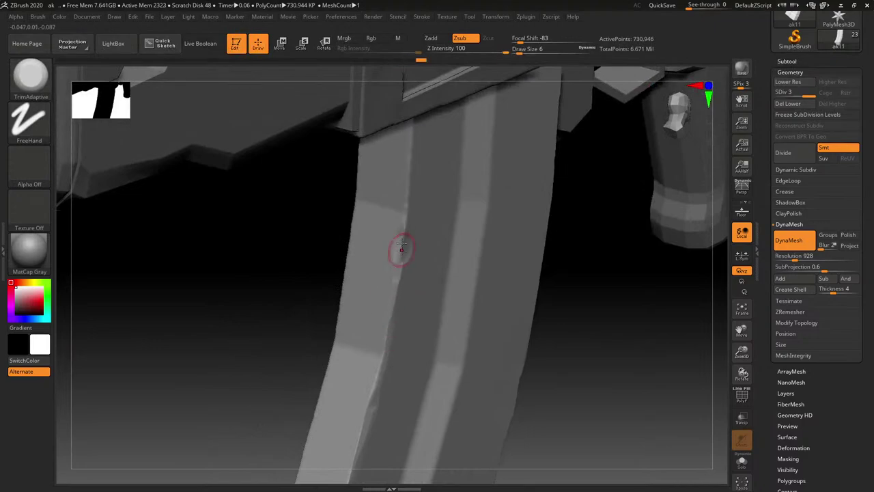
drag(406, 208, 406, 228)
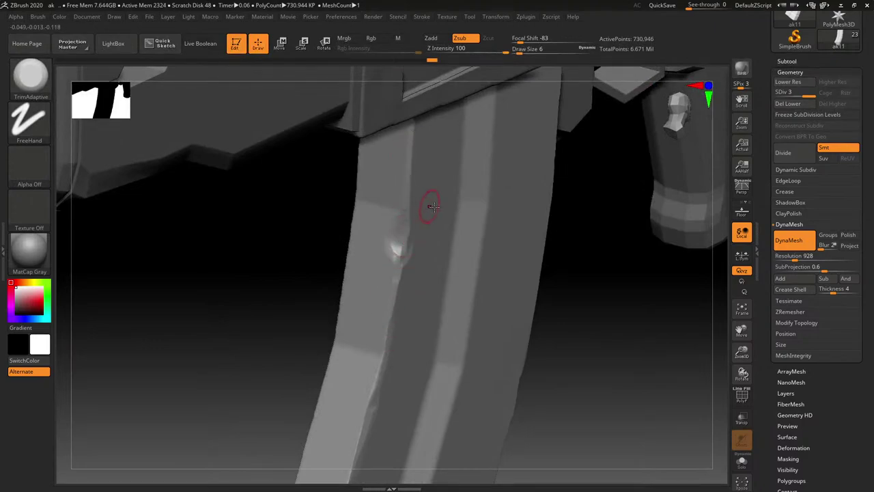
mouse_move(433, 206)
right_down()
mouse_move(469, 201)
mouse_move(435, 160)
right_up()
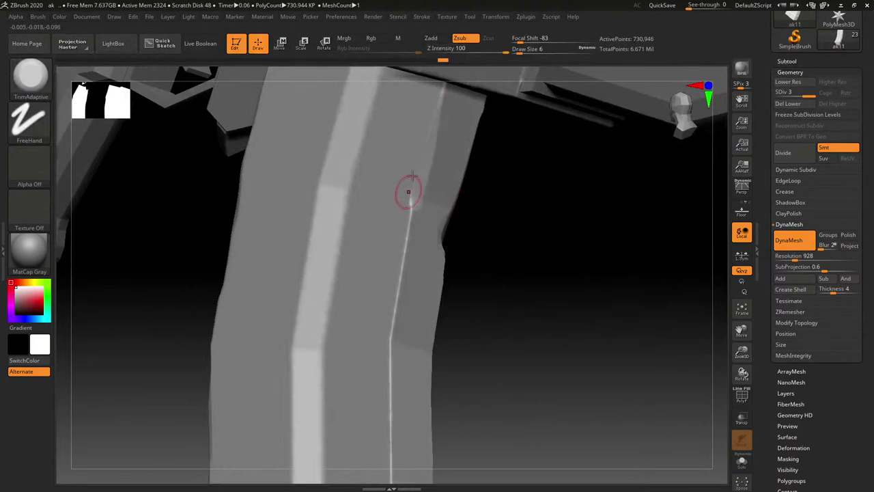
Wear down the opposite front edge of the magazine with long TrimAdaptive strokes and soften it with the Smooth brush.
drag(405, 189, 393, 267)
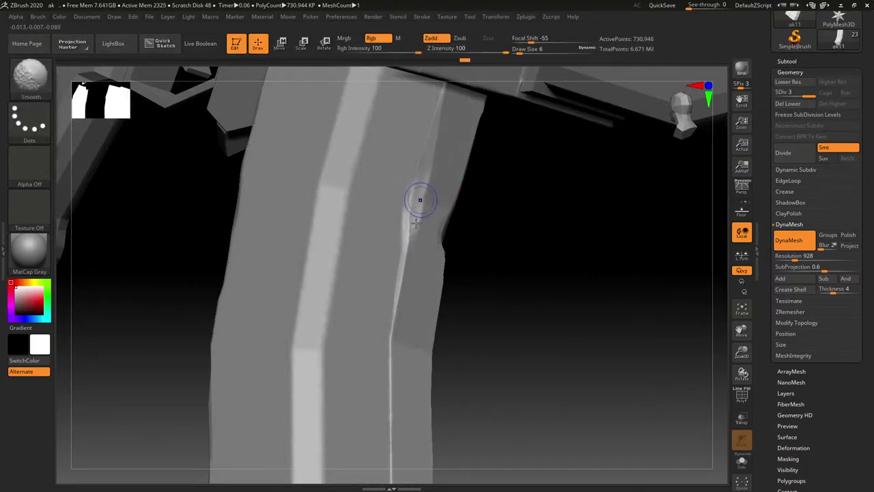
right_drag(410, 195, 404, 220)
drag(399, 200, 411, 401)
drag(399, 282, 404, 389)
drag(298, 284, 304, 218)
Switch to the Orb_Cracks brush and try masking a lengthwise stripe near the magazine's rear edge with MaskPen, undoing each attempt.
mouse_move(306, 164)
ctrl+right_down()
mouse_move(311, 143)
mouse_move(354, 188)
mouse_move(322, 160)
mouse_move(354, 226)
mouse_move(437, 265)
mouse_move(432, 271)
ctrl+right_up()
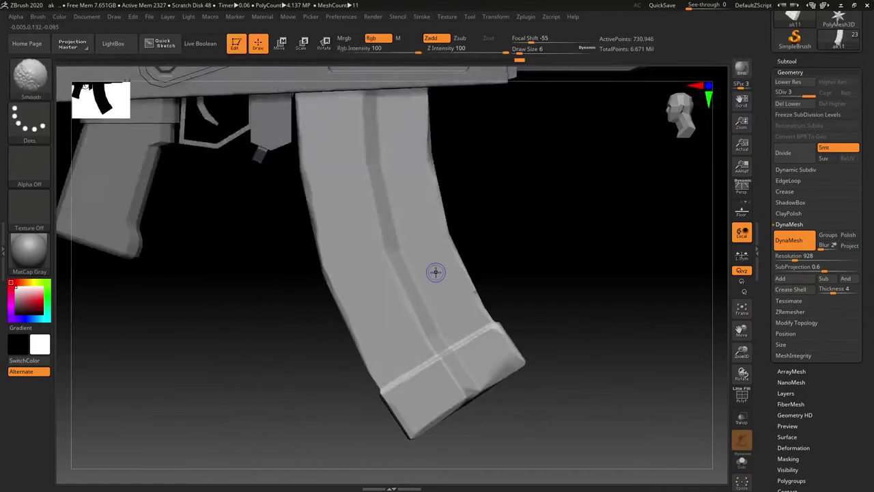
key(b)
click(685, 447)
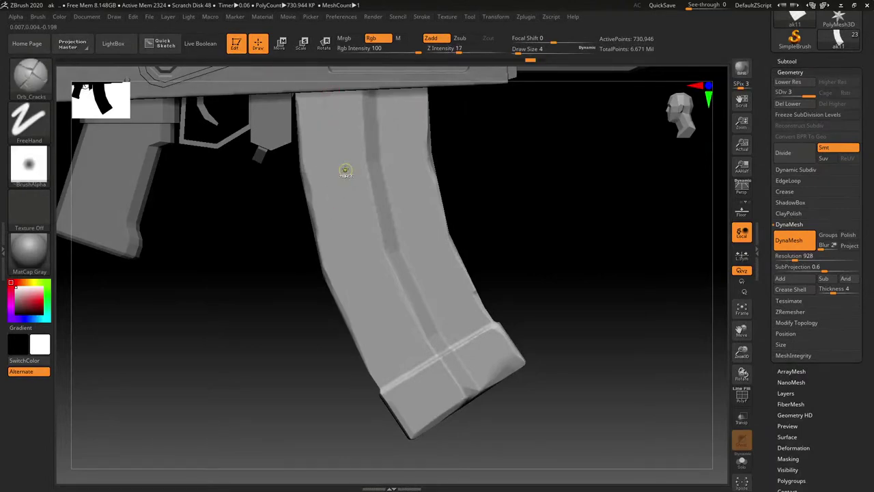
key(ctrl)
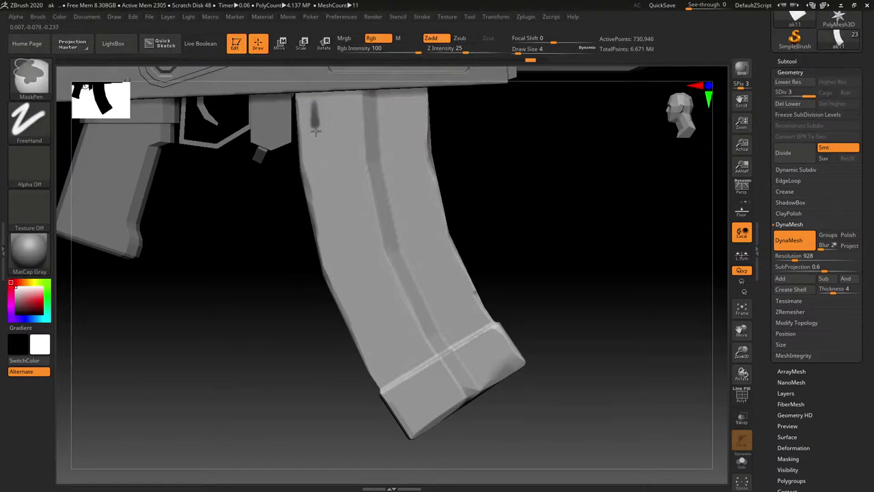
mouse_move(315, 131)
ctrl+mouse_down()
mouse_move(342, 240)
mouse_move(402, 366)
mouse_move(340, 254)
mouse_move(316, 153)
mouse_move(318, 115)
mouse_move(321, 171)
mouse_move(345, 265)
mouse_move(399, 365)
ctrl+mouse_up()
key(ctrl+z)
key(ctrl+z)
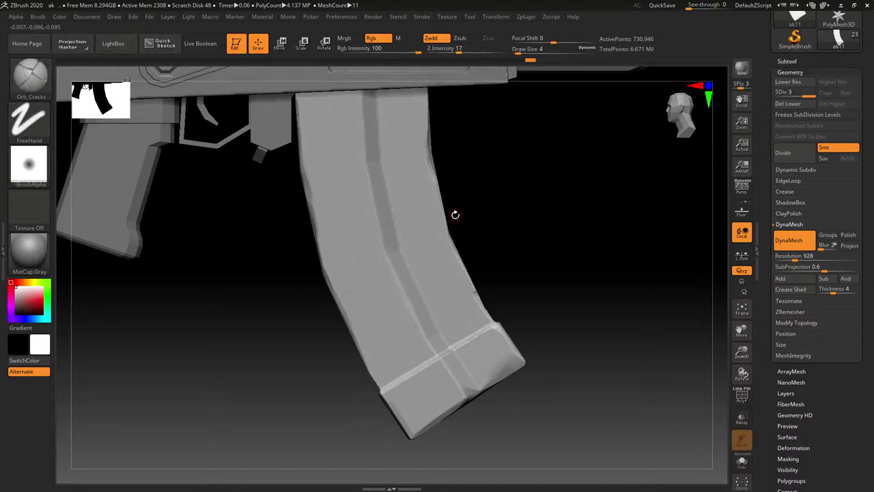
key(ctrl)
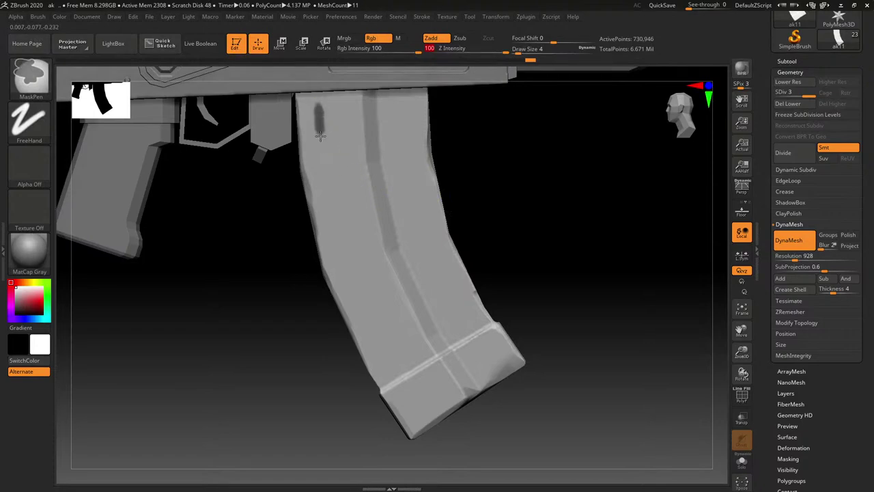
mouse_move(321, 136)
ctrl+mouse_down()
mouse_move(339, 234)
mouse_move(403, 364)
ctrl+mouse_up()
key(ctrl+z)
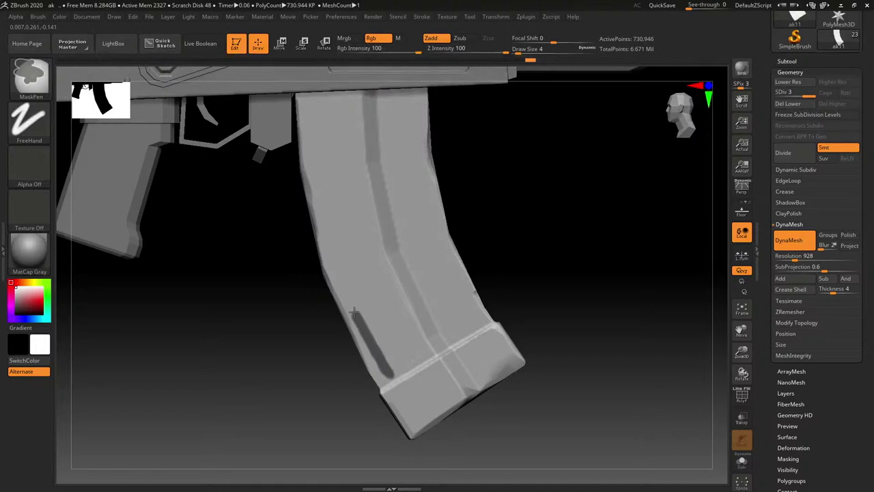
key(ctrl+z)
Mask four curved lengthwise stripes along the magazine's side with MaskPen at draw size 4, redoing the stripe nearest the front edge.
mouse_move(375, 351)
ctrl+mouse_down()
mouse_move(316, 204)
mouse_move(310, 114)
ctrl+mouse_up()
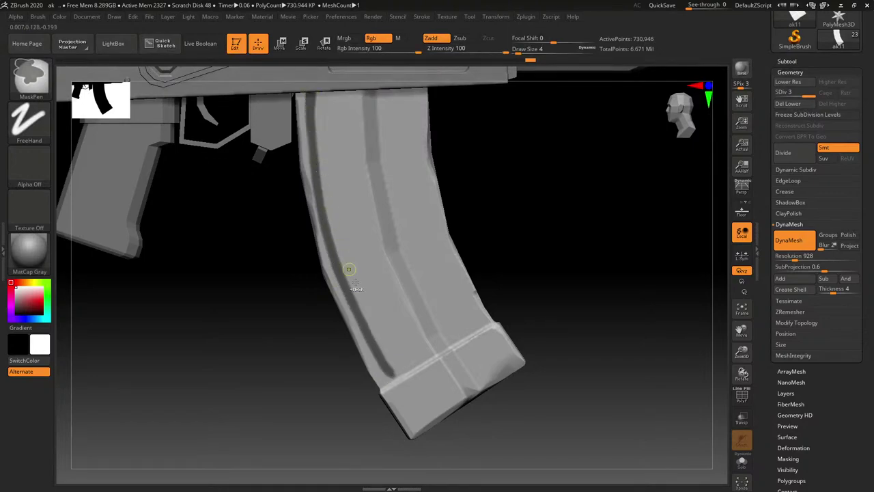
mouse_move(349, 269)
ctrl+alt+mouse_down()
mouse_move(393, 369)
mouse_move(353, 302)
mouse_move(321, 214)
mouse_move(313, 93)
ctrl+alt+mouse_up()
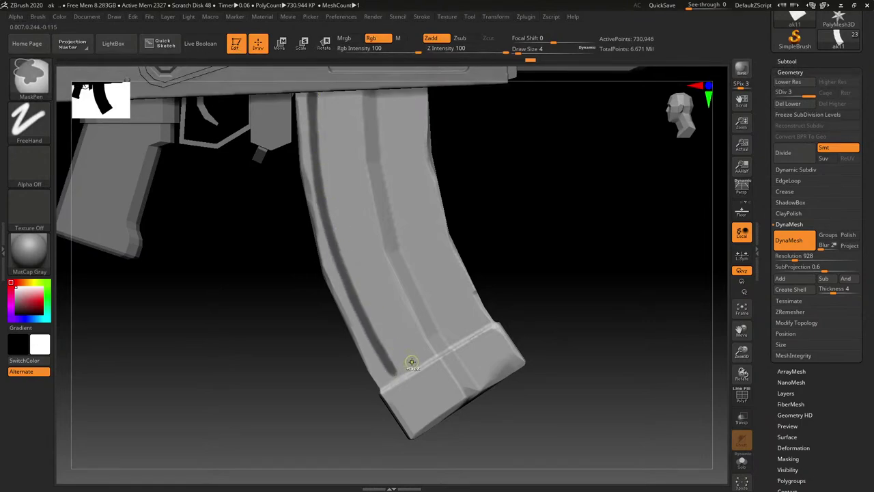
mouse_move(412, 362)
ctrl+mouse_down()
mouse_move(347, 227)
mouse_move(333, 123)
mouse_move(338, 86)
ctrl+mouse_up()
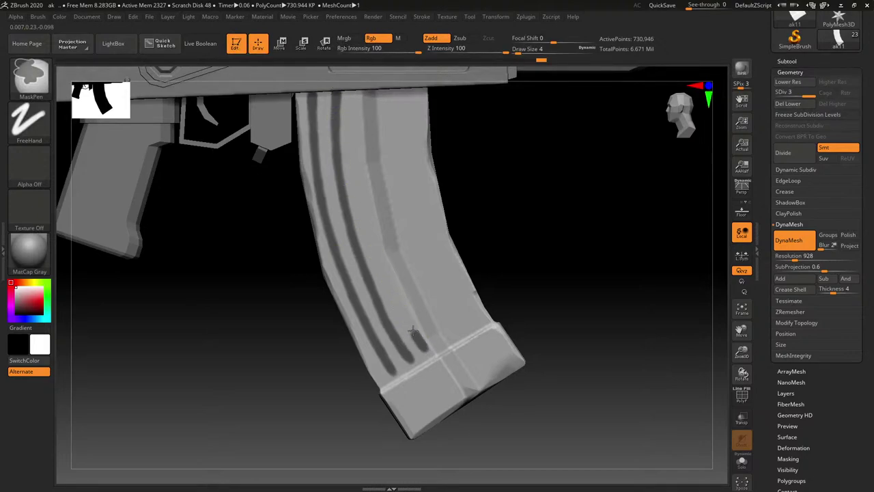
mouse_move(413, 331)
ctrl+mouse_down()
mouse_move(377, 251)
mouse_move(355, 144)
mouse_move(360, 82)
ctrl+mouse_up()
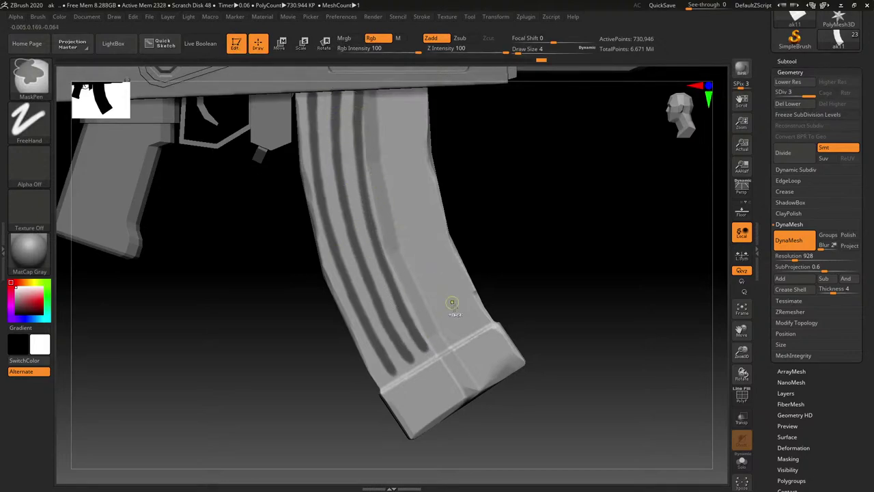
mouse_move(466, 324)
ctrl+mouse_down()
mouse_move(411, 164)
mouse_move(410, 92)
ctrl+mouse_up()
key(ctrl+z)
mouse_move(463, 320)
ctrl+mouse_down()
mouse_move(411, 201)
mouse_move(399, 75)
ctrl+mouse_up()
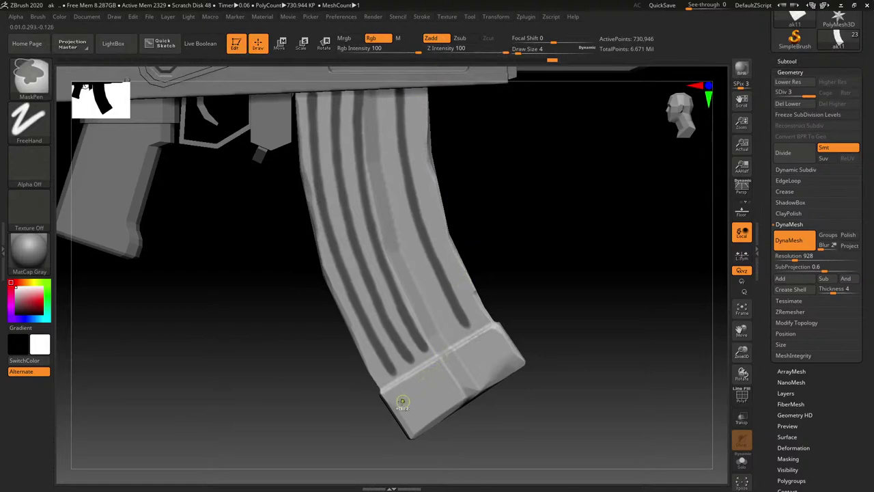
Mask two parallel stripes across the magazine's base with MaskPen, redrawing the upper stripe until it runs straight.
ctrl+drag(401, 401, 504, 331)
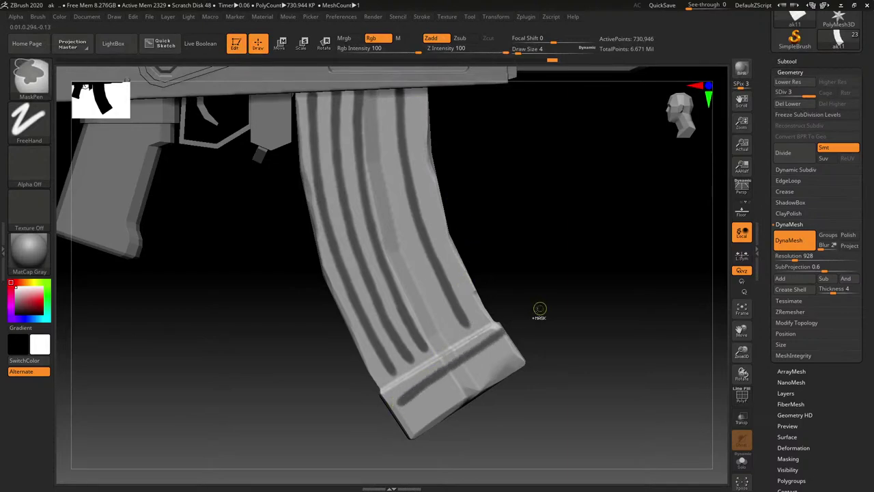
key(ctrl+z)
drag(407, 394, 513, 330)
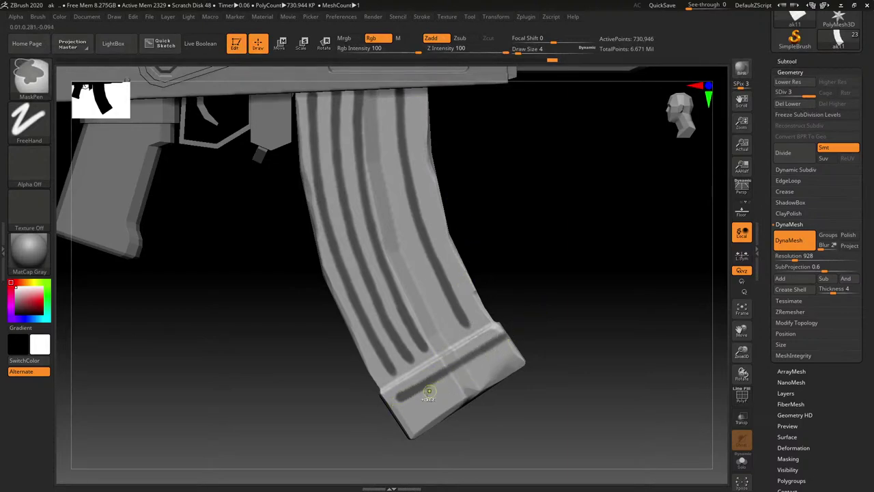
key(ctrl+z)
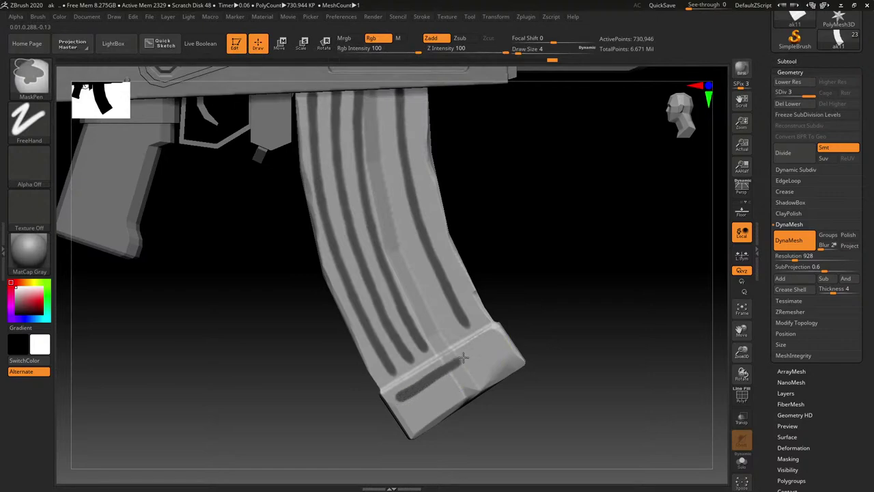
drag(463, 356, 534, 312)
ctrl+drag(427, 407, 525, 345)
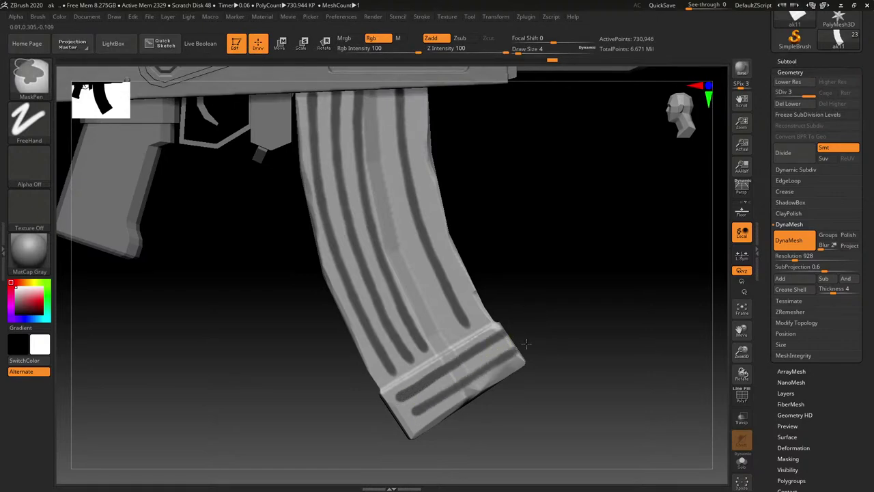
mouse_move(558, 316)
mouse_down()
mouse_move(501, 331)
mouse_move(547, 321)
mouse_move(538, 325)
mouse_up()
key(ctrl)
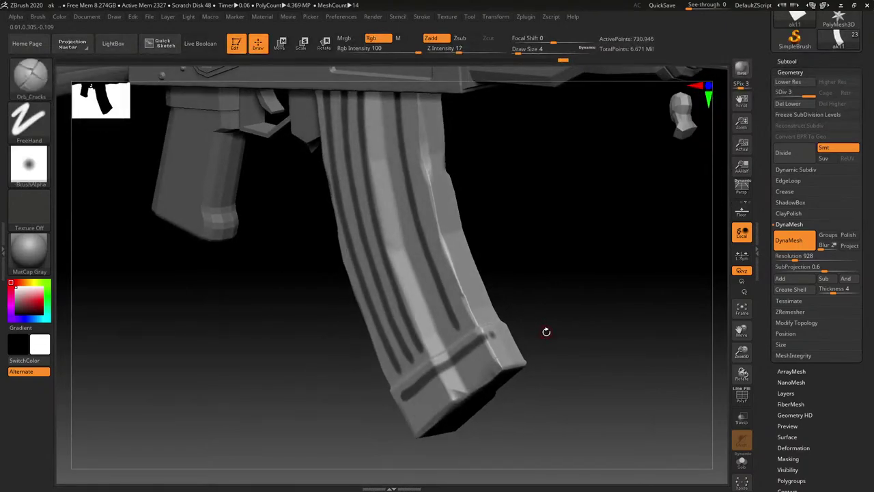
Undo all the masked stripes on the magazine's side and base.
key(ctrl+z)
key(ctrl+z)
key(ctrl+z)
key(ctrl+z)
key(ctrl+z)
key(ctrl+z)
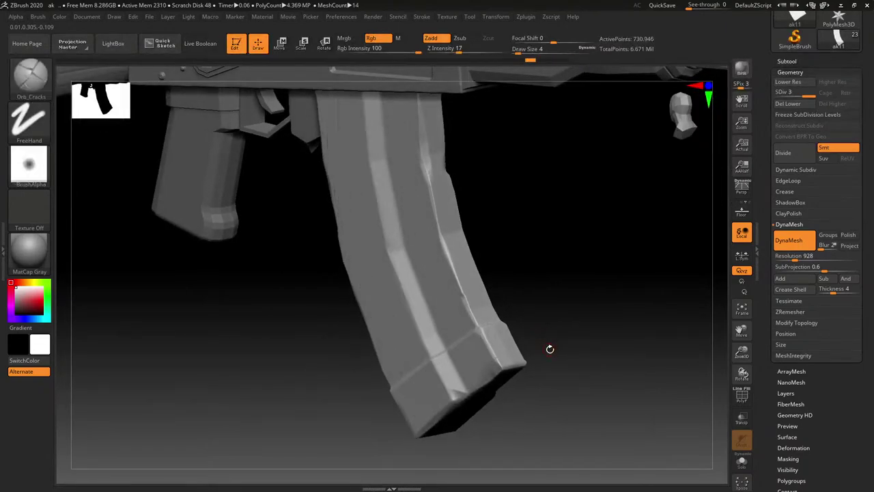
mouse_move(549, 349)
mouse_down()
mouse_move(512, 346)
mouse_move(456, 368)
mouse_move(463, 351)
mouse_up()
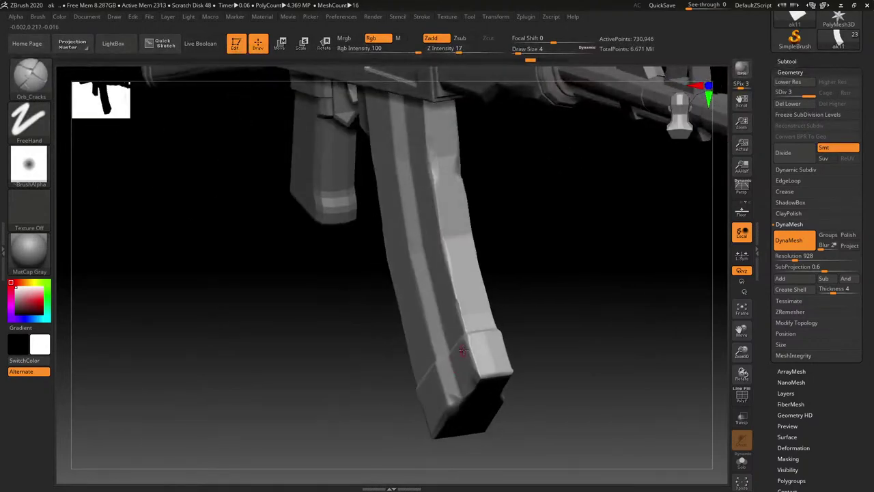
right_drag(470, 367, 425, 389)
right_click(424, 392)
mouse_move(497, 349)
right_down()
mouse_move(445, 353)
mouse_move(533, 353)
right_up()
shift+drag(533, 353, 564, 363)
mouse_move(608, 355)
right_down()
mouse_move(586, 352)
mouse_move(597, 348)
mouse_move(591, 318)
right_up()
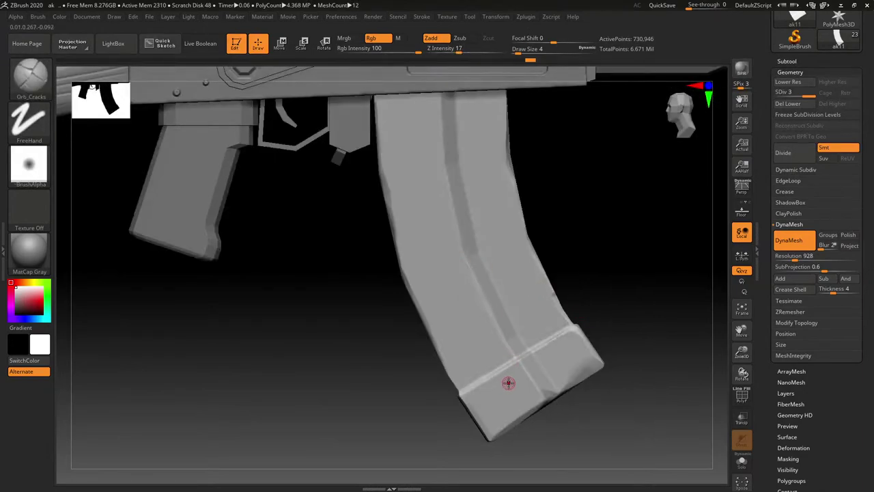
key(b)
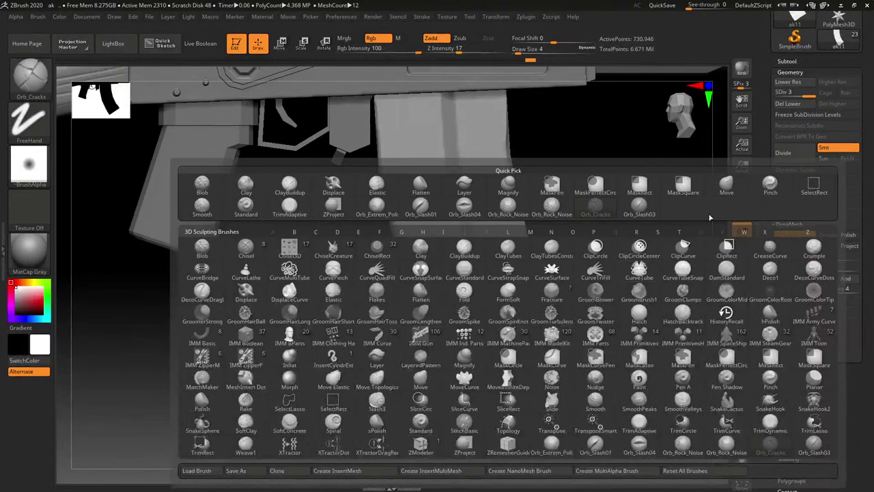
click(596, 208)
Mask two narrow parallel bands around the magazine's base with the MaskRect brush.
mouse_move(567, 213)
right_down()
mouse_move(567, 260)
mouse_move(550, 291)
mouse_move(552, 260)
mouse_move(577, 248)
mouse_move(575, 238)
mouse_move(569, 251)
mouse_move(575, 231)
mouse_move(571, 303)
mouse_move(530, 328)
mouse_move(578, 251)
mouse_move(552, 80)
right_up()
right_drag(532, 130, 538, 153)
key(ctrl+b)
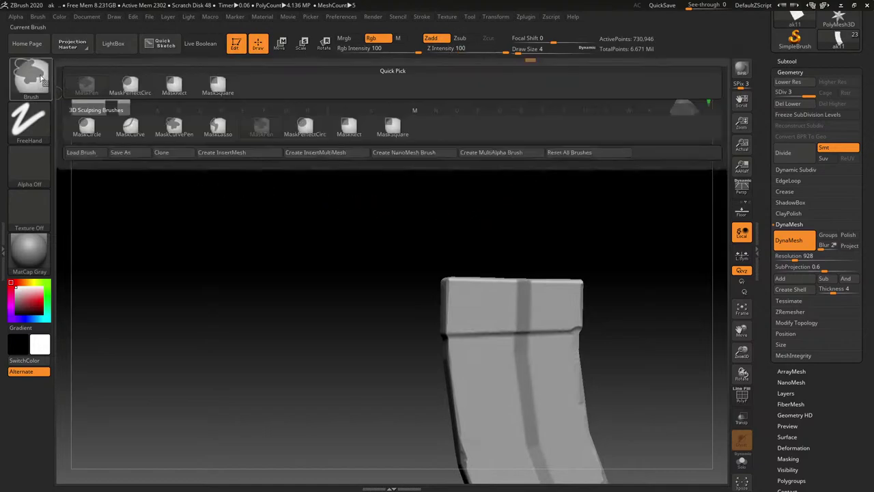
click(346, 132)
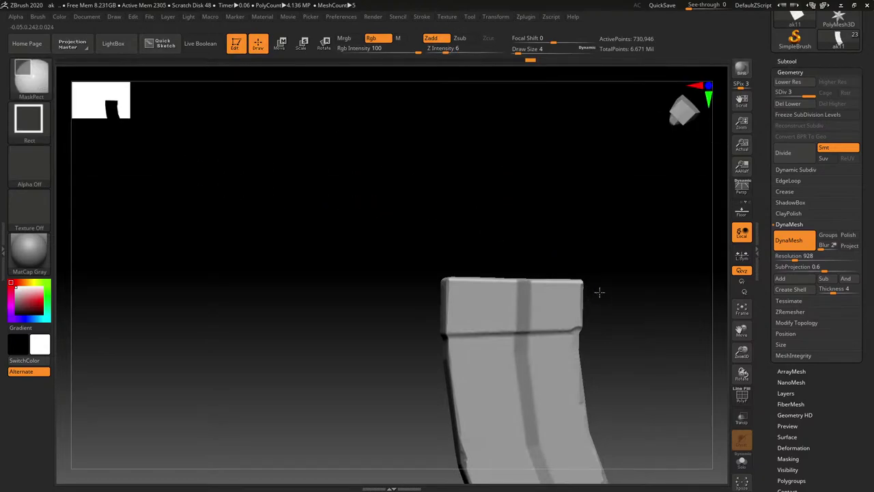
drag(599, 294, 375, 304)
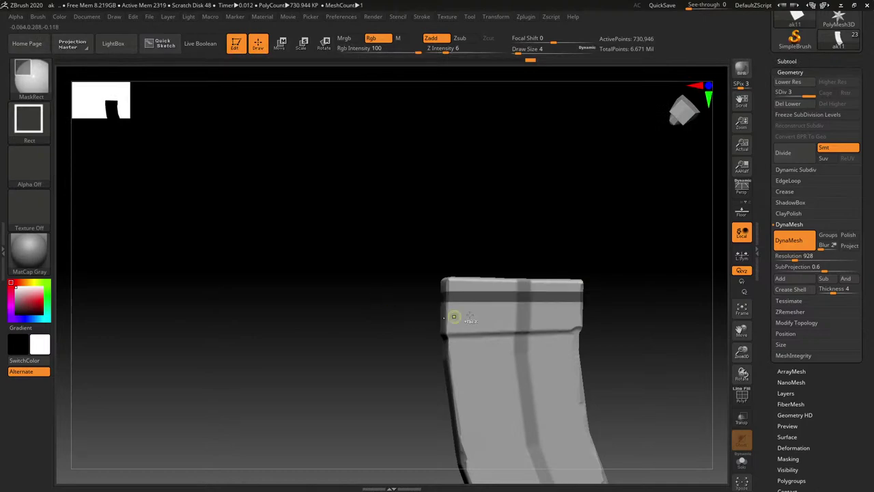
drag(597, 312, 362, 321)
drag(437, 288, 637, 172)
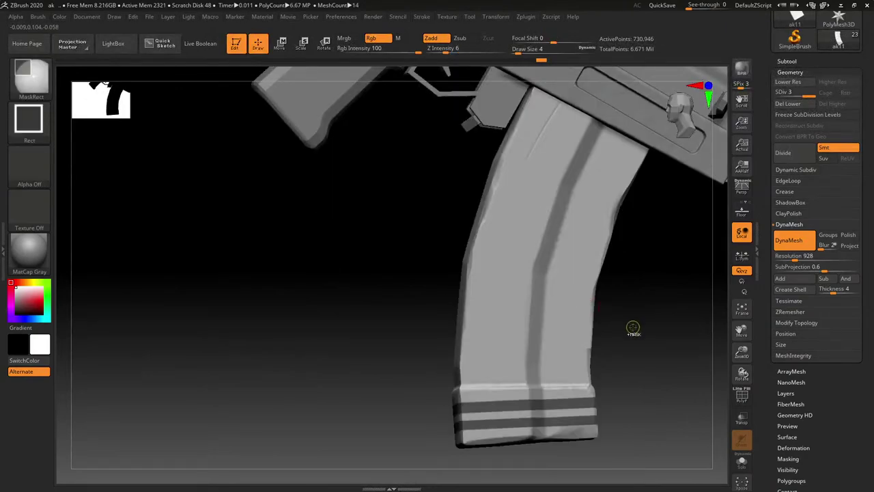
Invert the mask, apply a slight Inflate deformation to the two unmasked base bands, and clear the mask.
ctrl+click(633, 328)
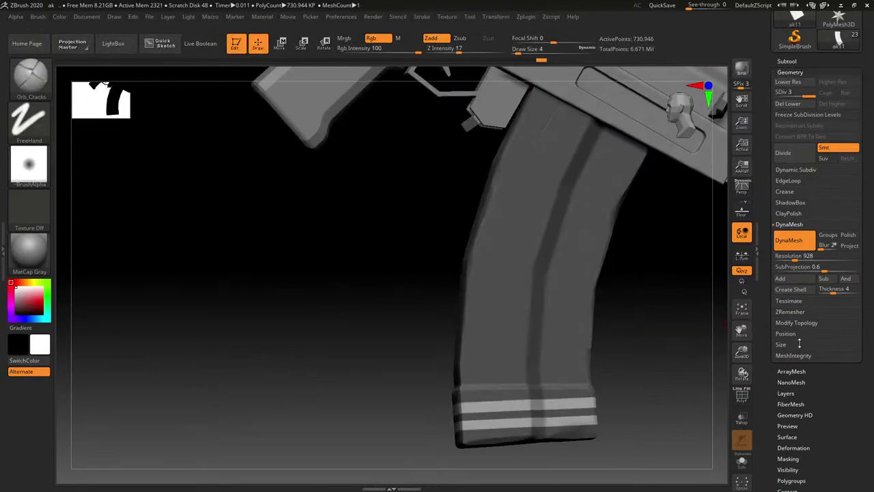
click(794, 447)
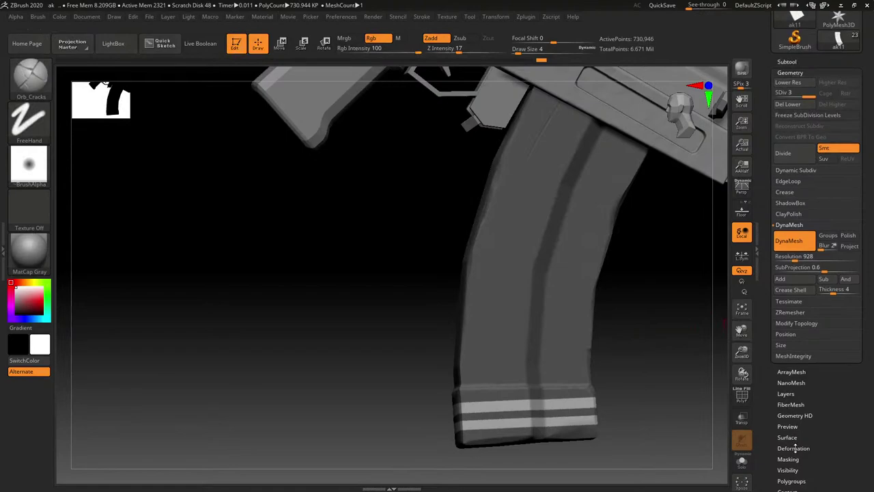
drag(816, 456, 819, 462)
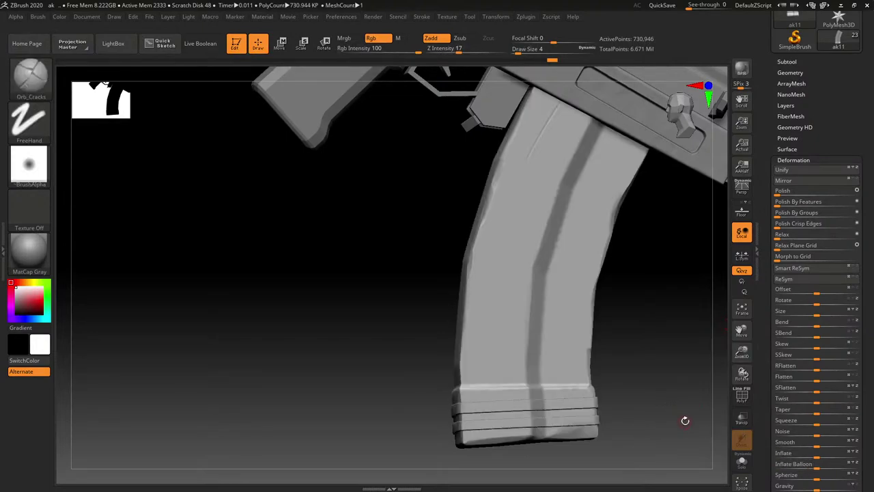
Apply a slight Polish deformation to the magazine to soften its banded base and edges.
click(784, 194)
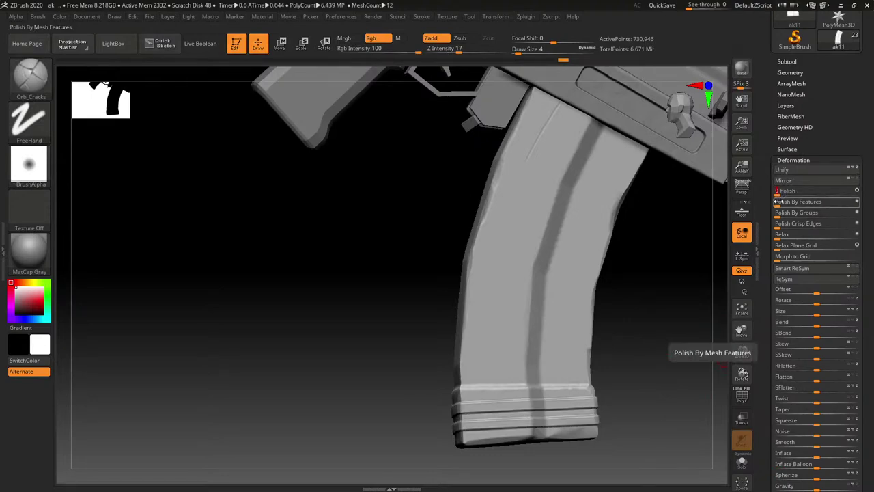
ctrl+drag(777, 195, 783, 196)
drag(656, 236, 570, 241)
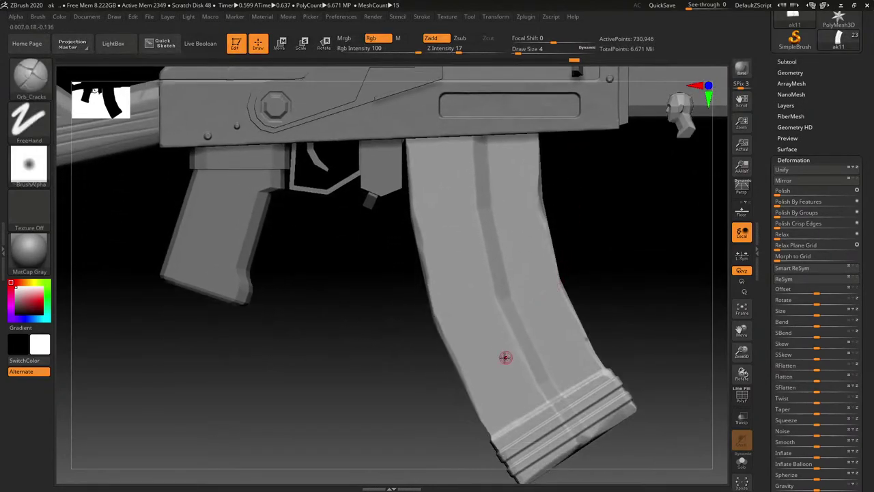
key(ctrl)
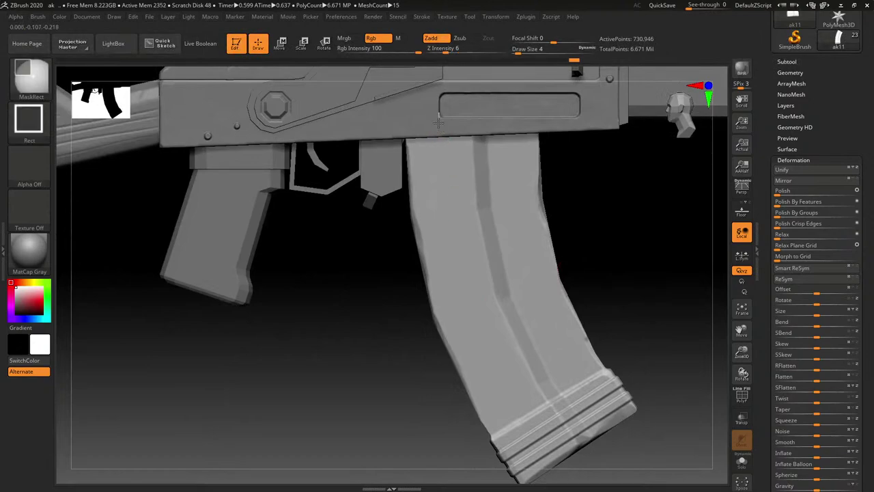
ctrl+drag(439, 122, 452, 245)
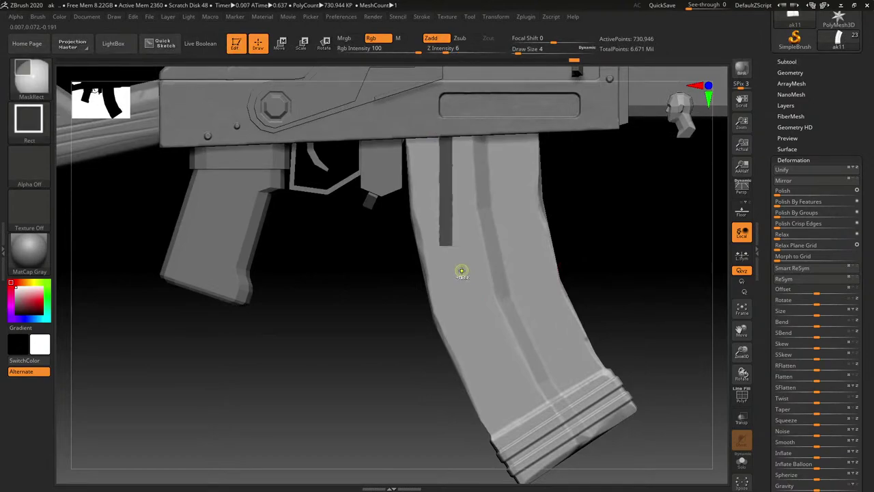
key(ctrl+z)
Switch the masking brush to MaskLasso.
ctrl+click(30, 78)
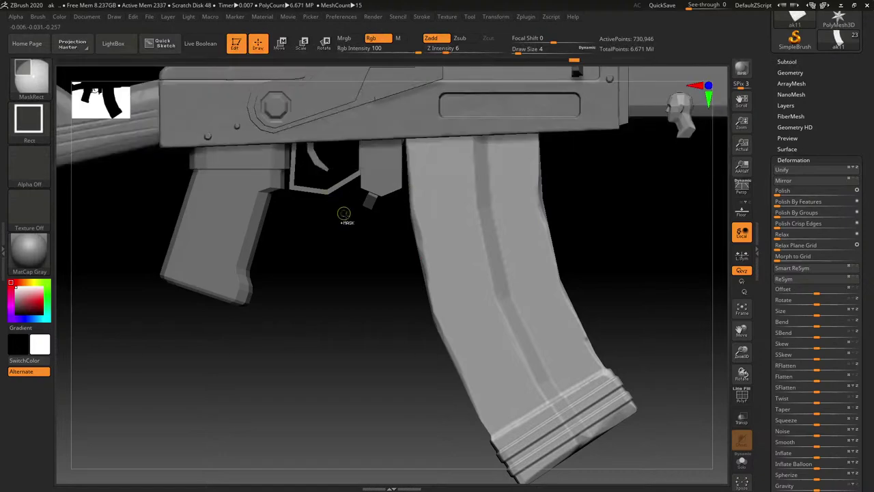
click(46, 79)
click(218, 127)
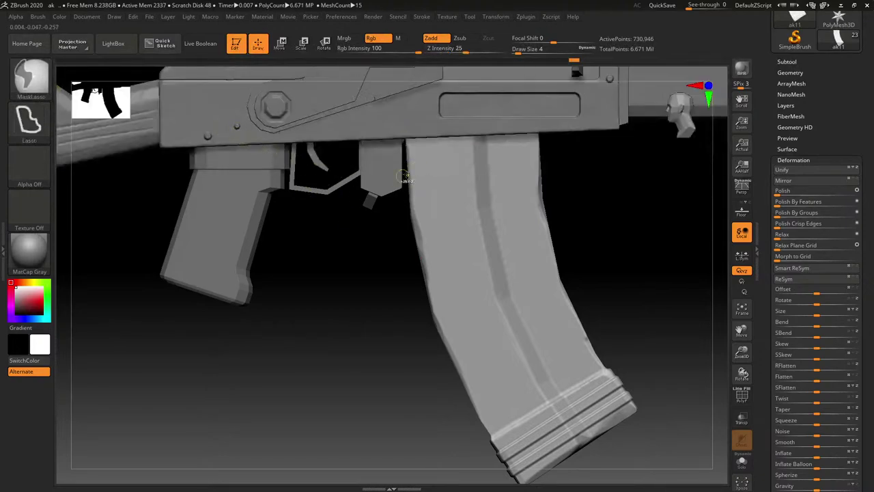
Mask two curved lengthwise stripes along the magazine's side with the lasso and undo them.
mouse_move(447, 288)
ctrl+mouse_down()
mouse_move(489, 379)
mouse_move(519, 418)
mouse_move(477, 340)
ctrl+mouse_up()
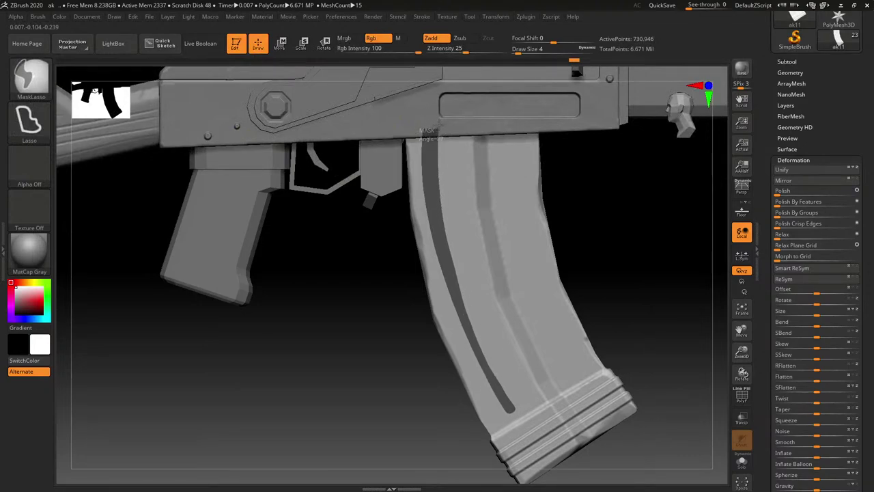
ctrl+drag(426, 131, 437, 132)
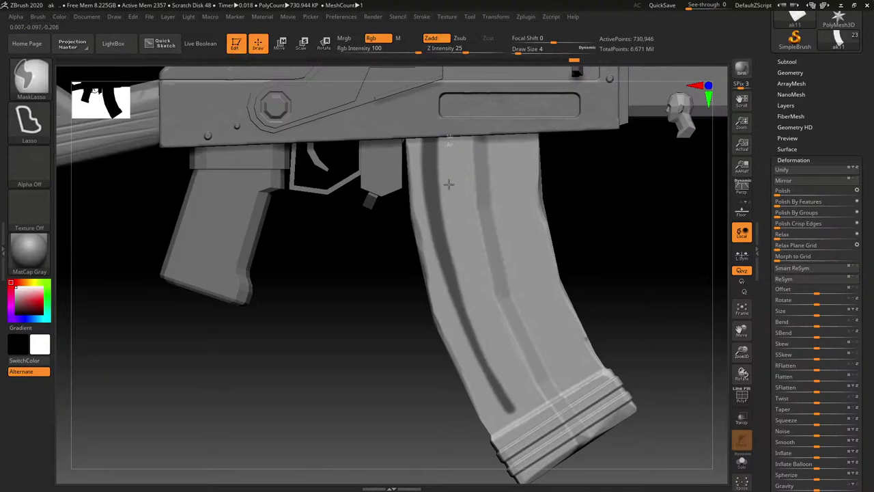
mouse_move(464, 276)
ctrl+mouse_down()
mouse_move(493, 349)
mouse_move(529, 394)
mouse_move(504, 314)
mouse_move(496, 322)
ctrl+mouse_up()
ctrl+drag(465, 133, 466, 123)
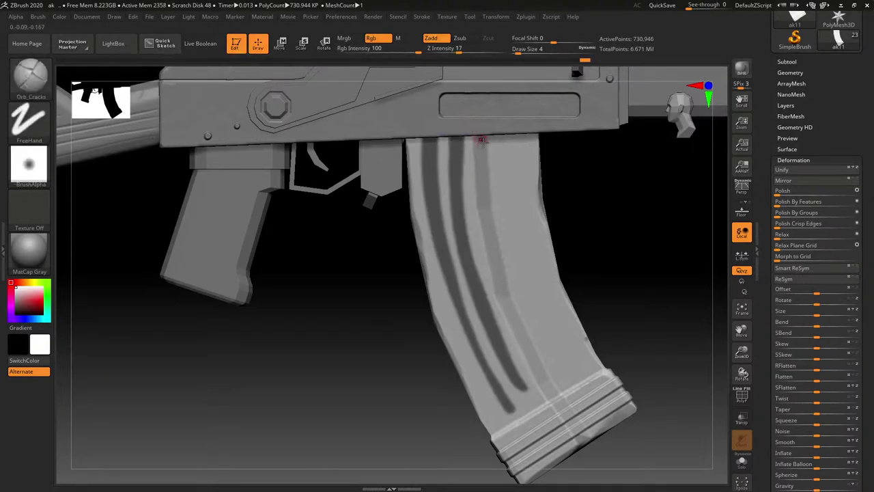
drag(624, 256, 604, 261)
key(ctrl+z)
key(ctrl+z)
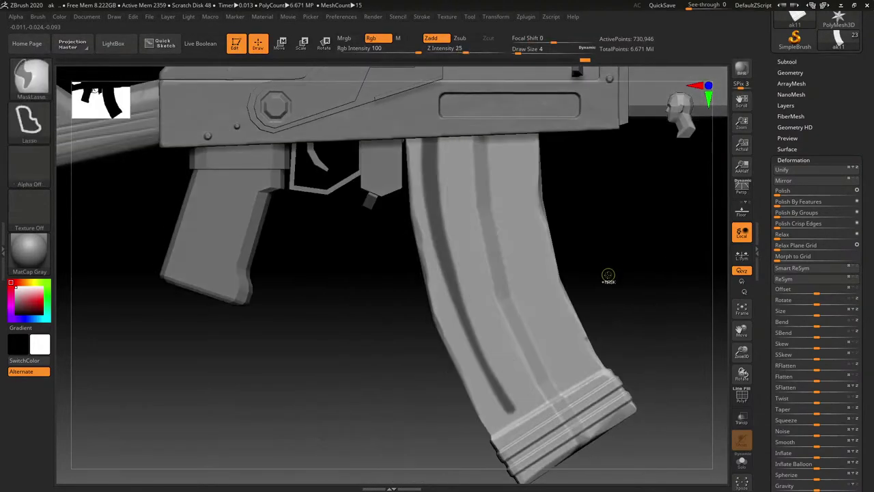
Lasso-mask a four-sided patch wrapping around the middle of the magazine's rear edge.
key(ctrl)
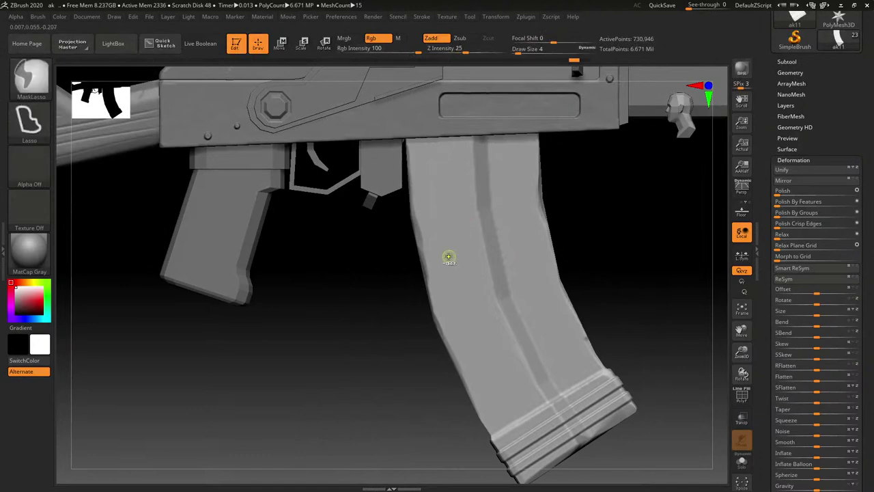
mouse_move(461, 309)
ctrl+mouse_down()
mouse_move(437, 338)
mouse_move(383, 272)
ctrl+mouse_up()
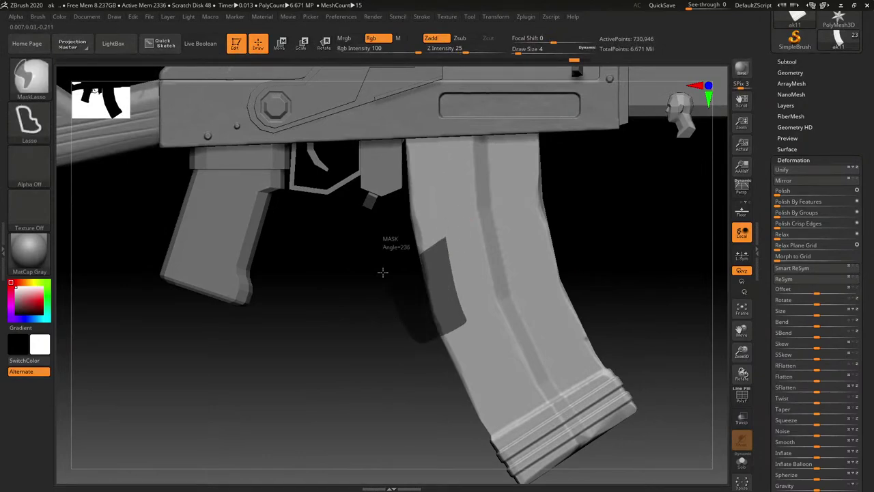
ctrl+drag(438, 231, 444, 239)
mouse_move(523, 252)
right_down()
mouse_move(560, 241)
mouse_move(594, 238)
mouse_move(601, 247)
right_up()
key(ctrl)
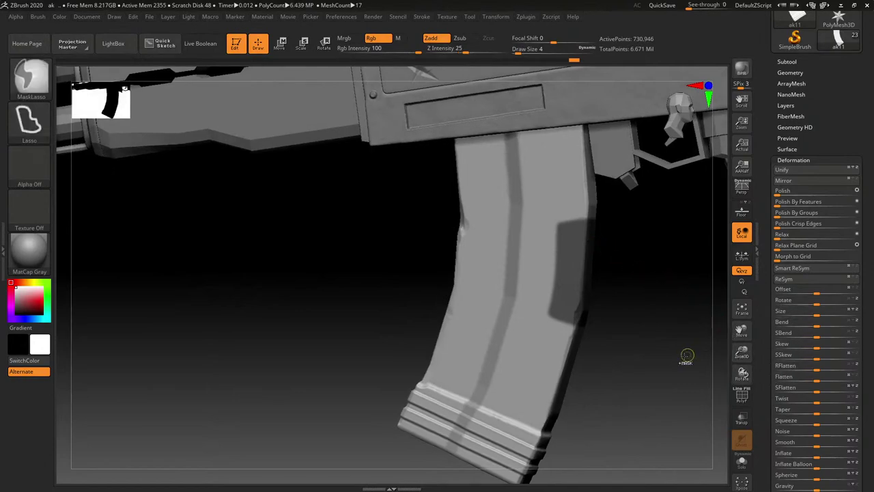
Invert the mask, inflate the unmasked rear patch into a raised block, and clear the mask.
ctrl+click(680, 369)
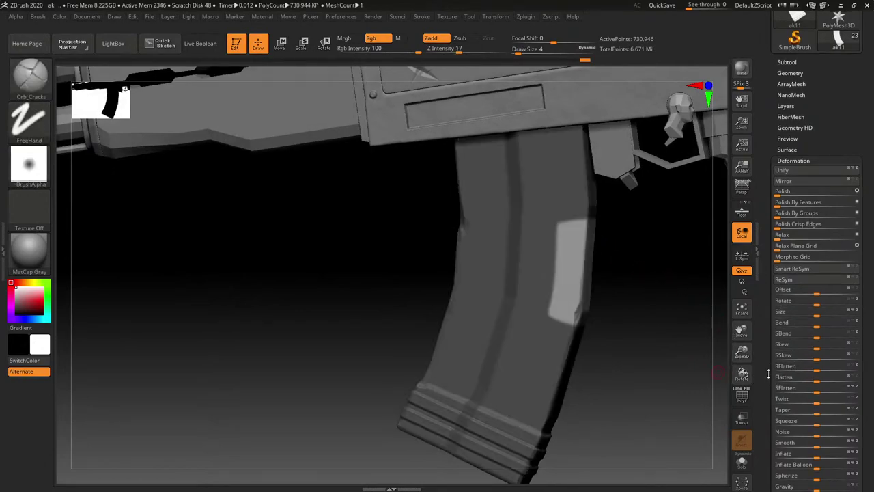
scroll(813, 409, down, 2)
drag(817, 423, 820, 425)
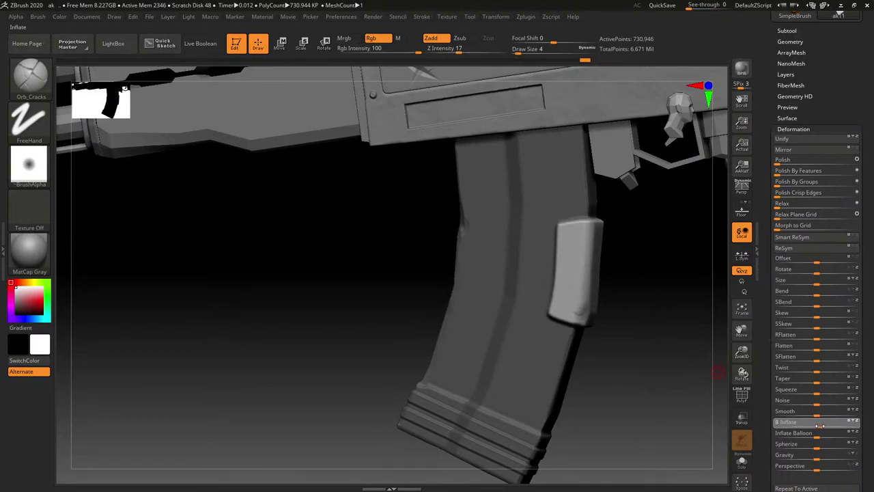
ctrl+drag(676, 394, 601, 377)
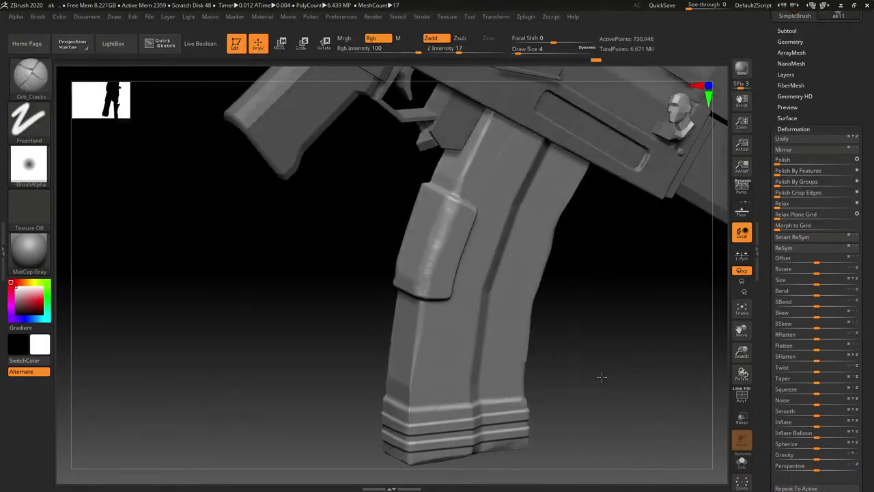
Apply a light Polish deformation to the magazine to smooth the raised rear block.
drag(580, 236, 557, 222)
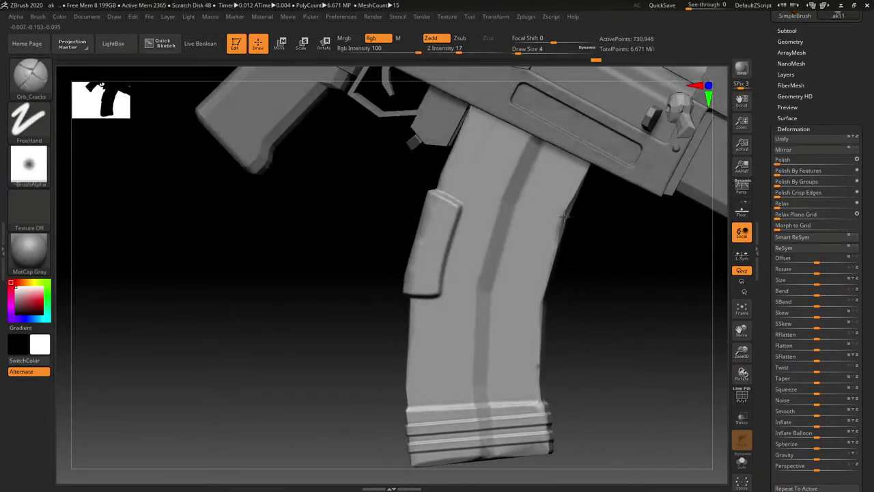
click(784, 160)
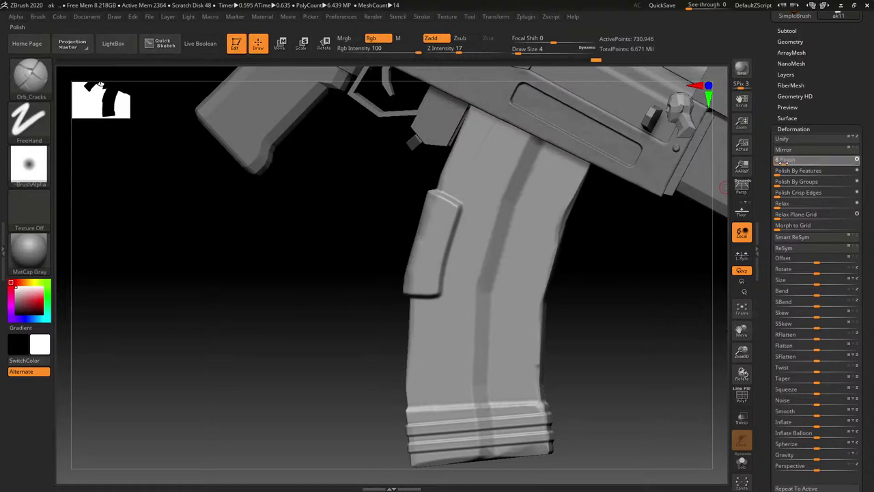
mouse_move(629, 227)
right_down()
mouse_move(619, 212)
mouse_move(606, 254)
mouse_move(605, 170)
mouse_move(581, 228)
mouse_move(623, 238)
mouse_move(606, 217)
mouse_move(593, 295)
right_up()
Cut a small slash into the magazine's front edge with the Orb_Slash01 brush.
mouse_move(582, 257)
ctrl+right_down()
mouse_move(581, 292)
mouse_move(572, 256)
mouse_move(570, 264)
ctrl+right_up()
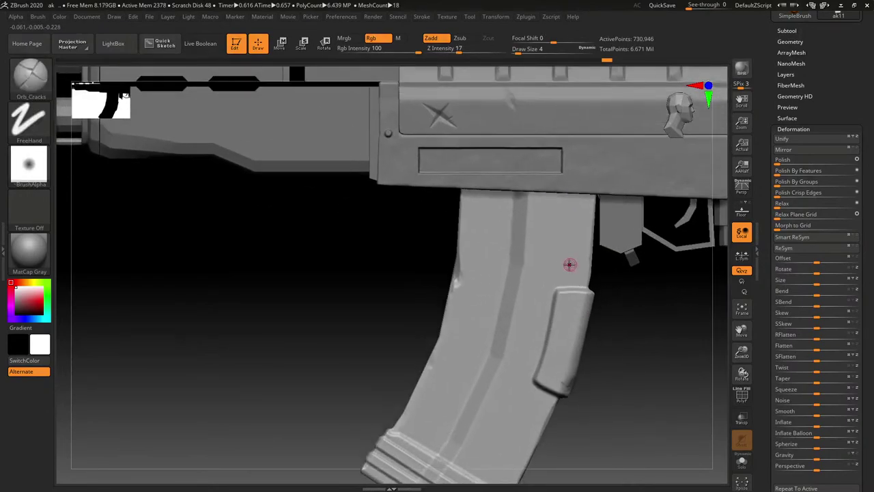
key(b)
click(573, 420)
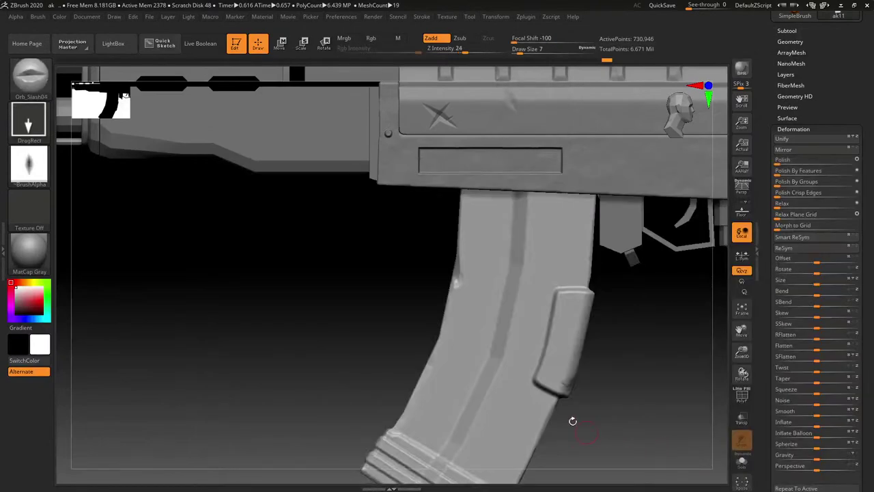
key(b)
click(572, 443)
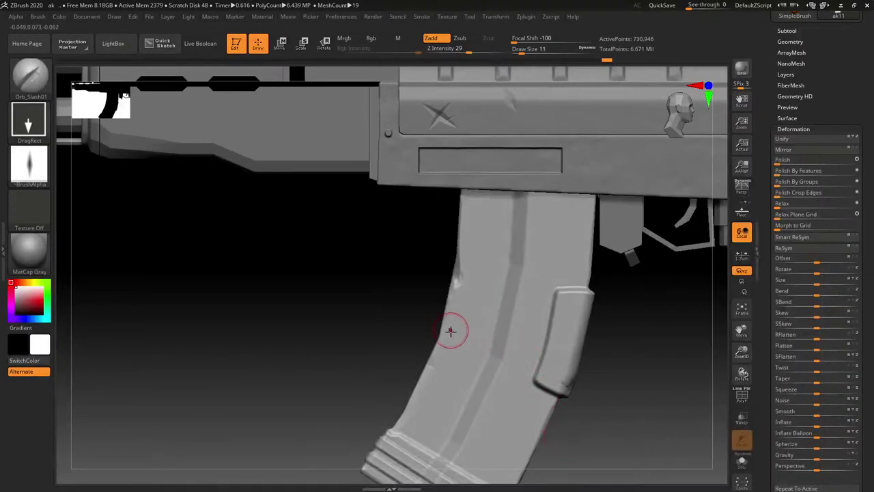
right_drag(441, 329, 460, 340)
drag(453, 342, 454, 340)
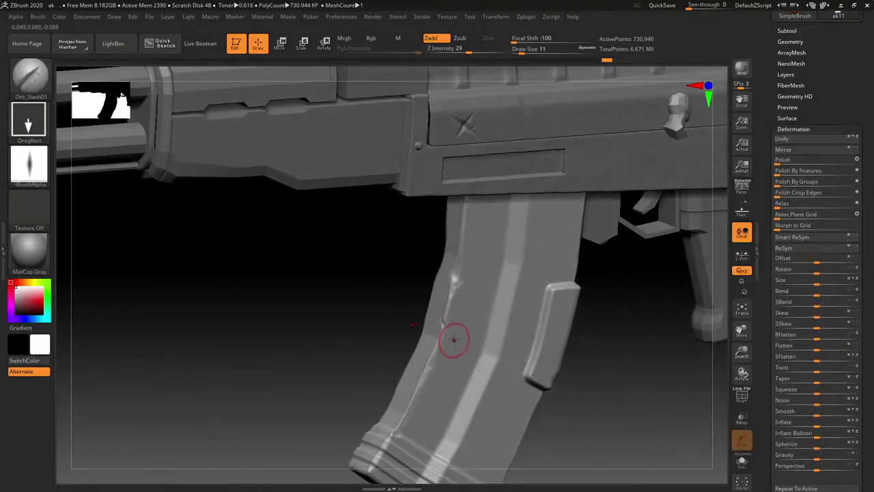
Add crossing slash marks on the magazine's central ridge and a diagonal slash lower down beside the raised block.
mouse_move(469, 307)
right_down()
mouse_move(526, 301)
mouse_move(532, 308)
right_up()
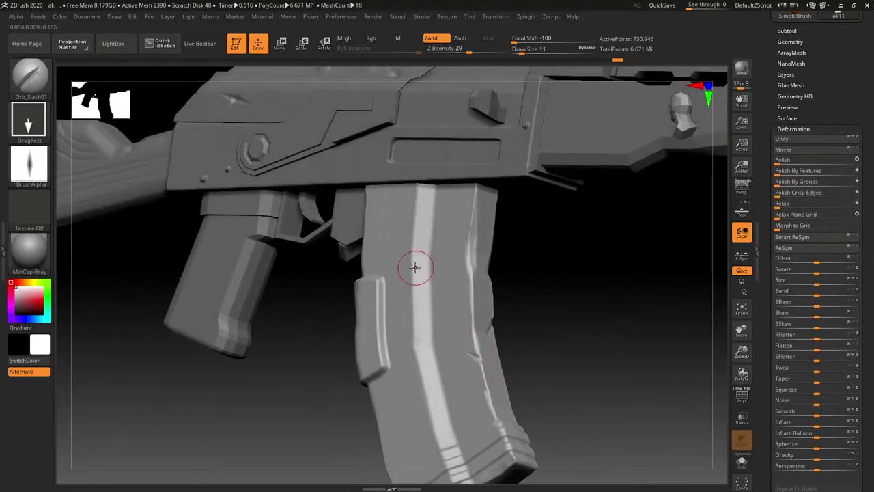
drag(415, 267, 425, 298)
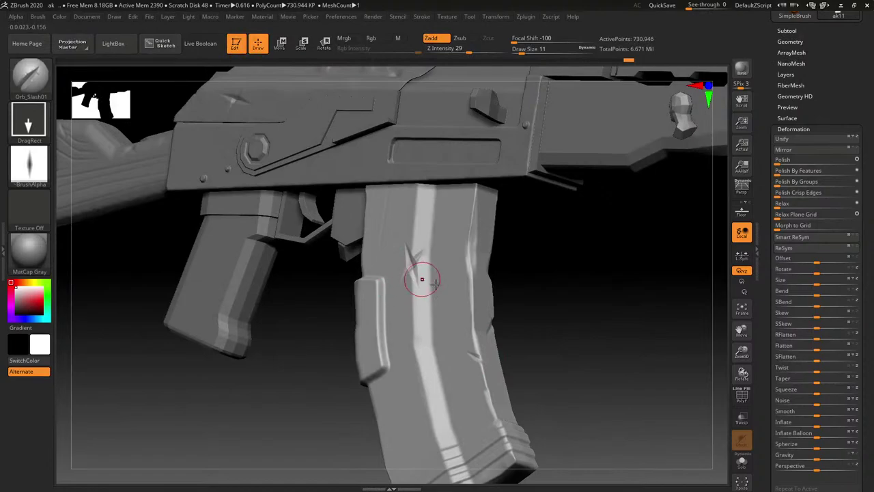
right_drag(422, 279, 447, 287)
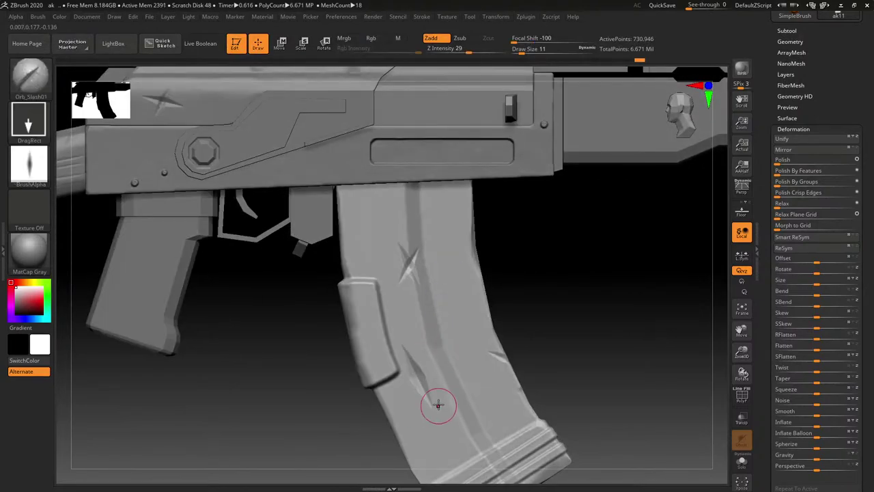
Review the whole rifle from the side and save the project.
mouse_move(447, 329)
right_down()
mouse_move(439, 372)
mouse_move(448, 327)
mouse_move(482, 265)
mouse_move(550, 262)
mouse_move(497, 288)
mouse_move(507, 256)
mouse_move(536, 221)
mouse_move(655, 217)
mouse_move(553, 256)
mouse_move(564, 256)
right_up()
key(ctrl)
key(shift)
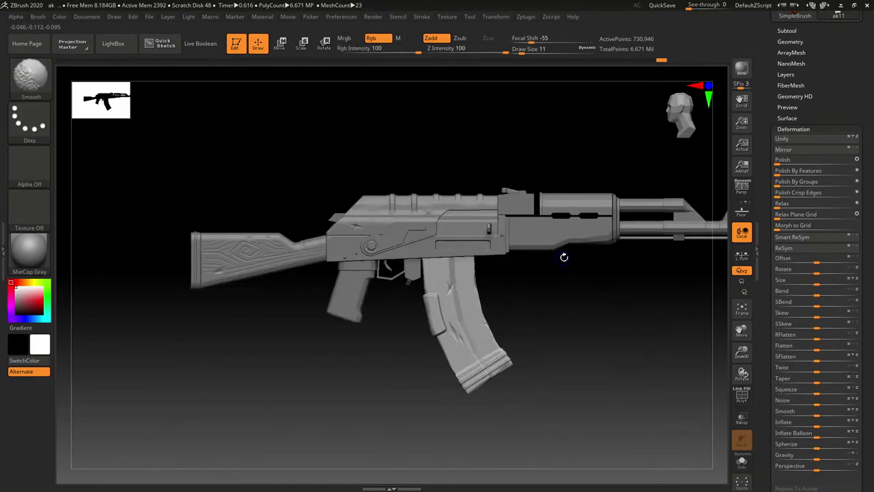
key(ctrl)
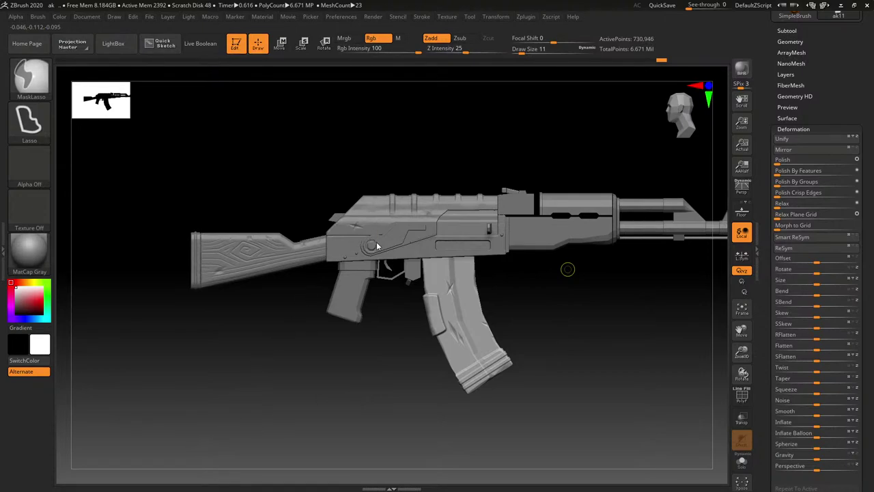
key(ctrl+s)
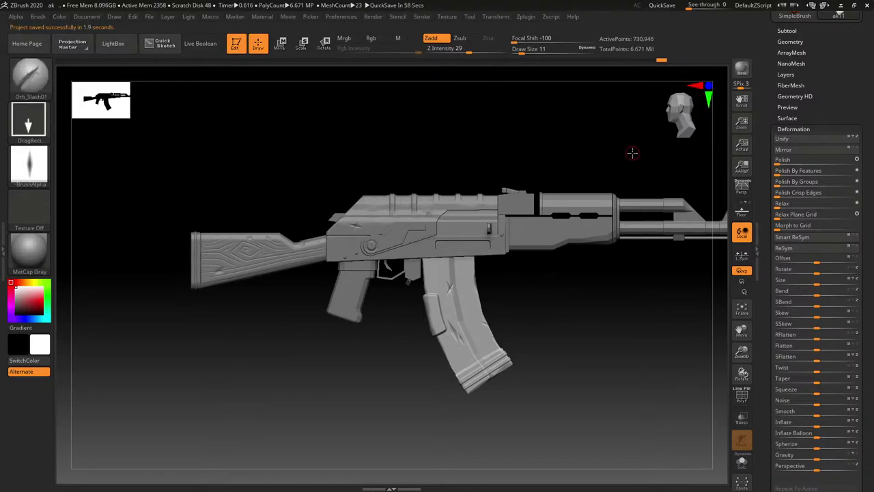
Make the small block at the rear of the receiver cover the active subtool and face it from behind.
mouse_move(436, 270)
right_down()
mouse_move(419, 263)
mouse_move(419, 292)
mouse_move(440, 294)
mouse_move(449, 275)
mouse_move(452, 291)
mouse_move(457, 252)
mouse_move(478, 254)
mouse_move(437, 252)
right_up()
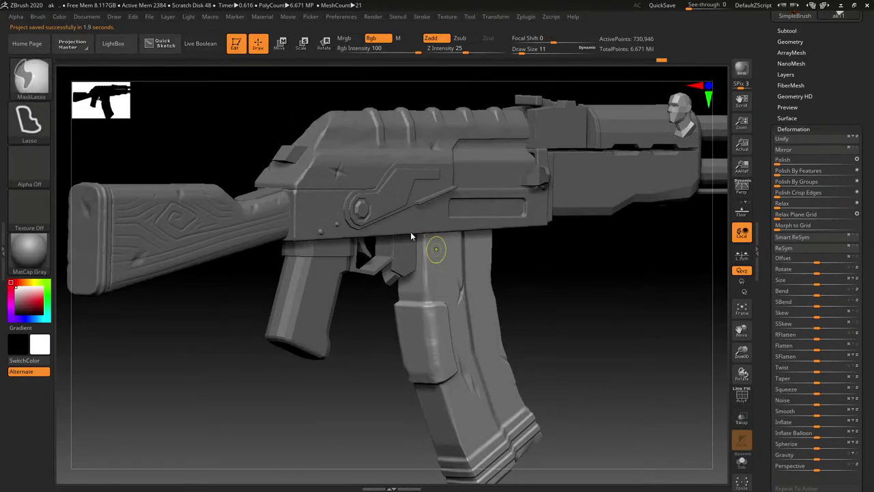
mouse_move(413, 237)
right_down()
mouse_move(437, 298)
mouse_move(493, 212)
mouse_move(513, 202)
mouse_move(451, 249)
right_up()
alt+click(512, 206)
ctrl+right_drag(450, 249, 450, 309)
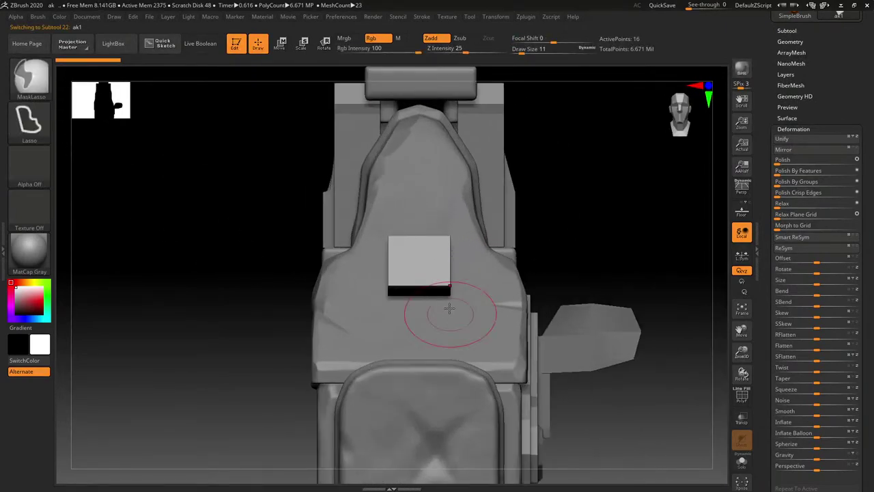
Switch the masking brush to MaskRect and try to mask a narrow horizontal band across the block's upper part.
ctrl+click(31, 80)
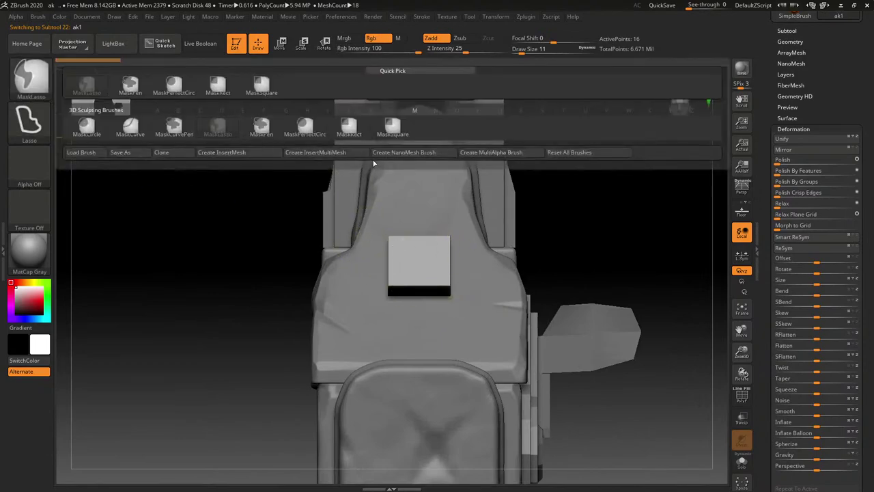
key(r)
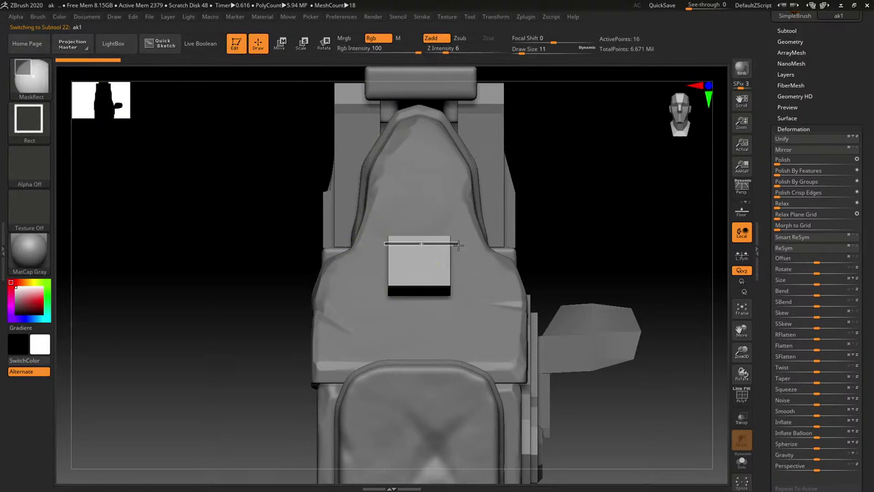
ctrl+drag(458, 245, 460, 254)
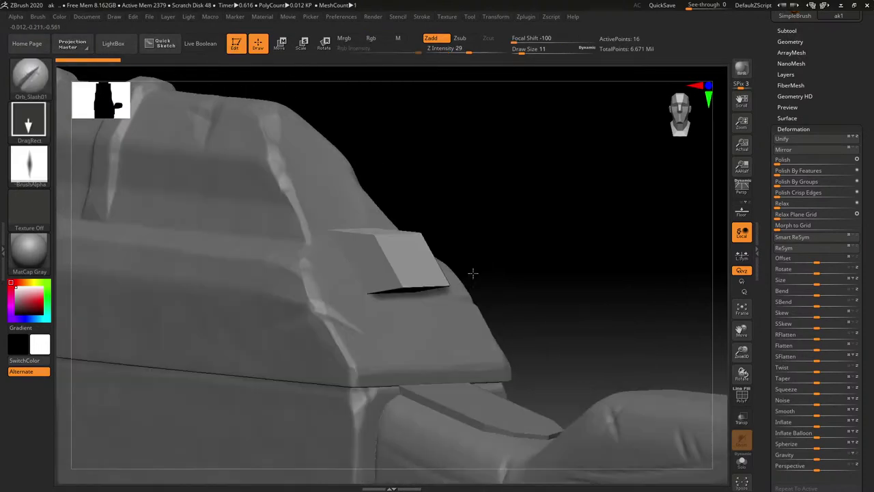
Try remeshing the small block with DynaMesh at resolution 736 and undo the result.
drag(472, 271, 433, 276)
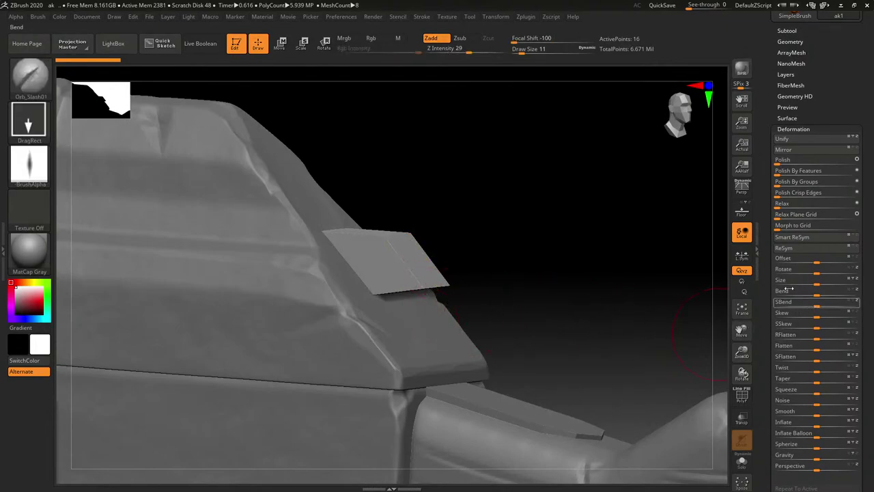
click(790, 41)
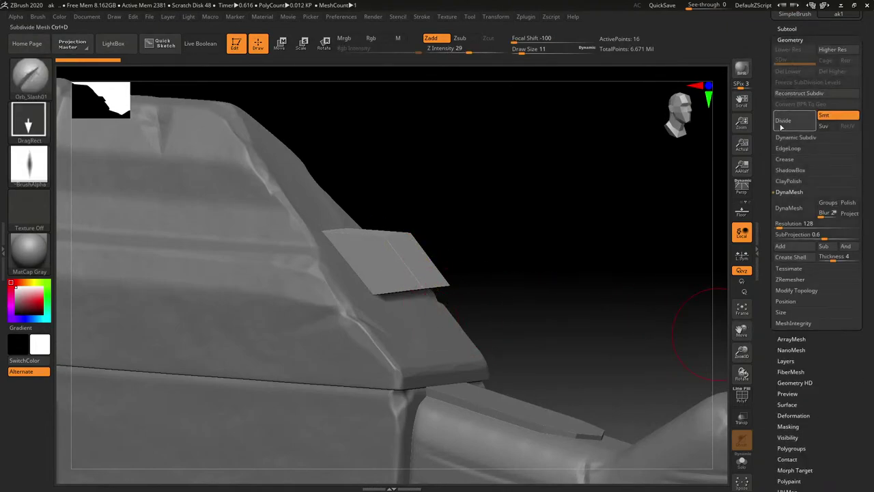
text(736)
key(Return)
click(792, 208)
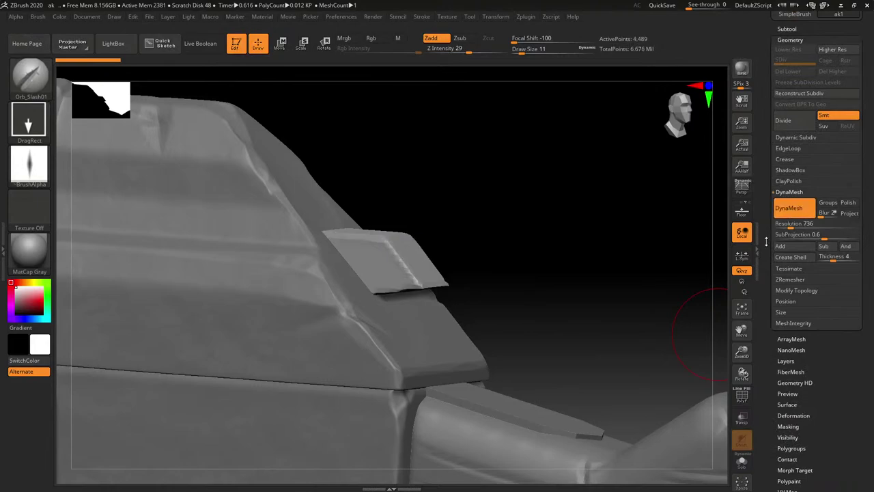
key(ctrl+z)
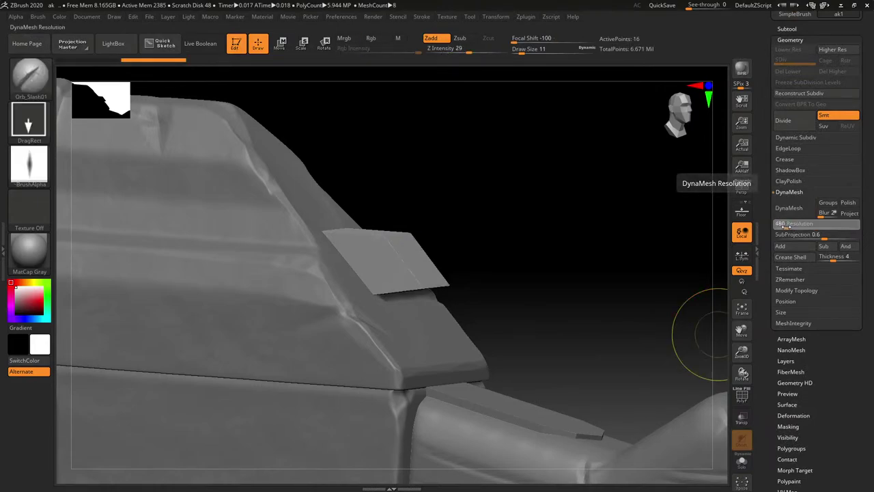
DynaMesh the small block at resolution 1184 and divide it twice, up to subdivision level 3.
click(799, 225)
click(797, 211)
click(796, 121)
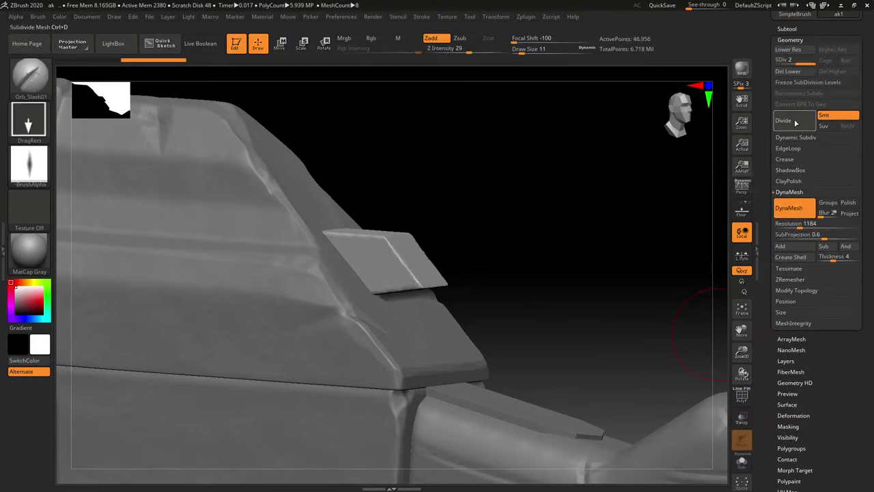
click(799, 121)
Mask a series of thin, evenly spaced horizontal bands across the block with rectangular masks from behind.
drag(610, 195, 577, 203)
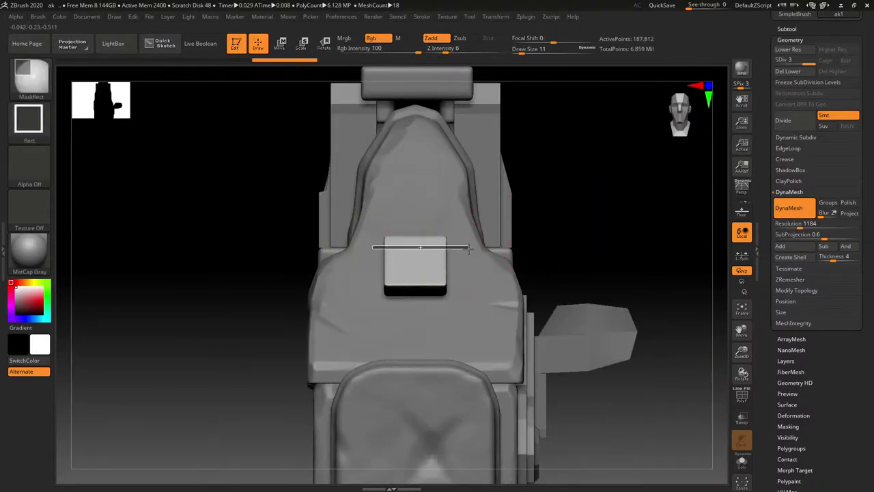
mouse_move(468, 248)
ctrl+mouse_down()
mouse_move(461, 256)
mouse_move(465, 280)
ctrl+mouse_up()
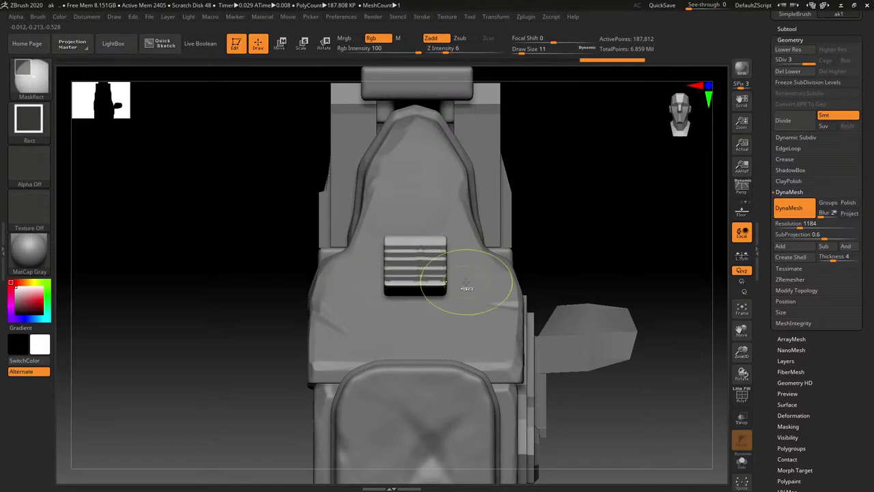
Switch the masking brush to MaskLasso, unmask the block's sides so bands remain only on the sloped rear face, and invert the mask.
right_drag(467, 258, 505, 247)
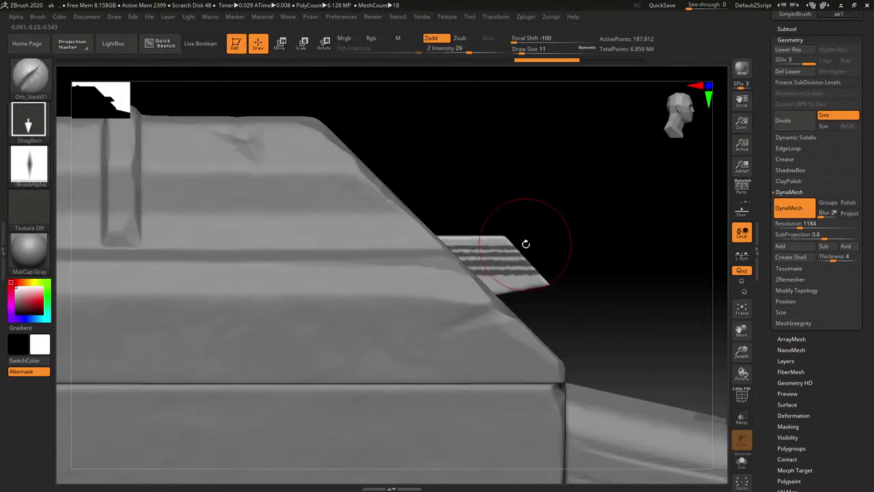
key(ctrl+b)
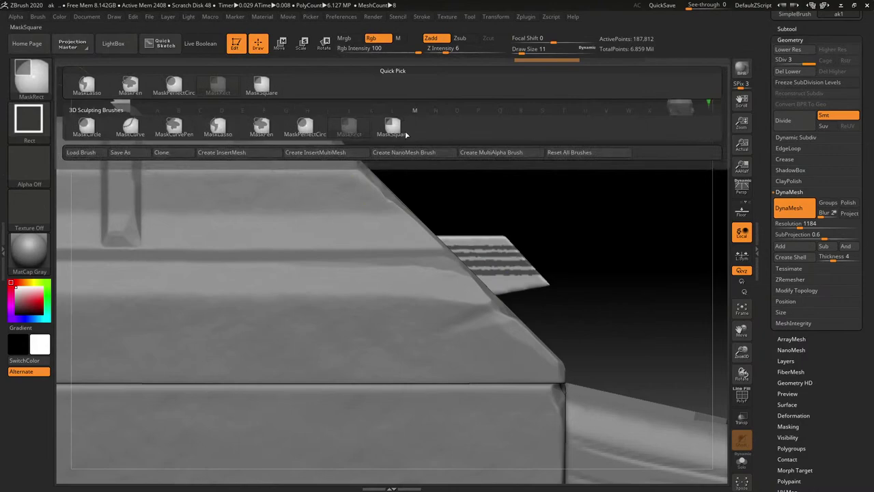
click(268, 128)
key(ctrl+b)
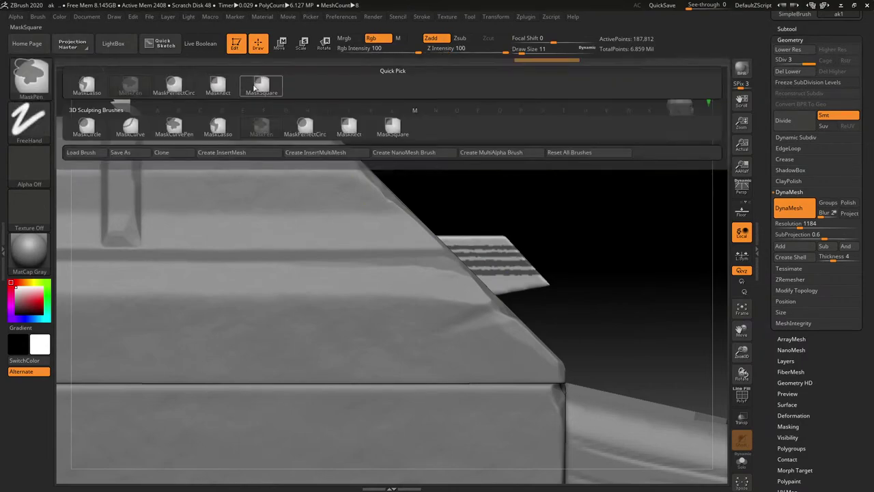
click(217, 129)
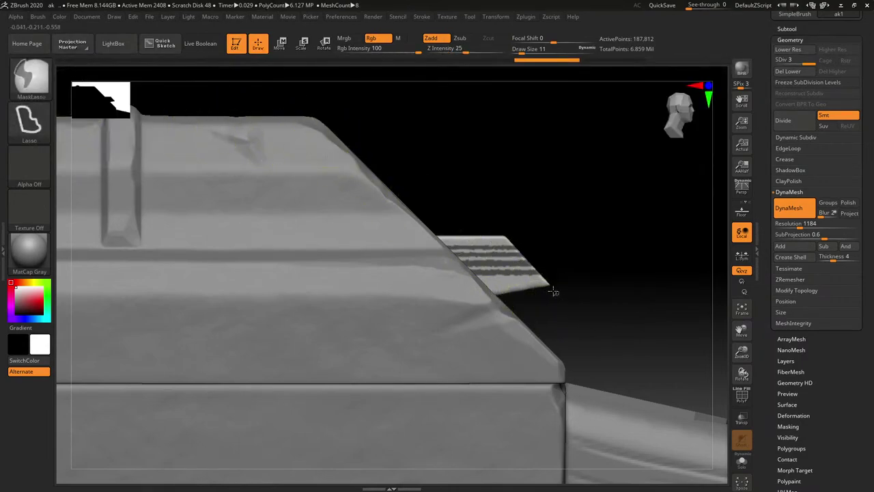
mouse_move(506, 243)
ctrl+alt+mouse_down()
mouse_move(477, 355)
mouse_move(601, 348)
ctrl+alt+mouse_up()
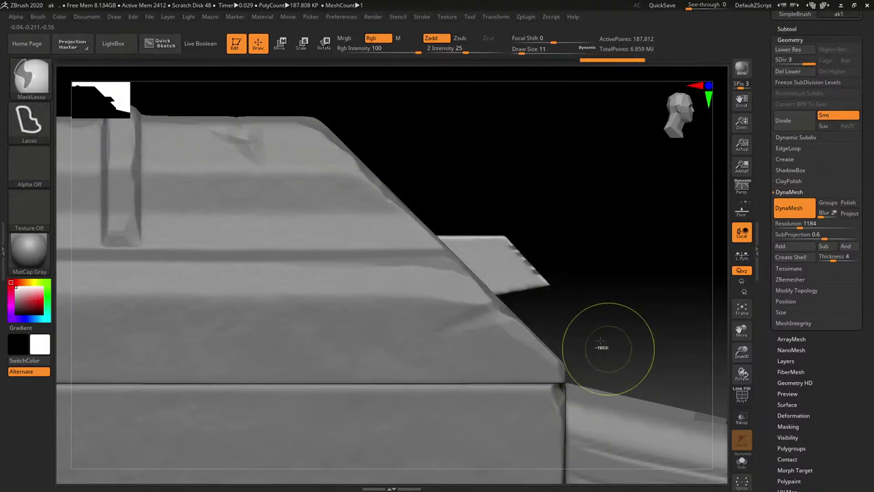
mouse_move(534, 272)
ctrl+alt+mouse_down()
mouse_move(335, 209)
mouse_move(332, 369)
ctrl+alt+mouse_up()
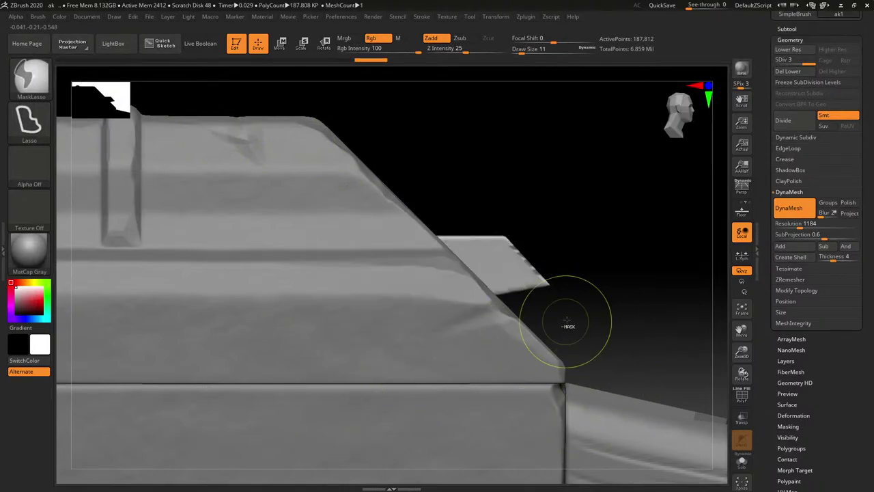
mouse_move(522, 318)
ctrl+alt+mouse_down()
mouse_move(449, 243)
mouse_move(496, 220)
mouse_move(508, 240)
ctrl+alt+mouse_up()
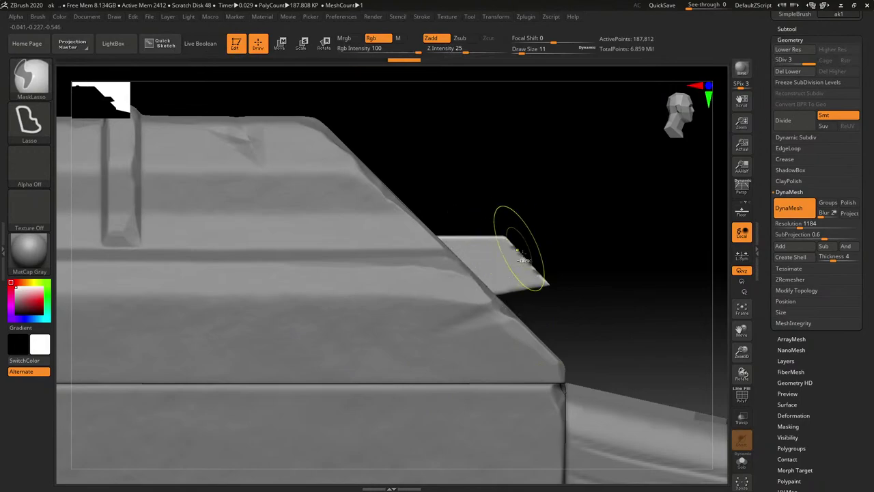
mouse_move(552, 295)
mouse_down()
mouse_move(464, 229)
mouse_move(507, 235)
mouse_up()
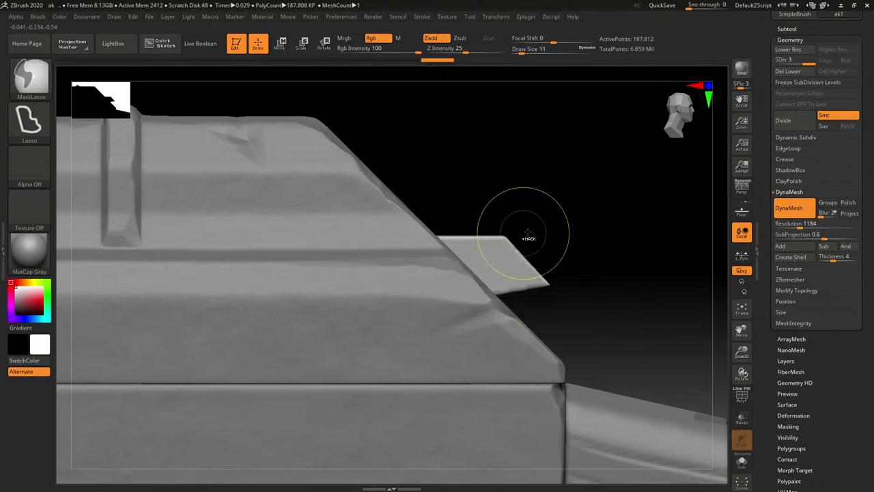
mouse_move(595, 239)
mouse_down()
mouse_move(540, 240)
mouse_move(597, 230)
mouse_up()
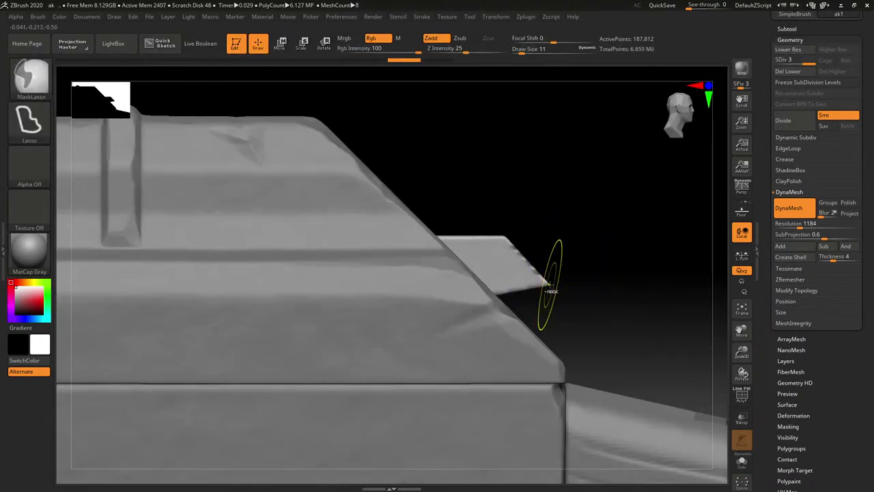
drag(495, 286, 486, 229)
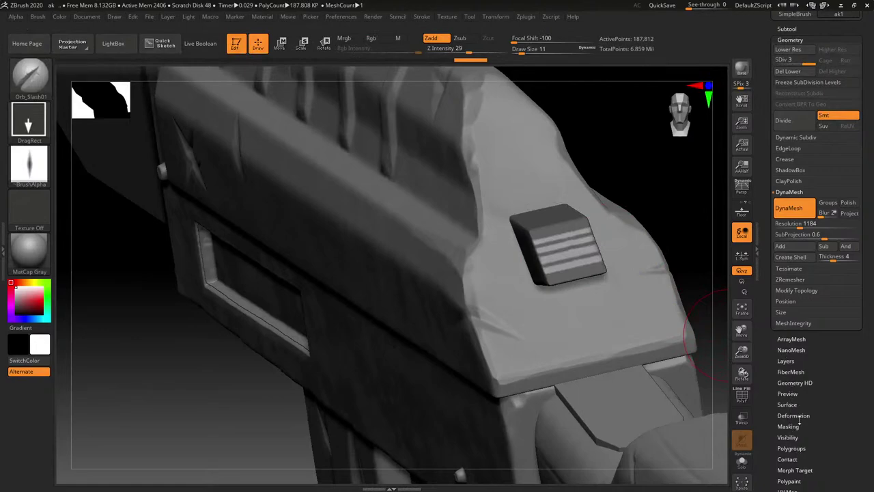
Inflate the unmasked bands to form horizontal grip ridges on the block's rear face, and polish the block.
click(794, 416)
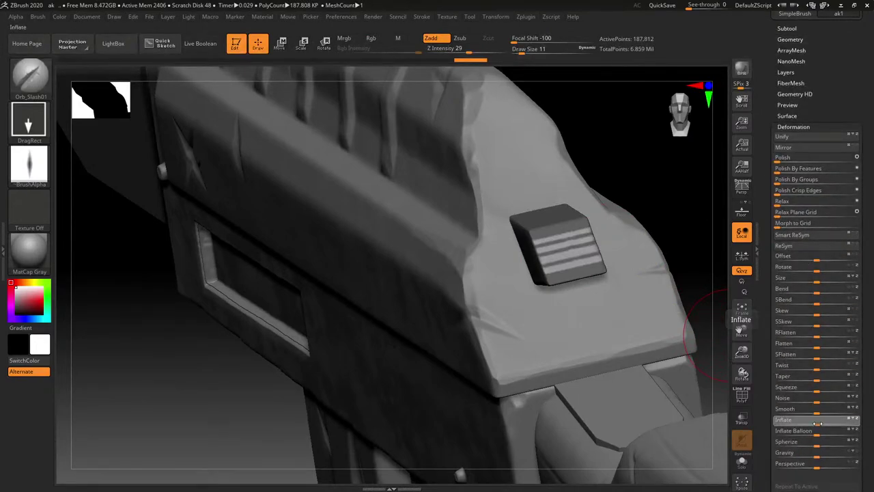
drag(818, 423, 820, 424)
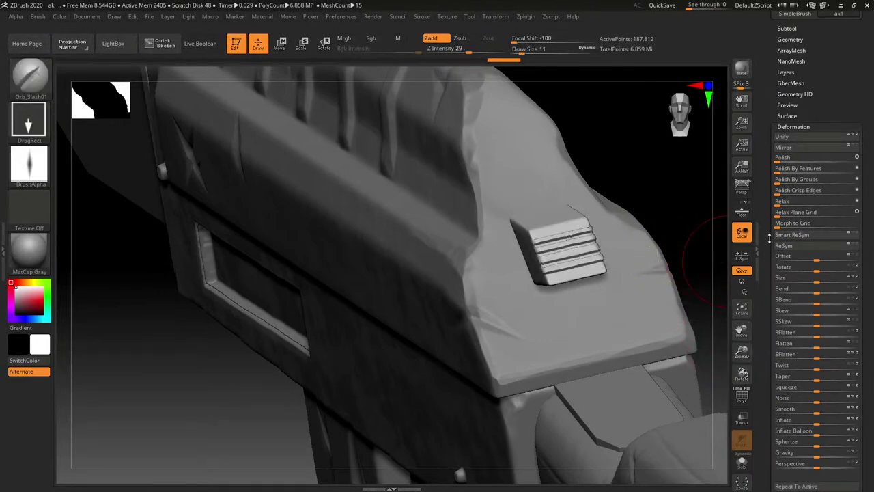
click(785, 158)
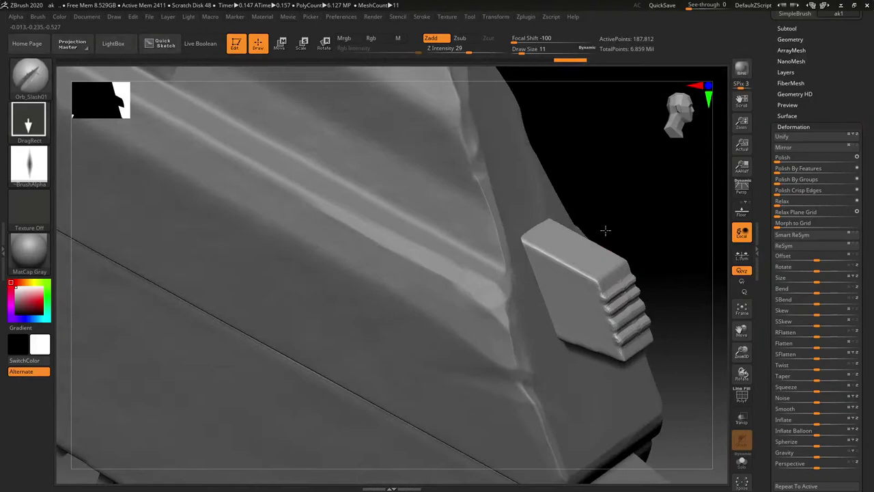
Make the receiver cover active, mask a rectangle around the ridged block with MaskRect from behind, and invert the mask.
mouse_move(606, 231)
mouse_down()
mouse_move(635, 236)
mouse_move(484, 216)
mouse_move(579, 234)
mouse_move(556, 236)
mouse_up()
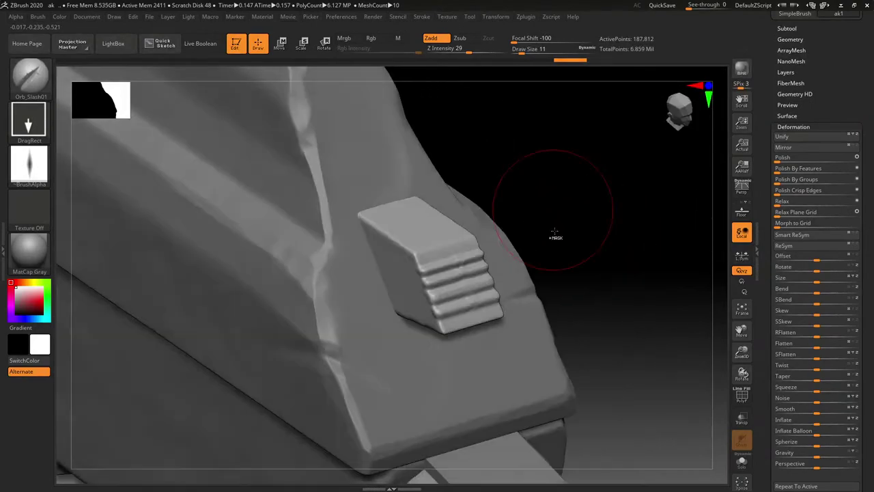
key(ctrl)
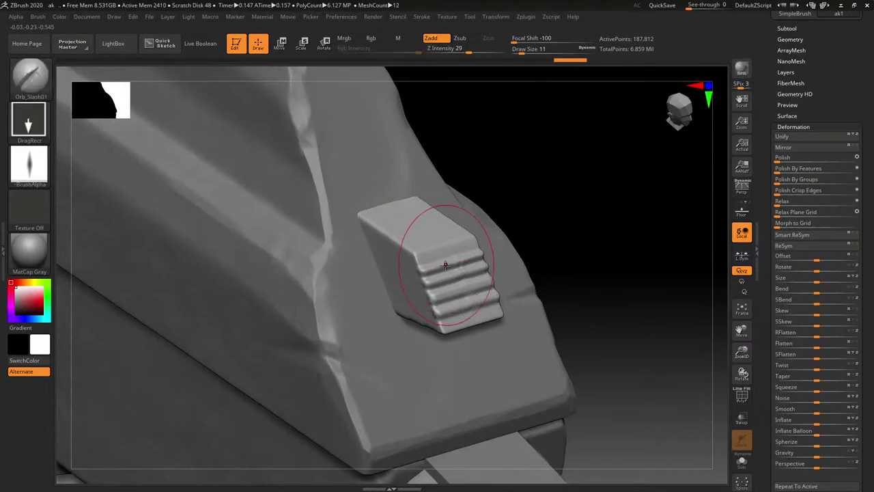
right_drag(446, 259, 425, 255)
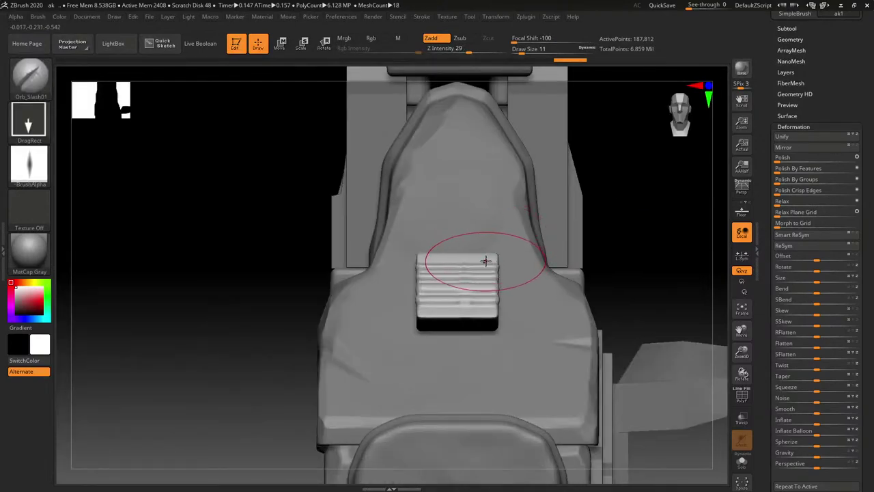
alt+click(494, 235)
key(ctrl)
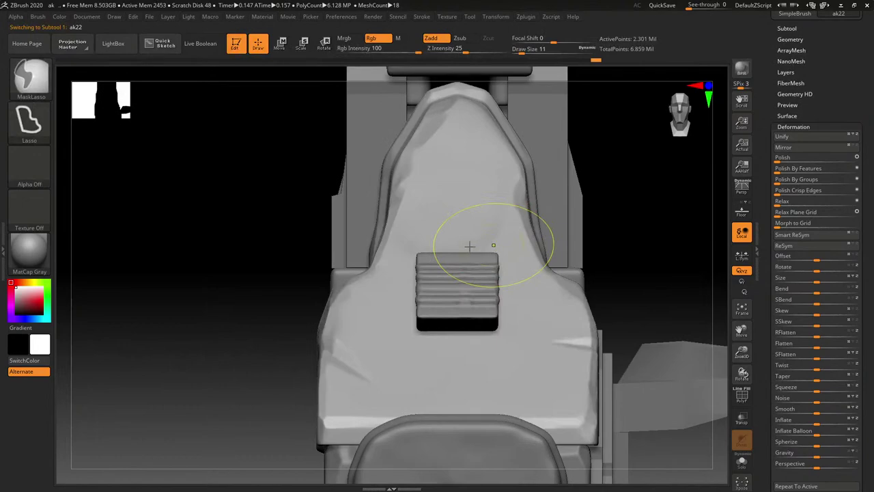
ctrl+click(37, 83)
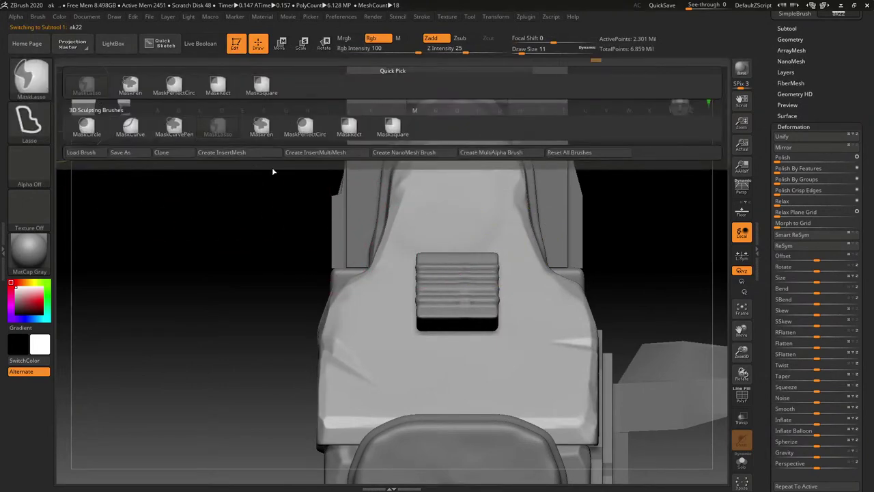
click(335, 131)
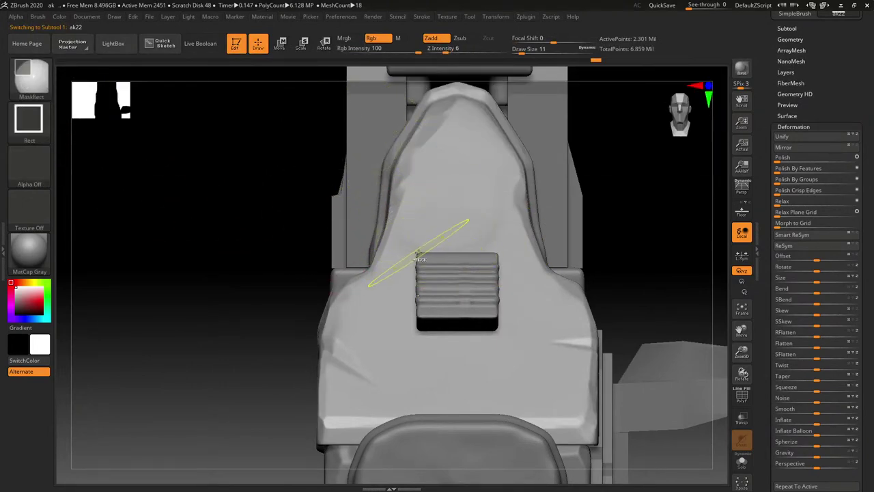
mouse_move(415, 255)
ctrl+mouse_down()
mouse_move(493, 317)
mouse_move(504, 337)
mouse_move(501, 320)
ctrl+mouse_up()
mouse_move(500, 319)
right_down()
mouse_move(518, 331)
mouse_move(509, 308)
right_up()
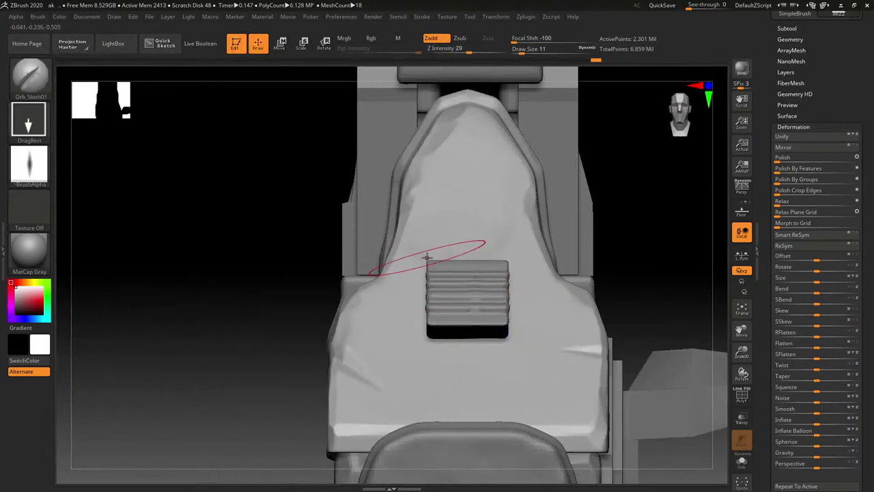
mouse_move(424, 259)
ctrl+mouse_down()
mouse_move(477, 297)
mouse_move(512, 342)
ctrl+mouse_up()
right_drag(516, 331, 731, 329)
ctrl+click(669, 378)
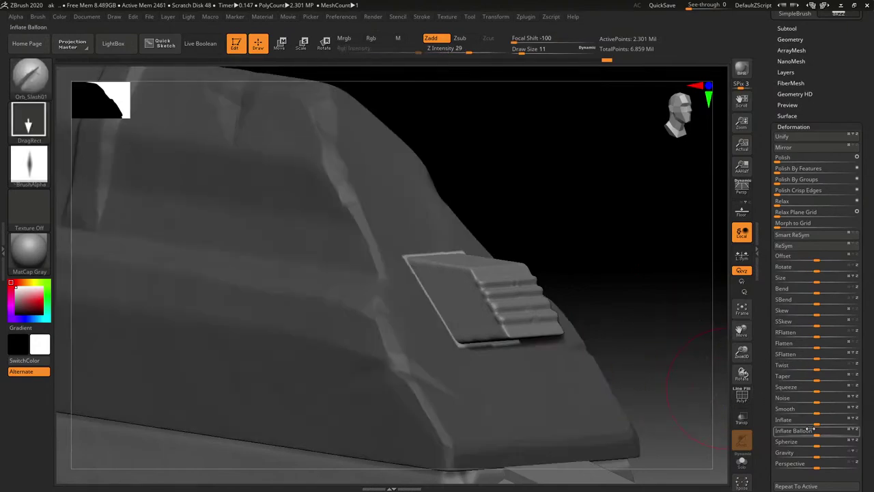
Try to sink the unmasked patch of the receiver cover around the block with Inflate, and undo the changes.
drag(812, 423, 813, 423)
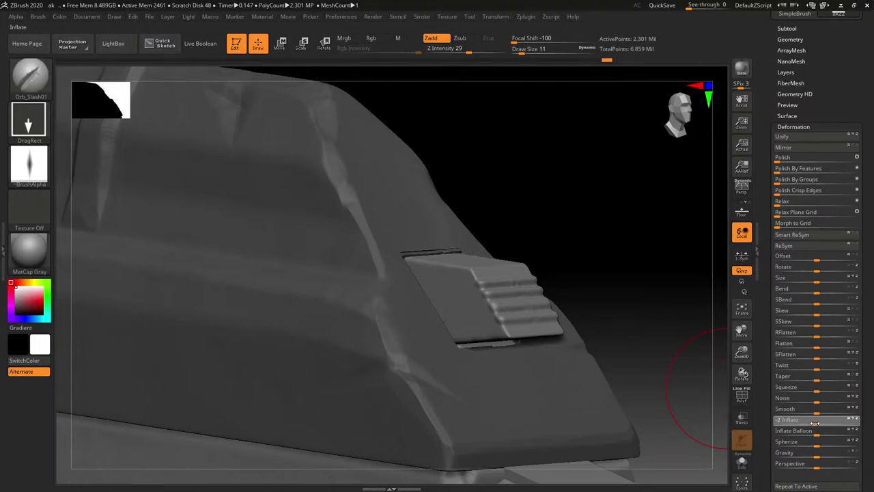
drag(815, 424, 814, 425)
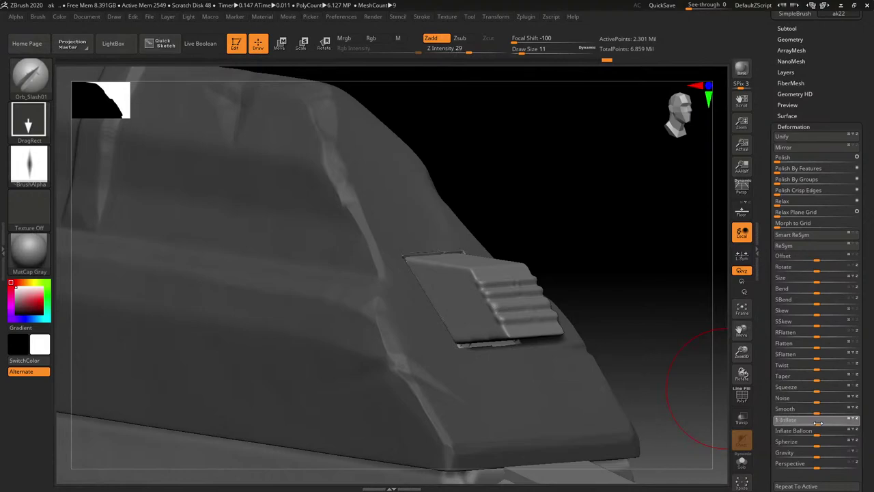
drag(819, 424, 816, 424)
ctrl+click(663, 400)
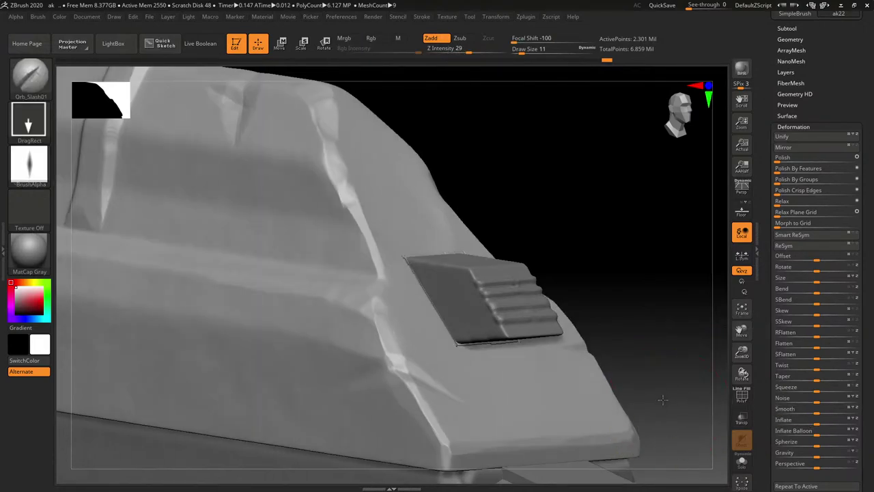
key(ctrl)
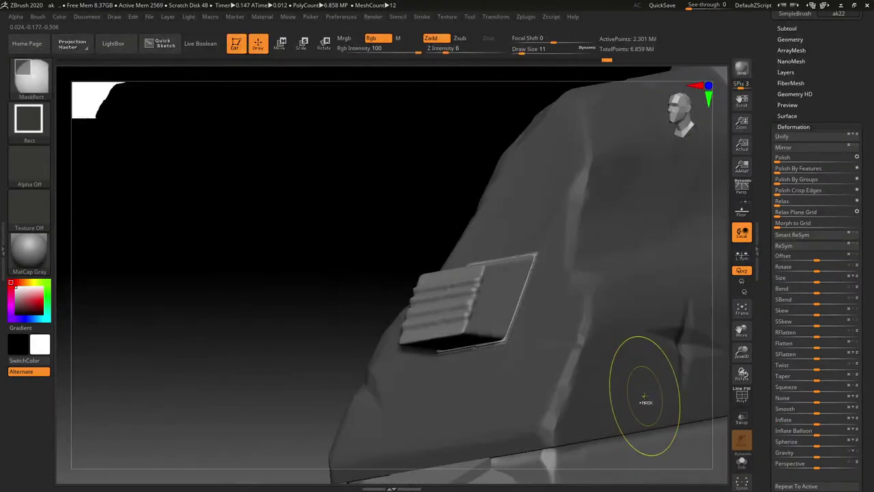
key(ctrl+z)
key(ctrl+z)
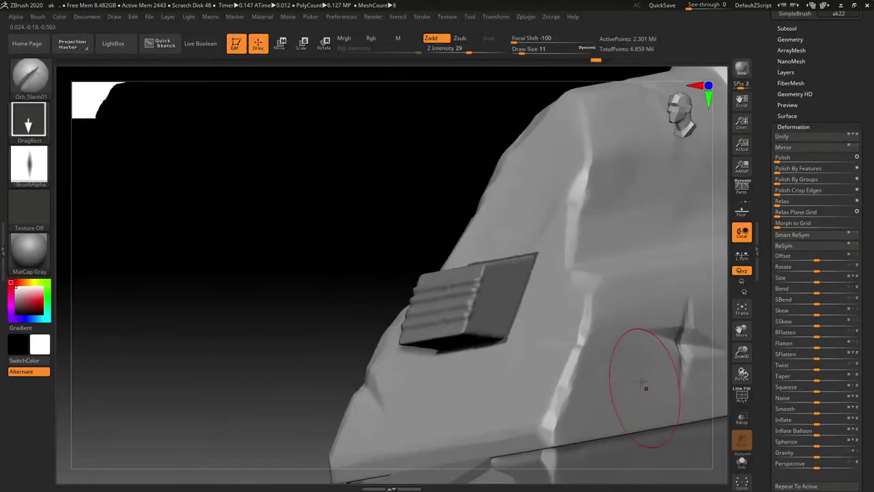
Make the ridged block the active subtool again and bring its ridged rear face into close view.
key(ctrl)
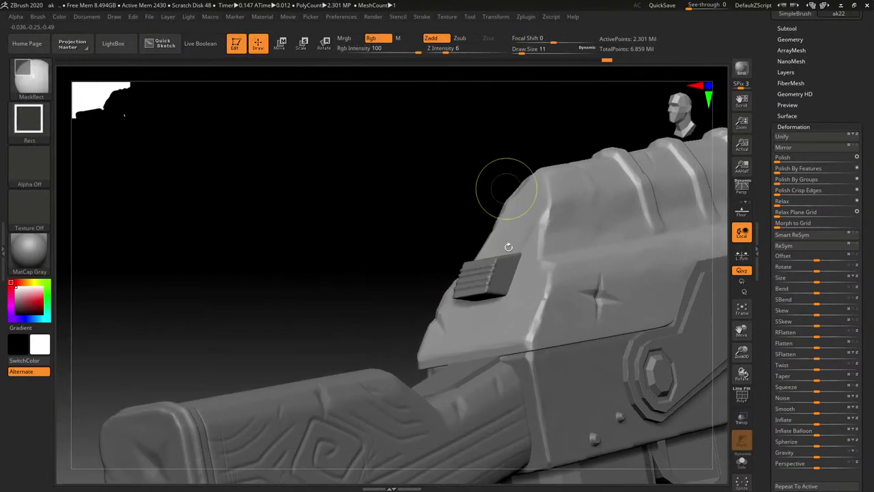
alt+click(503, 251)
mouse_move(495, 265)
ctrl+right_down()
mouse_move(484, 276)
mouse_move(507, 283)
mouse_move(490, 300)
ctrl+right_up()
ctrl+right_drag(490, 300, 488, 341)
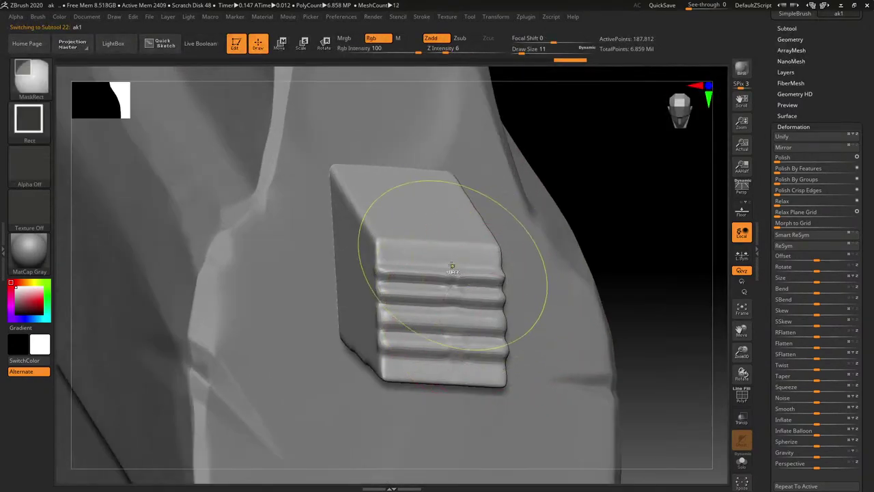
Trim the ridged block's upper side edge and the ridge ends on that side with the TrimAdaptive brush.
key(b)
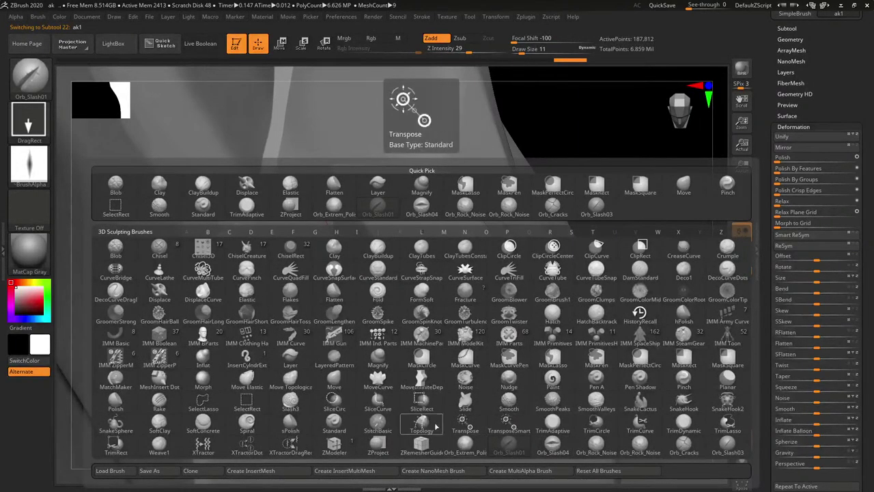
click(553, 425)
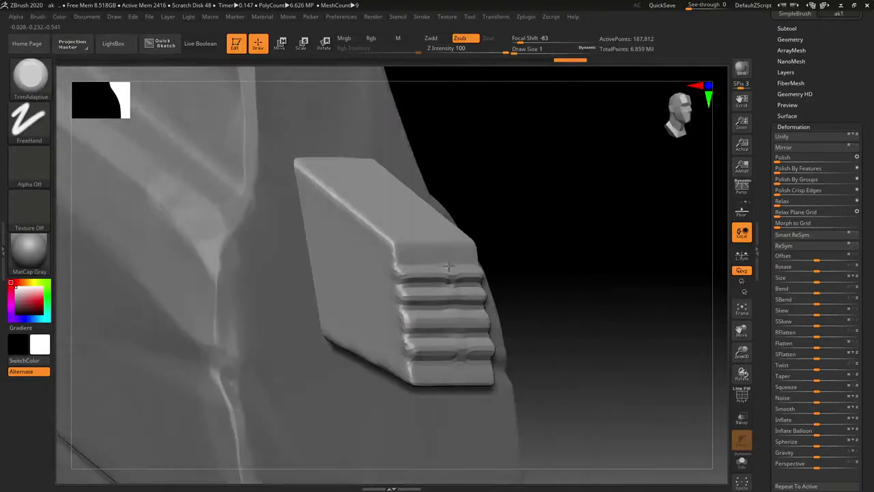
right_drag(448, 266, 442, 235)
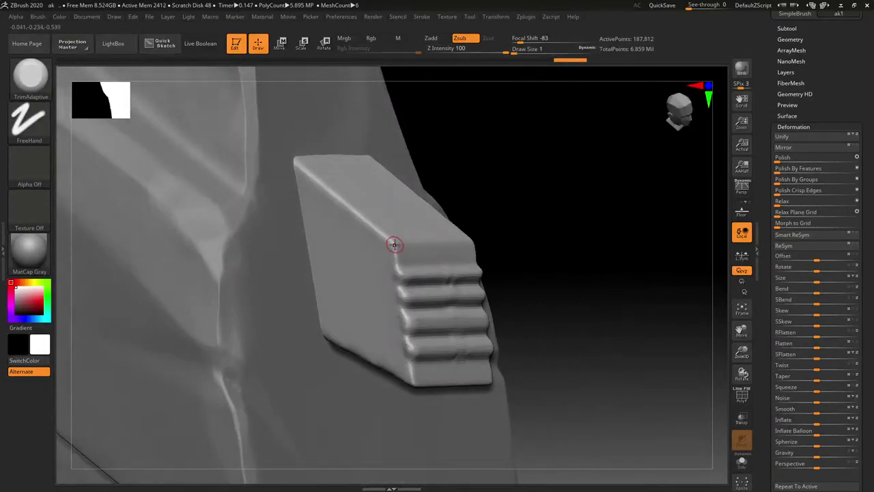
mouse_move(394, 244)
mouse_down()
mouse_move(402, 245)
mouse_move(350, 204)
mouse_up()
key(s)
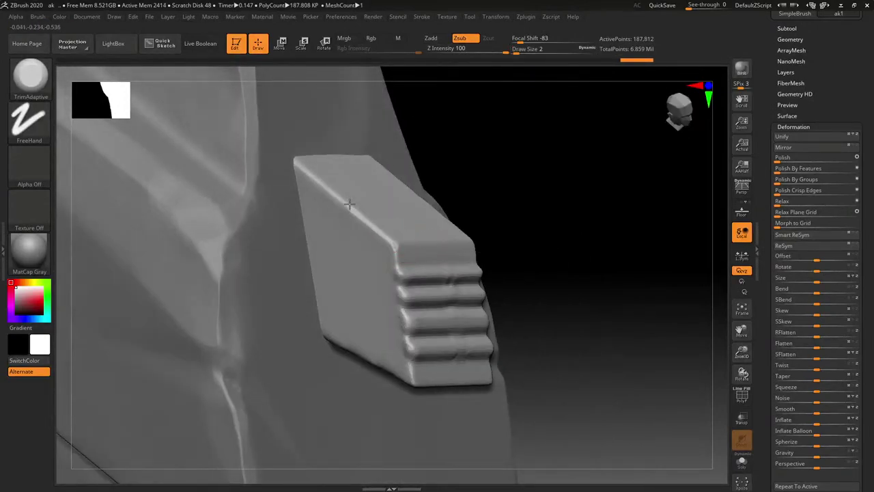
drag(322, 178, 415, 245)
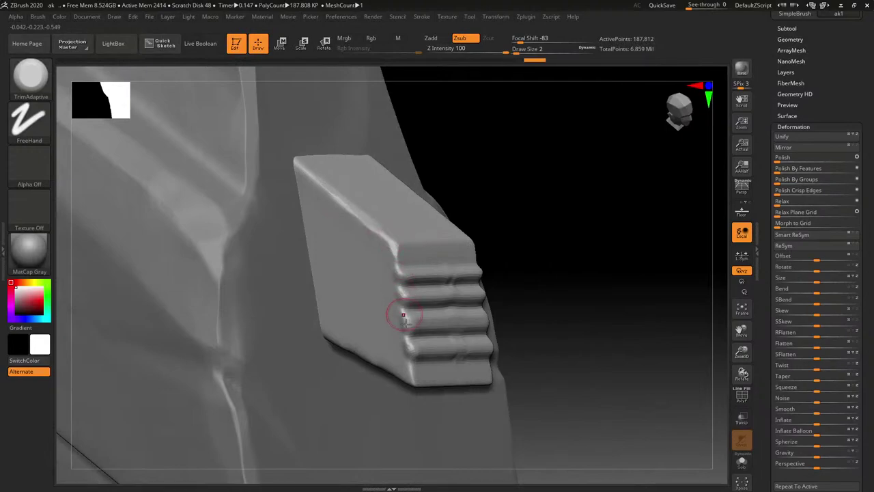
right_drag(400, 308, 413, 378)
drag(418, 376, 417, 374)
Trim the ridge ends on the block's opposite side, the edge above the ridges, and the top face's side edge.
right_drag(416, 374, 404, 373)
mouse_move(461, 386)
right_down()
mouse_move(470, 369)
mouse_move(476, 395)
right_up()
drag(476, 395, 418, 378)
drag(478, 402, 480, 398)
right_drag(480, 398, 564, 371)
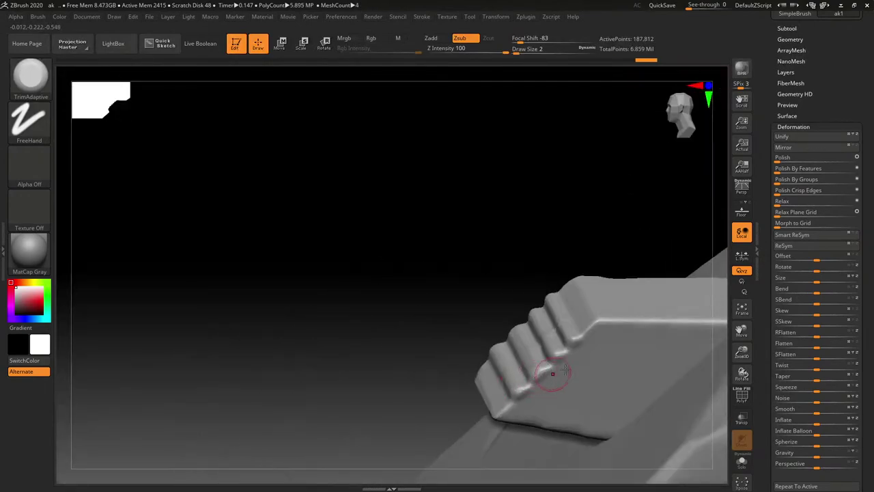
mouse_move(592, 325)
mouse_down()
mouse_move(586, 301)
mouse_move(596, 315)
mouse_up()
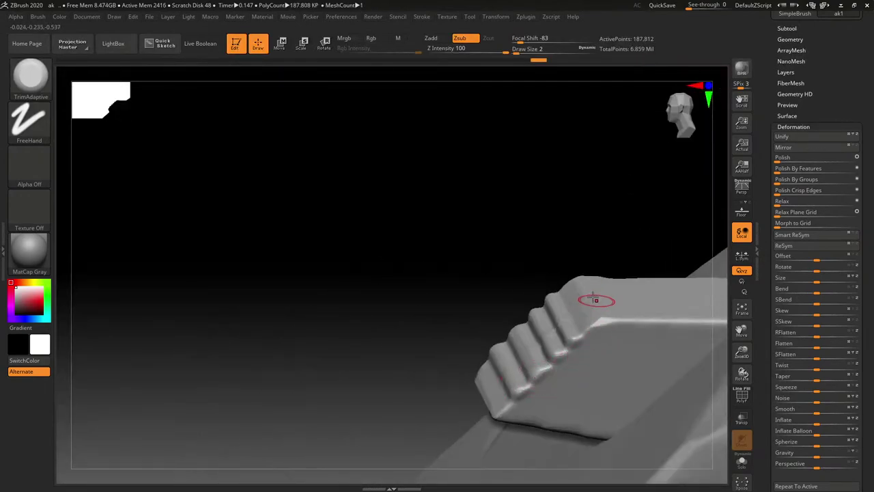
mouse_move(597, 303)
right_down()
mouse_move(597, 344)
mouse_move(608, 376)
mouse_move(613, 371)
right_up()
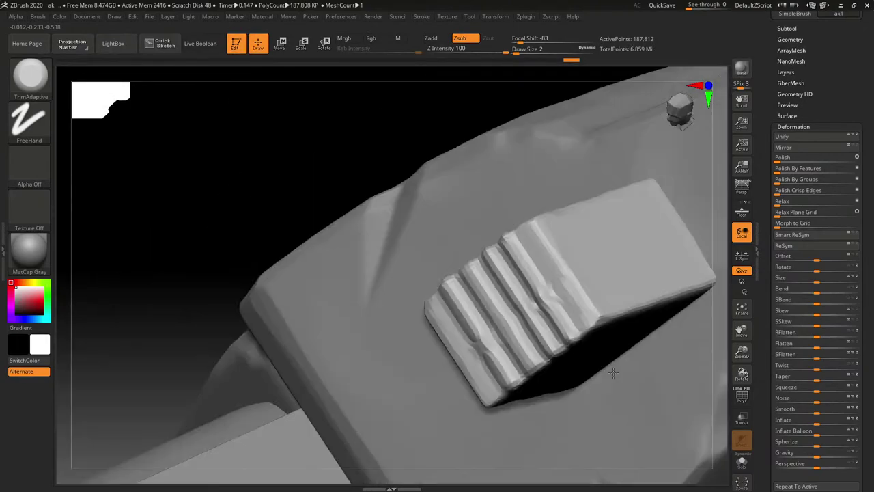
drag(538, 225, 580, 290)
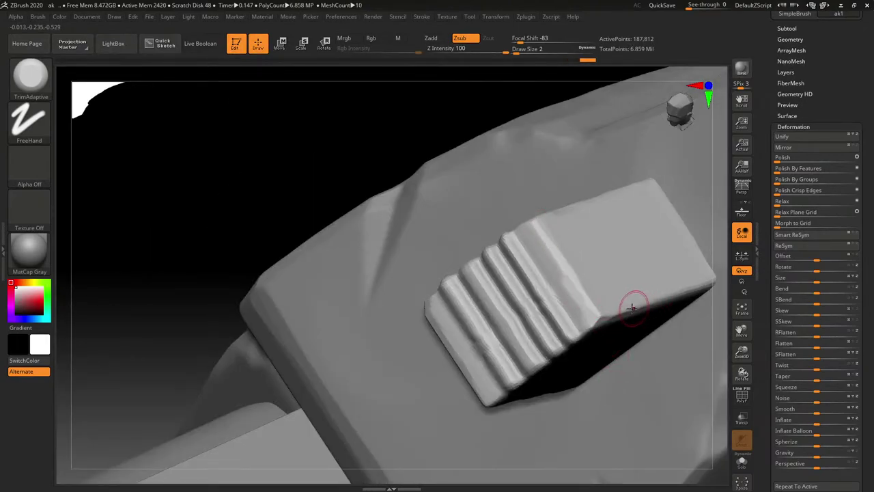
drag(632, 309, 626, 272)
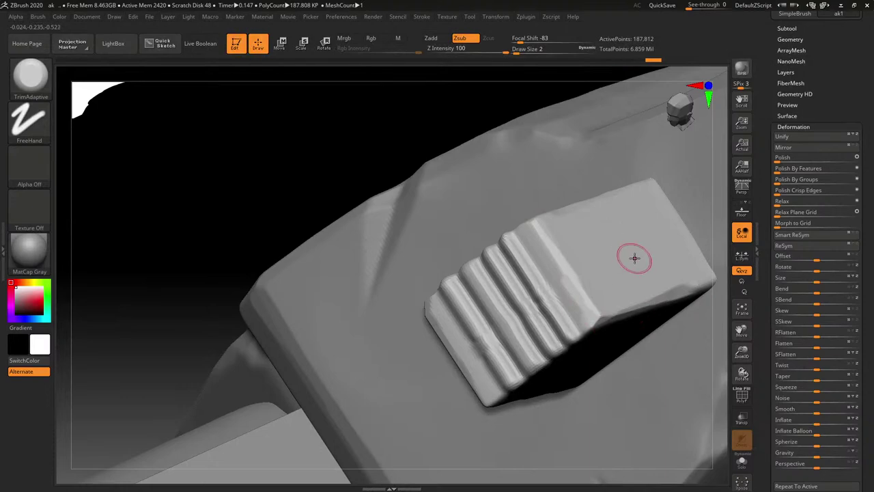
Try the Orb_Rock_Noise brush on the block's top face, undo the strokes, and save the project.
key(b)
click(707, 451)
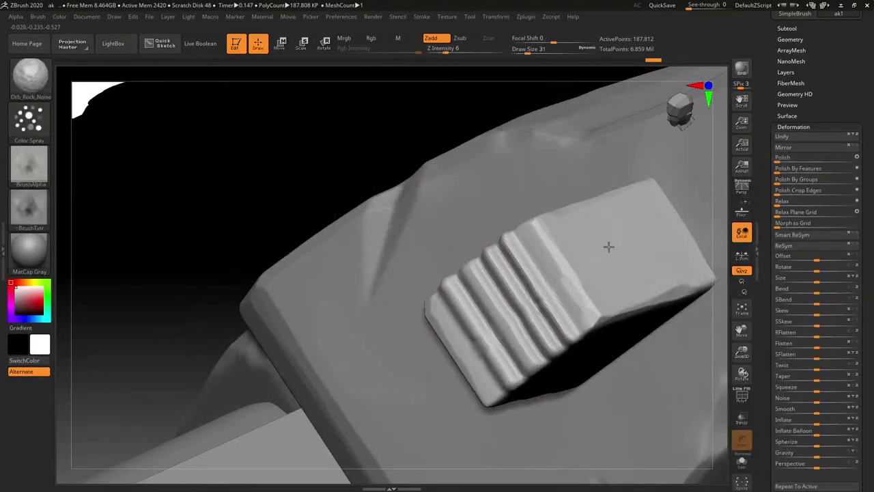
key(ctrl+z)
right_drag(631, 219, 659, 230)
mouse_move(619, 203)
ctrl+right_down()
mouse_move(596, 149)
mouse_move(633, 170)
ctrl+right_up()
mouse_move(633, 170)
ctrl+right_down()
mouse_move(634, 209)
mouse_move(629, 164)
ctrl+right_up()
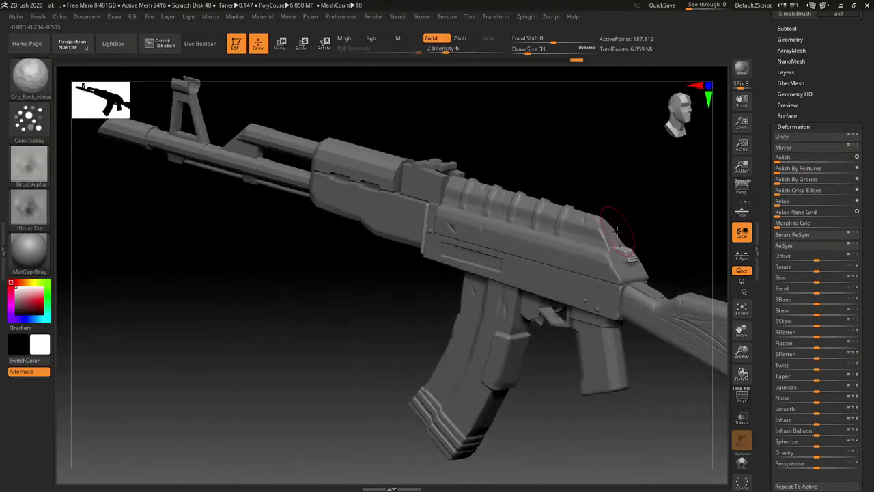
mouse_move(623, 222)
right_down()
mouse_move(626, 207)
mouse_move(635, 214)
right_up()
key(ctrl+z)
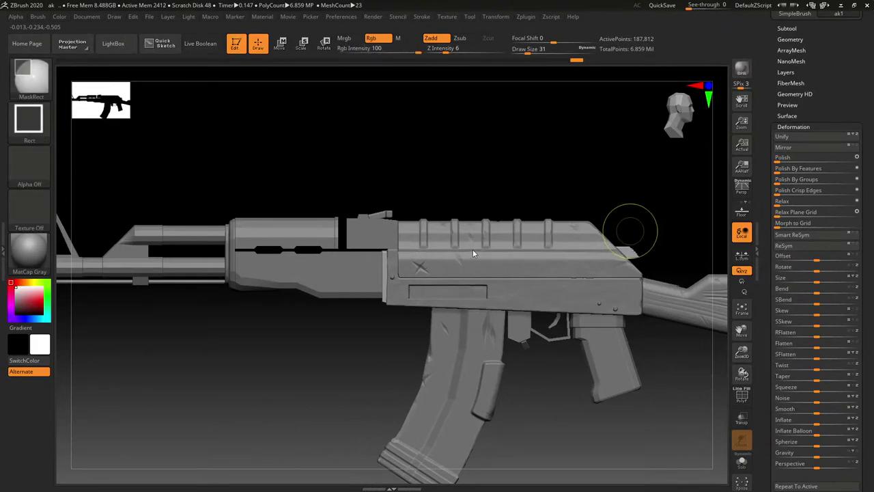
key(ctrl+s)
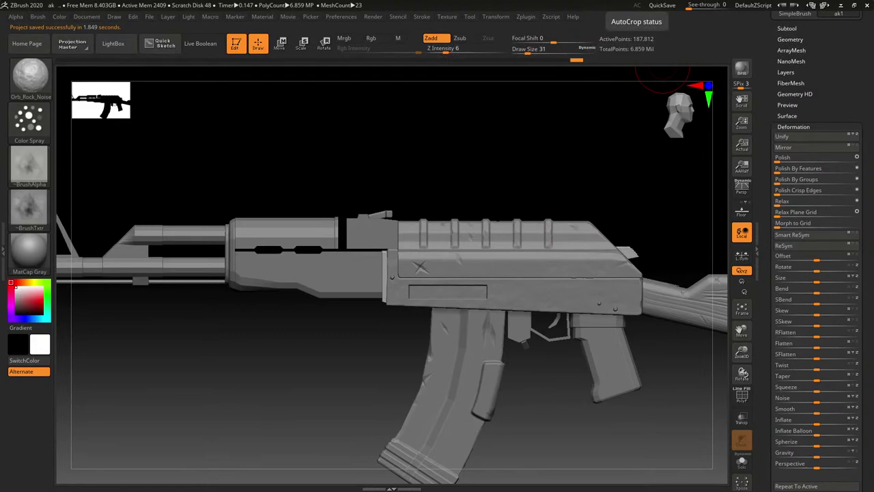
Make the collar above the pistol grip active and subdivide it to SDiv 5, first without Smt and then with Smt on.
mouse_move(428, 142)
mouse_down()
mouse_move(631, 161)
mouse_move(312, 139)
mouse_move(430, 146)
mouse_move(402, 119)
mouse_move(366, 136)
mouse_move(478, 136)
mouse_move(427, 144)
mouse_move(443, 136)
mouse_up()
key(ctrl)
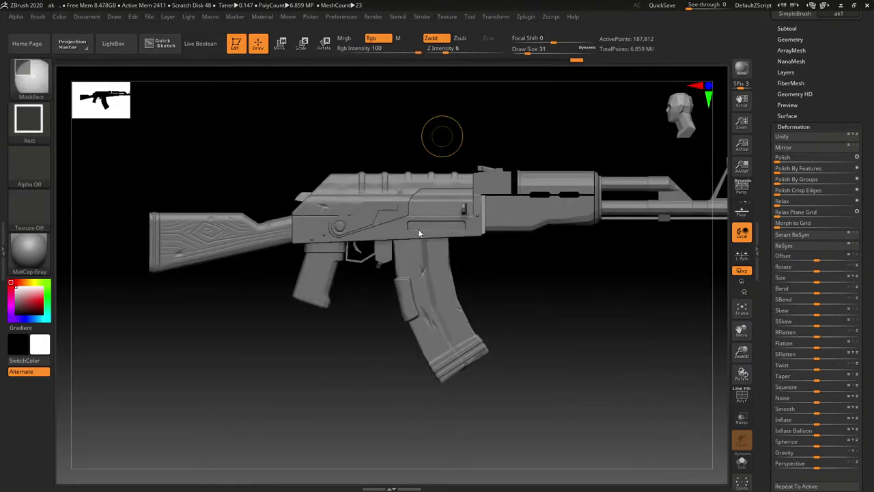
alt+drag(371, 319, 406, 324)
ctrl+right_drag(392, 304, 395, 348)
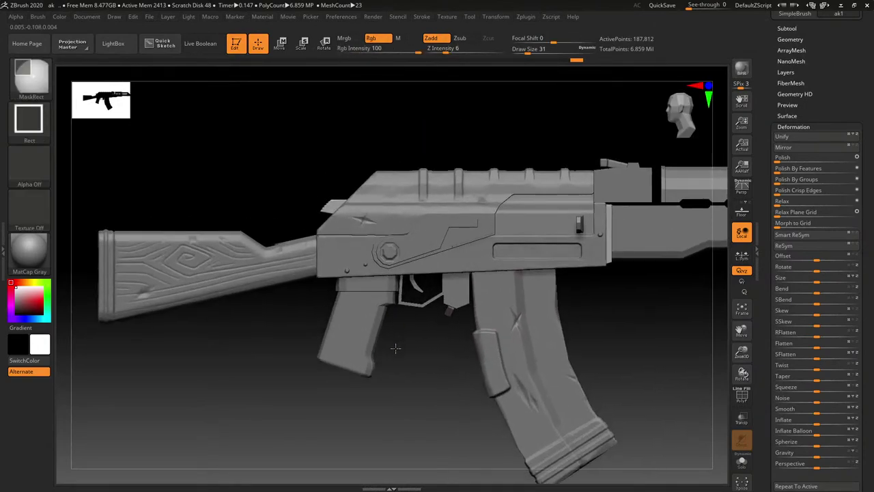
mouse_move(395, 348)
mouse_down()
mouse_move(466, 404)
mouse_move(433, 338)
mouse_move(410, 257)
mouse_up()
alt+click(411, 258)
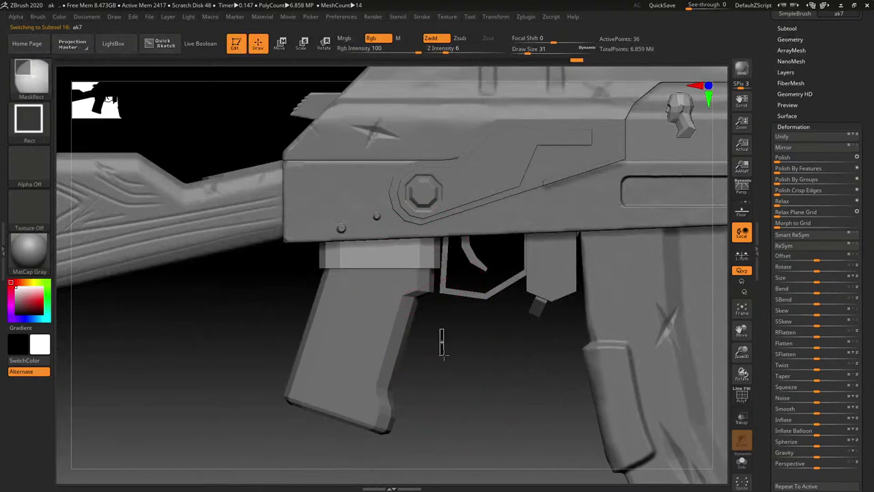
click(791, 40)
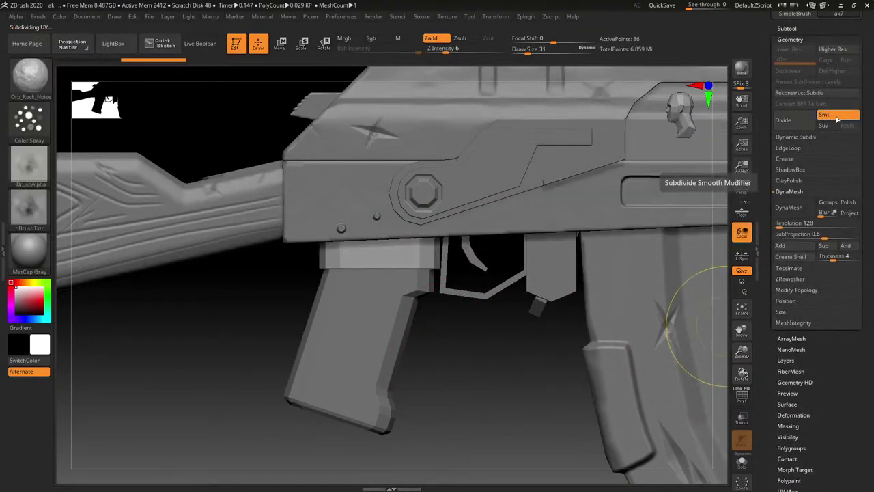
click(792, 120)
click(800, 120)
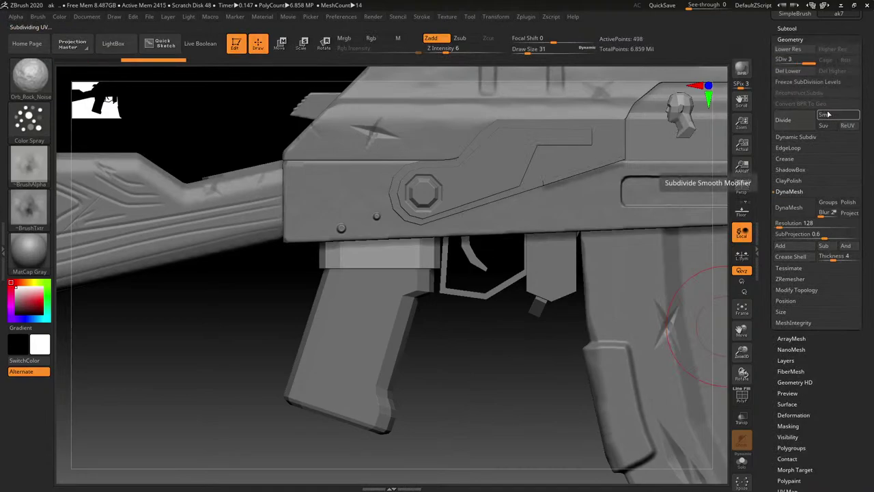
click(827, 115)
click(798, 123)
click(798, 123)
Make the pistol grip active and subdivide it to SDiv 5, first without Smt and then with Smt on.
drag(509, 397, 594, 358)
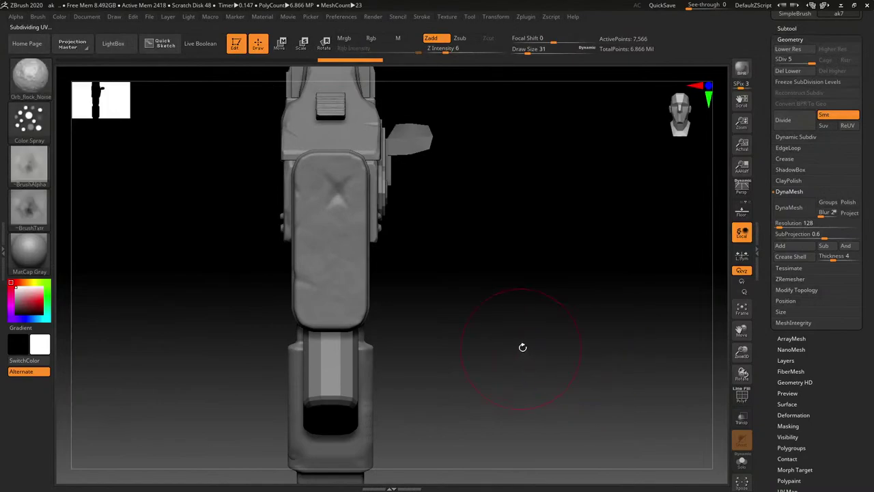
drag(521, 347, 572, 343)
mouse_move(509, 344)
alt+right_down()
mouse_move(593, 306)
mouse_move(648, 266)
alt+right_up()
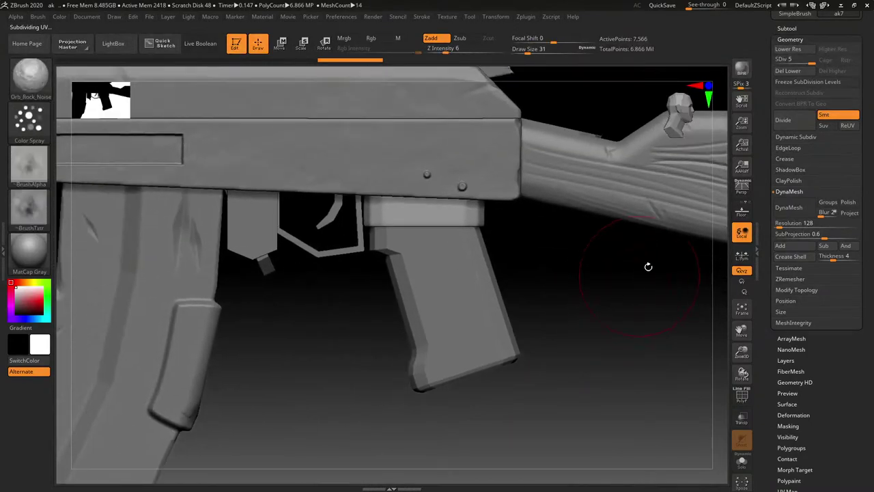
alt+click(476, 323)
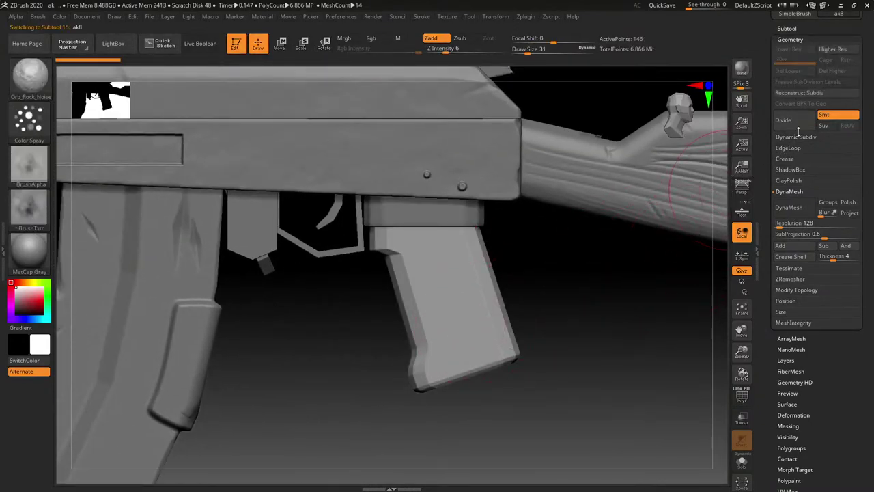
click(834, 115)
click(792, 120)
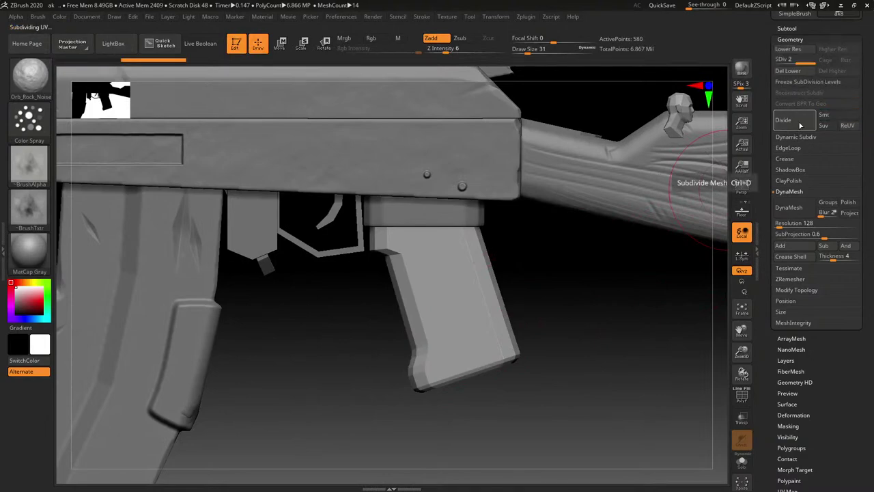
click(834, 120)
click(796, 127)
click(796, 127)
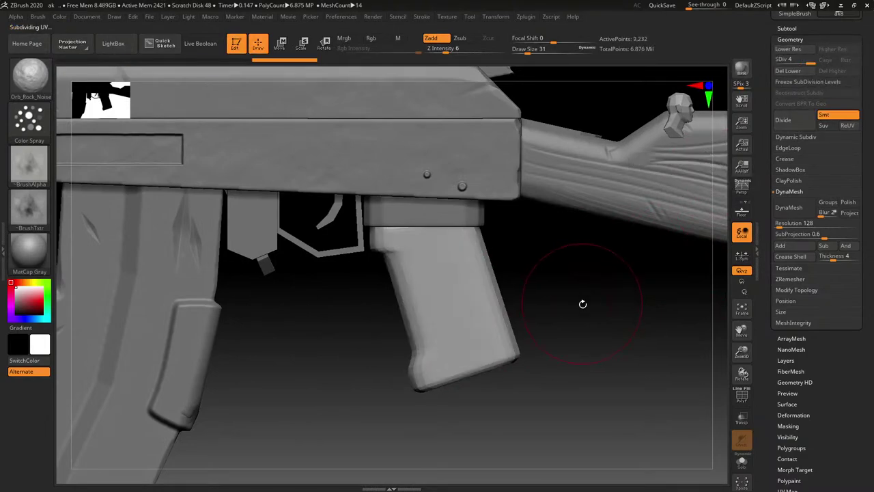
mouse_move(582, 302)
right_down()
mouse_move(633, 256)
mouse_move(539, 270)
mouse_move(585, 275)
mouse_move(578, 312)
right_up()
mouse_move(577, 312)
right_down()
mouse_move(564, 312)
mouse_move(575, 312)
mouse_move(569, 291)
right_up()
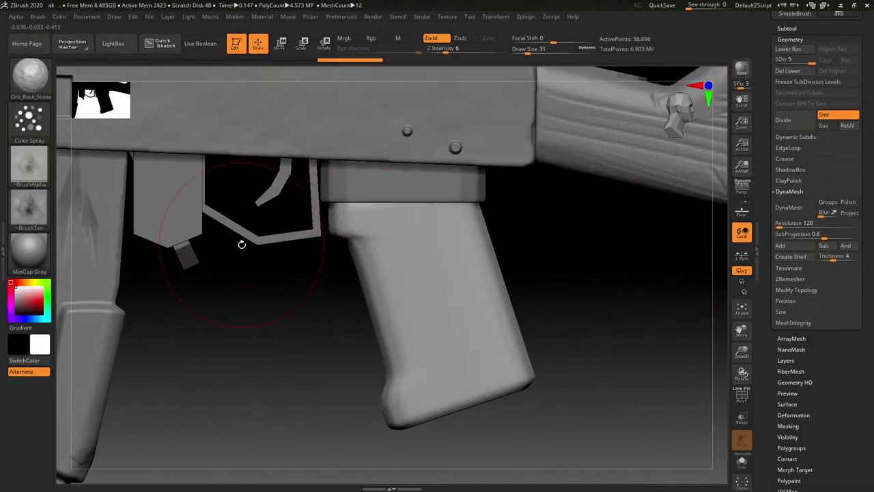
Carve long grooves down the side of the pistol grip near its rear edge with the Orb_Cracks brush.
key(b)
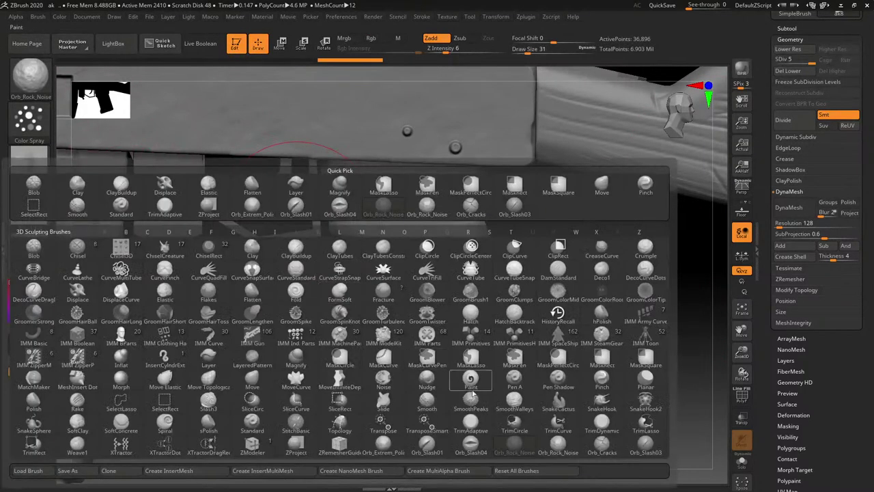
click(602, 448)
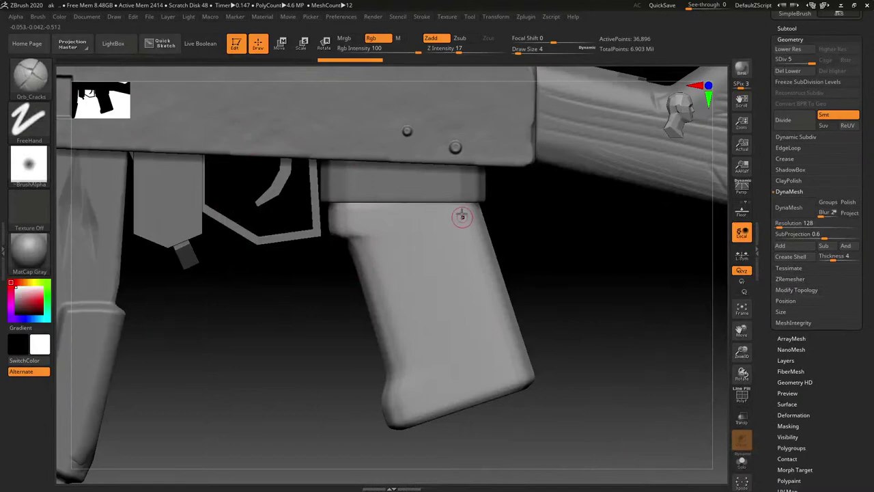
drag(475, 260, 499, 367)
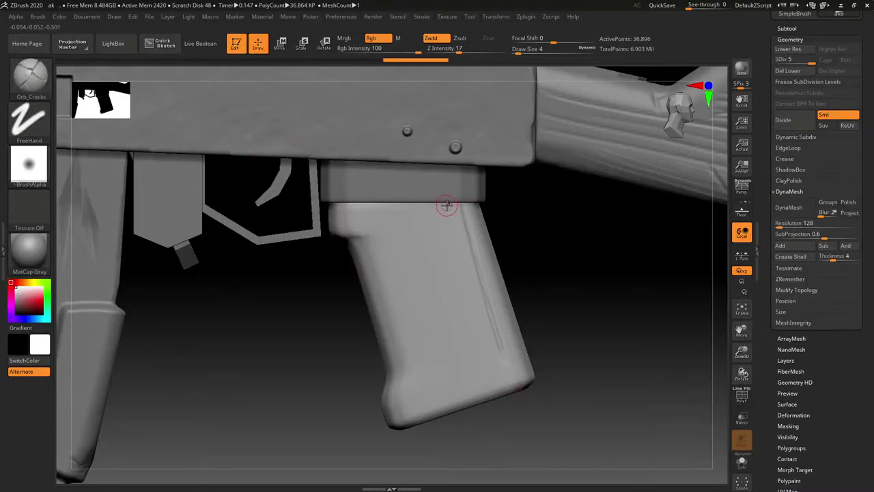
Try carving a curved groove and a four-sided outline into the pistol grip's side, and undo the strokes.
drag(451, 255, 439, 237)
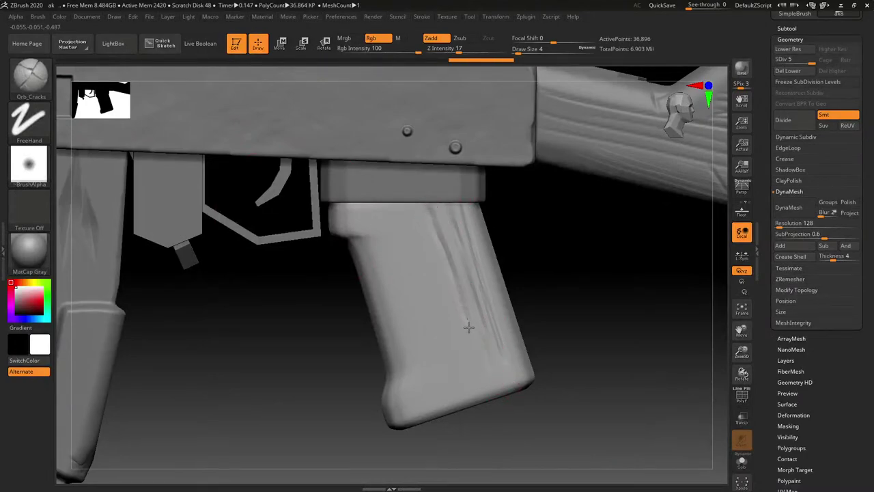
mouse_move(468, 327)
mouse_down()
mouse_move(387, 305)
mouse_move(449, 298)
mouse_up()
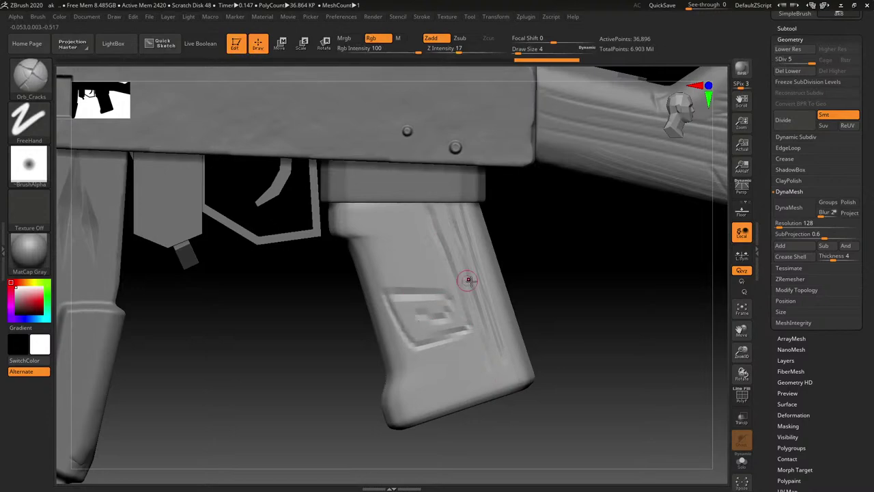
mouse_move(621, 287)
mouse_down()
mouse_move(706, 287)
mouse_move(675, 286)
mouse_move(687, 285)
mouse_up()
key(ctrl+z)
key(ctrl+z)
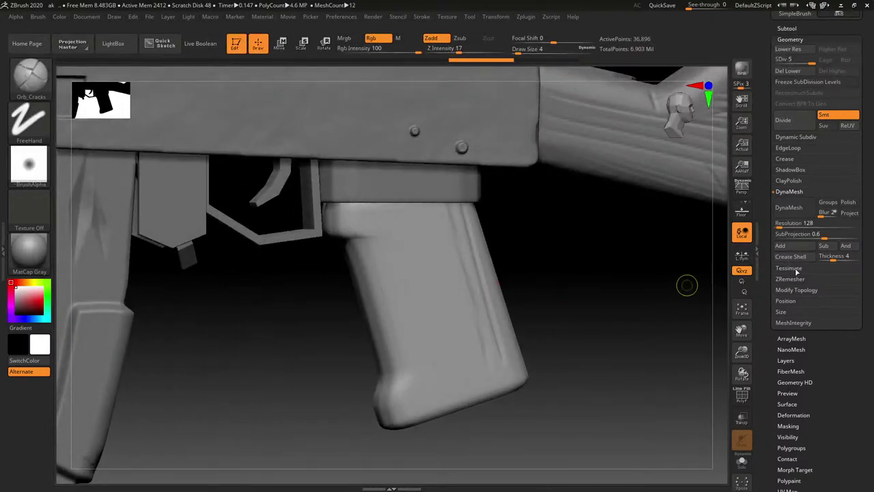
Remesh the pistol grip with DynaMesh at resolution 1536.
click(789, 207)
click(765, 233)
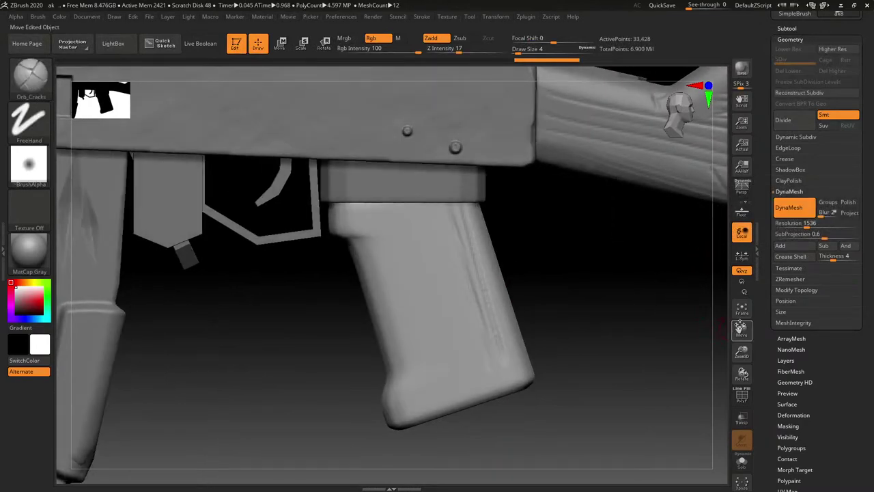
Carve wood grain lines and a spiral knot into one side of the pistol grip with the Orb_Cracks brush.
drag(430, 217, 471, 343)
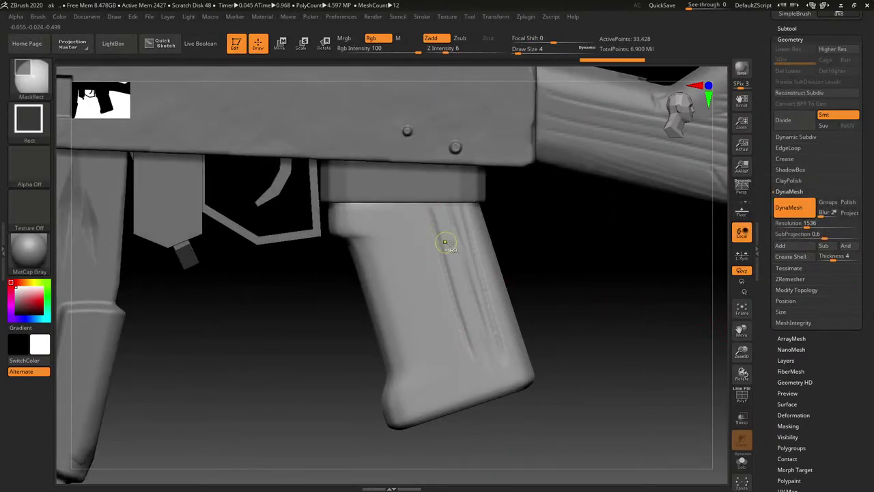
key(ctrl+z)
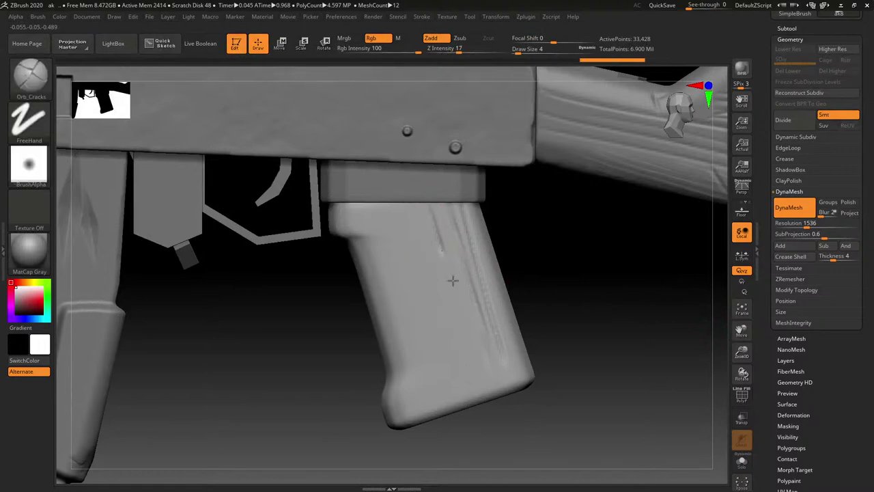
mouse_move(453, 279)
mouse_down()
mouse_move(390, 287)
mouse_move(451, 334)
mouse_up()
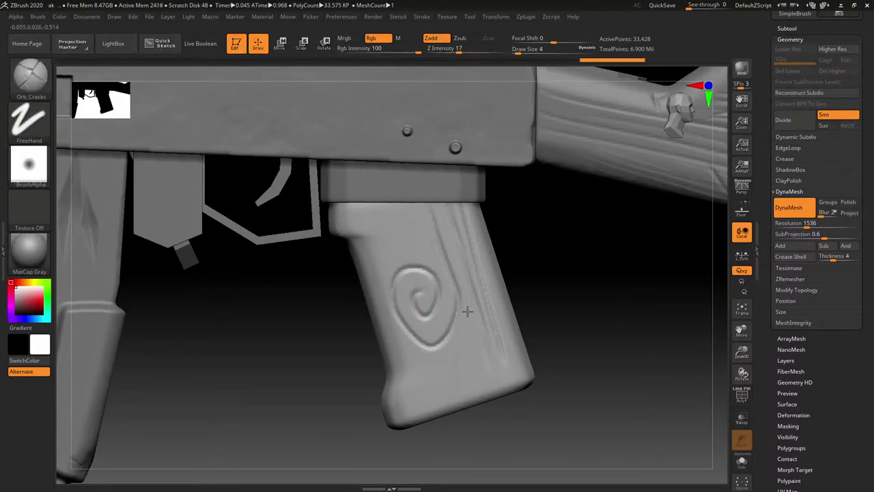
drag(432, 408, 405, 346)
mouse_move(385, 266)
mouse_down()
mouse_move(424, 224)
mouse_move(411, 209)
mouse_move(373, 206)
mouse_up()
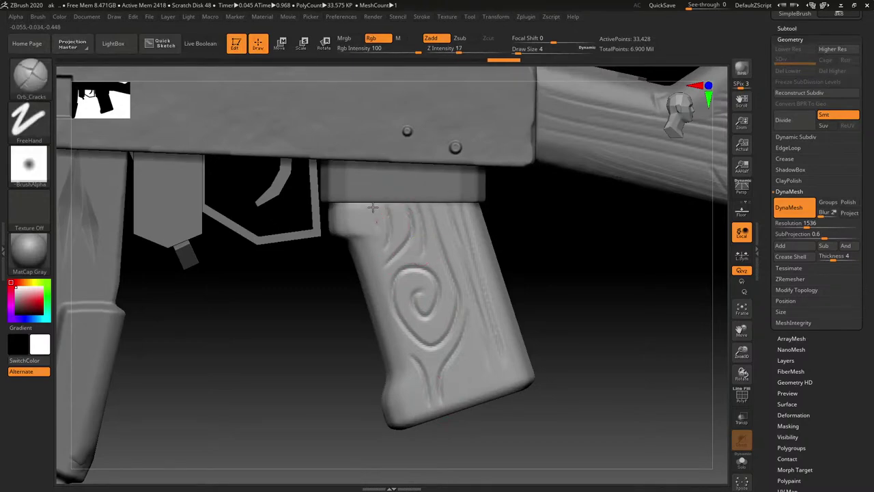
Carve an angular knot with surrounding grain lines on the grip's opposite side, smoothing the grooves near its upper front corner.
right_drag(497, 330, 594, 316)
drag(563, 302, 482, 296)
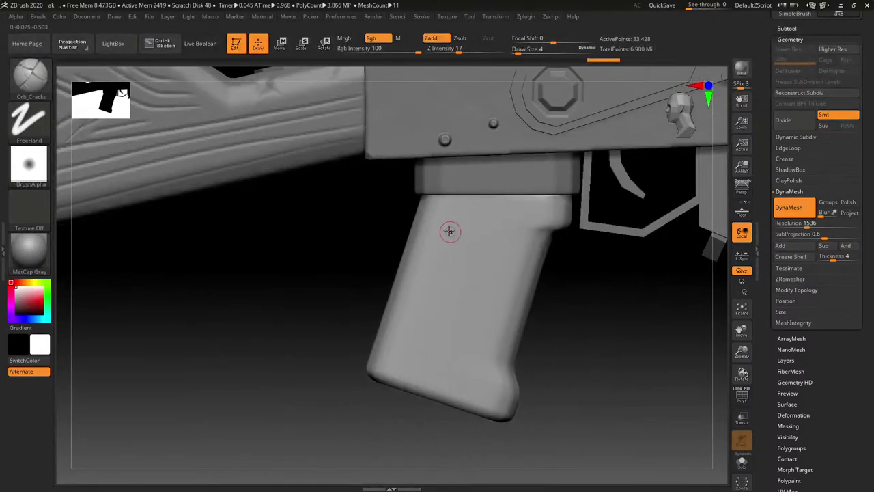
mouse_move(422, 274)
mouse_down()
mouse_move(492, 269)
mouse_move(449, 281)
mouse_move(462, 287)
mouse_up()
mouse_move(456, 335)
mouse_down()
mouse_move(423, 370)
mouse_move(469, 369)
mouse_up()
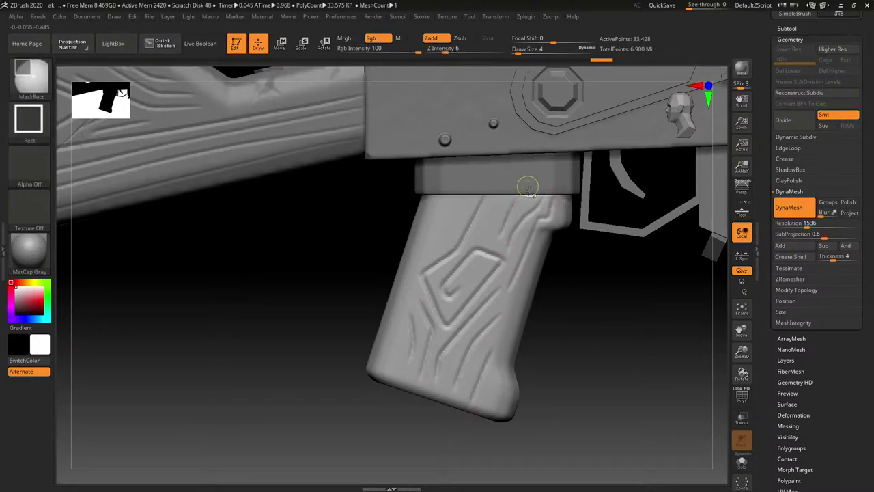
mouse_move(527, 188)
shift+mouse_down()
mouse_move(530, 248)
mouse_move(517, 277)
mouse_move(546, 199)
shift+mouse_up()
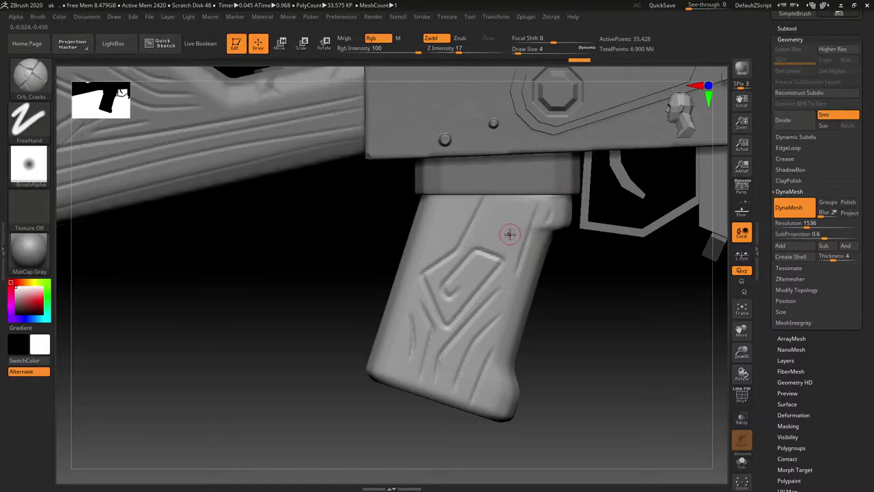
Recarve the grain lines above the angular knot and cut lengthwise grain along the grip's rear face.
drag(511, 250, 509, 260)
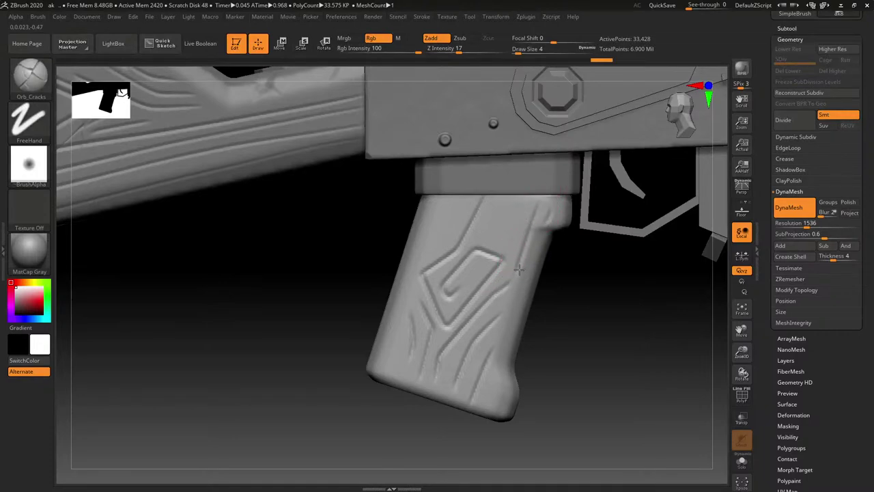
drag(512, 224, 508, 239)
drag(517, 201, 506, 230)
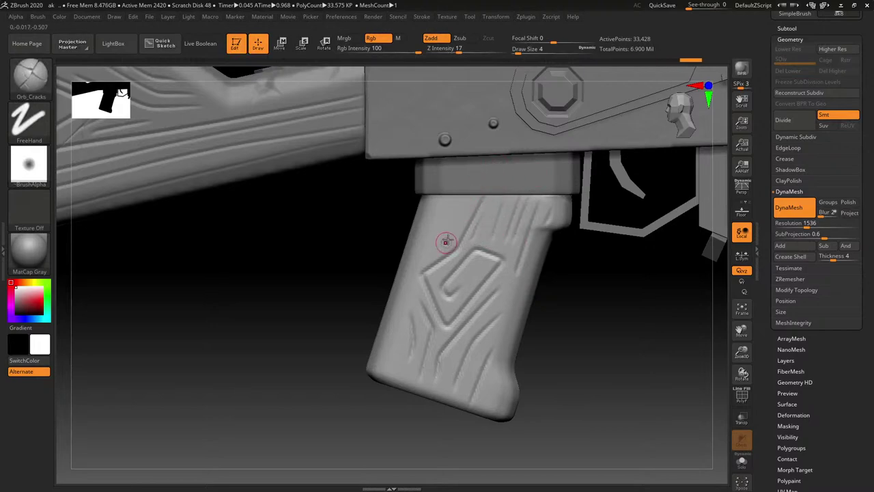
right_drag(454, 211, 431, 243)
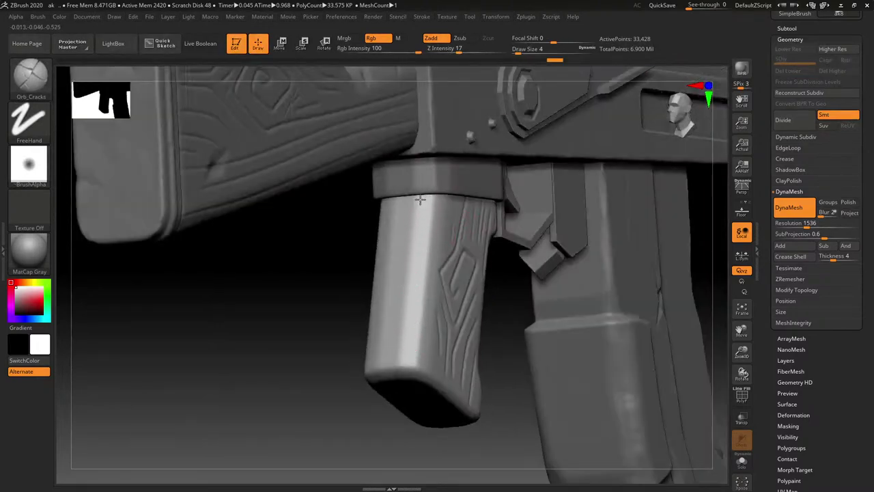
key(ctrl+shift+z)
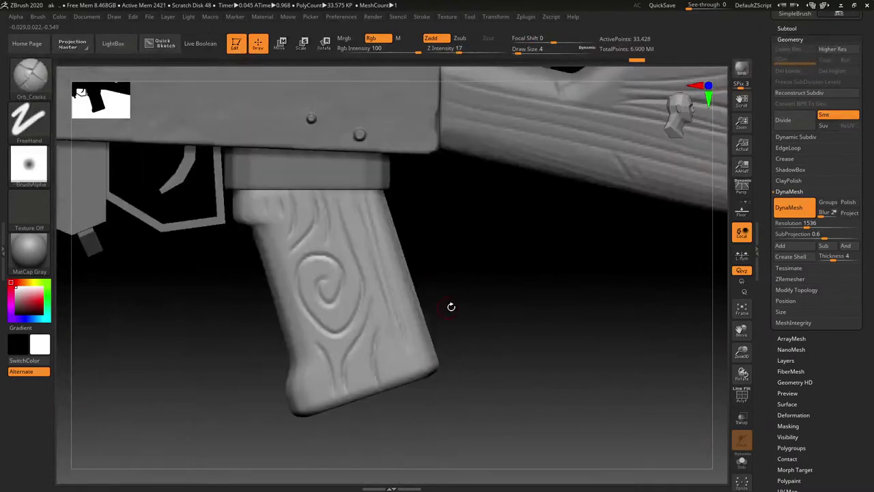
Carve a small ring with cracks radiating out to the edges on the grip's bottom face.
alt+drag(451, 307, 520, 265)
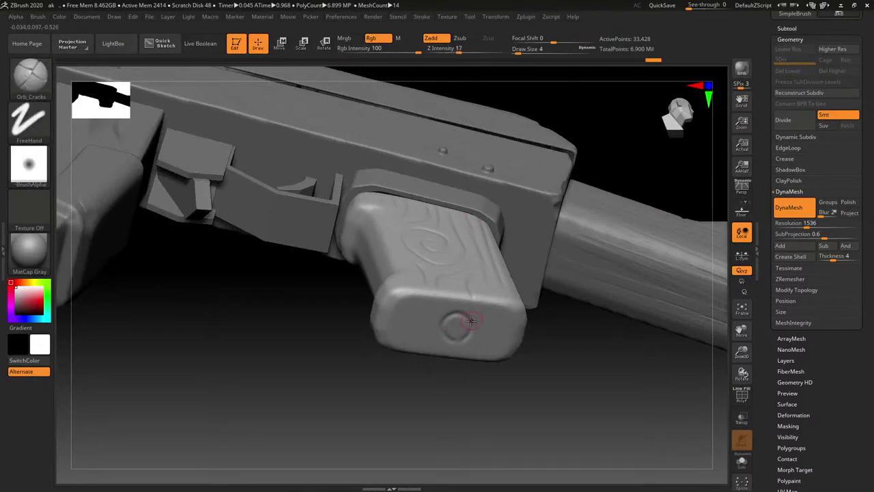
mouse_move(478, 326)
mouse_down()
mouse_move(495, 334)
mouse_move(422, 304)
mouse_move(447, 294)
mouse_up()
drag(443, 328, 415, 338)
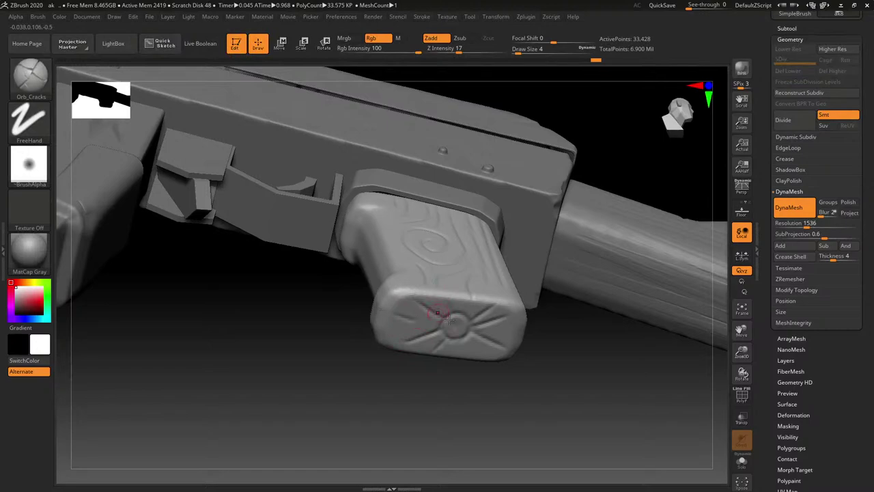
drag(579, 336, 516, 321)
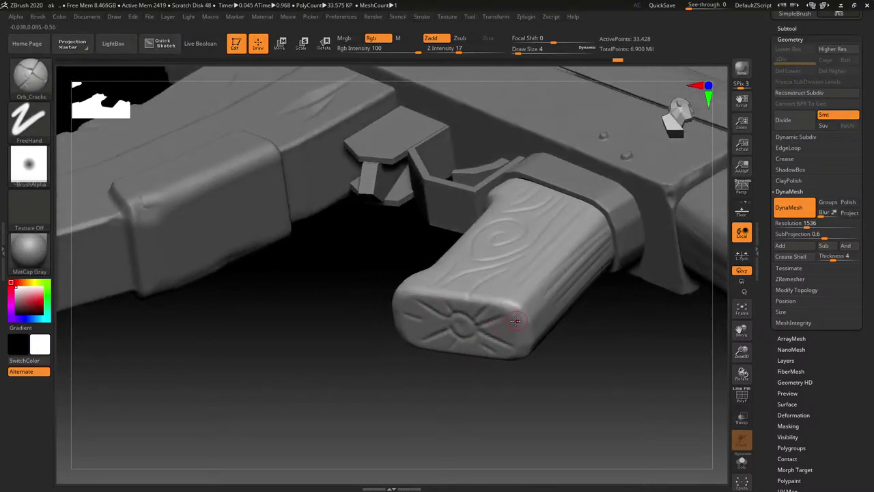
right_drag(505, 333, 511, 324)
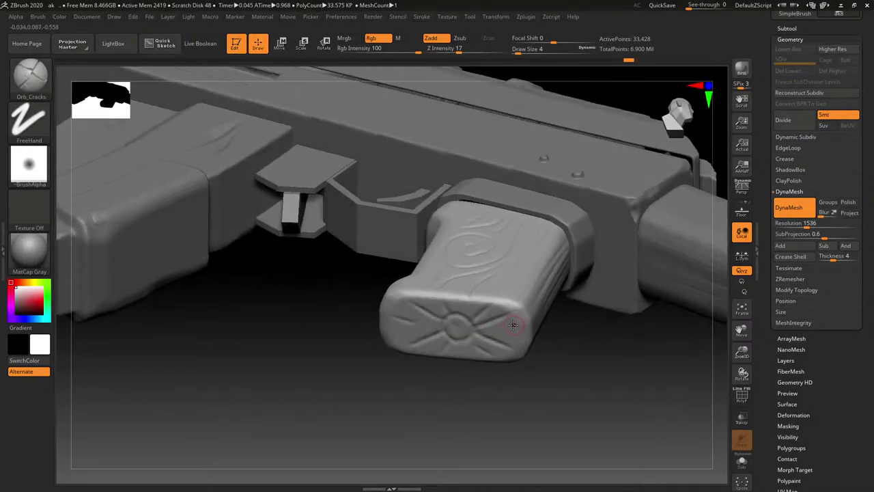
Build up the ring's centre and ridges along the radiating cracks on the grip's bottom face with ClayBuildup at draw size 4.
text(bcbs)
text(4)
key(Return)
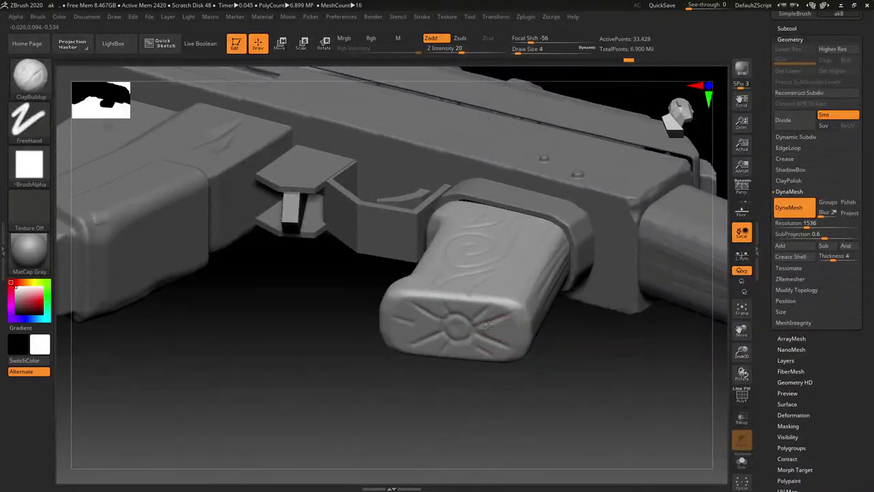
drag(499, 331, 522, 340)
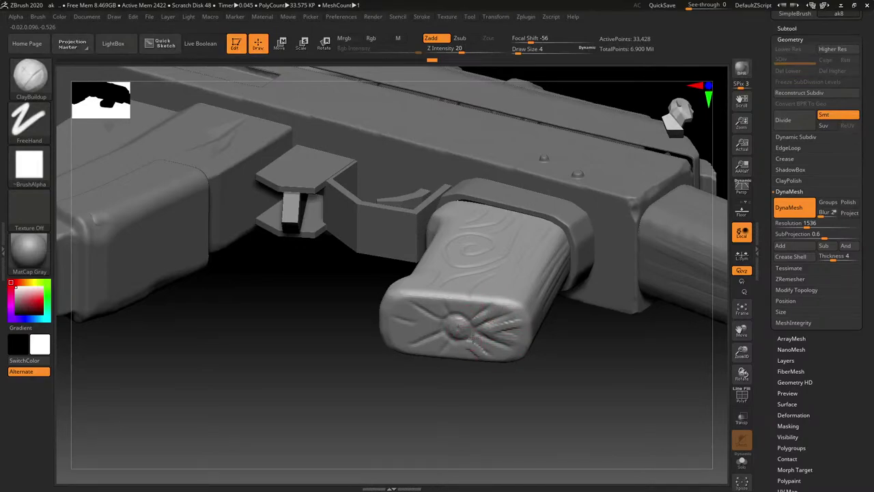
drag(479, 347, 488, 356)
right_drag(430, 383, 501, 381)
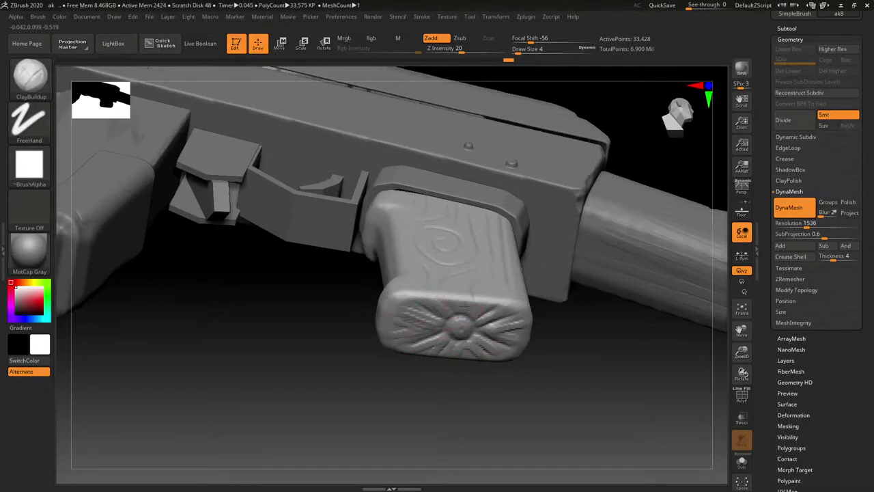
right_drag(495, 321, 533, 312)
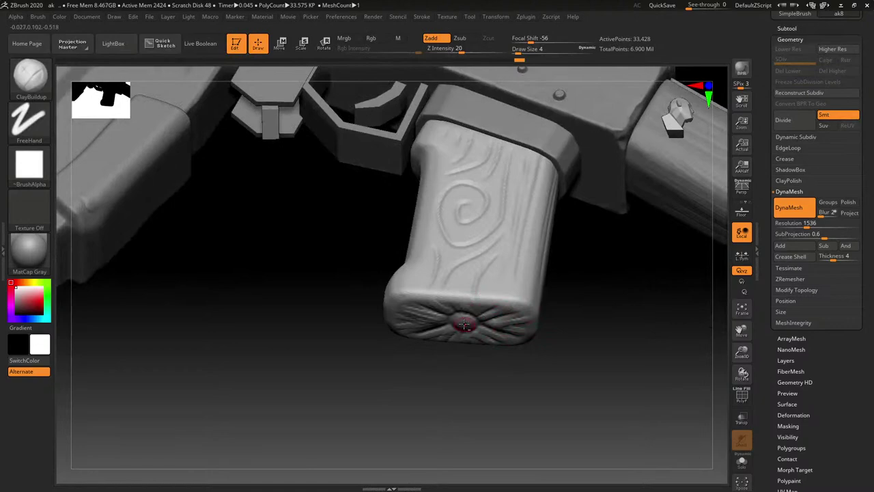
mouse_move(473, 325)
right_down()
mouse_move(480, 294)
mouse_move(486, 304)
mouse_move(462, 326)
right_up()
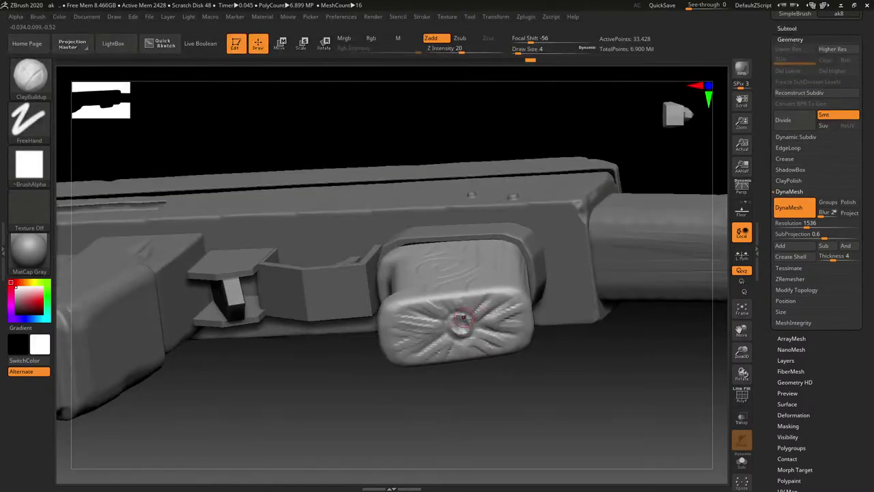
Recut the central ring and radiating cracks on the grip's bottom face with the Orb_Cracks brush.
key(b)
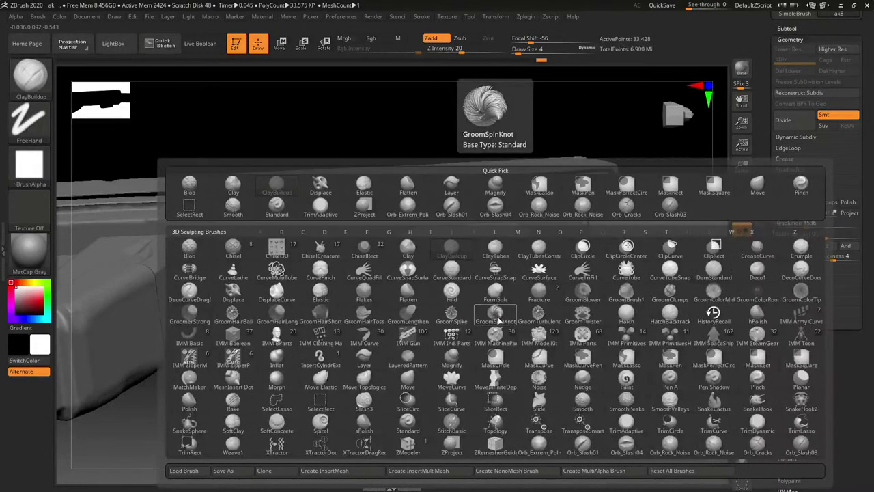
click(758, 445)
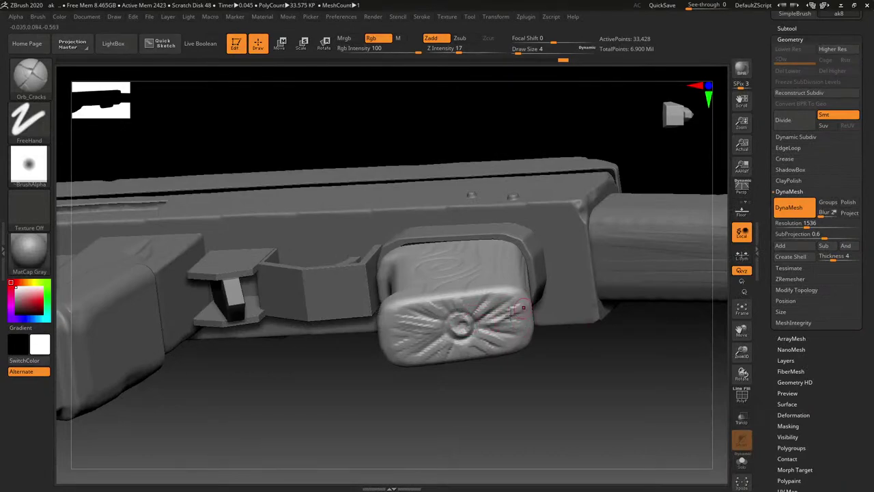
mouse_move(523, 341)
mouse_down()
mouse_move(503, 338)
mouse_move(529, 301)
mouse_move(514, 282)
mouse_up()
Add extra grain lines around the spiral knot on the grip's side, undoing the last unwanted stroke.
mouse_move(509, 254)
right_down()
mouse_move(506, 289)
mouse_move(507, 199)
mouse_move(511, 272)
mouse_move(493, 278)
mouse_move(494, 322)
mouse_move(496, 302)
right_up()
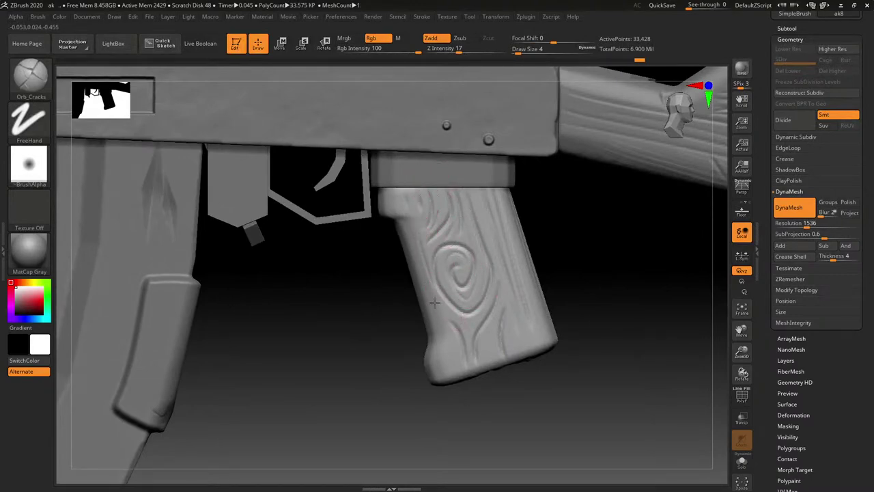
mouse_move(435, 303)
mouse_down()
mouse_move(453, 318)
mouse_move(480, 276)
mouse_up()
drag(463, 223, 489, 333)
drag(490, 219, 497, 260)
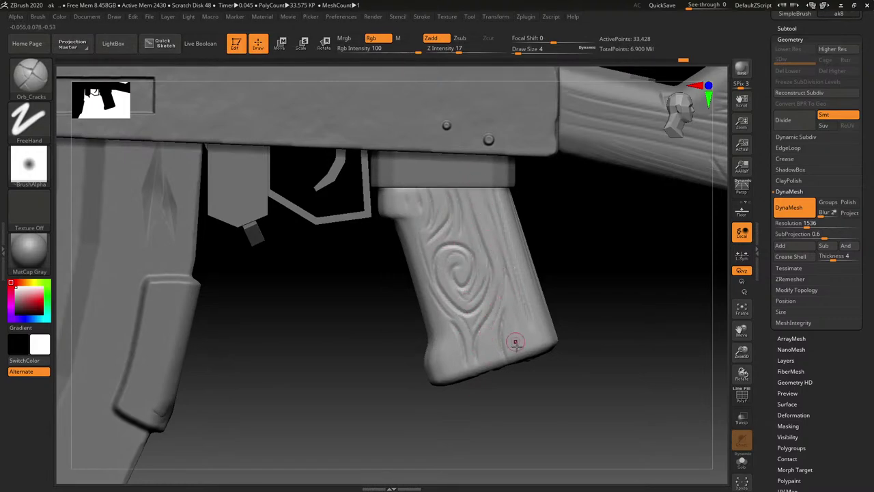
mouse_move(516, 343)
mouse_down()
mouse_move(528, 369)
mouse_move(537, 319)
mouse_up()
key(ctrl+z)
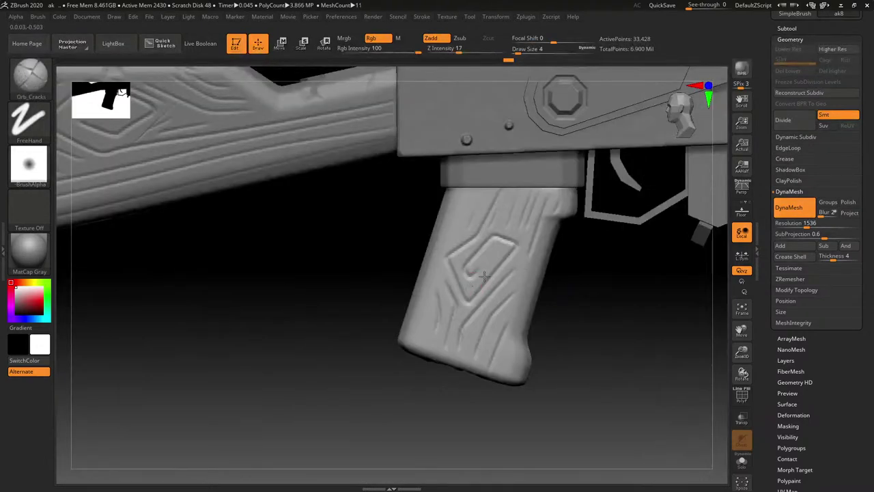
Fill the grip side with the angular knot with finer grain lines inside and around the knot, and save the project.
drag(484, 277, 521, 170)
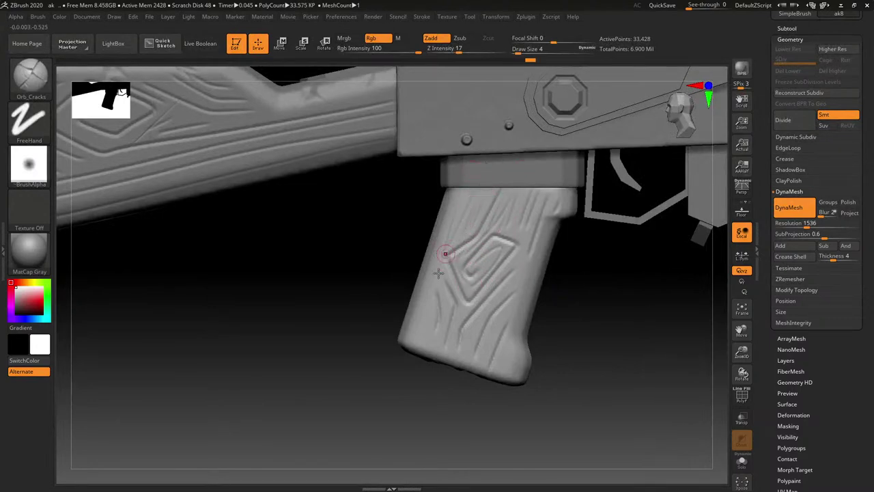
key(ctrl+shift+z)
key(ctrl+shift+z)
key(ctrl+shift+z)
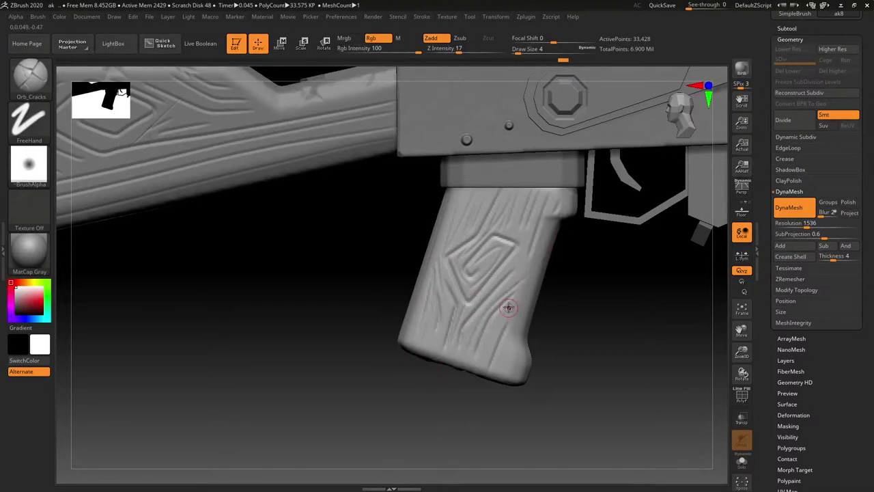
key(ctrl+shift+z)
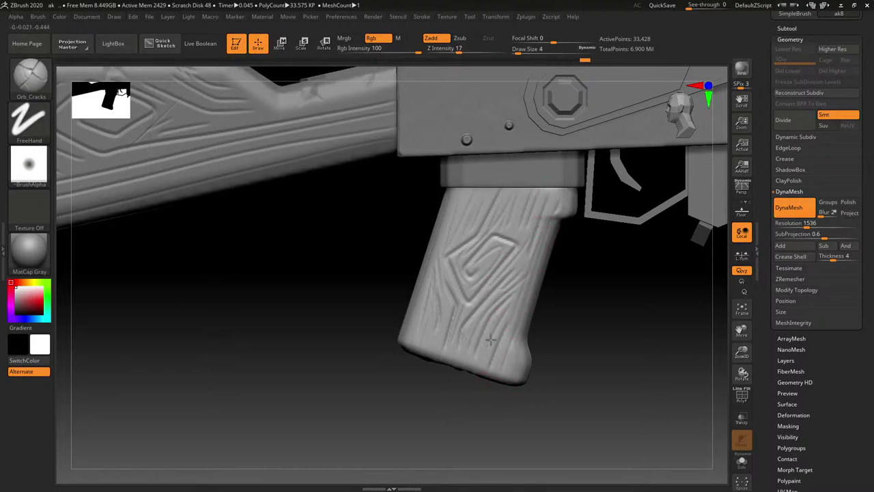
key(ctrl+shift+z)
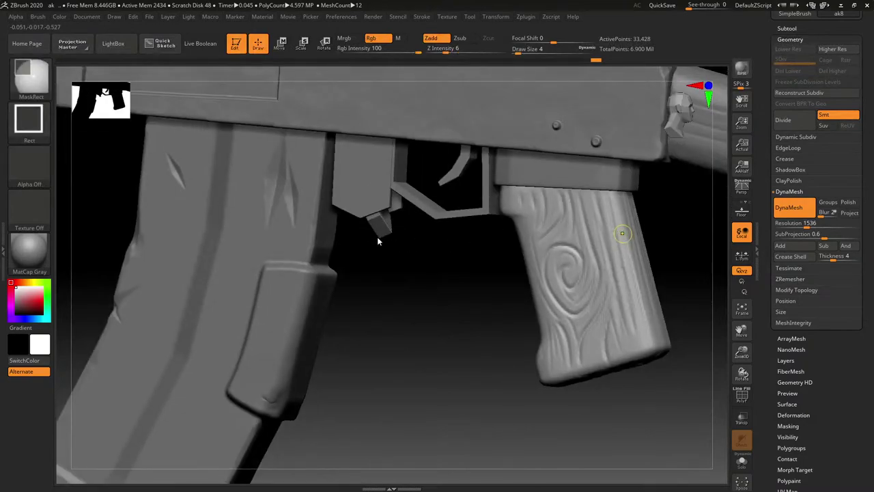
key(ctrl+s)
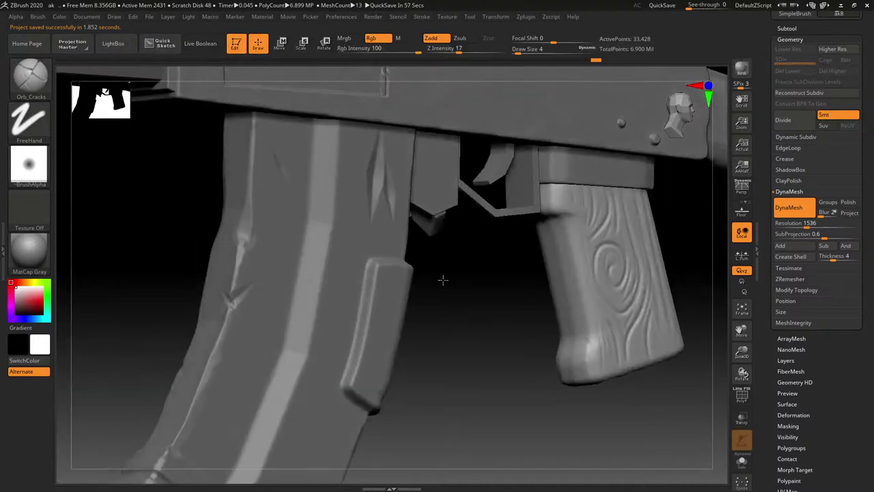
Examine the whole rifle from both sides and take a closer look at the receiver, grip and trigger area.
key(ctrl)
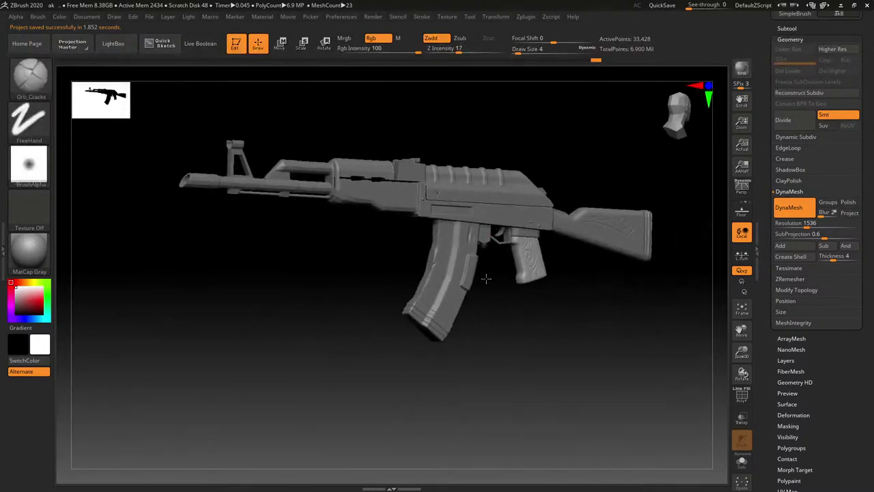
drag(485, 278, 526, 314)
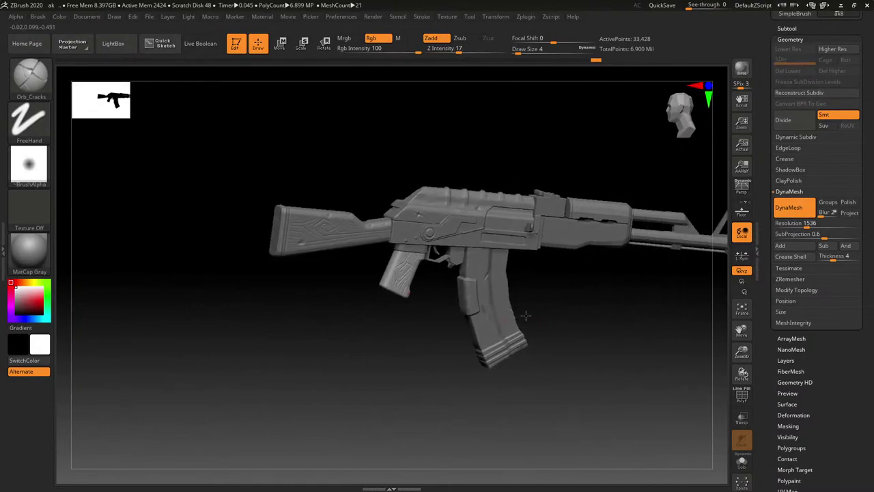
ctrl+right_drag(525, 315, 486, 302)
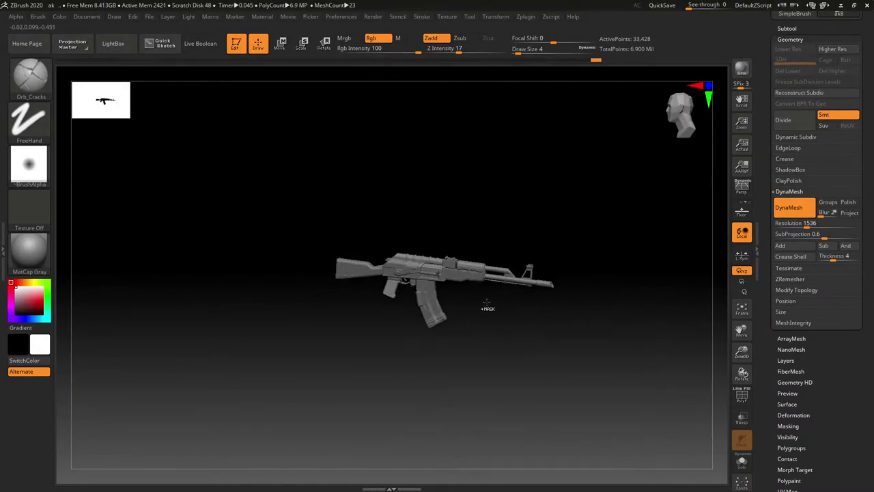
mouse_move(486, 304)
mouse_down()
mouse_move(469, 351)
mouse_move(448, 335)
mouse_move(528, 319)
mouse_up()
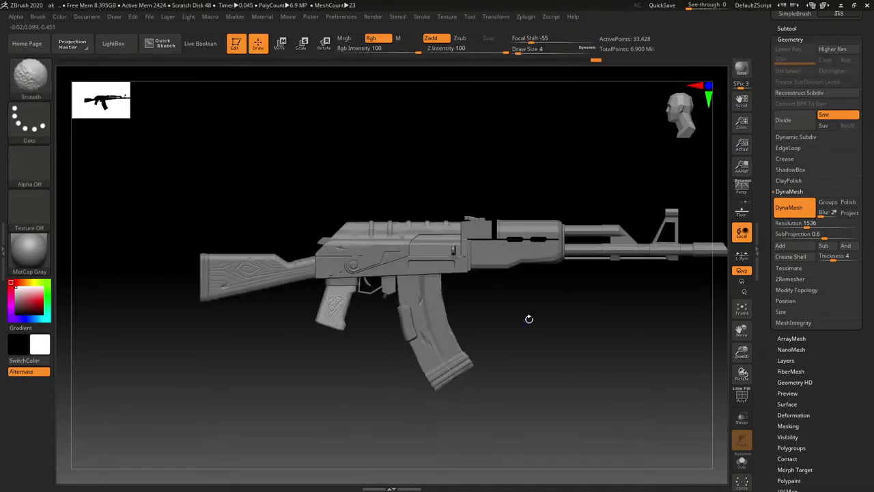
alt+right_drag(504, 318, 501, 330)
ctrl+drag(481, 355, 472, 318)
mouse_move(472, 318)
ctrl+right_down()
mouse_move(492, 374)
mouse_move(435, 330)
ctrl+right_up()
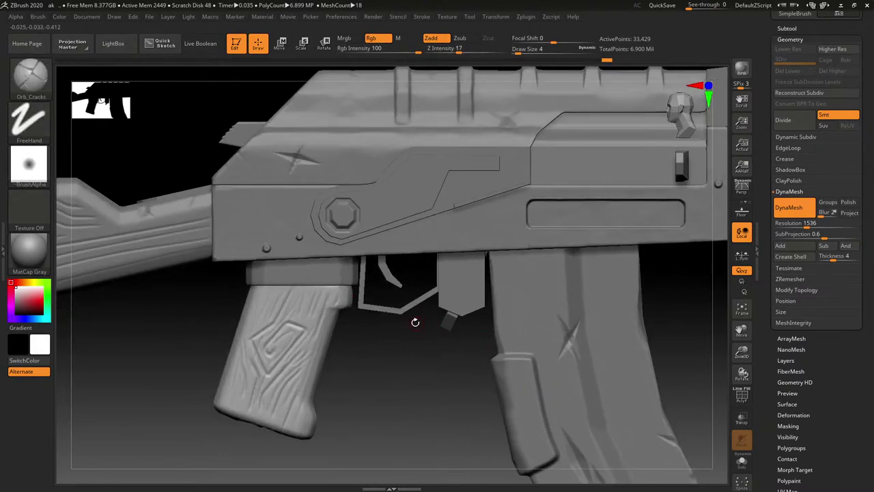
Select the block between the trigger guard and the magazine and examine it from below.
alt+click(467, 304)
ctrl+right_drag(467, 305, 418, 365)
ctrl+drag(418, 367, 421, 399)
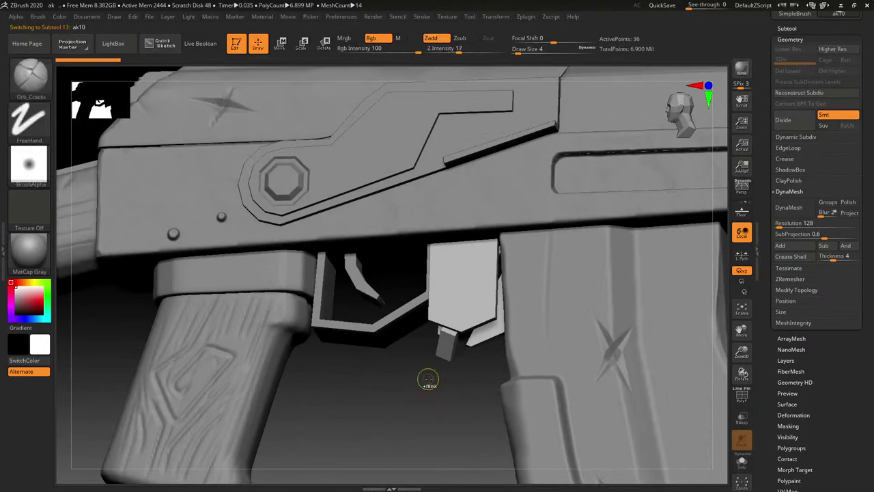
ctrl+right_drag(428, 379, 715, 335)
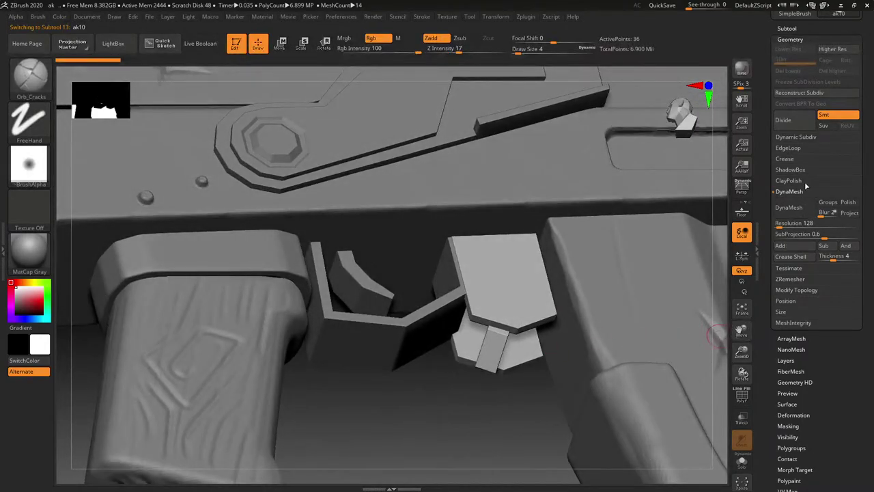
Select the raised plate on the receiver's side and subdivide it once with smoothing off, undoing the smoothed attempt.
alt+click(353, 135)
alt+right_drag(447, 358, 473, 465)
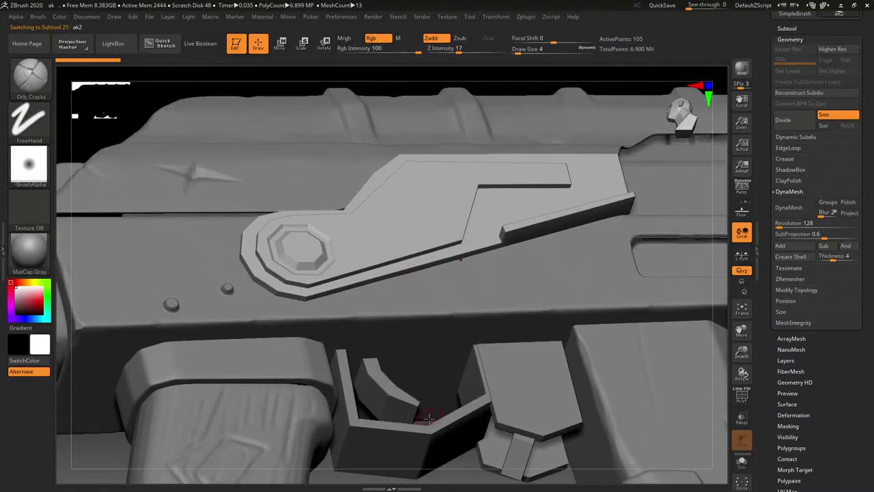
right_drag(434, 380, 453, 390)
key(ctrl)
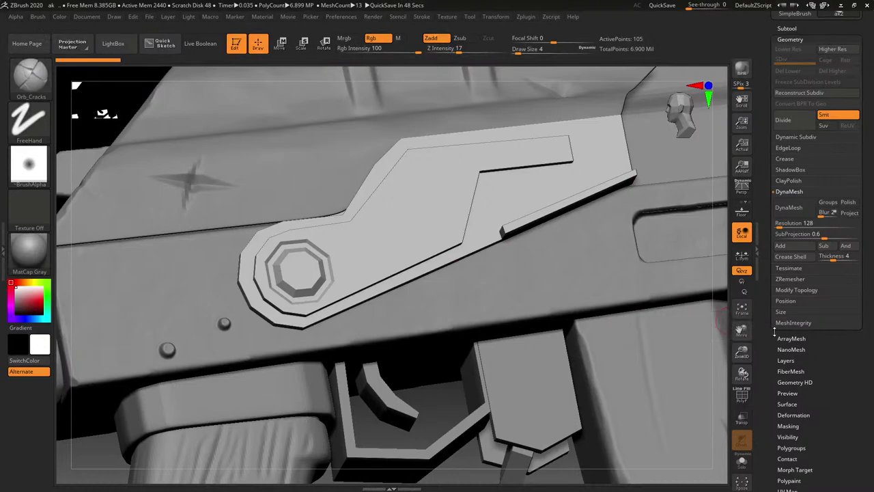
click(785, 120)
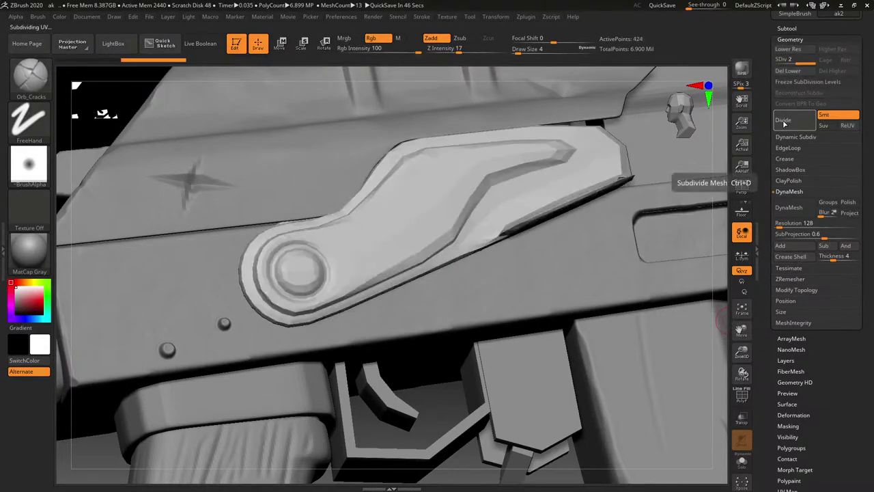
key(ctrl+z)
click(824, 115)
click(800, 120)
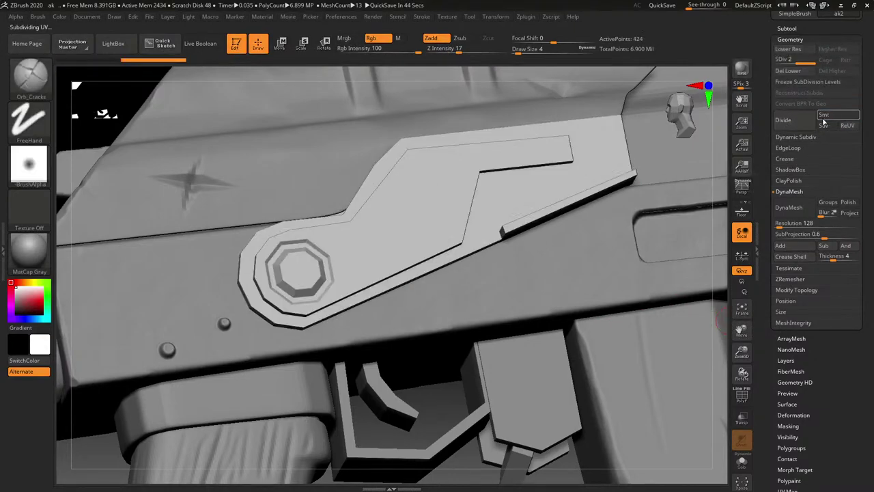
Try adding two smoothed subdivision levels to the receiver plate, and undo them.
click(830, 117)
click(797, 121)
click(797, 121)
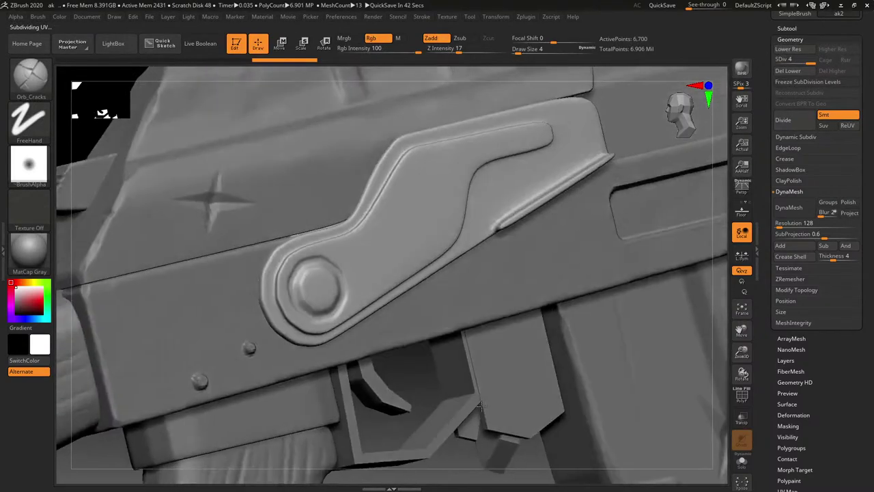
key(ctrl)
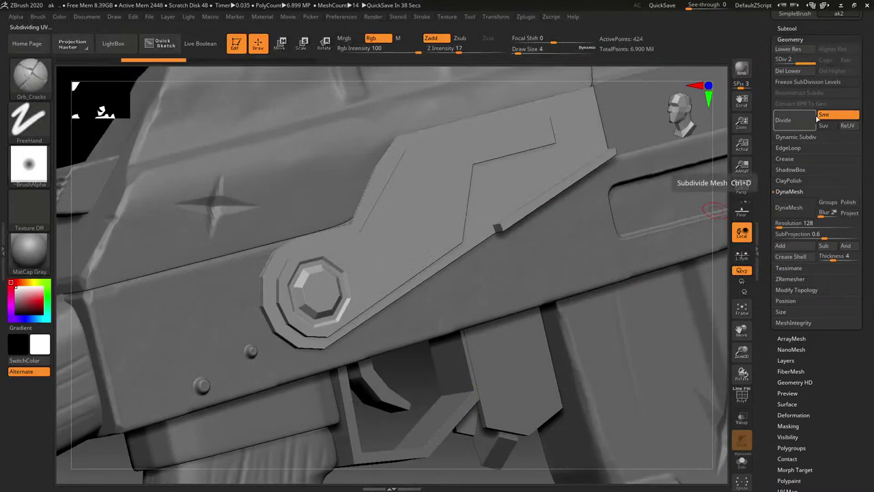
Subdivide the receiver plate once more with smoothing off, followed by two divisions with smoothing on.
click(829, 117)
click(799, 121)
click(826, 116)
click(798, 123)
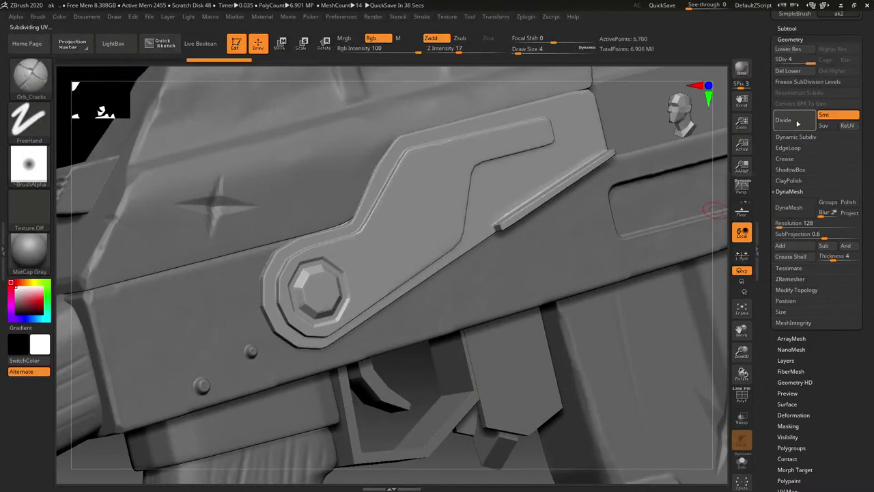
click(797, 122)
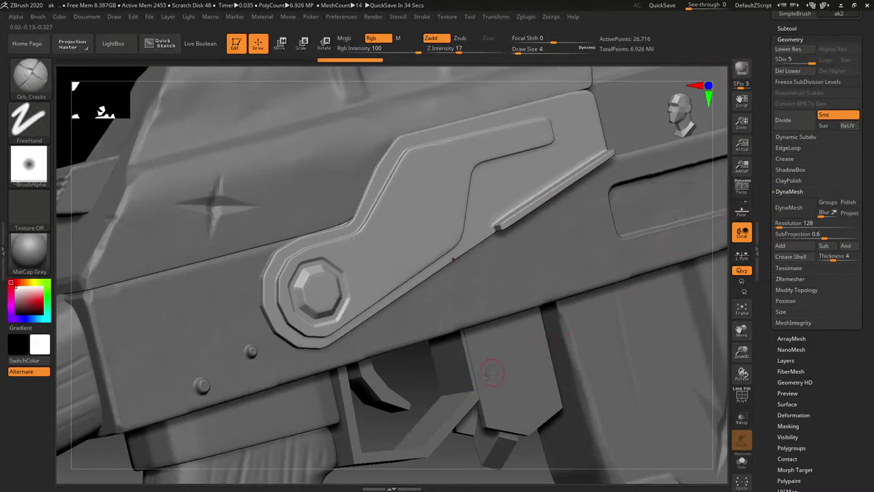
Switch the sculpting brush from Orb_Cracks to ClayBuildup for work on the receiver plate.
right_drag(450, 378, 441, 377)
shift+right_drag(493, 361, 491, 407)
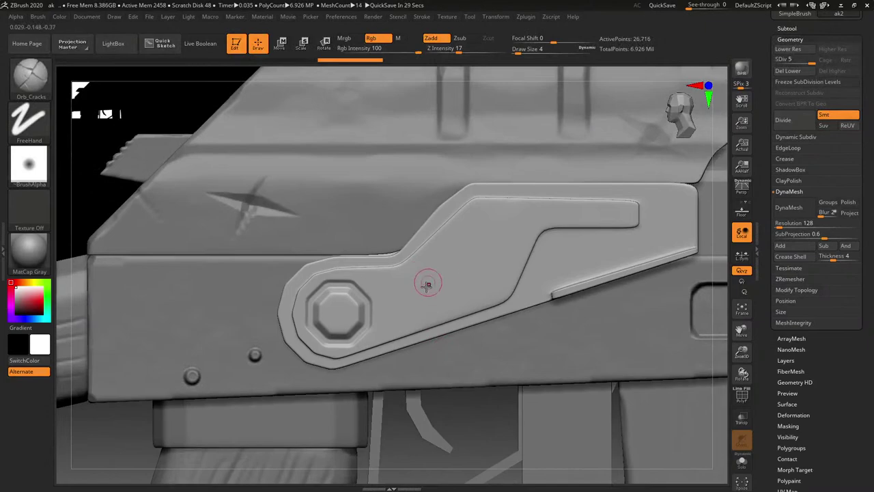
key(b)
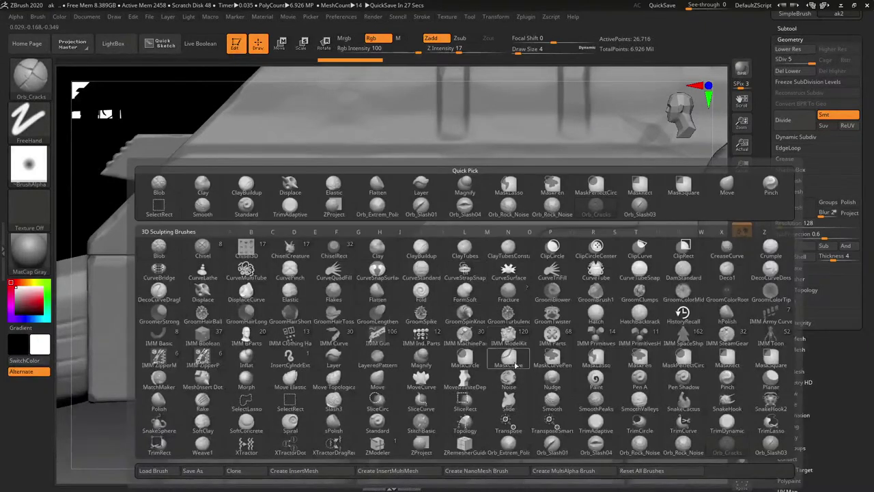
click(597, 444)
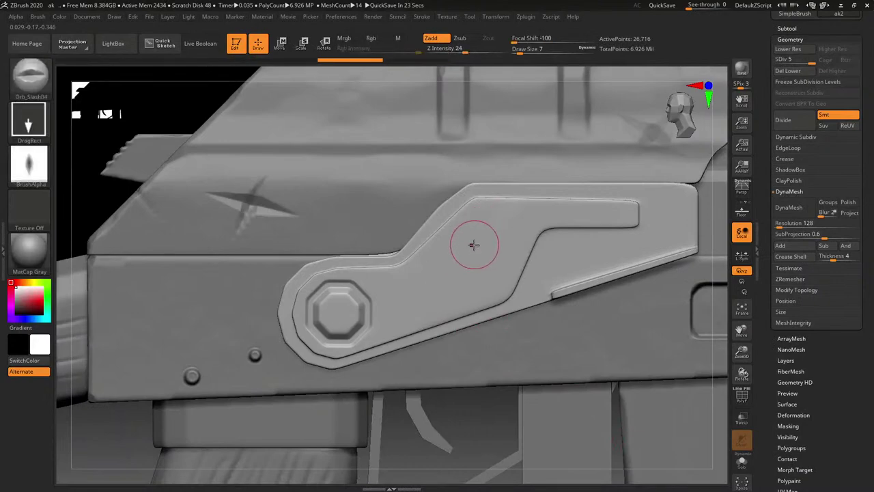
key(b)
key(c)
key(b)
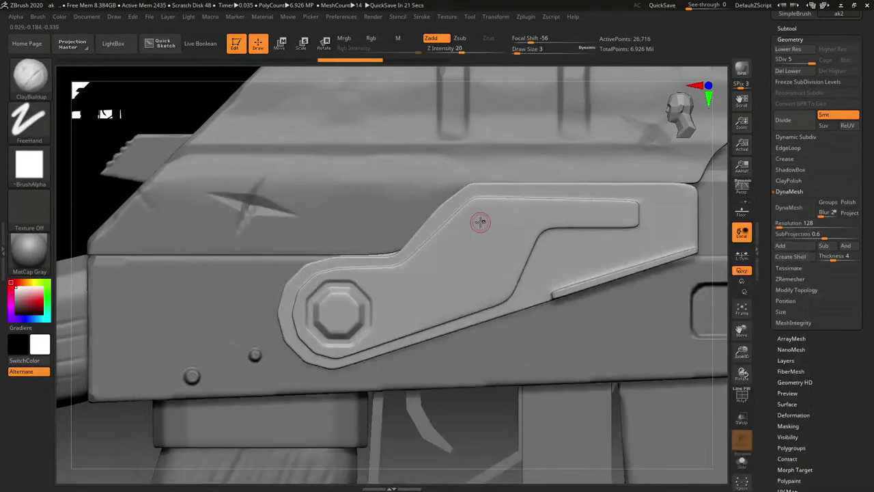
Select the lower handguard, DynaMesh it at resolution 1160, and divide it once with smoothing on.
ctrl+right_drag(526, 218, 431, 188)
alt+right_drag(507, 255, 377, 302)
mouse_move(557, 201)
alt+right_down()
mouse_move(476, 247)
mouse_move(493, 239)
mouse_move(484, 257)
mouse_move(490, 290)
mouse_move(429, 248)
mouse_move(403, 247)
alt+right_up()
alt+click(507, 275)
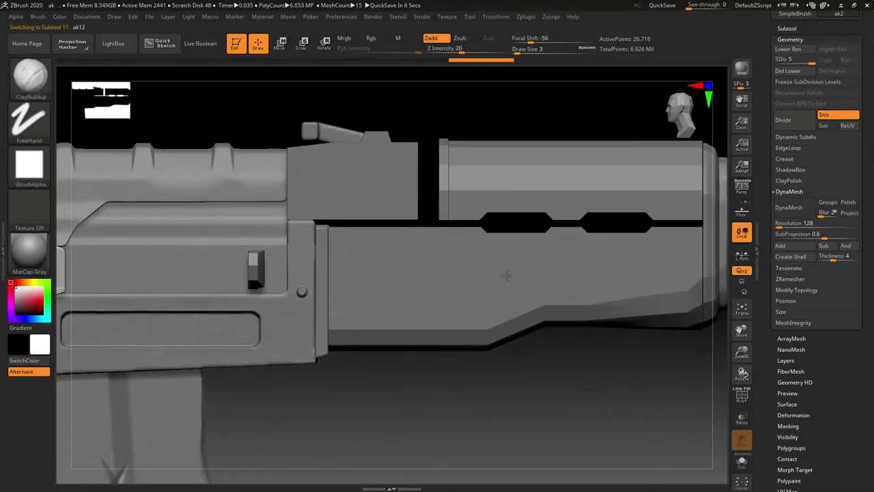
mouse_move(507, 273)
alt+right_down()
mouse_move(496, 255)
mouse_move(494, 266)
alt+right_up()
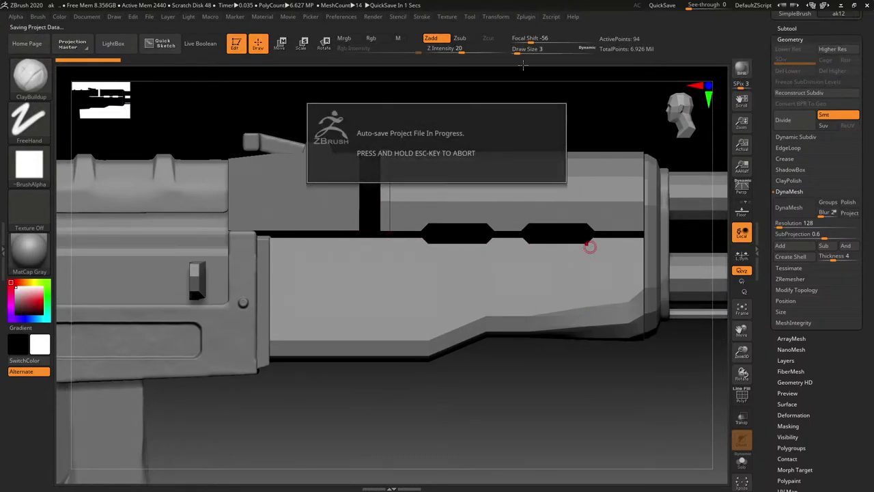
key(space)
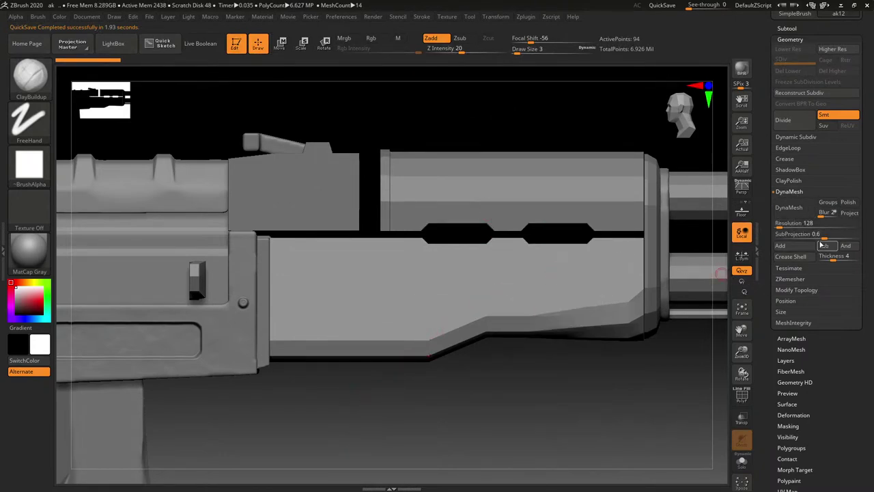
key(Return)
click(799, 208)
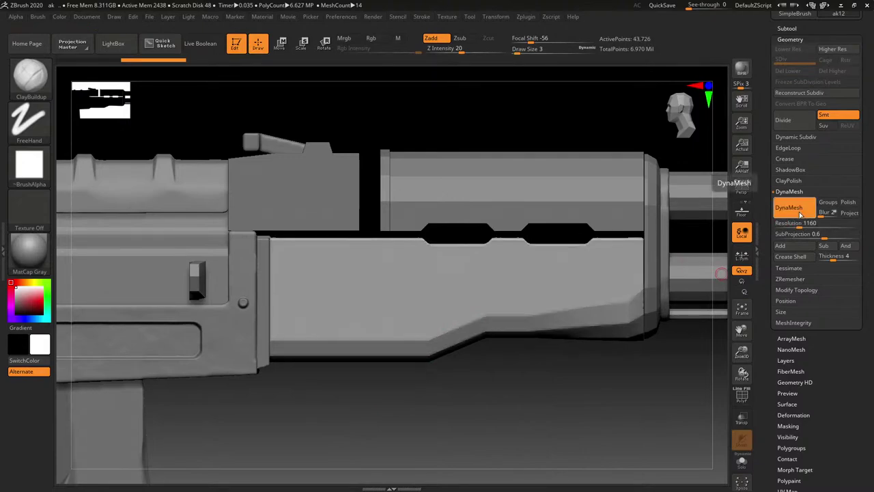
click(792, 122)
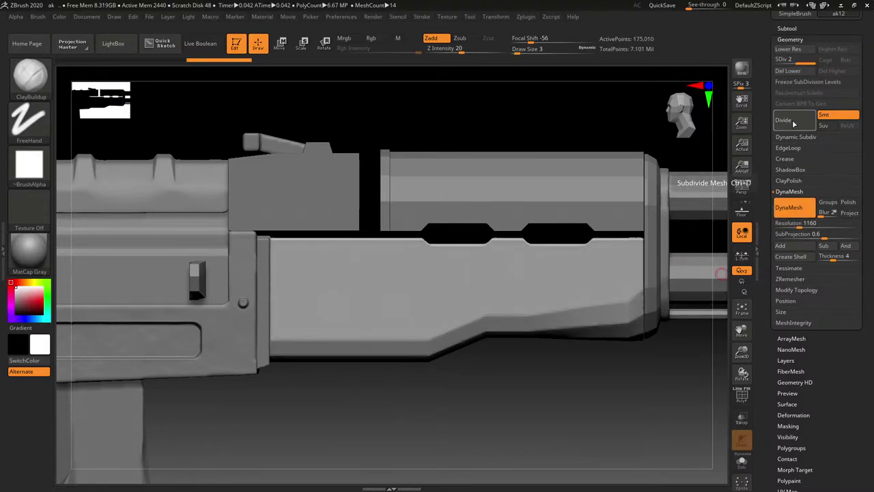
Smooth the hard edges on one side of the lower handguard with the Smooth brush, reducing the draw size to 14.
mouse_move(659, 169)
mouse_down()
mouse_move(645, 139)
mouse_move(650, 153)
mouse_up()
key(s)
key(shift)
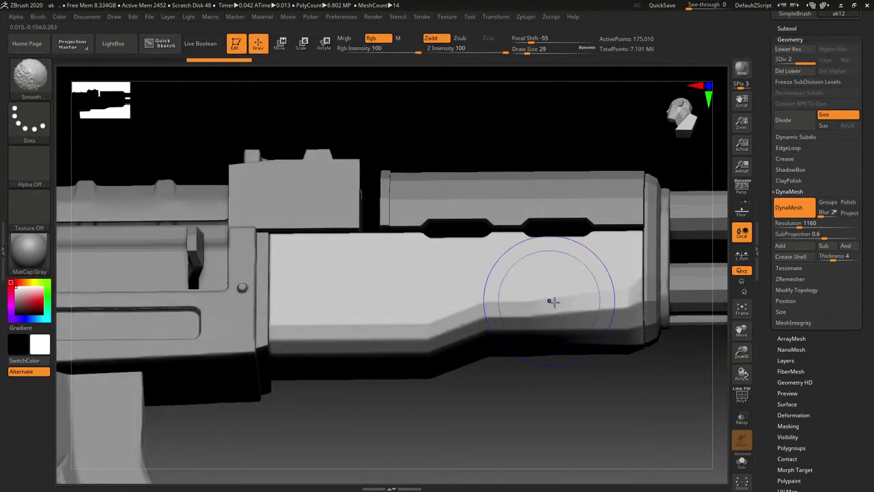
shift+drag(567, 308, 512, 290)
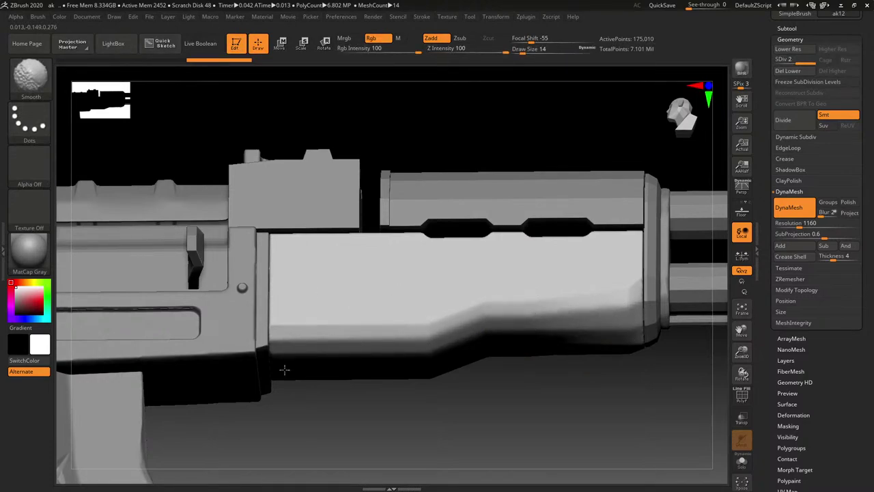
shift+drag(289, 271, 287, 248)
Smooth the lower handguard's edges on the opposite side of the rifle, and return to the first side.
mouse_move(500, 297)
right_down()
mouse_move(505, 322)
mouse_move(497, 320)
right_up()
mouse_move(495, 320)
mouse_down()
mouse_move(583, 279)
mouse_move(601, 289)
mouse_up()
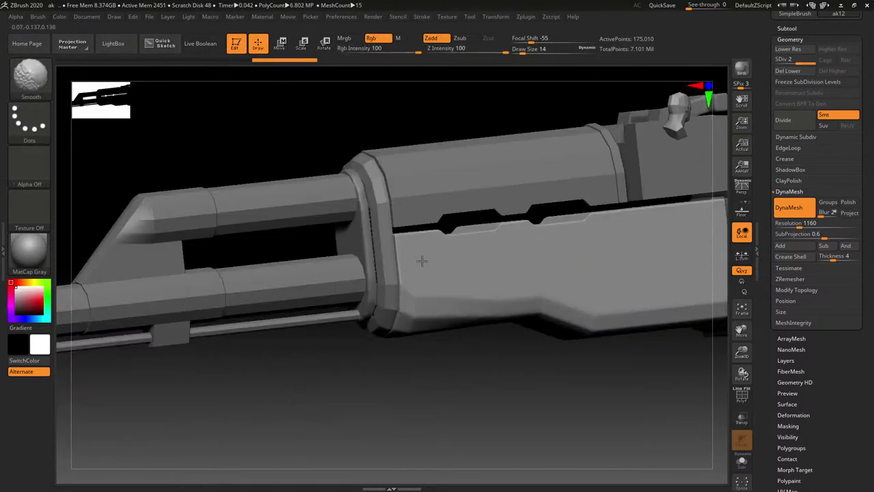
drag(609, 280, 634, 314)
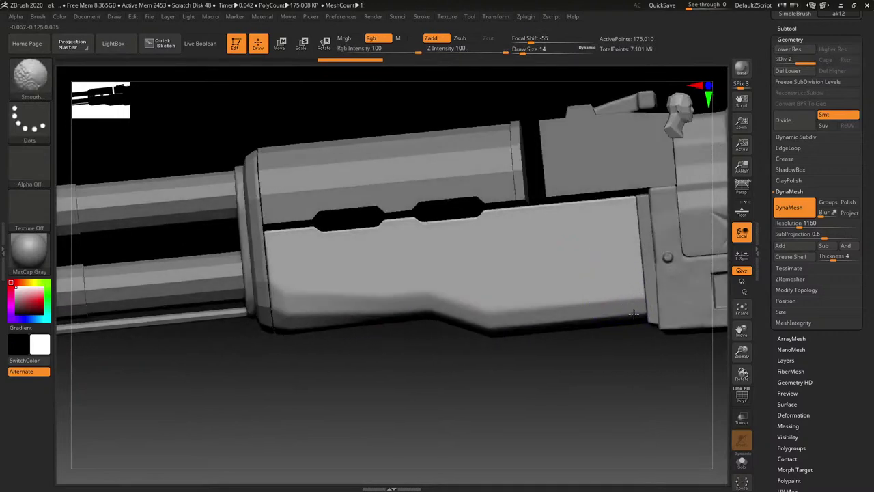
shift+drag(513, 325, 537, 316)
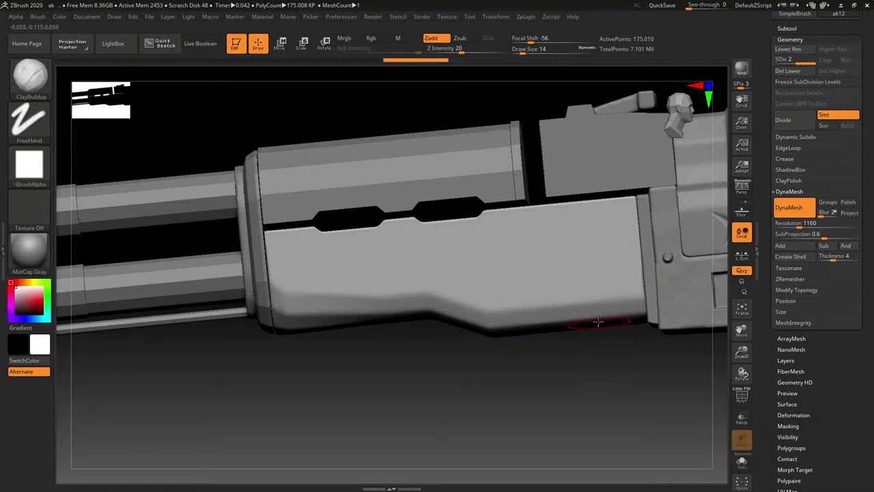
right_drag(586, 302, 654, 303)
mouse_move(653, 302)
mouse_down()
mouse_move(630, 299)
mouse_move(667, 298)
mouse_up()
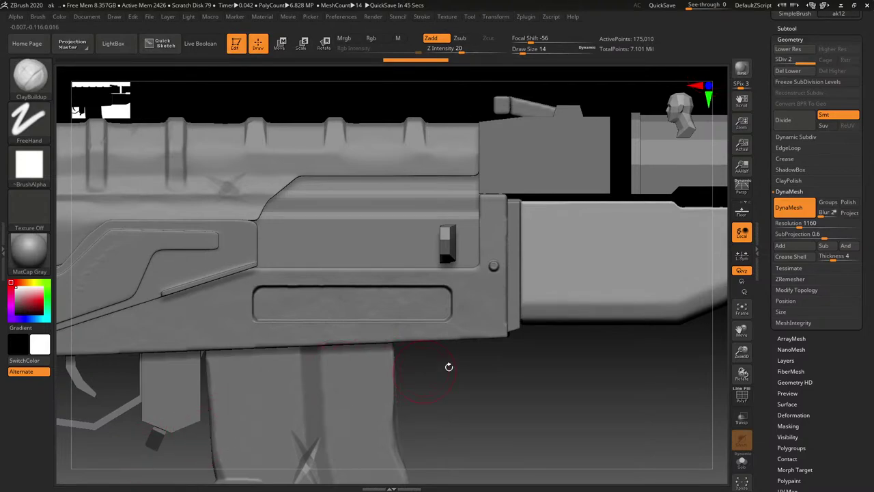
alt+drag(538, 350, 502, 357)
alt+drag(432, 369, 396, 344)
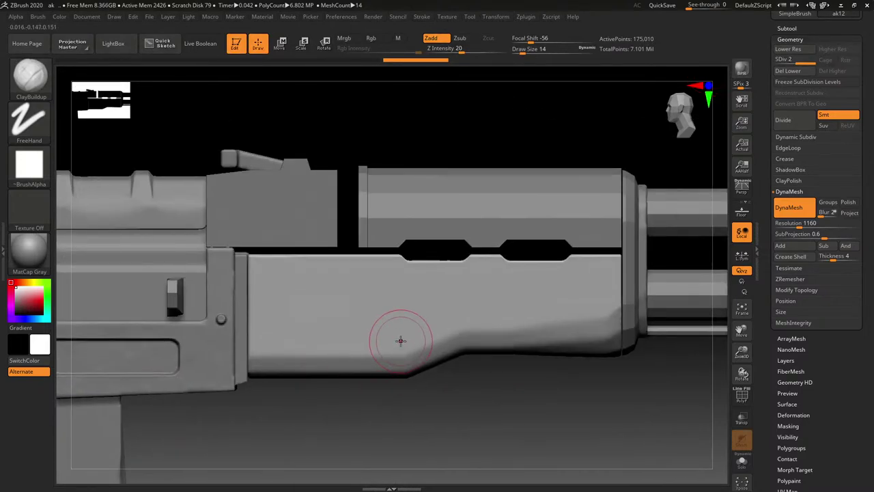
Try cutting long horizontal slashes into the lower handguard with the Orb_Slash03 brush at draw size 7, and undo them.
key(b)
click(706, 445)
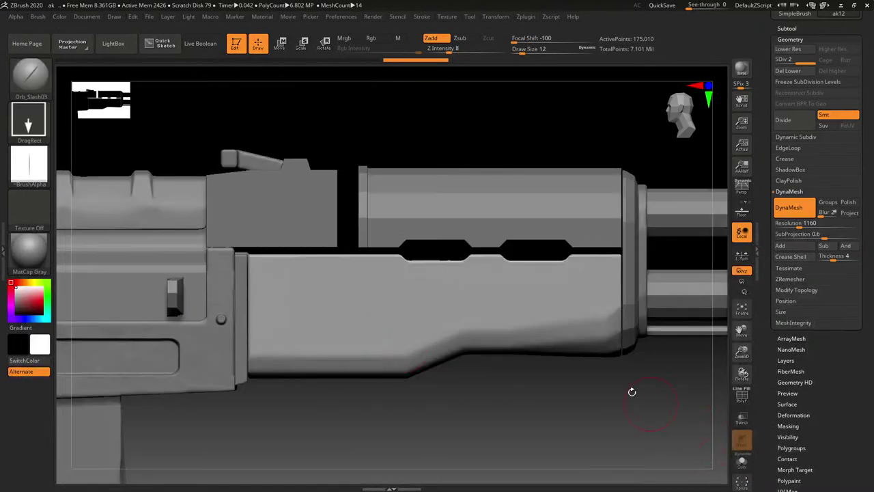
key(s)
drag(270, 293, 456, 310)
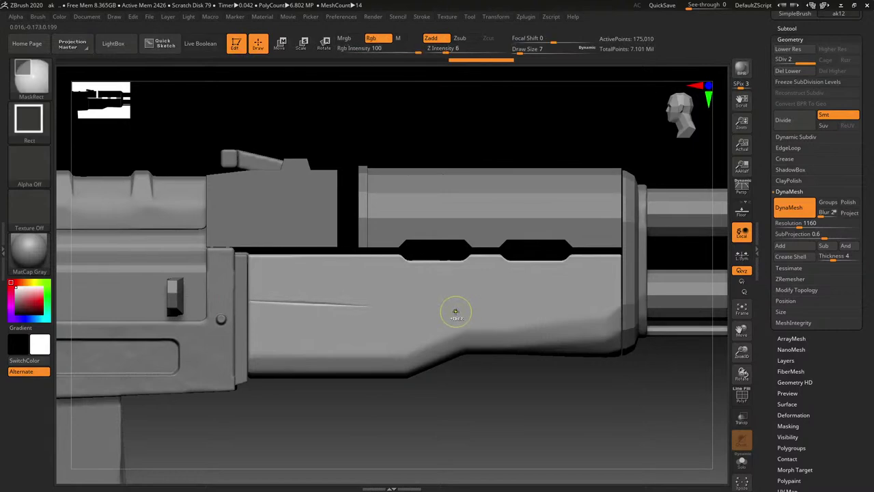
key(ctrl+z)
drag(276, 317, 496, 317)
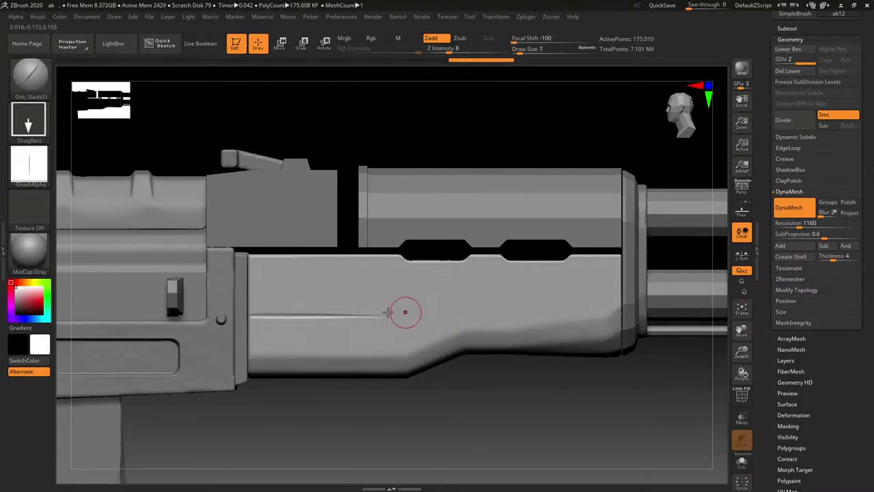
drag(311, 309, 492, 313)
key(ctrl+z)
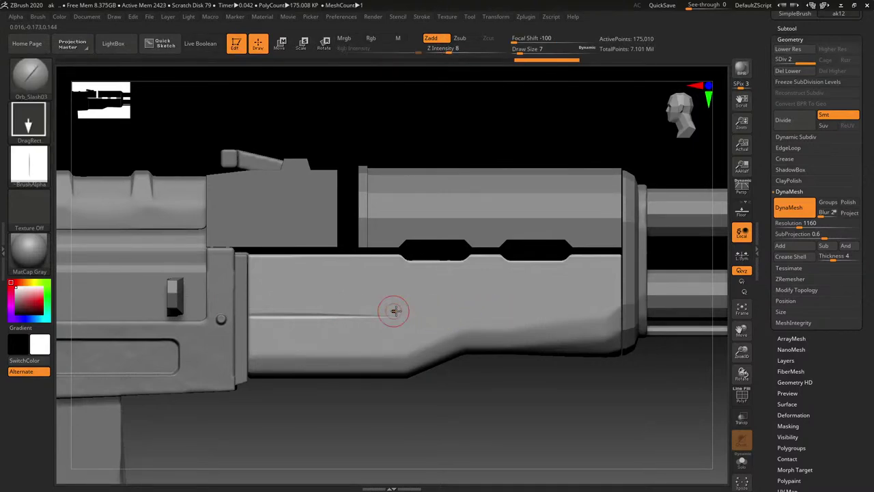
drag(394, 310, 523, 311)
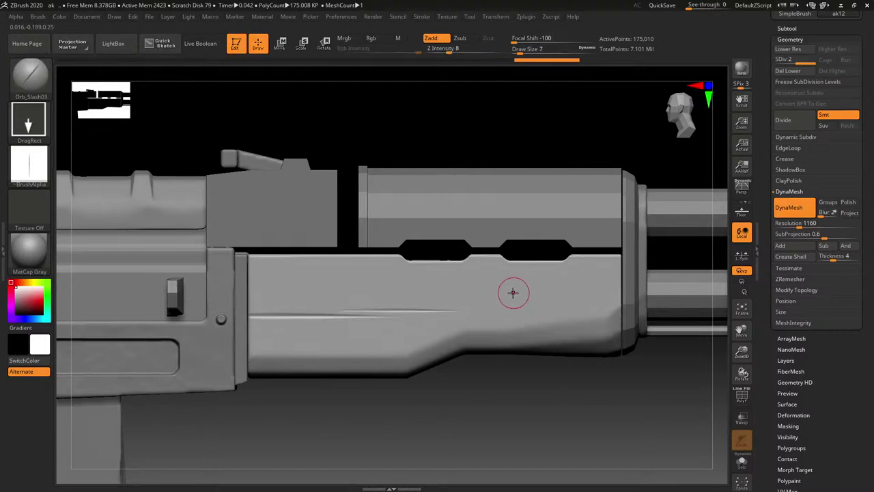
key(ctrl+z)
key(ctrl+z)
Carve an angular spiral knot with long grain lines along the lower handguard's side using Orb_Cracks, and set the draw size to 3.
key(b)
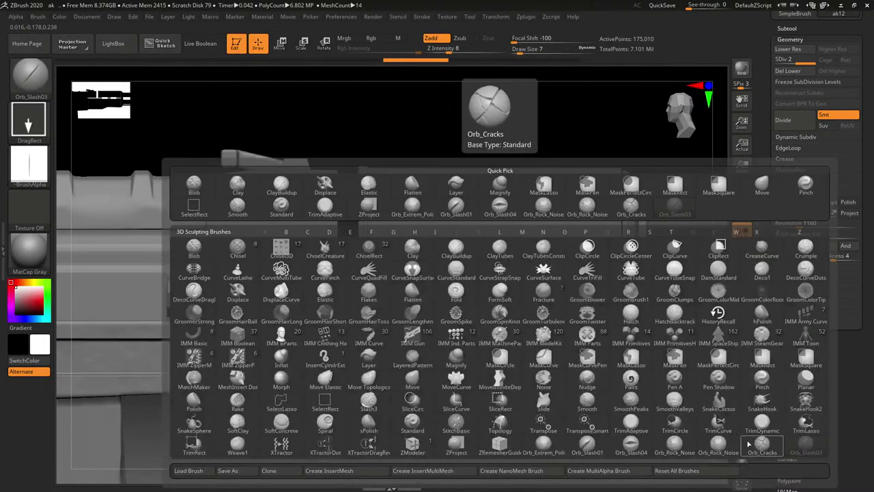
click(770, 439)
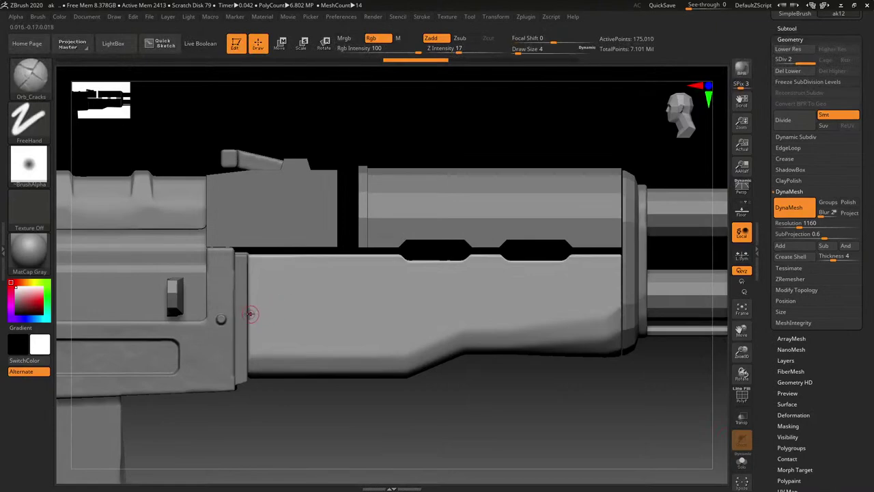
mouse_move(249, 314)
mouse_down()
mouse_move(374, 326)
mouse_move(372, 273)
mouse_move(369, 306)
mouse_move(377, 287)
mouse_up()
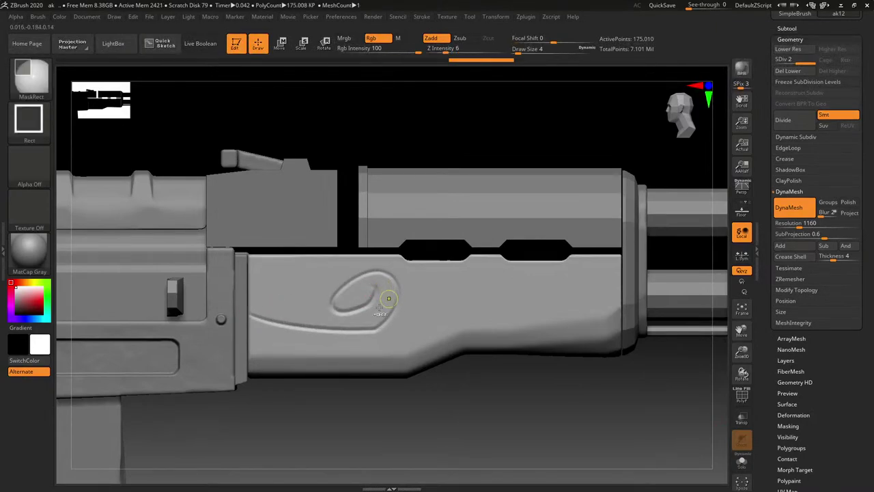
key(ctrl+z)
mouse_move(252, 314)
mouse_down()
mouse_move(407, 304)
mouse_move(359, 263)
mouse_move(352, 314)
mouse_move(343, 295)
mouse_move(358, 298)
mouse_up()
mouse_move(396, 323)
mouse_down()
mouse_move(526, 297)
mouse_move(627, 296)
mouse_up()
key(s)
drag(476, 307, 472, 310)
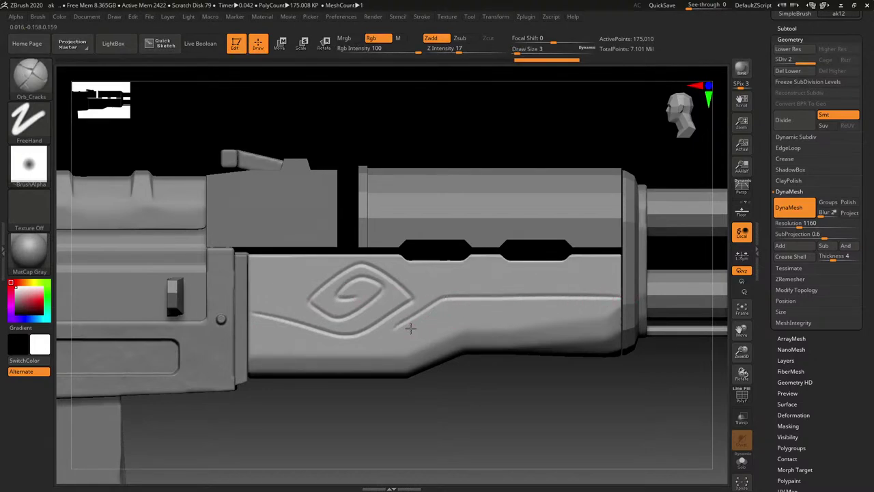
Try carving grain lines from the spiral knot to the front end of the lower handguard, and undo the last upper strokes.
drag(410, 328, 622, 308)
drag(528, 289, 666, 289)
mouse_move(435, 279)
mouse_down()
mouse_move(617, 277)
mouse_move(717, 287)
mouse_move(515, 271)
mouse_up()
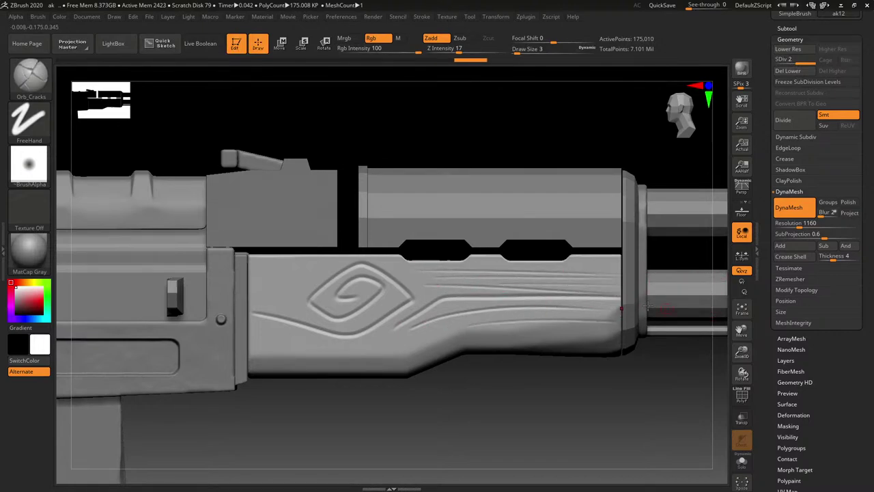
key(ctrl)
key(ctrl+z)
key(ctrl+z)
key(ctrl+z)
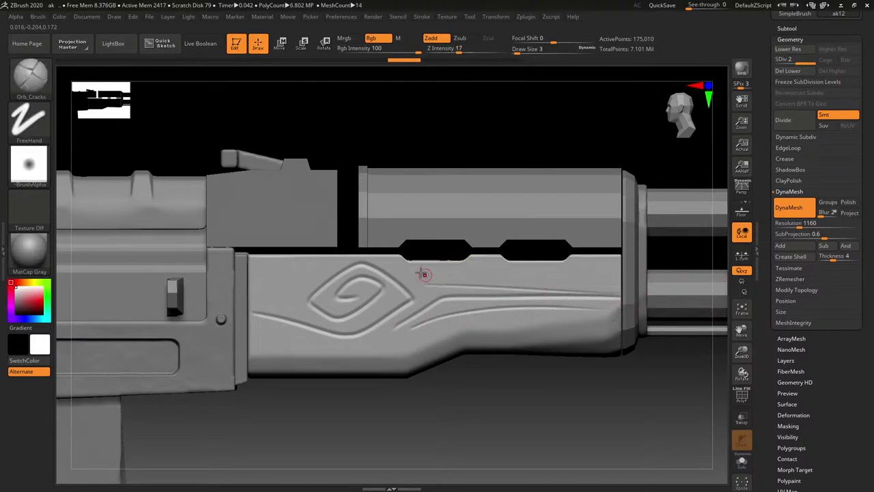
Try carving curved grain lines along the handguard's upper front area and around the spiral knot towards the receiver.
drag(415, 272, 671, 285)
drag(490, 276, 620, 274)
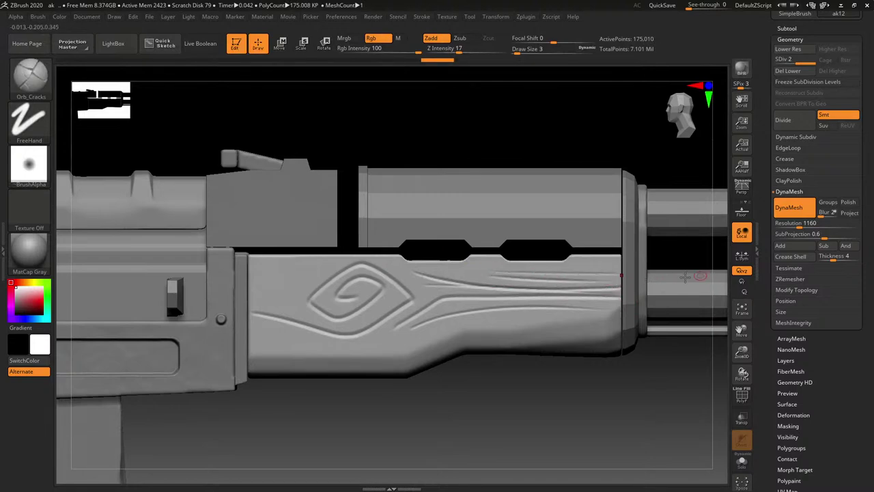
mouse_move(332, 306)
mouse_down()
mouse_move(361, 294)
mouse_move(344, 305)
mouse_move(362, 274)
mouse_up()
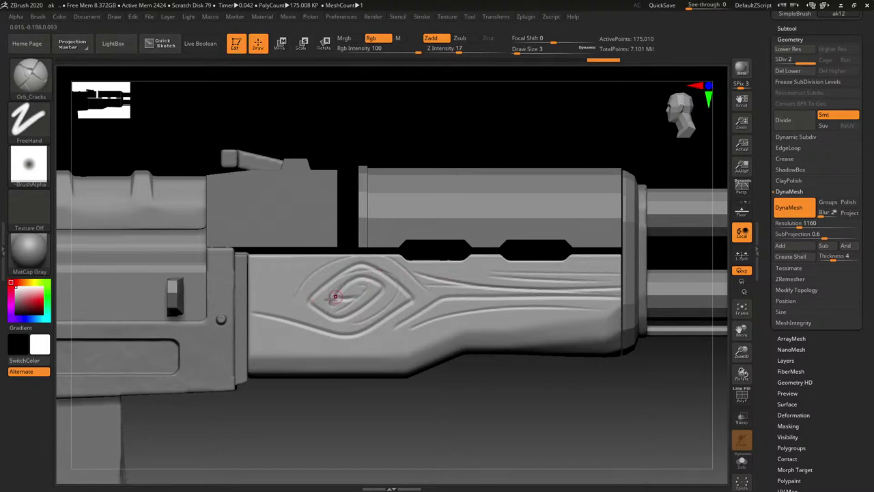
drag(328, 320, 252, 294)
drag(304, 288, 294, 292)
drag(263, 279, 343, 260)
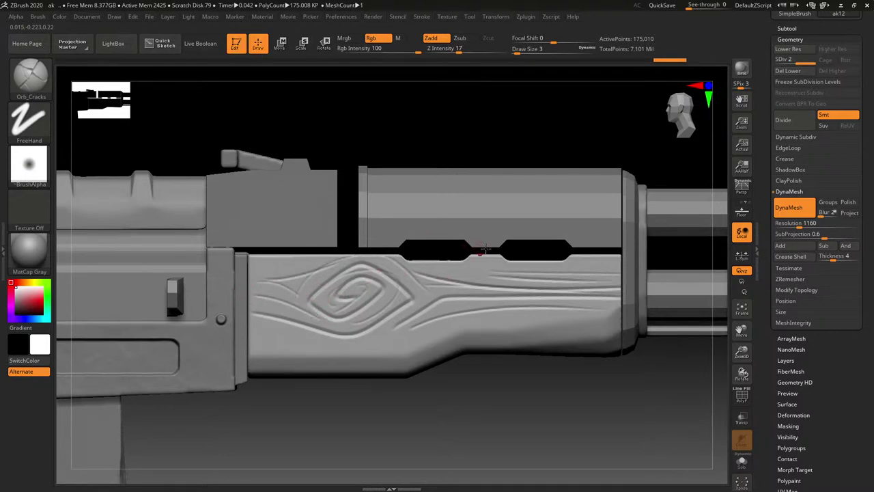
Undo the lower handguard's grain strokes back to the spiral knot and the single line sweeping beneath it.
right_drag(486, 250, 550, 322)
key(ctrl+z)
key(ctrl+z)
key(ctrl+z)
key(ctrl+z)
key(ctrl+z)
key(ctrl+z)
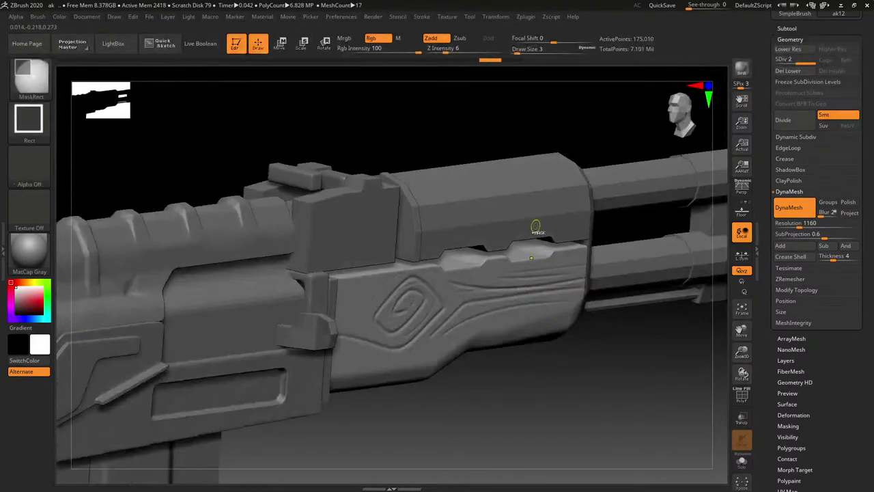
key(ctrl+z)
key(ctrl+z)
key(ctrl+z)
key(ctrl+z)
key(ctrl+z)
key(ctrl+z)
key(ctrl+z)
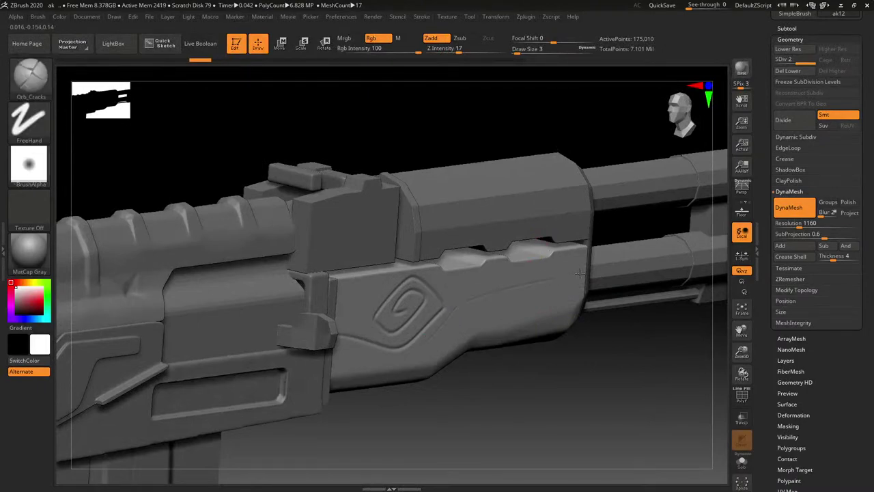
drag(579, 273, 584, 272)
key(ctrl+z)
mouse_move(503, 308)
right_down()
mouse_move(494, 296)
mouse_move(470, 304)
right_up()
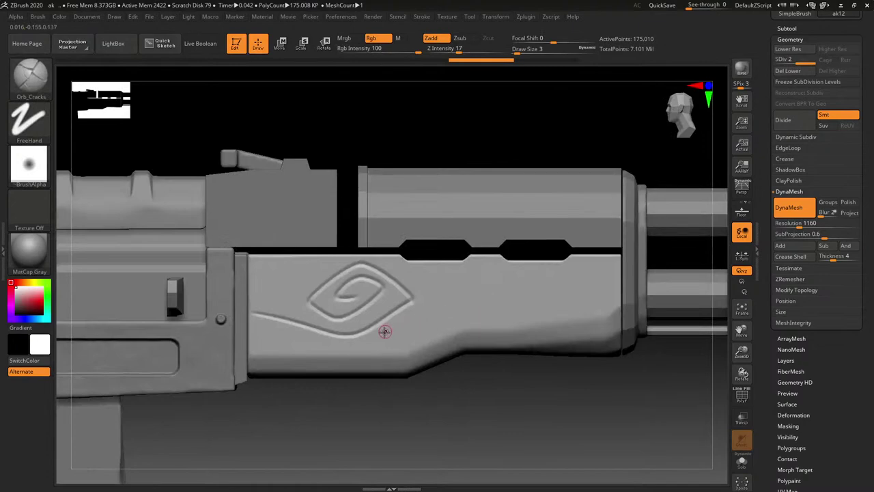
Carve long parallel grain lines from below the spiral knot to the handguard's front end with Orb_Cracks, redoing the second line.
mouse_move(385, 331)
mouse_down()
mouse_move(454, 301)
mouse_move(618, 299)
mouse_up()
drag(473, 310, 648, 310)
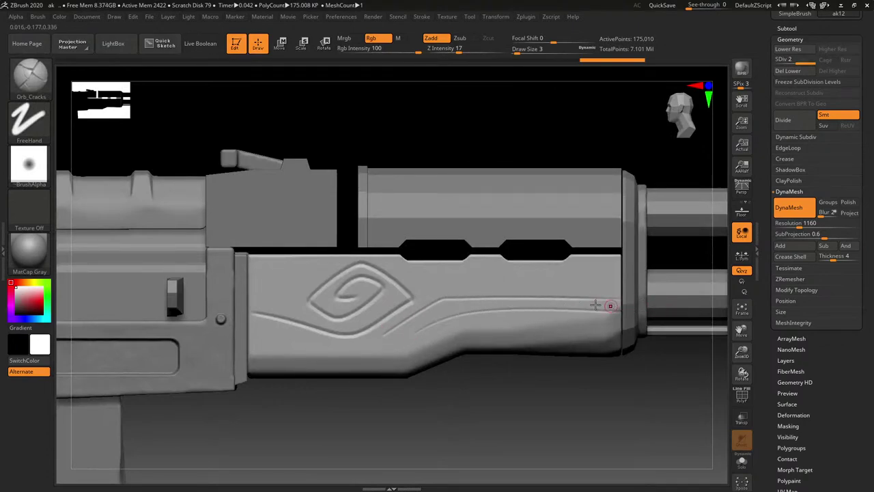
key(ctrl+z)
mouse_move(418, 333)
mouse_down()
mouse_move(445, 312)
mouse_move(652, 310)
mouse_up()
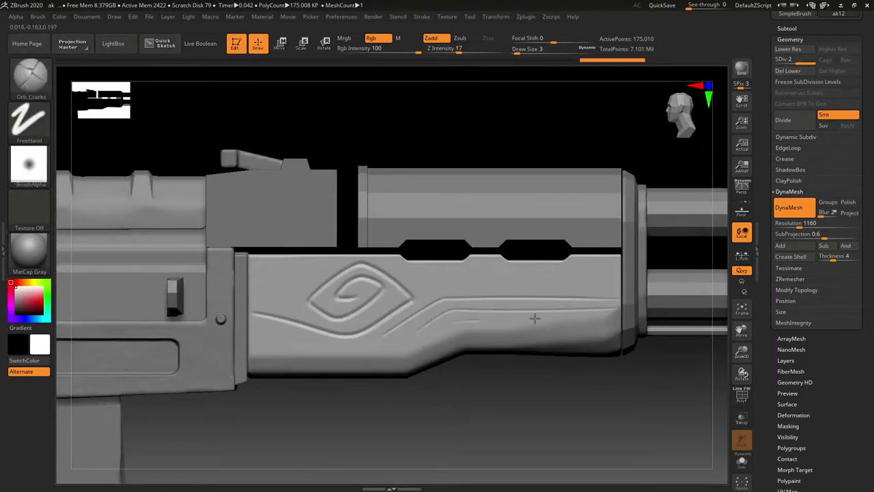
drag(535, 319, 657, 318)
Try carving curved grain lines and a small rounded spiral near the handguard's upper front corner, and undo them.
drag(448, 286, 690, 287)
drag(482, 261, 629, 271)
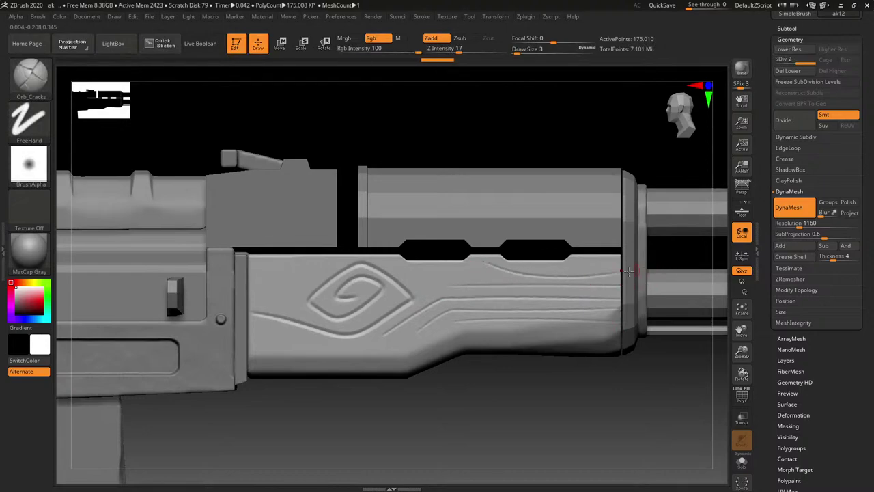
key(ctrl+z)
key(ctrl+z)
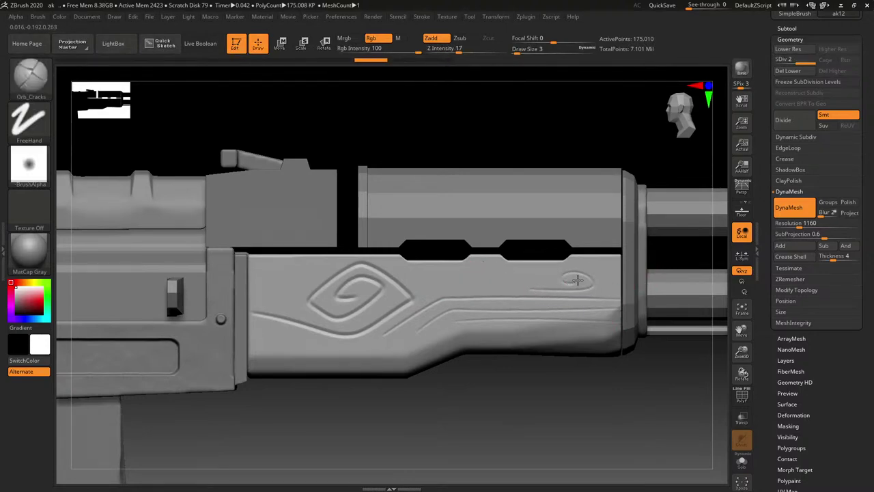
mouse_move(577, 280)
mouse_down()
mouse_move(615, 288)
mouse_move(561, 281)
mouse_move(575, 280)
mouse_up()
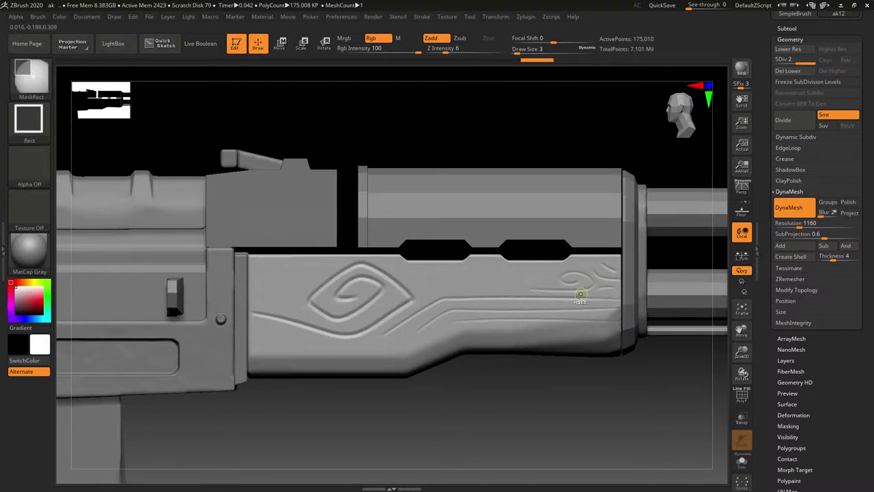
key(ctrl+z)
key(ctrl+z)
key(ctrl+z)
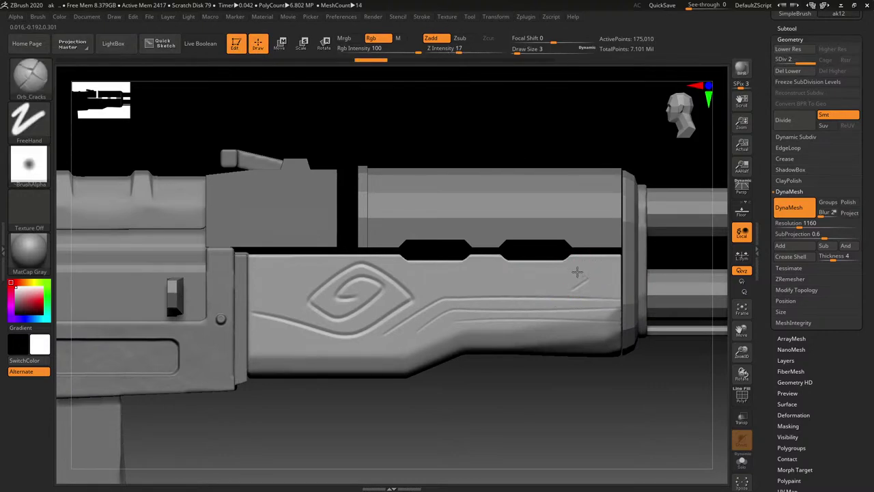
Carve a small triangular knot near the handguard's upper front corner, with grain lines flowing around it and back towards the spiral.
drag(571, 280, 591, 280)
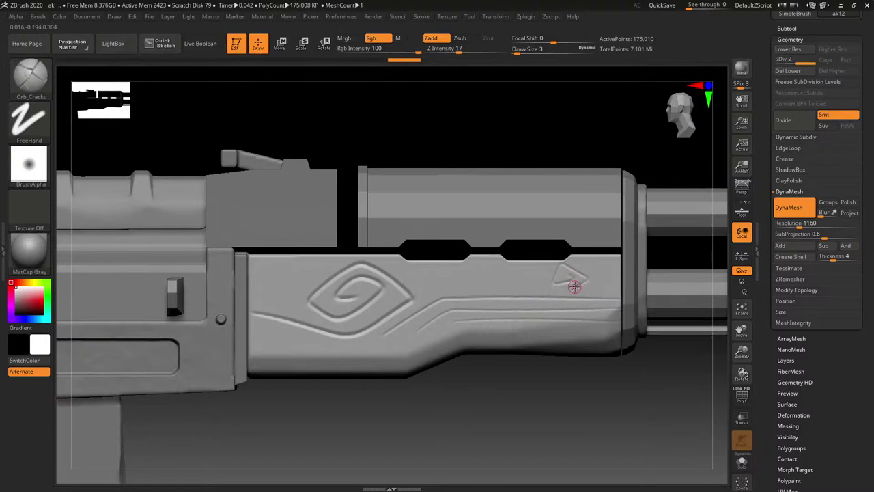
drag(525, 280, 453, 280)
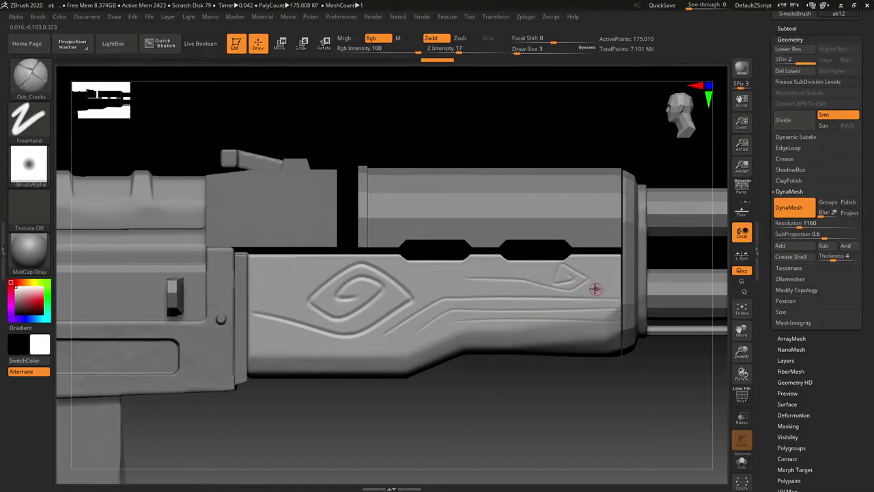
drag(600, 278, 640, 282)
drag(592, 267, 623, 272)
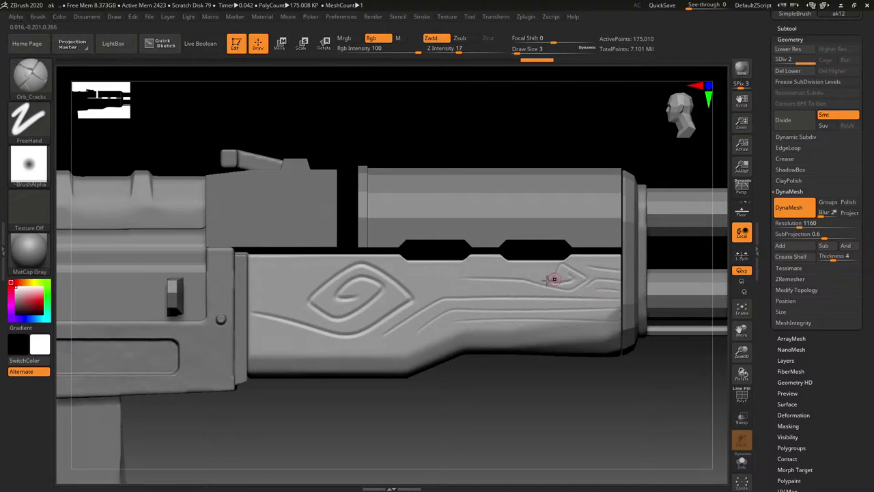
drag(537, 287, 426, 296)
drag(521, 270, 439, 266)
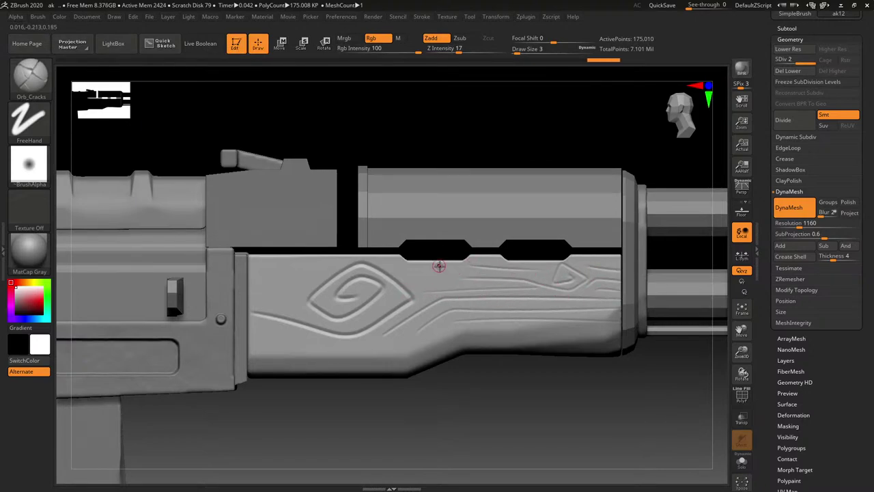
drag(567, 317, 621, 310)
With the rifle turned upright, fill the gaps around the large knot and along the handguard's side with finer grain lines.
mouse_move(642, 389)
mouse_down()
mouse_move(572, 190)
mouse_move(533, 231)
mouse_move(587, 236)
mouse_move(613, 199)
mouse_move(579, 120)
mouse_up()
mouse_move(556, 367)
mouse_down()
mouse_move(644, 368)
mouse_move(560, 302)
mouse_up()
alt+right_drag(530, 286, 397, 379)
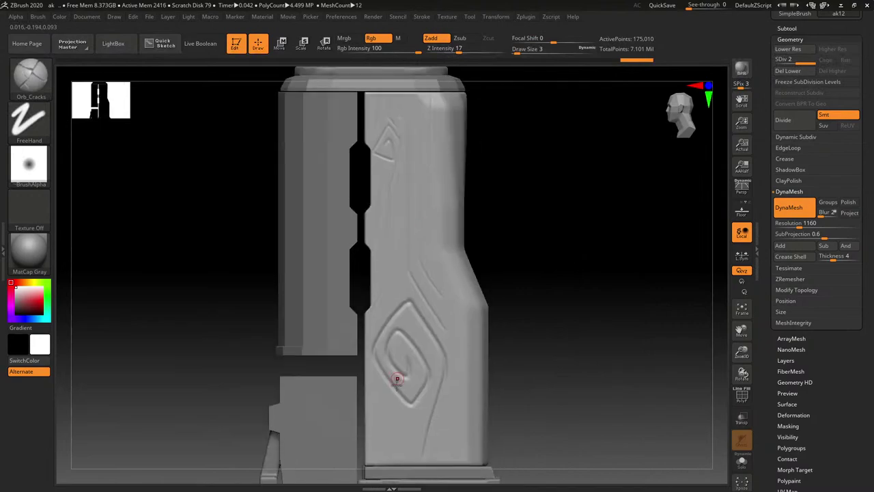
drag(435, 407, 425, 448)
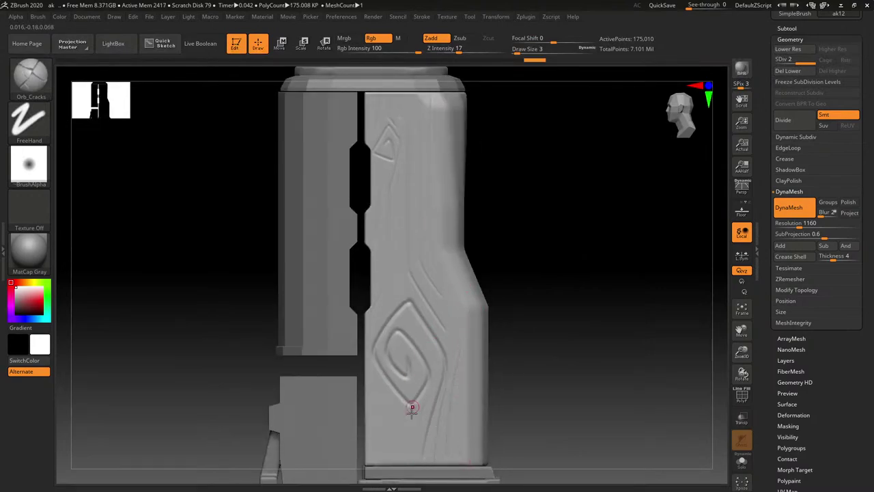
right_drag(410, 410, 463, 417)
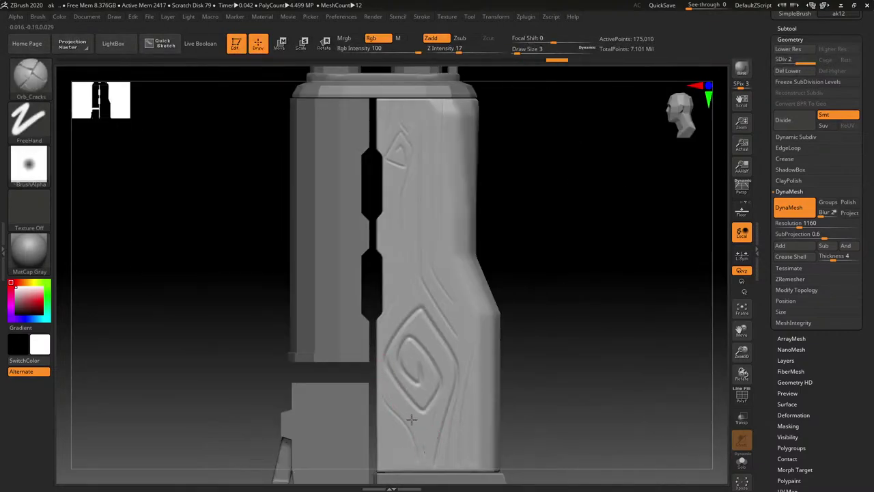
drag(405, 349, 395, 334)
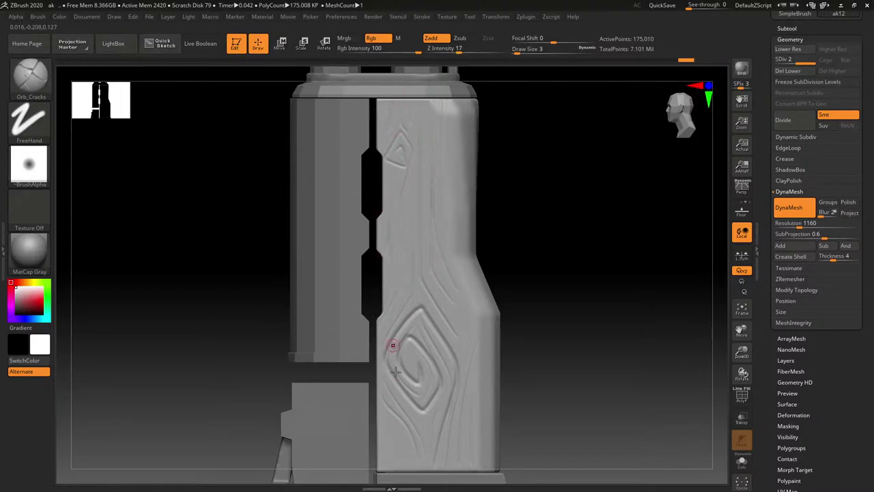
alt+right_drag(426, 337, 414, 250)
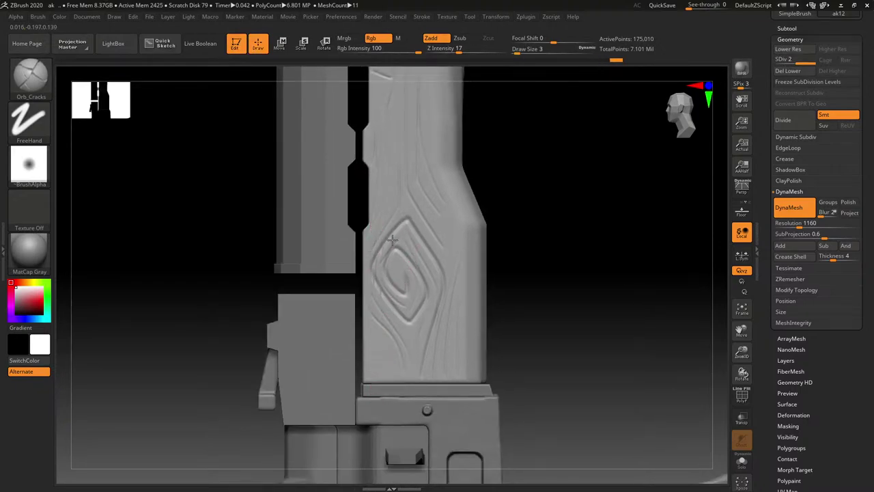
Carve an angular spiral knot on the handguard's opposite side, with grain lines running towards the receiver and the front end.
right_drag(446, 222, 464, 299)
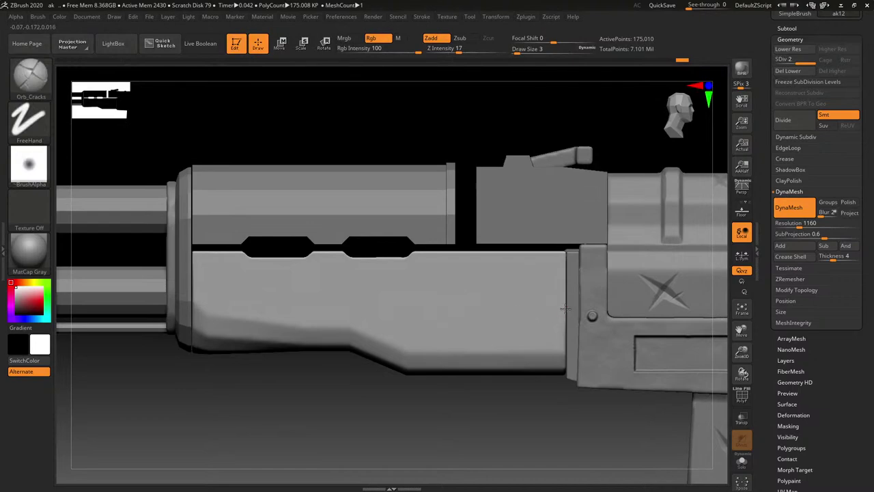
drag(566, 308, 479, 313)
mouse_move(406, 313)
mouse_down()
mouse_move(480, 293)
mouse_move(429, 299)
mouse_move(597, 300)
mouse_up()
mouse_move(481, 278)
mouse_down()
mouse_move(592, 290)
mouse_move(568, 280)
mouse_up()
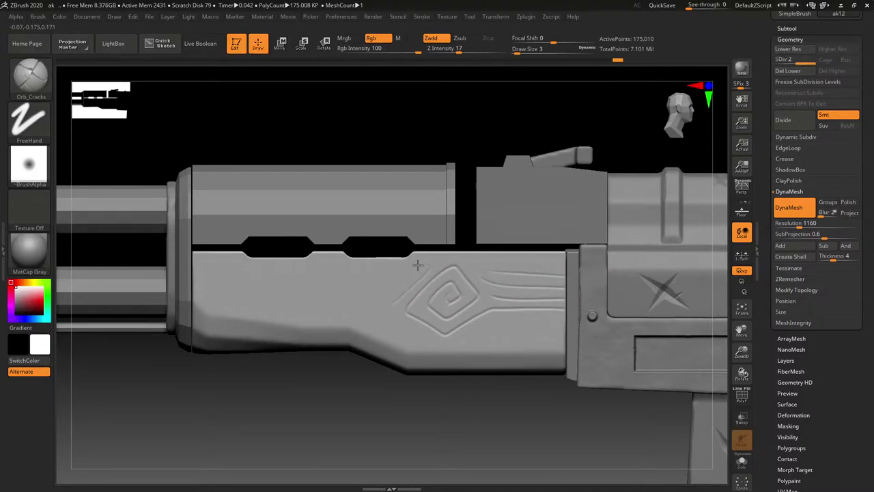
drag(418, 265, 321, 266)
mouse_move(381, 303)
mouse_down()
mouse_move(412, 272)
mouse_move(298, 269)
mouse_up()
mouse_move(227, 292)
mouse_down()
mouse_move(365, 290)
mouse_move(363, 302)
mouse_up()
With the rifle upright, add nested angular lines around the opposite side's knot and fine grain along the handguard's full length.
mouse_move(426, 272)
right_down()
mouse_move(457, 112)
mouse_move(507, 113)
mouse_move(526, 153)
mouse_move(472, 174)
mouse_move(490, 237)
right_up()
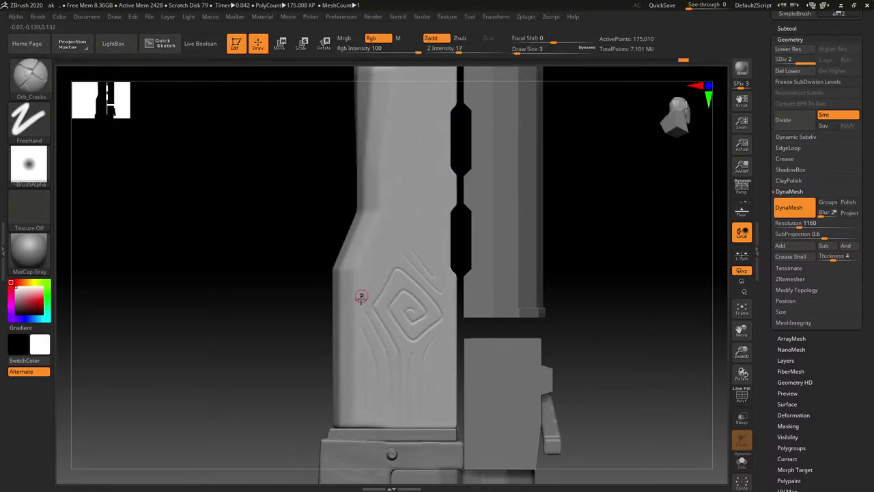
right_drag(387, 181, 413, 341)
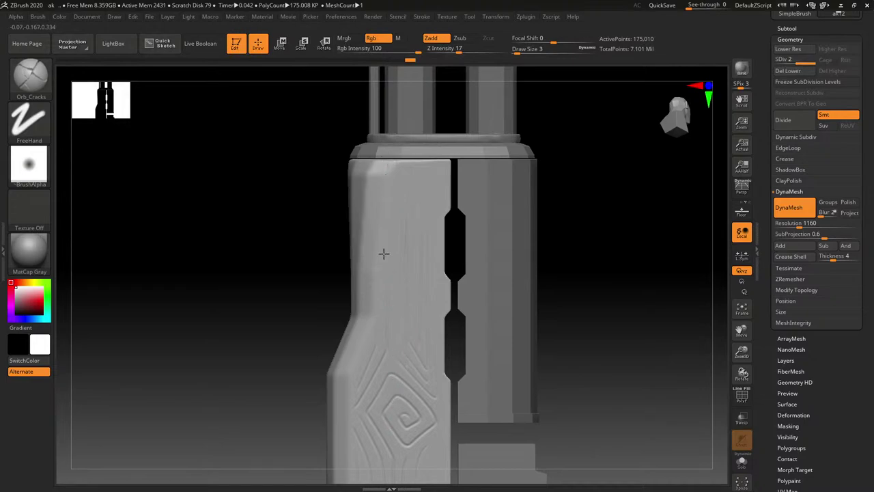
alt+right_drag(439, 252, 439, 149)
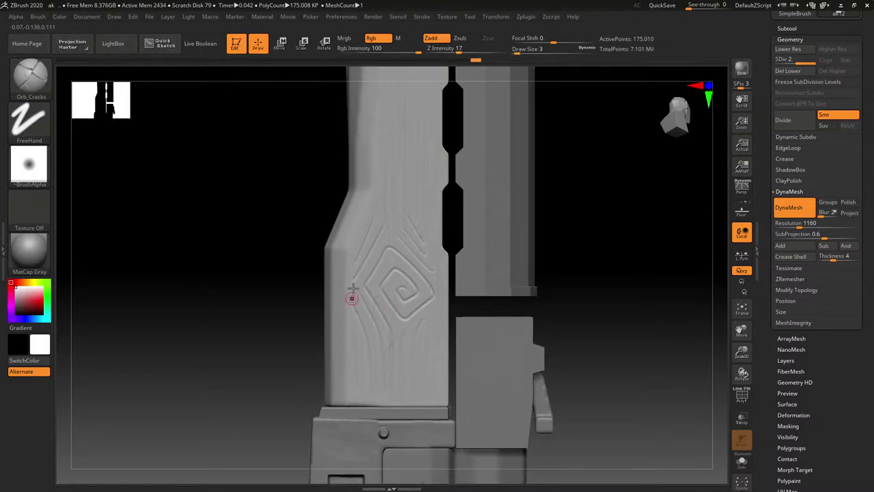
right_drag(424, 319, 377, 217)
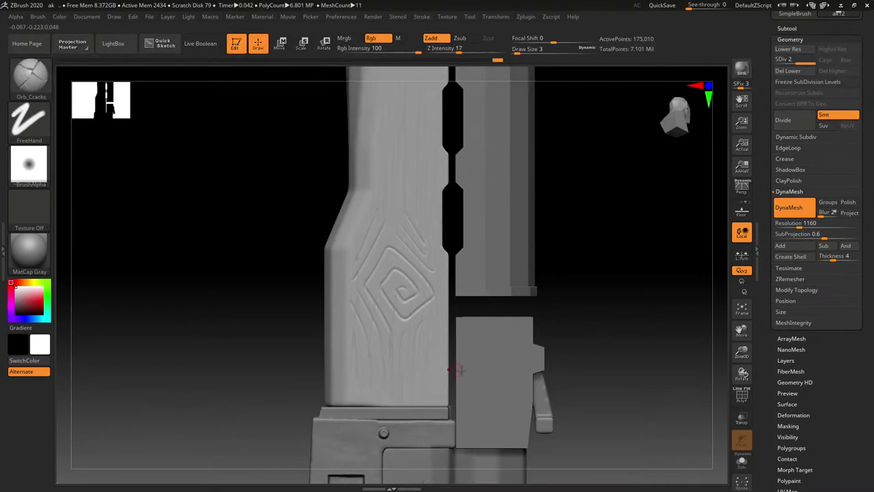
Cut vertical slashes across the middle of the lower handguard and straight ones along its grain using Orb_Slash03 at draw size 7.
right_drag(453, 312, 473, 280)
alt+right_drag(559, 294, 497, 239)
alt+right_drag(560, 260, 489, 196)
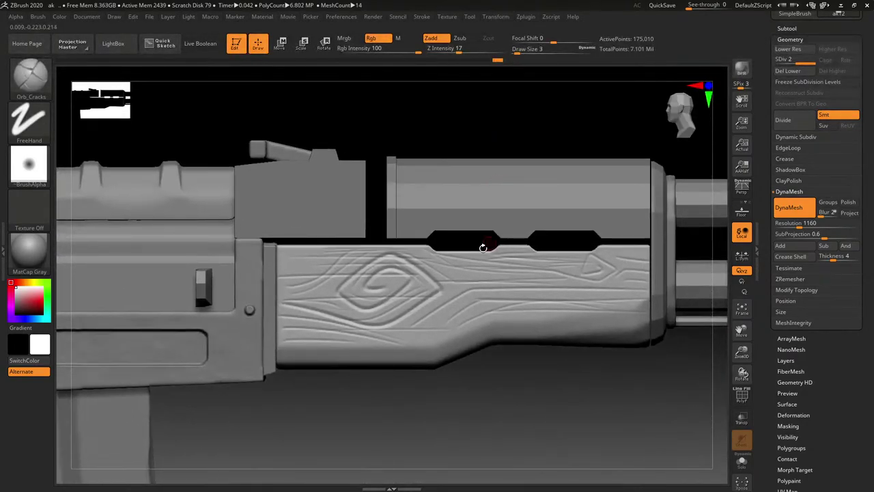
key(b)
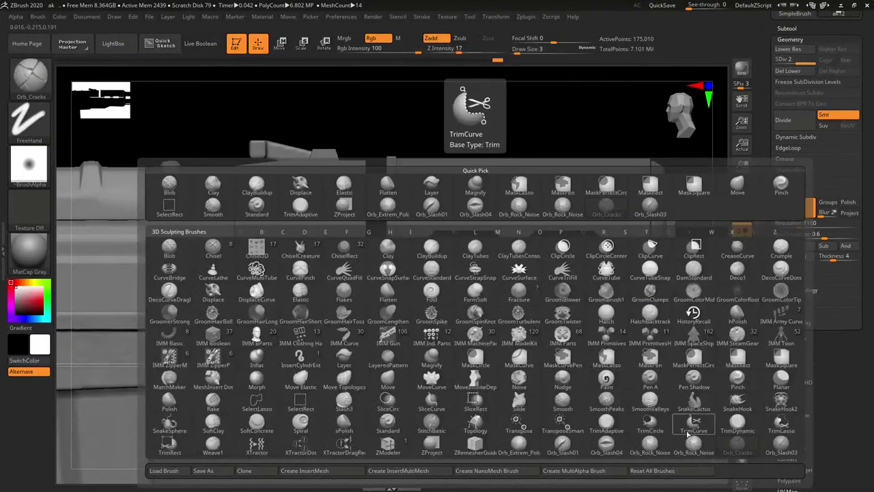
click(781, 445)
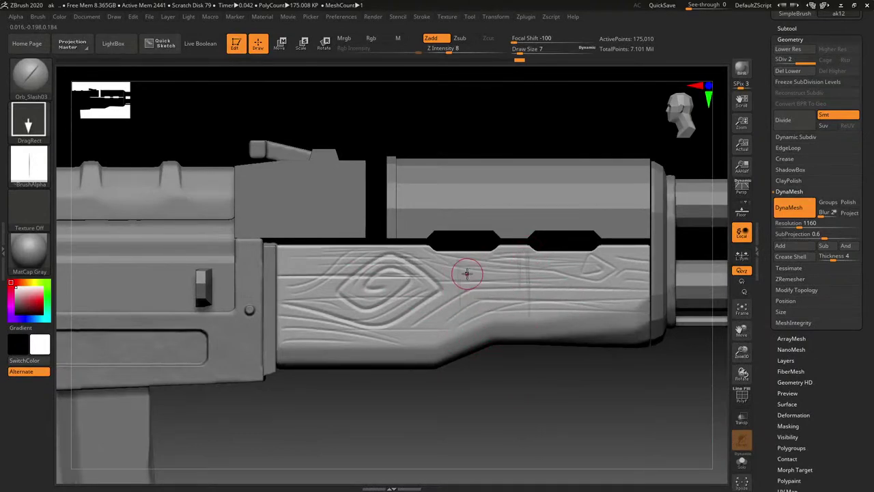
drag(470, 376, 546, 335)
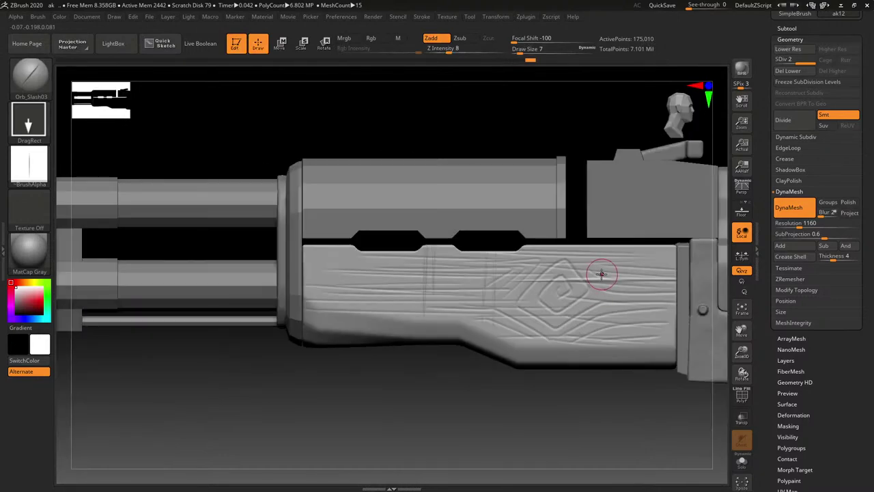
Cut crossing diagonal slashes around the large knots on both sides of the lower handguard with Orb_Slash03.
drag(644, 277, 554, 355)
drag(531, 289, 442, 383)
right_drag(515, 326, 599, 322)
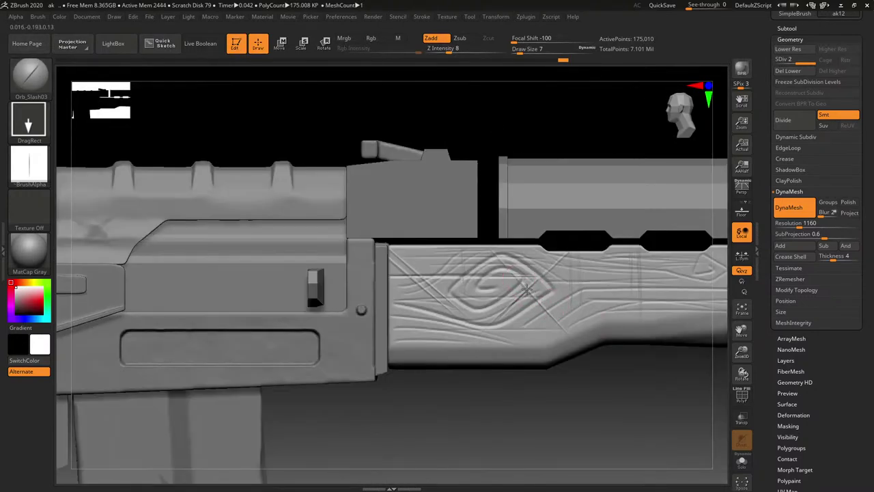
right_drag(586, 356, 626, 194)
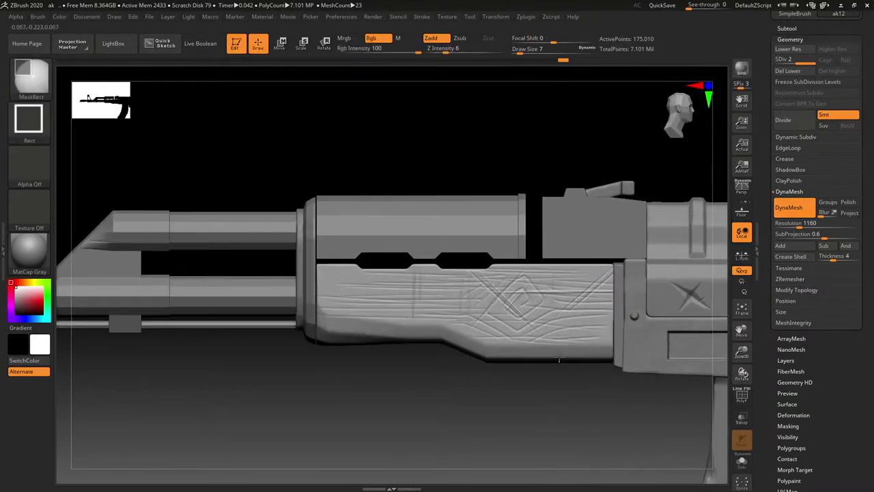
Chip the upper and front edges of the lower handguard into uneven worn wood with TrimAdaptive at draw size 4.
key(b)
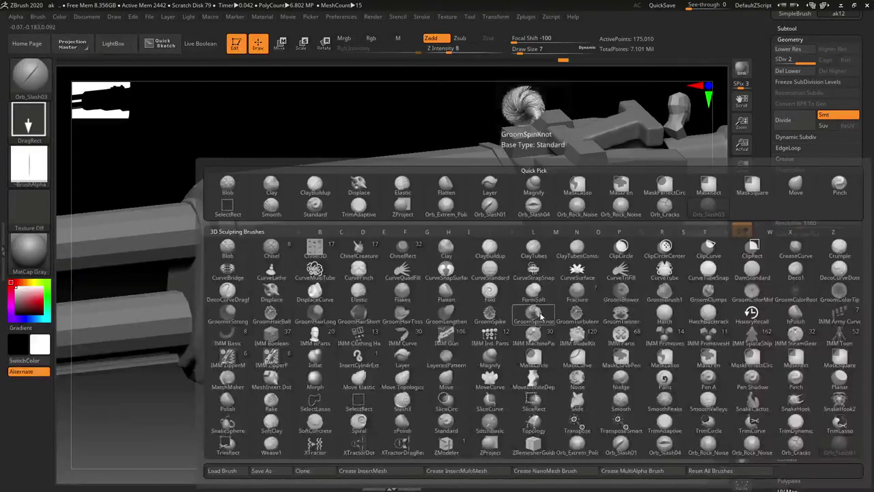
click(664, 425)
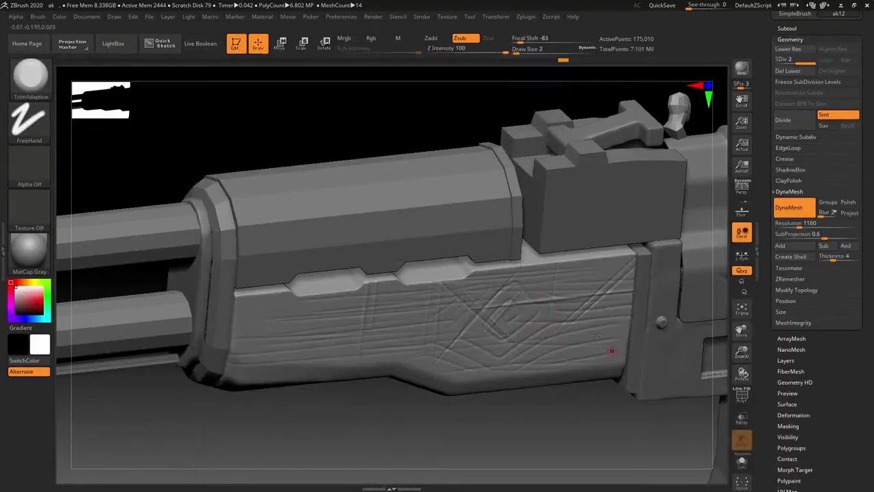
key(bracketright)
key(bracketright)
key(bracketright)
mouse_move(450, 277)
mouse_down()
mouse_move(419, 269)
mouse_move(350, 291)
mouse_move(368, 282)
mouse_move(237, 294)
mouse_up()
key(s)
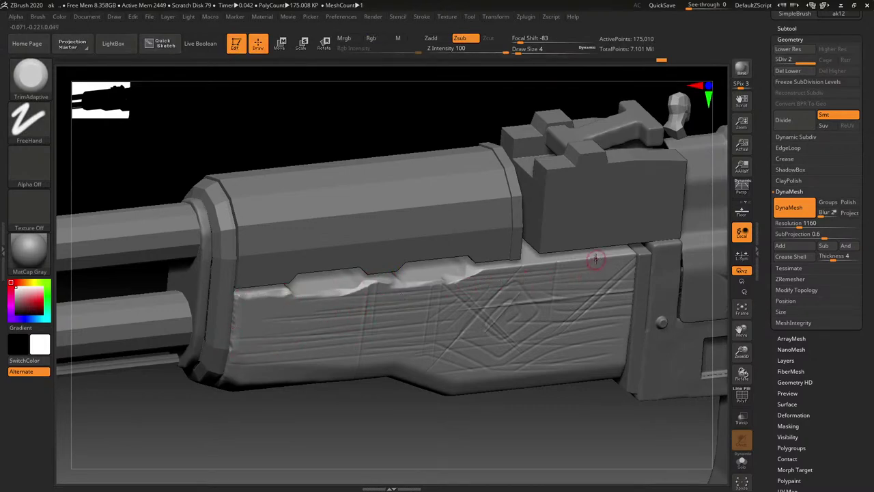
drag(595, 259, 517, 263)
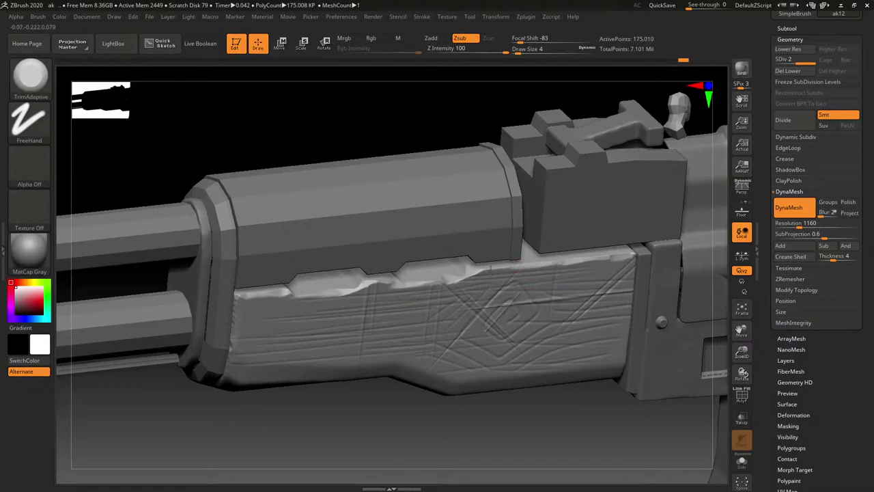
Cut large crossed slashes into both sides and deep nicks into the underside of the lower handguard with Orb_Slash01, and save the project.
key(b)
click(619, 443)
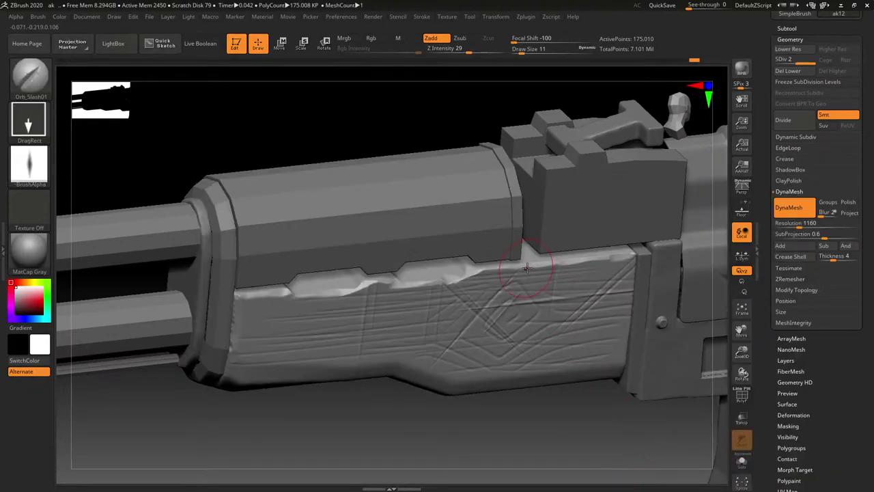
mouse_move(455, 317)
mouse_down()
mouse_move(411, 373)
mouse_move(510, 356)
mouse_up()
shift+right_drag(510, 356, 601, 311)
mouse_move(553, 324)
right_down()
mouse_move(515, 350)
mouse_move(576, 369)
mouse_move(601, 359)
right_up()
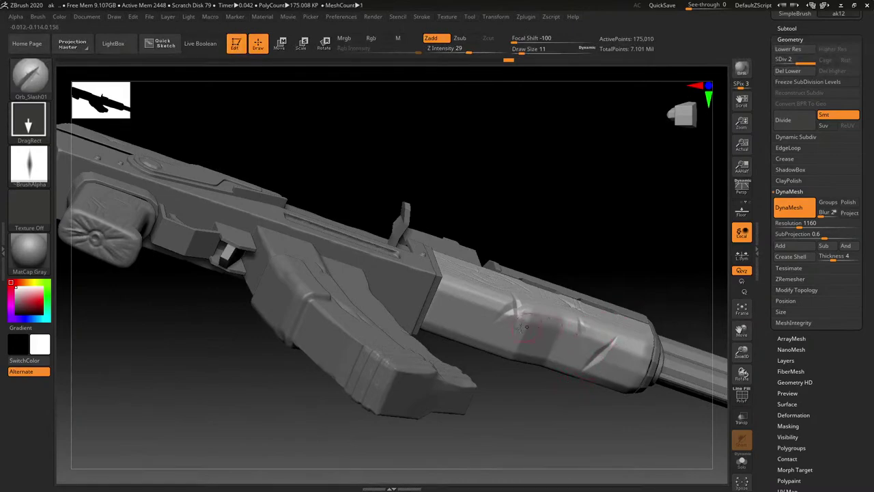
mouse_move(511, 339)
right_down()
mouse_move(564, 305)
mouse_move(591, 327)
mouse_move(591, 133)
mouse_move(578, 204)
mouse_move(580, 176)
right_up()
key(ctrl+shift)
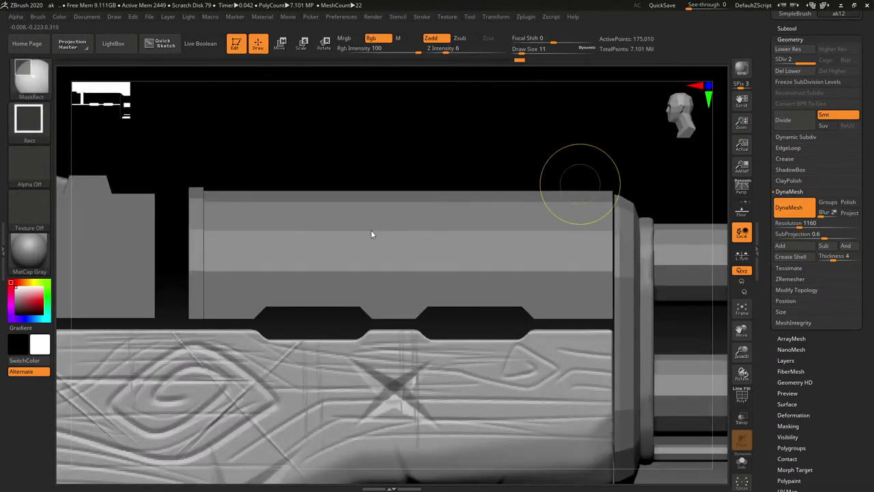
key(ctrl+s)
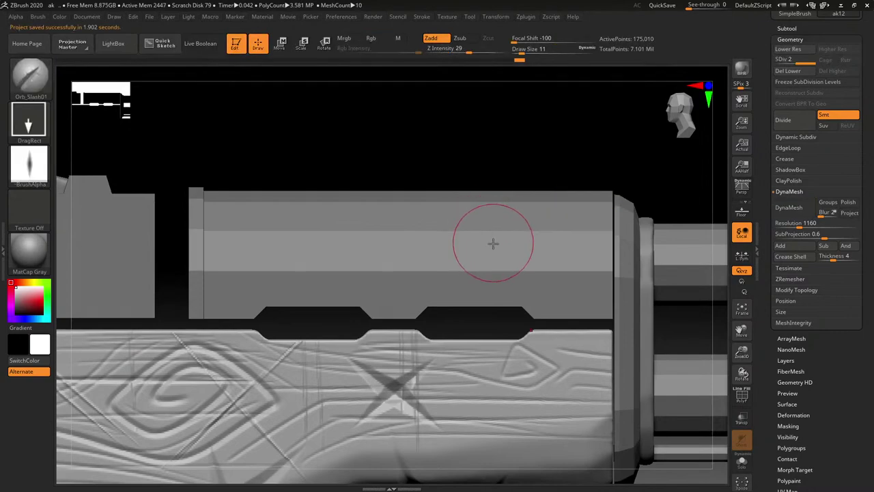
Try the Metalic01 and ReflectedMap2 materials on the whole rifle to inspect the sculpted detail.
key(f)
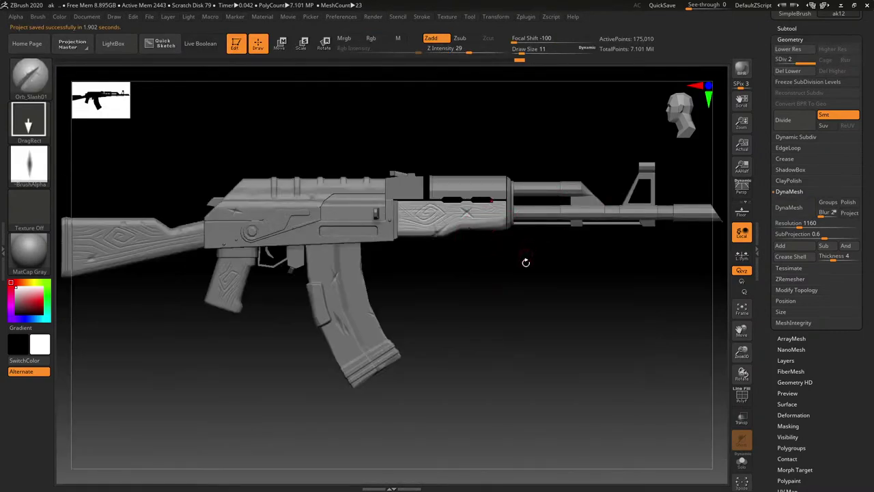
mouse_move(631, 327)
mouse_down()
mouse_move(613, 328)
mouse_move(628, 328)
mouse_up()
mouse_move(628, 328)
right_down()
mouse_move(641, 325)
mouse_move(628, 326)
right_up()
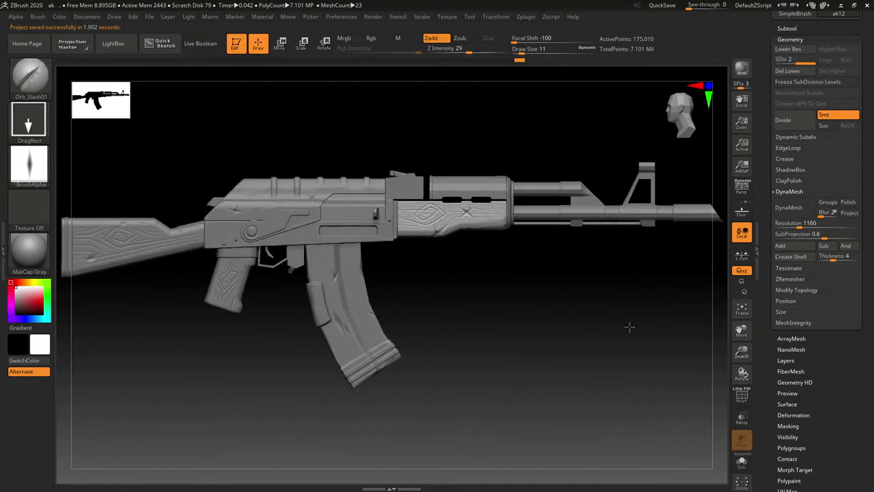
key(ctrl)
click(41, 252)
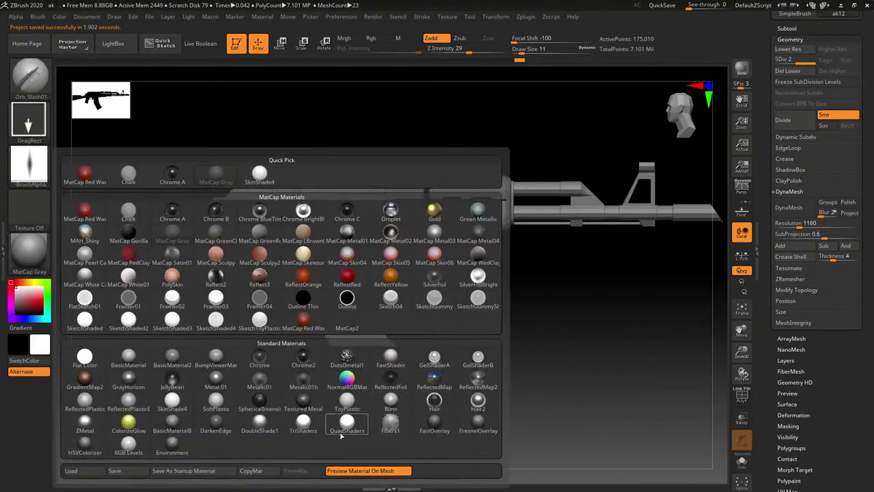
click(260, 380)
right_drag(433, 330, 526, 287)
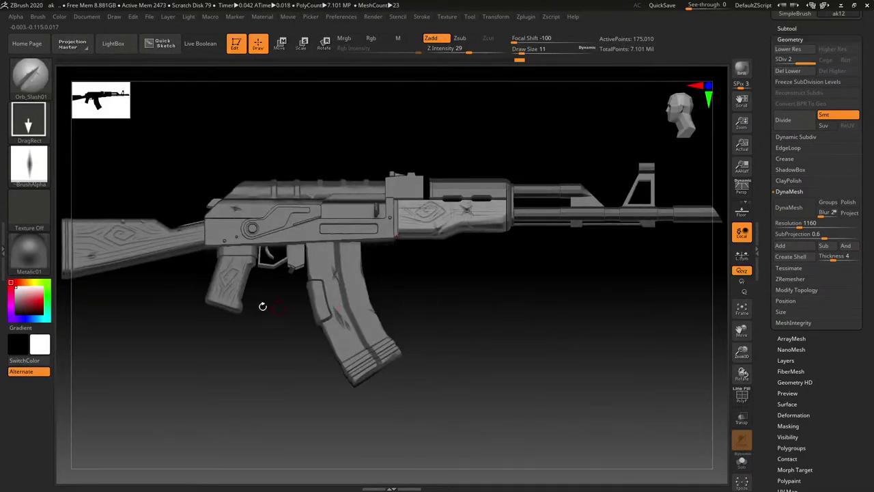
click(29, 253)
click(477, 379)
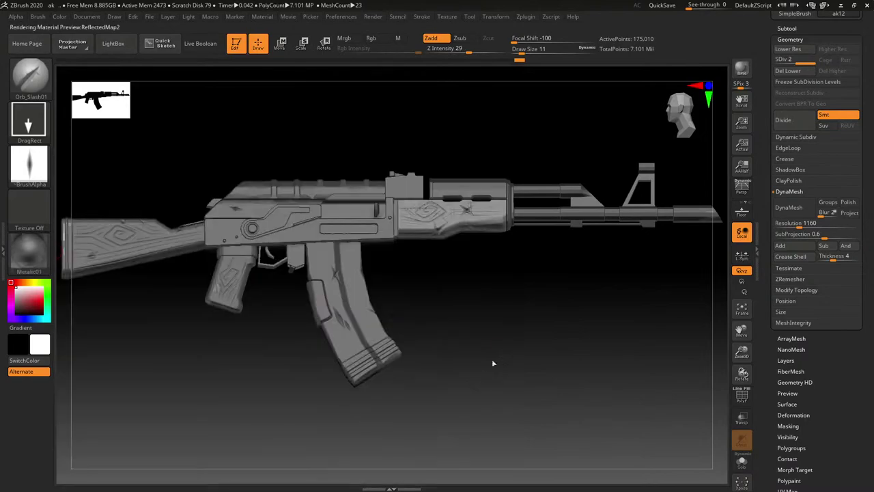
mouse_move(492, 359)
right_down()
mouse_move(517, 360)
mouse_move(499, 358)
mouse_move(506, 349)
mouse_move(503, 359)
mouse_move(527, 367)
right_up()
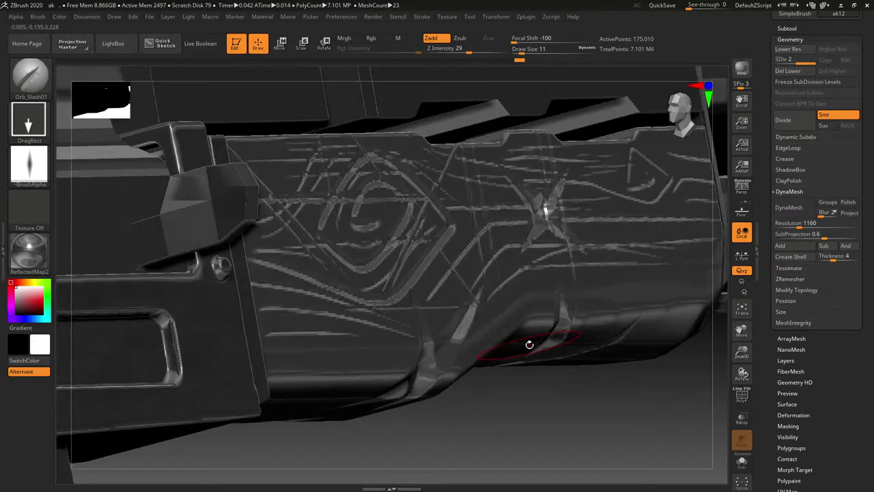
key(f)
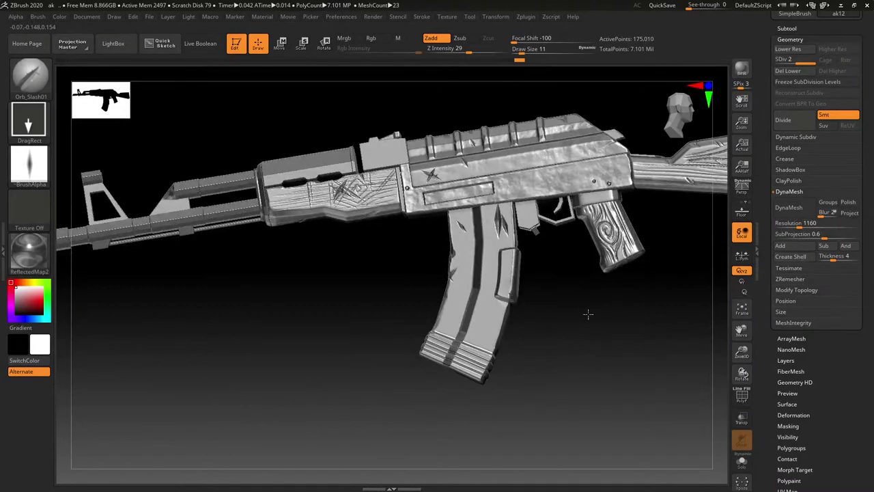
Apply the PolySkin material to the rifle and inspect the model from both sides.
click(29, 251)
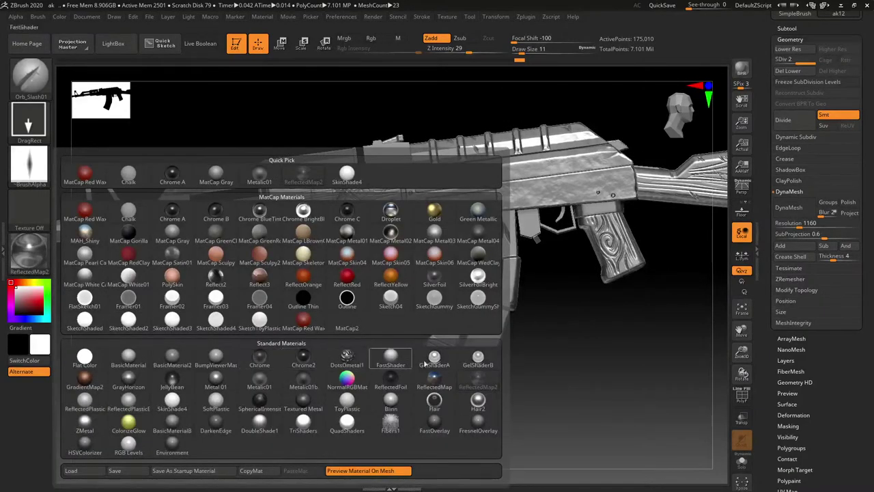
click(172, 278)
drag(423, 308, 478, 291)
right_drag(477, 292, 476, 326)
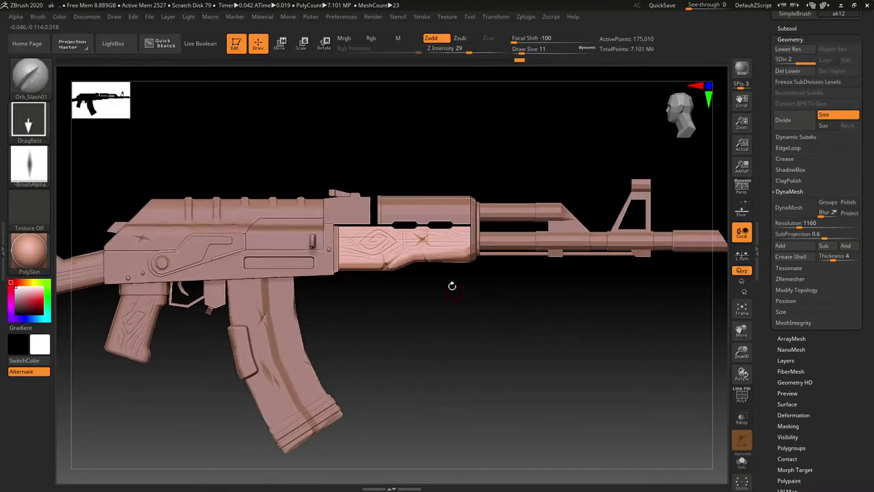
DynaMesh the upper handguard at resolution 1040 and divide it once to subdivision level 2.
ctrl+right_drag(451, 269, 454, 318)
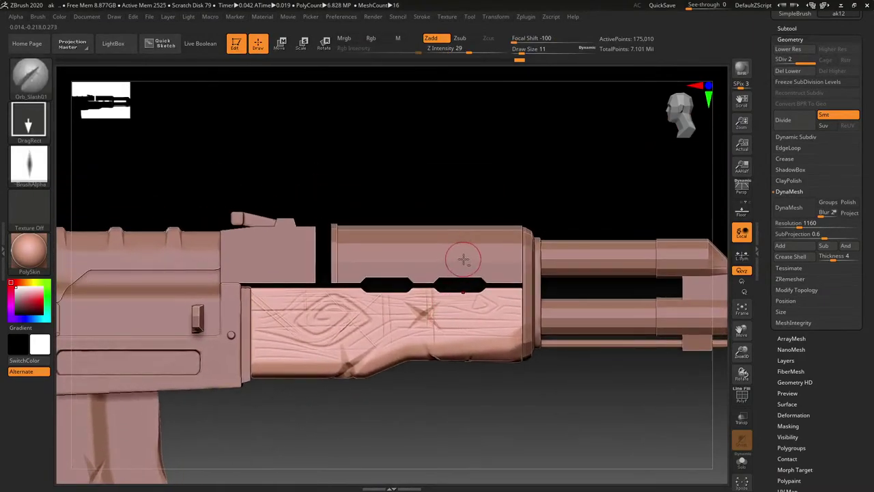
alt+click(463, 260)
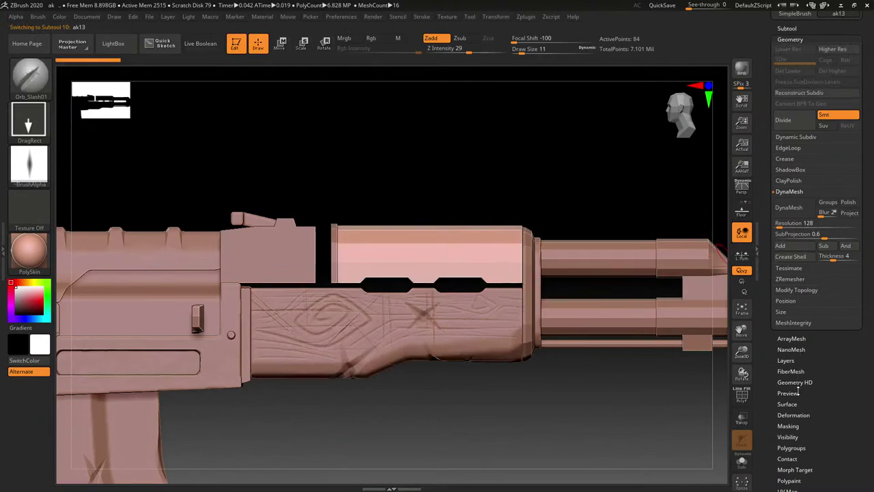
click(796, 225)
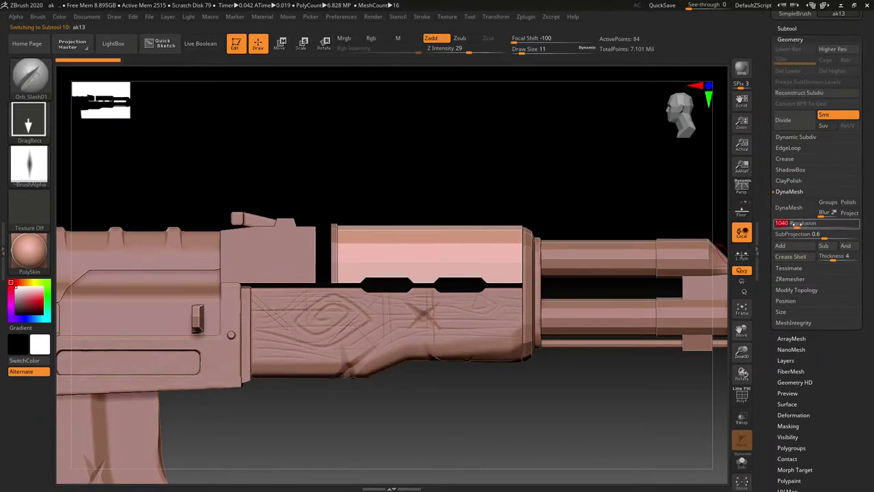
click(798, 211)
click(783, 120)
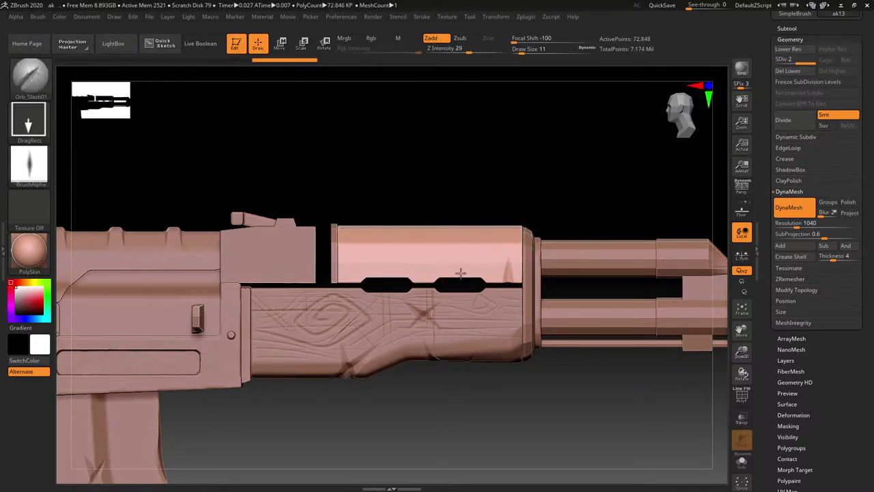
Cut a crossed slash and edge nicks into the upper handguard's side with Orb_Slash01, adding vertical grain lines with Orb_Cracks at draw size 3.
drag(407, 254, 353, 309)
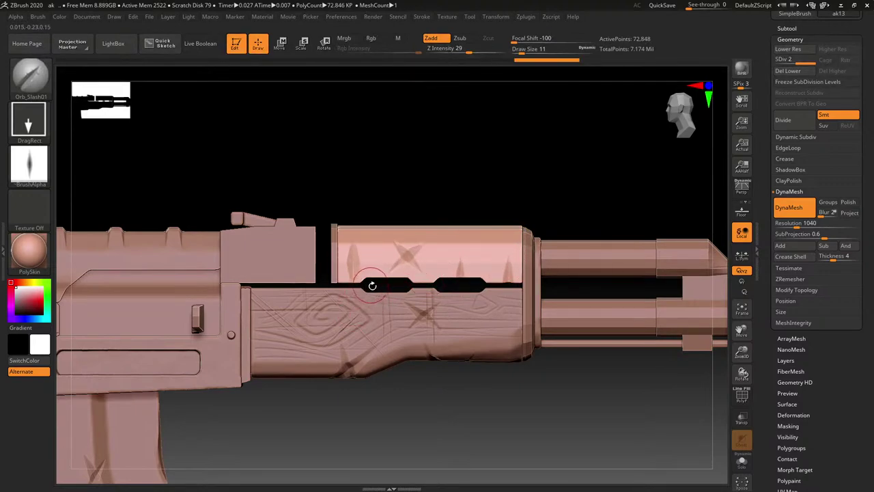
drag(364, 264, 394, 276)
key(b)
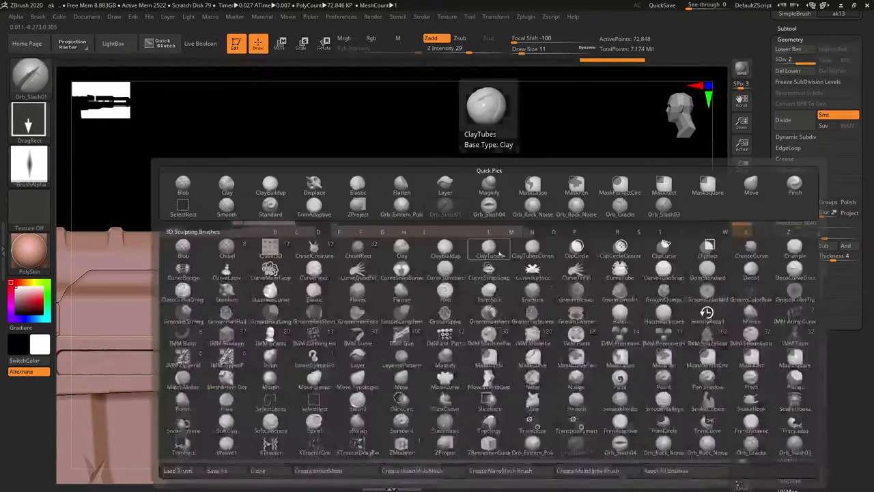
click(757, 447)
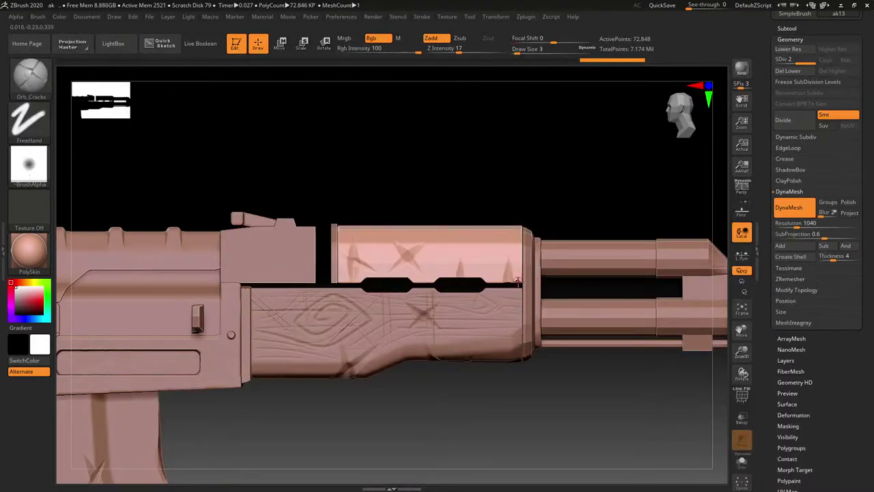
drag(516, 232, 513, 303)
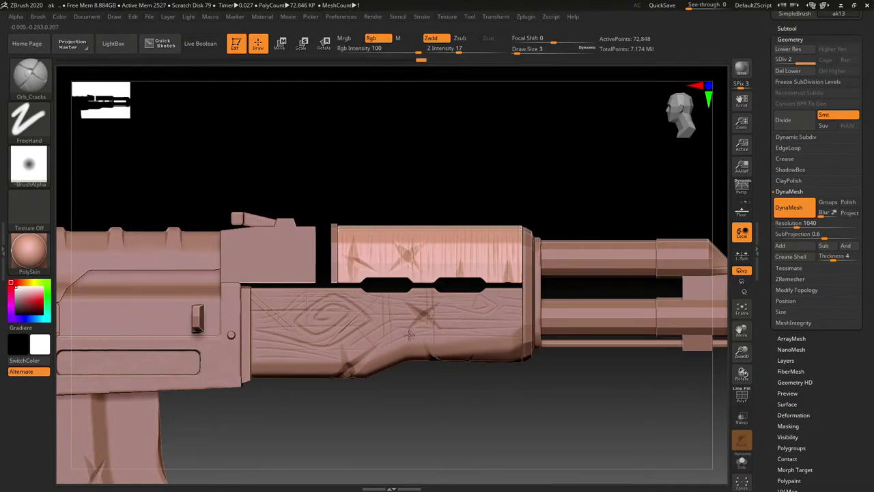
Carve closely spaced vertical grain lines along the full length of the upper handguard's opposite side with Orb_Cracks.
mouse_move(480, 274)
right_down()
mouse_move(519, 298)
mouse_move(501, 326)
mouse_move(568, 301)
mouse_move(526, 283)
mouse_move(432, 309)
mouse_move(462, 285)
mouse_move(458, 327)
right_up()
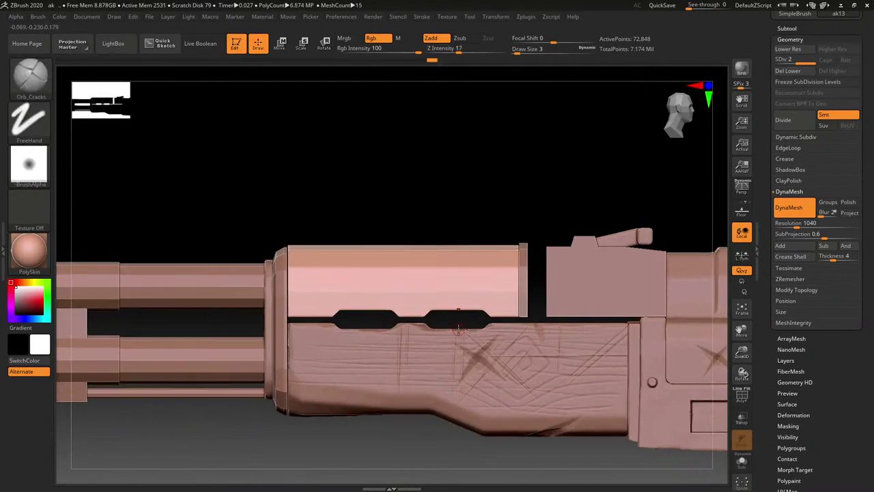
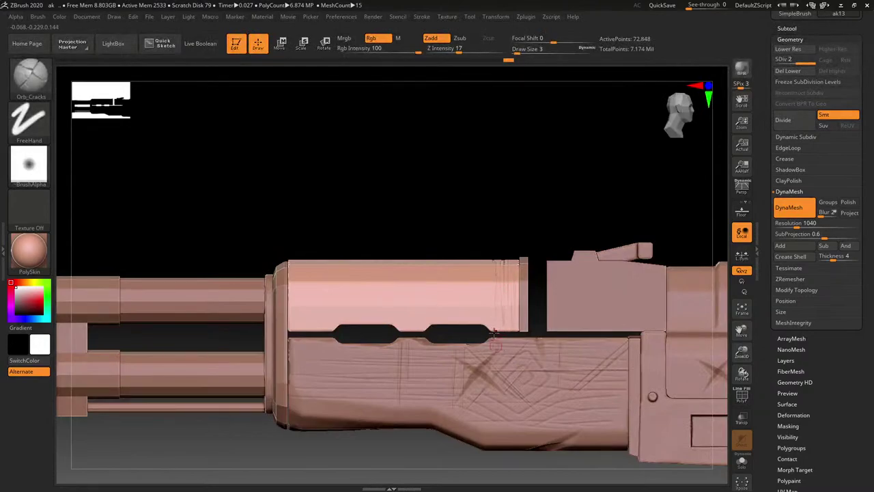
drag(493, 332, 490, 282)
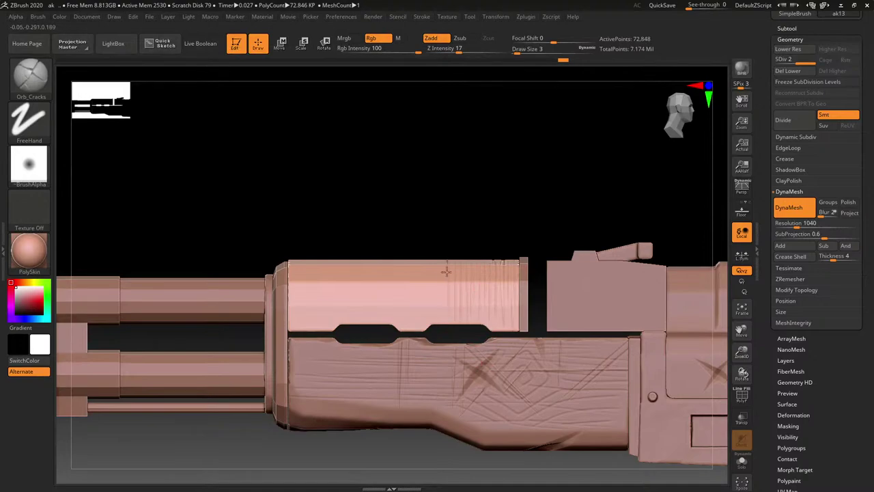
mouse_move(446, 272)
mouse_down()
mouse_move(436, 354)
mouse_move(428, 345)
mouse_up()
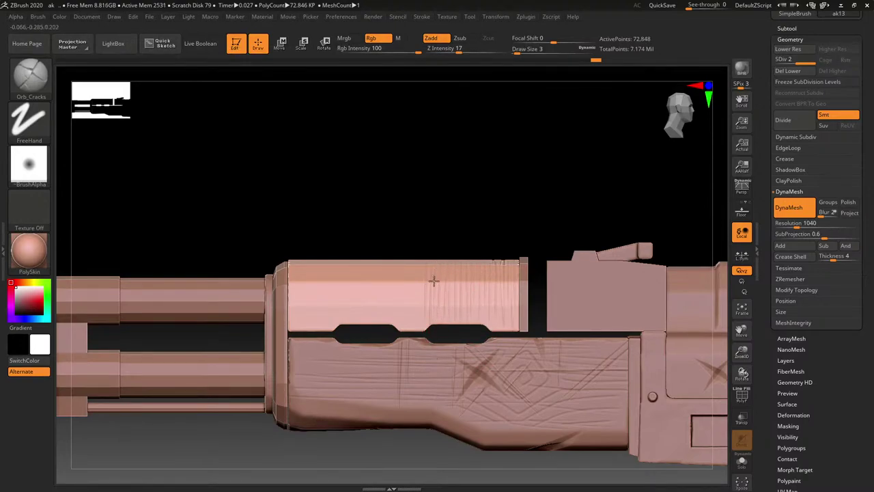
drag(415, 281, 411, 319)
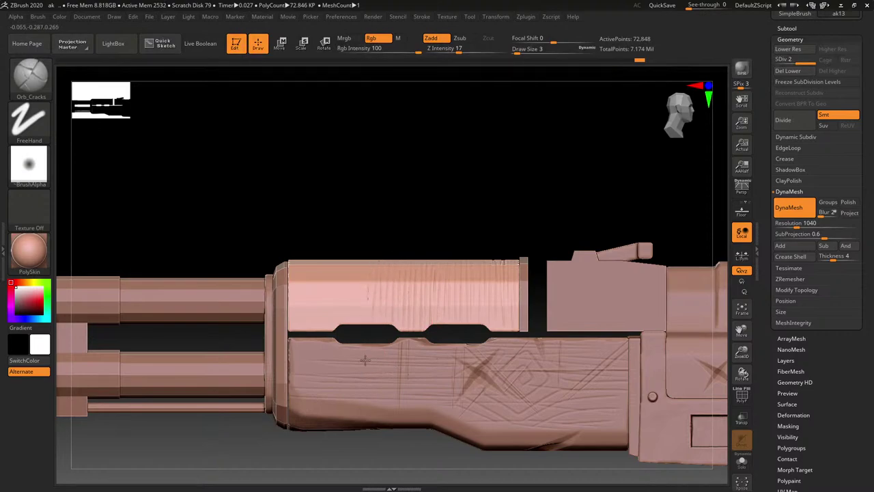
drag(356, 290, 357, 308)
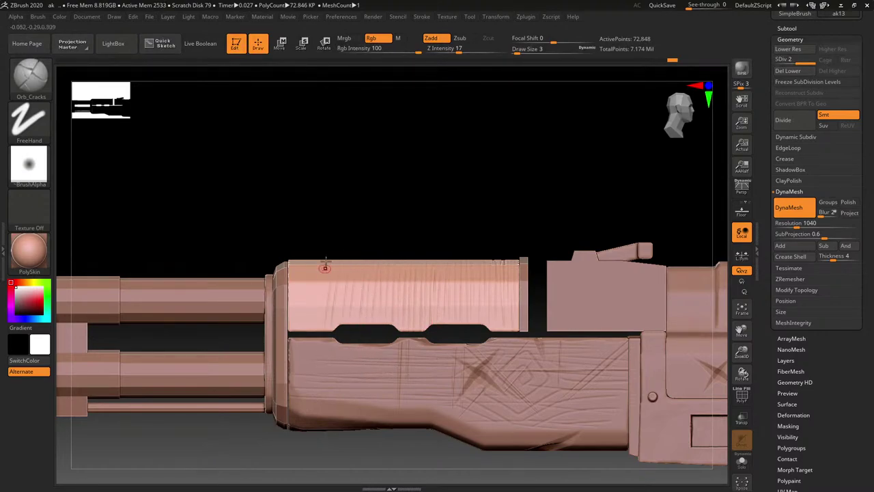
drag(305, 264, 297, 343)
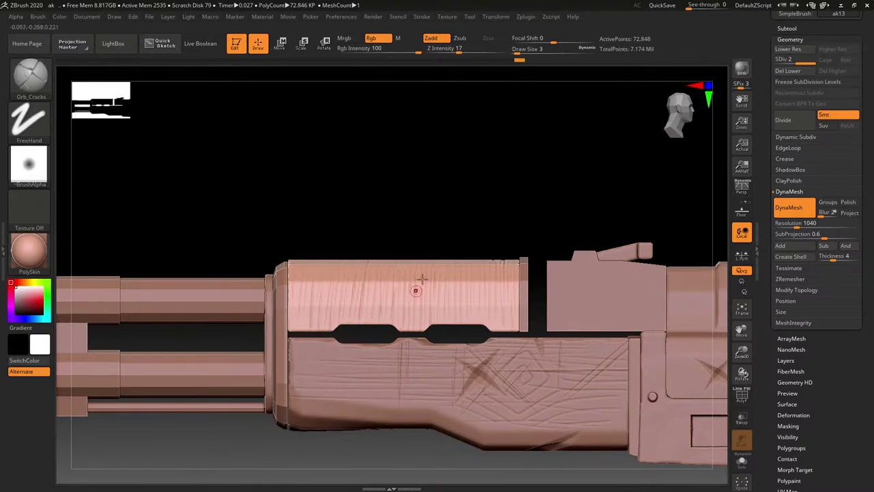
Carve lengthwise grain lines curving around the knot on top of the upper handguard toward both ends with Orb_Cracks.
right_drag(471, 316, 422, 285)
mouse_move(410, 300)
mouse_down()
mouse_move(402, 308)
mouse_move(437, 313)
mouse_move(393, 322)
mouse_move(356, 300)
mouse_move(293, 299)
mouse_up()
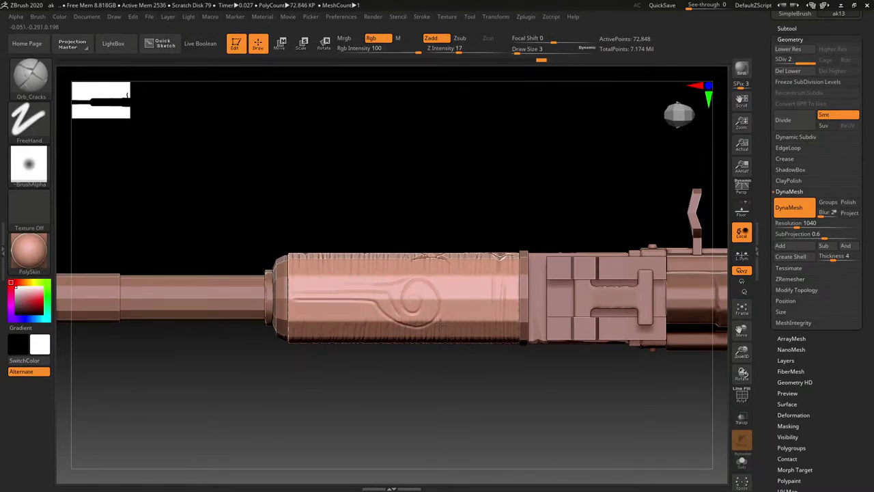
mouse_move(443, 315)
mouse_down()
mouse_move(502, 292)
mouse_move(530, 297)
mouse_move(483, 300)
mouse_move(530, 300)
mouse_up()
drag(469, 318, 519, 314)
drag(449, 285, 534, 285)
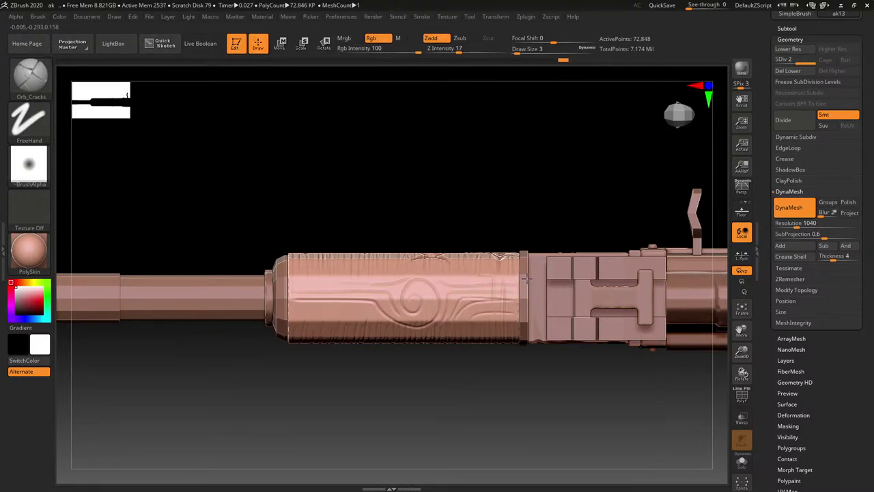
drag(485, 322, 513, 316)
Add fine crosswise grain lines over the top of the upper handguard, from behind the knot to the front end.
mouse_move(473, 269)
mouse_down()
mouse_move(471, 311)
mouse_move(452, 298)
mouse_move(452, 306)
mouse_up()
drag(444, 276, 443, 311)
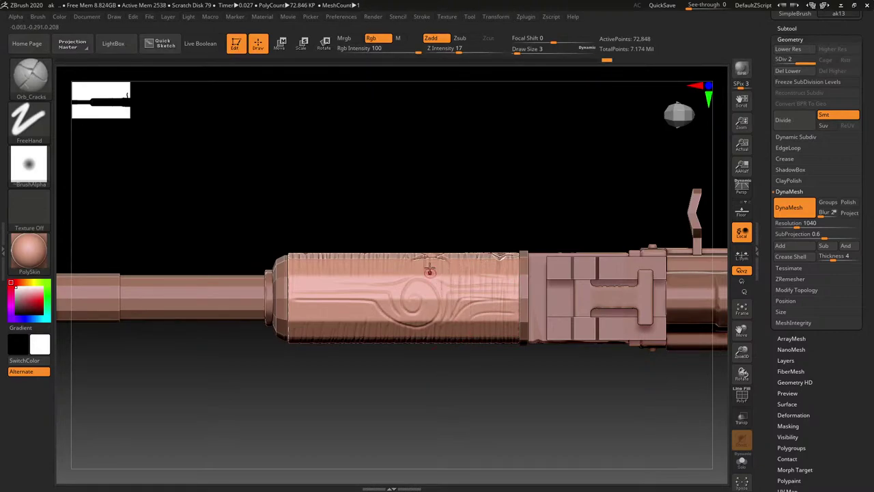
mouse_move(432, 273)
mouse_down()
mouse_move(433, 308)
mouse_move(409, 357)
mouse_up()
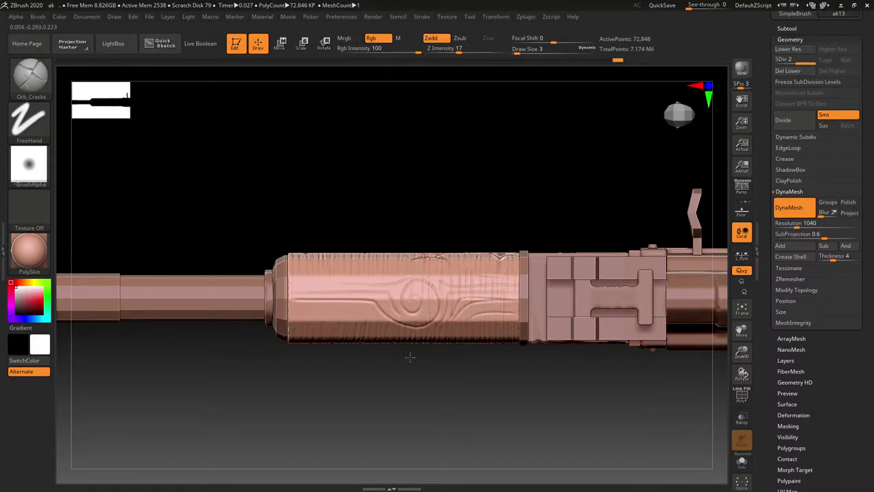
mouse_move(386, 276)
mouse_down()
mouse_move(383, 371)
mouse_move(361, 351)
mouse_up()
mouse_move(358, 277)
mouse_down()
mouse_move(355, 382)
mouse_move(343, 317)
mouse_move(341, 368)
mouse_up()
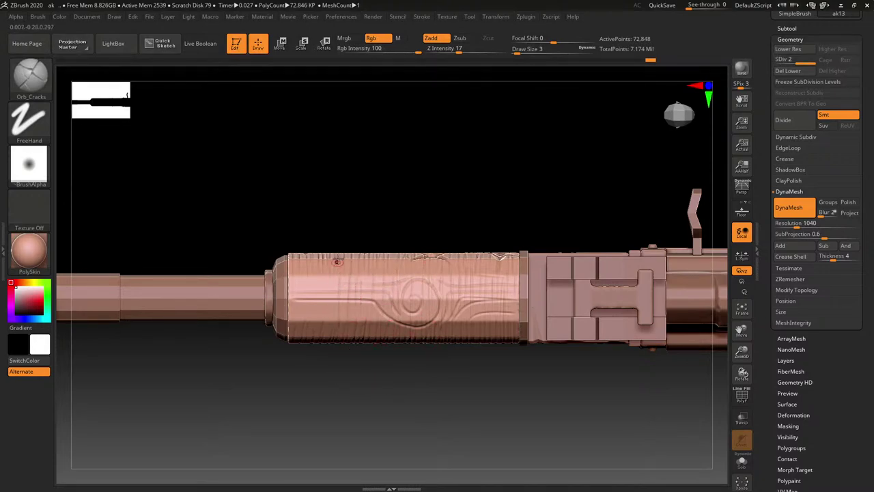
mouse_move(338, 262)
mouse_down()
mouse_move(342, 366)
mouse_move(328, 371)
mouse_up()
mouse_move(320, 287)
mouse_down()
mouse_move(317, 369)
mouse_move(307, 371)
mouse_up()
drag(296, 280, 295, 369)
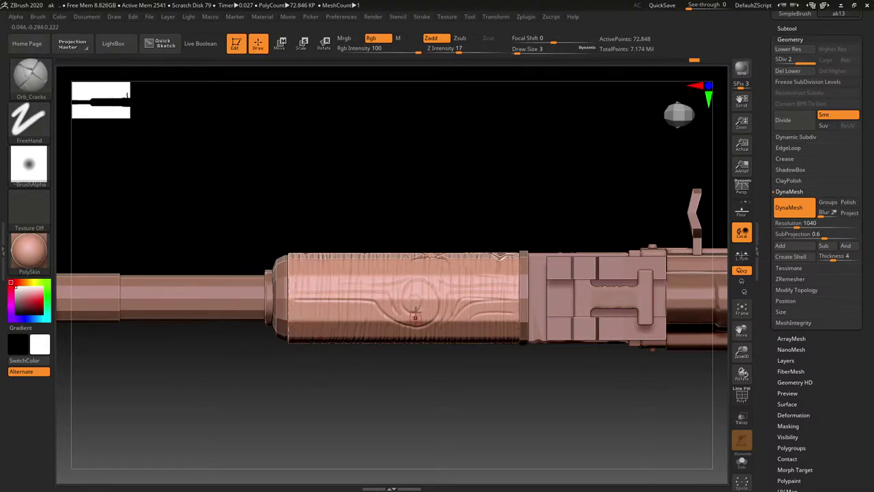
mouse_move(418, 247)
mouse_down()
mouse_move(415, 269)
mouse_move(424, 187)
mouse_up()
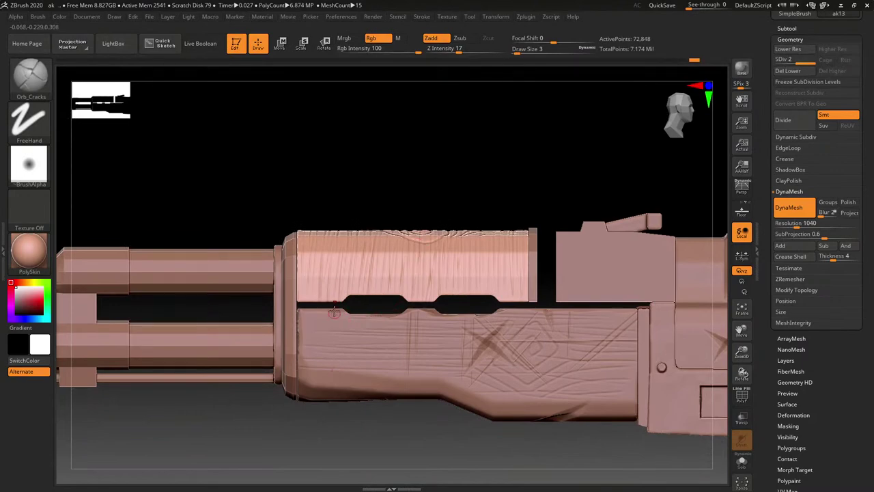
Select the lower handguard and cut slashes near its front end and upper edge with Orb_Slash01.
alt+click(386, 343)
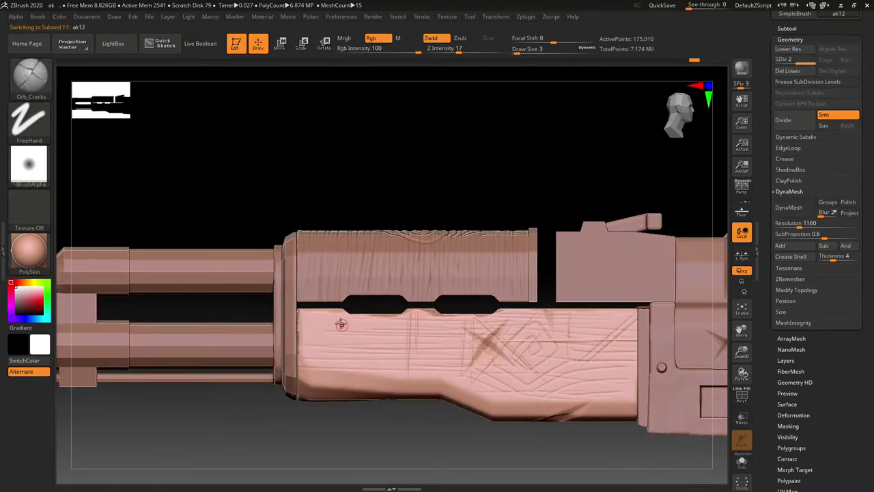
key(b)
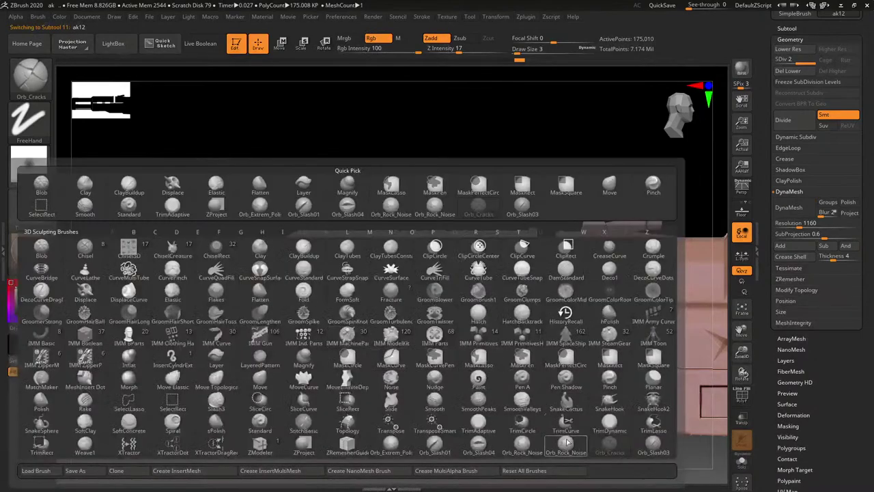
click(486, 443)
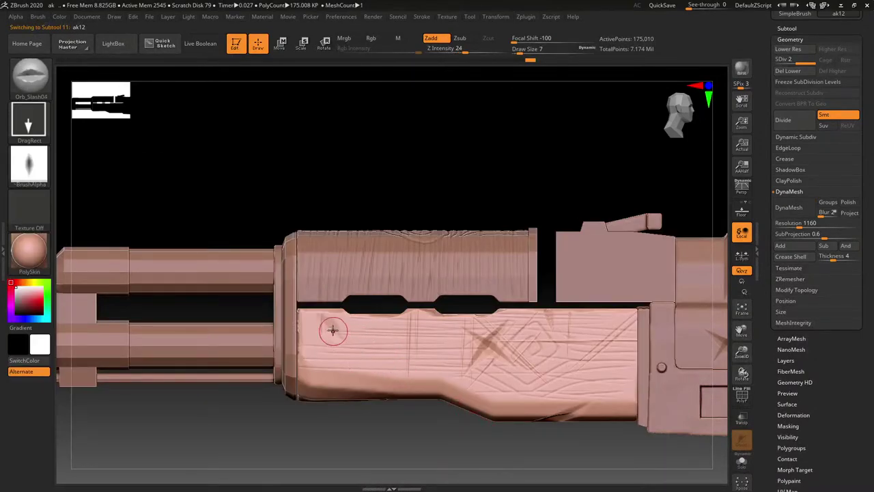
key(b)
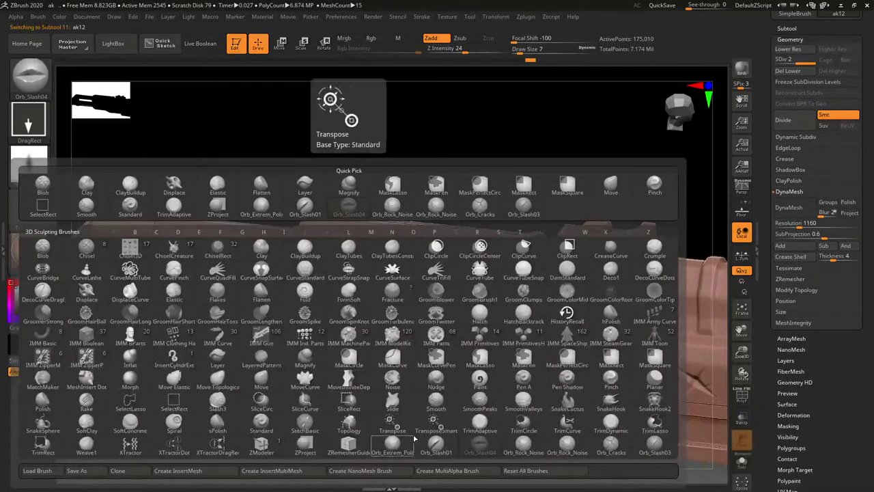
click(436, 444)
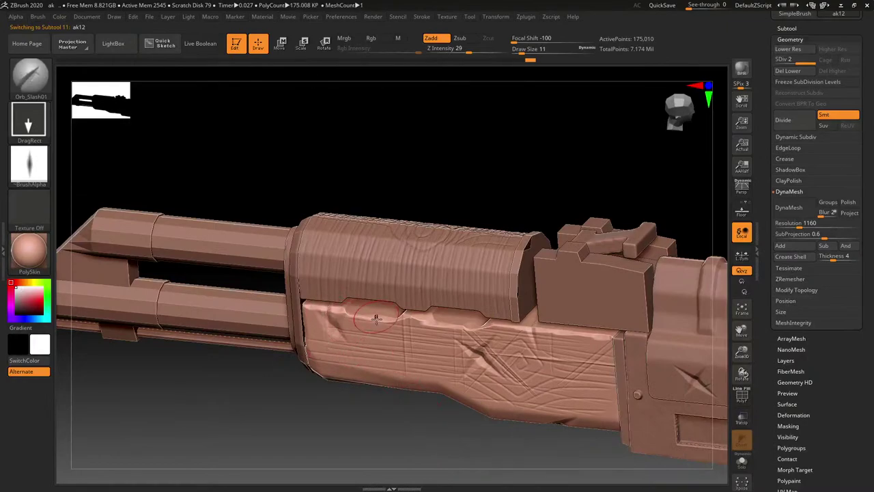
drag(377, 317, 373, 342)
Cut Orb_Slash01 slashes into the upper handguard's lower edge above the front vent and into its side near the rear.
right_drag(383, 235, 394, 277)
alt+click(393, 277)
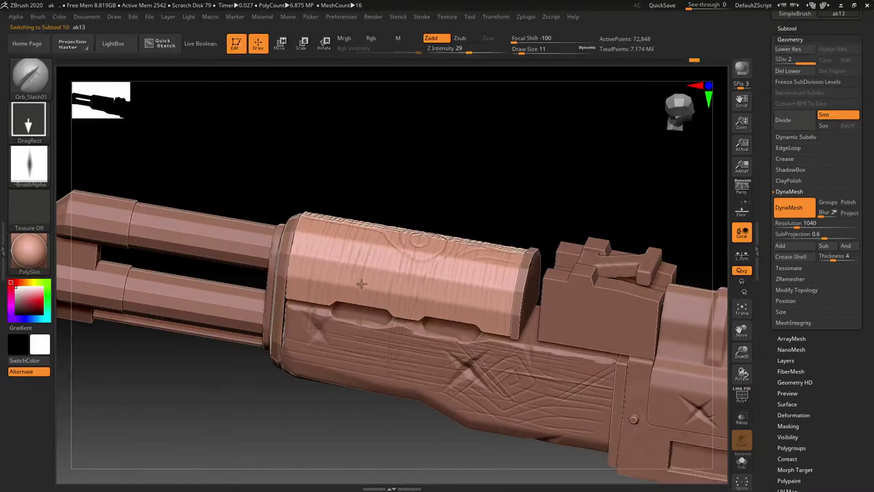
right_drag(383, 295, 376, 234)
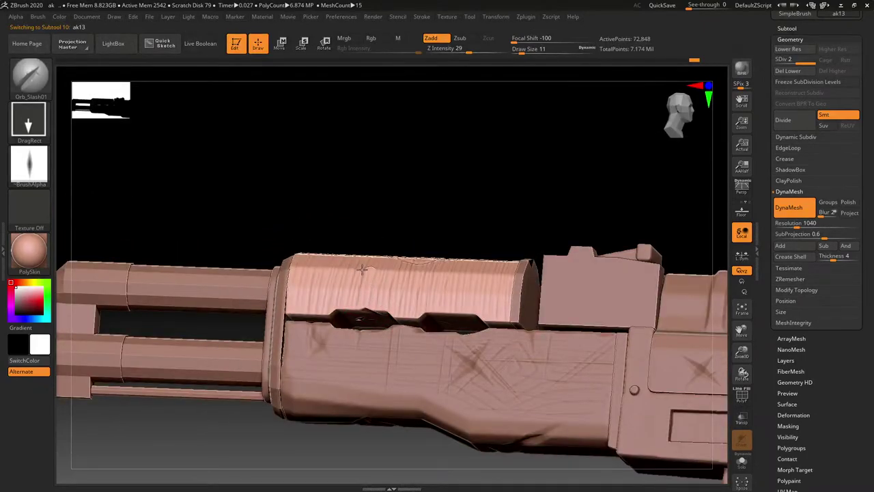
key(ctrl+z)
drag(367, 272, 377, 335)
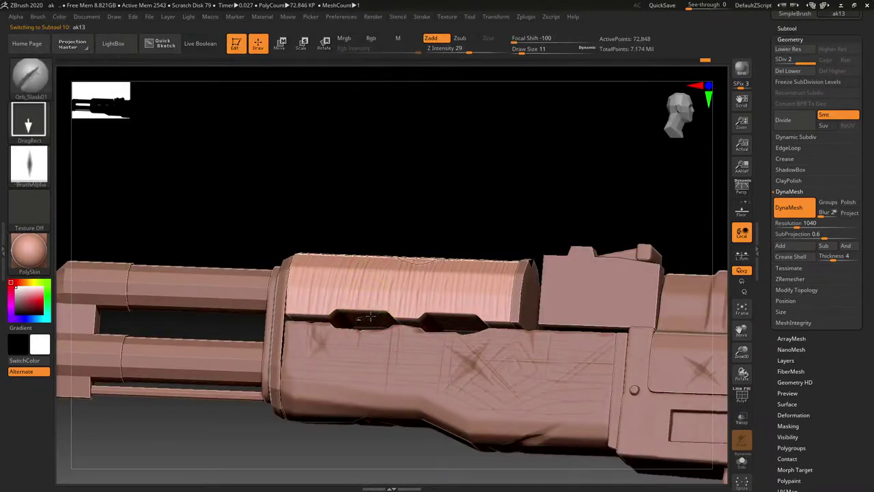
mouse_move(380, 316)
right_down()
mouse_move(390, 330)
mouse_move(383, 318)
mouse_move(403, 292)
mouse_move(417, 300)
right_up()
mouse_move(433, 272)
right_down()
mouse_move(438, 290)
mouse_move(443, 282)
right_up()
drag(448, 273, 458, 278)
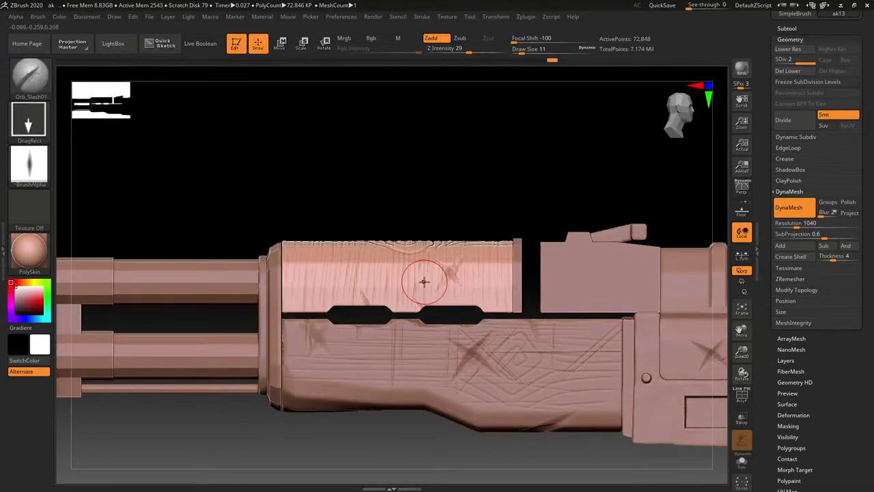
Switch to the Orb_Slash04 brush and inspect the detailed handguards and the whole rifle from the other side.
key(b)
click(478, 384)
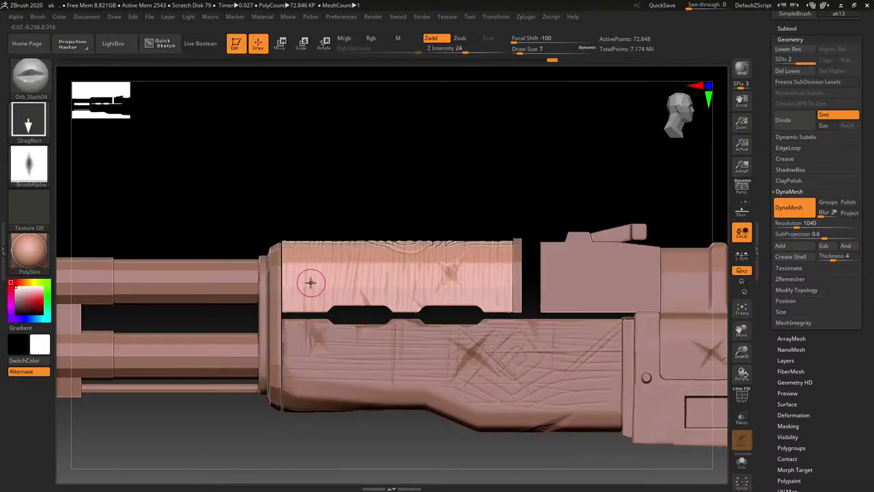
right_drag(362, 292, 412, 349)
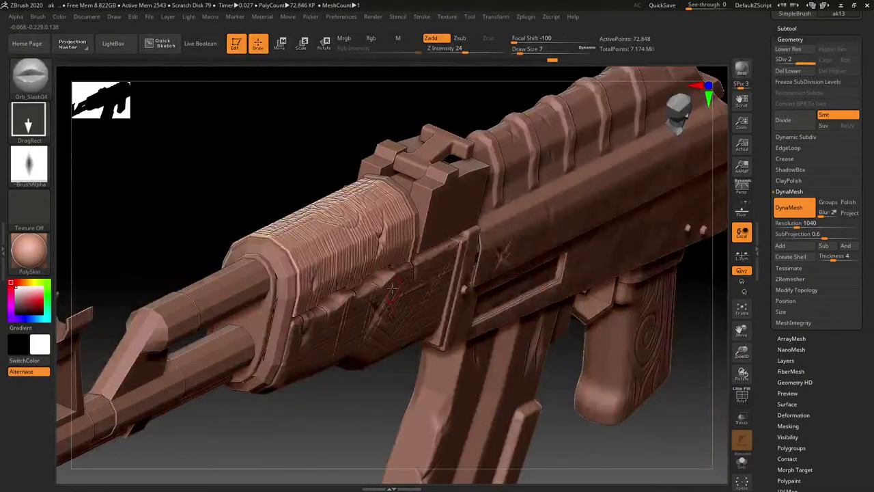
key(shift)
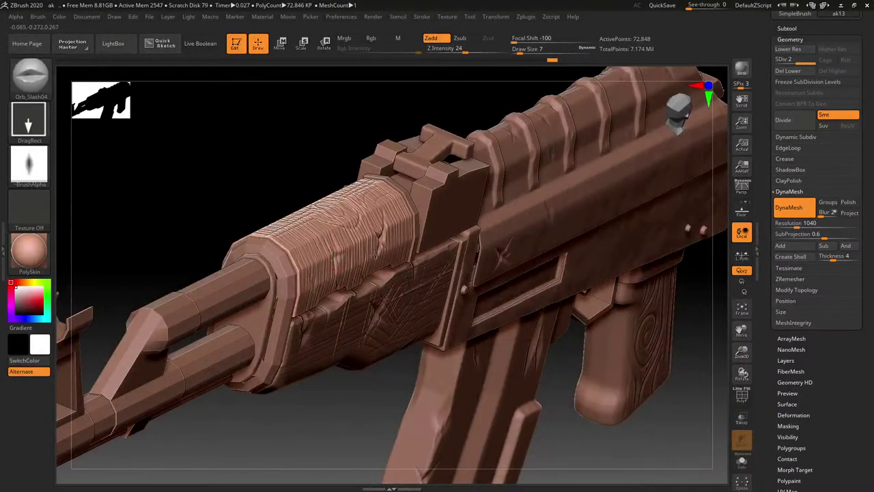
mouse_move(377, 249)
right_down()
mouse_move(437, 267)
mouse_move(453, 254)
mouse_move(472, 164)
mouse_move(531, 219)
mouse_move(539, 211)
mouse_move(519, 187)
mouse_move(566, 191)
mouse_move(508, 214)
mouse_move(588, 206)
mouse_move(532, 220)
mouse_move(552, 191)
mouse_move(520, 212)
right_up()
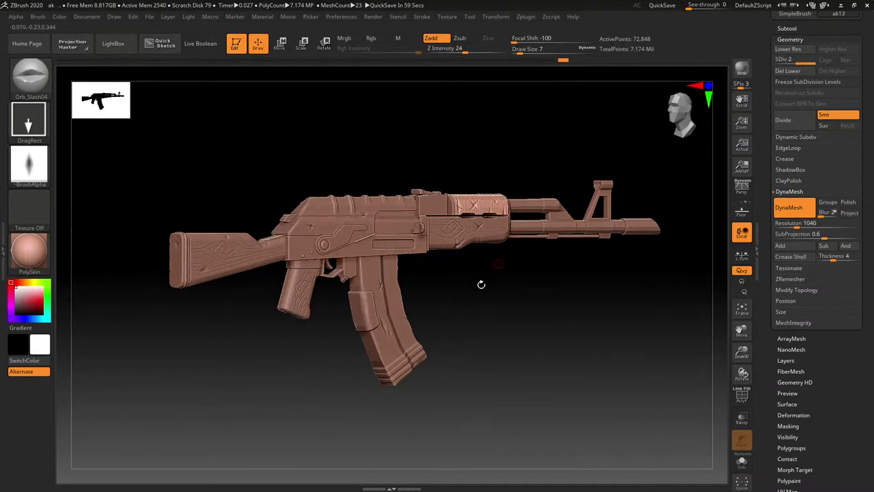
Make the upper handguard the active subtool, display the subtool list and save the project.
alt+click(475, 227)
alt+click(401, 217)
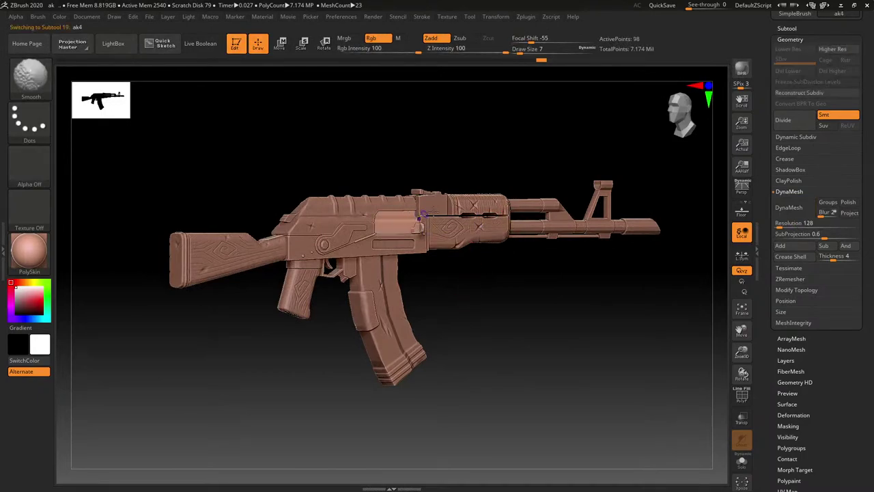
alt+click(462, 204)
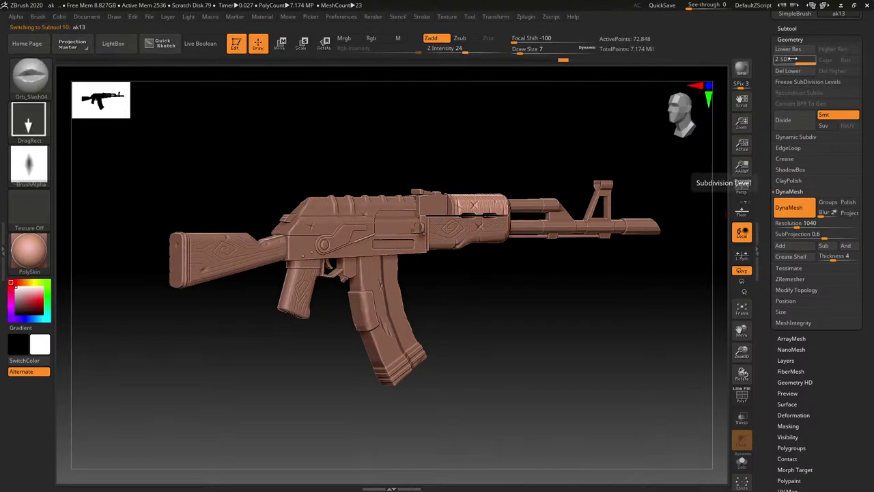
click(794, 39)
click(796, 28)
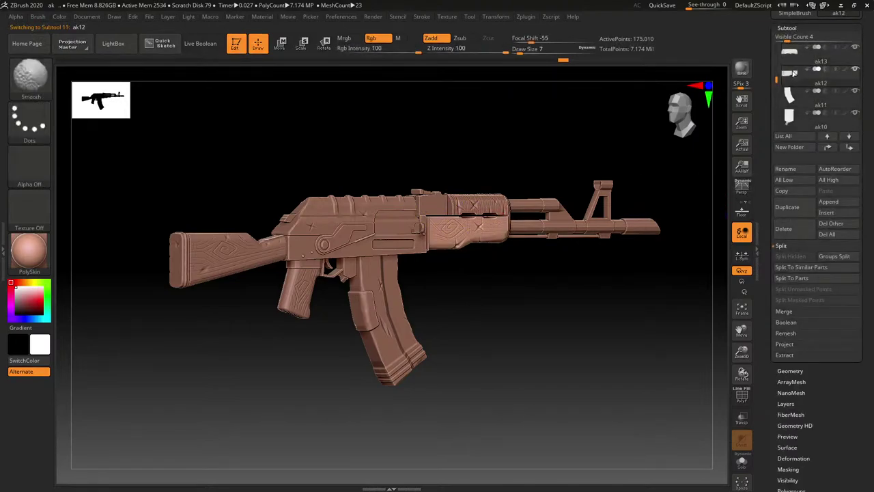
mouse_move(792, 82)
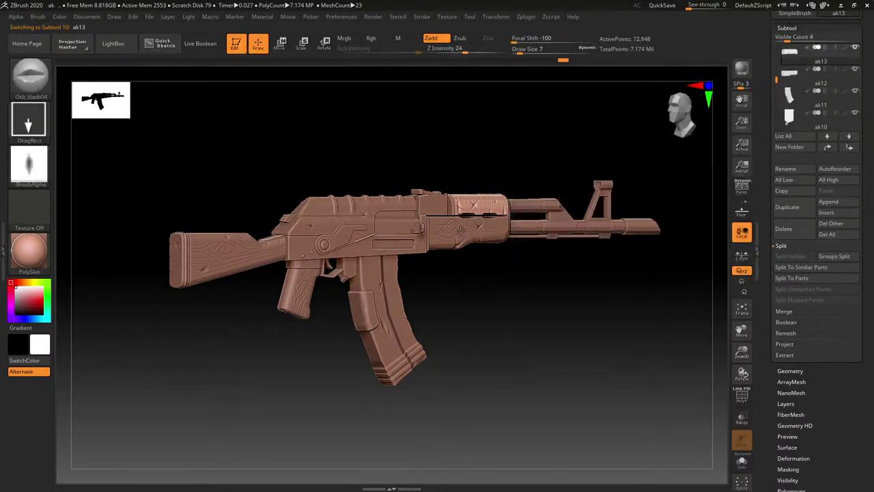
key(ctrl)
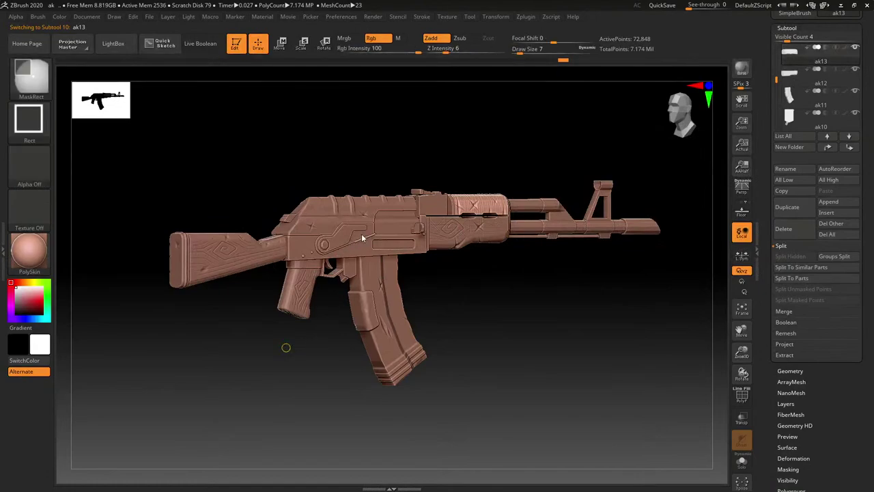
key(ctrl+s)
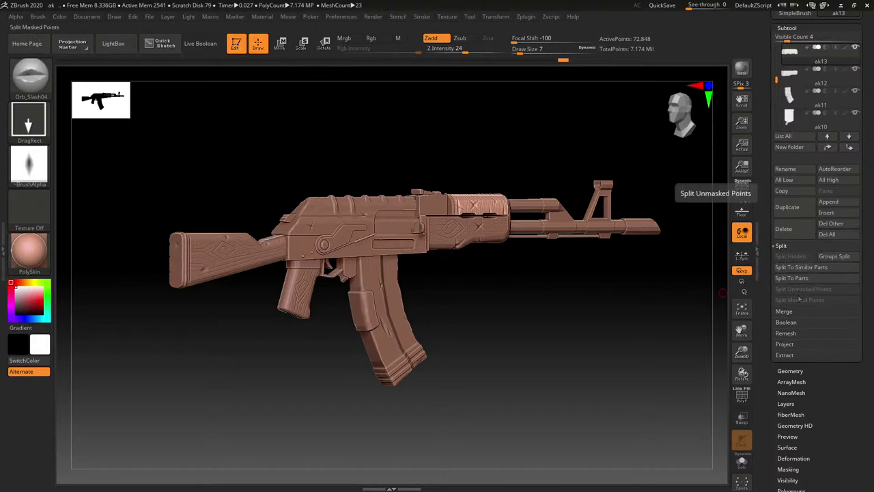
Merge all visible rifle subtools into a combined tool, repeating the merge with ak22 as the active subtool.
click(792, 314)
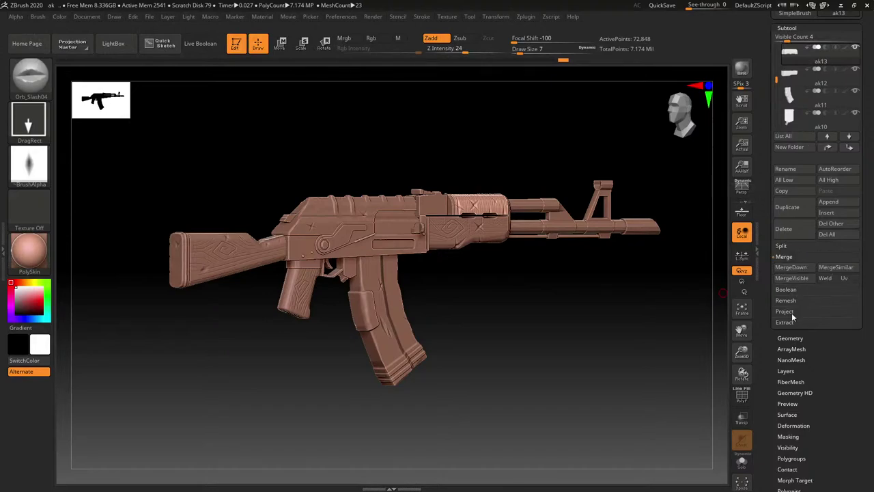
click(803, 280)
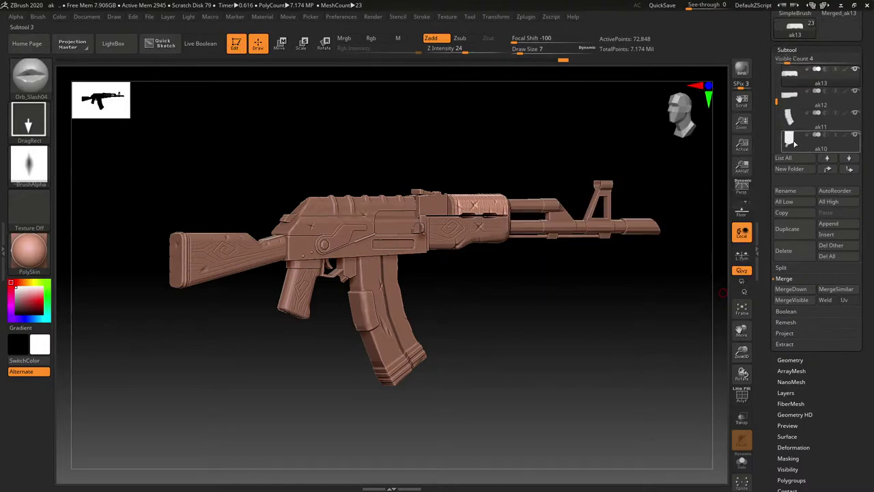
drag(777, 101, 778, 68)
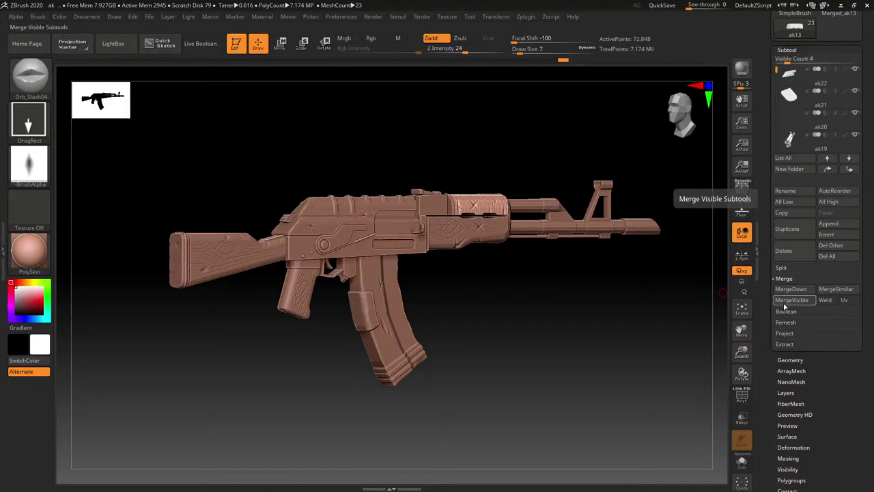
click(805, 77)
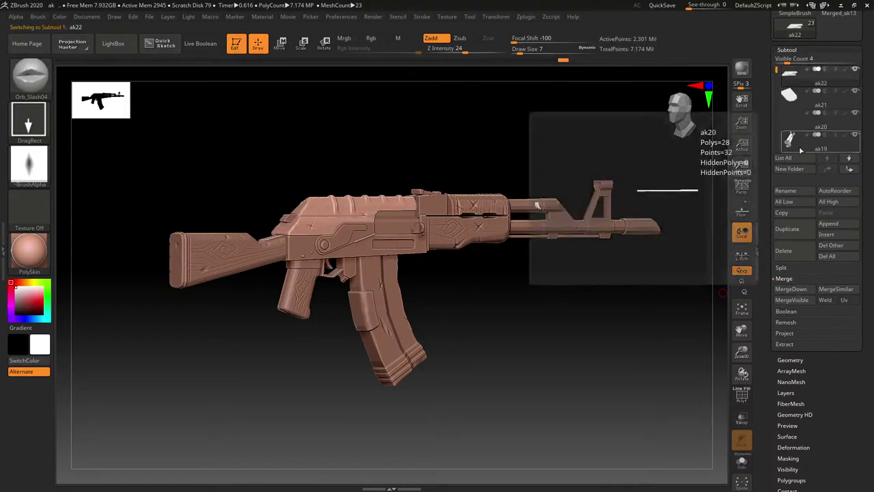
click(781, 300)
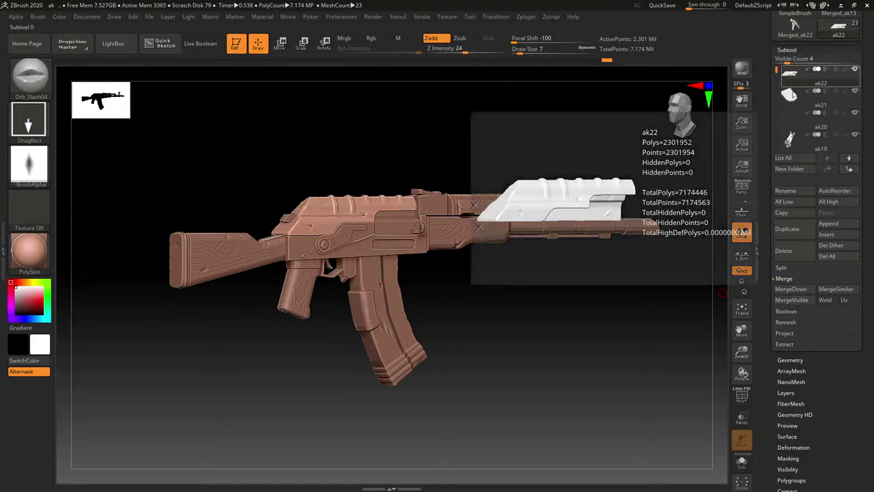
Merge the ak21, ak20 and ak19 subtools down into ak22, accepting the non-undoable merges.
click(793, 290)
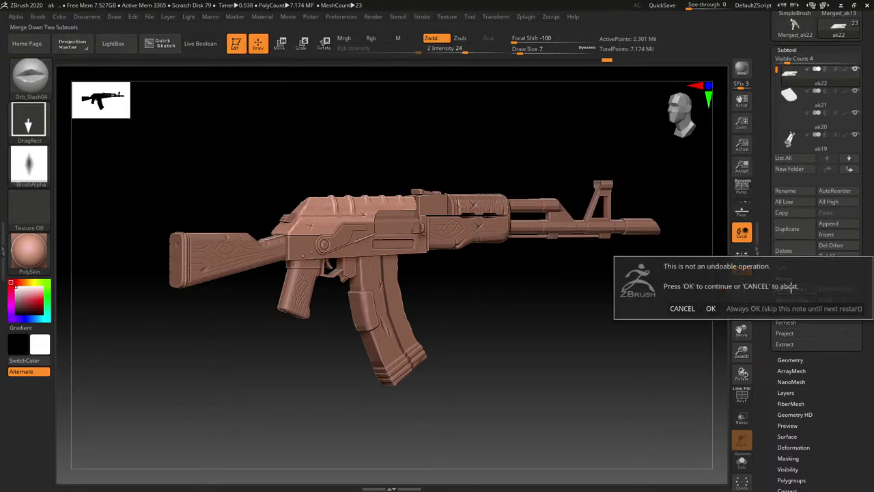
click(713, 307)
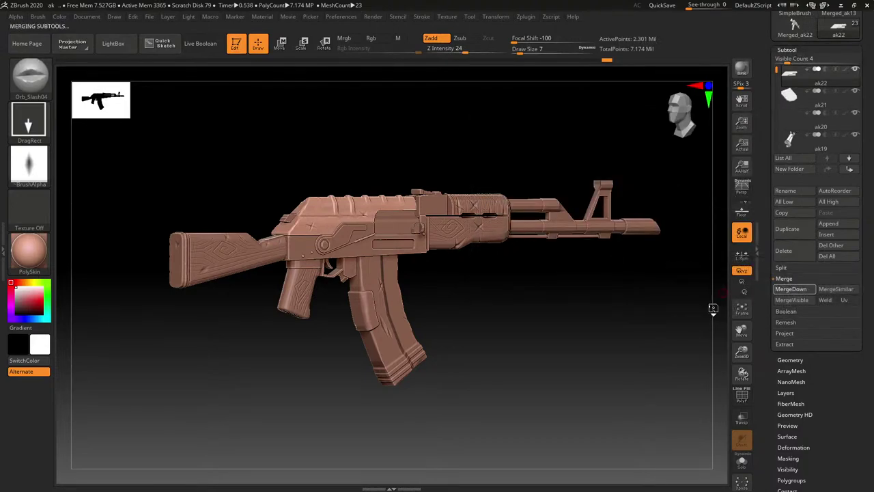
click(785, 288)
click(711, 308)
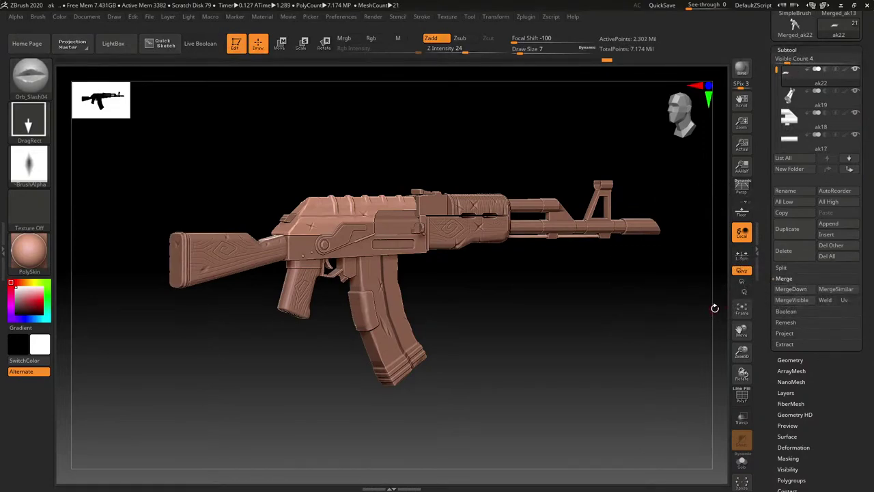
click(790, 289)
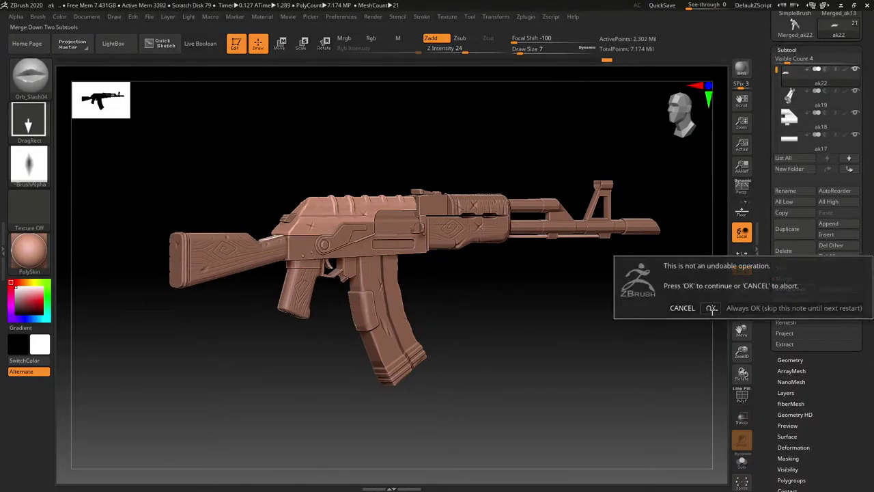
click(712, 308)
Merge the ak18, ak17 and ak16 subtools down into ak22, accepting each non-undoable merge.
click(791, 289)
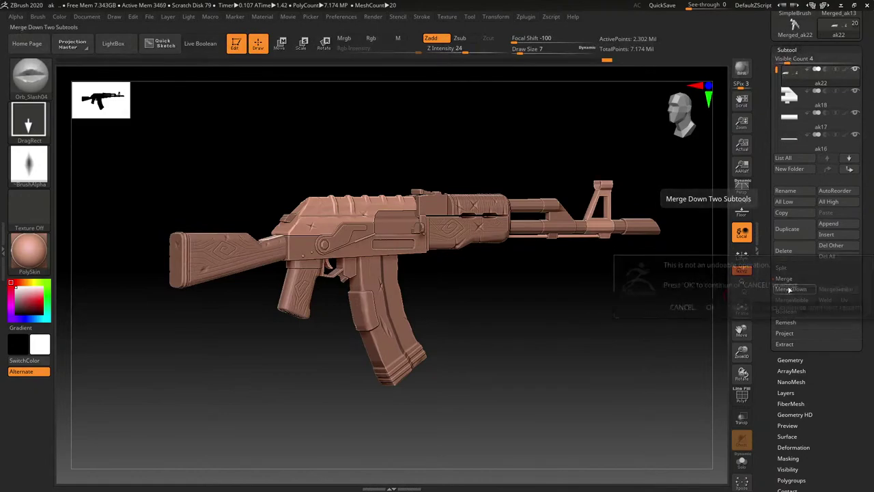
click(712, 308)
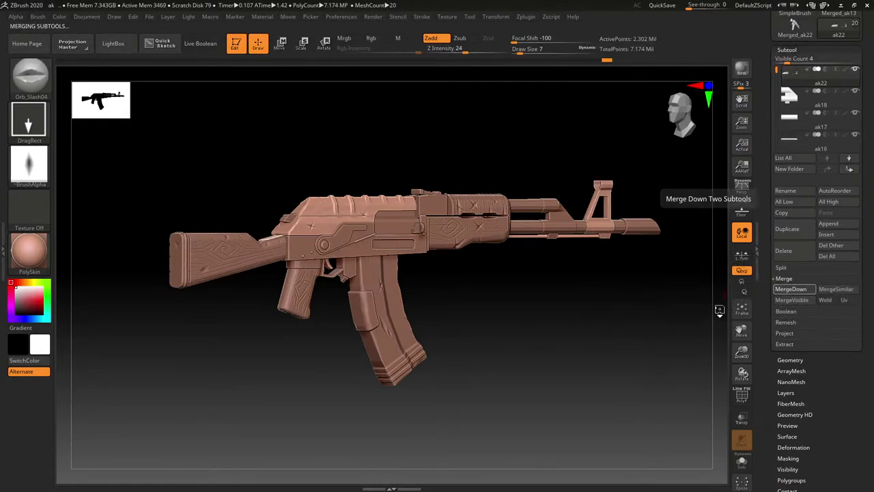
click(793, 289)
click(710, 307)
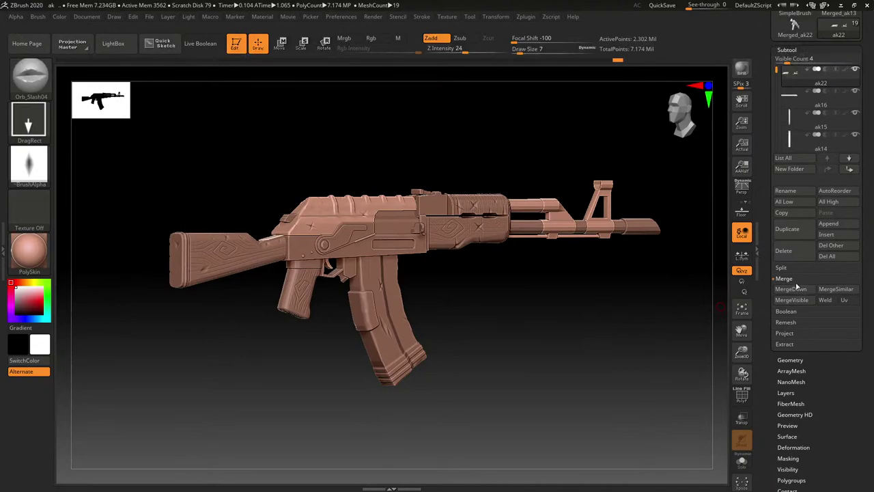
click(778, 291)
click(711, 305)
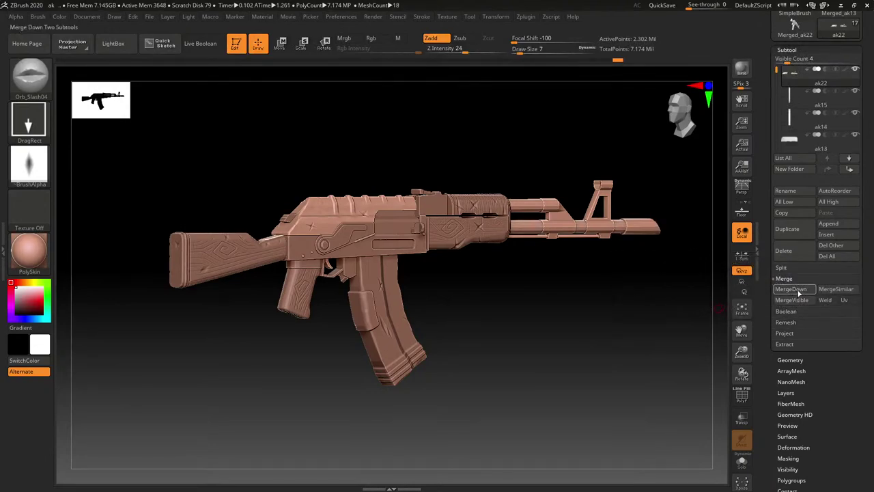
Try merging similar subtools, and merge the ak15 subtool down into ak22.
click(830, 289)
click(713, 305)
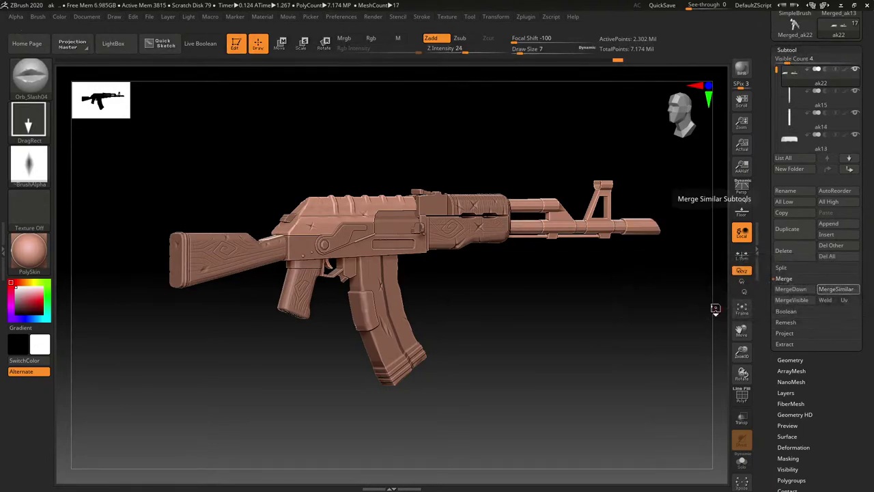
click(789, 291)
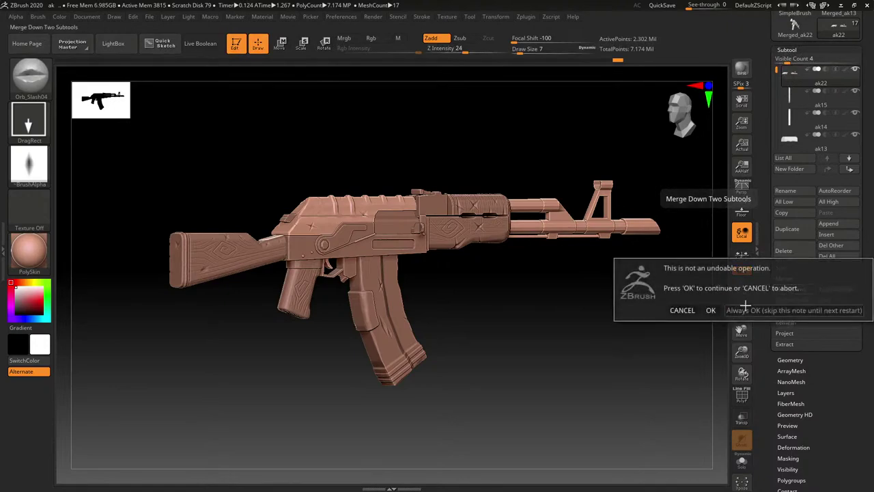
click(713, 305)
click(786, 300)
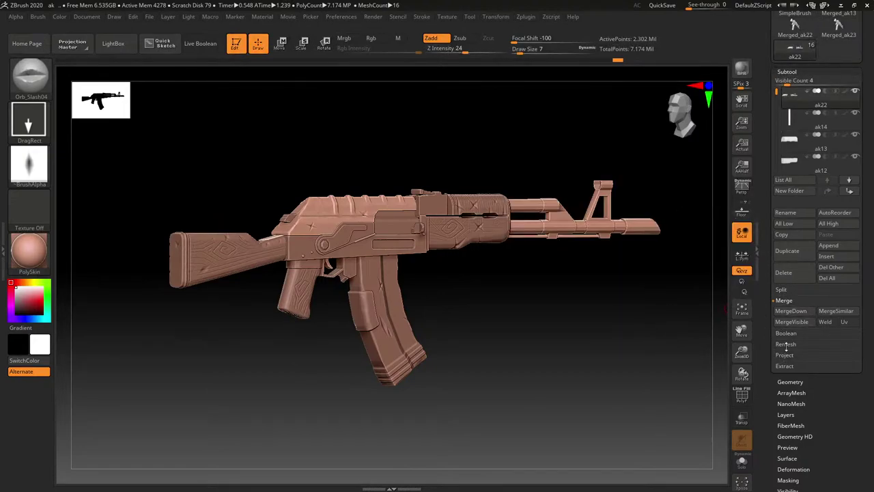
Merge the ak14, ak13 and ak12 subtools down into ak22, accepting each non-undoable merge.
click(790, 312)
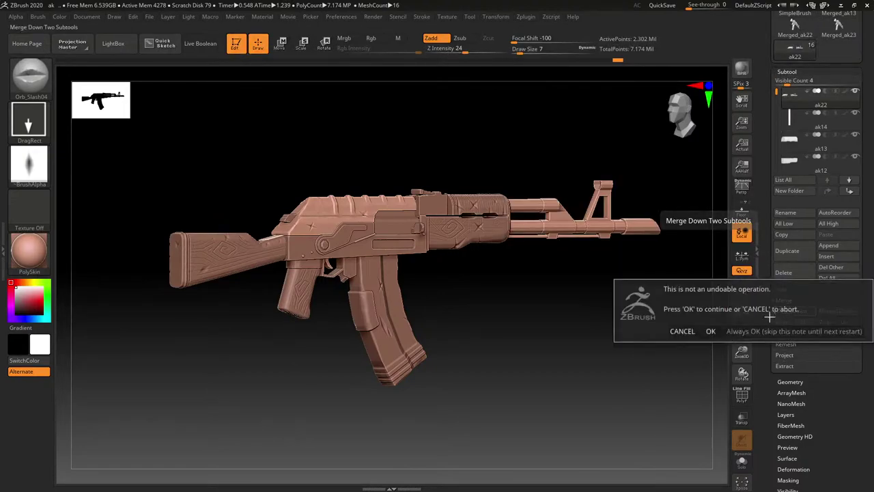
click(711, 332)
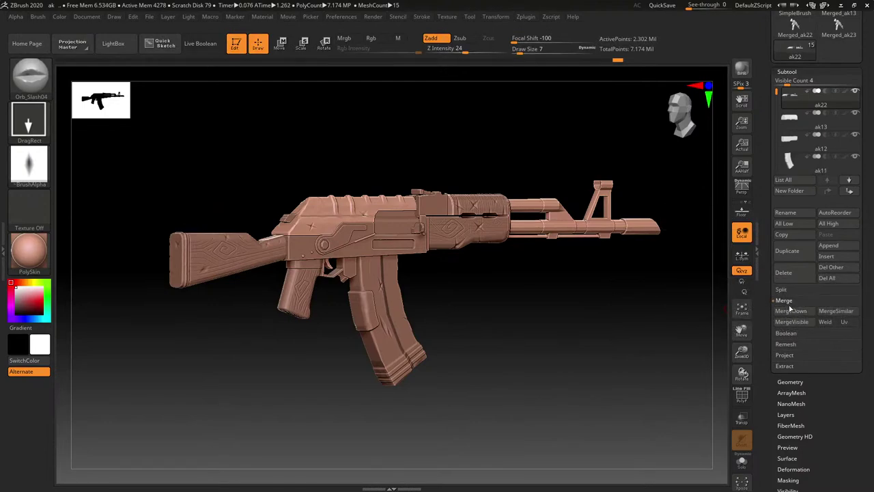
click(790, 311)
click(711, 331)
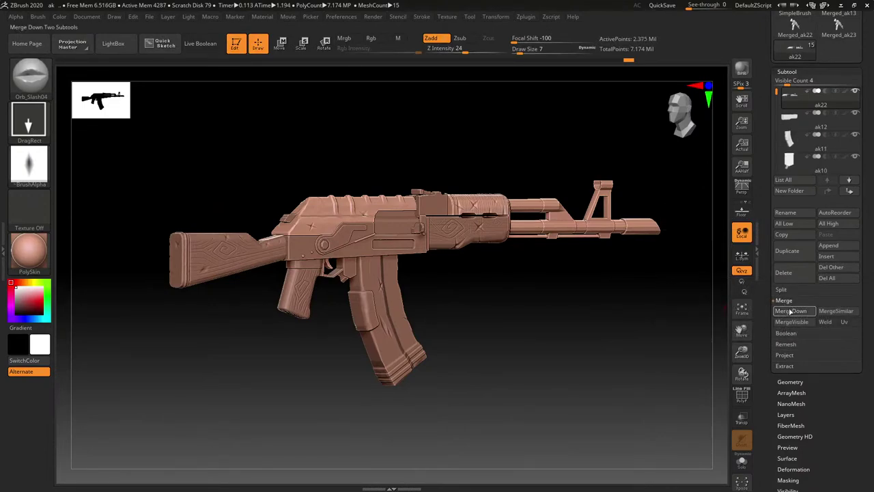
click(790, 311)
click(710, 329)
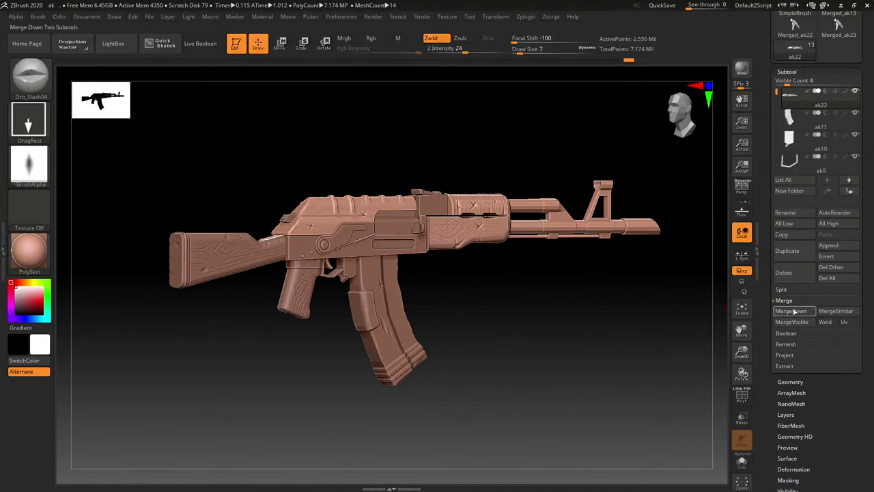
Merge the ak11 and ak10 subtools down into ak22, accepting the non-undoable merges.
click(790, 311)
click(711, 329)
click(790, 311)
click(711, 330)
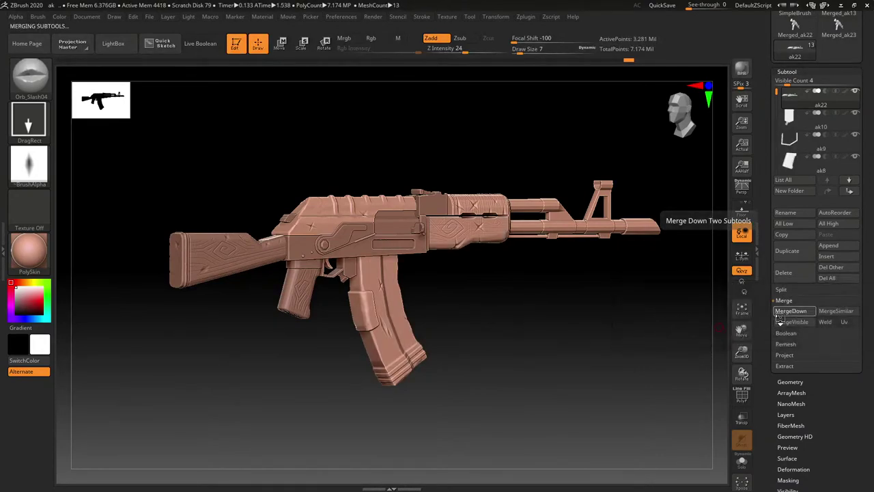
click(790, 311)
click(711, 329)
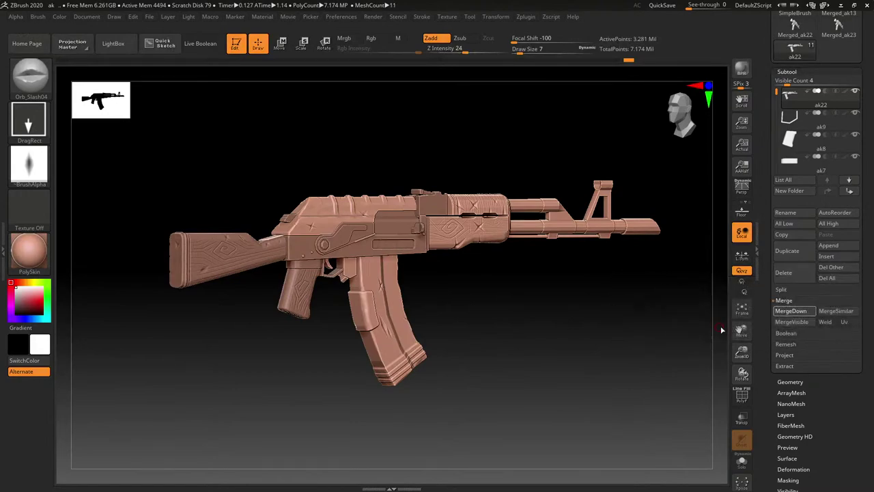
Merge the ak9, ak8, ak7 and ak6 subtools down into ak22, accepting the non-undoable merges.
click(790, 311)
click(710, 329)
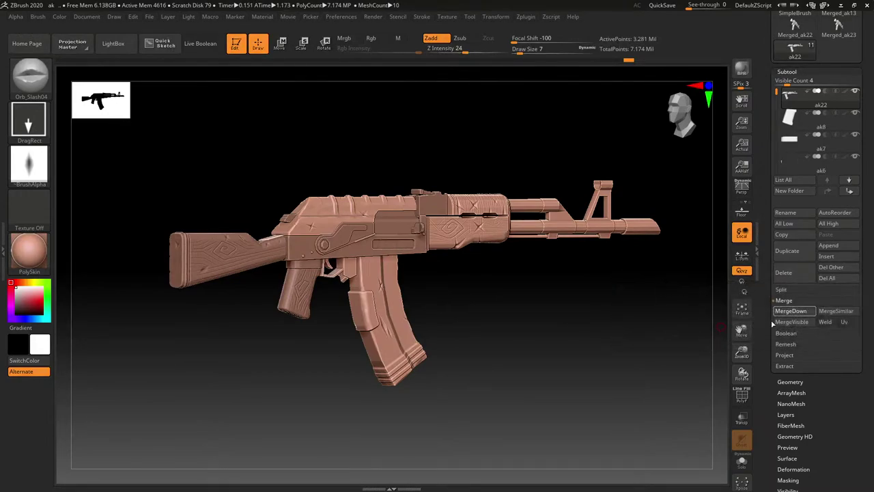
click(790, 311)
click(711, 330)
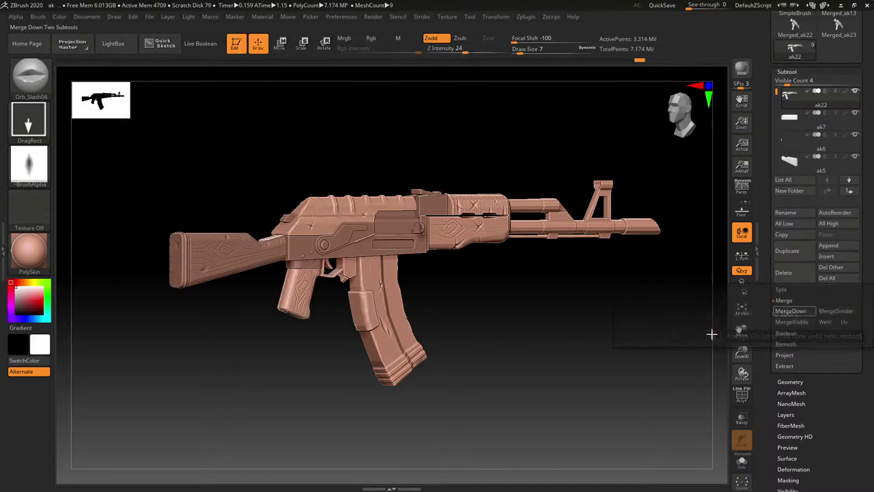
click(790, 311)
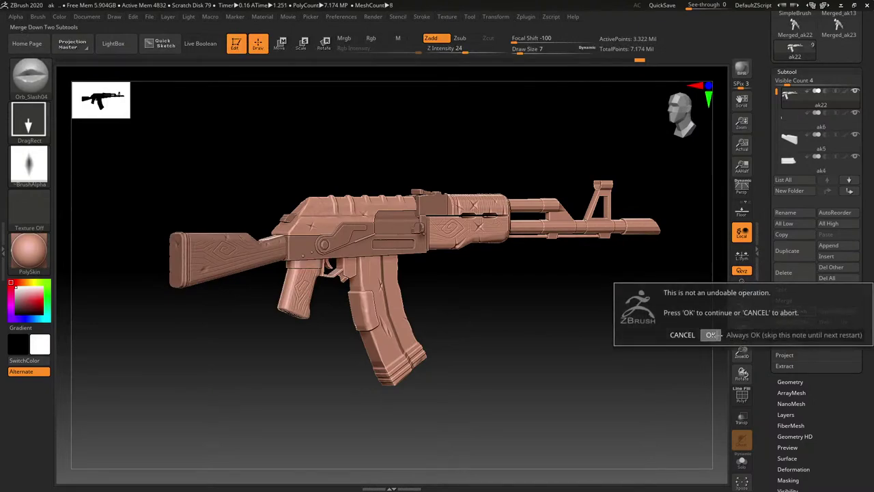
click(711, 329)
Merge the ak5, ak4 and ak3 subtools down into ak22, accepting each non-undoable merge.
click(796, 314)
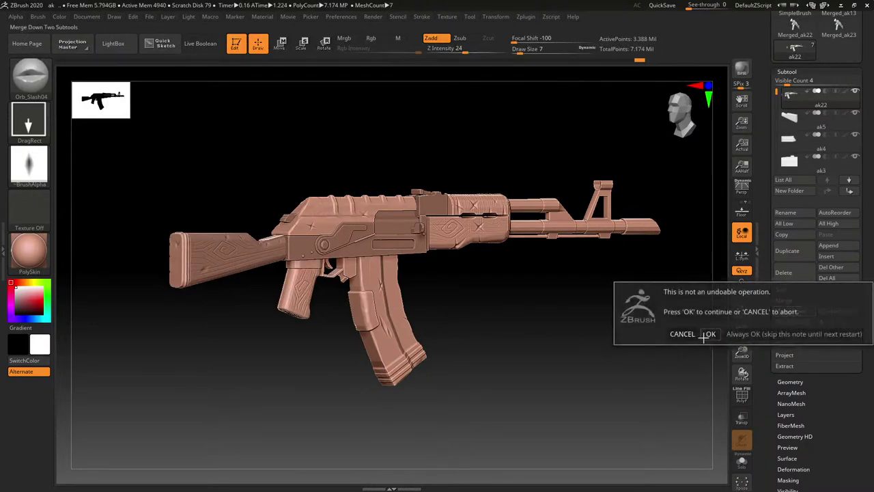
click(675, 334)
click(790, 311)
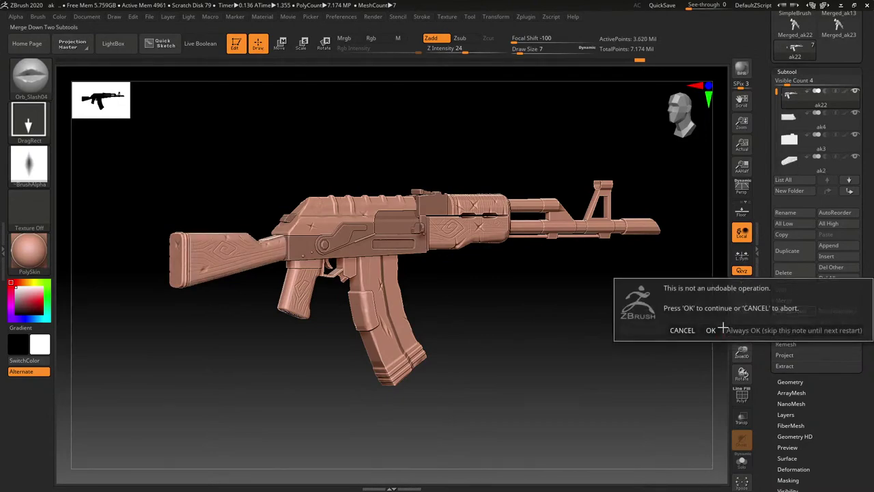
click(714, 330)
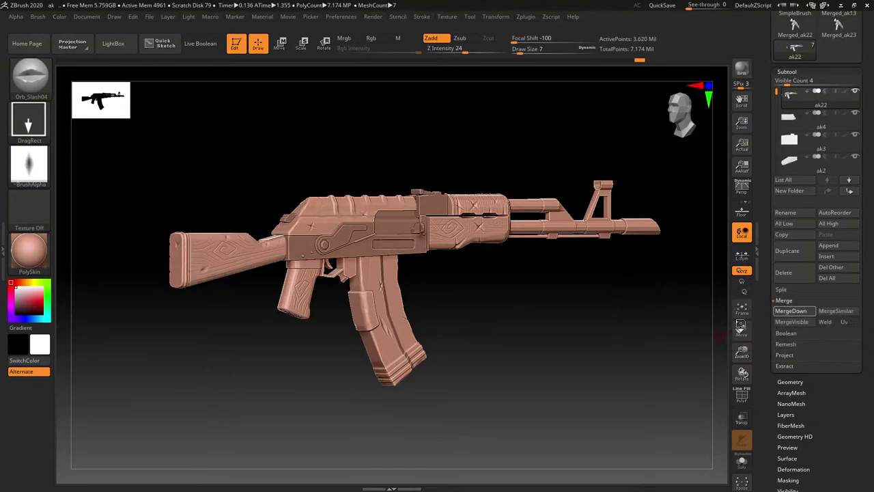
click(790, 311)
click(713, 330)
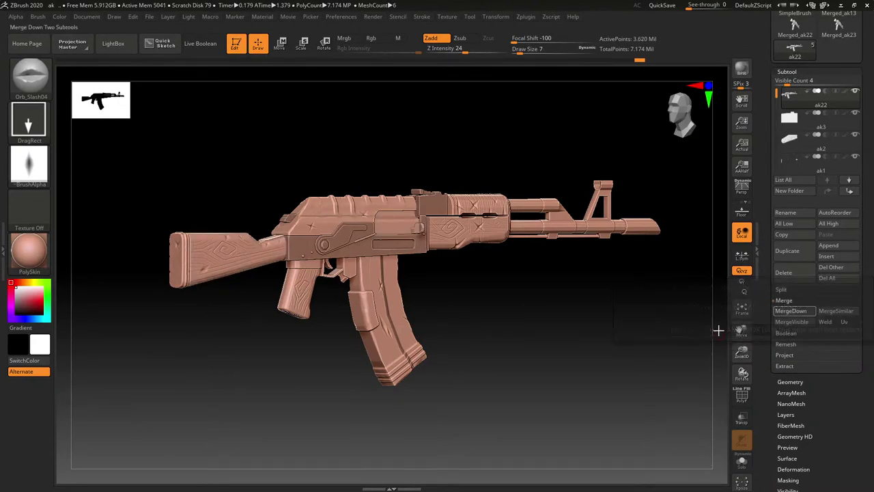
Merge the remaining ak2, ak1 and ak subtools down into ak22 so the whole rifle is one subtool.
click(790, 312)
click(713, 330)
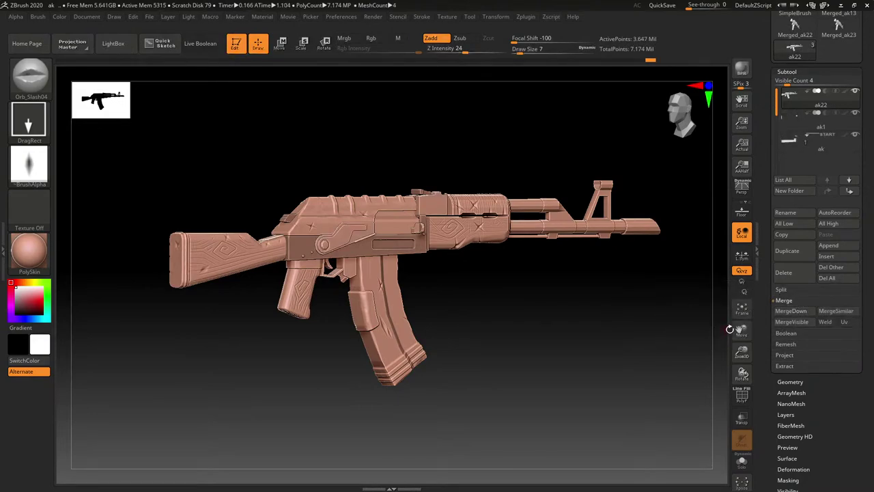
click(778, 319)
click(715, 333)
click(790, 312)
click(715, 332)
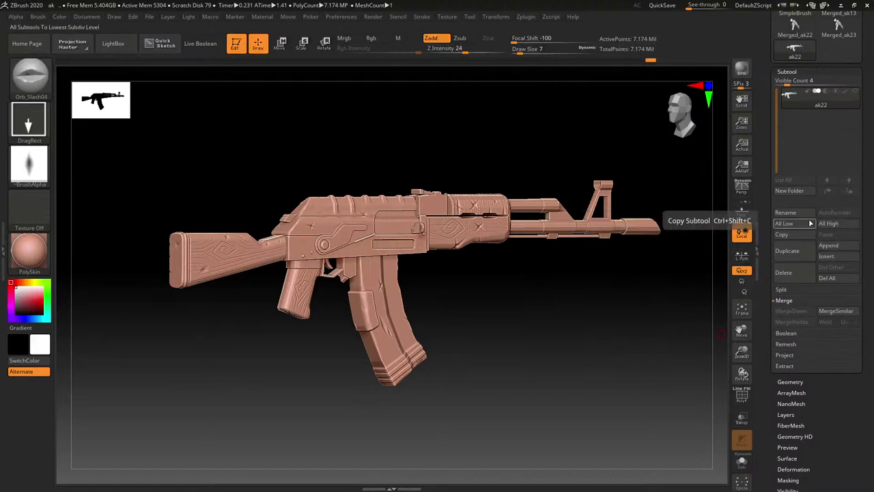
scroll(792, 157, up, 3)
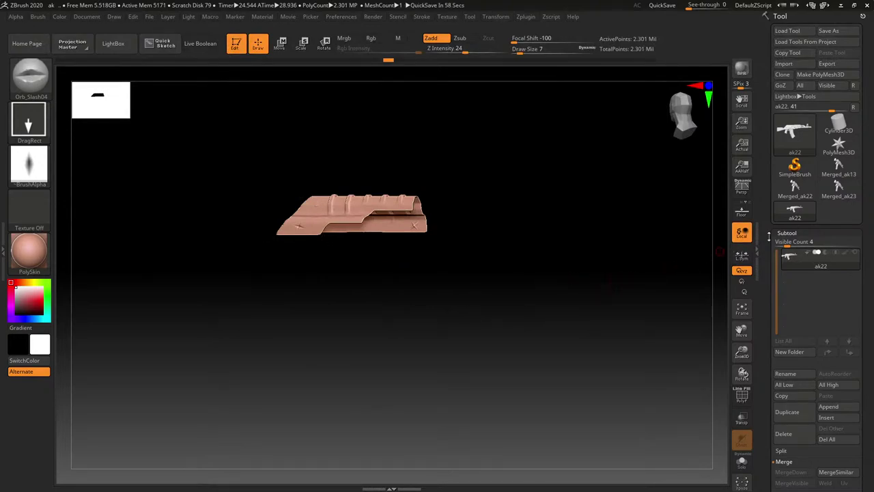
mouse_move(528, 269)
mouse_down()
mouse_move(531, 289)
mouse_move(562, 305)
mouse_move(540, 284)
mouse_move(533, 297)
mouse_move(540, 283)
mouse_up()
ctrl+click(540, 282)
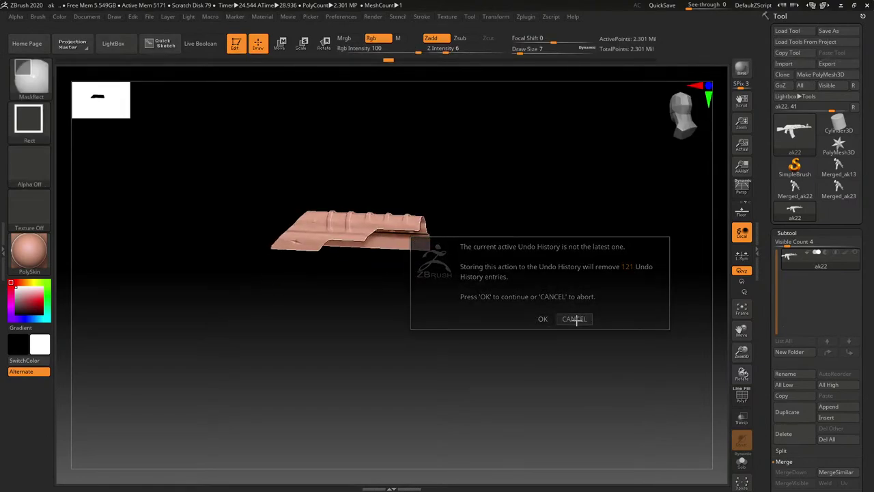
click(576, 319)
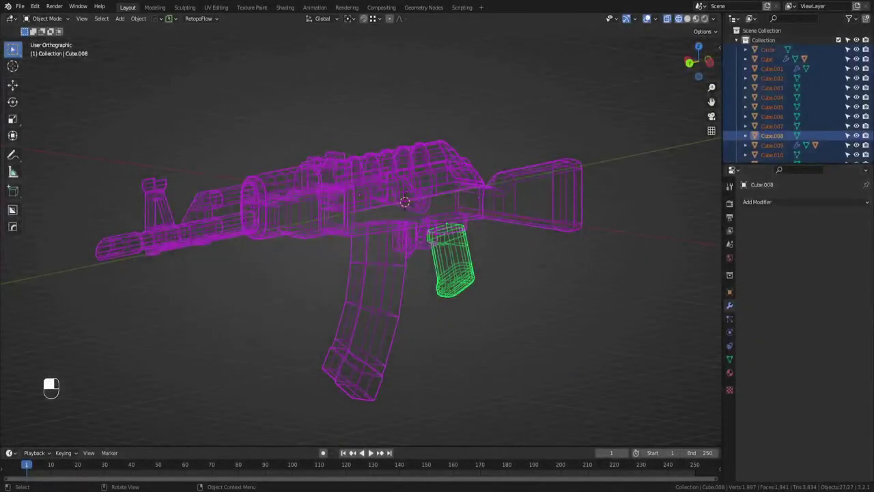
Switch to Blender, add a new collection to the scene, hide the low-poly rifle's Collection and make Collection 3 active.
click(737, 39)
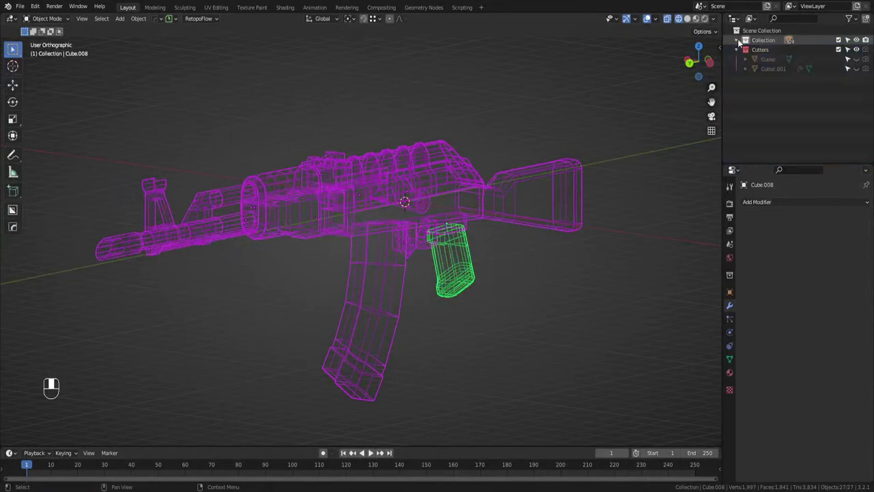
right_click(776, 108)
click(769, 108)
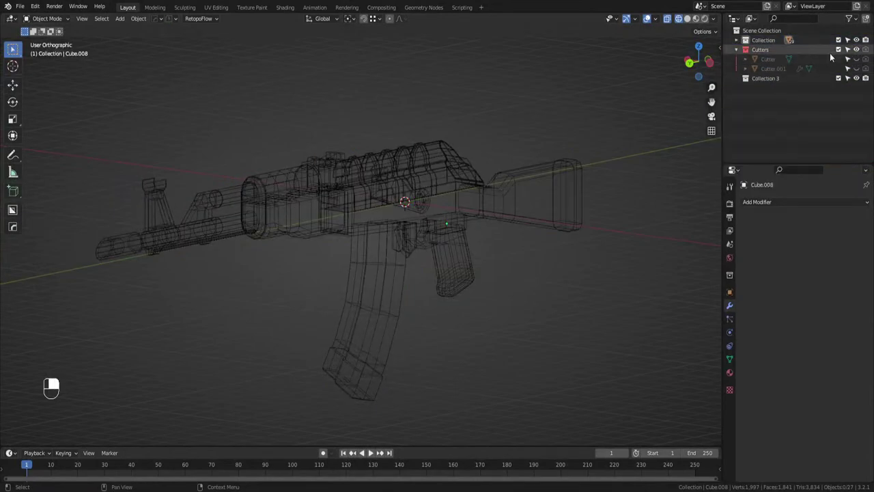
click(856, 40)
click(766, 79)
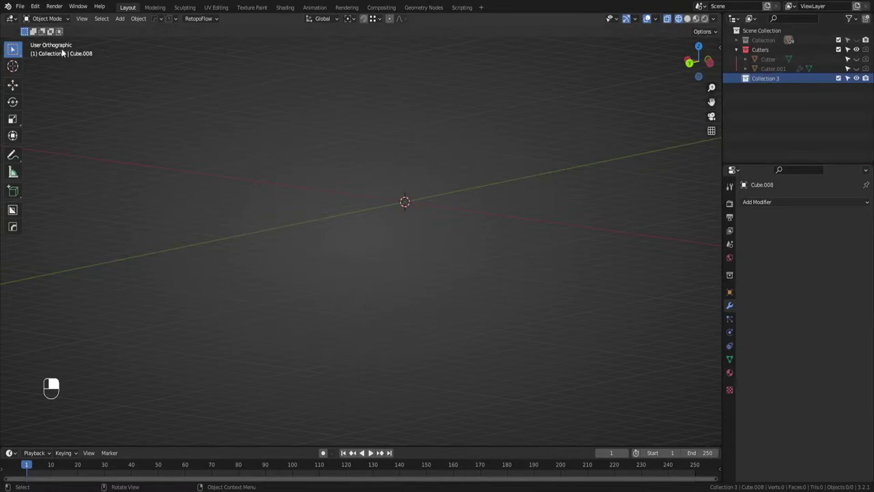
Open the Wavefront (.obj) import for bringing a mesh into Collection 3.
click(20, 6)
mouse_move(62, 135)
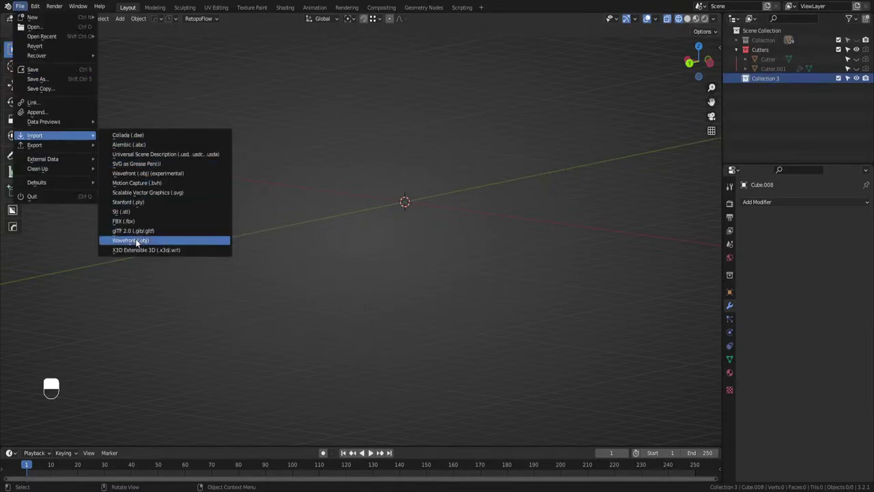
click(163, 243)
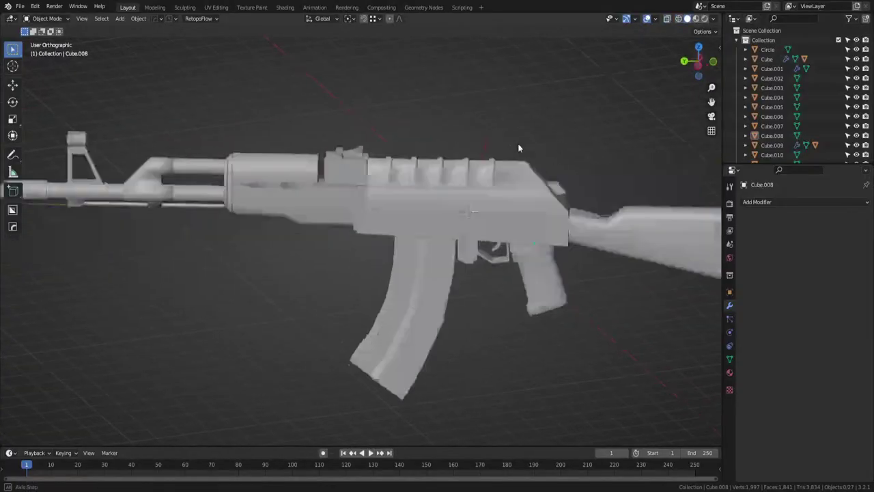
Select the ribbed receiver cover and examine the low-poly rifle's barrel, front sight and handguards.
click(491, 171)
scroll(473, 200, up, 2)
shift+middle_drag(472, 201, 455, 192)
scroll(403, 201, up, 1)
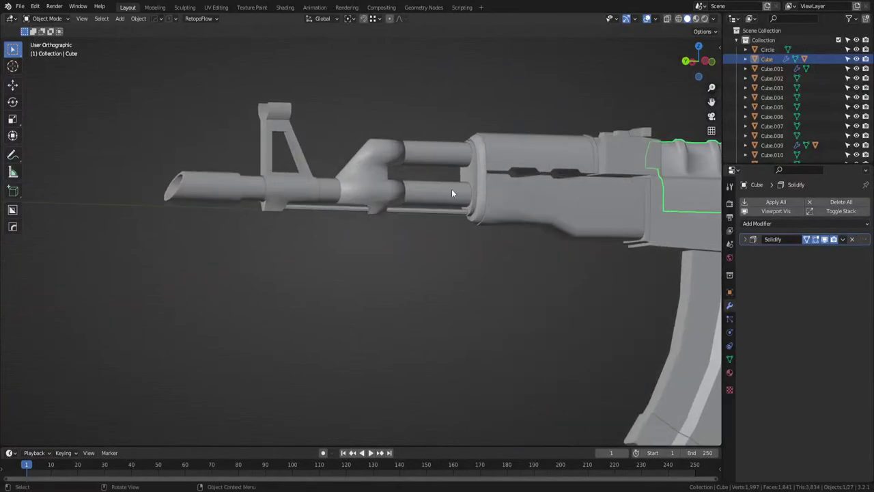
Isolate the barrel in local view and enter edge editing on its mesh, facing the muzzle.
click(455, 191)
key(KP_Divide)
middle_drag(427, 249, 458, 254)
key(Tab)
click(399, 263)
middle_drag(399, 263, 478, 267)
scroll(443, 239, up, 2)
key(ctrl+Tab)
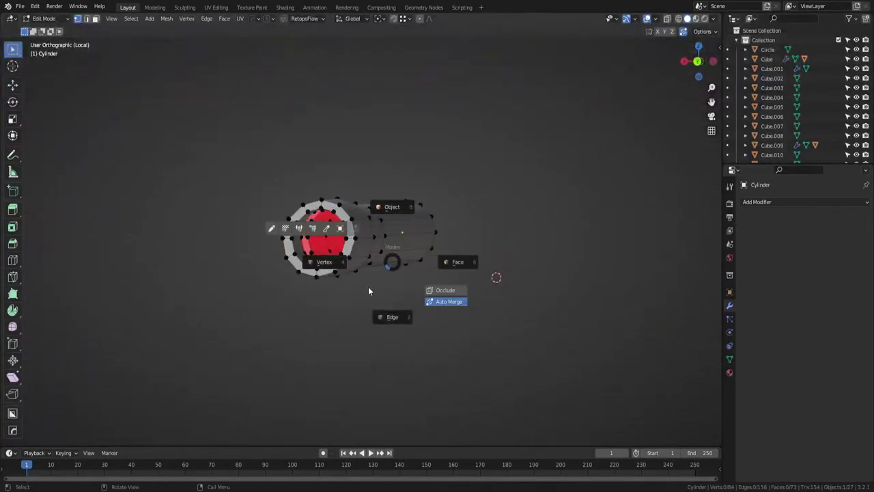
click(368, 286)
Mark seams on the muzzle's rim edge loops and on one lengthwise edge line along the barrel's underside.
alt+click(304, 263)
alt+shift+click(308, 260)
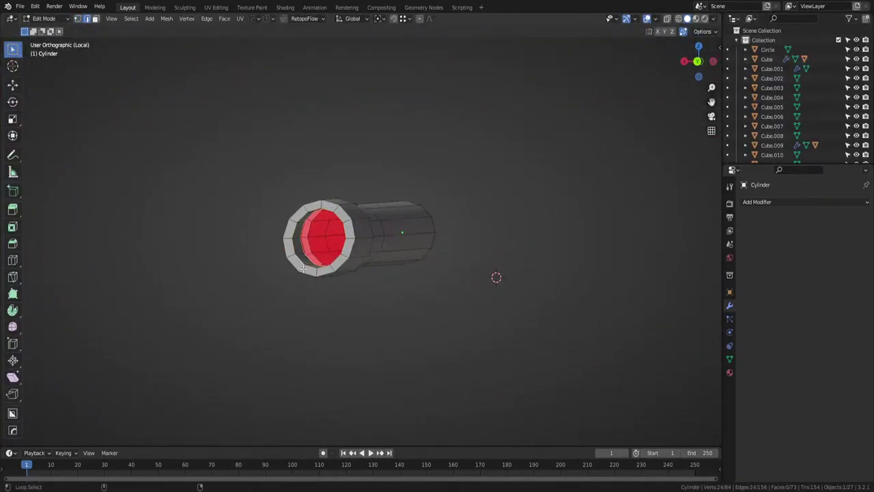
alt+shift+click(312, 275)
middle_drag(335, 279, 336, 252)
alt+shift+click(329, 166)
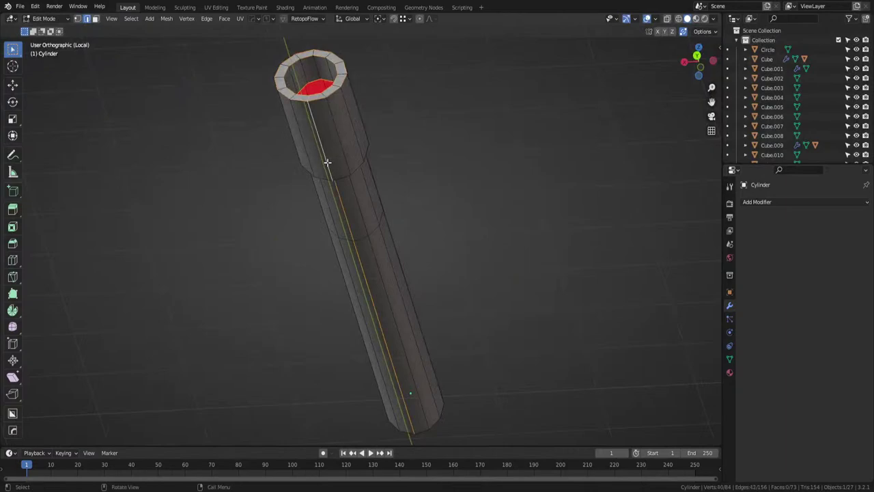
middle_drag(405, 187, 454, 231)
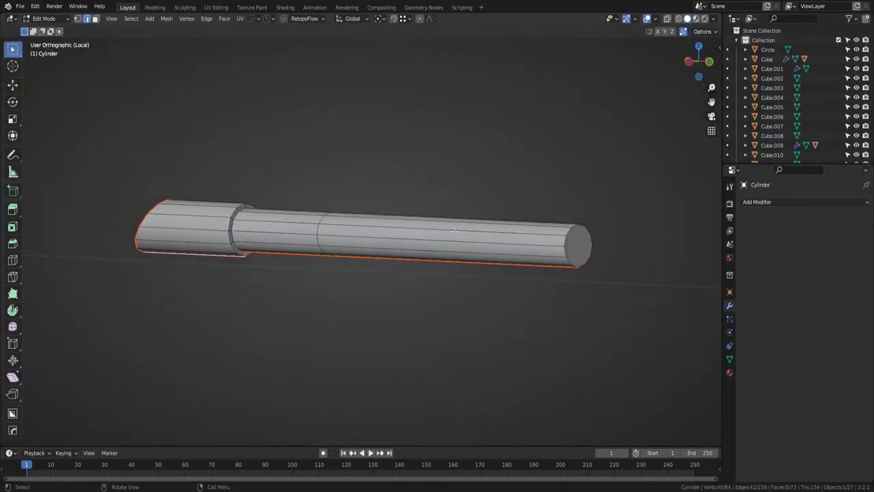
key(alt+a)
Delete the cap face at the barrel's rear end.
key(Tab)
click(609, 253)
click(574, 250)
key(x)
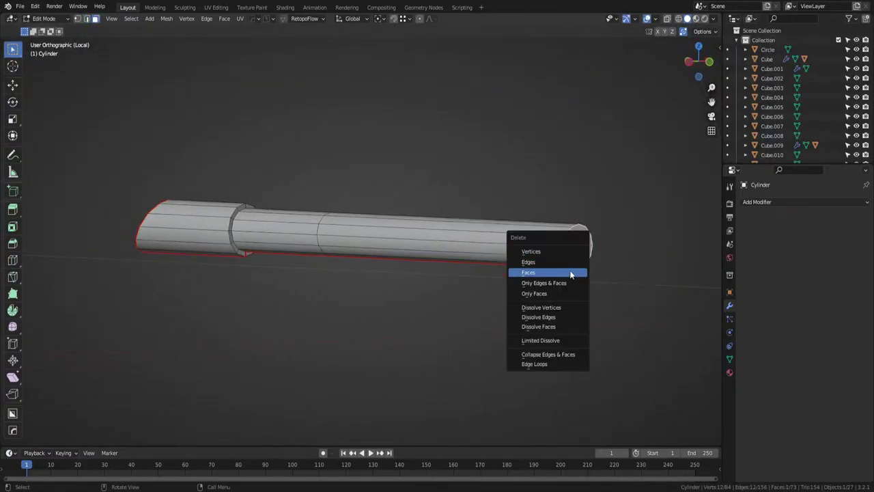
click(571, 274)
key(Tab)
click(561, 231)
mouse_move(527, 218)
middle_down()
mouse_move(547, 230)
mouse_move(533, 213)
middle_up()
key(Tab)
click(534, 203)
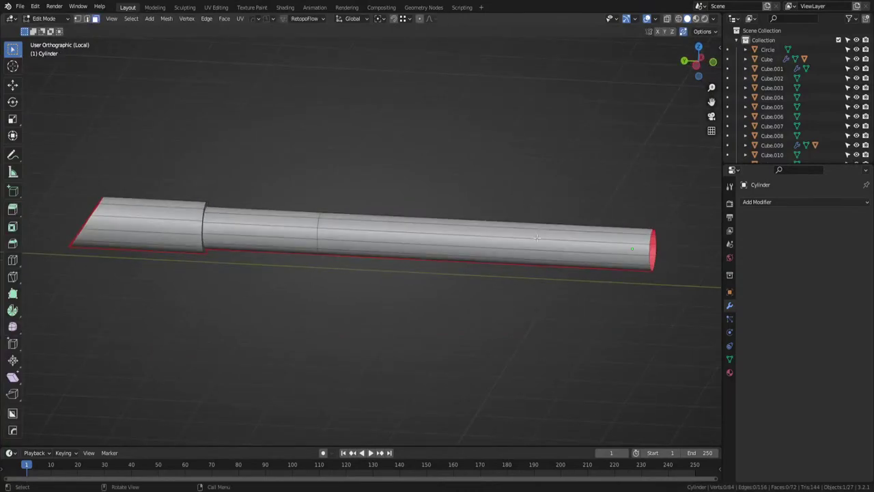
Apply the barrel's object transforms and unwrap all its faces, checking the layout in the UV Editing workspace.
key(Tab)
click(528, 211)
key(ctrl+a)
click(525, 222)
key(Tab)
key(a)
key(u)
click(522, 169)
key(Tab)
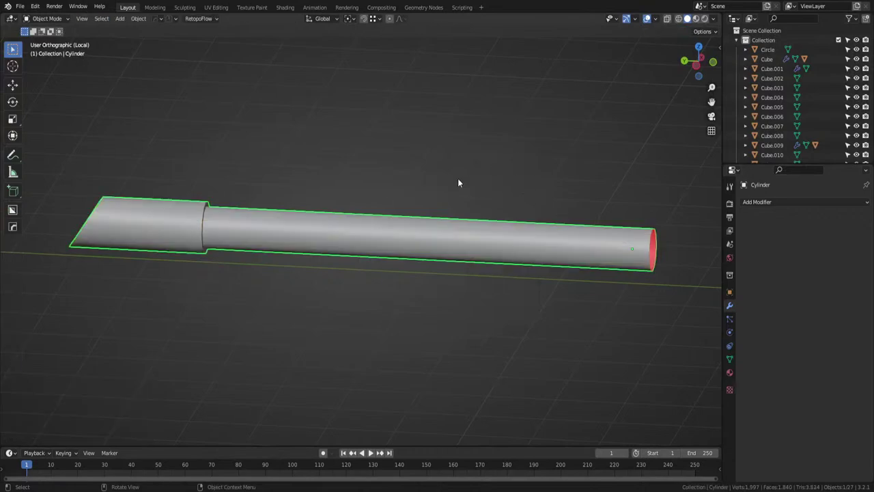
click(213, 7)
scroll(170, 235, up, 5)
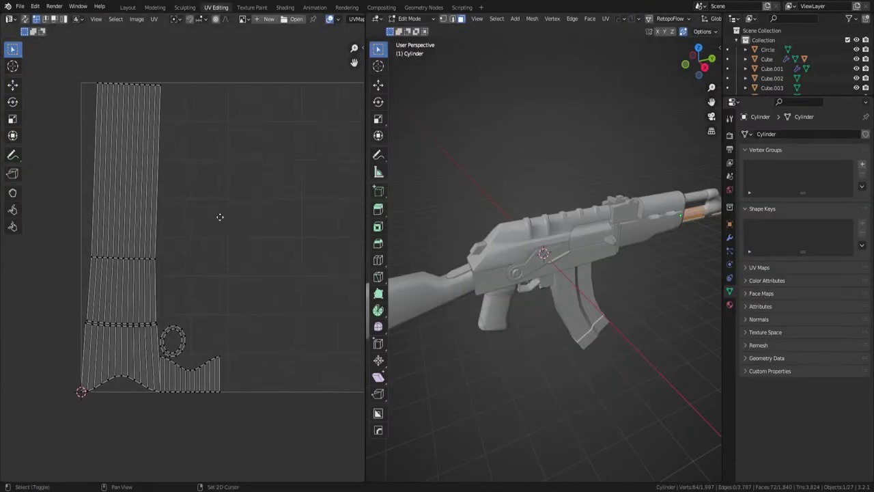
click(125, 8)
Mark the edge loops at the step between the barrel's wide muzzle section and its thinner section as seams.
key(Tab)
scroll(352, 246, up, 1)
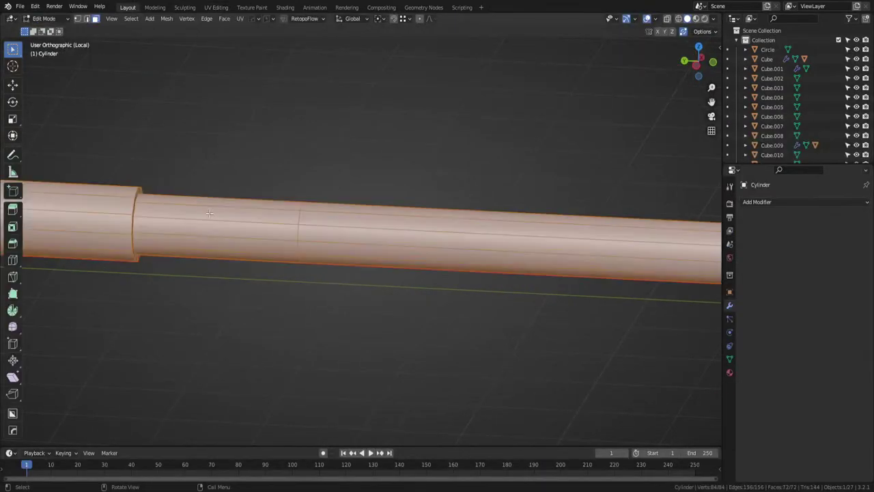
middle_drag(352, 245, 273, 227)
scroll(273, 226, up, 2)
alt+click(210, 217)
key(Tab)
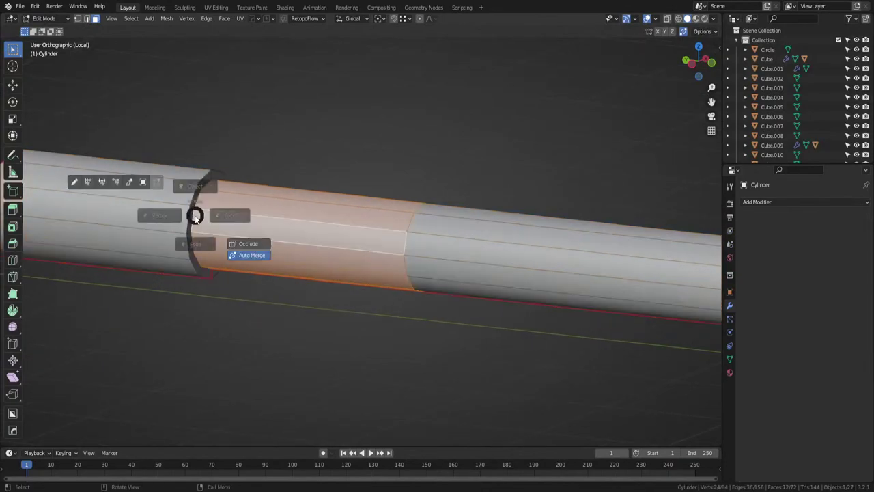
click(195, 243)
alt+click(193, 218)
alt+click(185, 215)
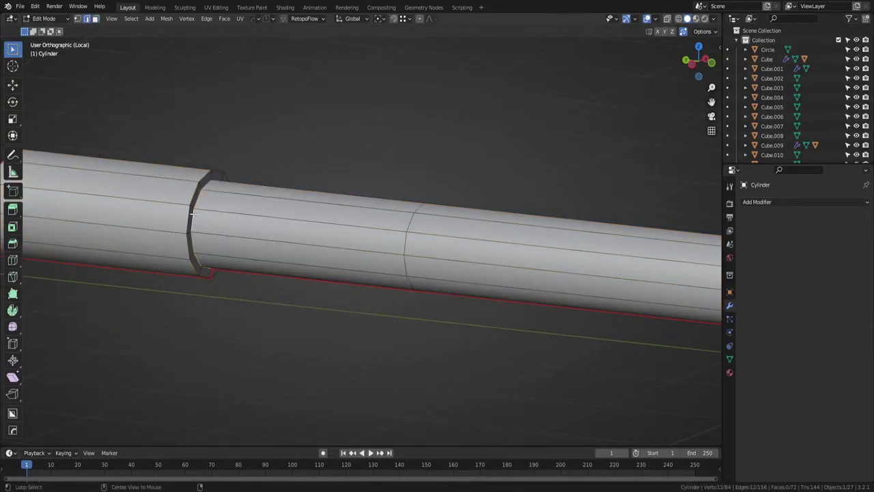
Unwrap the whole barrel again with the added seams and inspect its UV islands.
key(a)
key(u)
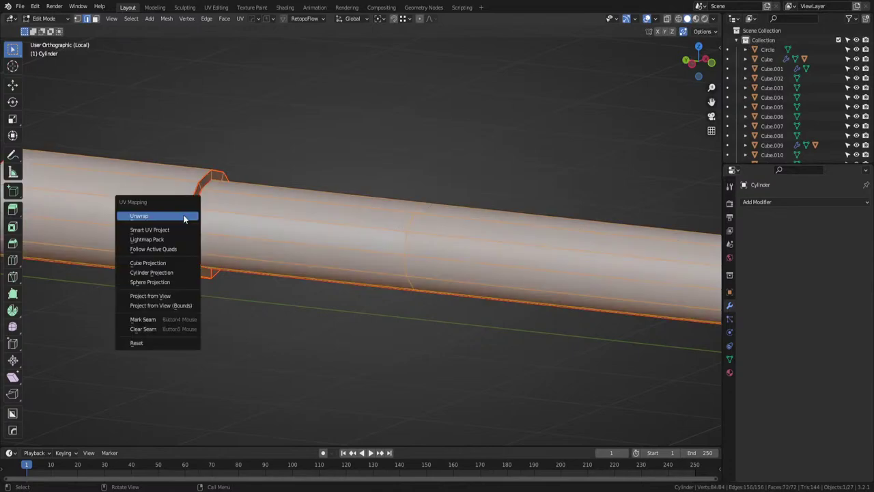
click(186, 214)
key(Tab)
click(216, 7)
scroll(181, 241, down, 3)
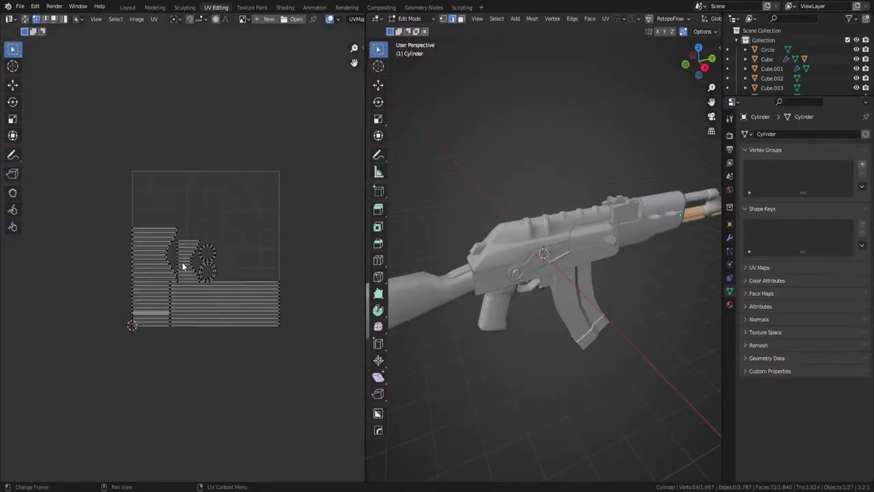
scroll(181, 240, up, 3)
click(127, 8)
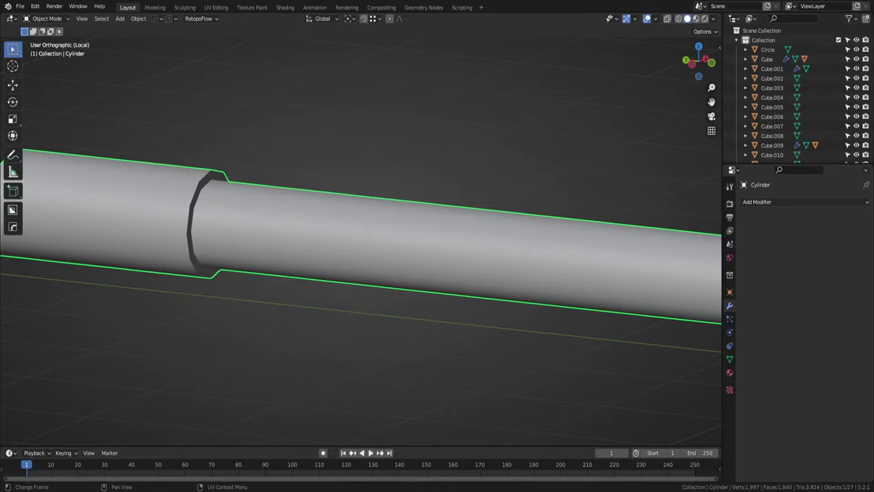
Leave the barrel's local view, isolate the thin rod beneath the barrel and enter mesh editing on it.
middle_drag(369, 233, 350, 235)
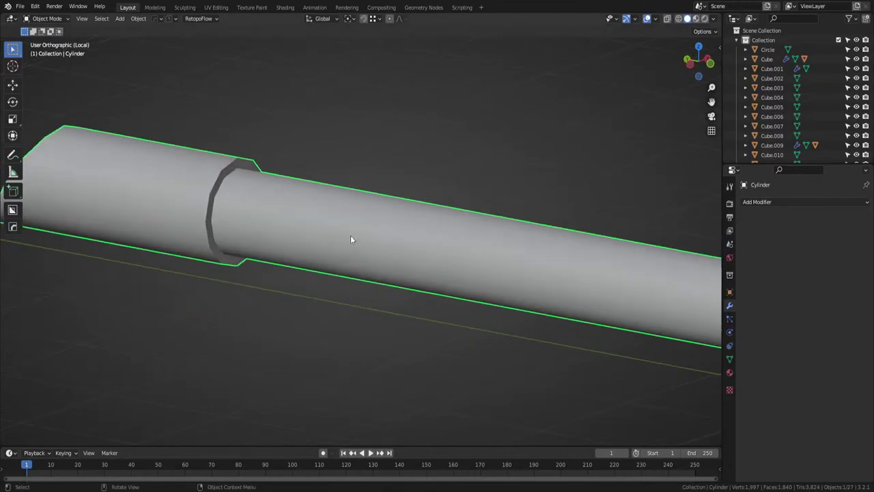
scroll(354, 217, down, 5)
key(KP_Divide)
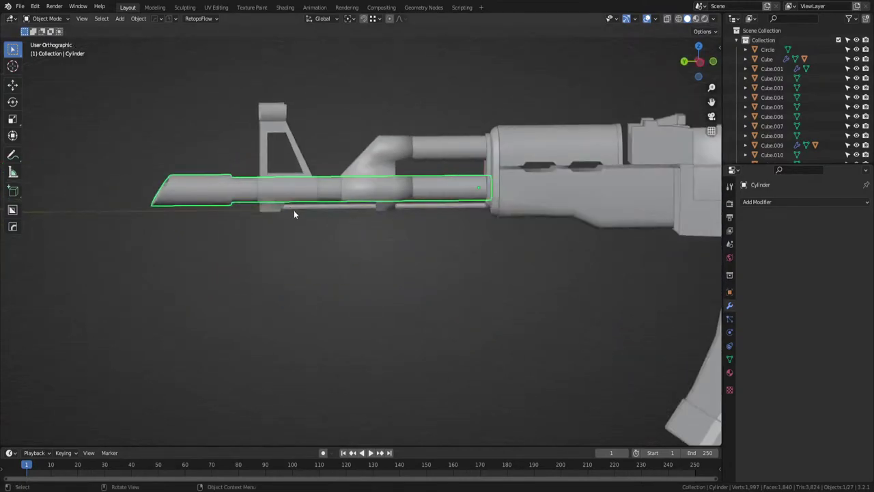
click(294, 208)
key(KP_Divide)
middle_drag(311, 214, 368, 232)
key(Tab)
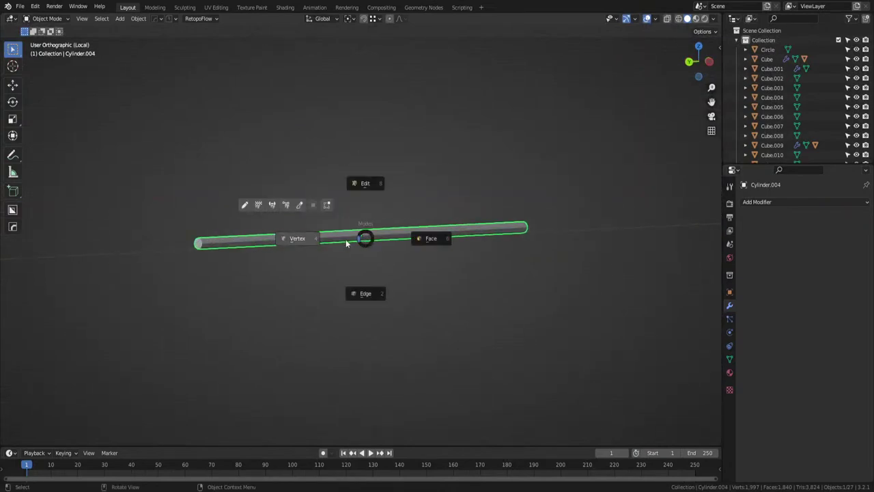
click(307, 242)
Delete the cap faces at both ends of the thin rod.
middle_drag(273, 246, 372, 249)
scroll(374, 249, up, 5)
key(3)
click(299, 250)
key(x)
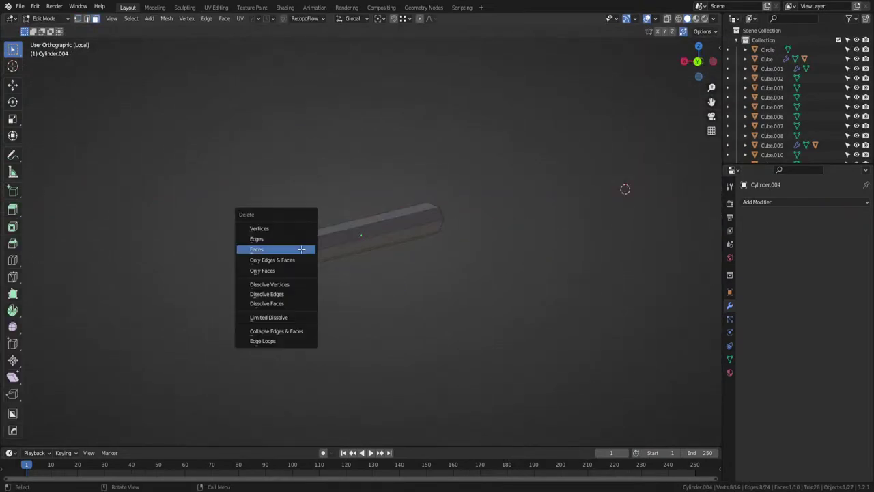
click(301, 248)
middle_drag(301, 249, 296, 176)
key(x)
click(267, 259)
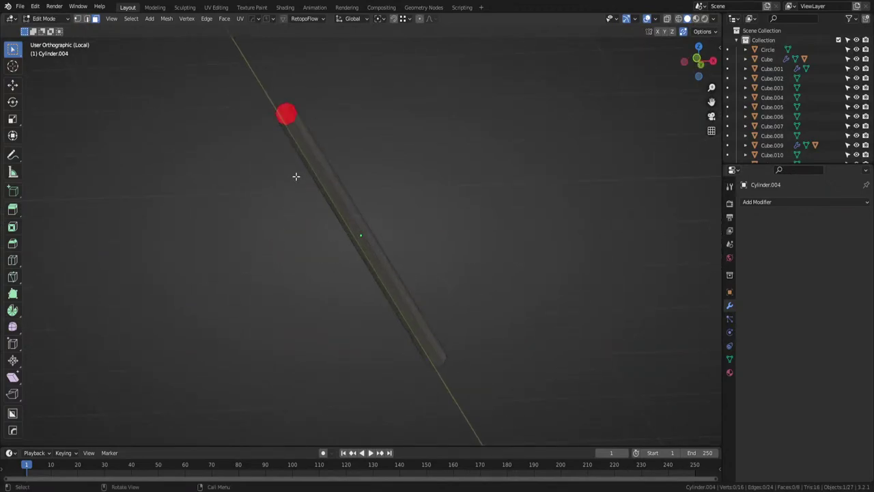
Mark one lengthwise edge of the rod as a seam and unwrap all its faces.
click(303, 154)
key(Tab)
key(Escape)
click(306, 157)
key(Tab)
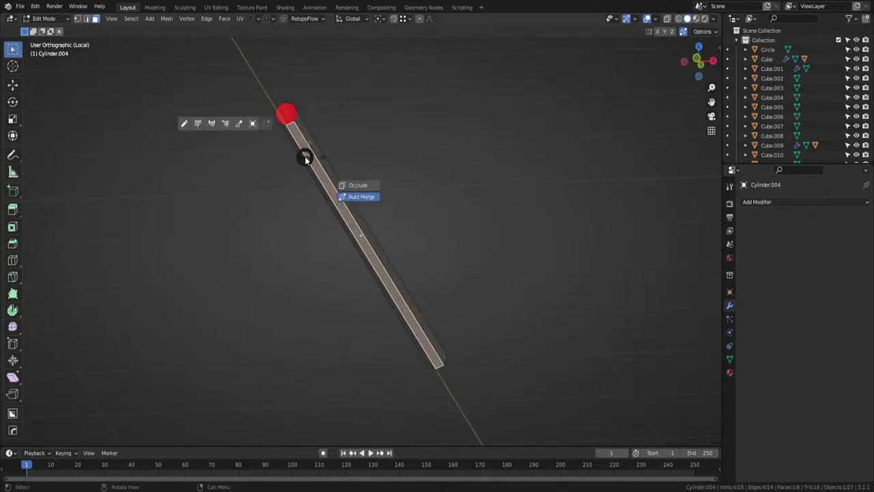
key(2)
click(305, 158)
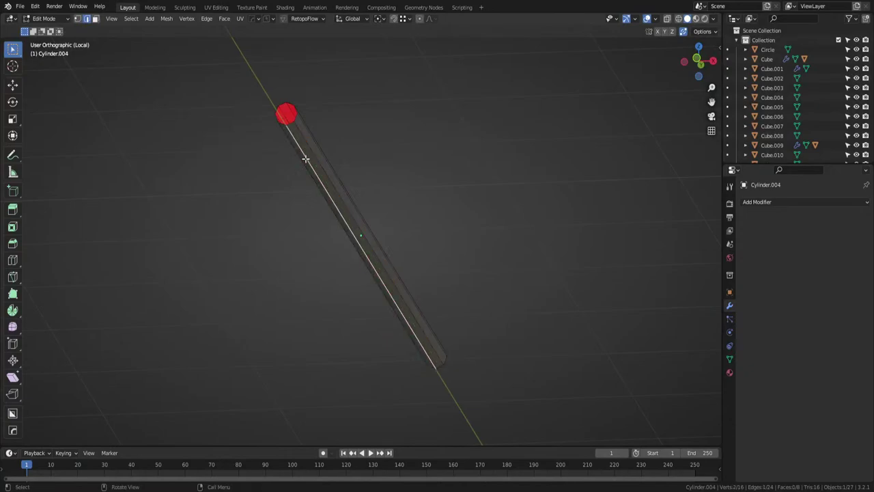
key(a)
key(u)
click(307, 159)
key(Tab)
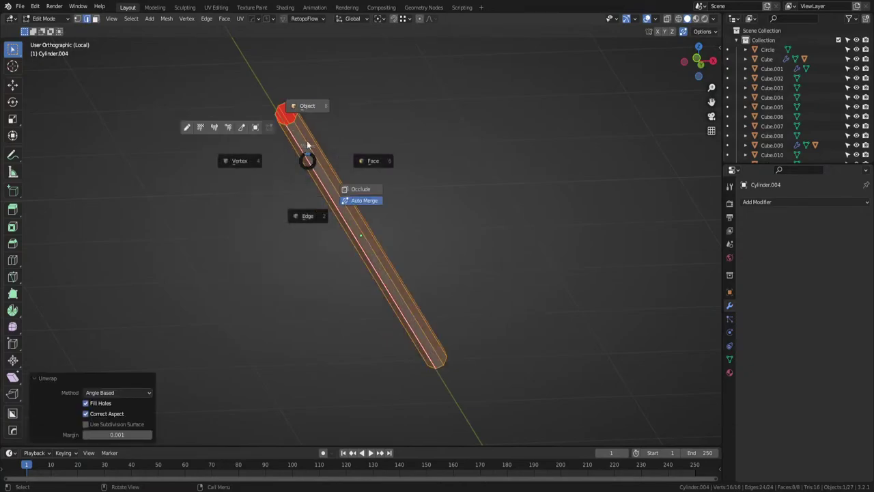
click(308, 120)
Apply the rod's object transforms and unwrap the whole mesh again.
key(ctrl+a)
click(313, 150)
key(Tab)
click(313, 113)
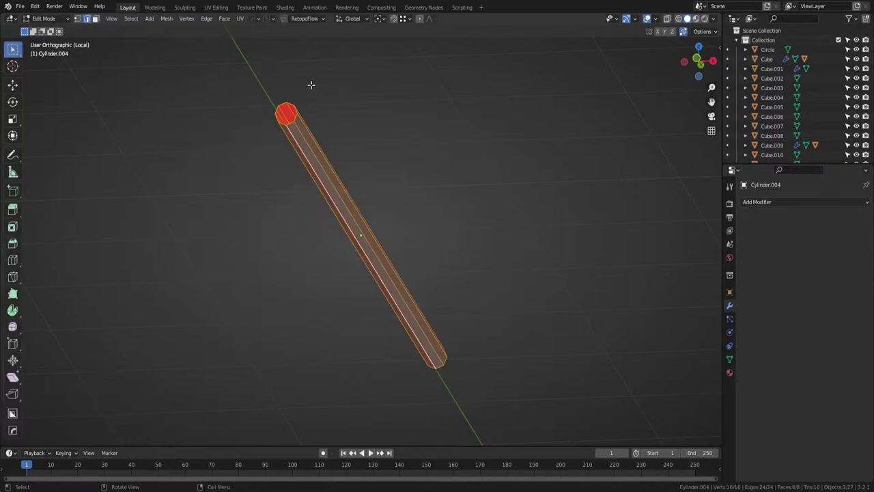
key(u)
click(311, 104)
key(Tab)
Shade the rod smooth, then isolate the front sight in local view for mesh editing.
right_click(337, 182)
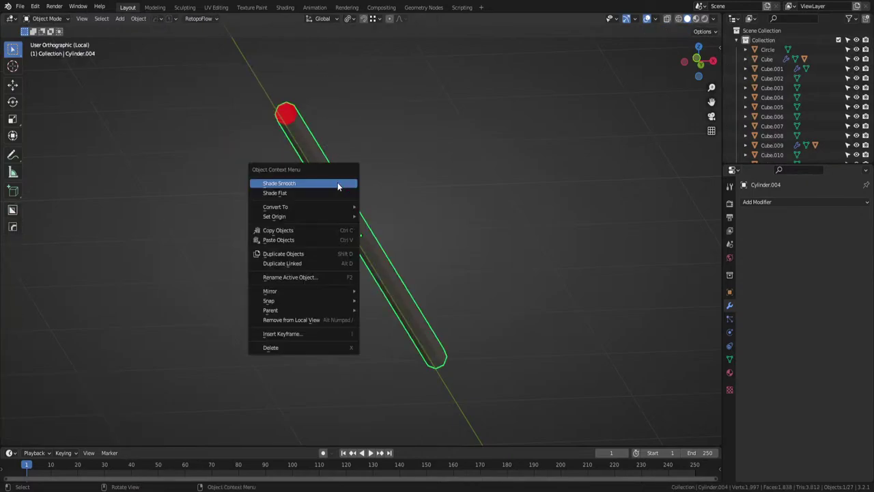
key(KP_Divide)
click(301, 188)
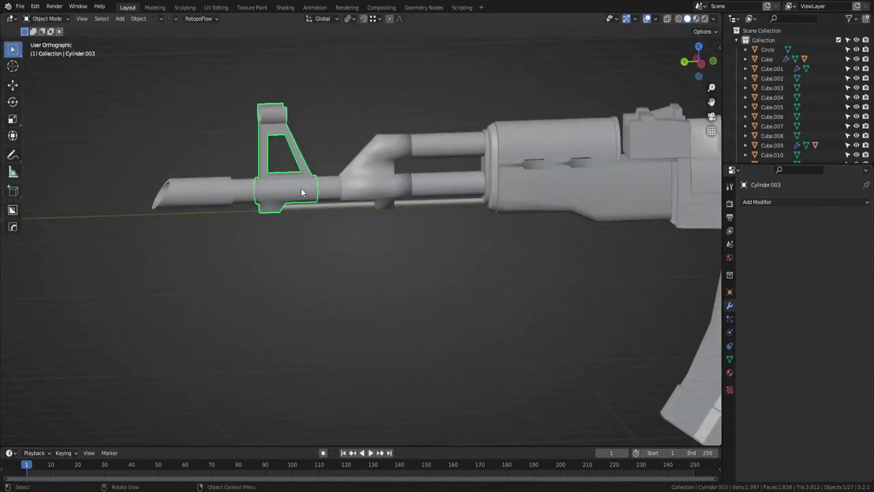
key(KP_Divide)
scroll(303, 190, up, 2)
key(Tab)
middle_drag(299, 206, 253, 283)
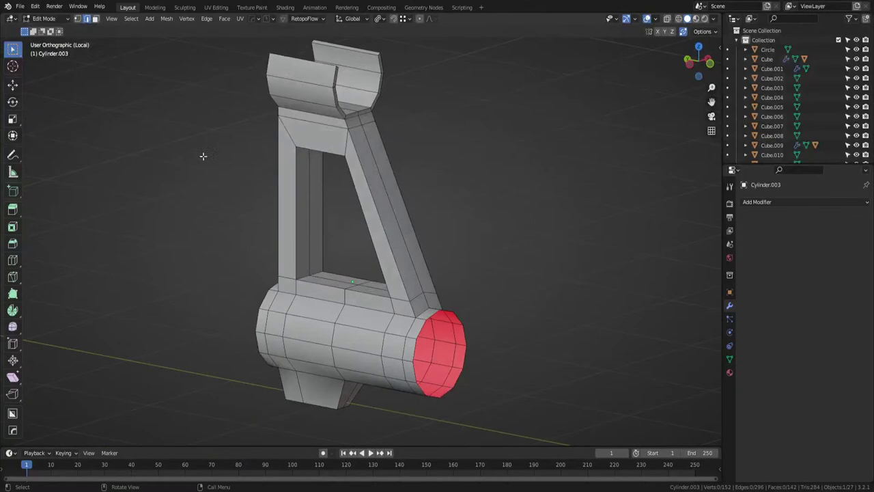
Select the front sight's sharp edges at 30° sharpness and mark them as seams.
click(132, 19)
click(182, 121)
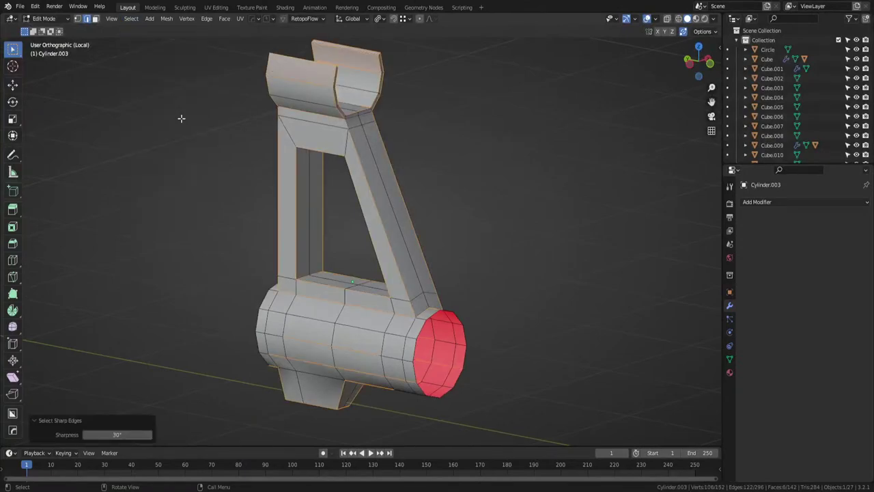
key(ctrl+e)
Clear the seams from the two lengthwise edge lines on the tube's outer side and from the matching lines inside it.
middle_drag(346, 378, 355, 361)
alt+click(355, 361)
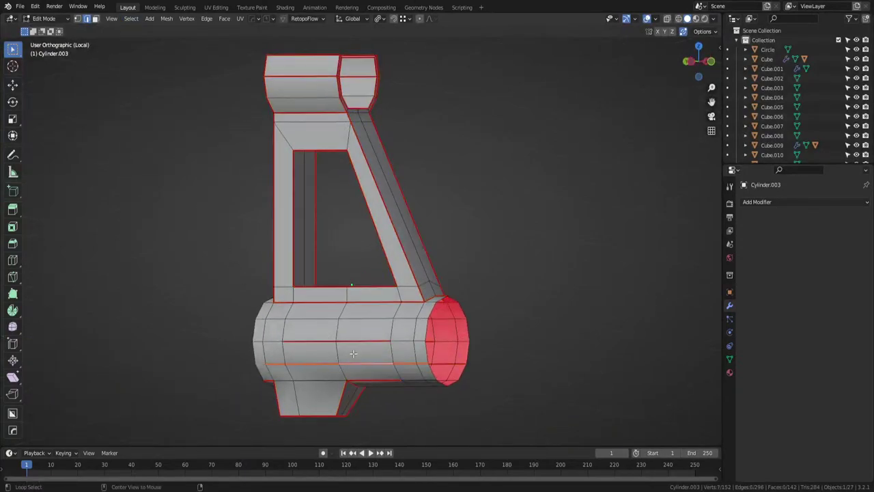
alt+shift+click(353, 345)
key(ctrl+e)
middle_drag(449, 382, 433, 379)
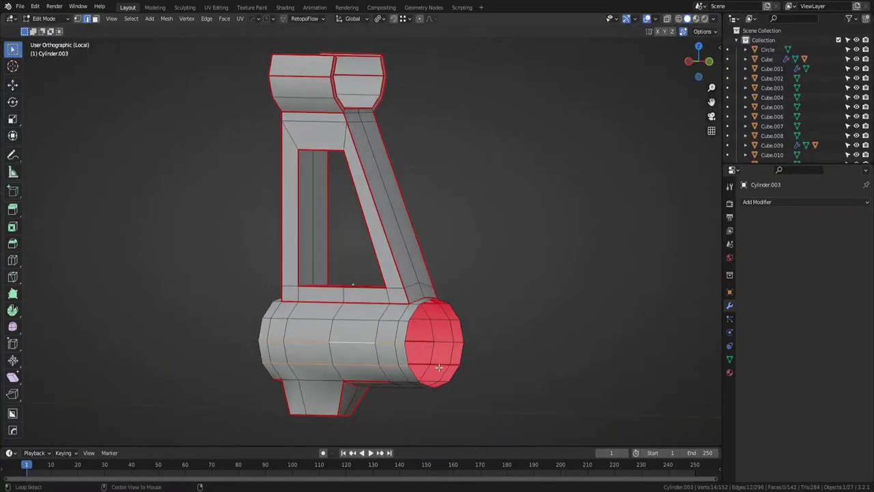
alt+click(439, 365)
alt+shift+click(429, 349)
key(ctrl+z)
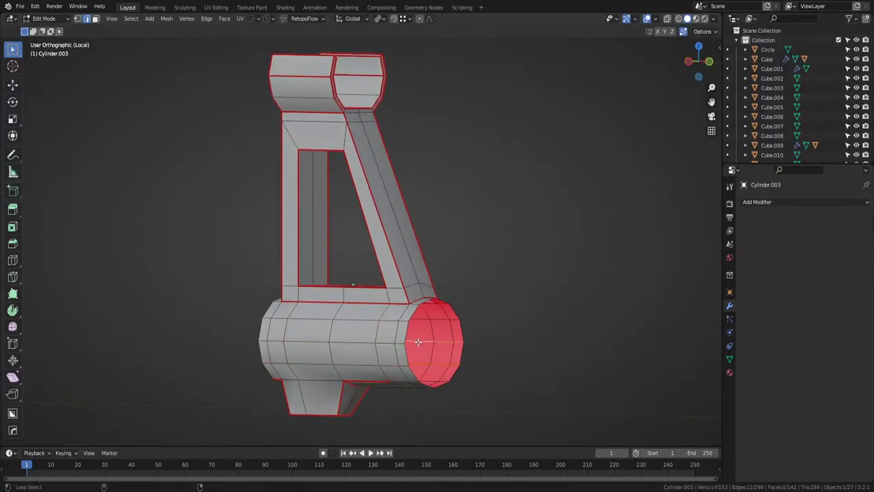
Clear the stray seam beside the lug under the tube and mark the lug's junction edges as seams.
middle_drag(418, 341, 414, 290)
click(367, 312)
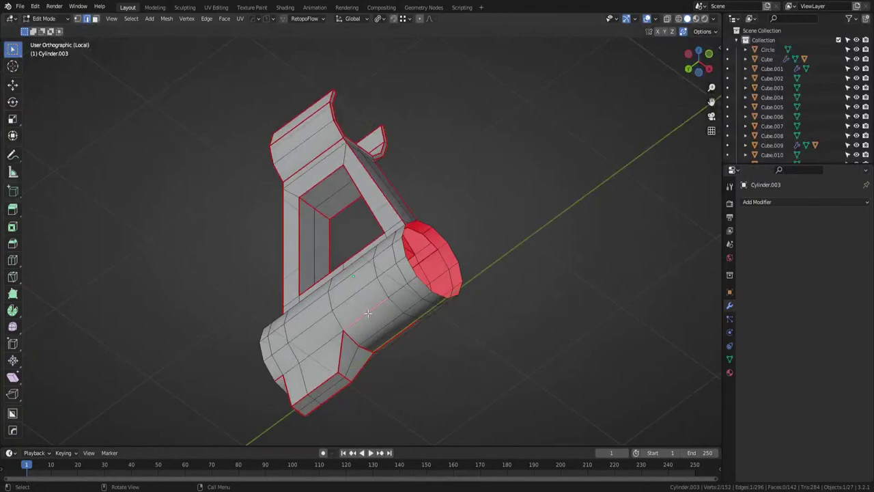
key(ctrl+e)
click(389, 334)
click(318, 339)
middle_drag(402, 377, 421, 344)
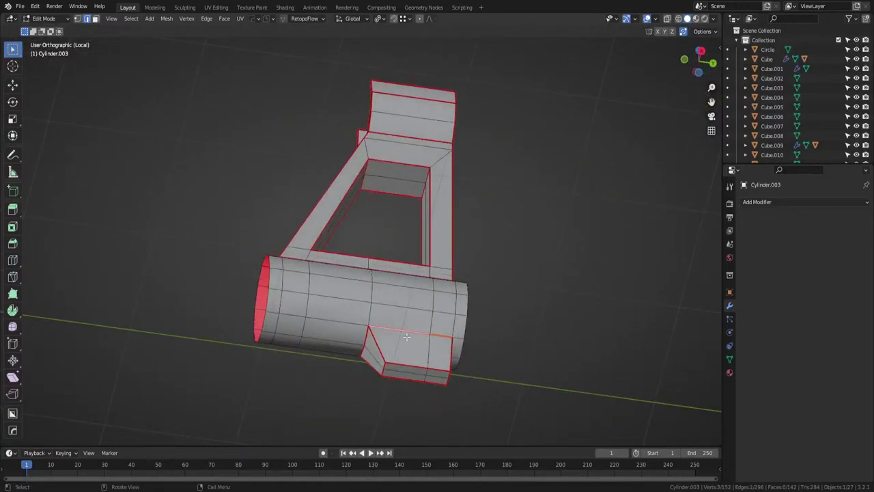
Mark seams along the underside of the front sight's tube and around its open end loops.
alt+click(336, 346)
middle_drag(373, 352, 359, 356)
alt+click(418, 290)
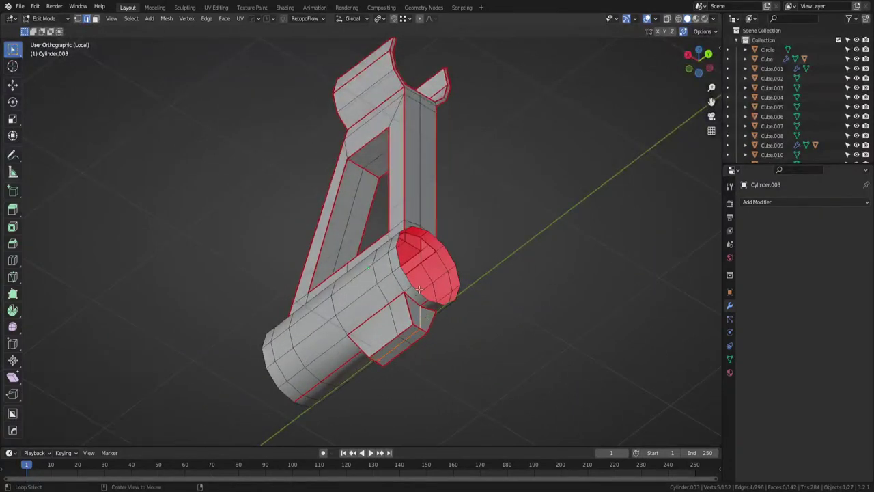
alt+click(419, 289)
middle_drag(258, 316, 359, 332)
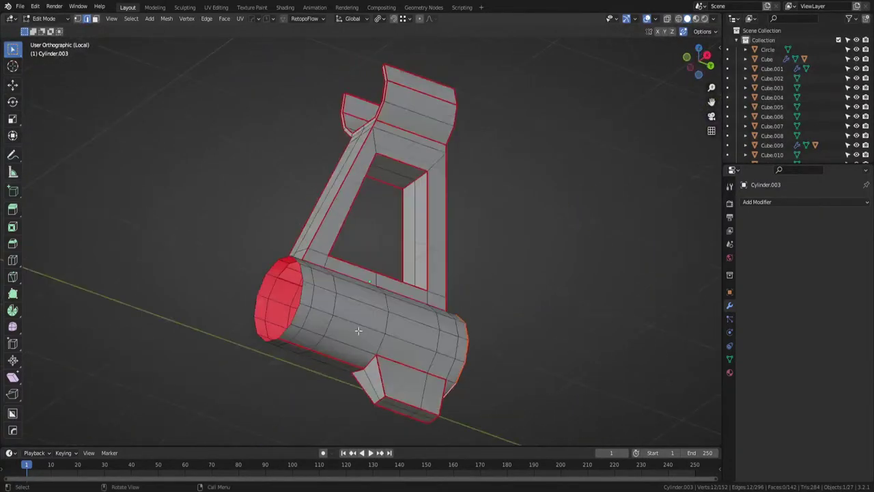
alt+click(297, 308)
Clear the seams from the lengthwise edges across the inner and outer faces of the ears atop the front sight.
middle_drag(313, 302, 344, 302)
scroll(344, 301, up, 3)
middle_drag(290, 224, 277, 203)
click(284, 149)
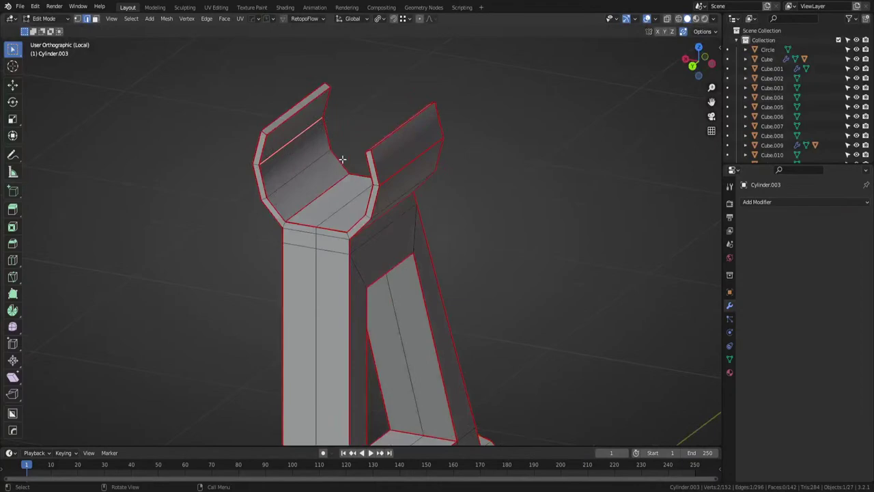
click(401, 170)
middle_drag(402, 170, 525, 142)
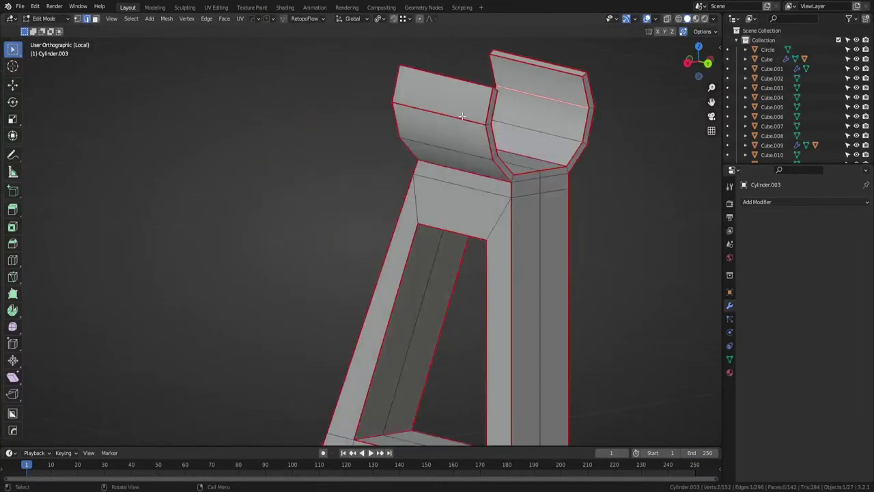
middle_drag(462, 116, 458, 124)
scroll(509, 209, down, 3)
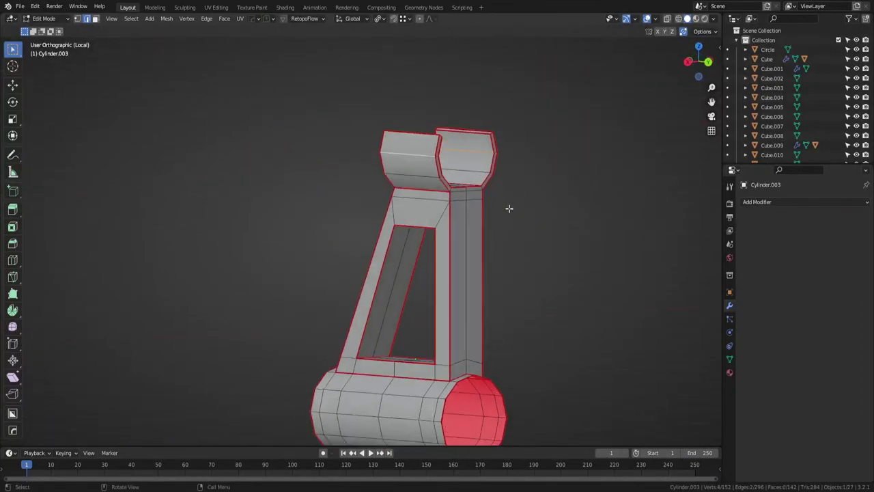
middle_drag(508, 208, 478, 237)
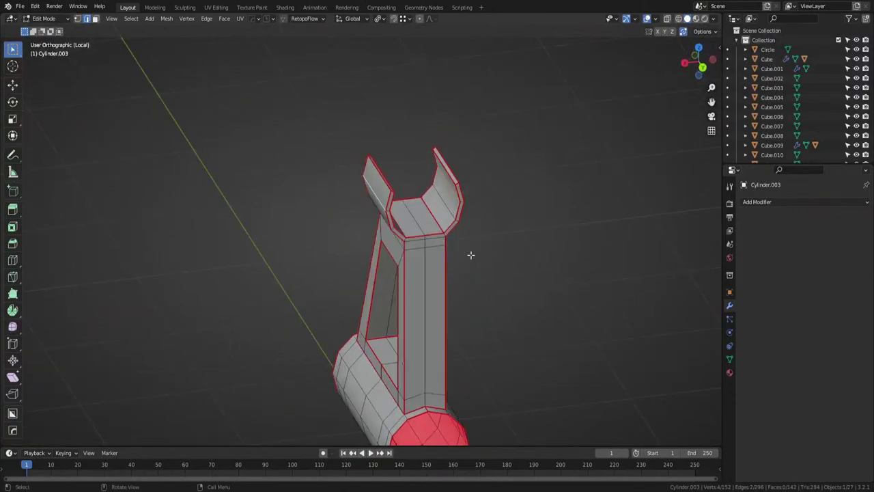
Apply the front sight's scale and UV-unwrap its whole mesh.
key(a)
key(u)
click(465, 266)
middle_drag(465, 266, 496, 234)
key(Tab)
key(ctrl+a)
click(482, 270)
key(Tab)
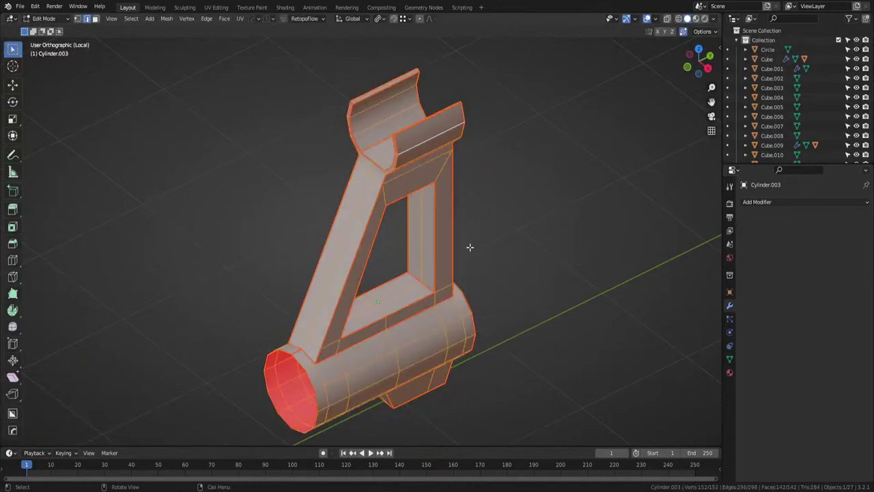
middle_drag(507, 278, 483, 275)
key(u)
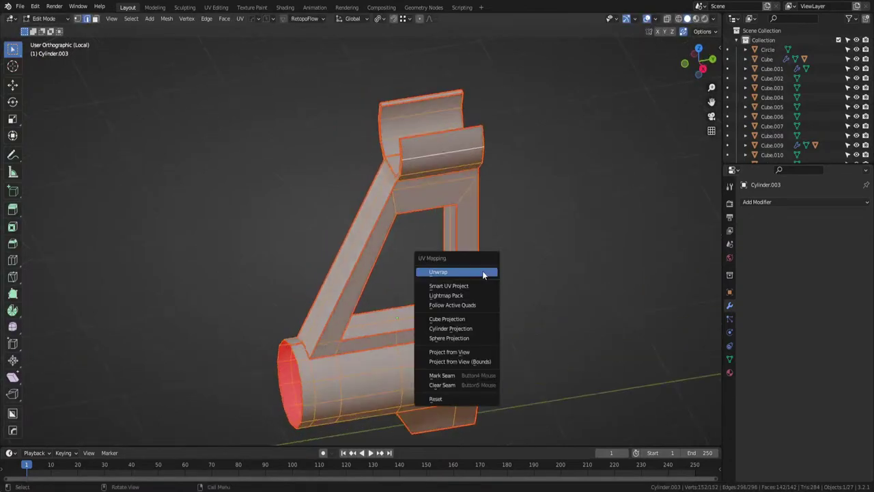
click(482, 273)
click(215, 7)
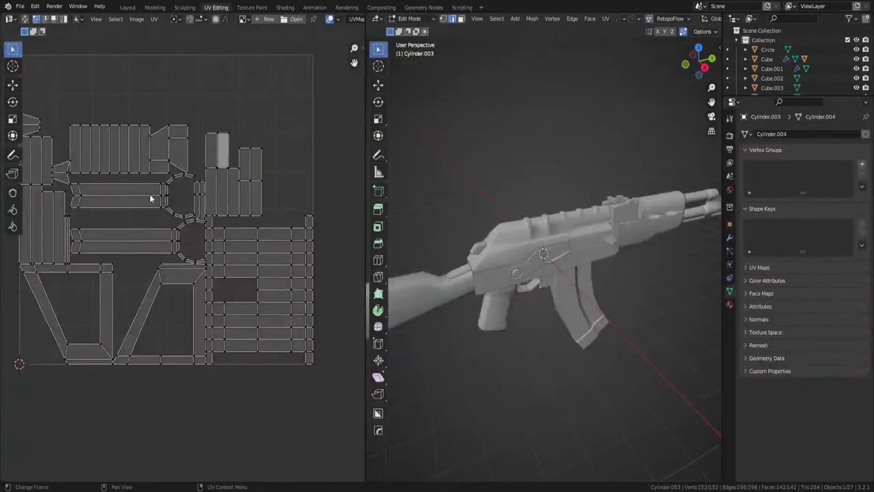
click(128, 7)
Isolate the gas block and delete the rear end-cap faces of its upper and lower tubes.
key(KP_Divide)
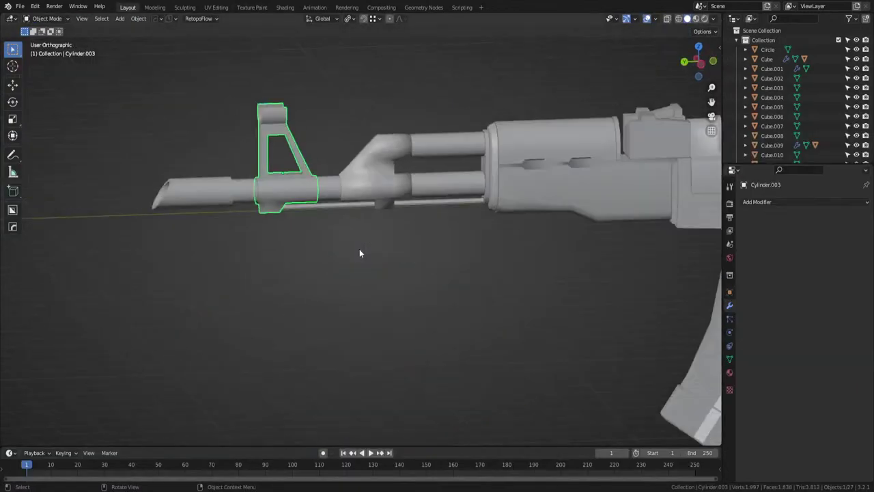
click(361, 175)
key(KP_Divide)
key(Tab)
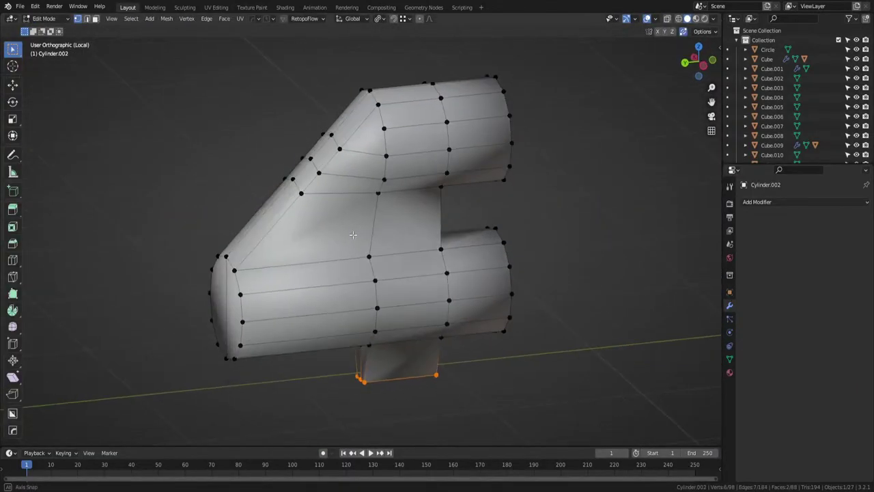
middle_drag(400, 232, 485, 186)
alt+click(486, 186)
key(Tab)
click(549, 189)
click(494, 152)
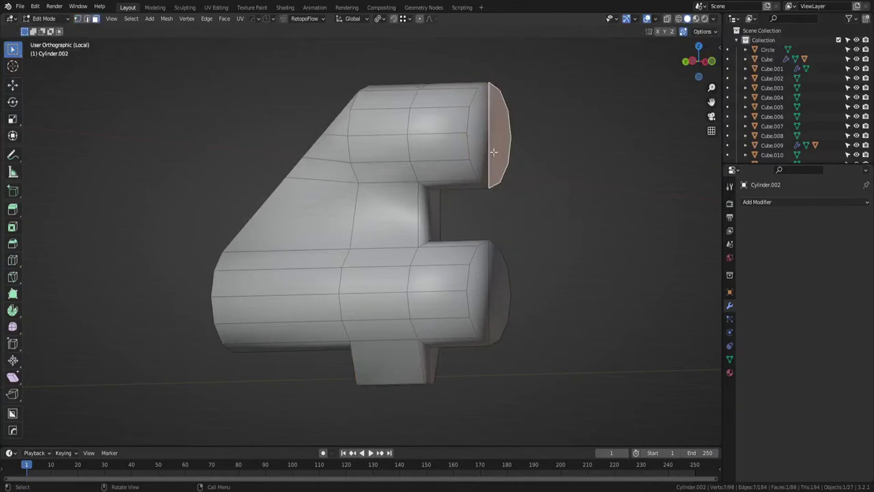
shift+click(484, 148)
key(x)
click(488, 160)
click(500, 287)
shift+click(482, 289)
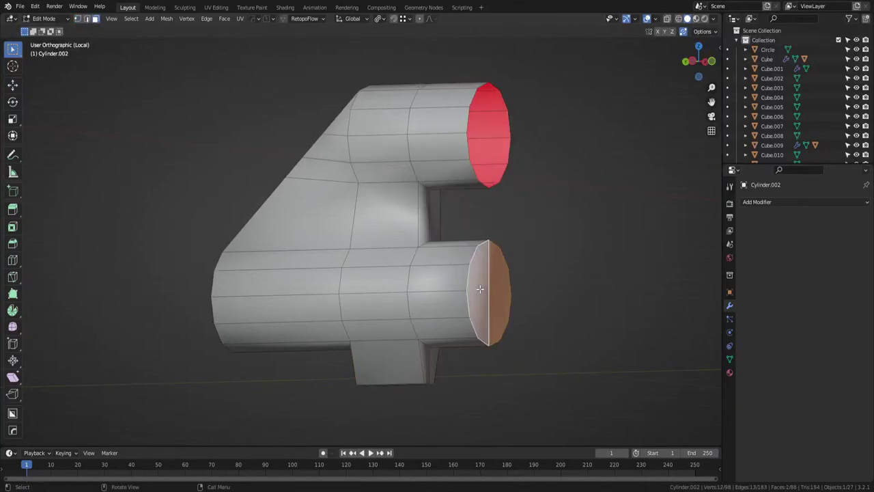
key(x)
click(481, 289)
Delete the end cap at the front of the gas block's lower tube and the face under its lug.
middle_drag(425, 282, 540, 287)
click(265, 287)
shift+click(242, 289)
key(x)
click(241, 289)
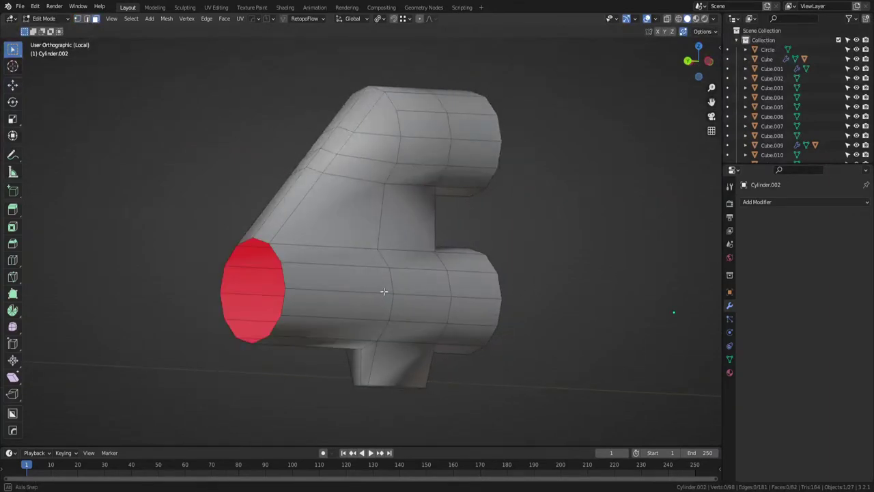
middle_drag(384, 292, 373, 222)
drag(401, 322, 396, 325)
key(x)
click(398, 325)
middle_drag(412, 320, 405, 343)
Mark seams around the gas block's open tube ends and the open underside of its lug.
key(Tab)
click(400, 344)
alt+click(401, 324)
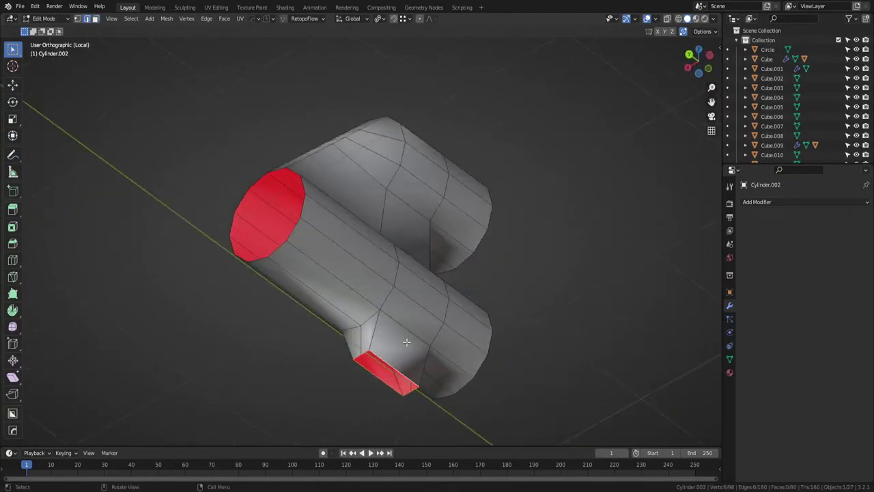
alt+shift+click(279, 245)
alt+shift+click(498, 252)
alt+shift+click(495, 355)
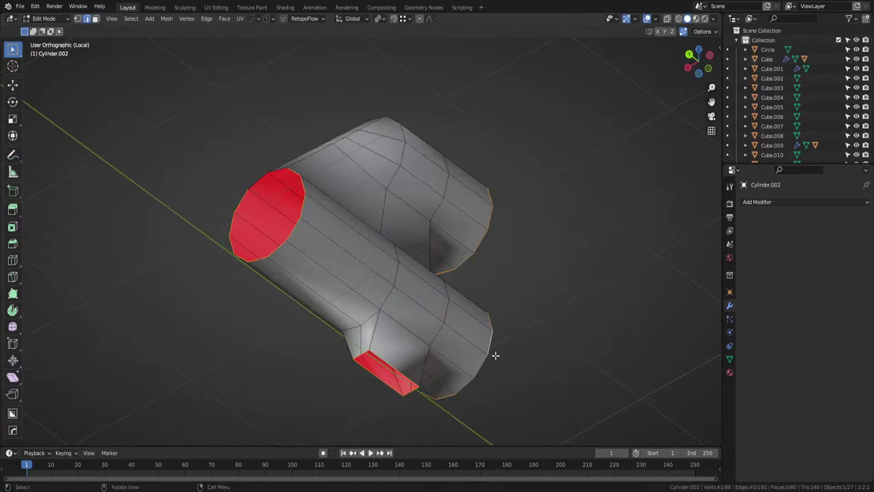
middle_drag(405, 350, 416, 348)
Mark seams along the underside of the lower tube on both sides of the lug and up the lug's rear edge.
click(362, 328)
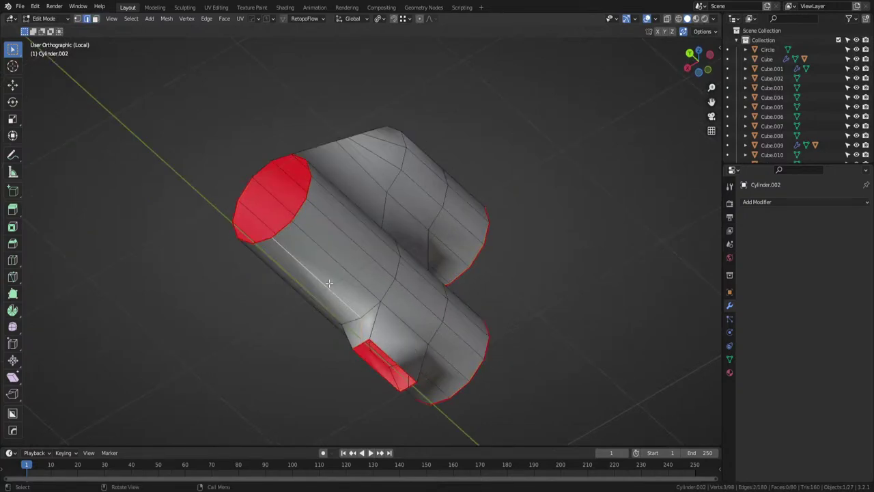
shift+click(338, 281)
middle_drag(392, 317, 294, 331)
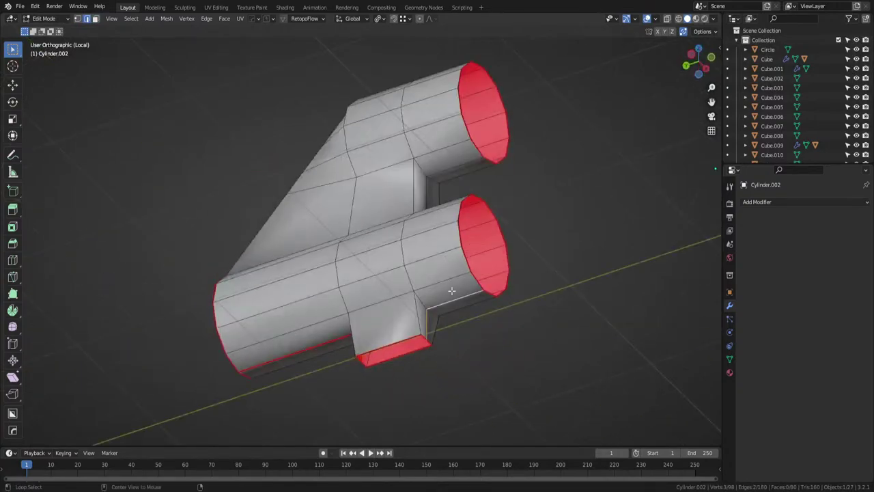
middle_drag(428, 270, 376, 287)
Mark the edges where the web meets the gas block's lower tube as seams.
click(377, 287)
shift+click(402, 278)
middle_drag(440, 276, 416, 270)
shift+click(406, 252)
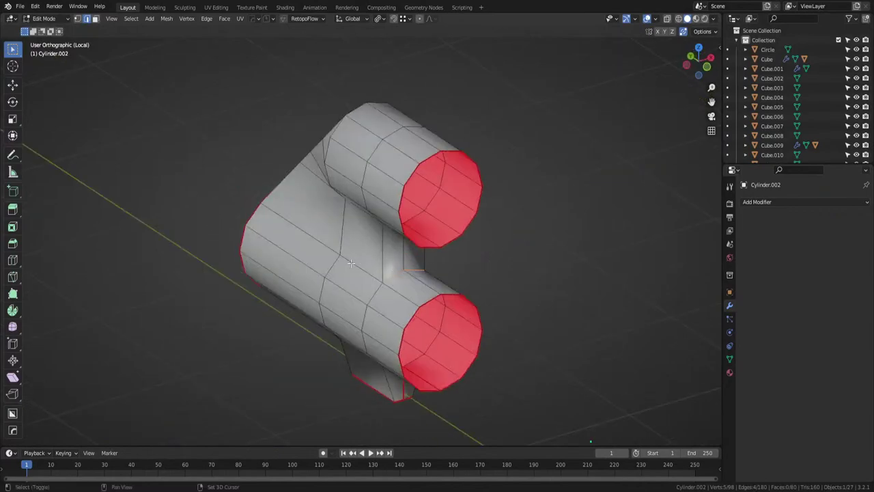
middle_drag(303, 249, 429, 265)
middle_drag(280, 305, 410, 181)
Mark seams where the upper tube meets the web and sloped front, and along the tube's rear underside.
click(359, 257)
ctrl+click(378, 247)
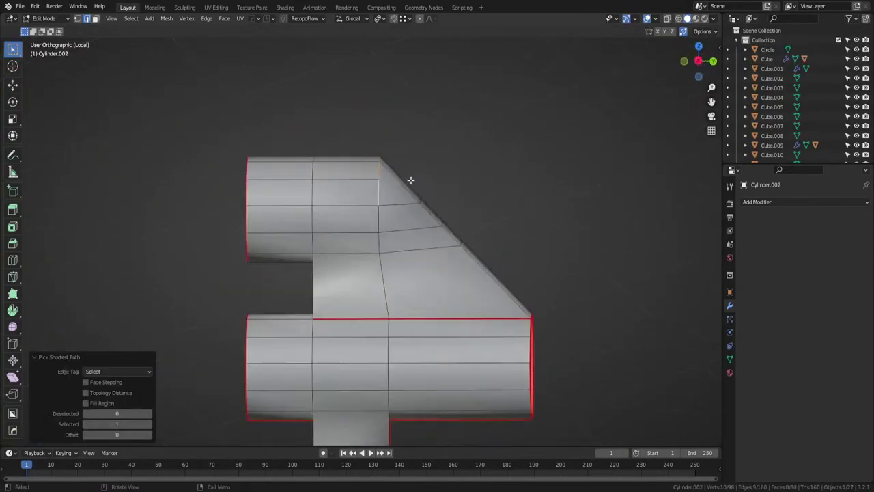
middle_drag(313, 258, 356, 230)
alt+click(309, 250)
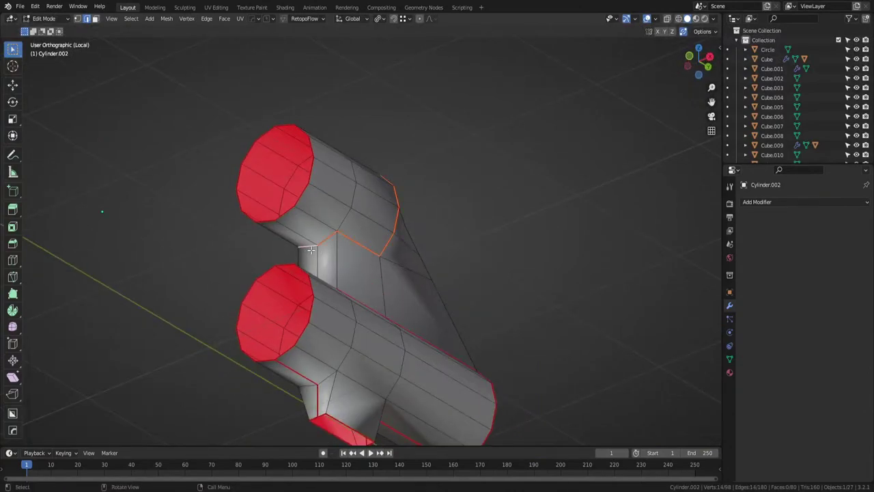
Apply the gas block's scale, then unwrap the whole mesh and inspect its UV islands.
key(a)
middle_drag(308, 244, 322, 290)
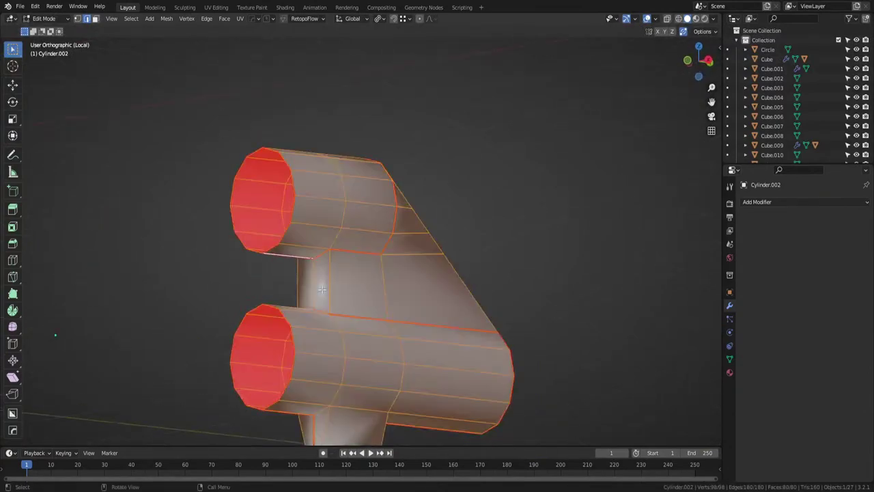
key(u)
click(322, 290)
key(Tab)
key(ctrl+a)
click(324, 247)
key(Tab)
key(u)
click(335, 213)
key(ctrl+Tab)
click(263, 203)
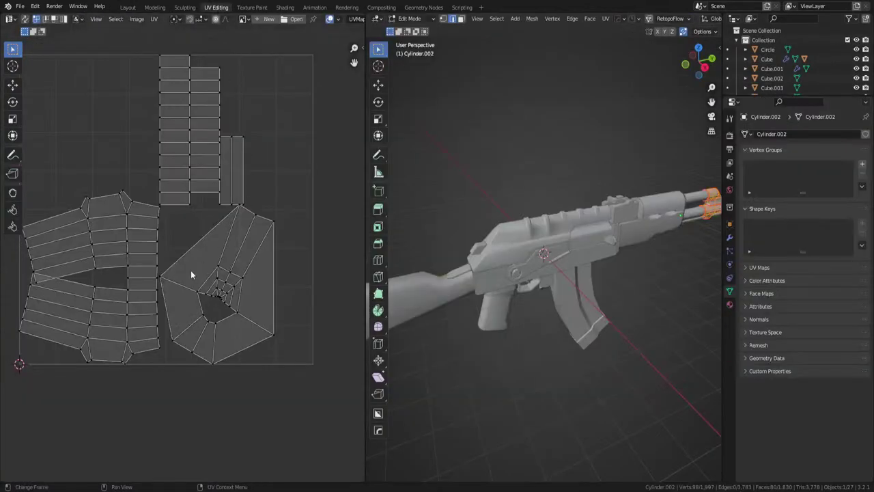
scroll(191, 274, up, 2)
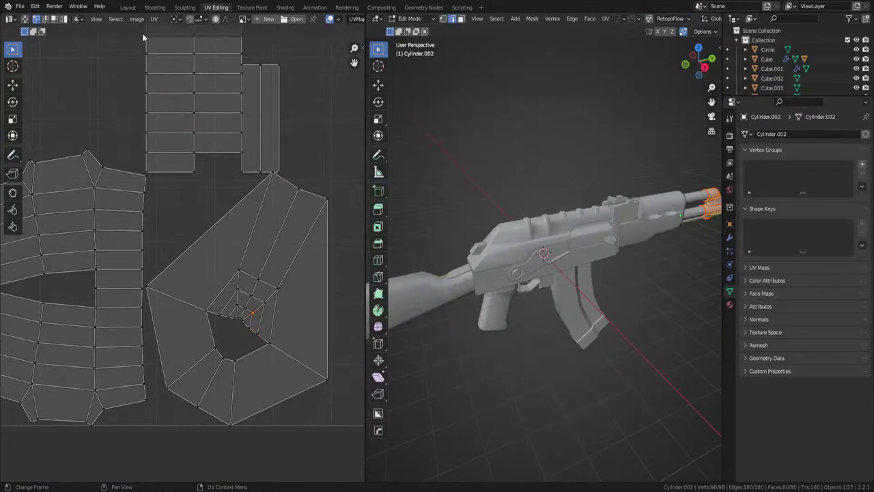
Split the ring-shaped web island of the gas block with a further seam and unwrap the whole mesh again.
click(128, 7)
middle_drag(325, 332, 354, 335)
middle_drag(375, 267, 366, 299)
key(a)
key(u)
click(415, 312)
key(Tab)
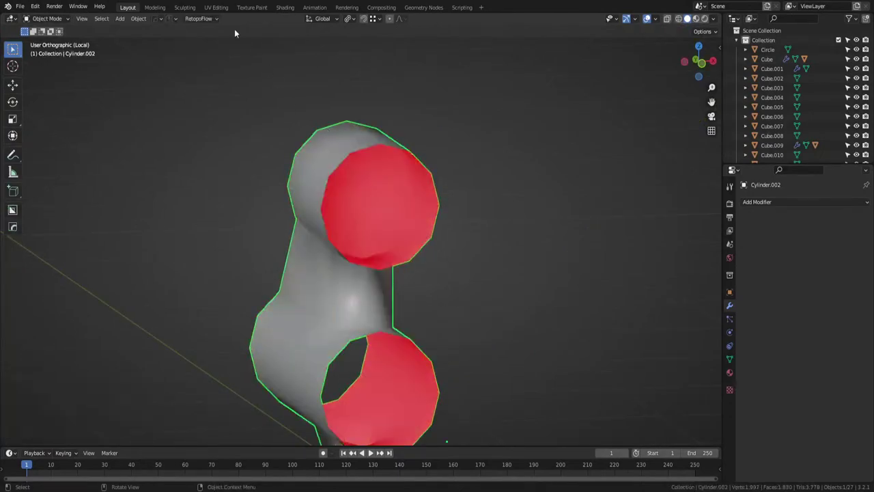
click(216, 7)
scroll(166, 259, up, 2)
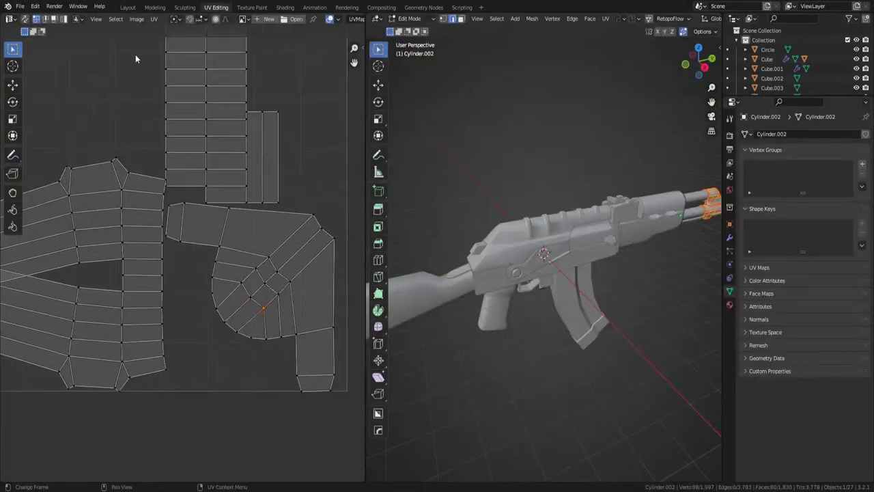
Isolate the gas tube between the gas block and the handguard, and delete both of its end-cap faces.
click(127, 8)
key(KP_Divide)
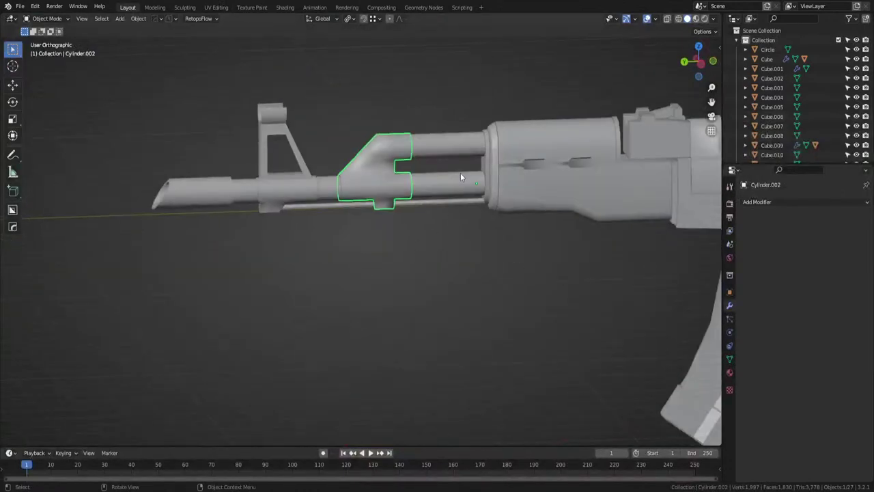
click(461, 176)
click(463, 148)
key(KP_Divide)
key(Tab)
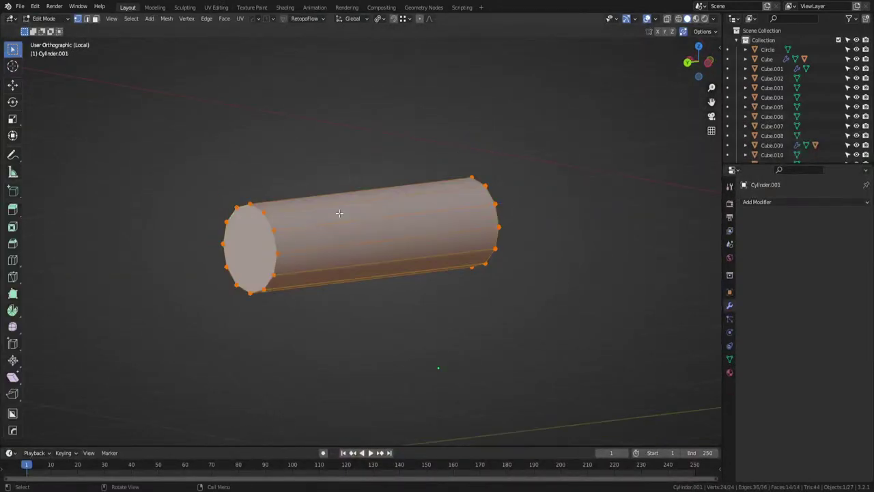
key(alt+a)
key(3)
middle_drag(255, 250, 303, 248)
click(351, 251)
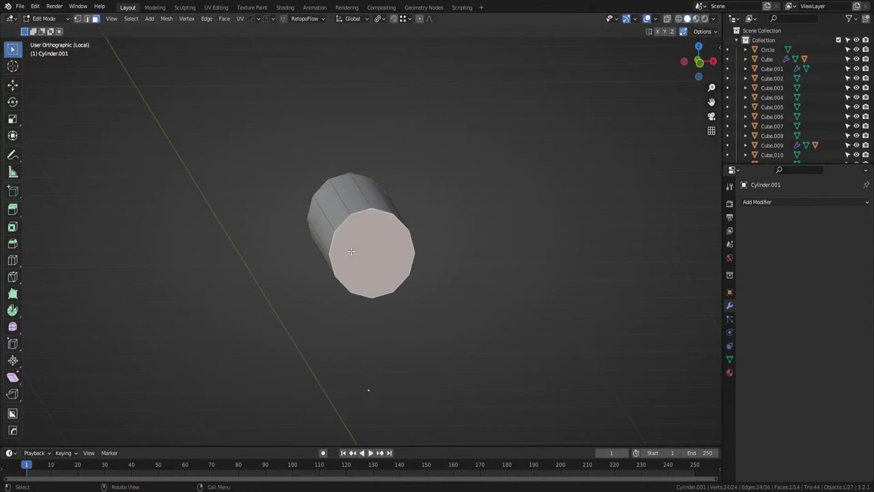
key(x)
click(351, 251)
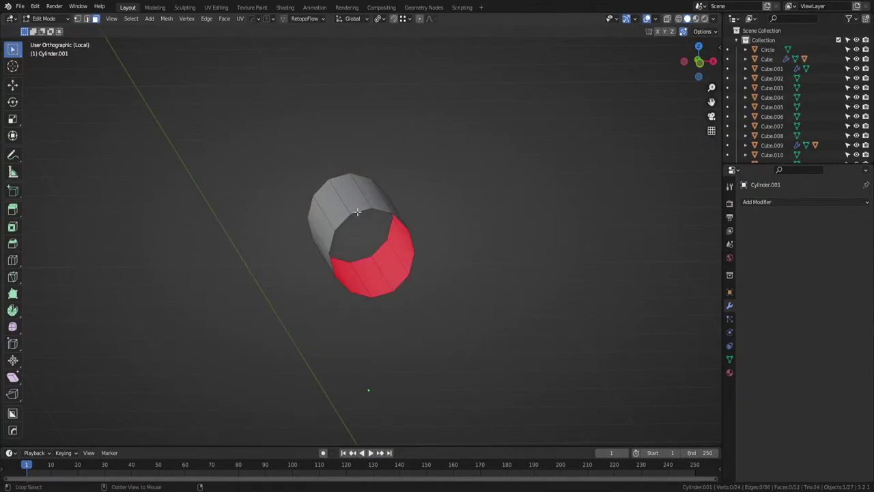
Mark the gas tube's two open end loops as seams and apply the object's scale.
key(2)
alt+click(354, 214)
alt+shift+click(346, 174)
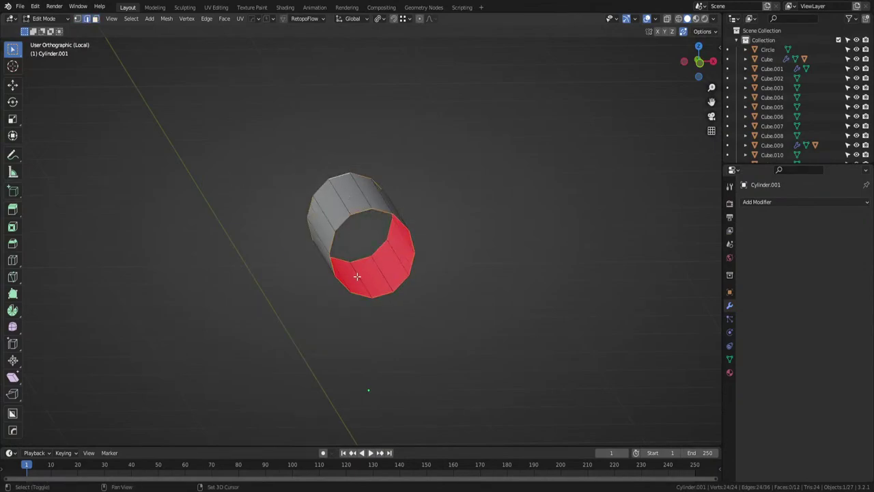
key(Tab)
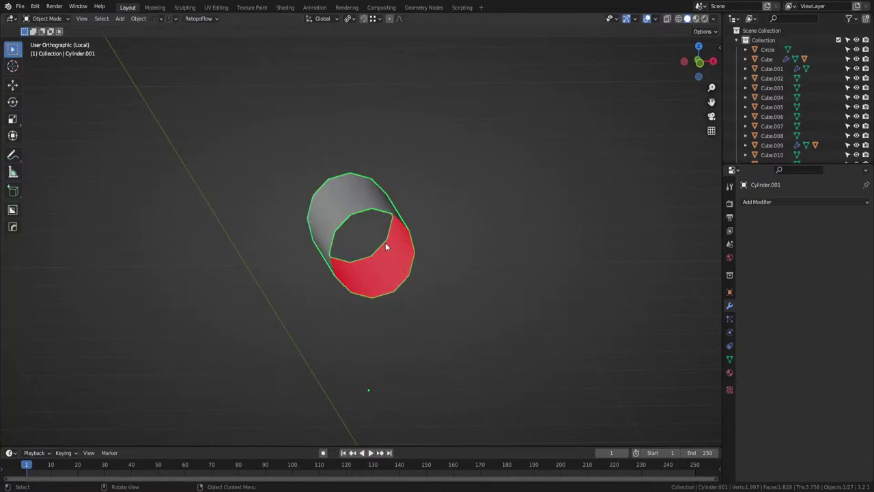
key(ctrl+a)
click(386, 257)
Isolate the oval plate at the handguard's front, delete its hidden back face and mark the open loop as a seam.
key(KP_Divide)
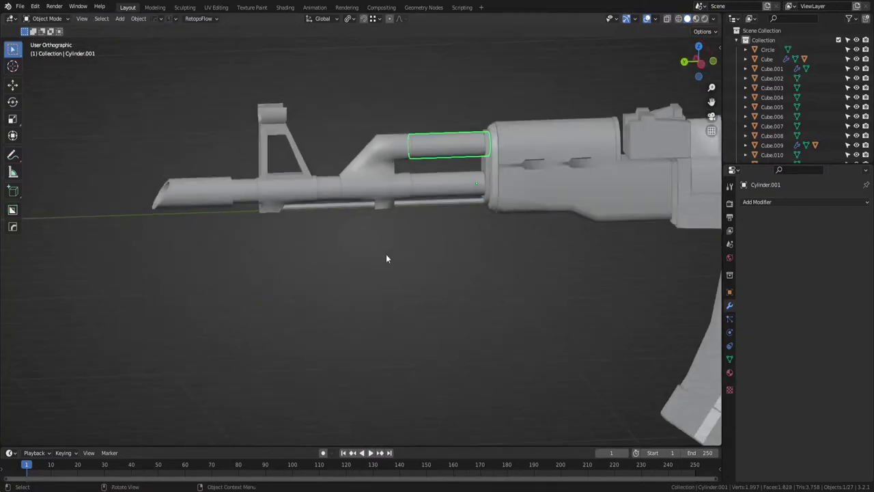
click(498, 164)
click(485, 172)
key(KP_Divide)
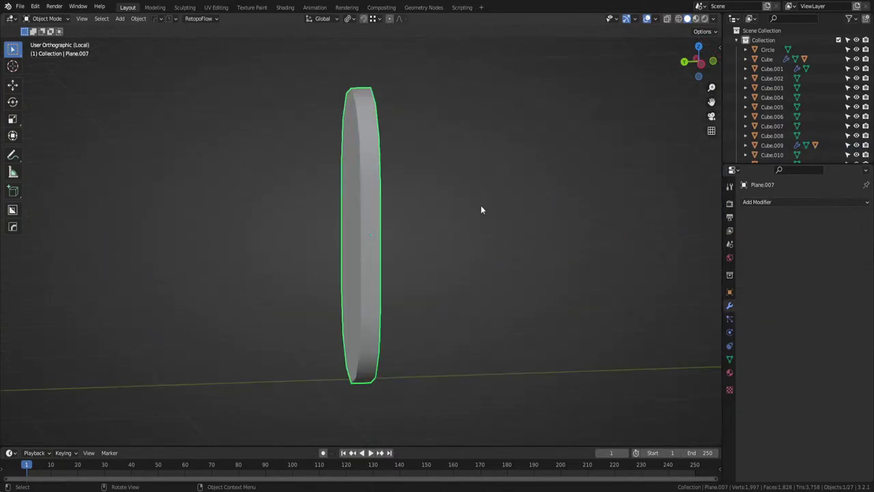
key(Tab)
key(alt+a)
middle_drag(377, 238, 410, 272)
key(3)
click(366, 227)
key(x)
click(366, 228)
key(1)
alt+click(340, 231)
Scale the oval plate's front outline down to about 0.963 and fine-tune its size.
alt+click(392, 286)
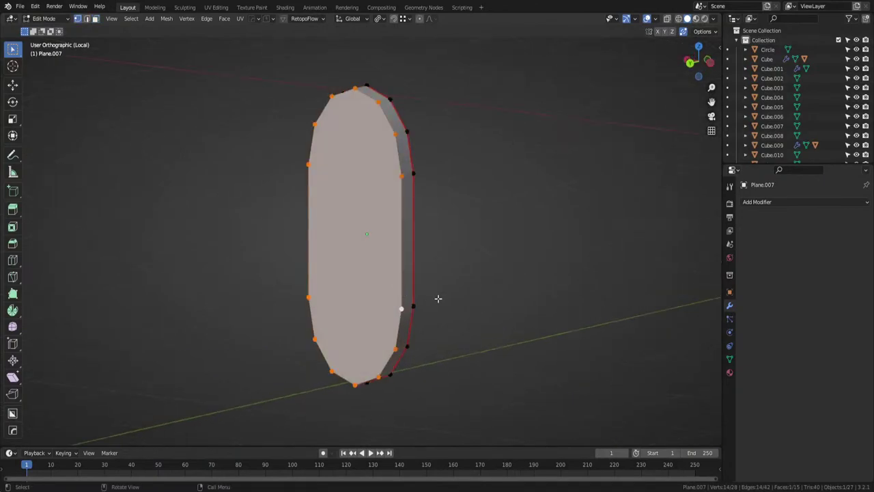
middle_drag(438, 299, 444, 266)
key(s)
click(432, 278)
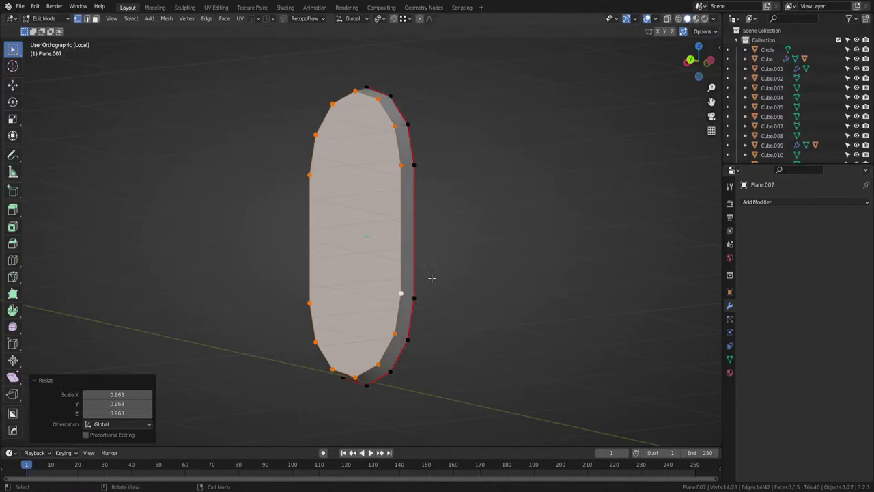
key(s)
click(379, 382)
click(357, 379)
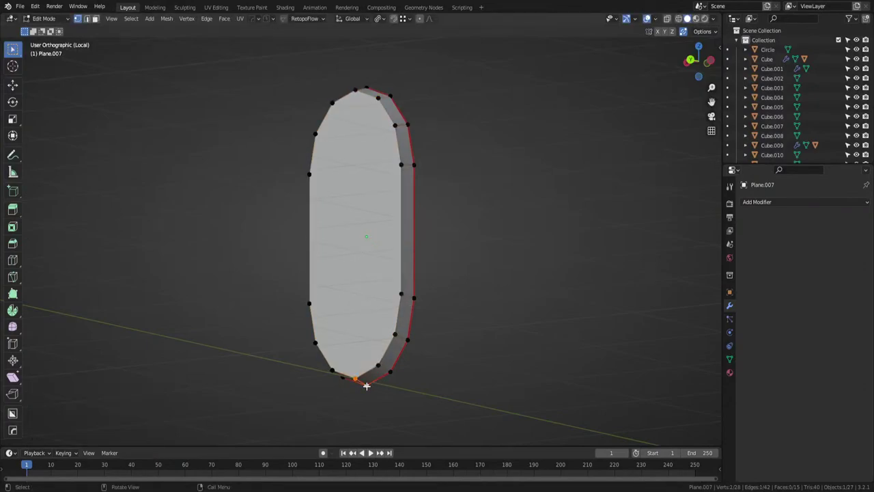
Unwrap the whole oval plate, apply the object's scale and bring the full rifle back into view.
key(a)
key(u)
click(366, 384)
key(Tab)
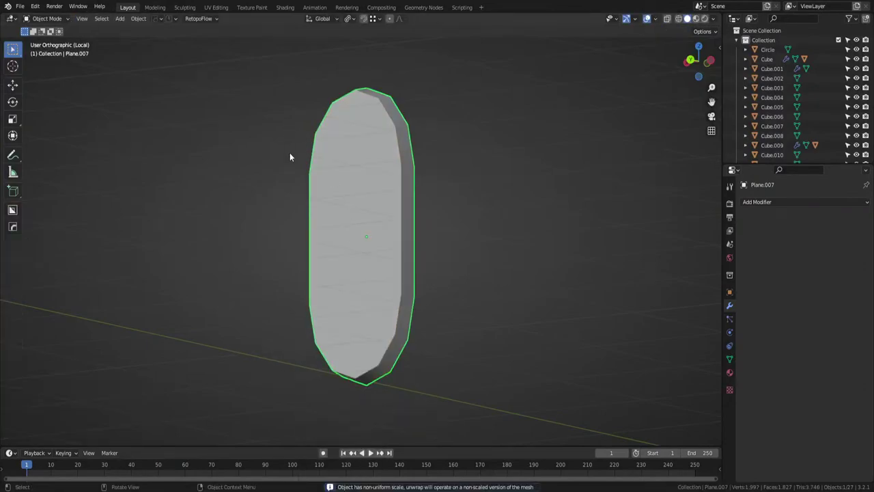
key(period)
key(slash)
Isolate the bevelled oval ring at the handguard's front and mark its outline edge loops as seams.
click(474, 217)
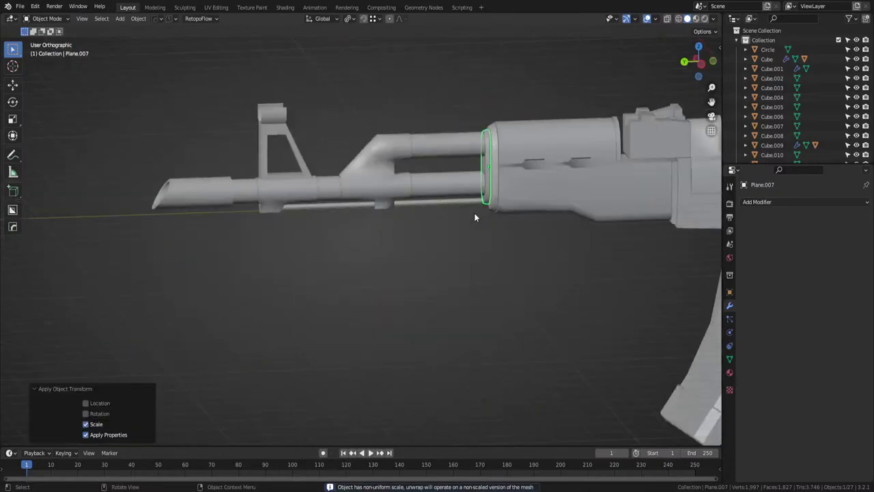
key(KP_Divide)
key(Tab)
middle_drag(496, 229, 355, 334)
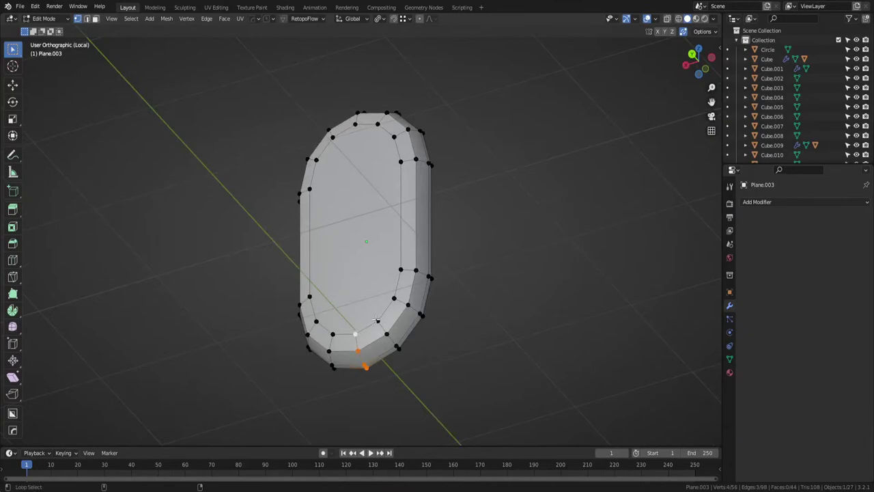
alt+shift+click(377, 319)
key(ctrl+e)
alt+click(393, 361)
Delete the hidden back face of the bevelled oval ring.
middle_drag(434, 344, 402, 341)
key(Tab)
click(460, 345)
click(375, 295)
key(x)
click(379, 307)
Unwrap the whole oval ring, apply its scale and return to the full rifle.
key(a)
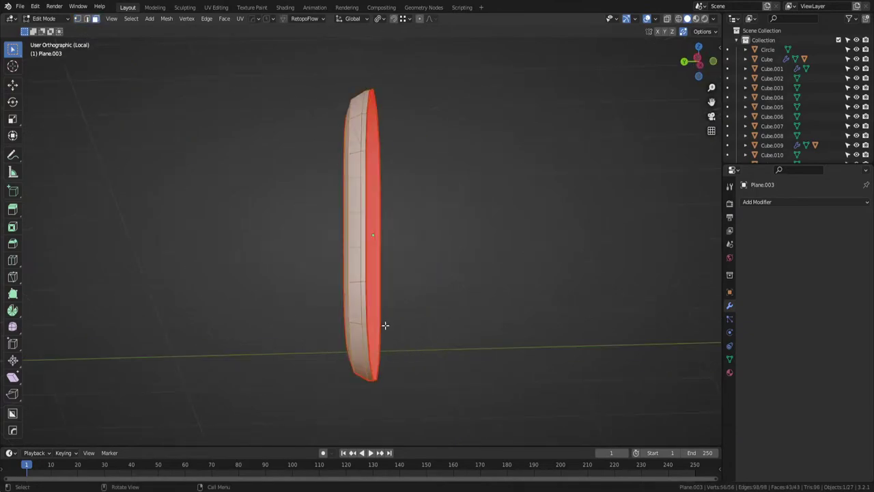
key(u)
click(384, 319)
key(Tab)
key(ctrl+a)
click(383, 295)
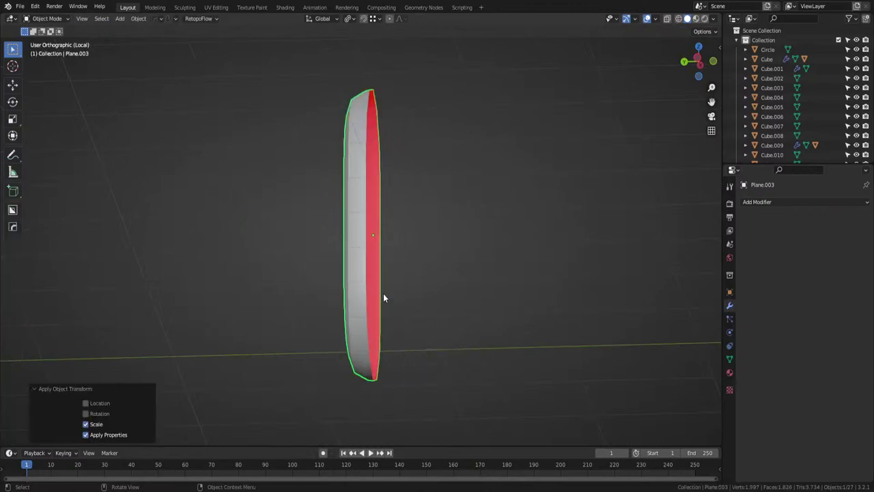
key(KP_Divide)
Isolate the handguard and mark the lower border of its upper half, including the vent cut-outs, as a seam.
click(514, 176)
key(KP_Divide)
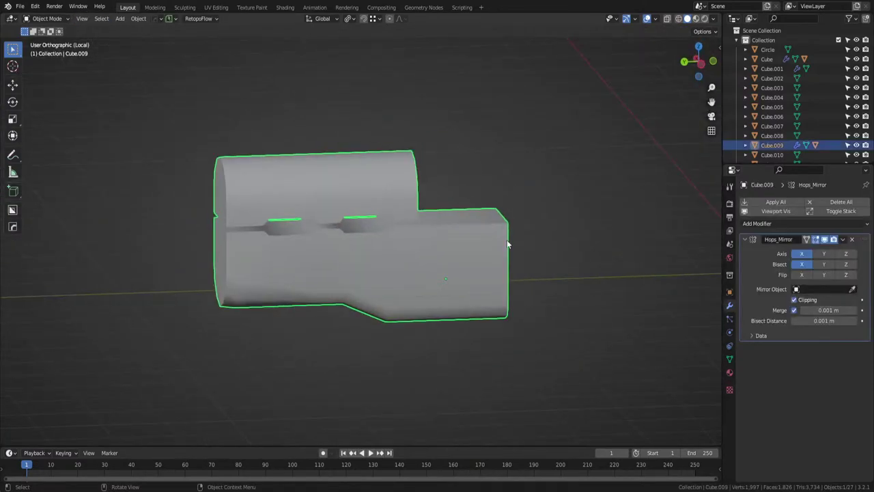
middle_drag(508, 243, 322, 266)
key(Tab)
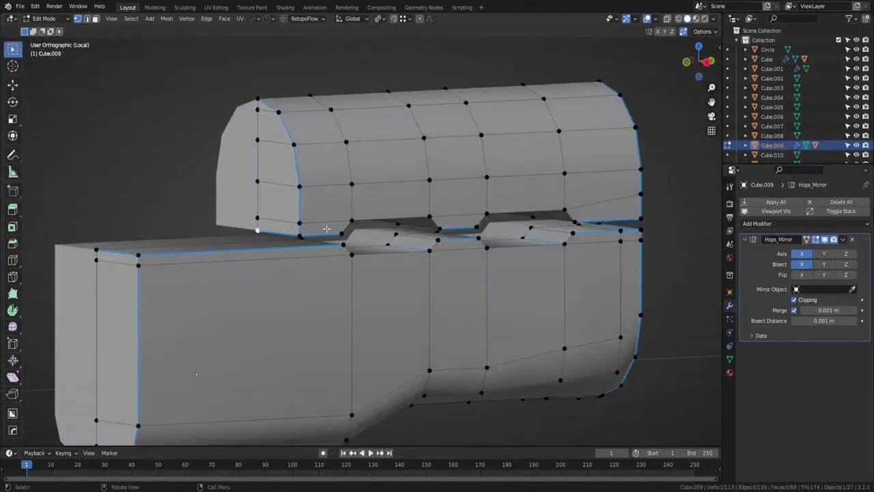
ctrl+click(436, 216)
ctrl+click(537, 213)
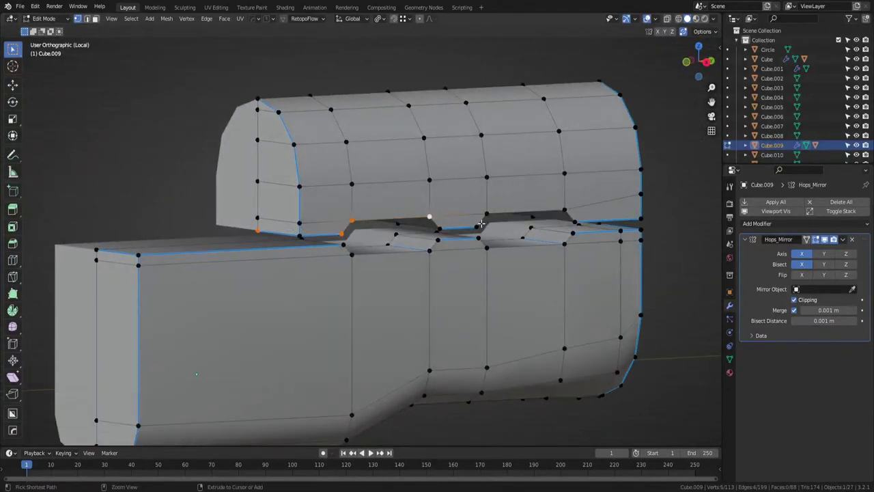
ctrl+click(640, 220)
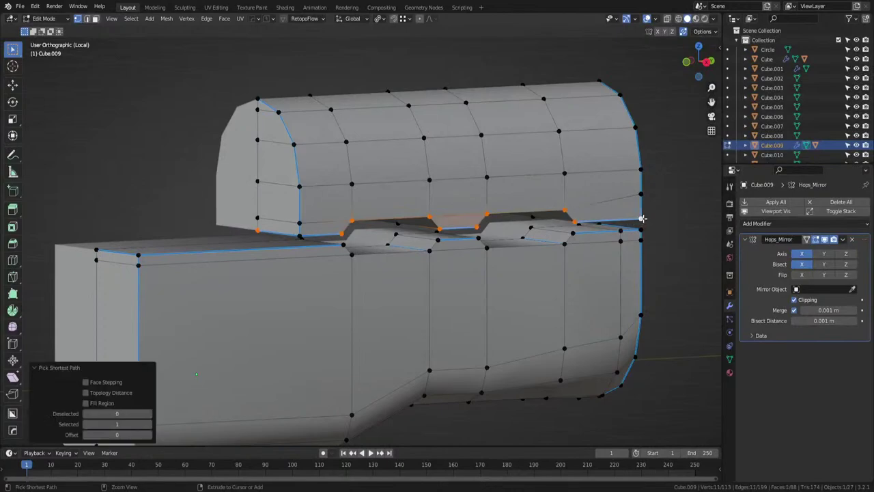
middle_drag(640, 220, 392, 260)
Mark the upper side border of the handguard's lower half, from front to rear, as a seam.
click(493, 267)
ctrl+click(385, 265)
ctrl+click(386, 250)
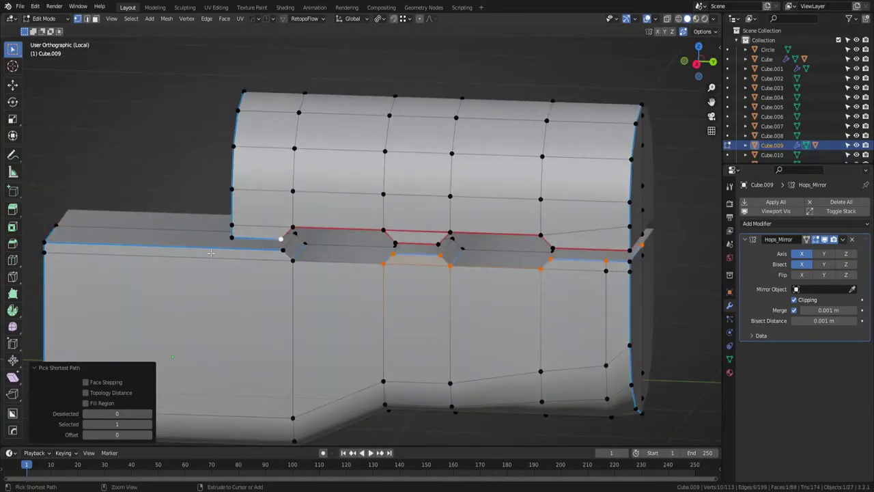
key(ctrl+z)
ctrl+click(277, 254)
middle_drag(278, 254, 311, 254)
ctrl+click(82, 277)
scroll(86, 279, down, 3)
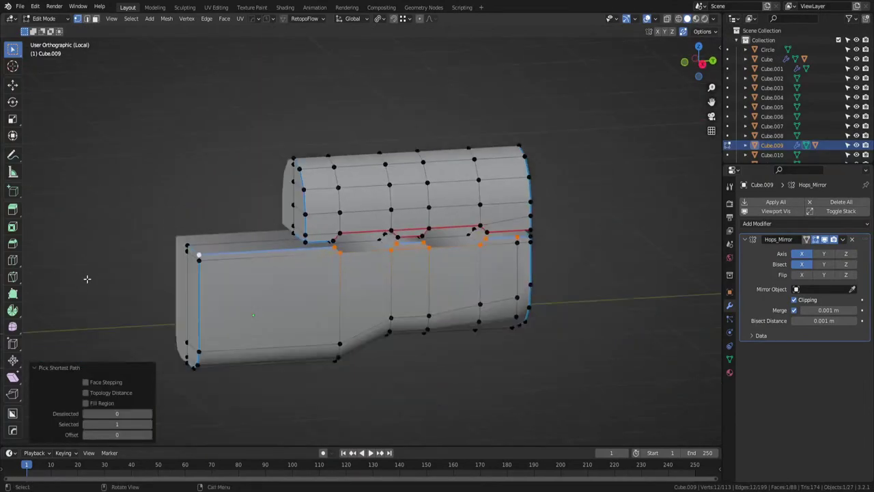
middle_drag(86, 279, 175, 281)
key(alt+a)
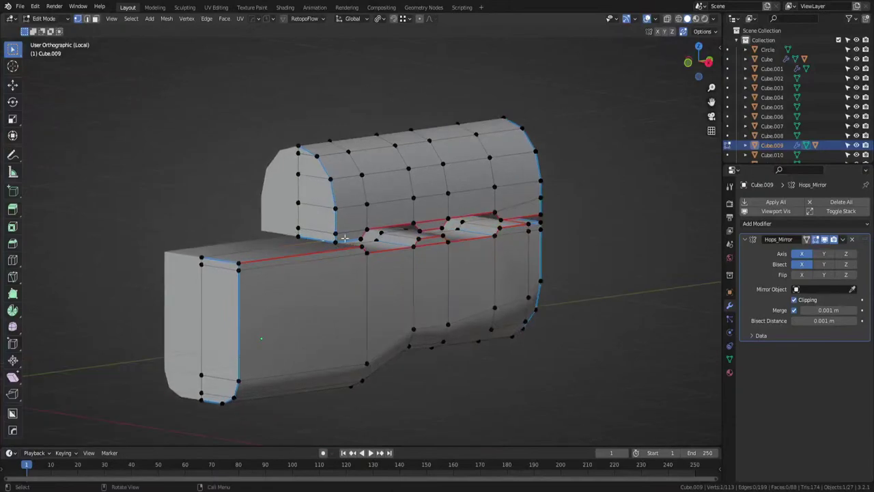
Clear the sharp marks from all of the handguard's edges.
scroll(331, 243, up, 2)
key(a)
key(q)
click(372, 241)
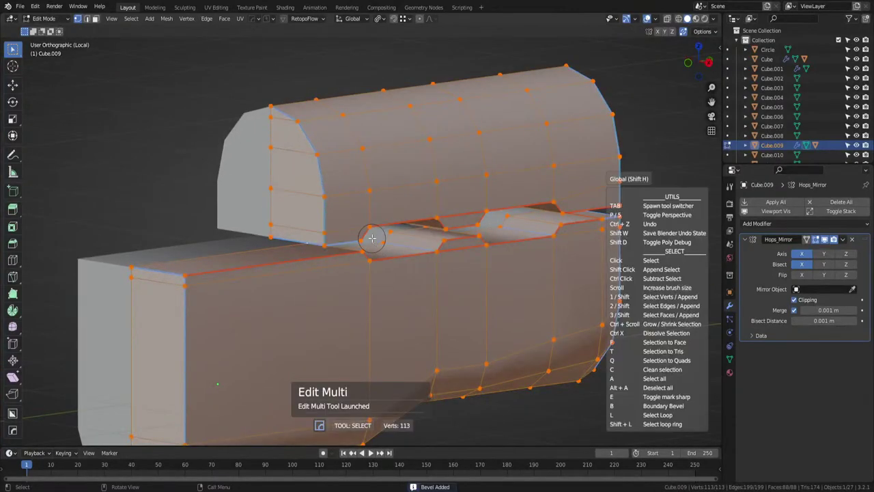
right_click(372, 237)
click(412, 232)
key(alt+a)
middle_drag(412, 232, 368, 246)
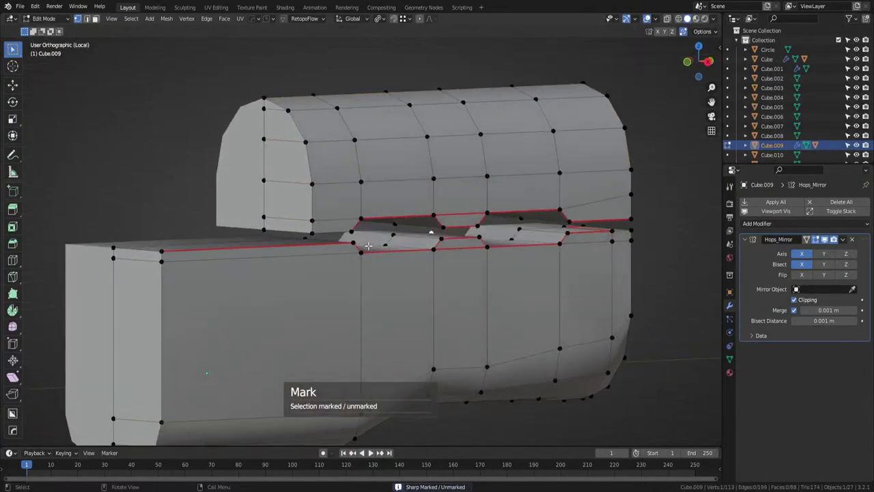
Mark the rear outline of the handguard's upper half, including its bottom edge, as a seam.
alt+click(267, 101)
middle_drag(291, 203, 320, 223)
ctrl+click(321, 225)
click(325, 224)
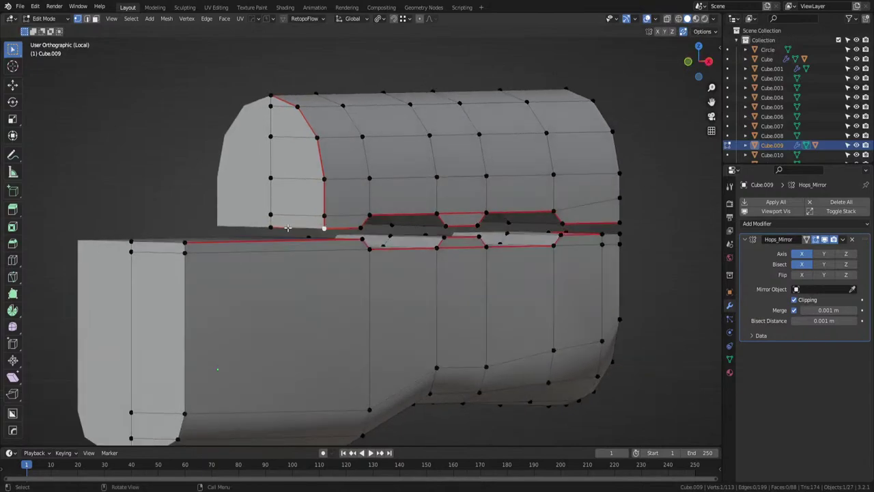
ctrl+click(279, 227)
Mark the front edges bordering the gap between the handguard's two halves as seams.
middle_drag(565, 233, 497, 290)
click(480, 255)
click(479, 272)
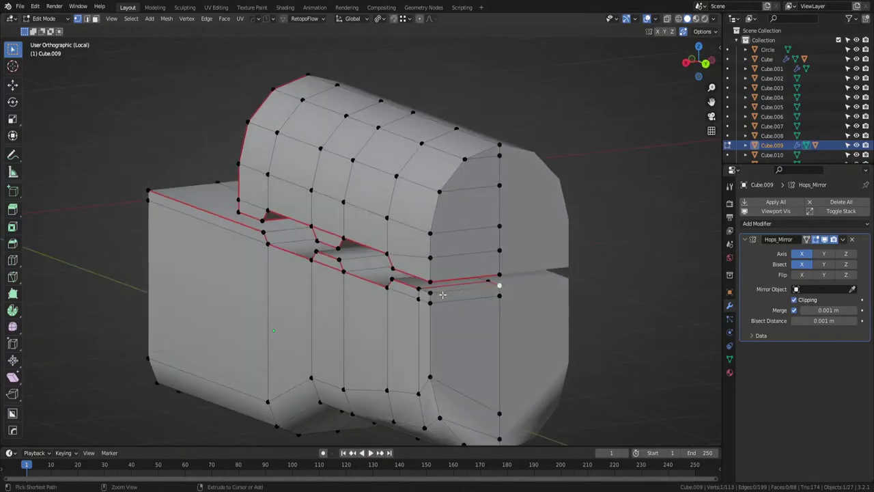
ctrl+click(430, 294)
shift+click(431, 293)
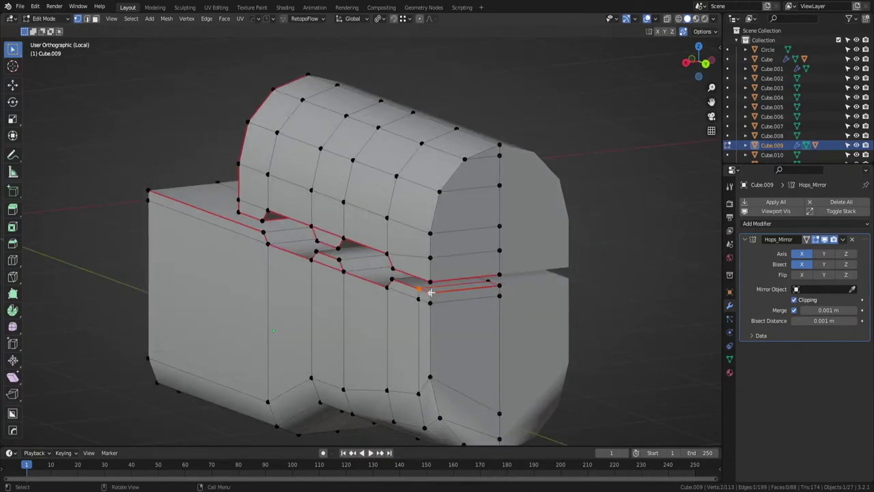
ctrl+click(418, 289)
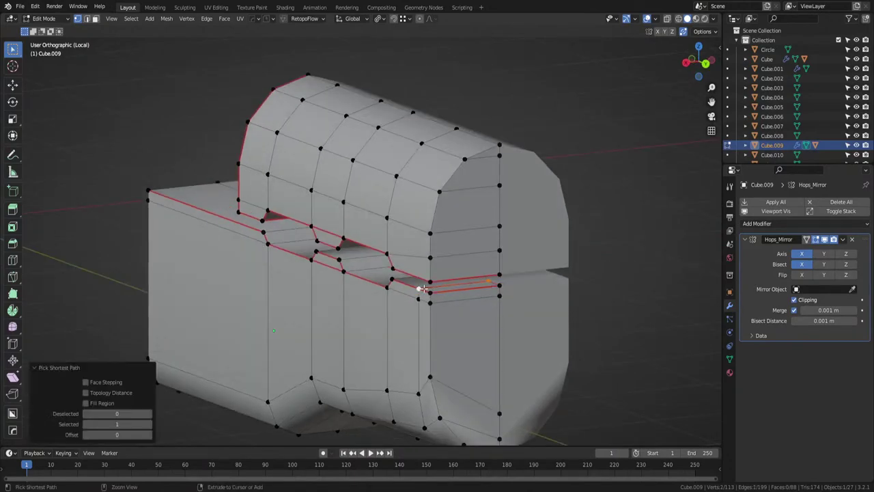
key(j)
Mark the front and rear end outlines of the handguard's lower half as seams.
key(Tab)
click(425, 338)
scroll(431, 300, down, 3)
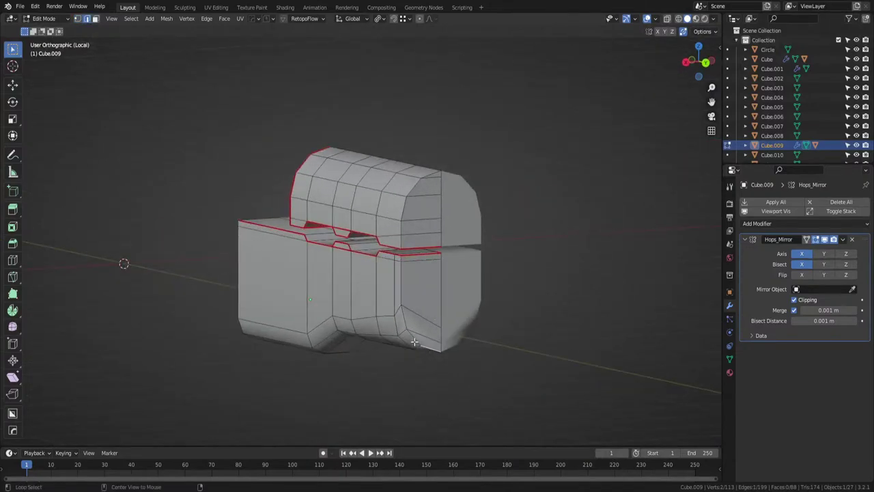
middle_drag(406, 327, 311, 316)
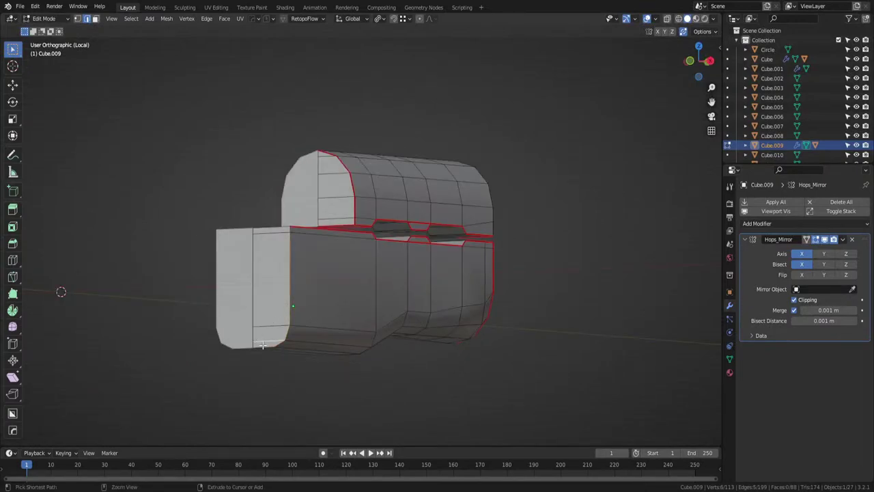
middle_drag(262, 345, 405, 321)
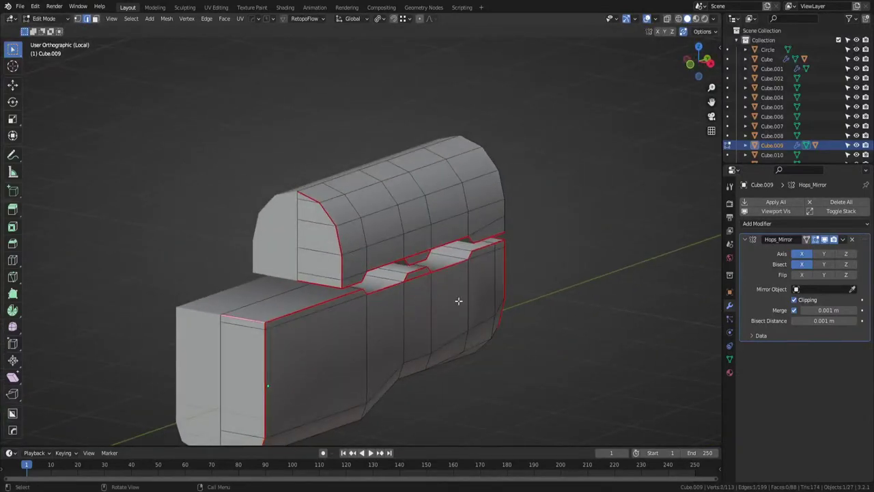
Delete the hidden rear end faces of both the lower and upper handguard halves.
middle_drag(458, 300, 410, 320)
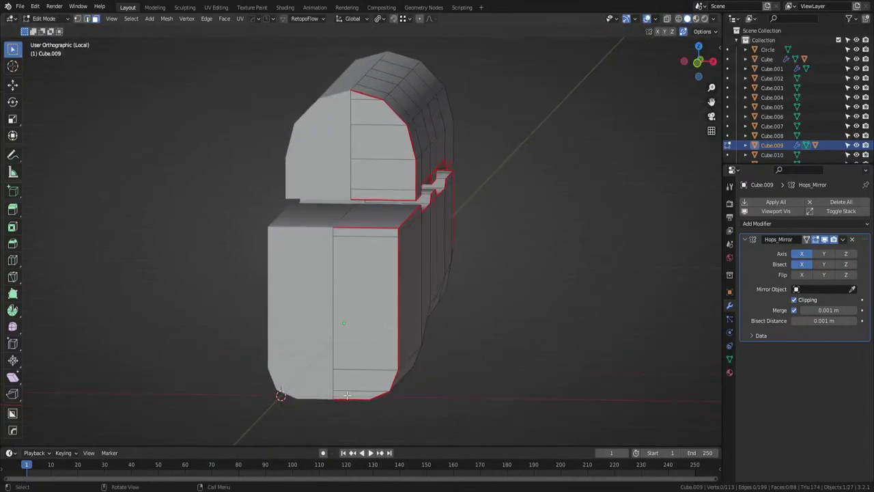
ctrl+click(351, 233)
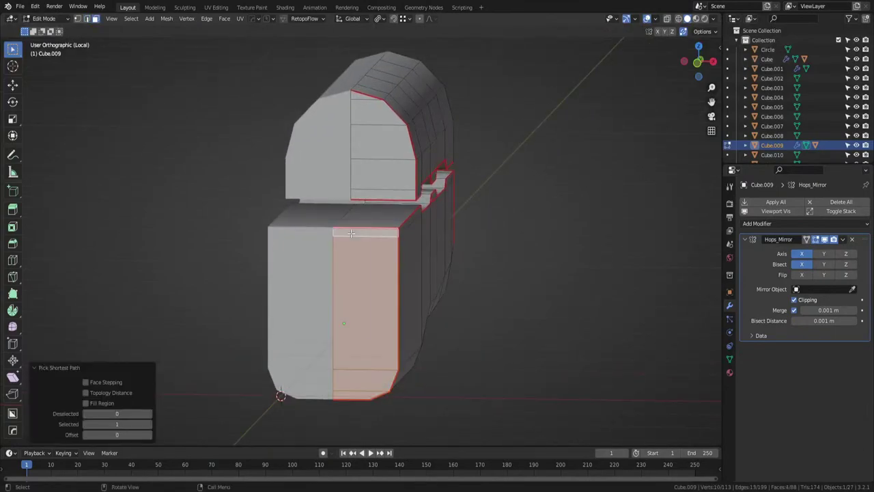
click(386, 192)
ctrl+click(365, 97)
key(x)
click(378, 125)
Examine how the handguard's front end sits against the neighbouring parts in the full rifle.
middle_drag(512, 164, 401, 331)
key(KP_Divide)
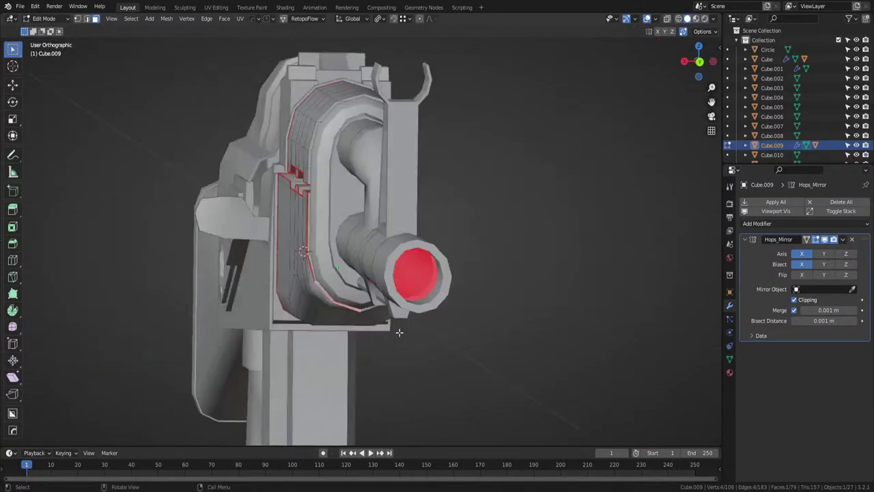
scroll(420, 325, up, 4)
scroll(430, 304, down, 4)
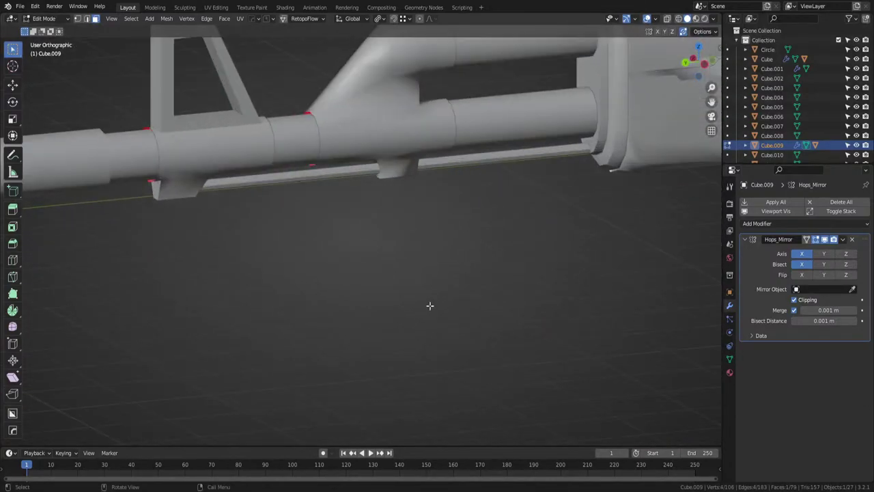
middle_drag(430, 304, 357, 304)
scroll(356, 303, up, 3)
key(KP_Divide)
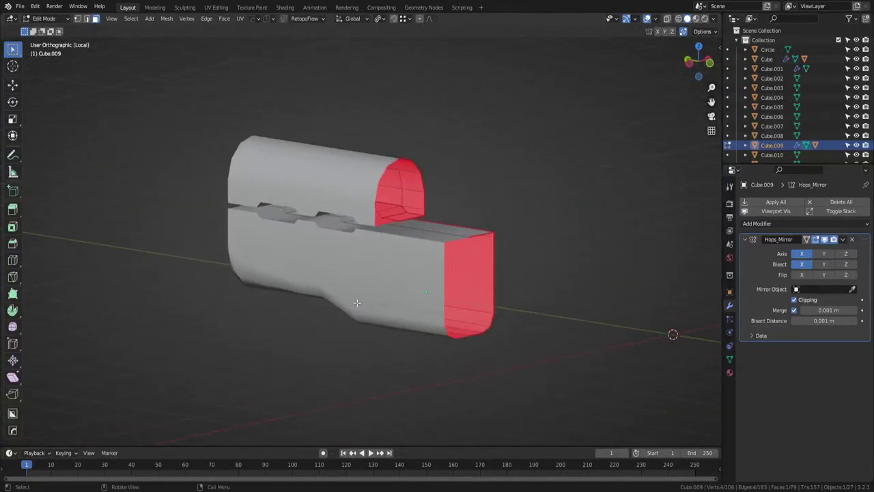
Apply the handguard's mirror modifier and unwrap its entire mesh.
key(Tab)
middle_drag(367, 232, 296, 220)
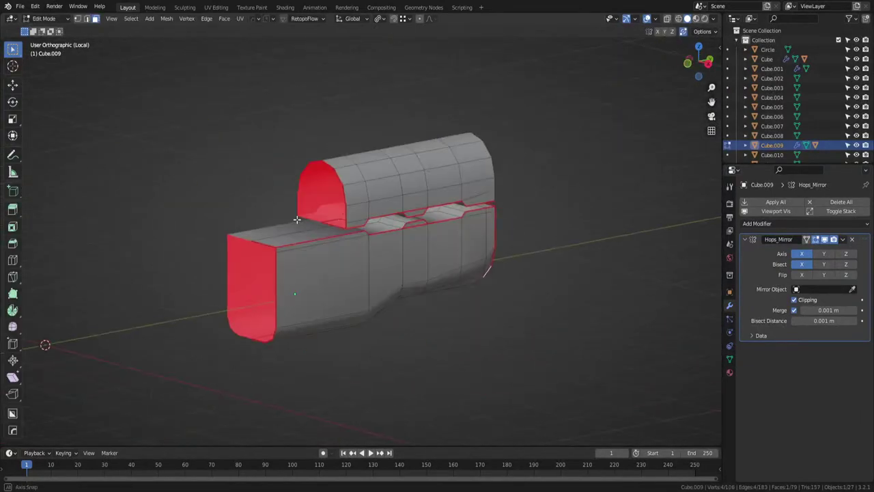
key(ctrl+a)
key(Tab)
mouse_move(478, 273)
middle_down()
mouse_move(423, 289)
mouse_move(368, 266)
mouse_move(305, 280)
middle_up()
key(a)
right_click(304, 278)
click(304, 279)
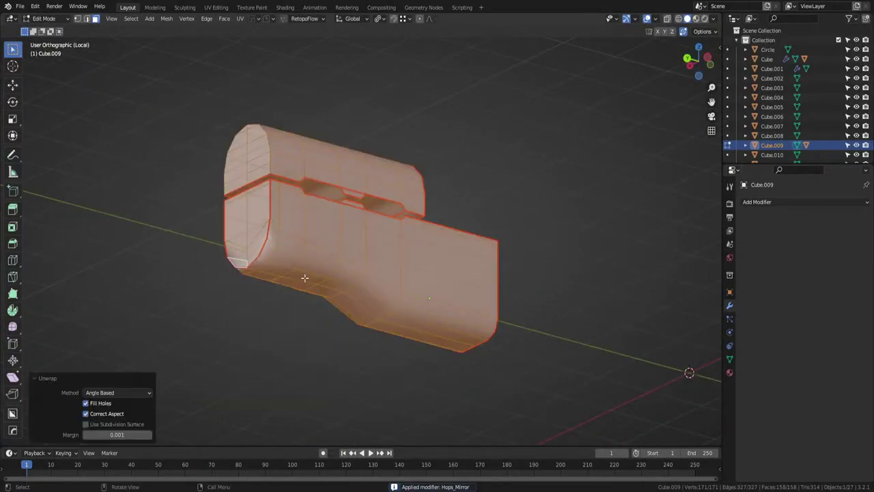
key(Tab)
Inspect the handguard's UV islands in the UV Editing workspace.
click(216, 7)
scroll(140, 239, down, 3)
scroll(140, 239, up, 3)
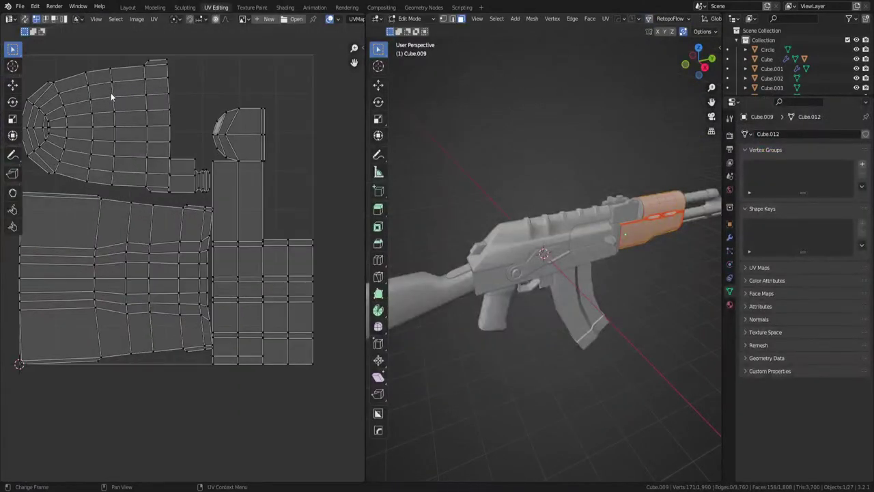
click(128, 7)
Mark the curved front outline of the handguard's upper half as a seam.
middle_drag(250, 203, 350, 174)
key(Tab)
key(alt+a)
middle_drag(468, 251, 427, 272)
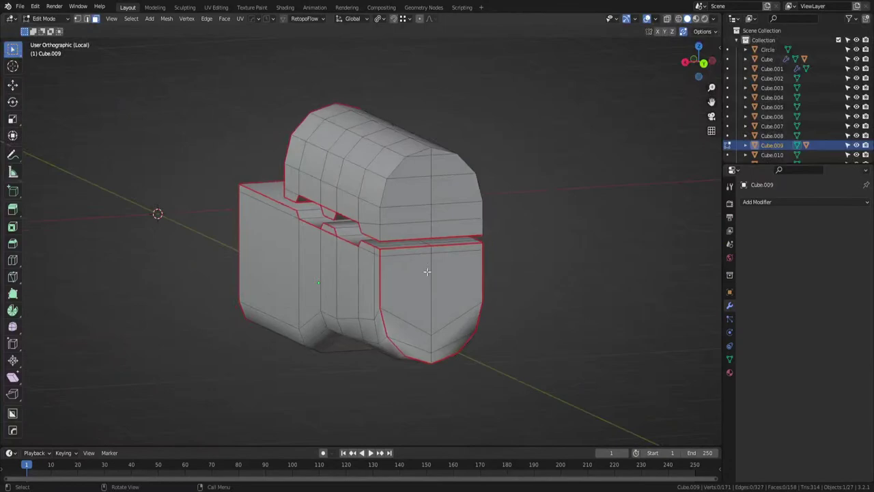
alt+click(382, 215)
key(Tab)
click(375, 260)
alt+click(383, 193)
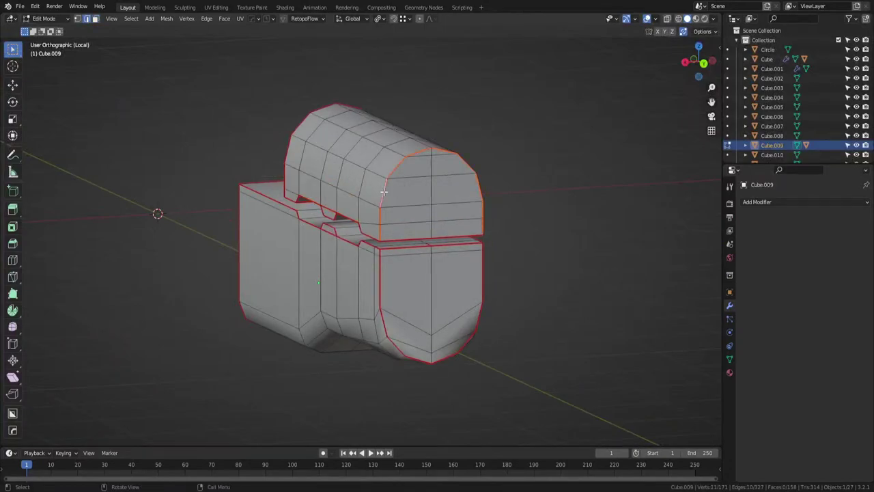
Unwrap the entire handguard again with the added seam and check the new UV layout.
key(a)
key(u)
click(385, 193)
key(Tab)
click(384, 120)
click(214, 8)
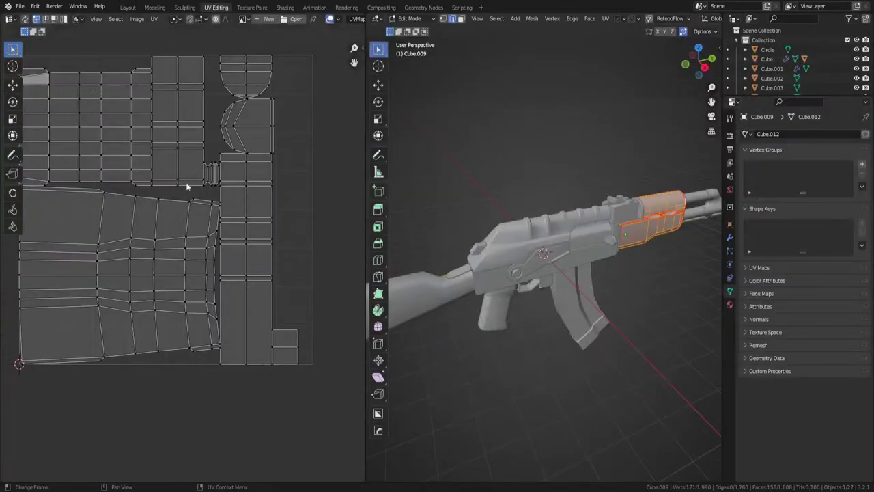
click(130, 9)
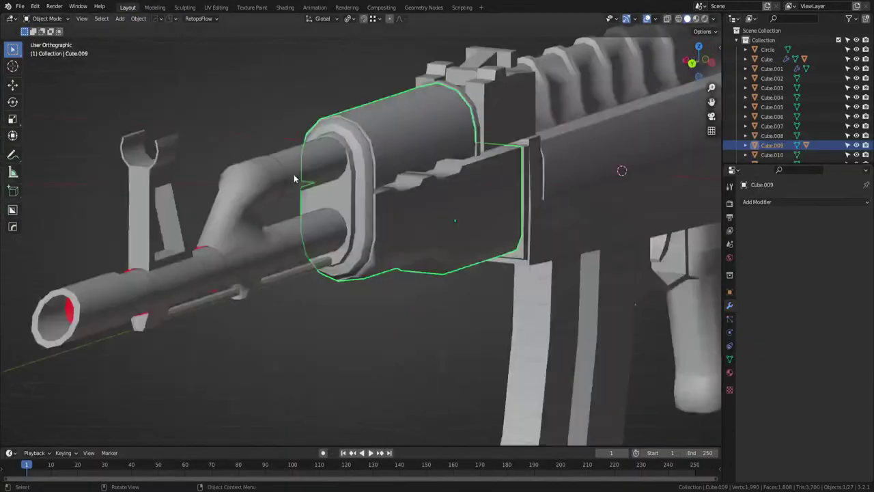
Isolate the rear sight block behind the handguard in local view and open its mesh for editing.
middle_drag(294, 174, 323, 197)
scroll(323, 198, down, 2)
scroll(323, 200, down, 2)
click(542, 195)
key(KP_Divide)
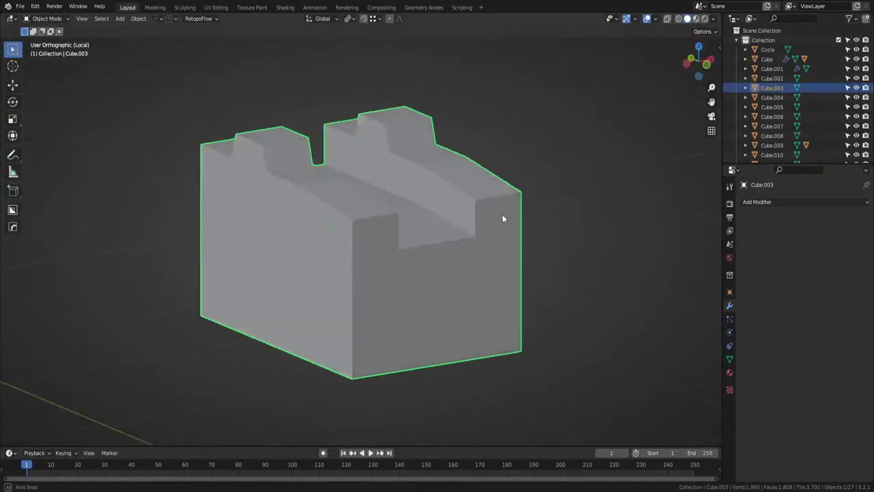
key(Tab)
middle_drag(390, 229, 336, 170)
Select all sharp edges of the rear sight block in edge select mode and mark them as seams.
click(130, 18)
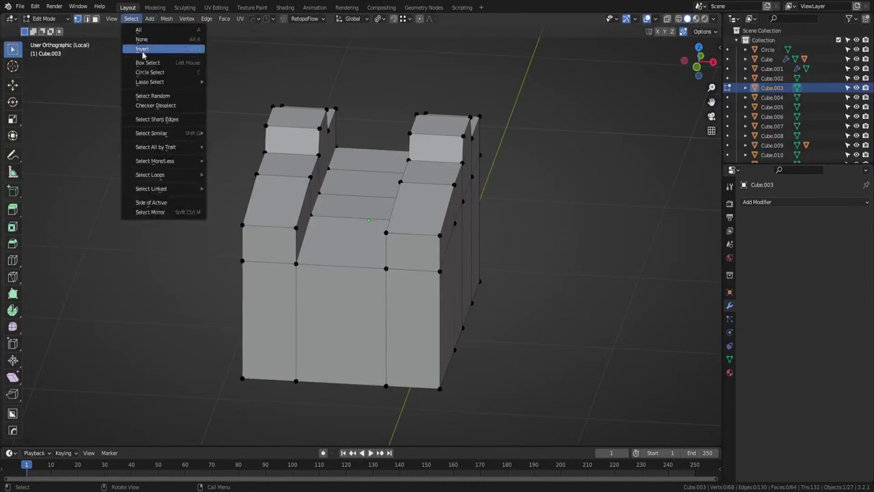
click(163, 119)
middle_drag(164, 119, 183, 121)
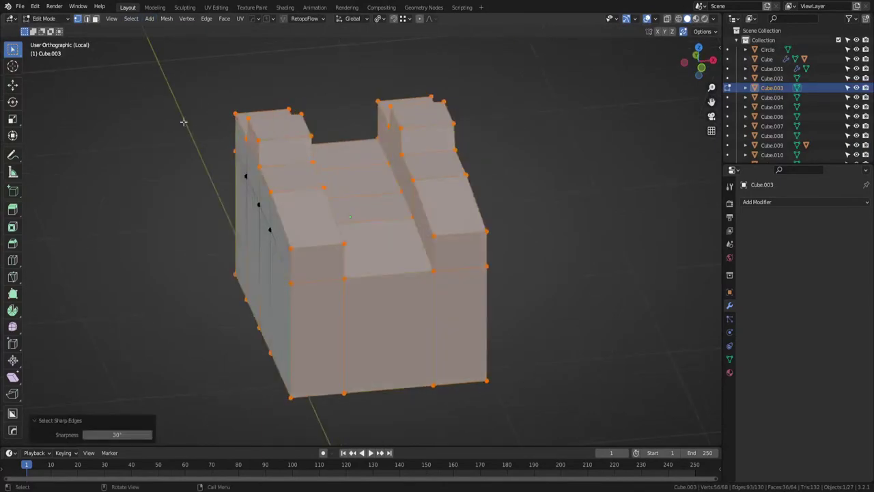
key(Tab)
click(183, 156)
click(167, 67)
click(130, 19)
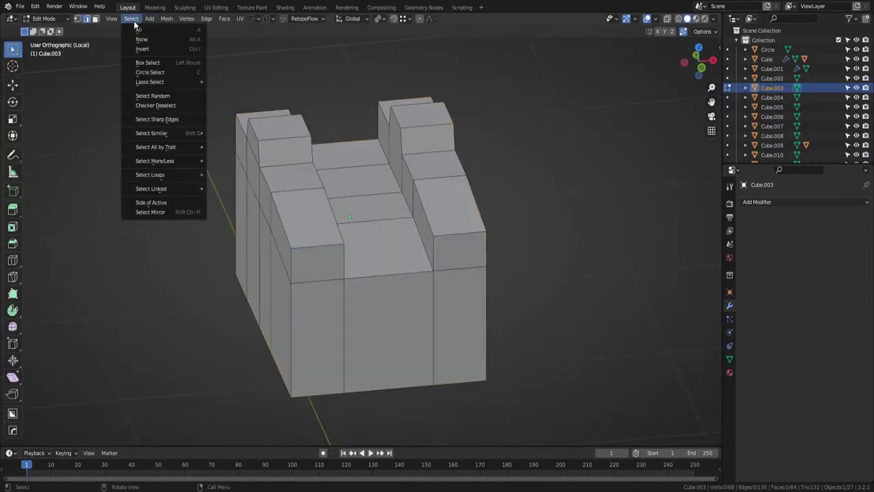
click(155, 118)
middle_drag(157, 115, 348, 139)
key(ctrl+e)
middle_drag(375, 216, 424, 231)
ctrl+alt+click(282, 226)
middle_drag(281, 226, 309, 219)
key(ctrl+z)
ctrl+alt+click(301, 261)
middle_drag(327, 318, 322, 311)
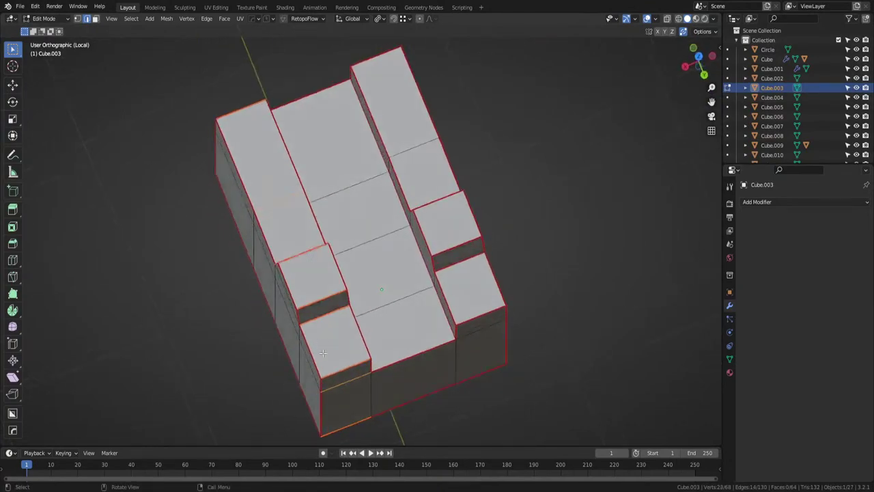
key(ctrl+z)
middle_drag(297, 254, 302, 282)
ctrl+shift+click(301, 282)
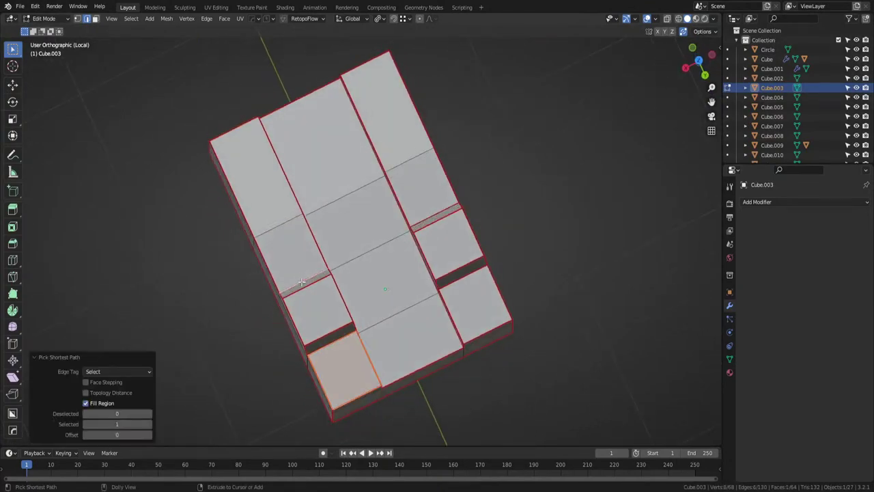
Clear the seams from the edges that cross the tops of the block's two raised side rails.
click(369, 389)
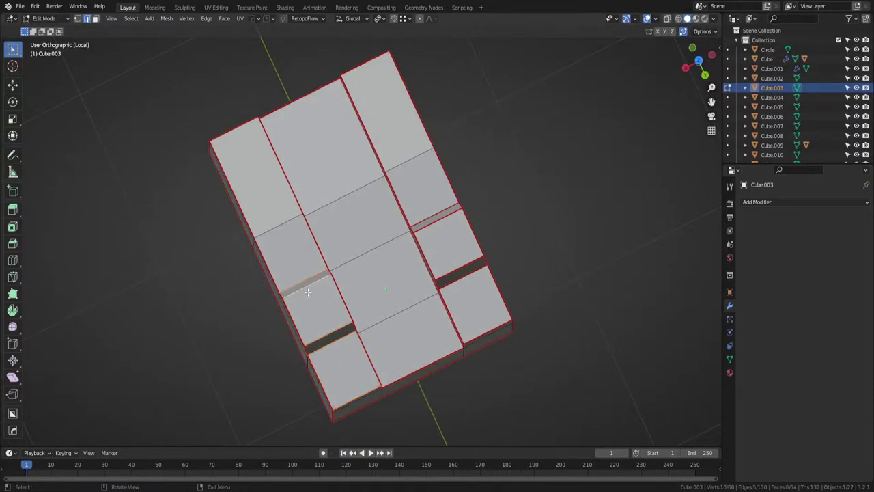
middle_drag(308, 291, 256, 217)
click(406, 252)
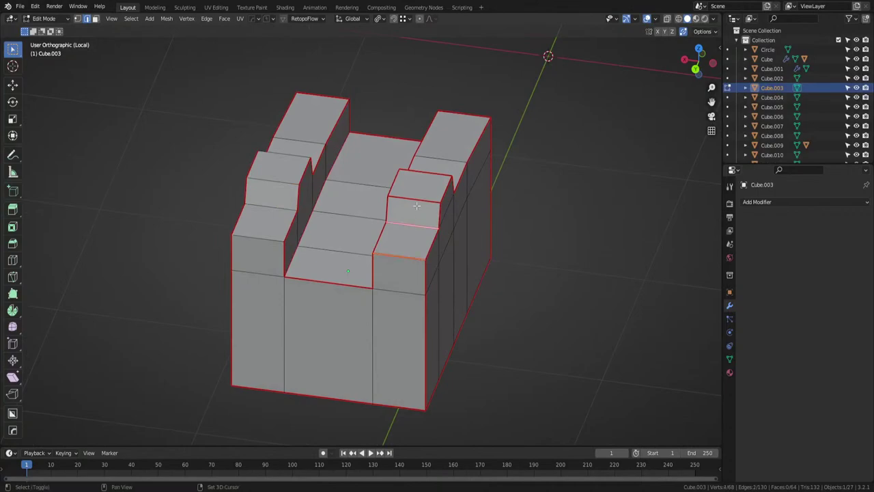
shift+click(416, 204)
middle_drag(416, 205, 314, 235)
shift+click(314, 234)
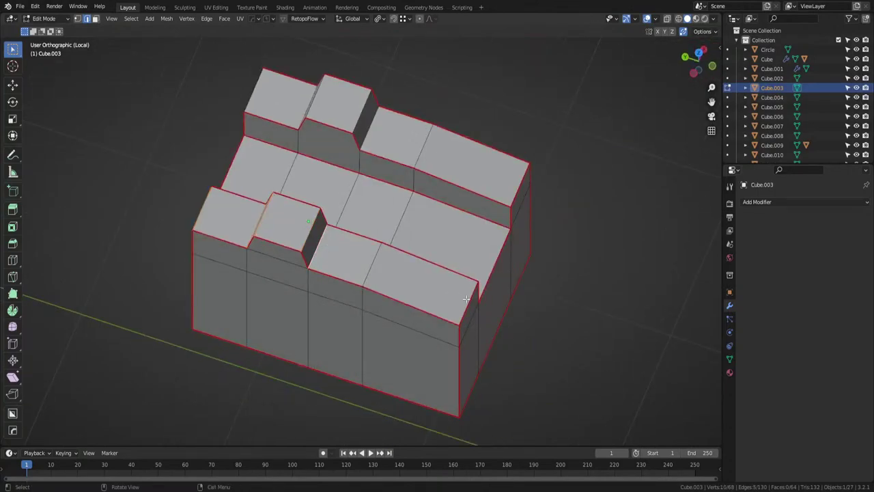
click(389, 279)
middle_drag(254, 101, 312, 255)
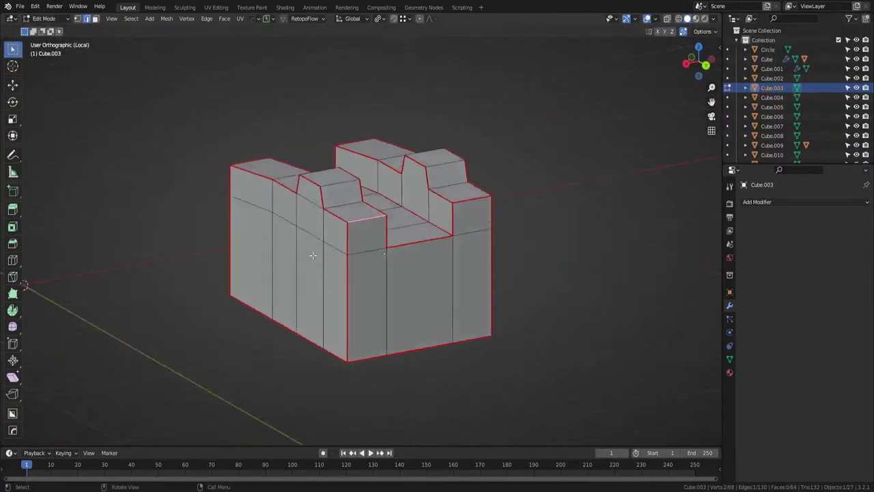
Select the rear sight block's entire mesh, then apply the object's scale in Object Mode and leave local view.
key(a)
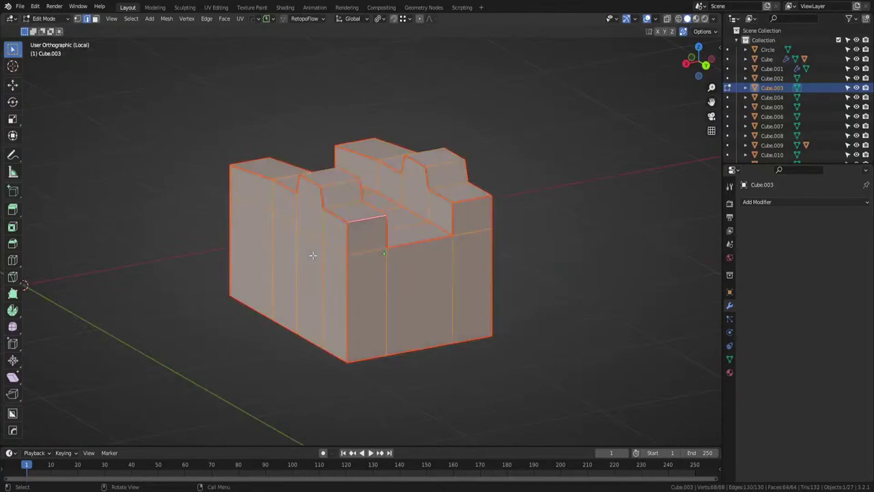
key(Tab)
key(Tab)
key(Tab)
key(ctrl+a)
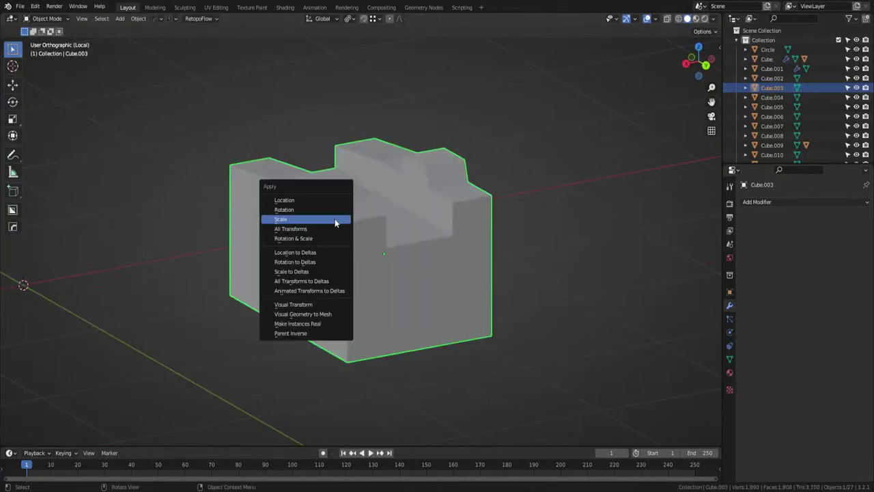
click(334, 222)
key(KP_Divide)
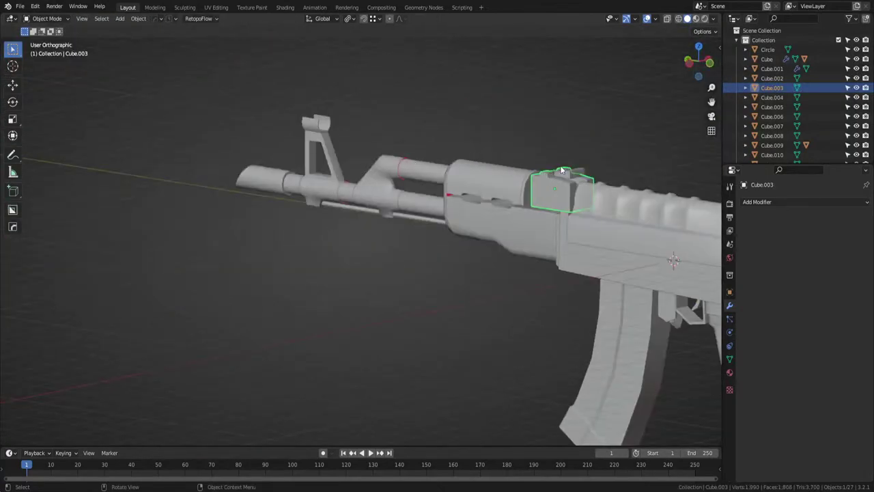
Isolate the H-shaped sight piece on top of the rear sight block and open its mesh for editing.
click(573, 169)
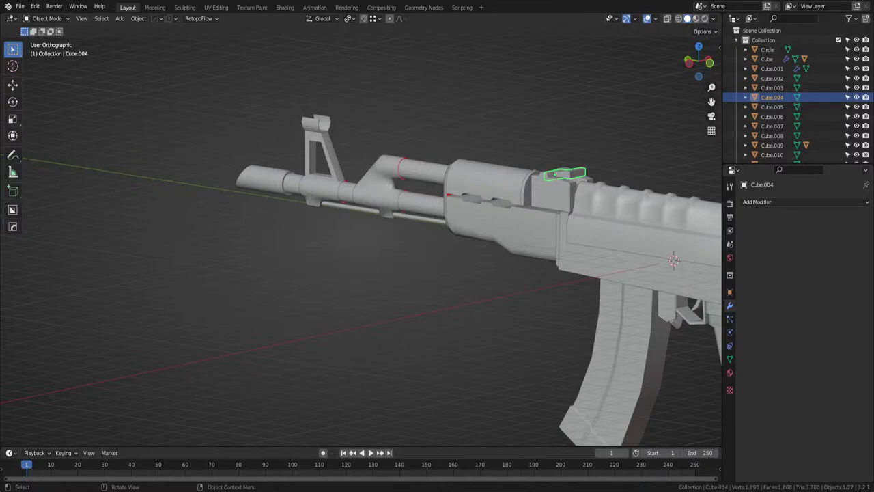
middle_drag(493, 164, 398, 150)
scroll(423, 151, up, 3)
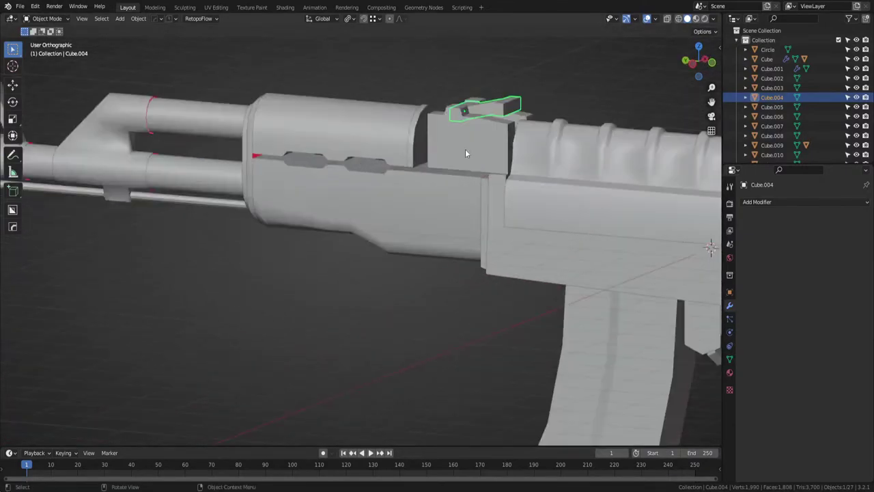
middle_drag(466, 150, 420, 232)
key(slash)
key(Tab)
key(Tab)
click(419, 287)
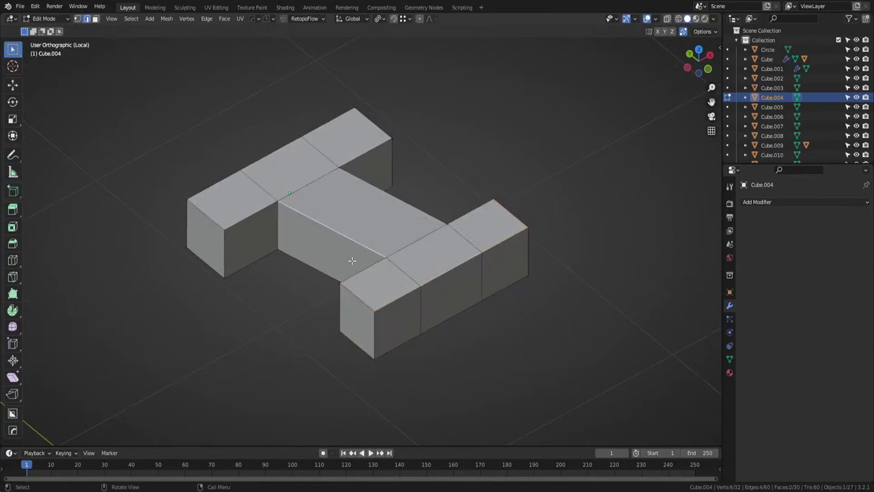
ctrl+click(282, 230)
key(ctrl+z)
shift+click(389, 298)
middle_drag(368, 287, 376, 266)
key(alt+a)
Select all sharp edges of the H-shaped sight piece and mark them as seams.
click(130, 18)
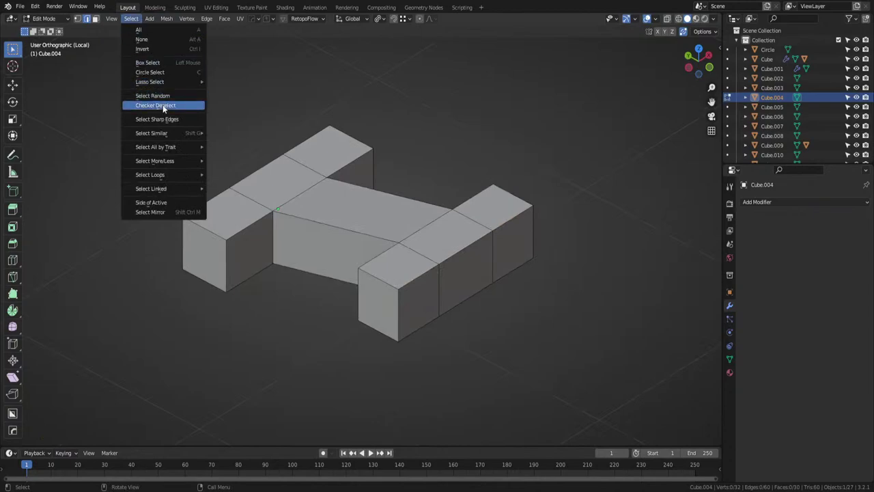
click(165, 106)
click(130, 19)
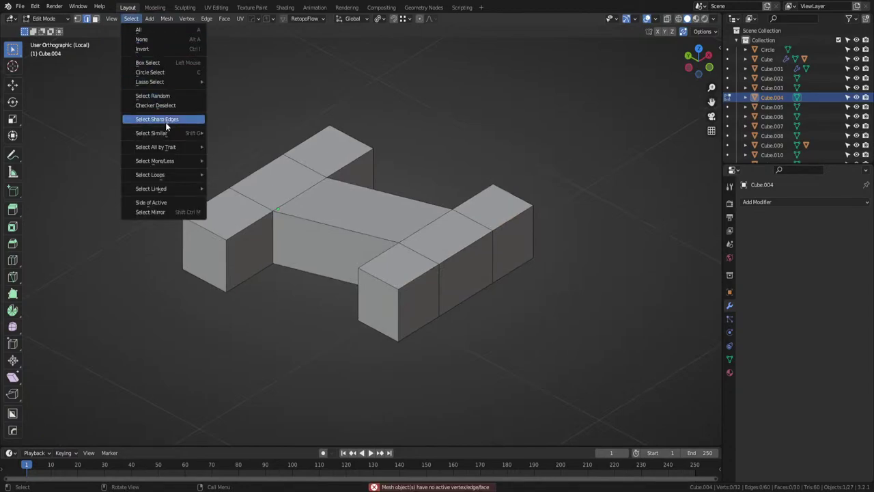
click(165, 122)
middle_drag(173, 119, 394, 241)
Unwrap the entire H-shaped sight piece, apply the object's scale and leave local view.
key(a)
key(u)
click(396, 243)
key(Tab)
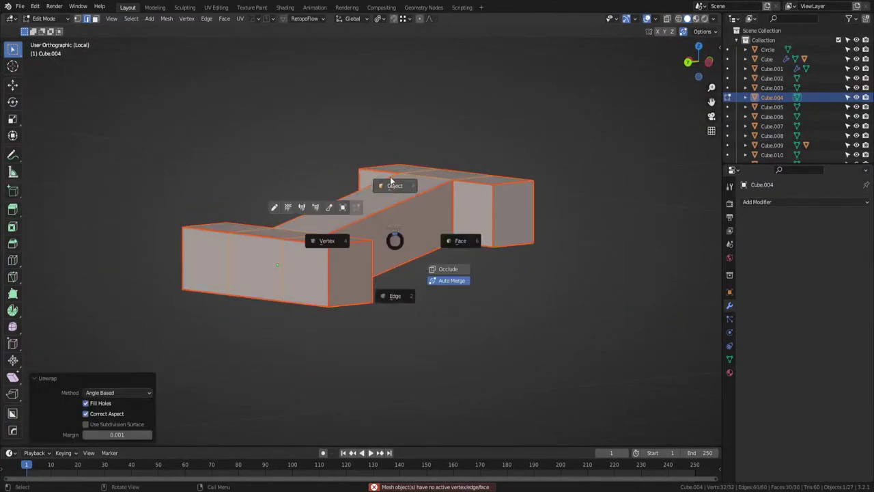
click(391, 182)
key(ctrl+a)
click(401, 223)
key(KP_Divide)
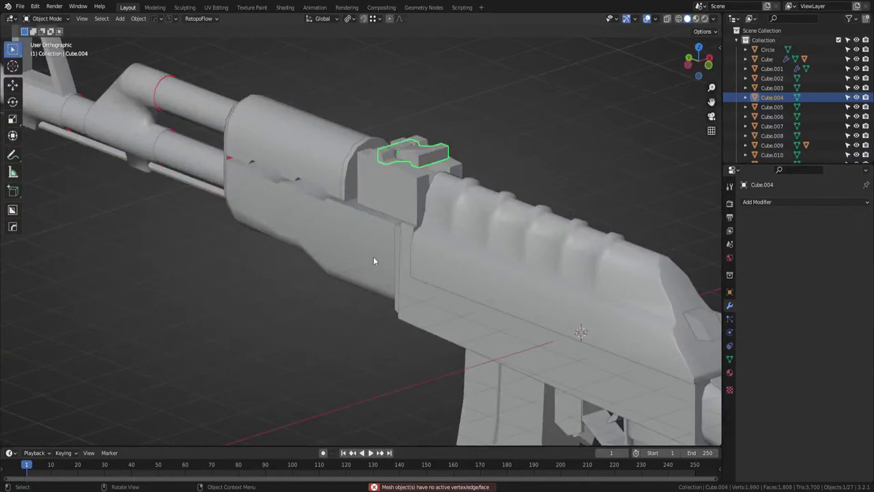
Isolate the thin plate between the handguard and the receiver and open its mesh in edge select mode.
click(411, 270)
click(399, 277)
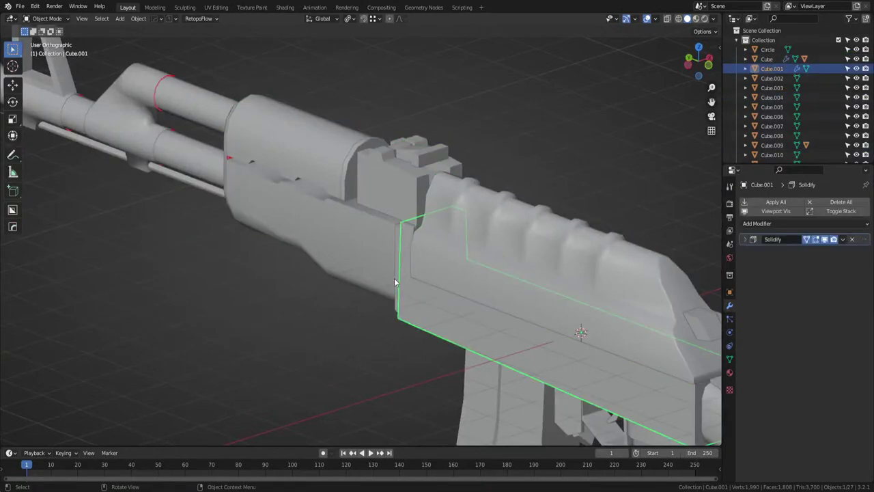
key(KP_Divide)
middle_drag(396, 281, 435, 279)
key(Tab)
click(358, 283)
middle_drag(297, 276, 396, 282)
key(Tab)
click(397, 339)
click(353, 169)
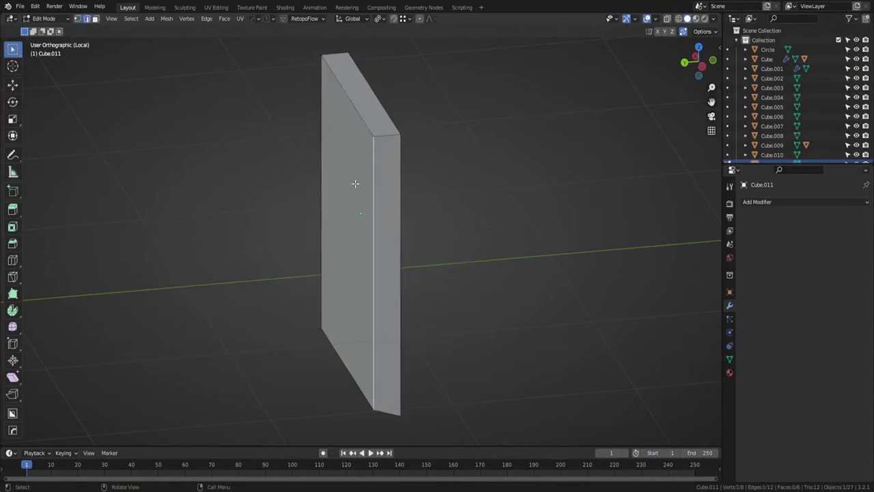
Select the plate's two large opposite faces and mark their outlines as seams.
key(3)
click(356, 185)
middle_drag(407, 190, 366, 191)
shift+click(363, 188)
key(ctrl+e)
Mark one short corner edge across the plate's thickness as a seam.
key(Tab)
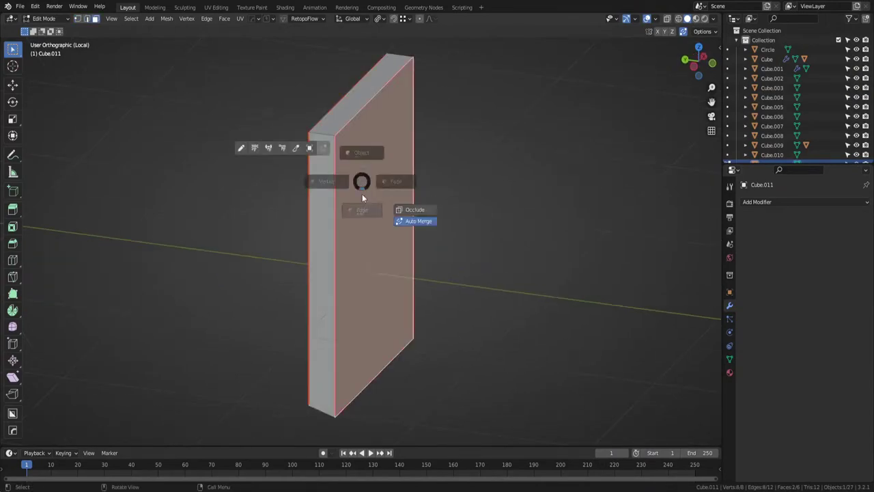
click(362, 198)
click(319, 130)
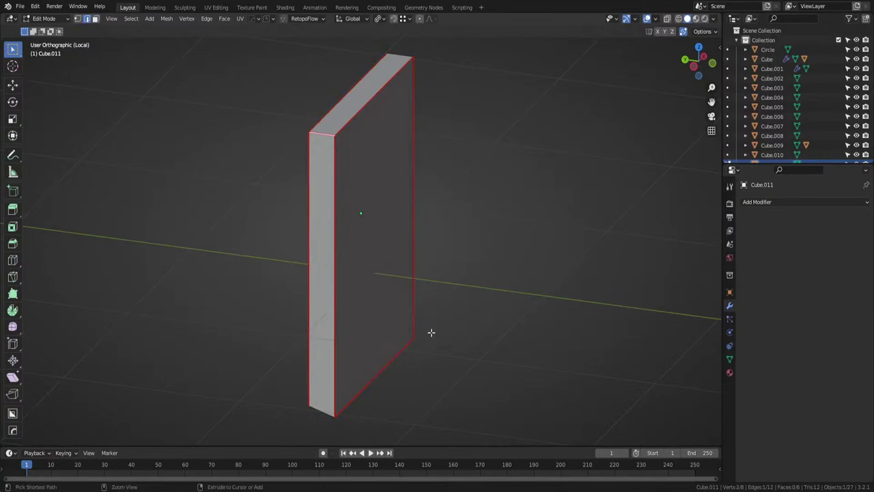
middle_drag(431, 332, 330, 246)
Unwrap the entire plate, apply the object's scale and leave local view.
key(a)
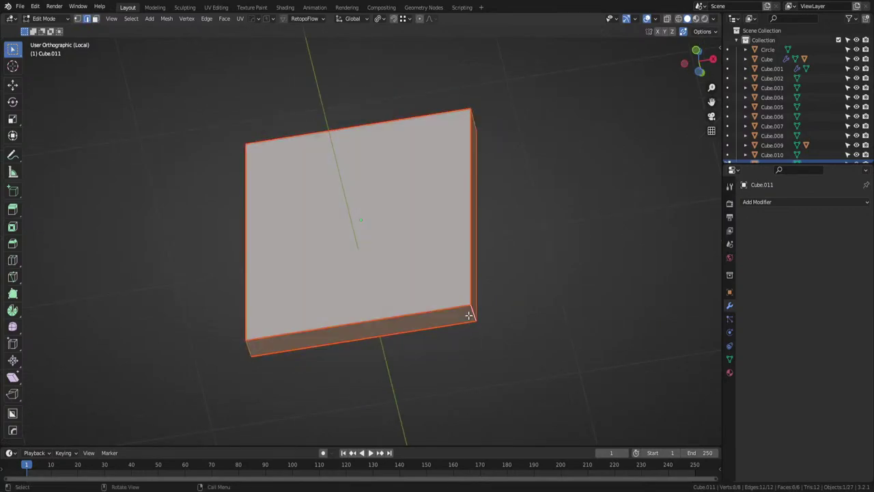
key(u)
click(469, 315)
key(Tab)
click(464, 290)
key(ctrl+a)
click(463, 263)
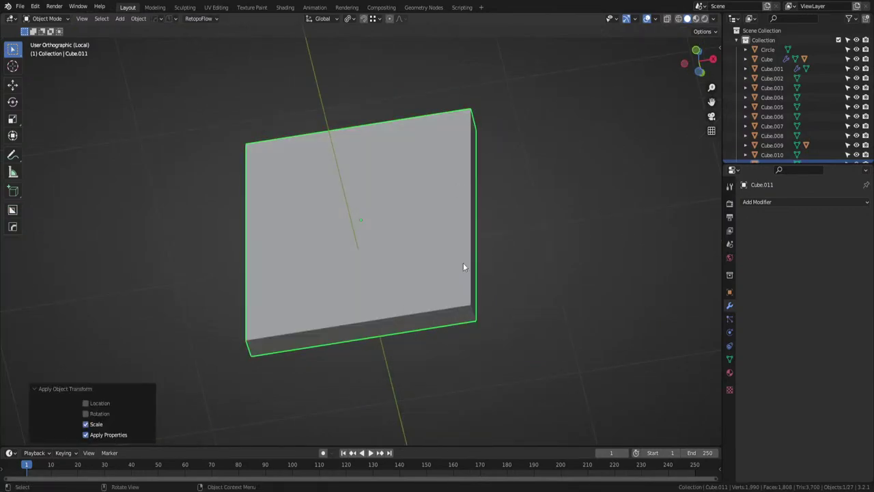
key(KP_Divide)
Isolate the long receiver body with the Solidify modifier and open its mesh for editing.
click(497, 306)
key(KP_Divide)
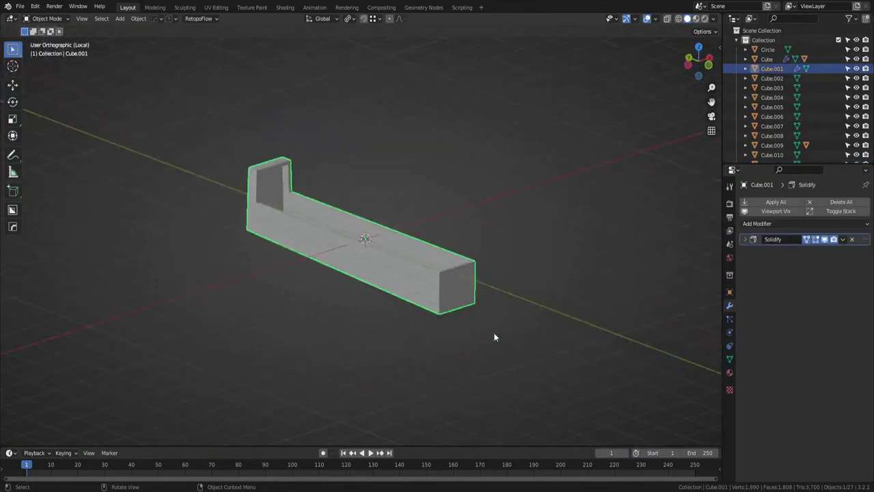
middle_drag(494, 333, 404, 294)
key(Tab)
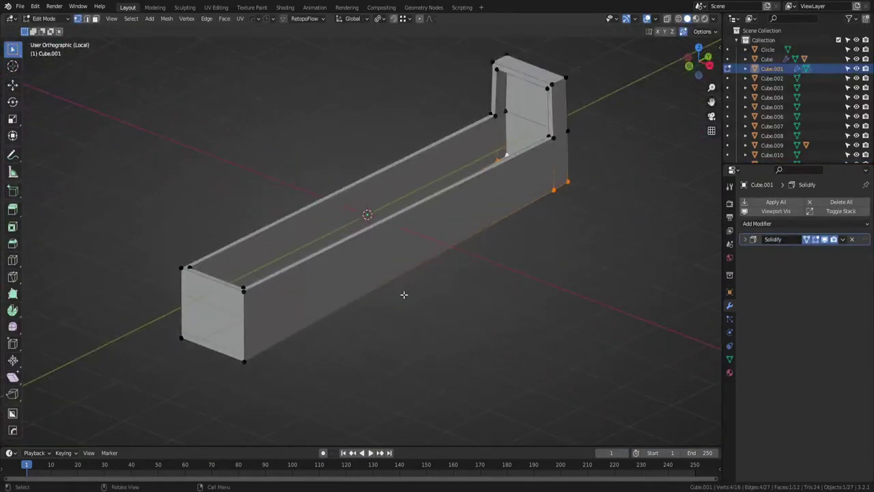
key(Tab)
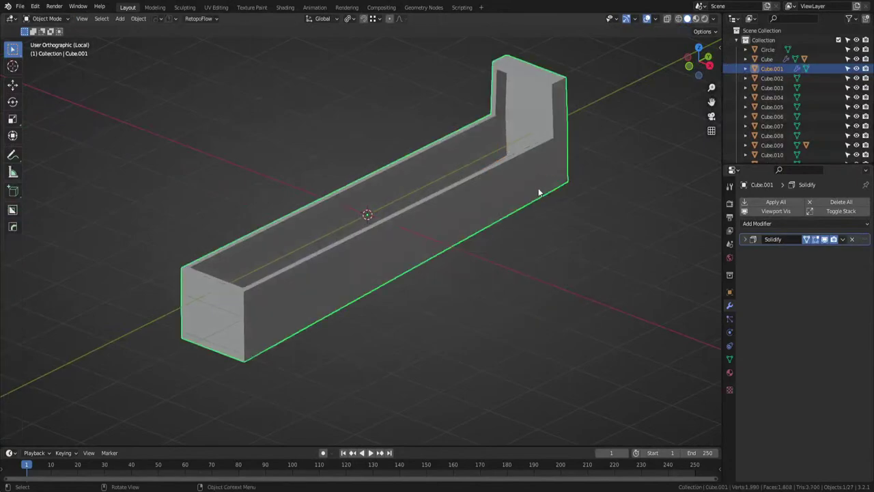
key(Tab)
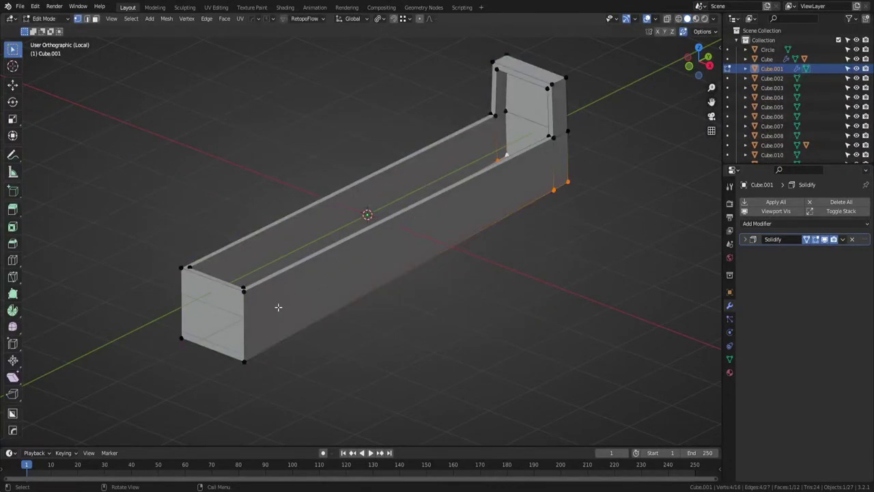
middle_drag(378, 278, 386, 234)
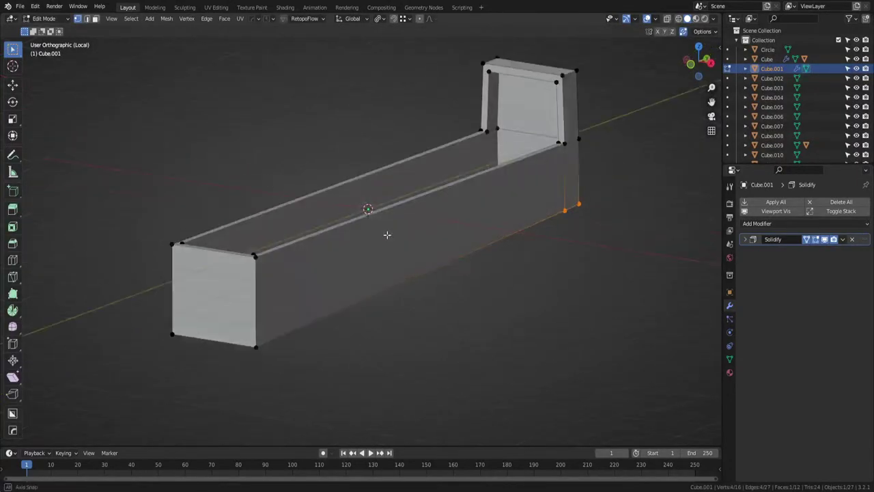
Mark the inner and outer edge loops of the receiver's open rim and its long lower side edge as seams.
alt+click(295, 257)
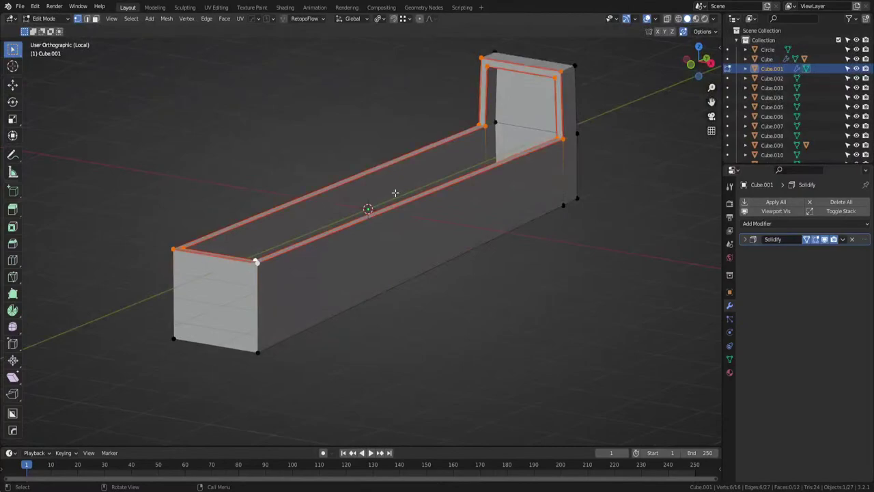
click(563, 72)
ctrl+click(574, 65)
click(569, 205)
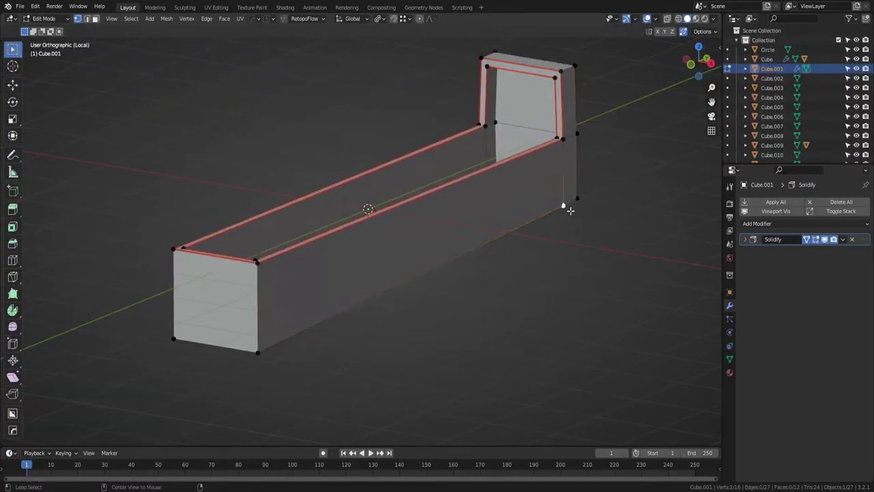
alt+click(570, 208)
key(ctrl+e)
Mark the receiver's remaining lower border edges and the vertical corner edge at its tall end as seams.
click(171, 336)
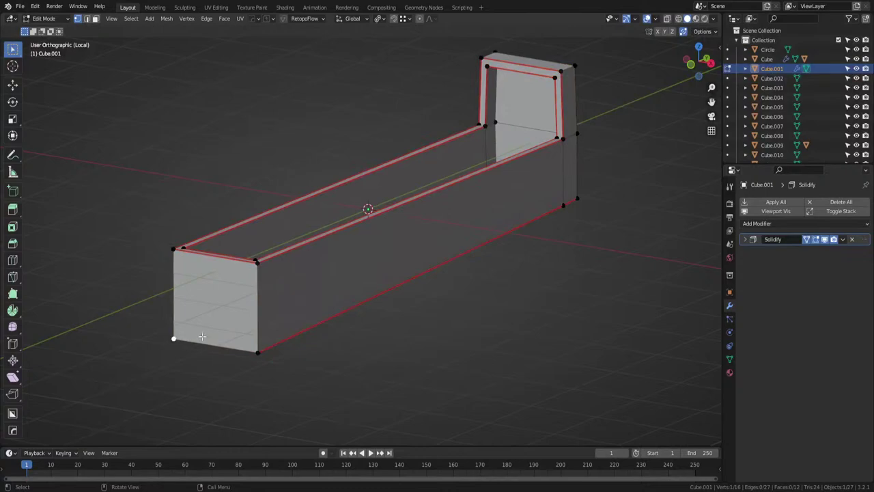
middle_drag(223, 343, 395, 369)
shift+click(380, 385)
key(ctrl+e)
Unwrap the entire receiver body and check its UV layout.
key(a)
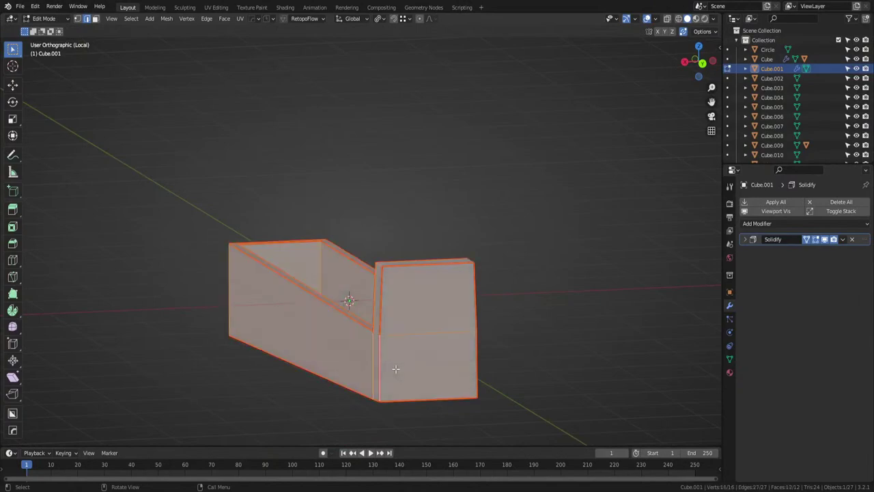
key(u)
key(u)
key(Tab)
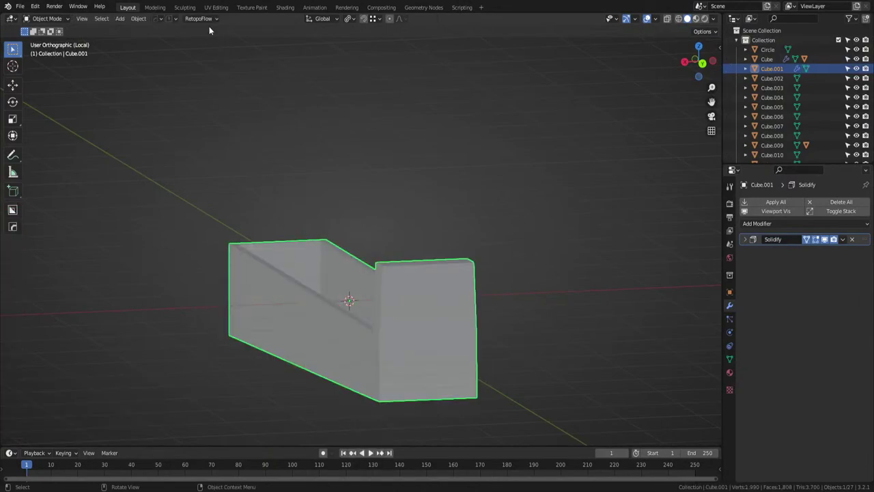
click(216, 7)
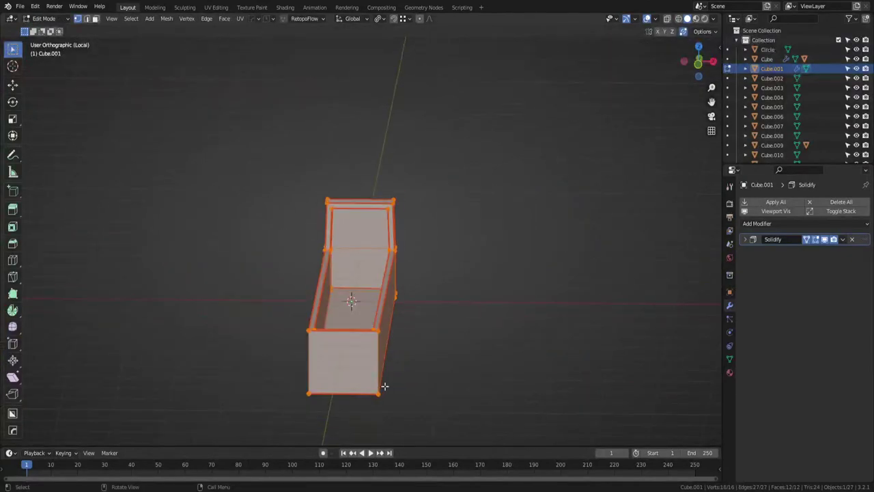
Mark the vertical corner edge at the receiver's low end as a seam, then unwrap the whole mesh again and check its UV layout.
click(378, 391)
shift+click(375, 332)
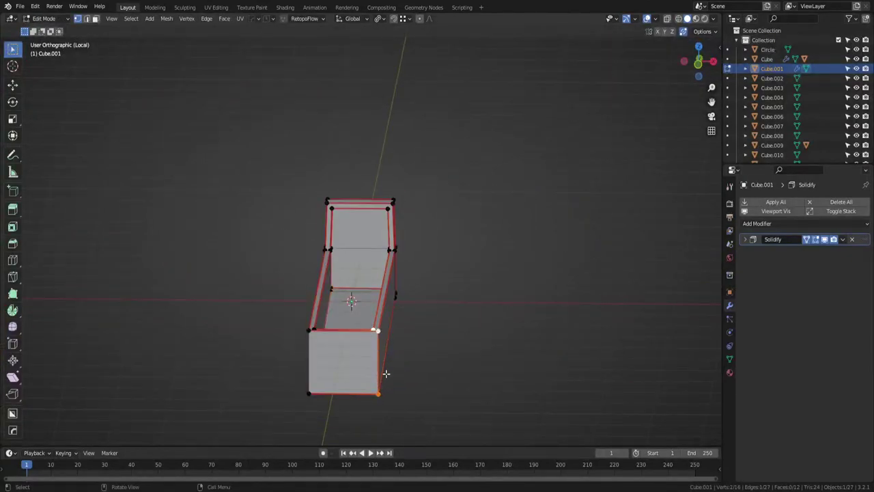
key(a)
key(u)
key(u)
key(Tab)
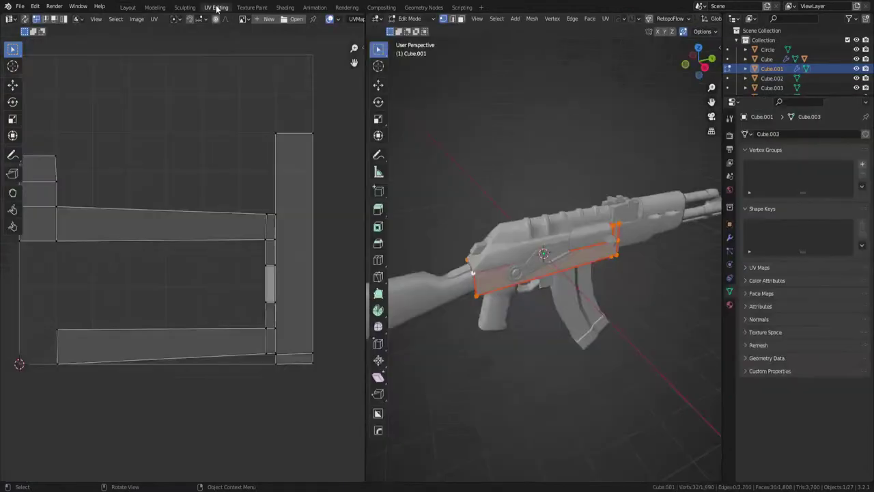
click(216, 8)
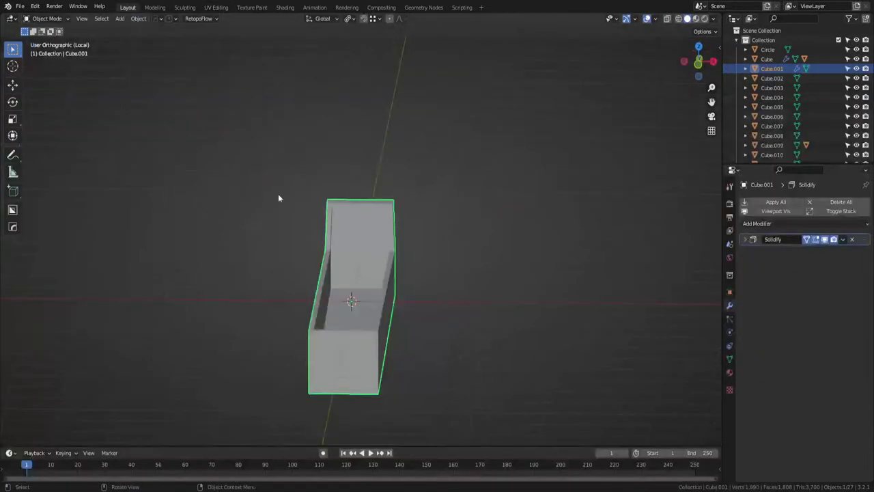
Leave local view, isolate the ribbed top cover with the Solidify modifier and open its mesh for editing.
key(KP_Divide)
key(KP_Divide)
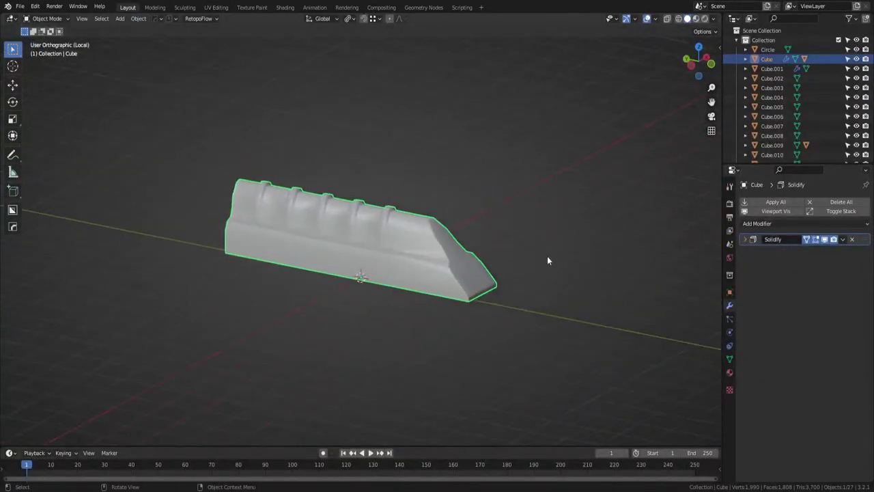
middle_drag(547, 256, 378, 229)
scroll(400, 267, up, 3)
key(Tab)
Mark the cover's lower border, its stepped cutout edge and the rim of its open end as seams.
alt+click(378, 228)
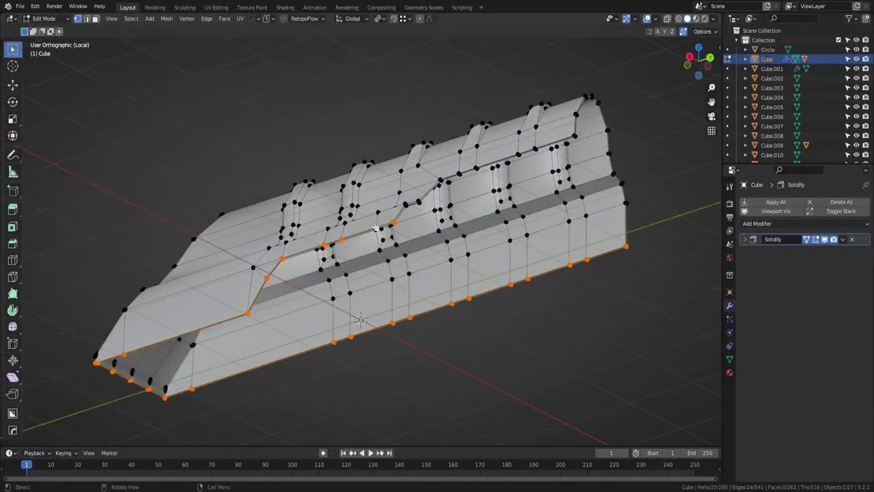
key(ctrl+e)
alt+click(422, 197)
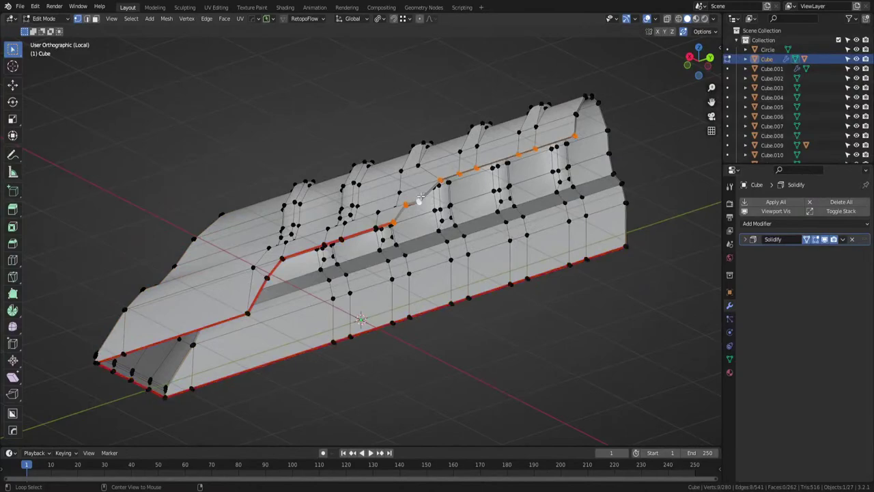
key(ctrl+e)
middle_drag(464, 196, 443, 209)
alt+click(514, 125)
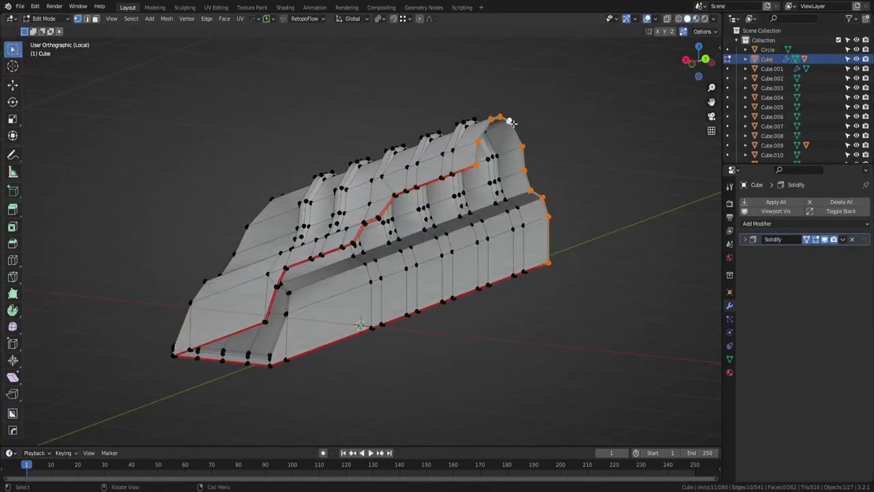
Select the middle bevel edge loop around the cover's sloped end face together with the short vertical corner edge below it.
middle_drag(513, 124, 319, 172)
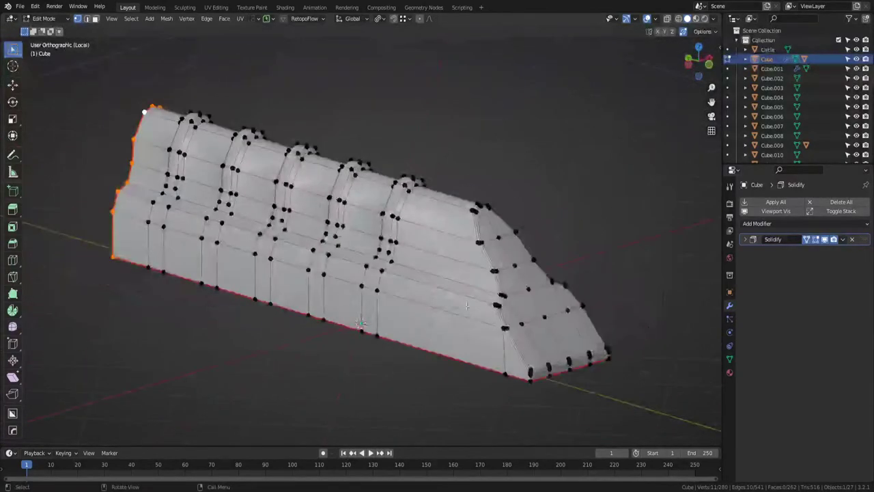
shift+middle_drag(512, 321, 407, 264)
scroll(407, 264, up, 2)
scroll(456, 317, up, 1)
key(2)
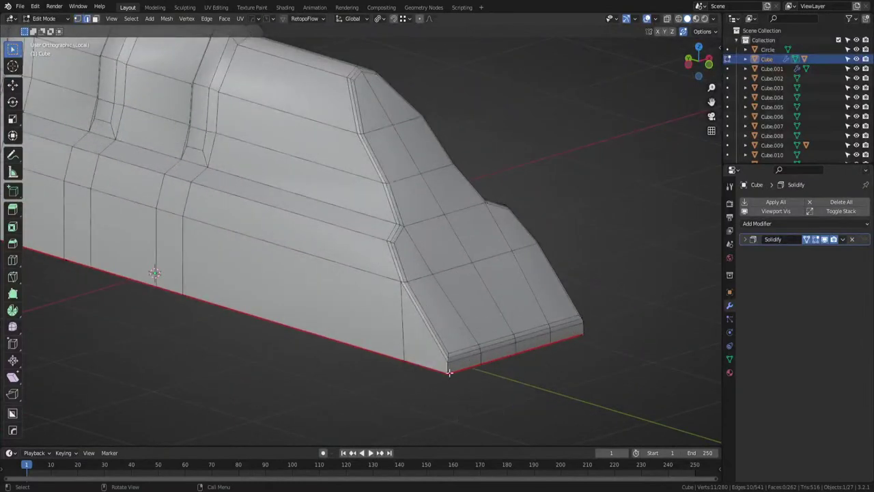
alt+click(448, 363)
middle_drag(449, 365, 371, 365)
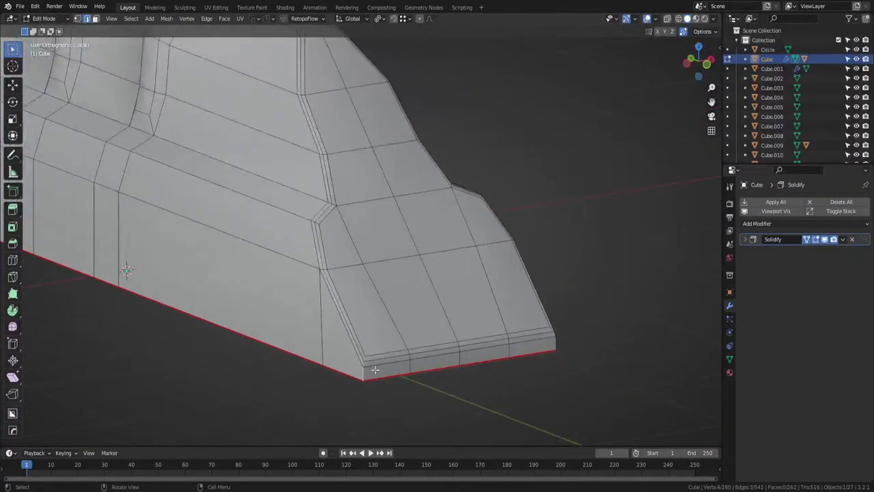
alt+click(357, 355)
shift+click(358, 353)
alt+shift+click(359, 353)
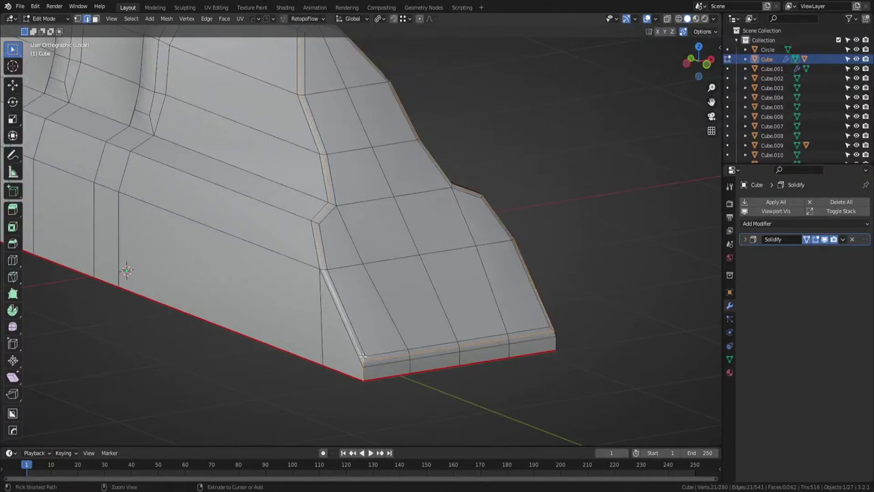
ctrl+click(364, 358)
key(ctrl+z)
ctrl+click(363, 358)
key(ctrl+z)
ctrl+click(369, 357)
key(ctrl+z)
Mark the selected bevel loop and corner edge at the cover's sloped end as seams.
scroll(367, 365, up, 1)
scroll(367, 365, up, 8)
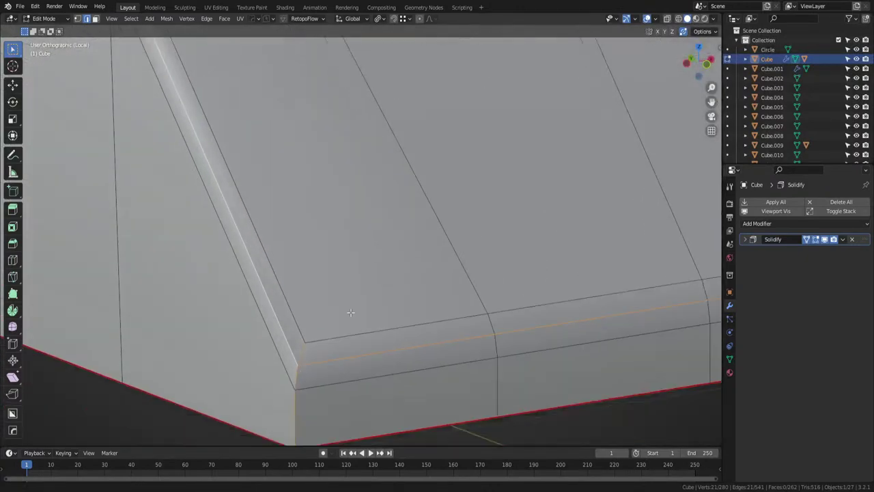
scroll(292, 298, down, 8)
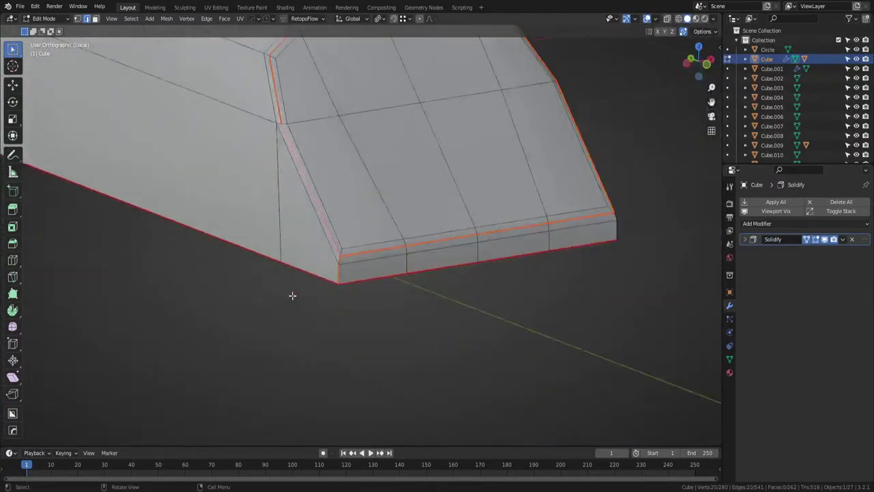
Mark the short vertical edges at the opposite lower corner of the cover's sloped end as seams.
middle_drag(478, 302, 465, 349)
scroll(464, 349, up, 2)
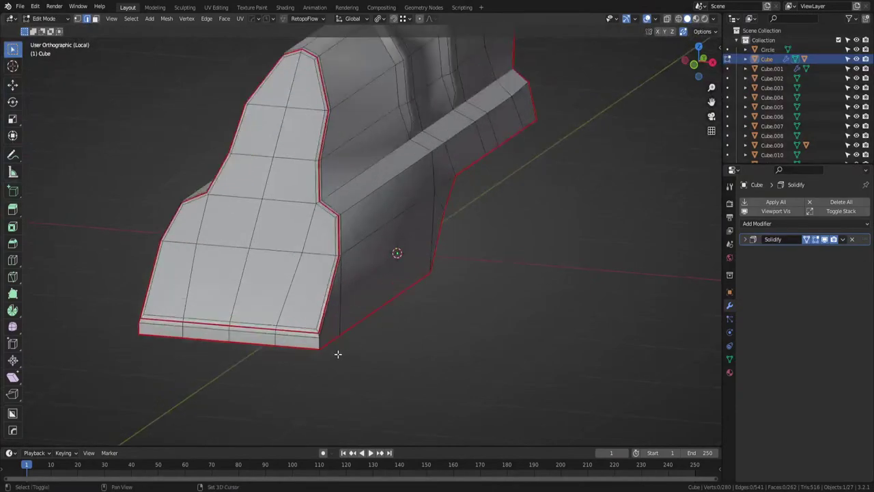
shift+middle_drag(338, 353, 334, 297)
scroll(332, 299, up, 3)
click(294, 319)
ctrl+click(290, 303)
scroll(325, 302, down, 5)
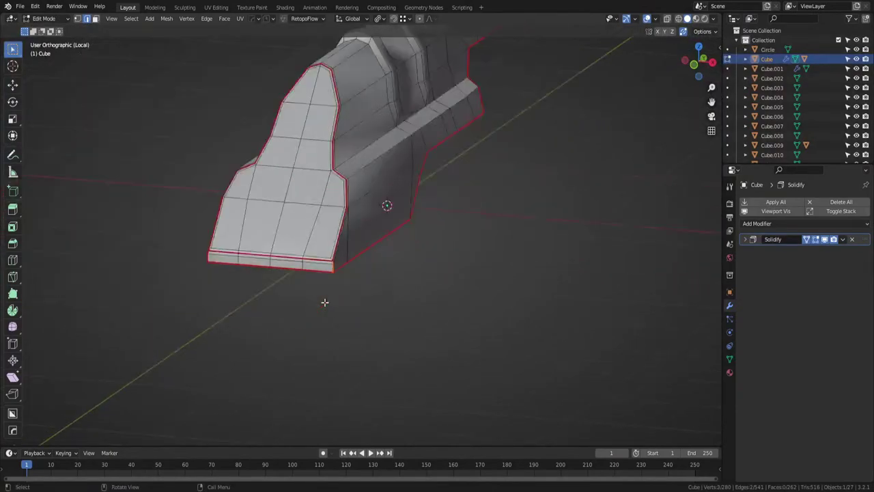
Unwrap the entire ribbed cover and check its UV layout.
middle_drag(471, 210, 292, 280)
key(a)
key(u)
click(306, 273)
key(Tab)
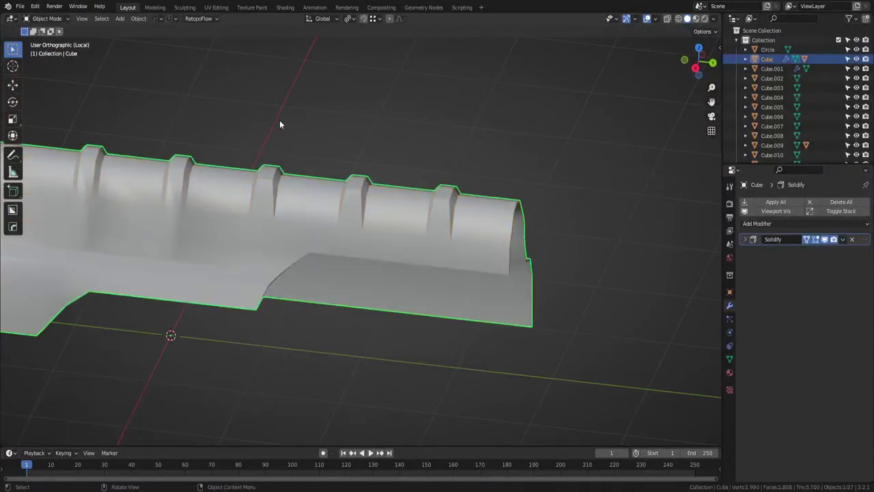
click(216, 7)
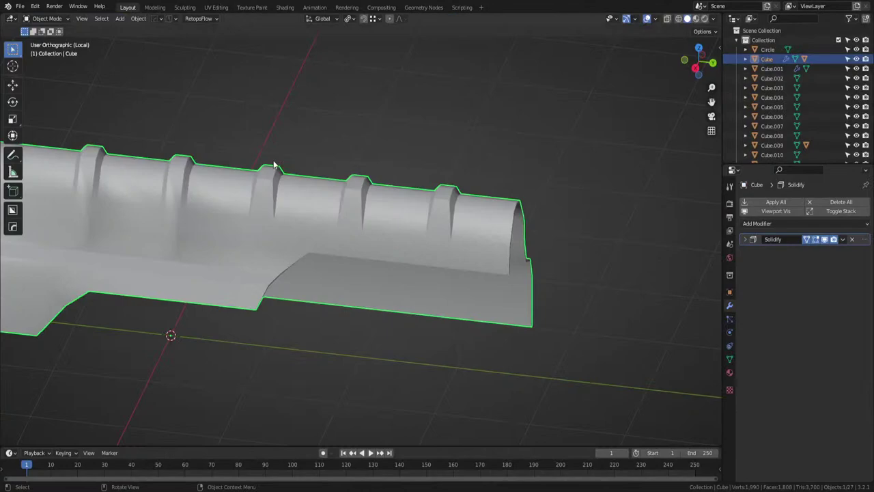
Leave local view, isolate the rifle's stock and open its mesh for editing.
middle_drag(382, 300, 531, 316)
click(613, 210)
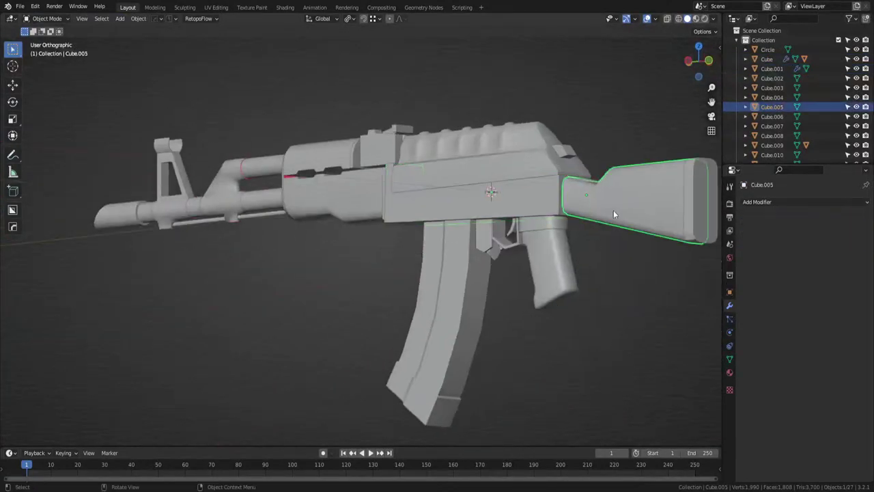
key(KP_Divide)
middle_drag(539, 268, 482, 219)
key(Tab)
Mark the edge loops around both ends of the stock as seams and delete the hidden face at its narrow front end.
click(315, 220)
alt+click(495, 207)
key(3)
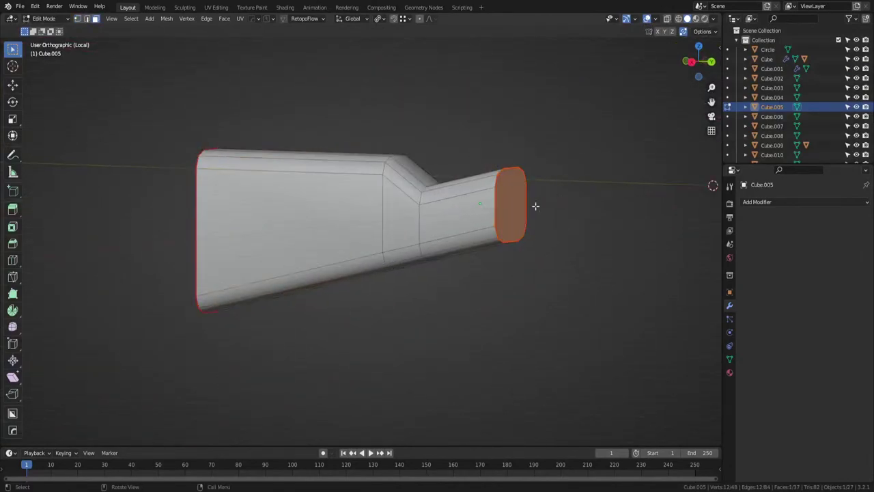
key(x)
click(512, 206)
key(Tab)
Mark the long edge line running along the stock's underside as a seam.
middle_drag(468, 262, 433, 301)
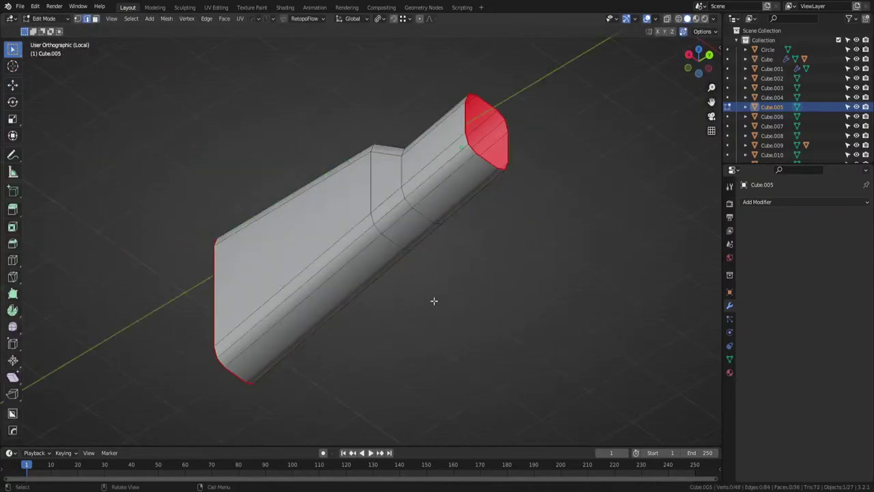
middle_drag(457, 185, 347, 242)
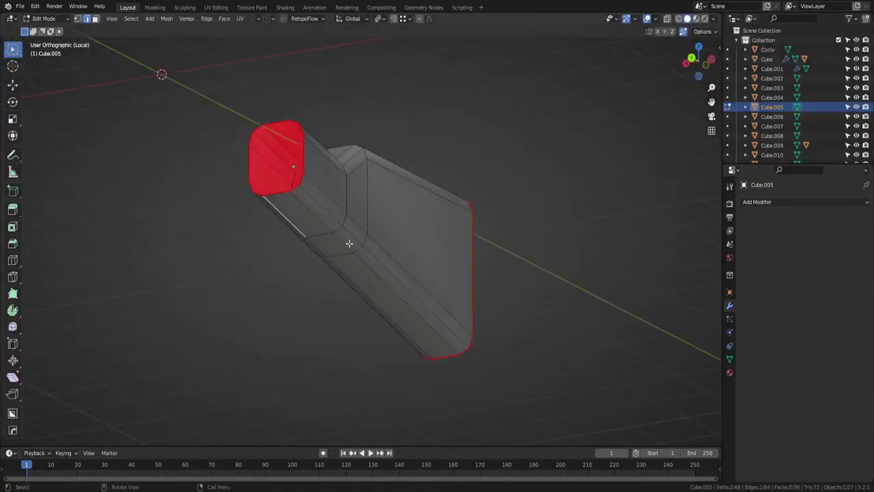
alt+click(340, 238)
Unwrap the entire stock, apply the object's scale and check its UV layout.
key(a)
key(u)
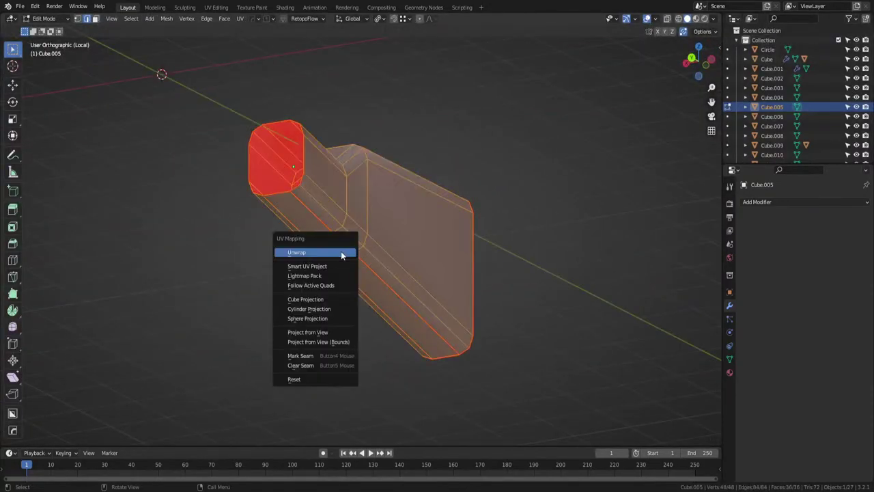
click(342, 252)
key(Tab)
key(ctrl+a)
click(345, 206)
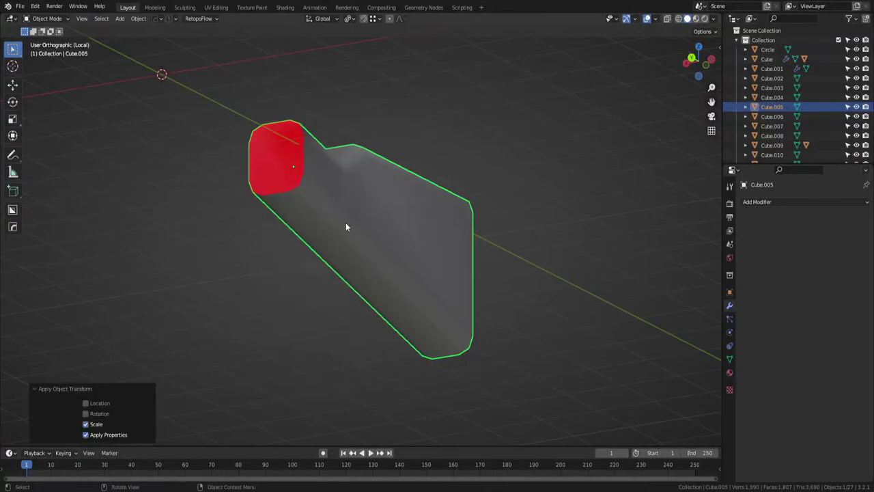
click(216, 7)
click(128, 7)
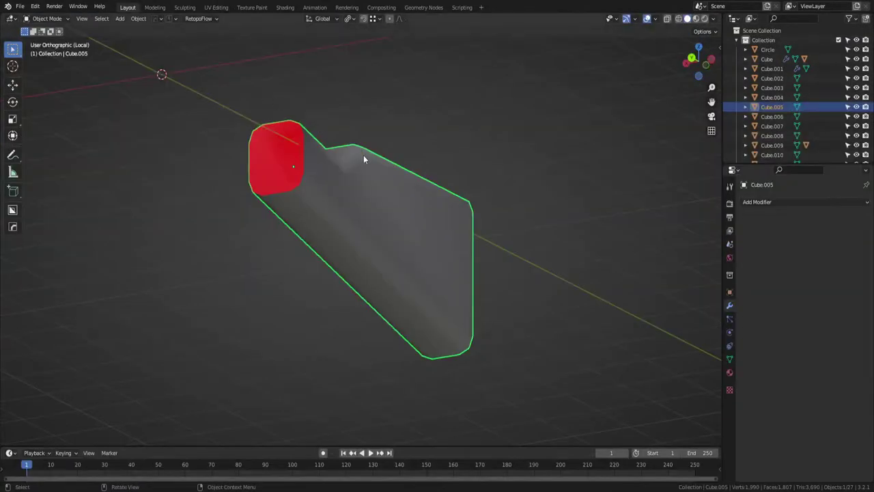
Isolate the butt plate at the end of the stock and open its mesh for editing.
key(KP_Divide)
click(691, 198)
key(KP_Divide)
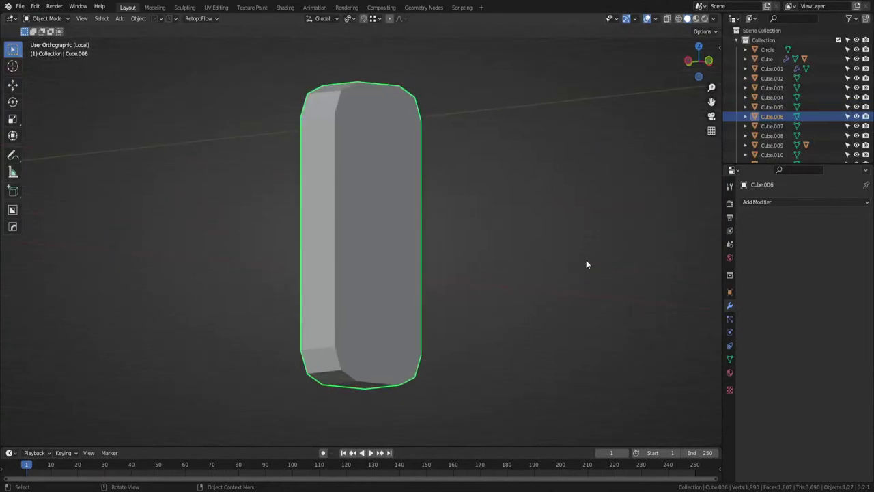
key(Tab)
Try to select the edge loops around the butt plate's side wall.
click(402, 286)
middle_drag(355, 289, 404, 337)
alt+click(374, 330)
alt+shift+click(343, 324)
key(Tab)
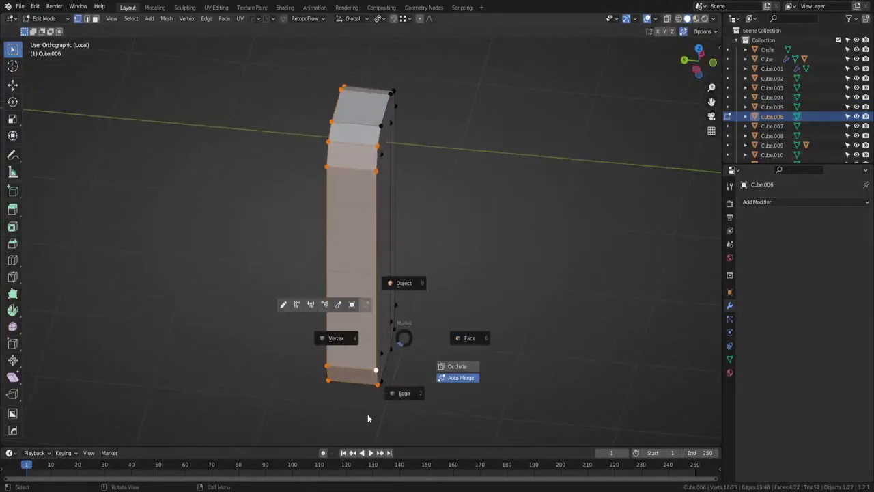
key(Escape)
Inset the butt plate's stock-facing face by about 0.073 m and delete the inner face.
middle_drag(335, 324, 383, 328)
key(Tab)
click(453, 325)
click(346, 298)
right_click(346, 298)
click(349, 298)
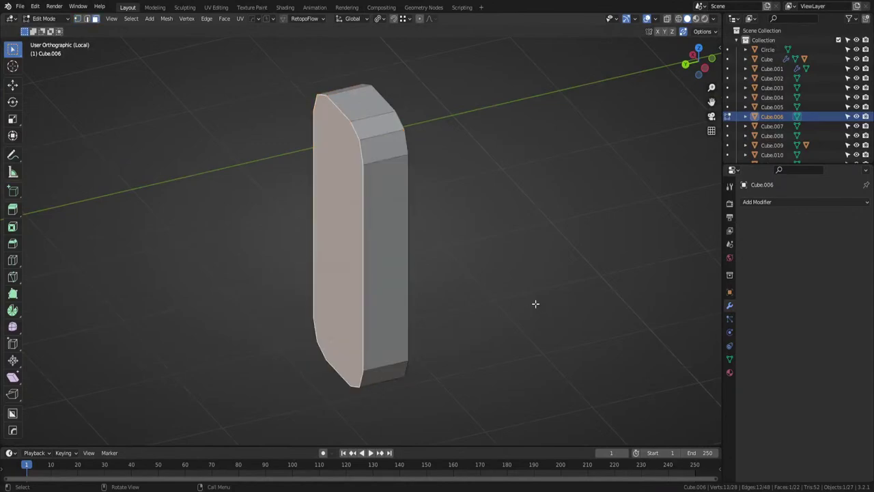
click(524, 308)
key(x)
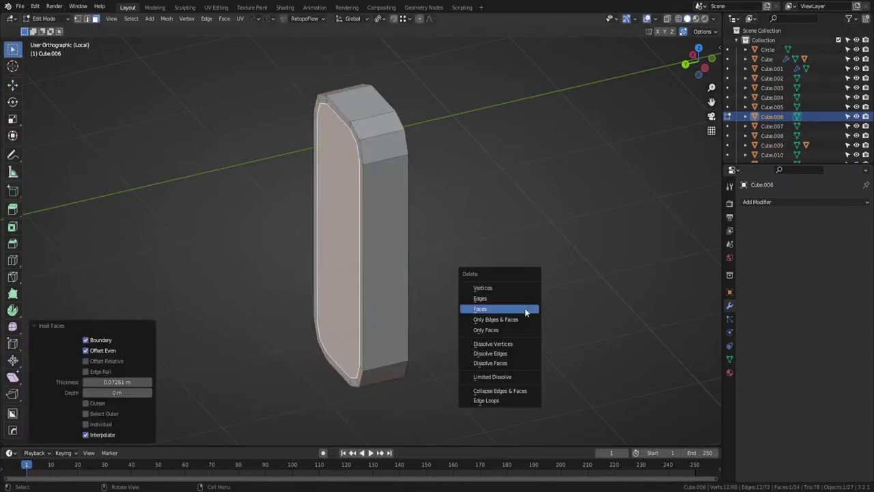
click(524, 308)
Mark the outer edge loop around the butt plate's open side as a seam.
middle_drag(389, 324, 405, 329)
key(Tab)
click(397, 270)
key(Tab)
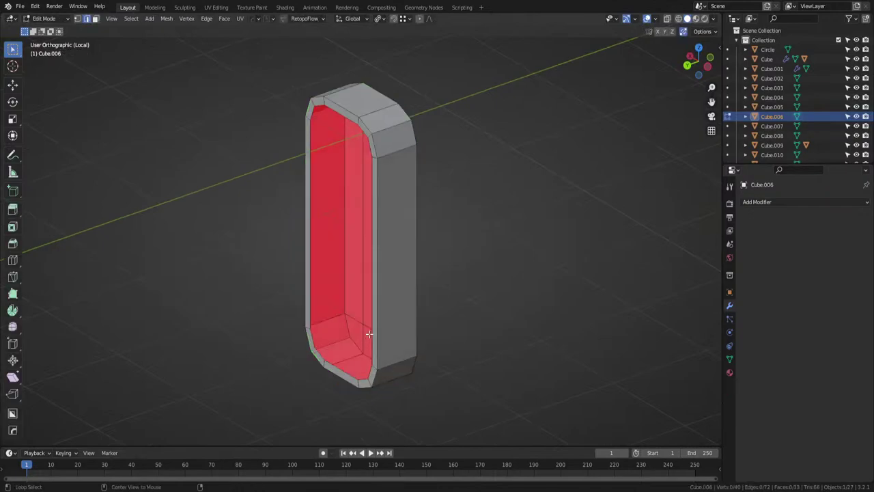
key(ctrl+e)
Mark the outline of the butt plate's closed rear face as a seam.
middle_drag(387, 338, 335, 289)
alt+click(350, 288)
alt+click(410, 110)
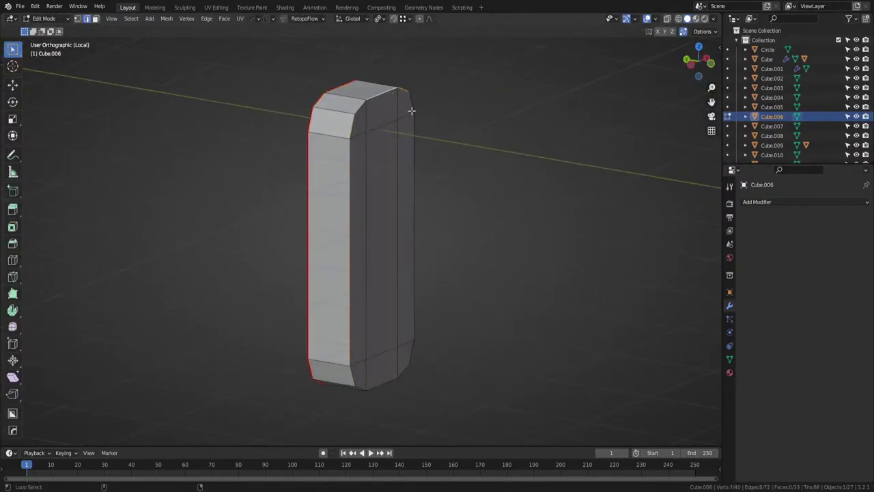
ctrl+click(370, 391)
ctrl+click(357, 392)
key(ctrl+z)
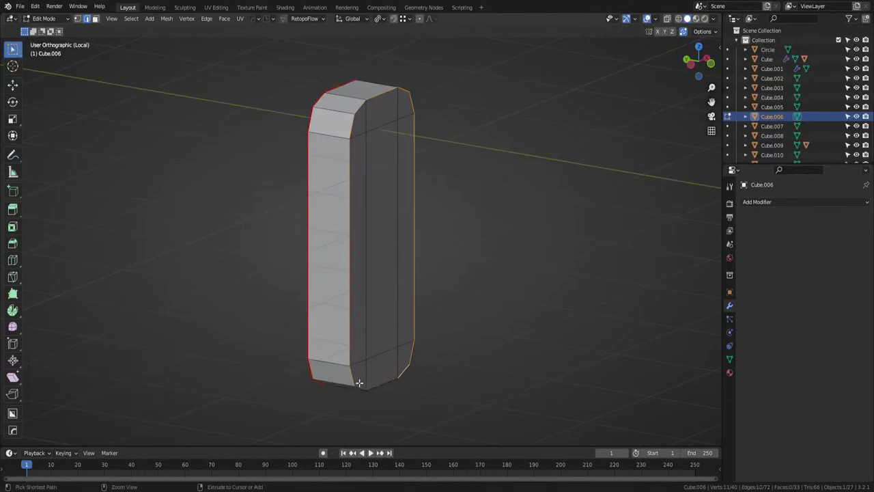
ctrl+click(360, 387)
key(ctrl+e)
Mark one short edge across the butt plate's lower side as a seam and unwrap the whole mesh.
middle_drag(355, 387, 342, 338)
click(330, 320)
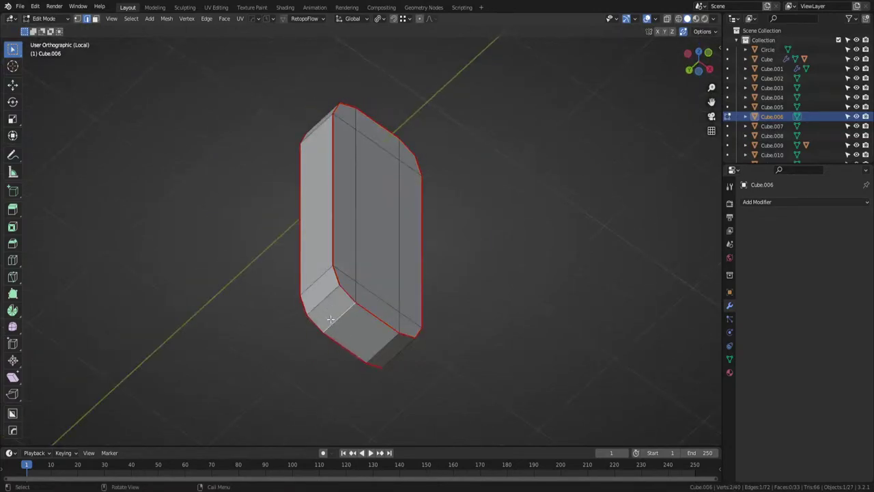
key(ctrl+e)
key(a)
key(u)
click(331, 320)
key(Tab)
key(slash)
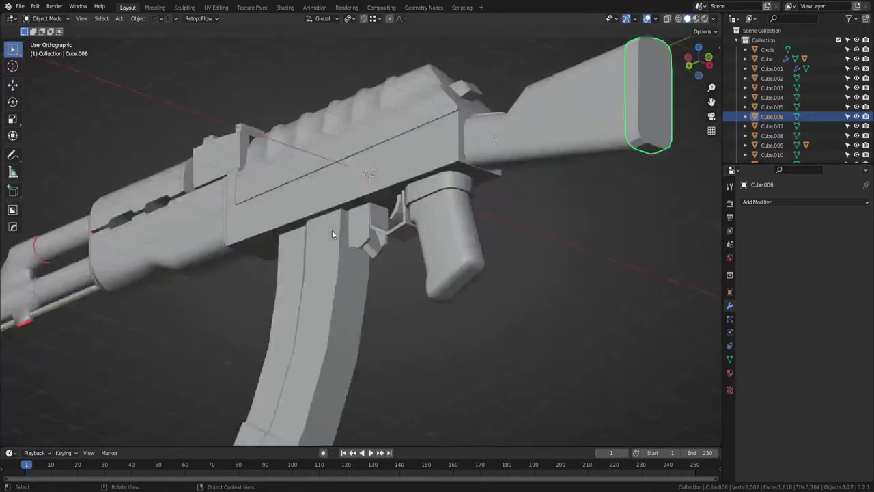
Isolate the pistol grip and delete the two faces closing its top.
click(544, 225)
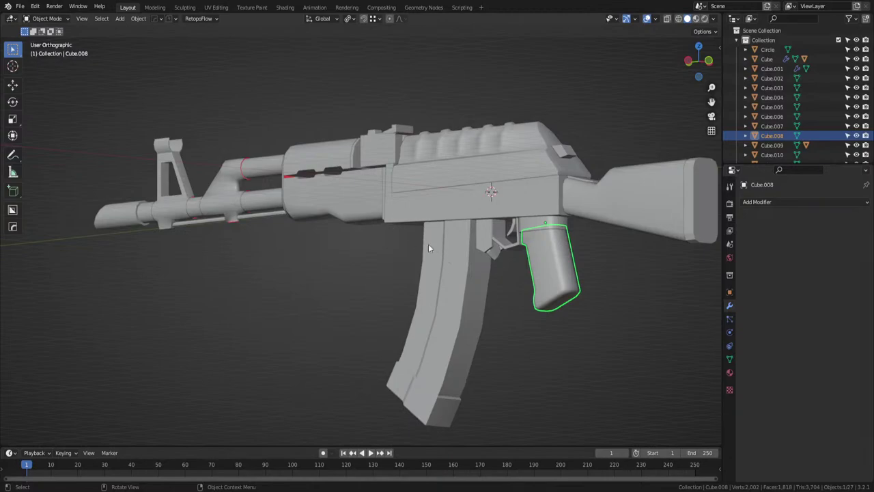
key(slash)
key(Tab)
middle_drag(490, 262, 335, 137)
key(3)
click(334, 137)
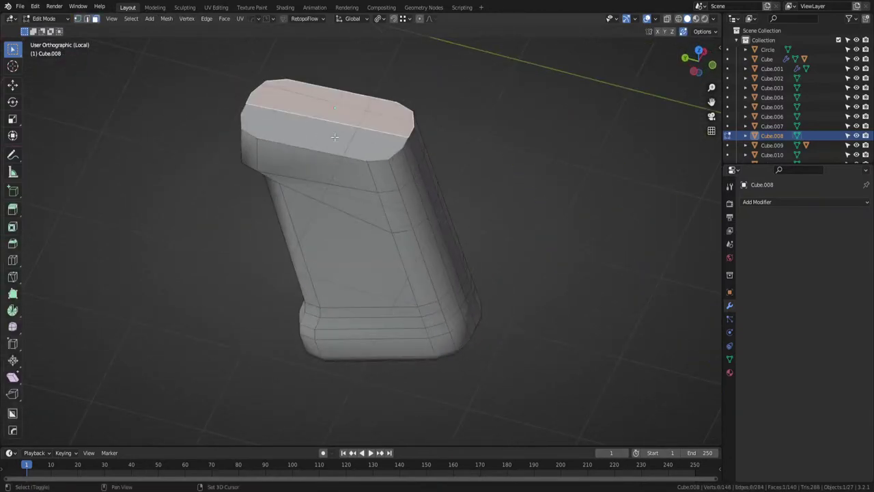
key(x)
click(334, 137)
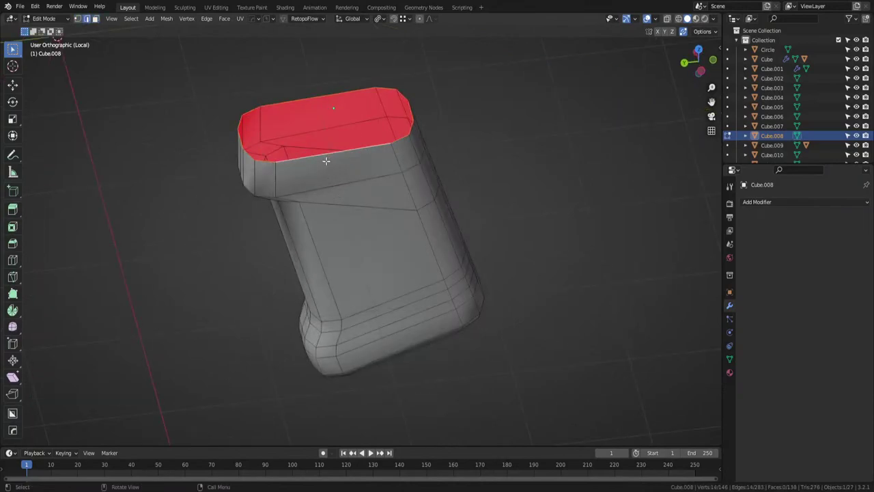
Mark the centre edge line running along the grip's narrow side from the open top to the base as a seam.
middle_drag(326, 161, 392, 355)
alt+click(341, 261)
ctrl+click(277, 91)
key(ctrl+e)
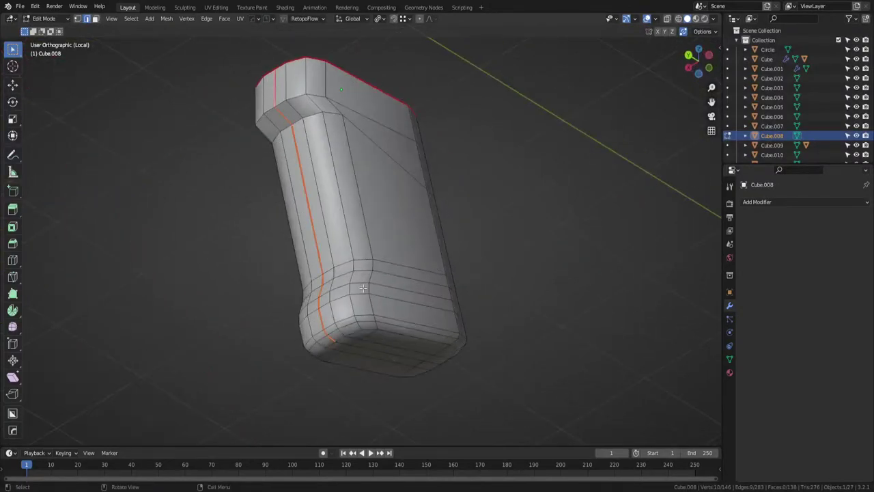
Mark the edge loop around the grip's base as a seam.
middle_drag(370, 301, 355, 320)
alt+click(377, 278)
alt+click(386, 275)
key(ctrl+e)
key(ctrl+e)
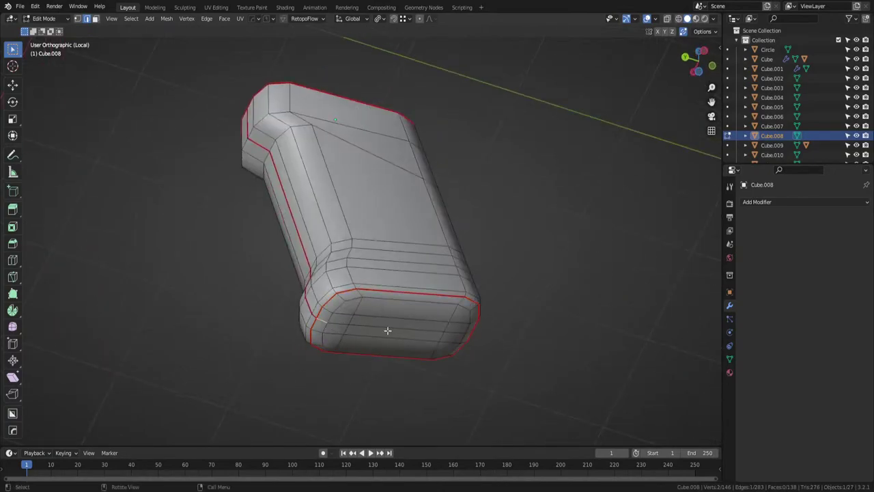
Unwrap the whole grip mesh along its seams.
key(a)
key(u)
click(390, 328)
key(Tab)
Apply the grip's scale and unwrap its mesh again.
key(ctrl+a)
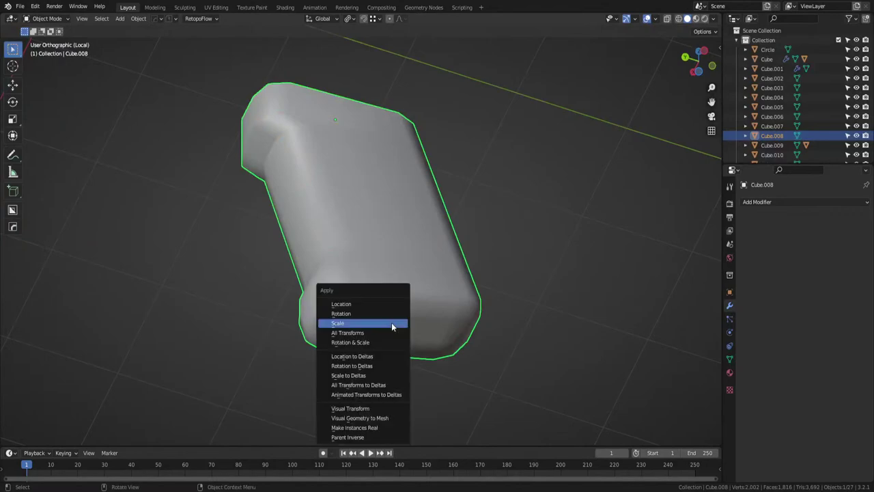
click(392, 322)
key(Tab)
key(u)
click(400, 226)
key(Tab)
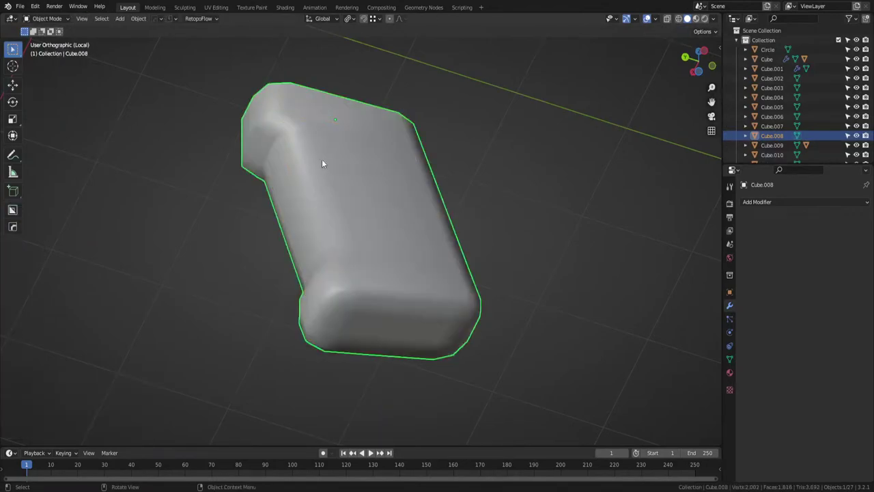
Check the grip's unwrap in the UV Editing workspace and return to the full rifle in the Layout workspace.
click(215, 7)
click(130, 8)
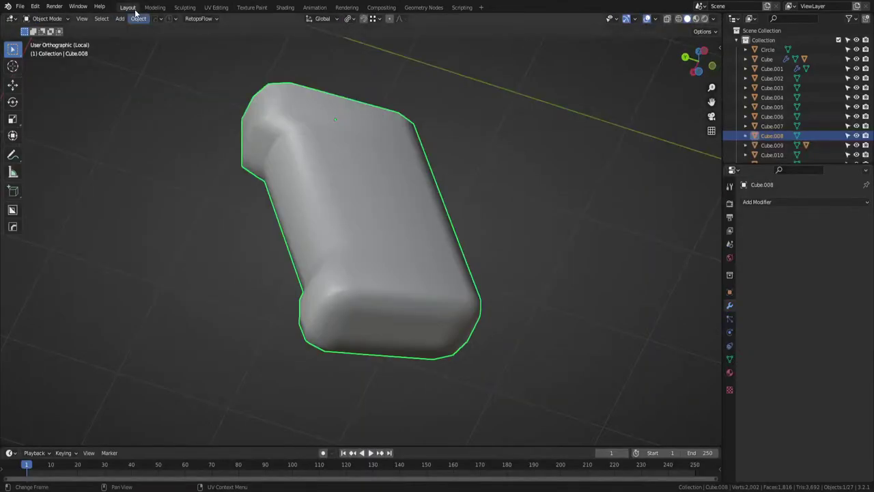
key(period)
key(slash)
Isolate the magazine and open its mesh for editing.
click(496, 242)
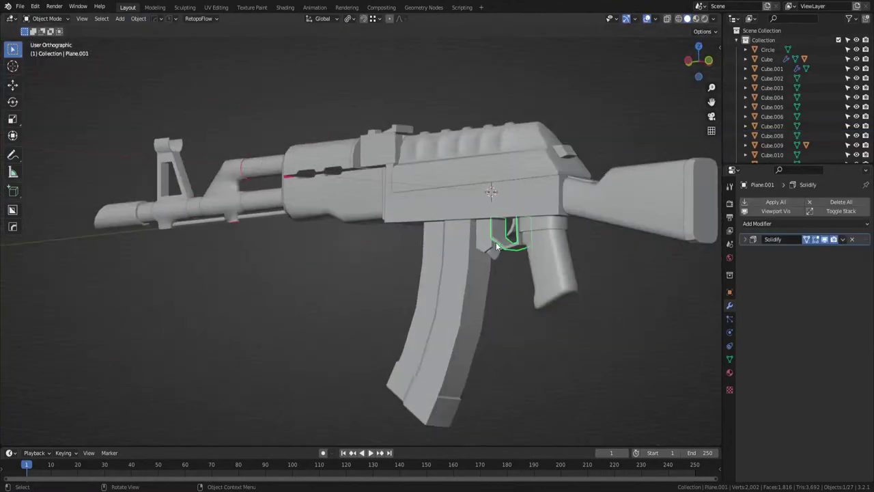
click(453, 300)
key(KP_Divide)
key(Tab)
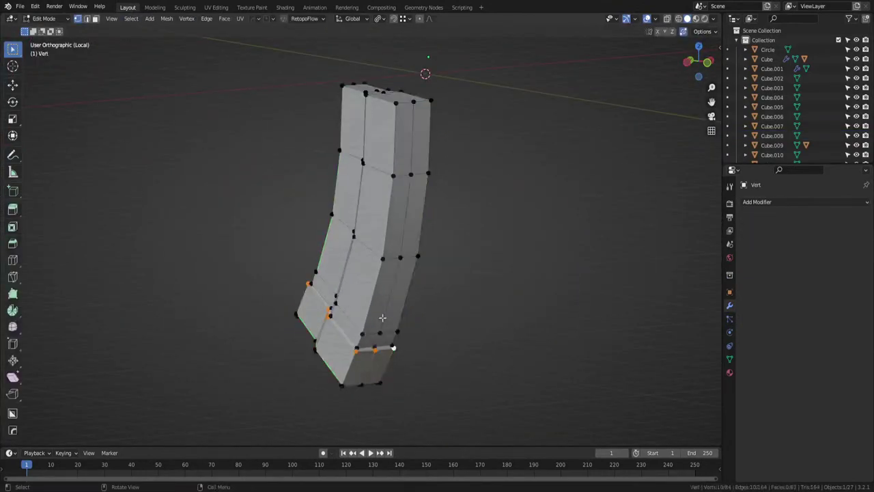
middle_drag(453, 309, 382, 332)
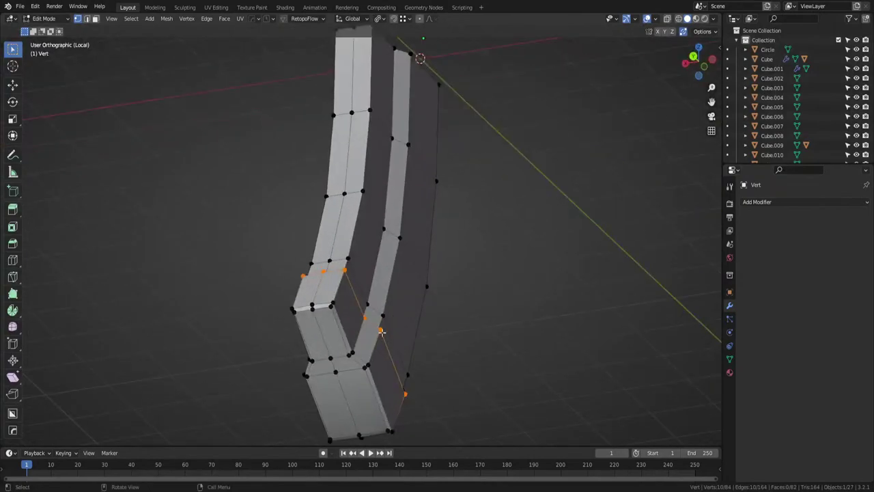
Try to select the outline of the magazine's base edge by edge.
alt+click(344, 338)
key(Tab)
click(346, 383)
alt+click(339, 332)
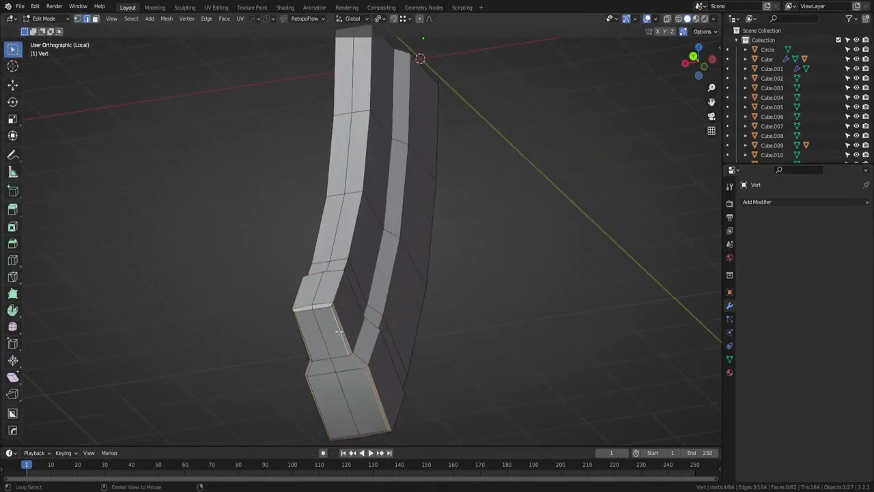
alt+click(334, 312)
alt+click(322, 307)
alt+click(303, 310)
Select the magazine's bottom faces and mark their boundary edges as a seam.
middle_drag(310, 375, 343, 297)
key(3)
drag(346, 285, 384, 335)
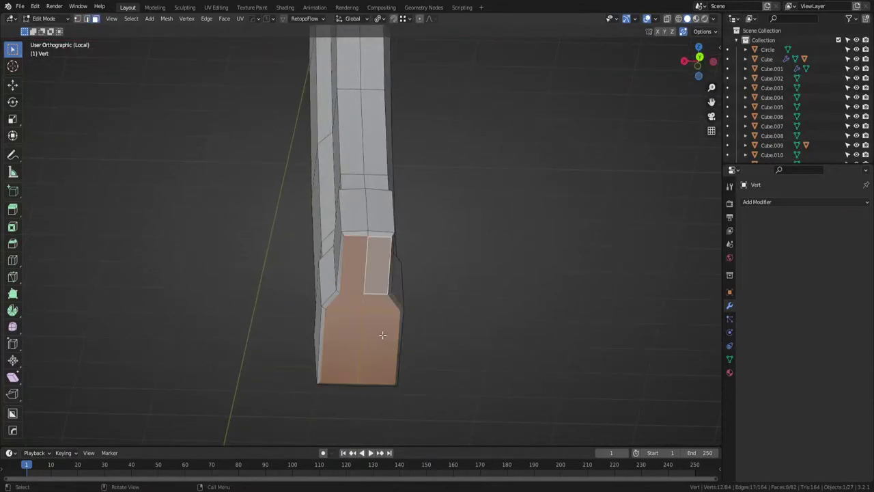
key(1)
ctrl+drag(375, 285, 357, 333)
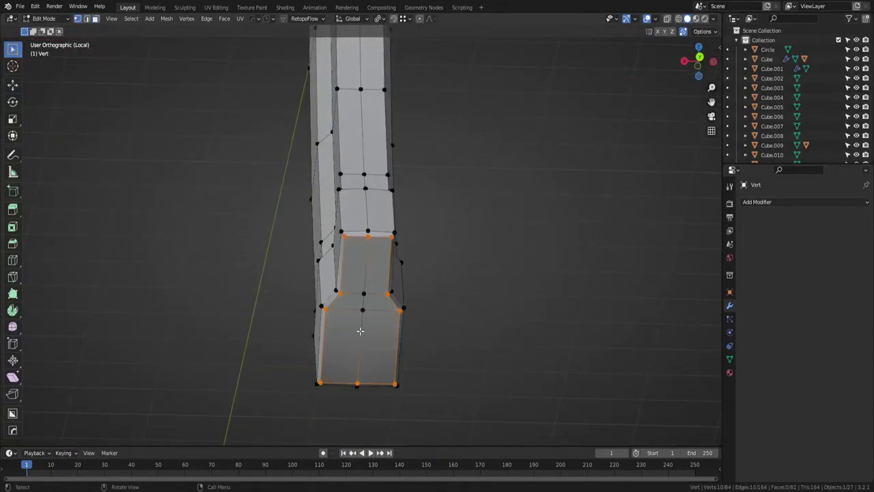
middle_drag(468, 337, 409, 379)
click(468, 343)
Mark the centre edge line down the magazine's rear side as a seam.
key(3)
key(Tab)
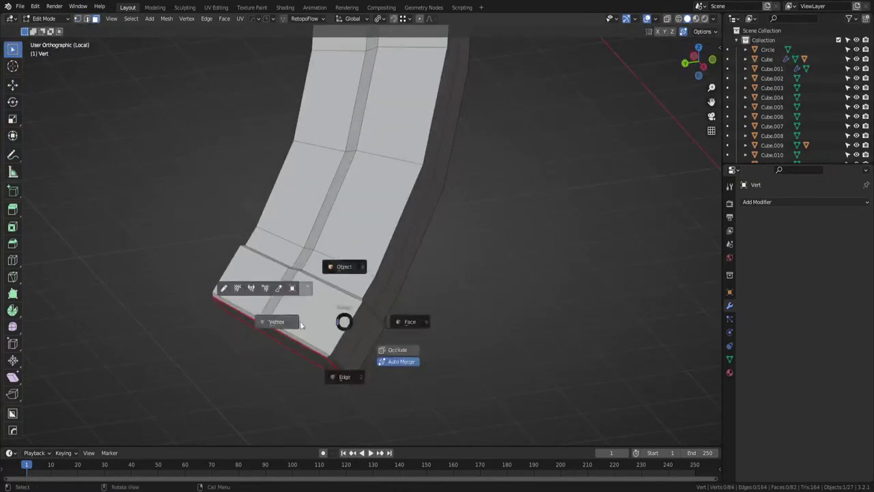
click(303, 324)
middle_drag(302, 324, 327, 318)
middle_drag(399, 325, 357, 328)
alt+click(357, 347)
middle_drag(379, 361, 388, 343)
middle_drag(328, 327, 372, 325)
ctrl+click(432, 100)
key(ctrl+e)
Delete the centre edge's two vertices to open the magazine's top, and select the open rim.
scroll(372, 325, up, 2)
middle_drag(318, 312, 333, 326)
key(3)
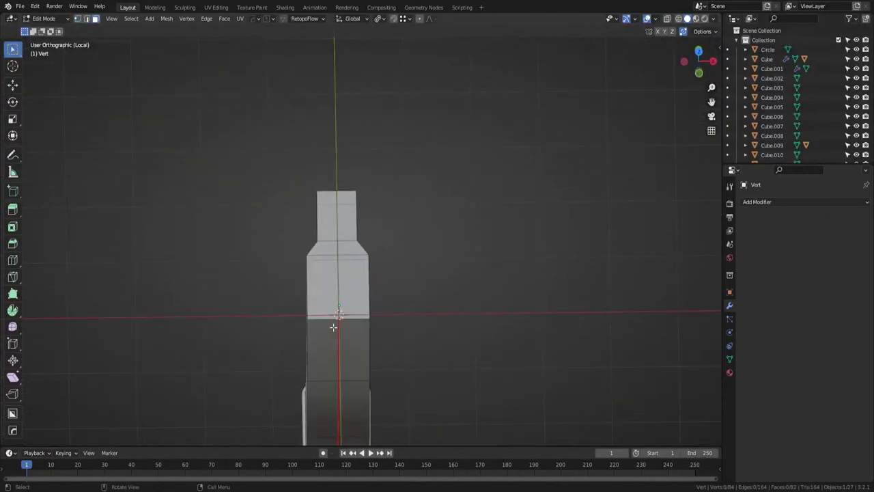
key(Tab)
click(352, 237)
key(x)
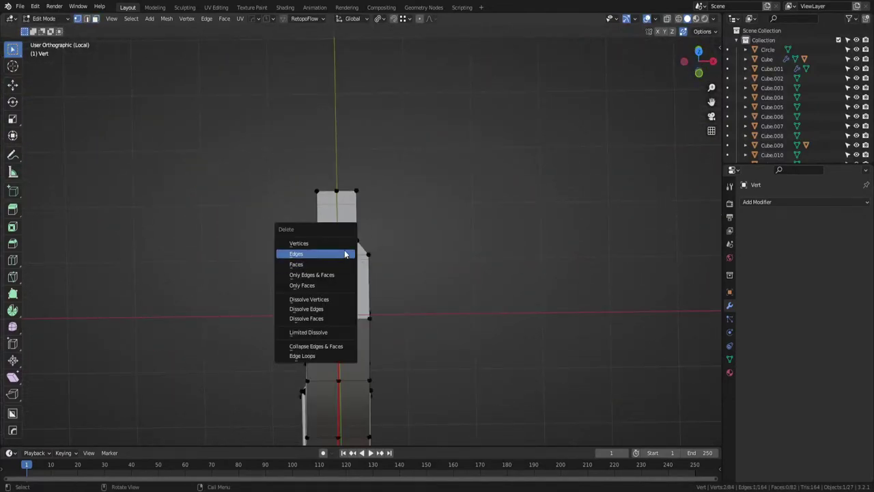
click(348, 245)
middle_drag(344, 281, 370, 289)
alt+click(349, 324)
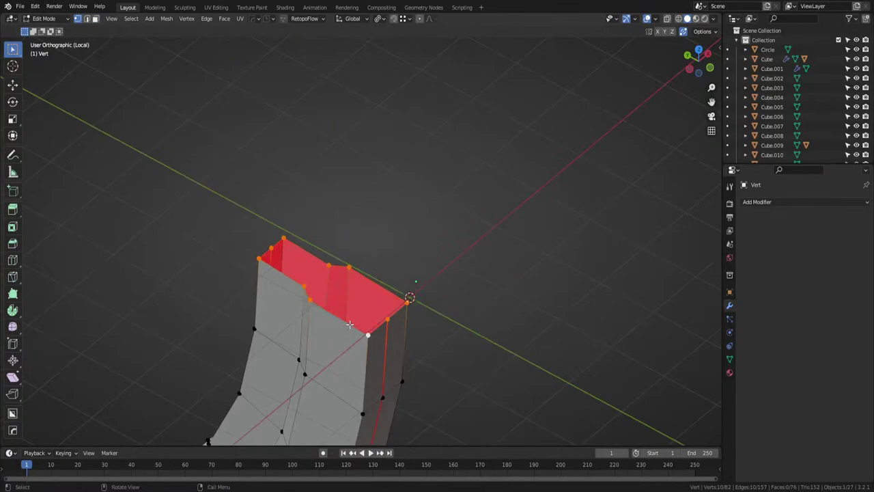
Unwrap the whole magazine mesh, apply the object's scale and return to the full rifle.
scroll(350, 324, down, 3)
key(a)
key(u)
click(350, 321)
key(Tab)
key(ctrl+a)
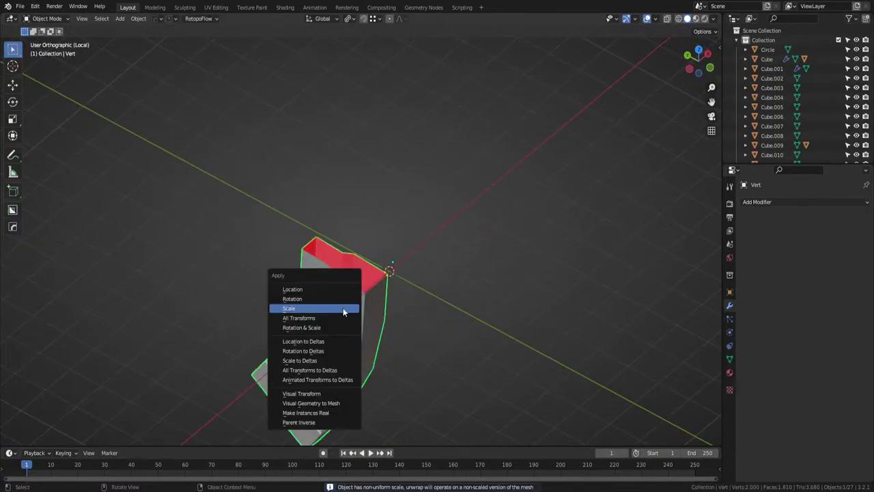
click(343, 309)
key(KP_Divide)
Isolate the mirrored side plates between the magazine and the trigger guard and open their mesh for editing.
click(502, 237)
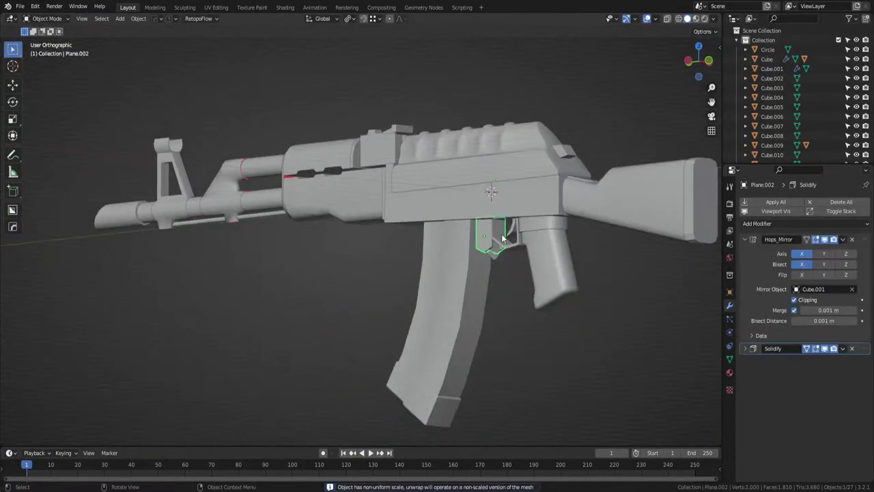
key(KP_Divide)
key(Tab)
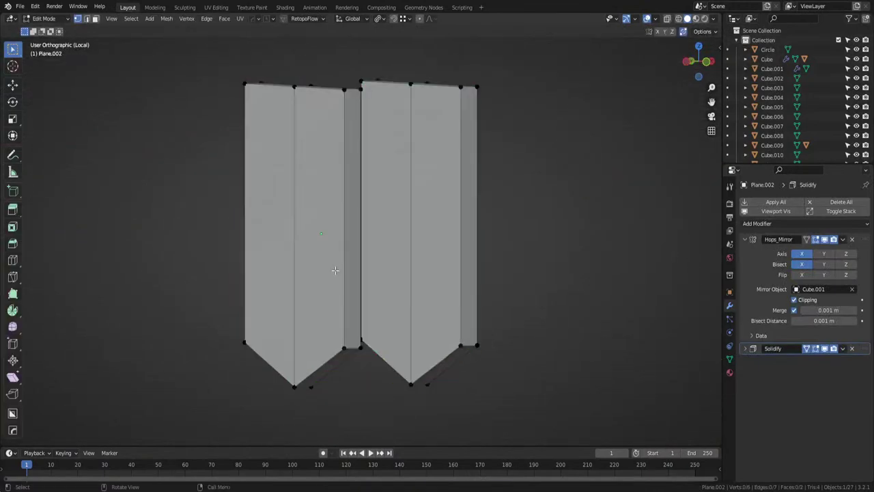
middle_drag(484, 262, 340, 319)
click(293, 139)
key(alt+a)
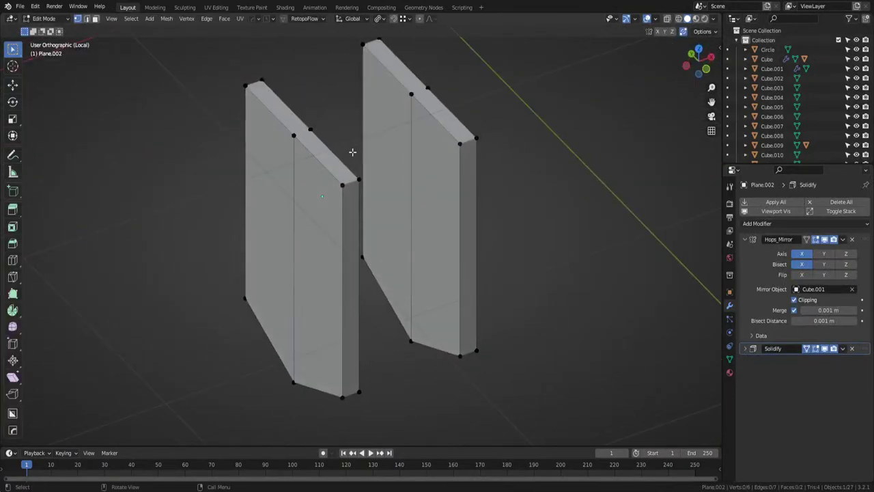
middle_drag(370, 241, 375, 236)
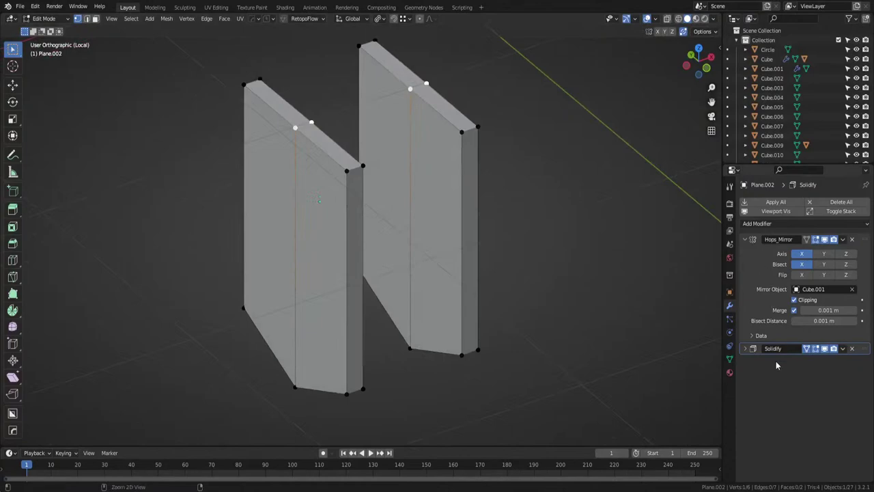
Apply the Solidify modifier to the side plates and reopen the mesh for editing.
key(Tab)
key(ctrl+a)
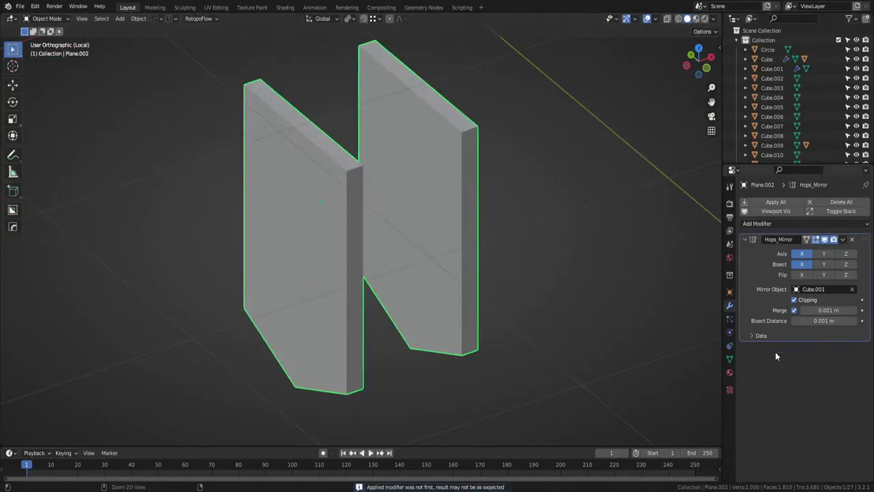
key(Tab)
middle_drag(383, 190, 350, 282)
Open the side plate's mesh for editing and switch to edge selection.
key(Tab)
click(271, 290)
middle_drag(271, 290, 237, 315)
alt+click(299, 262)
key(Tab)
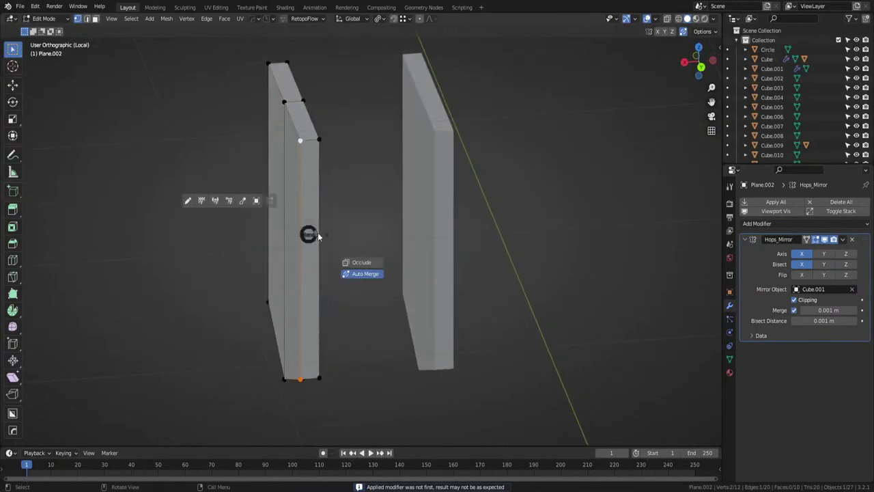
click(374, 234)
Mark the edges around the side plate's large outer face as seams.
alt+click(302, 203)
mouse_move(302, 202)
middle_down()
mouse_move(312, 204)
mouse_move(293, 213)
middle_up()
click(291, 214)
alt+click(347, 121)
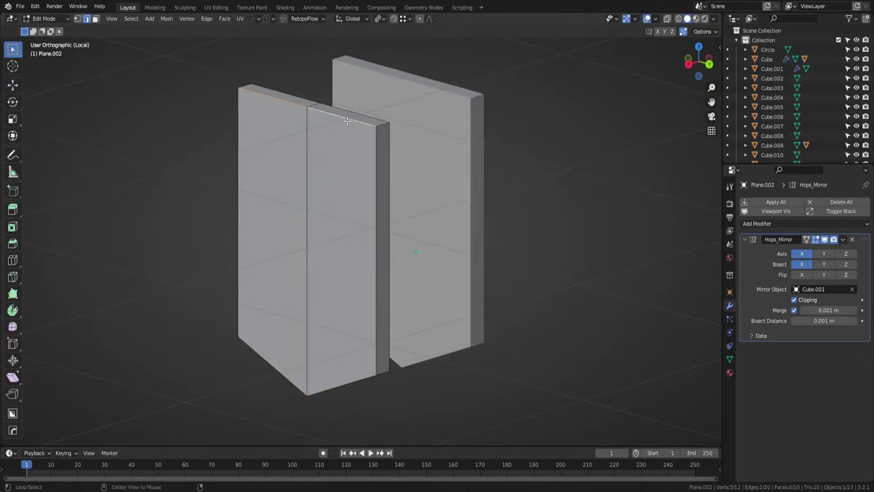
shift+click(368, 229)
ctrl+click(267, 336)
shift+click(241, 260)
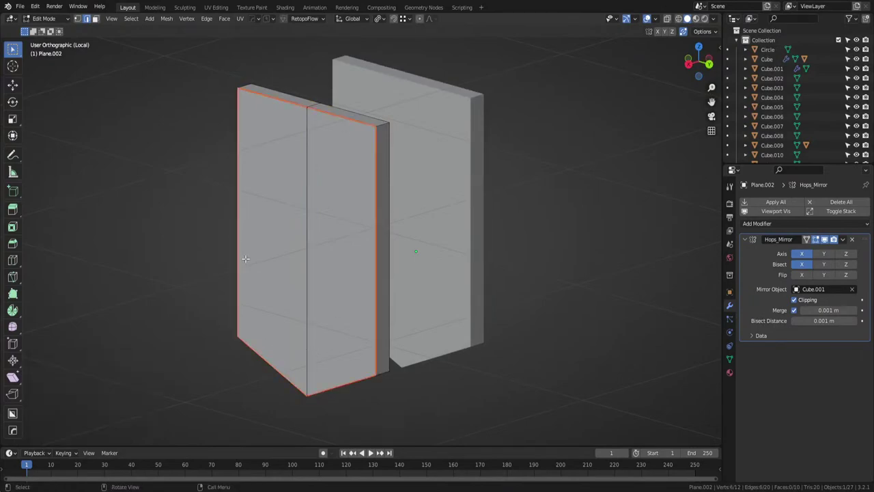
Select all sharp edges of the side plate and mark them as seams.
middle_drag(245, 259, 451, 243)
click(431, 242)
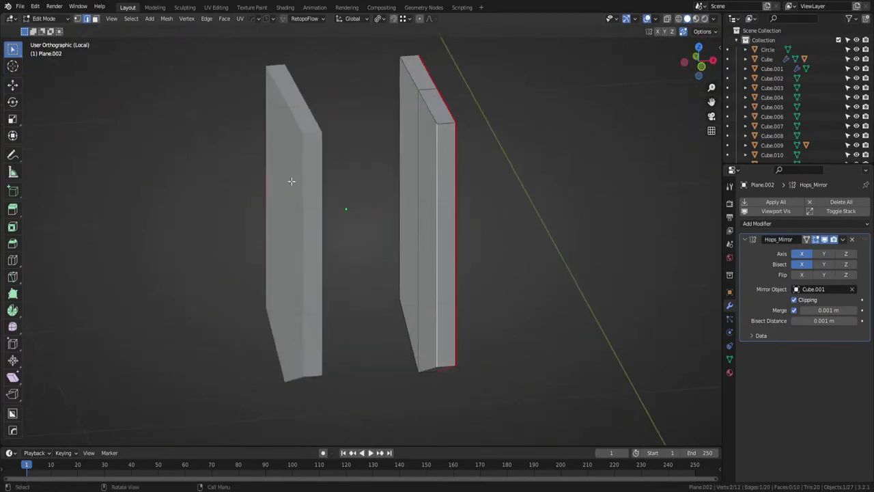
click(147, 19)
mouse_move(129, 21)
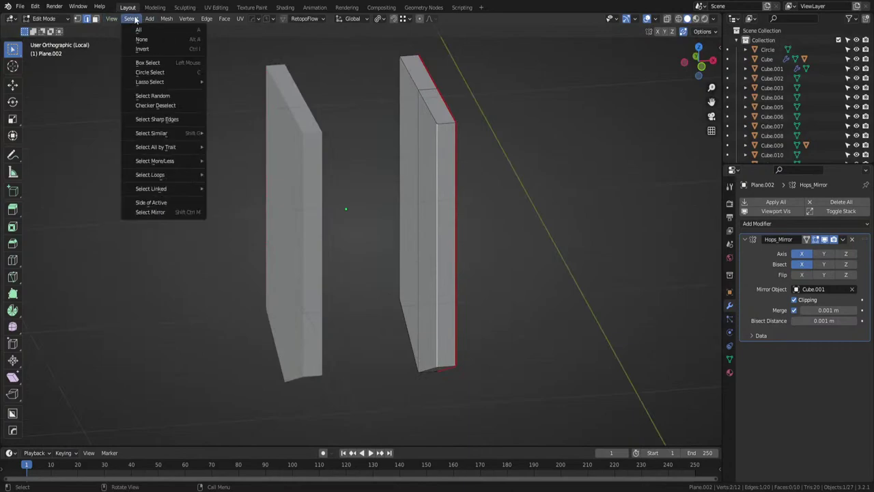
click(171, 119)
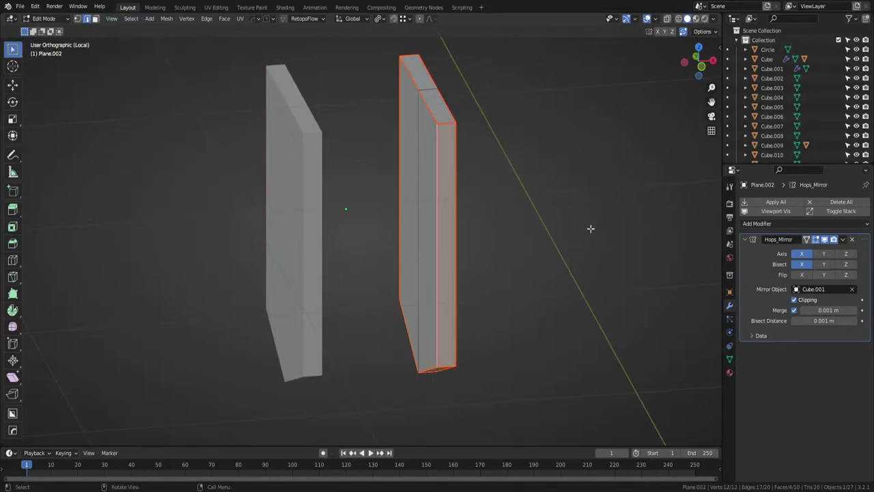
Unwrap the whole side plate mesh and return to the full rifle.
middle_drag(589, 229, 395, 242)
key(a)
key(u)
click(486, 214)
middle_drag(384, 204, 357, 205)
key(KP_Divide)
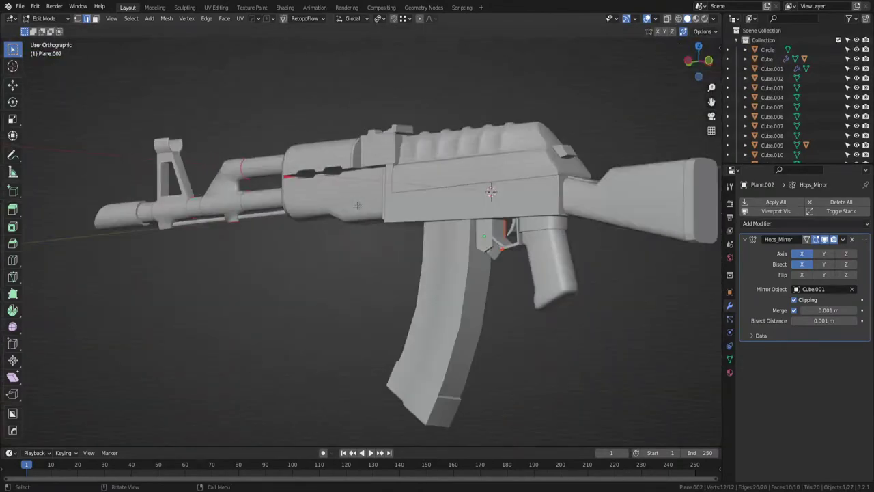
Save the file and apply the side plates' scale in Object Mode.
key(ctrl+s)
key(Tab)
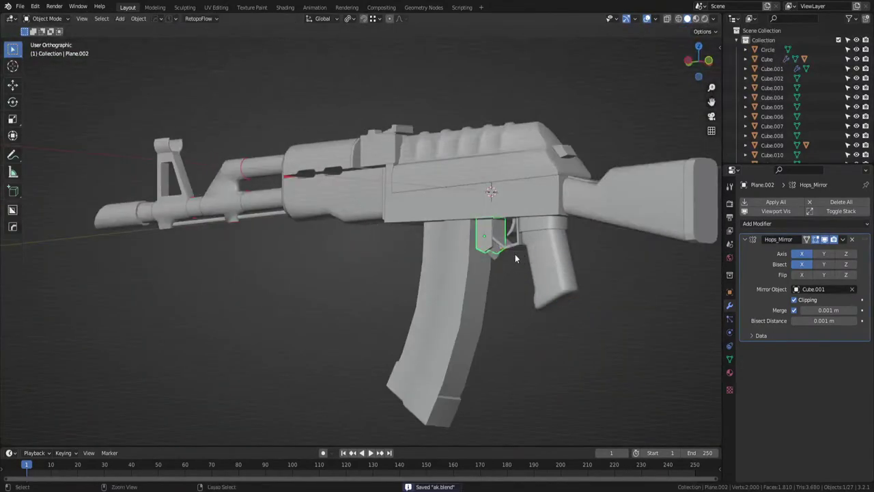
key(ctrl+a)
click(517, 253)
Isolate the U-shaped trigger guard and open its mesh for editing.
click(507, 246)
key(KP_Divide)
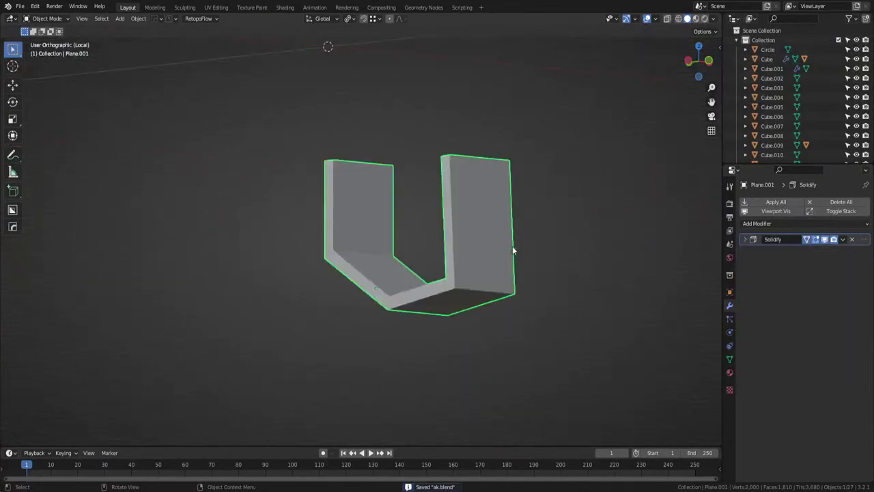
key(Tab)
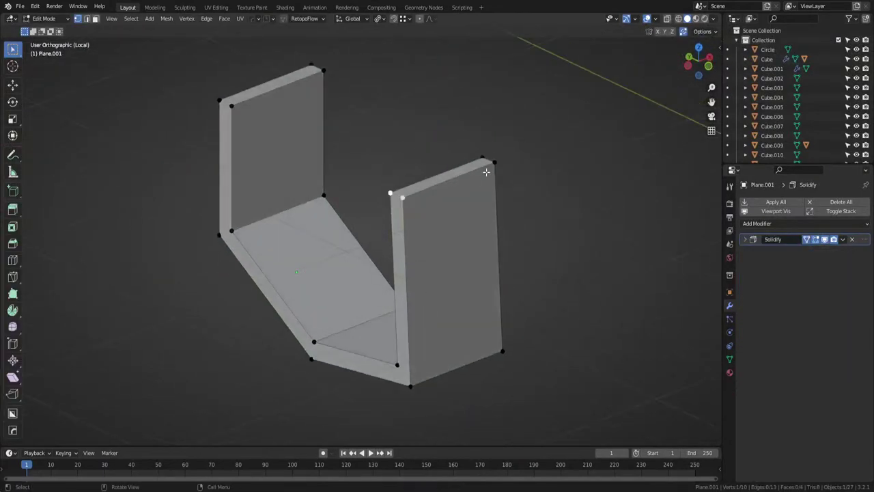
Mark the edge loops along both open sides of the trigger guard as seams.
shift+click(494, 163)
middle_drag(473, 259, 487, 261)
alt+click(432, 355)
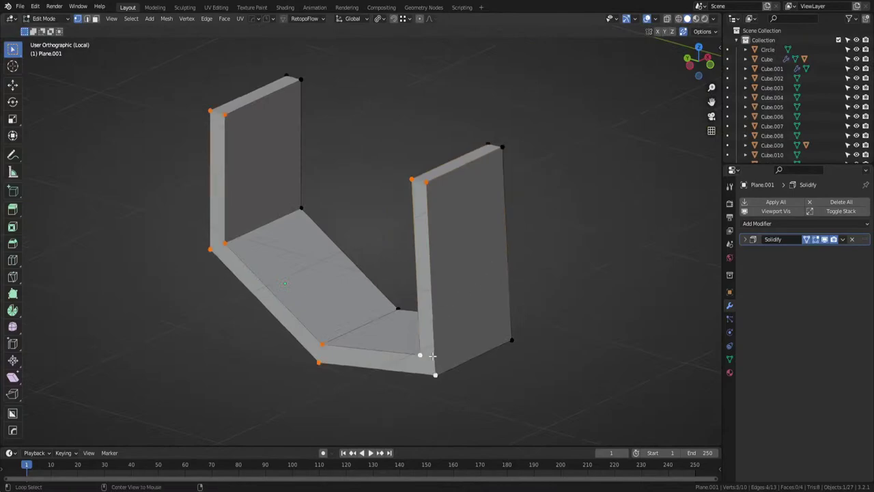
key(ctrl+e)
middle_drag(507, 335, 415, 339)
alt+click(415, 340)
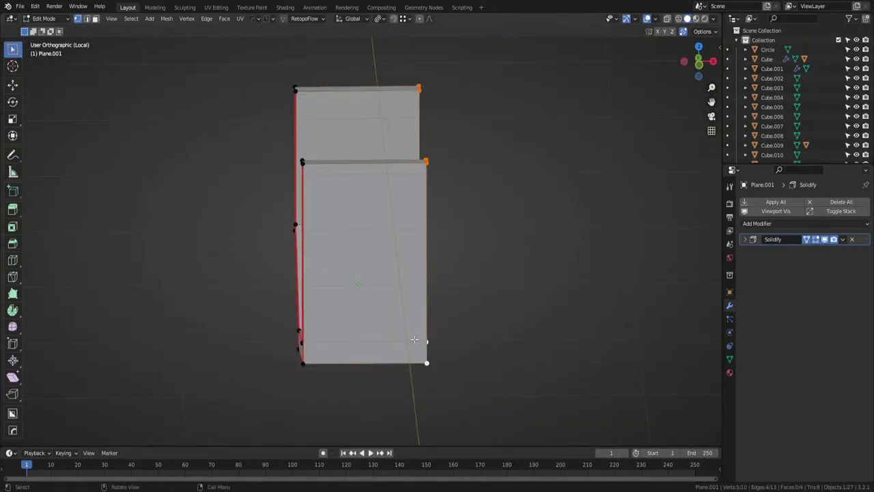
Mark the edges across the trigger guard's two upper ends as seams.
click(426, 164)
shift+click(303, 165)
key(ctrl+e)
middle_drag(302, 174, 353, 177)
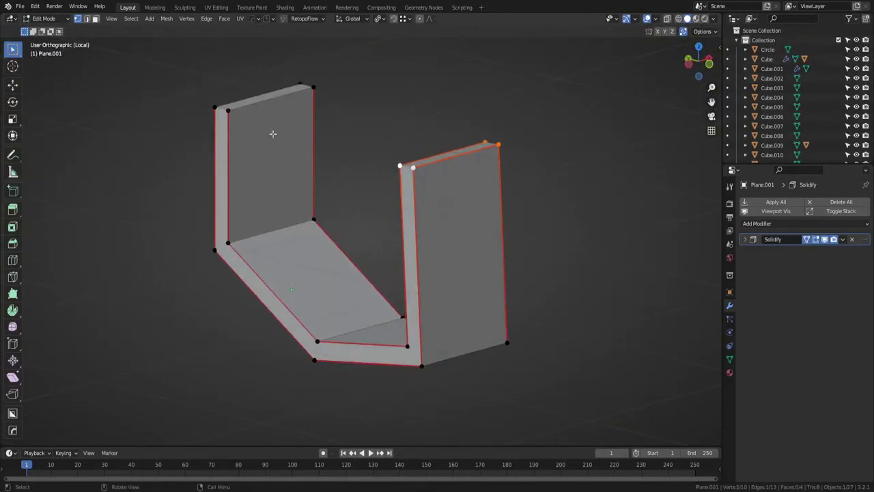
click(230, 123)
shift+click(300, 87)
Apply the trigger guard's scale and return to the full rifle.
key(Tab)
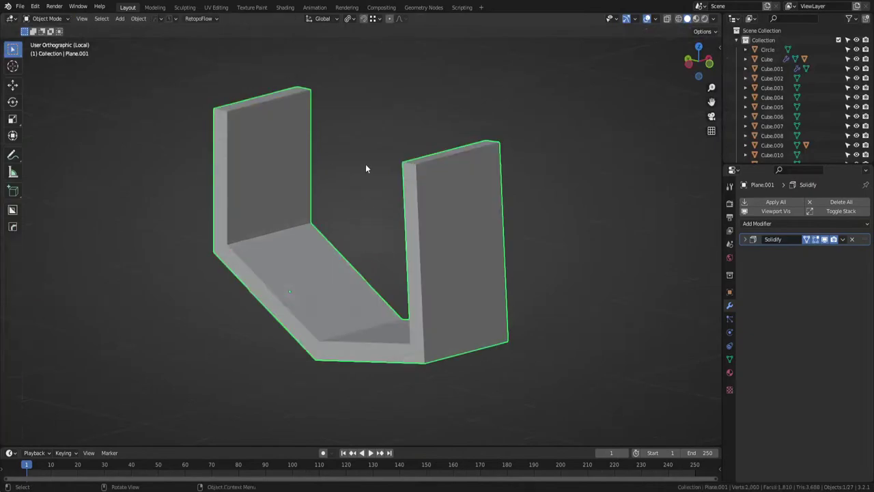
key(ctrl+a)
click(360, 219)
key(KP_Divide)
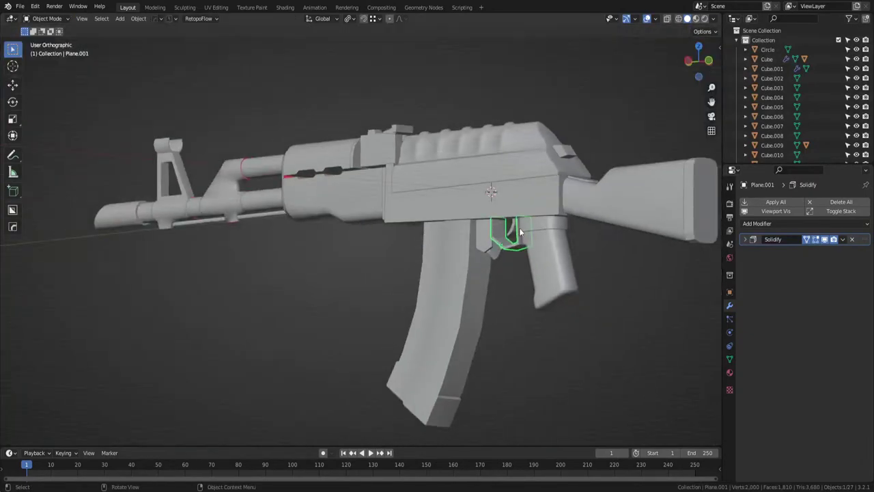
Isolate the trigger inside the guard and open its mesh for editing.
click(513, 231)
key(KP_Divide)
key(Tab)
middle_drag(507, 248, 386, 280)
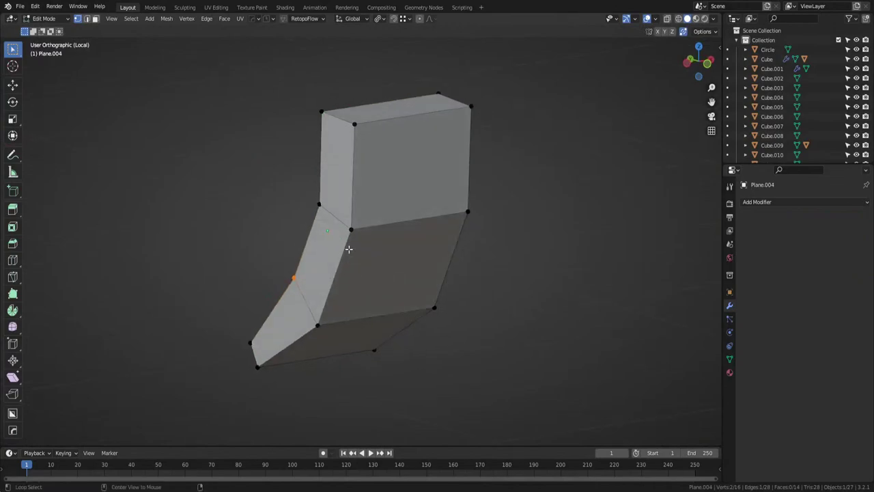
Select the three faces on one side of the trigger and mark their edges as seams.
alt+click(346, 249)
alt+shift+click(299, 272)
middle_drag(418, 248, 452, 262)
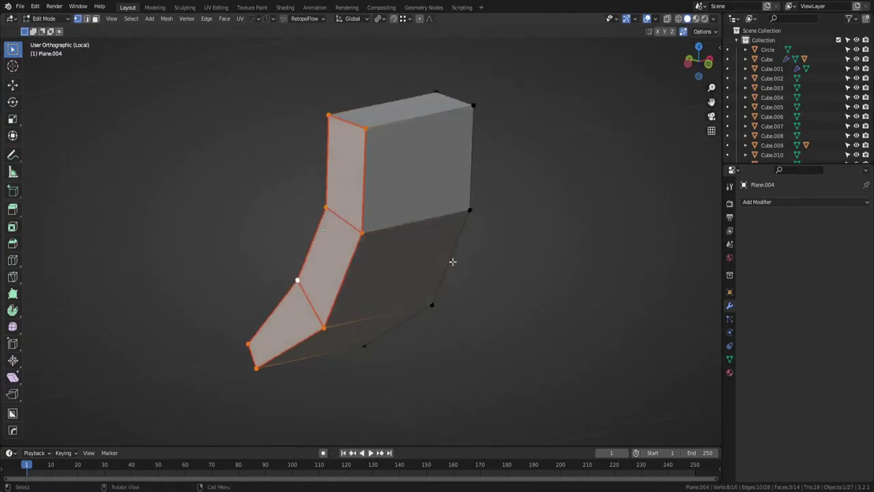
key(Tab)
click(437, 238)
Switch to edge selection and clear the seams on the edges crossing the trigger's side.
key(Tab)
click(396, 306)
click(351, 225)
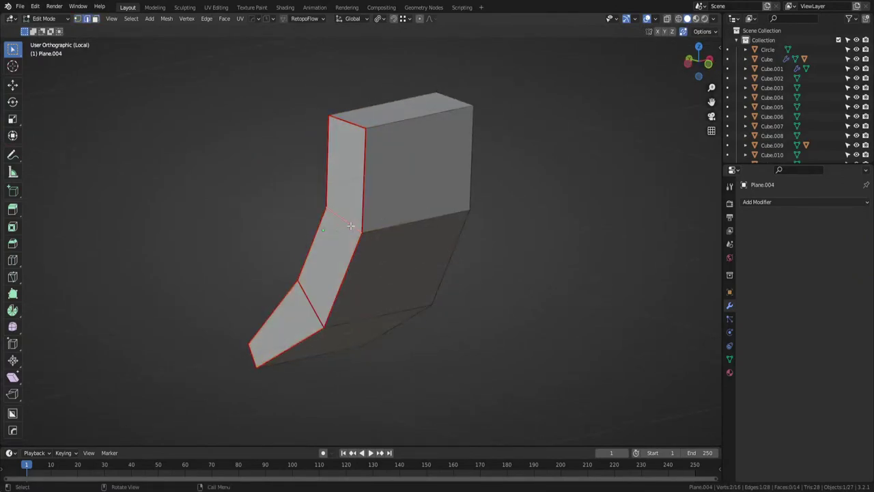
middle_drag(307, 304, 384, 304)
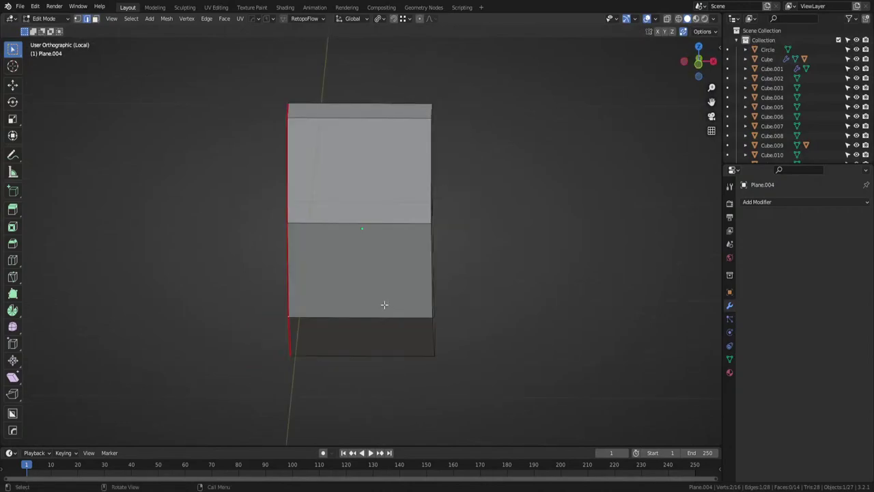
Mark the outline of the trigger's opposite side and the long edges of its top as seams.
middle_drag(426, 271, 396, 256)
click(355, 138)
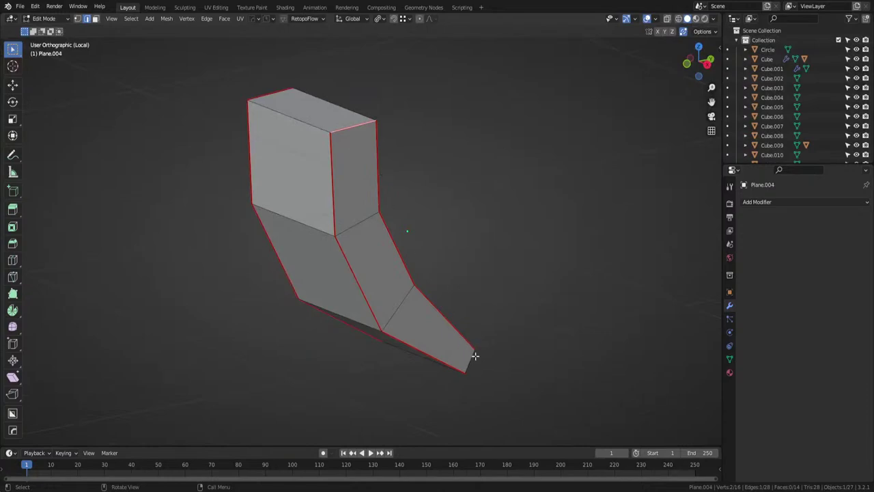
shift+click(352, 110)
Switch to face selection and select the trigger's hidden top face.
key(Tab)
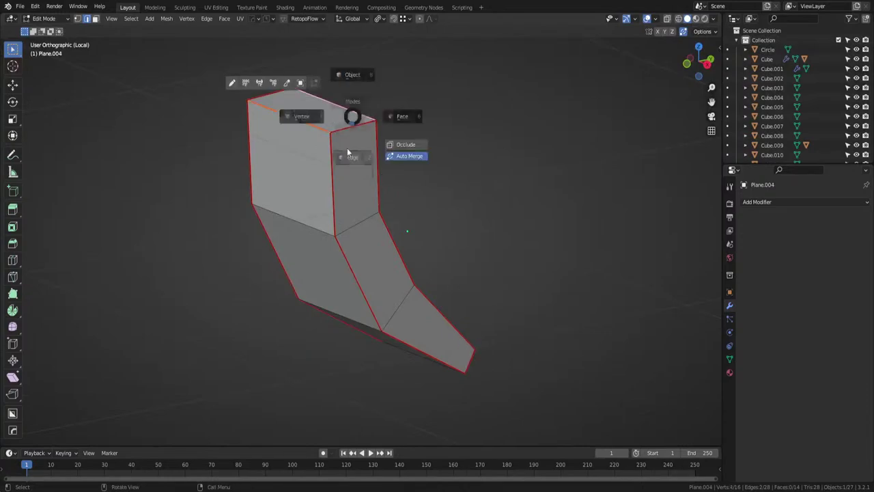
click(348, 152)
key(3)
click(324, 120)
Try to delete the vertices of the trigger's top face, and undo the deletion.
key(x)
click(324, 119)
key(Tab)
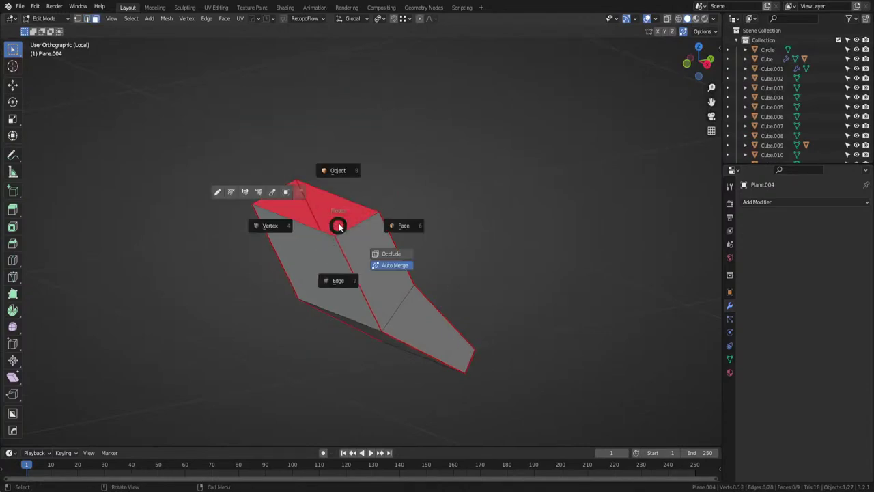
click(406, 224)
key(ctrl+z)
Delete only the trigger's top face, keeping its surrounding vertices, and save the file.
key(x)
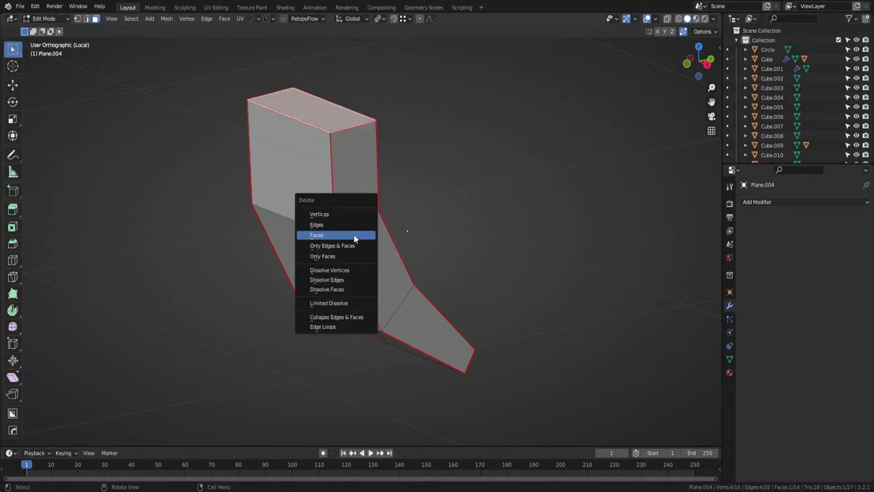
click(354, 234)
middle_drag(402, 275, 331, 229)
key(ctrl+s)
Return to the full rifle in Object Mode, saving the file and applying the trigger's scale.
middle_drag(419, 238, 376, 290)
click(377, 292)
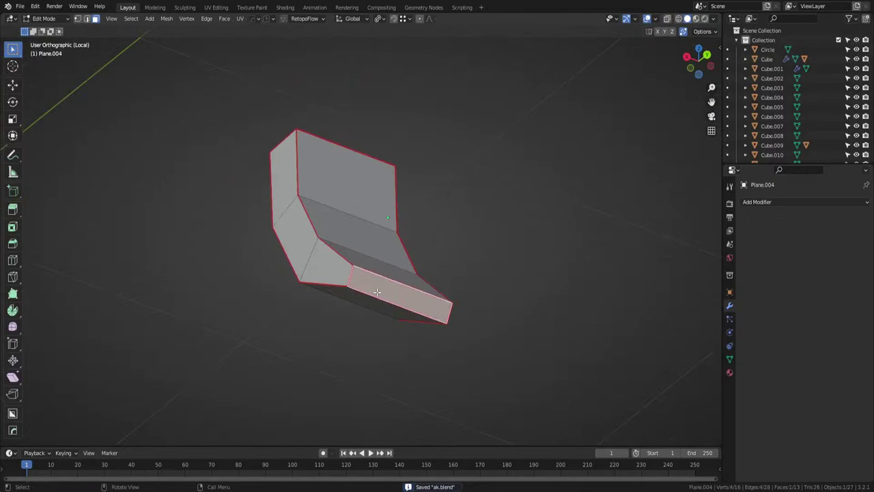
key(Tab)
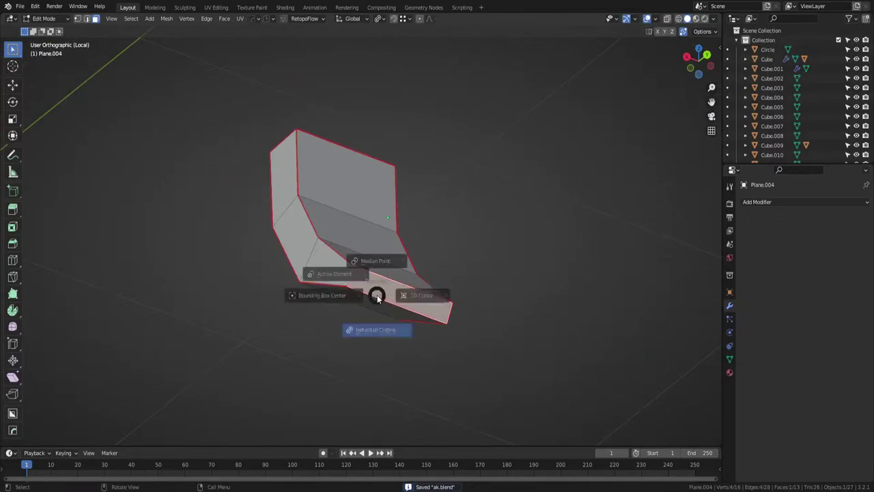
key(KP_Divide)
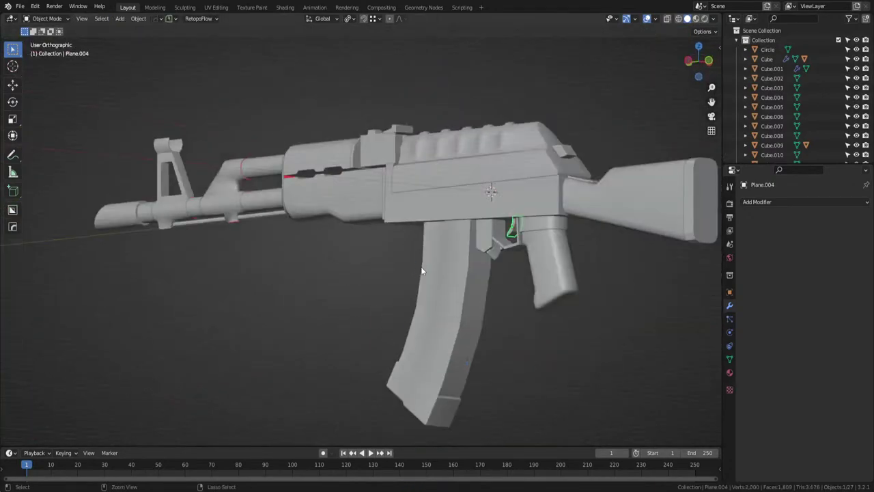
key(ctrl+s)
key(ctrl+a)
click(421, 266)
Isolate the wooden stock to check its faces, and return to the full rifle.
shift+middle_drag(536, 265, 411, 284)
click(451, 203)
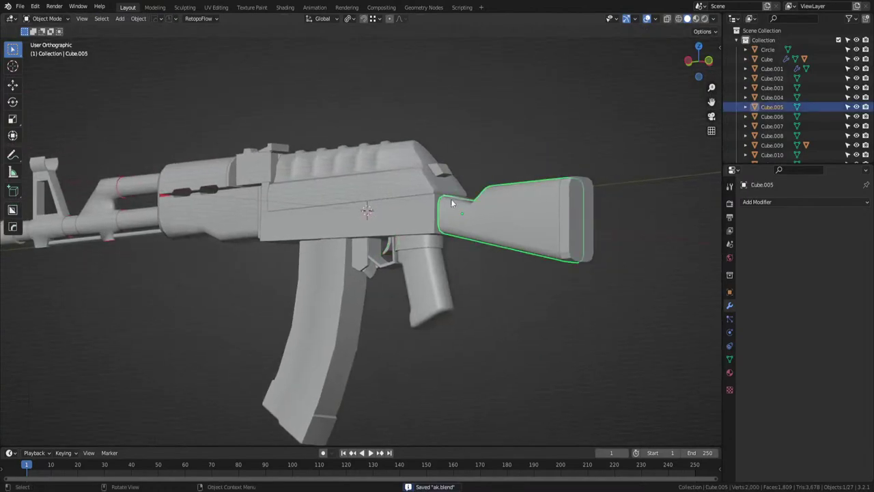
middle_drag(450, 202, 440, 232)
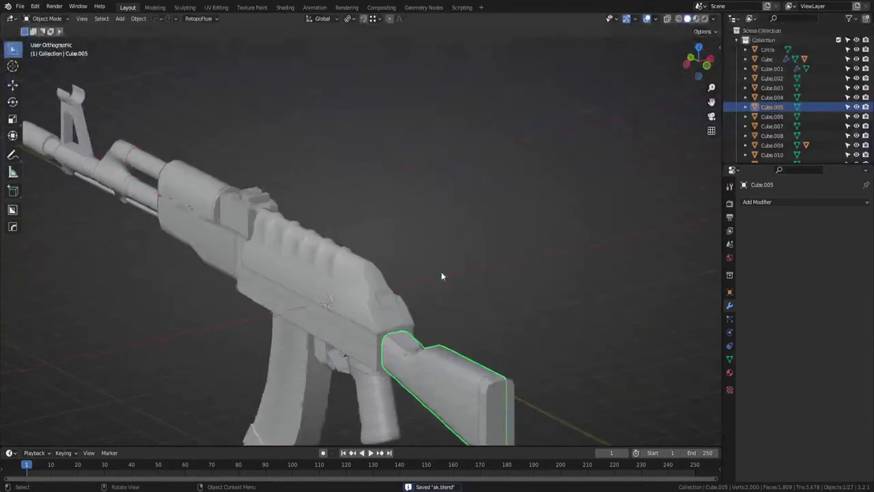
key(Tab)
key(KP_Divide)
key(Tab)
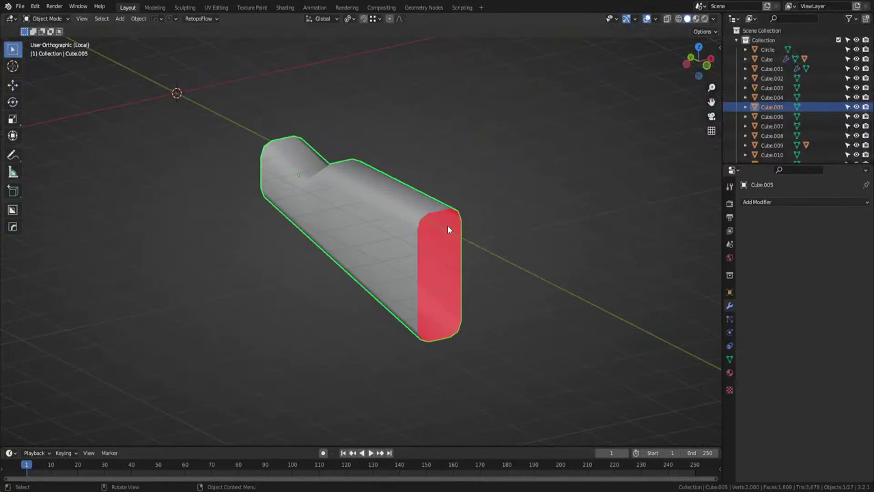
key(KP_Divide)
Isolate the small sloped block at the rear of the receiver cover and delete its hidden vertical face.
click(387, 302)
key(KP_Divide)
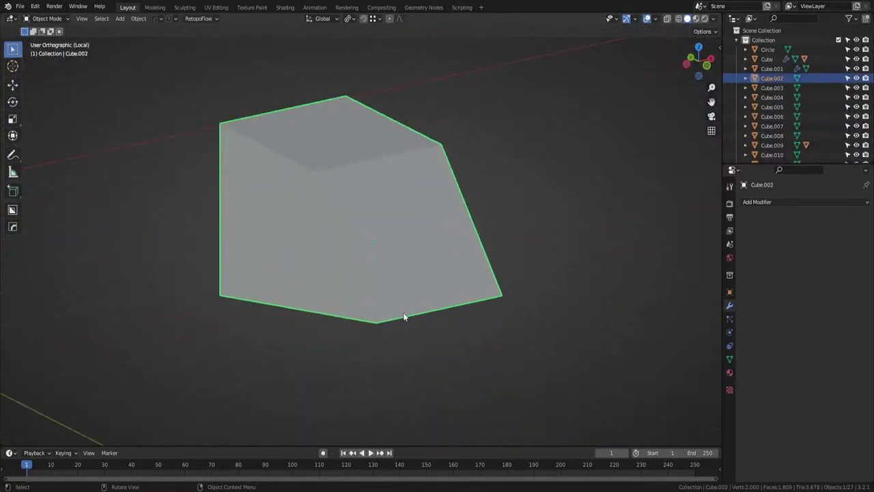
key(Tab)
middle_drag(305, 304, 378, 277)
key(Tab)
click(346, 251)
key(x)
click(346, 251)
Select the edge loop around the block's open end and mark it as a seam.
key(Tab)
middle_drag(320, 277, 348, 325)
alt+click(372, 247)
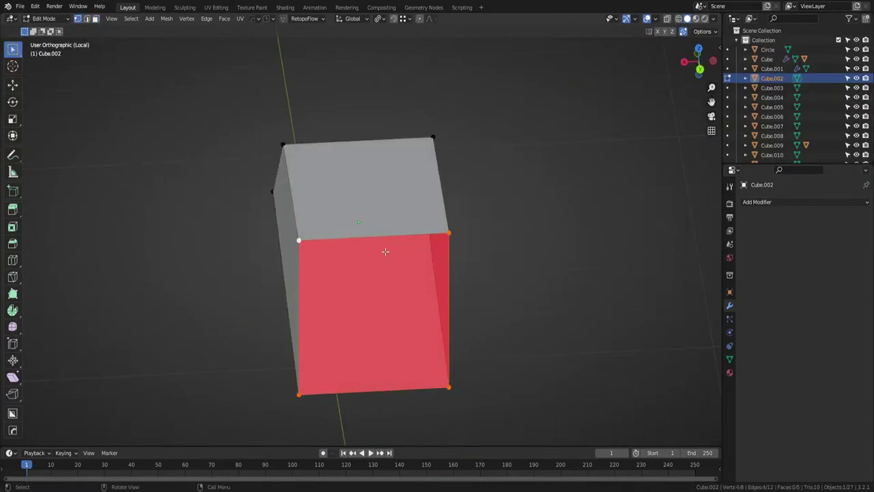
middle_drag(385, 251, 403, 276)
Mark the four edges around the block's sloped face as seams.
click(302, 332)
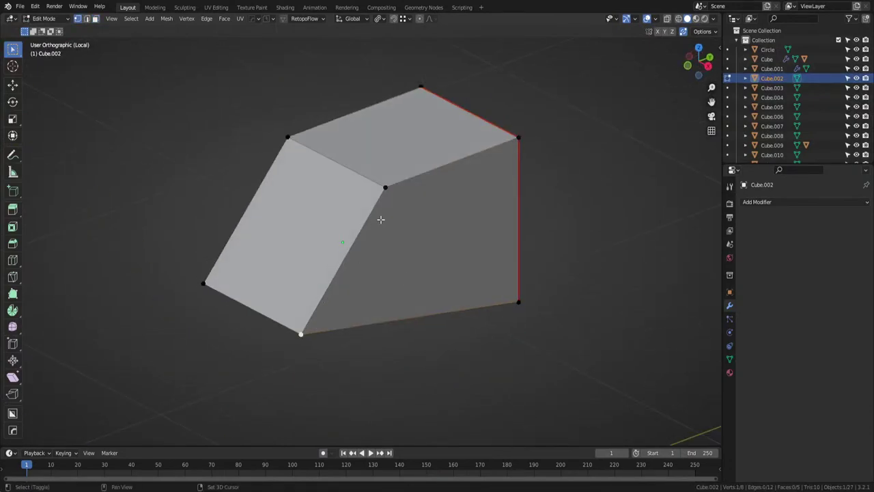
shift+click(277, 147)
middle_drag(277, 148, 345, 264)
shift+click(352, 305)
key(ctrl+e)
click(348, 302)
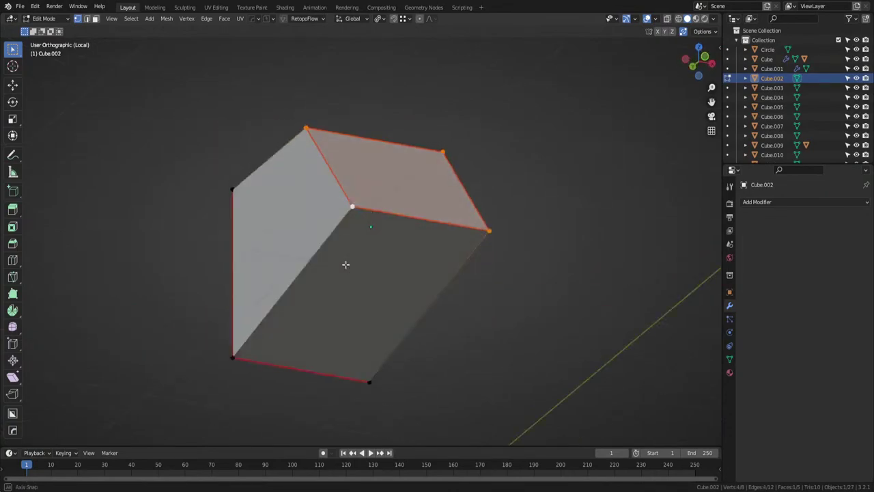
Mark one lower side edge between the block's open end and its sloped face as a seam.
key(alt+a)
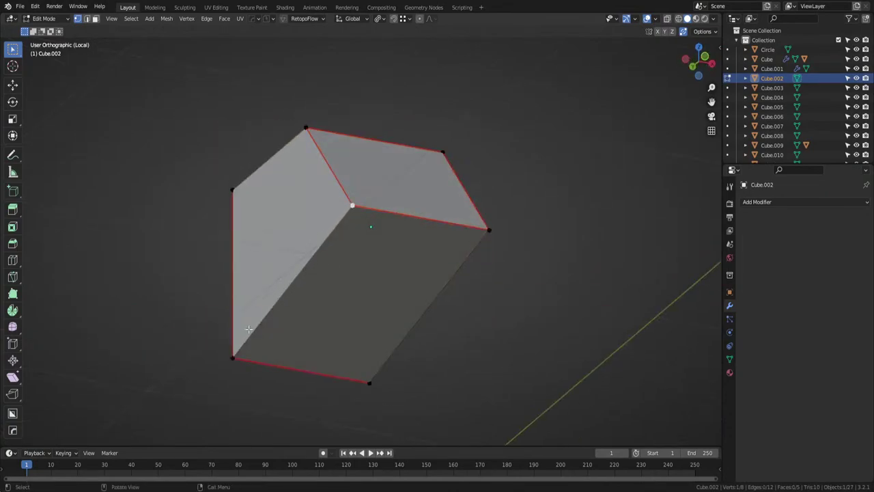
shift+click(232, 355)
key(Tab)
middle_drag(254, 239, 253, 291)
Unwrap the block's whole mesh.
key(Tab)
key(a)
key(u)
click(252, 210)
key(Tab)
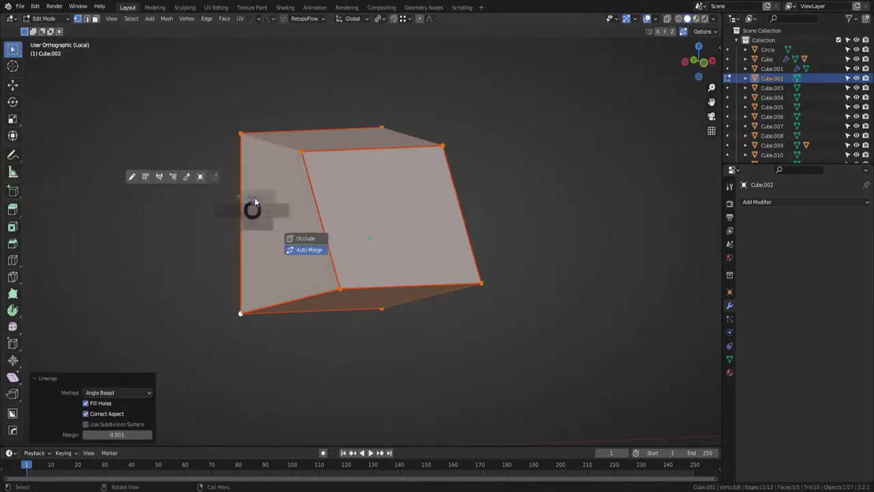
Apply the block's scale and return to the view of the whole rifle.
key(Tab)
key(ctrl+a)
click(258, 192)
key(KP_Divide)
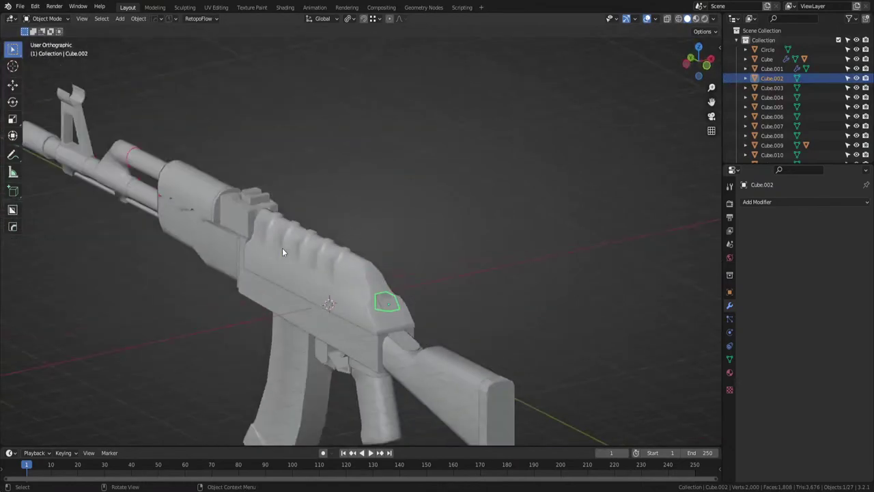
Isolate the thin plate behind the receiver on top of the stock and apply its Solidify modifier.
click(410, 349)
key(KP_Divide)
key(Tab)
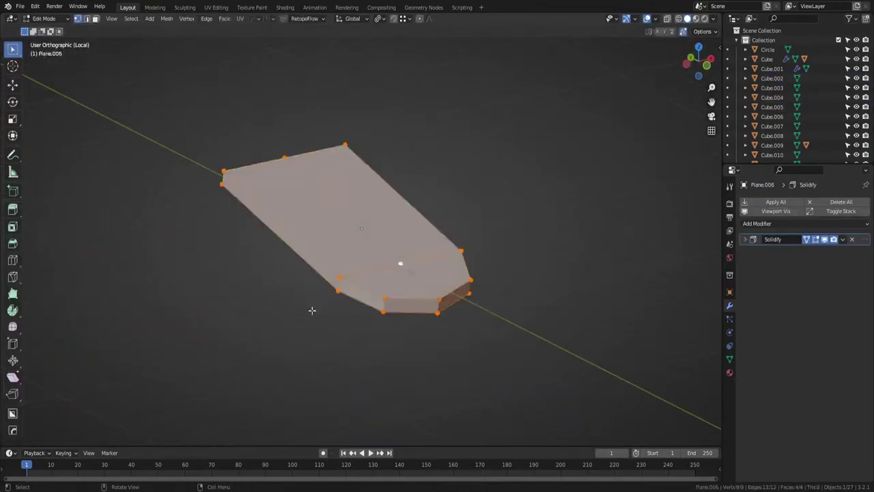
middle_drag(400, 259, 471, 270)
key(Tab)
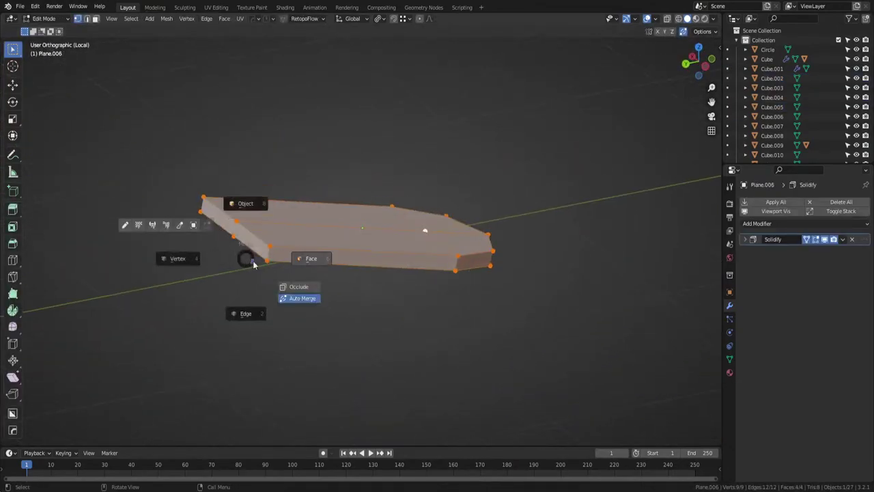
click(299, 258)
click(246, 239)
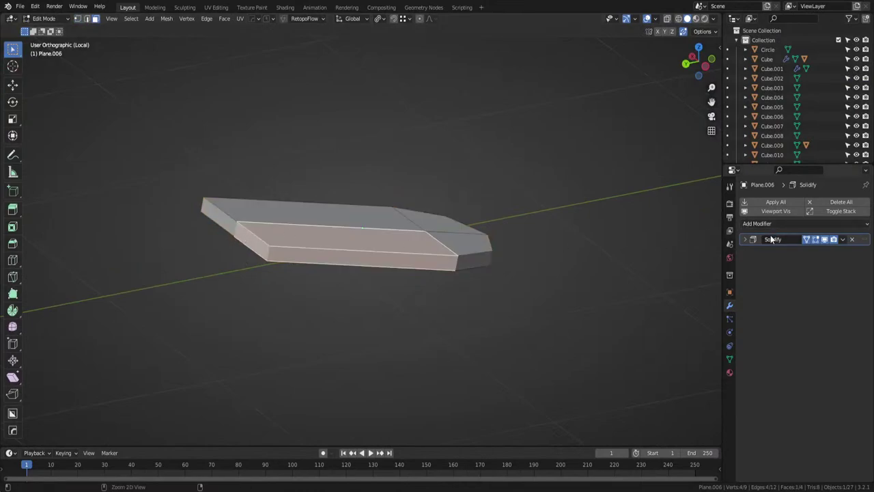
key(Tab)
key(ctrl+a)
key(Tab)
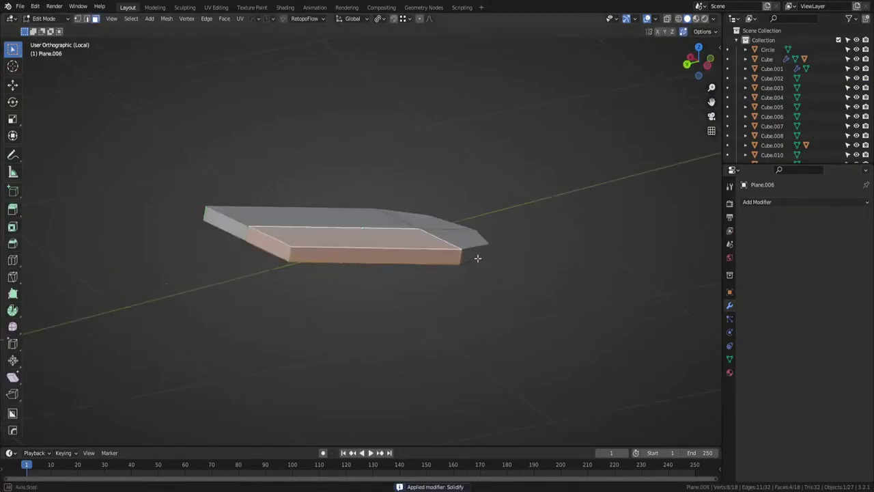
Delete the two faces that close the plate's straight end.
middle_drag(474, 258, 326, 270)
click(333, 264)
shift+click(315, 261)
key(x)
click(320, 270)
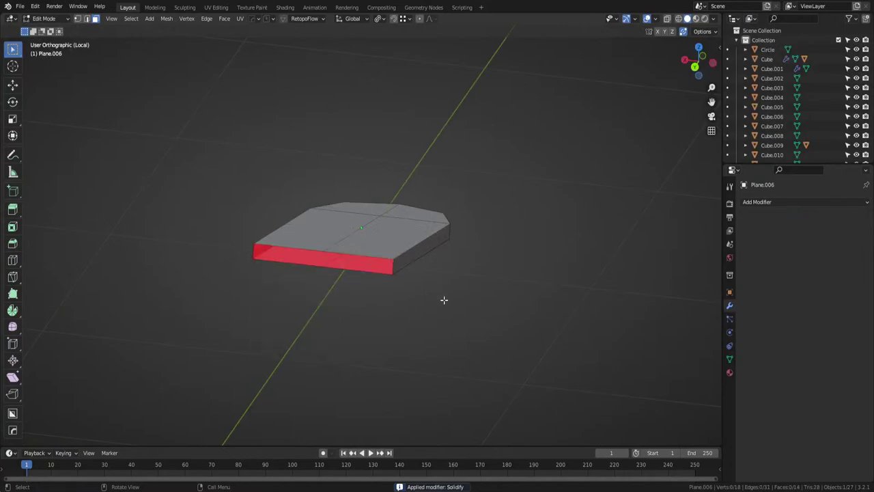
Mark the edges along the plate's upper and lower outlines as seams, leaving out its inner face divisions.
middle_drag(443, 299, 316, 267)
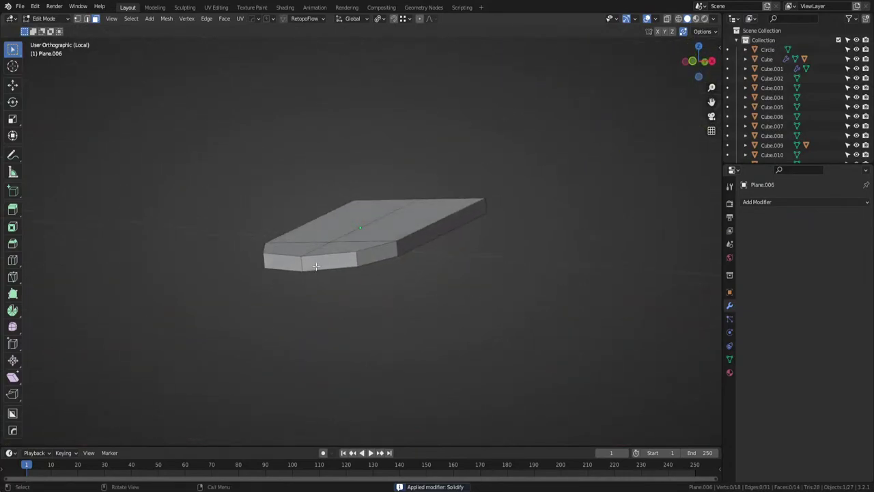
key(Tab)
click(335, 262)
alt+click(369, 243)
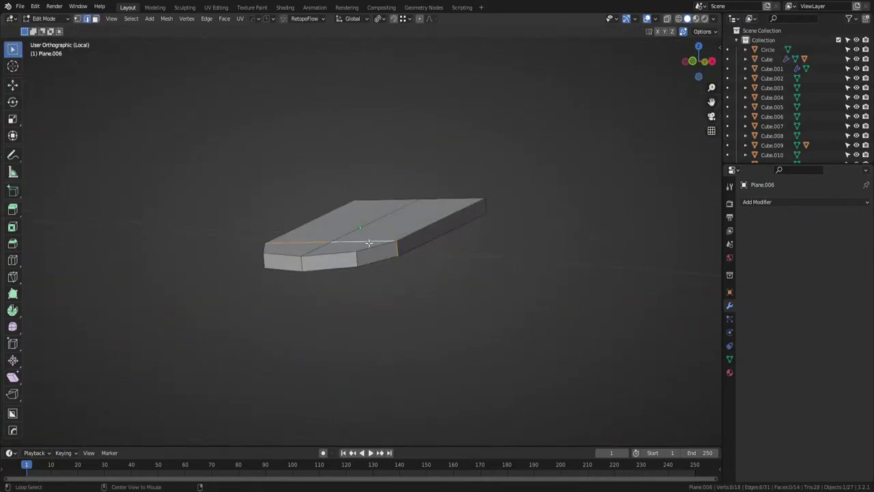
key(ctrl+z)
click(444, 212)
middle_drag(395, 239, 440, 250)
ctrl+click(371, 250)
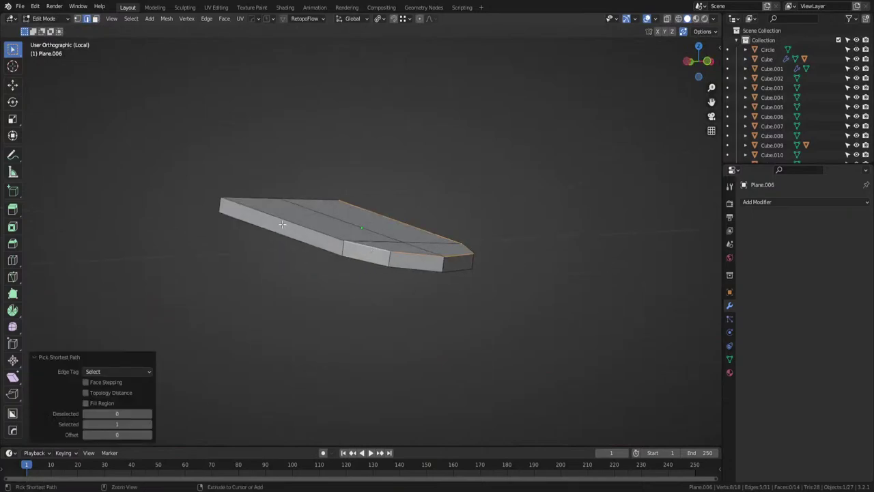
shift+click(291, 251)
ctrl+click(473, 276)
middle_drag(477, 275, 424, 244)
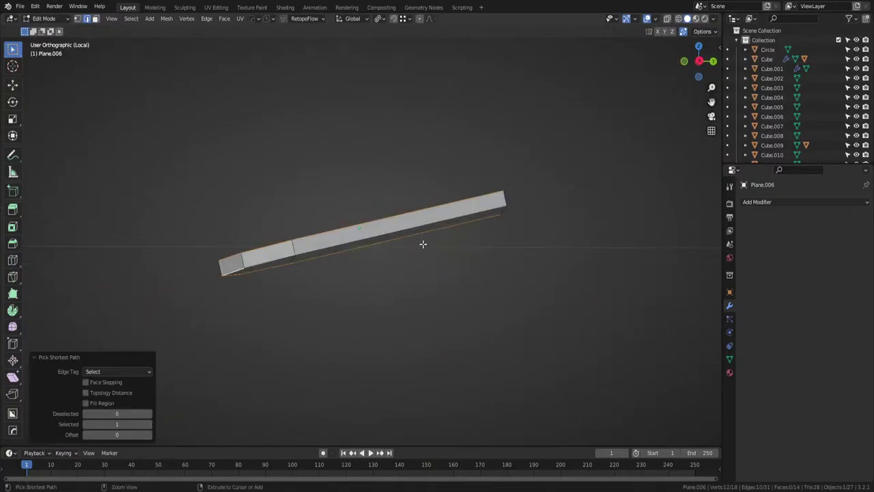
ctrl+click(436, 226)
key(ctrl+z)
ctrl+click(461, 215)
key(ctrl+e)
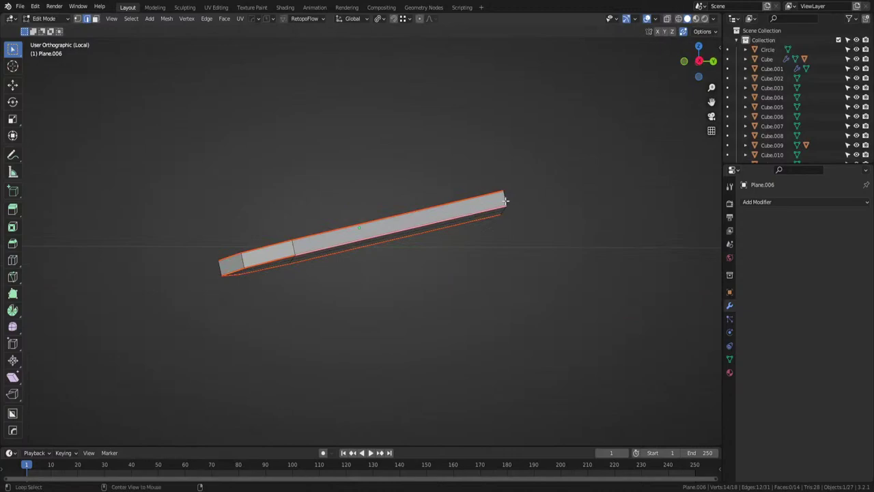
Unwrap the thin plate's whole mesh.
middle_drag(435, 223, 394, 199)
key(a)
key(u)
click(407, 294)
key(Tab)
key(Tab)
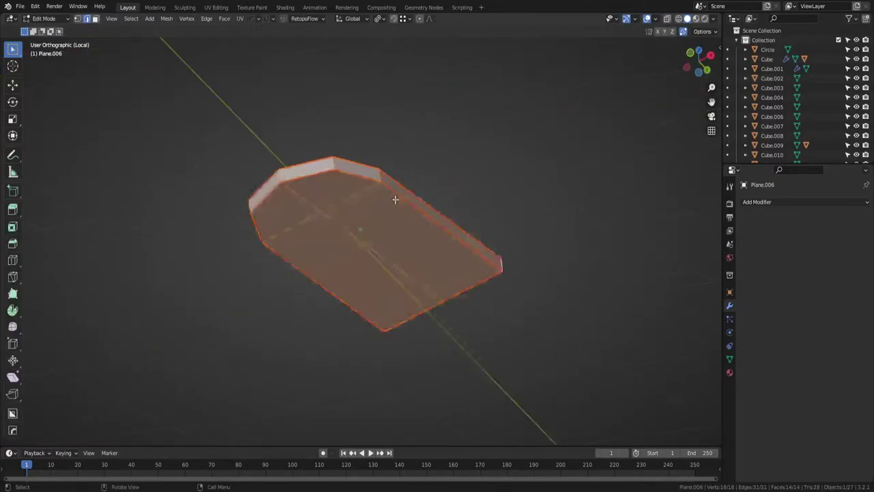
Delete the four faces on the plate's underside and return to the whole rifle.
click(345, 246)
key(3)
drag(351, 198, 309, 236)
key(x)
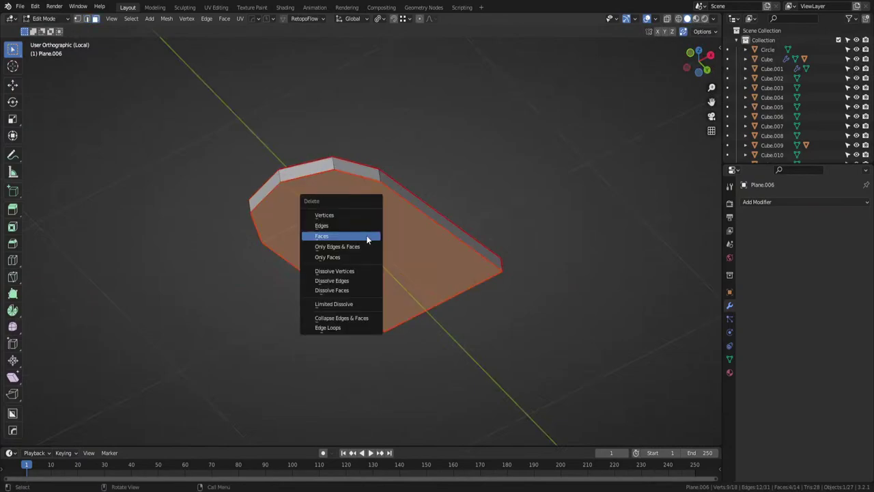
click(366, 235)
key(Tab)
middle_drag(369, 176, 339, 260)
key(KP_Divide)
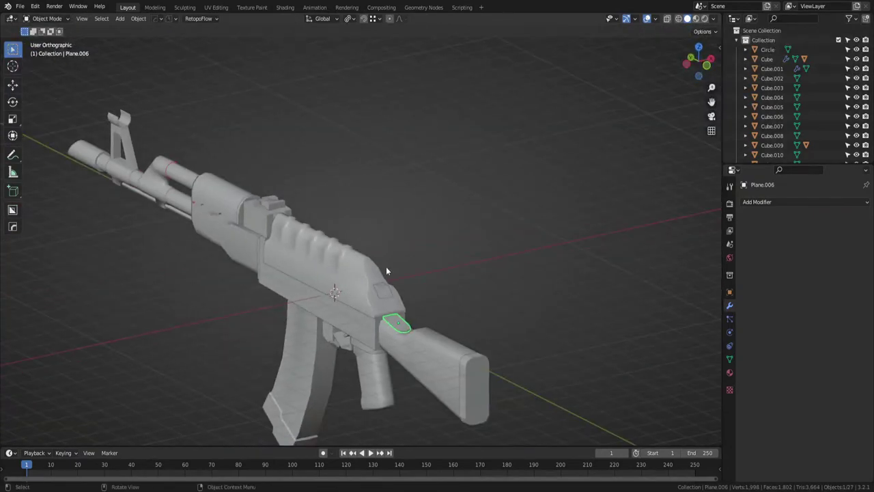
Check the stock's butt plate in isolation, return to the whole rifle and save the file.
click(472, 374)
key(KP_Divide)
key(Tab)
middle_drag(402, 363, 520, 220)
key(3)
key(slash)
scroll(332, 355, down, 1)
key(ctrl+s)
key(Tab)
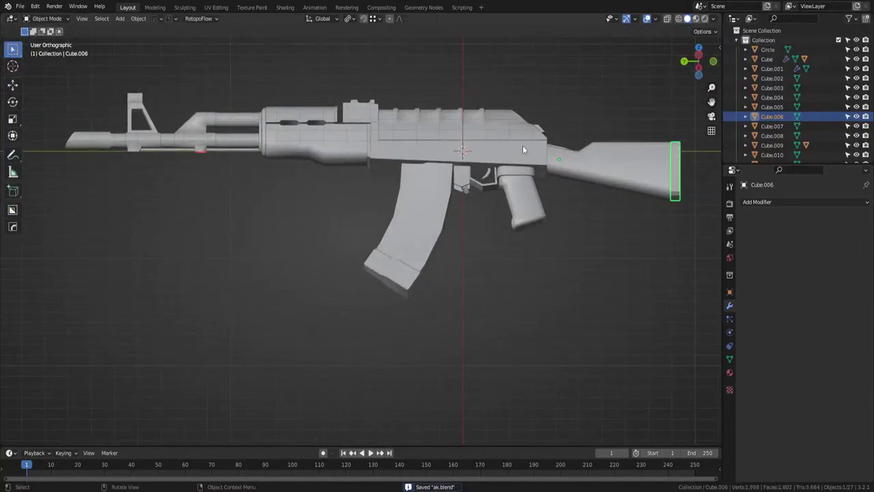
Isolate the collar around the top of the pistol grip and delete the hidden face capping it.
click(520, 169)
key(slash)
key(Tab)
key(1)
middle_drag(414, 229, 393, 227)
alt+click(402, 197)
key(3)
click(430, 209)
key(x)
click(429, 207)
Mark the collar's outer and inner rim edge loops as seams.
key(Tab)
click(431, 294)
alt+click(418, 209)
alt+shift+click(398, 212)
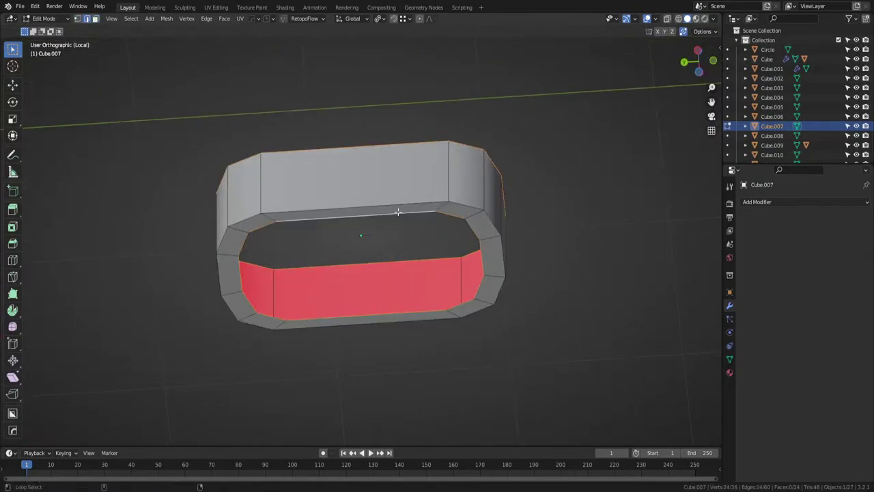
alt+shift+click(399, 202)
key(ctrl+e)
Mark one upright edge on the collar's rounded end as a seam and unwrap its whole mesh.
middle_drag(499, 238, 469, 260)
alt+shift+click(460, 210)
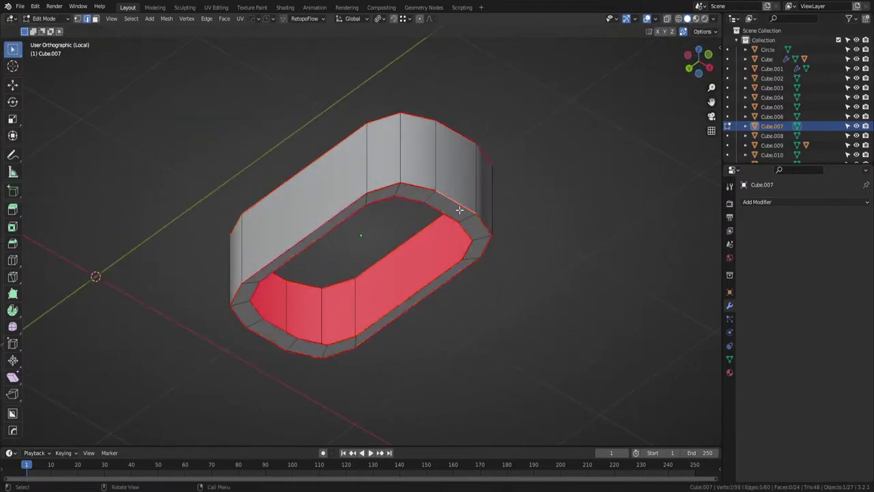
click(478, 167)
key(a)
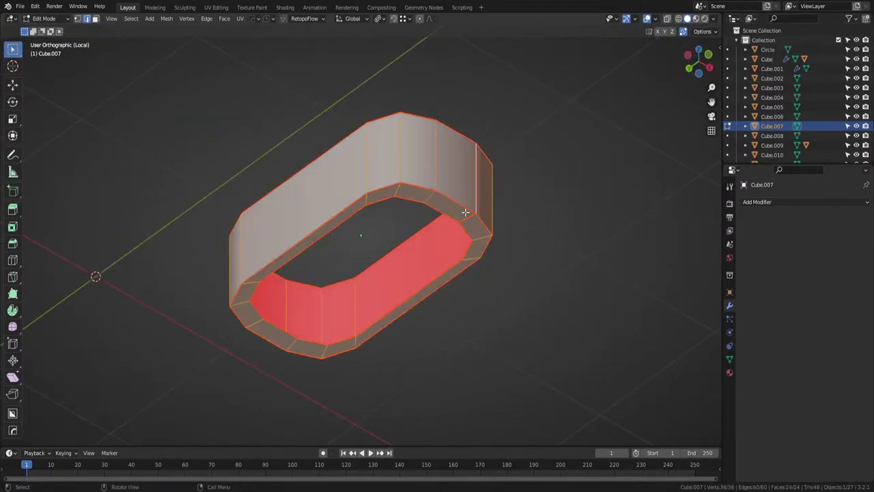
key(u)
click(465, 212)
Return to the whole rifle and apply the collar's scale.
key(KP_Divide)
key(Tab)
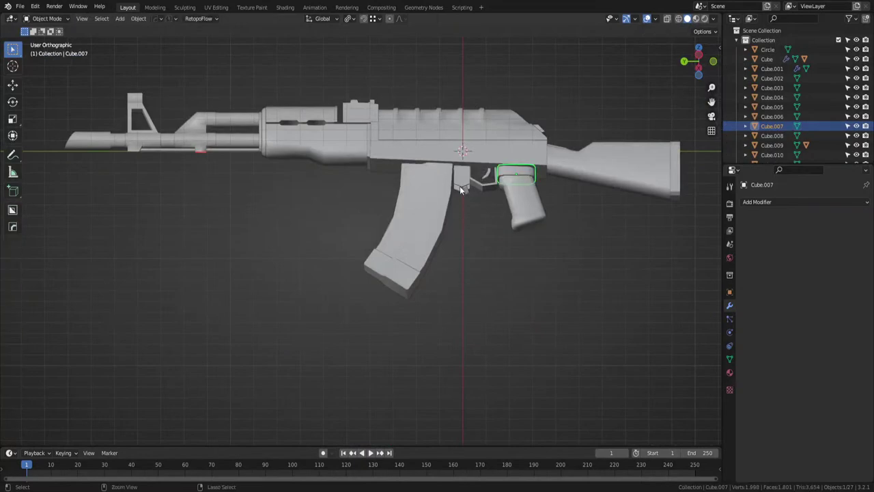
key(ctrl+a)
click(460, 186)
Unwrap all of the rifle's parts together and apply their location, rotation and scale.
key(a)
key(Tab)
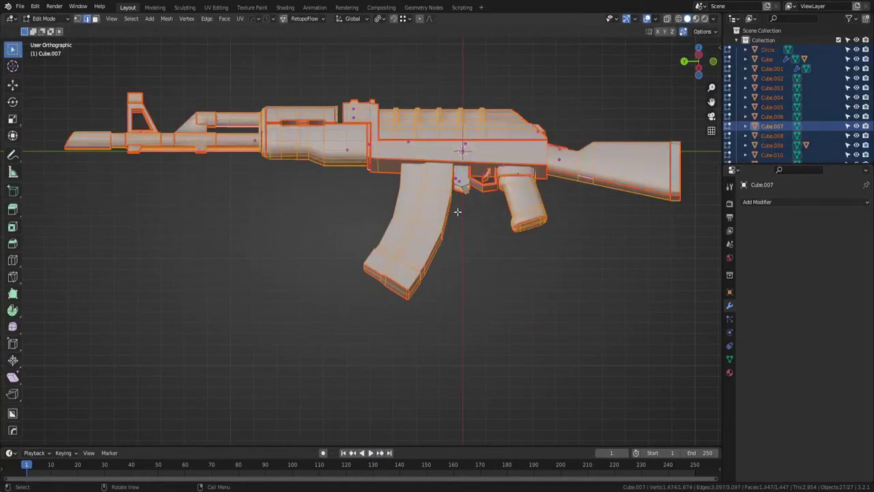
key(u)
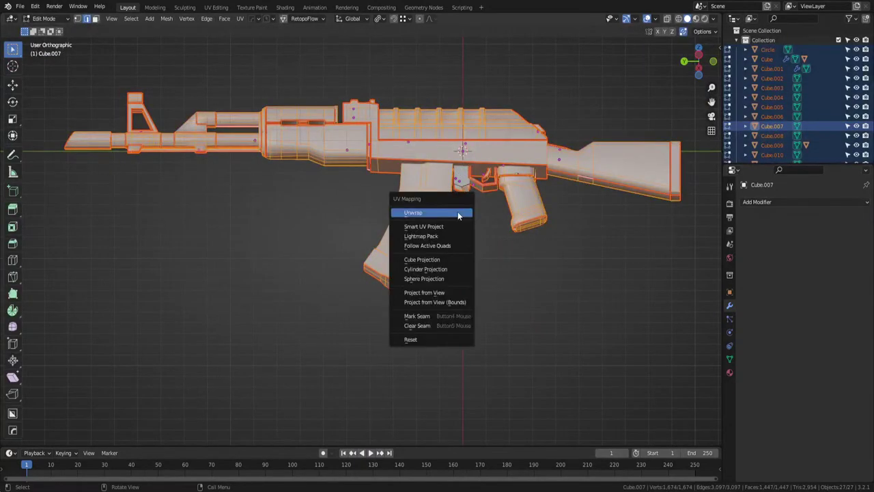
click(458, 213)
key(Tab)
key(ctrl+a)
click(451, 206)
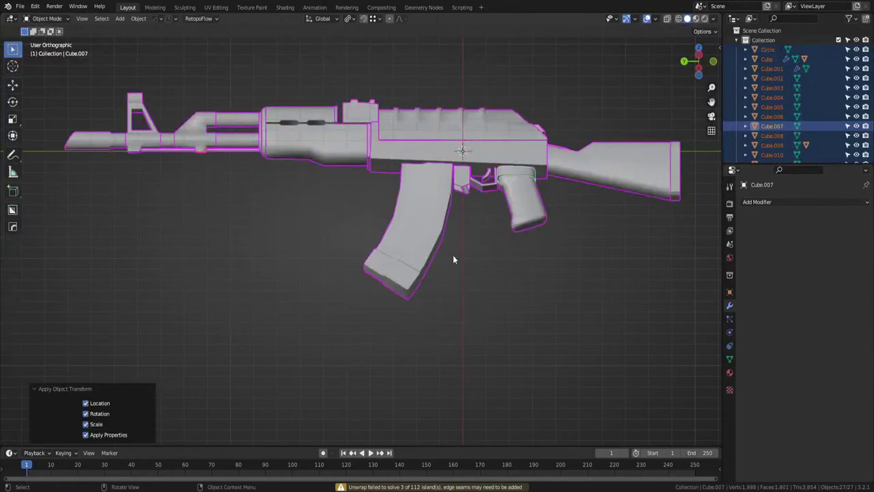
Repeat the joint unwrap of all parts with their transforms applied.
key(Tab)
key(u)
click(456, 164)
key(Tab)
click(459, 107)
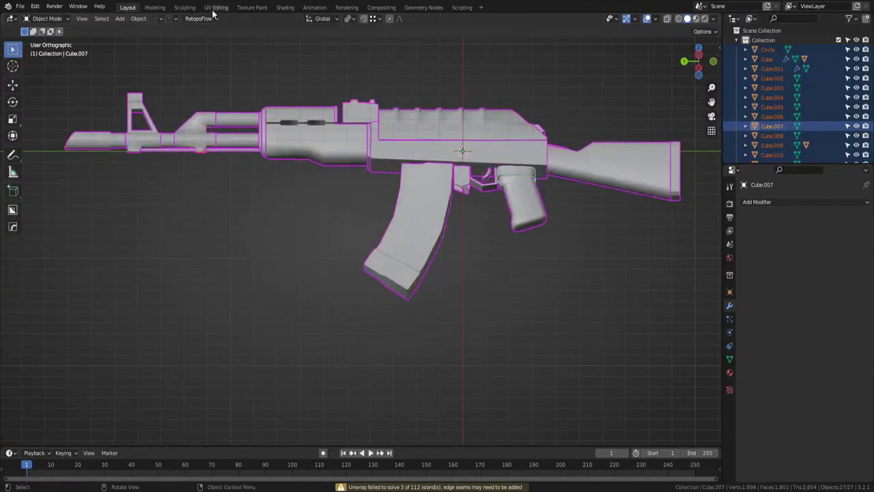
Switch to the UV Editing workspace and examine the full UV layout.
click(216, 6)
scroll(204, 283, up, 3)
scroll(203, 282, down, 1)
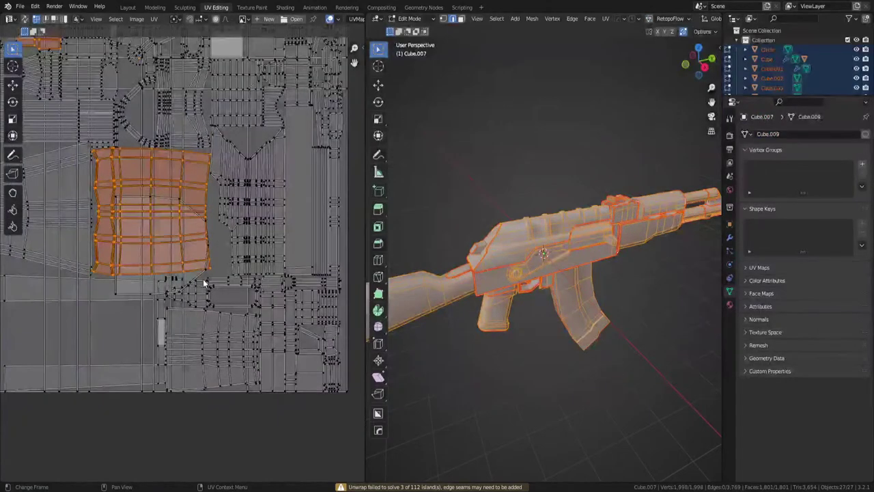
click(360, 236)
scroll(177, 138, down, 1)
middle_drag(177, 138, 201, 201)
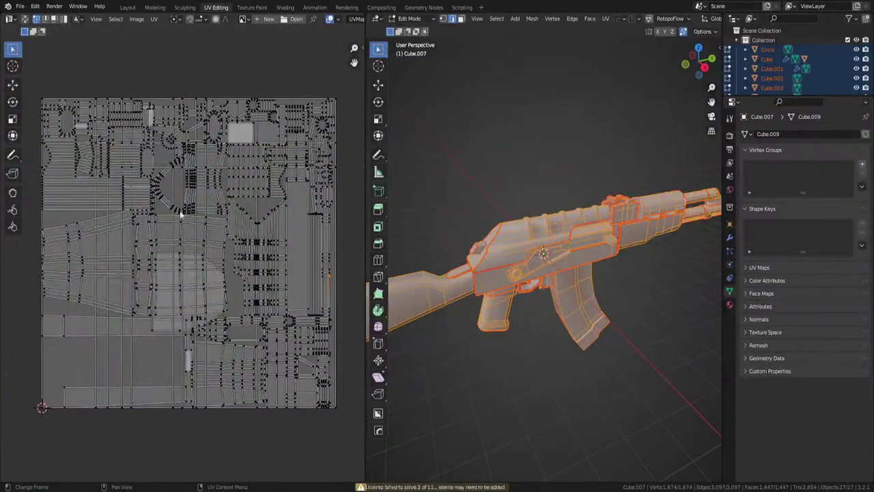
Show the rifle in wireframe and select its sections one after another to check which UV islands they occupy.
middle_drag(455, 306, 497, 270)
scroll(491, 274, down, 3)
key(shift+z)
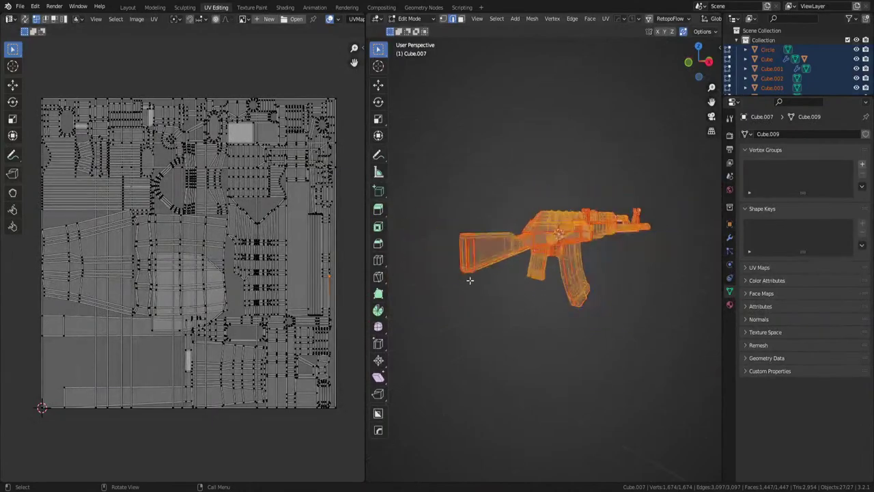
key(Tab)
click(438, 283)
drag(489, 213, 453, 298)
drag(544, 205, 518, 293)
drag(596, 194, 553, 286)
middle_drag(603, 228, 575, 244)
scroll(575, 244, up, 8)
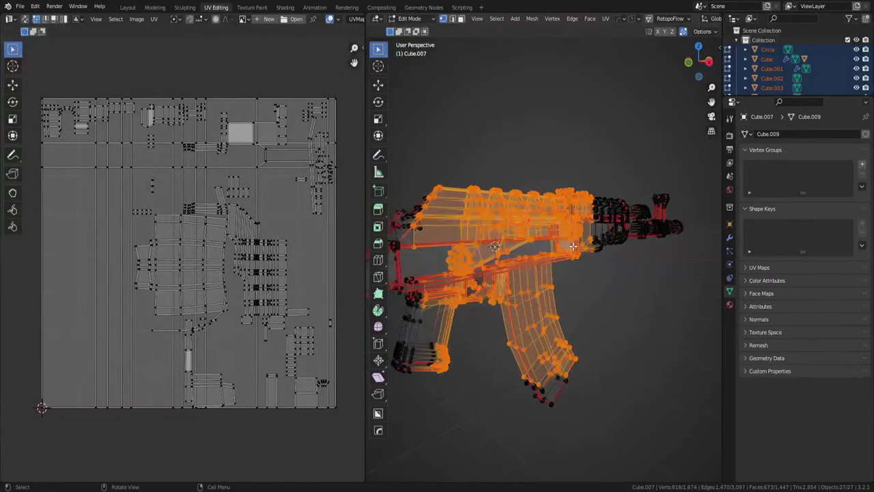
drag(547, 163, 497, 217)
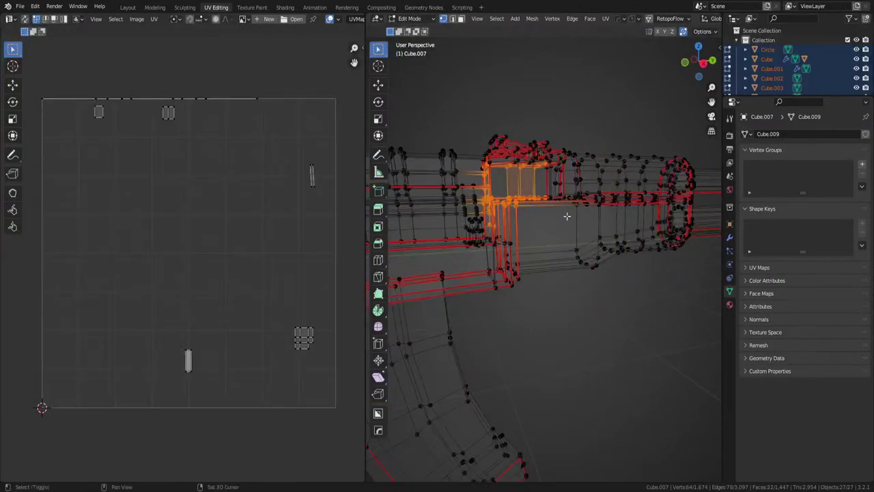
Pick out the thin cap at the upper handguard's rear end and open only that part for mesh editing.
click(559, 184)
shift+middle_drag(560, 184, 526, 232)
scroll(526, 232, up, 2)
key(Tab)
click(560, 269)
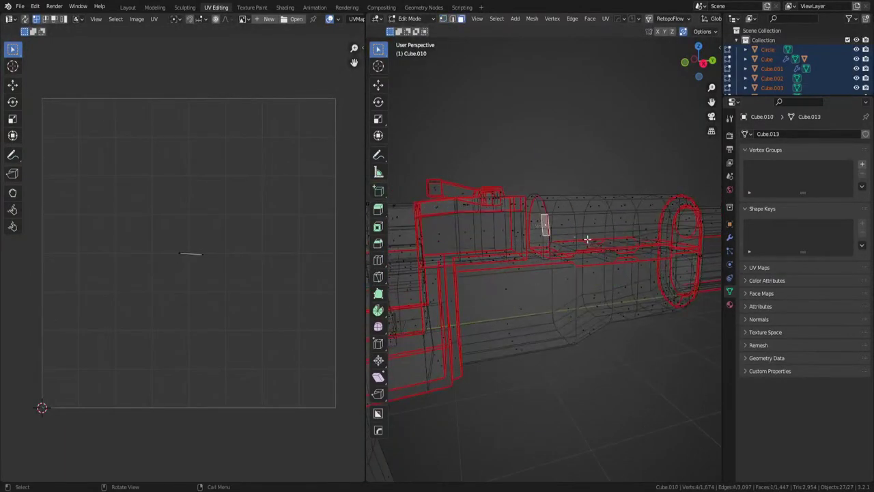
key(Tab)
click(533, 213)
click(537, 198)
key(Tab)
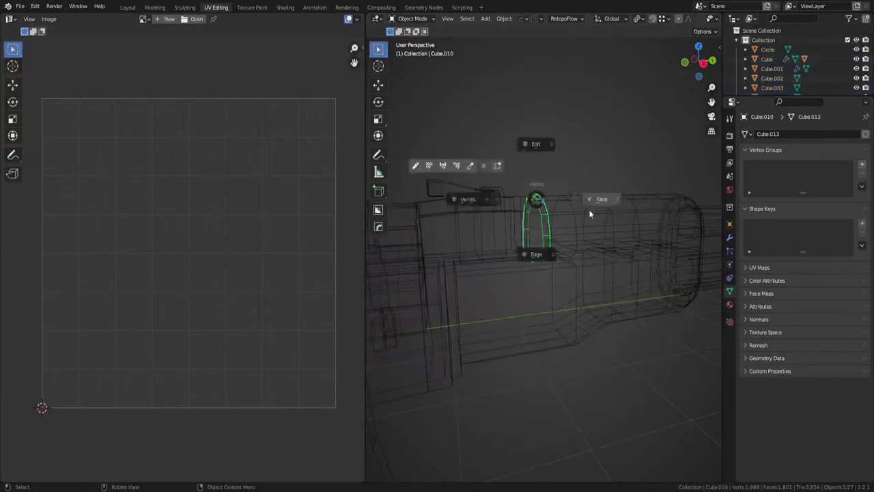
click(591, 215)
Mark both face outlines of the thin handguard cap and one short lower edge between them as seams.
middle_drag(591, 214, 526, 226)
shift+middle_drag(592, 229, 557, 244)
scroll(546, 254, up, 2)
key(Tab)
click(526, 260)
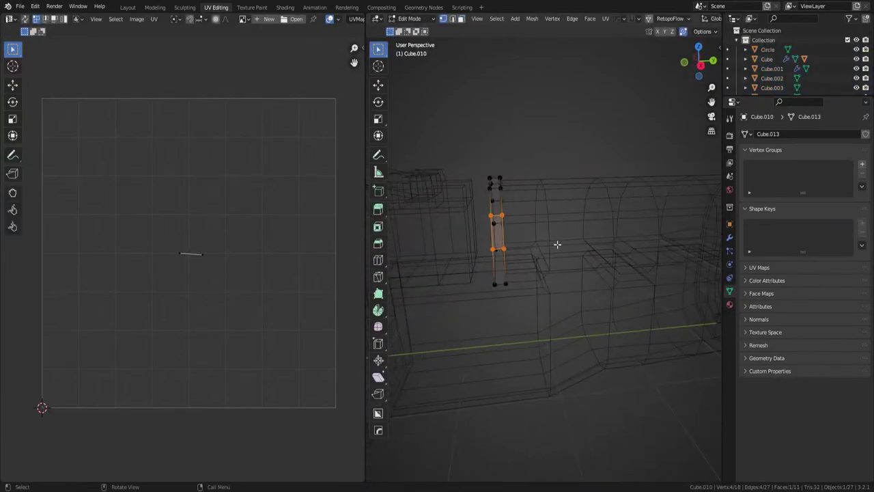
alt+click(492, 240)
middle_drag(492, 241, 522, 244)
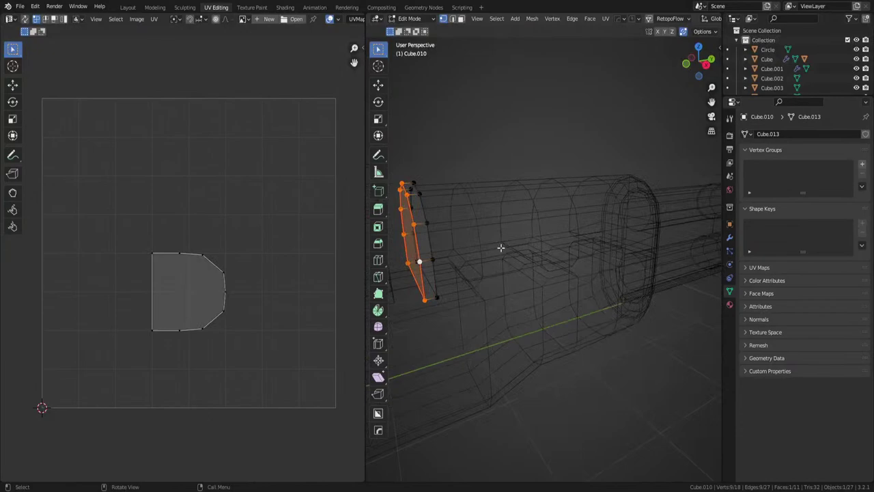
alt+click(434, 250)
click(440, 297)
shift+click(428, 304)
key(a)
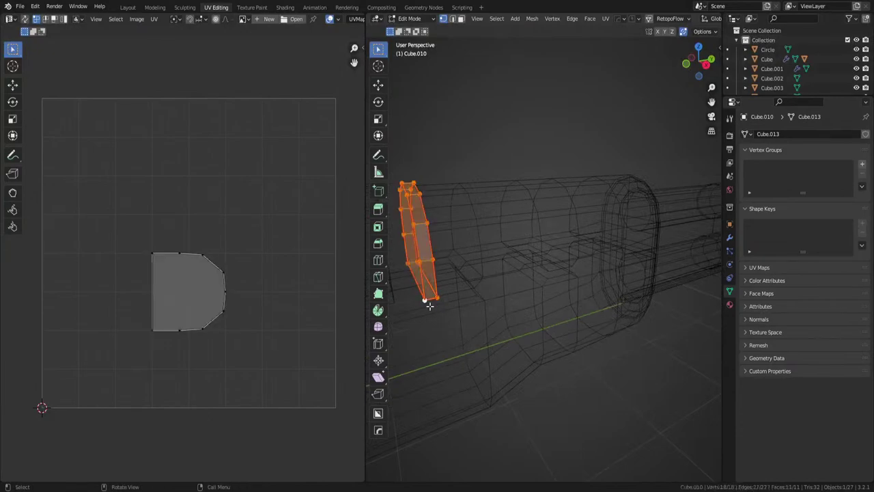
key(Tab)
Unwrap all of the rifle's parts together again with the handguard cap's new seams.
key(a)
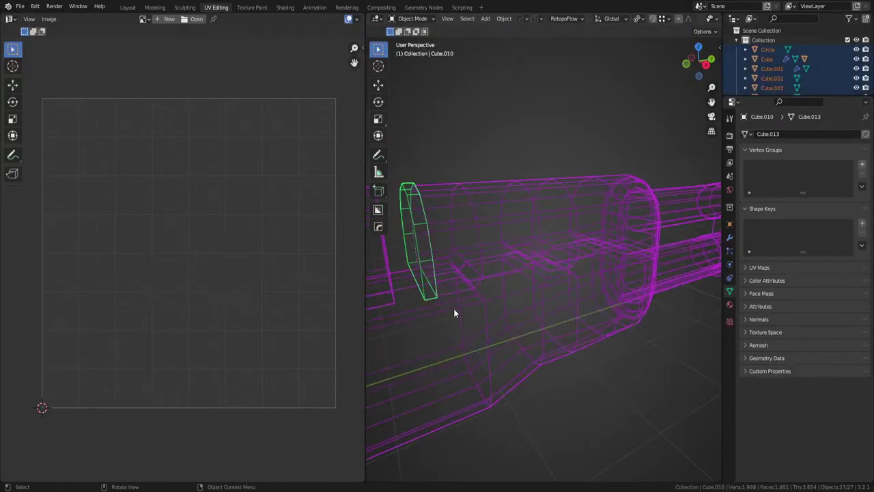
key(ctrl+Tab)
click(454, 255)
key(a)
key(u)
click(443, 269)
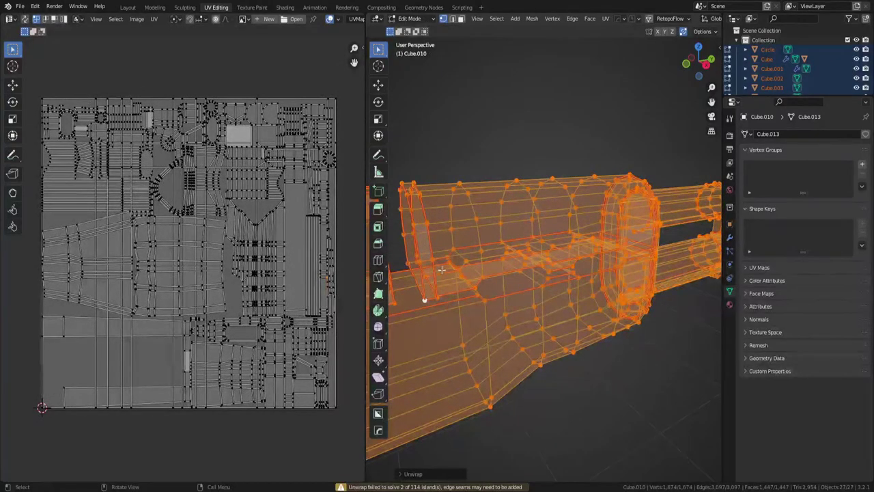
Pick faces around the receiver in wireframe to find the part that still needs seams.
scroll(432, 319, down, 2)
scroll(432, 320, down, 3)
shift+middle_drag(432, 320, 540, 256)
scroll(490, 269, up, 2)
click(529, 244)
key(3)
click(575, 281)
middle_drag(575, 281, 541, 283)
scroll(472, 291, up, 2)
click(536, 248)
Isolate the bolt part with its charging handle and open only that part for face editing.
key(Tab)
click(528, 223)
scroll(546, 258, down, 5)
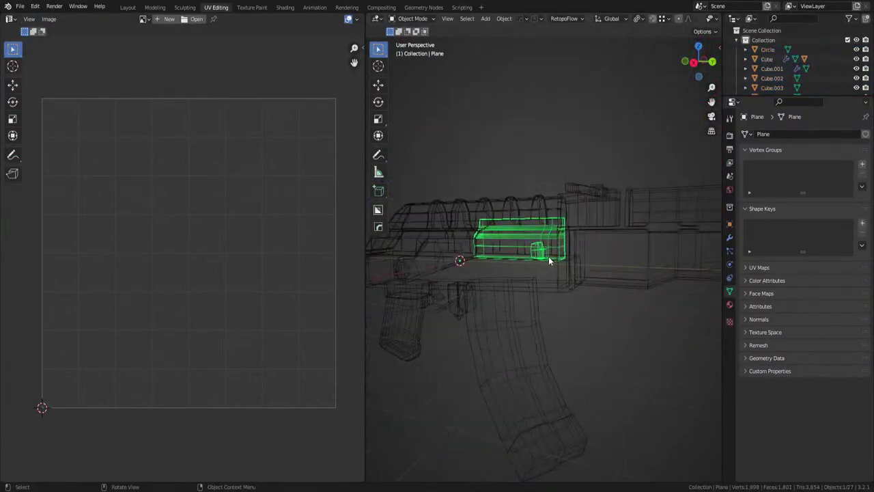
key(KP_Divide)
middle_drag(548, 256, 521, 273)
key(Tab)
key(3)
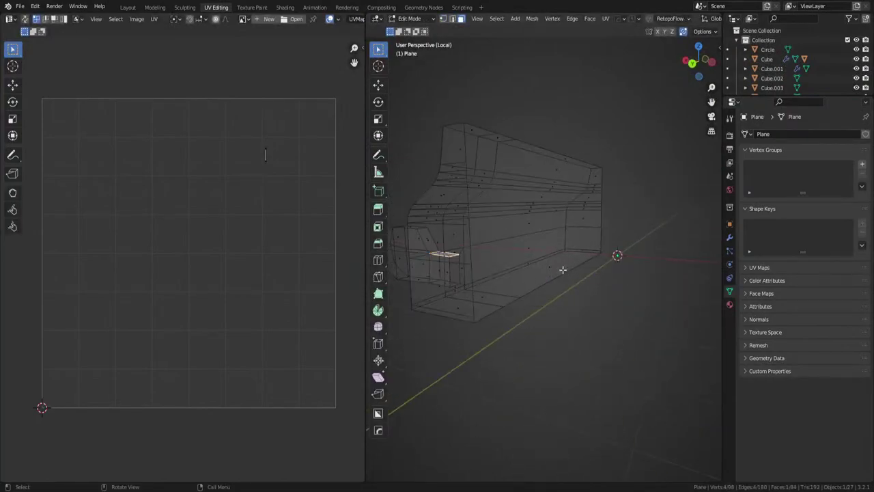
Delete the large flat hidden face that closes the inner side of the bolt part.
click(534, 247)
click(553, 270)
click(567, 225)
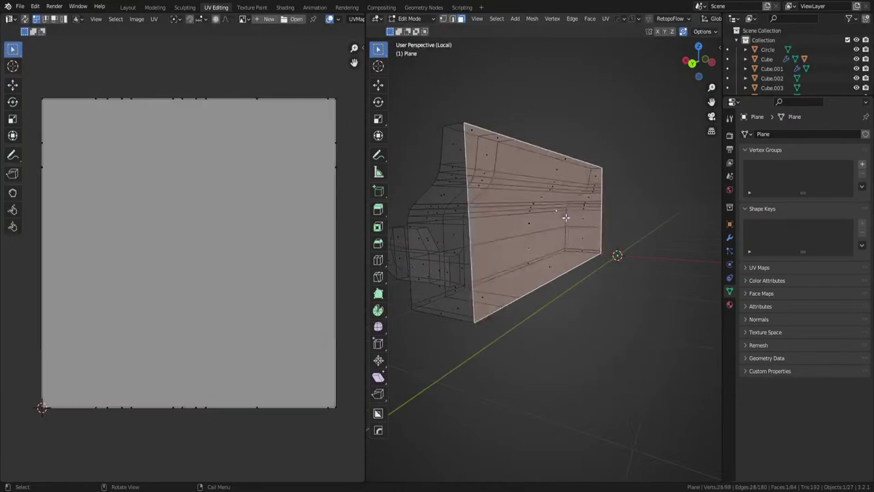
middle_drag(566, 220, 539, 275)
key(x)
click(547, 242)
key(Tab)
click(465, 285)
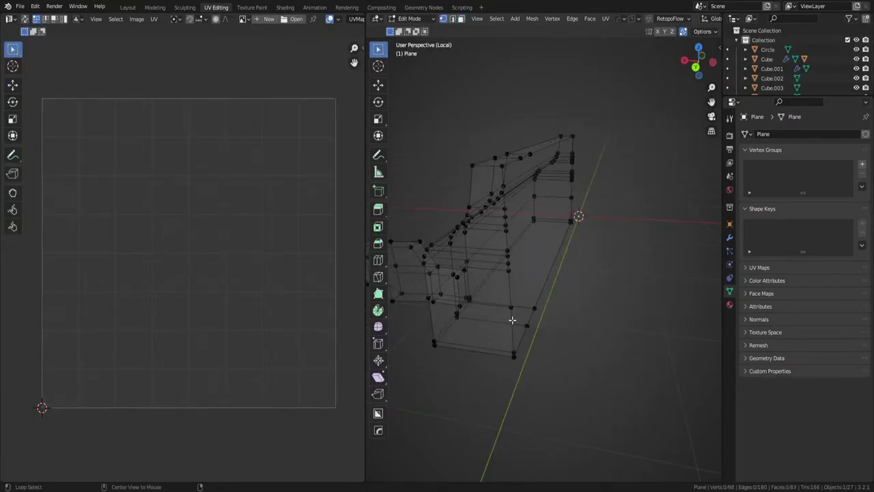
Mark the bolt part's open border and the opposite long lower edge as seams.
alt+click(513, 319)
middle_drag(513, 319, 531, 285)
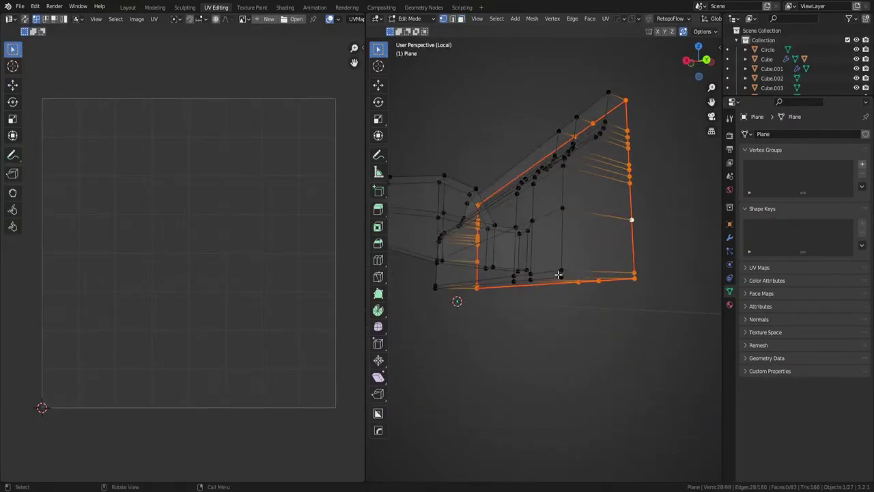
click(562, 272)
click(533, 280)
alt+click(562, 275)
alt+click(561, 277)
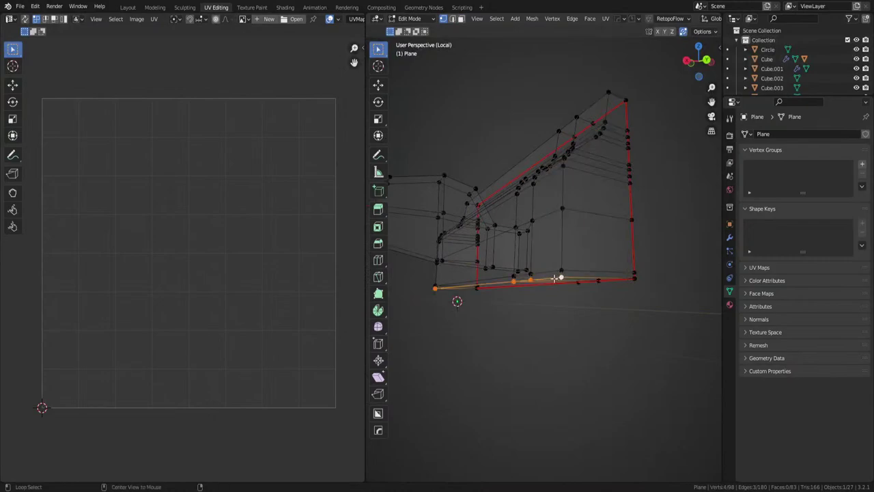
click(632, 279)
key(Tab)
click(636, 321)
middle_drag(634, 320, 615, 259)
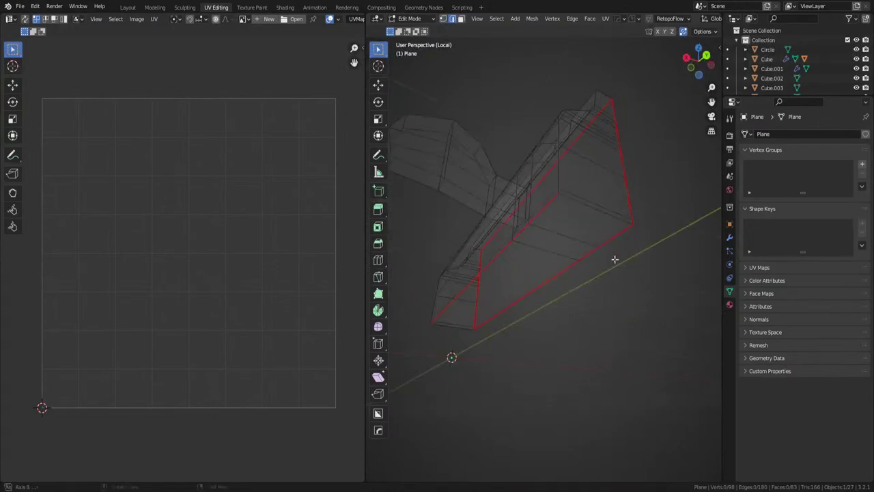
Mark the short lower edges at both ends of the bolt part as seams.
click(589, 211)
scroll(471, 277, down, 2)
mouse_move(471, 278)
middle_down()
mouse_move(575, 300)
mouse_move(467, 272)
middle_up()
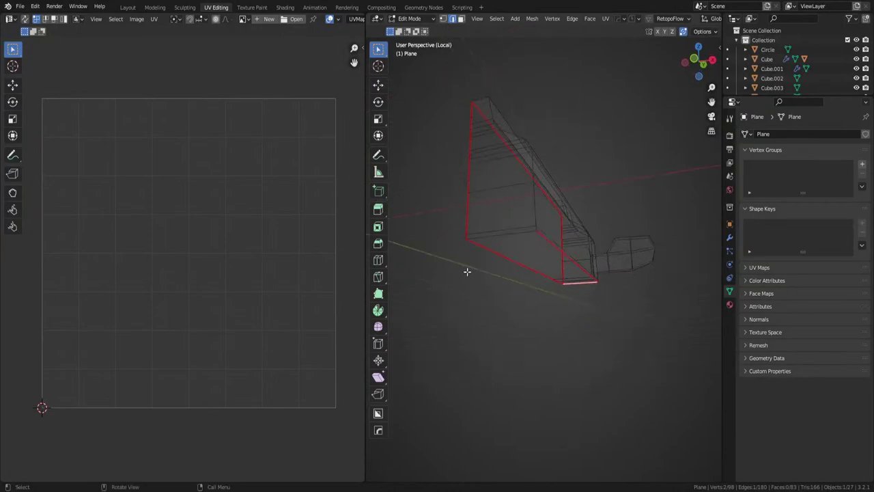
middle_drag(512, 237, 512, 324)
scroll(557, 251, up, 3)
shift+click(544, 254)
key(ctrl+z)
shift+click(544, 253)
shift+click(642, 248)
key(ctrl+e)
scroll(642, 249, down, 2)
Mark the bolt part's curved end profiles and short upper end edges as seams, and unwrap the whole part.
alt+shift+click(544, 258)
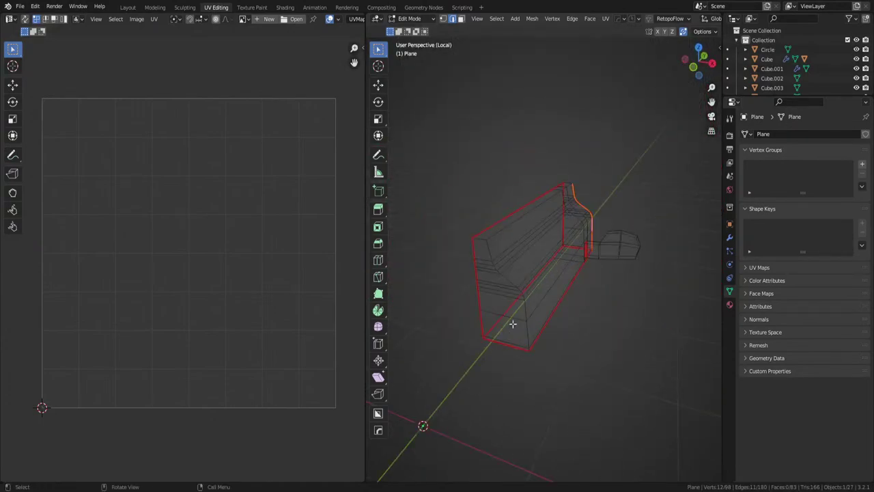
alt+click(491, 236)
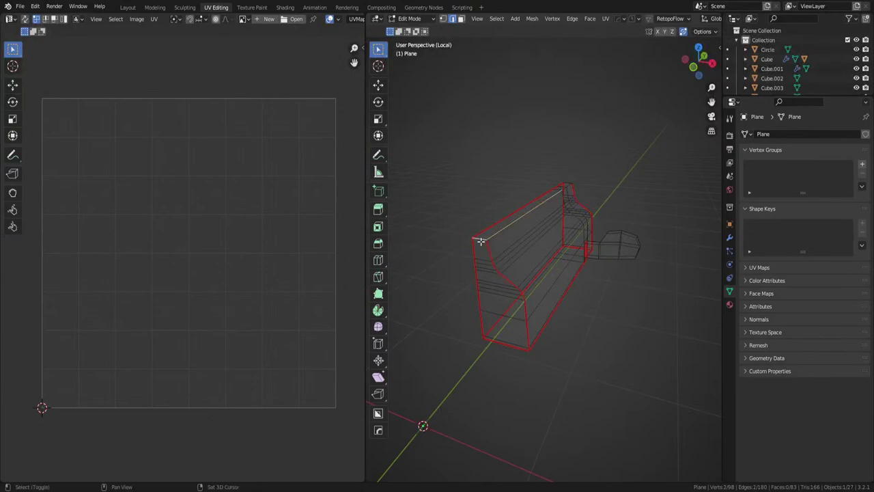
middle_drag(480, 238, 595, 230)
key(a)
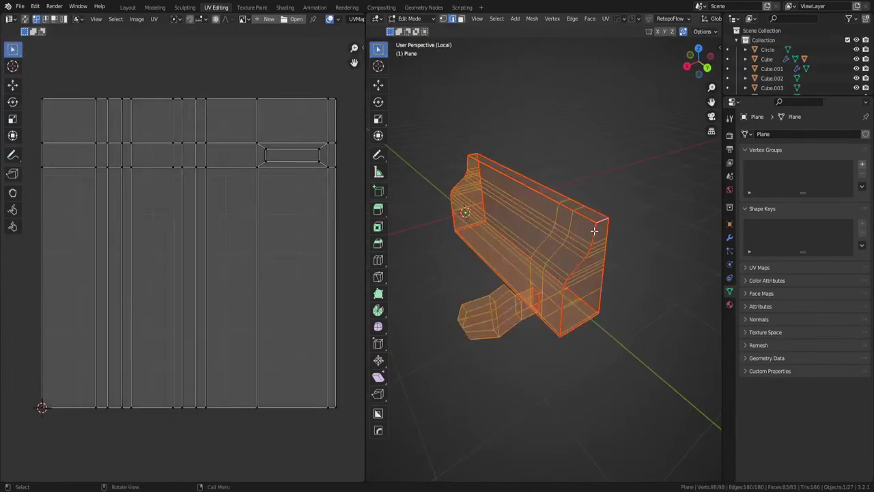
key(u)
click(570, 230)
Switch to solid shading and mark the outline around one broad side of the charging handle as a seam.
scroll(529, 340, up, 6)
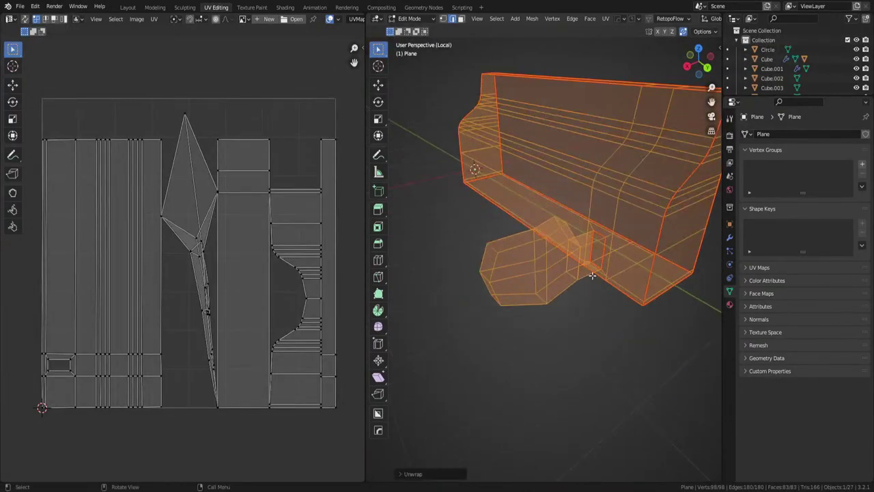
click(564, 262)
alt+click(492, 266)
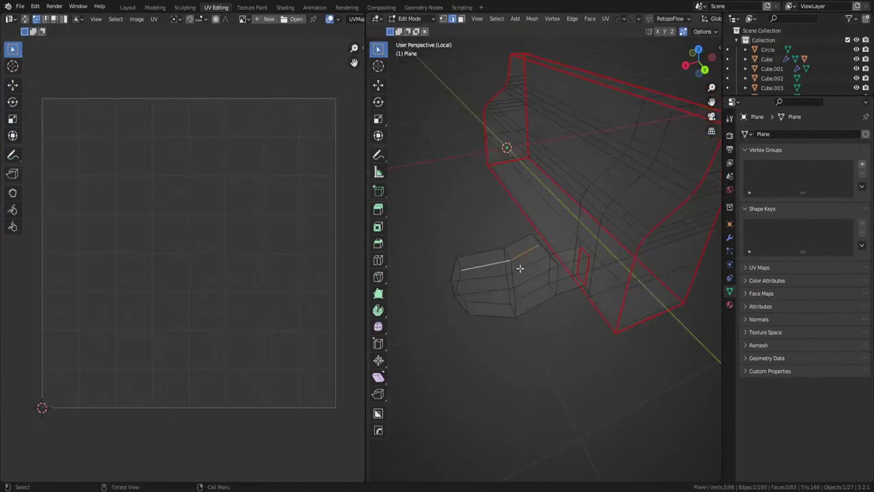
alt+shift+click(463, 281)
key(ctrl+z)
alt+shift+click(459, 284)
middle_drag(477, 304, 481, 277)
alt+shift+click(536, 272)
alt+shift+click(544, 273)
alt+shift+click(549, 272)
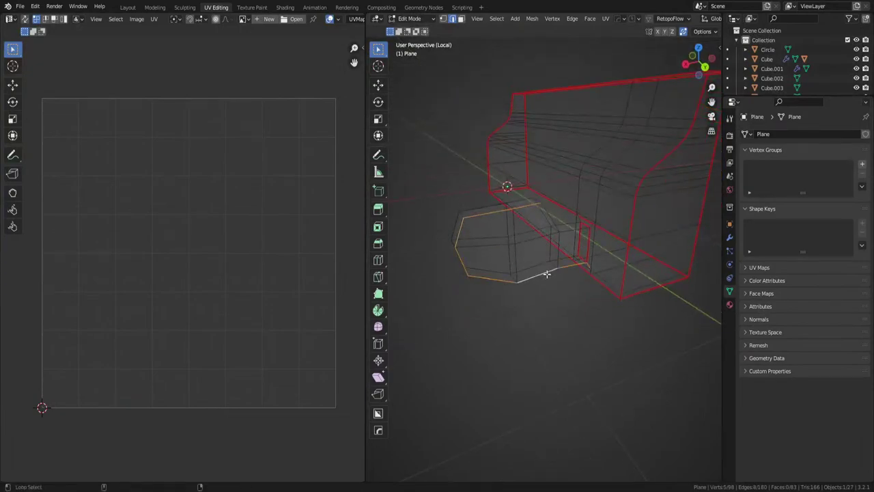
scroll(579, 244, up, 2)
ctrl+click(616, 271)
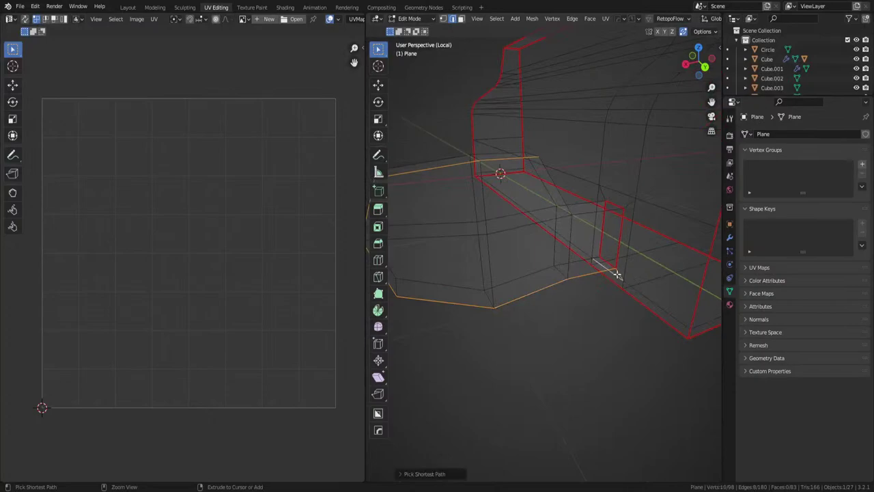
key(z)
click(685, 290)
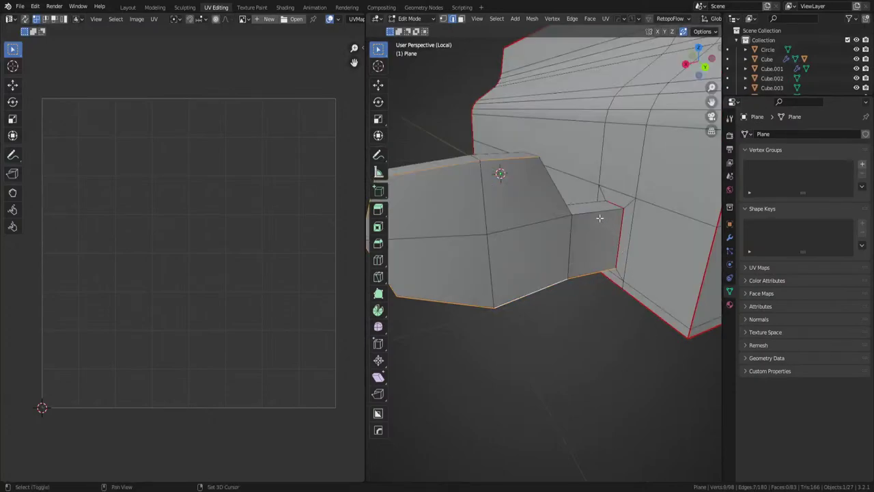
shift+click(551, 209)
key(ctrl+z)
shift+click(562, 195)
key(ctrl+e)
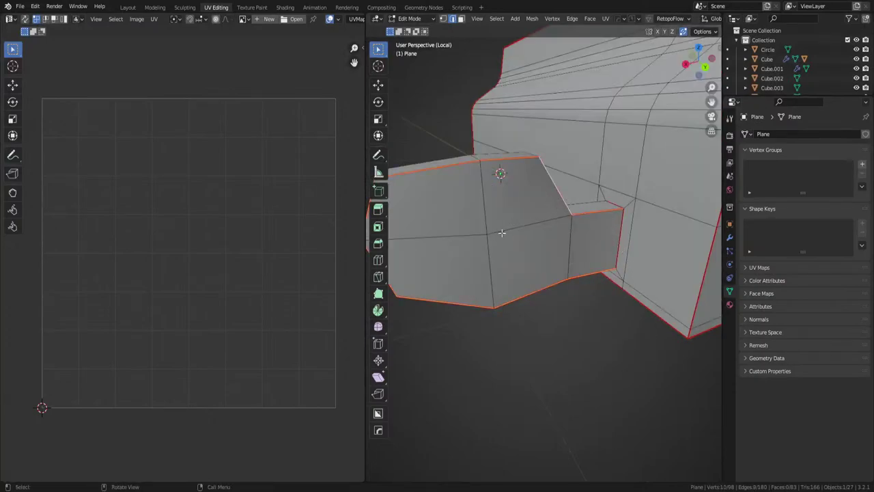
Mark the edges outlining the charging handle's opposite broad side as a seam.
scroll(501, 232, down, 4)
middle_drag(502, 233, 616, 267)
scroll(576, 305, up, 2)
click(529, 313)
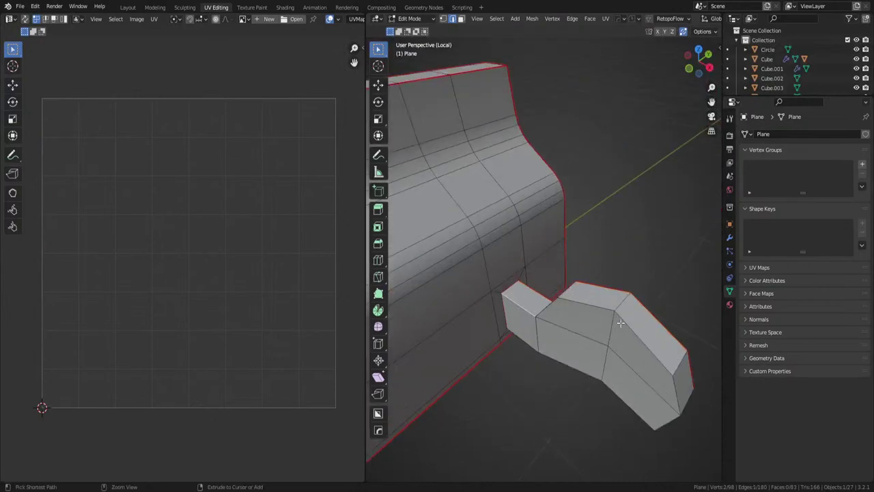
ctrl+click(622, 318)
middle_drag(643, 391, 648, 285)
ctrl+click(654, 264)
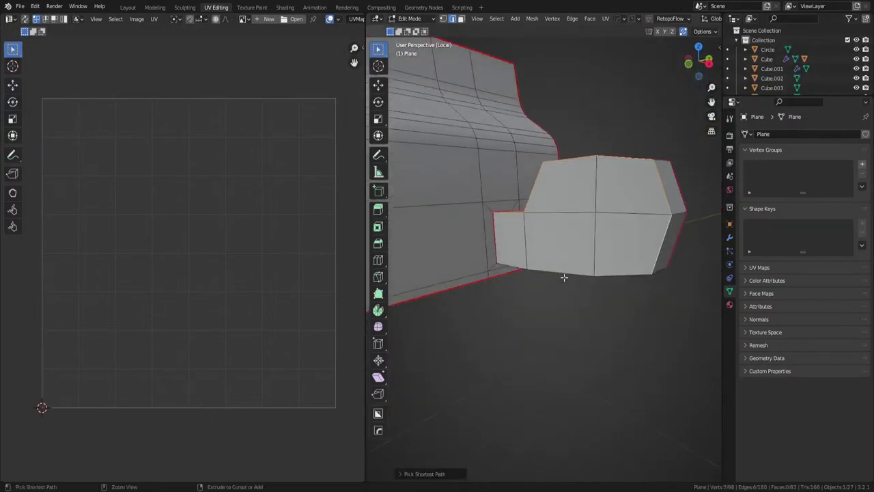
ctrl+click(511, 262)
middle_drag(511, 263, 556, 211)
Unwrap the whole bolt part with its new handle seams and return to the full rifle in object mode.
key(a)
key(u)
click(493, 224)
key(Tab)
click(492, 199)
scroll(478, 214, down, 6)
key(KP_Divide)
Unwrap all of the rifle's parts together again with the bolt part's new seams.
key(a)
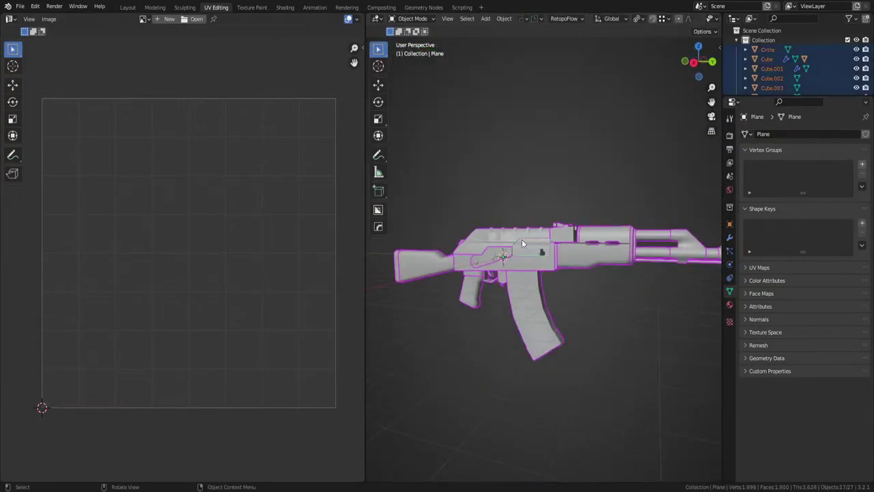
key(Tab)
key(u)
click(524, 178)
key(Tab)
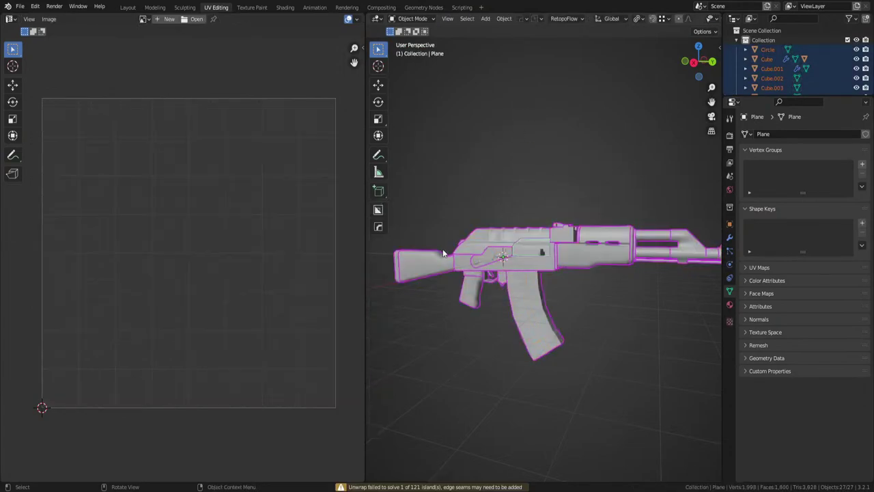
Save ak.blend and deselect all of the rifle's parts.
scroll(443, 251, down, 3)
key(ctrl+s)
click(589, 283)
middle_drag(589, 283, 460, 306)
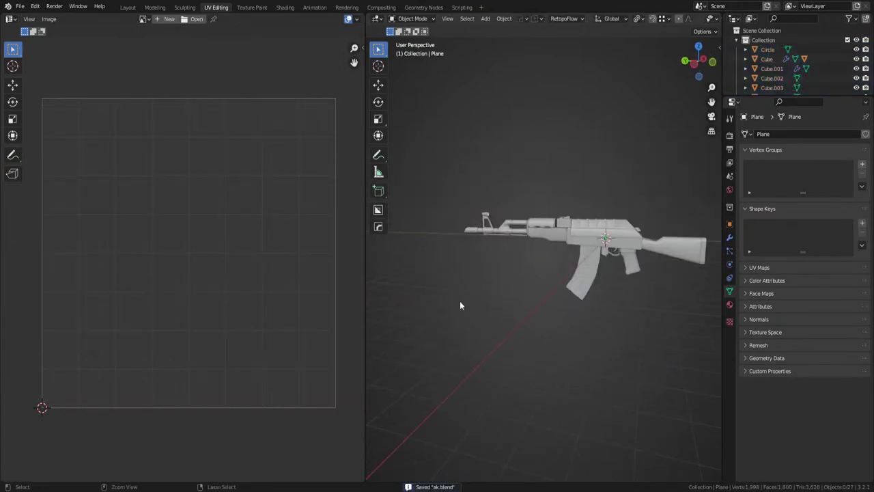
Switch to the Layout workspace and save the file again with nothing selected.
click(128, 7)
key(a)
middle_drag(421, 274, 401, 332)
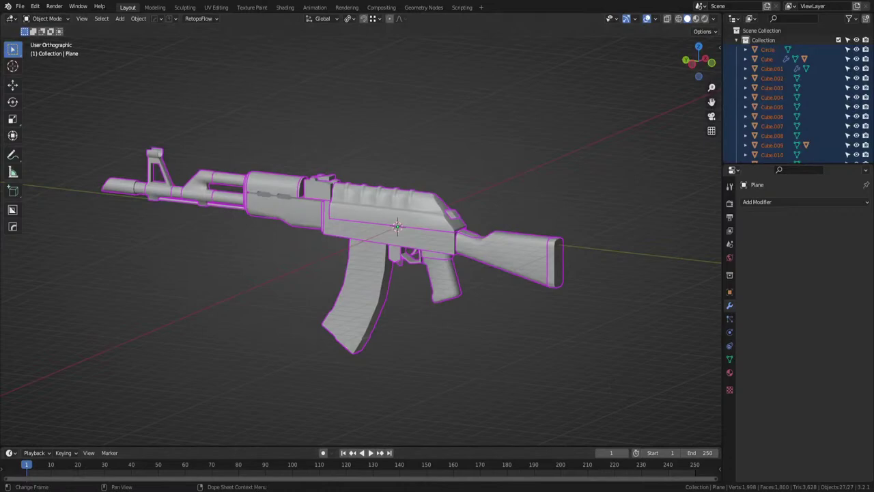
click(198, 219)
key(ctrl+s)
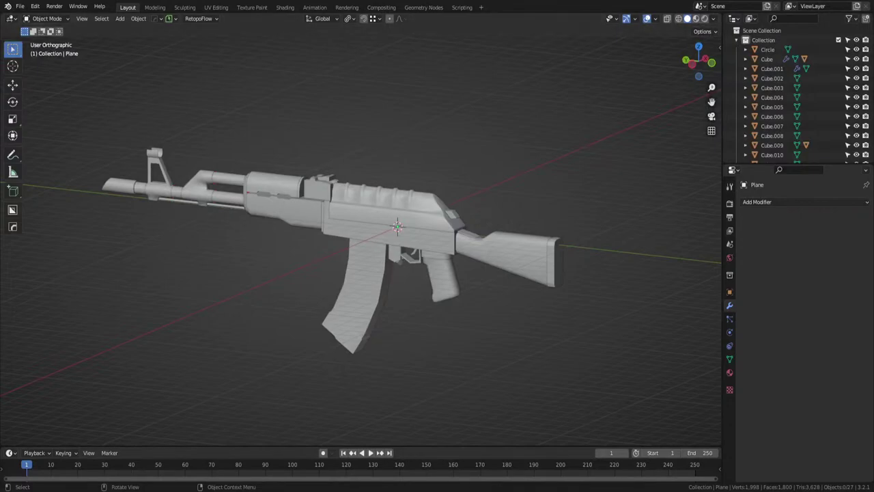
Turn on the Screencast Keys display for the 3D view and try it with a cancelled scale.
middle_drag(382, 202, 478, 195)
key(n)
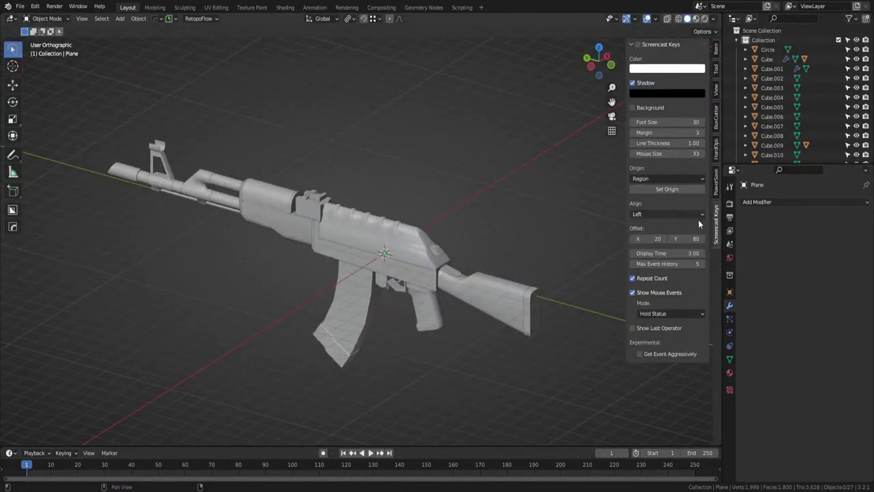
middle_drag(509, 171, 446, 225)
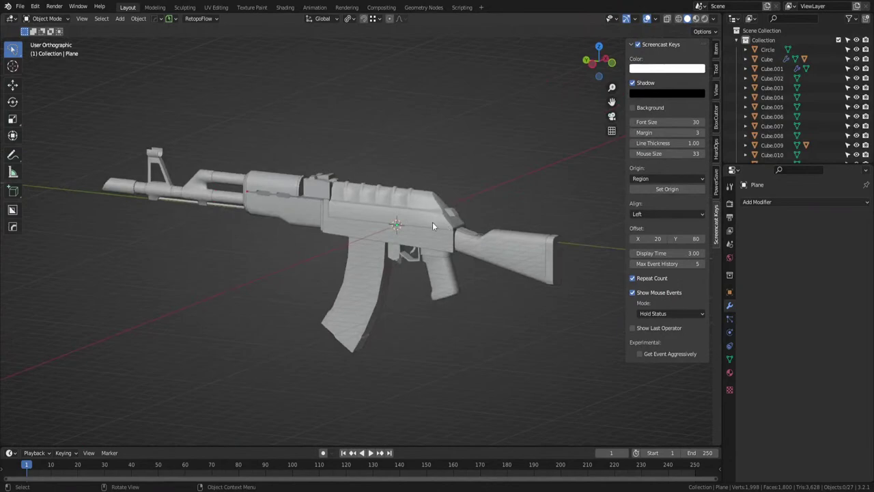
click(432, 222)
key(s)
right_click(464, 158)
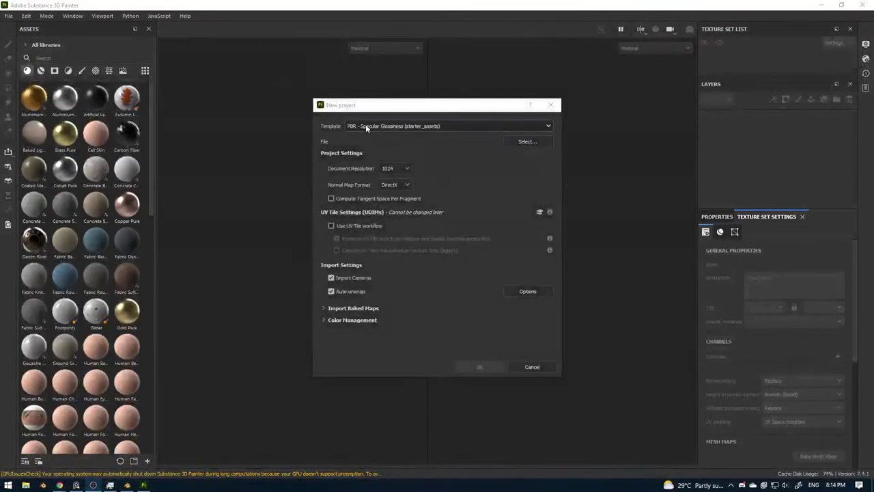
Switch to Substance 3D Painter and keep PBR - Specular Glossiness as the new project's template.
click(431, 127)
click(434, 129)
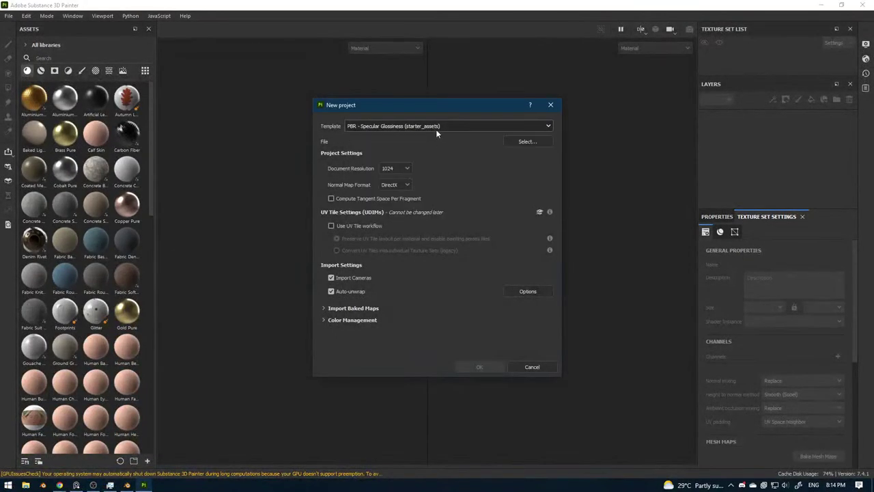
click(439, 130)
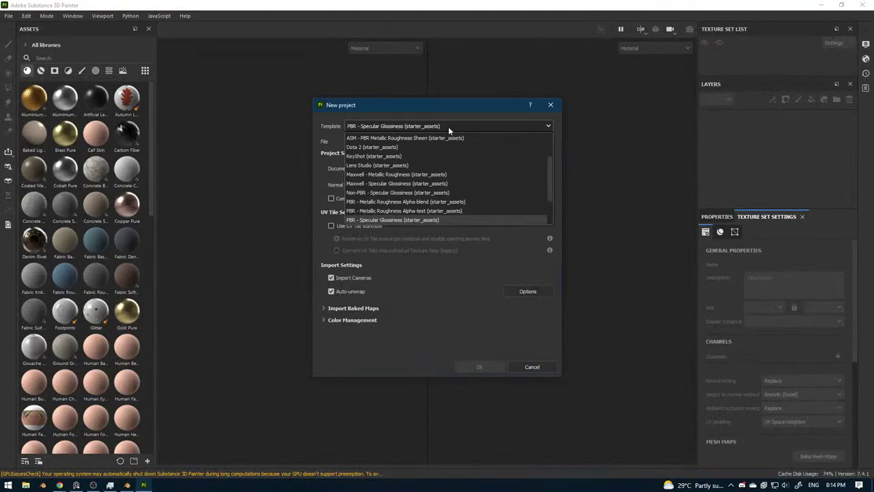
click(453, 126)
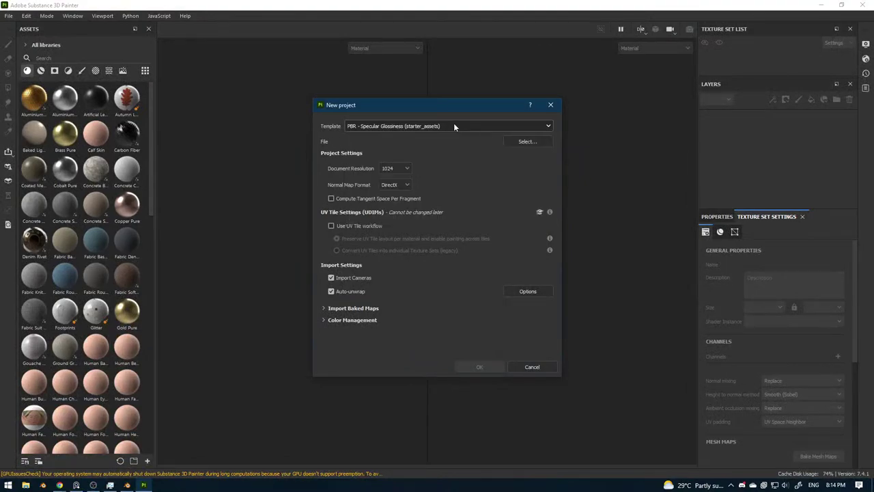
Load ak.obj from the Desktop's Stylized Ak folder as the mesh and create the project.
click(527, 142)
click(351, 237)
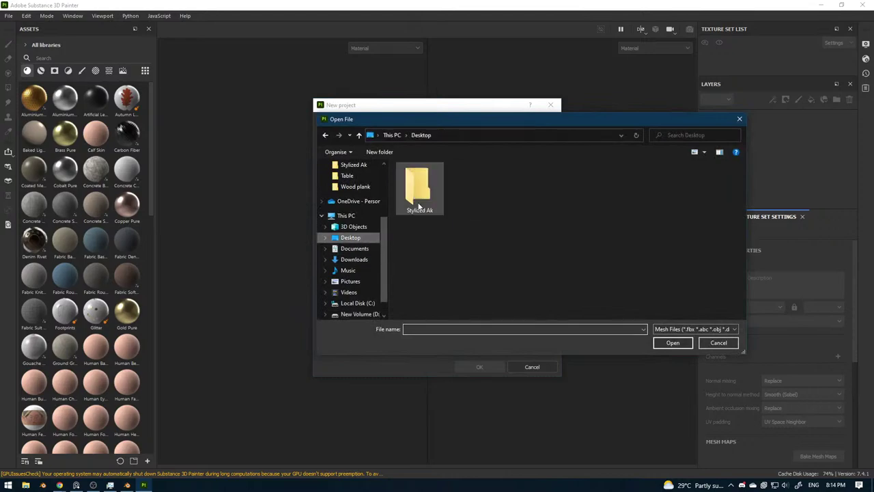
double_click(419, 188)
click(531, 196)
double_click(531, 196)
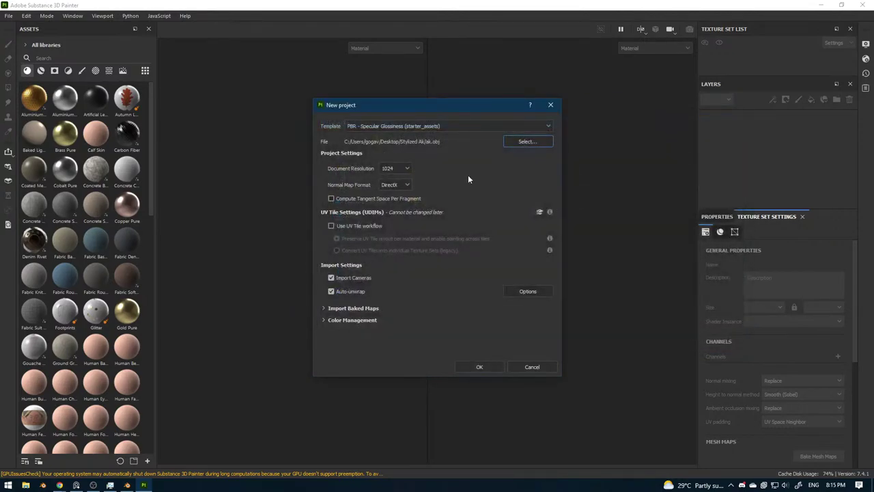
click(406, 185)
click(487, 367)
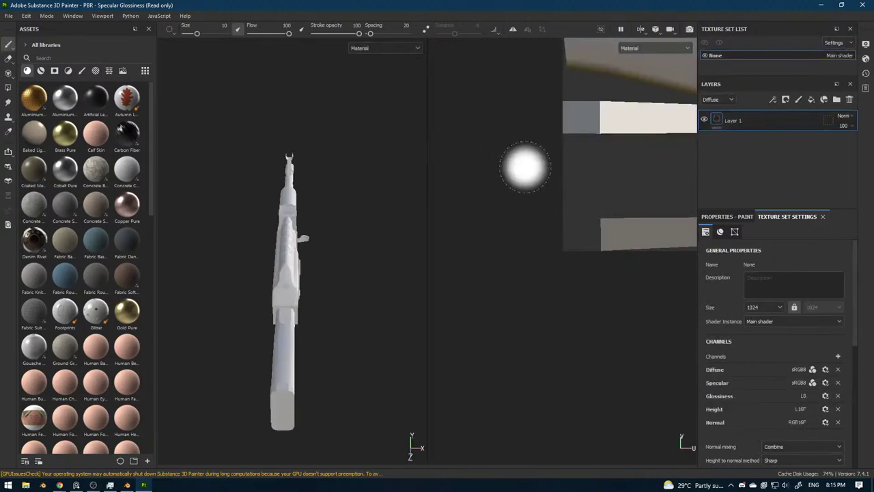
Open the mesh map baking settings and load zbrush.OBJ from the Stylized Ak folder as the high definition mesh.
alt+drag(405, 269, 357, 259)
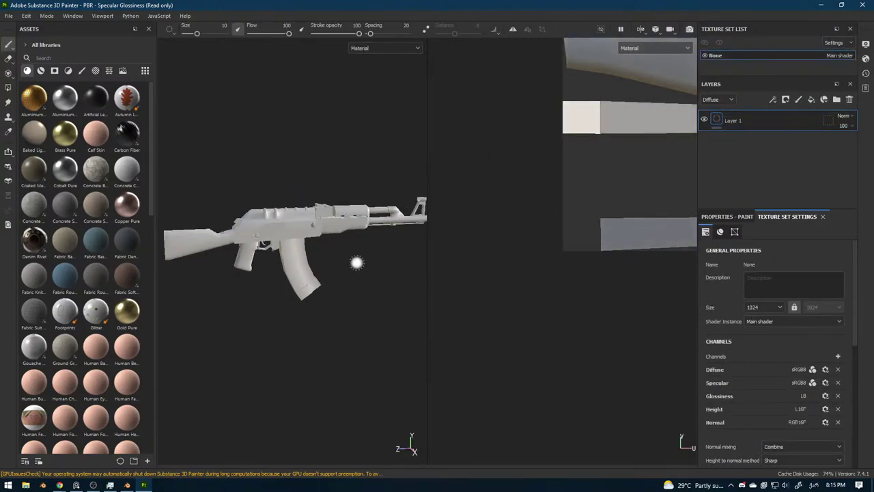
scroll(790, 327, down, 5)
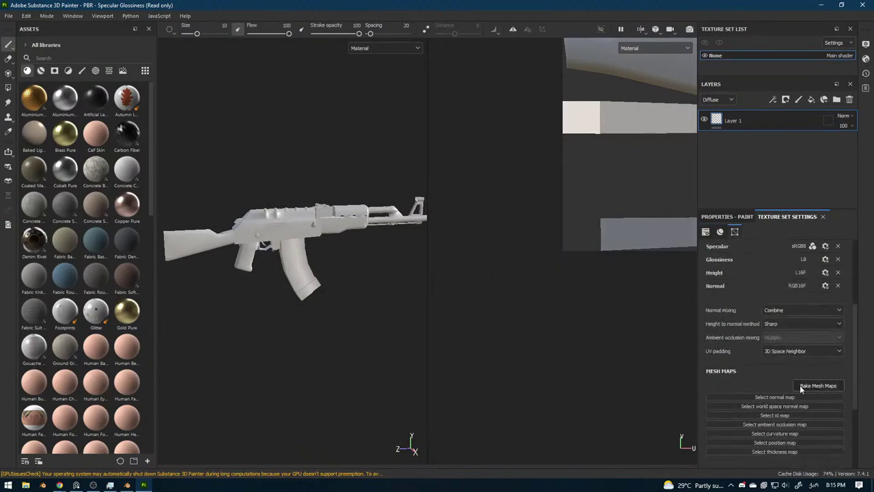
click(806, 385)
click(577, 184)
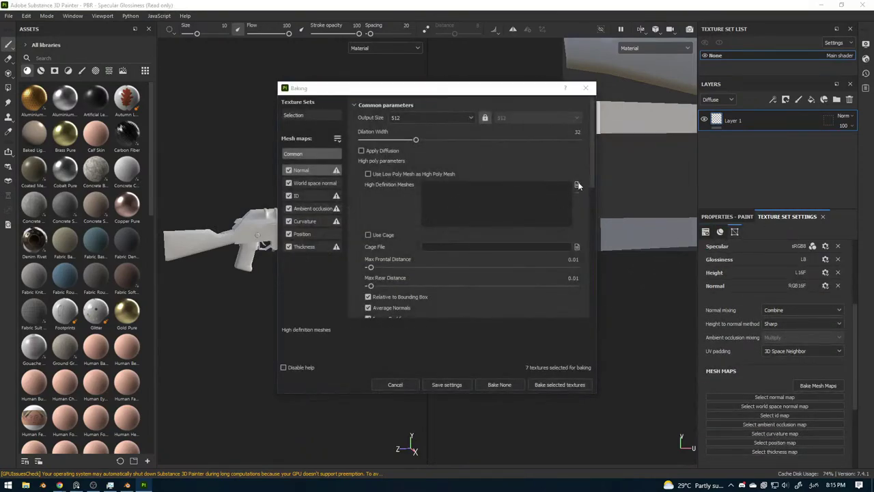
double_click(557, 179)
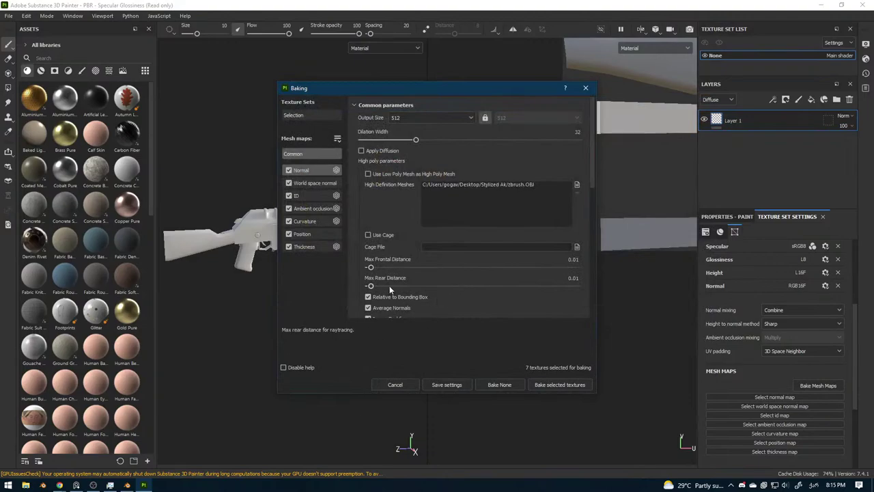
Set the max rear distance to 0.059 and output size to 1024, and bake all seven mesh maps.
drag(370, 285, 381, 285)
click(414, 125)
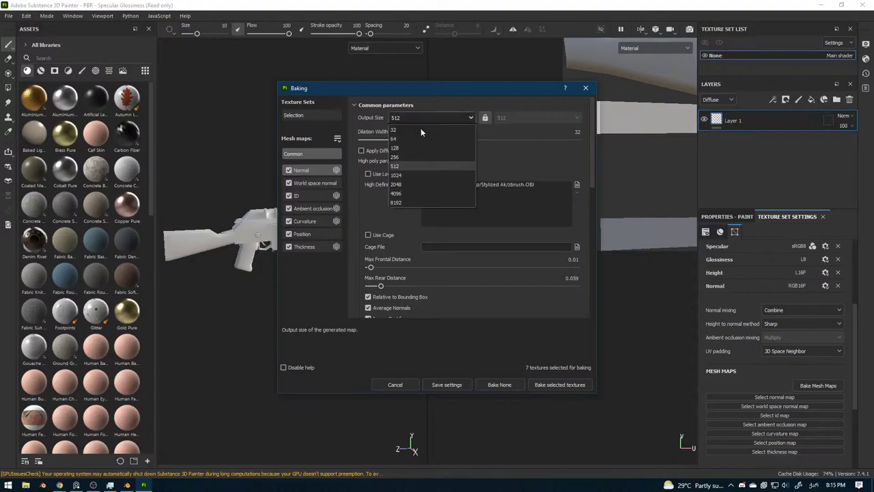
click(405, 175)
click(513, 387)
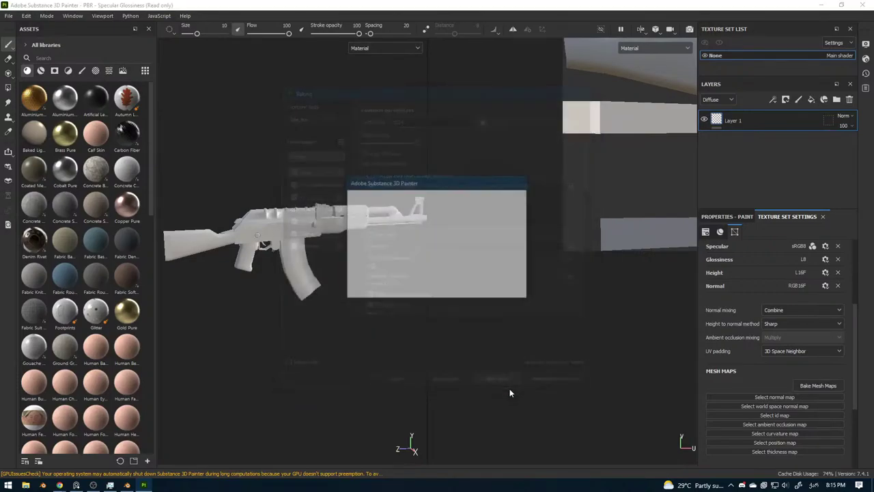
drag(396, 183, 500, 183)
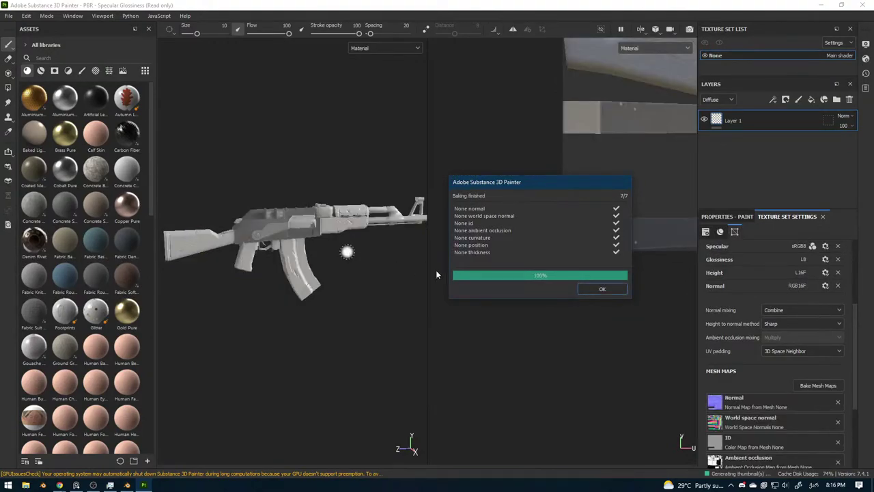
click(586, 288)
Examine the baked detail on the rifle's magazine, handguard, receiver and barrel, and look over the full UV layout.
scroll(361, 295, up, 5)
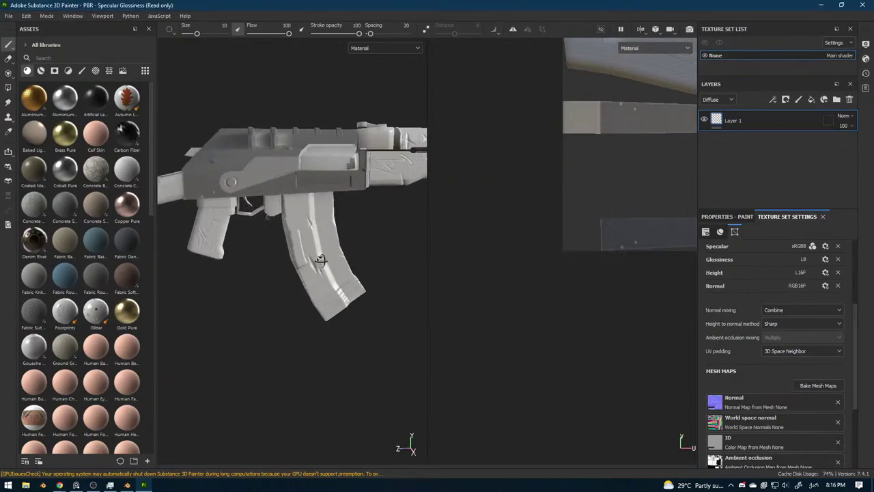
alt+drag(310, 264, 326, 257)
alt+middle_drag(325, 258, 393, 253)
alt+drag(392, 253, 222, 276)
alt+middle_drag(369, 266, 291, 281)
alt+drag(290, 281, 282, 287)
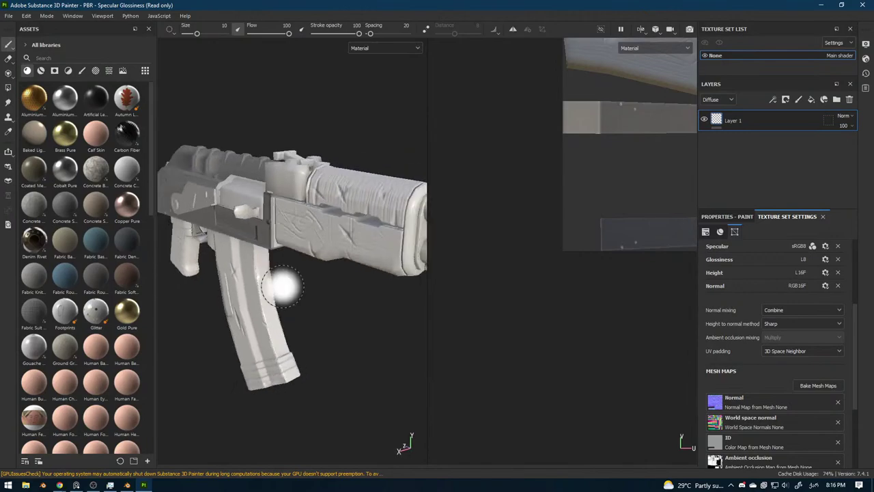
alt+middle_drag(295, 273, 250, 284)
alt+drag(252, 283, 293, 276)
alt+middle_drag(293, 276, 191, 275)
scroll(191, 275, down, 2)
scroll(538, 260, down, 5)
alt+middle_drag(552, 250, 510, 298)
alt+drag(273, 260, 321, 286)
scroll(321, 287, down, 4)
alt+drag(244, 236, 321, 314)
shift+right_drag(321, 315, 349, 316)
mouse_move(348, 317)
alt+mouse_down()
mouse_move(329, 308)
mouse_move(349, 302)
mouse_move(323, 232)
mouse_move(325, 239)
mouse_move(250, 250)
mouse_move(250, 263)
mouse_move(338, 276)
mouse_move(332, 289)
mouse_move(295, 276)
mouse_move(350, 246)
mouse_move(246, 239)
mouse_move(164, 212)
mouse_move(225, 246)
mouse_move(361, 293)
mouse_move(307, 280)
mouse_move(360, 302)
mouse_move(269, 279)
mouse_move(383, 280)
mouse_move(299, 273)
mouse_move(267, 253)
mouse_move(410, 272)
alt+mouse_up()
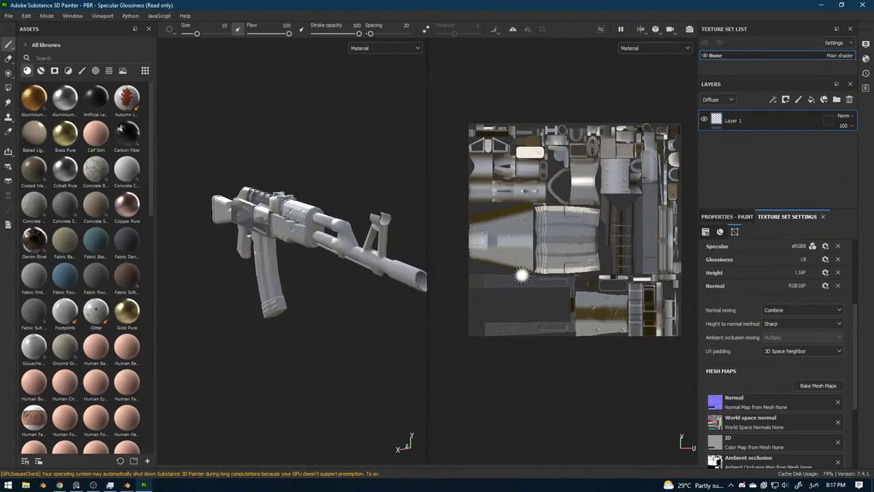
Rebake all seven mesh maps with a 256 output size and a max frontal distance of 0.077.
click(817, 385)
click(455, 120)
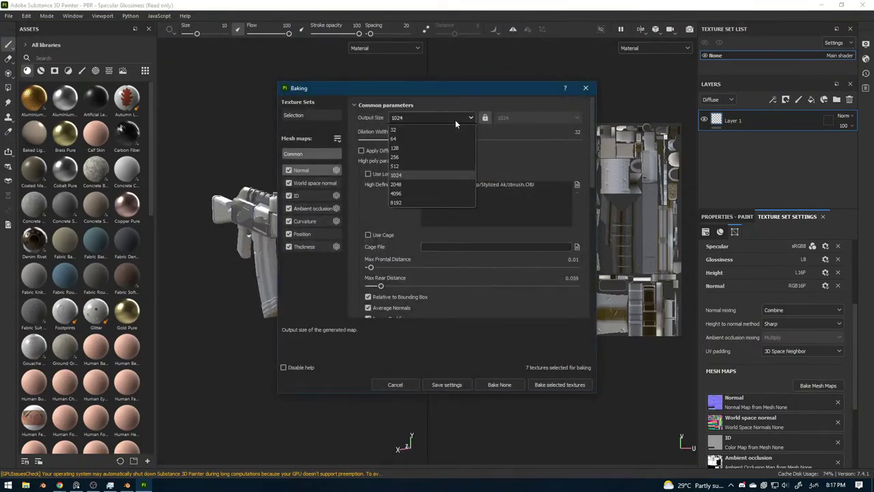
click(437, 159)
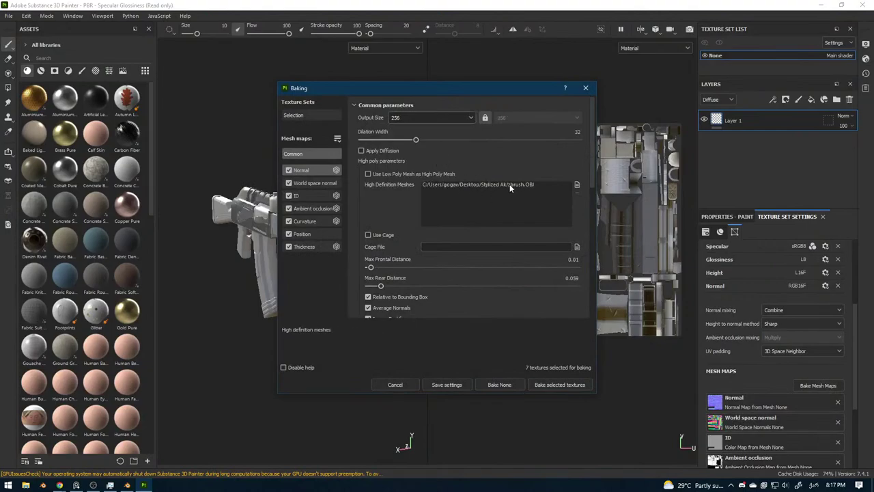
click(506, 387)
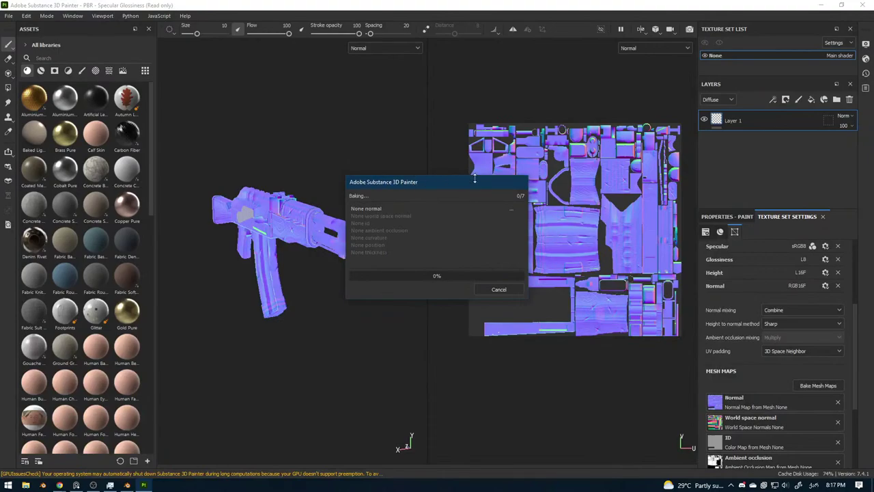
drag(475, 179, 588, 230)
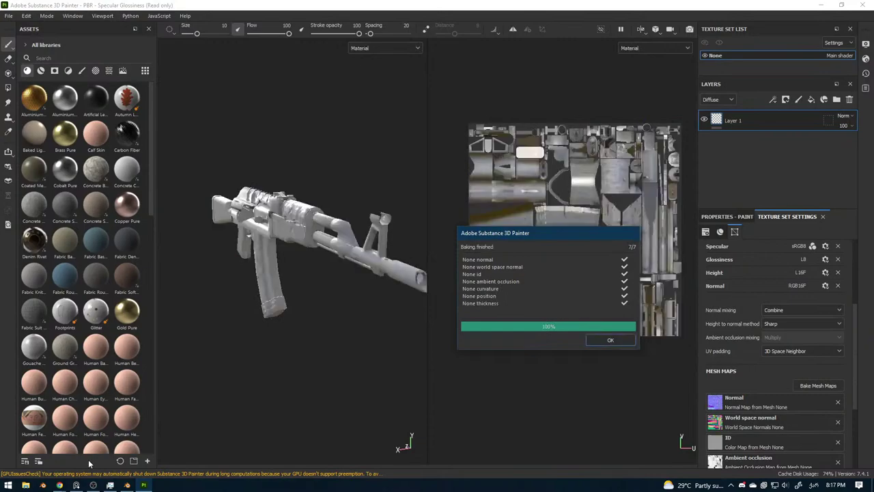
click(607, 340)
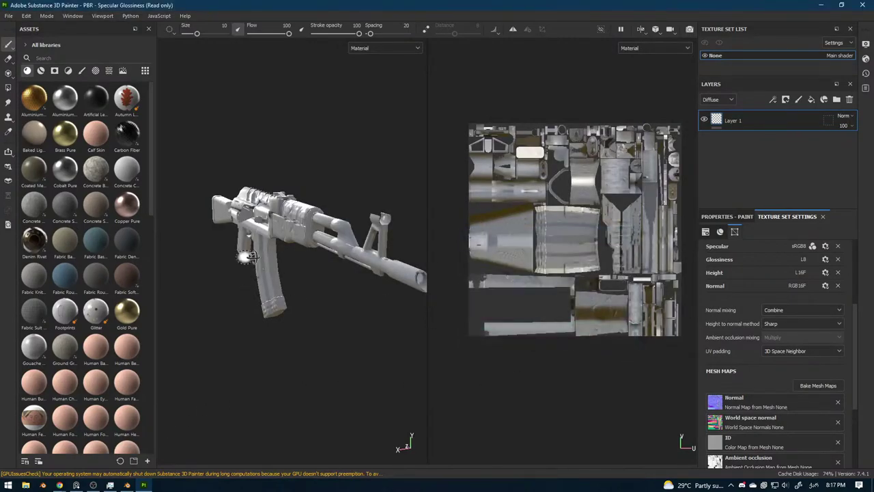
Check the new bake around the receiver and grip, and raise the baking output size to 1024.
alt+drag(246, 267, 334, 327)
scroll(334, 327, up, 3)
scroll(334, 328, up, 5)
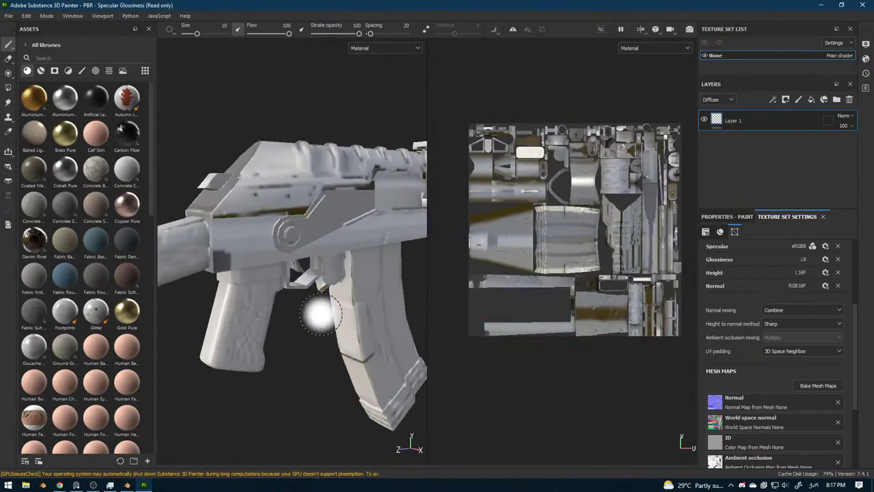
scroll(308, 351, down, 5)
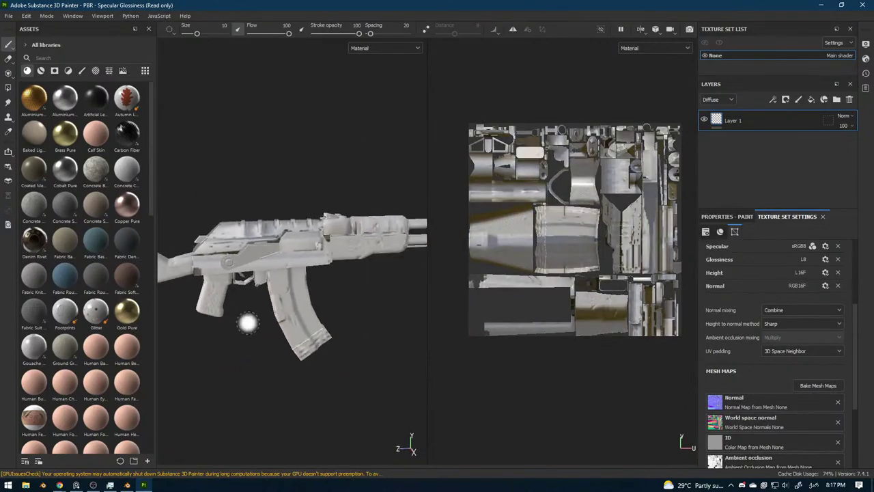
click(818, 386)
click(430, 117)
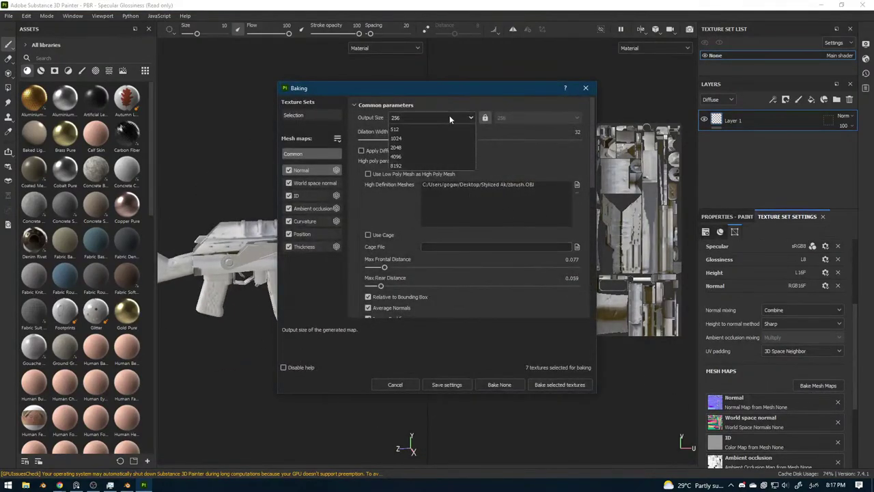
click(471, 224)
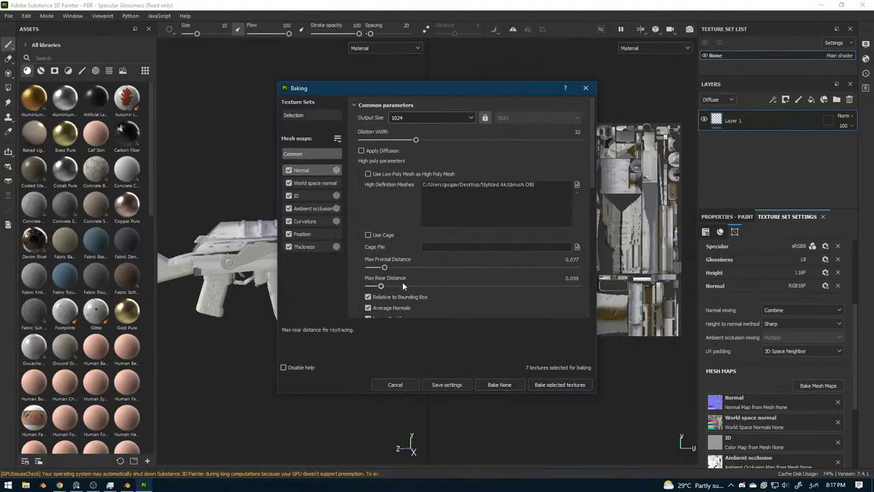
Exclude the world space normal, ID and ambient occlusion maps, and bake the normal, curvature, position and thickness maps.
click(289, 183)
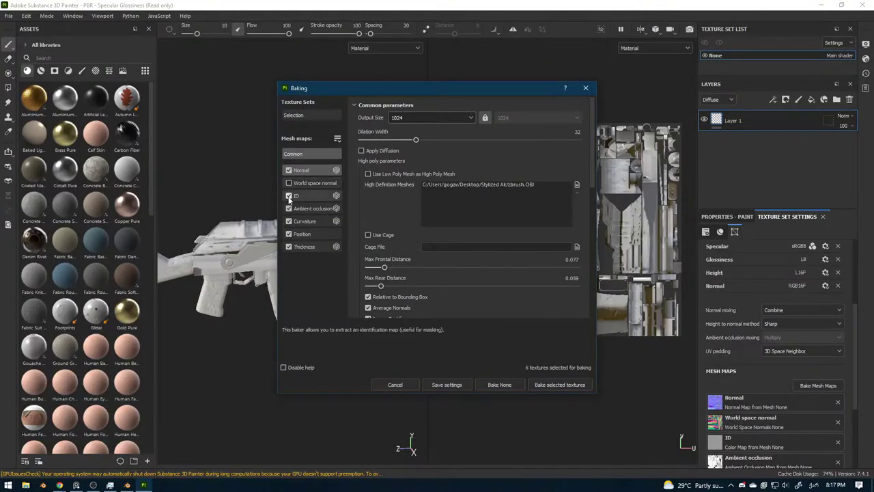
click(289, 196)
click(289, 208)
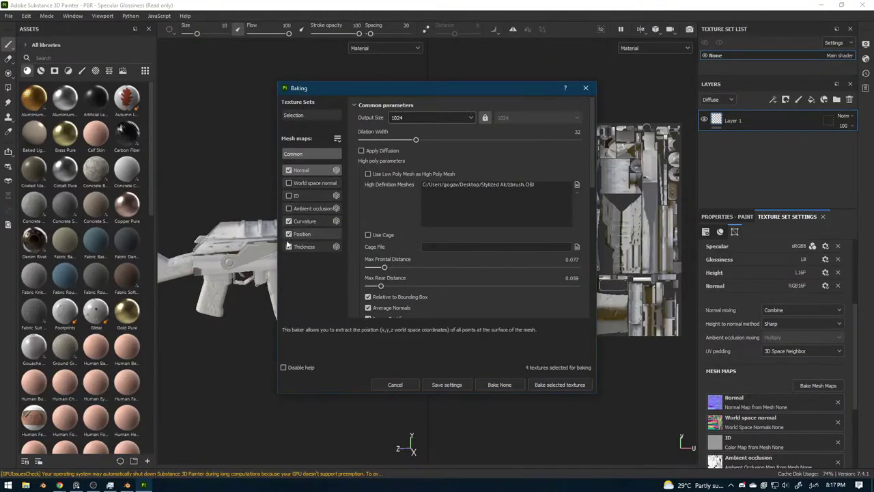
click(499, 384)
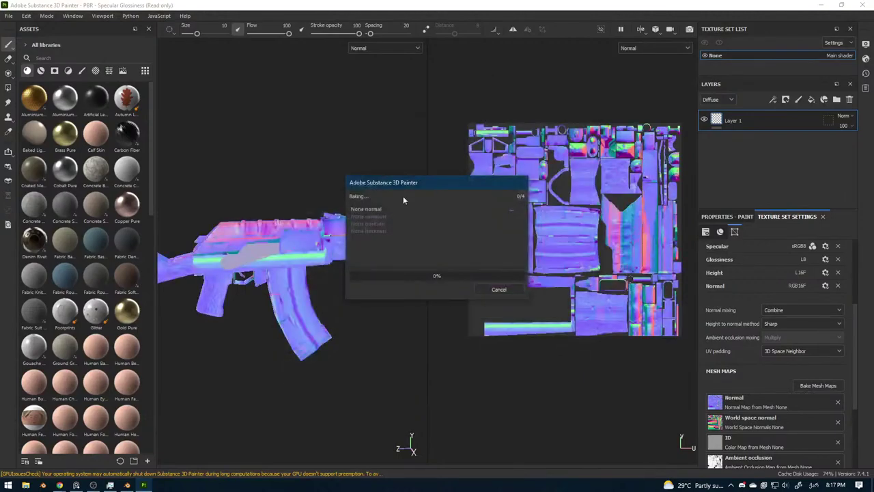
drag(408, 186, 447, 184)
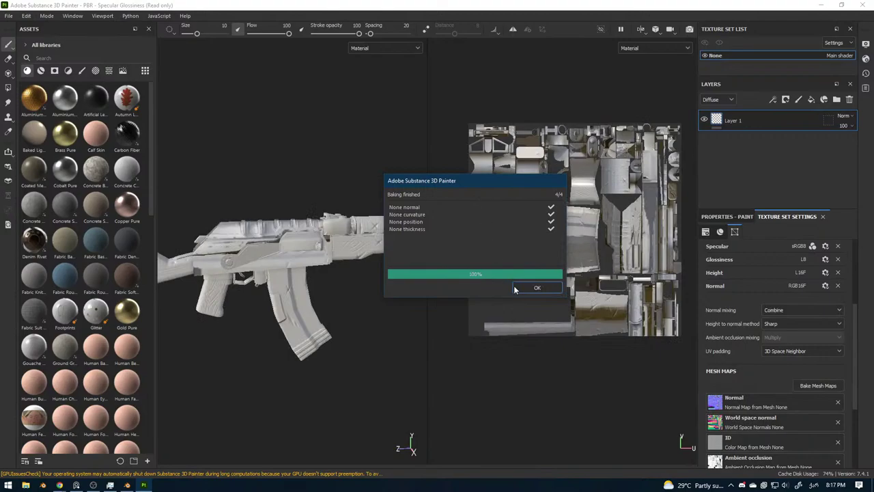
click(537, 287)
Check the receiver's side plate in the bake, switch to Blender, isolate that plate in local view and enter Edit Mode.
alt+drag(271, 232, 298, 250)
scroll(348, 267, up, 3)
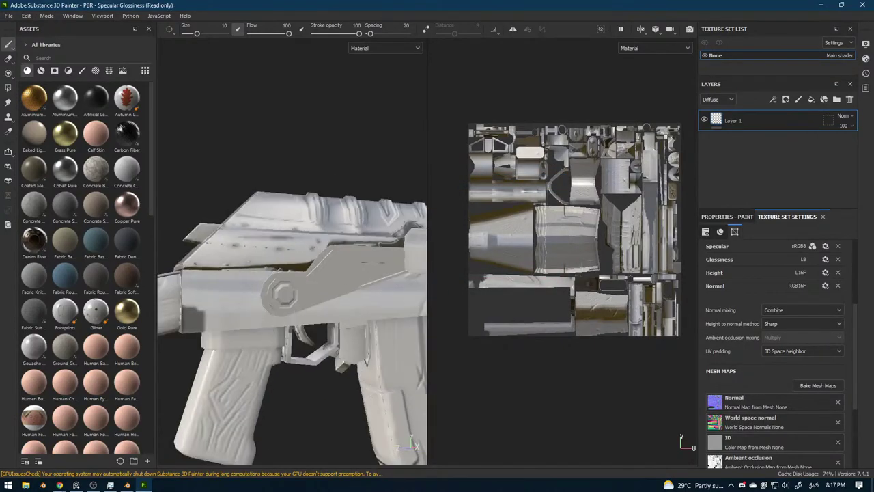
click(814, 383)
click(127, 485)
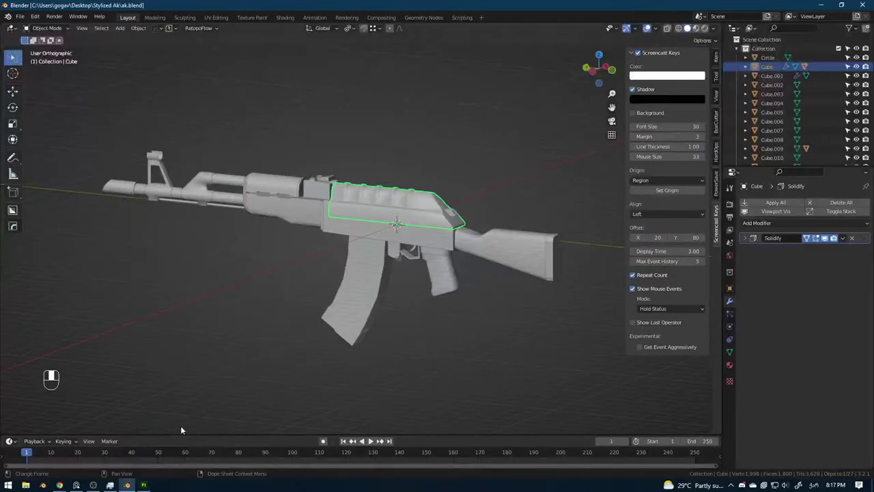
mouse_move(393, 258)
middle_down()
mouse_move(239, 245)
mouse_move(304, 251)
middle_up()
shift+middle_drag(304, 250, 482, 269)
scroll(396, 267, up, 3)
shift+middle_drag(348, 265, 471, 314)
scroll(328, 252, up, 1)
click(314, 246)
key(slash)
key(Tab)
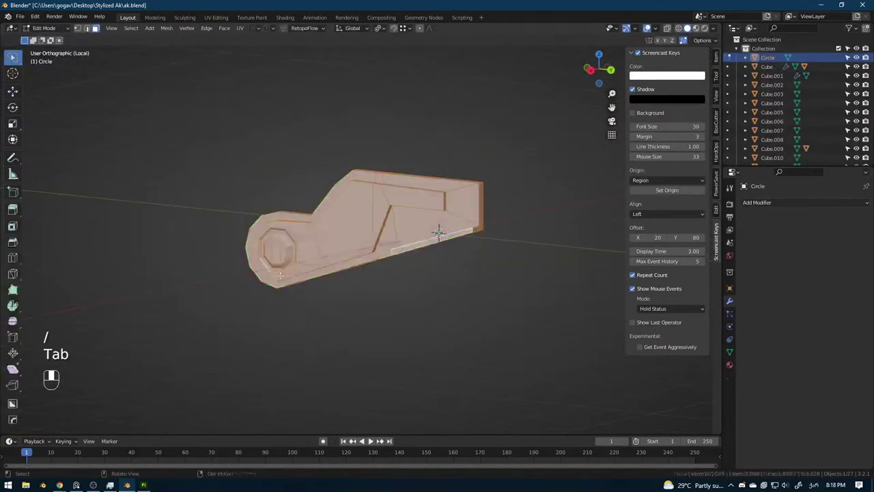
Delete the currently selected faces of the isolated side plate.
middle_drag(313, 252, 414, 259)
key(Tab)
key(Tab)
key(x)
click(413, 265)
key(Tab)
Switch to edge selection and select the side plate's inner rim edges from the upper recess around toward the round pivot.
mouse_move(360, 289)
middle_down()
mouse_move(402, 296)
mouse_move(385, 284)
middle_up()
alt+click(363, 287)
alt+click(356, 180)
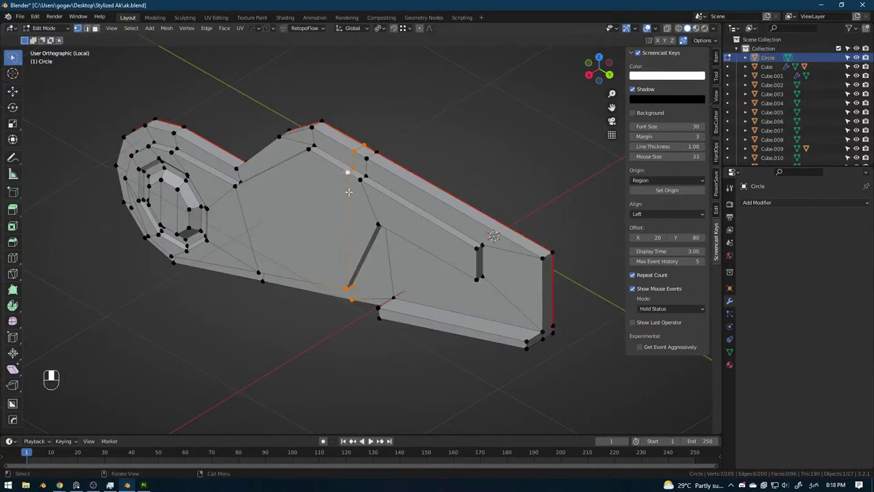
key(Tab)
key(Tab)
alt+click(355, 183)
middle_drag(298, 239, 337, 225)
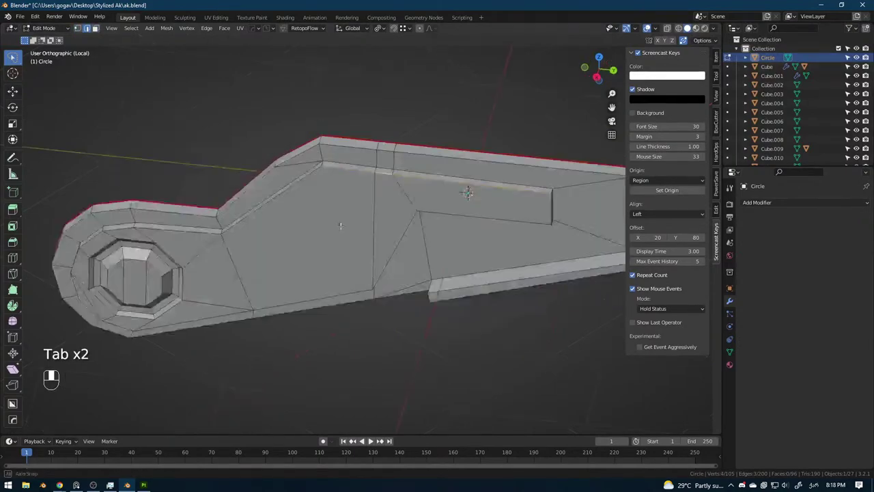
alt+shift+click(289, 202)
middle_drag(246, 236, 360, 201)
scroll(362, 199, up, 1)
alt+shift+click(269, 248)
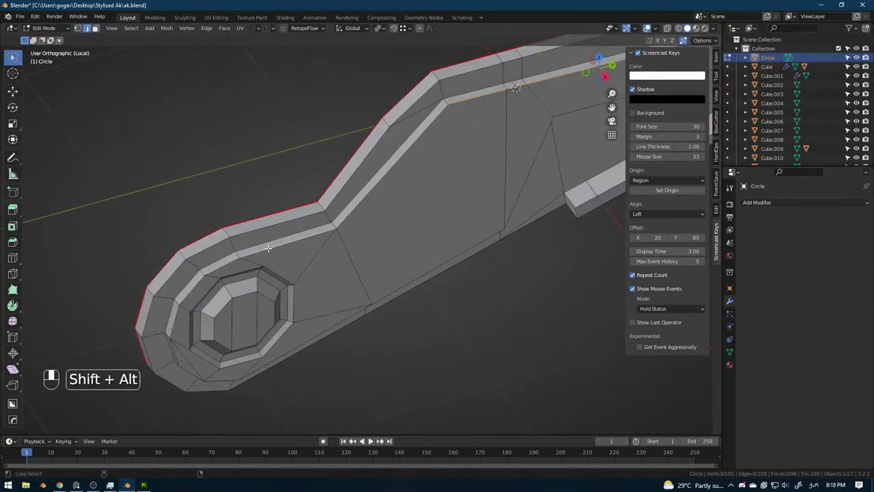
Add the inner rim edges below and around the round pivot, and mark the plate's inner border as a seam.
middle_drag(259, 361, 239, 306)
alt+shift+click(277, 321)
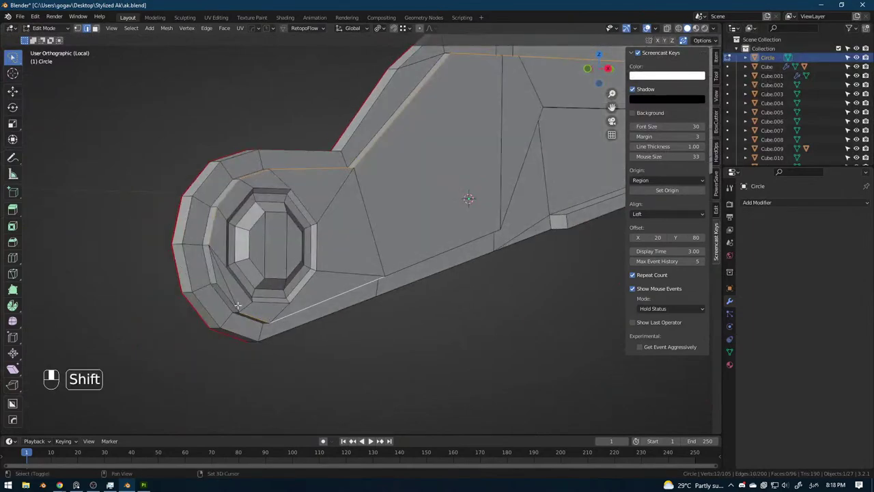
shift+click(224, 297)
key(ctrl+z)
alt+click(214, 298)
middle_drag(288, 300, 361, 242)
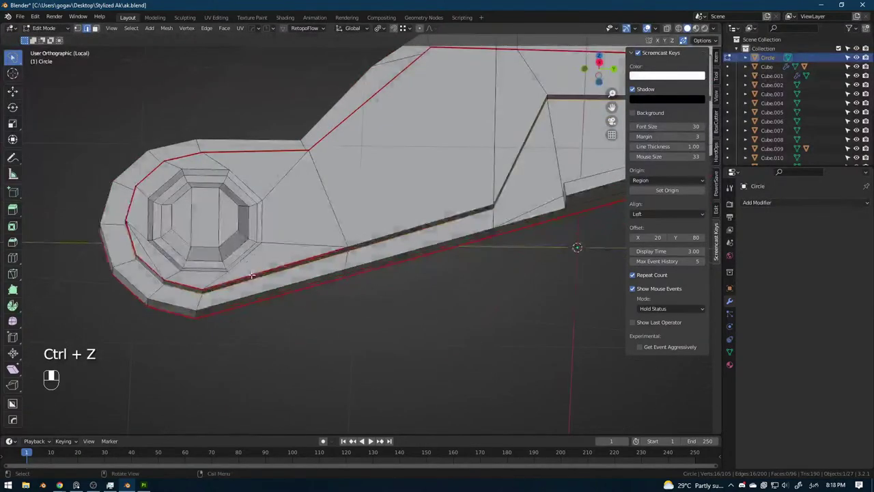
Select the other edge of the recess wall, from its end face along the diagonal toward the pivot, and mark it as a seam.
scroll(361, 241, down, 3)
shift+middle_drag(294, 281, 277, 335)
middle_drag(276, 334, 269, 350)
scroll(338, 290, up, 2)
scroll(355, 270, up, 1)
click(420, 213)
alt+click(420, 212)
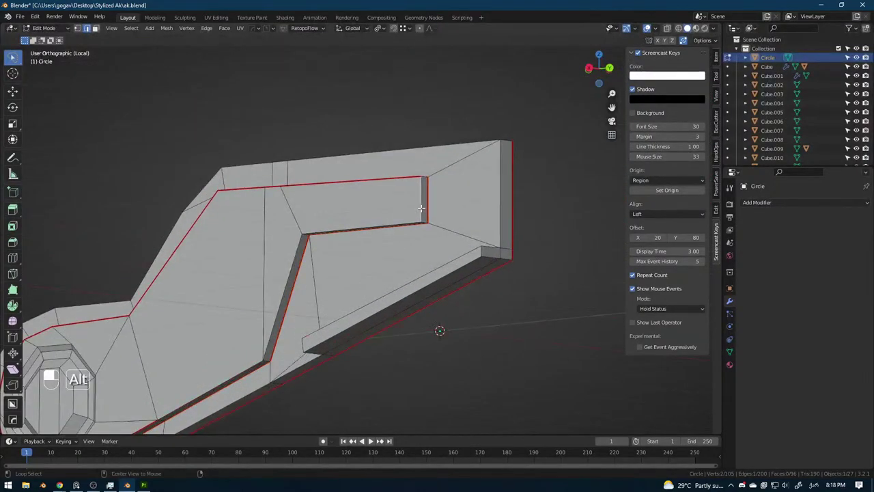
shift+click(402, 225)
scroll(347, 221, down, 1)
scroll(328, 239, up, 1)
middle_drag(299, 266, 202, 249)
ctrl+click(334, 227)
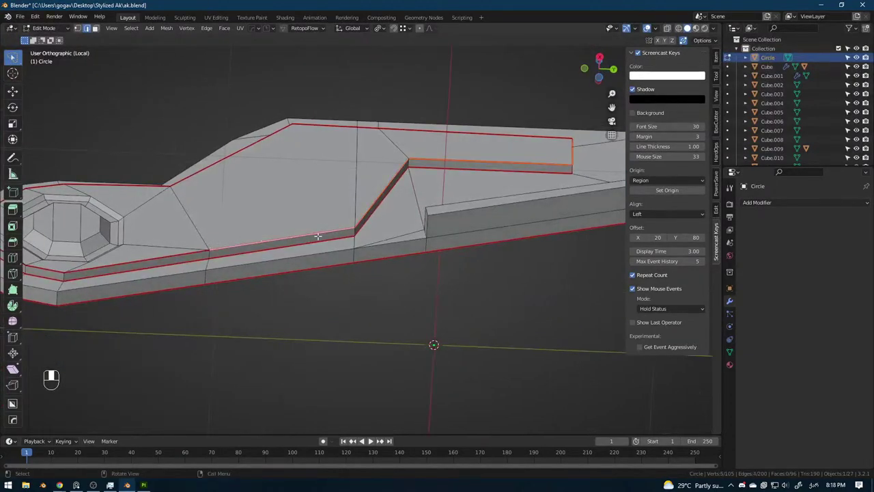
Select the long edge and short end edges of the stepped ledge along the side plate's lower border and mark them as seams.
middle_drag(318, 237, 374, 112)
click(376, 111)
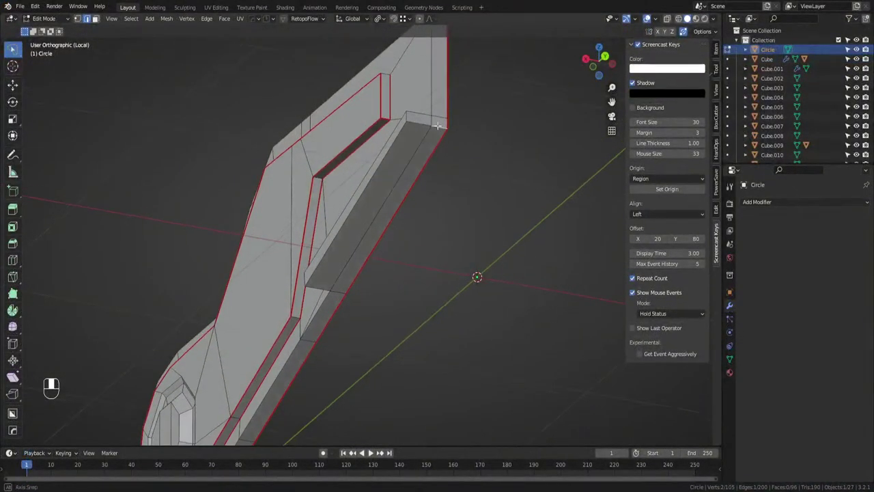
shift+click(339, 284)
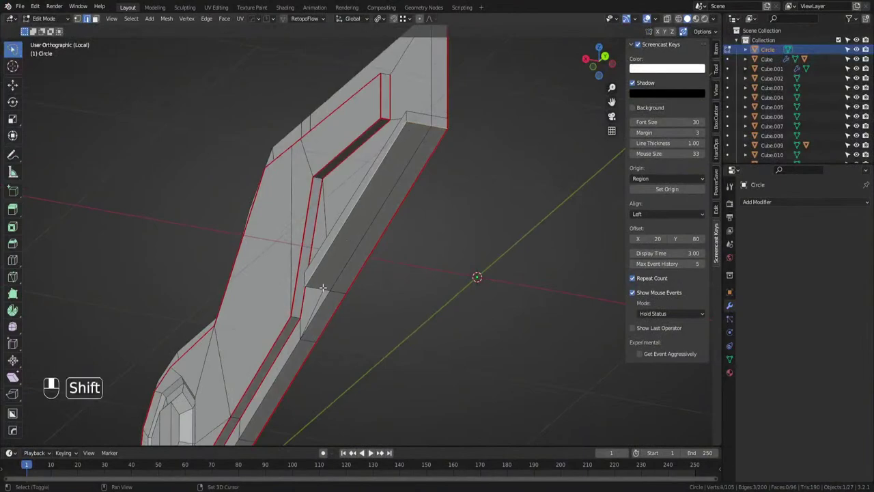
alt+shift+click(318, 290)
alt+shift+click(295, 356)
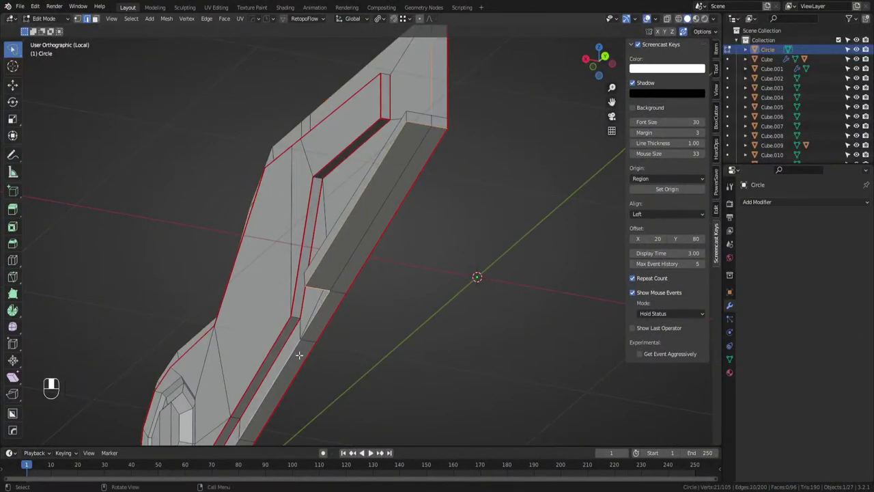
middle_drag(415, 196, 567, 293)
click(429, 218)
shift+click(482, 277)
shift+click(445, 317)
shift+click(442, 324)
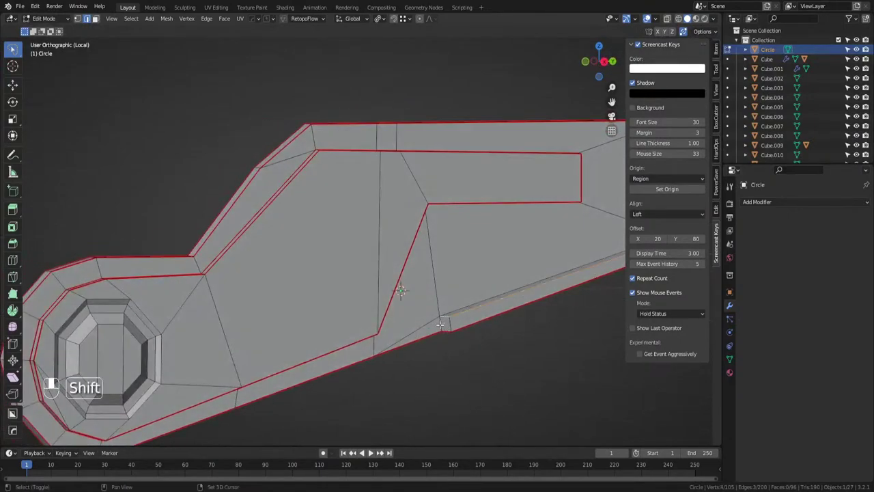
middle_drag(452, 319, 340, 306)
click(472, 330)
Mark the octagonal edge loops around the round pivot as seams and select the short edges joining the rings.
scroll(416, 326, down, 2)
scroll(321, 314, up, 5)
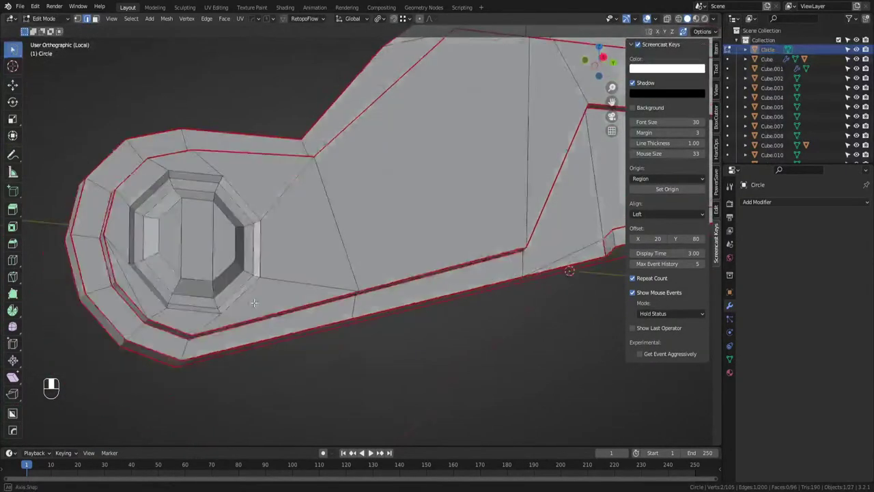
alt+shift+click(277, 326)
alt+shift+click(267, 319)
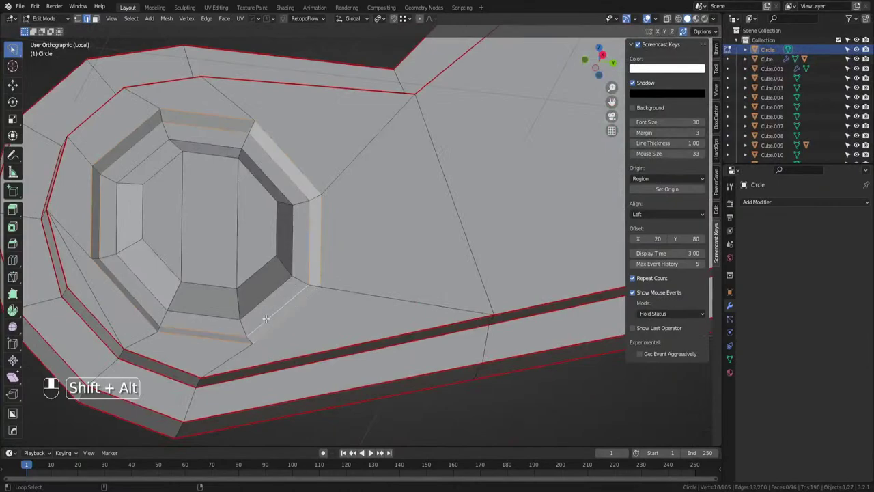
right_click(266, 319)
click(265, 319)
alt+shift+click(256, 301)
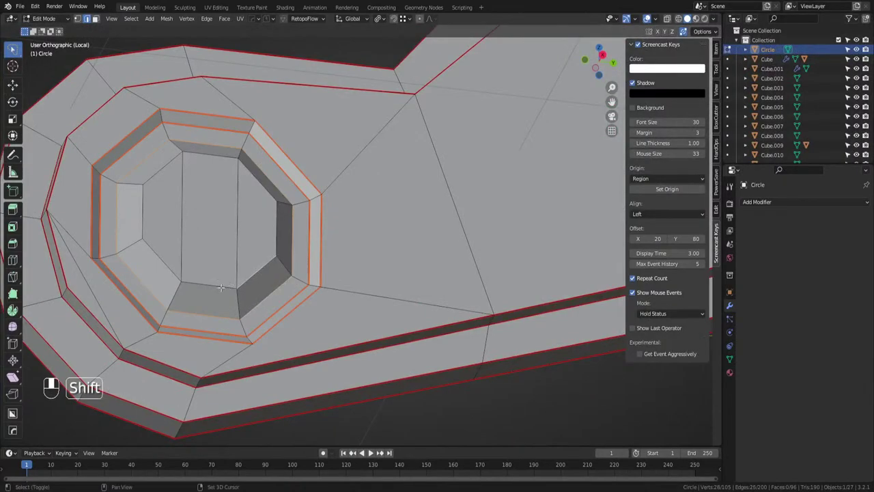
key(ctrl+z)
key(ctrl+z)
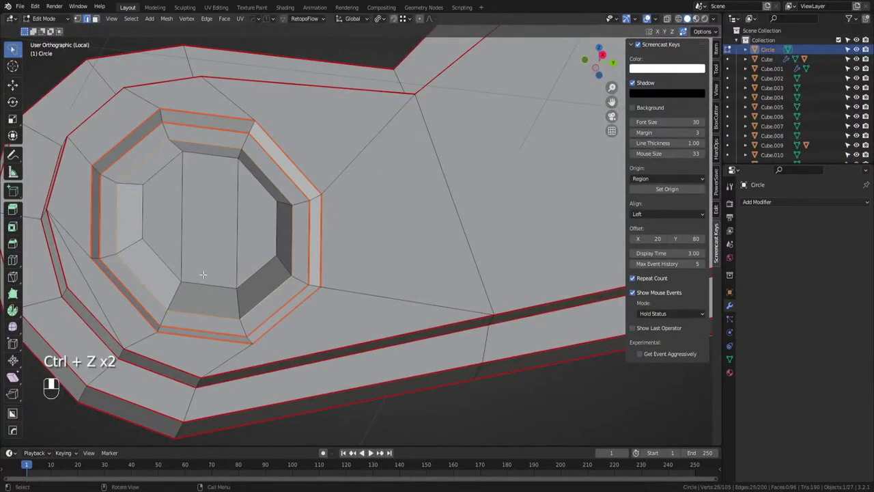
middle_drag(301, 285, 285, 301)
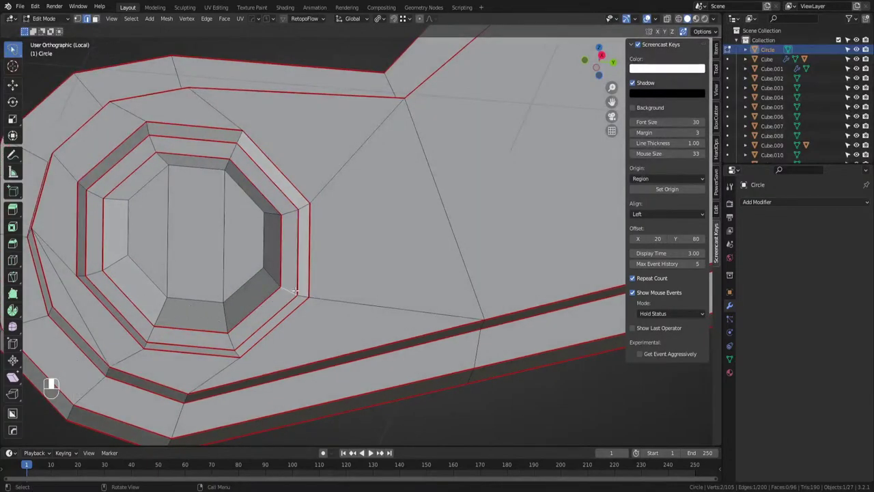
scroll(286, 301, down, 3)
middle_drag(285, 300, 321, 289)
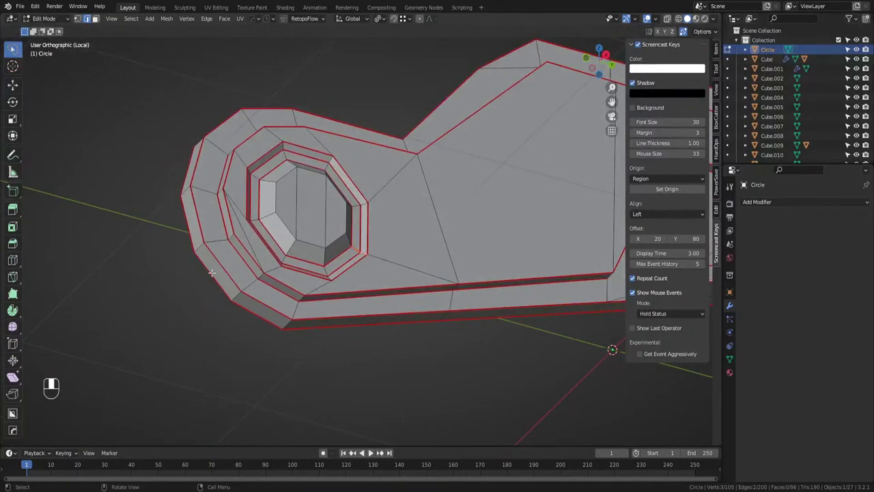
Select the whole side plate mesh and unwrap it.
middle_drag(239, 258, 291, 297)
key(a)
key(u)
key(u)
key(ctrl+a)
Apply the side plate's object transform, reselect its entire mesh and unwrap it again.
key(Tab)
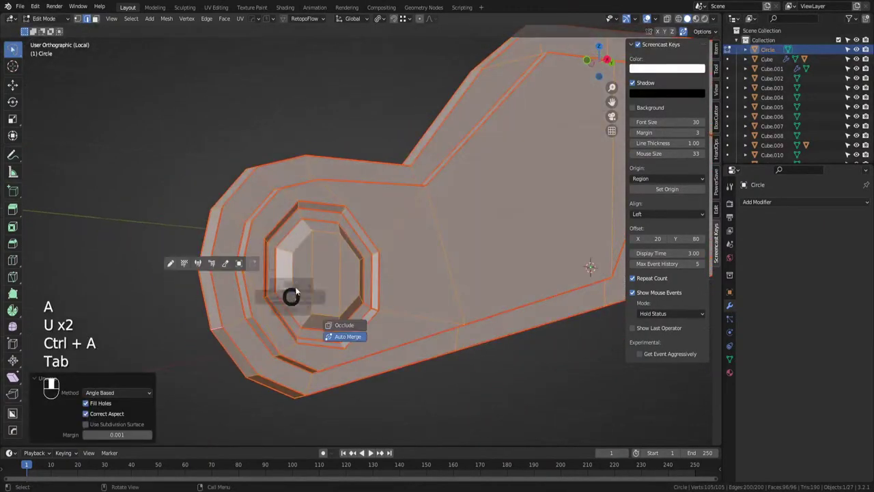
key(ctrl+a)
click(309, 283)
key(Tab)
key(a)
key(u)
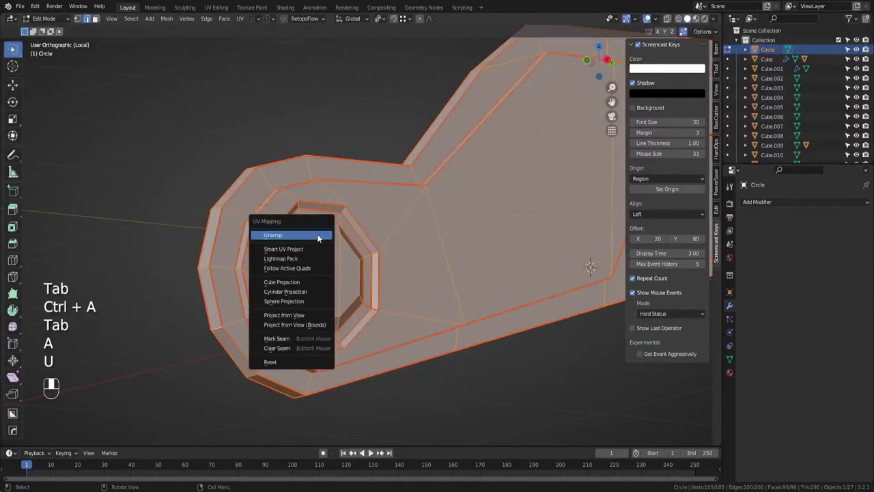
click(317, 233)
Return to Object Mode, shade the side plate smooth, turn off Auto Smooth and save the file.
key(Tab)
right_click(322, 257)
click(324, 259)
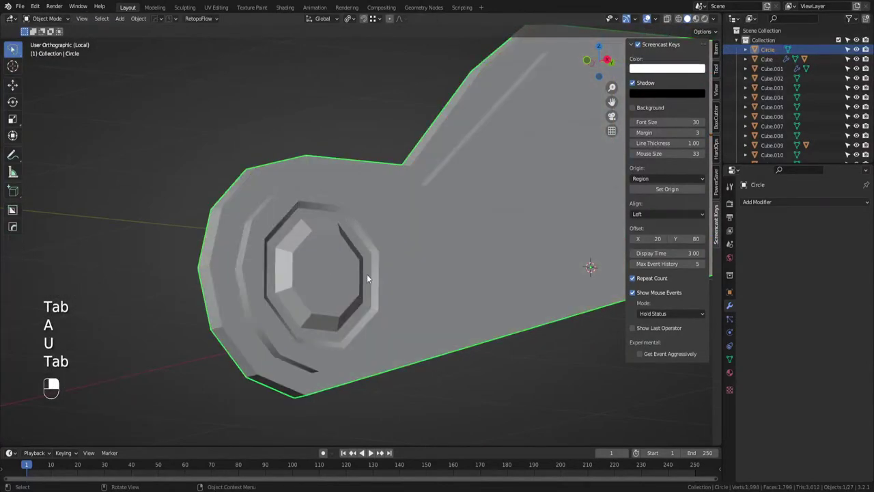
key(q)
click(730, 358)
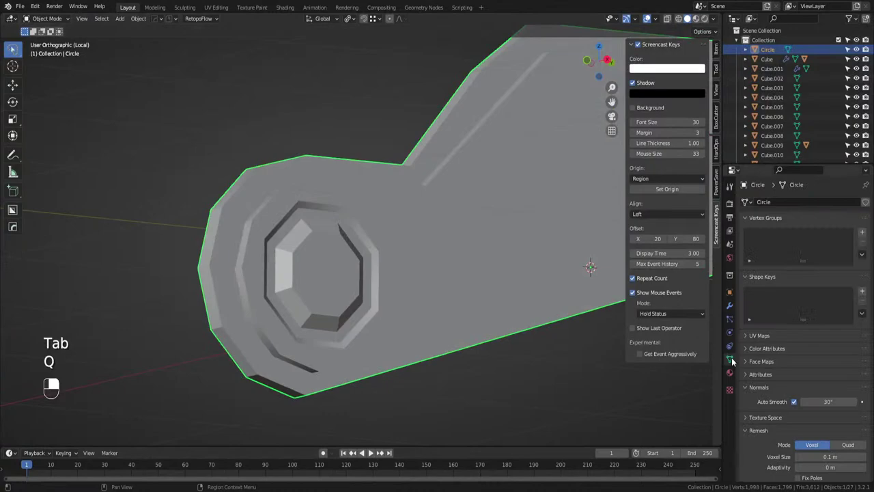
click(794, 402)
middle_drag(492, 369, 454, 378)
key(ctrl+s)
Apply Shade Smooth to the side plate once more and save the file again.
right_click(413, 252)
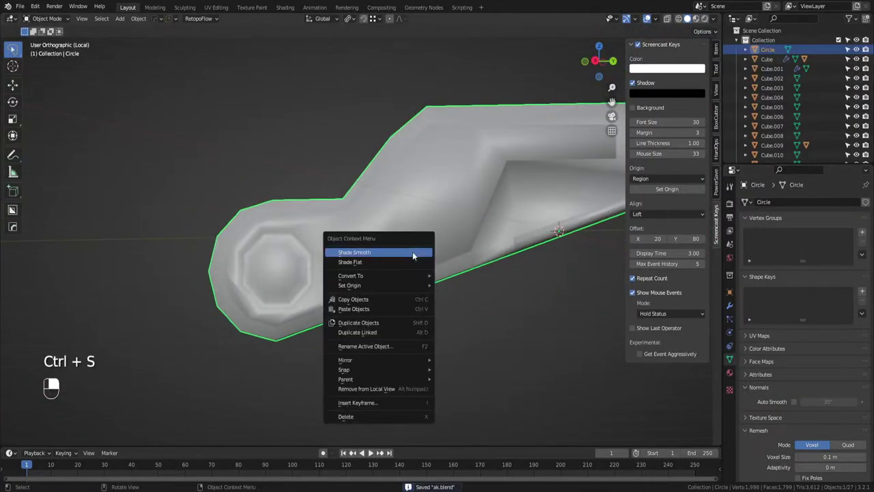
click(411, 252)
scroll(439, 328, down, 3)
middle_drag(439, 328, 403, 341)
key(ctrl+s)
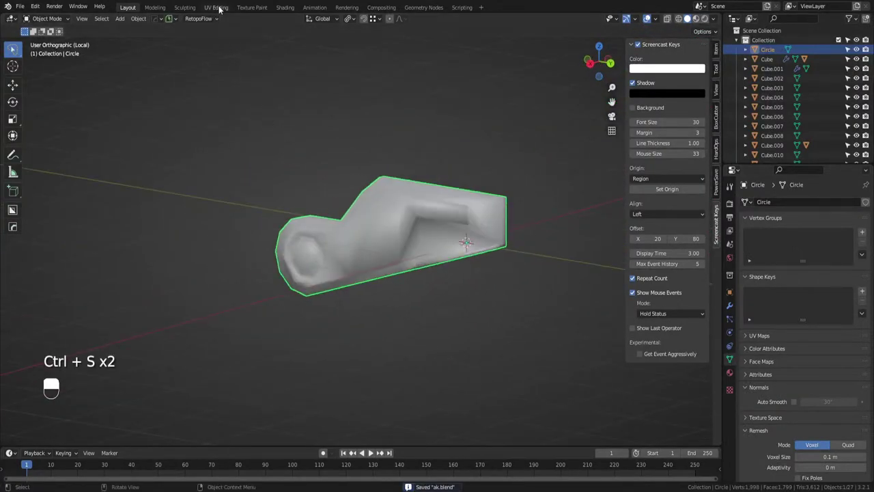
Leave the side plate's isolated view and select all the rifle's objects.
click(217, 8)
click(130, 8)
key(Tab)
key(Tab)
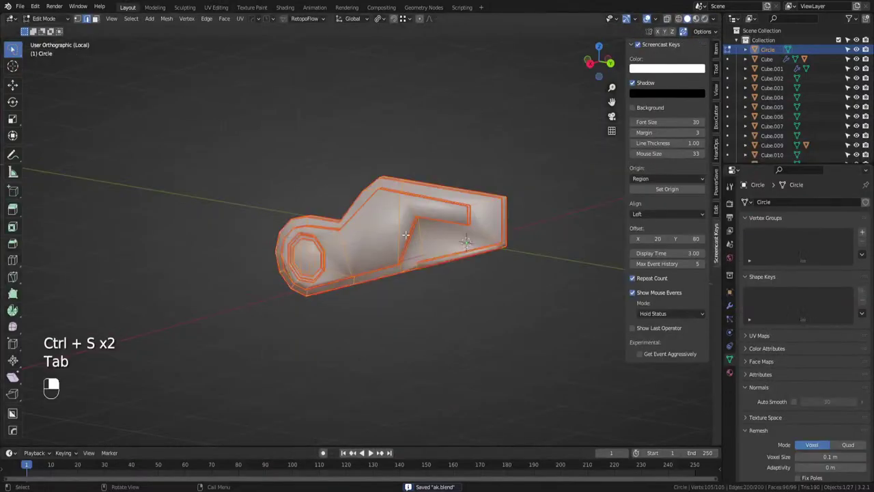
key(slash)
click(452, 182)
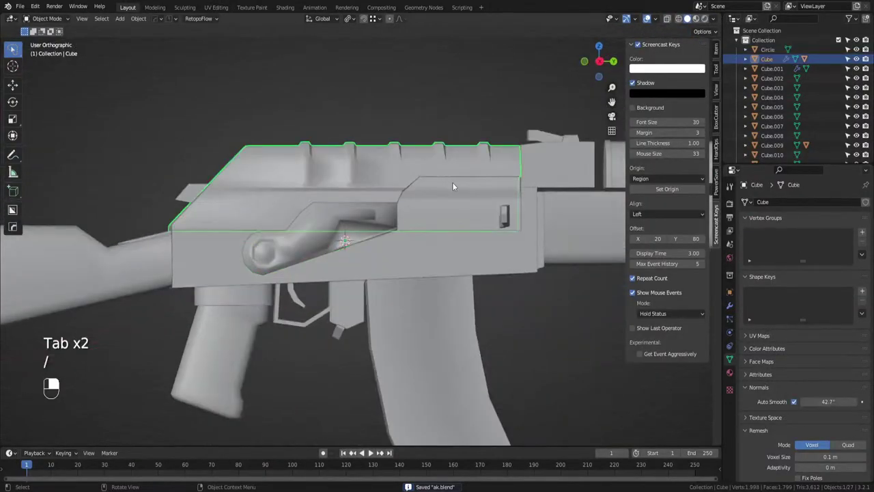
key(Tab)
key(a)
key(Tab)
key(a)
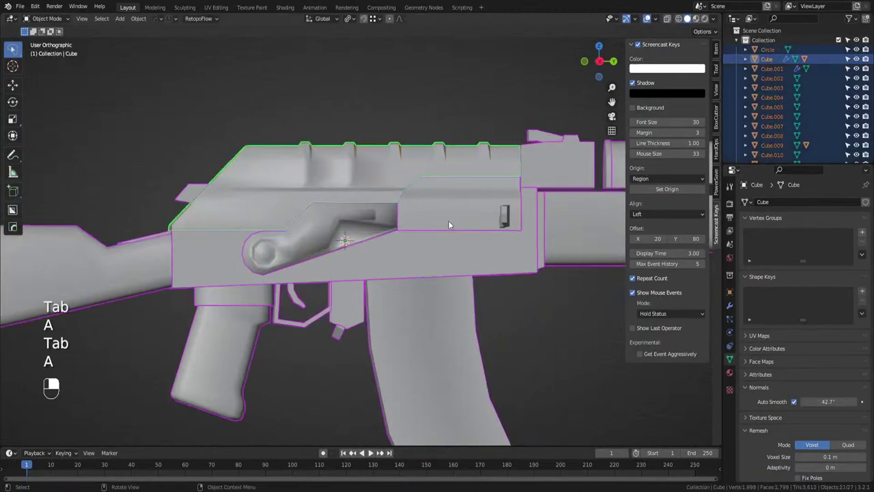
Unwrap the geometry of all the rifle's parts together and open the UV Editing workspace.
key(Tab)
key(a)
key(u)
key(u)
key(Tab)
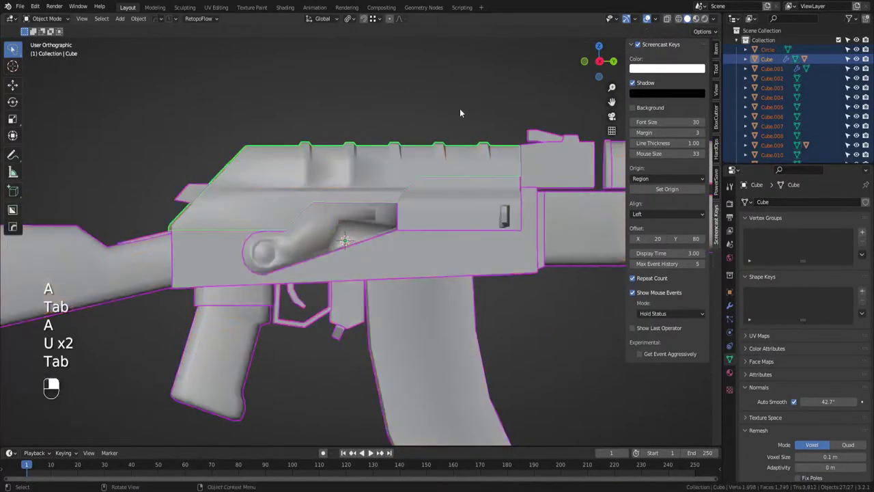
click(215, 7)
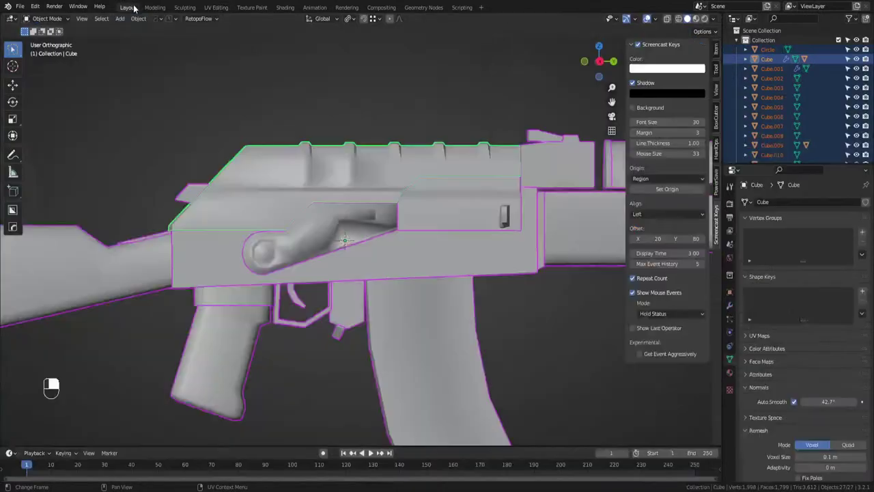
scroll(381, 260, down, 3)
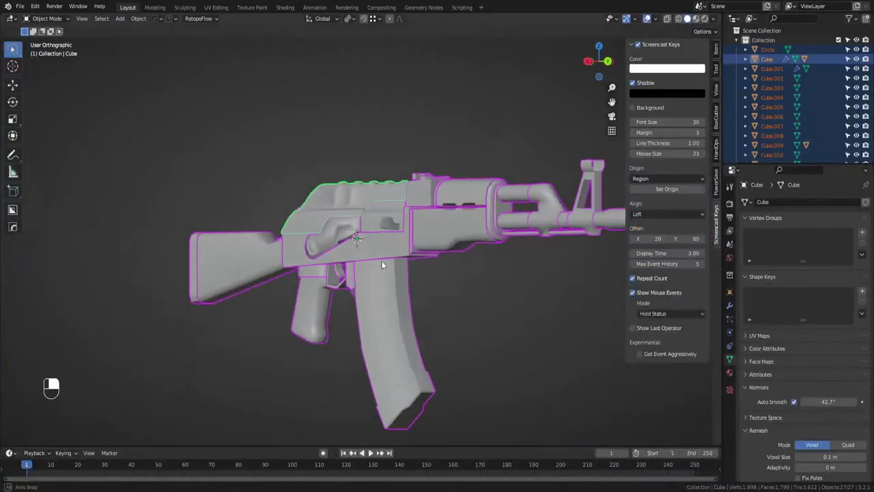
middle_drag(381, 260, 481, 278)
key(shift+alt+o)
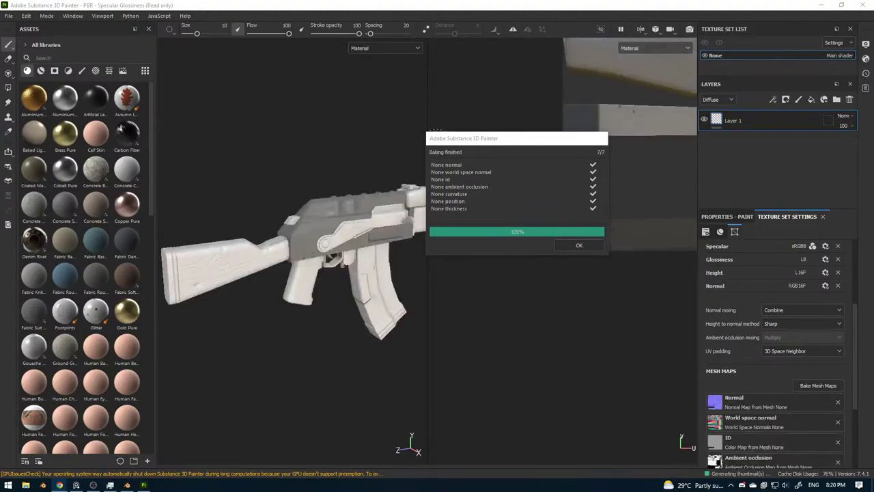
In Substance 3D Painter, close the baking report and examine the baked detail on the side plate, receiver and magazine.
click(586, 246)
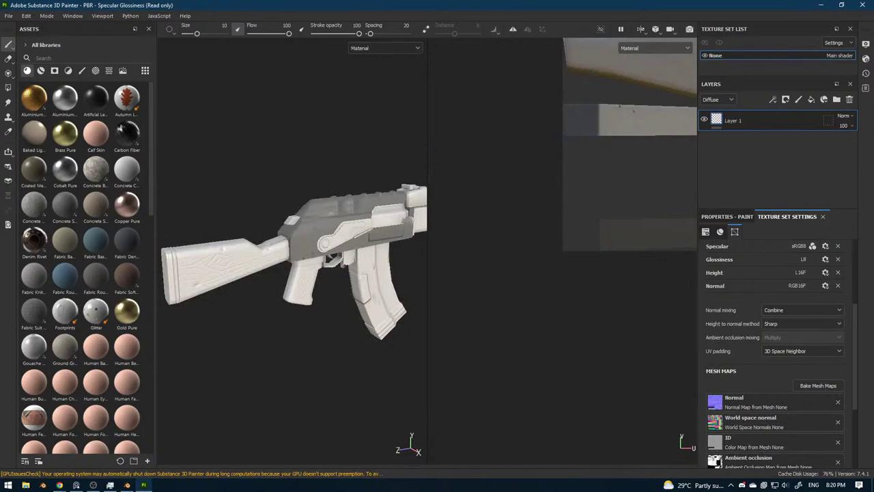
key(alt+Tab)
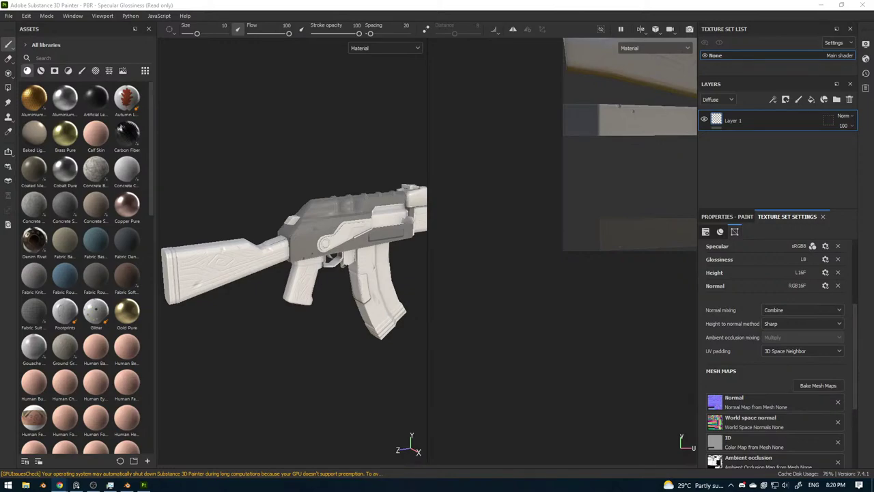
scroll(270, 254, up, 6)
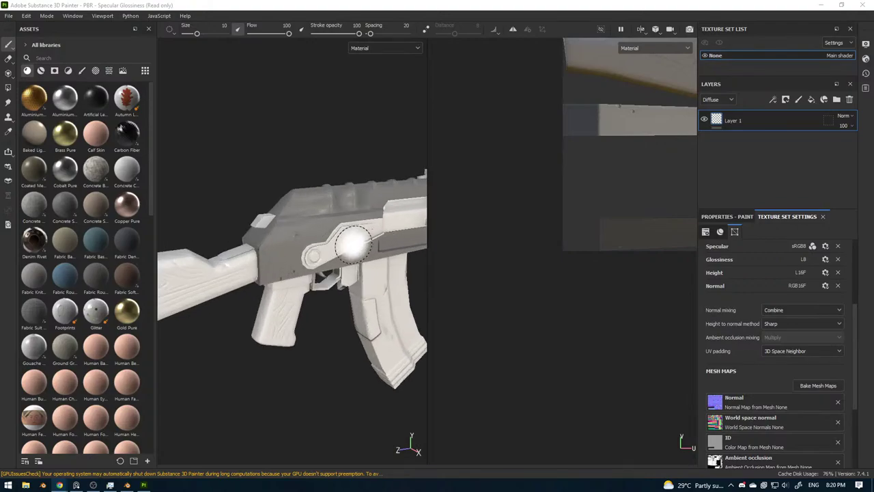
alt+drag(268, 254, 251, 244)
scroll(299, 231, up, 3)
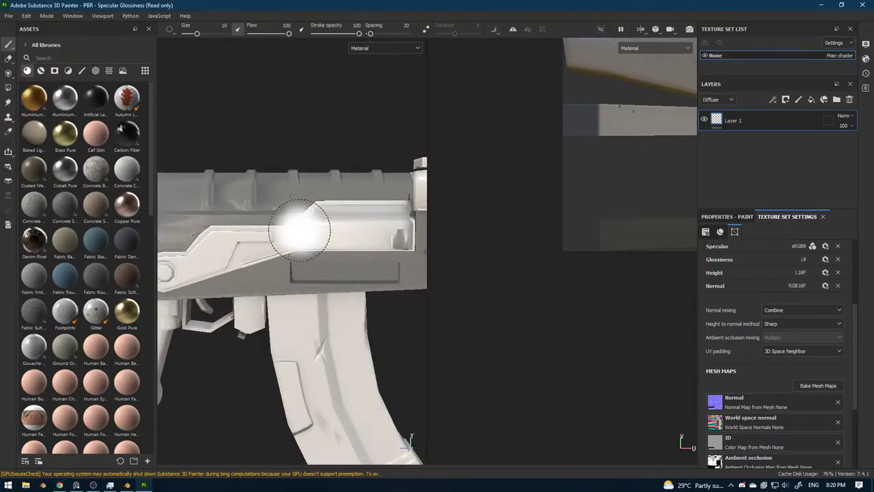
alt+drag(298, 231, 382, 268)
scroll(323, 267, up, 3)
mouse_move(321, 266)
alt+mouse_down()
mouse_move(342, 264)
mouse_move(318, 317)
mouse_move(344, 279)
mouse_move(332, 254)
mouse_move(302, 260)
mouse_move(332, 243)
mouse_move(312, 250)
alt+mouse_up()
scroll(357, 255, up, 5)
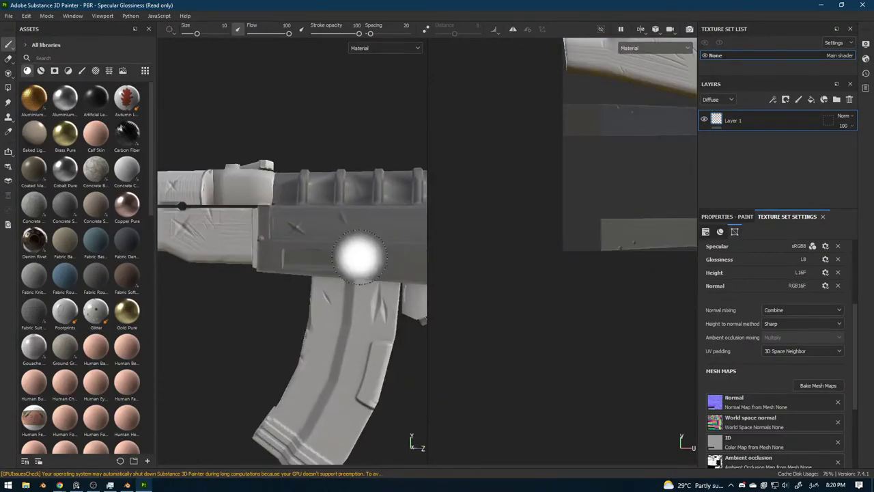
Rotate the environment lighting and examine the baked wood grain and dents on the rifle's stock.
shift+right_drag(343, 254, 337, 265)
scroll(337, 265, down, 4)
alt+drag(306, 287, 249, 237)
scroll(249, 237, up, 2)
alt+middle_drag(250, 237, 327, 261)
shift+right_drag(350, 263, 362, 266)
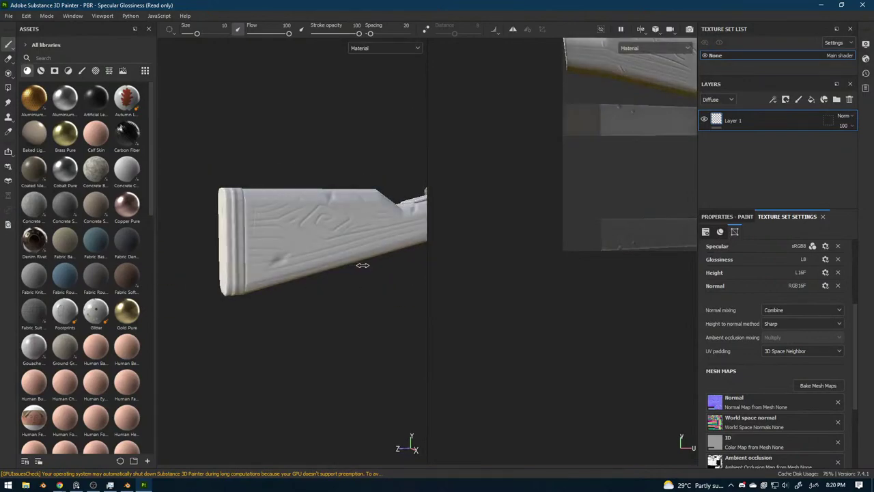
Try the Steel Painted Scraped Dirty smart material on the rifle, inspect it under rotated lighting and undo it.
click(41, 72)
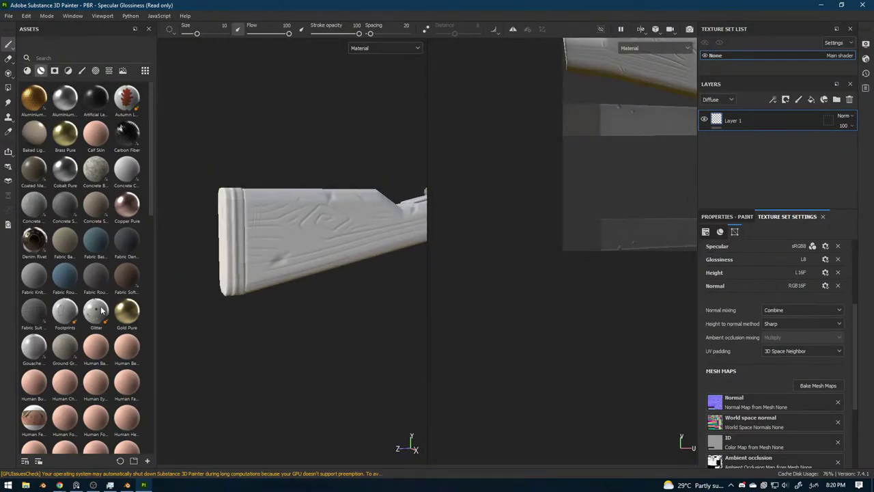
scroll(101, 310, down, 10)
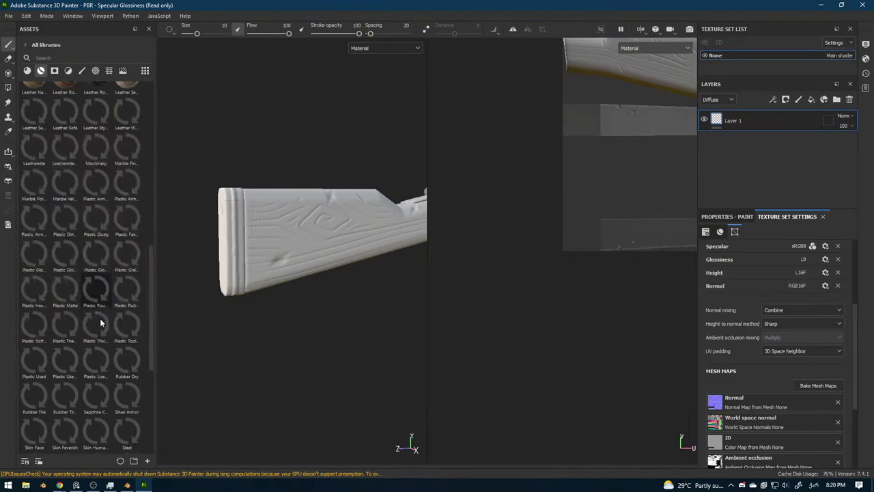
scroll(99, 318, down, 5)
mouse_move(96, 290)
mouse_down()
mouse_move(284, 255)
mouse_move(284, 309)
mouse_up()
scroll(285, 311, down, 3)
mouse_move(330, 299)
alt+middle_down()
mouse_move(292, 286)
mouse_move(284, 269)
alt+middle_up()
alt+drag(284, 269, 306, 277)
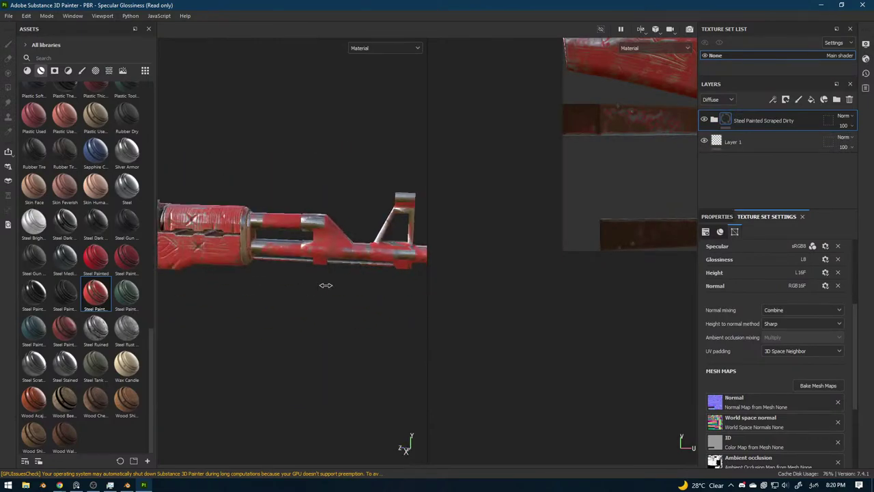
shift+right_drag(325, 285, 304, 290)
scroll(275, 301, down, 3)
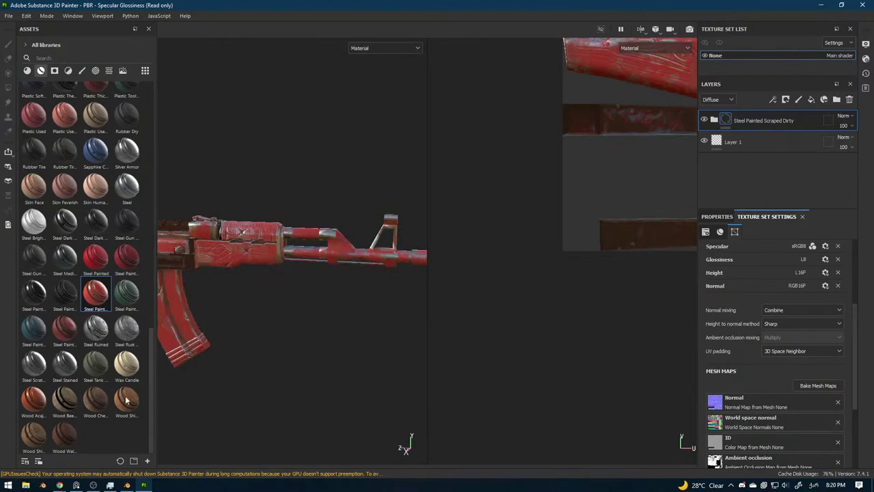
key(ctrl+z)
Apply the Wood Ship Hull Nordic smart material to the rifle, inspect it on the stock and expand its layer folder.
mouse_move(125, 398)
mouse_down()
mouse_move(257, 248)
mouse_move(344, 293)
mouse_move(283, 298)
mouse_move(292, 275)
mouse_up()
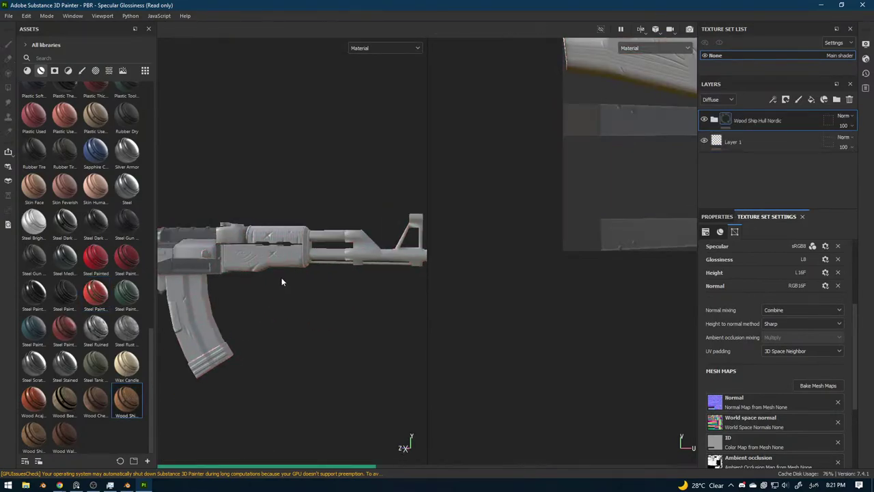
alt+middle_drag(282, 277, 318, 305)
scroll(318, 306, up, 2)
scroll(318, 306, up, 3)
mouse_move(318, 306)
alt+mouse_down()
mouse_move(288, 314)
mouse_move(412, 287)
alt+mouse_up()
alt+drag(236, 321, 395, 301)
mouse_move(266, 304)
alt+mouse_down()
mouse_move(318, 300)
mouse_move(299, 291)
mouse_move(278, 305)
mouse_move(355, 305)
alt+mouse_up()
scroll(350, 302, up, 3)
click(714, 120)
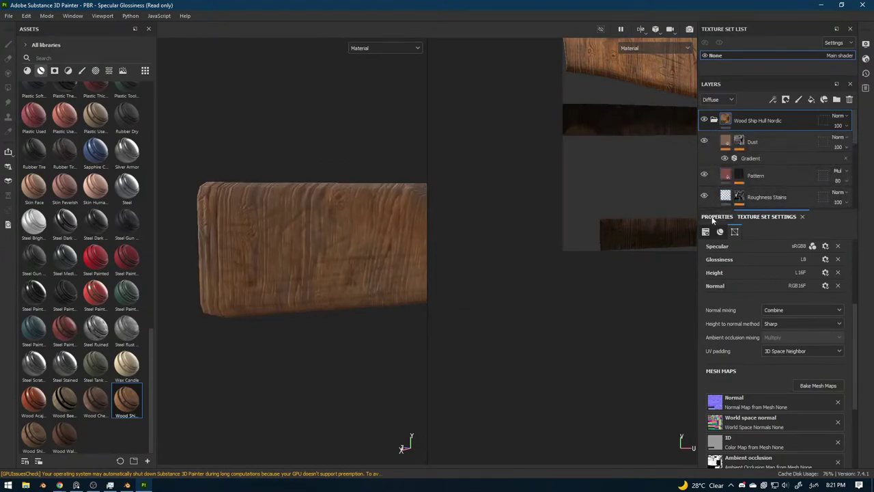
Hide the Dust layer and toggle the Pattern layer's visibility to compare their effect on the stock's wood grain.
scroll(707, 236, up, 5)
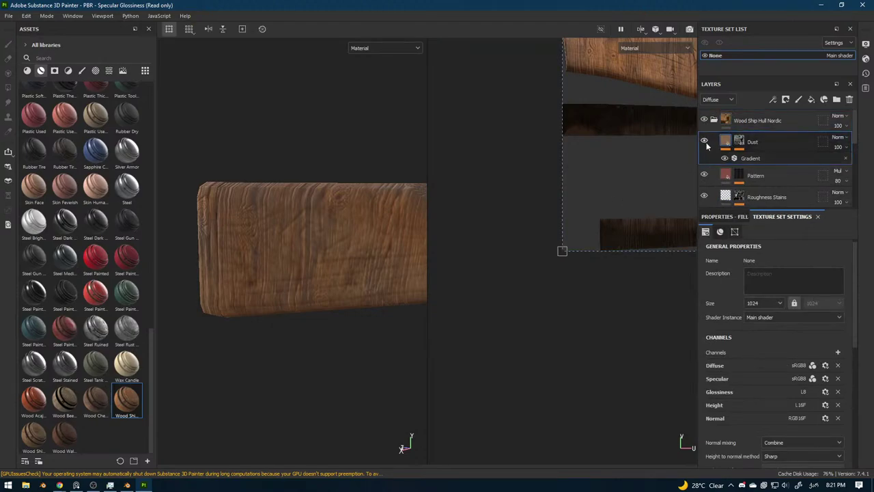
click(704, 142)
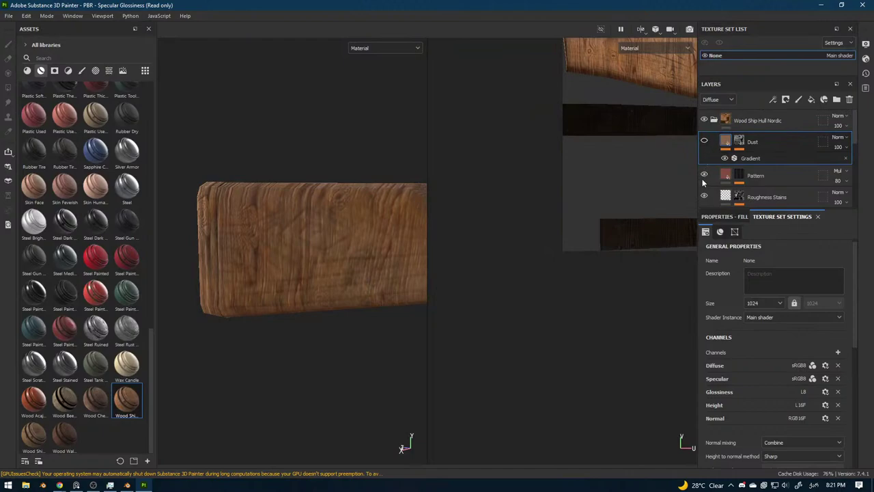
click(704, 175)
click(704, 175)
scroll(716, 176, down, 1)
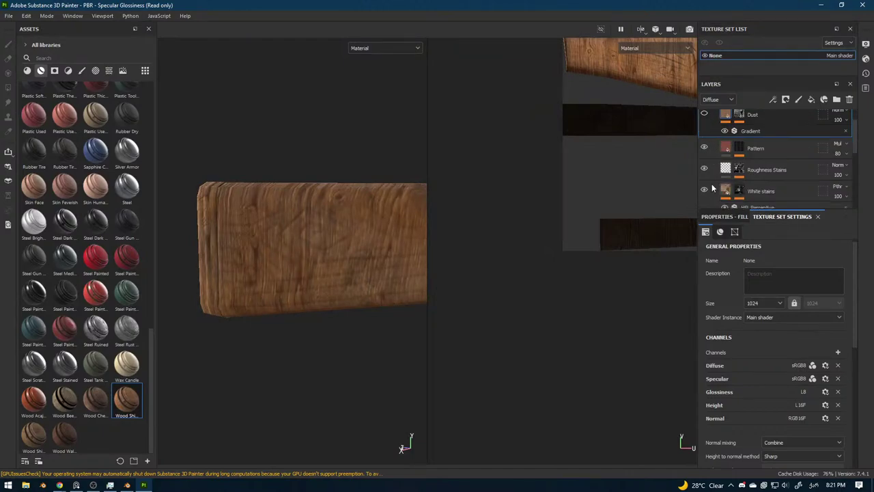
scroll(725, 153, up, 1)
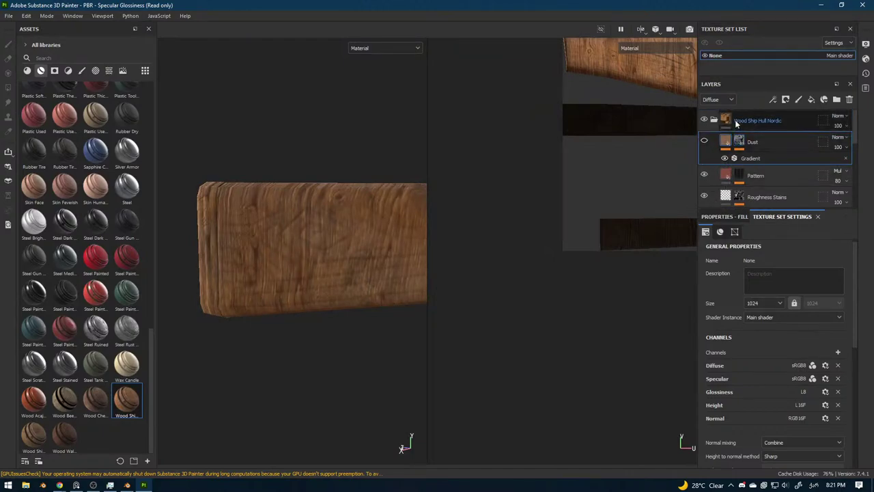
scroll(741, 321, up, 1)
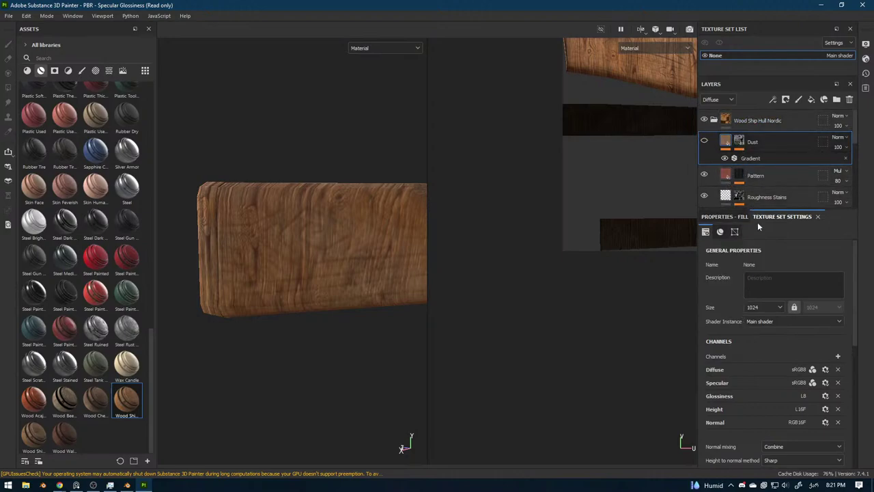
Try rotating the Dust layer's fill and return its rotation to 0.
scroll(768, 316, down, 5)
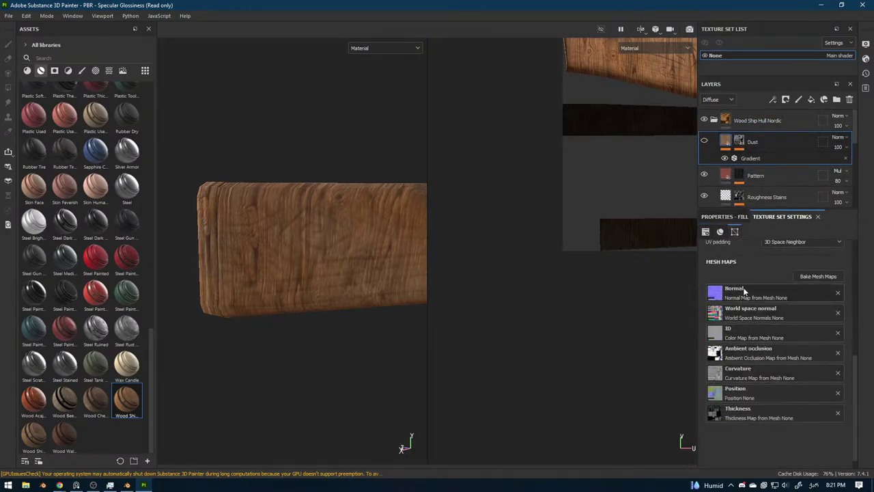
click(744, 290)
click(721, 217)
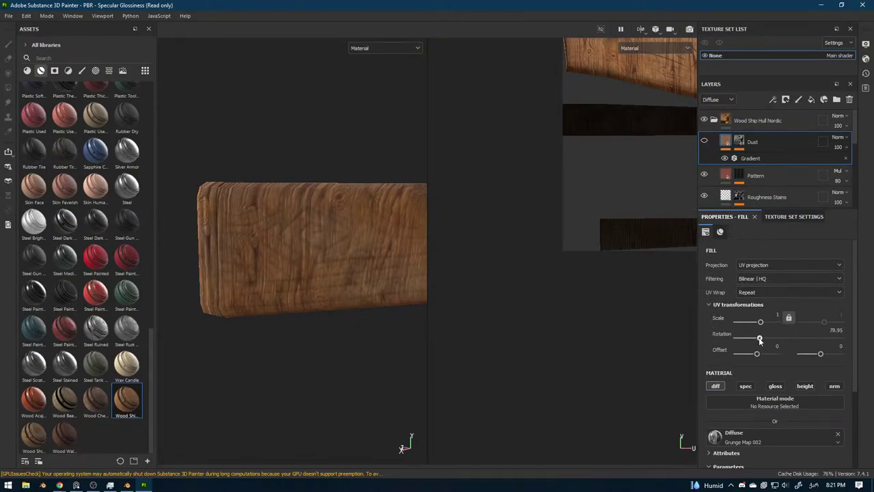
drag(759, 337, 736, 337)
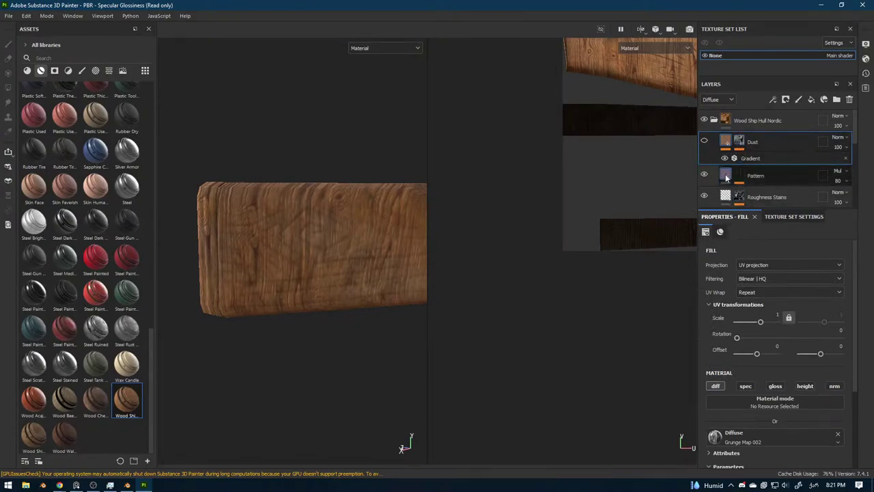
Set the brush angle to 137 with the Dust layer's mask selected and show the Dust layer again.
click(739, 142)
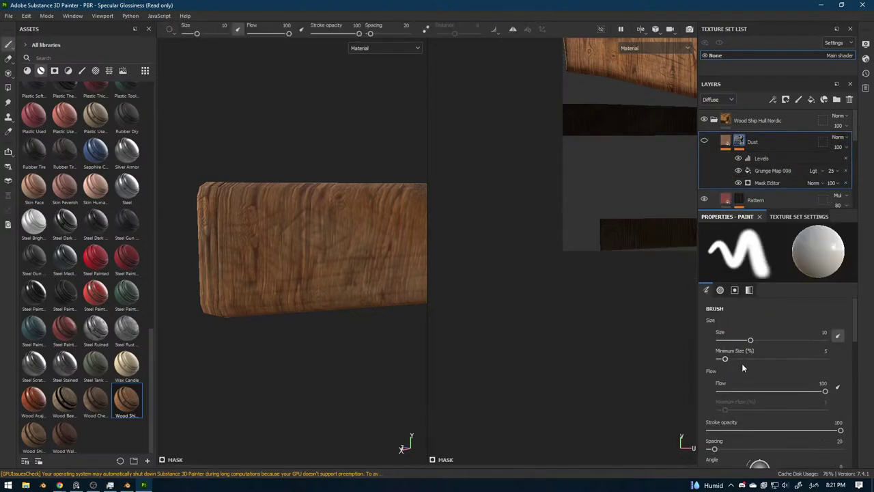
scroll(744, 375, down, 3)
scroll(733, 368, up, 1)
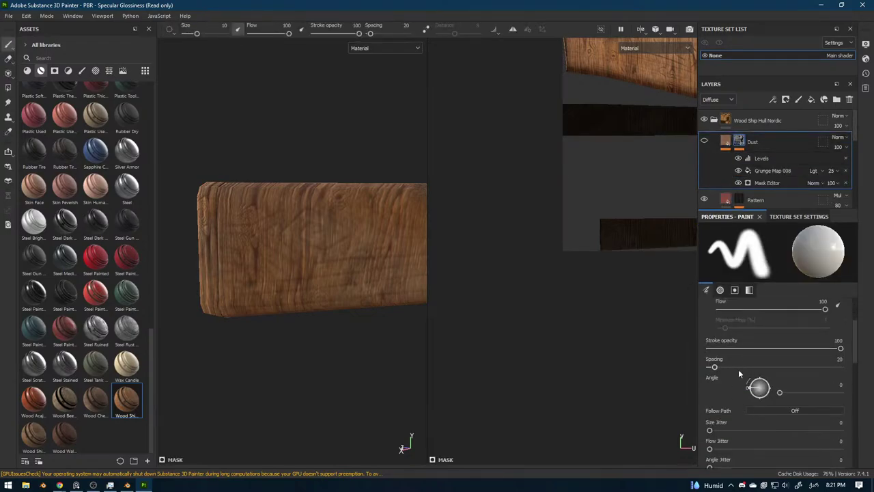
drag(779, 392, 800, 393)
click(705, 140)
Try rotating the Pattern layer's fill and undo the rotation.
scroll(707, 188, down, 1)
click(751, 174)
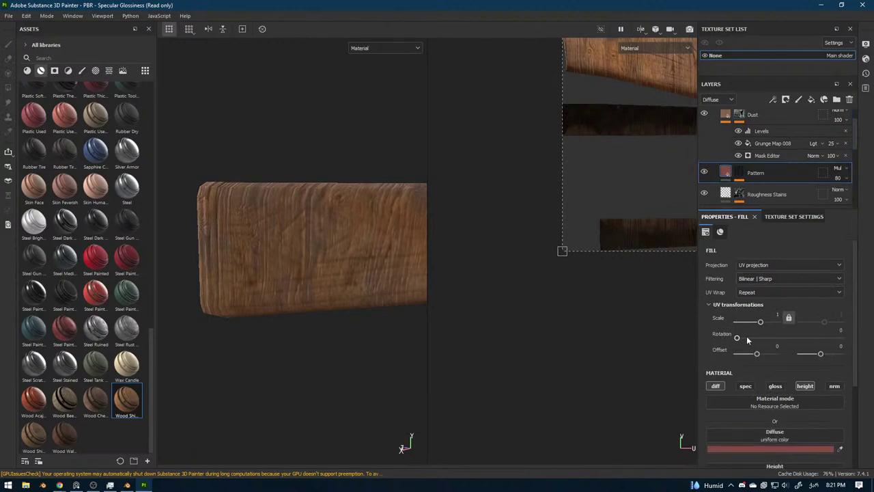
drag(747, 338, 764, 340)
key(ctrl+z)
Set the rotation of the Wood 01 fill in the Pattern layer's mask to 189.47 and check the grain across the rifle.
click(740, 175)
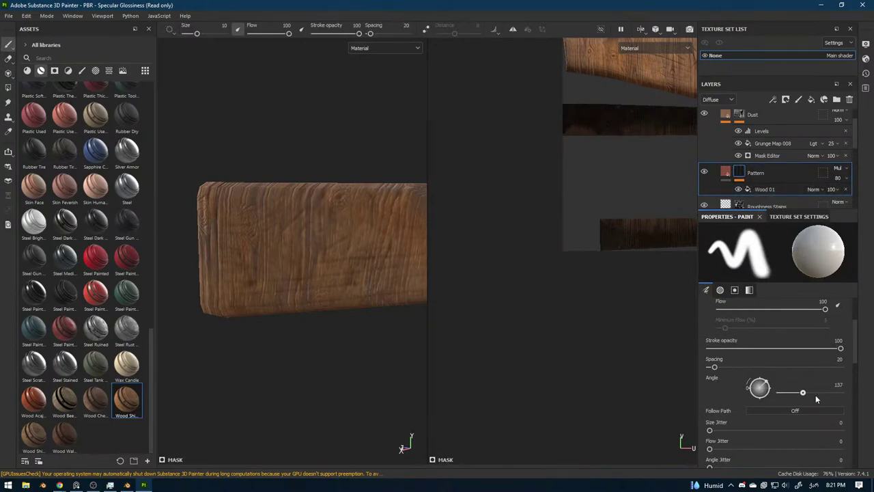
click(761, 189)
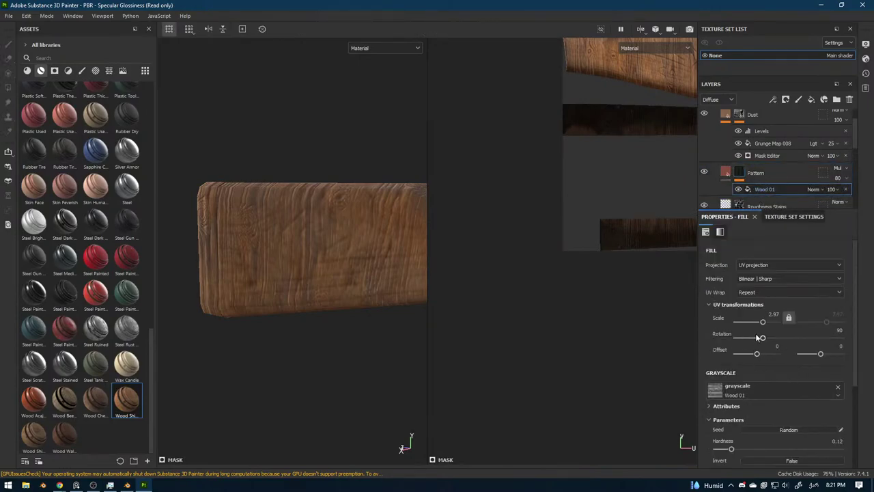
drag(759, 337, 792, 344)
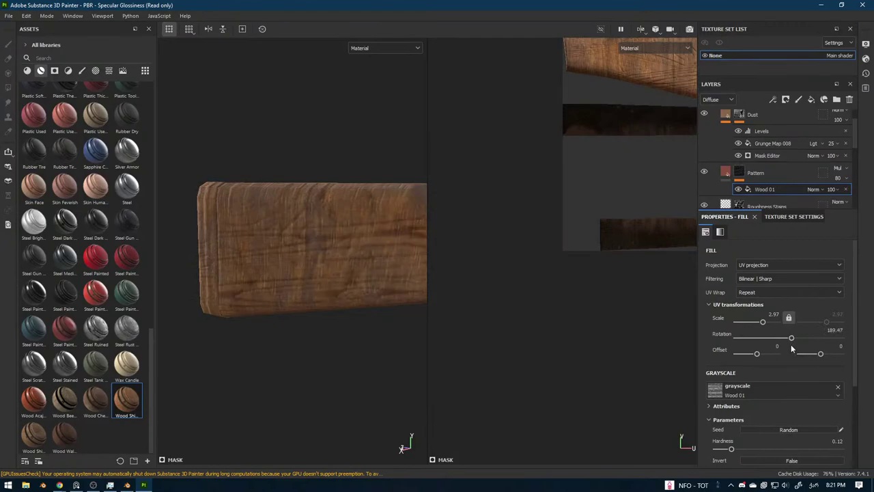
scroll(310, 332, down, 3)
alt+drag(311, 332, 341, 331)
alt+middle_drag(219, 331, 359, 305)
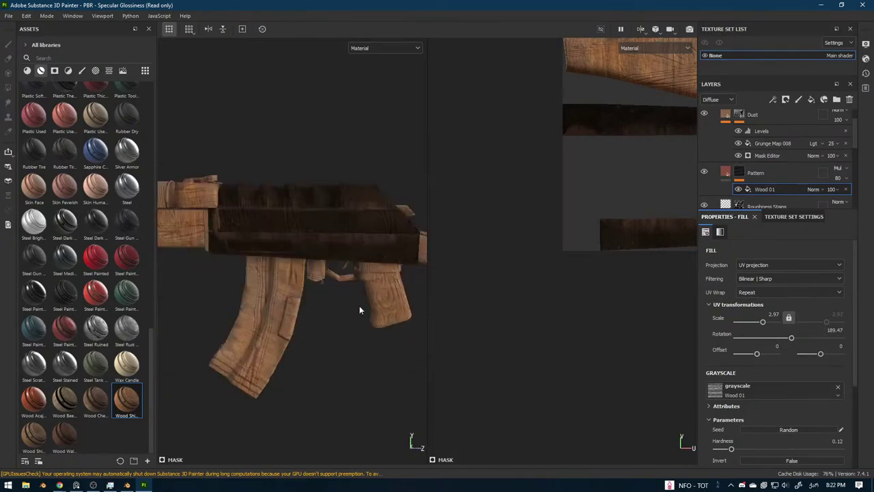
mouse_move(359, 305)
alt+mouse_down()
mouse_move(330, 291)
mouse_move(371, 298)
alt+mouse_up()
scroll(372, 298, up, 4)
alt+middle_drag(372, 298, 286, 295)
alt+drag(286, 295, 267, 405)
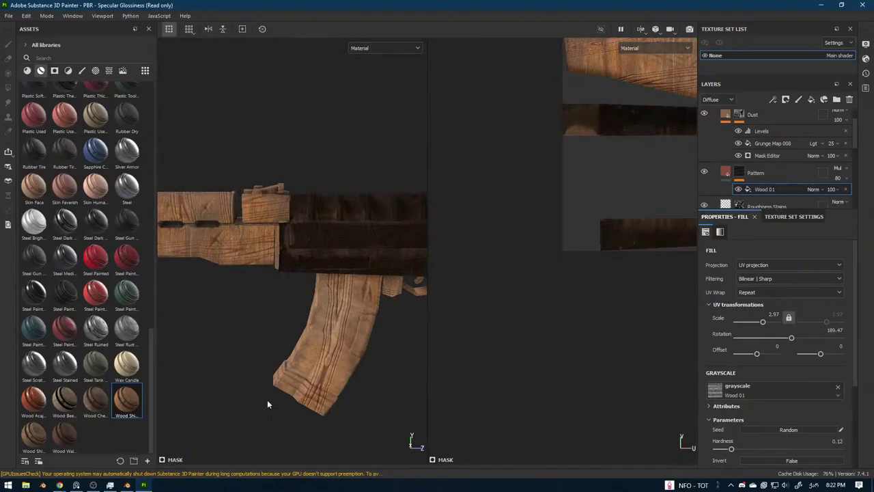
Switch to Blender and isolate the receiver and its ribbed top cover in local view.
click(126, 485)
mouse_move(400, 296)
middle_down()
mouse_move(211, 302)
mouse_move(370, 273)
middle_up()
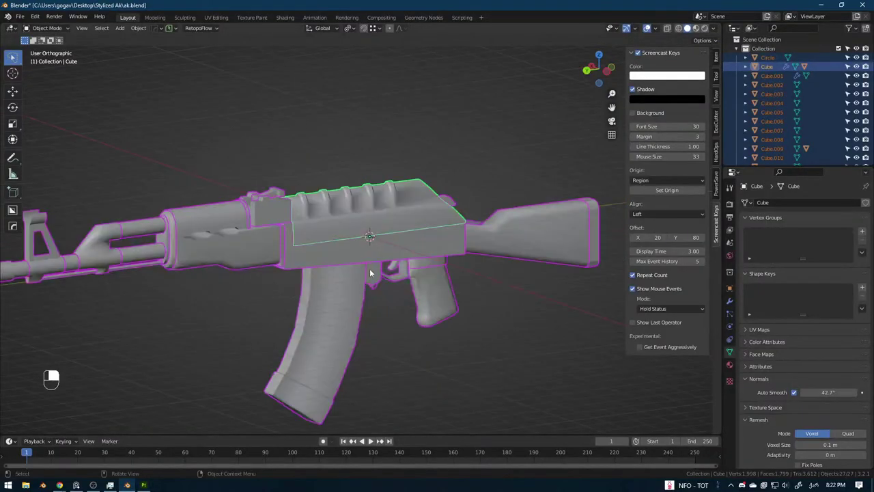
click(370, 270)
shift+click(385, 217)
key(slash)
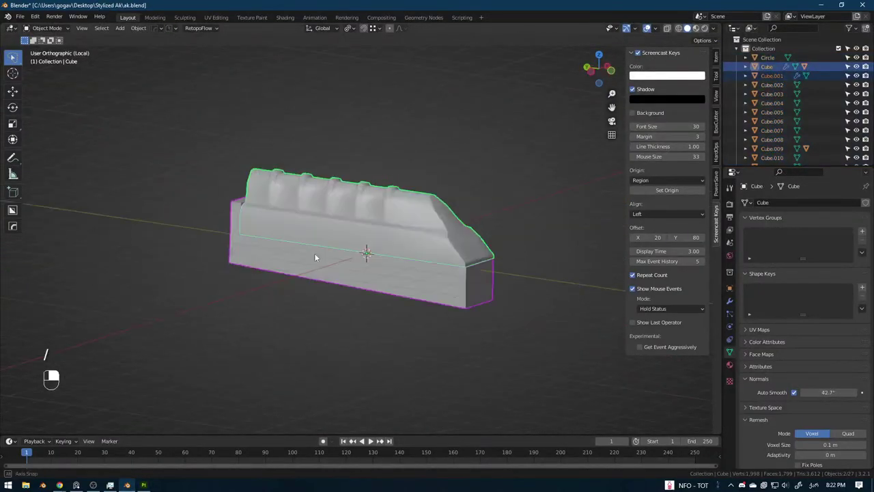
Inspect the isolated receiver and top cover meshes in Edit Mode and hide the top cover.
key(Tab)
scroll(322, 288, up, 4)
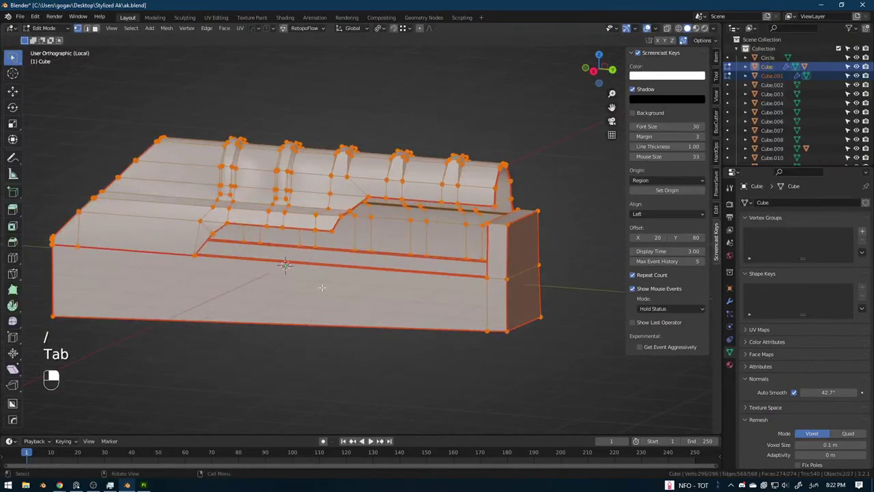
middle_drag(322, 288, 321, 321)
key(Tab)
key(Tab)
middle_drag(375, 218, 377, 226)
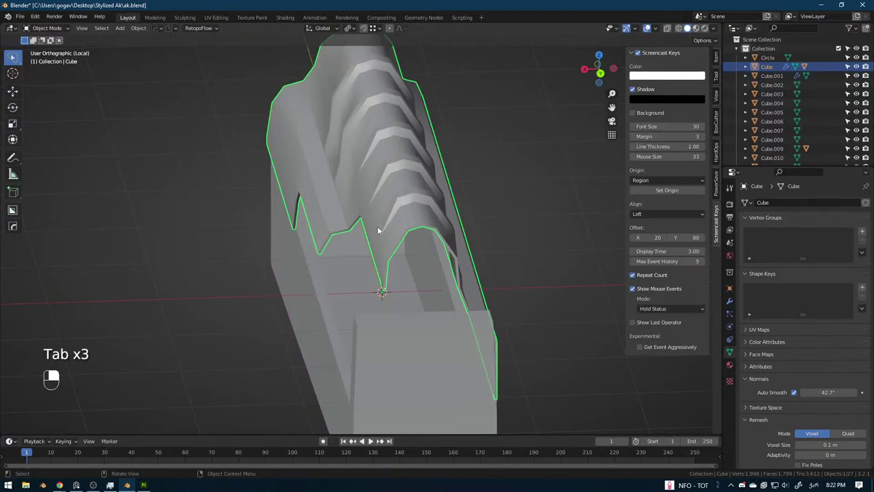
key(h)
Select the receiver's wall faces in face mode to examine its inner walls and seams, and return to Object Mode.
key(Tab)
middle_drag(409, 292, 331, 320)
key(Tab)
click(396, 330)
key(Tab)
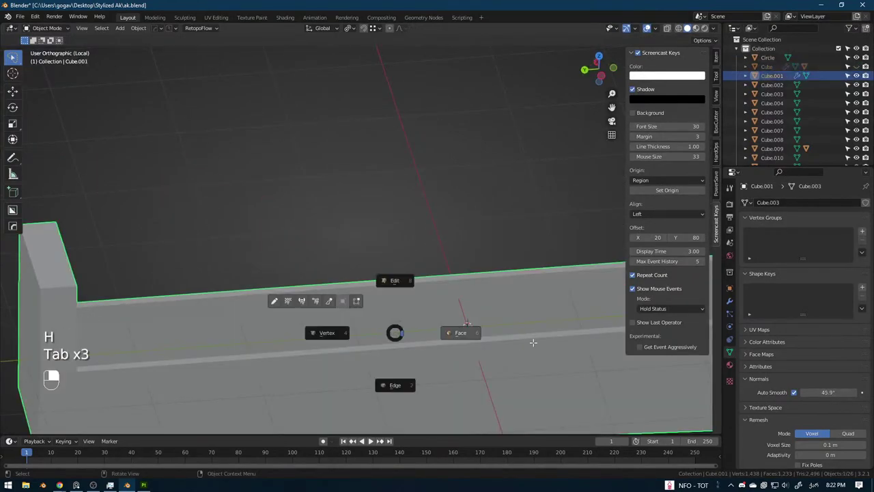
click(533, 342)
scroll(402, 347, down, 2)
middle_drag(403, 347, 333, 349)
click(343, 253)
middle_drag(321, 224, 285, 219)
scroll(347, 214, up, 3)
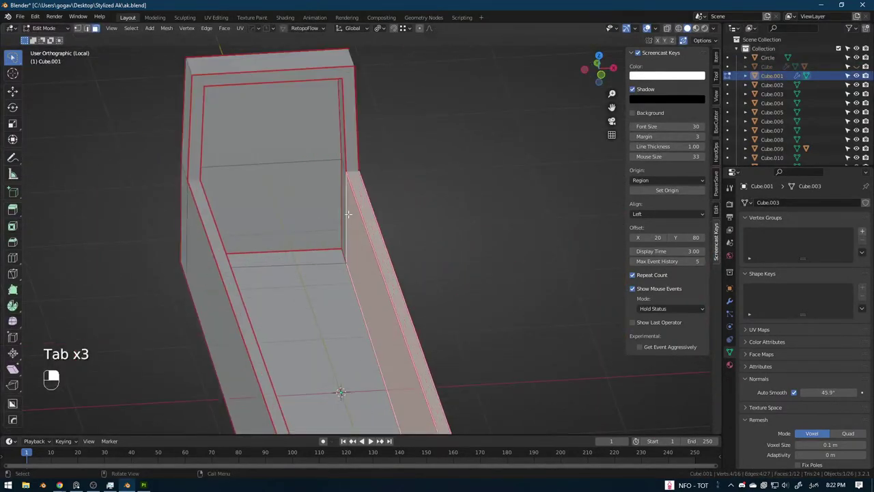
middle_drag(349, 214, 362, 294)
shift+click(228, 257)
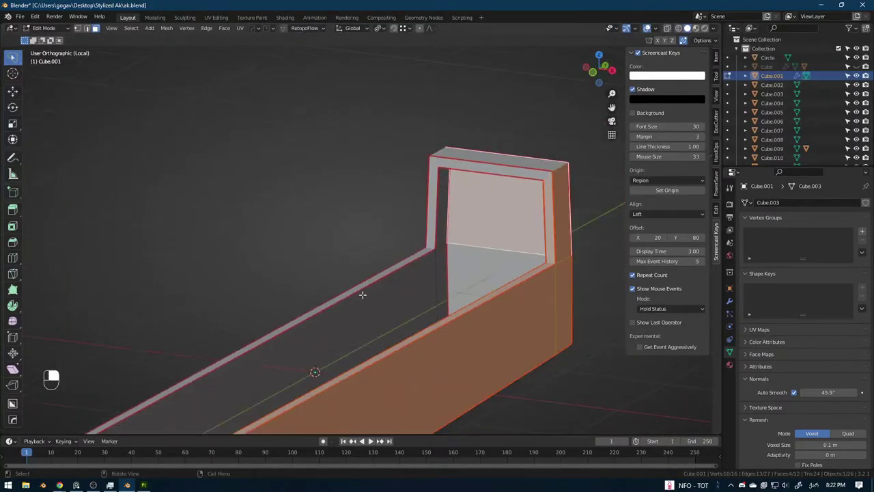
key(Tab)
Try removing the Solidify modifier from the receiver and undo the removal.
click(730, 301)
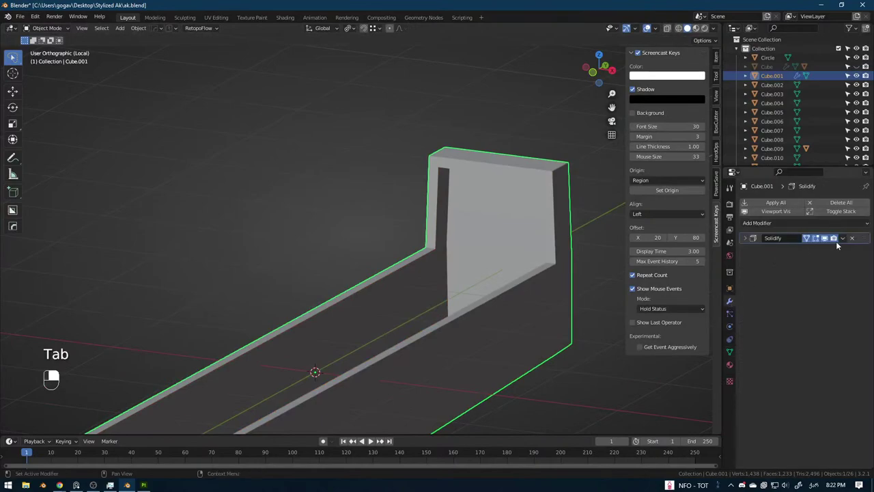
click(851, 238)
scroll(526, 305, down, 2)
mouse_move(527, 305)
middle_down()
mouse_move(516, 312)
mouse_move(528, 296)
middle_up()
scroll(528, 296, up, 1)
key(ctrl+z)
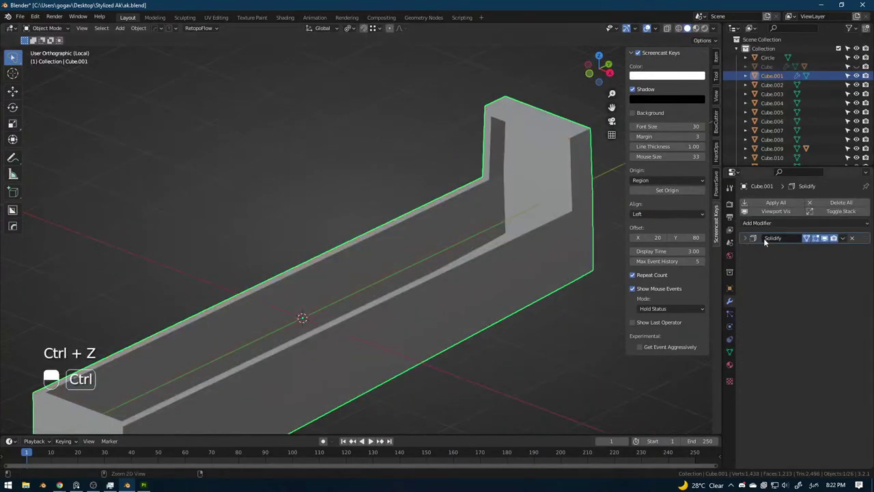
Apply the receiver's Solidify modifier, exit local view and reveal all hidden objects.
key(ctrl+a)
key(slash)
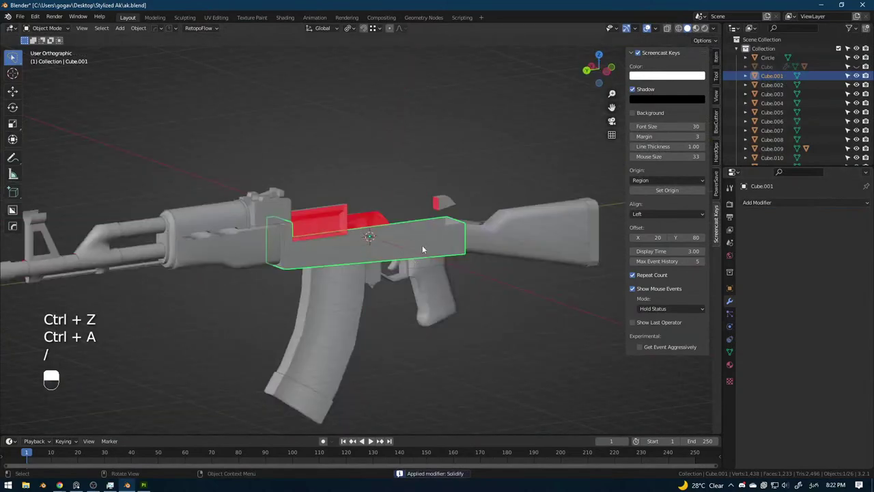
key(alt)
key(alt+h)
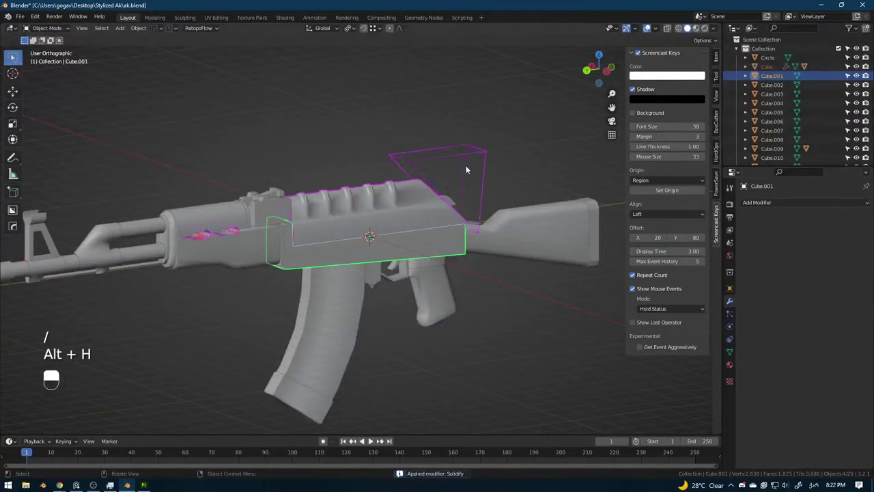
Delete the cutter object above the rear of the receiver and the arrayed cutter on the handguard.
click(465, 166)
key(x)
click(470, 160)
click(230, 230)
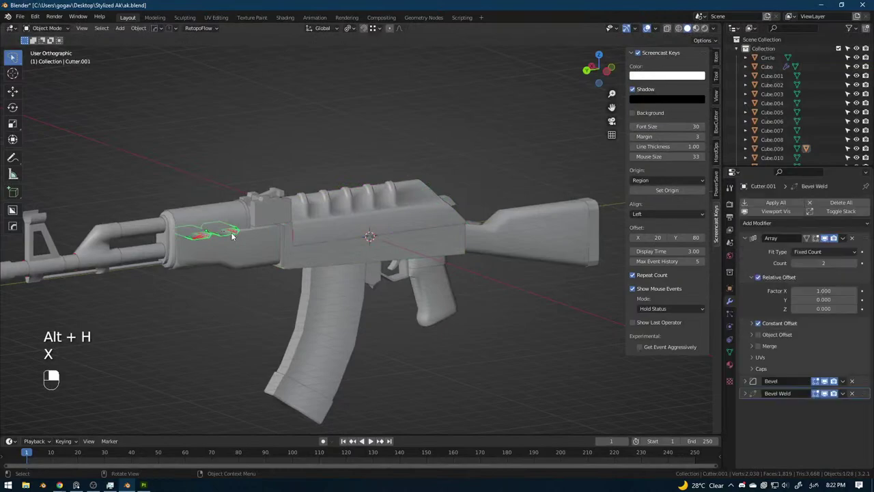
click(230, 232)
key(x)
click(231, 232)
Isolate the ribbed top cover, apply its Solidify modifier and return to the full rifle.
click(335, 213)
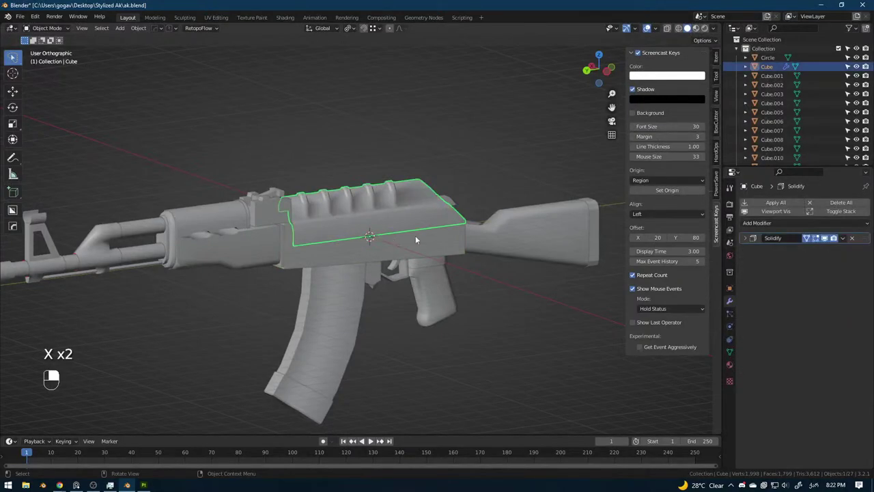
key(slash)
key(ctrl+a)
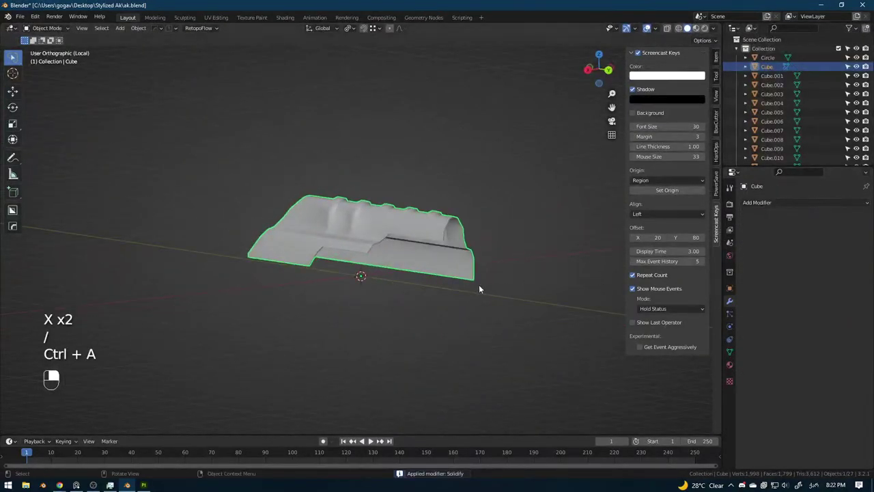
key(slash)
Select all parts of the rifle and export the mesh.
key(a)
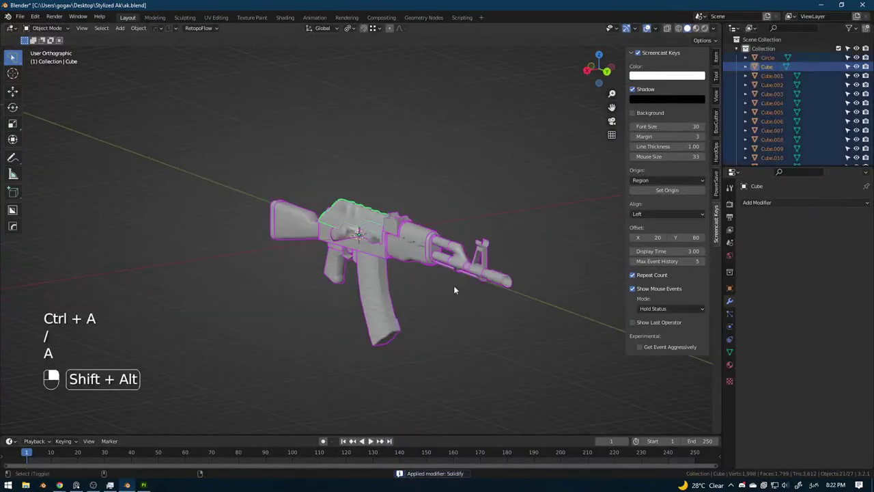
key(shift+alt+o)
click(599, 377)
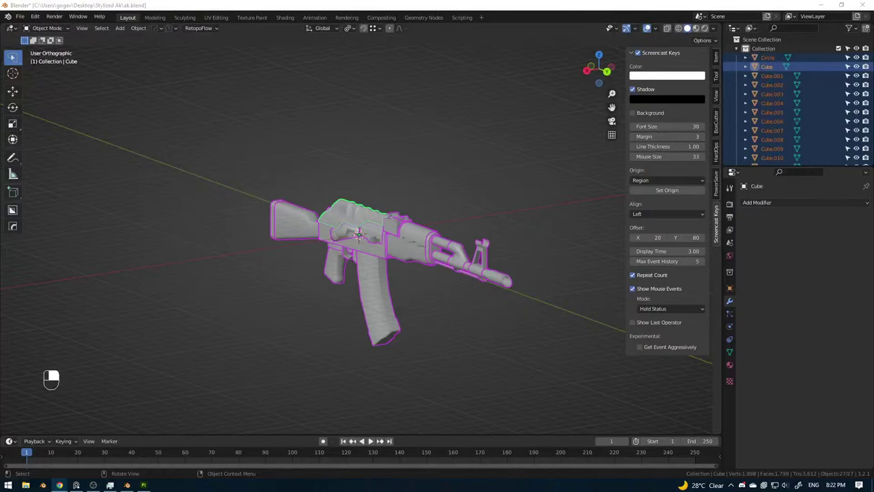
Switch to Substance 3D Painter and create a new project from ak.obj with the OpenGL normal map format, closing the previous project.
click(143, 484)
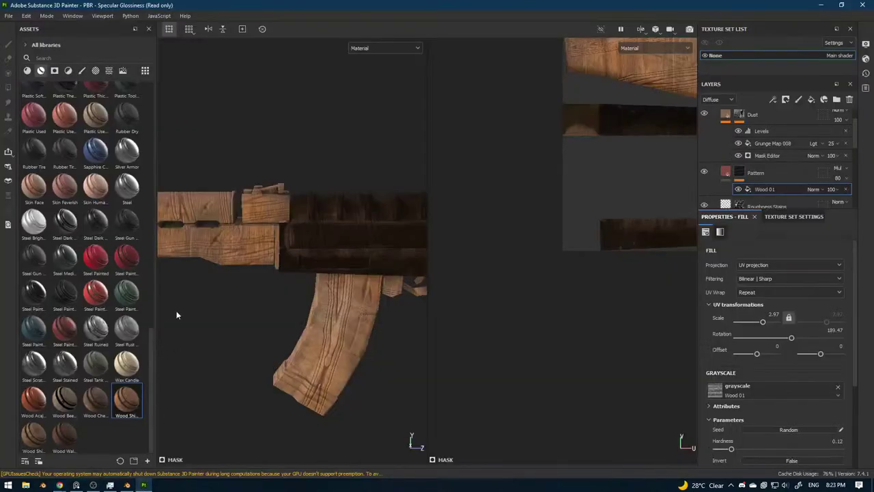
click(8, 15)
click(22, 26)
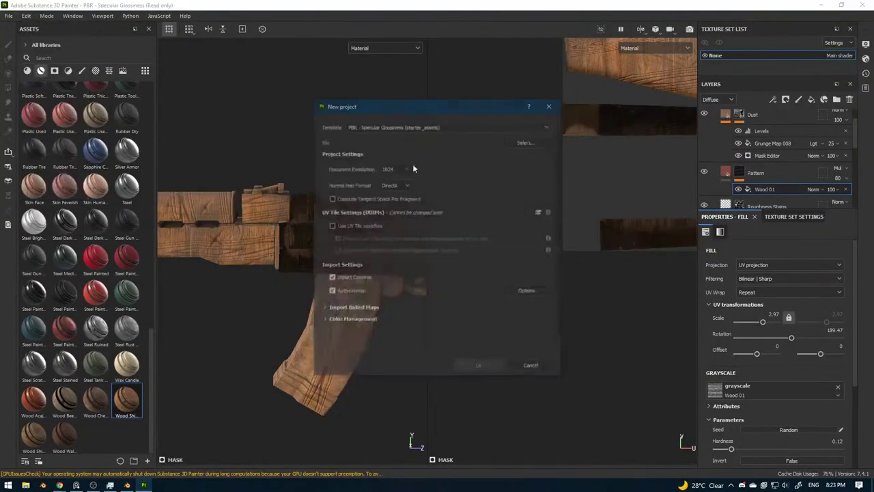
click(543, 142)
click(570, 188)
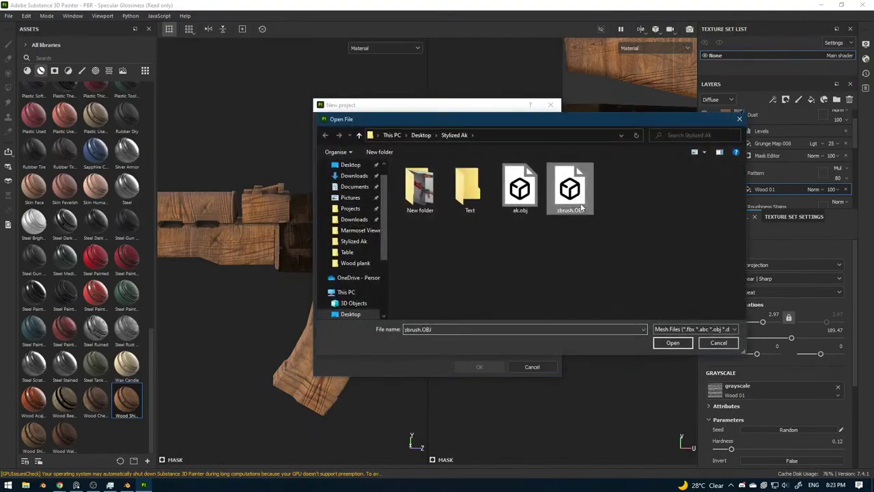
click(519, 187)
double_click(520, 188)
click(402, 184)
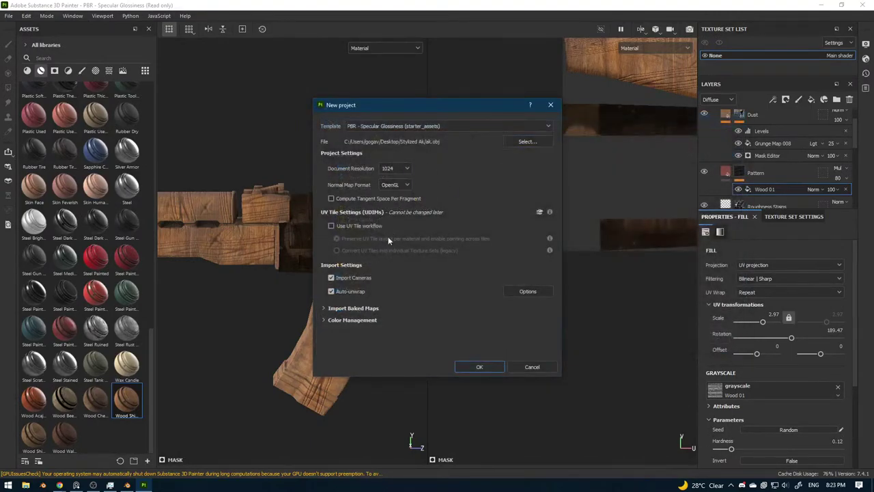
click(480, 367)
click(395, 262)
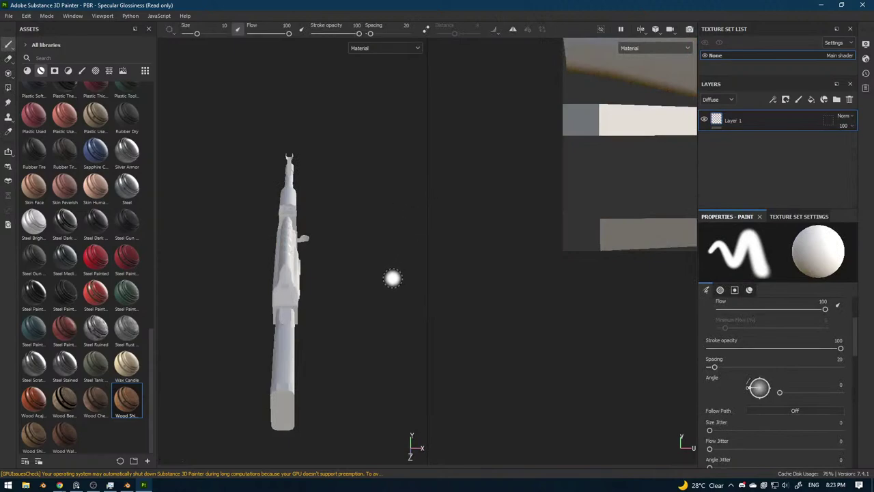
Change the 3D viewport's projection and view the whole imported rifle from the side.
alt+drag(393, 278, 280, 249)
scroll(339, 232, down, 2)
alt+drag(354, 249, 288, 292)
click(657, 30)
click(658, 52)
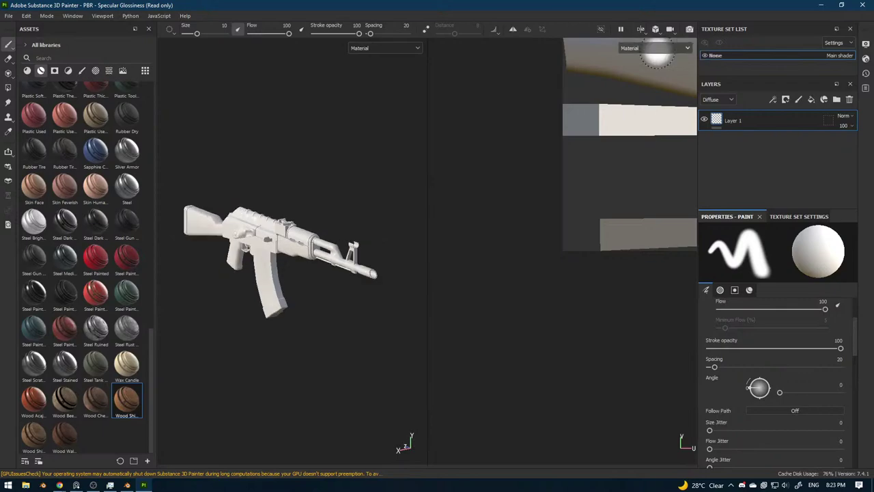
alt+drag(280, 230, 436, 247)
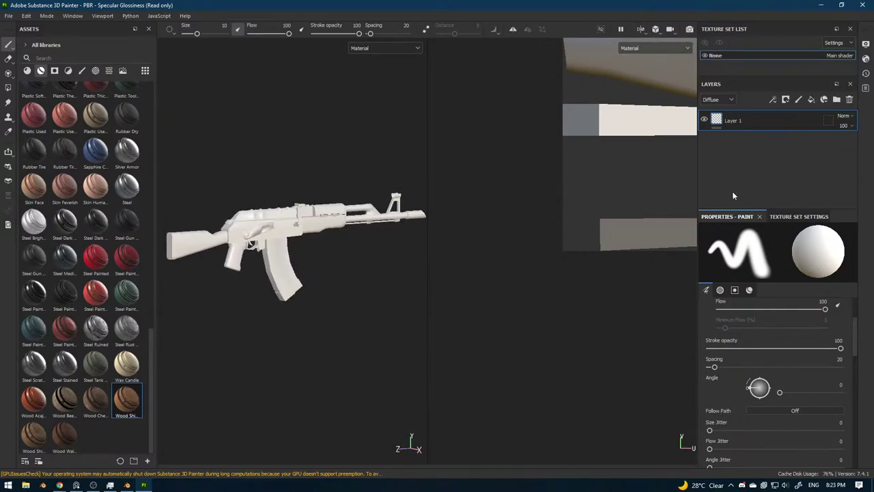
Set up mesh map baking with zbrush.OBJ as the high definition mesh and an output size of 1024.
click(787, 216)
click(817, 275)
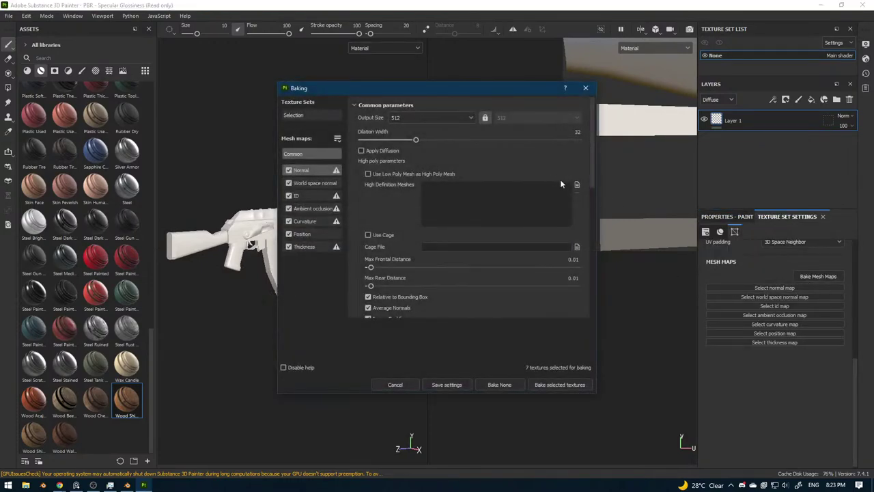
click(576, 185)
double_click(523, 171)
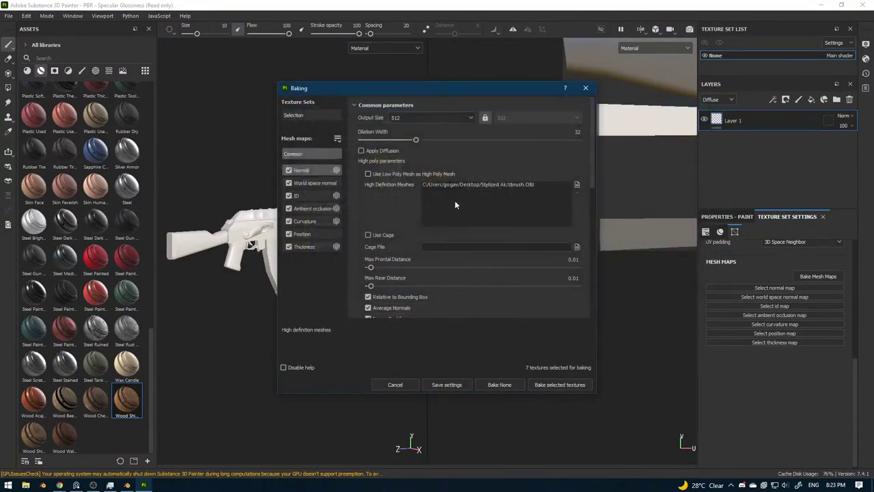
click(438, 120)
click(427, 167)
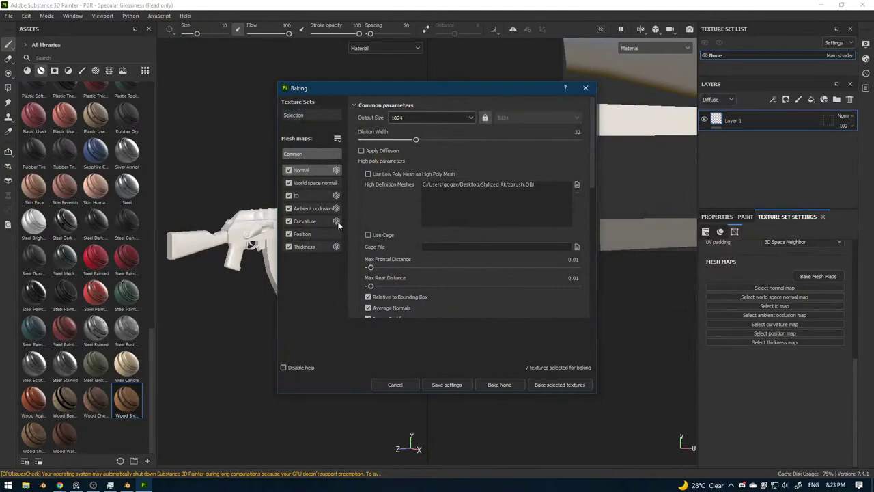
Exclude the World space normal and ID maps, bake the remaining mesh maps and inspect the rifle up close.
click(289, 195)
click(289, 183)
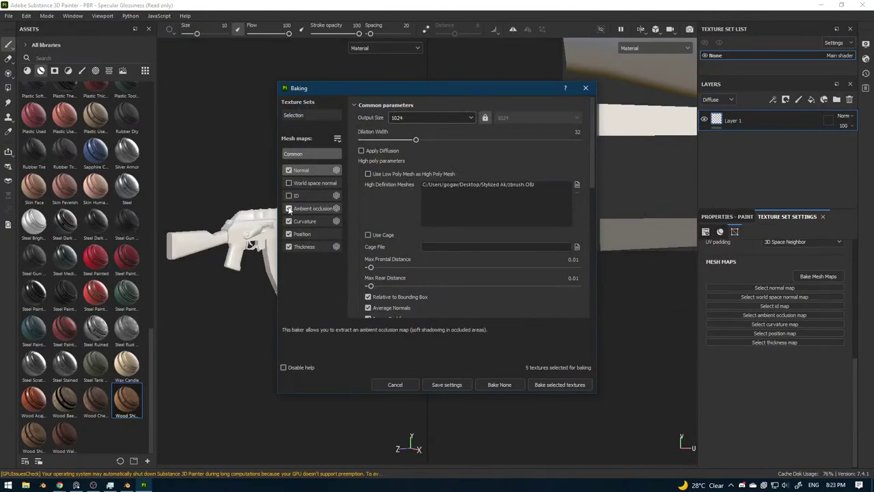
click(289, 209)
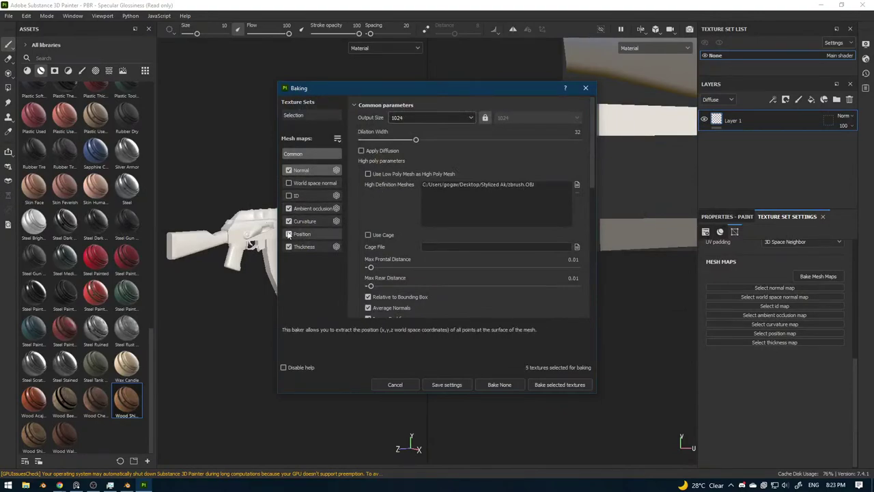
click(497, 383)
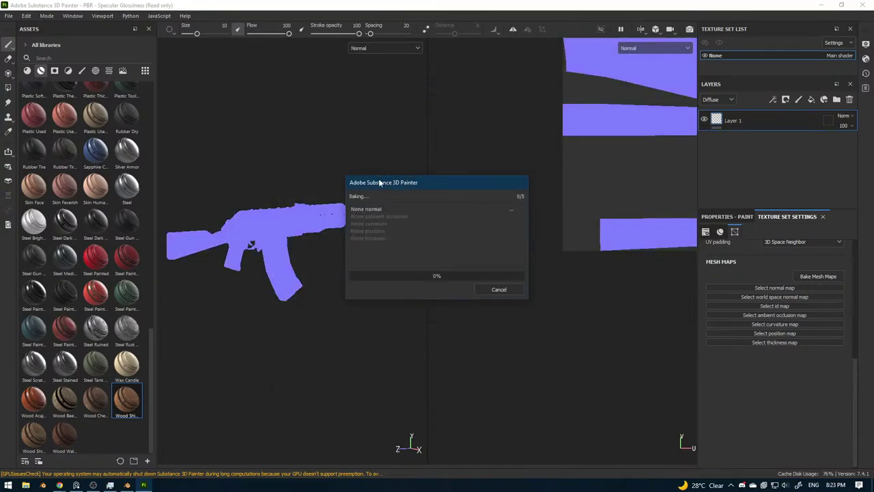
drag(380, 195, 453, 246)
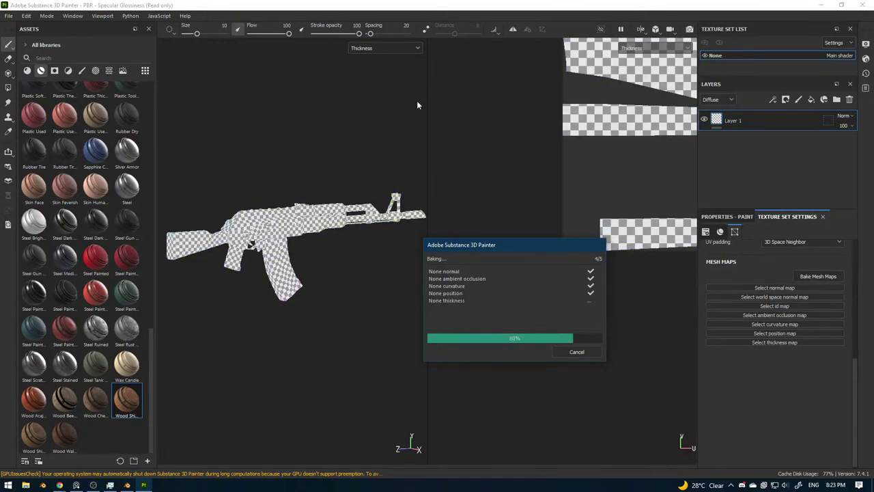
key(alt+Tab)
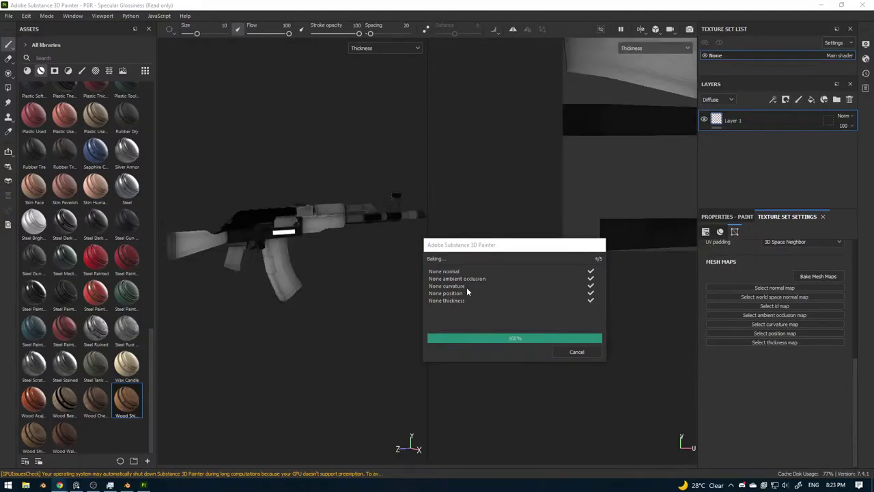
click(576, 351)
scroll(311, 318, up, 3)
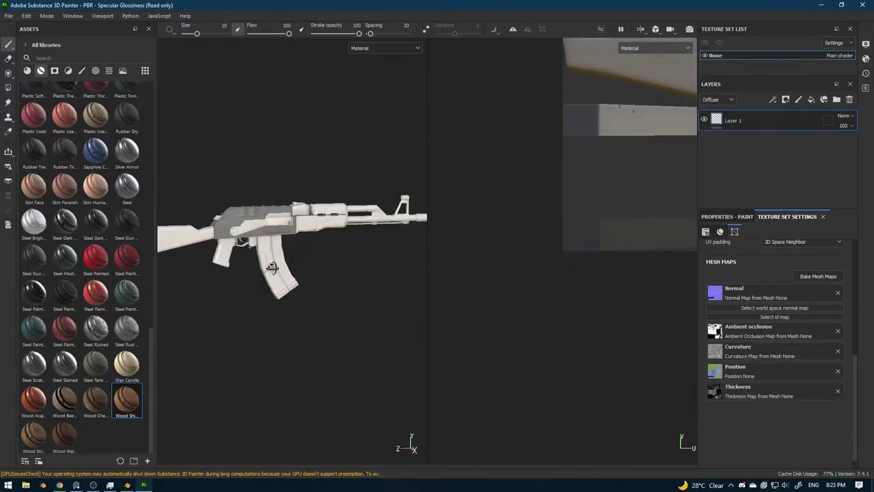
scroll(312, 314, up, 3)
scroll(397, 312, up, 2)
mouse_move(317, 287)
alt+mouse_down()
mouse_move(390, 307)
mouse_move(325, 273)
mouse_move(313, 225)
mouse_move(342, 205)
mouse_move(308, 289)
mouse_move(404, 275)
mouse_move(266, 351)
alt+mouse_up()
Switch to Blender, select all rifle parts and enter Edit Mode on them together.
click(128, 485)
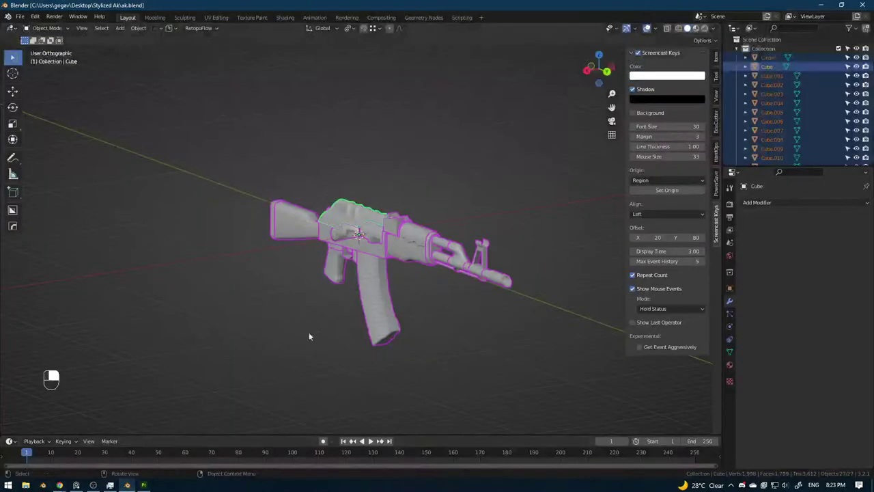
scroll(411, 260, up, 3)
click(360, 247)
shift+click(360, 201)
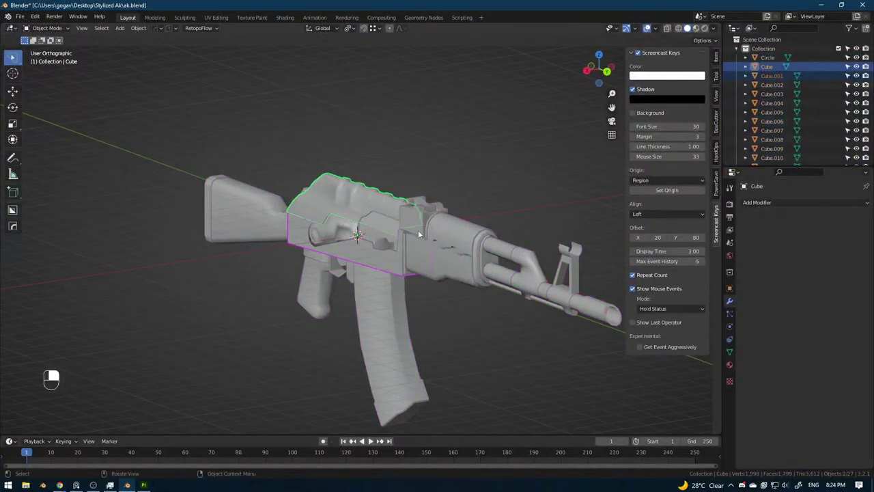
key(a)
key(Tab)
click(418, 178)
Unwrap the UVs of all rifle parts, return to Object Mode and export the selection over ak.obj.
key(a)
key(u)
key(u)
key(Tab)
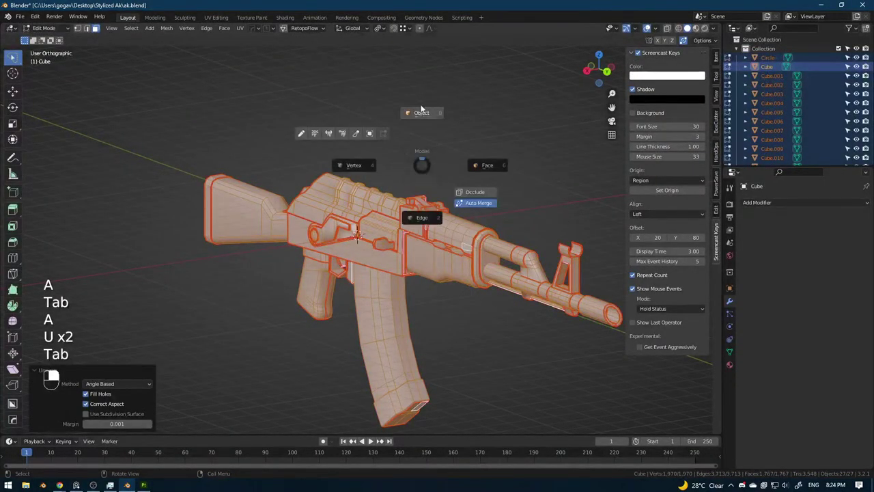
click(411, 155)
key(shift+alt+o)
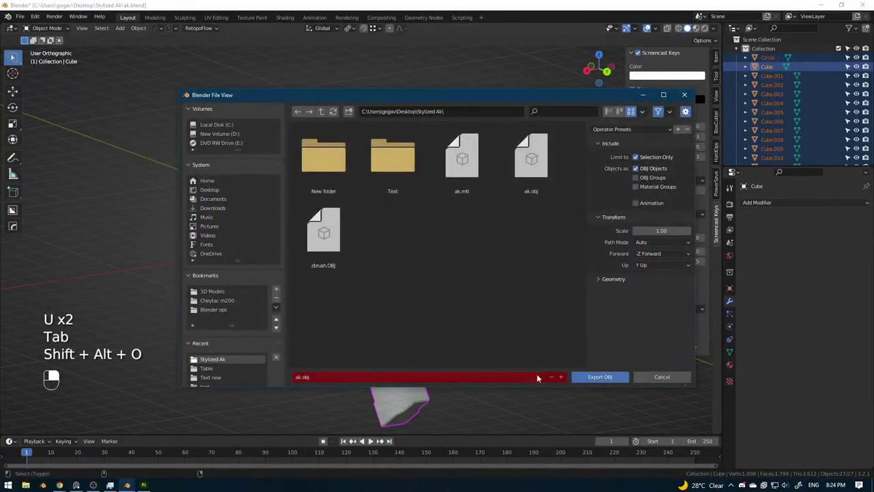
click(599, 374)
Switch to Substance 3D Painter and create a fresh project from the re-exported ak.obj with OpenGL normals, closing the previous project.
click(144, 485)
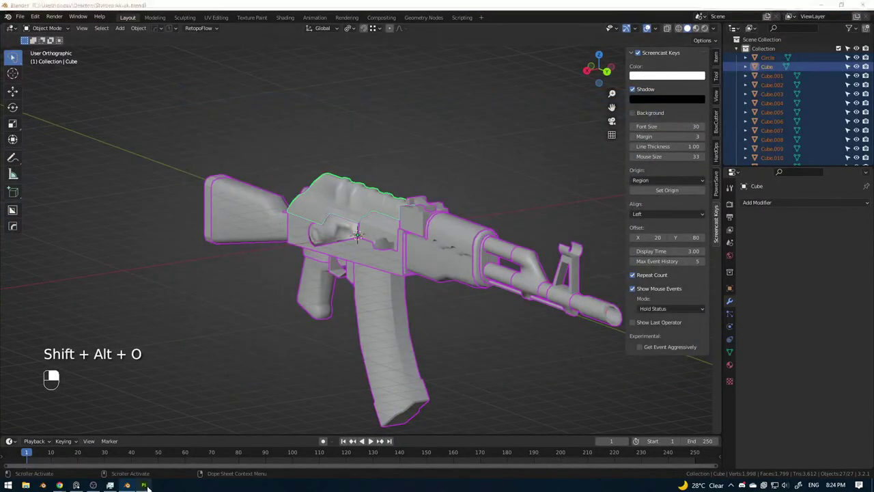
click(8, 16)
click(64, 32)
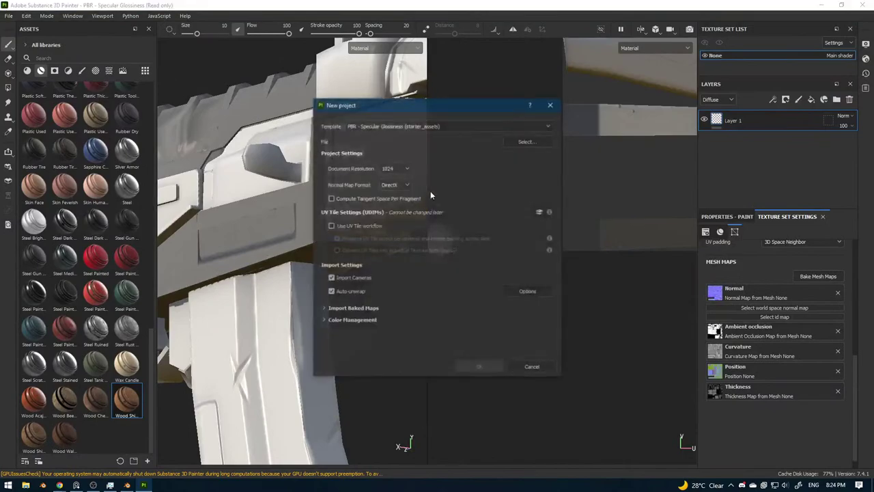
click(517, 142)
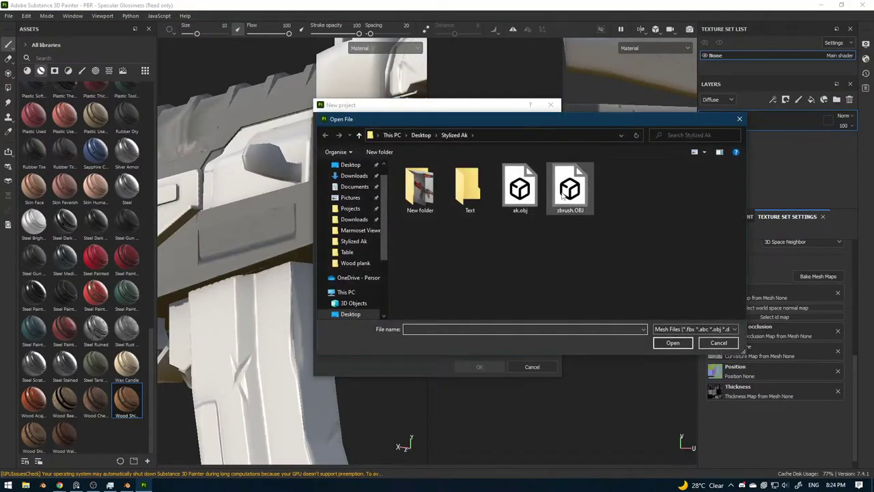
double_click(520, 188)
click(396, 184)
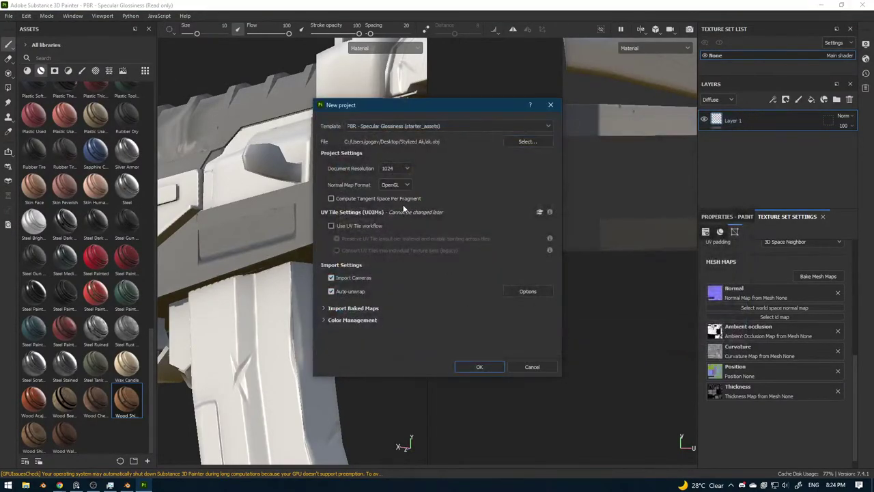
click(480, 366)
click(405, 256)
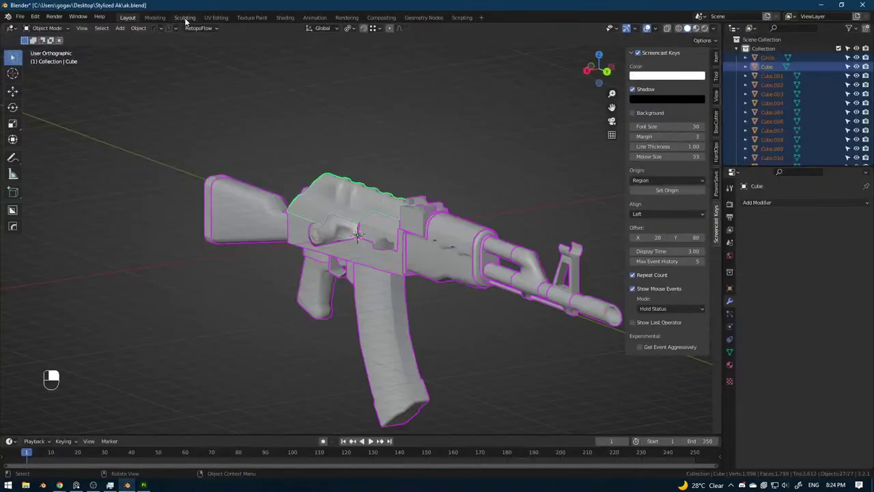
Inspect the rifle's combined UV layout in Blender's UV Editing workspace.
click(184, 17)
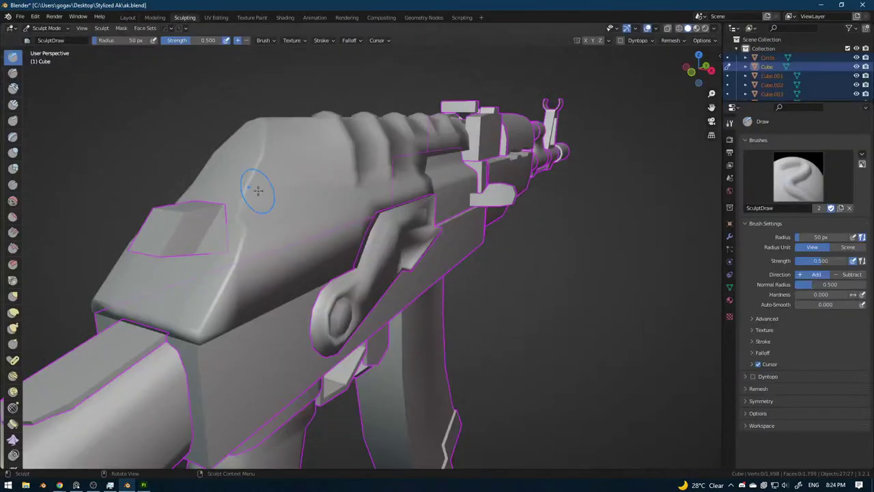
scroll(273, 198, down, 3)
click(155, 18)
click(216, 17)
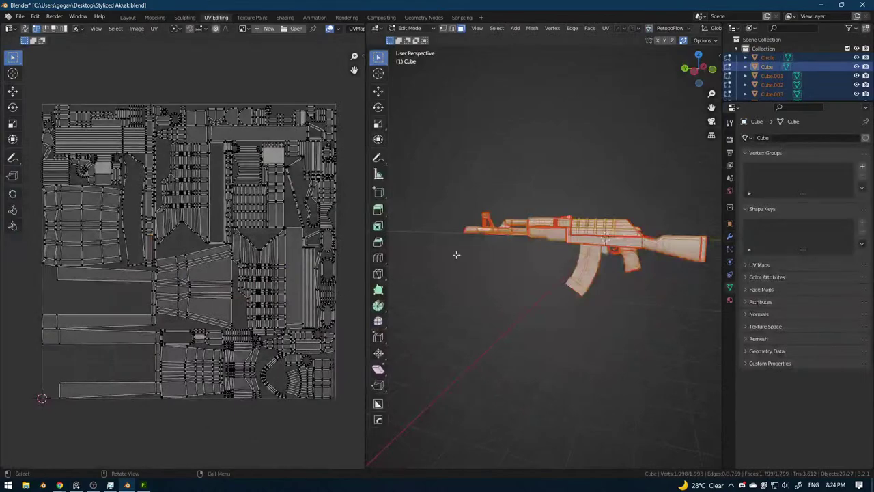
scroll(580, 246, up, 2)
scroll(233, 292, up, 4)
scroll(181, 320, down, 5)
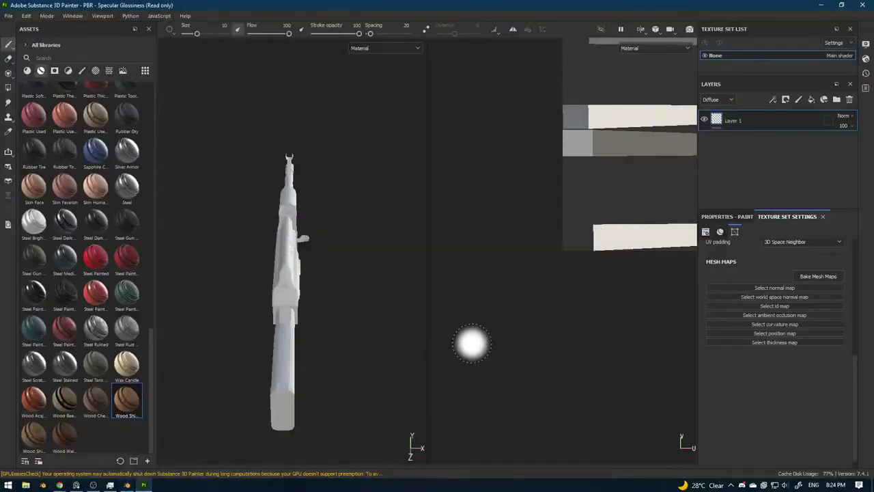
Open the mesh map baking settings in Substance 3D Painter and load zbrush.OBJ as the high definition mesh.
scroll(792, 277, up, 2)
click(813, 303)
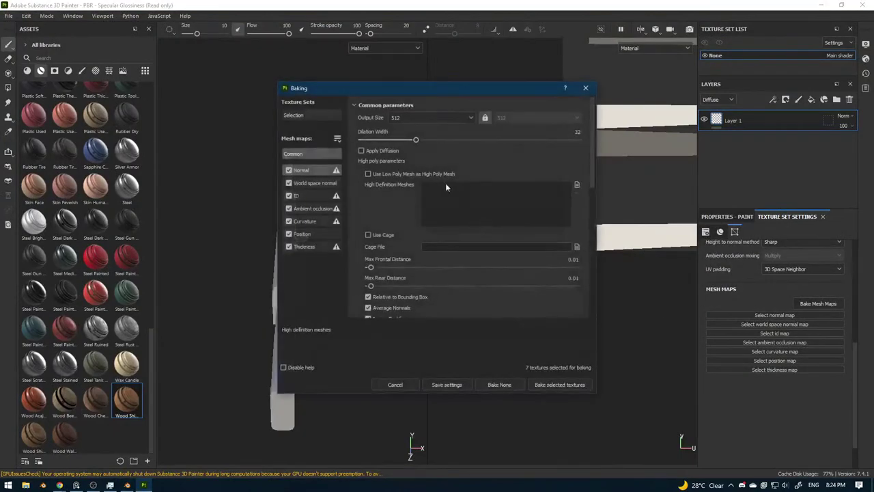
click(575, 184)
click(517, 164)
click(635, 326)
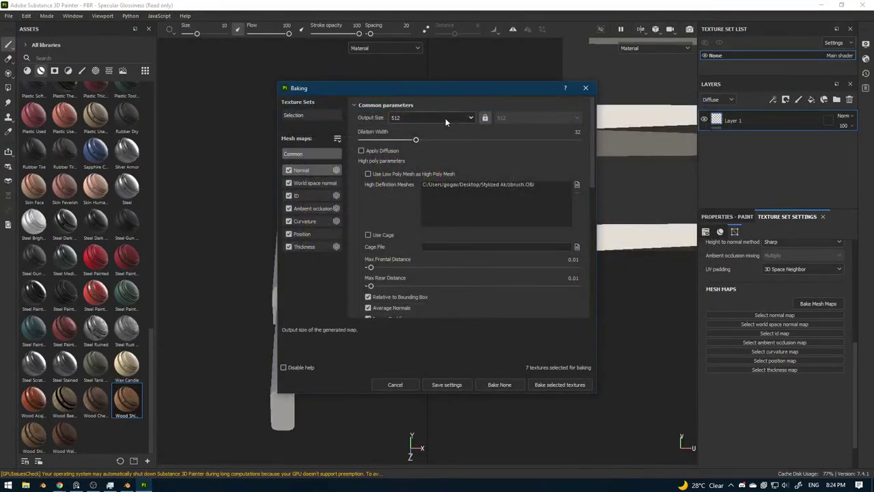
Choose a larger output size, bake all mesh maps and close the baking report.
click(445, 118)
click(414, 175)
click(499, 385)
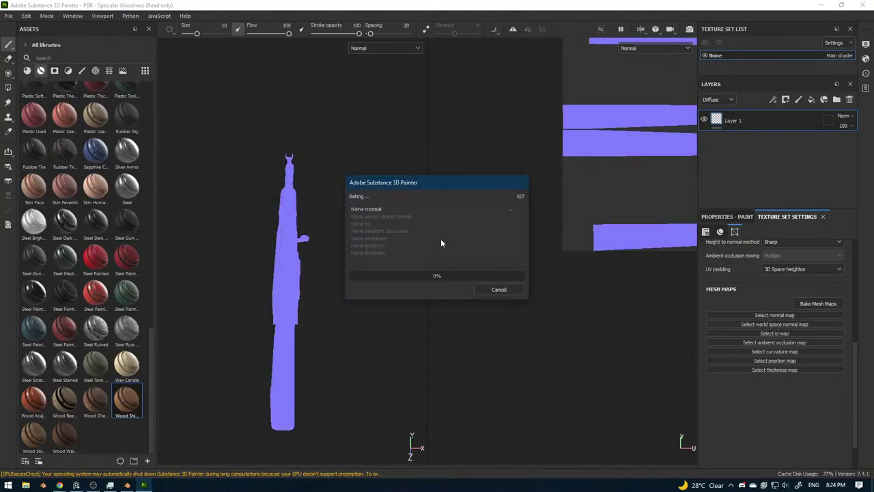
drag(506, 177, 510, 175)
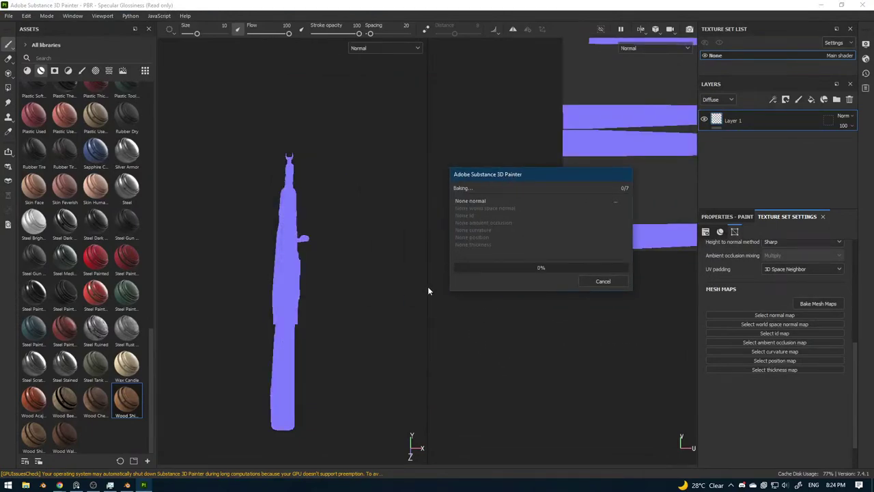
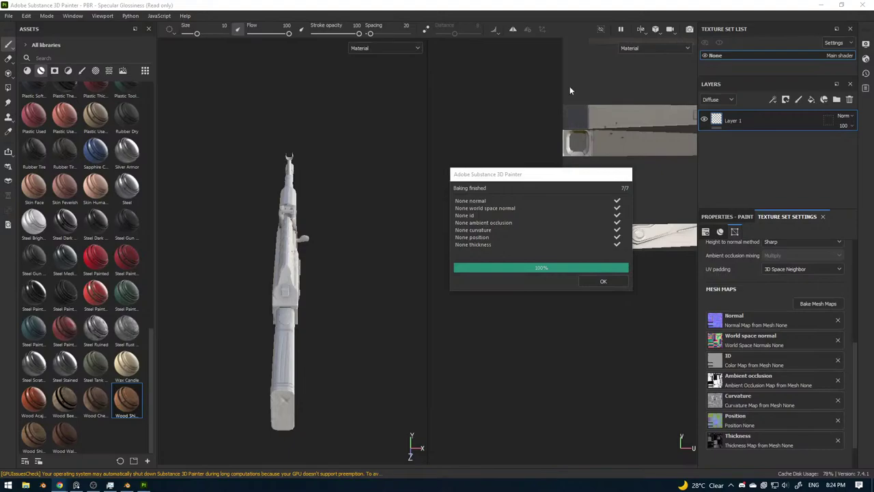
click(603, 281)
Examine the baked detail on the rifle from several angles, checking the receiver, top cover and magazine up close.
mouse_move(383, 246)
alt+mouse_down()
mouse_move(311, 232)
mouse_move(290, 252)
mouse_move(326, 267)
mouse_move(322, 283)
mouse_move(211, 292)
mouse_move(220, 299)
mouse_move(362, 272)
mouse_move(329, 301)
mouse_move(347, 259)
alt+mouse_up()
scroll(288, 256, up, 5)
scroll(321, 287, up, 3)
scroll(221, 298, down, 3)
scroll(364, 276, up, 4)
scroll(365, 277, down, 2)
scroll(365, 278, down, 8)
shift+right_drag(346, 260, 381, 273)
mouse_move(380, 273)
alt+mouse_down()
mouse_move(307, 287)
mouse_move(380, 279)
alt+mouse_up()
scroll(307, 287, up, 3)
scroll(353, 279, up, 3)
scroll(380, 282, up, 3)
shift+right_drag(379, 287, 314, 283)
scroll(312, 282, down, 3)
alt+drag(314, 283, 273, 307)
scroll(375, 342, down, 3)
scroll(439, 328, up, 1)
scroll(273, 306, up, 3)
ctrl+alt+drag(211, 306, 348, 304)
scroll(348, 304, up, 3)
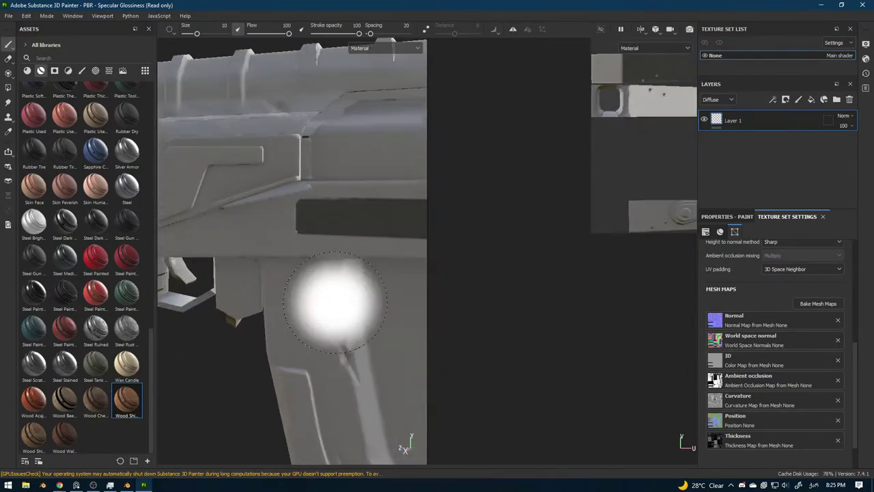
shift+right_drag(347, 305, 372, 301)
scroll(366, 301, down, 5)
mouse_move(375, 301)
alt+mouse_down()
mouse_move(344, 284)
mouse_move(377, 276)
mouse_move(385, 296)
mouse_move(280, 289)
mouse_move(286, 329)
mouse_move(342, 307)
mouse_move(402, 312)
mouse_move(384, 305)
alt+mouse_up()
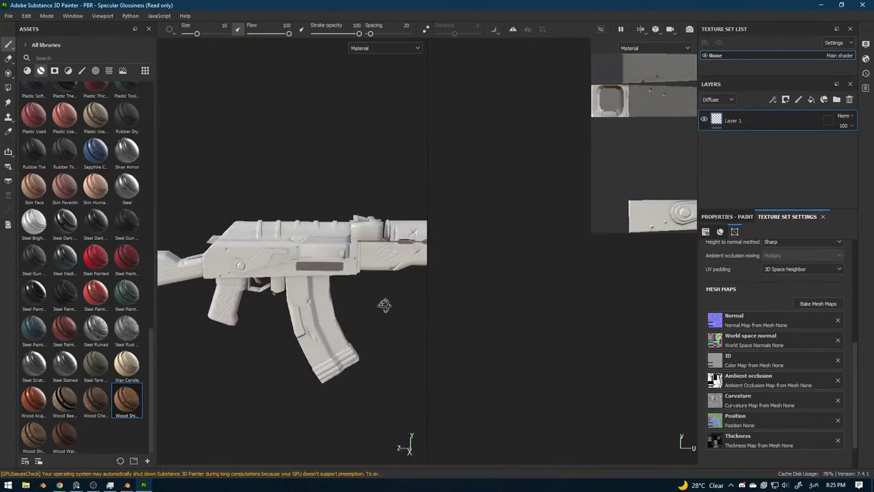
Try the Steel Ruined smart material on the rifle and examine it around the receiver and magazine.
drag(108, 324, 410, 329)
scroll(277, 256, up, 3)
scroll(294, 310, down, 4)
alt+middle_drag(184, 315, 303, 318)
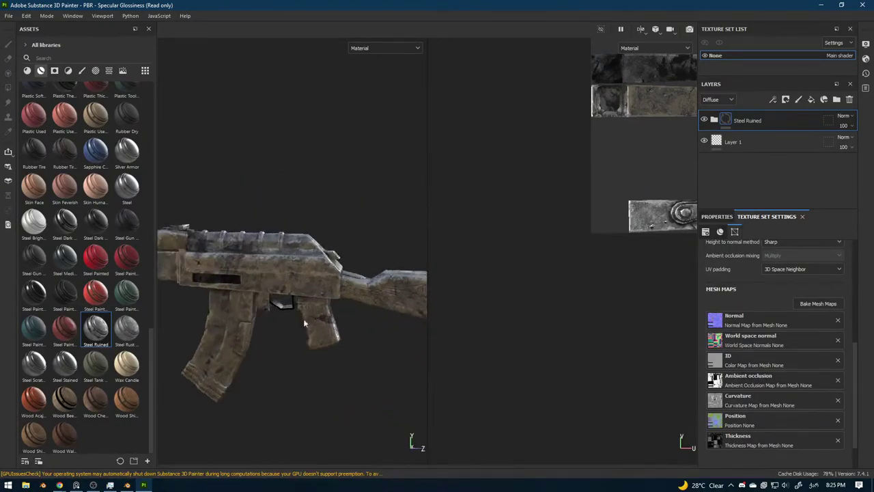
scroll(323, 315, up, 3)
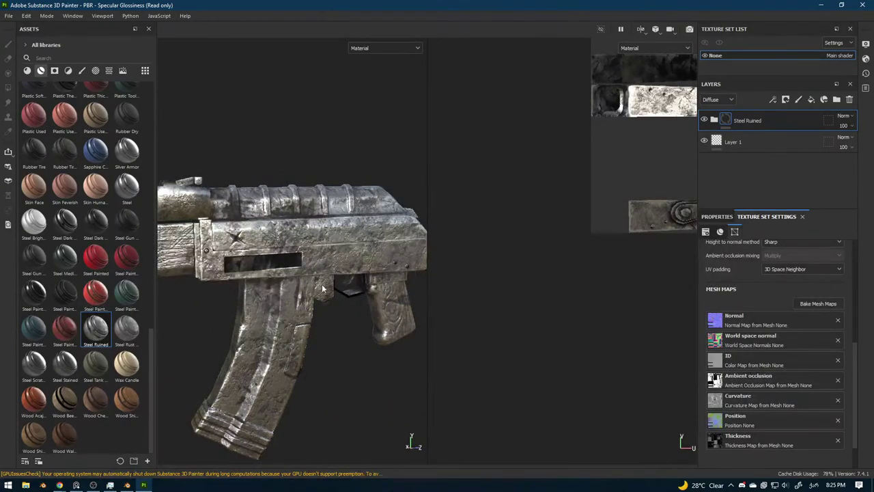
scroll(324, 314, up, 3)
Try the Steel Medieval Stylized smart material on the rifle, examine it from both near and far, and undo it.
drag(65, 256, 301, 273)
scroll(315, 280, up, 3)
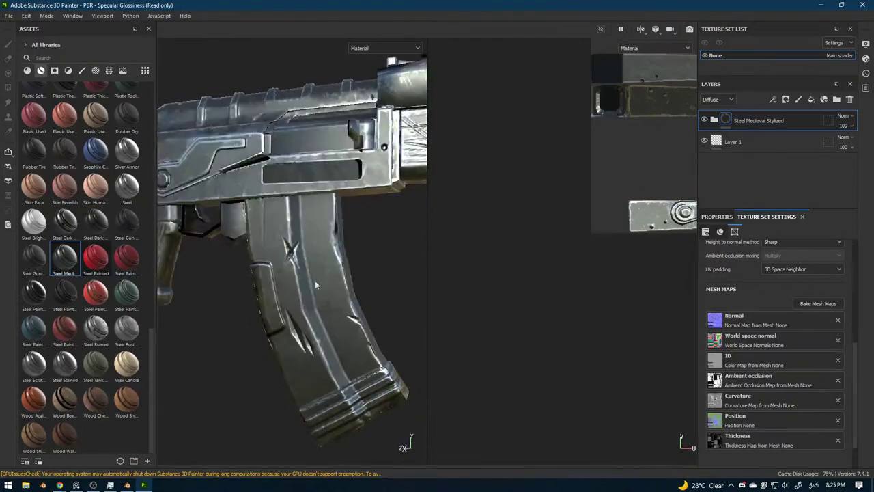
shift+right_drag(315, 280, 322, 286)
alt+drag(323, 286, 306, 304)
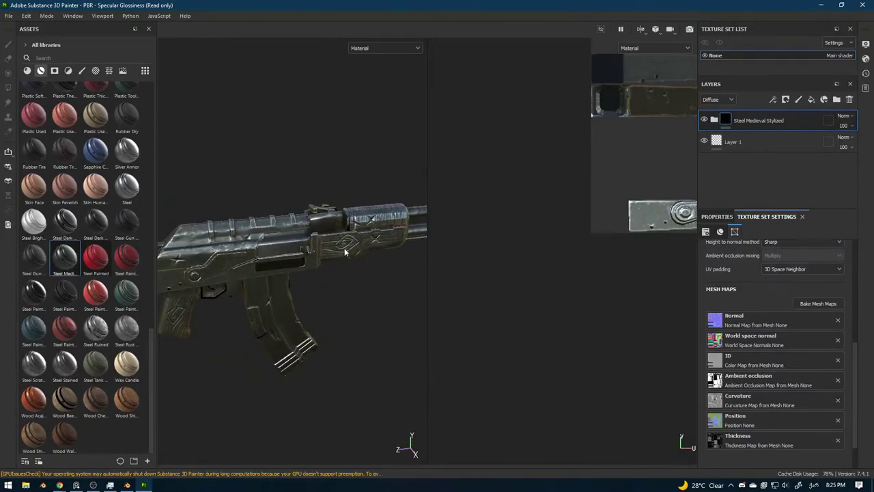
key(ctrl+z)
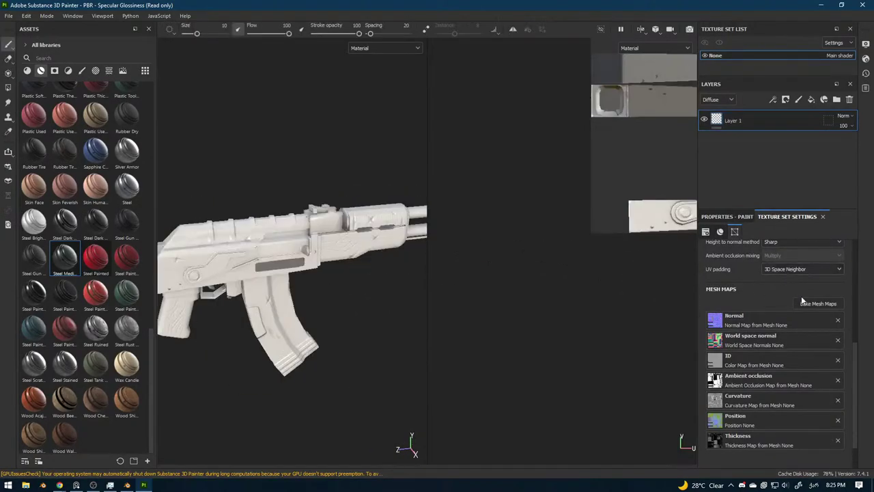
In the mesh map baking settings, exclude World space normal and ID, and review the ambient occlusion, curvature, position and thickness parameters.
click(805, 303)
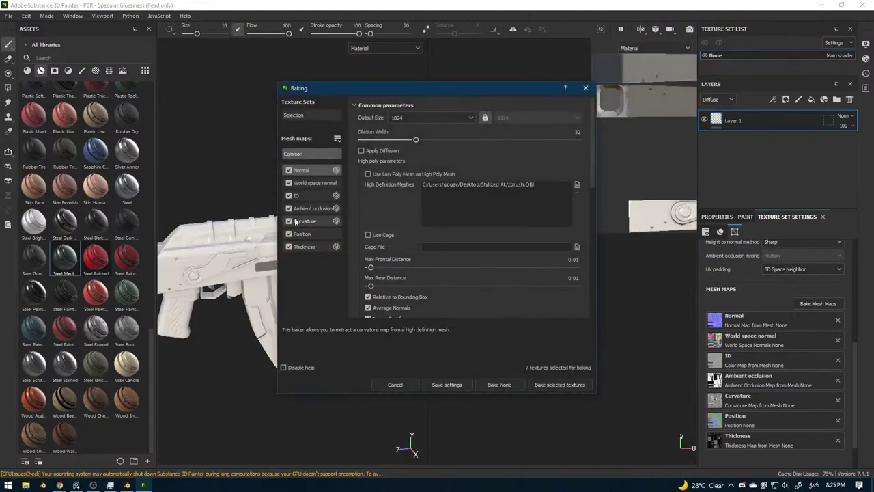
click(288, 183)
click(307, 221)
click(315, 209)
click(310, 222)
click(300, 209)
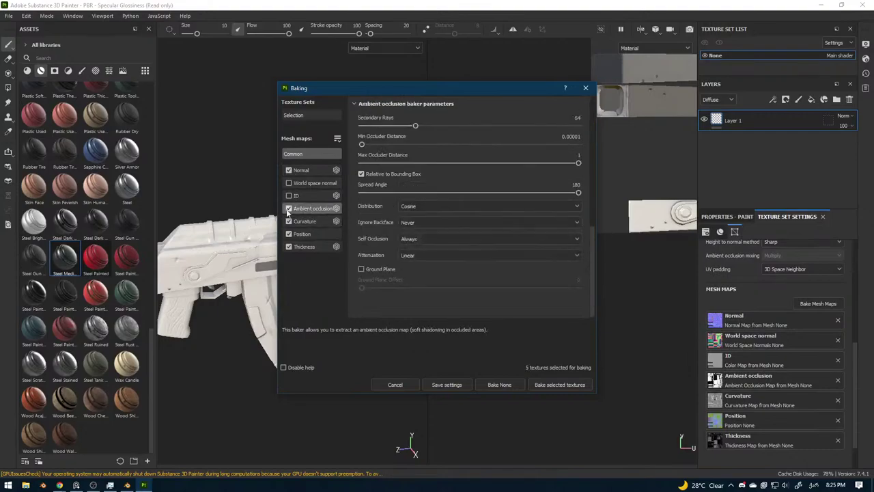
click(288, 208)
click(306, 220)
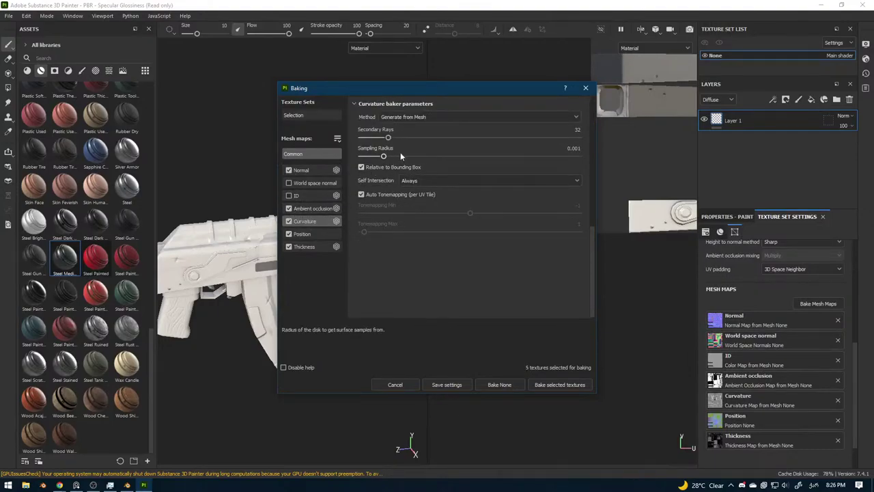
click(310, 233)
click(311, 246)
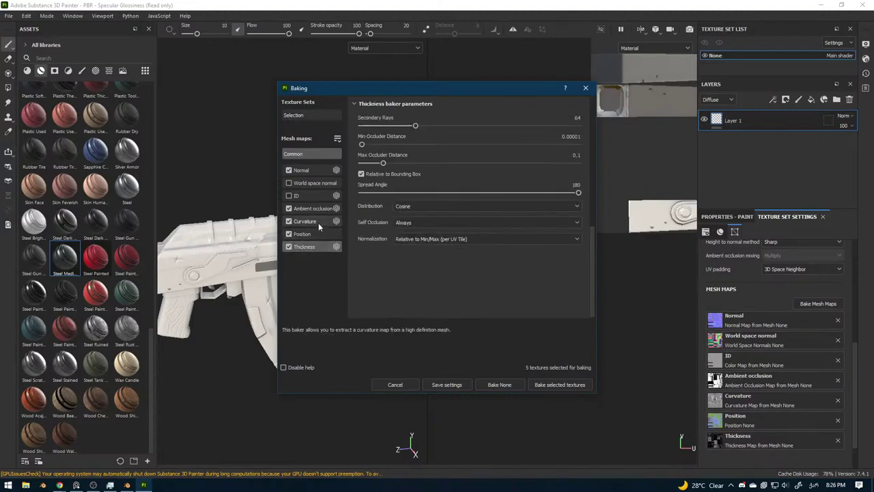
Bake the normal, ambient occlusion, curvature, position and thickness maps and close the baking report.
click(500, 385)
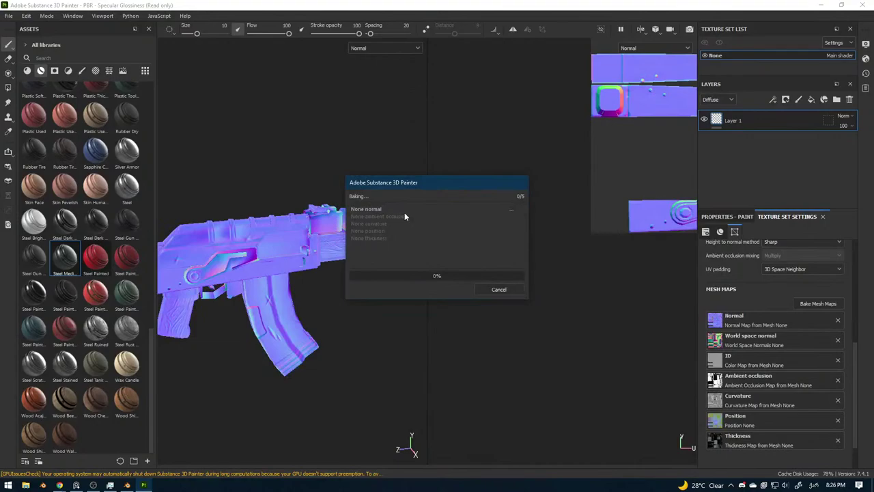
drag(394, 181, 459, 165)
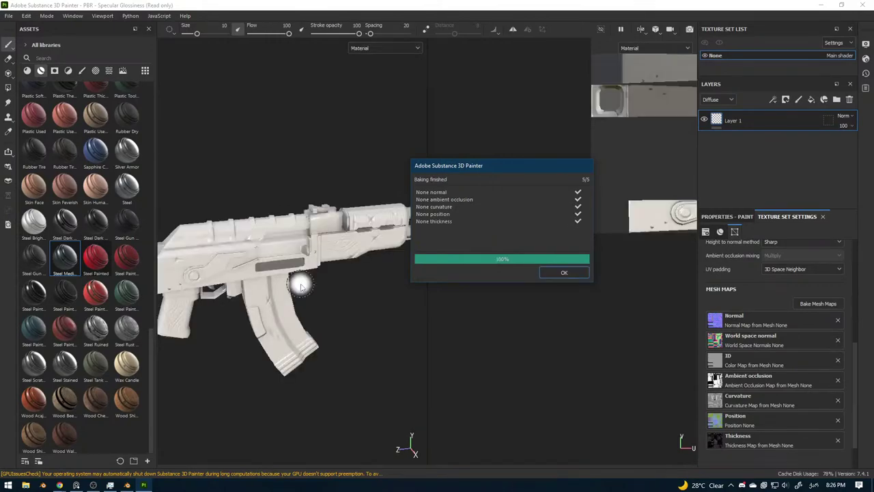
click(551, 274)
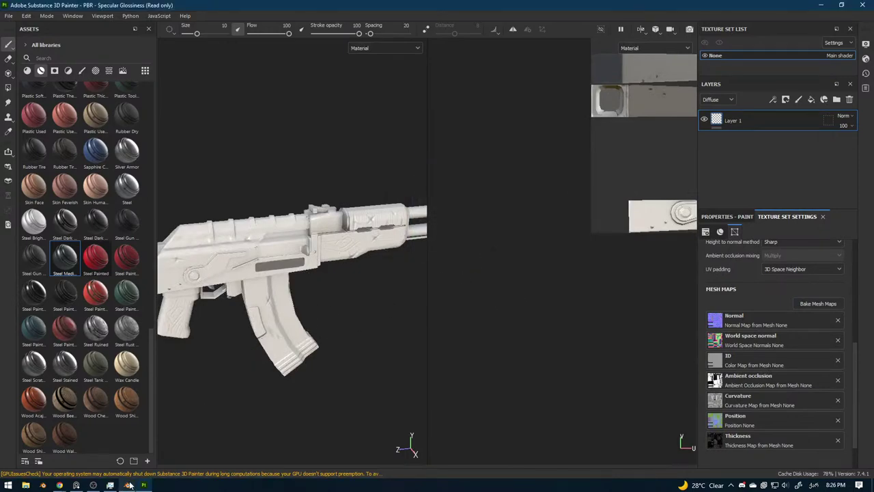
Switch to Blender and examine the rifle mesh around the receiver and magazine.
mouse_move(129, 485)
click(171, 440)
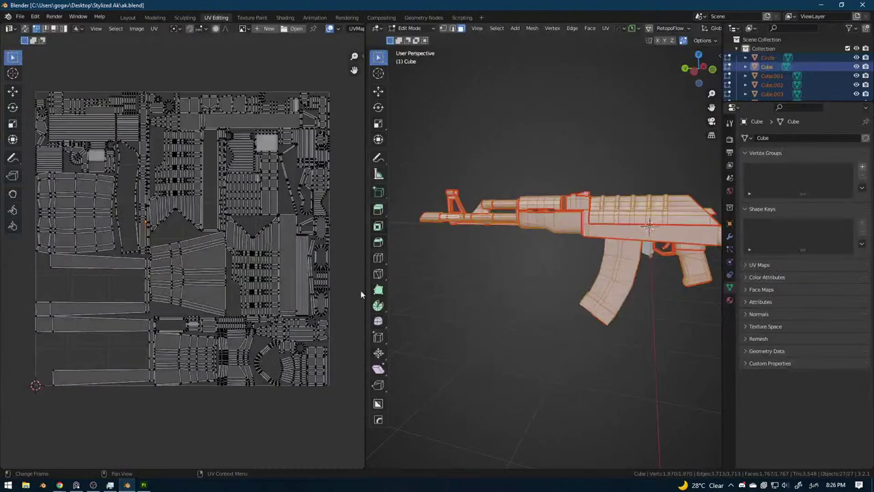
scroll(508, 264, up, 2)
shift+middle_drag(641, 285, 549, 296)
middle_drag(661, 299, 494, 312)
scroll(447, 357, down, 3)
Return to Substance 3D Painter and inspect the baked receiver and magazine up close around the dark rectangular patch.
click(143, 485)
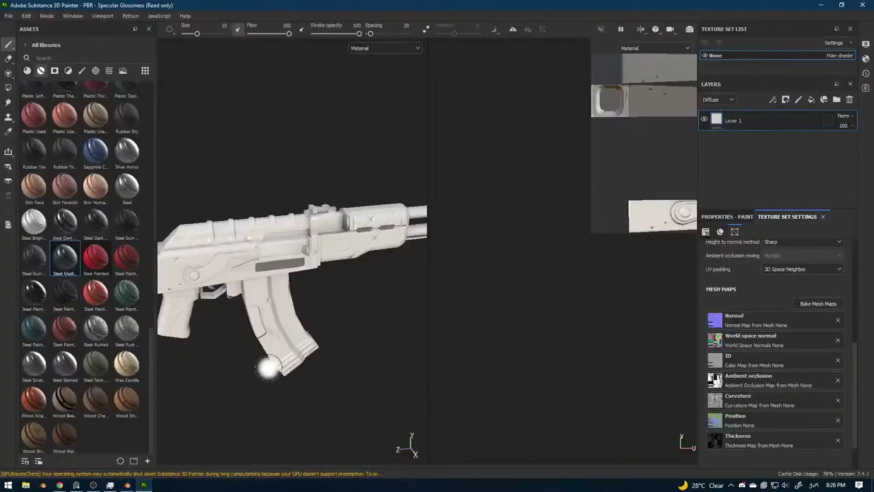
alt+drag(273, 345, 349, 341)
shift+right_drag(349, 341, 351, 340)
alt+drag(351, 339, 341, 353)
shift+right_drag(341, 353, 247, 360)
alt+drag(247, 358, 325, 345)
scroll(295, 331, up, 2)
scroll(325, 346, up, 2)
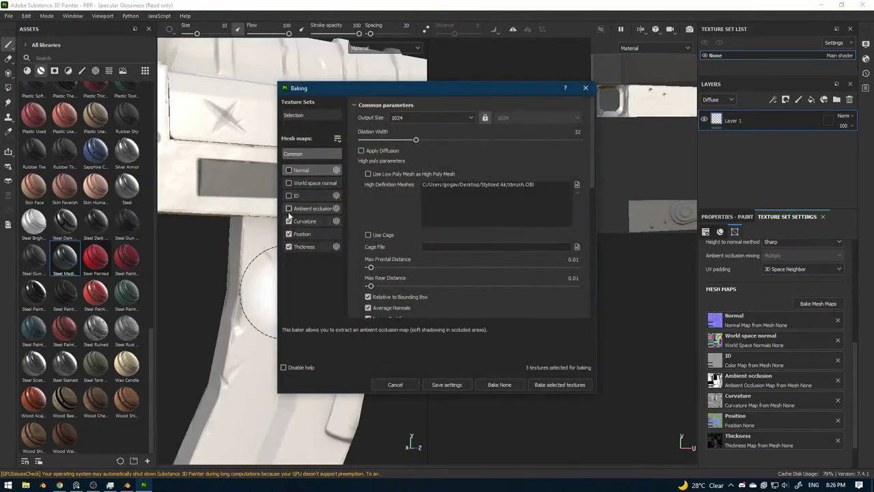
Close the baking settings and test removing the normal, ID and ambient occlusion maps one at a time, undoing each removal.
click(586, 89)
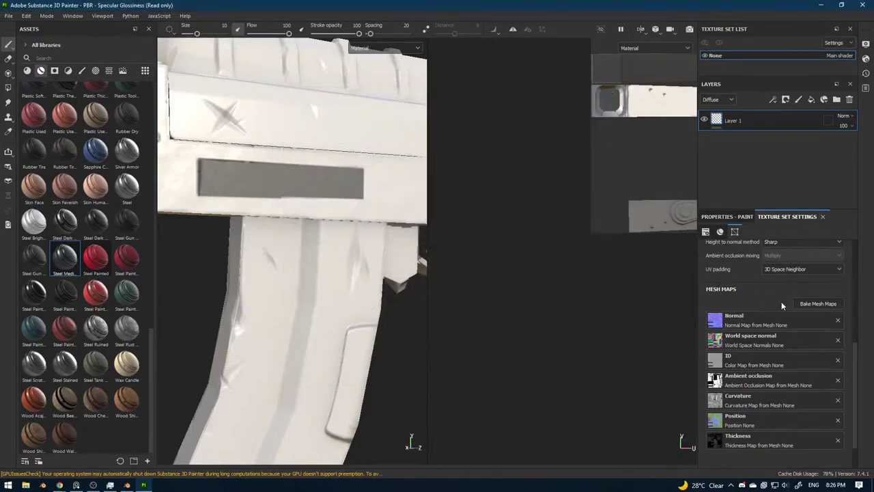
click(838, 322)
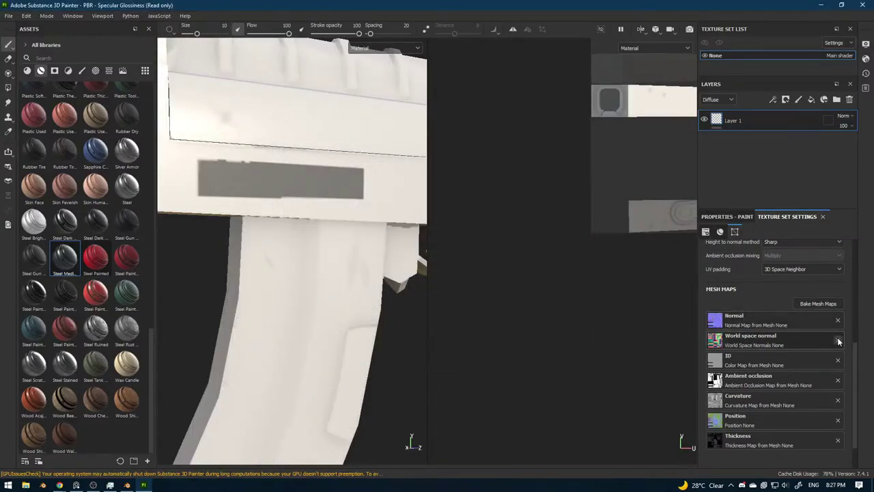
key(ctrl+z)
click(838, 361)
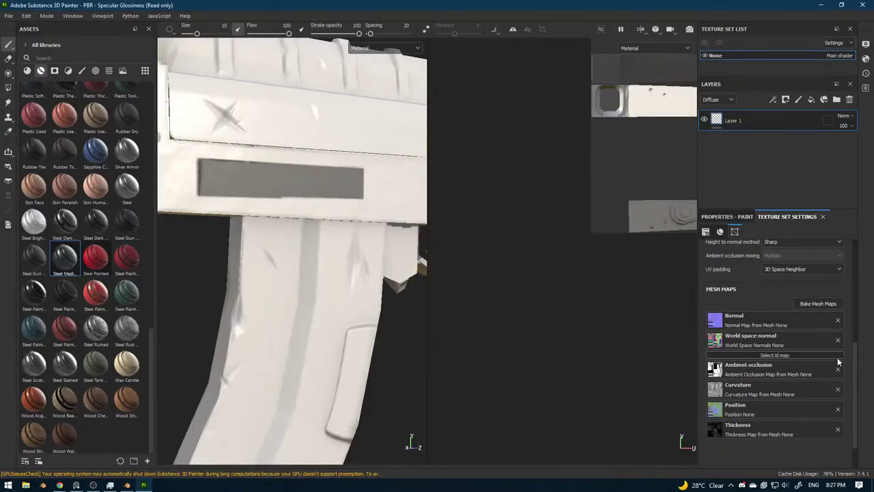
key(ctrl+z)
click(838, 381)
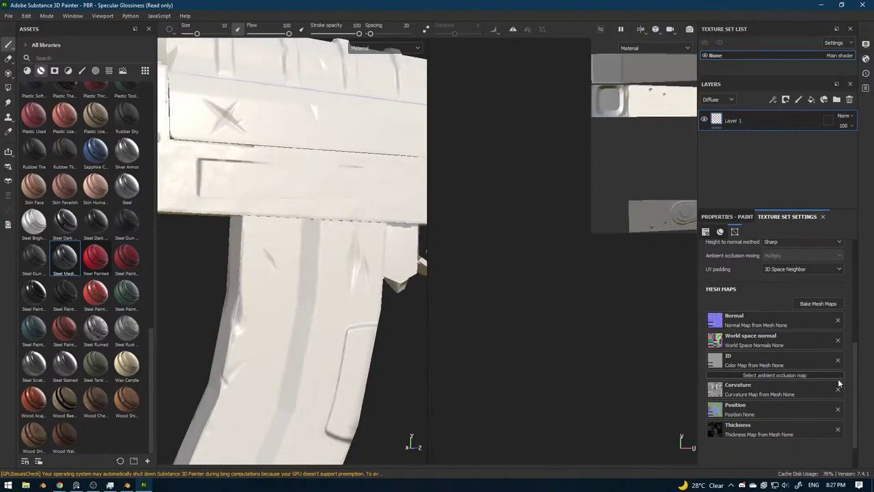
key(ctrl+z)
click(838, 381)
key(ctrl+z)
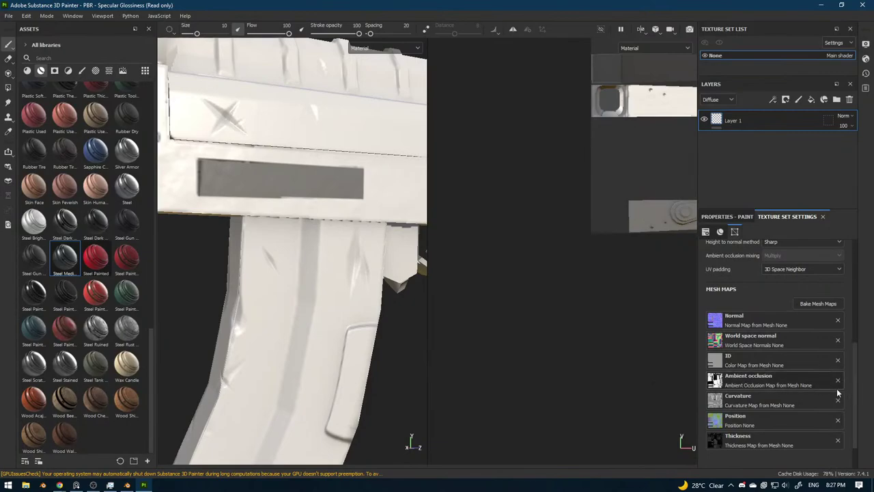
Remove the ambient occlusion map again, examine the receiver and magazine without it, and undo the removal.
click(839, 381)
scroll(369, 369, down, 5)
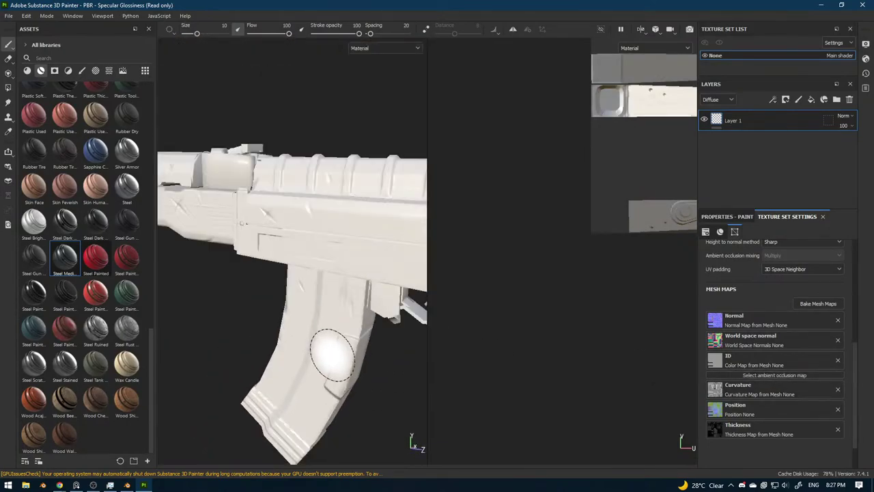
alt+drag(370, 383, 413, 336)
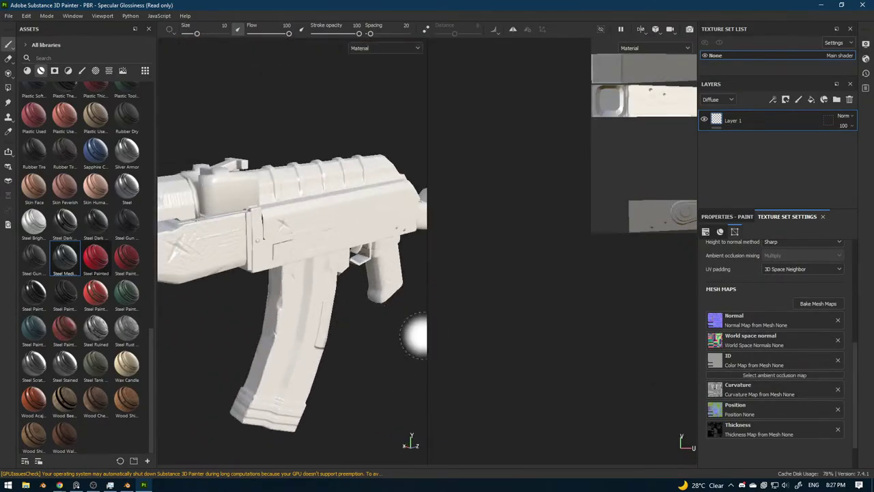
key(ctrl+z)
Reopen the mesh map baking settings and deselect thickness, position, curvature and normal, leaving only ambient occlusion to bake.
click(818, 303)
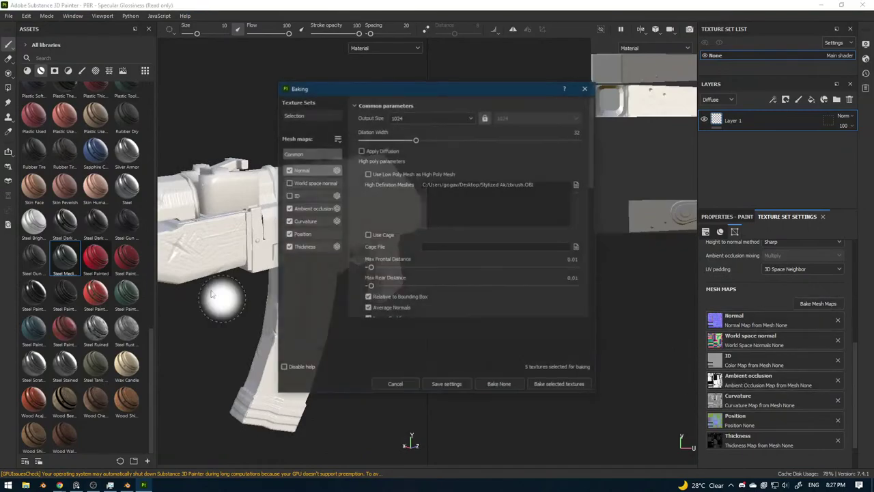
click(289, 246)
click(289, 234)
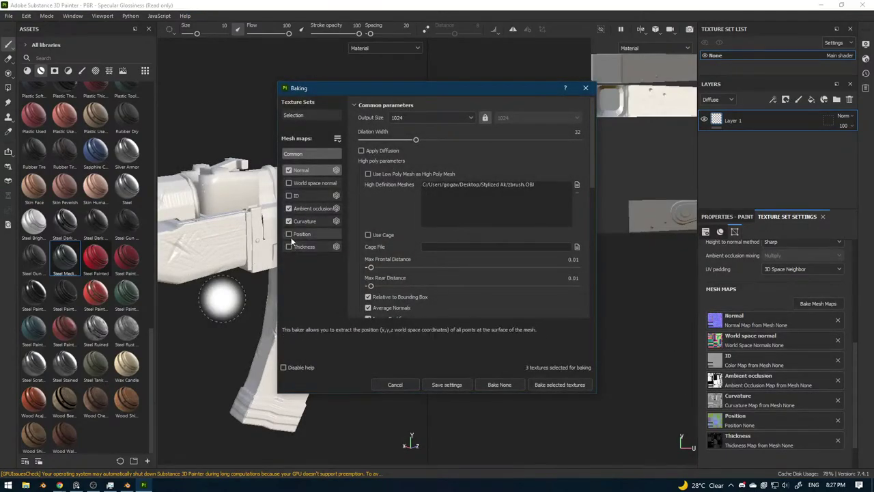
click(289, 221)
click(289, 170)
Set the ambient occlusion's max occluder distance to 0.14 and spread angle to 32, bake it and close the report.
click(313, 209)
scroll(400, 173, down, 2)
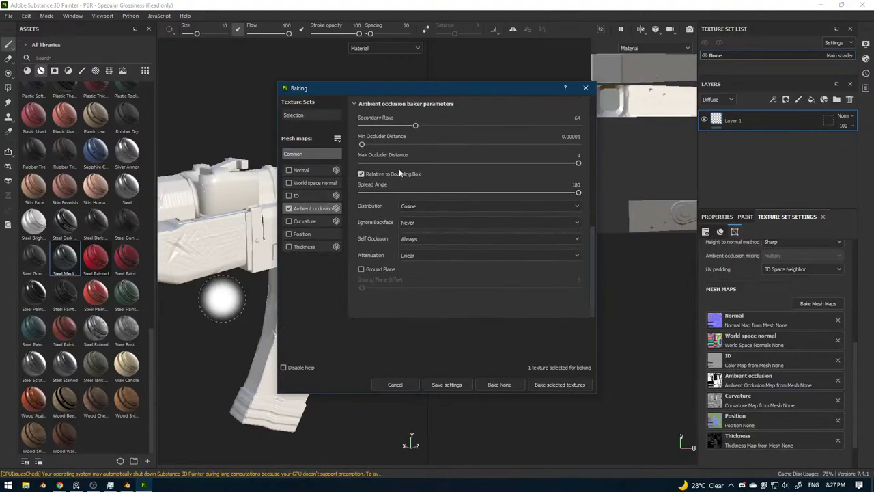
drag(410, 89, 525, 87)
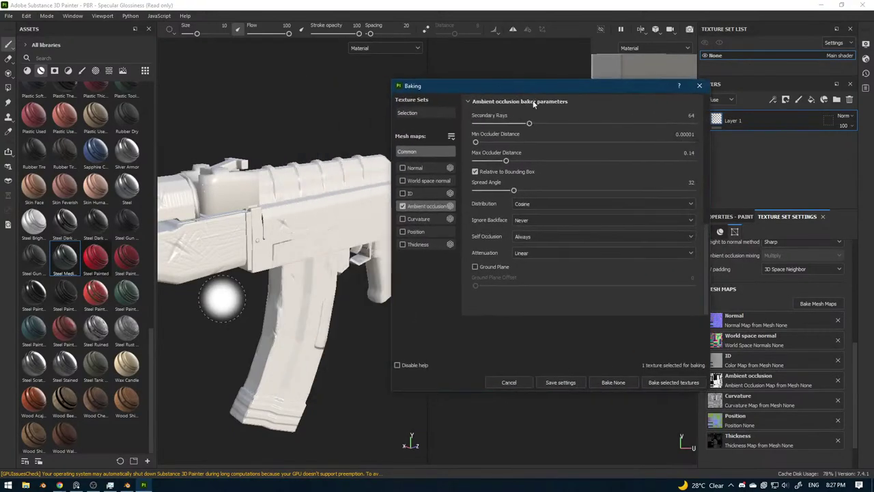
click(603, 382)
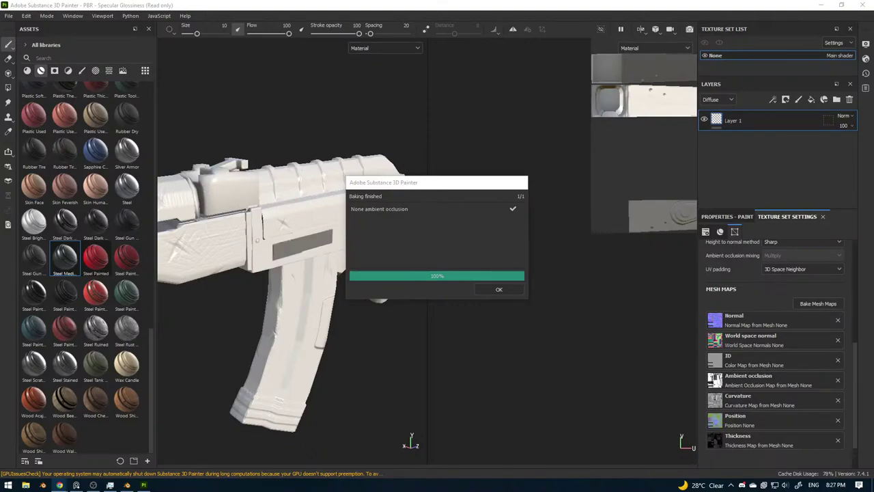
click(525, 288)
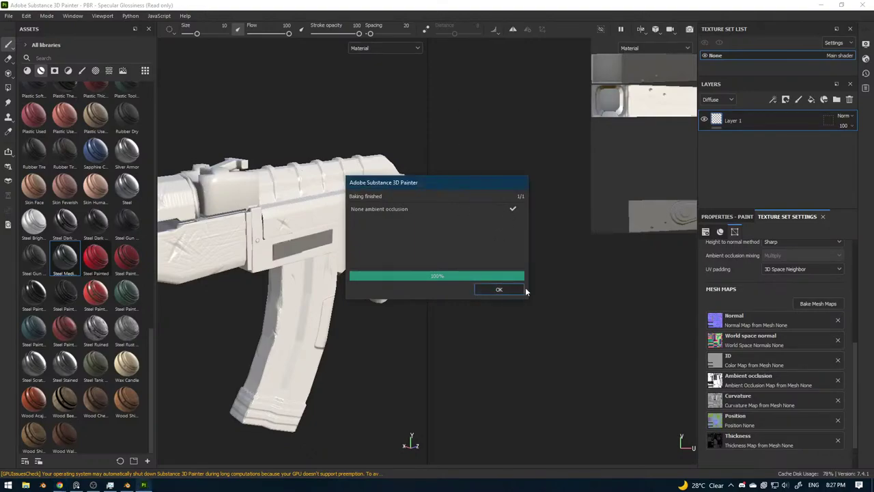
click(499, 290)
Set ambient occlusion to 13 secondary rays, 0.0001 min occluder distance and spread angle 11 without Relative to Bounding Box, and bake it.
scroll(344, 266, up, 10)
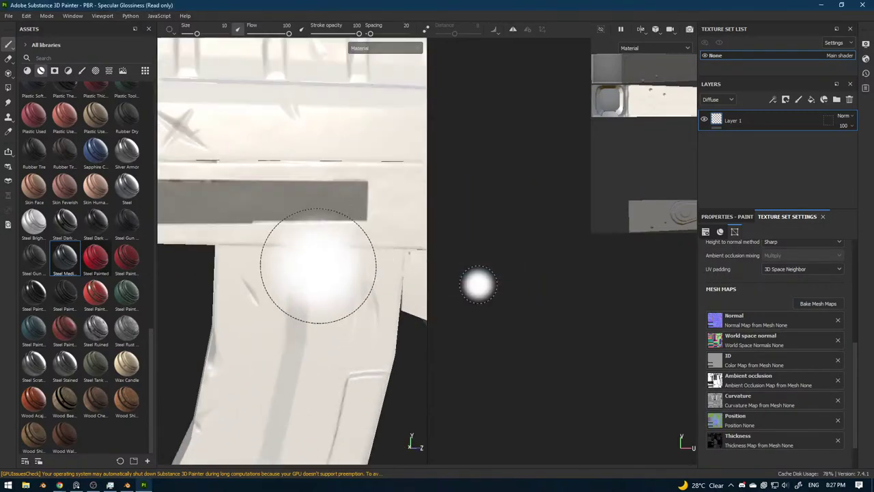
alt+drag(343, 266, 242, 244)
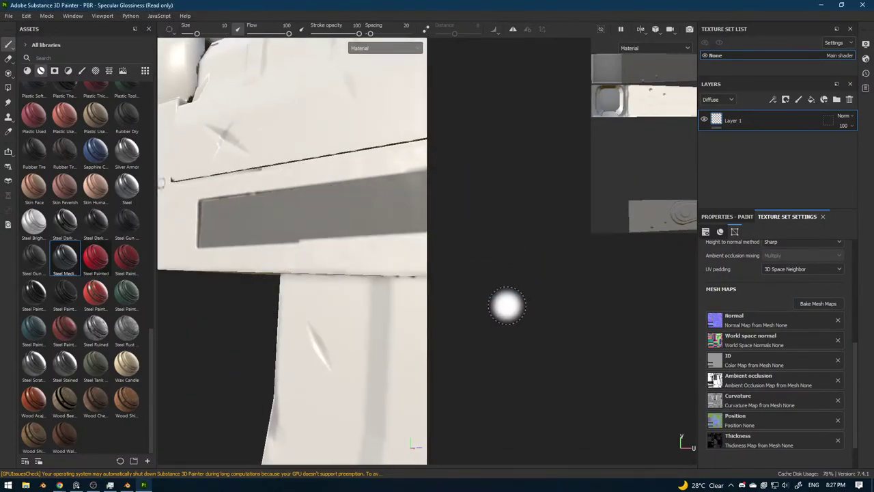
click(817, 303)
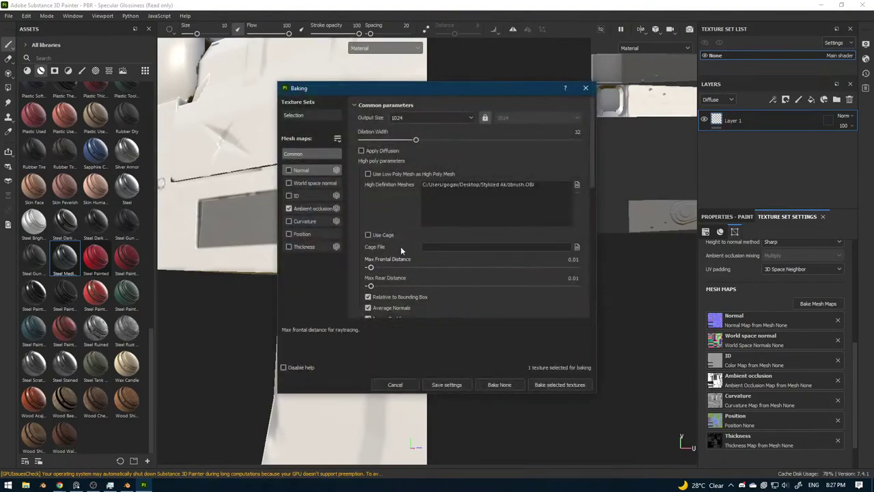
click(311, 208)
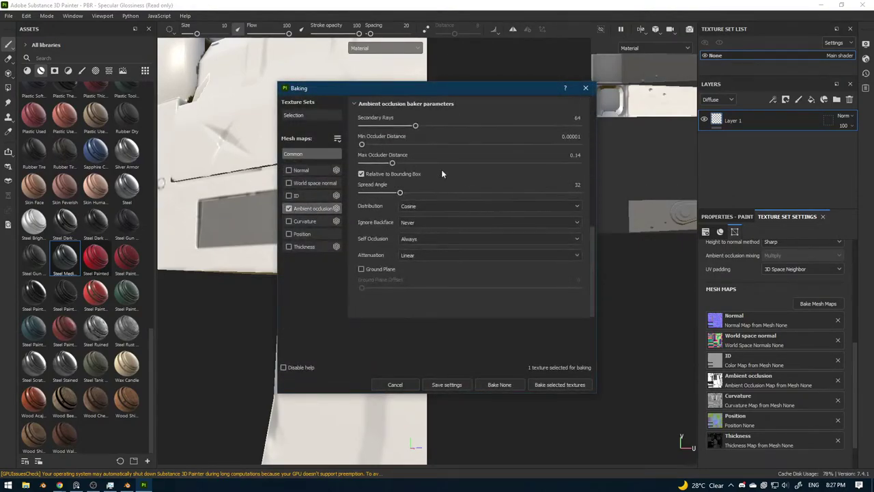
click(499, 384)
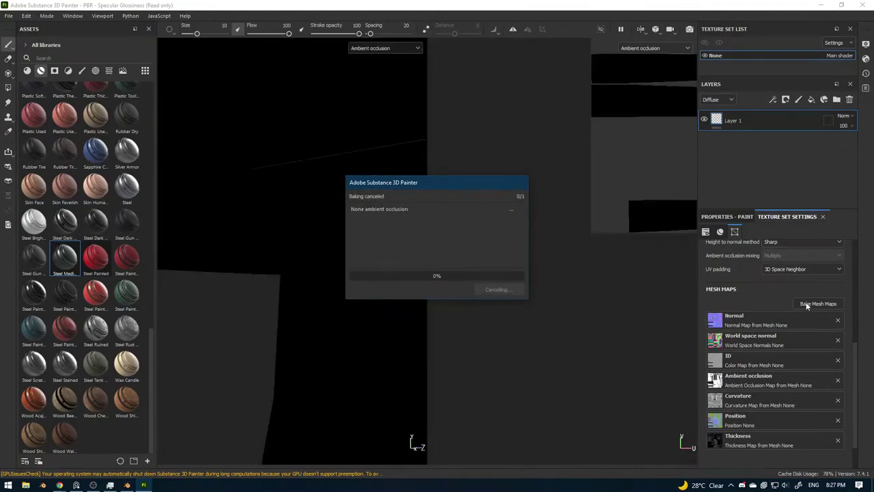
click(806, 302)
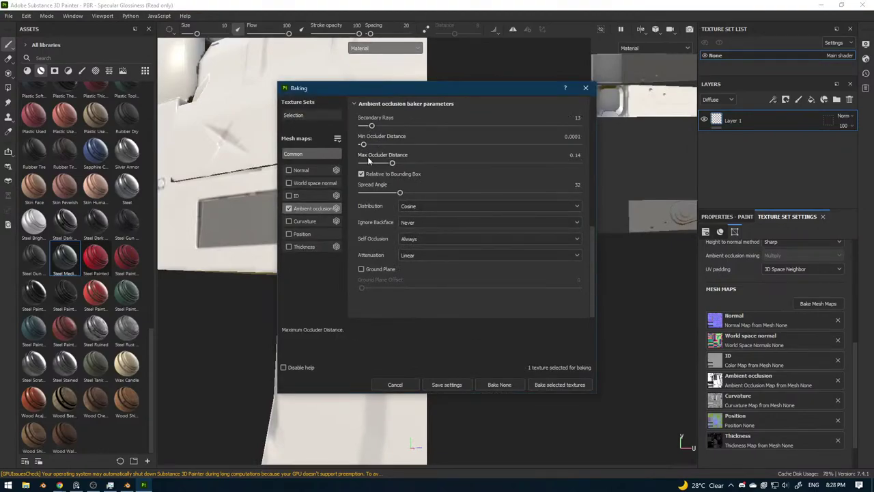
click(509, 383)
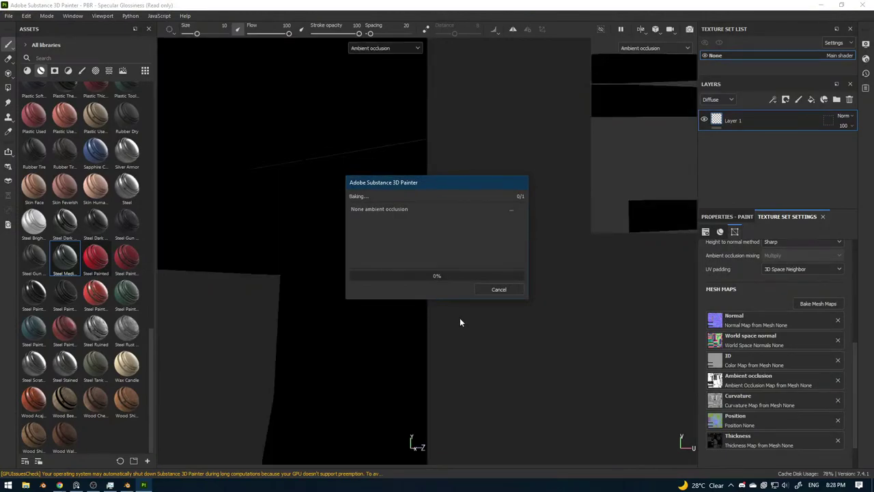
click(485, 293)
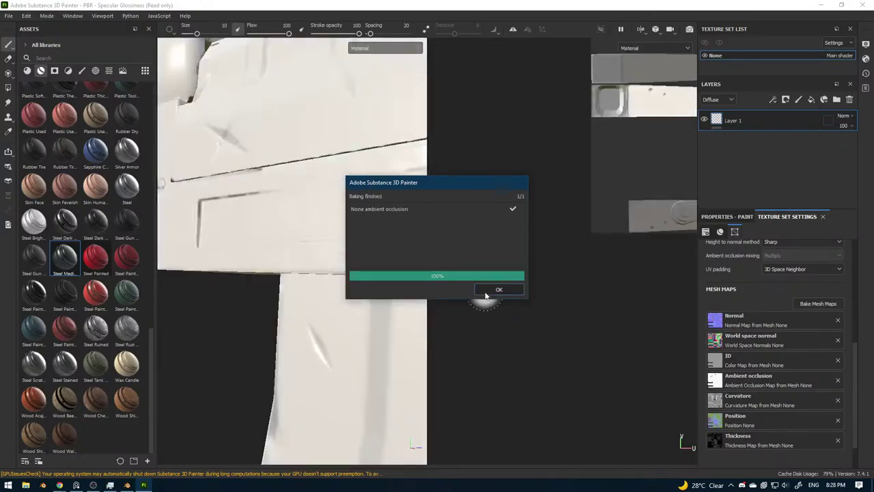
click(488, 290)
Compare the rifle with and without the freshly baked ambient occlusion map, undoing the map's removal.
scroll(342, 286, down, 5)
alt+drag(378, 339, 683, 349)
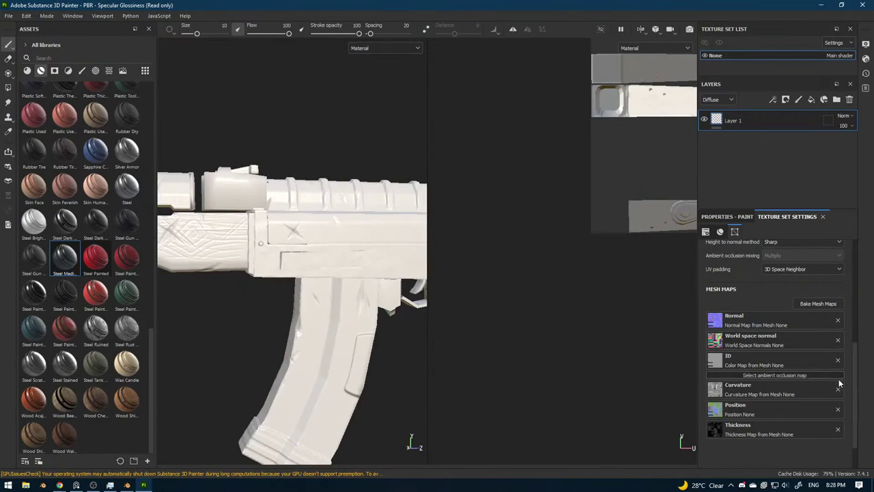
alt+drag(353, 319, 679, 382)
scroll(353, 340, down, 4)
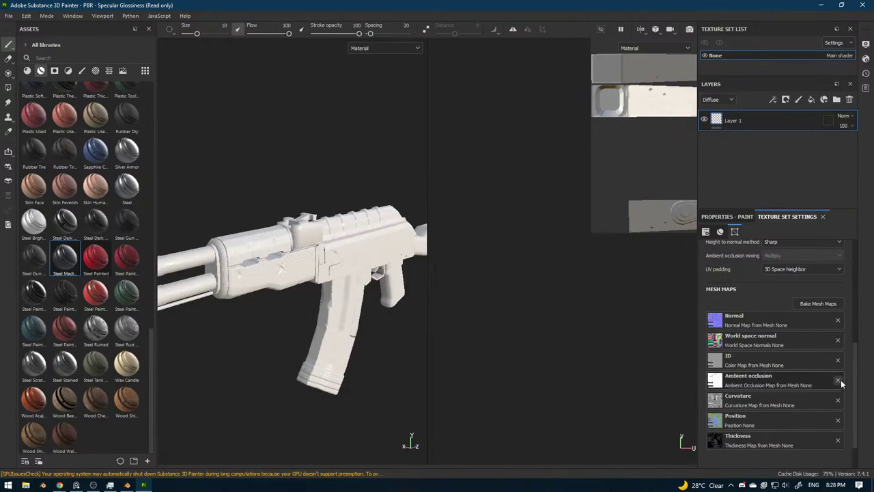
Set ambient occlusion to 33 secondary rays, 0.0011 min and 12.82 max occluder distance and spread angle 42, and bake it.
click(806, 306)
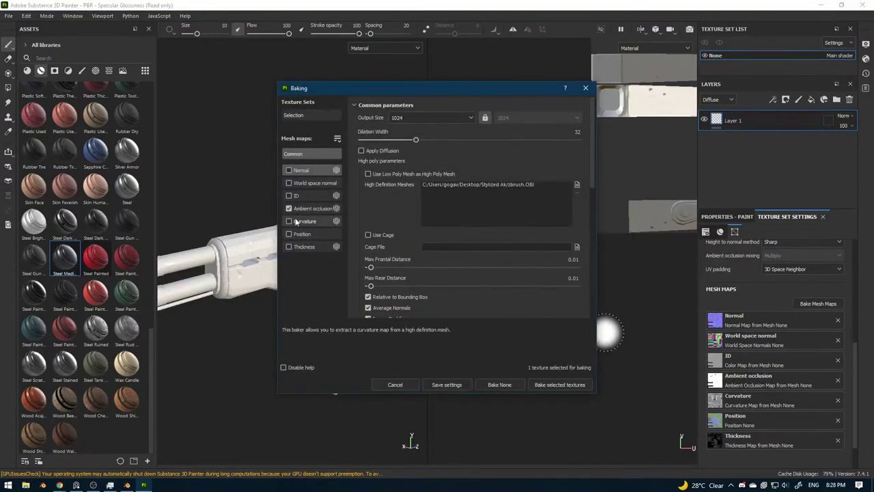
click(313, 208)
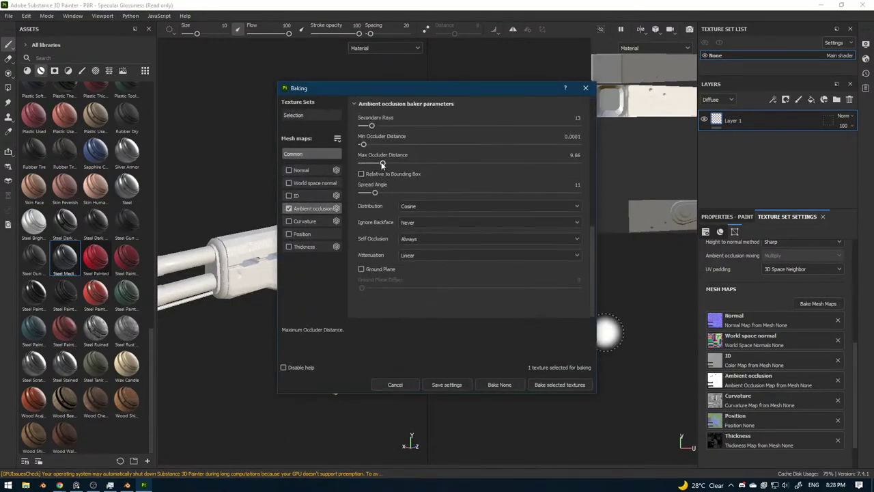
drag(382, 165, 389, 163)
click(497, 382)
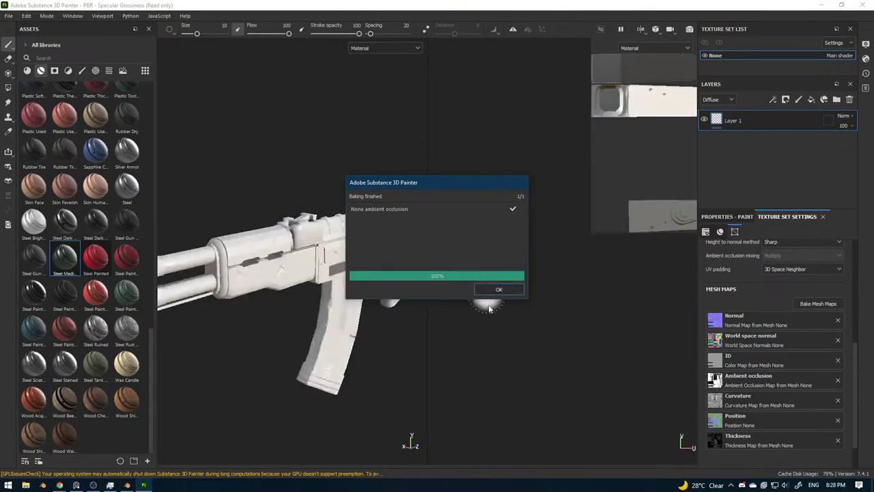
click(498, 291)
Examine the receiver patch while removing the ID map and the ambient occlusion map in turn, undoing each removal.
scroll(355, 293, up, 6)
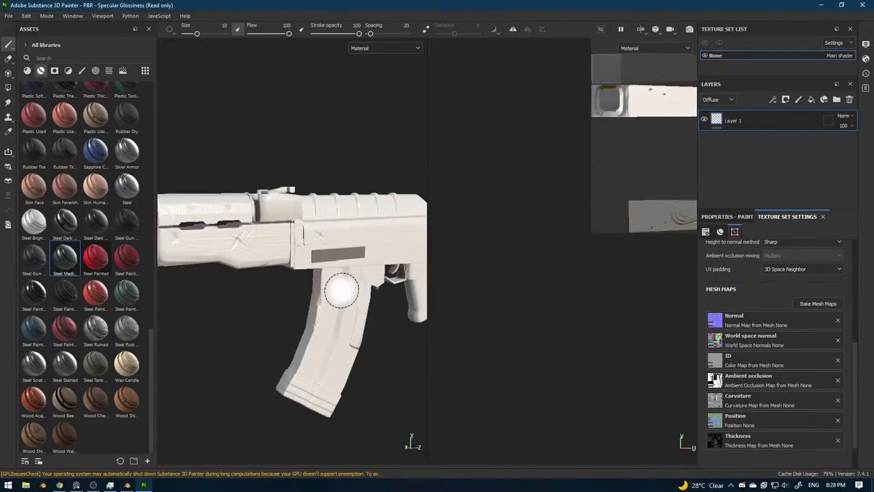
click(837, 361)
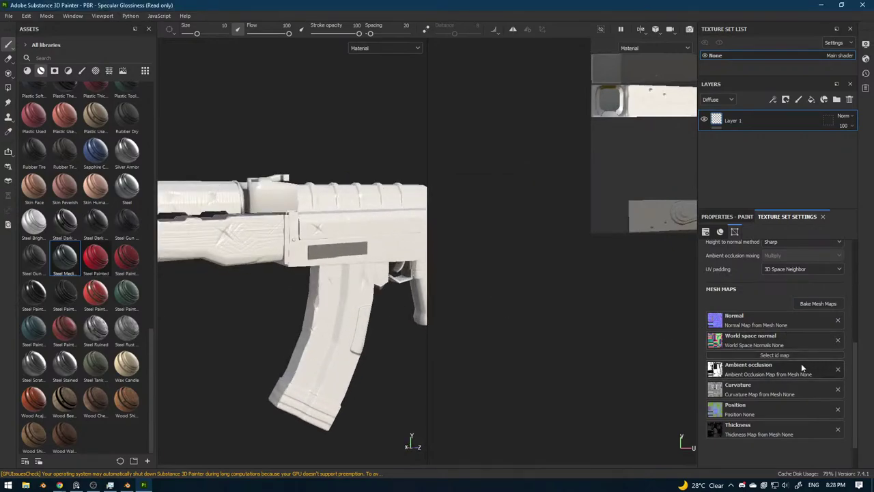
key(ctrl+z)
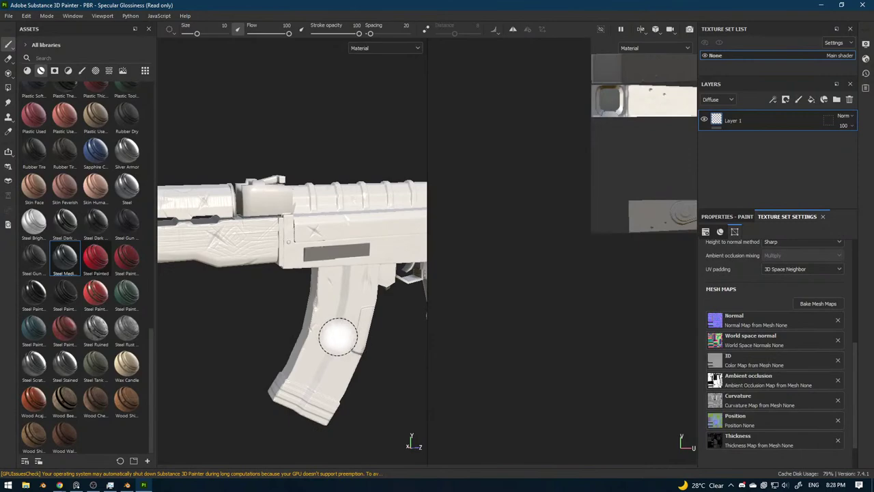
click(838, 381)
key(ctrl+z)
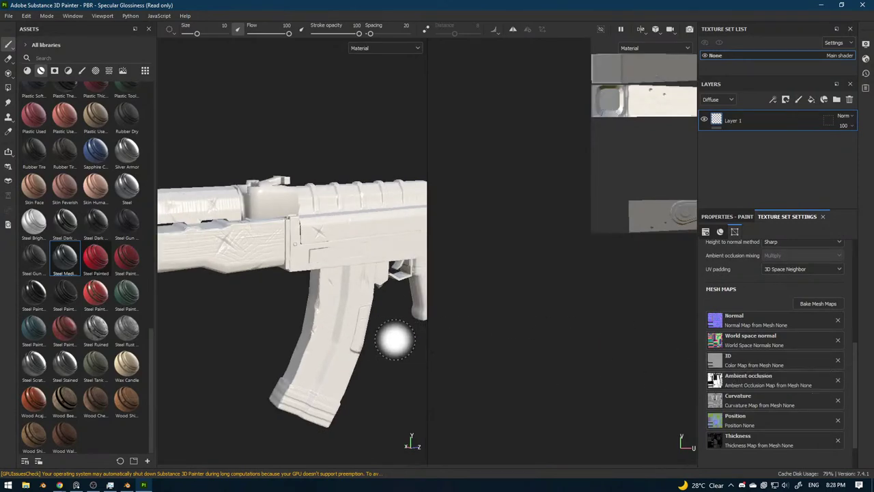
mouse_move(392, 339)
alt+mouse_down()
mouse_move(353, 341)
mouse_move(389, 345)
alt+mouse_up()
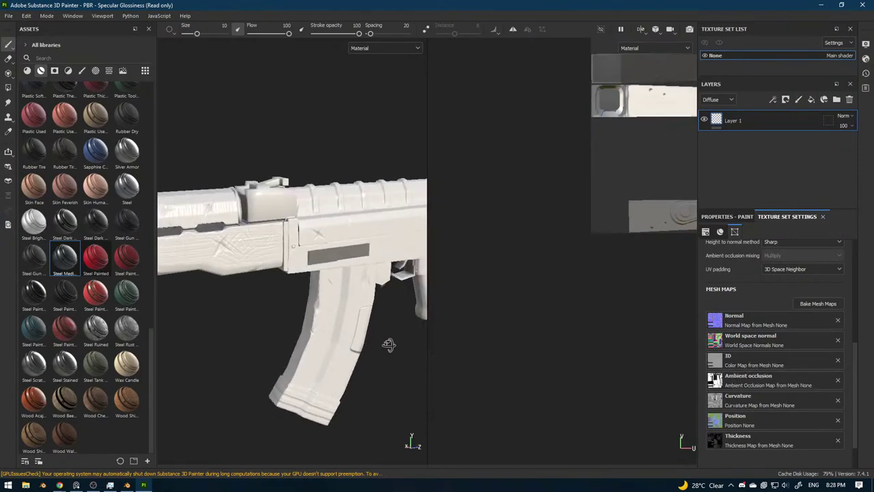
Bake the ambient occlusion map again, close the report and check the opposite side of the rifle.
click(818, 303)
click(318, 208)
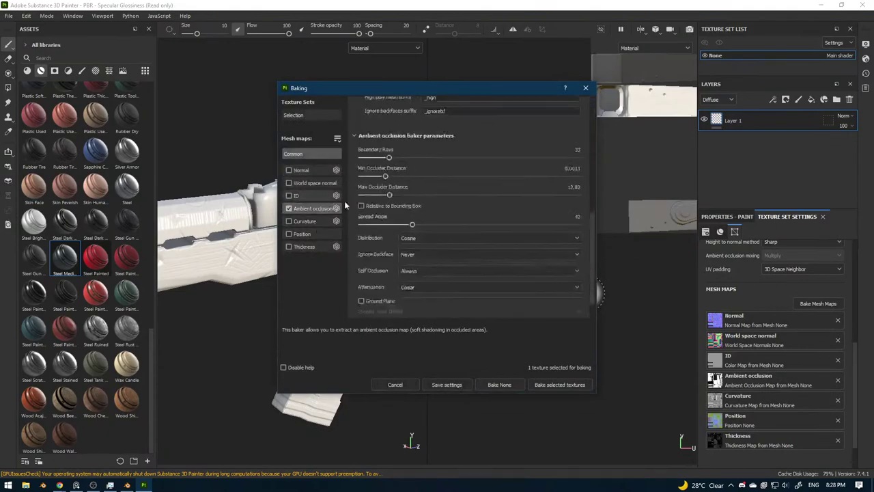
click(499, 384)
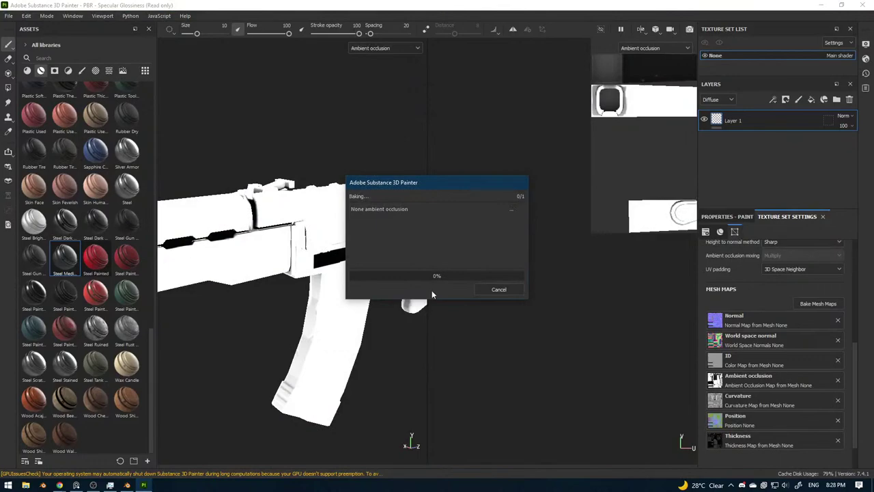
click(484, 292)
mouse_move(361, 290)
alt+mouse_down()
mouse_move(346, 241)
mouse_move(306, 290)
mouse_move(308, 335)
mouse_move(351, 341)
mouse_move(362, 314)
mouse_move(351, 316)
mouse_move(470, 328)
alt+mouse_up()
Set the ambient occlusion's max occluder distance to 39.29, bake only that map and close the report.
click(817, 304)
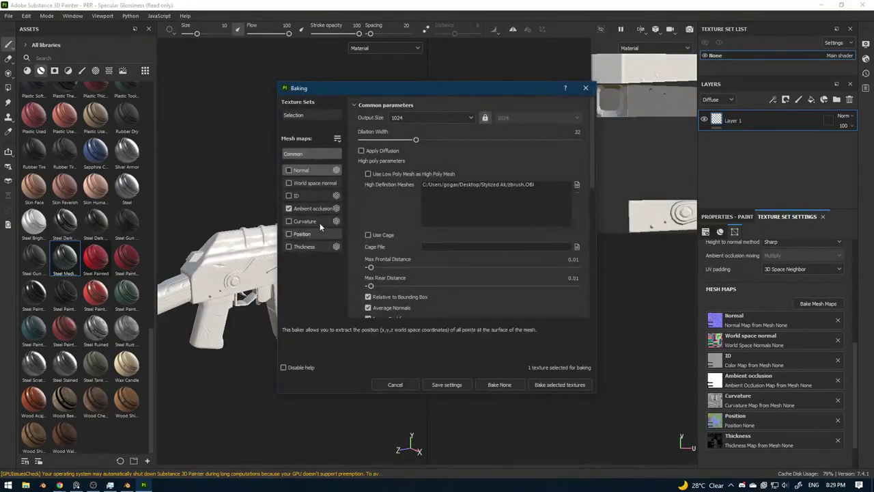
scroll(382, 198, down, 3)
scroll(383, 198, down, 3)
click(401, 163)
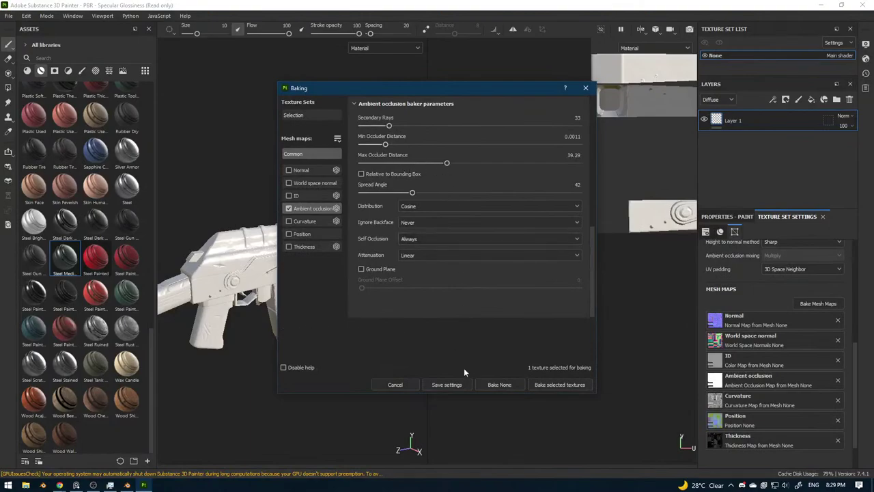
click(492, 383)
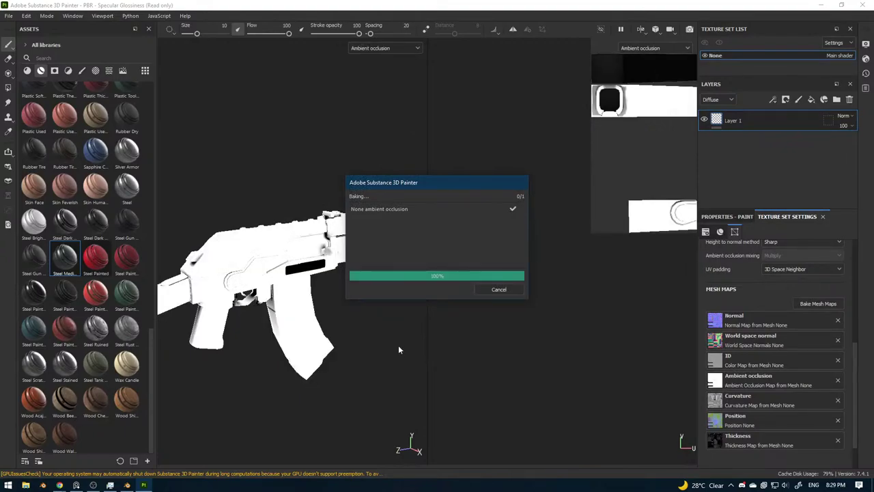
click(499, 288)
Test removing the ambient occlusion map on the receiver's other side, undo the removal and check the project's available mesh maps.
scroll(466, 285, up, 5)
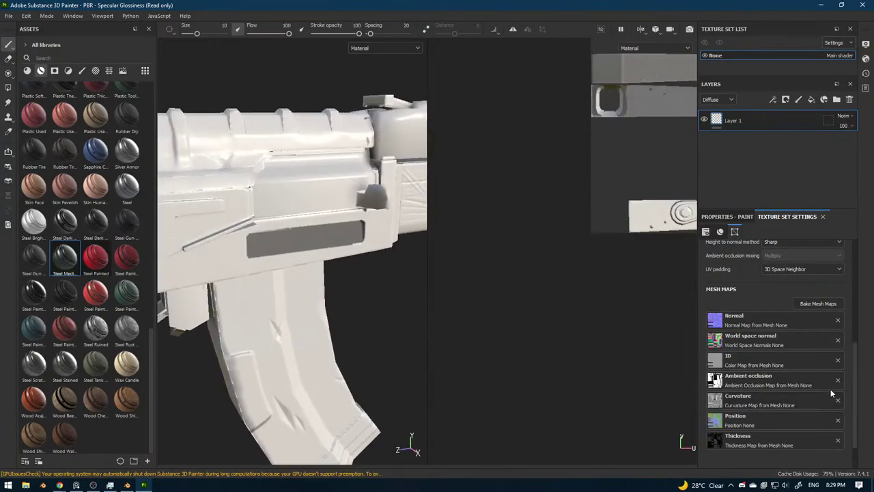
click(837, 381)
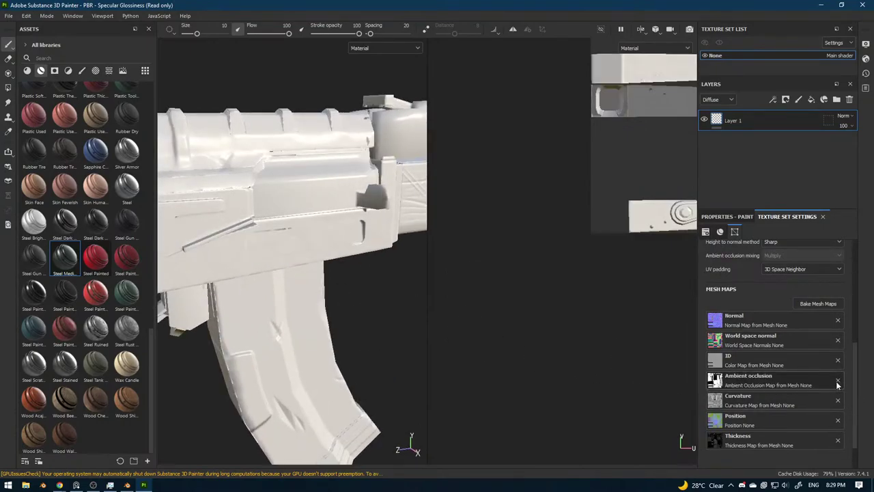
scroll(347, 321, down, 3)
alt+drag(346, 343, 380, 292)
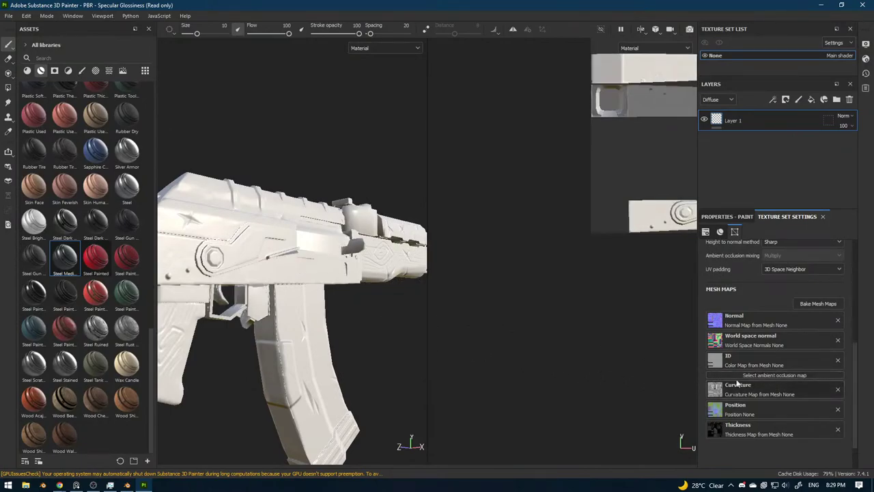
alt+drag(375, 321, 471, 353)
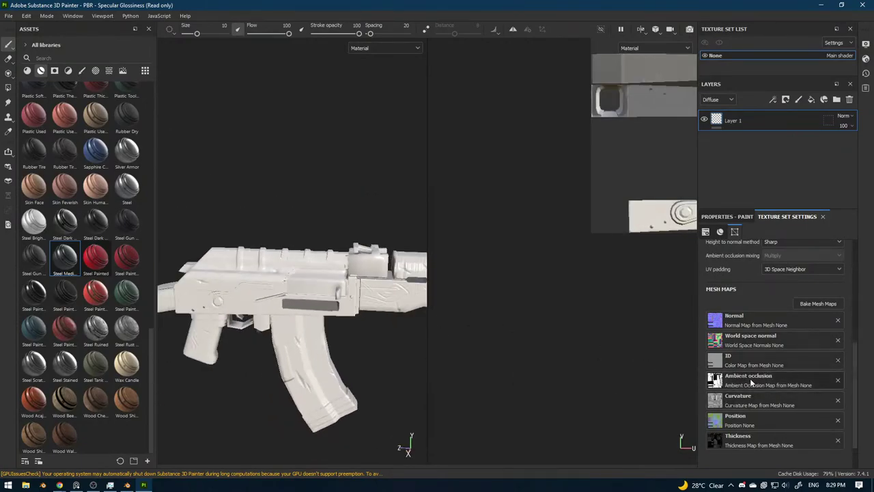
click(726, 359)
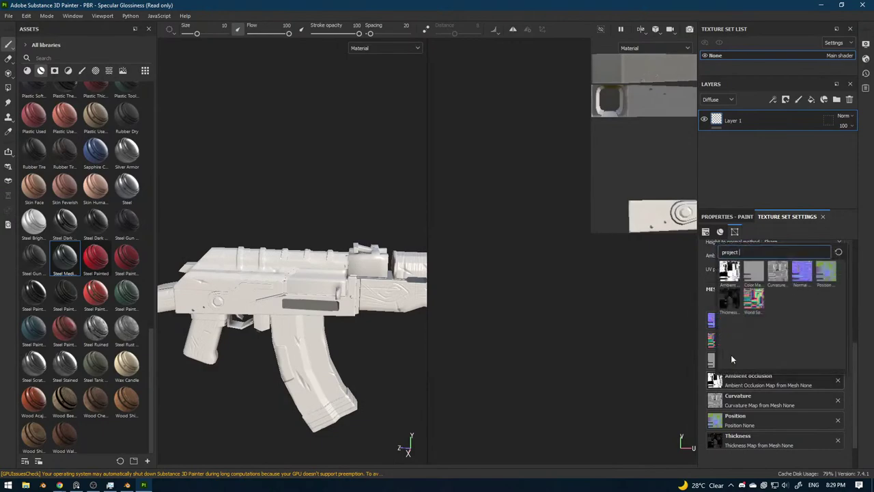
click(732, 280)
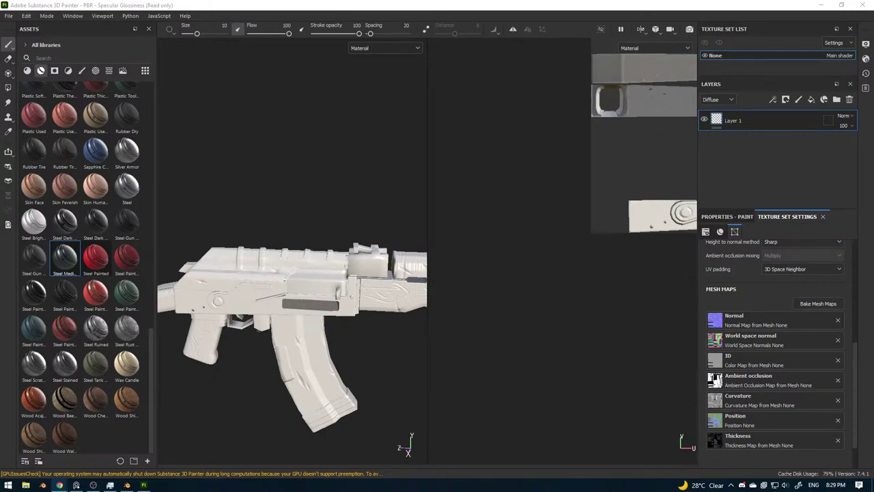
Examine the receiver's UV islands in the 2D view for the dark rectangular patches.
scroll(492, 236, down, 7)
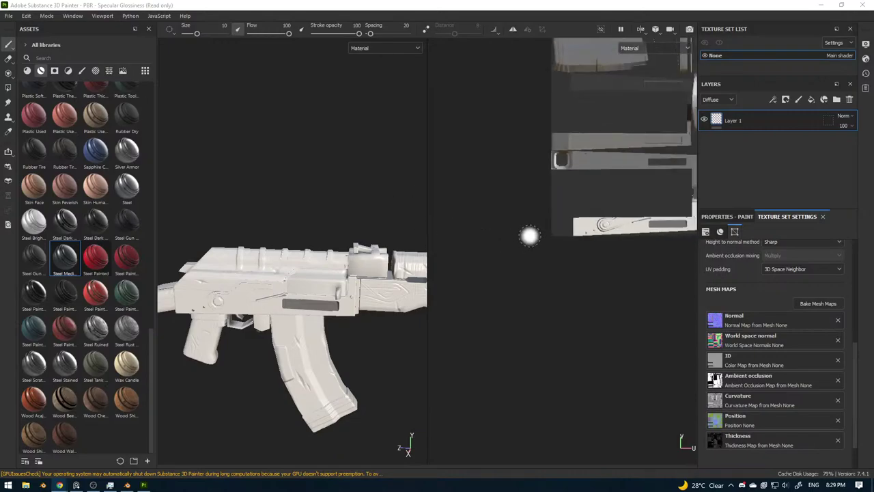
alt+middle_drag(611, 195, 548, 270)
scroll(549, 271, up, 4)
alt+middle_drag(611, 271, 596, 289)
scroll(597, 289, up, 1)
scroll(596, 292, up, 1)
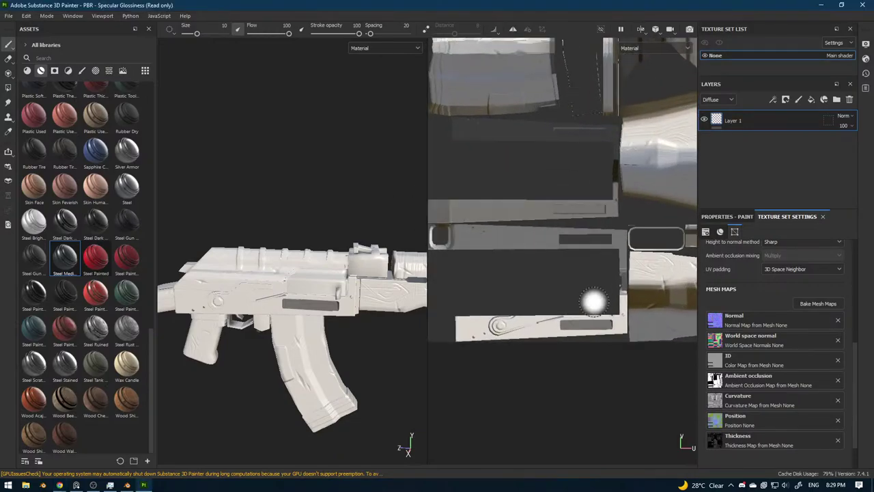
scroll(564, 337, up, 3)
scroll(551, 334, down, 4)
mouse_move(357, 297)
alt+mouse_down()
mouse_move(293, 250)
mouse_move(331, 301)
alt+mouse_up()
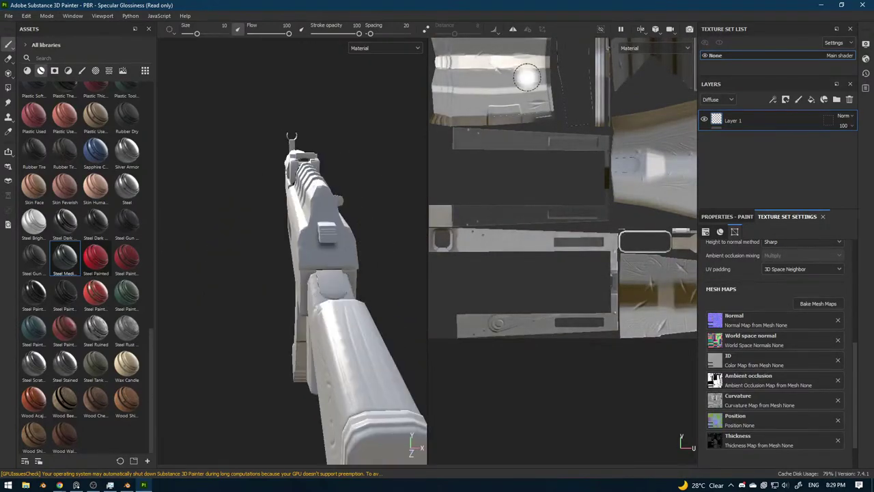
Switch the viewport to 3D only, rotate the environment lighting slightly and examine the whole rifle.
click(641, 29)
click(655, 64)
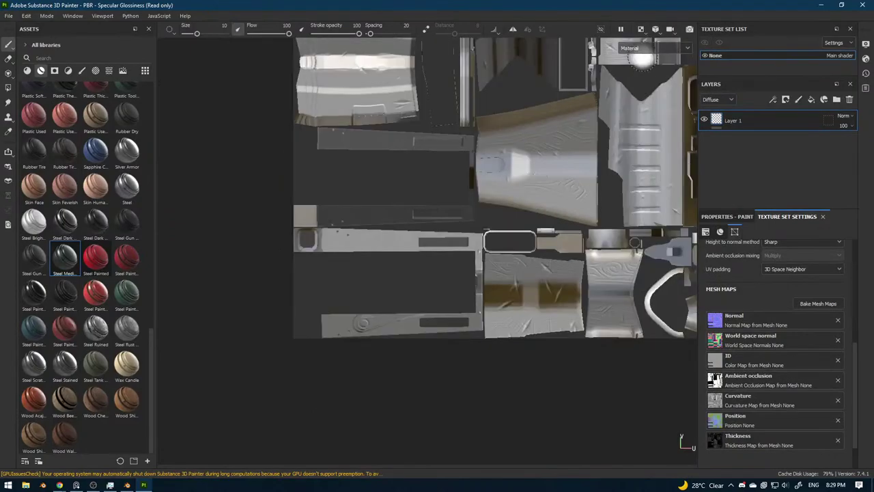
click(641, 30)
click(659, 53)
alt+drag(486, 211, 530, 260)
shift+right_drag(531, 261, 540, 260)
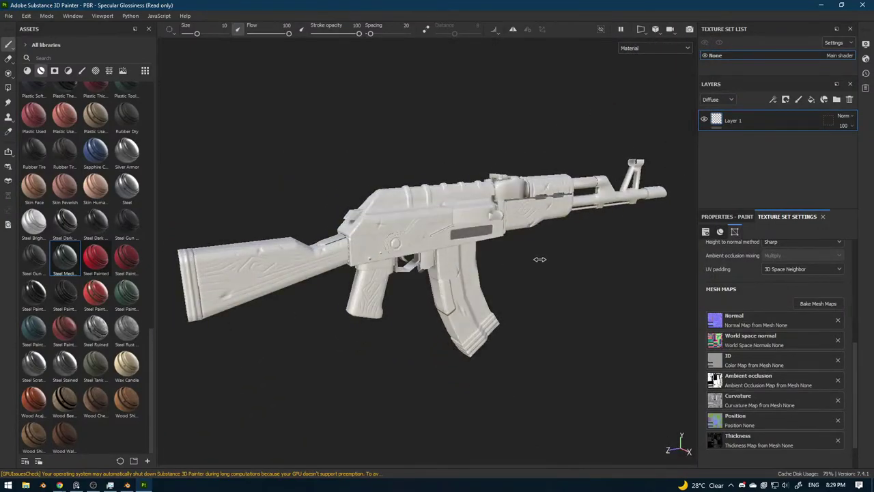
scroll(407, 258, up, 3)
scroll(407, 259, down, 1)
alt+middle_drag(424, 272, 441, 284)
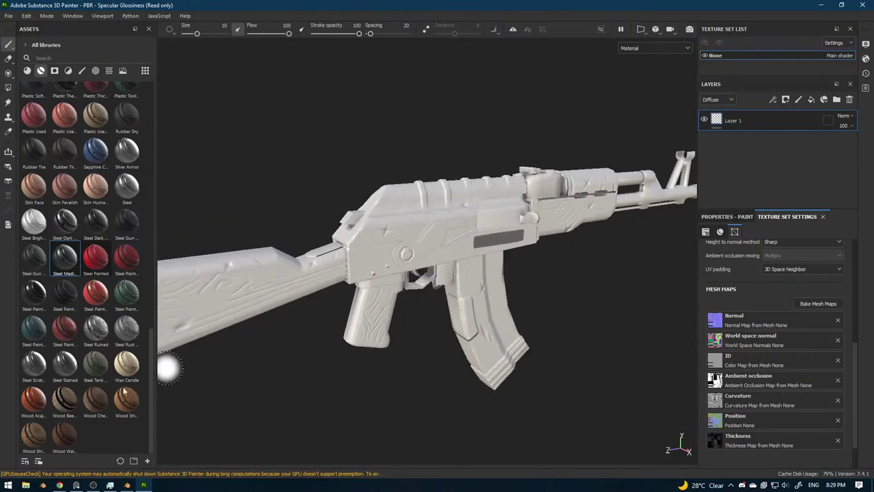
Apply the Wood Ship Hull Nordic smart material to the rifle and move it into a new folder named Wood.
drag(126, 400, 447, 311)
scroll(413, 292, down, 2)
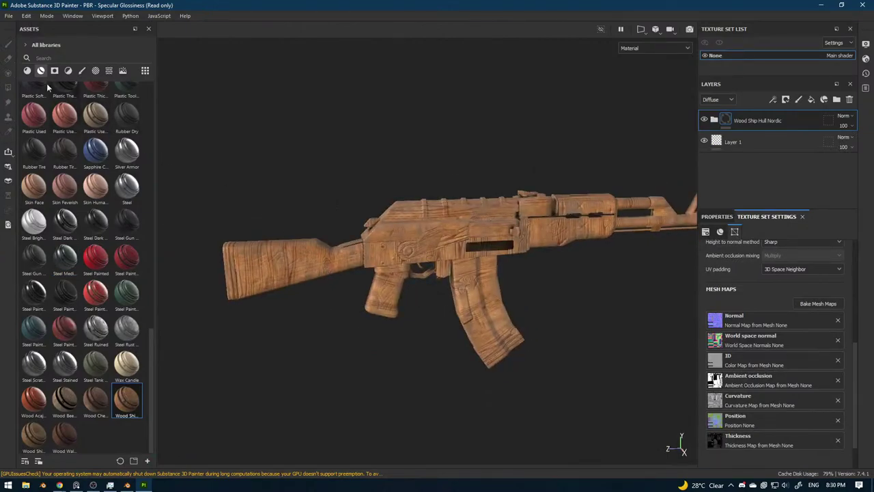
click(836, 99)
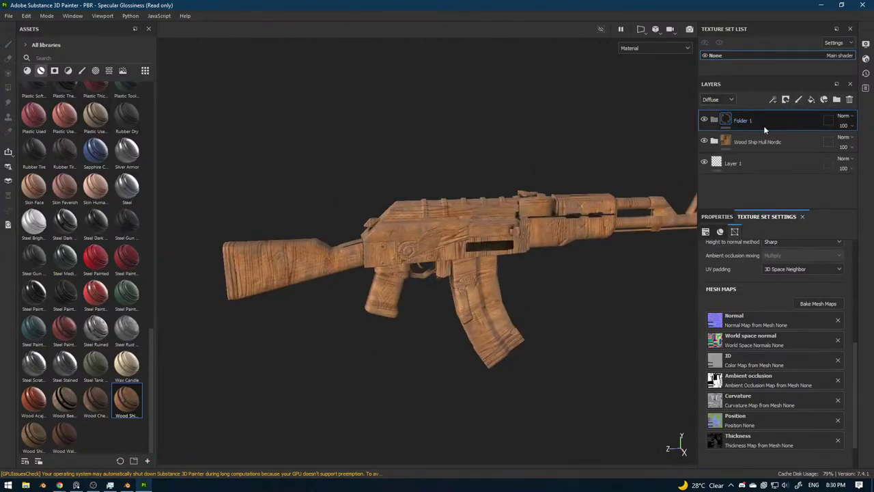
double_click(760, 121)
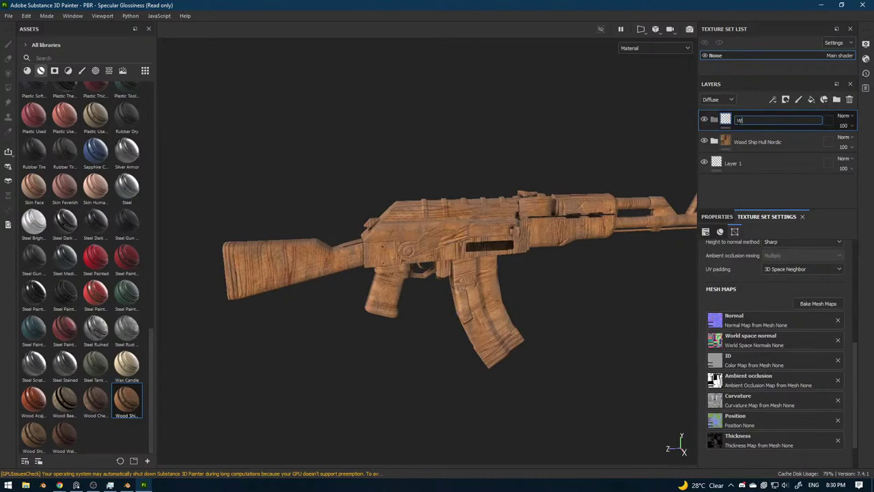
key(Return)
drag(743, 142, 756, 121)
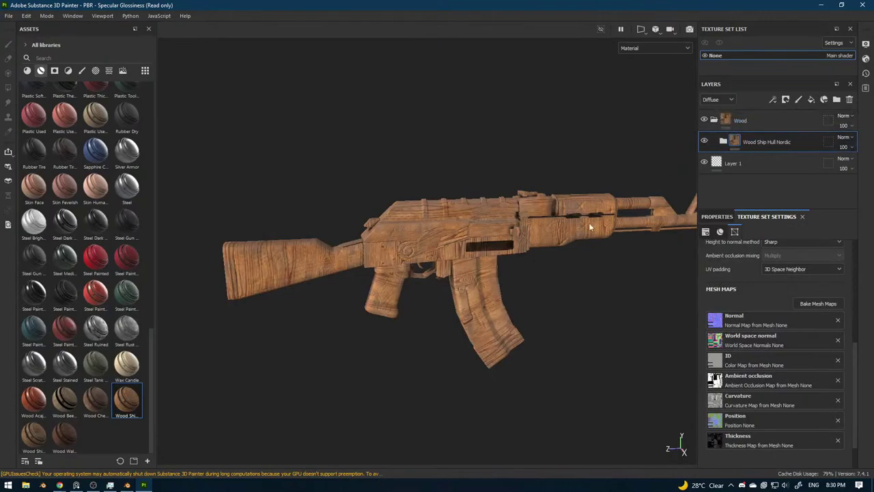
Add a black mask to the Wood folder.
scroll(581, 220, up, 2)
alt+drag(580, 220, 550, 235)
alt+middle_drag(549, 235, 592, 220)
click(754, 119)
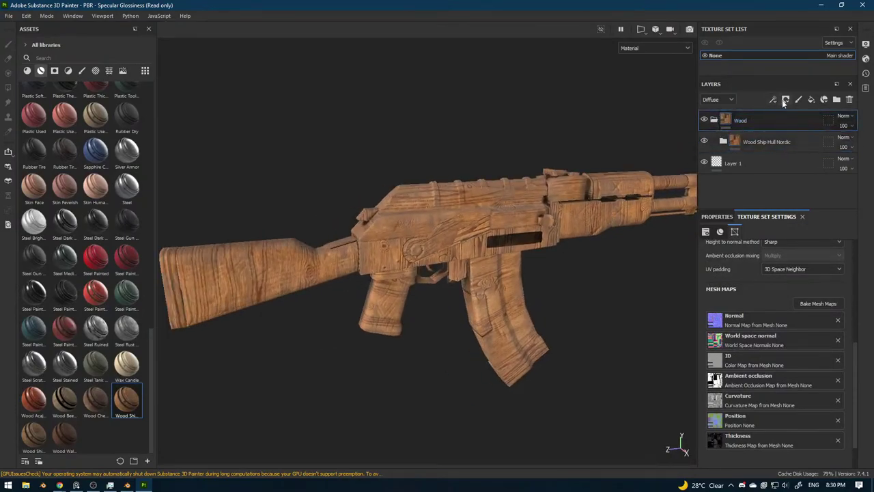
click(786, 100)
click(790, 123)
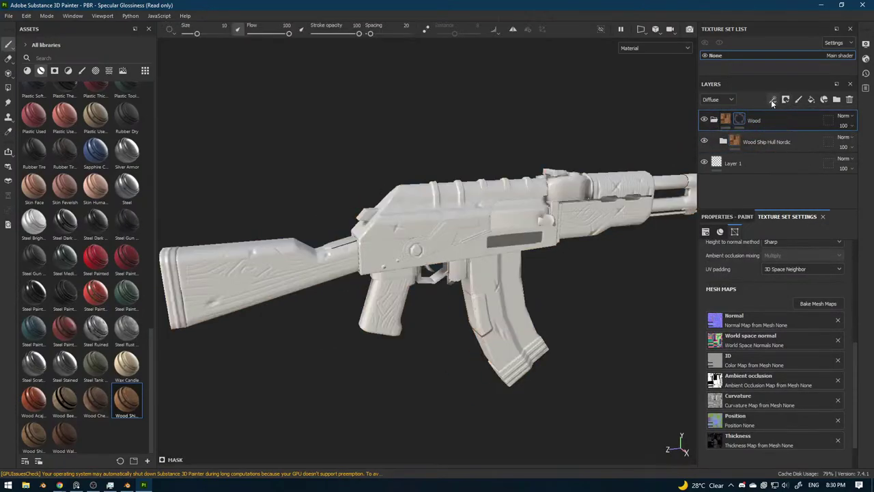
Reveal the wood on the stock, both handguard parts and the pistol grip by filling them in the folder's mask with Polygon Fill.
click(9, 88)
click(234, 262)
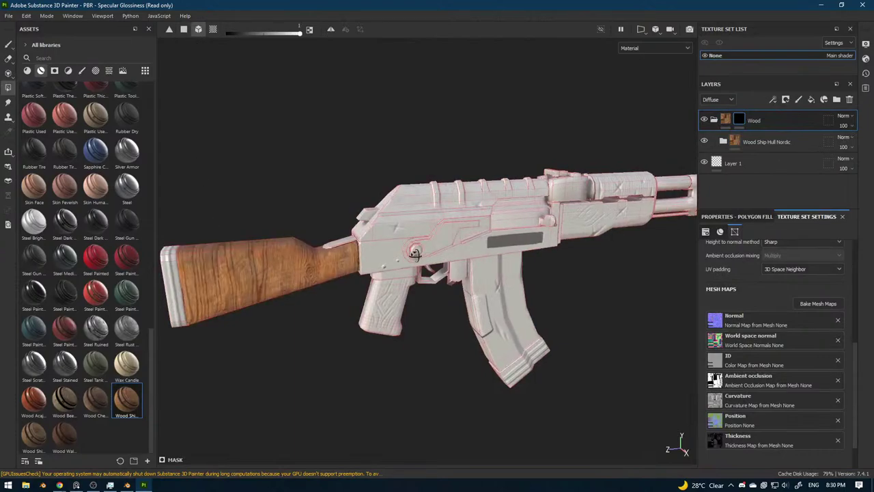
alt+drag(234, 262, 288, 258)
click(431, 243)
click(445, 200)
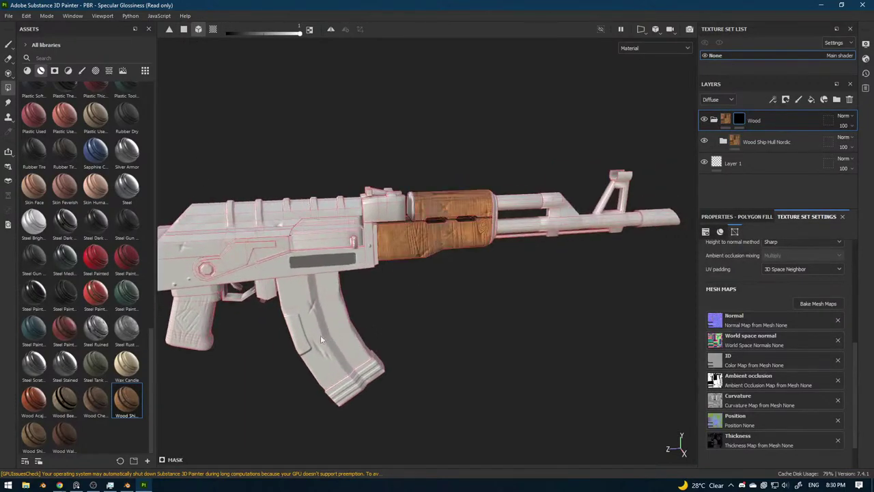
click(194, 330)
alt+drag(194, 330, 519, 256)
click(8, 43)
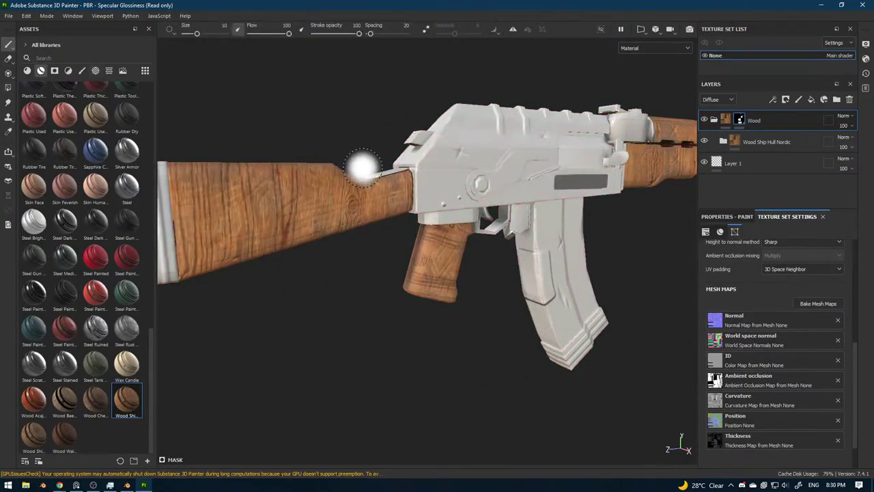
mouse_move(426, 156)
alt+mouse_down()
mouse_move(419, 247)
mouse_move(521, 265)
mouse_move(452, 289)
mouse_move(531, 250)
alt+mouse_up()
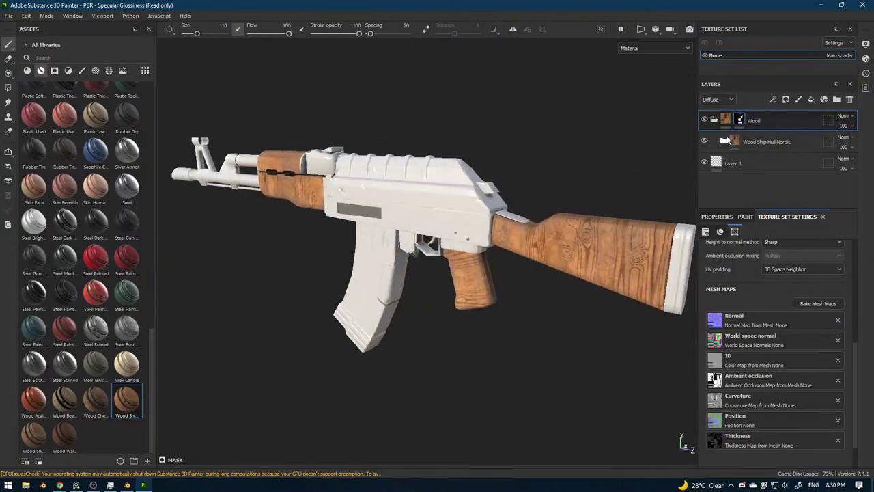
Expand the Wood Ship Hull Nordic group and delete its Pattern layer and the Dust layer with the Gradient filter.
click(723, 141)
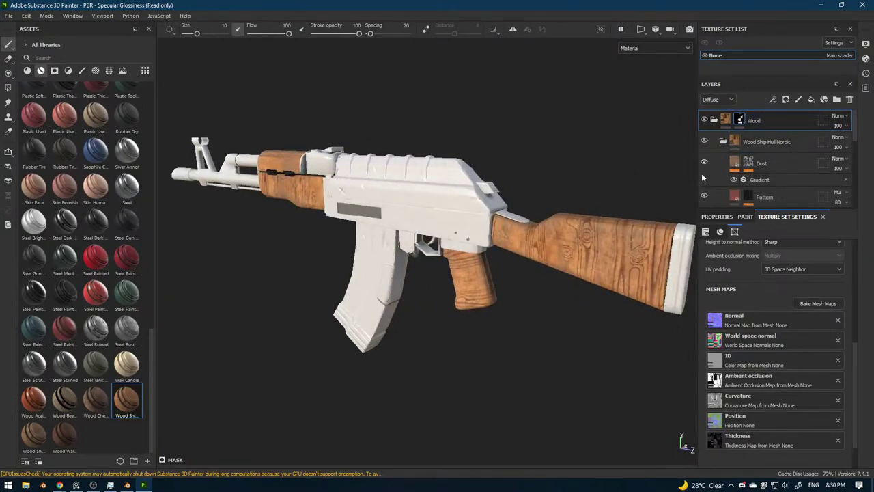
scroll(702, 179, down, 1)
click(792, 171)
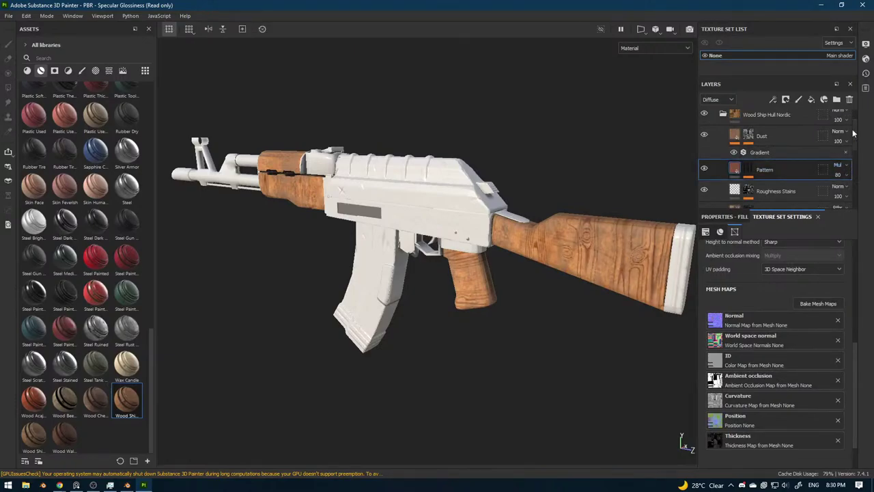
click(849, 99)
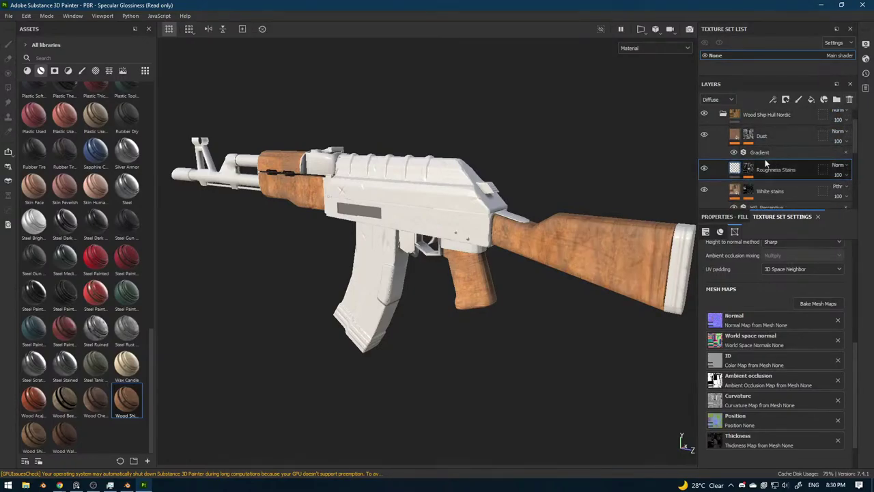
alt+drag(550, 224, 574, 237)
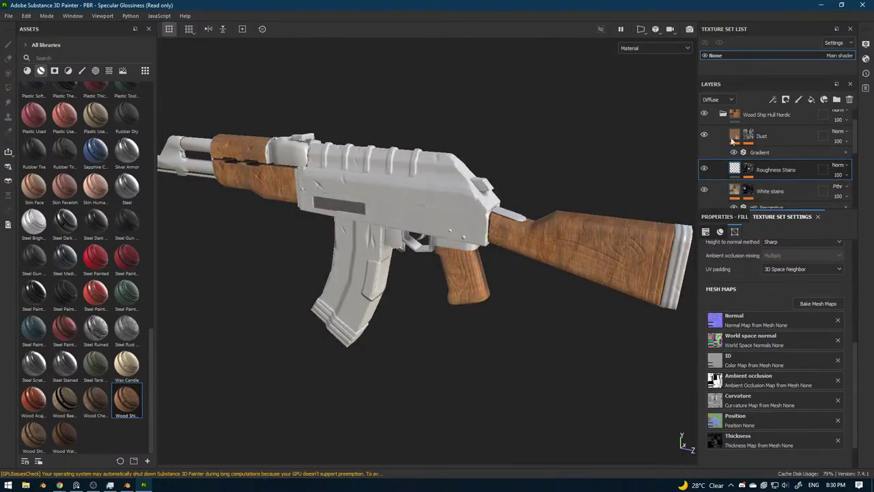
click(786, 136)
click(850, 100)
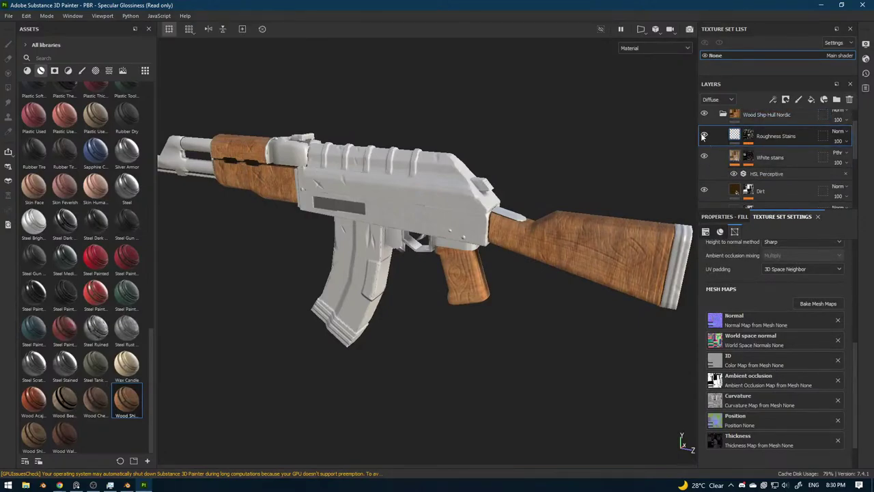
Compare the stock with the Dirt layer hidden and shown, and delete that layer from the wood material.
alt+drag(587, 247, 577, 249)
alt+middle_drag(577, 250, 435, 282)
scroll(435, 282, up, 6)
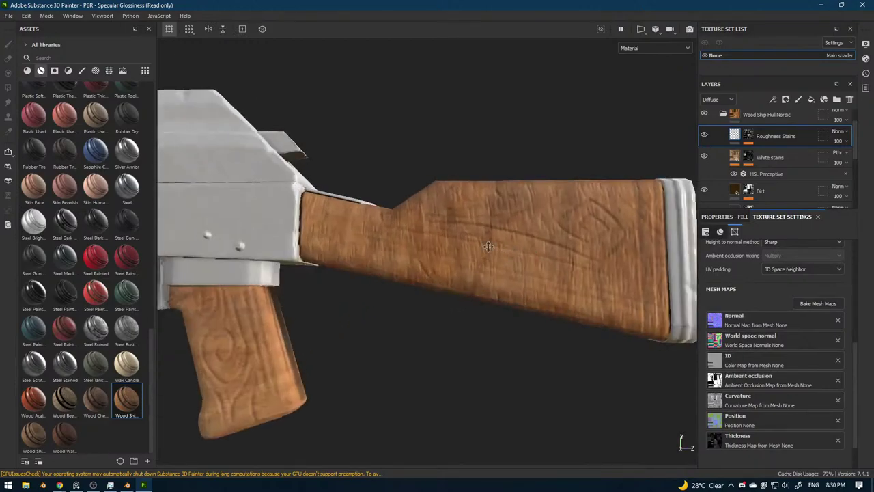
alt+drag(487, 246, 521, 263)
shift+right_drag(521, 263, 563, 263)
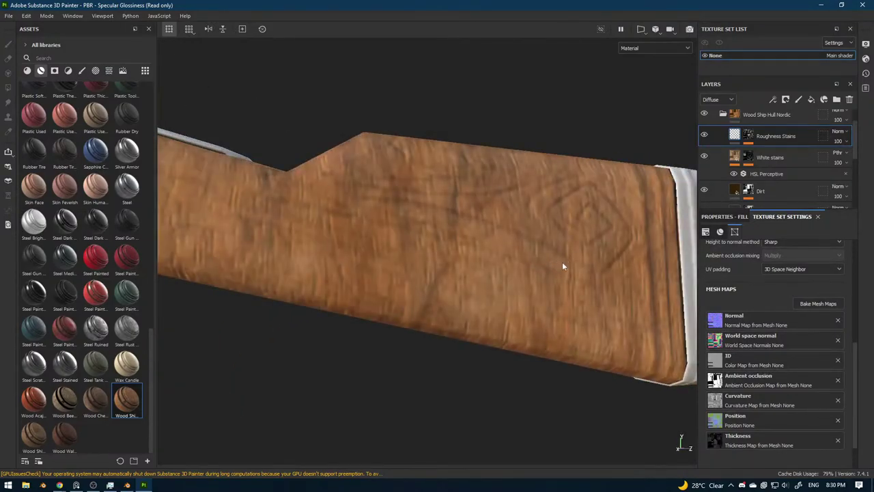
alt+drag(562, 263, 637, 212)
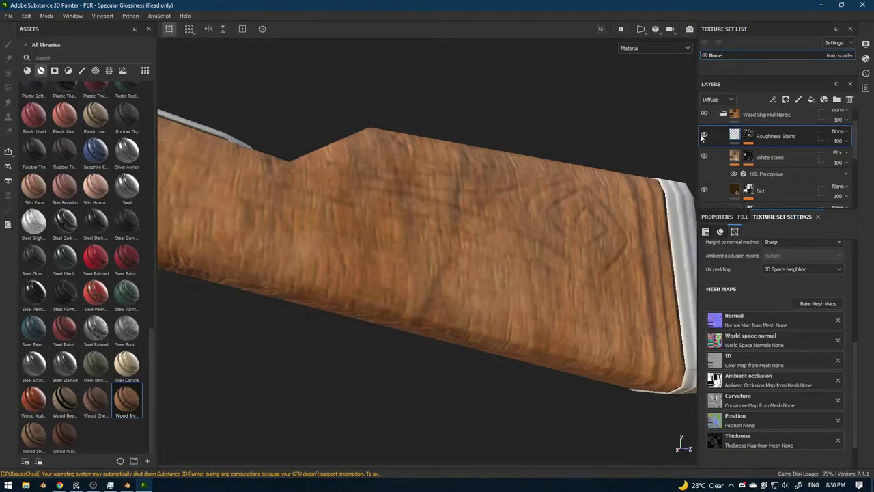
click(704, 190)
click(704, 190)
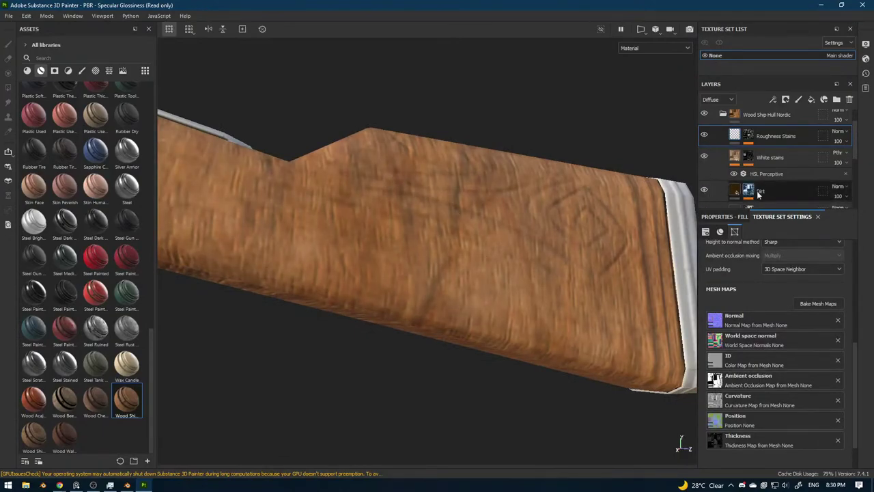
click(776, 191)
click(849, 100)
Examine the stock's wood grain from several angles and under rotated lighting, and compare it with the Wood Rough layer hidden and shown.
alt+drag(625, 193, 550, 212)
shift+right_drag(549, 212, 431, 298)
alt+middle_drag(431, 298, 461, 298)
alt+drag(462, 298, 525, 248)
click(530, 248)
mouse_move(539, 248)
alt+right_down()
mouse_move(506, 229)
mouse_move(673, 213)
alt+right_up()
scroll(707, 158, down, 3)
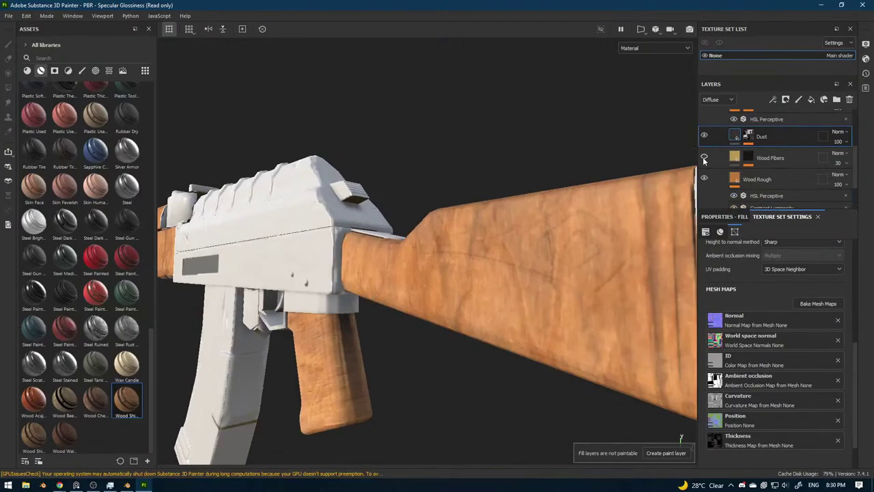
mouse_move(539, 221)
alt+mouse_down()
mouse_move(547, 185)
mouse_move(605, 186)
alt+mouse_up()
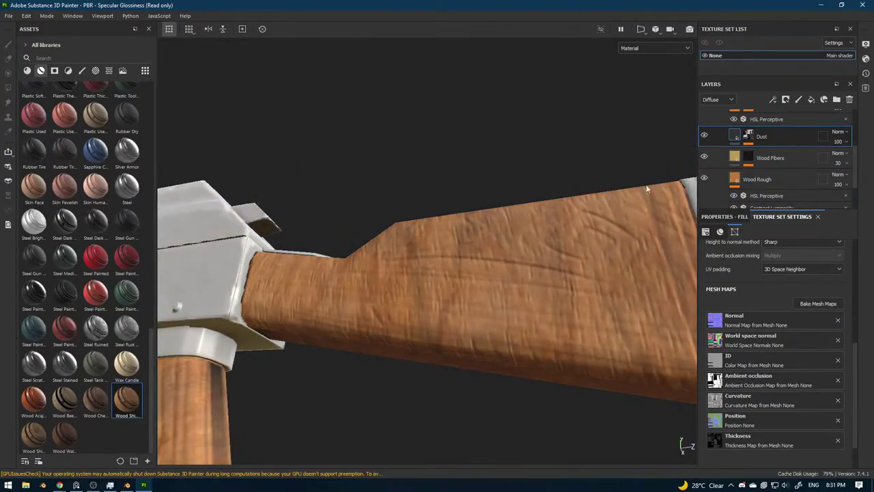
click(705, 178)
click(705, 178)
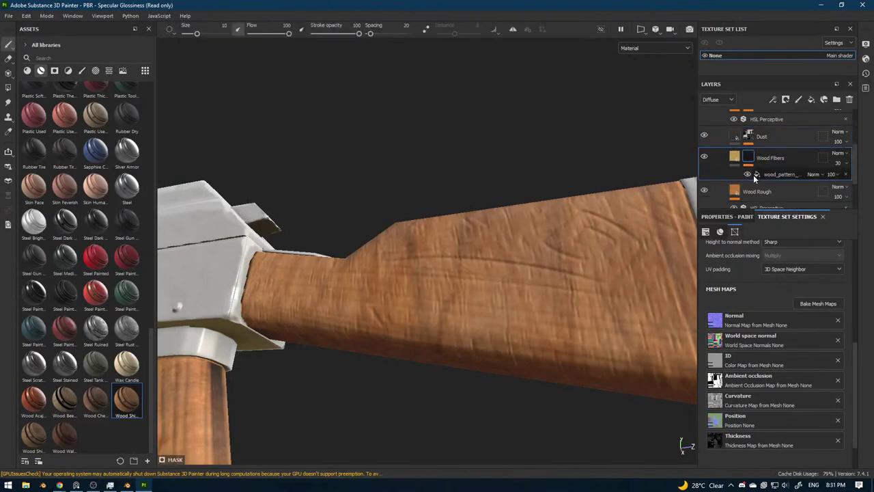
Set the rotation of the wood pattern fill in the Wood Fibers mask to 83.68 and check the grain on the stock.
click(754, 174)
click(724, 219)
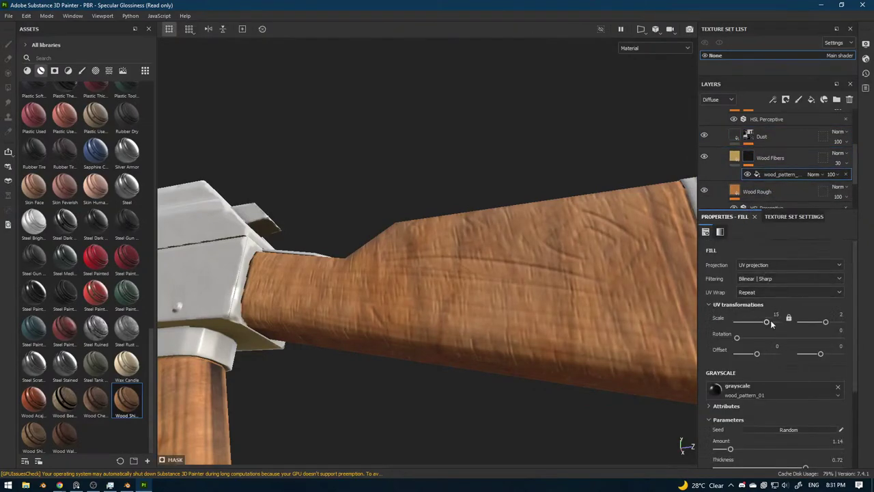
drag(739, 338, 761, 342)
scroll(418, 377, down, 4)
alt+drag(417, 377, 464, 330)
alt+middle_drag(464, 331, 487, 309)
mouse_move(481, 344)
shift+right_down()
mouse_move(493, 345)
mouse_move(428, 361)
mouse_move(450, 366)
shift+right_up()
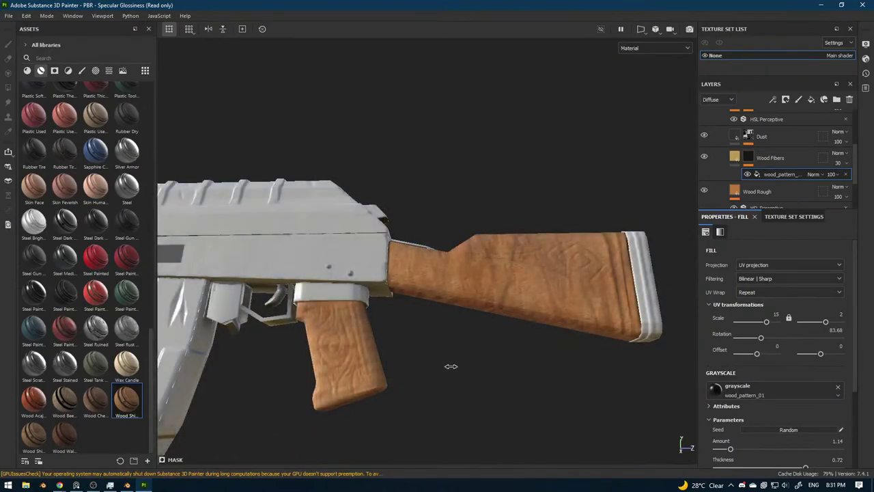
alt+drag(536, 308, 438, 330)
scroll(439, 330, up, 4)
shift+right_drag(440, 331, 506, 334)
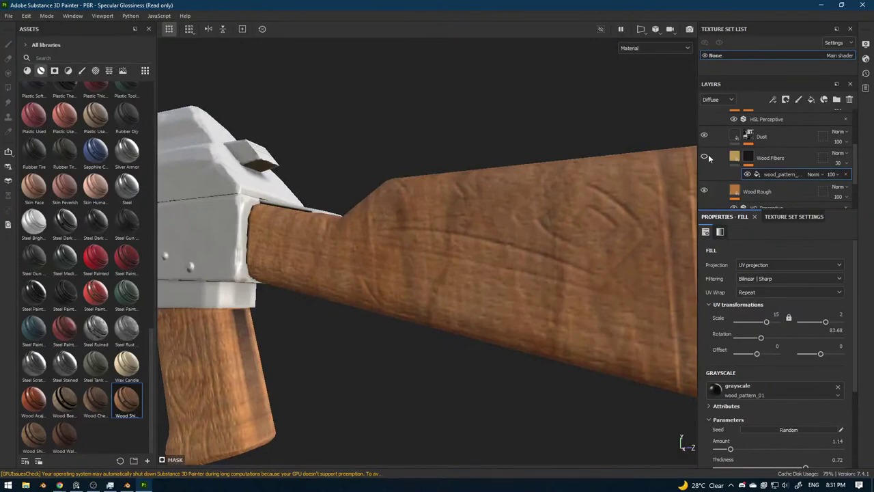
Compare the wood with the White stains layer hidden and shown, and delete the Roughness Stains layer.
scroll(711, 135, up, 2)
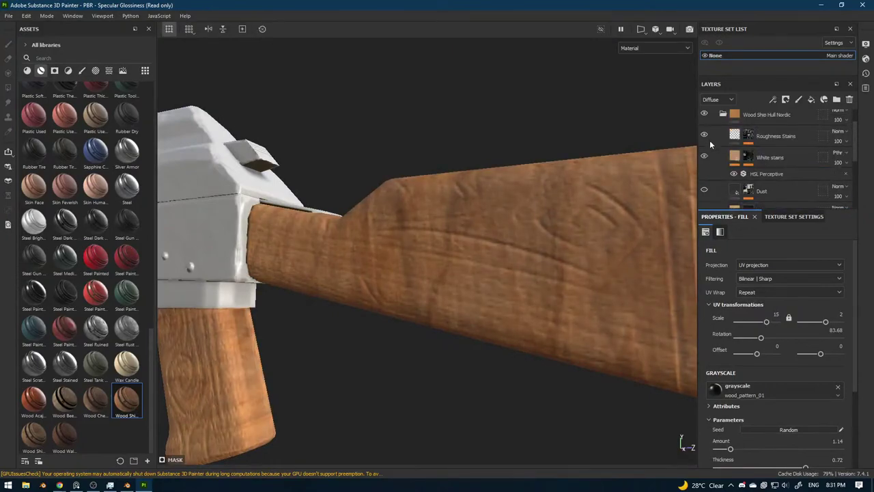
click(705, 156)
click(705, 156)
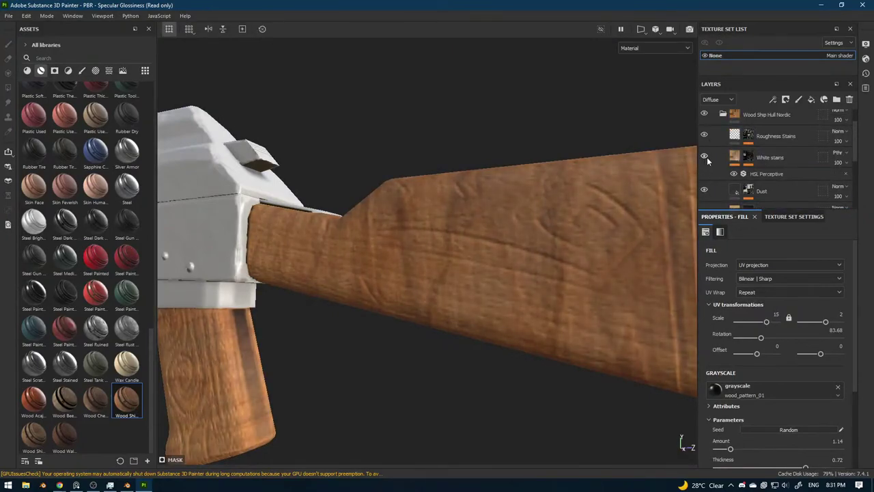
scroll(587, 207, down, 3)
alt+drag(529, 221, 511, 271)
scroll(511, 271, down, 4)
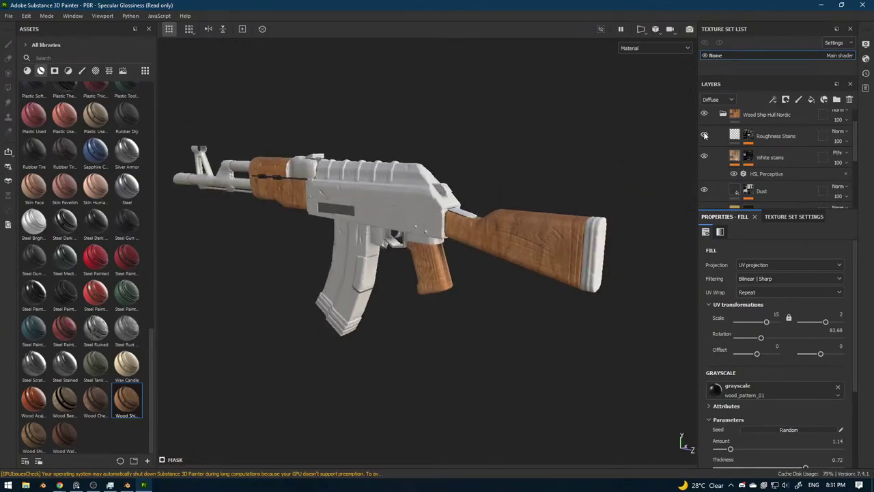
click(772, 135)
click(850, 99)
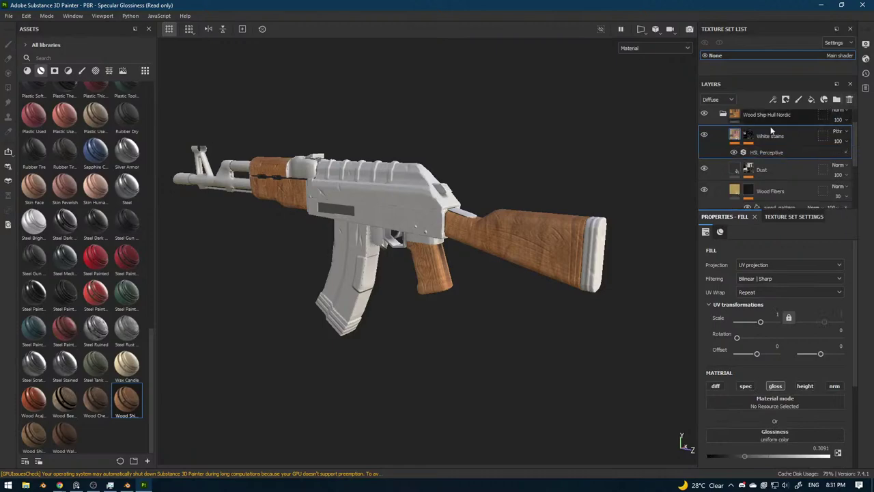
Examine the rifle's wooden parts from the side while toggling the White stains layer's visibility.
scroll(564, 210, up, 2)
alt+drag(566, 218, 601, 224)
click(705, 137)
click(705, 137)
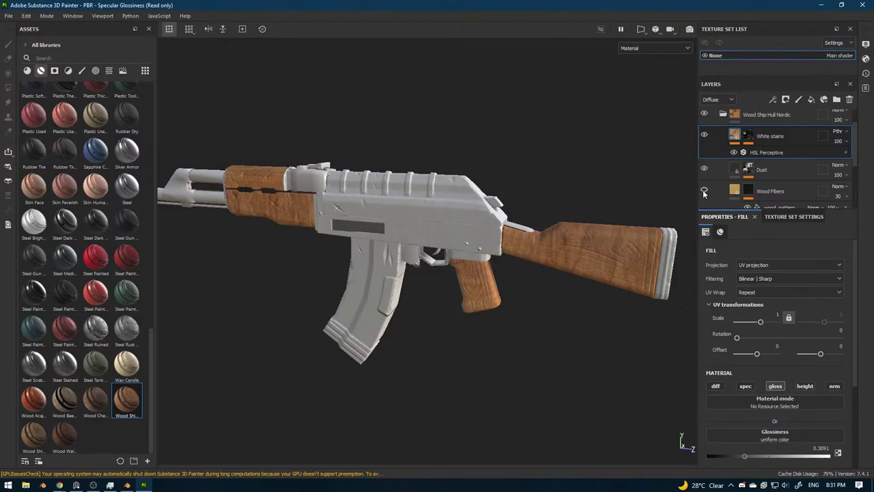
Toggle the Wood Rough layer's visibility to check its effect and open its material parameters.
scroll(716, 184, down, 2)
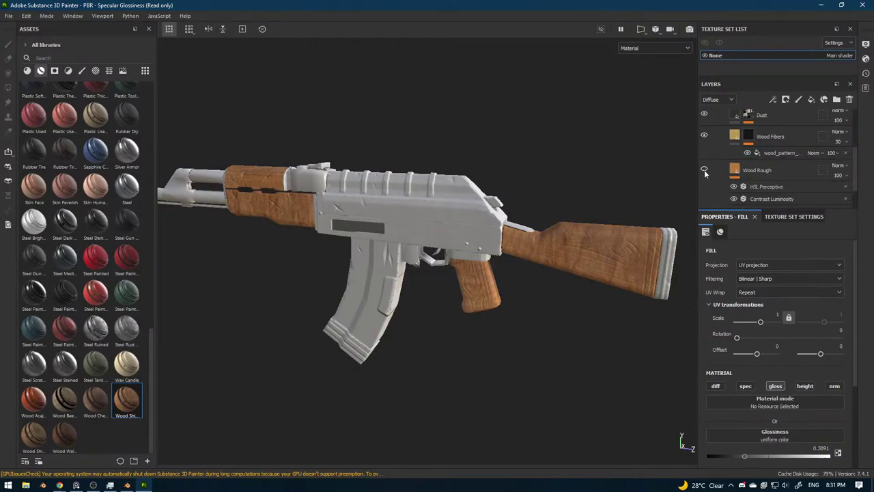
click(704, 169)
click(704, 169)
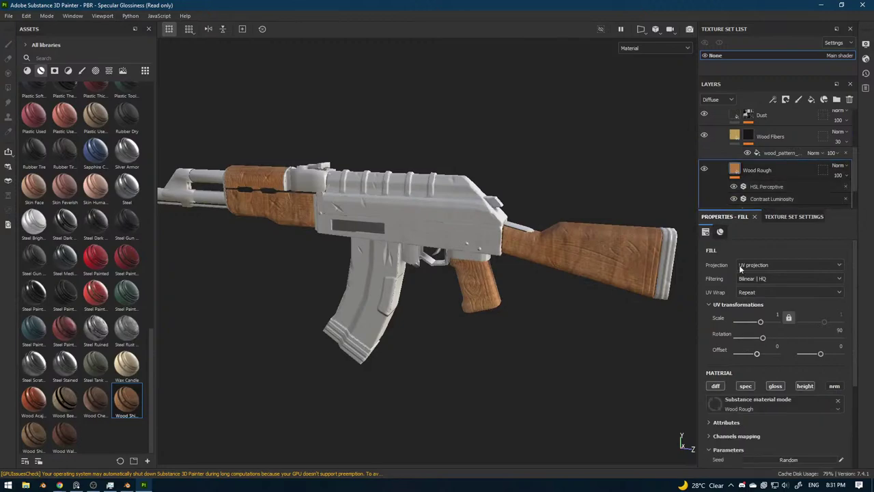
scroll(756, 388, down, 4)
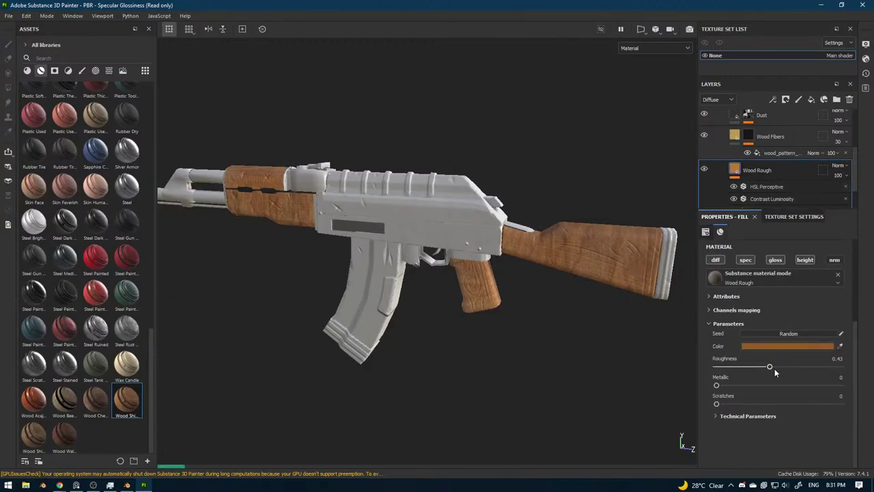
Set the Wood Rough layer's roughness to 0.84 and its color to a dark reddish brown with hue 0.059 and value about 0.47.
drag(774, 367, 762, 368)
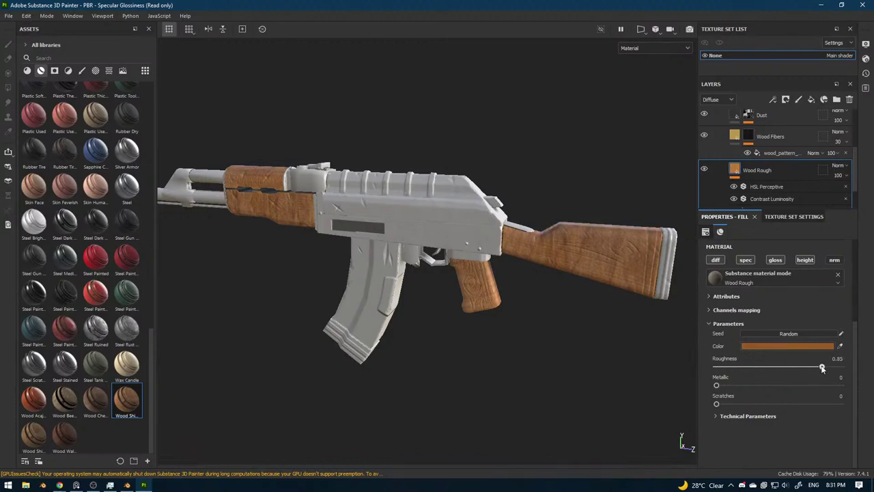
drag(822, 368, 839, 368)
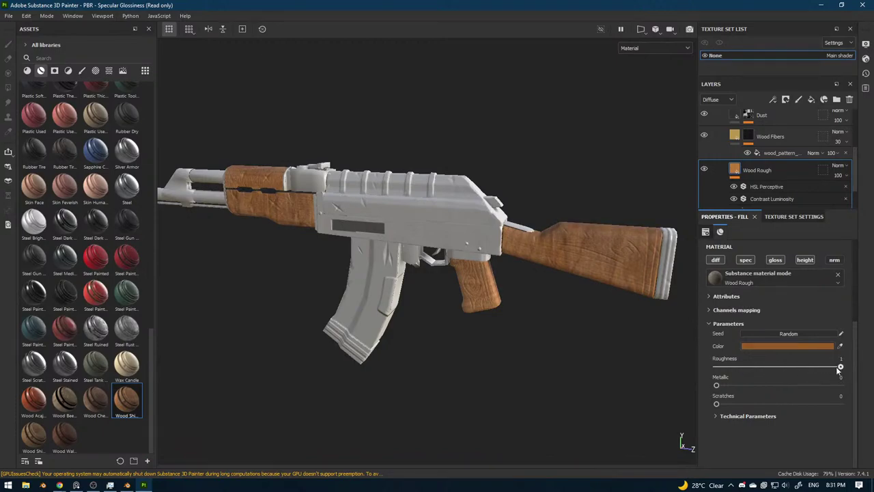
click(776, 346)
click(762, 410)
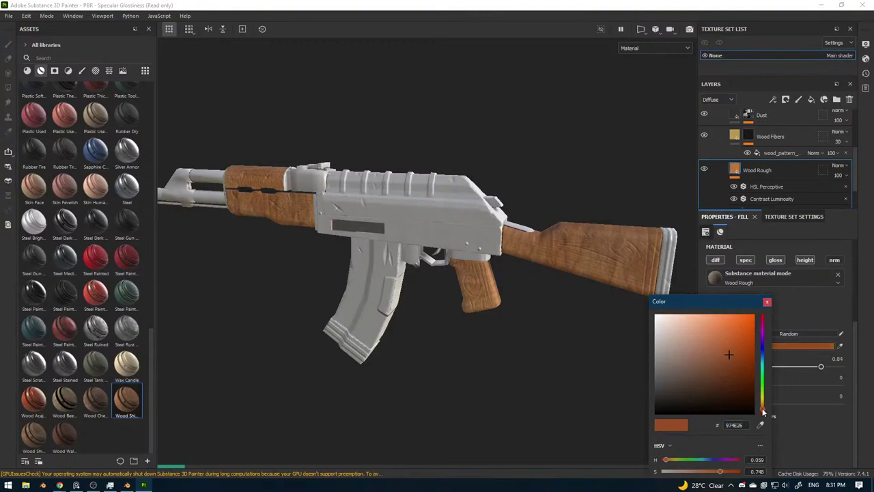
click(762, 411)
drag(762, 412, 766, 409)
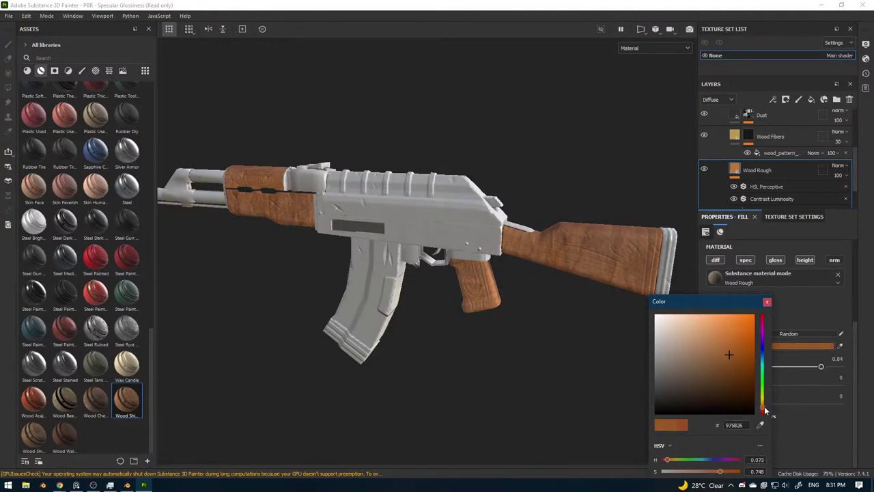
click(764, 412)
drag(715, 302, 749, 198)
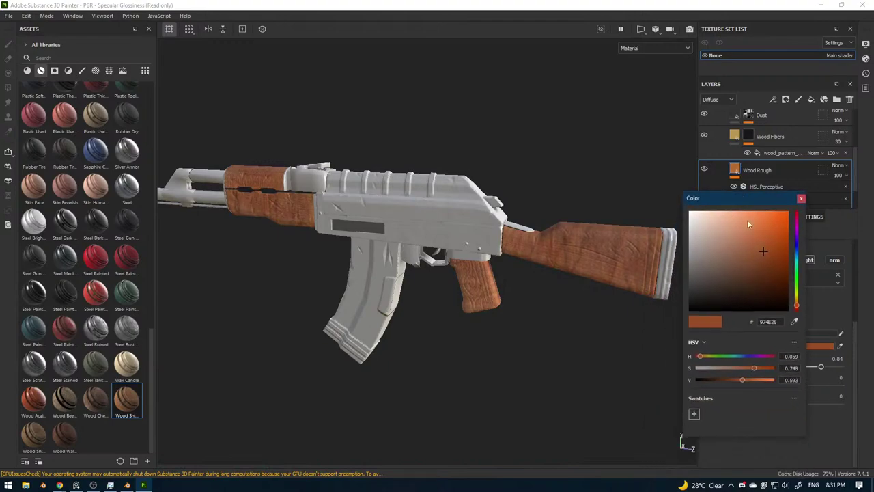
click(733, 379)
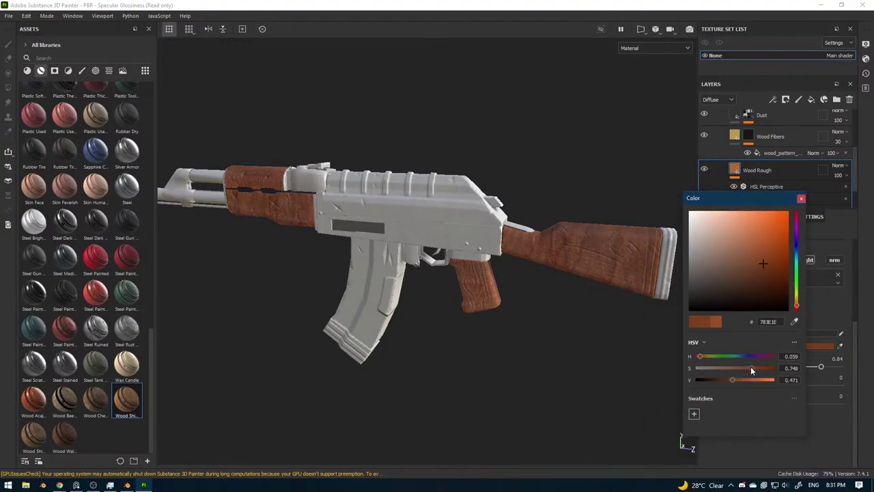
click(801, 198)
Examine the recolored wood on the handguard up close and under different environment lighting angles.
alt+drag(543, 261, 541, 323)
scroll(533, 320, up, 4)
alt+middle_drag(451, 286, 510, 311)
alt+drag(510, 311, 499, 315)
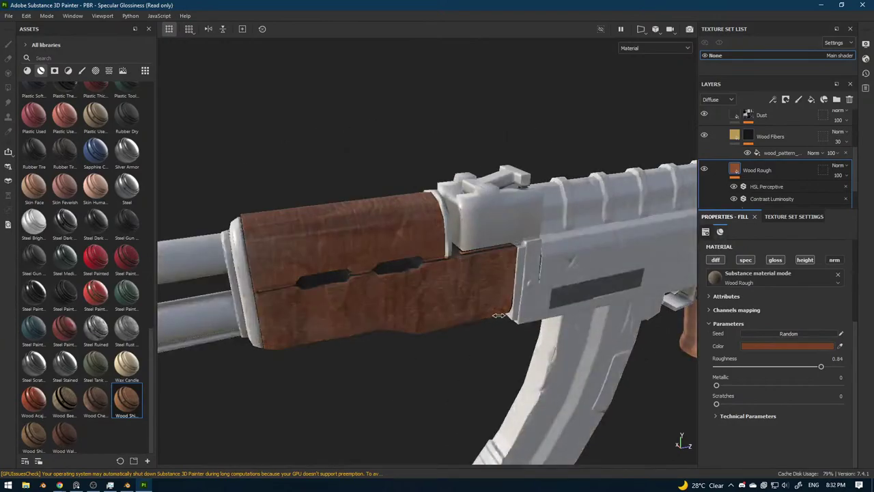
mouse_move(499, 316)
shift+right_down()
mouse_move(420, 326)
mouse_move(456, 326)
shift+right_up()
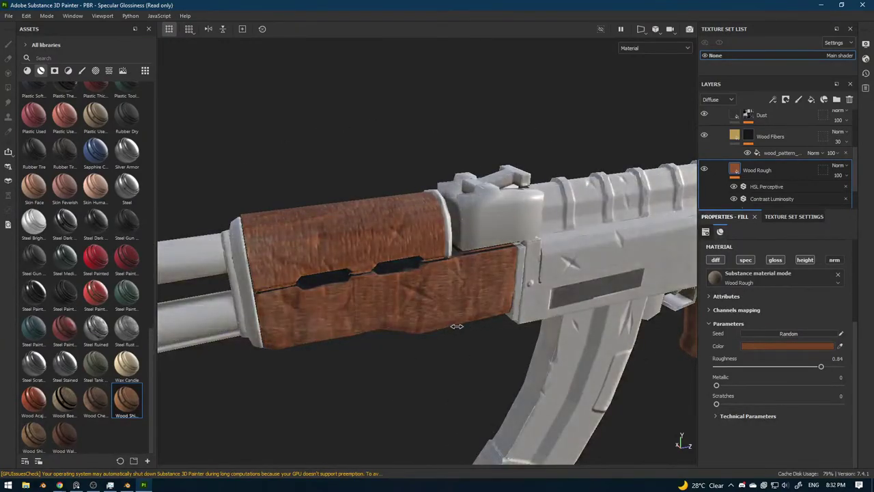
shift+right_drag(456, 326, 462, 320)
alt+drag(462, 321, 517, 303)
Set the Wood Fibers layer's opacity in the Height channel to 26.
scroll(752, 176, up, 3)
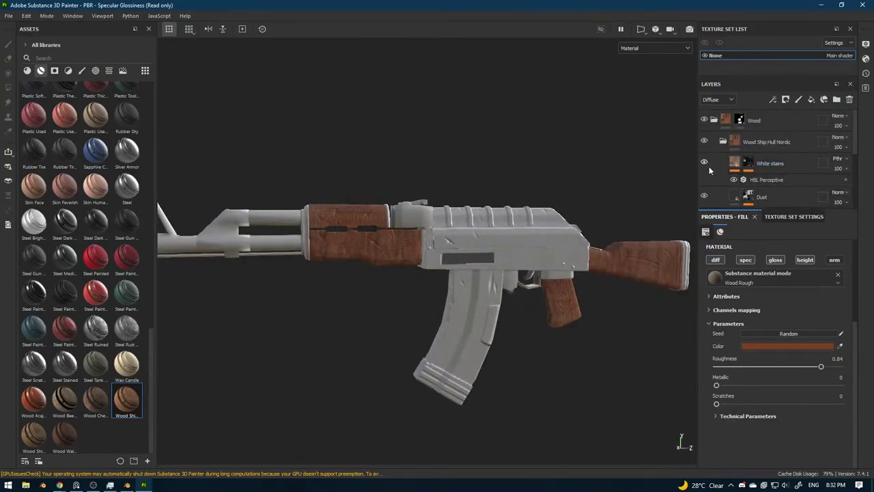
scroll(704, 196, down, 2)
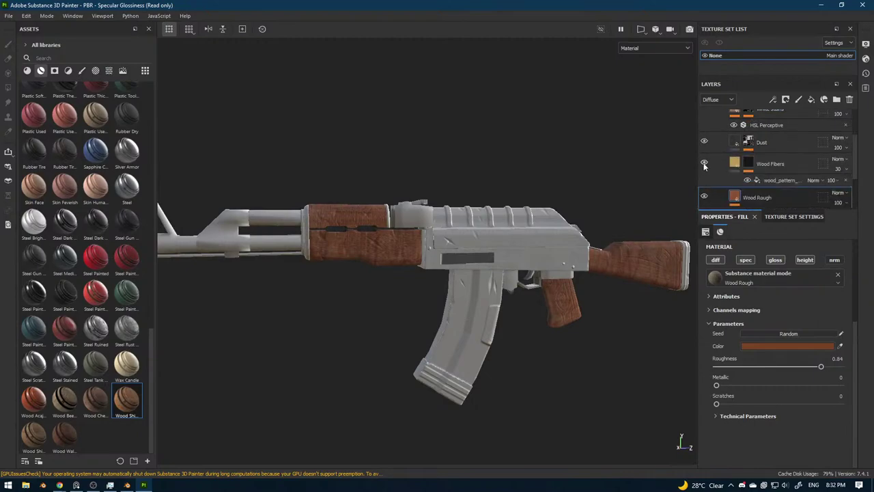
click(766, 160)
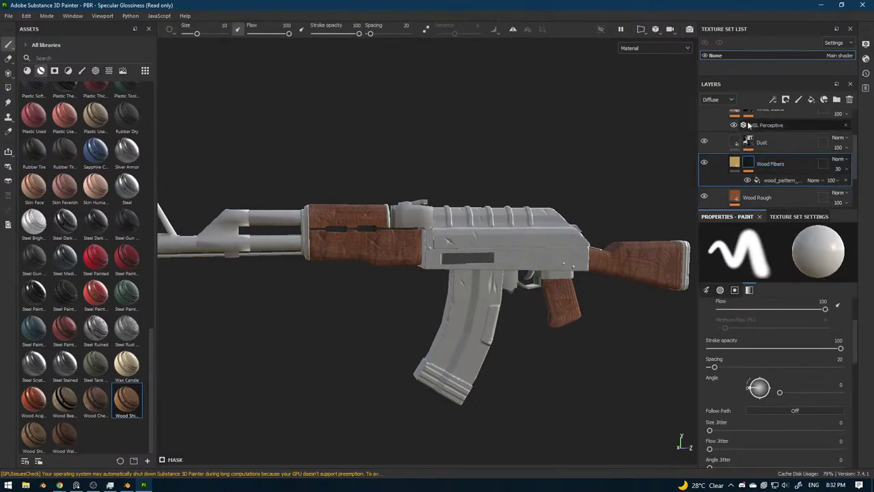
click(730, 101)
click(721, 138)
click(840, 169)
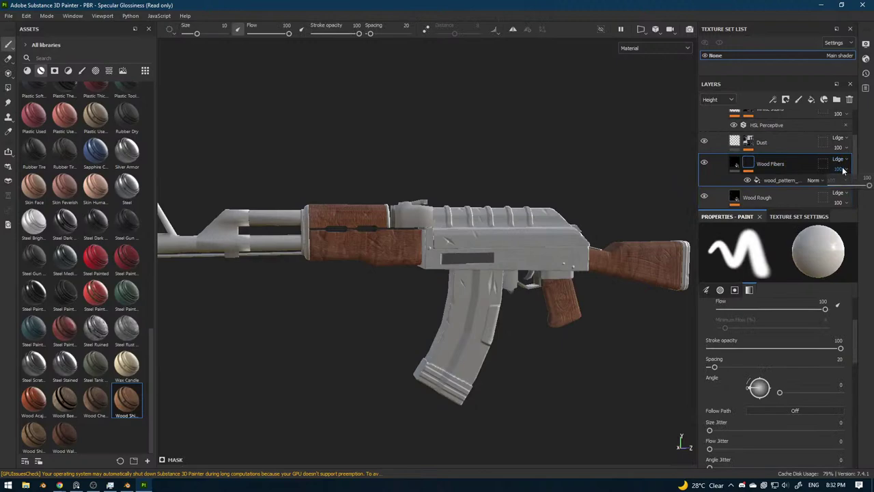
drag(844, 188, 841, 187)
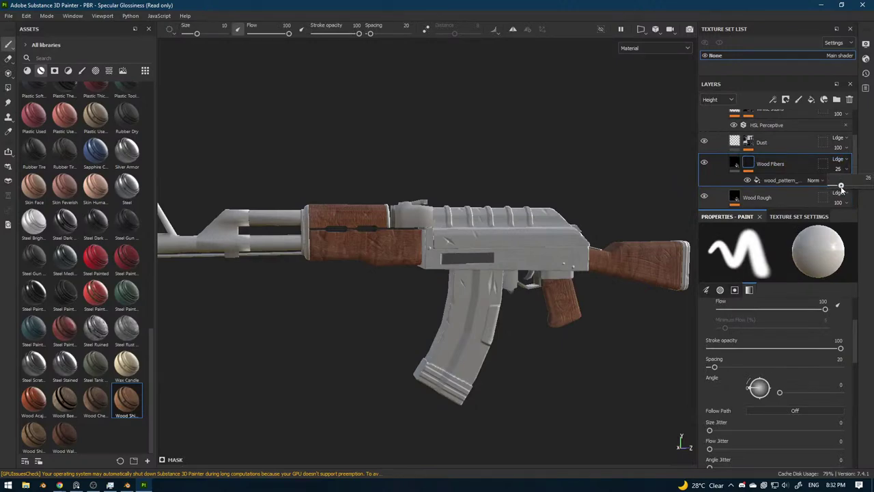
alt+drag(624, 226, 504, 316)
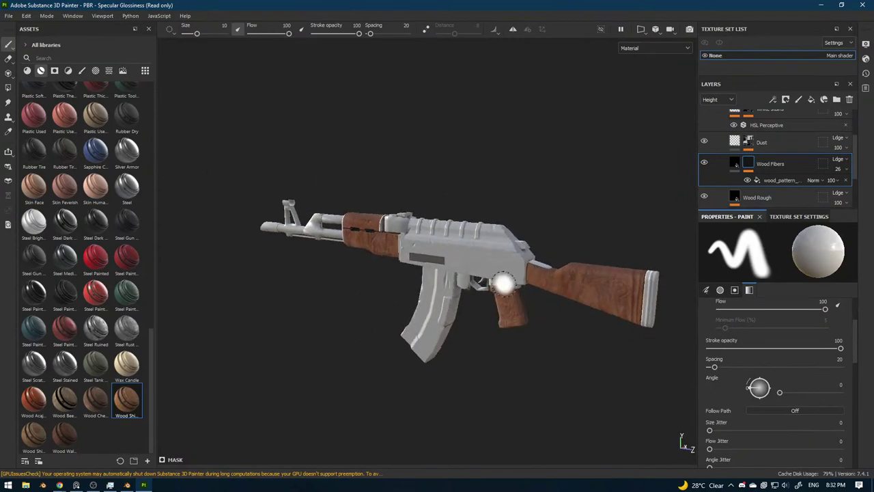
Collapse the Wood Ship Hull Nordic folder and add the Wood Beech Veined smart material above it inside the Wood folder.
scroll(715, 125, up, 2)
click(715, 121)
click(715, 122)
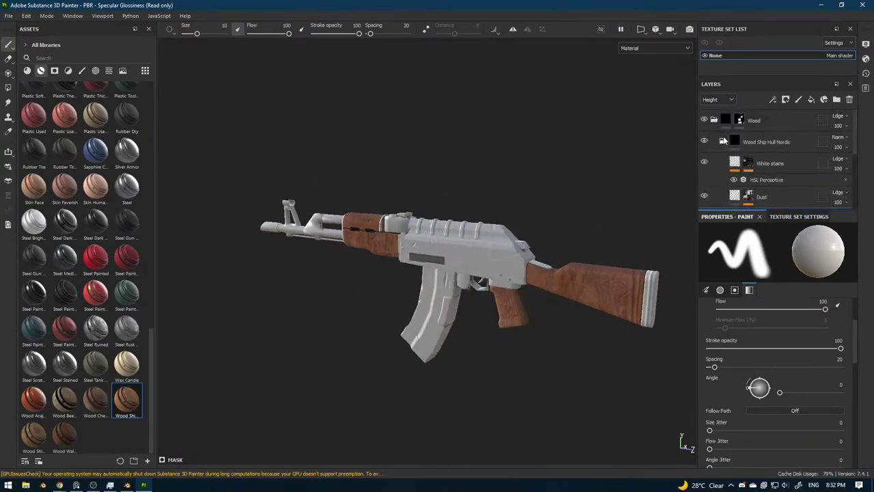
click(724, 141)
scroll(518, 242, up, 2)
alt+drag(519, 252, 466, 262)
scroll(471, 259, up, 1)
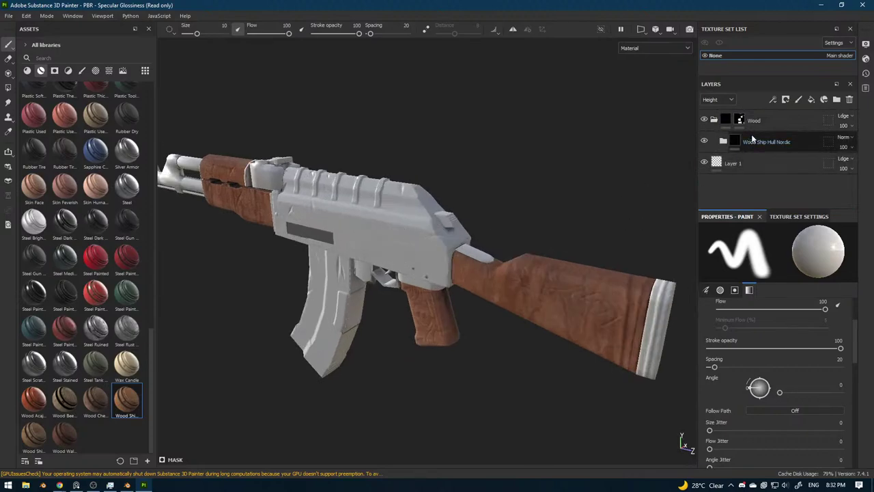
click(753, 140)
drag(67, 401, 745, 142)
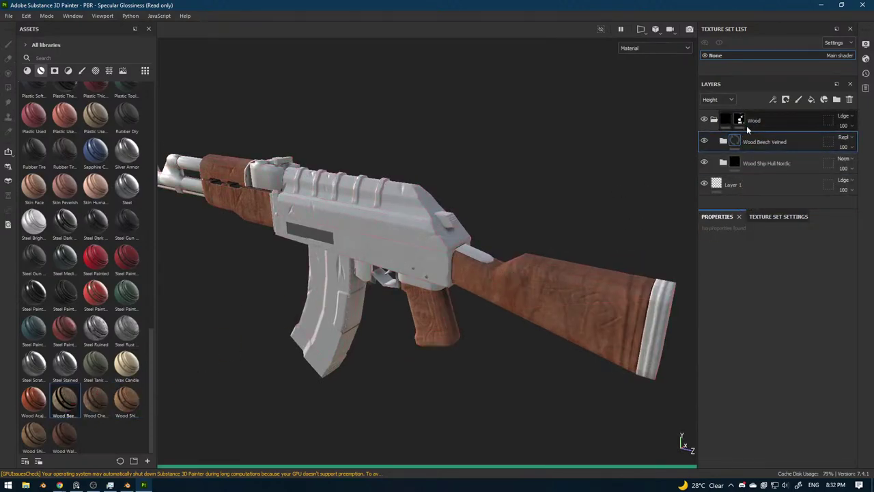
Delete the Dirt, Wood Veins and Wood Fibers layers from the Wood Beech Veined folder, keeping only Base Wood.
click(724, 142)
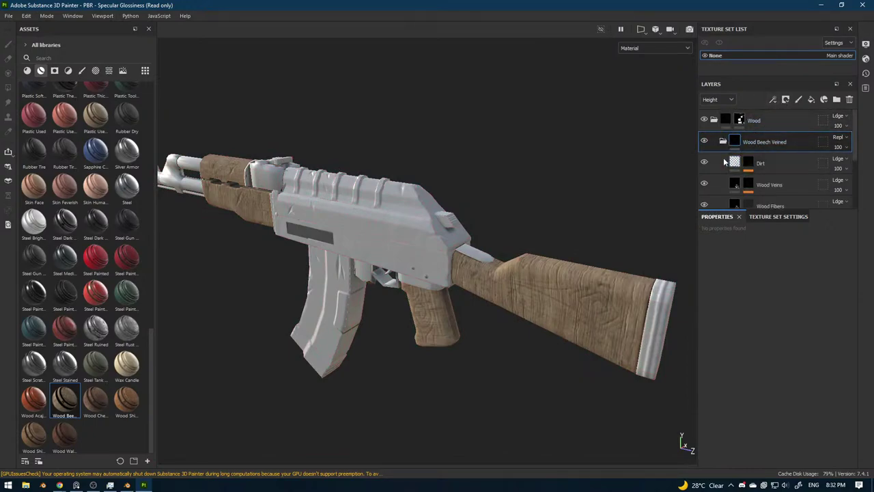
click(748, 164)
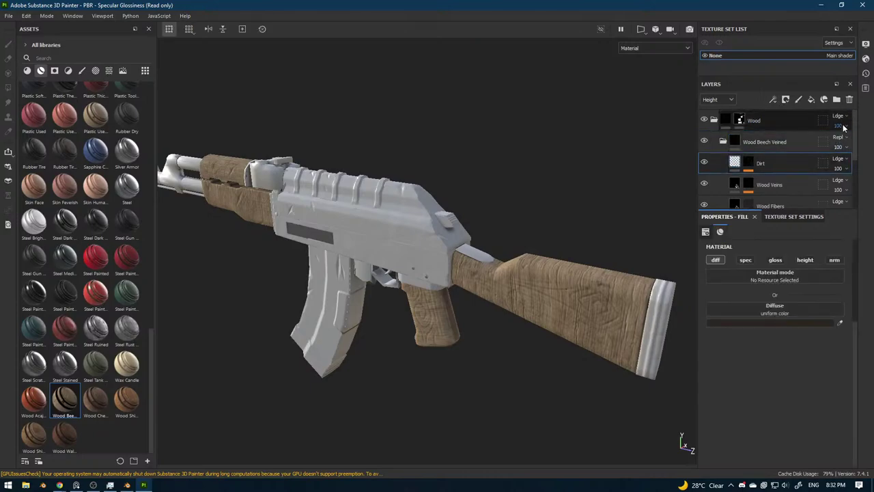
key(Delete)
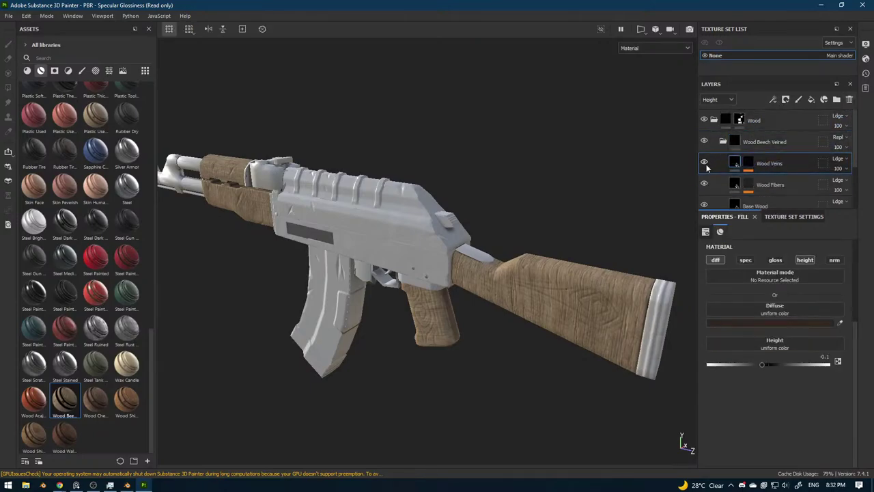
key(Delete)
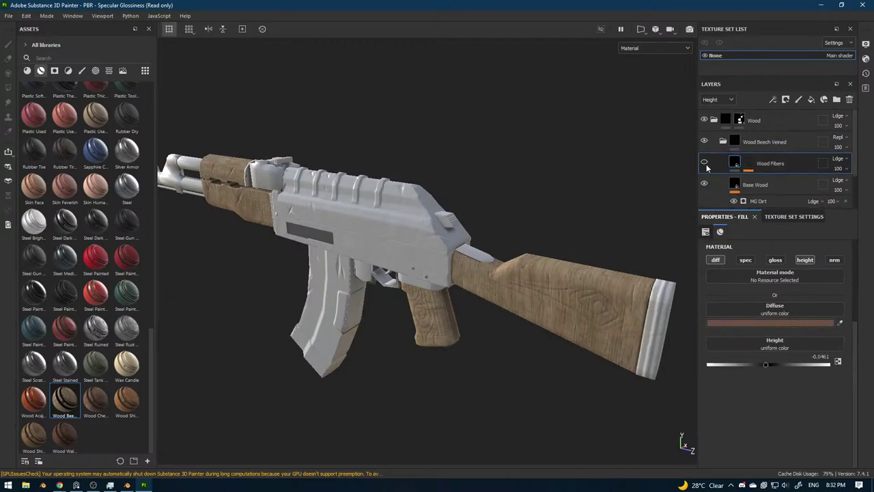
key(Delete)
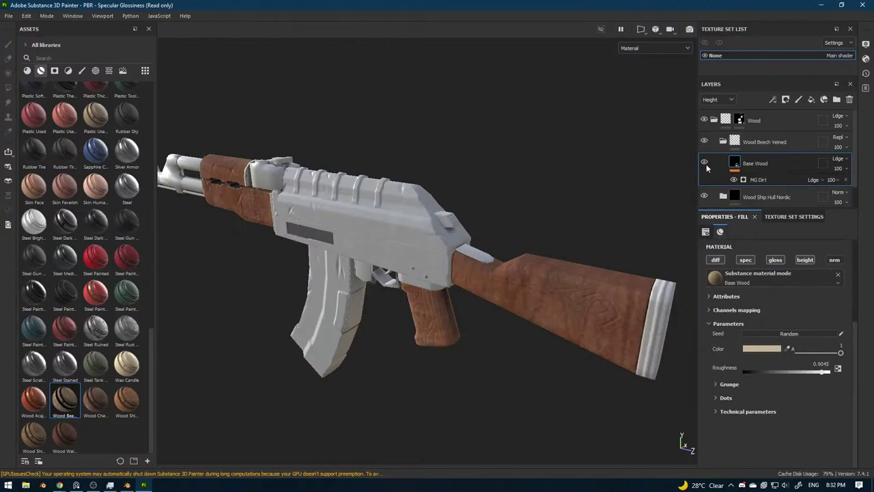
Add a black mask with a Curvature generator to the Wood Beech Veined folder.
click(722, 141)
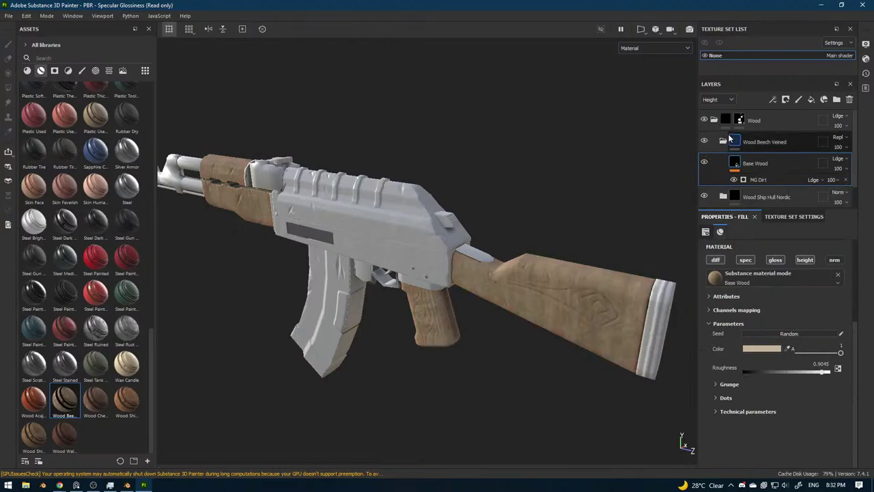
click(785, 99)
click(798, 123)
click(772, 99)
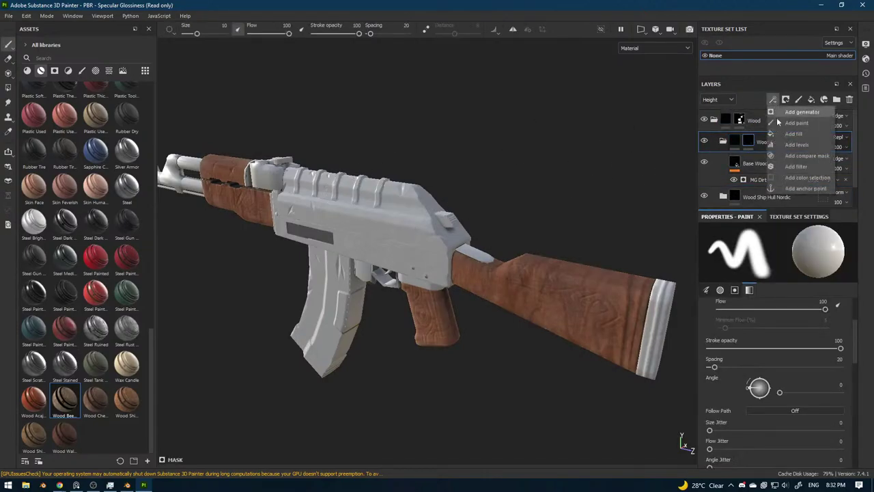
click(786, 113)
click(792, 246)
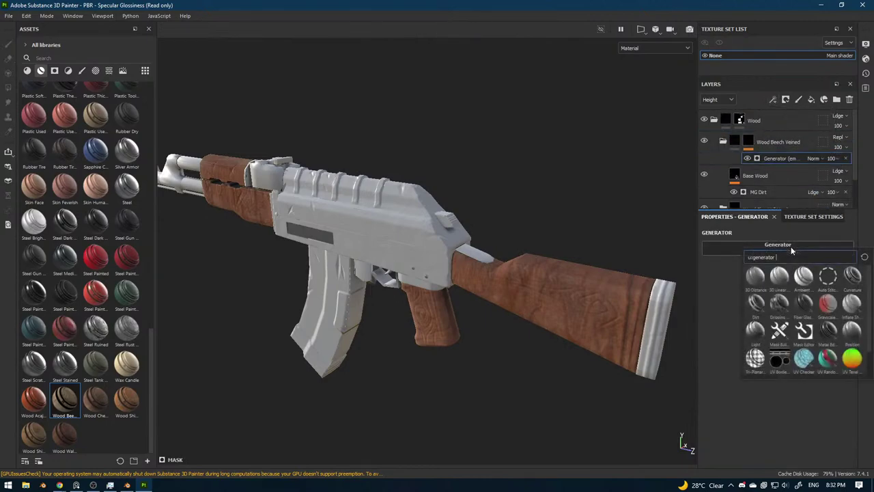
mouse_move(826, 330)
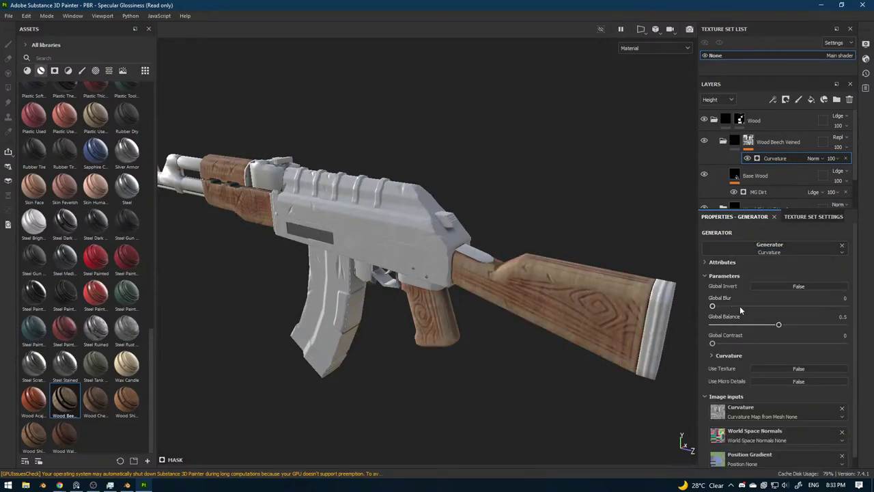
Set the Curvature generator's Global Balance to 0.34 and try a higher Global Contrast before returning it to 0.
drag(750, 326, 747, 329)
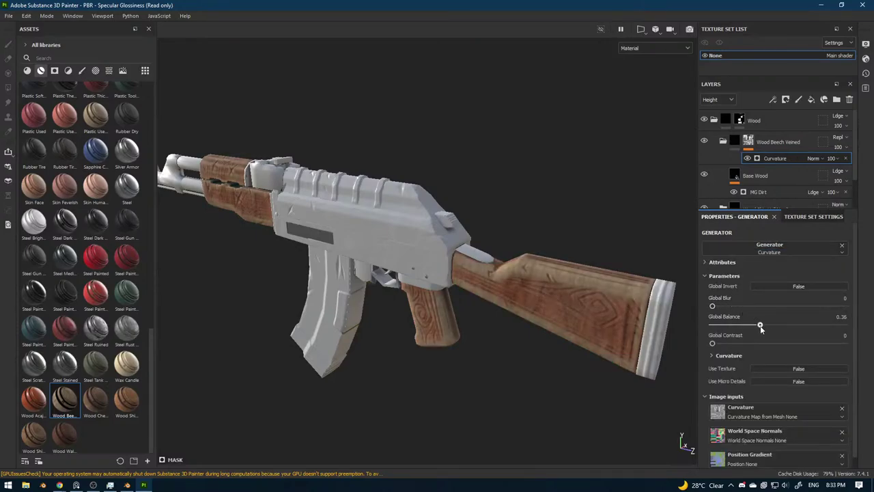
scroll(738, 357, down, 1)
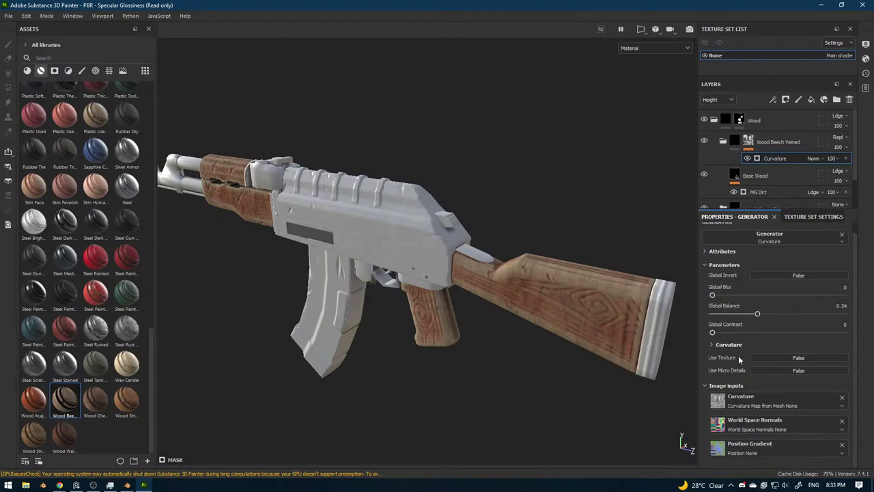
scroll(738, 361, up, 1)
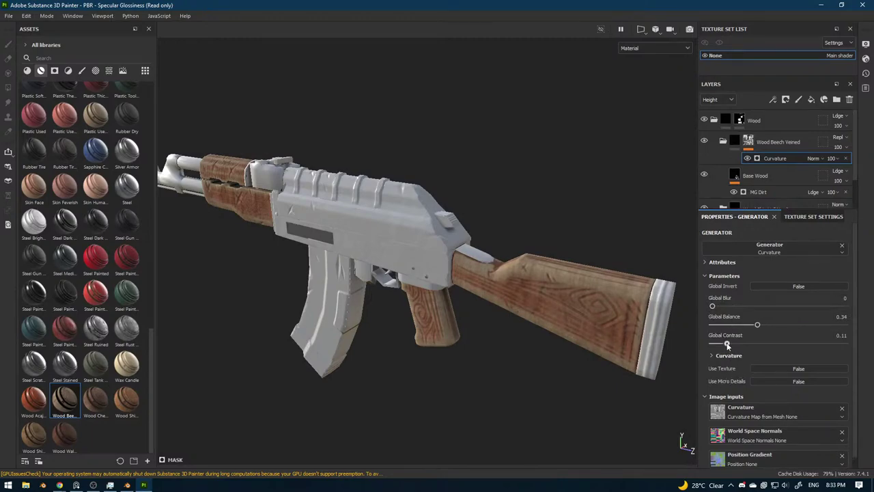
drag(691, 348, 693, 349)
Adjust the generator's curvature details, setting Fine to 1, Big to 0.13 and Huge to 0.
click(726, 356)
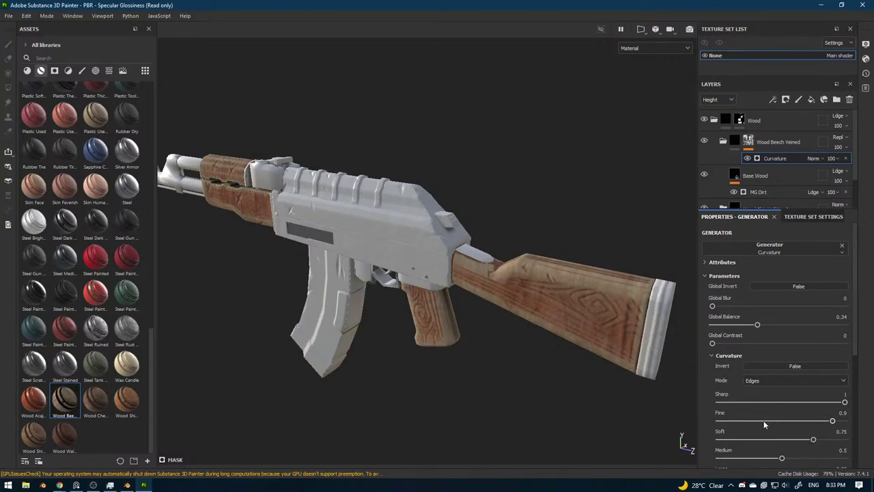
scroll(771, 425, down, 2)
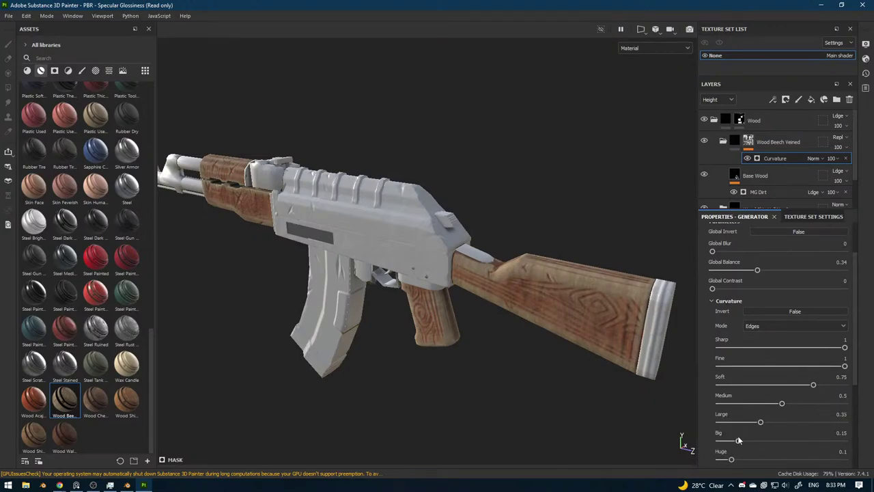
drag(724, 442, 706, 455)
scroll(743, 441, down, 3)
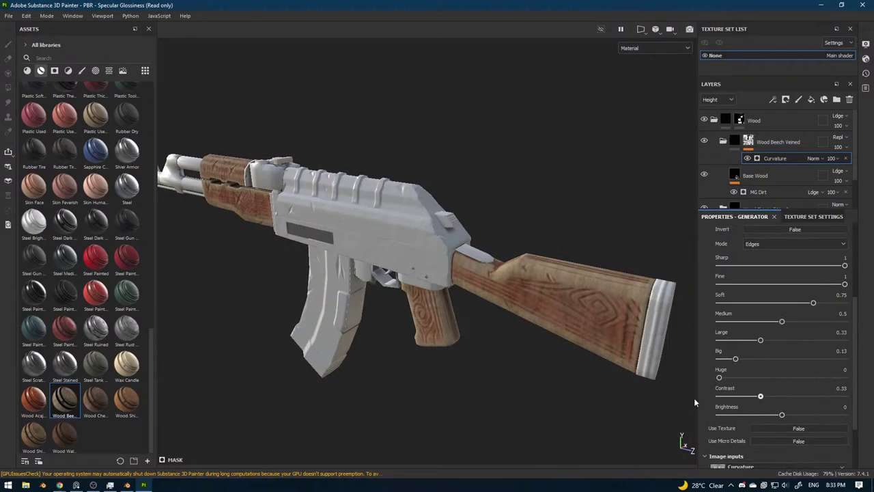
Set the Curvature generator's Global Balance to 0.41 and check the worn wood edges from the rifle's other side.
scroll(747, 343, up, 5)
drag(721, 324, 765, 332)
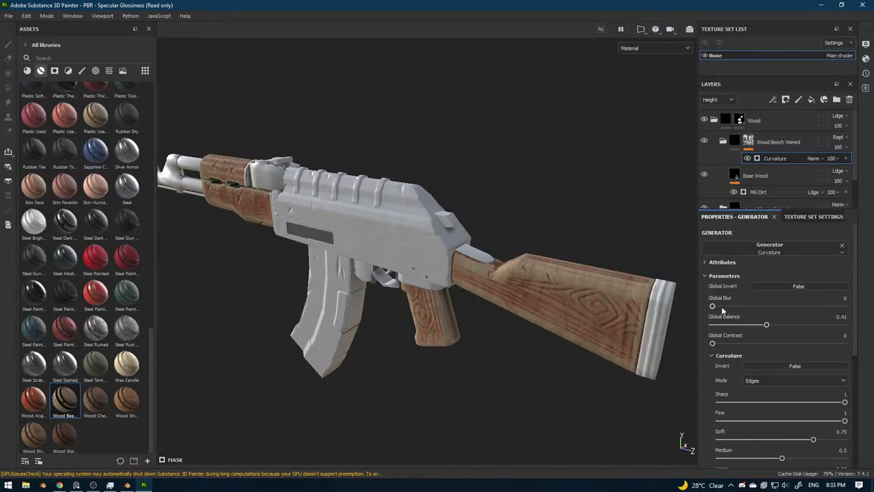
mouse_move(439, 383)
alt+mouse_down()
mouse_move(478, 346)
mouse_move(437, 337)
mouse_move(520, 356)
mouse_move(562, 355)
mouse_move(435, 335)
mouse_move(467, 352)
mouse_move(450, 330)
mouse_move(490, 289)
mouse_move(529, 331)
mouse_move(552, 290)
mouse_move(528, 286)
mouse_move(603, 289)
alt+mouse_up()
Save the project as tex in the Table folder.
key(ctrl+s)
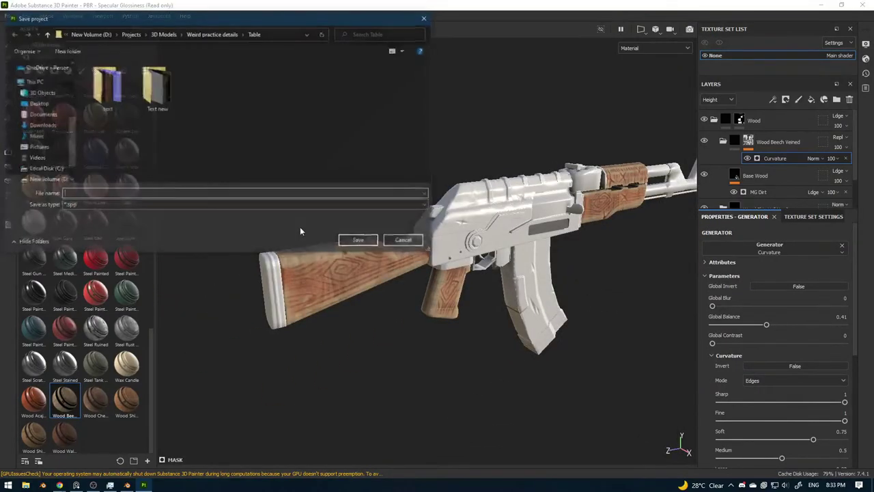
text(tex)
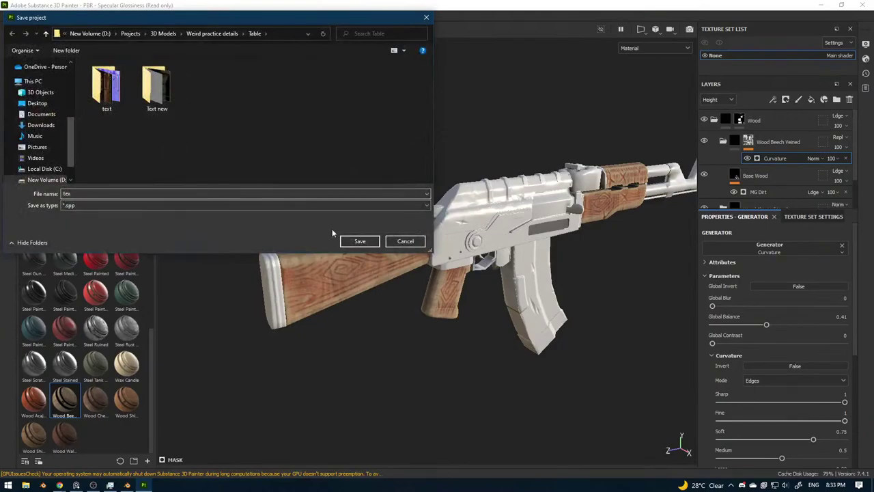
click(369, 243)
Add a new folder above the Wood folder at the top level of the layer stack and rename it metal.
alt+drag(381, 322, 458, 315)
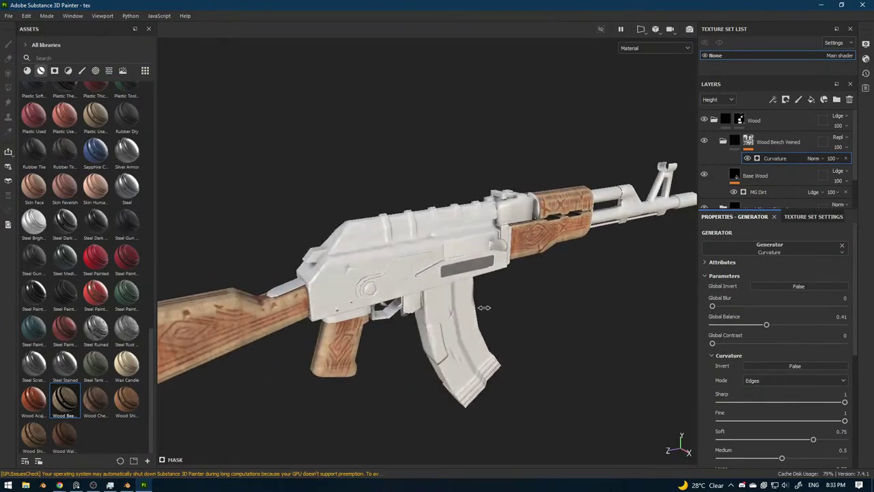
shift+right_drag(483, 307, 472, 312)
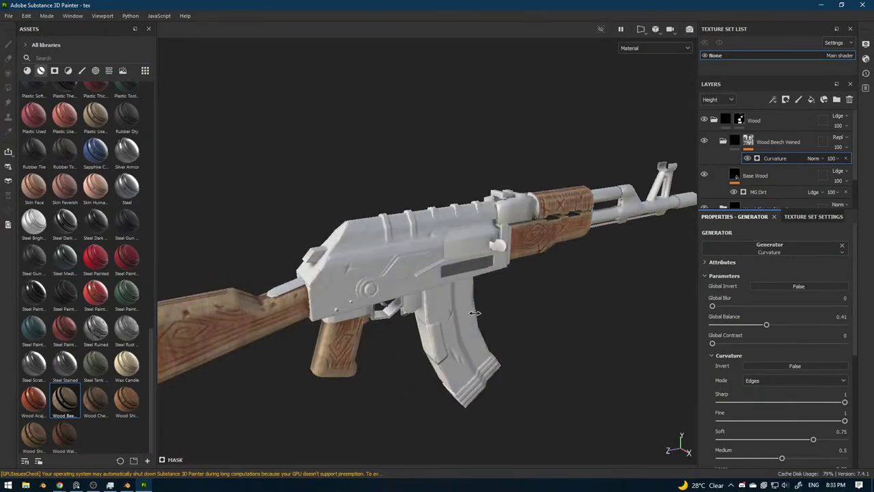
click(715, 122)
click(836, 100)
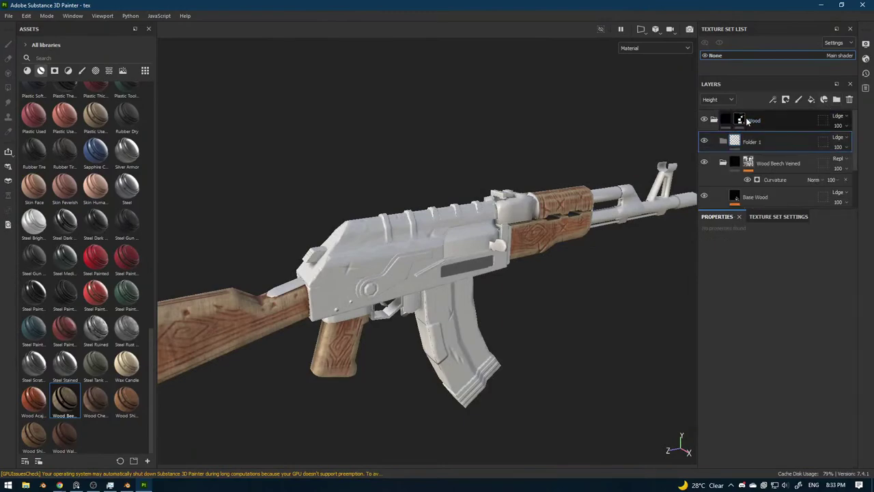
click(745, 122)
drag(750, 141, 762, 112)
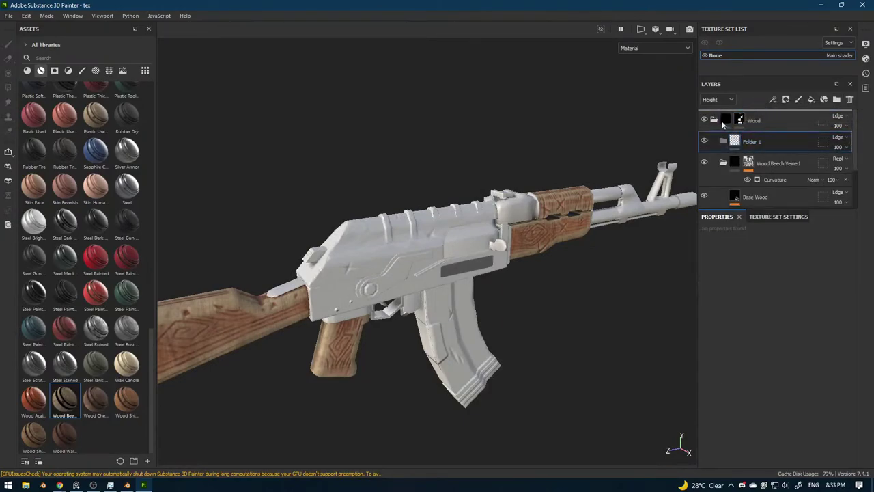
click(714, 142)
double_click(758, 121)
text(meta)
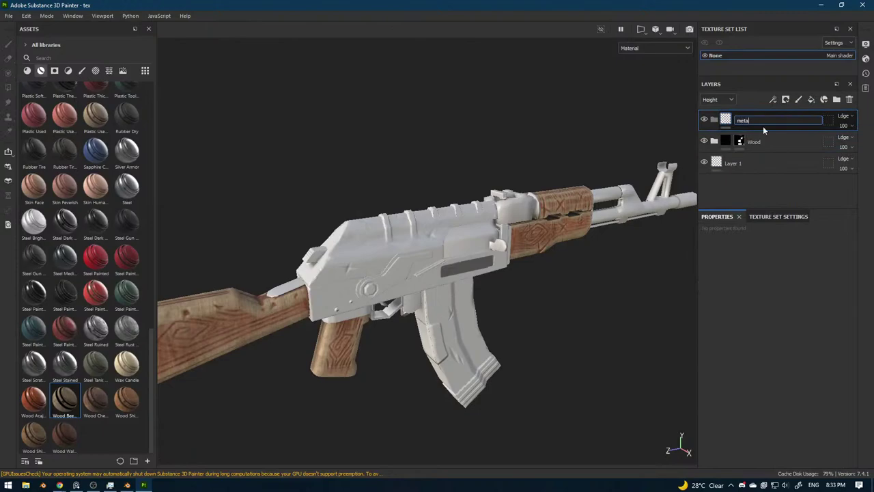
text(l)
key(Return)
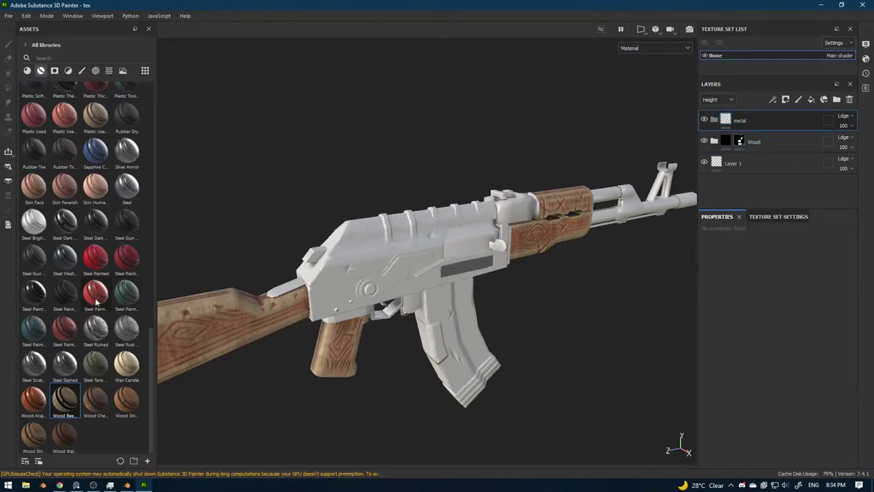
Add the Steel Medieval Stylized material inside the metal folder and give that folder a black mask.
drag(65, 259, 713, 134)
alt+drag(560, 242, 554, 232)
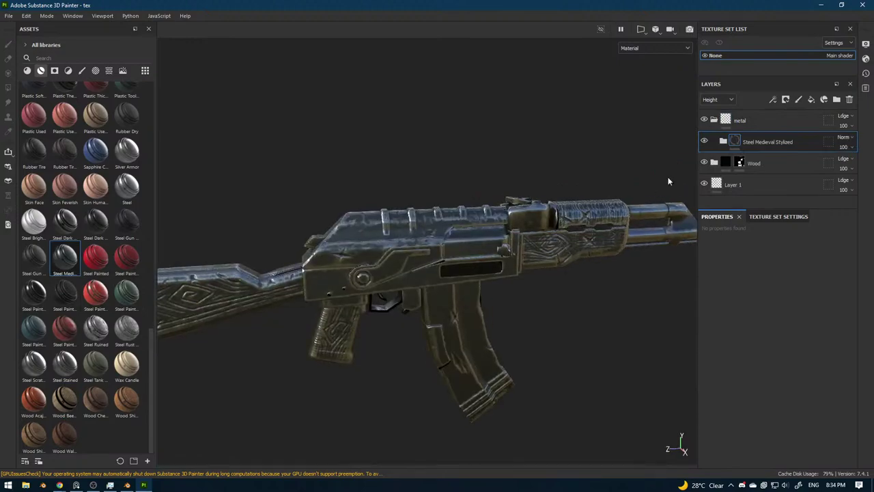
click(746, 118)
click(786, 100)
click(790, 125)
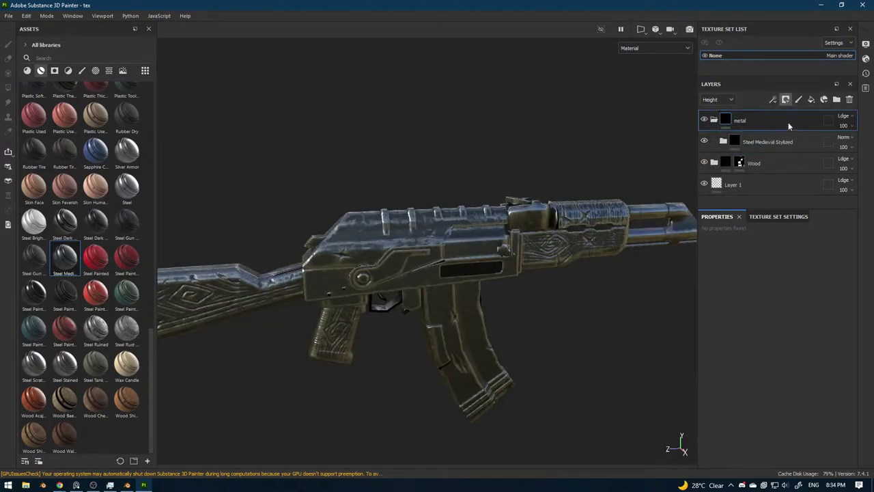
Polygon-fill the metal folder's mask in white by mesh on the dust cover, receiver, magazine, trigger guard and grip collar.
click(9, 89)
click(361, 255)
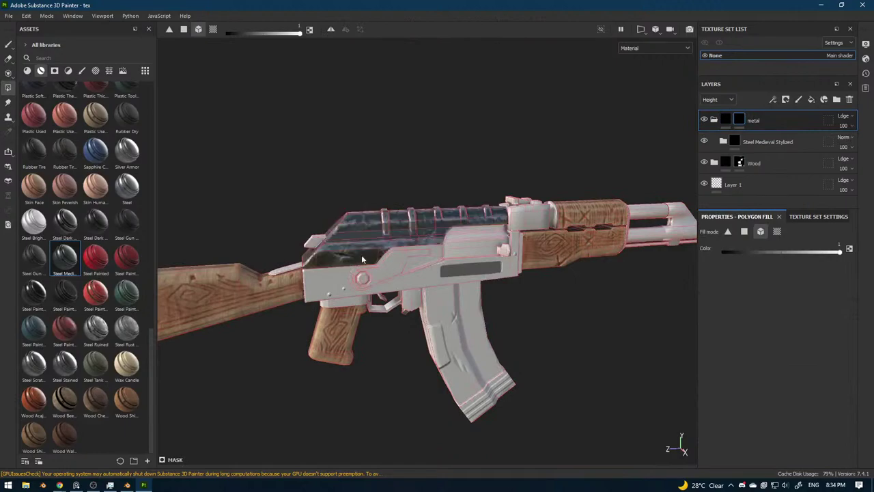
click(353, 272)
click(354, 276)
click(457, 317)
alt+drag(432, 360, 408, 342)
scroll(408, 342, up, 2)
click(374, 312)
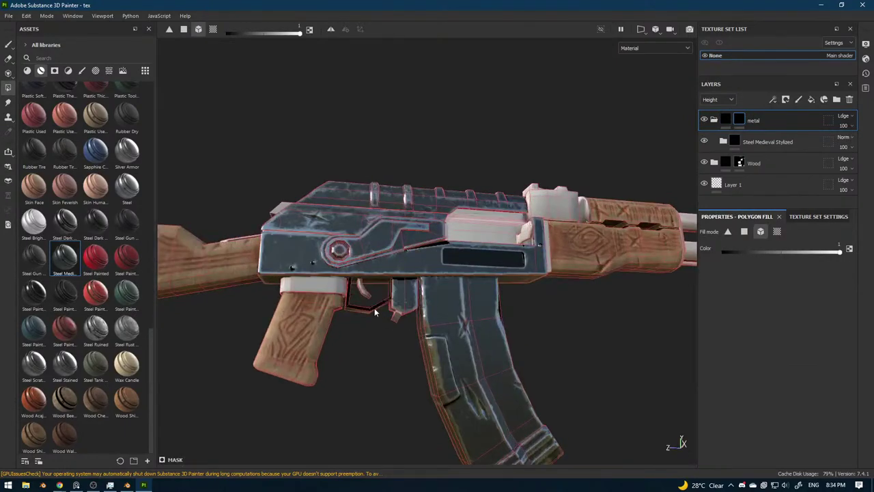
click(326, 290)
alt+drag(313, 262, 342, 297)
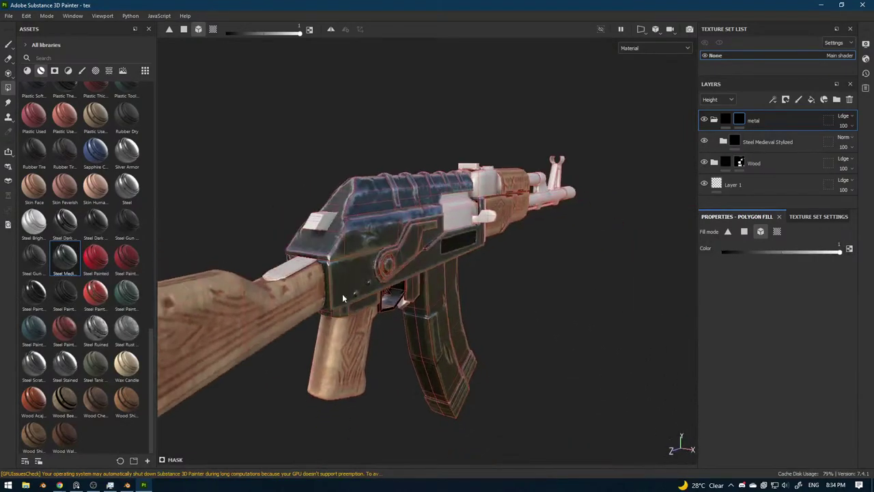
Fill the rear sight block, rear sight and the metal pieces behind the handguard into the metal mask.
alt+drag(295, 272, 443, 321)
scroll(442, 321, up, 5)
click(492, 229)
click(451, 227)
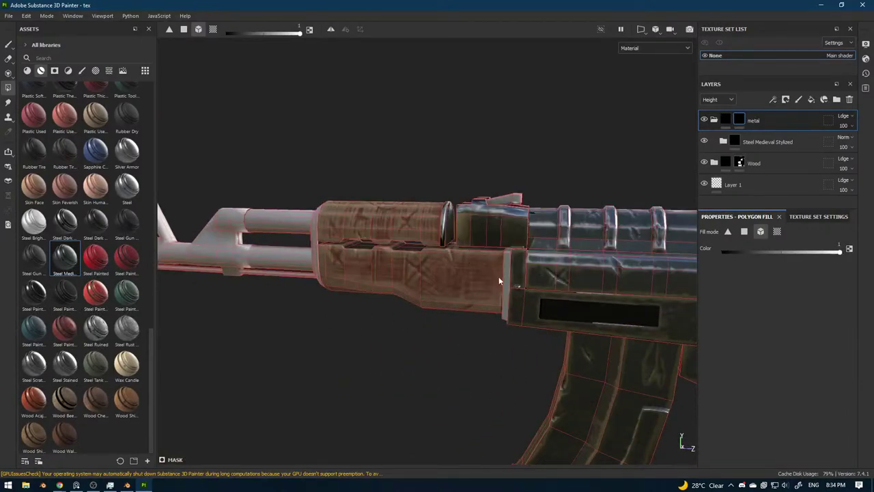
click(504, 269)
click(504, 202)
Fill the barrel, gas tube, gas block, handguard cap and front sight into the metal mask.
alt+drag(415, 256, 531, 287)
alt+middle_drag(530, 287, 702, 288)
click(418, 267)
click(424, 223)
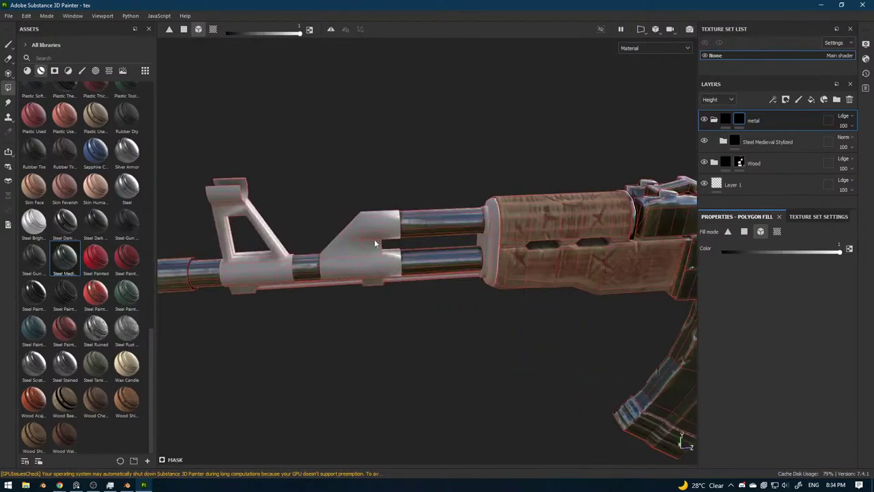
click(375, 239)
click(492, 260)
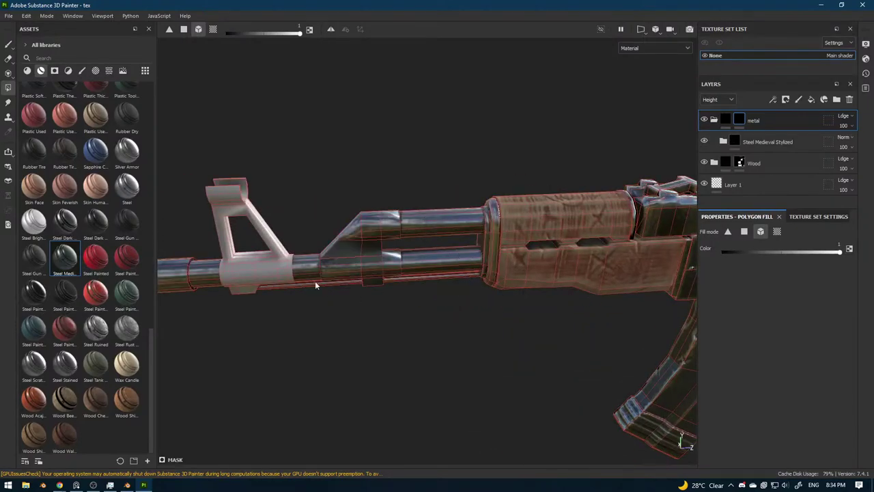
alt+drag(315, 281, 413, 290)
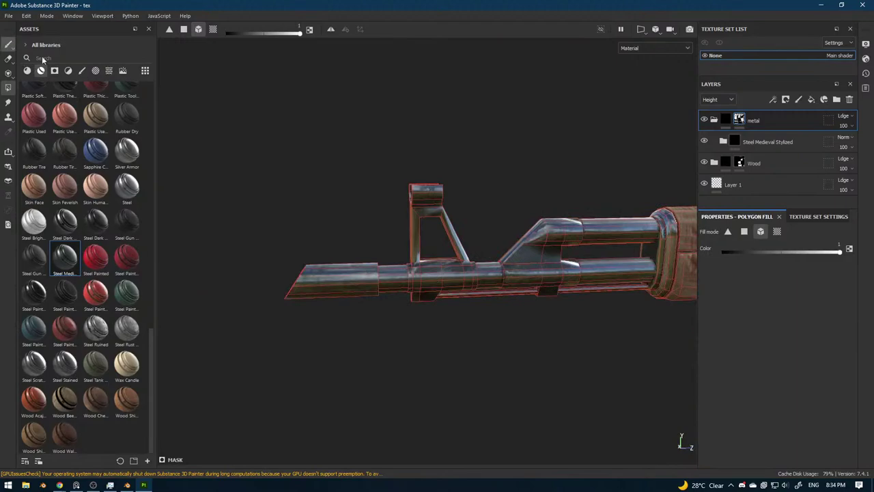
Examine the steel finish from several angles and under different lighting, and expand the Steel Medieval Stylized folder.
key(1)
mouse_move(351, 200)
alt+mouse_down()
mouse_move(437, 205)
mouse_move(528, 230)
mouse_move(514, 316)
mouse_move(530, 321)
alt+mouse_up()
scroll(454, 359, down, 4)
mouse_move(449, 355)
alt+mouse_down()
mouse_move(491, 331)
mouse_move(468, 334)
mouse_move(492, 315)
mouse_move(468, 351)
mouse_move(405, 362)
mouse_move(521, 353)
mouse_move(463, 362)
mouse_move(581, 289)
mouse_move(491, 346)
mouse_move(526, 321)
alt+mouse_up()
scroll(469, 334, up, 2)
scroll(519, 266, up, 4)
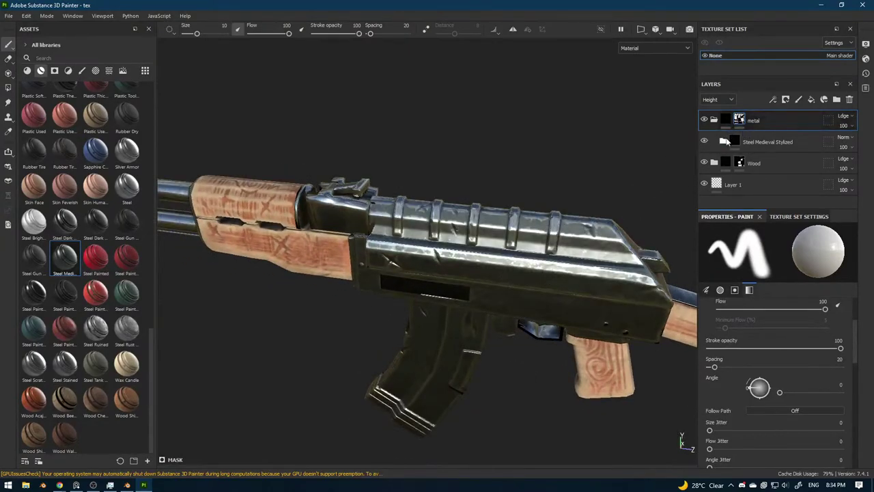
click(725, 142)
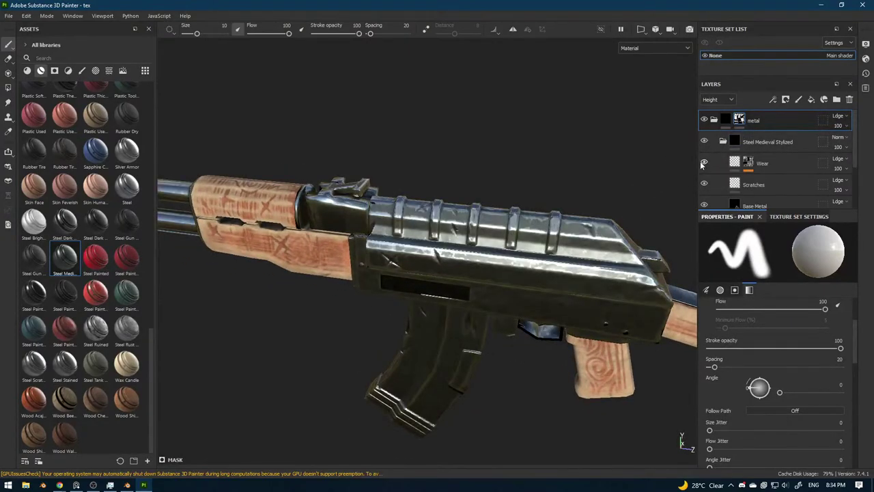
alt+drag(578, 195, 587, 164)
shift+right_drag(587, 164, 661, 161)
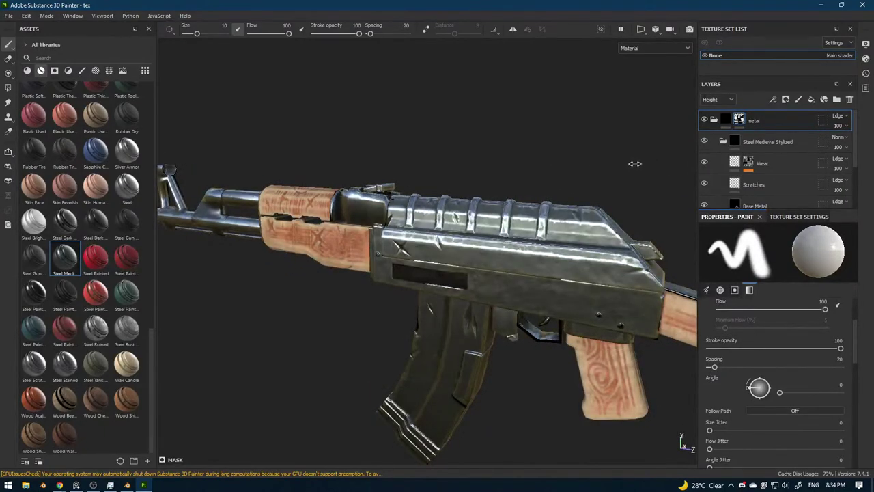
mouse_move(536, 179)
alt+mouse_down()
mouse_move(569, 217)
mouse_move(539, 207)
mouse_move(533, 195)
mouse_move(539, 151)
mouse_move(555, 140)
alt+mouse_up()
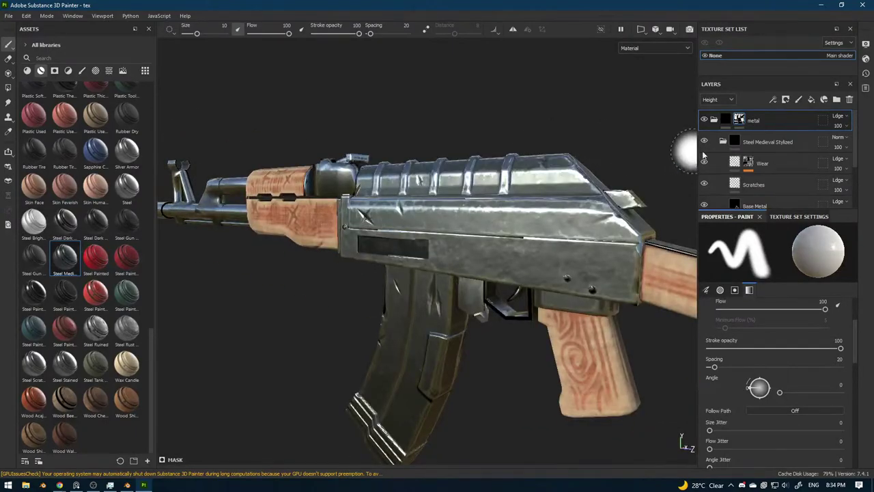
Compare the metal with the Wear layer hidden and shown, and delete that layer.
click(704, 119)
click(704, 120)
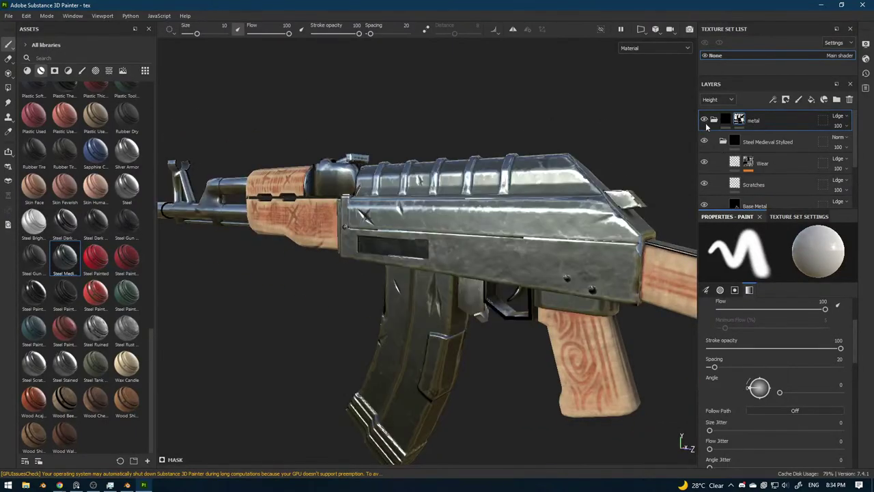
click(704, 162)
click(704, 162)
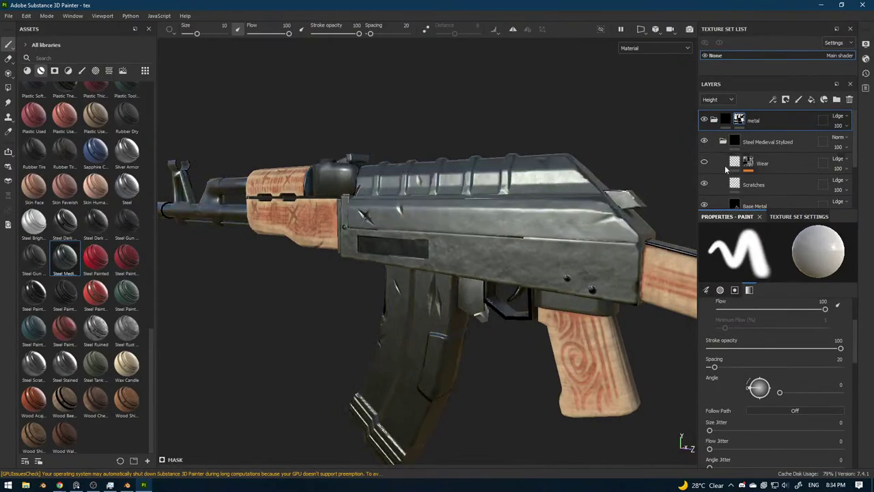
click(704, 162)
click(778, 164)
key(Delete)
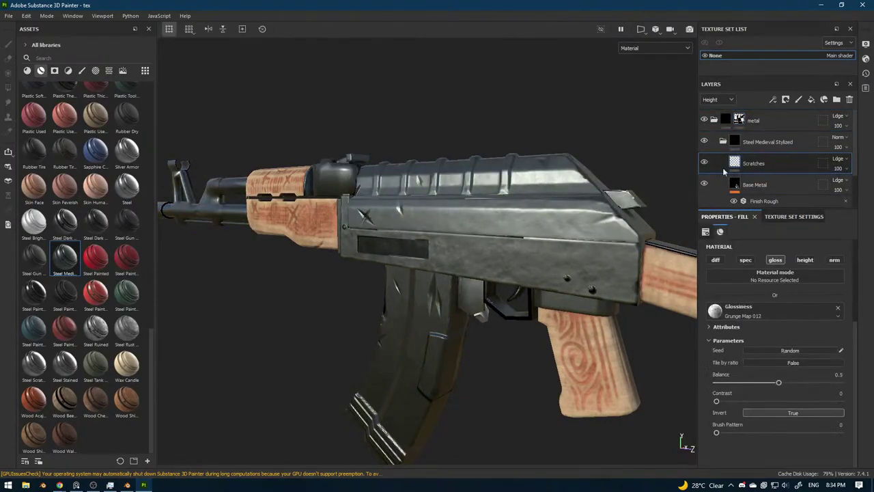
Try a Sharpen filter with Sharpen Intensity 4 on the Scratches layer of the steel material.
click(704, 162)
click(703, 163)
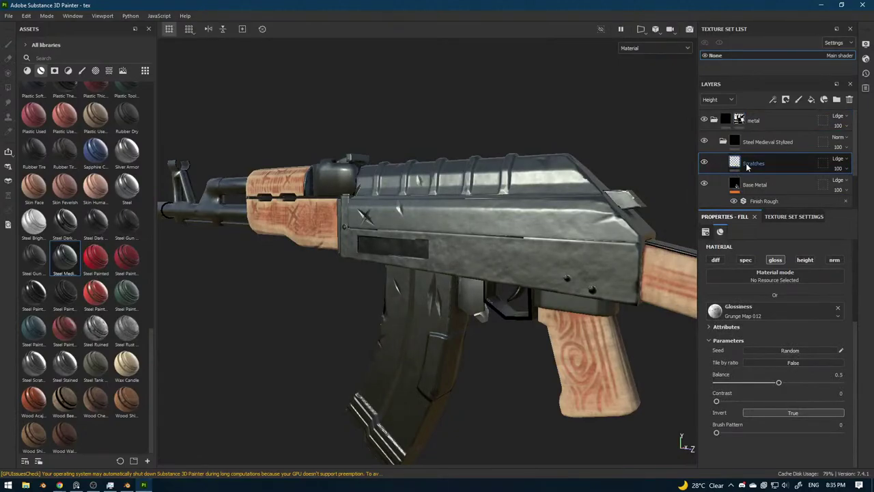
click(773, 101)
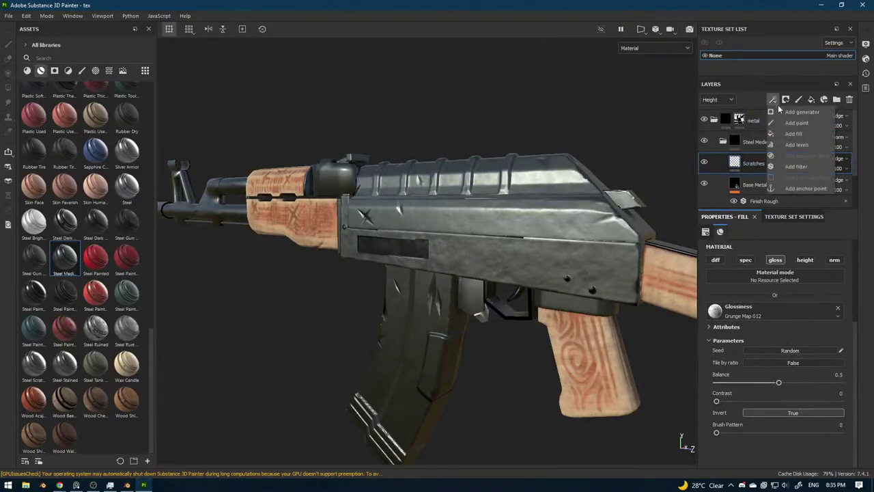
click(792, 167)
click(777, 261)
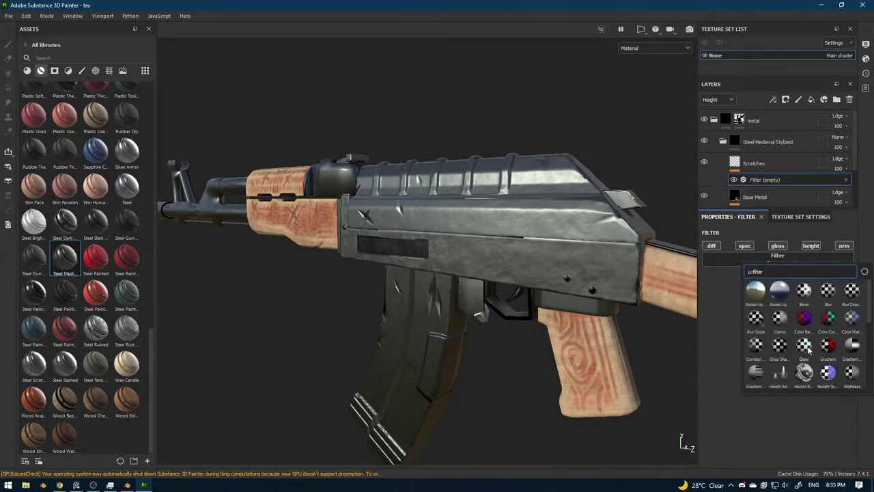
scroll(803, 349, down, 3)
scroll(815, 352, down, 3)
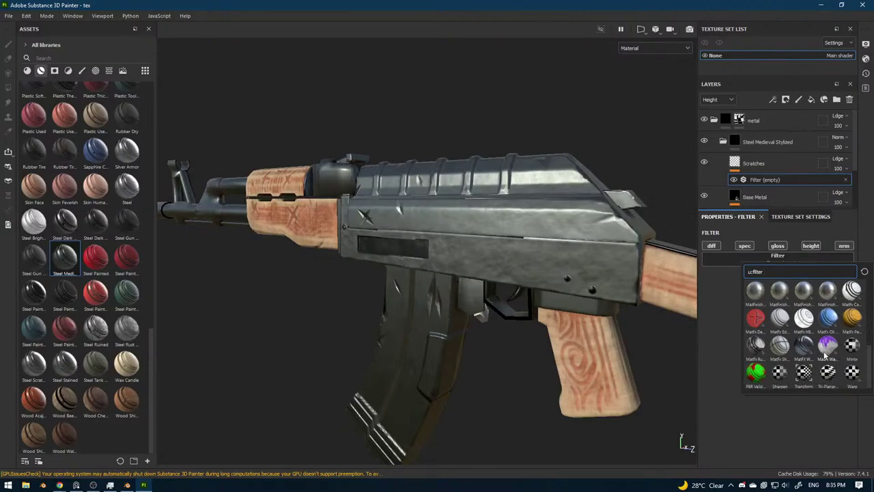
click(779, 371)
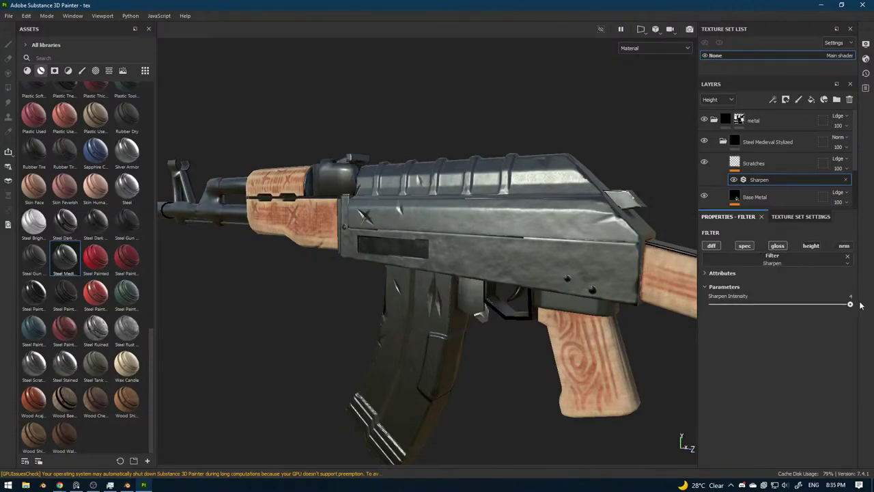
Compare the metal with the Scratches layer hidden and shown, and delete that layer.
alt+drag(560, 390, 544, 347)
alt+middle_drag(545, 346, 551, 311)
mouse_move(551, 310)
shift+right_down()
mouse_move(561, 309)
mouse_move(550, 311)
shift+right_up()
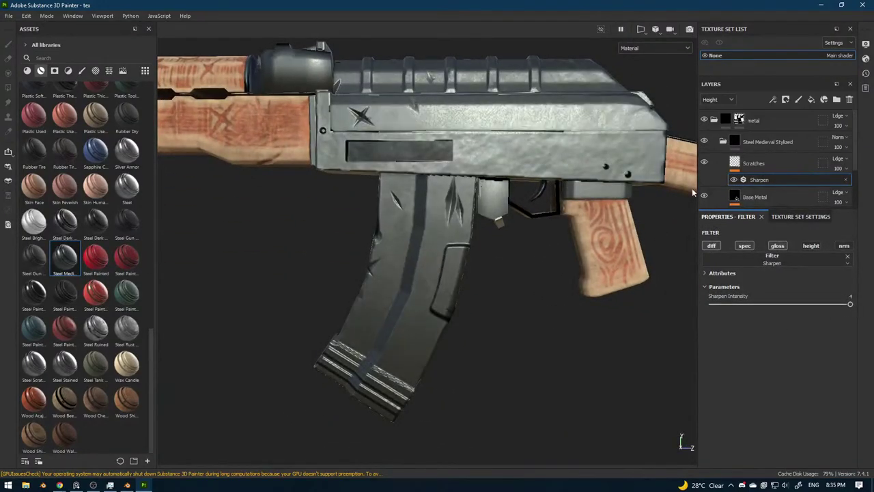
click(705, 161)
click(705, 161)
click(705, 161)
click(706, 161)
alt+drag(635, 175, 587, 293)
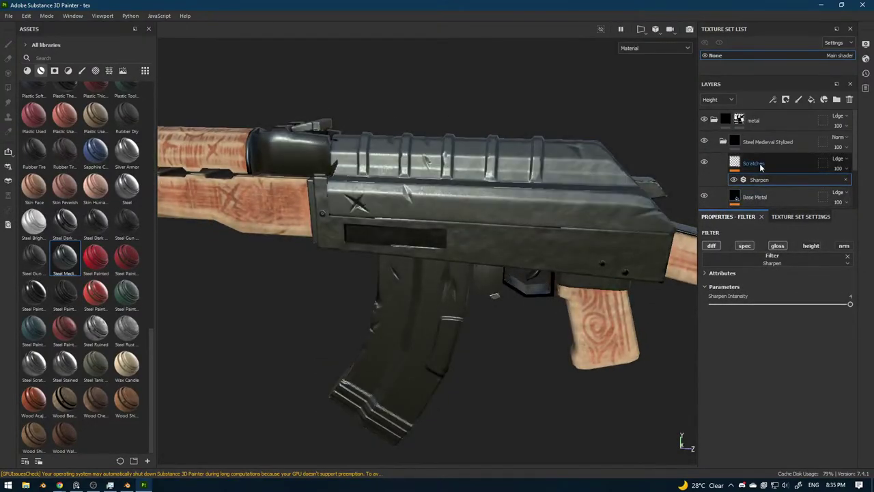
click(758, 164)
key(Delete)
click(705, 163)
click(705, 163)
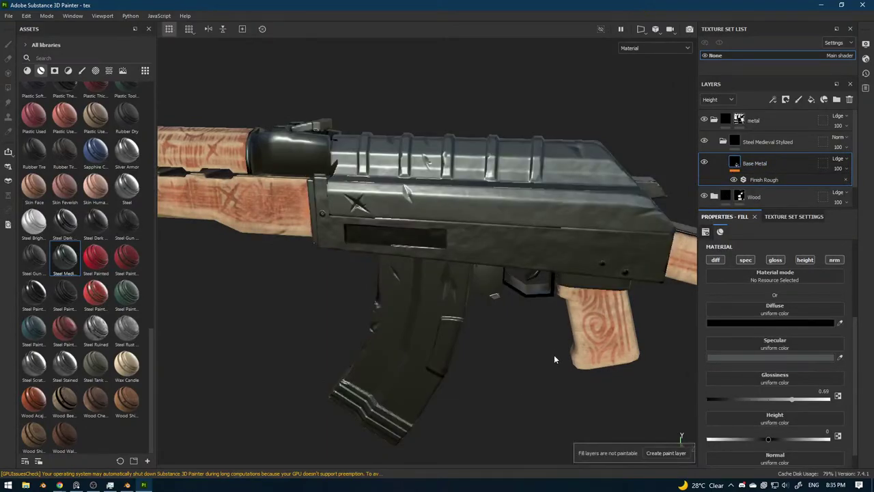
Try dark grey and teal diffuse colours on the Base Metal layer, ending on black (000000).
alt+drag(578, 371, 636, 343)
click(745, 323)
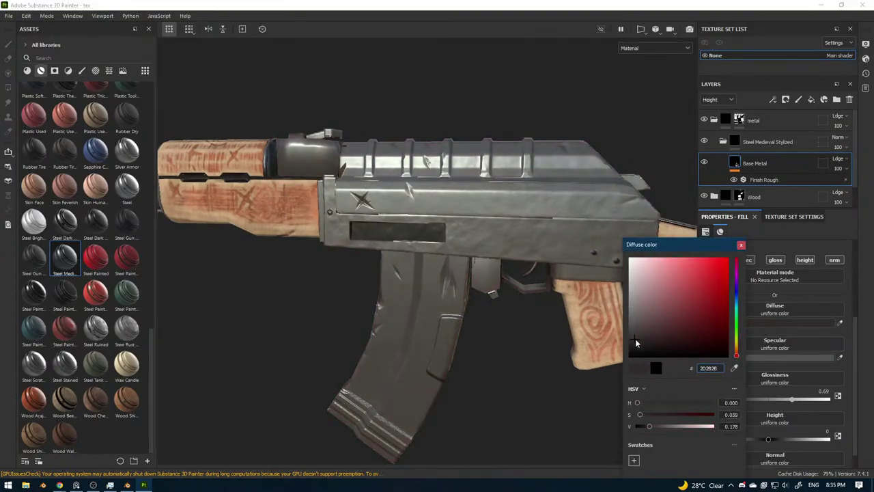
click(736, 344)
drag(738, 331, 740, 318)
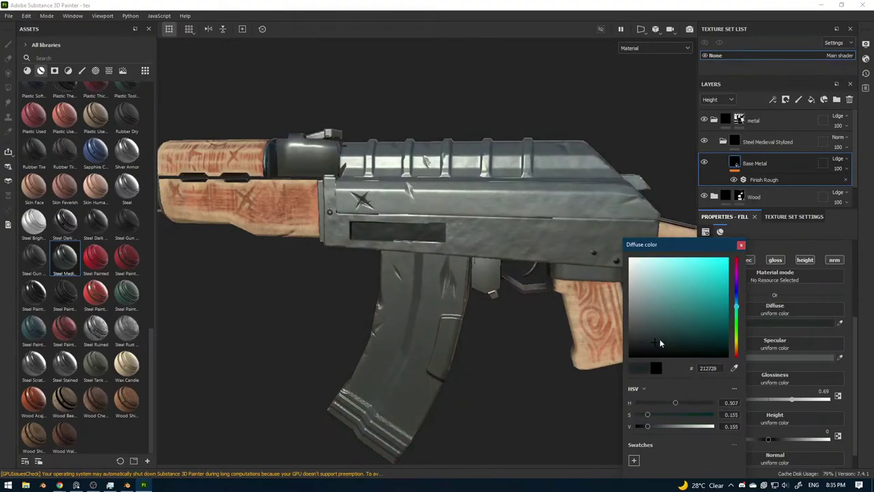
drag(660, 342, 659, 360)
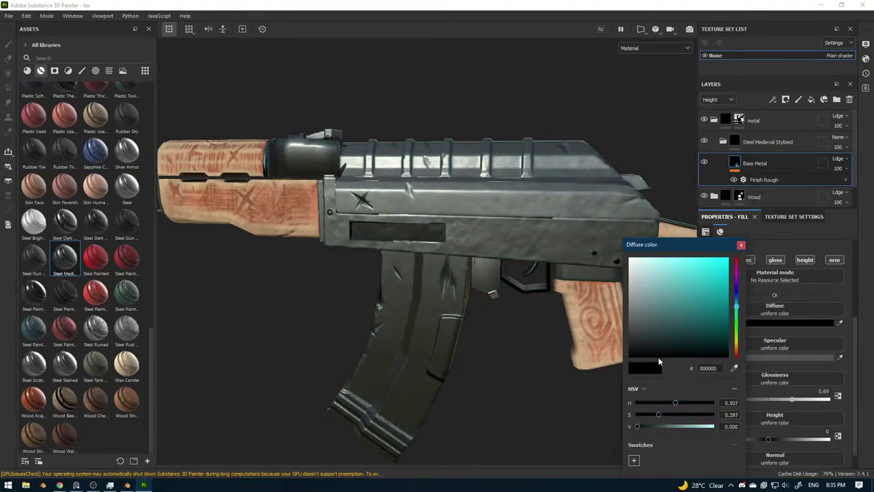
click(741, 245)
Set the Base Metal layer's specular colour to a dark greenish grey (323833).
click(773, 355)
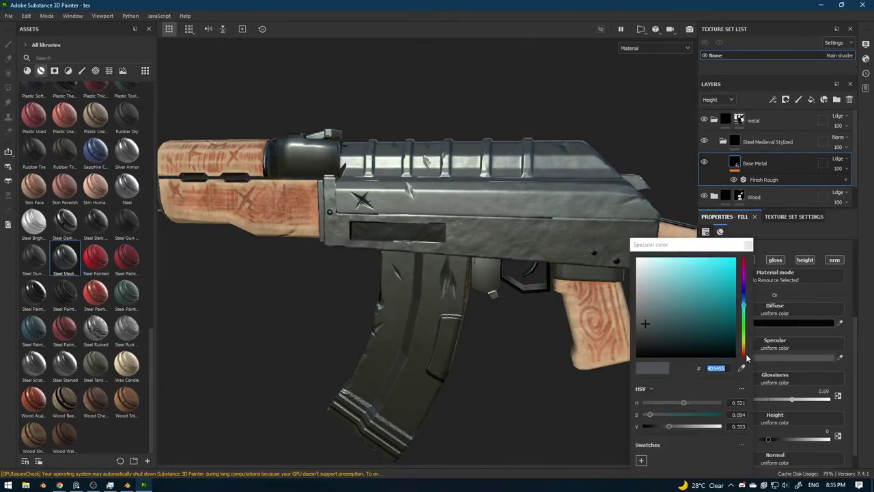
click(744, 347)
click(697, 349)
drag(697, 349, 666, 342)
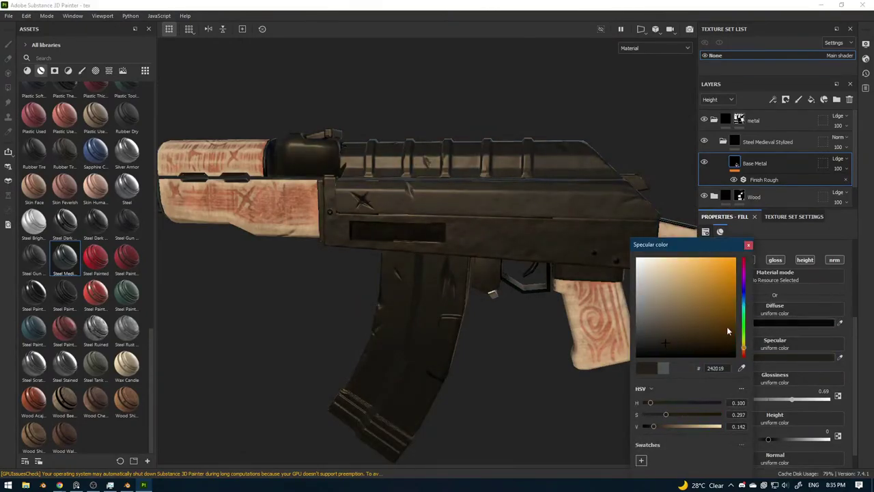
drag(744, 336, 745, 312)
drag(683, 334, 647, 334)
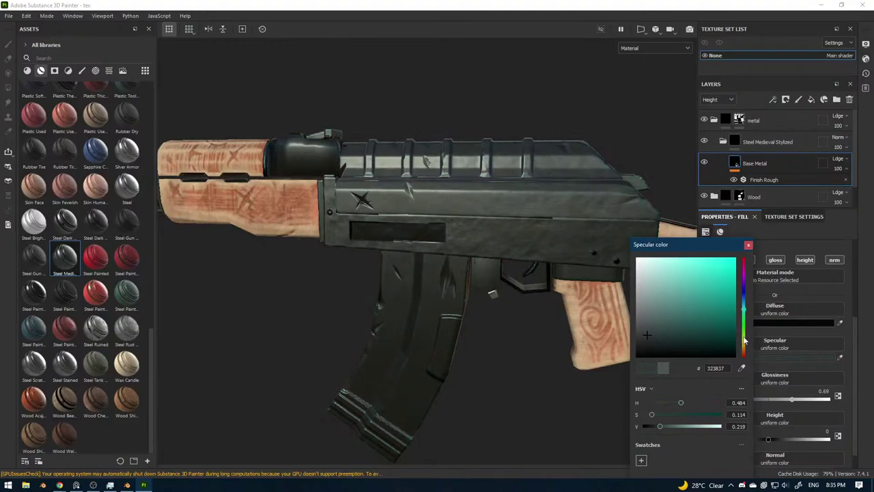
drag(744, 340, 745, 322)
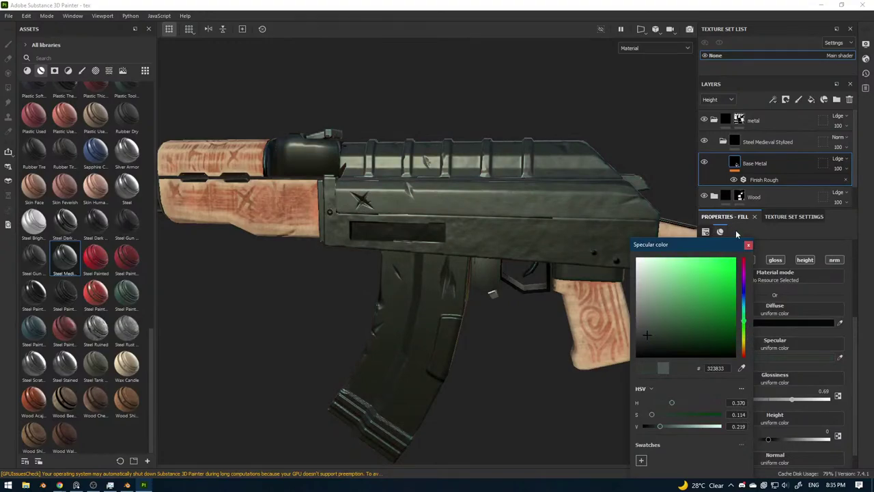
click(748, 245)
Examine the darkened metal on both sides of the rifle and collapse the Steel Medieval Stylized folder.
alt+drag(575, 249, 557, 262)
mouse_move(557, 262)
shift+right_down()
mouse_move(577, 265)
mouse_move(555, 270)
shift+right_up()
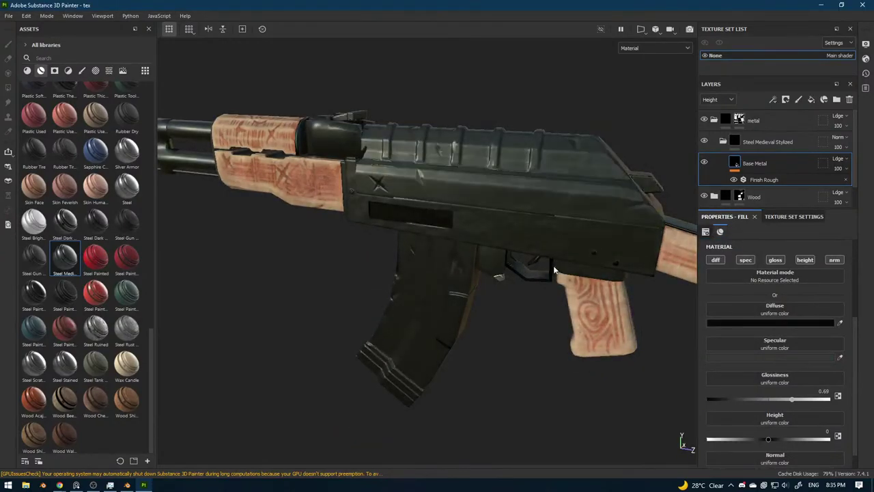
alt+drag(553, 269, 460, 293)
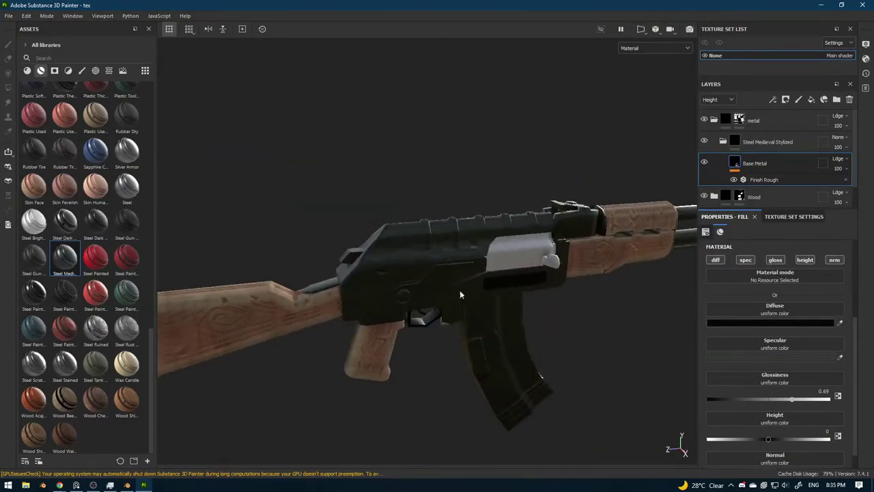
shift+right_drag(460, 293, 544, 304)
scroll(544, 306, up, 3)
alt+drag(543, 306, 515, 287)
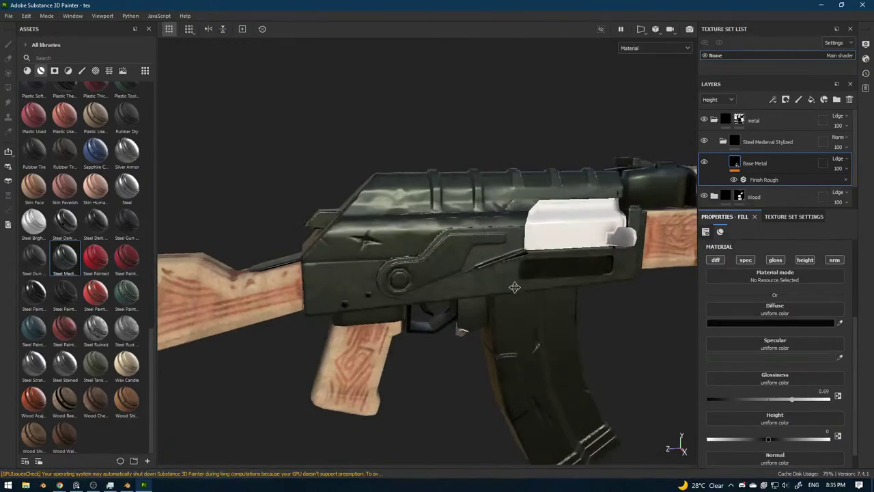
alt+middle_drag(515, 288, 479, 278)
alt+drag(540, 268, 528, 272)
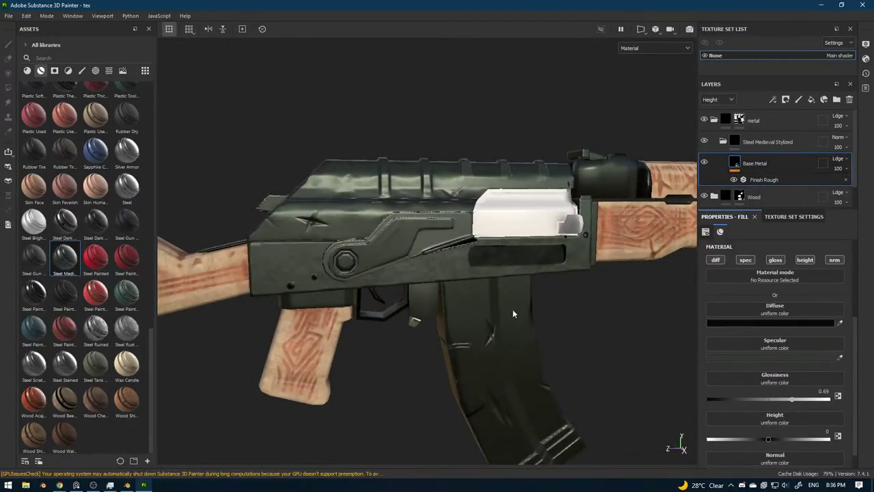
alt+drag(513, 313, 539, 276)
scroll(504, 289, up, 2)
scroll(504, 289, down, 3)
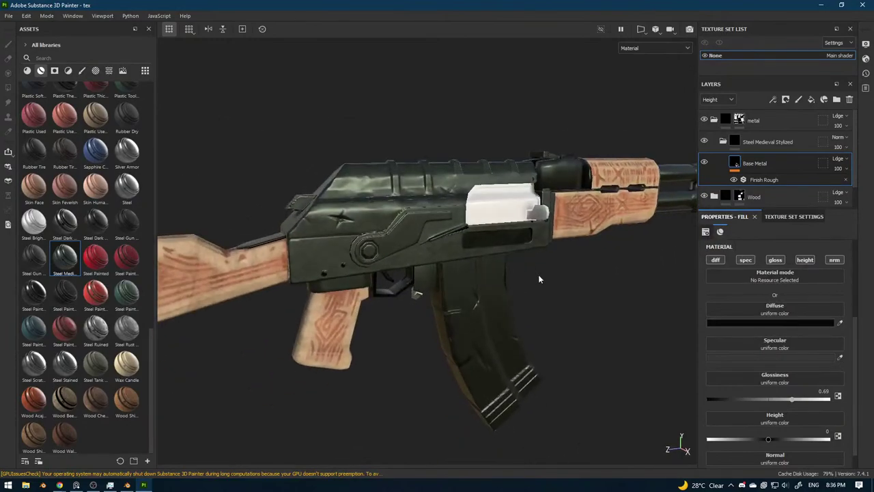
click(723, 141)
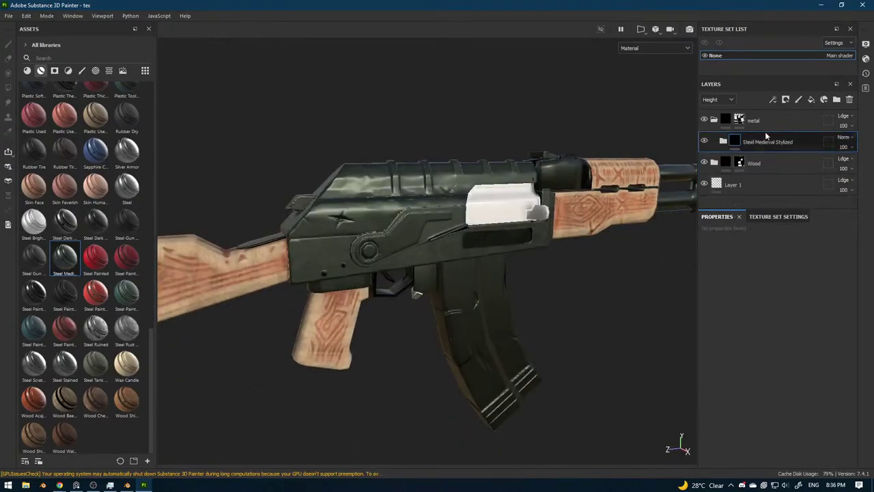
click(810, 100)
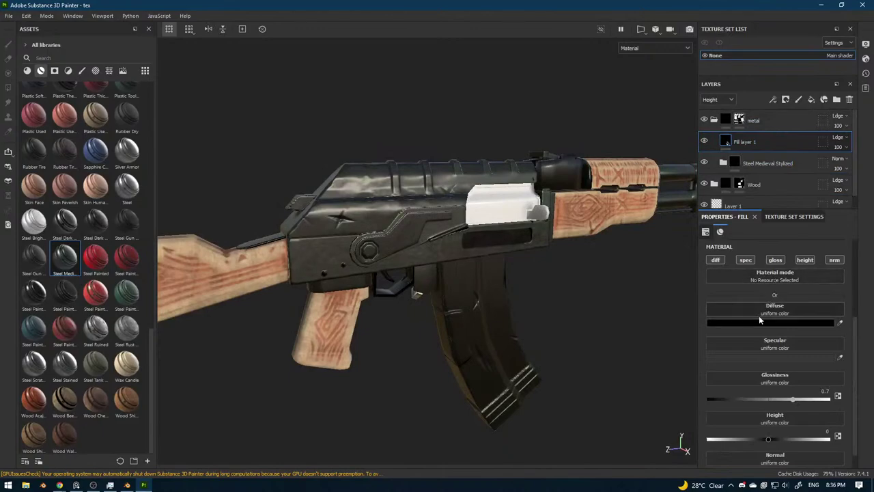
key(ctrl+z)
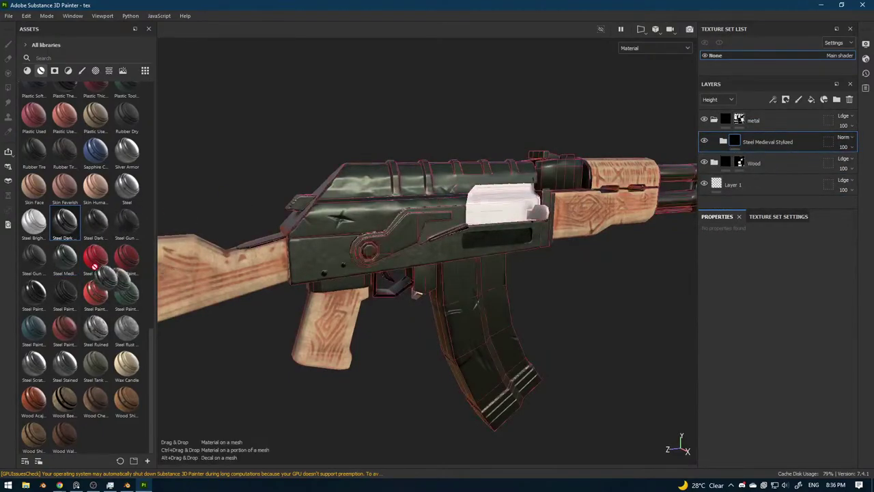
drag(127, 186, 759, 134)
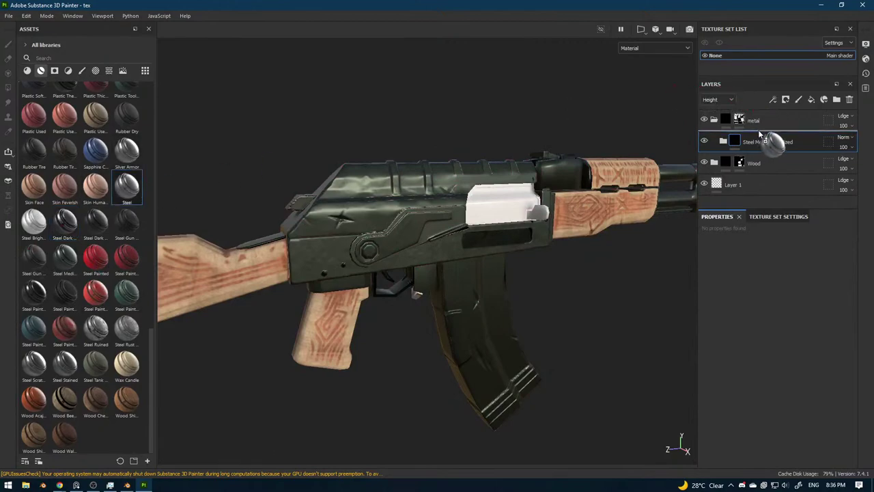
Add a fill layer above the Steel Medieval Stylized folder, keeping only its diffuse channel enabled.
click(809, 101)
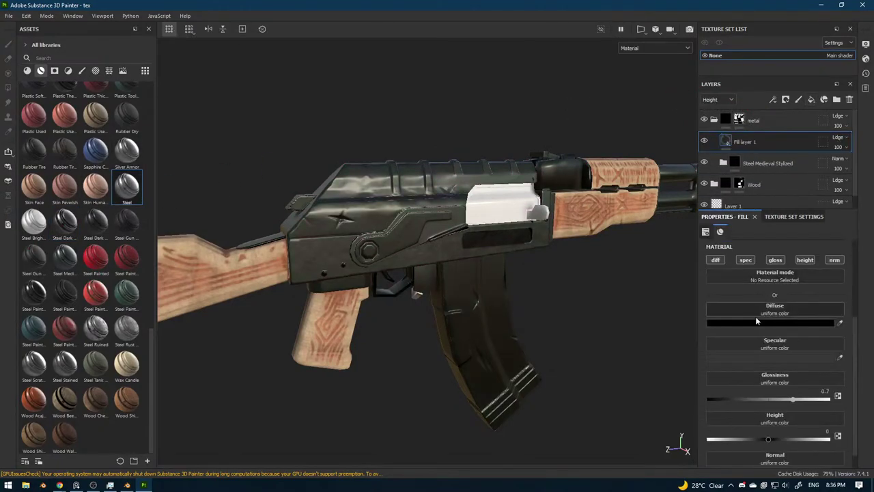
click(745, 261)
click(775, 260)
click(834, 260)
click(805, 260)
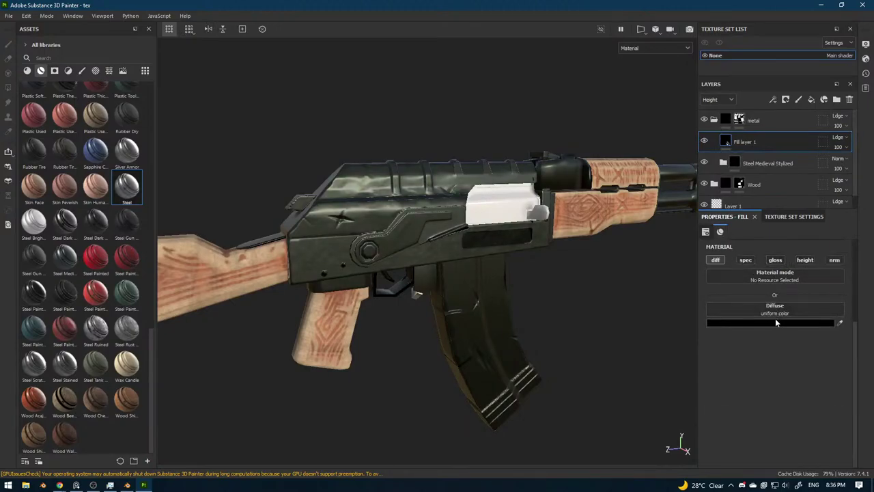
Set the new fill layer's diffuse colour to a muted teal grey (596B69).
click(774, 322)
click(694, 293)
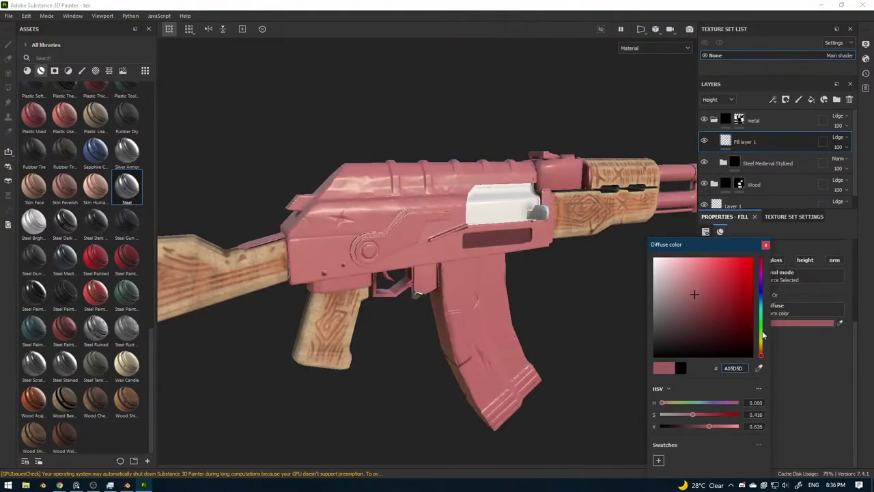
click(762, 335)
drag(704, 325, 668, 303)
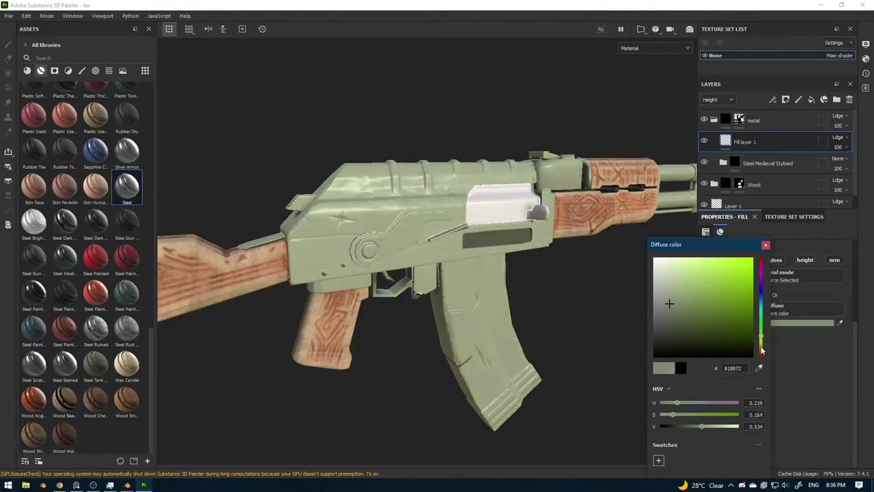
drag(761, 348, 761, 341)
mouse_move(664, 322)
mouse_down()
mouse_move(657, 309)
mouse_move(678, 330)
mouse_move(649, 321)
mouse_move(677, 315)
mouse_move(669, 312)
mouse_up()
click(761, 310)
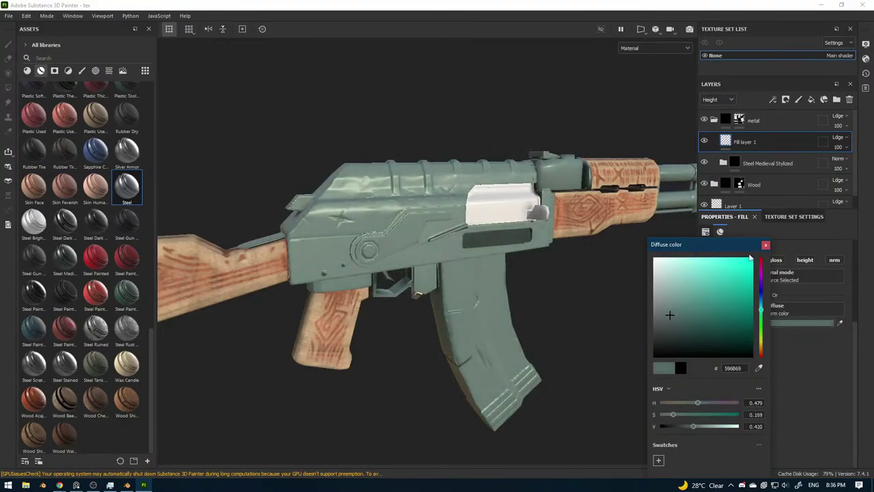
click(766, 244)
Add a white mask with a Curvature generator to Fill layer 1.
click(786, 105)
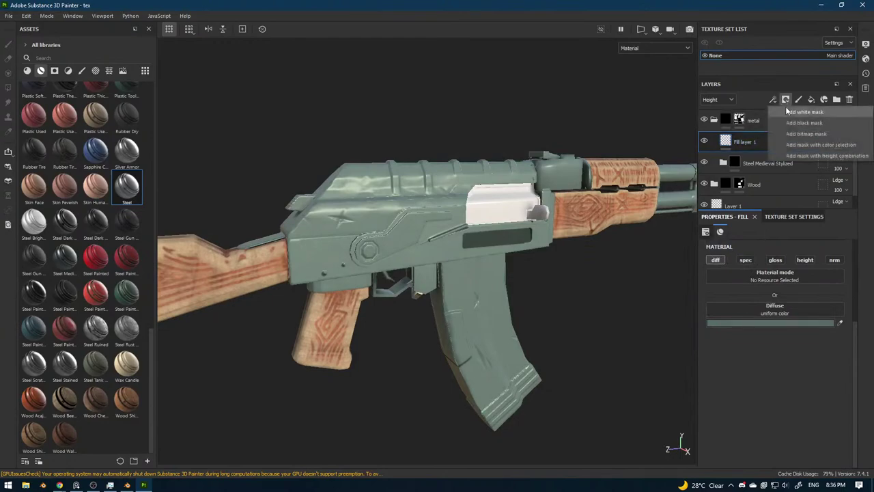
click(795, 112)
click(773, 103)
click(787, 112)
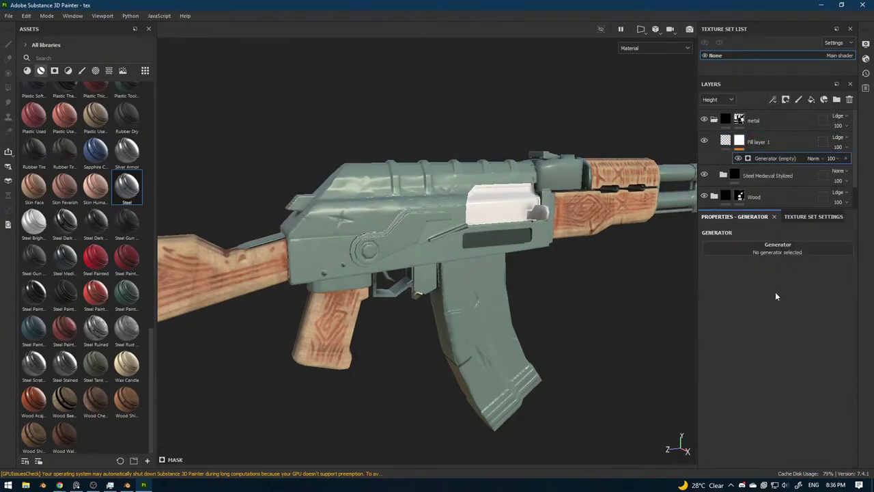
click(778, 247)
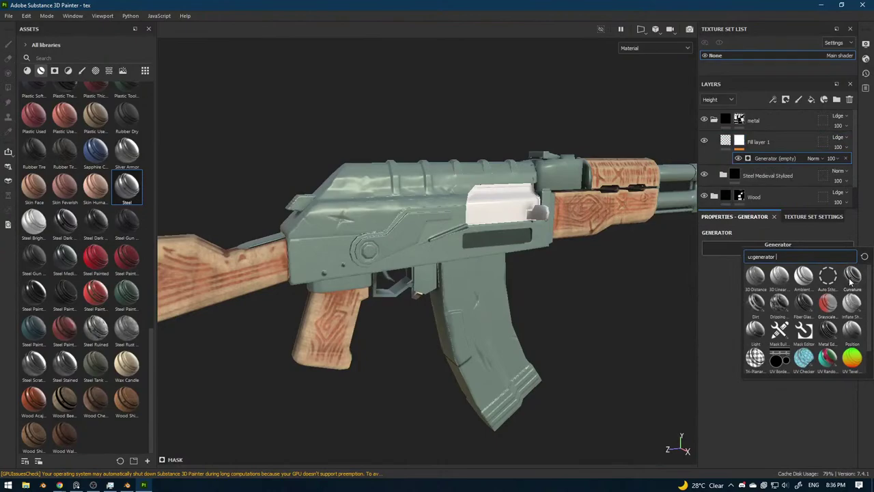
Lower the Curvature generator's Global Balance to 0.15 to confine the tint to the metal's edges.
alt+drag(610, 281, 679, 336)
alt+drag(526, 332, 508, 321)
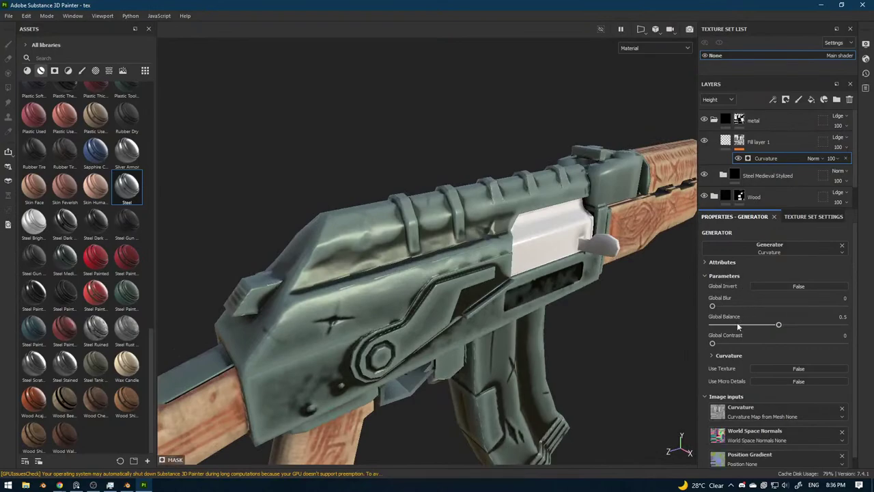
mouse_move(734, 325)
mouse_down()
mouse_move(714, 328)
mouse_move(734, 333)
mouse_up()
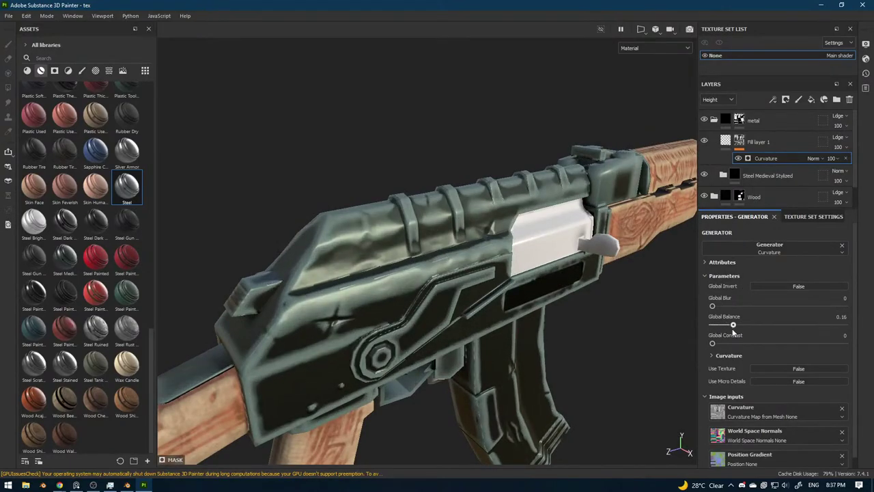
Examine the edge highlights on the metal parts along the whole rifle.
scroll(586, 372, down, 3)
alt+drag(585, 372, 458, 314)
scroll(546, 329, up, 2)
scroll(406, 308, down, 3)
alt+middle_drag(457, 314, 508, 263)
alt+drag(508, 263, 420, 312)
scroll(421, 312, up, 2)
alt+middle_drag(421, 313, 552, 299)
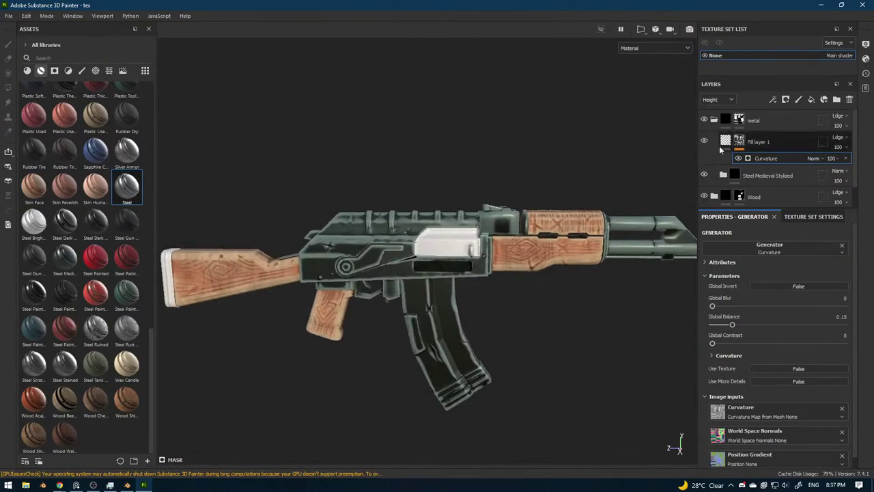
Darken Fill layer 1's diffuse colour to a dark greenish grey (3C4643).
click(726, 140)
click(746, 323)
mouse_move(635, 316)
mouse_down()
mouse_move(636, 339)
mouse_move(639, 329)
mouse_up()
click(733, 329)
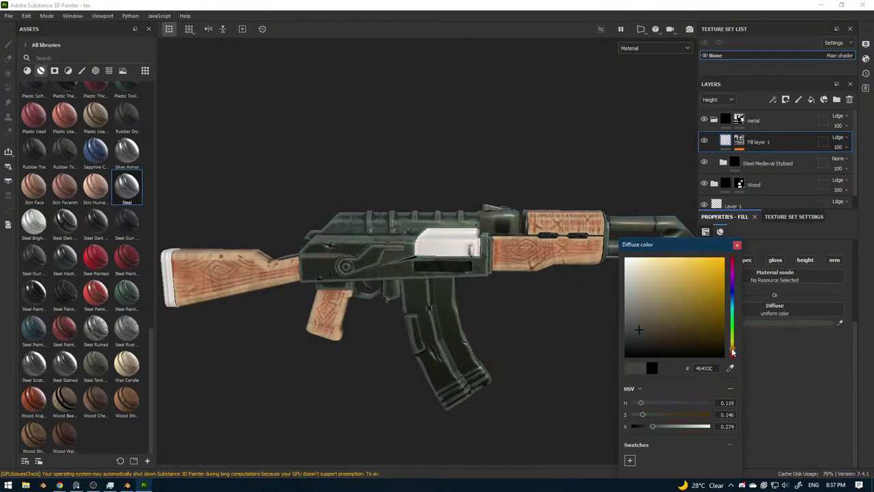
drag(733, 351, 729, 324)
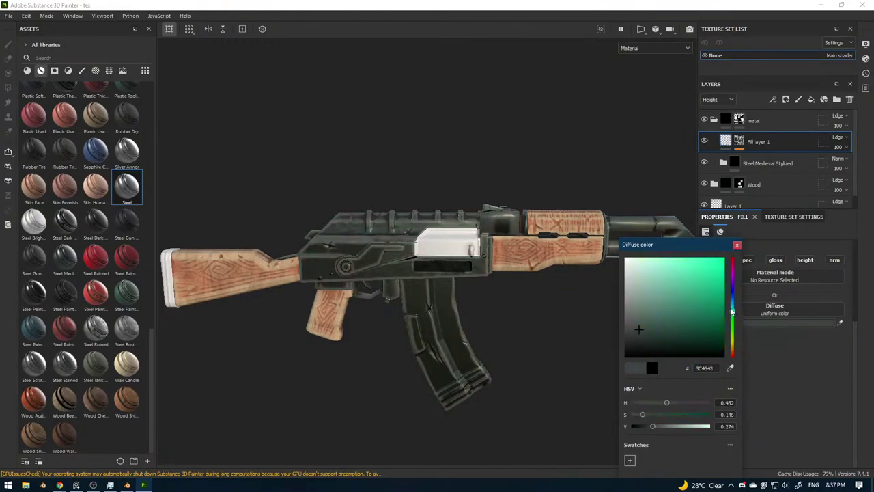
click(737, 244)
Check the darker edge tint from other angles and collapse the metal folder.
alt+drag(513, 313, 469, 267)
shift+right_drag(470, 266, 522, 269)
alt+drag(521, 268, 507, 311)
click(714, 120)
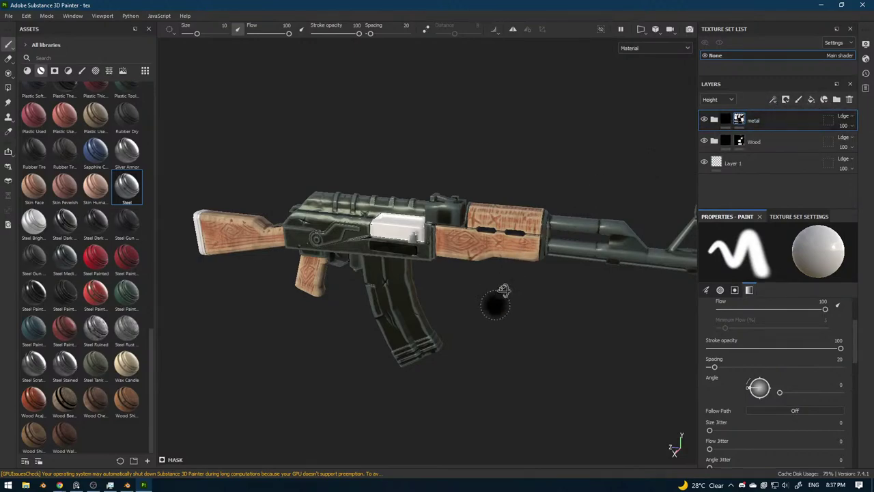
Examine the wood and metal finish up close and from several angles, including the untextured bolt cover and butt plate.
alt+drag(497, 302, 498, 279)
scroll(474, 285, up, 3)
alt+drag(425, 319, 444, 323)
right_click(443, 301)
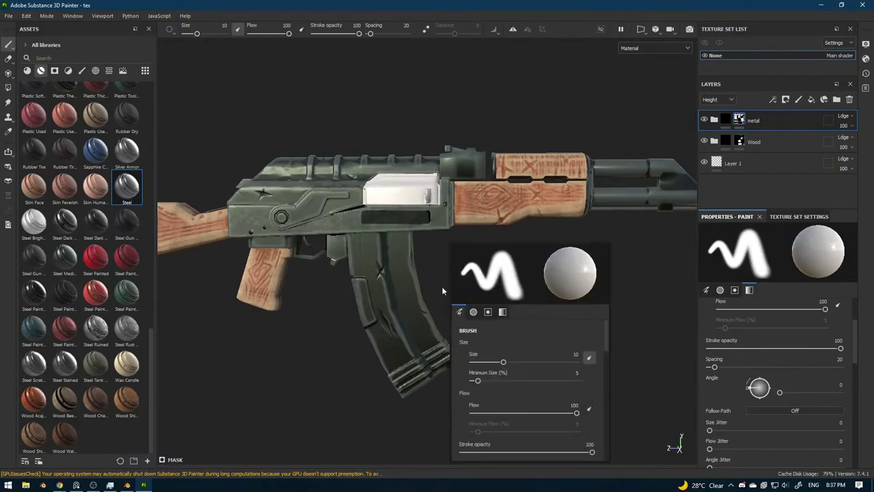
mouse_move(442, 288)
alt+mouse_down()
mouse_move(482, 240)
mouse_move(407, 282)
alt+mouse_up()
scroll(329, 343, up, 3)
scroll(329, 344, up, 3)
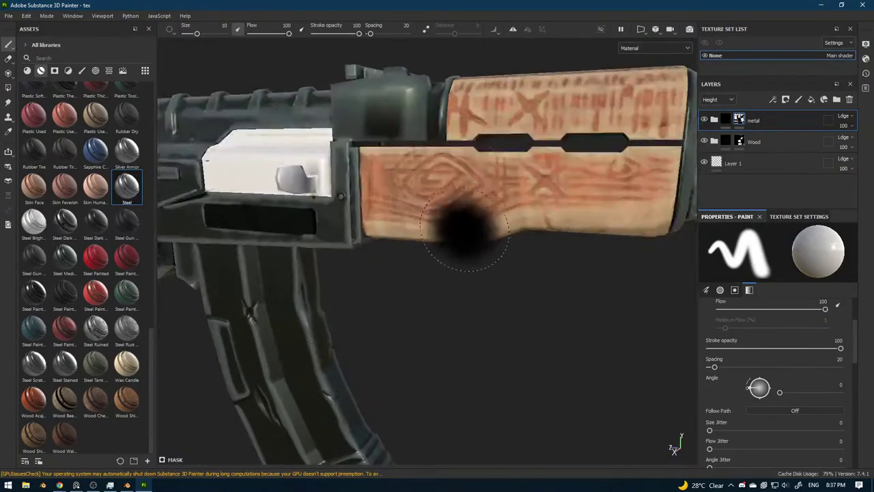
alt+drag(478, 224, 512, 236)
scroll(511, 239, down, 7)
alt+drag(476, 313, 400, 312)
alt+middle_drag(400, 312, 472, 308)
alt+drag(408, 280, 386, 287)
alt+middle_drag(387, 286, 491, 312)
scroll(436, 327, up, 2)
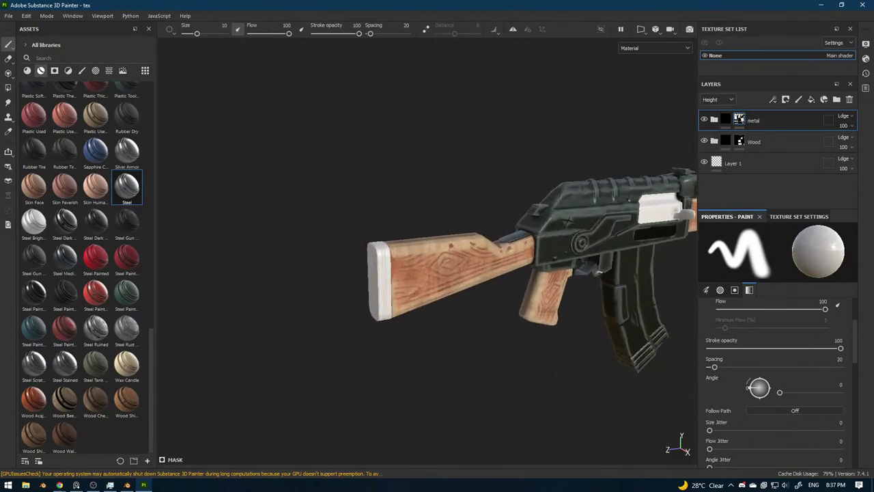
key(alt+Tab)
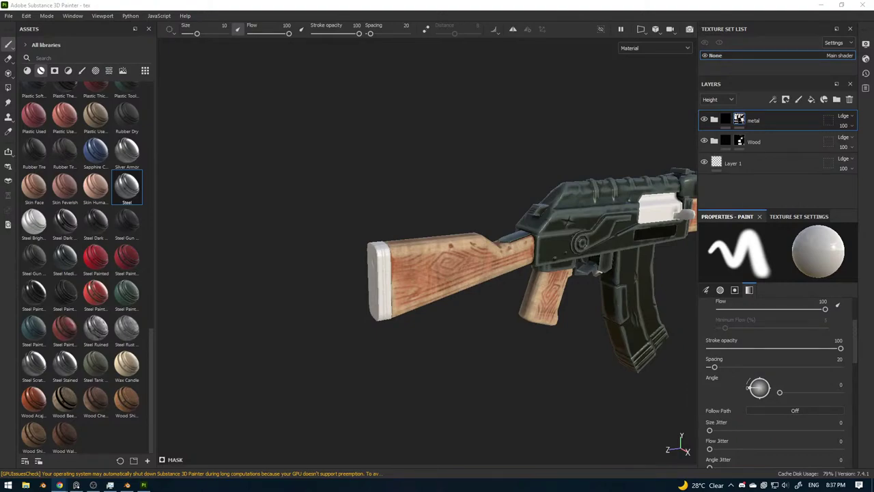
key(alt+Tab)
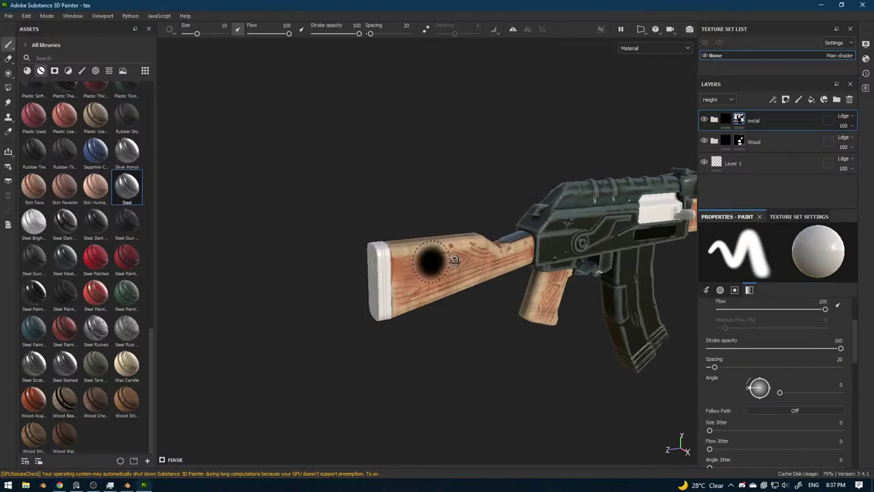
Add a new folder named Rub above the metal folder for the butt plate's rubber material.
scroll(415, 283, up, 4)
alt+drag(433, 259, 508, 262)
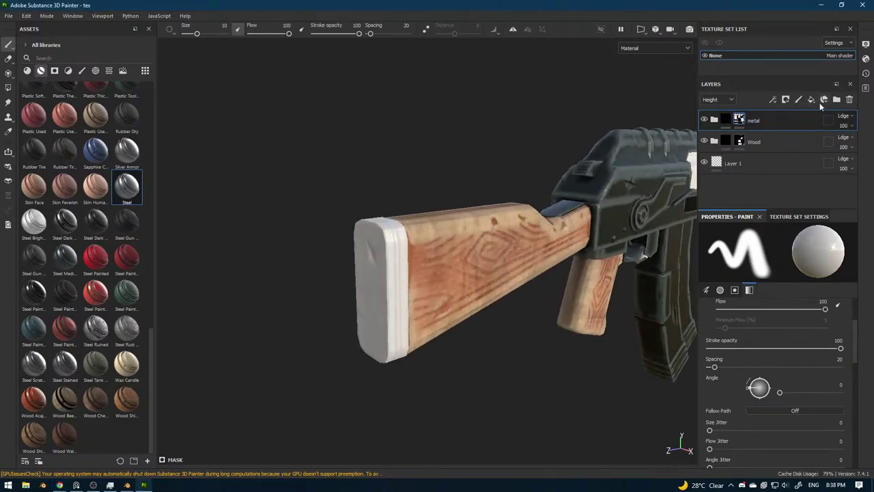
click(811, 101)
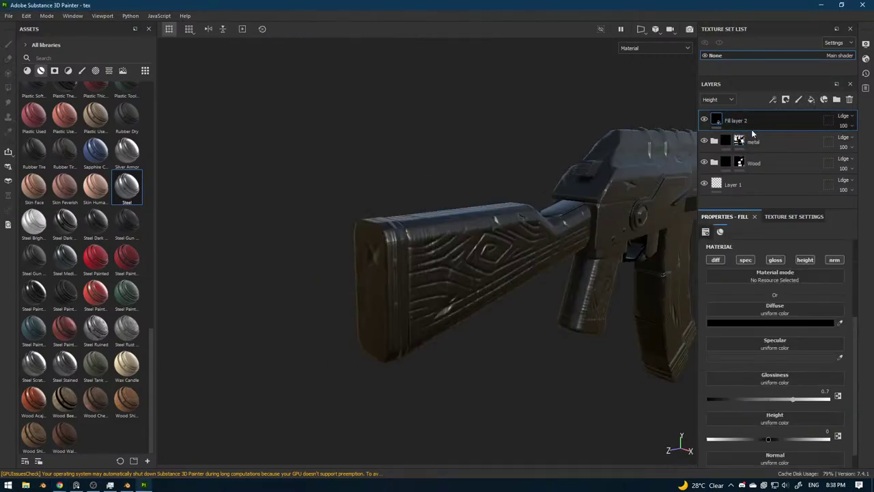
key(ctrl+z)
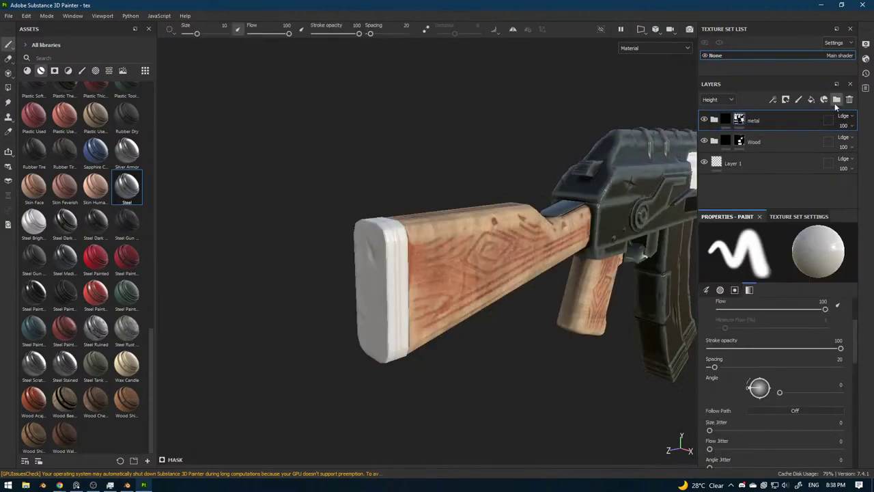
click(836, 101)
text(Rub)
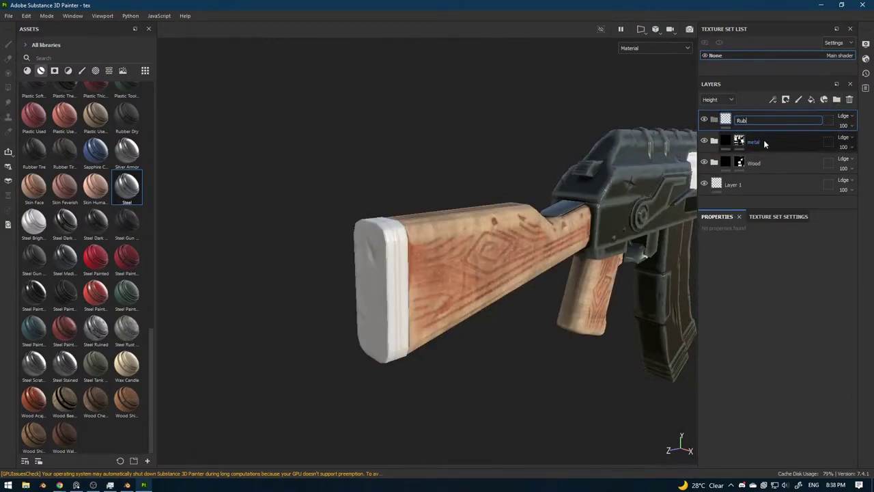
key(Return)
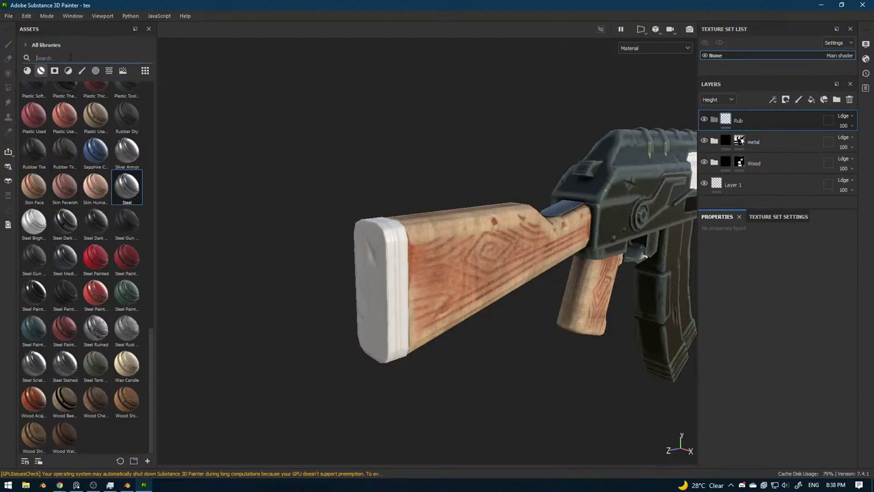
Search the materials for "rub" and place Plastic Rubber inside the Rub folder.
click(71, 58)
text(rub)
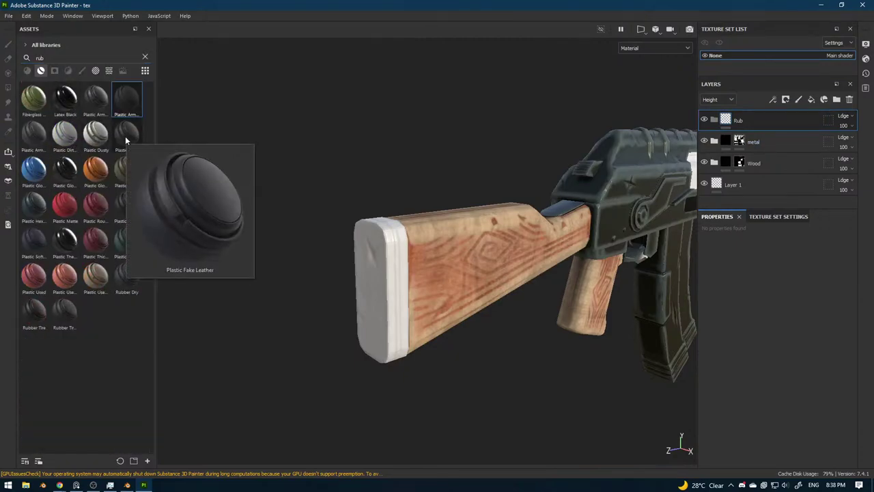
mouse_move(126, 200)
drag(126, 199, 728, 145)
drag(743, 141, 729, 120)
Add a black mask to the Rub folder and reveal the rubber only on the stock's butt plate with Polygon Fill.
click(757, 124)
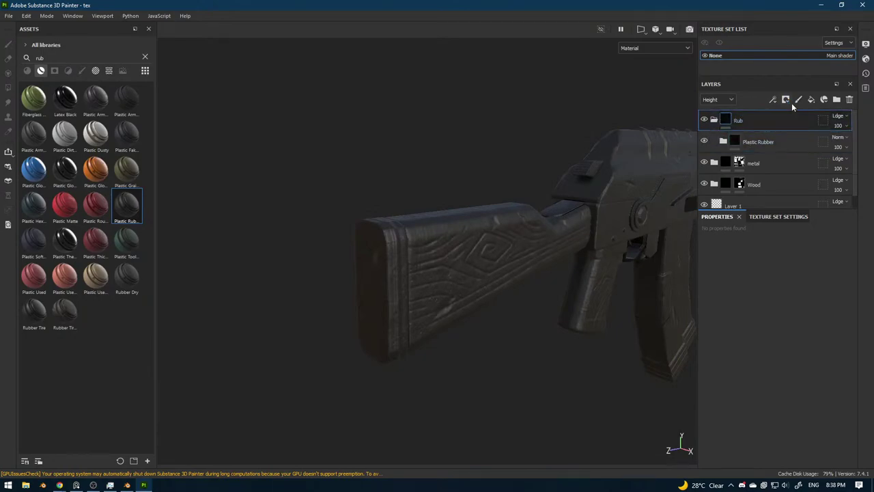
click(786, 100)
click(805, 114)
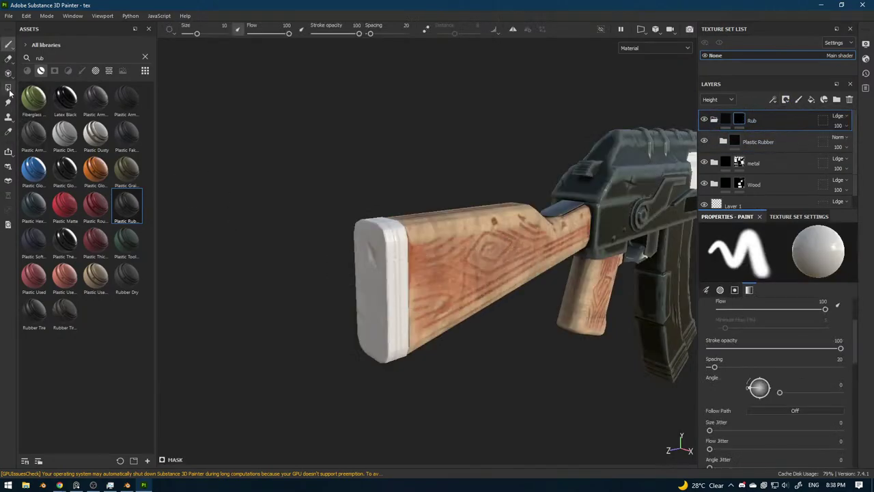
click(8, 89)
click(368, 287)
alt+drag(368, 287, 324, 287)
alt+right_drag(324, 290, 125, 166)
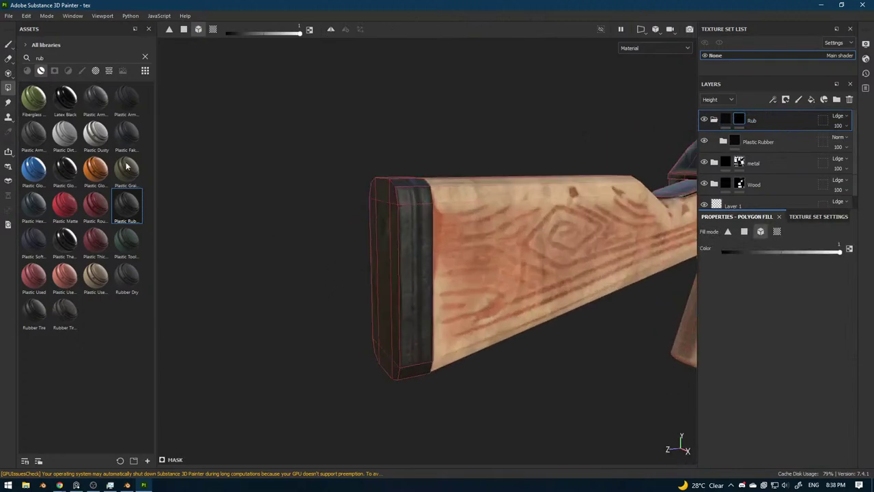
Examine the rubber butt plate and the whole rifle from several angles, ending close on the untextured bolt cover.
click(11, 45)
mouse_move(222, 172)
alt+mouse_down()
mouse_move(369, 162)
mouse_move(466, 229)
mouse_move(435, 232)
mouse_move(498, 279)
mouse_move(501, 302)
alt+mouse_up()
shift+right_drag(501, 303, 467, 300)
alt+drag(467, 301, 467, 329)
shift+right_drag(467, 328, 531, 327)
alt+drag(530, 326, 395, 301)
scroll(396, 301, up, 2)
alt+middle_drag(395, 300, 440, 301)
alt+drag(410, 294, 458, 291)
alt+middle_drag(486, 340, 504, 355)
scroll(423, 288, up, 2)
alt+drag(424, 288, 442, 386)
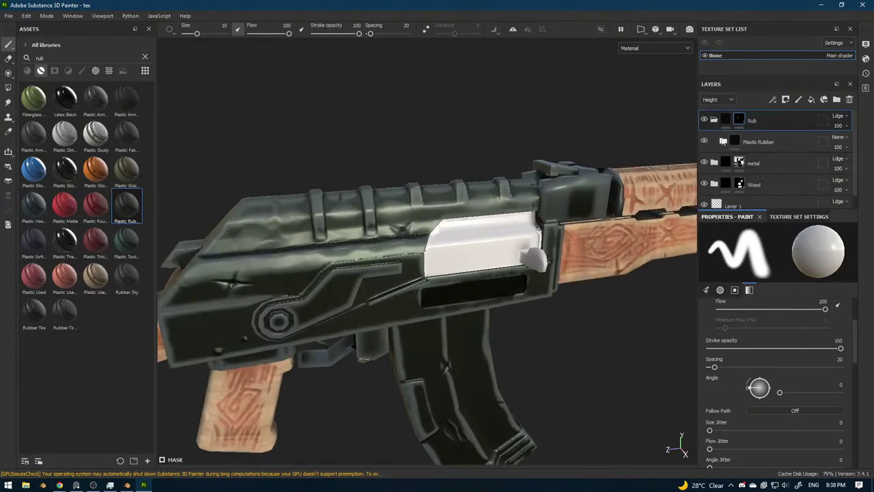
Add a new folder above the metal folder and place the Steel Dark Aged material inside it.
click(714, 121)
click(767, 142)
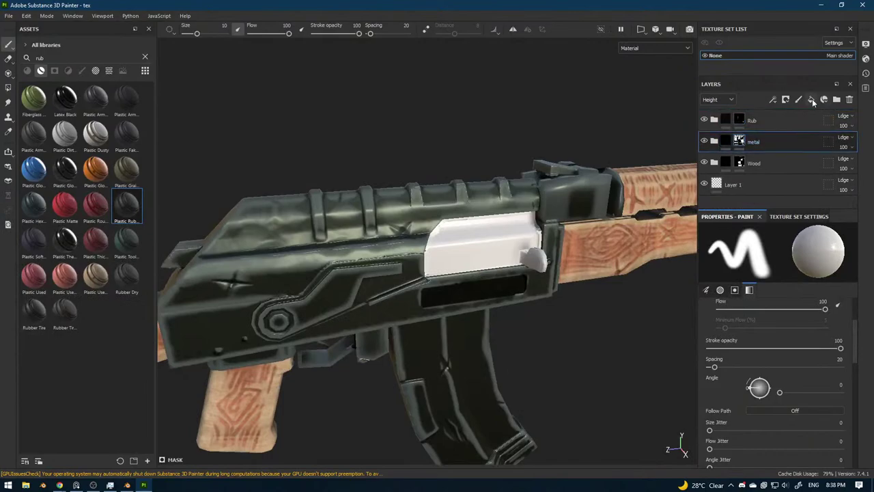
click(811, 100)
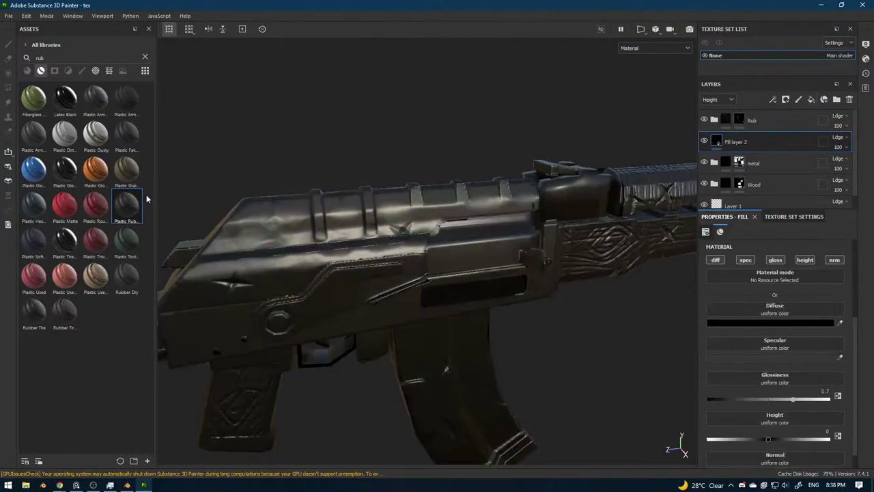
key(ctrl+z)
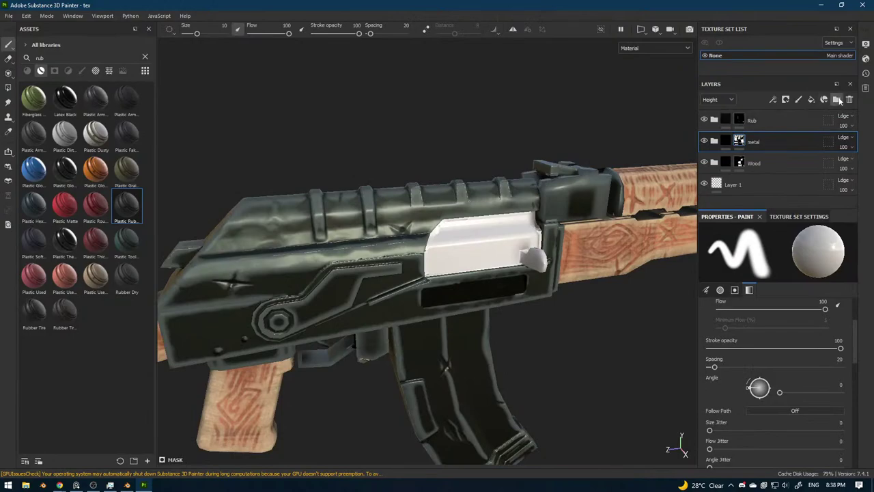
click(837, 99)
click(145, 58)
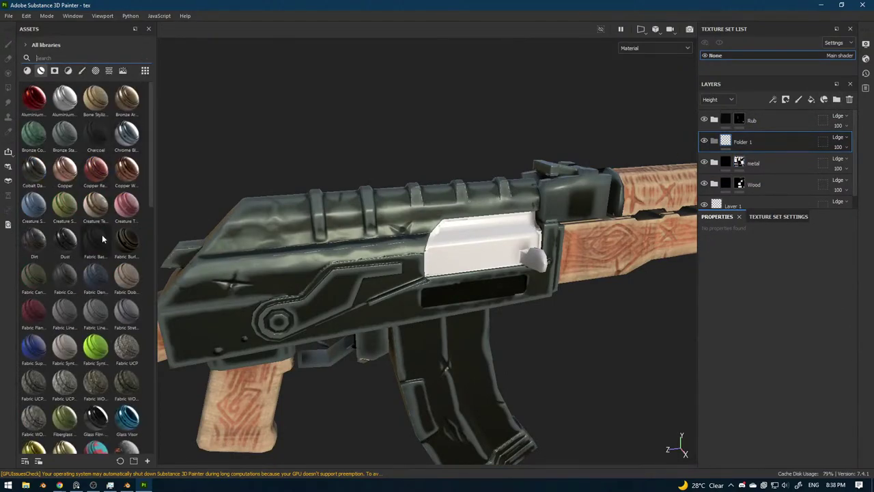
scroll(100, 261, down, 10)
drag(65, 276, 756, 149)
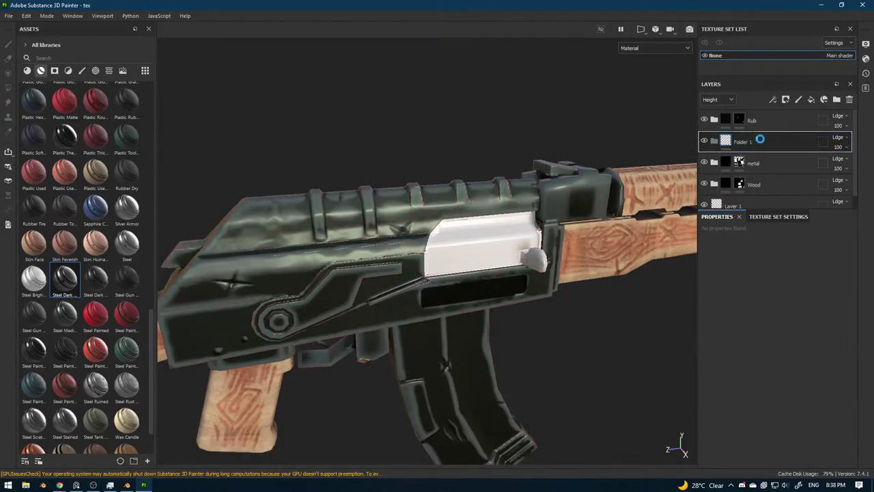
Add a black mask to Folder 1 and reveal the dark aged steel only on the bolt cover with Polygon Fill.
click(785, 100)
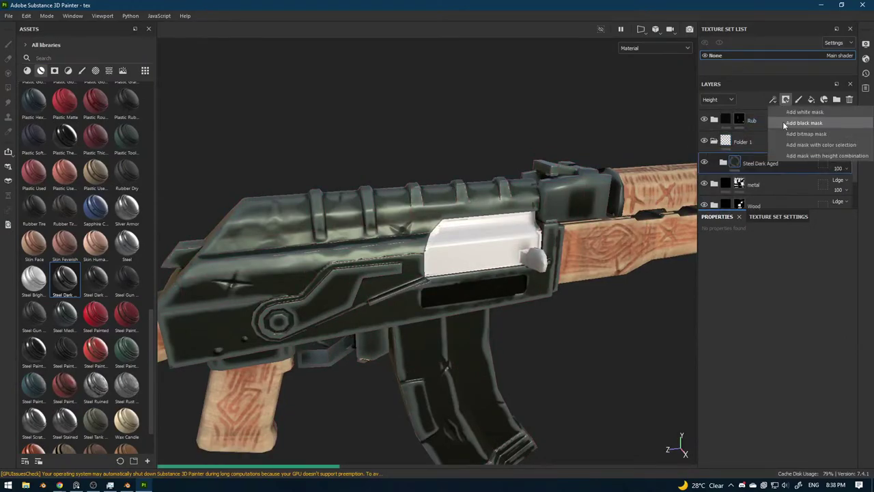
click(782, 123)
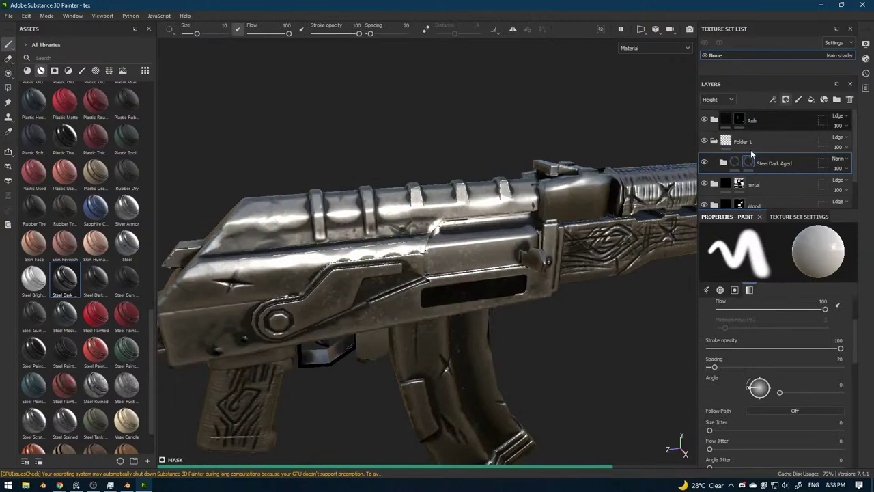
click(742, 145)
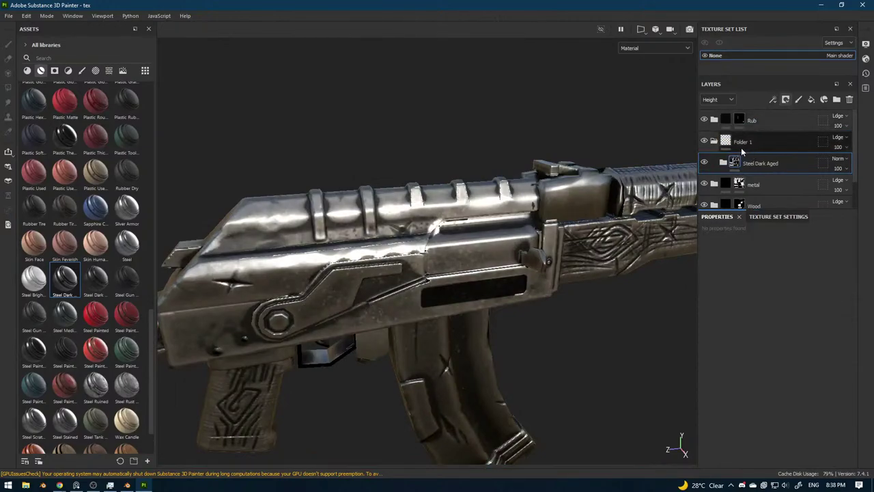
click(787, 125)
click(8, 89)
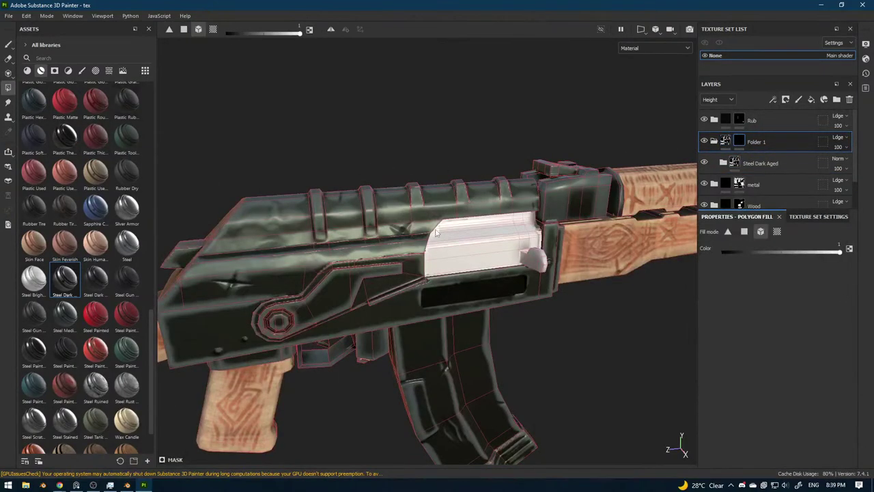
click(471, 247)
Examine the bolt cover's steel finish and the complete rifle from both sides.
click(9, 44)
alt+drag(310, 126, 192, 120)
scroll(306, 172, down, 4)
alt+drag(435, 231, 522, 231)
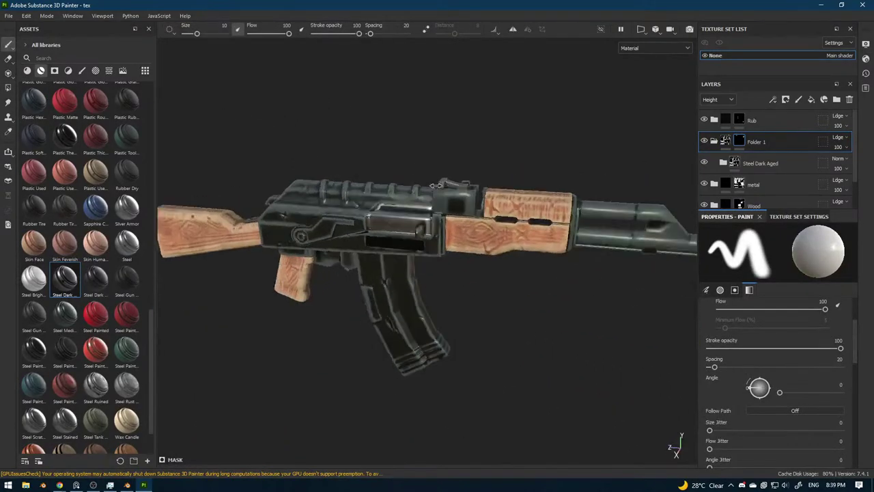
mouse_move(522, 231)
shift+right_down()
mouse_move(485, 225)
mouse_move(465, 205)
shift+right_up()
mouse_move(464, 205)
alt+mouse_down()
mouse_move(524, 190)
mouse_move(396, 255)
mouse_move(262, 271)
mouse_move(362, 238)
mouse_move(410, 287)
mouse_move(462, 259)
mouse_move(326, 312)
mouse_move(349, 335)
mouse_move(473, 335)
mouse_move(460, 351)
mouse_move(341, 349)
mouse_move(400, 351)
mouse_move(320, 300)
alt+mouse_up()
alt+drag(439, 291, 485, 285)
scroll(484, 284, up, 3)
alt+drag(386, 292, 417, 307)
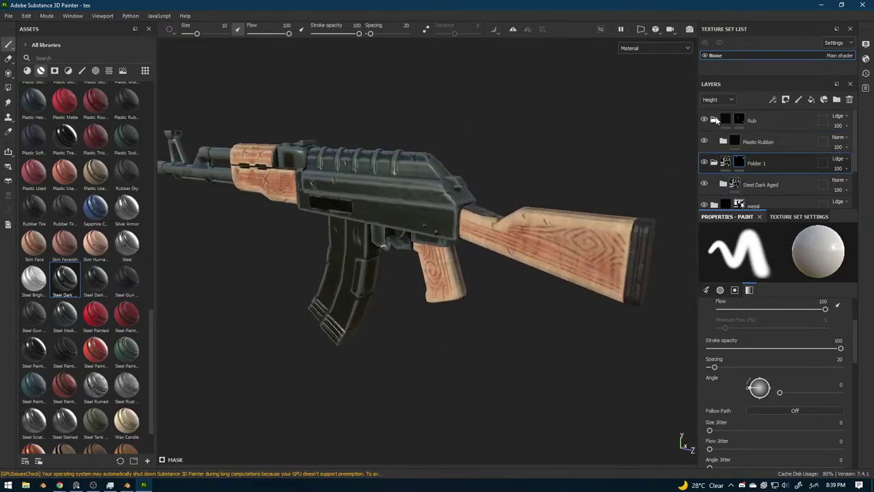
Collapse the upper folders, expand the Wood folder and set the Base Wood layer's colour to a warmer tan (C4A881).
scroll(715, 143, down, 1)
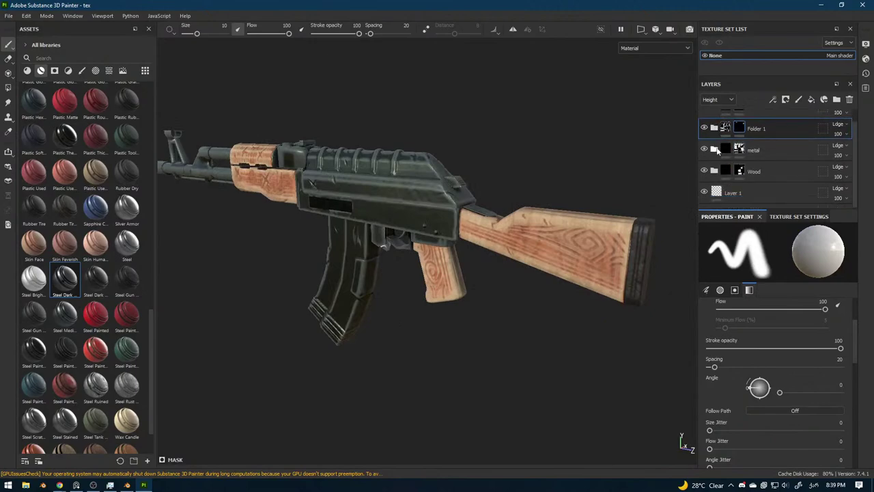
click(715, 171)
scroll(726, 172, up, 1)
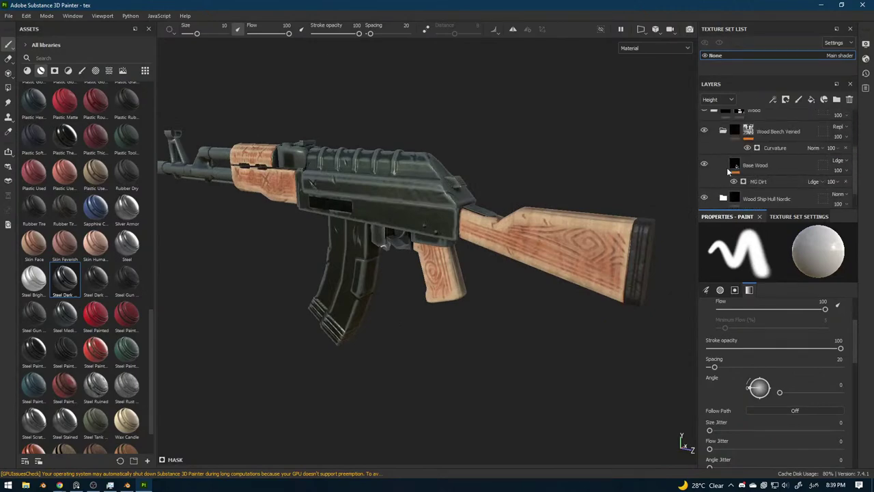
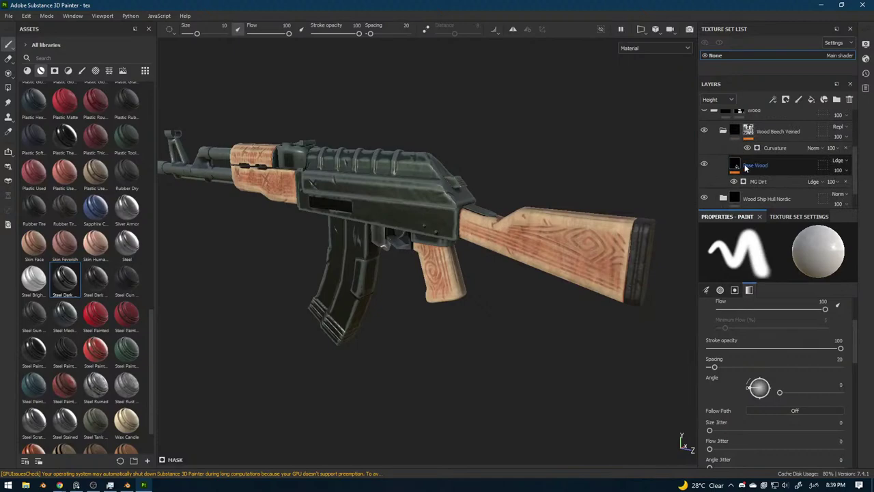
click(745, 167)
click(757, 349)
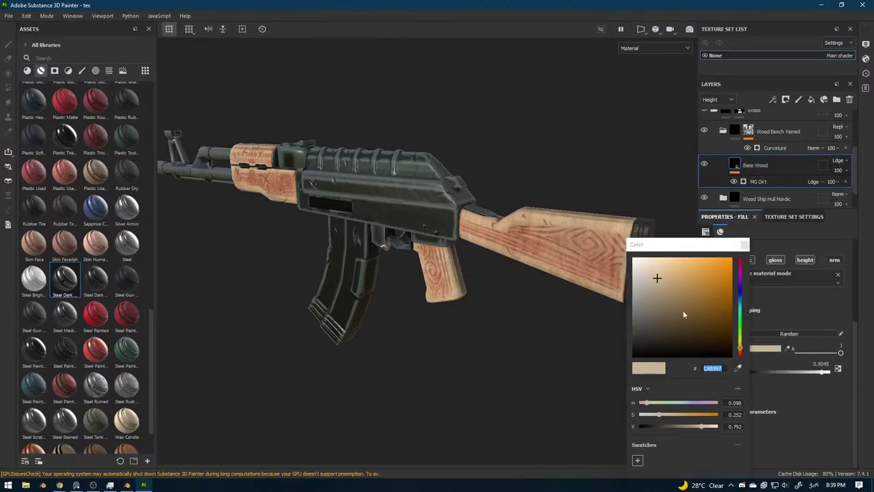
drag(683, 310, 675, 276)
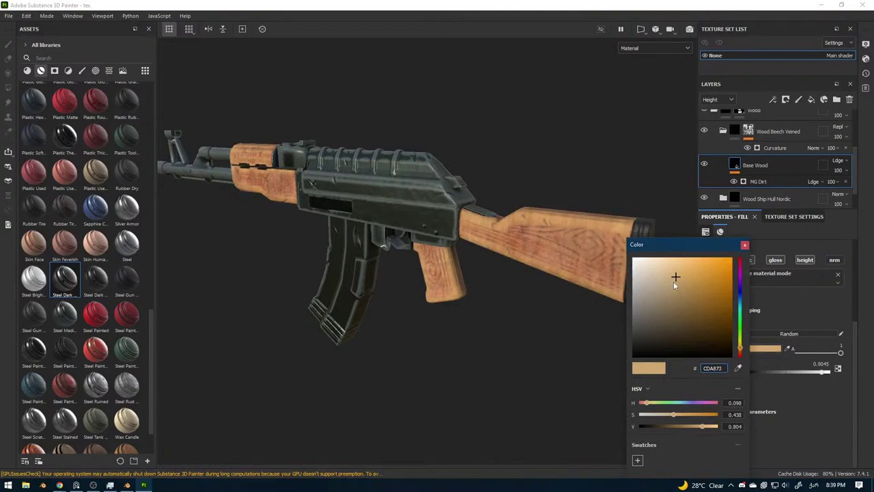
click(673, 281)
drag(670, 280, 667, 280)
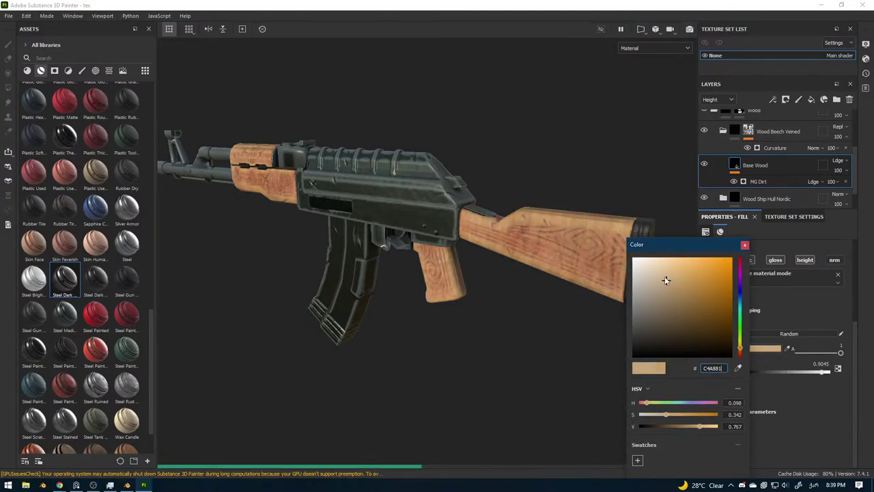
click(744, 245)
Review the Wood Rough layer's effects and set its colour to a deep reddish brown (733D1F).
scroll(724, 202, up, 5)
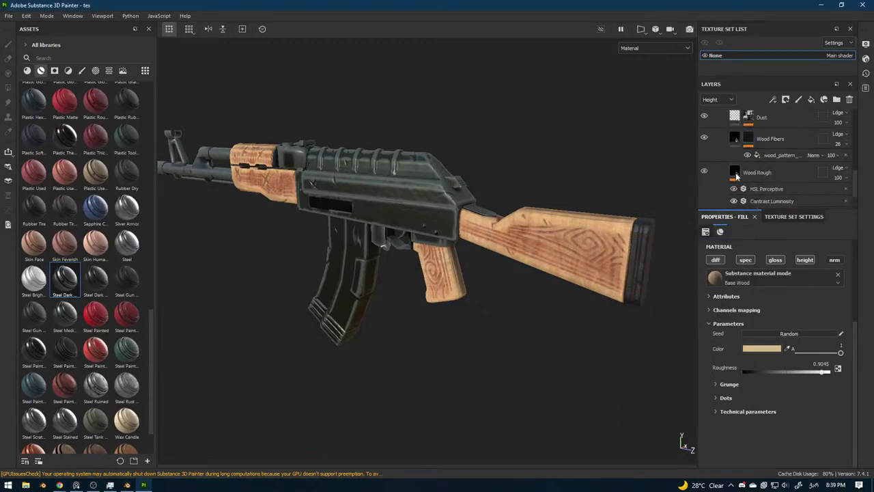
click(736, 176)
scroll(707, 176, down, 2)
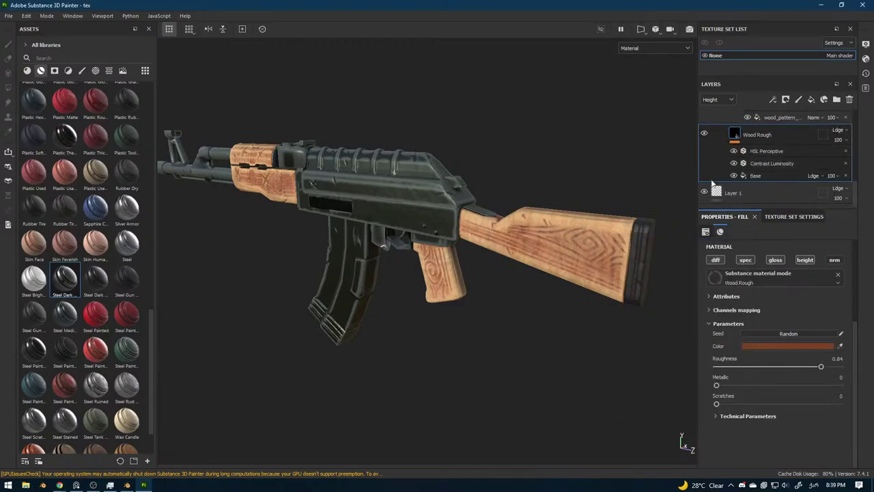
click(743, 176)
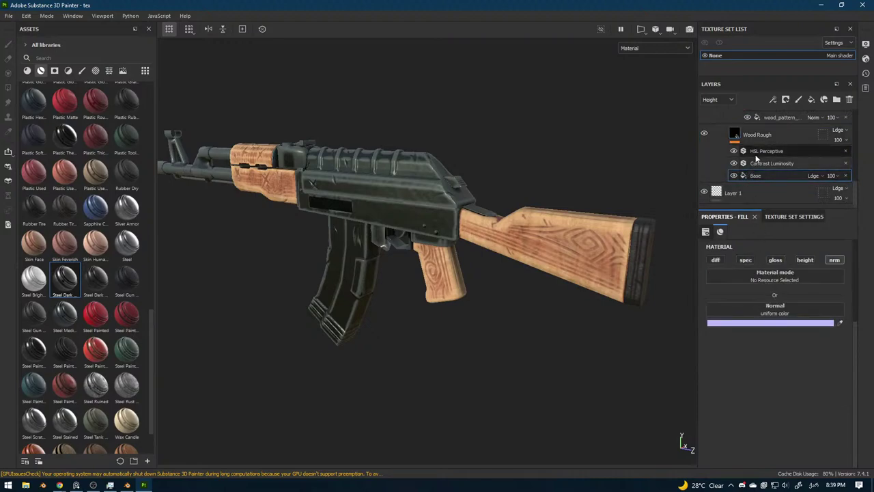
click(763, 151)
click(747, 139)
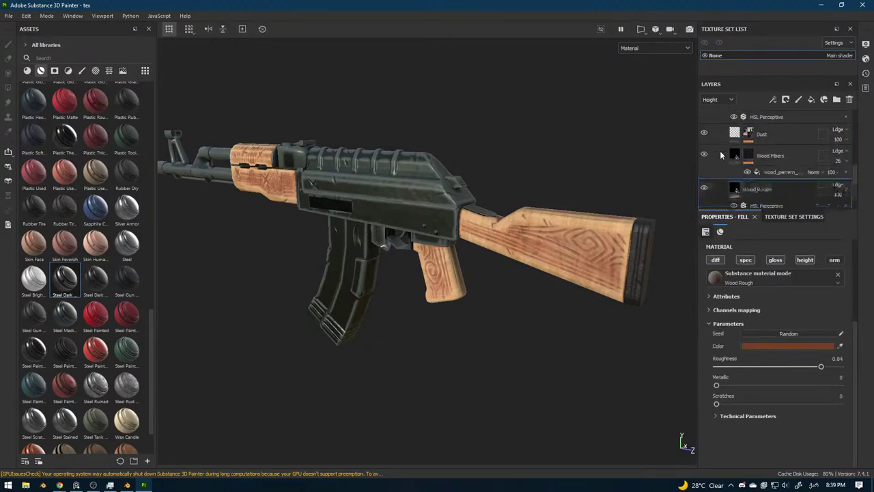
scroll(720, 150, up, 1)
click(773, 347)
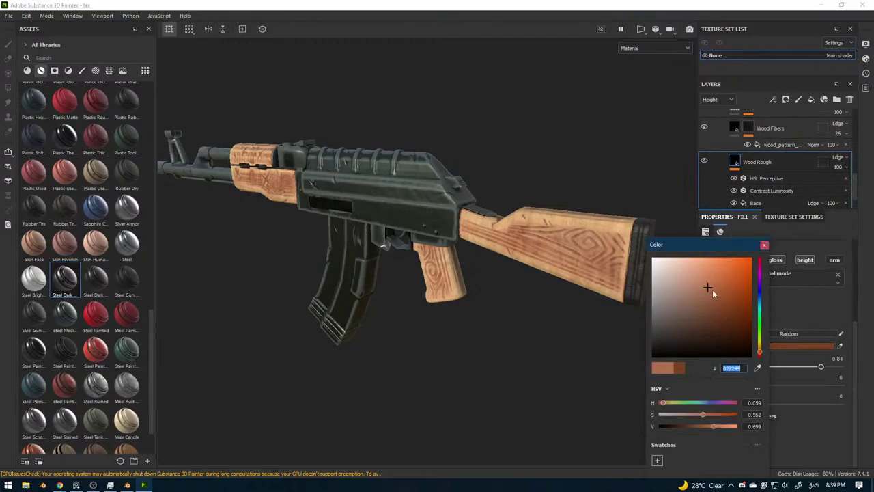
drag(722, 294, 737, 317)
click(724, 276)
click(722, 285)
click(721, 290)
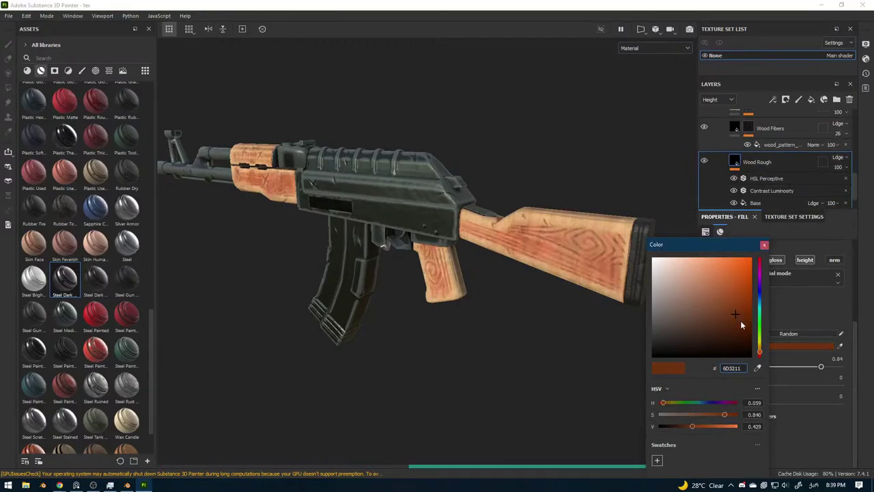
click(725, 314)
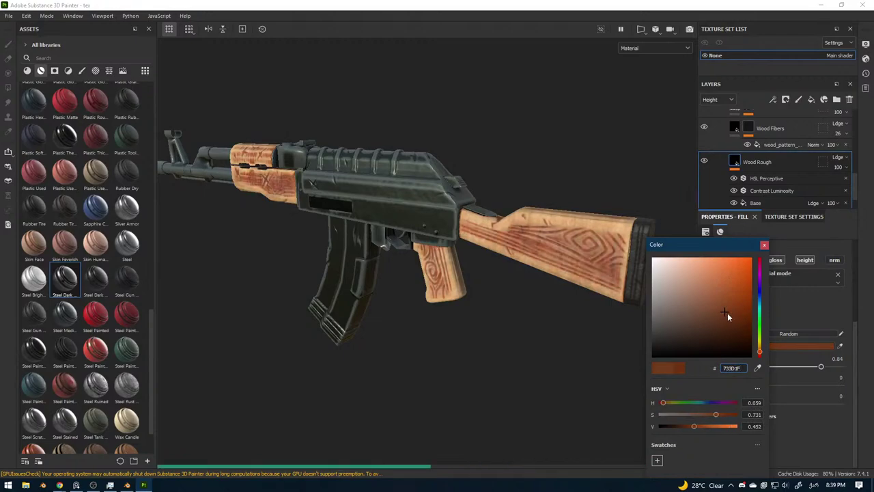
click(764, 244)
scroll(755, 150, up, 4)
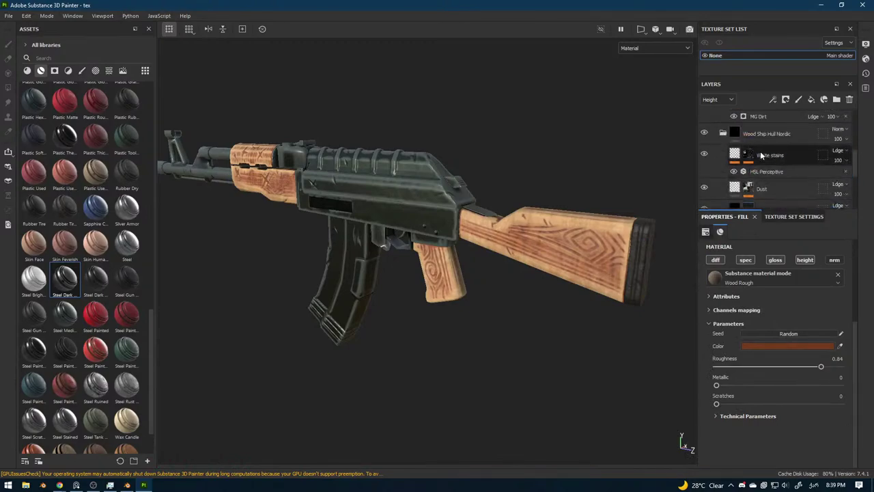
Set the Base Wood layer's colour to a more muted beige (B9A588).
click(749, 144)
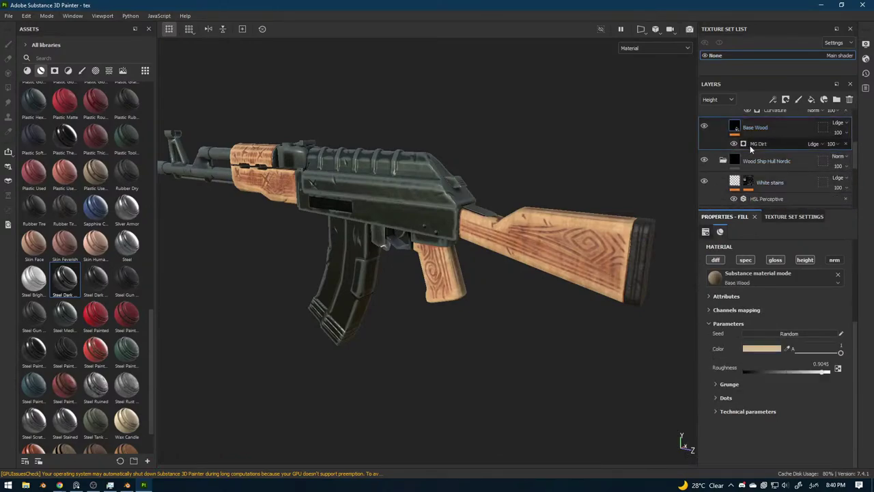
click(779, 349)
click(667, 285)
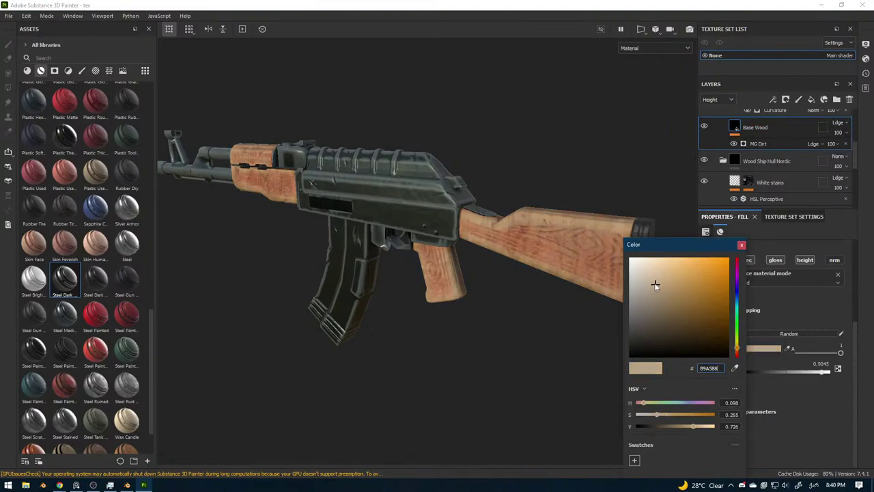
click(741, 245)
alt+drag(514, 284, 478, 301)
Collapse the Wood folder and expand the metal folder to reach its fill and steel layers.
scroll(713, 185, up, 5)
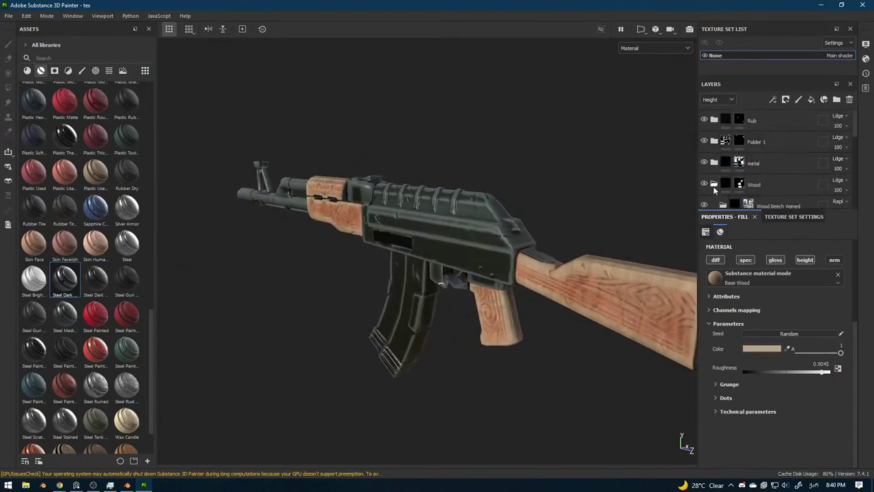
click(704, 163)
click(715, 162)
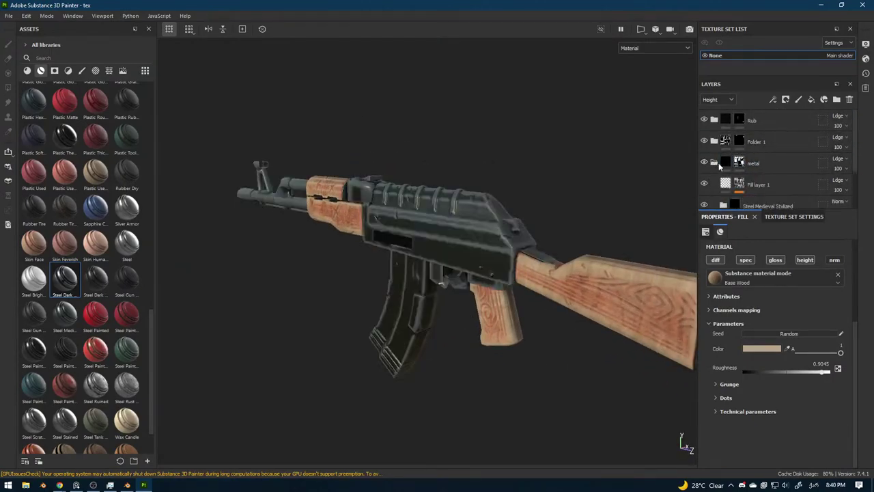
scroll(719, 163, down, 2)
scroll(719, 164, up, 1)
click(724, 177)
scroll(725, 178, down, 2)
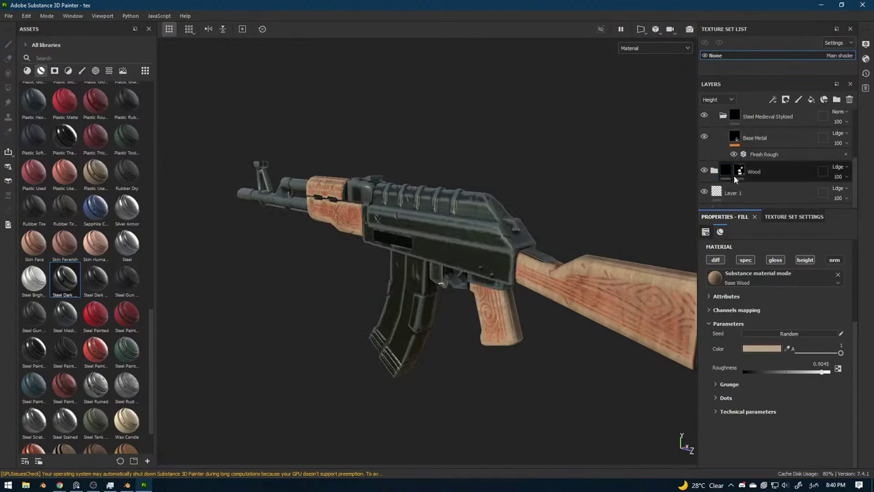
Set the Base Metal layer's specular colour to a lighter blue-grey (596368).
click(750, 140)
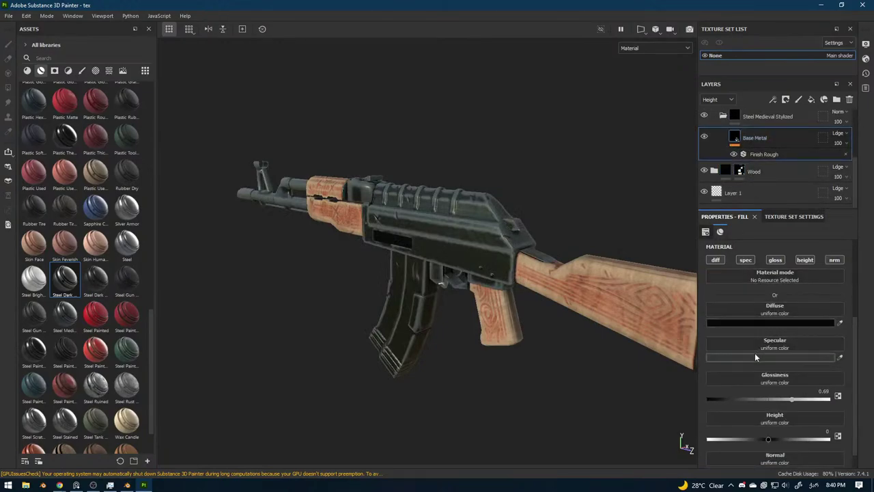
click(754, 356)
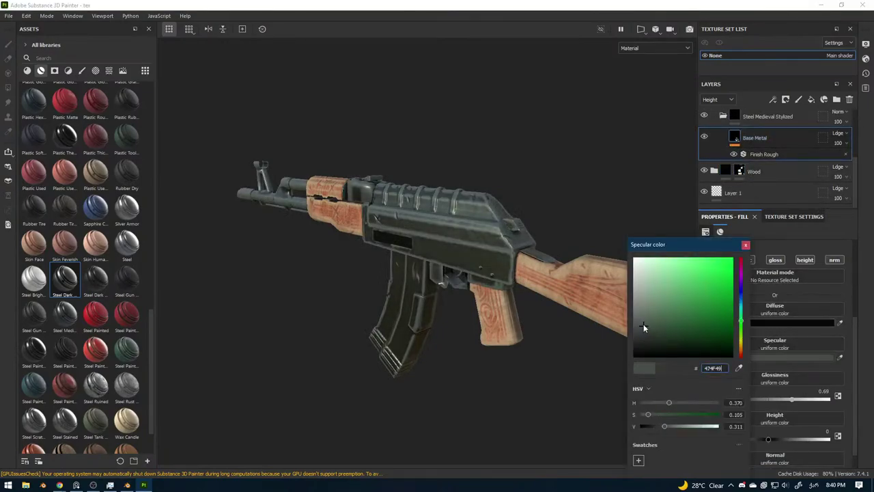
drag(643, 324, 644, 315)
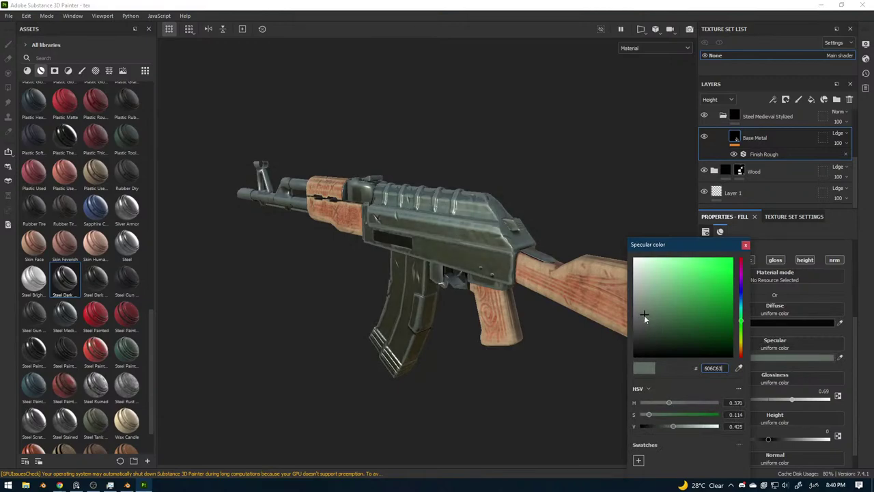
click(742, 335)
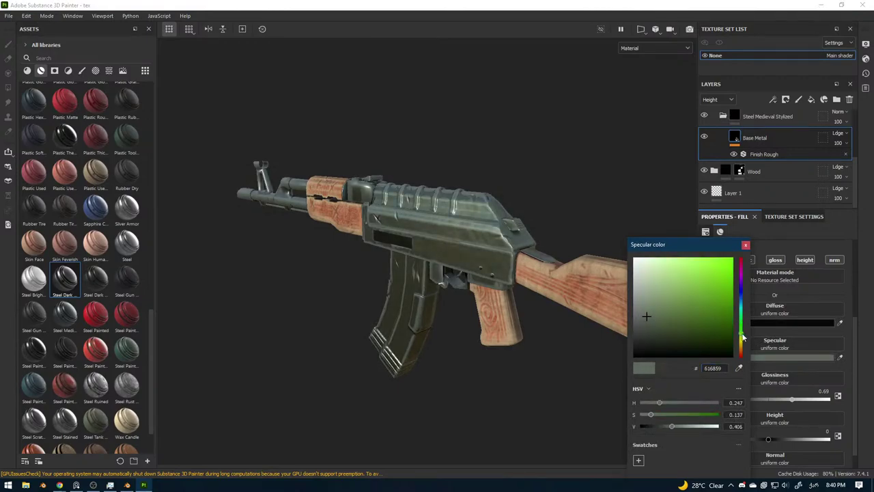
drag(743, 336, 745, 306)
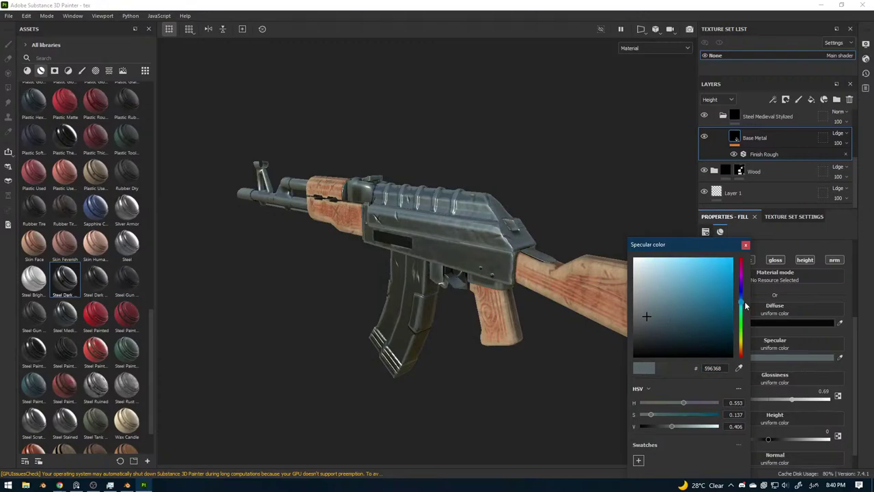
click(745, 246)
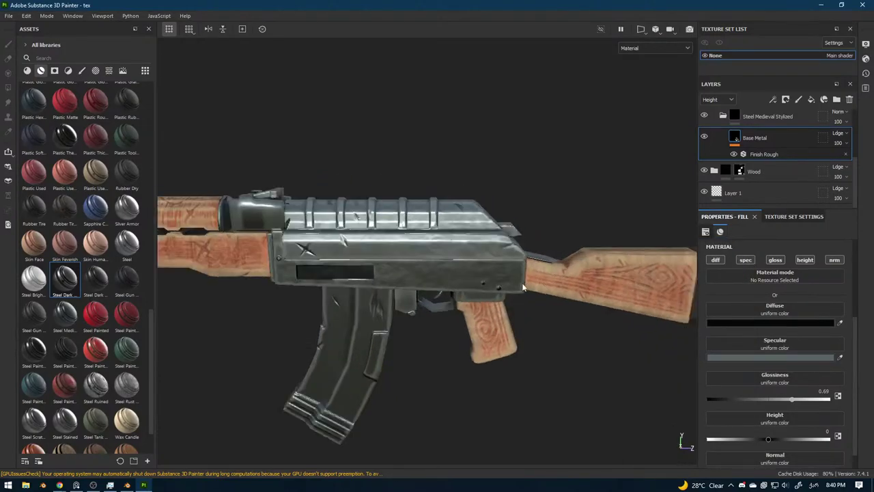
Hide and show the metal folder and its Fill layer 1 to check what each contributes to the rifle.
click(745, 121)
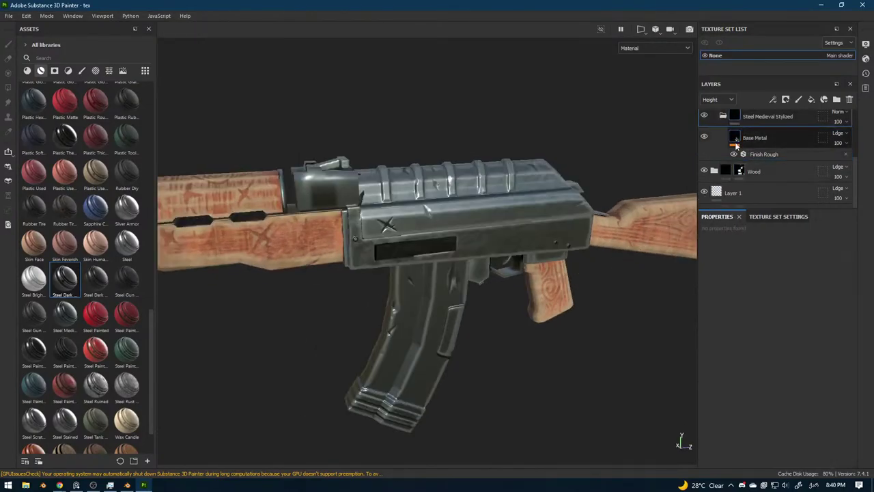
scroll(739, 145, up, 2)
click(741, 156)
click(704, 128)
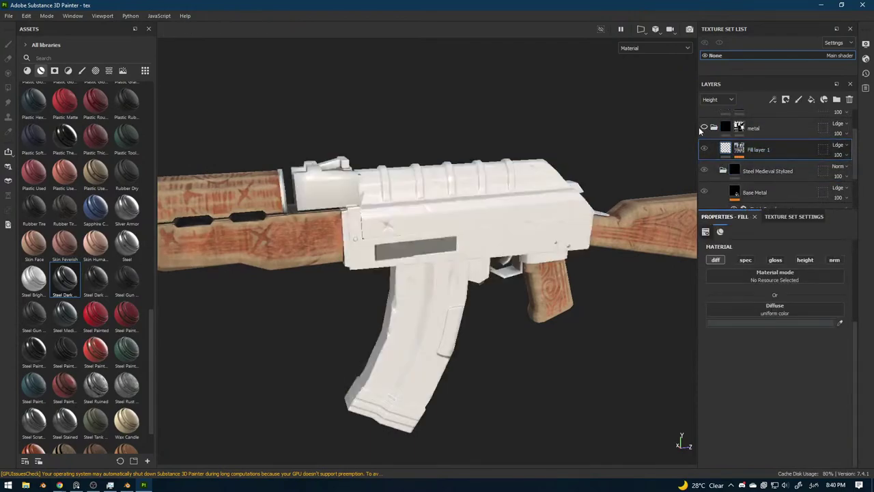
click(704, 127)
click(704, 149)
click(704, 149)
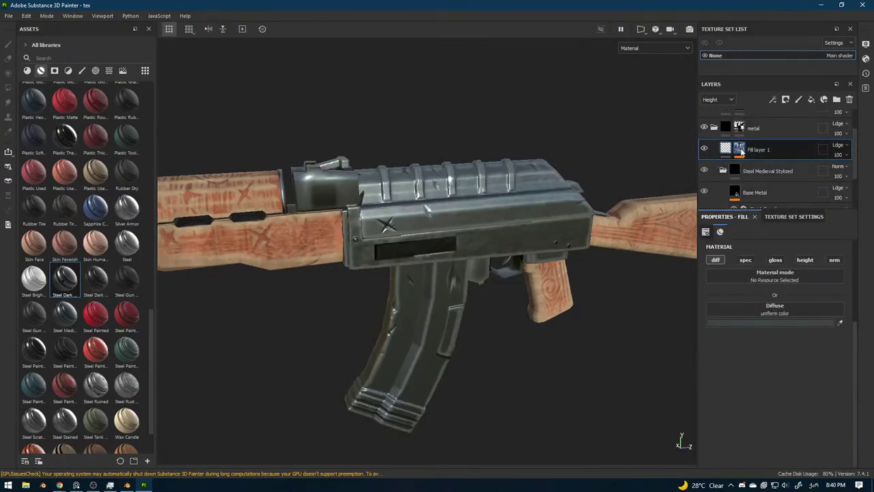
Set Fill layer 1's diffuse colour to a slate blue-grey (4B555B).
click(755, 322)
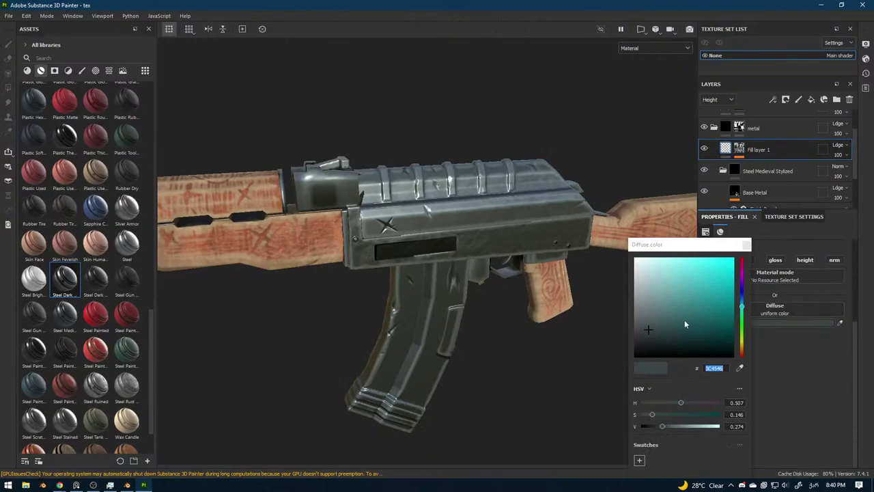
mouse_move(662, 326)
mouse_down()
mouse_move(666, 319)
mouse_move(642, 316)
mouse_move(620, 334)
mouse_move(611, 324)
mouse_move(650, 321)
mouse_up()
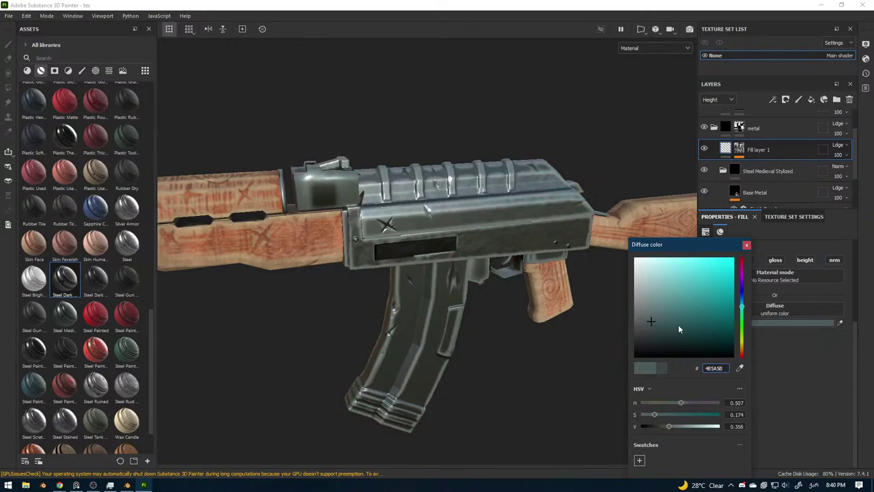
click(742, 345)
drag(743, 345, 745, 287)
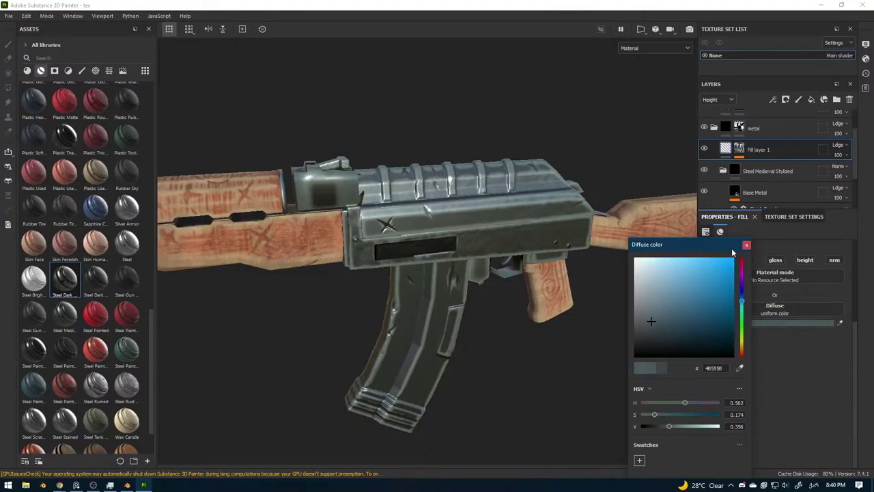
click(746, 245)
Examine the recoloured metal and wood on the whole rifle, the stock, and the handguard close up.
alt+drag(592, 284, 435, 297)
shift+right_drag(437, 297, 433, 298)
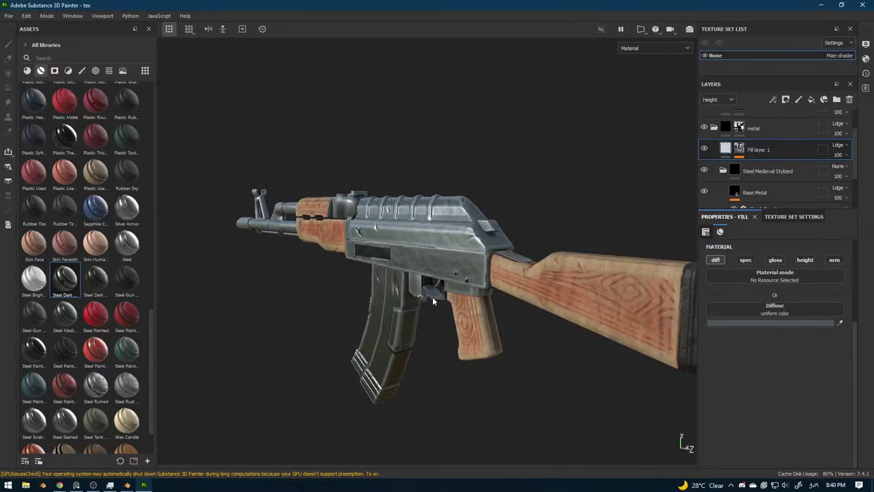
alt+drag(433, 298, 471, 294)
alt+middle_drag(581, 294, 450, 293)
alt+drag(451, 292, 478, 285)
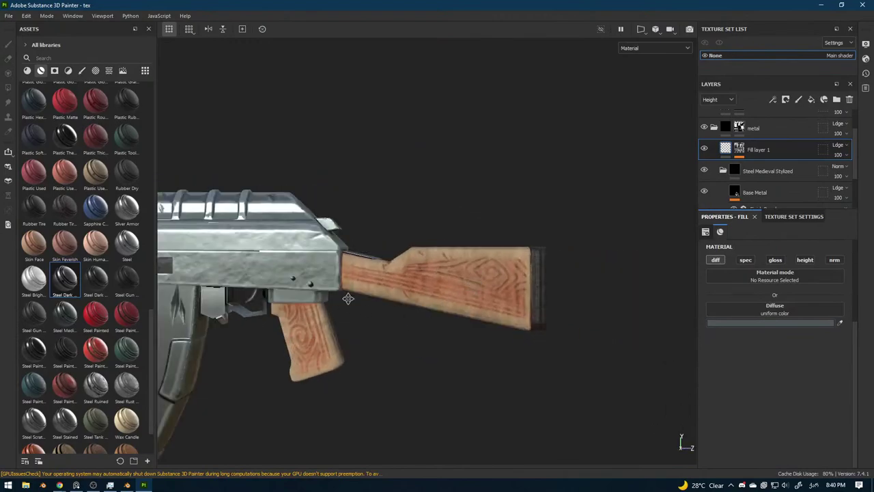
alt+middle_drag(348, 298, 536, 304)
alt+middle_drag(198, 276, 423, 286)
scroll(429, 287, up, 3)
shift+right_drag(495, 303, 479, 307)
alt+drag(478, 306, 474, 325)
alt+right_drag(475, 325, 551, 274)
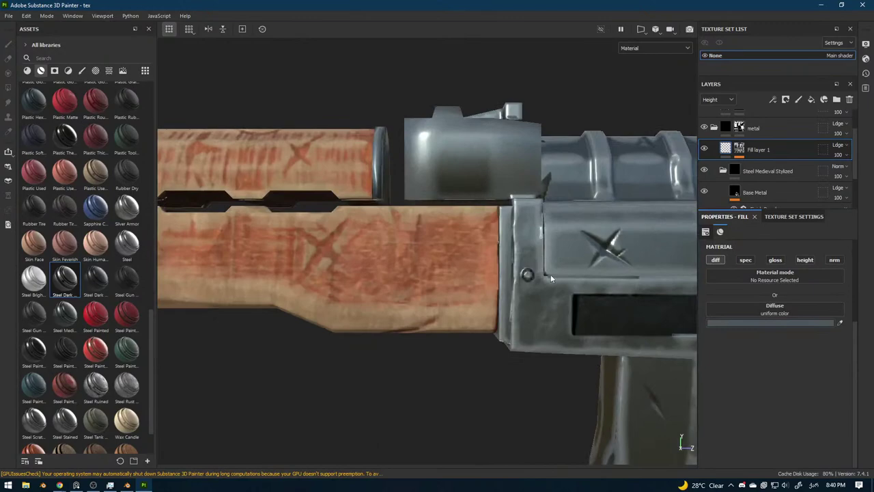
Add a Scattering channel to the texture set.
click(793, 216)
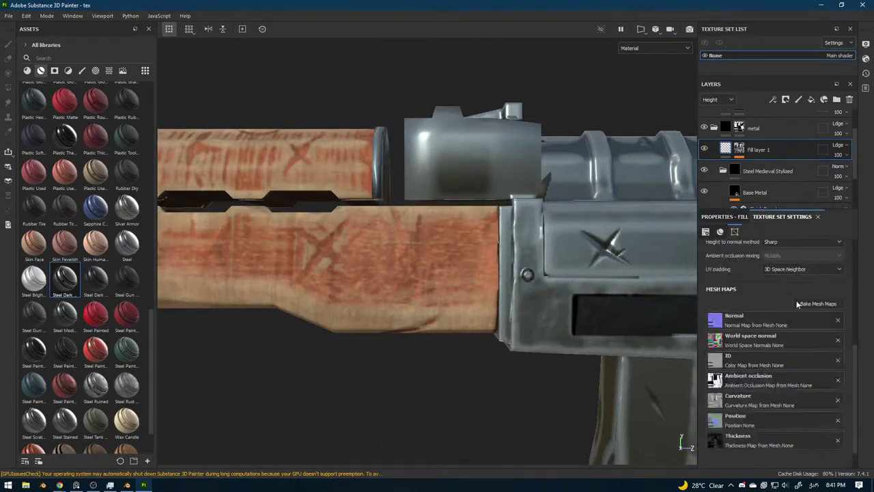
scroll(783, 294, up, 5)
click(837, 356)
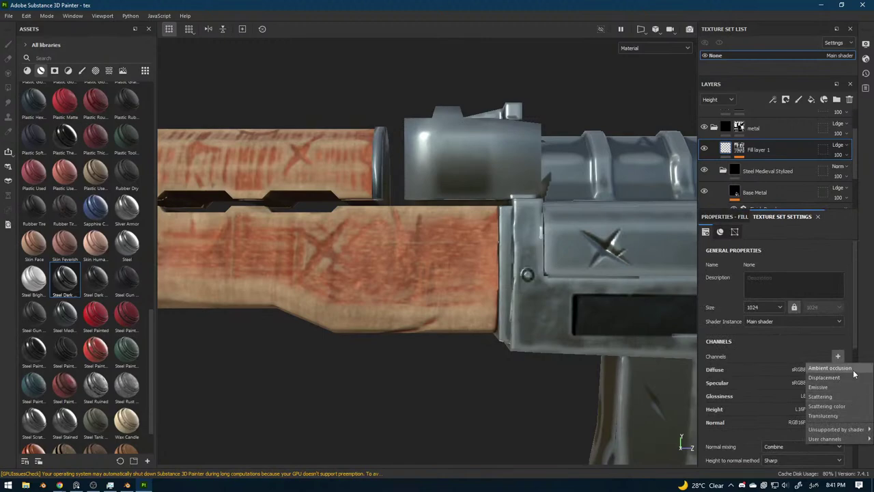
click(842, 400)
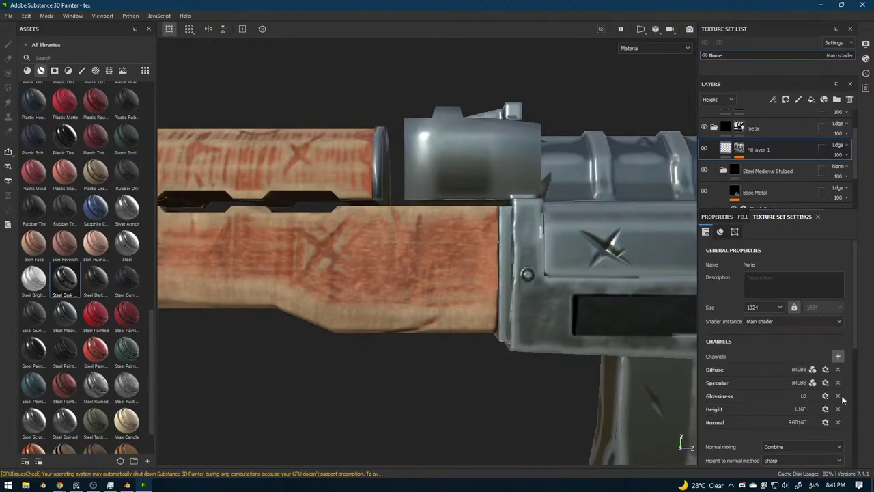
scroll(806, 387, down, 3)
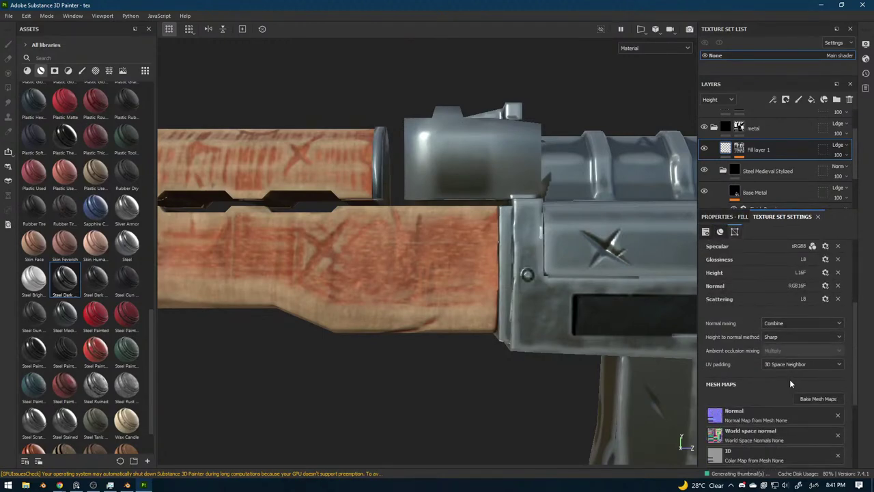
Expand the Wood folder and select the Wood Rough layer to review its material channels and parameters.
click(707, 220)
scroll(765, 162, down, 3)
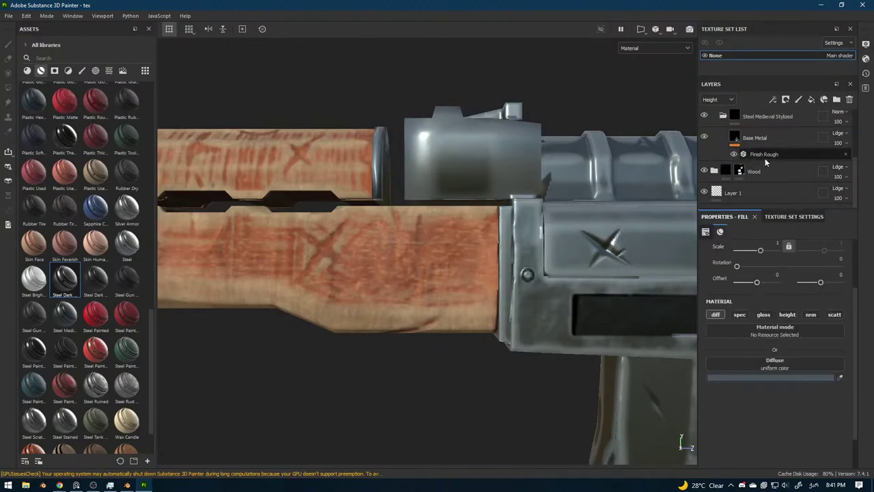
click(723, 175)
click(706, 172)
click(706, 172)
click(714, 171)
scroll(729, 179, down, 2)
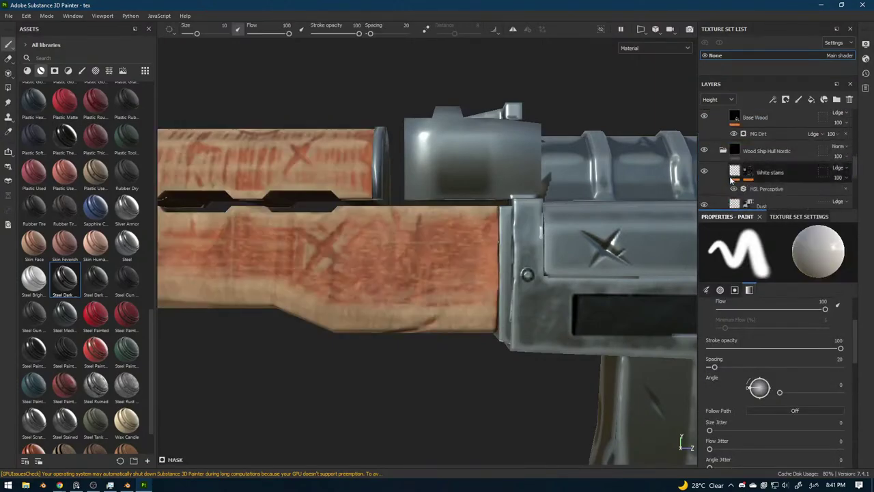
scroll(732, 179, down, 2)
click(756, 151)
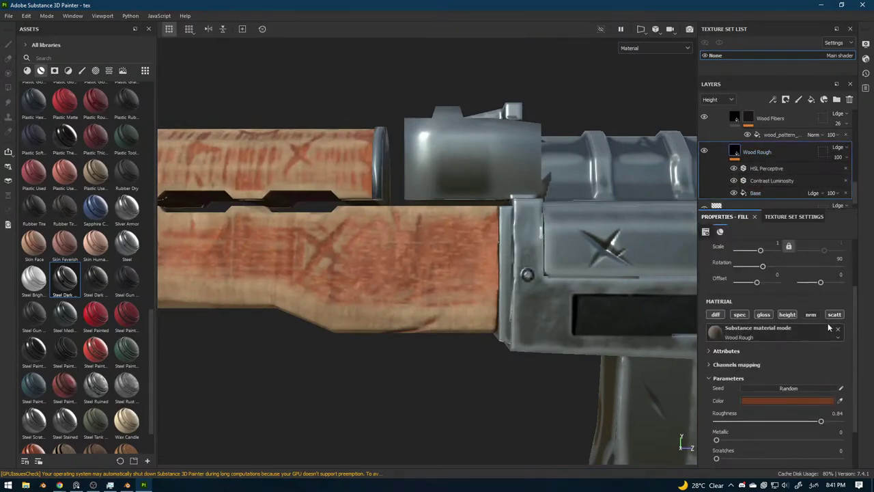
scroll(809, 362, down, 2)
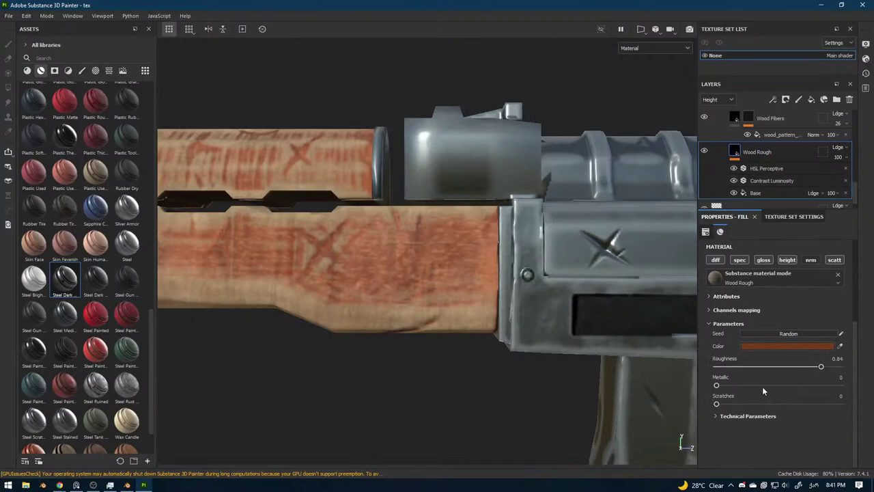
scroll(792, 338, up, 1)
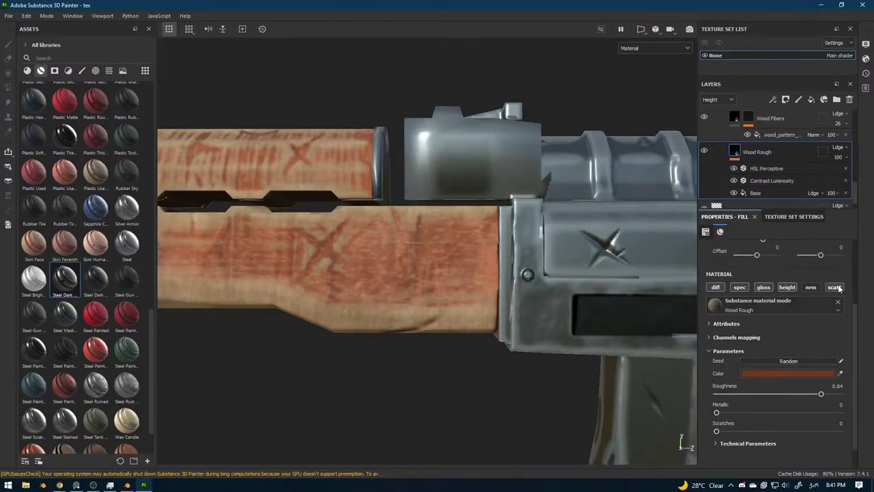
Add a fill layer above Wood Beech Veined in the Wood folder, keeping only its scattering channel enabled.
alt+drag(557, 288, 537, 310)
scroll(537, 310, down, 5)
alt+middle_drag(506, 286, 417, 259)
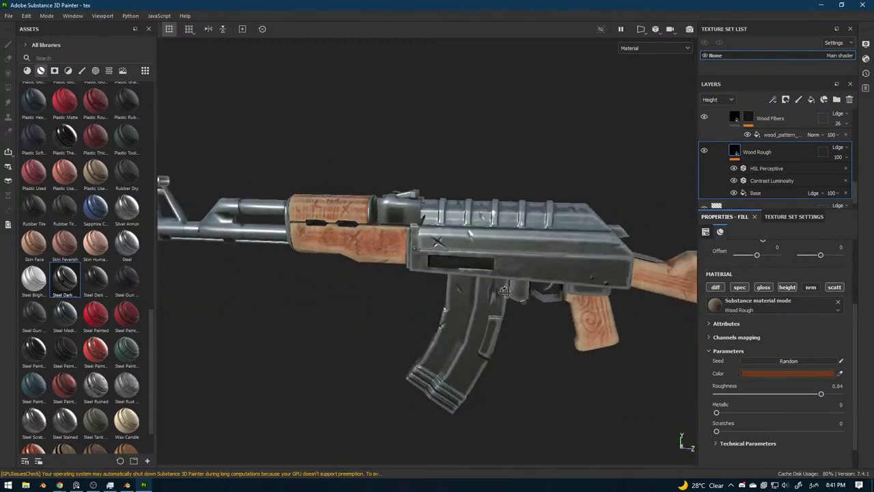
alt+drag(418, 259, 488, 296)
scroll(775, 161, up, 5)
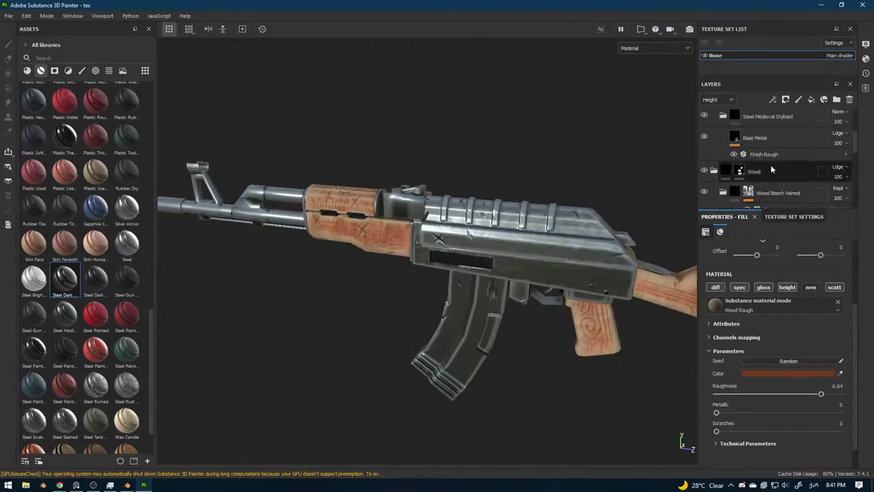
key(1)
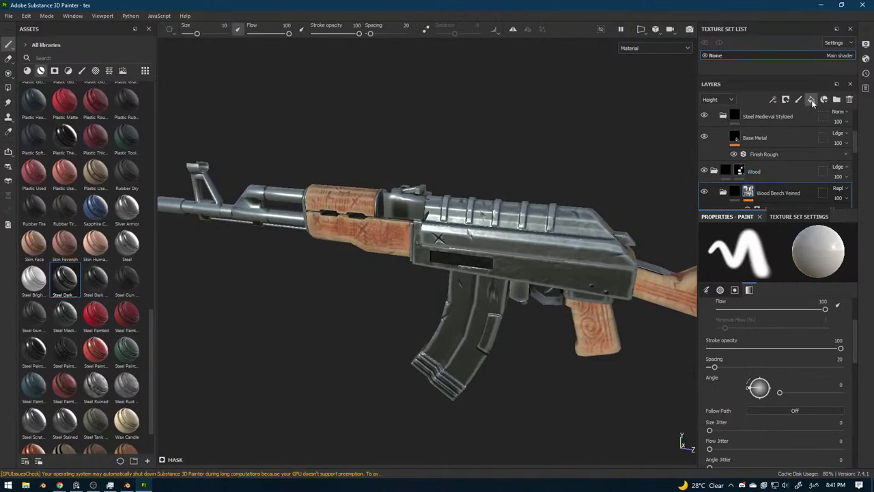
click(811, 99)
click(721, 287)
click(739, 286)
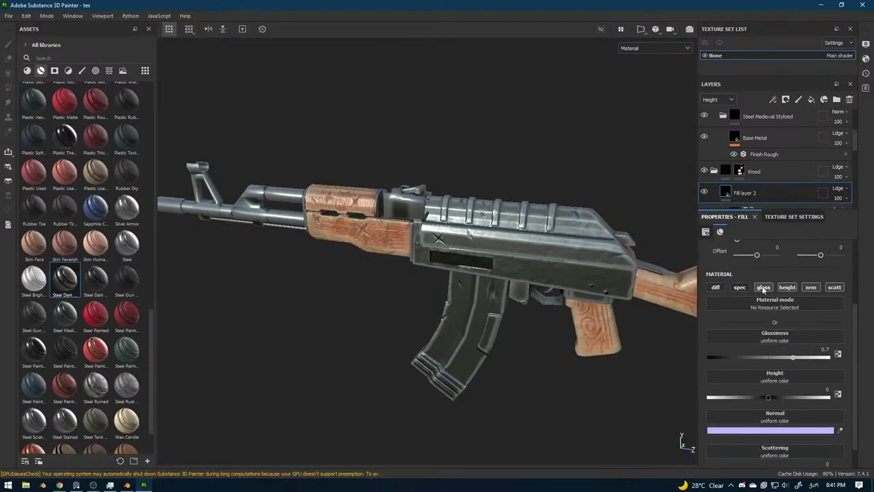
click(763, 287)
click(787, 286)
click(811, 287)
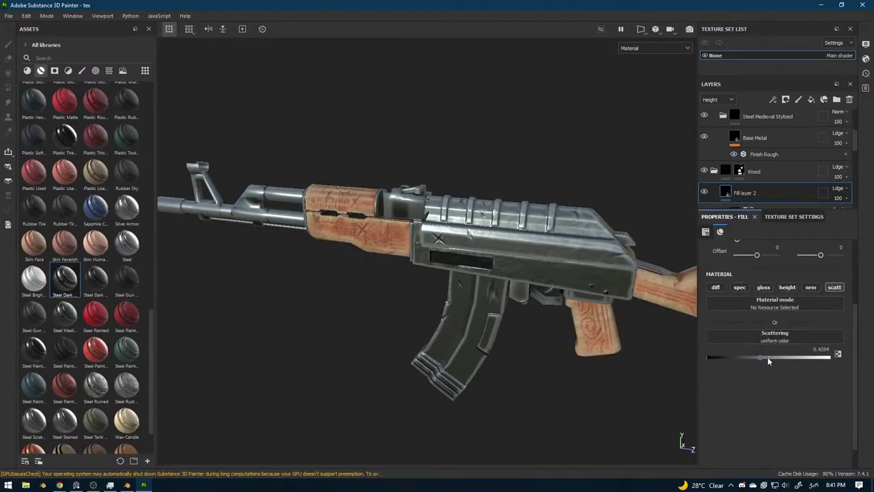
Enable the fill layer's diffuse channel and set its colour to olive yellow-green.
click(716, 286)
click(742, 351)
click(858, 346)
drag(808, 348, 797, 309)
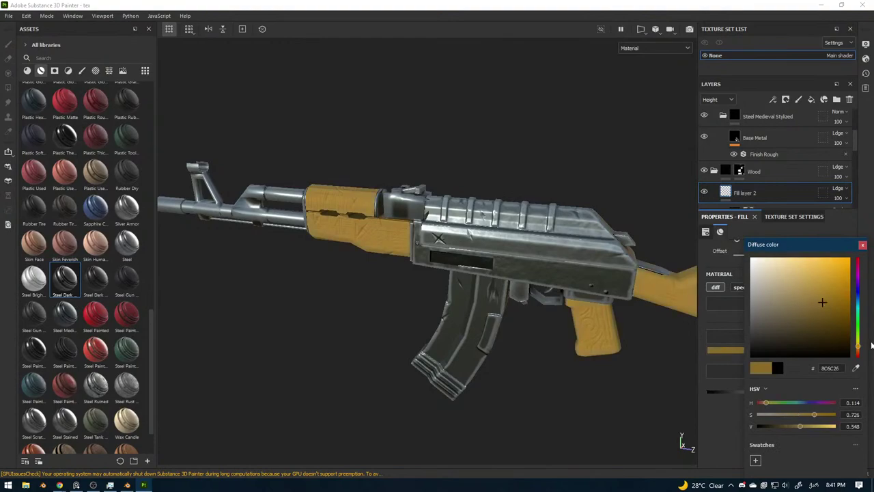
drag(860, 343, 859, 339)
click(863, 245)
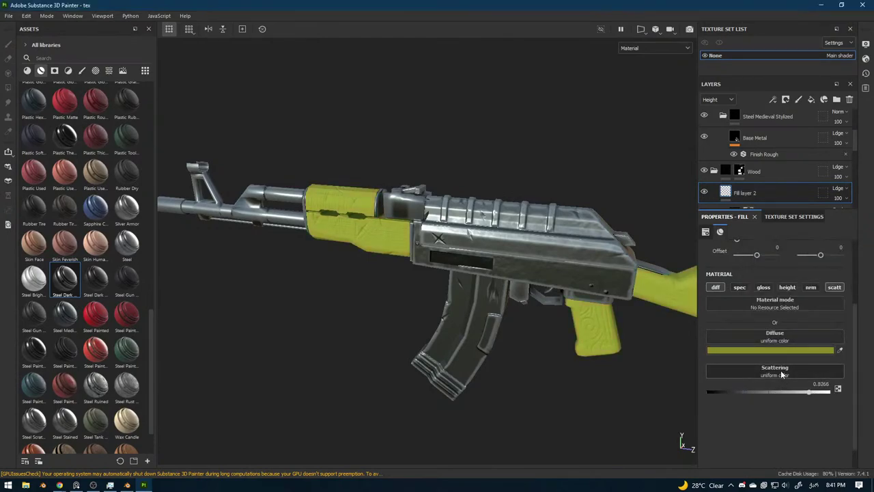
Assign 3D Simplex Noise to the fill layer's scattering and disable its diffuse channel, checking the effect on the handguard.
click(781, 374)
click(801, 273)
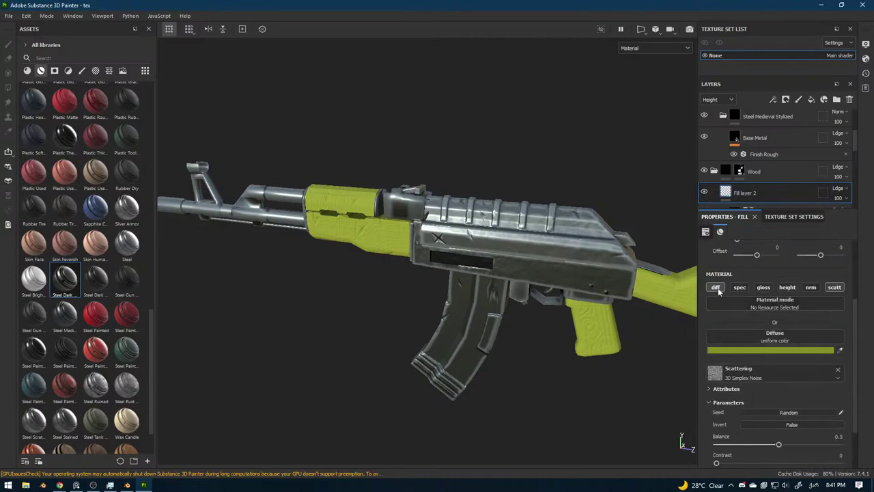
alt+drag(564, 293, 521, 287)
alt+right_drag(521, 287, 618, 292)
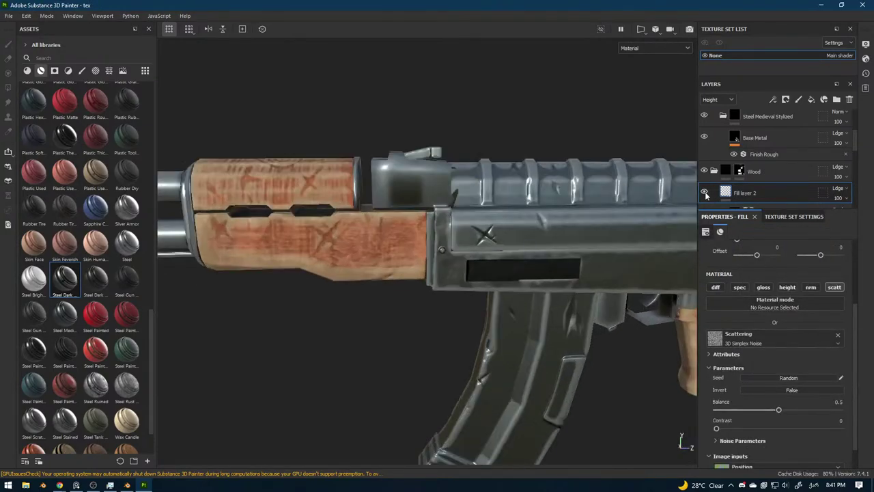
Delete the scattering fill layer and remove the Scattering channel from the texture set.
click(850, 100)
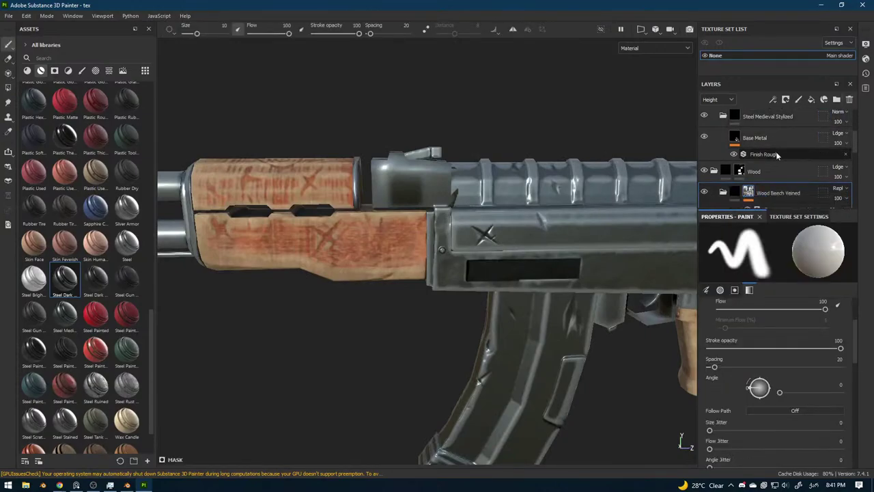
click(813, 216)
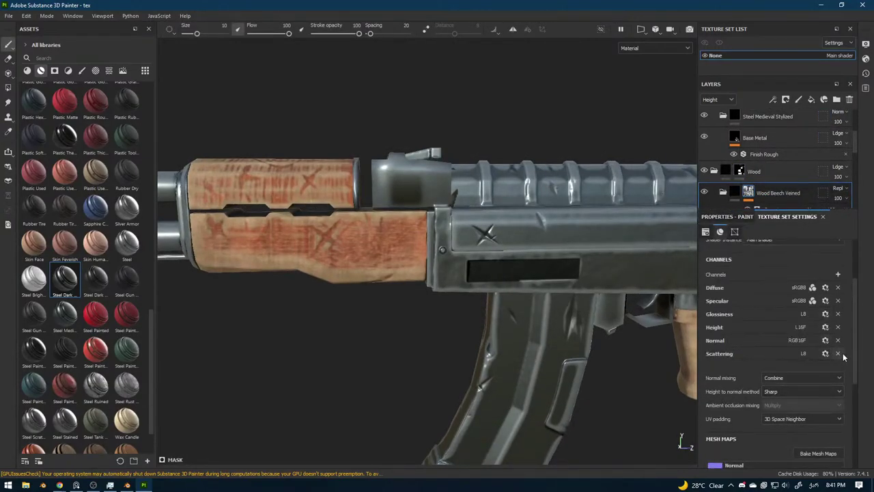
click(838, 354)
Add an Emissive channel to the texture set and a new fill layer above Wood Beech Veined in the Wood folder.
click(839, 274)
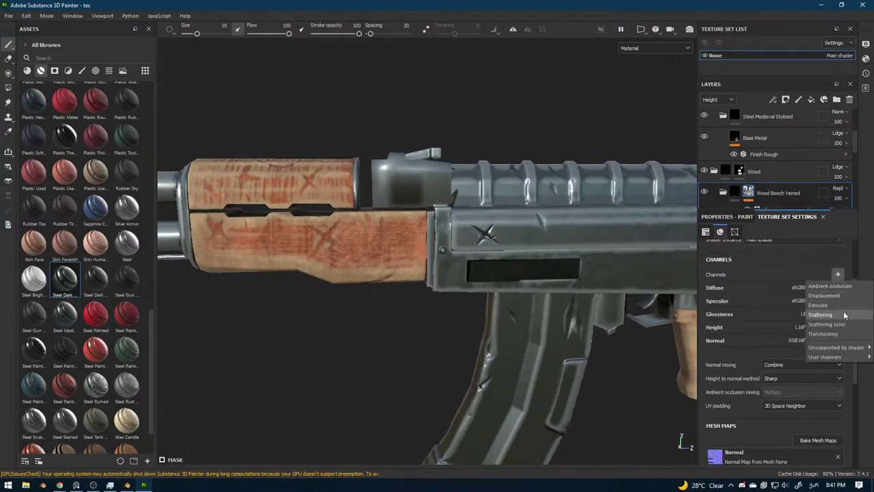
click(829, 305)
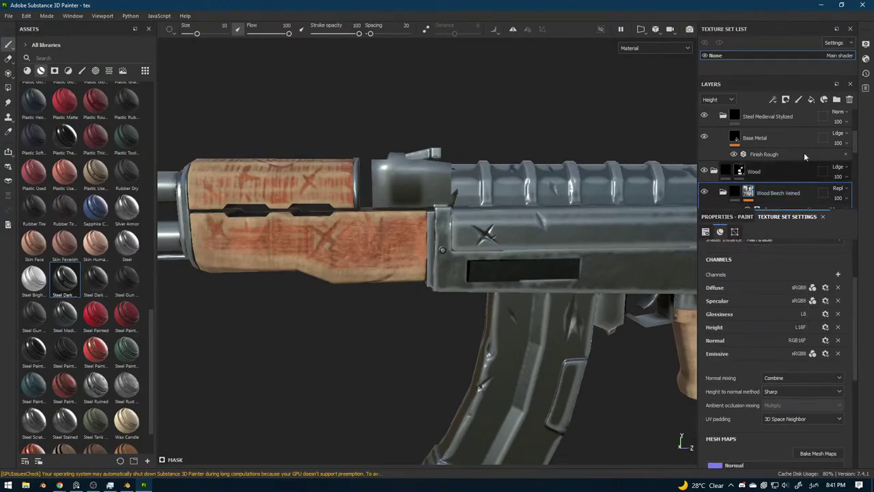
click(811, 99)
alt+drag(605, 282, 582, 294)
click(717, 217)
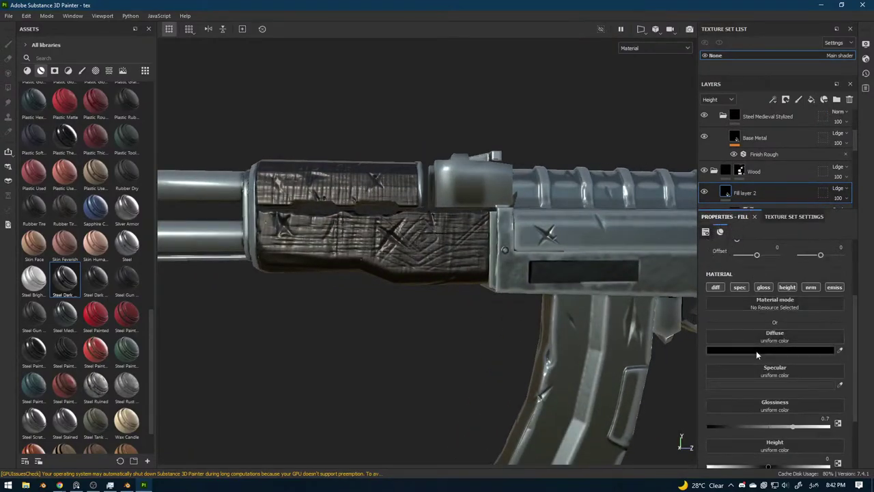
Disable the glossiness, specular and normal channels on the new fill layer.
click(764, 287)
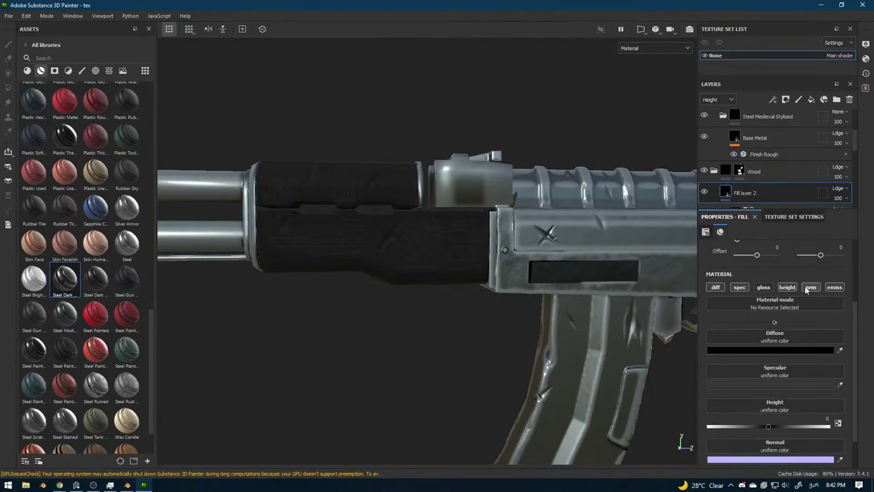
click(737, 290)
alt+drag(645, 293, 601, 292)
scroll(452, 243, up, 2)
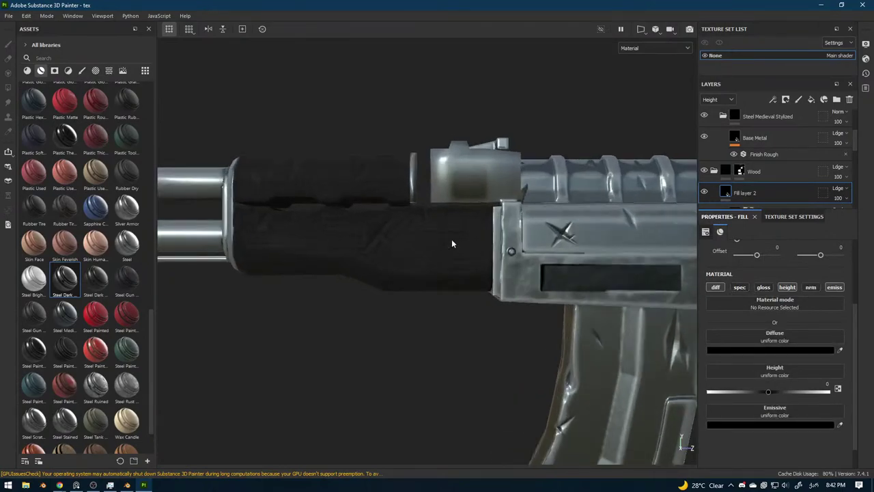
scroll(451, 243, up, 3)
click(785, 99)
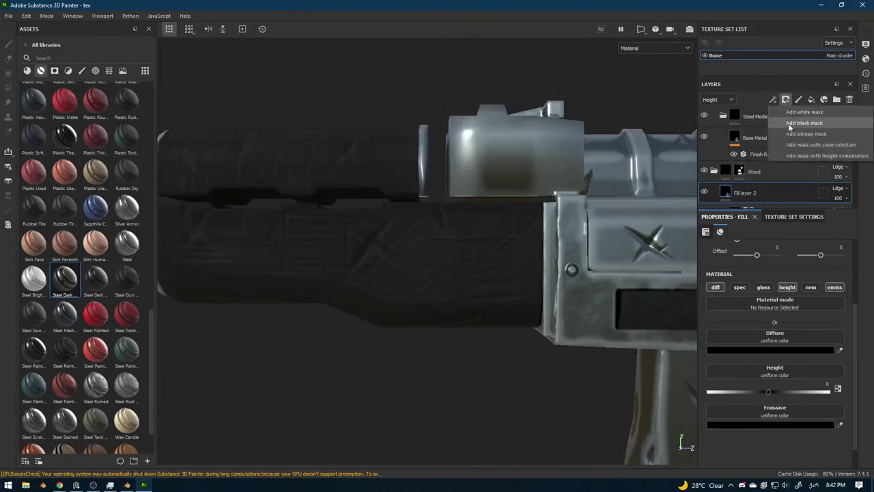
Set the fill layer's emissive colour to pale pink D39D9D.
click(775, 424)
mouse_move(674, 268)
mouse_down()
mouse_move(673, 280)
mouse_move(663, 273)
mouse_up()
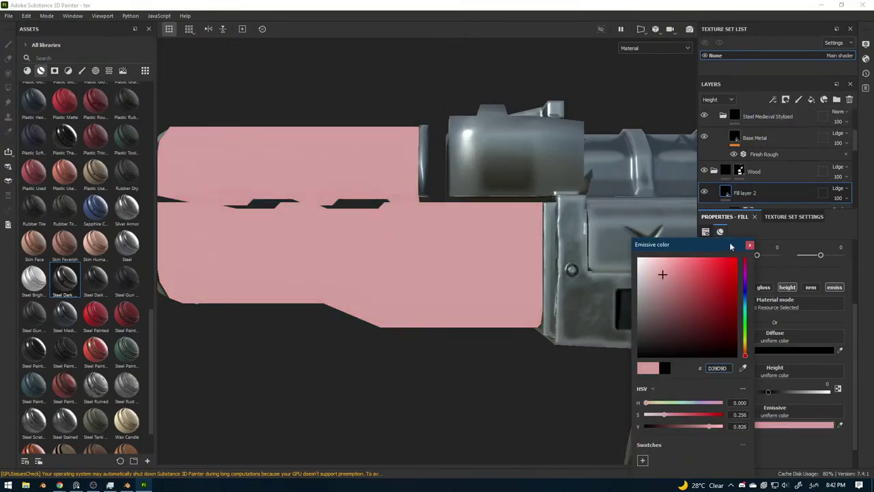
click(750, 244)
Disable the fill layer's diffuse channel and set its height to -0.0996.
click(715, 286)
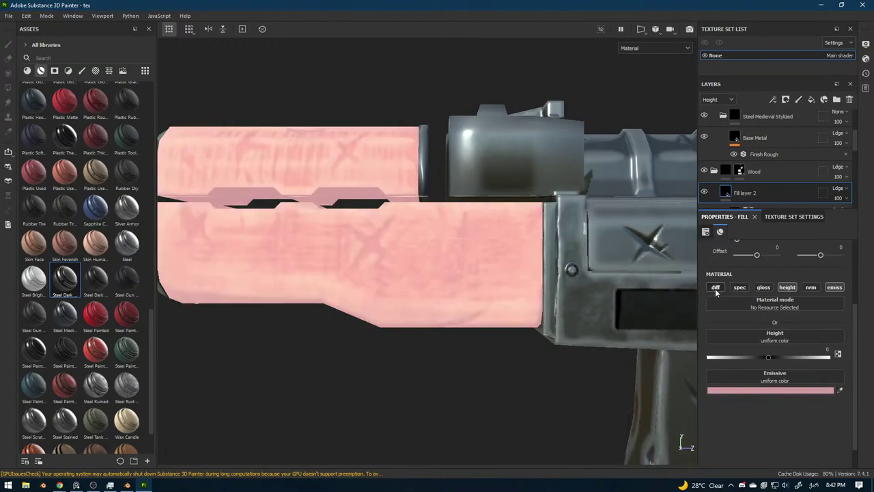
drag(771, 356, 760, 357)
Set the fill layer's emissive colour to a bright light cyan.
click(786, 391)
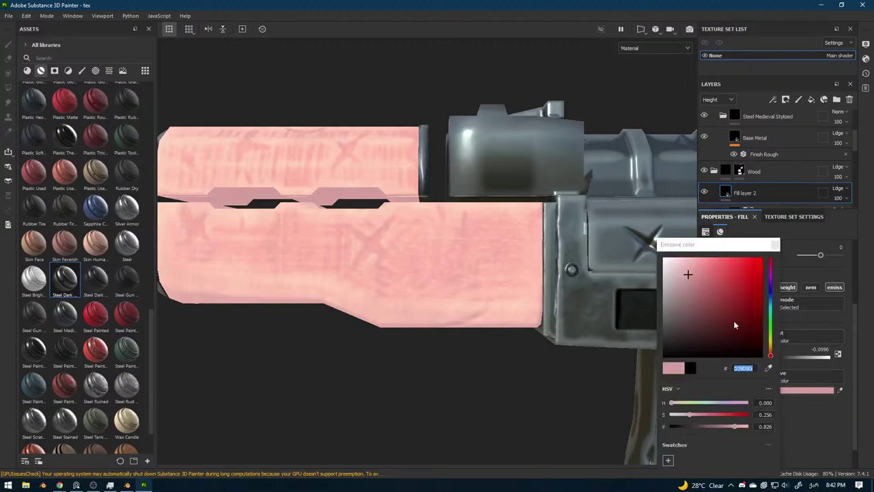
click(771, 309)
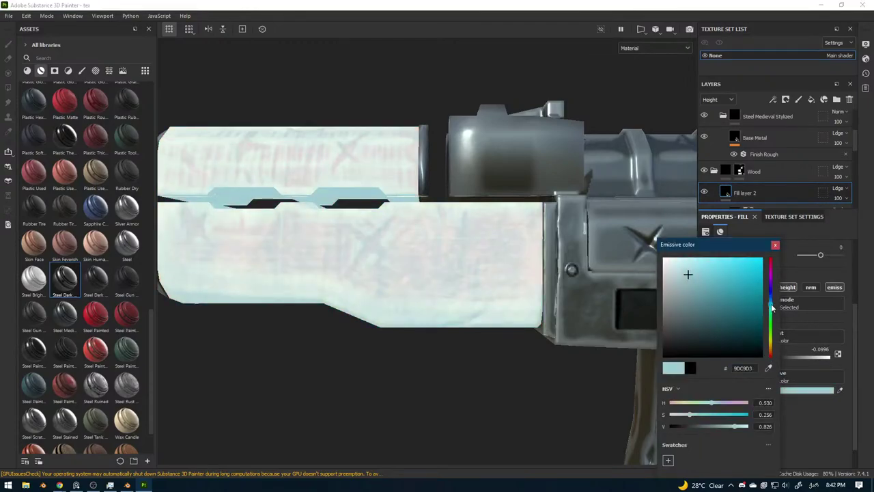
drag(741, 284, 747, 258)
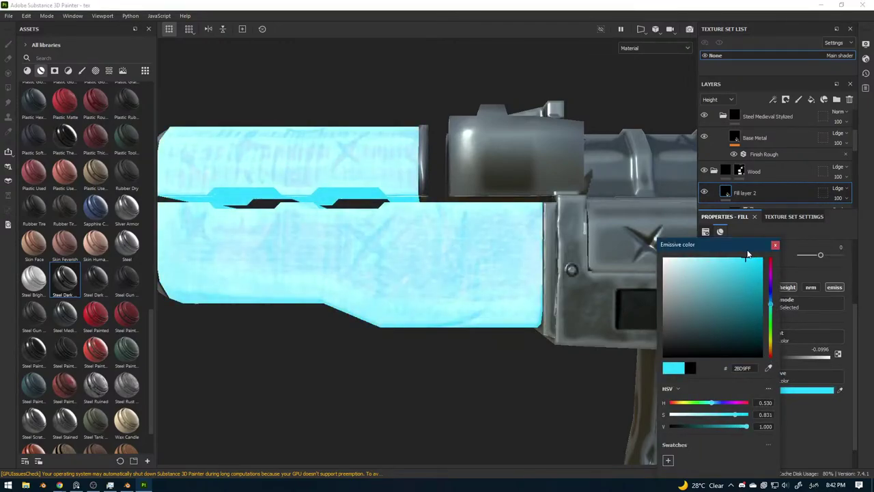
click(722, 260)
click(775, 245)
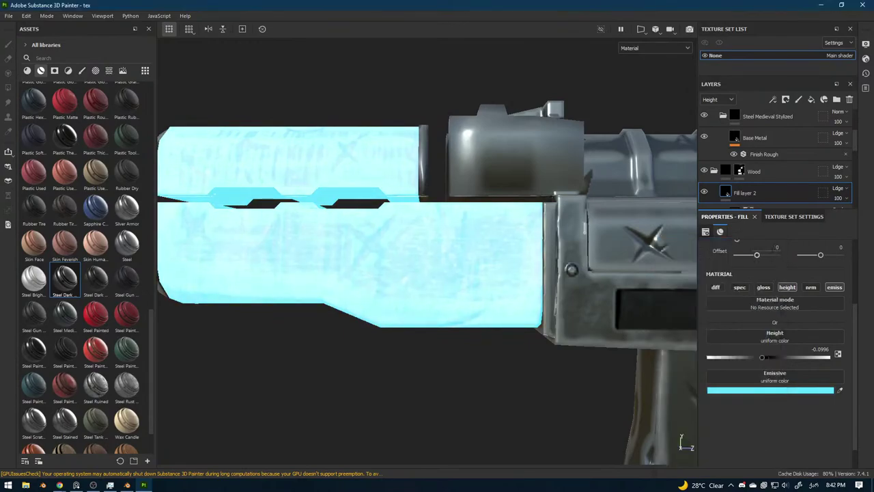
Add a black mask to the emissive fill layer, reduce the brush size to 0.72 and undo the test stroke.
click(787, 125)
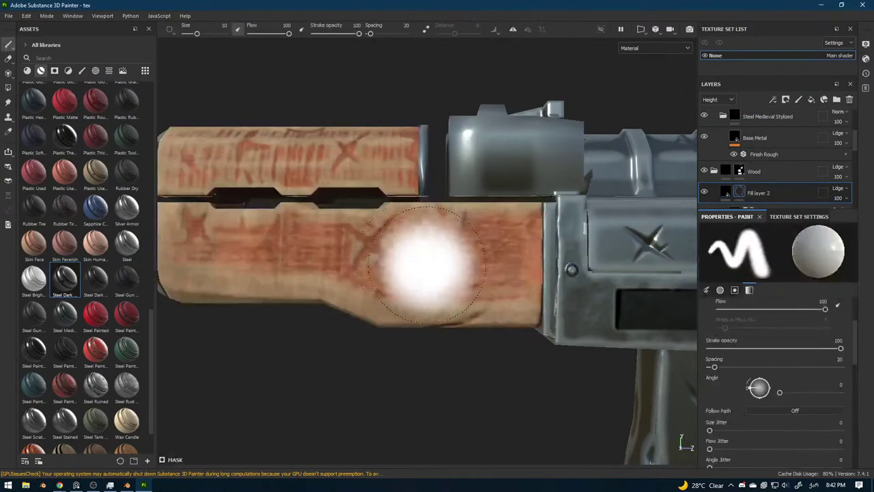
ctrl+right_drag(434, 253, 386, 252)
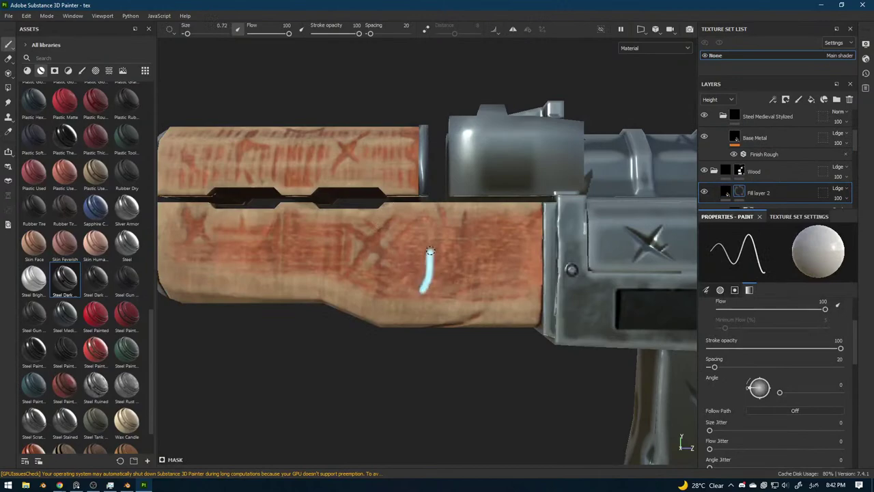
key(ctrl+z)
Choose the Card Diamonds alpha for the mask brush and enlarge the brush size to 3.87.
click(97, 72)
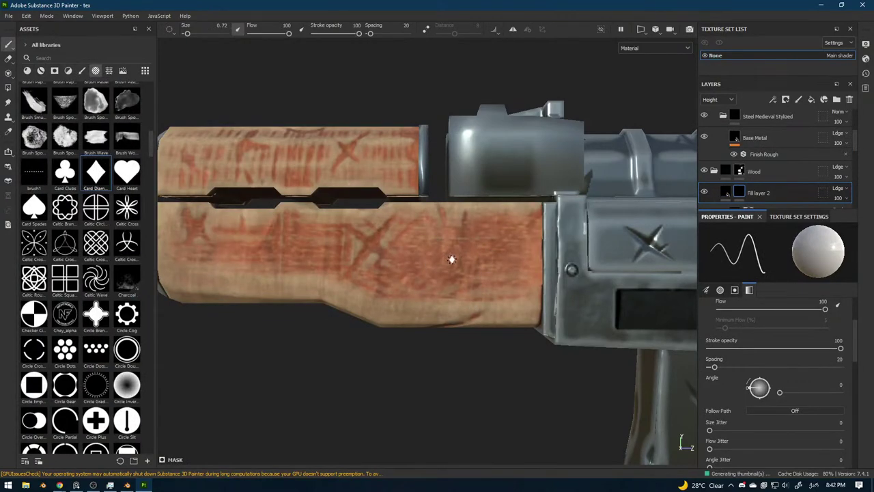
click(483, 257)
mouse_move(392, 271)
alt+mouse_down()
mouse_move(257, 307)
mouse_move(318, 290)
mouse_move(511, 302)
mouse_move(503, 284)
mouse_move(410, 296)
mouse_move(513, 267)
alt+mouse_up()
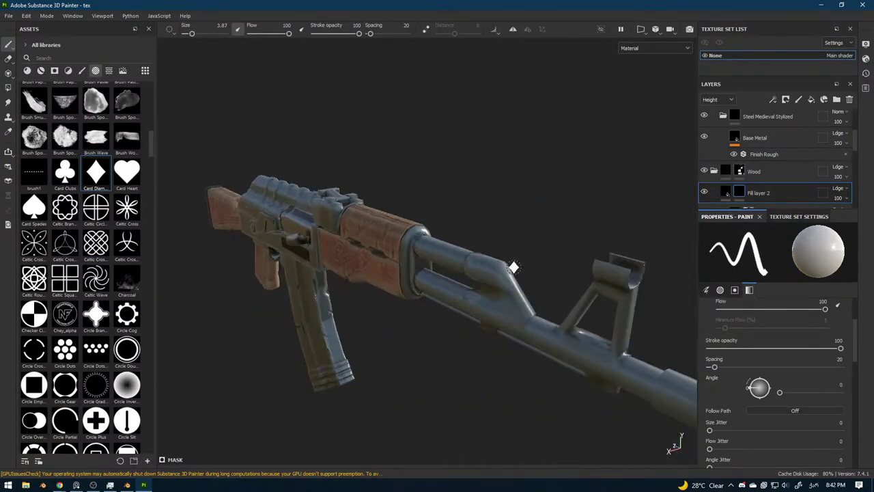
Enable mirror symmetry on X and shift its plane to about -0.02 so it runs along the rifle's centre.
click(513, 29)
alt+drag(456, 258, 415, 258)
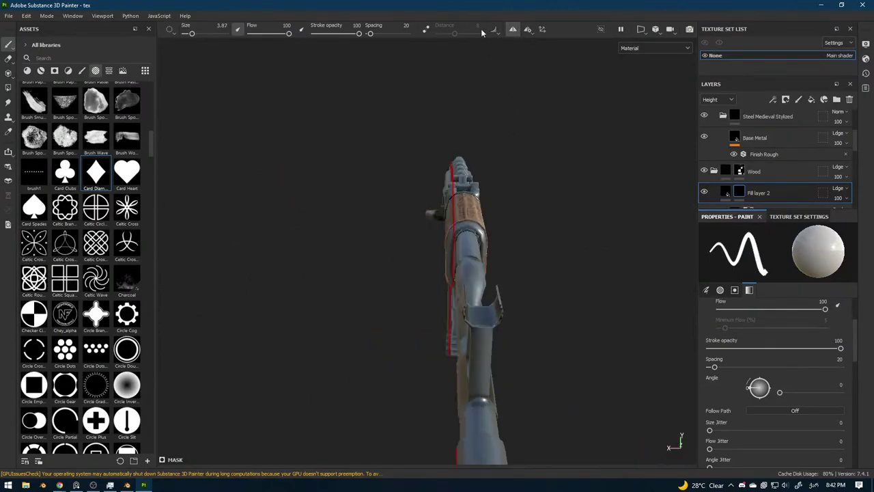
click(517, 32)
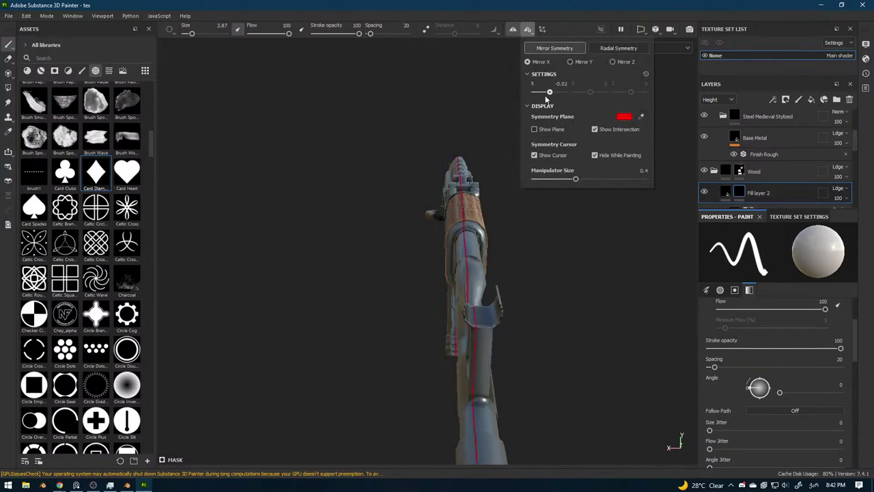
click(450, 220)
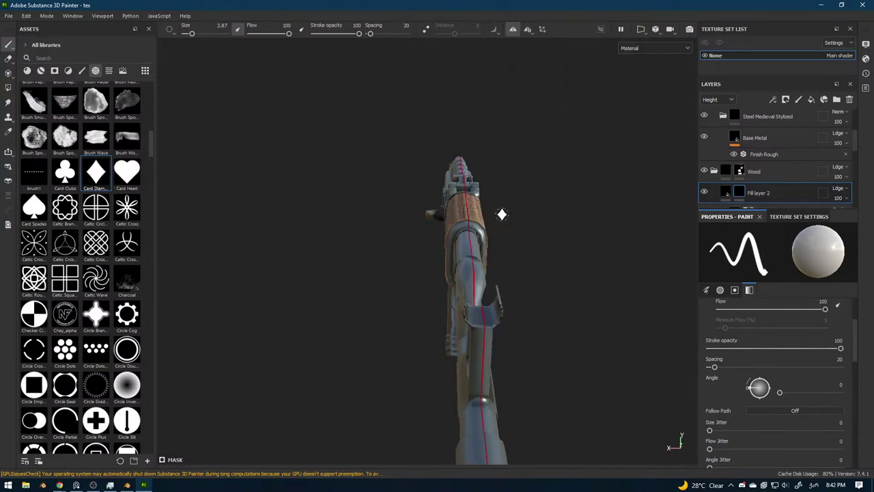
Undo the stray diamond on the upper handguard and stamp a diamond on the side of the lower handguard.
alt+drag(511, 220, 534, 244)
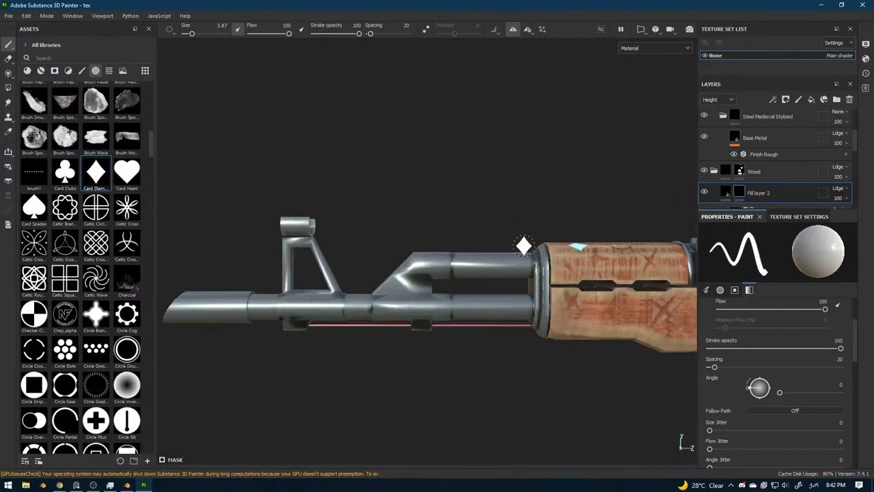
alt+middle_drag(601, 258, 320, 201)
scroll(335, 207, up, 2)
mouse_move(467, 272)
alt+mouse_down()
mouse_move(595, 267)
mouse_move(384, 260)
mouse_move(461, 273)
alt+mouse_up()
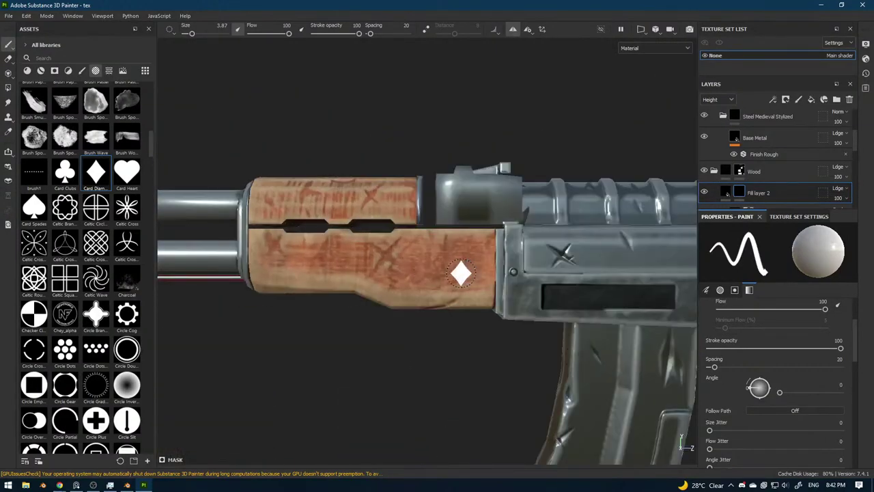
alt+drag(321, 289, 471, 270)
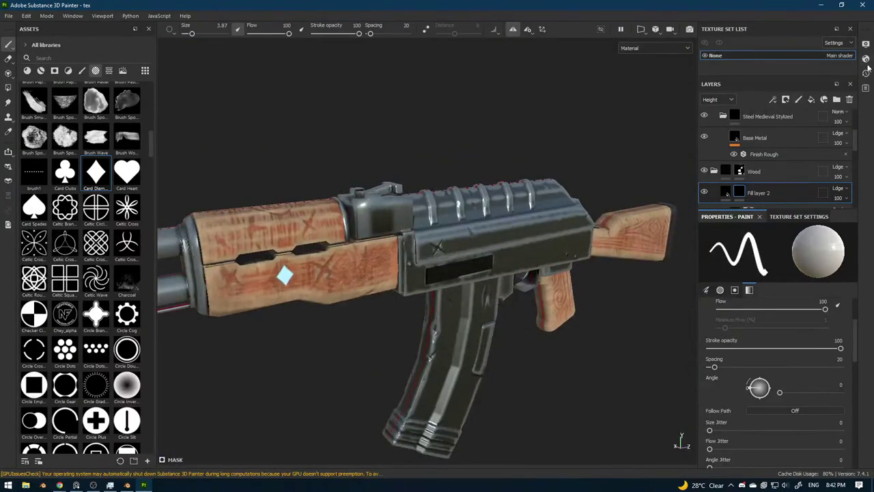
Activate post effects with Glare in the display settings and raise the glare luminance to 2.83.
click(865, 43)
scroll(728, 236, down, 5)
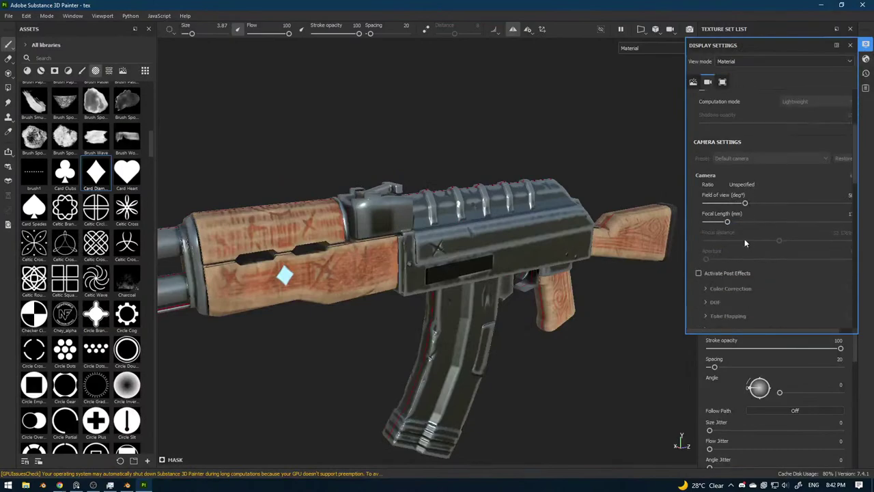
click(699, 219)
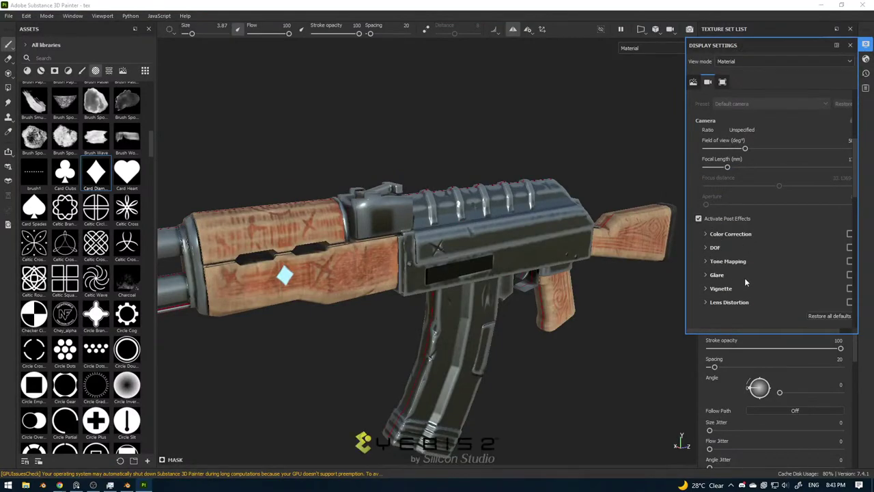
alt+drag(543, 268, 683, 266)
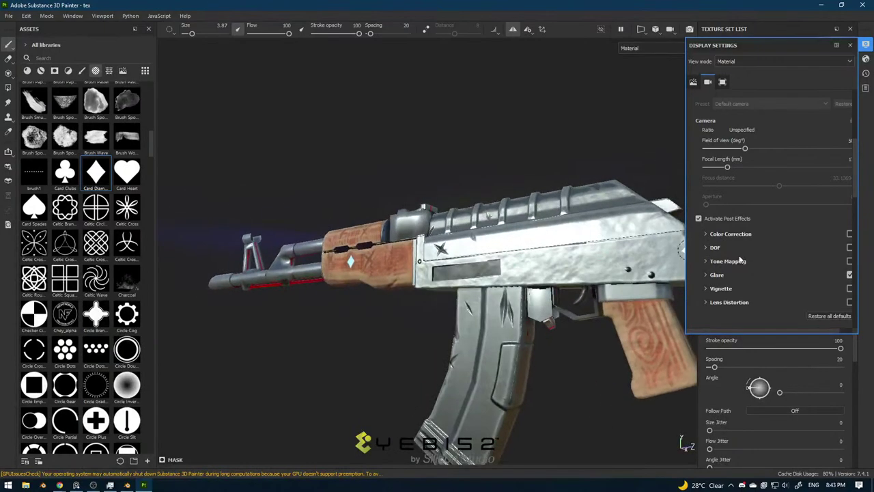
click(714, 274)
drag(756, 292, 799, 292)
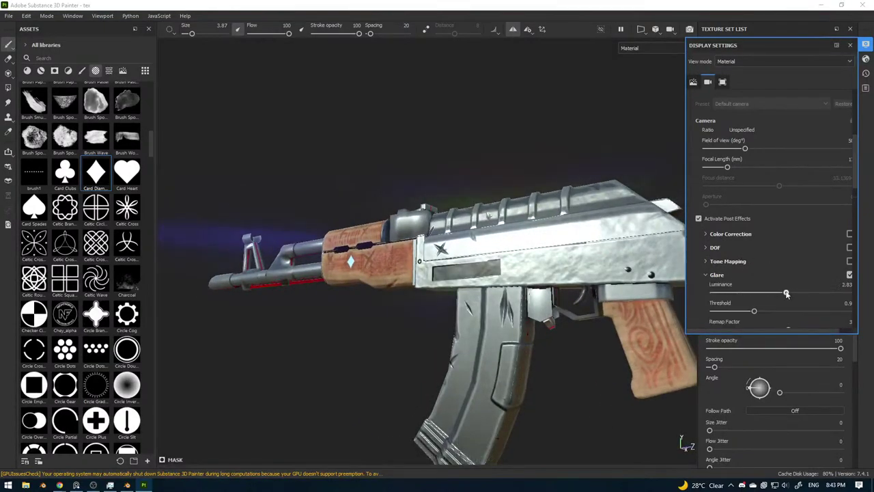
Examine the emissive diamond and its glare on both sides of the handguard, near and far.
alt+drag(321, 270, 357, 264)
scroll(506, 282, up, 5)
scroll(357, 263, down, 6)
alt+drag(492, 273, 277, 285)
alt+drag(465, 302, 481, 305)
shift+right_drag(499, 307, 554, 313)
scroll(517, 308, up, 4)
alt+drag(512, 308, 395, 290)
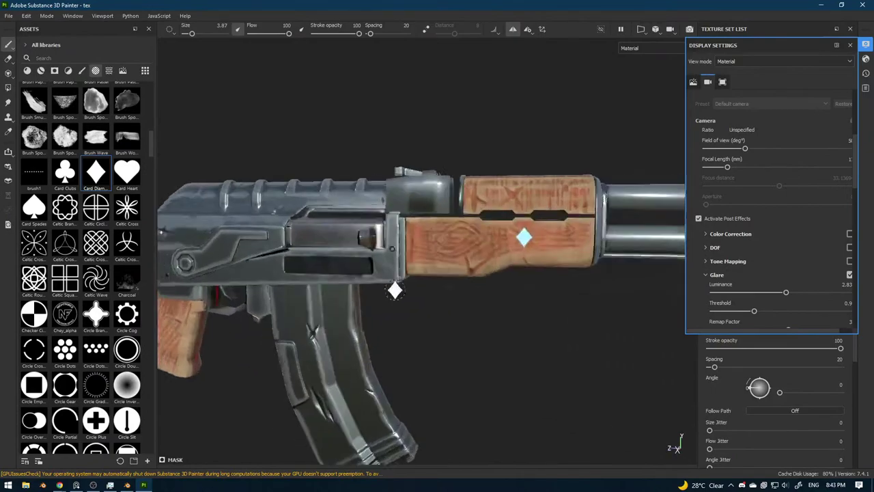
Close the display settings and undo the diamond stamp on the lower handguard.
click(851, 45)
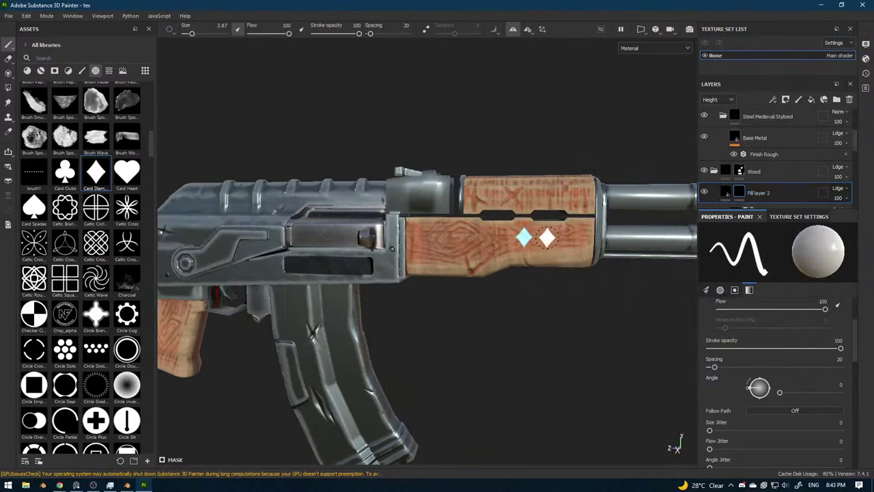
alt+middle_drag(524, 274, 567, 274)
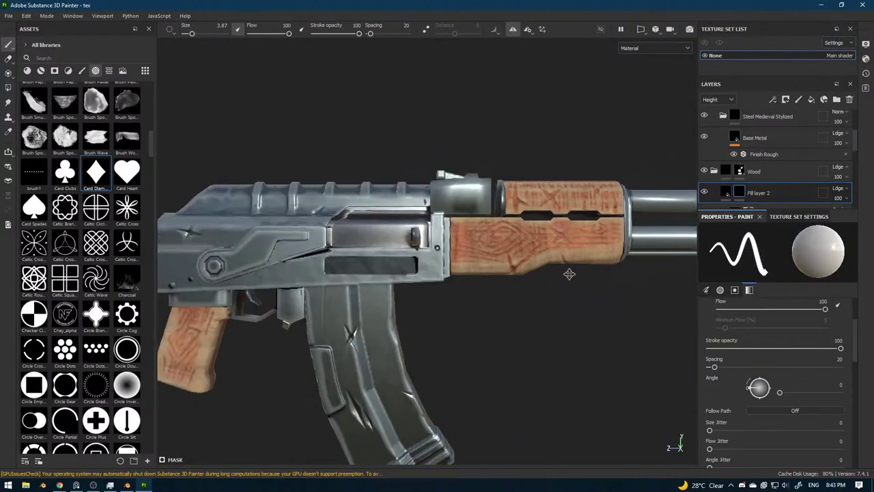
Try to move Fill layer 2 out of the Wood folder to the top of the layer stack.
alt+drag(567, 274, 550, 242)
scroll(442, 281, up, 3)
scroll(444, 279, up, 2)
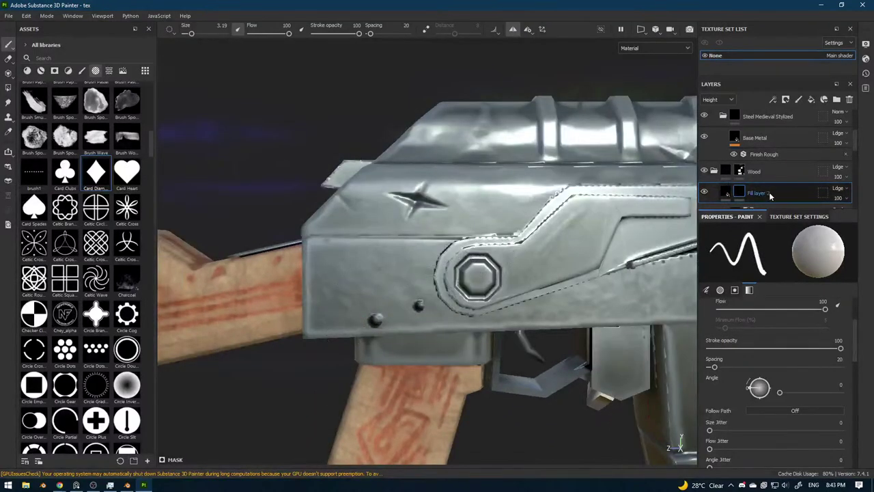
drag(769, 196, 757, 115)
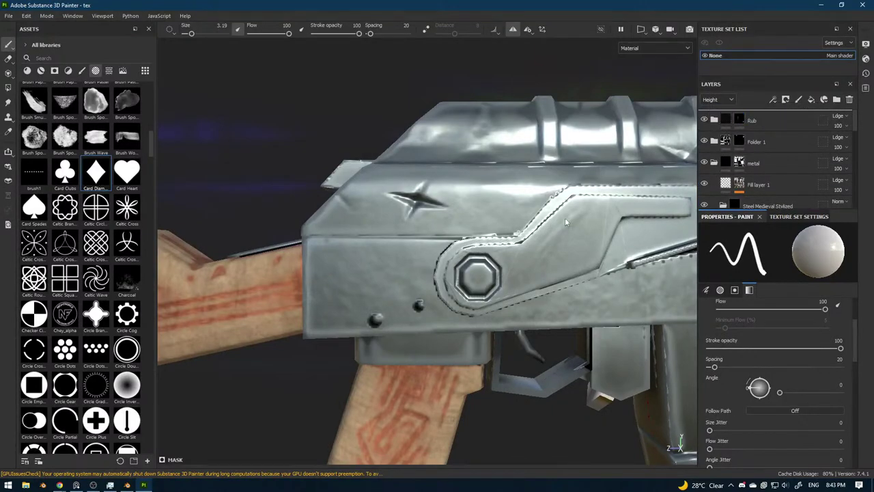
alt+drag(343, 325, 488, 397)
key(ctrl+z)
Turn off symmetry and move Fill layer 2 out of the Wood folder to the top of the layer stack.
alt+drag(431, 318, 428, 377)
alt+right_drag(446, 302, 515, 49)
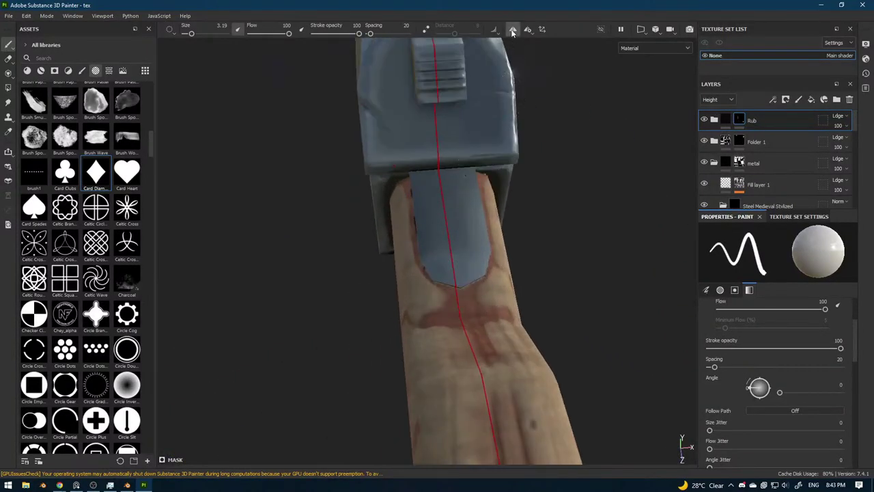
click(512, 31)
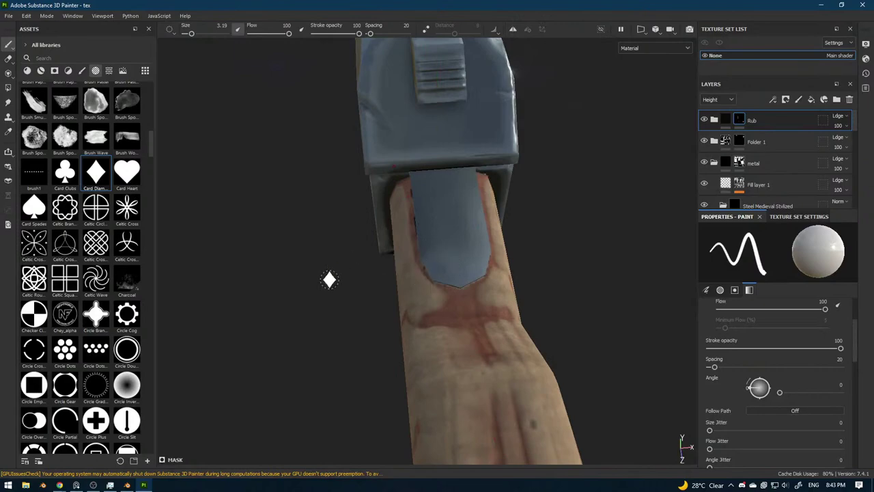
scroll(751, 178, down, 5)
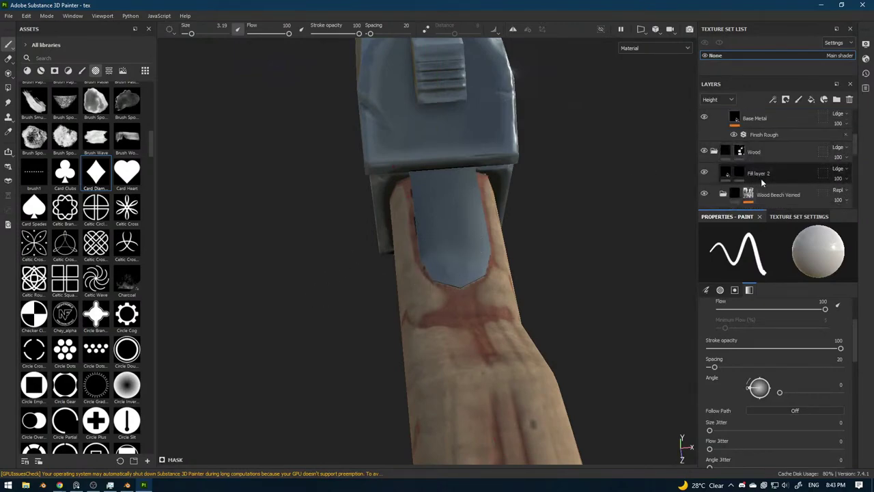
scroll(765, 182, up, 6)
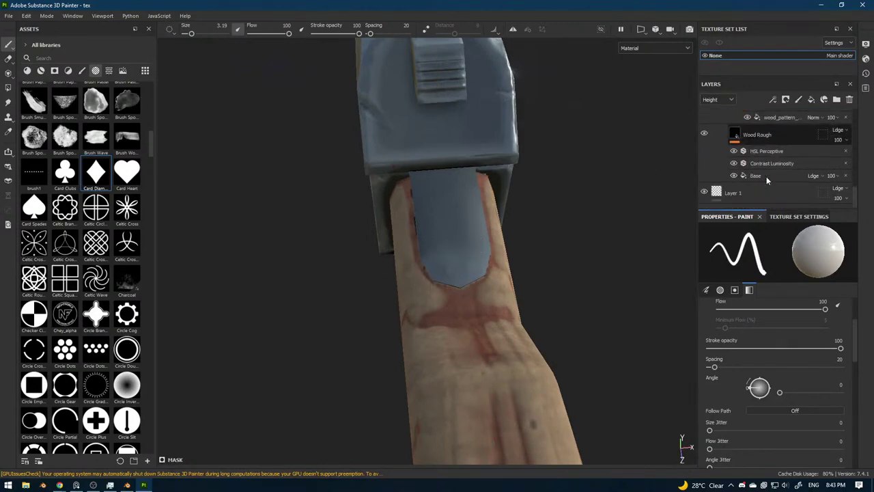
scroll(758, 178, up, 2)
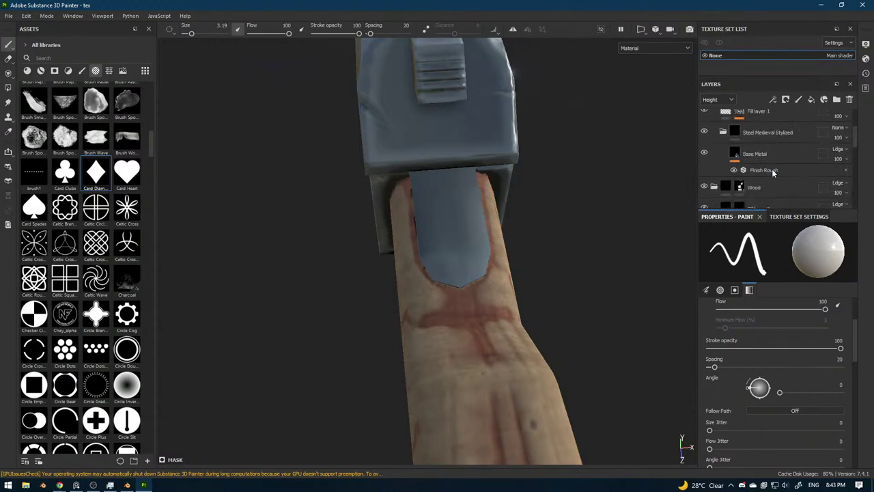
mouse_move(751, 179)
mouse_down()
mouse_move(786, 112)
mouse_move(767, 113)
mouse_up()
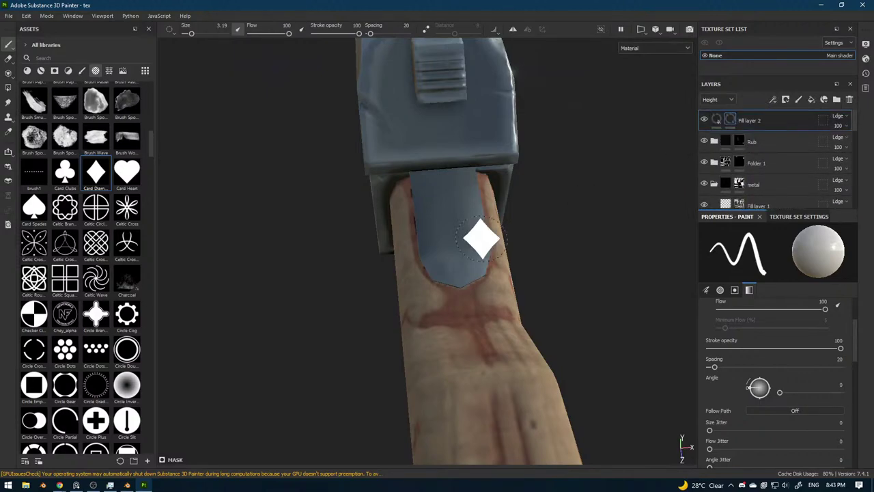
Undo the skewed diamond on the stock's metal tang and switch the viewport to an orthographic camera facing the tang from above.
alt+drag(576, 240, 570, 287)
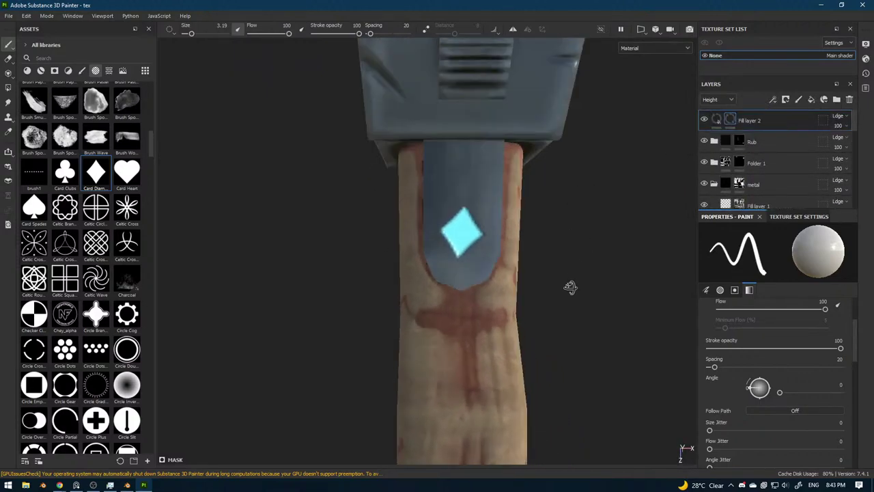
click(642, 30)
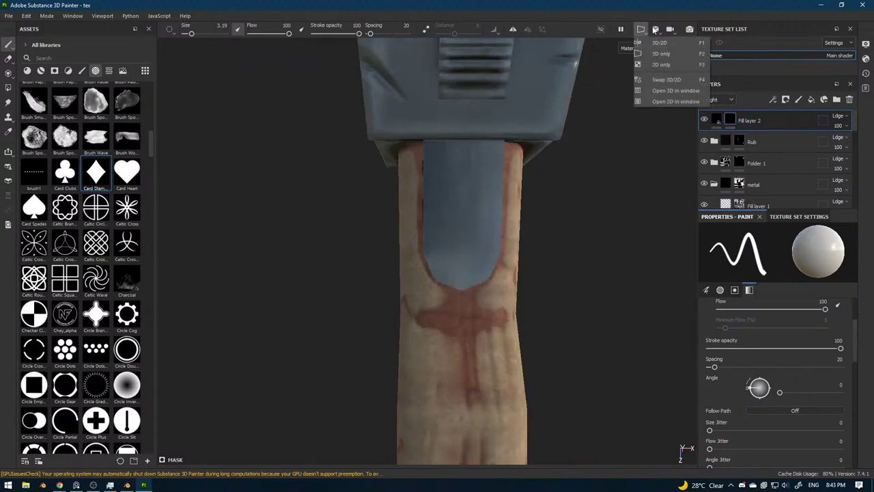
click(656, 64)
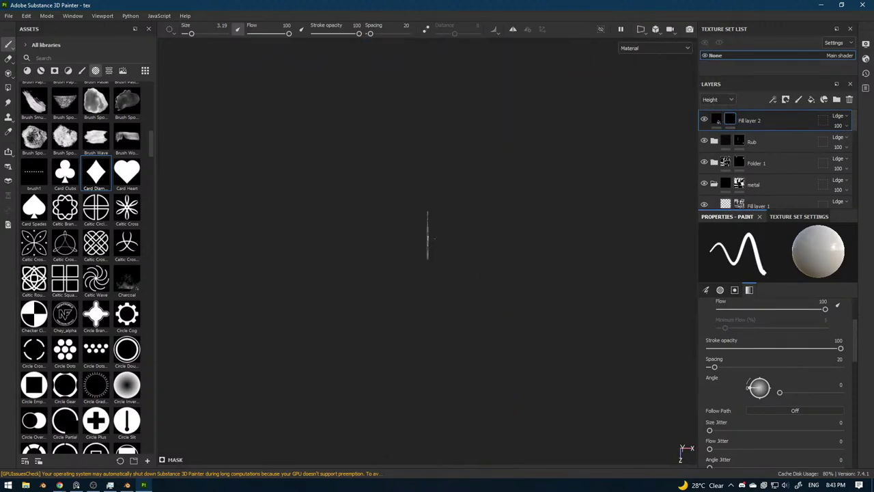
scroll(437, 237, up, 5)
scroll(429, 265, up, 10)
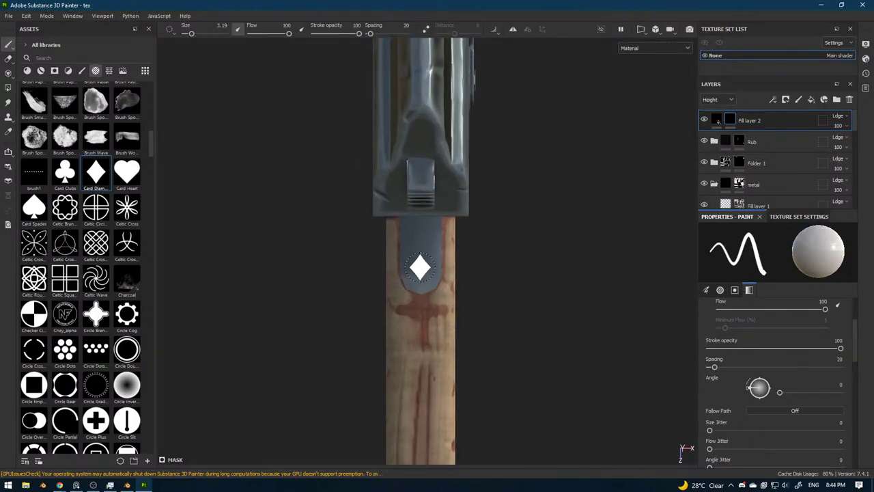
Undo the trial diamonds on the tang and receiver side and stamp a single diamond centred on the metal tang.
alt+drag(496, 279, 456, 272)
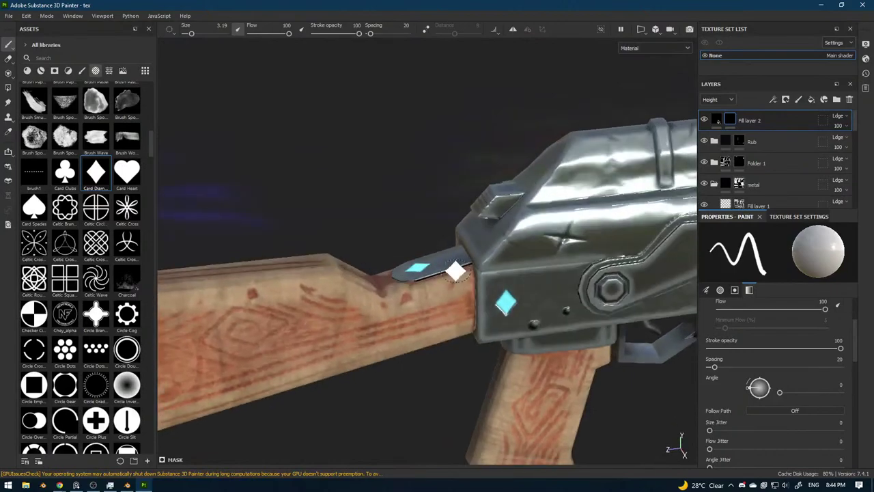
click(786, 100)
click(762, 99)
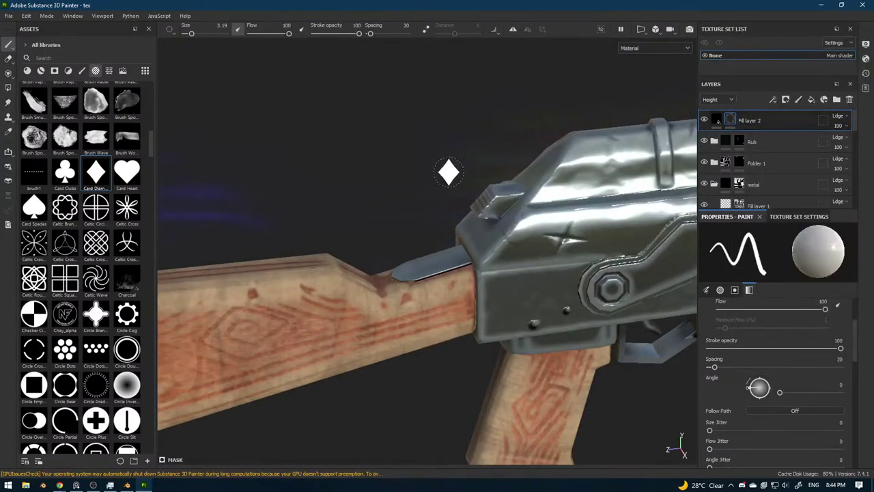
alt+drag(419, 212, 518, 273)
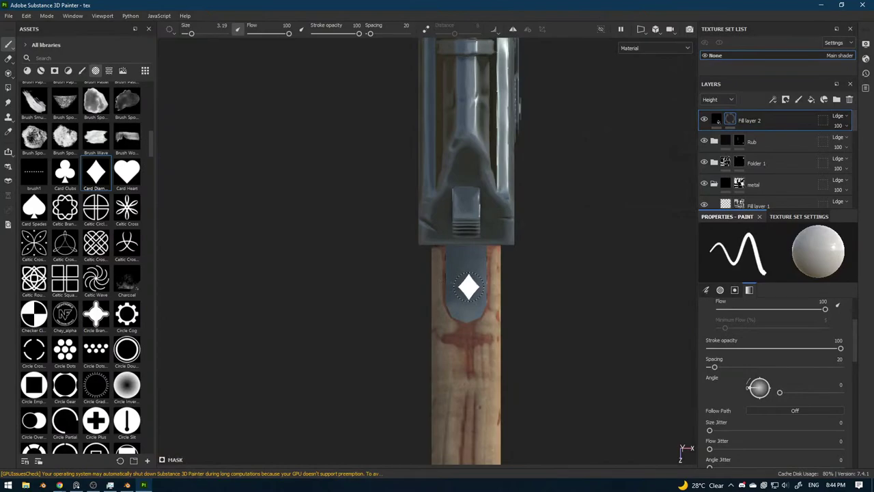
alt+drag(579, 335, 571, 303)
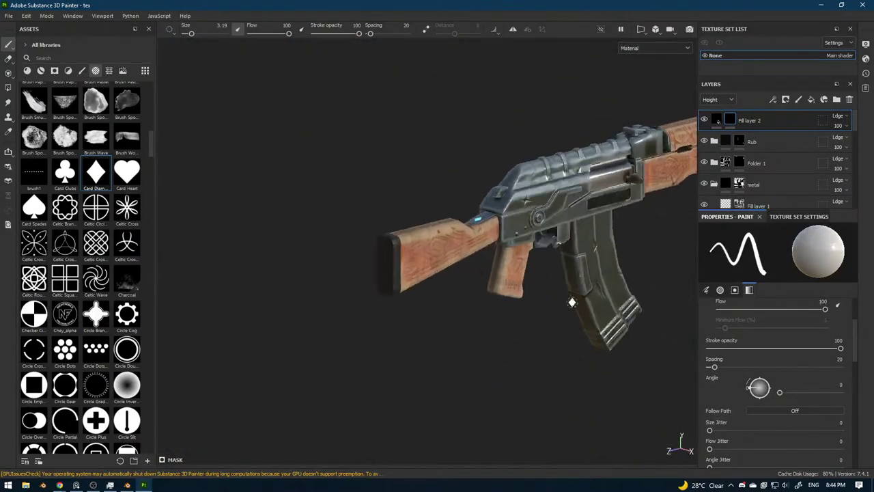
Stamp an emissive diamond on the back of the pistol grip.
scroll(519, 300, up, 5)
alt+drag(348, 275, 400, 239)
alt+drag(474, 236, 534, 250)
scroll(505, 253, down, 4)
alt+middle_drag(492, 255, 553, 293)
alt+drag(553, 294, 690, 311)
scroll(502, 247, up, 3)
alt+drag(502, 248, 564, 272)
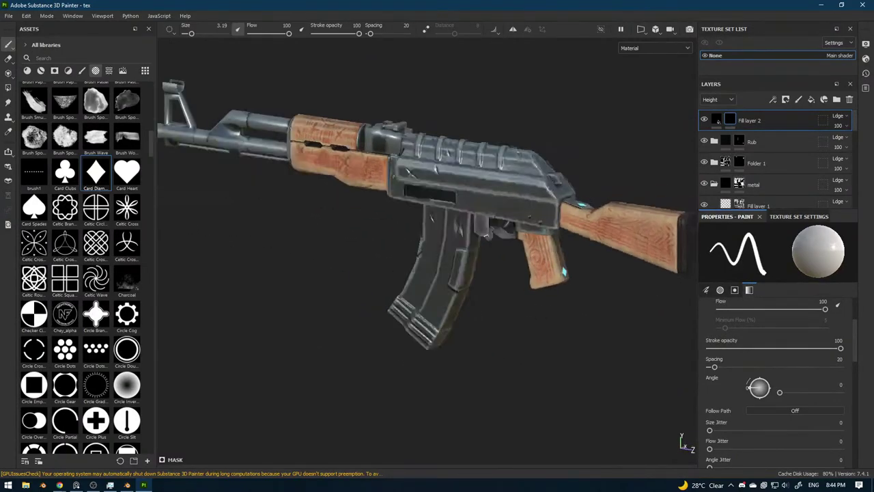
View the whole rifle, look at the texture export settings and close them without exporting.
alt+drag(509, 300, 458, 308)
alt+middle_drag(471, 321, 536, 381)
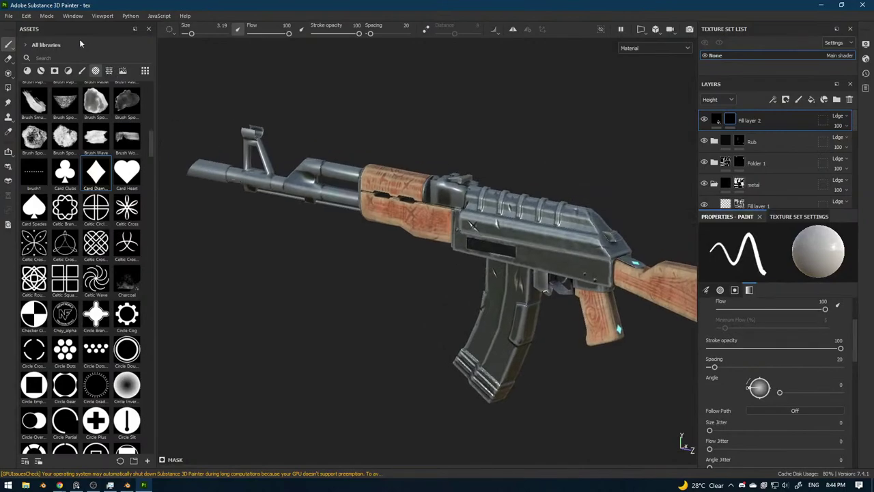
click(11, 17)
click(46, 168)
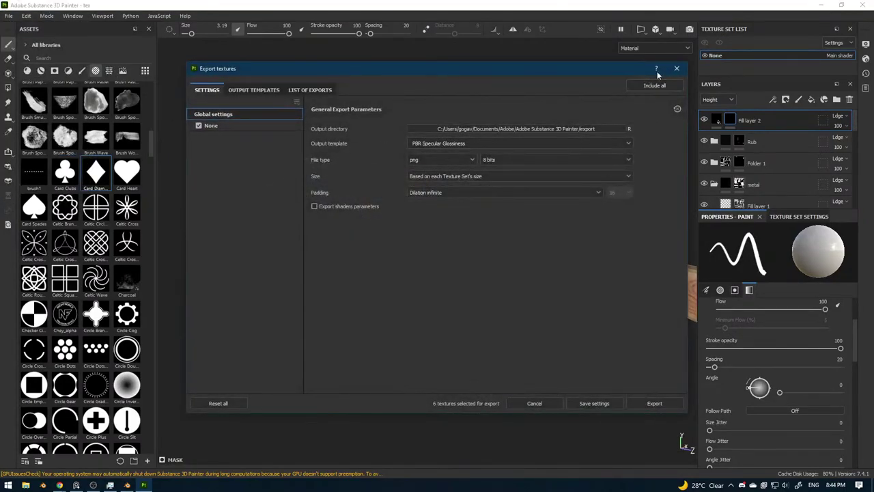
click(677, 69)
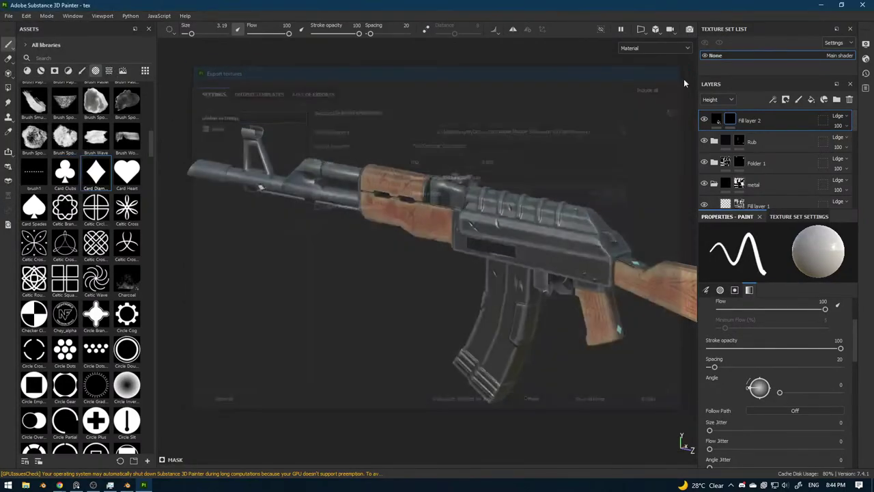
Add a fill layer at the top of the stack with only the diffuse channel active.
click(810, 101)
click(739, 288)
click(764, 289)
click(787, 289)
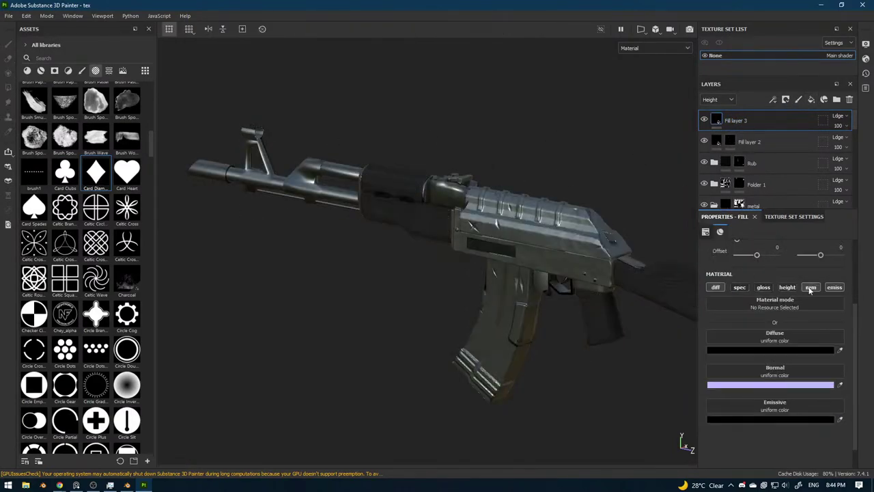
click(811, 287)
click(829, 287)
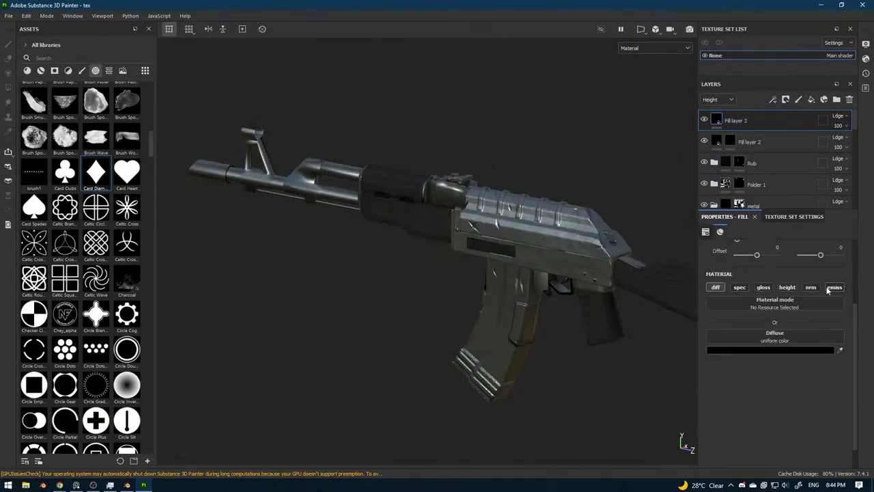
Set the new fill layer's diffuse colour to red AC2F2F.
click(751, 350)
click(725, 277)
click(704, 289)
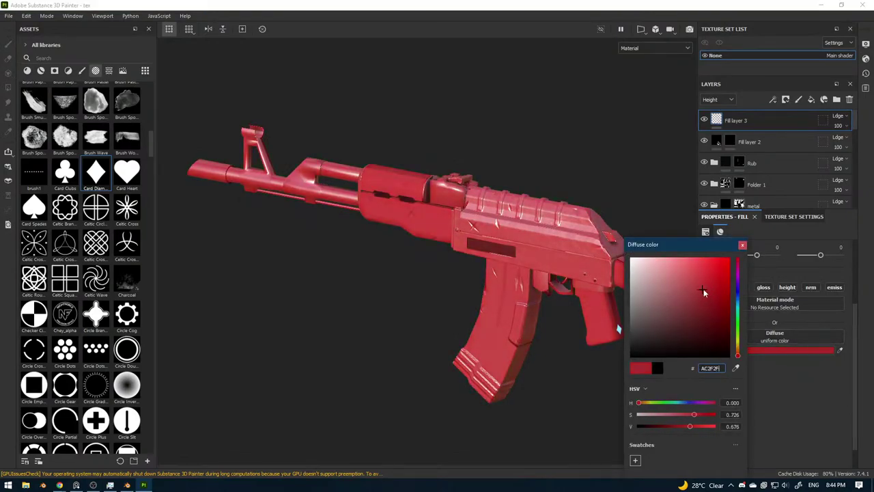
click(743, 245)
Give Fill layer 3 a black mask and add a Light generator to it.
click(785, 99)
click(800, 122)
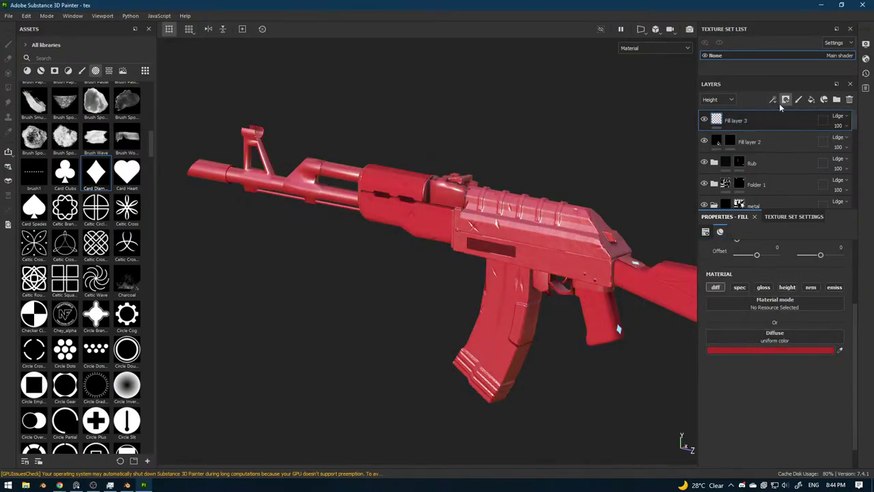
click(773, 100)
click(792, 112)
click(773, 247)
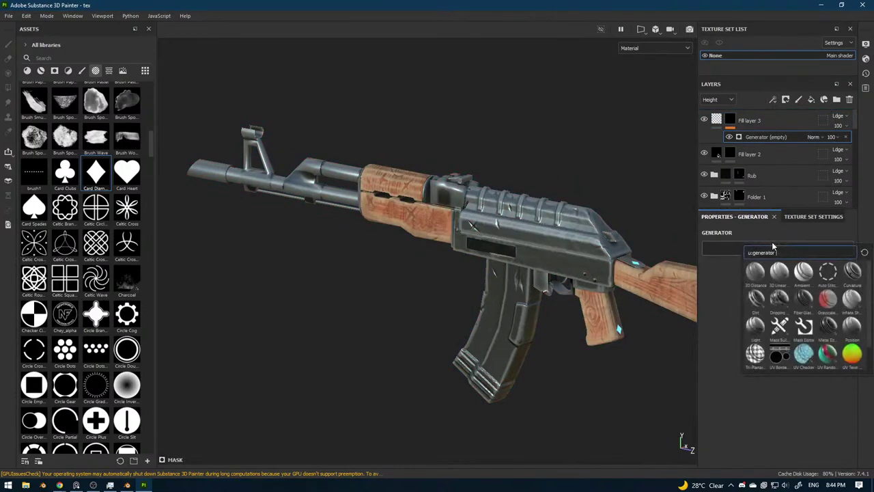
click(755, 327)
alt+drag(528, 347, 591, 327)
Set Fill layer 3's diffuse colour to teal 63A19B.
click(716, 119)
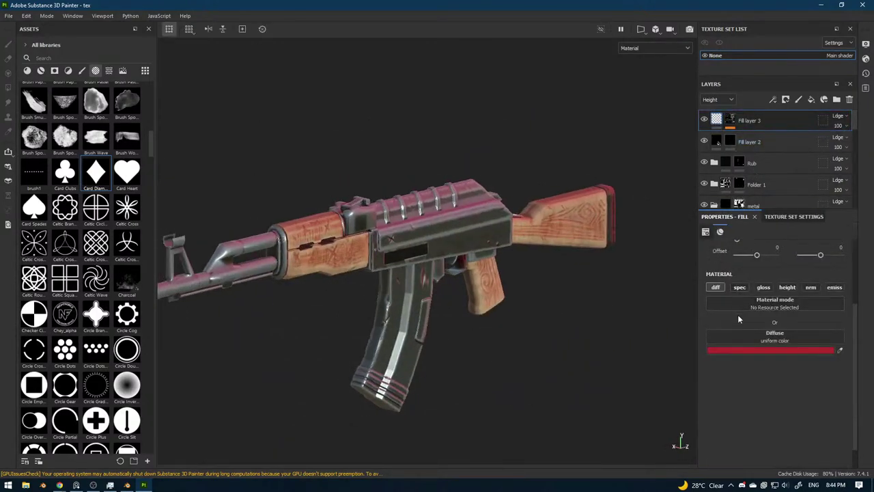
click(745, 344)
click(727, 349)
click(726, 349)
click(758, 278)
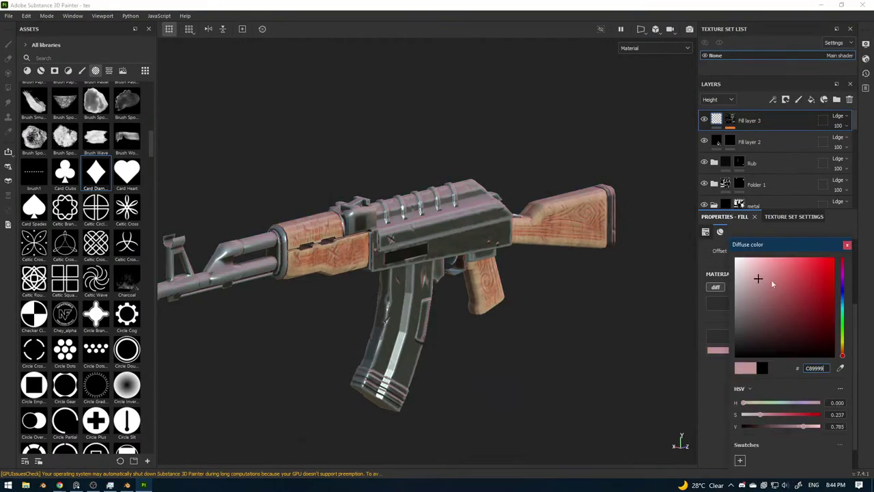
click(844, 333)
drag(841, 335, 842, 309)
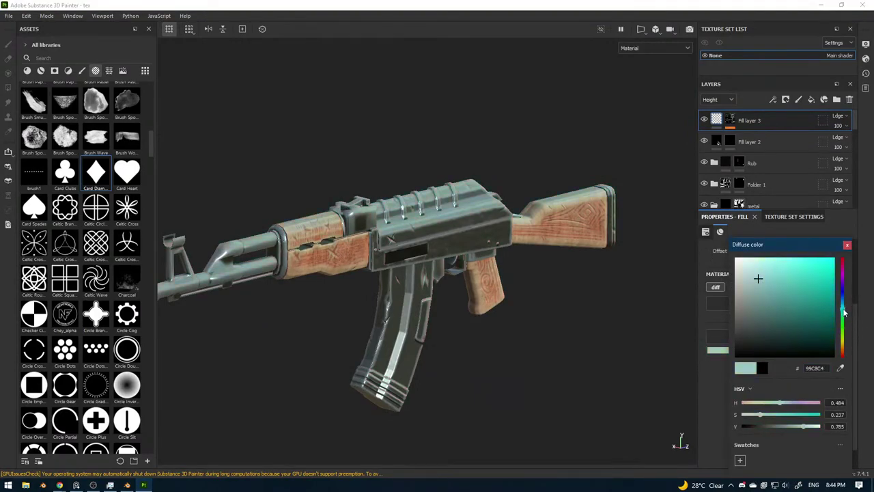
click(785, 309)
mouse_move(670, 292)
alt+mouse_down()
mouse_move(441, 328)
mouse_move(382, 302)
mouse_move(422, 321)
mouse_move(492, 310)
alt+mouse_up()
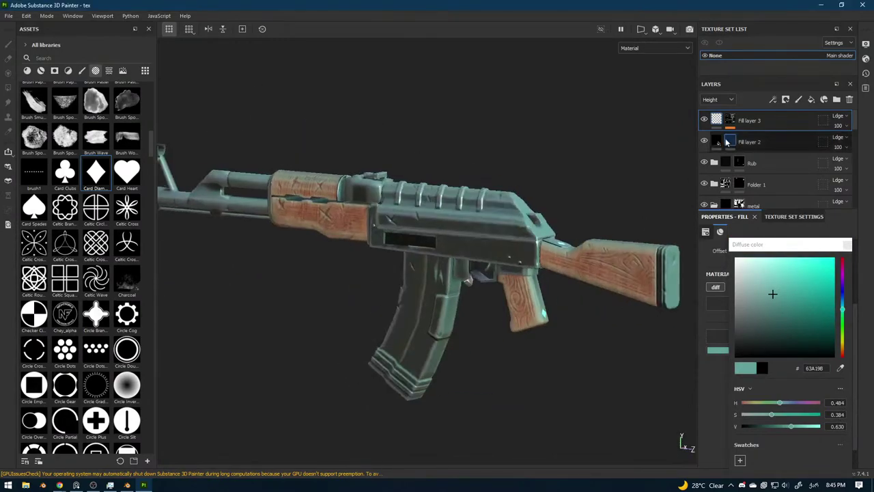
Replace the Light generator in Fill layer 3's mask with a 3D Linear Gradient and set its balance to 0.23.
click(733, 118)
click(775, 139)
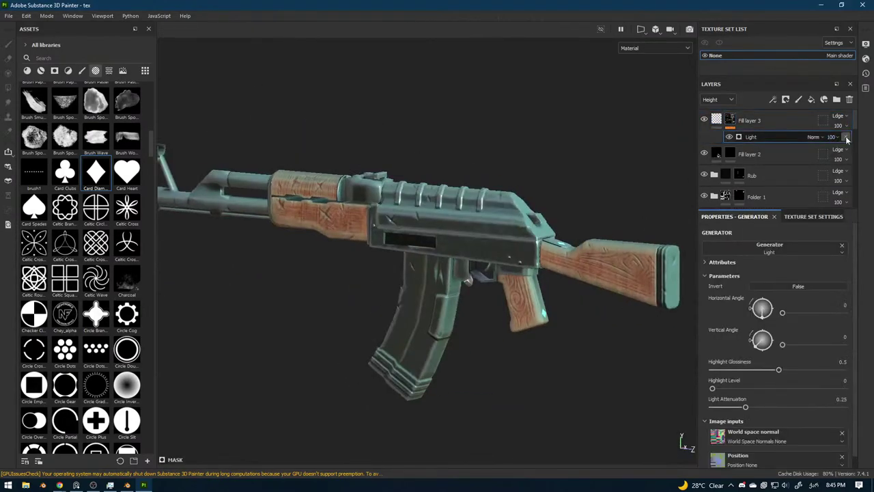
click(845, 137)
click(772, 101)
click(786, 111)
click(766, 253)
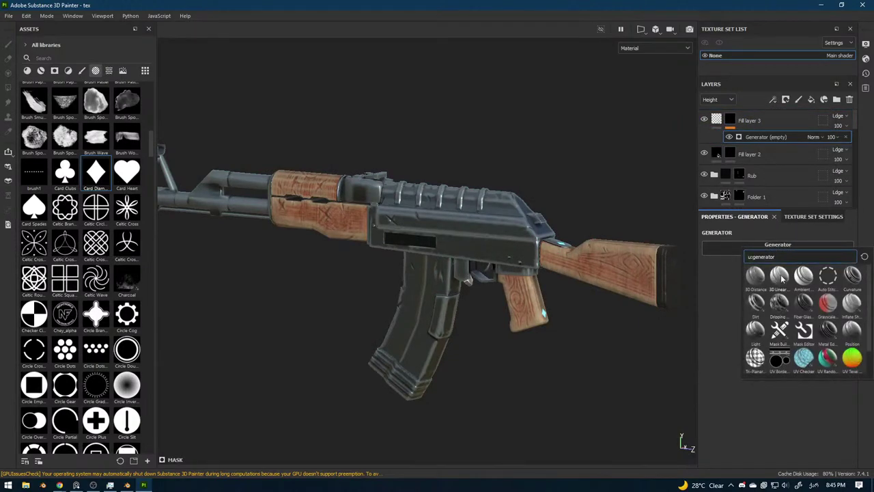
click(779, 275)
drag(757, 305, 743, 306)
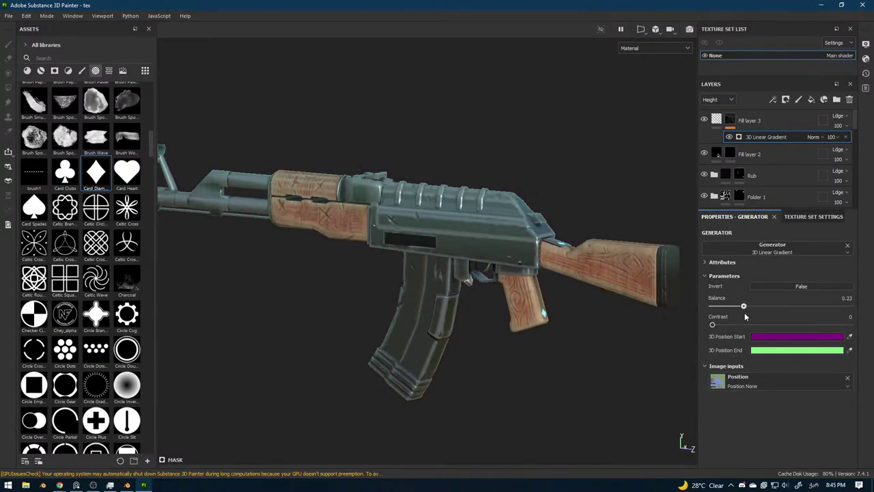
Set Fill layer 3's blend mode to Overlay for the diffuse channel.
click(762, 113)
click(718, 99)
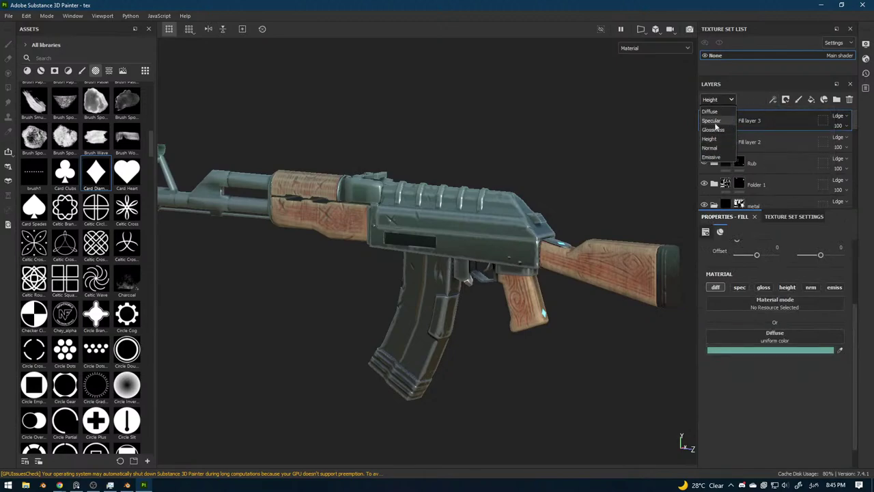
click(710, 111)
click(839, 116)
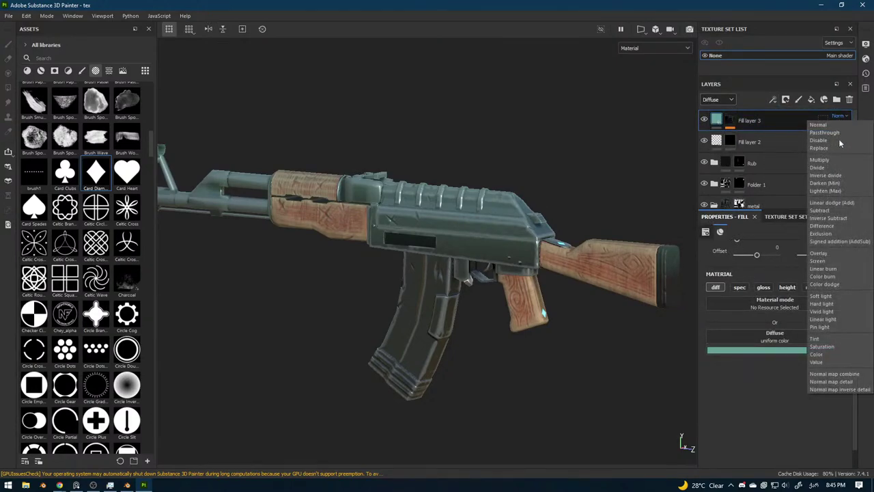
click(819, 253)
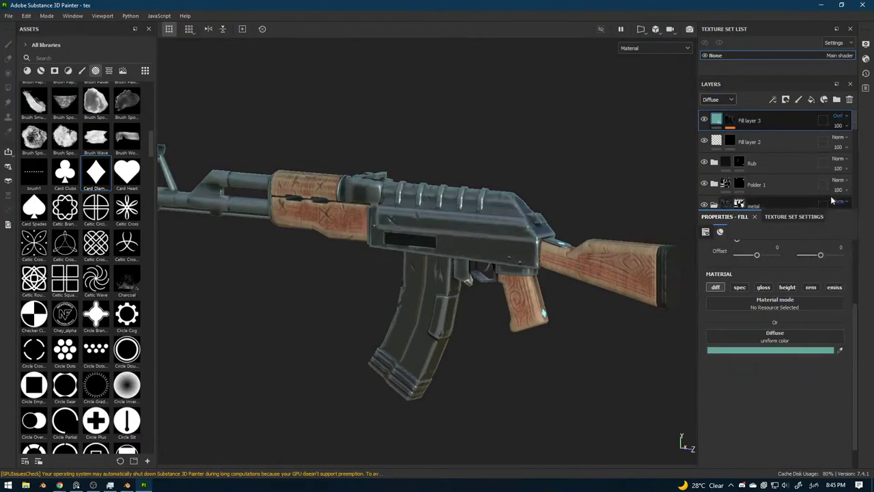
Lighten Fill layer 3's diffuse colour to a near-white pale teal.
click(785, 352)
drag(685, 281, 670, 247)
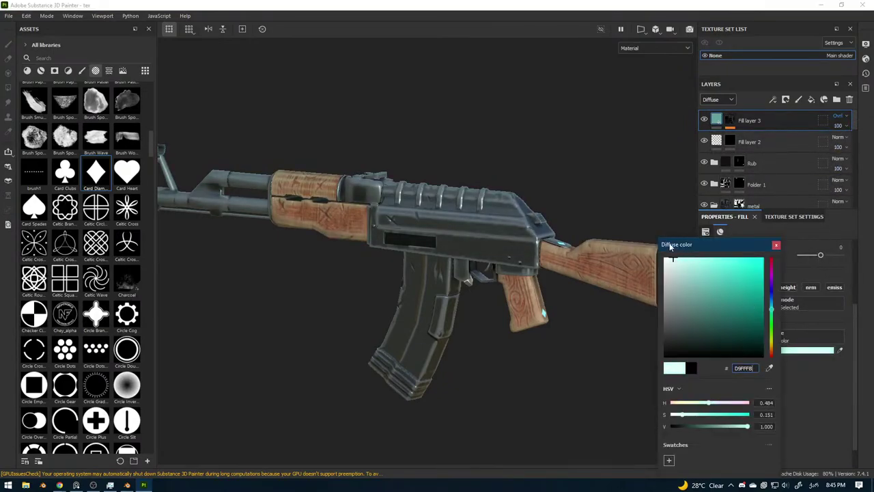
click(776, 245)
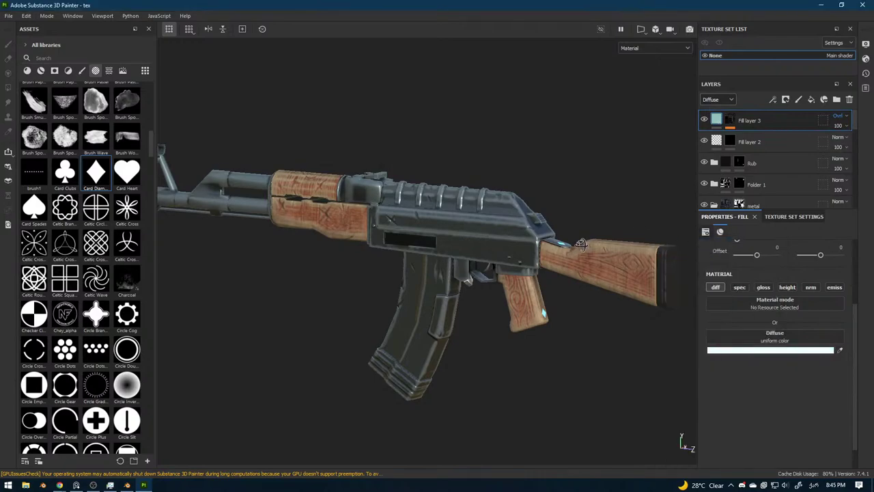
alt+drag(581, 245, 600, 230)
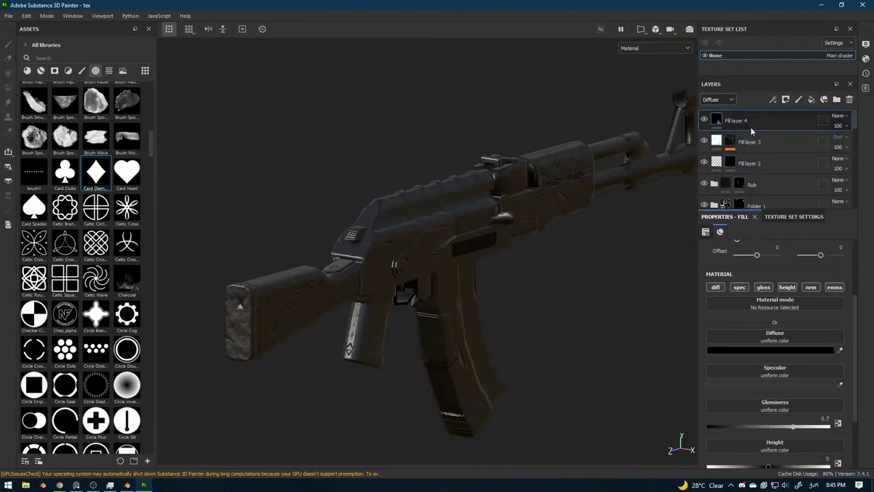
Give Fill layer 4 a black mask and add an empty generator to that mask.
click(786, 100)
click(792, 123)
click(773, 100)
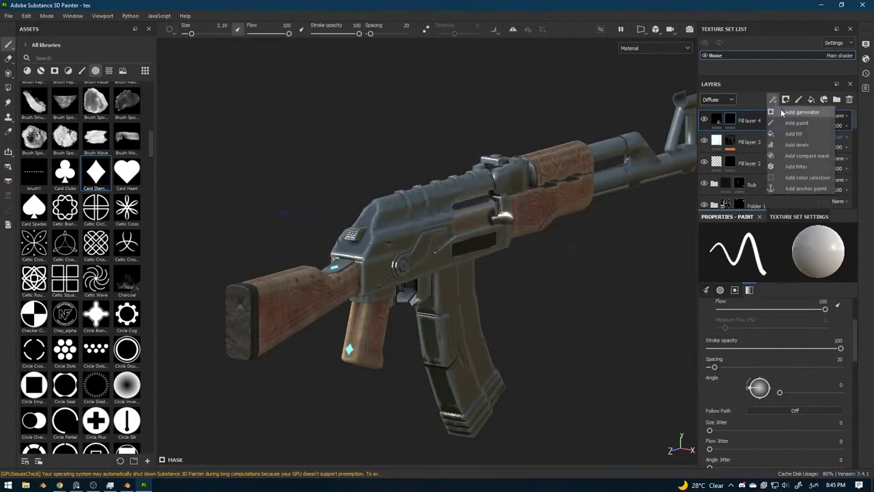
click(783, 112)
click(762, 251)
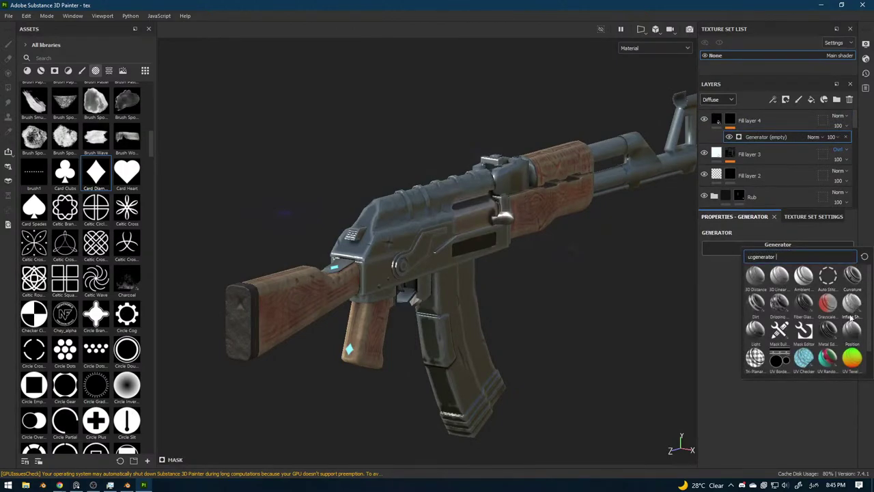
Try the Dripping Rust generator in Fill layer 4's mask and undo it.
scroll(847, 330, down, 1)
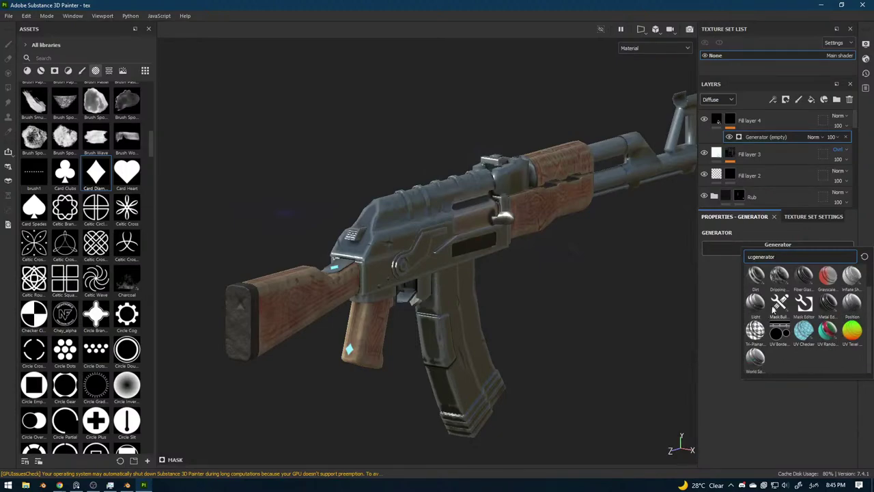
scroll(828, 318, up, 1)
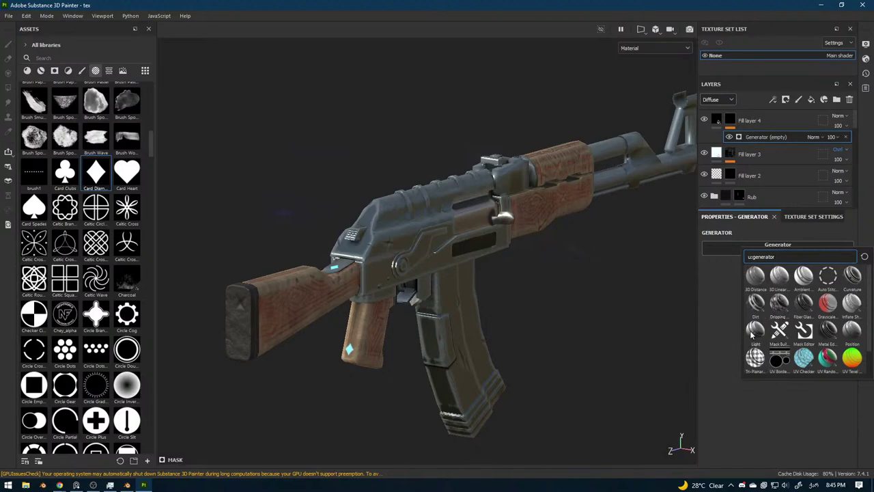
click(773, 311)
alt+drag(552, 287, 437, 287)
alt+middle_drag(436, 287, 450, 322)
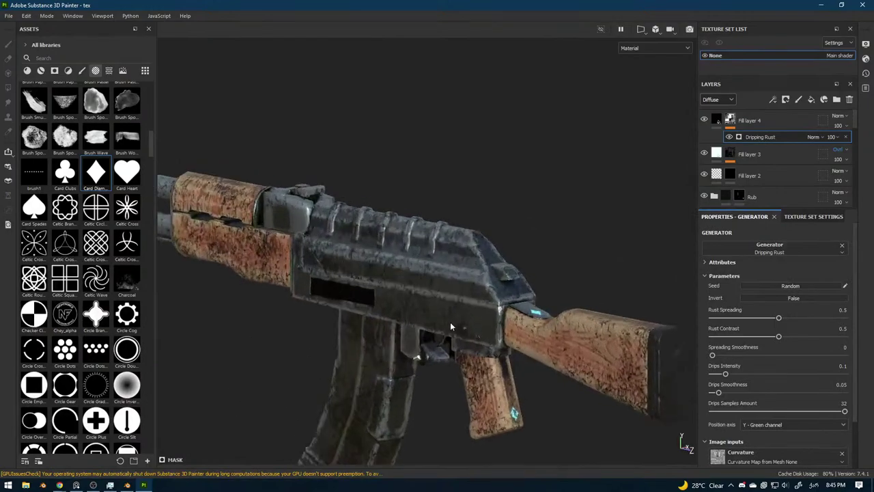
key(ctrl+z)
Examine the rifle's steel and wood surfaces from several angles and distances.
alt+middle_drag(369, 314, 498, 282)
scroll(499, 282, down, 1)
scroll(498, 282, down, 2)
alt+drag(499, 282, 525, 289)
scroll(523, 292, down, 3)
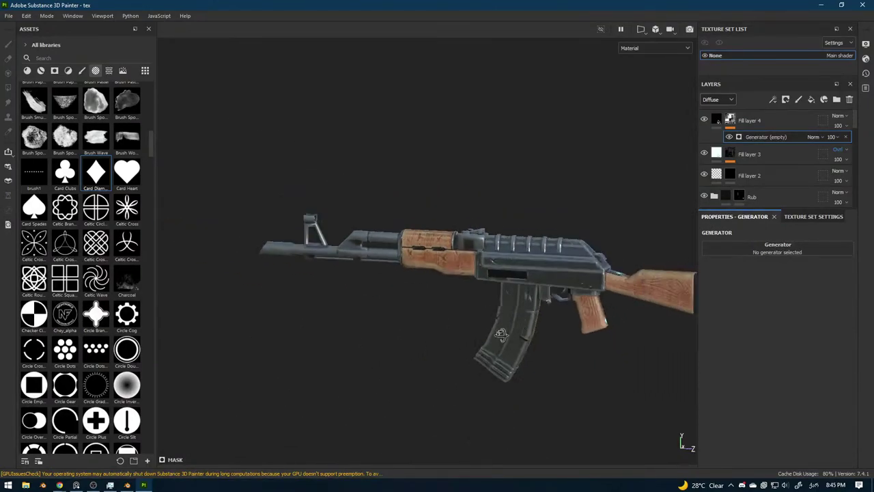
alt+drag(499, 332, 470, 350)
alt+middle_drag(470, 350, 396, 352)
alt+drag(389, 352, 415, 336)
alt+middle_drag(415, 336, 416, 300)
scroll(437, 301, up, 4)
alt+drag(511, 296, 486, 268)
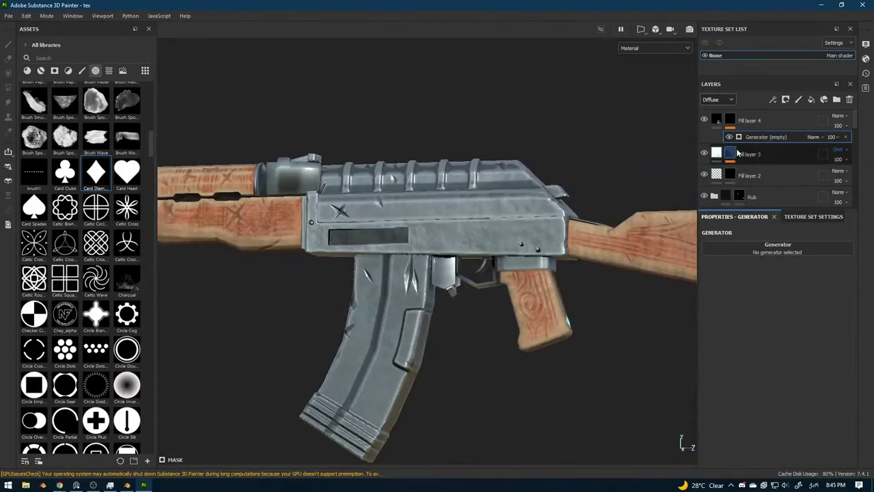
Remove the Glossiness channel from the texture set and check the metal's shading without it.
click(716, 120)
scroll(722, 164, down, 5)
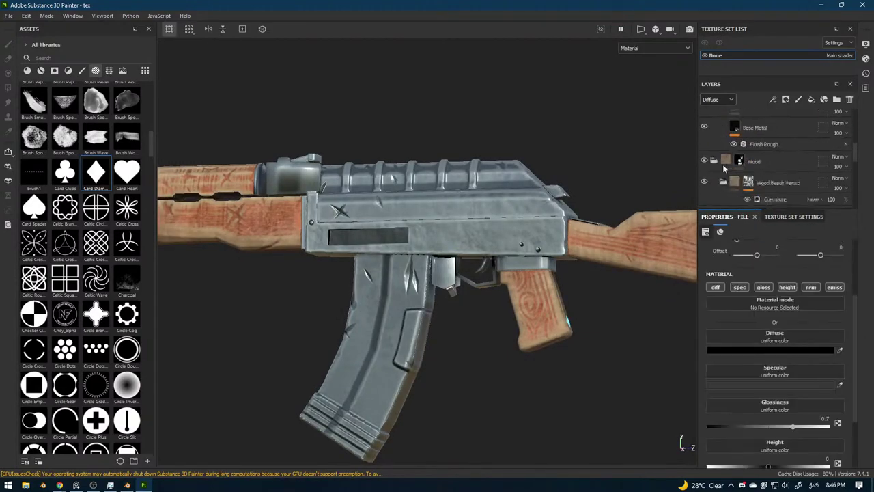
scroll(725, 177, up, 1)
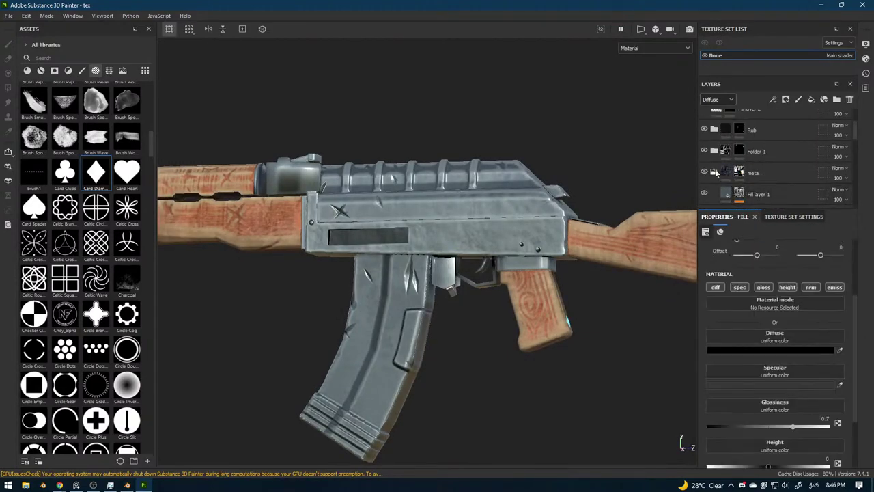
click(793, 216)
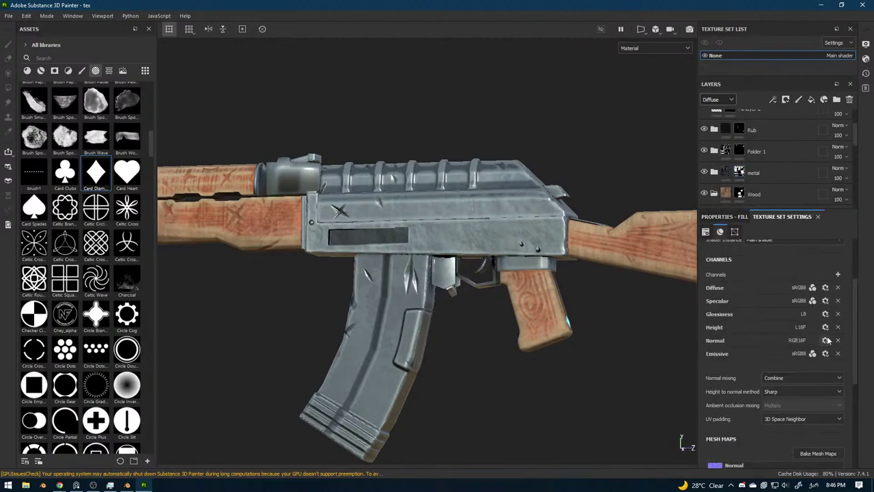
click(838, 314)
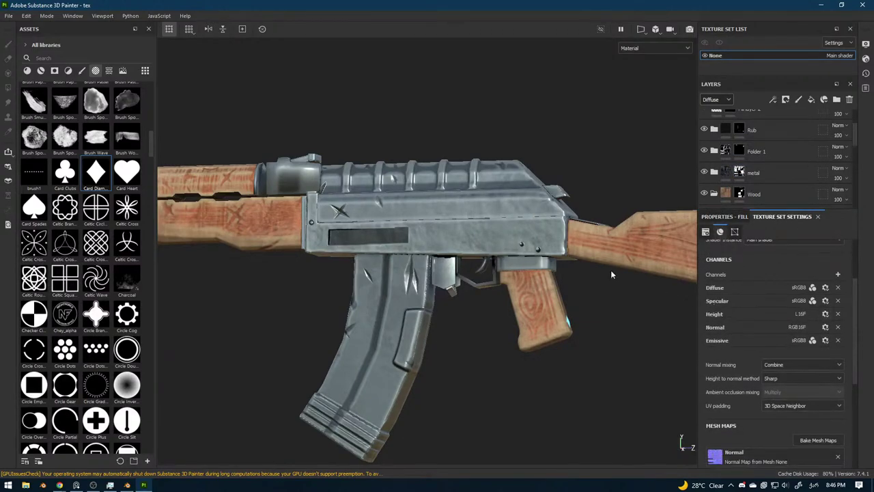
alt+drag(611, 274, 600, 302)
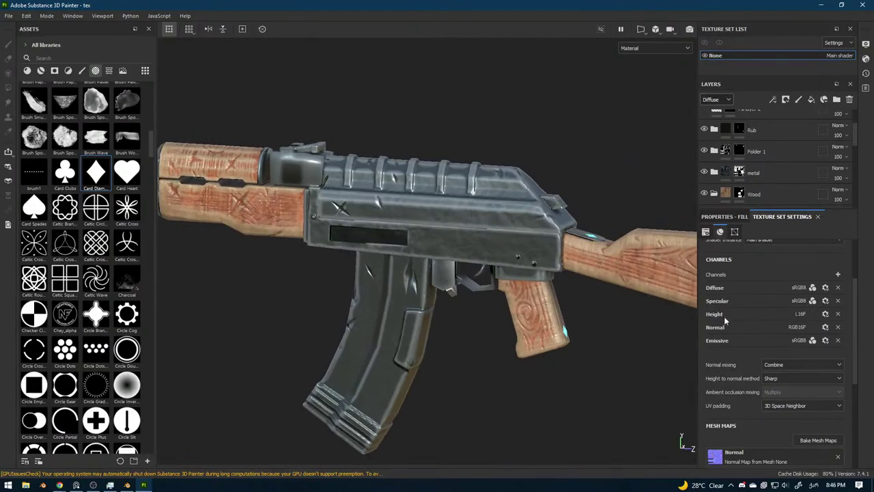
Try removing the Specular channel and the Normal channel in turn, undoing each removal.
click(838, 301)
alt+drag(660, 294, 652, 298)
key(ctrl+z)
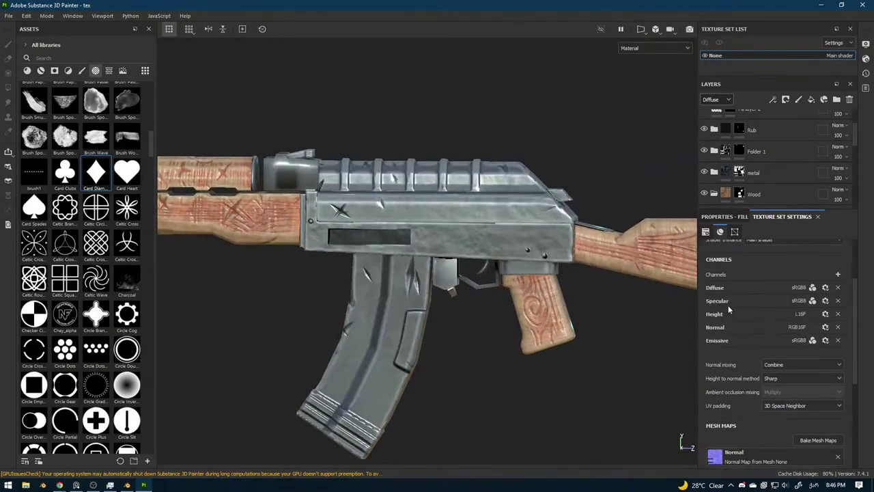
click(838, 328)
mouse_move(632, 317)
alt+mouse_down()
mouse_move(635, 308)
mouse_move(587, 320)
mouse_move(628, 307)
alt+mouse_up()
key(ctrl+z)
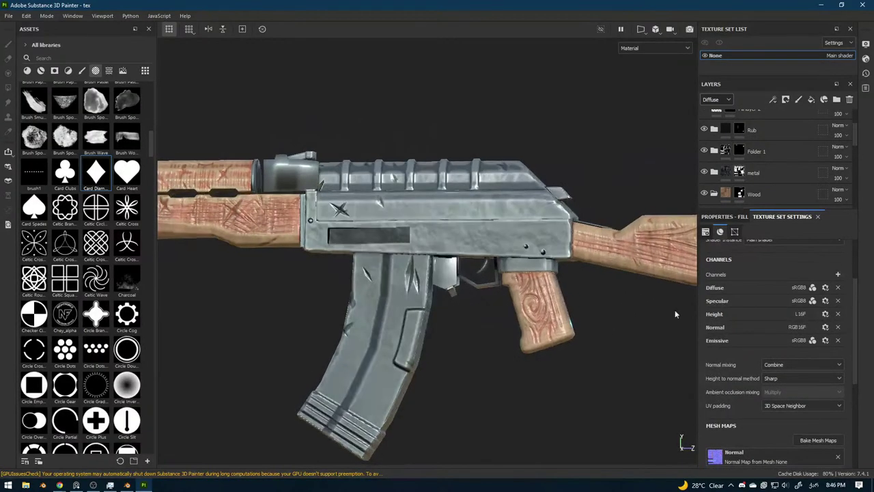
Test the rifle's shading once more without the Specular channel and restore the channel.
scroll(776, 337, up, 3)
scroll(775, 337, down, 2)
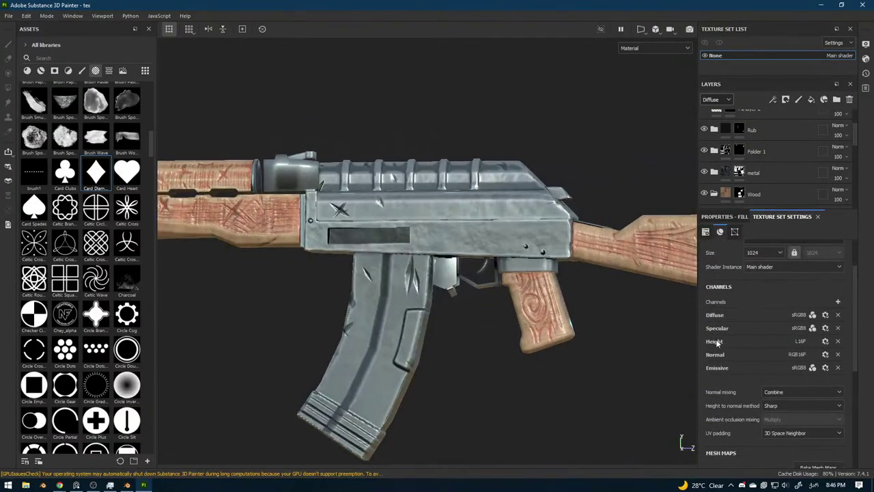
click(837, 328)
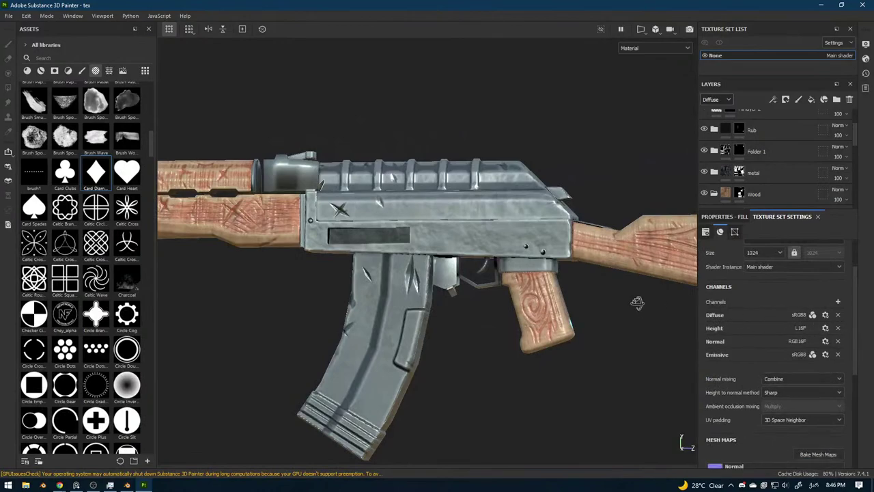
mouse_move(637, 302)
alt+mouse_down()
mouse_move(669, 300)
mouse_move(655, 283)
alt+mouse_up()
key(ctrl+z)
mouse_move(593, 324)
alt+mouse_down()
mouse_move(565, 331)
mouse_move(693, 313)
alt+mouse_up()
Turn Fill layer 4's specular channel off and back on.
scroll(748, 239, up, 2)
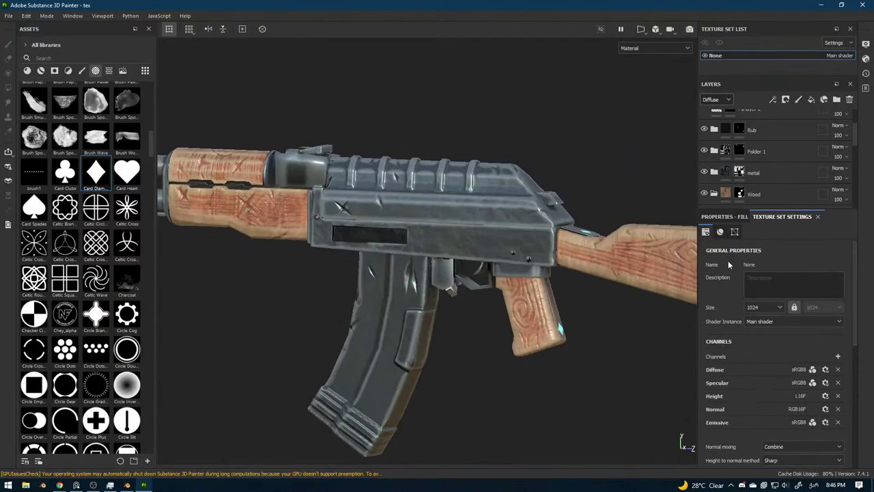
click(760, 320)
click(733, 311)
click(725, 217)
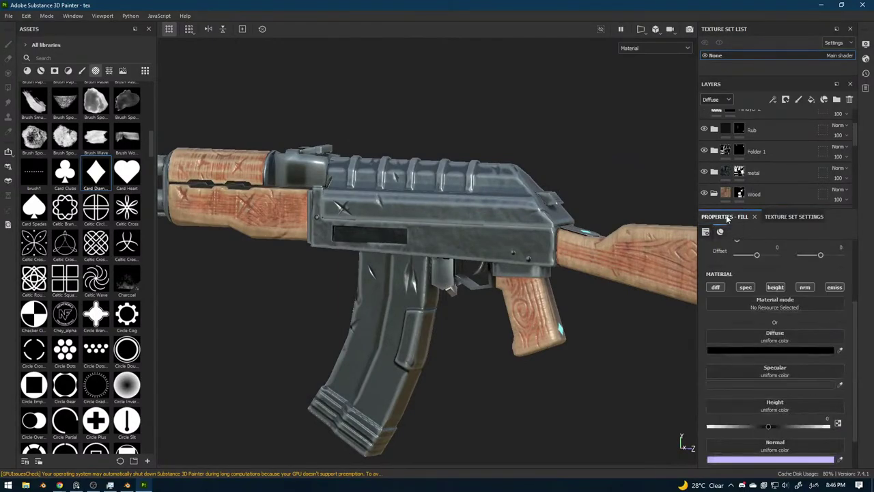
scroll(733, 339, up, 1)
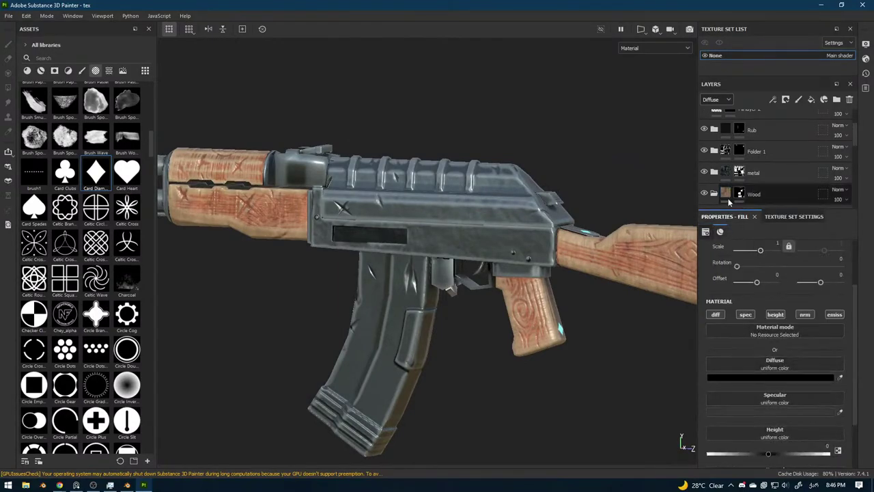
click(751, 315)
click(751, 315)
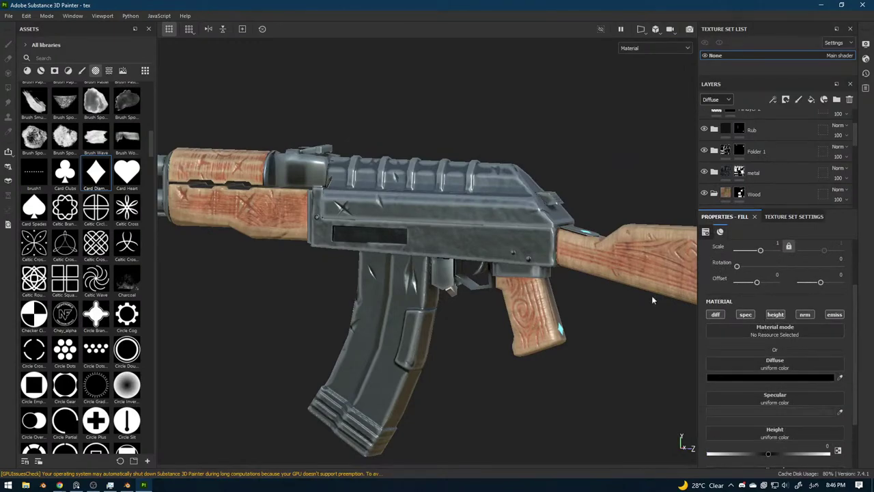
Rotate the environment lighting to examine the reflections on the rifle's metal.
alt+drag(565, 292, 586, 293)
shift+right_drag(585, 293, 646, 292)
alt+drag(645, 292, 647, 295)
scroll(740, 177, down, 1)
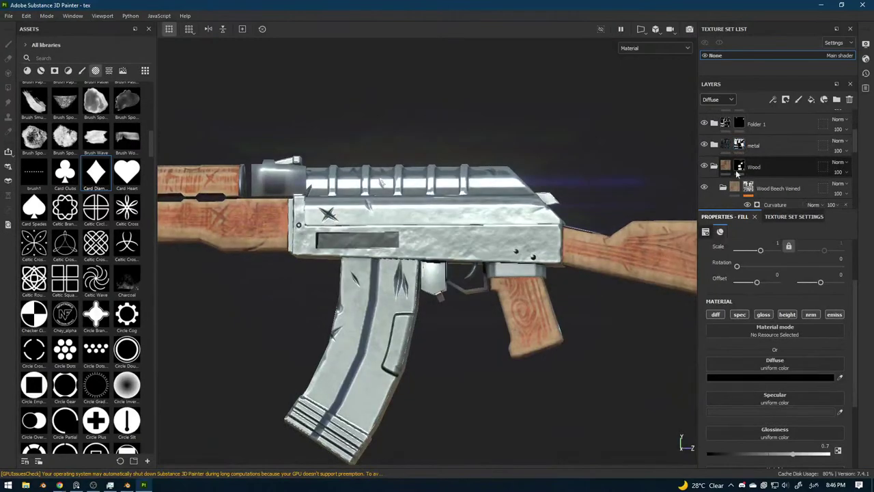
Collapse the Wood and metal folders and set the metal folder's opacity to 0 in the Glossiness channel.
click(714, 165)
click(716, 151)
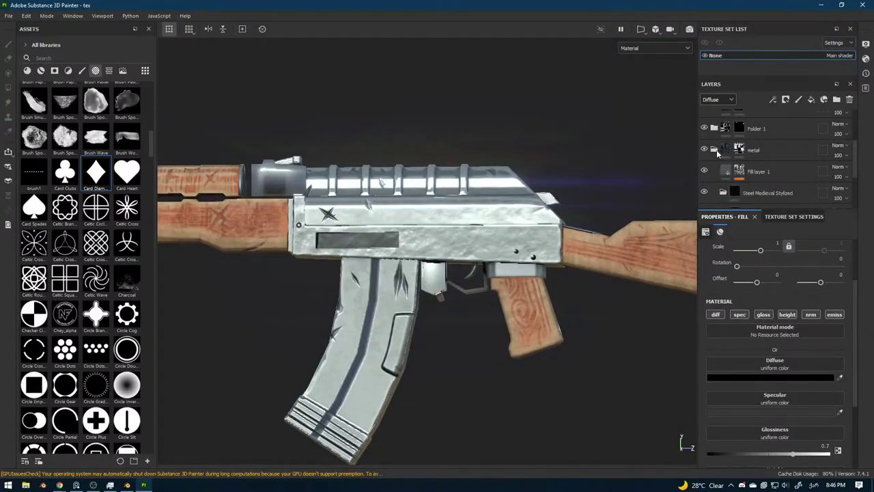
click(715, 150)
scroll(720, 101, down, 2)
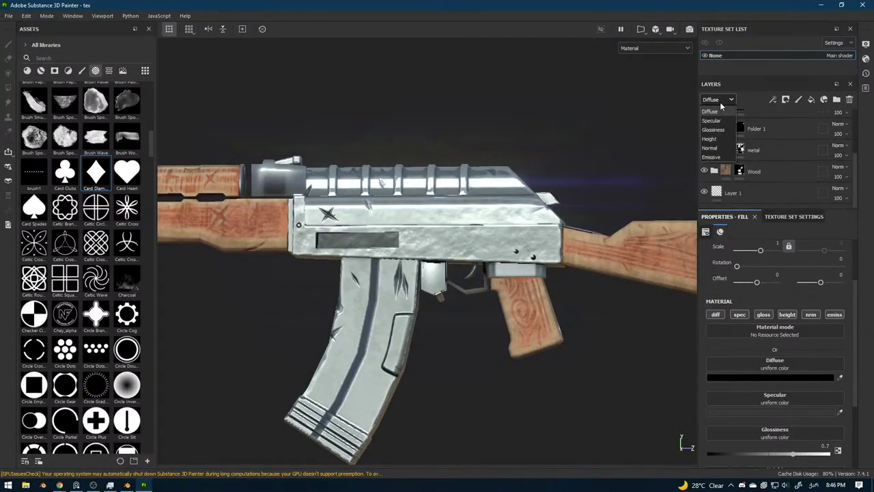
click(839, 176)
drag(843, 173, 731, 176)
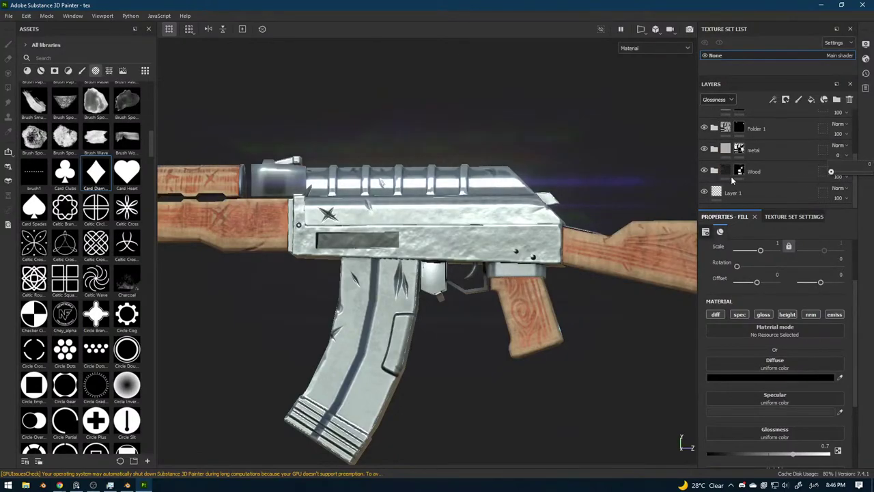
Set the metal folder's Glossiness blend mode to Disable and check the receiver under rotated lighting.
click(845, 146)
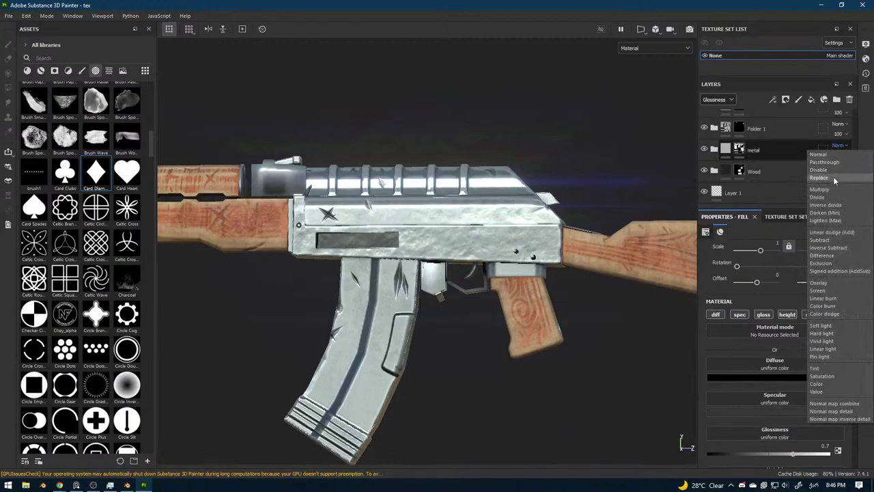
click(837, 171)
alt+drag(620, 201, 611, 203)
shift+right_drag(612, 203, 599, 206)
scroll(549, 227, up, 3)
alt+drag(549, 227, 551, 194)
right_click(551, 193)
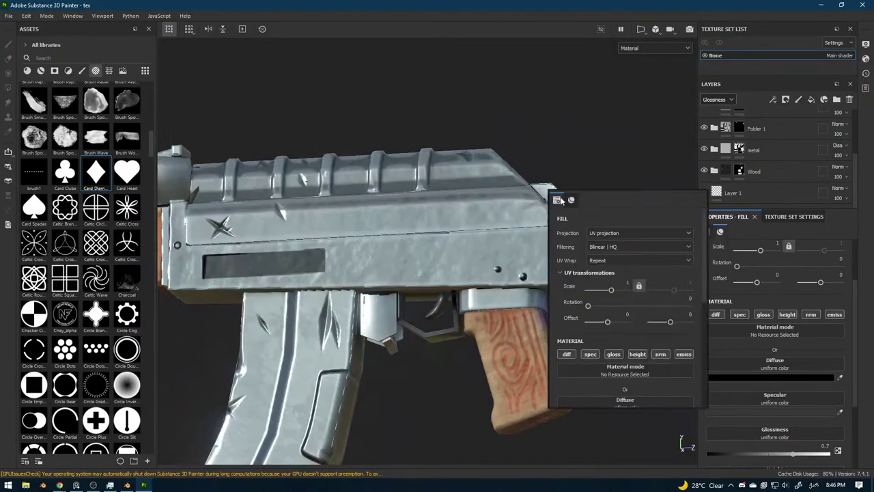
mouse_move(531, 177)
shift+right_down()
mouse_move(549, 173)
mouse_move(540, 179)
shift+right_up()
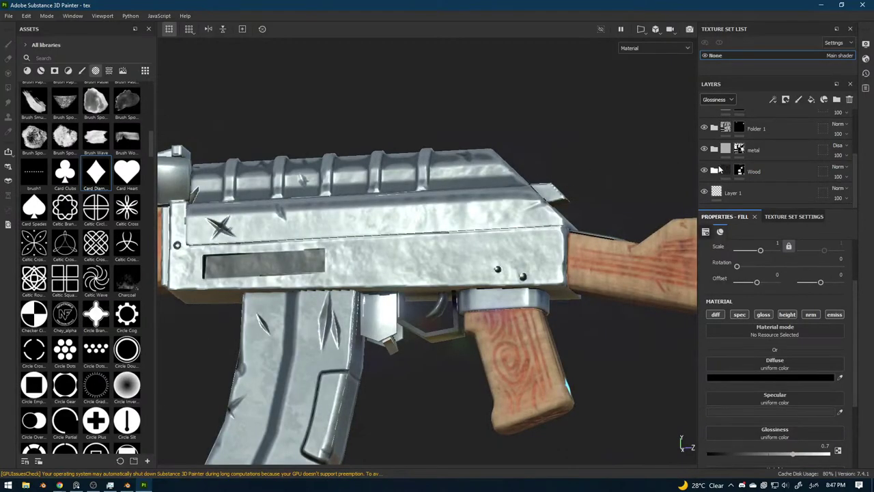
Set the Base Metal layer's glossiness to 0.3948 and height to 0.0111 in the Steel Medieval Stylized folder.
click(715, 149)
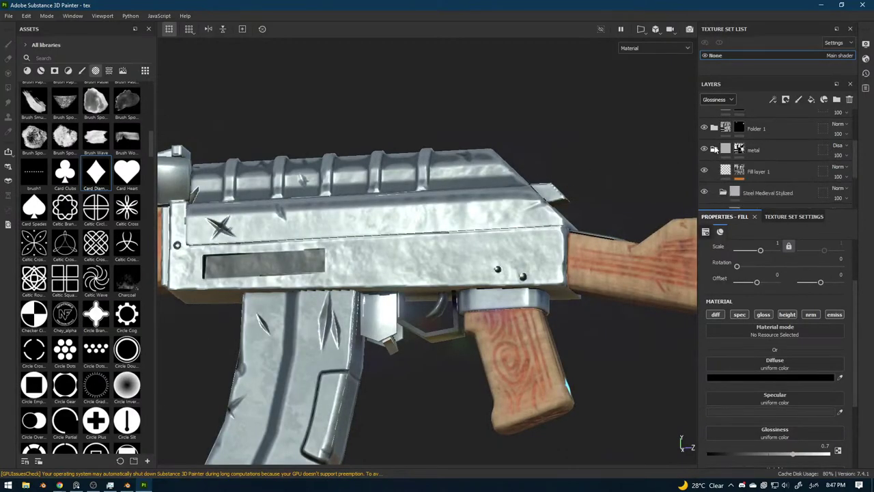
scroll(751, 164, down, 3)
click(754, 165)
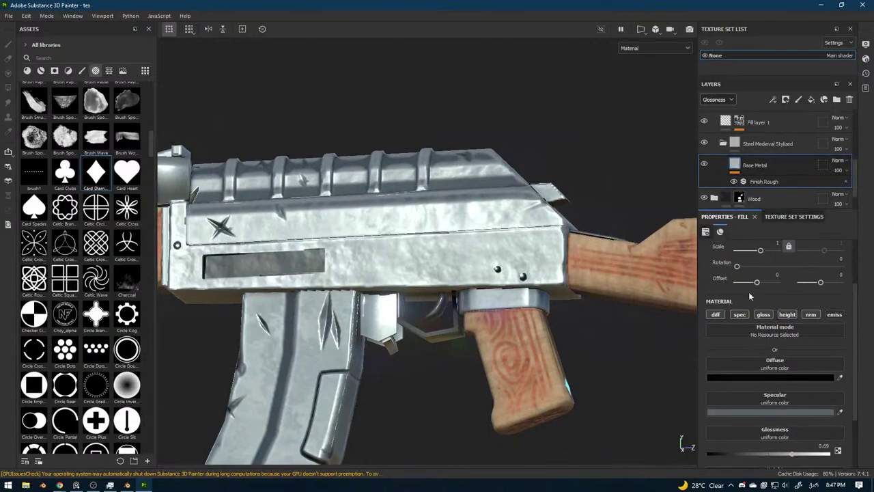
scroll(758, 341, down, 1)
drag(745, 401, 856, 405)
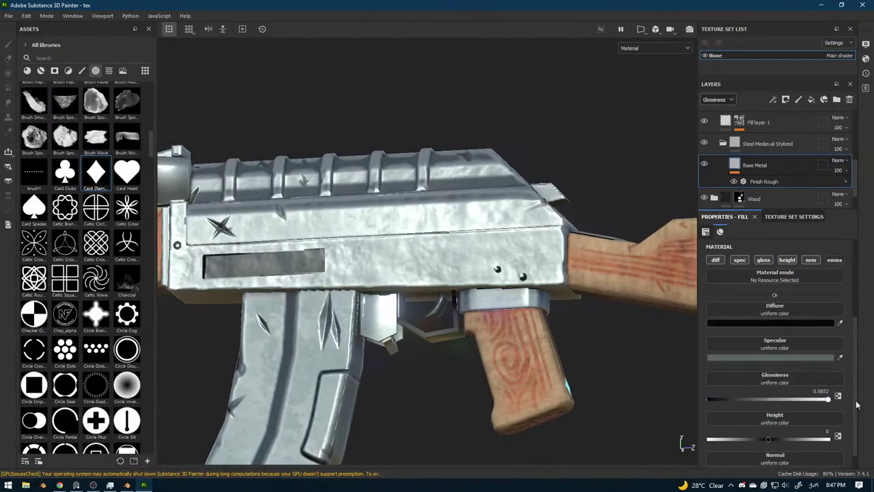
click(769, 438)
alt+drag(584, 336, 571, 316)
scroll(583, 373, down, 5)
scroll(574, 317, up, 5)
alt+middle_drag(559, 277, 567, 285)
scroll(574, 281, up, 3)
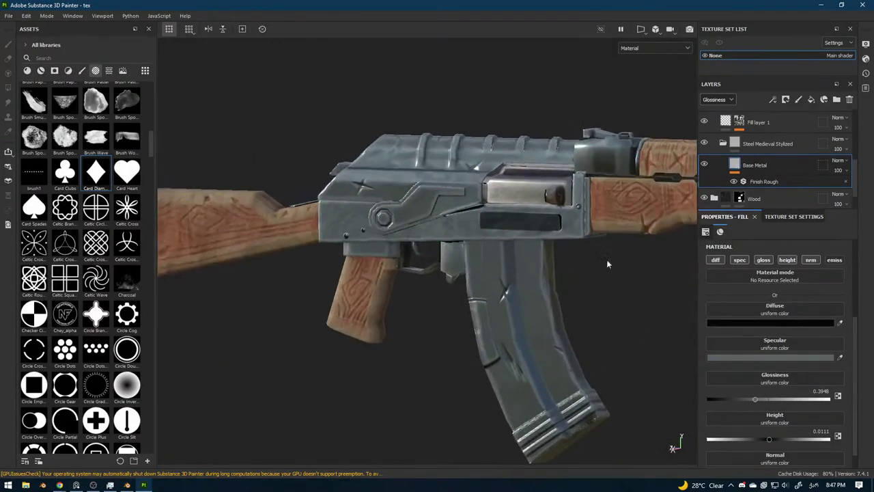
Add a Curvature generator to the mask of Fill layer 4.
click(762, 122)
scroll(762, 121, up, 5)
click(729, 122)
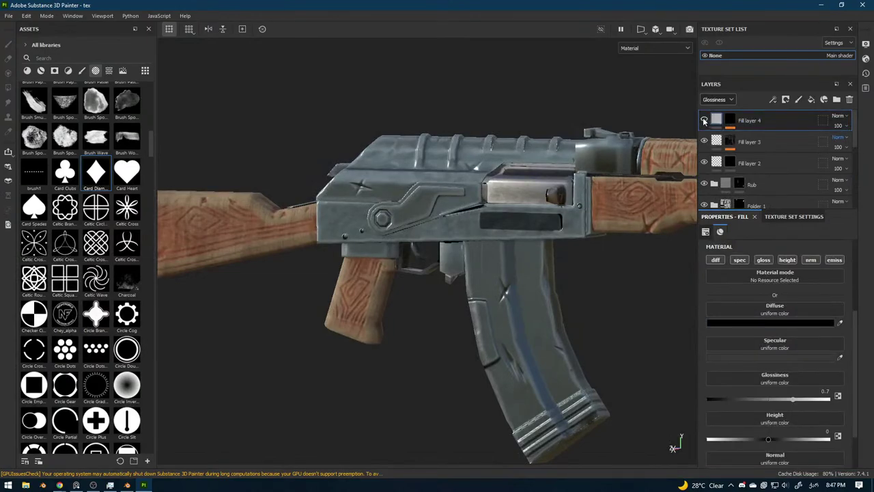
click(770, 101)
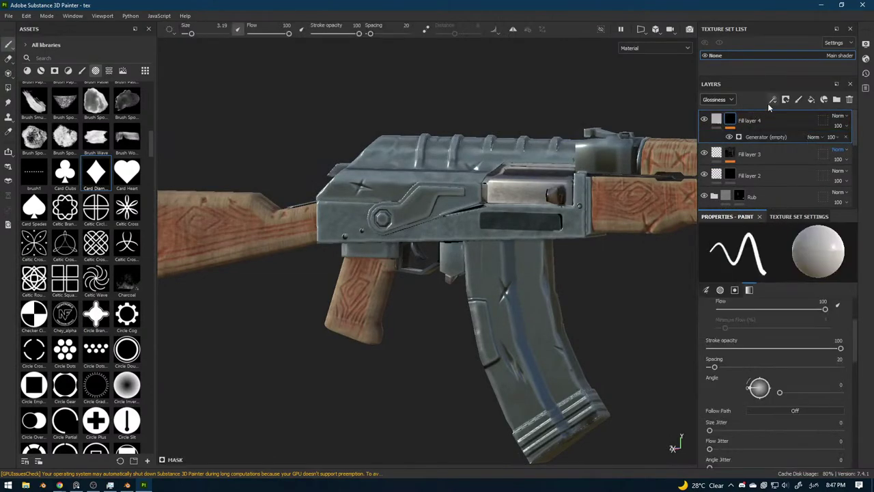
click(777, 103)
click(780, 110)
click(772, 252)
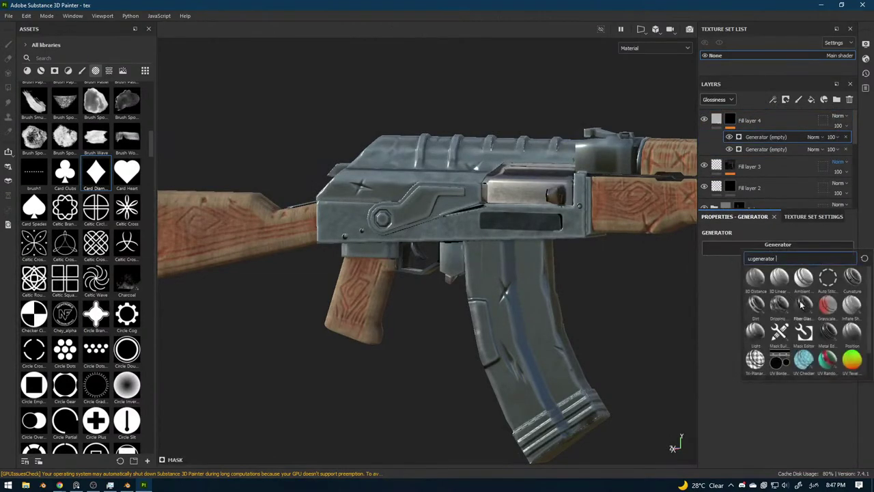
click(852, 278)
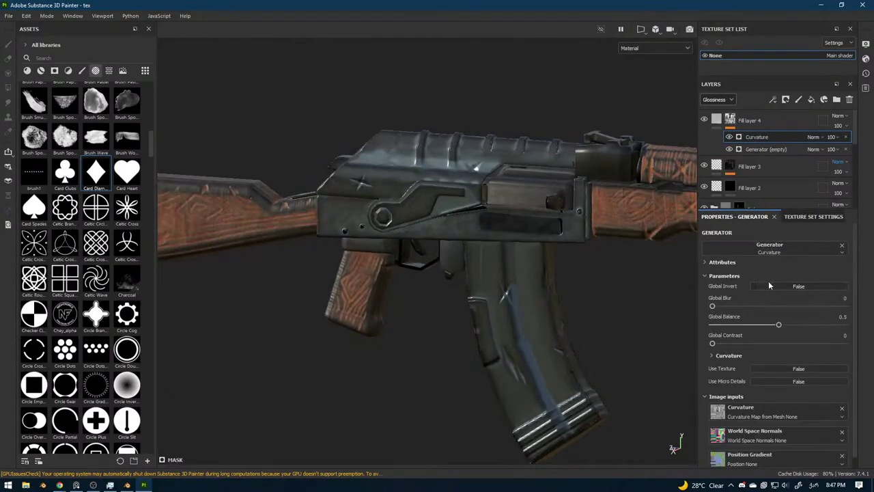
Turn on Global Invert and set Global Balance to 0.6 in Fill layer 4's Curvature generator.
click(789, 286)
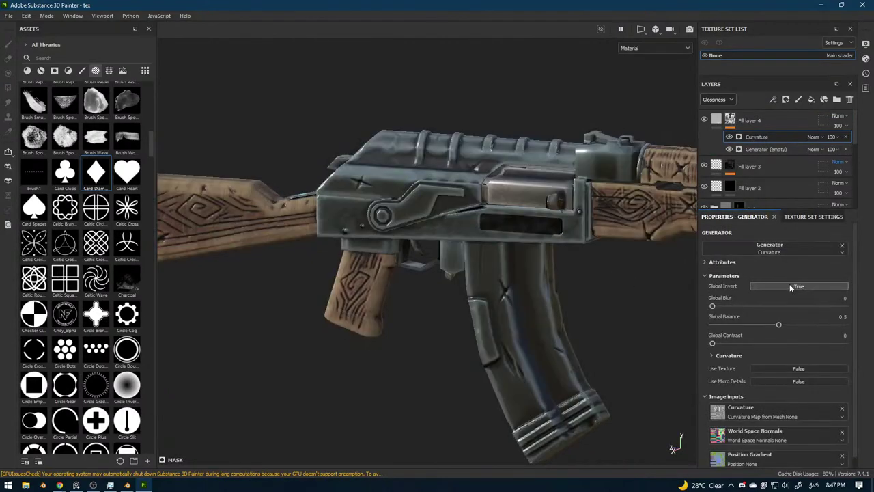
click(735, 325)
drag(755, 322, 790, 324)
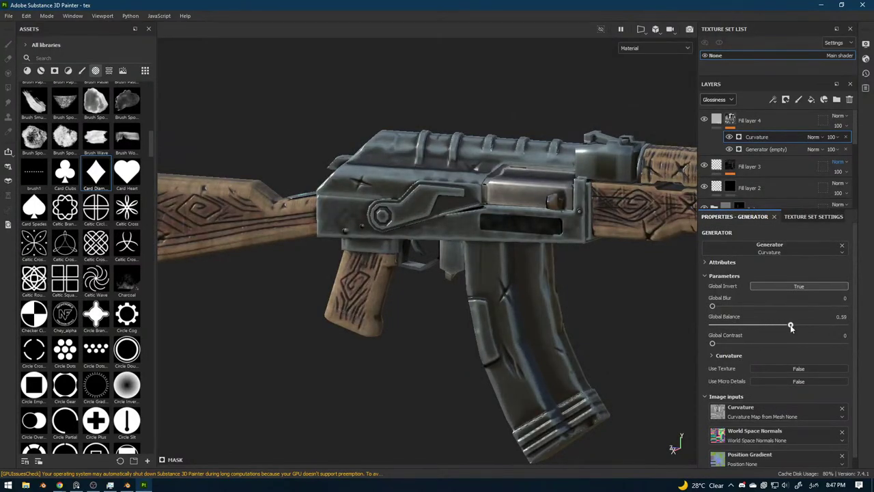
scroll(578, 321, down, 4)
alt+drag(547, 327, 631, 335)
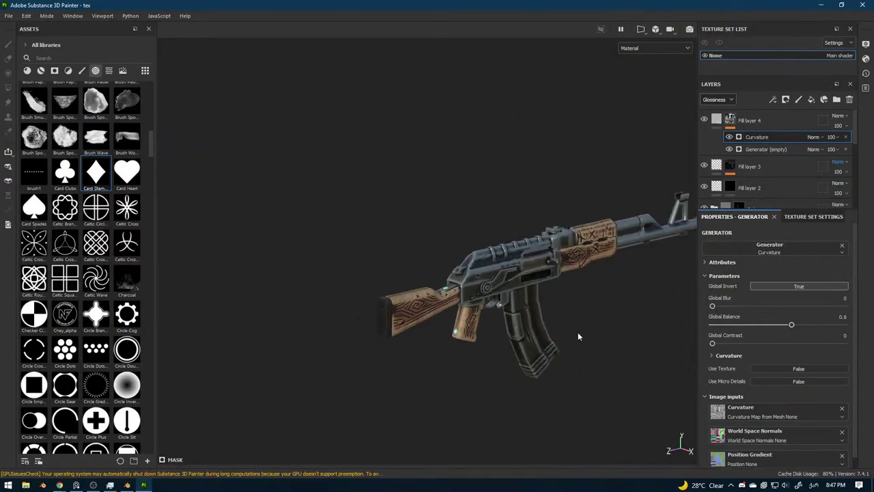
scroll(577, 333, up, 2)
Set the diffuse color of Fill layer 4 to the muted green 93A78B.
click(716, 120)
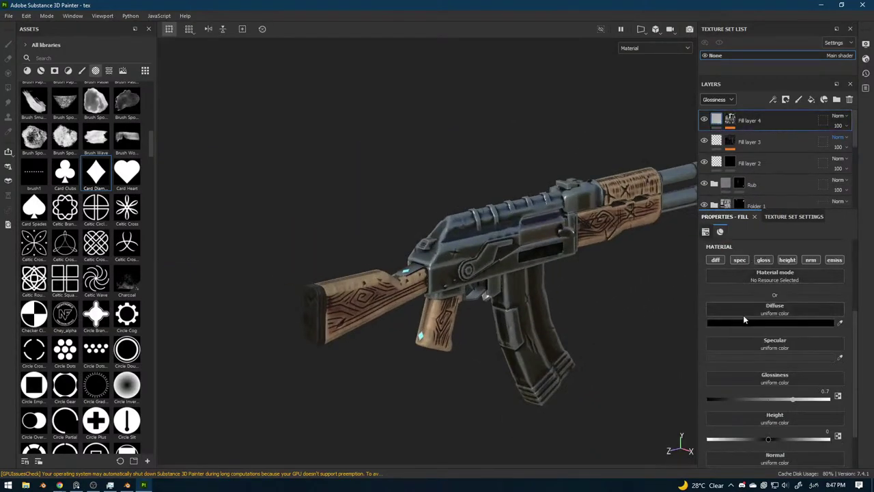
click(743, 315)
click(736, 322)
drag(849, 335, 759, 292)
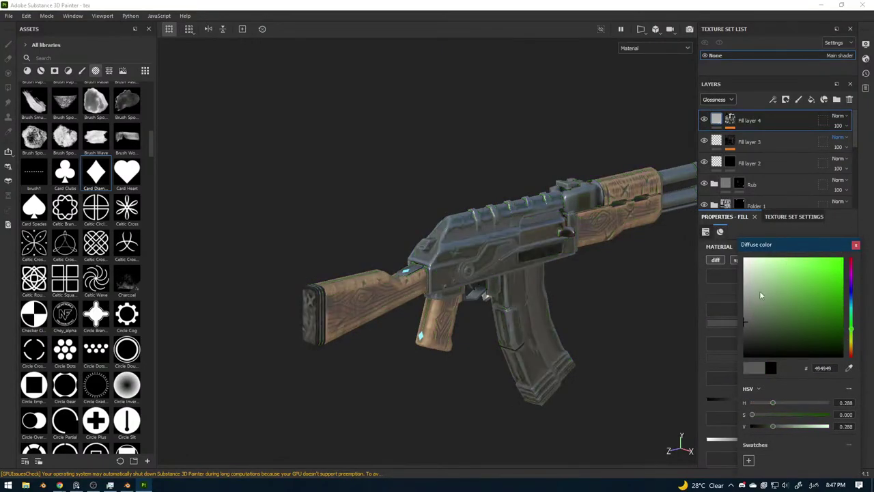
In the Diffuse channel, try blend modes on Fill layer 4 from Multiply through Subtract, Difference, Overlay and Color burn to Hard light.
click(838, 116)
click(778, 116)
click(718, 102)
click(807, 106)
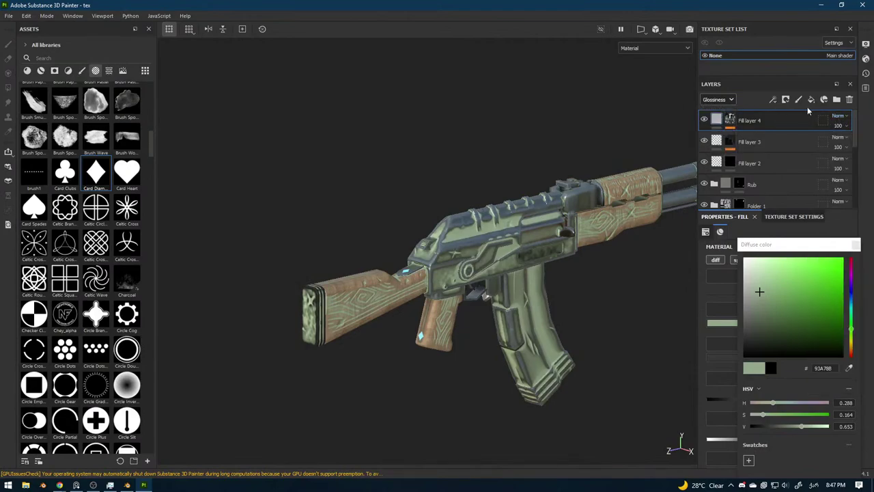
click(840, 117)
click(836, 129)
scroll(837, 123, down, 4)
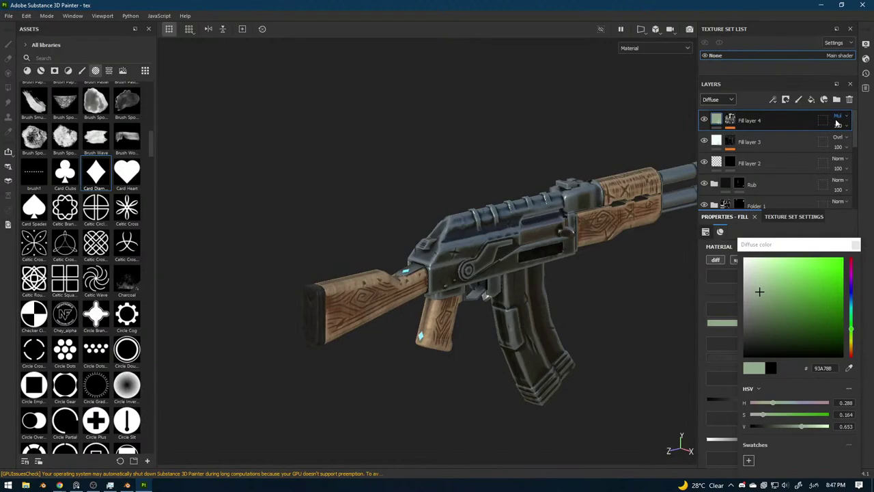
scroll(836, 123, up, 1)
scroll(836, 123, down, 1)
scroll(837, 122, down, 4)
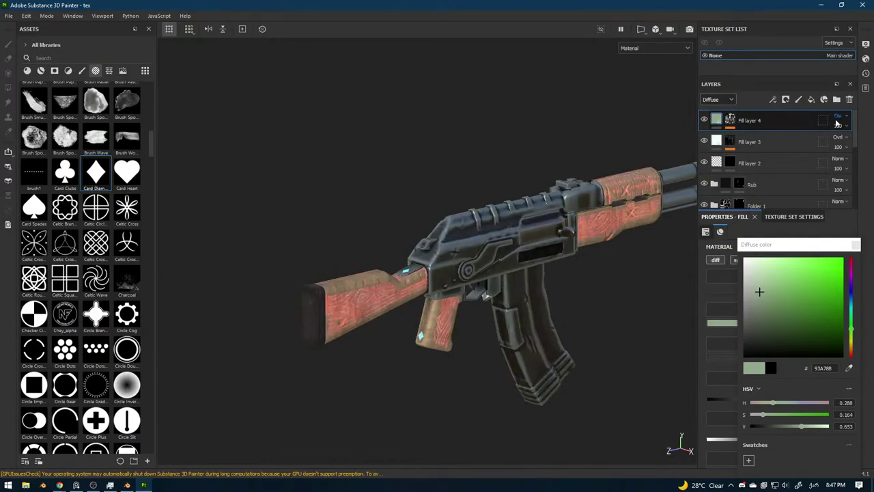
scroll(837, 123, down, 1)
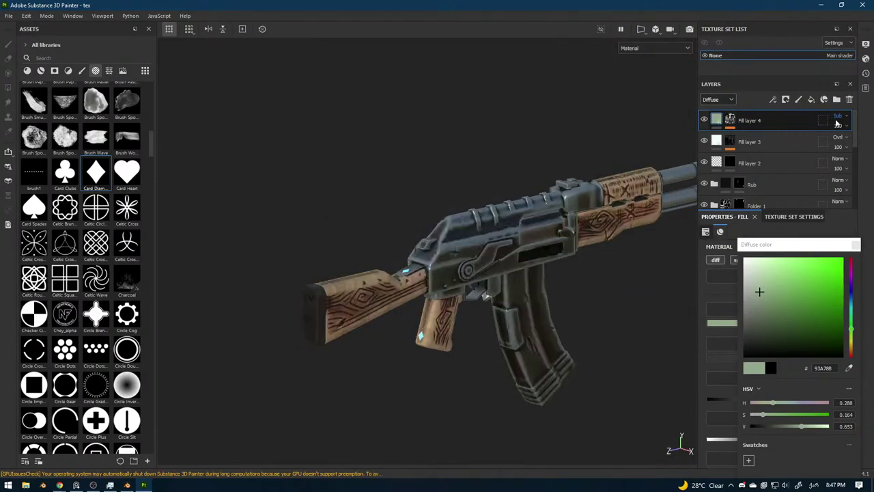
scroll(838, 123, down, 1)
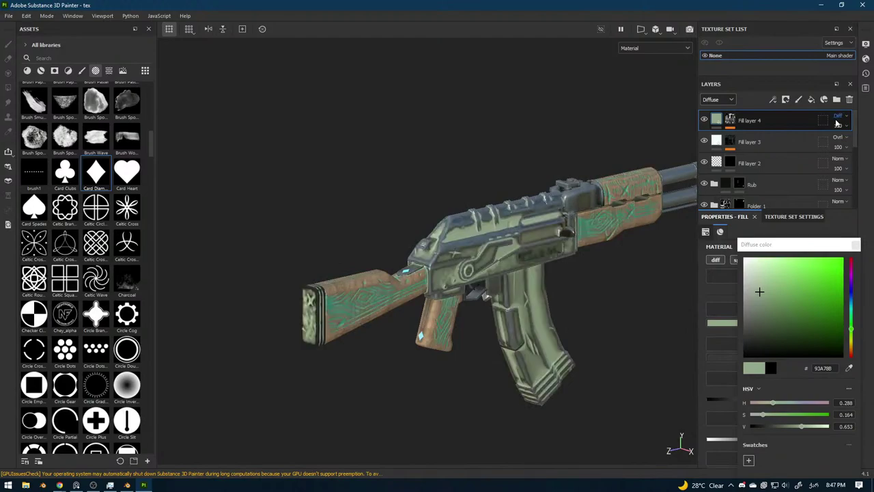
scroll(837, 123, down, 2)
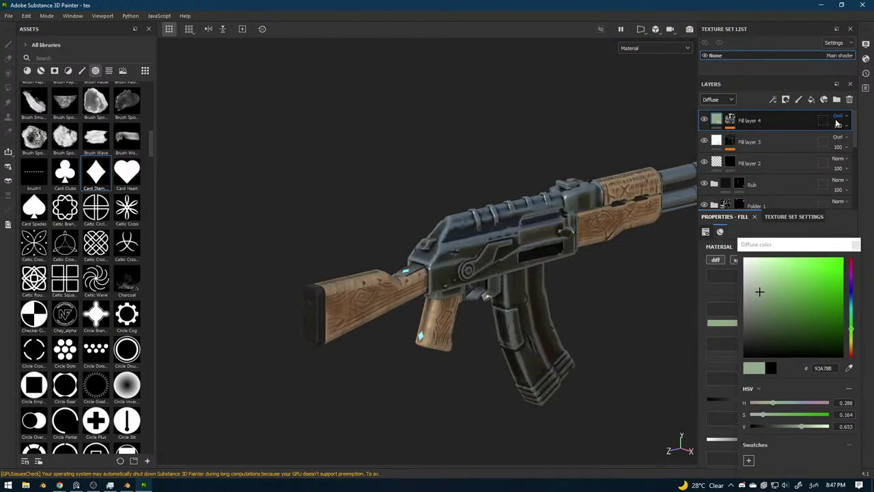
scroll(837, 123, down, 2)
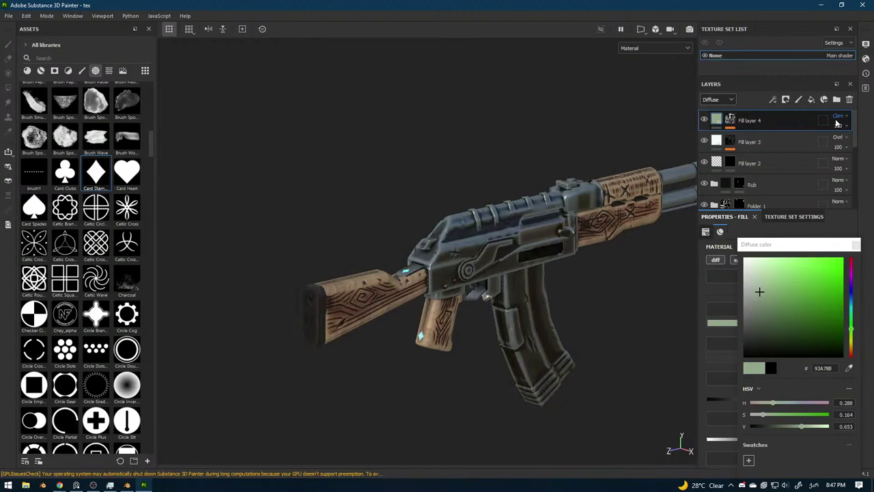
scroll(837, 122, down, 1)
scroll(837, 123, down, 2)
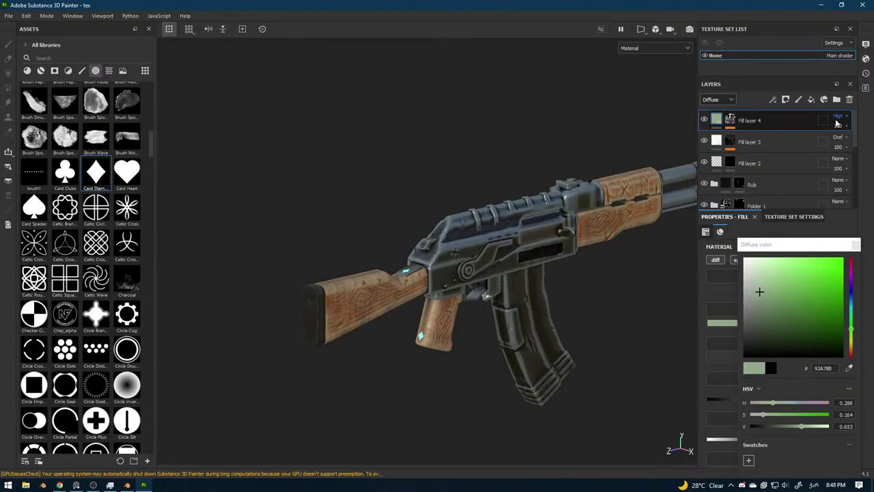
Compare the rifle with Fill layer 4 shown and hidden, and check its opposite side.
click(703, 120)
click(703, 120)
click(702, 120)
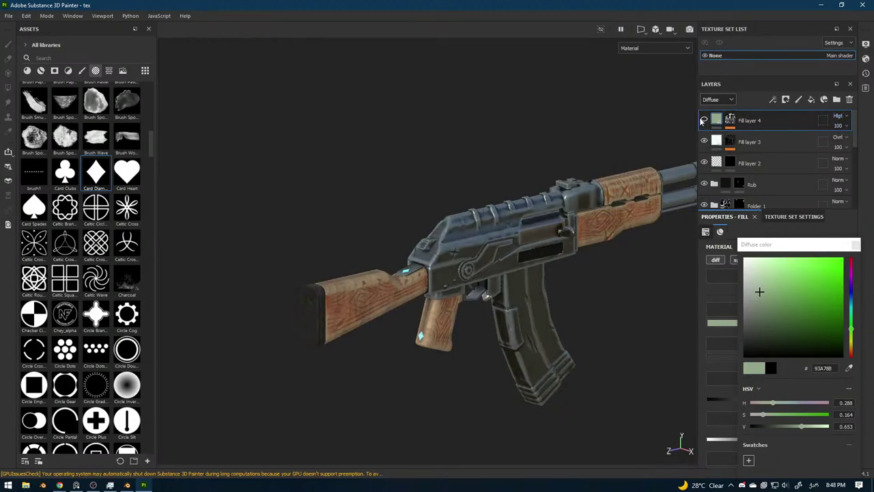
click(703, 120)
alt+drag(642, 224, 568, 195)
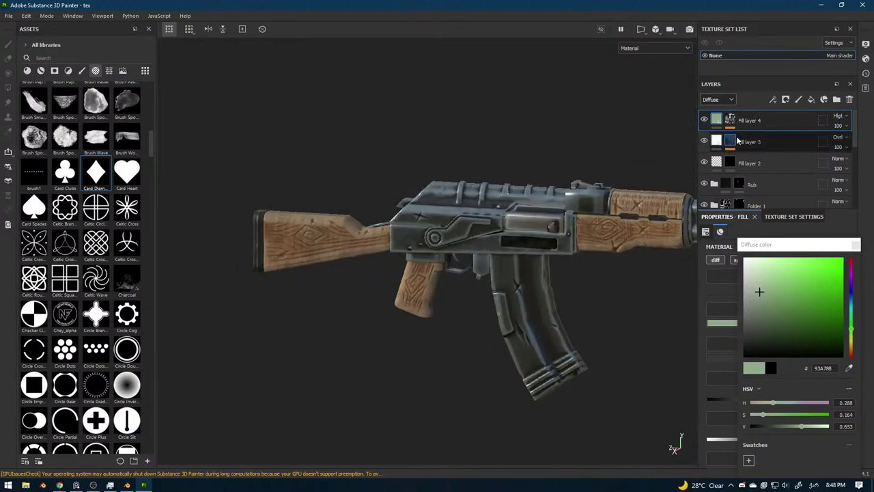
Hide and delete the green Fill layer 4.
click(705, 121)
click(849, 101)
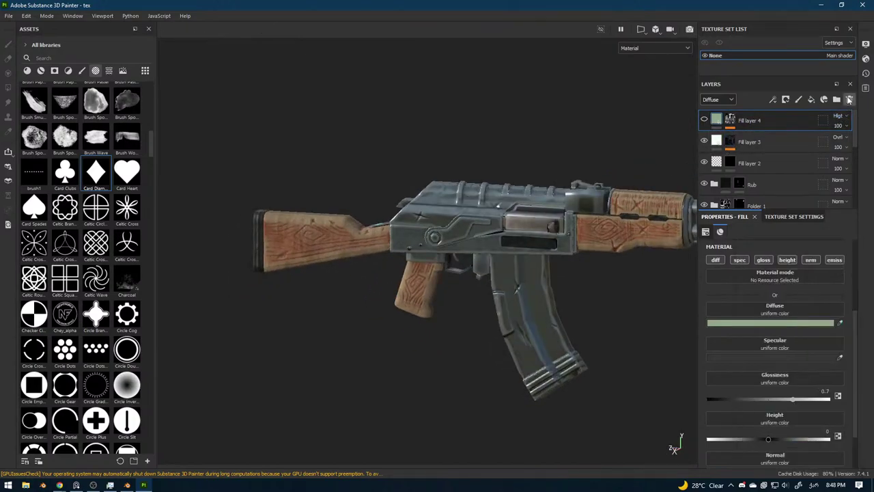
click(849, 100)
Add a new fill layer with a black mask above Fill layer 3.
alt+drag(627, 235, 614, 228)
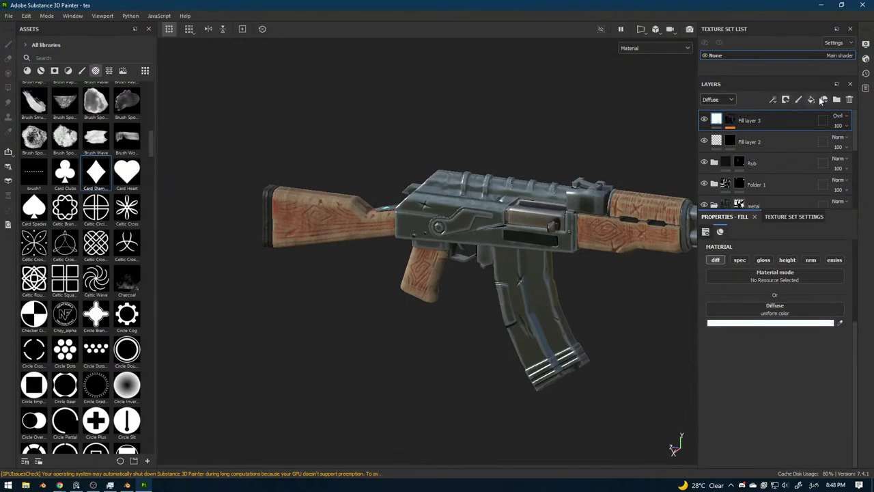
click(810, 101)
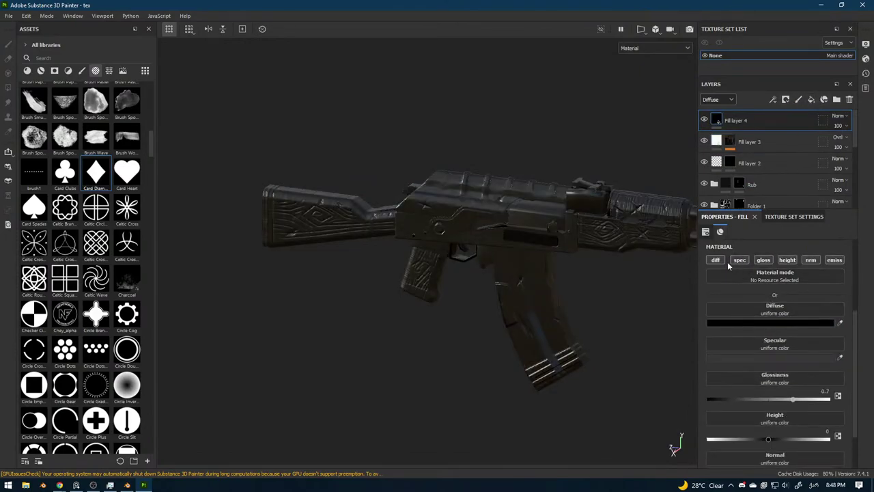
click(785, 100)
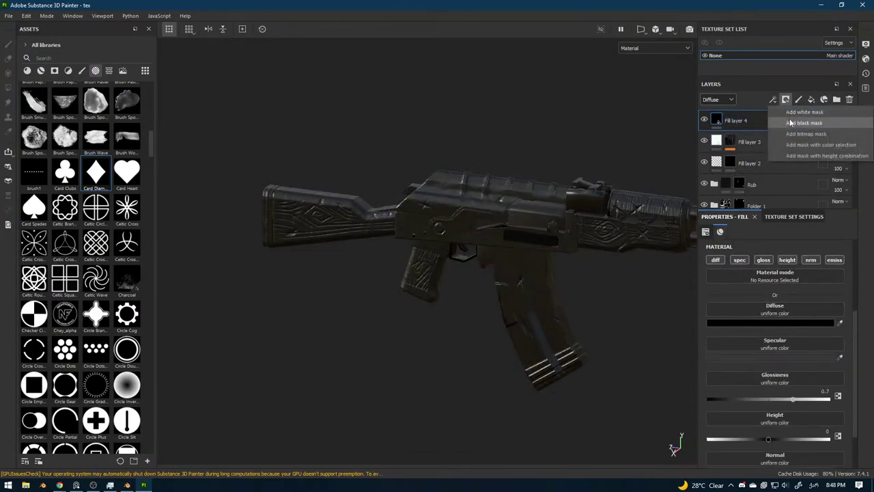
click(790, 122)
Add a Dirt generator to the new fill layer's black mask and check the rifle's surface.
click(774, 99)
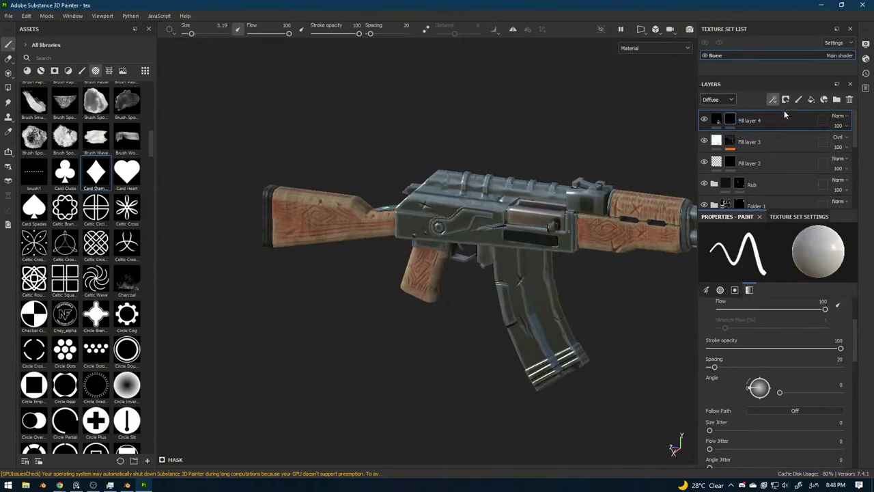
click(784, 114)
click(769, 249)
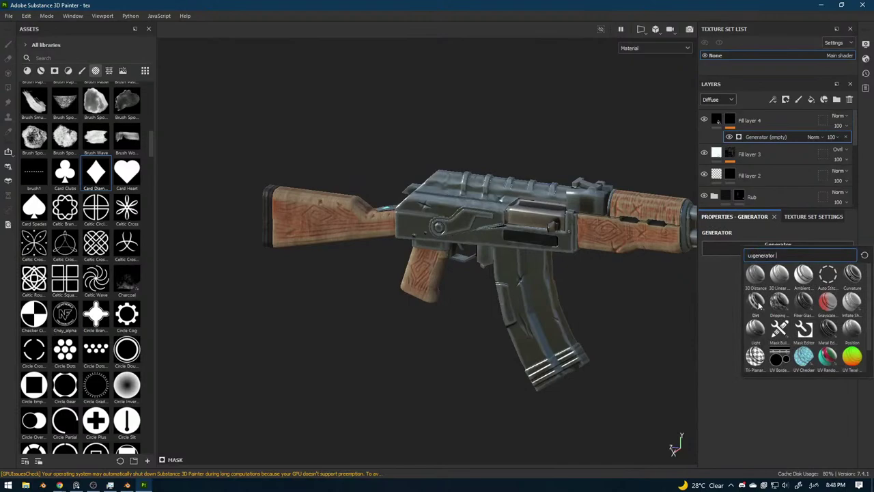
alt+drag(613, 286, 602, 273)
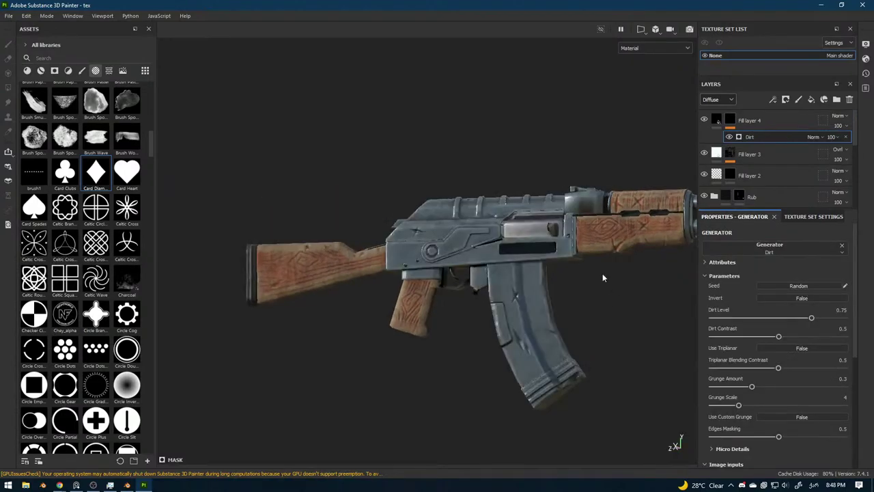
scroll(601, 277, up, 2)
alt+drag(576, 302, 618, 290)
Limit Fill layer 4 to the diffuse channel by disabling its specular, glossiness, height, normal and emissive channels.
click(729, 120)
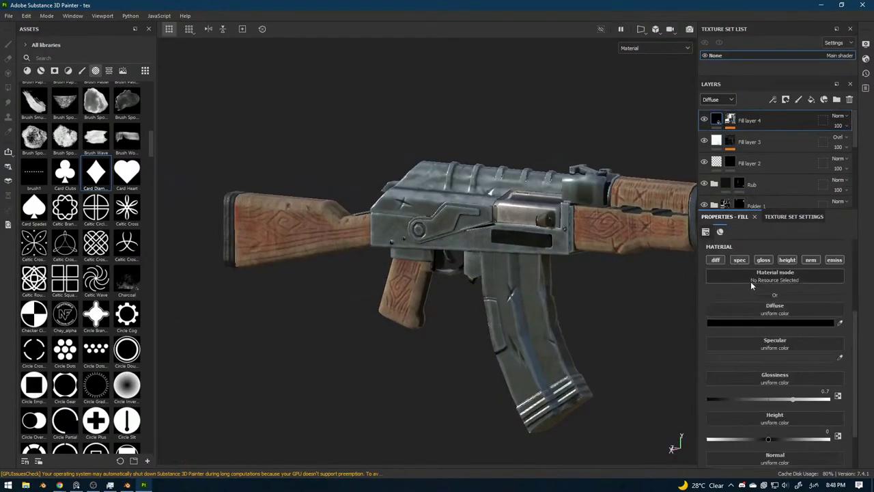
click(763, 261)
click(788, 260)
click(813, 260)
click(835, 261)
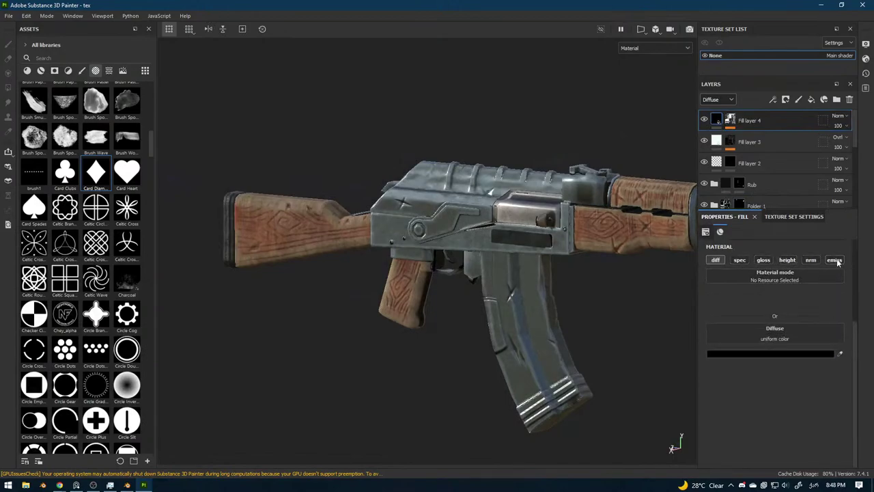
Toggle the visibility of Fill layer 4 to compare the rifle with and without the dirt.
alt+drag(660, 269, 632, 290)
click(704, 120)
click(704, 121)
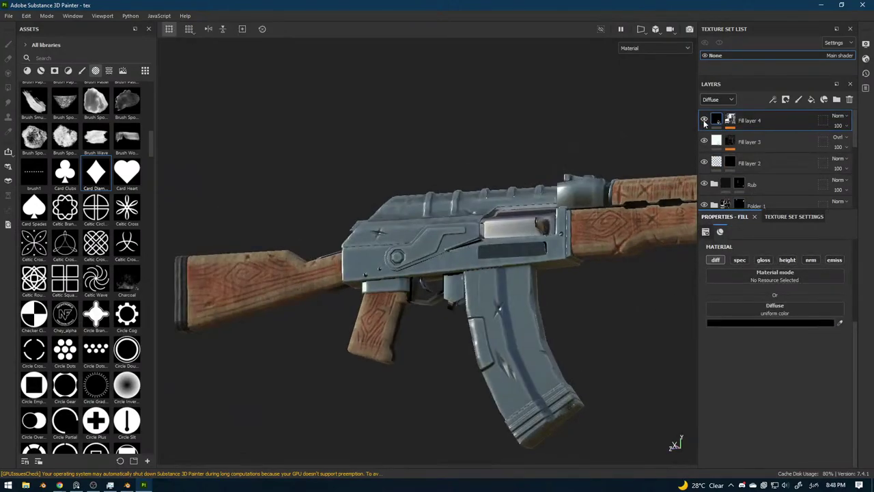
click(704, 120)
click(704, 121)
click(704, 120)
click(704, 120)
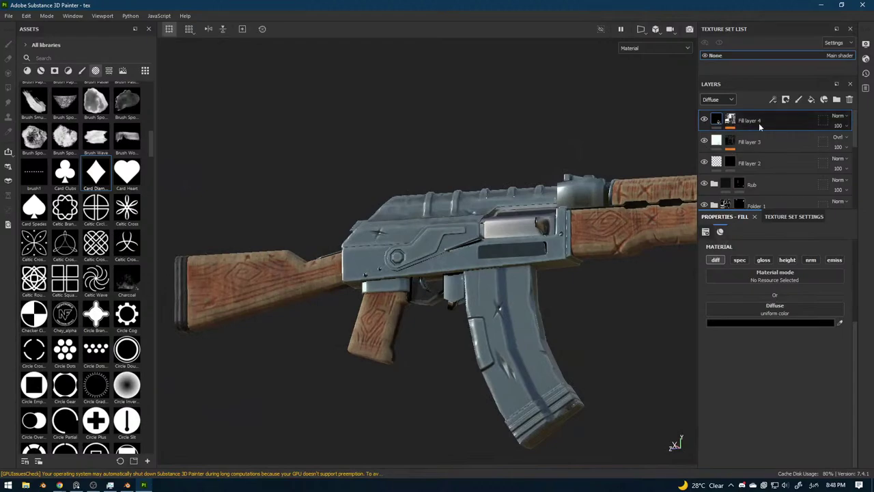
Set Fill layer 4's Diffuse opacity to 64 and its blend mode to Multiply.
click(844, 130)
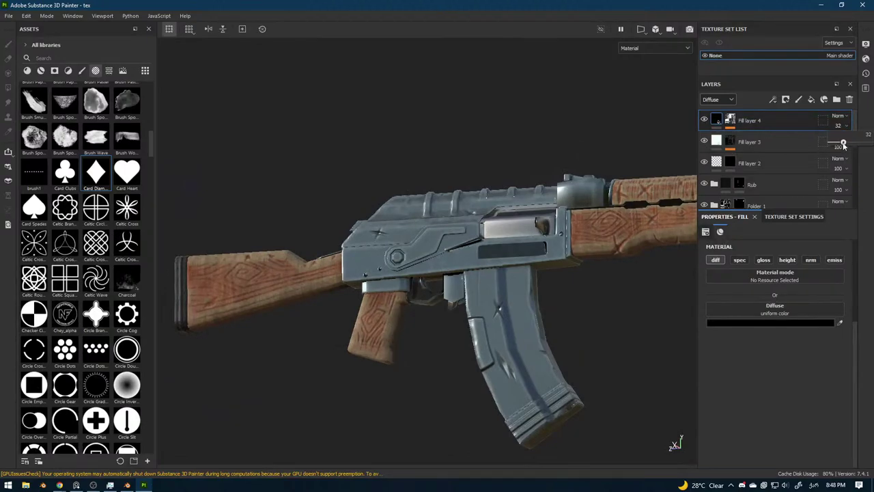
drag(844, 145, 837, 151)
click(839, 115)
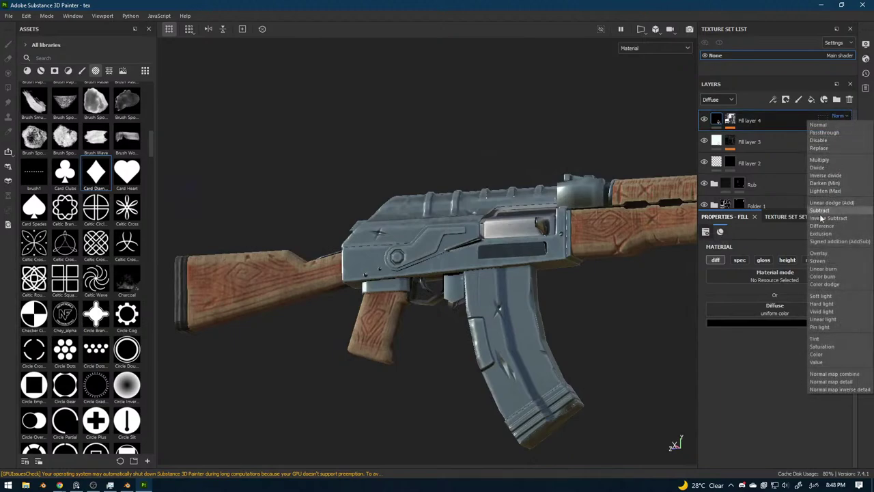
click(842, 160)
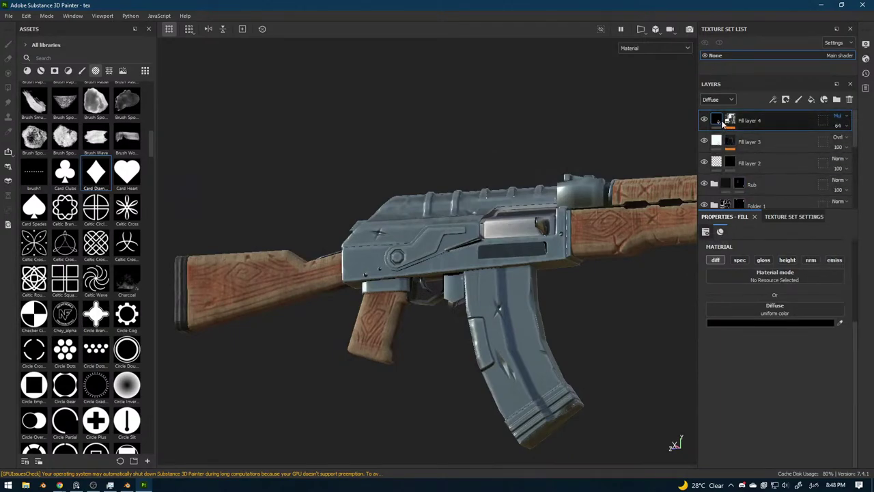
Set the diffuse color of Fill layer 4 to the dark red 4C0E0E.
click(760, 324)
click(713, 308)
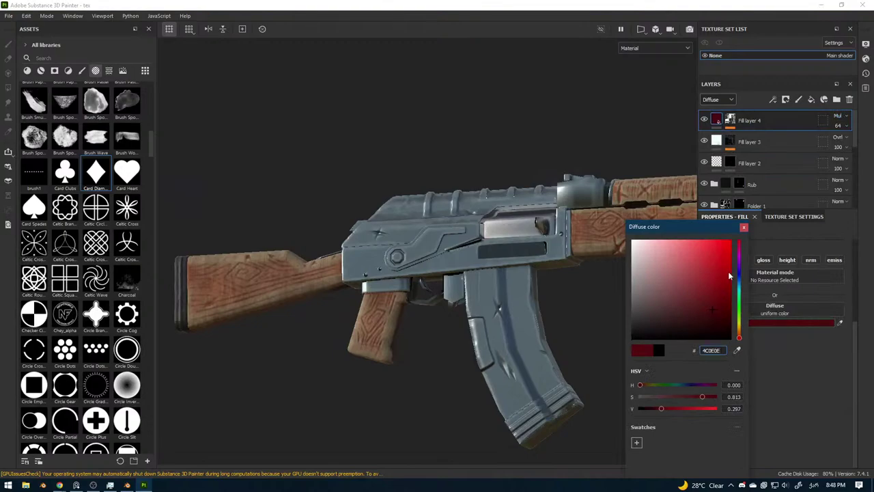
click(743, 227)
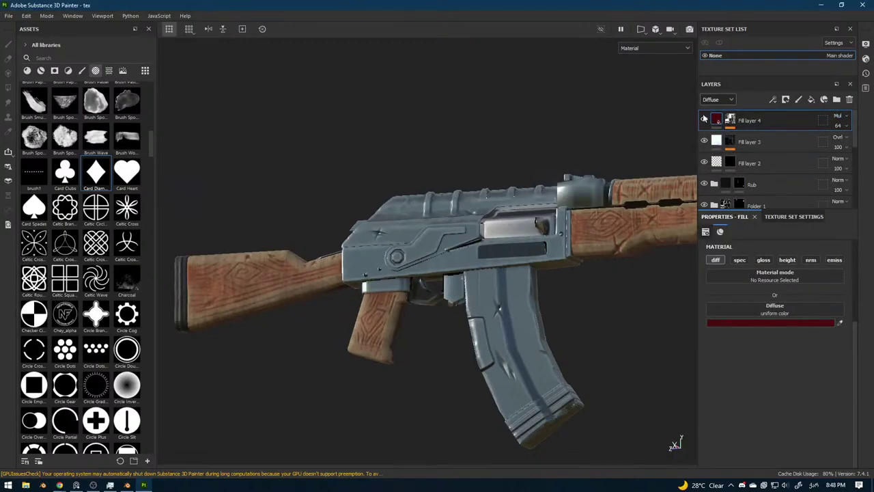
Examine the whole rifle from both sides under rotated lighting and look through the metal layers of the stack.
scroll(547, 265, down, 5)
alt+drag(604, 230, 527, 293)
scroll(537, 286, up, 1)
alt+middle_drag(527, 292, 590, 292)
scroll(590, 292, up, 1)
alt+drag(590, 292, 533, 299)
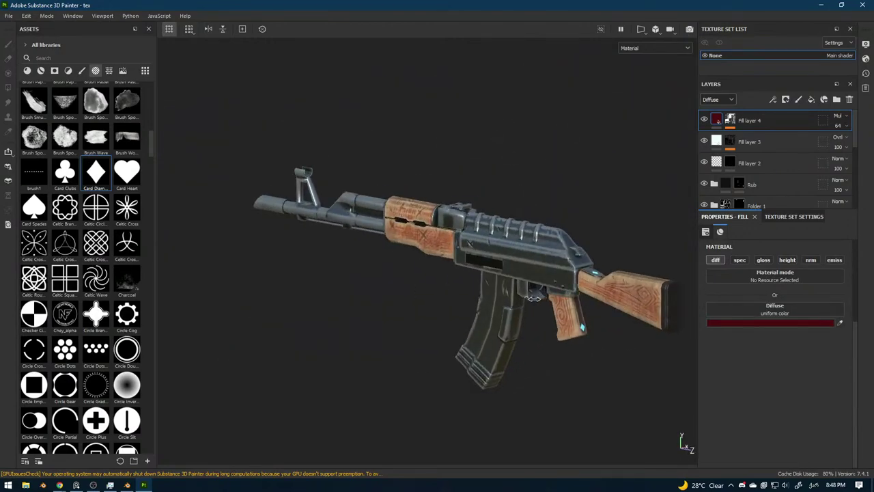
shift+right_drag(533, 299, 540, 300)
scroll(726, 166, down, 4)
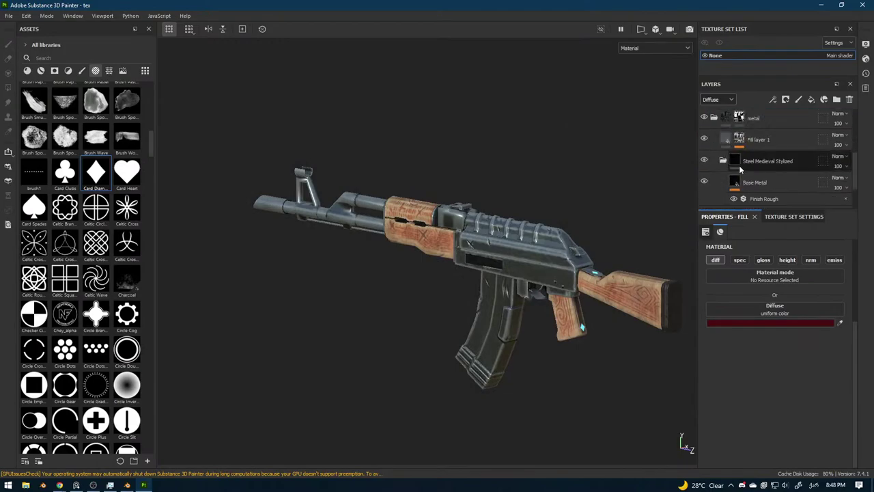
Switch to Chrome, toggle playback of the YouTube music mix and return to Substance 3D Painter.
click(62, 485)
click(102, 459)
click(472, 280)
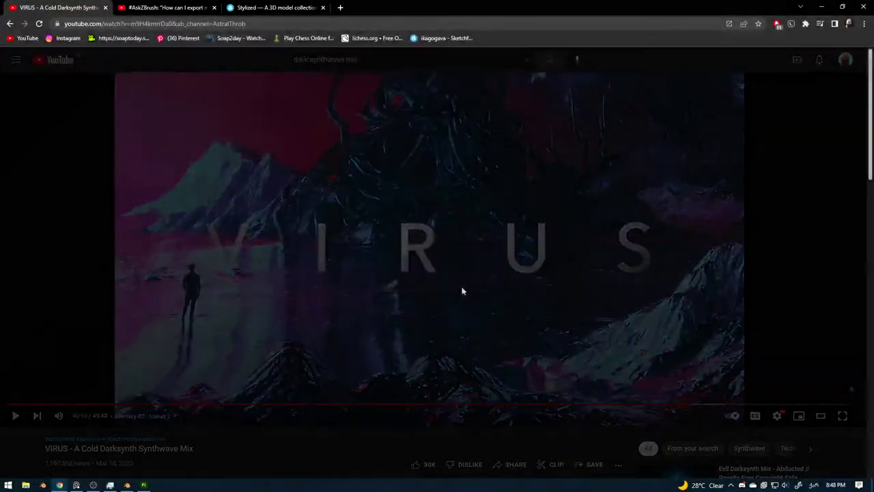
click(143, 485)
alt+drag(402, 320, 394, 291)
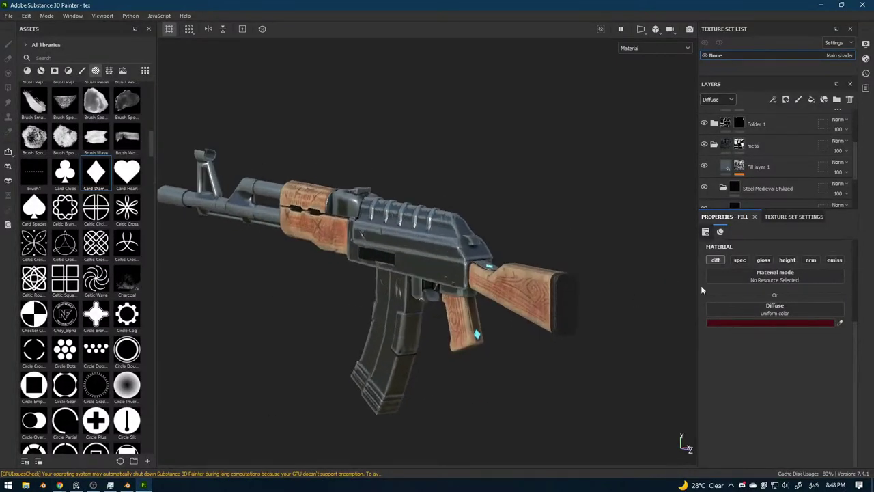
Toggle the visibility of the Base Metal layer to check its contribution to the rifle's steel.
click(752, 320)
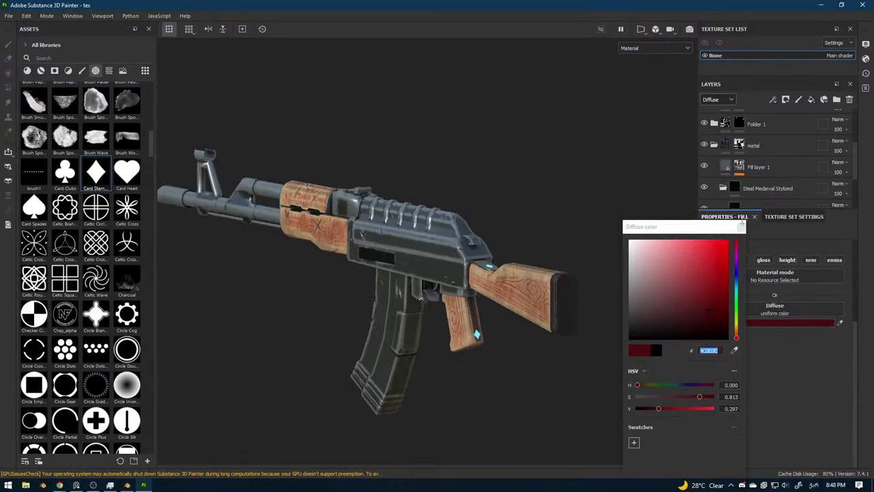
click(743, 223)
scroll(707, 164, down, 3)
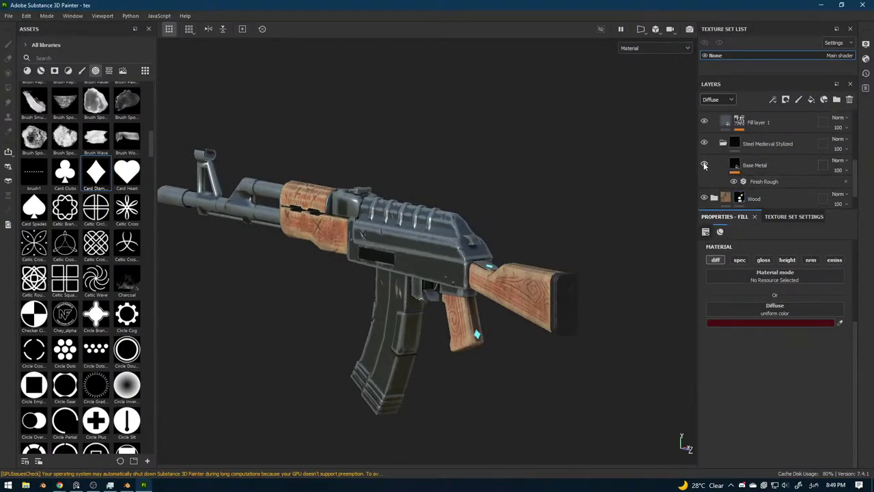
click(704, 165)
click(705, 165)
Set the diffuse color of the Base Metal layer to the dark teal-grey 273131.
click(751, 165)
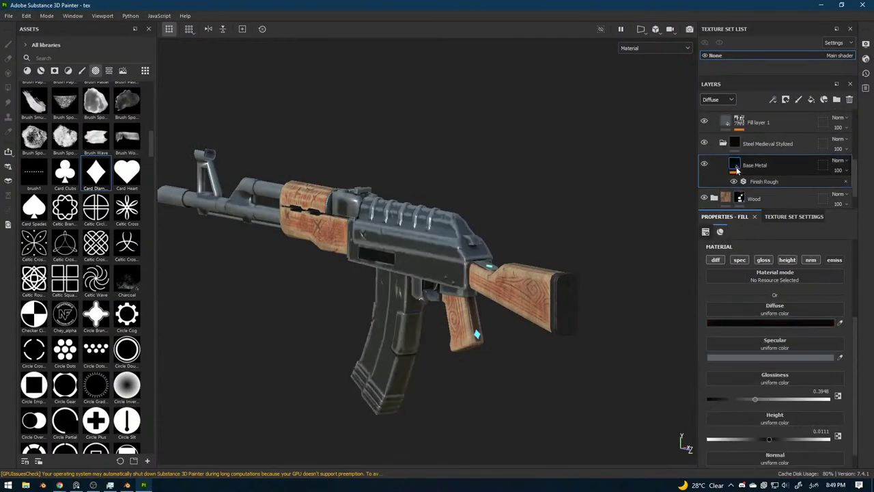
click(741, 322)
mouse_move(777, 326)
mouse_down()
mouse_move(779, 300)
mouse_move(771, 322)
mouse_up()
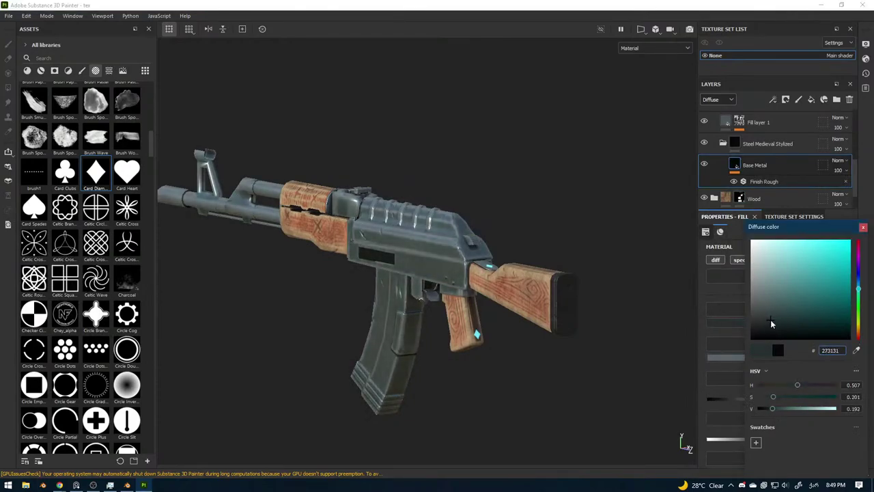
click(863, 228)
Darken the specular color of the Base Metal layer.
alt+drag(464, 319, 564, 318)
alt+right_drag(563, 318, 691, 326)
alt+drag(691, 326, 724, 319)
click(754, 355)
drag(648, 325, 646, 321)
Set the diffuse color of Fill layer 1 in the metal folder to the dark green 324944.
scroll(729, 151, up, 1)
click(729, 151)
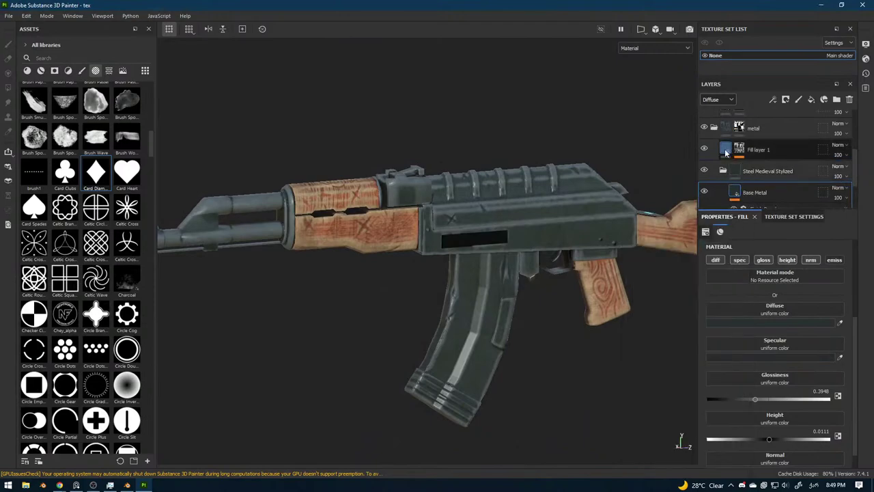
click(742, 322)
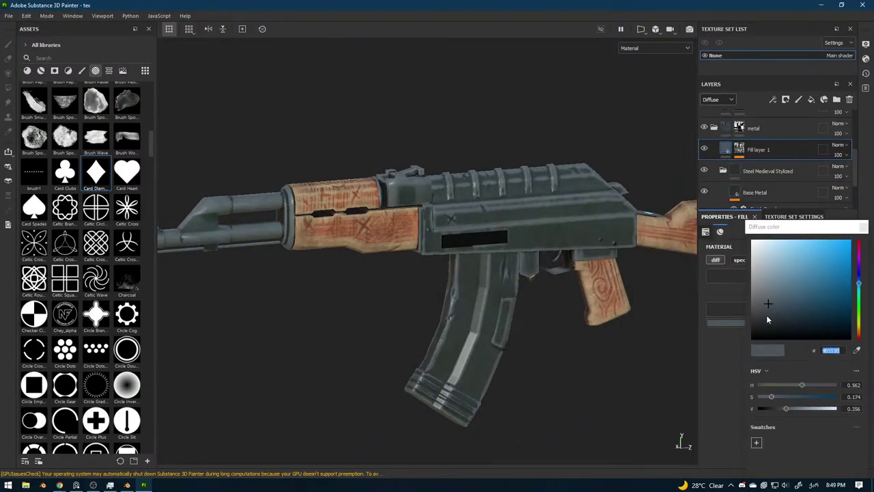
drag(766, 315, 783, 310)
alt+drag(676, 312, 515, 331)
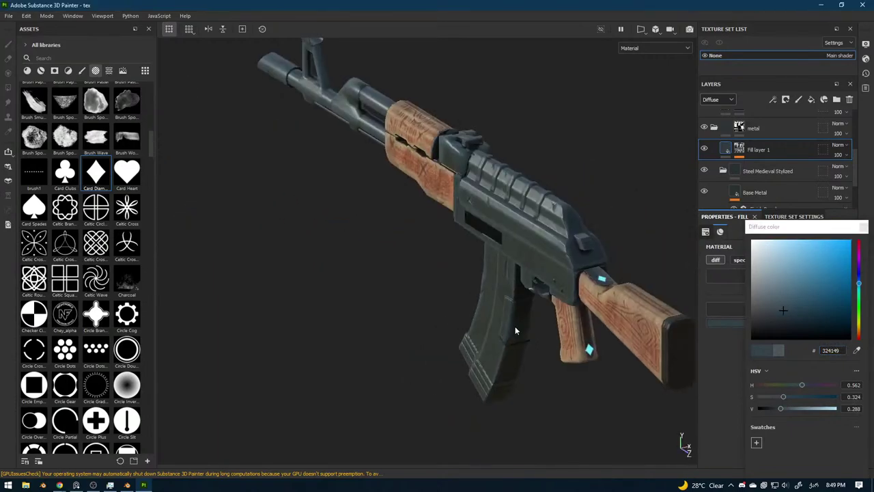
drag(857, 316, 857, 310)
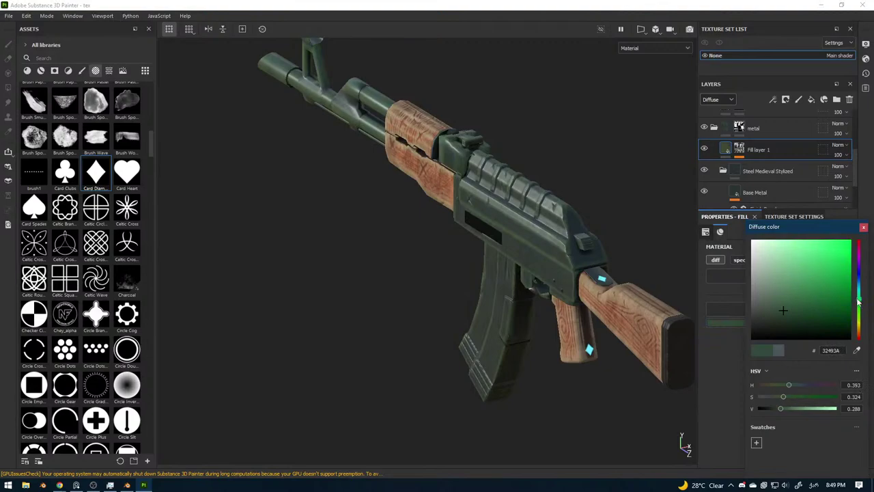
alt+drag(640, 326, 367, 258)
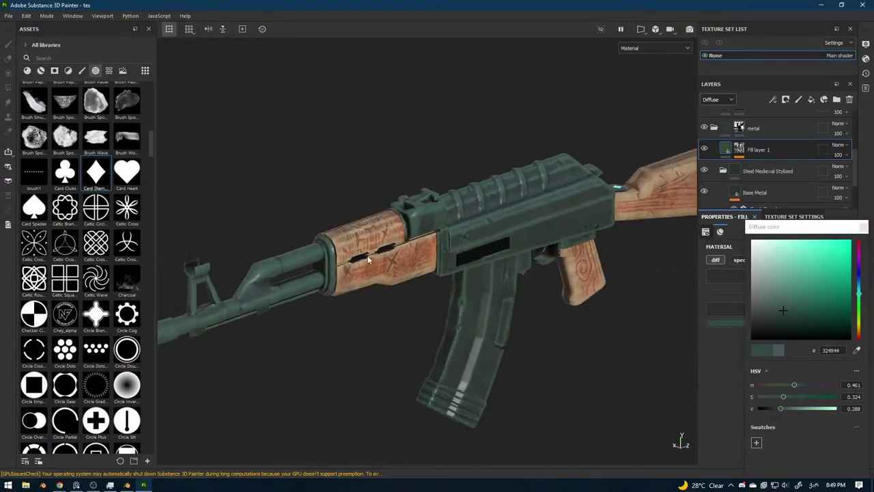
Open the texture export settings and set the PNG bit depth to 16 bits.
click(9, 15)
click(29, 168)
key(ctrl+shift+e)
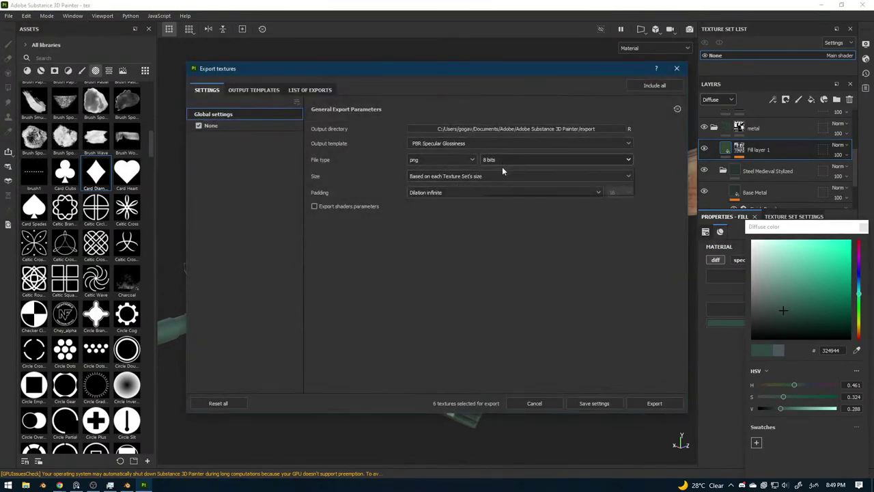
click(495, 189)
Set the output directory to the Text folder inside Desktop/Stylized Ak and export the PBR Specular Glossiness textures.
click(465, 129)
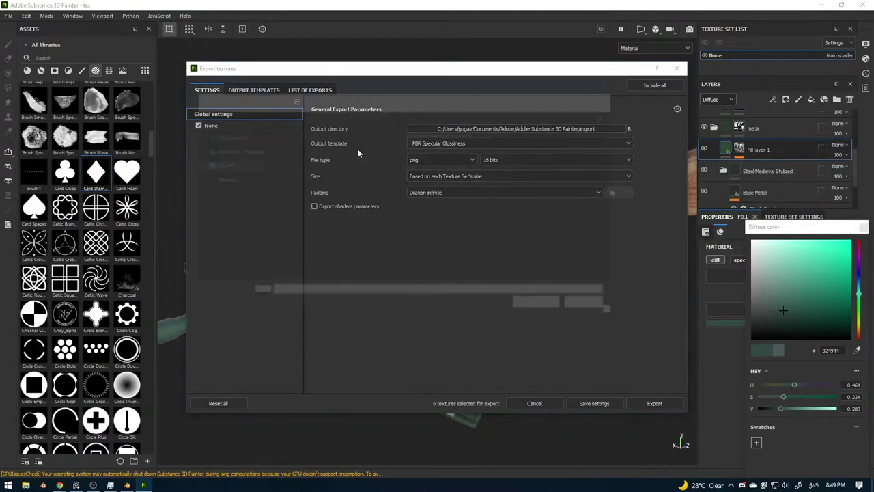
click(223, 266)
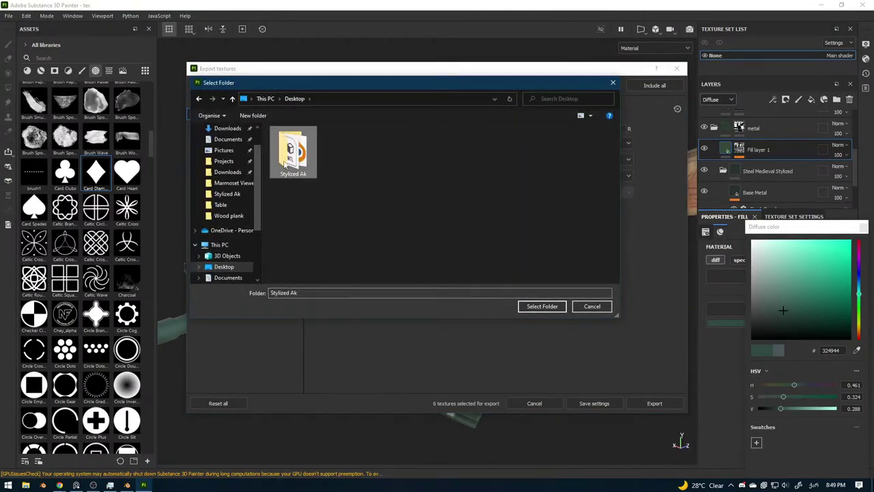
double_click(292, 151)
double_click(342, 151)
click(536, 305)
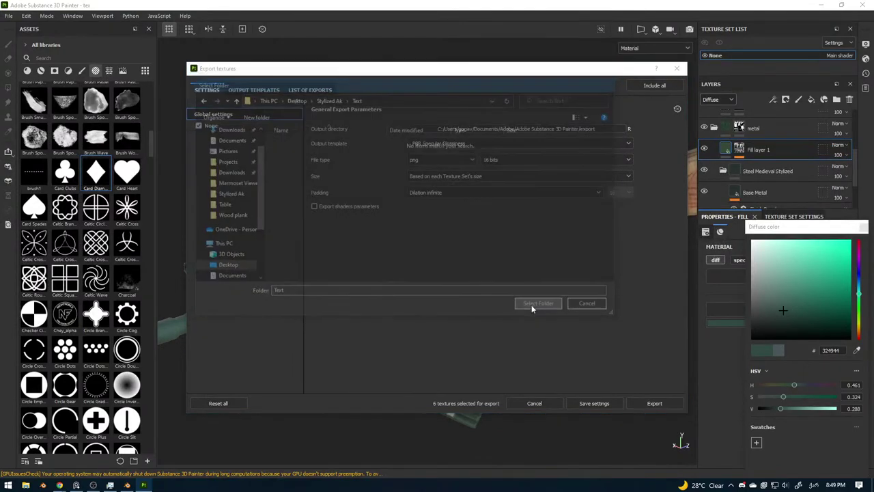
click(654, 403)
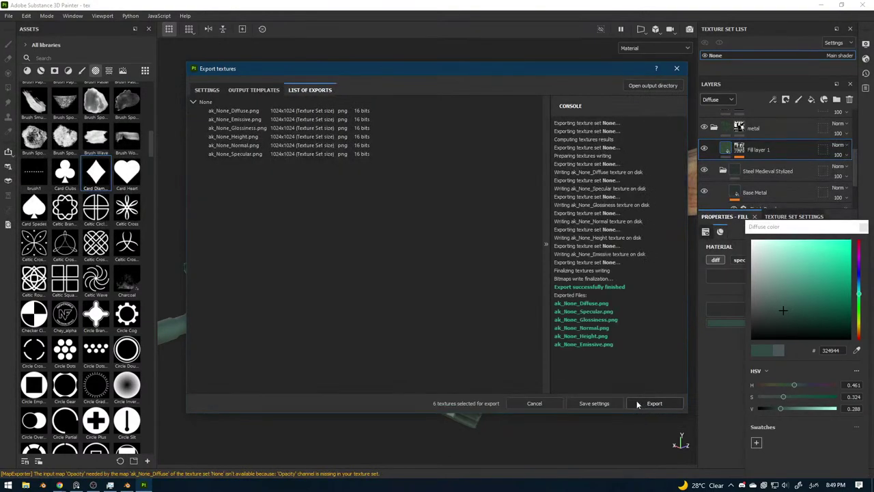
Change the output template to Sketchfab and start the export.
click(207, 90)
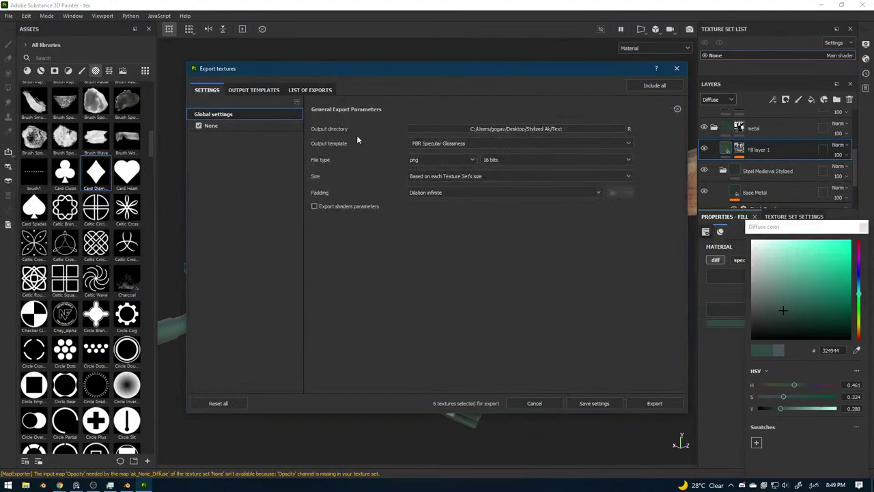
click(433, 128)
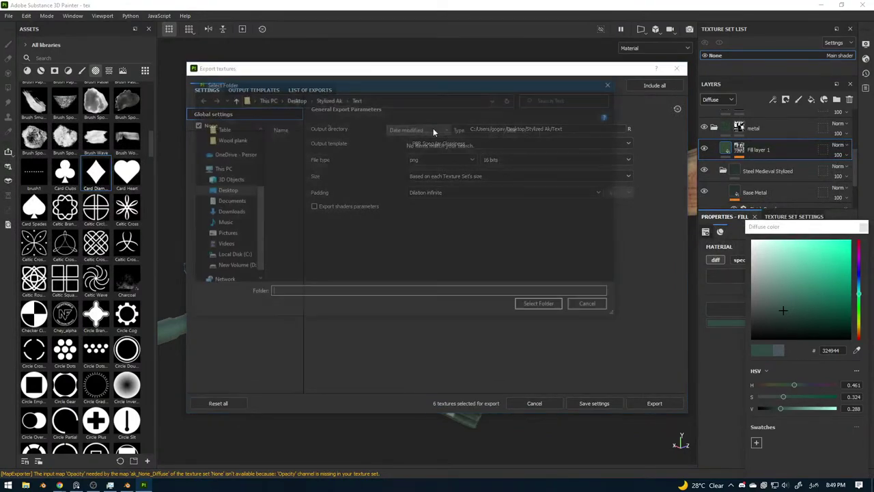
click(590, 309)
click(466, 142)
scroll(454, 168, up, 5)
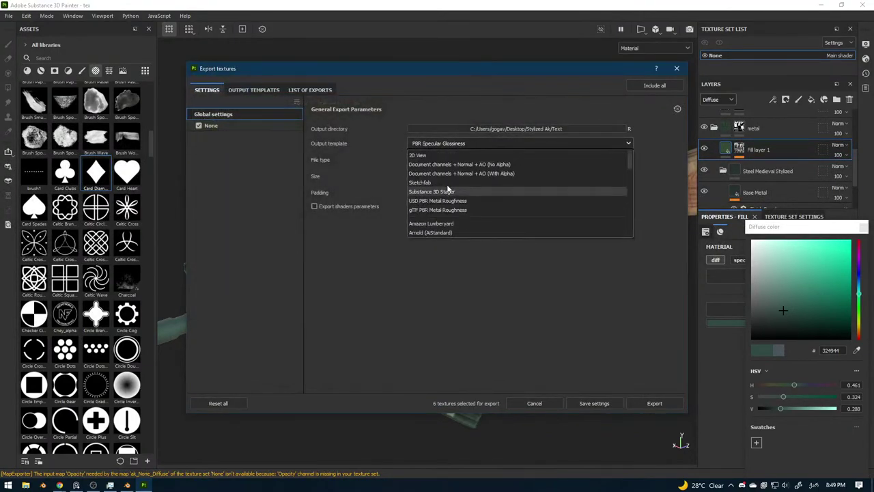
click(444, 181)
click(652, 402)
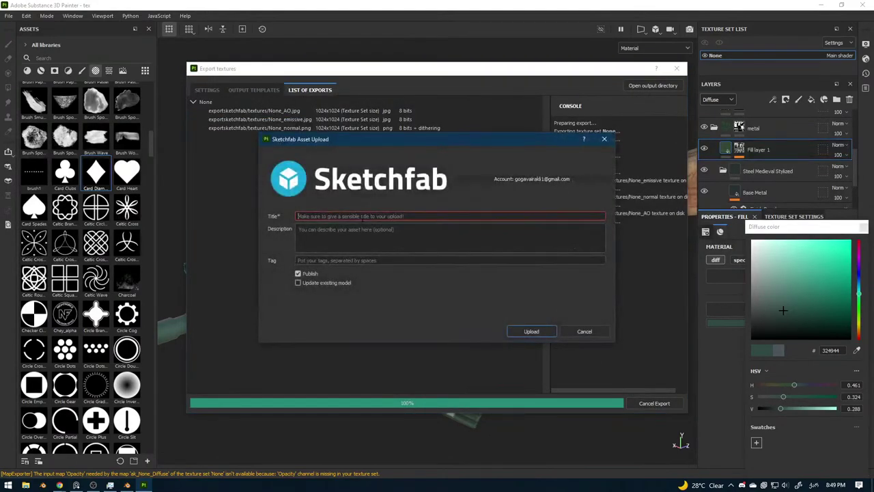
Upload the model to Sketchfab with the title "Stylized AK-47", the description "made on my stream" and tags starting with ak47.
text(a)
key(BackSpace)
text(Stylized AK-47)
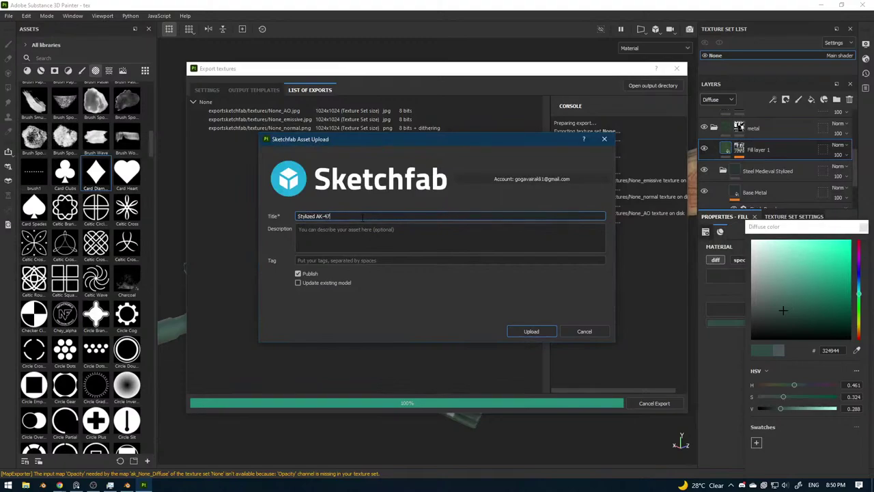
key(Tab)
text(m)
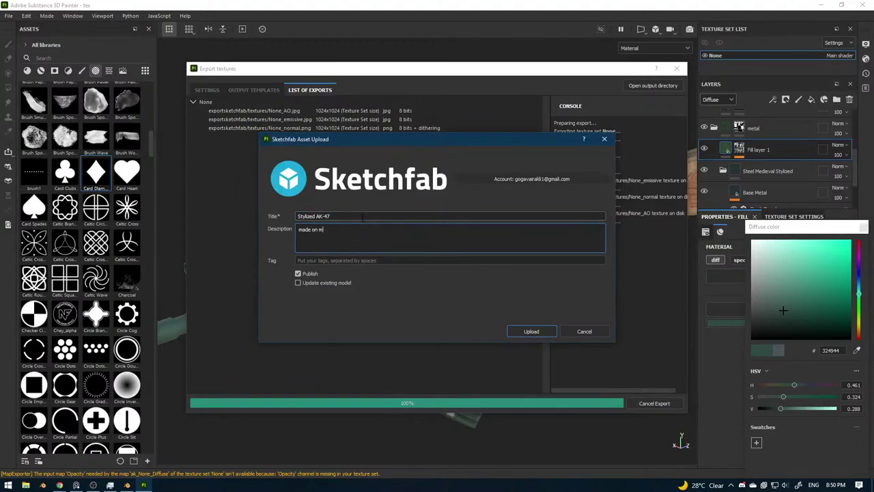
key(Tab)
text(ak)
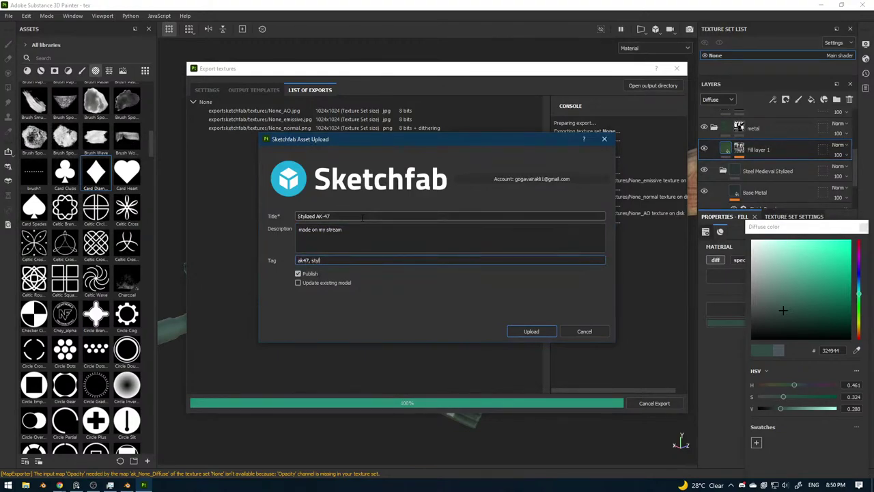
click(524, 332)
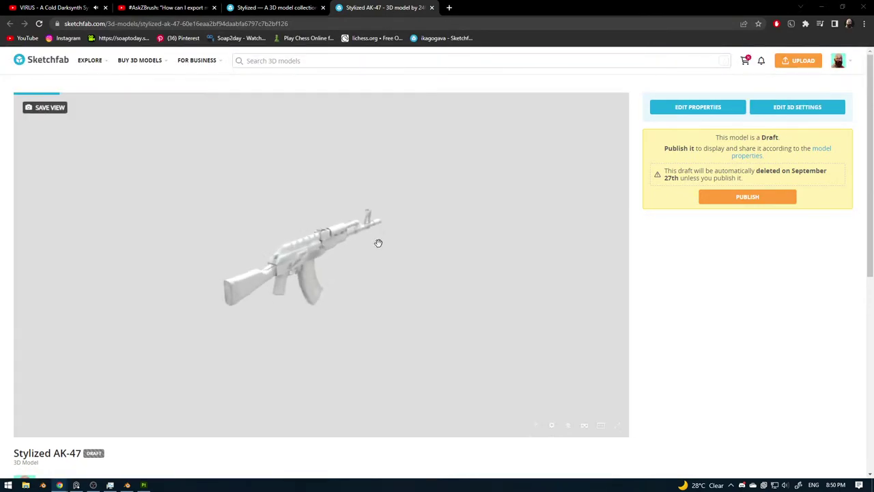
Examine the uploaded Stylized AK-47 draft on its Sketchfab page from several angles and distances to check its textures.
drag(378, 241, 371, 277)
scroll(328, 239, up, 4)
scroll(340, 261, up, 5)
right_drag(371, 277, 237, 321)
drag(237, 322, 346, 316)
scroll(346, 318, down, 4)
right_drag(345, 321, 355, 271)
drag(355, 271, 334, 272)
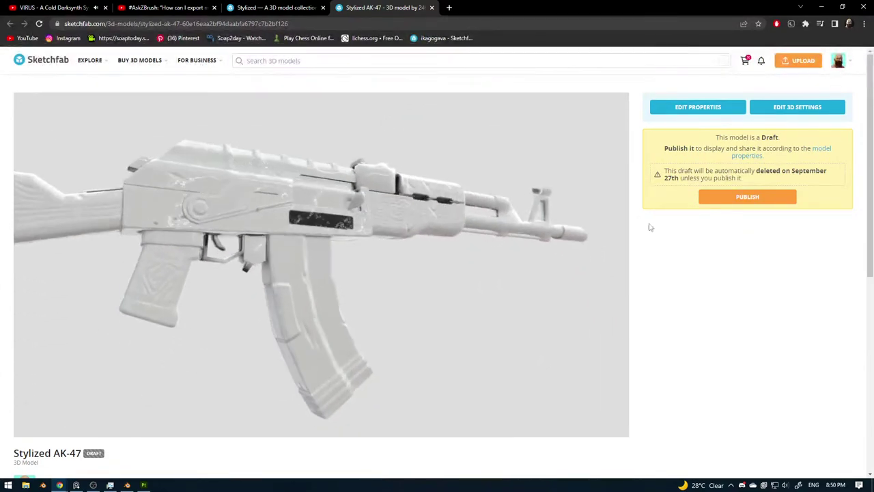
Open the draft's 3D settings and bring up the texture manager for the material's Base Color.
click(785, 107)
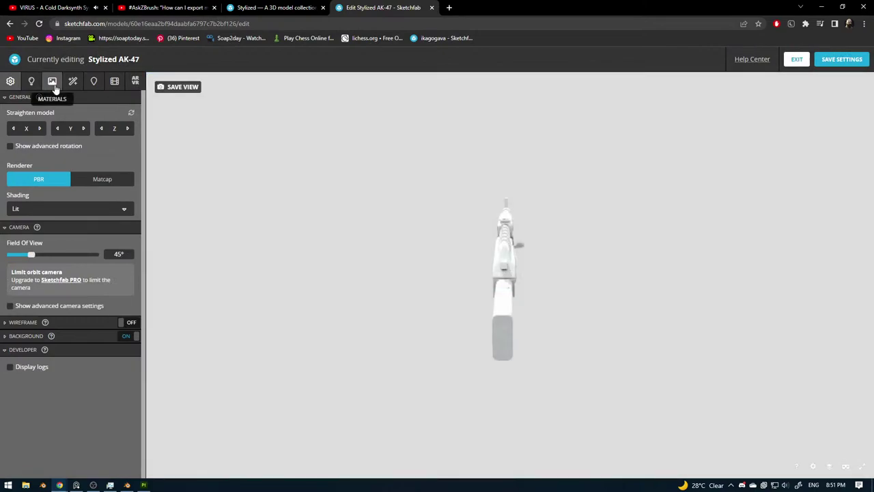
click(53, 81)
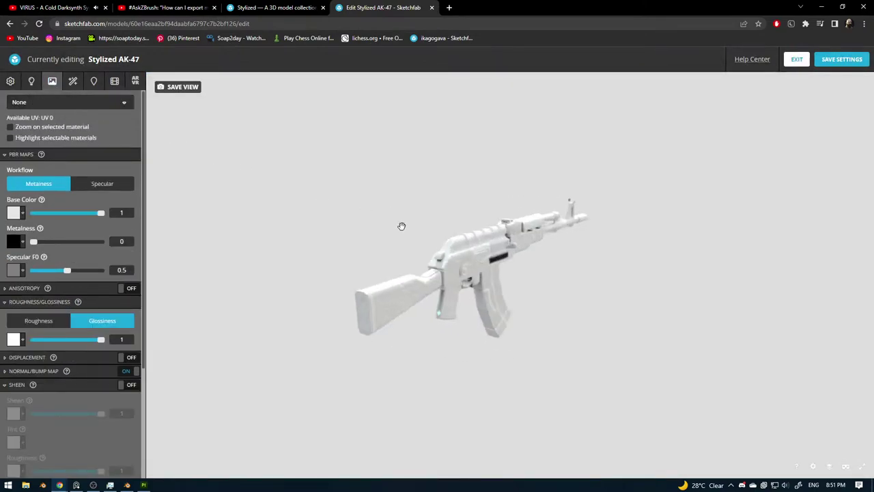
click(14, 212)
click(40, 239)
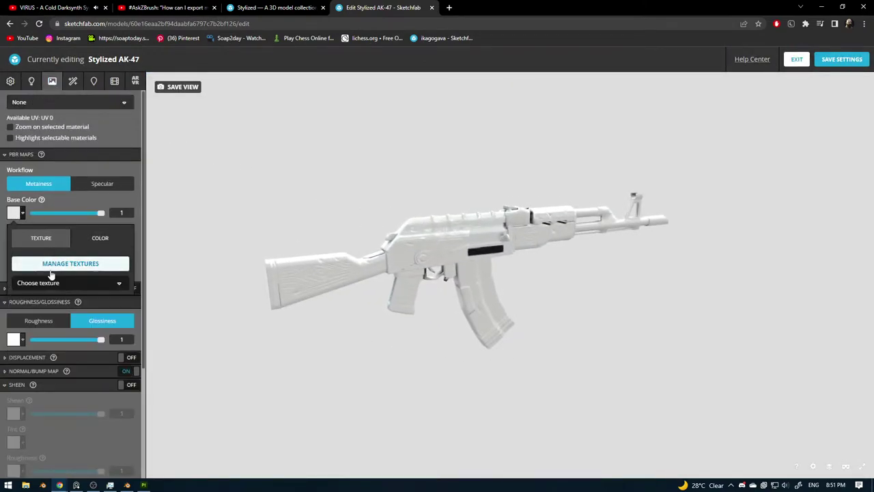
click(53, 264)
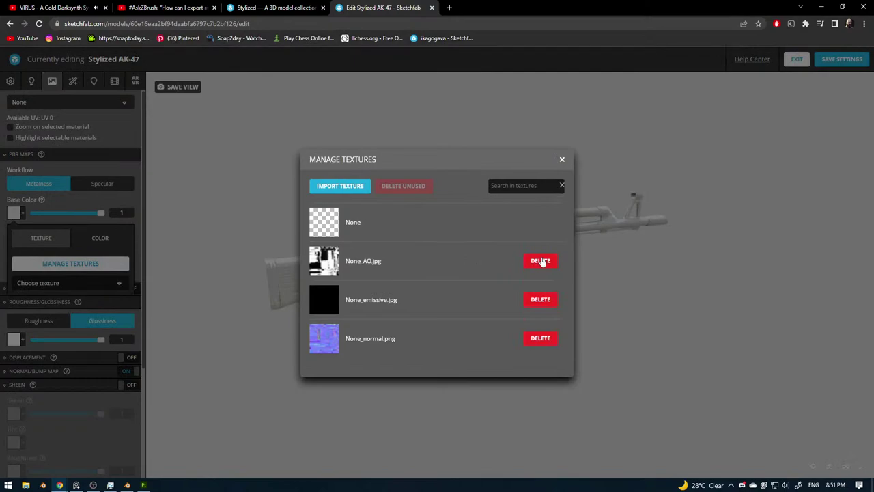
Switch to Substance 3D Painter and change the texture export's output template to PBR Metallic Roughness.
click(144, 485)
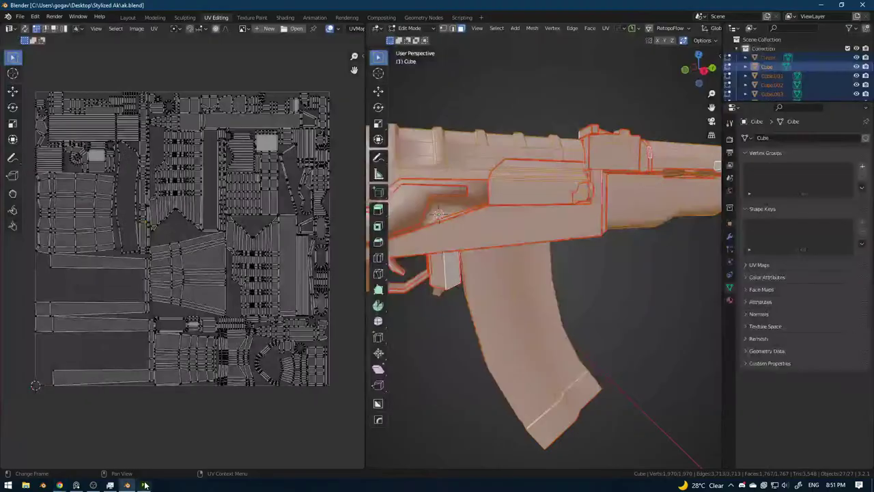
click(144, 485)
click(204, 90)
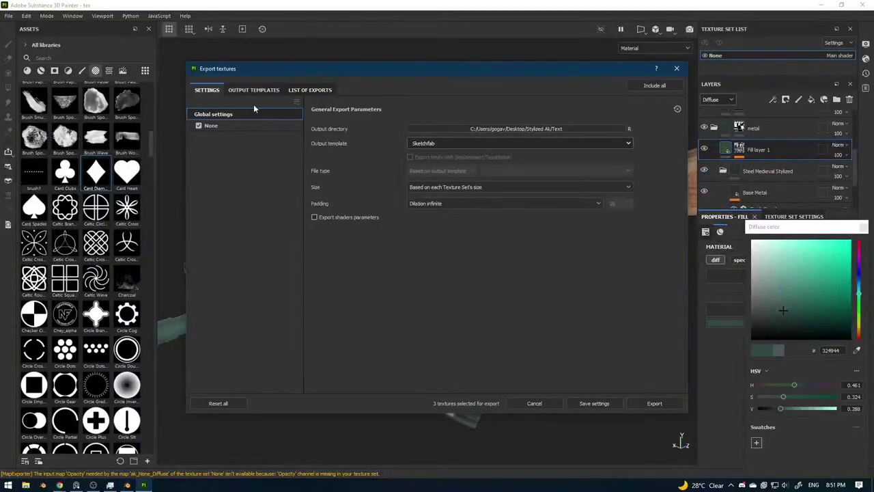
click(497, 139)
scroll(482, 197, up, 5)
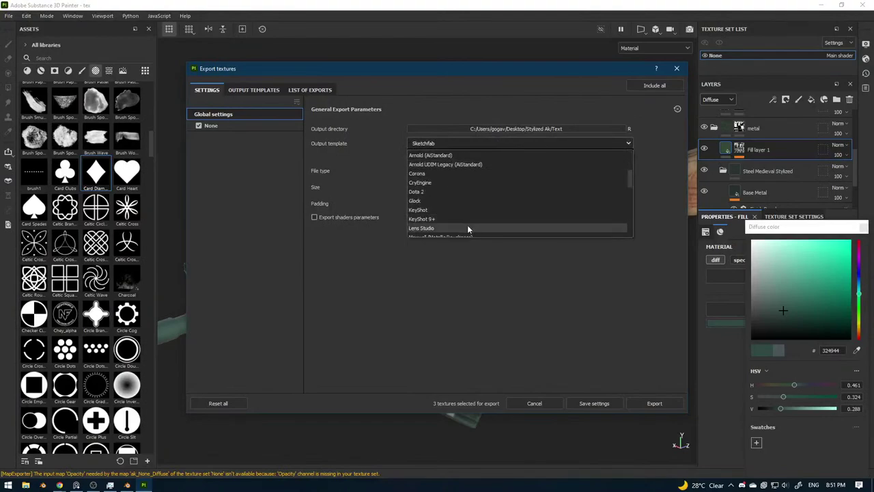
click(248, 141)
click(258, 123)
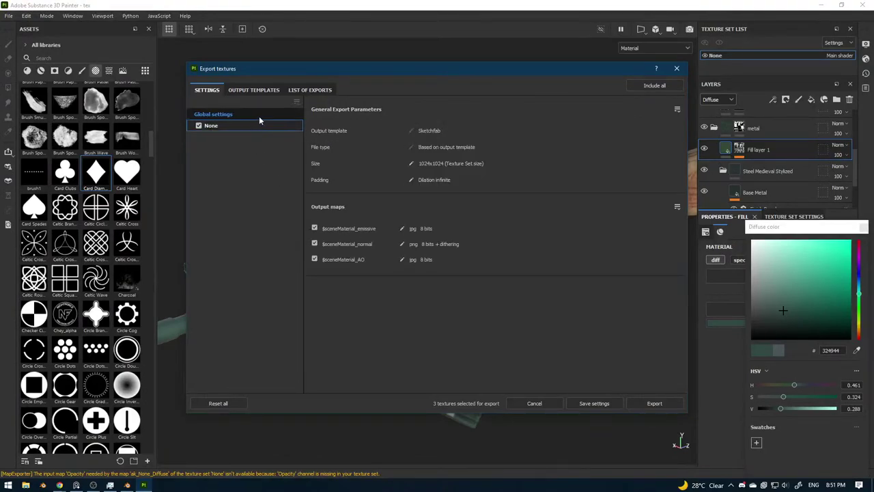
click(259, 115)
click(478, 143)
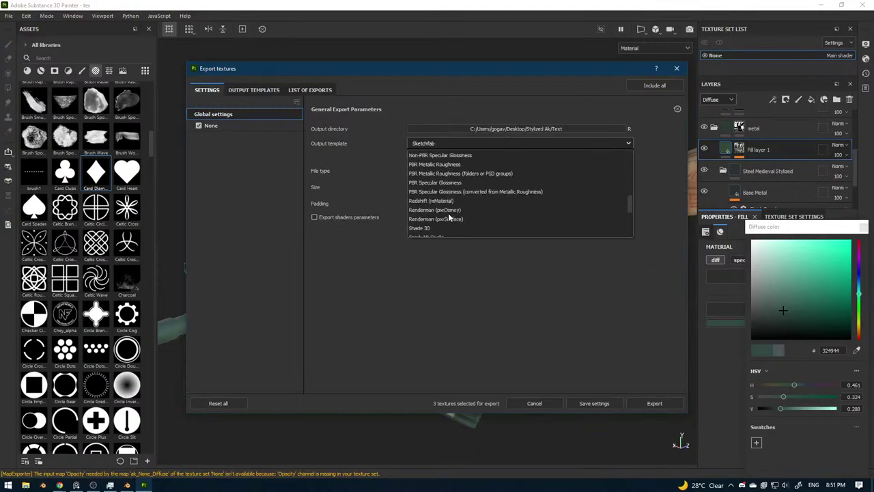
scroll(469, 217, down, 1)
scroll(470, 217, down, 4)
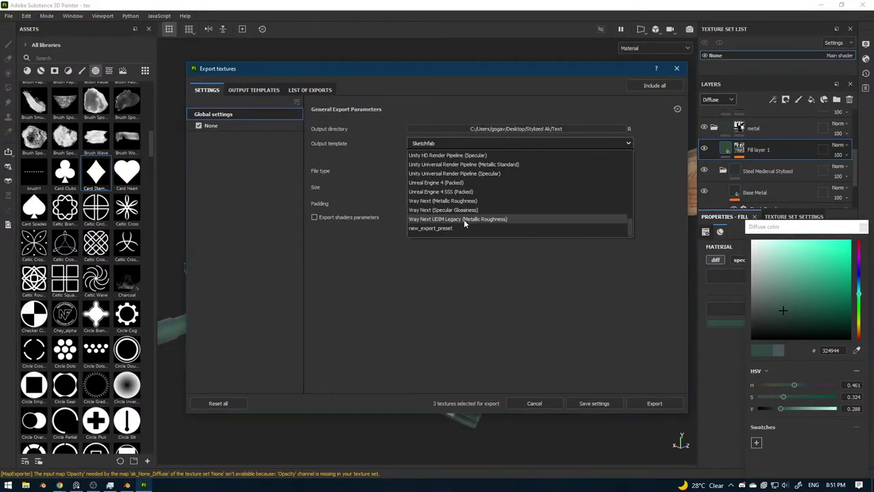
scroll(458, 226, up, 4)
scroll(459, 217, up, 2)
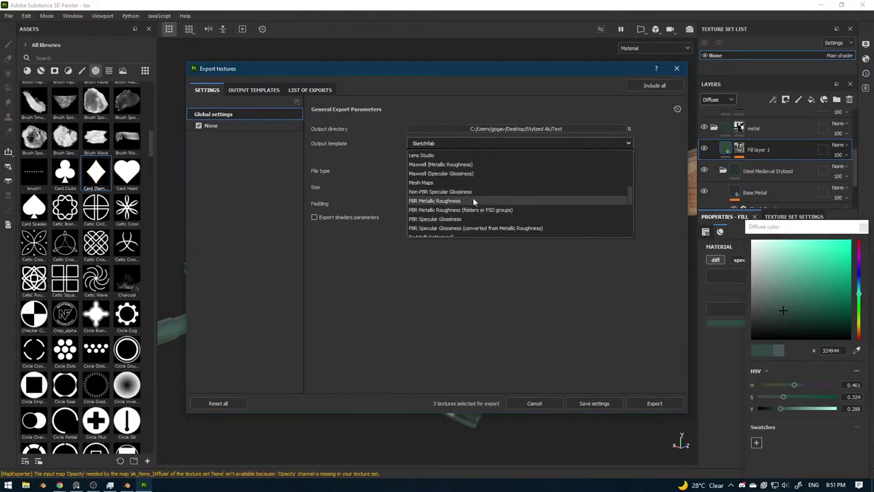
click(474, 197)
Check the texture set's output maps, export the textures and close the export window.
click(239, 126)
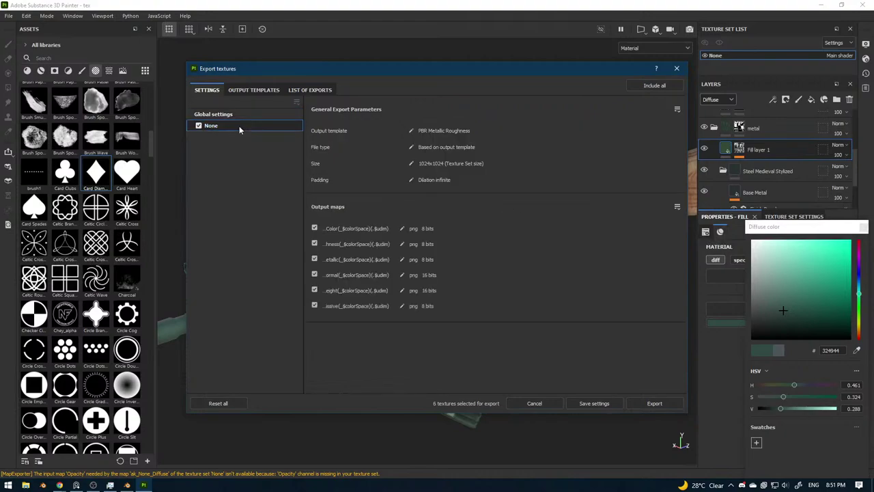
click(251, 116)
click(655, 403)
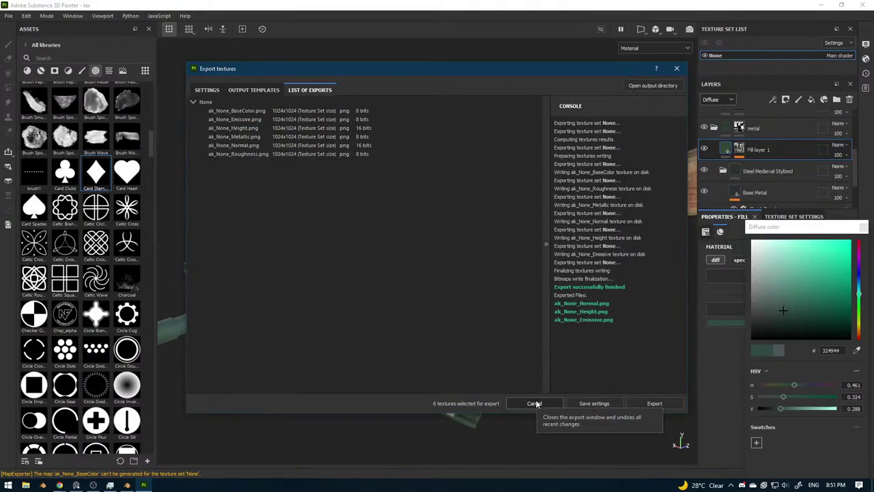
click(535, 403)
Switch back to the Sketchfab editor and delete None_AO.jpg, None_emissive.jpg and None_normal.png from the model's textures.
mouse_move(60, 485)
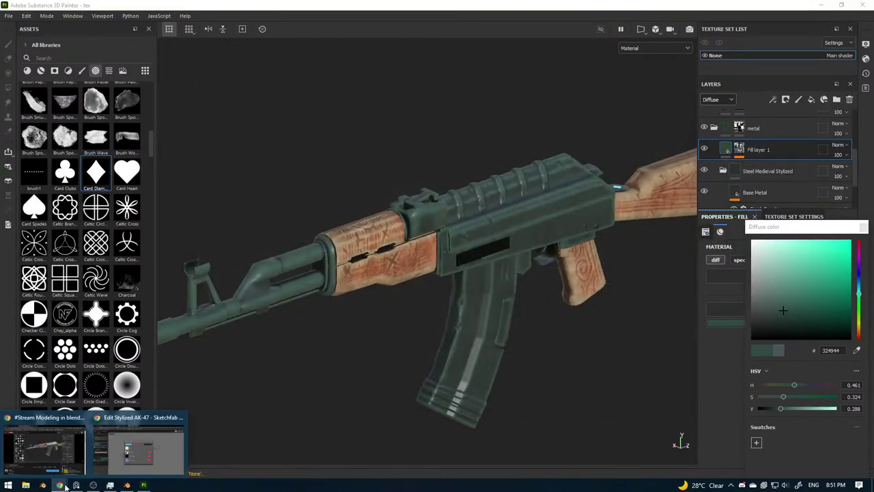
click(140, 447)
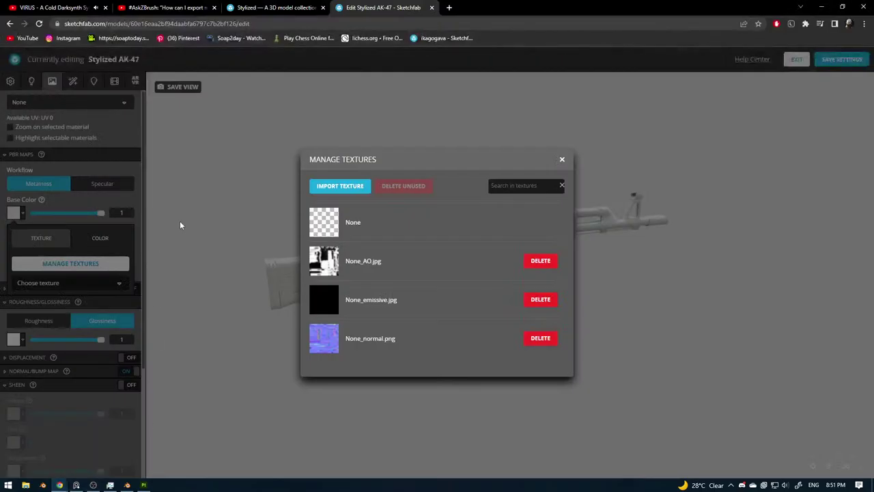
click(540, 260)
click(518, 307)
click(542, 261)
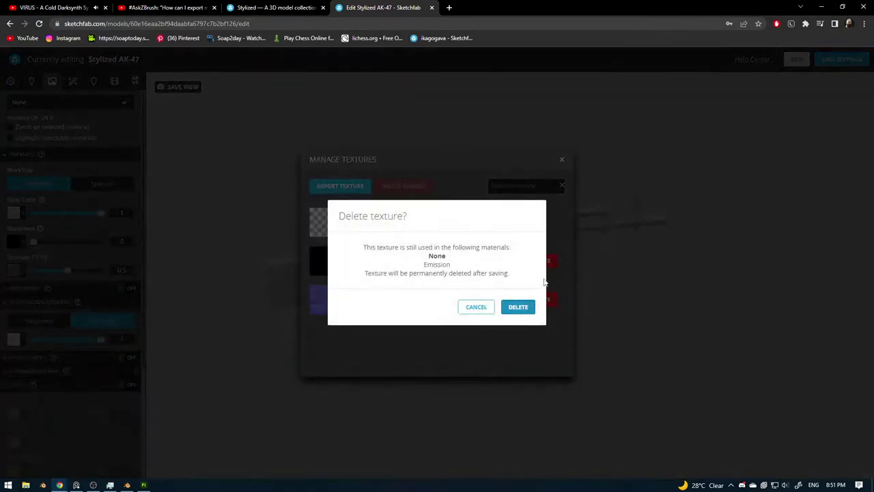
click(517, 306)
click(540, 260)
click(518, 306)
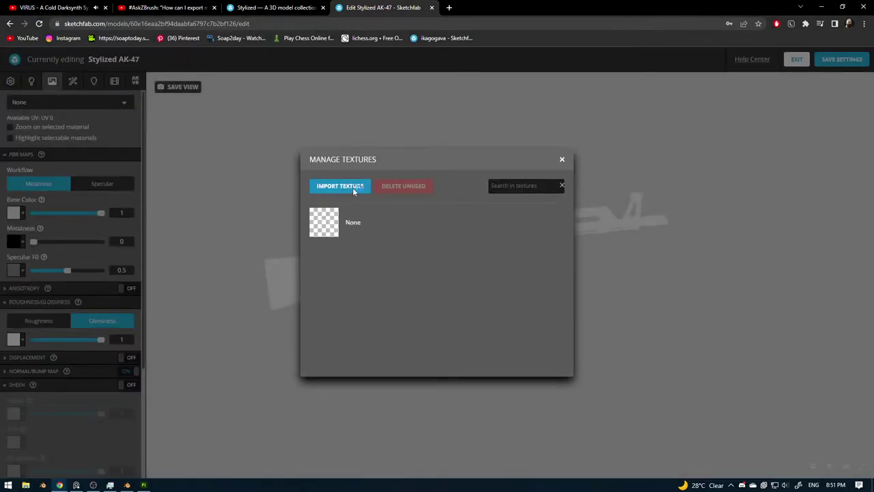
Import all six ak_None PNG textures from the Text folder inside Stylized Ak on the Desktop.
click(351, 187)
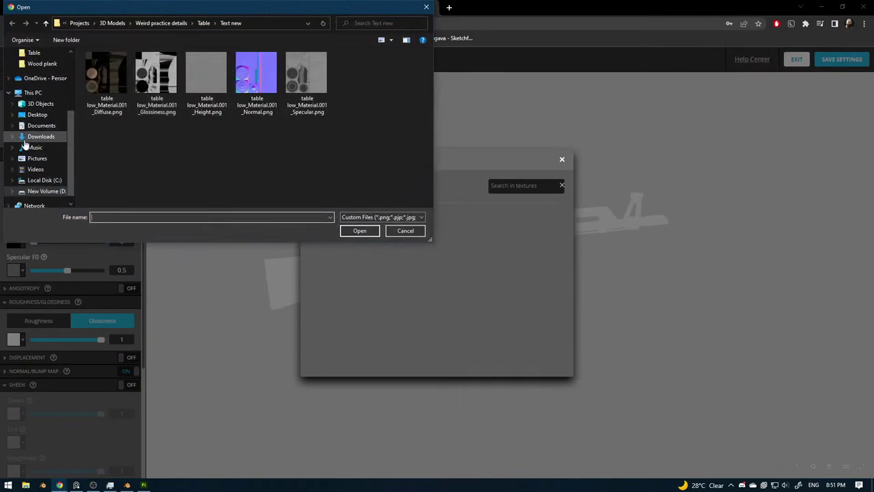
click(37, 115)
double_click(106, 71)
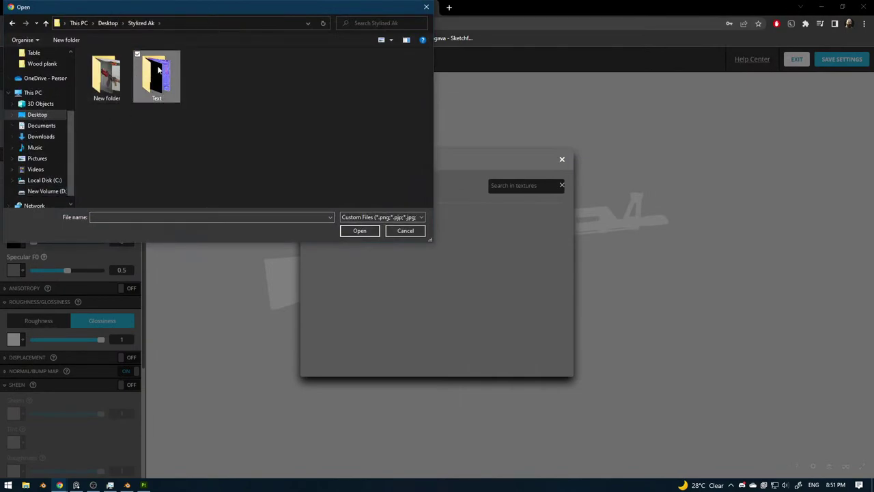
double_click(156, 72)
drag(129, 128, 386, 69)
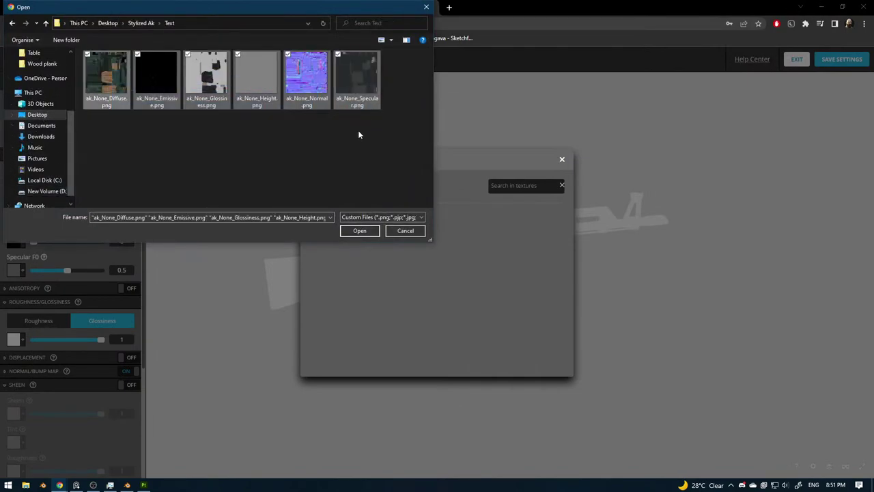
click(359, 230)
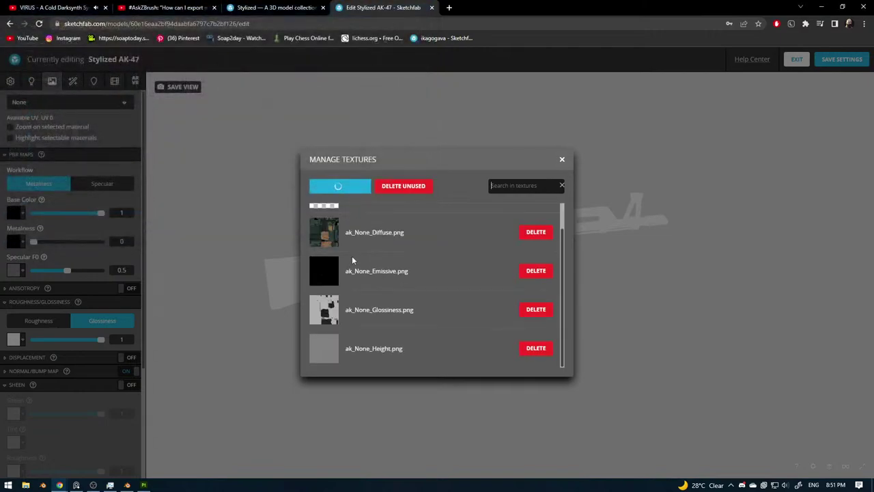
Assign ak_None_Diffuse.png as the material's Base Color texture and check its texture settings.
scroll(344, 262, down, 2)
scroll(344, 262, up, 2)
click(337, 252)
mouse_move(421, 251)
mouse_down()
mouse_move(398, 249)
mouse_move(415, 242)
mouse_move(388, 252)
mouse_move(413, 239)
mouse_up()
click(20, 215)
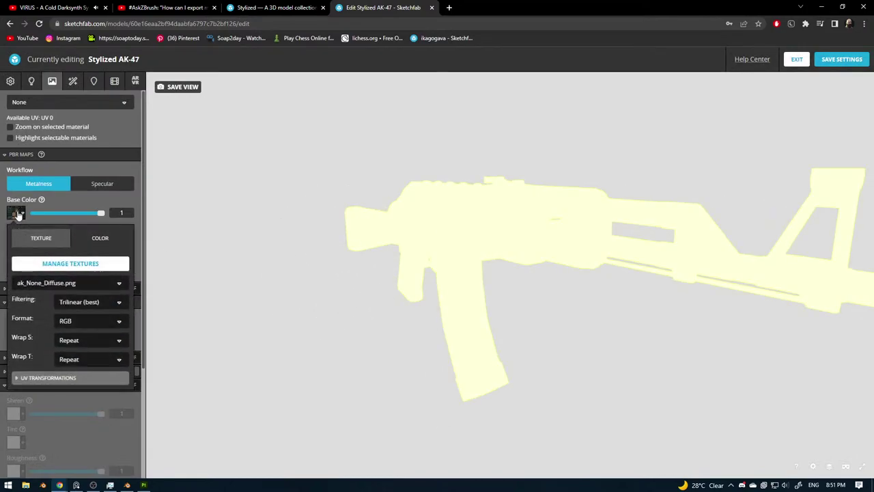
click(22, 215)
Assign ak_None_Specular.png as the Specular F0 texture in the Metalness workflow.
click(23, 271)
click(45, 298)
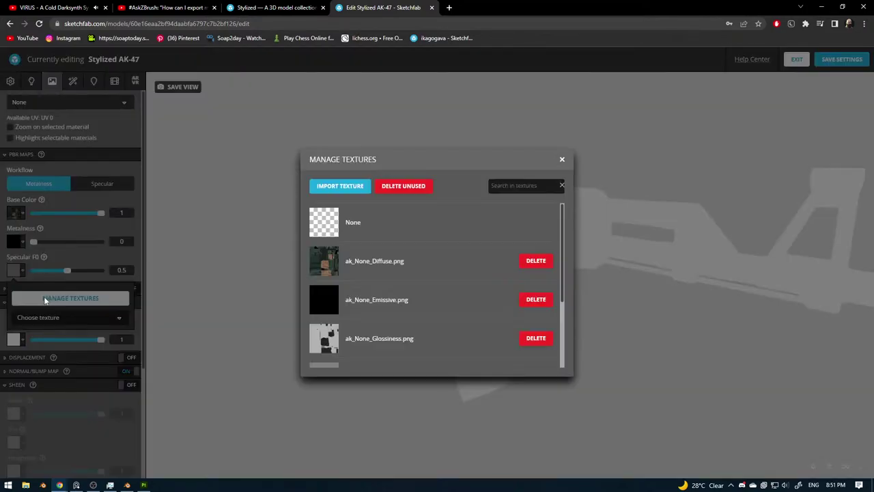
scroll(330, 302, down, 3)
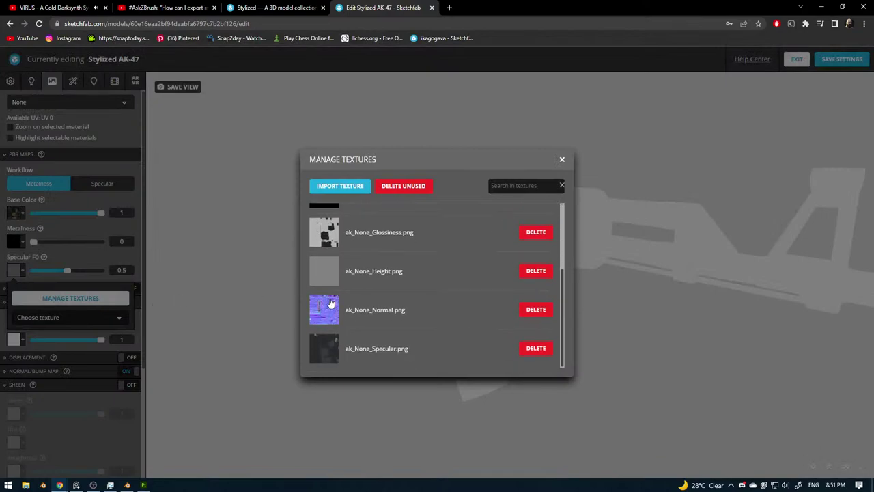
click(323, 345)
drag(398, 312, 400, 250)
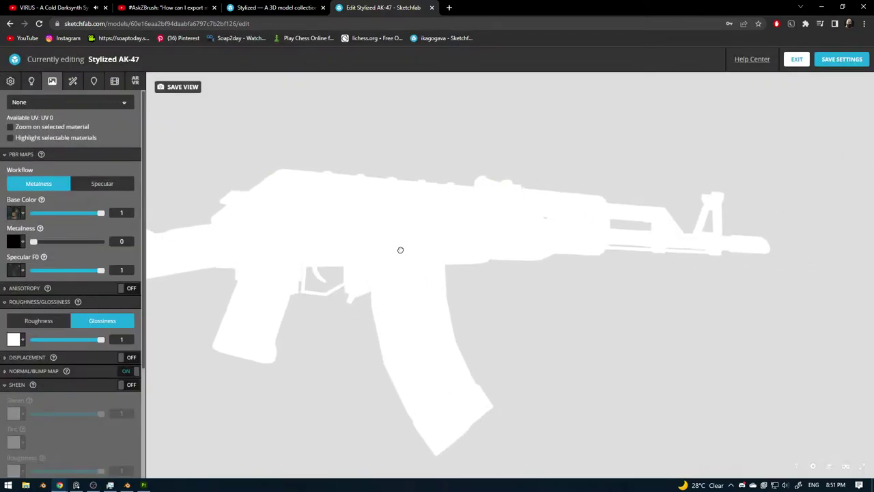
Switch the PBR workflow to Specular and assign ak_None_Specular.png as the Specular texture.
click(102, 184)
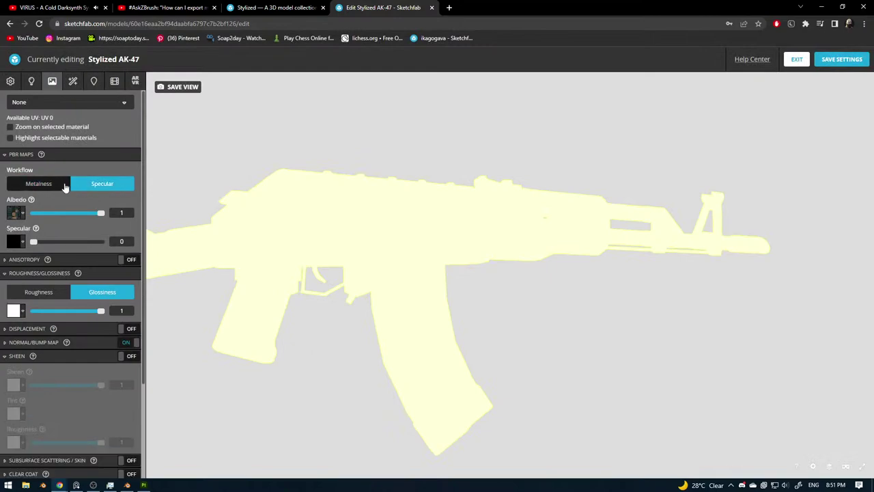
click(15, 242)
click(41, 267)
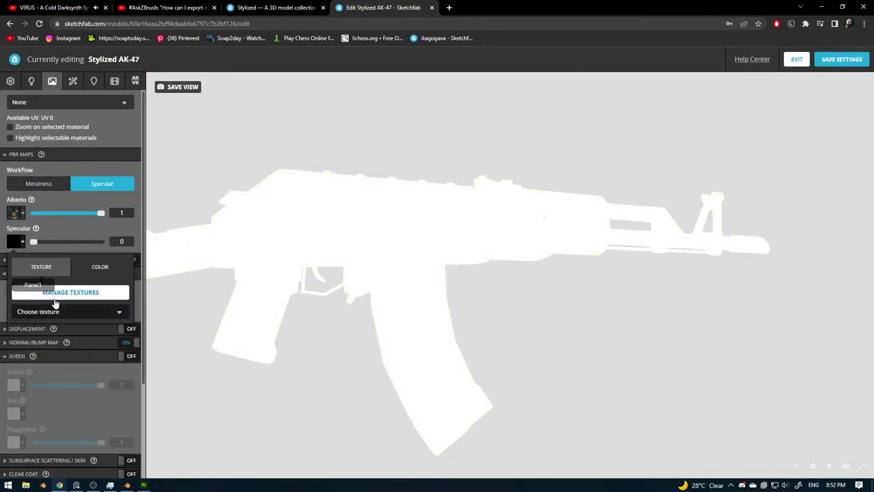
click(58, 293)
scroll(348, 320, down, 3)
click(342, 345)
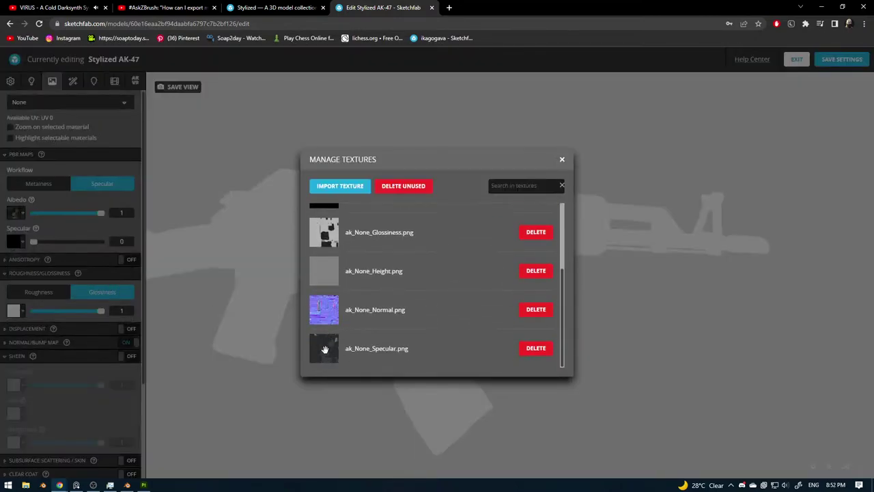
drag(351, 334, 265, 298)
Inspect the rifle in the viewport and review the Albedo texture's settings.
scroll(439, 341, up, 3)
scroll(411, 291, up, 1)
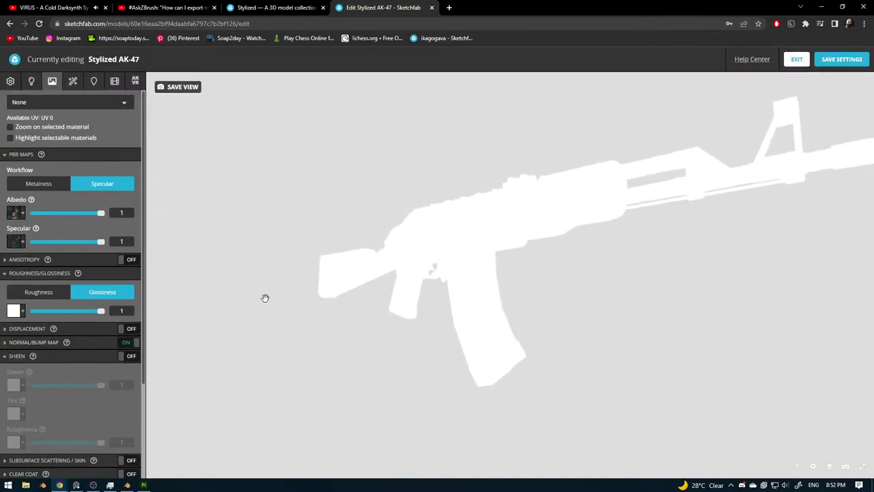
click(14, 214)
click(67, 284)
click(60, 317)
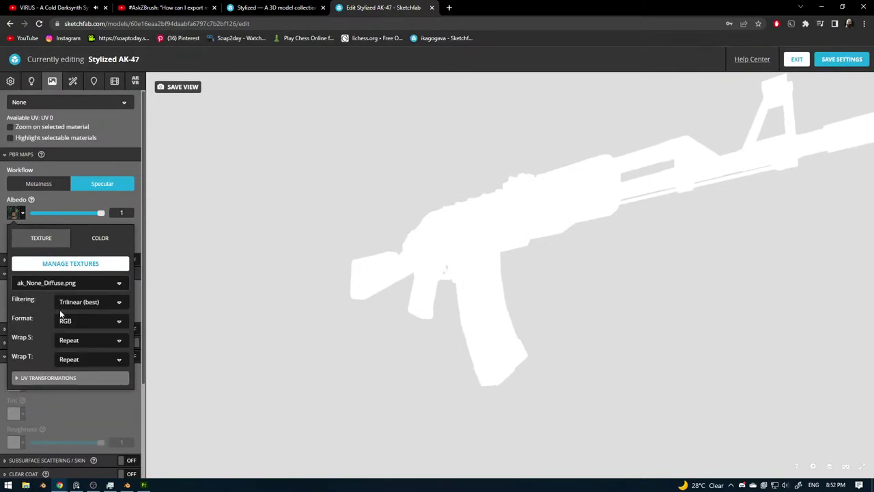
click(53, 128)
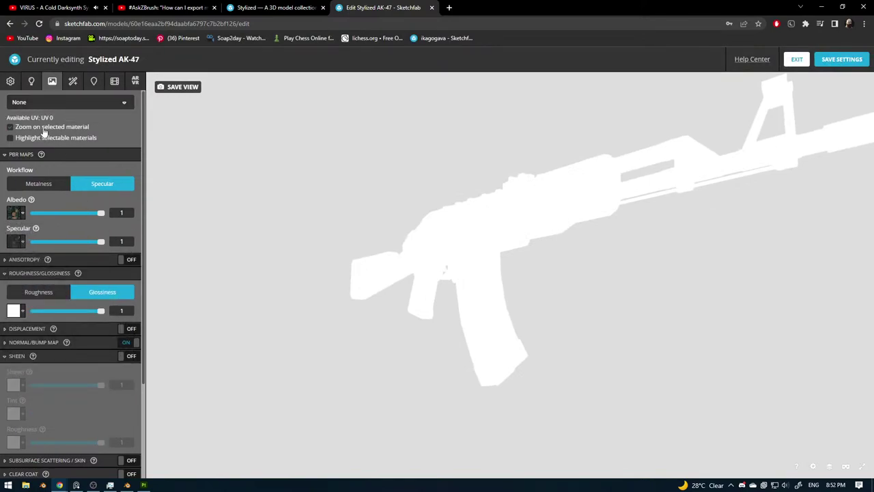